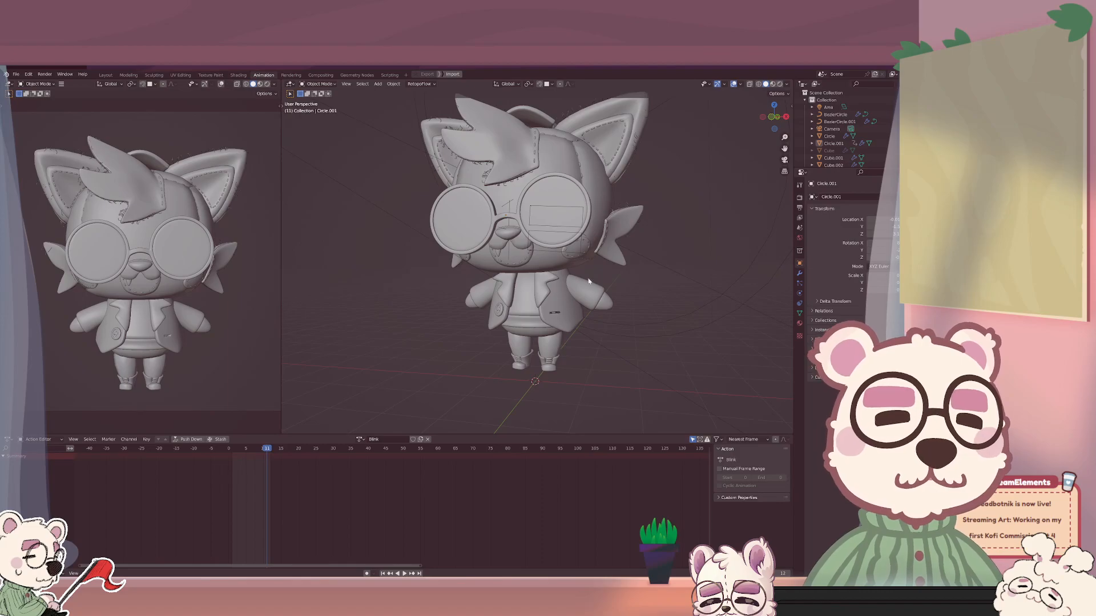
# Show the character in rendered shading and play back the eye blink animation.
pyautogui.click(779, 85)
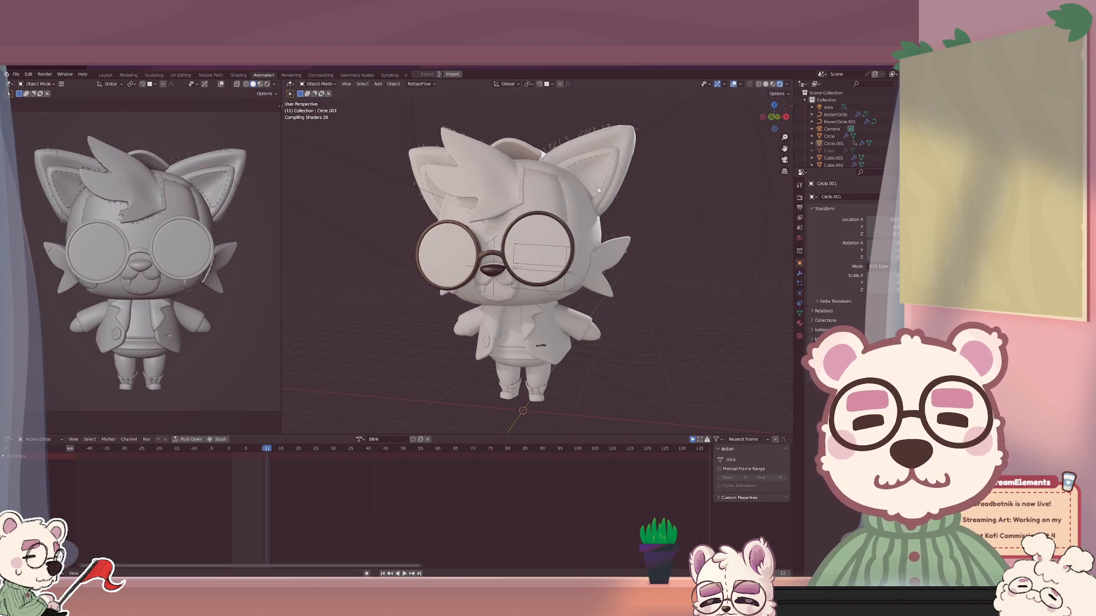
pyautogui.scroll(1, 636, 260)
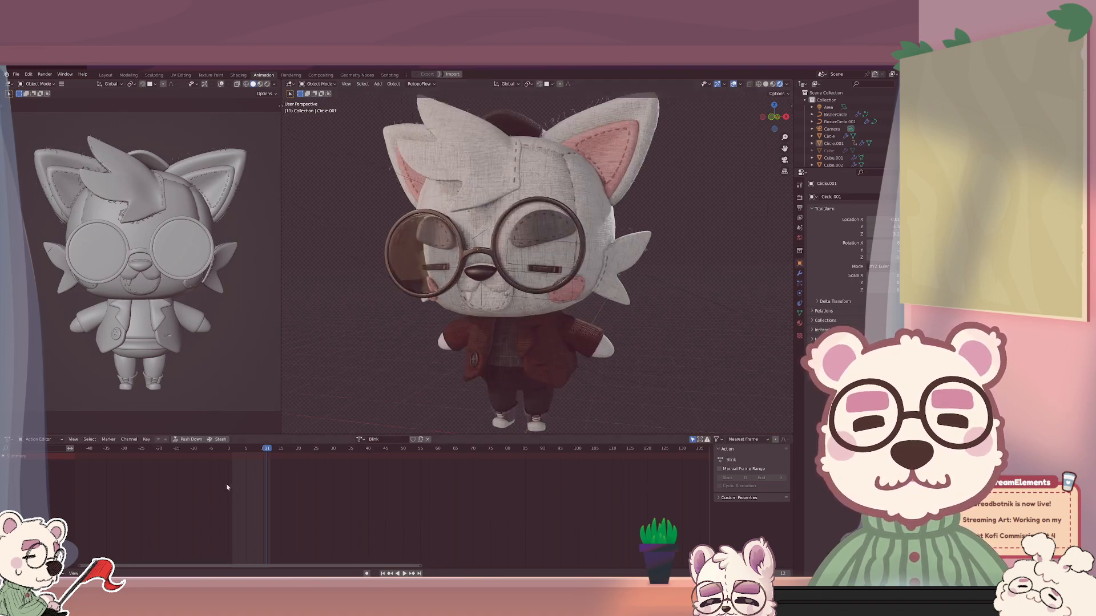
pyautogui.click(250, 449)
pyautogui.press('space')
pyautogui.moveTo(250, 451); pyautogui.dragTo(269, 451)
pyautogui.press('space')
# Examine the glasses and half-closed eyes close up from several angles, and the whole character from the front.
pyautogui.moveTo(586, 266); pyautogui.dragTo(583, 214, button='middle')
pyautogui.scroll(8, 583, 215)
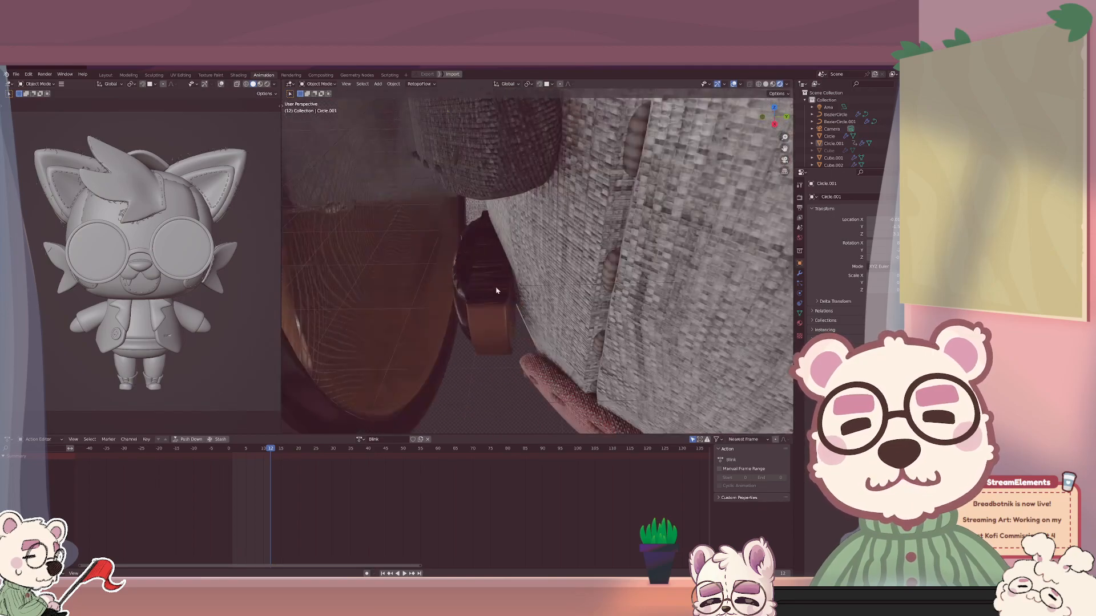
pyautogui.moveTo(504, 294); pyautogui.dragTo(709, 255, button='middle')
pyautogui.keyDown('shift'); pyautogui.moveTo(506, 119); pyautogui.dragTo(530, 192, button='middle'); pyautogui.keyUp('shift')
pyautogui.scroll(5, 530, 192)
pyautogui.keyDown('shift'); pyautogui.moveTo(599, 130); pyautogui.dragTo(555, 256, button='middle'); pyautogui.keyUp('shift')
pyautogui.scroll(-4, 555, 255)
pyautogui.moveTo(625, 263); pyautogui.dragTo(587, 273, button='middle')
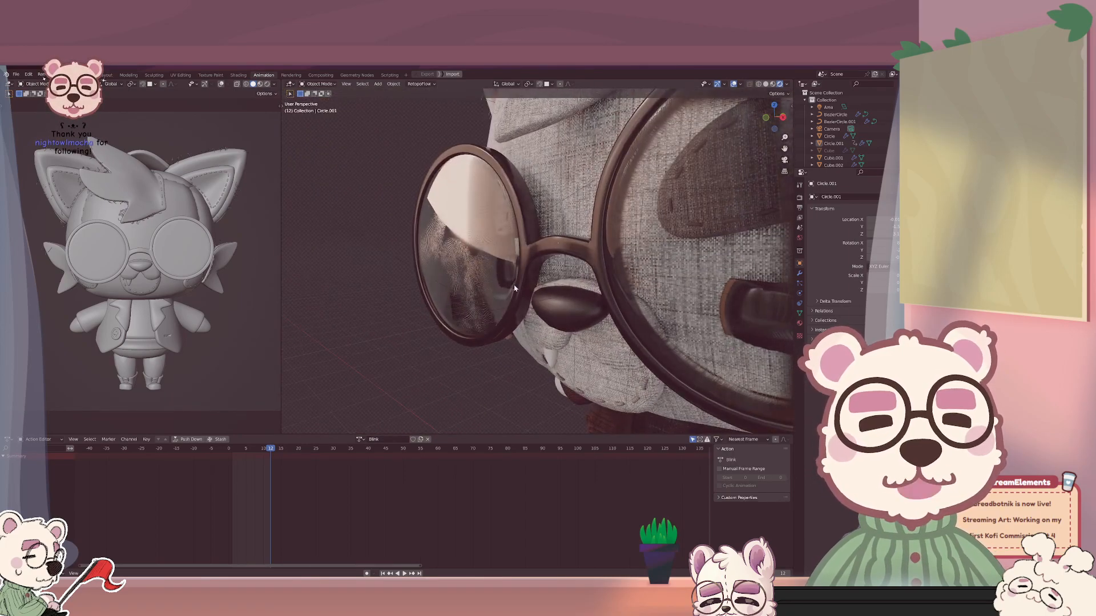
pyautogui.keyDown('shift'); pyautogui.moveTo(513, 291); pyautogui.dragTo(480, 244, button='middle'); pyautogui.keyUp('shift')
pyautogui.scroll(-4, 394, 249)
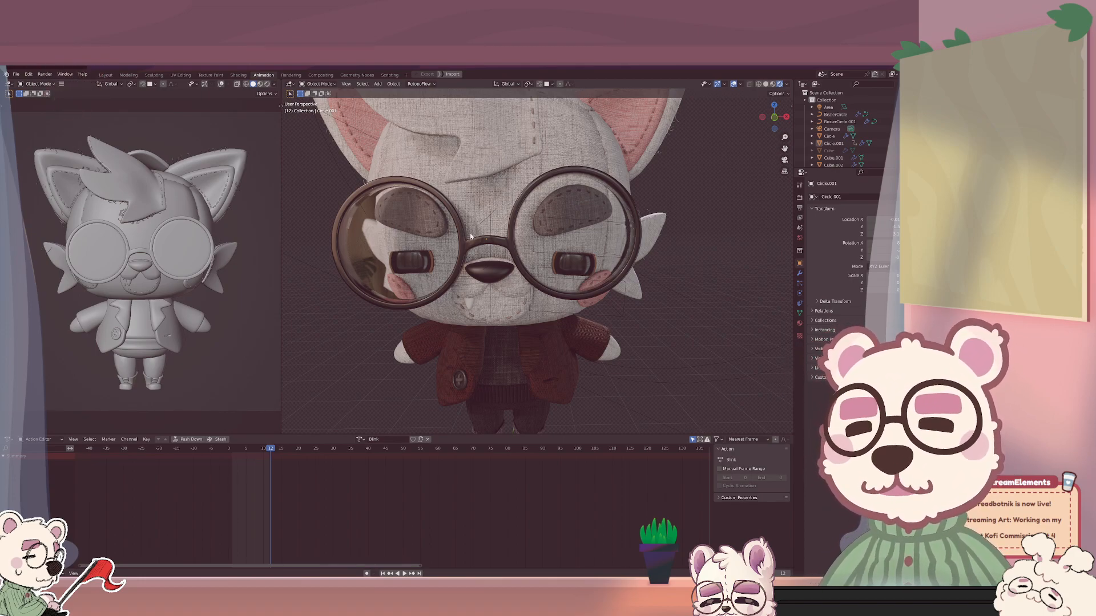
pyautogui.scroll(-3, 474, 239)
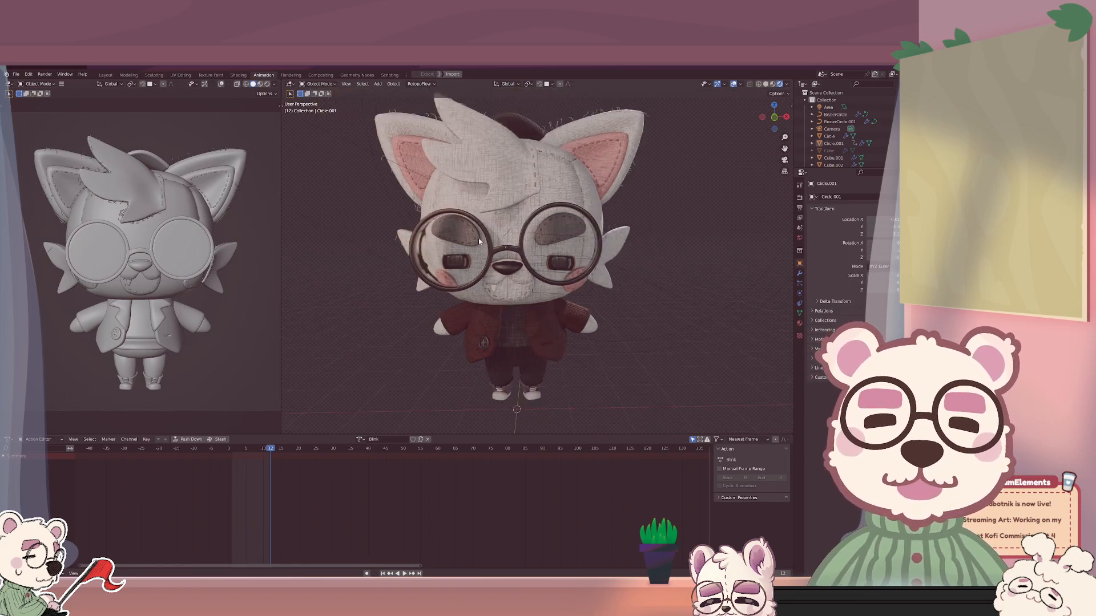
pyautogui.moveTo(479, 238); pyautogui.dragTo(495, 254, button='middle')
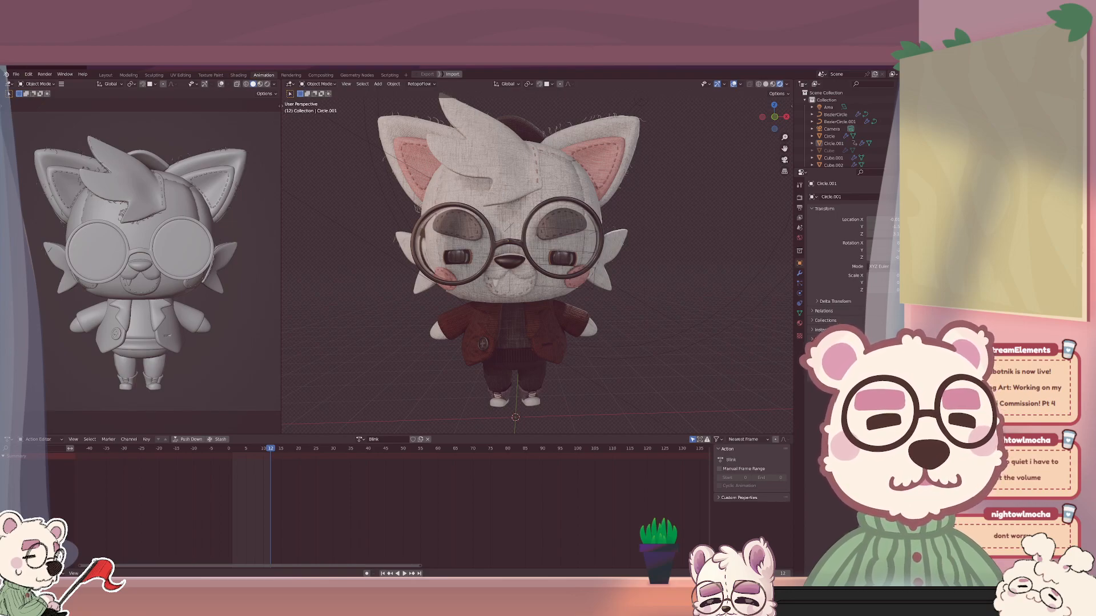
pyautogui.moveTo(591, 312)
pyautogui.mouseDown(button='middle')
pyautogui.moveTo(543, 314)
pyautogui.moveTo(591, 313)
pyautogui.mouseUp(button='middle')
pyautogui.scroll(-2, 593, 307)
pyautogui.moveTo(598, 257); pyautogui.dragTo(594, 257, button='middle')
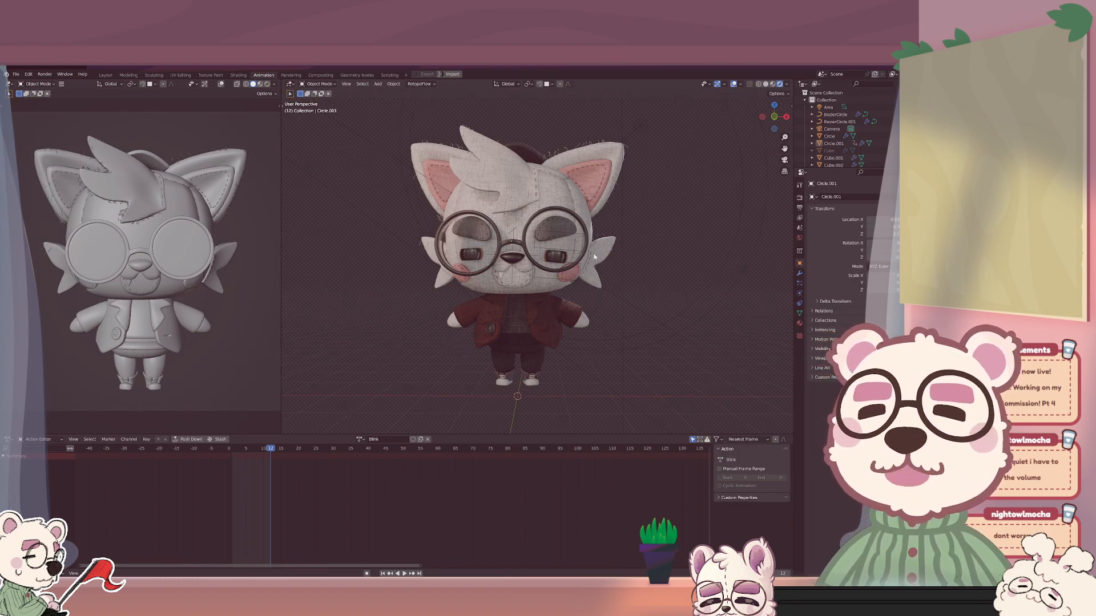
pyautogui.moveTo(504, 278)
pyautogui.mouseDown(button='middle')
pyautogui.moveTo(521, 279)
pyautogui.moveTo(492, 282)
pyautogui.mouseUp(button='middle')
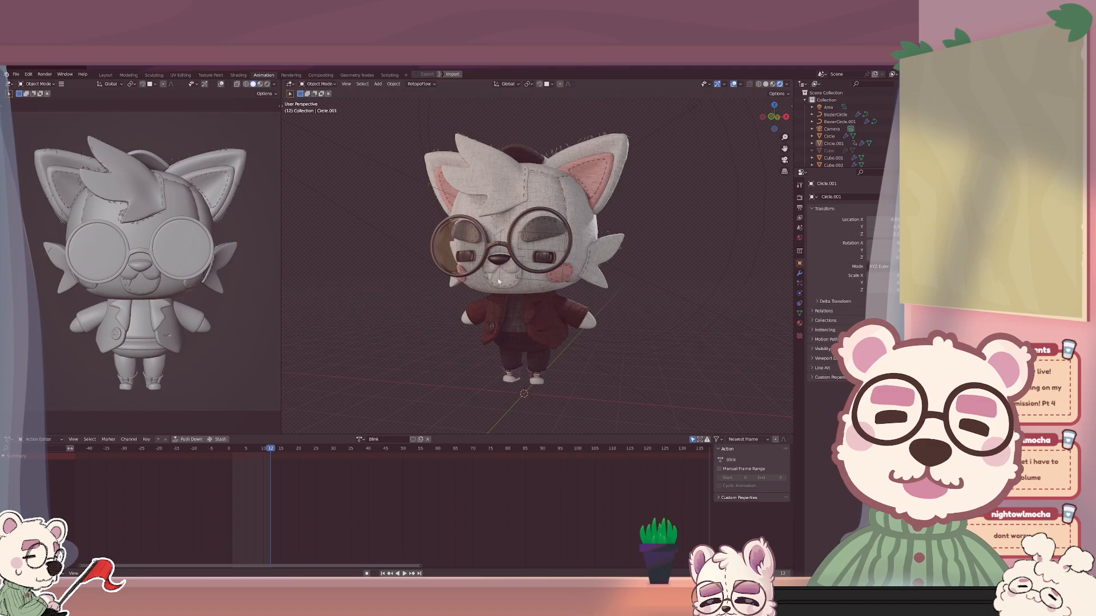
# Scrub through the start of the blink and play it back to check the open eyes.
pyautogui.scroll(1, 498, 280)
pyautogui.moveTo(234, 449); pyautogui.dragTo(253, 448)
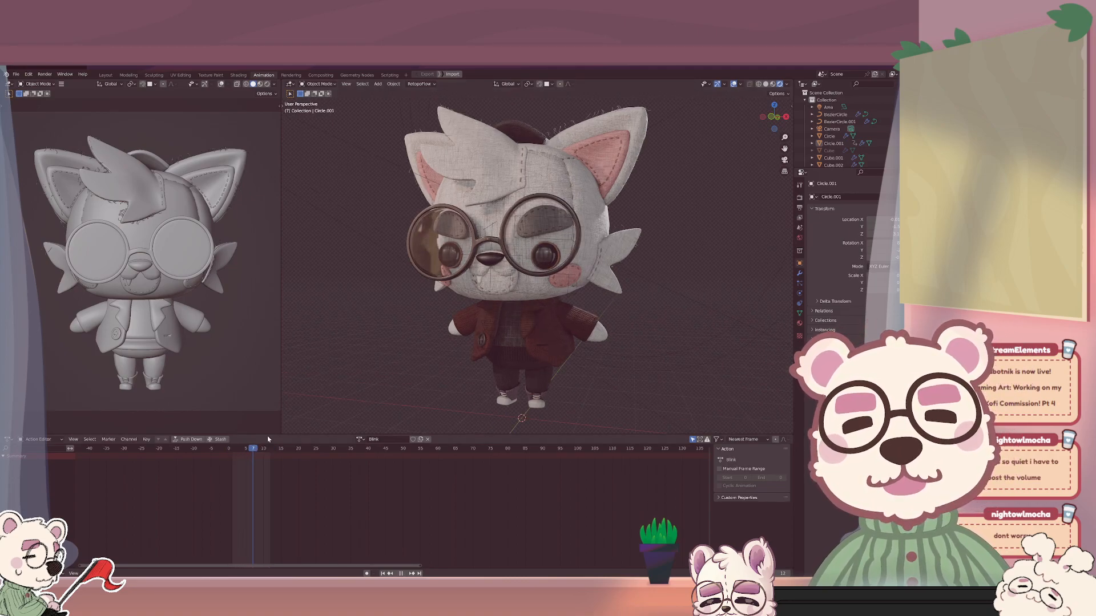
pyautogui.press('Escape')
# Duplicate the frame 0 keyframe of the lower eyelid's Blink_Lower action to frame 13.
pyautogui.click(567, 290)
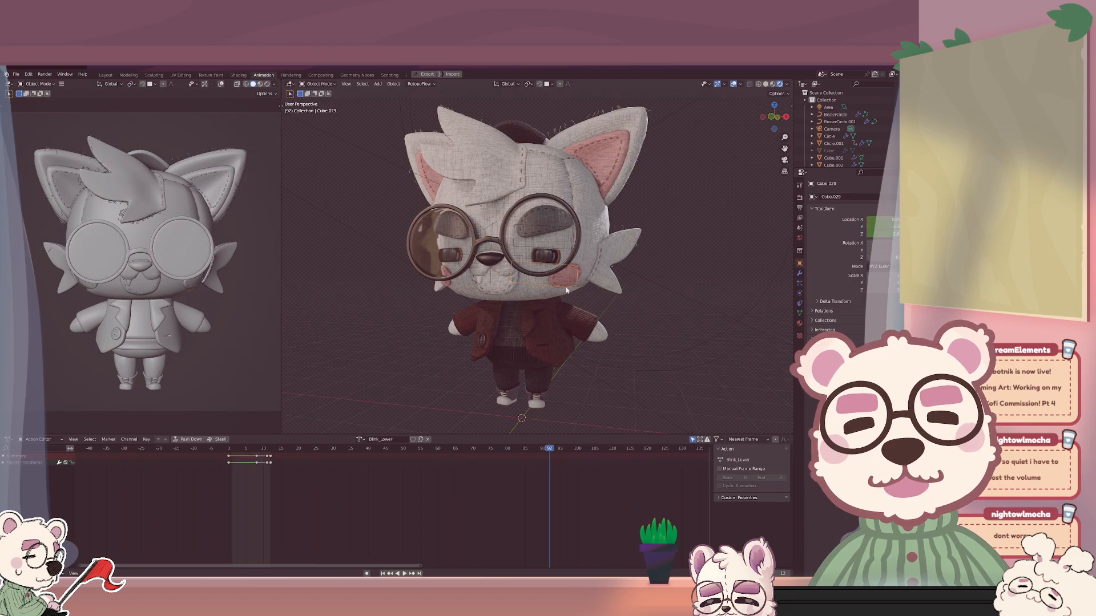
pyautogui.press('Left')
pyautogui.press('Left')
pyautogui.press('Left')
pyautogui.press('Left')
pyautogui.moveTo(239, 449); pyautogui.dragTo(228, 450)
pyautogui.click(229, 463)
pyautogui.hotkey('shift', 'd')
pyautogui.click(275, 466)
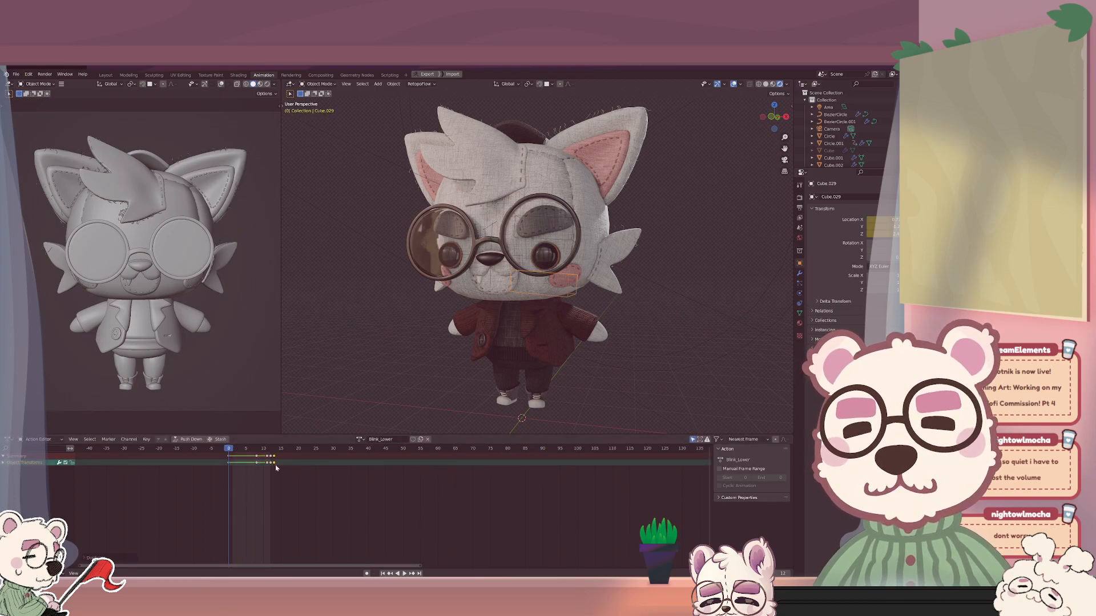
# Duplicate the opening keyframe of the upper eyelid's Blink_Upper action 13 frames later, at the end of the blink.
pyautogui.click(560, 239)
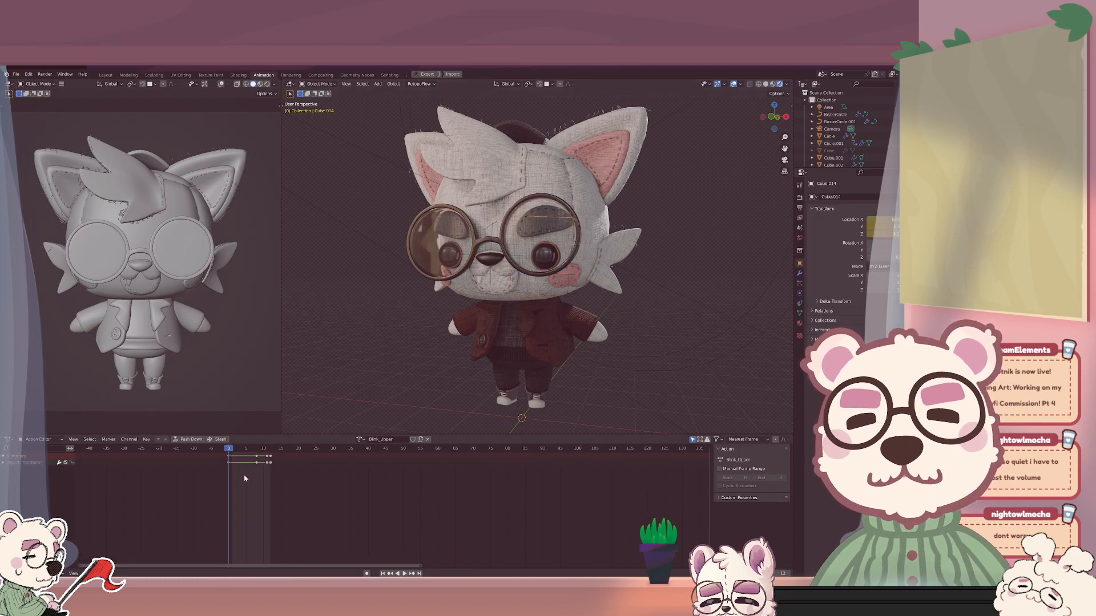
pyautogui.press('a')
pyautogui.hotkey('shift', 'd')
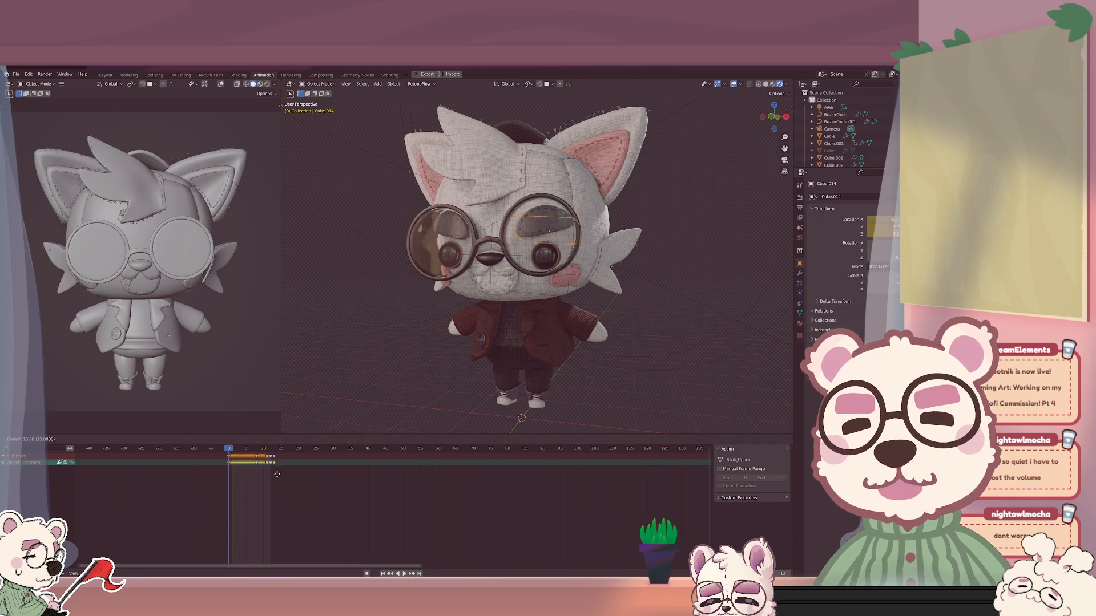
pyautogui.click(277, 474)
# Play and scrub the blink with the added end keyframes to check how the eyelids close and reopen.
pyautogui.press('space')
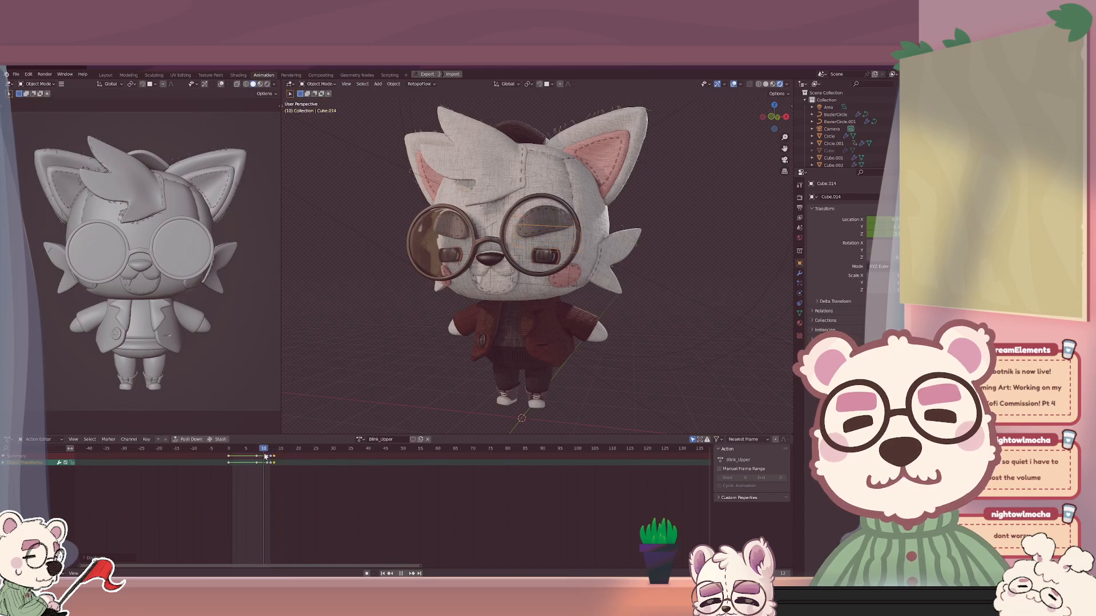
pyautogui.press('space')
pyautogui.click(235, 466)
pyautogui.click(247, 449)
pyautogui.press('space')
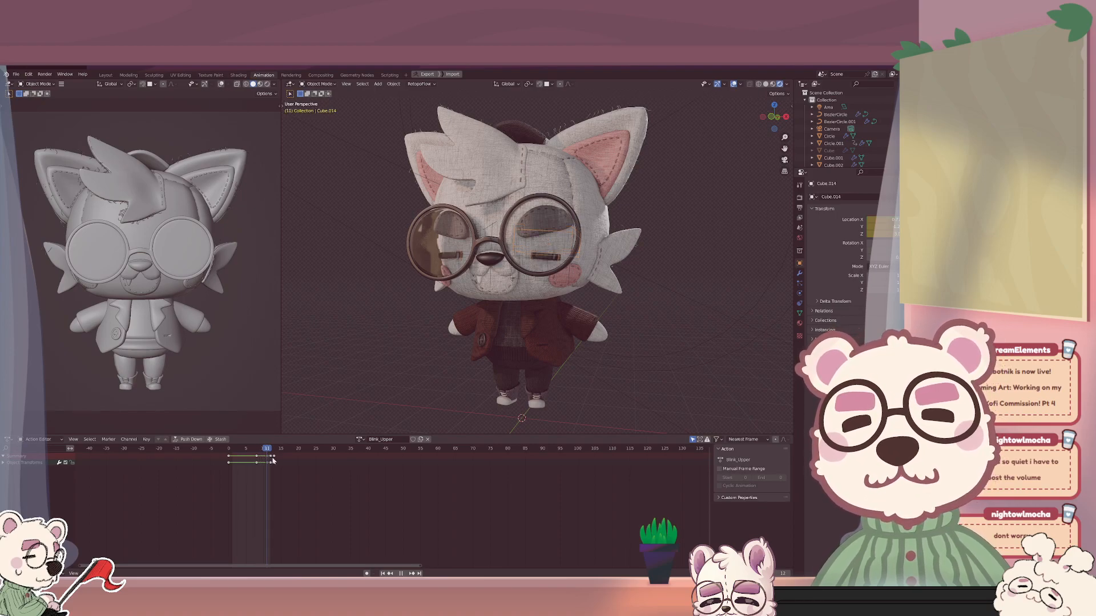
pyautogui.moveTo(279, 461); pyautogui.dragTo(268, 461)
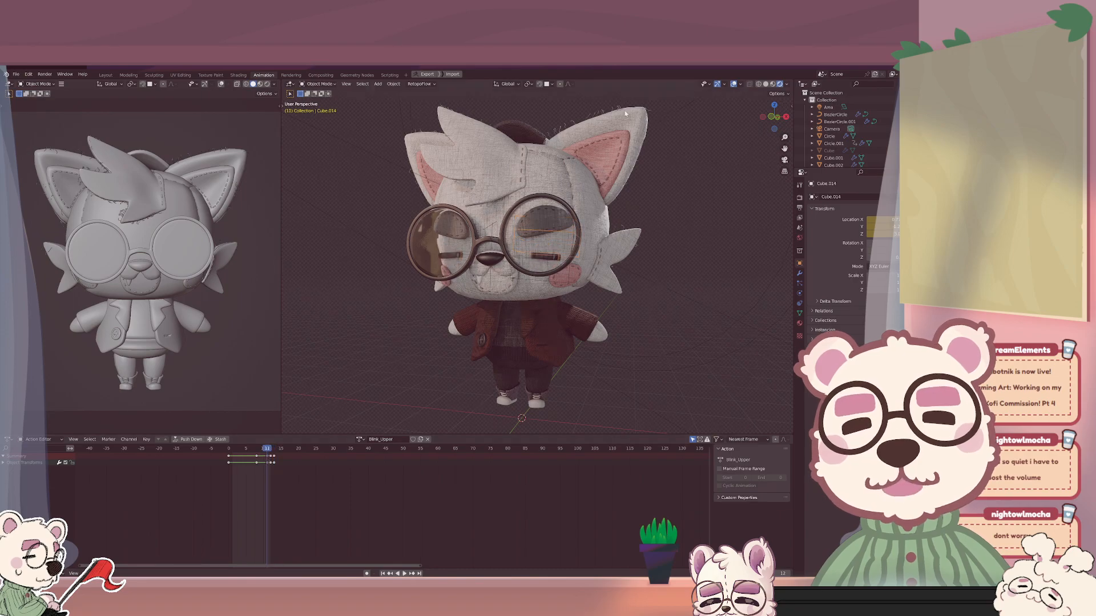
# Hide the glasses lenses and play back the blink in solid shading.
pyautogui.click(765, 84)
pyautogui.click(432, 248)
pyautogui.press('h')
pyautogui.press('space')
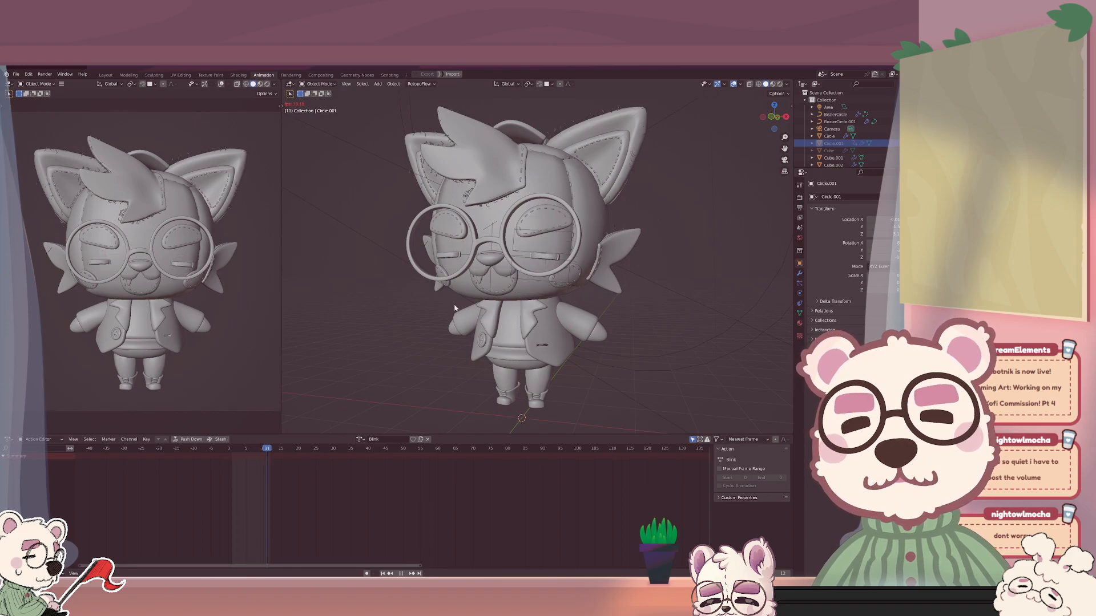
pyautogui.press('space')
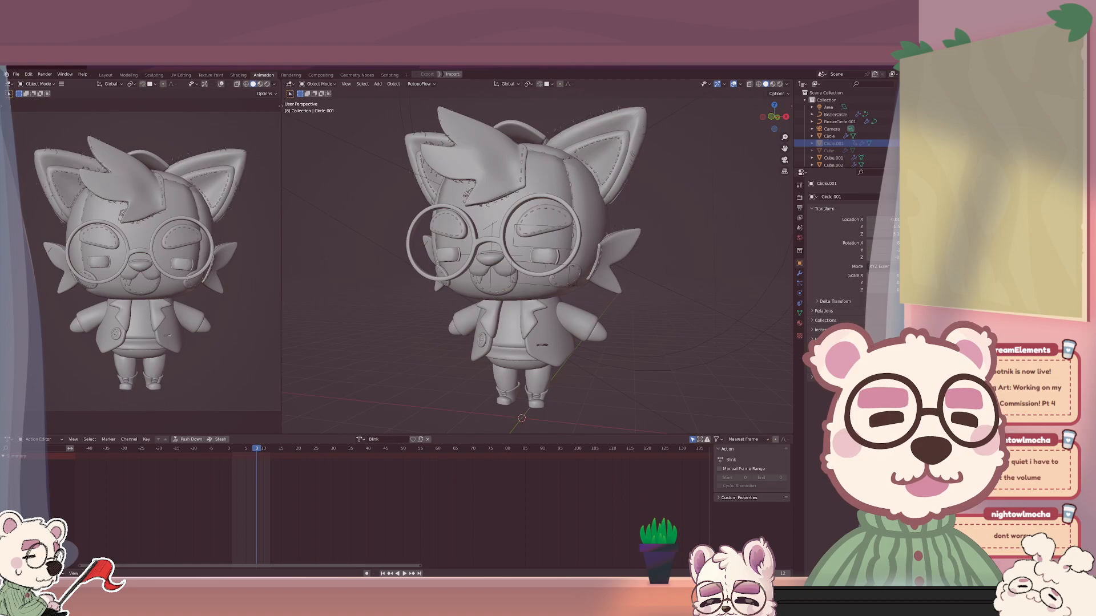
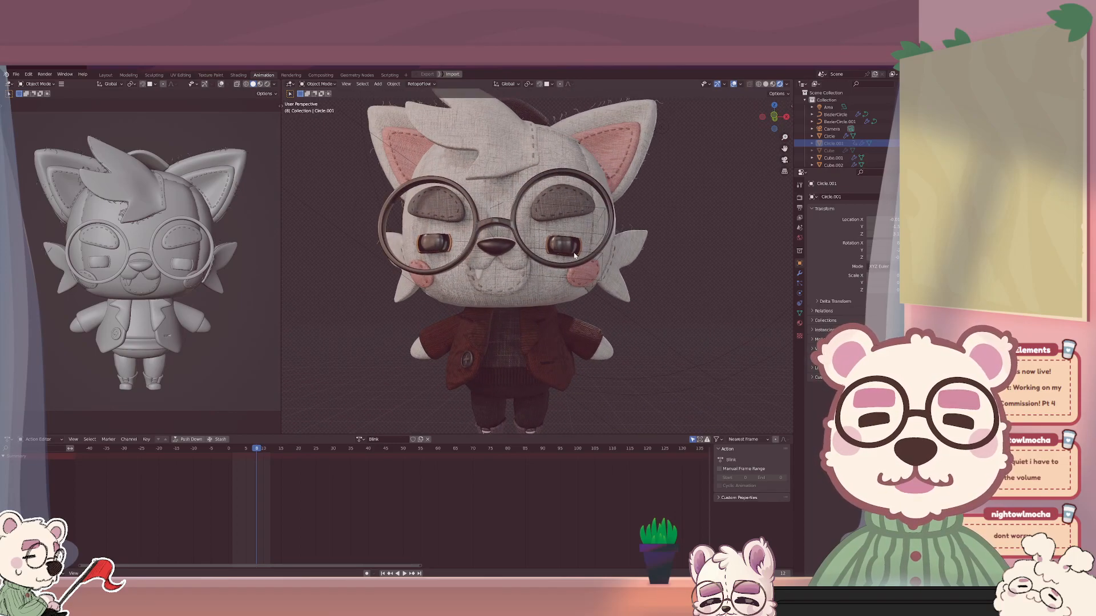
# Examine the character's body and face in rendered shading, and check the muzzle patch's mesh in Edit Mode.
pyautogui.scroll(-3, 514, 273)
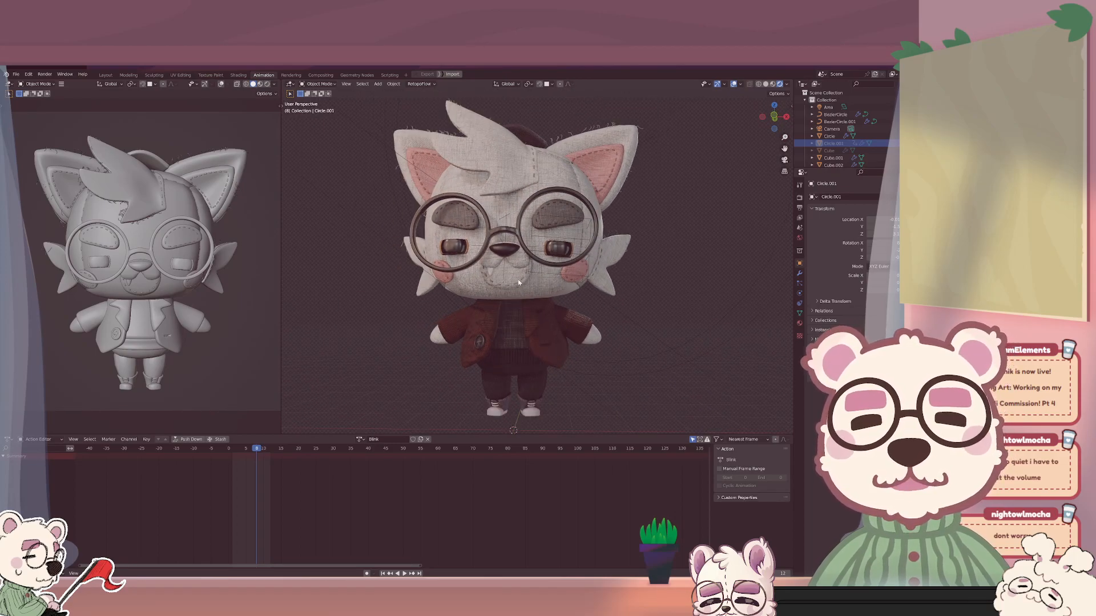
pyautogui.scroll(2, 520, 348)
pyautogui.keyDown('shift'); pyautogui.moveTo(519, 348); pyautogui.dragTo(526, 264, button='middle'); pyautogui.keyUp('shift')
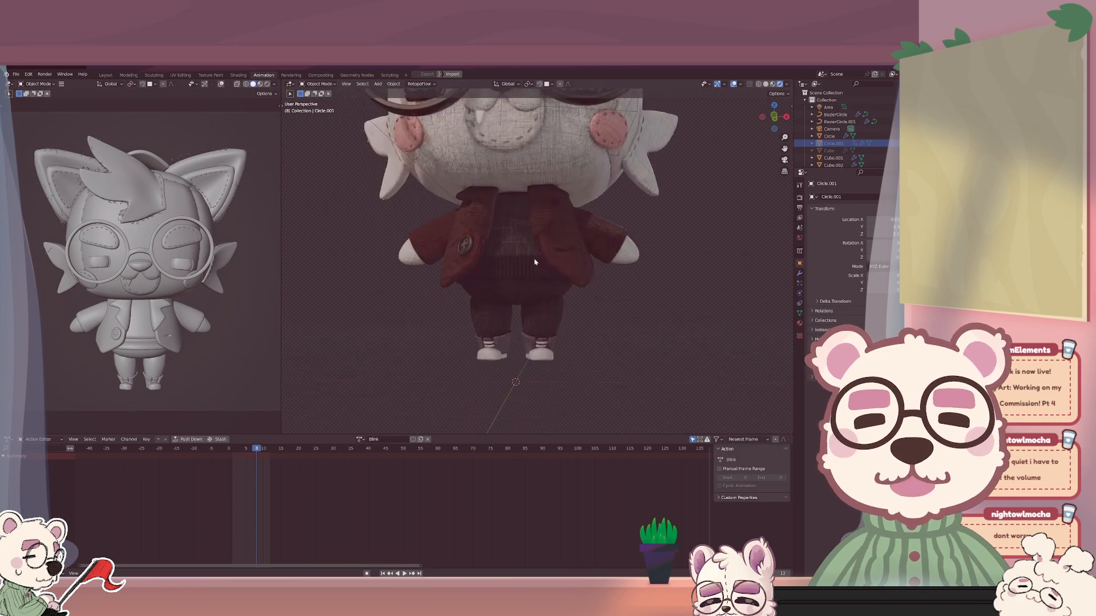
pyautogui.scroll(3, 553, 329)
pyautogui.moveTo(532, 314); pyautogui.dragTo(574, 236, button='middle')
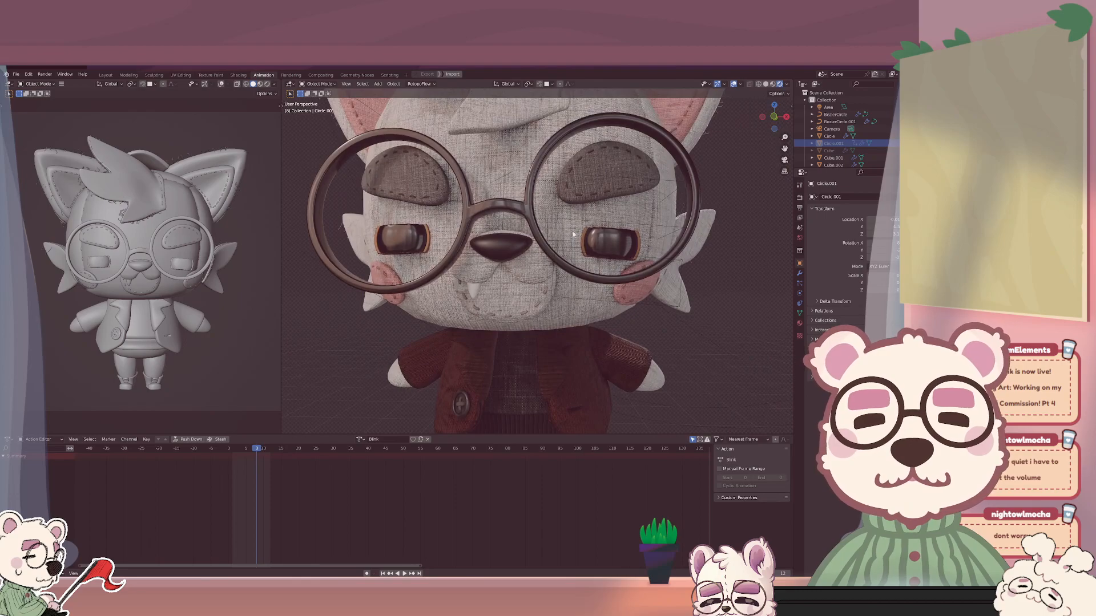
pyautogui.scroll(1, 575, 219)
pyautogui.click(620, 136)
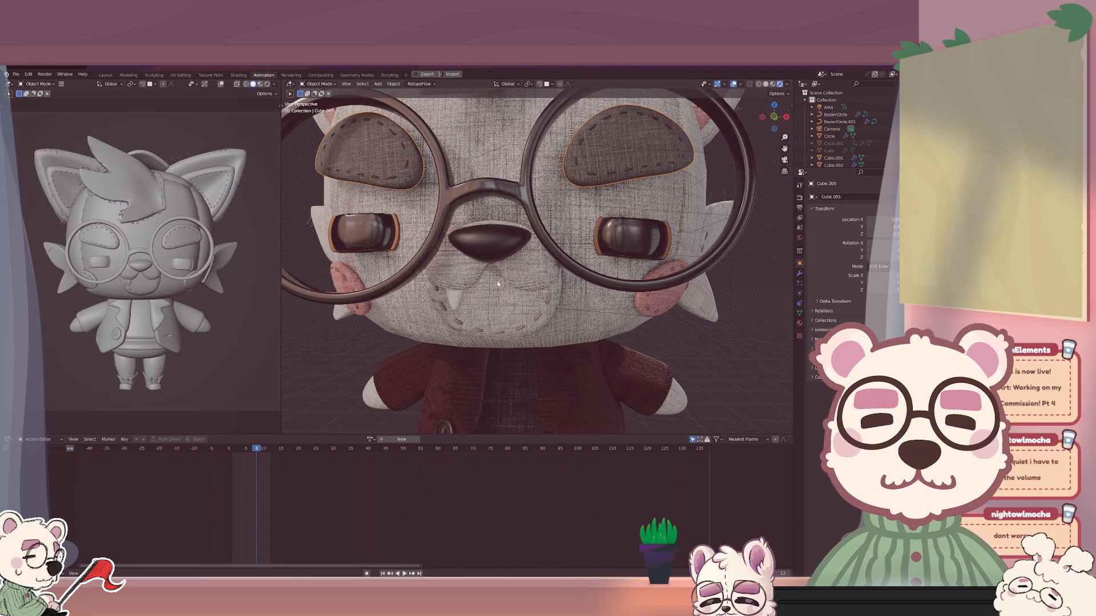
pyautogui.click(487, 300)
pyautogui.press('Tab')
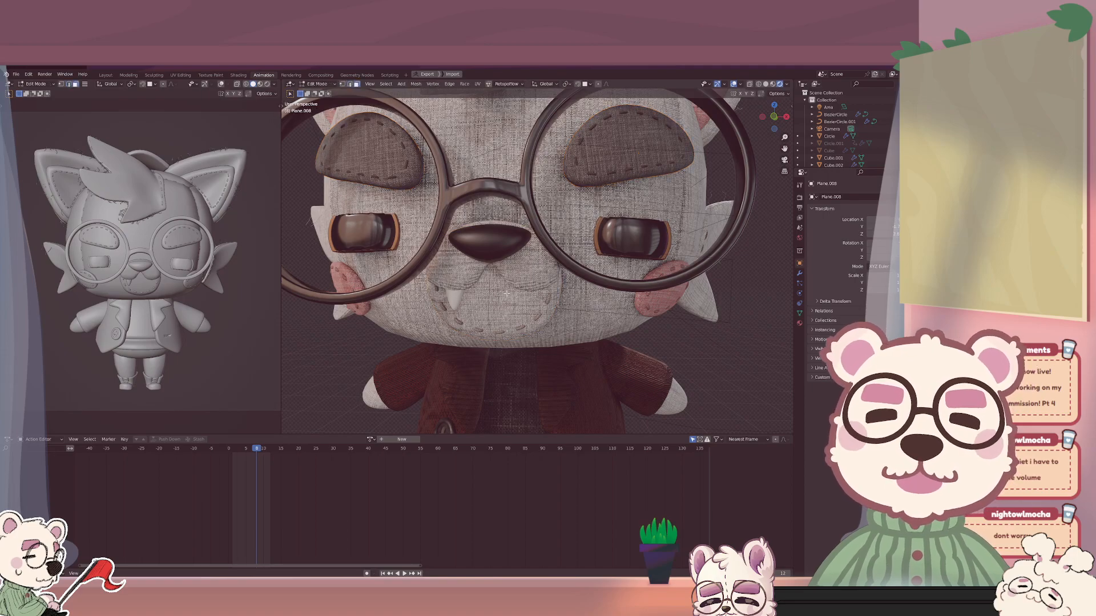
pyautogui.press('a')
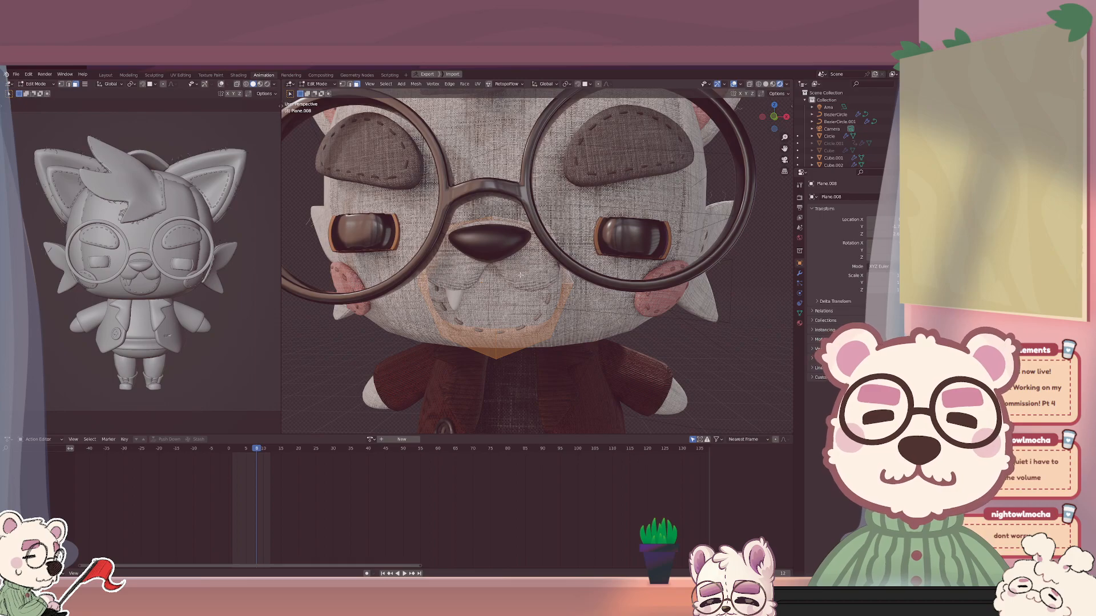
pyautogui.press('Tab')
# Duplicate the stitched muzzle patch, leaving the copy in place over the original.
pyautogui.moveTo(496, 296); pyautogui.dragTo(514, 286, button='middle')
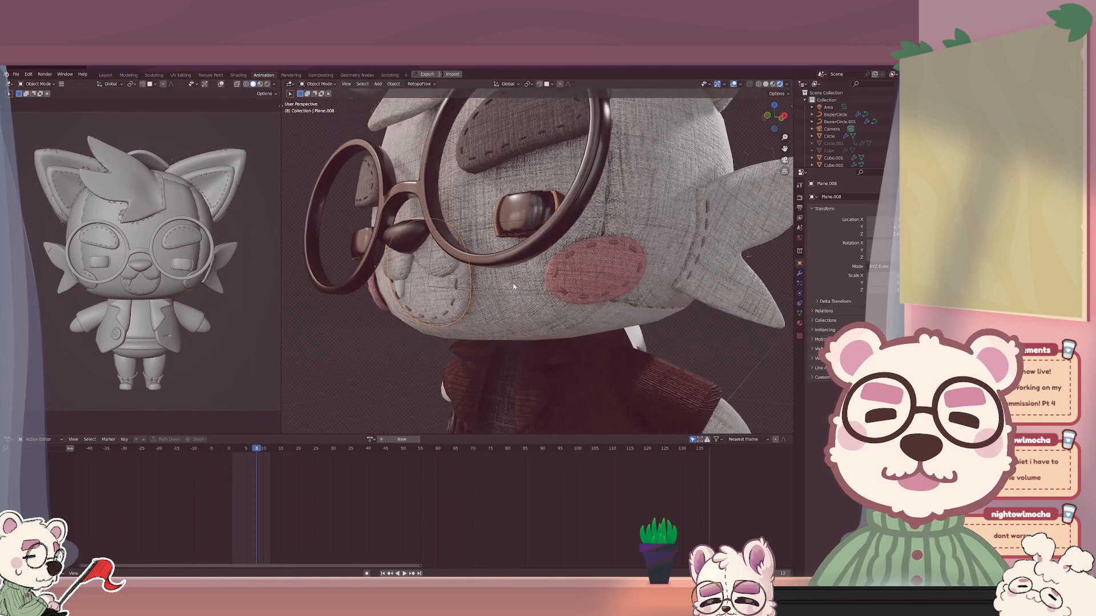
pyautogui.hotkey('shift', 'd')
pyautogui.press('x')
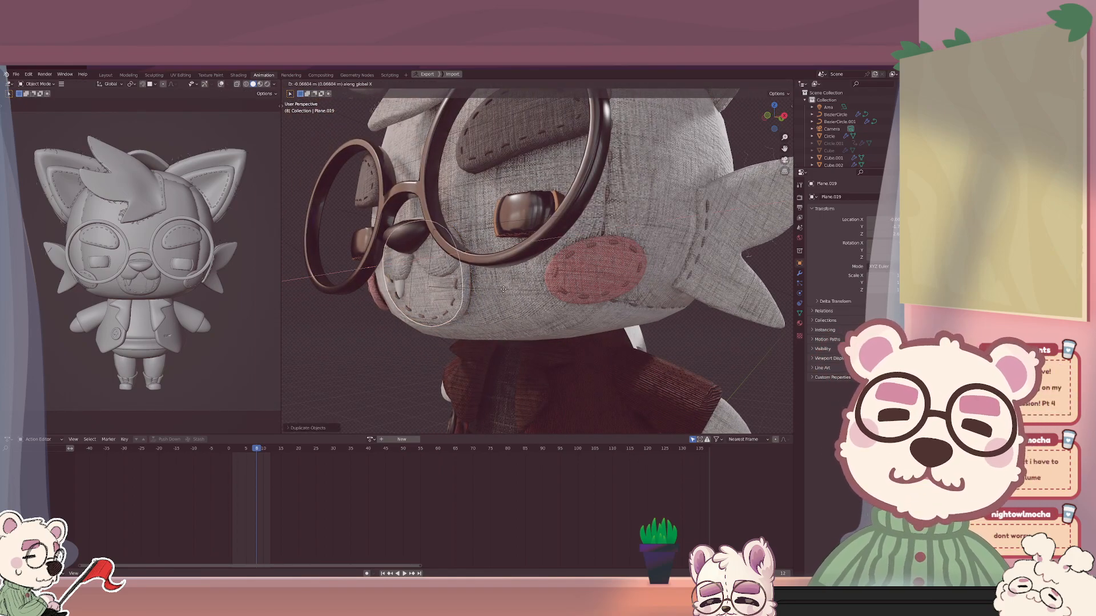
pyautogui.click(489, 299)
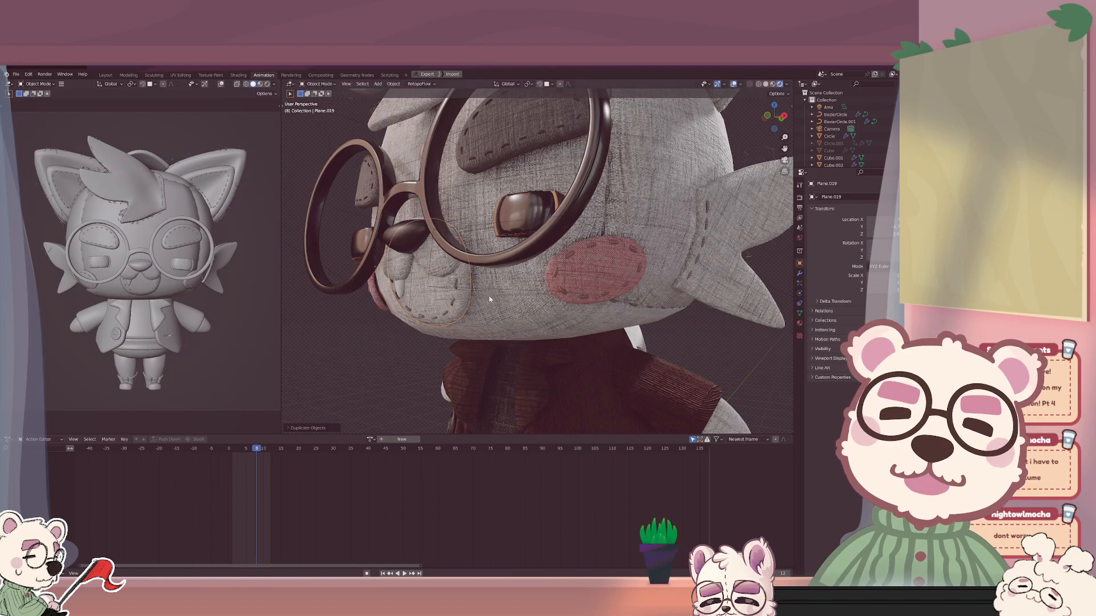
# Adjust the Shrinkwrap offset of the duplicated muzzle patch, first raising it and then lowering it again.
pyautogui.click(799, 273)
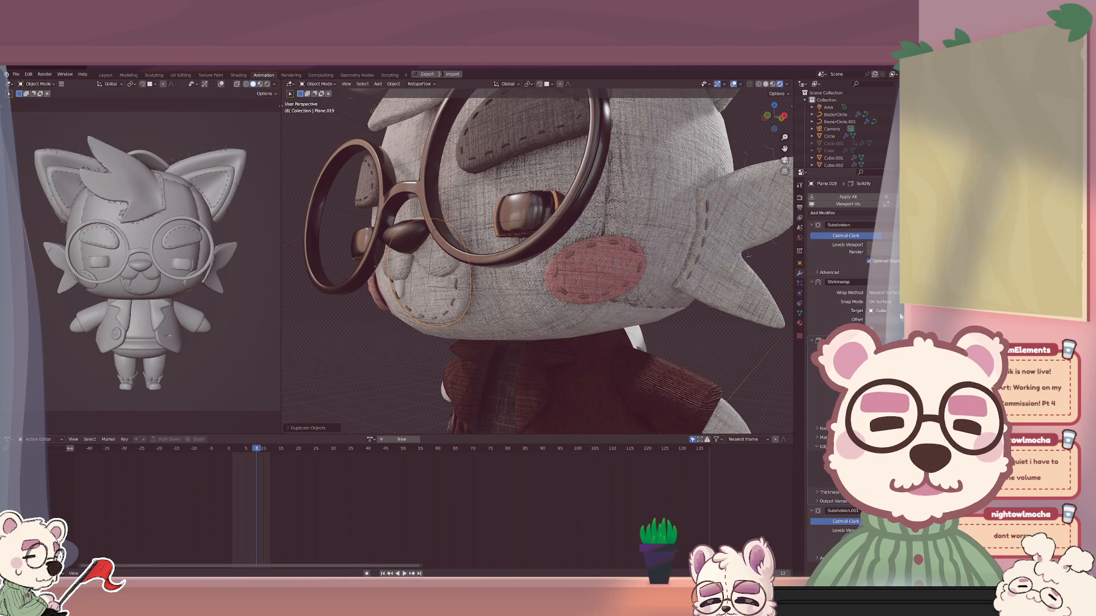
pyautogui.moveTo(883, 321); pyautogui.dragTo(892, 320)
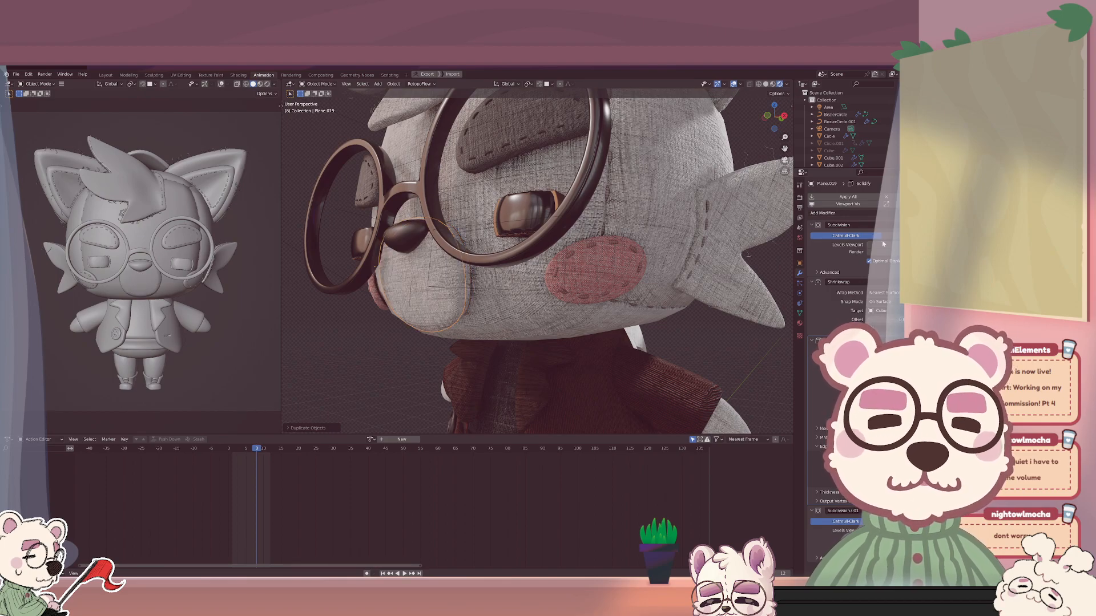
pyautogui.moveTo(884, 321); pyautogui.dragTo(877, 321)
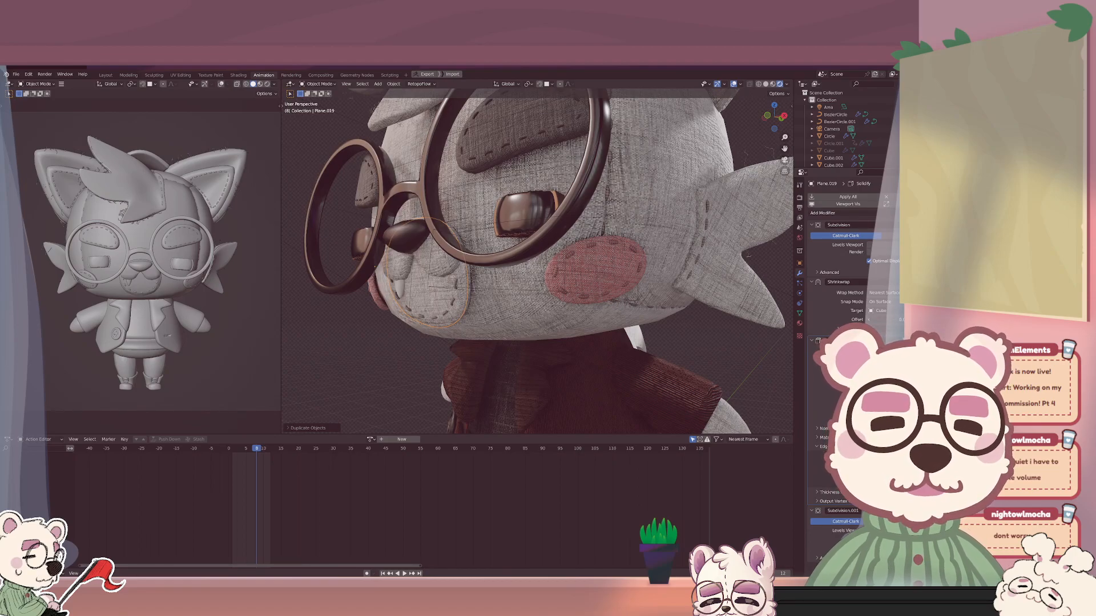
# Scale down the duplicated patch's mesh in Edit Mode to form a smaller patch inside the muzzle.
pyautogui.moveTo(740, 280); pyautogui.dragTo(647, 279, button='middle')
pyautogui.press('Tab')
pyautogui.press('s')
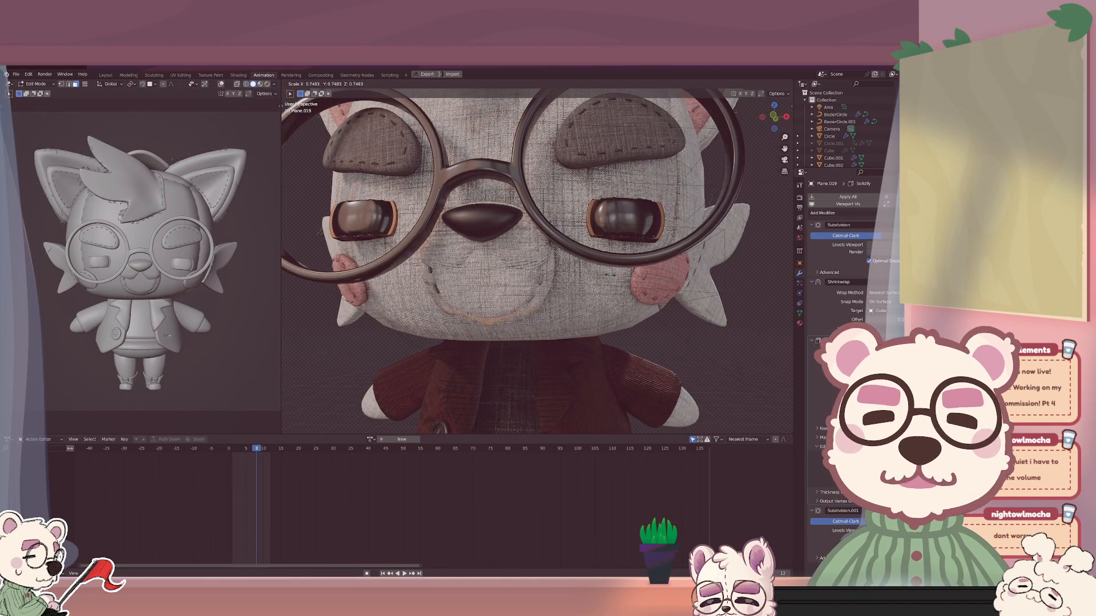
pyautogui.click(585, 272)
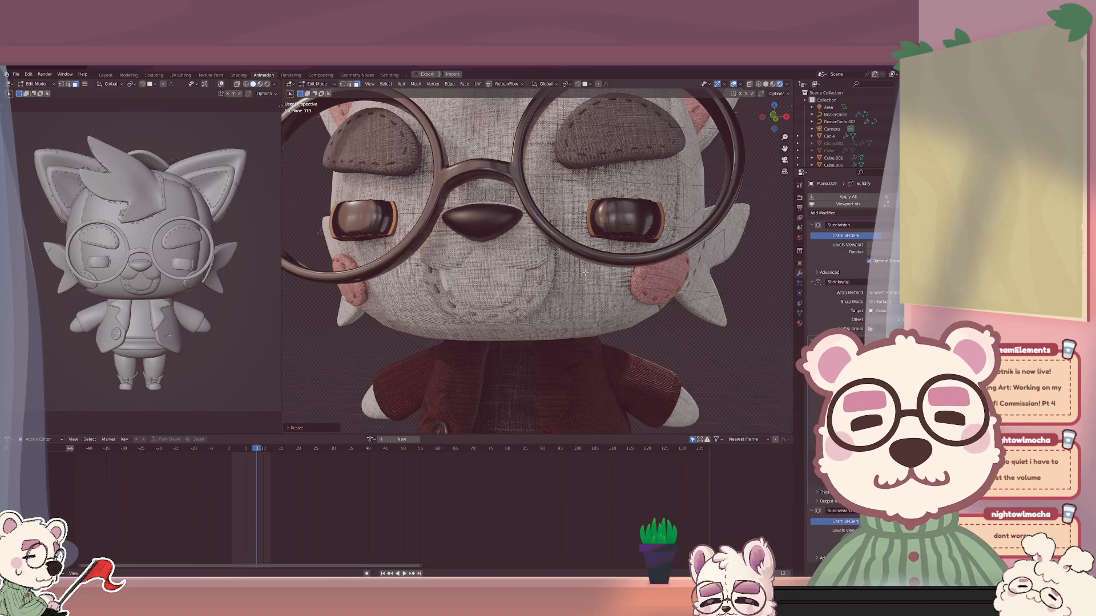
pyautogui.moveTo(511, 291); pyautogui.dragTo(431, 258, button='middle')
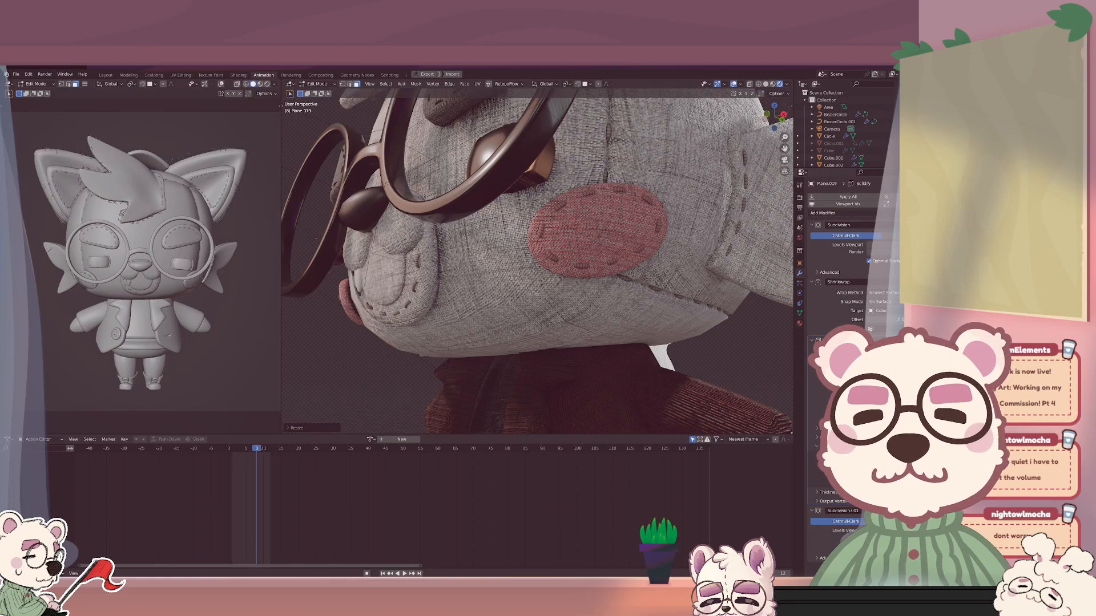
pyautogui.moveTo(418, 174); pyautogui.dragTo(580, 263, button='middle')
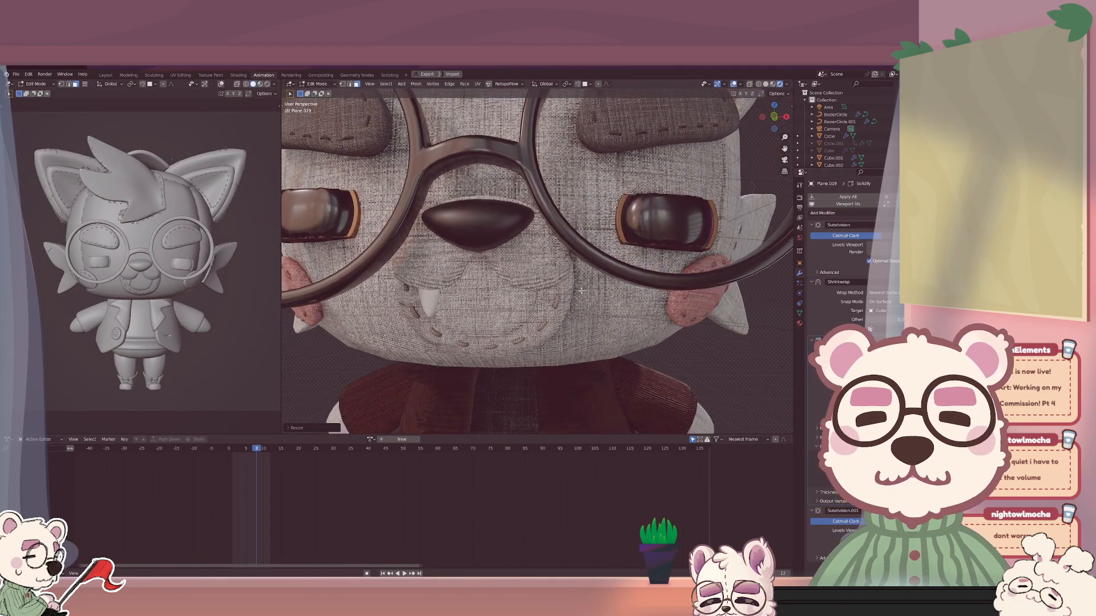
pyautogui.press('Tab')
pyautogui.press('a')
pyautogui.press('s')
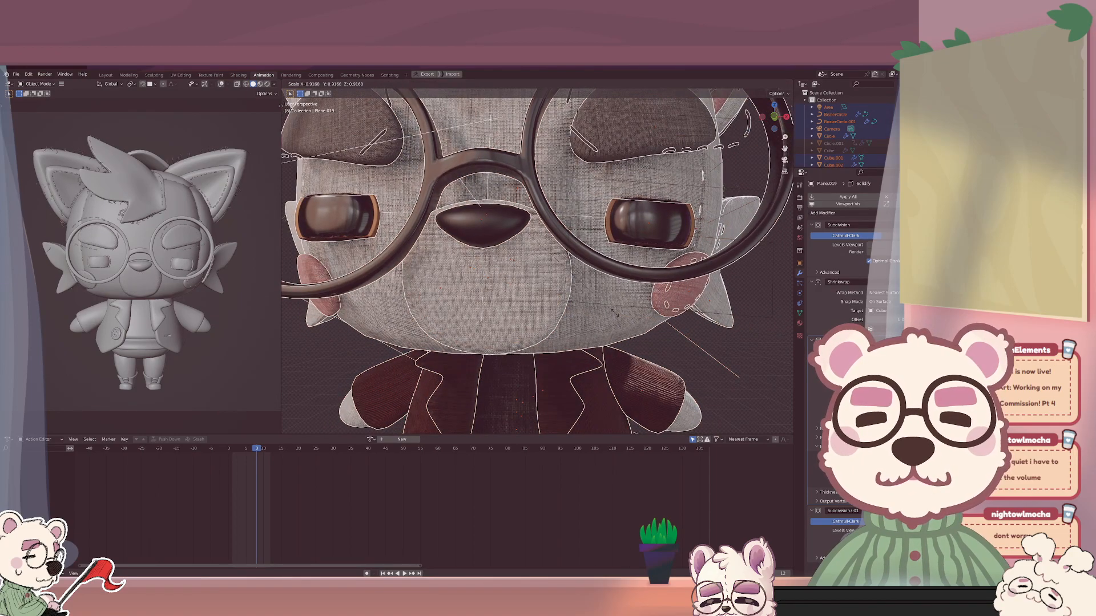
pyautogui.press('Escape')
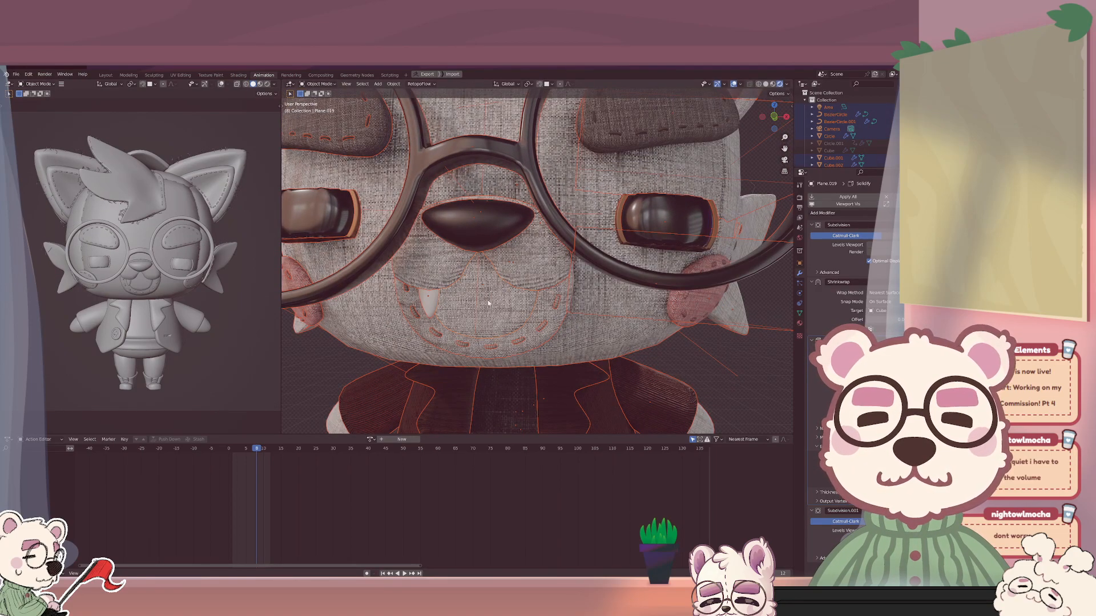
# Scale the inner muzzle patch's mesh down further in Edit Mode, to about 0.79 of its size.
pyautogui.click(488, 303)
pyautogui.press('Tab')
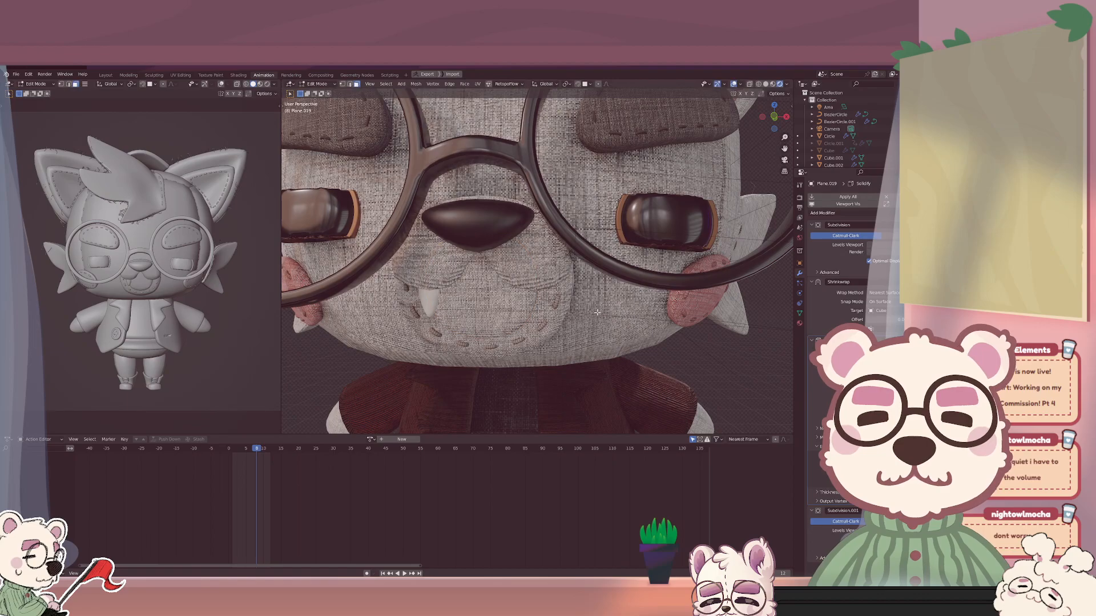
pyautogui.press('Tab')
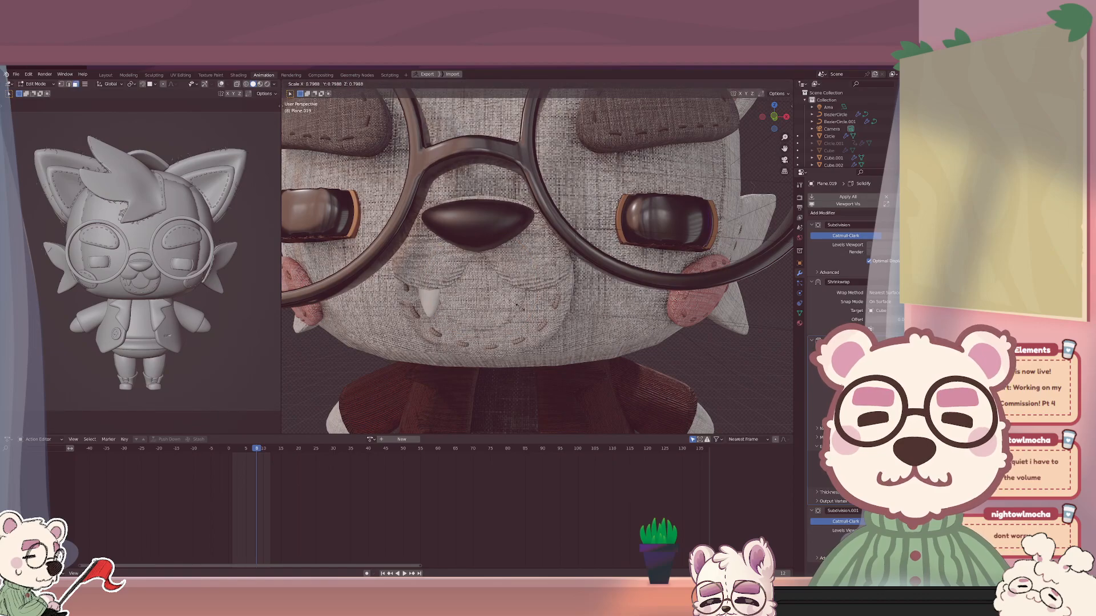
pyautogui.scroll(-2, 548, 306)
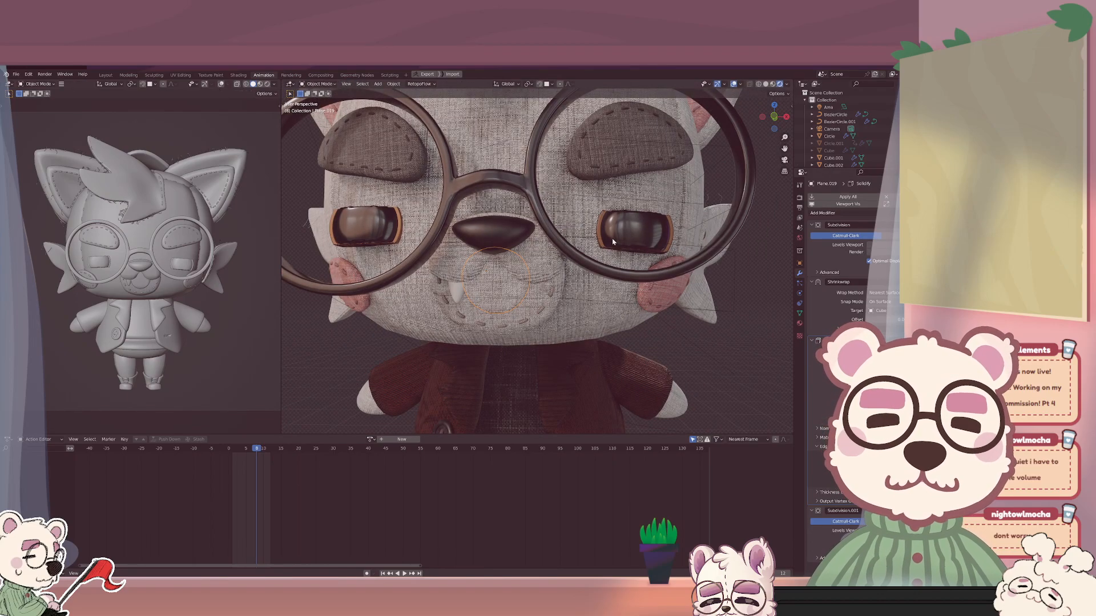
# Copy the eyebrows' textile material, Outgang_Textile_Generator_Pro_1, to the inner muzzle patch that forms the mouth.
pyautogui.click(790, 107)
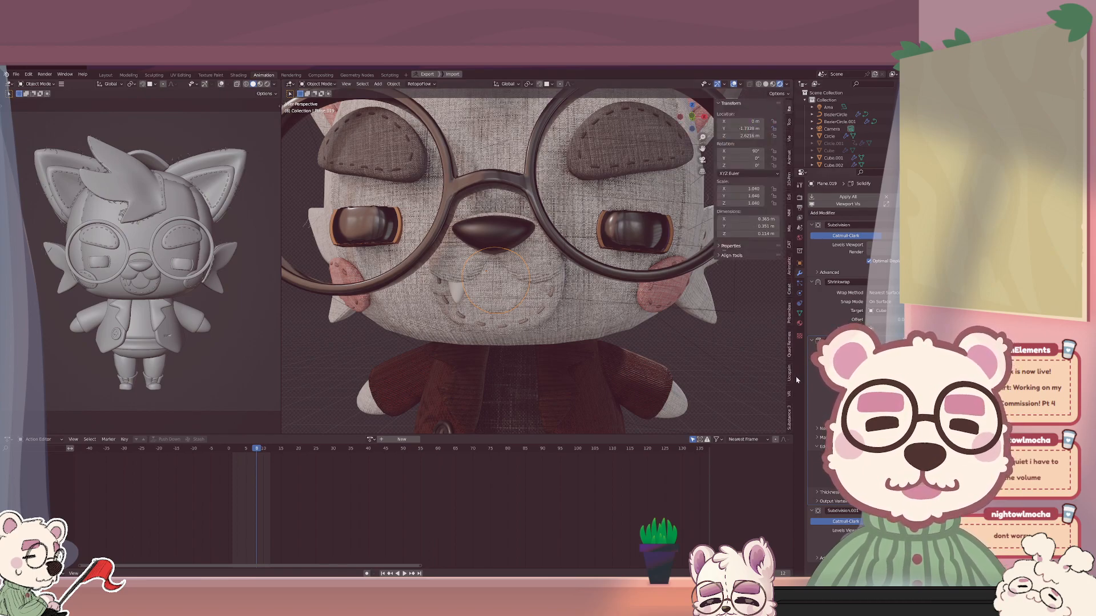
pyautogui.click(789, 417)
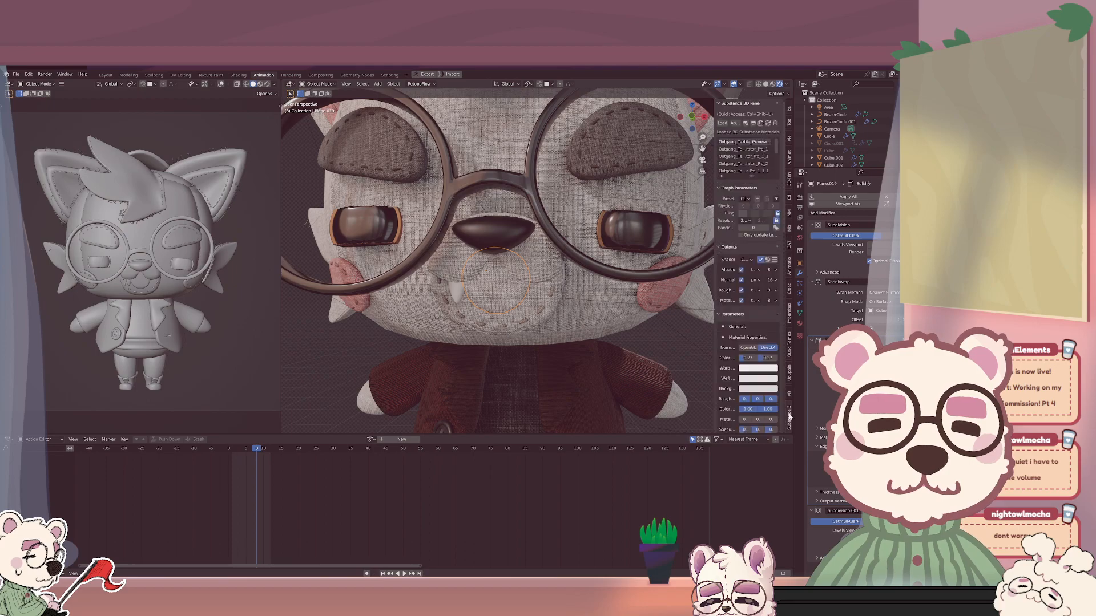
pyautogui.click(627, 130)
pyautogui.click(799, 336)
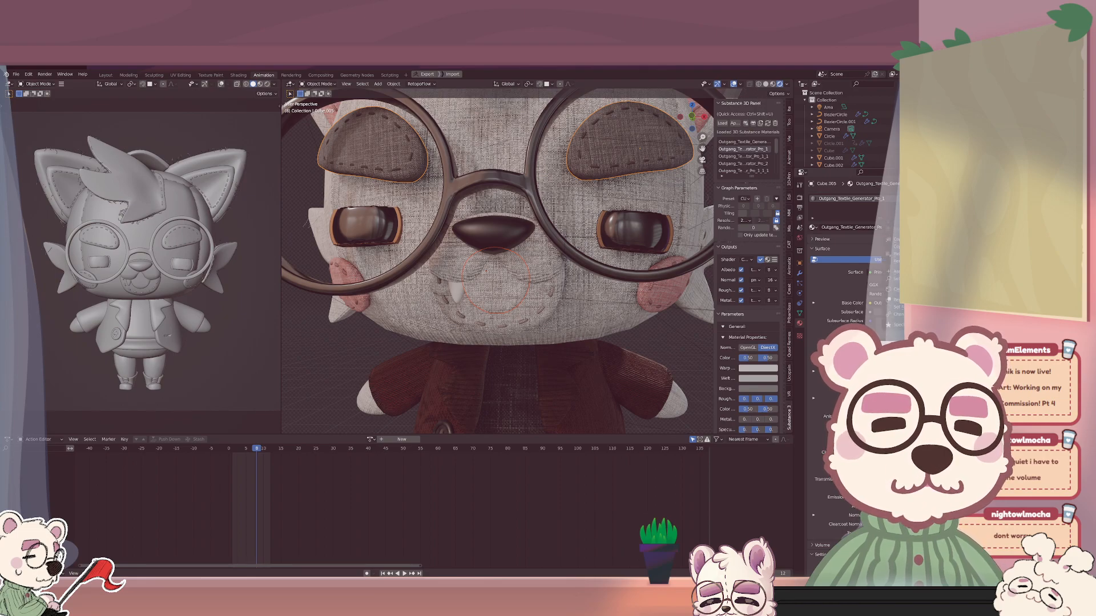
pyautogui.click(491, 288)
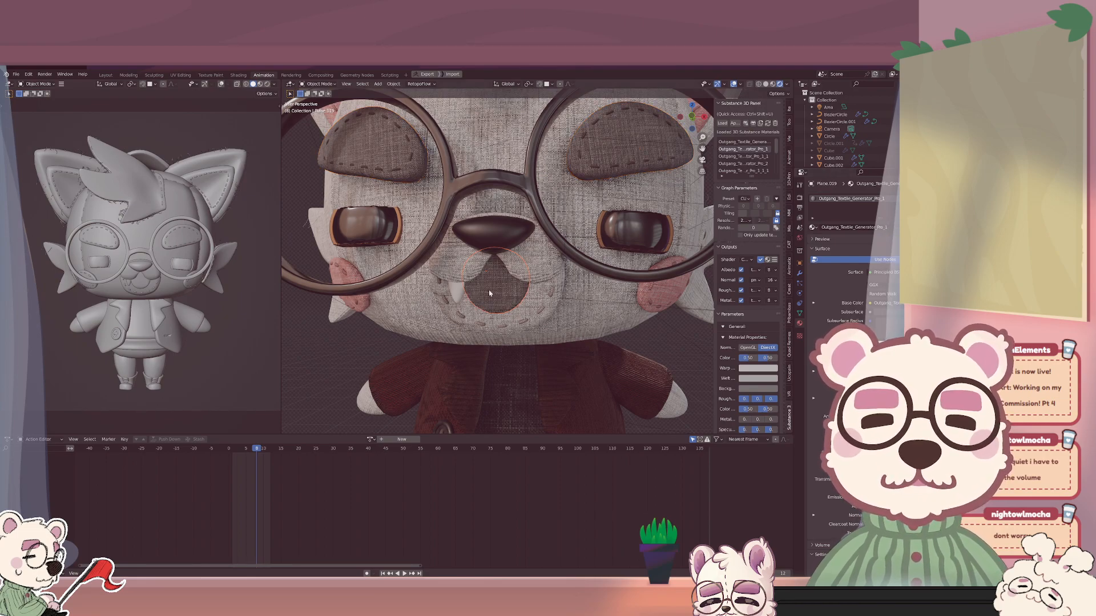
pyautogui.click(664, 346)
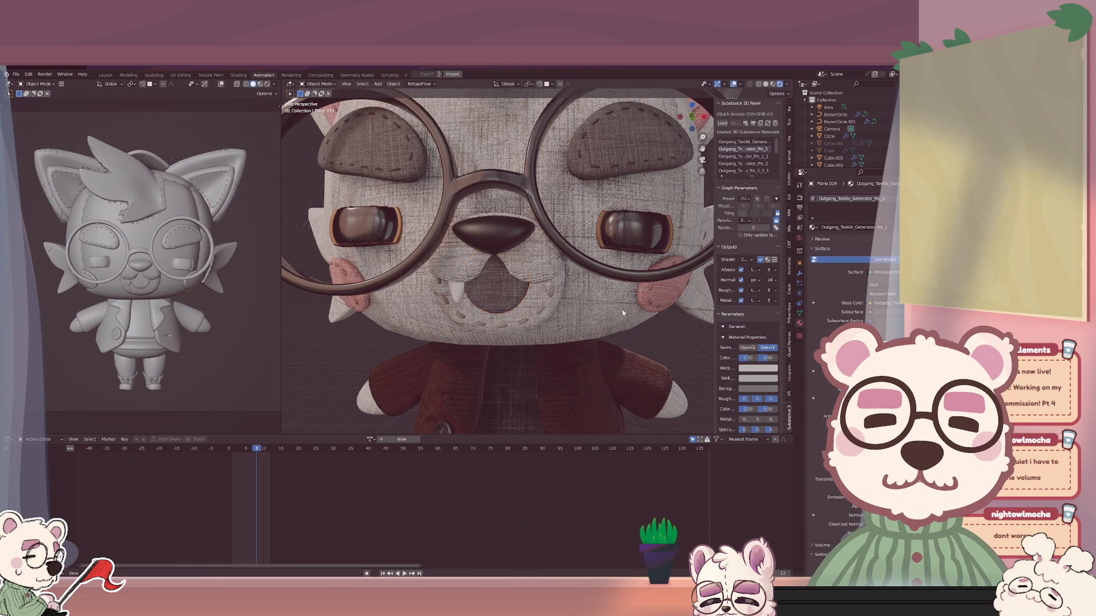
# Try the trousers' dark textile material on the mouth patch and undo the assignment.
pyautogui.scroll(-3, 621, 313)
pyautogui.moveTo(534, 262); pyautogui.dragTo(597, 255, button='middle')
pyautogui.scroll(-3, 545, 259)
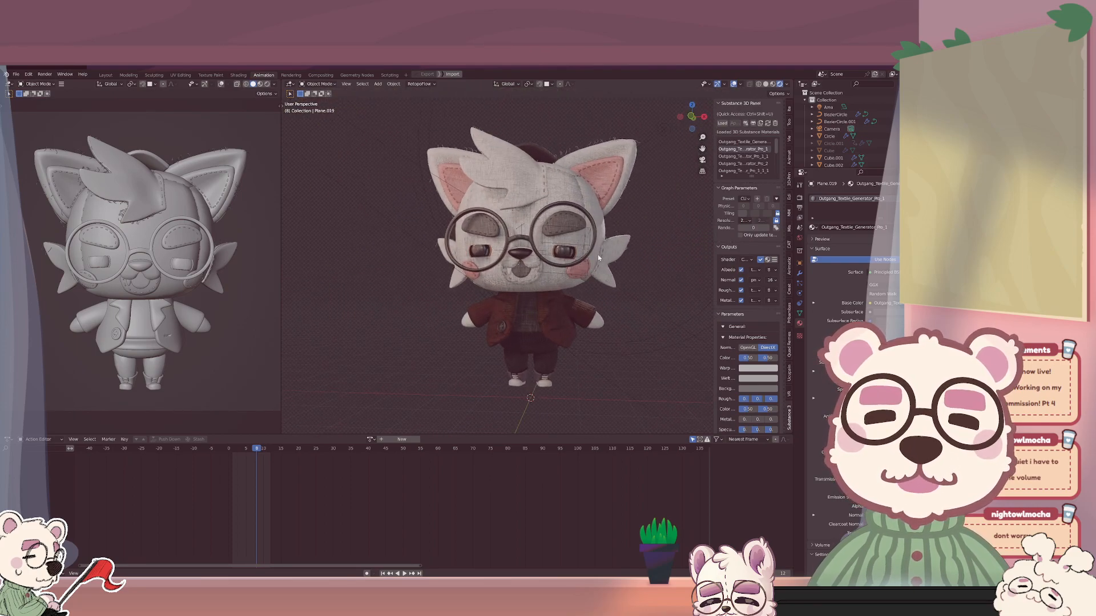
pyautogui.scroll(4, 528, 329)
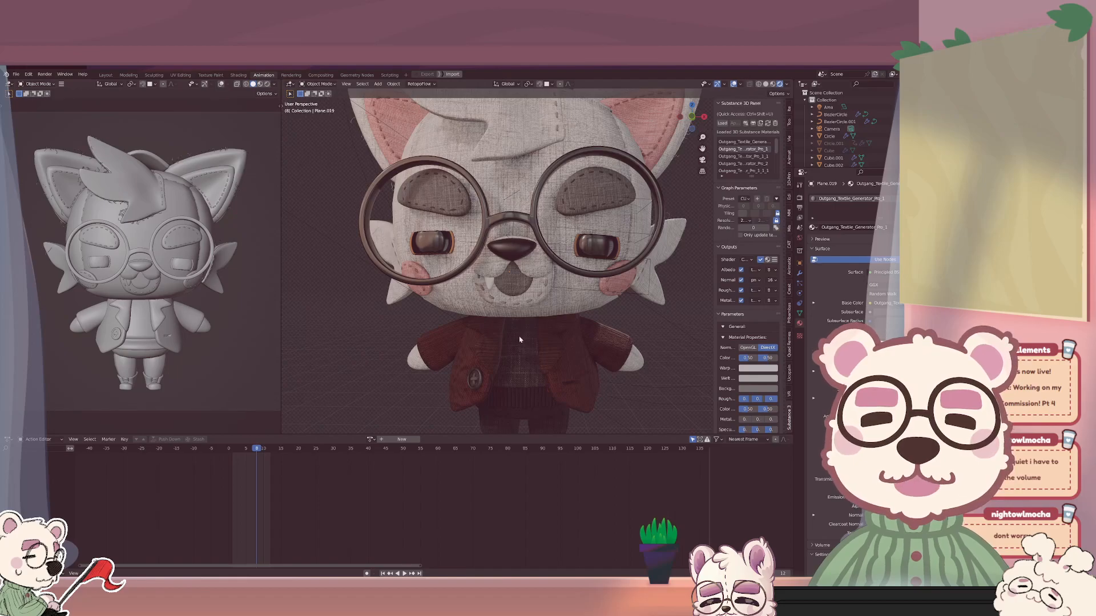
pyautogui.click(519, 281)
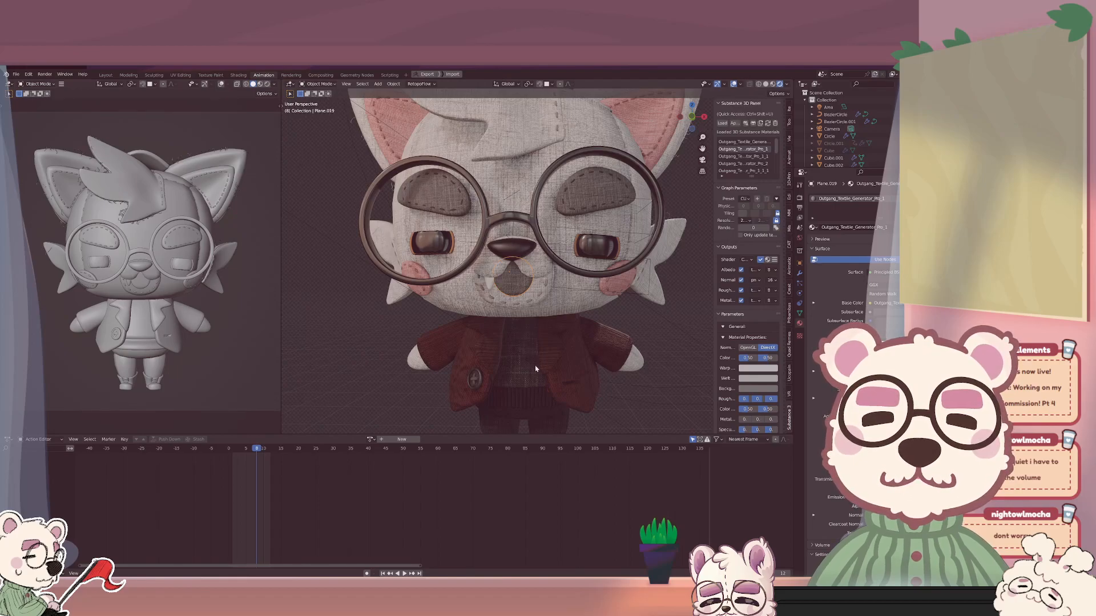
pyautogui.keyDown('shift'); pyautogui.click(530, 419); pyautogui.keyUp('shift')
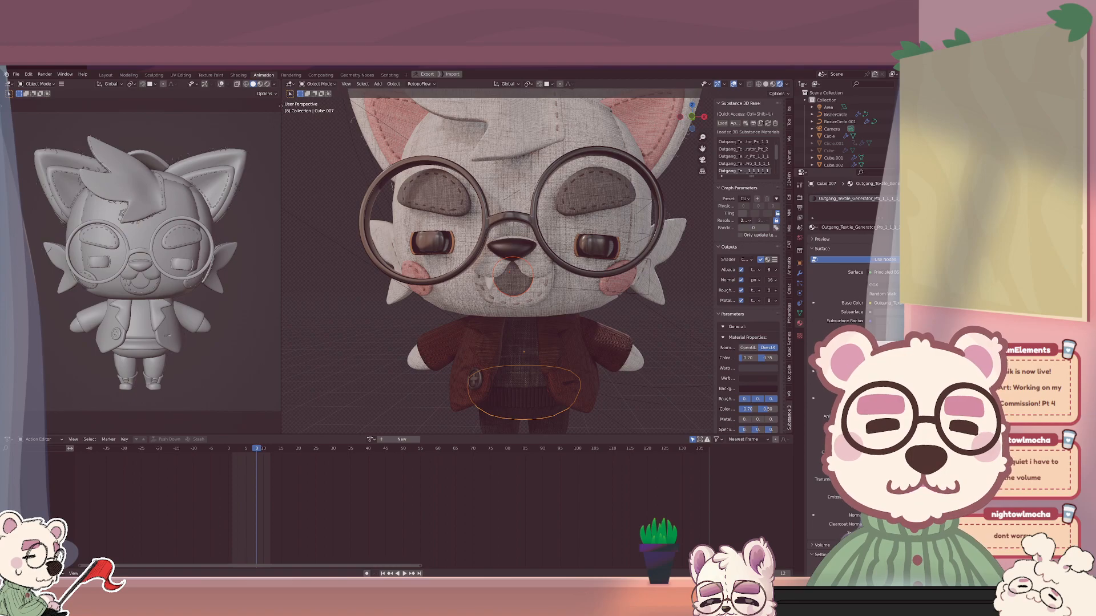
pyautogui.click(908, 247)
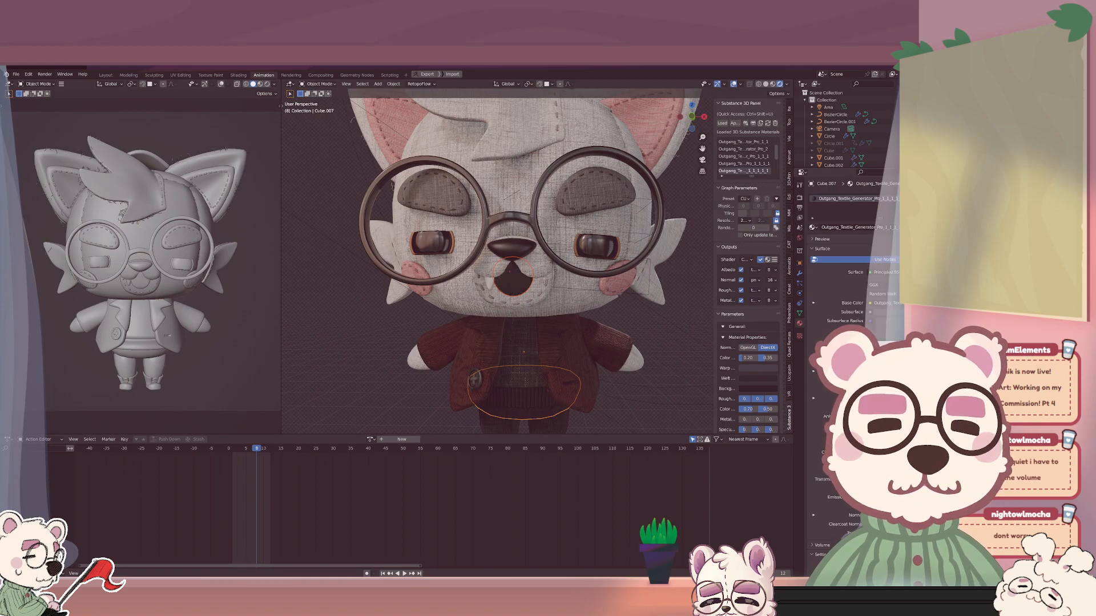
pyautogui.click(669, 344)
pyautogui.moveTo(606, 309); pyautogui.dragTo(541, 320, button='middle')
pyautogui.hotkey('ctrl', 'z')
pyautogui.hotkey('ctrl', 'z')
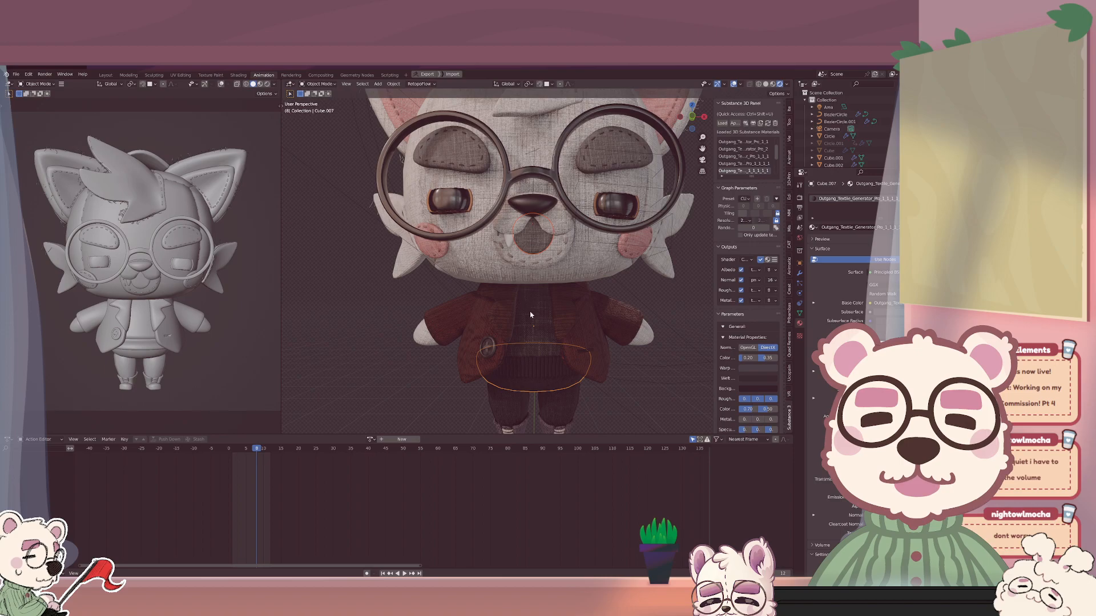
# Copy the shirt's dark textile material, Outgang_Textile_Generator_Pro_1_1_1_1, to the mouth patch.
pyautogui.click(530, 331)
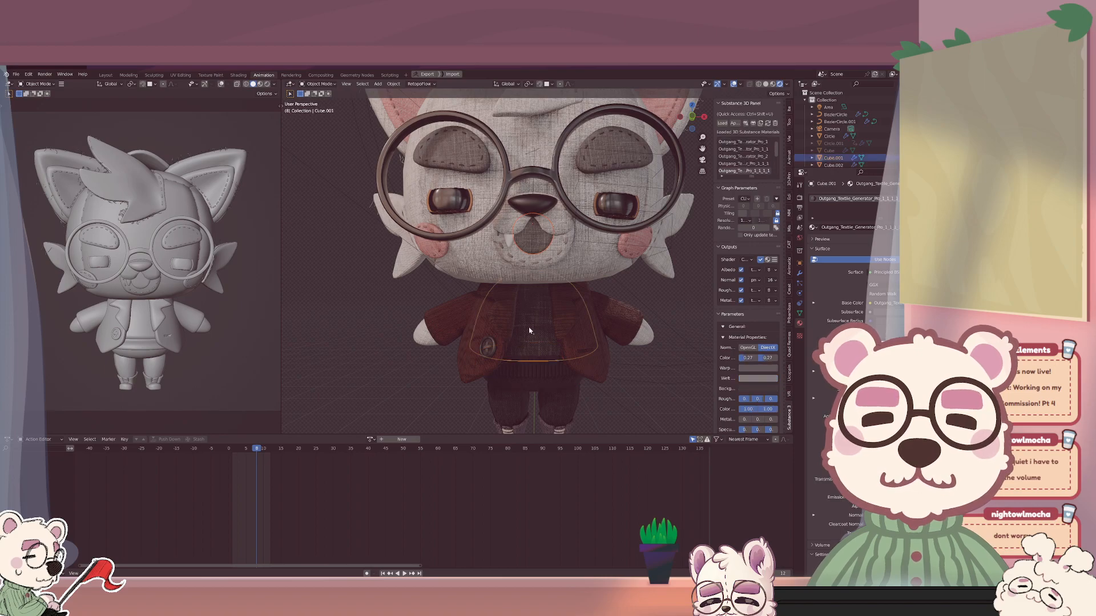
pyautogui.click(955, 216)
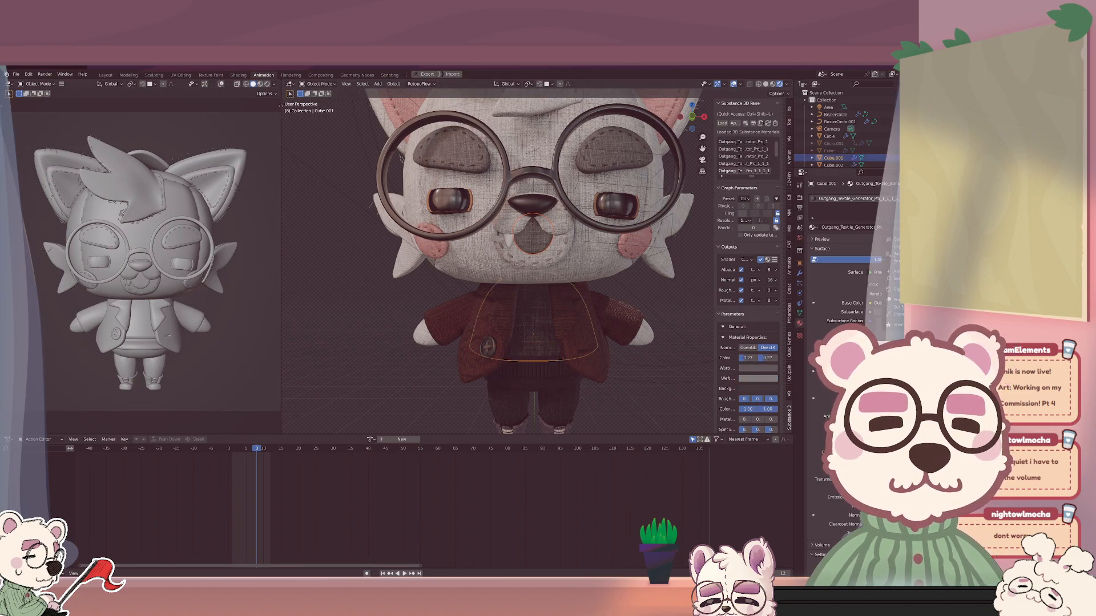
pyautogui.click(944, 247)
pyautogui.click(679, 297)
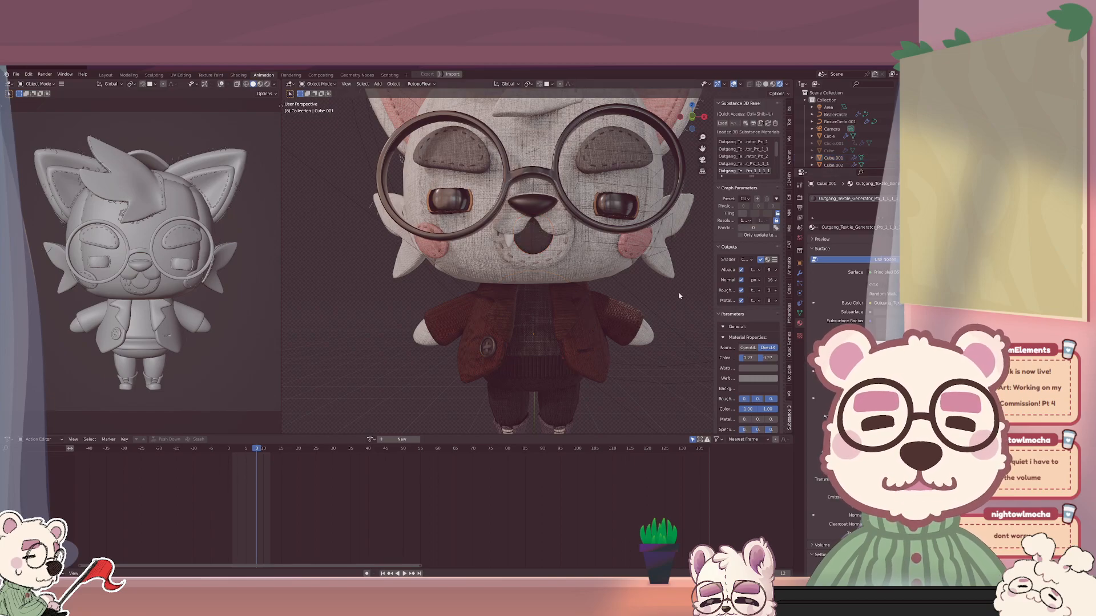
# Examine the mouth's new material up close and at full-body distance, and check the Solidify modifier of the muzzle pads under the nose.
pyautogui.moveTo(680, 296); pyautogui.dragTo(657, 303, button='middle')
pyautogui.scroll(5, 492, 179)
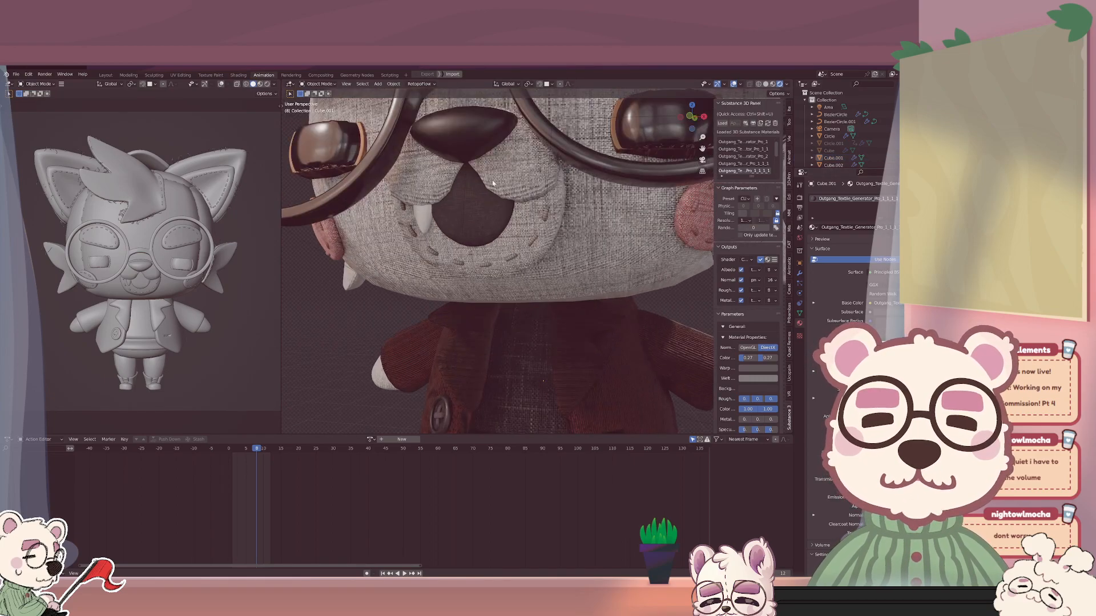
pyautogui.click(513, 183)
pyautogui.click(799, 274)
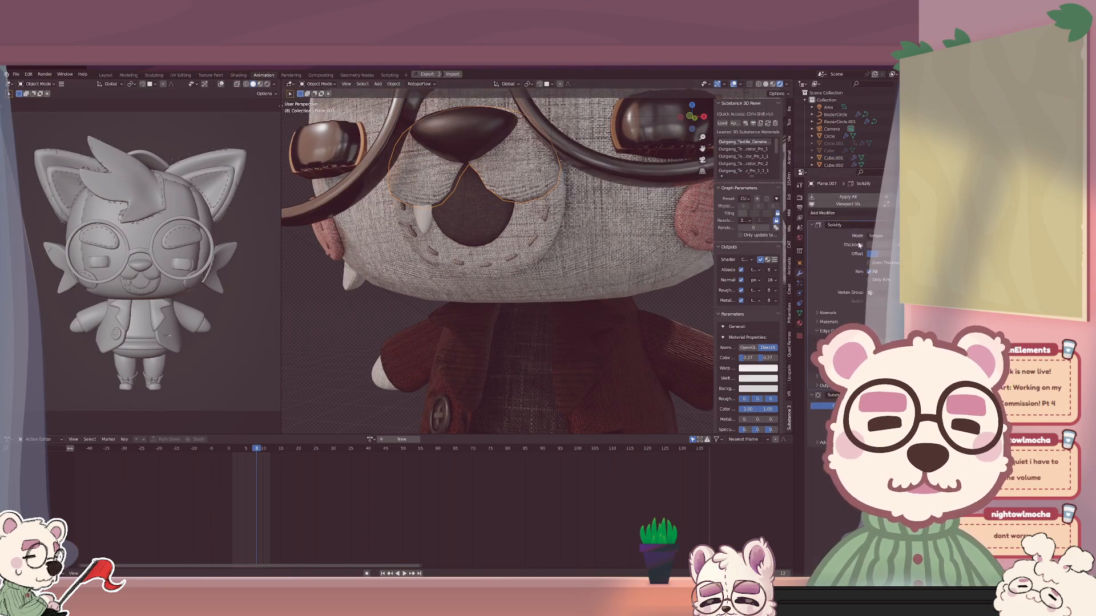
pyautogui.moveTo(571, 270); pyautogui.dragTo(589, 274, button='middle')
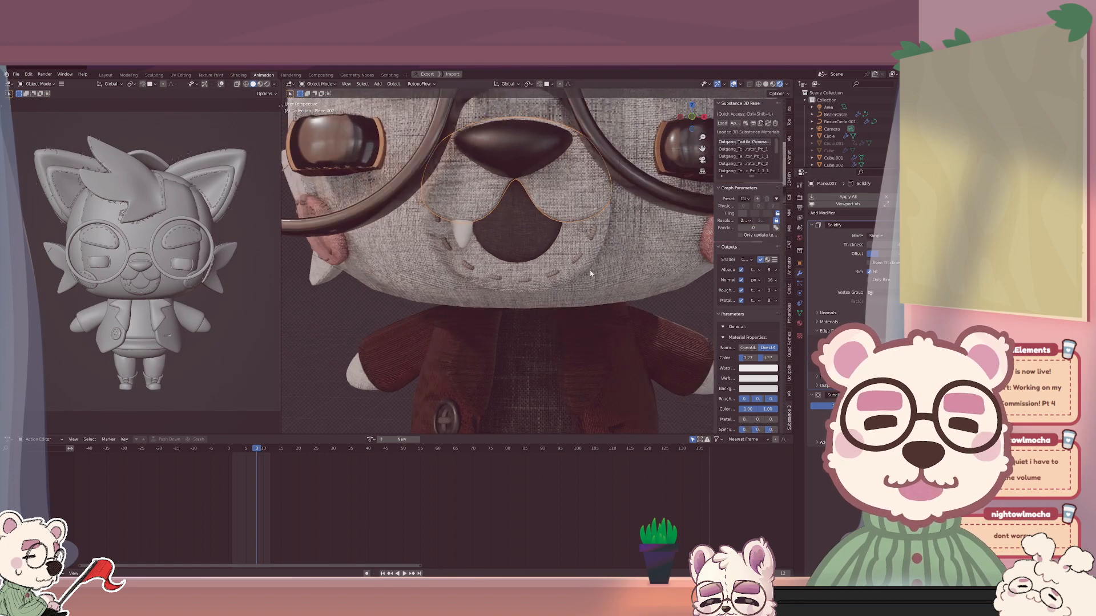
pyautogui.scroll(-1, 594, 274)
pyautogui.scroll(-4, 668, 332)
pyautogui.click(673, 332)
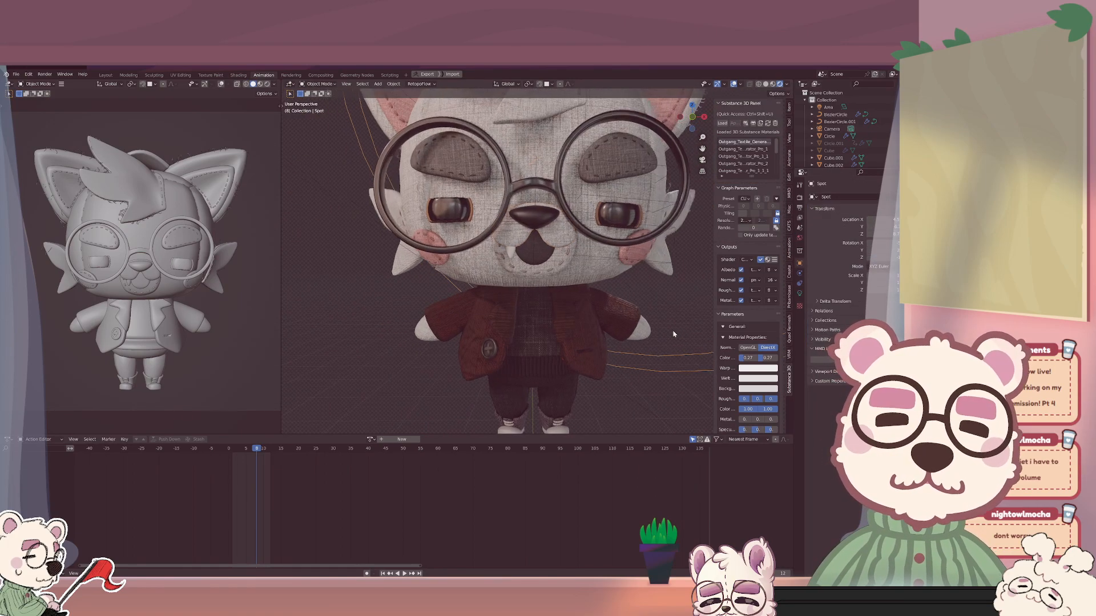
pyautogui.scroll(-2, 668, 333)
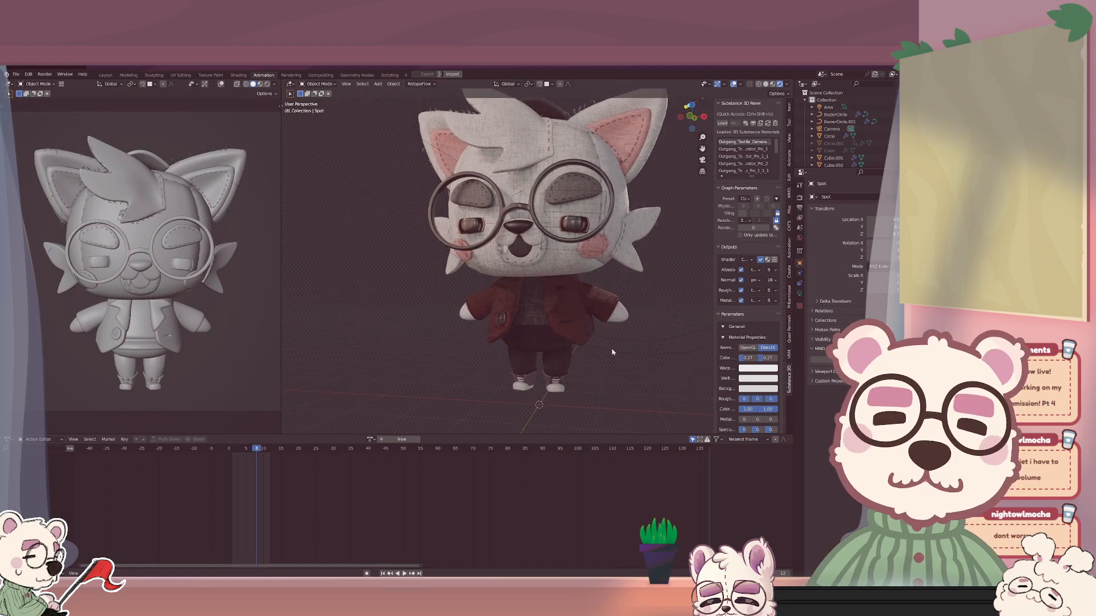
# Widen the mouth patch's mesh along the X axis in Edit Mode by a factor of about 1.15.
pyautogui.scroll(5, 563, 225)
pyautogui.click(563, 225)
pyautogui.scroll(3, 563, 224)
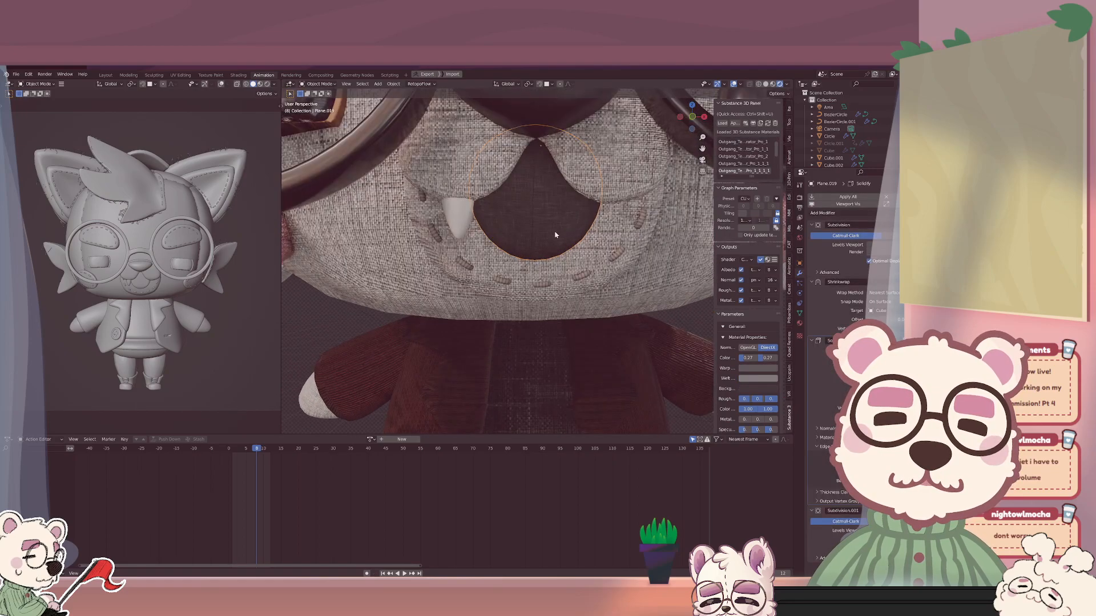
pyautogui.press('Tab')
pyautogui.press('s')
pyautogui.press('x')
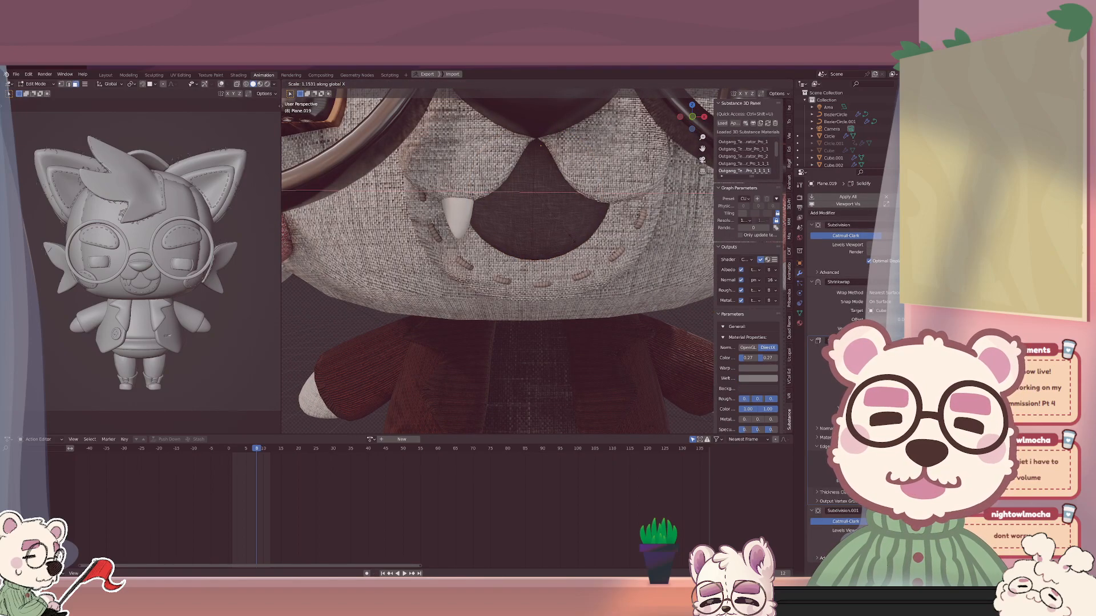
pyautogui.click(573, 242)
pyautogui.press('Tab')
# Increase the Solidify thickness of the muzzle pads under the nose.
pyautogui.moveTo(573, 242); pyautogui.dragTo(391, 165, button='middle')
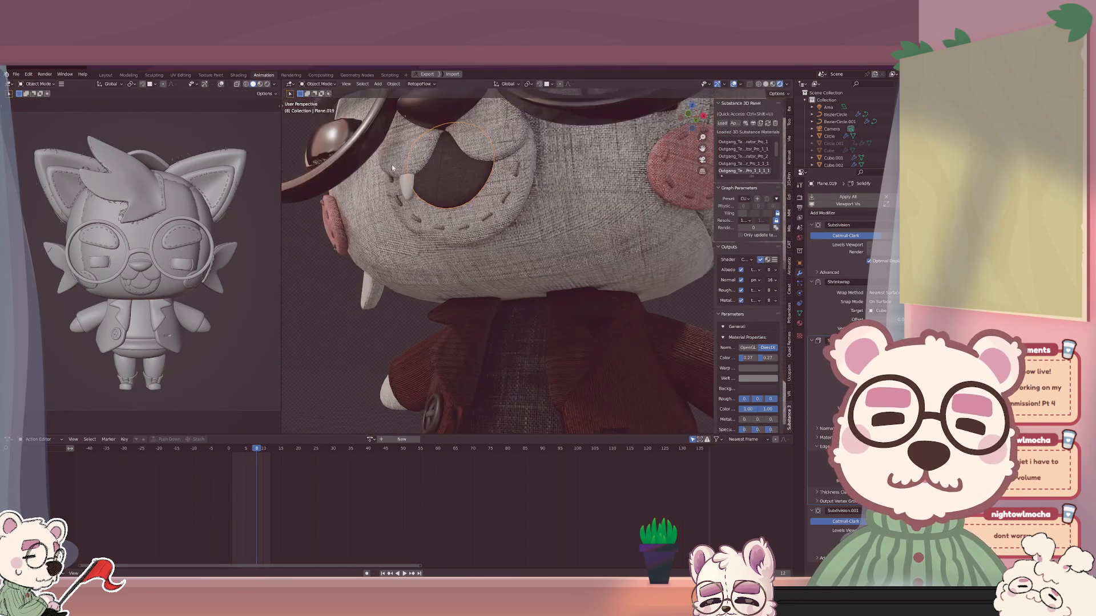
pyautogui.click(391, 162)
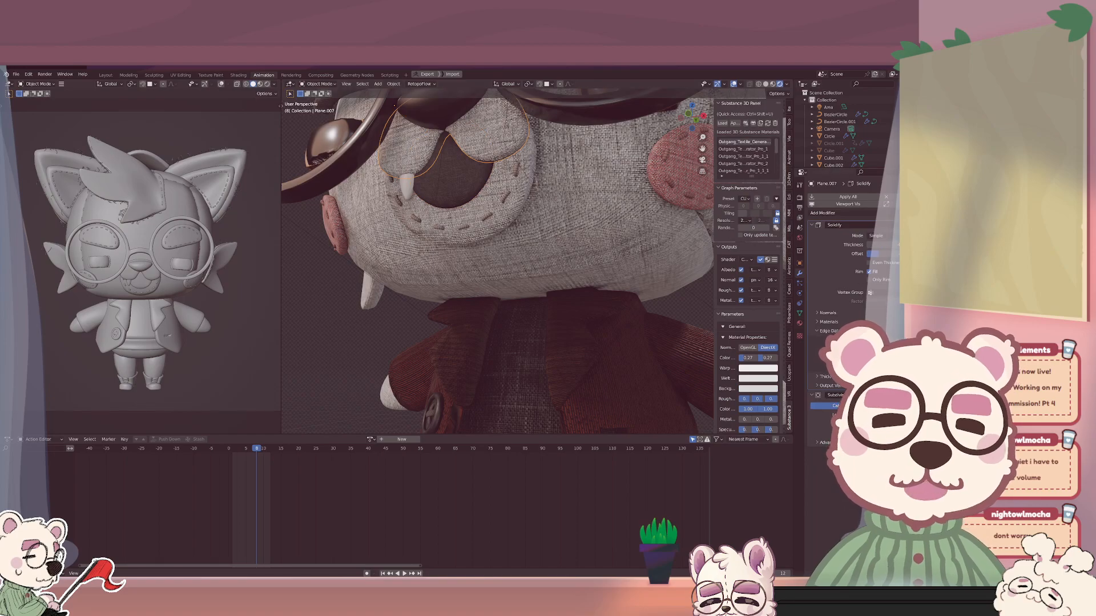
pyautogui.moveTo(883, 245); pyautogui.dragTo(893, 244)
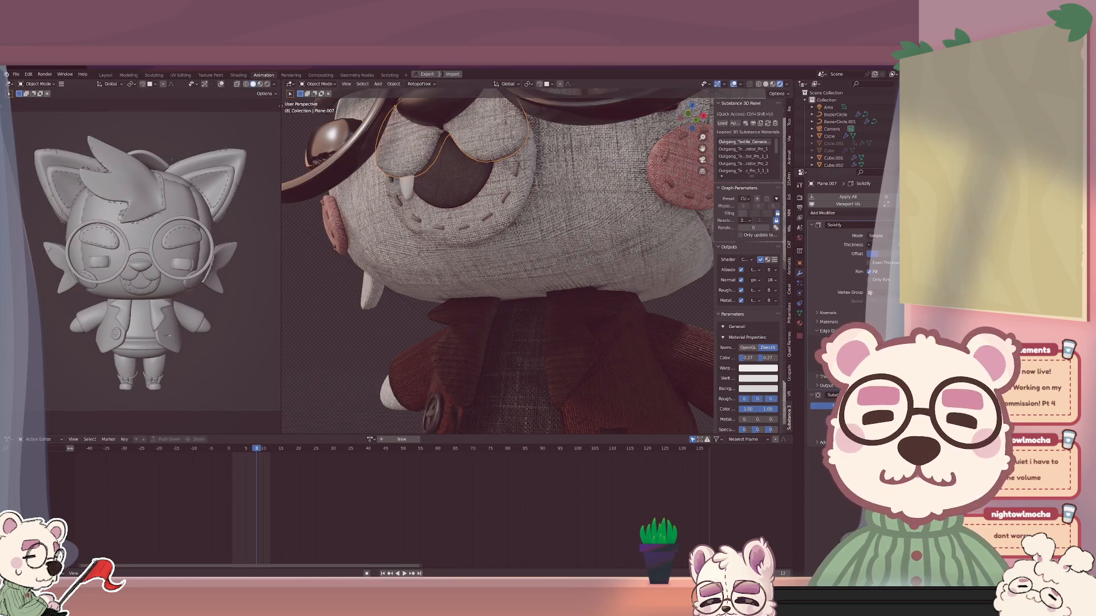
# Move the fang forward by about 0.019 m along the global Y axis.
pyautogui.click(400, 197)
pyautogui.press('g')
pyautogui.press('y')
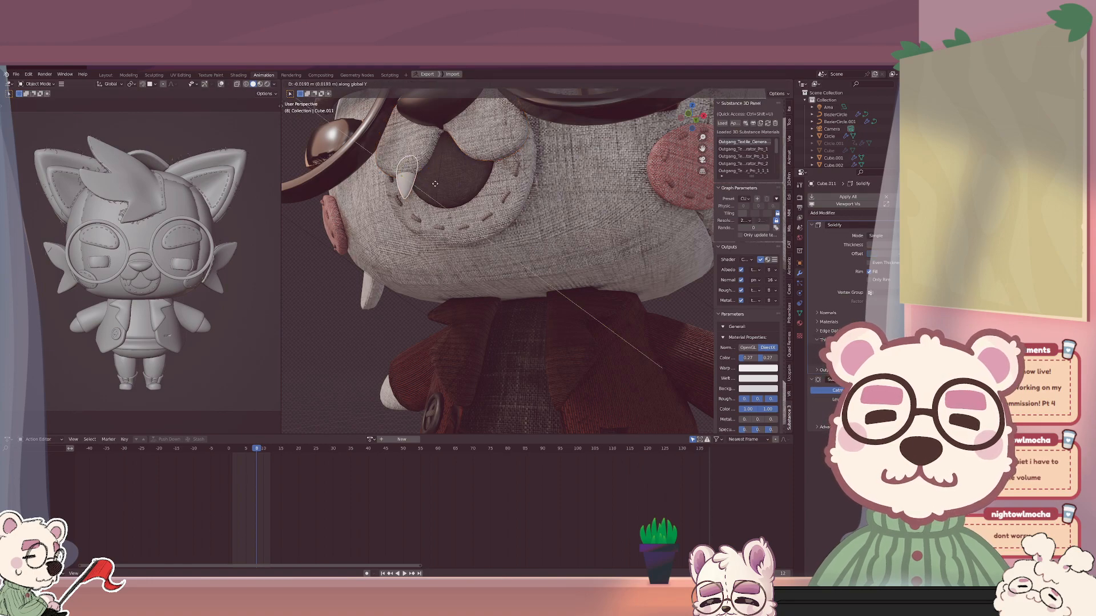
pyautogui.click(436, 184)
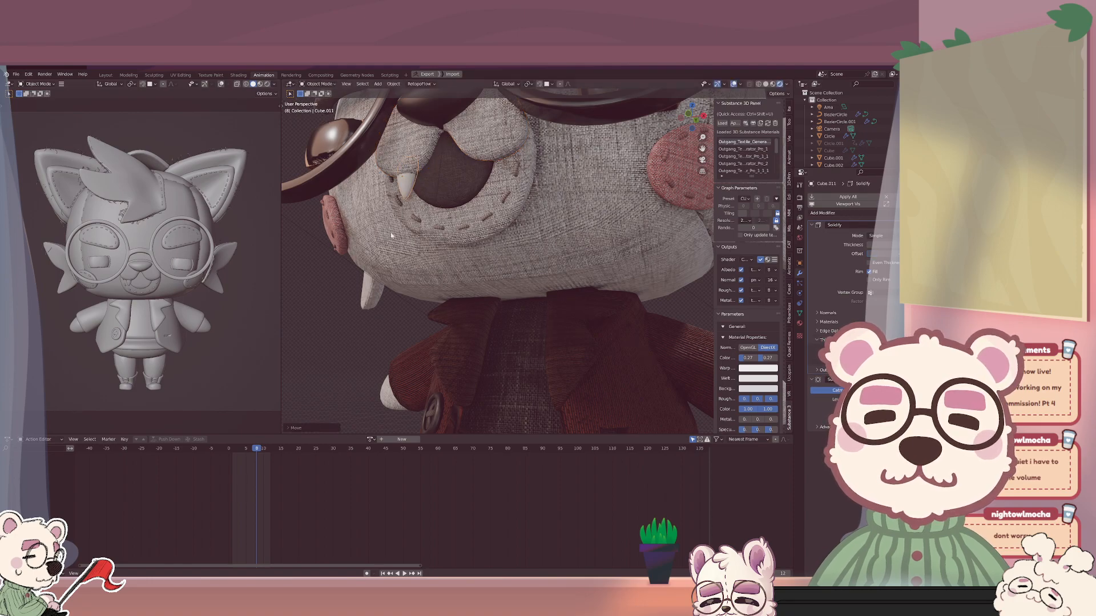
# Select the mouth patch and examine the finished mouth from the front, both at a distance and close up.
pyautogui.click(450, 195)
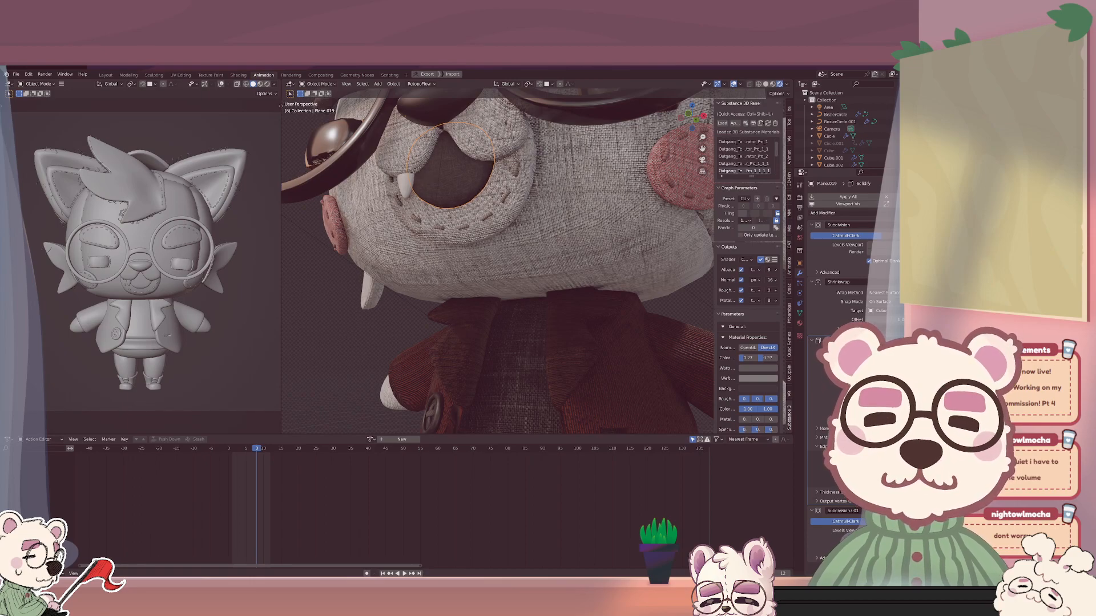
pyautogui.scroll(-5, 357, 296)
pyautogui.click(357, 297)
pyautogui.moveTo(357, 296); pyautogui.dragTo(391, 321, button='middle')
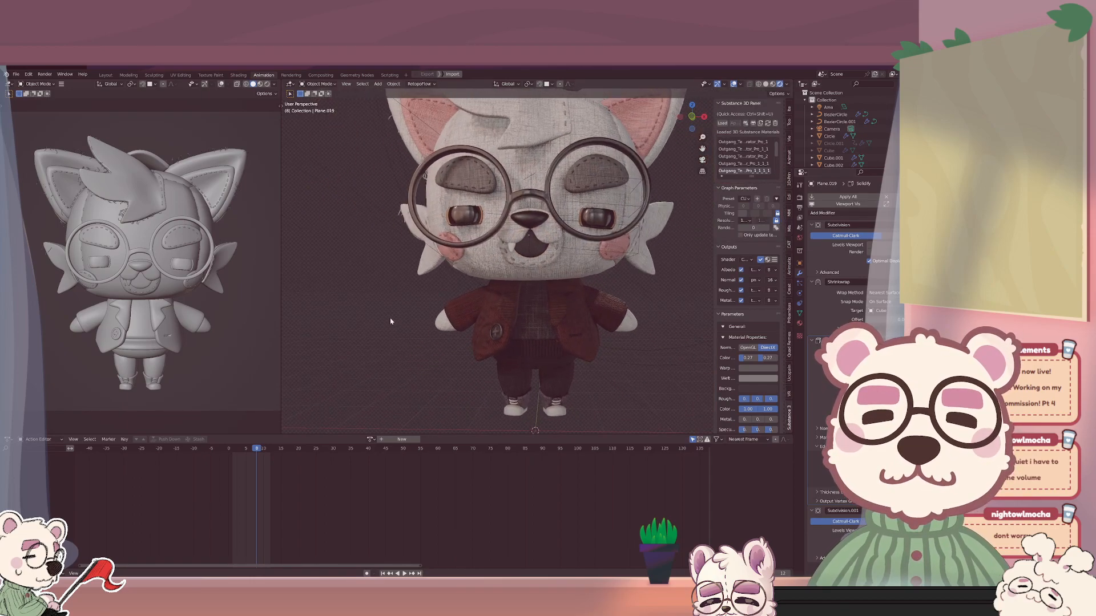
pyautogui.scroll(-3, 420, 269)
pyautogui.scroll(5, 422, 267)
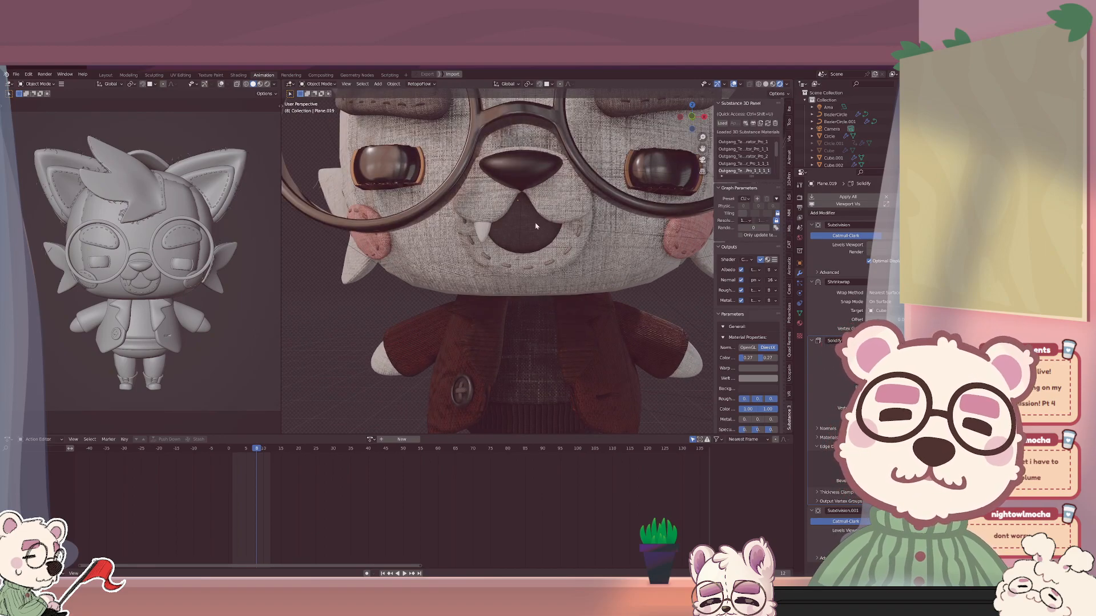
# Select the mouth patch and raise its mesh's bottom vertex about 0.057 m along global Z in Edit Mode.
pyautogui.scroll(4, 501, 221)
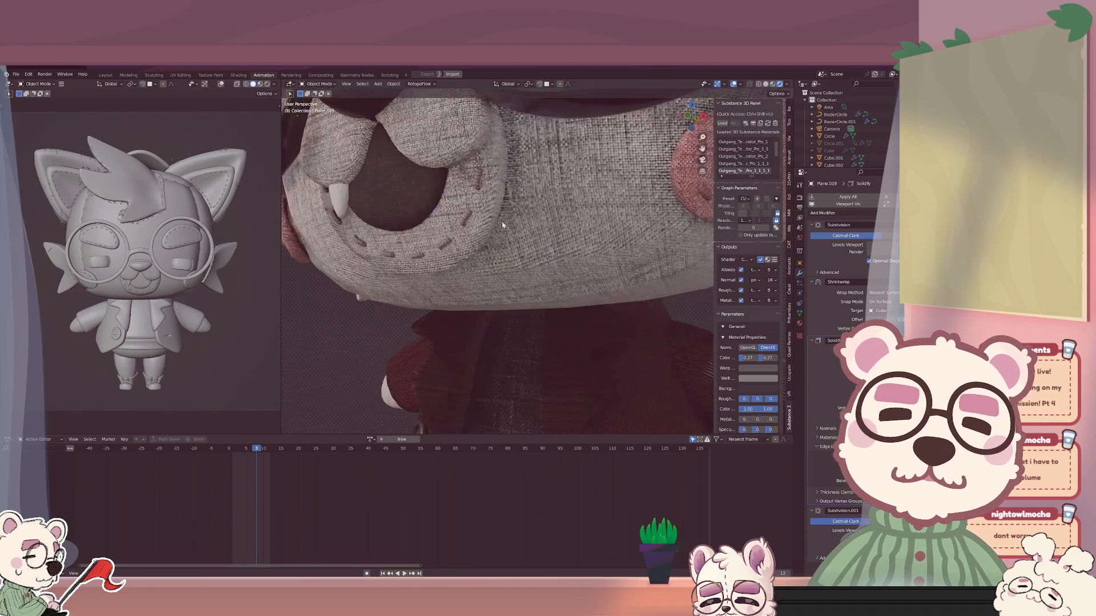
pyautogui.click(408, 175)
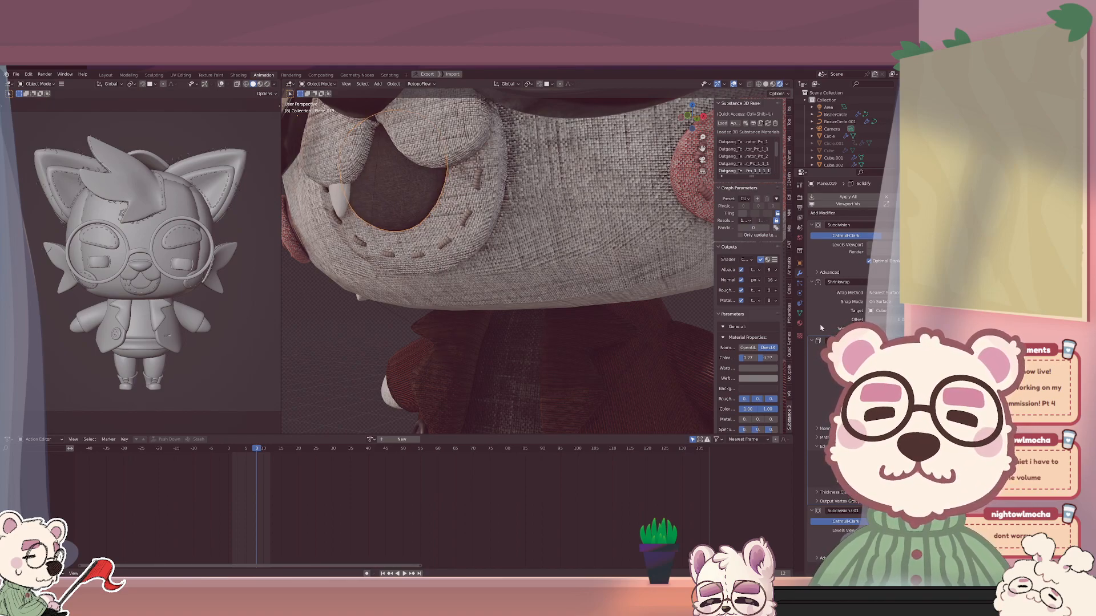
pyautogui.scroll(-5, 377, 341)
pyautogui.moveTo(377, 340); pyautogui.dragTo(406, 342, button='middle')
pyautogui.scroll(-3, 406, 342)
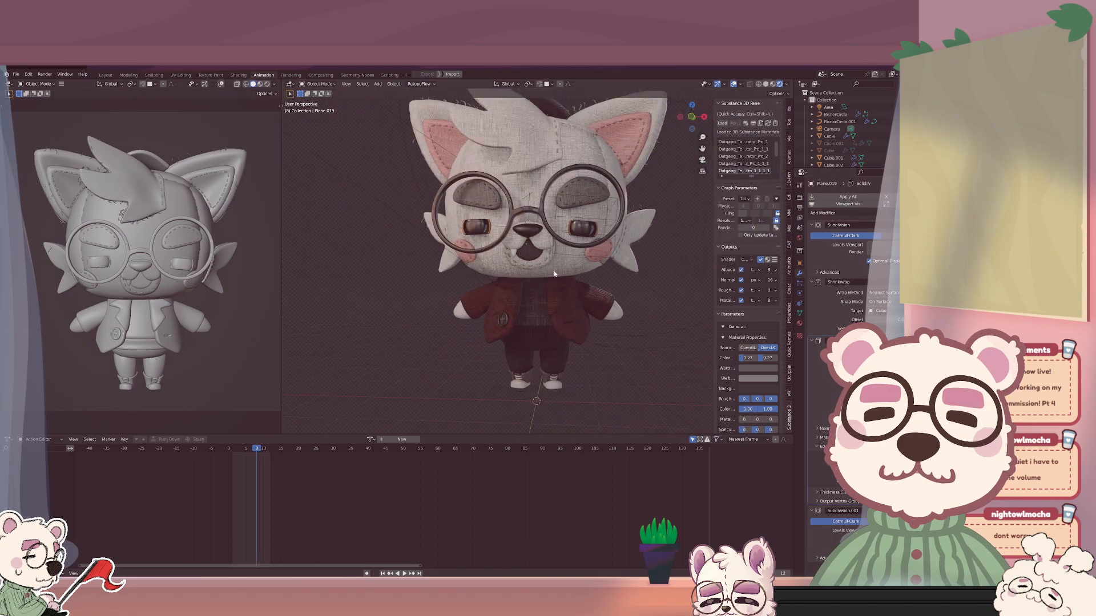
pyautogui.press('Tab')
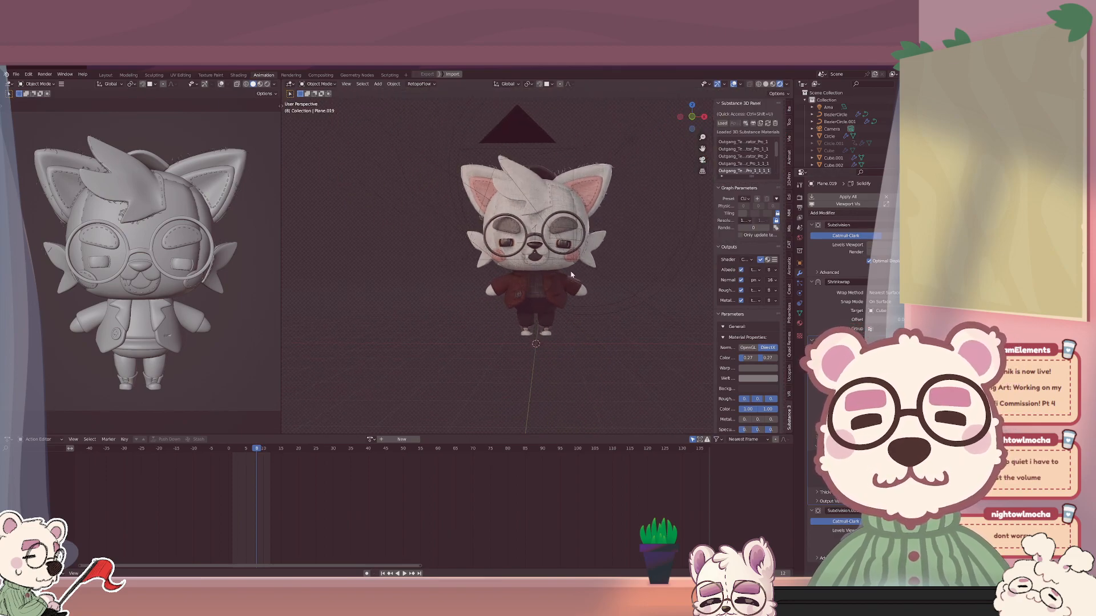
pyautogui.scroll(6, 555, 276)
pyautogui.press('1')
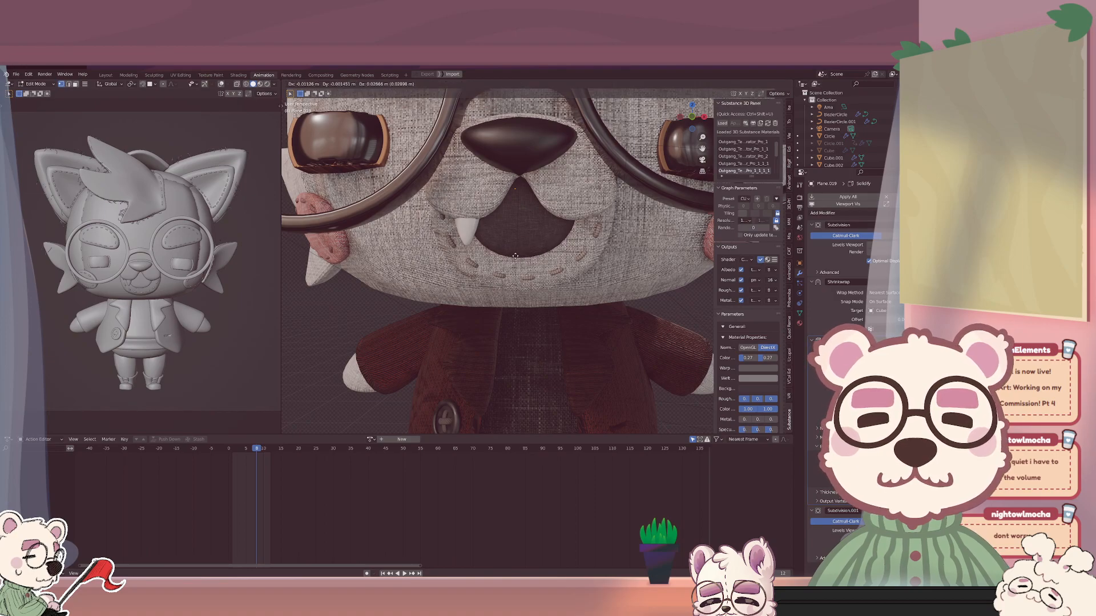
pyautogui.press('g')
pyautogui.press('z')
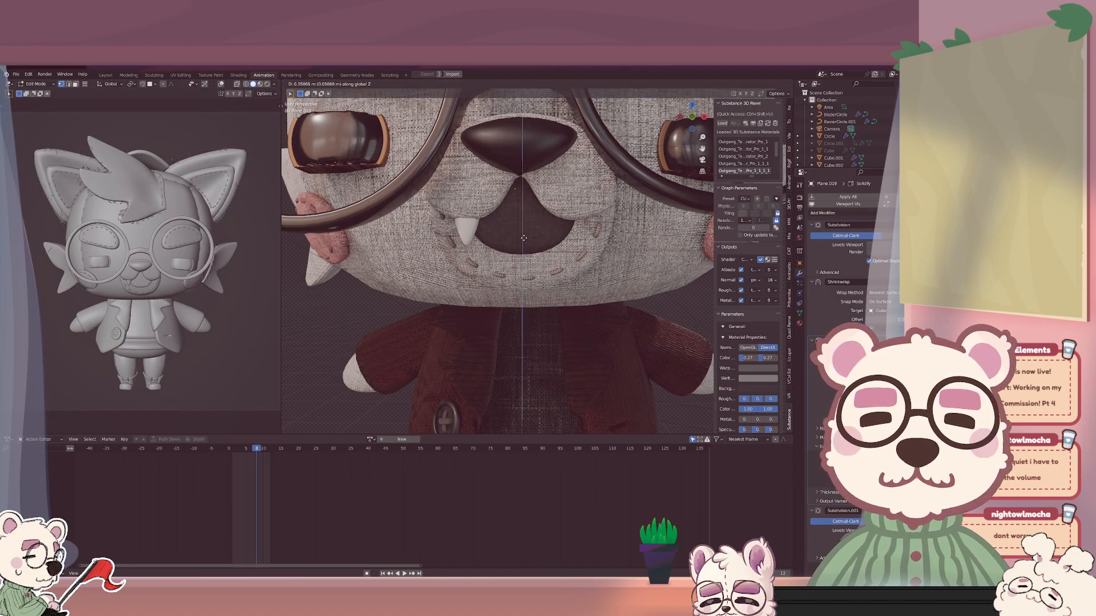
pyautogui.click(523, 238)
pyautogui.press('Tab')
pyautogui.scroll(-6, 524, 238)
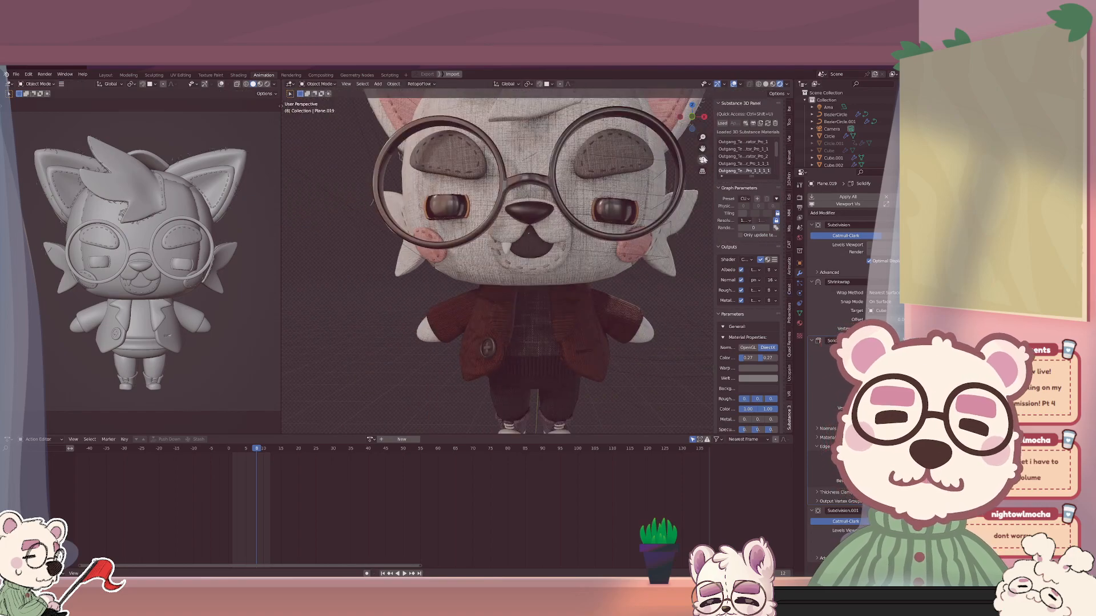
# Turn off the viewport overlays in the rendered view to see the character without guides.
pyautogui.moveTo(703, 138); pyautogui.dragTo(679, 135, button='middle')
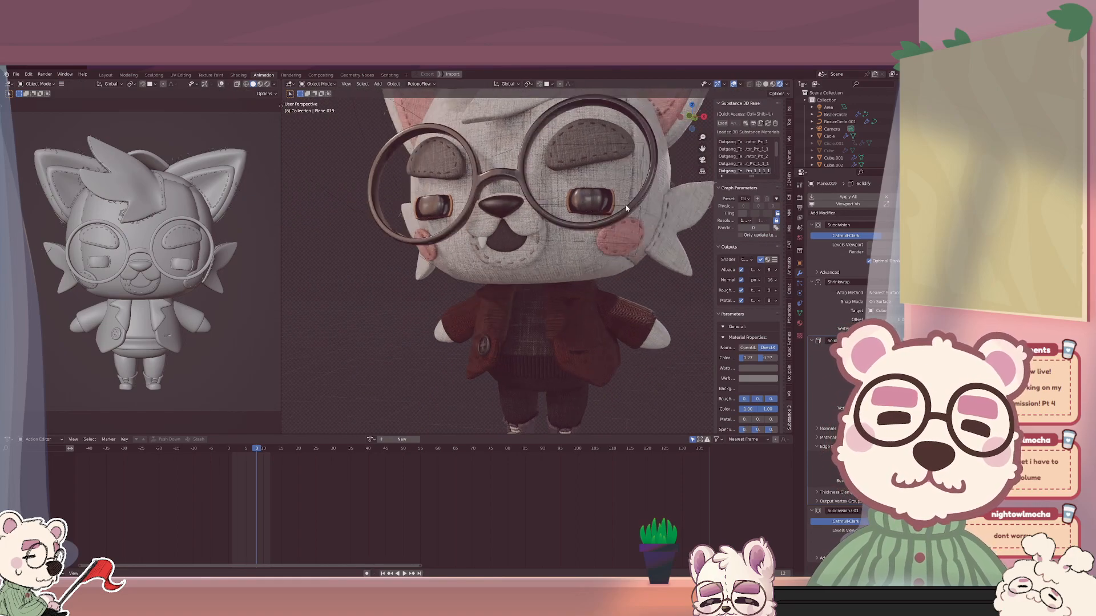
pyautogui.click(735, 84)
pyautogui.scroll(-5, 584, 227)
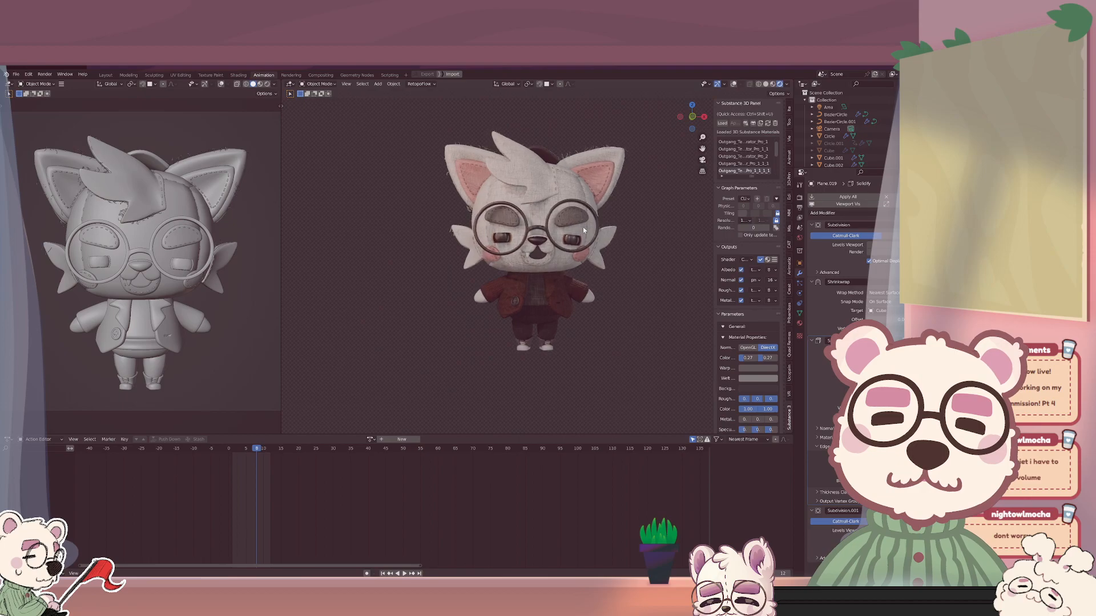
# Lower the mouth patch's bottom vertex by about 0.037 m along global Z in Edit Mode.
pyautogui.press('Tab')
pyautogui.scroll(6, 572, 227)
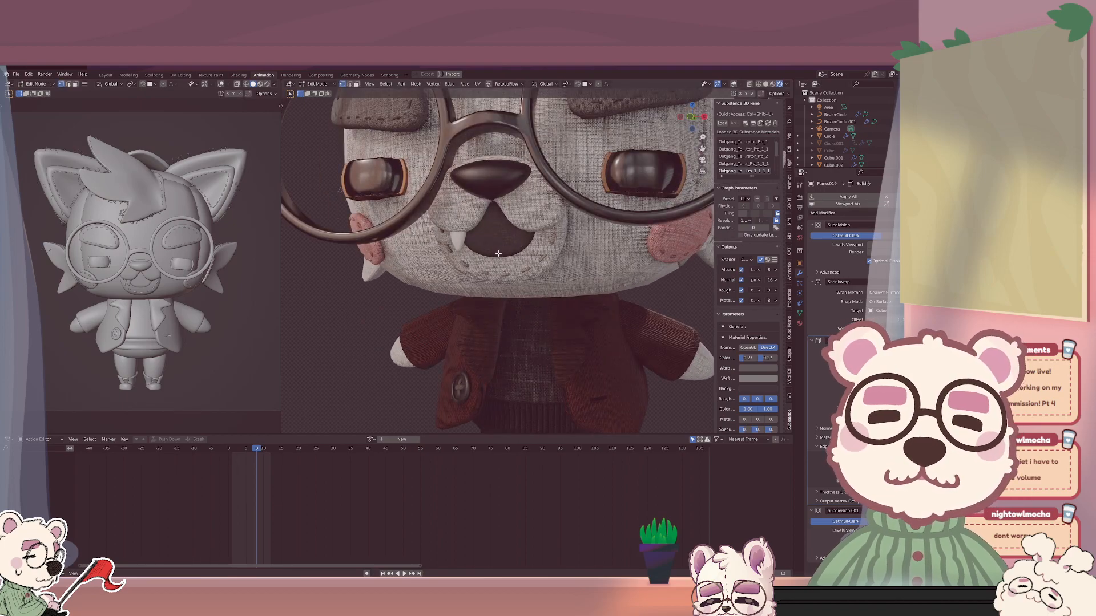
pyautogui.press('g')
pyautogui.press('z')
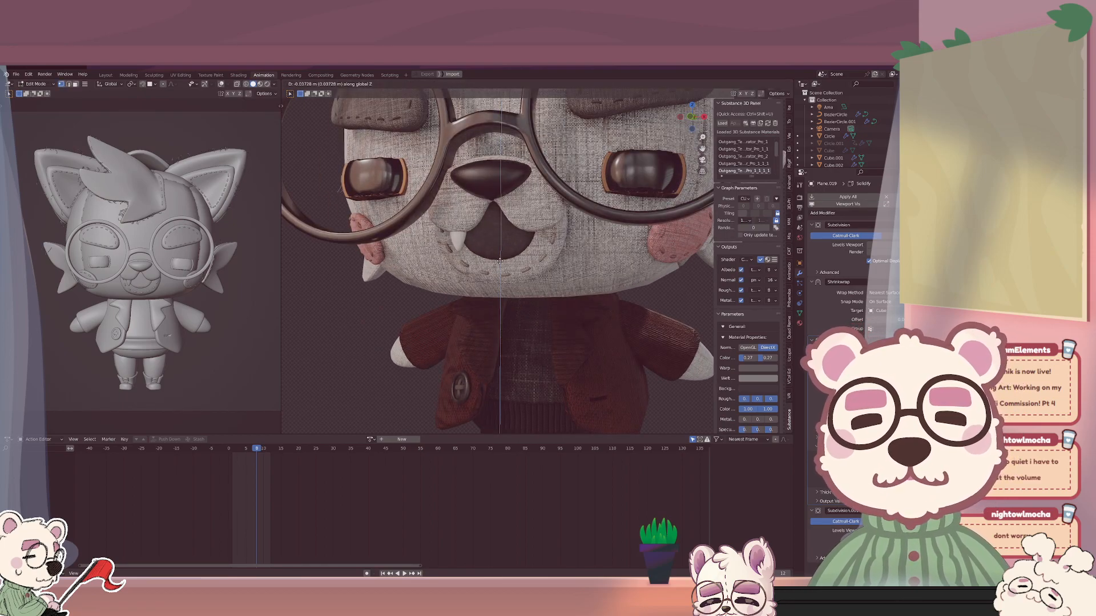
pyautogui.click(500, 261)
# Narrow the mouth patch's mesh along global X by a factor of about 0.79 and return to Object Mode.
pyautogui.moveTo(501, 240); pyautogui.dragTo(531, 245)
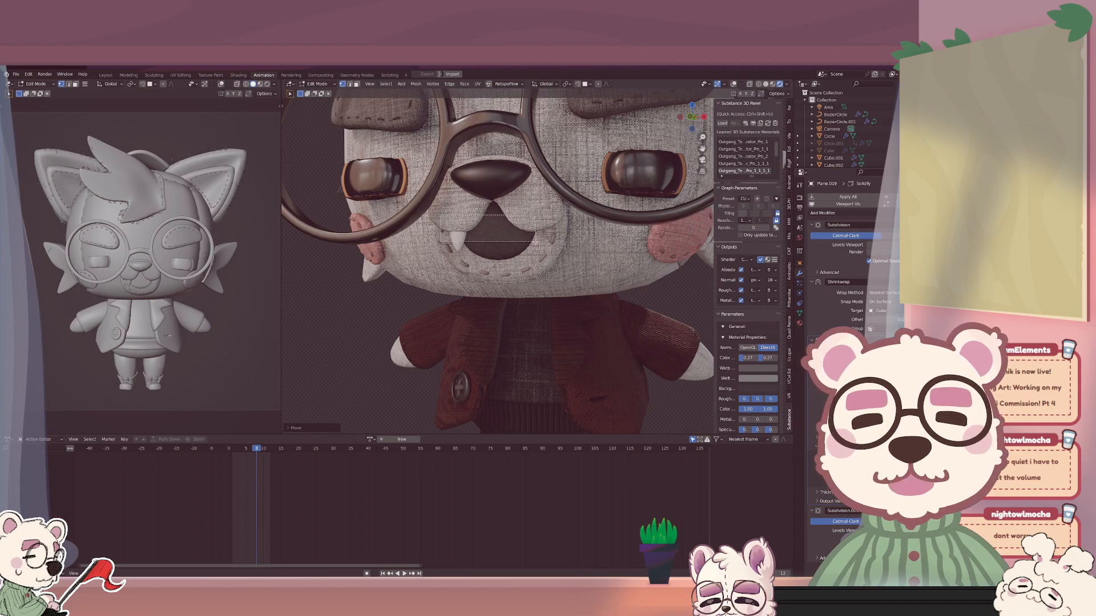
pyautogui.press('s')
pyautogui.press('y')
pyautogui.click(527, 246)
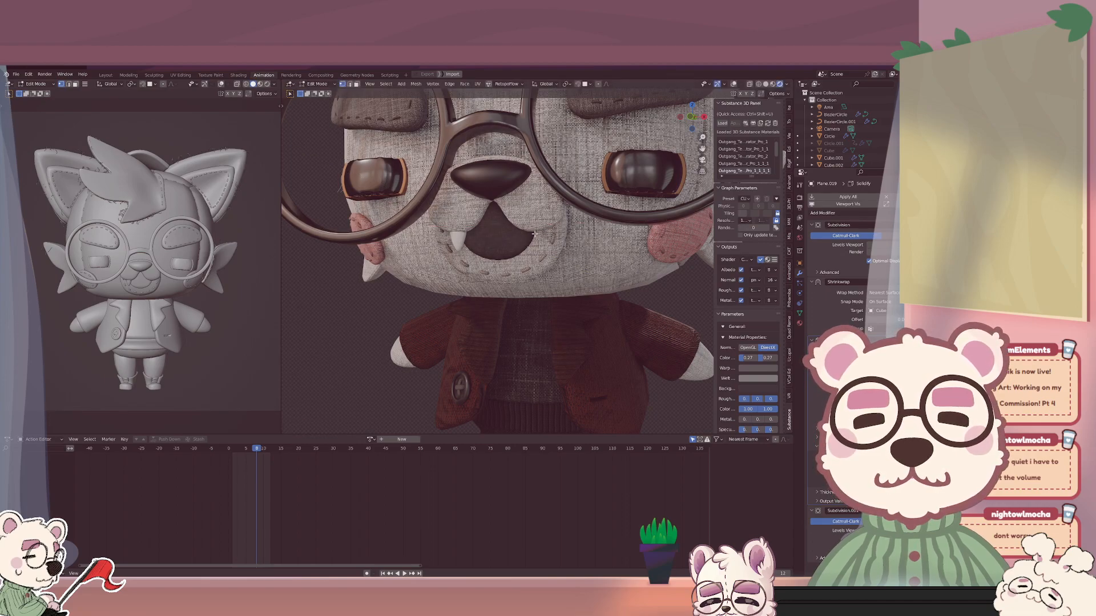
pyautogui.press('s')
pyautogui.press('x')
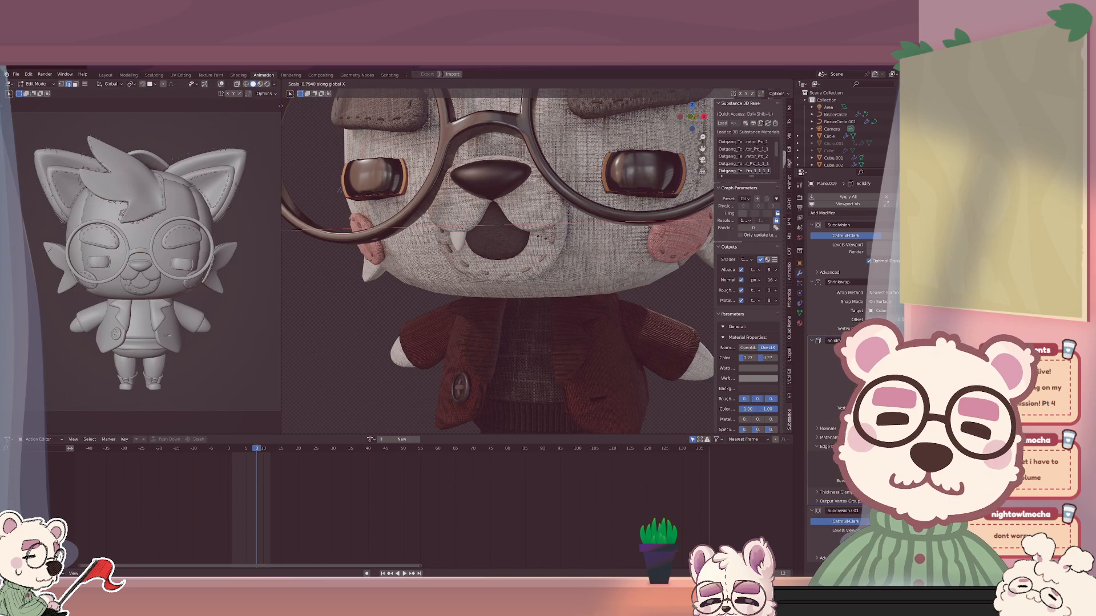
pyautogui.click(549, 240)
pyautogui.scroll(-5, 548, 239)
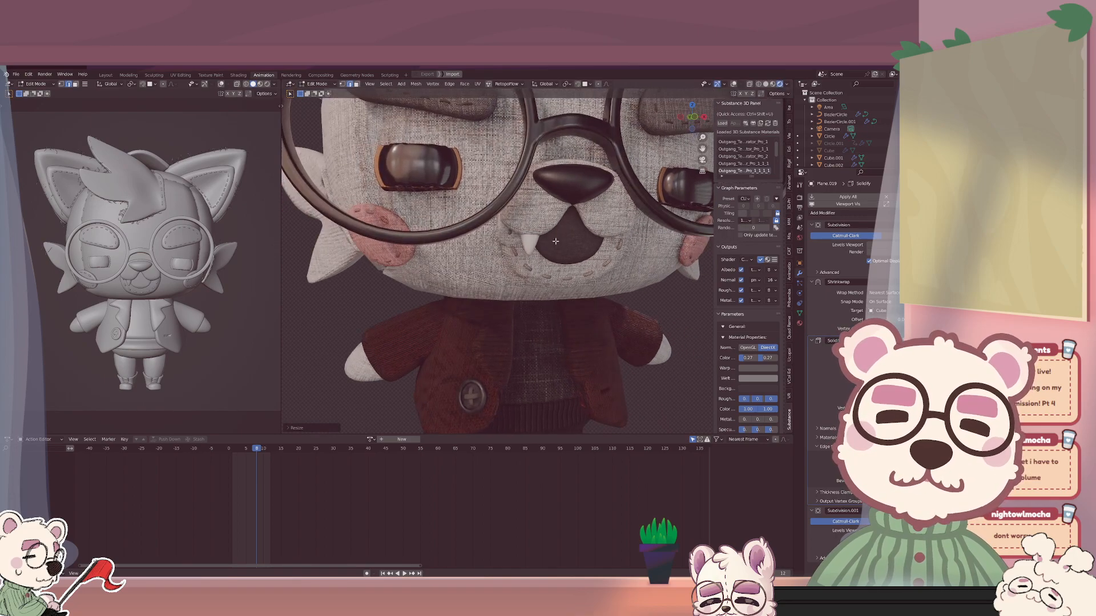
pyautogui.press('Tab')
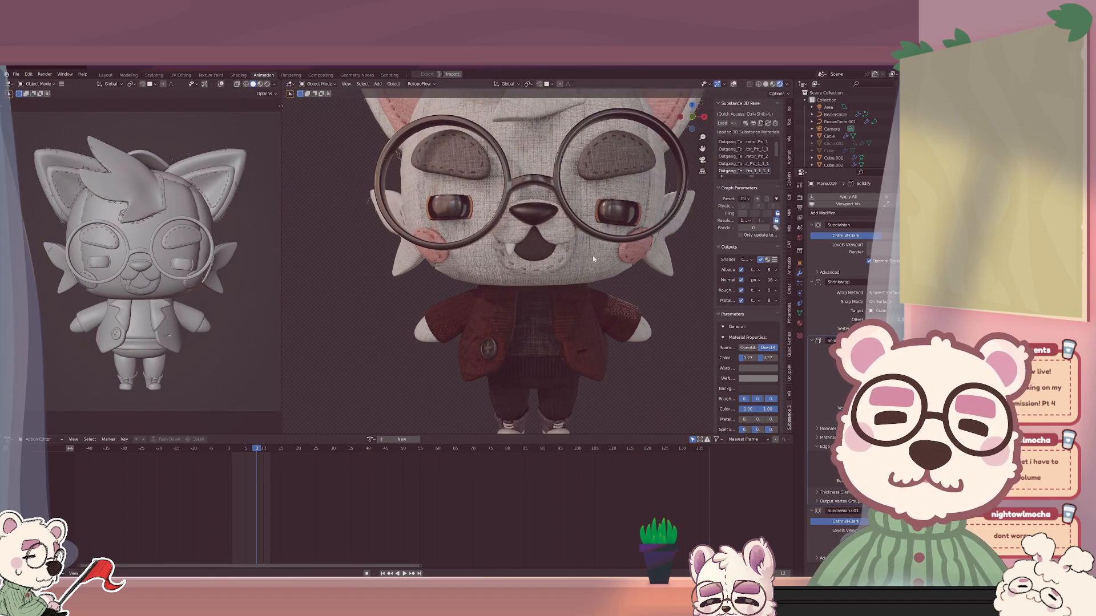
# Shrink the mouth patch and stretch it along global Z by about 1.77 into a small, tall oval below the nose.
pyautogui.rightClick(565, 249)
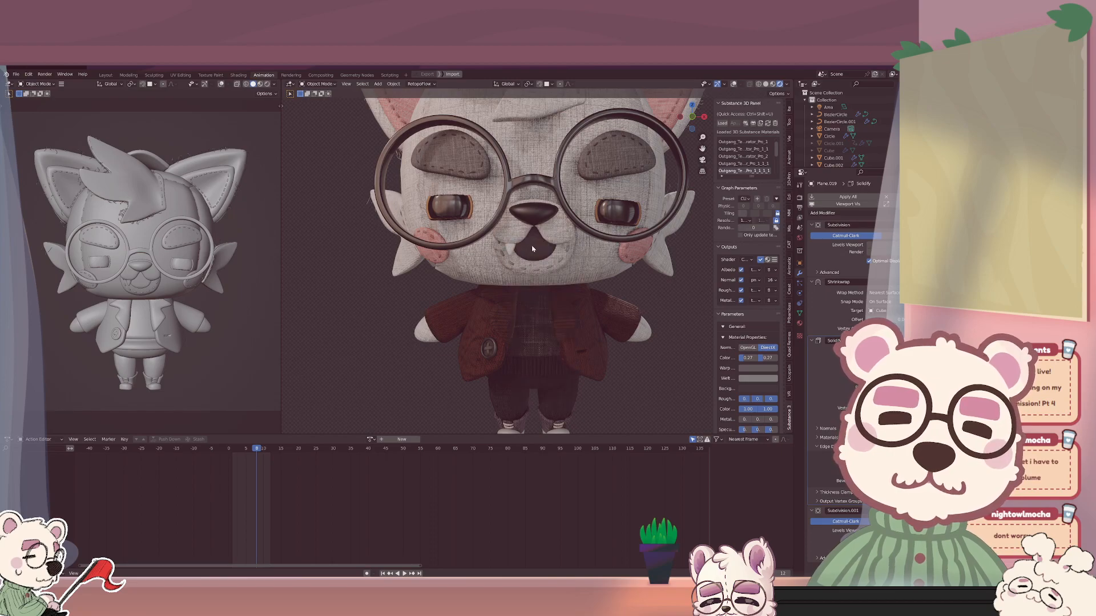
pyautogui.press('s')
pyautogui.click(563, 254)
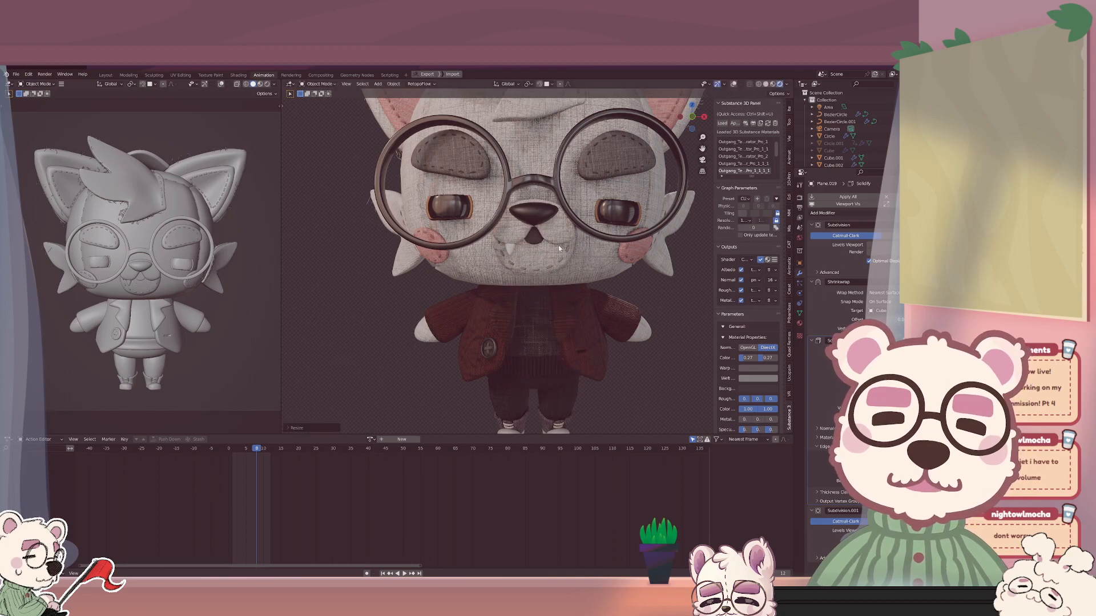
pyautogui.press('g')
pyautogui.press('z')
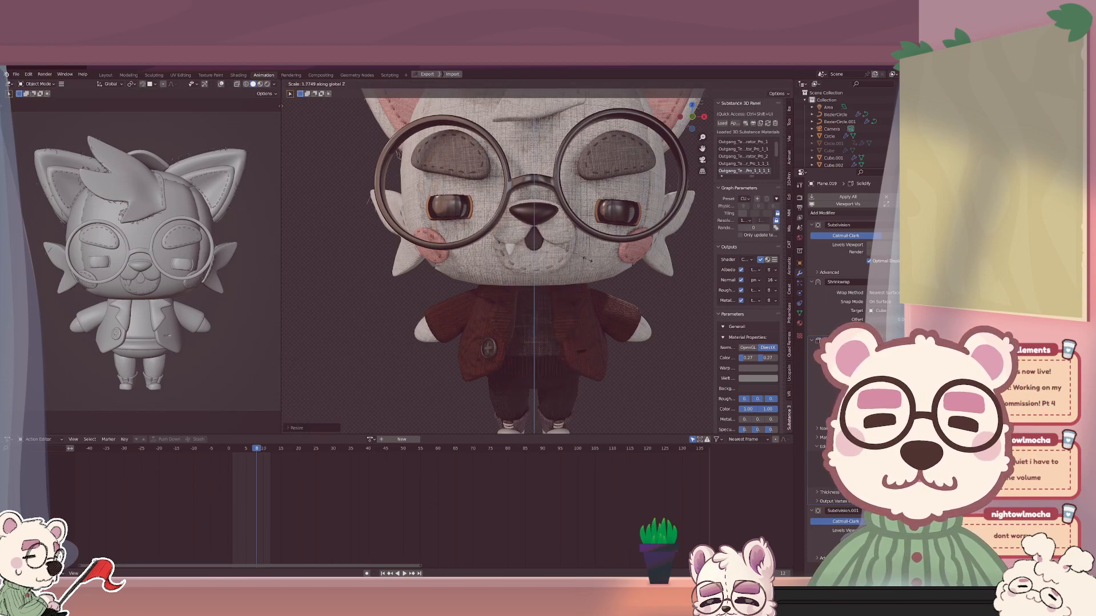
pyautogui.click(594, 269)
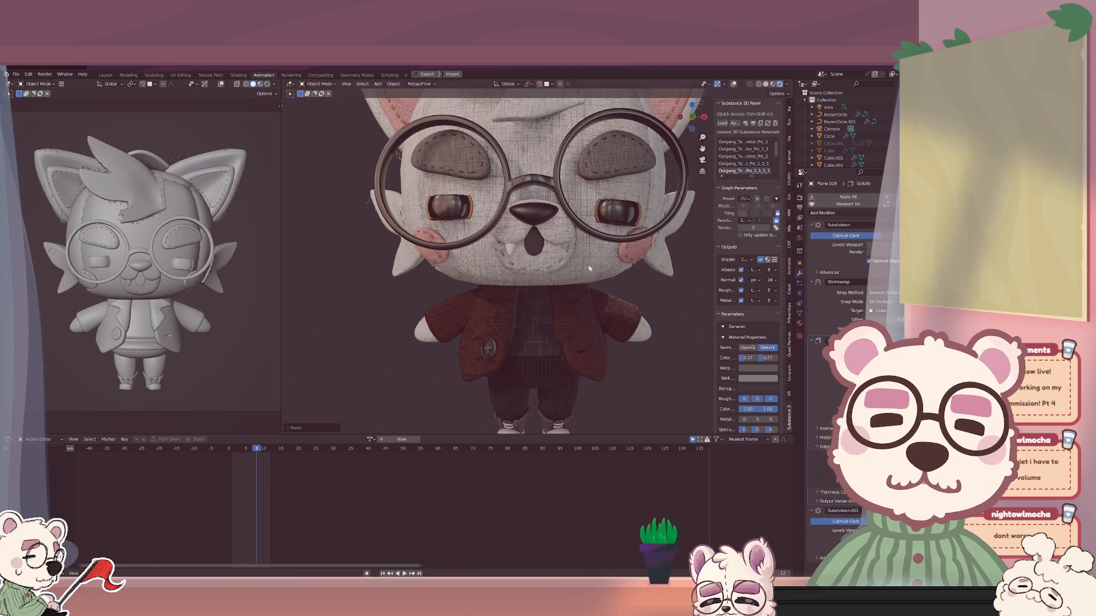
# Examine the small oval mouth from several angles, close up and at full-body distance.
pyautogui.scroll(-2, 639, 288)
pyautogui.scroll(-3, 623, 283)
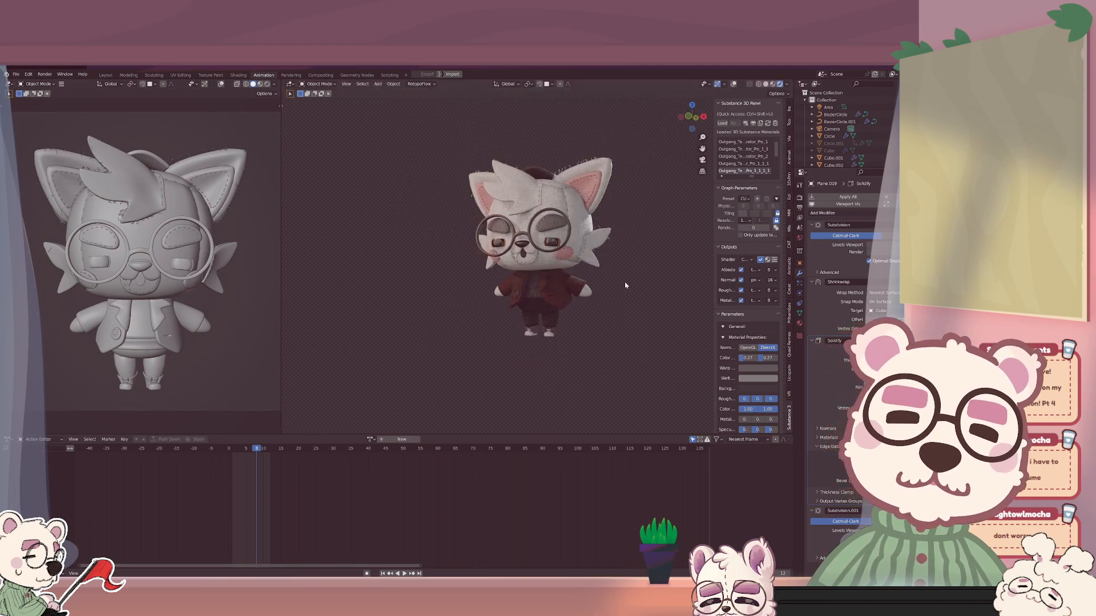
pyautogui.scroll(7, 581, 255)
pyautogui.scroll(4, 509, 248)
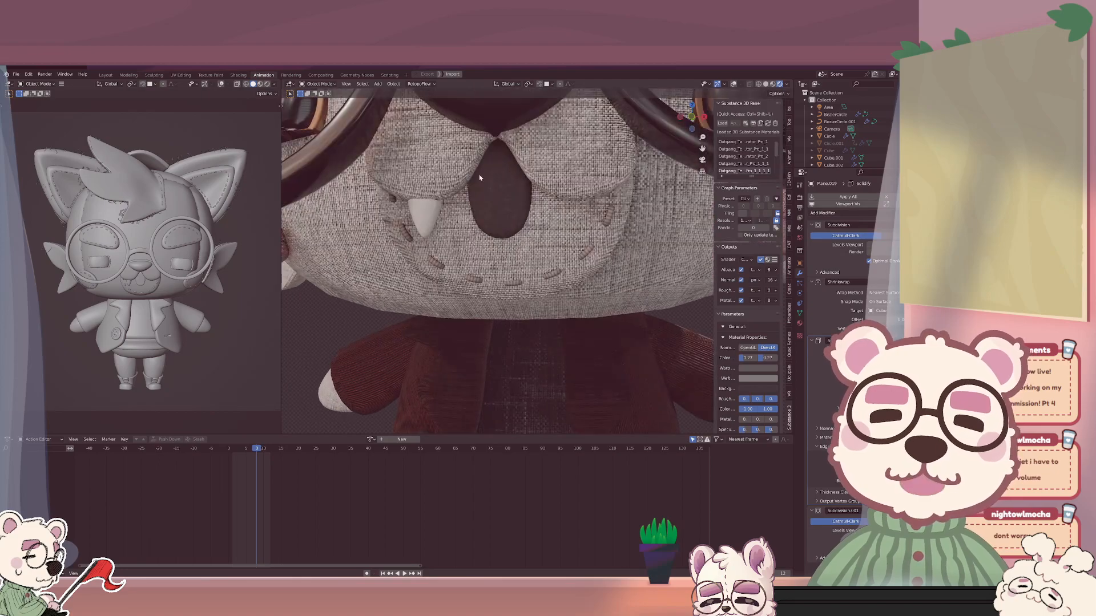
pyautogui.scroll(-8, 501, 195)
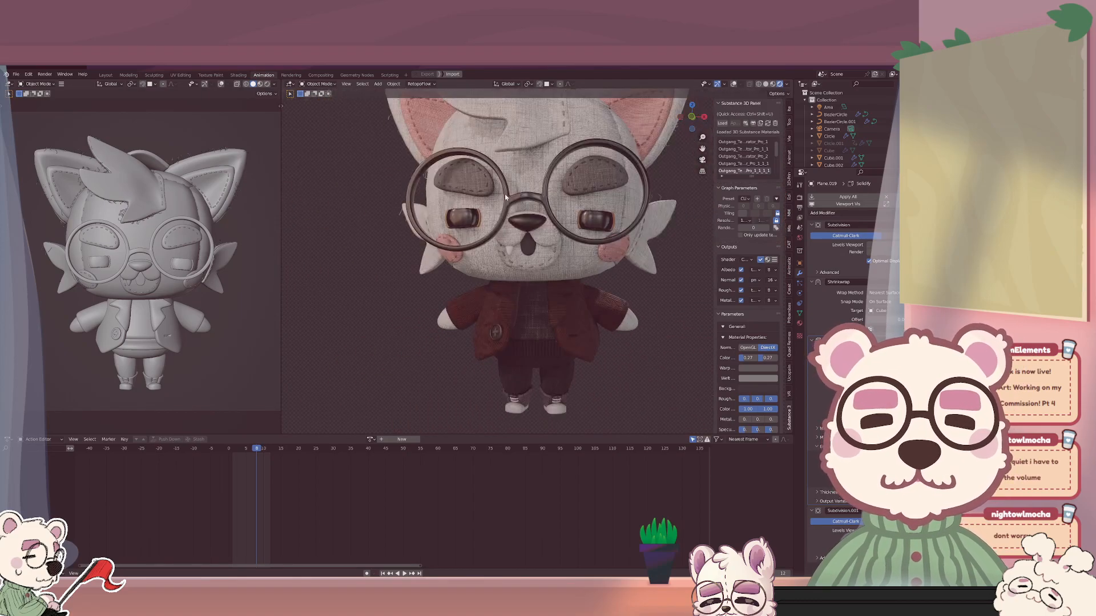
pyautogui.moveTo(510, 229); pyautogui.dragTo(504, 226, button='middle')
pyautogui.scroll(3, 518, 218)
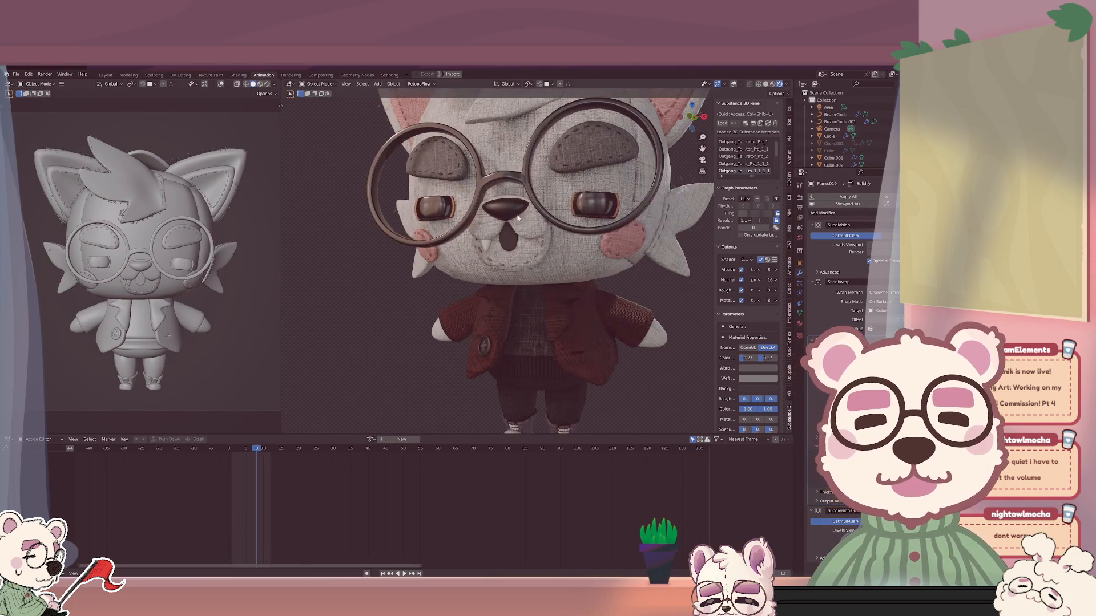
pyautogui.scroll(4, 501, 221)
pyautogui.scroll(-6, 460, 199)
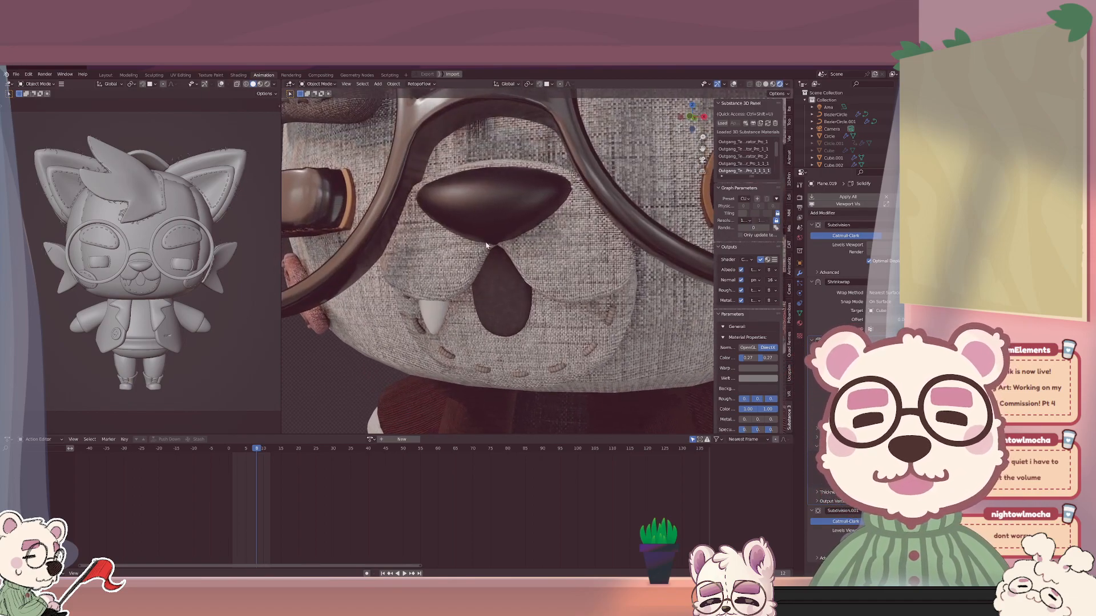
pyautogui.scroll(2, 563, 248)
pyautogui.scroll(3, 563, 248)
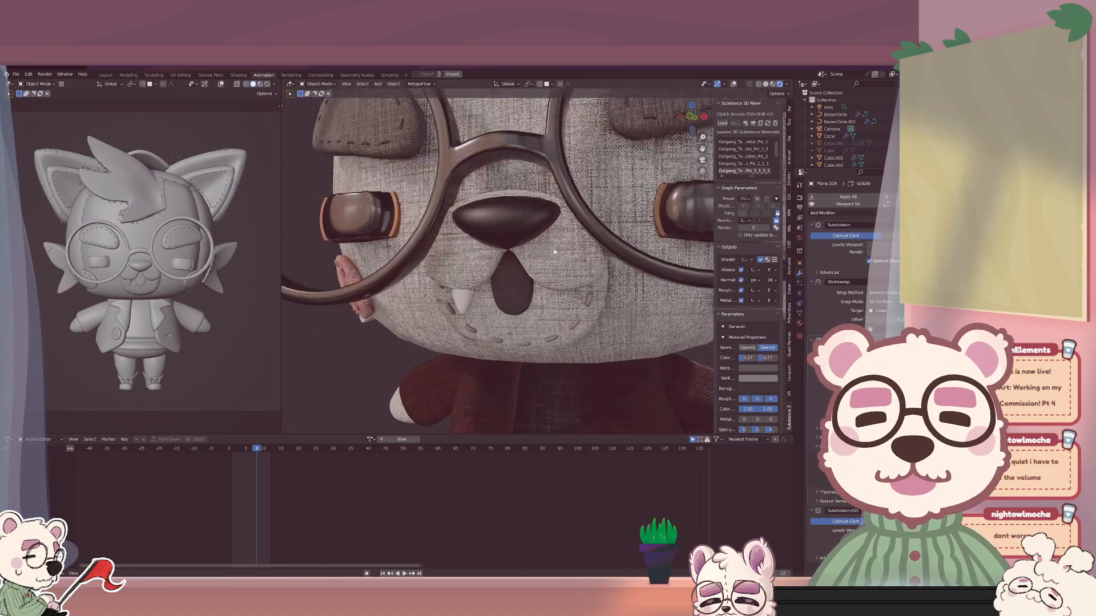
pyautogui.scroll(-5, 531, 269)
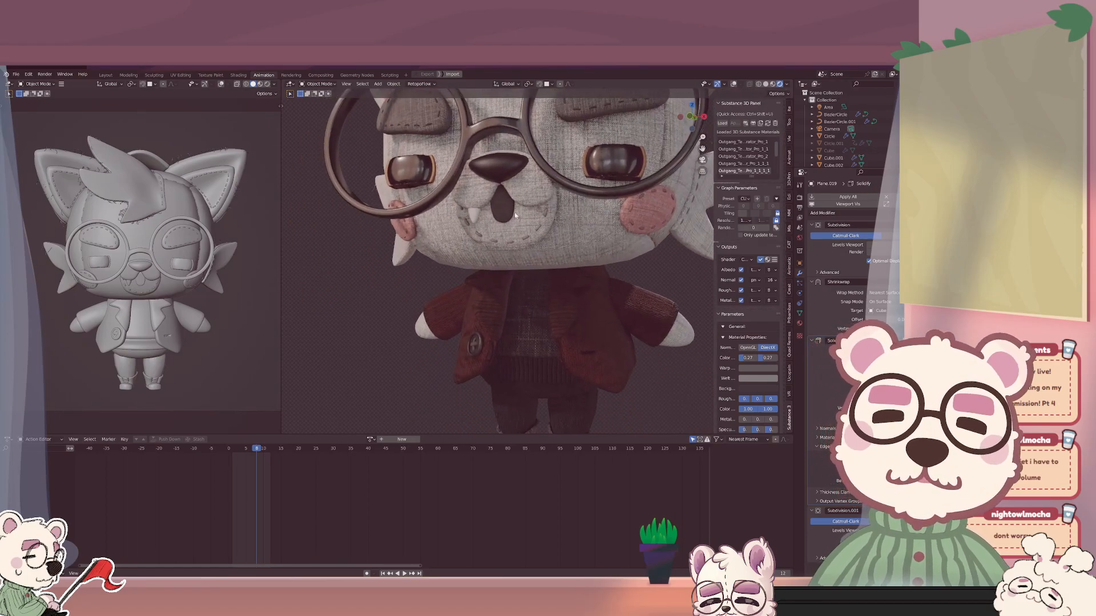
pyautogui.scroll(3, 511, 189)
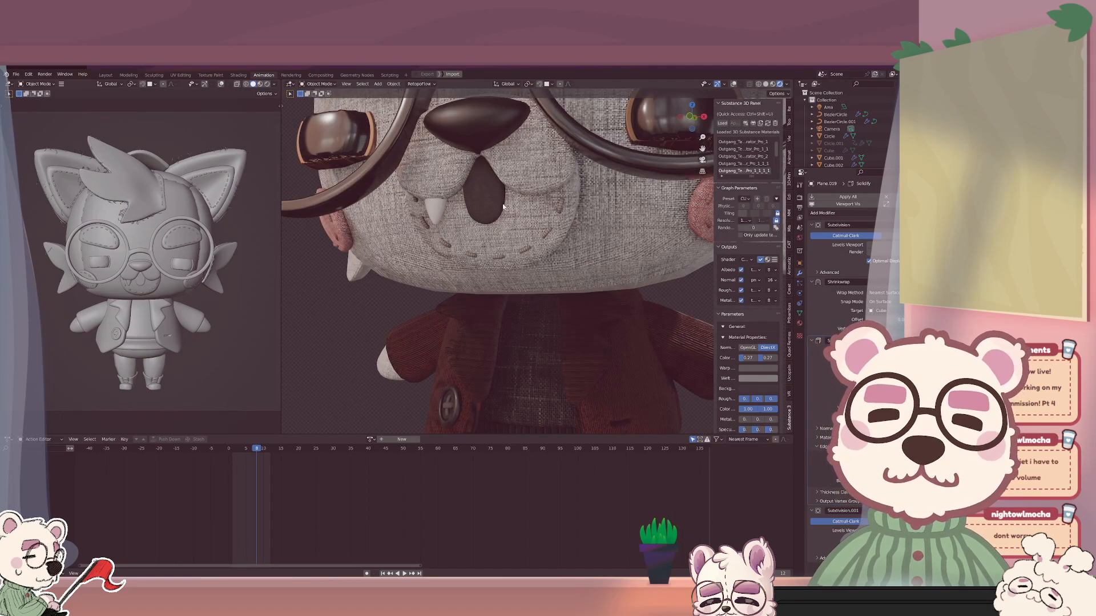
pyautogui.scroll(-5, 568, 265)
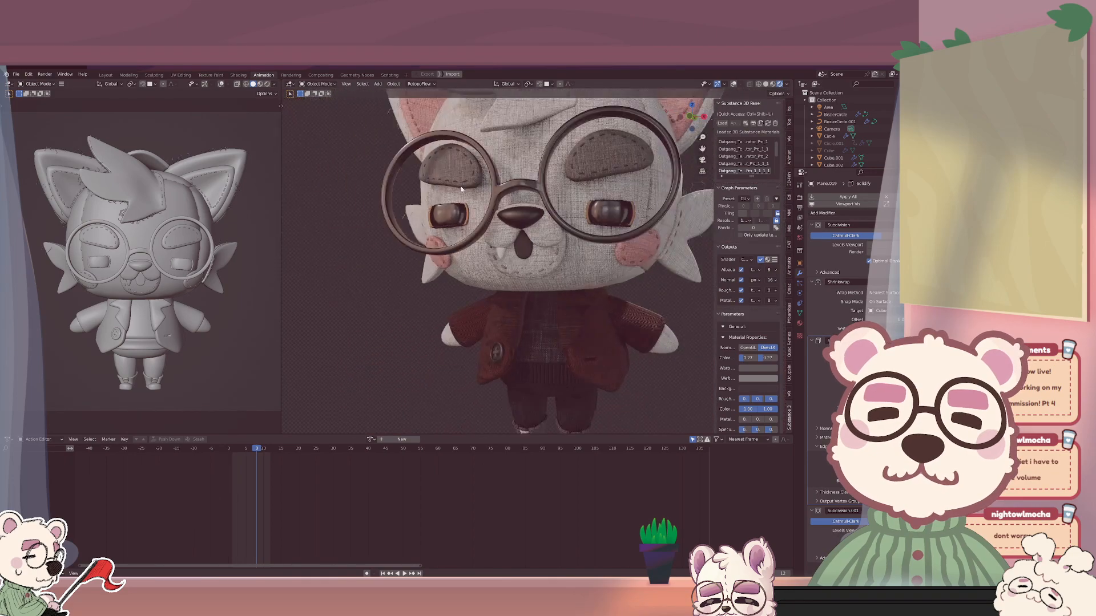
pyautogui.scroll(5, 563, 264)
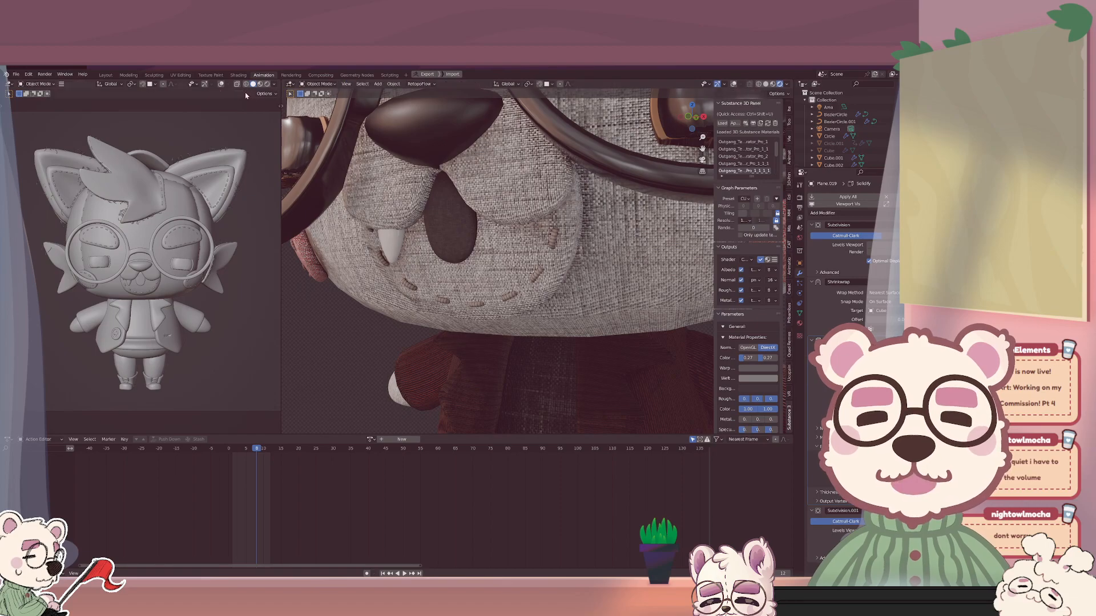
# Scale down all of the mouth patch's UVs in the UV Editing workspace and return to Object Mode.
pyautogui.click(181, 75)
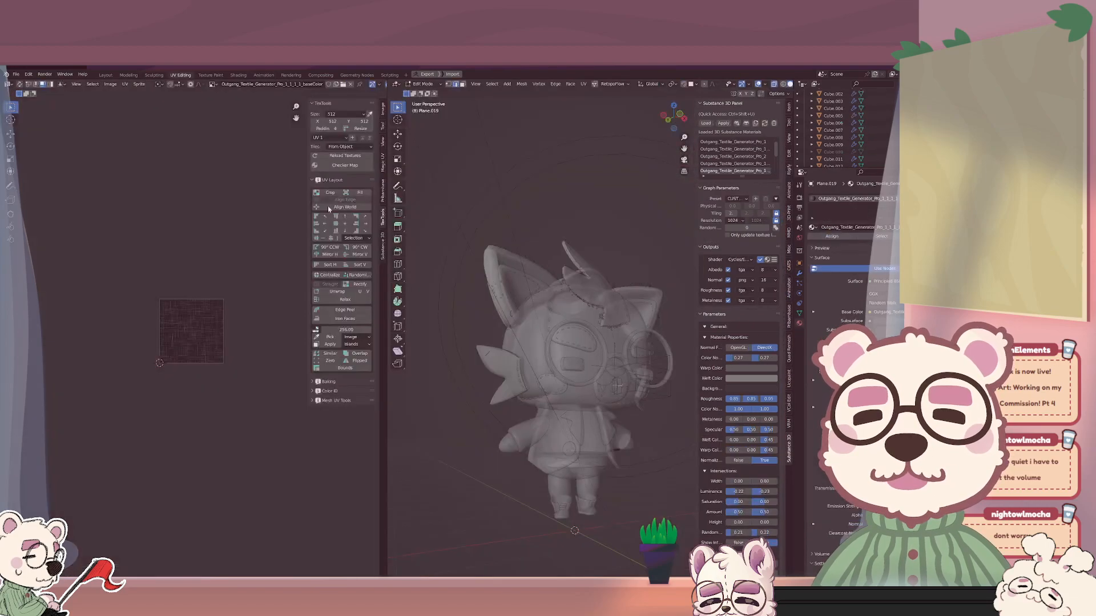
pyautogui.click(656, 392)
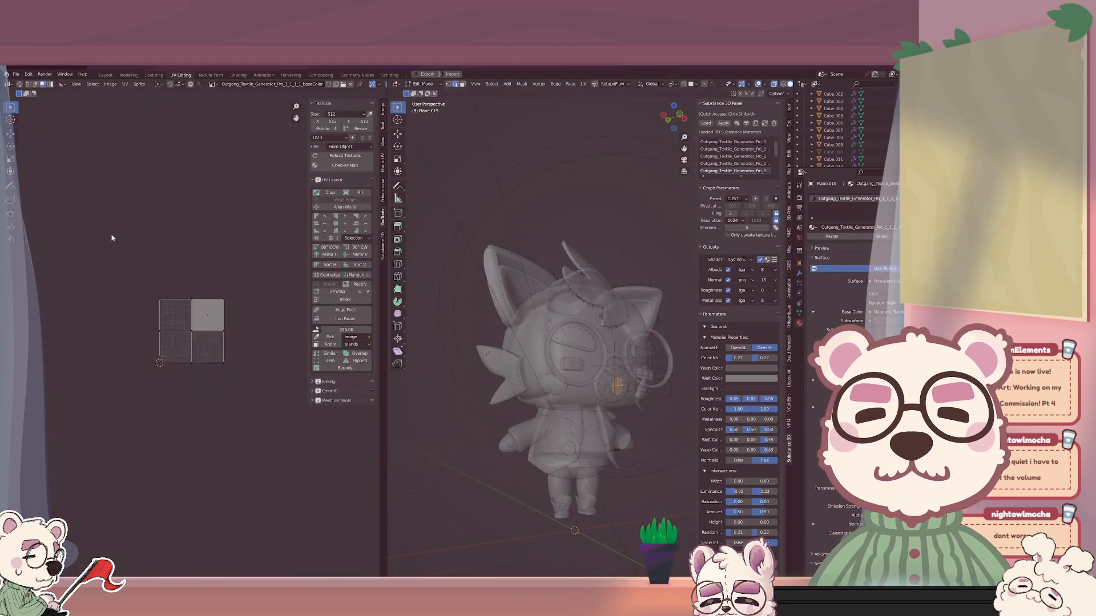
pyautogui.press('a')
pyautogui.scroll(2, 571, 356)
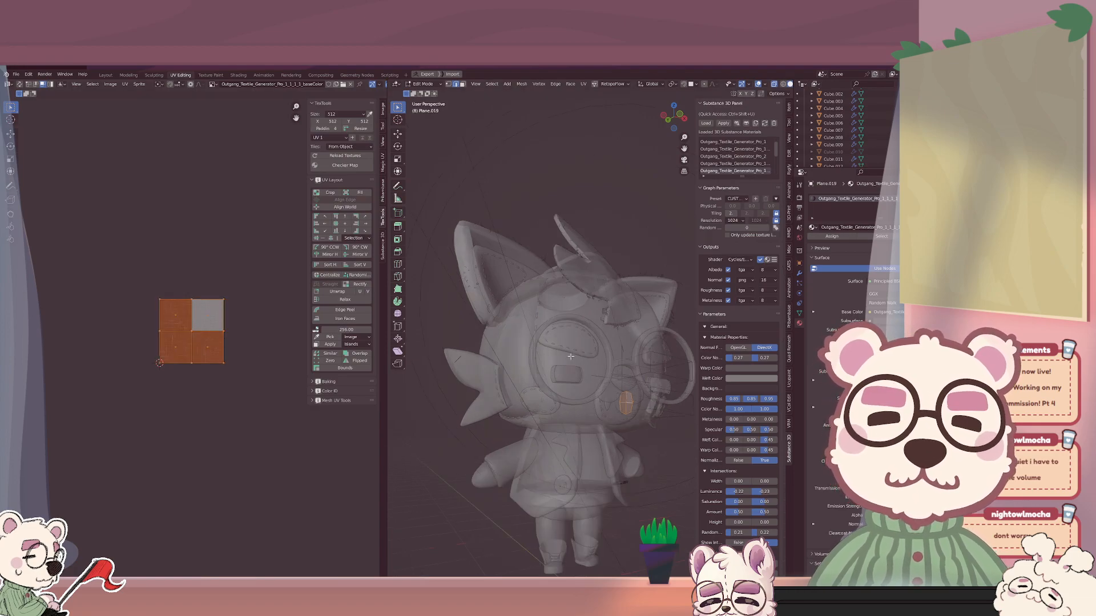
pyautogui.press('s')
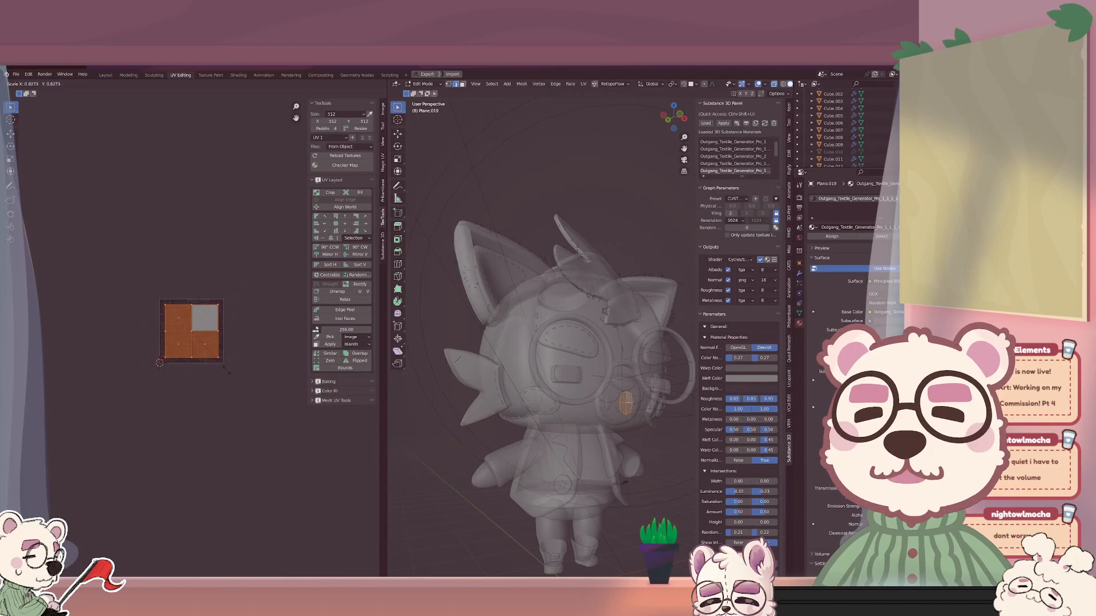
pyautogui.click(231, 311)
pyautogui.press('Tab')
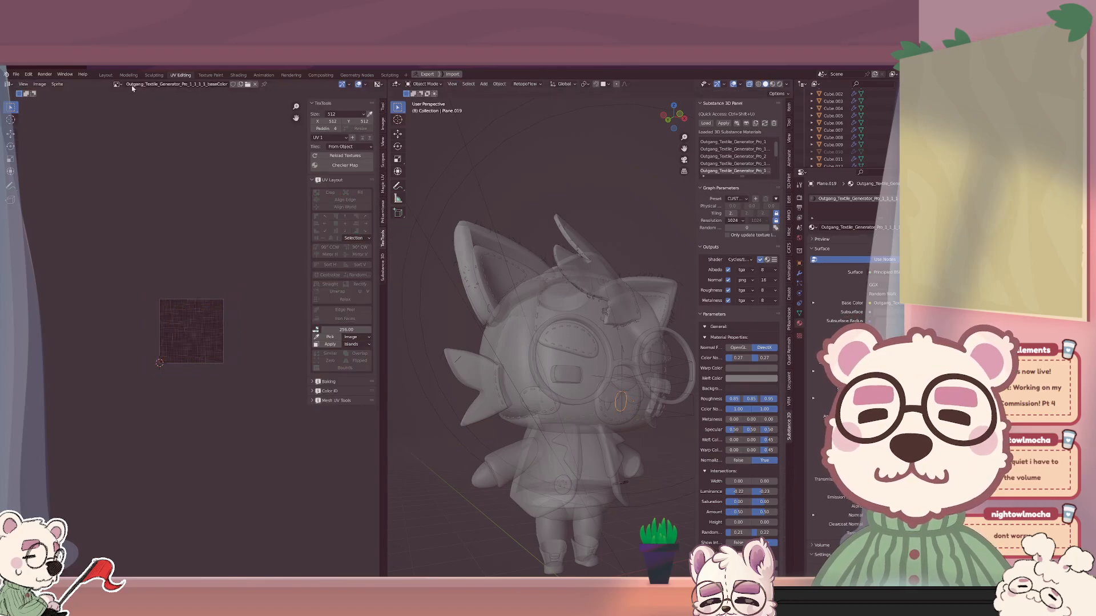
# Switch the Layout workspace's viewport to Material Preview shading and check the mouth's fabric texture close up and from farther back.
pyautogui.click(105, 75)
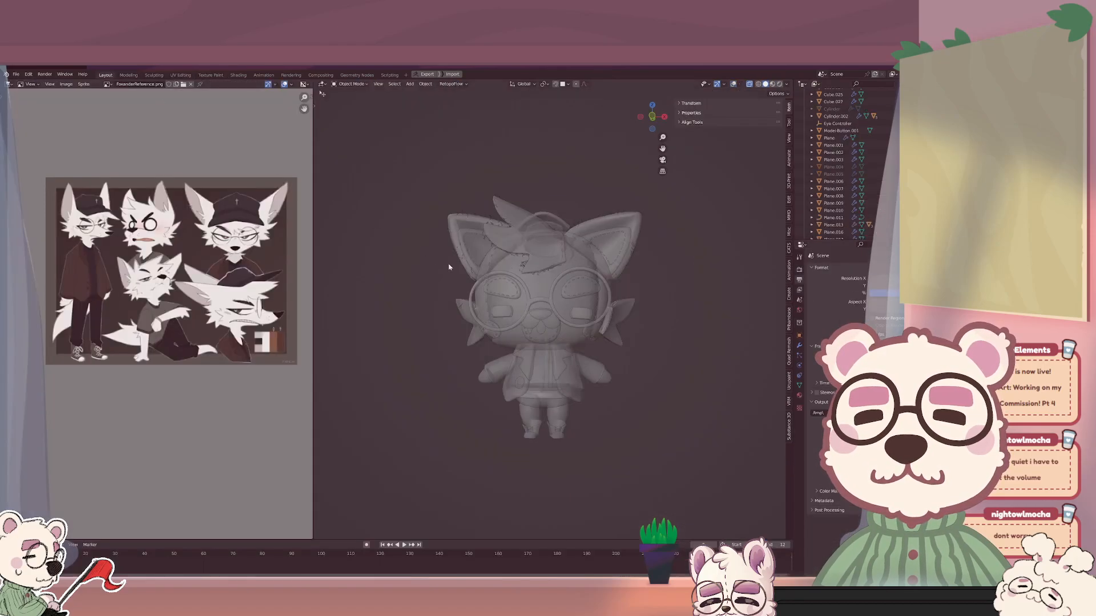
pyautogui.click(772, 84)
pyautogui.scroll(5, 593, 354)
pyautogui.scroll(5, 548, 305)
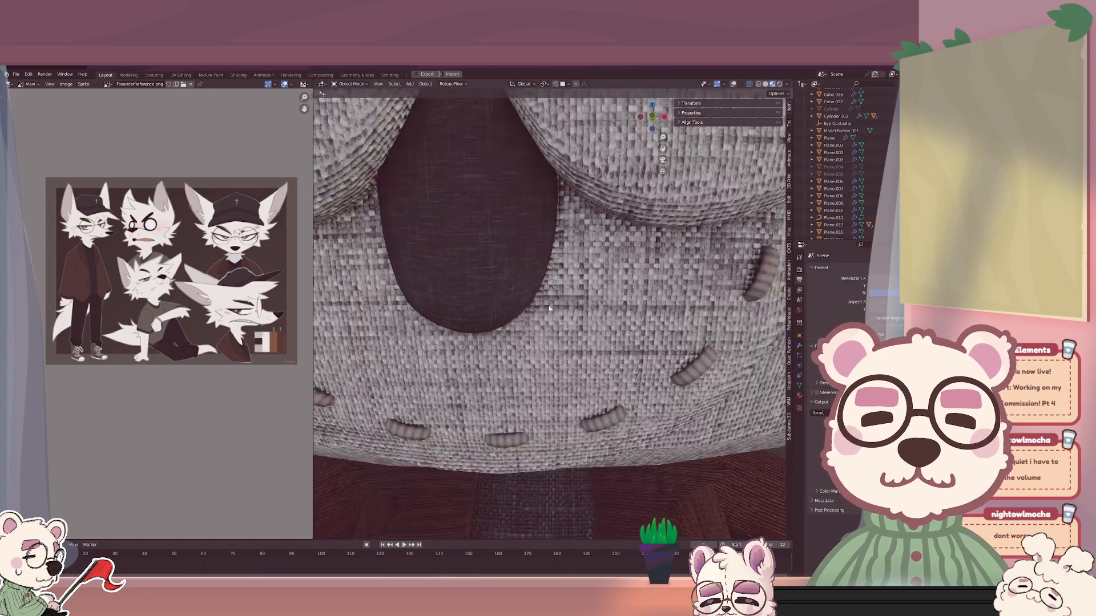
pyautogui.scroll(-5, 548, 305)
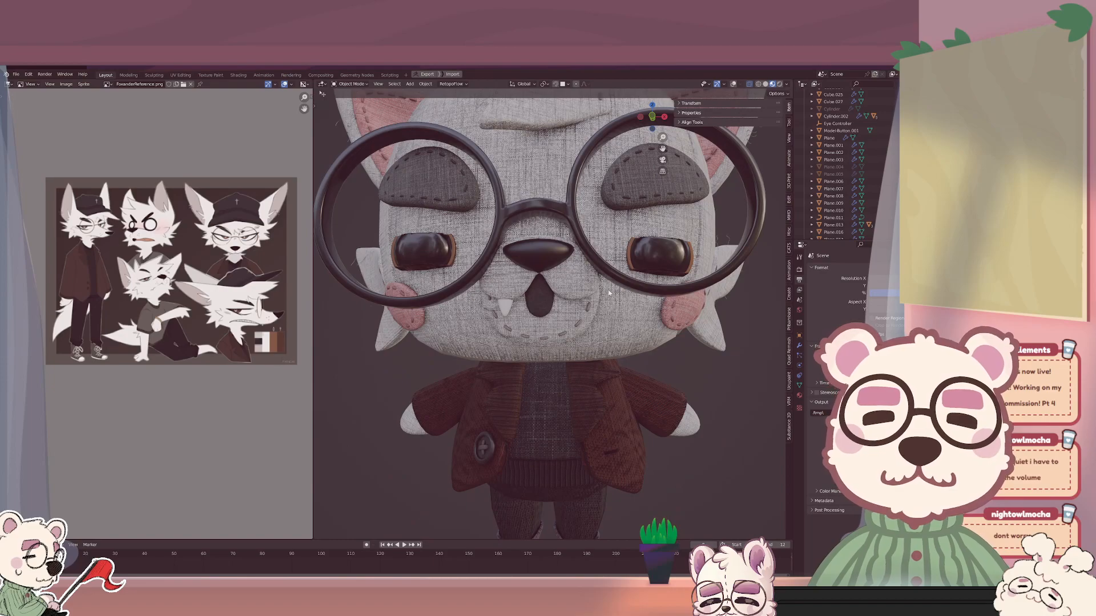
# Scale the mouth patch's UVs down further around their centre in the UV Editing workspace.
pyautogui.press('Tab')
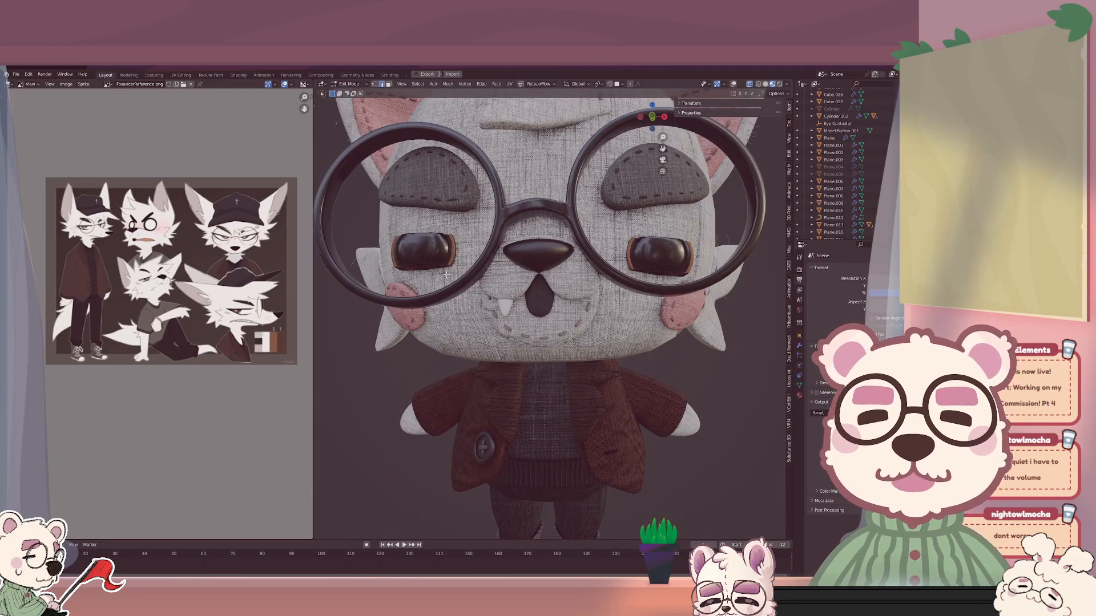
pyautogui.click(180, 75)
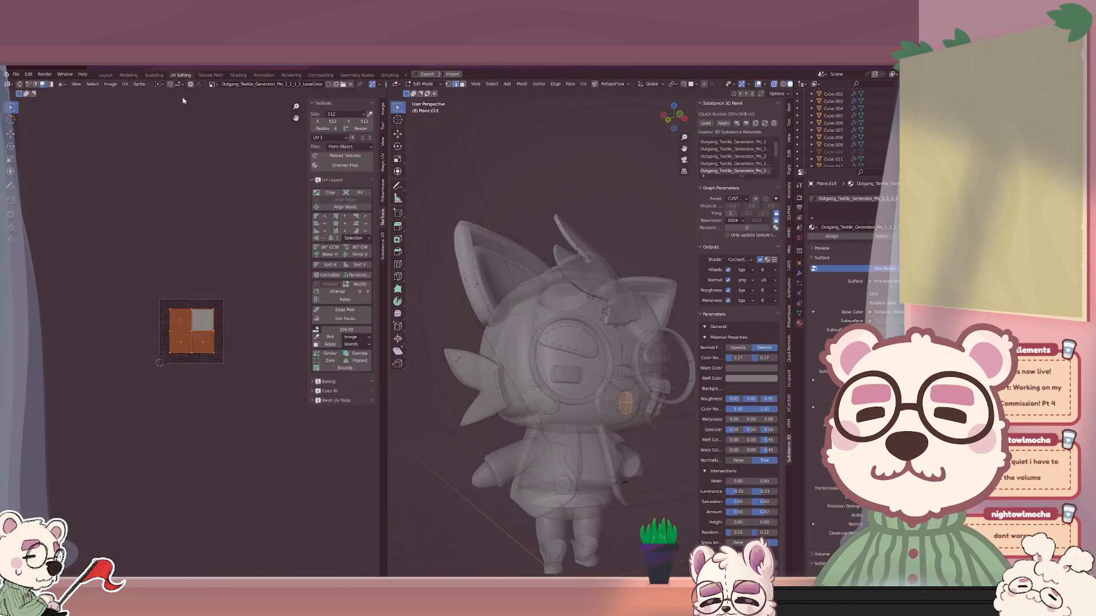
pyautogui.press('s')
pyautogui.click(222, 342)
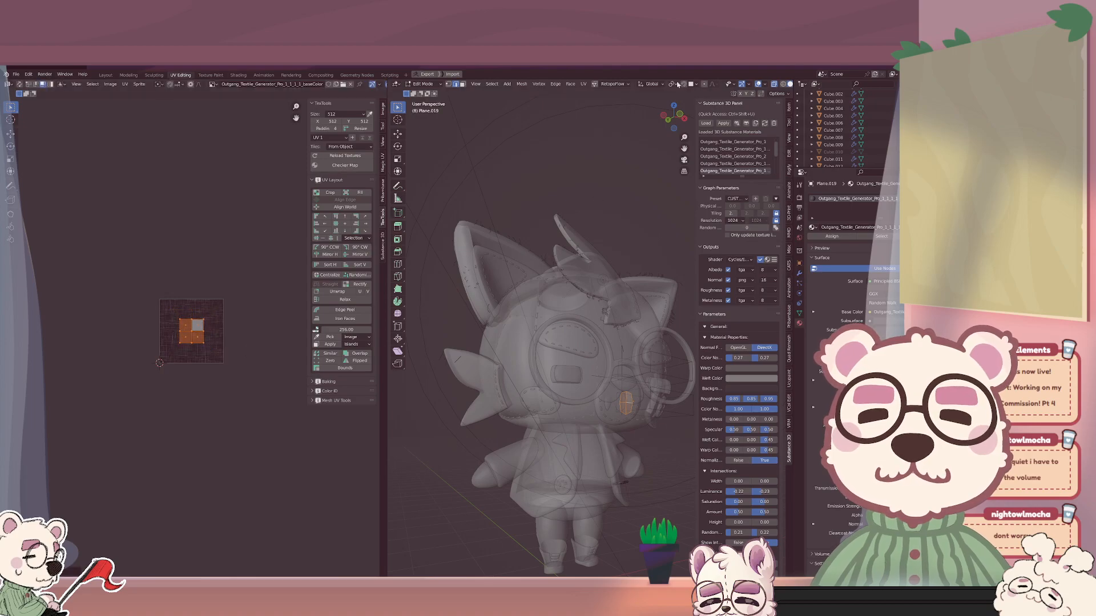
# Show the UV workspace's 3D view with materials, scale the mouth's UVs by about 0.36 and return to Object Mode.
pyautogui.moveTo(793, 91); pyautogui.dragTo(806, 91)
pyautogui.click(800, 84)
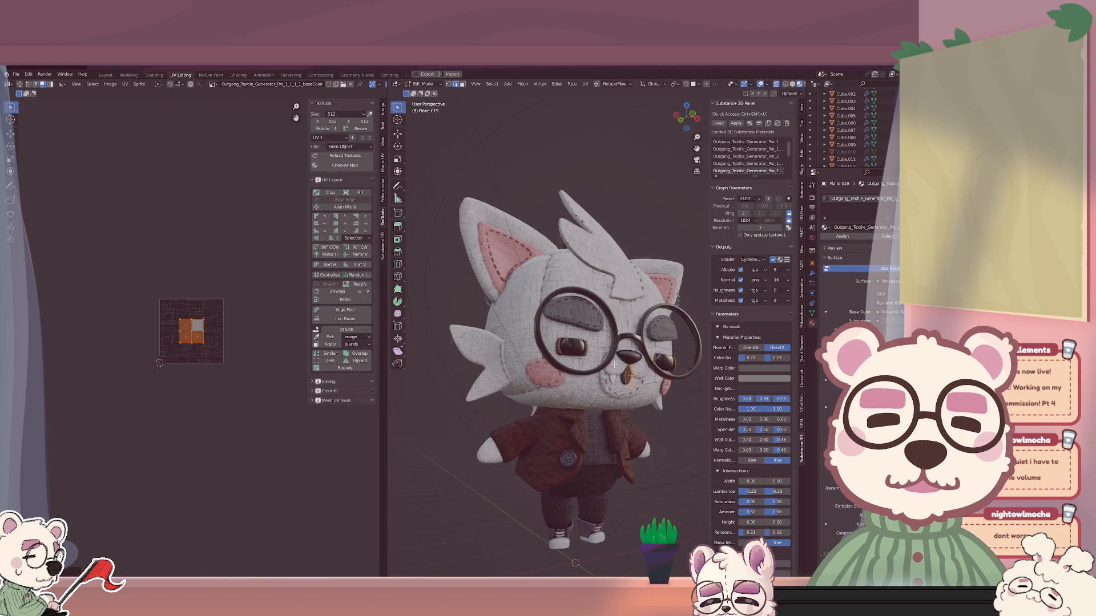
pyautogui.scroll(10, 614, 364)
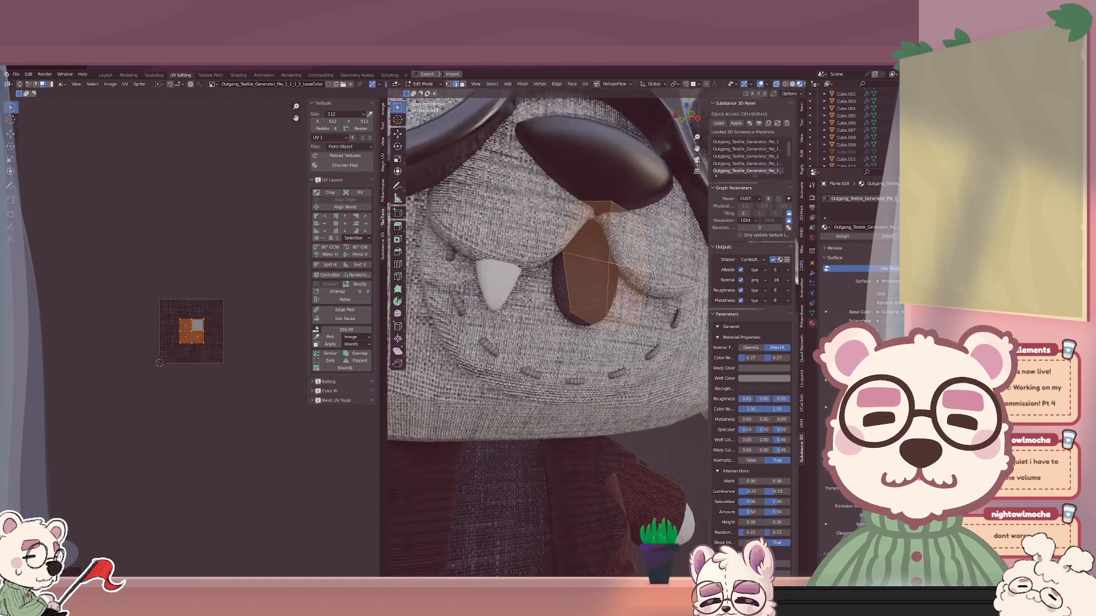
pyautogui.scroll(2, 630, 341)
pyautogui.press('s')
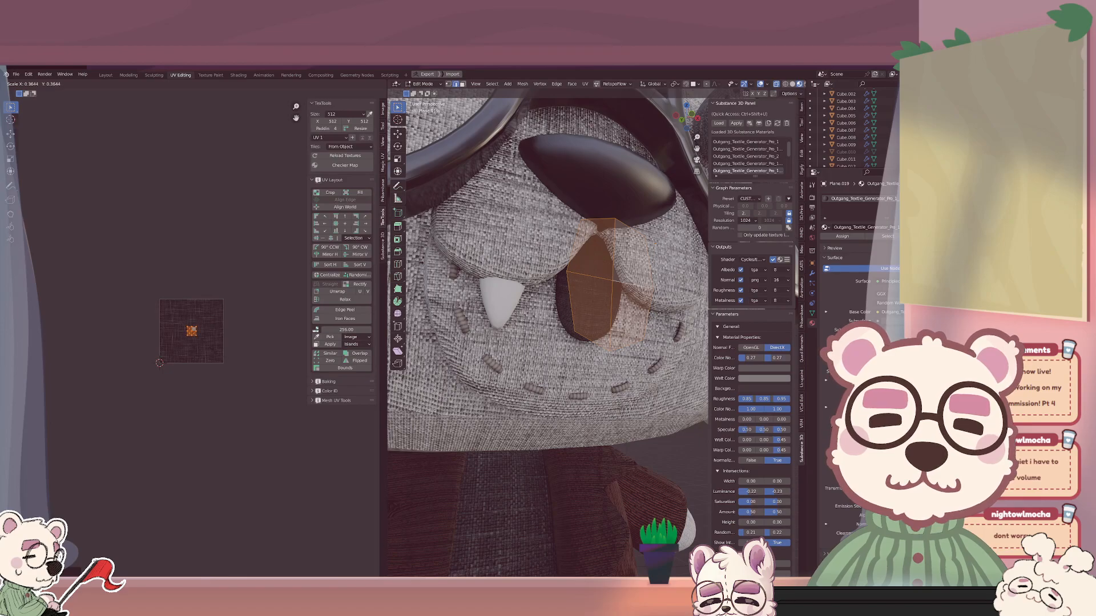
pyautogui.click(239, 324)
pyautogui.press('Tab')
# Check the mouth's weave from farther back, rescale its UVs once more and return to Object Mode.
pyautogui.scroll(-6, 571, 274)
pyautogui.scroll(4, 545, 272)
pyautogui.moveTo(571, 271)
pyautogui.mouseDown(button='middle')
pyautogui.moveTo(545, 272)
pyautogui.moveTo(576, 275)
pyautogui.mouseUp(button='middle')
pyautogui.press('Tab')
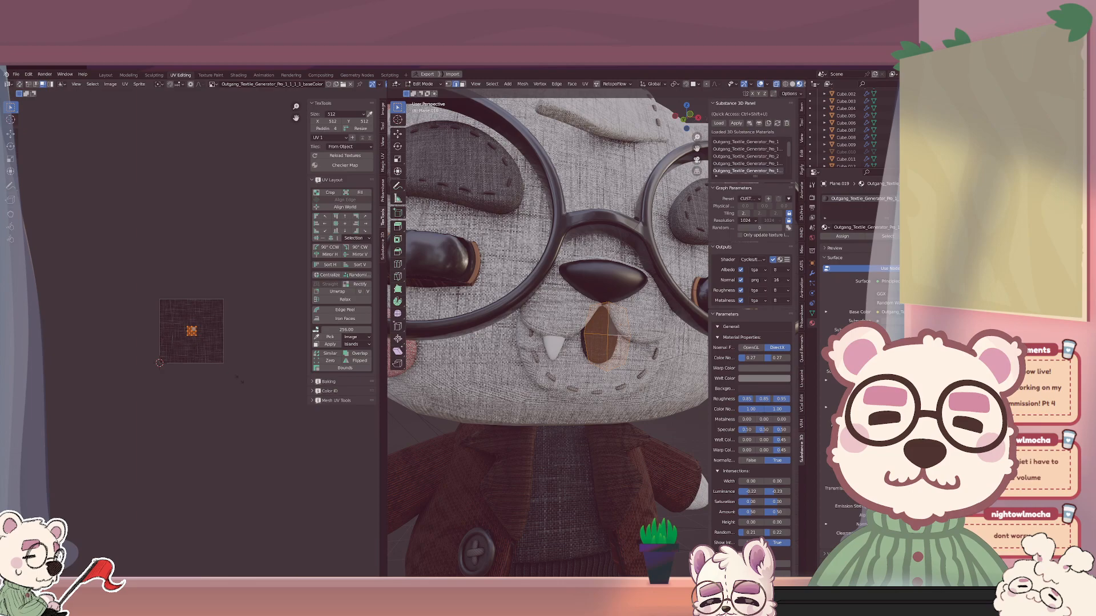
pyautogui.press('s')
pyautogui.press('Return')
pyautogui.press('Tab')
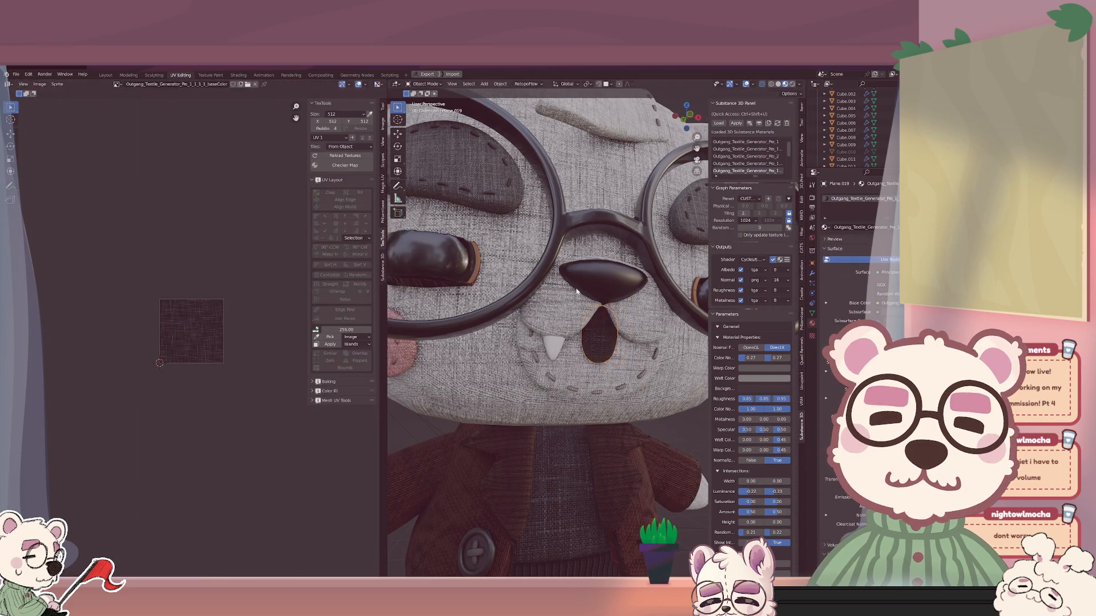
# Check the mouth at full-body distance in the Layout workspace and widen its mesh along global X.
pyautogui.click(106, 74)
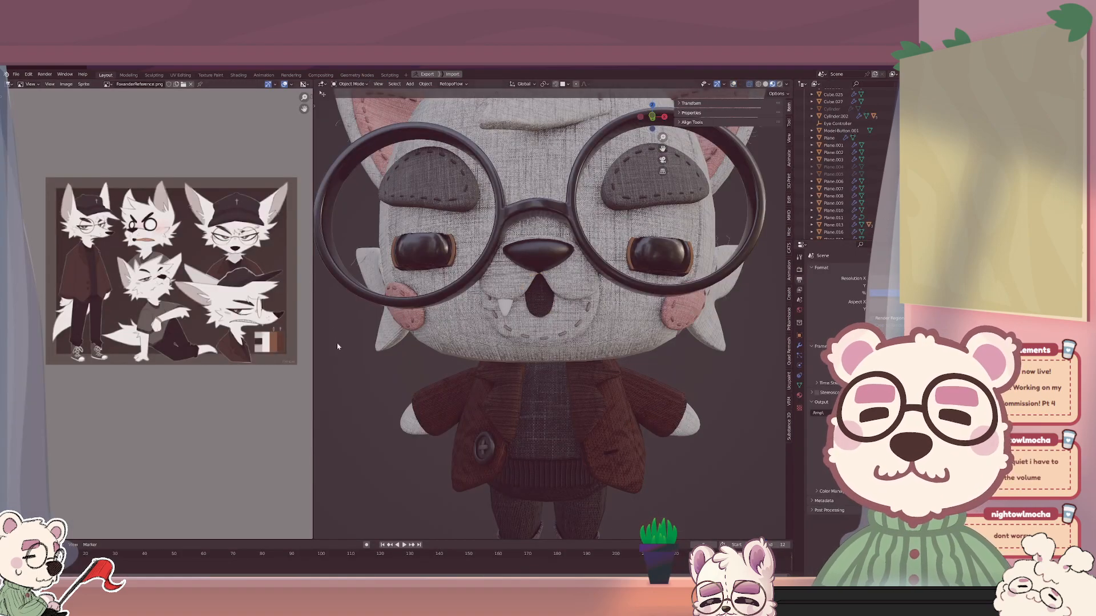
pyautogui.moveTo(400, 348); pyautogui.dragTo(577, 311, button='middle')
pyautogui.scroll(-5, 607, 302)
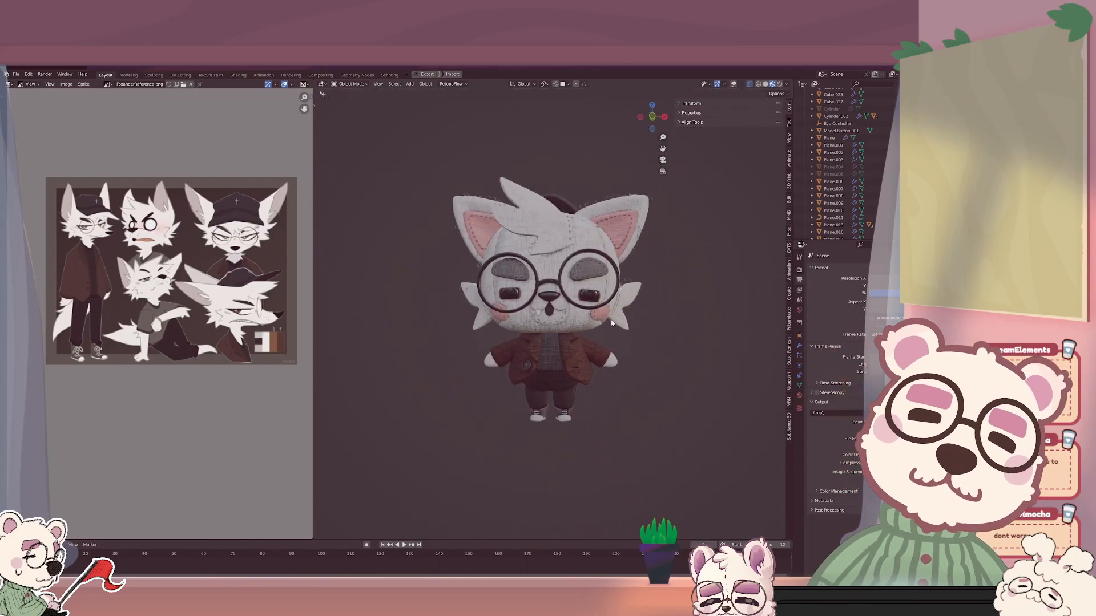
pyautogui.moveTo(607, 303); pyautogui.dragTo(541, 314, button='middle')
pyautogui.scroll(6, 531, 314)
pyautogui.press('Tab')
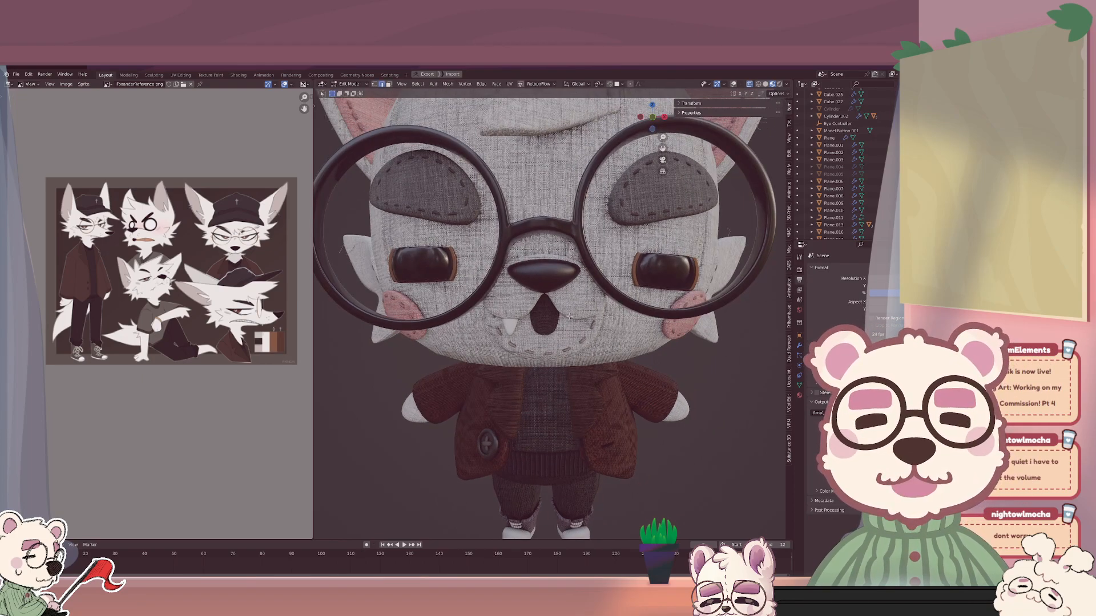
pyautogui.press('s')
pyautogui.press('x')
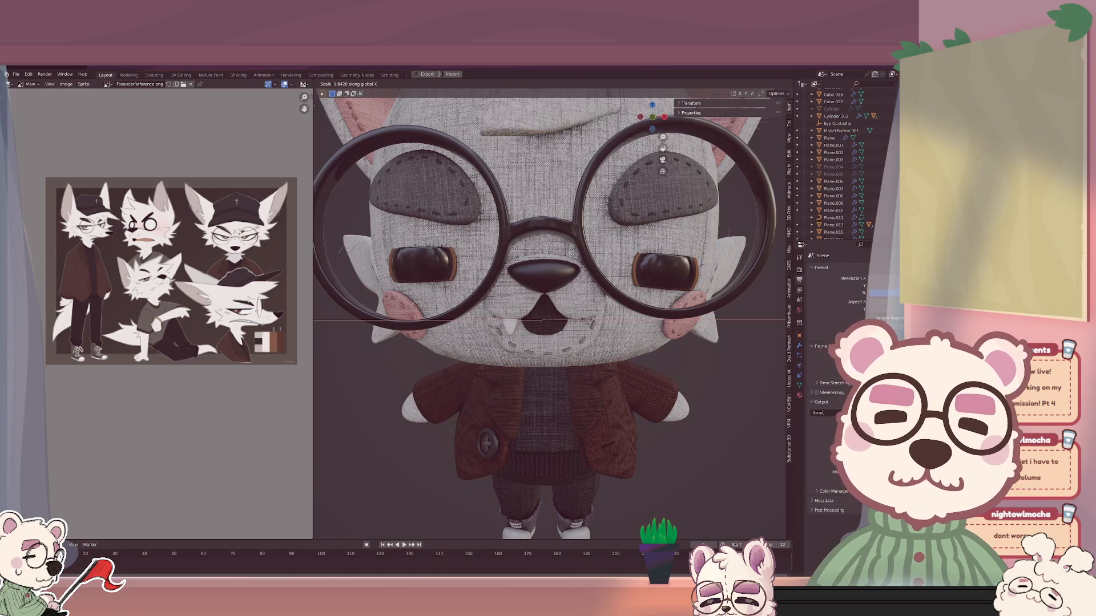
pyautogui.click(570, 326)
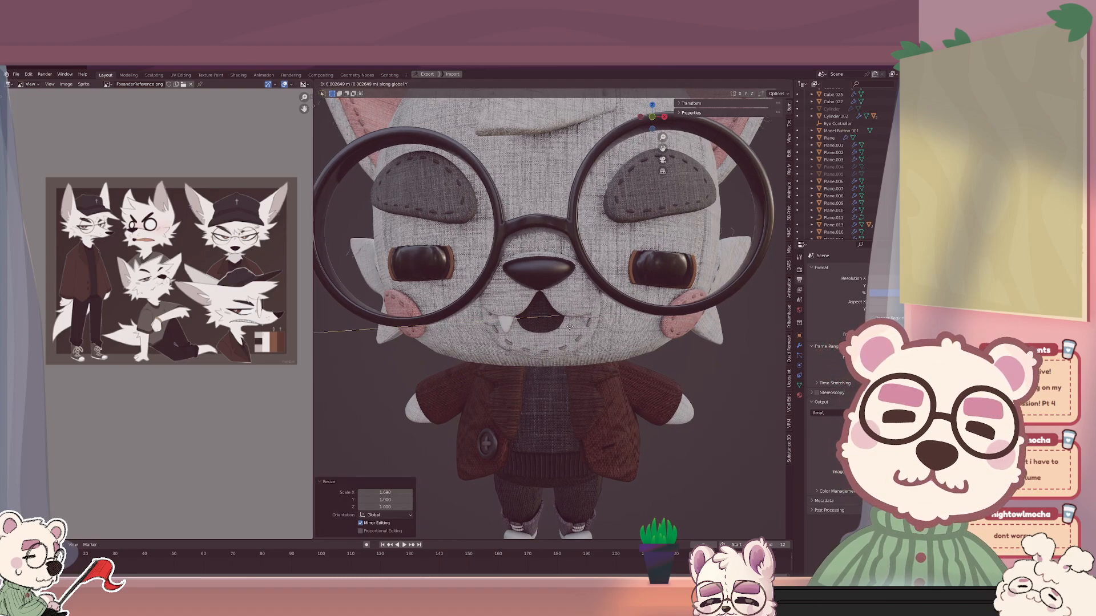
pyautogui.press('g')
pyautogui.press('z')
pyautogui.press('Escape')
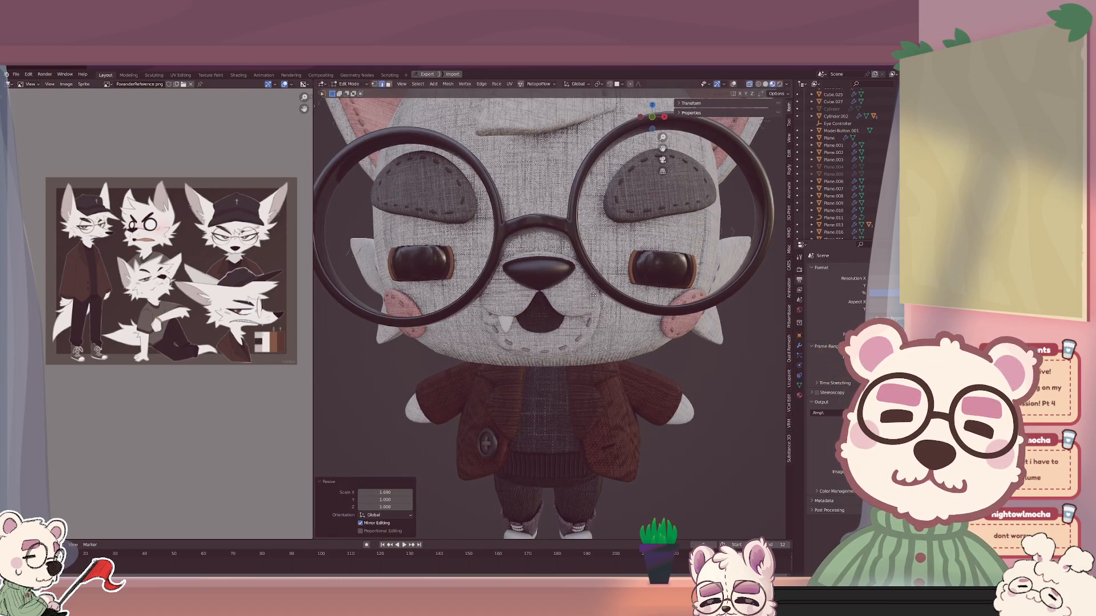
pyautogui.press('g')
pyautogui.press('z')
pyautogui.press('Escape')
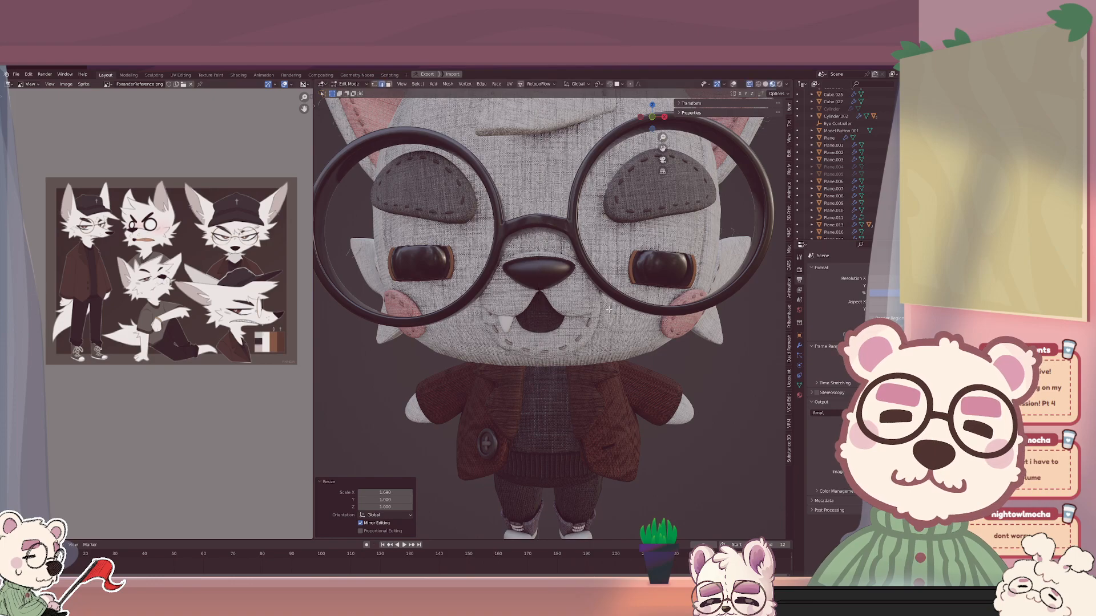
pyautogui.press('1')
pyautogui.click(540, 334)
pyautogui.press('g')
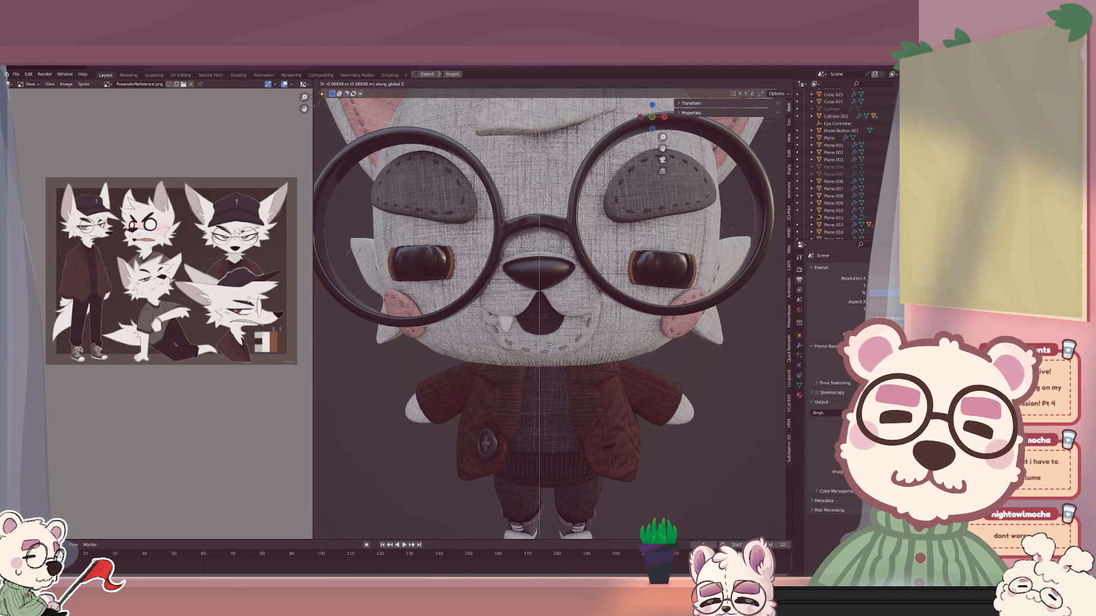
pyautogui.press('Escape')
pyautogui.press('Tab')
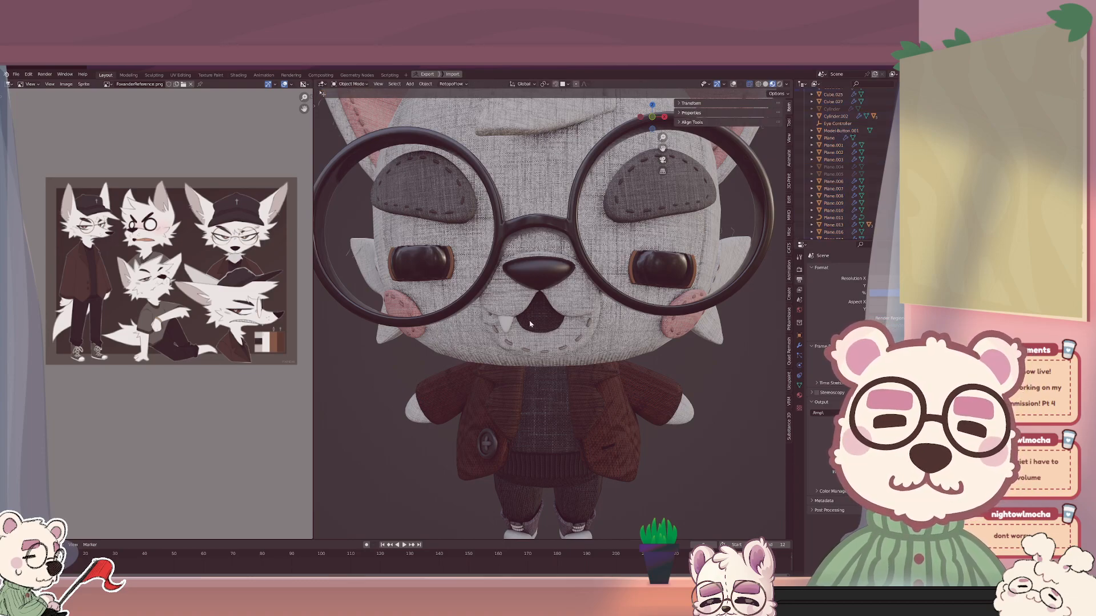
# Switch the viewport to wireframe shading and look for the mouth patch's editable vertices in Edit Mode from the side.
pyautogui.press('Tab')
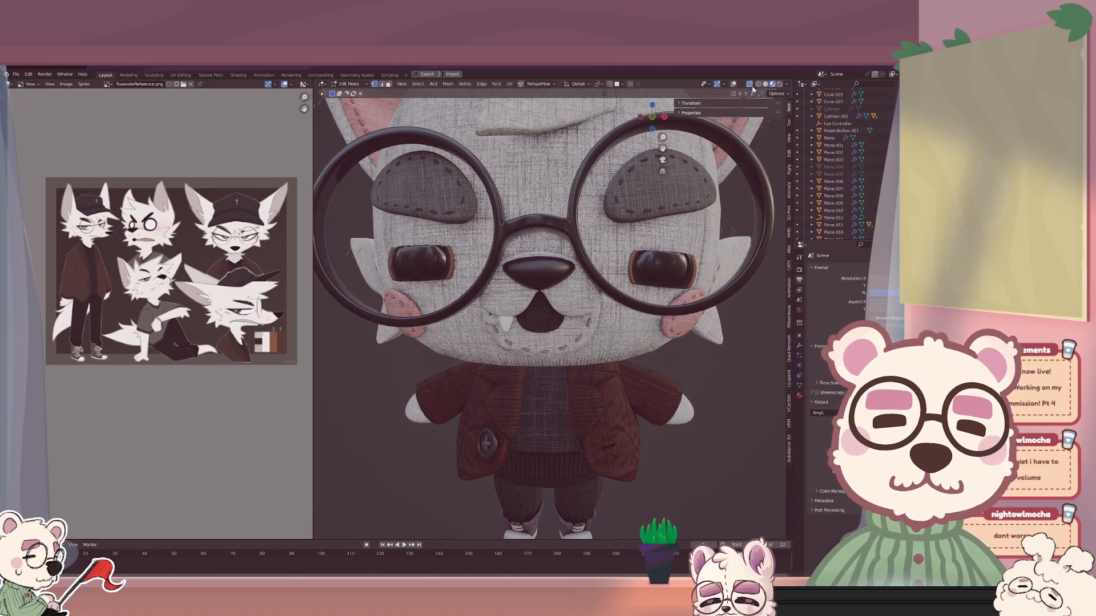
pyautogui.moveTo(535, 314); pyautogui.dragTo(486, 299, button='middle')
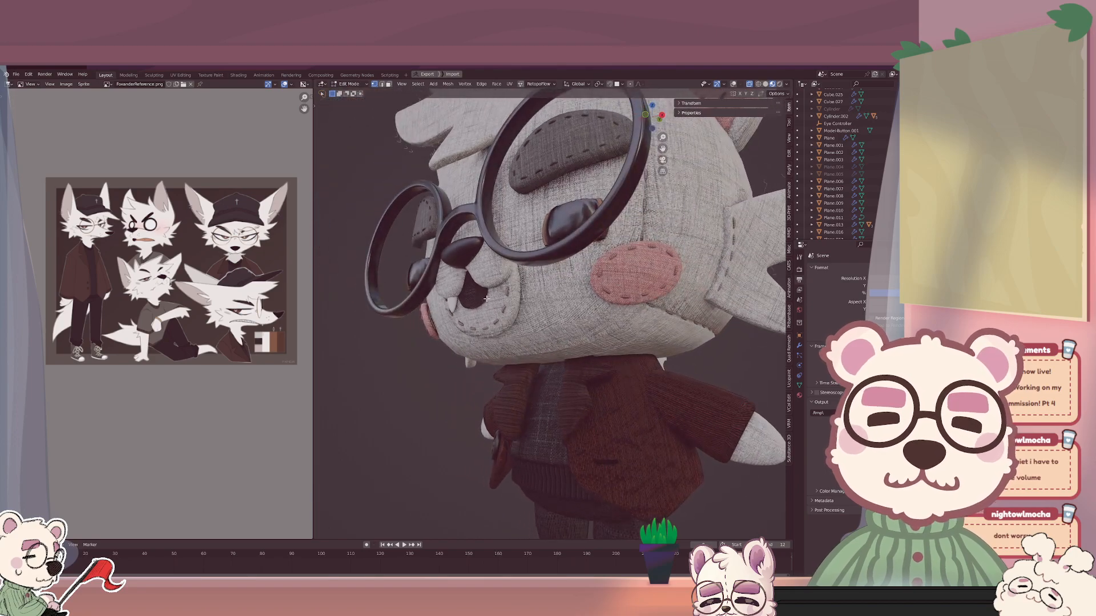
pyautogui.press('2')
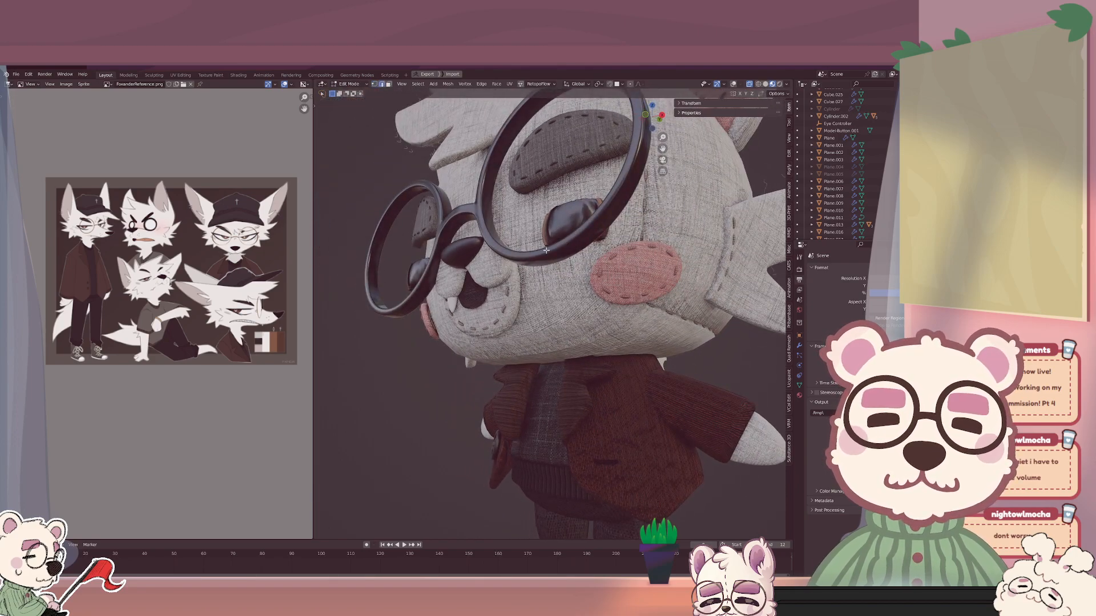
pyautogui.click(724, 84)
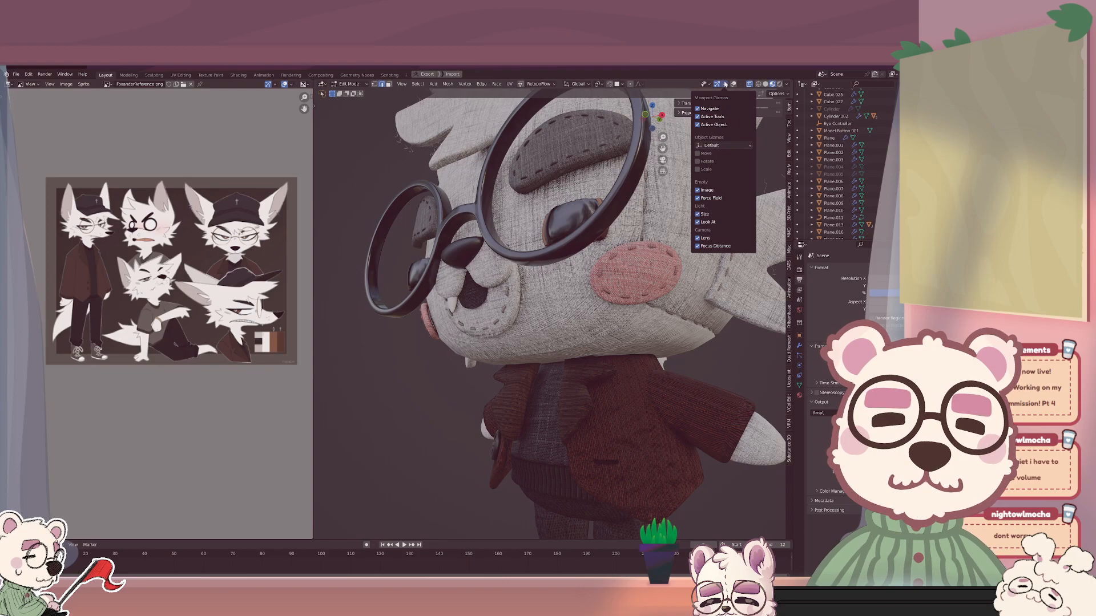
pyautogui.click(725, 83)
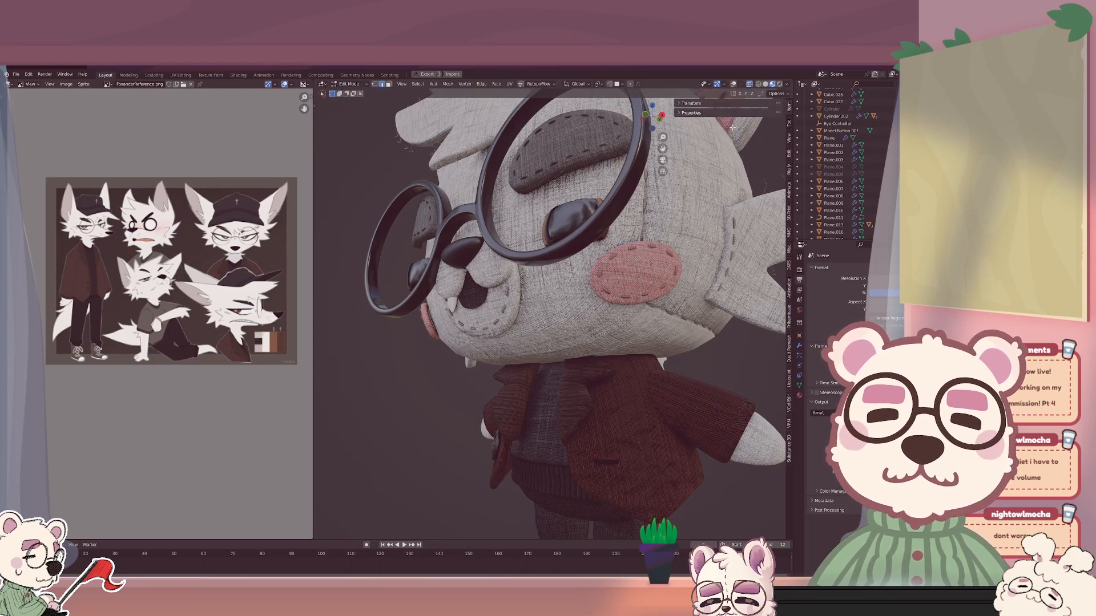
pyautogui.click(758, 84)
pyautogui.press('Tab')
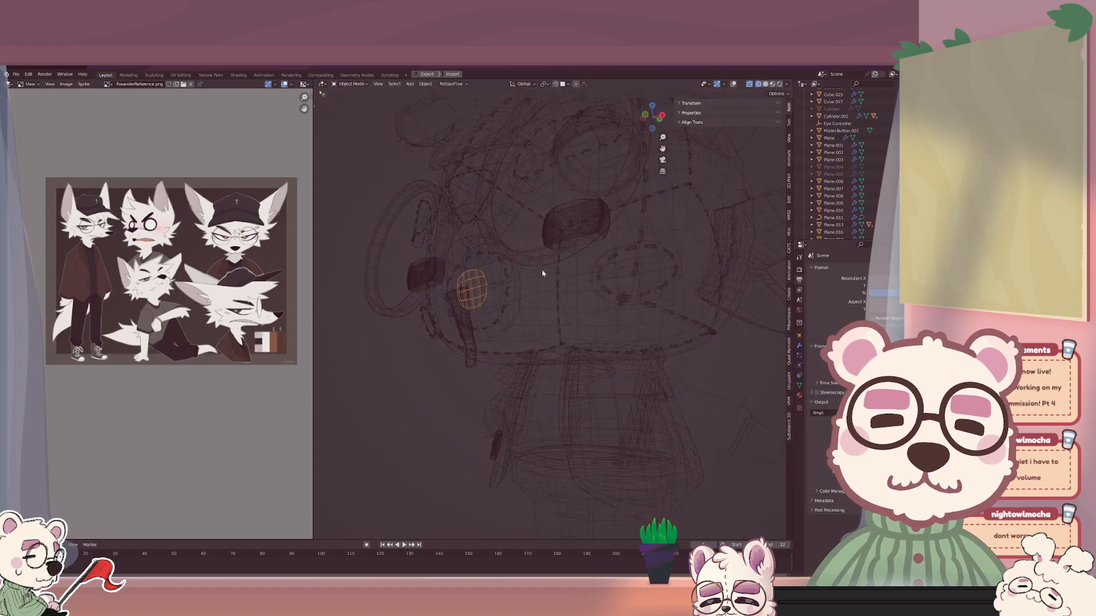
pyautogui.press('Tab')
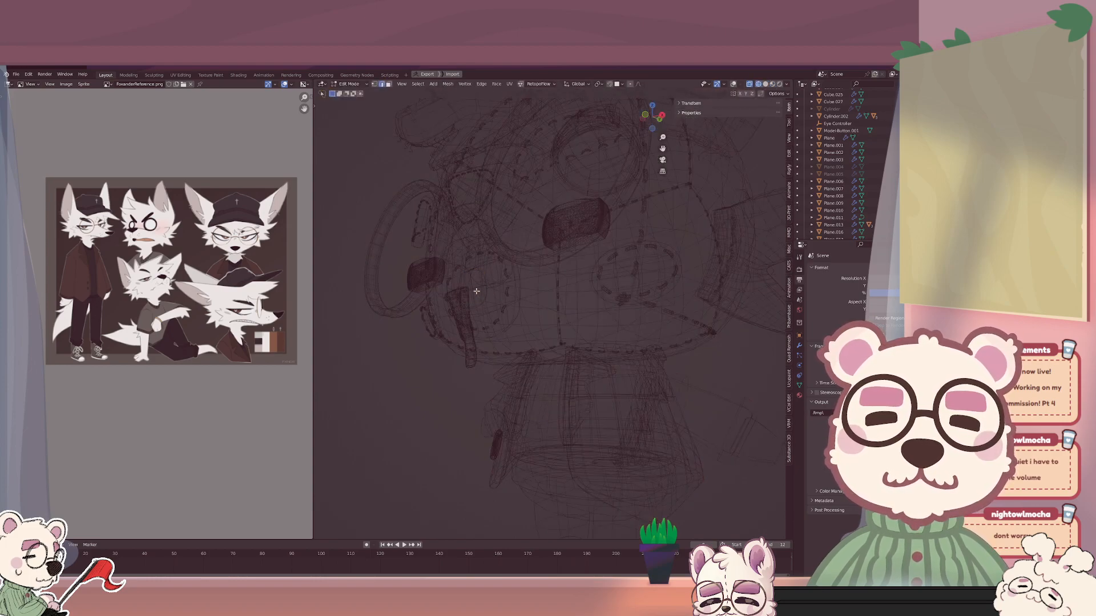
pyautogui.press('1')
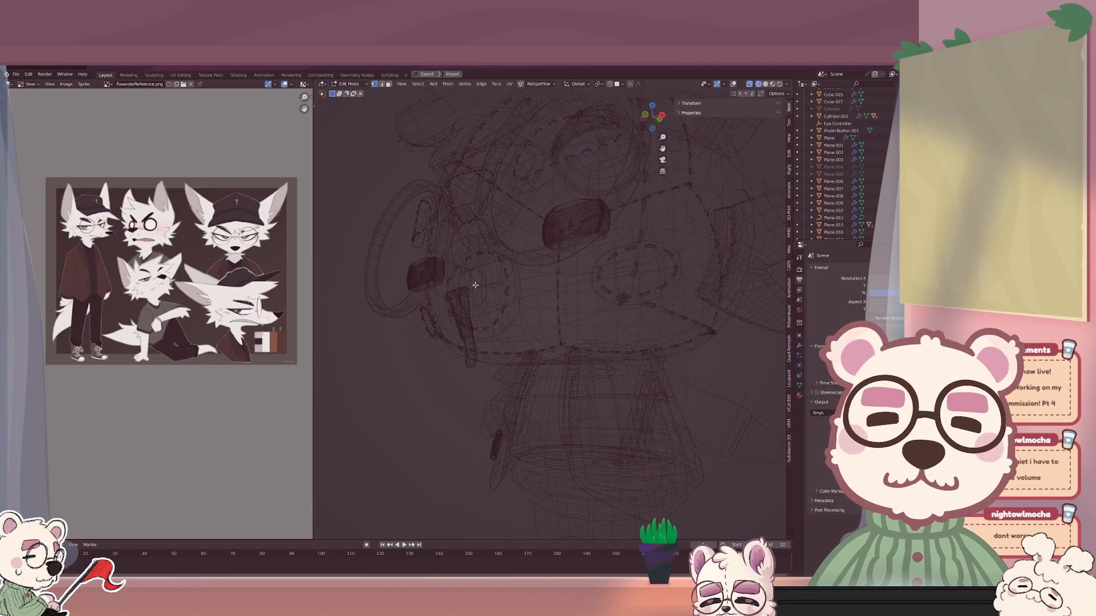
# Return to Object Mode, reselect the mouth patch inside the muzzle and re-enter its Edit Mode.
pyautogui.moveTo(476, 288); pyautogui.dragTo(495, 292, button='middle')
pyautogui.press('Tab')
pyautogui.click(496, 292)
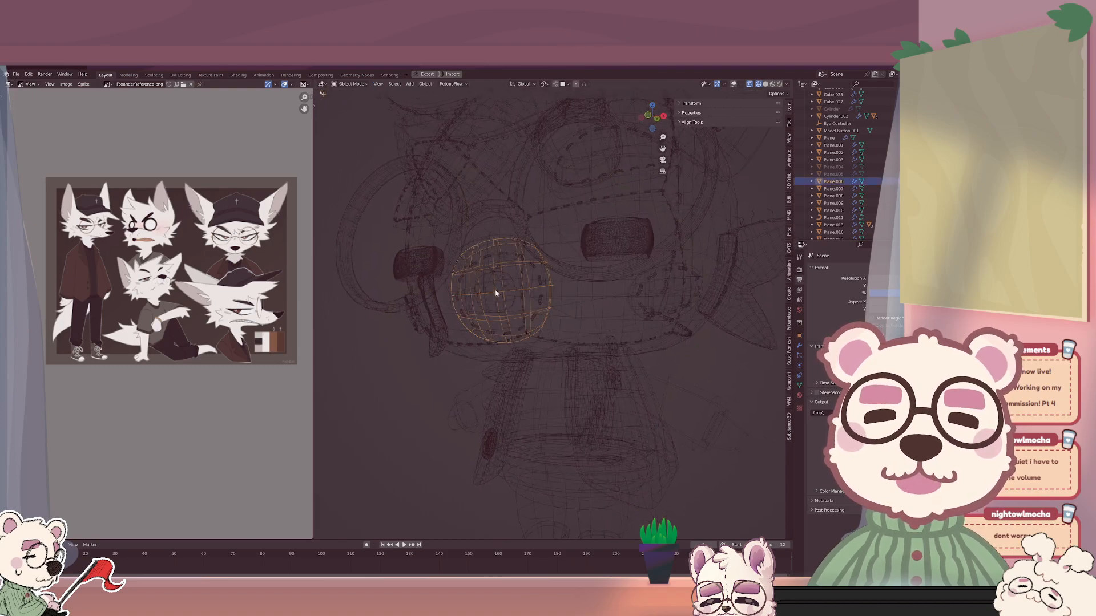
pyautogui.click(497, 292)
pyautogui.press('Tab')
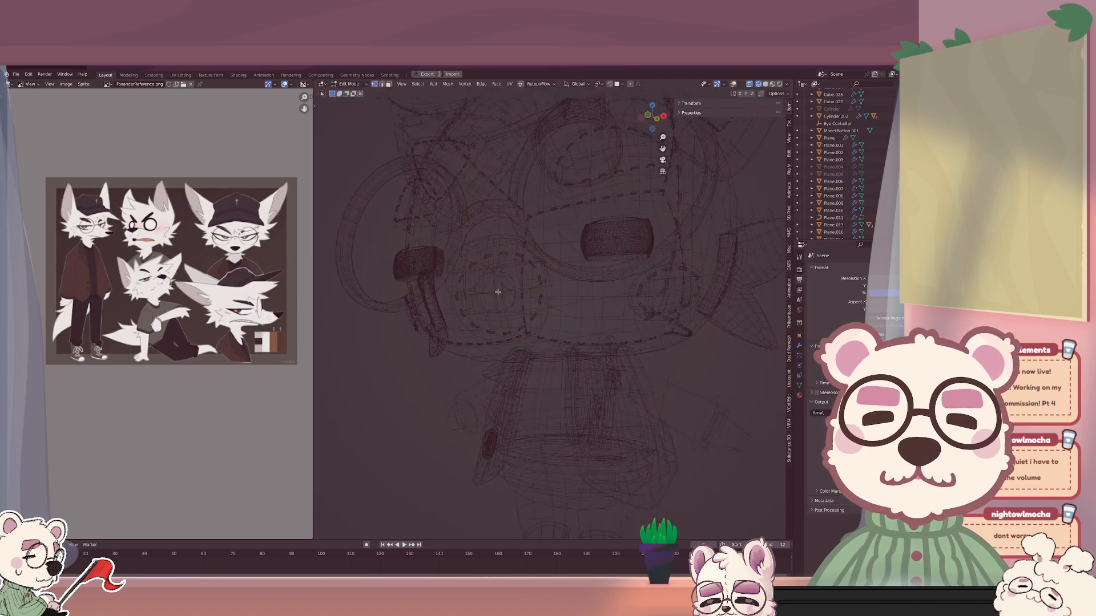
pyautogui.press('KP_1')
pyautogui.moveTo(550, 286); pyautogui.dragTo(540, 245, button='middle')
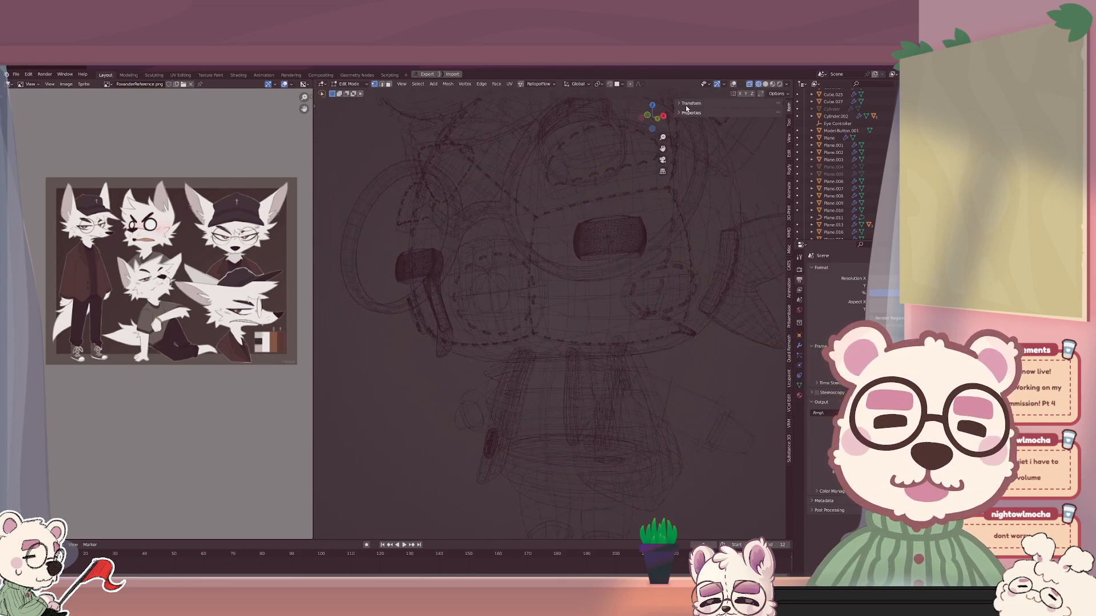
# Locate the mouth patch Plane.019 in the Outliner, inspect its contents and display its modifiers.
pyautogui.scroll(-5, 821, 165)
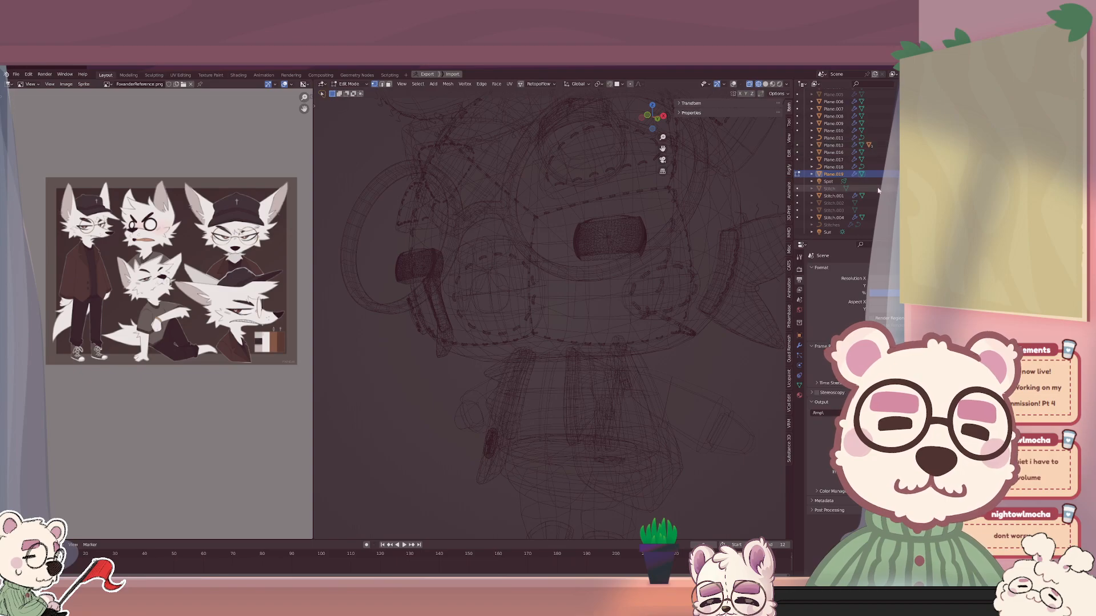
pyautogui.click(813, 174)
pyautogui.click(811, 175)
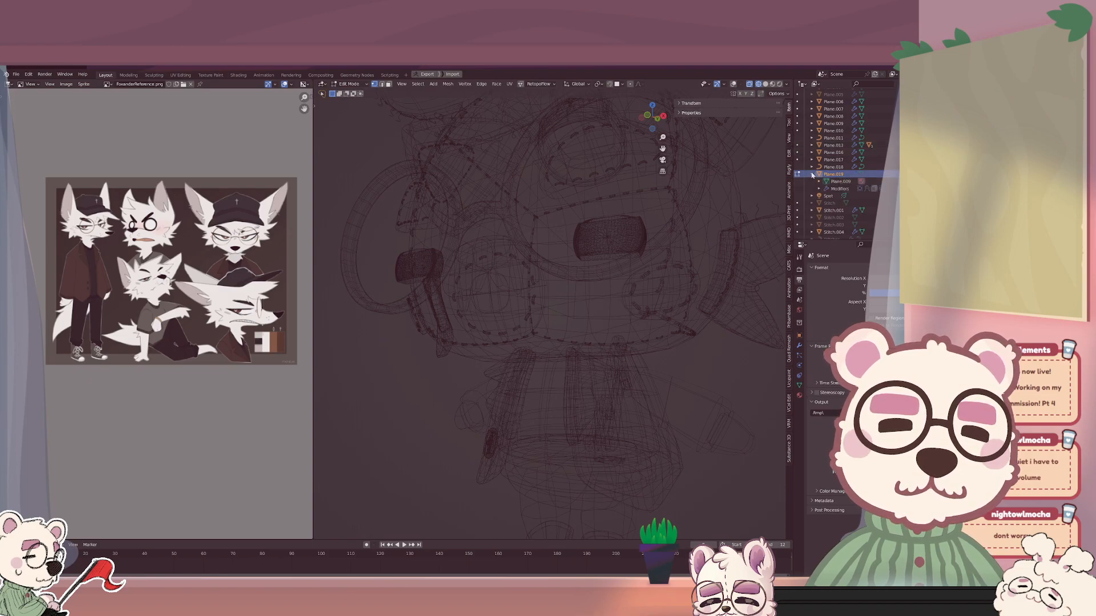
pyautogui.click(811, 174)
pyautogui.click(799, 346)
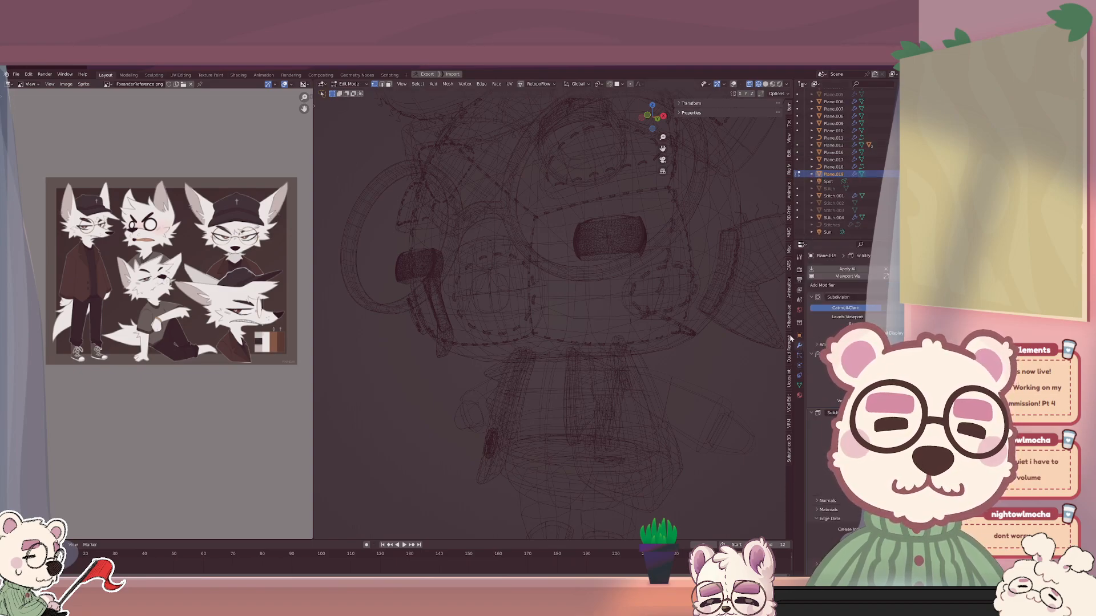
# Turn the viewport overlays back on so the mouth patch's mesh can be edited.
pyautogui.click(725, 84)
pyautogui.click(725, 85)
pyautogui.click(706, 85)
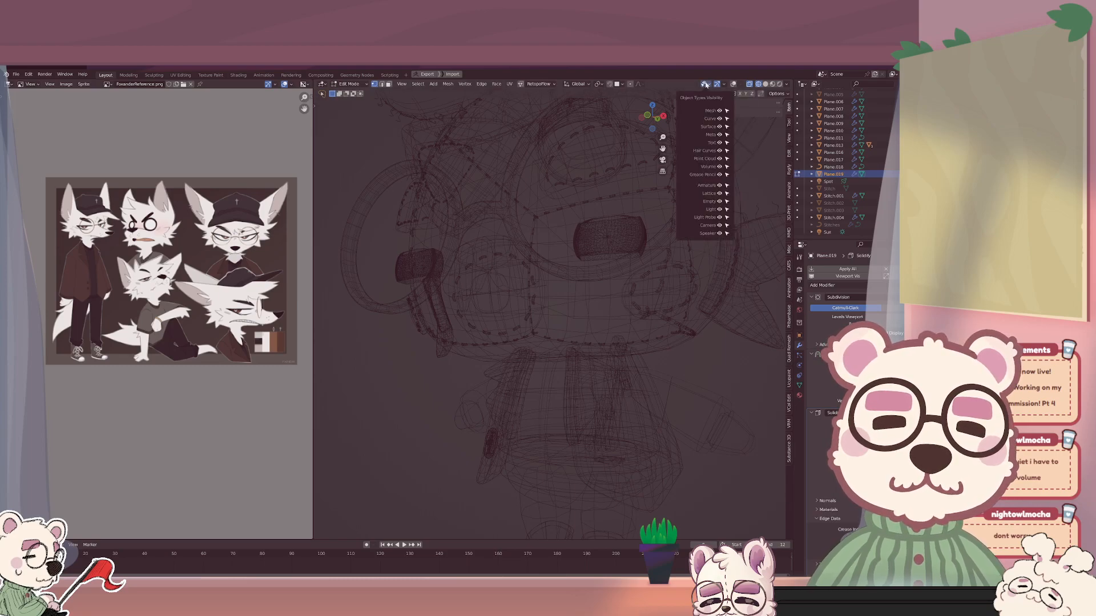
pyautogui.click(706, 84)
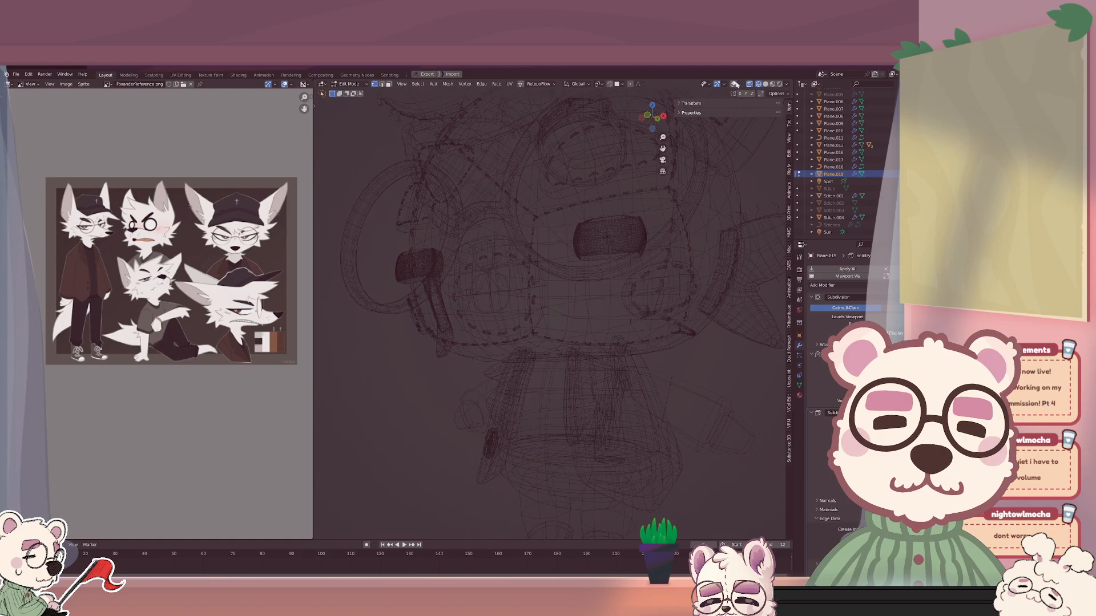
pyautogui.click(733, 85)
# Enlarge the mouth patch uniformly to about 1.09 times its size from the front.
pyautogui.keyDown('shift'); pyautogui.moveTo(481, 297); pyautogui.dragTo(563, 299, button='middle'); pyautogui.keyUp('shift')
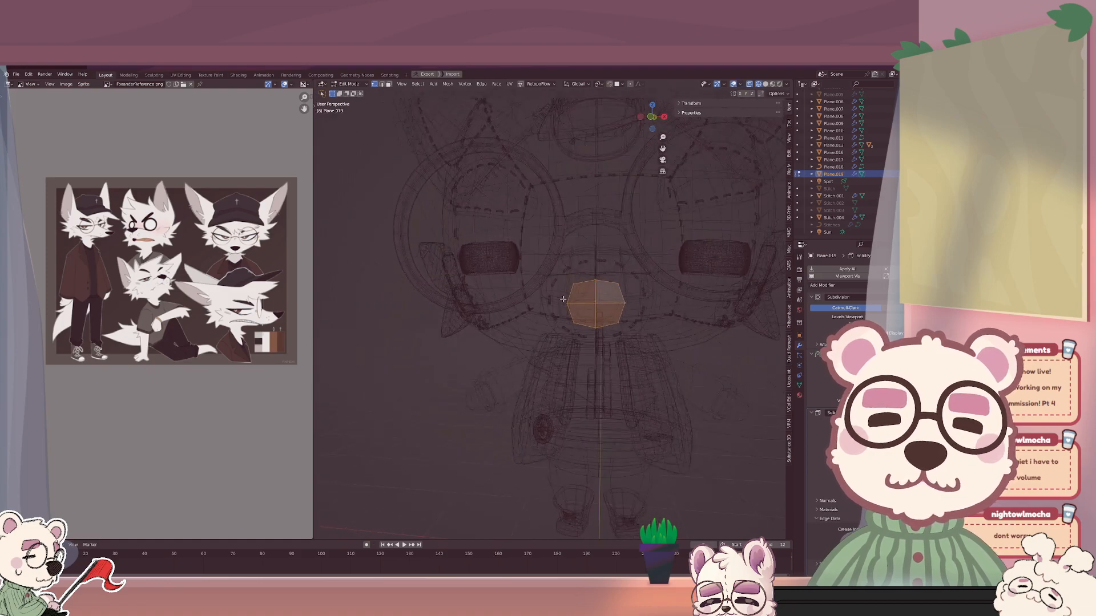
pyautogui.press('s')
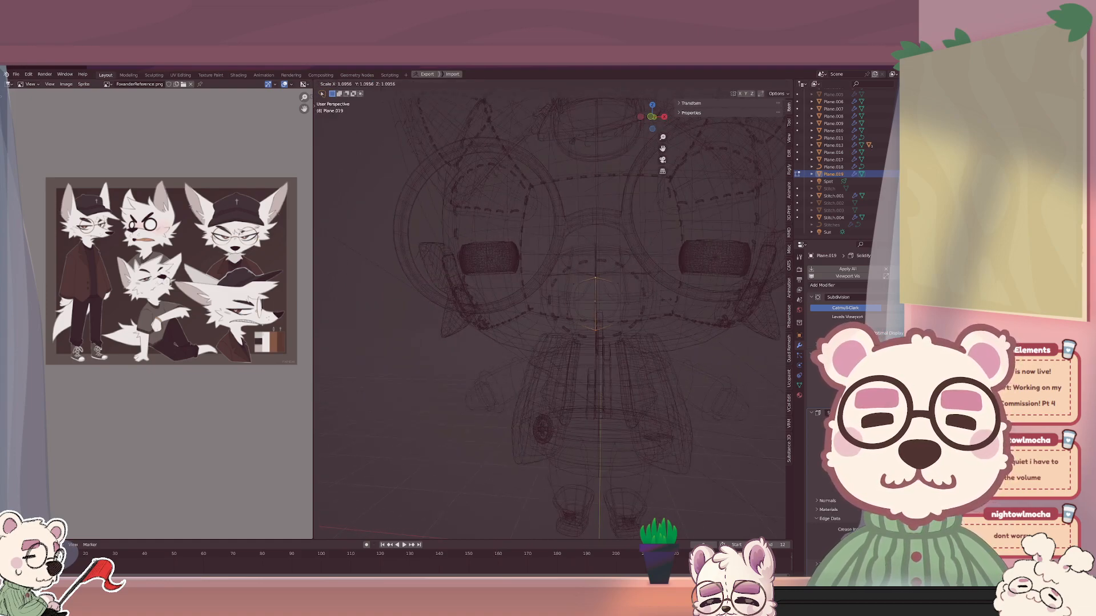
pyautogui.press('Return')
# Switch the viewport to solid shading, return to Object Mode and turn off X-ray.
pyautogui.click(766, 85)
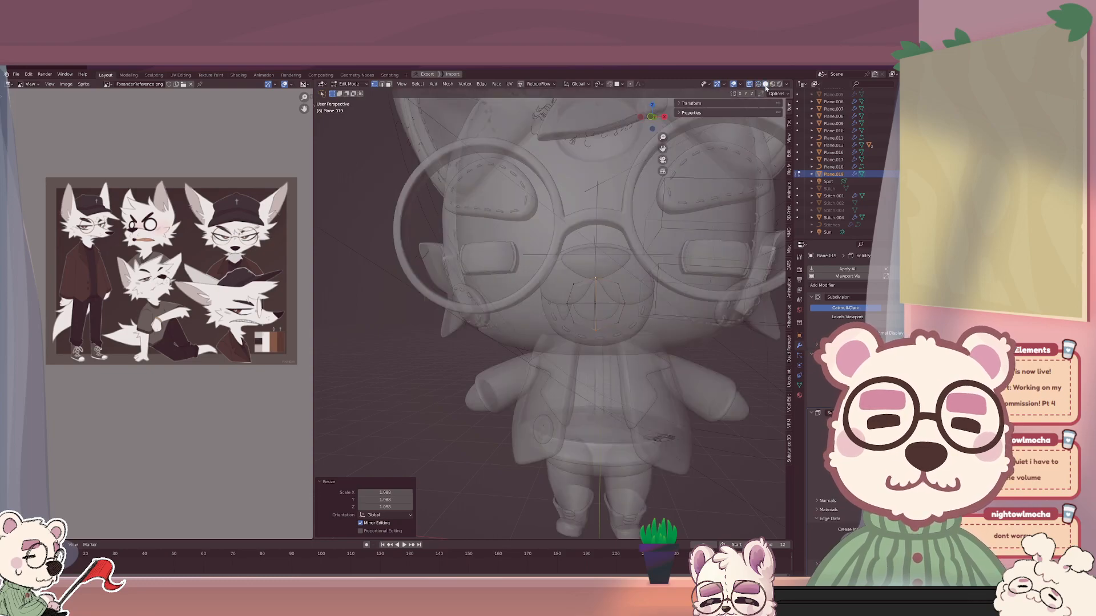
pyautogui.press('Tab')
pyautogui.moveTo(668, 255); pyautogui.dragTo(619, 296, button='middle')
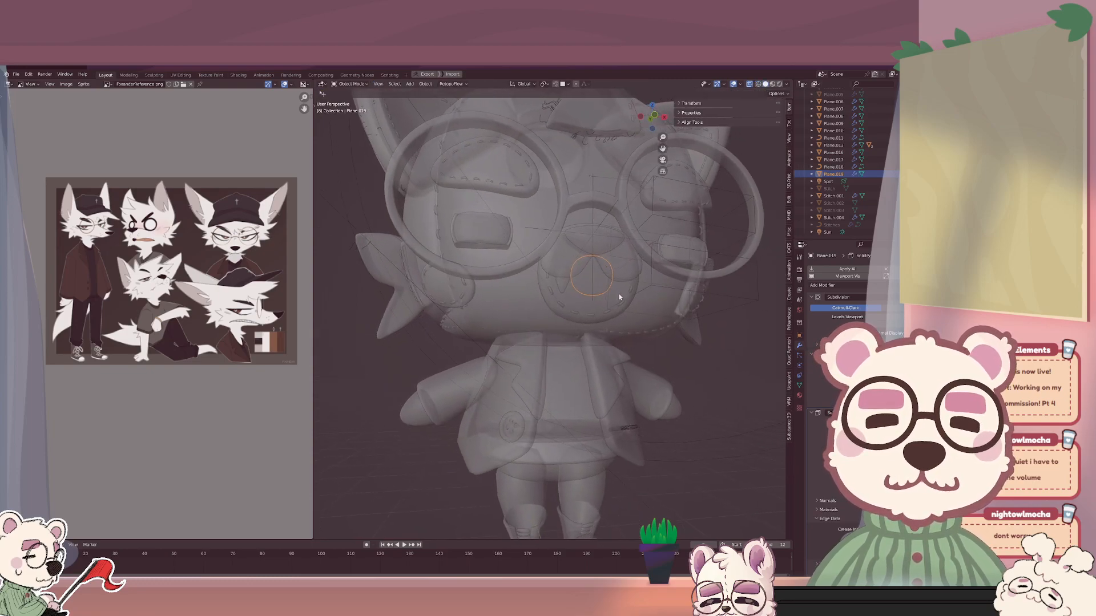
pyautogui.click(749, 85)
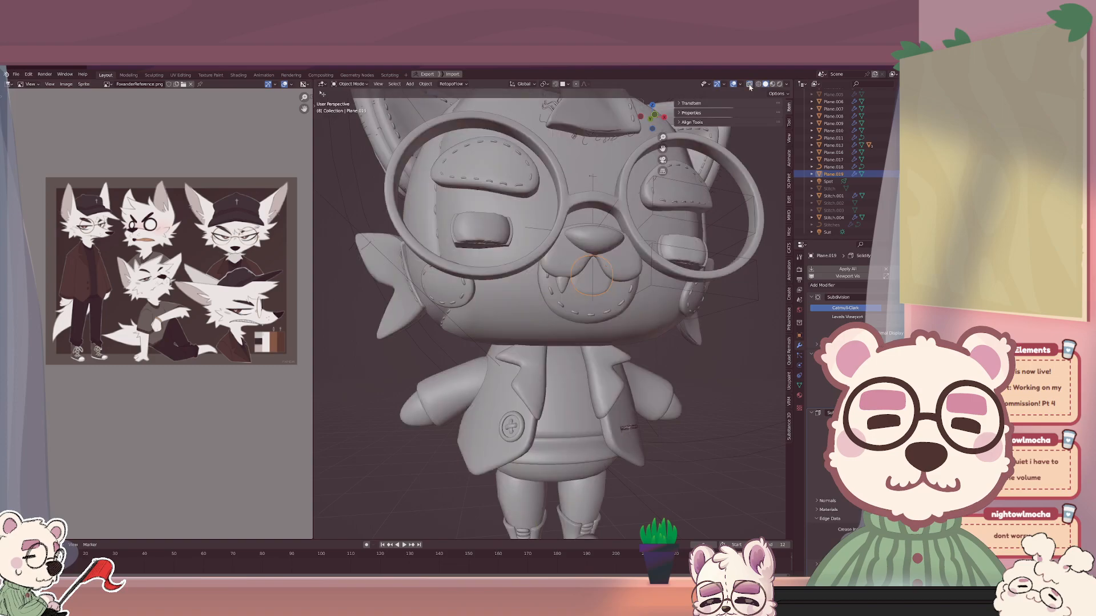
# Inspect the mouth patch inside the muzzle and move its mesh about 0.03 m along global Z.
pyautogui.scroll(4, 695, 276)
pyautogui.keyDown('shift'); pyautogui.moveTo(685, 296); pyautogui.dragTo(555, 297, button='middle'); pyautogui.keyUp('shift')
pyautogui.hotkey('alt', 'a')
pyautogui.press('Tab')
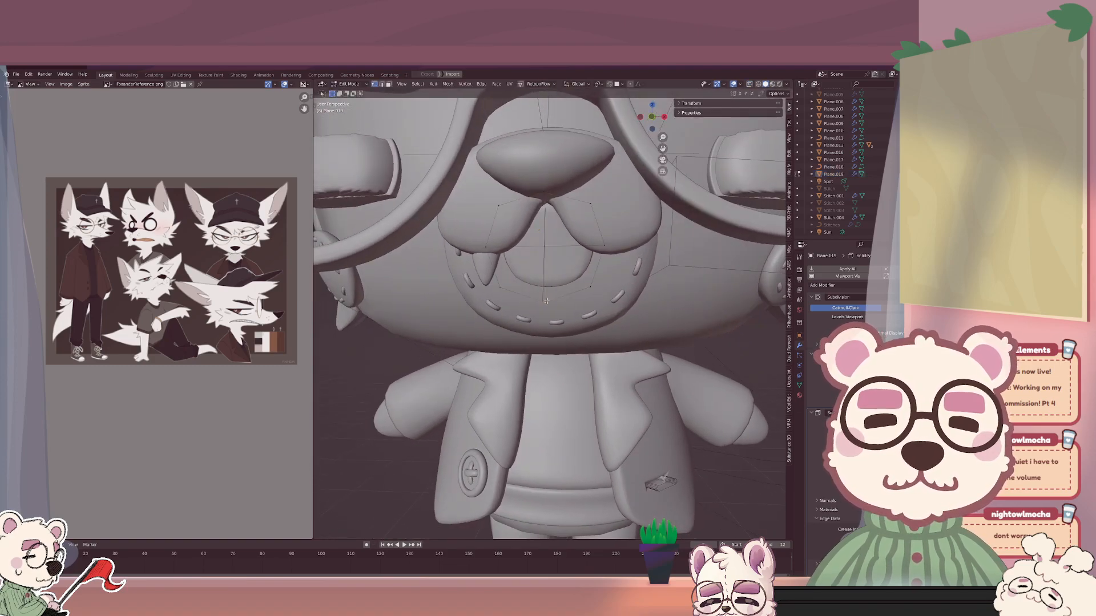
pyautogui.press('Tab')
pyautogui.scroll(-4, 599, 293)
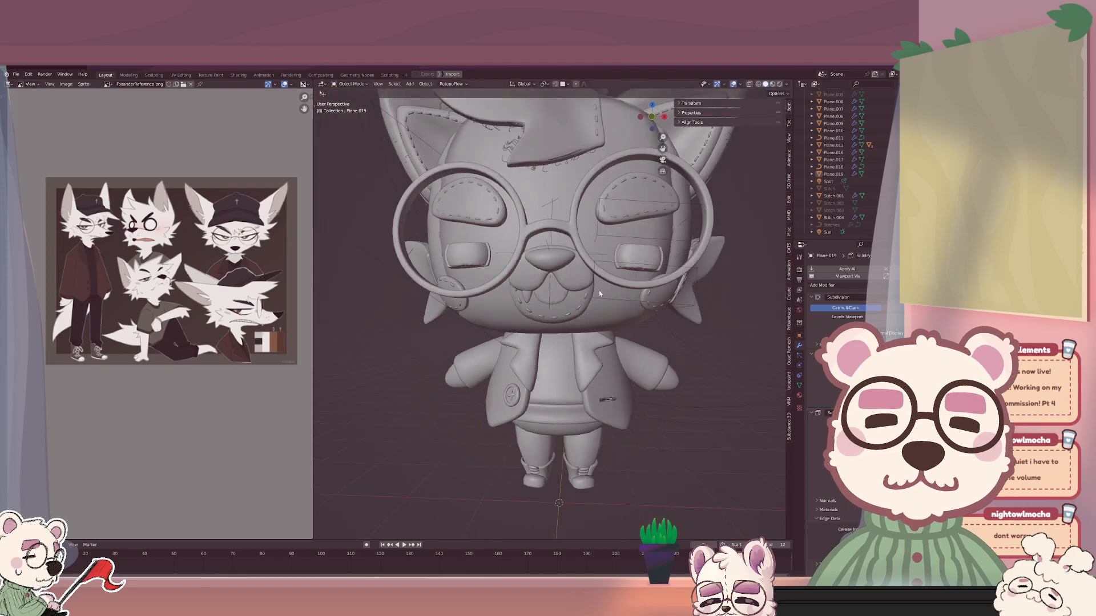
pyautogui.moveTo(599, 294); pyautogui.dragTo(595, 321, button='middle')
pyautogui.press('Tab')
pyautogui.press('g')
pyautogui.press('z')
pyautogui.click(584, 341)
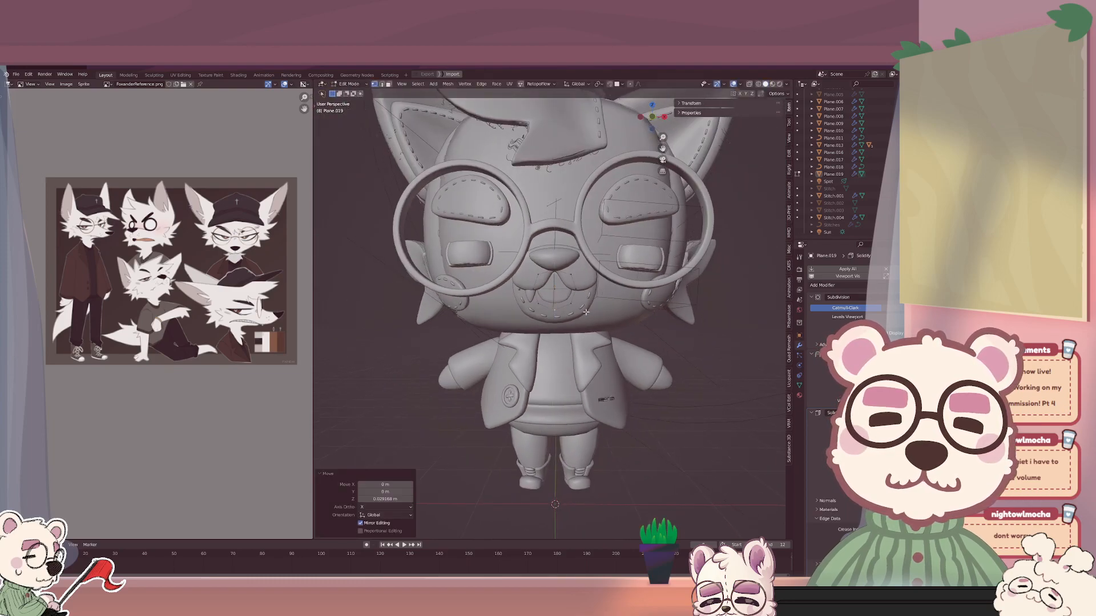
# Scale the mouth patch up to about 1.11 times and rotate it about global X.
pyautogui.press('s')
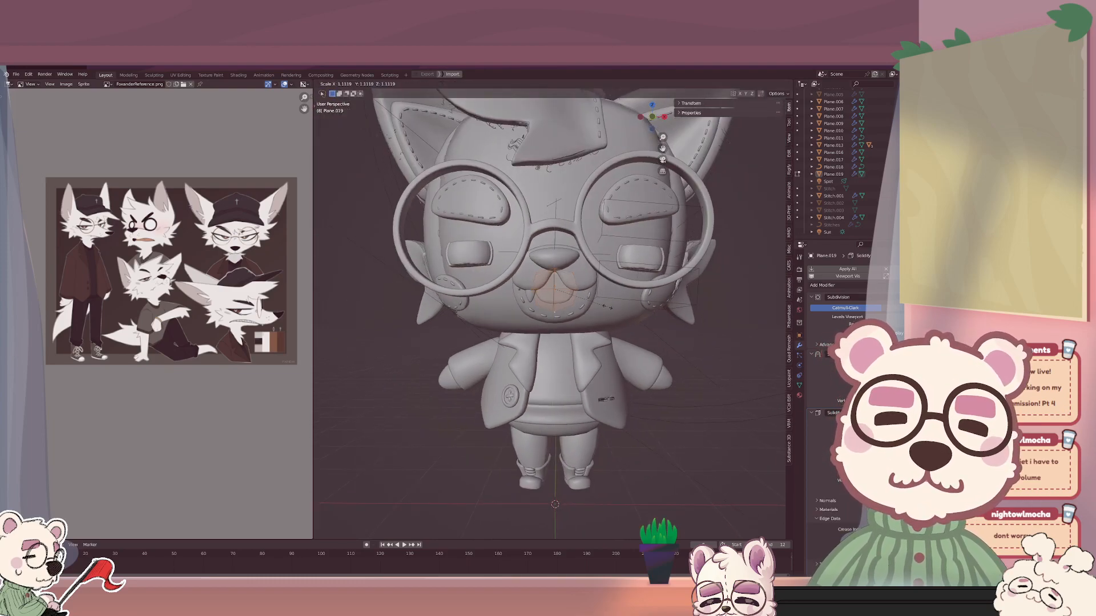
pyautogui.click(571, 298)
pyautogui.moveTo(571, 298); pyautogui.dragTo(653, 297, button='middle')
pyautogui.press('r')
pyautogui.press('x')
pyautogui.click(593, 307)
# Move the mouth patch about 0.11 m along global Y, readjust its Y position and return to Object Mode.
pyautogui.press('g')
pyautogui.press('y')
pyautogui.click(608, 297)
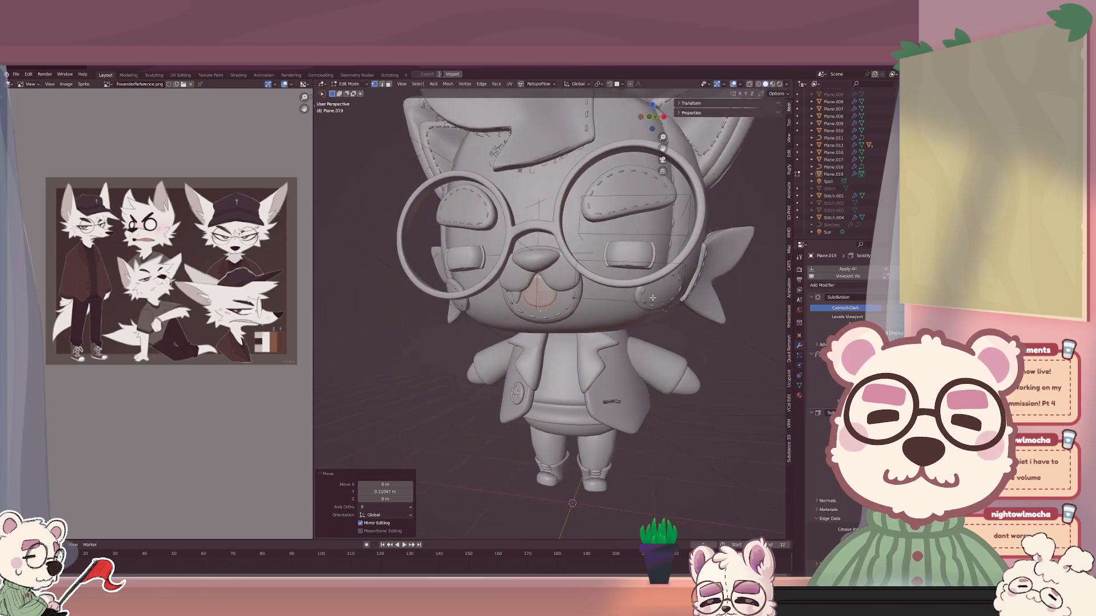
pyautogui.moveTo(563, 307); pyautogui.dragTo(604, 309, button='middle')
pyautogui.press('g')
pyautogui.press('y')
pyautogui.click(612, 331)
pyautogui.press('Tab')
pyautogui.scroll(3, 554, 264)
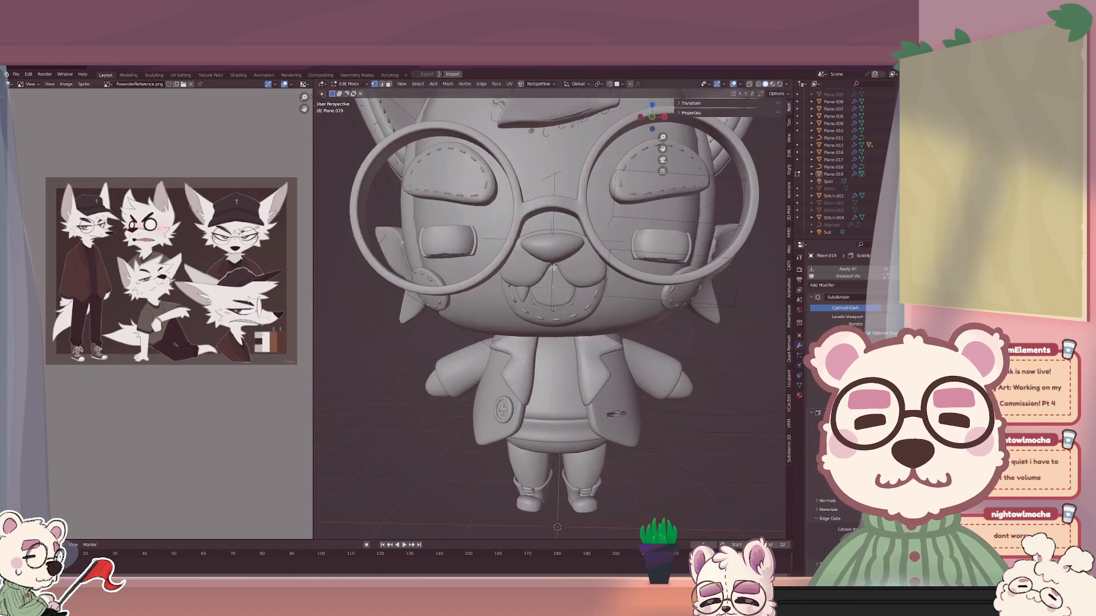
pyautogui.press('Tab')
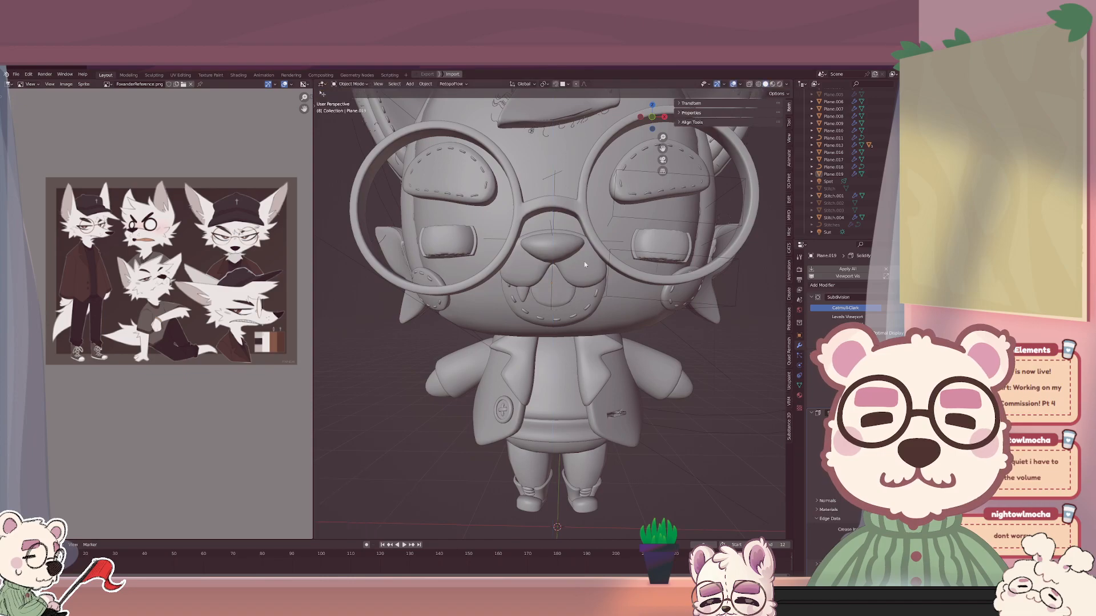
# Switch to material preview shading and check the mouth both at full-body distance and close up.
pyautogui.click(779, 84)
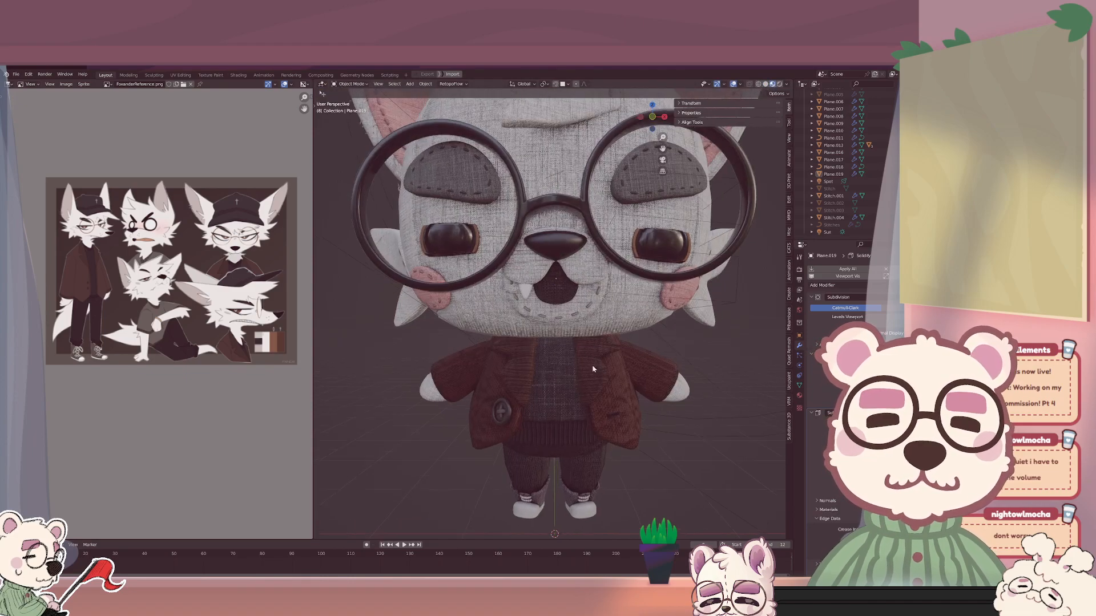
pyautogui.scroll(-5, 584, 367)
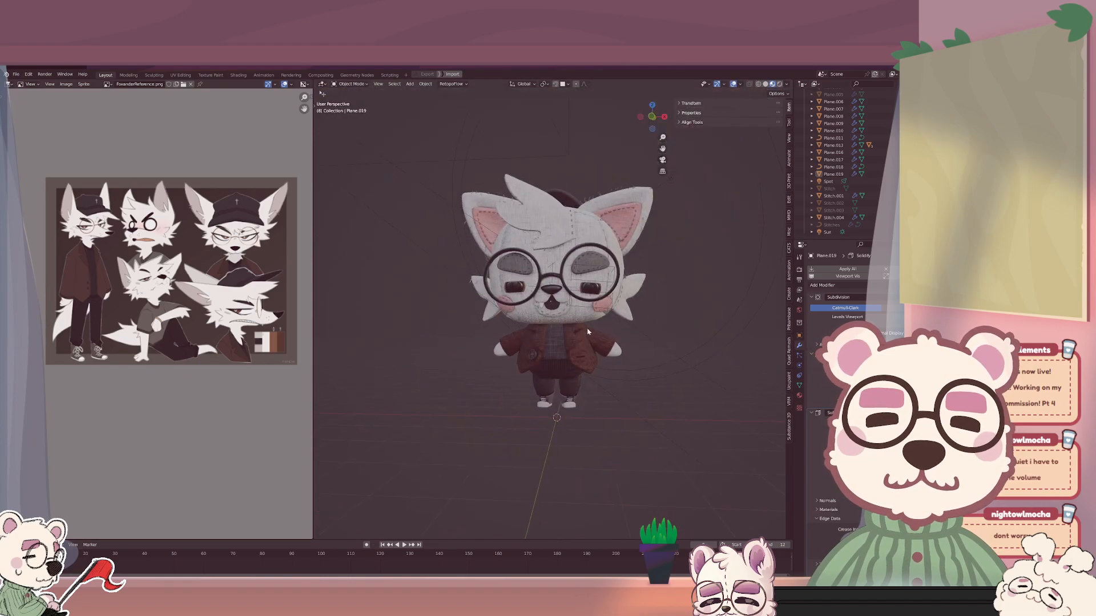
pyautogui.scroll(3, 597, 333)
pyautogui.scroll(2, 597, 333)
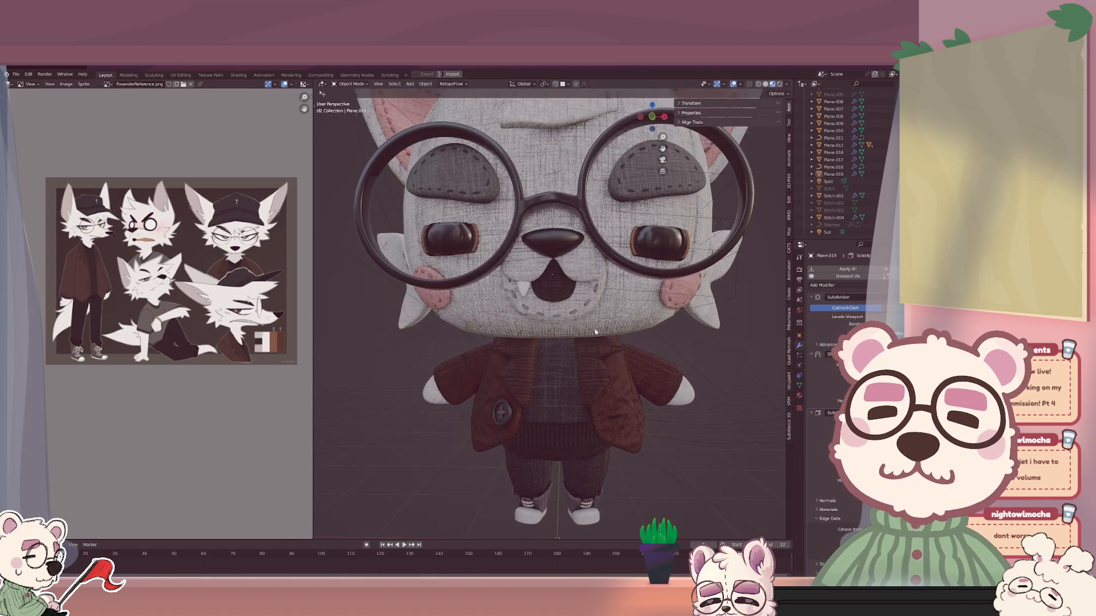
# Reselect the mouth patch, nudge its mesh slightly along global Z in vertex select mode and return to Object Mode.
pyautogui.click(554, 299)
pyautogui.press('Tab')
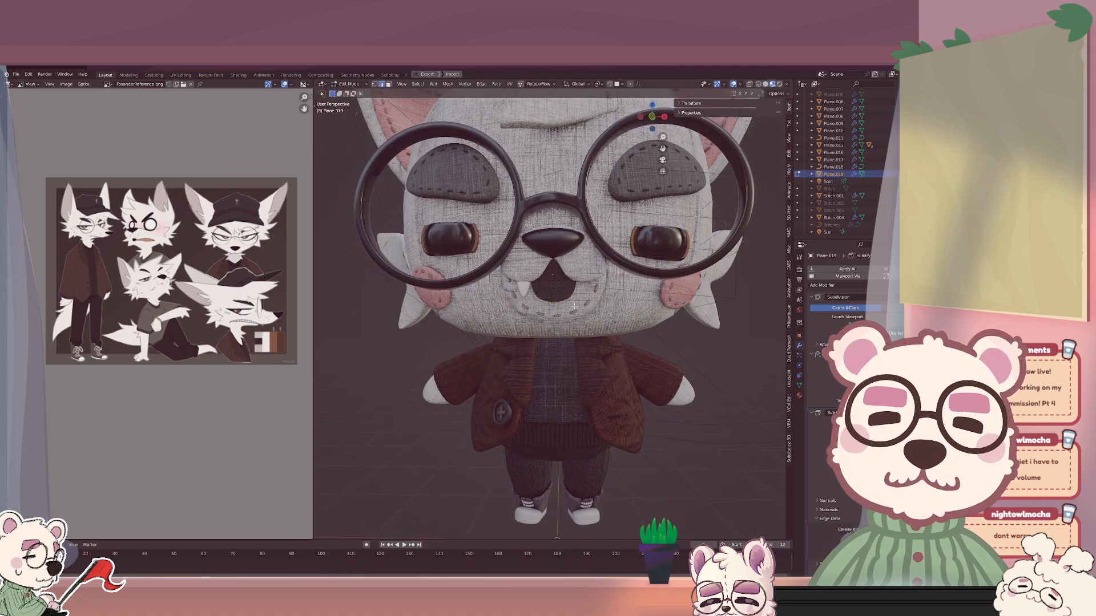
pyautogui.press('1')
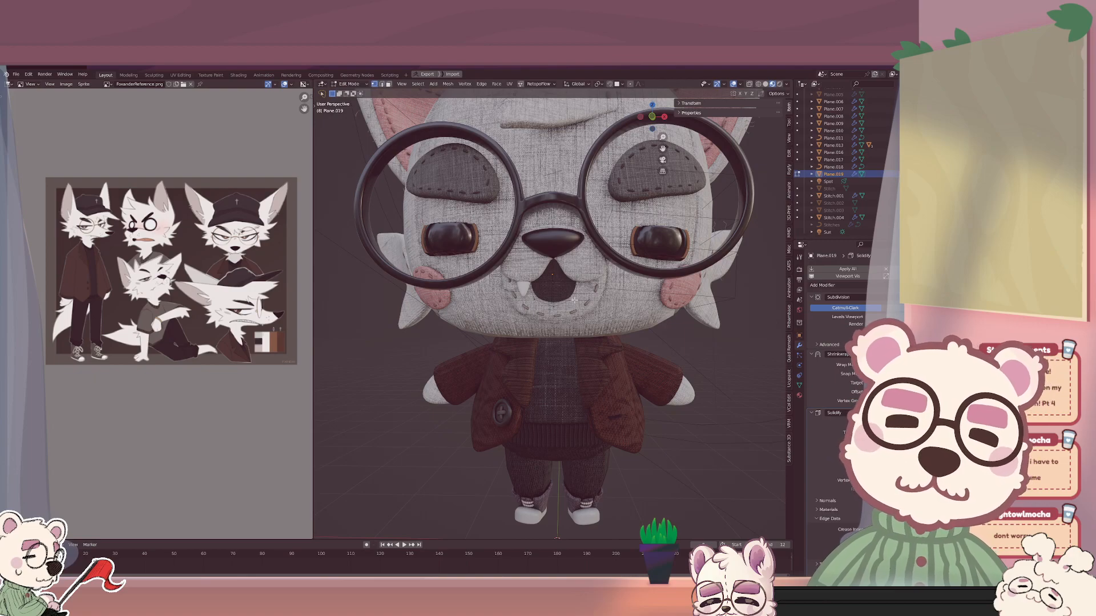
pyautogui.press('g')
pyautogui.press('z')
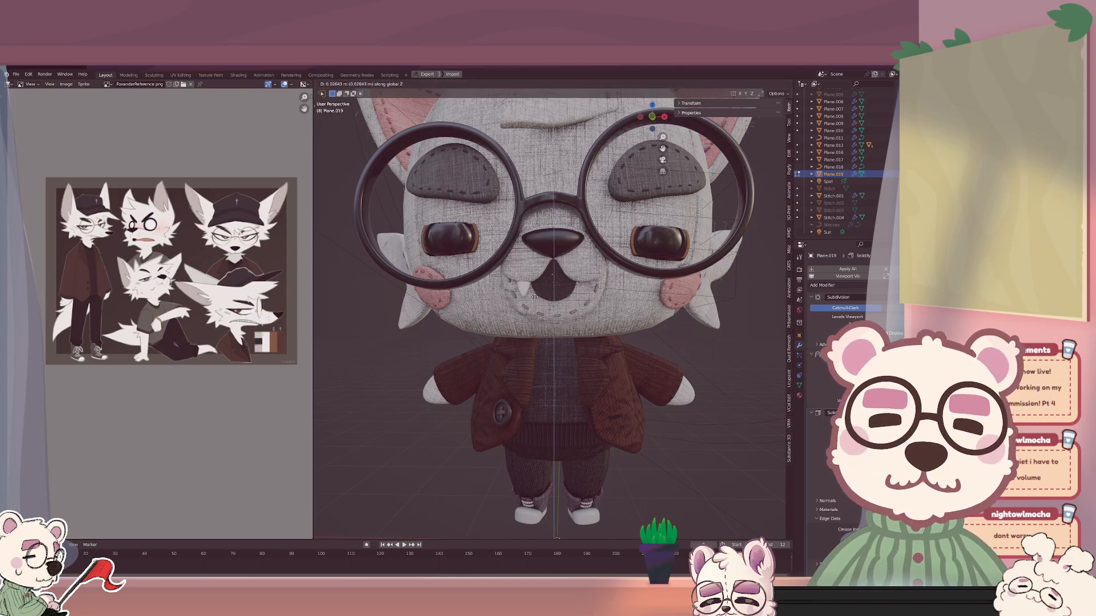
pyautogui.click(535, 298)
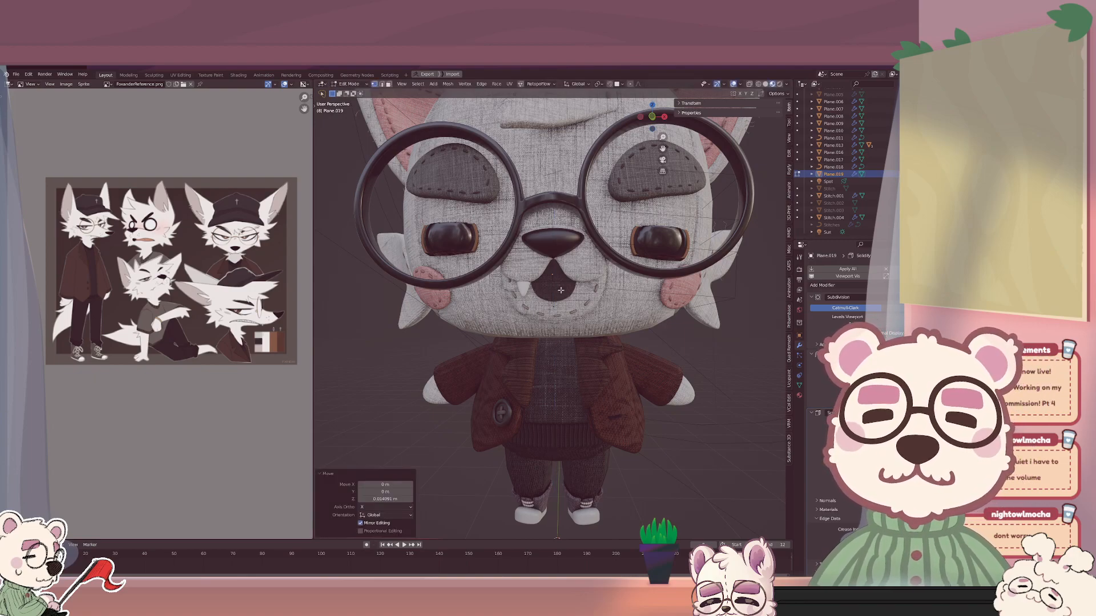
pyautogui.press('Tab')
pyautogui.scroll(2, 550, 281)
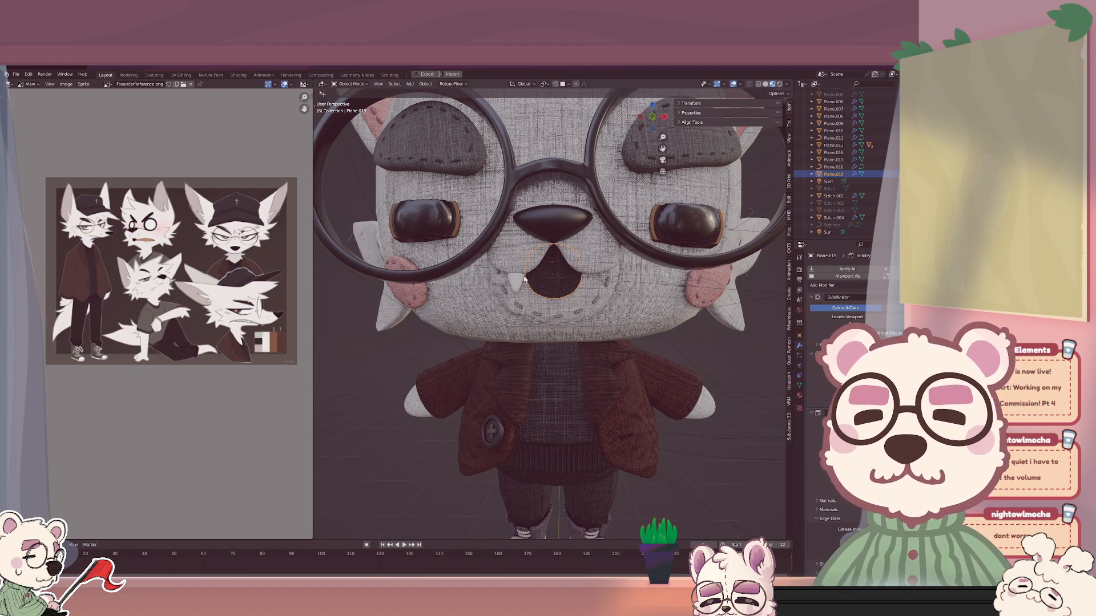
# Add a base shape key and one further shape key to the mouth patch.
pyautogui.moveTo(541, 278)
pyautogui.mouseDown(button='middle')
pyautogui.moveTo(520, 279)
pyautogui.moveTo(530, 276)
pyautogui.mouseUp(button='middle')
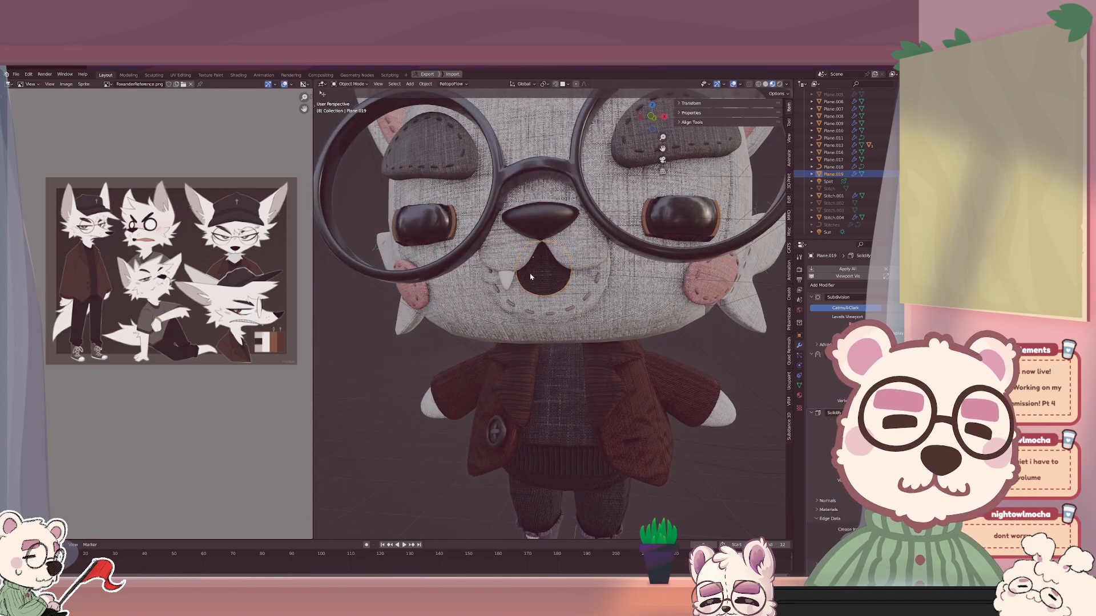
pyautogui.click(798, 384)
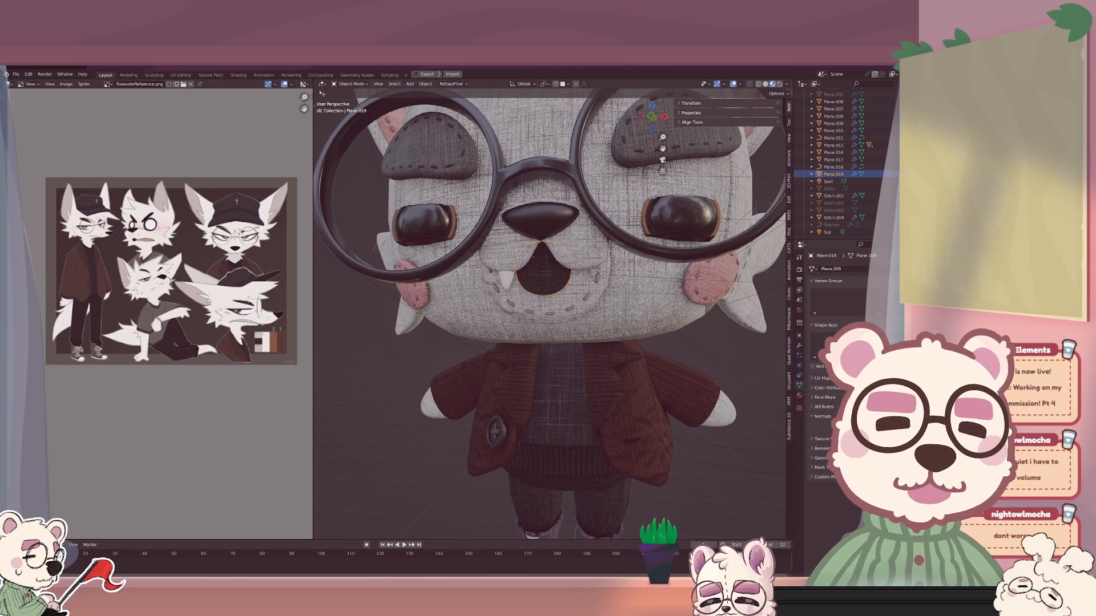
pyautogui.click(954, 338)
pyautogui.click(954, 337)
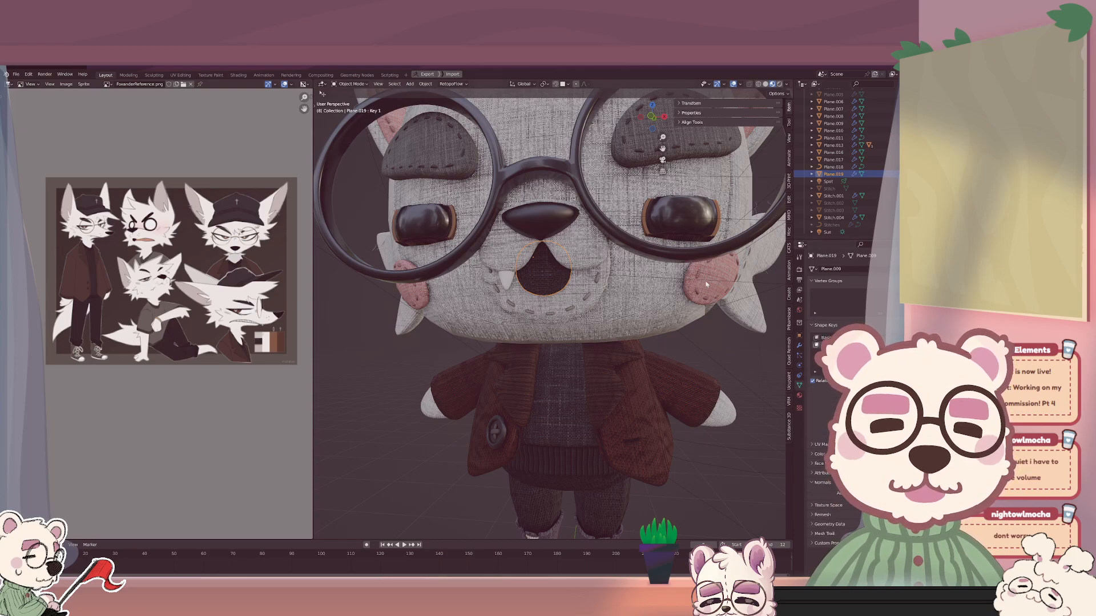
# Select all linked geometry of the mouth patch with the new shape key active and try scaling it.
pyautogui.press('Tab')
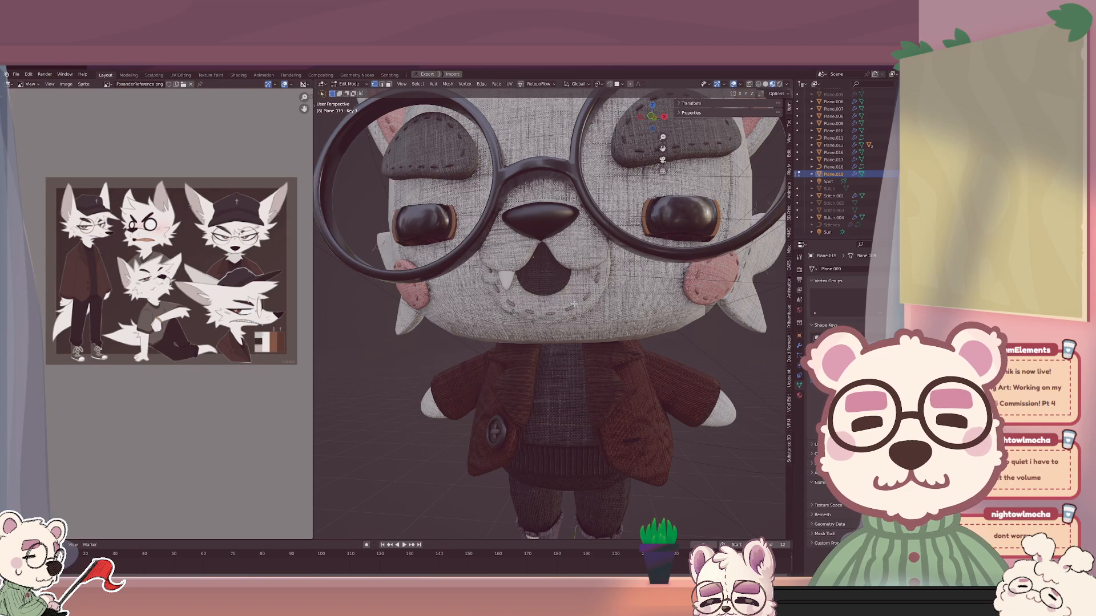
pyautogui.press('l')
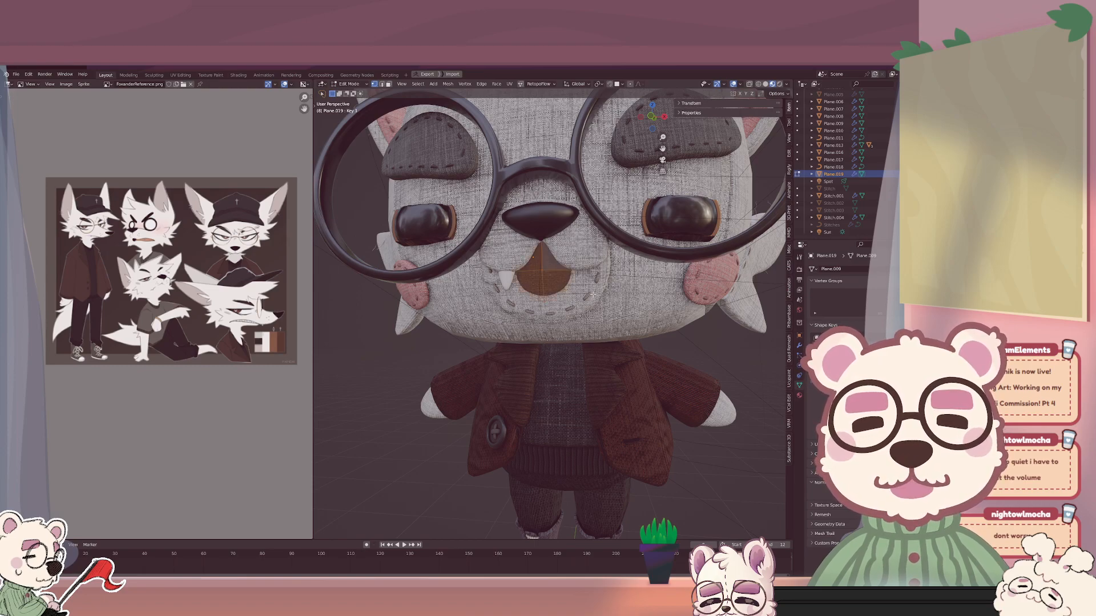
pyautogui.press('s')
pyautogui.press('Return')
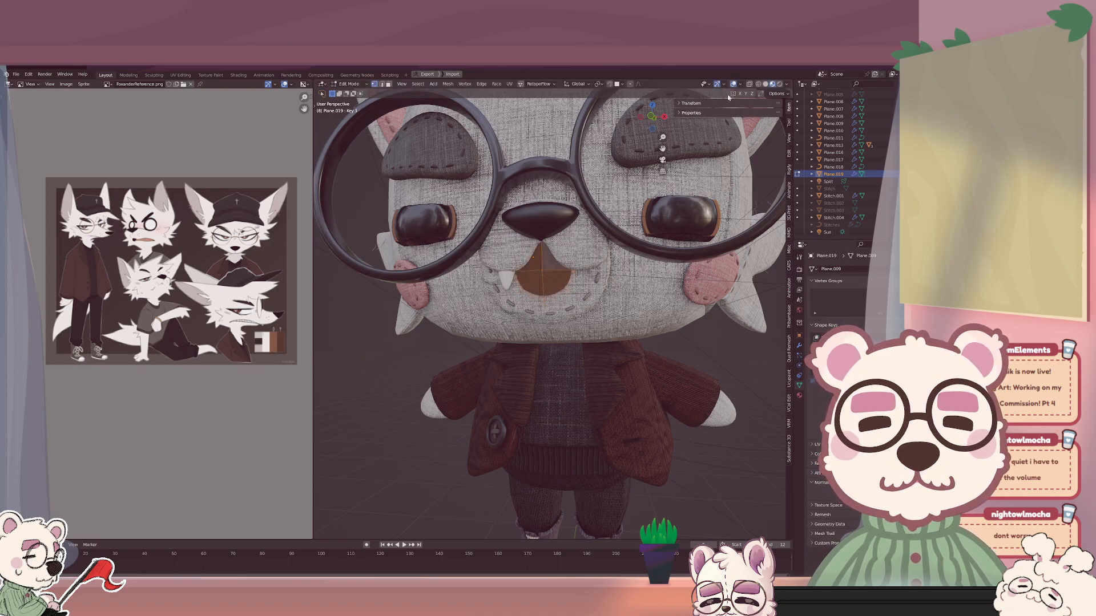
# Look through the mesh transform, tool and UV Manipulation settings for options that control how the mouth's texture follows edits.
pyautogui.click(687, 103)
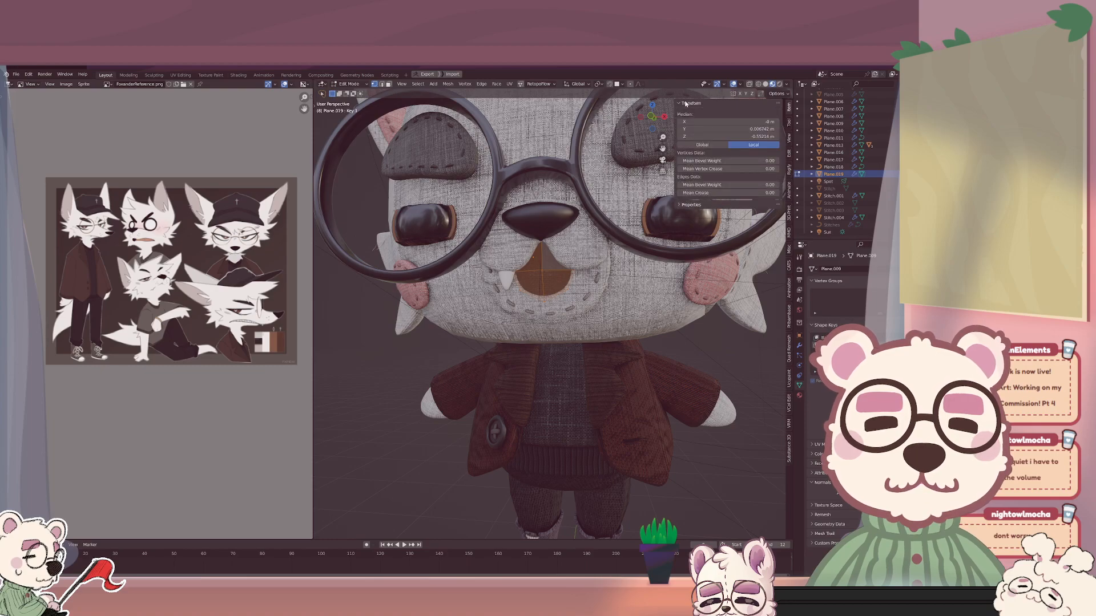
pyautogui.click(687, 103)
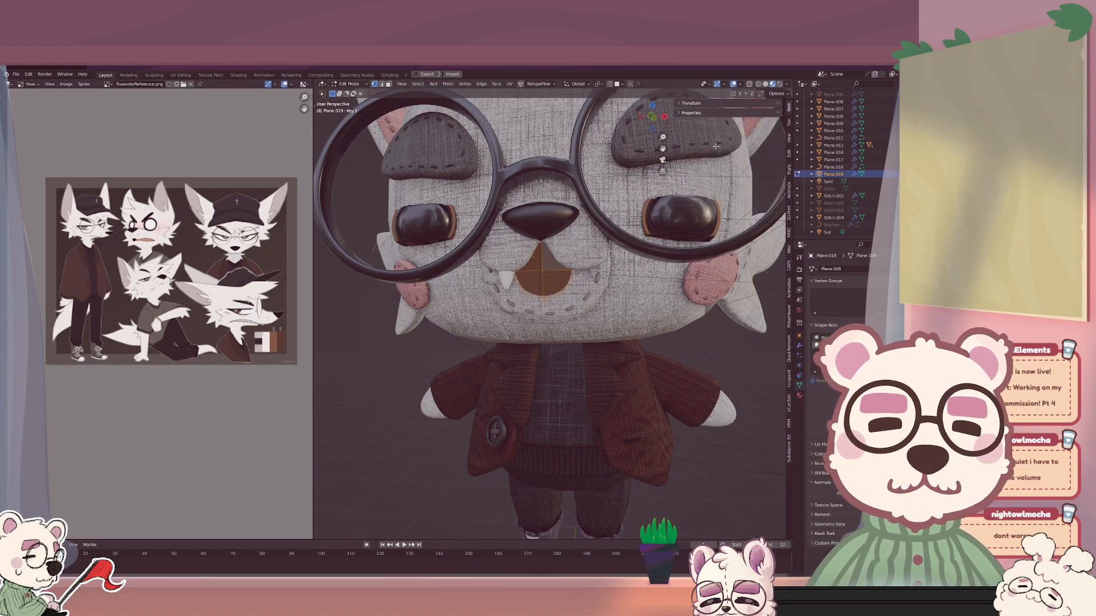
pyautogui.click(734, 112)
pyautogui.click(734, 112)
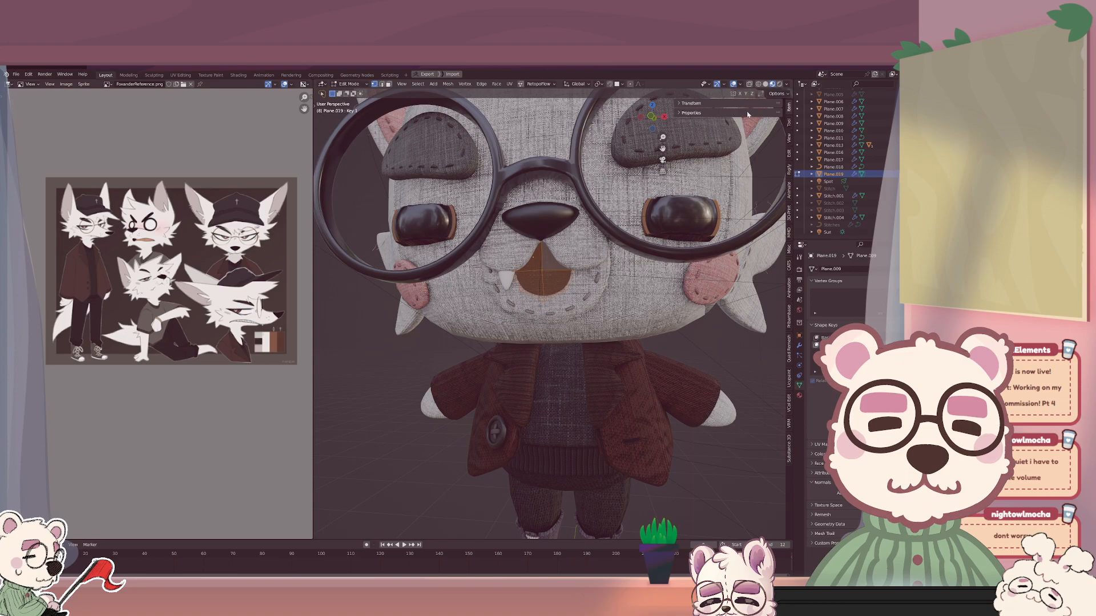
pyautogui.hotkey('alt', 'a')
pyautogui.press('l')
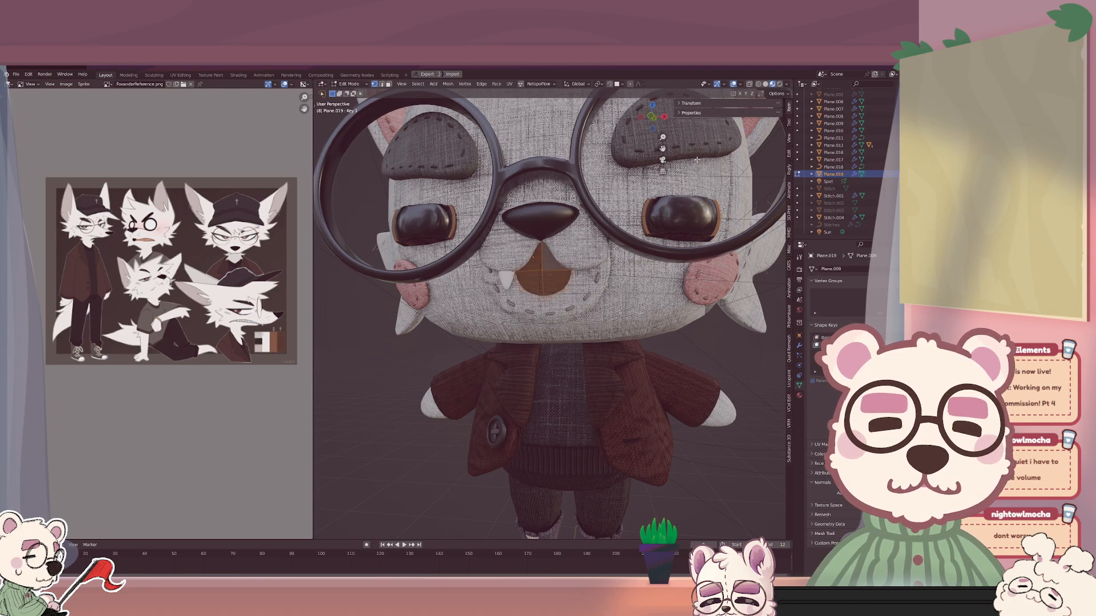
pyautogui.click(789, 122)
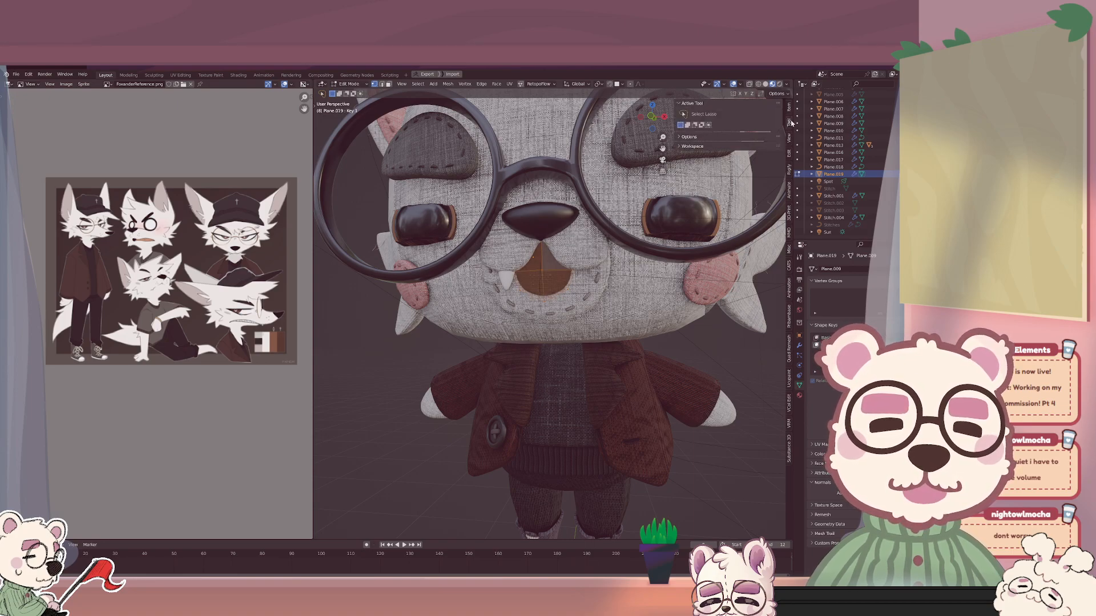
pyautogui.click(789, 153)
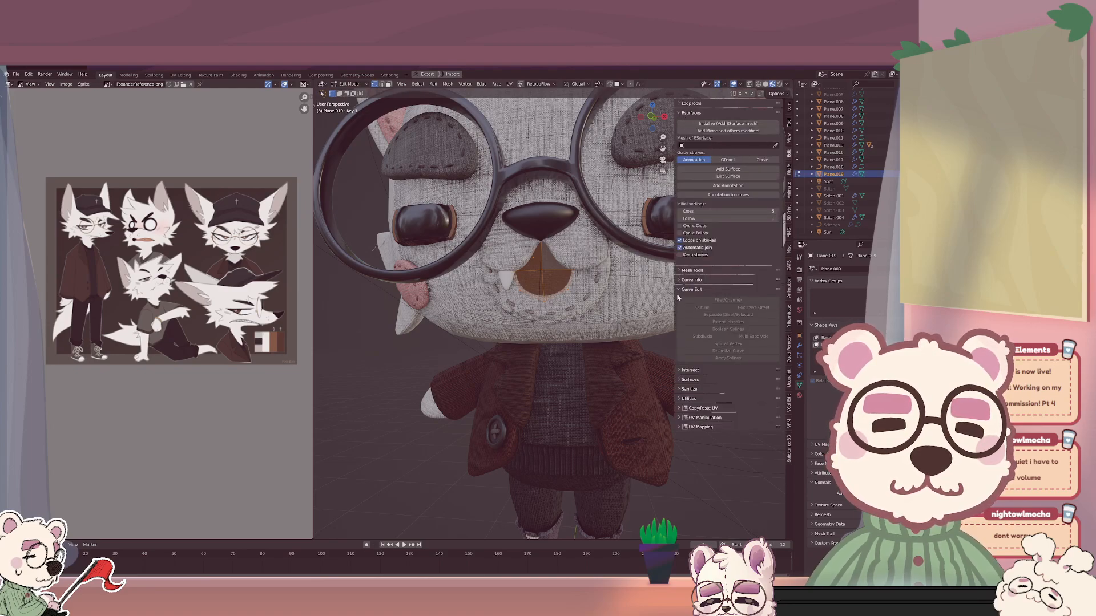
pyautogui.click(679, 427)
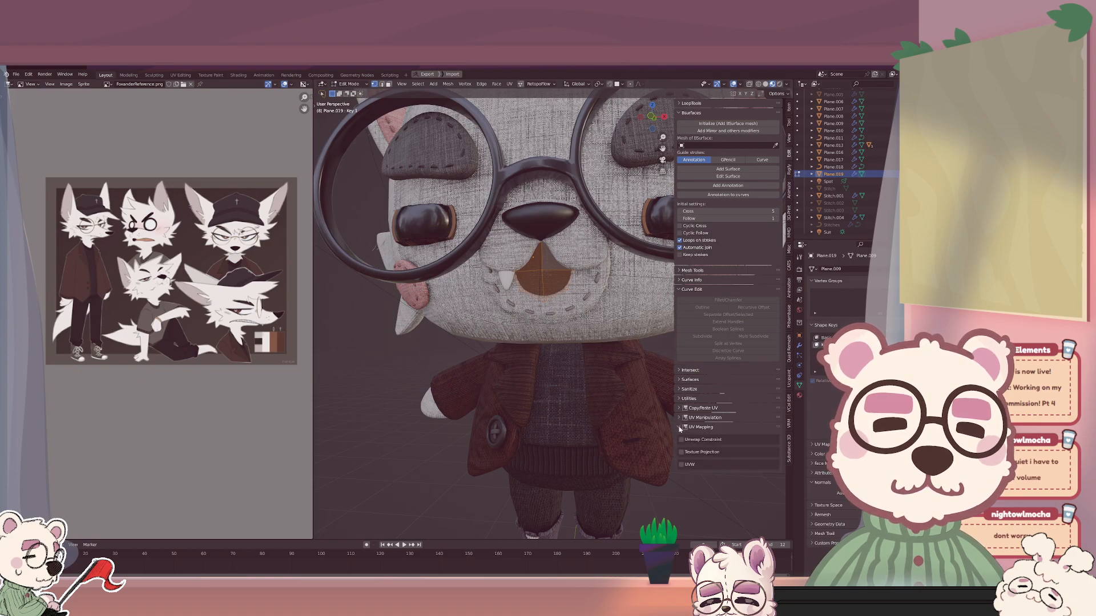
pyautogui.click(679, 418)
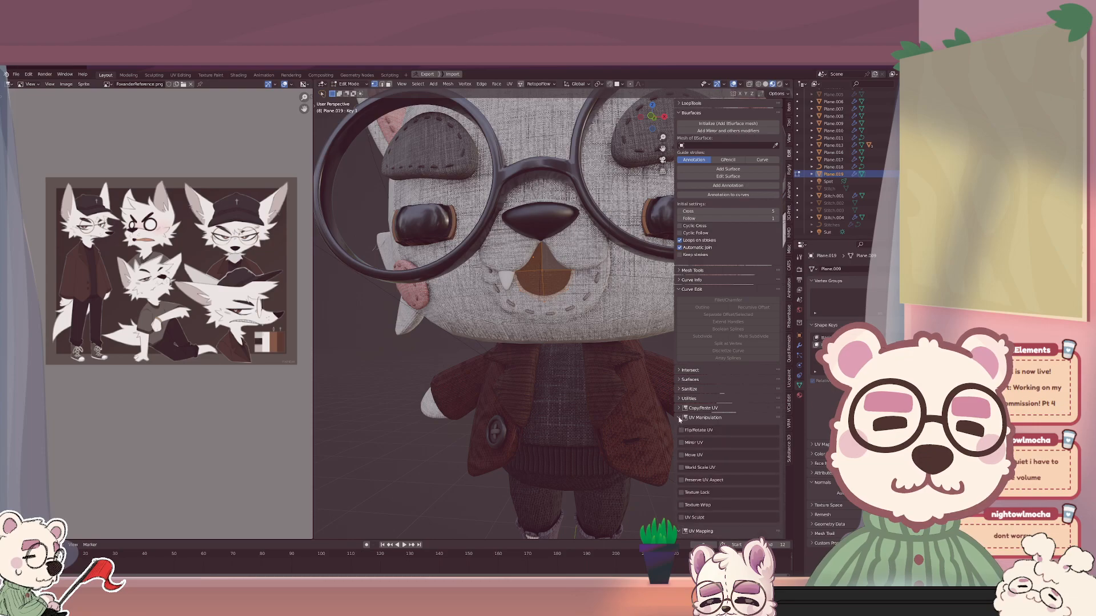
# Try the Preserve UV Aspect, World Scale UV and Texture Lock options, testing a scale of the mouth patch.
pyautogui.click(680, 480)
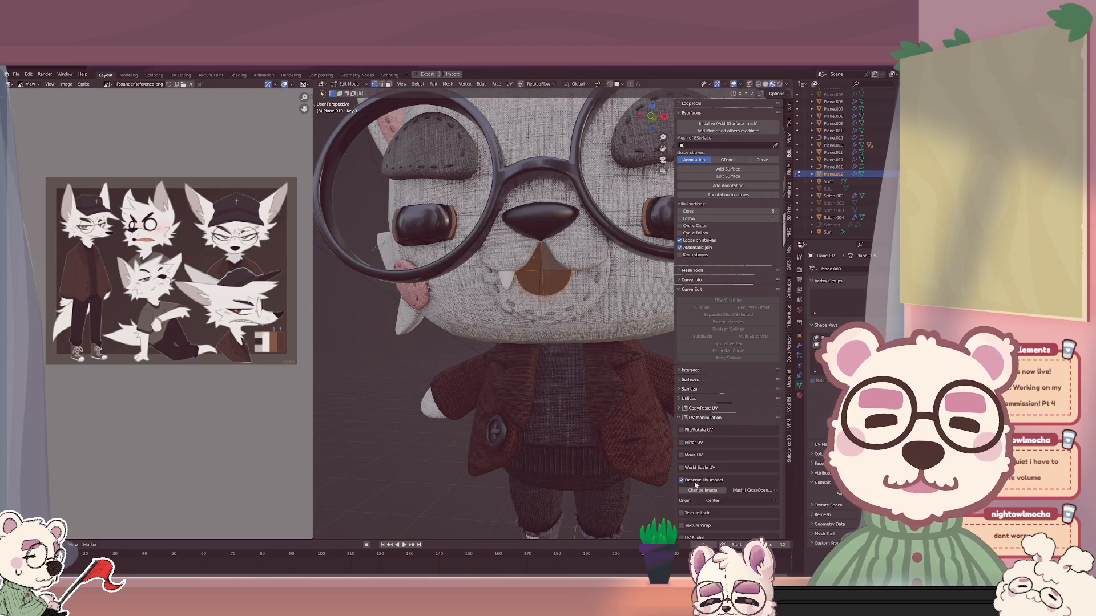
pyautogui.click(681, 467)
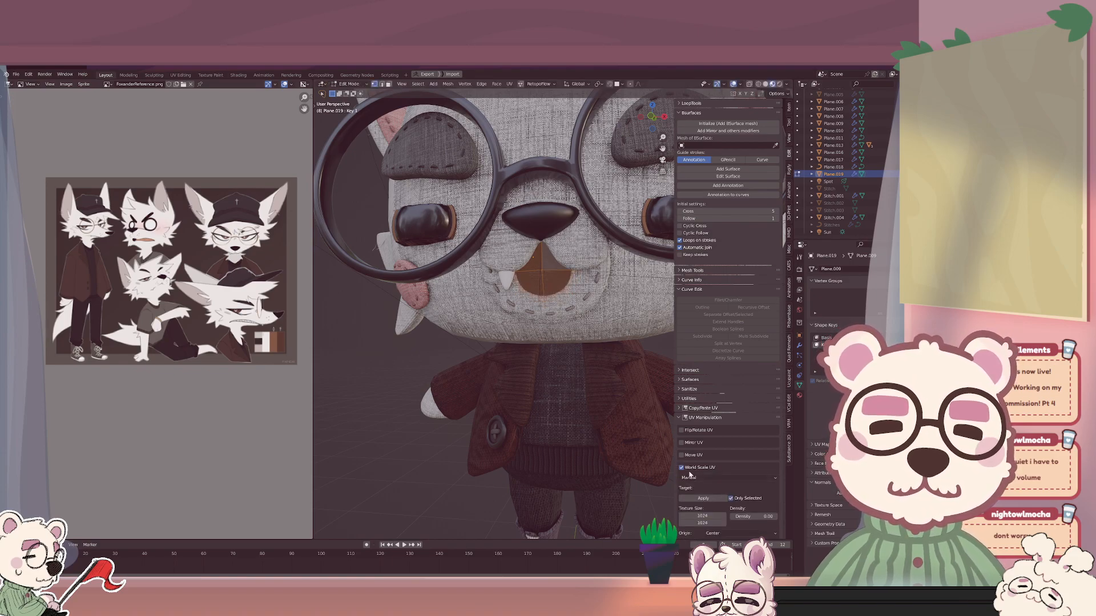
pyautogui.click(682, 468)
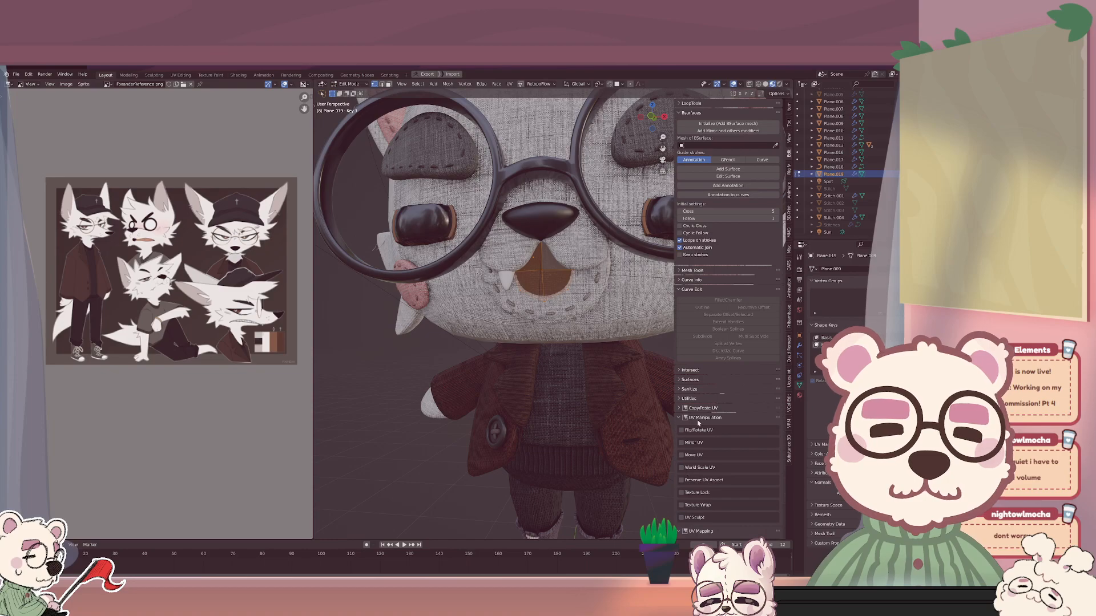
pyautogui.click(681, 492)
pyautogui.press('s')
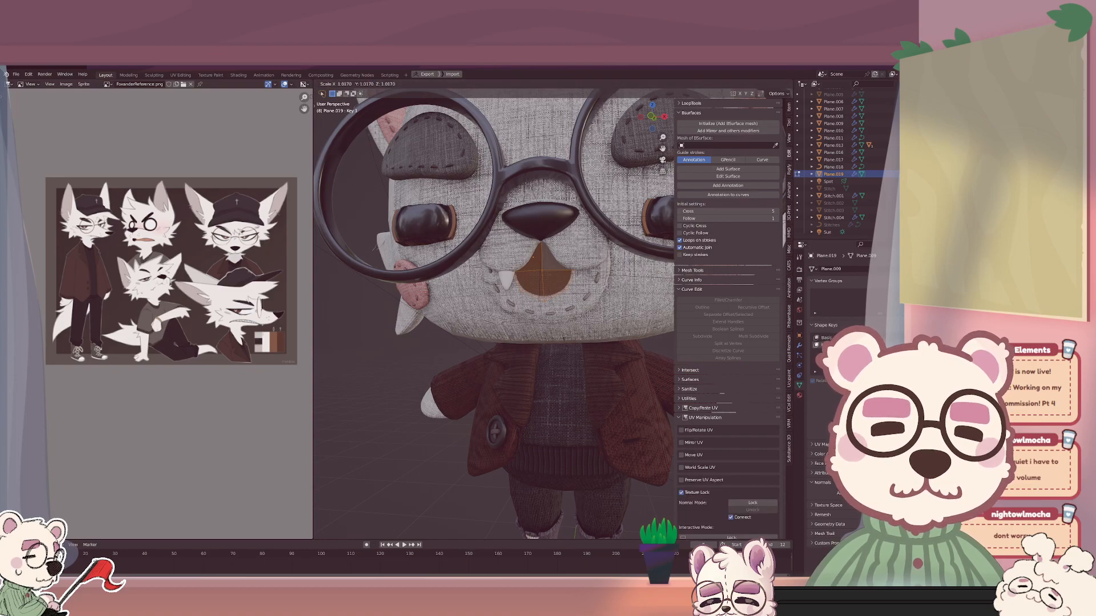
pyautogui.press('Escape')
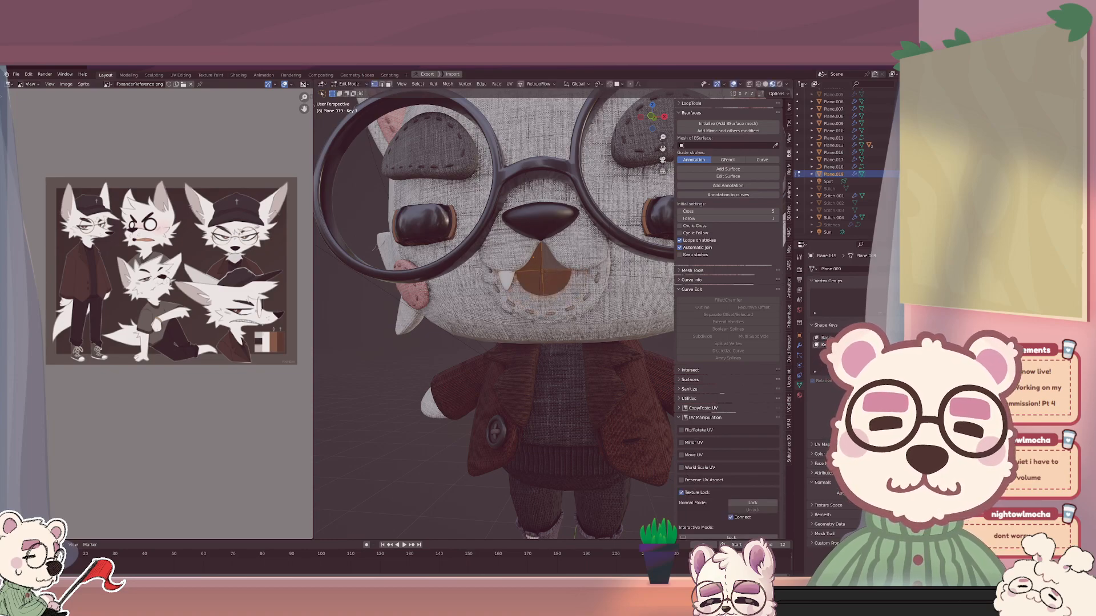
pyautogui.click(680, 493)
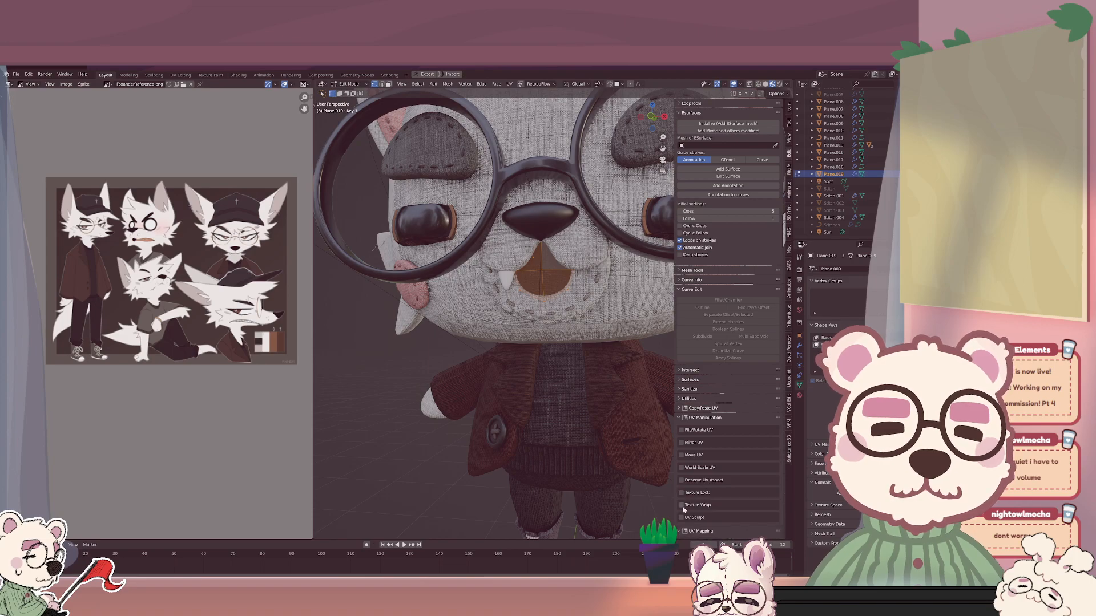
pyautogui.scroll(-5, 670, 418)
pyautogui.scroll(-3, 689, 424)
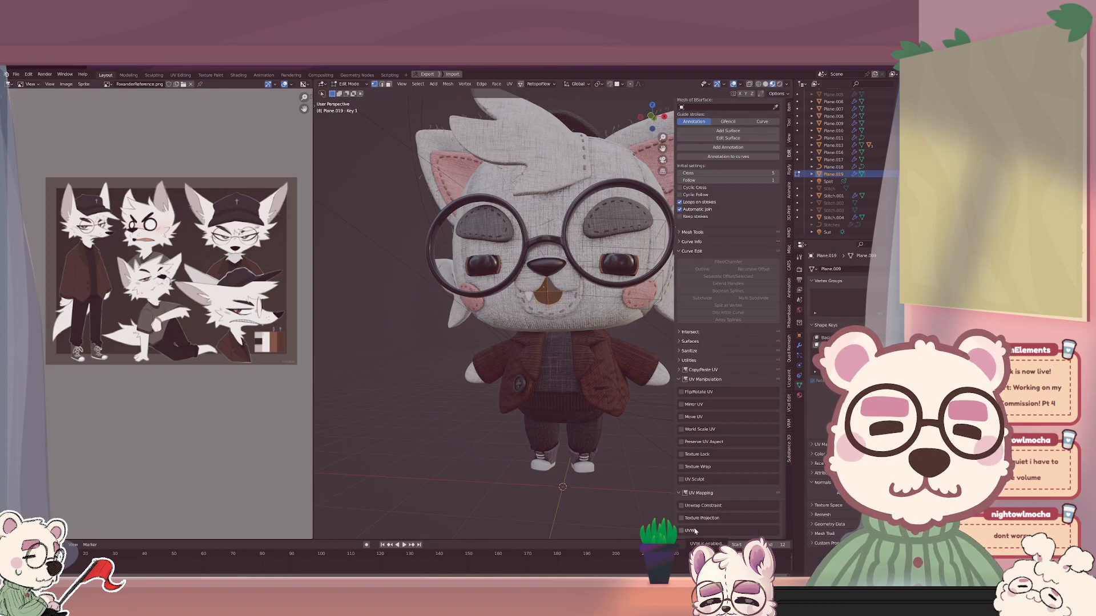
# Try scaling the whole mouth patch up uniformly by about 1.34.
pyautogui.scroll(8, 604, 316)
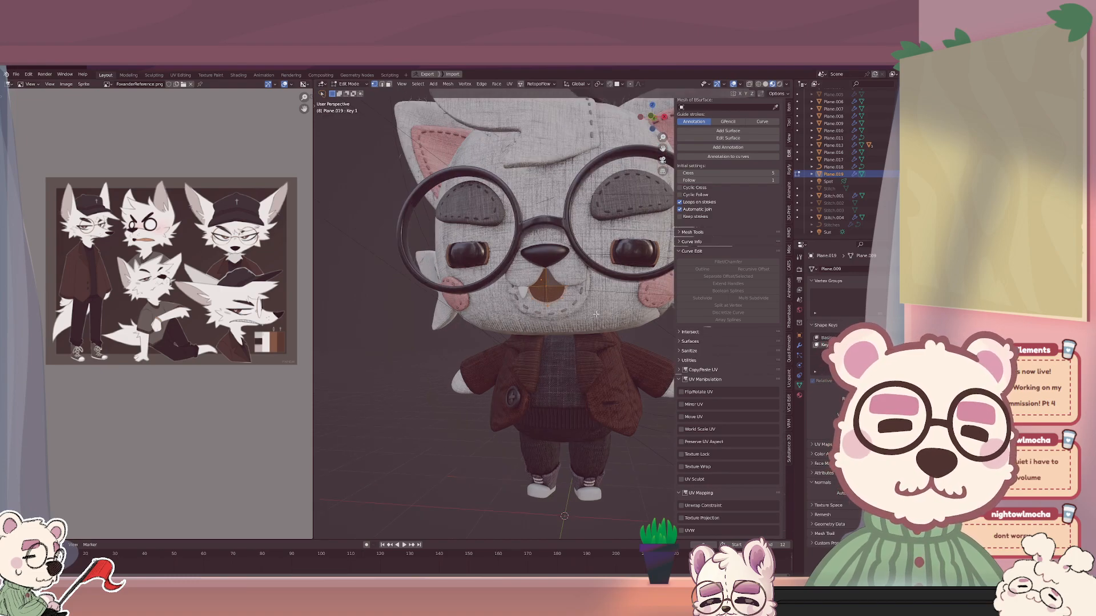
pyautogui.press('s')
pyautogui.click(611, 308)
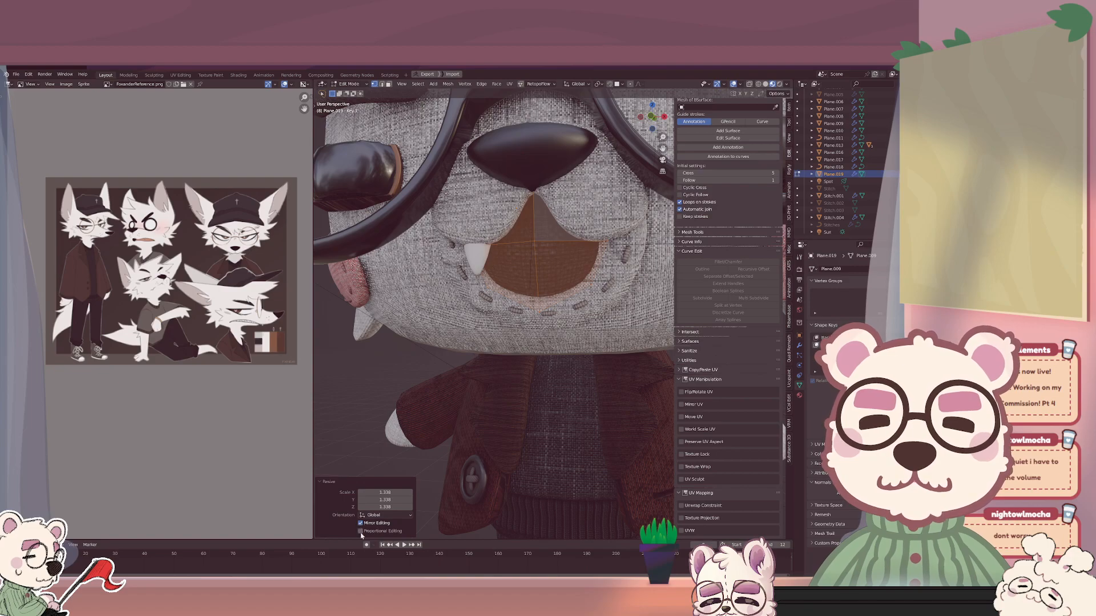
pyautogui.hotkey('ctrl', 'z')
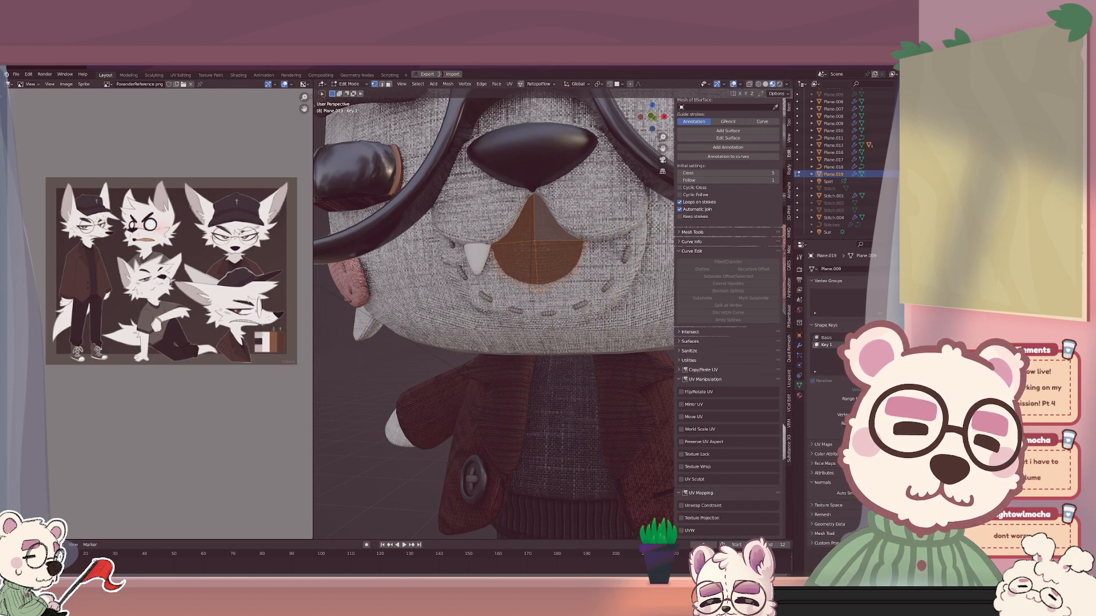
# Open the Edit Mode transform options and select the mouth patch's lower edge in edge select mode.
pyautogui.click(799, 257)
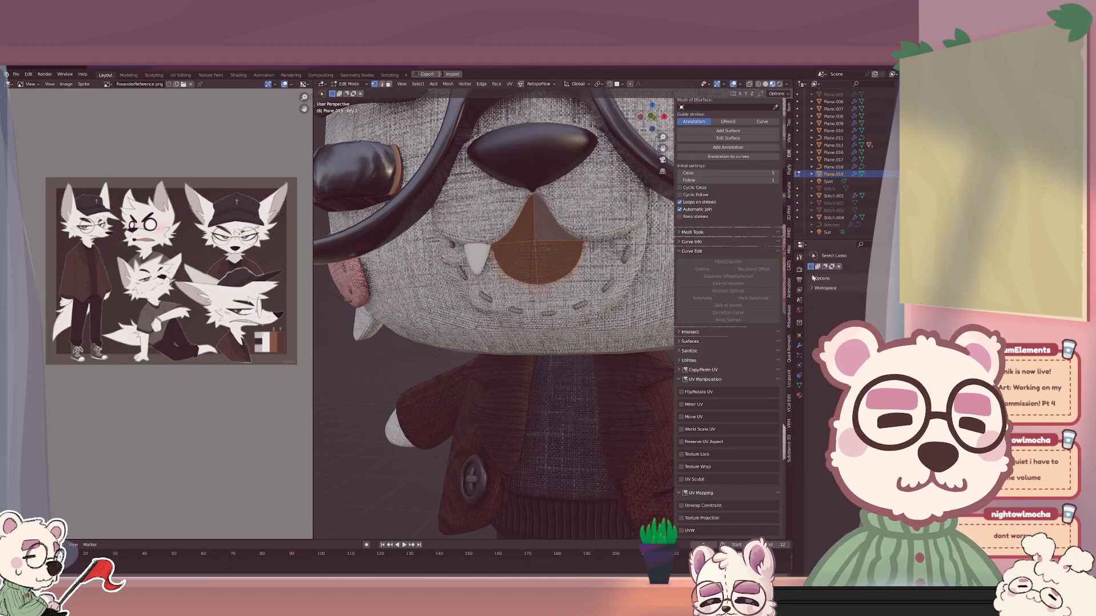
pyautogui.click(816, 278)
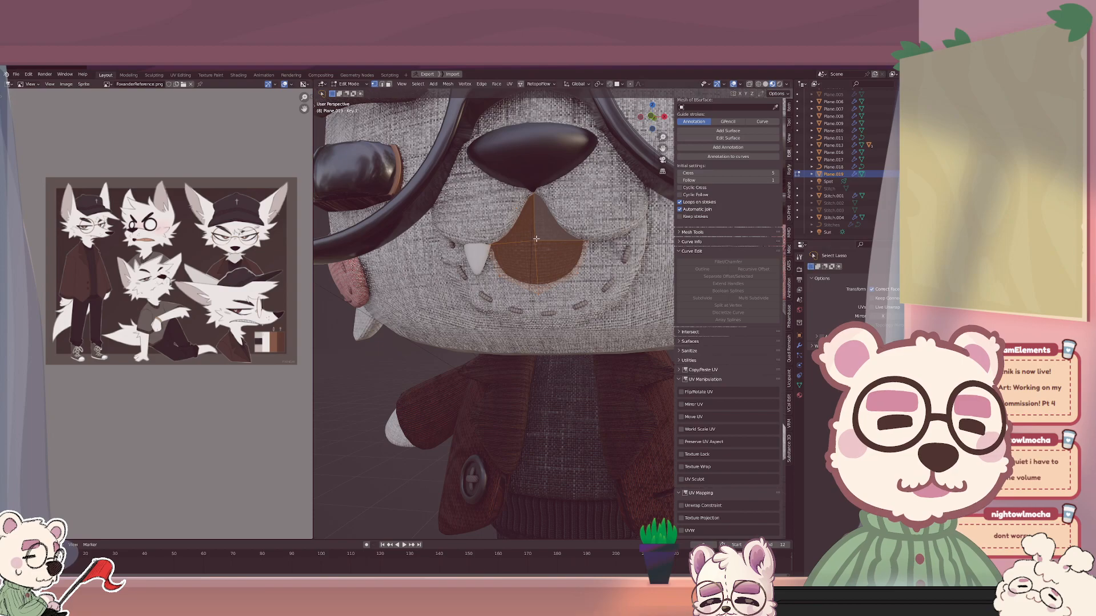
pyautogui.press('Tab')
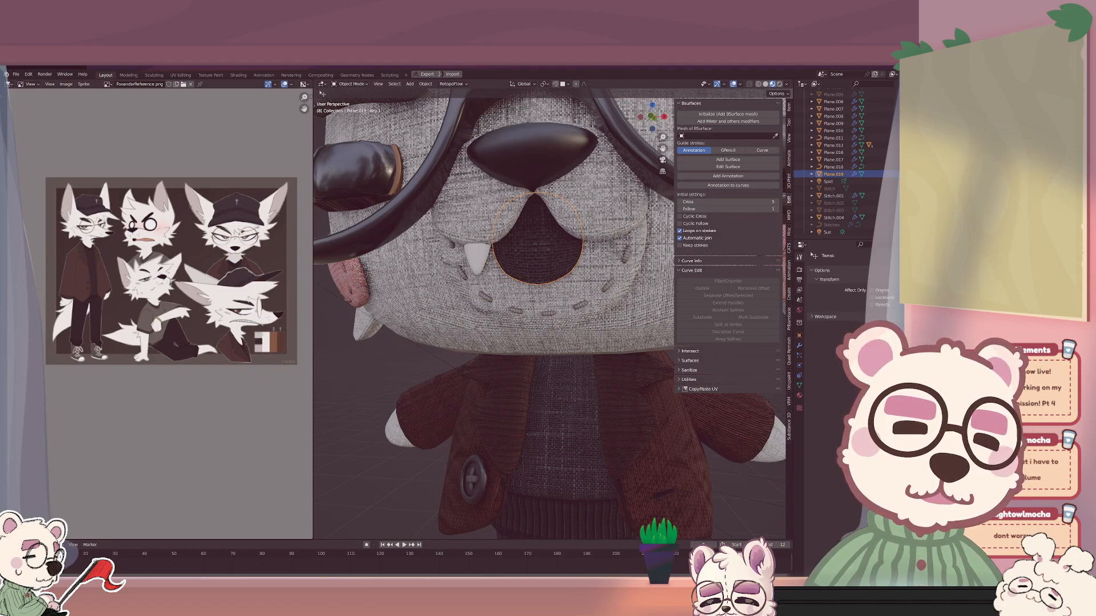
pyautogui.press('Tab')
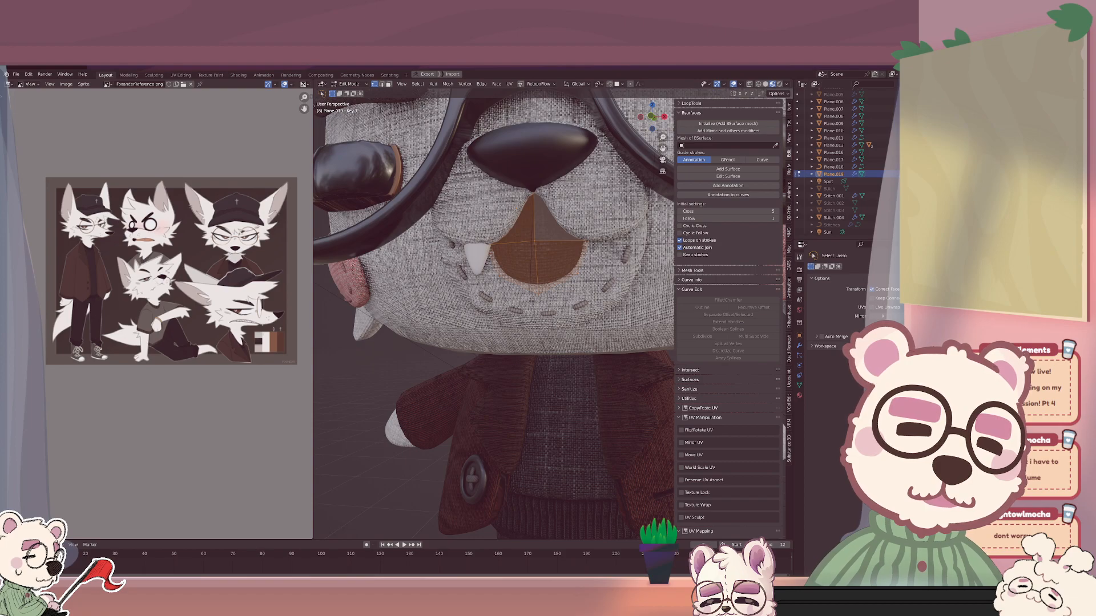
pyautogui.press('2')
pyautogui.keyDown('alt'); pyautogui.click(556, 285); pyautogui.keyUp('alt')
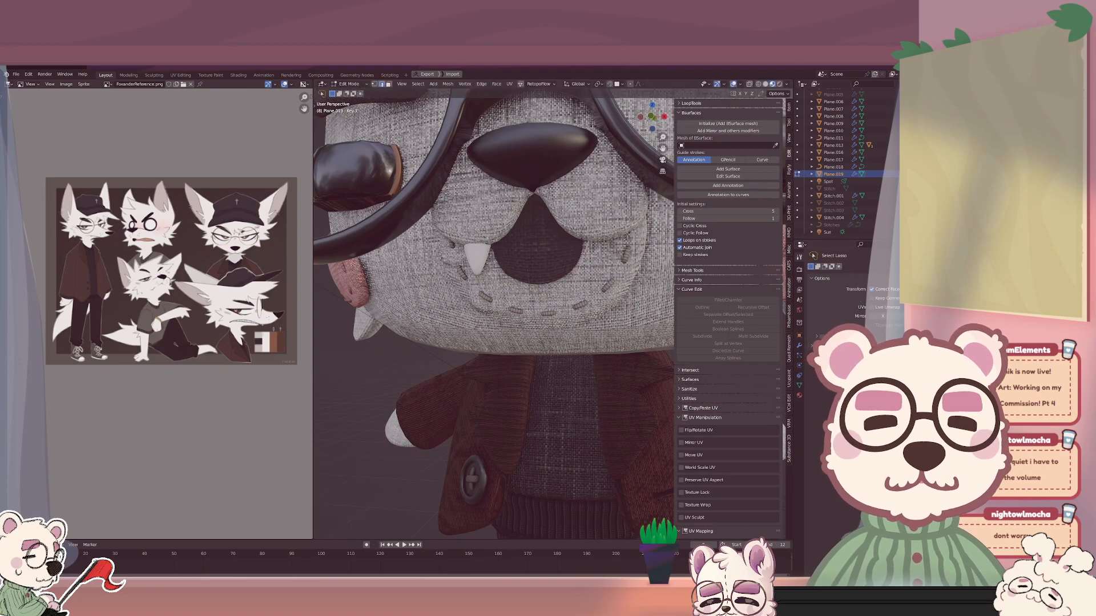
# Toggle Correct Face Attributes and compare its effect with trial moves of the mouth's lower edge.
pyautogui.click(872, 291)
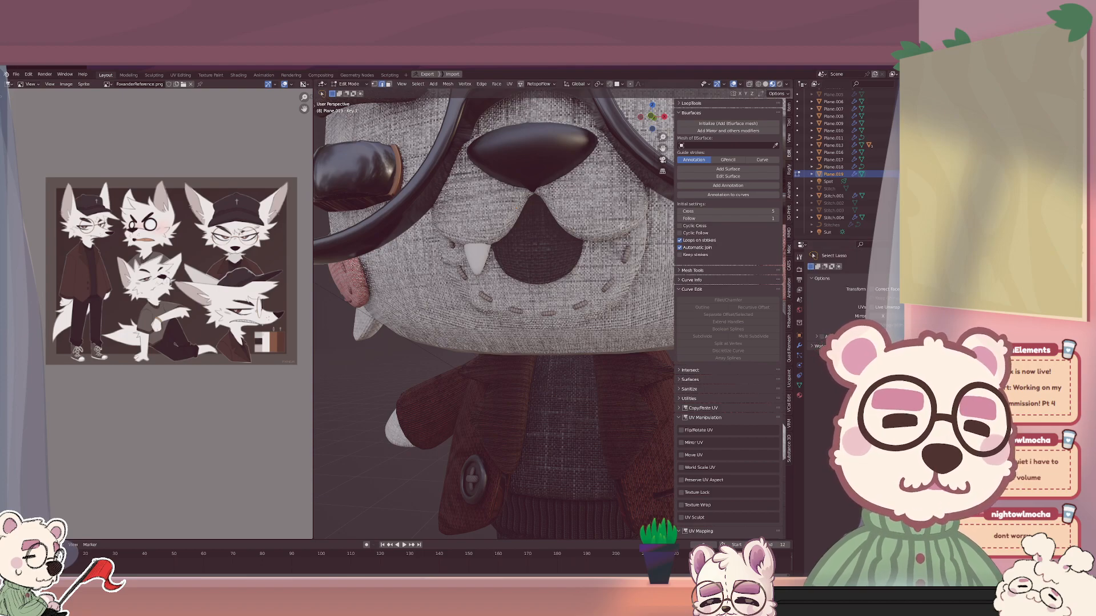
pyautogui.press('g')
pyautogui.press('Escape')
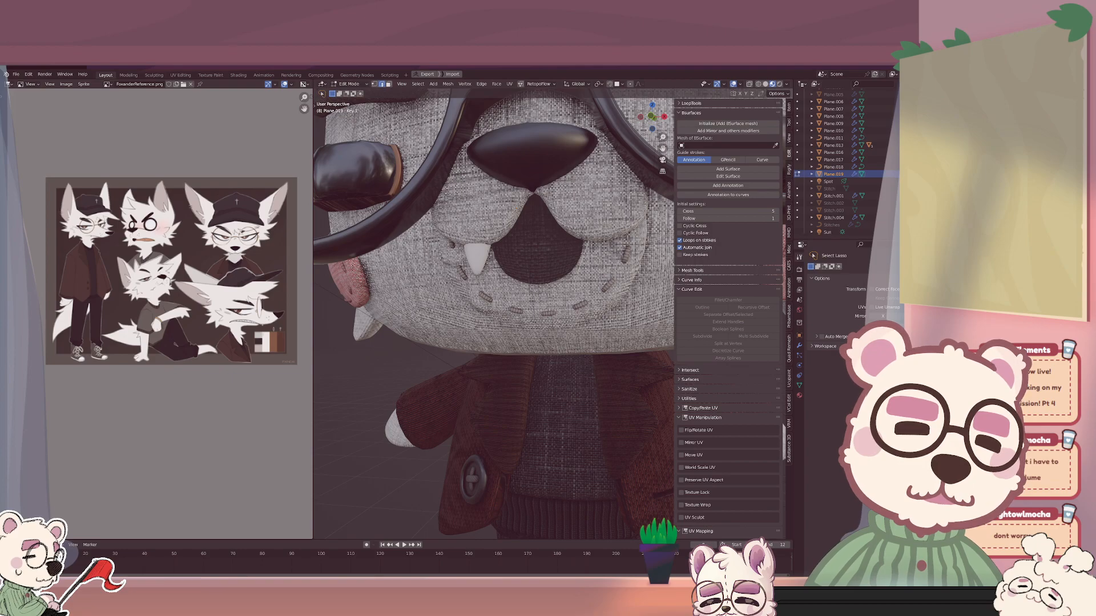
pyautogui.click(871, 289)
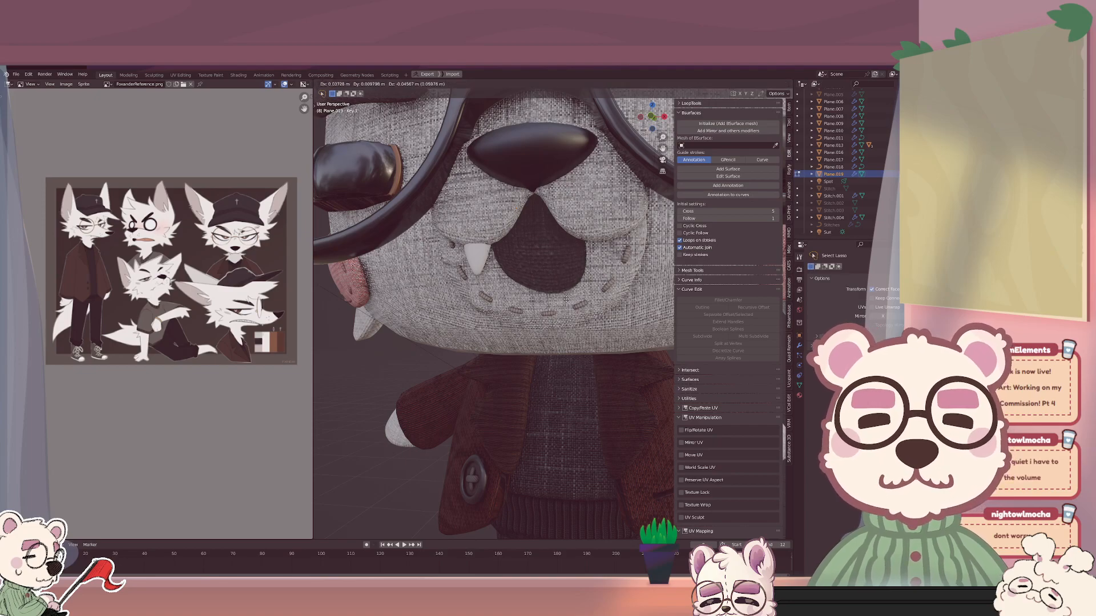
pyautogui.press('g')
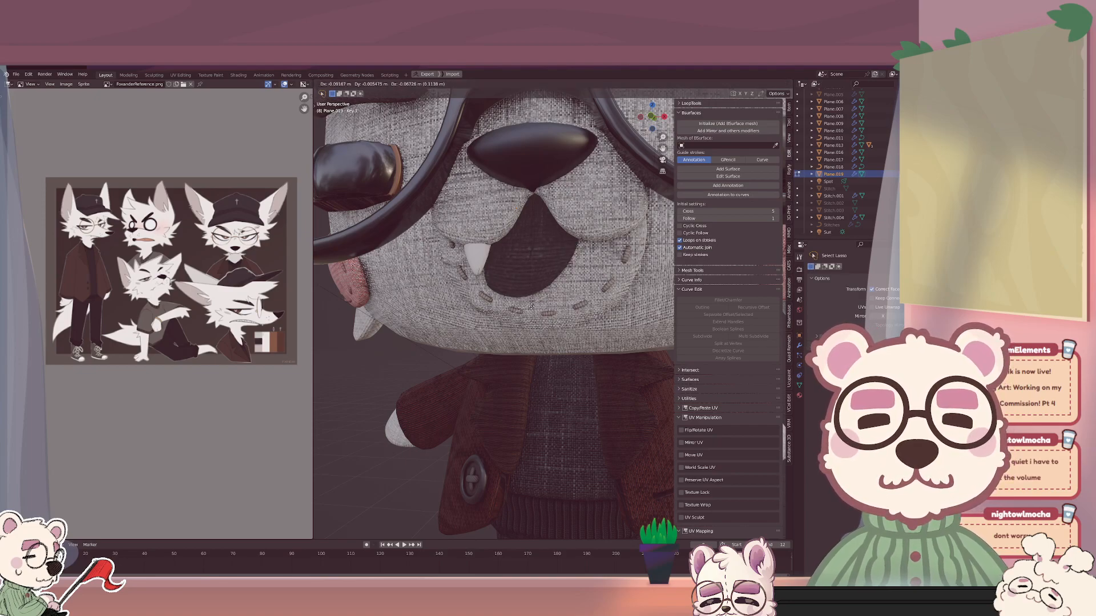
pyautogui.rightClick(555, 358)
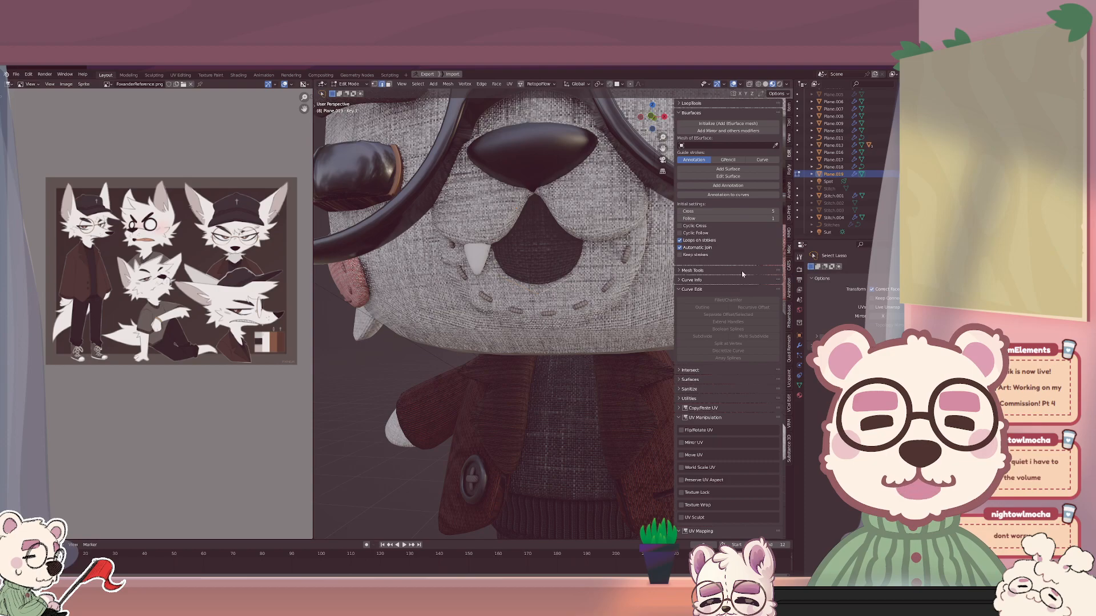
pyautogui.press('Tab')
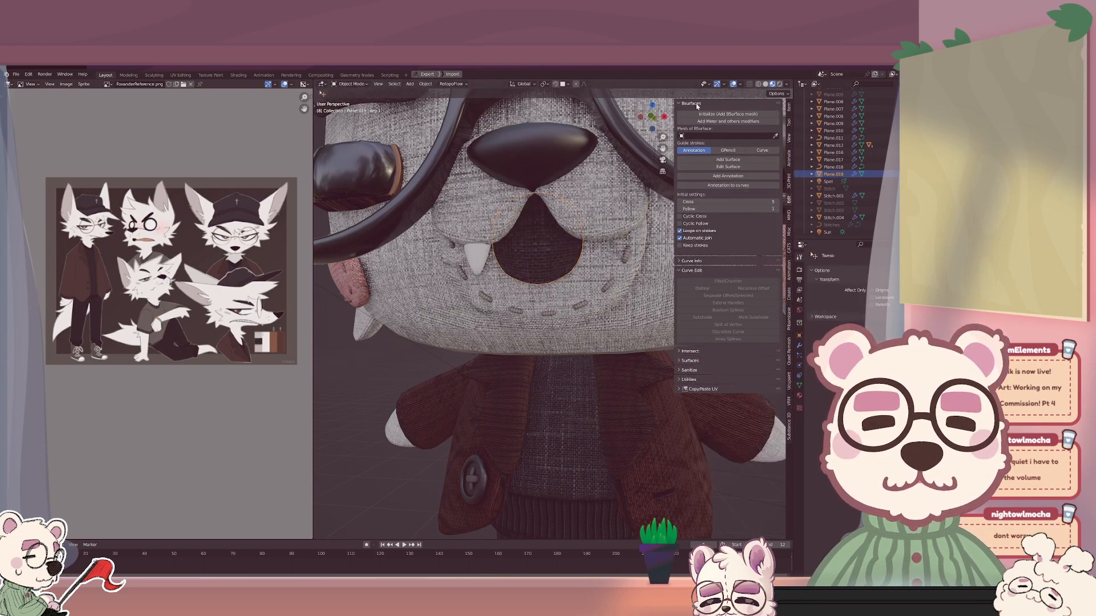
pyautogui.click(677, 104)
pyautogui.click(678, 104)
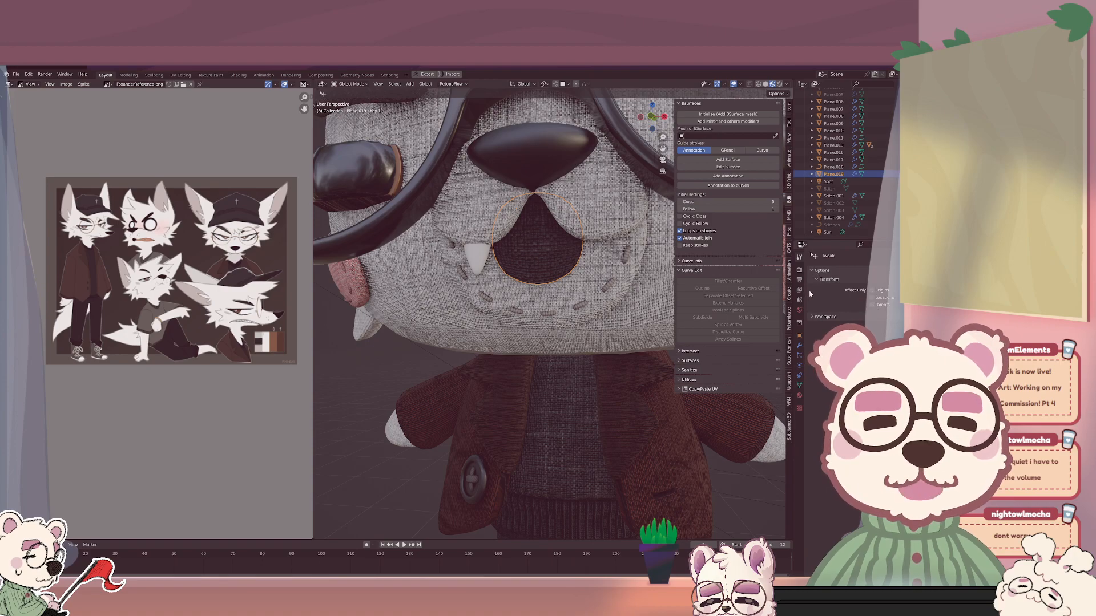
pyautogui.press('Tab')
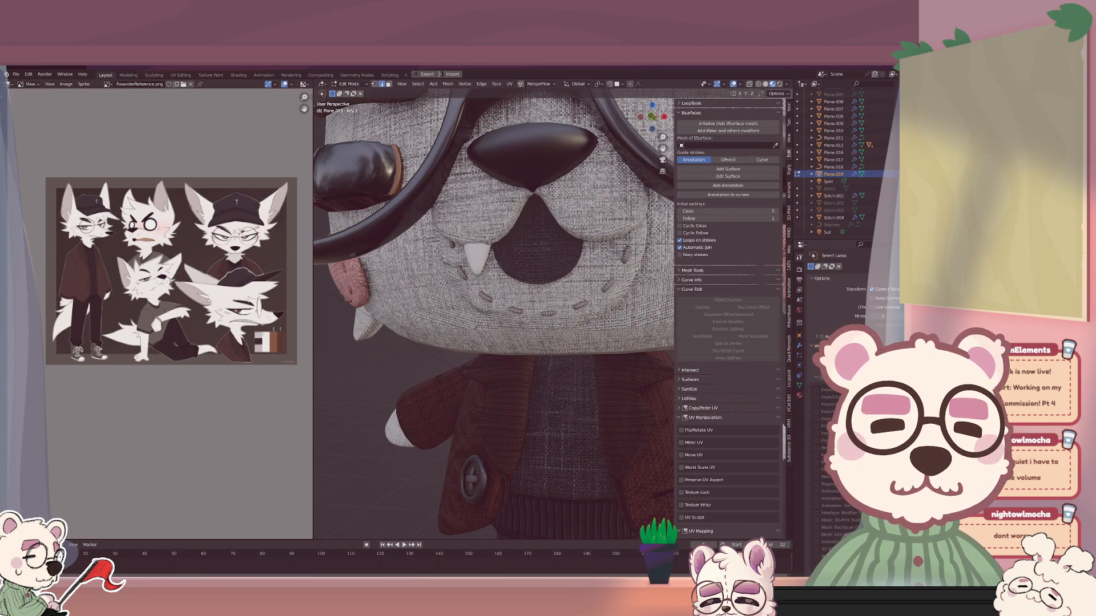
# Select the whole mouth patch and widen it along global X by a factor of about 1.26.
pyautogui.click(574, 267)
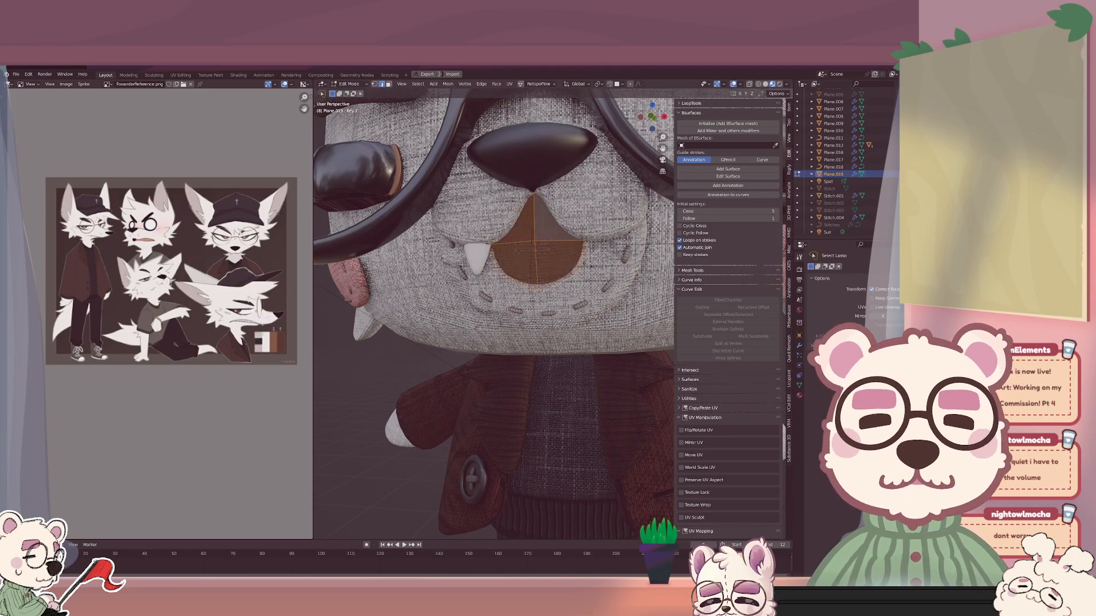
pyautogui.press('s')
pyautogui.press('x')
pyautogui.click(602, 266)
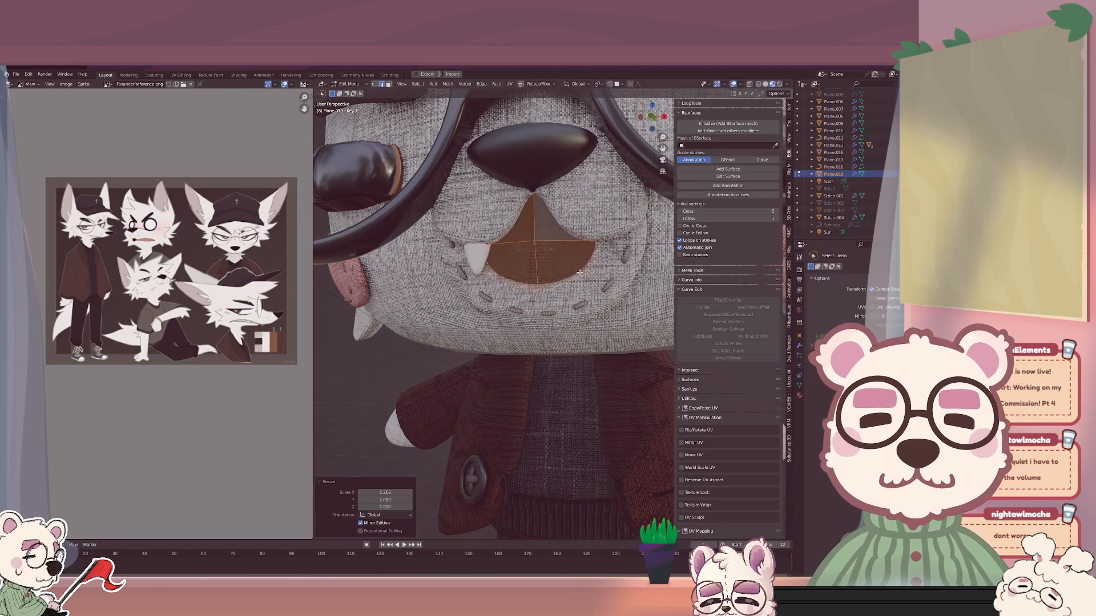
# Select the mouth's lower edge and move it down about 0.044 m along global Z.
pyautogui.click(501, 280)
pyautogui.press('g')
pyautogui.press('z')
pyautogui.click(530, 279)
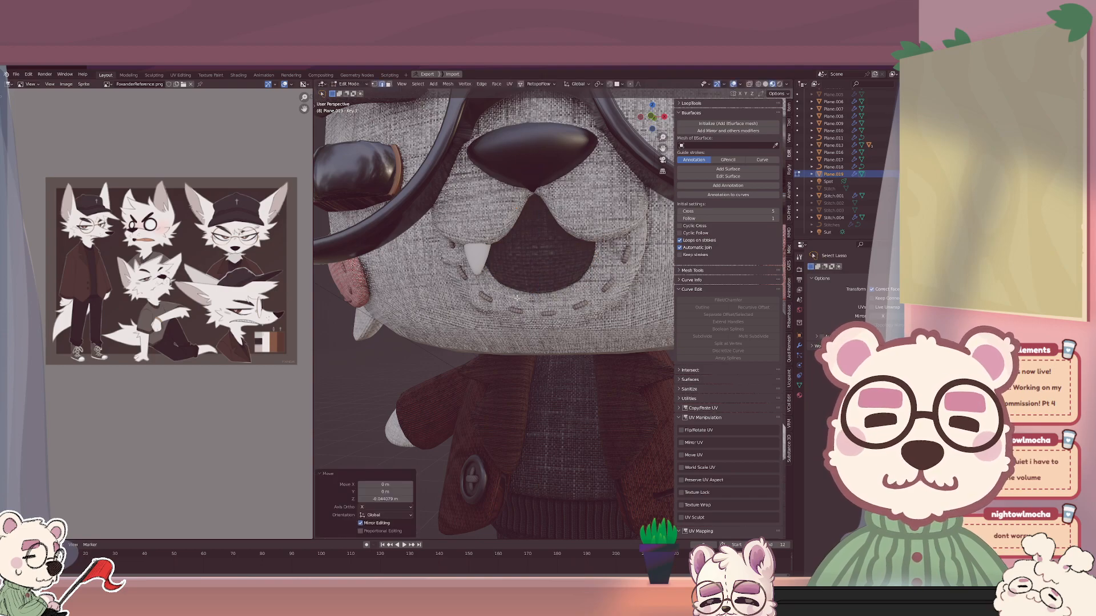
# Move the mouth's lower edge back up about 0.025 m along global Z.
pyautogui.scroll(-3, 560, 274)
pyautogui.press('g')
pyautogui.press('z')
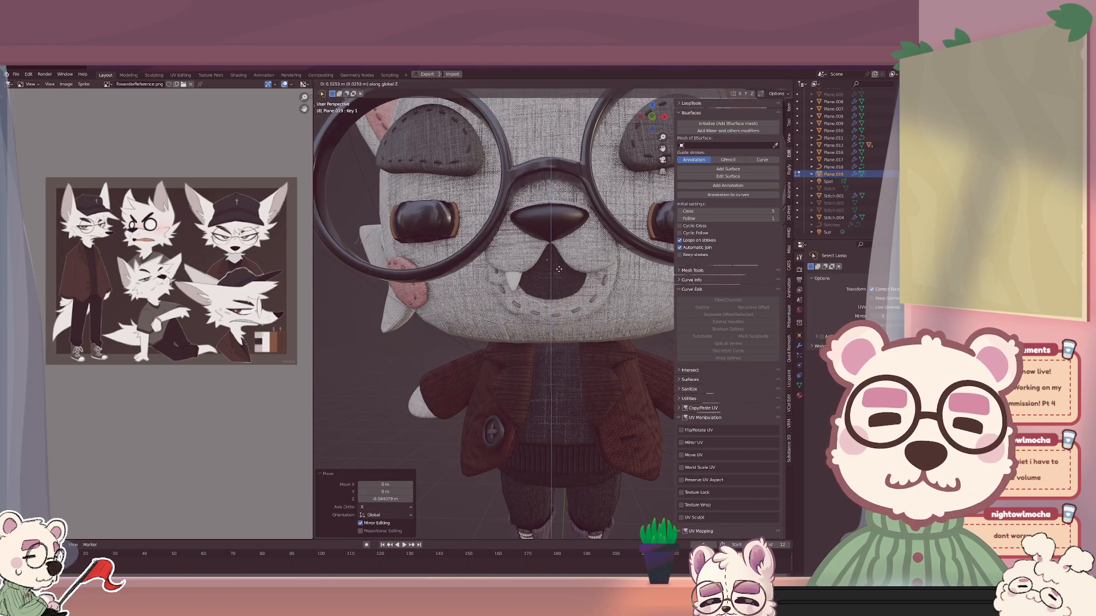
pyautogui.click(559, 264)
# Select all the mouth patch's UVs in the UV Editing workspace and squash them along Y.
pyautogui.press('a')
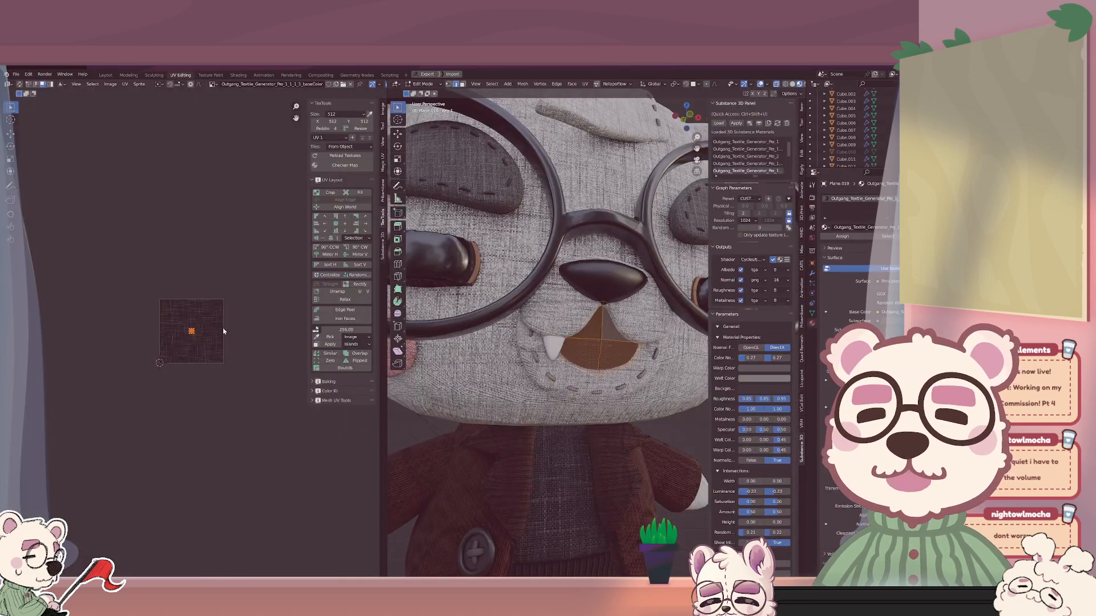
pyautogui.press('s')
pyautogui.press('y')
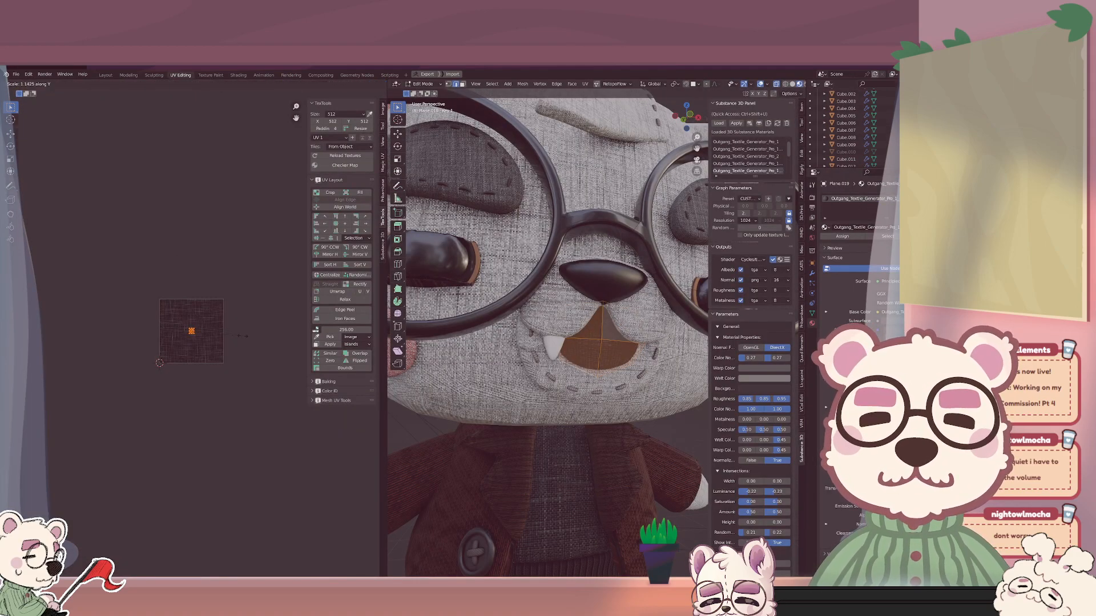
pyautogui.click(205, 295)
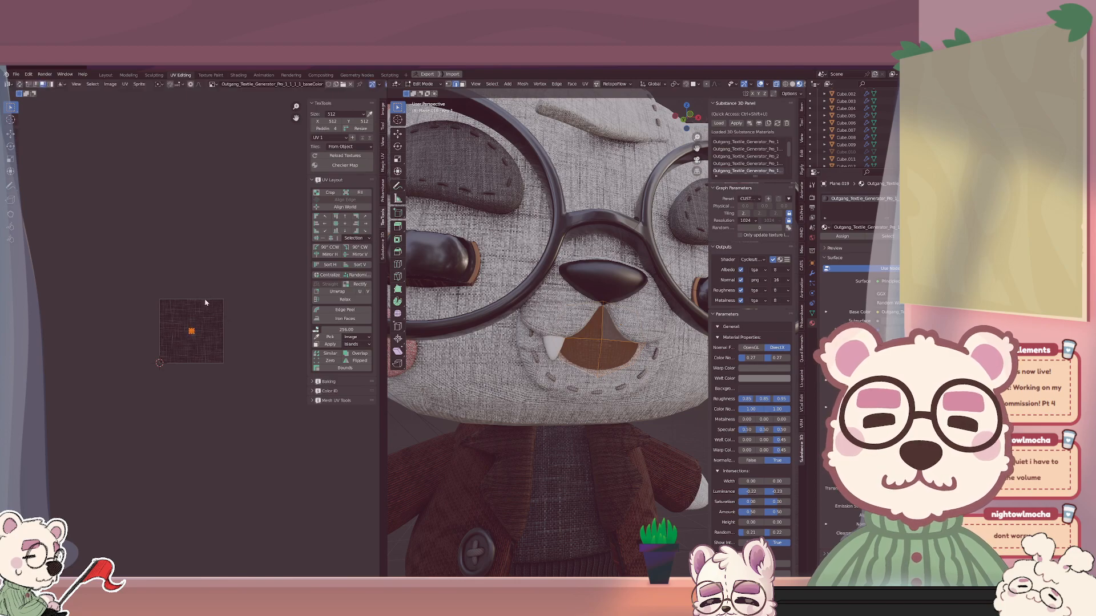
pyautogui.press('s')
pyautogui.click(238, 331)
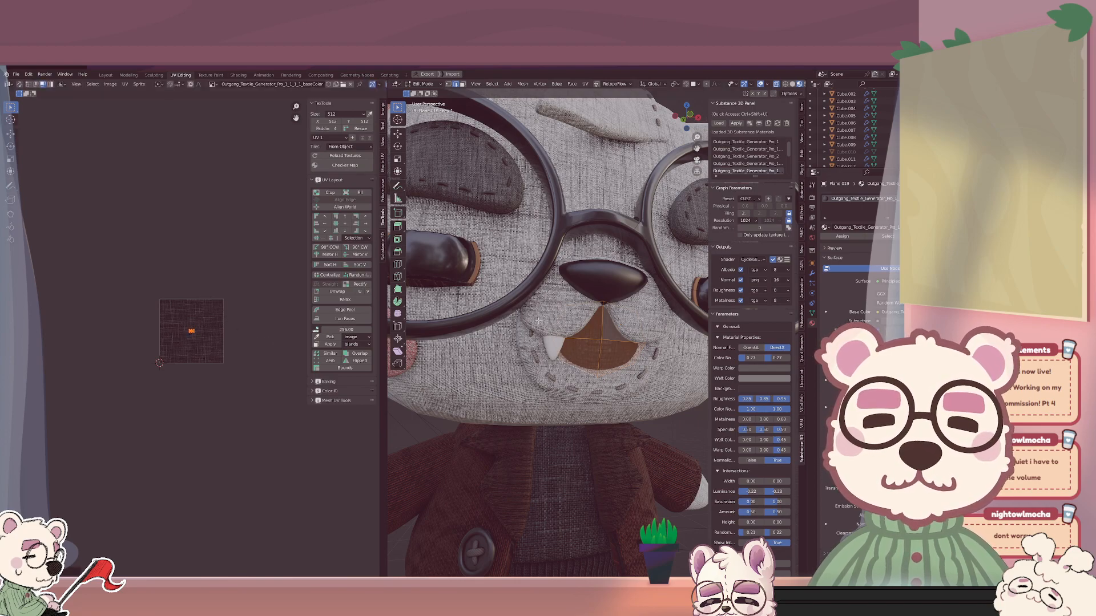
# Compare the mouth's shape and fabric texture between Edit Mode and Object Mode from the front.
pyautogui.press('Tab')
pyautogui.press('Tab')
pyautogui.press('Tab')
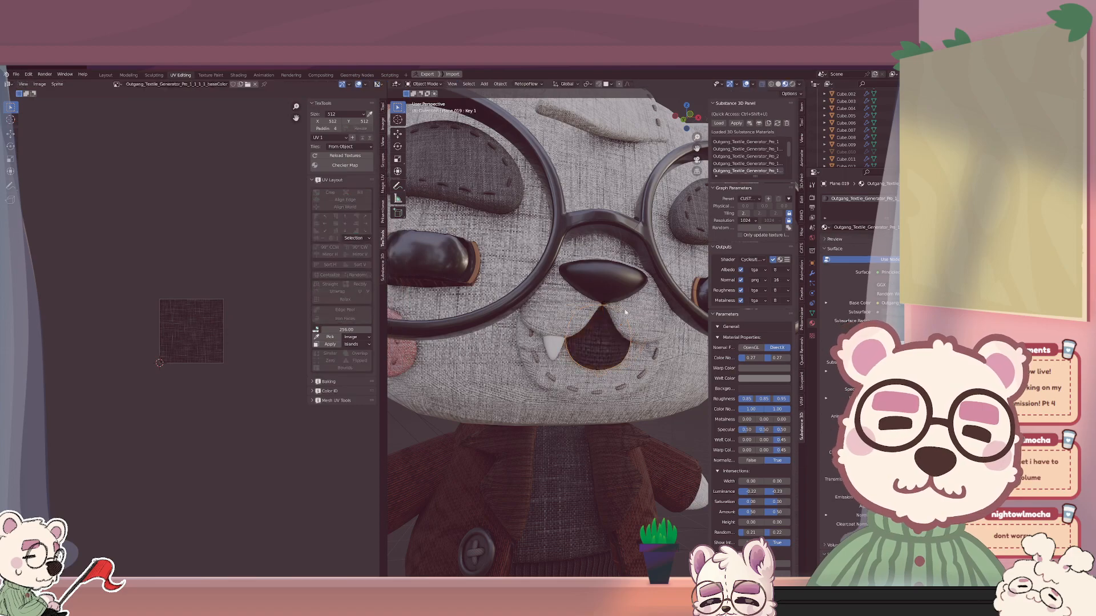
pyautogui.moveTo(588, 319); pyautogui.dragTo(563, 310, button='middle')
pyautogui.press('Tab')
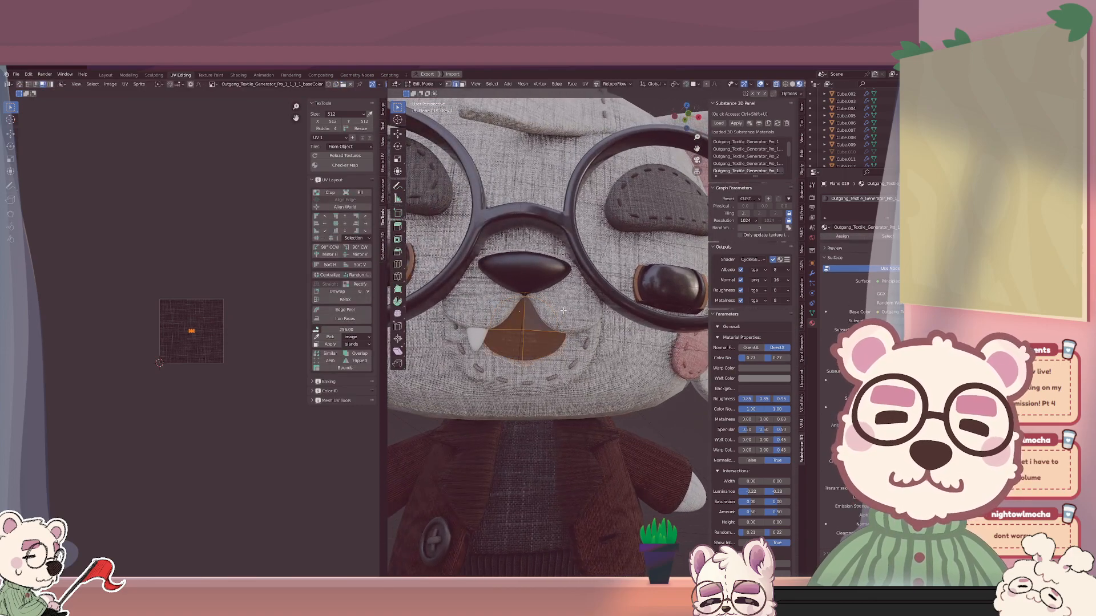
pyautogui.press('Tab')
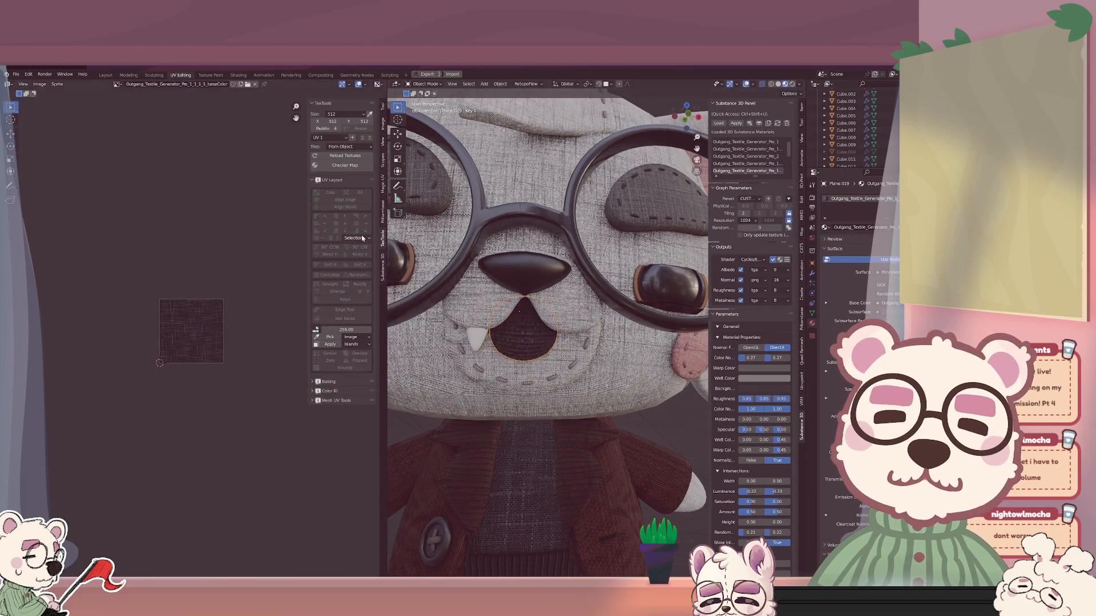
# Widen the whole mouth patch along global X and return to the Layout workspace.
pyautogui.press('Tab')
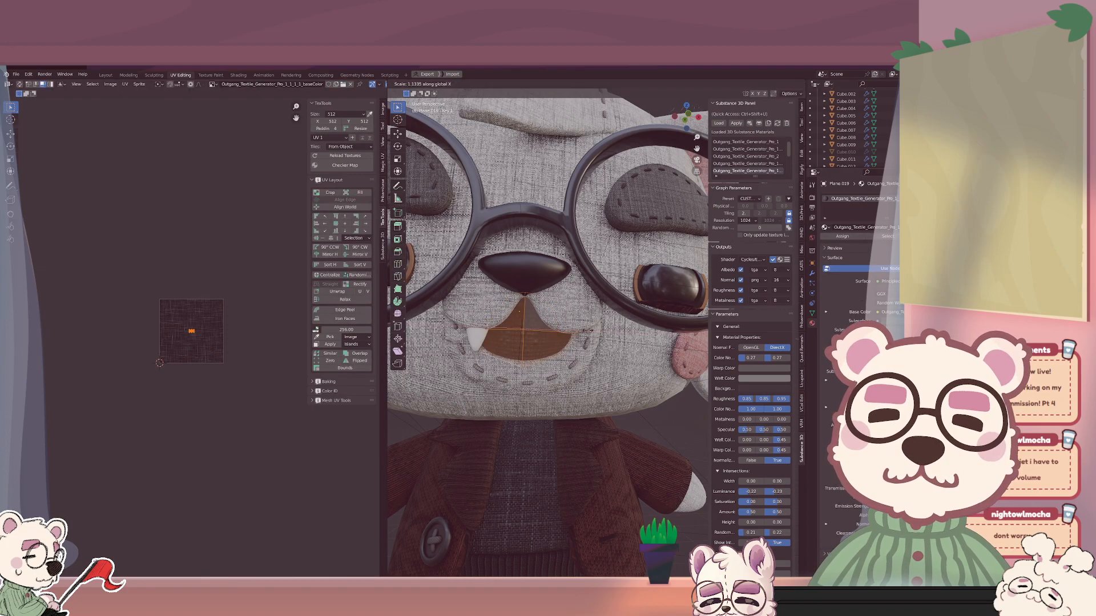
pyautogui.press('Tab')
pyautogui.press('Tab')
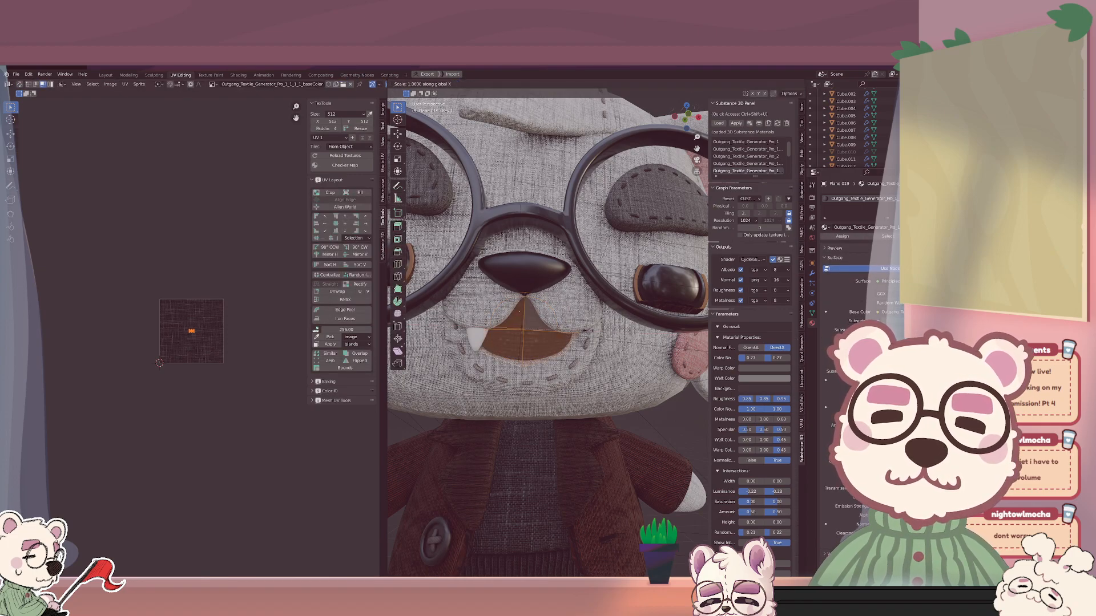
pyautogui.press('s')
pyautogui.press('x')
pyautogui.click(595, 331)
pyautogui.press('Tab')
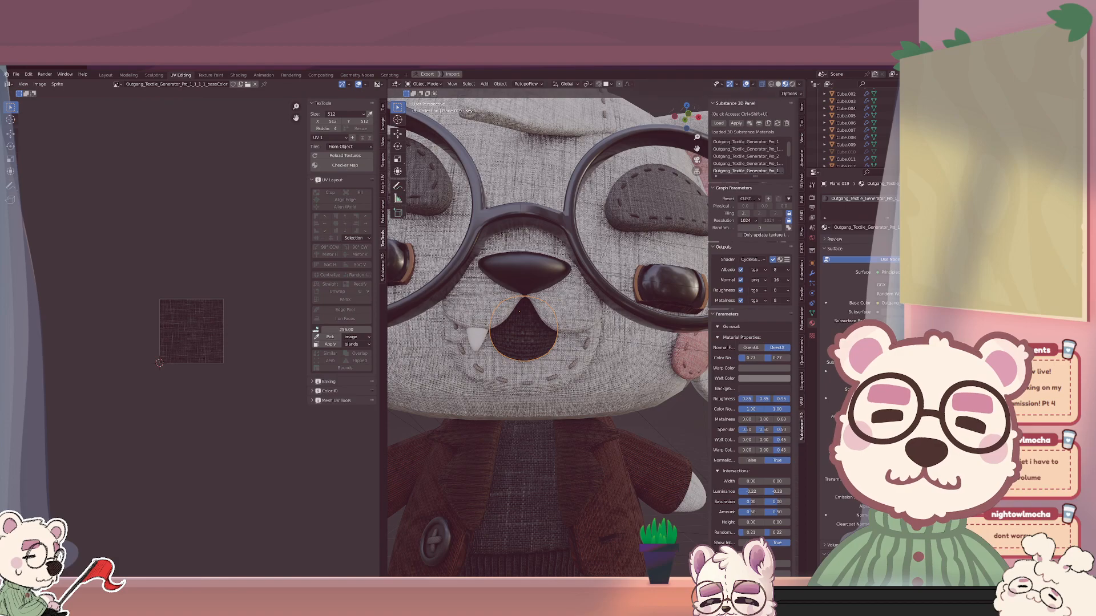
pyautogui.click(128, 75)
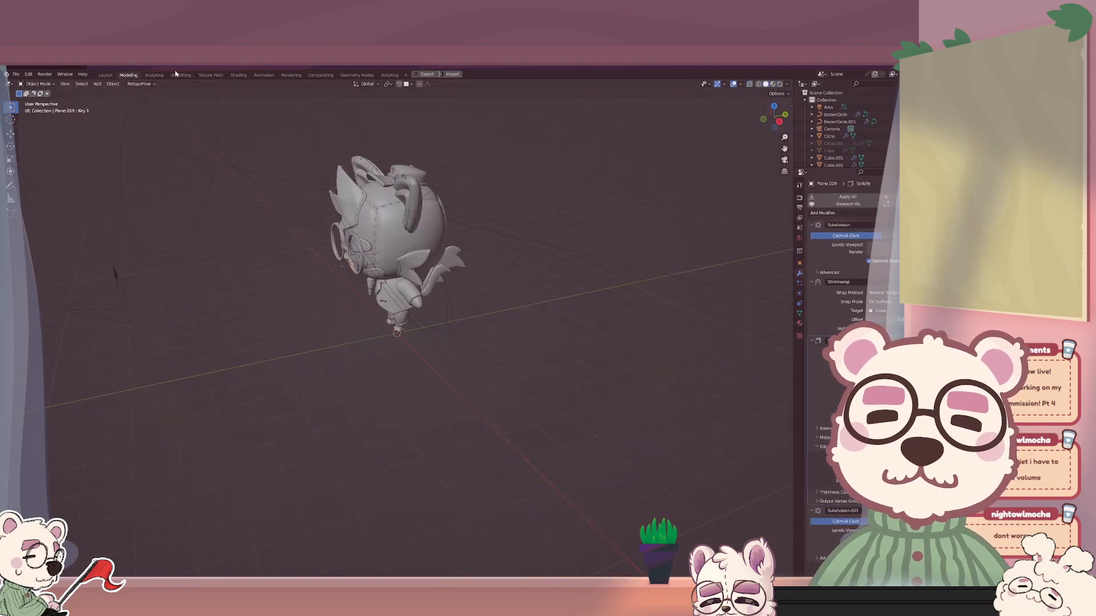
pyautogui.click(106, 75)
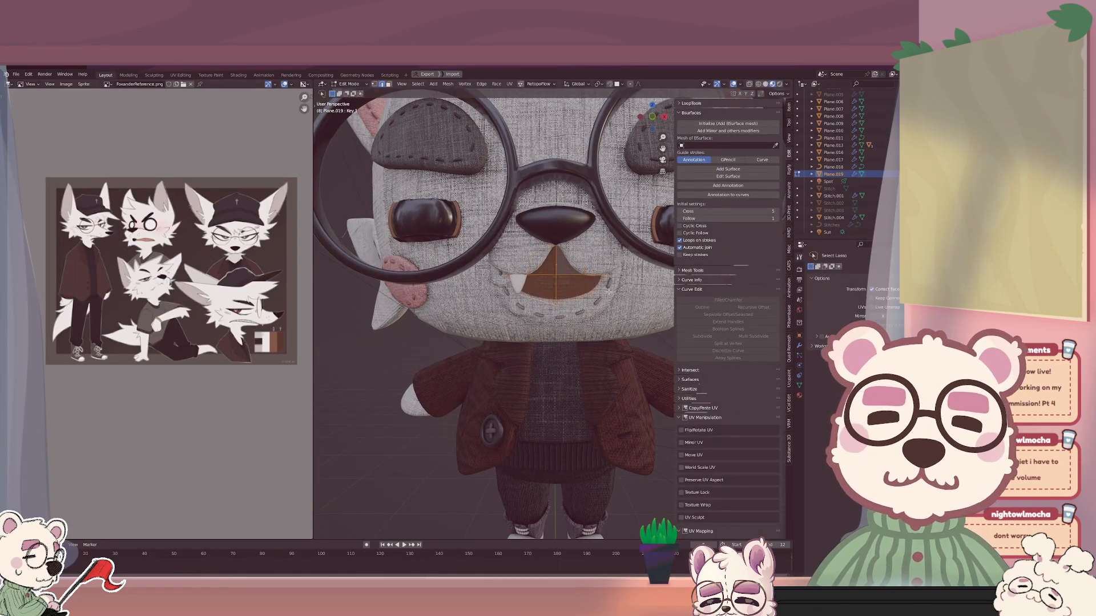
# Try moving the mouth object along global X, Y and Z to see how it follows the face.
pyautogui.press('Tab')
pyautogui.moveTo(609, 291); pyautogui.dragTo(527, 296, button='middle')
pyautogui.press('g')
pyautogui.press('x')
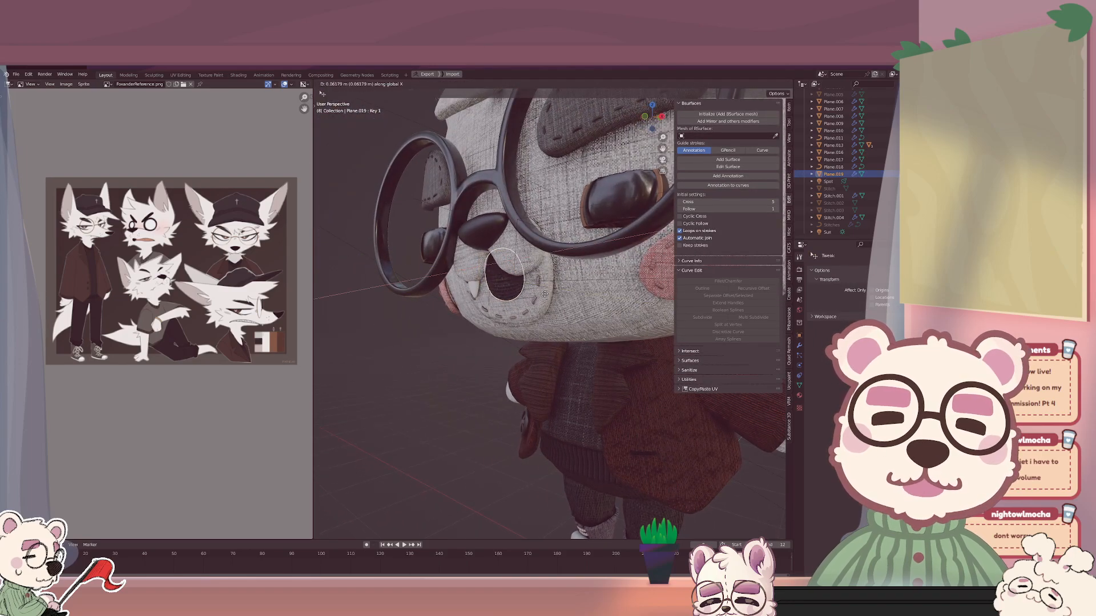
pyautogui.click(545, 294)
pyautogui.moveTo(542, 295); pyautogui.dragTo(524, 300, button='middle')
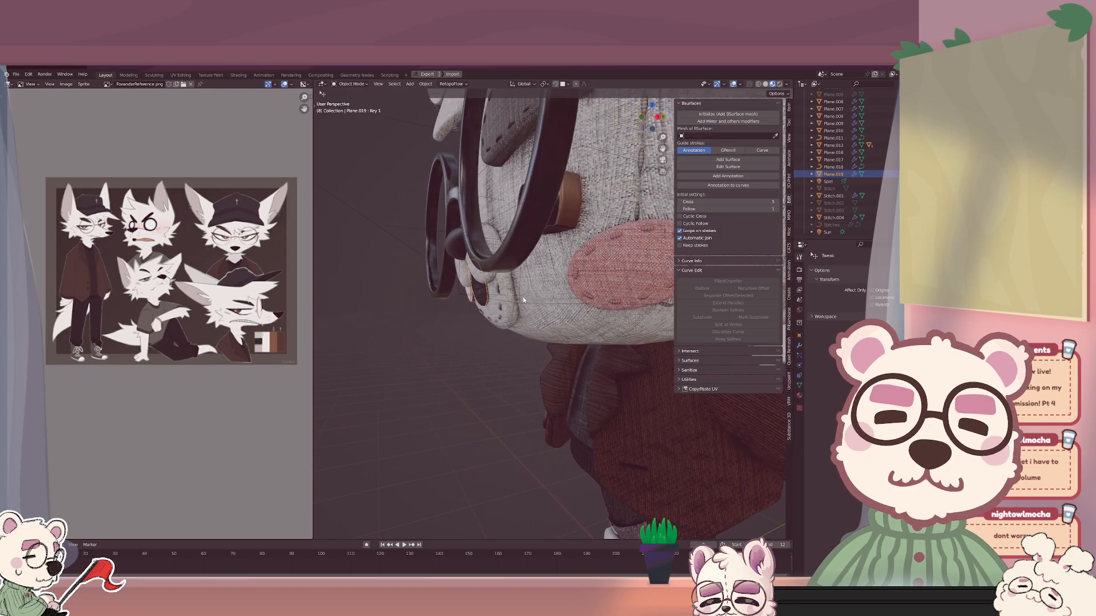
pyautogui.press('g')
pyautogui.press('y')
pyautogui.click(529, 297)
pyautogui.press('g')
pyautogui.press('z')
pyautogui.click(546, 294)
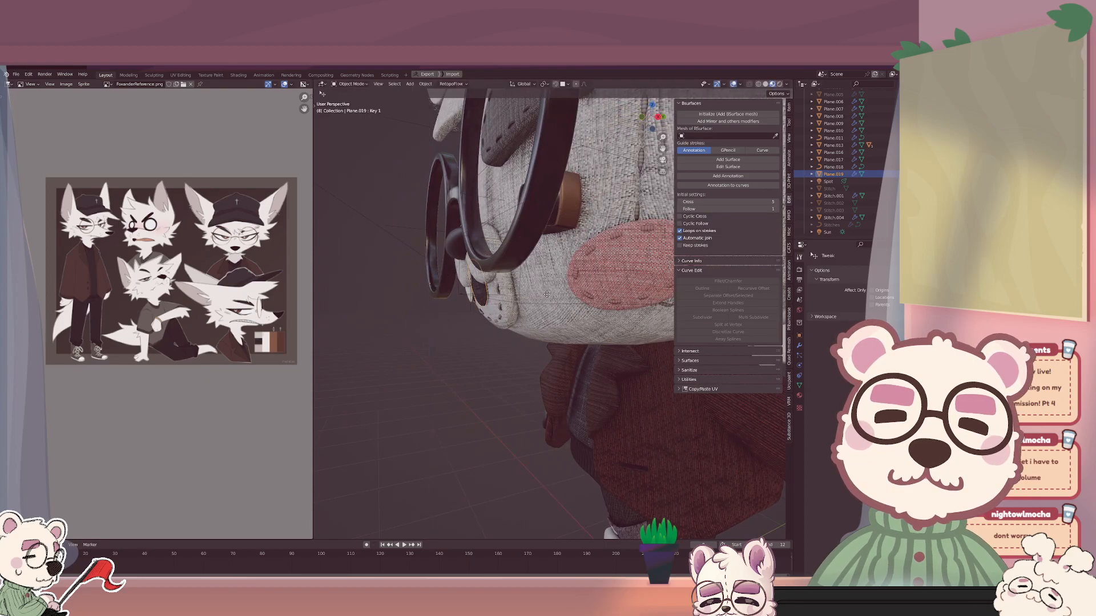
# Compare the mouth's edit shape with its Object Mode result and examine its modifier stack.
pyautogui.press('Tab')
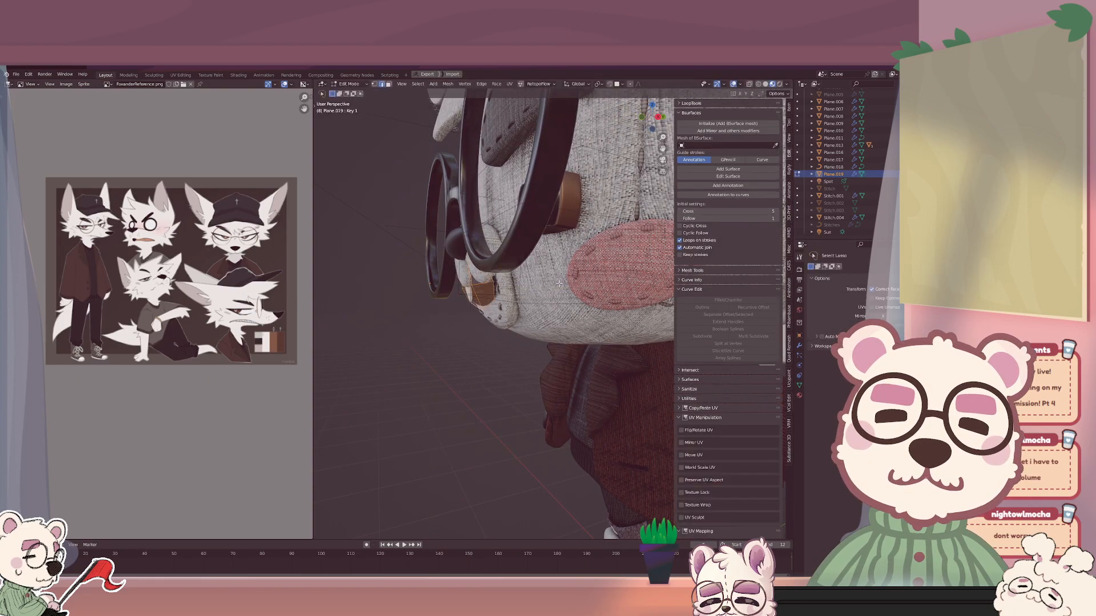
pyautogui.moveTo(547, 284); pyautogui.dragTo(606, 294, button='middle')
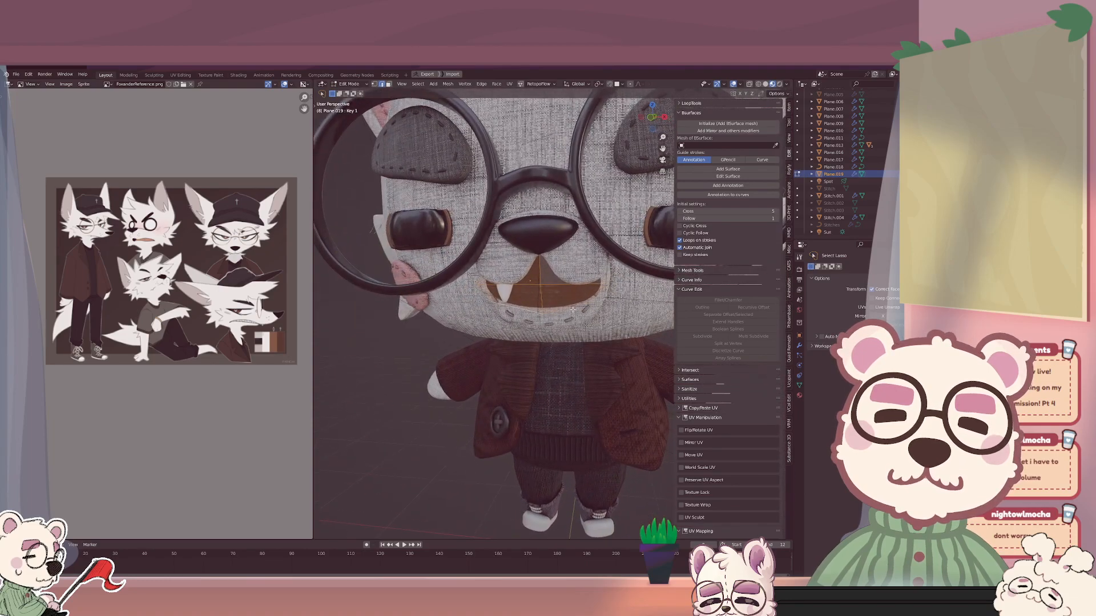
pyautogui.press('Tab')
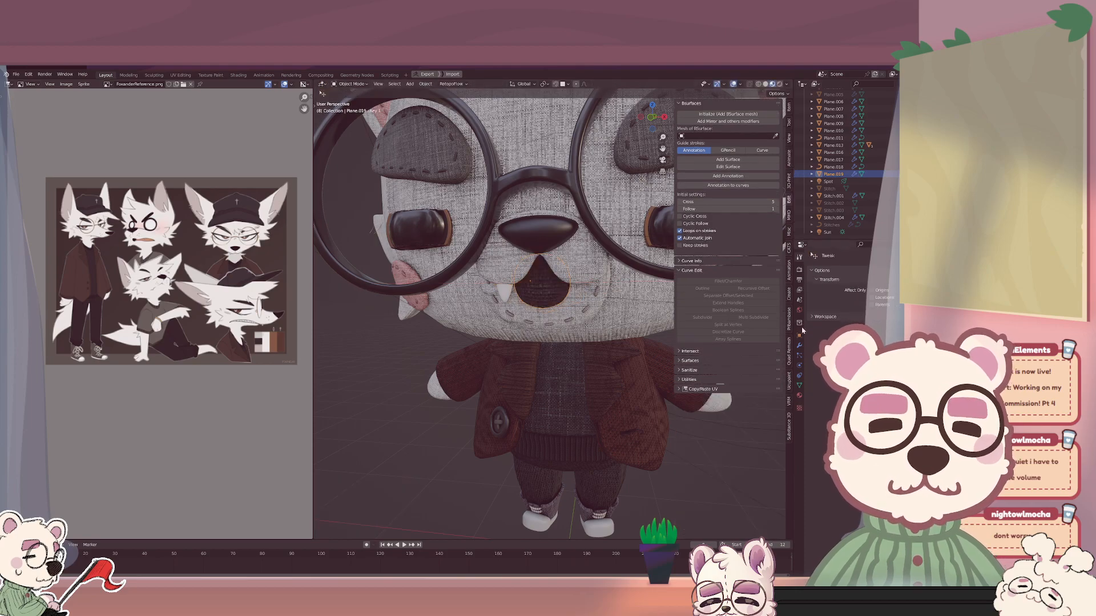
pyautogui.click(799, 345)
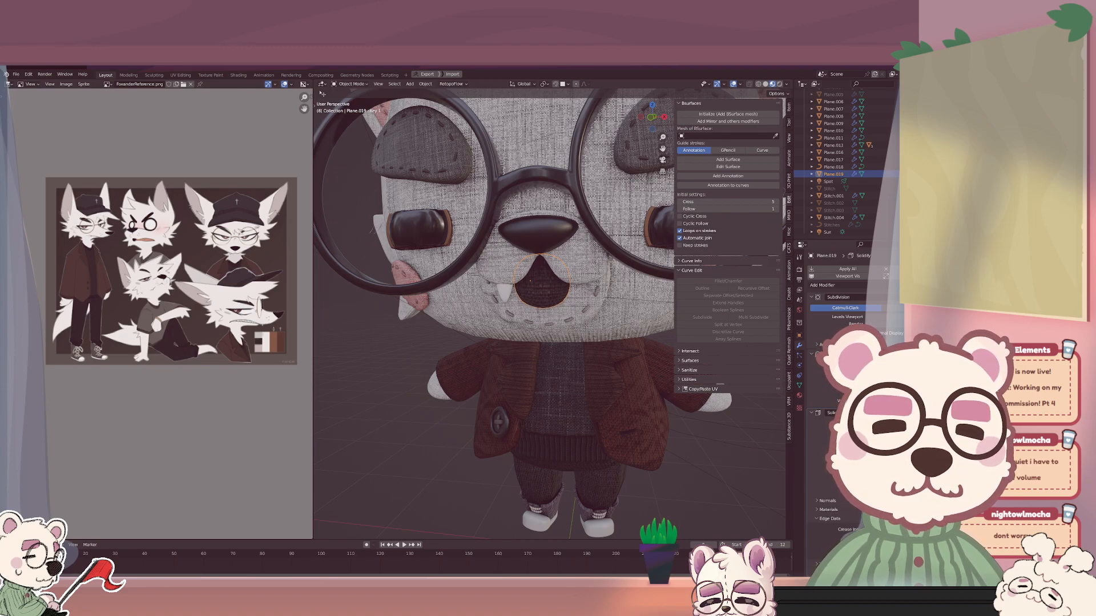
pyautogui.scroll(-4, 850, 285)
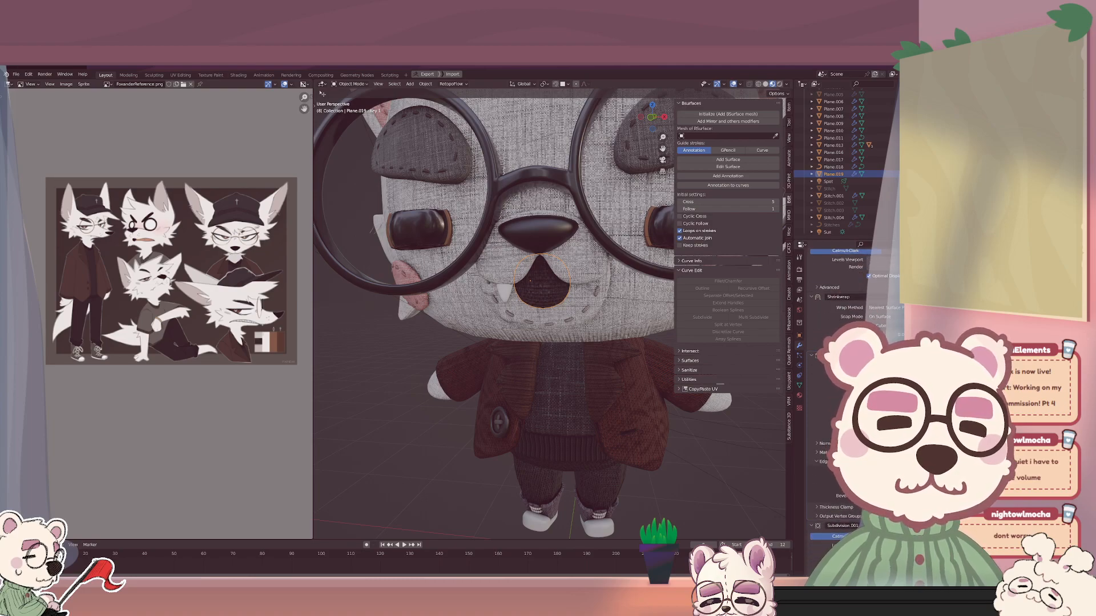
# Narrow the whole mouth patch in Edit Mode along global X by a factor of about 0.76.
pyautogui.press('Tab')
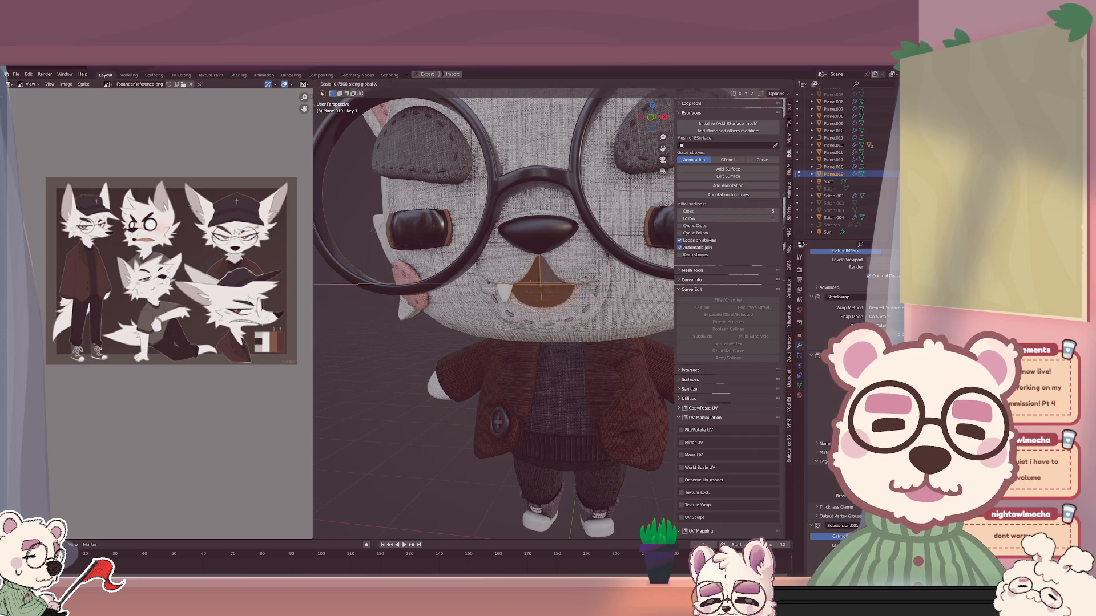
pyautogui.press('Tab')
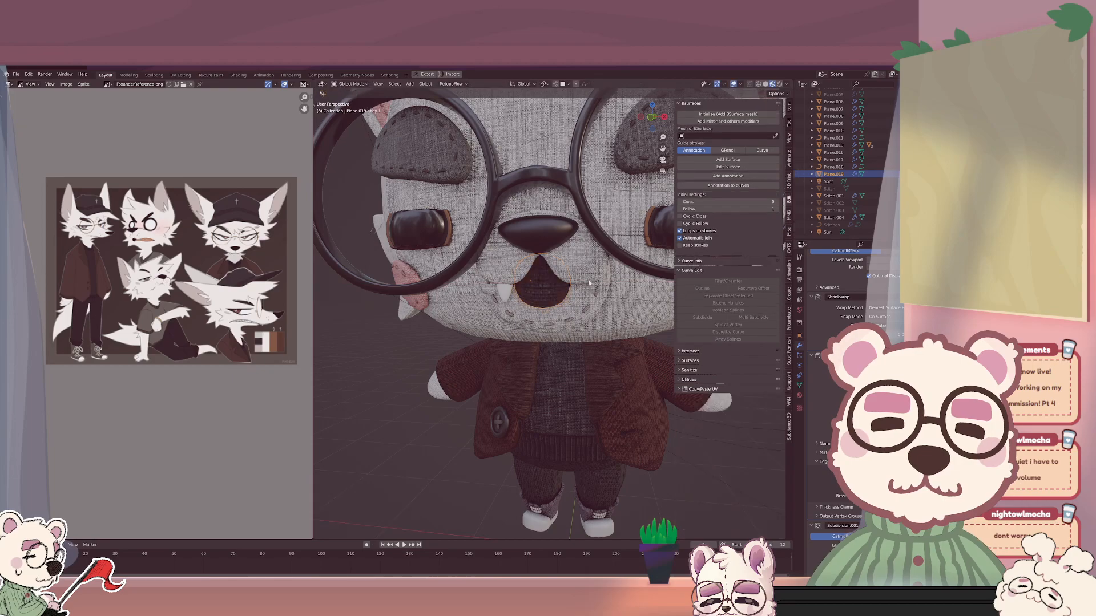
pyautogui.moveTo(588, 279); pyautogui.dragTo(612, 281, button='middle')
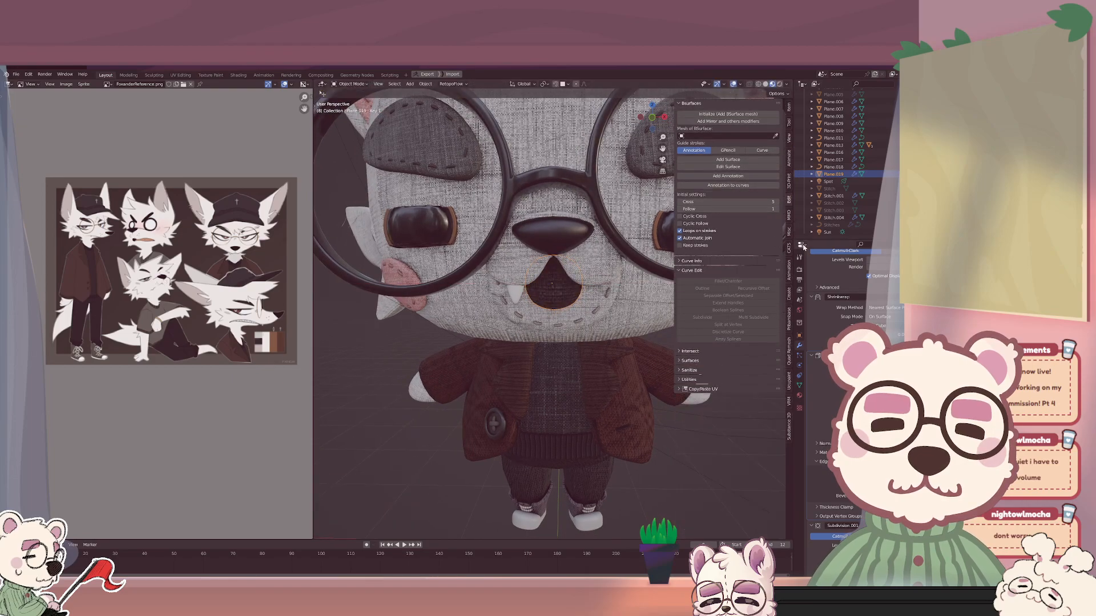
# Show the Edit Mode transform options and rescale the mouth patch along global X.
pyautogui.click(801, 245)
pyautogui.press('Tab')
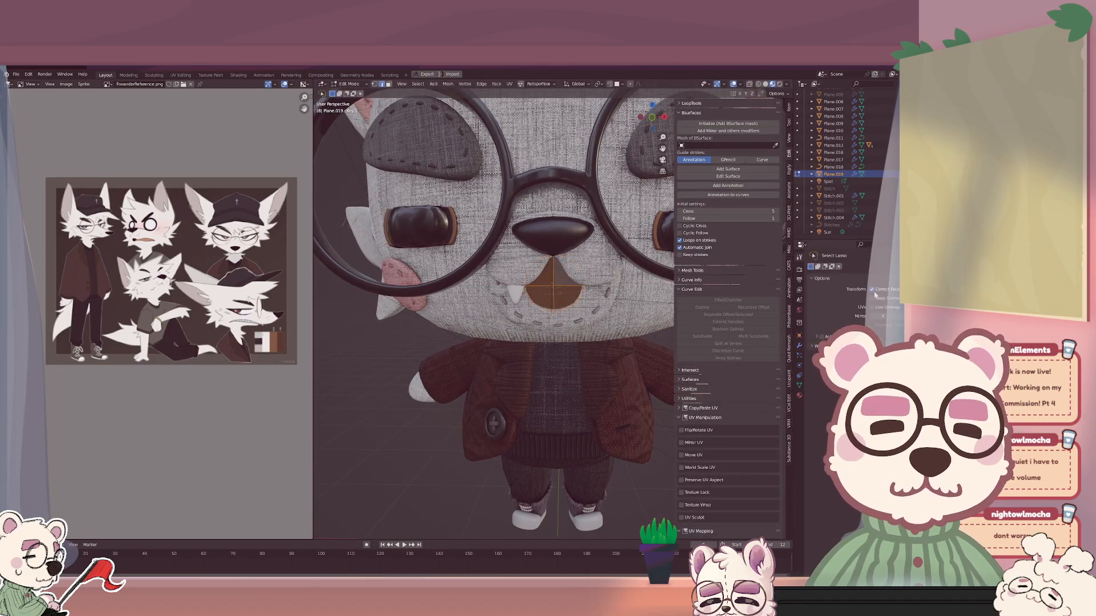
pyautogui.press('s')
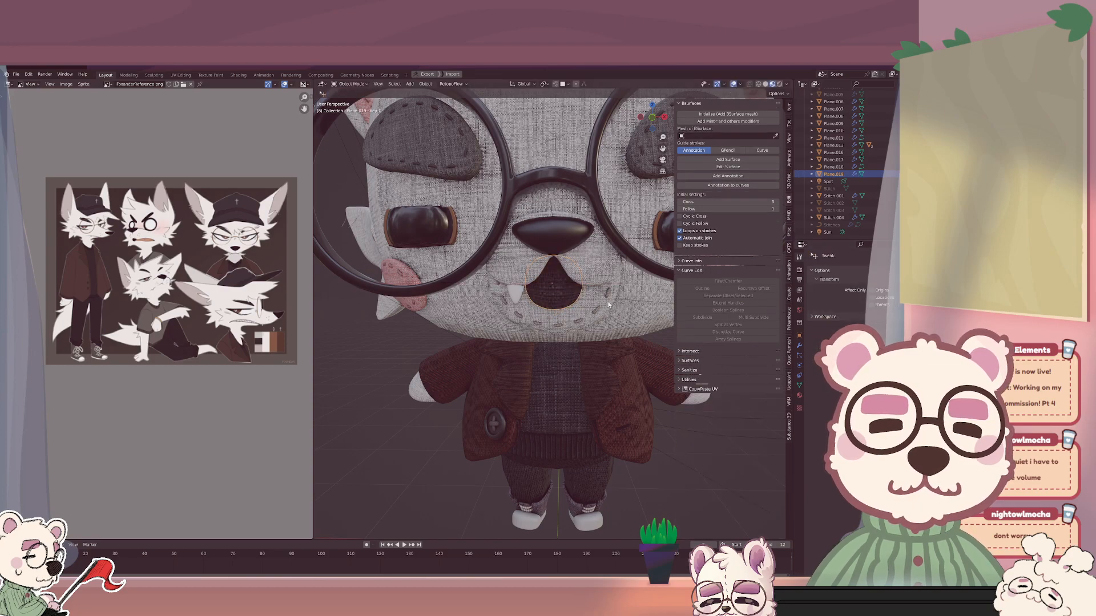
pyautogui.press('x')
pyautogui.click(623, 303)
pyautogui.press('Tab')
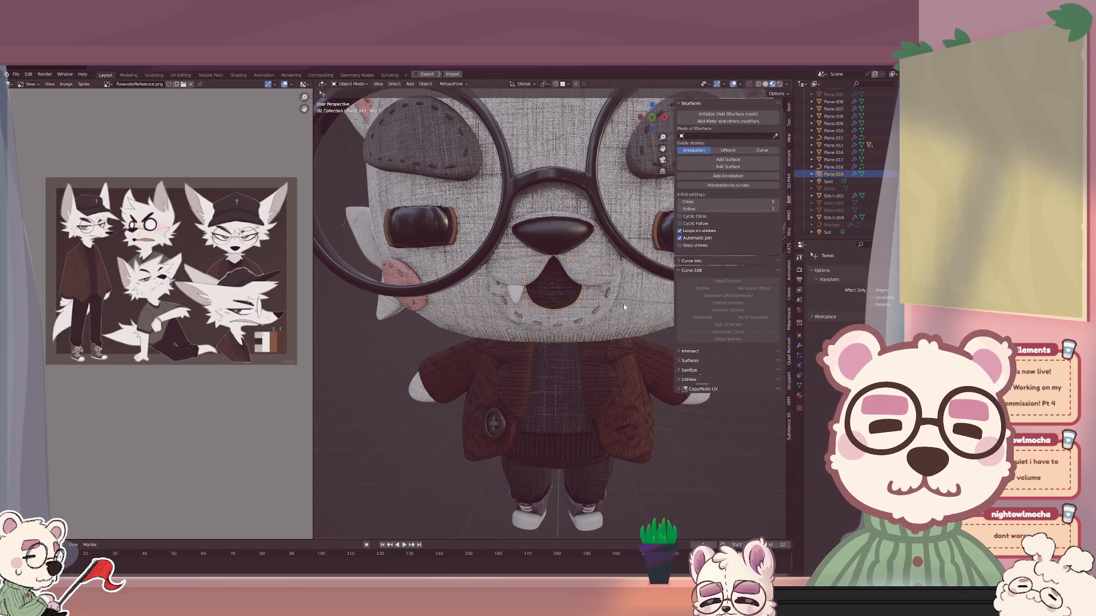
# Scale the mouth object along global X by about 1.18 in Object Mode and apply its scale.
pyautogui.press('Tab')
pyautogui.press('Tab')
pyautogui.press('s')
pyautogui.press('x')
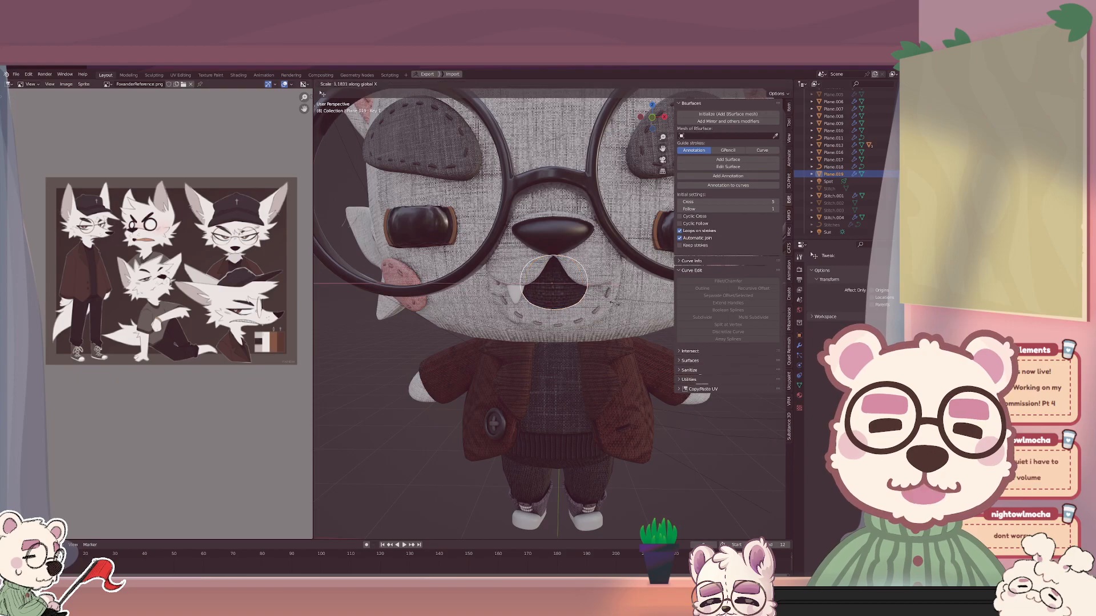
pyautogui.click(610, 309)
pyautogui.hotkey('ctrl', 'a')
pyautogui.click(604, 319)
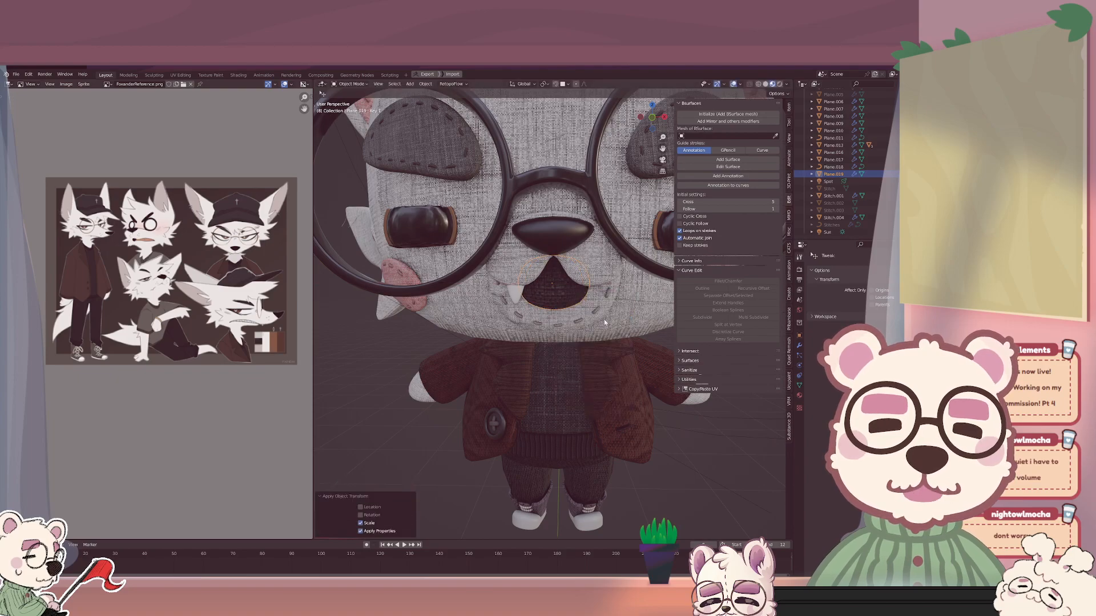
# Select the whole mouth patch in Edit Mode and narrow it along global X.
pyautogui.press('Tab')
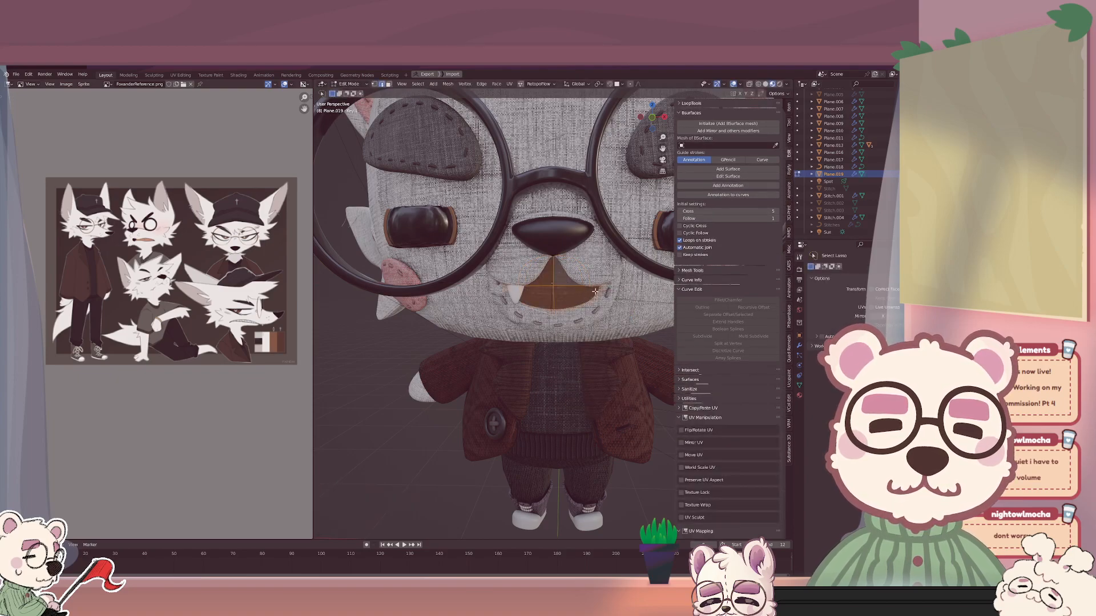
pyautogui.hotkey('alt', 'a')
pyautogui.press('Tab')
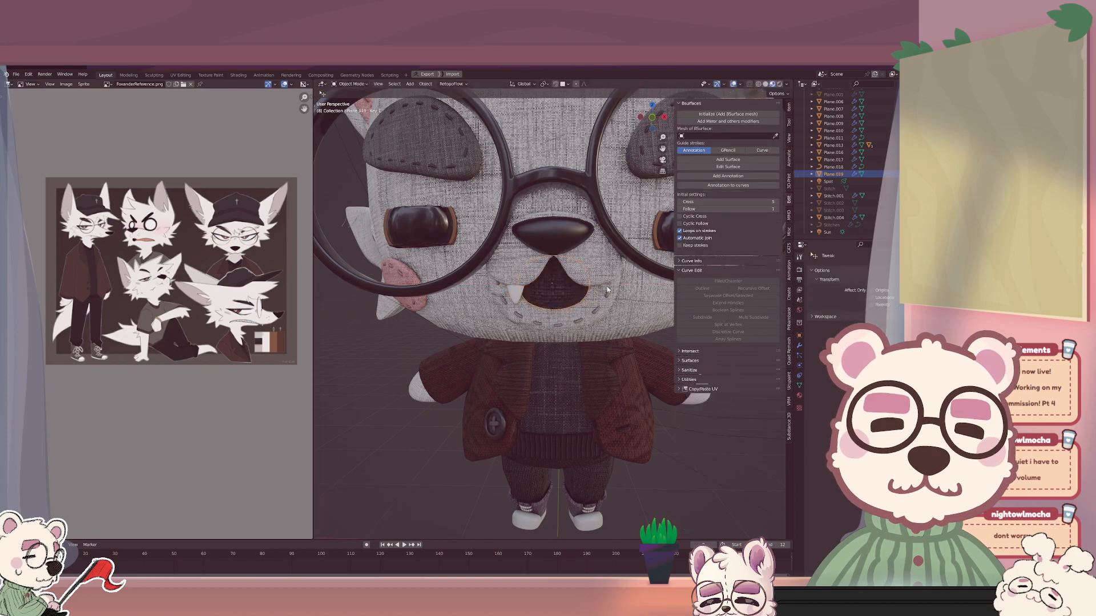
pyautogui.press('Tab')
pyautogui.press('a')
pyautogui.press('s')
pyautogui.press('x')
pyautogui.click(605, 287)
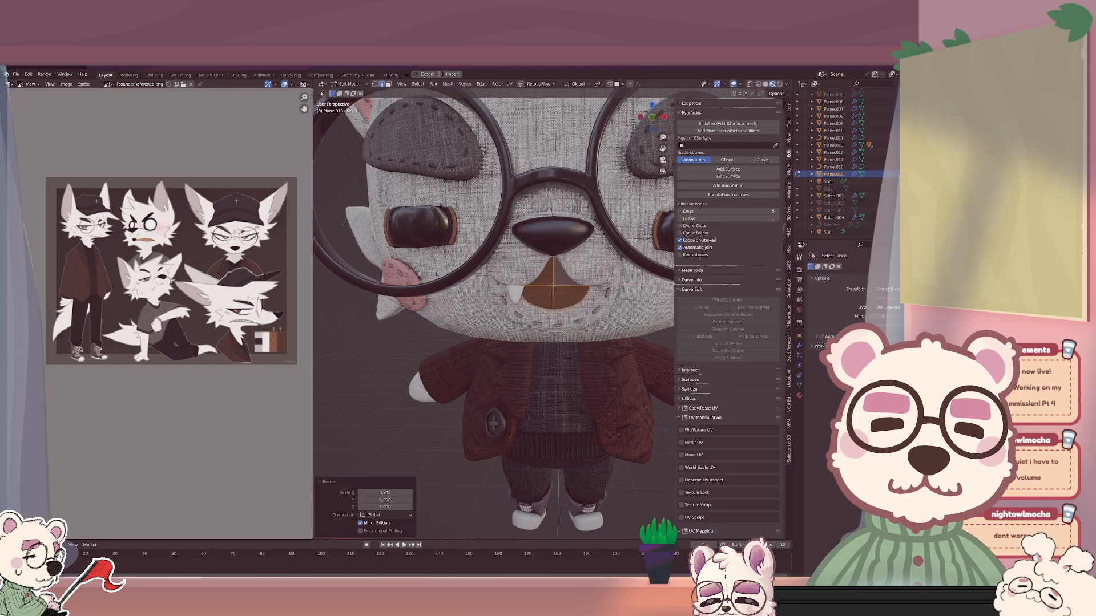
# Collapse the Bsurfaces, Curve Edit and UV Manipulation sections to clear the view of the face.
pyautogui.click(679, 114)
pyautogui.click(680, 141)
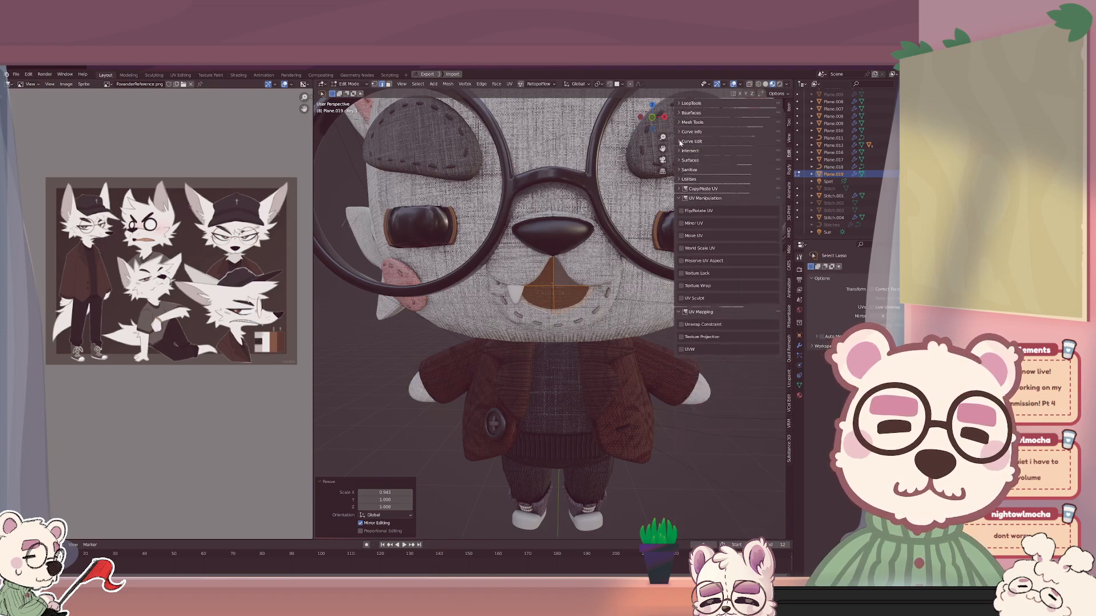
pyautogui.click(679, 199)
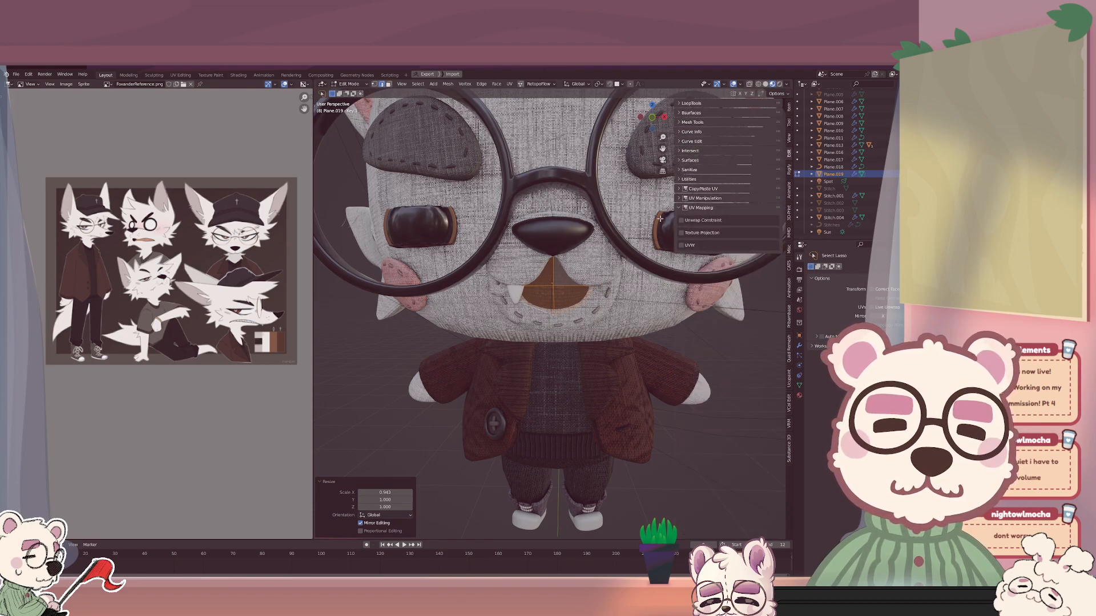
# Leave Edit Mode, deselect the mouth and review the whole character from the front.
pyautogui.press('Tab')
pyautogui.moveTo(623, 269); pyautogui.dragTo(586, 288, button='middle')
pyautogui.scroll(-6, 586, 289)
pyautogui.click(660, 325)
pyautogui.moveTo(660, 326); pyautogui.dragTo(634, 317, button='middle')
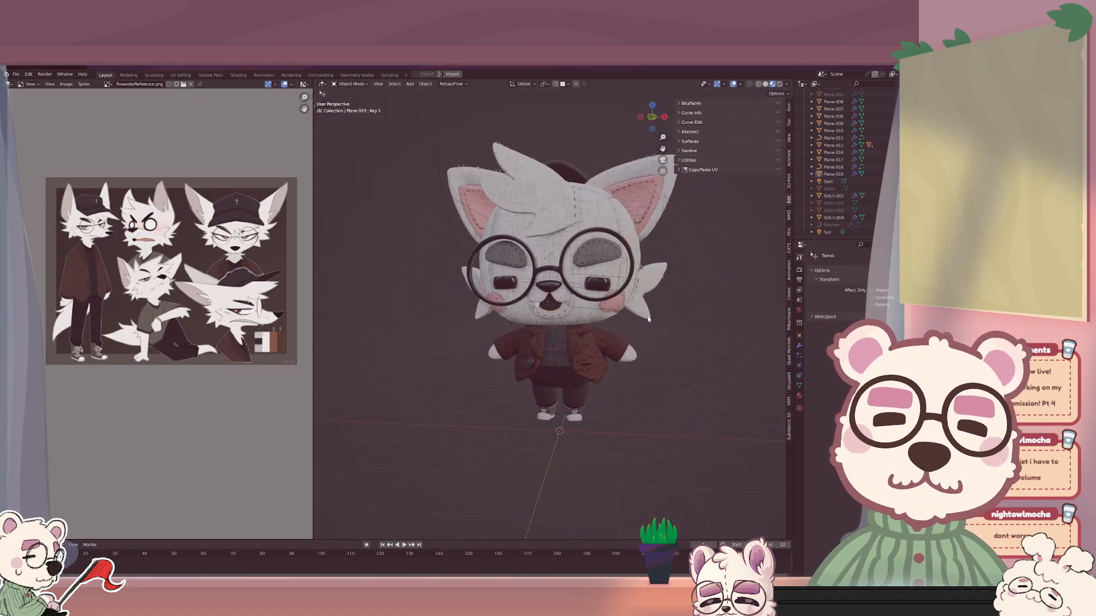
# Select the muzzle patch, switch to see-through shading and raise its central cleft point about 0.029 m along global Z in Edit Mode.
pyautogui.scroll(5, 557, 280)
pyautogui.scroll(2, 557, 279)
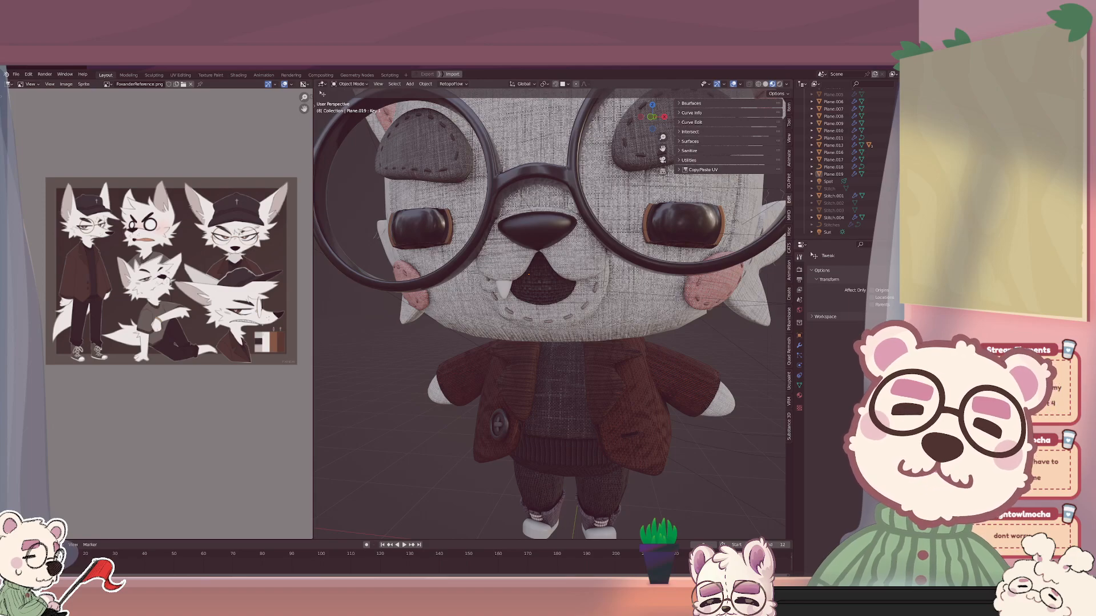
pyautogui.scroll(-2, 558, 250)
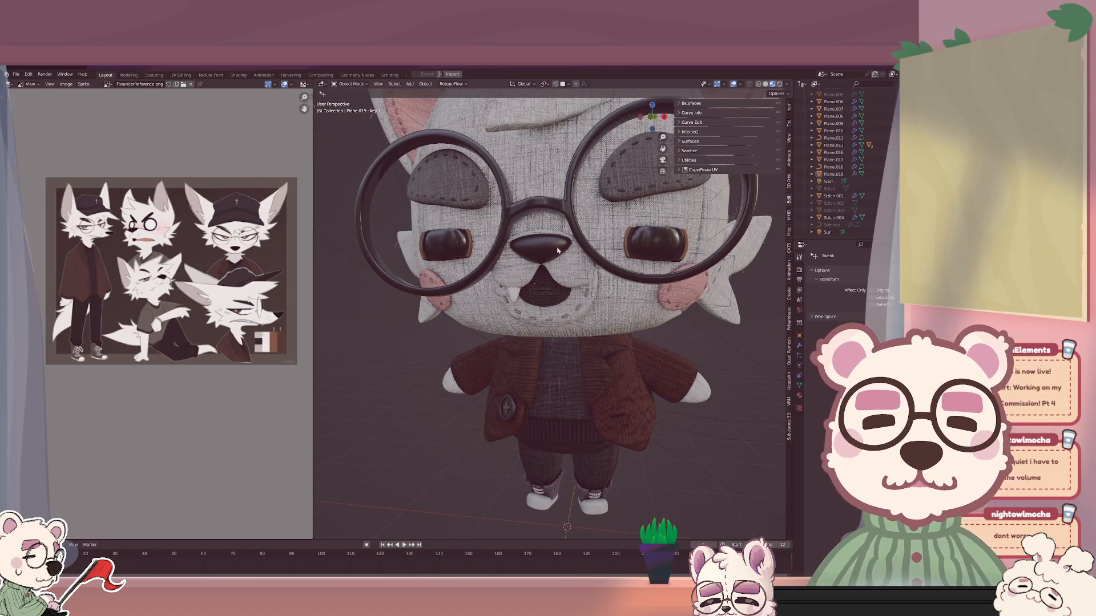
pyautogui.scroll(-1, 543, 247)
pyautogui.scroll(1, 543, 247)
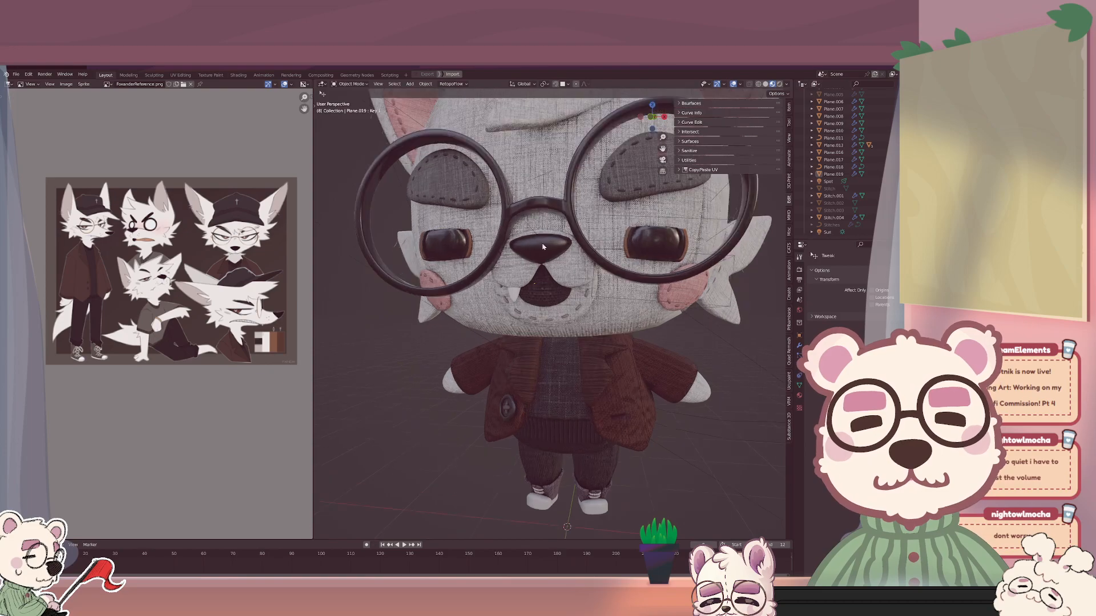
pyautogui.scroll(2, 543, 247)
pyautogui.click(562, 254)
pyautogui.press('Tab')
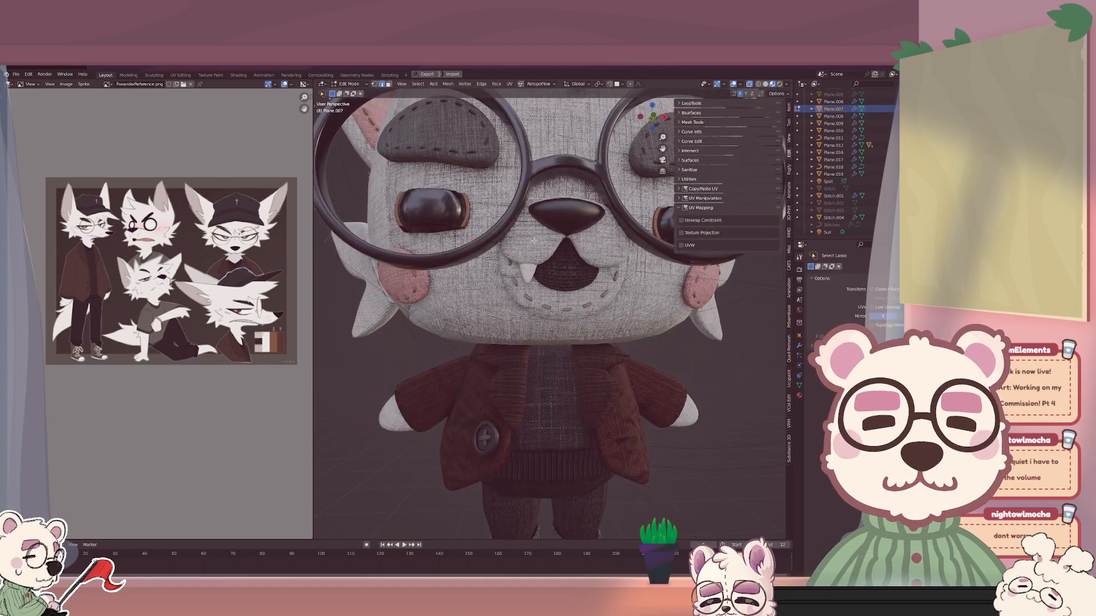
pyautogui.click(765, 84)
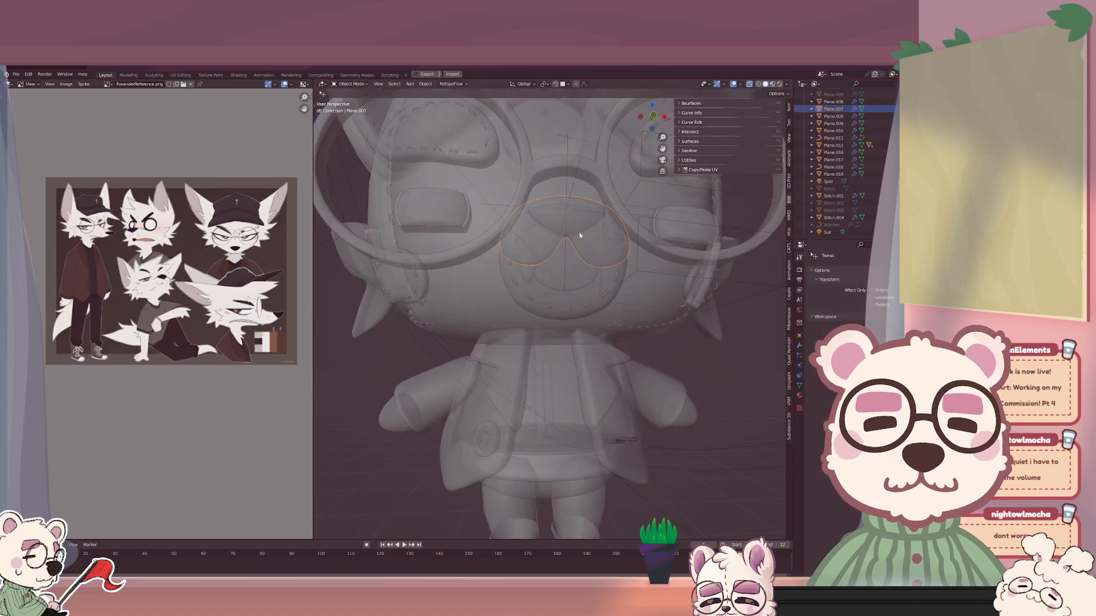
pyautogui.press('g')
pyautogui.press('z')
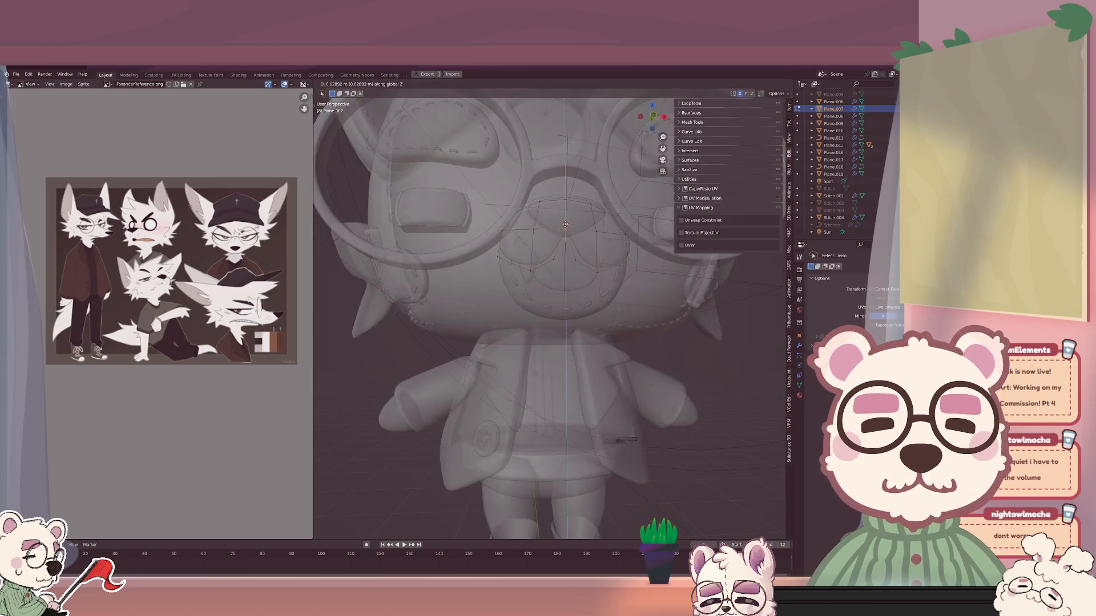
pyautogui.click(565, 226)
# Select the muzzle's vertical centre edge in edge mode, leave Edit Mode and restore the textured material shading.
pyautogui.press('2')
pyautogui.click(566, 216)
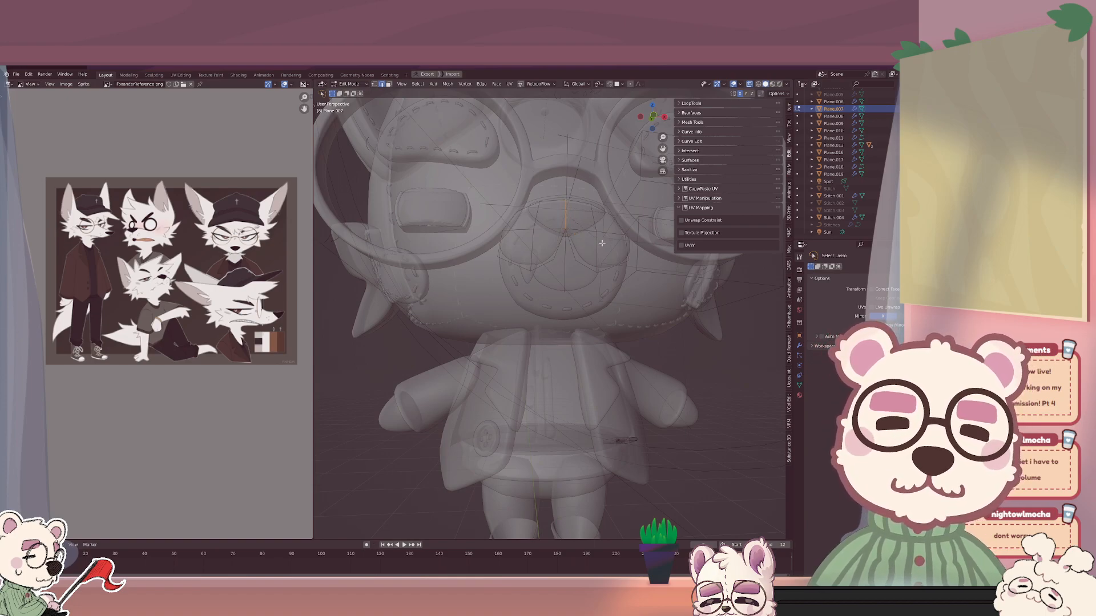
pyautogui.press('Tab')
pyautogui.moveTo(603, 245); pyautogui.dragTo(594, 243, button='middle')
pyautogui.click(772, 84)
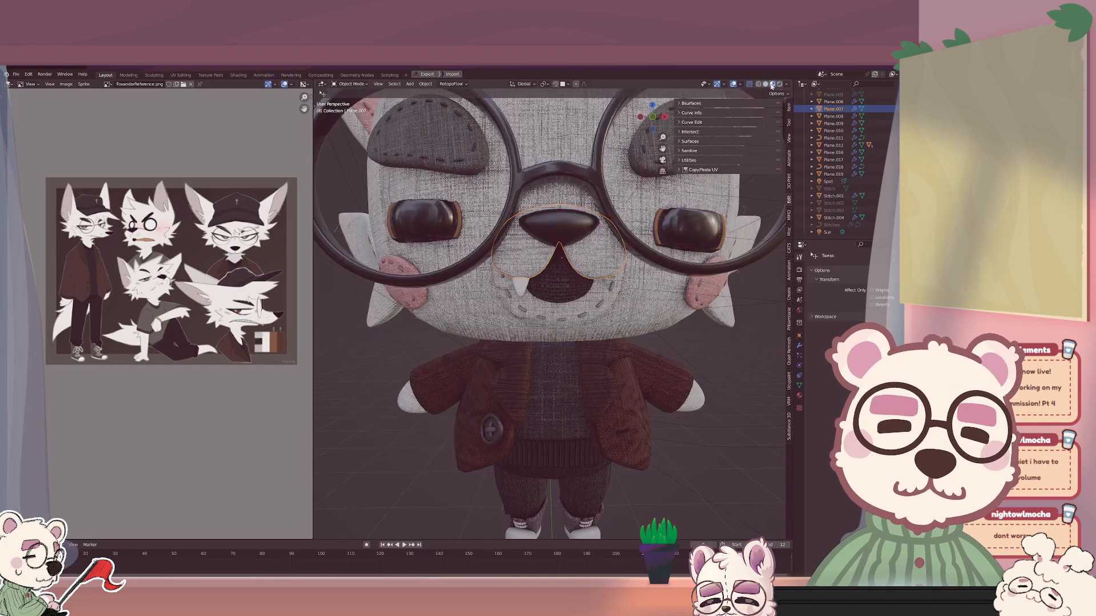
# Lower the top of the muzzle's cleft about 0.041 m along global Z in Edit Mode and return to Object Mode.
pyautogui.press('Tab')
pyautogui.press('Tab')
pyautogui.press('Tab')
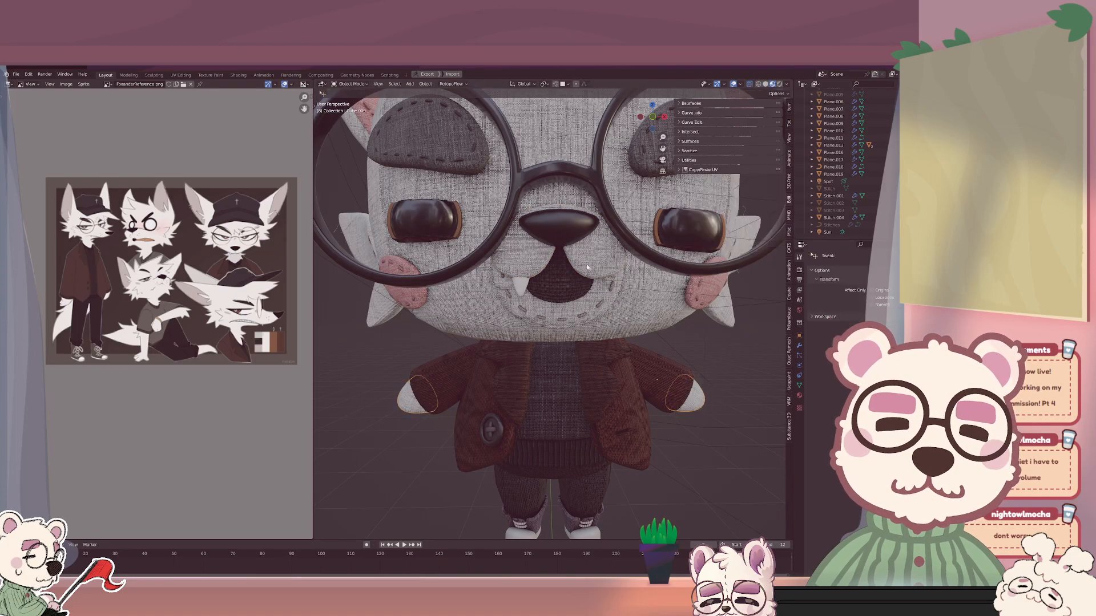
pyautogui.scroll(4, 559, 236)
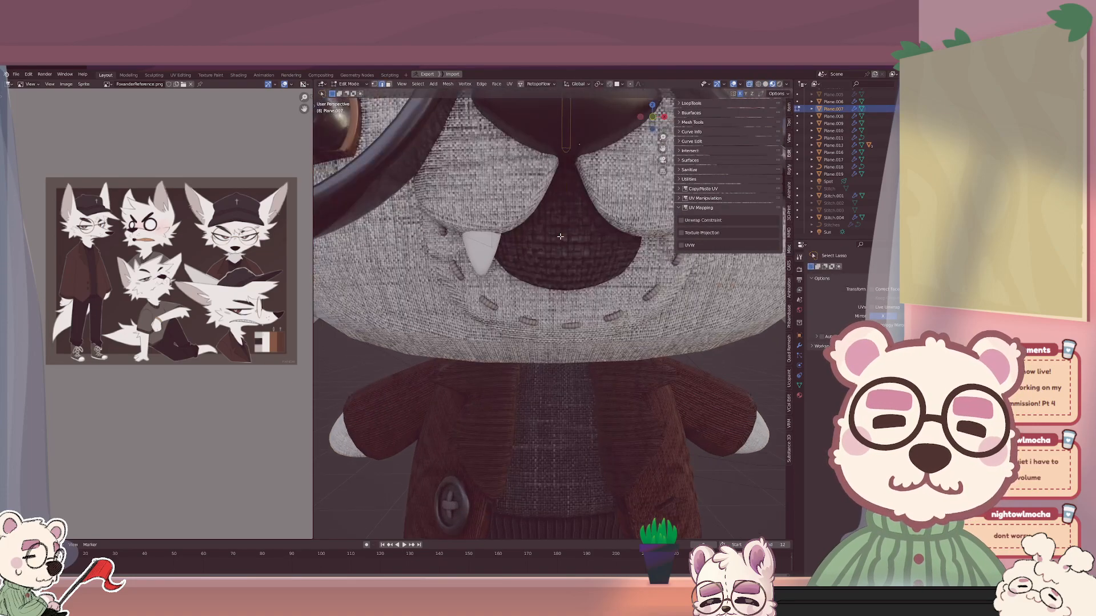
pyautogui.click(568, 154)
pyautogui.click(569, 153)
pyautogui.press('g')
pyautogui.press('z')
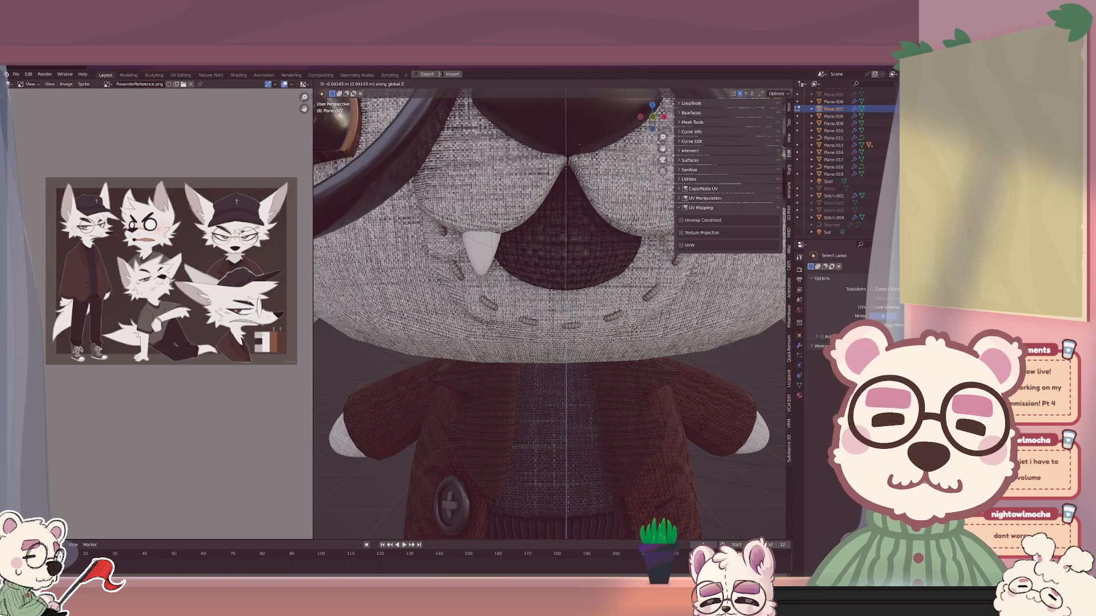
pyautogui.click(583, 170)
pyautogui.press('Tab')
# Reopen the muzzle patch in Edit Mode and raise its cleft about 0.018 m along global Z.
pyautogui.scroll(-3, 582, 174)
pyautogui.click(727, 422)
pyautogui.moveTo(728, 422)
pyautogui.mouseDown(button='middle')
pyautogui.moveTo(712, 406)
pyautogui.moveTo(729, 417)
pyautogui.mouseUp(button='middle')
pyautogui.scroll(-2, 716, 407)
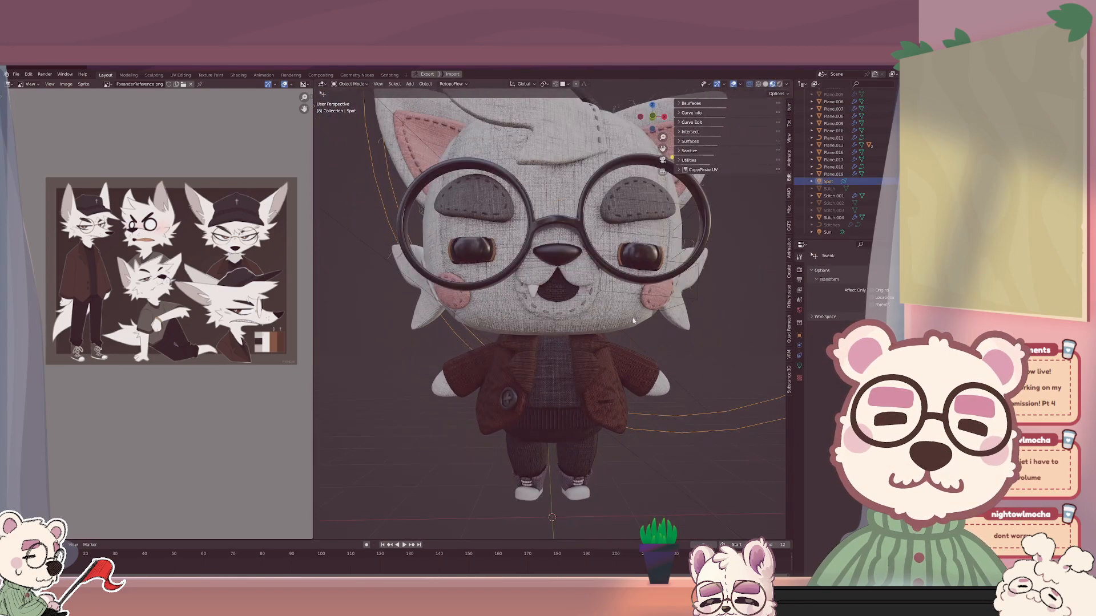
pyautogui.moveTo(633, 321); pyautogui.dragTo(613, 292, button='middle')
pyautogui.click(556, 256)
pyautogui.press('Tab')
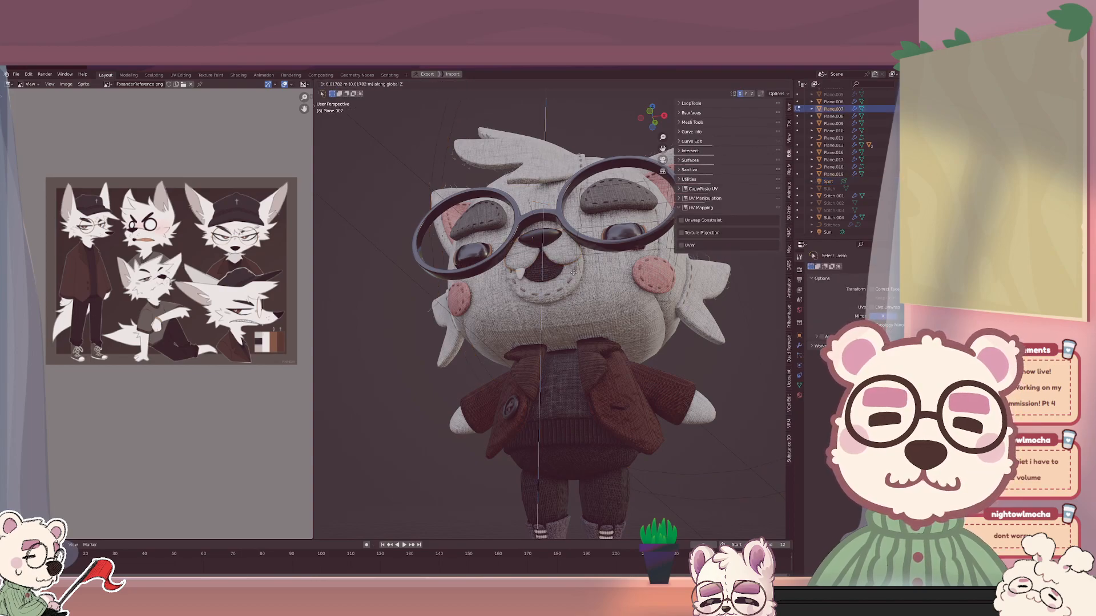
pyautogui.press('Tab')
# Select the mouth object, pin its Key 1 shape key and enter Edit Mode.
pyautogui.moveTo(579, 242); pyautogui.dragTo(618, 305, button='middle')
pyautogui.click(713, 374)
pyautogui.scroll(-3, 714, 373)
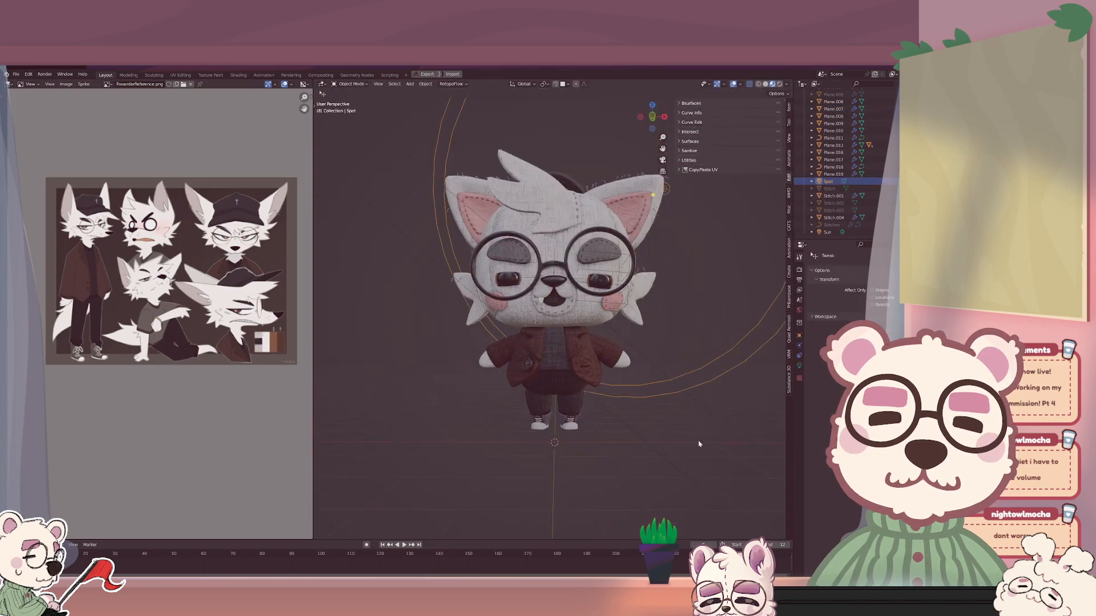
pyautogui.moveTo(714, 374); pyautogui.dragTo(551, 301, button='middle')
pyautogui.click(598, 441)
pyautogui.scroll(5, 552, 302)
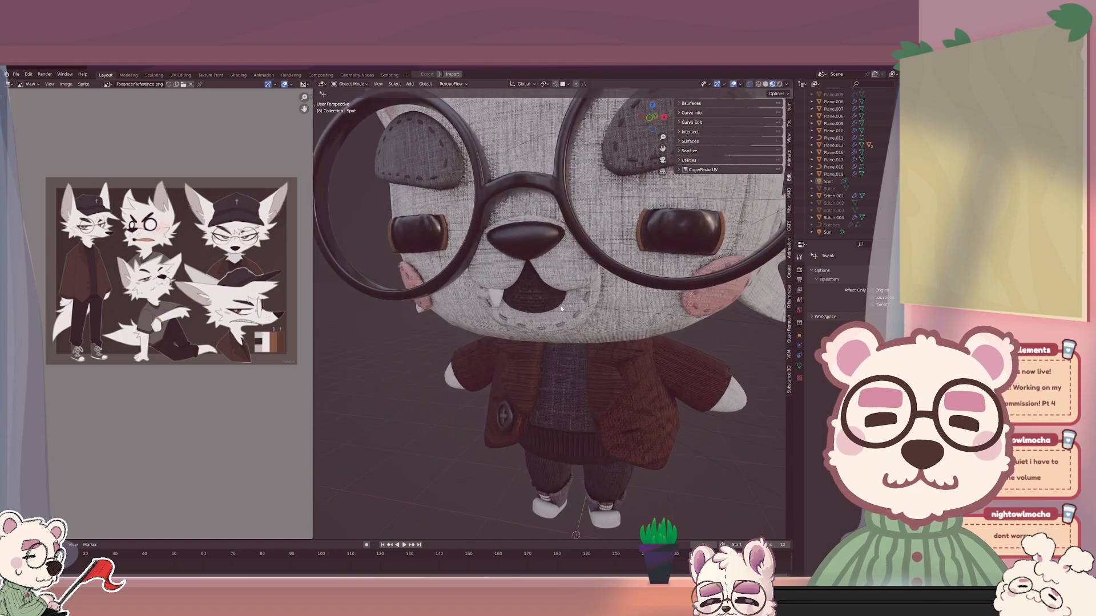
pyautogui.click(552, 302)
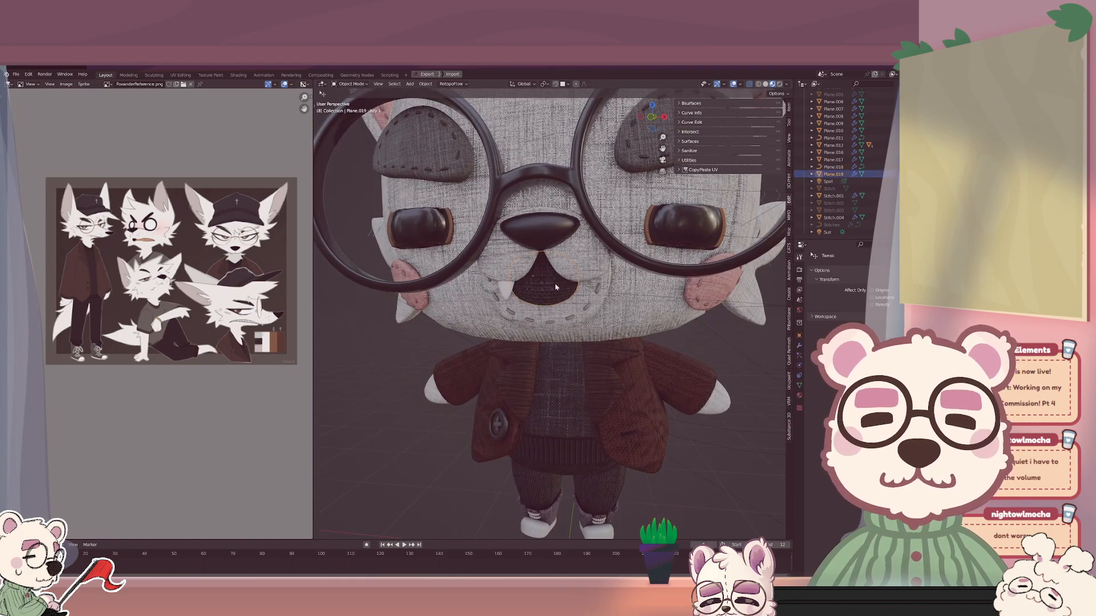
pyautogui.click(799, 384)
pyautogui.click(824, 337)
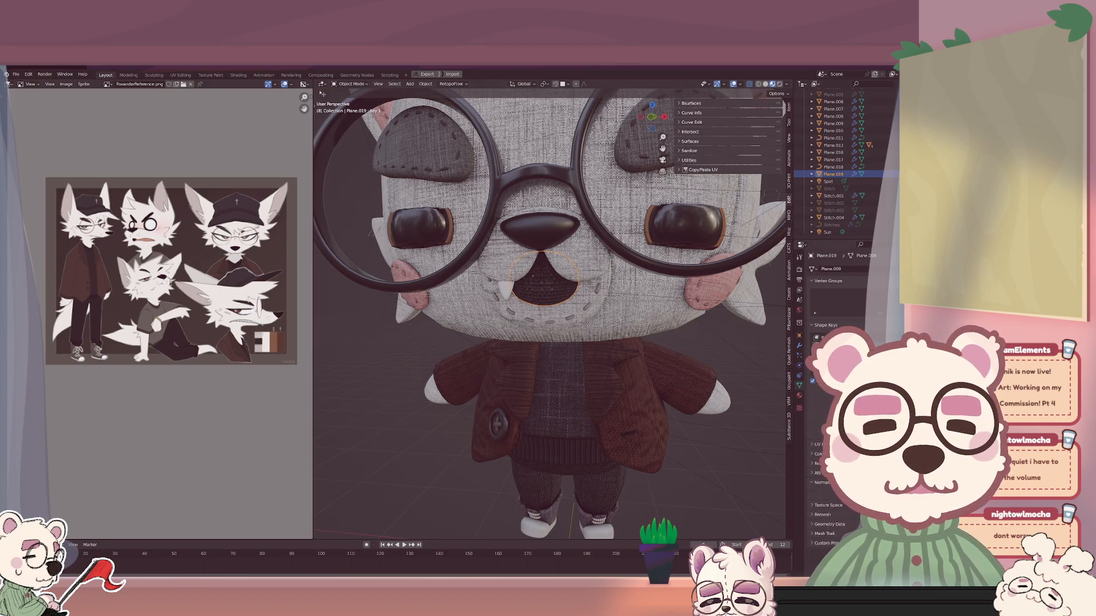
pyautogui.click(935, 381)
pyautogui.press('Tab')
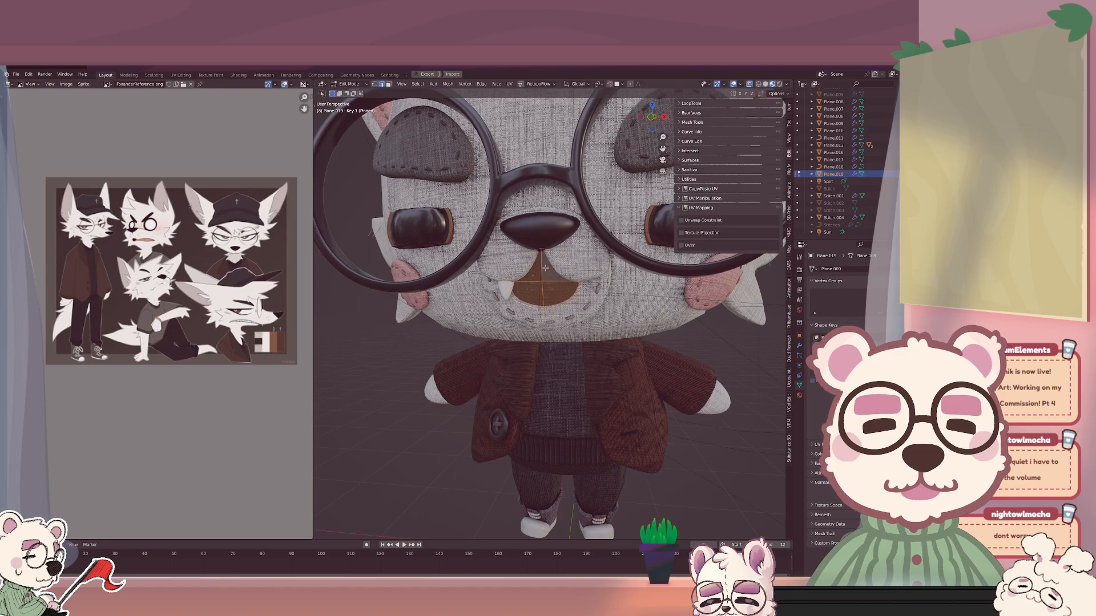
# Scale the mouth mesh down uniformly on Key 1 and narrow it to about 0.645 along global X.
pyautogui.scroll(3, 689, 285)
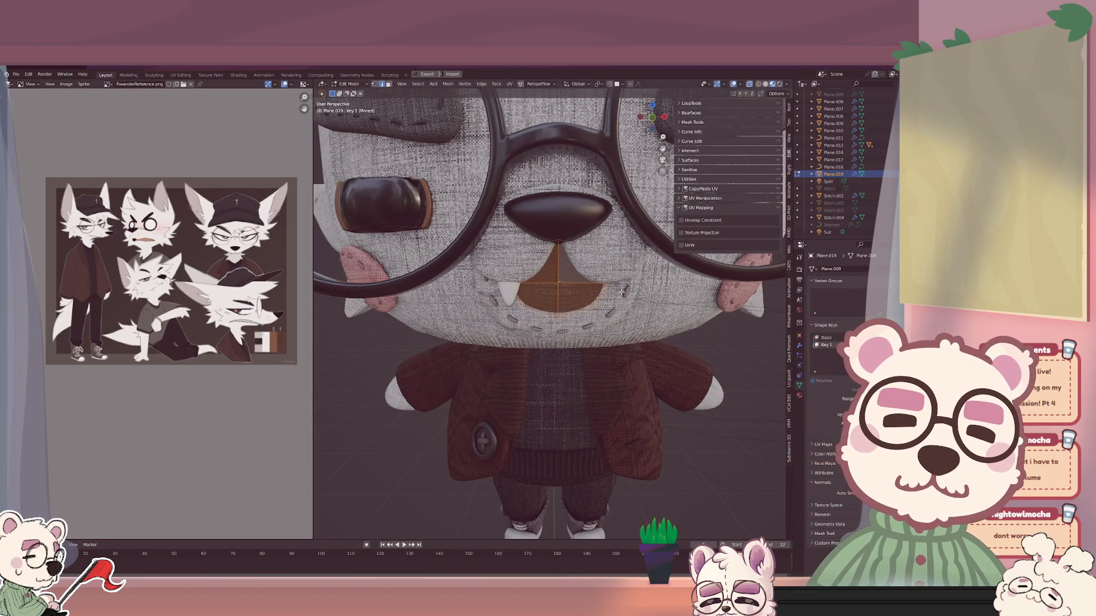
pyautogui.moveTo(627, 289); pyautogui.dragTo(609, 292, button='middle')
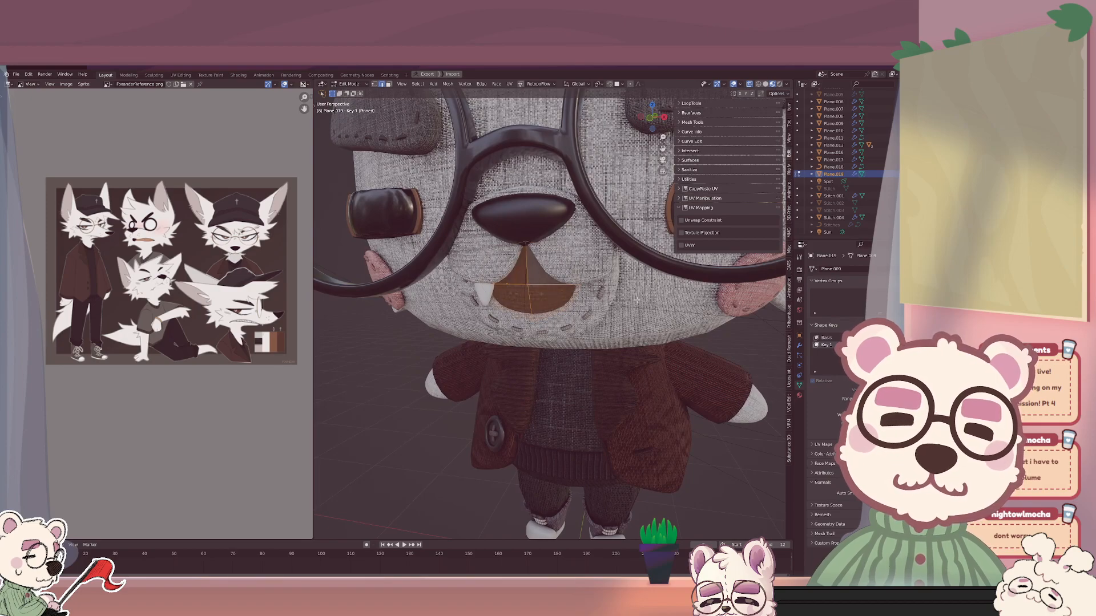
pyautogui.press('s')
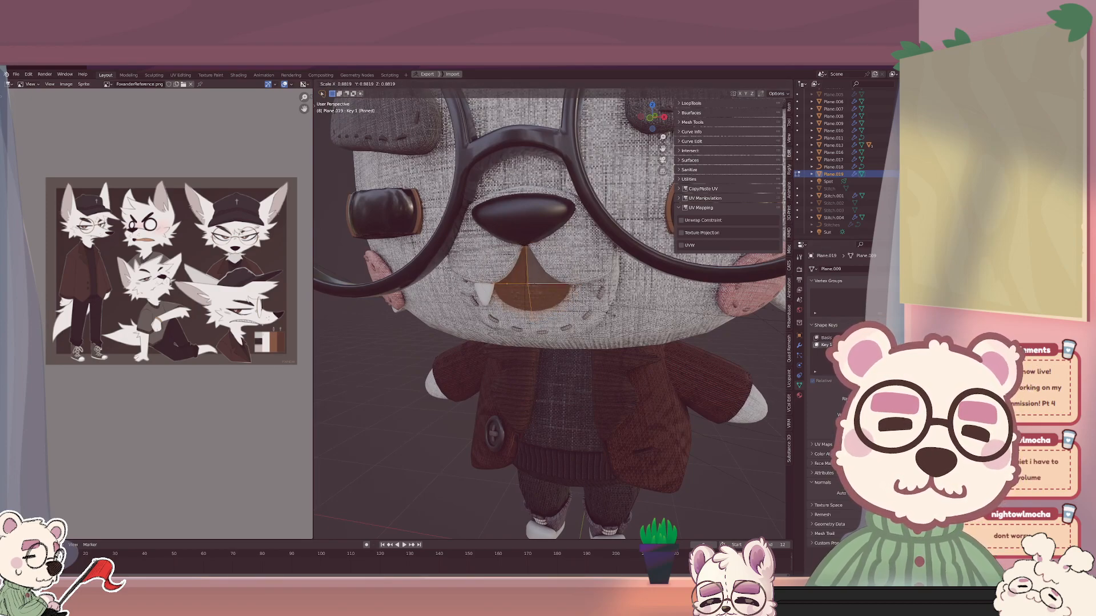
pyautogui.press('Return')
pyautogui.press('s')
pyautogui.press('z')
pyautogui.press('x')
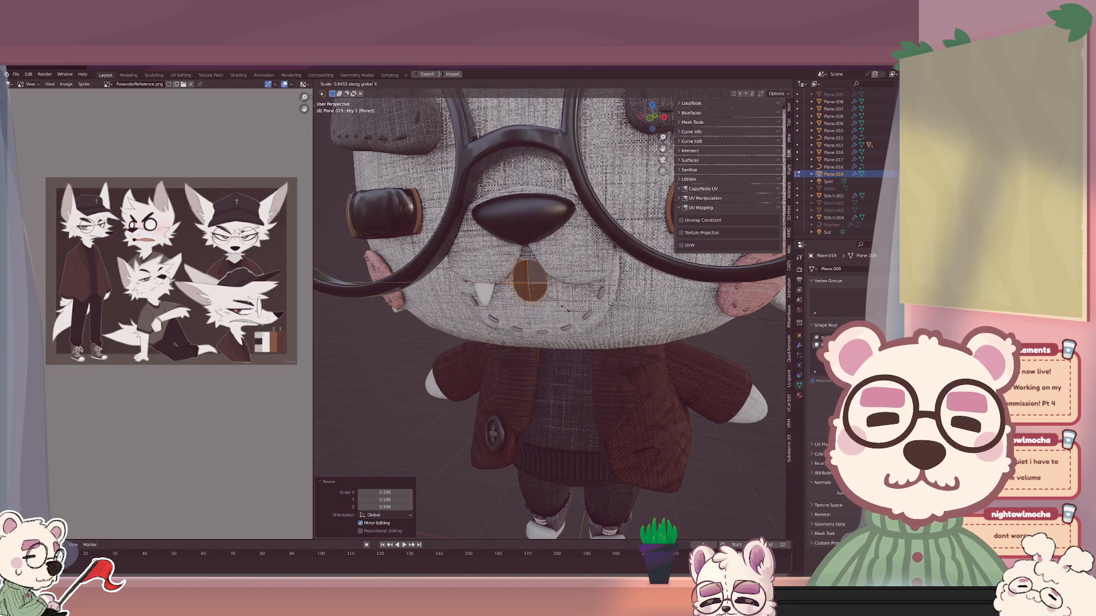
pyautogui.click(566, 306)
pyautogui.moveTo(568, 306); pyautogui.dragTo(582, 299, button='middle')
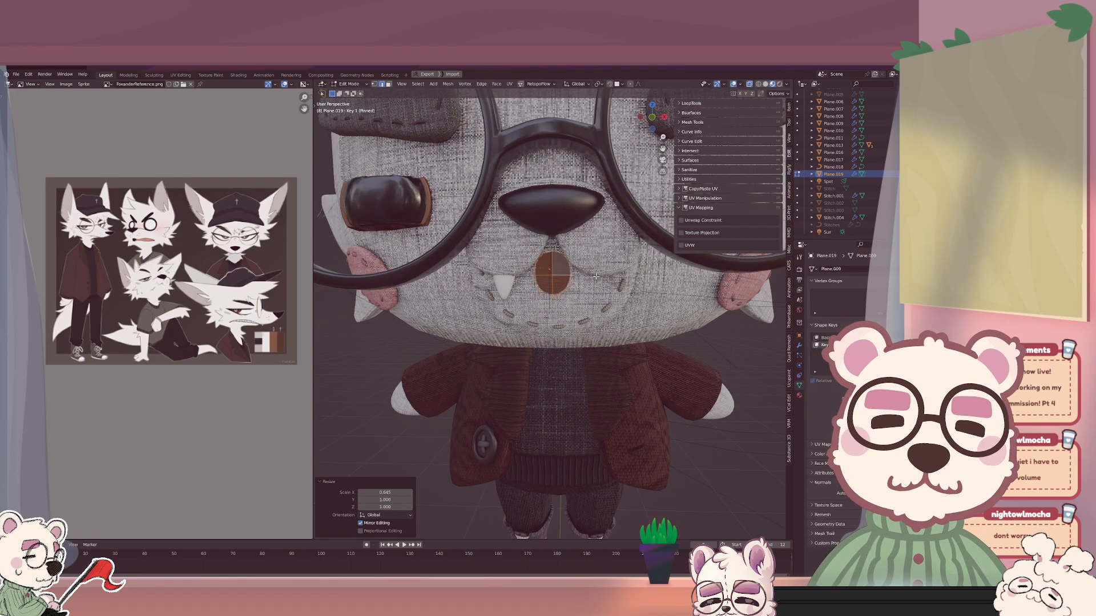
# Stretch the narrow mouth along global Z, raise it about 0.028 m towards the nose and leave Edit Mode.
pyautogui.press('s')
pyautogui.press('z')
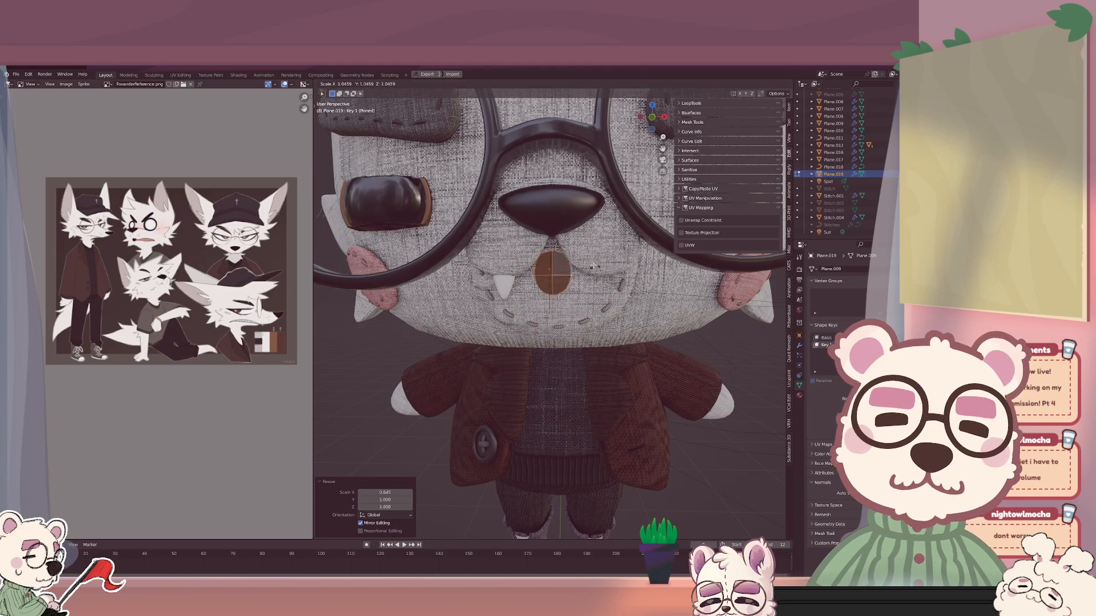
pyautogui.press('Escape')
pyautogui.press('g')
pyautogui.press('z')
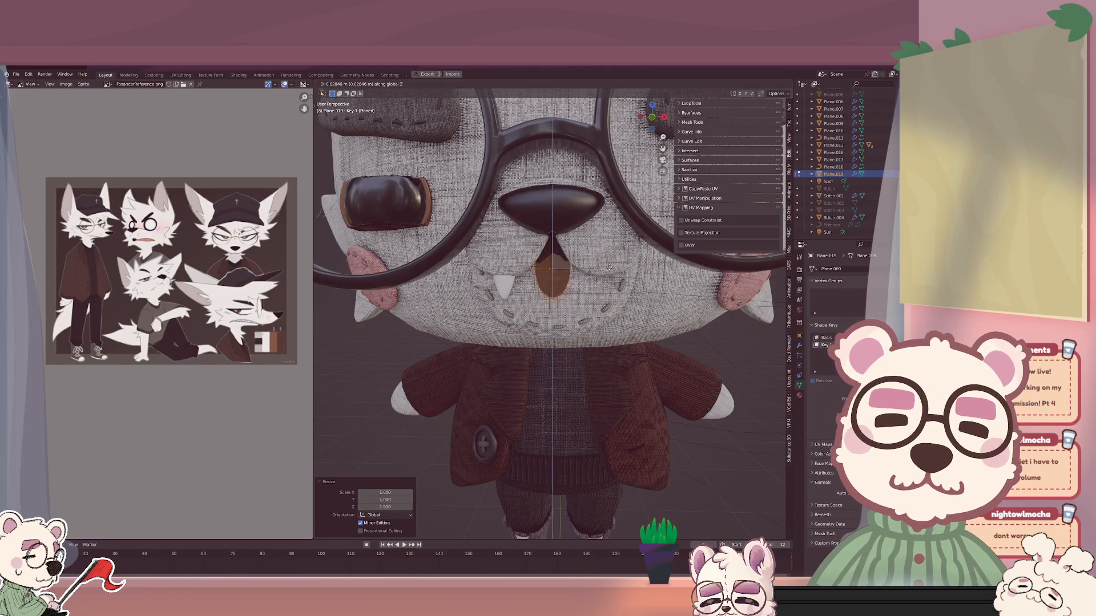
pyautogui.click(610, 266)
pyautogui.press('Tab')
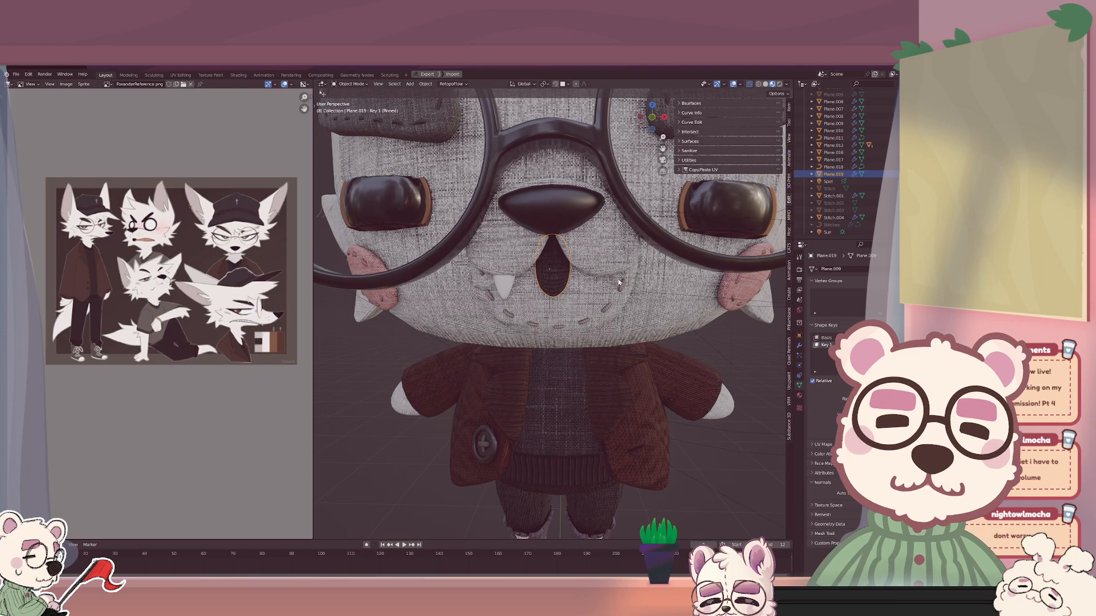
# Deselect the mouth, unpin its Key 1 shape key and start adjusting the key's value.
pyautogui.scroll(-5, 619, 282)
pyautogui.moveTo(644, 319); pyautogui.dragTo(674, 336, button='middle')
pyautogui.click(692, 344)
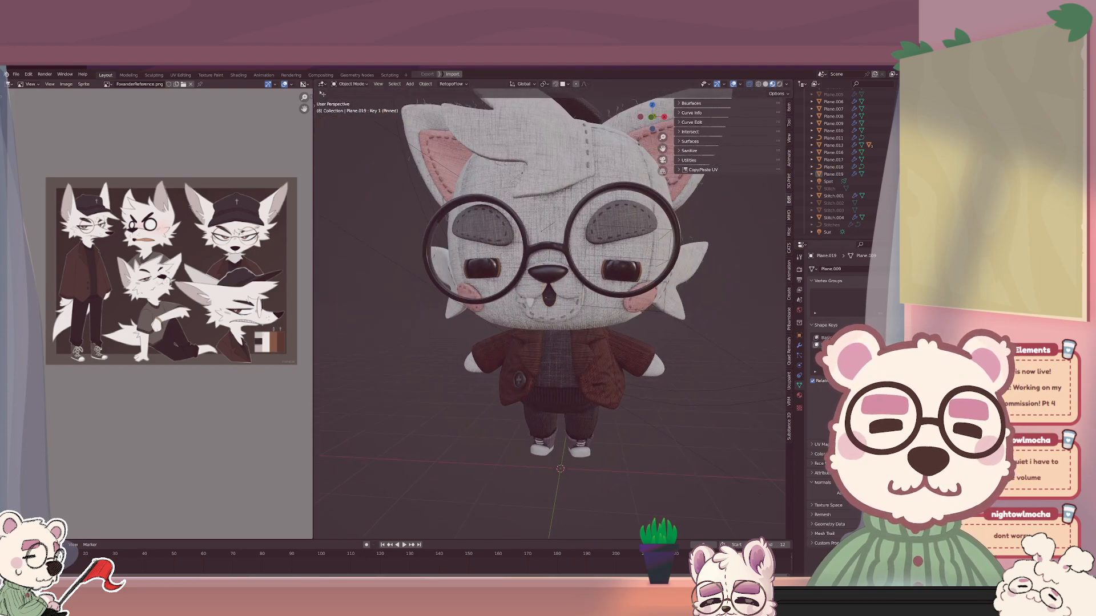
pyautogui.click(874, 380)
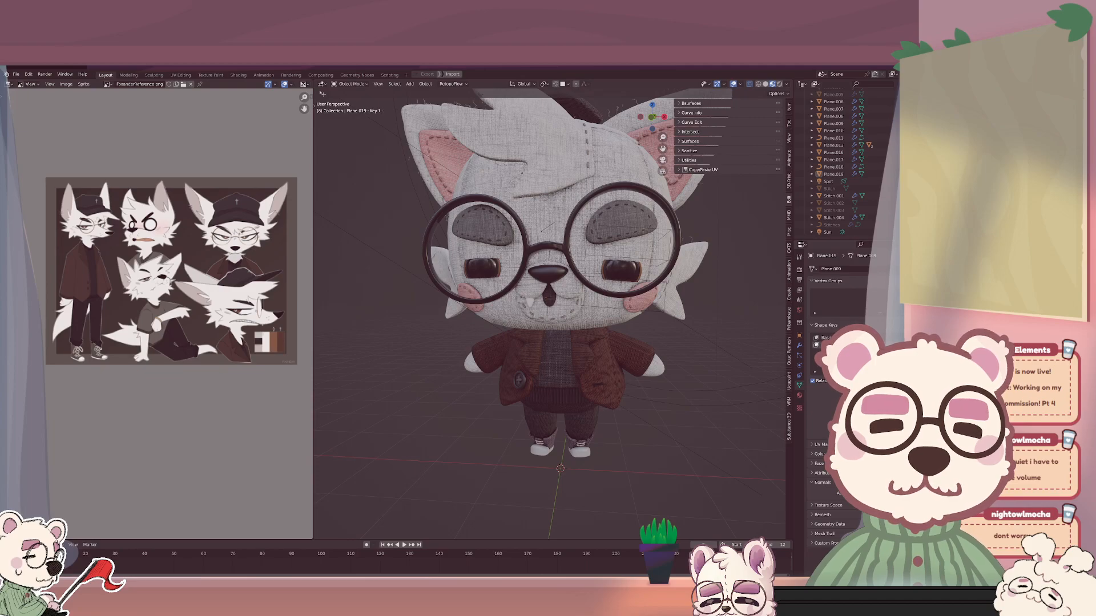
pyautogui.moveTo(885, 391)
pyautogui.mouseDown()
pyautogui.moveTo(850, 391)
pyautogui.moveTo(884, 391)
pyautogui.mouseUp()
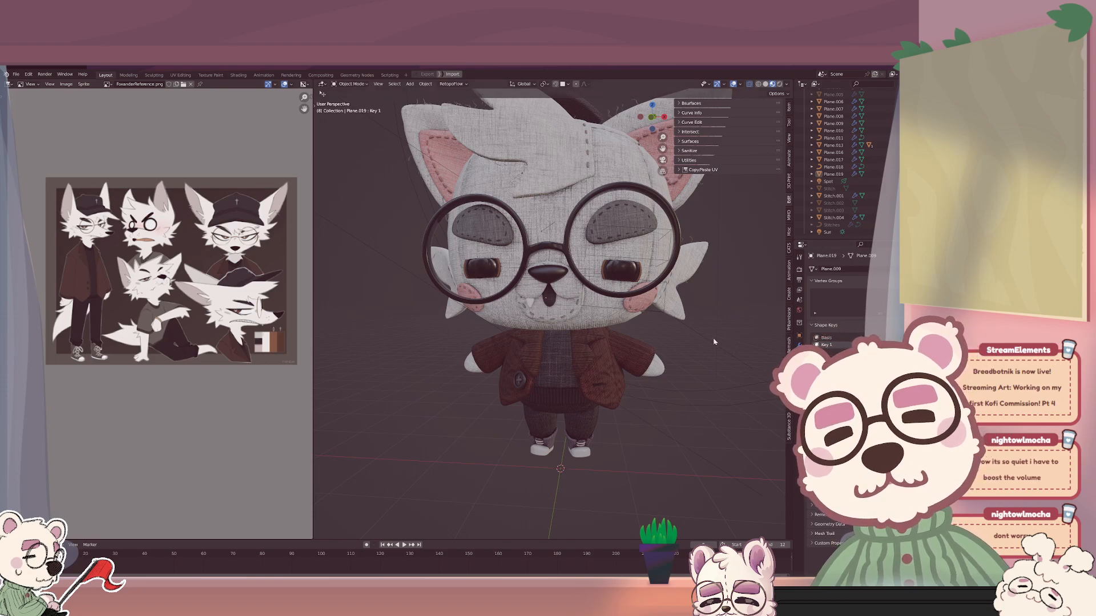
# Inspect the small round mouth from the front and slide Key 1's value down to return to the wide mouth.
pyautogui.moveTo(713, 343); pyautogui.dragTo(638, 343, button='middle')
pyautogui.scroll(-2, 658, 340)
pyautogui.scroll(5, 647, 338)
pyautogui.scroll(-1, 638, 343)
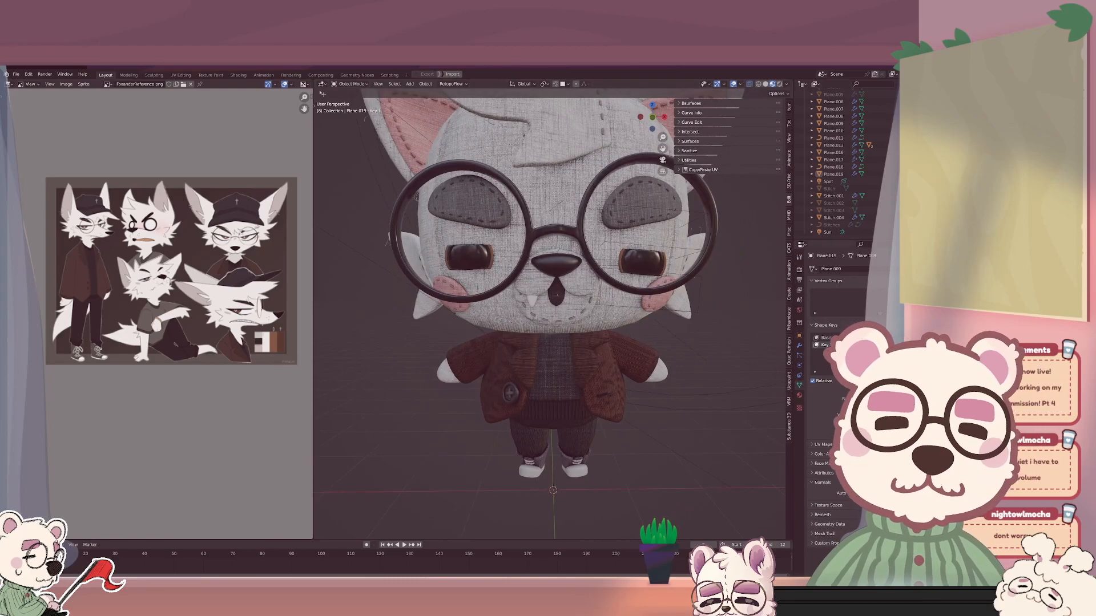
pyautogui.moveTo(884, 391)
pyautogui.mouseDown()
pyautogui.moveTo(859, 391)
pyautogui.moveTo(884, 391)
pyautogui.mouseUp()
pyautogui.moveTo(885, 390); pyautogui.dragTo(859, 390)
pyautogui.scroll(4, 617, 262)
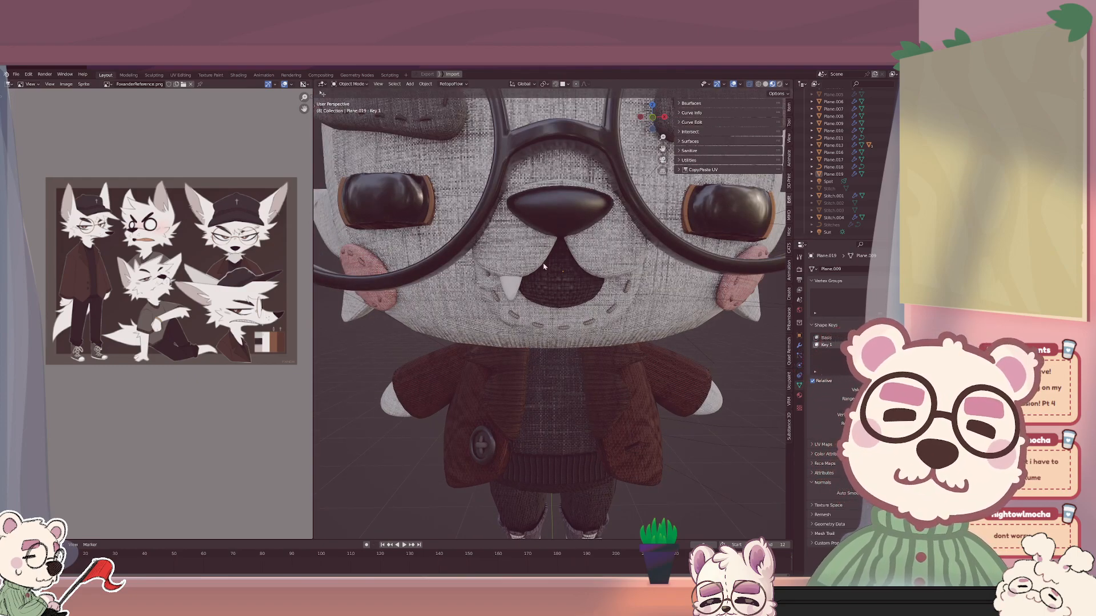
# Add Basis and Key 1 shape keys to the muzzle patch, pin Key 1 and enter Edit Mode.
pyautogui.click(521, 266)
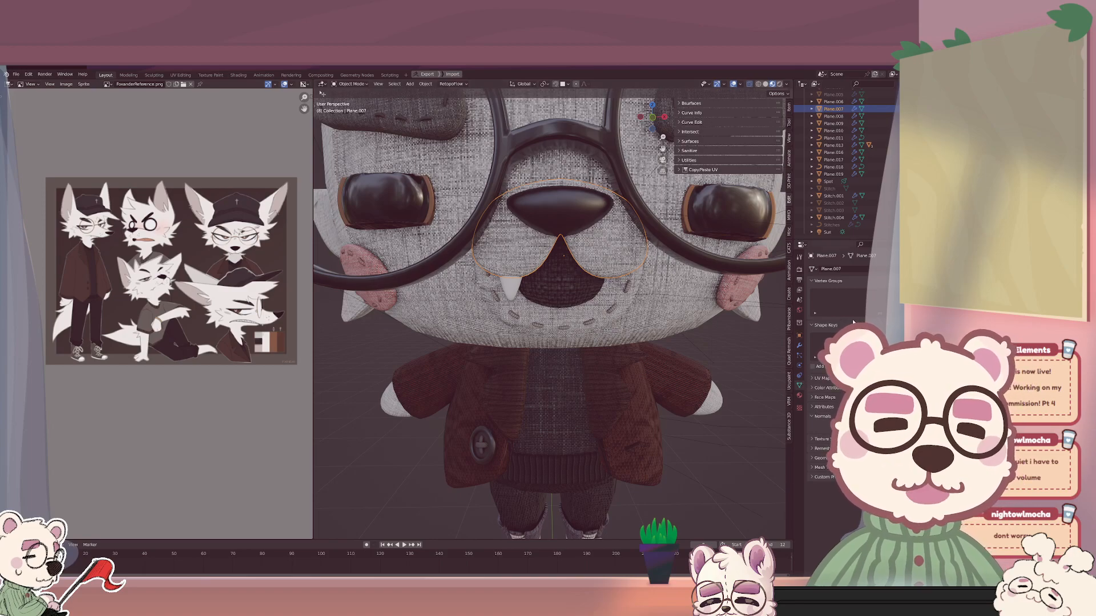
pyautogui.click(886, 338)
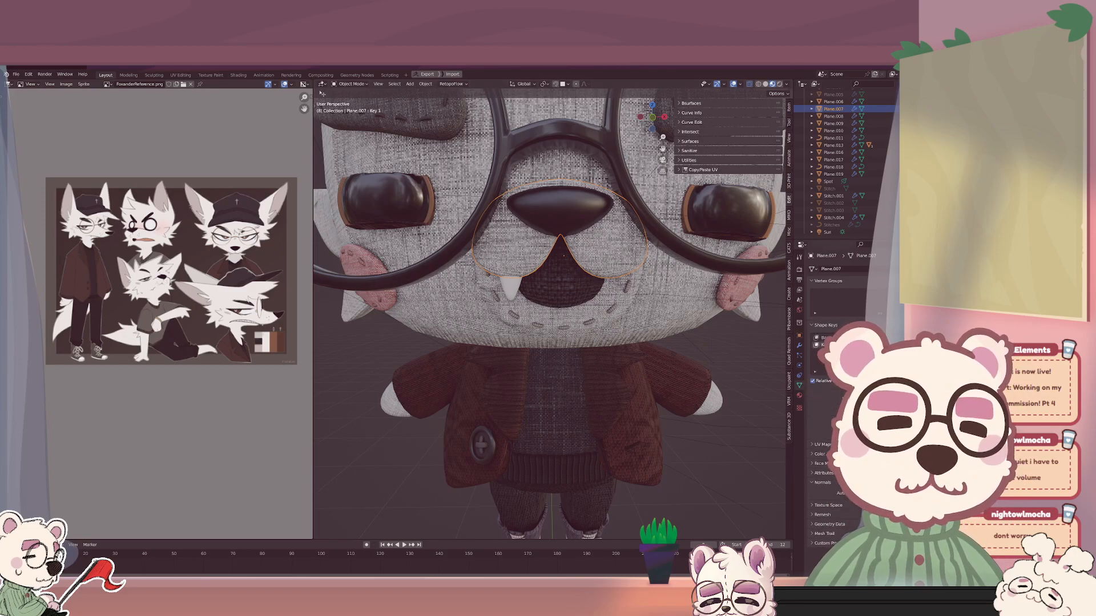
pyautogui.click(886, 339)
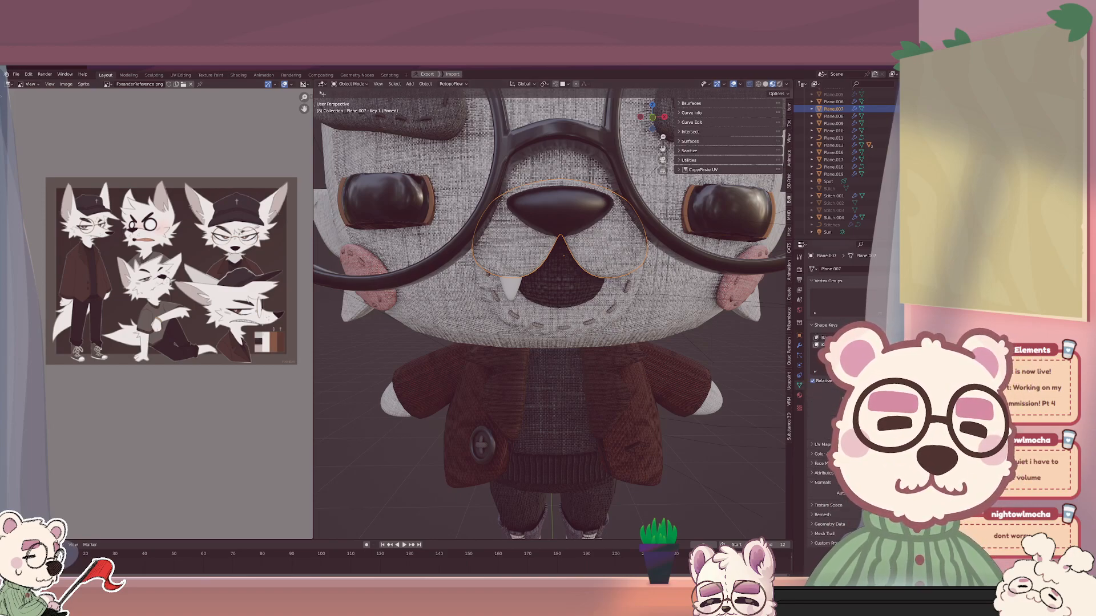
pyautogui.press('Tab')
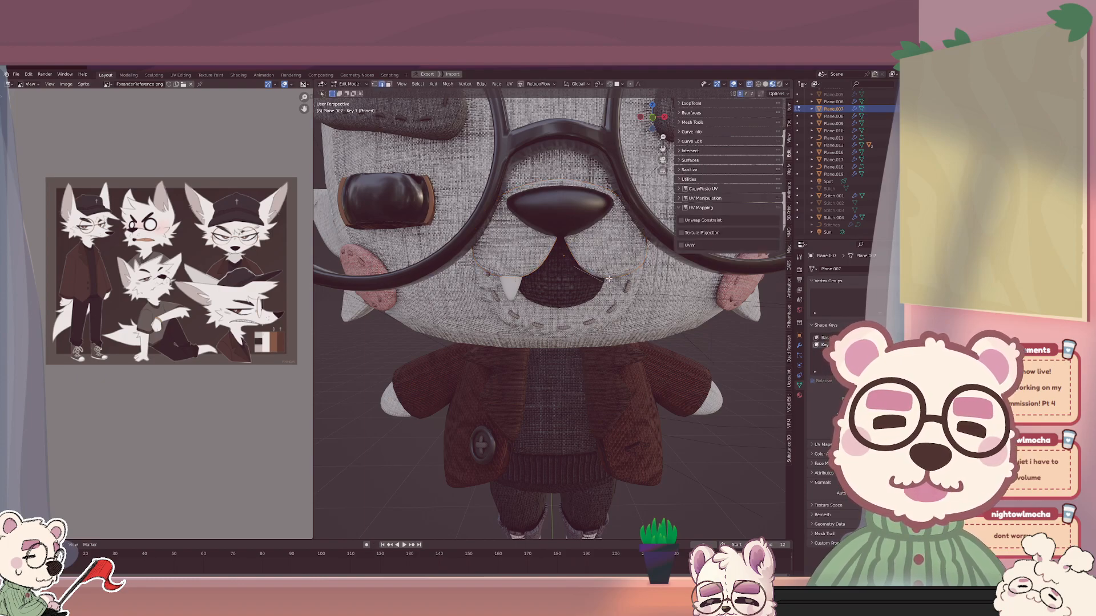
# Raise the vertices at the muzzle patch's lower edge in Key 1 along global Z to uncover the mouth corners.
pyautogui.press('1')
pyautogui.press('2')
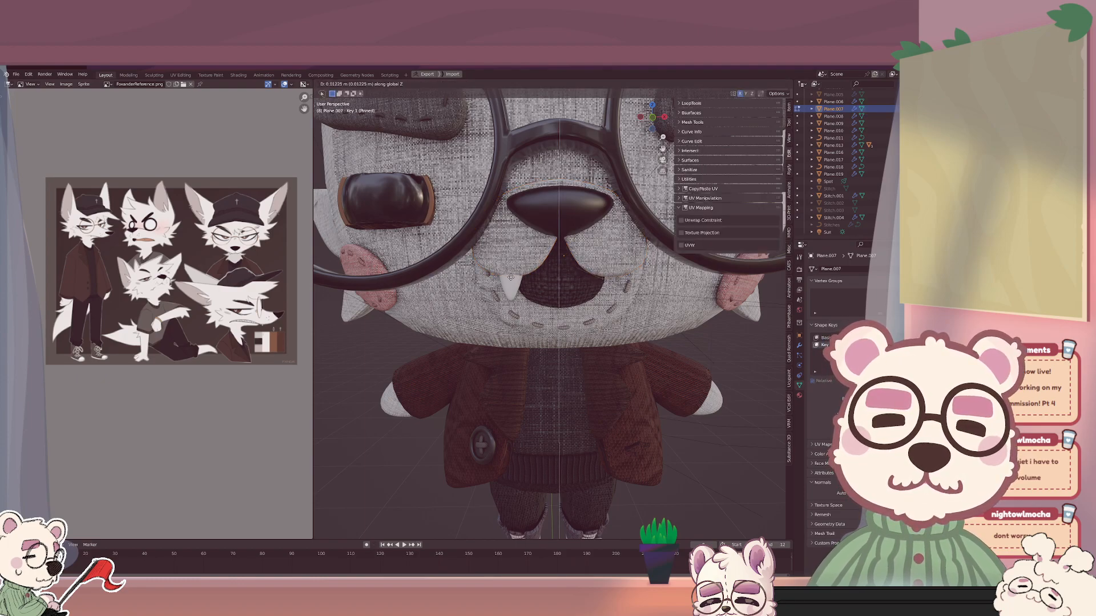
pyautogui.press('1')
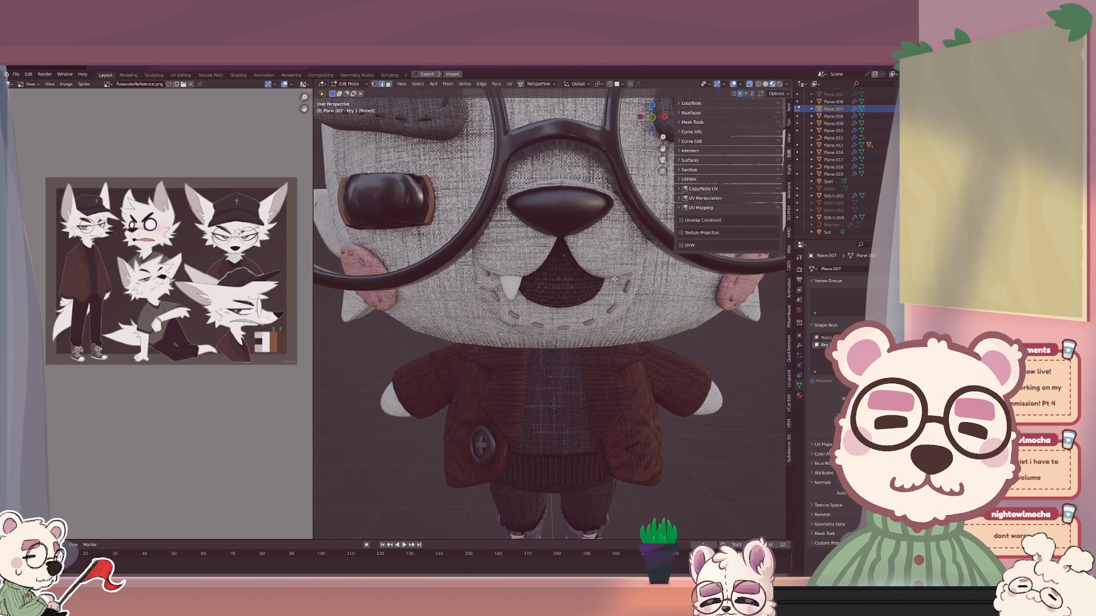
pyautogui.click(520, 276)
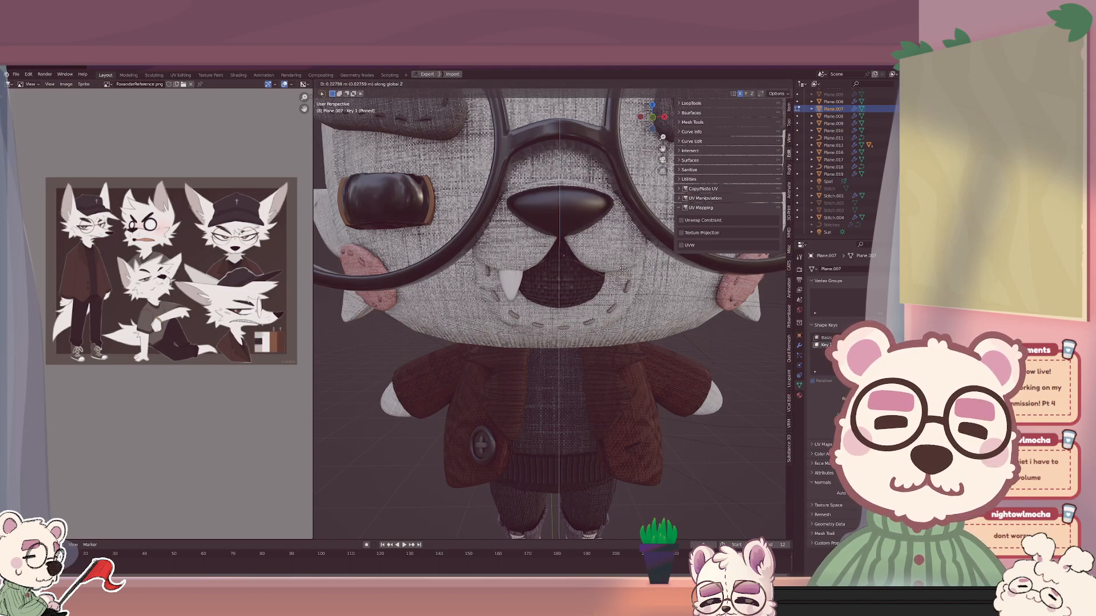
pyautogui.press('1')
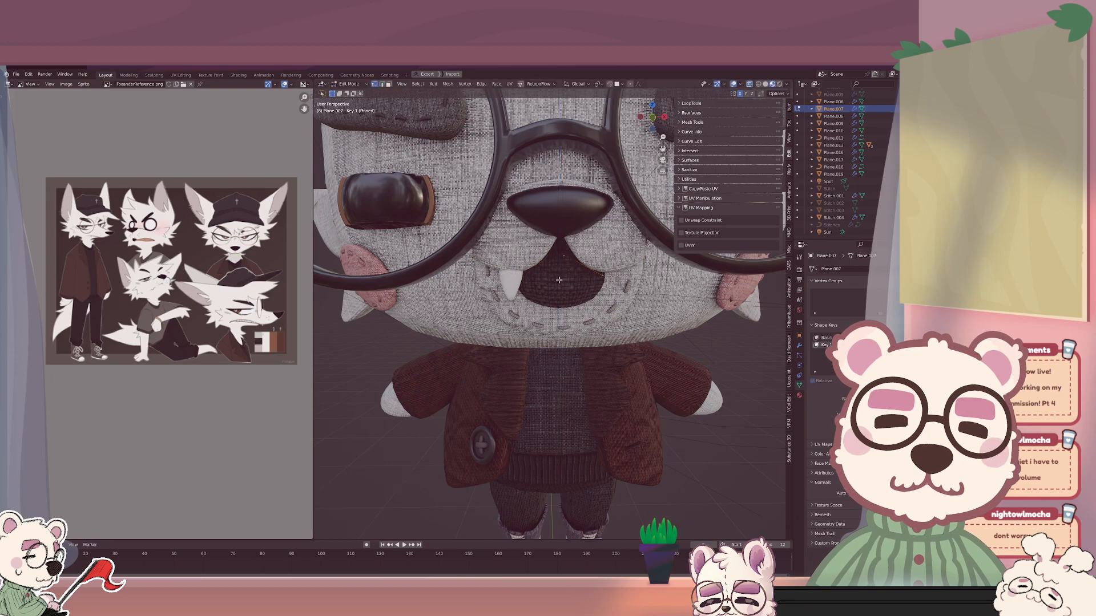
# Scale up the selected muzzle vertices, shift them slightly along global Z and leave Edit Mode.
pyautogui.press('s')
pyautogui.press('Return')
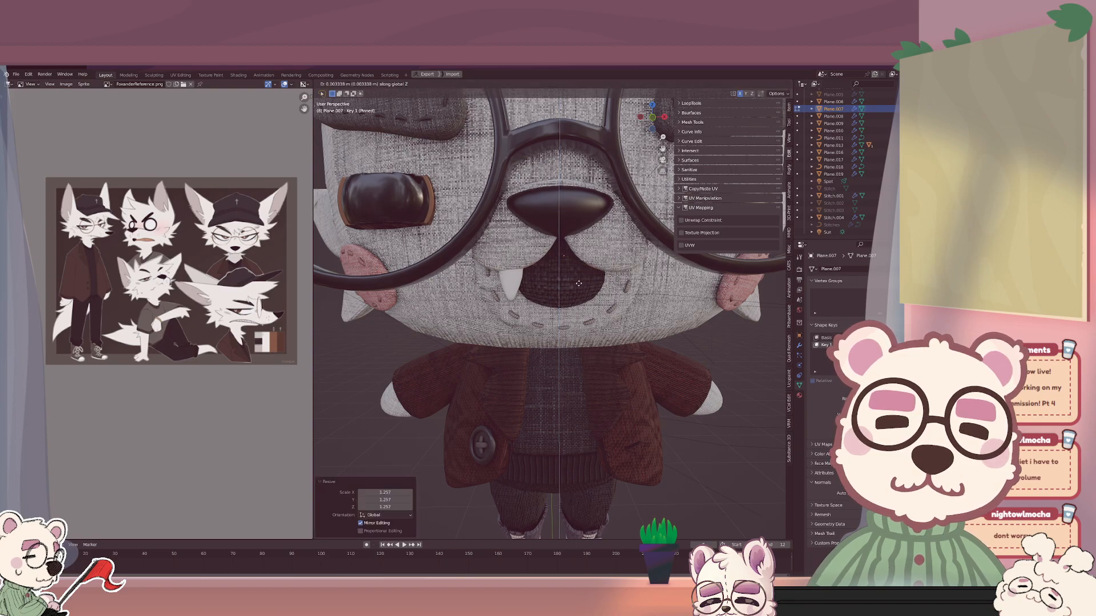
pyautogui.press('Tab')
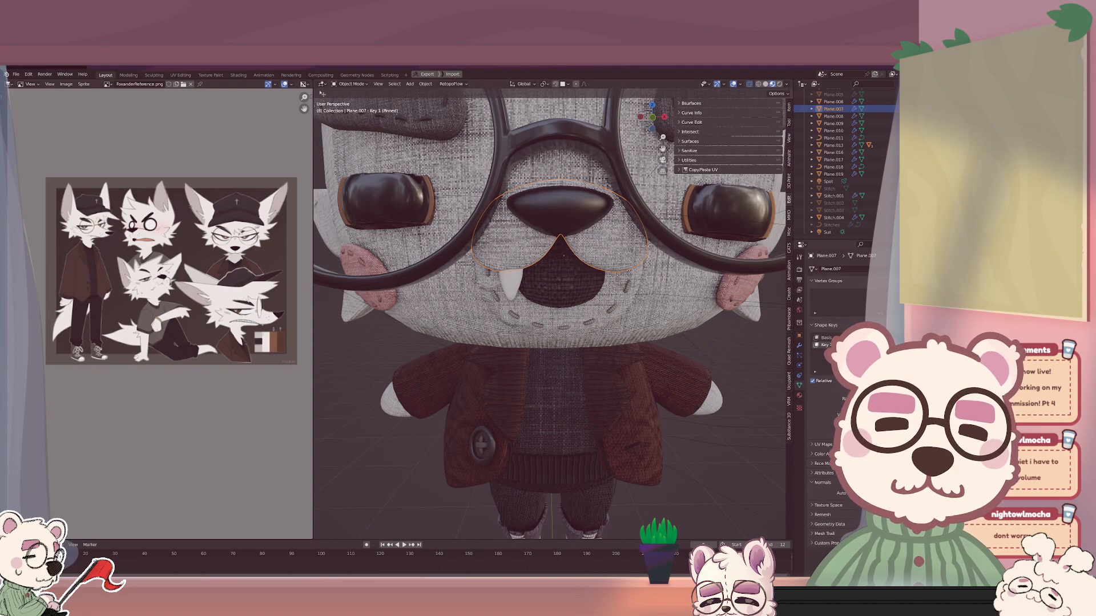
# Compare the muzzle patch's pinned Basis and Key 1 shapes by switching between them.
pyautogui.click(899, 338)
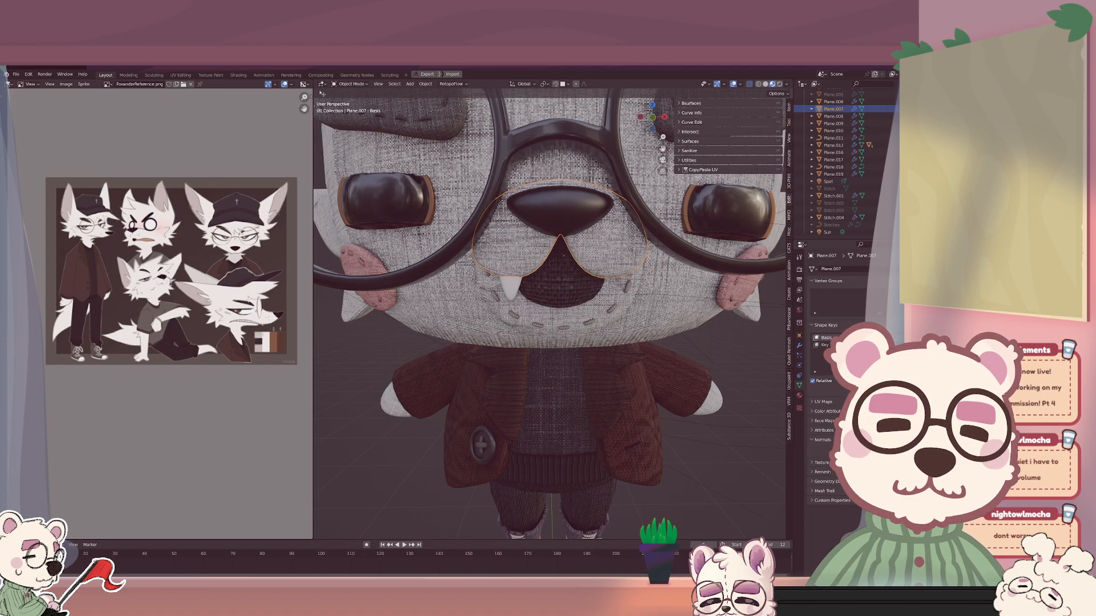
pyautogui.click(932, 380)
pyautogui.click(890, 345)
pyautogui.click(900, 338)
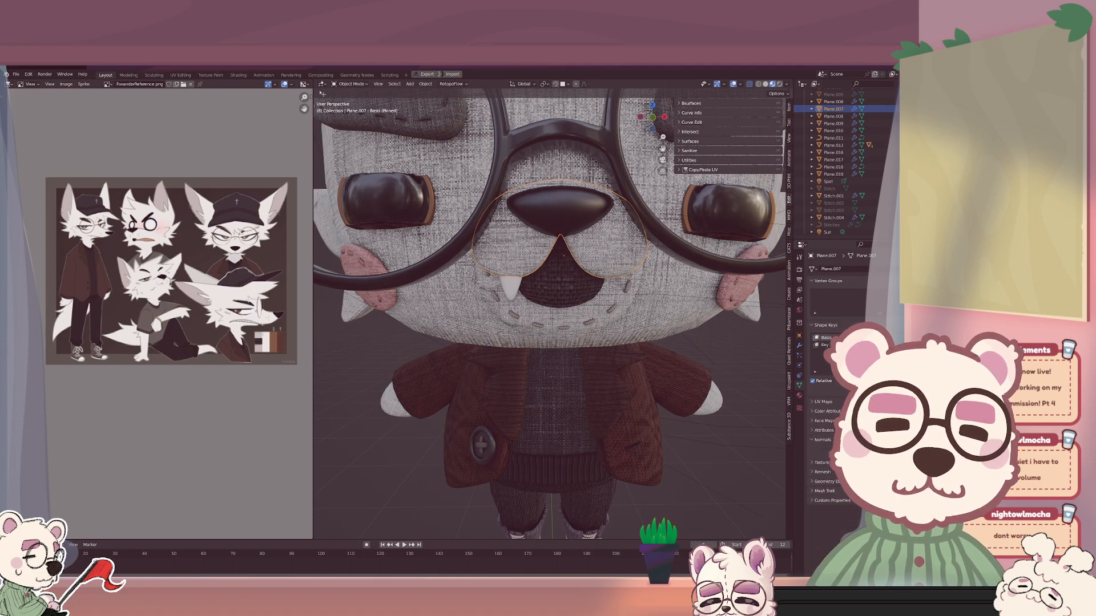
pyautogui.click(825, 344)
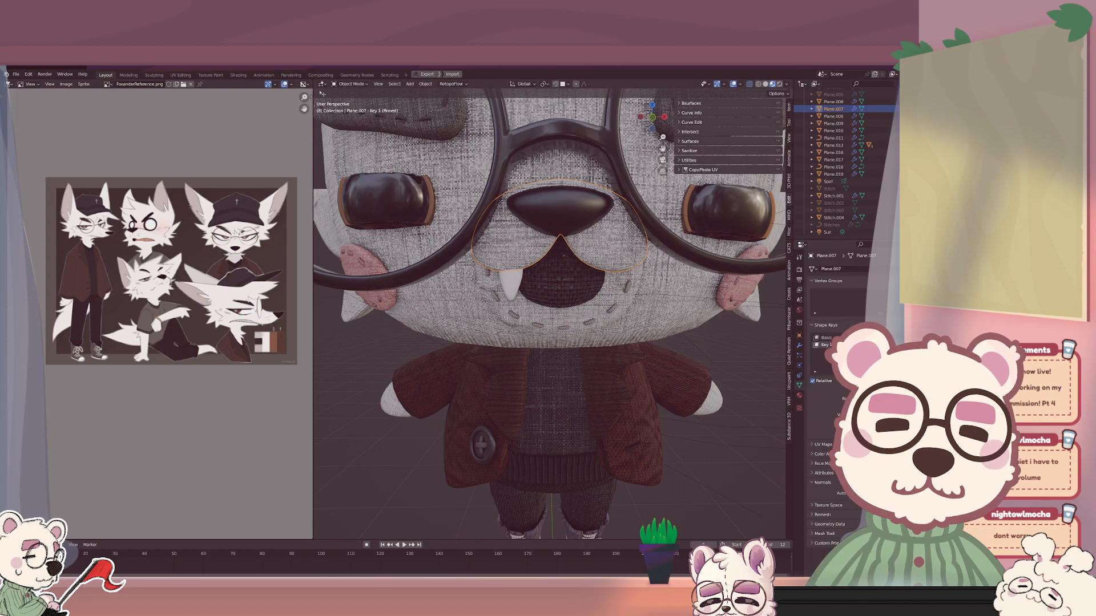
pyautogui.click(826, 338)
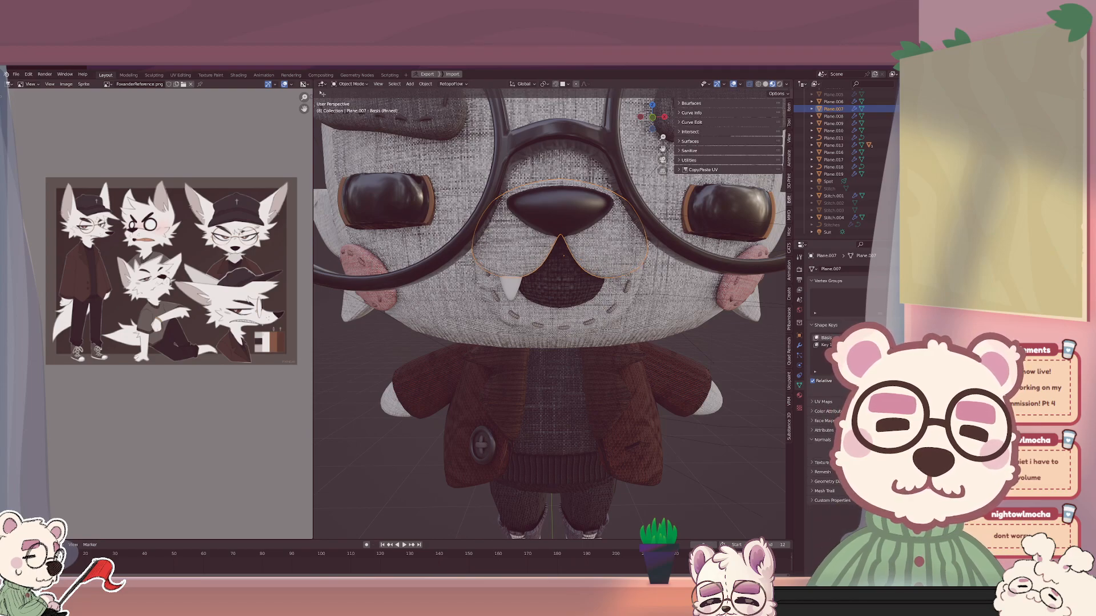
pyautogui.click(825, 344)
pyautogui.click(826, 338)
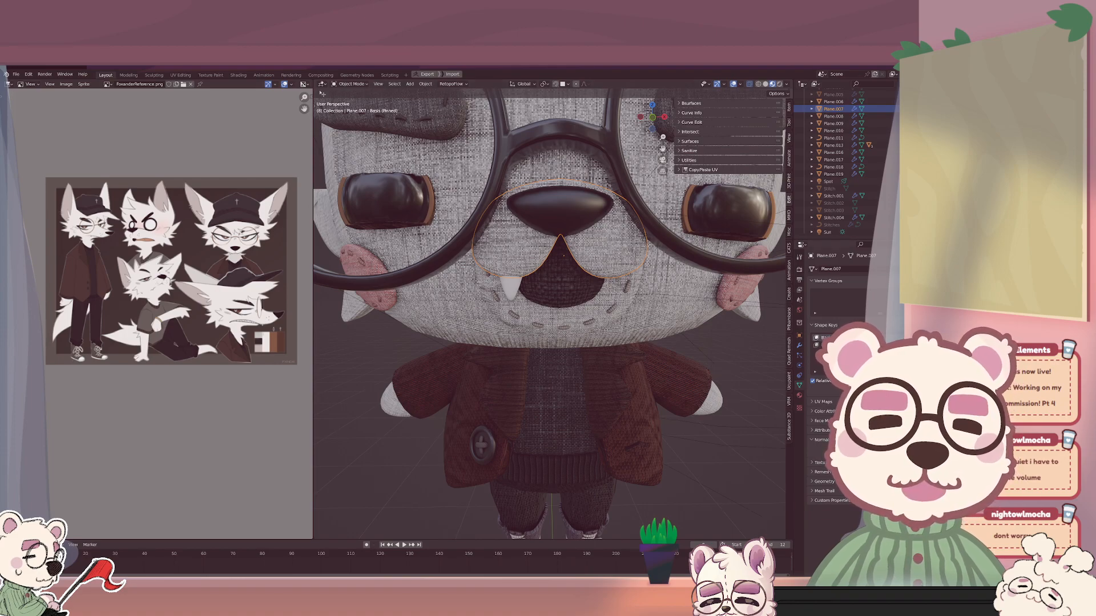
pyautogui.click(824, 345)
pyautogui.press('r')
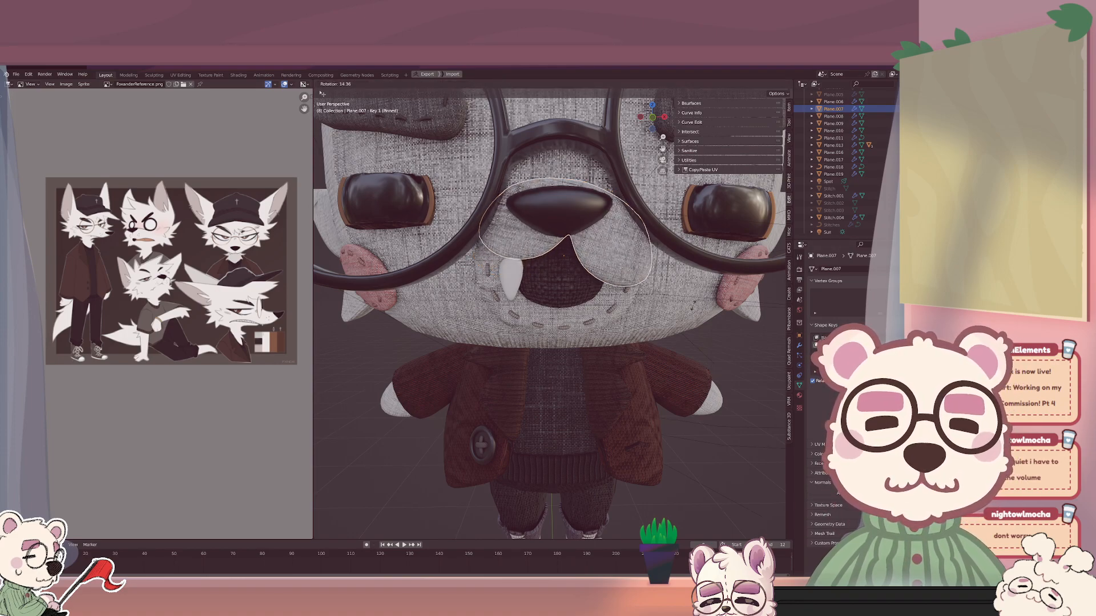
pyautogui.click(654, 276)
# Select the mouth and try the Cycles/Eevee Physical Size shader on its Substance textile material.
pyautogui.click(569, 288)
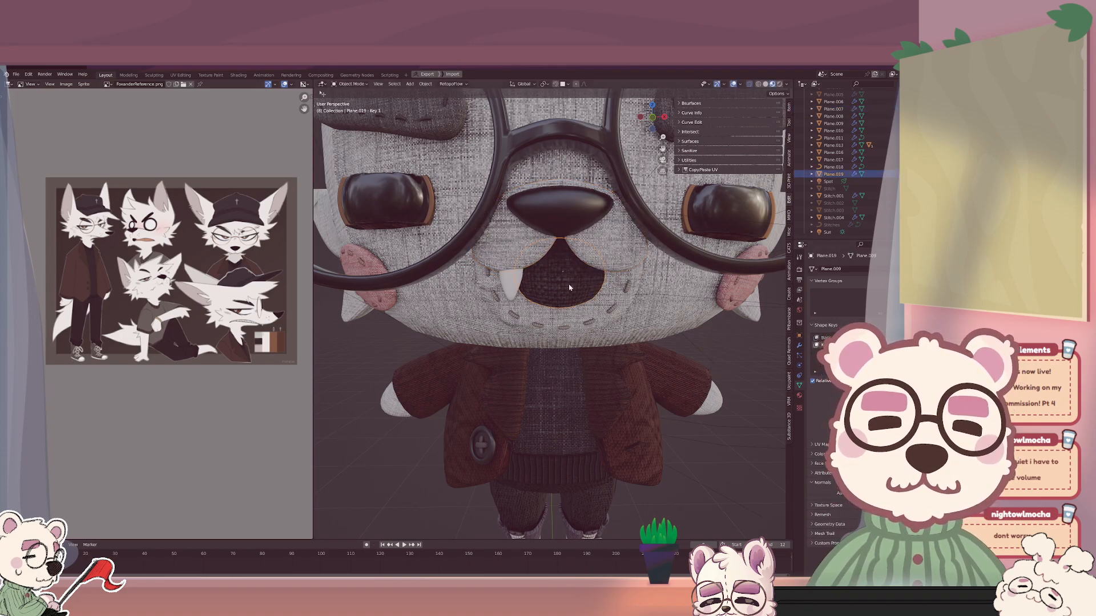
pyautogui.click(598, 244)
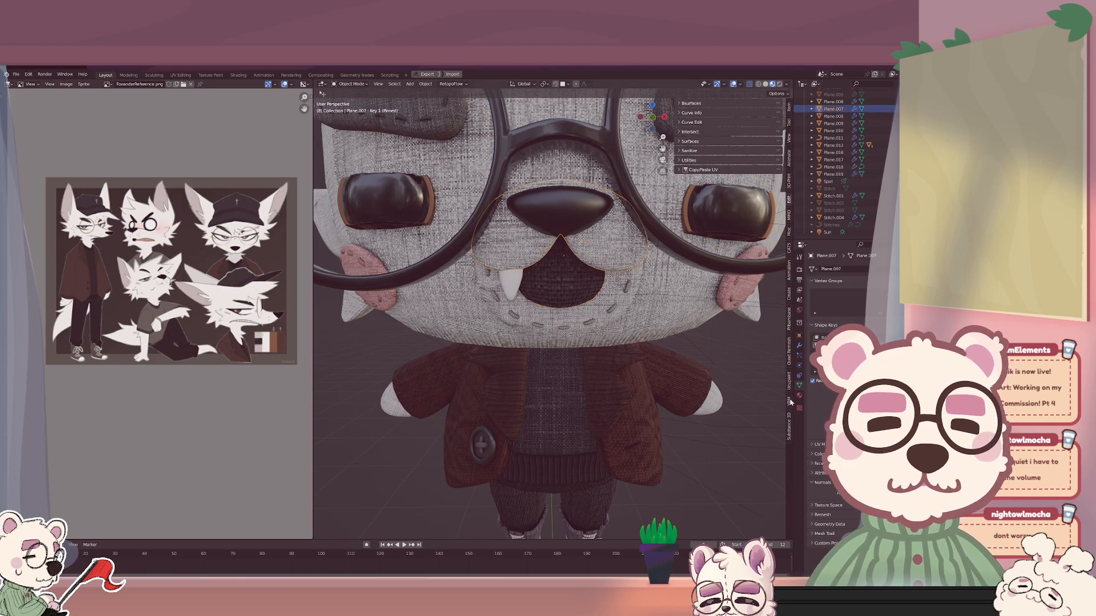
pyautogui.click(790, 426)
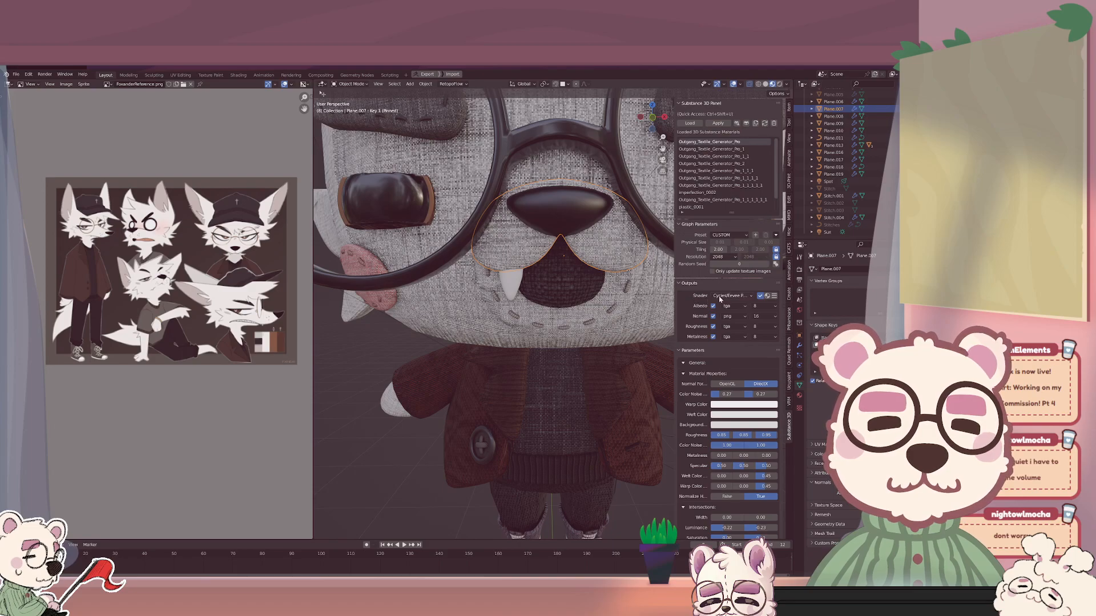
pyautogui.hotkey('ctrl', 'z')
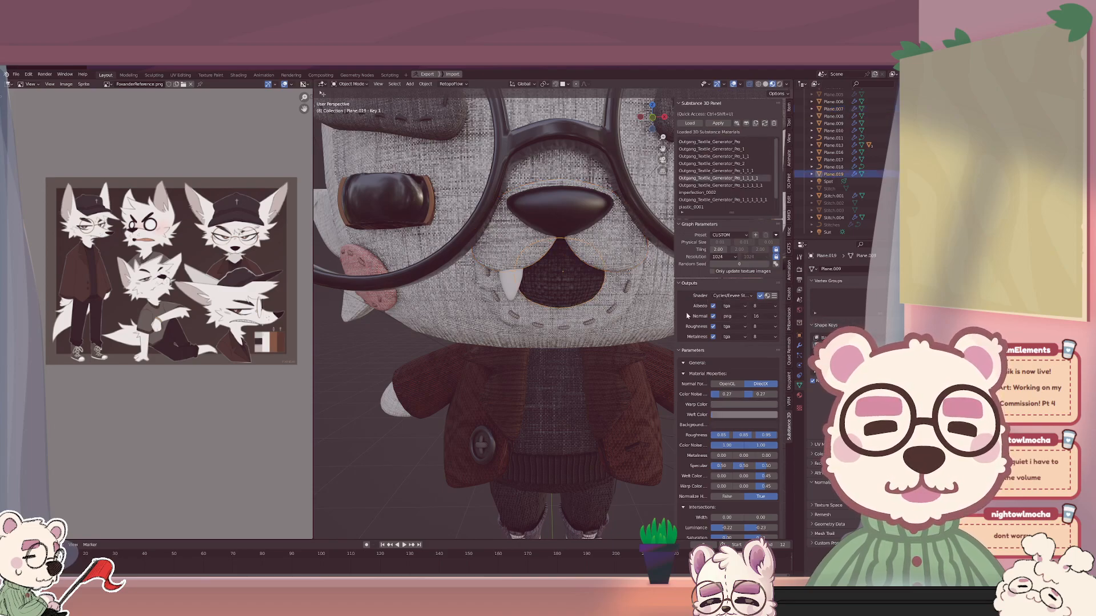
pyautogui.click(723, 296)
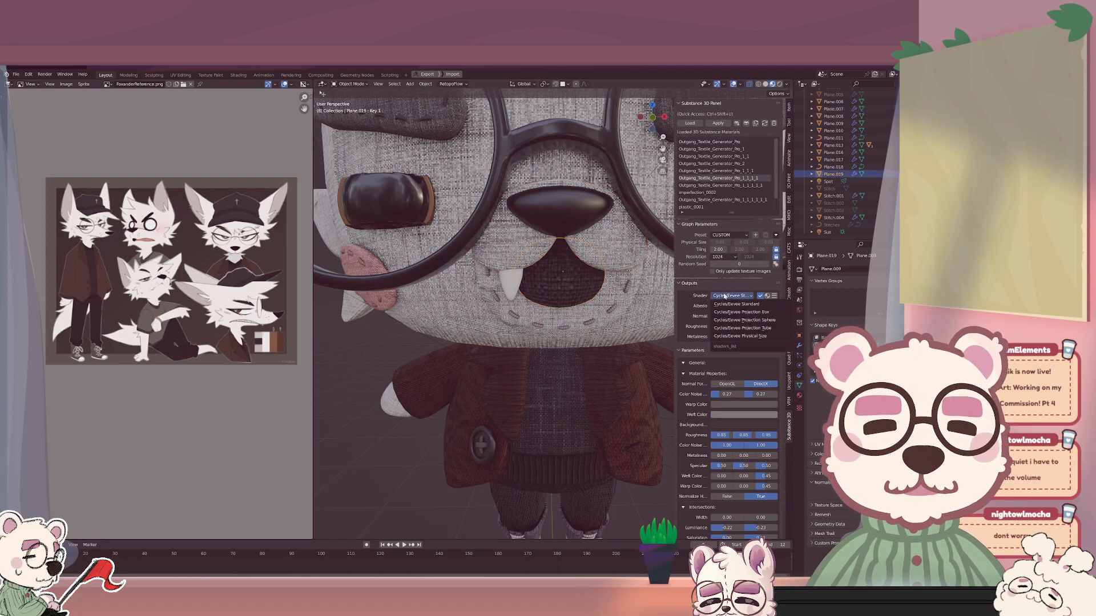
pyautogui.click(733, 336)
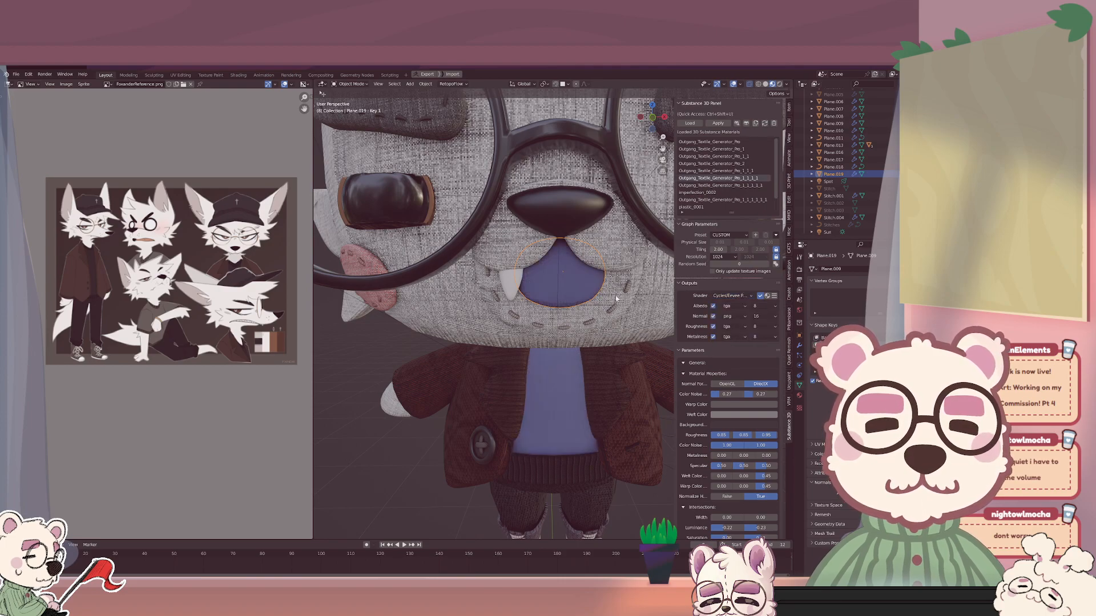
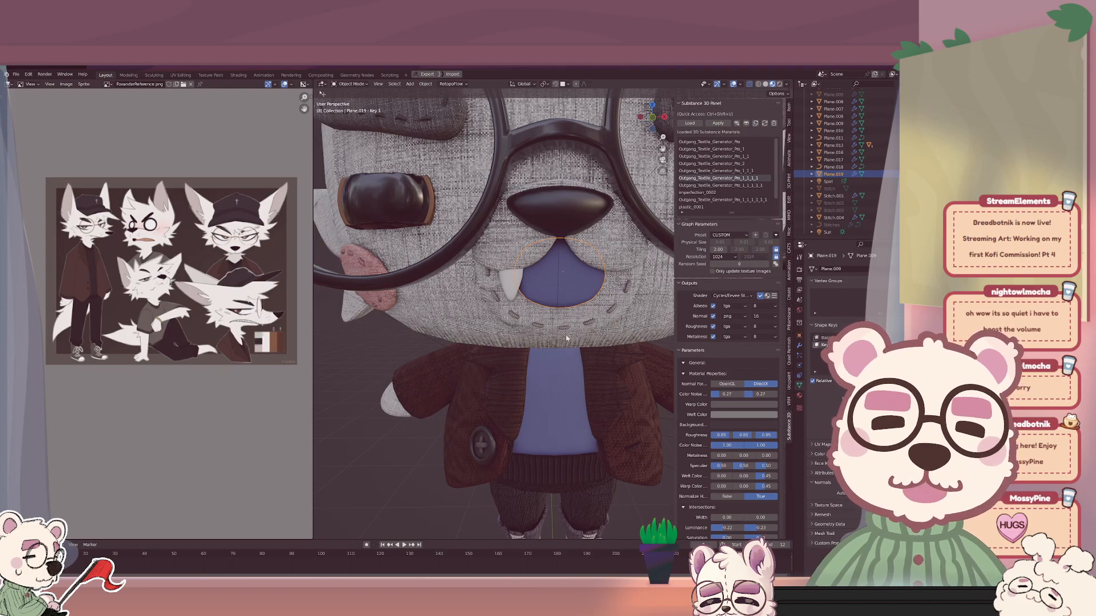
# Inspect the mouth fabric up close and apply the cotton preset to its Substance textile material.
pyautogui.click(591, 320)
pyautogui.moveTo(564, 326); pyautogui.dragTo(562, 266, button='middle')
pyautogui.click(562, 267)
pyautogui.scroll(2, 560, 262)
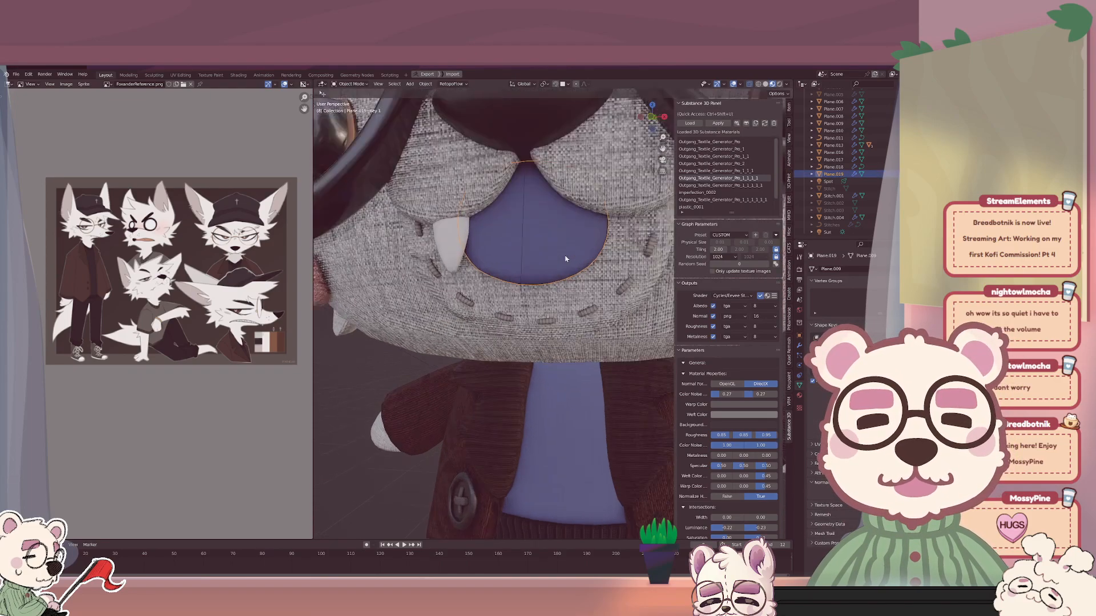
pyautogui.scroll(3, 526, 282)
pyautogui.scroll(-7, 527, 282)
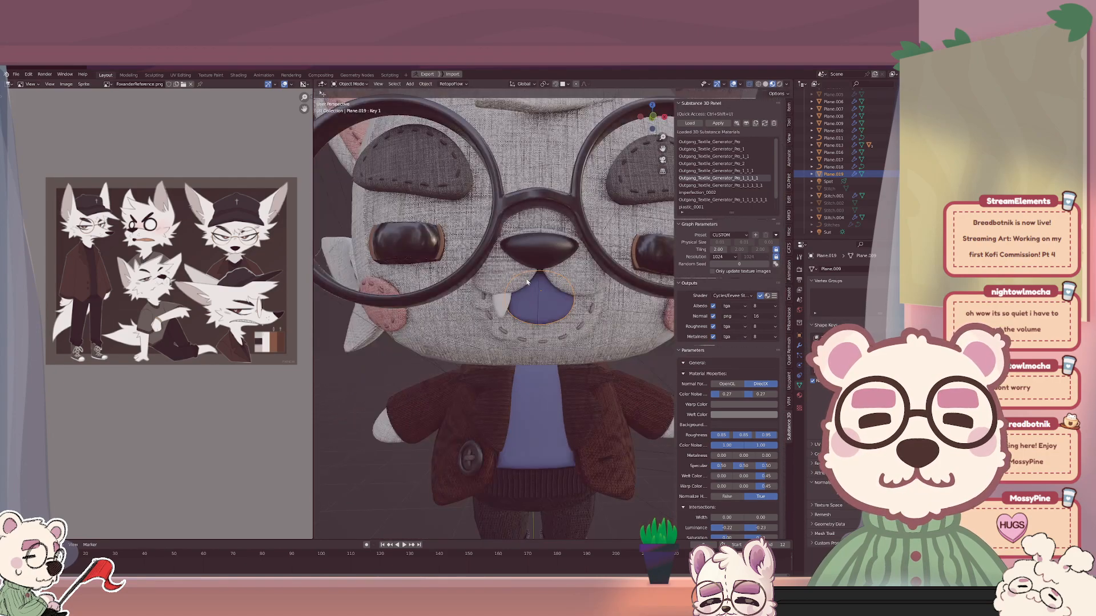
pyautogui.scroll(2, 526, 282)
pyautogui.click(729, 235)
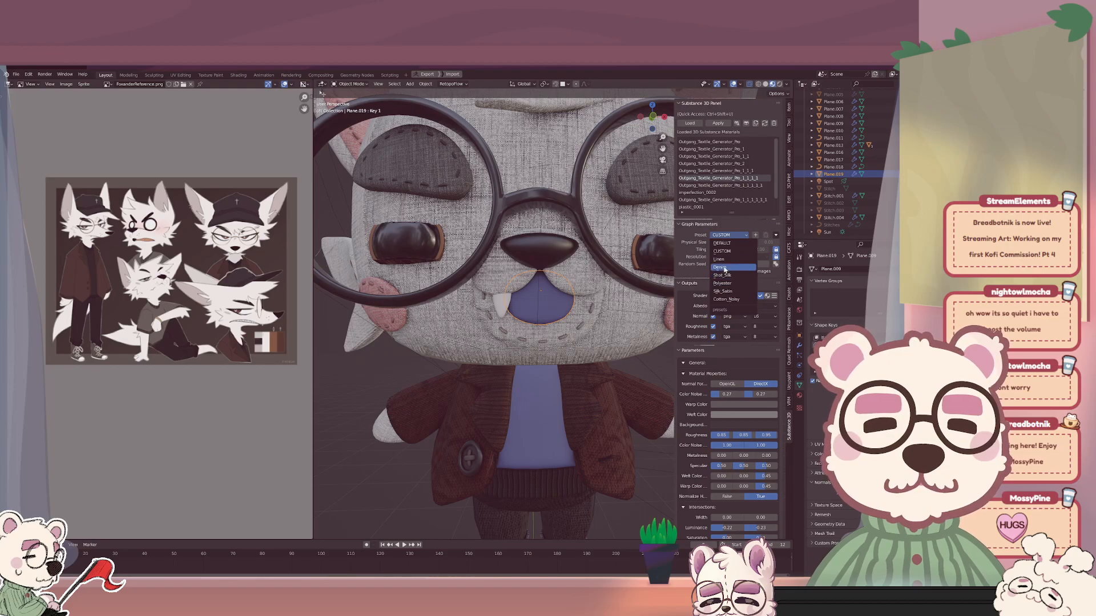
pyautogui.click(730, 299)
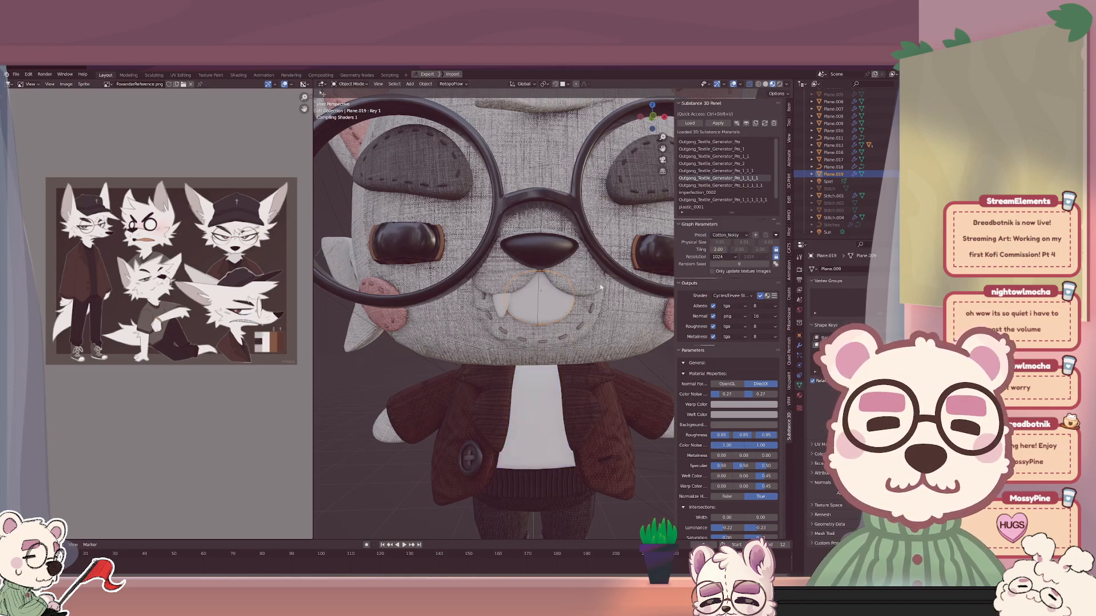
# Check the cotton weave on the mouth and set the material's resolution to 2048.
pyautogui.scroll(10, 588, 290)
pyautogui.scroll(-10, 544, 296)
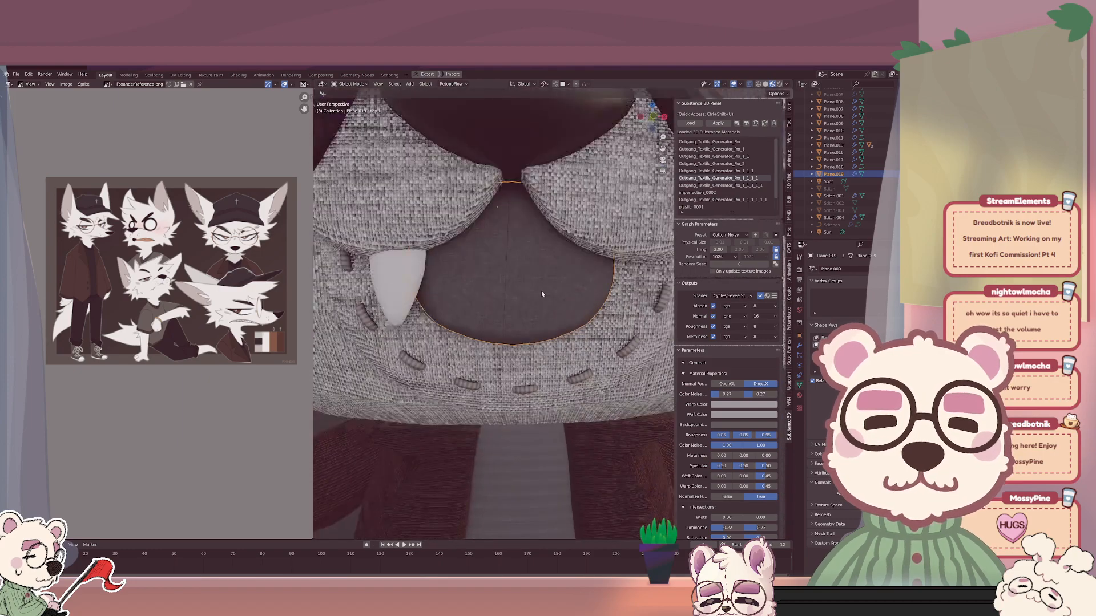
pyautogui.click(724, 257)
pyautogui.click(719, 313)
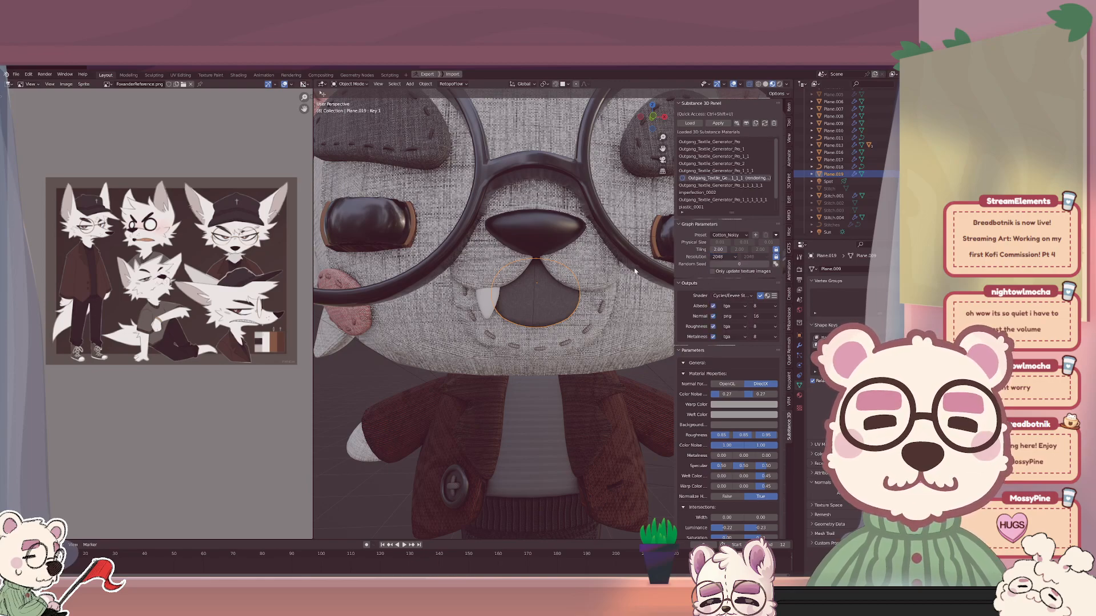
# Select the shirt under the jacket, apply its scale and return to Edit Mode with the whole mesh selected.
pyautogui.scroll(3, 563, 323)
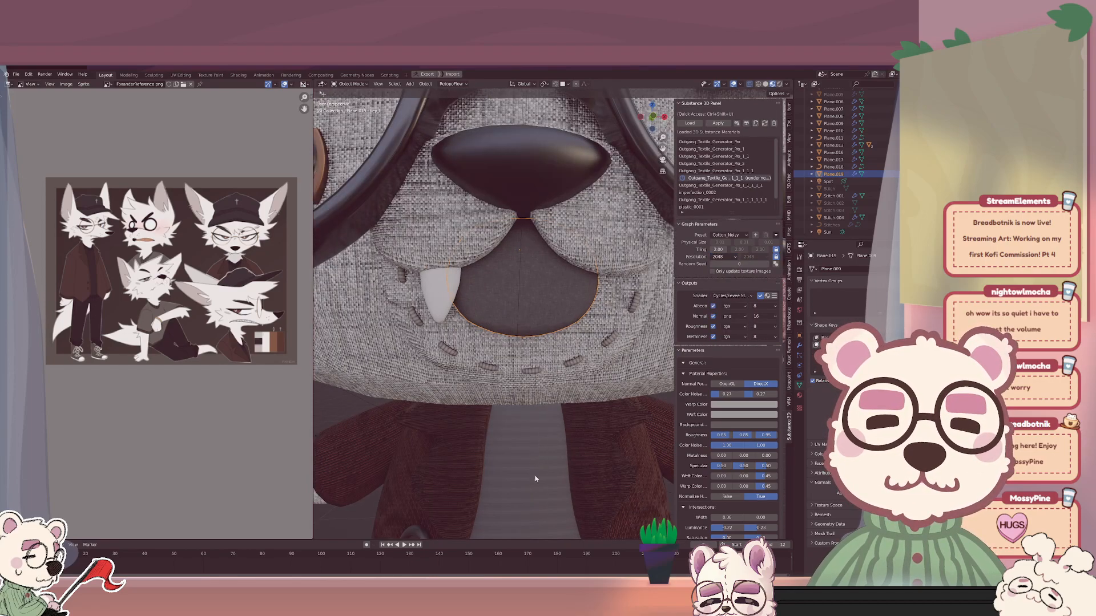
pyautogui.click(528, 452)
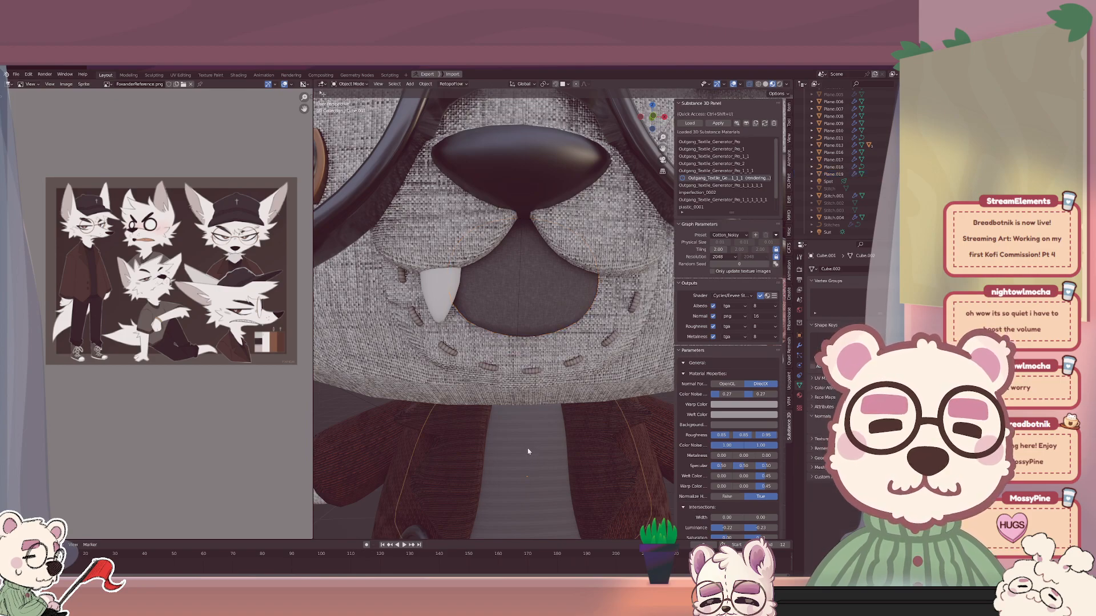
pyautogui.scroll(2, 536, 330)
pyautogui.keyDown('shift'); pyautogui.moveTo(542, 440); pyautogui.dragTo(545, 305, button='middle'); pyautogui.keyUp('shift')
pyautogui.press('Tab')
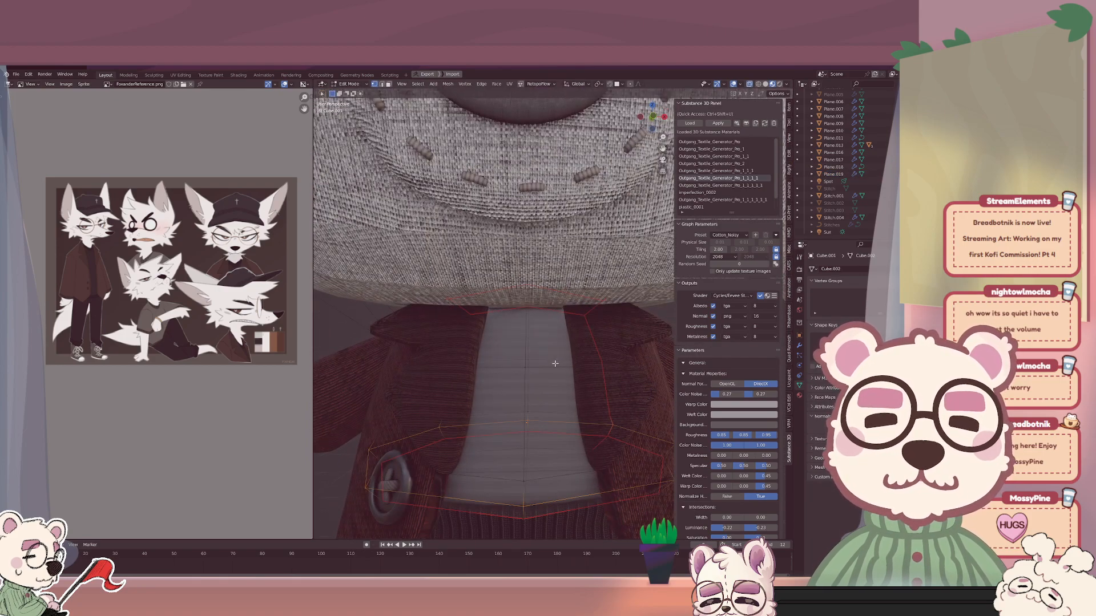
pyautogui.press('a')
pyautogui.press('Tab')
pyautogui.hotkey('ctrl', 'a')
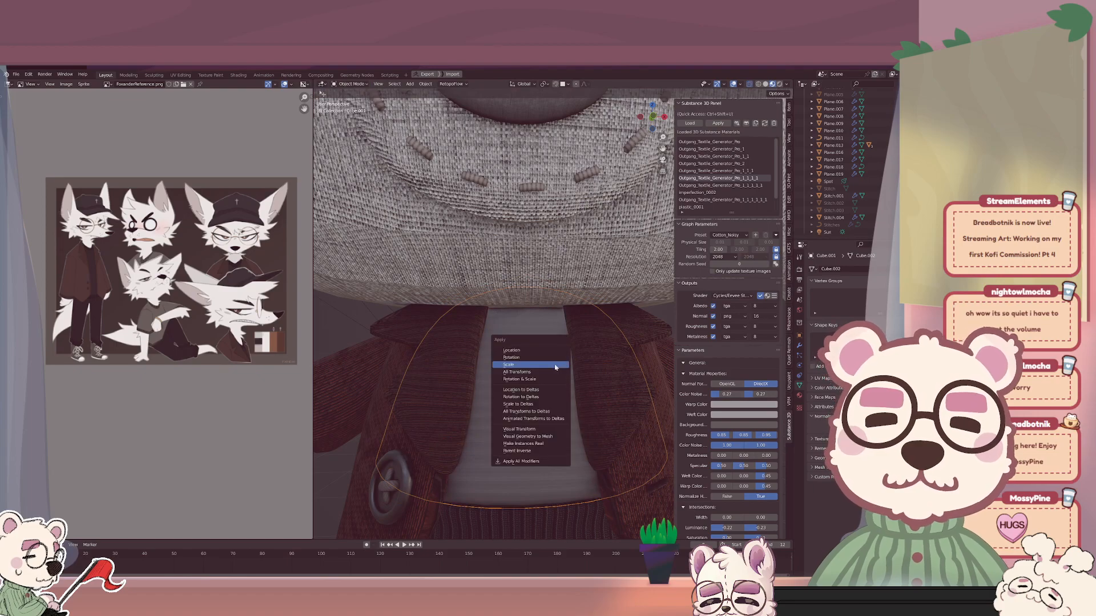
pyautogui.click(555, 368)
pyautogui.press('Tab')
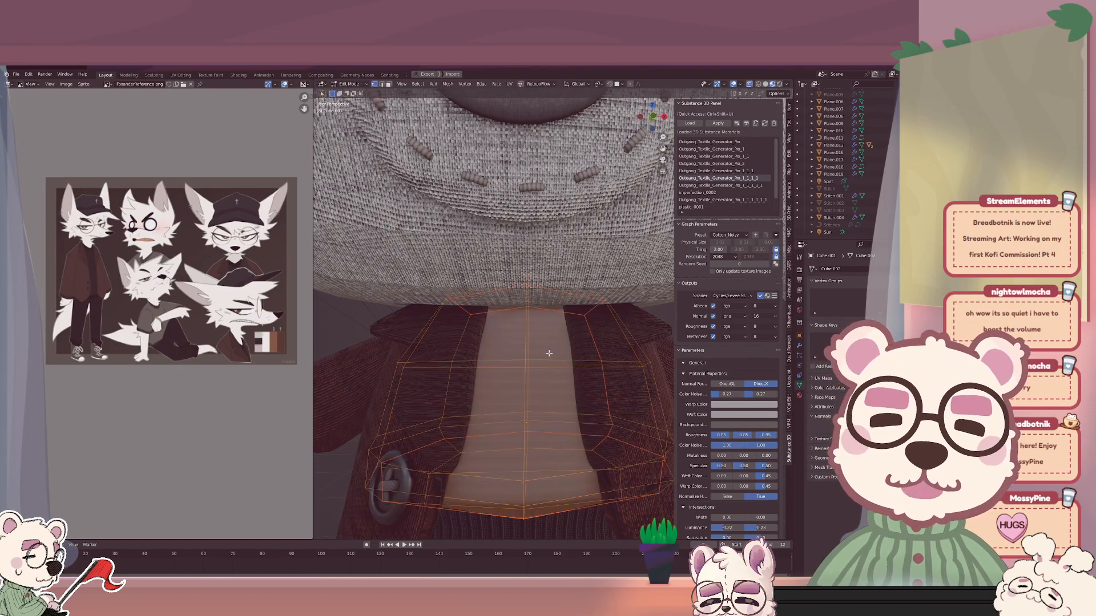
# Switch to the UV Editing workspace and scale all of the shirt's UV islands down in two passes.
pyautogui.click(180, 75)
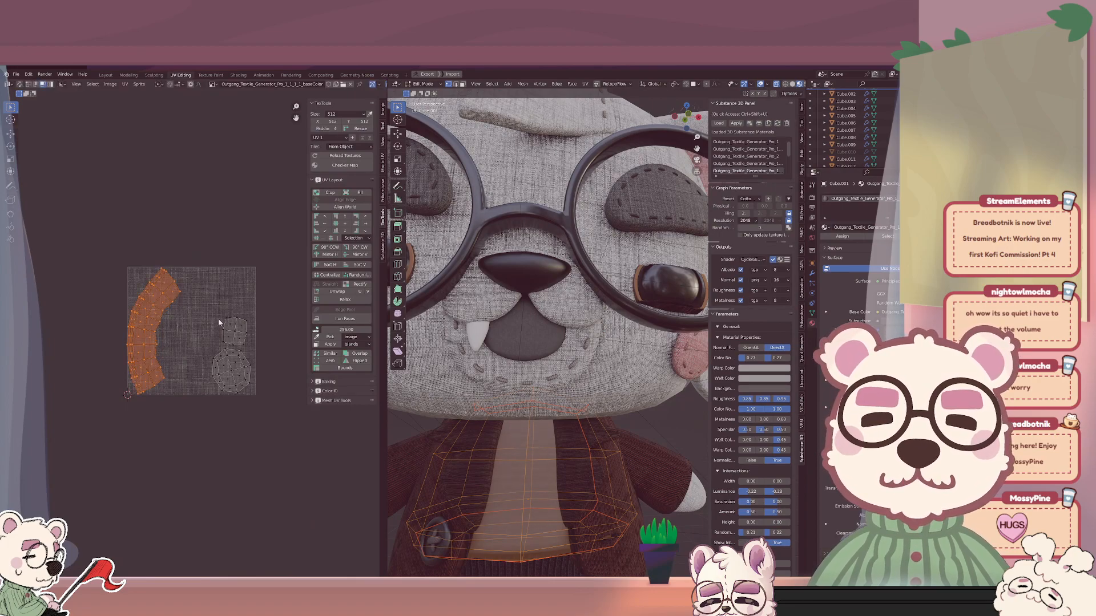
pyautogui.moveTo(89, 249); pyautogui.dragTo(272, 491)
pyautogui.press('s')
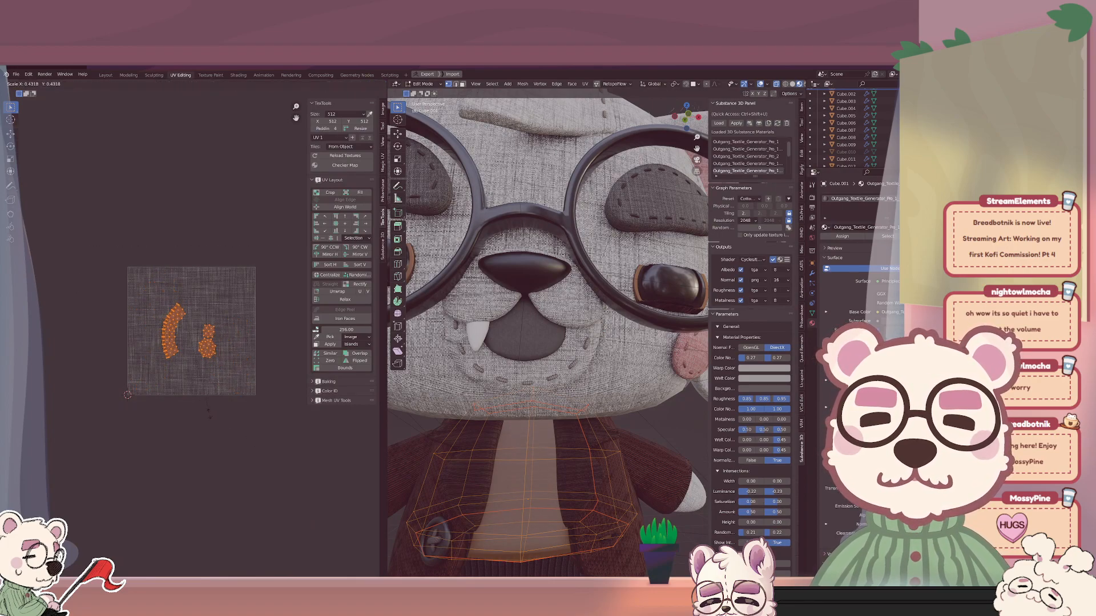
pyautogui.click(226, 401)
pyautogui.press('s')
pyautogui.click(259, 457)
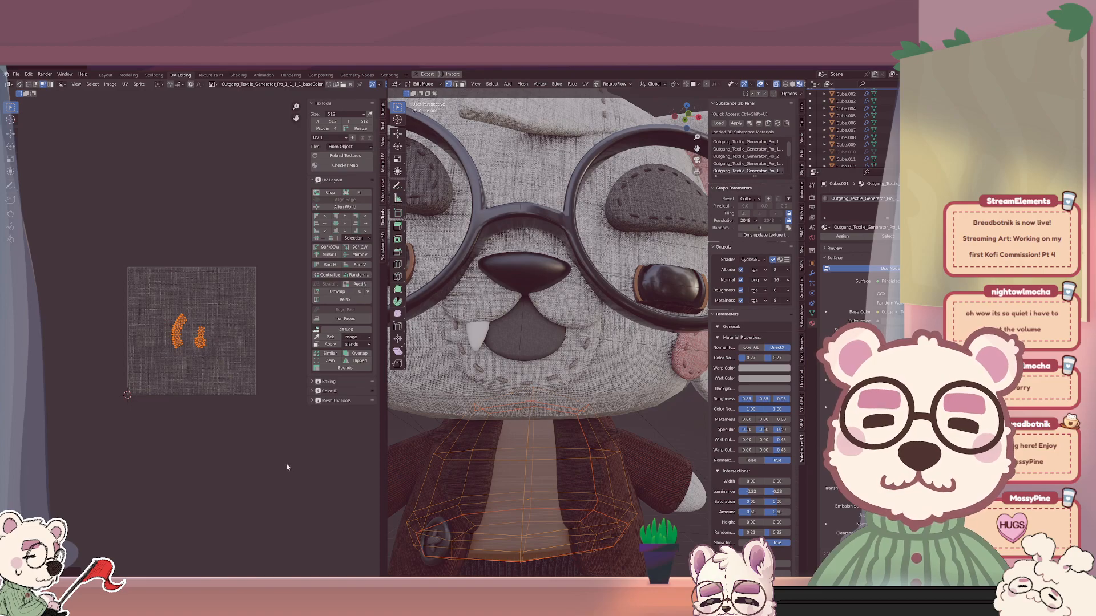
pyautogui.press('s')
pyautogui.press('x')
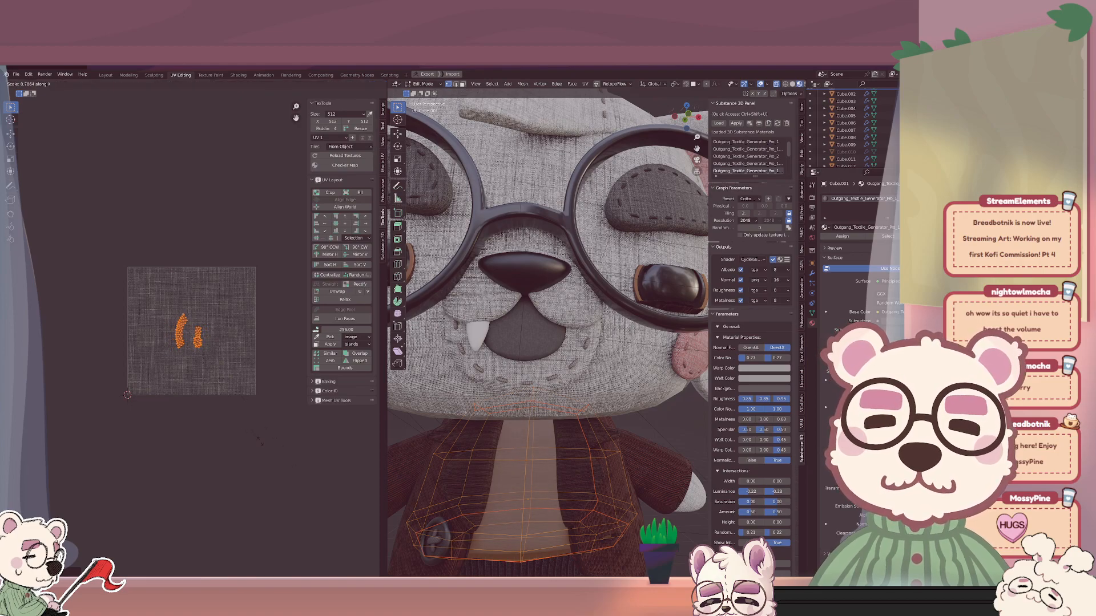
pyautogui.rightClick(251, 433)
pyautogui.press('s')
pyautogui.rightClick(304, 475)
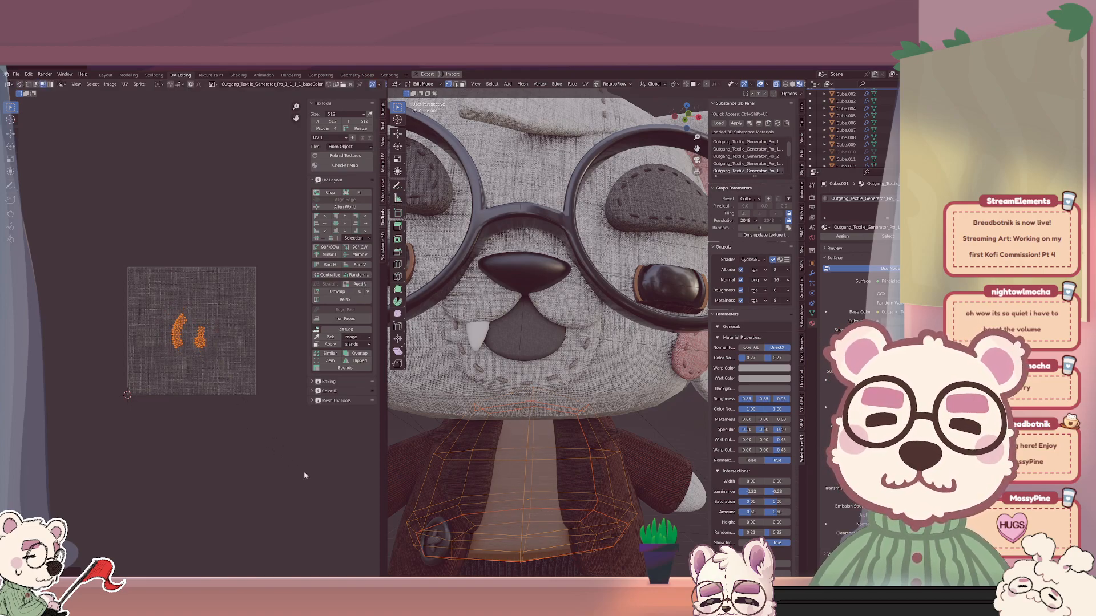
pyautogui.press('s')
pyautogui.press('y')
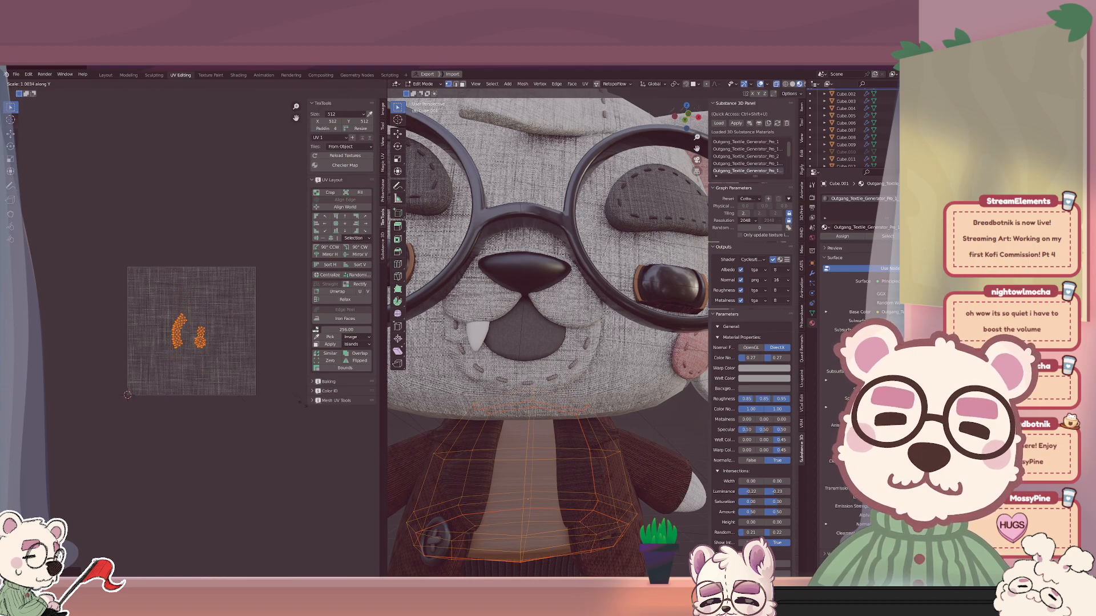
pyautogui.rightClick(231, 376)
pyautogui.press('s')
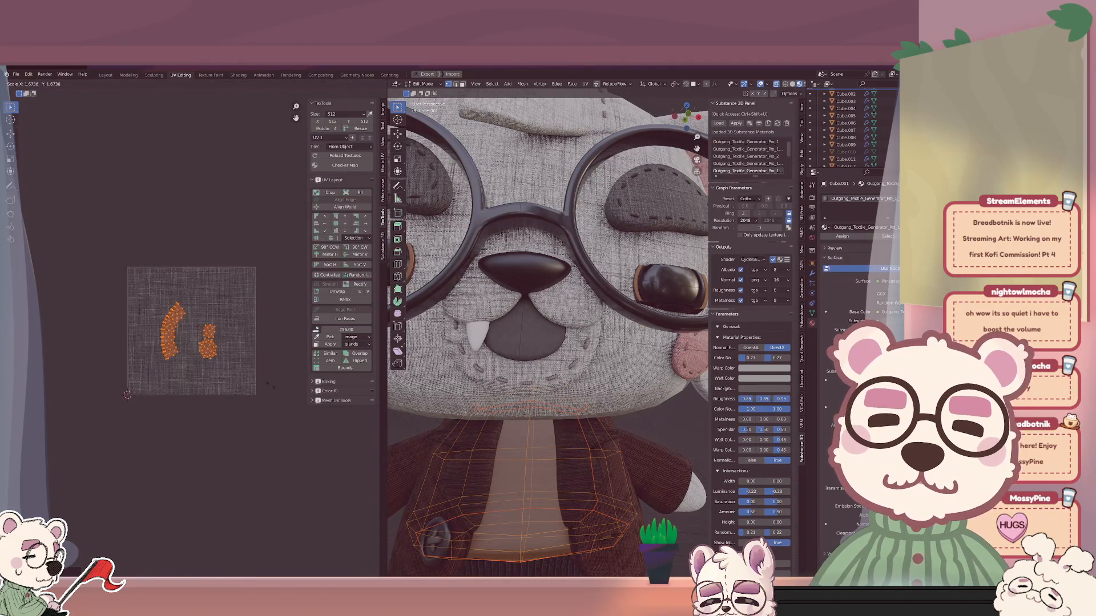
pyautogui.rightClick(271, 388)
pyautogui.press('s')
pyautogui.press('x')
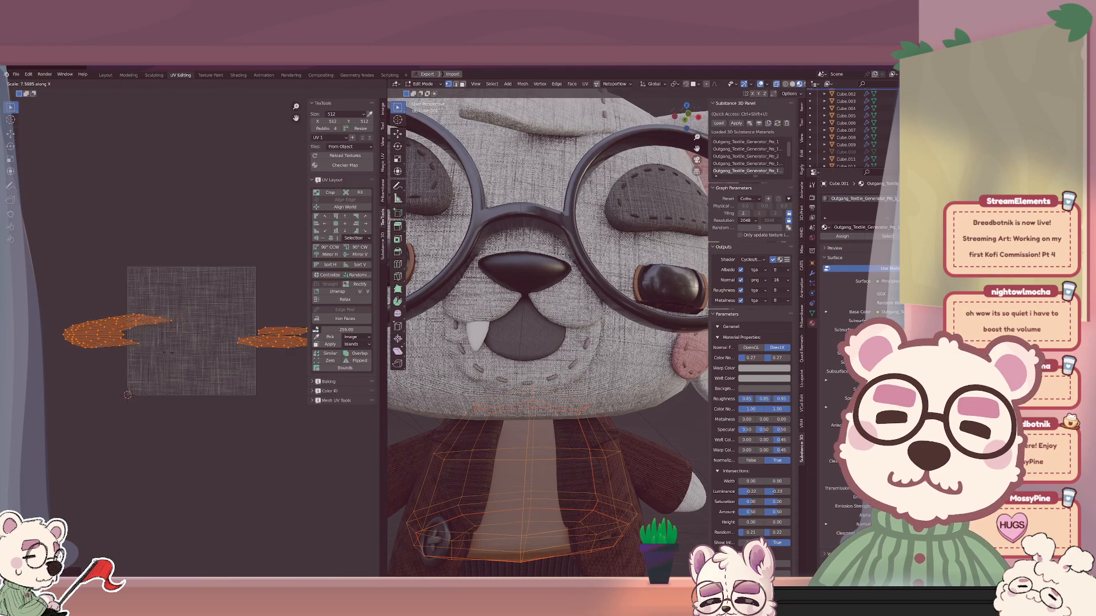
pyautogui.rightClick(169, 378)
# Examine the shirt fabric under the jacket from several angles and compare it with the shirt's UV islands.
pyautogui.press('Tab')
pyautogui.moveTo(535, 425); pyautogui.dragTo(499, 394, button='middle')
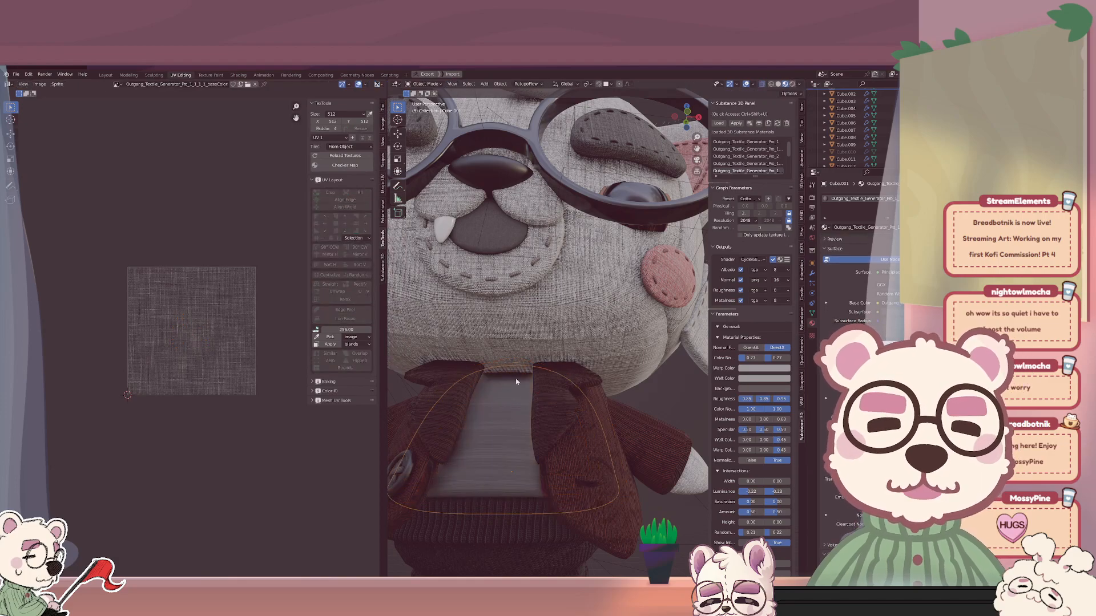
pyautogui.moveTo(519, 371); pyautogui.dragTo(536, 304, button='middle')
pyautogui.scroll(5, 537, 304)
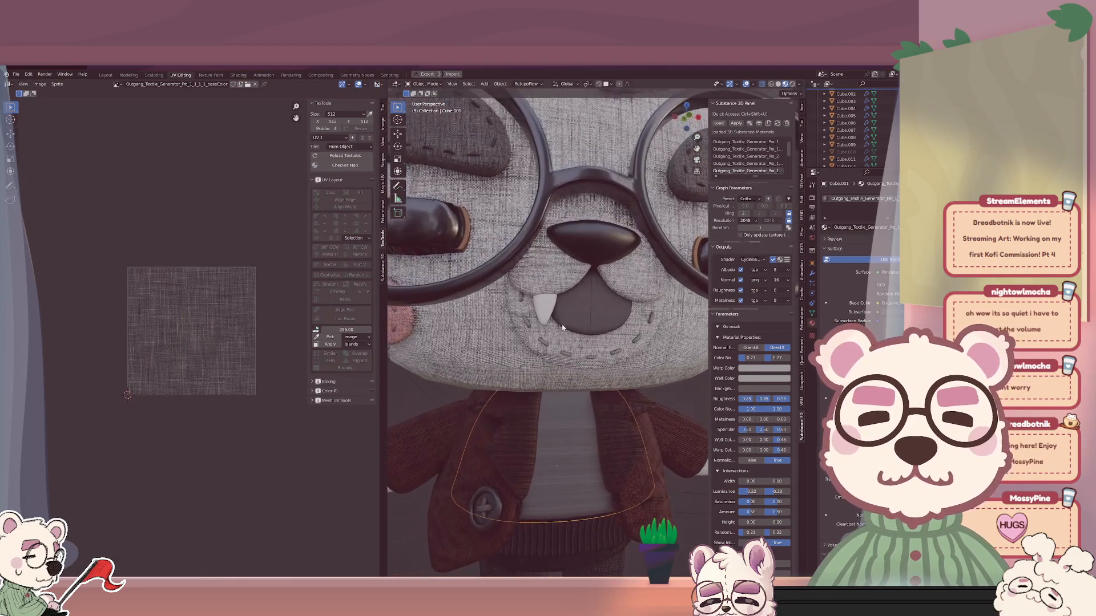
pyautogui.scroll(-4, 595, 310)
pyautogui.scroll(2, 593, 313)
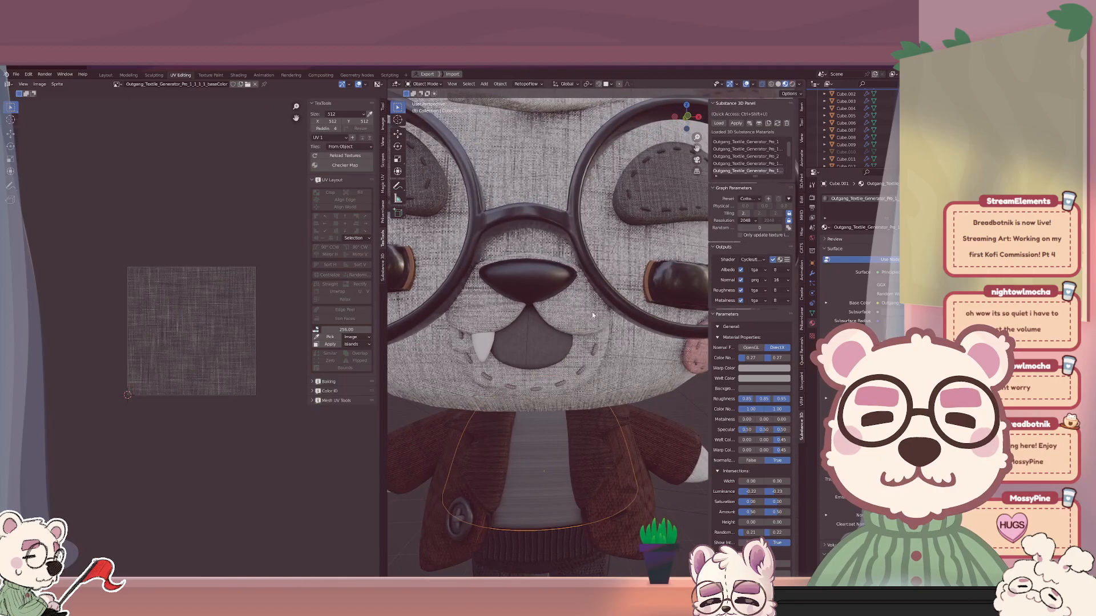
pyautogui.scroll(-3, 590, 318)
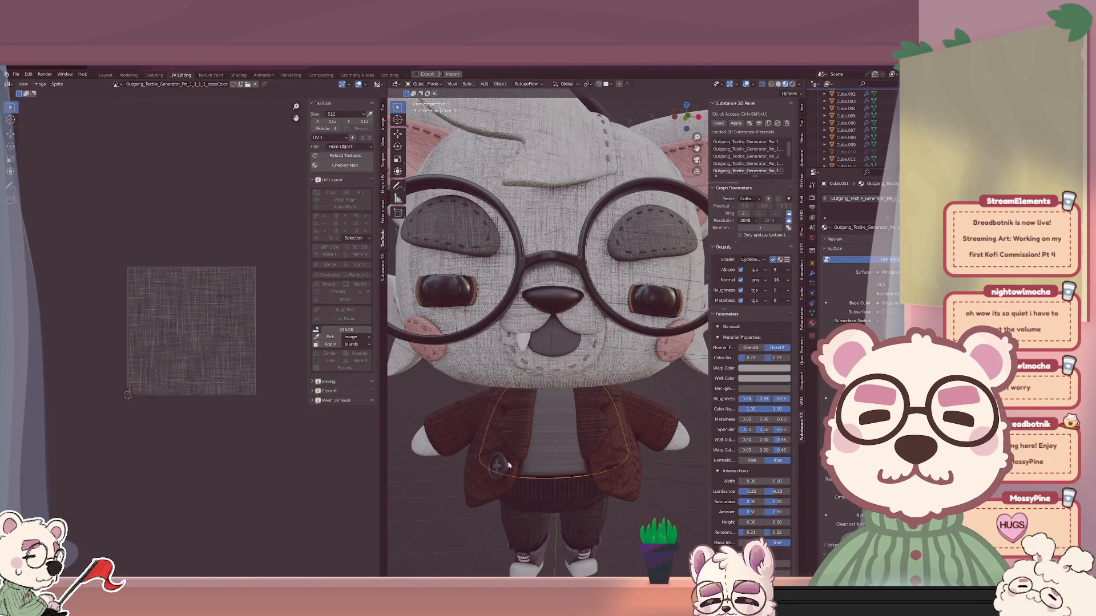
pyautogui.press('Tab')
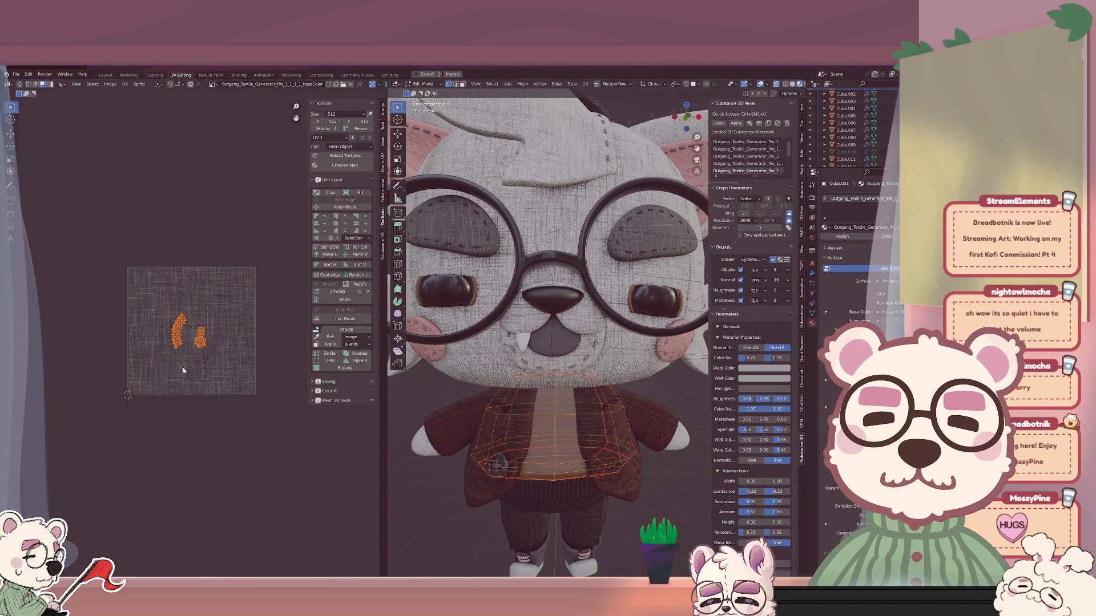
pyautogui.scroll(6, 183, 371)
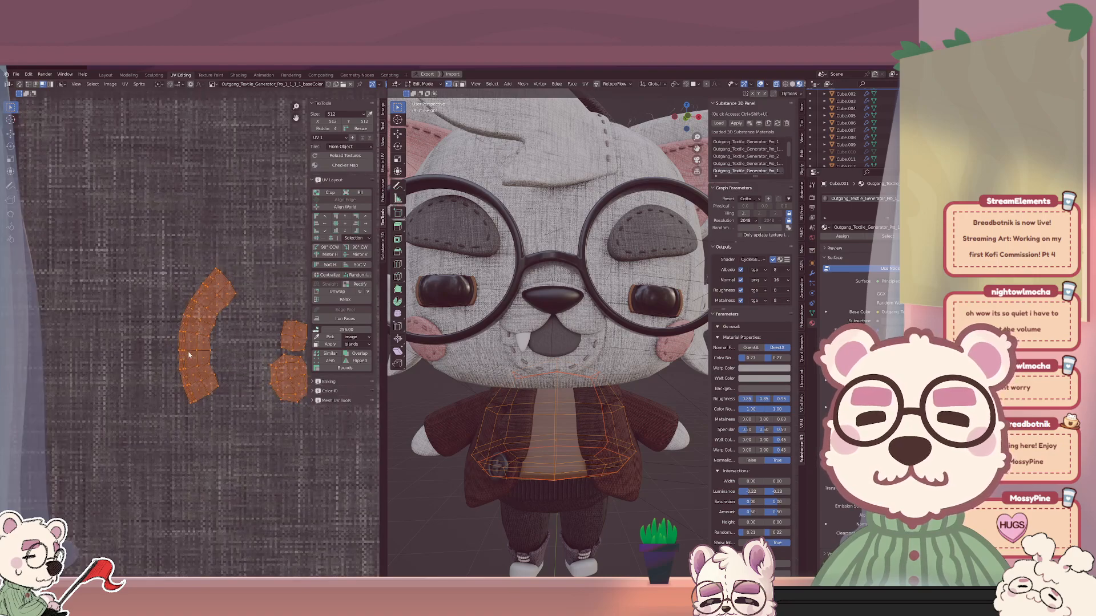
pyautogui.scroll(-6, 189, 355)
pyautogui.press('Tab')
pyautogui.press('Tab')
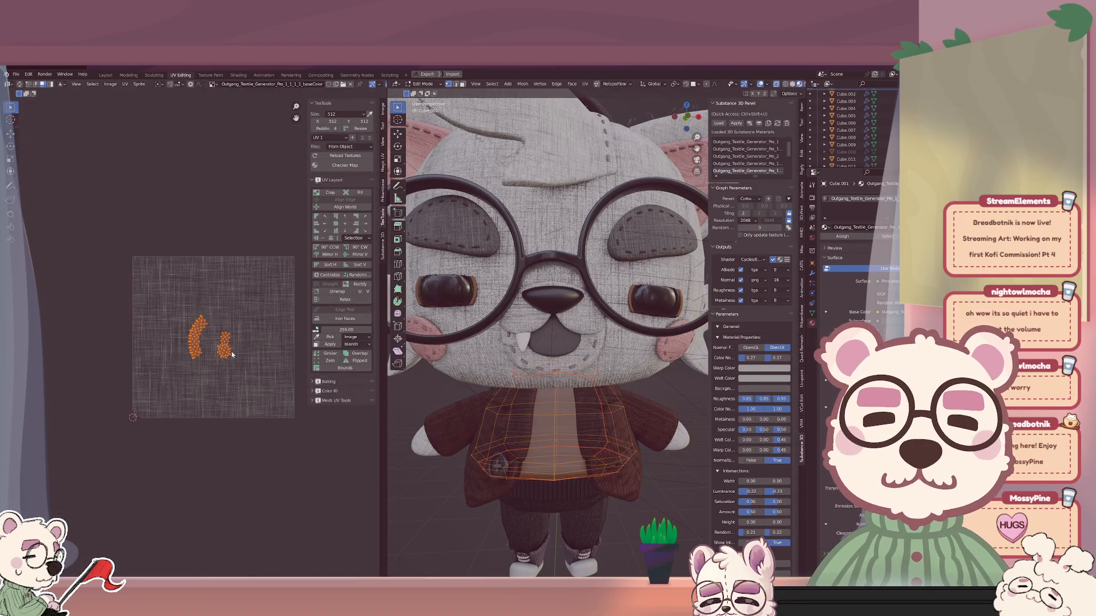
# Rescale the shirt's UV islands in two passes, first far beyond the texture square and then back down inside it.
pyautogui.press('s')
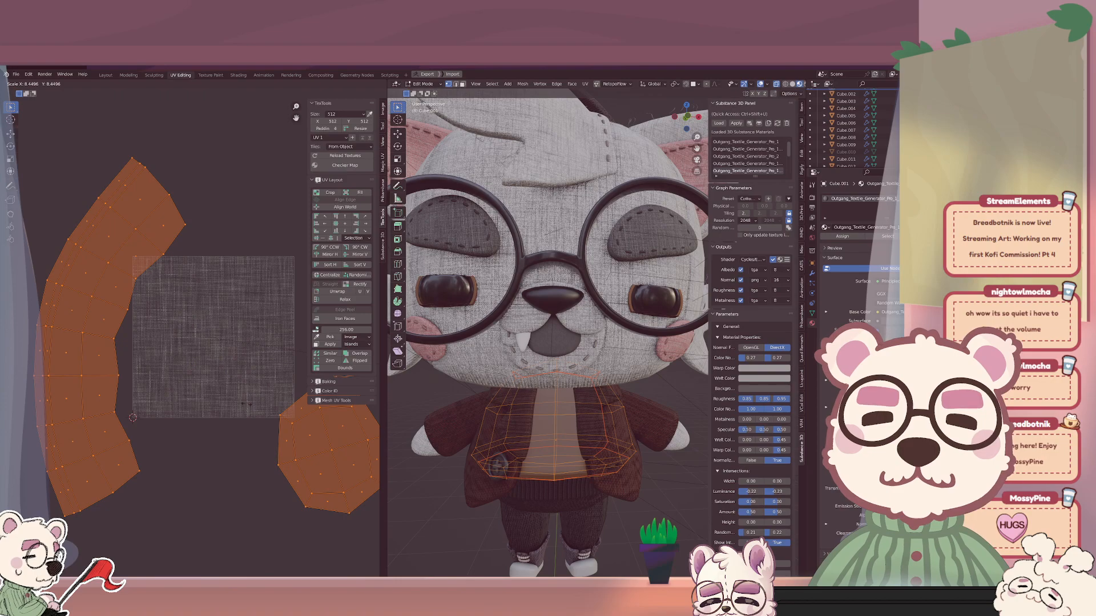
pyautogui.click(318, 415)
pyautogui.press('Tab')
pyautogui.press('Tab')
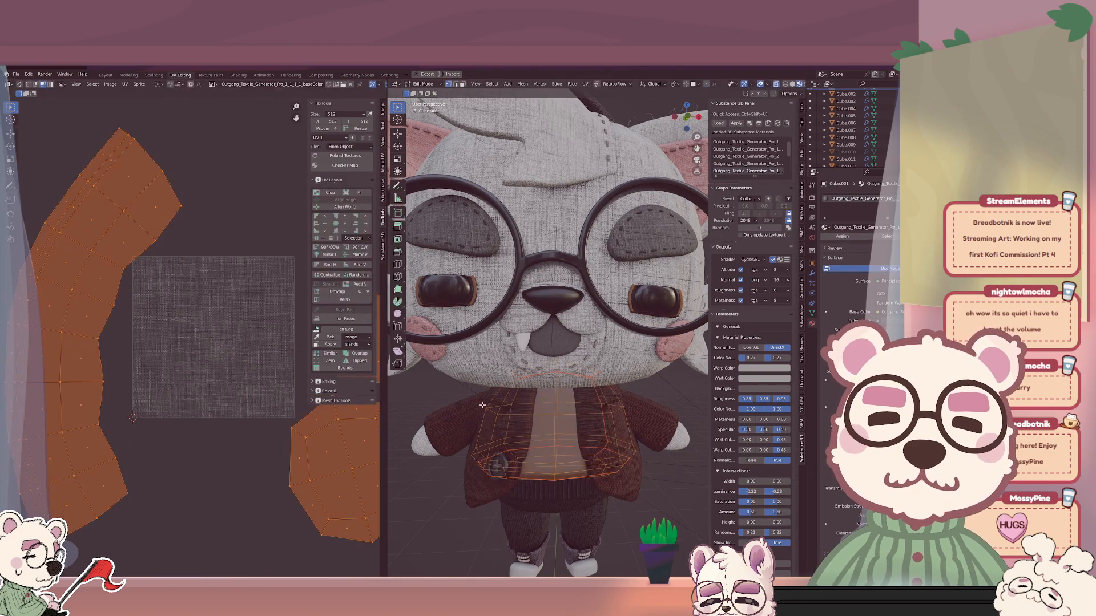
pyautogui.press('s')
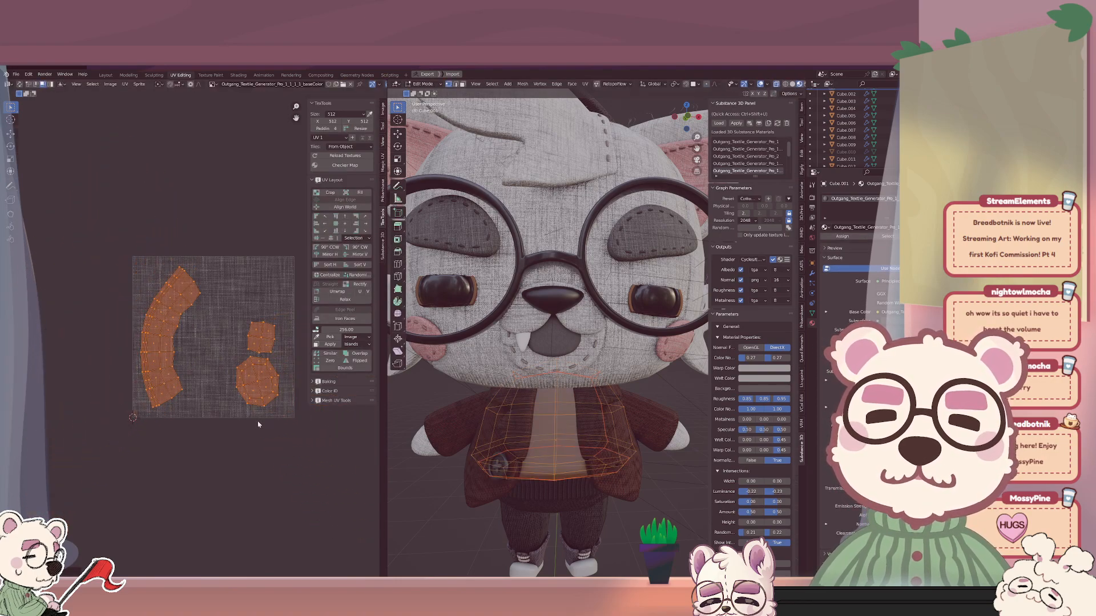
pyautogui.click(235, 420)
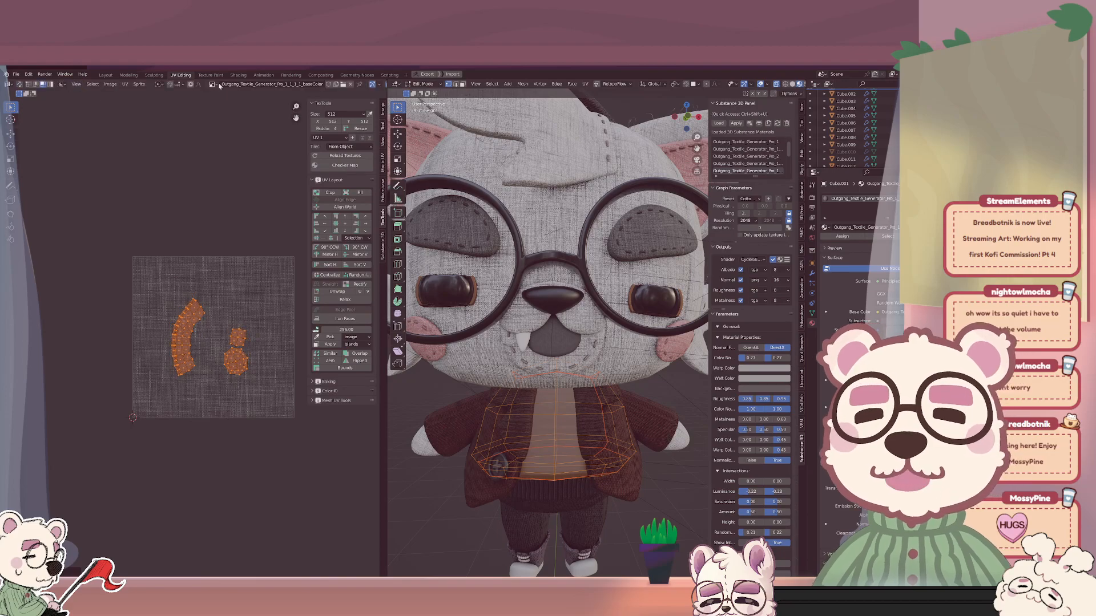
# Switch to the Shading workspace and set the textile material's Mapping scale to 1 on X, Y and Z.
pyautogui.click(237, 75)
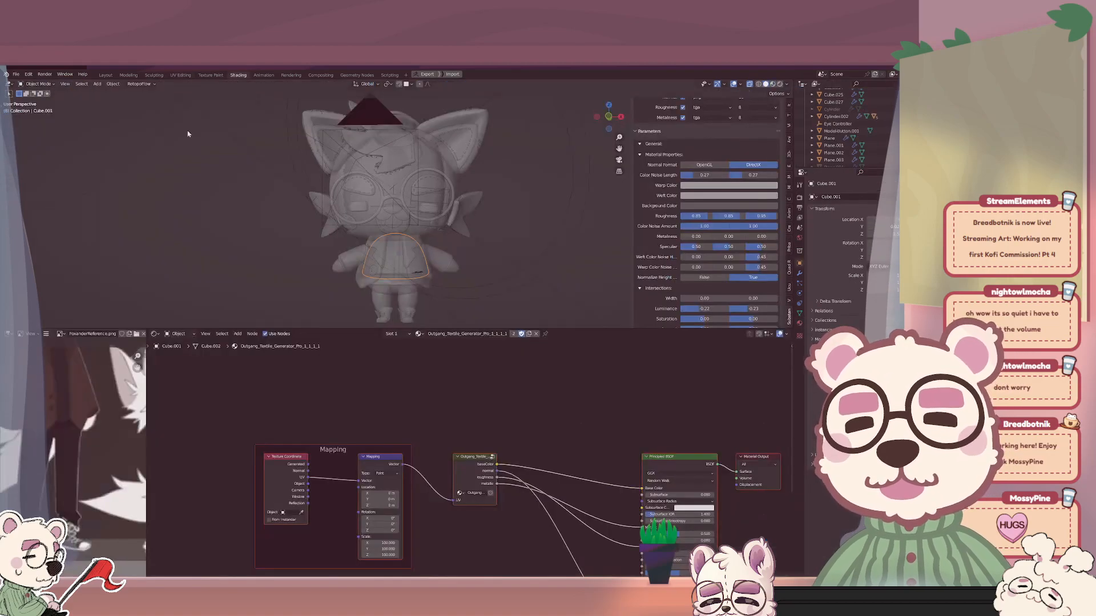
pyautogui.click(384, 544)
pyautogui.write('1')
pyautogui.press('Return')
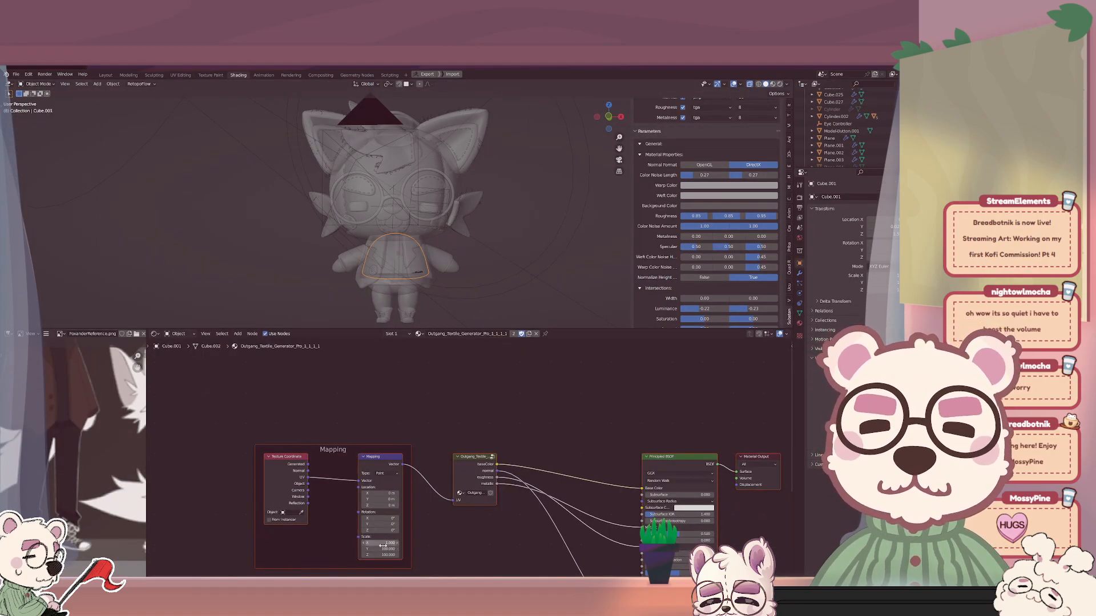
pyautogui.moveTo(383, 545); pyautogui.dragTo(384, 555)
pyautogui.press('Return')
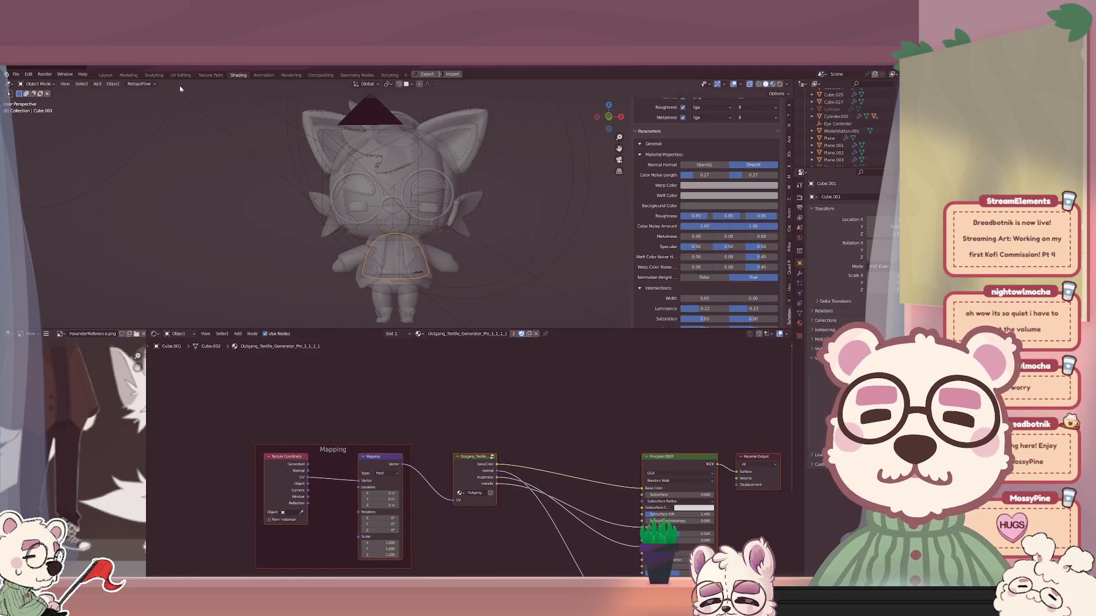
# Select the mouth interior in the Layout workspace, enter Edit Mode and check its material nodes in the Shading workspace.
pyautogui.click(106, 74)
pyautogui.scroll(-5, 478, 263)
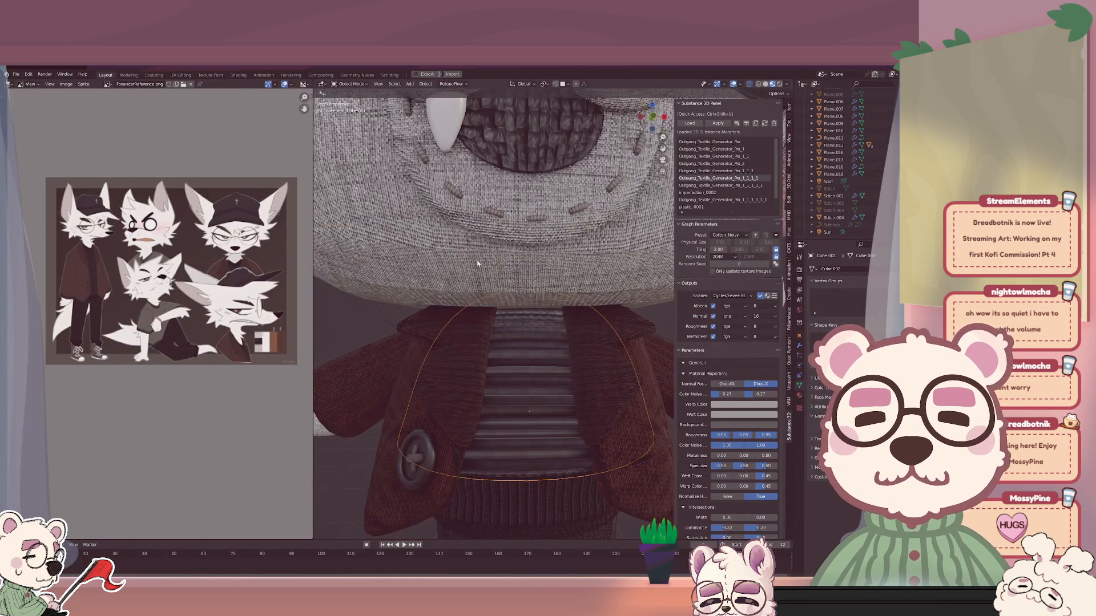
pyautogui.moveTo(478, 264); pyautogui.dragTo(528, 308, button='middle')
pyautogui.click(544, 258)
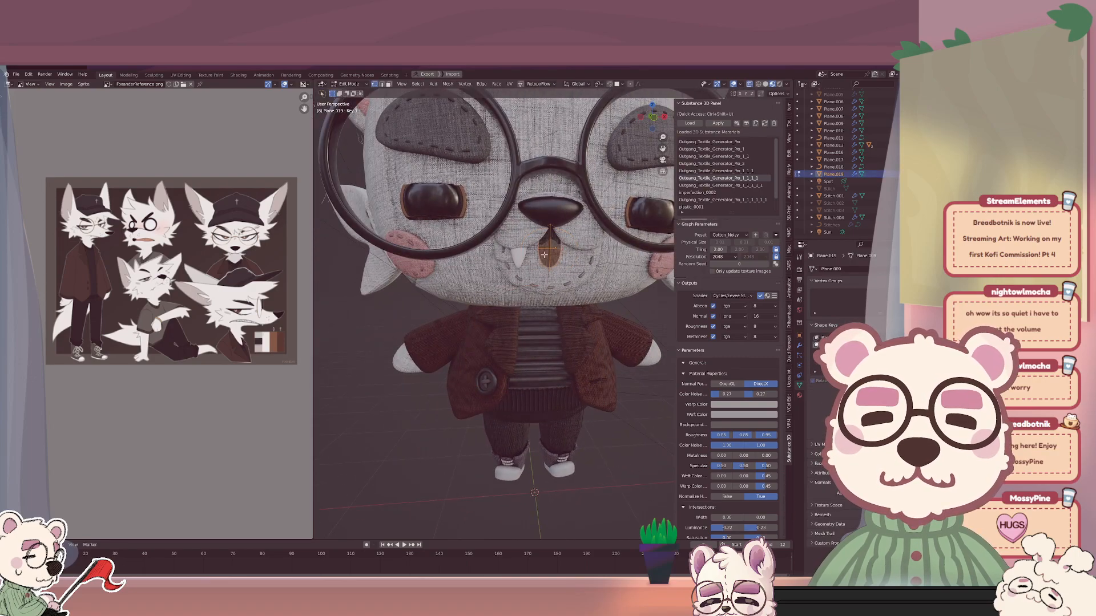
pyautogui.click(210, 74)
pyautogui.click(238, 75)
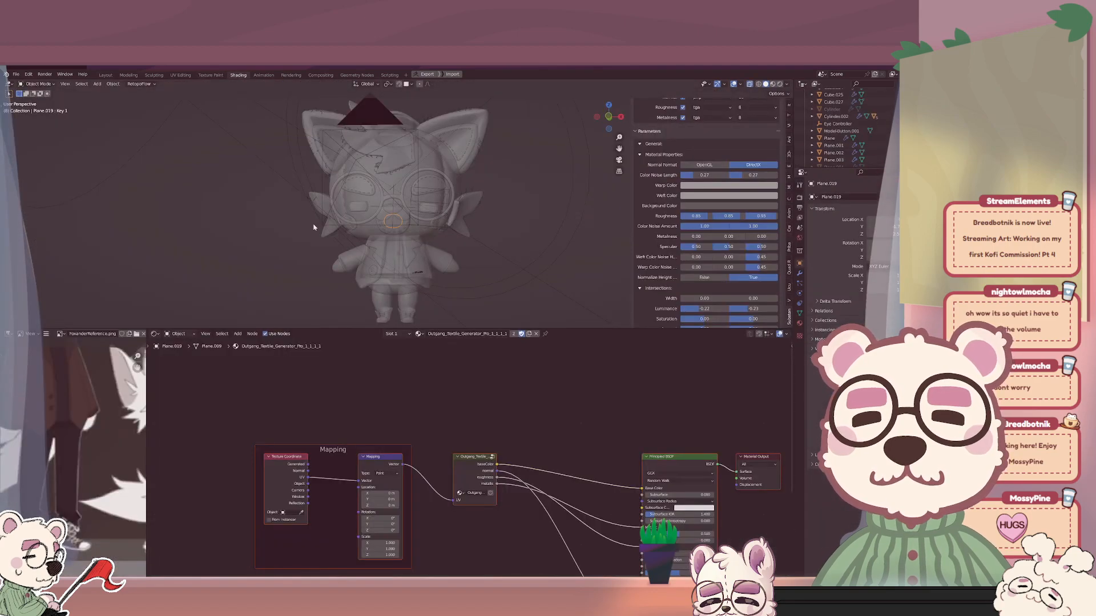
# Scale up the mouth interior's UVs in the UV Editing workspace and check the weave up close.
pyautogui.click(180, 75)
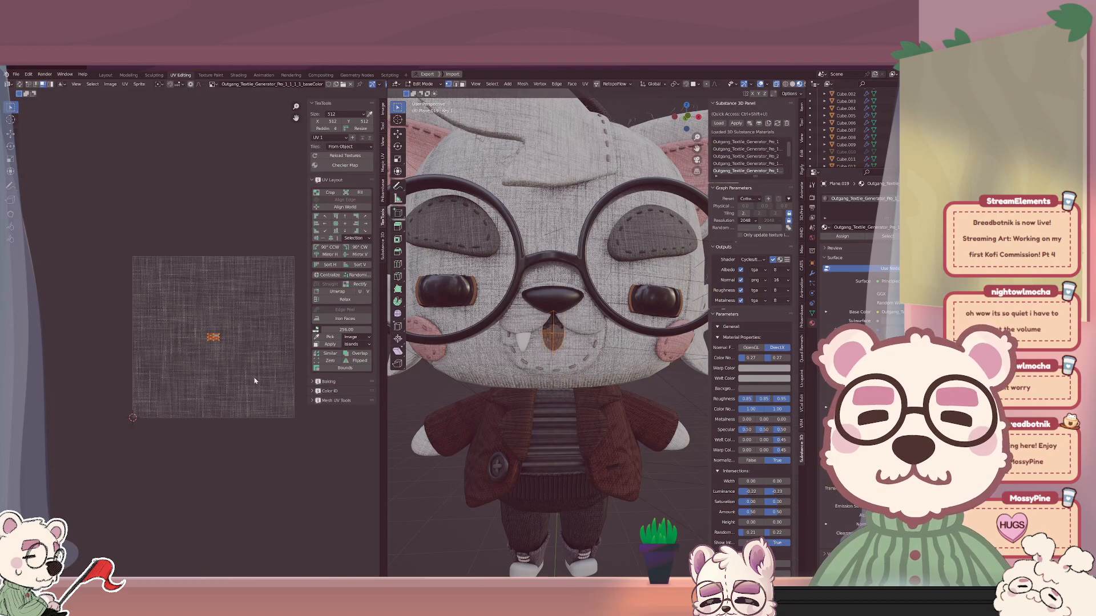
pyautogui.press('s')
pyautogui.click(344, 410)
pyautogui.scroll(6, 557, 286)
pyautogui.scroll(-4, 557, 285)
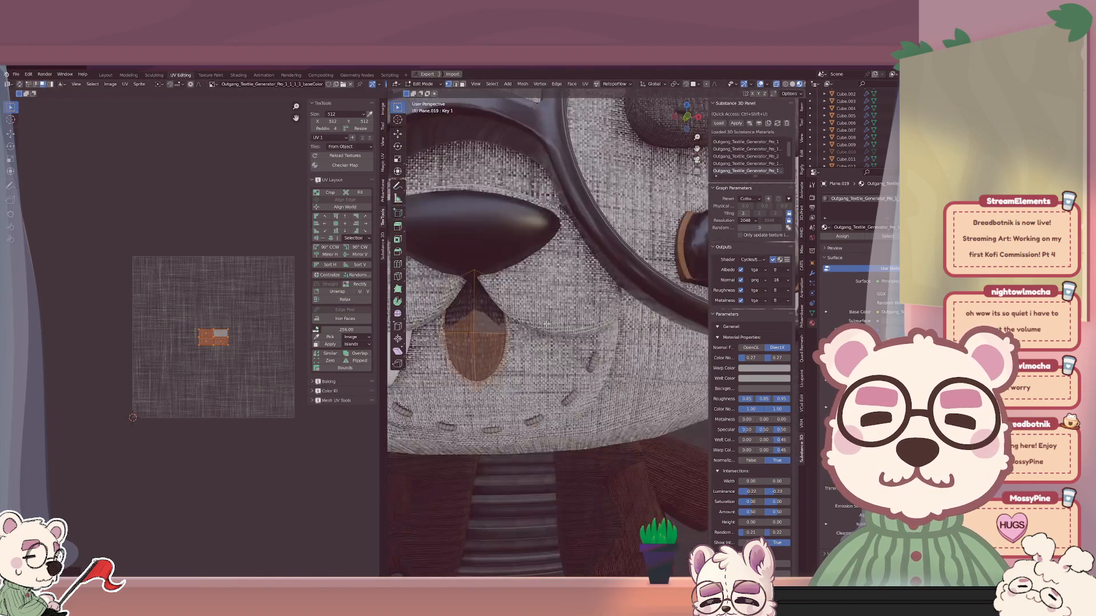
# Narrow the mouth interior's UV island along the X axis.
pyautogui.scroll(3, 557, 262)
pyautogui.press('s')
pyautogui.press('x')
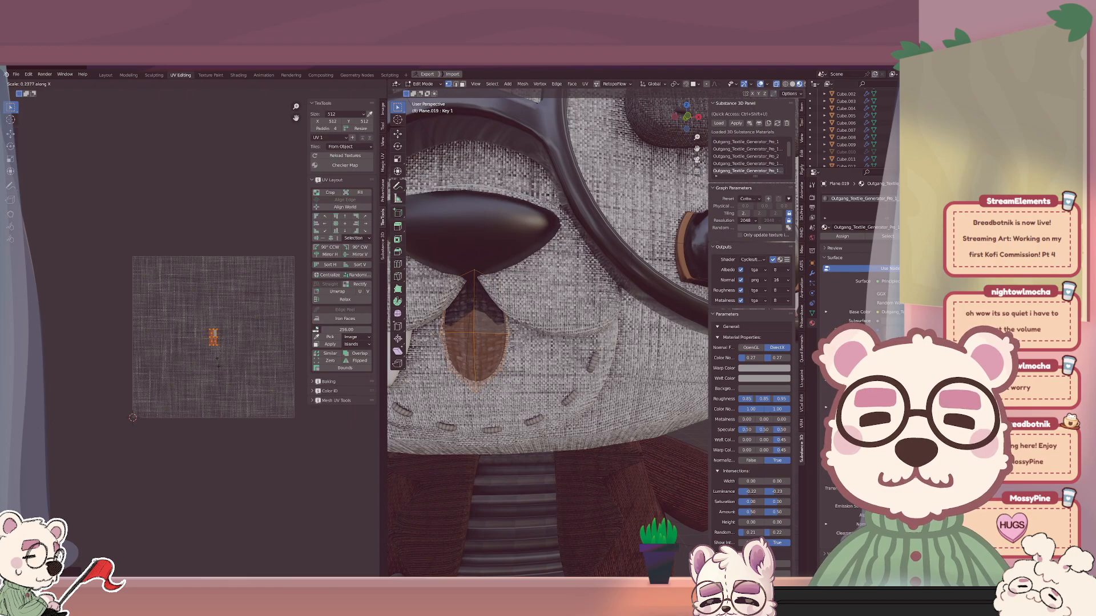
pyautogui.click(214, 356)
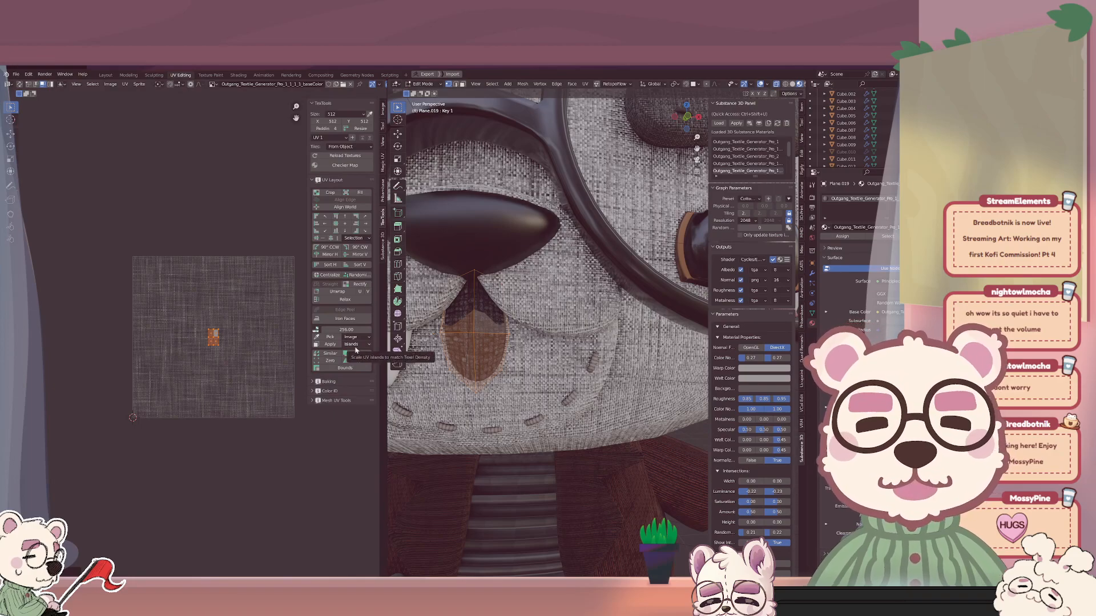
# Check the mouth weave on the whole character, then fine-tune its UV width along X and stretch the island along Y.
pyautogui.scroll(-6, 535, 306)
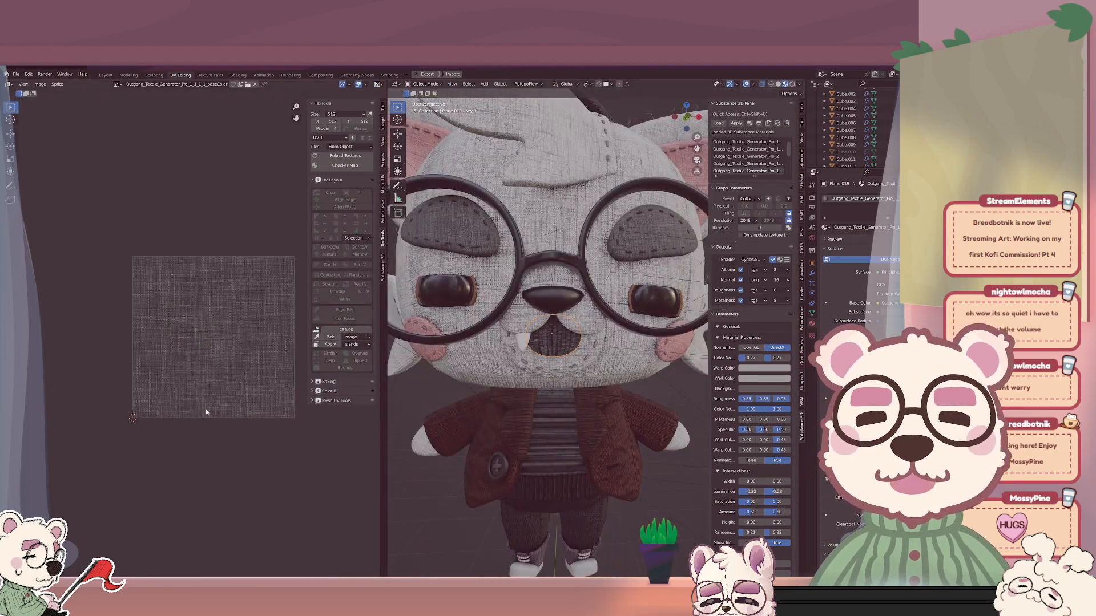
pyautogui.press('s')
pyautogui.press('x')
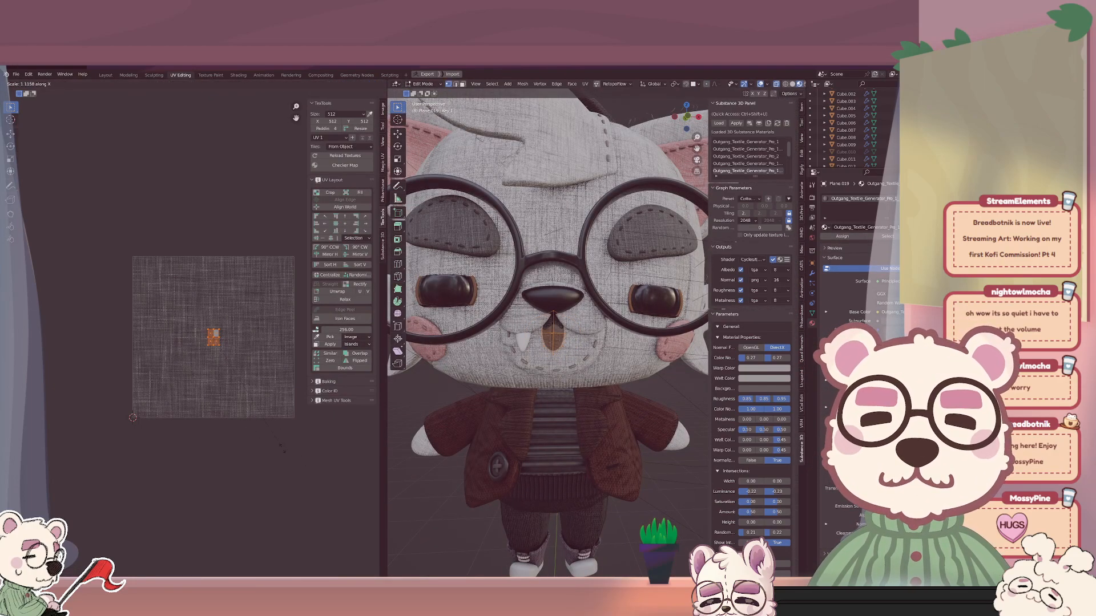
pyautogui.press('Return')
pyautogui.scroll(6, 503, 329)
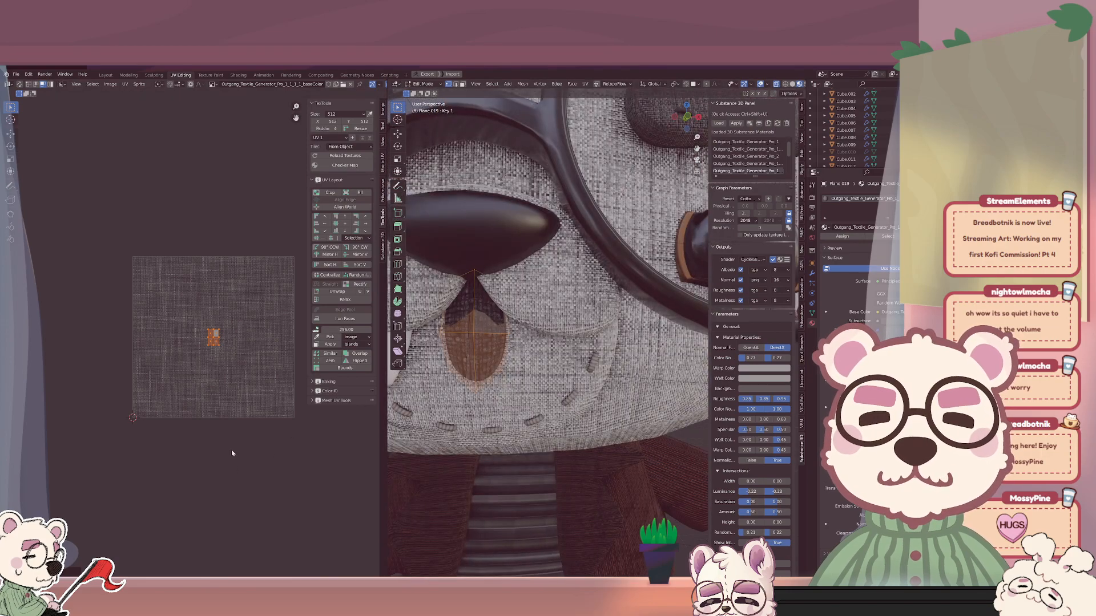
pyautogui.press('s')
pyautogui.press('y')
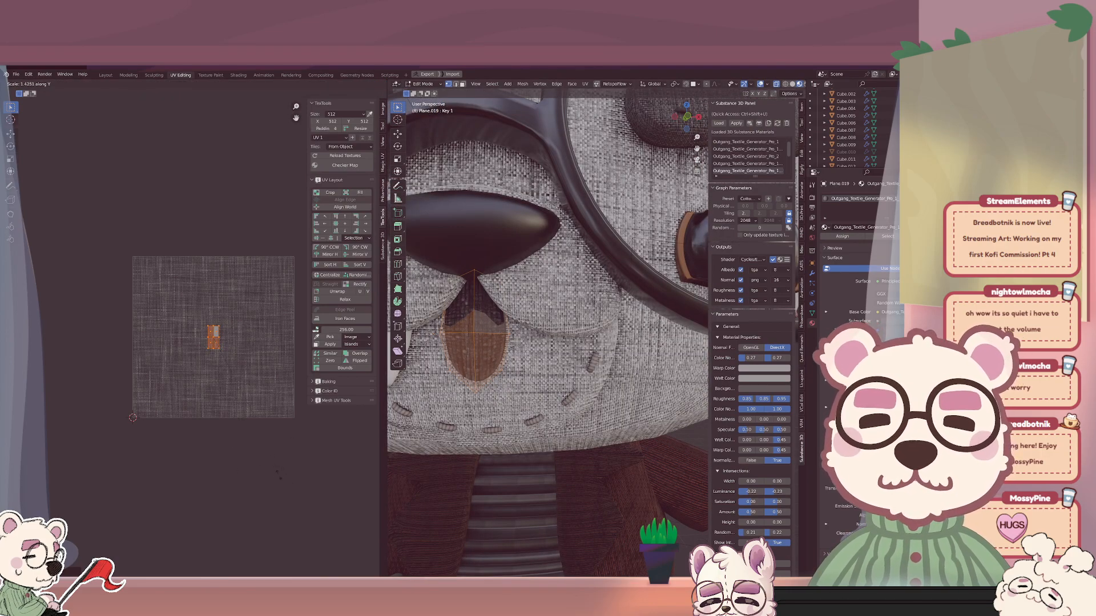
pyautogui.press('Return')
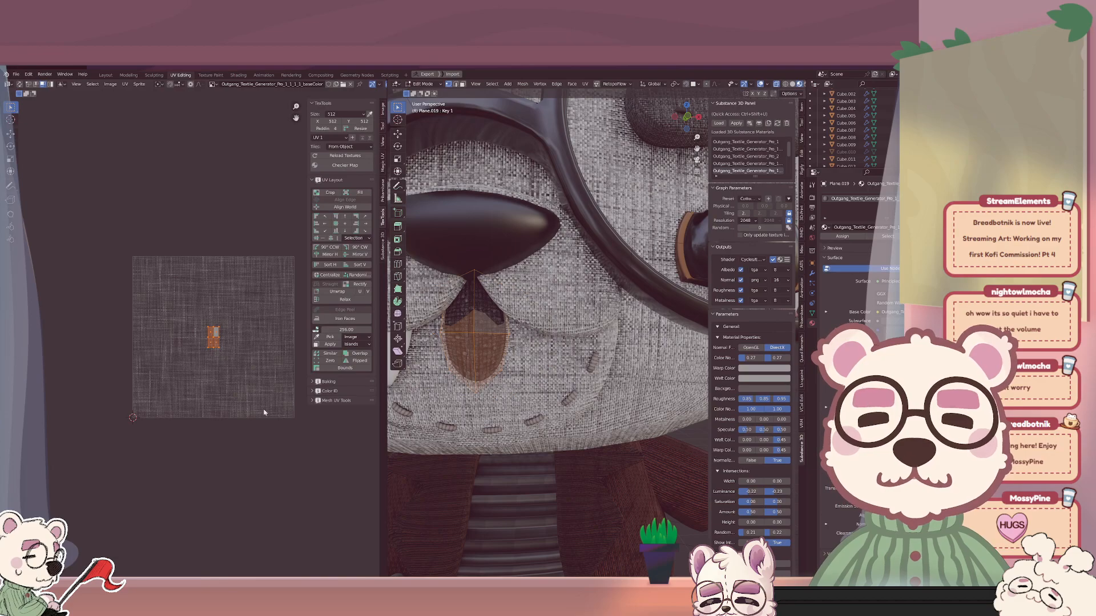
# Widen the mouth's UV island along X in several passes, checking the fabric weave in Object Mode after each scaling.
pyautogui.press('s')
pyautogui.press('x')
pyautogui.press('Return')
pyautogui.press('Tab')
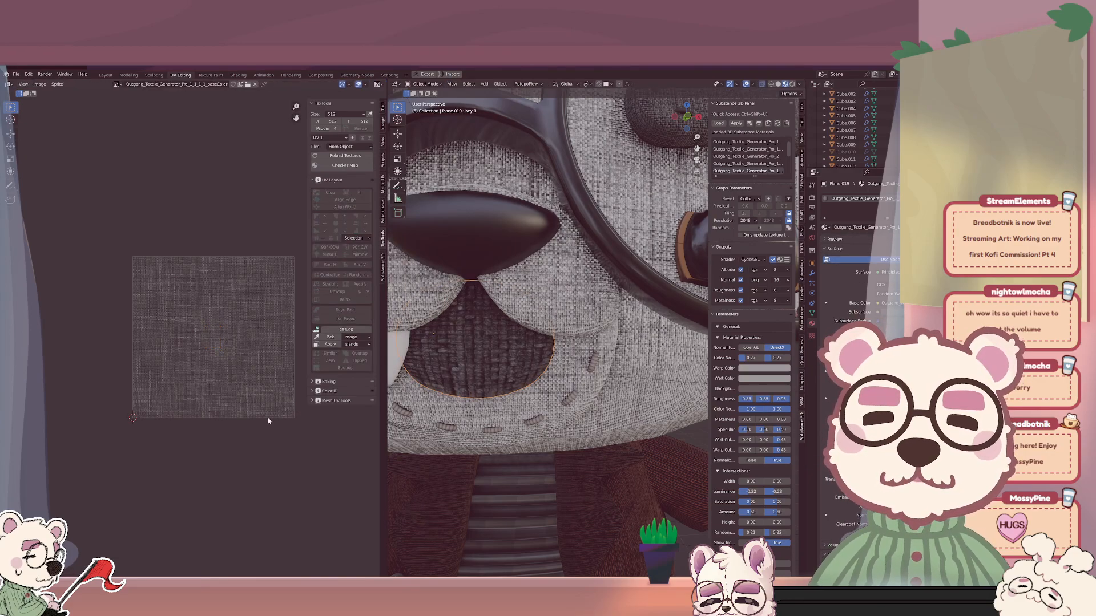
pyautogui.press('Tab')
pyautogui.press('s')
pyautogui.press('x')
pyautogui.press('Return')
pyautogui.press('Tab')
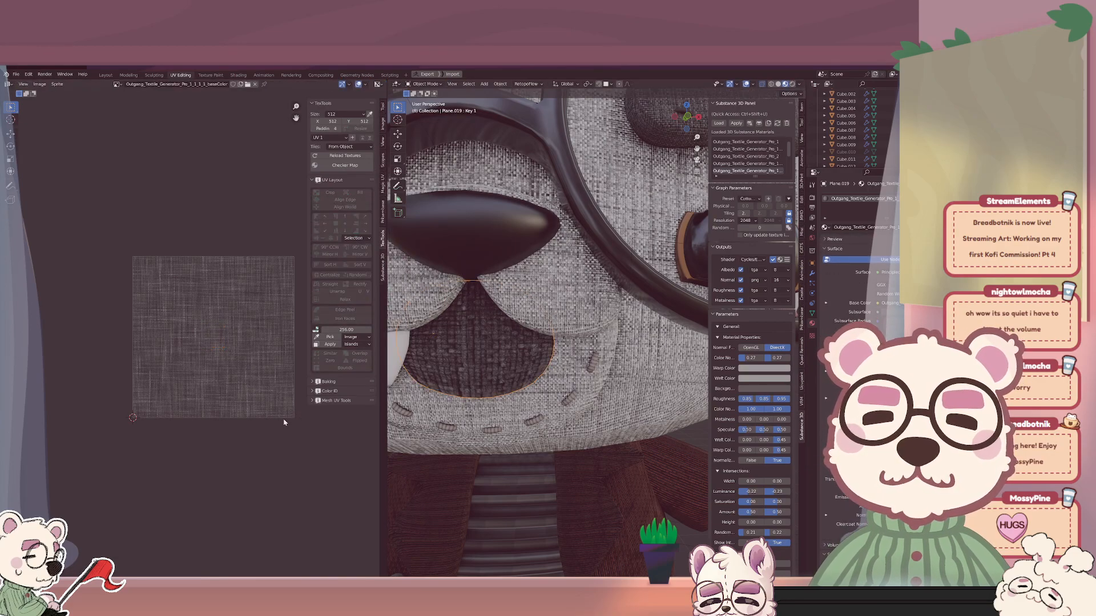
pyautogui.press('Tab')
pyautogui.press('s')
pyautogui.press('x')
pyautogui.press('Return')
pyautogui.press('Tab')
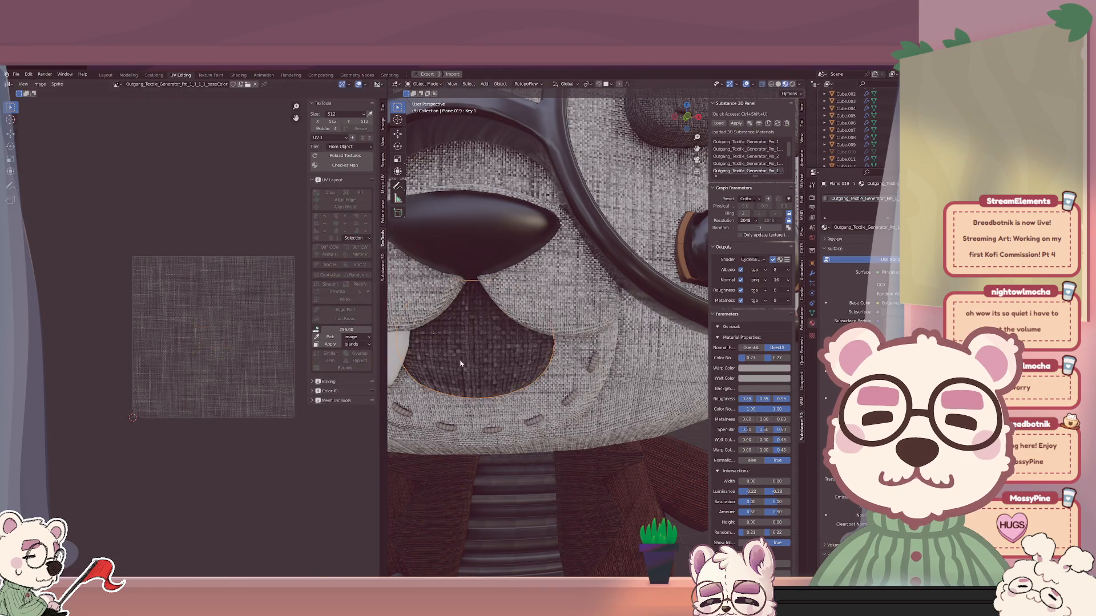
# Select the striped shirt under the jacket and enter Edit Mode on it.
pyautogui.scroll(-7, 460, 364)
pyautogui.scroll(3, 511, 354)
pyautogui.scroll(-3, 511, 355)
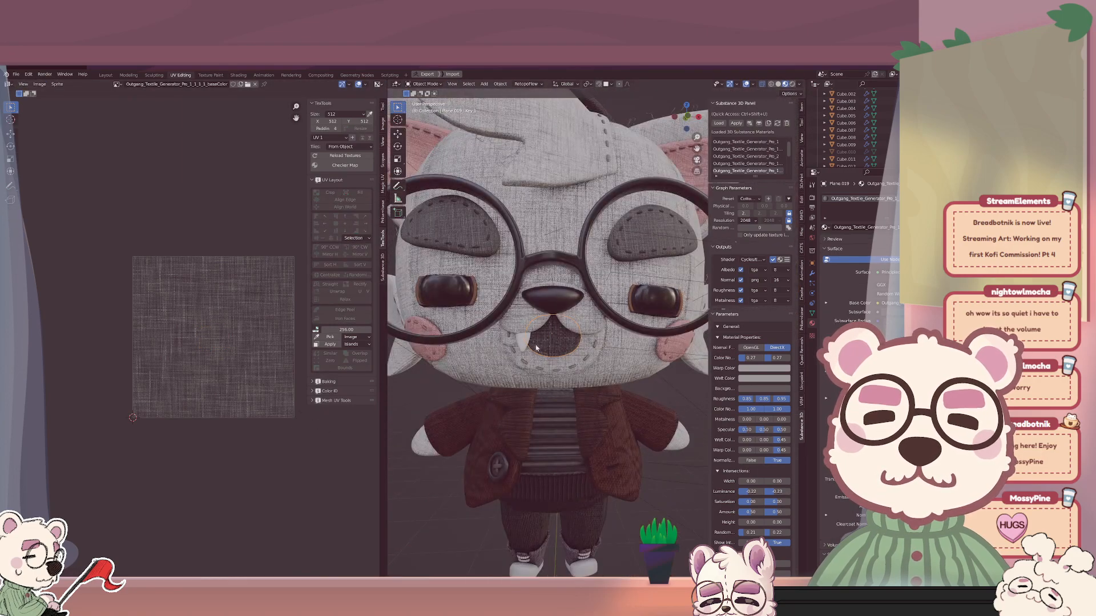
pyautogui.click(539, 412)
pyautogui.press('Tab')
pyautogui.moveTo(539, 412); pyautogui.dragTo(188, 355, button='middle')
pyautogui.click(311, 437)
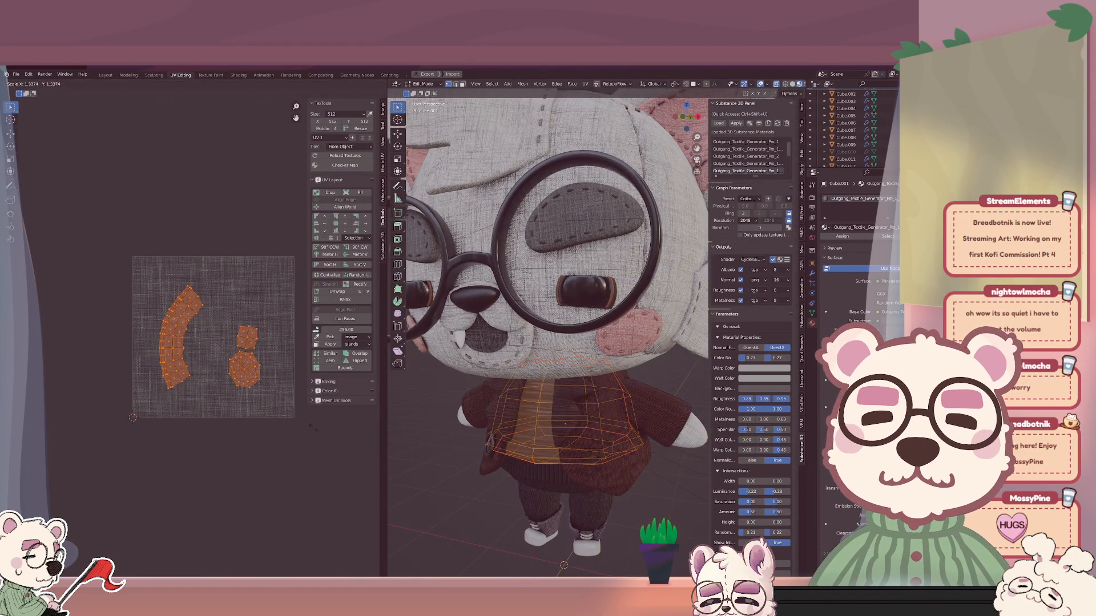
pyautogui.hotkey('ctrl', 'z')
pyautogui.scroll(6, 532, 436)
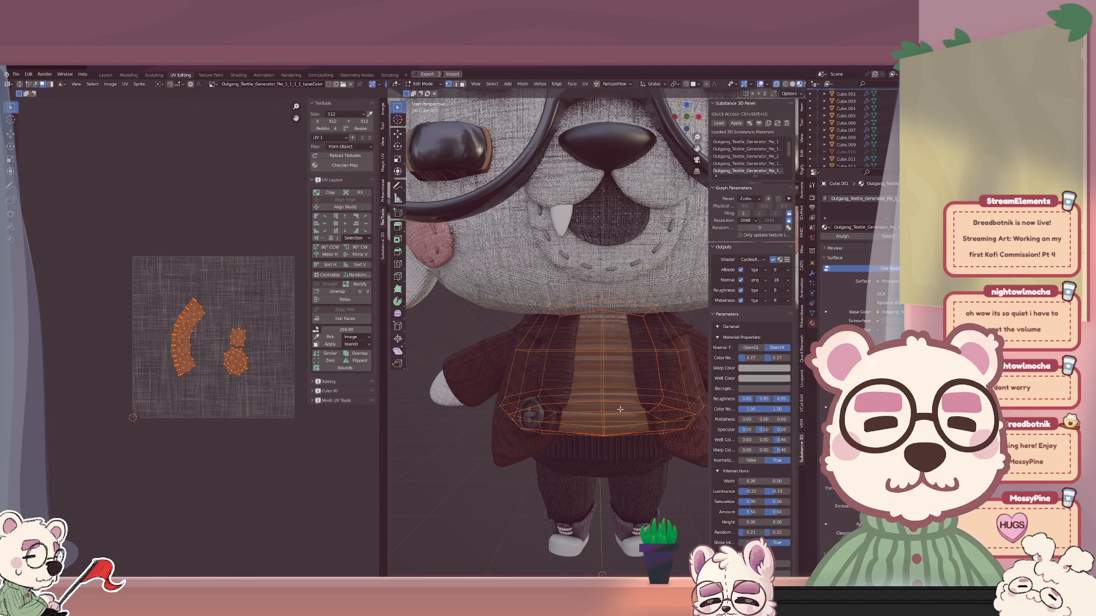
pyautogui.press('u')
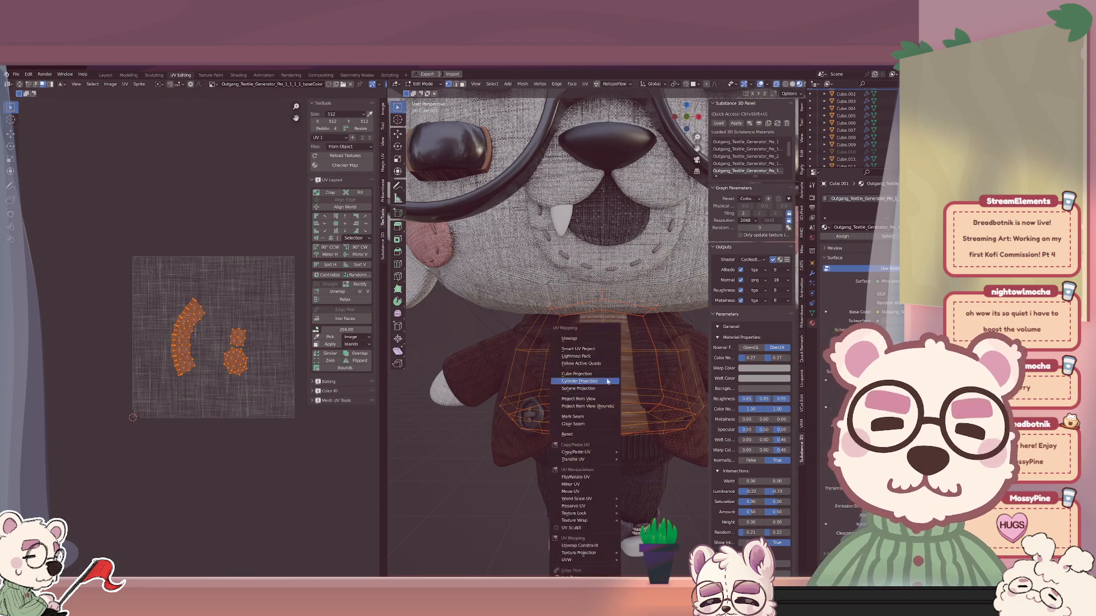
pyautogui.click(580, 339)
pyautogui.hotkey('ctrl', 'z')
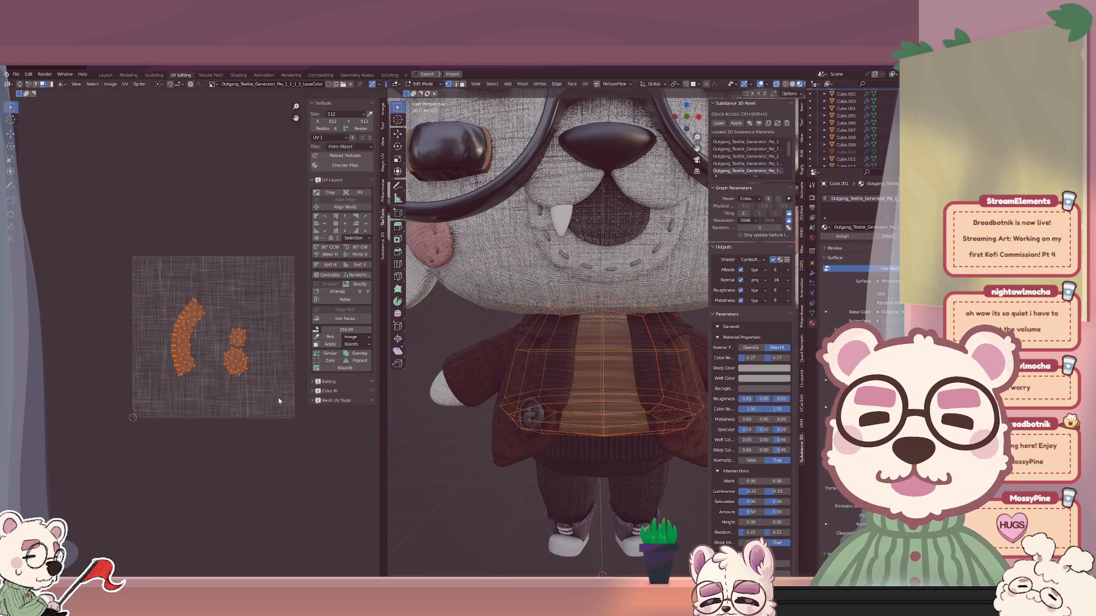
# Rotate all of the shirt's UV islands by about 90 degrees.
pyautogui.press('r')
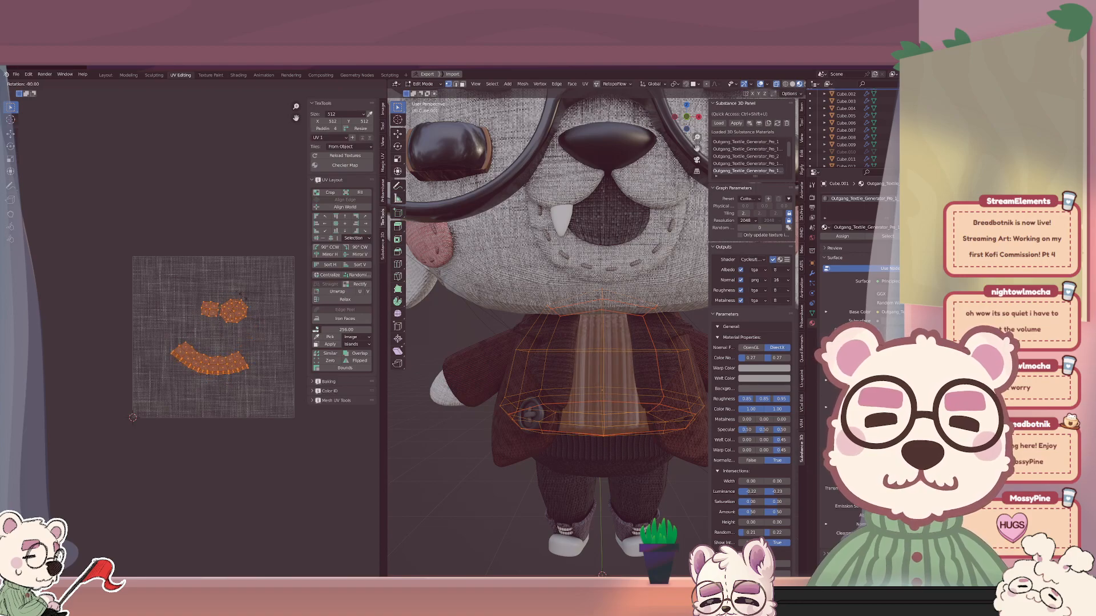
pyautogui.press('Return')
pyautogui.press('s')
pyautogui.press('x')
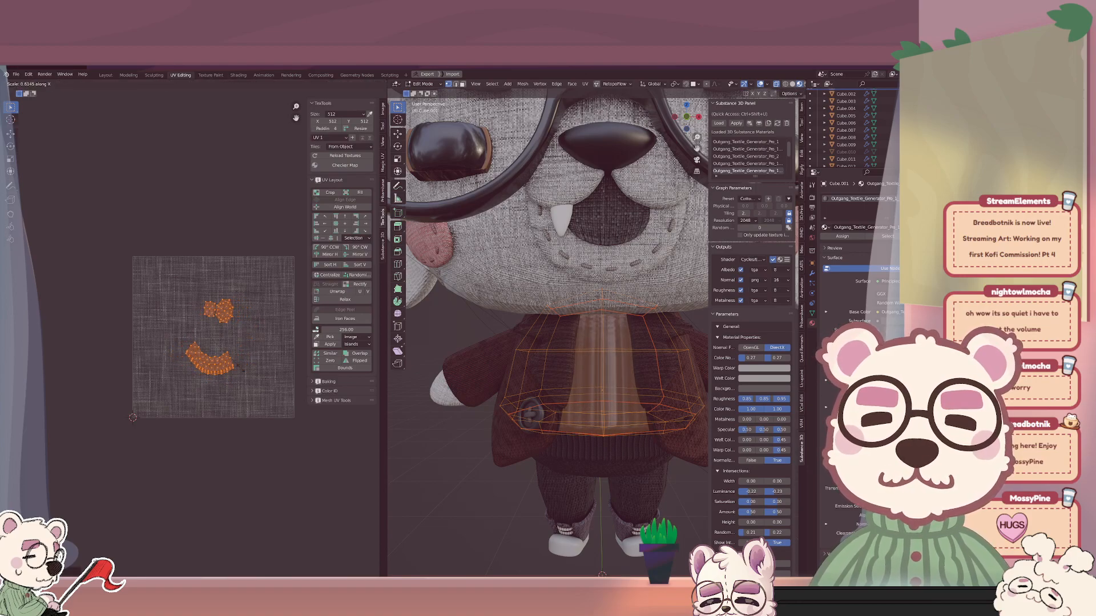
pyautogui.press('Return')
pyautogui.press('g')
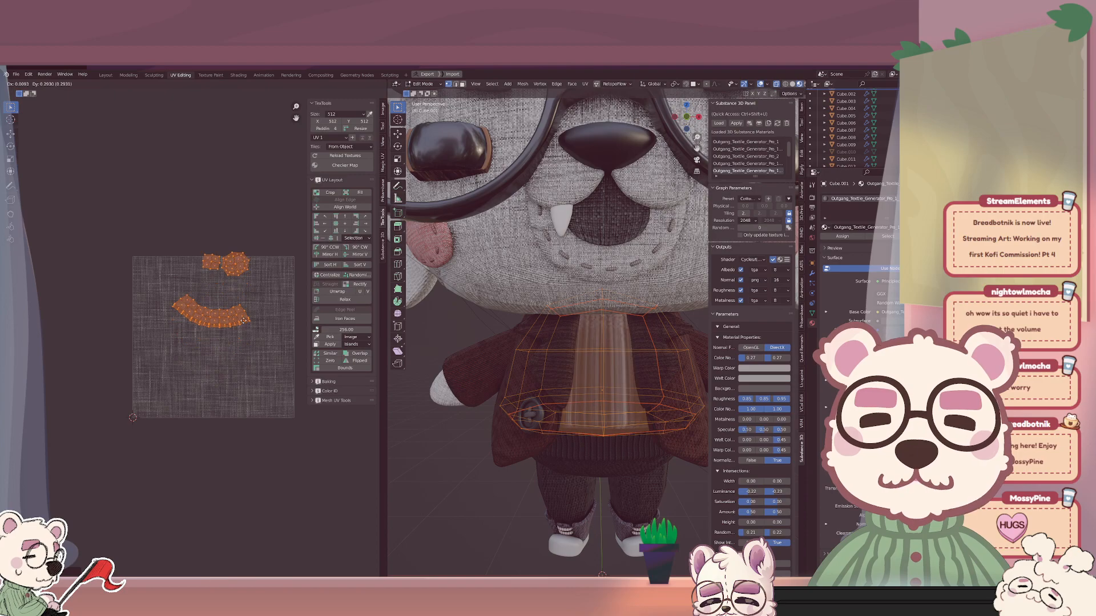
pyautogui.rightClick(246, 295)
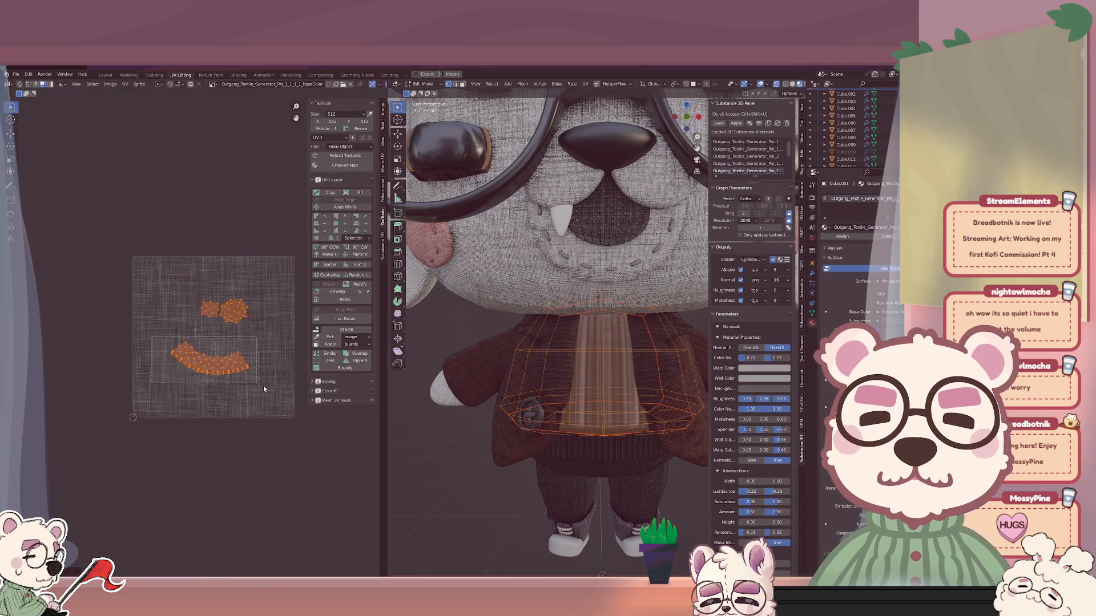
pyautogui.click(227, 362)
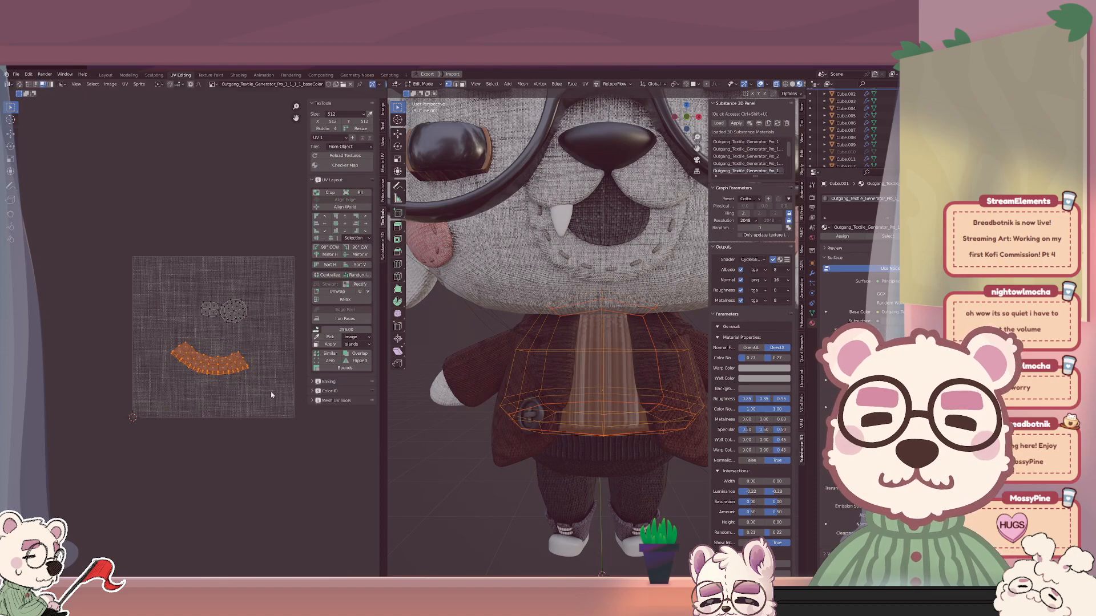
pyautogui.press('s')
pyautogui.press('y')
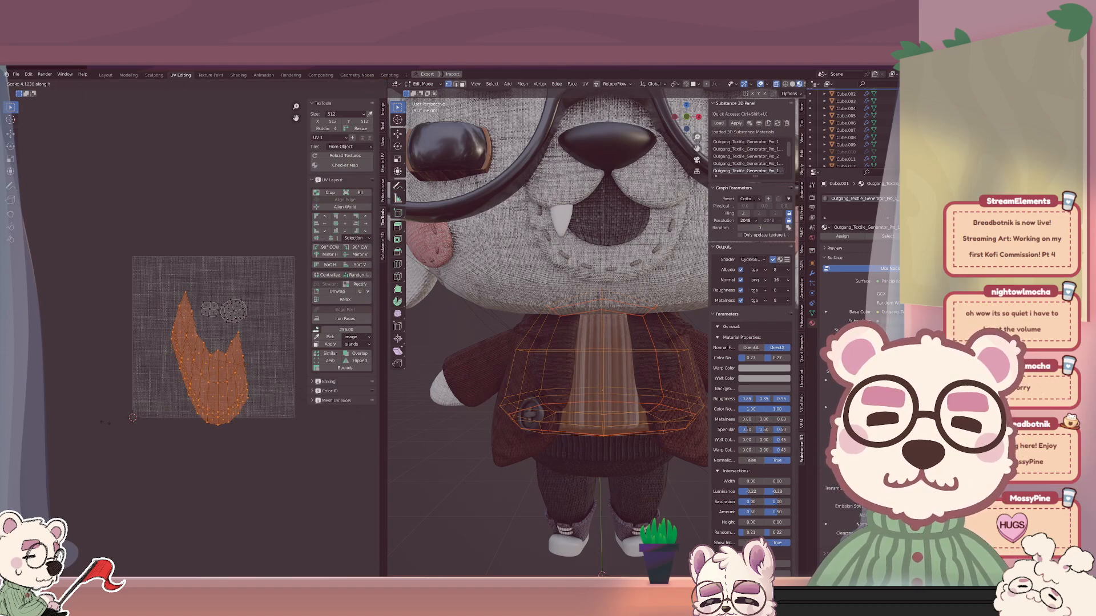
pyautogui.press('Escape')
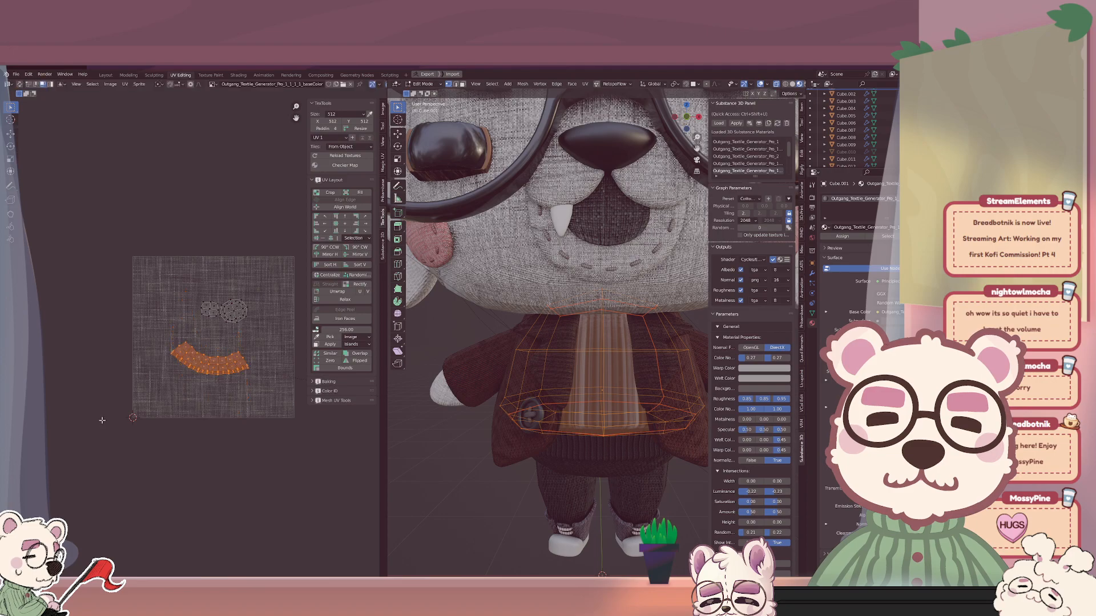
# Rectify the shirt's curved UV island into a straight strip and rotate it to lie horizontally.
pyautogui.click(218, 368)
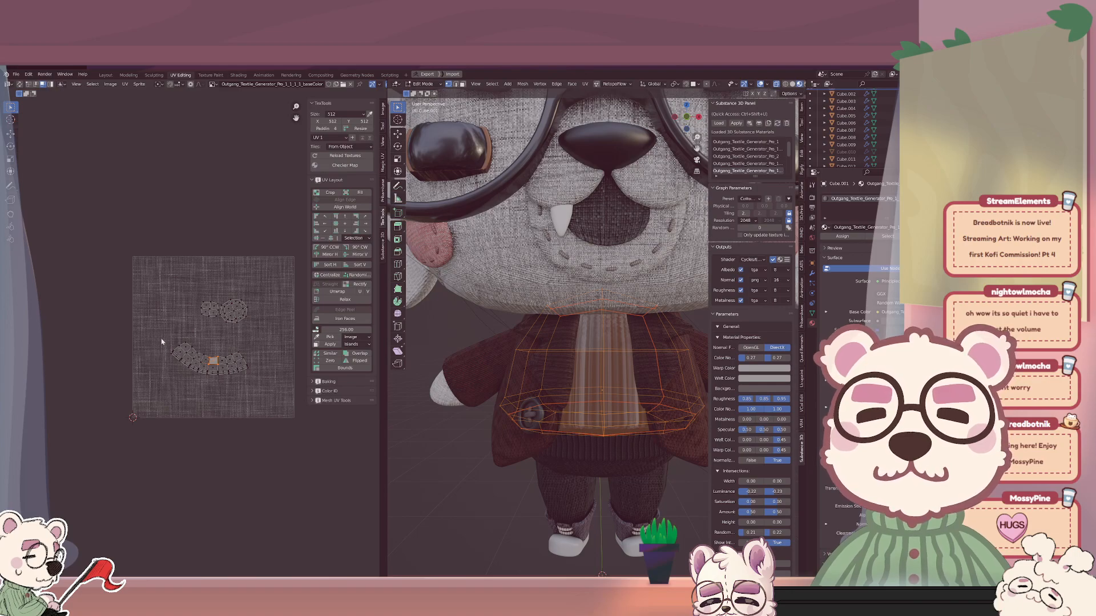
pyautogui.hotkey('ctrl', 'l')
pyautogui.click(354, 285)
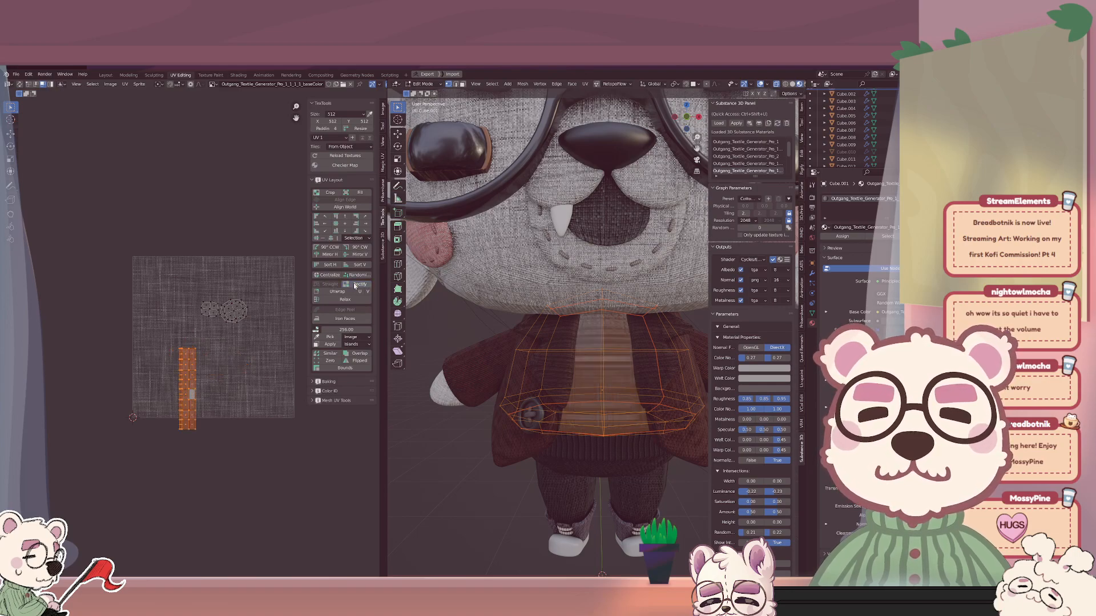
pyautogui.press('r')
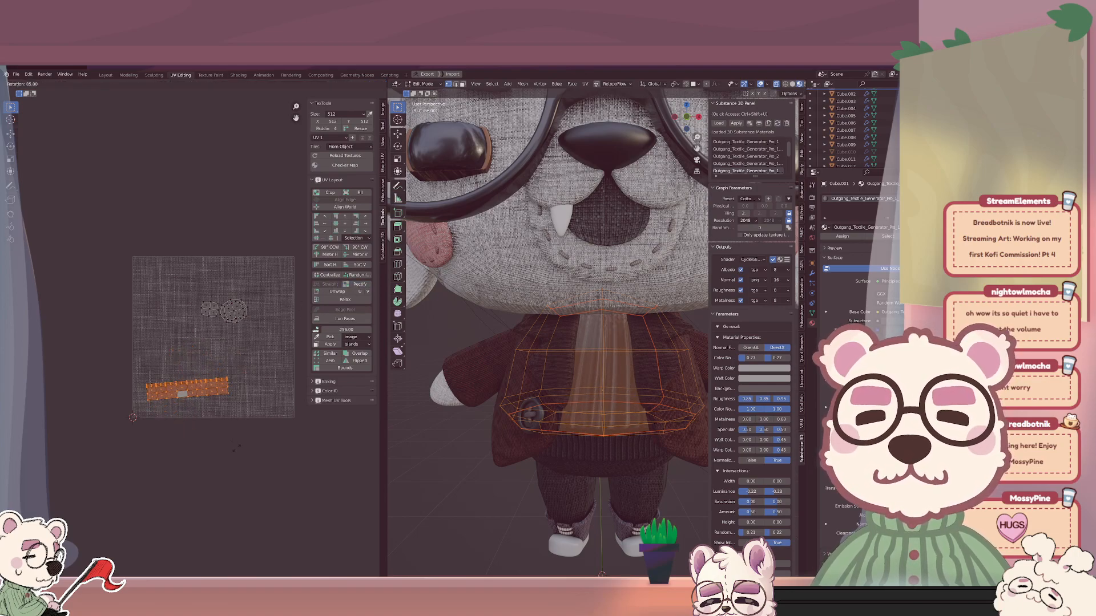
pyautogui.click(239, 459)
# Enlarge the straightened shirt UV strip to span the texture's width and place it across the texture's lower part.
pyautogui.press('s')
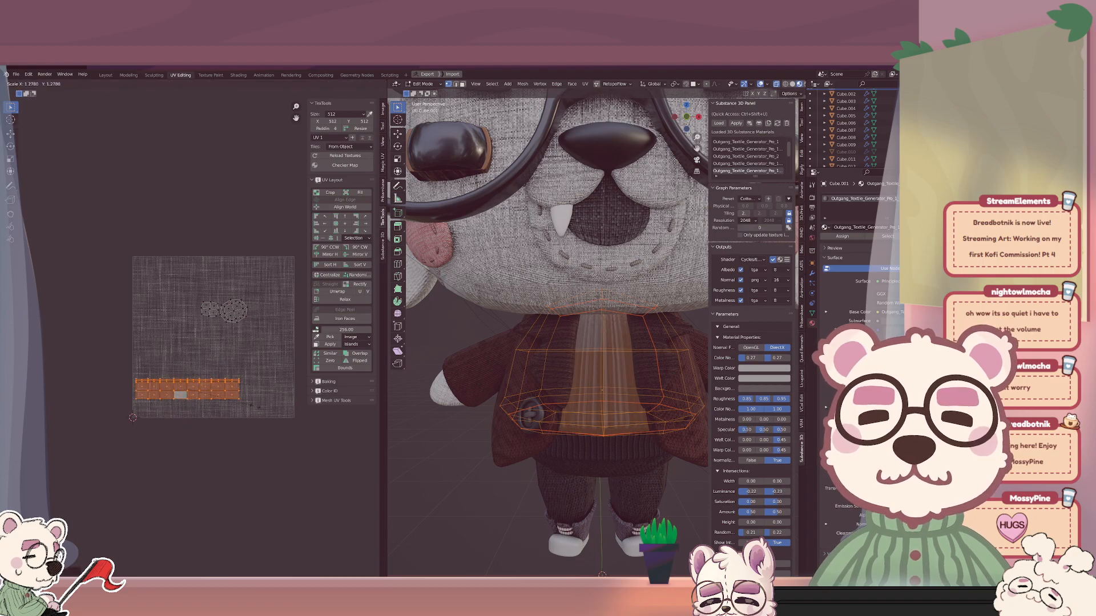
pyautogui.press('x')
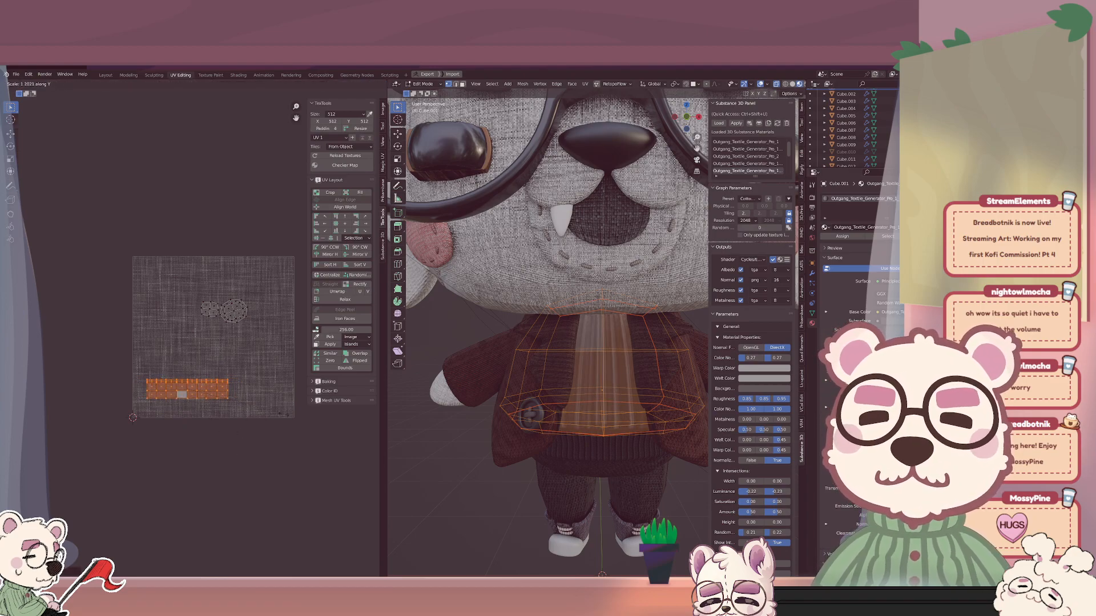
pyautogui.click(272, 414)
pyautogui.press('s')
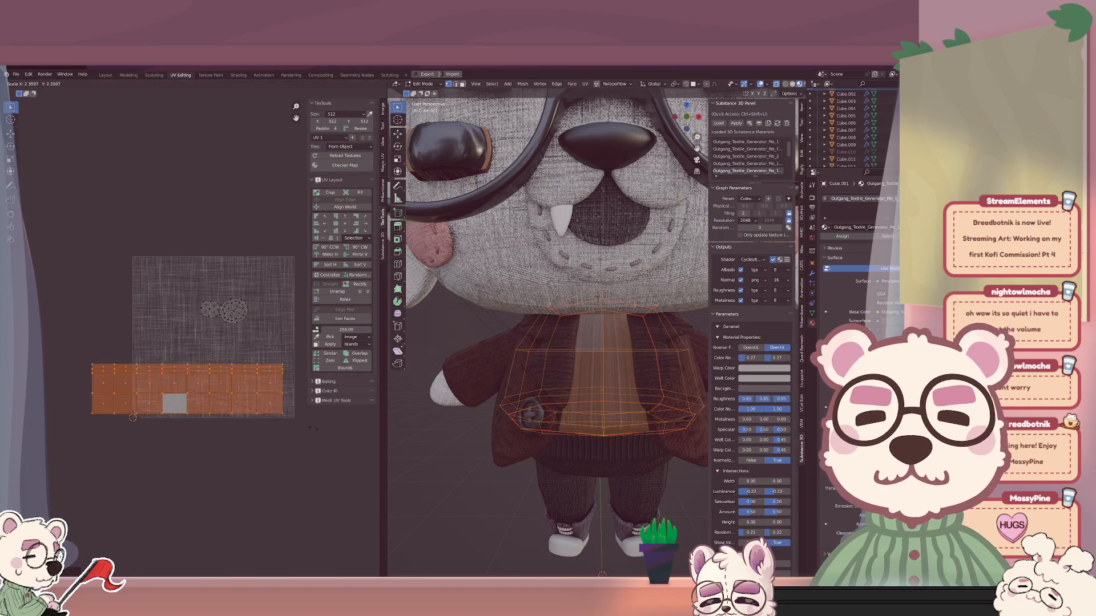
pyautogui.click(308, 427)
pyautogui.press('r')
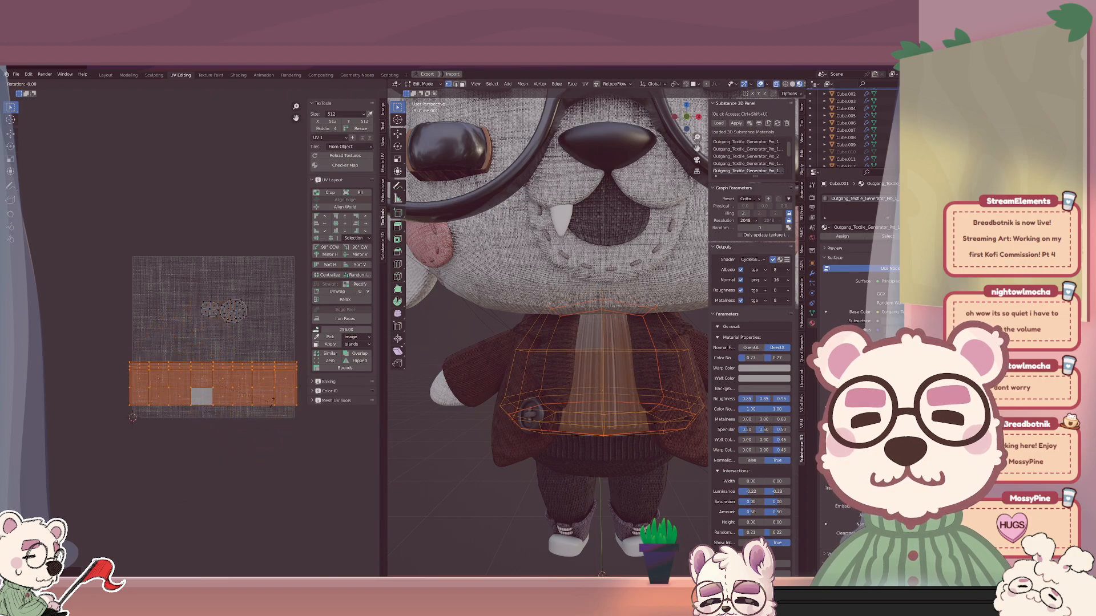
pyautogui.click(272, 401)
pyautogui.moveTo(175, 286); pyautogui.dragTo(259, 356)
pyautogui.press('s')
pyautogui.rightClick(281, 347)
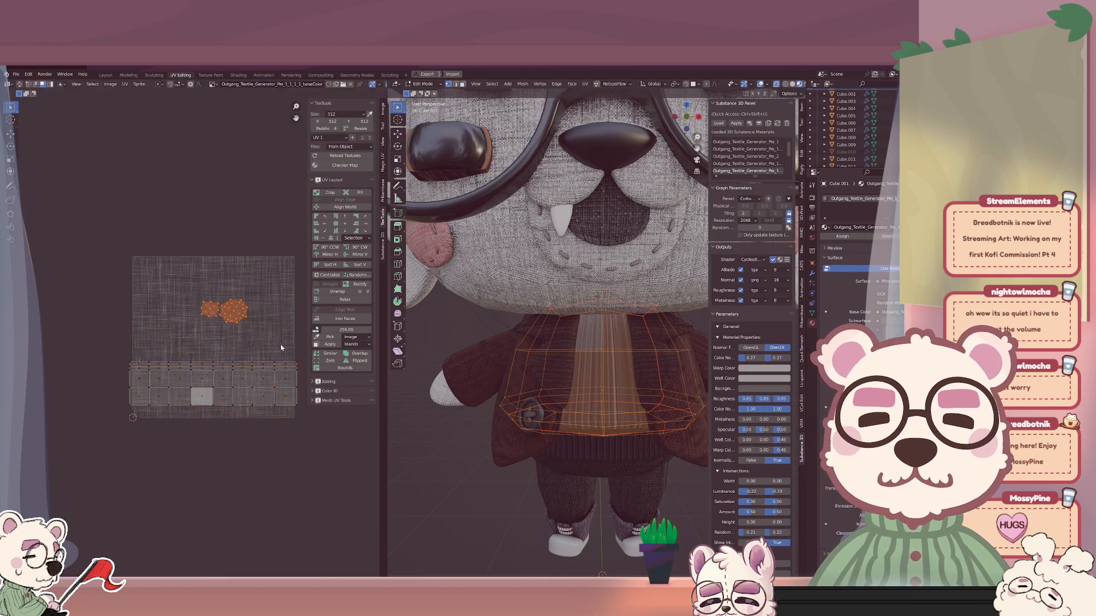
# Isolate the shirt in local view, select edges around its side and underside, and clear their seams.
pyautogui.moveTo(506, 302); pyautogui.dragTo(592, 324, button='middle')
pyautogui.press('KP_Divide')
pyautogui.click(579, 320)
pyautogui.moveTo(567, 387); pyautogui.dragTo(519, 367, button='middle')
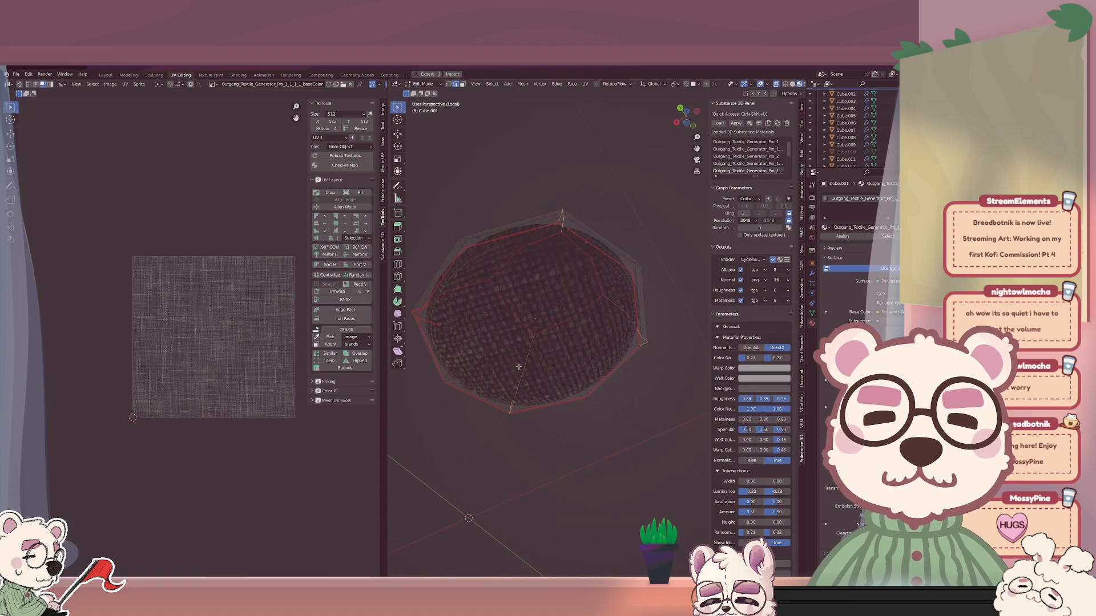
pyautogui.moveTo(388, 339); pyautogui.dragTo(454, 259, button='middle')
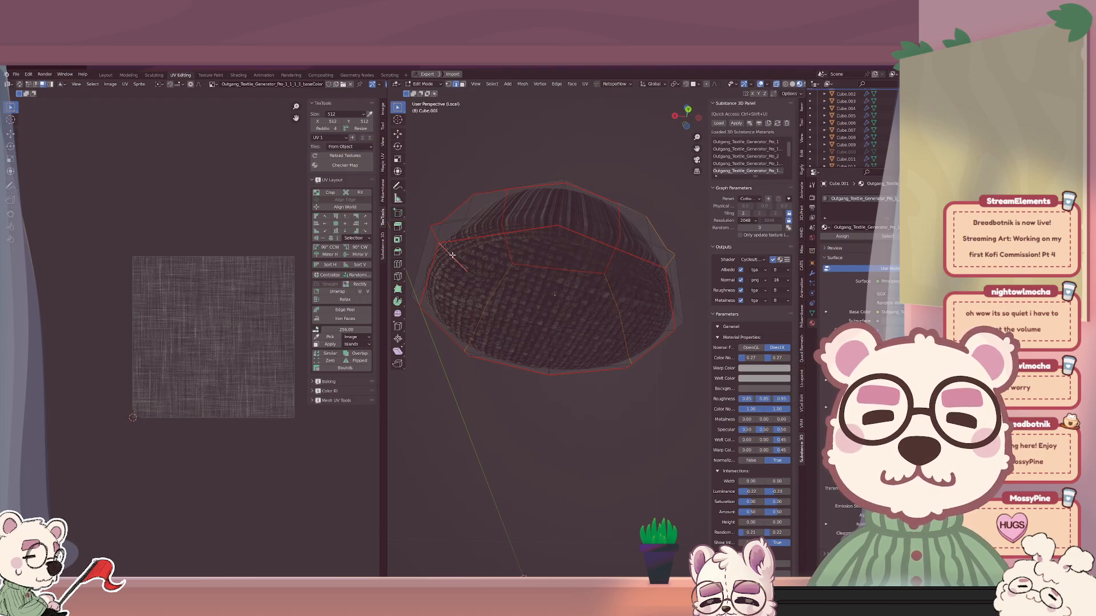
pyautogui.moveTo(488, 298); pyautogui.dragTo(518, 243, button='middle')
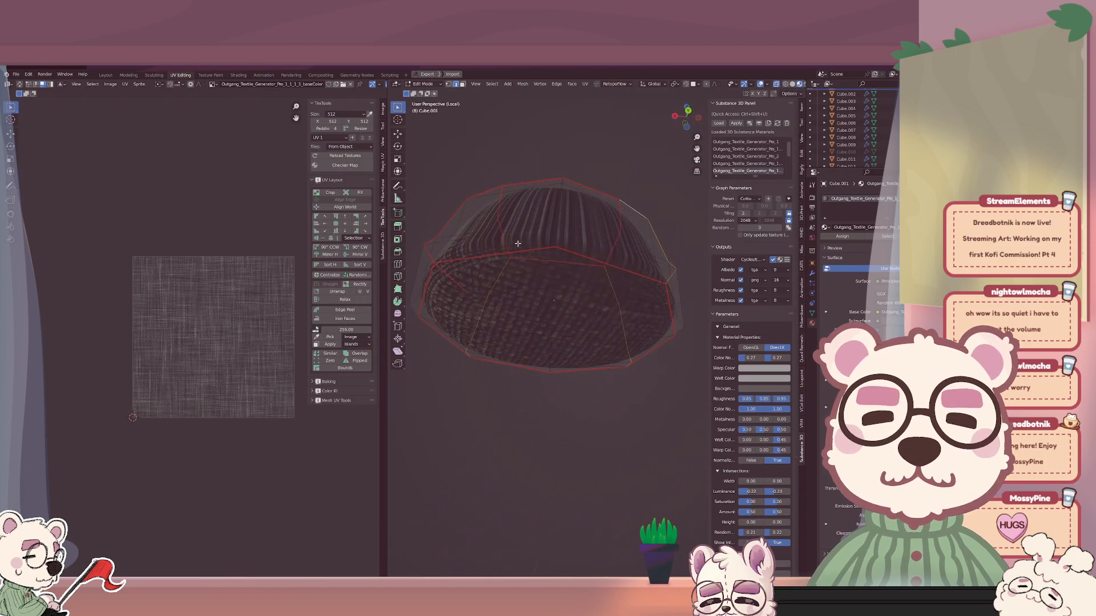
pyautogui.rightClick(648, 229)
pyautogui.click(620, 381)
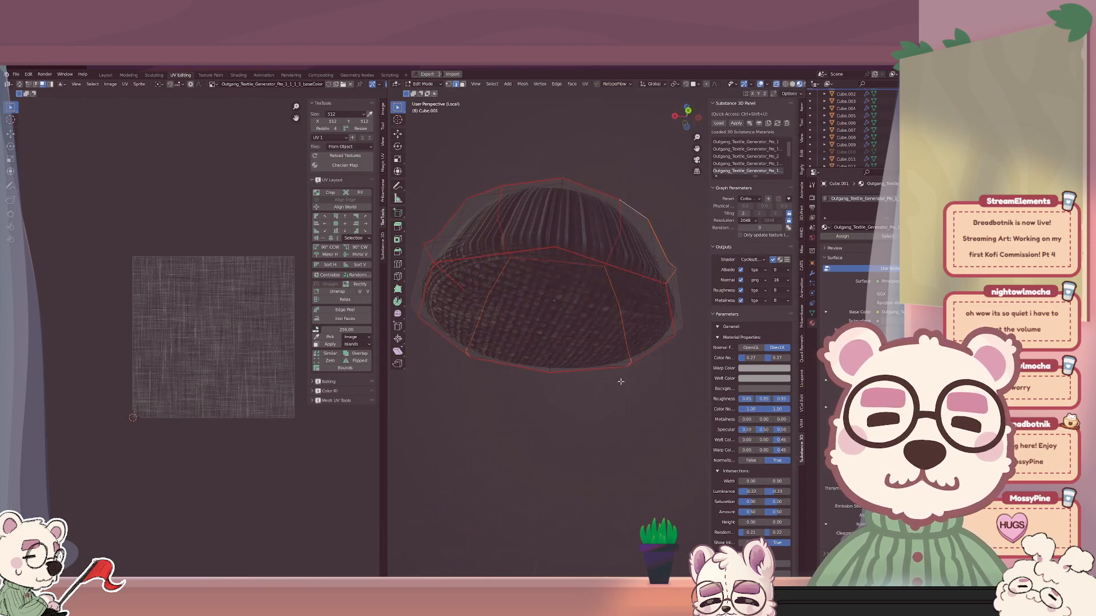
pyautogui.moveTo(449, 274); pyautogui.dragTo(549, 346, button='middle')
pyautogui.moveTo(574, 306); pyautogui.dragTo(500, 297, button='middle')
pyautogui.rightClick(477, 291)
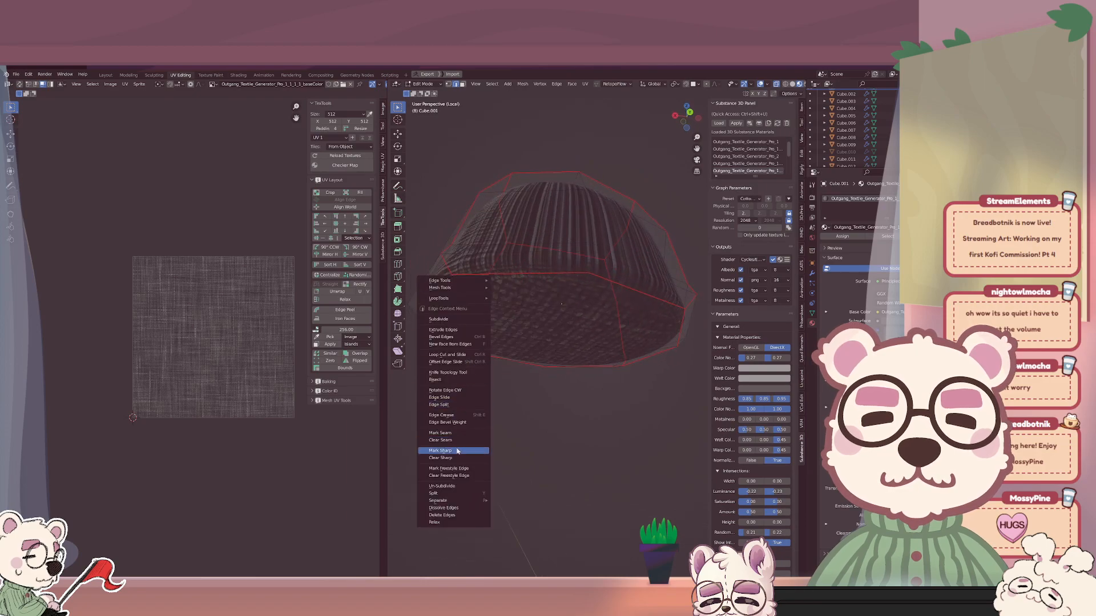
pyautogui.click(441, 440)
# Unwrap the entire shirt mesh, check the stripes in Object Mode, and leave local view.
pyautogui.press('a')
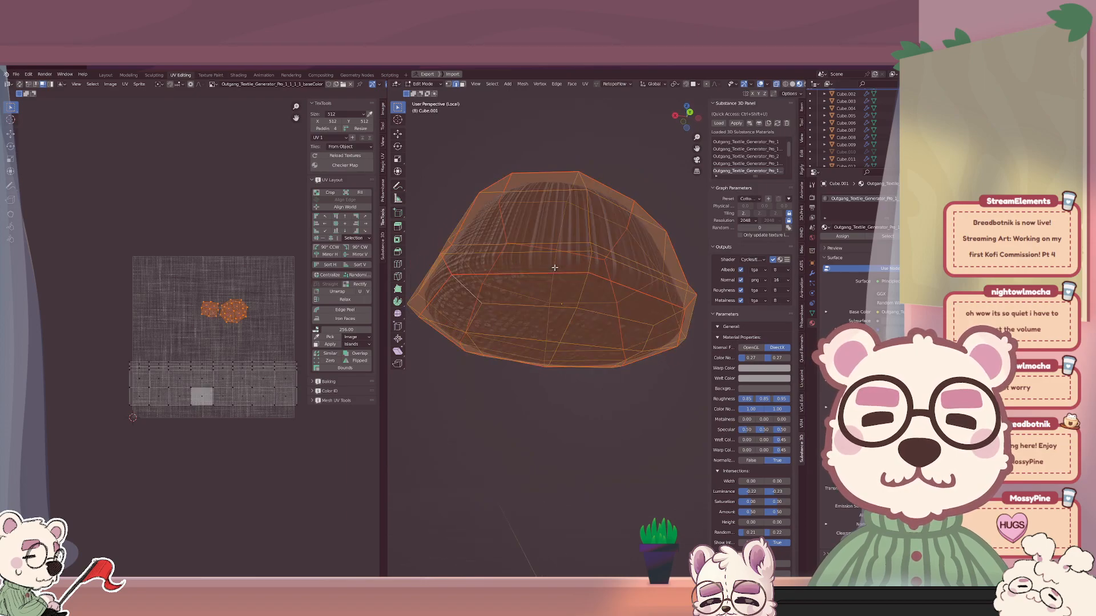
pyautogui.press('u')
pyautogui.click(557, 264)
pyautogui.press('Tab')
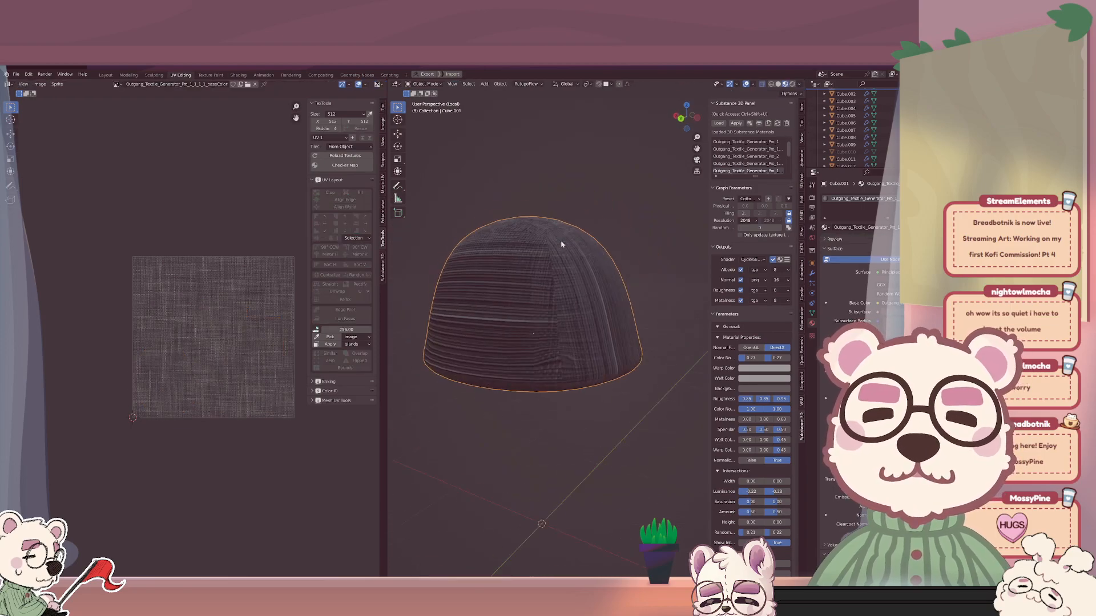
pyautogui.moveTo(561, 245); pyautogui.dragTo(573, 223, button='middle')
pyautogui.moveTo(577, 268); pyautogui.dragTo(612, 243, button='middle')
pyautogui.press('/')
pyautogui.scroll(-2, 635, 219)
# Compare the mouth mesh in Edit Mode and Object Mode, and display its shape keys for examination.
pyautogui.click(601, 239)
pyautogui.press('Tab')
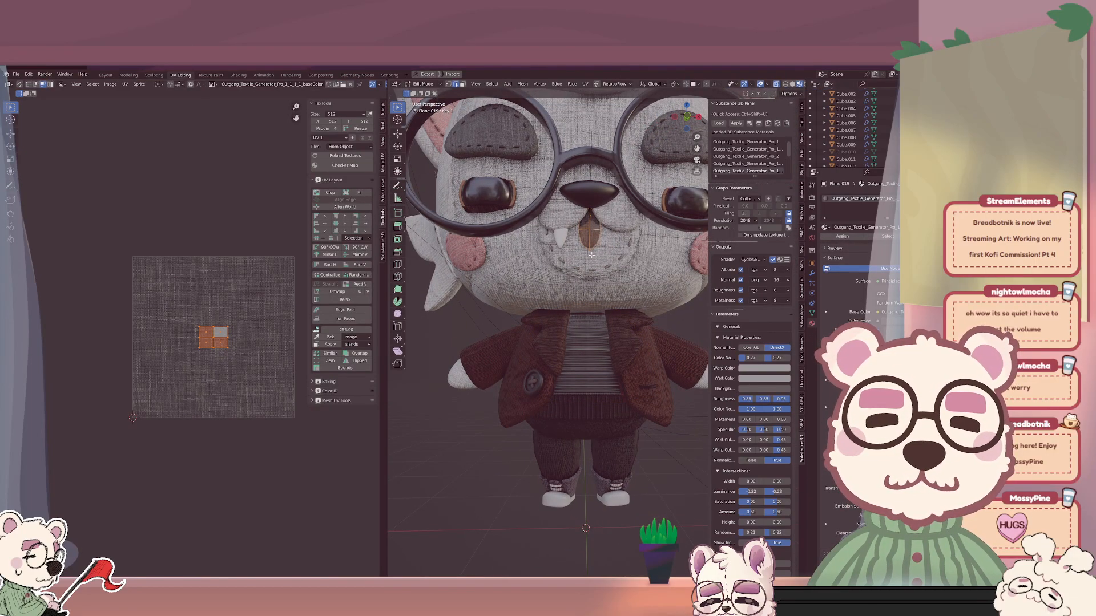
pyautogui.hotkey('alt', 'a')
pyautogui.scroll(5, 591, 255)
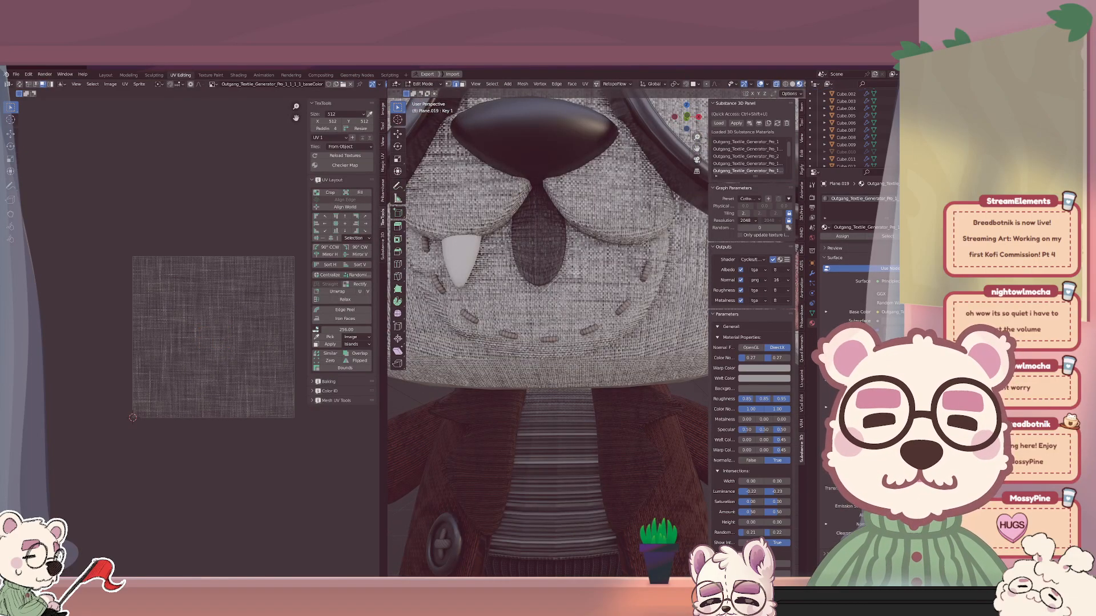
pyautogui.press('Tab')
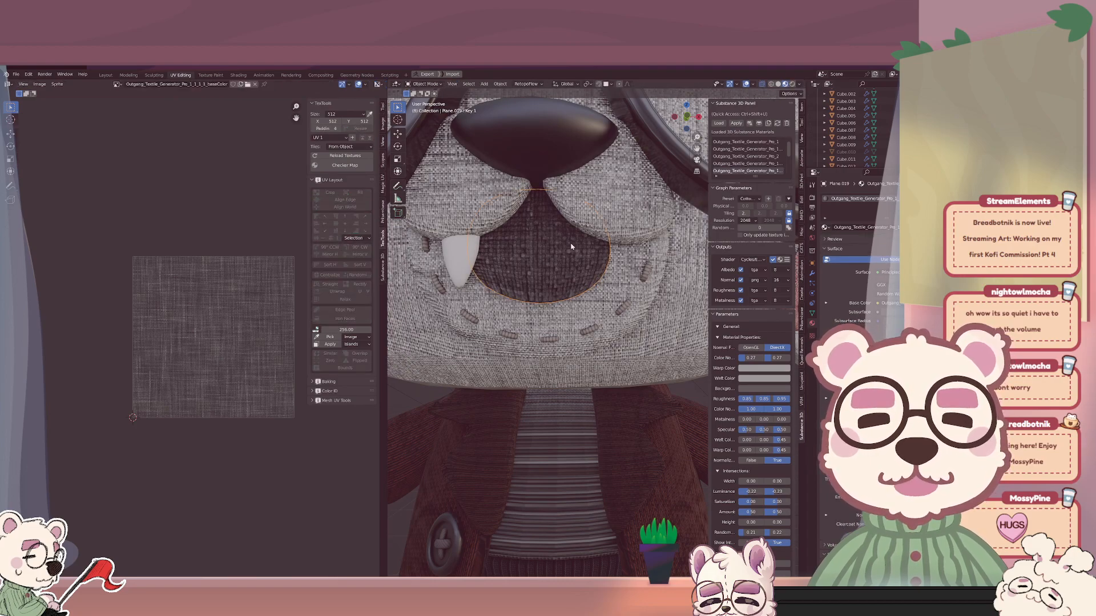
pyautogui.click(812, 275)
pyautogui.click(812, 313)
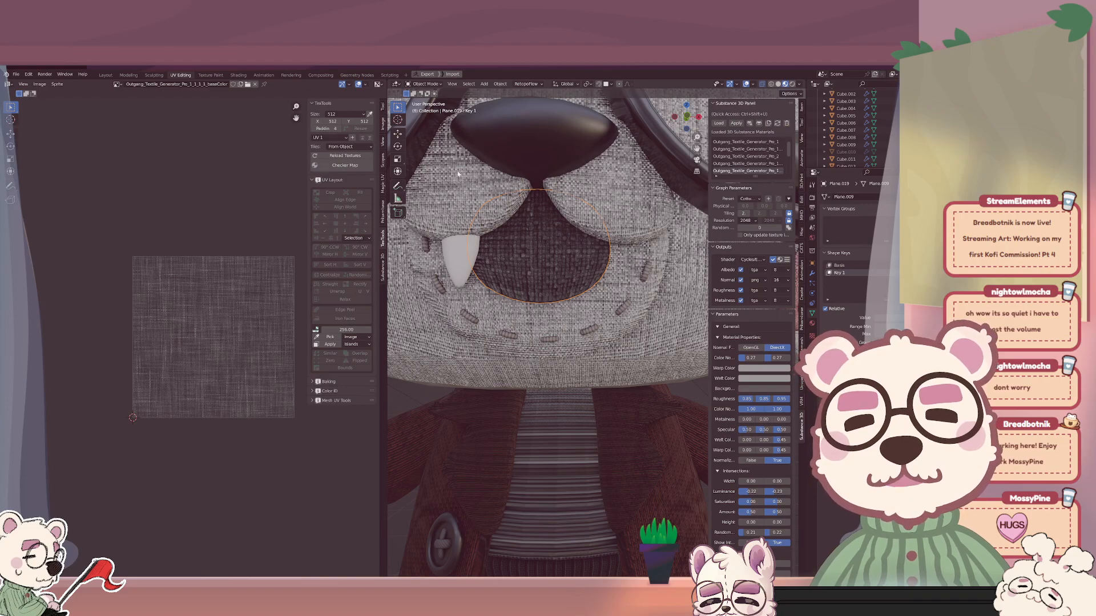
pyautogui.scroll(-6, 500, 165)
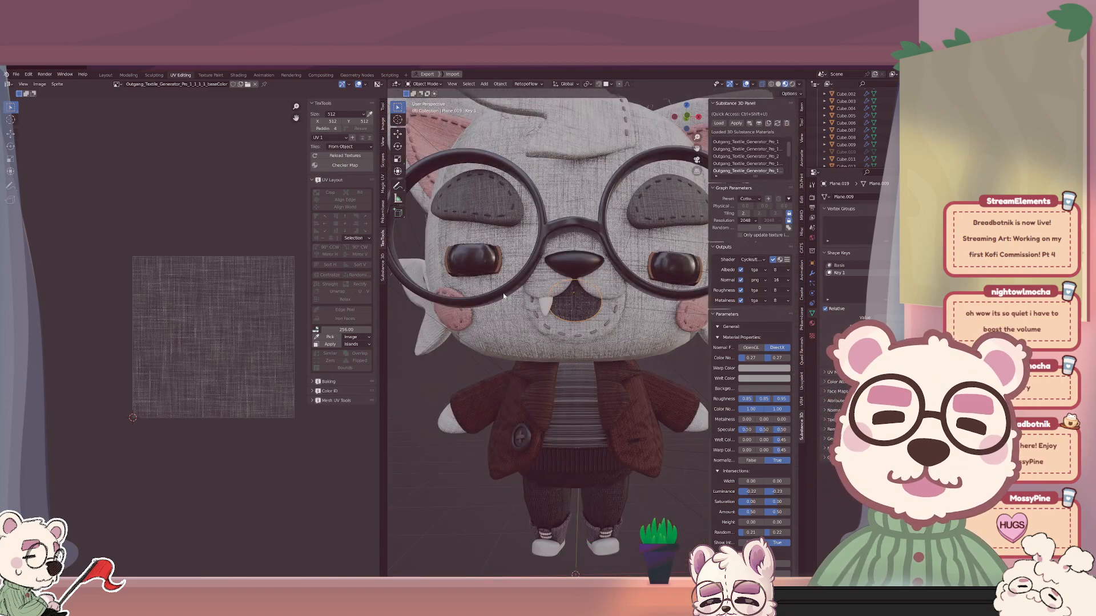
# Revert the file to its last saved version.
pyautogui.click(16, 75)
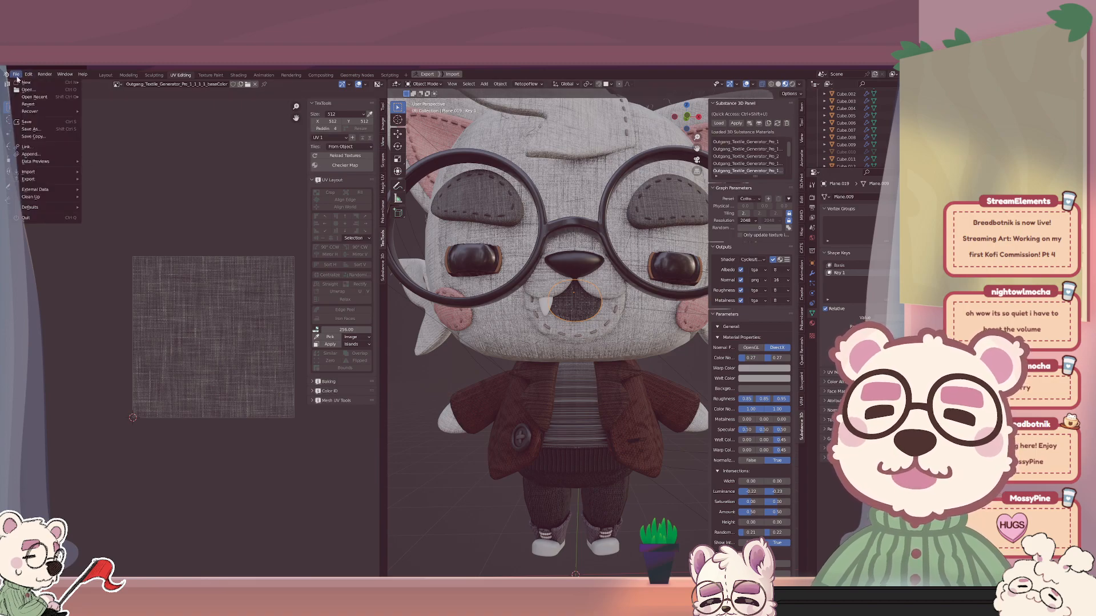
pyautogui.click(47, 105)
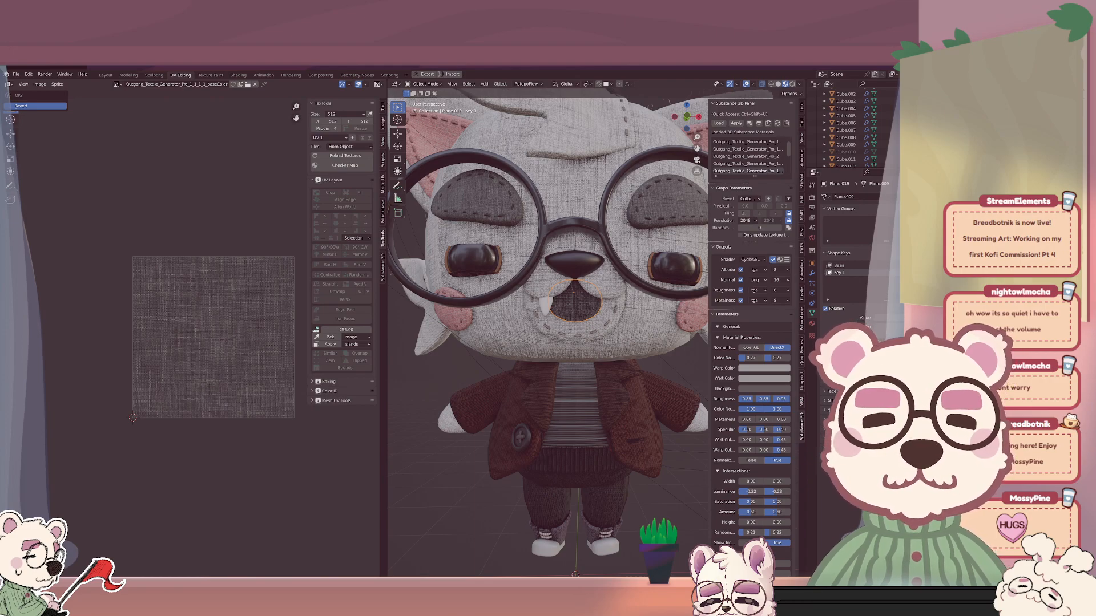
pyautogui.click(47, 106)
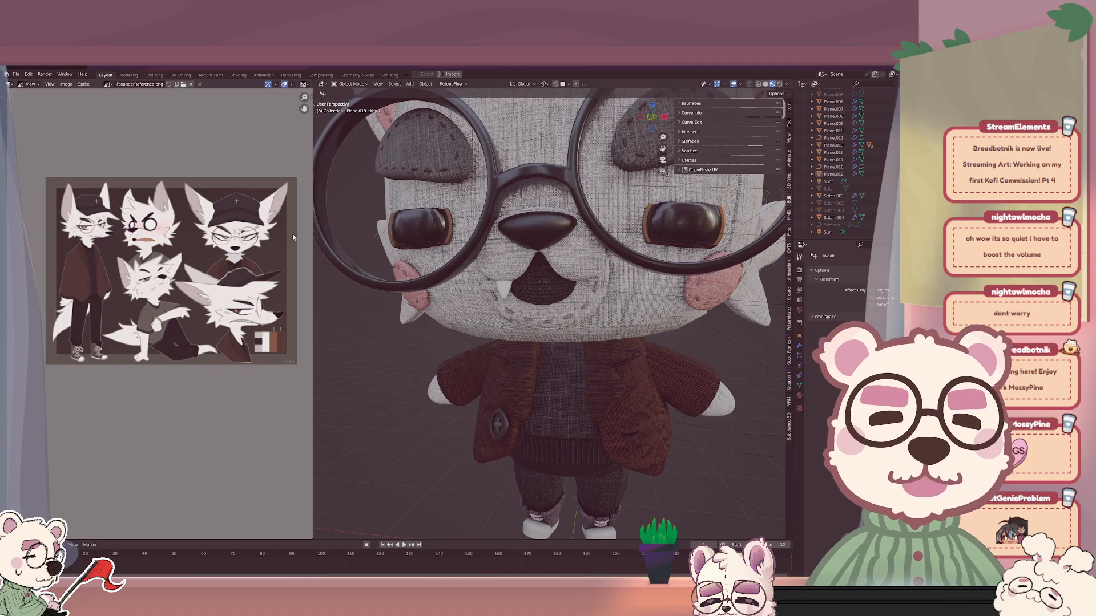
# Select the puffy muzzle piece beneath the nose and adjust its Solidify thickness to make it slightly fuller.
pyautogui.moveTo(546, 306); pyautogui.dragTo(522, 240, button='middle')
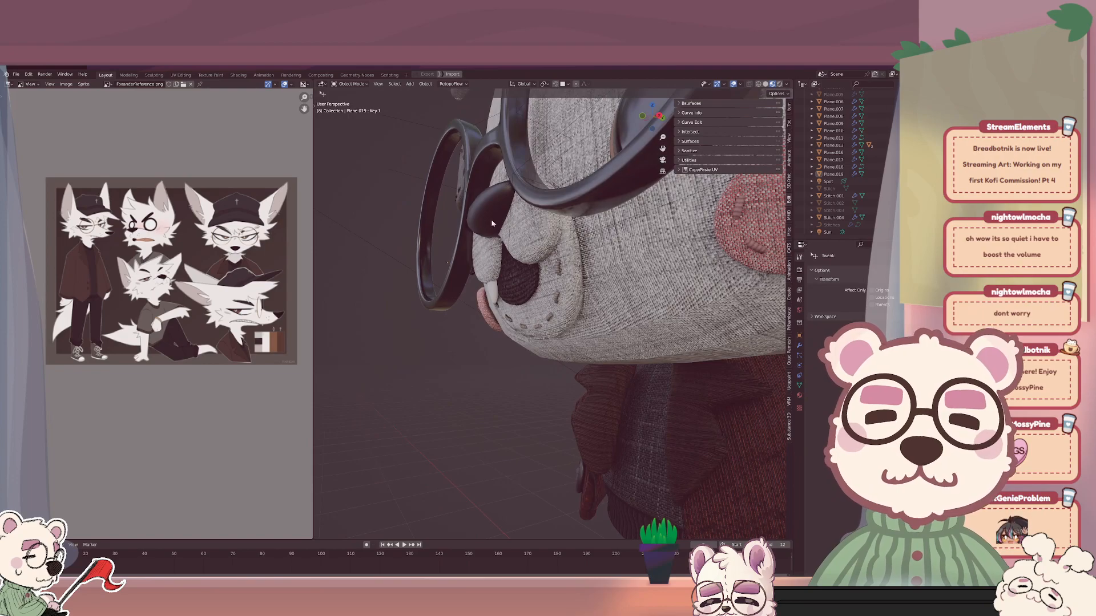
pyautogui.click(516, 231)
pyautogui.click(526, 236)
pyautogui.click(799, 346)
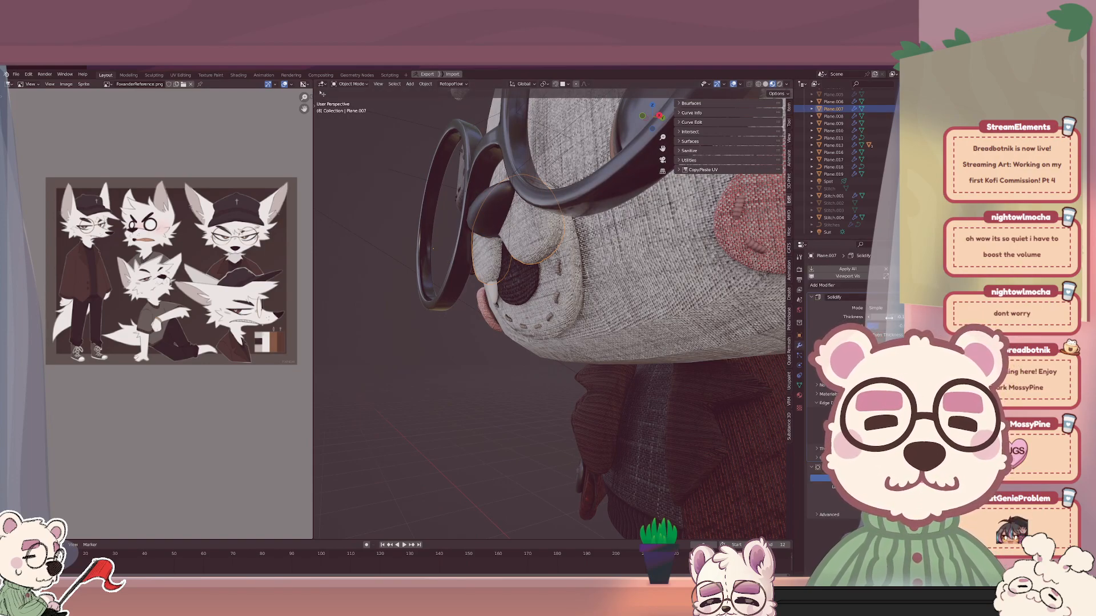
pyautogui.moveTo(889, 318); pyautogui.dragTo(885, 318)
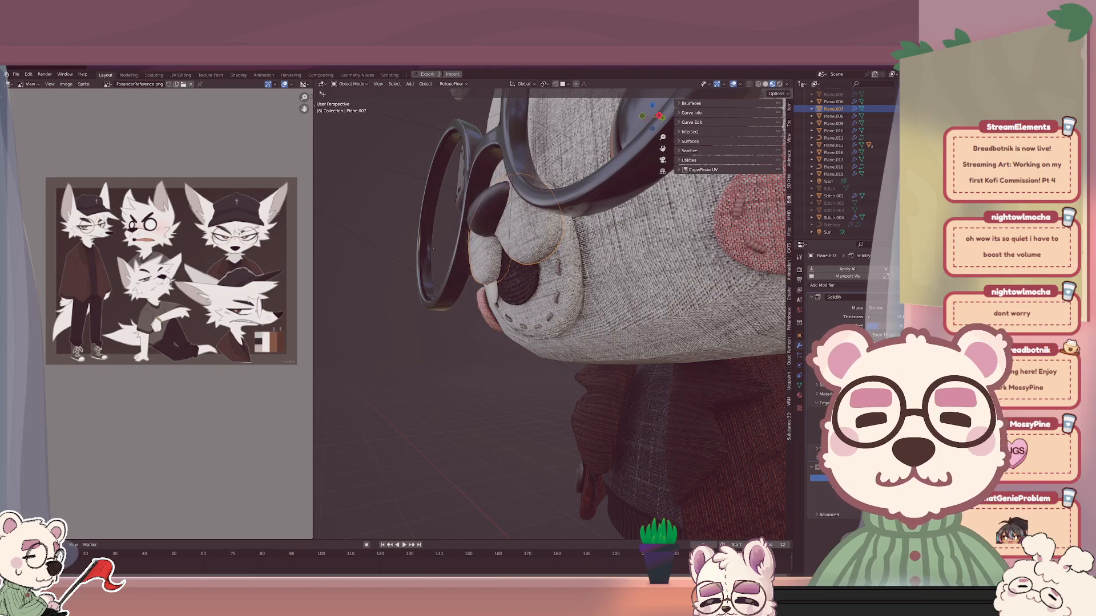
# Move the nose along the global Y axis to reposition it against the muzzle.
pyautogui.click(497, 217)
pyautogui.press('Tab')
pyautogui.press('Tab')
pyautogui.press('g')
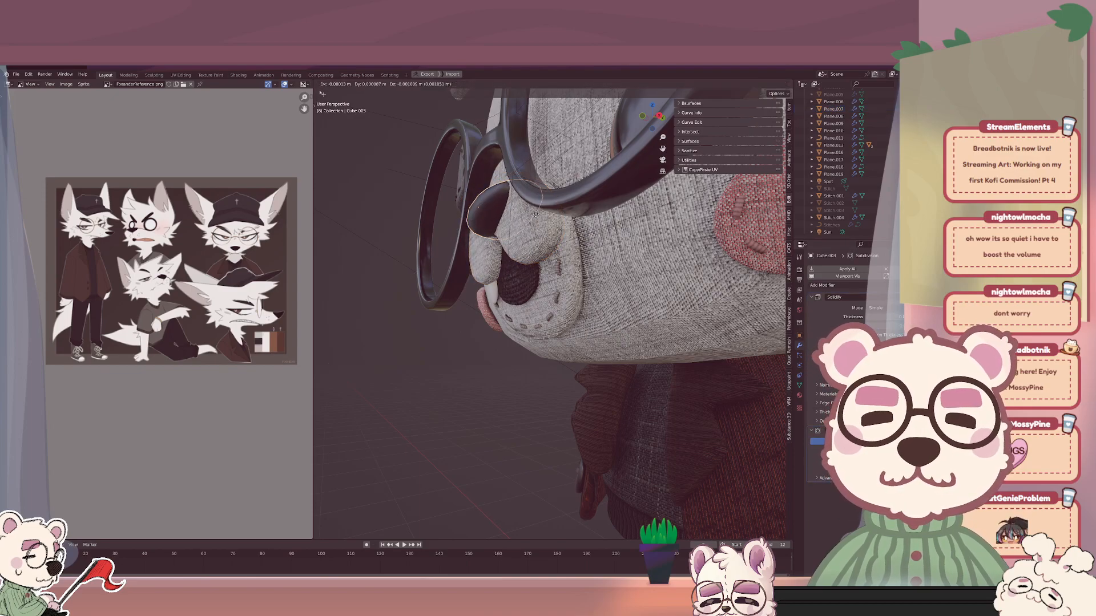
pyautogui.press('y')
pyautogui.click(531, 215)
pyautogui.scroll(-4, 528, 219)
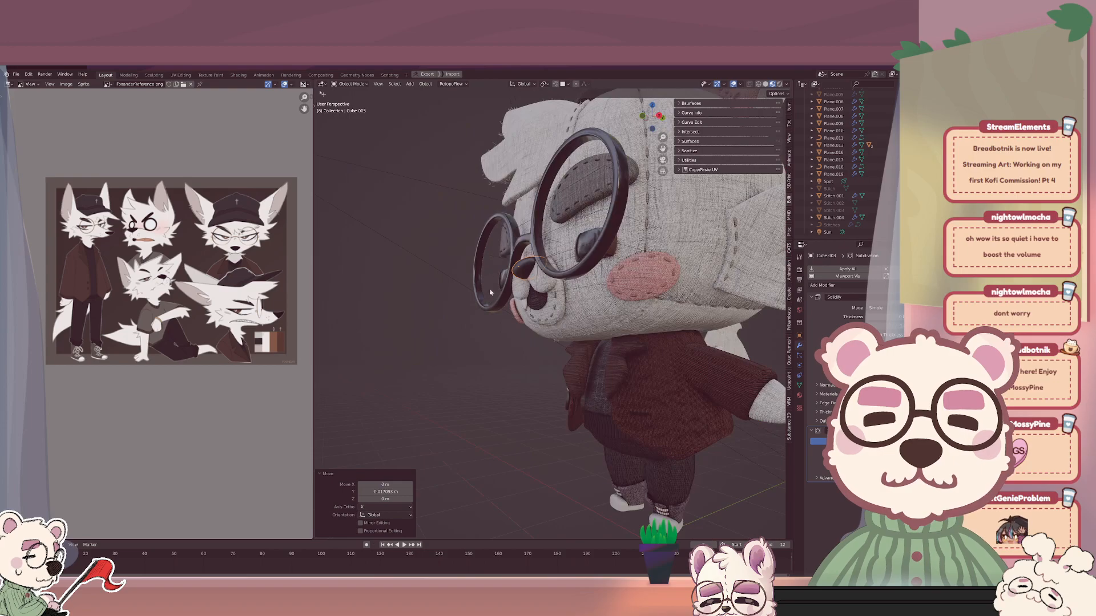
# Select the fang at the mouth's edge and shift it forward along the global Y axis.
pyautogui.click(493, 303)
pyautogui.moveTo(492, 345); pyautogui.dragTo(475, 314, button='middle')
pyautogui.click(462, 360)
pyautogui.scroll(5, 528, 343)
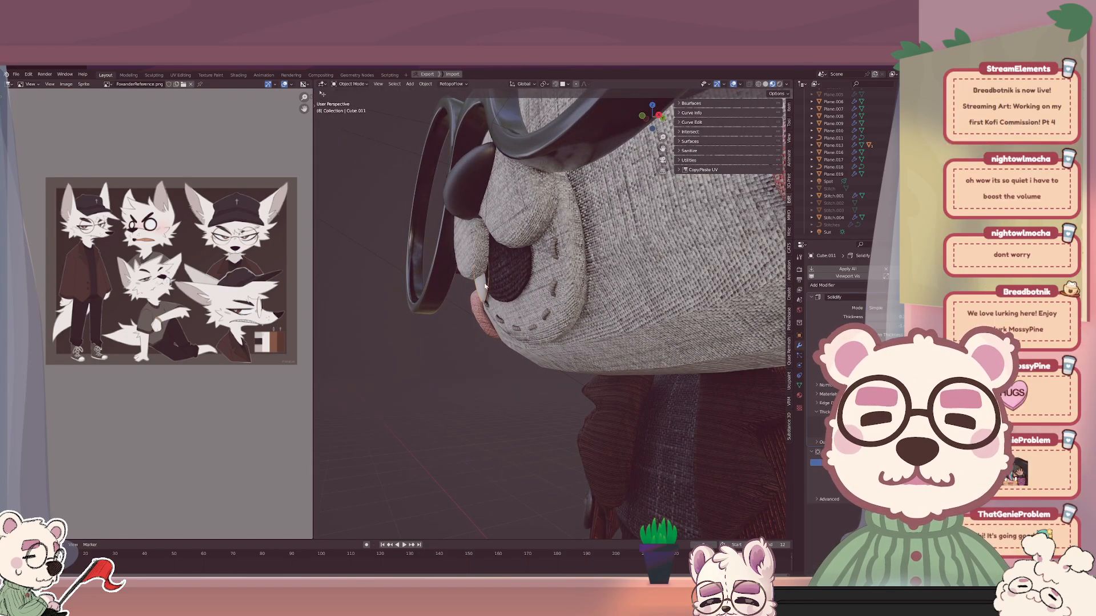
pyautogui.click(488, 283)
pyautogui.press('g')
pyautogui.press('y')
pyautogui.click(440, 334)
pyautogui.click(440, 334)
pyautogui.scroll(-5, 443, 336)
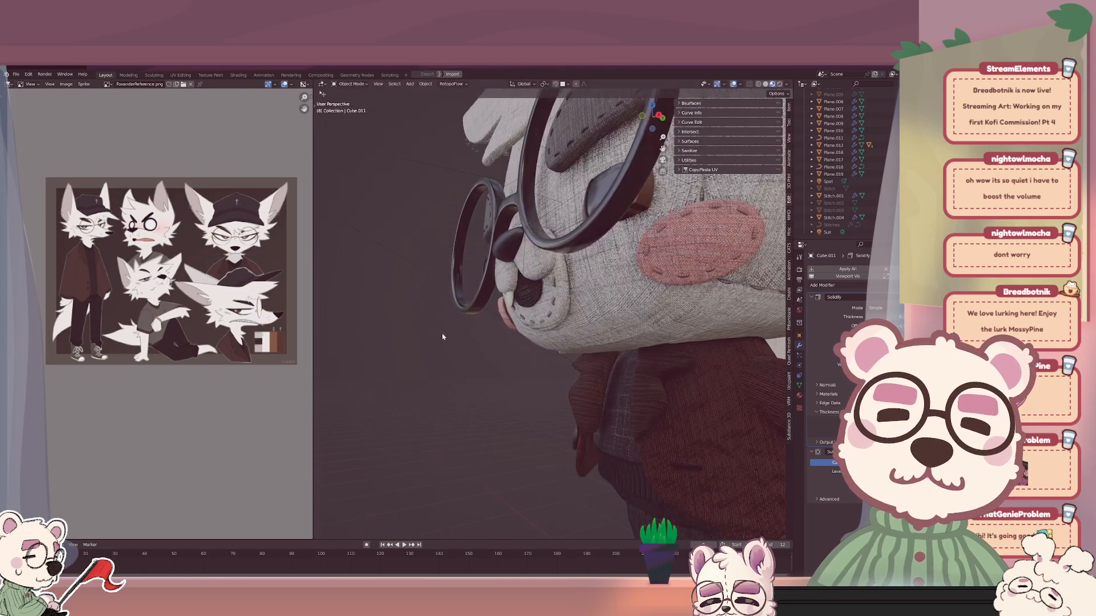
# Fine-tune the fang's depth by about 0.009 m along Y, check it from the front, and deselect everything.
pyautogui.moveTo(443, 337); pyautogui.dragTo(592, 299, button='middle')
pyautogui.scroll(3, 592, 299)
pyautogui.click(579, 290)
pyautogui.press('g')
pyautogui.press('y')
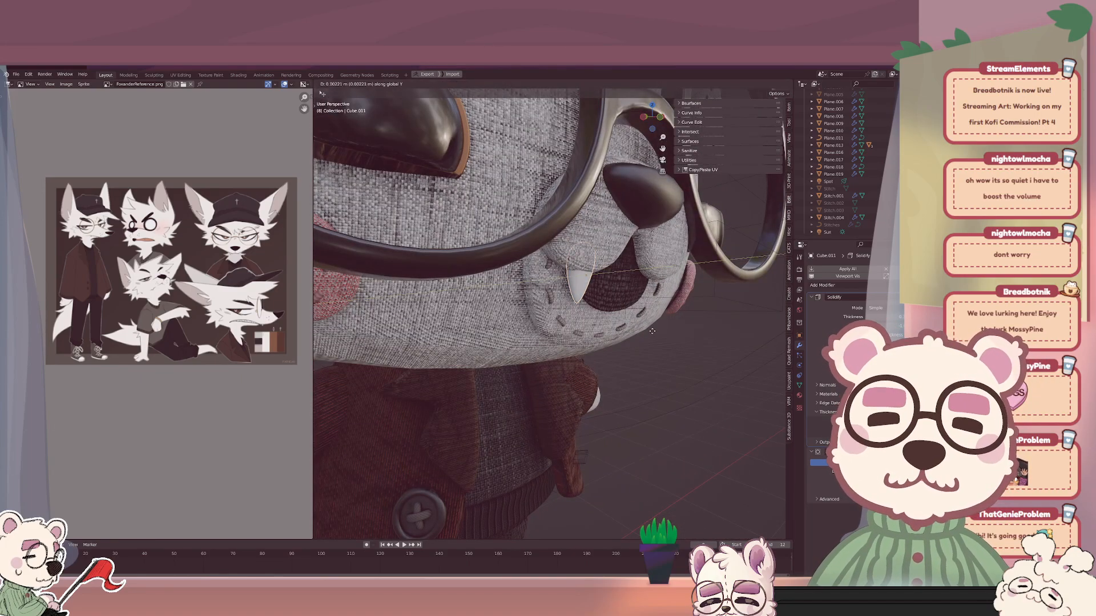
pyautogui.click(679, 355)
pyautogui.moveTo(680, 355); pyautogui.dragTo(636, 356, button='middle')
pyautogui.scroll(2, 636, 357)
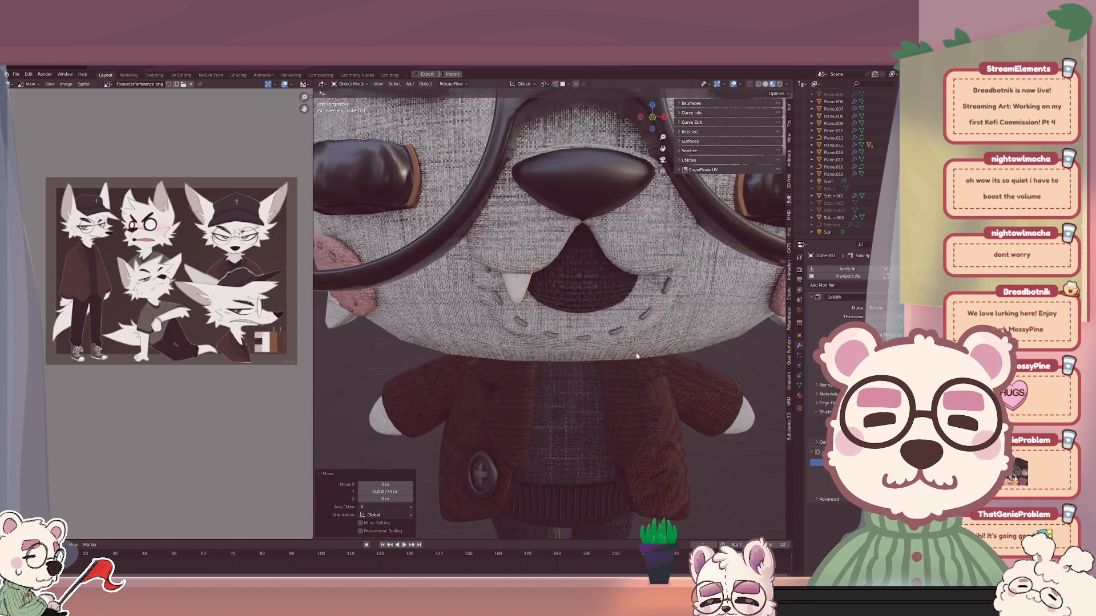
pyautogui.scroll(-5, 634, 327)
pyautogui.hotkey('alt', 'a')
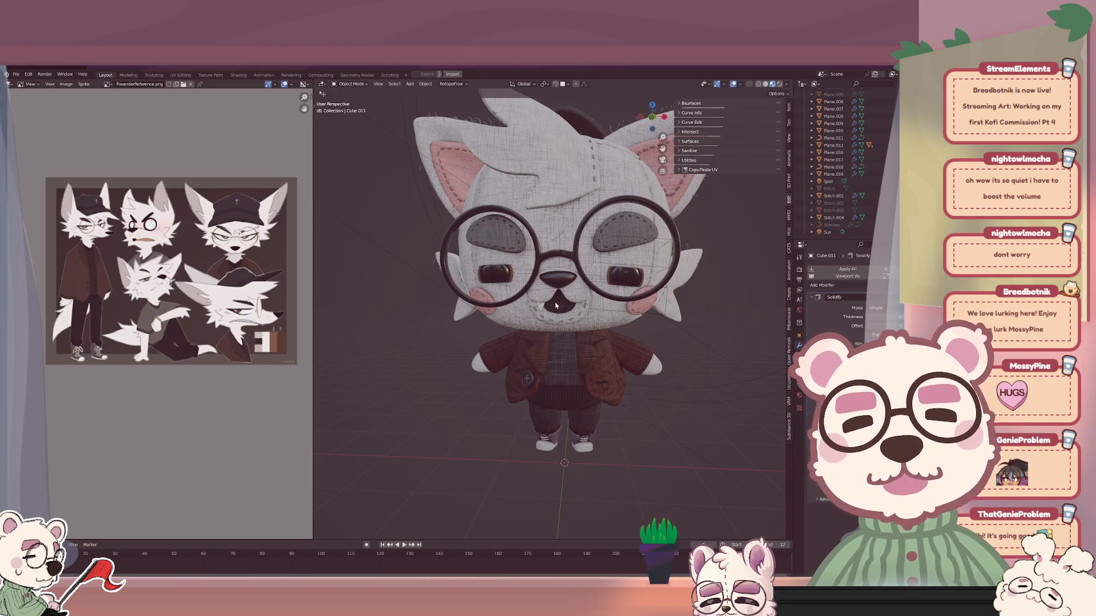
# Select the mouth mesh and display its Substance 3D and material settings.
pyautogui.click(553, 306)
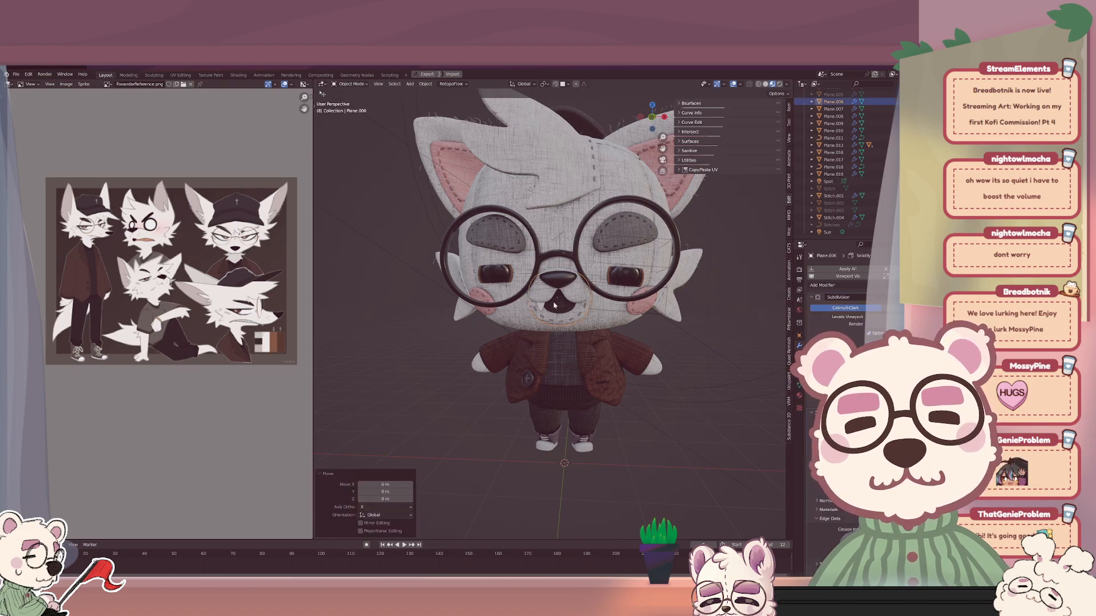
pyautogui.click(558, 303)
pyautogui.click(562, 307)
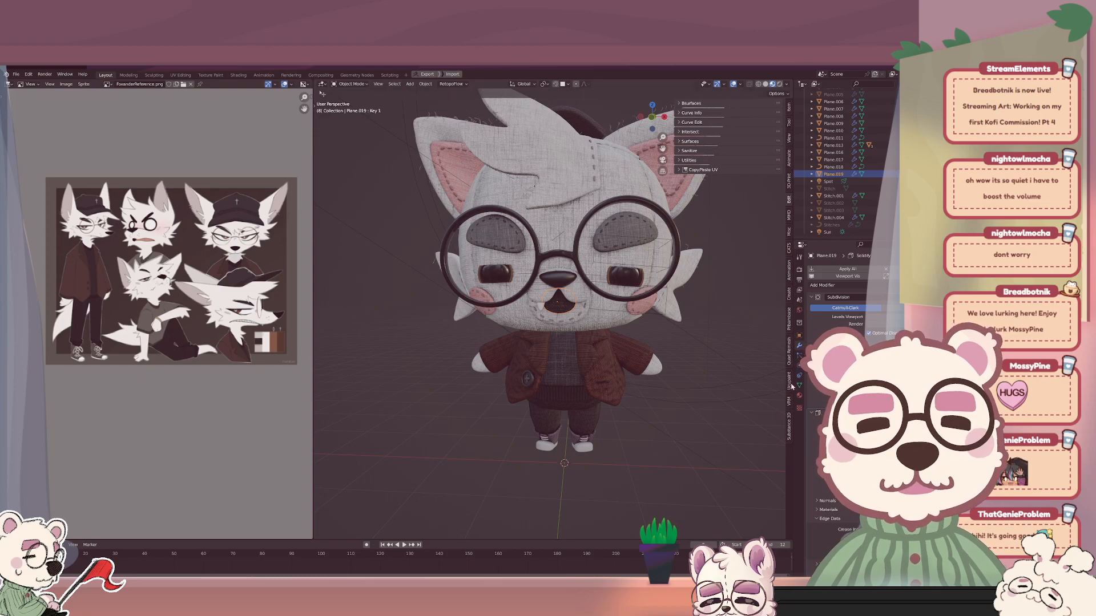
pyautogui.click(790, 422)
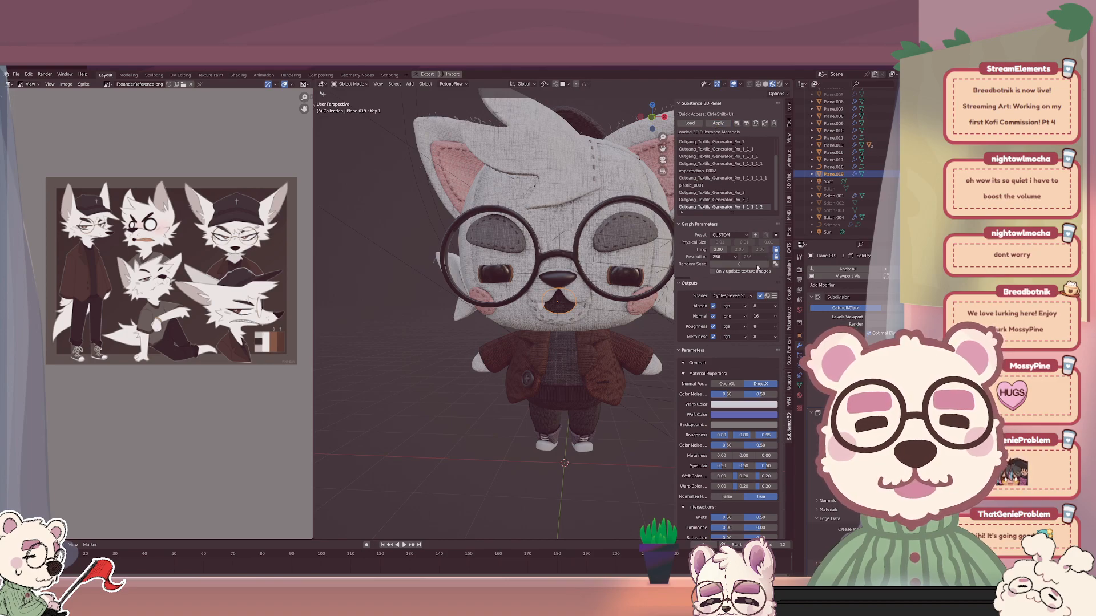
pyautogui.click(799, 395)
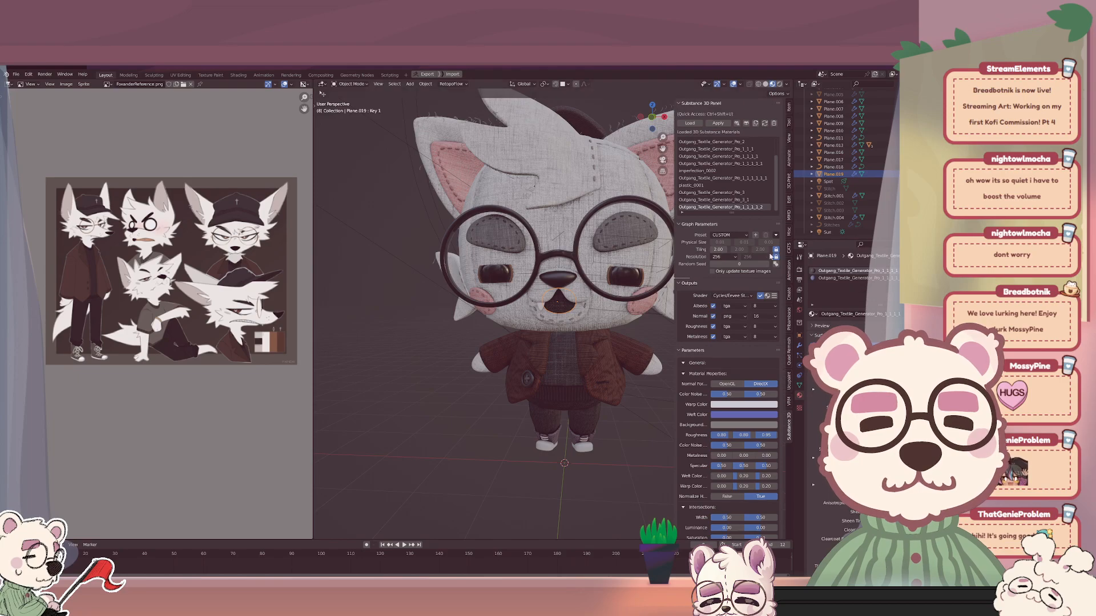
# Try assigning the second textile material slot to the mouth's faces and check it in Object Mode.
pyautogui.click(881, 278)
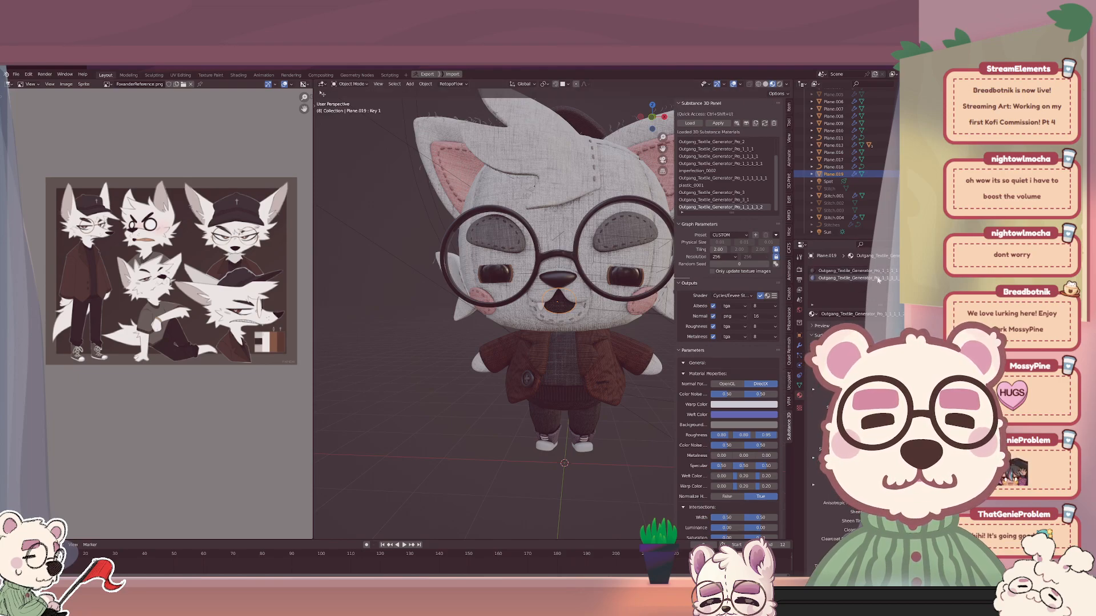
pyautogui.press('Tab')
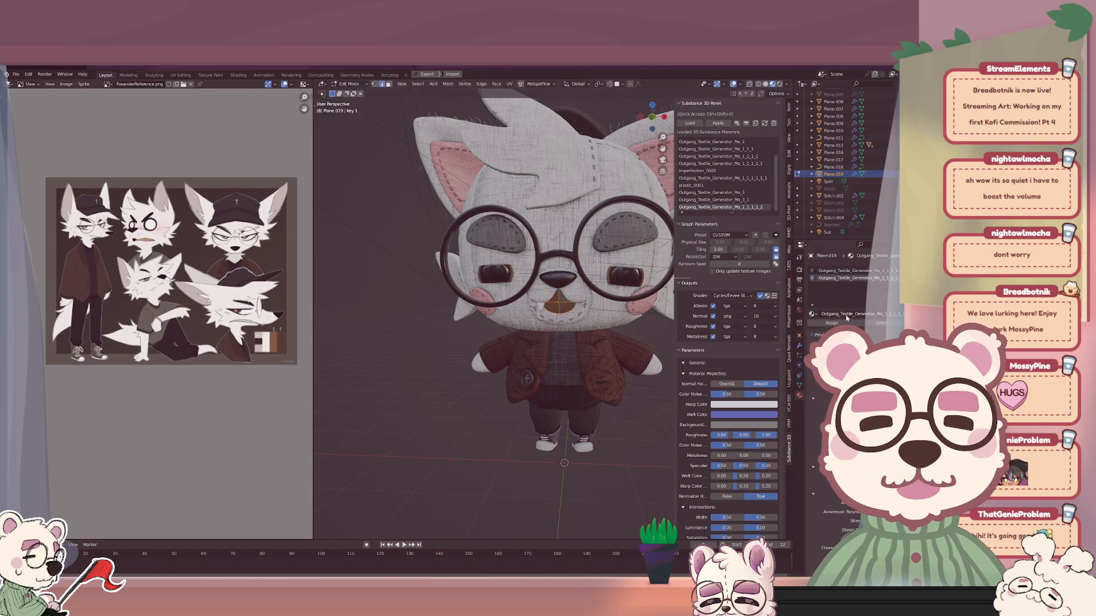
pyautogui.click(833, 323)
pyautogui.press('Tab')
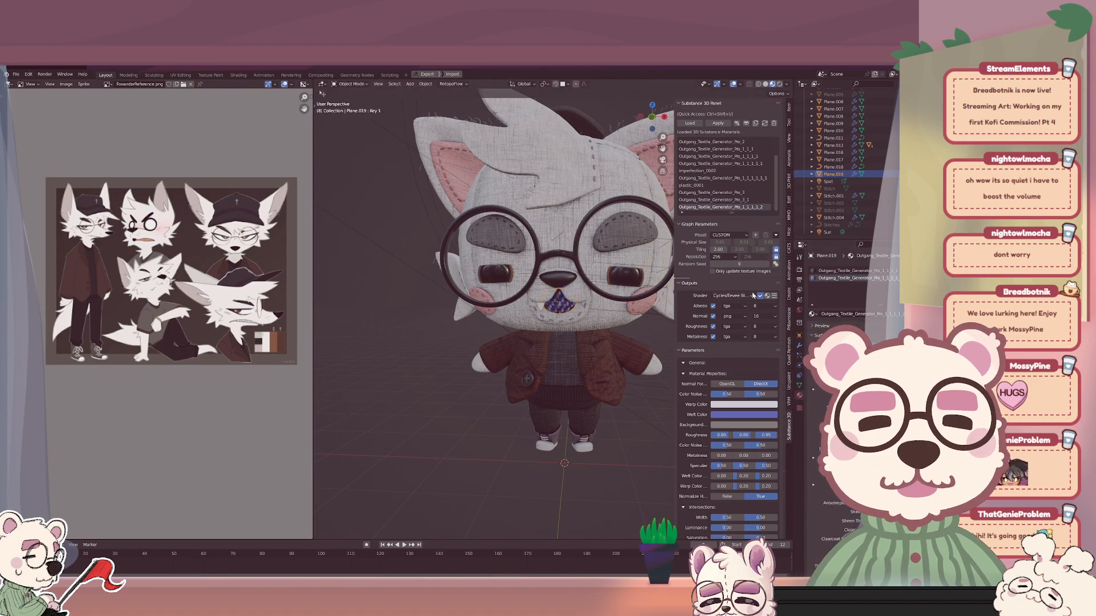
# Assign the first textile material slot to the mouth's faces, remove the second slot, and return to Object Mode.
pyautogui.press('Tab')
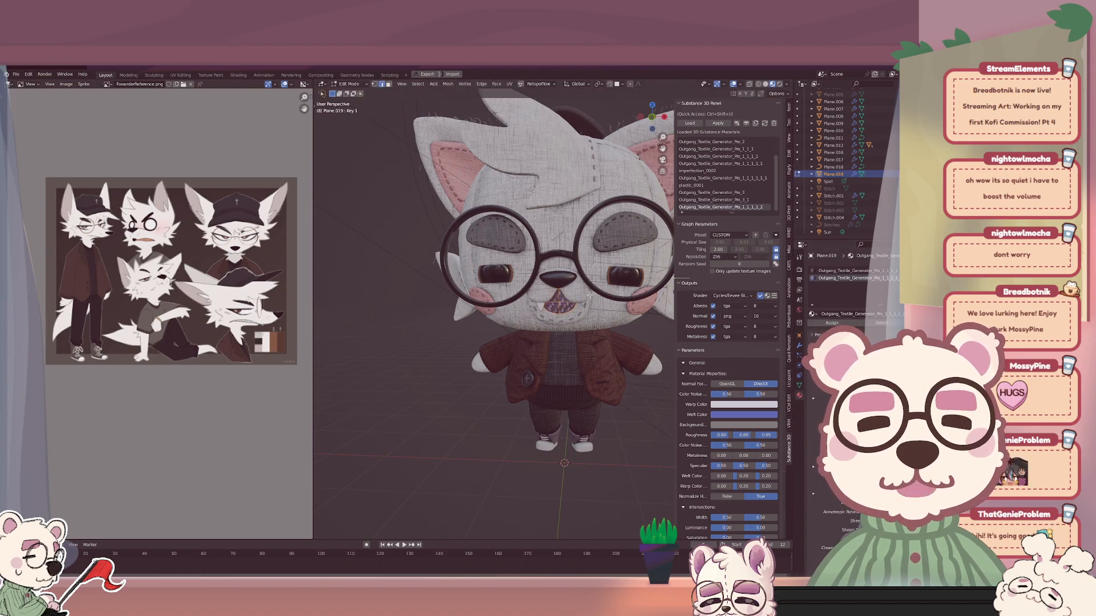
pyautogui.scroll(3, 590, 294)
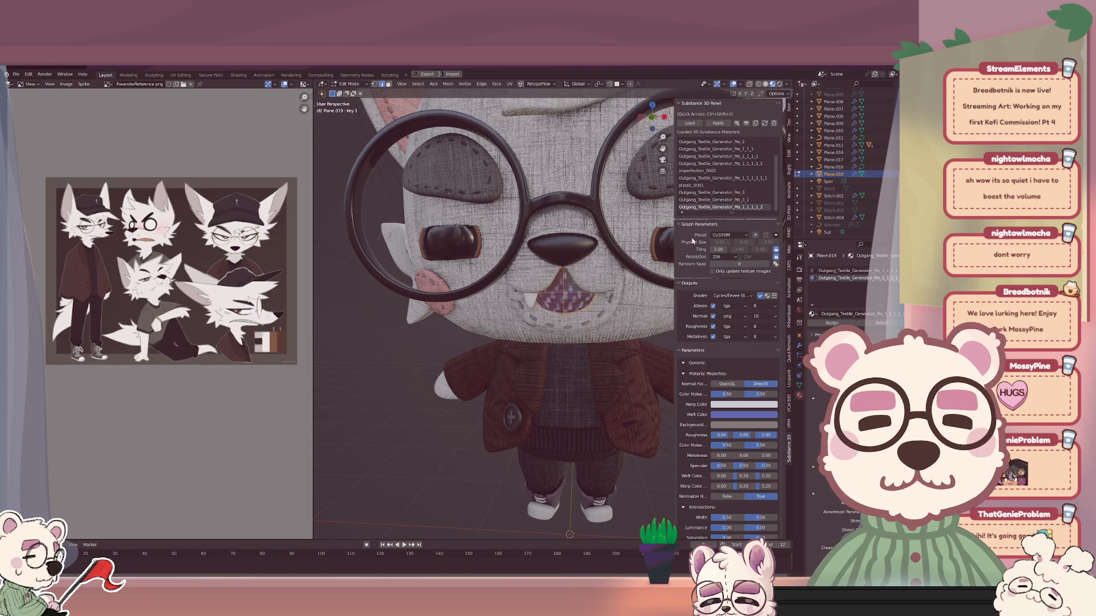
pyautogui.click(727, 157)
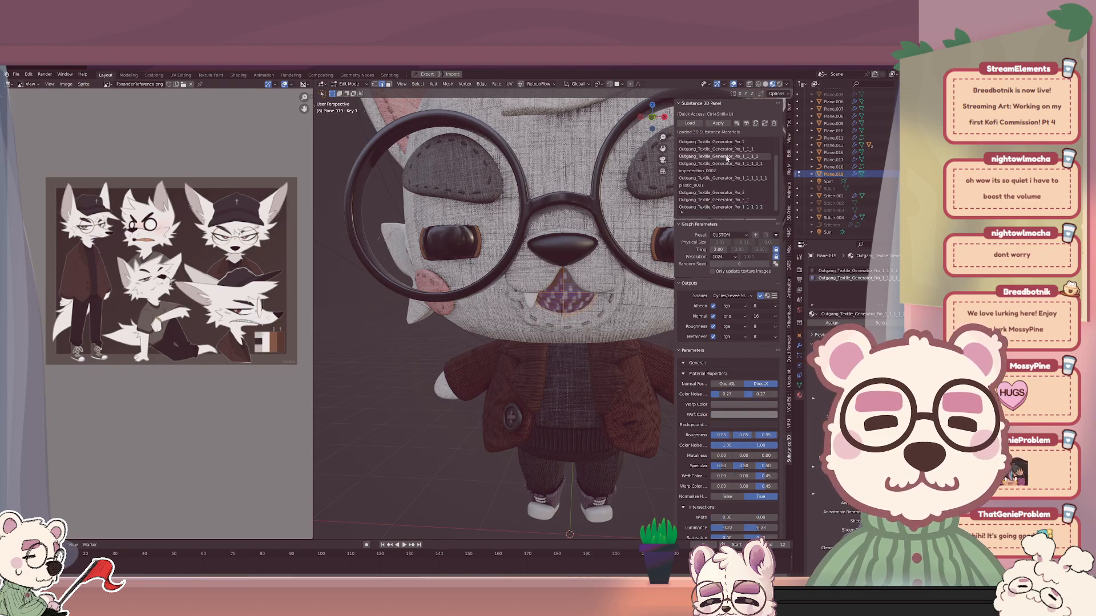
pyautogui.click(824, 272)
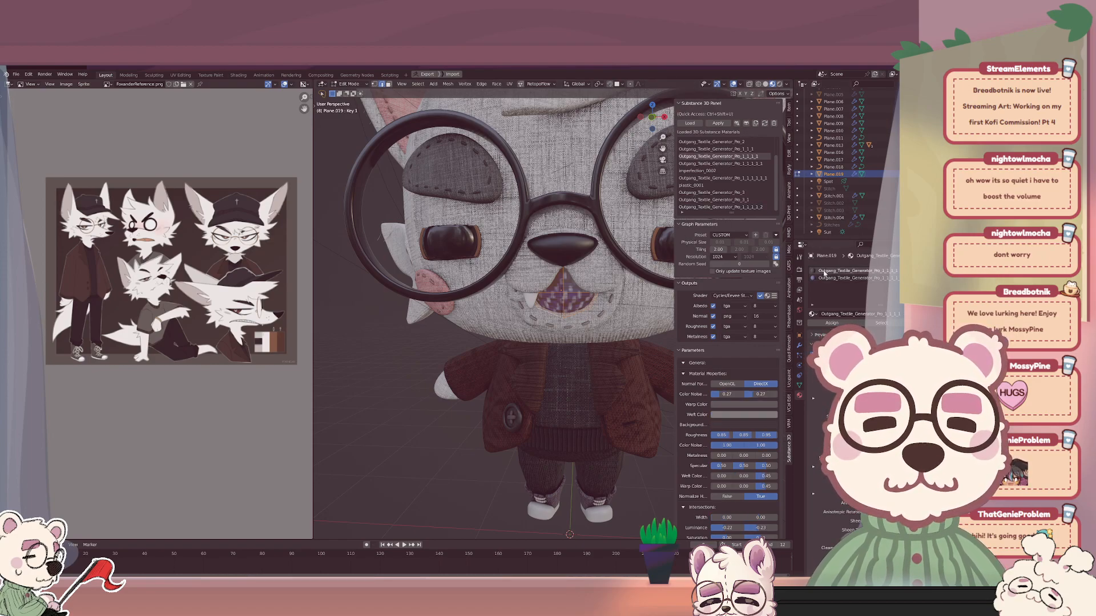
pyautogui.click(831, 323)
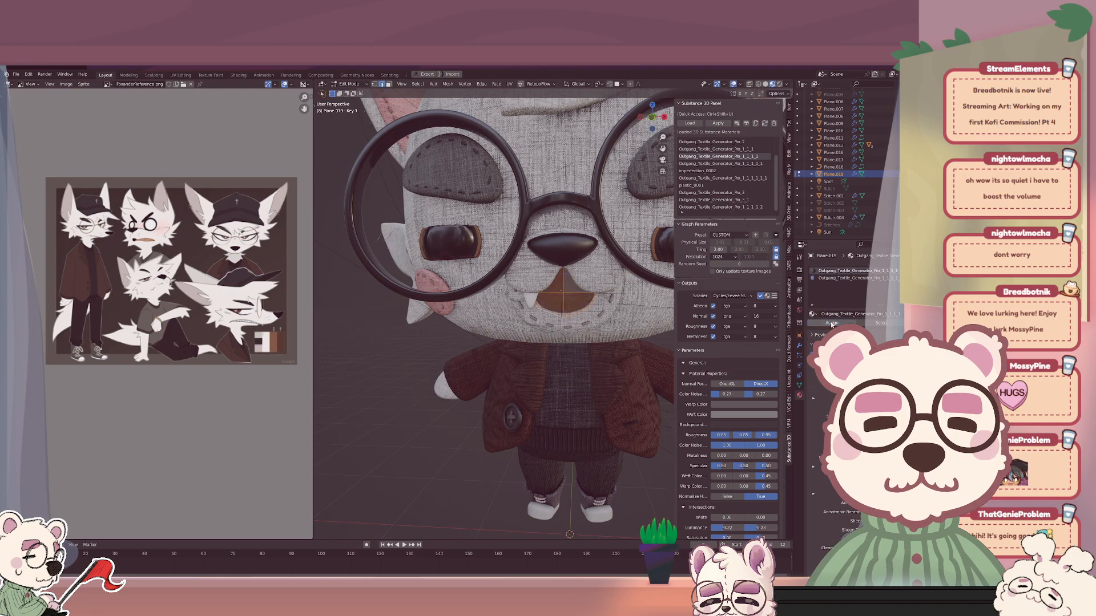
pyautogui.click(835, 277)
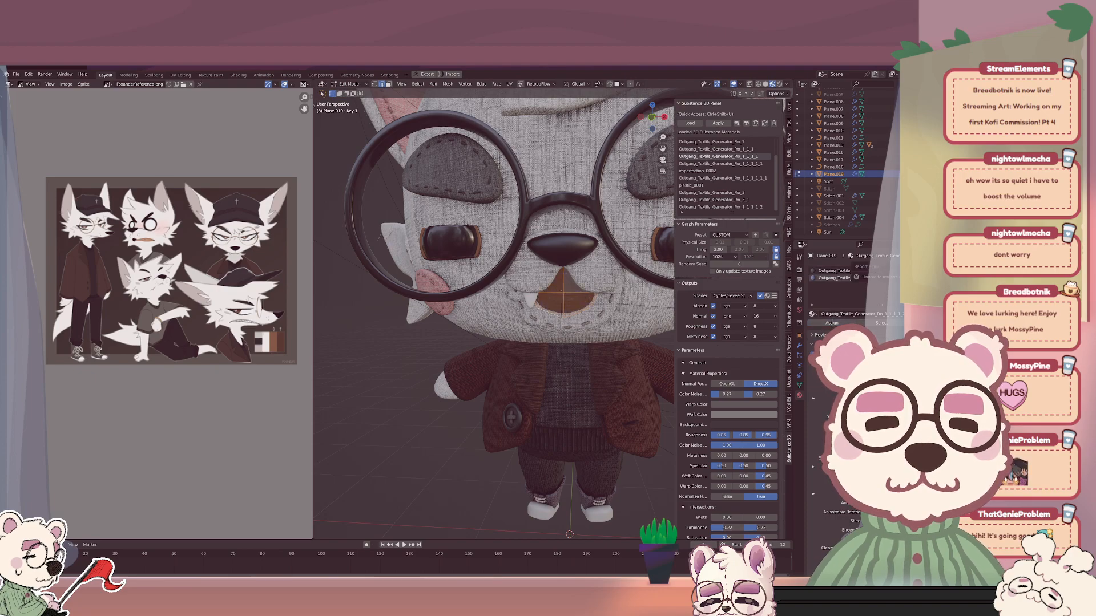
pyautogui.press('Tab')
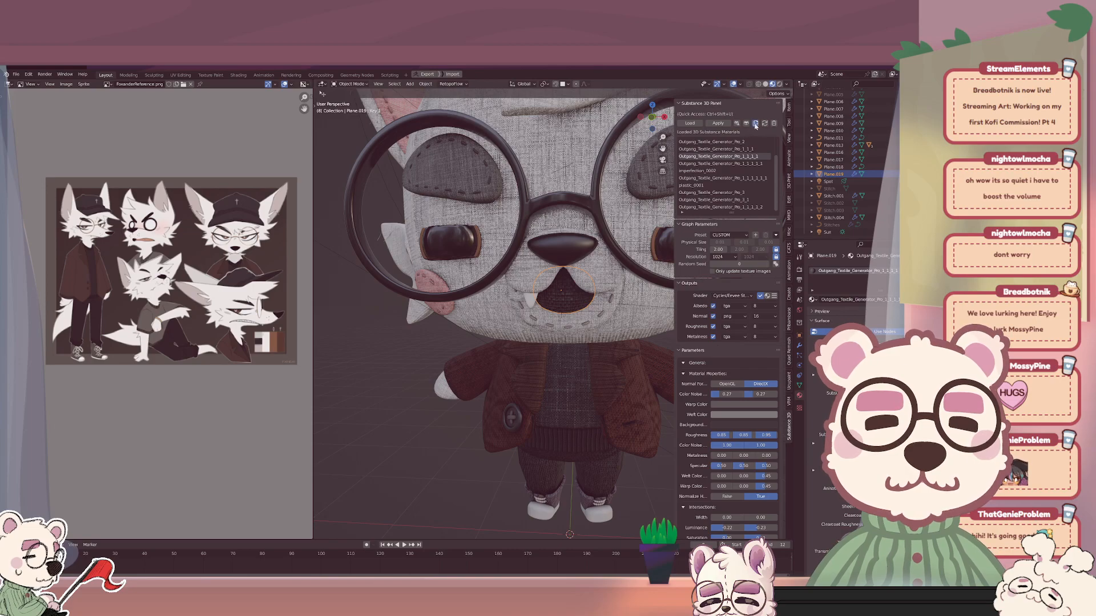
# Duplicate the selected textile substance and try choosing another textile material for the mouth.
pyautogui.click(755, 124)
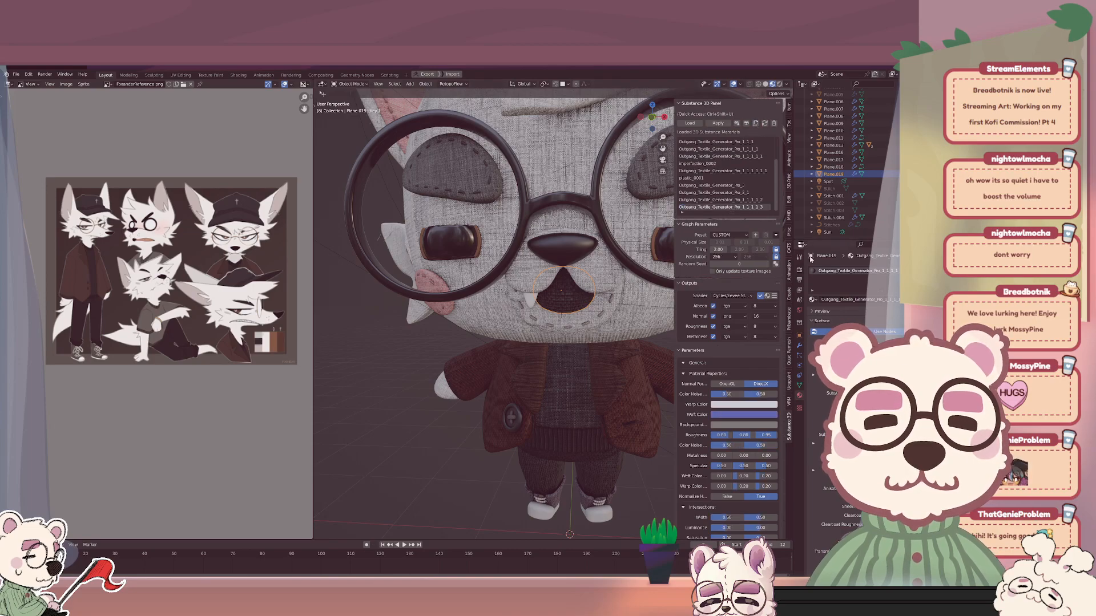
pyautogui.click(813, 300)
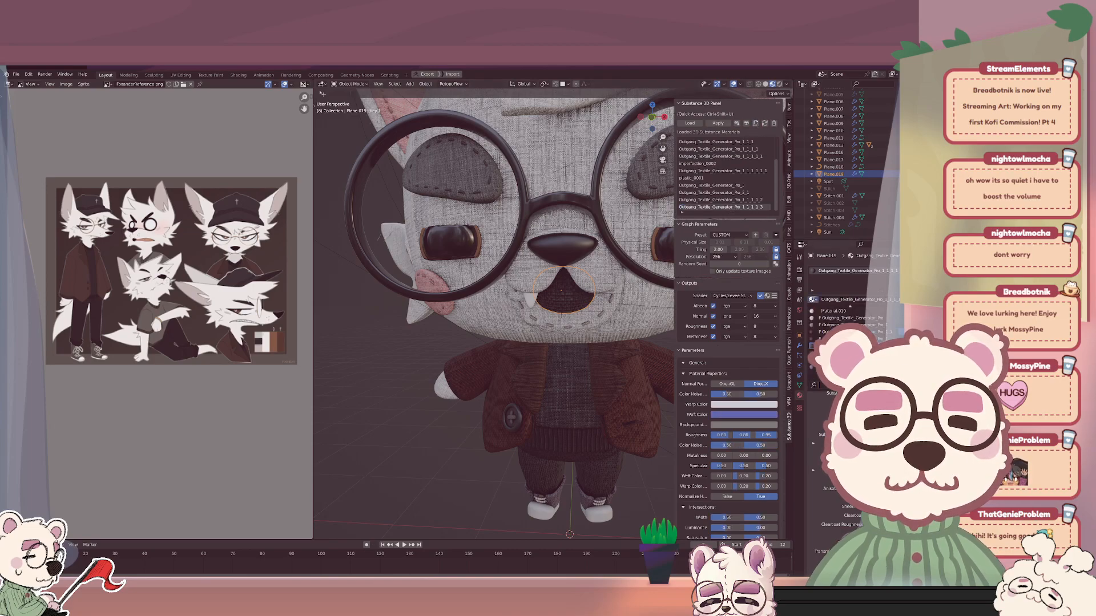
pyautogui.click(853, 338)
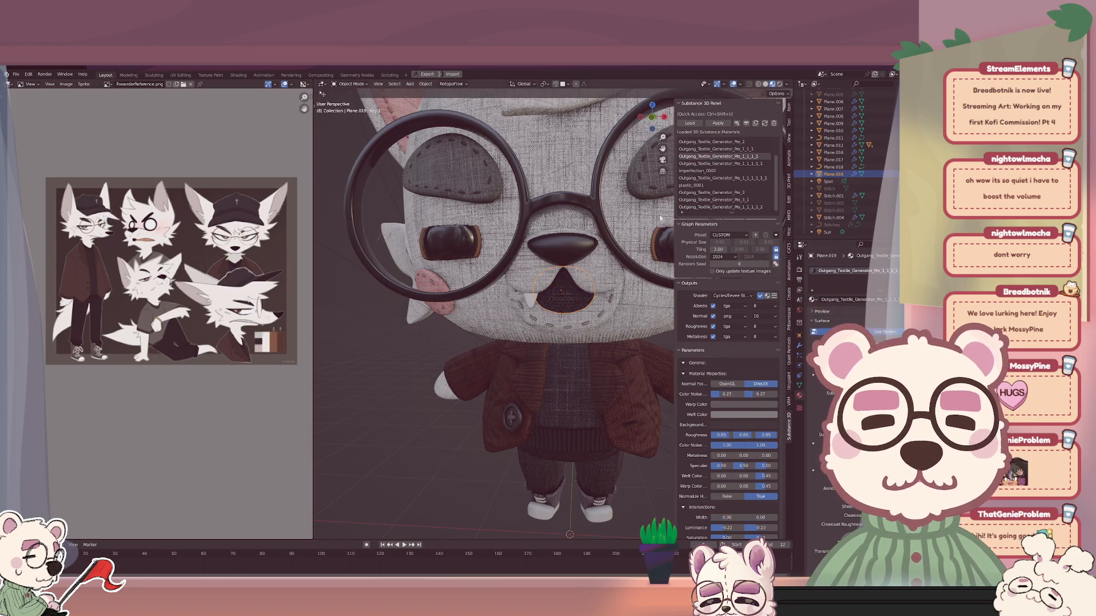
# Examine the mouth's fabric texture from several angles and distances.
pyautogui.moveTo(618, 232); pyautogui.dragTo(593, 237, button='middle')
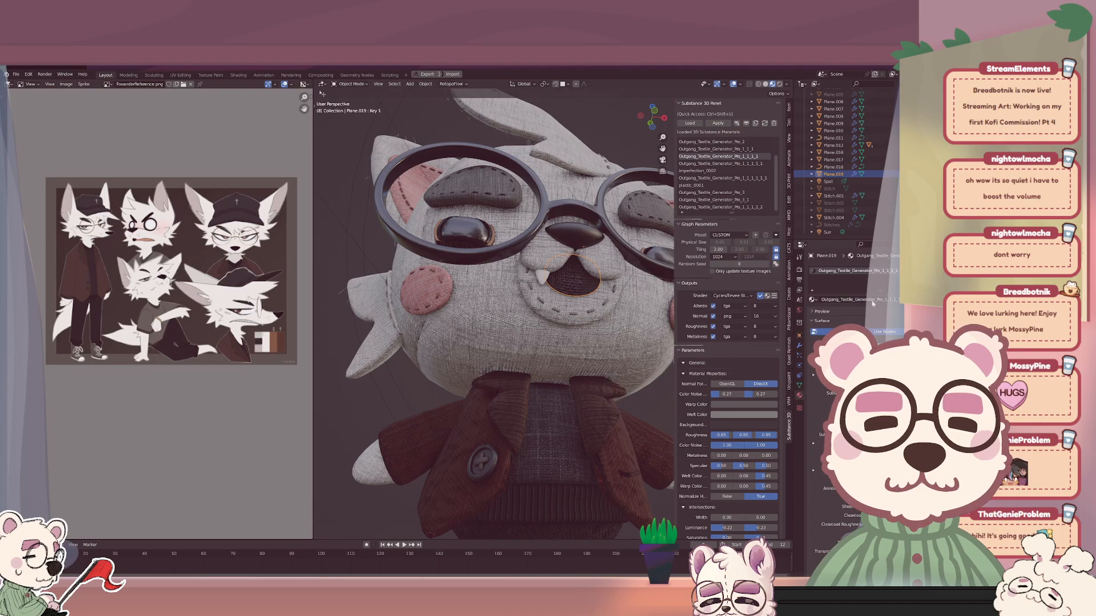
pyautogui.moveTo(575, 276); pyautogui.dragTo(565, 300, button='middle')
pyautogui.scroll(-2, 565, 300)
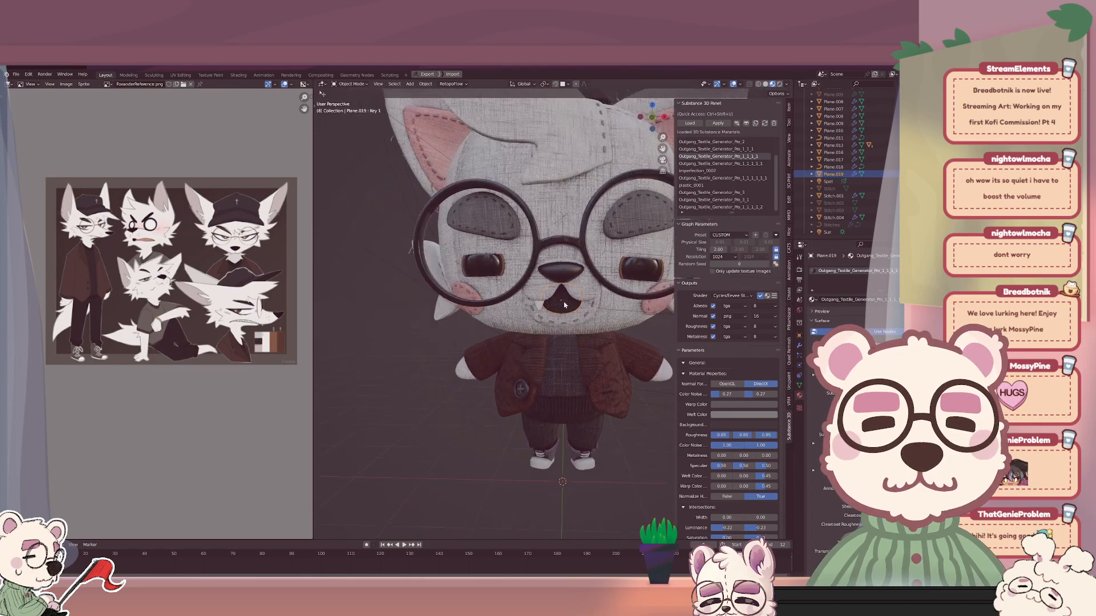
pyautogui.scroll(3, 565, 300)
pyautogui.scroll(1, 566, 300)
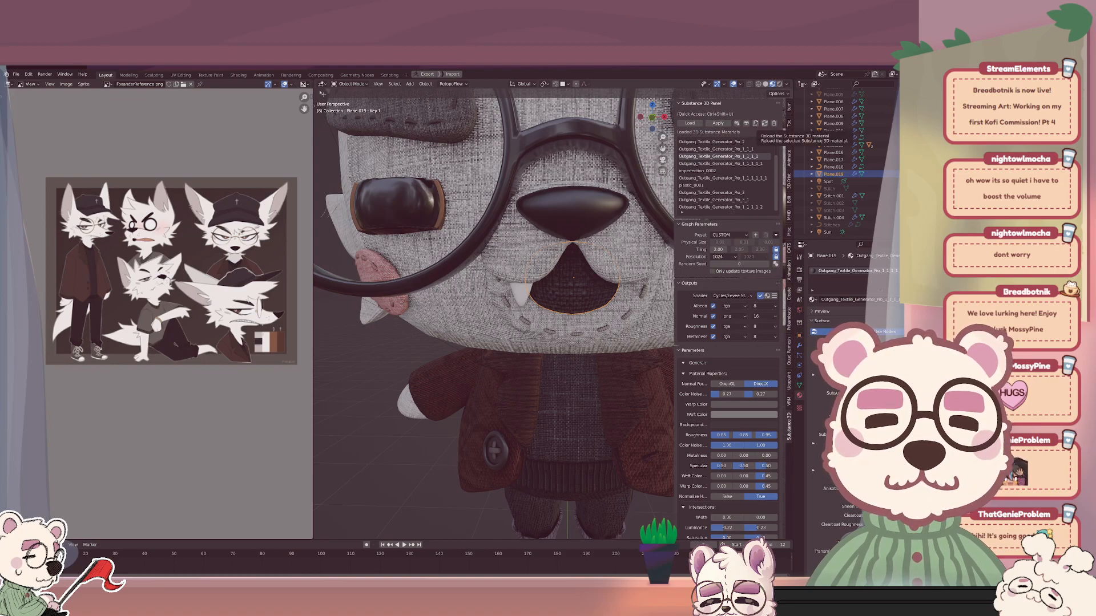
pyautogui.scroll(-2, 494, 314)
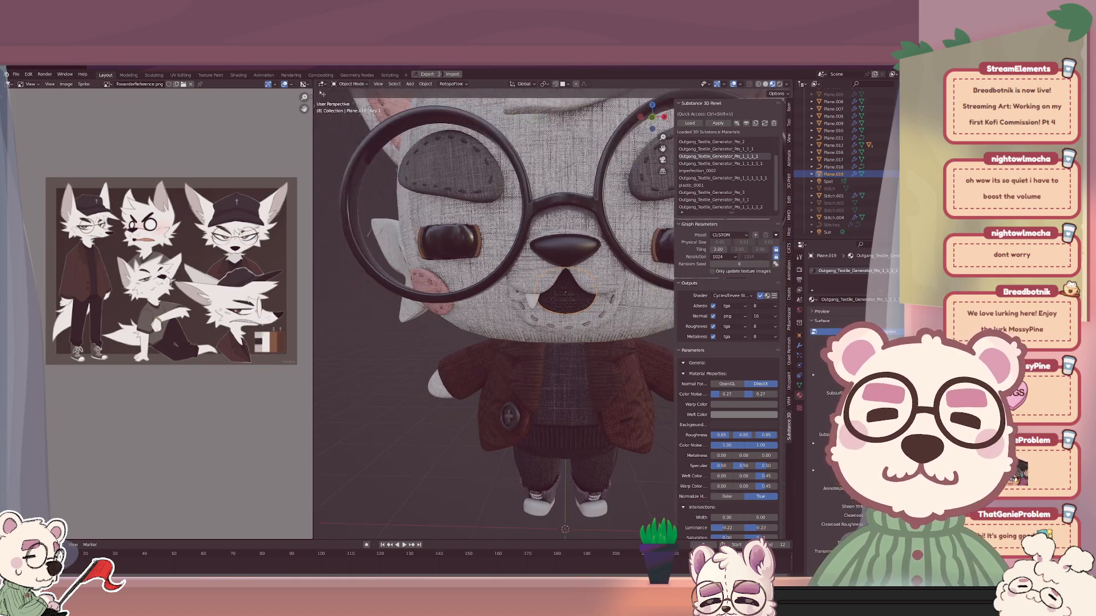
pyautogui.scroll(2, 537, 331)
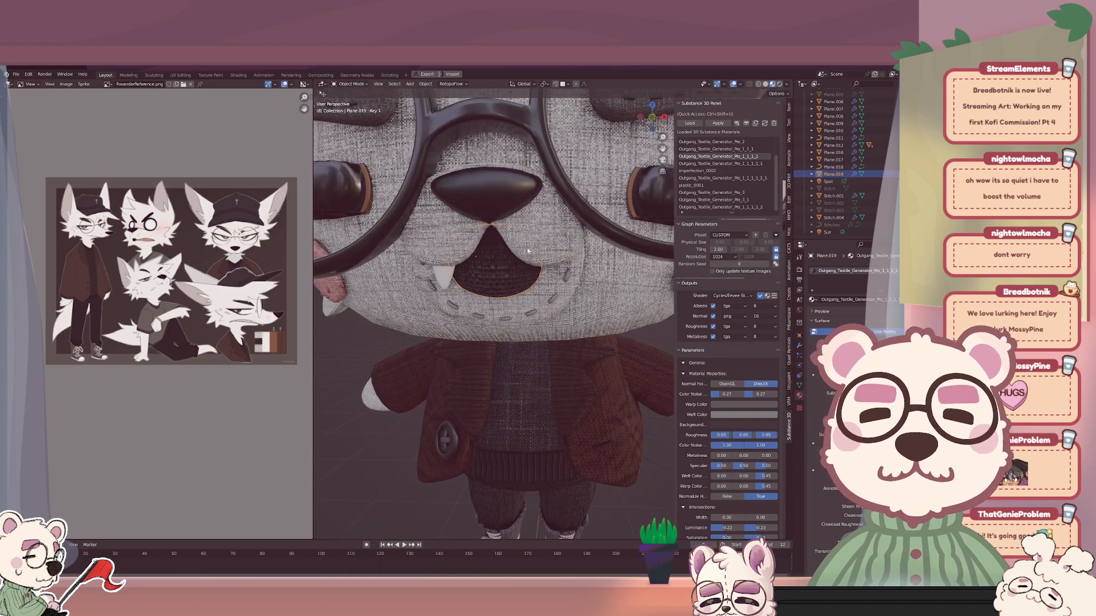
# Examine how the mouth reads against the face and whole character, both close up and from farther away.
pyautogui.moveTo(526, 248); pyautogui.dragTo(496, 272, button='middle')
pyautogui.scroll(-1, 496, 272)
pyautogui.scroll(-6, 495, 273)
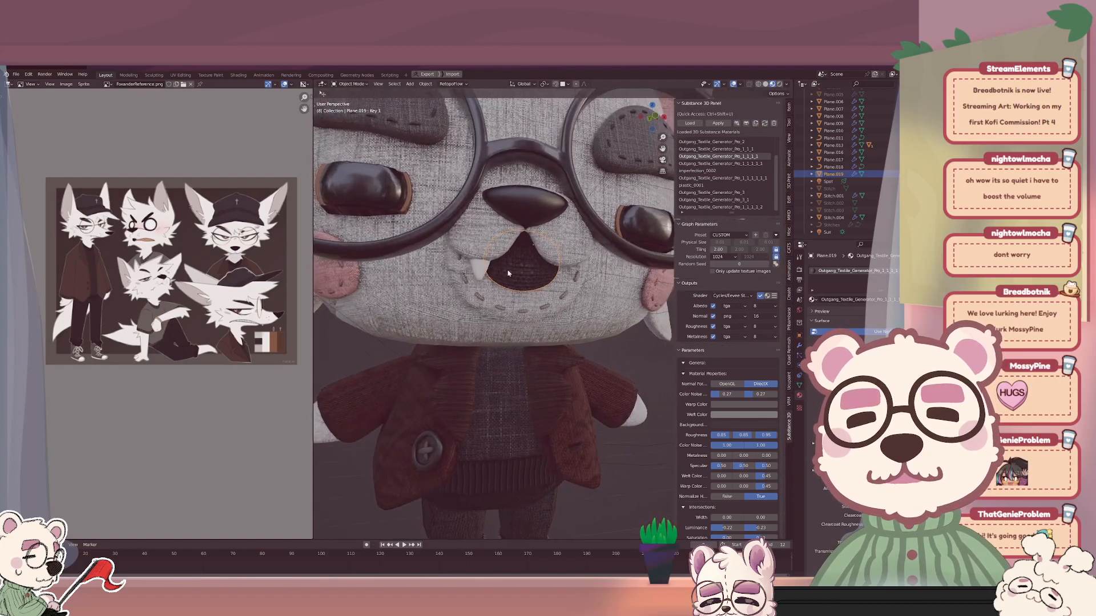
pyautogui.scroll(2, 536, 275)
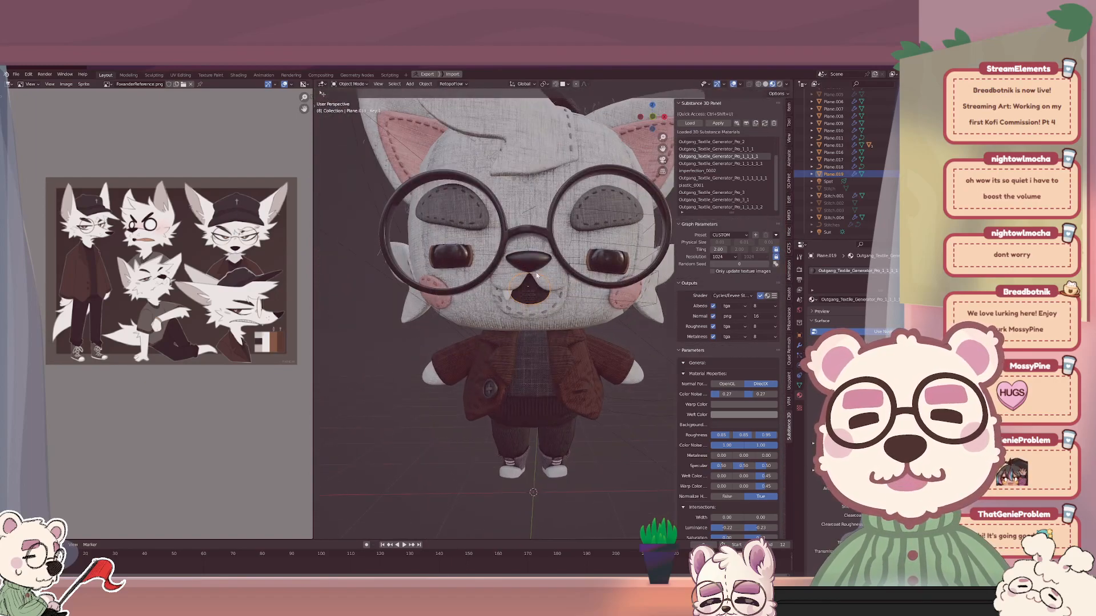
pyautogui.scroll(4, 535, 276)
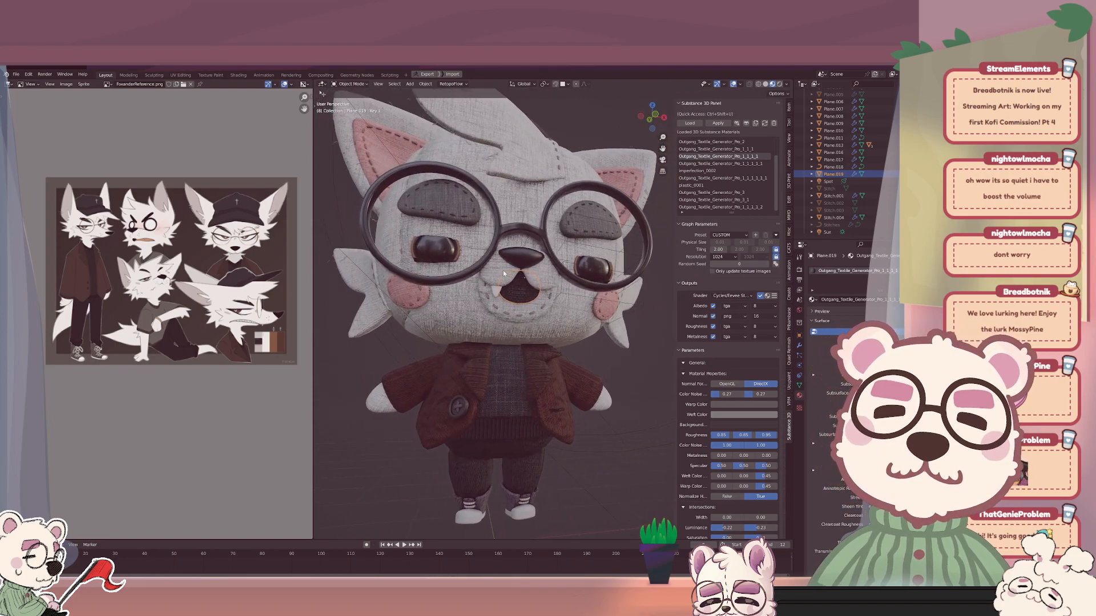
pyautogui.scroll(-1, 524, 272)
pyautogui.scroll(-6, 516, 277)
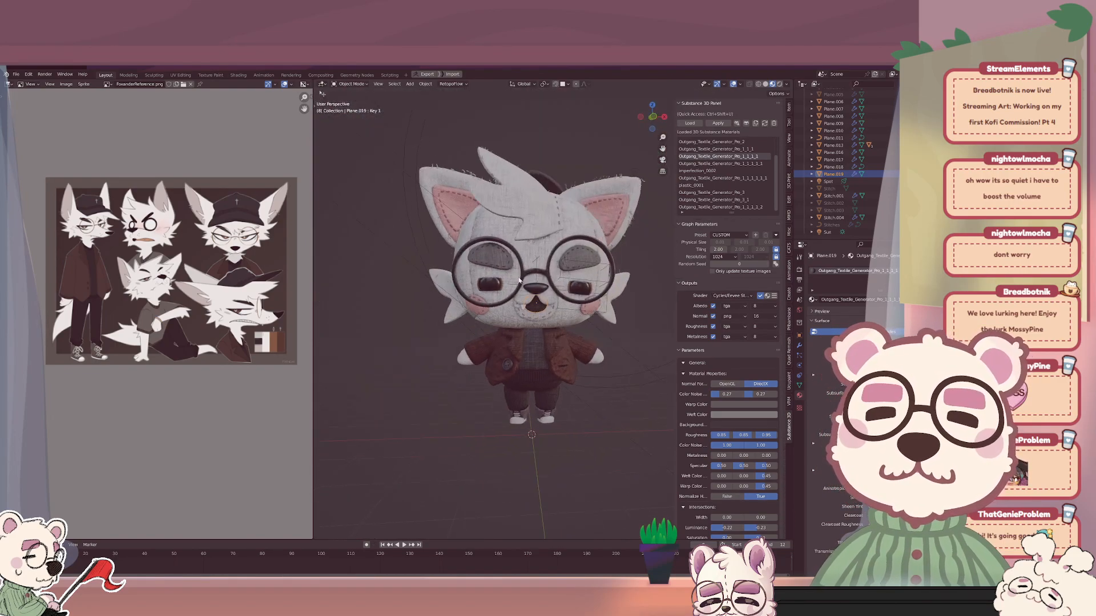
pyautogui.scroll(1, 511, 282)
pyautogui.scroll(5, 512, 282)
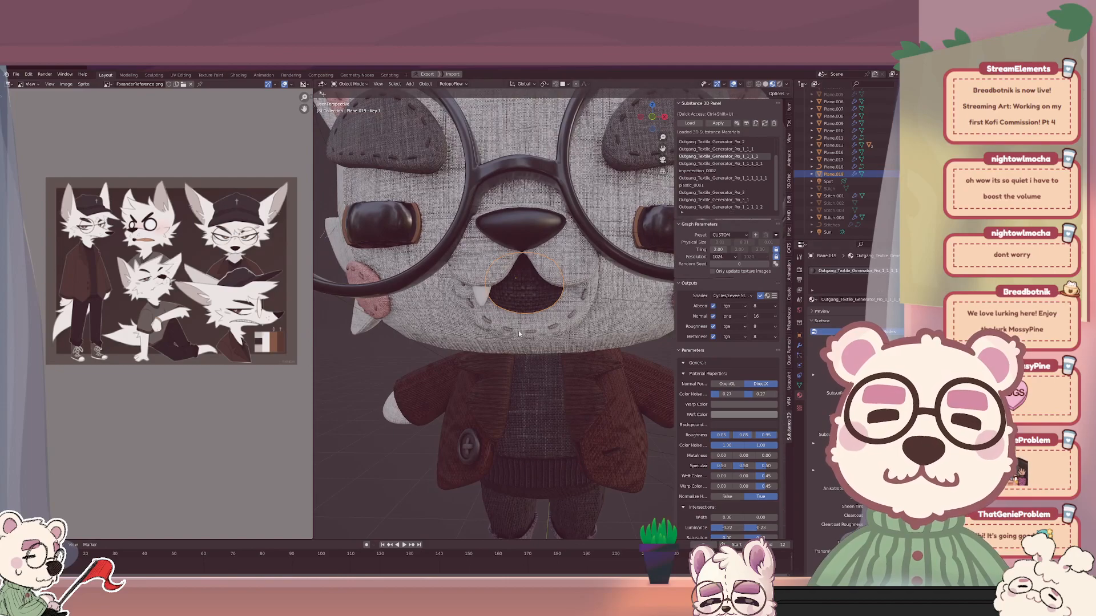
pyautogui.scroll(-6, 518, 332)
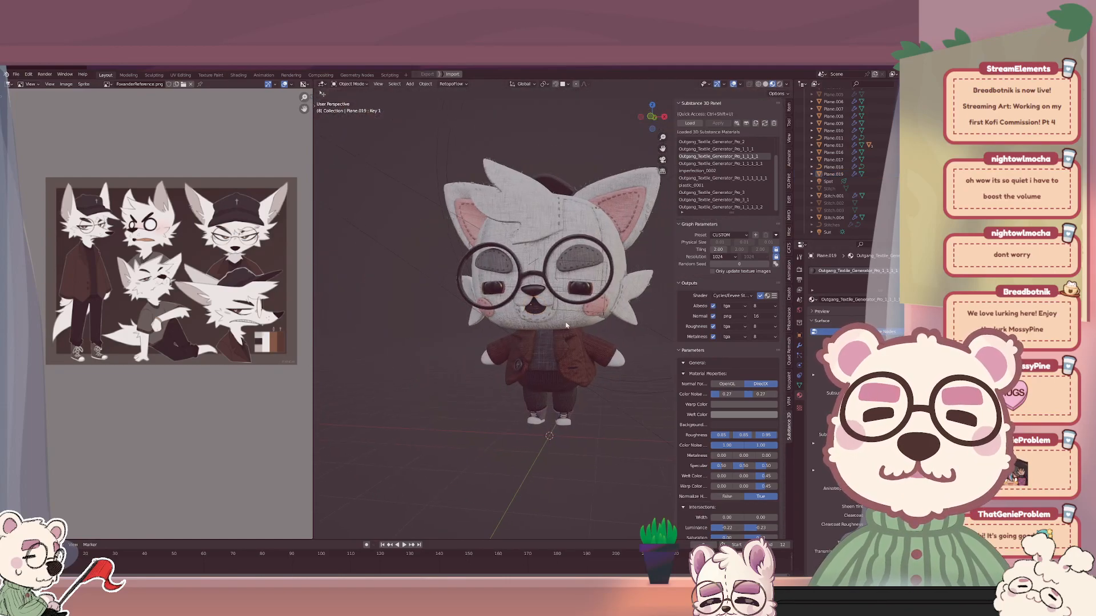
pyautogui.scroll(5, 566, 325)
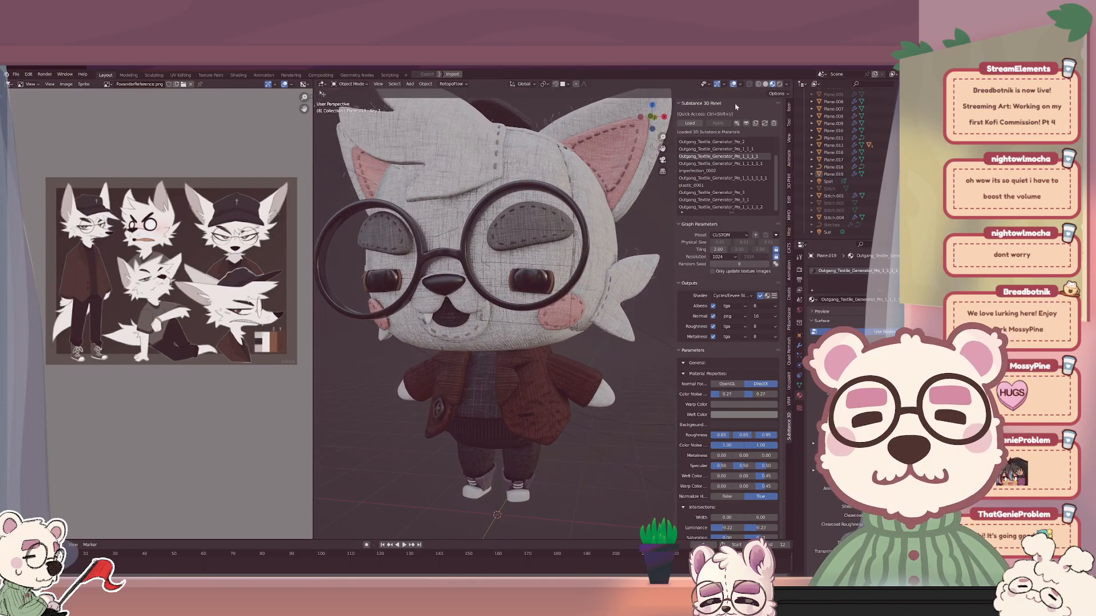
# Hide the viewport overlays and review the mouth's modifiers, material and mesh data properties.
pyautogui.click(734, 85)
pyautogui.keyDown('shift'); pyautogui.moveTo(440, 320); pyautogui.dragTo(475, 317, button='middle'); pyautogui.keyUp('shift')
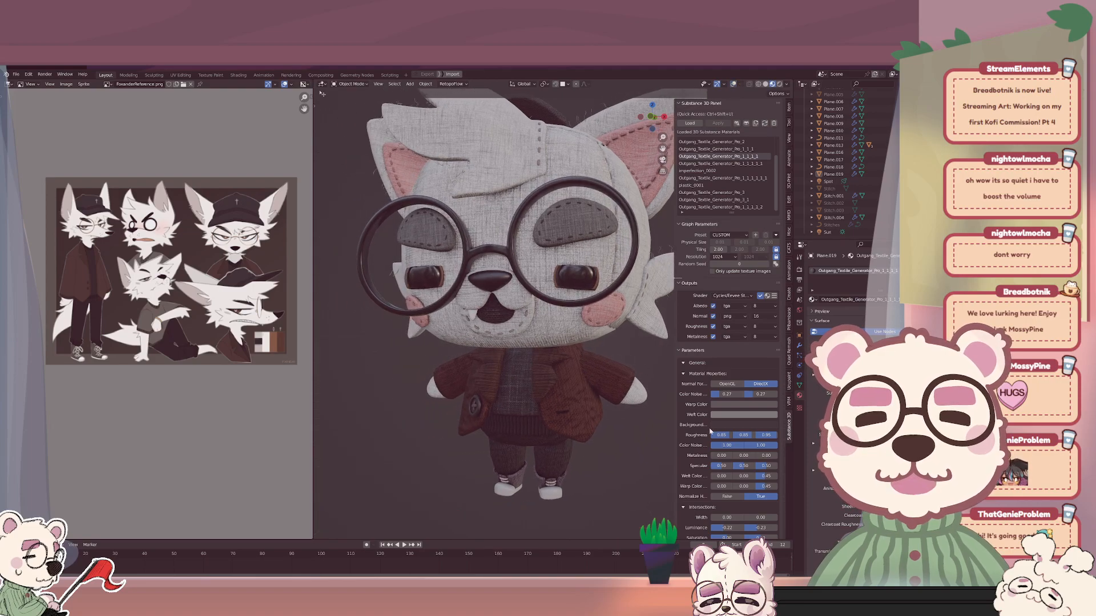
pyautogui.click(799, 345)
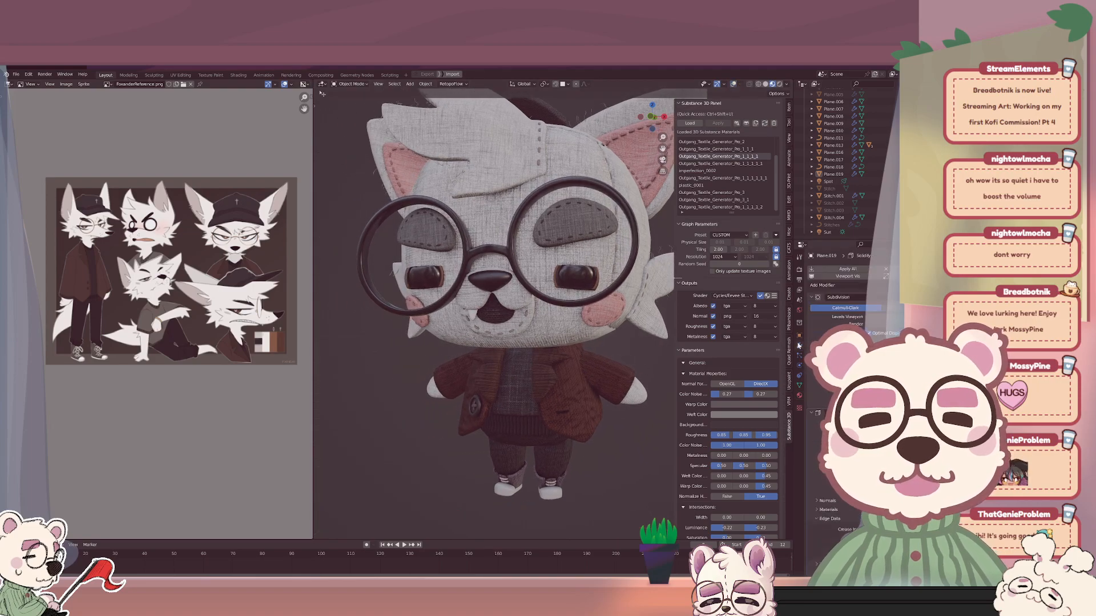
pyautogui.click(798, 396)
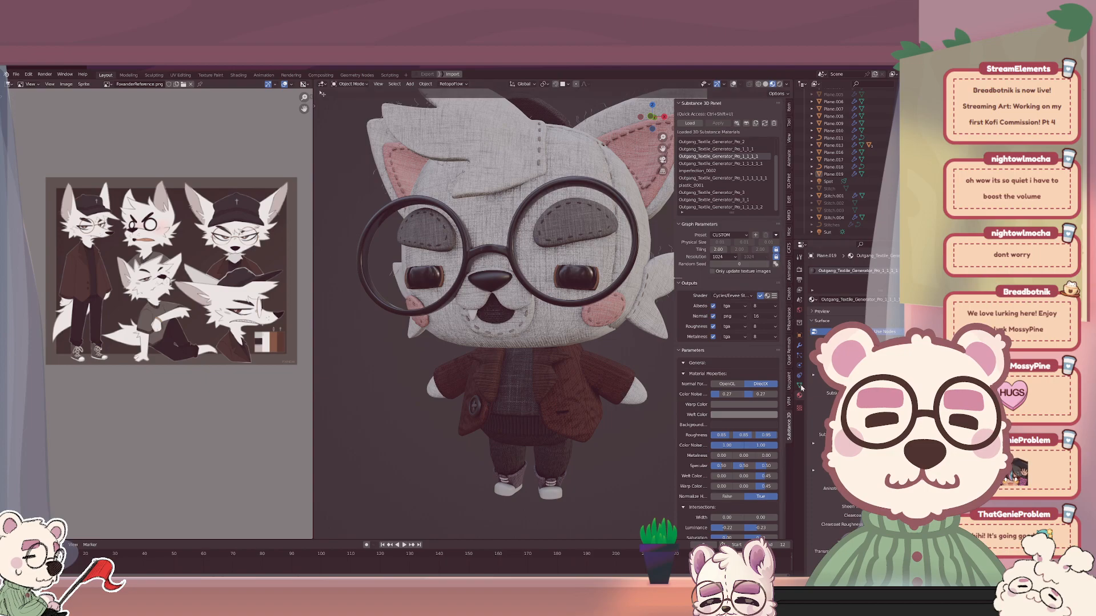
pyautogui.click(798, 385)
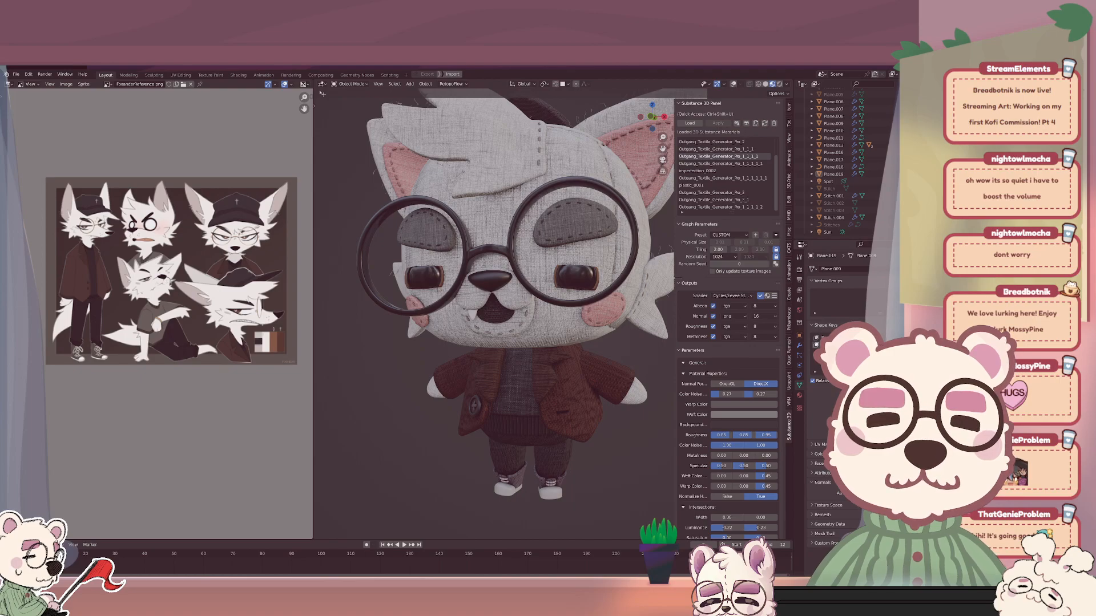
# Select the mouth and duplicate it in place in Object Mode.
pyautogui.click(488, 314)
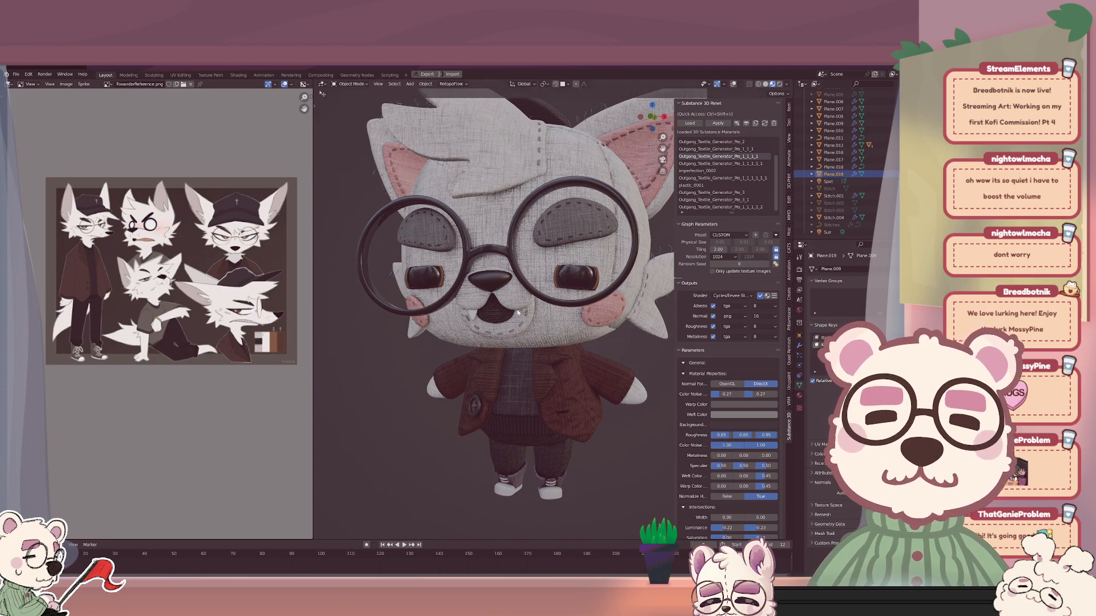
pyautogui.press('Tab')
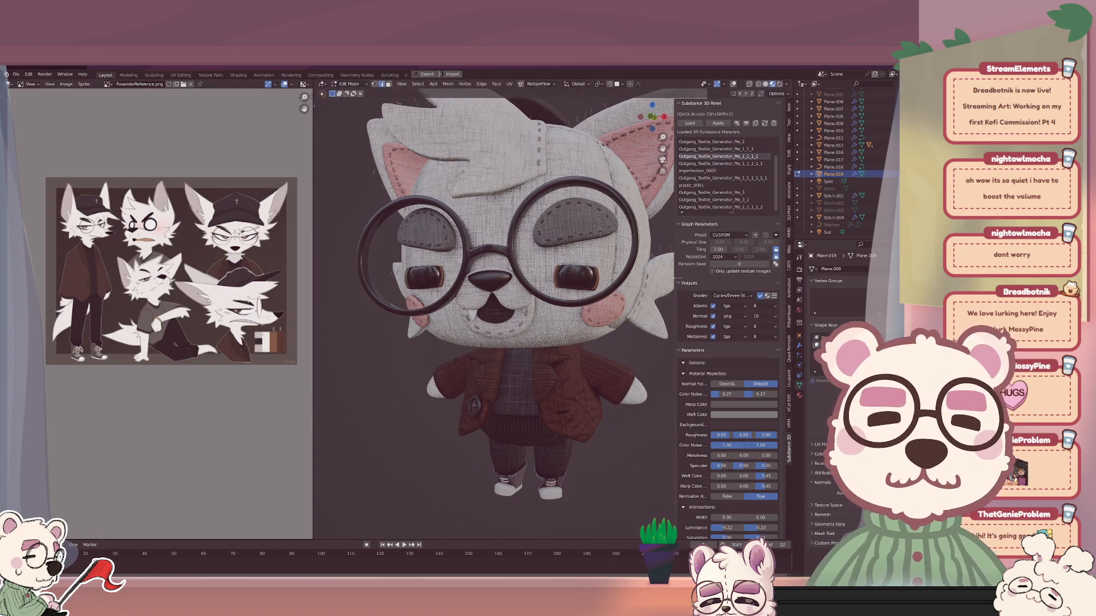
pyautogui.scroll(8, 551, 315)
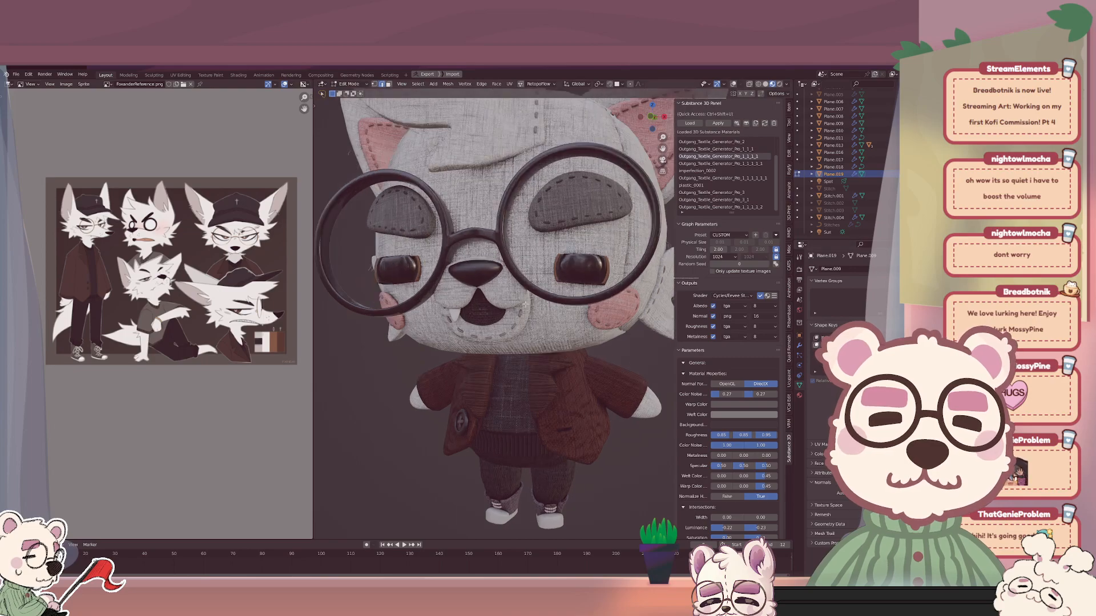
pyautogui.moveTo(611, 319); pyautogui.dragTo(508, 302, button='middle')
pyautogui.scroll(2, 507, 302)
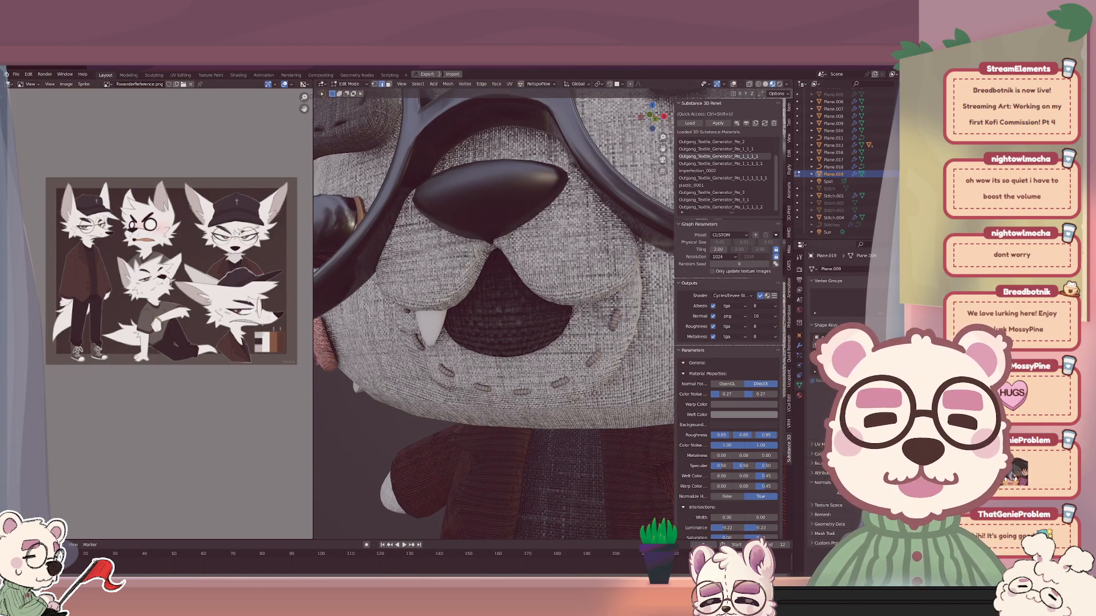
pyautogui.press('Tab')
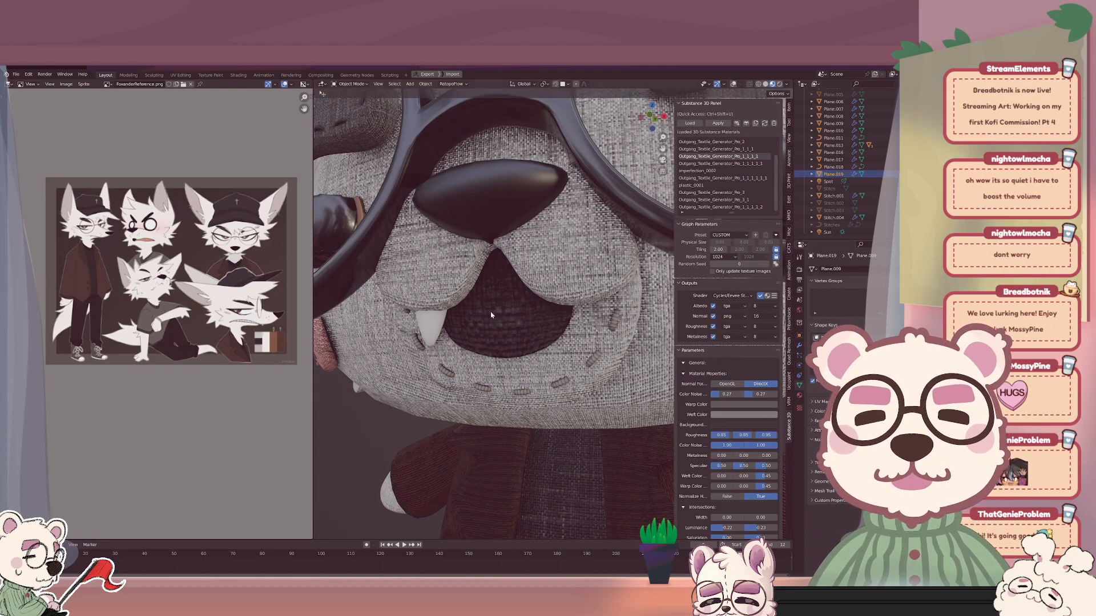
pyautogui.hotkey('shift', 'd')
pyautogui.rightClick(506, 315)
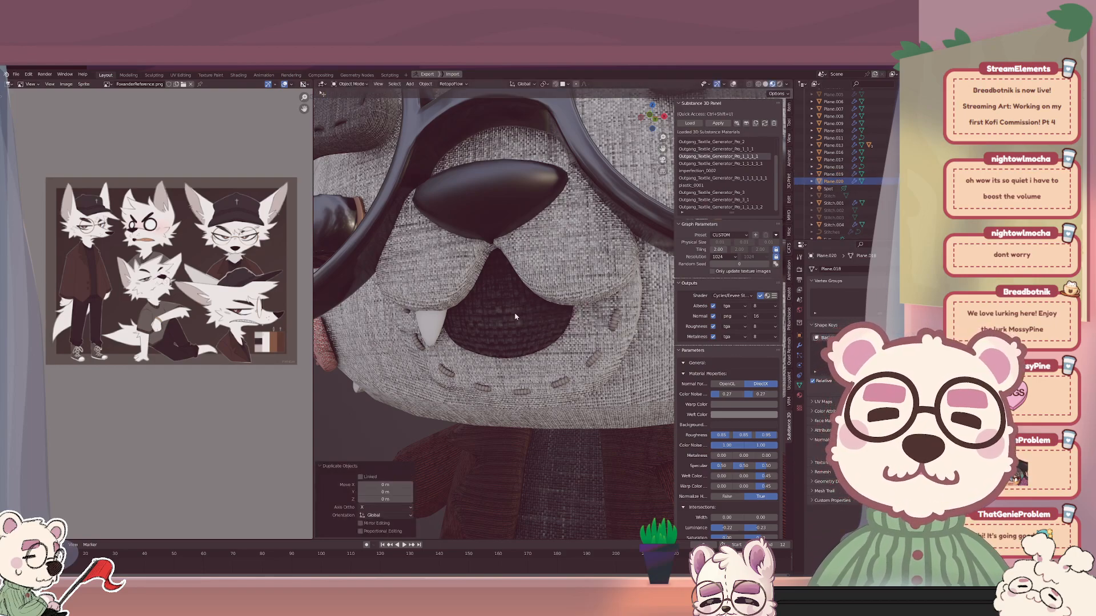
pyautogui.click(505, 314)
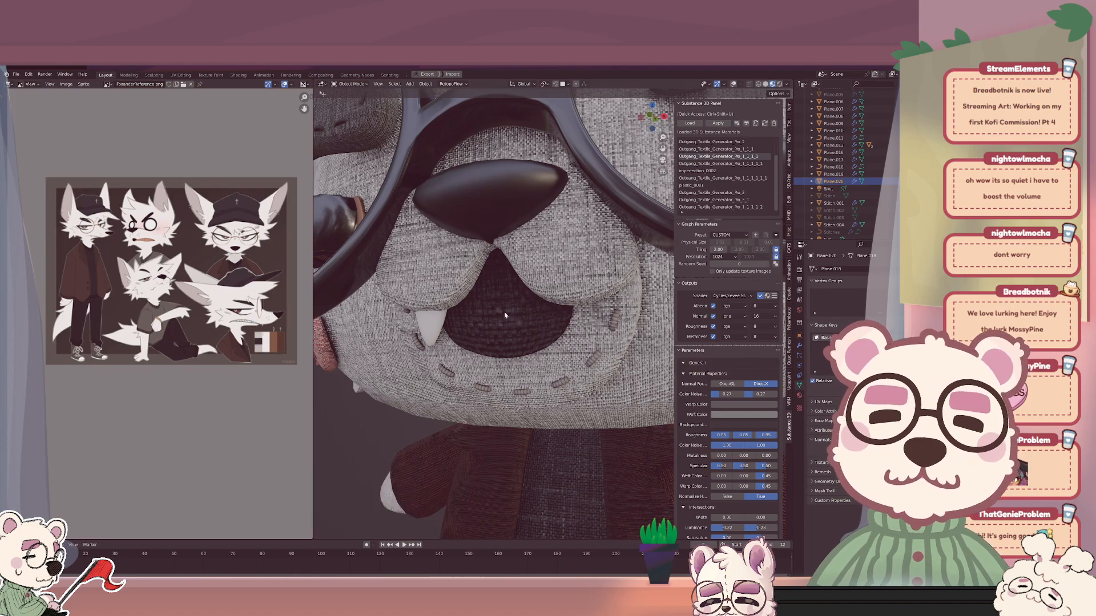
# Rename the duplicated mouth object as Mouth A and hide it.
pyautogui.doubleClick(835, 182)
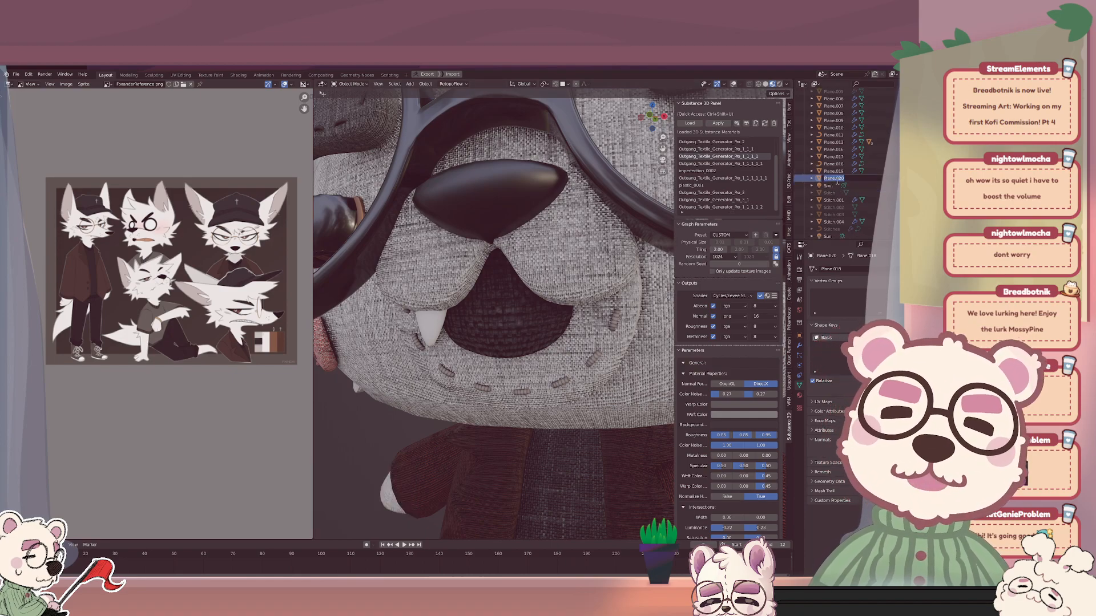
pyautogui.write('Mouth')
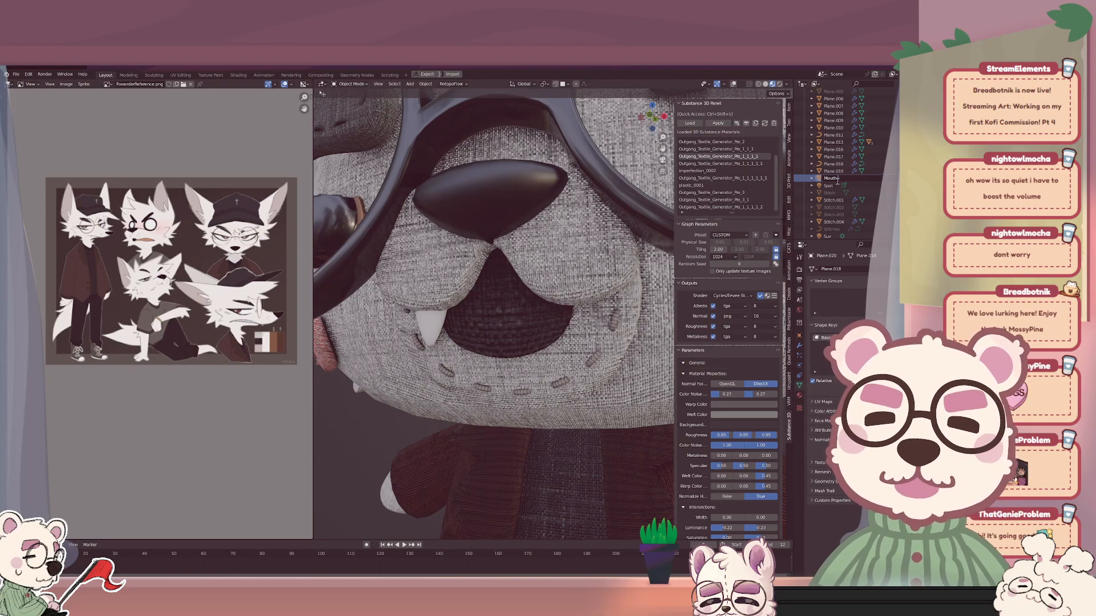
pyautogui.write('-C')
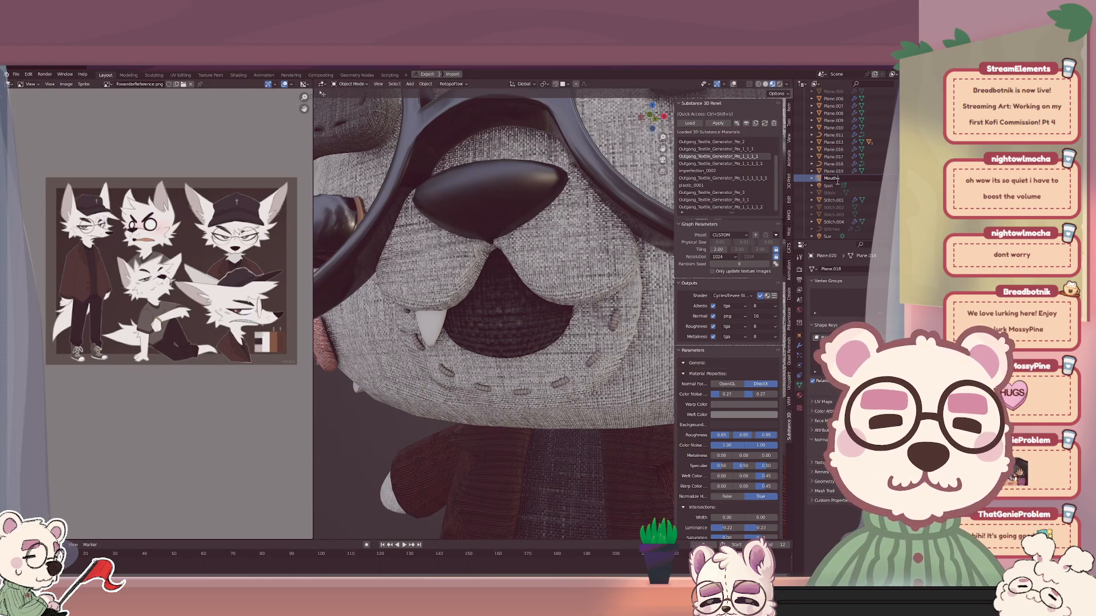
pyautogui.press('Return')
pyautogui.scroll(6, 837, 184)
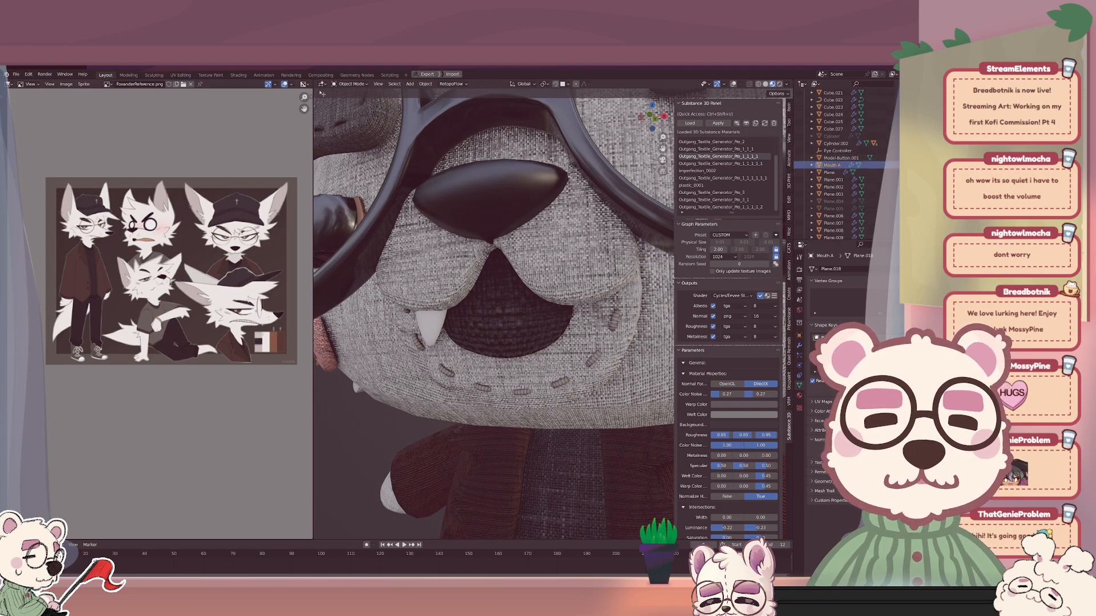
# Show the overlays and scale the original mouth's mesh along X to slightly less than half its width.
pyautogui.click(488, 312)
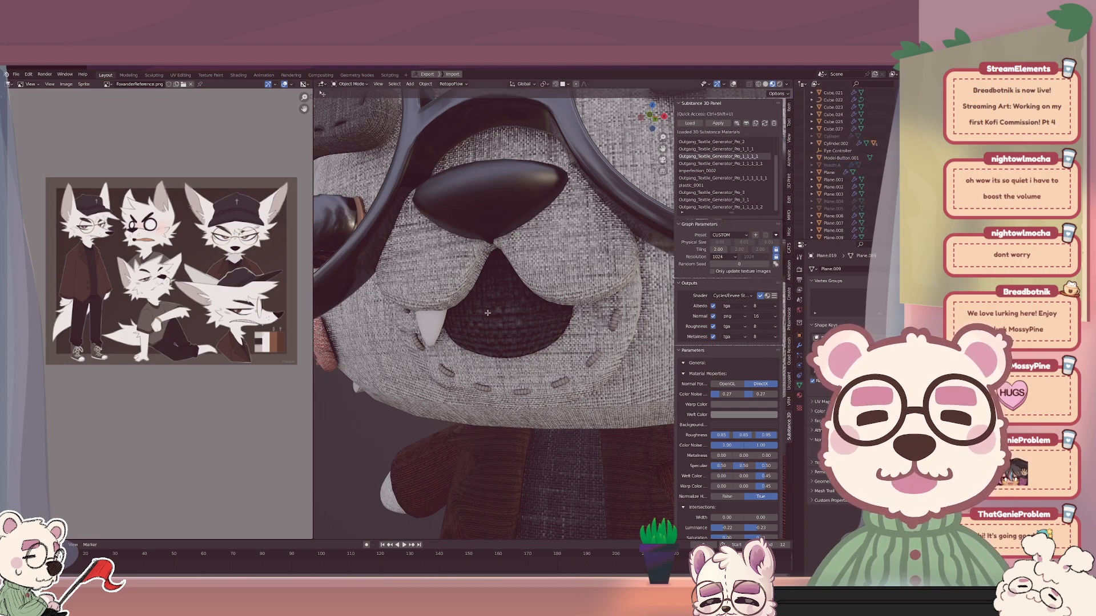
pyautogui.press('Tab')
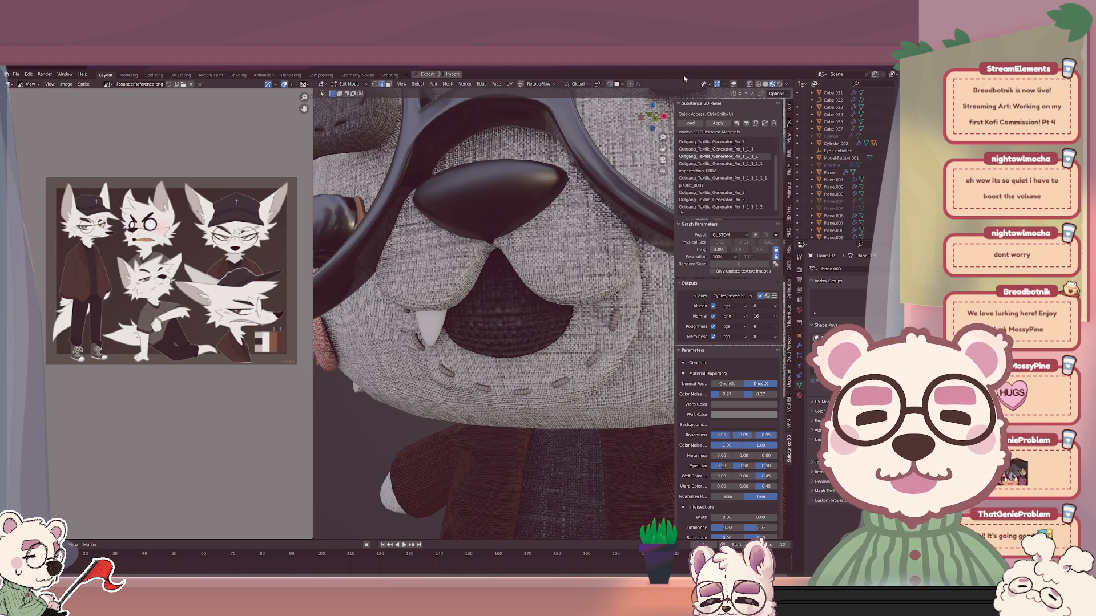
pyautogui.click(733, 84)
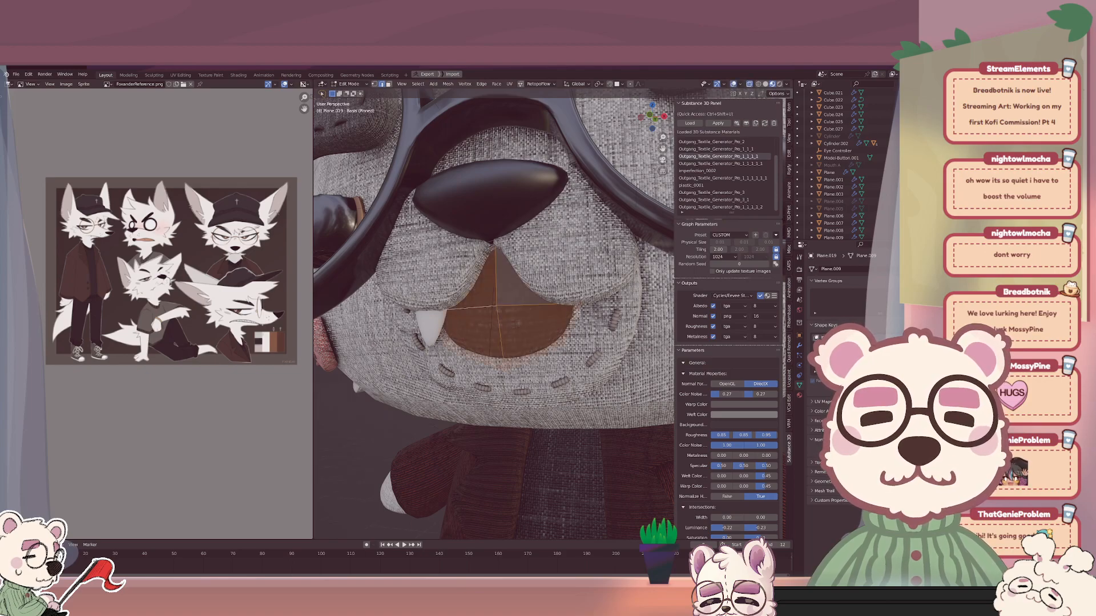
pyautogui.press('s')
pyautogui.press('x')
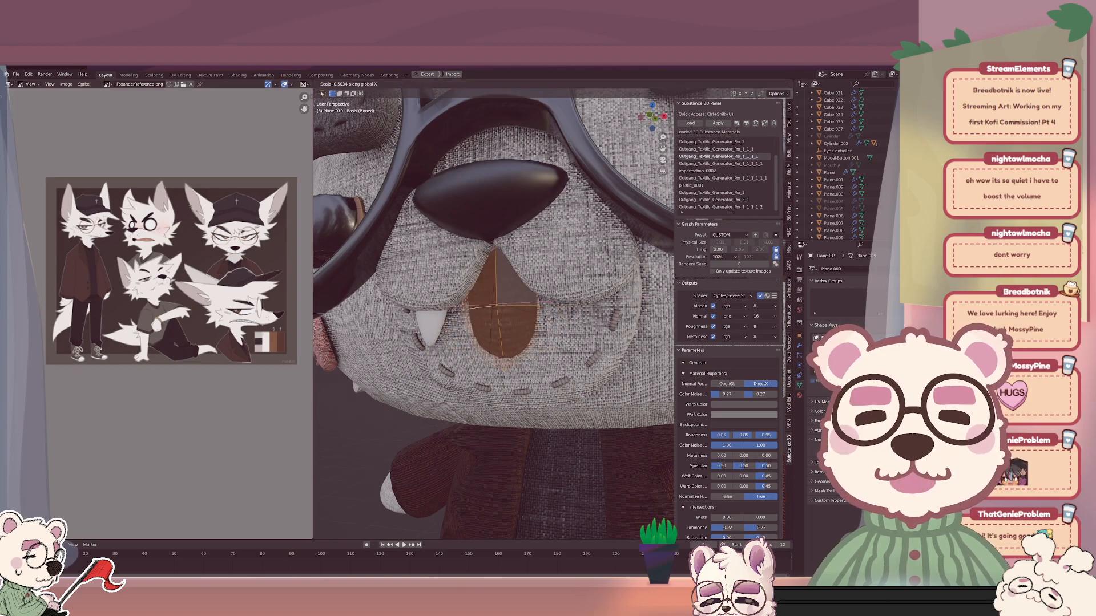
pyautogui.click(545, 316)
pyautogui.scroll(-3, 536, 284)
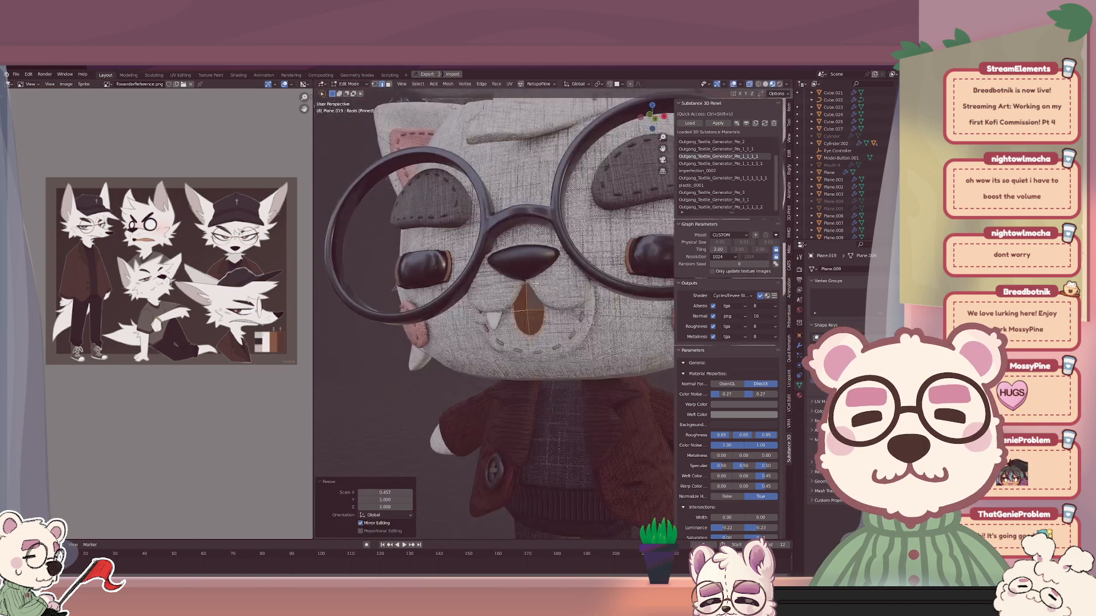
# Adjust the narrowed mouth's position along the Z axis and return to Object Mode.
pyautogui.moveTo(536, 283); pyautogui.dragTo(551, 290, button='middle')
pyautogui.press('g')
pyautogui.press('z')
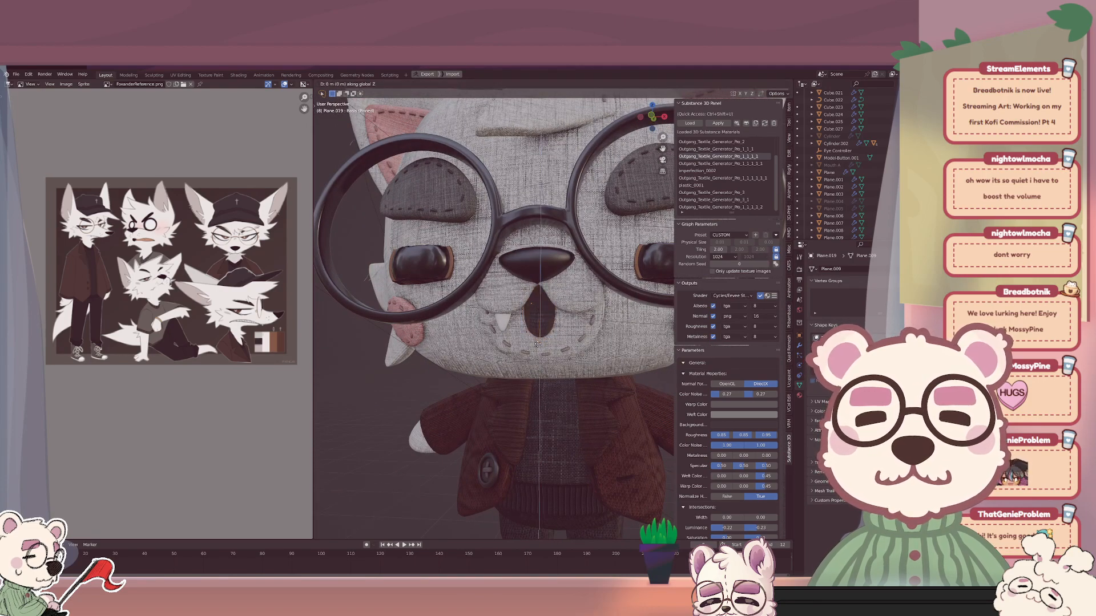
pyautogui.click(571, 325)
pyautogui.press('Tab')
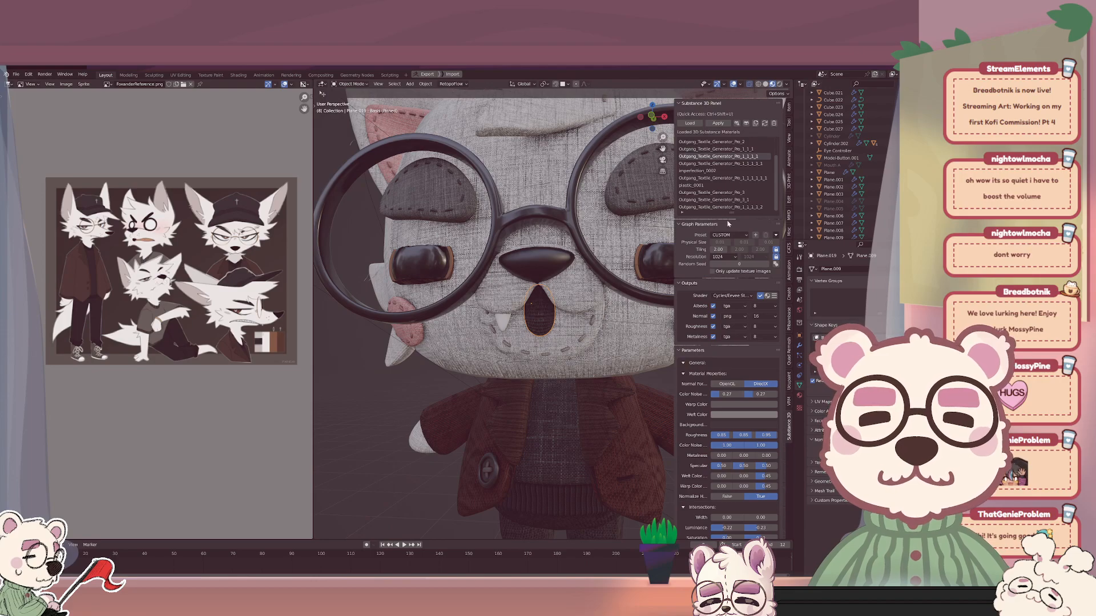
# Rename the narrowed mouth object as Mouth O.
pyautogui.scroll(-5, 844, 205)
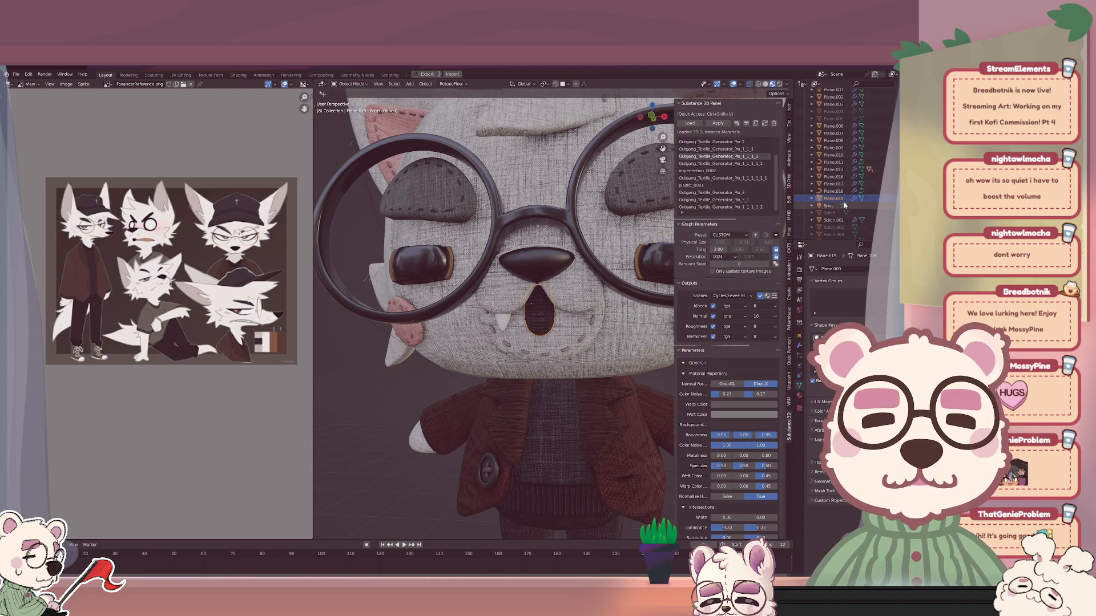
pyautogui.doubleClick(838, 198)
pyautogui.write('Mouth.0')
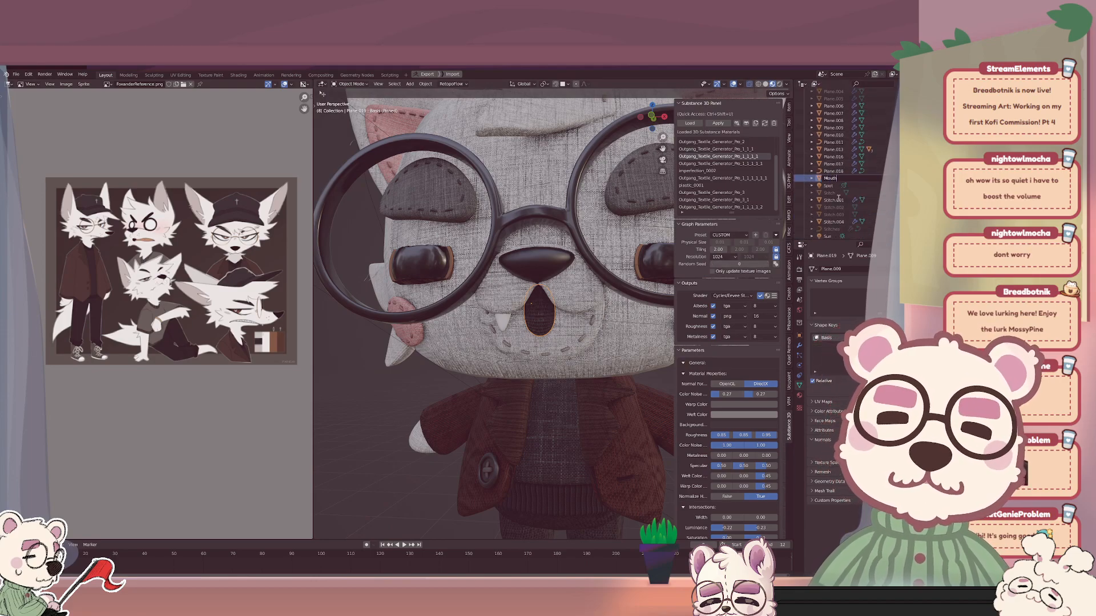
pyautogui.press('Return')
pyautogui.scroll(5, 838, 200)
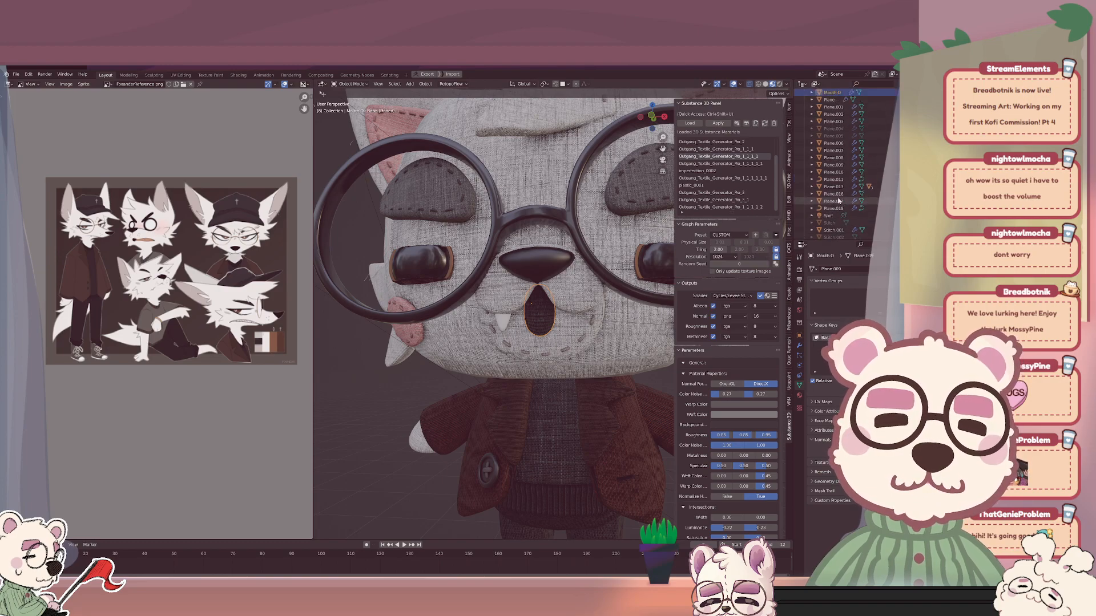
# Toggle the visibility of Mouth A and Mouth O, leave only Mouth O shown, and check its shape up close.
pyautogui.click(950, 133)
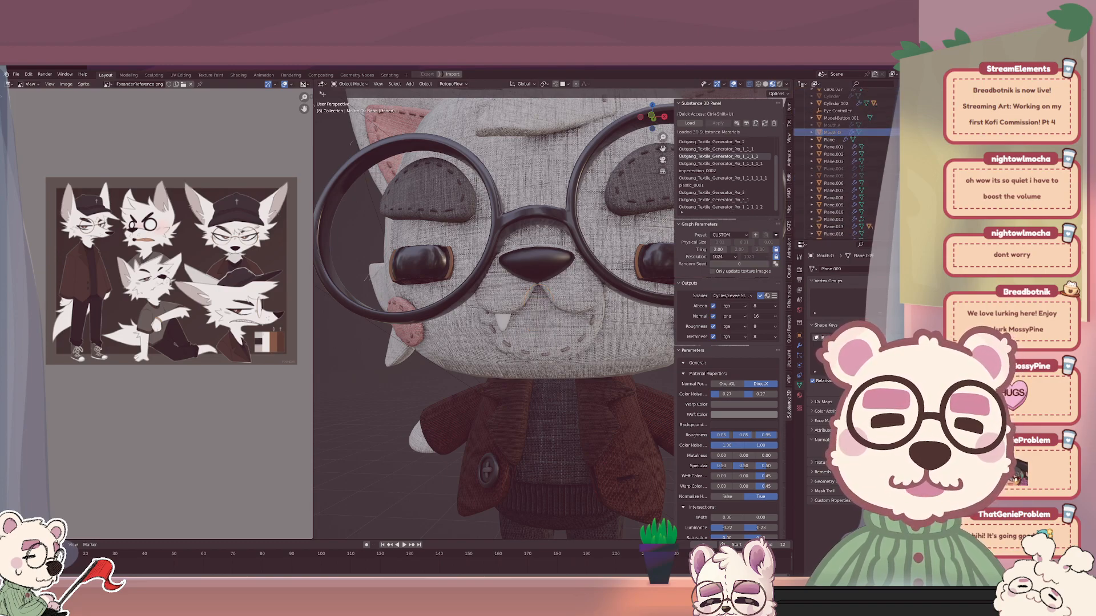
pyautogui.click(950, 125)
pyautogui.click(949, 125)
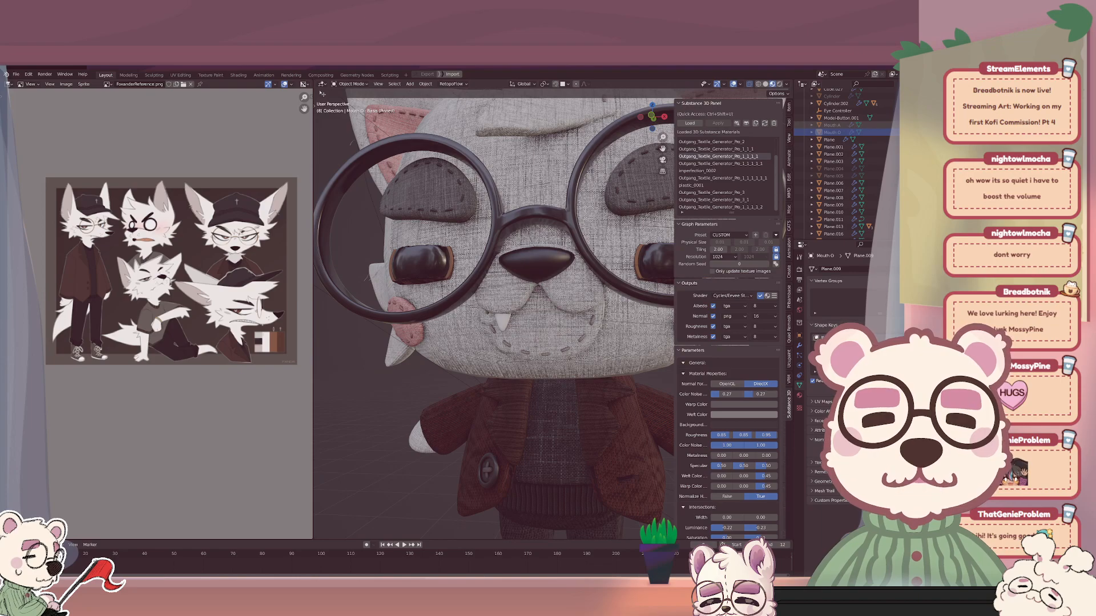
pyautogui.click(950, 132)
pyautogui.scroll(-3, 514, 292)
pyautogui.press('Tab')
pyautogui.scroll(4, 513, 291)
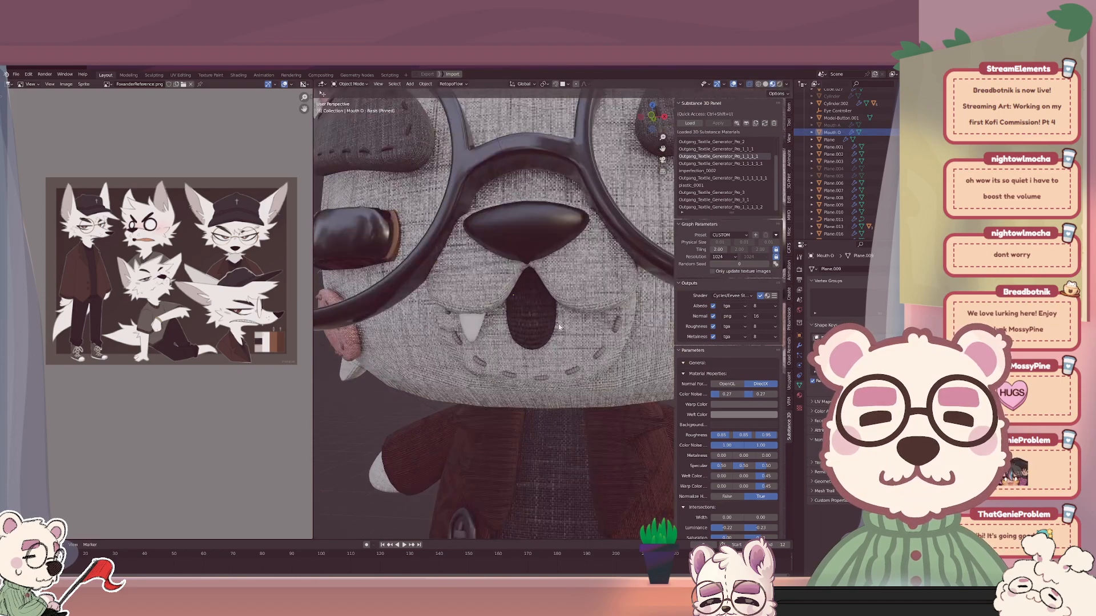
# In the UV Editing workspace, scale all of Mouth O's UVs along X to about 0.6 and return to Object Mode.
pyautogui.scroll(3, 537, 311)
pyautogui.press('a')
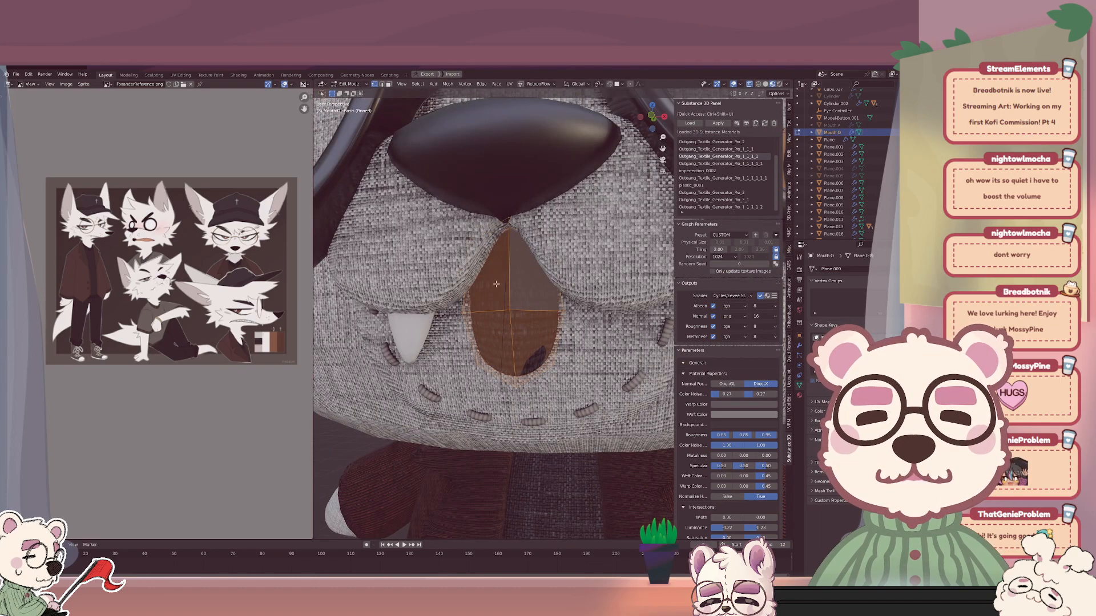
pyautogui.click(188, 75)
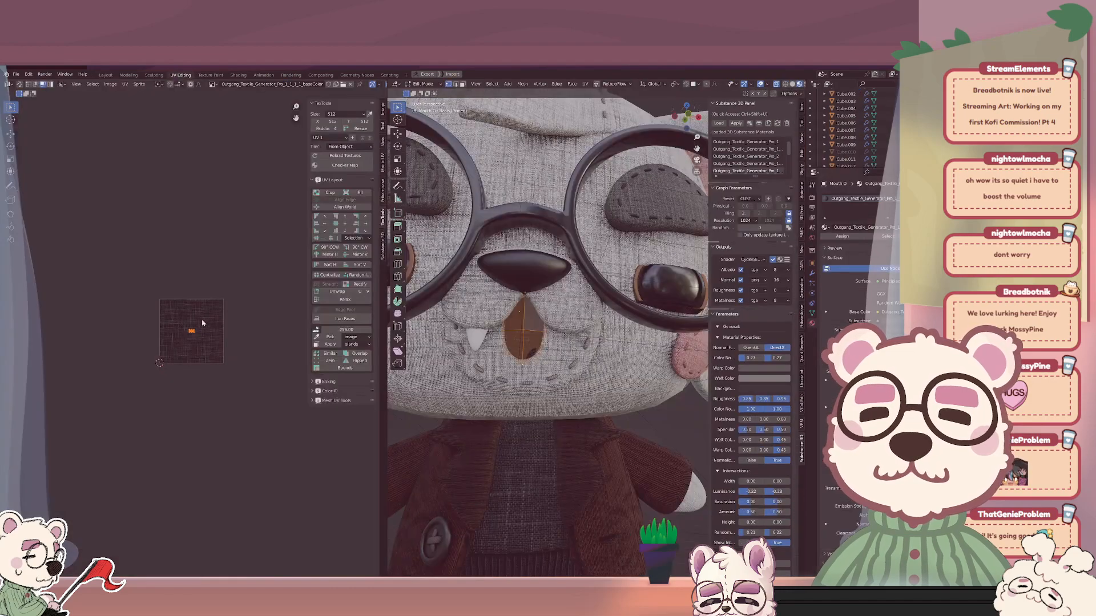
pyautogui.scroll(1, 207, 370)
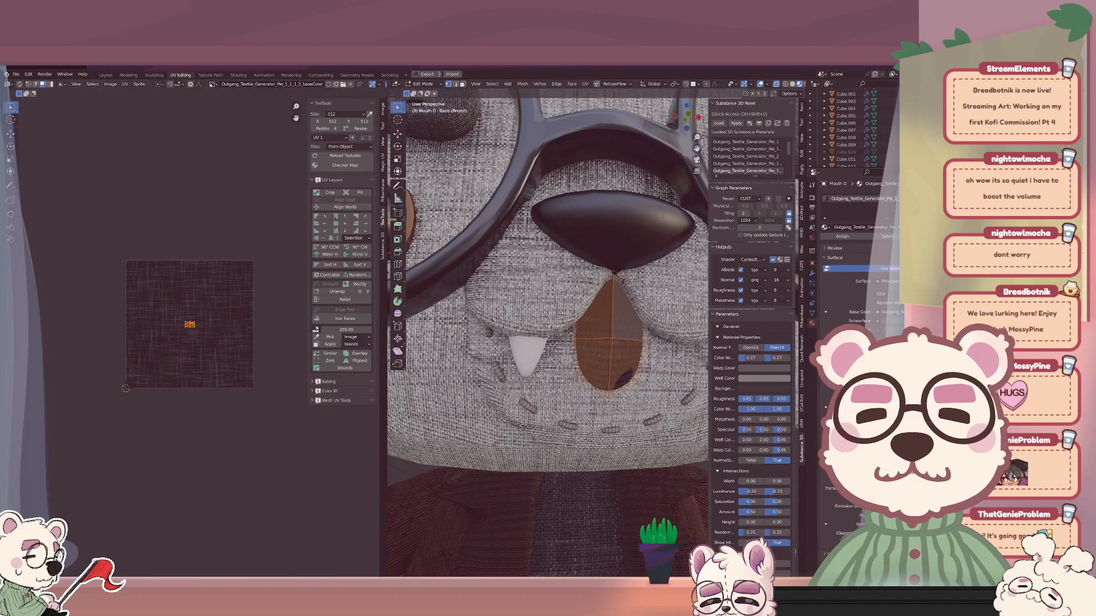
pyautogui.press('s')
pyautogui.press('x')
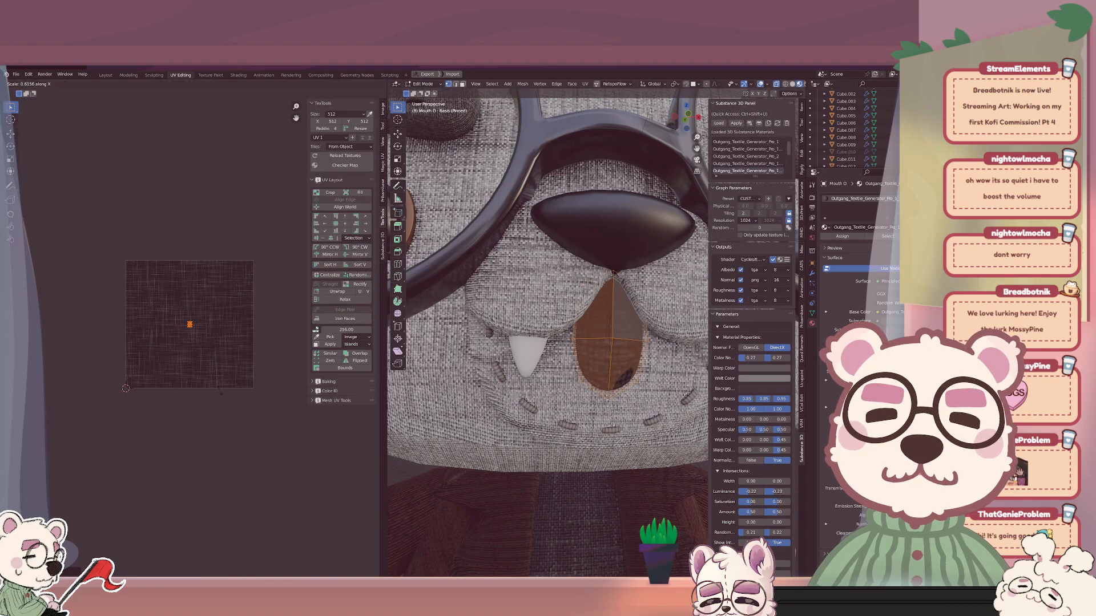
pyautogui.click(255, 316)
pyautogui.press('Tab')
pyautogui.scroll(-6, 468, 282)
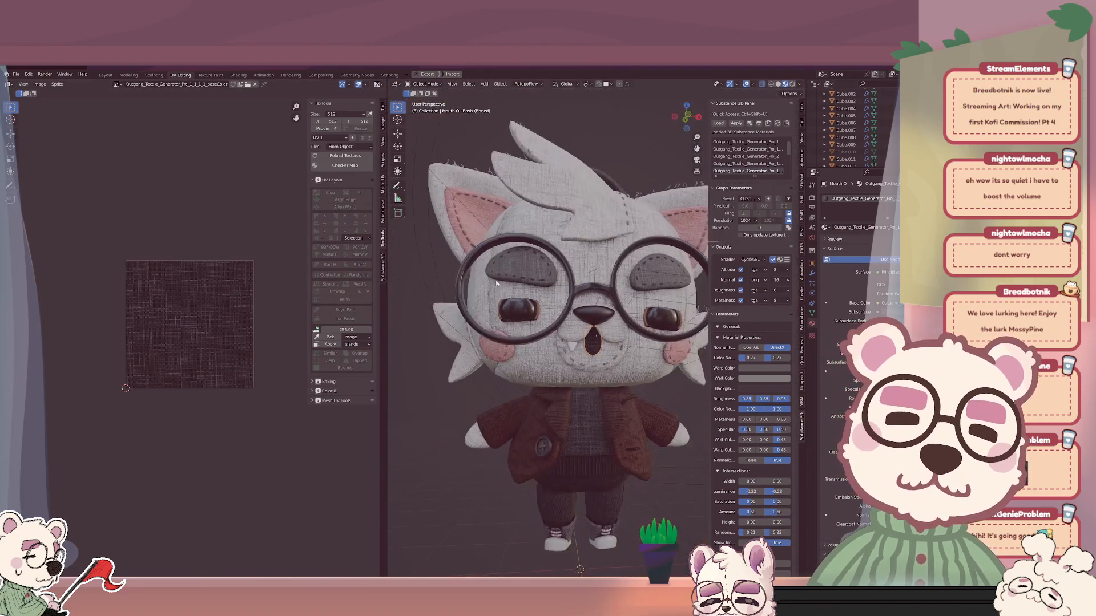
pyautogui.scroll(4, 497, 282)
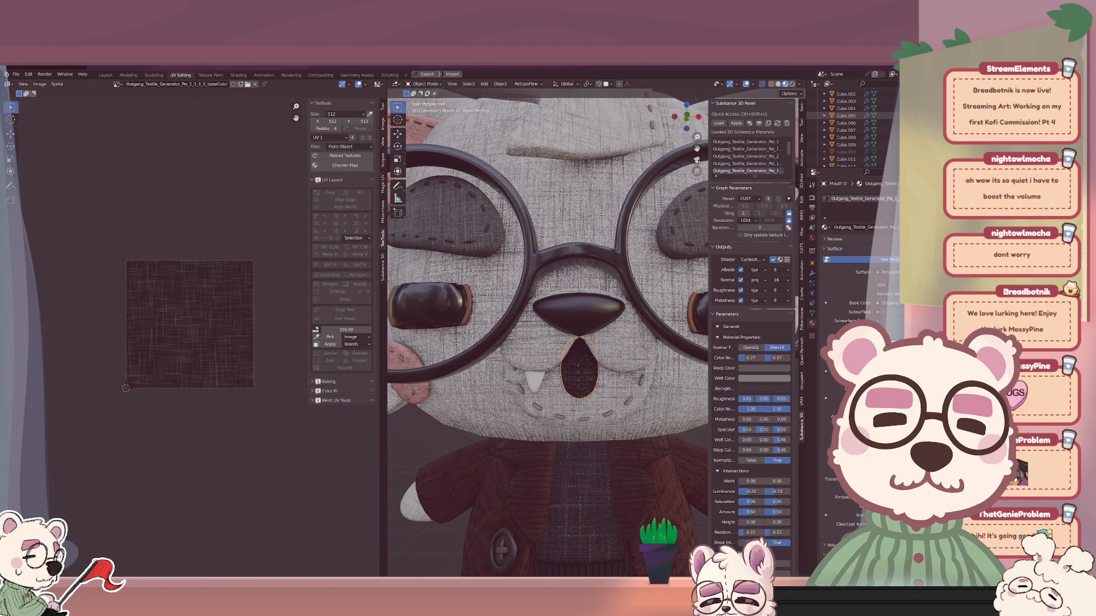
# Toggle the visibility of Mouth A and Mouth O to compare the two shapes on the character's face.
pyautogui.scroll(-10, 850, 128)
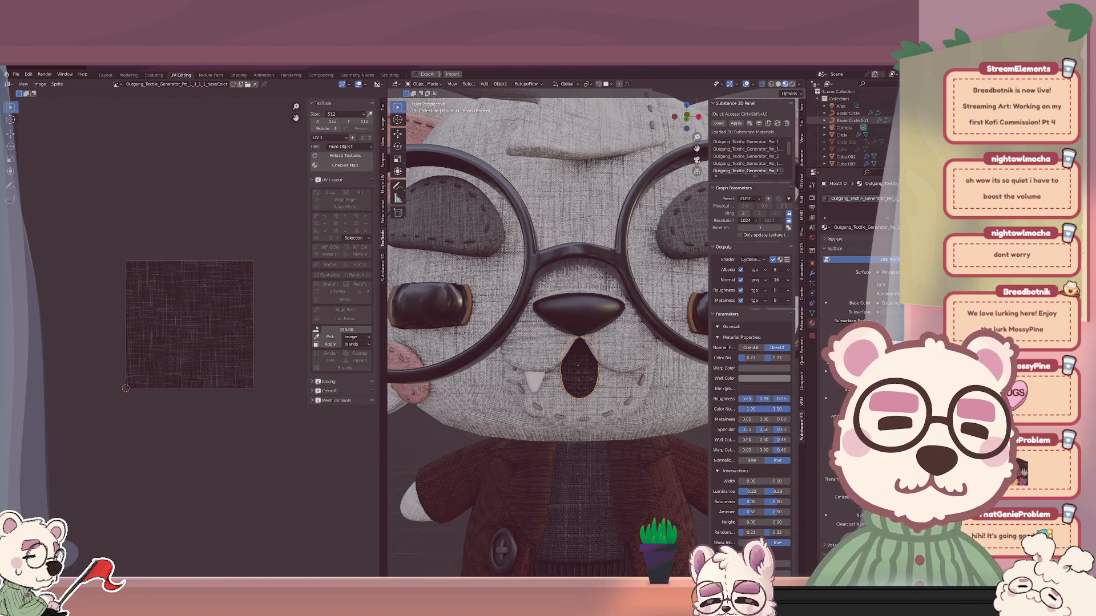
pyautogui.scroll(-4, 850, 128)
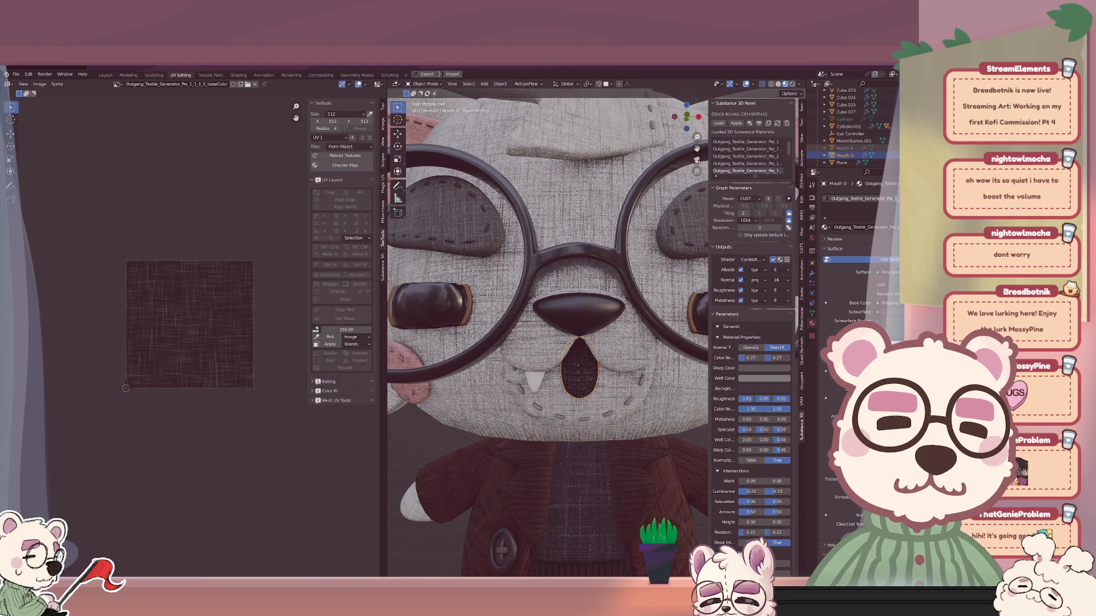
pyautogui.click(944, 148)
pyautogui.click(944, 155)
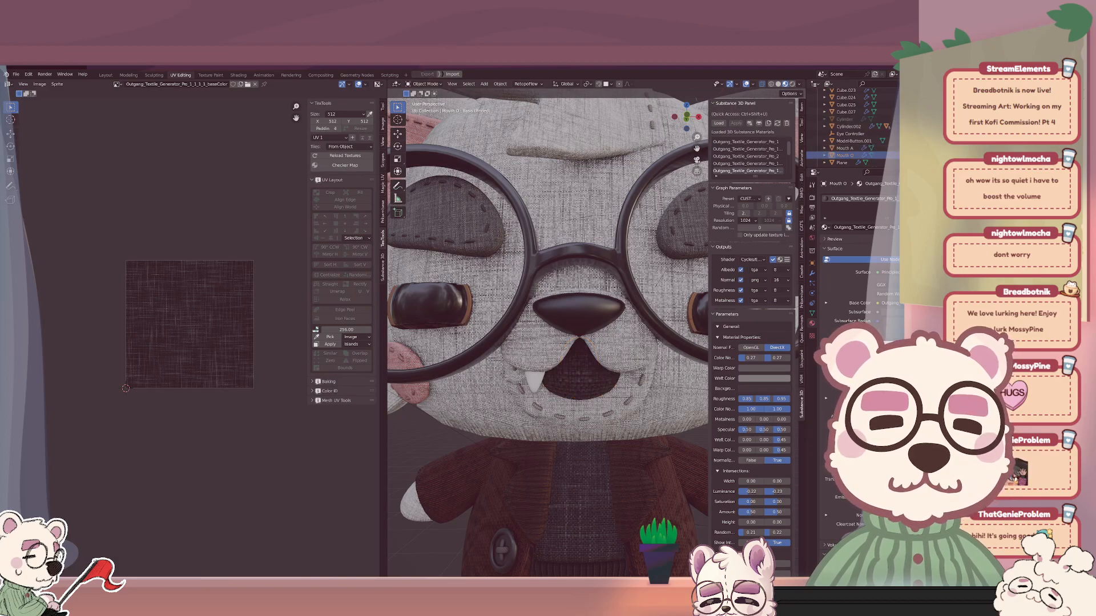
pyautogui.click(944, 155)
pyautogui.click(944, 149)
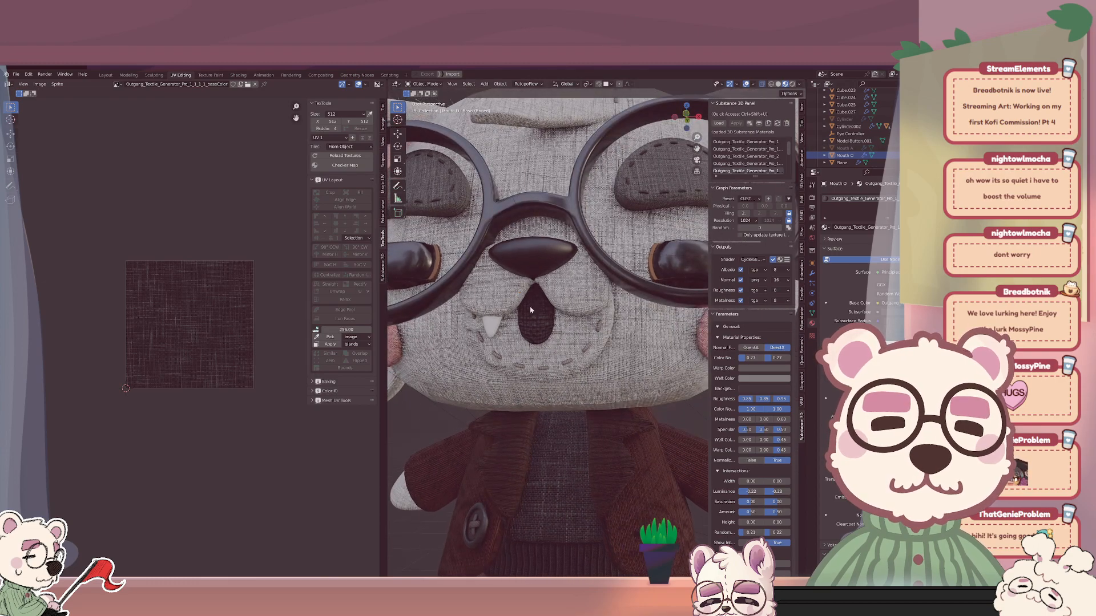
pyautogui.scroll(-3, 530, 308)
pyautogui.scroll(-3, 501, 316)
pyautogui.moveTo(505, 303); pyautogui.dragTo(533, 289, button='middle')
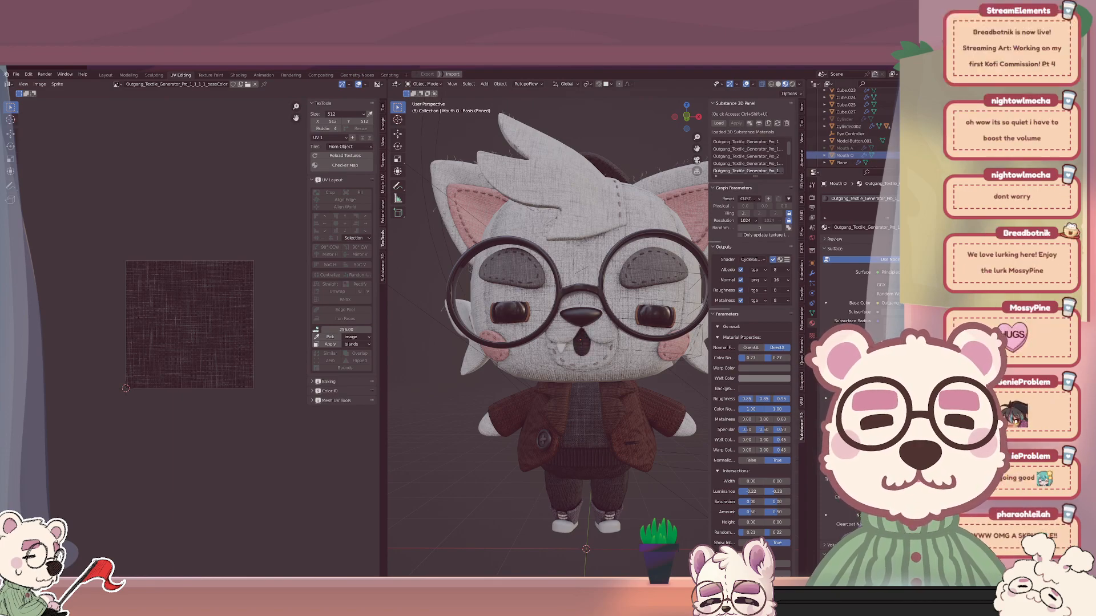
pyautogui.press('KP_Decimal')
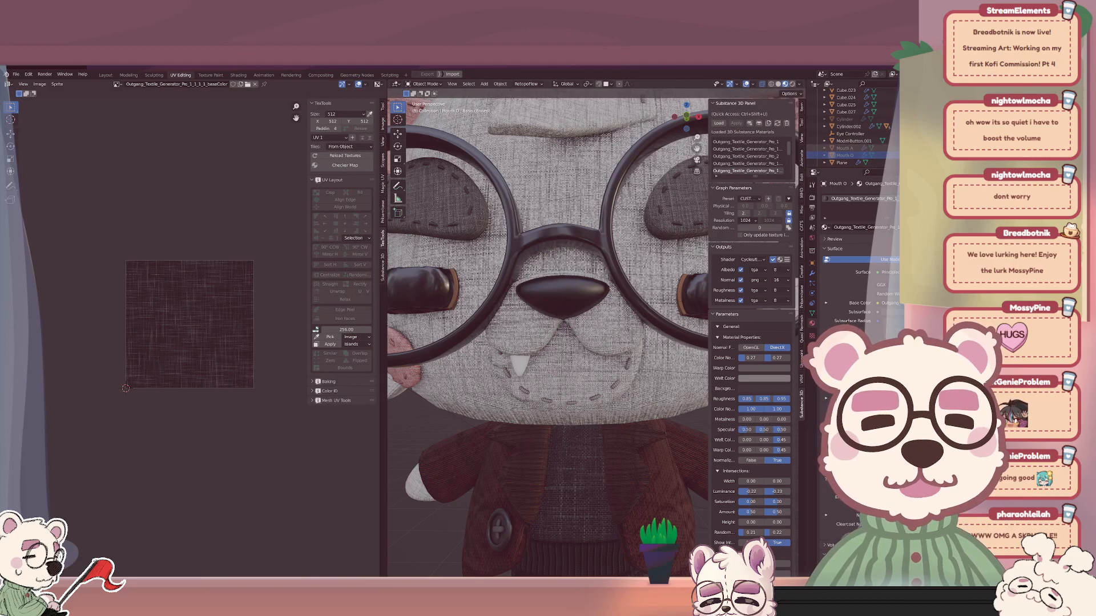
# With Mouth A shown, move its entire mesh slightly upward along the global Z axis and return to Object Mode.
pyautogui.click(569, 378)
pyautogui.press('Tab')
pyautogui.click(566, 381)
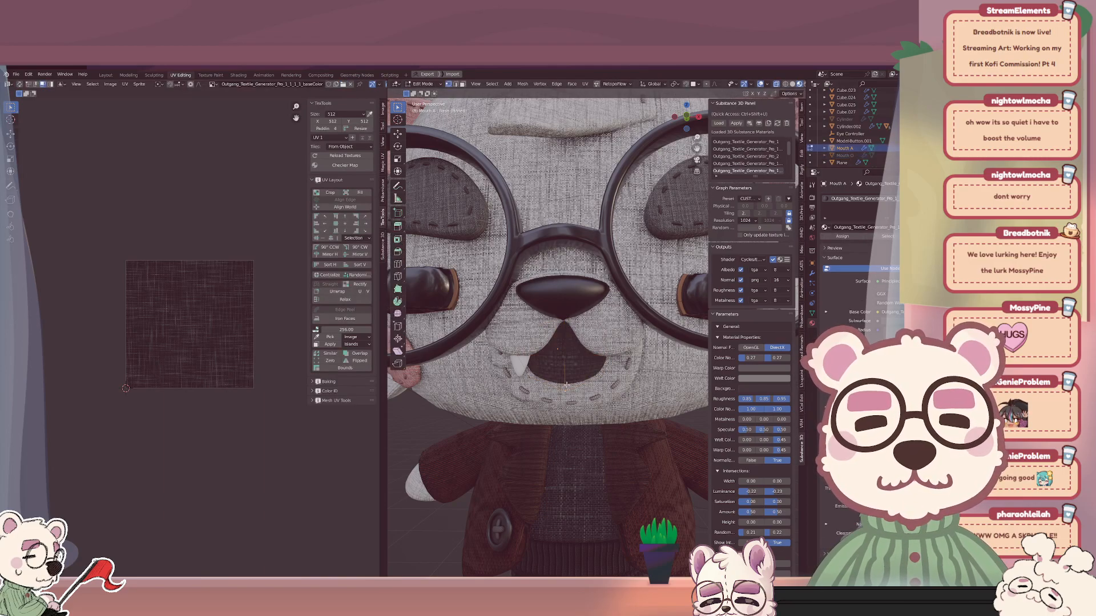
pyautogui.press('g')
pyautogui.press('z')
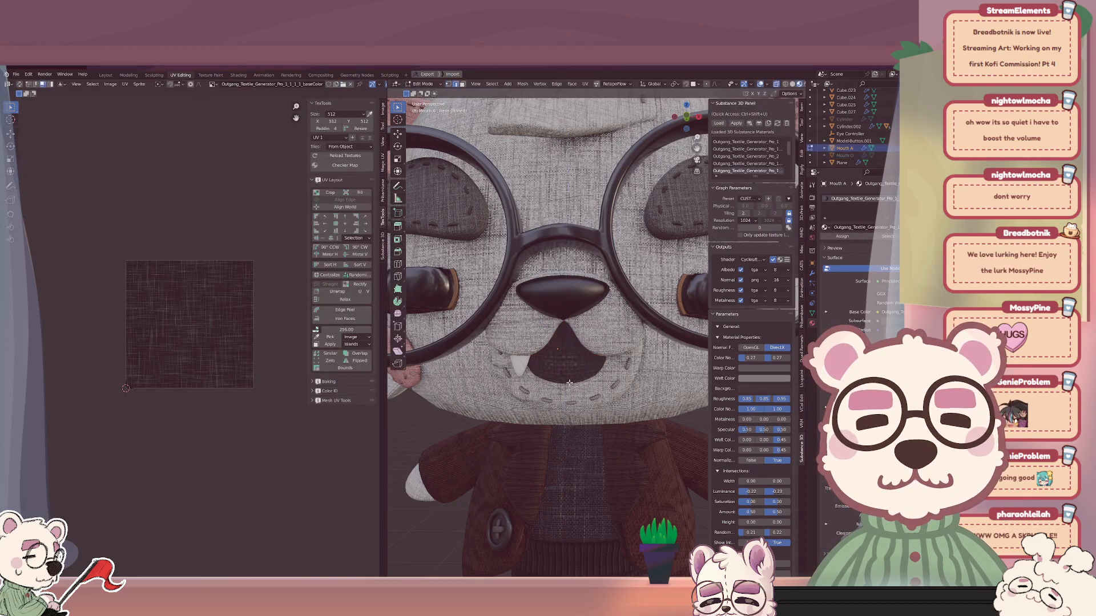
pyautogui.press('Escape')
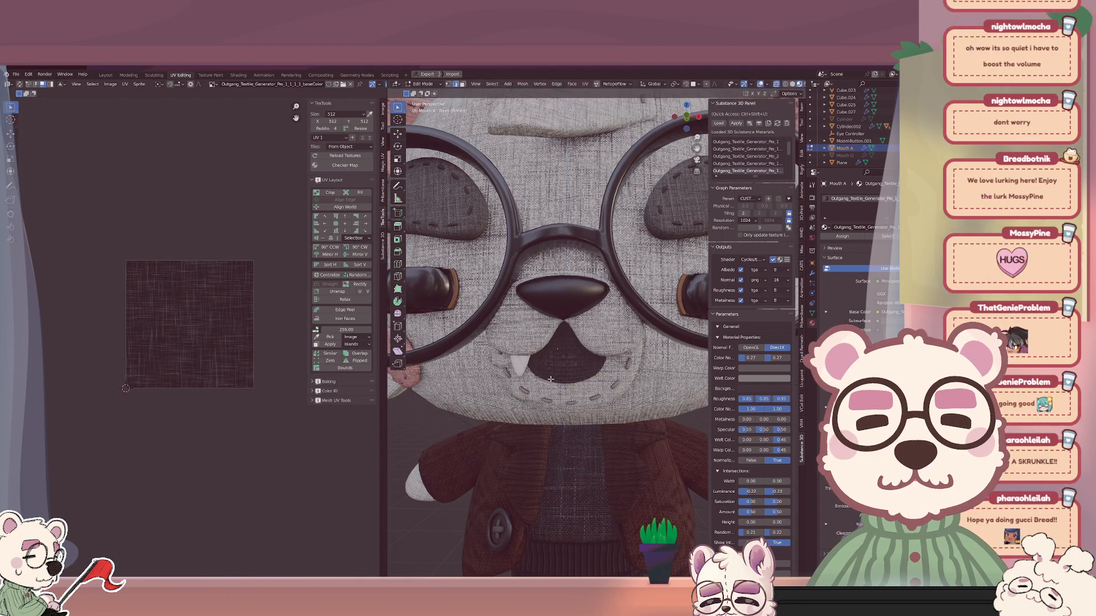
pyautogui.press('a')
pyautogui.press('g')
pyautogui.press('z')
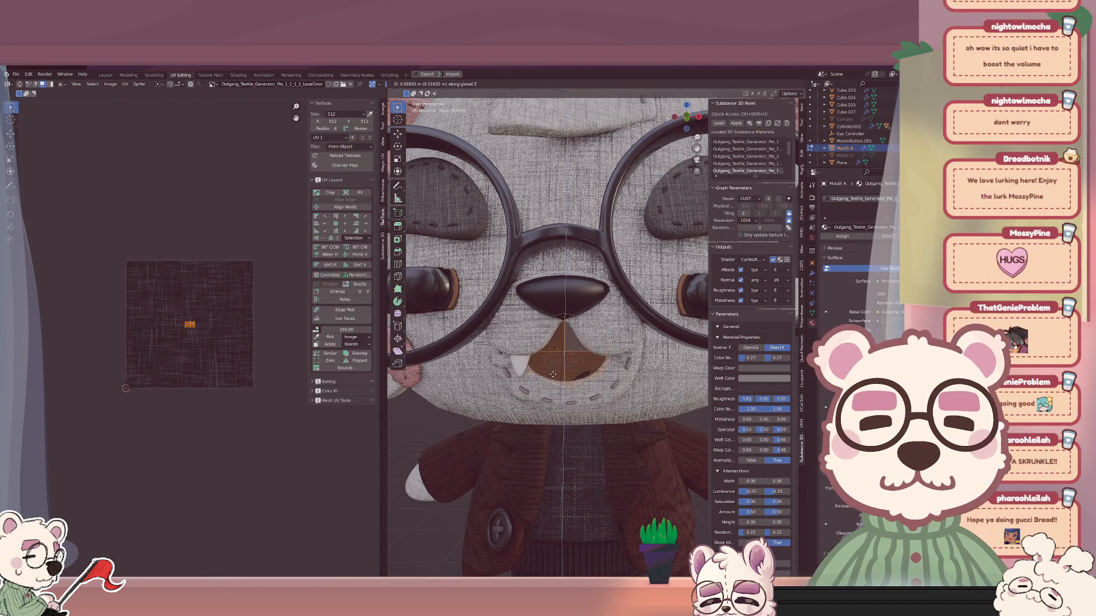
pyautogui.click(553, 375)
pyautogui.press('Tab')
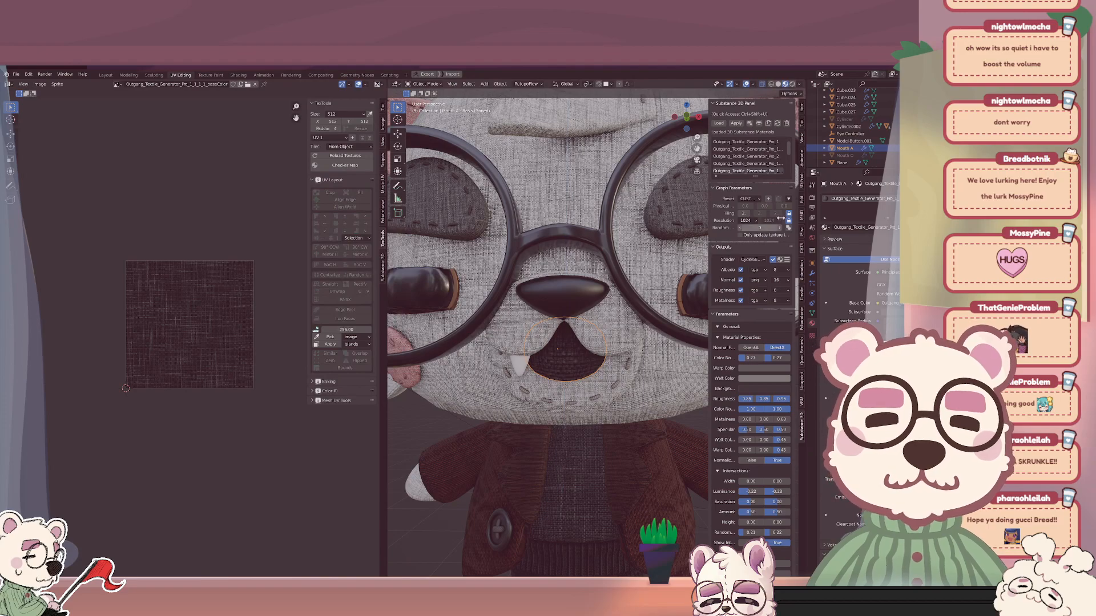
# Show Mouth O instead of Mouth A, move its bottom edge slightly down along the global Z axis, and return to Object Mode.
pyautogui.press('h')
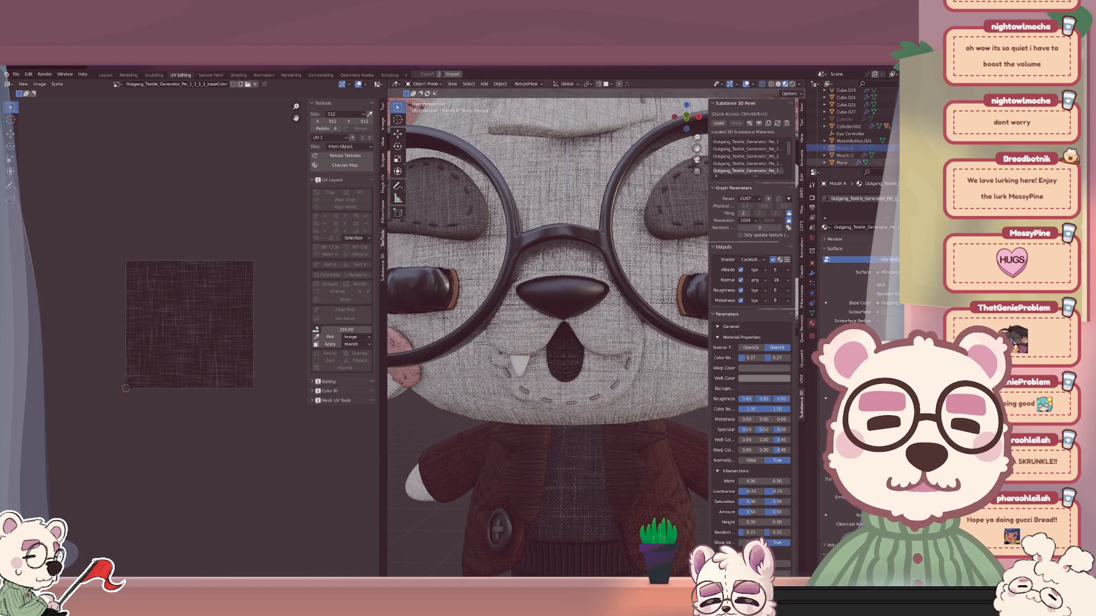
pyautogui.click(568, 374)
pyautogui.press('Tab')
pyautogui.click(566, 383)
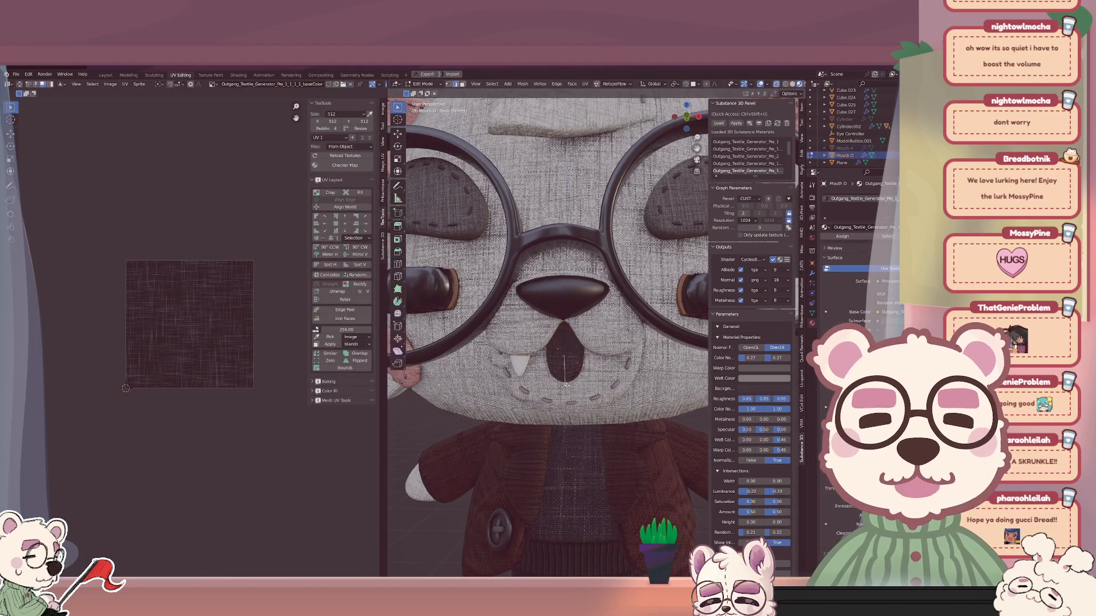
pyautogui.press('g')
pyautogui.press('z')
pyautogui.rightClick(567, 385)
pyautogui.press('g')
pyautogui.press('z')
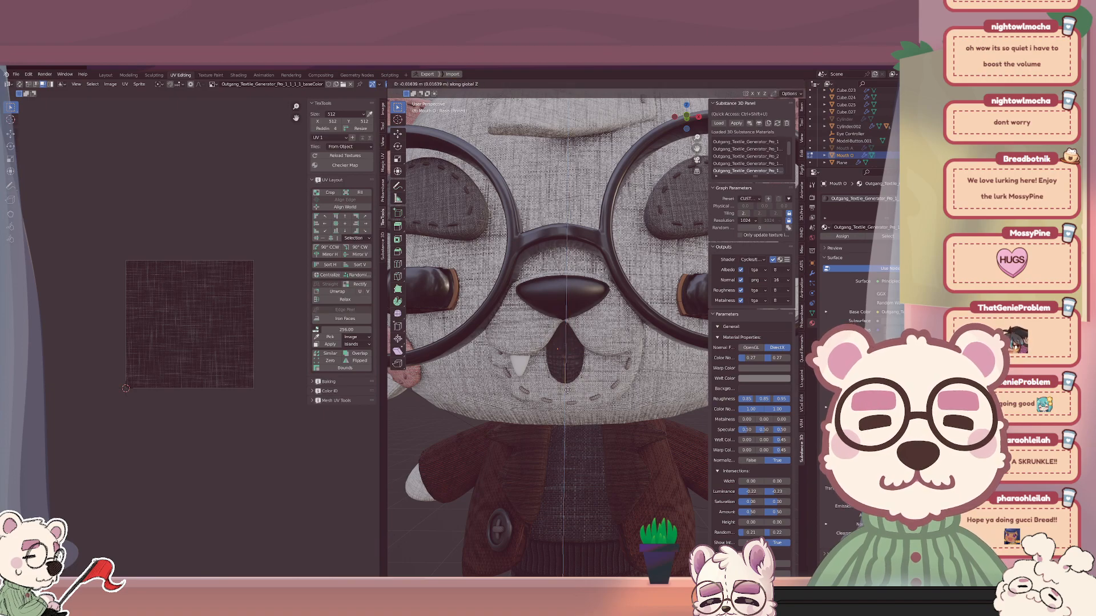
pyautogui.click(577, 386)
pyautogui.press('Tab')
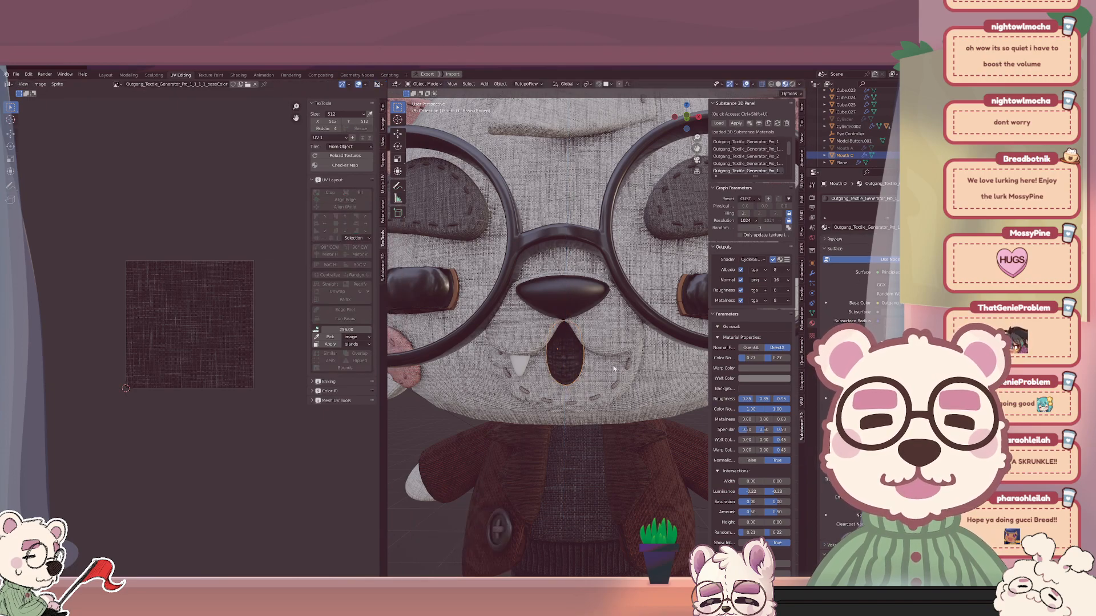
# Hide Mouth O, show Mouth A, and check the whole character from several angles and in front view.
pyautogui.press('h')
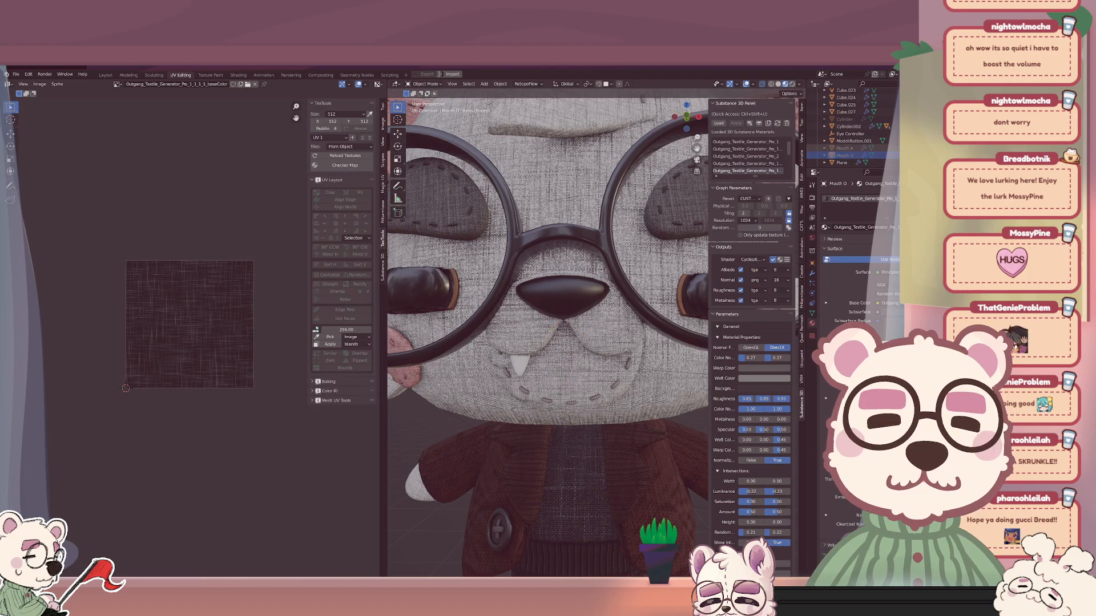
pyautogui.scroll(-5, 583, 290)
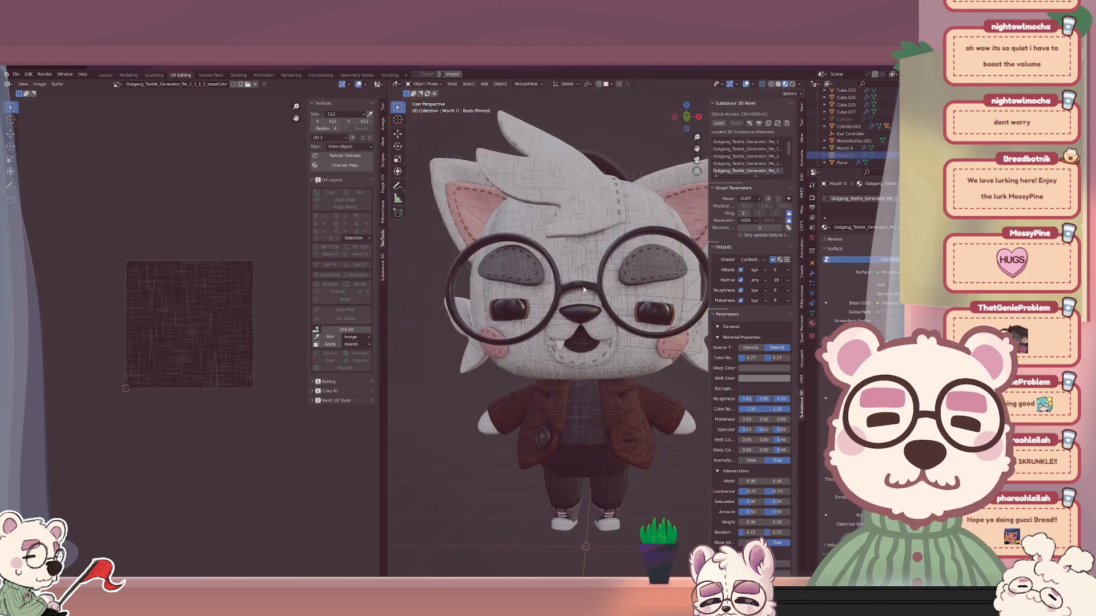
pyautogui.keyDown('shift'); pyautogui.moveTo(584, 290); pyautogui.dragTo(562, 278, button='middle'); pyautogui.keyUp('shift')
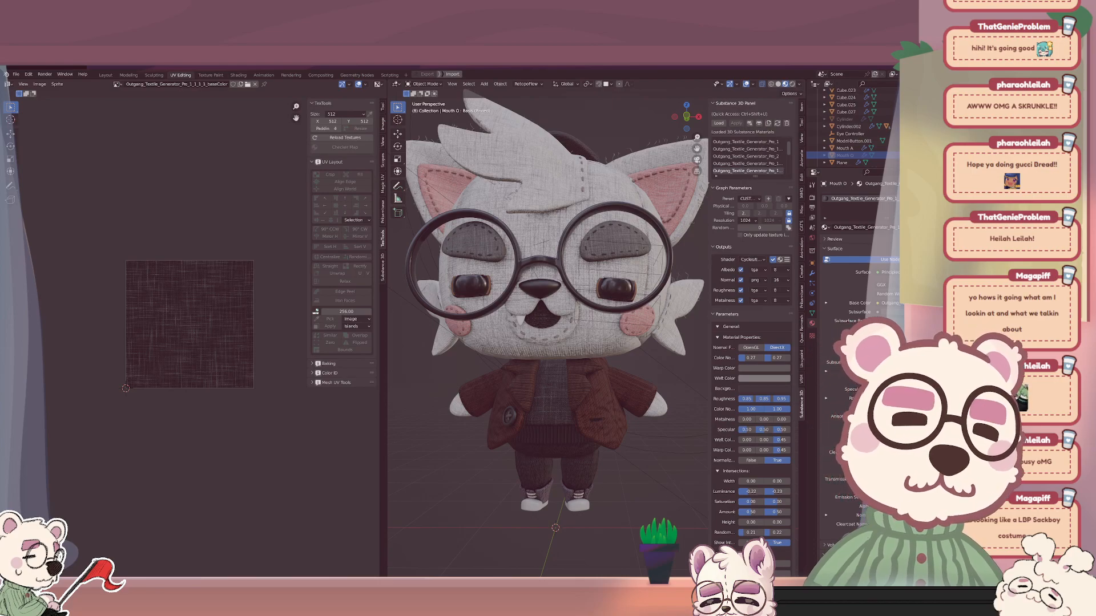
pyautogui.scroll(-2, 481, 323)
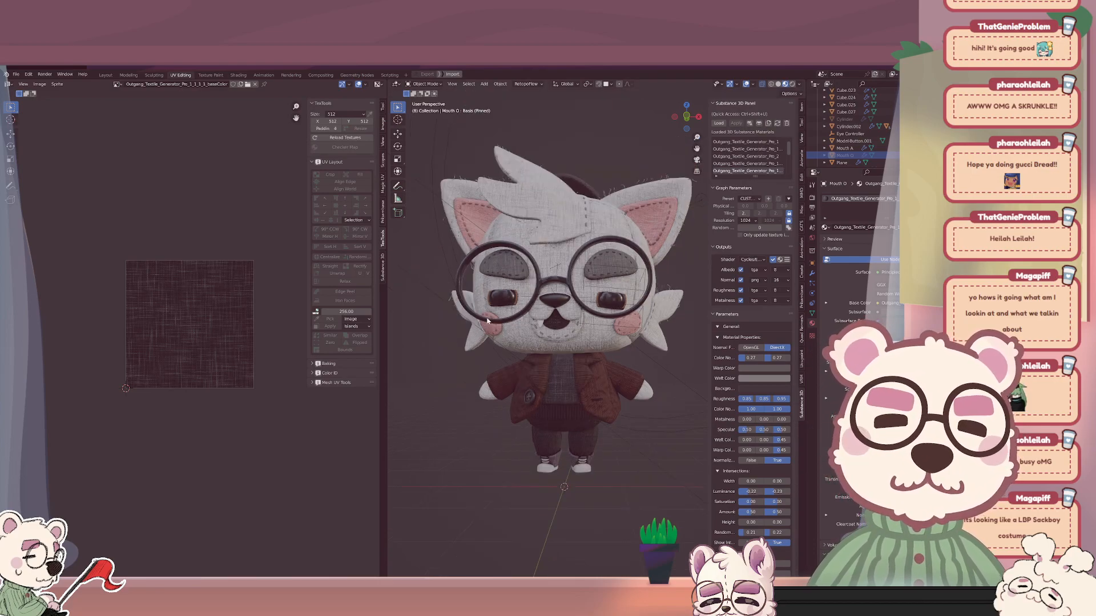
pyautogui.moveTo(481, 323); pyautogui.dragTo(561, 312, button='middle')
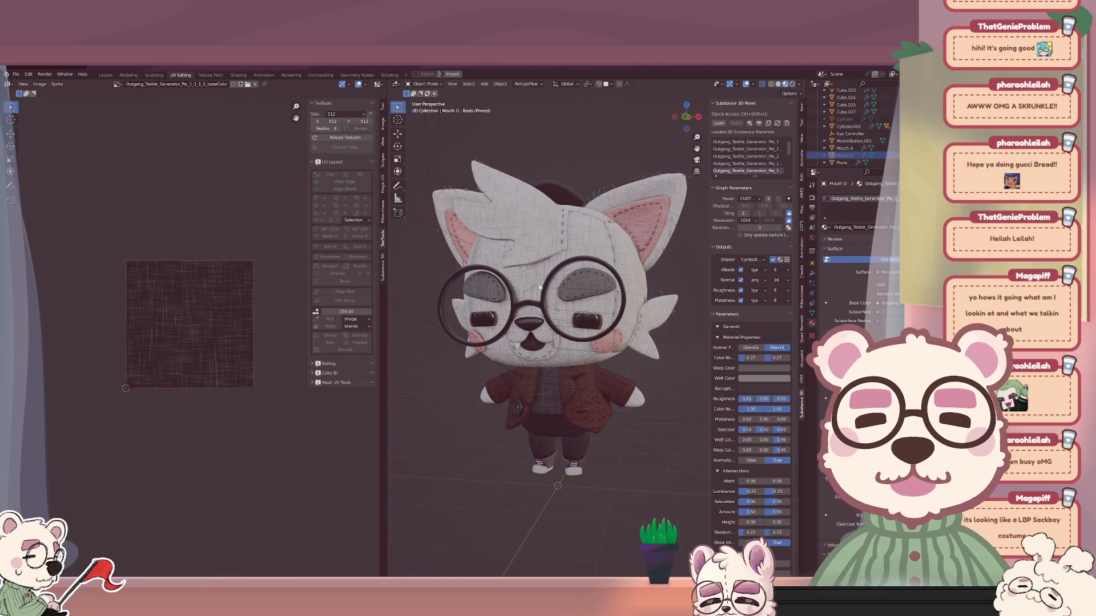
pyautogui.moveTo(539, 287); pyautogui.dragTo(557, 304, button='middle')
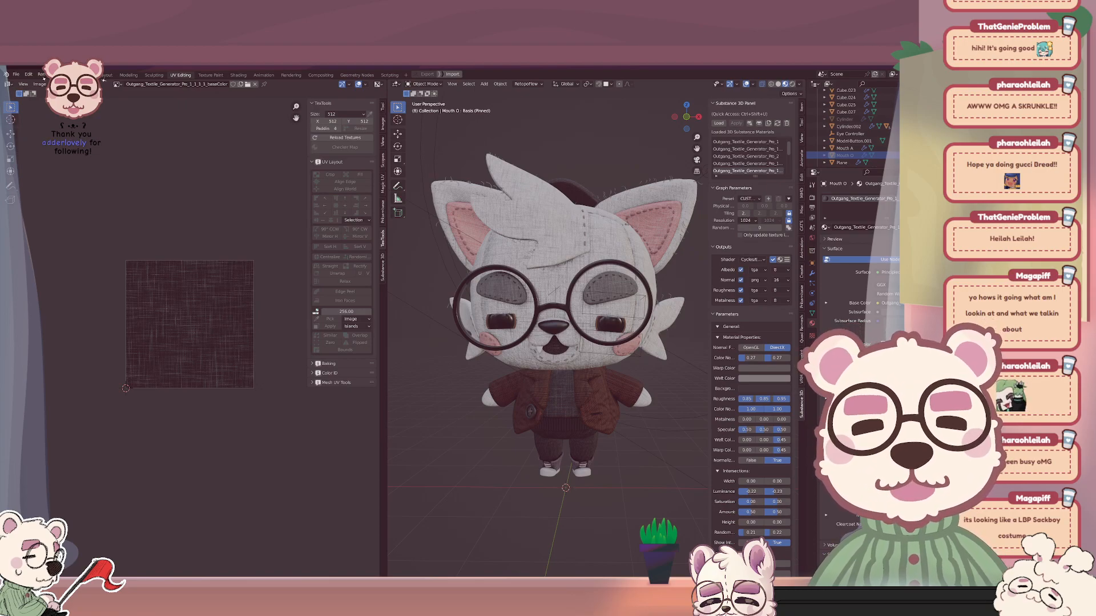
pyautogui.press('KP_1')
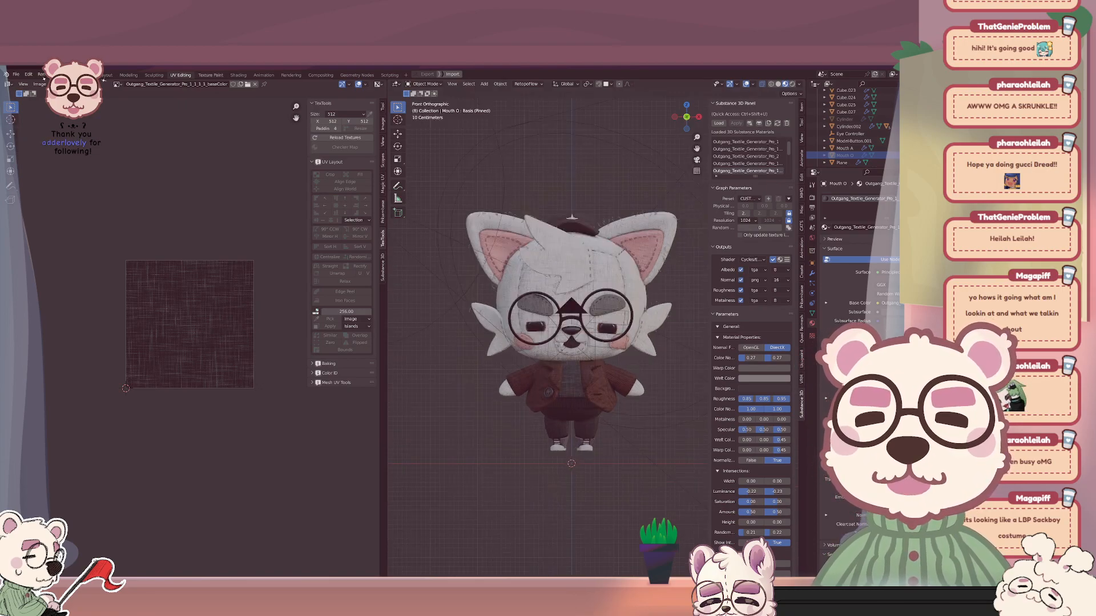
# In the Animation workspace, go to frame 1 and create a new action named Mouths for Mouth O.
pyautogui.click(257, 75)
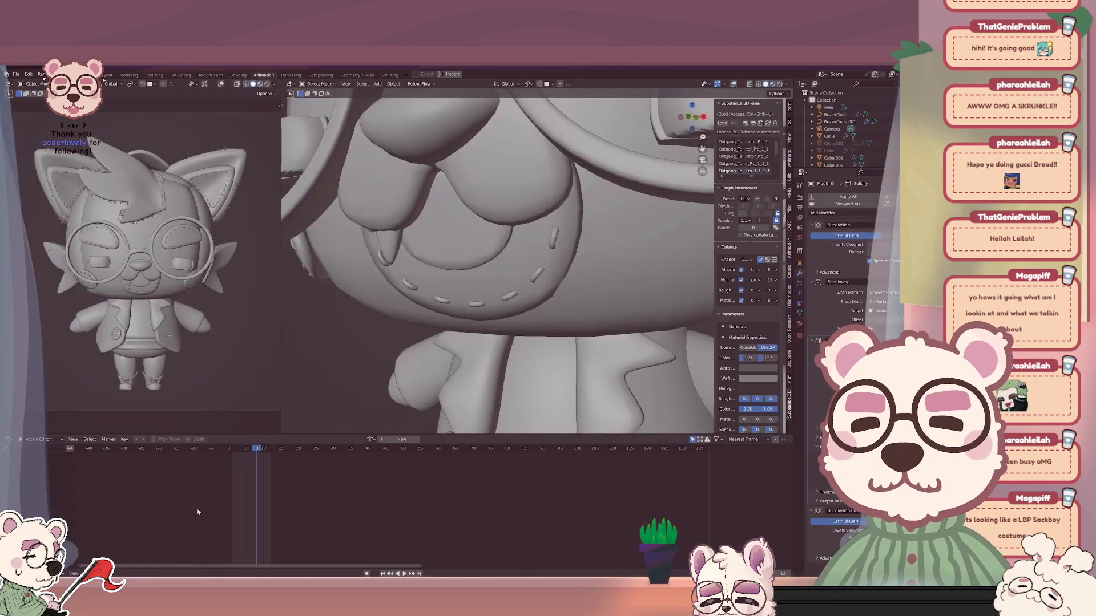
pyautogui.click(231, 450)
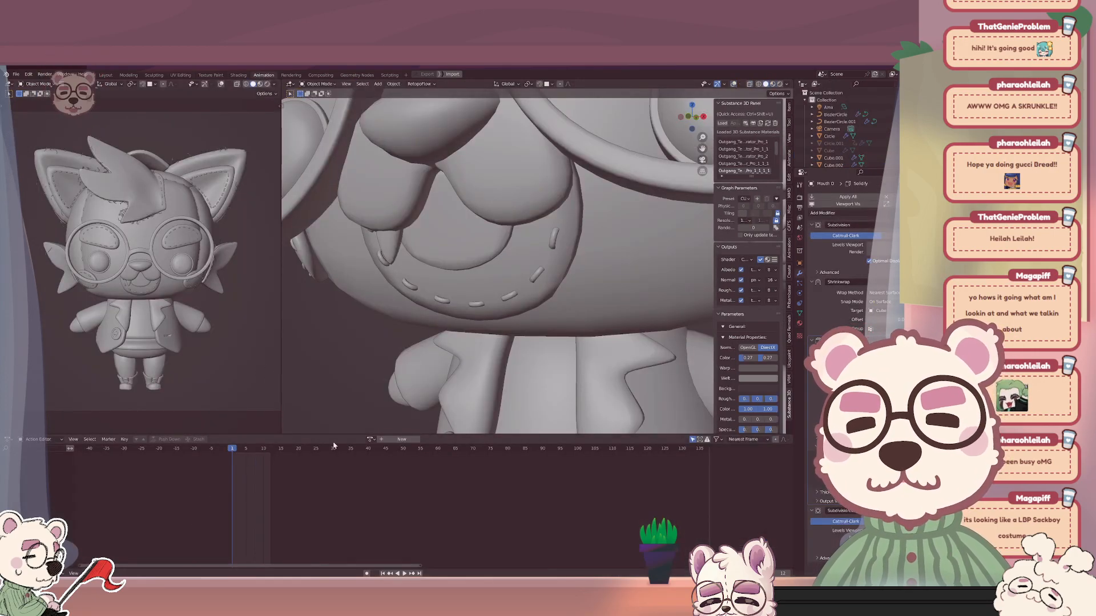
pyautogui.click(391, 440)
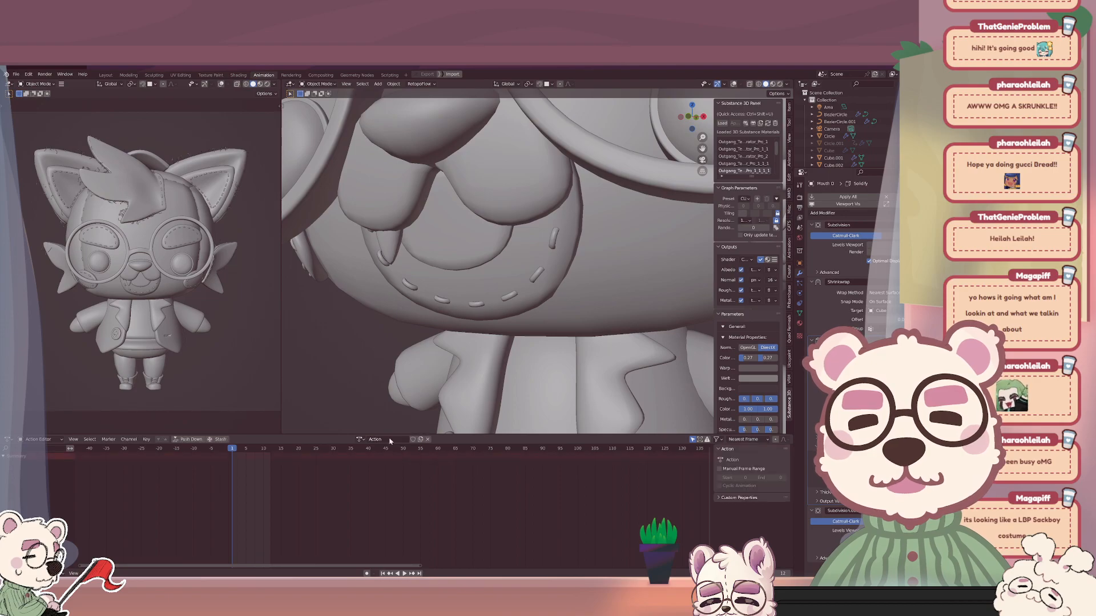
pyautogui.click(386, 439)
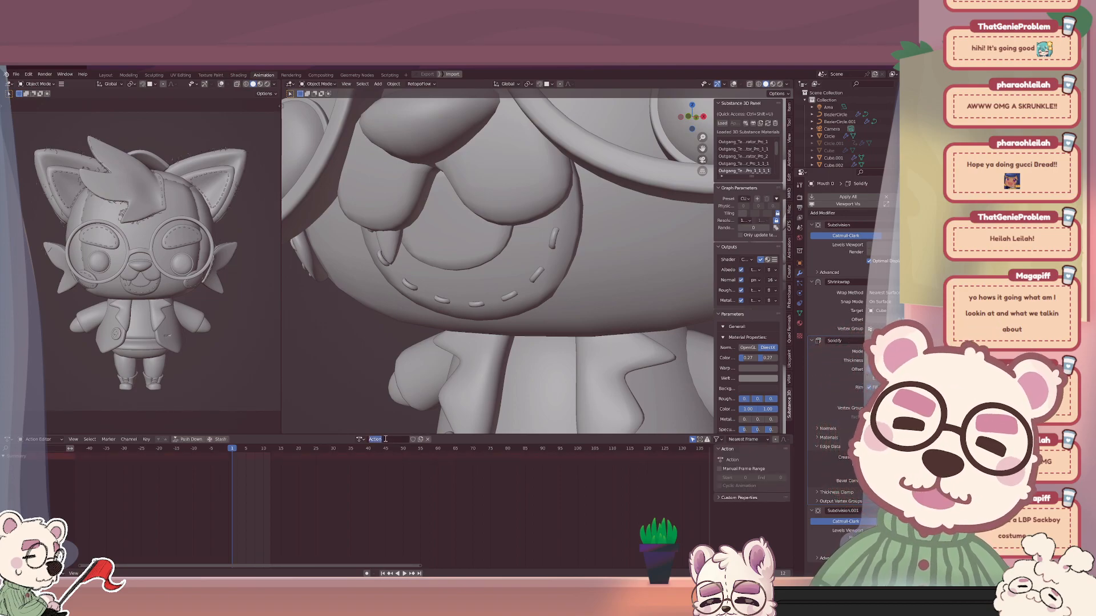
pyautogui.write('Mouths')
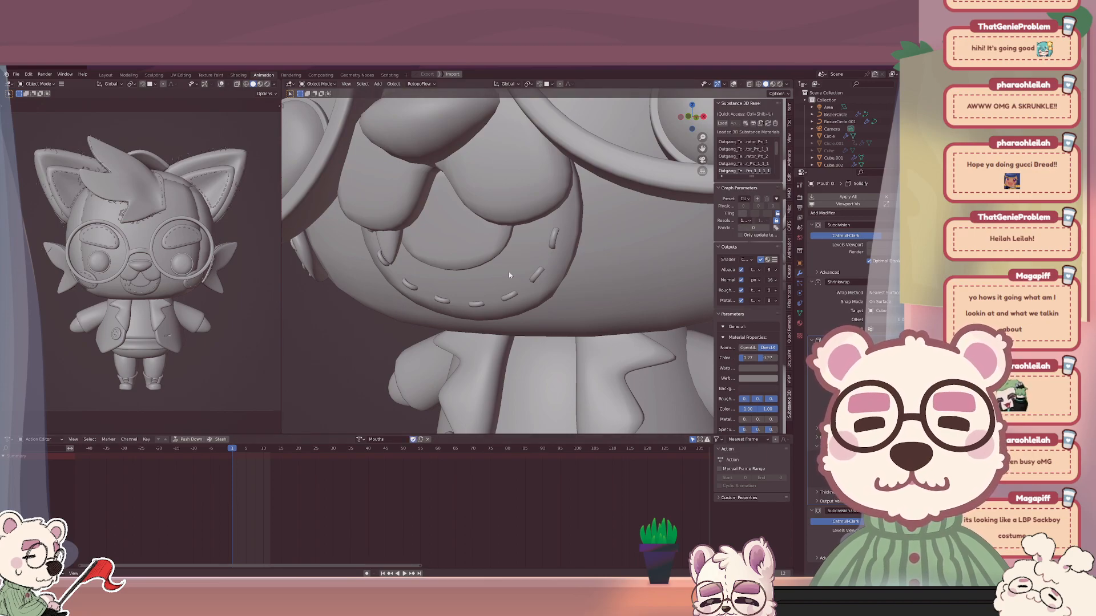
# Hide Mouth A in the viewport and keyframe its visibility at frame 1.
pyautogui.click(468, 243)
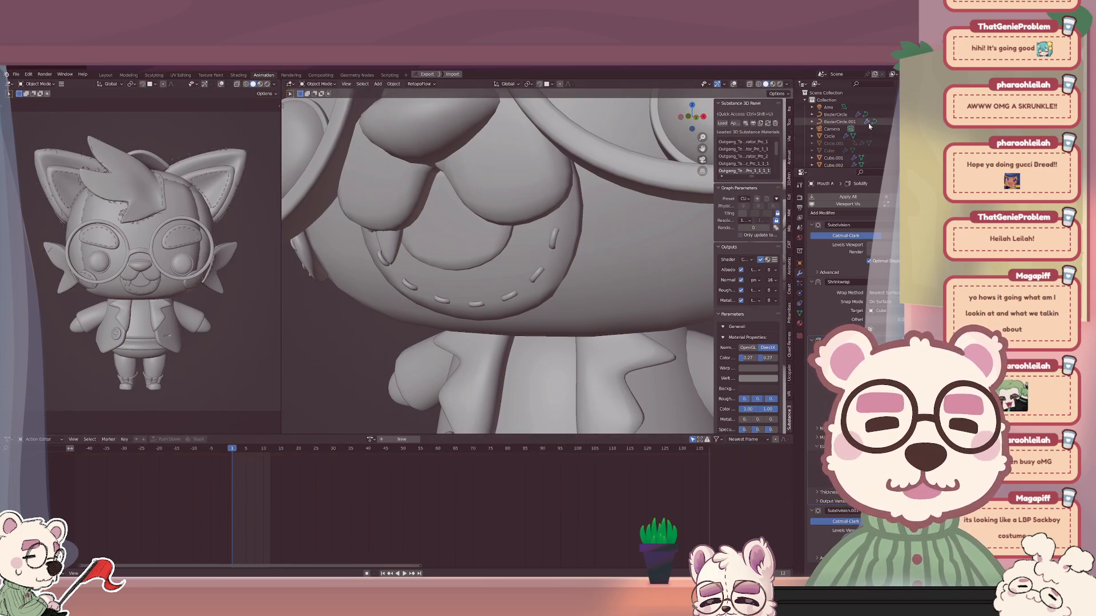
pyautogui.scroll(-8, 869, 125)
pyautogui.scroll(-10, 870, 125)
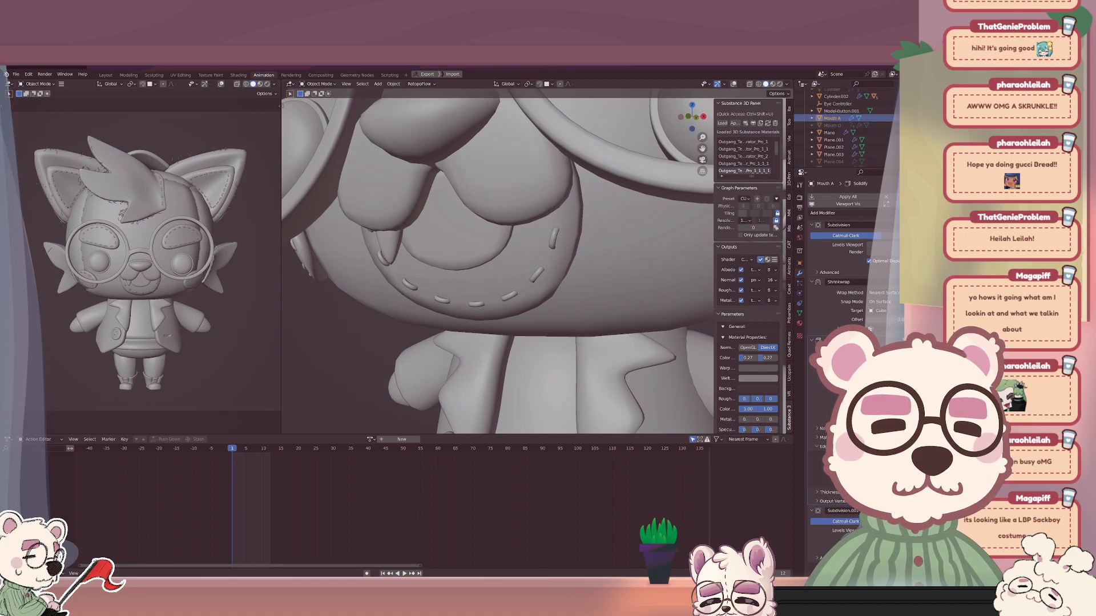
pyautogui.press('h')
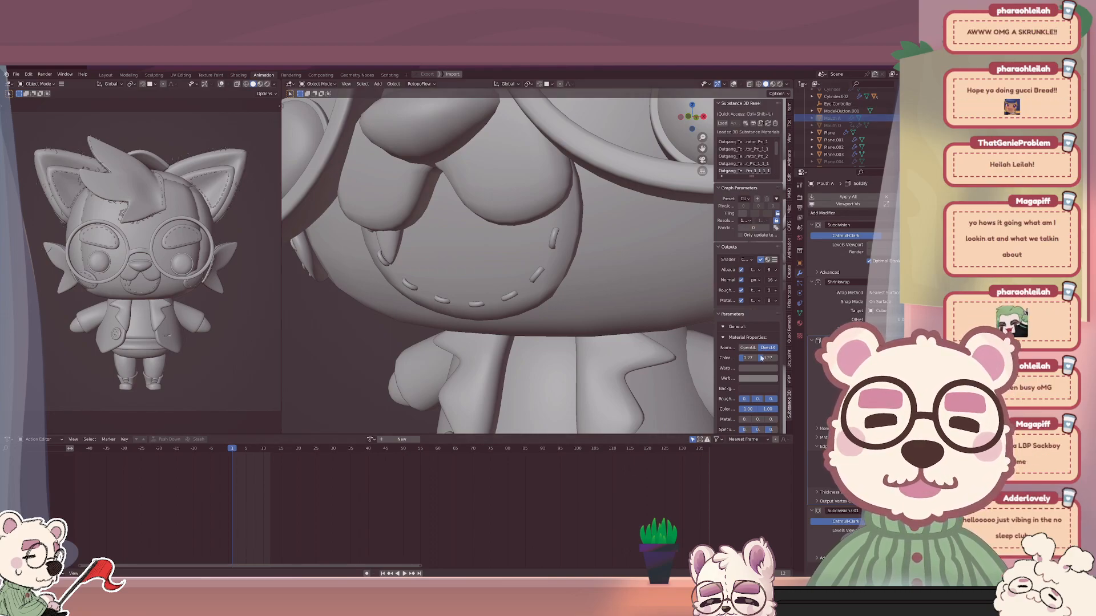
pyautogui.press('i')
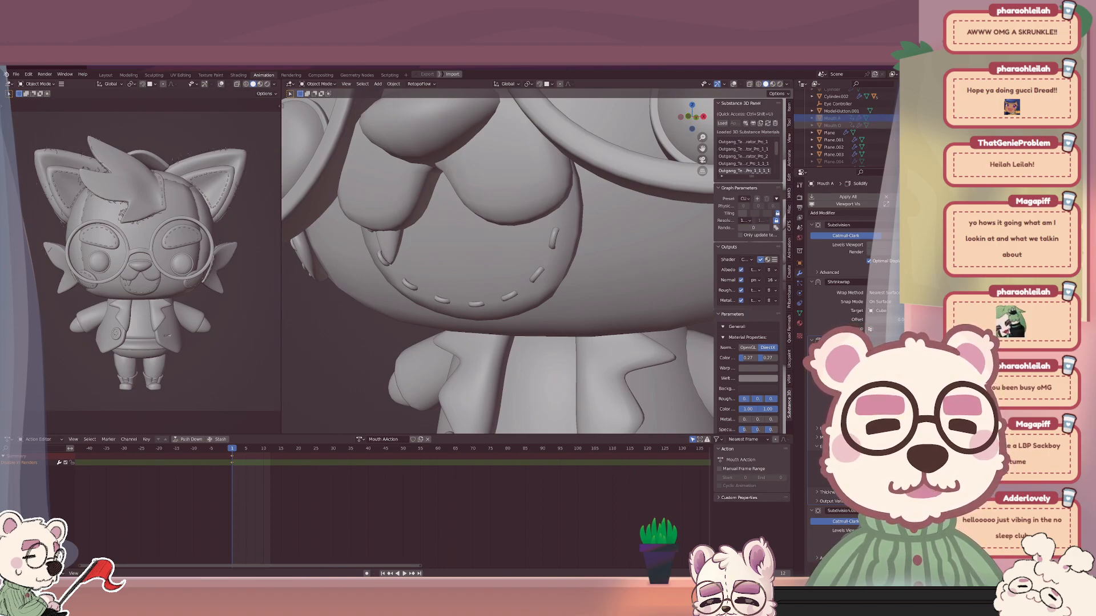
# Keyframe Mouth A as visible at frame 3 and hidden at frame 5, and show and keyframe Mouth O at frame 5.
pyautogui.press('space')
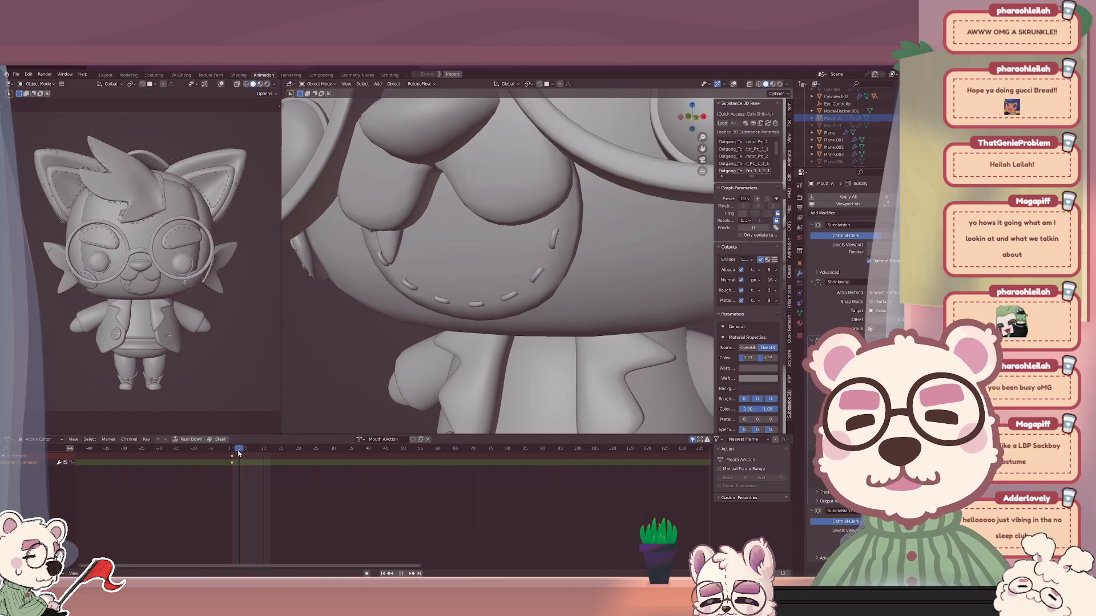
pyautogui.press('space')
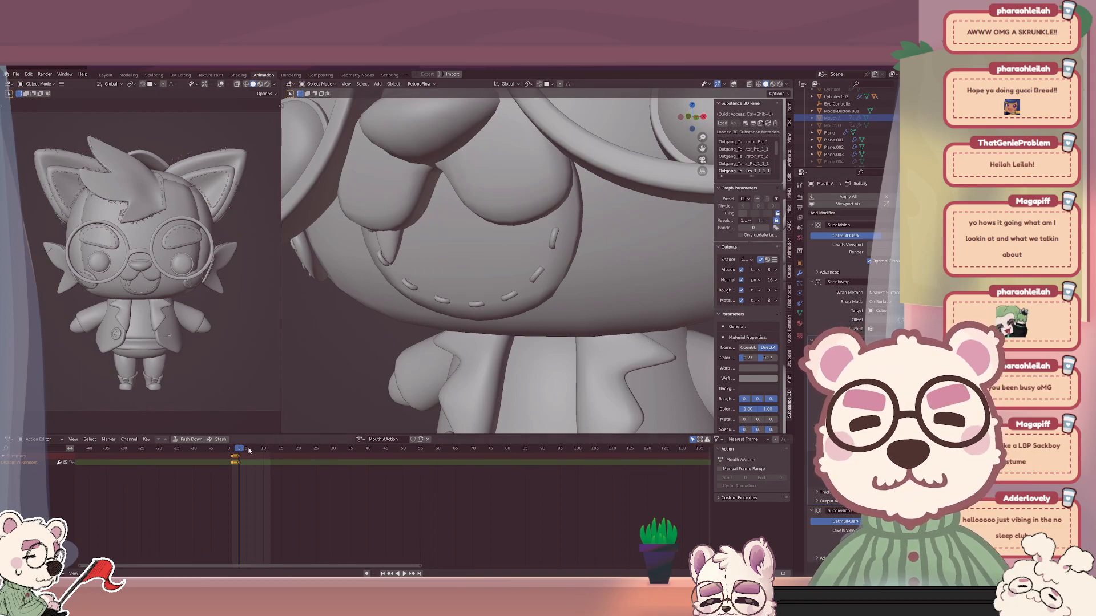
pyautogui.press('space')
pyautogui.press('space')
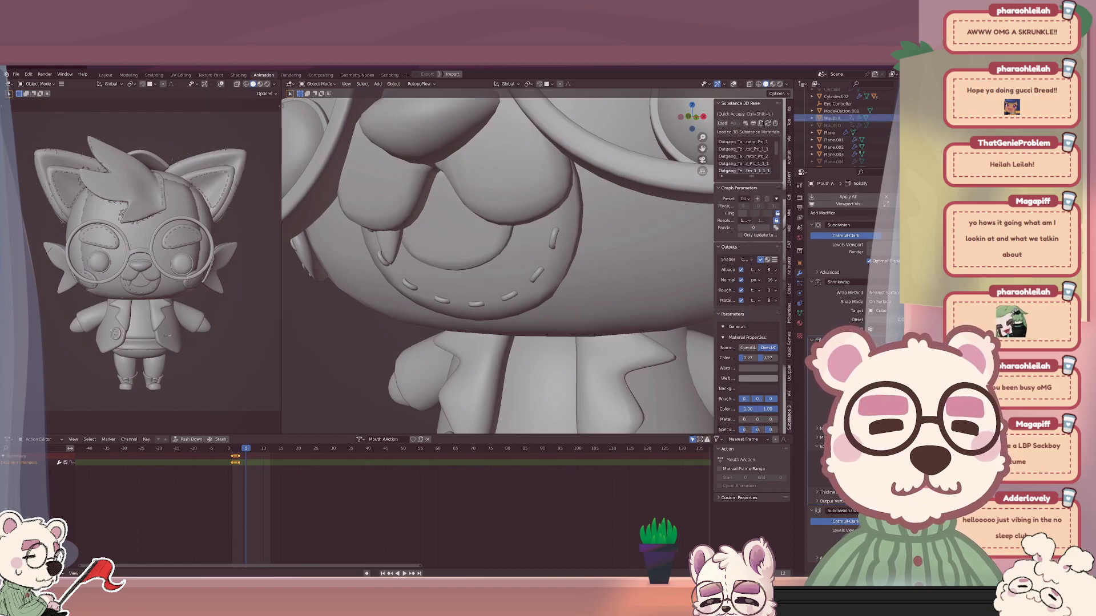
pyautogui.click(239, 448)
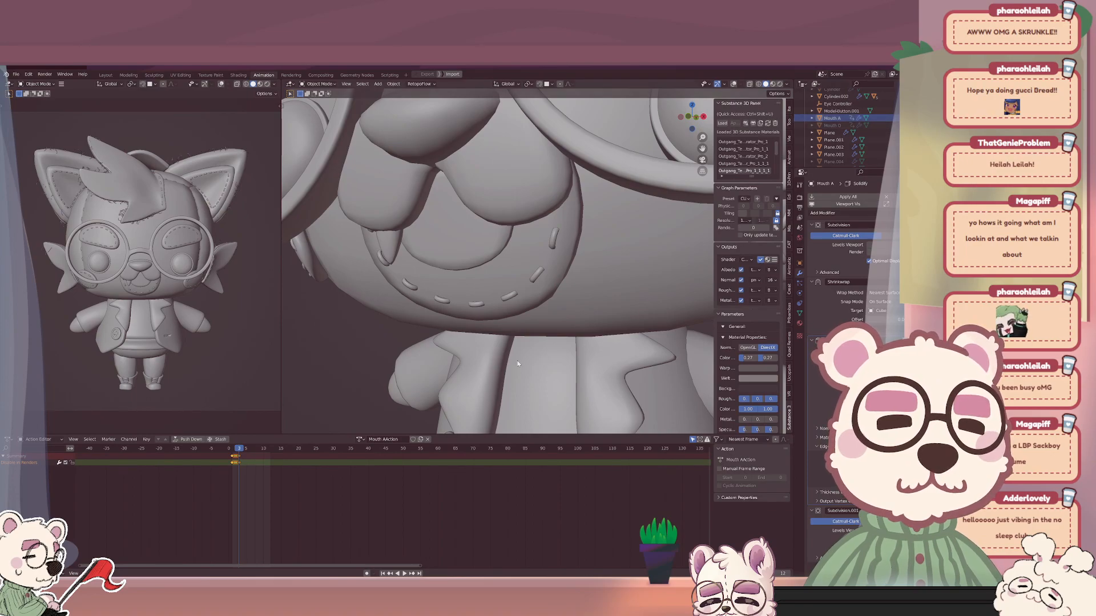
pyautogui.press('space')
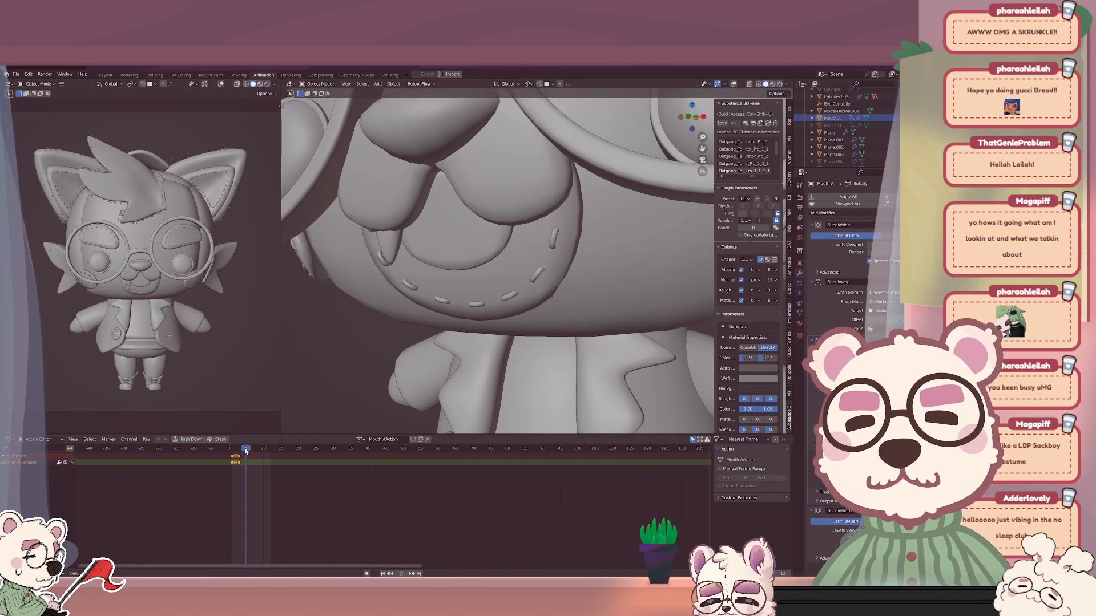
pyautogui.press('space')
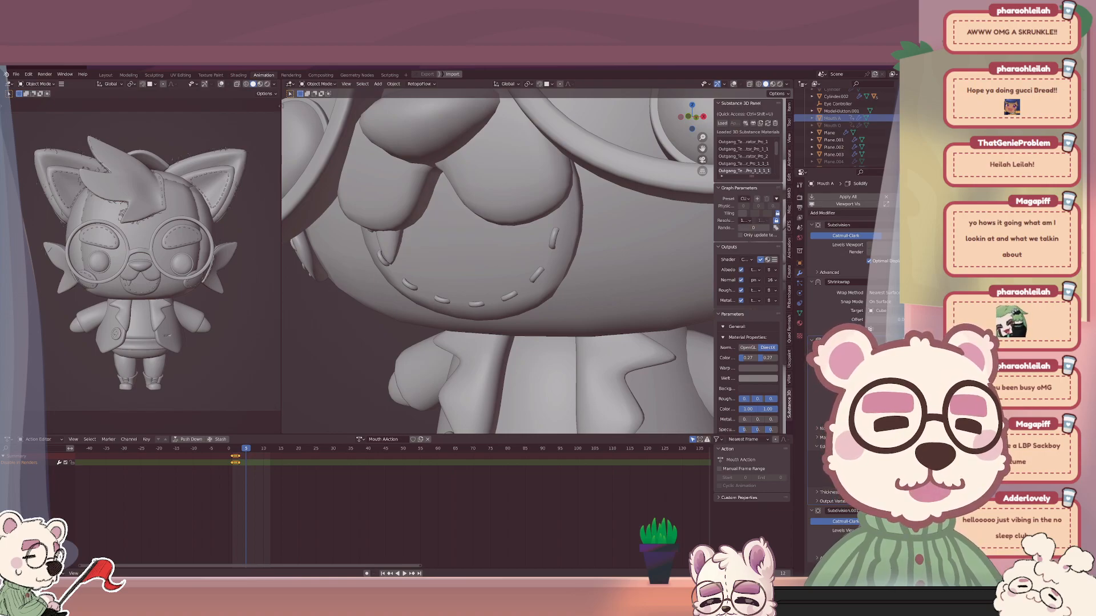
pyautogui.click(941, 125)
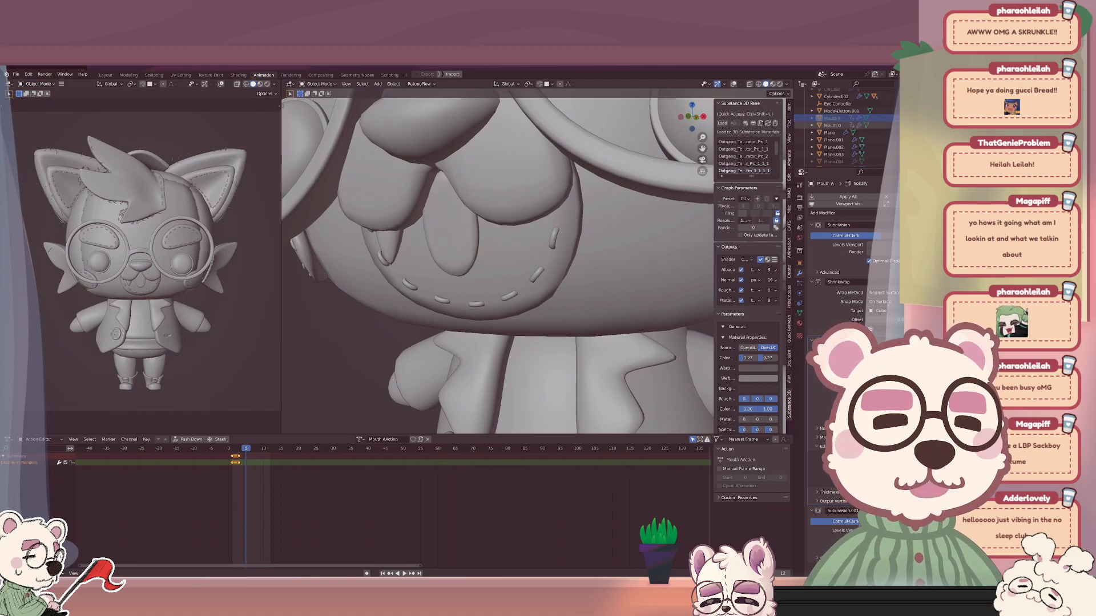
pyautogui.press('i')
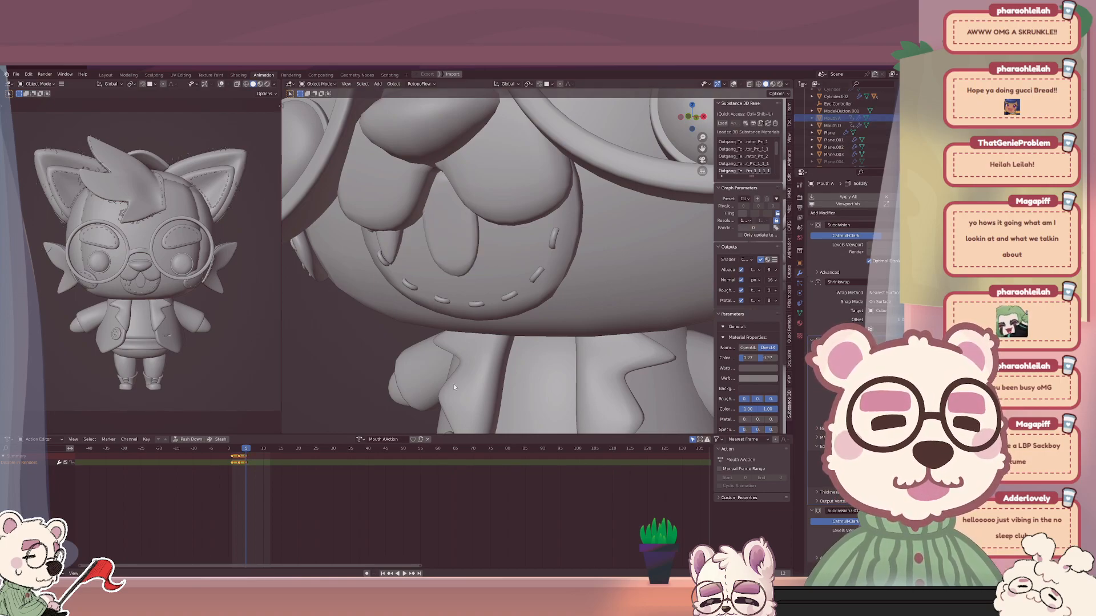
# Delete all of Mouth A's visibility keyframes and return to frame 1.
pyautogui.moveTo(246, 449)
pyautogui.mouseDown()
pyautogui.moveTo(231, 451)
pyautogui.moveTo(250, 454)
pyautogui.mouseUp()
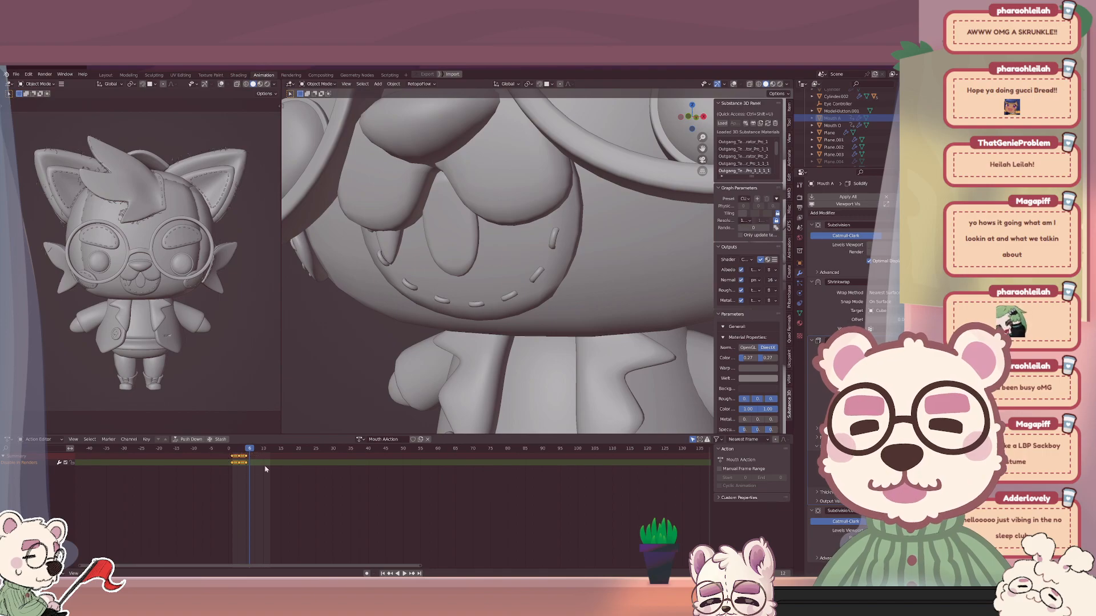
pyautogui.press('x')
pyautogui.click(316, 488)
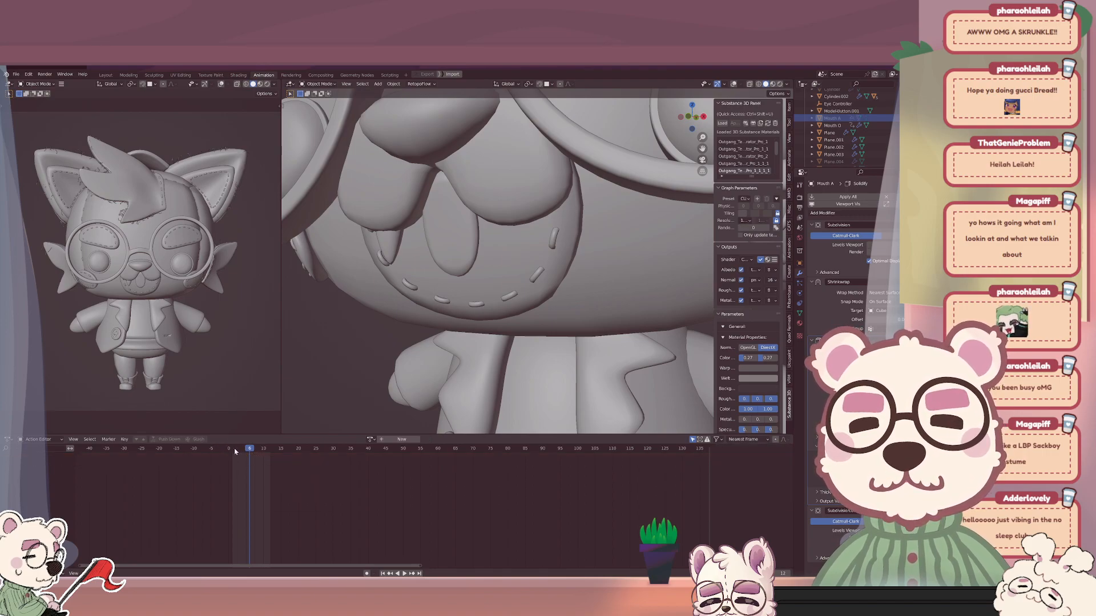
pyautogui.click(235, 449)
pyautogui.press('space')
pyautogui.moveTo(234, 451); pyautogui.dragTo(232, 450)
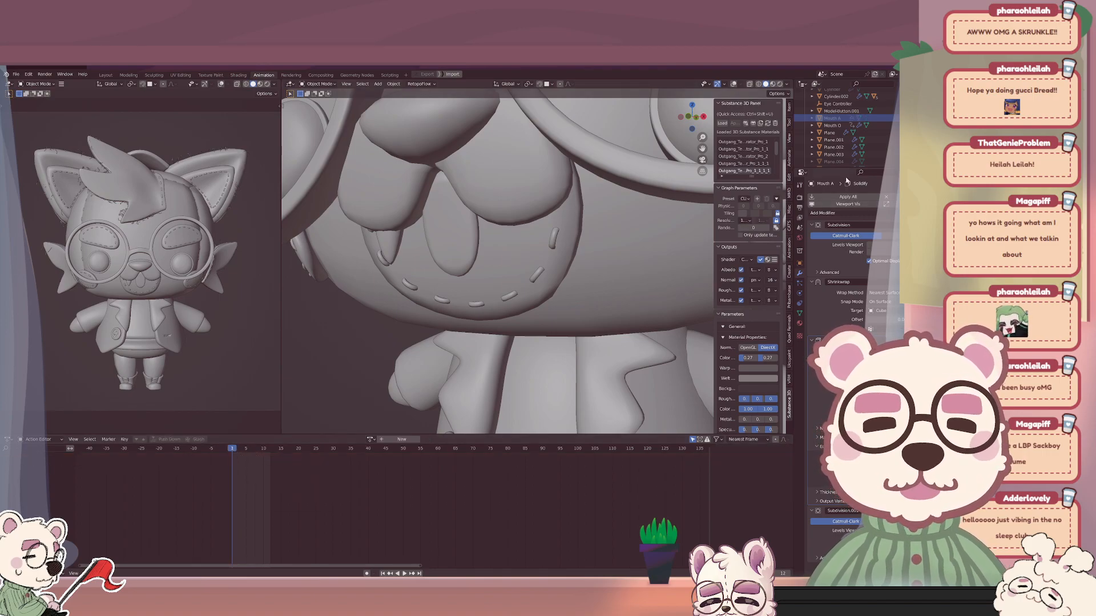
# Show Mouth A alongside Mouth O and compare the material settings of both mouths.
pyautogui.click(799, 323)
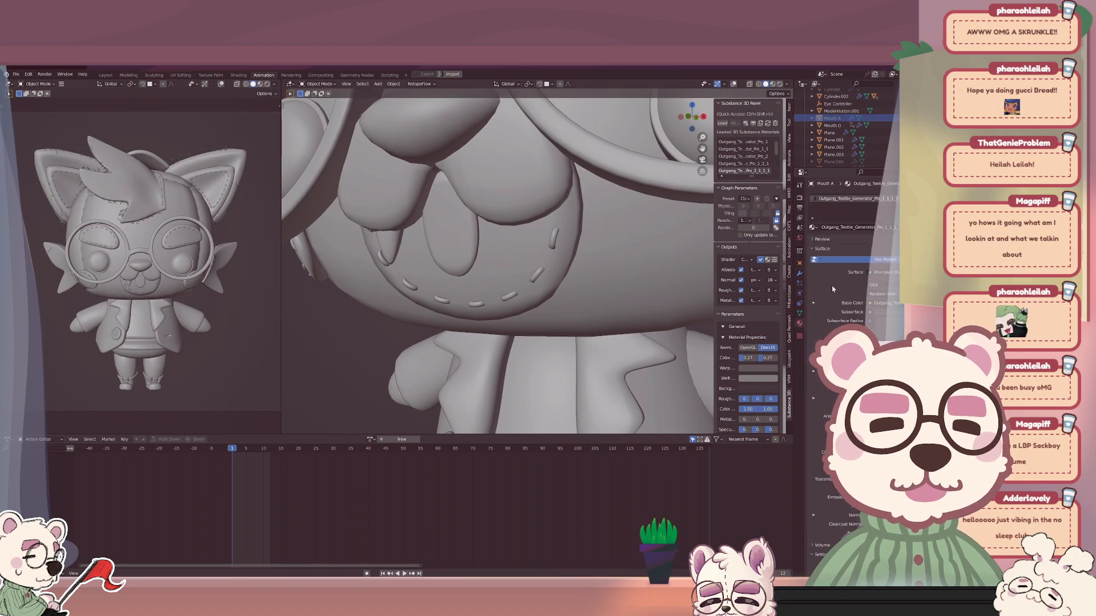
pyautogui.scroll(-6, 832, 295)
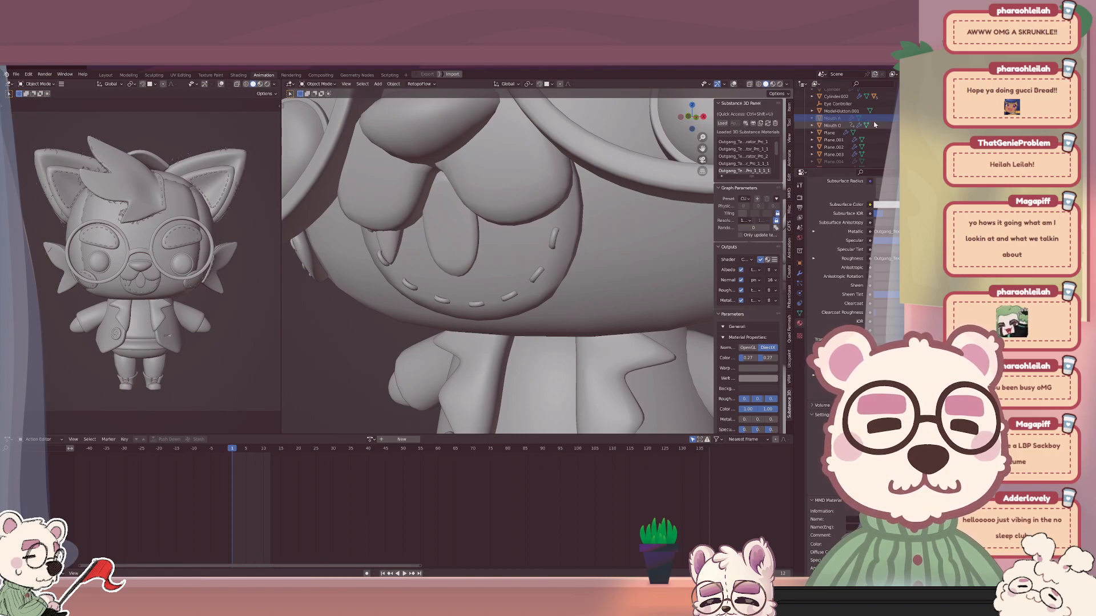
pyautogui.click(943, 119)
pyautogui.click(844, 125)
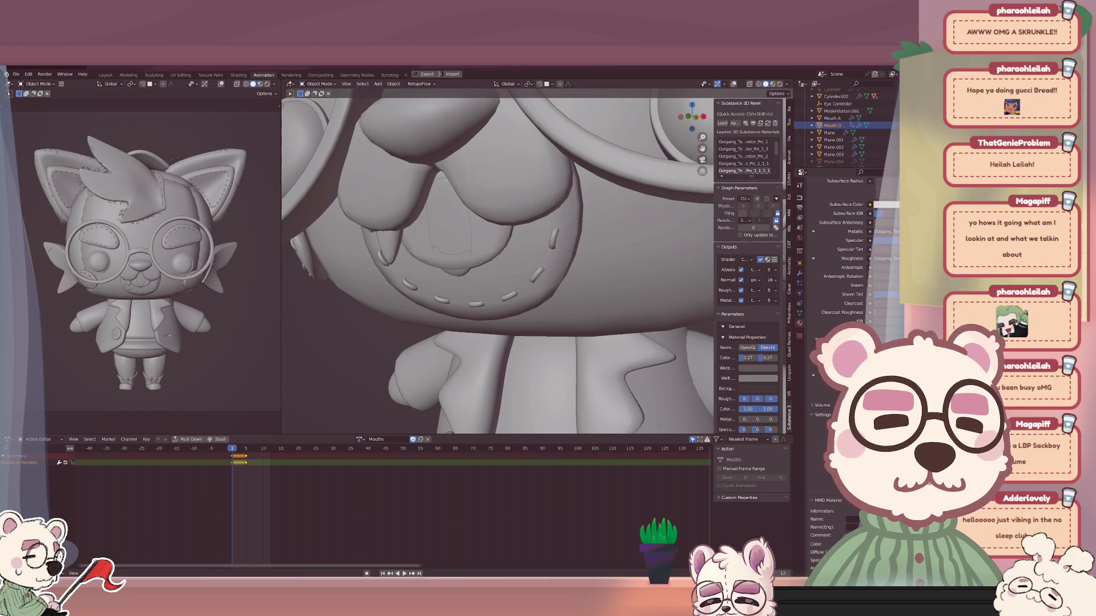
pyautogui.click(839, 119)
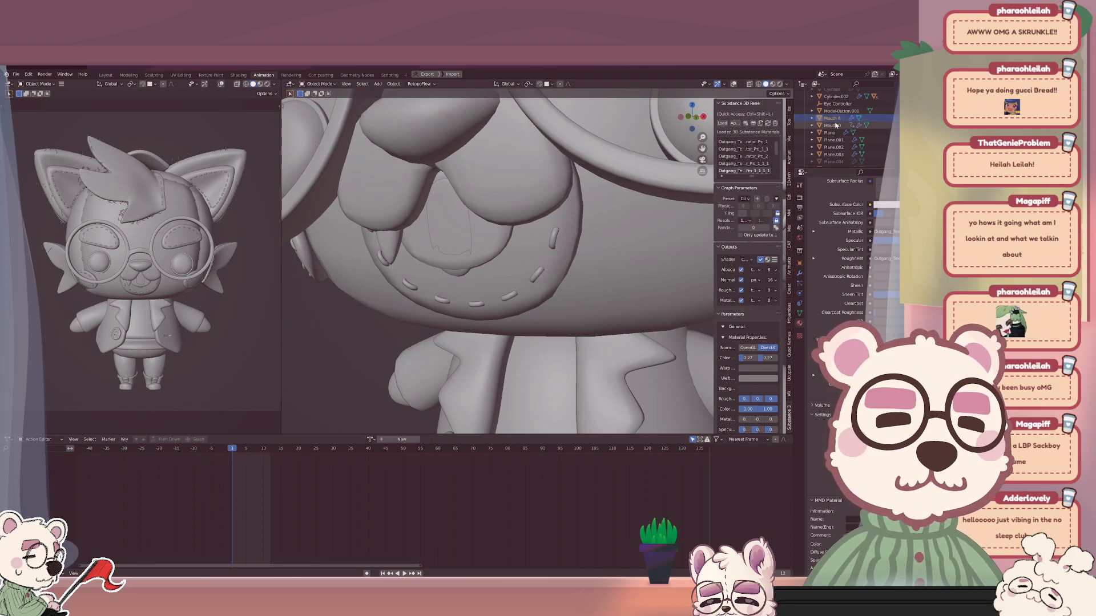
pyautogui.click(835, 126)
pyautogui.scroll(6, 844, 239)
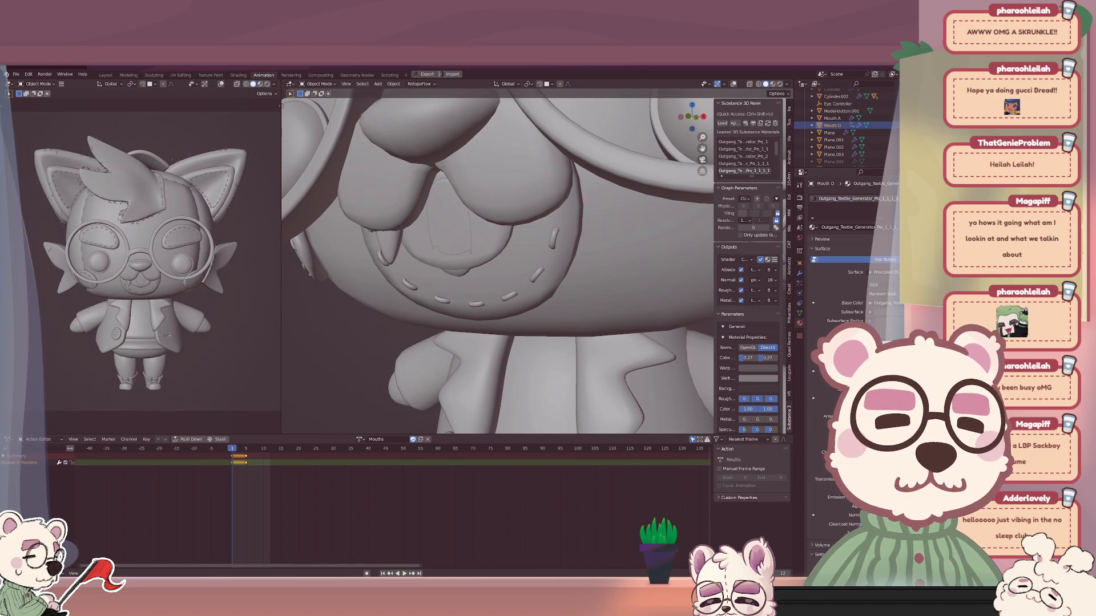
pyautogui.click(836, 118)
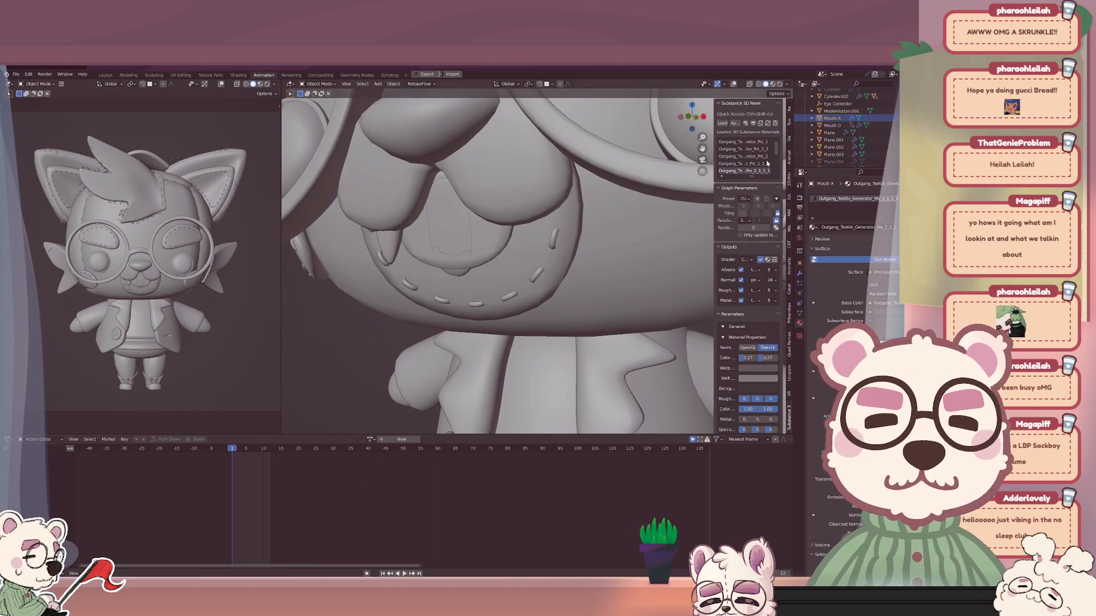
# Delete all of Mouth O's visibility keyframes from the Mouths action.
pyautogui.click(832, 125)
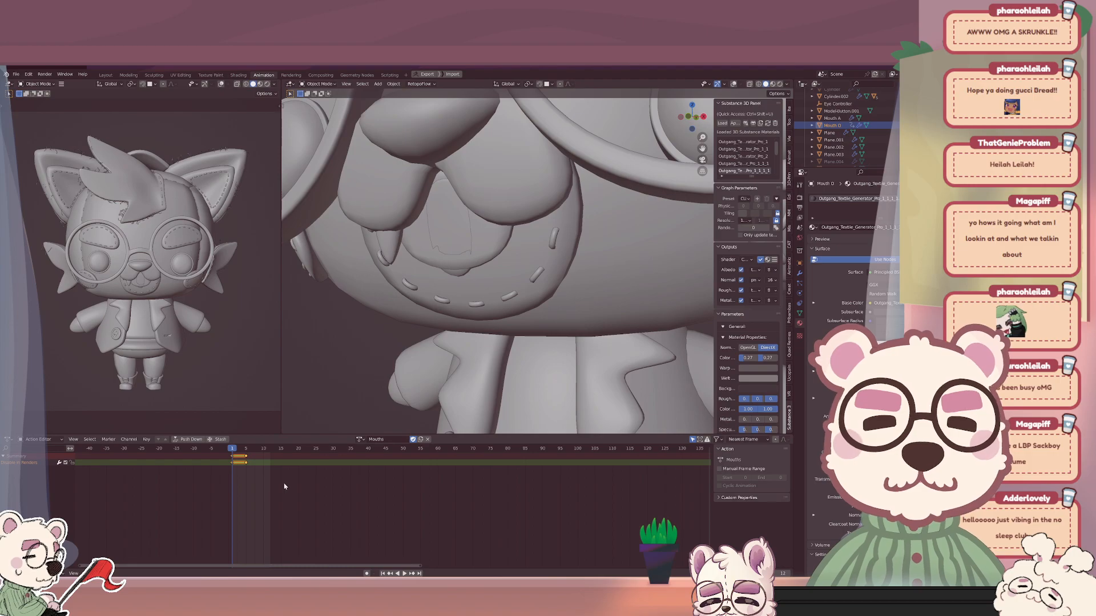
pyautogui.moveTo(283, 483); pyautogui.dragTo(225, 456)
pyautogui.press('x')
pyautogui.click(227, 455)
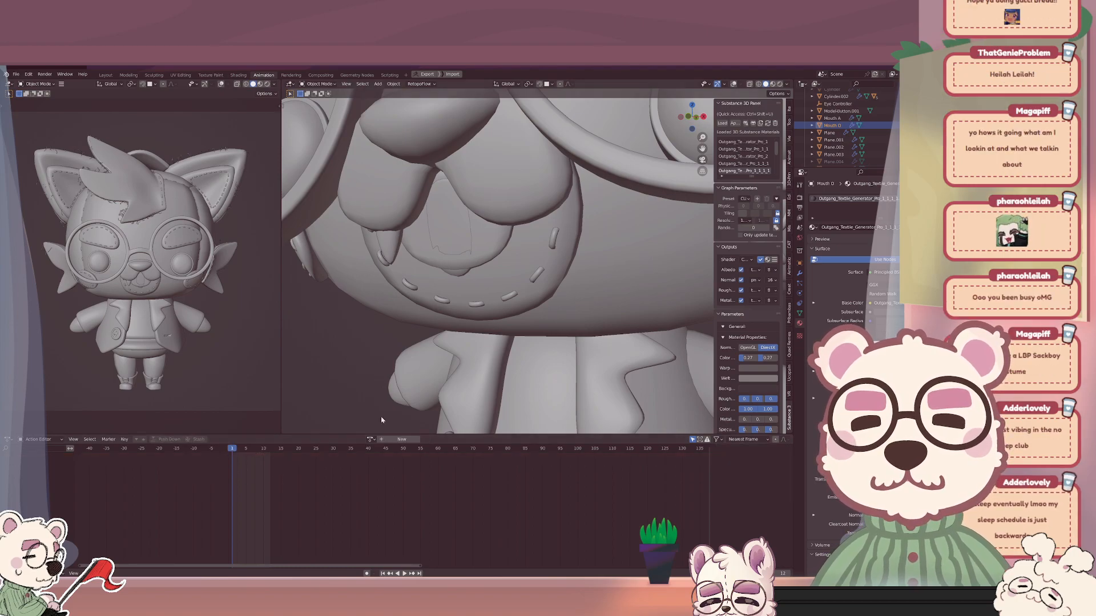
pyautogui.click(832, 118)
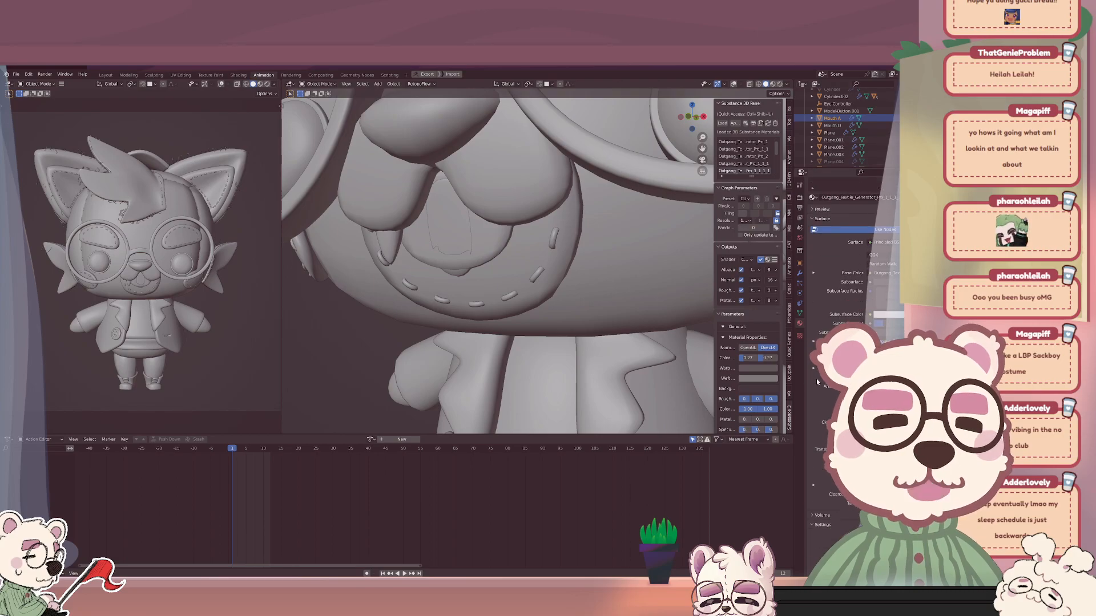
pyautogui.scroll(-2, 815, 287)
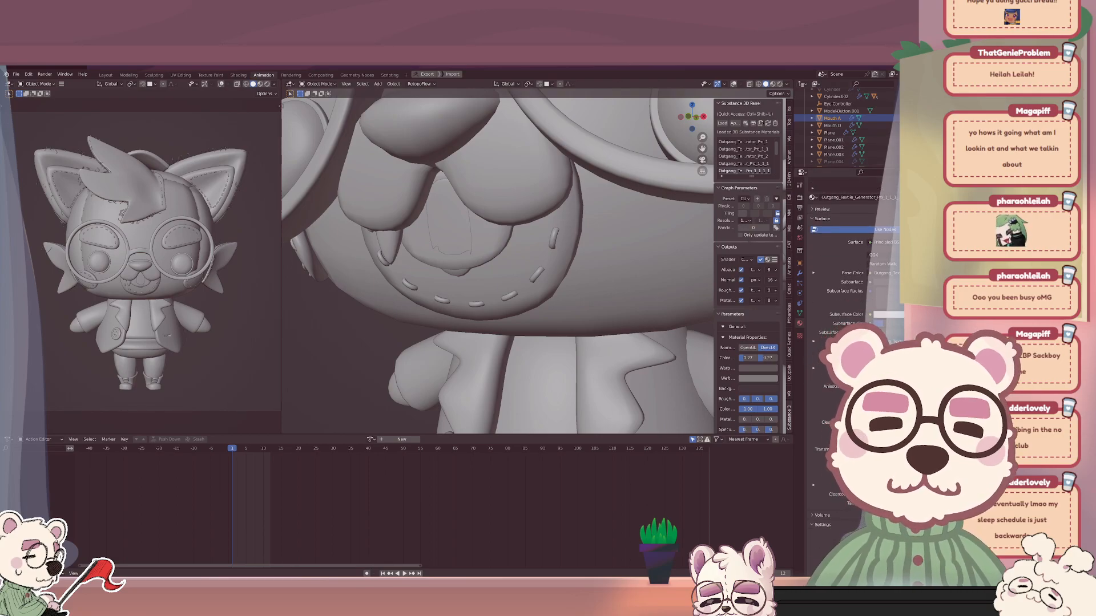
pyautogui.click(832, 125)
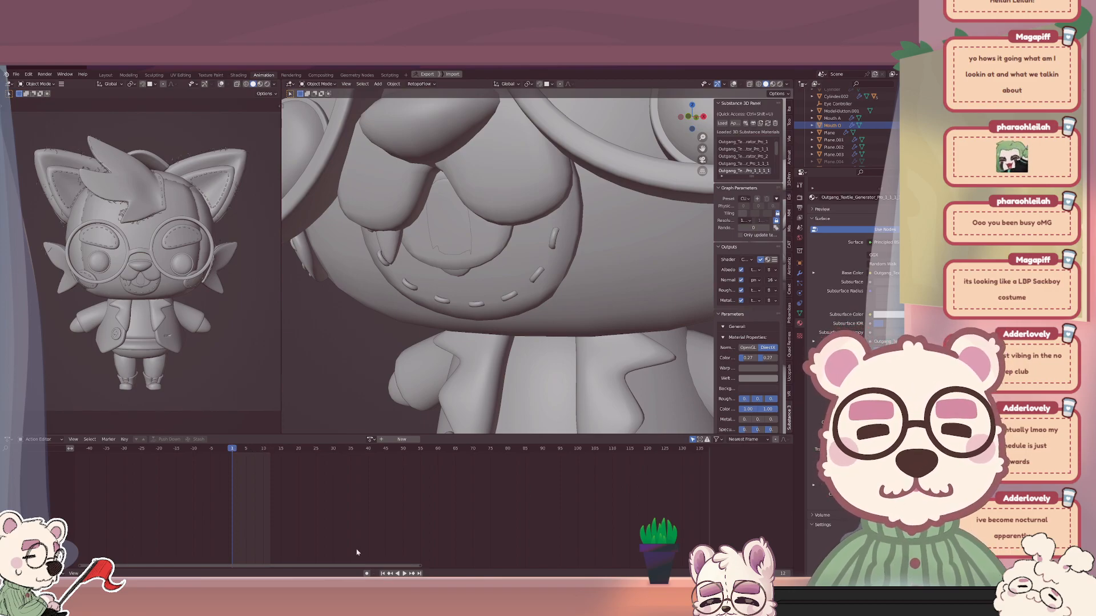
pyautogui.hotkey('ctrl', 'z')
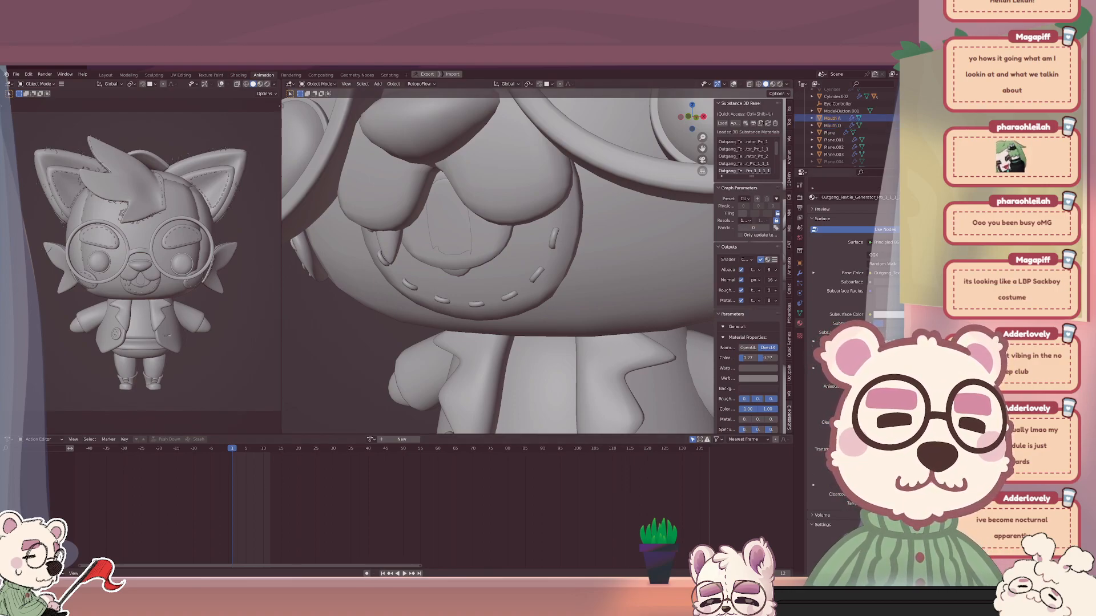
# Select Mouth O and create a new action named Mouth for it.
pyautogui.click(868, 126)
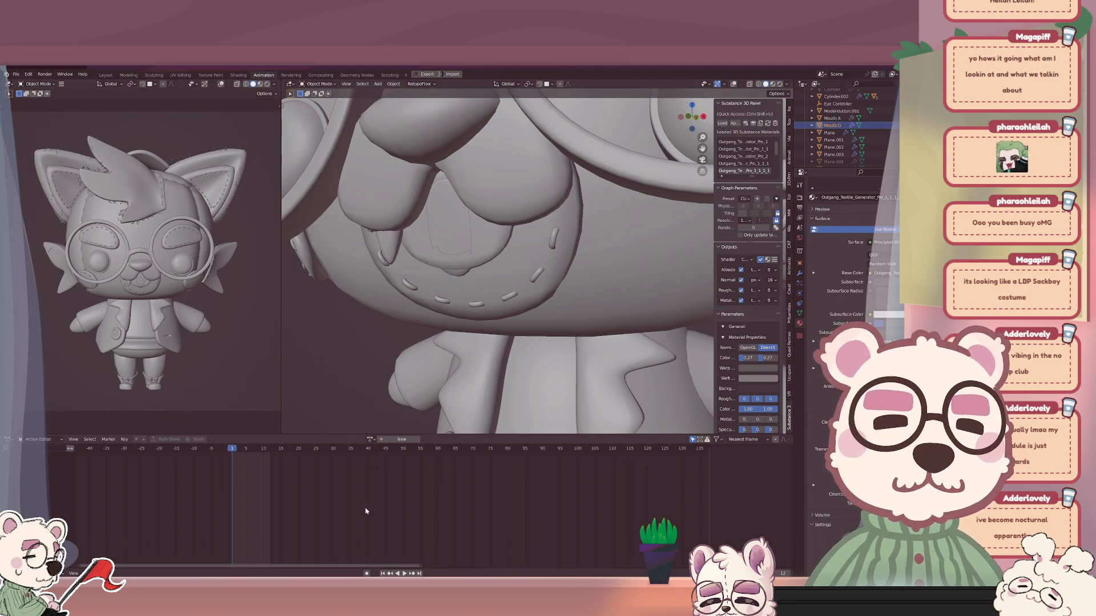
pyautogui.click(370, 439)
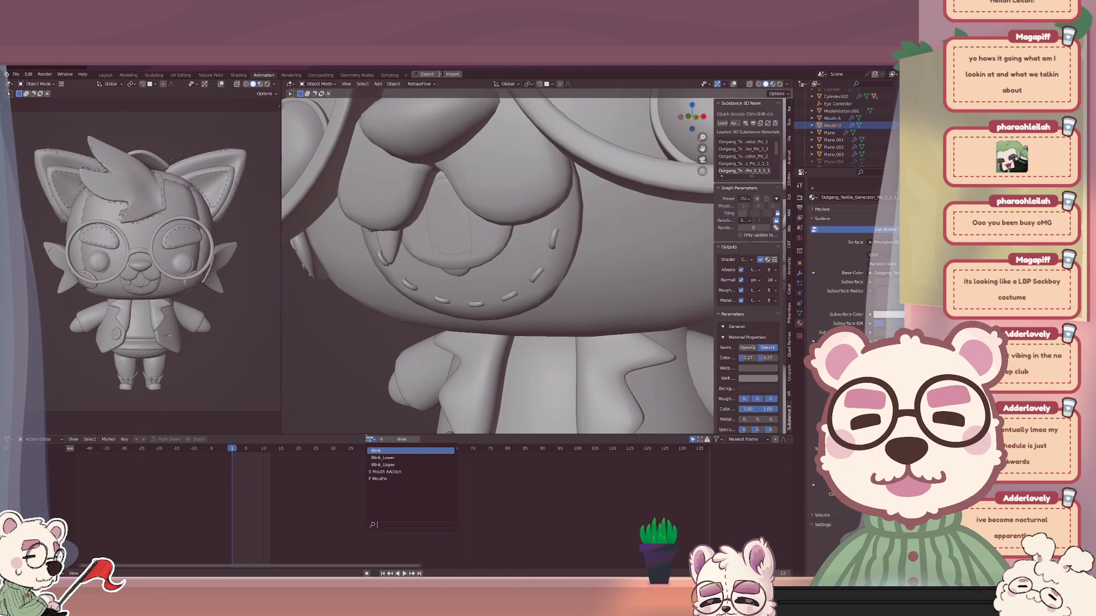
pyautogui.click(362, 439)
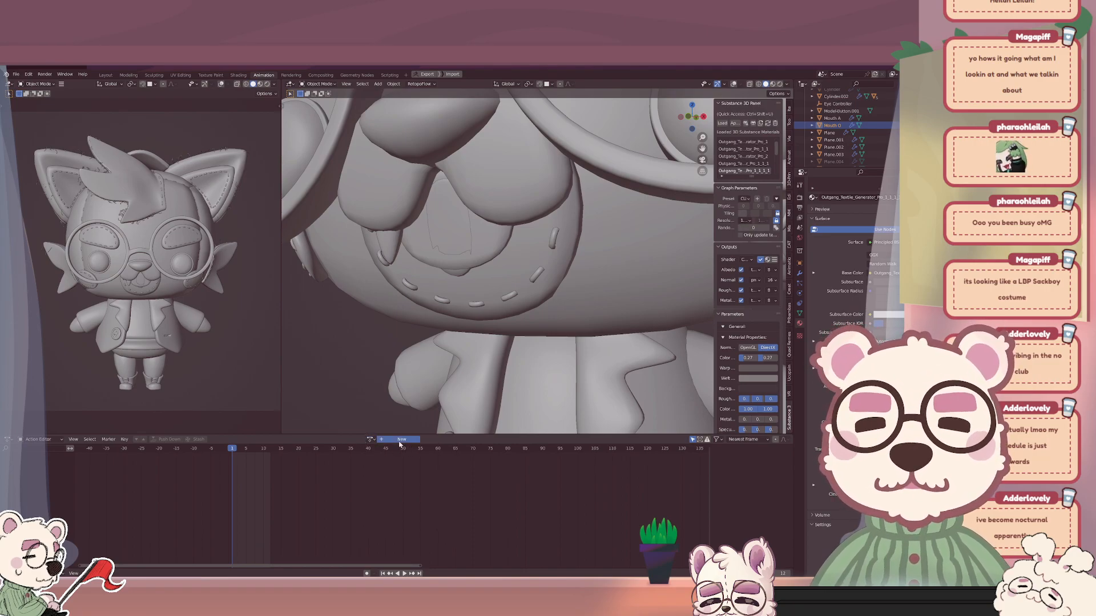
pyautogui.click(402, 440)
pyautogui.doubleClick(387, 440)
pyautogui.write('Mouth')
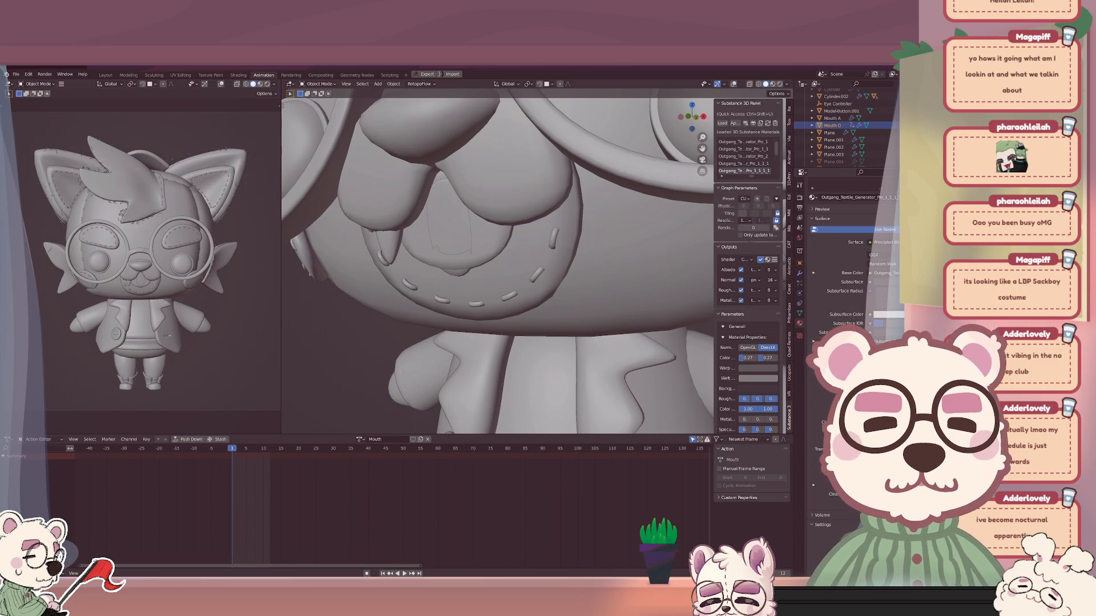
# Select Mouth A and switch the Action Editor to the Dope Sheet.
pyautogui.click(871, 118)
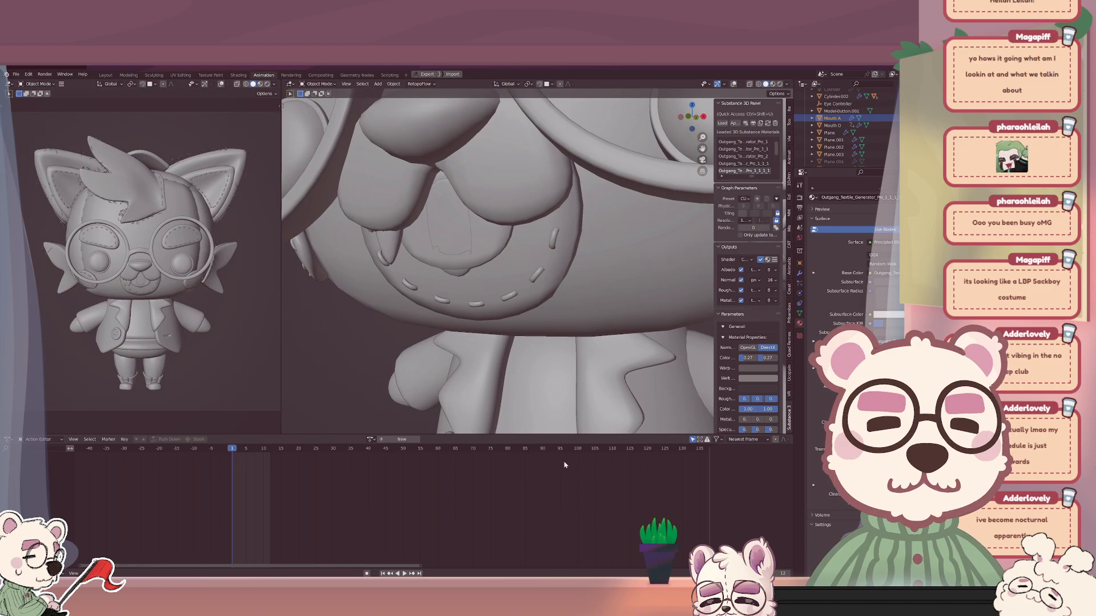
pyautogui.press('space')
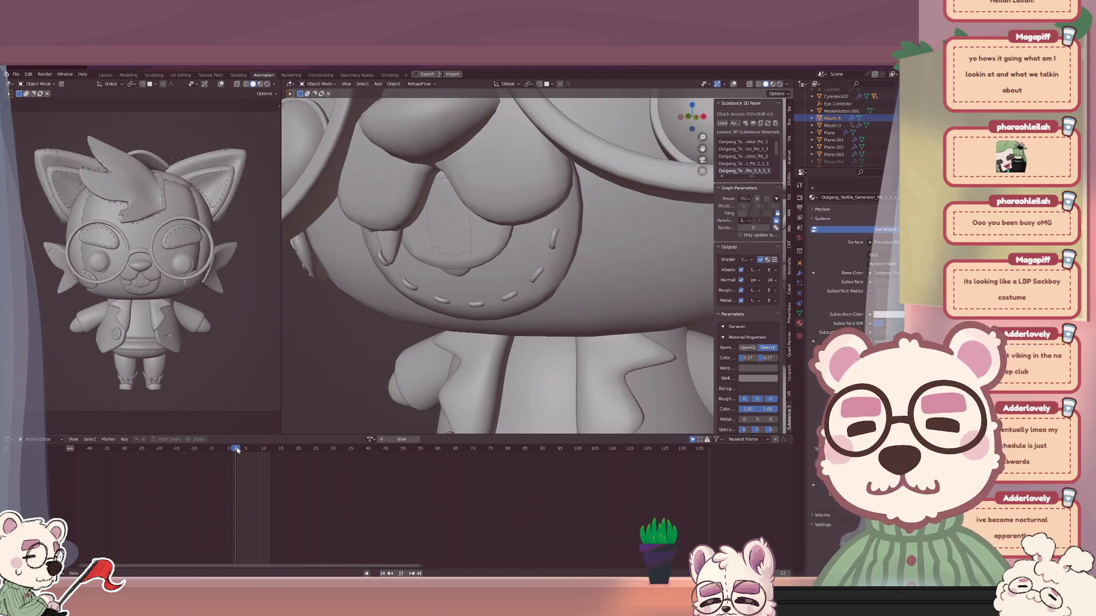
pyautogui.press('space')
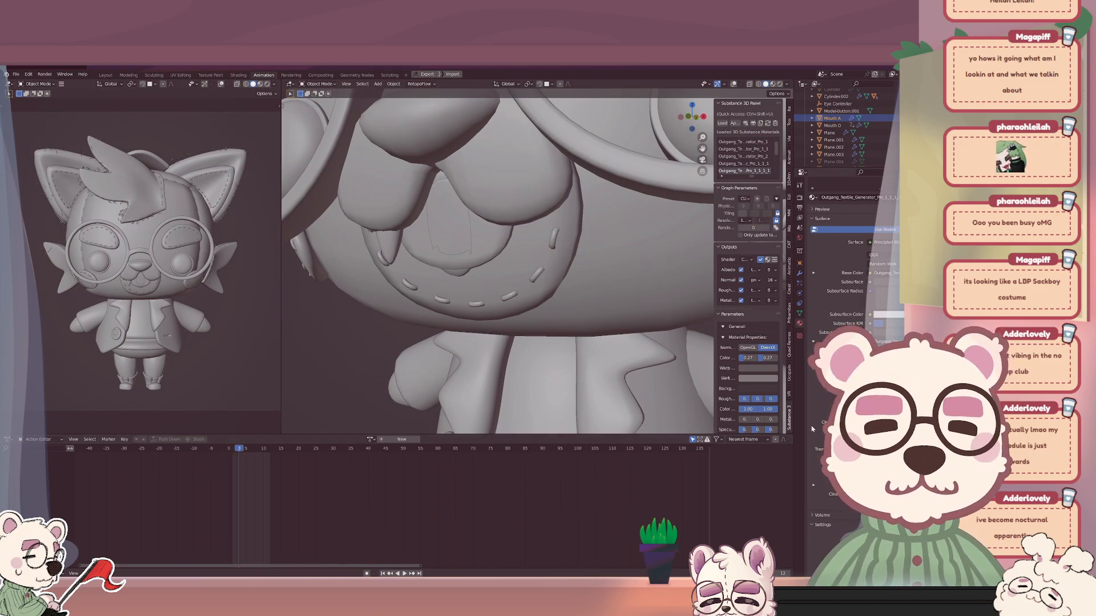
pyautogui.click(73, 439)
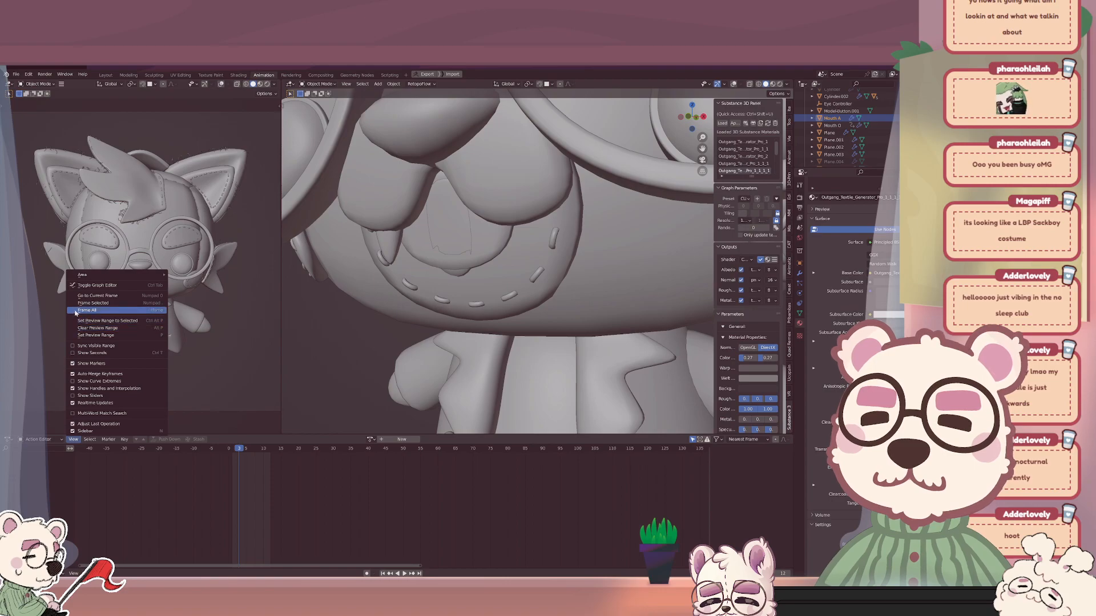
pyautogui.moveTo(78, 274)
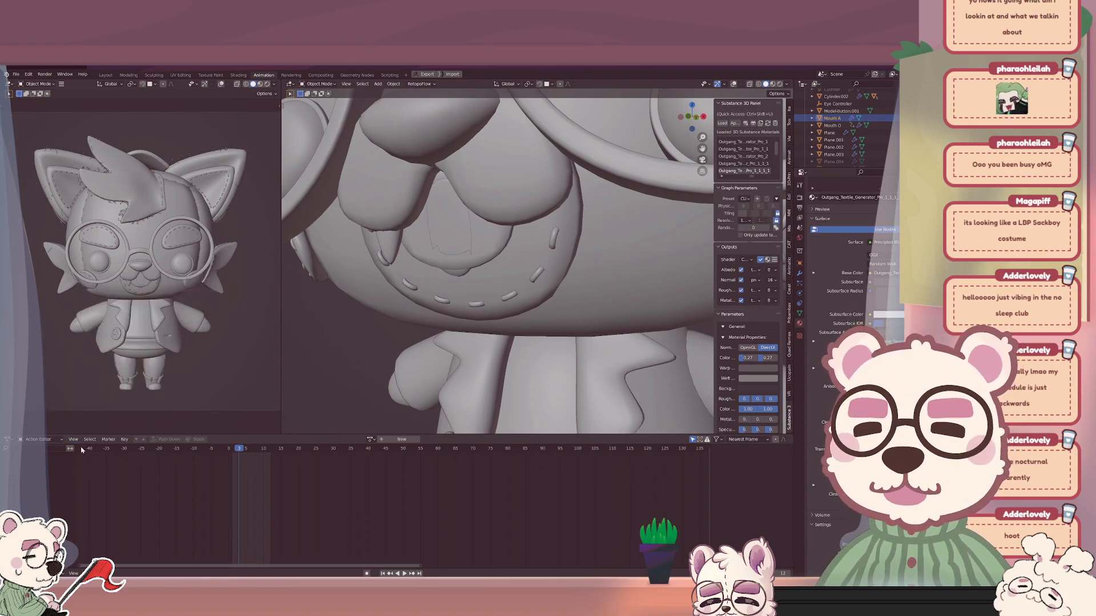
pyautogui.click(42, 440)
pyautogui.click(44, 448)
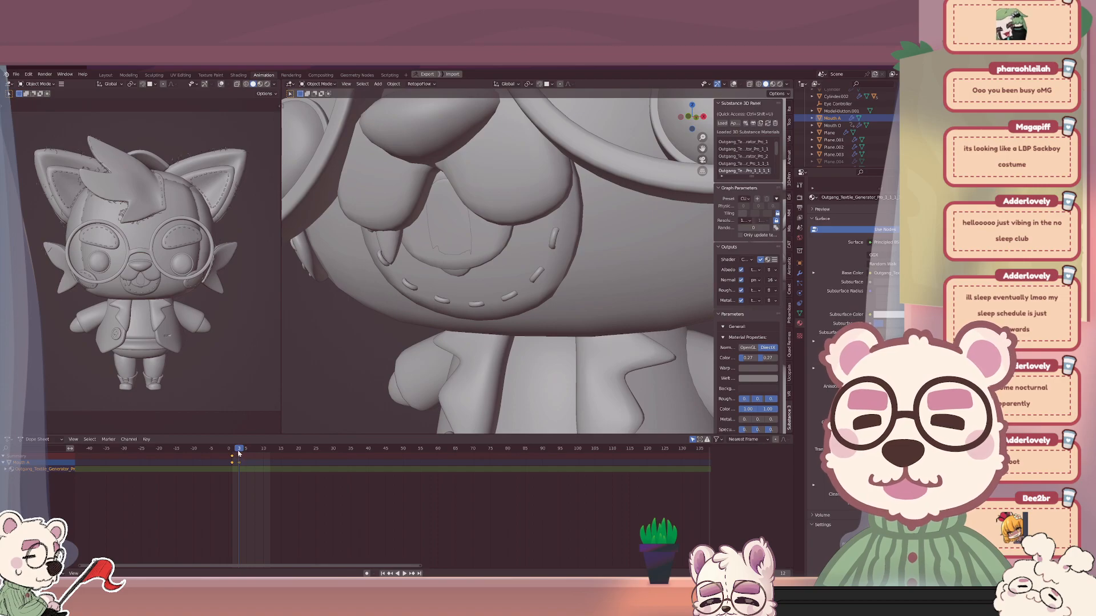
# Finish keyframing Mouth A's visibility through frame 5, go back to frame 3 and show the viewport with materials.
pyautogui.moveTo(239, 453); pyautogui.dragTo(246, 450)
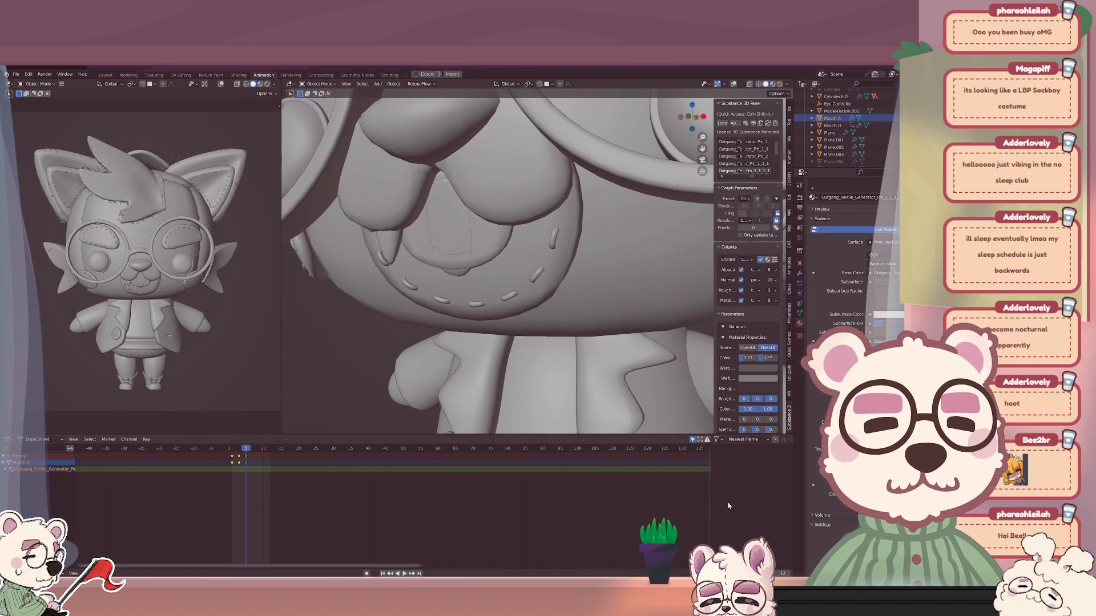
pyautogui.click(238, 450)
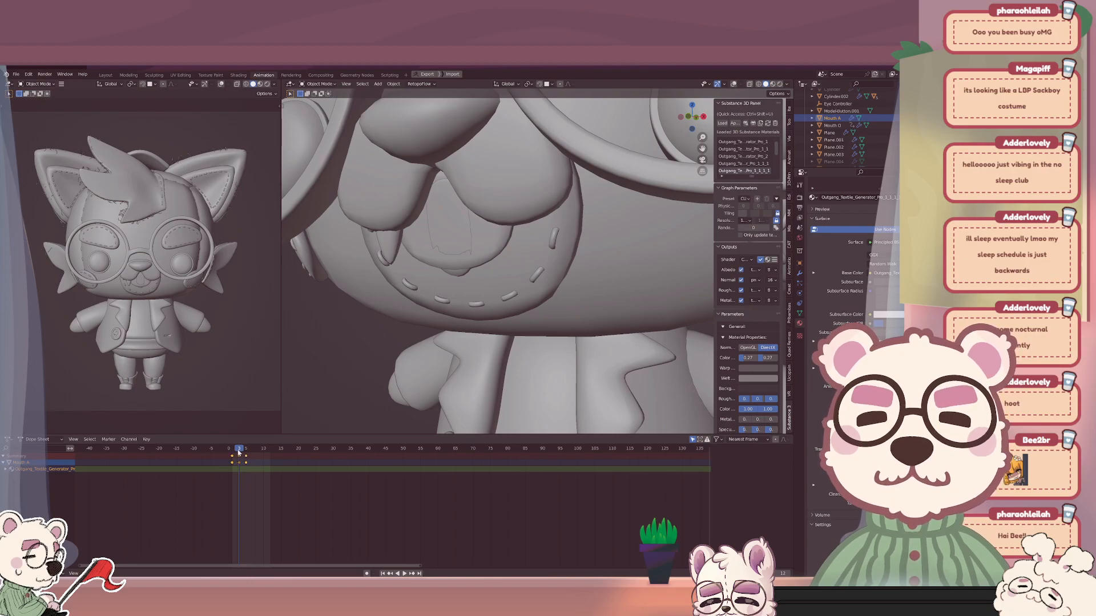
pyautogui.click(772, 84)
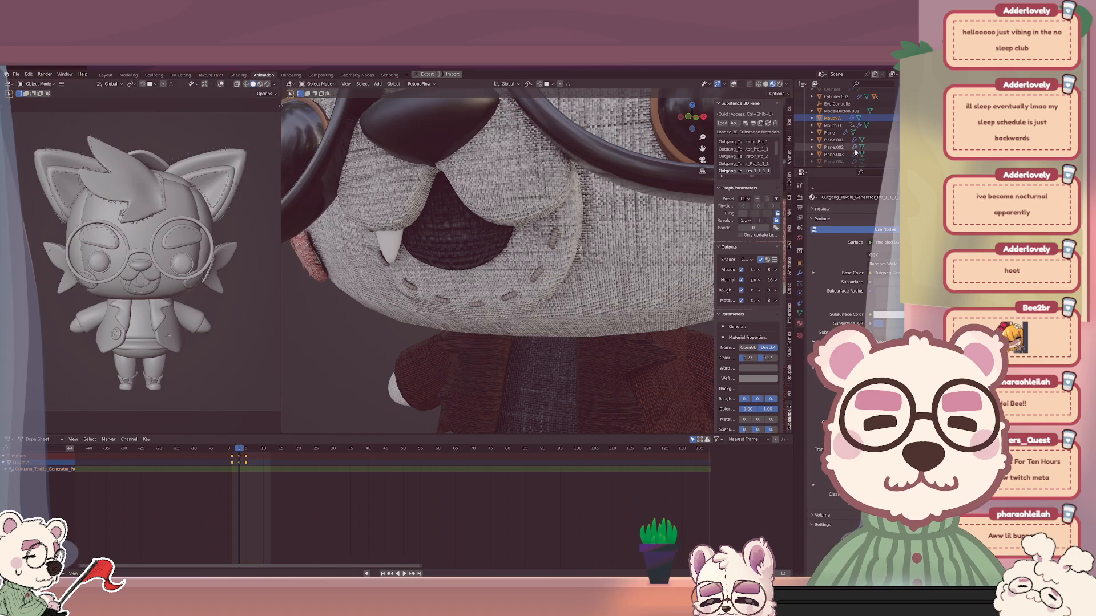
# Select Mouth O, keyframe its visibility at frames 1 and 3, and move both keyframes two frames later.
pyautogui.click(836, 126)
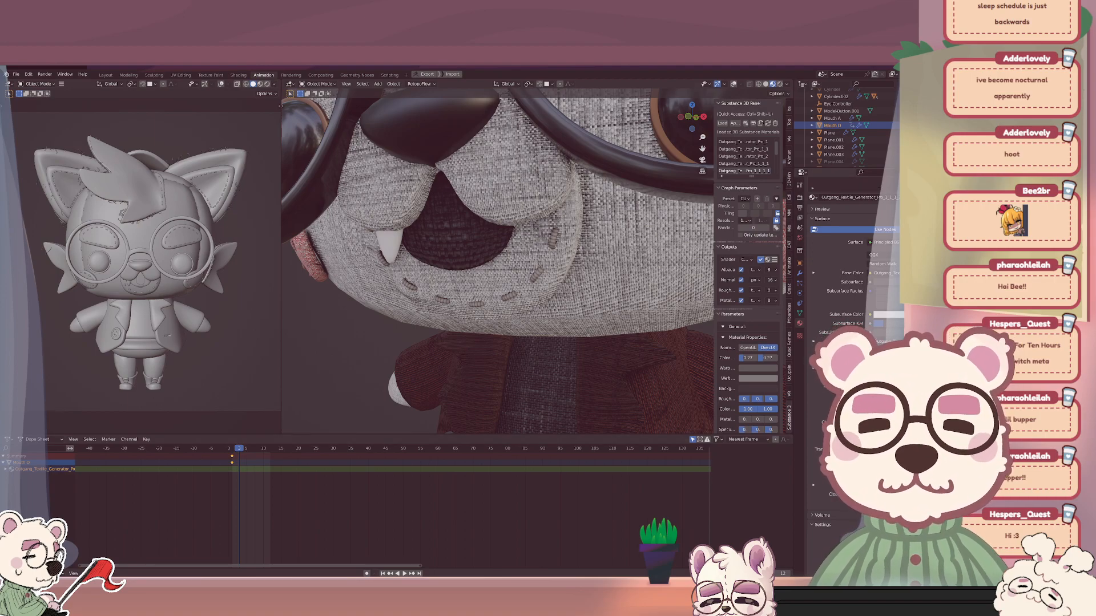
pyautogui.hotkey('ctrl', 'z')
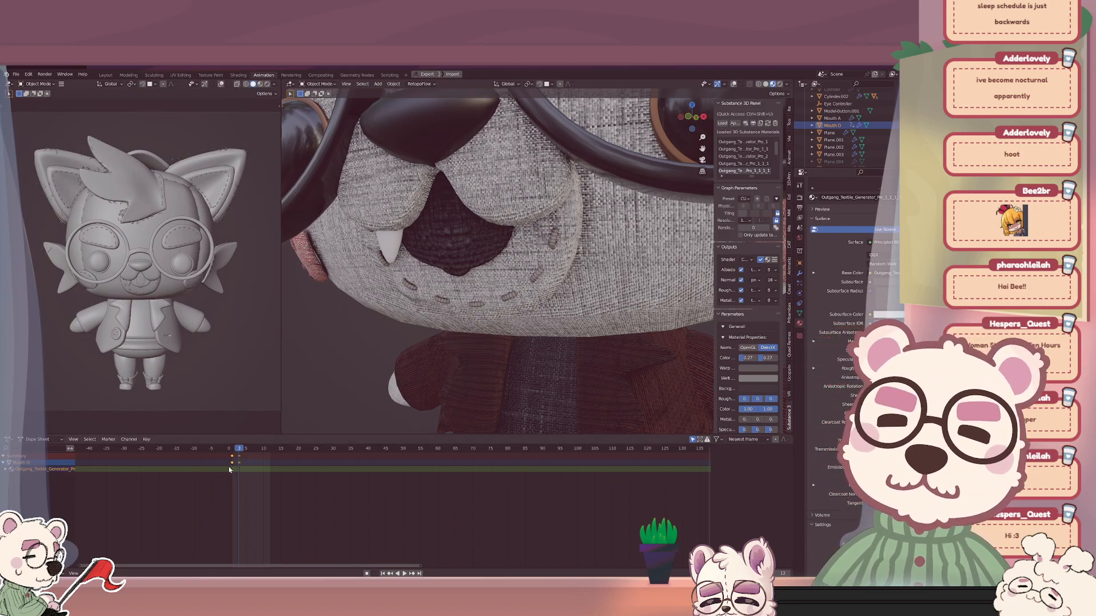
pyautogui.press('g')
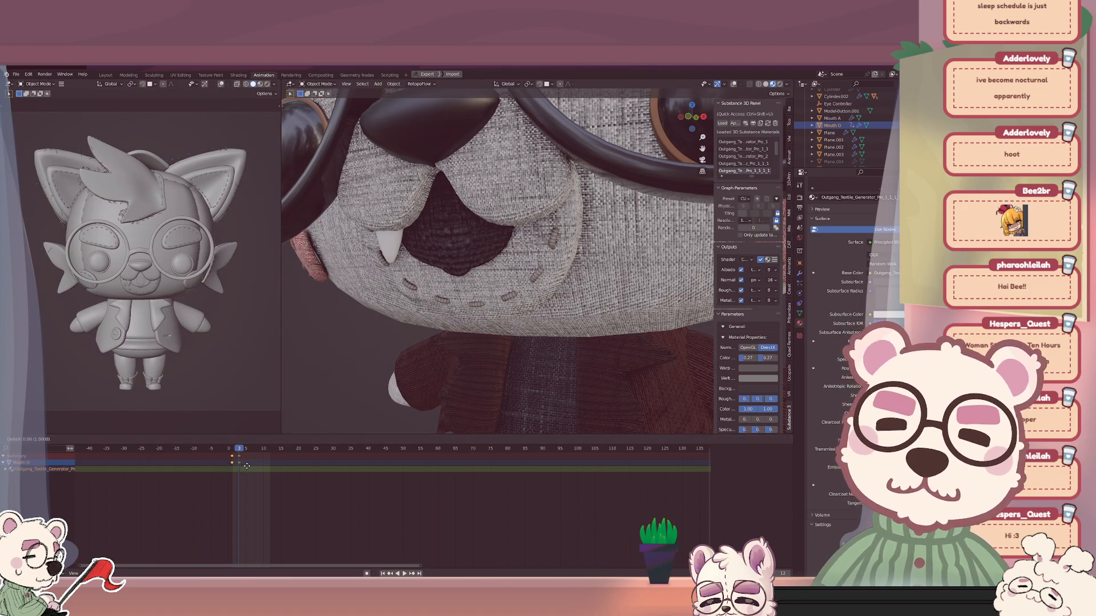
pyautogui.click(252, 470)
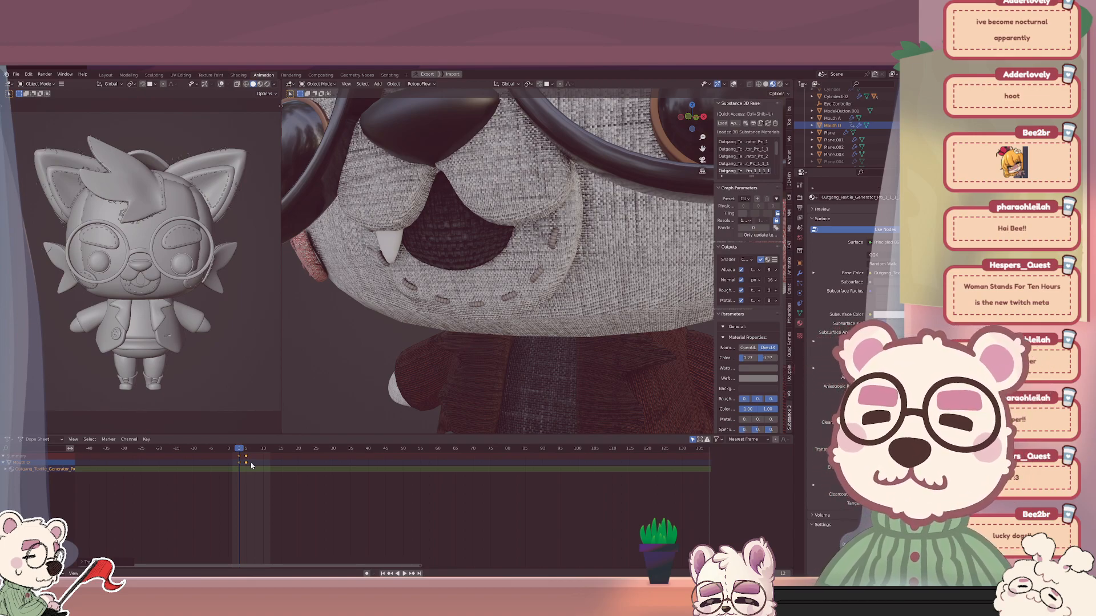
# Check the mouths at frames 3 and 5 and move Mouth O's visibility keyframes to frames 2 and 4.
pyautogui.click(251, 462)
pyautogui.moveTo(239, 449); pyautogui.dragTo(250, 468)
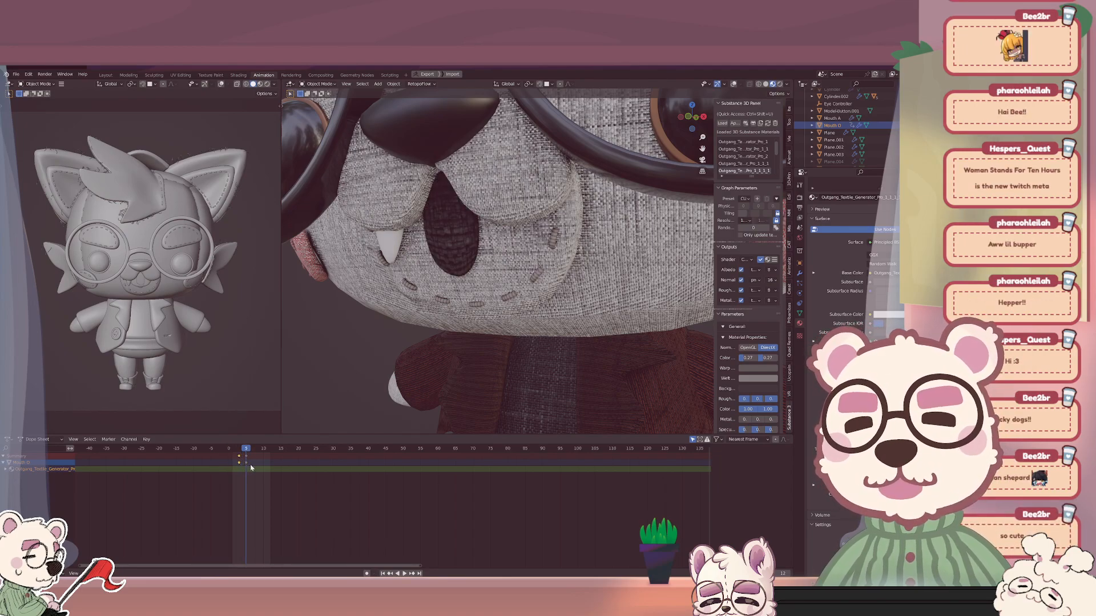
pyautogui.press('g')
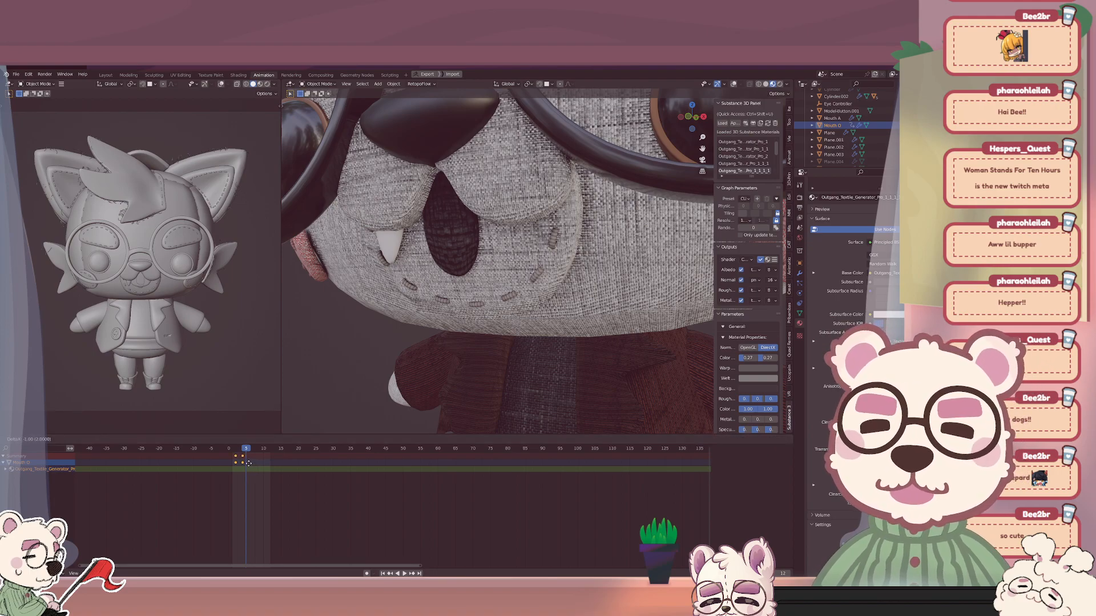
pyautogui.click(244, 464)
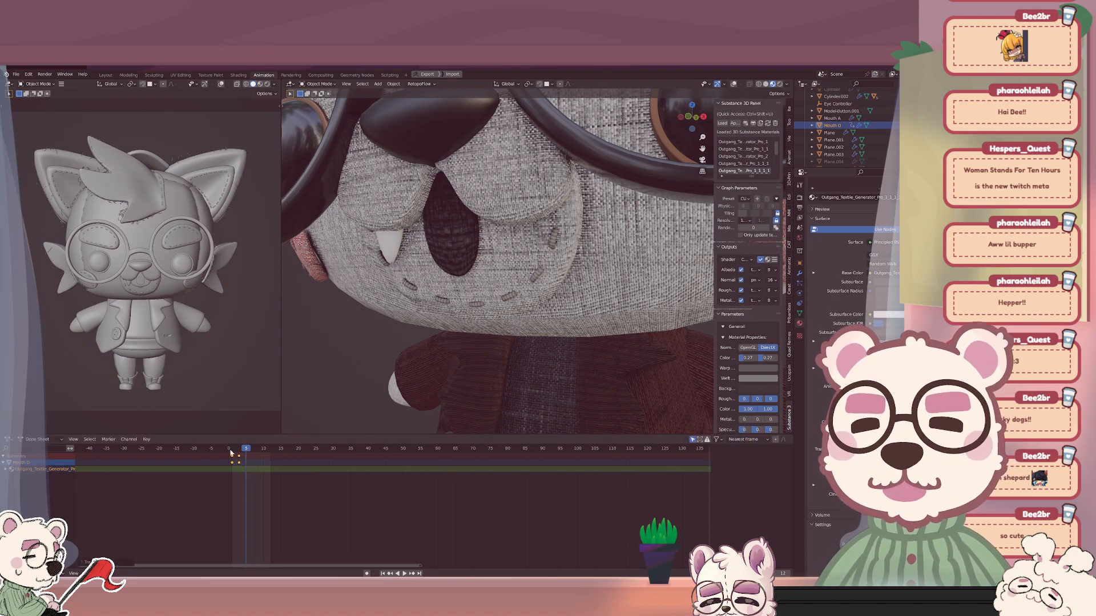
pyautogui.moveTo(232, 451); pyautogui.dragTo(239, 455)
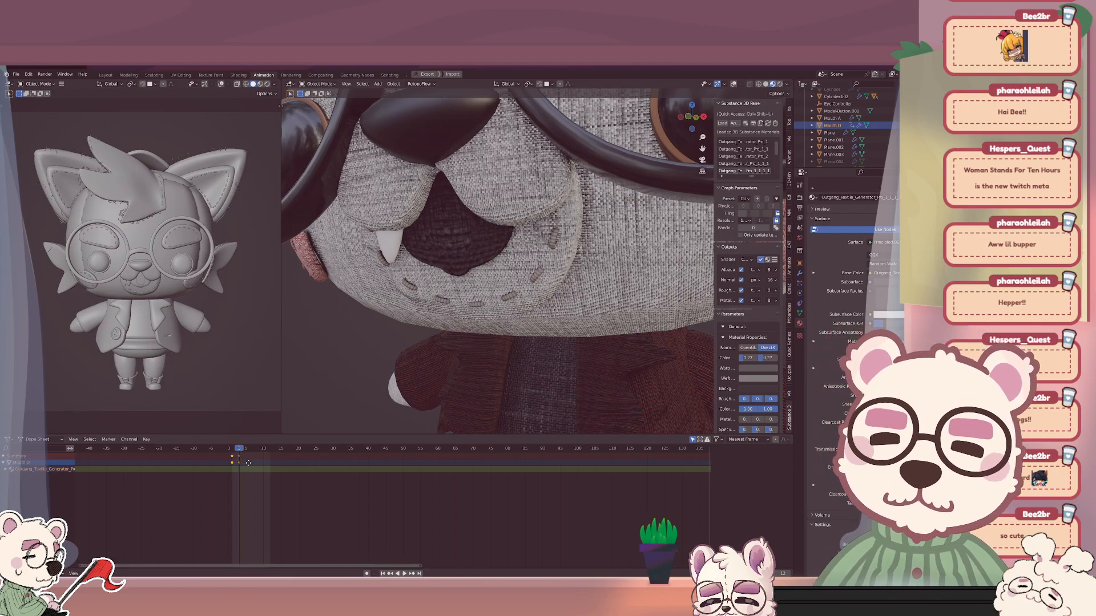
pyautogui.press('g')
pyautogui.click(250, 463)
# Play the animation and scrub between frames 3 and 7 to check when each mouth is displayed.
pyautogui.press('space')
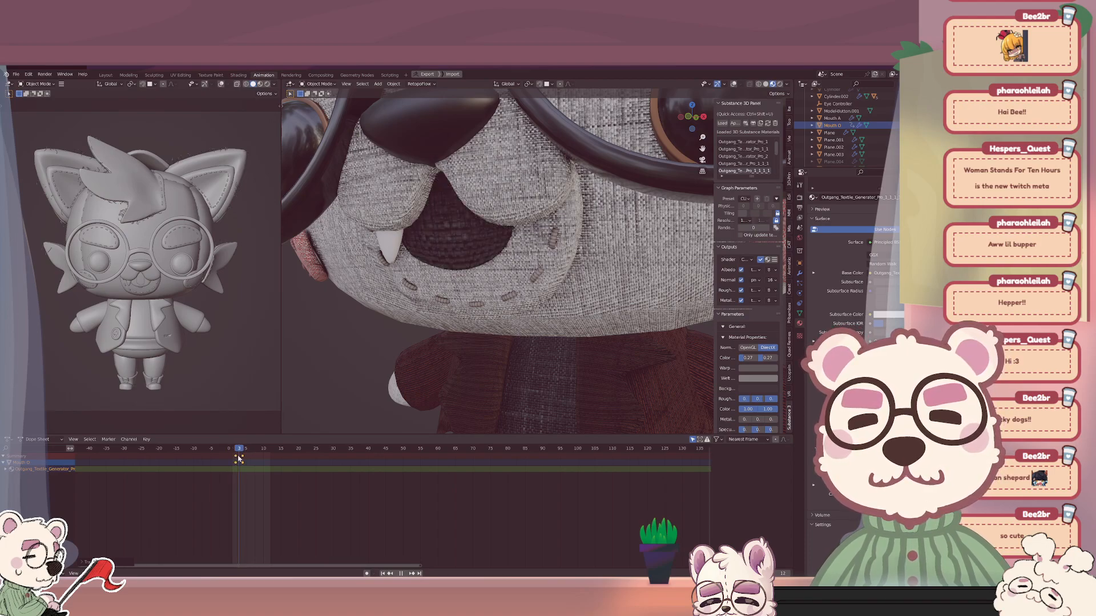
pyautogui.press('space')
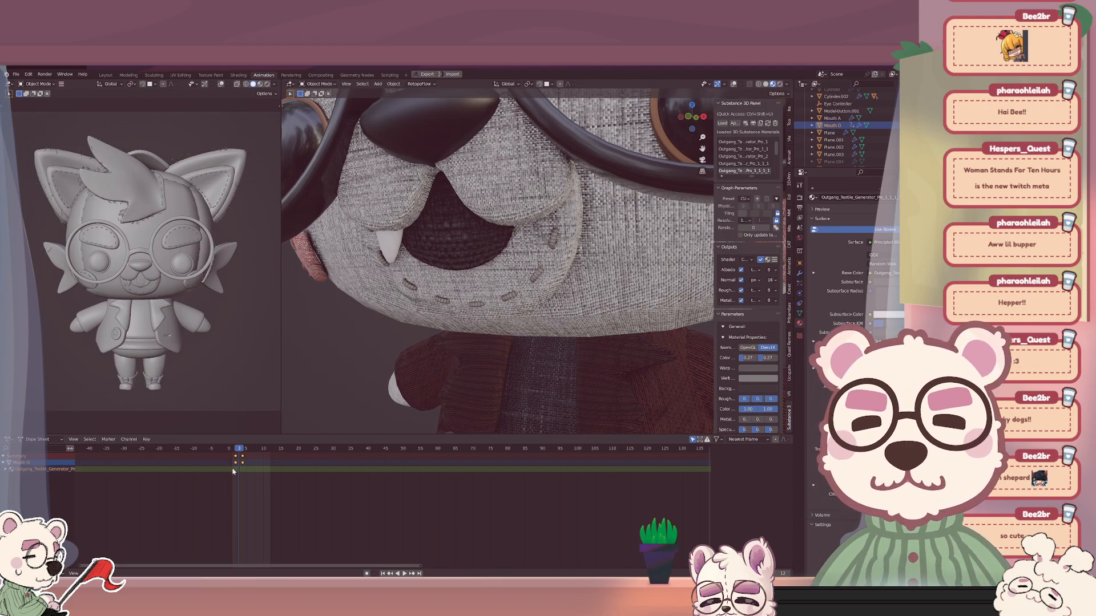
pyautogui.press('space')
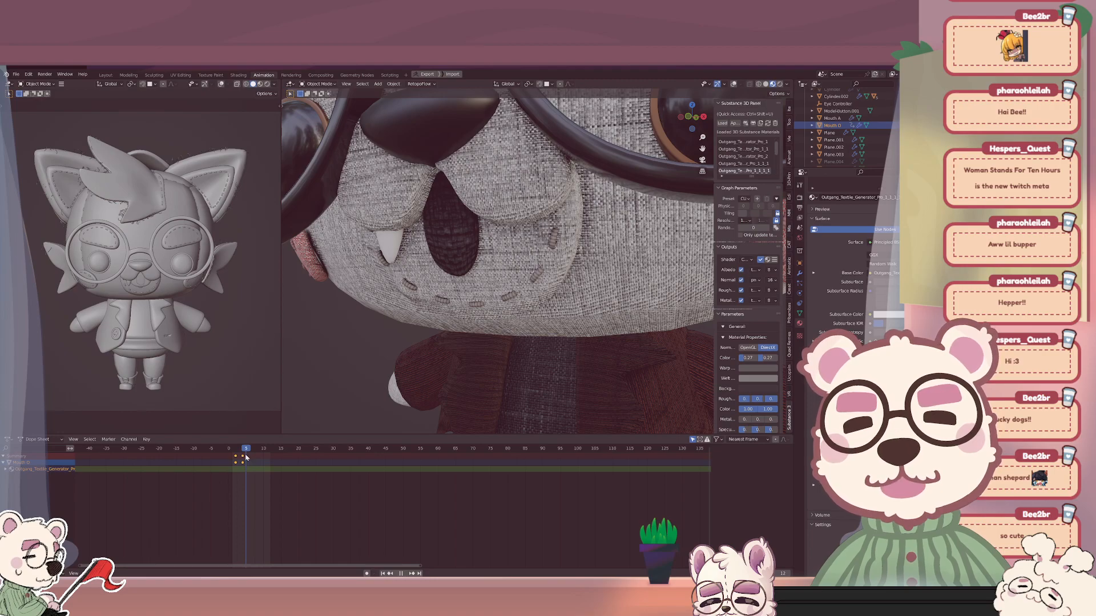
pyautogui.moveTo(247, 456); pyautogui.dragTo(253, 459)
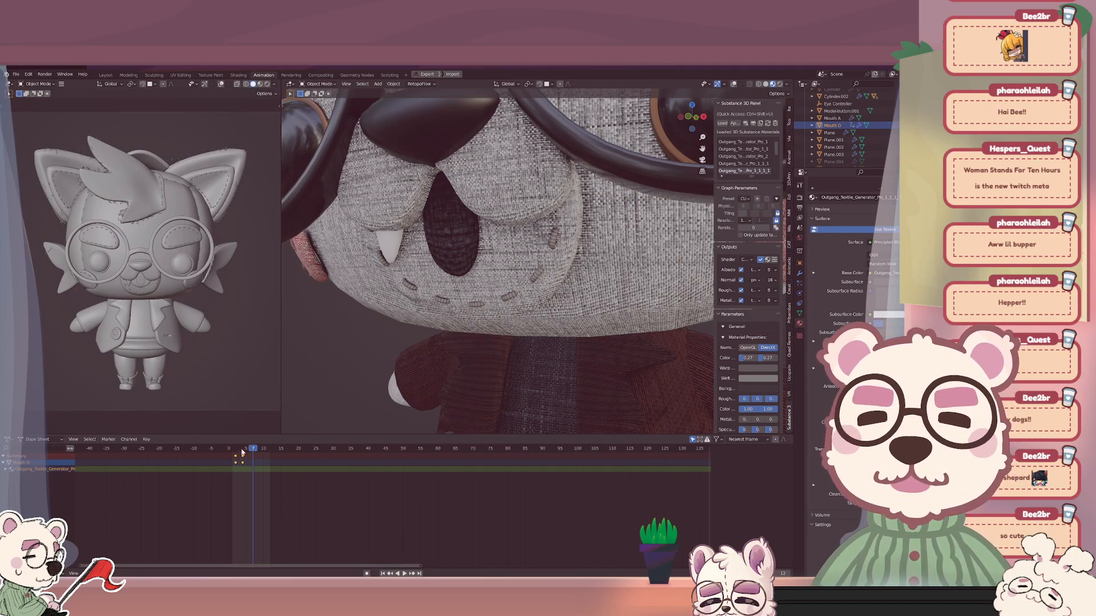
pyautogui.moveTo(242, 450); pyautogui.dragTo(238, 450)
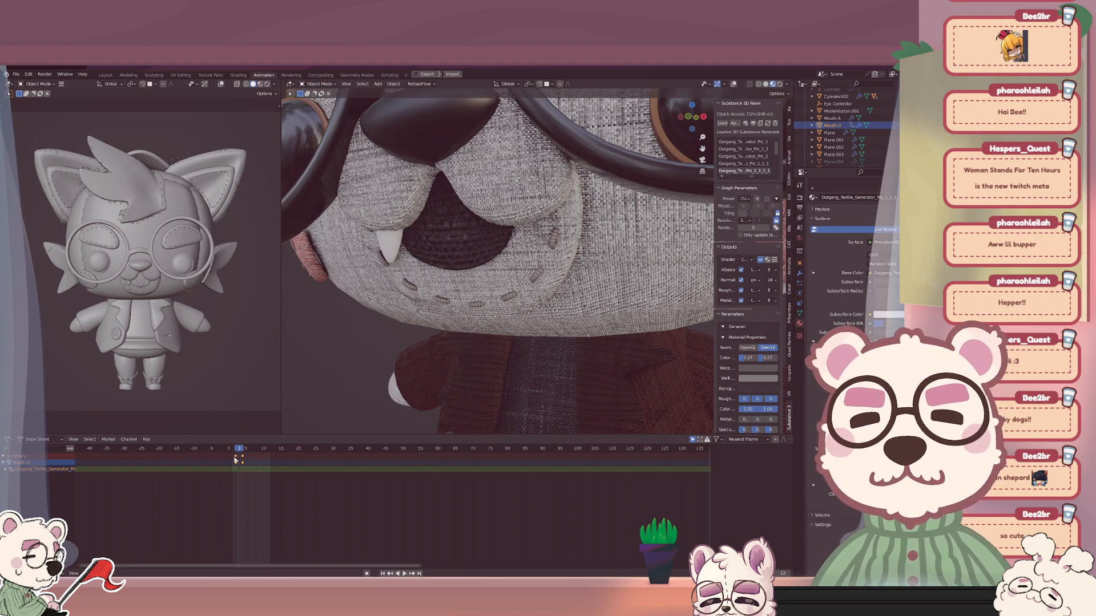
# Set the interpolation mode of Mouth O's and Mouth A's visibility keyframes to Constant.
pyautogui.rightClick(237, 473)
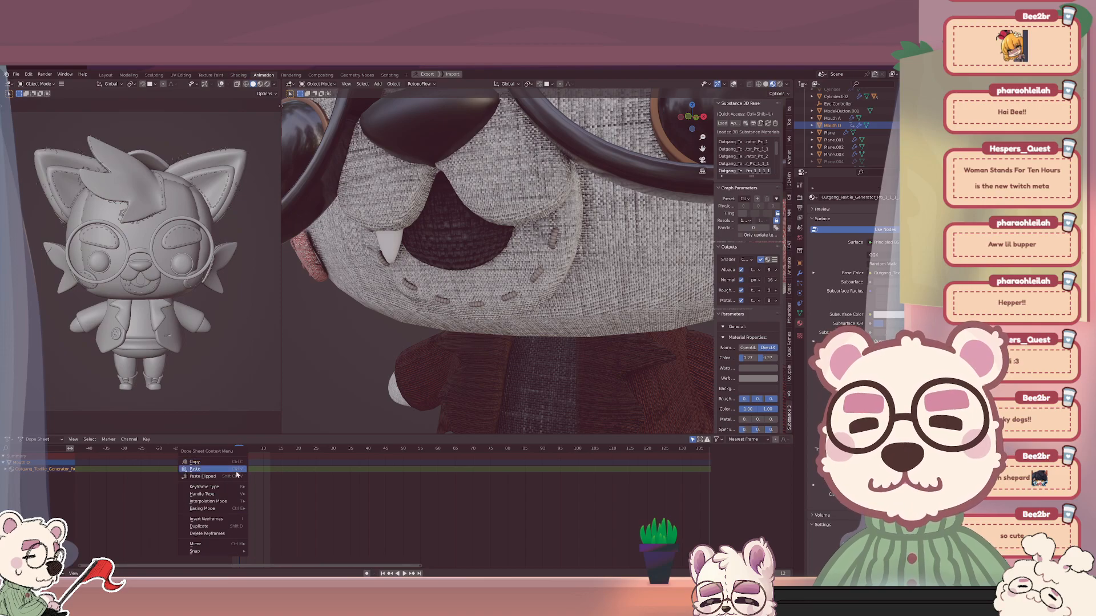
pyautogui.moveTo(228, 501)
pyautogui.click(262, 516)
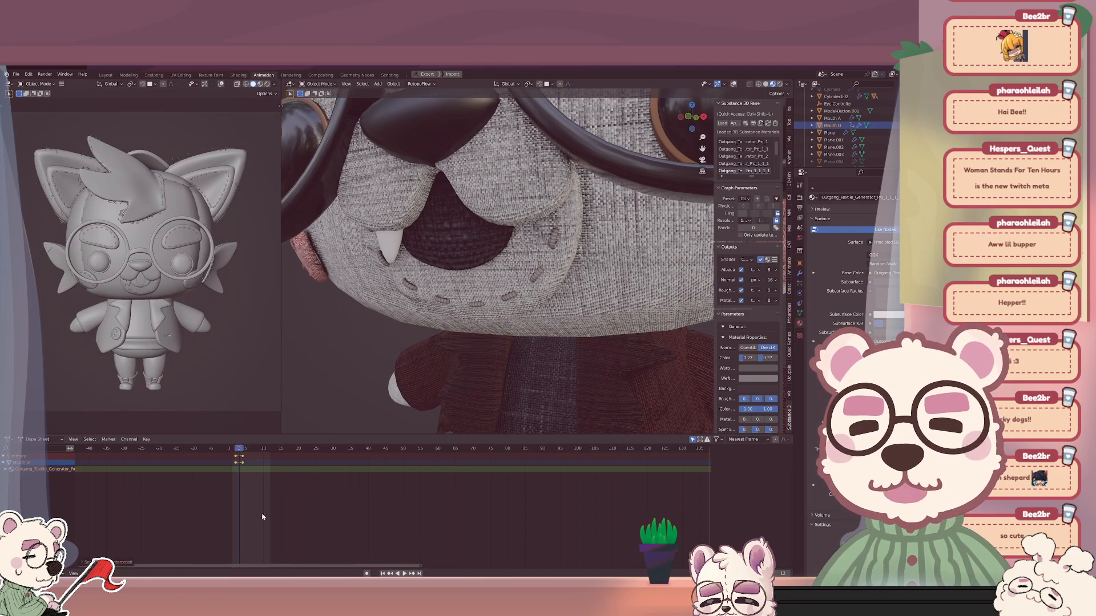
pyautogui.click(831, 118)
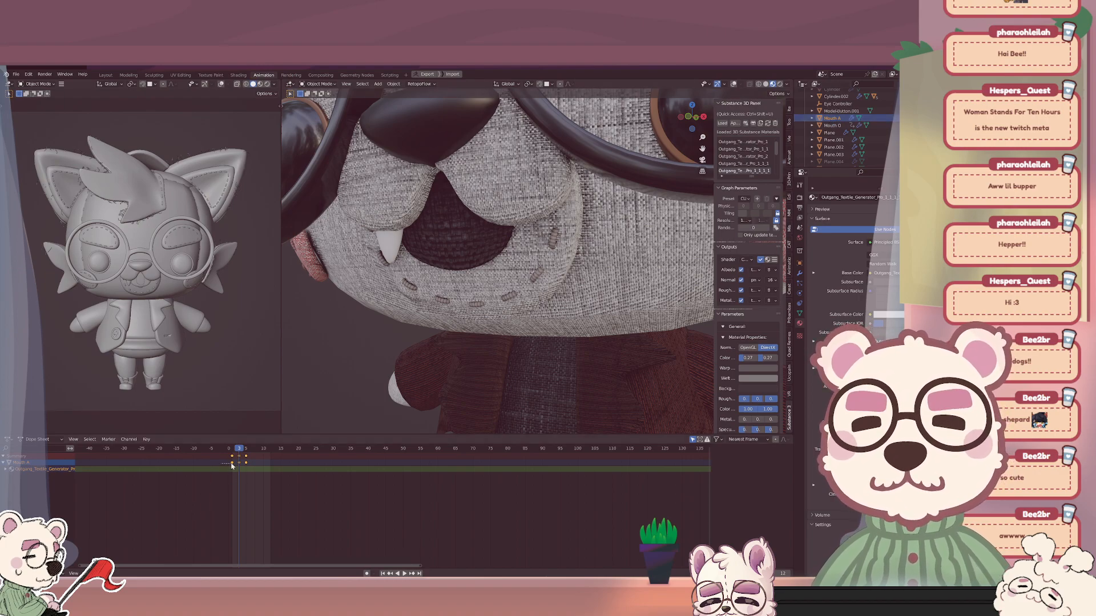
pyautogui.moveTo(231, 463); pyautogui.dragTo(249, 457)
pyautogui.rightClick(246, 459)
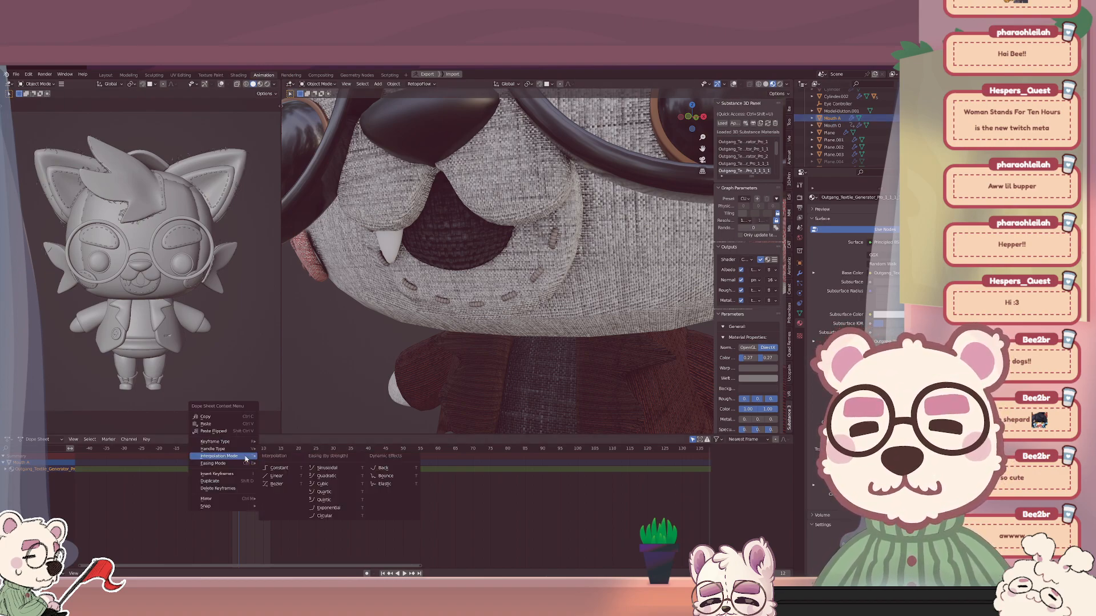
pyautogui.click(282, 468)
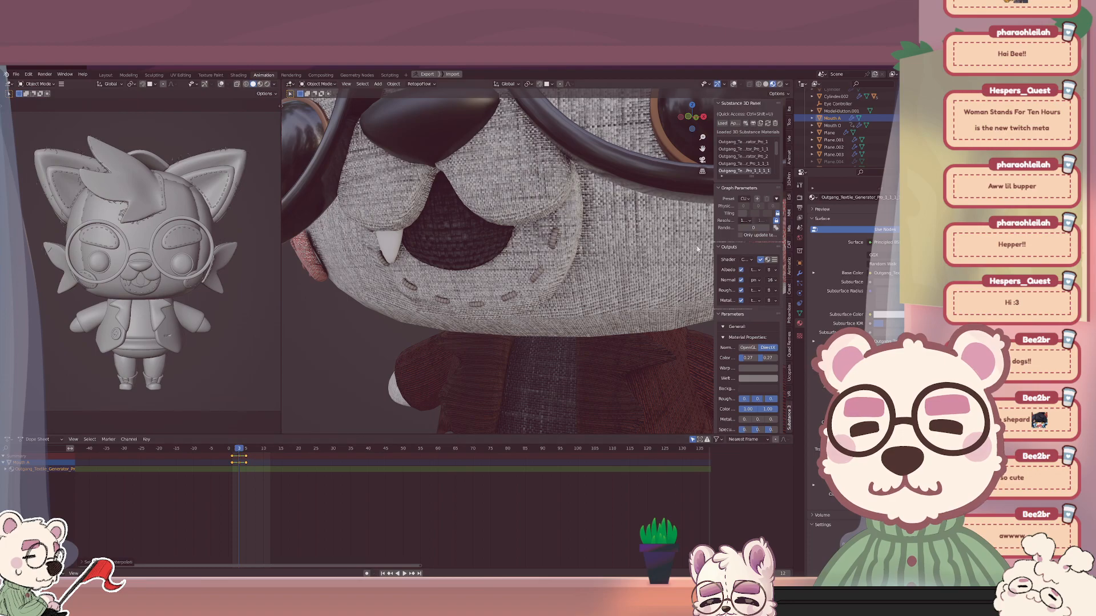
# With both mouths selected, duplicate Mouth O's first keyframe to frame 6 and shift its three keyframes to frames 3, 5 and 7.
pyautogui.keyDown('ctrl'); pyautogui.click(834, 126); pyautogui.keyUp('ctrl')
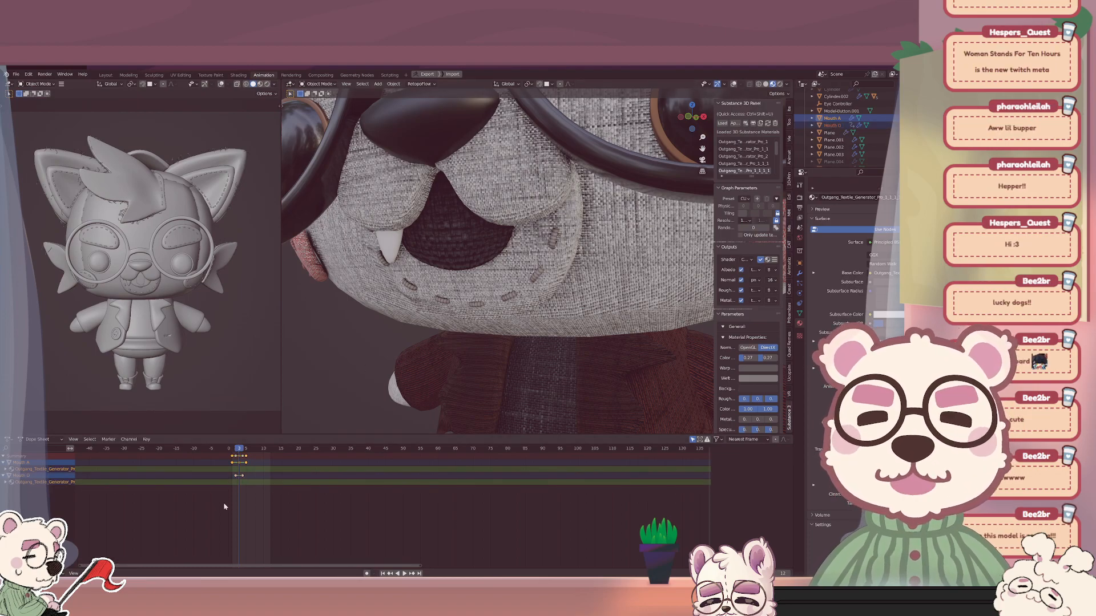
pyautogui.click(236, 475)
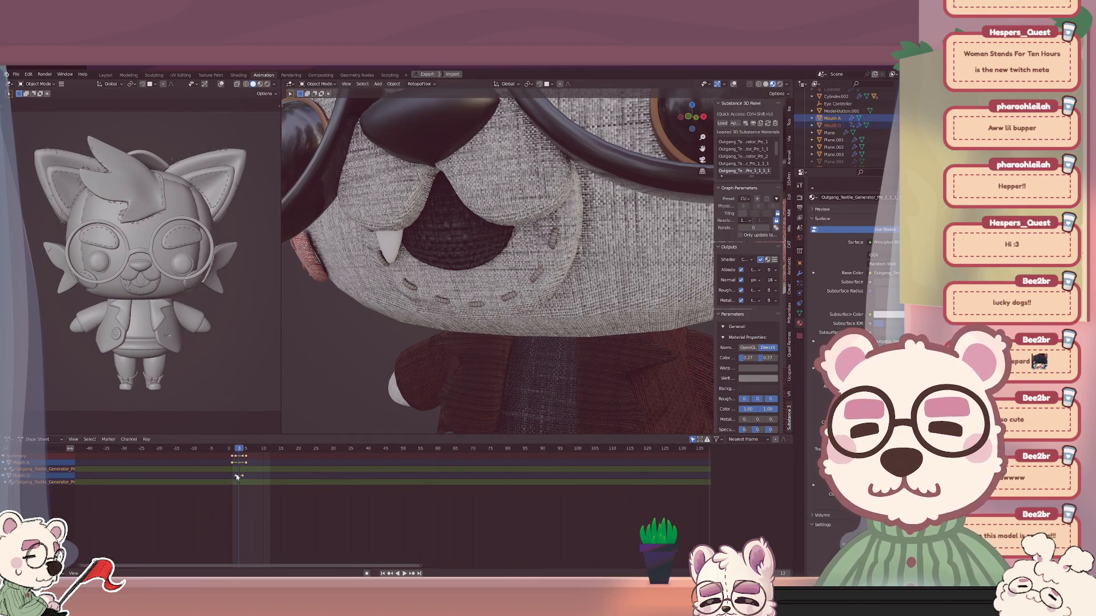
pyautogui.hotkey('shift', 'd')
pyautogui.click(247, 478)
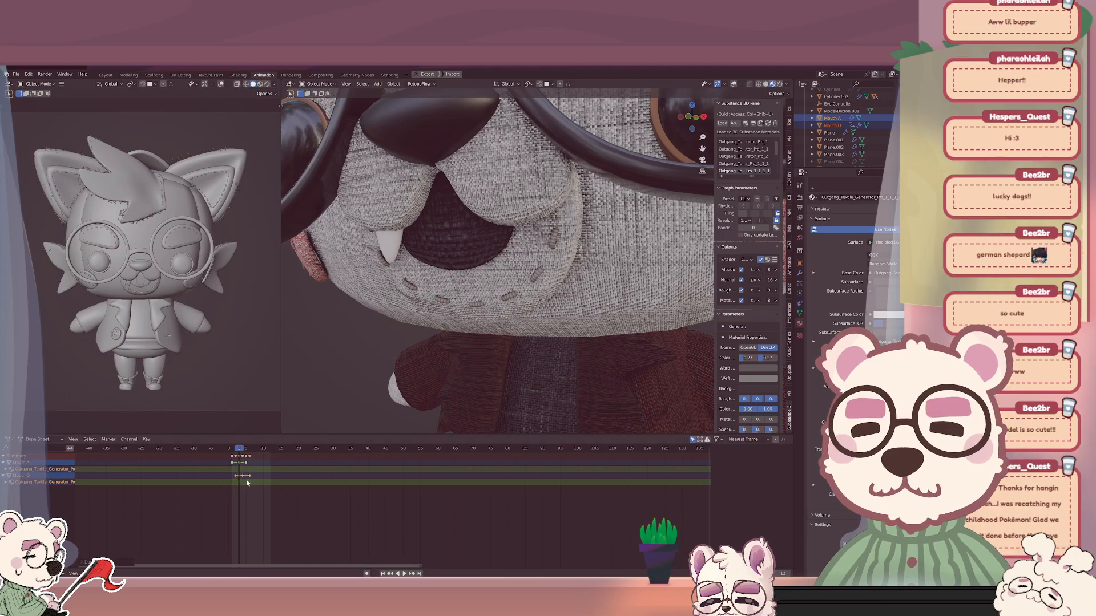
pyautogui.moveTo(230, 474)
pyautogui.mouseDown()
pyautogui.moveTo(257, 479)
pyautogui.moveTo(246, 477)
pyautogui.mouseUp()
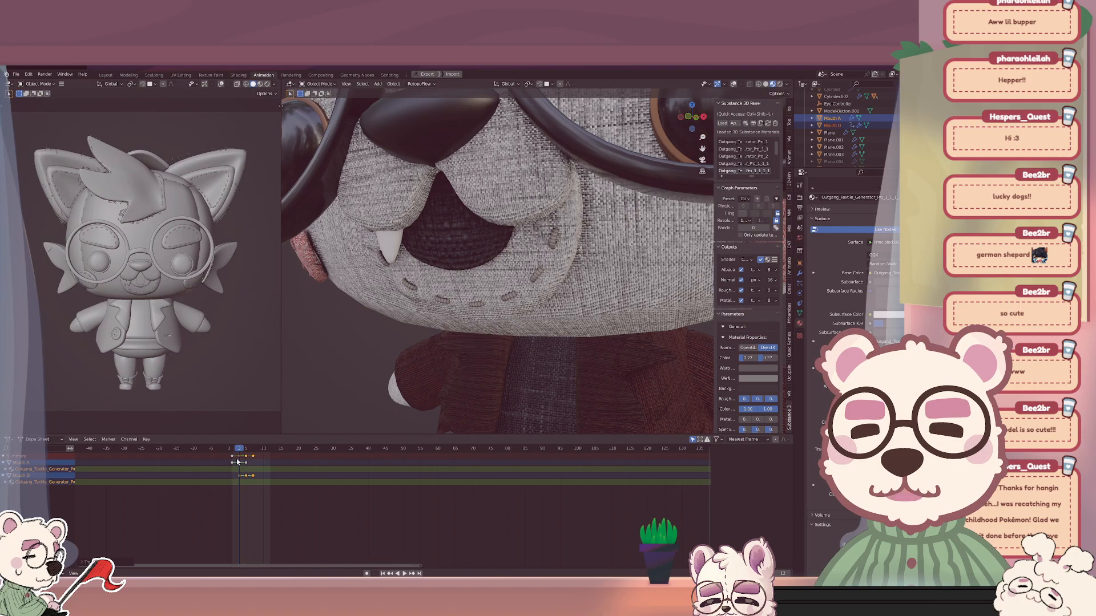
# Play the animation from its start to check how Mouth A and Mouth O alternate.
pyautogui.click(229, 449)
pyautogui.press('space')
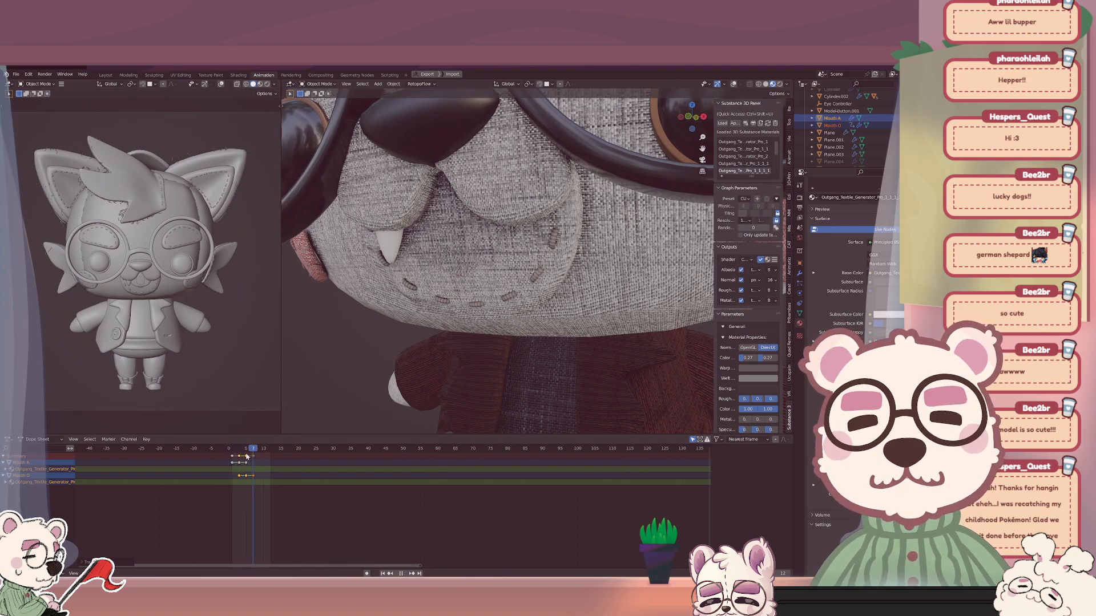
pyautogui.press('space')
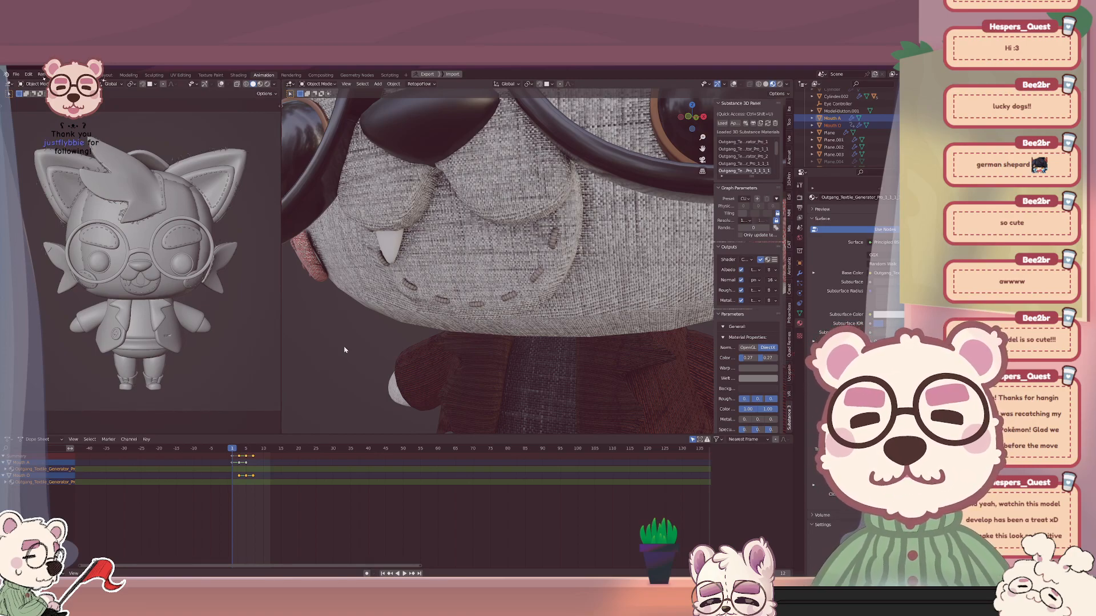
pyautogui.click(228, 449)
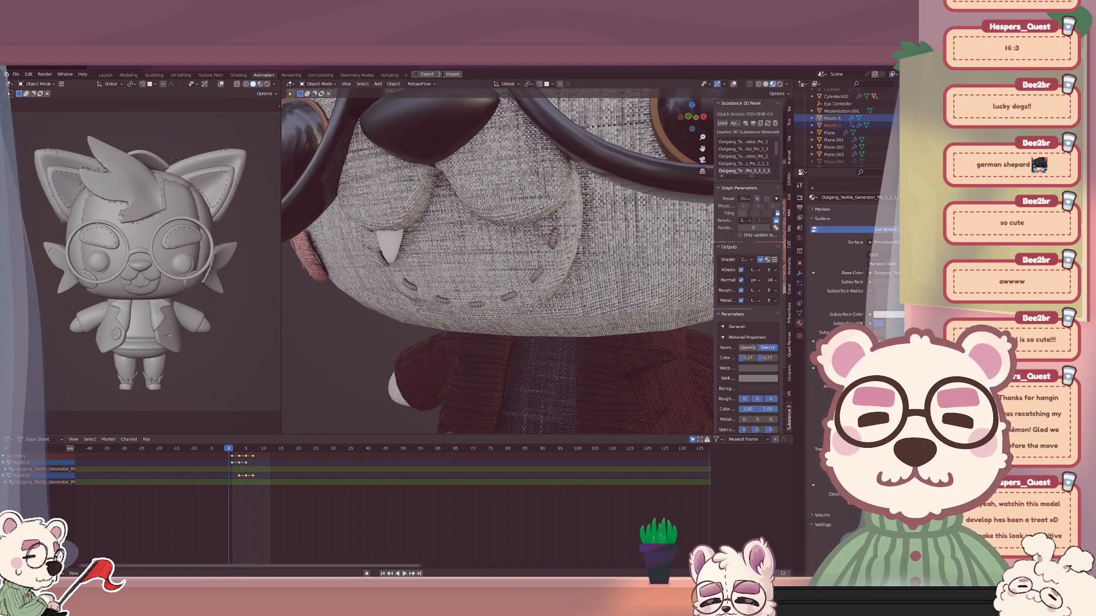
pyautogui.press('space')
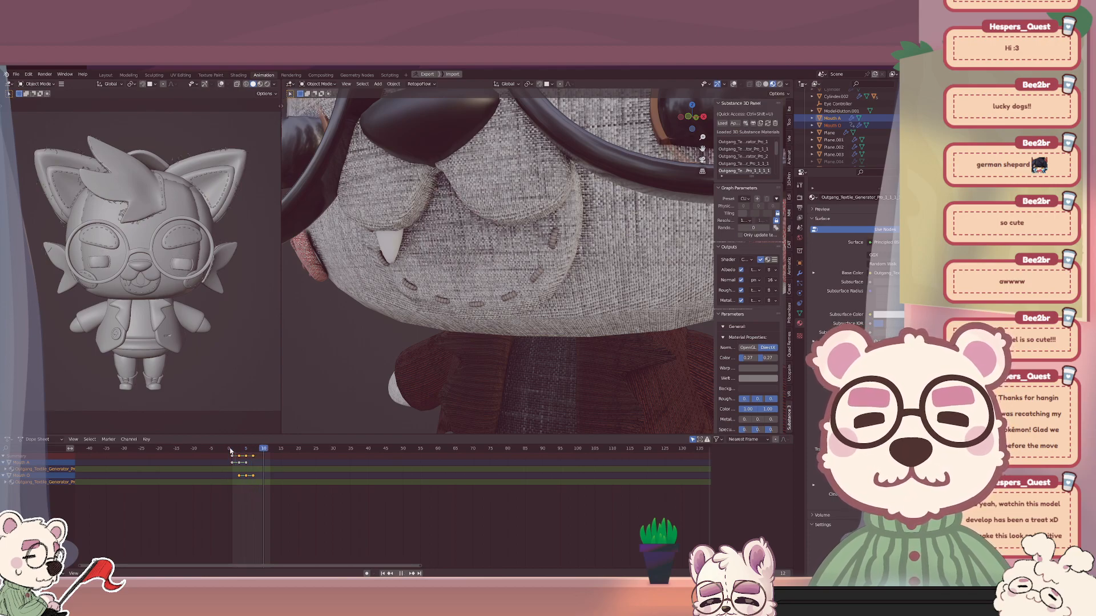
# Play and scrub the animation over frames 1 to 7, close up and with the whole face framed, to check the mouth switching.
pyautogui.press('space')
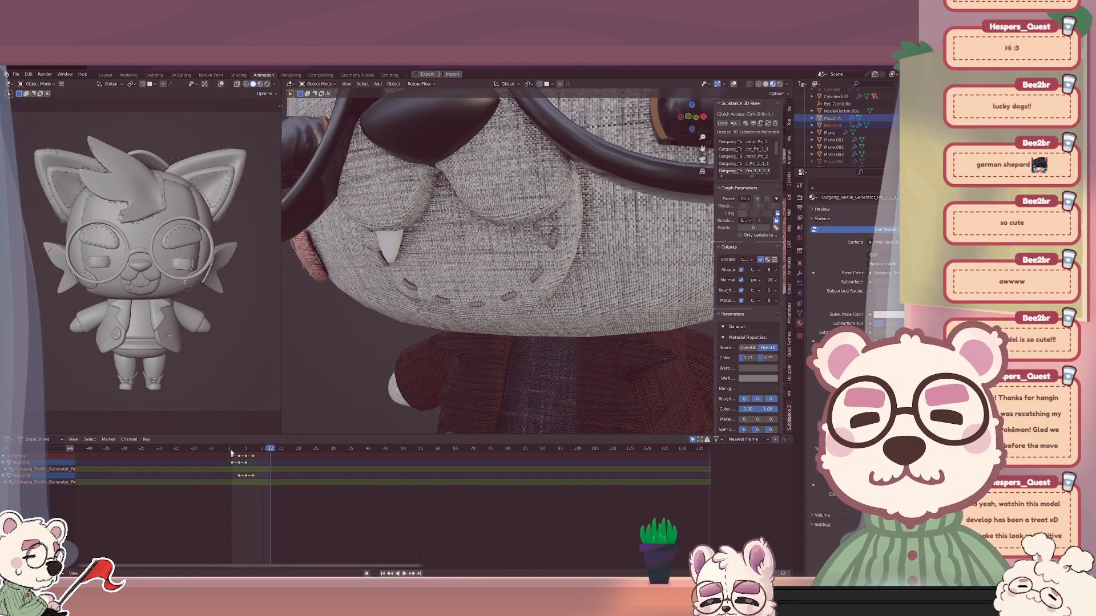
pyautogui.press('space')
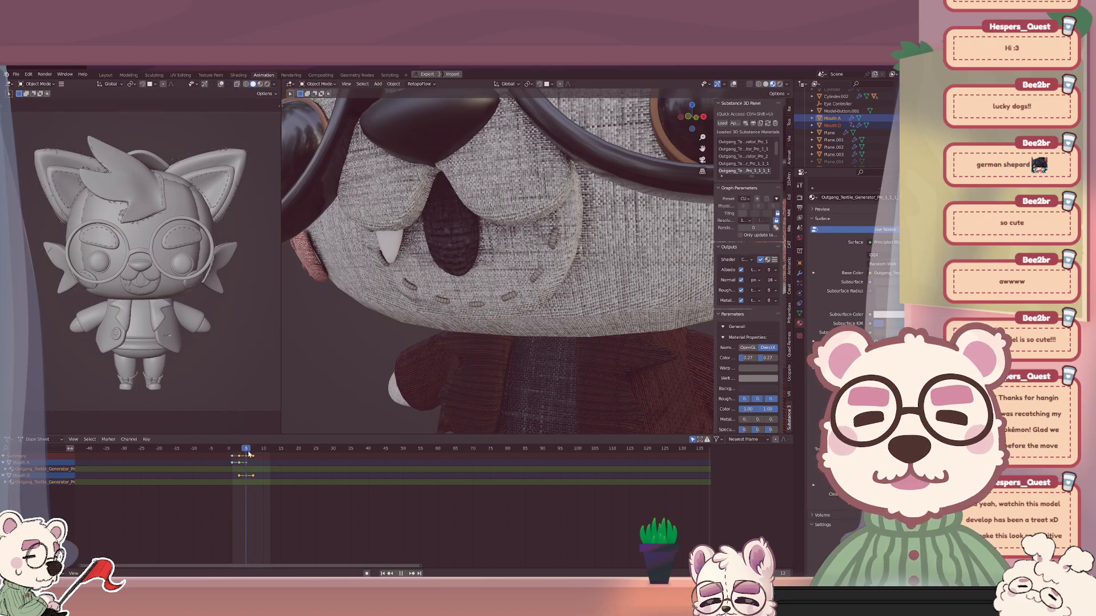
pyautogui.press('space')
pyautogui.scroll(-5, 491, 274)
pyautogui.moveTo(504, 259); pyautogui.dragTo(434, 387, button='middle')
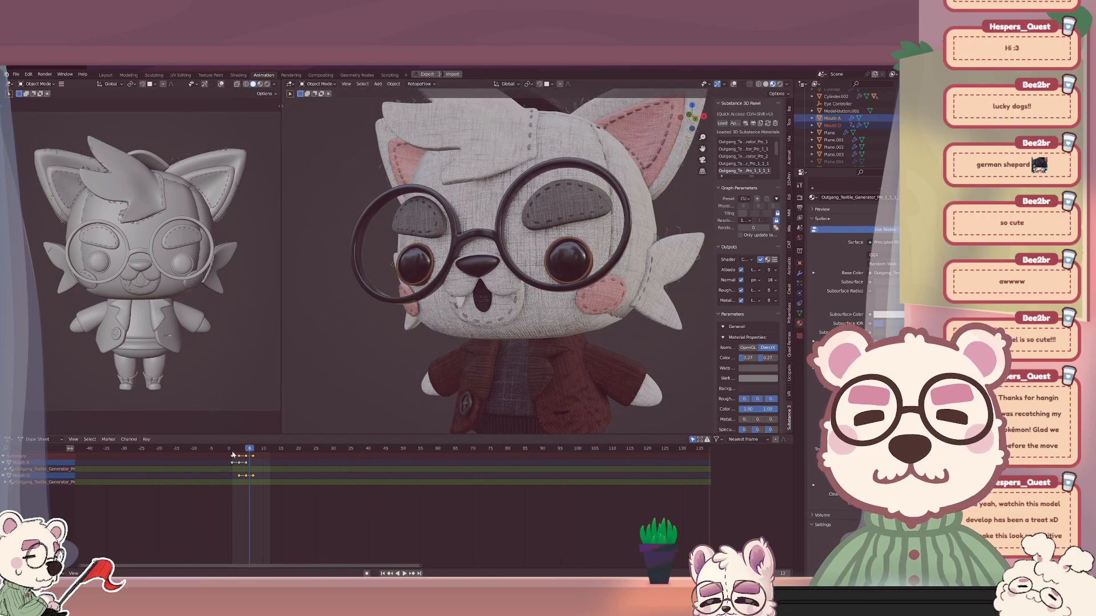
pyautogui.press('space')
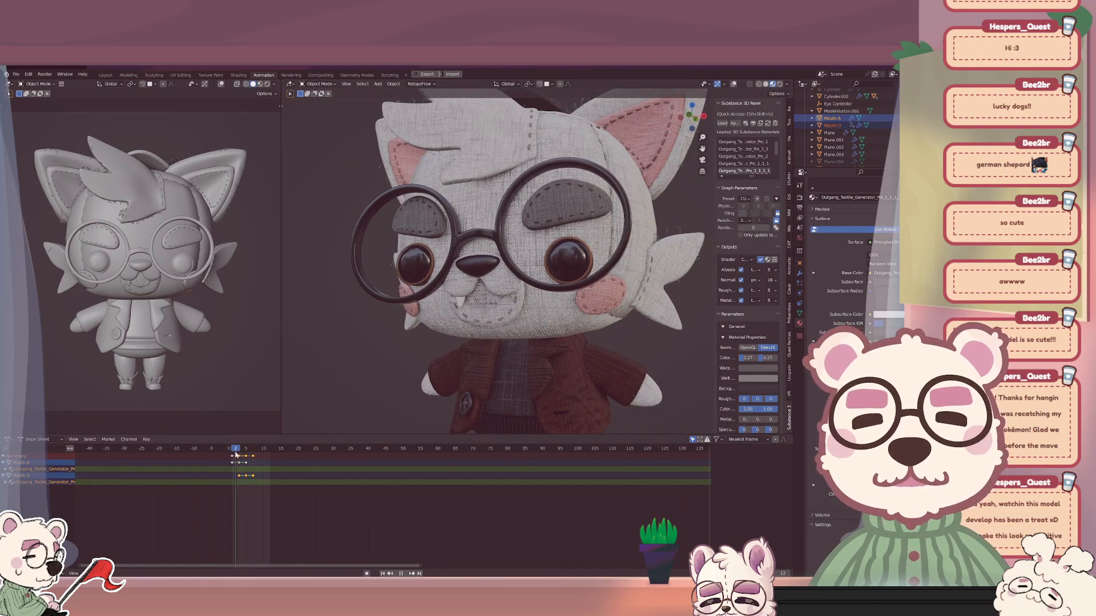
pyautogui.press('space')
pyautogui.press('space')
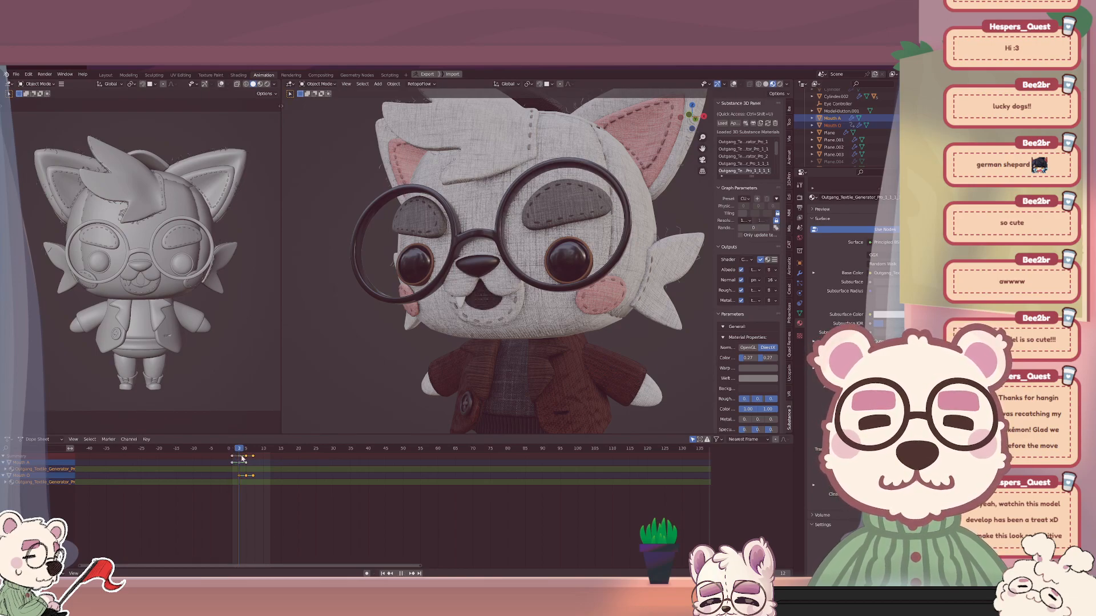
pyautogui.press('space')
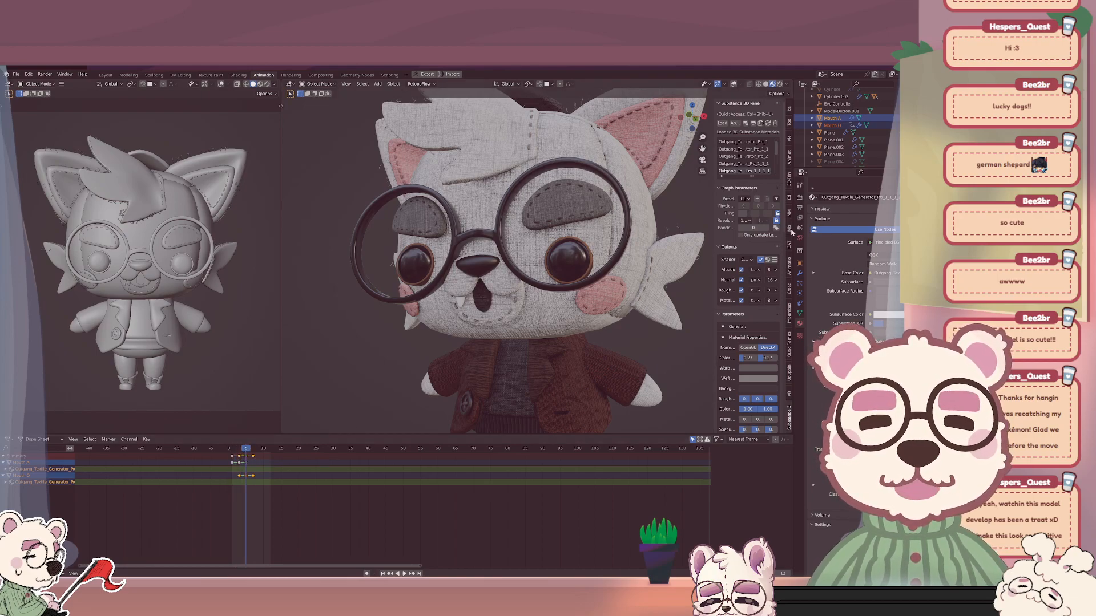
# Open the scene's render settings and edit the viewport sample count.
pyautogui.click(800, 200)
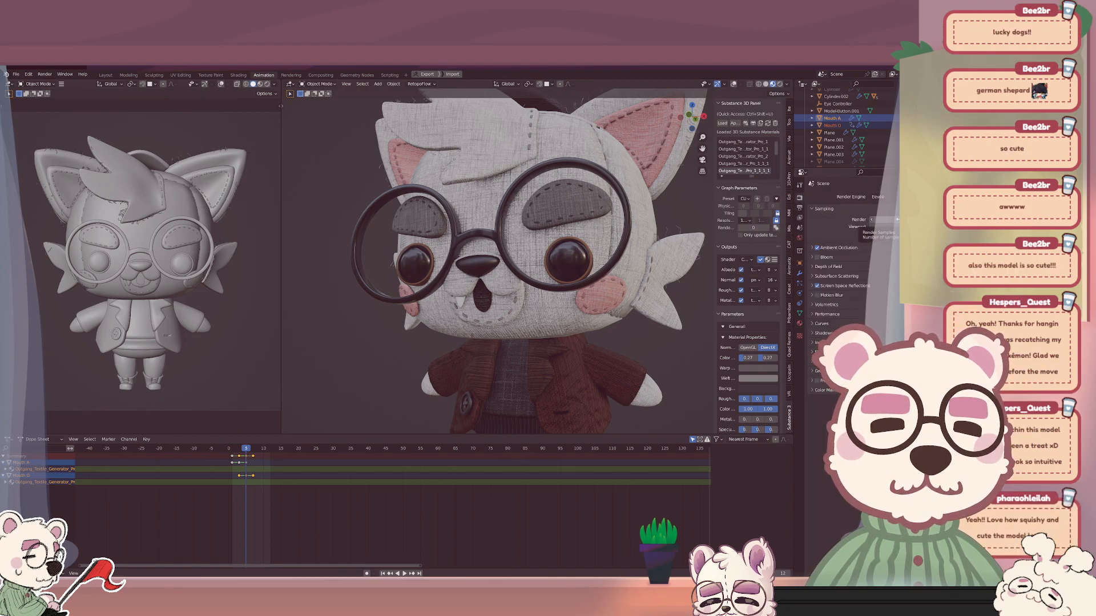
pyautogui.doubleClick(876, 226)
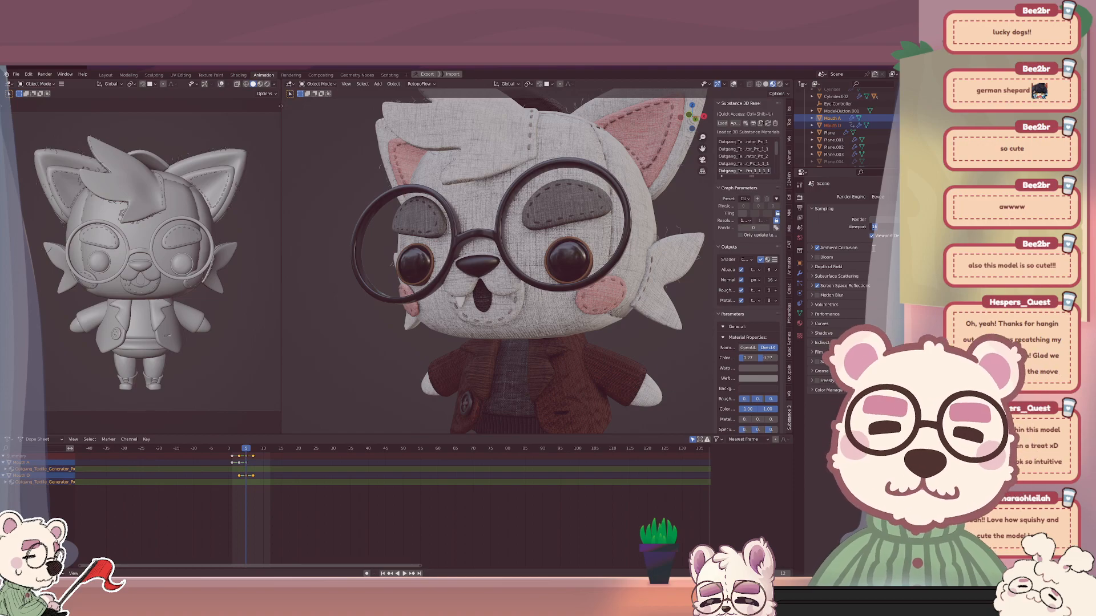
pyautogui.click(839, 226)
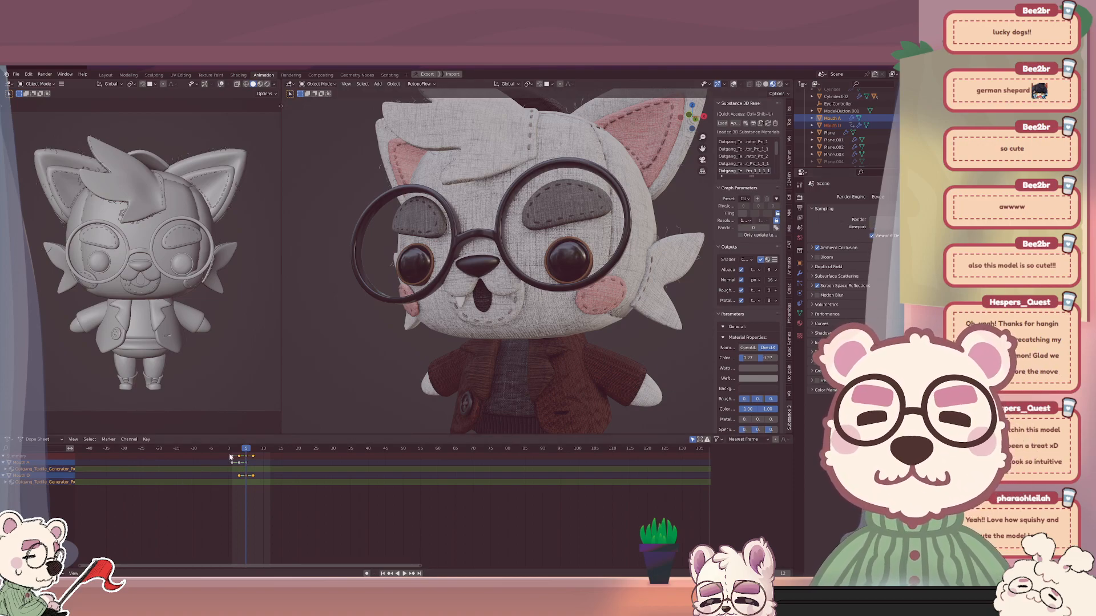
# Replay the animation and scrub through the mouth keyframes up to frame 6 to check the alternation again.
pyautogui.press('space')
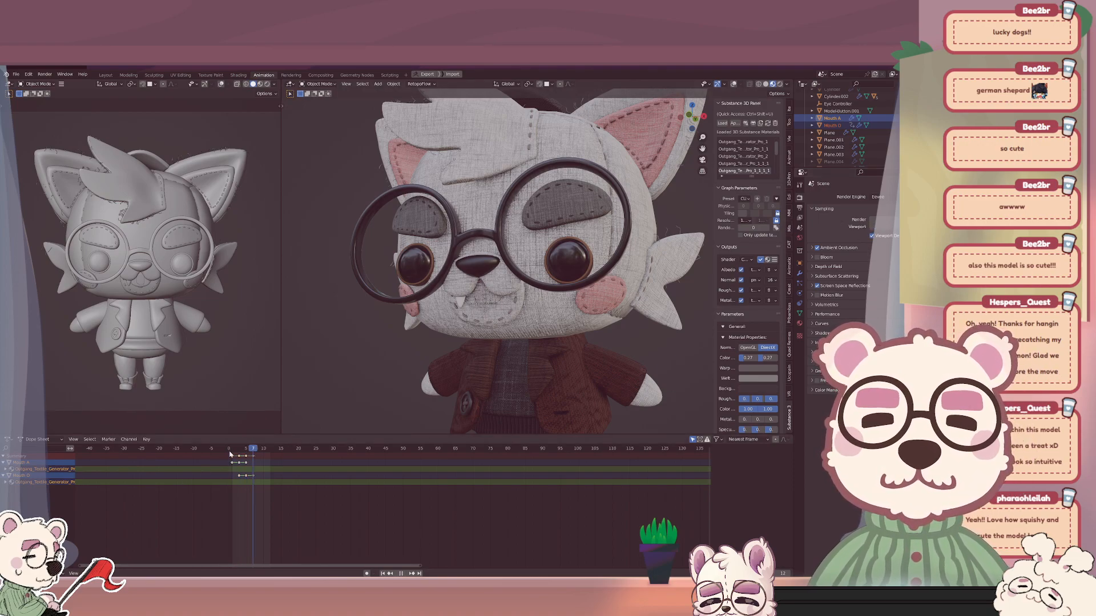
pyautogui.press('Escape')
pyautogui.press('space')
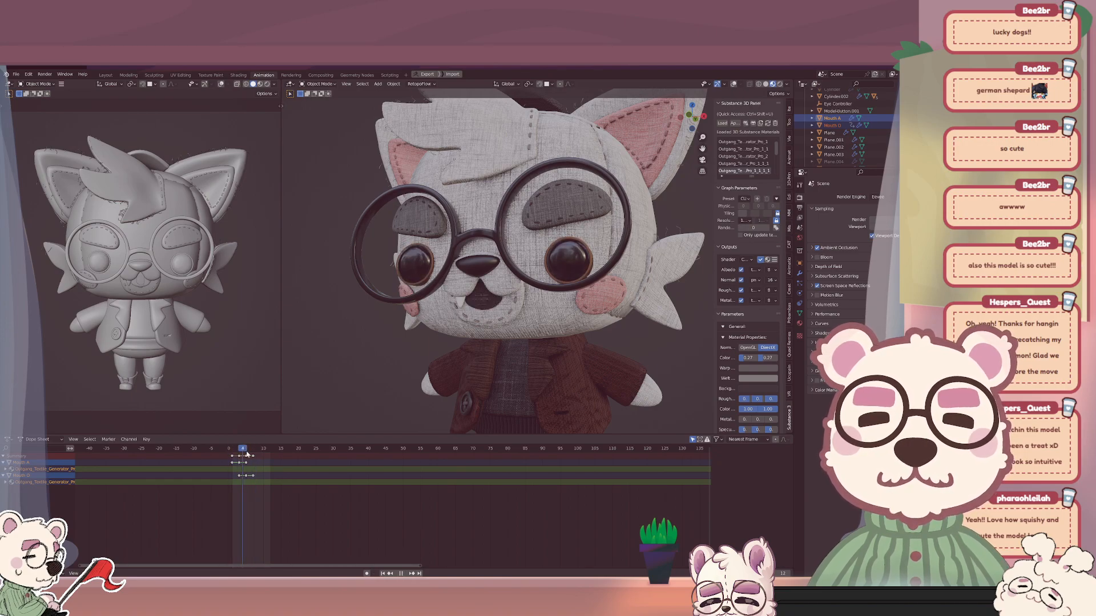
pyautogui.press('space')
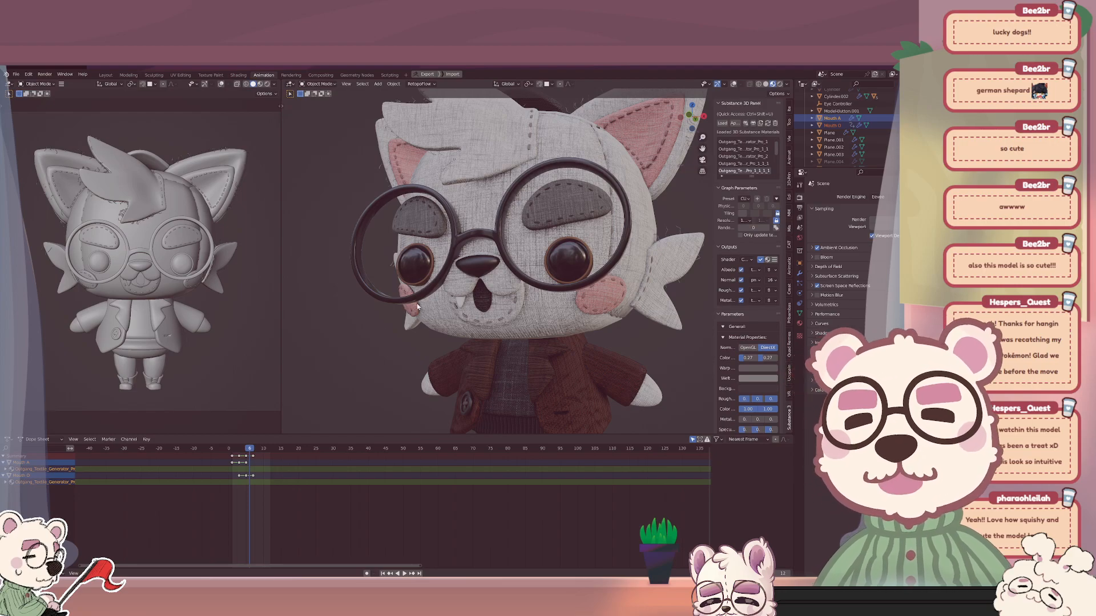
# Examine the whole textured character with Mouth O displayed, from the front and three-quarter angles, both close up and at a distance.
pyautogui.scroll(-2, 531, 260)
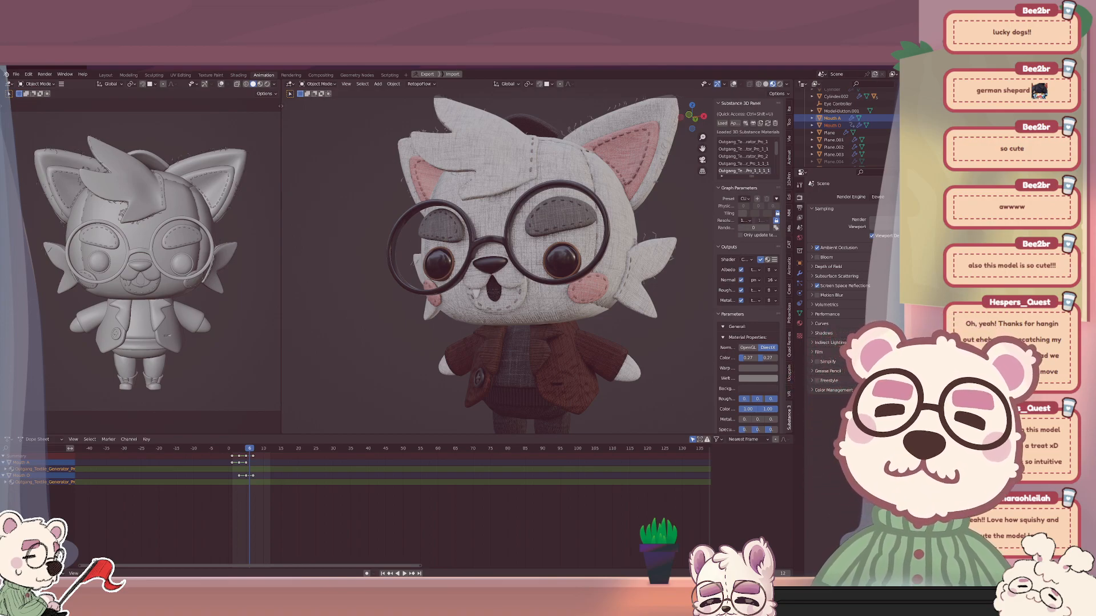
pyautogui.scroll(-2, 407, 256)
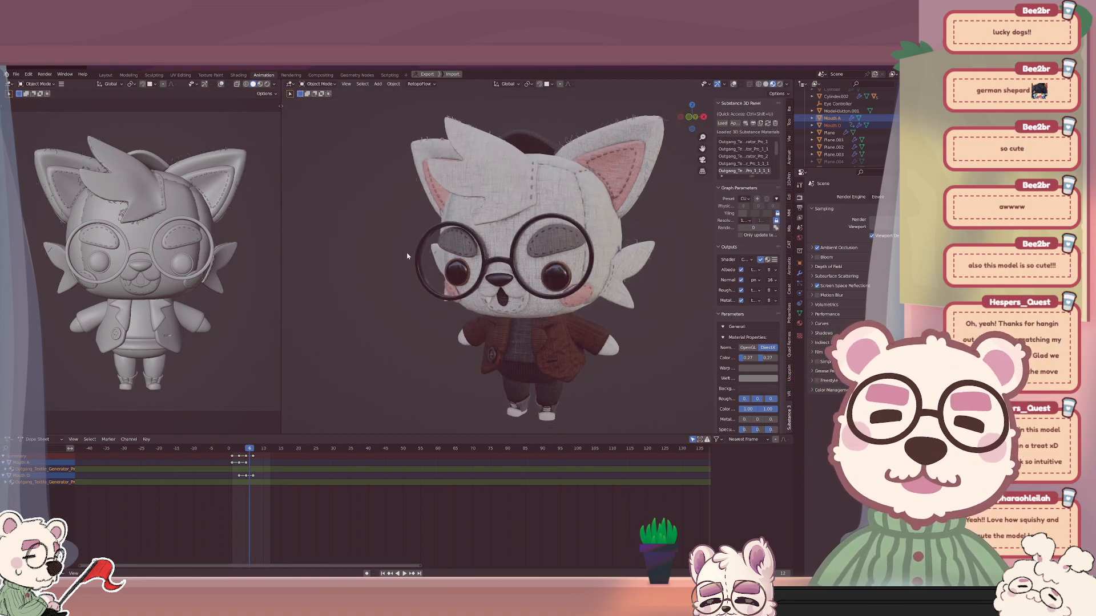
pyautogui.moveTo(407, 256); pyautogui.dragTo(388, 254, button='middle')
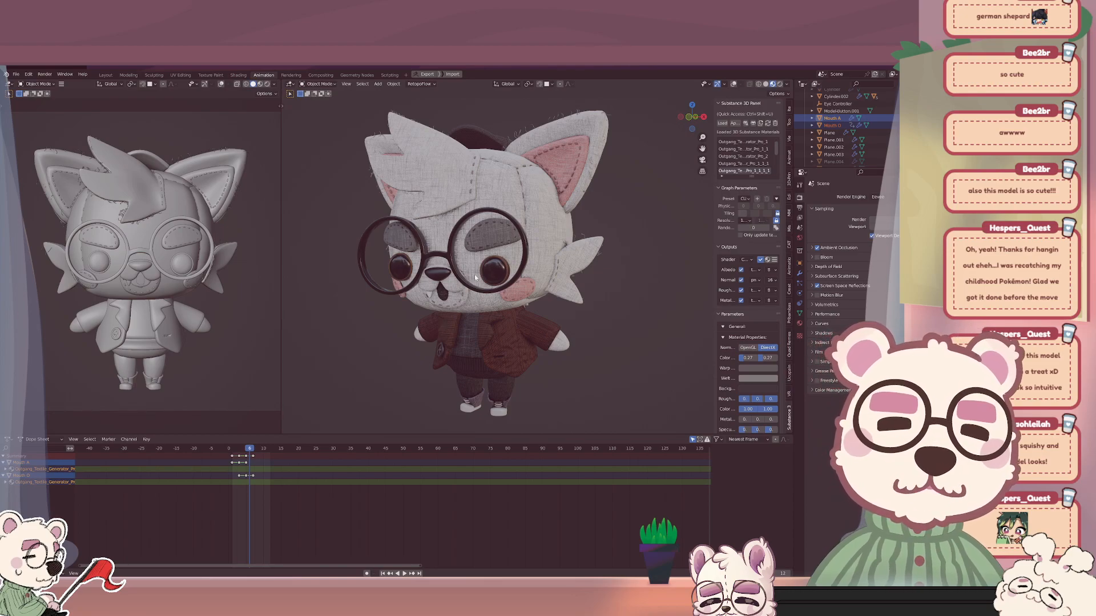
pyautogui.scroll(3, 474, 278)
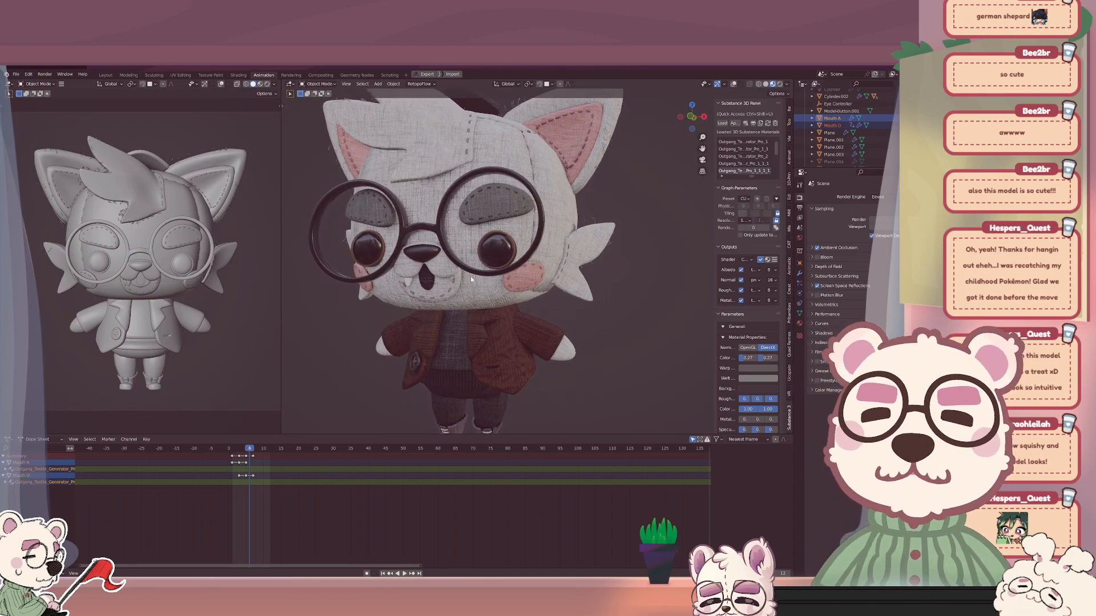
pyautogui.scroll(-1, 471, 279)
pyautogui.moveTo(471, 279)
pyautogui.mouseDown(button='middle')
pyautogui.moveTo(461, 284)
pyautogui.moveTo(472, 283)
pyautogui.mouseUp(button='middle')
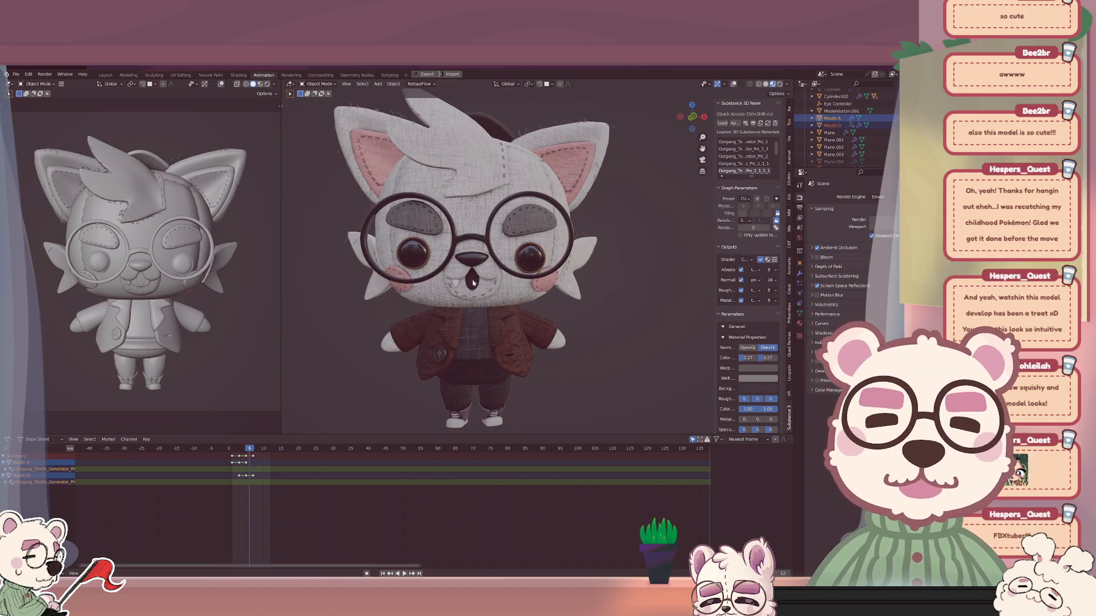
pyautogui.scroll(-1, 496, 228)
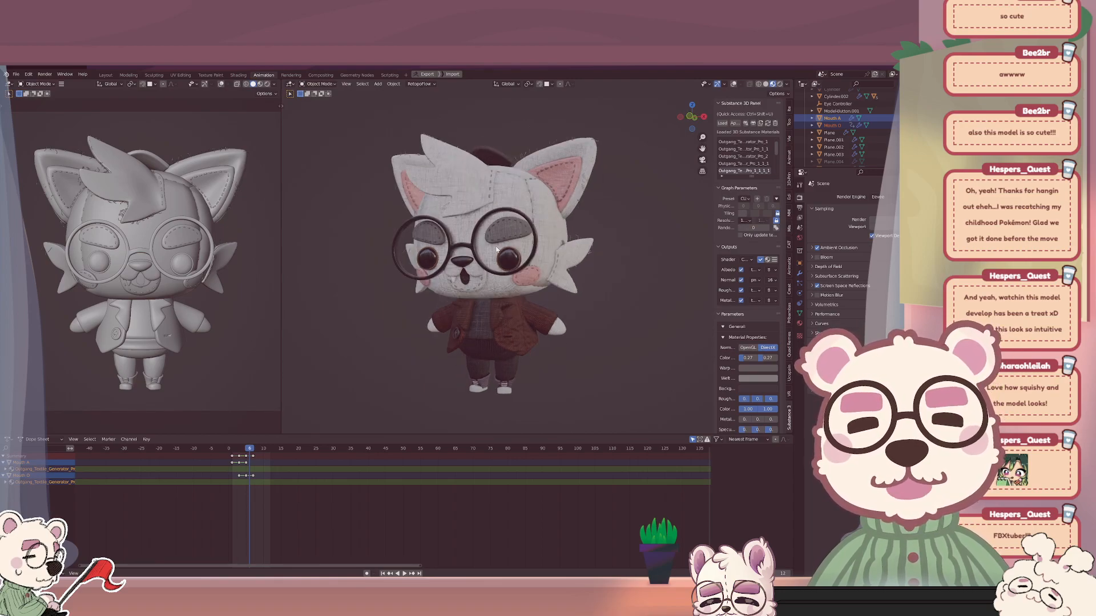
pyautogui.scroll(4, 471, 245)
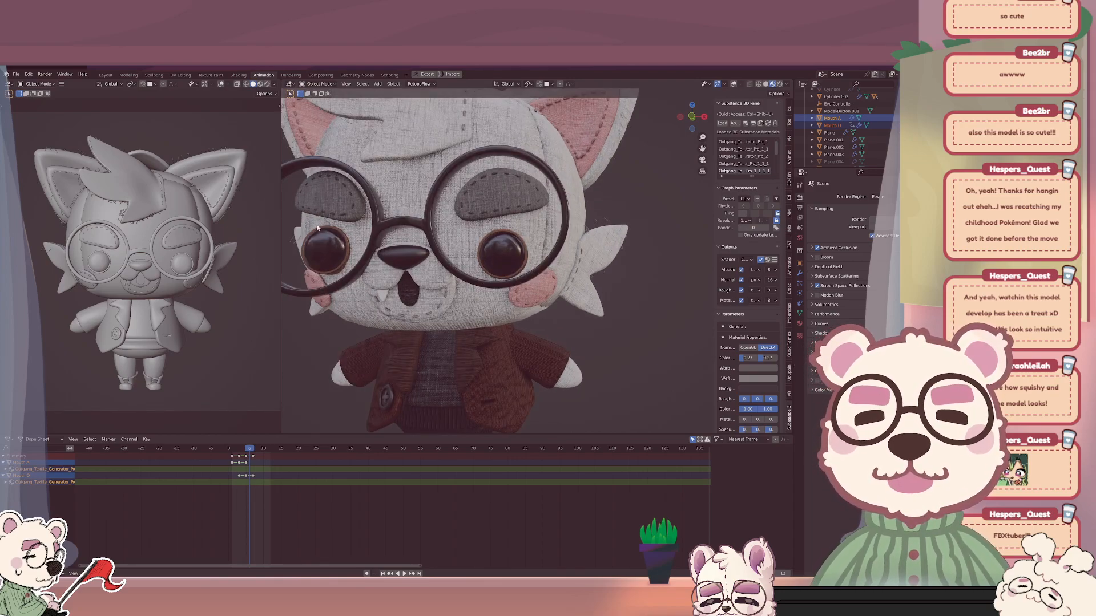
pyautogui.moveTo(399, 222); pyautogui.dragTo(443, 219, button='middle')
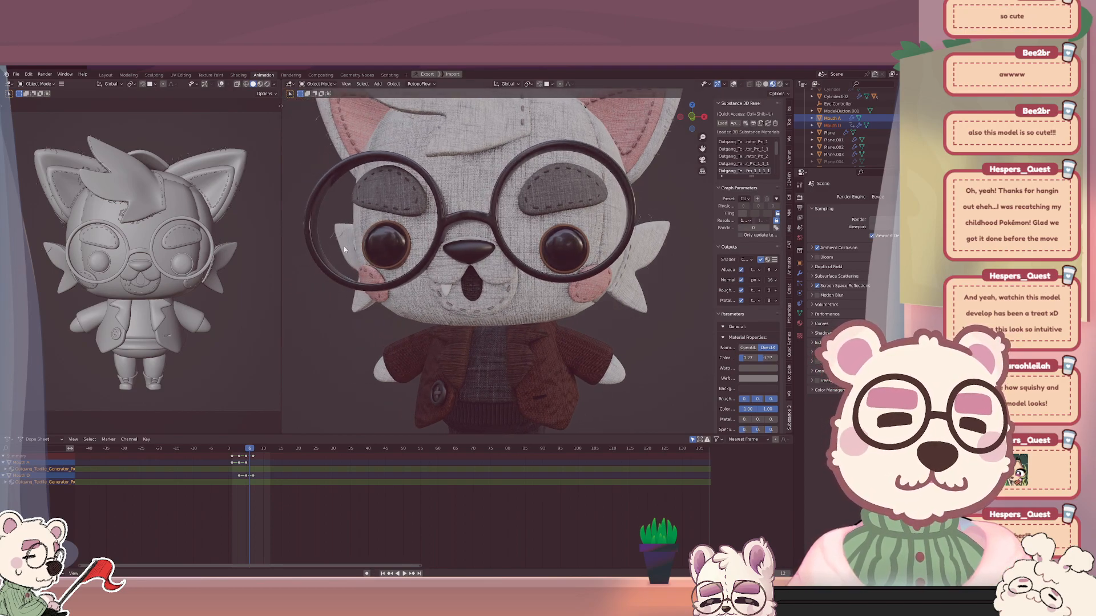
pyautogui.scroll(-3, 344, 245)
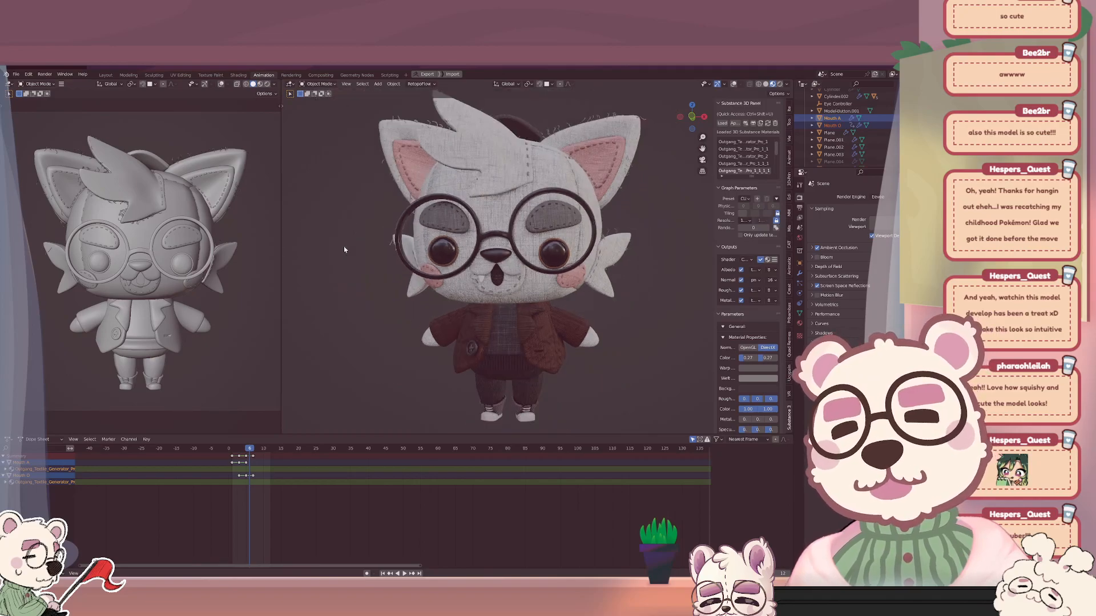
pyautogui.moveTo(426, 269); pyautogui.dragTo(415, 276, button='middle')
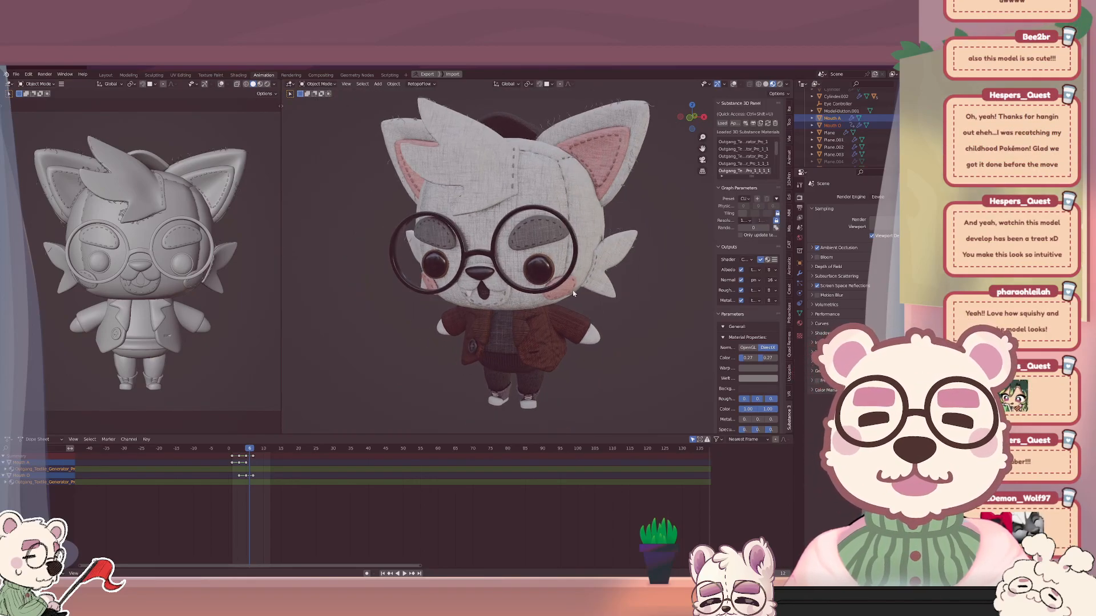
pyautogui.moveTo(573, 293); pyautogui.dragTo(606, 294, button='middle')
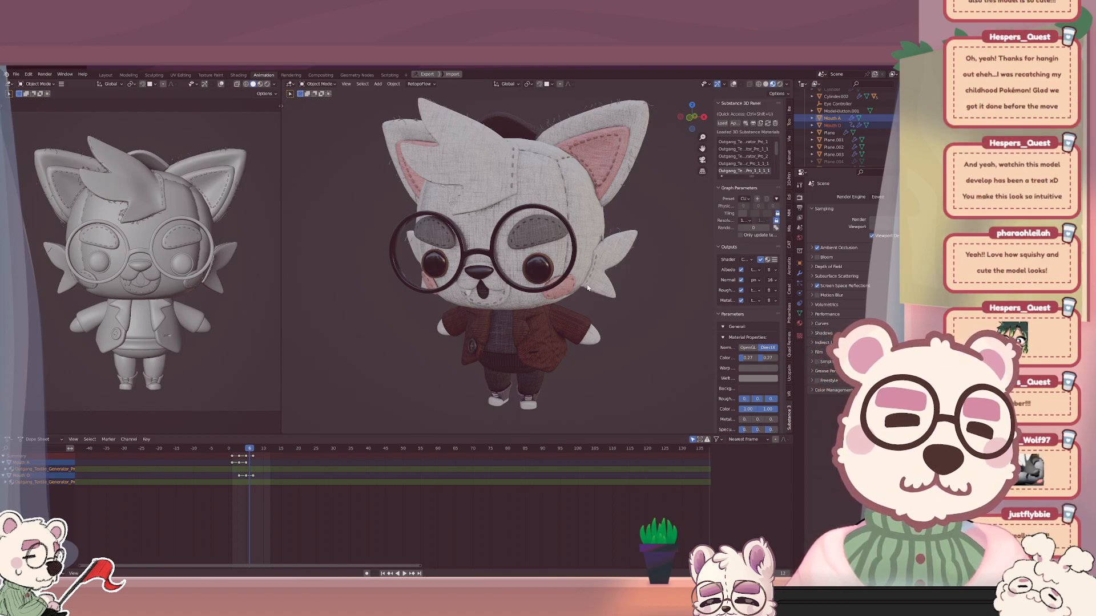
pyautogui.moveTo(587, 289); pyautogui.dragTo(538, 278, button='middle')
# Unhide the glasses lenses (Circle.001) and check their reflections from the side, three-quarter and front angles.
pyautogui.scroll(3, 803, 166)
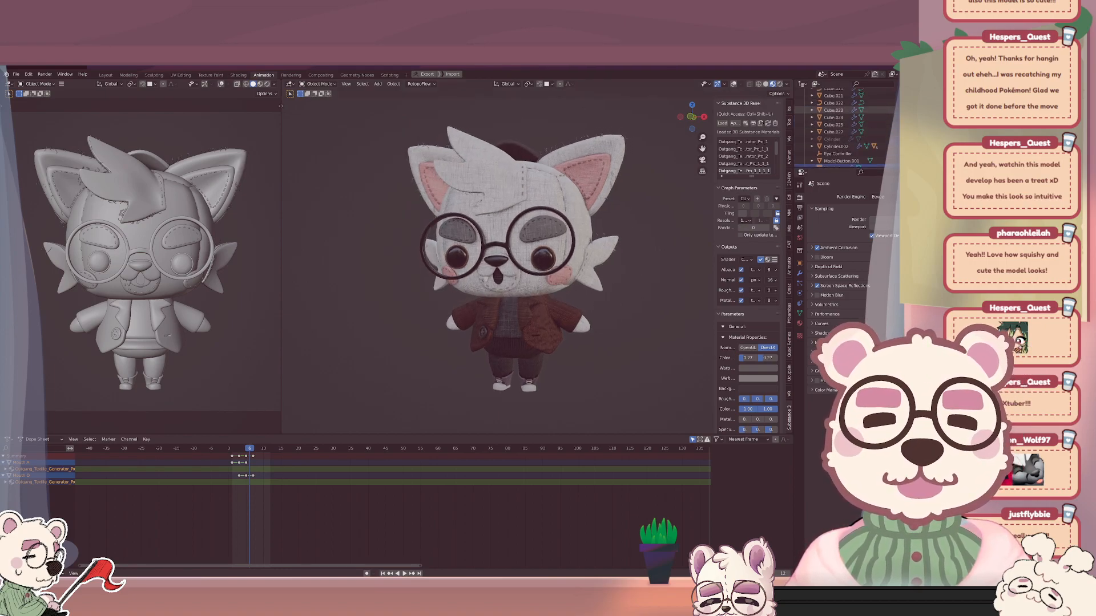
pyautogui.scroll(8, 845, 128)
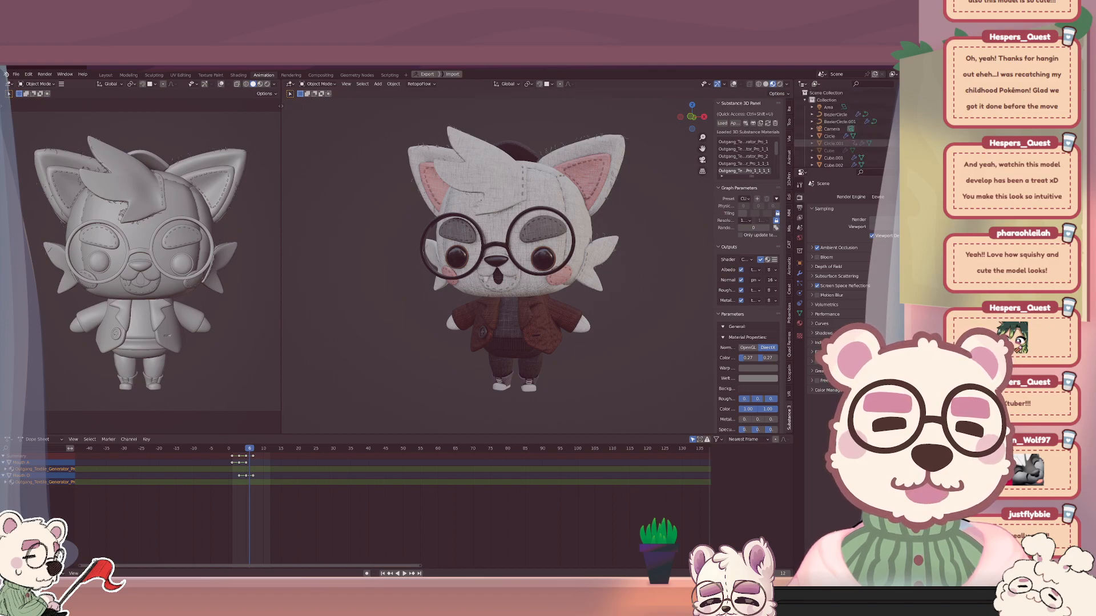
pyautogui.click(943, 144)
pyautogui.moveTo(639, 280); pyautogui.dragTo(619, 329, button='middle')
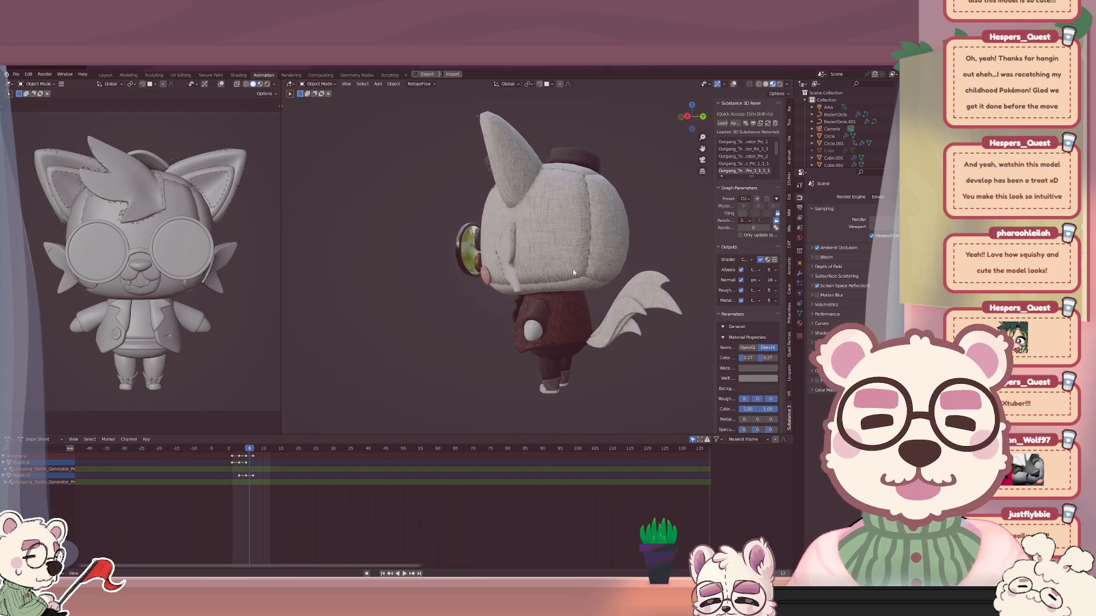
pyautogui.moveTo(573, 269); pyautogui.dragTo(567, 315, button='middle')
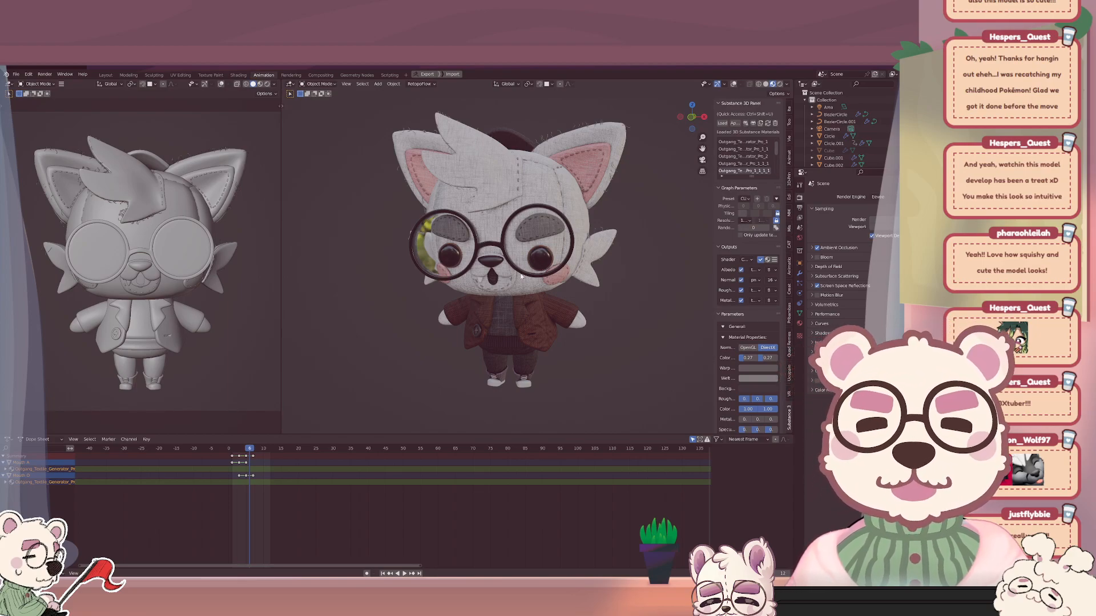
pyautogui.moveTo(521, 276); pyautogui.dragTo(518, 264, button='middle')
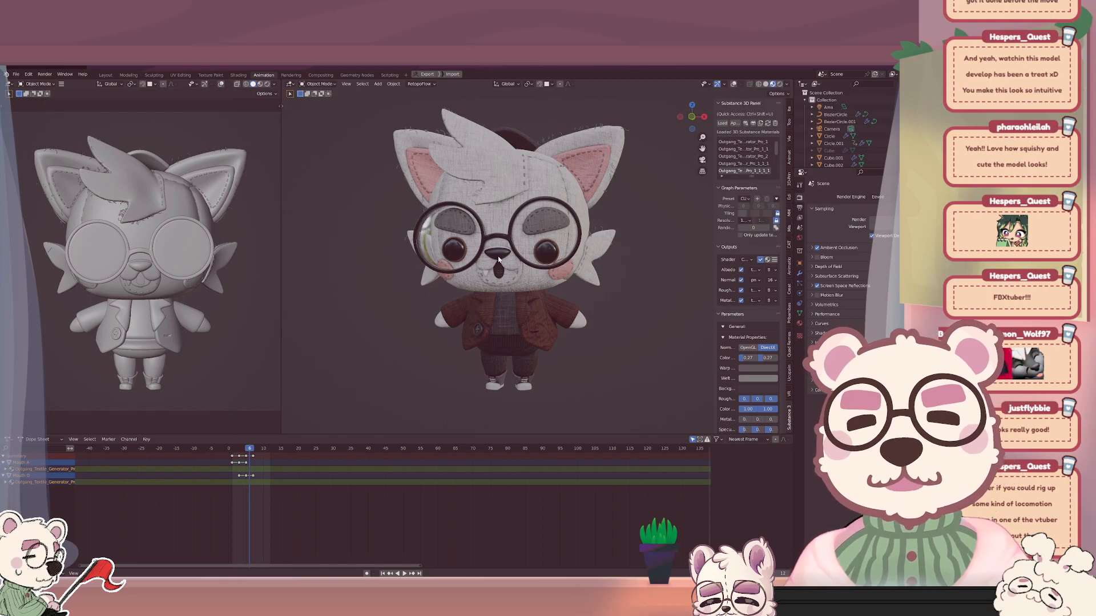
pyautogui.moveTo(526, 278); pyautogui.dragTo(533, 275, button='middle')
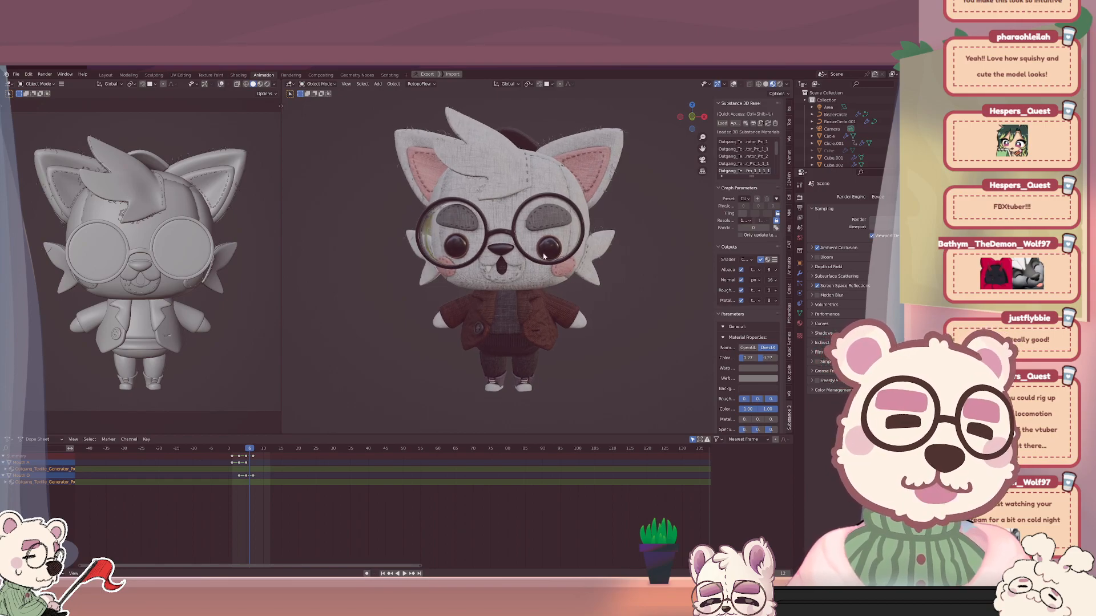
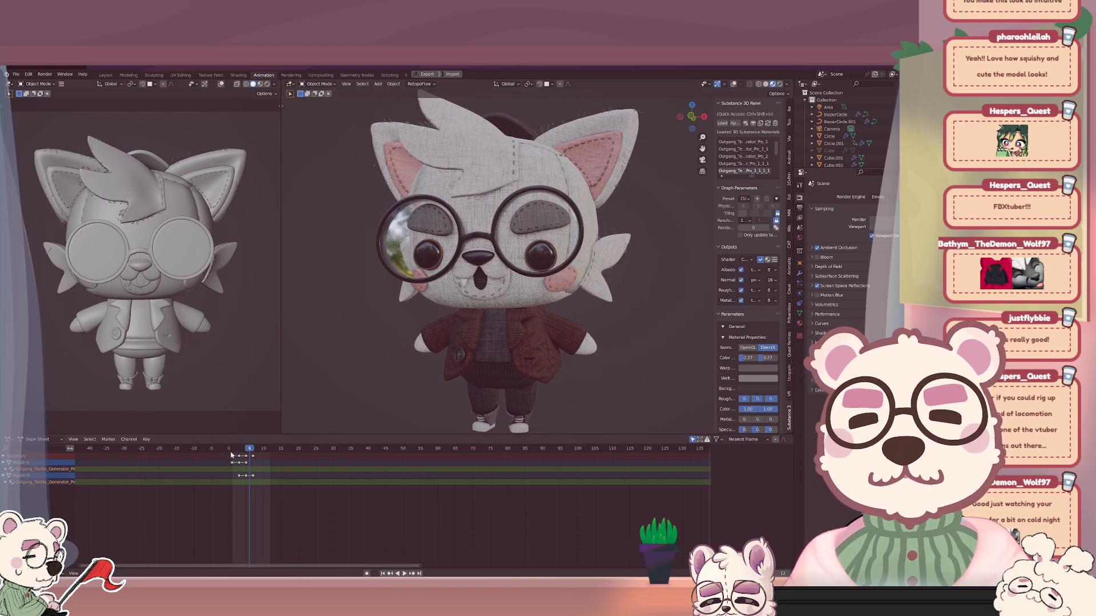
# Play the animation and scrub around frame 6 to check the mouth together with the reflective glasses lenses.
pyautogui.press('space')
pyautogui.moveTo(249, 449)
pyautogui.mouseDown()
pyautogui.moveTo(229, 448)
pyautogui.moveTo(250, 451)
pyautogui.mouseUp()
pyautogui.press('space')
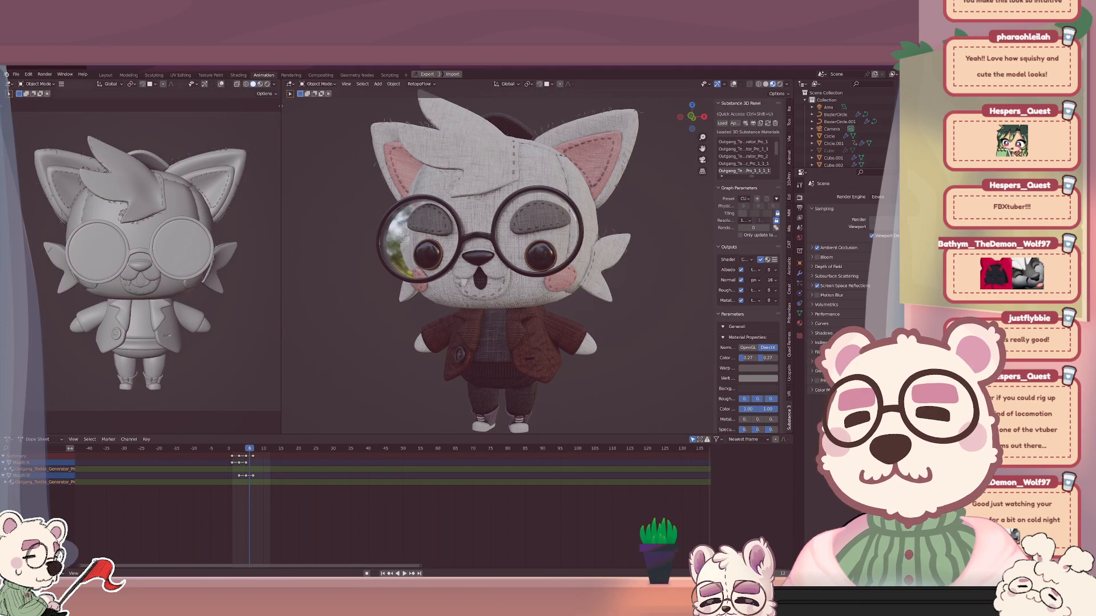
pyautogui.hotkey('ctrl', 'z')
pyautogui.moveTo(468, 275); pyautogui.dragTo(444, 269, button='middle')
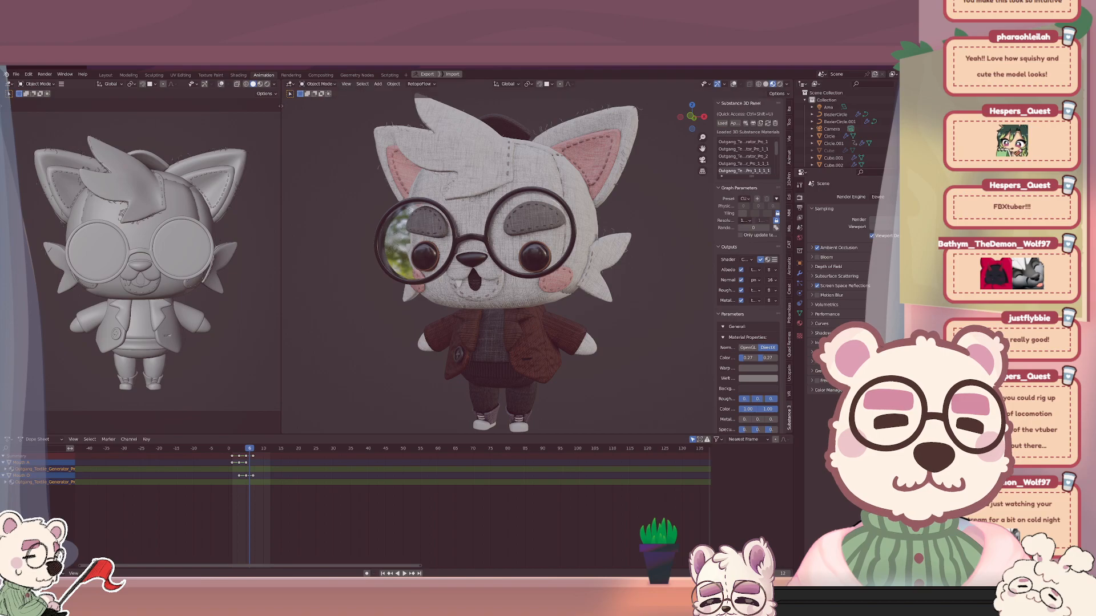
pyautogui.moveTo(549, 268); pyautogui.dragTo(553, 264, button='middle')
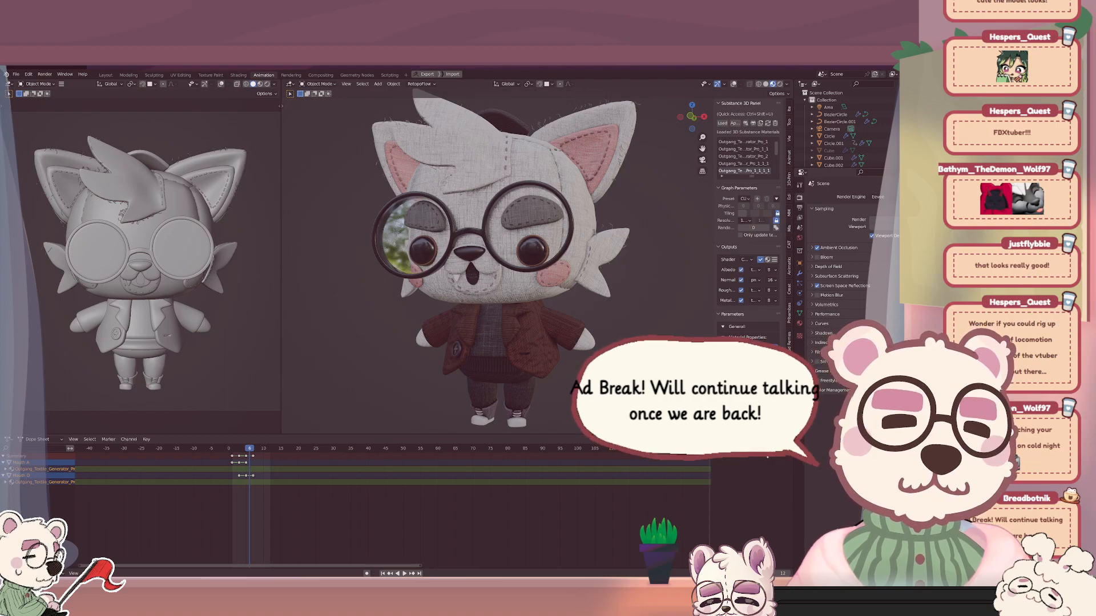
# Deselect both mouth objects and play the animation with the character seen from the front.
pyautogui.click(611, 303)
pyautogui.moveTo(609, 298); pyautogui.dragTo(621, 296, button='middle')
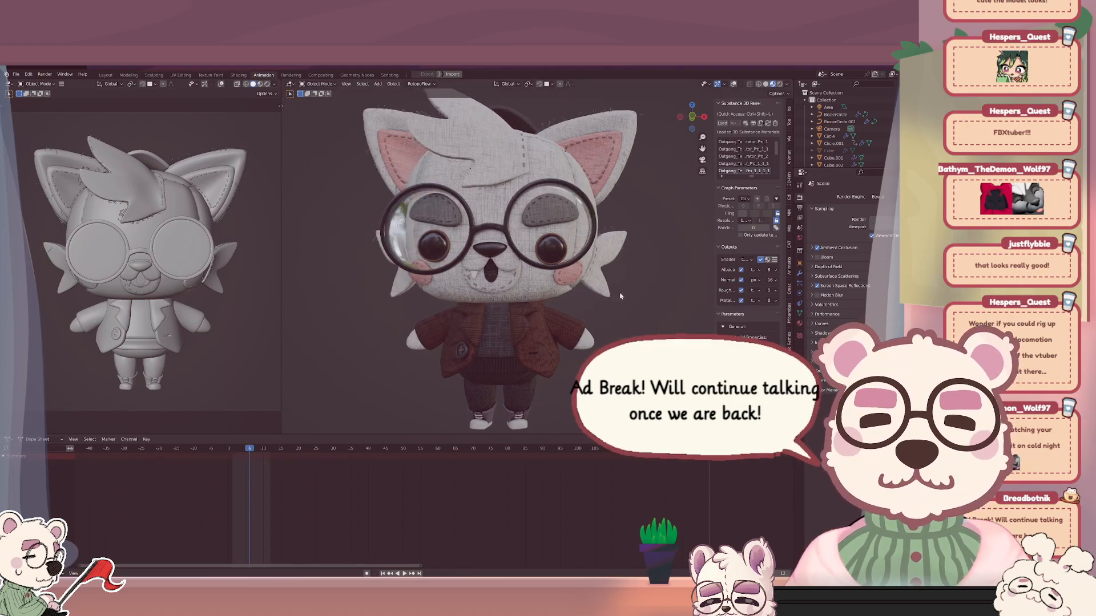
pyautogui.press('space')
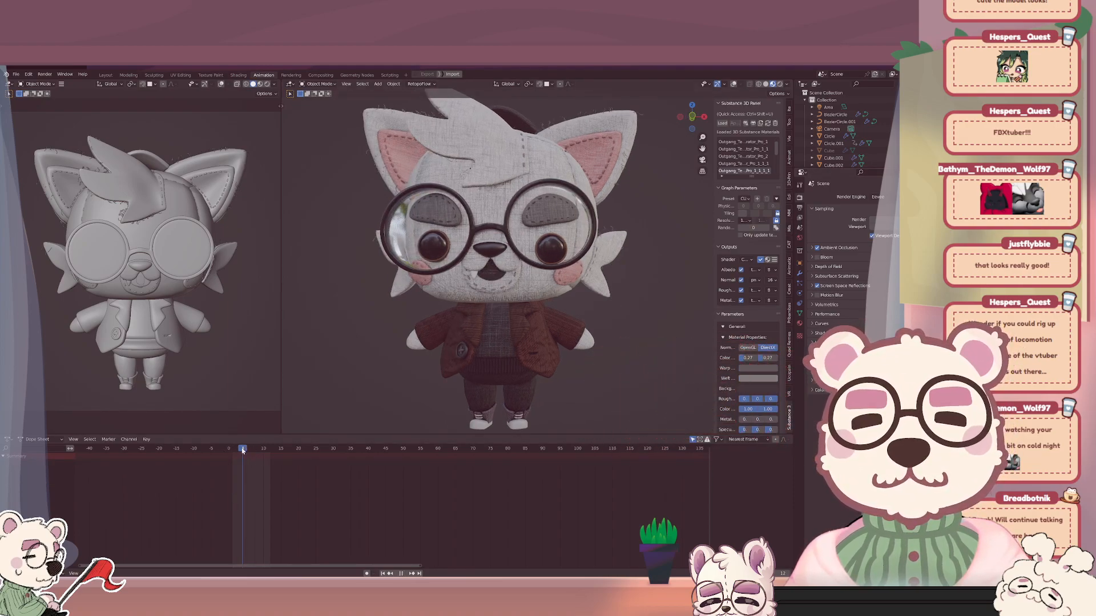
# Play the animation and scrub between frames 1 and 9 to check the switch between the two mouths.
pyautogui.moveTo(248, 449)
pyautogui.mouseDown()
pyautogui.moveTo(236, 446)
pyautogui.moveTo(260, 452)
pyautogui.mouseUp()
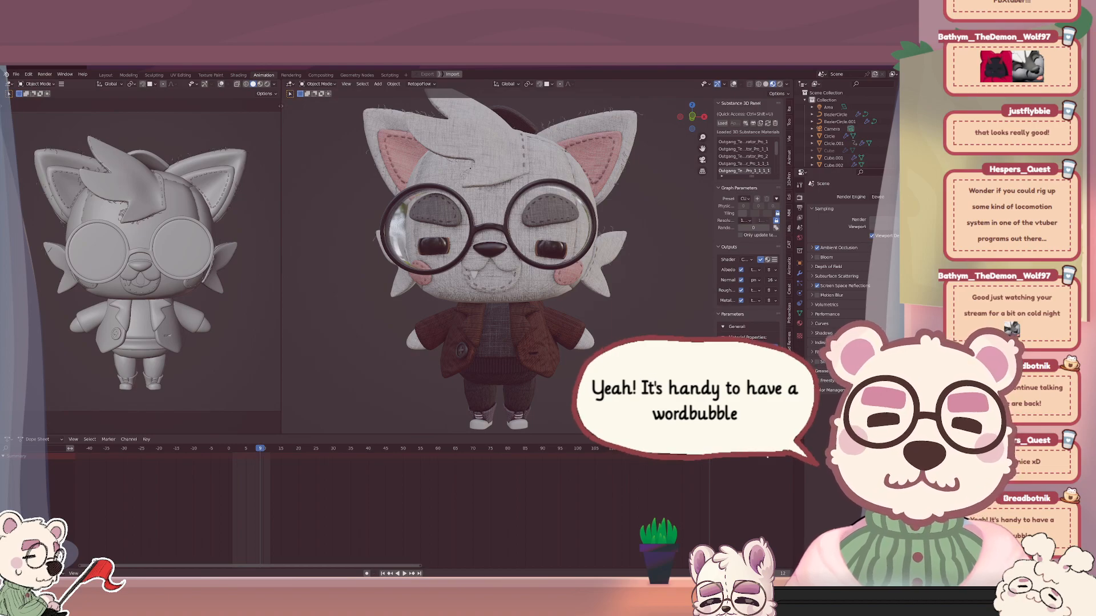
pyautogui.press('space')
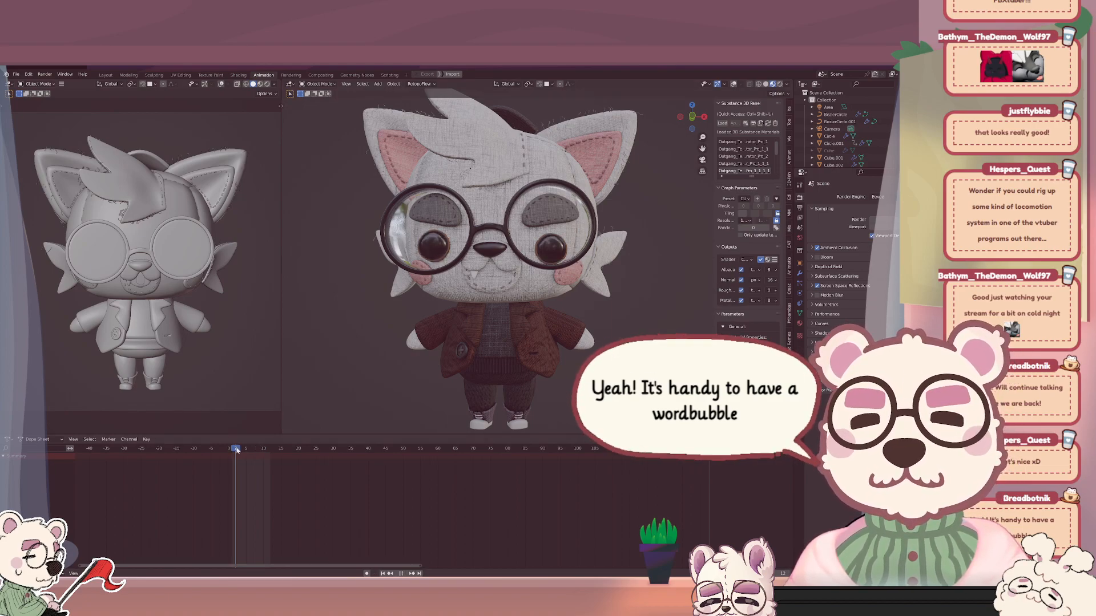
pyautogui.moveTo(246, 453); pyautogui.dragTo(248, 451)
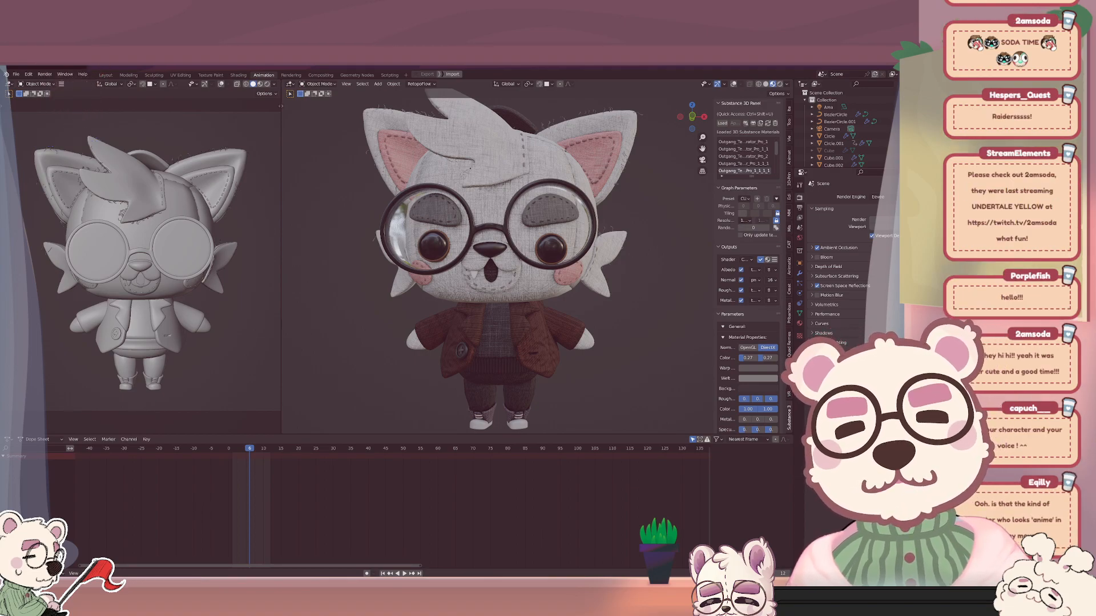
# Examine the whole character and its open Mouth O from the front and slight side angles, near and far.
pyautogui.scroll(-3, 567, 264)
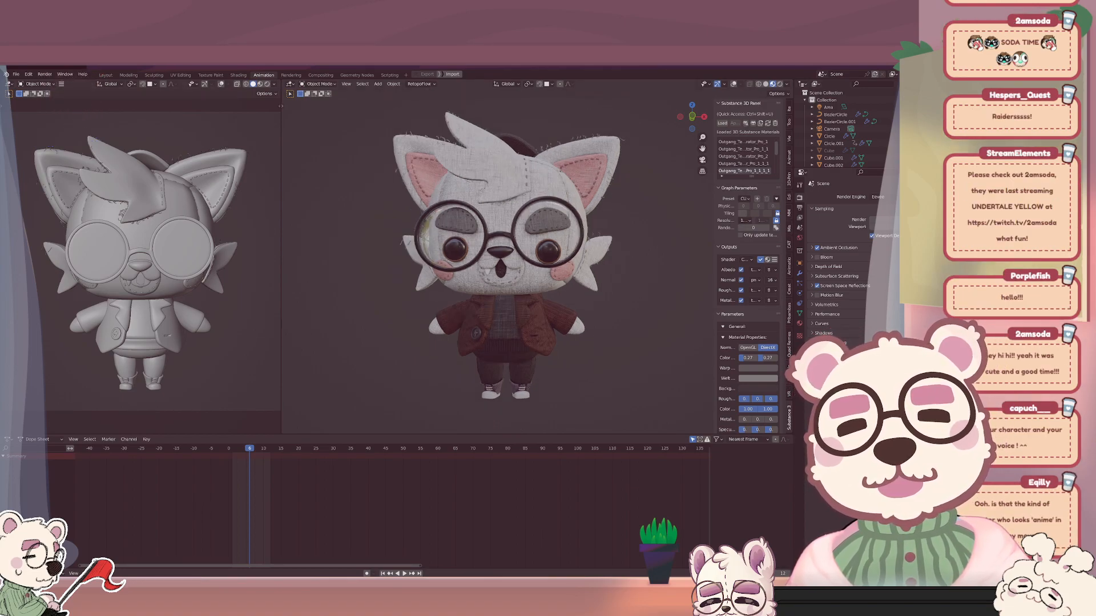
pyautogui.moveTo(563, 263); pyautogui.dragTo(586, 264, button='middle')
pyautogui.scroll(1, 582, 266)
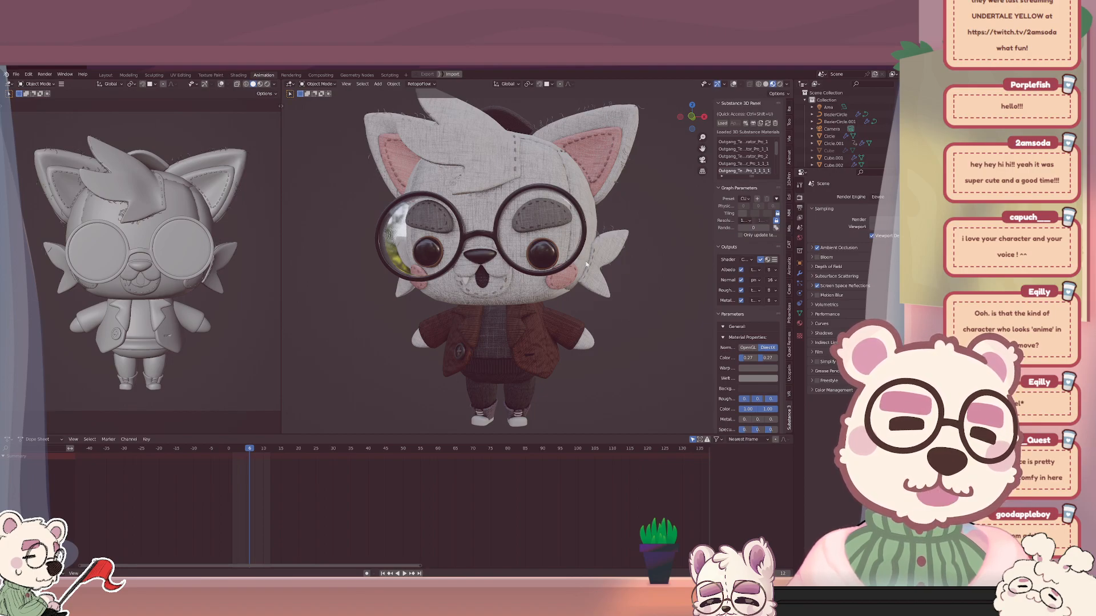
pyautogui.moveTo(573, 326); pyautogui.dragTo(583, 329, button='middle')
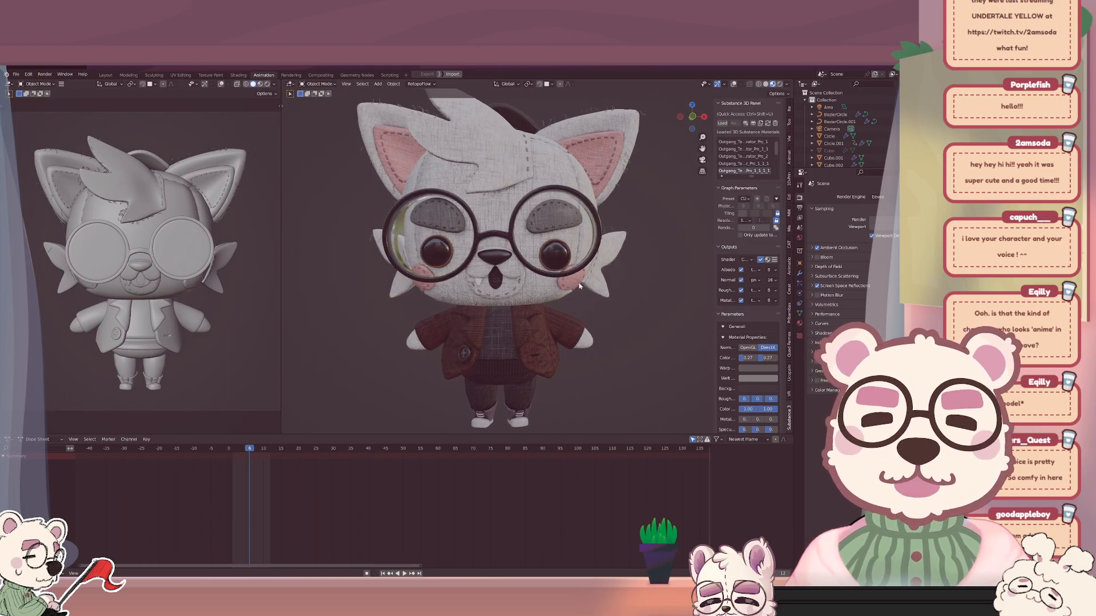
pyautogui.moveTo(602, 298); pyautogui.dragTo(600, 304, button='middle')
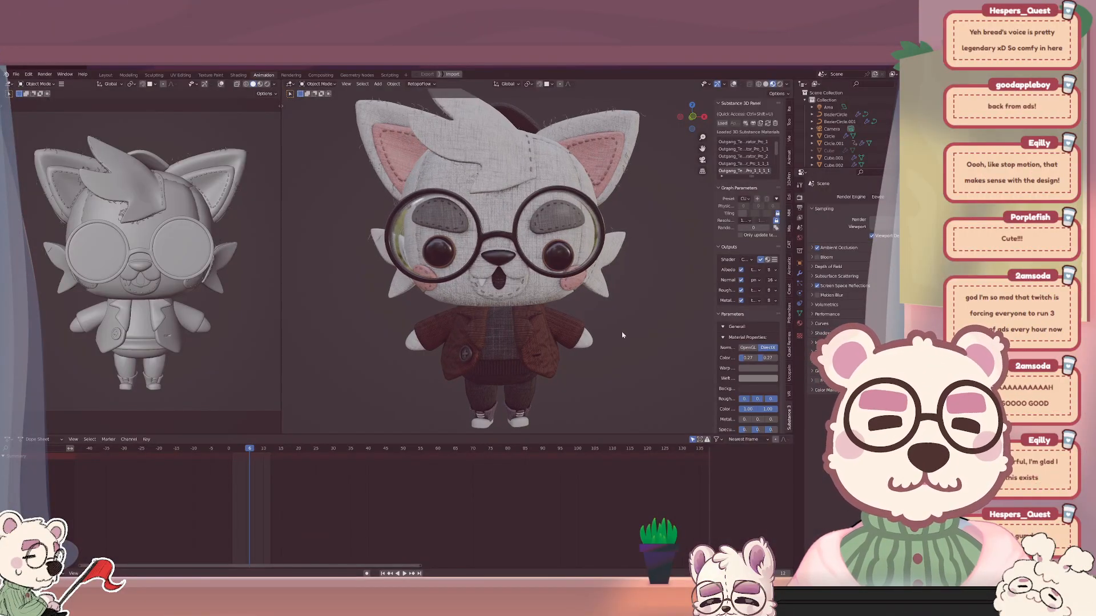
pyautogui.scroll(2, 494, 272)
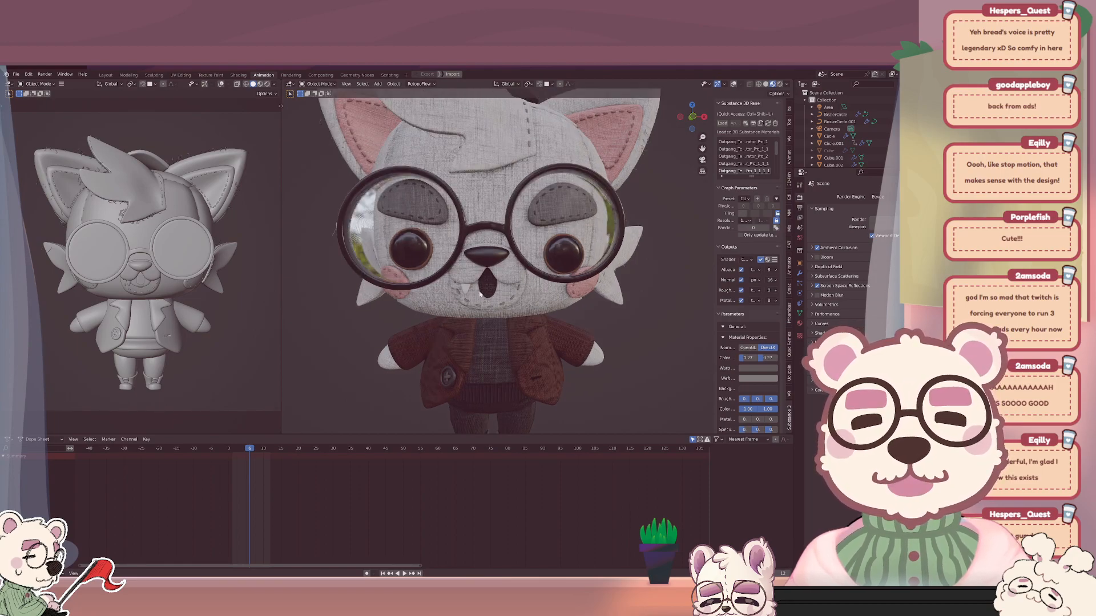
pyautogui.moveTo(480, 293); pyautogui.dragTo(497, 275, button='middle')
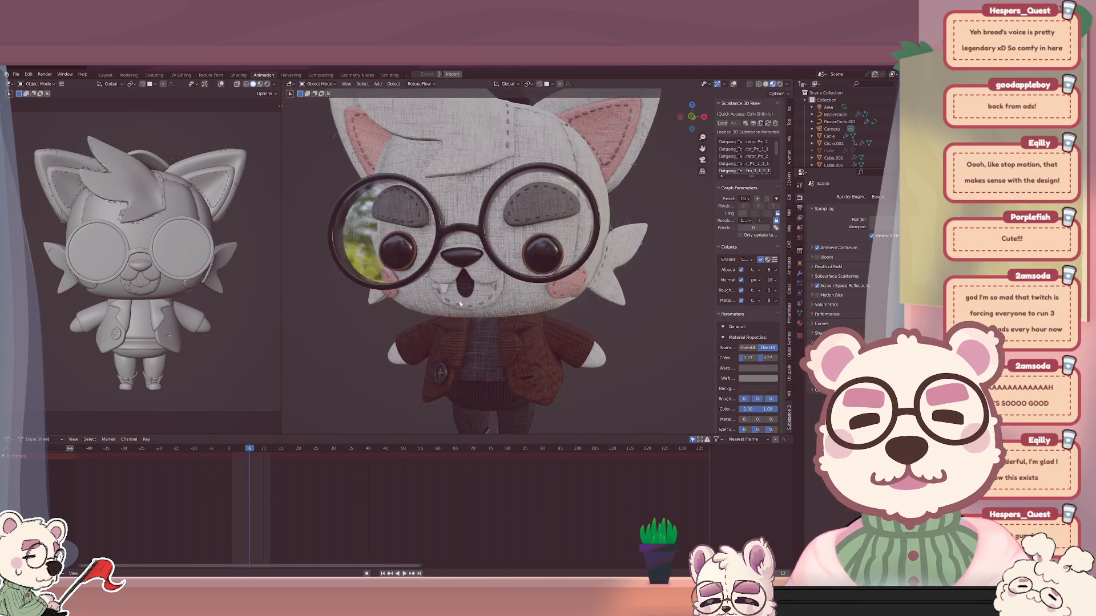
# Replay the animation and scrub between frames 0 and 7 to review the mouth switch close up, ending on frame 7.
pyautogui.press('space')
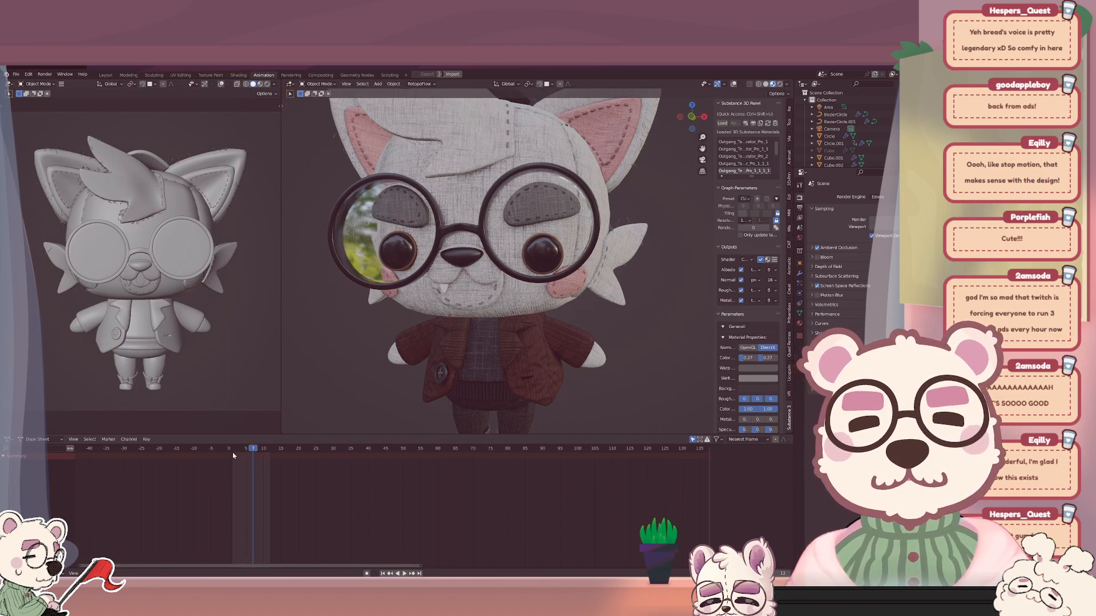
pyautogui.press('space')
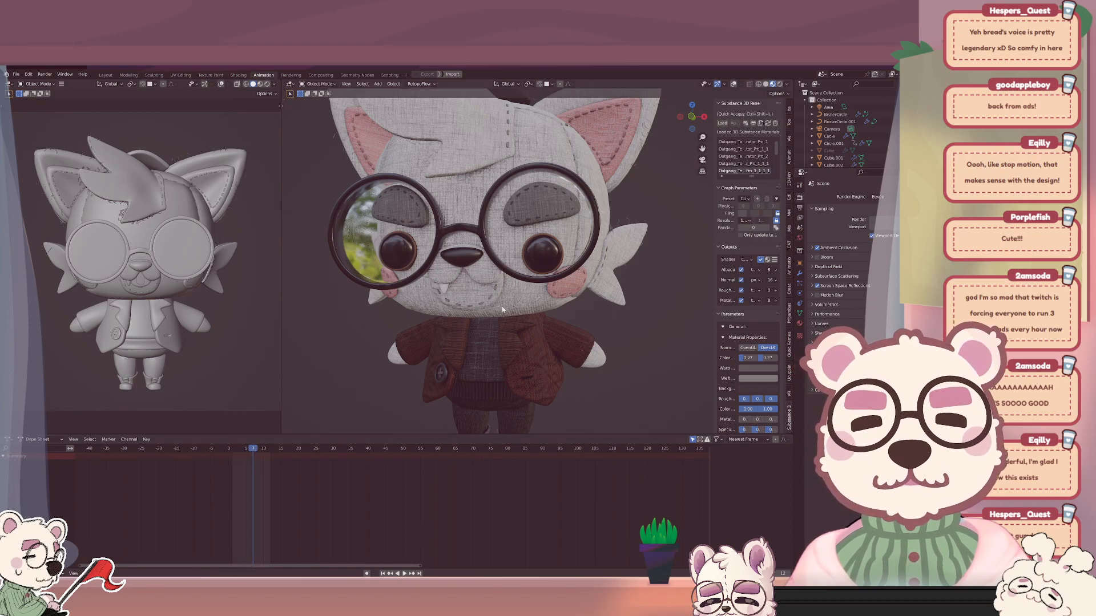
pyautogui.press('space')
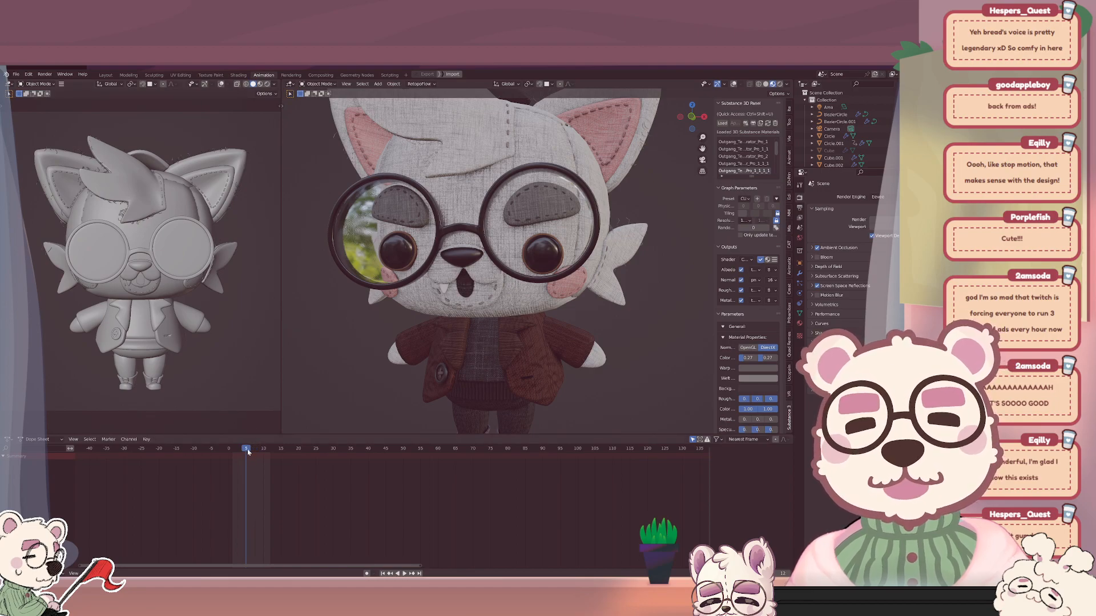
pyautogui.click(252, 450)
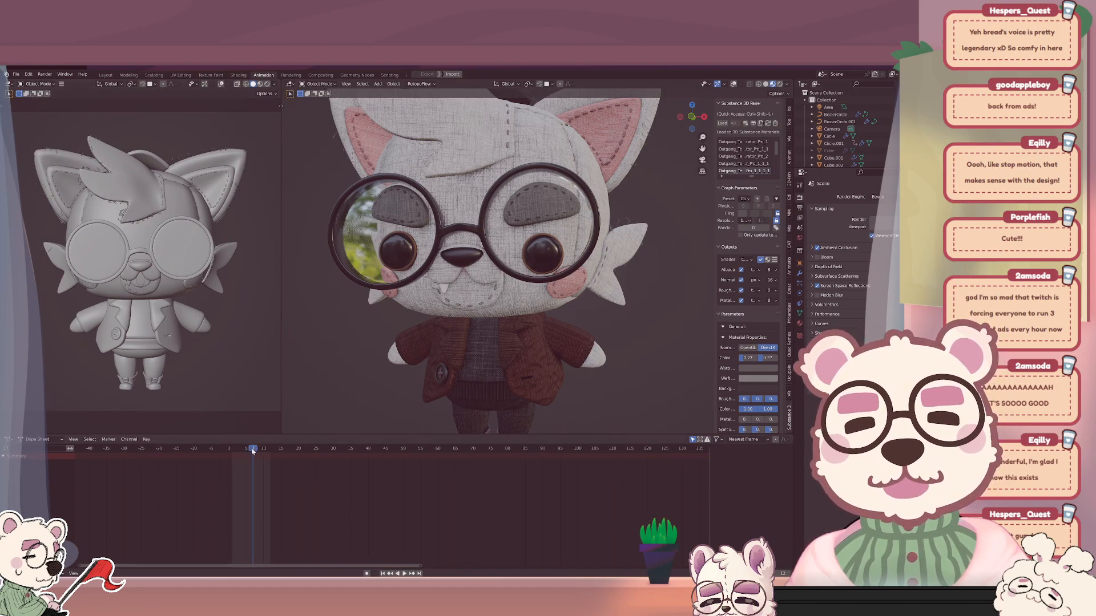
pyautogui.scroll(1, 500, 281)
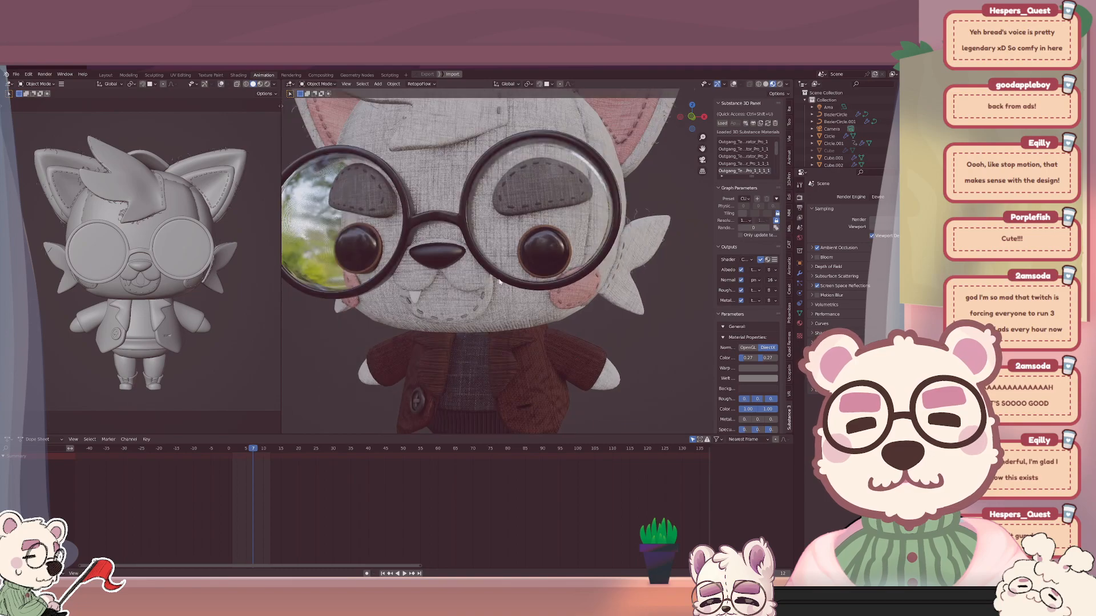
pyautogui.scroll(1, 455, 300)
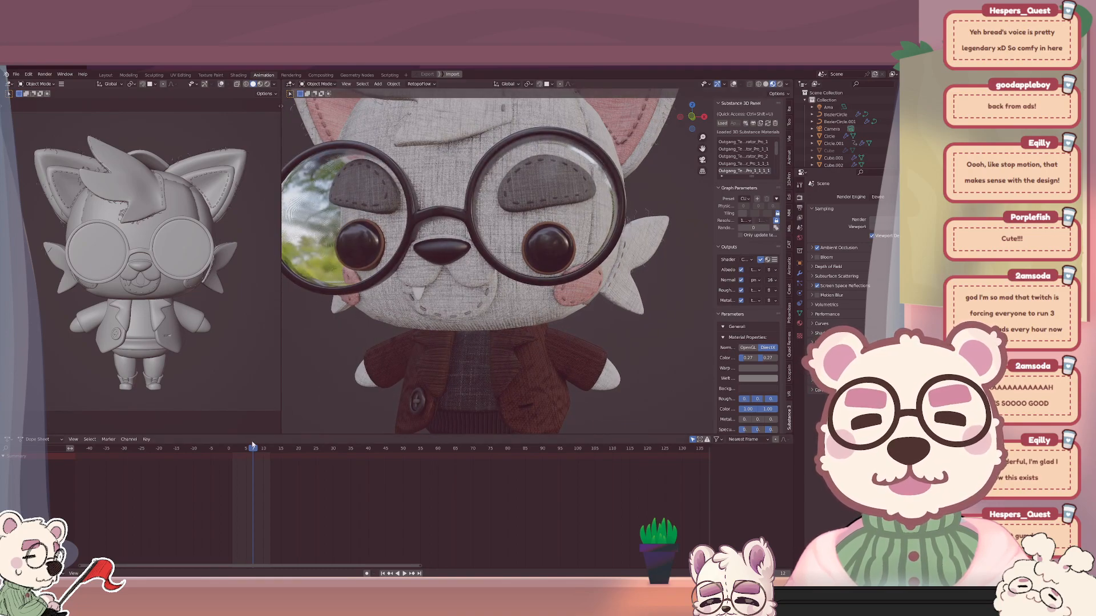
pyautogui.moveTo(245, 448); pyautogui.dragTo(228, 450)
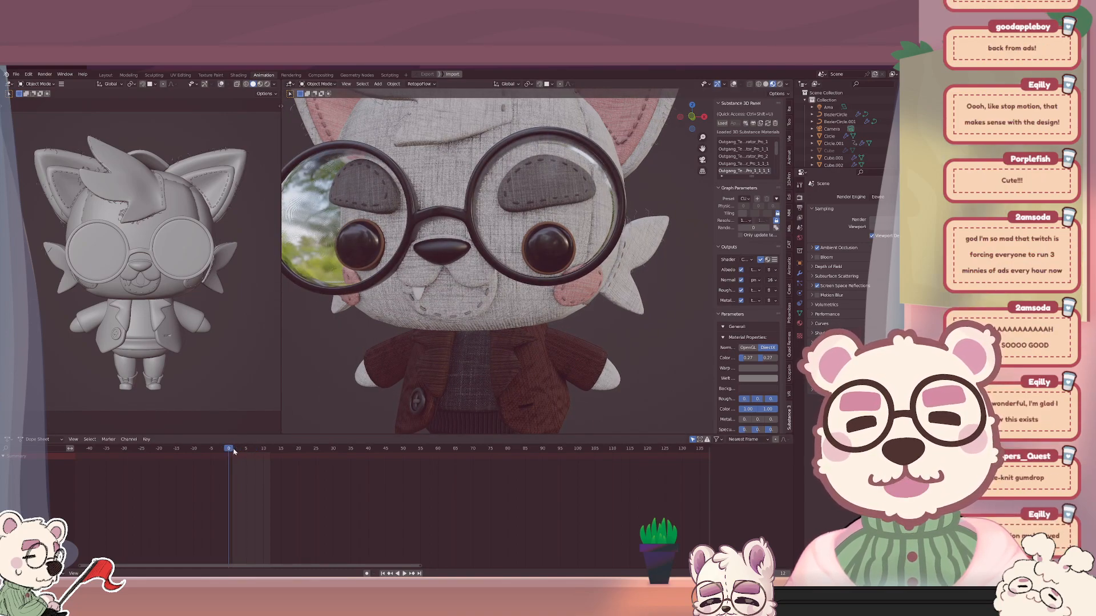
pyautogui.moveTo(378, 324); pyautogui.dragTo(391, 317, button='middle')
pyautogui.moveTo(228, 448); pyautogui.dragTo(253, 450)
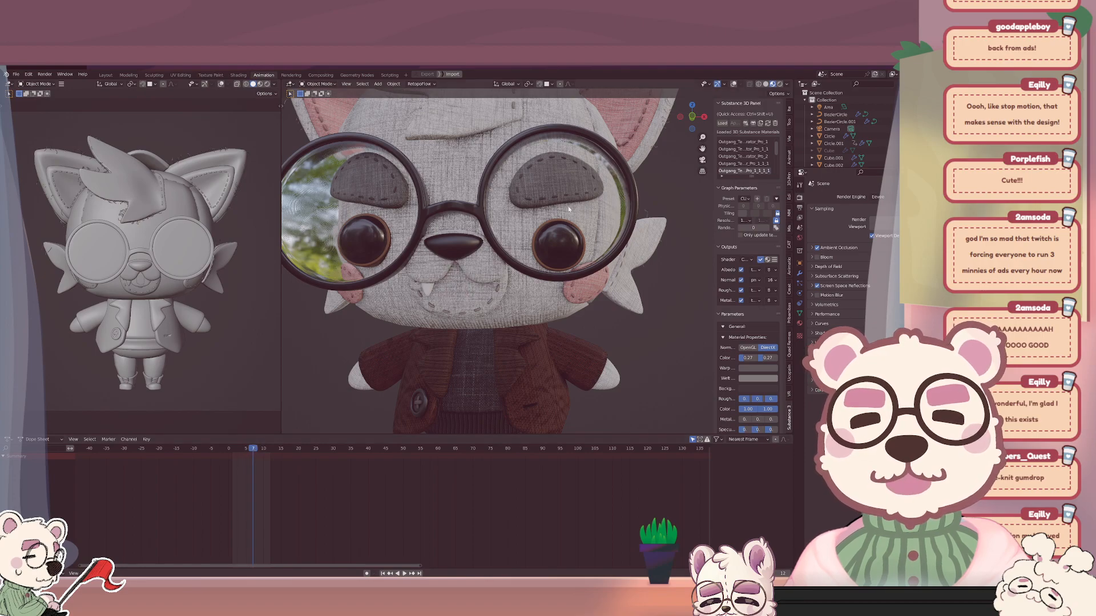
# In the Layout workspace, compare the gritted teeth in the reference image with the character's mouth close up.
pyautogui.click(106, 74)
pyautogui.scroll(5, 154, 279)
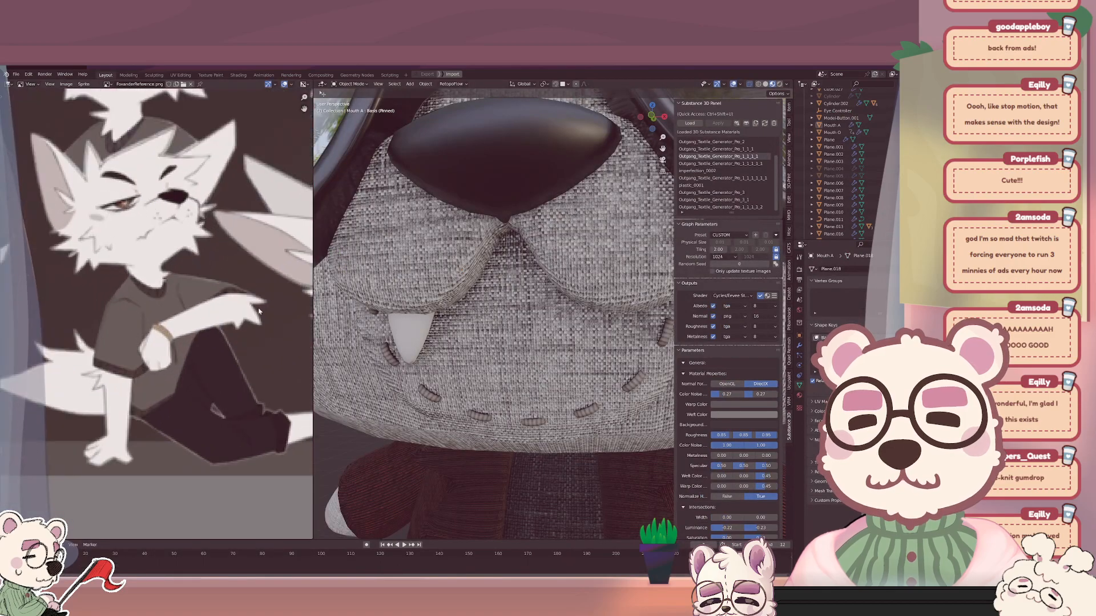
pyautogui.moveTo(308, 365); pyautogui.dragTo(217, 306, button='middle')
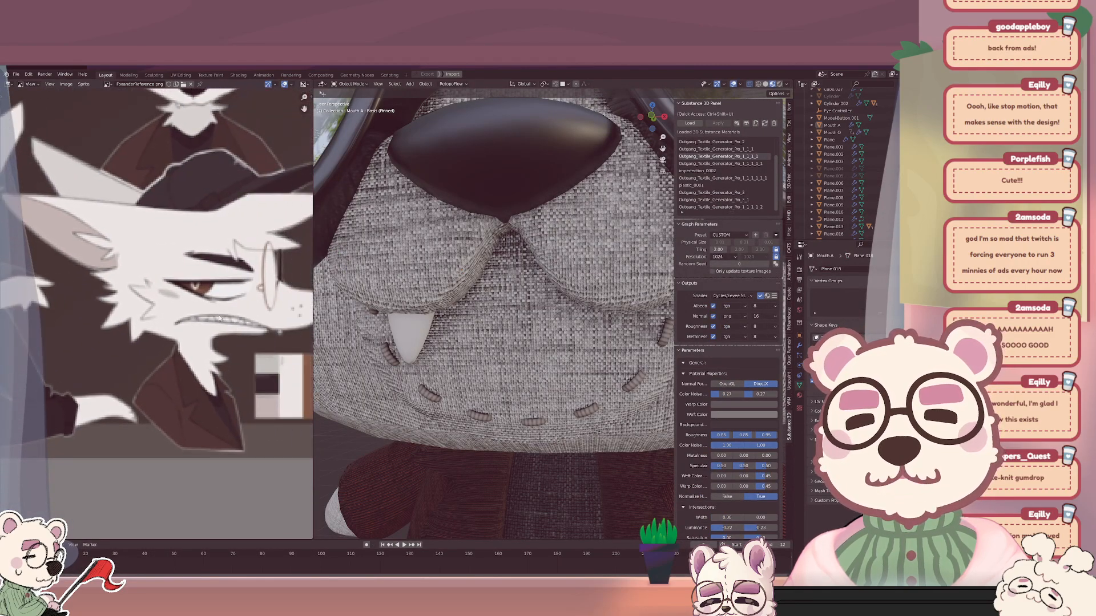
pyautogui.scroll(-10, 590, 225)
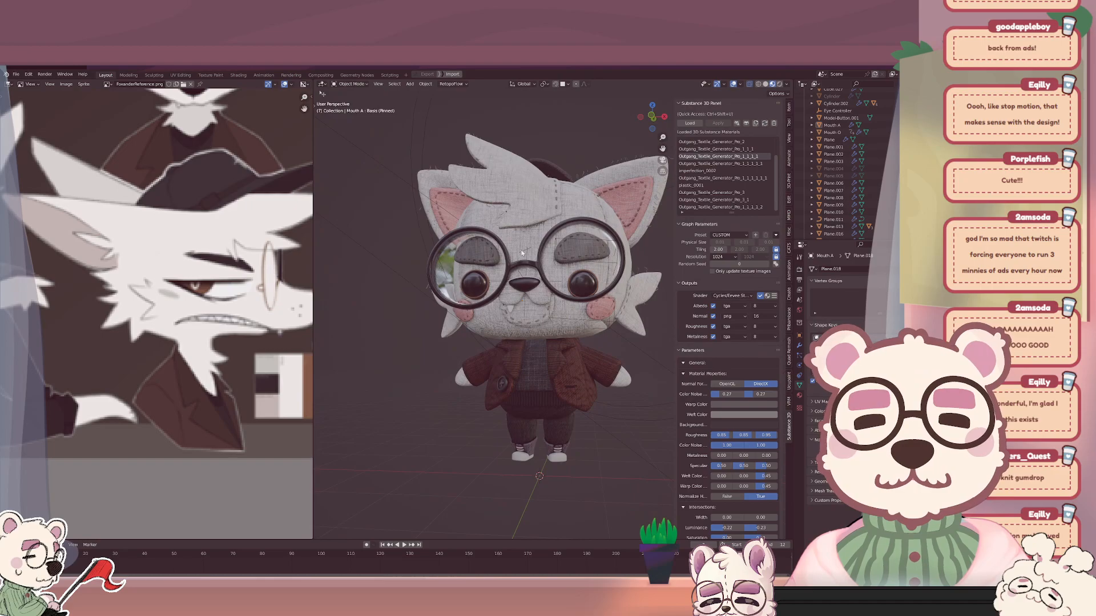
pyautogui.scroll(3, 521, 250)
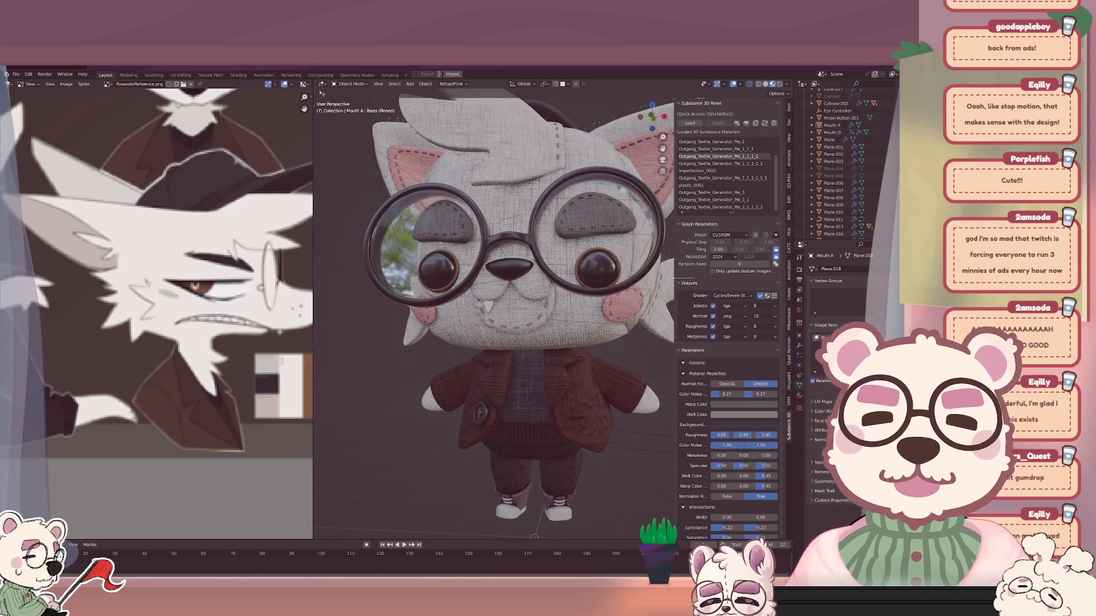
pyautogui.scroll(6, 525, 297)
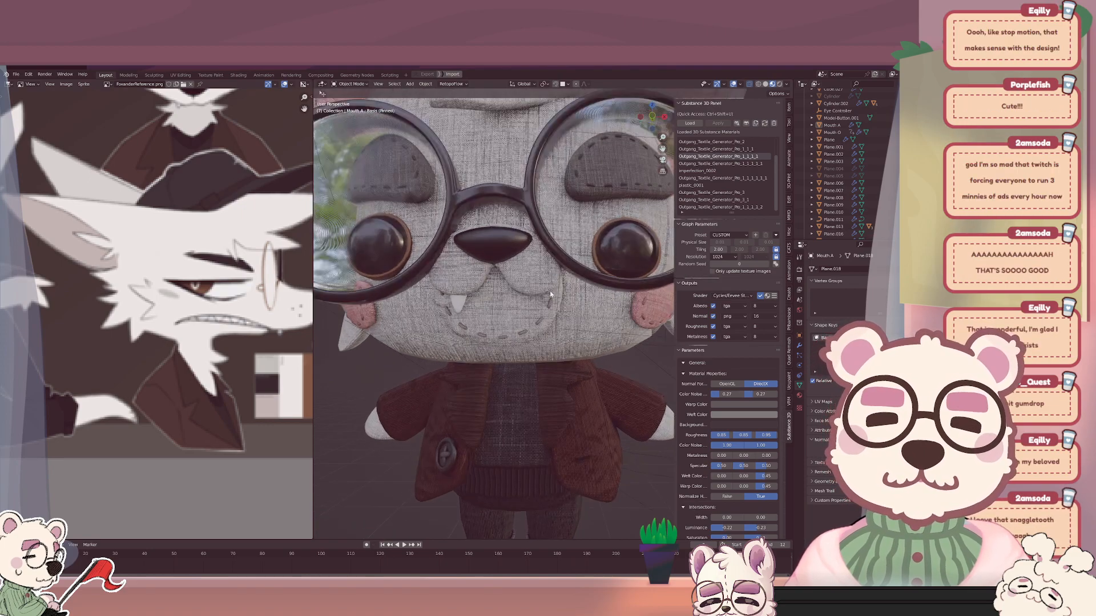
pyautogui.scroll(1, 448, 287)
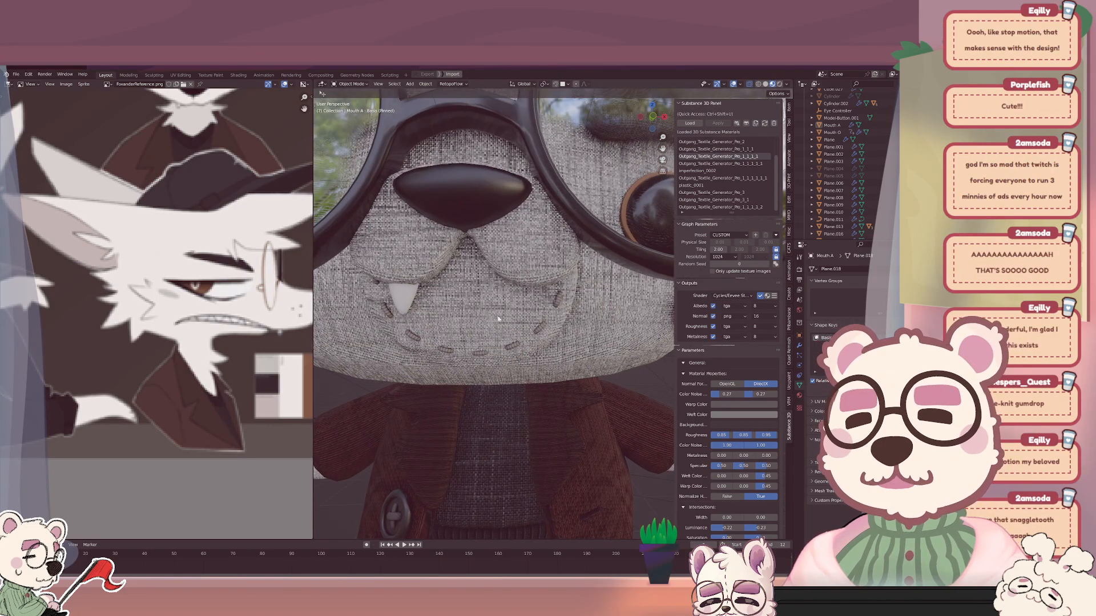
# Duplicate the character's single fang and move the copy about 0.41 m along X to the other side of the mouth.
pyautogui.moveTo(403, 302); pyautogui.dragTo(444, 301, button='middle')
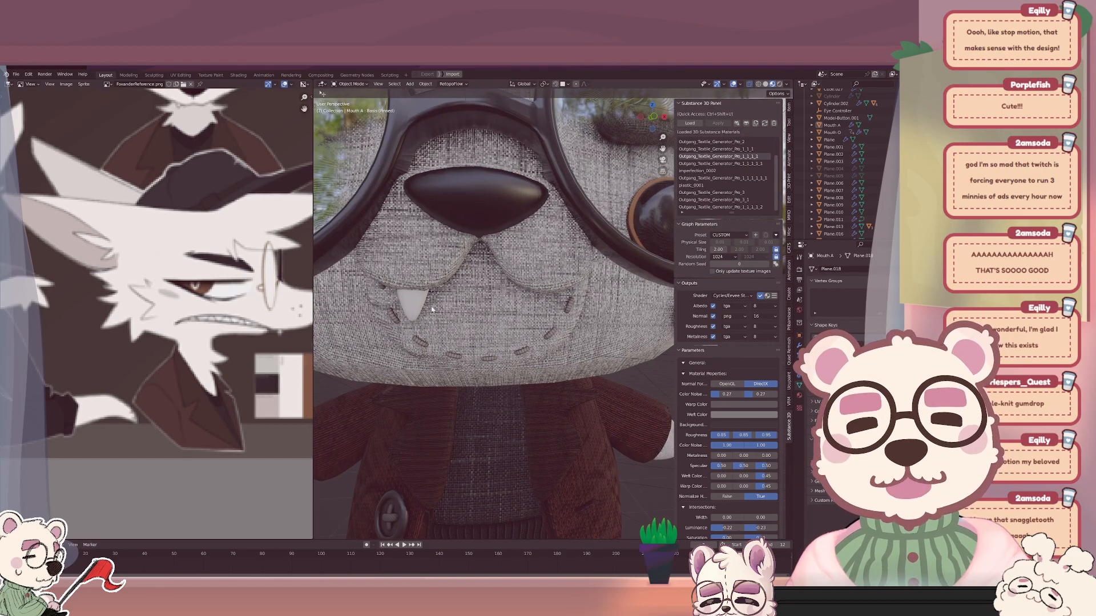
pyautogui.scroll(-5, 422, 309)
pyautogui.scroll(5, 443, 299)
pyautogui.click(447, 306)
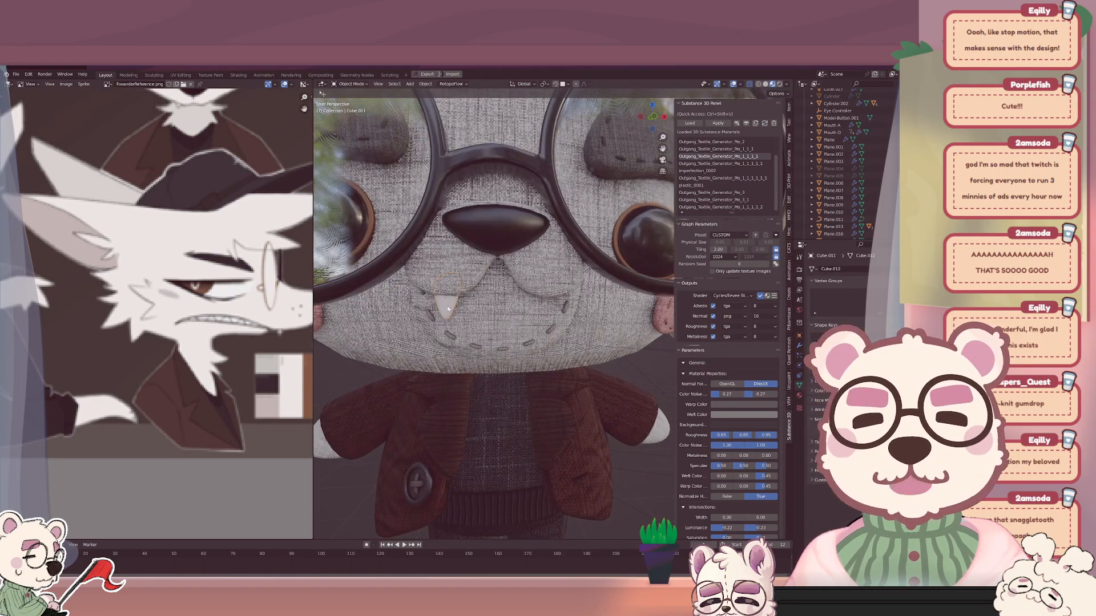
pyautogui.hotkey('shift', 'd')
pyautogui.press('x')
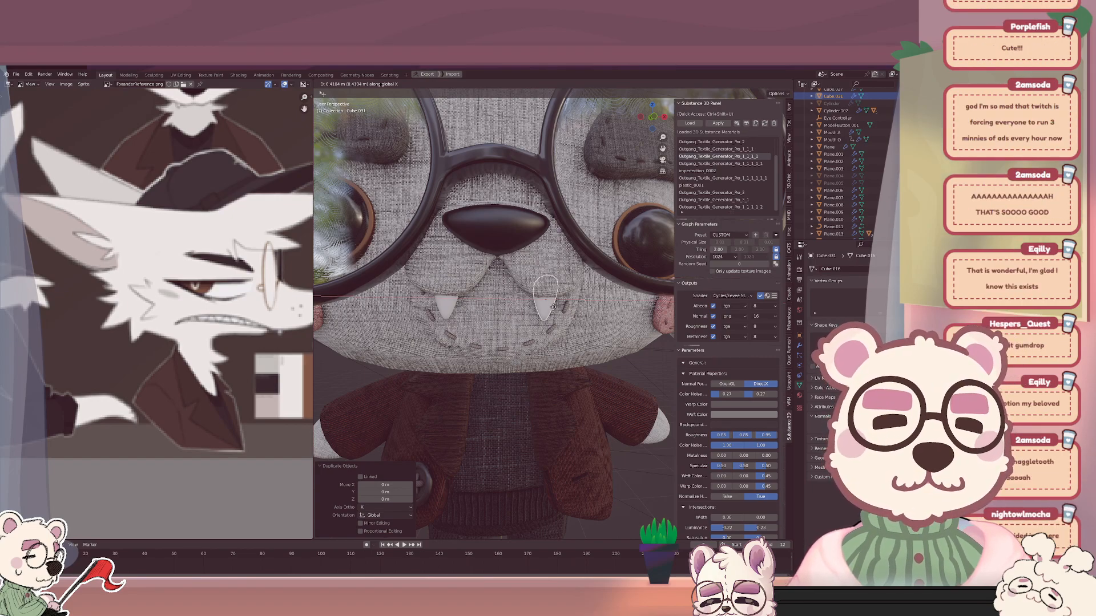
pyautogui.click(553, 308)
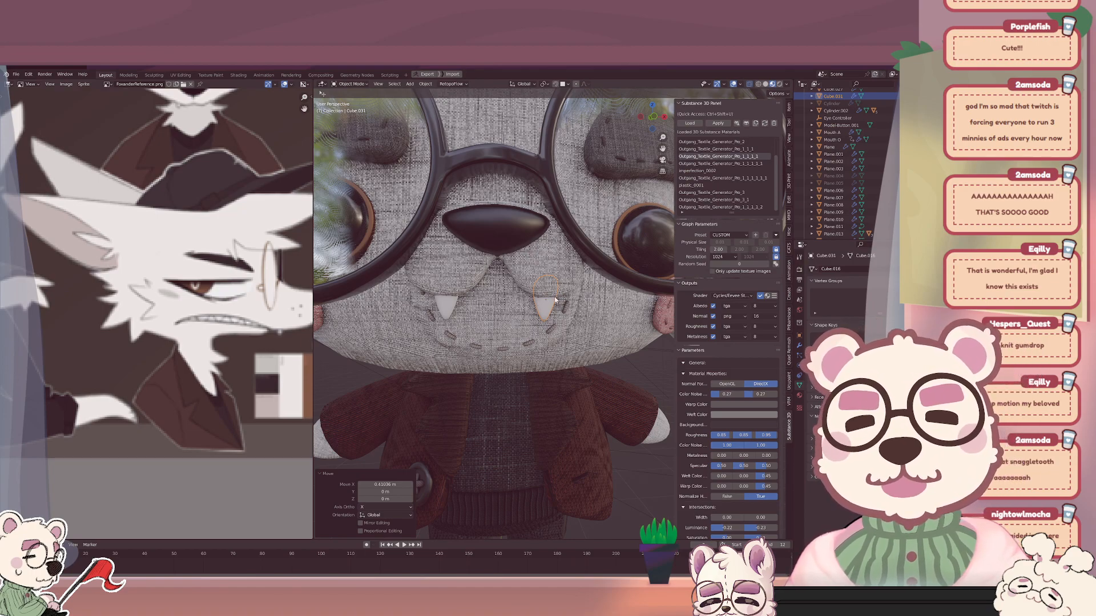
# Duplicate the new fang and shift the copy about -0.077 m along X, toward the middle of the mouth.
pyautogui.hotkey('shift', 'd')
pyautogui.rightClick(545, 298)
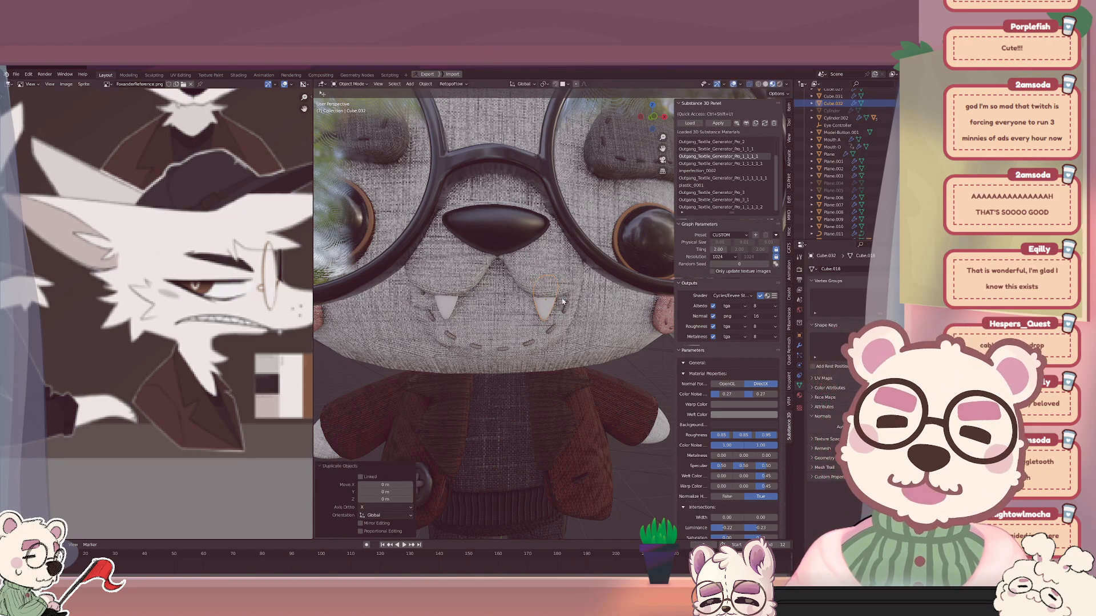
pyautogui.press('g')
pyautogui.press('x')
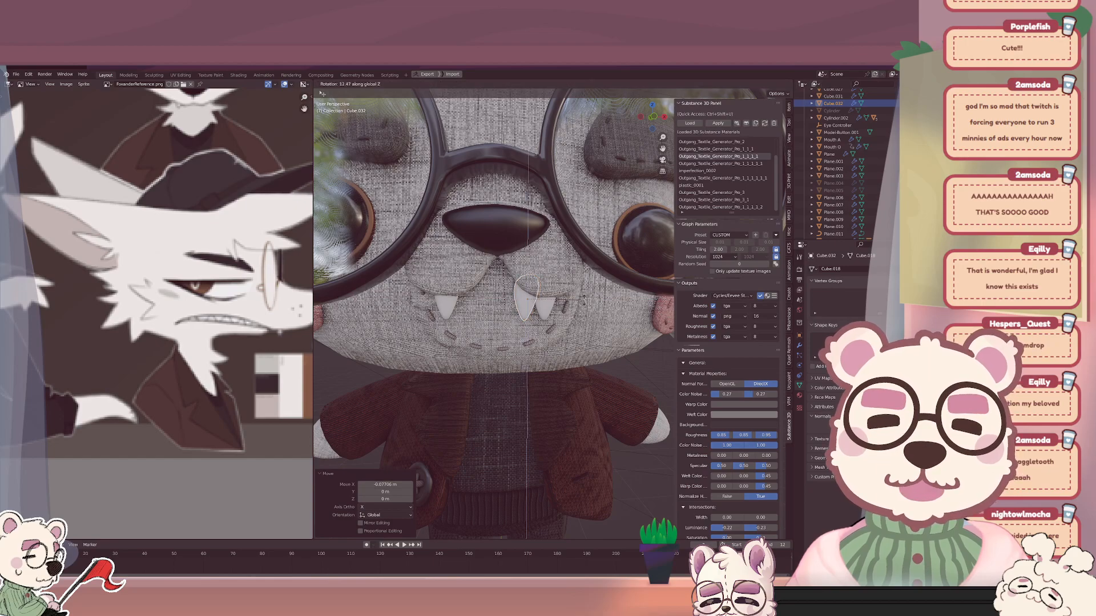
pyautogui.click(584, 303)
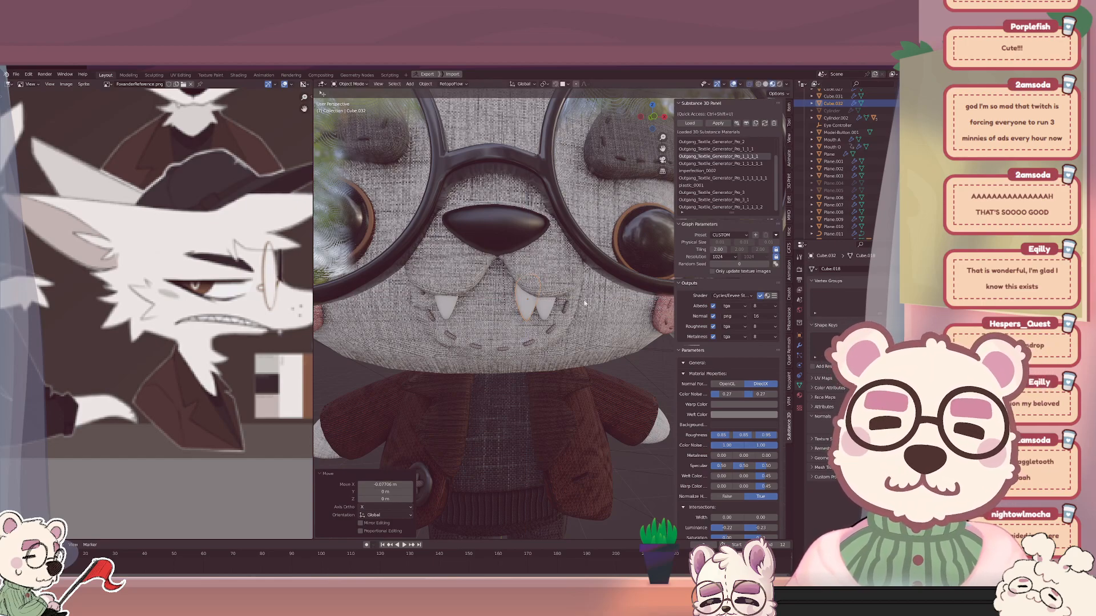
# Rotate the inner tooth about 175° around Y so it points upward, tilt it around X, and reposition it beside the fang.
pyautogui.press('r')
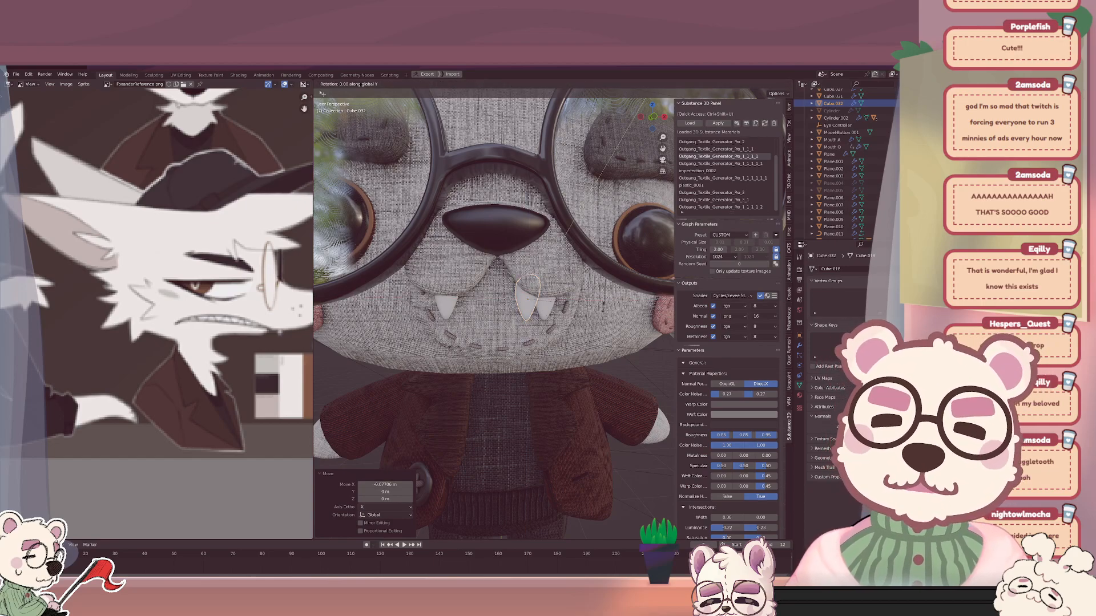
pyautogui.press('y')
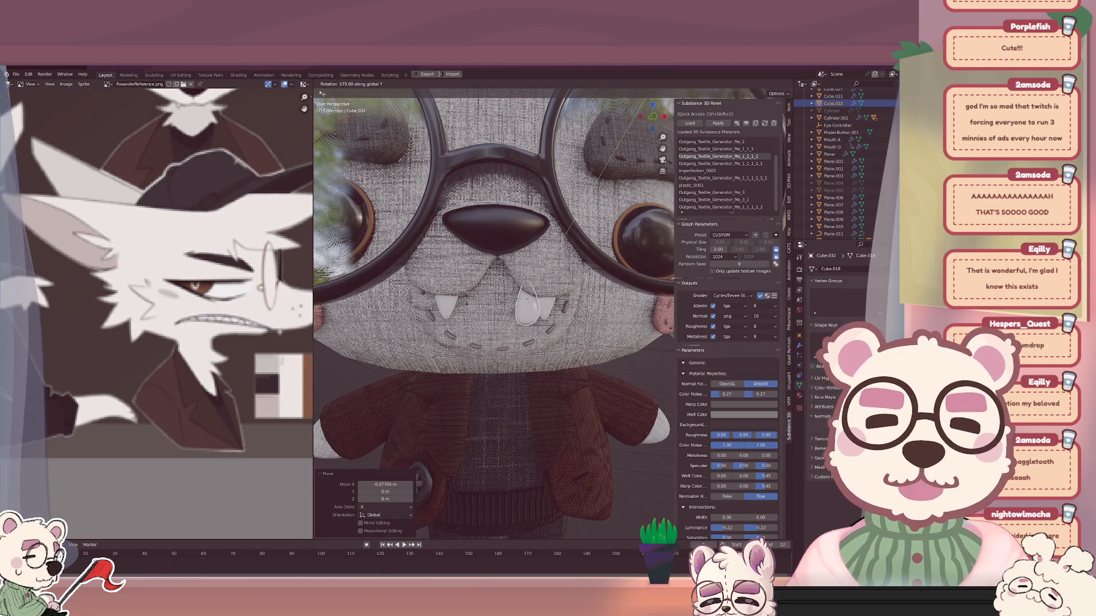
pyautogui.press('Return')
pyautogui.moveTo(514, 311); pyautogui.dragTo(552, 313, button='middle')
pyautogui.press('r')
pyautogui.press('x')
pyautogui.click(520, 310)
pyautogui.press('g')
pyautogui.click(549, 355)
# Isolate the copied fang and upward inner tooth, then duplicate the fang to the inner tooth's other side and rotate the copy slightly.
pyautogui.scroll(5, 540, 330)
pyautogui.keyDown('shift'); pyautogui.click(523, 276); pyautogui.keyUp('shift')
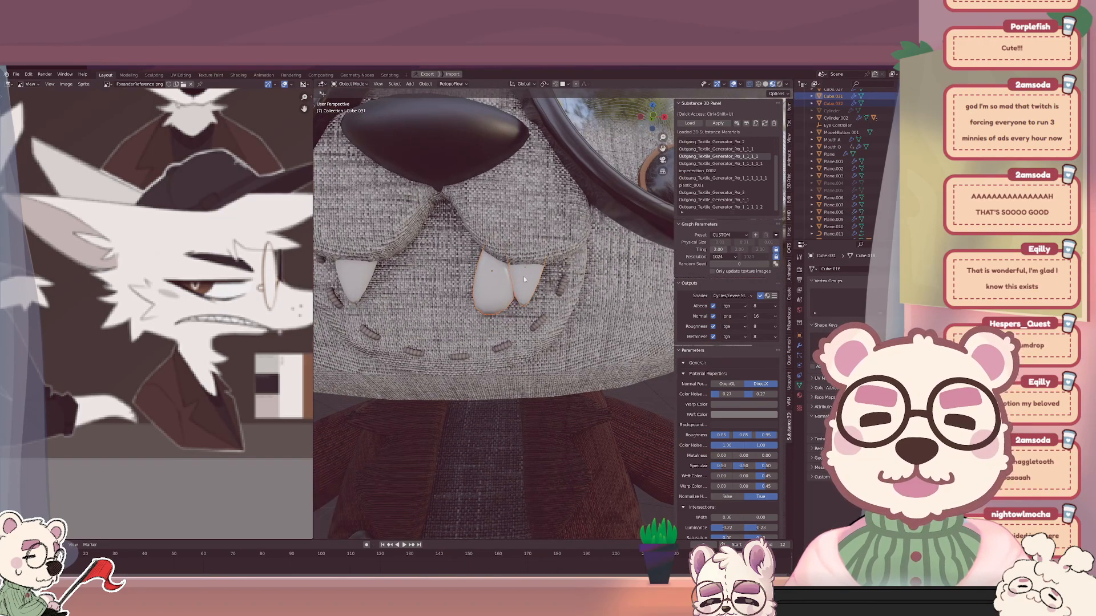
pyautogui.press('KP_Divide')
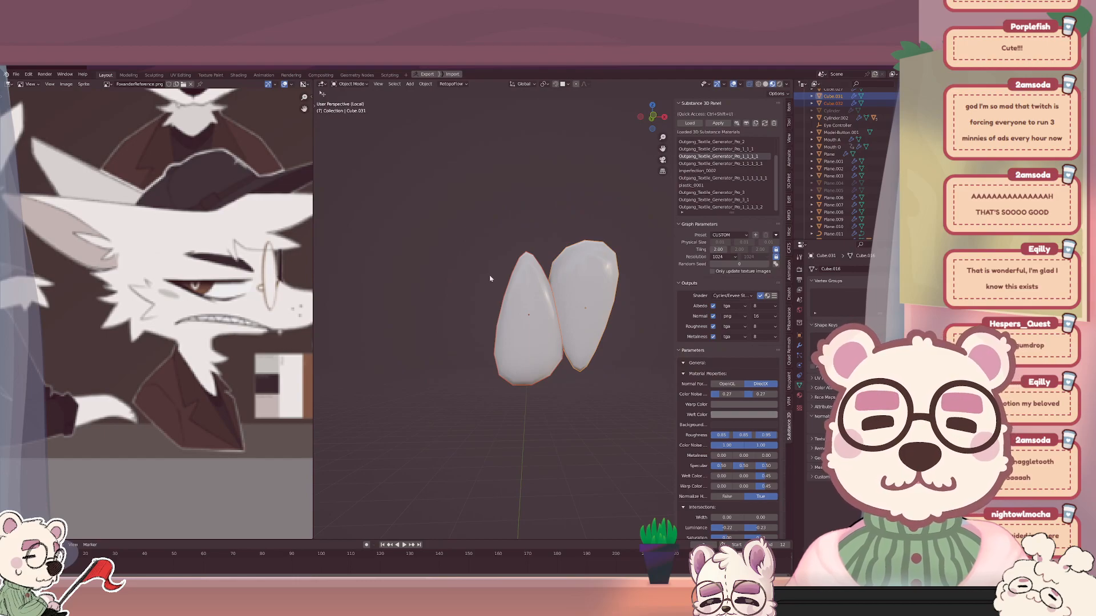
pyautogui.scroll(-3, 529, 290)
pyautogui.hotkey('shift', 'd')
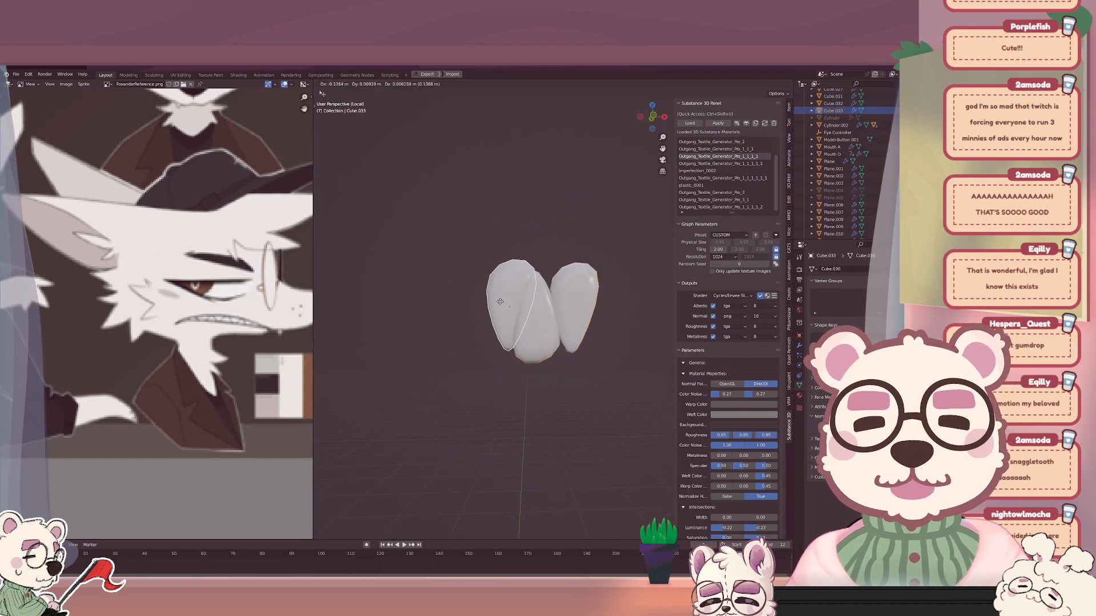
pyautogui.click(507, 308)
pyautogui.press('r')
pyautogui.click(575, 306)
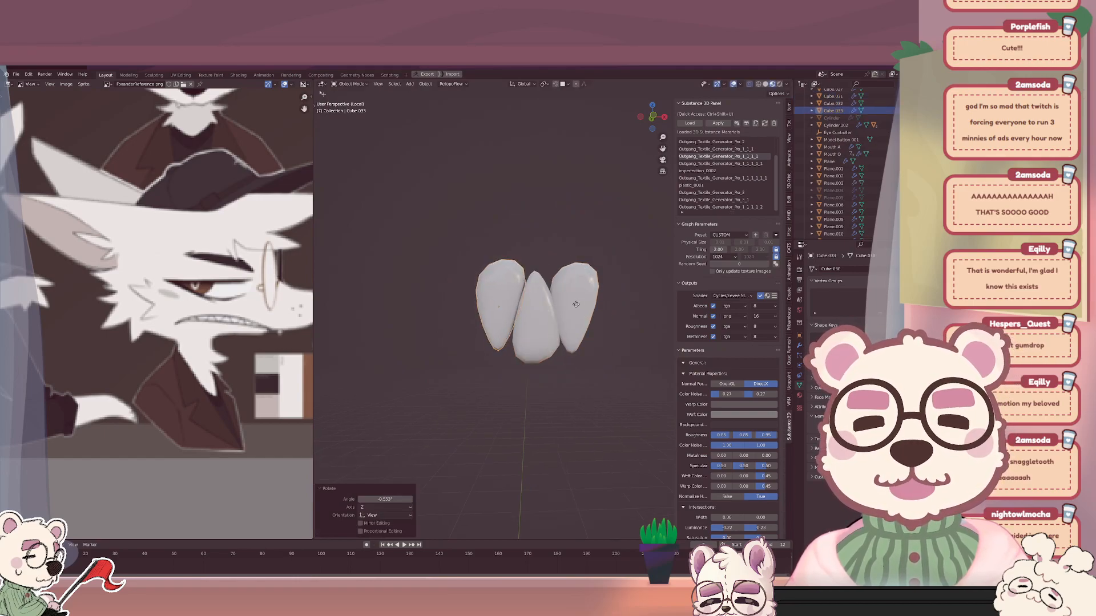
# Duplicate the upward-pointing tooth about -0.16 m along X and nudge the copy beside the newest downward tooth.
pyautogui.hotkey('shift', 'd')
pyautogui.click(482, 323)
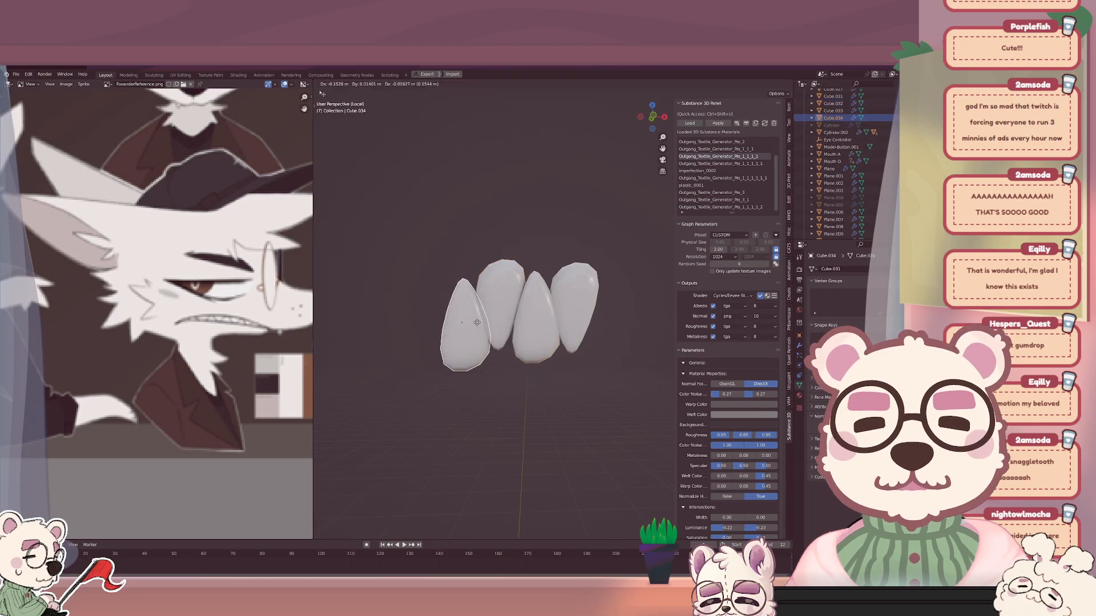
pyautogui.press('g')
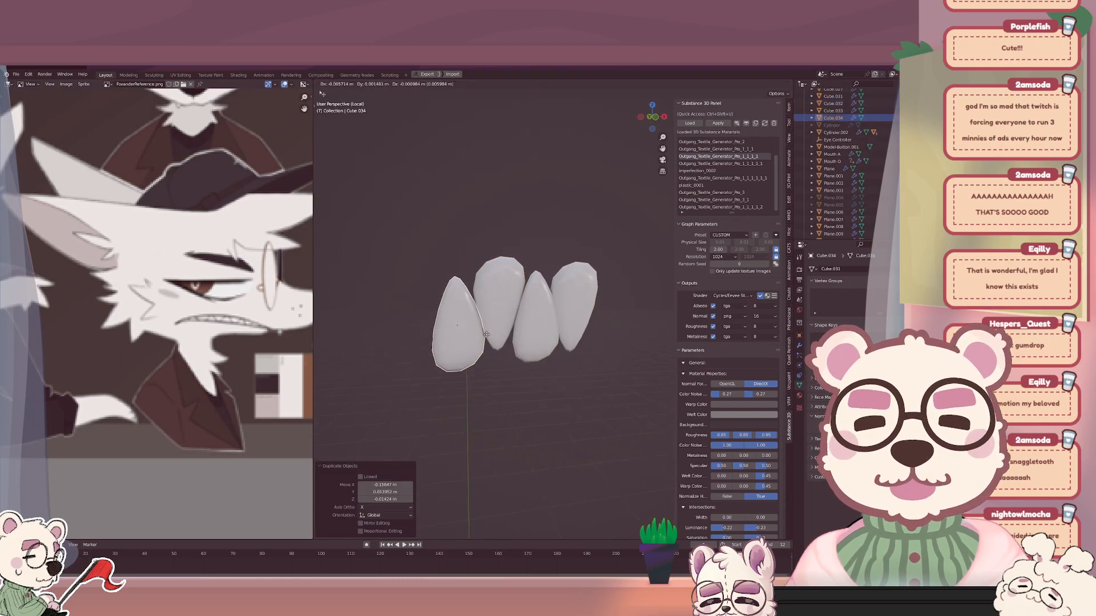
pyautogui.click(486, 335)
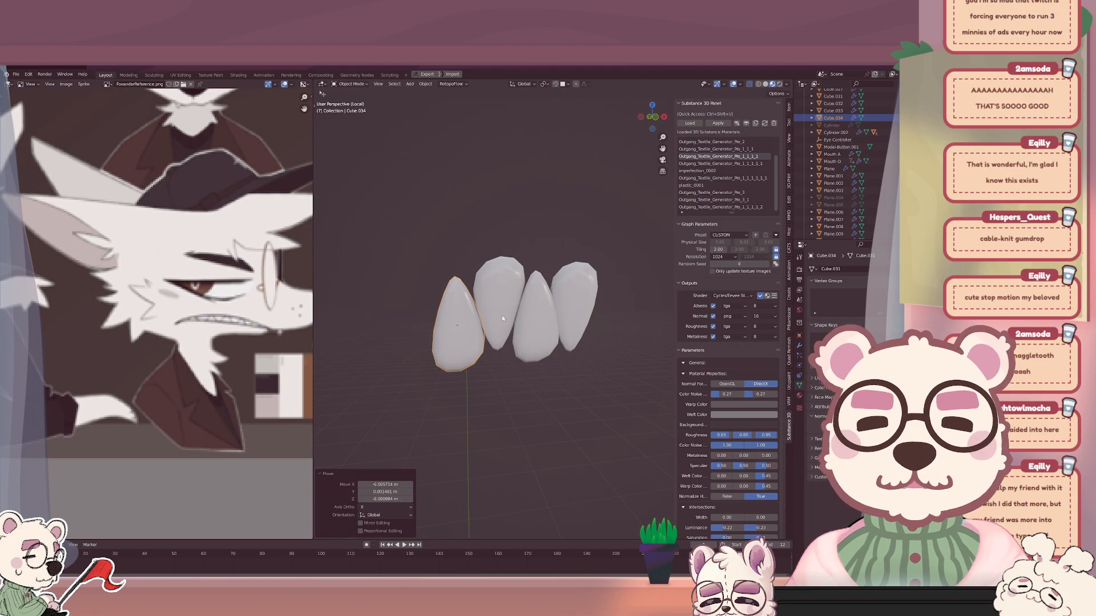
# Reshape the new upward tooth slightly by shifting mesh points at its tip and base, then leave the isolated view.
pyautogui.press('Tab')
pyautogui.click(463, 264)
pyautogui.press('g')
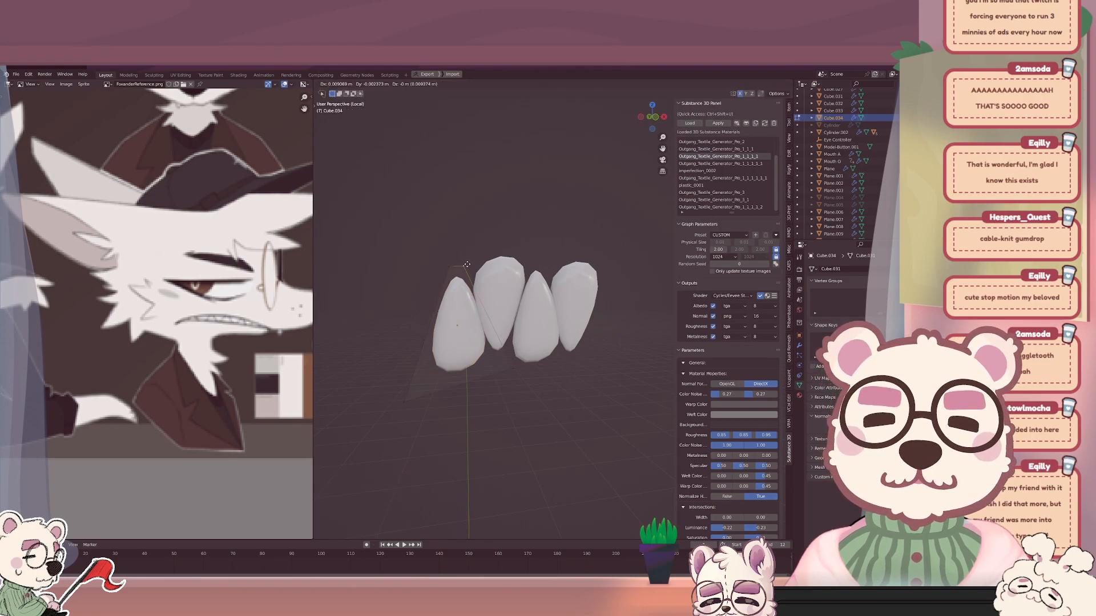
pyautogui.click(468, 263)
pyautogui.click(512, 375)
pyautogui.press('g')
pyautogui.click(508, 375)
pyautogui.press('Tab')
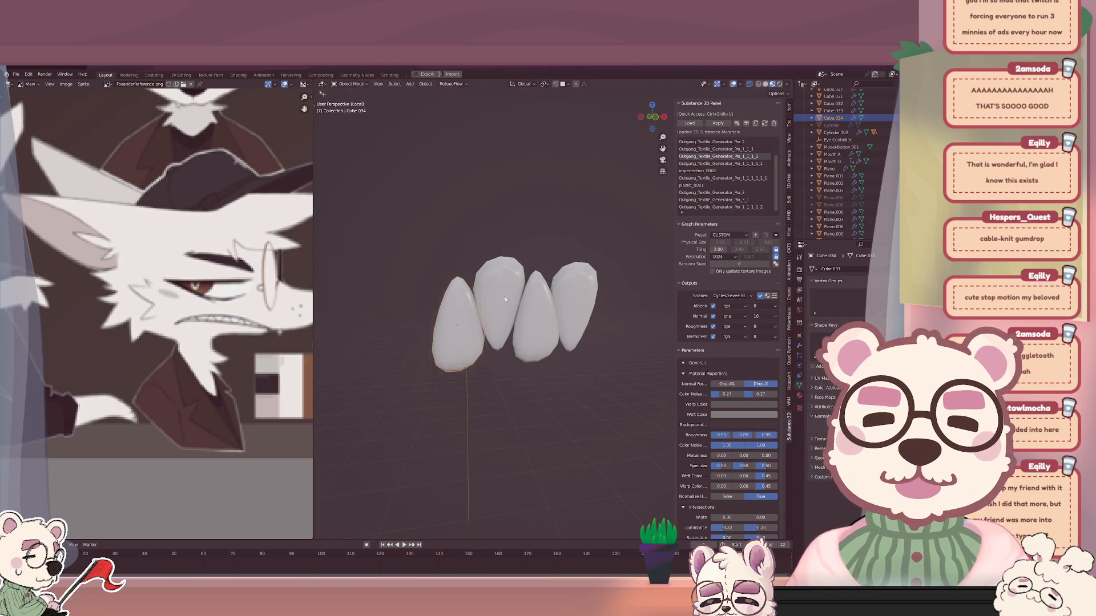
pyautogui.click(504, 296)
pyautogui.scroll(-3, 503, 295)
pyautogui.press('KP_Divide')
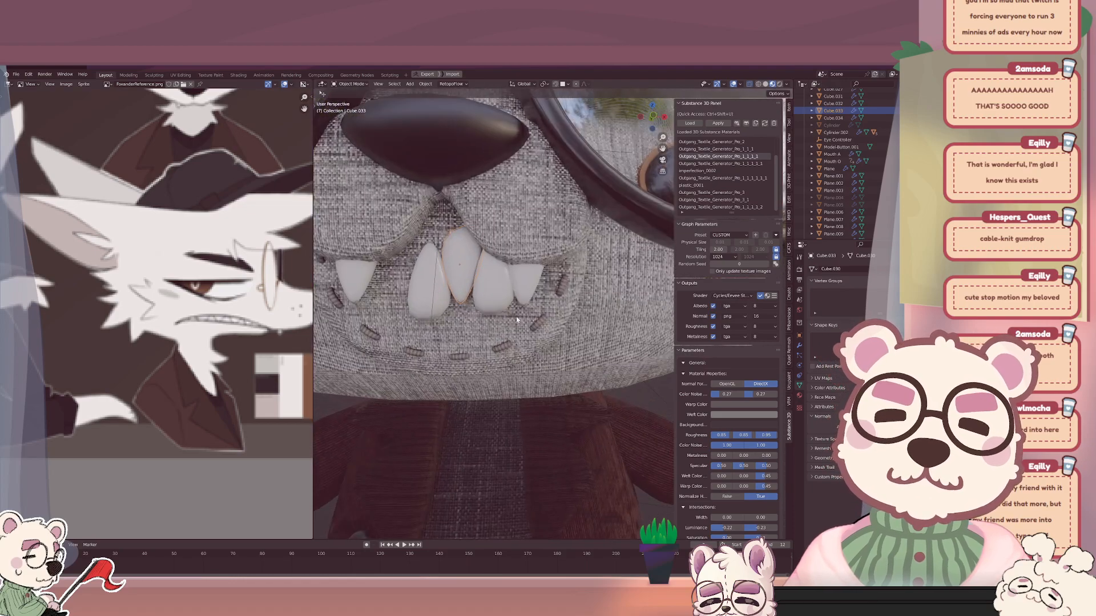
# Nudge the four teeth on the copied fang's side one by one so they sit closely together in the mouth.
pyautogui.click(438, 285)
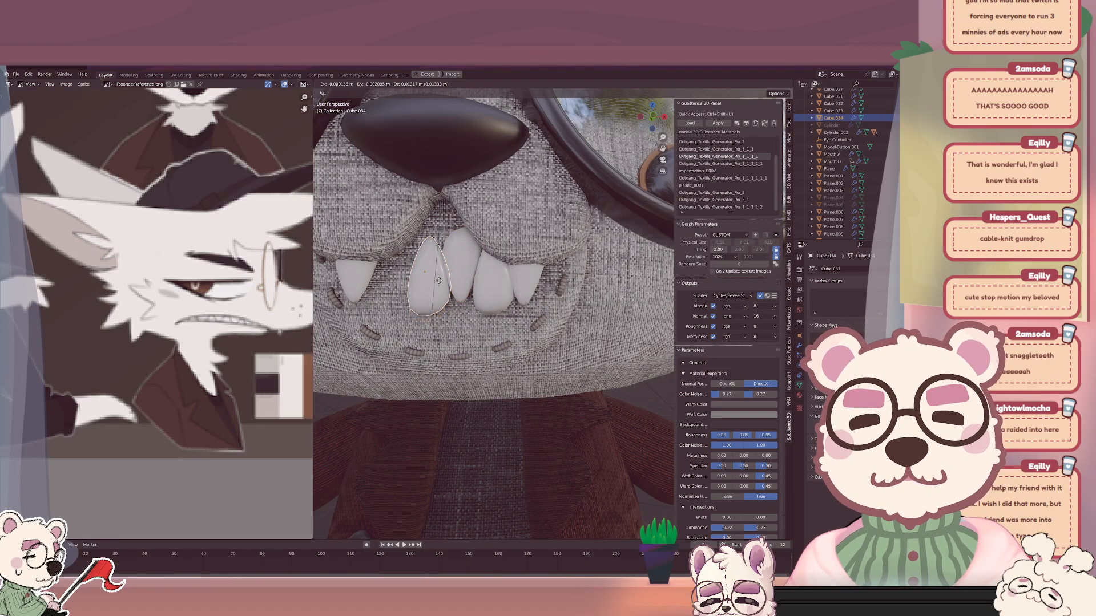
pyautogui.click(467, 266)
pyautogui.press('g')
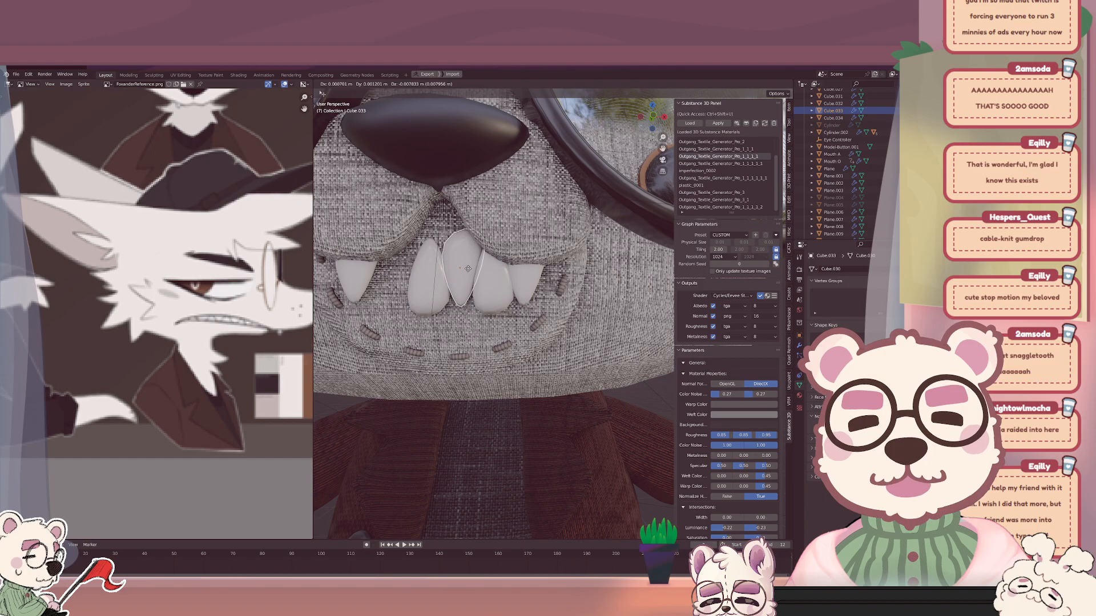
pyautogui.click(469, 271)
pyautogui.click(487, 290)
pyautogui.press('g')
pyautogui.click(487, 289)
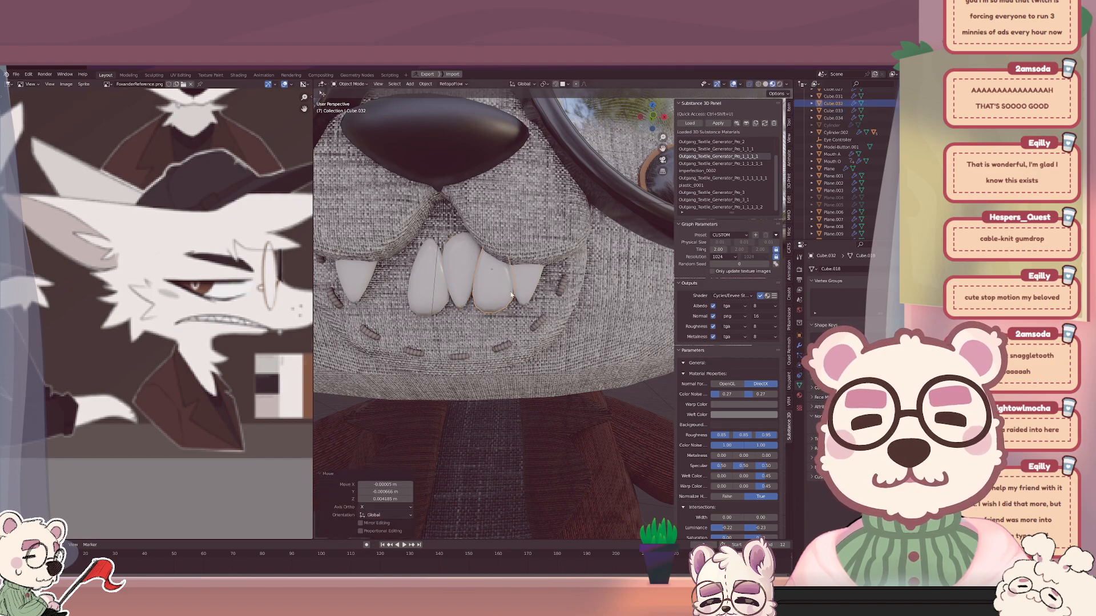
pyautogui.click(530, 284)
pyautogui.press('g')
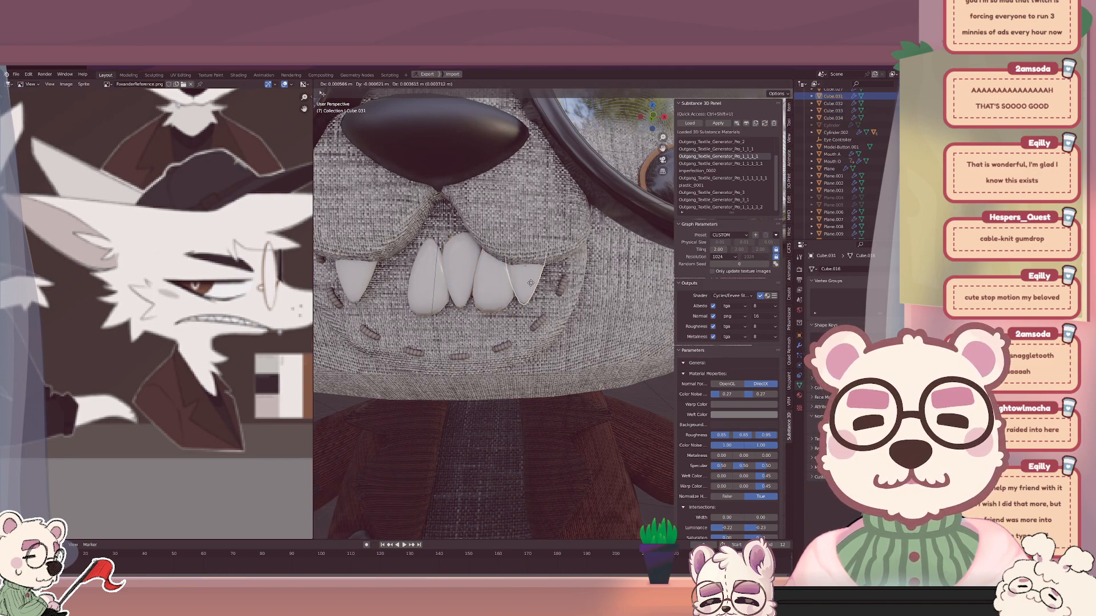
pyautogui.click(488, 285)
pyautogui.scroll(-3, 488, 287)
pyautogui.scroll(-3, 485, 288)
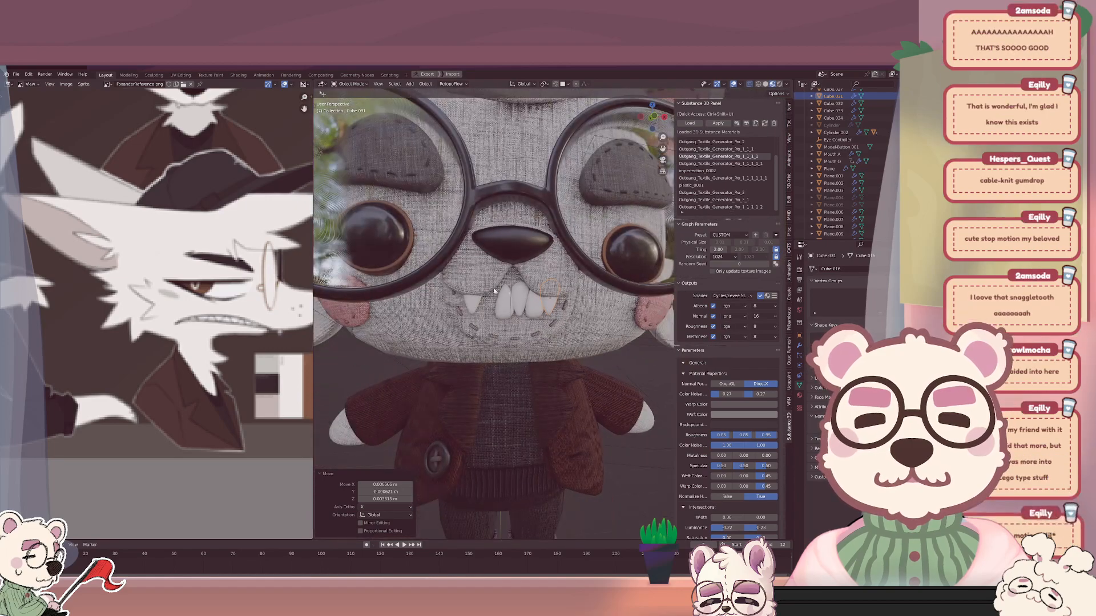
# Duplicate the central upward tooth about -0.098 m along X toward the original fang and rotate the copy slightly.
pyautogui.scroll(4, 497, 292)
pyautogui.click(504, 307)
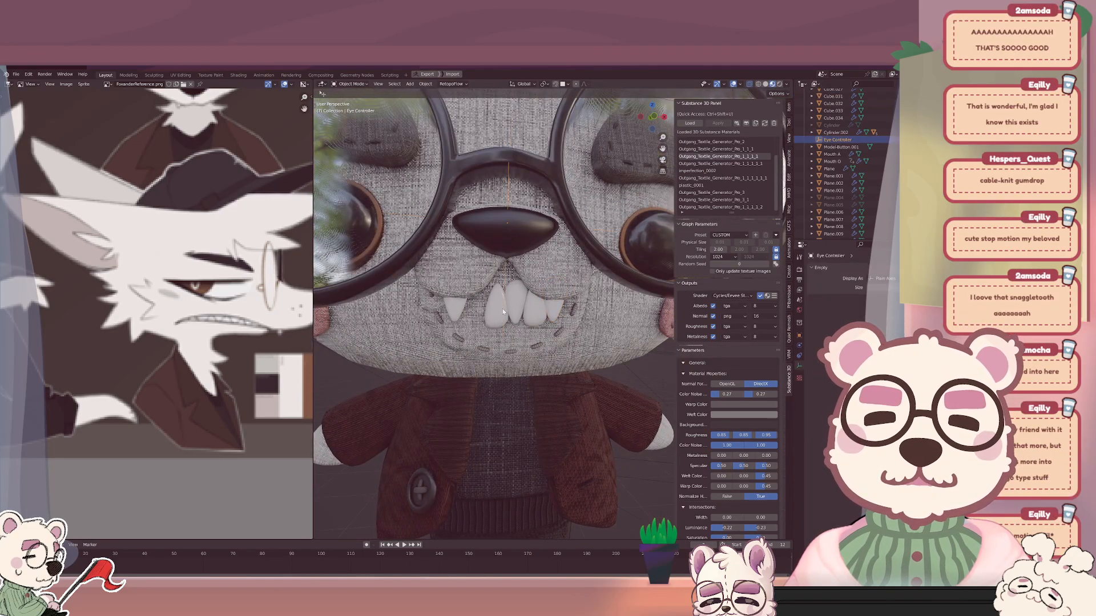
pyautogui.click(503, 309)
pyautogui.scroll(2, 502, 310)
pyautogui.press('g')
pyautogui.rightClick(518, 308)
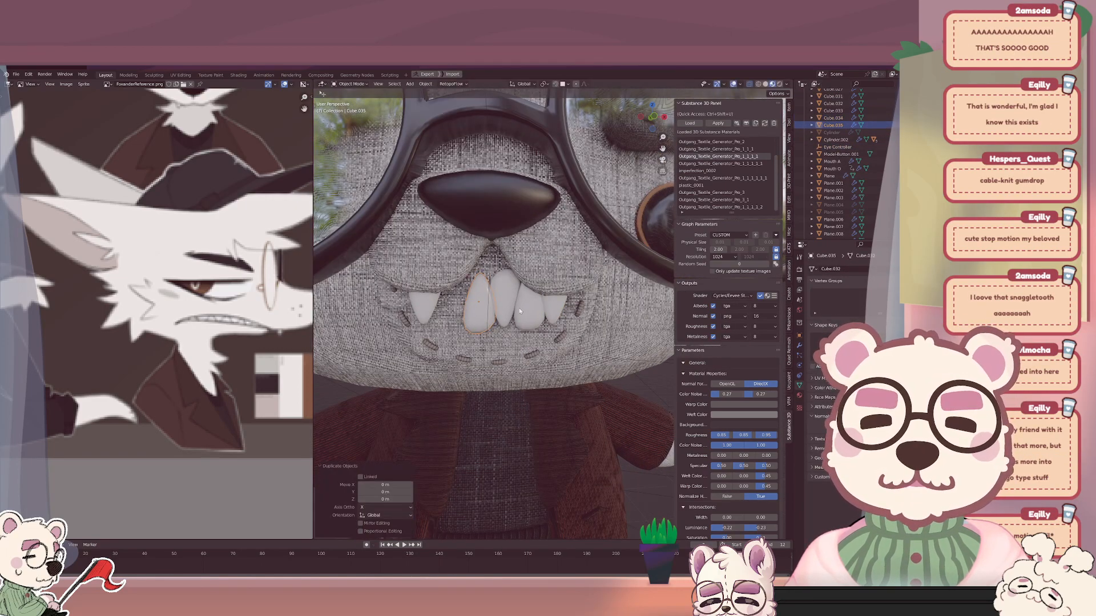
pyautogui.press('g')
pyautogui.press('x')
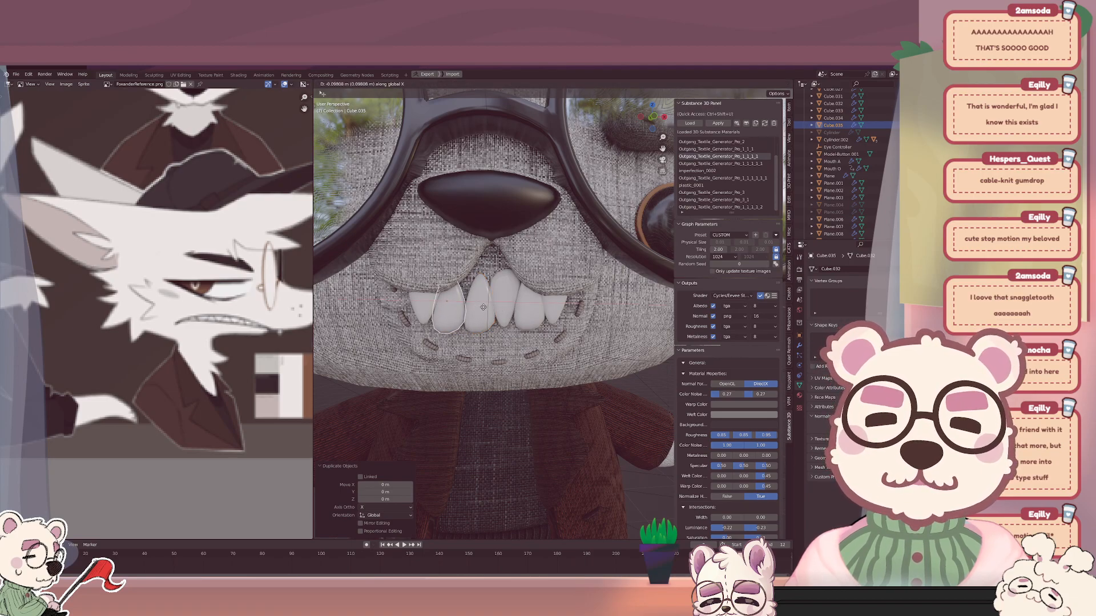
pyautogui.click(482, 308)
pyautogui.press('r')
pyautogui.click(508, 310)
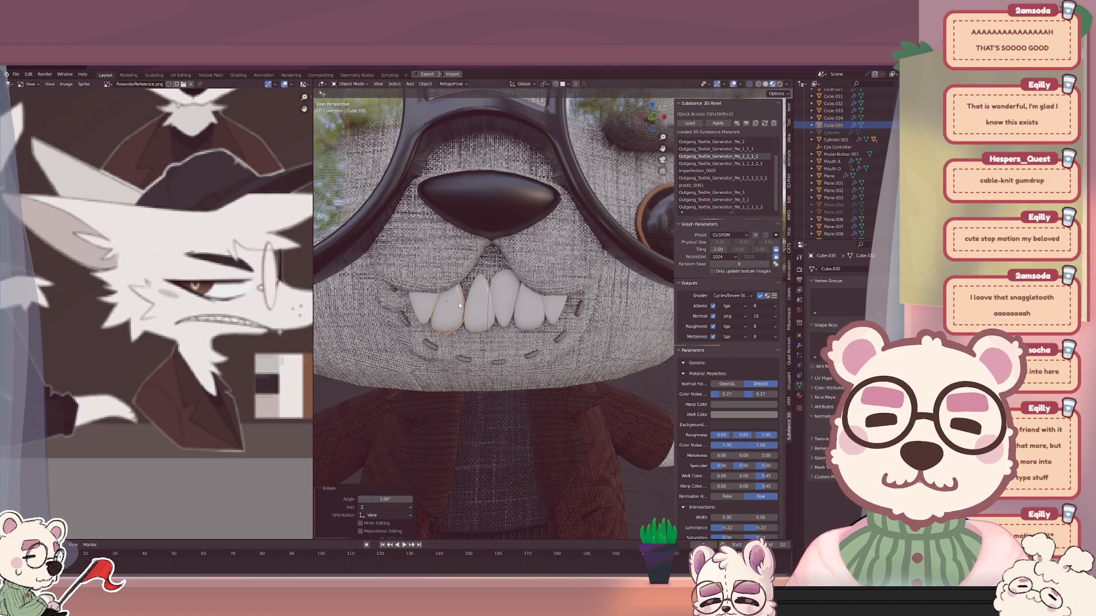
# Fine-tune the spacing of the new upward tooth and the central upward tooth along X.
pyautogui.press('g')
pyautogui.press('x')
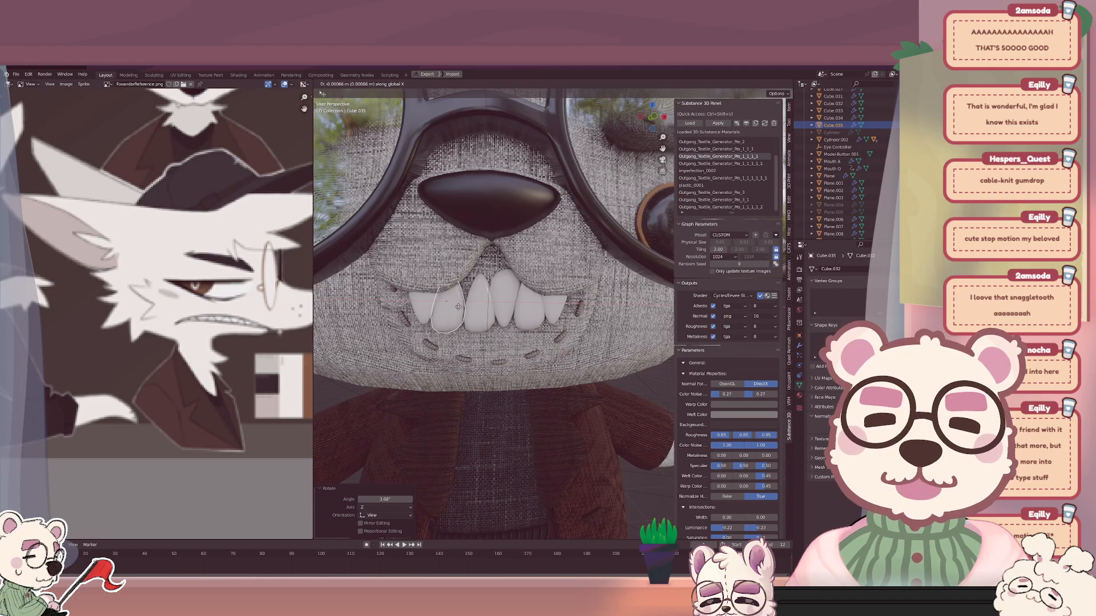
pyautogui.click(458, 307)
pyautogui.click(474, 314)
pyautogui.press('g')
pyautogui.press('x')
pyautogui.click(562, 315)
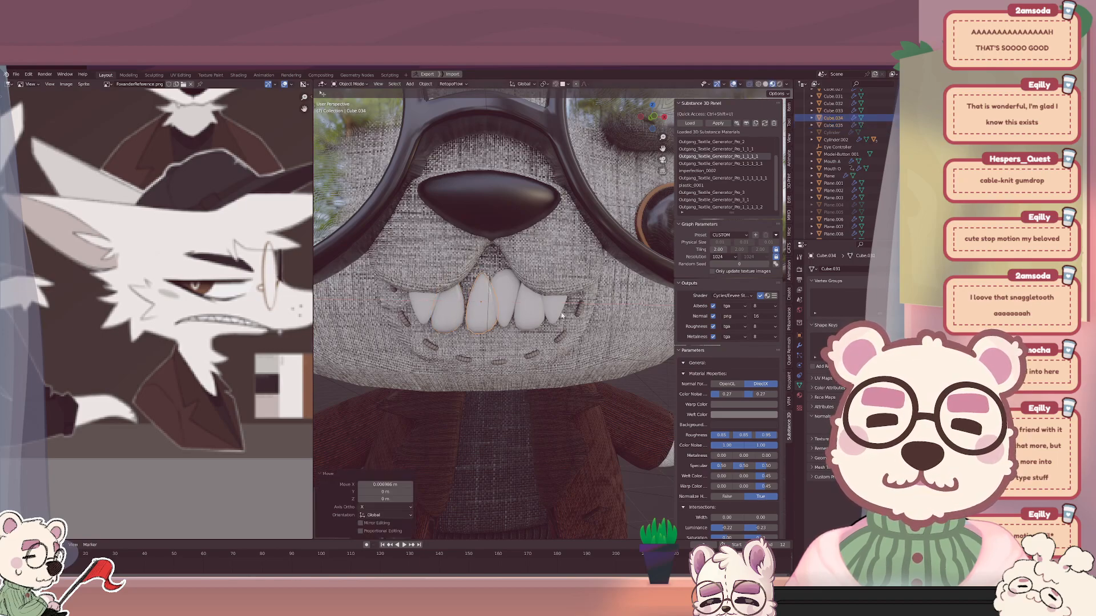
# Shift the copied fang slightly outward along X and nudge the upward tooth beside it to even the gap.
pyautogui.click(555, 311)
pyautogui.press('g')
pyautogui.press('x')
pyautogui.click(562, 311)
pyautogui.click(539, 309)
pyautogui.press('g')
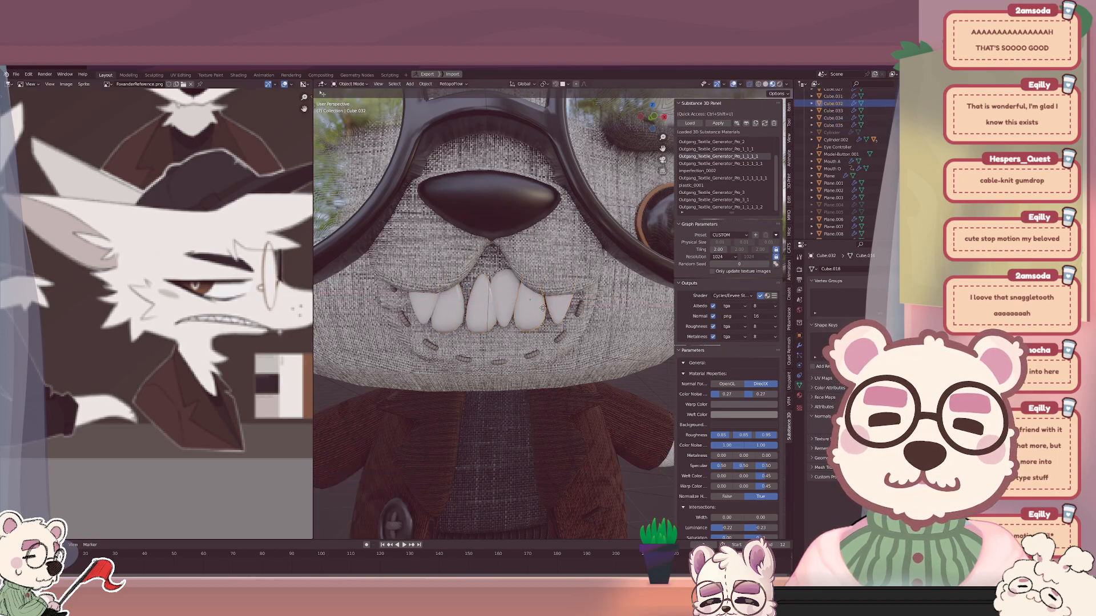
pyautogui.click(541, 308)
# Slide the downward middle tooth toward the copied fang and the central upward tooth toward the original fang along X.
pyautogui.click(507, 297)
pyautogui.press('g')
pyautogui.press('x')
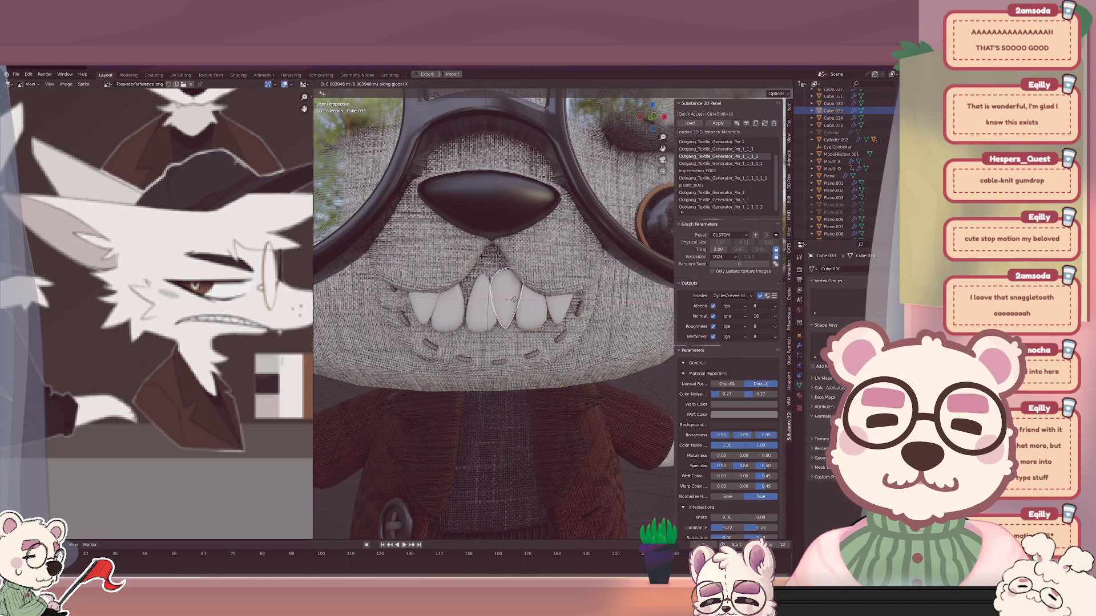
pyautogui.click(516, 300)
pyautogui.click(478, 316)
pyautogui.press('g')
pyautogui.press('x')
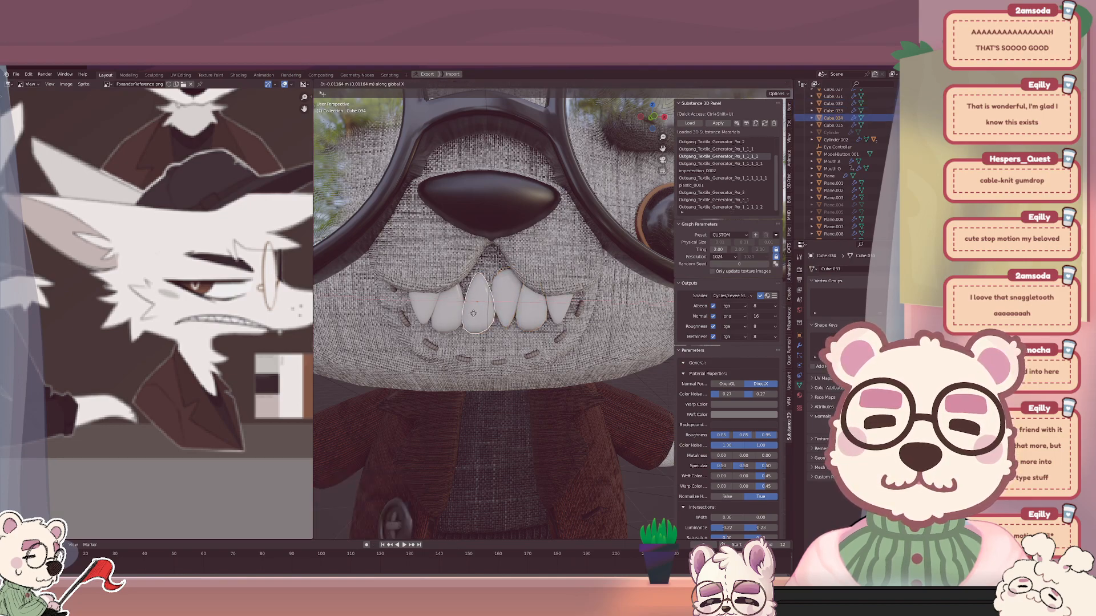
pyautogui.click(473, 313)
# Edit the mesh of the upward tooth next to the original fang, shifting points at its base to adjust its shape.
pyautogui.click(454, 311)
pyautogui.press('Tab')
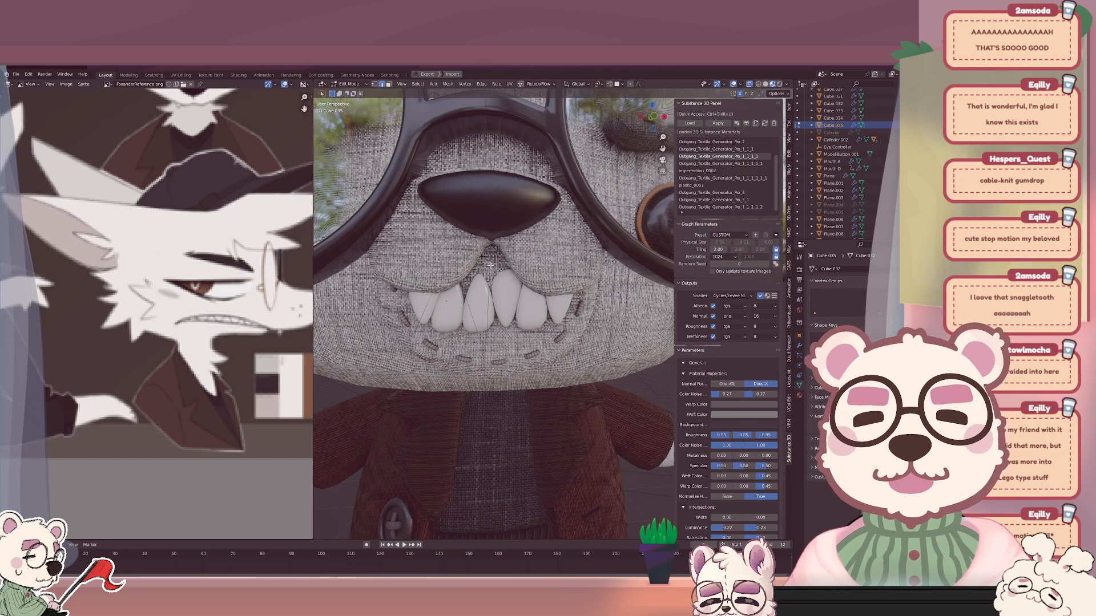
pyautogui.moveTo(490, 266); pyautogui.dragTo(455, 280, button='middle')
pyautogui.scroll(-3, 435, 276)
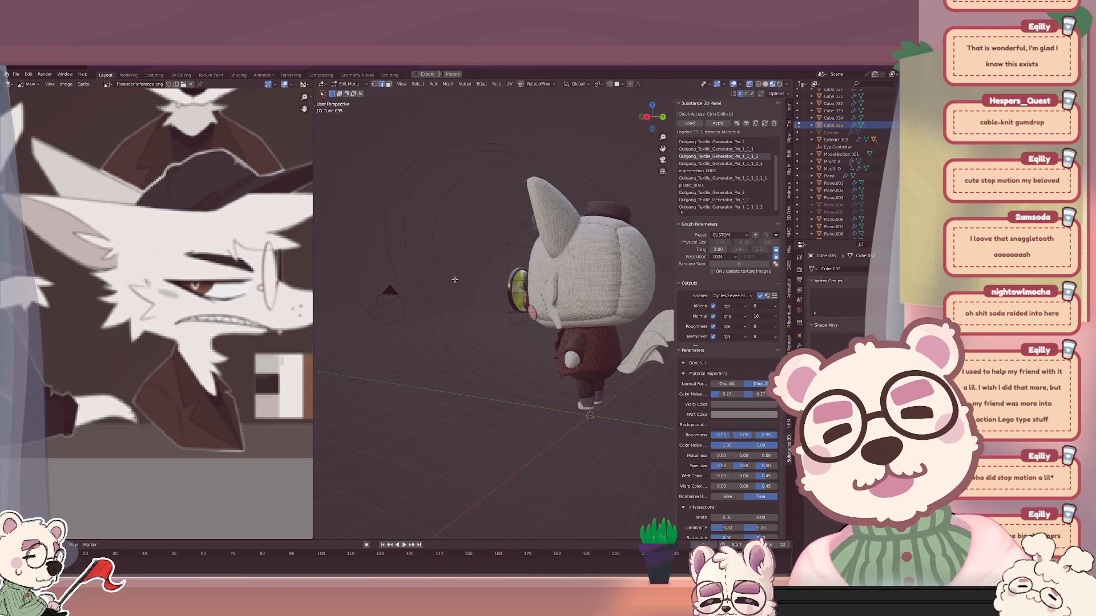
pyautogui.moveTo(479, 297); pyautogui.dragTo(531, 322, button='middle')
pyautogui.scroll(4, 540, 330)
pyautogui.scroll(6, 540, 330)
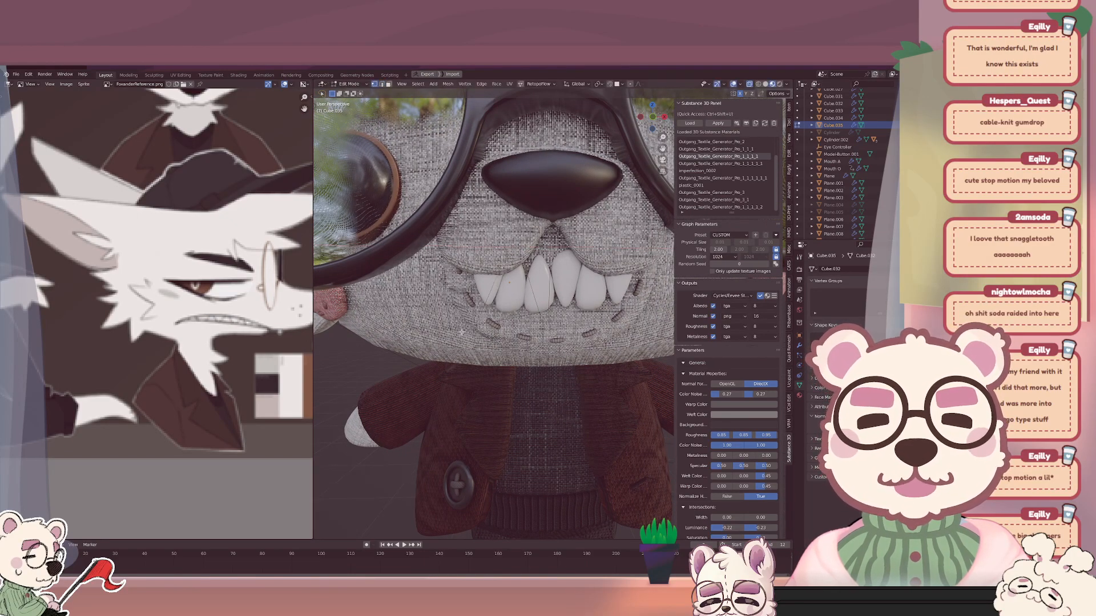
pyautogui.press('g')
pyautogui.click(474, 317)
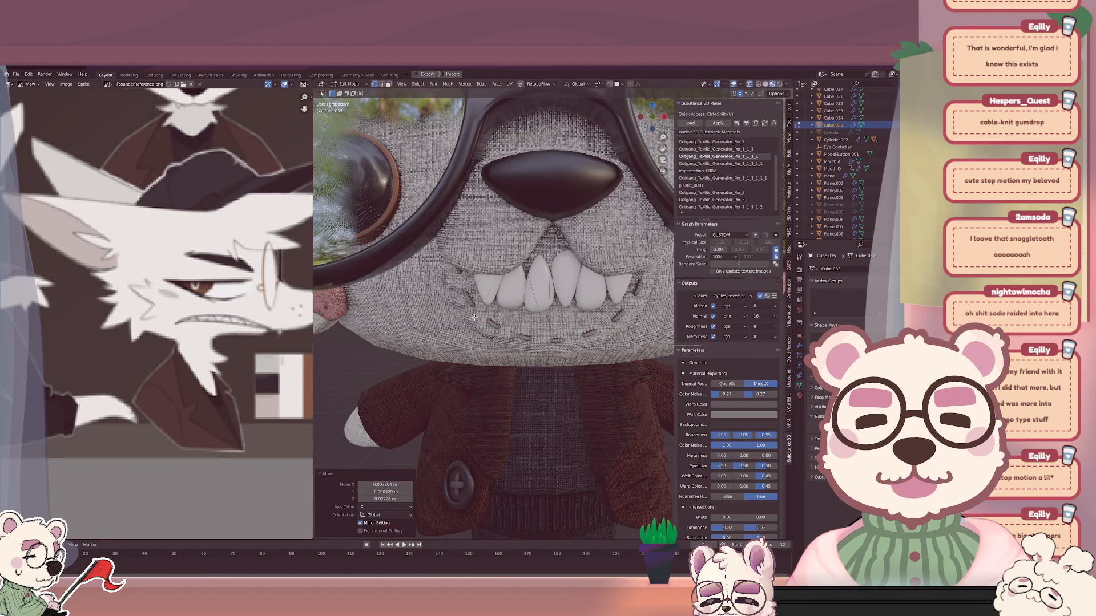
pyautogui.click(539, 313)
pyautogui.press('g')
pyautogui.click(538, 311)
# Edit the central upward tooth's mesh, moving points at both sides of its base and at its tip to refine the shape.
pyautogui.press('Tab')
pyautogui.click(537, 301)
pyautogui.press('Tab')
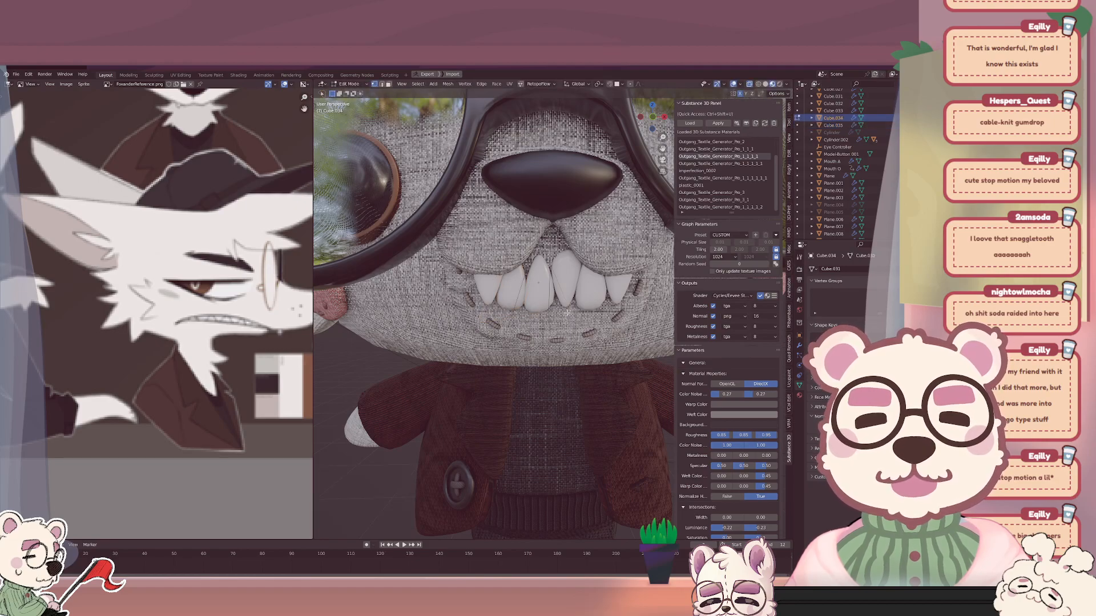
pyautogui.press('g')
pyautogui.click(569, 312)
pyautogui.click(511, 328)
pyautogui.press('g')
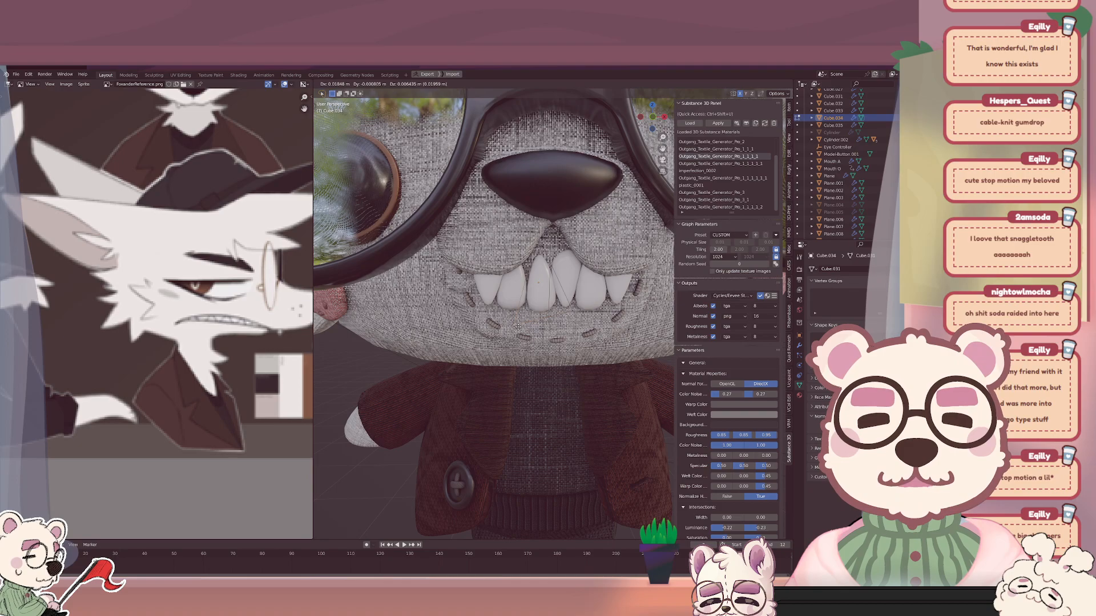
pyautogui.click(517, 327)
pyautogui.press('2')
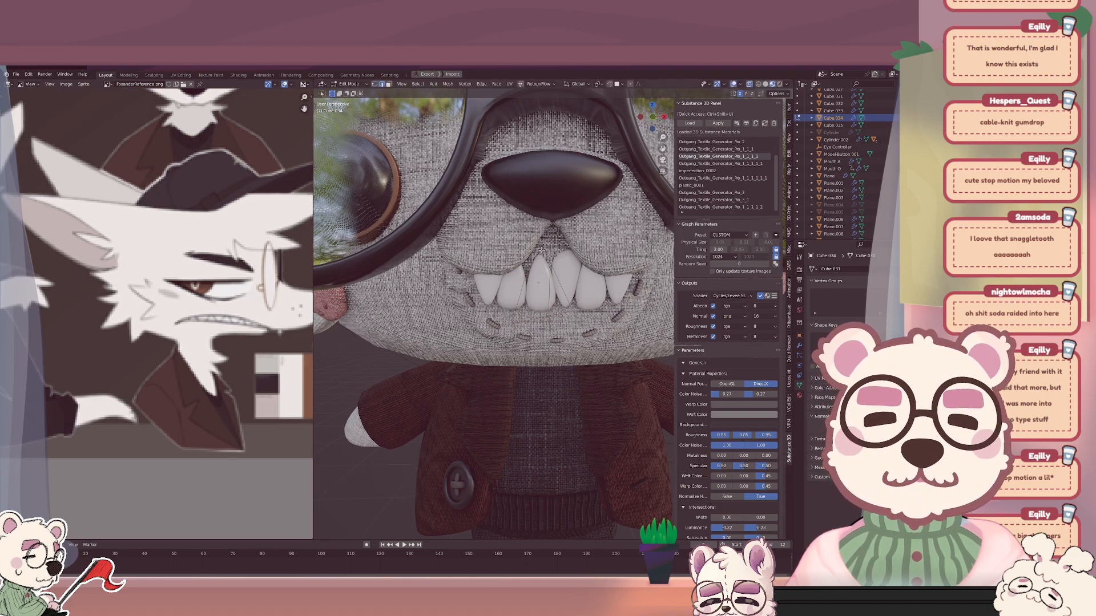
pyautogui.press('g')
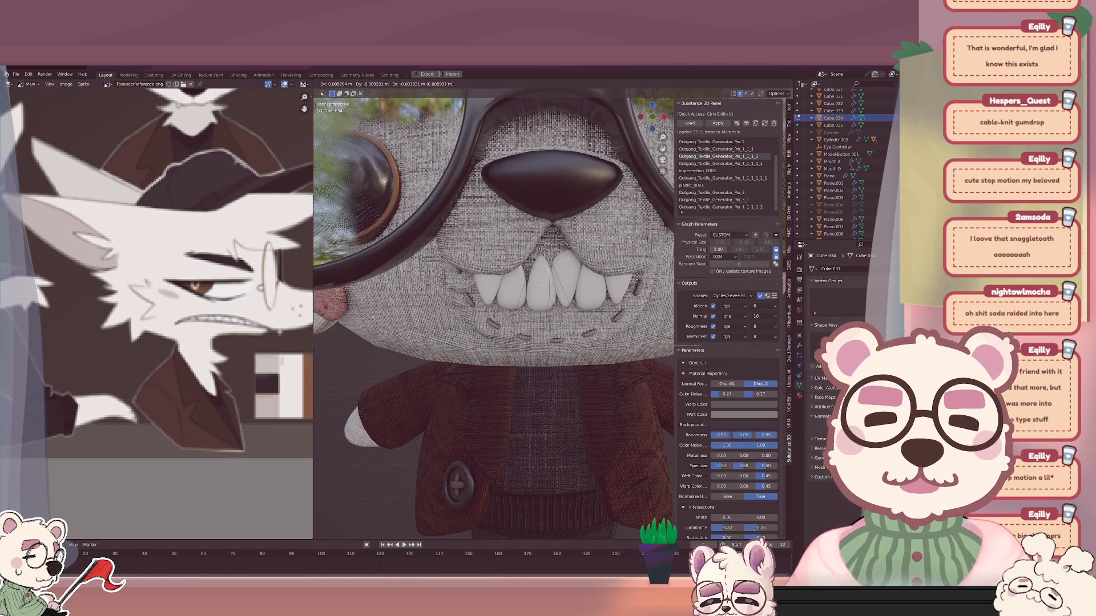
pyautogui.click(538, 248)
pyautogui.press('Tab')
# Flip the upward tooth beside the original fang 180° about the Y axis and move it back into the row.
pyautogui.click(512, 290)
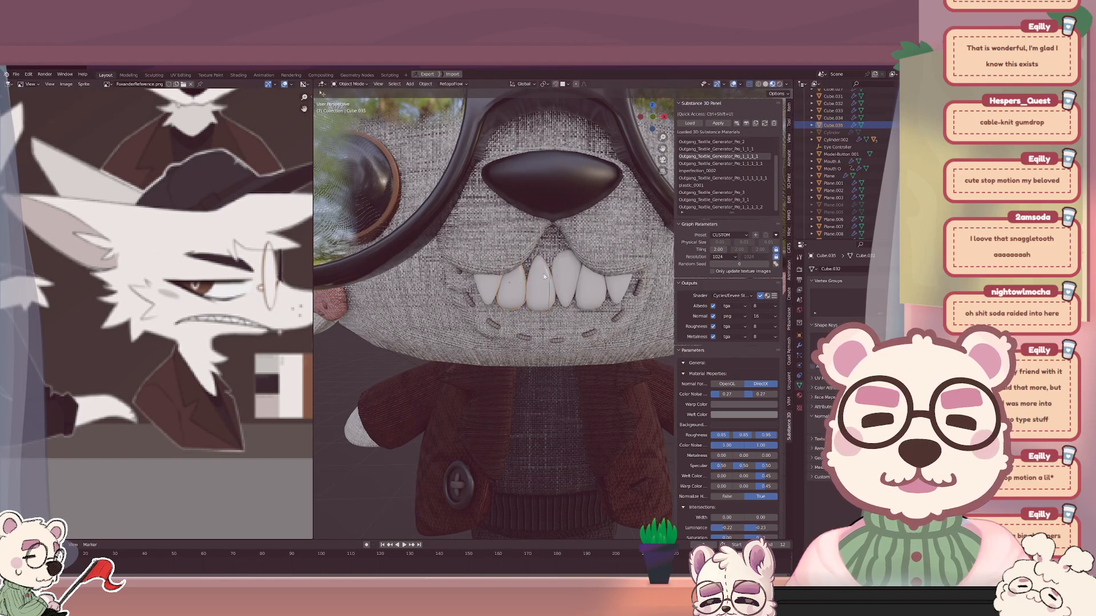
pyautogui.press('r')
pyautogui.press('x')
pyautogui.rightClick(566, 293)
pyautogui.press('t')
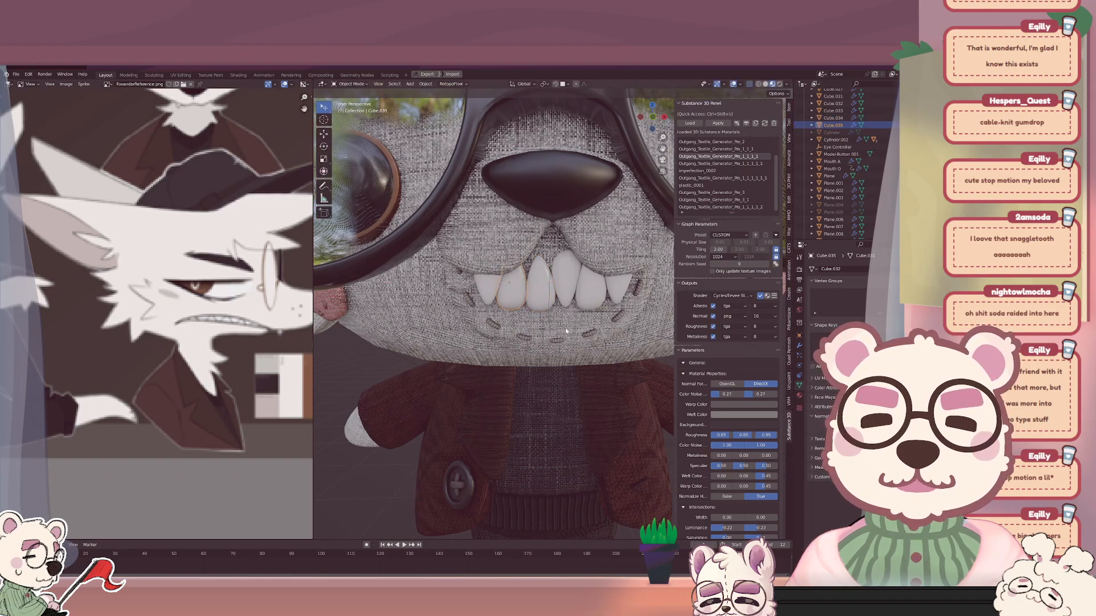
pyautogui.press('r')
pyautogui.press('y')
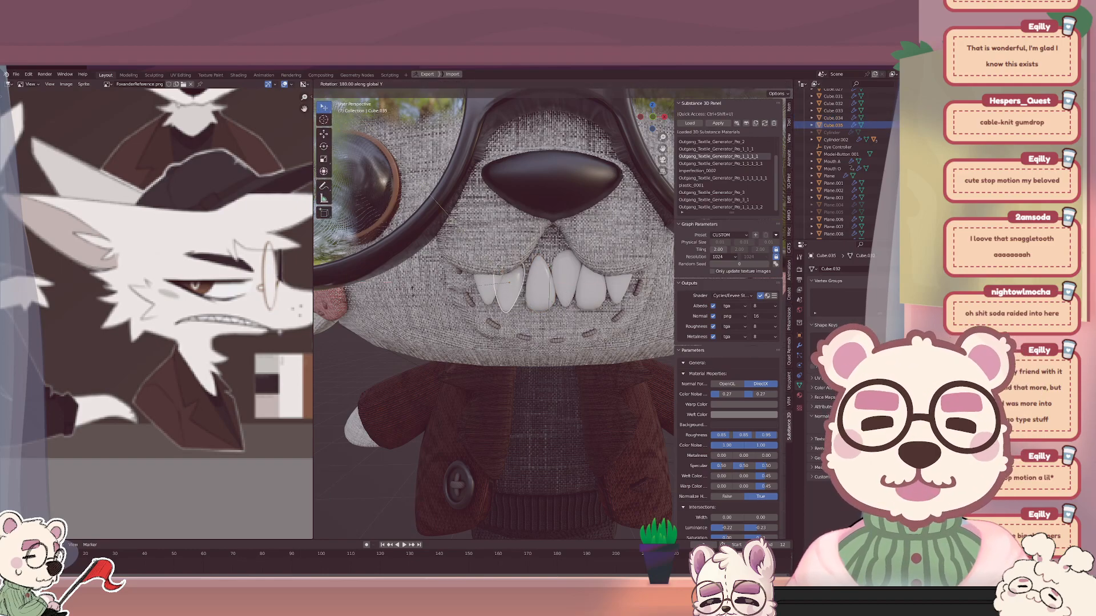
pyautogui.click(478, 286)
pyautogui.press('g')
pyautogui.click(529, 309)
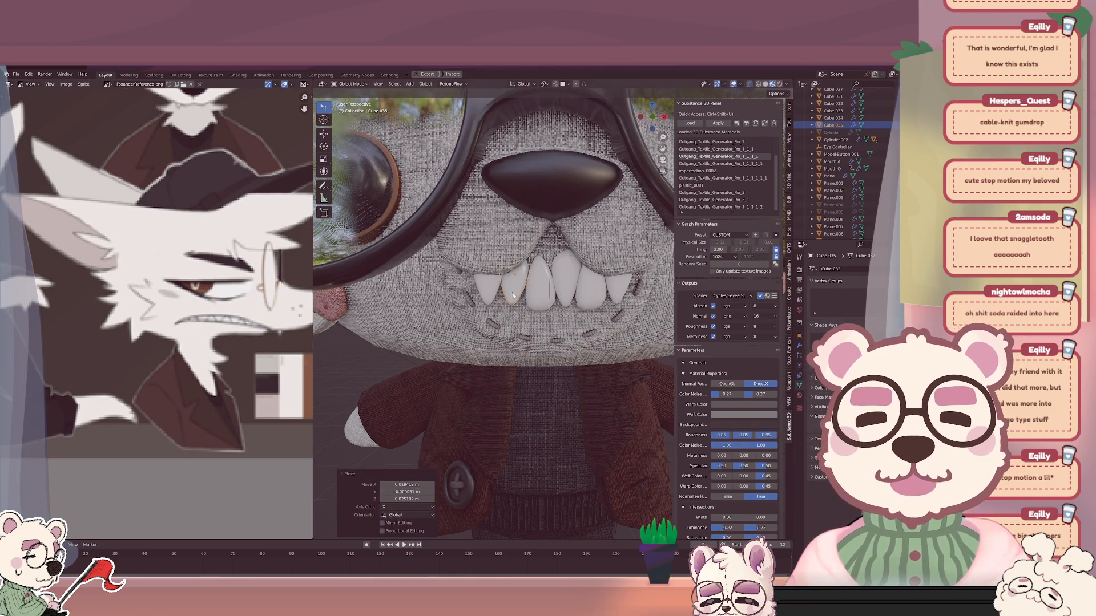
# Edit the central upward tooth's mesh, shifting points near its base to refine the side facing the original fang.
pyautogui.click(535, 300)
pyautogui.press('Tab')
pyautogui.press('1')
pyautogui.click(515, 327)
pyautogui.press('g')
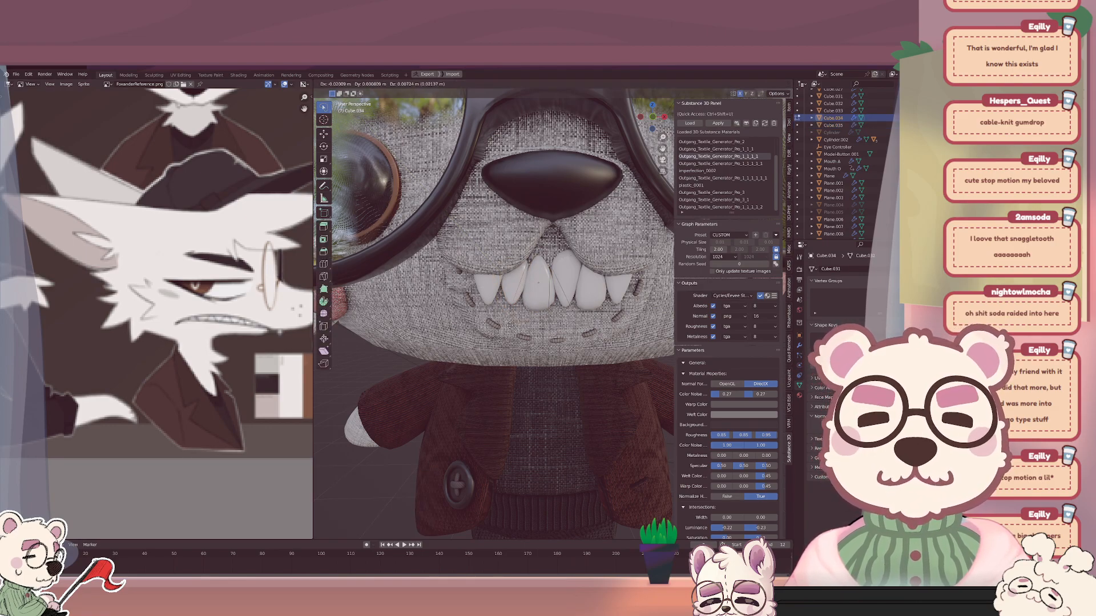
pyautogui.click(506, 323)
pyautogui.press('g')
pyautogui.click(535, 313)
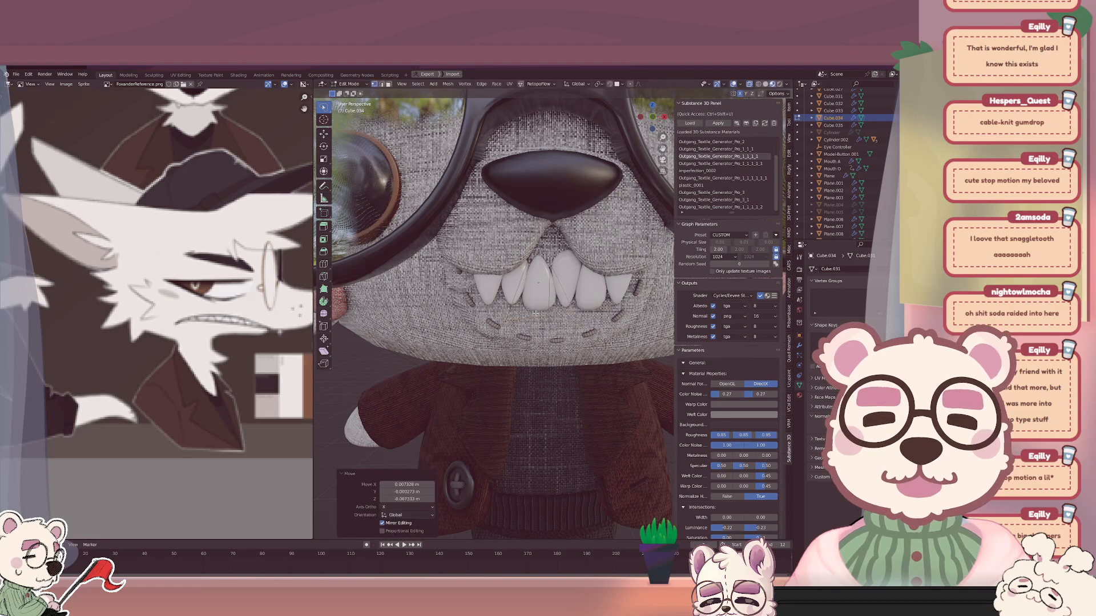
pyautogui.press('Tab')
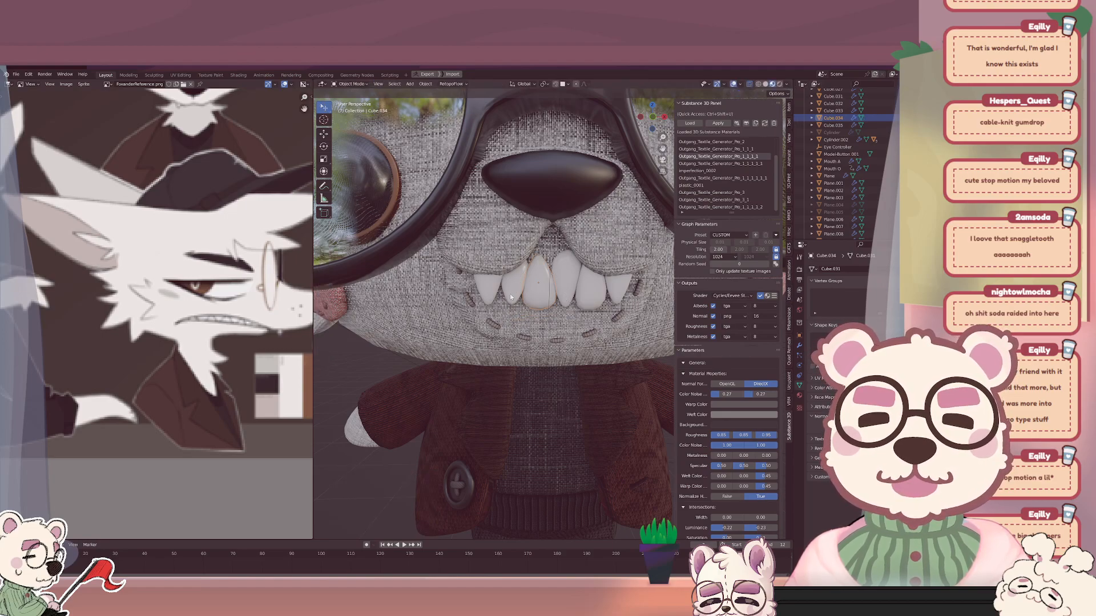
# Rotate the tooth beside the original fang 180° in the view so it points upward again.
pyautogui.click(518, 292)
pyautogui.press('Tab')
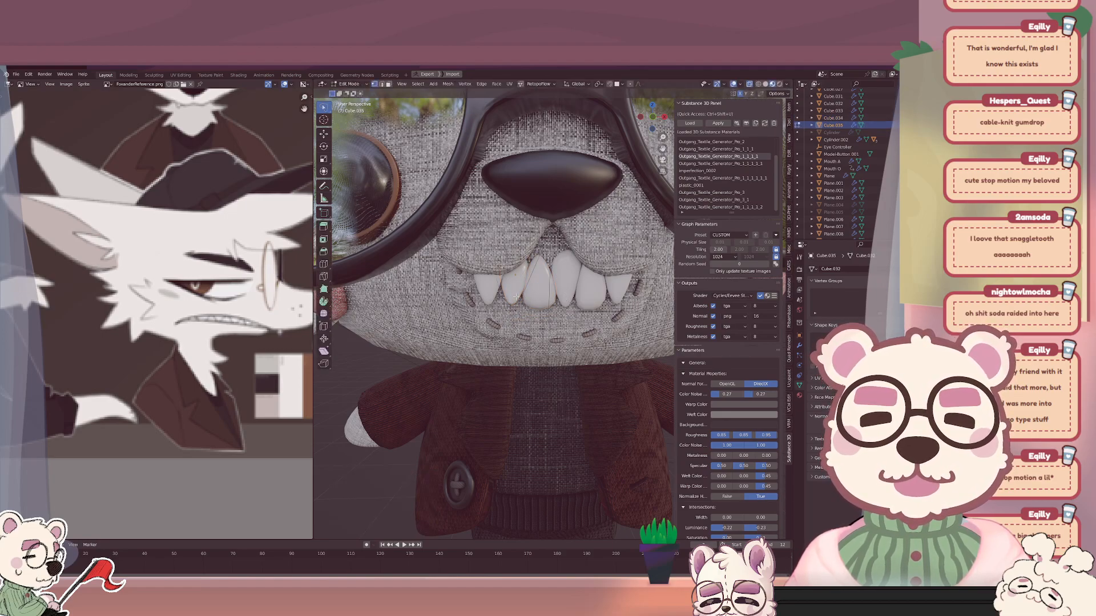
pyautogui.press('Tab')
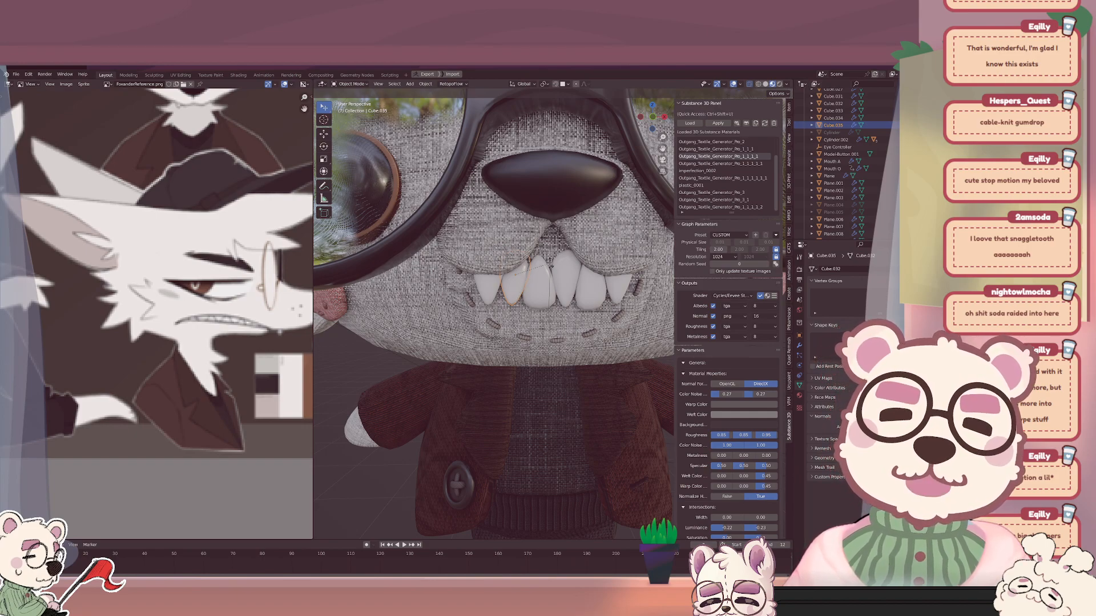
pyautogui.press('r')
pyautogui.keyDown('ctrl'); pyautogui.click(454, 300); pyautogui.keyUp('ctrl')
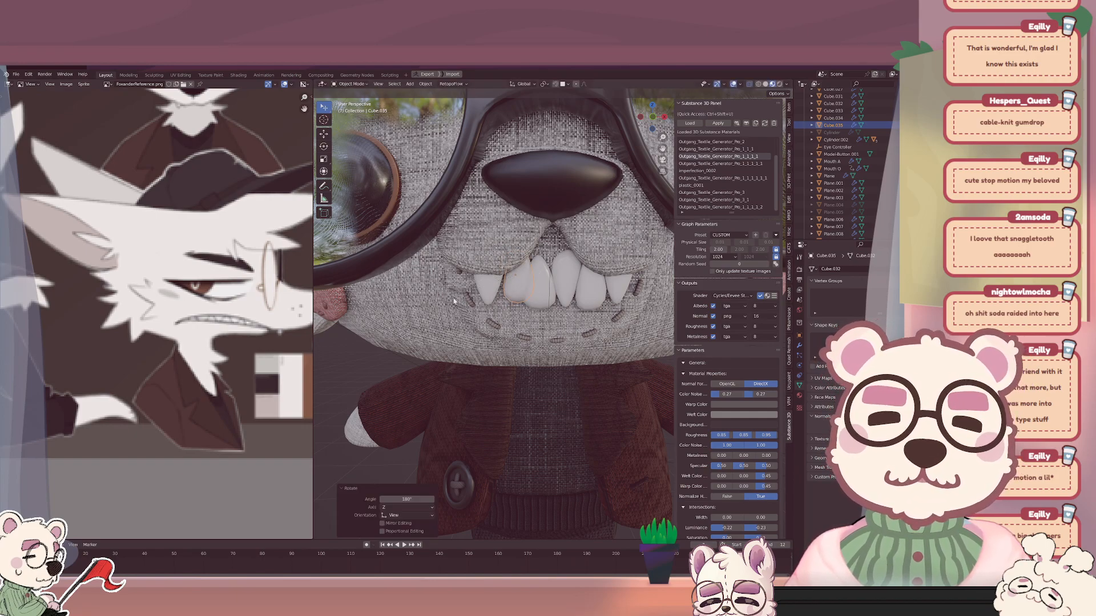
# Flip the central upward tooth 180° to point down and rotate the downward tooth beside it 175° to point up.
pyautogui.click(544, 297)
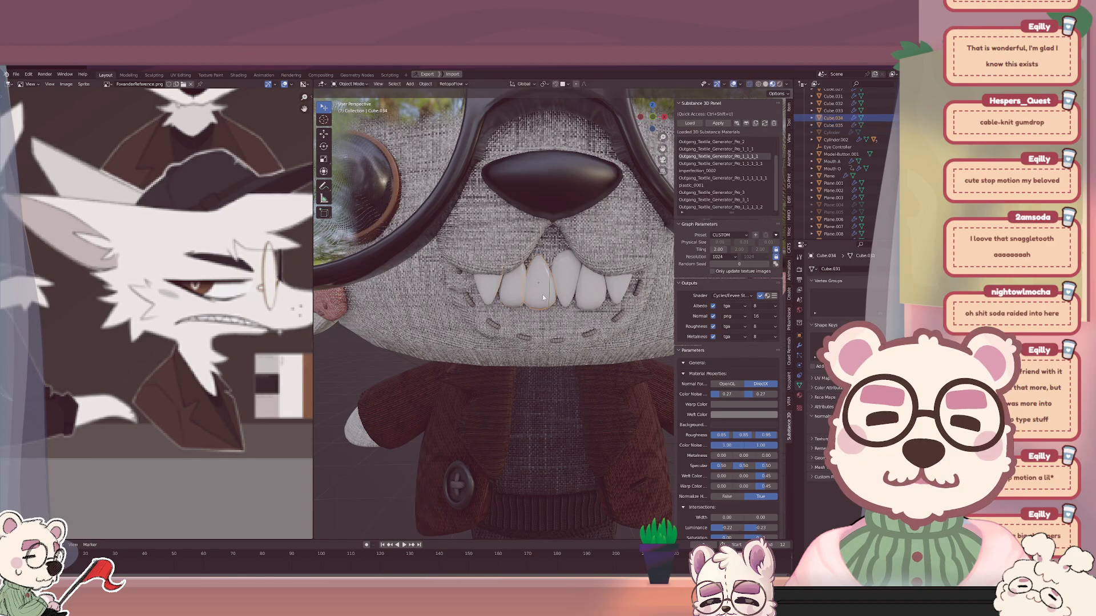
pyautogui.press('r')
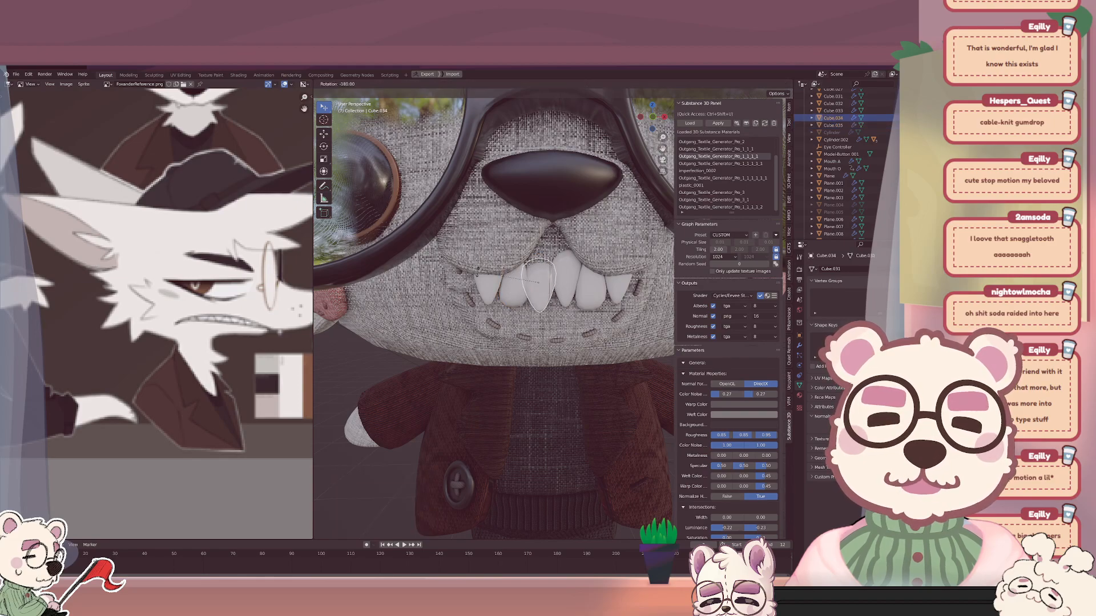
pyautogui.click(509, 278)
pyautogui.click(562, 291)
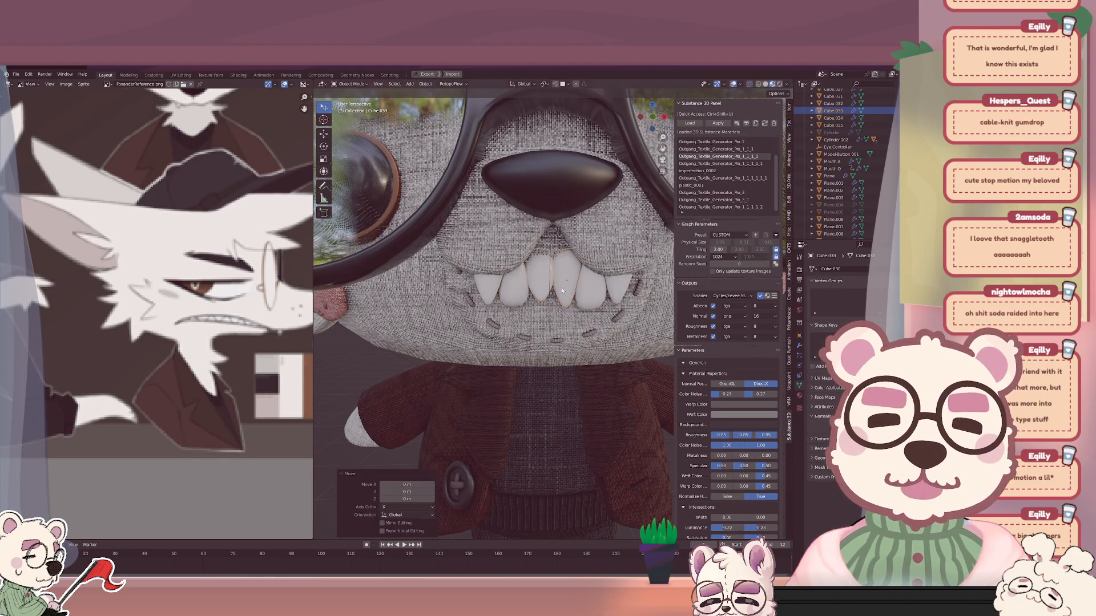
pyautogui.press('r')
pyautogui.click(549, 271)
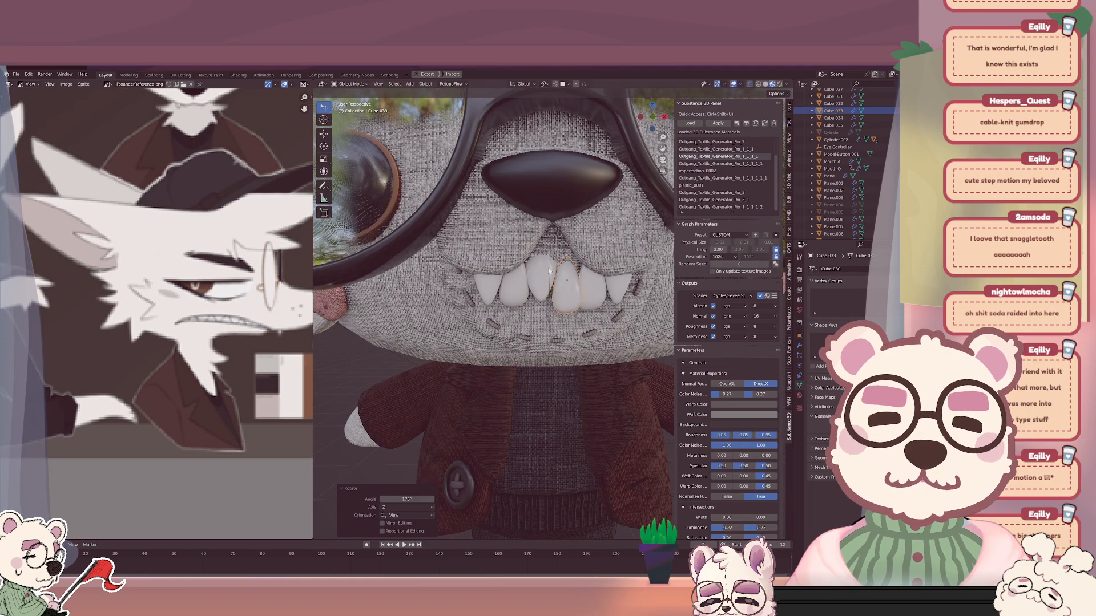
# Rotate the upward tooth next to the copied fang about -175° to point down, and flip the copied fang 180°.
pyautogui.click(591, 285)
pyautogui.press('r')
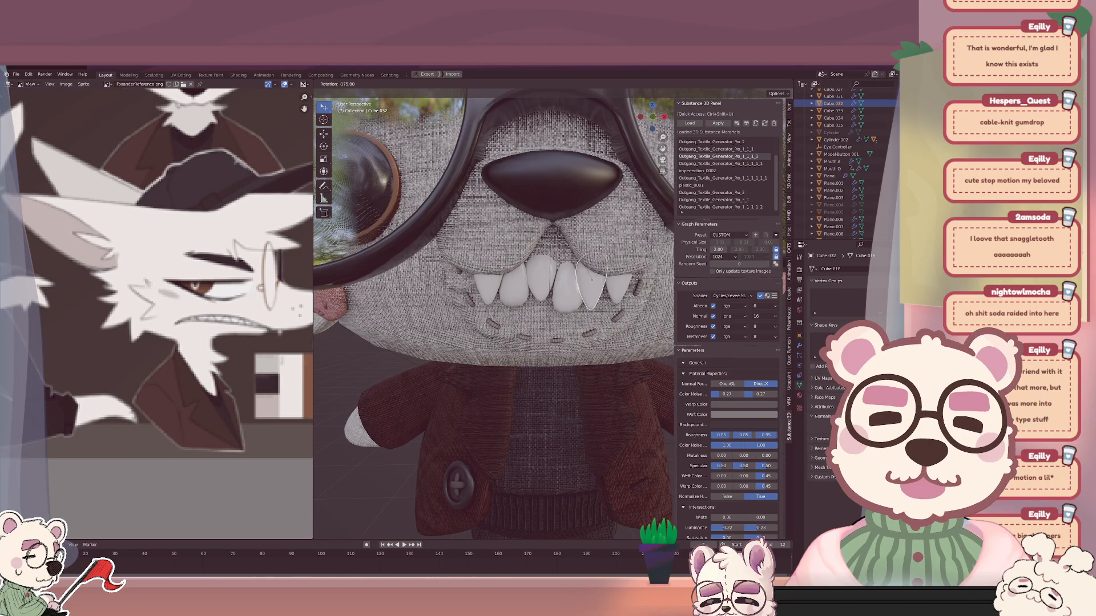
pyautogui.click(564, 216)
pyautogui.click(618, 289)
pyautogui.press('r')
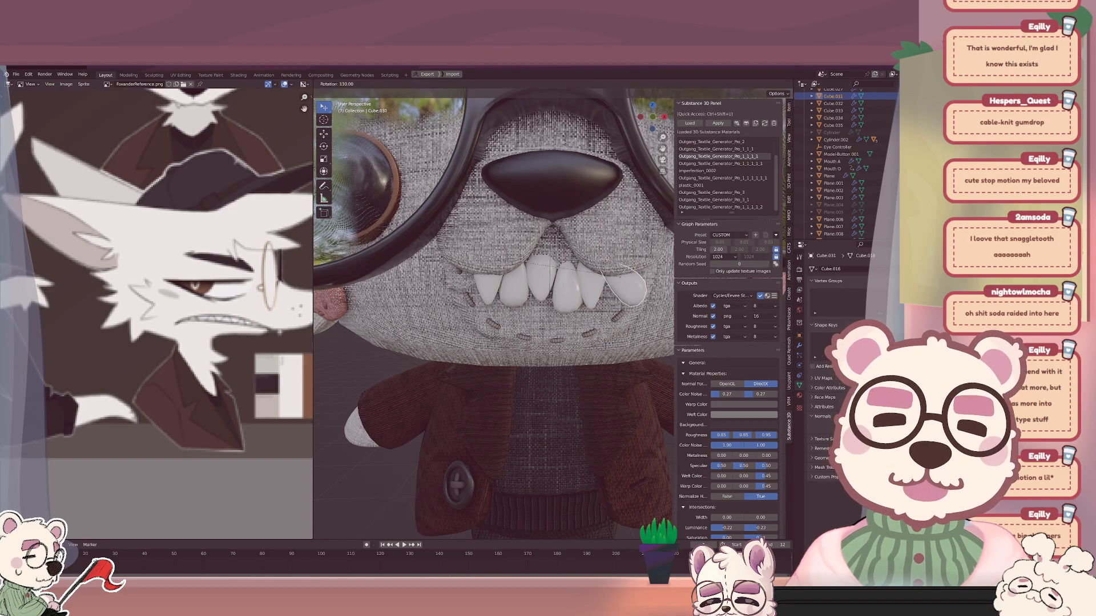
pyautogui.press('Return')
# Tilt the flipped fang at the end of the row by about 19° in the view.
pyautogui.scroll(-3, 113, 304)
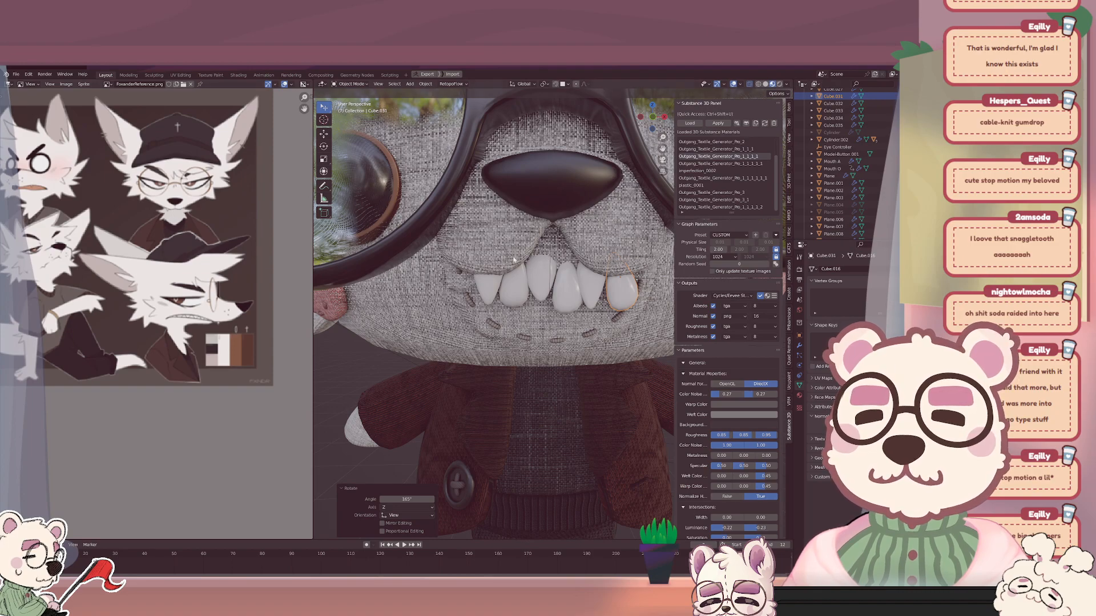
pyautogui.scroll(2, 513, 260)
pyautogui.press('r')
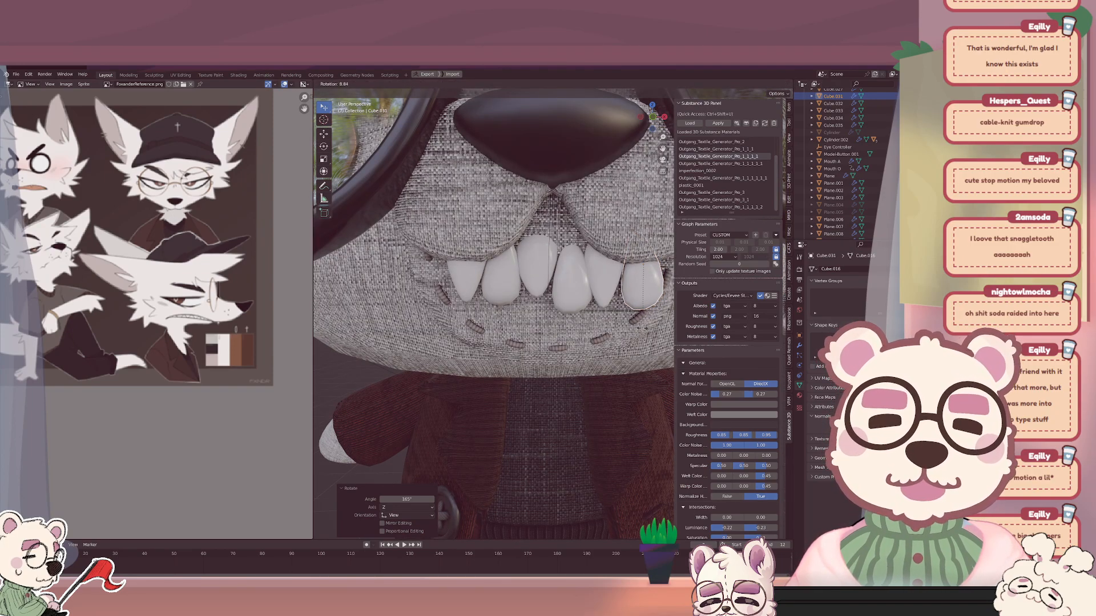
pyautogui.click(632, 329)
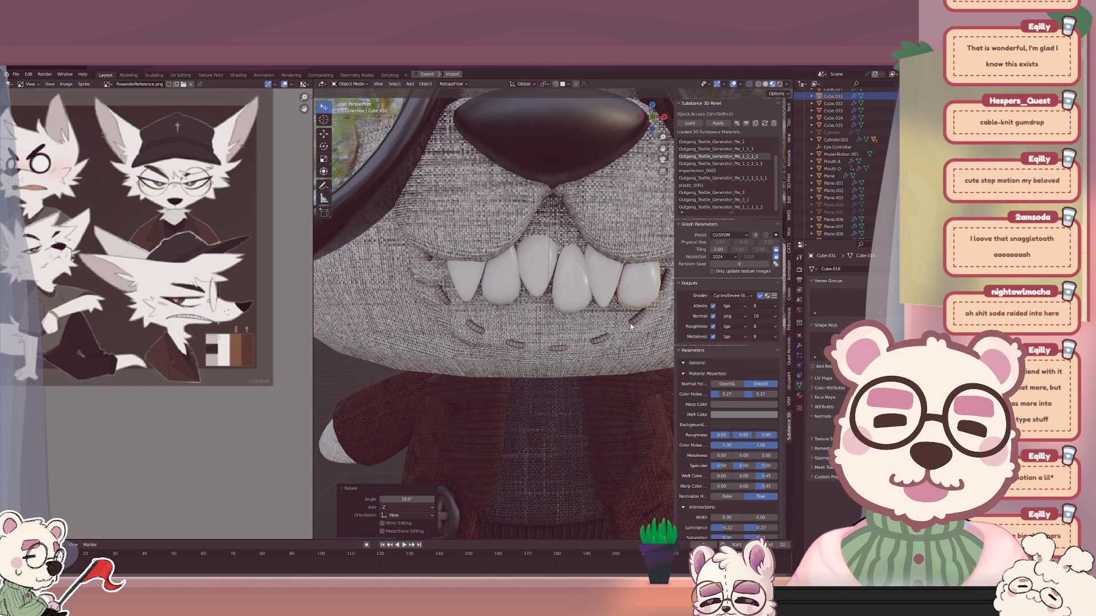
# Edit the central downward tooth's mesh, moving points at its tip and base to refine the shape.
pyautogui.click(539, 298)
pyautogui.press('Tab')
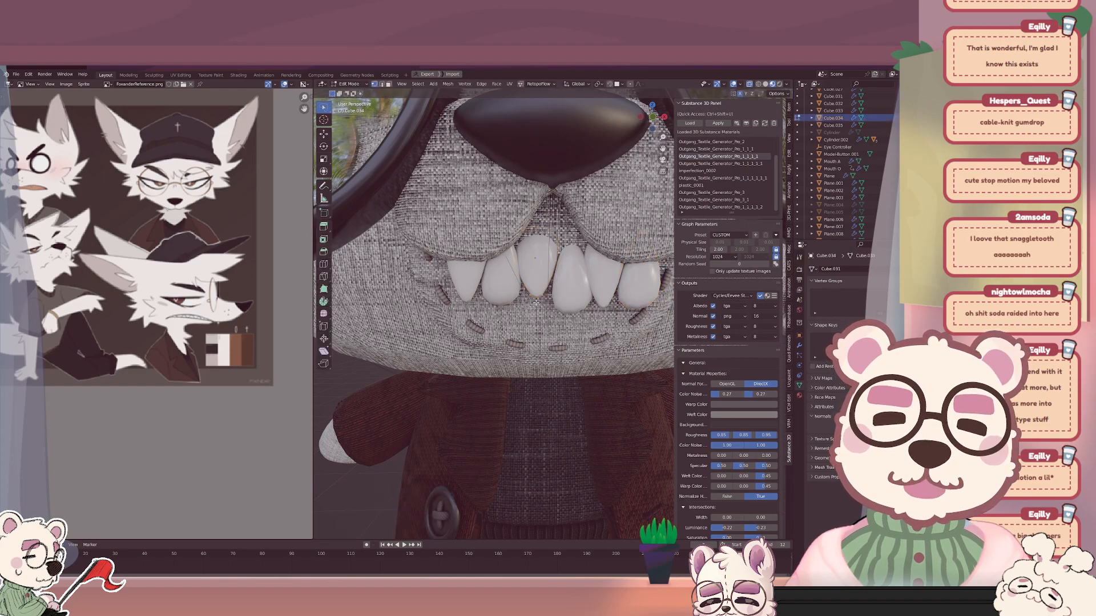
pyautogui.press('g')
pyautogui.click(539, 313)
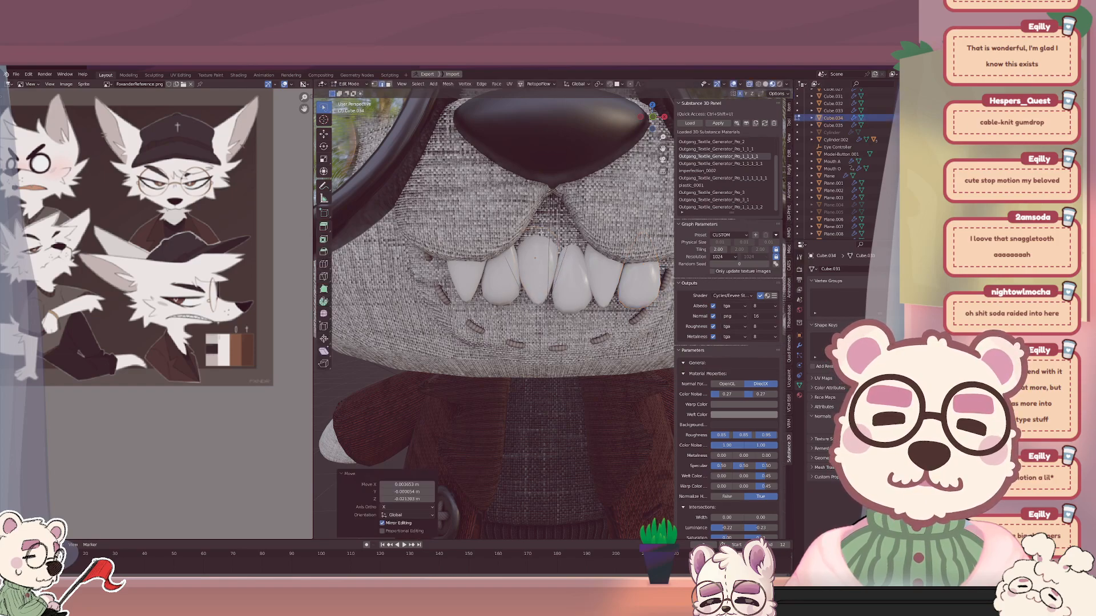
pyautogui.press('g')
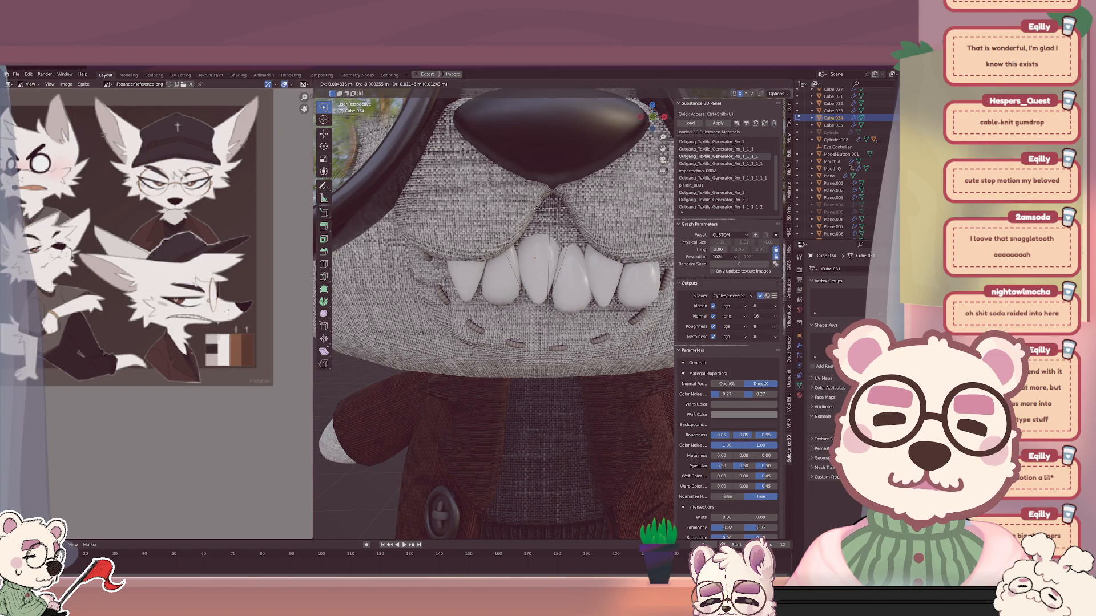
pyautogui.click(536, 207)
pyautogui.scroll(-5, 563, 287)
pyautogui.press('Tab')
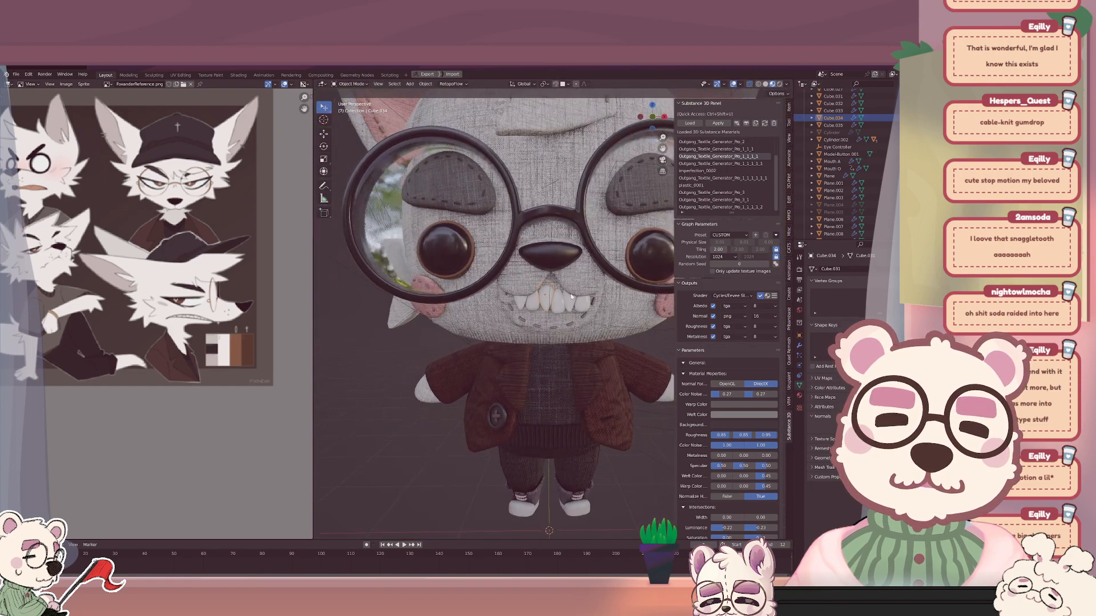
# Nudge the central downward tooth slightly toward the upward tooth on the flipped fang's side.
pyautogui.scroll(5, 566, 297)
pyautogui.click(546, 311)
pyautogui.scroll(2, 547, 314)
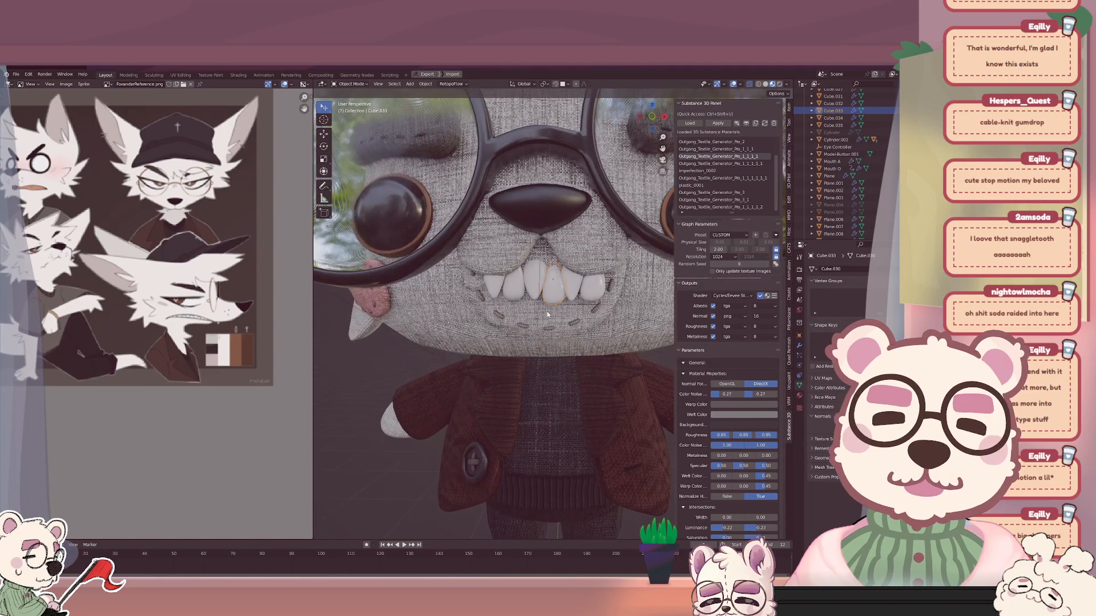
pyautogui.click(542, 282)
pyautogui.press('g')
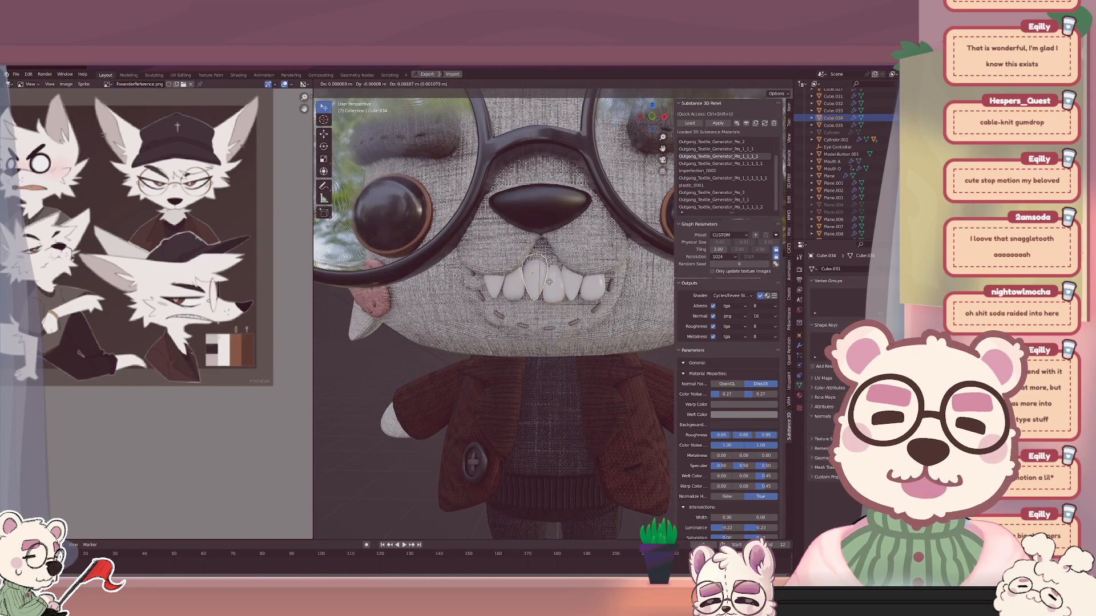
pyautogui.click(549, 282)
# Nudge the upward tooth beside the central one and the flipped end fang to tighten the row.
pyautogui.click(554, 285)
pyautogui.press('g')
pyautogui.click(560, 287)
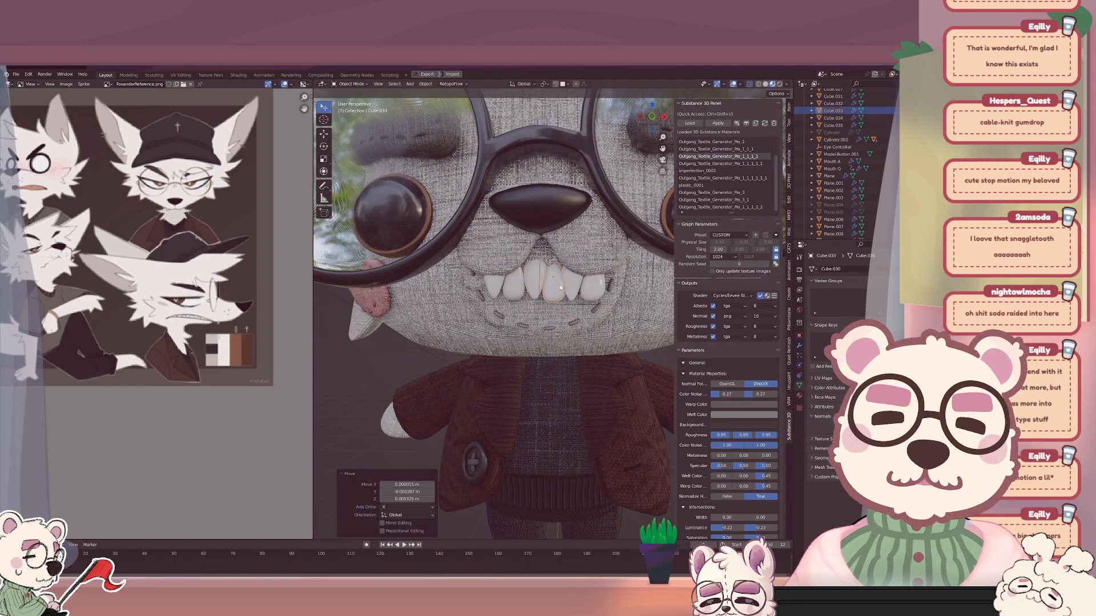
pyautogui.click(589, 289)
pyautogui.press('g')
pyautogui.click(590, 292)
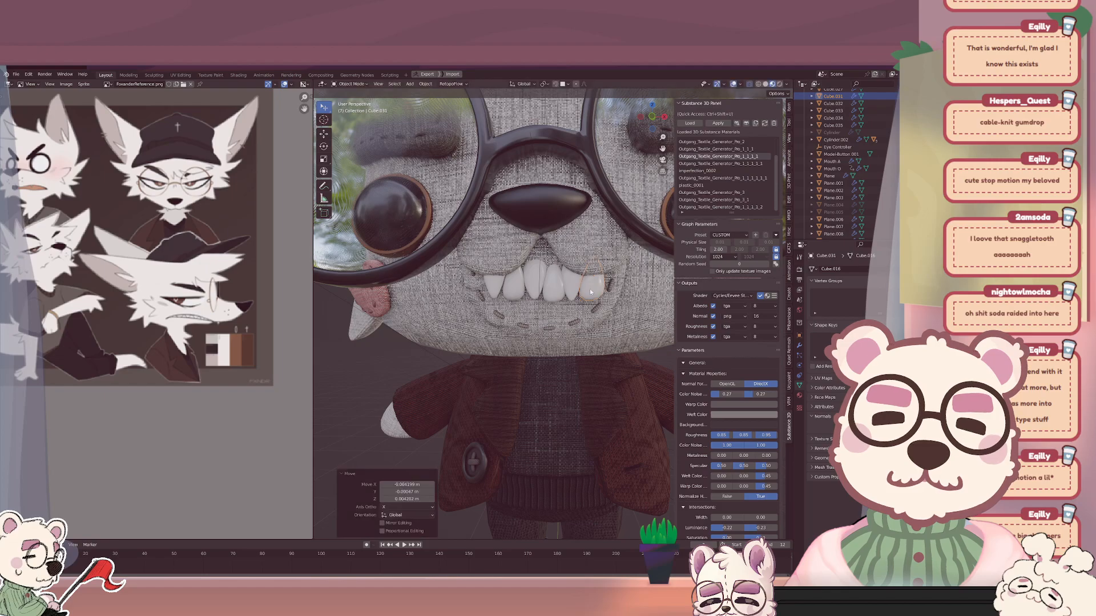
# Edit the mesh of the upward tooth beside the original fang, shifting points slightly to fit its neighbour.
pyautogui.click(517, 294)
pyautogui.press('g')
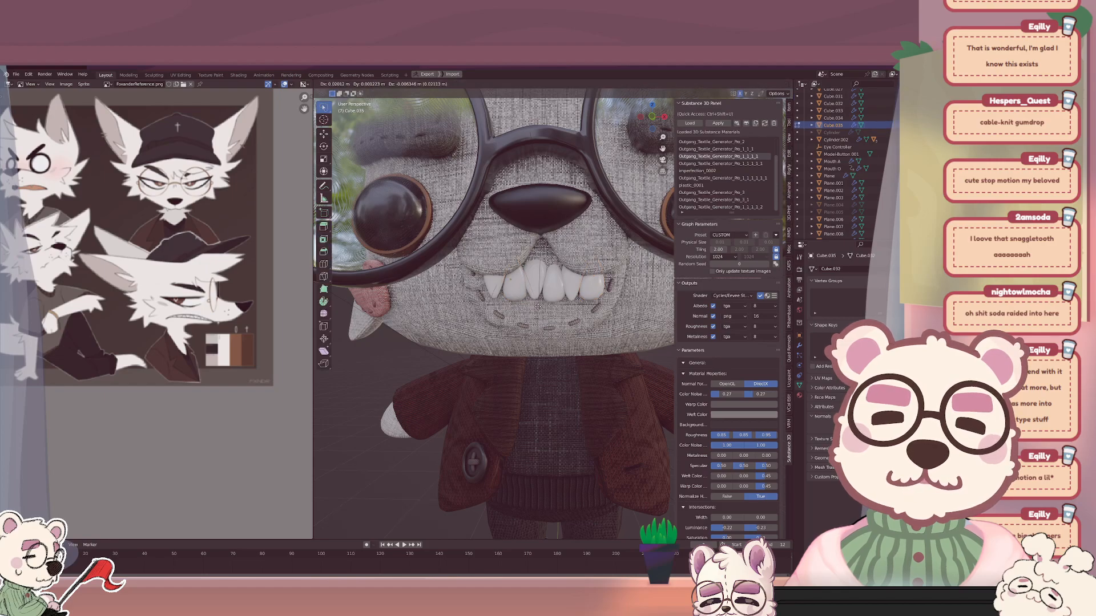
pyautogui.click(537, 306)
# Edit the central downward tooth's mesh, scaling points up by about 1.48 and then enlarging points slightly again.
pyautogui.click(539, 307)
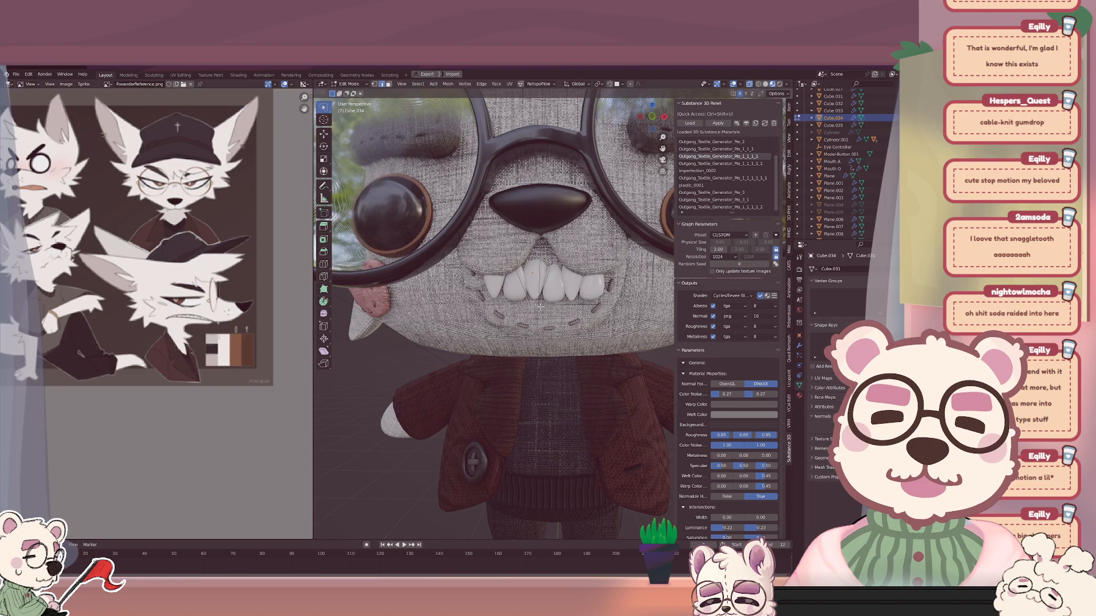
pyautogui.press('s')
pyautogui.click(522, 274)
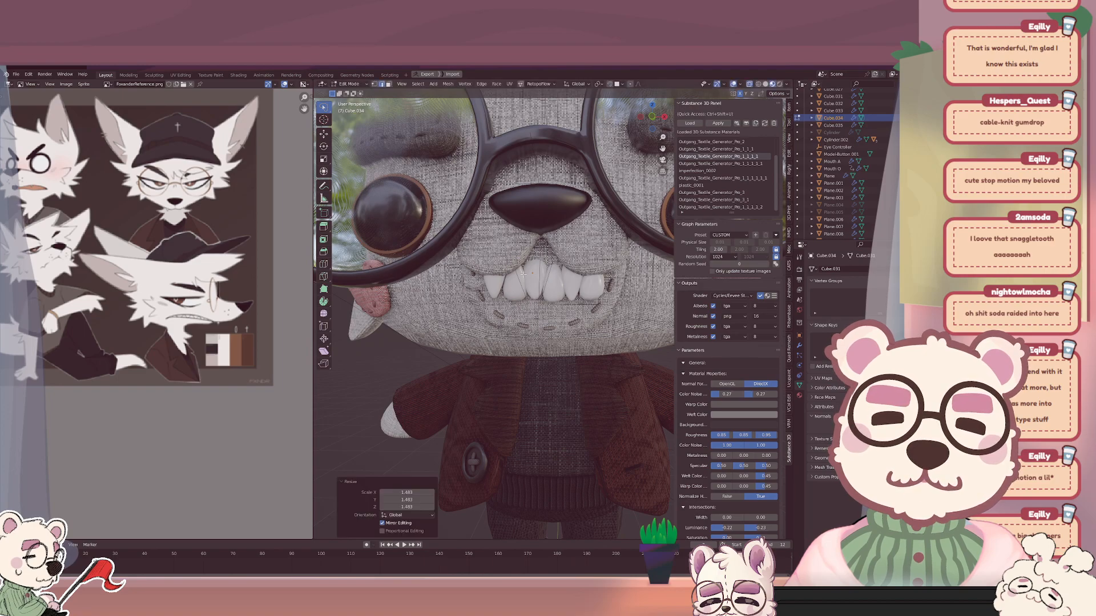
pyautogui.press('s')
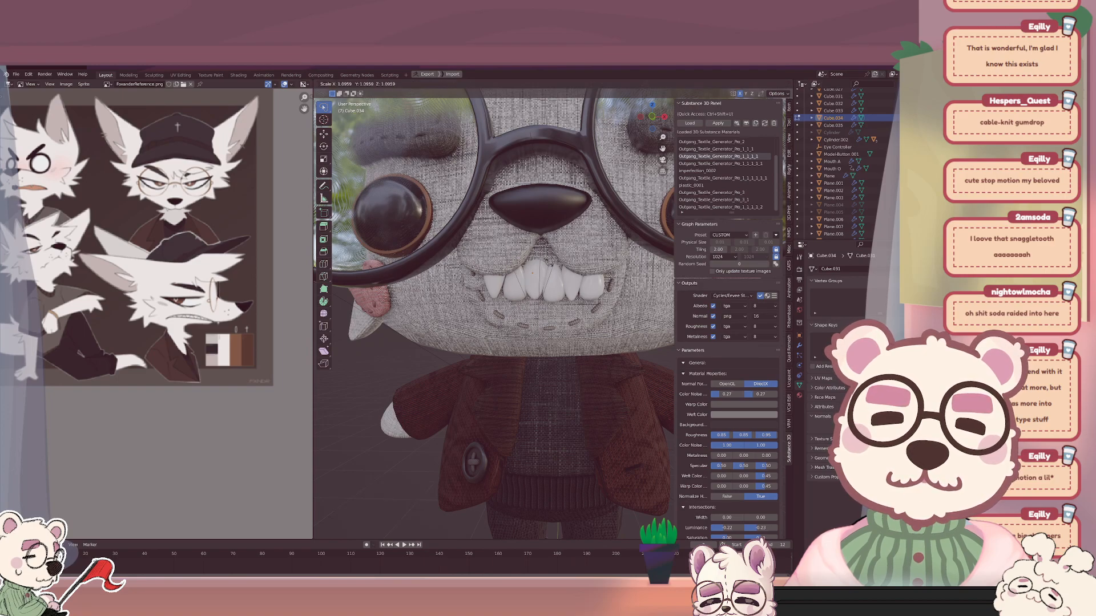
pyautogui.click(550, 268)
pyautogui.press('Tab')
# Open the upward tooth next to the central downward tooth for mesh editing.
pyautogui.click(551, 299)
pyautogui.press('Tab')
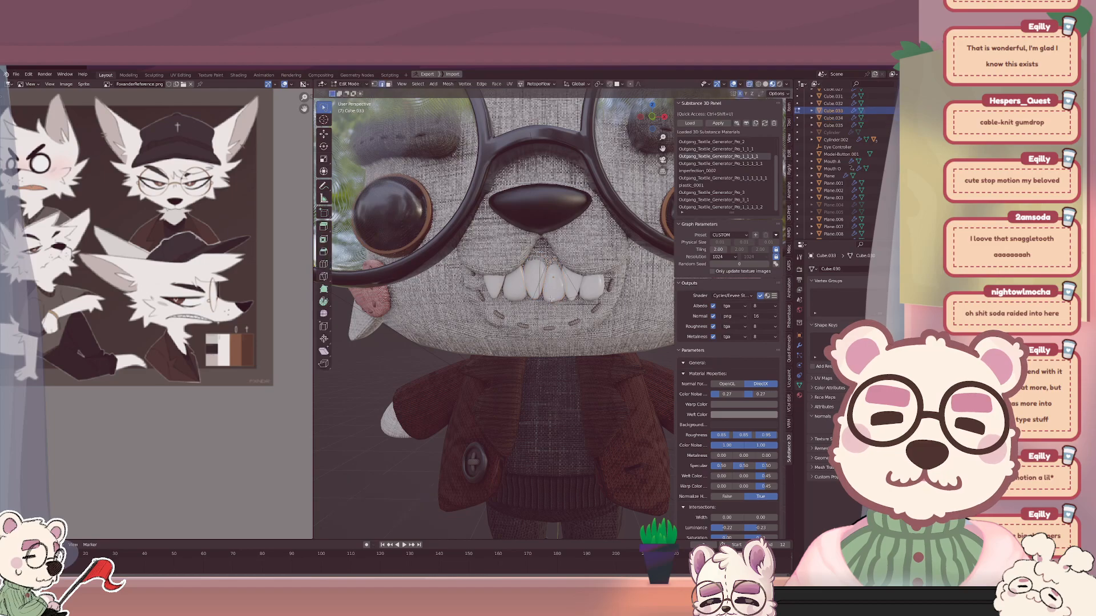
# Rotate and resize the selected lower geometry of the tooth just right of the mouth's centre.
pyautogui.press('r')
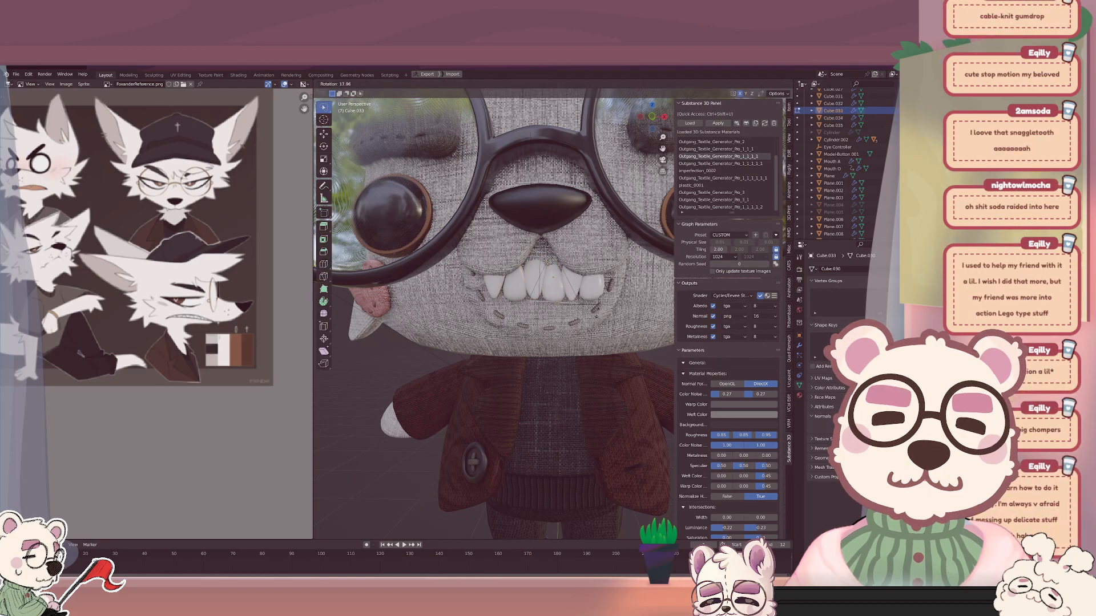
pyautogui.click(596, 314)
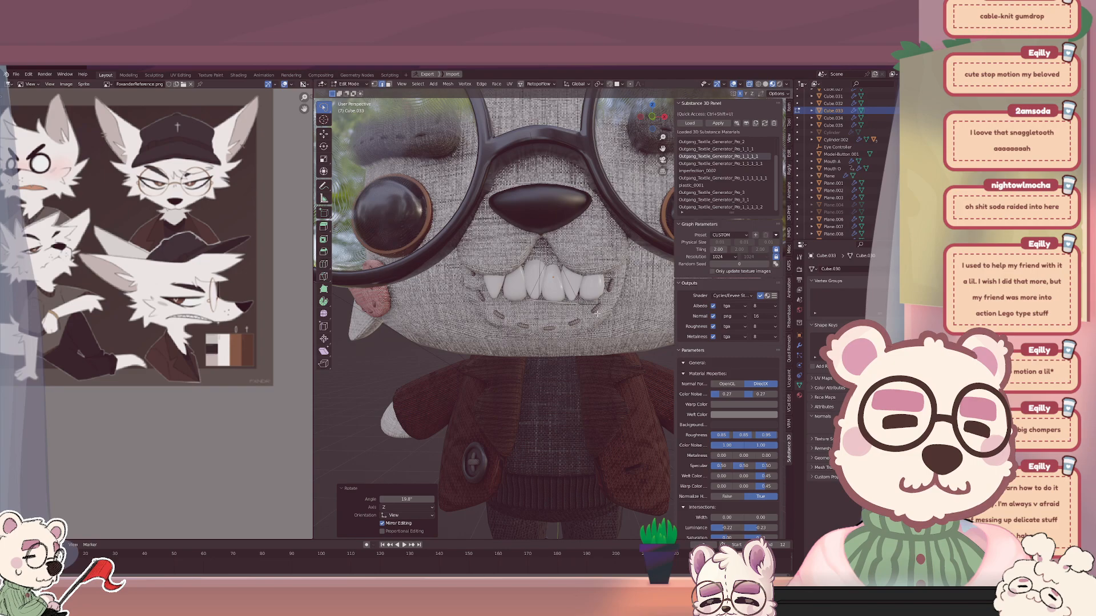
pyautogui.press('r')
pyautogui.click(598, 308)
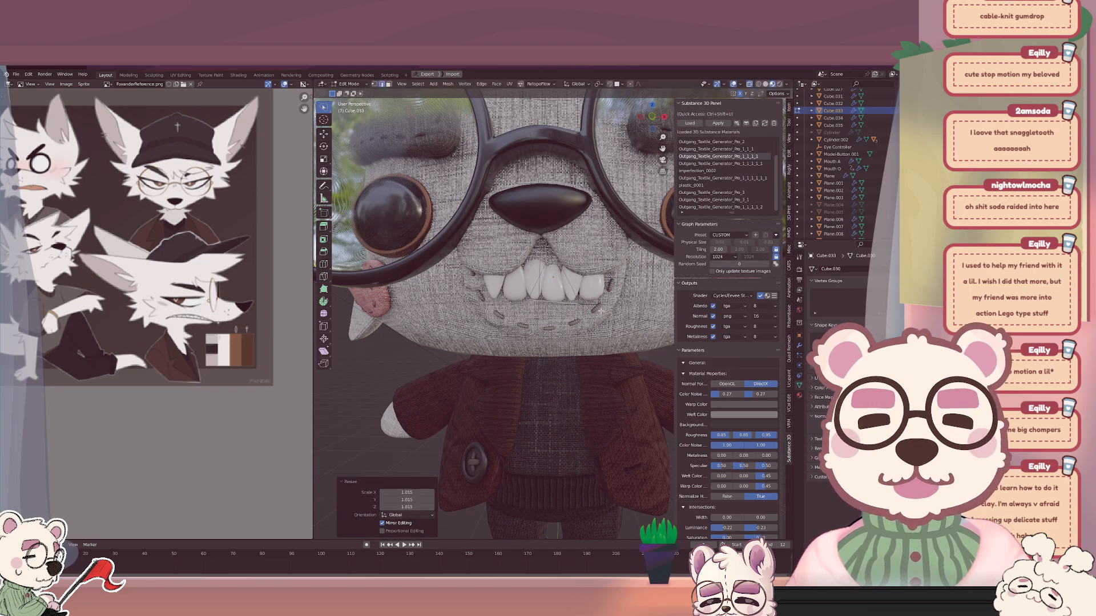
pyautogui.press('s')
pyautogui.click(601, 299)
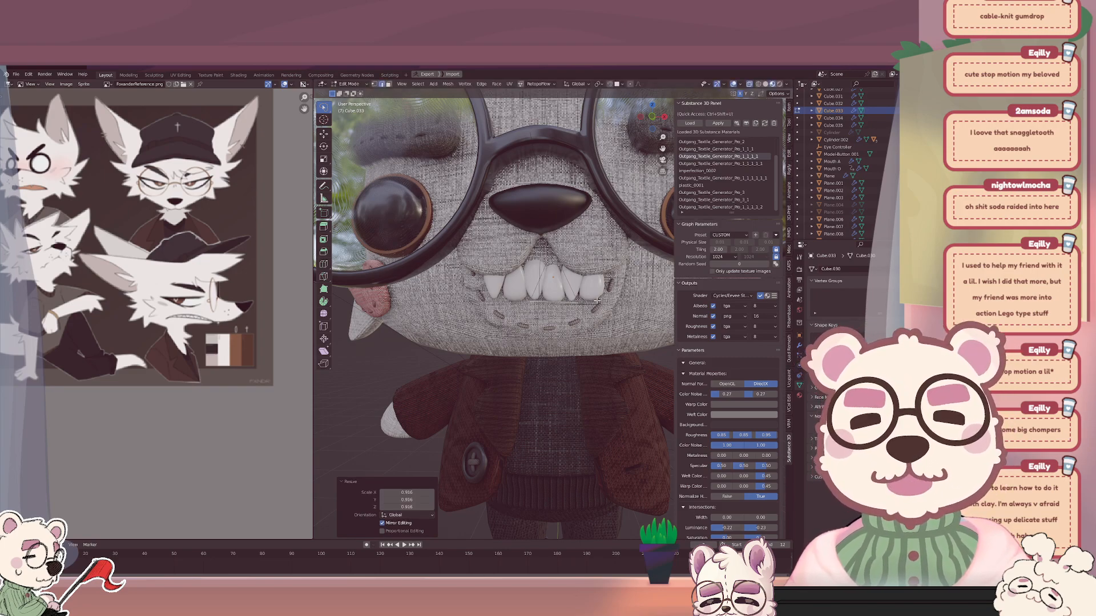
# Resize the upper end of the tooth just right of centre and lower it slightly along Z.
pyautogui.click(550, 253)
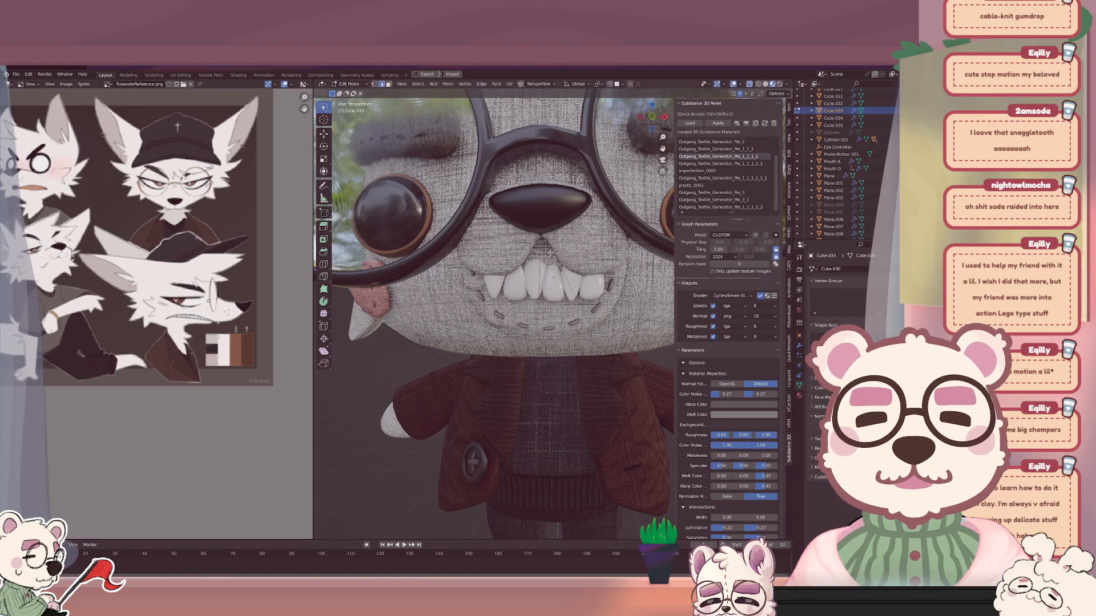
pyautogui.press('s')
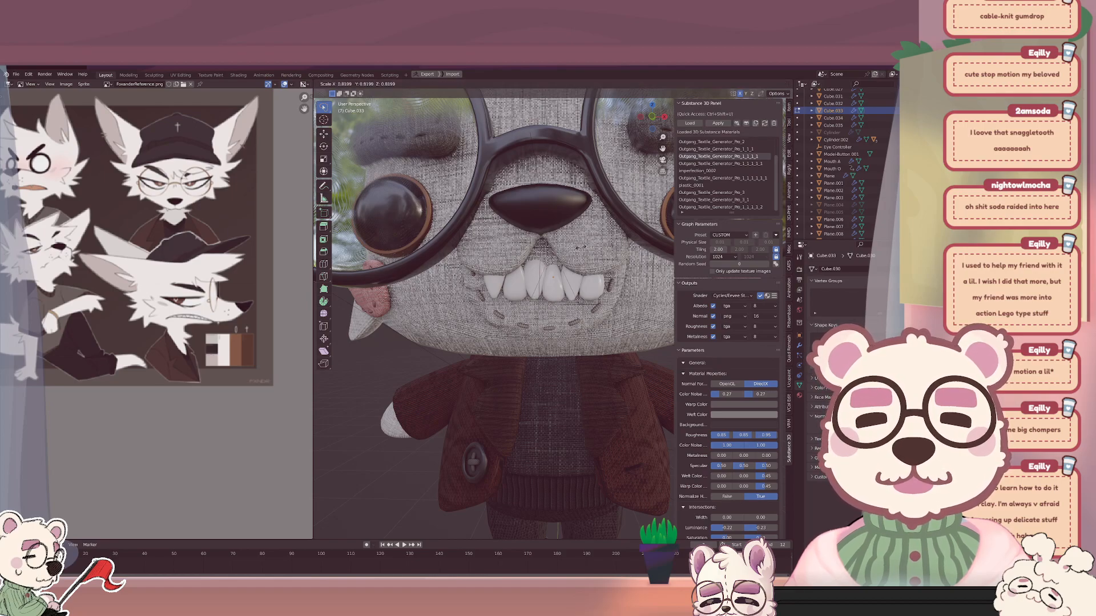
pyautogui.click(575, 251)
pyautogui.press('Tab')
pyautogui.press('Tab')
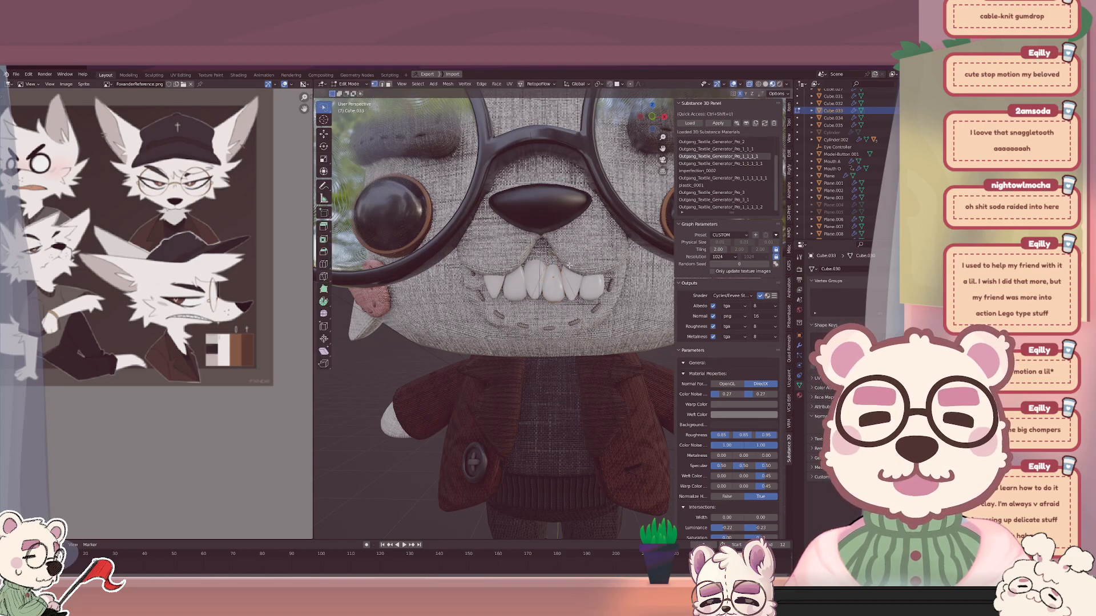
pyautogui.press('g')
pyautogui.press('z')
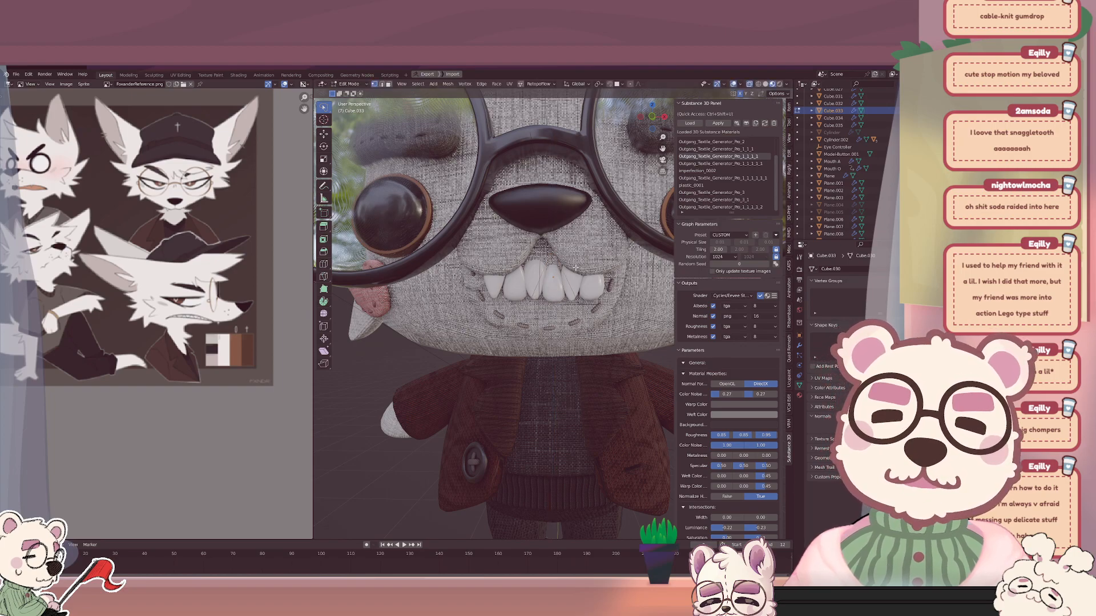
pyautogui.click(595, 267)
pyautogui.press('s')
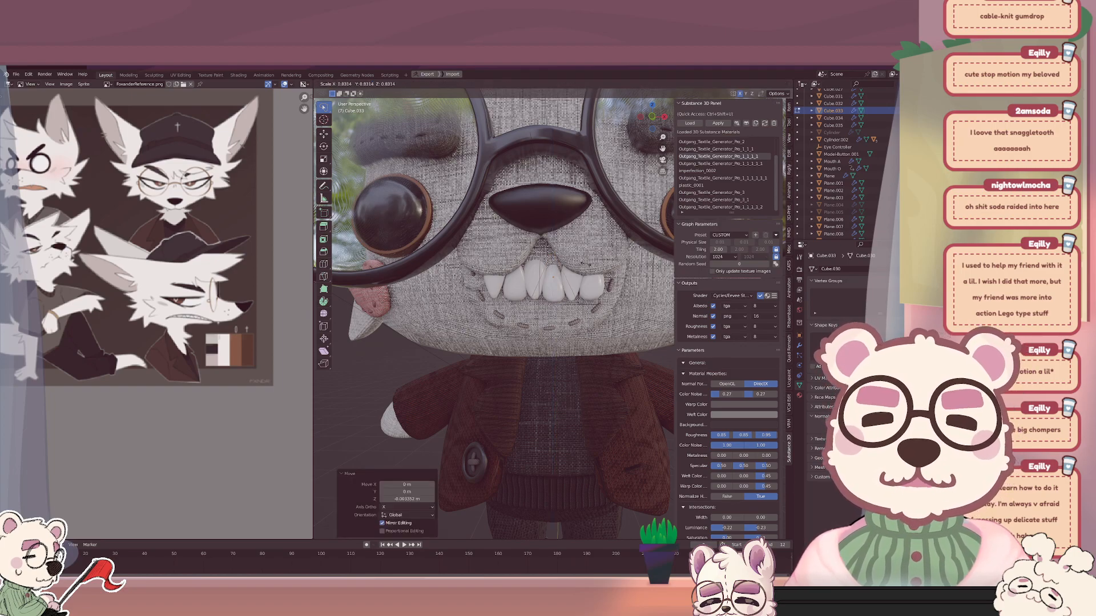
pyautogui.click(576, 264)
# Edit the neighbouring pointed tooth, rotating its selected end about 16.5° and shifting it into place.
pyautogui.press('Tab')
pyautogui.click(572, 253)
pyautogui.press('Tab')
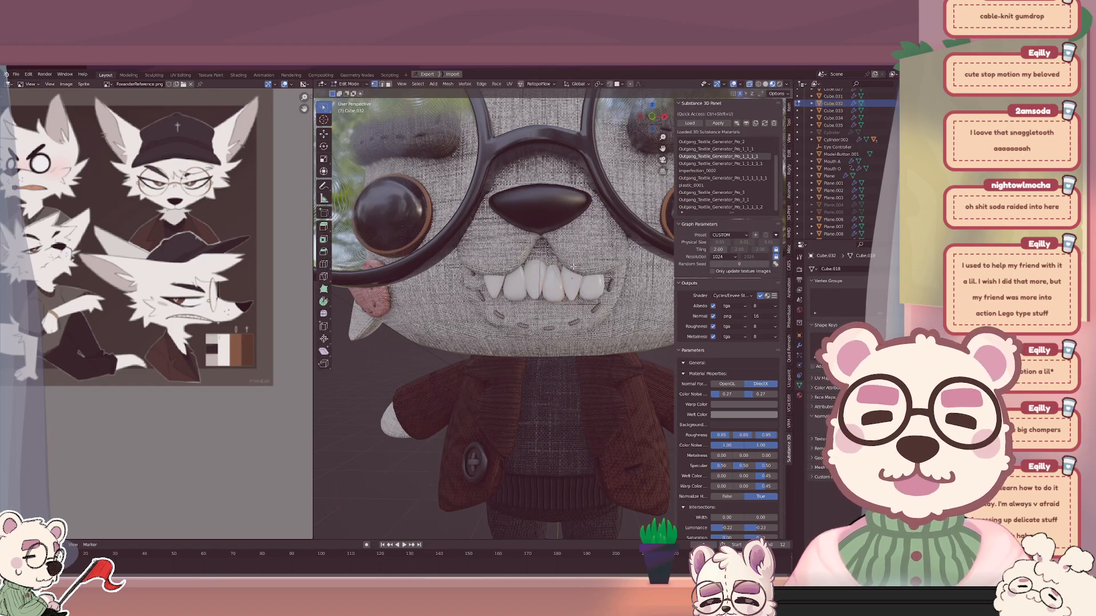
pyautogui.press('r')
pyautogui.click(617, 242)
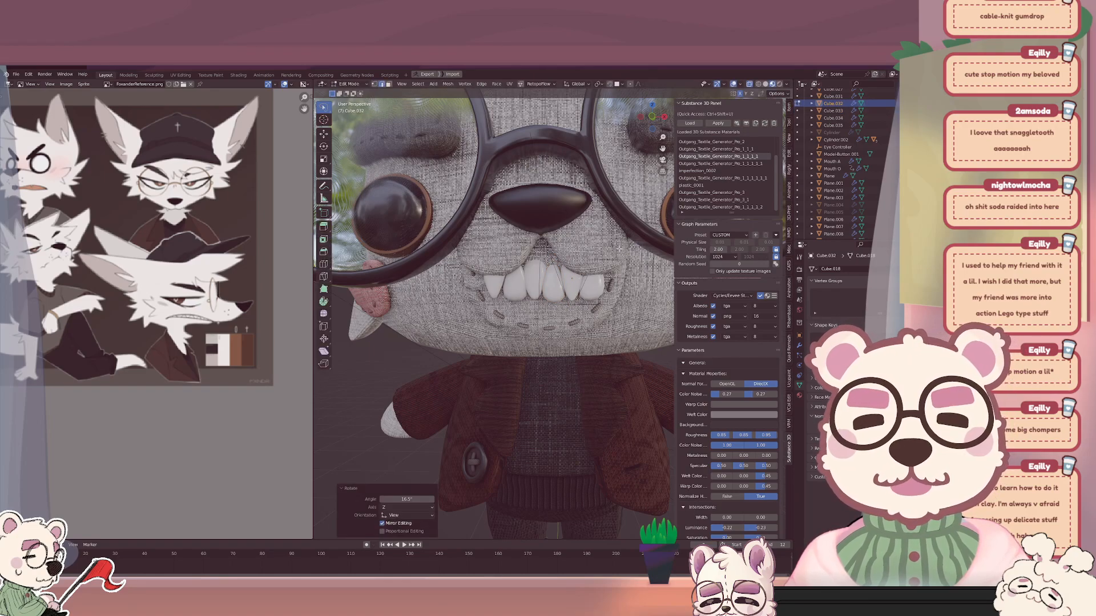
pyautogui.press('g')
pyautogui.click(616, 249)
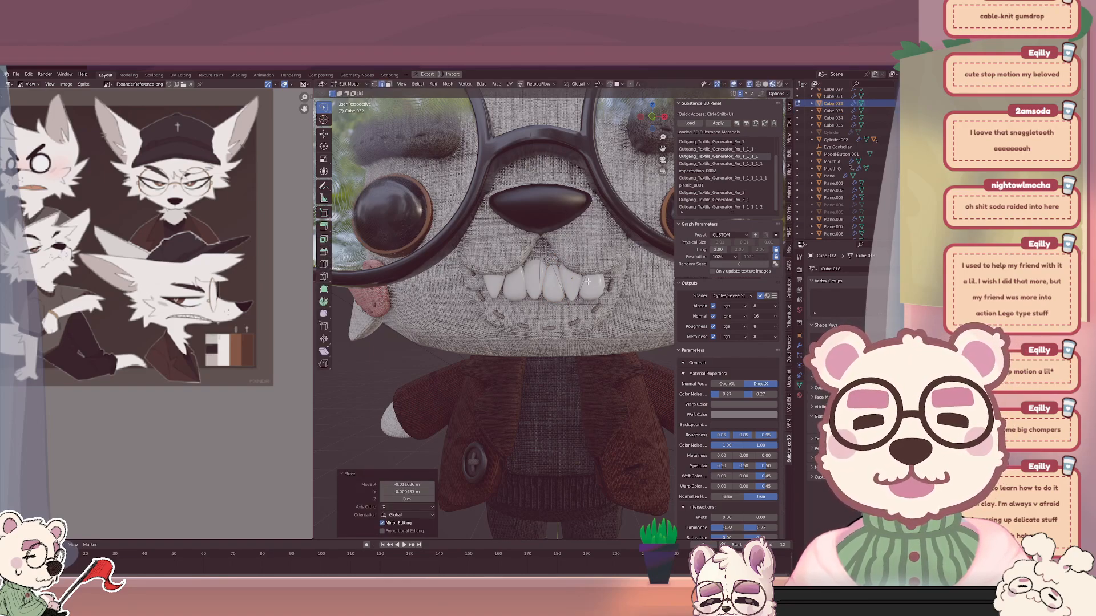
# Reposition and resize the lower tip of the pointed tooth.
pyautogui.click(581, 311)
pyautogui.press('g')
pyautogui.click(582, 311)
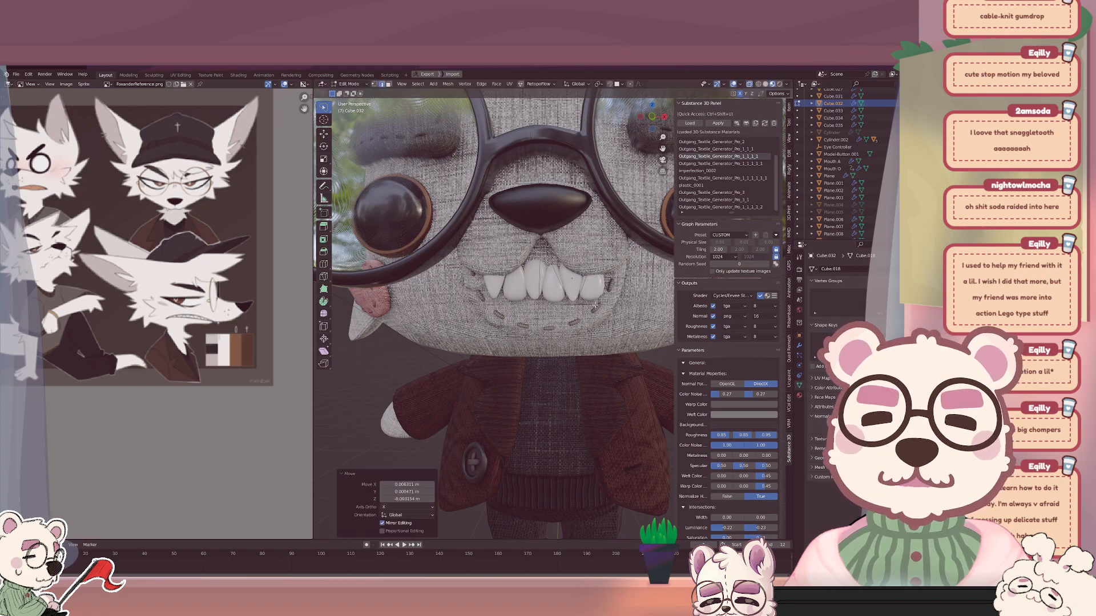
pyautogui.press('s')
pyautogui.click(593, 305)
# Move and rotate the selected geometry of the wide tooth beside the pointed one, finishing in Object Mode.
pyautogui.click(592, 288)
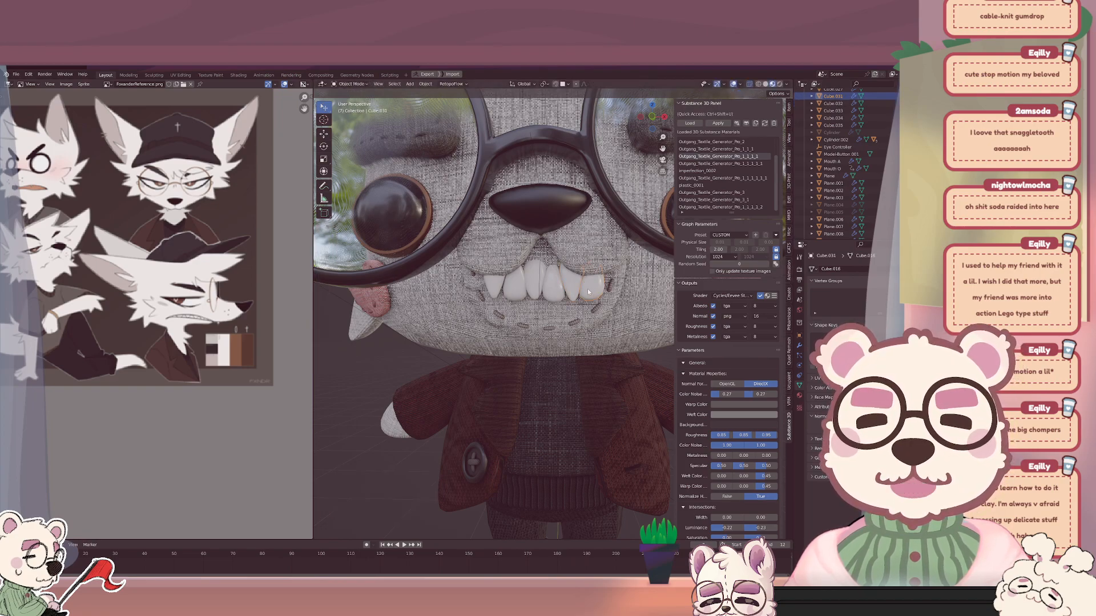
pyautogui.press('g')
pyautogui.click(636, 291)
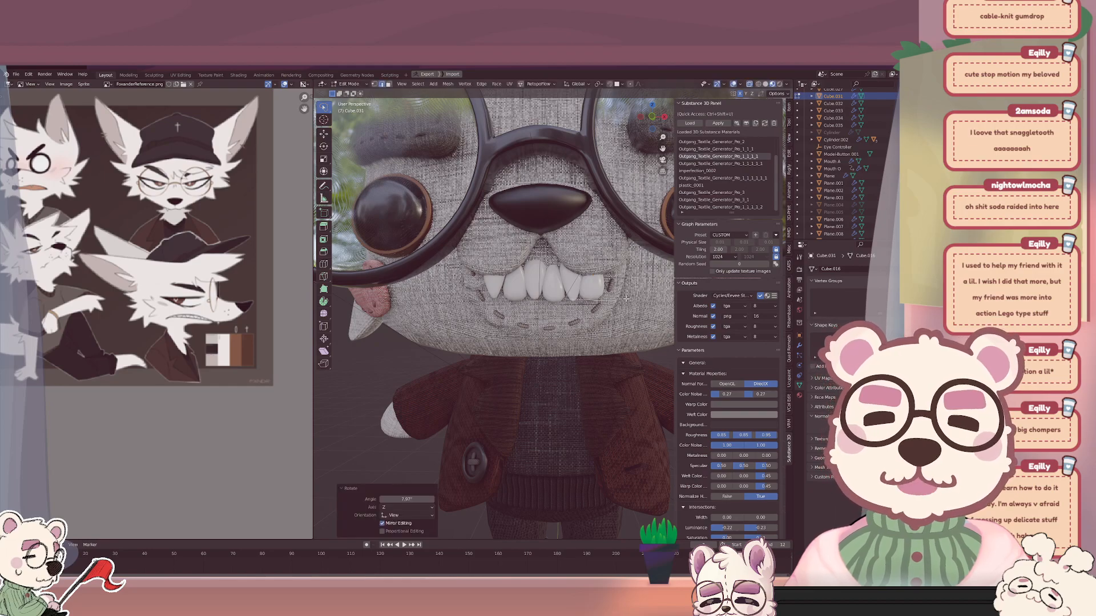
pyautogui.press('r')
pyautogui.click(629, 296)
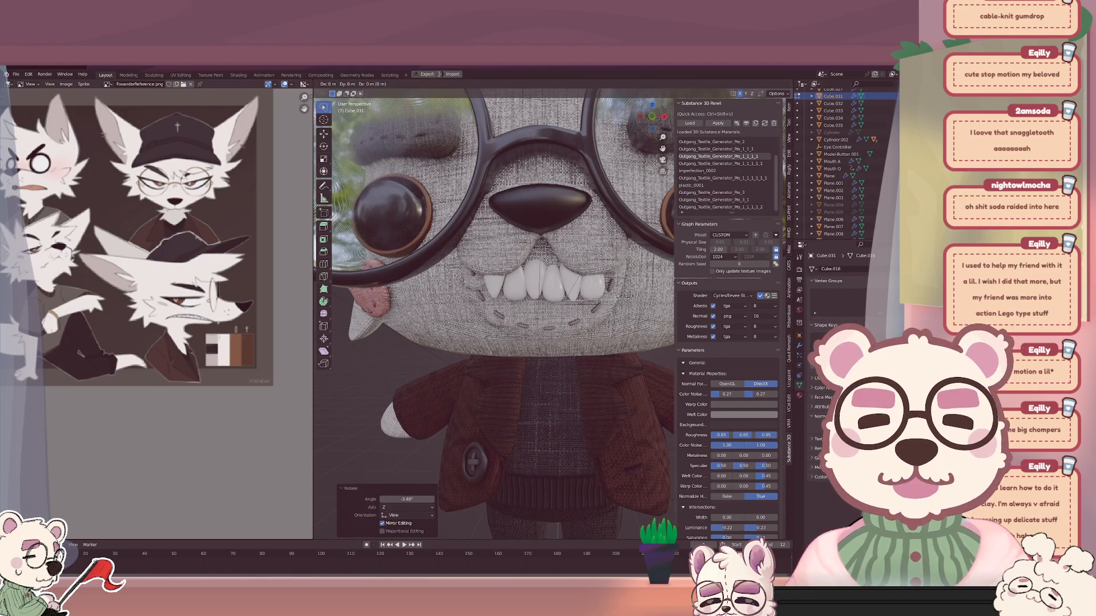
pyautogui.press('Tab')
# Select the five new teeth together and join them into one object.
pyautogui.keyDown('shift'); pyautogui.click(570, 283); pyautogui.keyUp('shift')
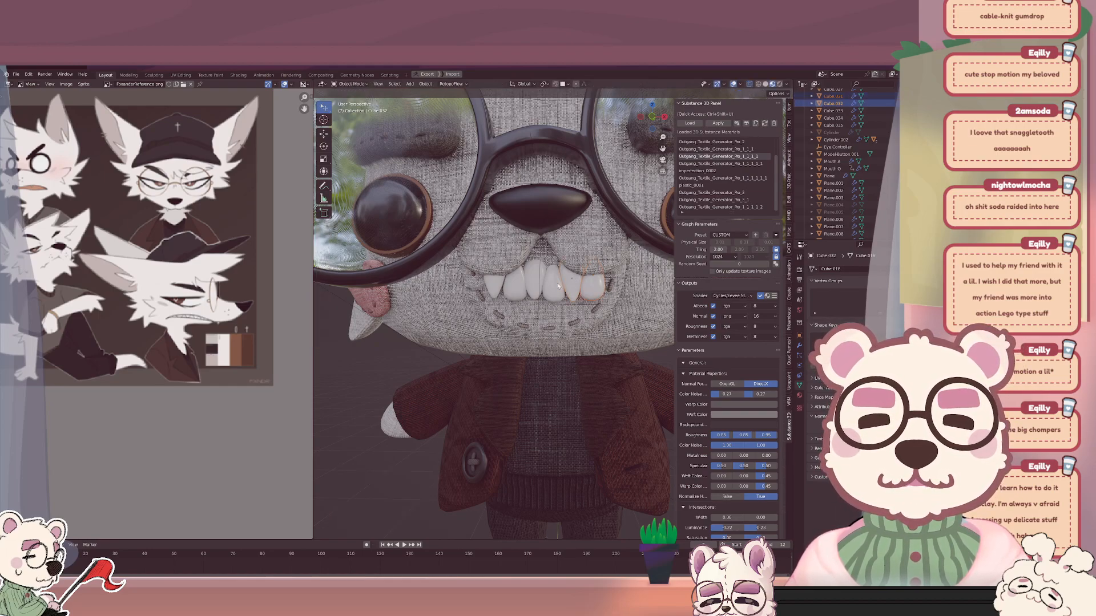
pyautogui.keyDown('shift'); pyautogui.click(552, 280); pyautogui.keyUp('shift')
pyautogui.keyDown('shift'); pyautogui.click(535, 273); pyautogui.keyUp('shift')
pyautogui.keyDown('shift'); pyautogui.click(518, 283); pyautogui.keyUp('shift')
pyautogui.rightClick(518, 283)
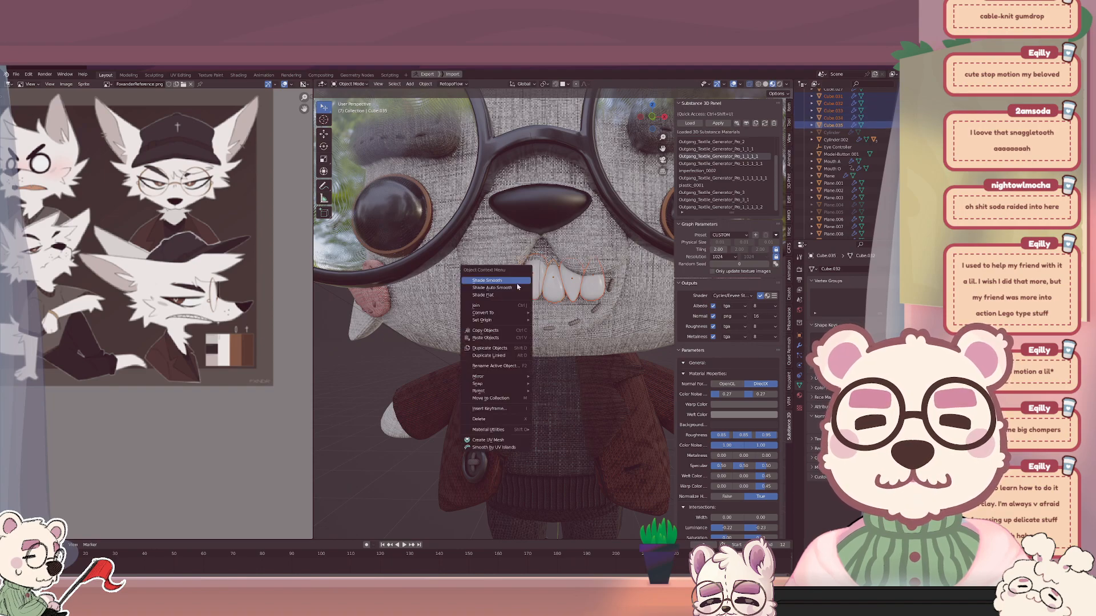
pyautogui.click(495, 311)
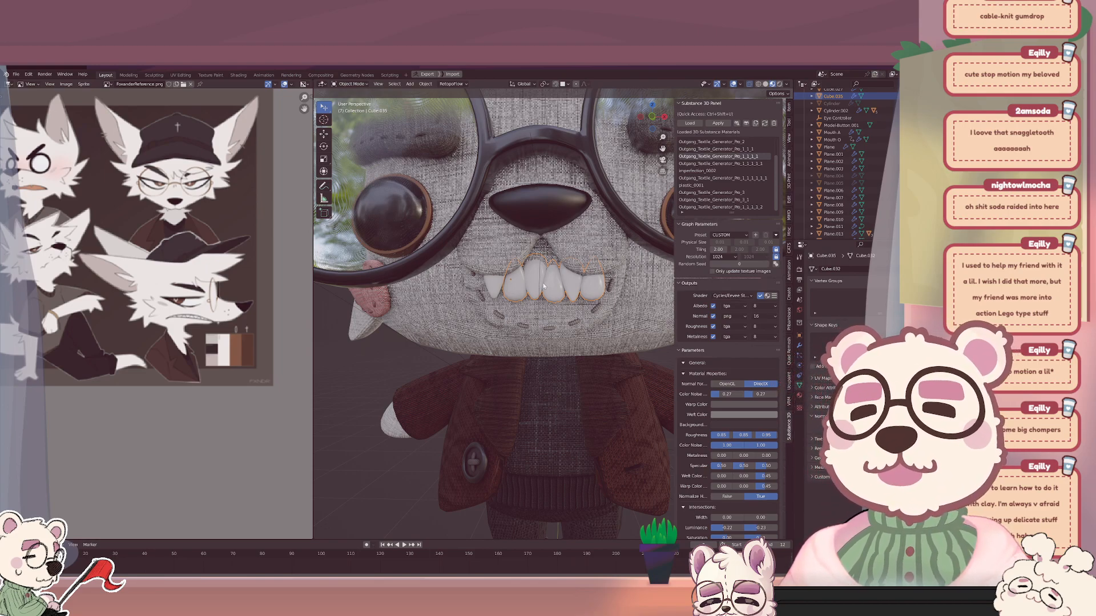
# Edit the joined teeth and move the selected geometry about 0.026 m forward along Y.
pyautogui.moveTo(536, 284); pyautogui.dragTo(500, 271, button='middle')
pyautogui.press('Tab')
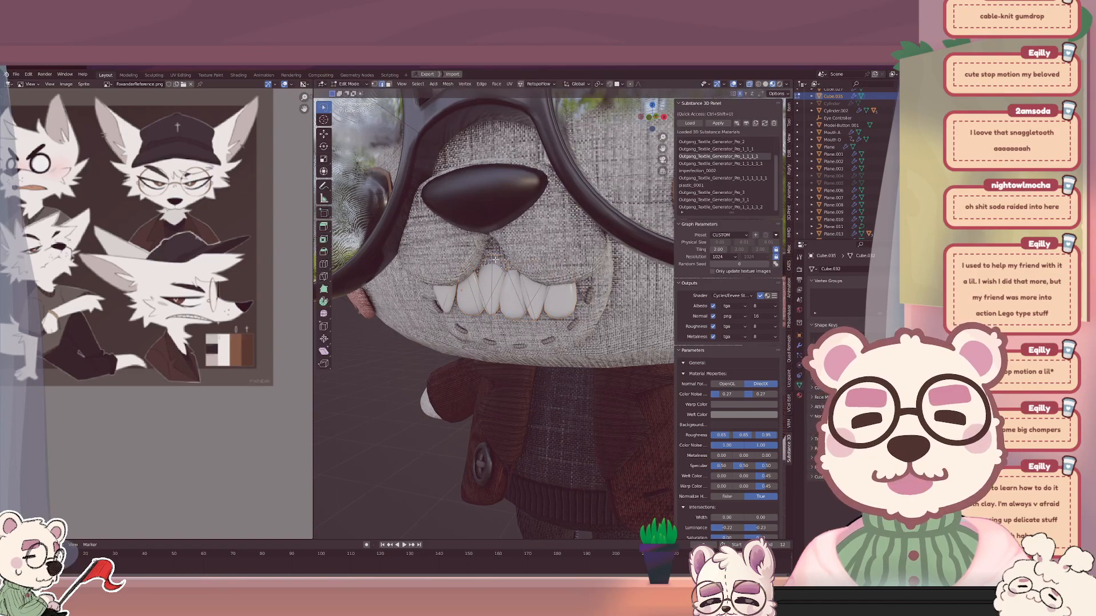
pyautogui.press('g')
pyautogui.press('y')
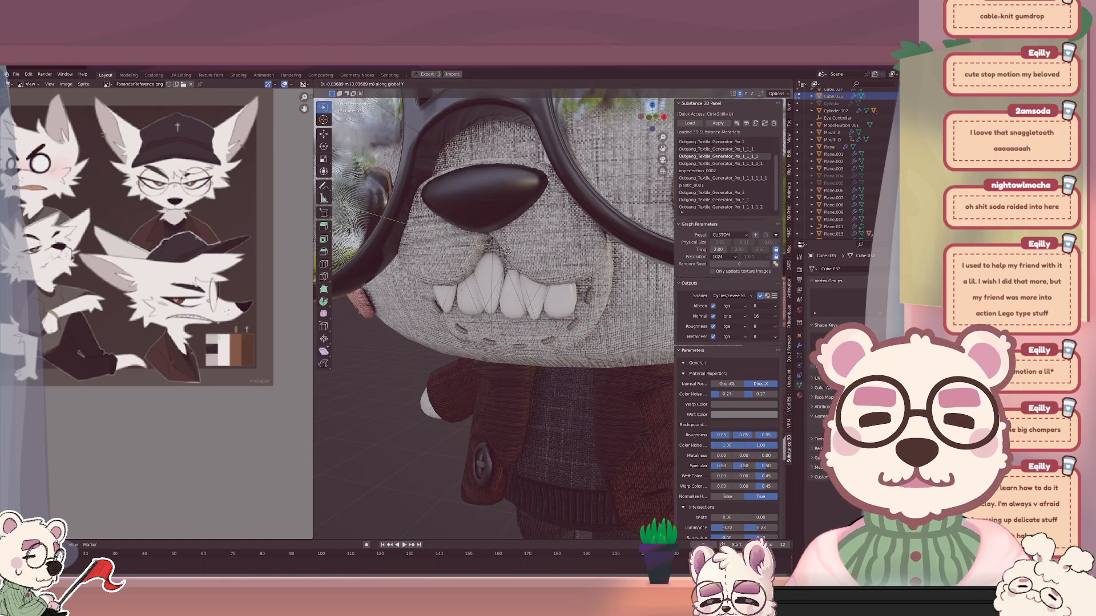
pyautogui.click(507, 254)
# Lower the selected tooth geometry slightly along Z and scale it to 0.942.
pyautogui.press('g')
pyautogui.press('z')
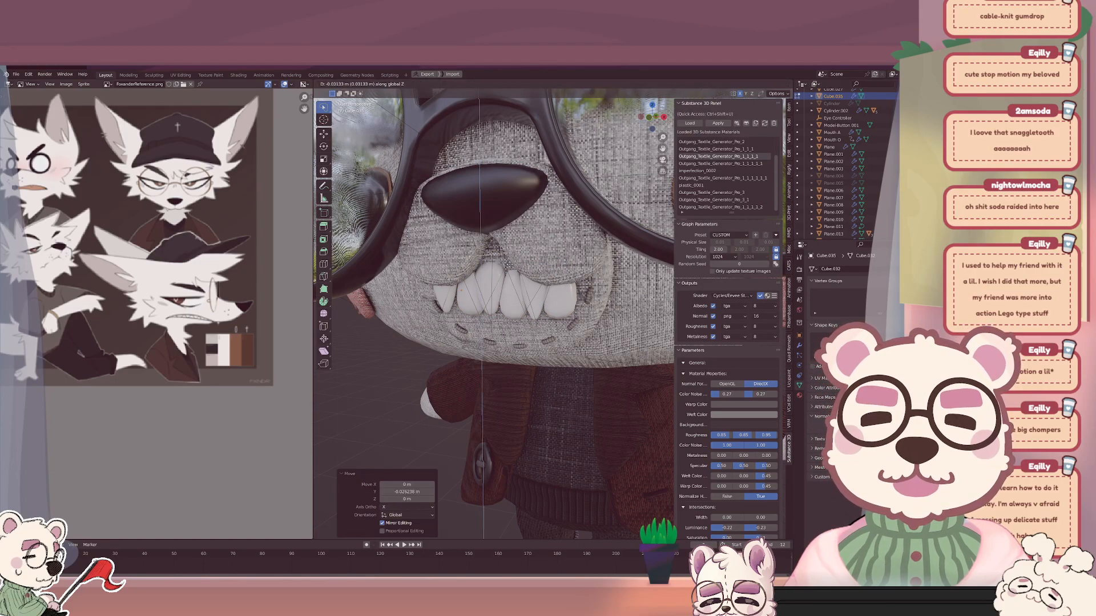
pyautogui.click(509, 264)
pyautogui.moveTo(509, 265); pyautogui.dragTo(554, 271, button='middle')
pyautogui.press('s')
pyautogui.click(553, 272)
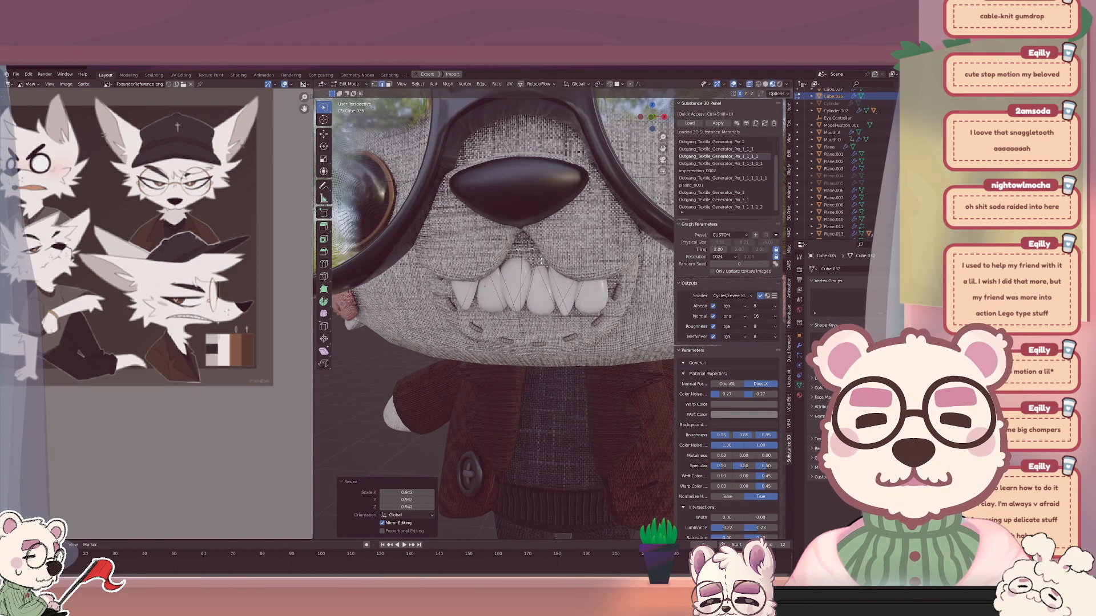
# Isolate the joined teeth in local view and move the selected top of the middle tooth forward along Y.
pyautogui.click(534, 244)
pyautogui.click(542, 312)
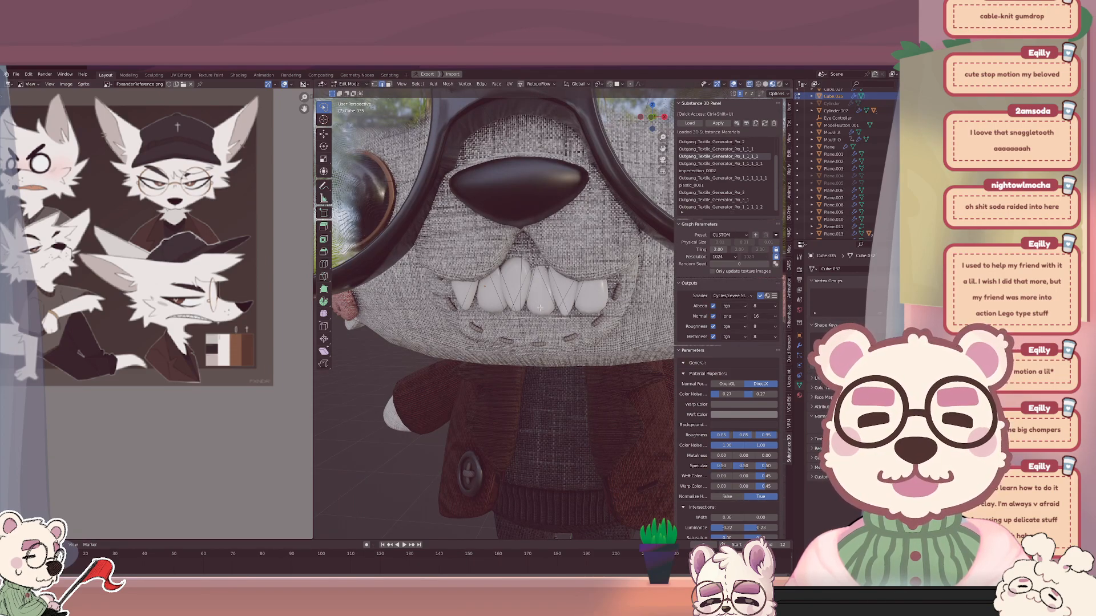
pyautogui.moveTo(539, 308); pyautogui.dragTo(511, 258, button='middle')
pyautogui.scroll(-2, 512, 258)
pyautogui.scroll(5, 511, 258)
pyautogui.scroll(-2, 512, 258)
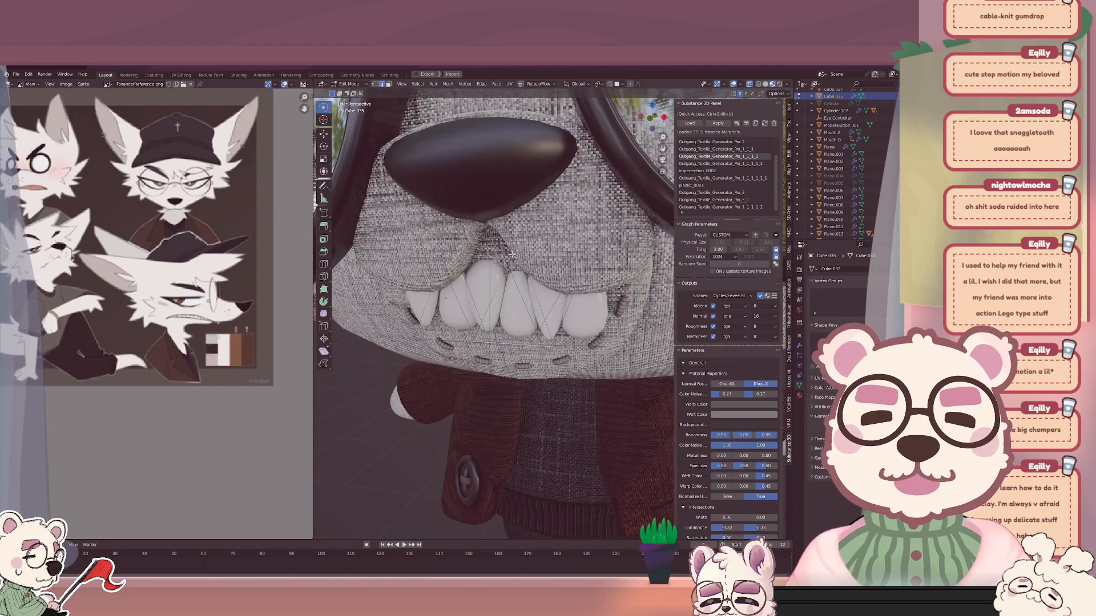
pyautogui.click(512, 252)
pyautogui.click(516, 251)
pyautogui.click(506, 278)
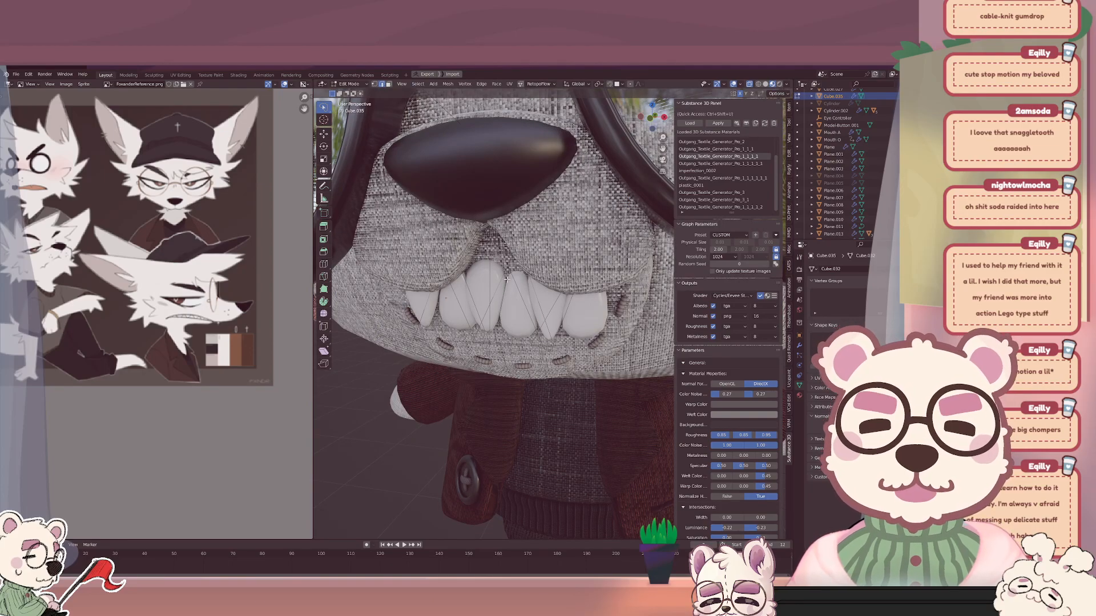
pyautogui.press('KP_Divide')
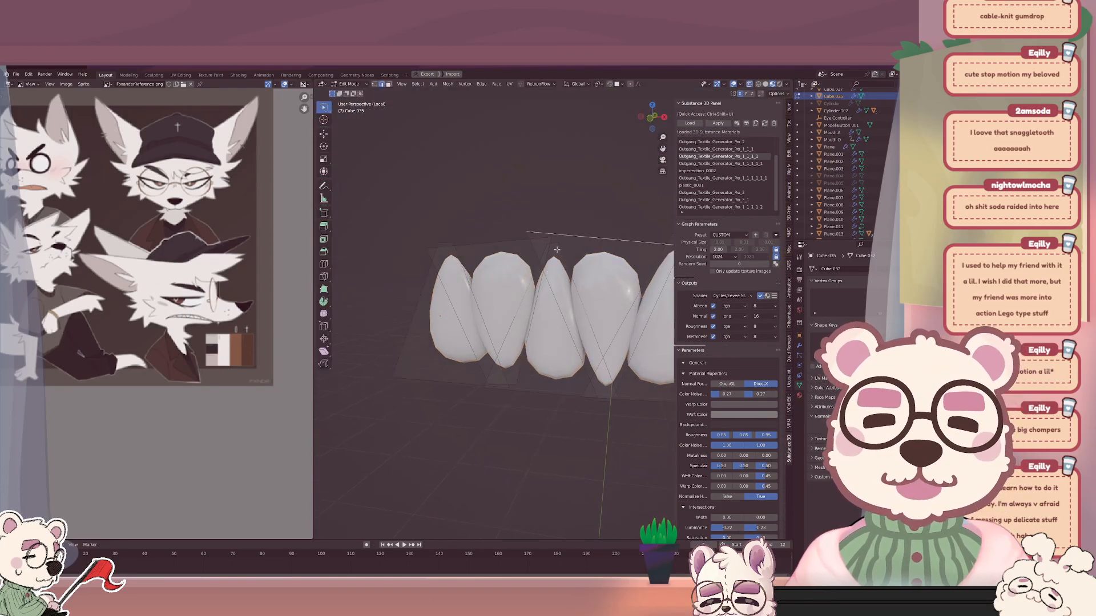
pyautogui.press('g')
pyautogui.press('y')
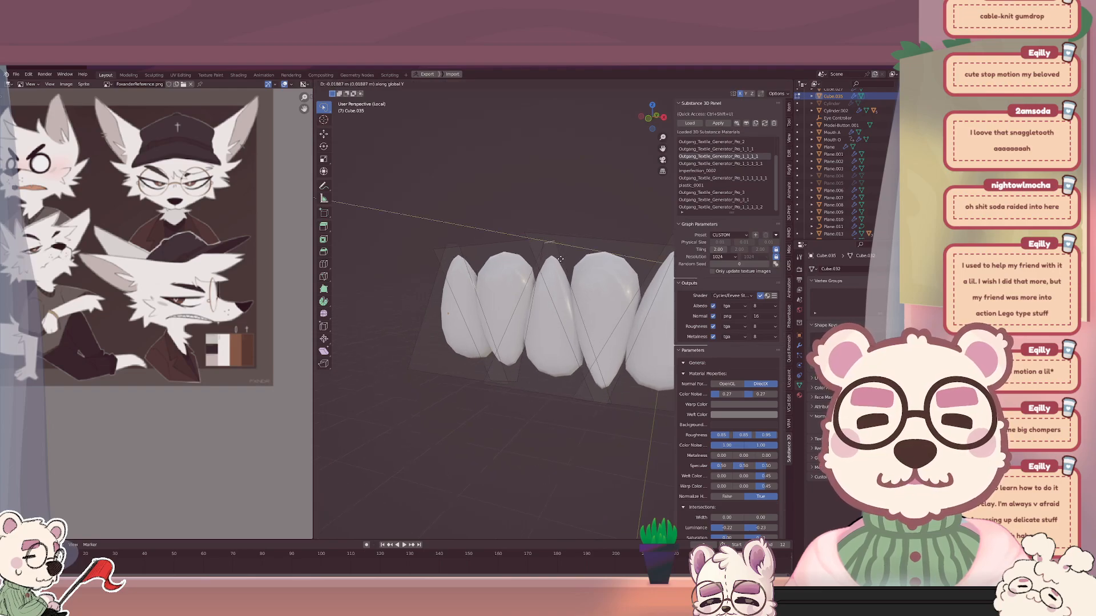
pyautogui.click(560, 261)
pyautogui.press('Tab')
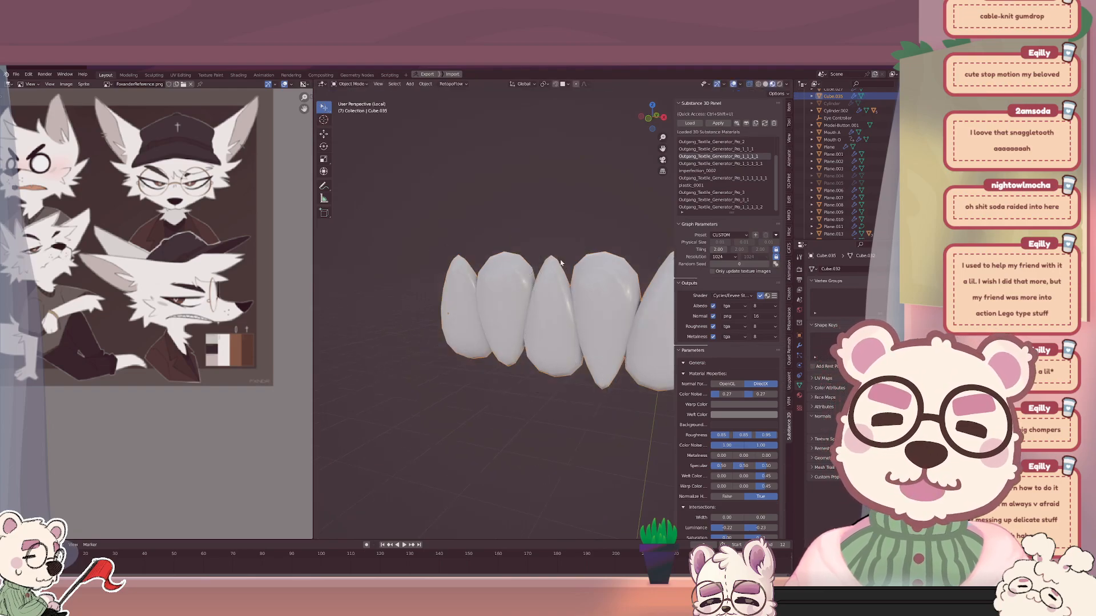
# Leave the isolated view and move the selected tooth geometry another 0.015 m or so forward along Y.
pyautogui.press('KP_Divide')
pyautogui.moveTo(560, 263); pyautogui.dragTo(535, 280, button='middle')
pyautogui.press('Tab')
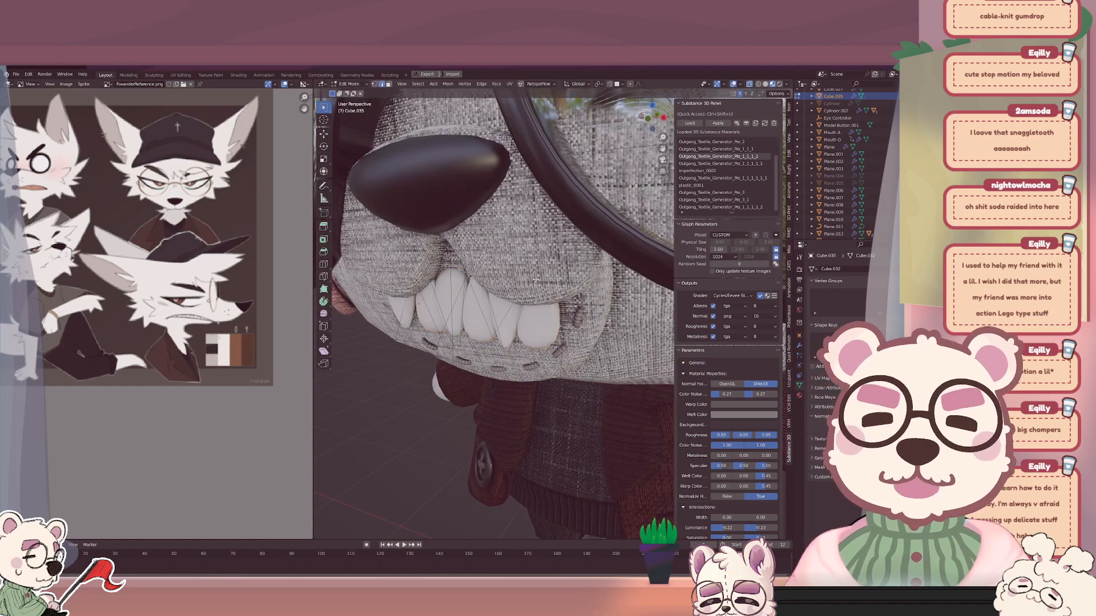
pyautogui.press('g')
pyautogui.press('y')
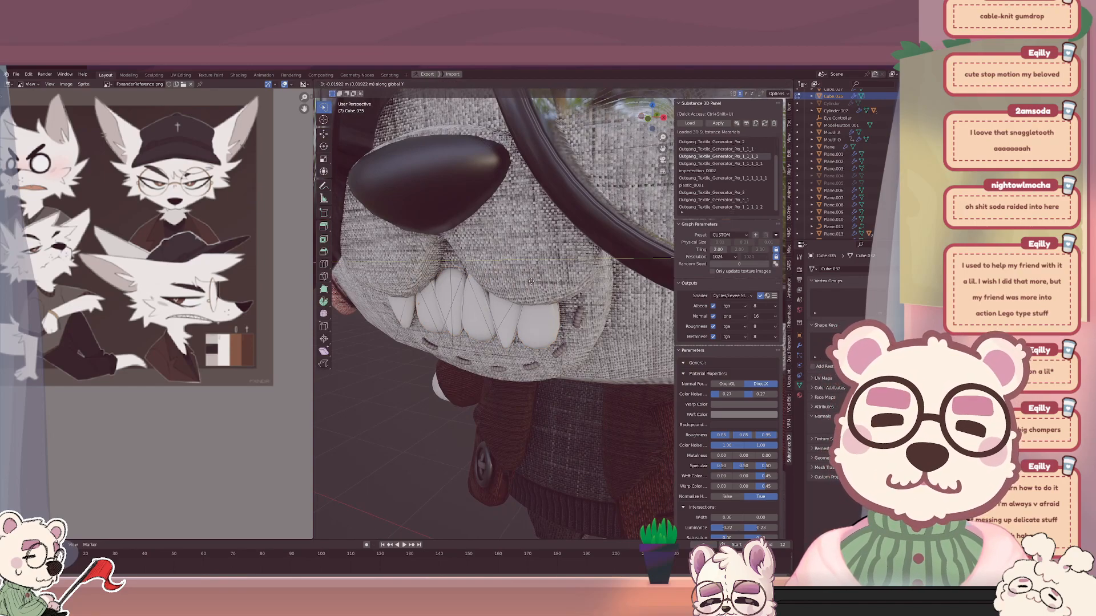
pyautogui.click(531, 282)
pyautogui.moveTo(532, 282); pyautogui.dragTo(585, 270, button='middle')
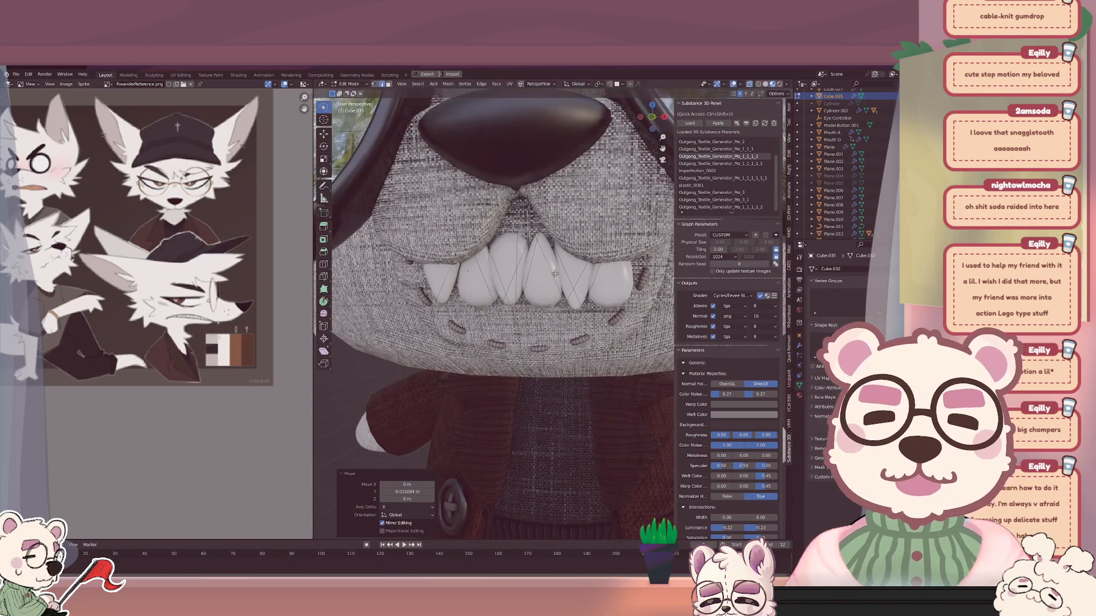
# Scale the selected tooth geometry to about 0.93 and lower it slightly along Z.
pyautogui.press('s')
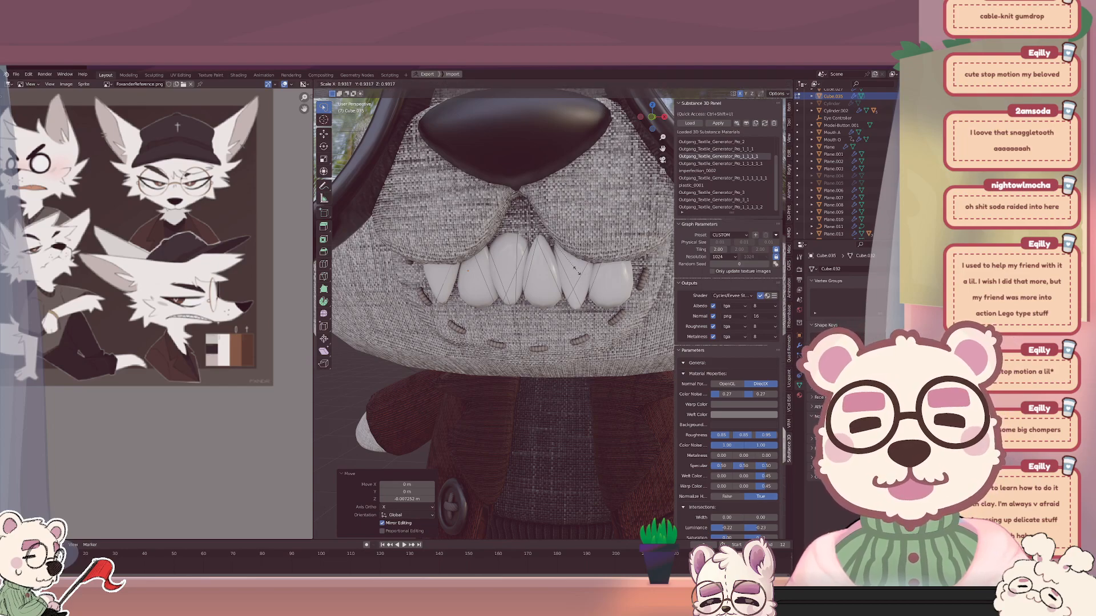
pyautogui.click(576, 272)
pyautogui.click(606, 329)
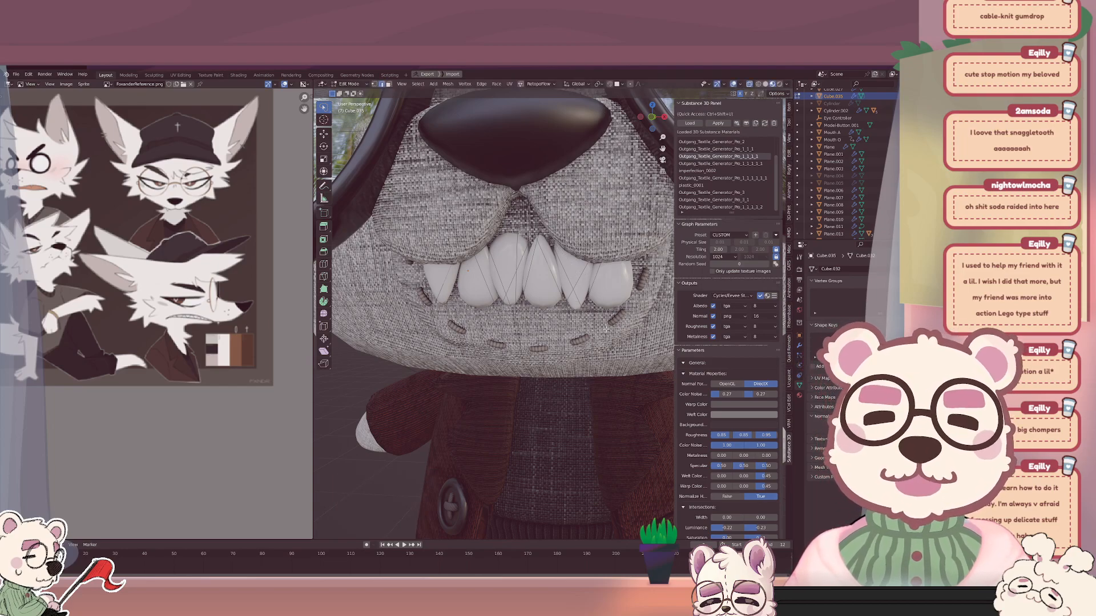
pyautogui.press('g')
pyautogui.press('z')
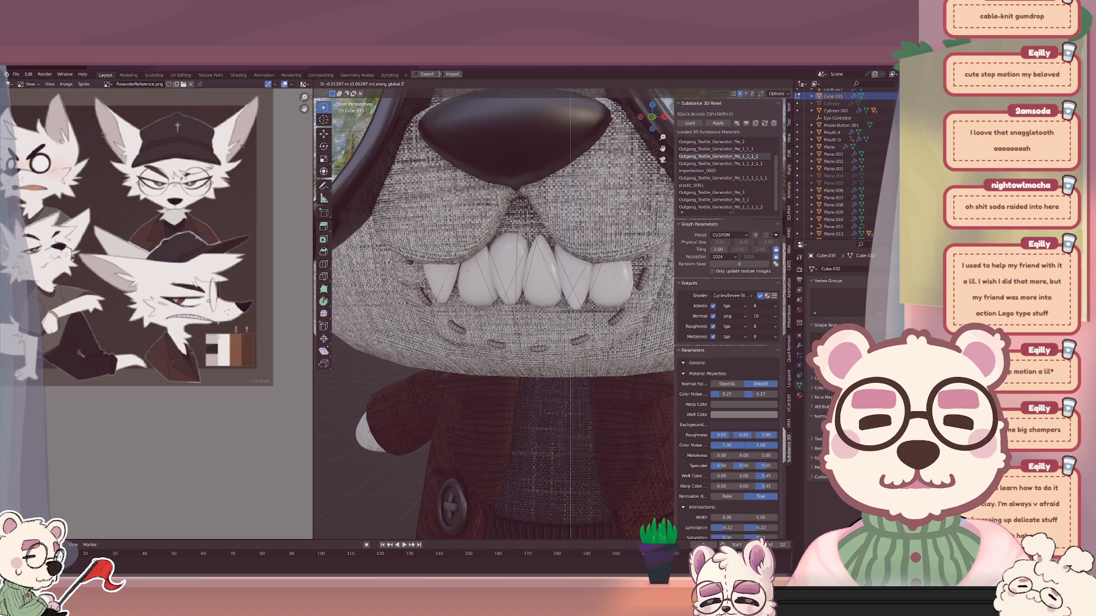
pyautogui.click(578, 225)
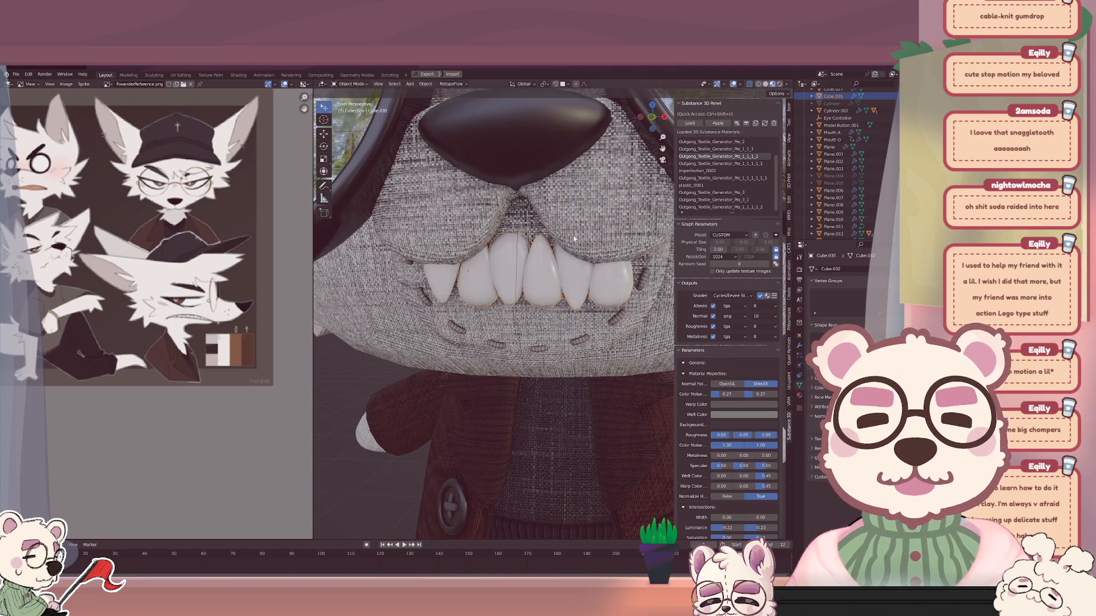
# Shift the end tooth beside the mouth corner along Z, rotate it slightly about Z and nudge it into place.
pyautogui.scroll(-3, 573, 235)
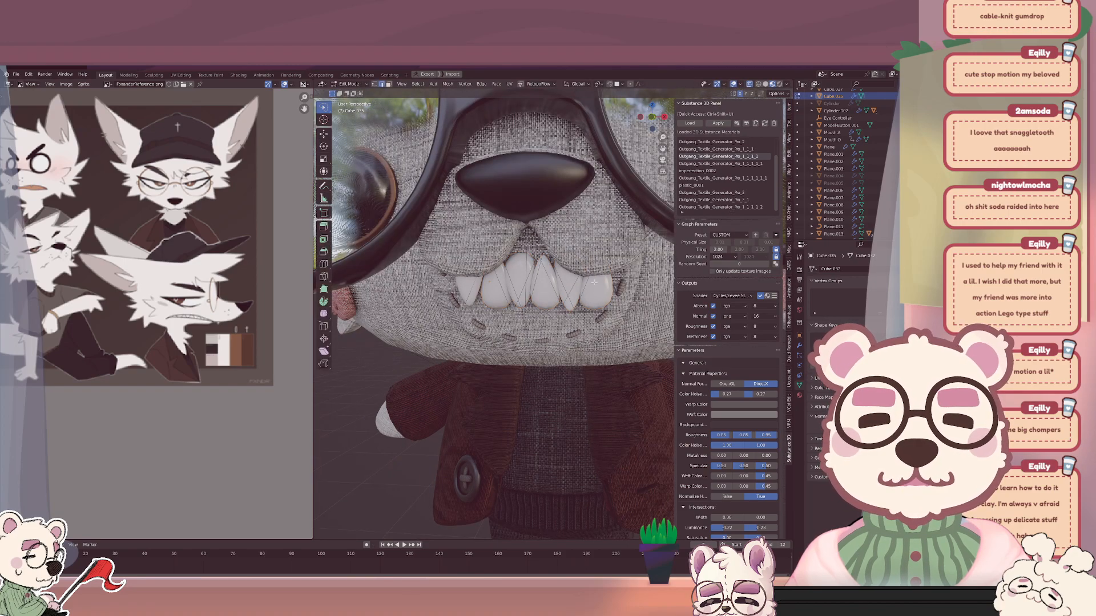
pyautogui.press('g')
pyautogui.press('z')
pyautogui.click(593, 311)
pyautogui.press('r')
pyautogui.press('z')
pyautogui.click(637, 318)
pyautogui.press('g')
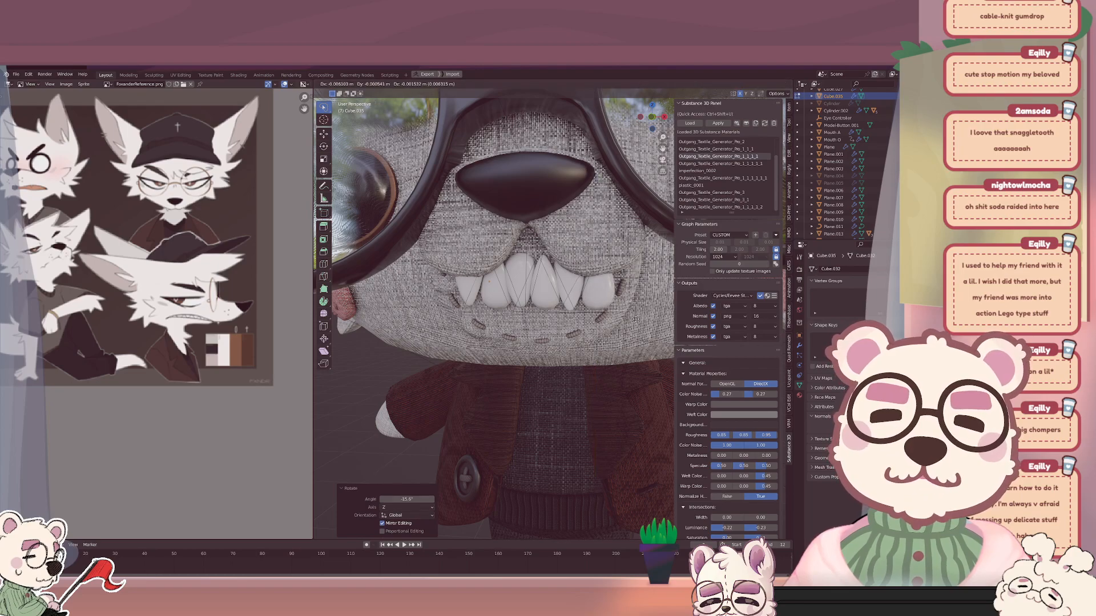
pyautogui.click(632, 318)
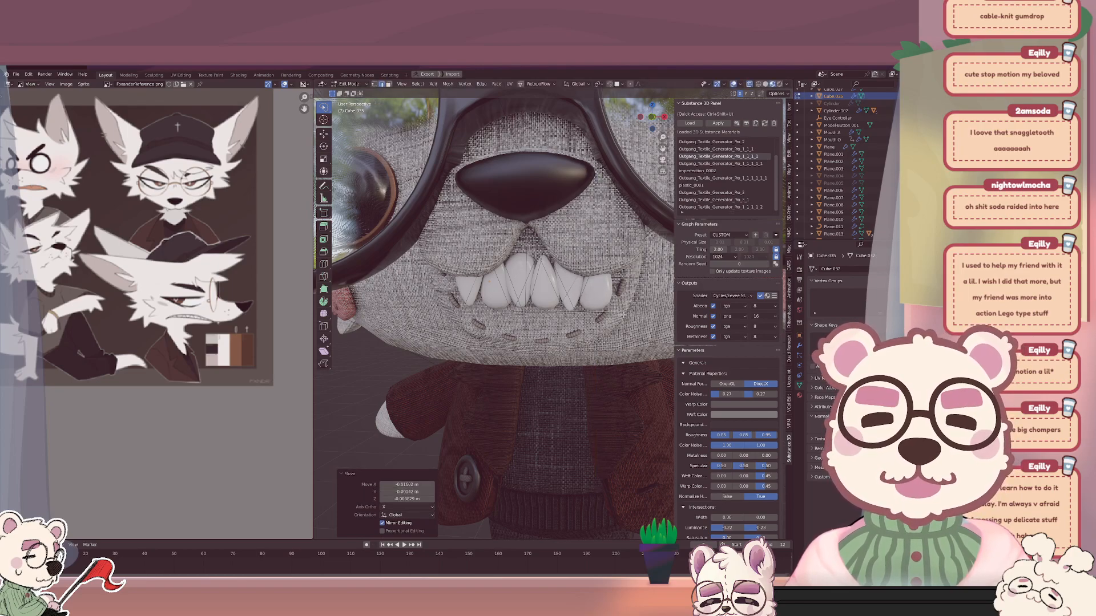
# Move the end tooth's selected geometry along Y to fit the muzzle, and leave mesh editing.
pyautogui.press('1')
pyautogui.moveTo(623, 314); pyautogui.dragTo(513, 335, button='middle')
pyautogui.press('g')
pyautogui.press('y')
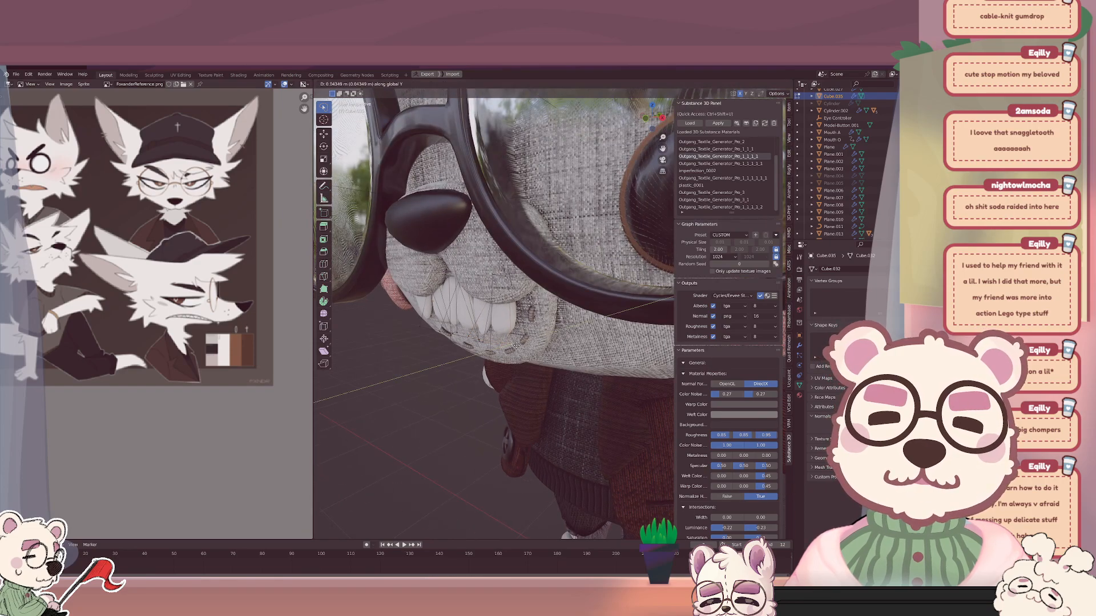
pyautogui.click(524, 343)
pyautogui.moveTo(523, 343); pyautogui.dragTo(534, 308, button='middle')
pyautogui.press('Tab')
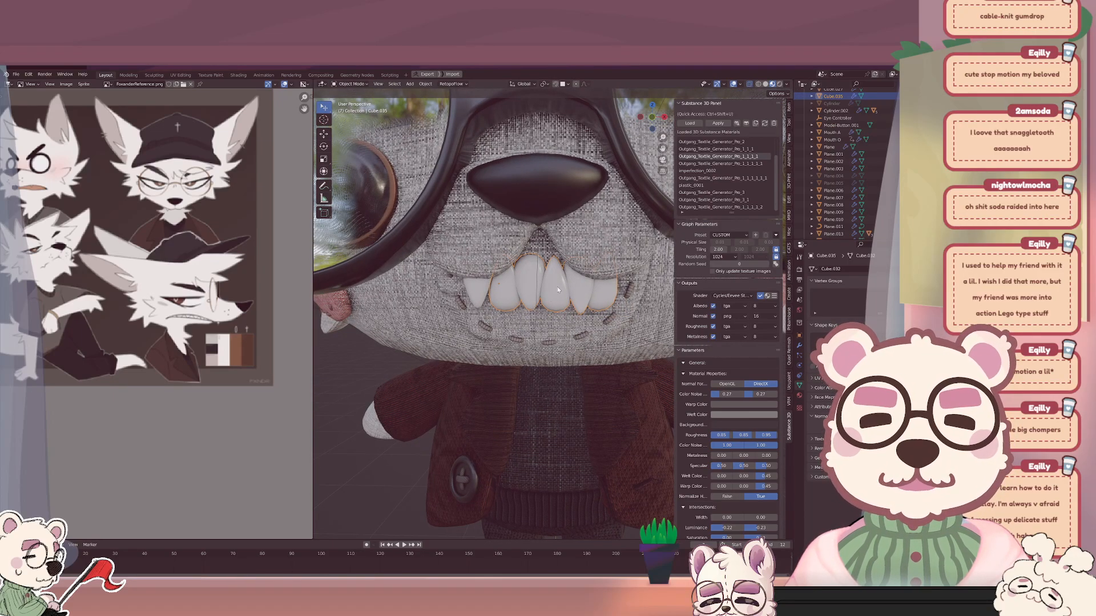
# Edit the teeth again, nudge the selected geometry freely and along Y, and return to object mode.
pyautogui.scroll(-5, 558, 289)
pyautogui.press('Tab')
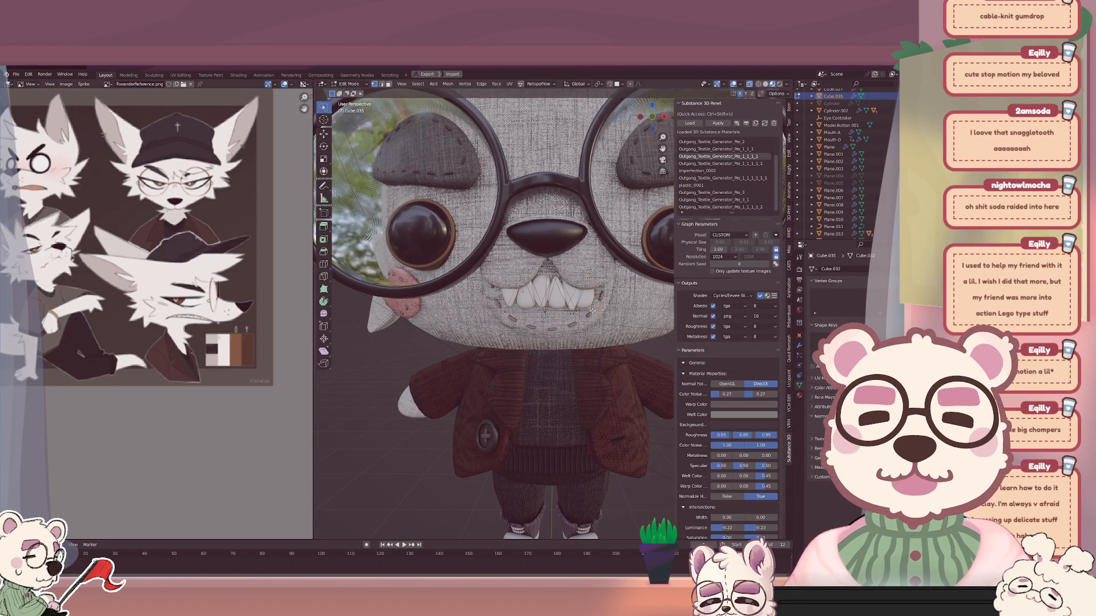
pyautogui.press('g')
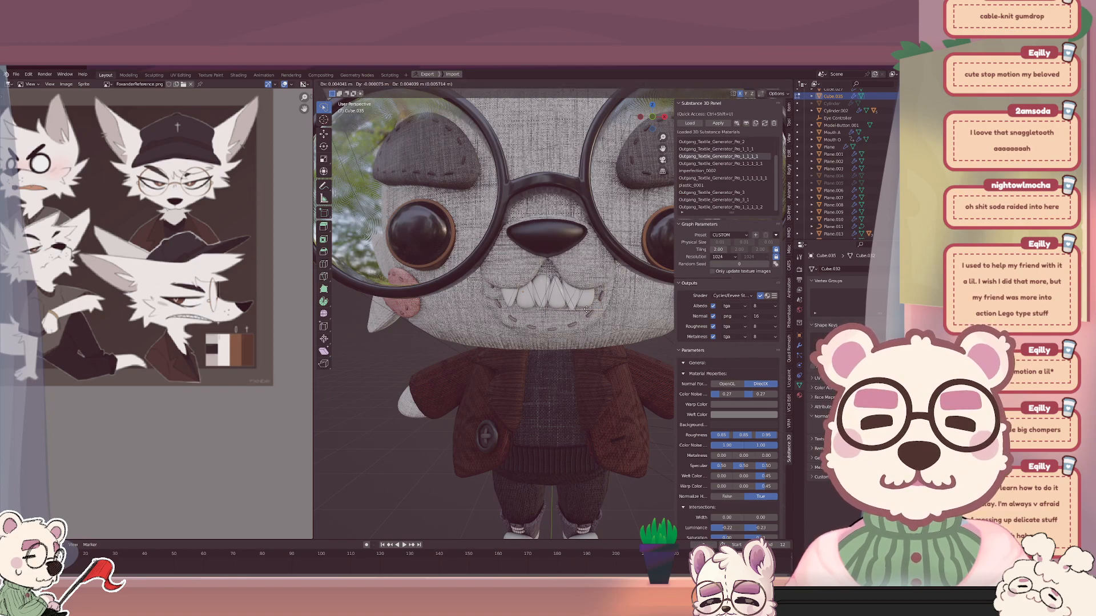
pyautogui.click(587, 311)
pyautogui.moveTo(588, 311); pyautogui.dragTo(524, 301, button='middle')
pyautogui.press('g')
pyautogui.click(564, 320)
pyautogui.press('g')
pyautogui.press('y')
pyautogui.click(513, 349)
pyautogui.press('Tab')
pyautogui.scroll(-5, 529, 296)
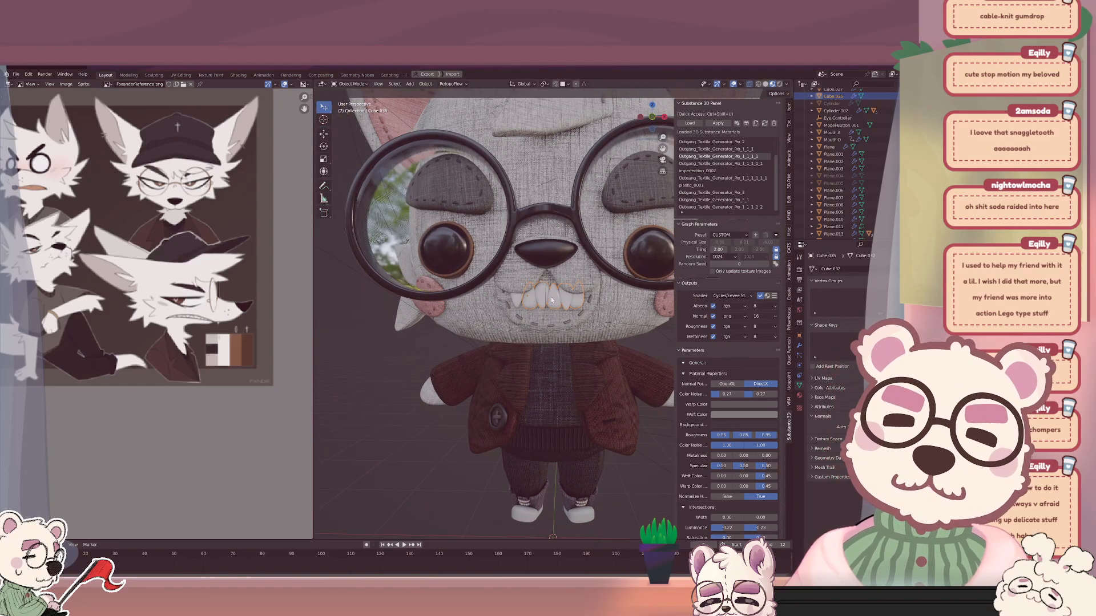
# Isolate the teeth in local view, remove their Solidify modifier and adjust the Subdivision modifier's viewport level.
pyautogui.press('KP_Divide')
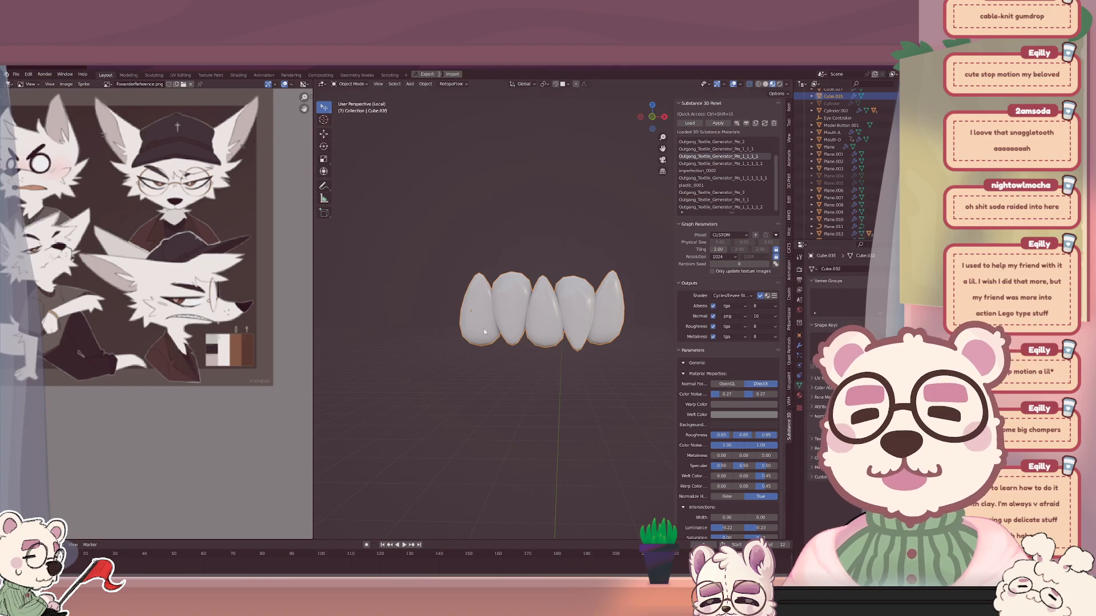
pyautogui.click(798, 346)
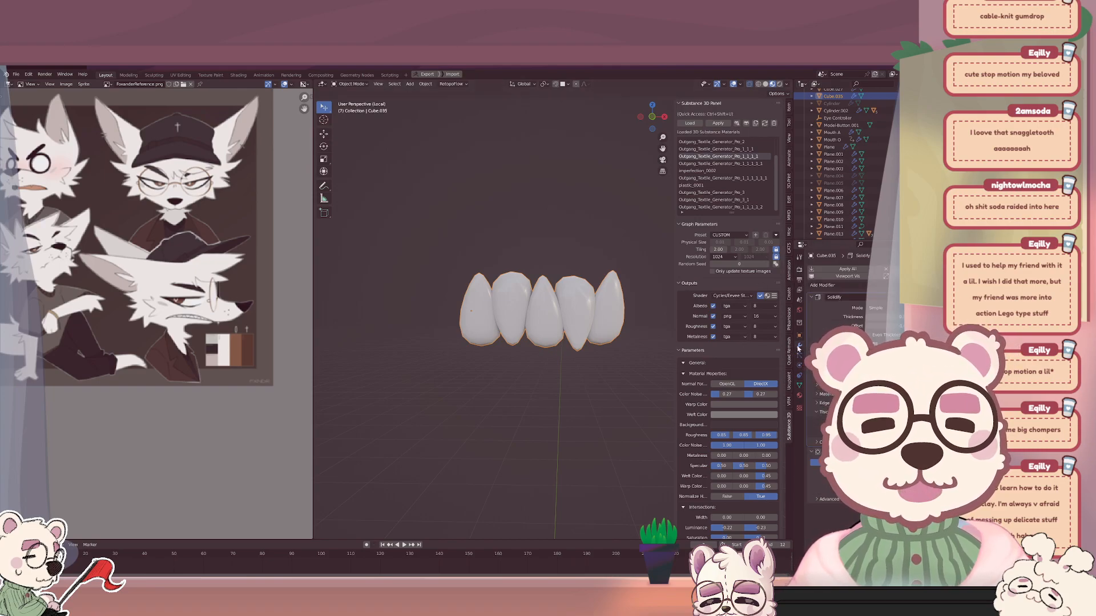
pyautogui.click(898, 306)
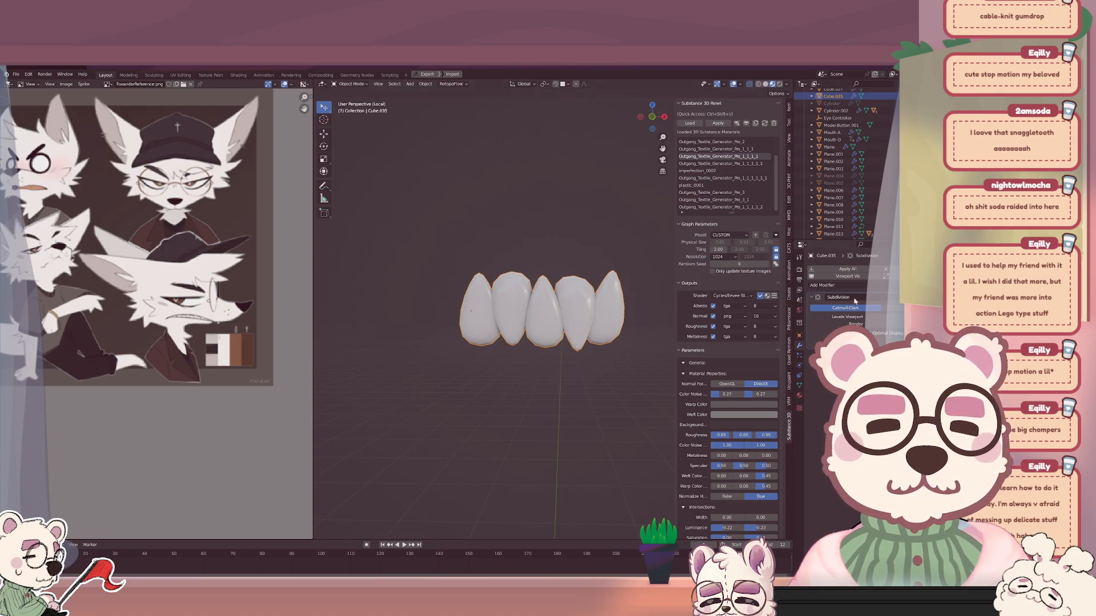
pyautogui.moveTo(551, 313)
pyautogui.mouseDown(button='middle')
pyautogui.moveTo(605, 317)
pyautogui.moveTo(557, 323)
pyautogui.mouseUp(button='middle')
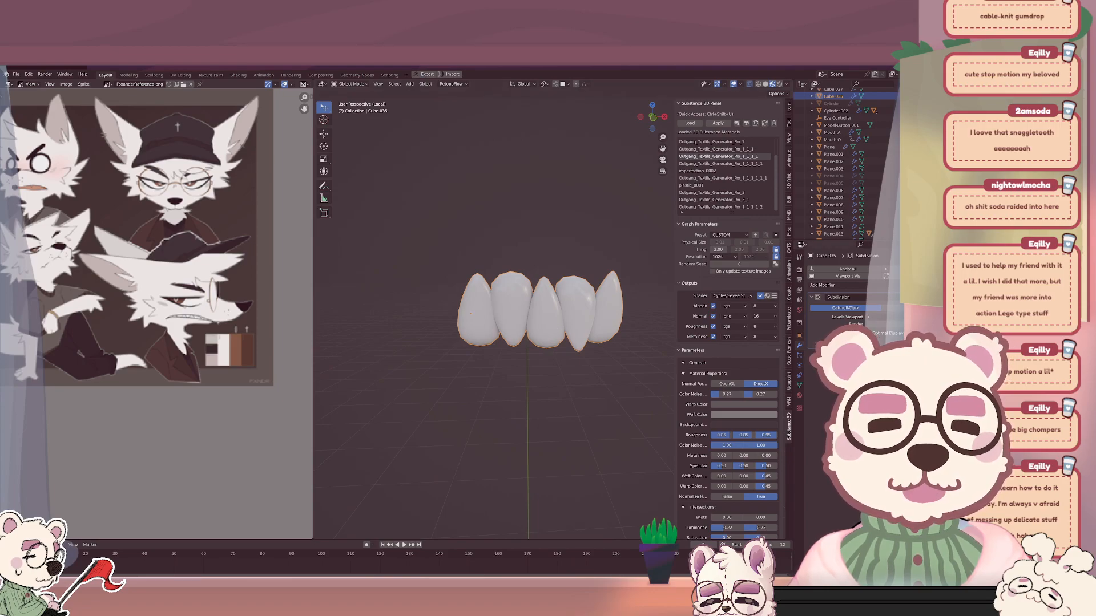
pyautogui.click(942, 316)
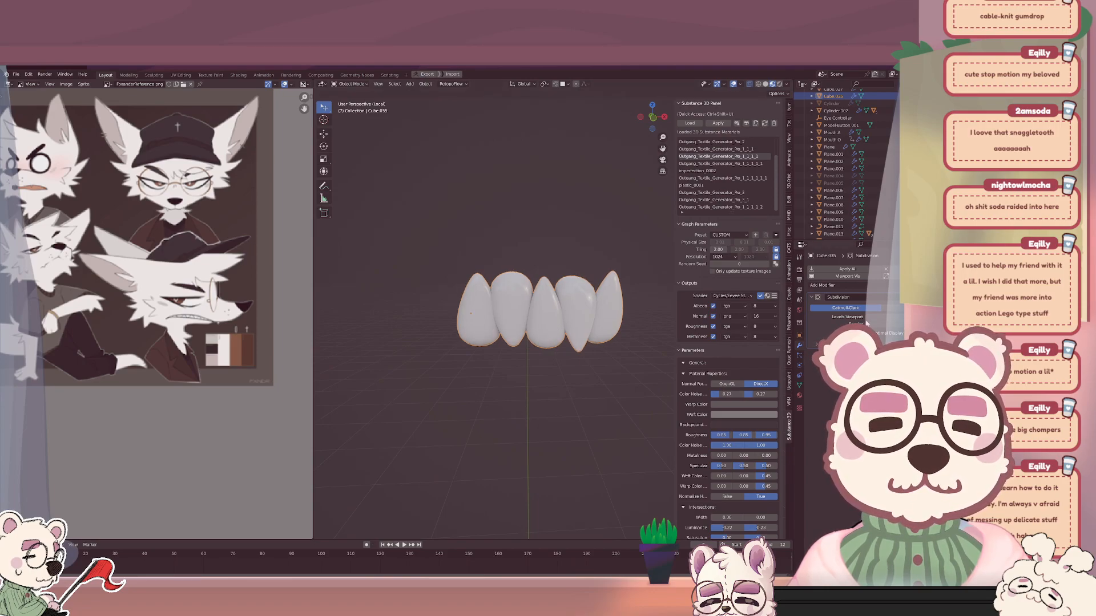
pyautogui.moveTo(517, 366)
pyautogui.mouseDown(button='middle')
pyautogui.moveTo(494, 362)
pyautogui.moveTo(510, 359)
pyautogui.mouseUp(button='middle')
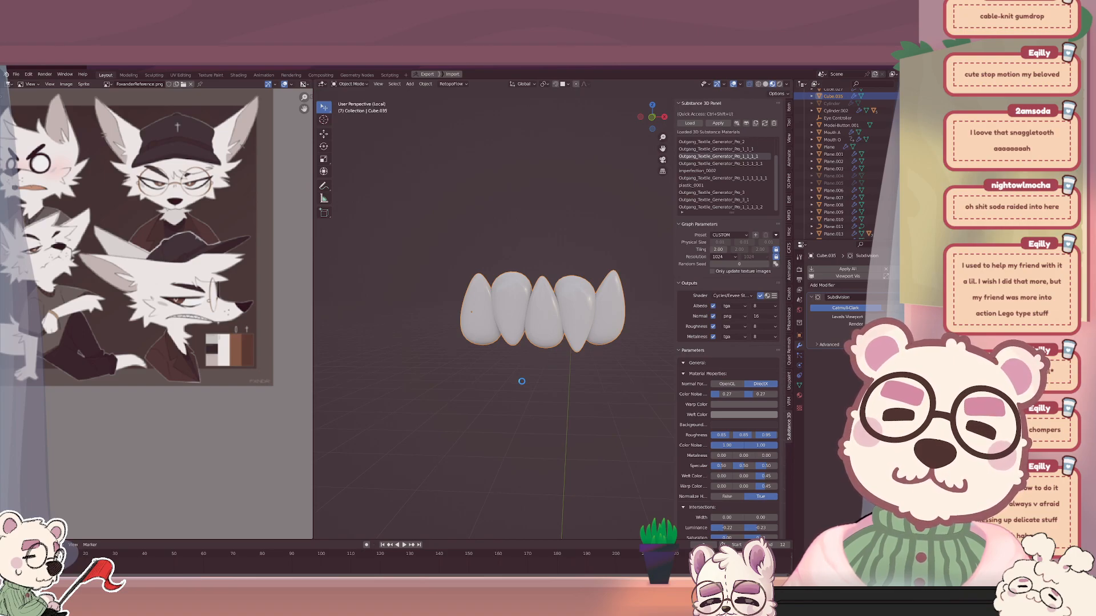
# Add a cube mesh and raise it about 1.39 m along Z to the height of the teeth.
pyautogui.hotkey('shift', 'a')
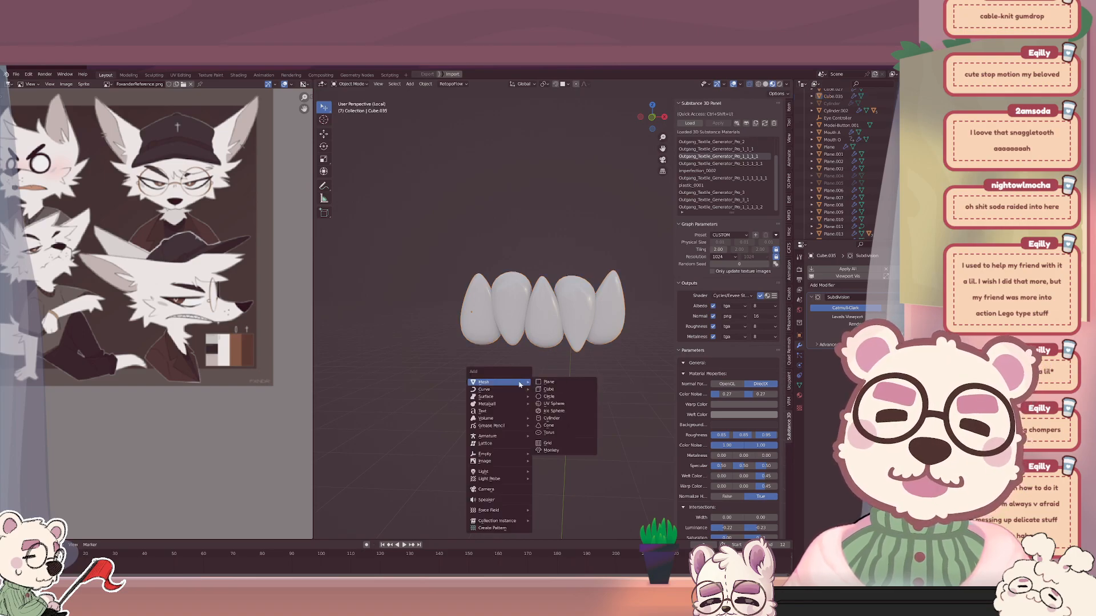
pyautogui.click(545, 389)
pyautogui.press('g')
pyautogui.press('z')
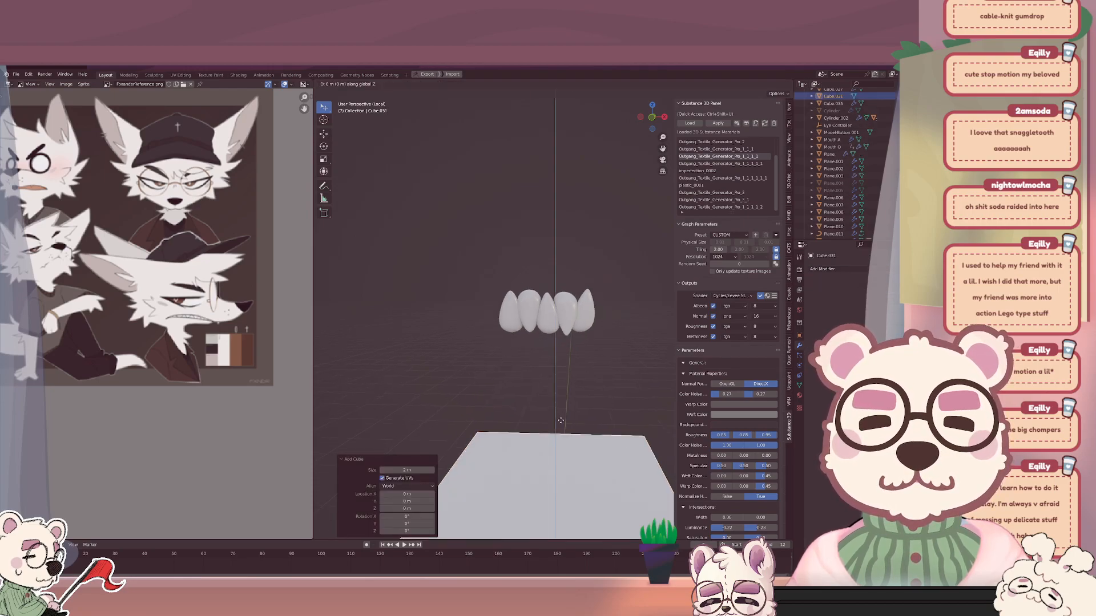
pyautogui.click(569, 271)
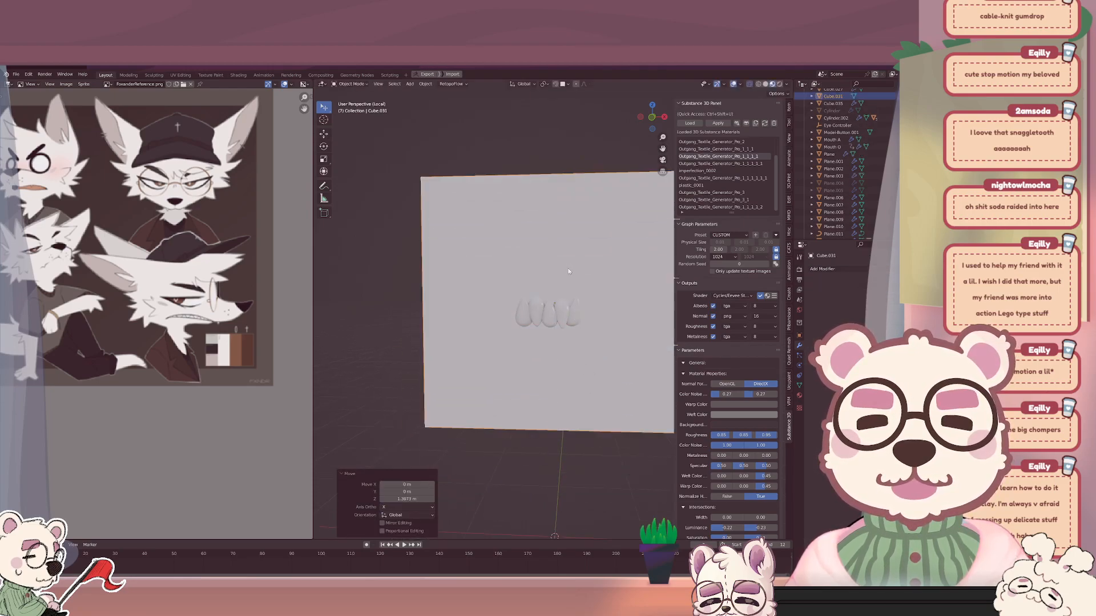
# Scale the cube's mesh down uniformly to bring it closer to the size of the tooth row.
pyautogui.press('Tab')
pyautogui.press('s')
pyautogui.click(570, 336)
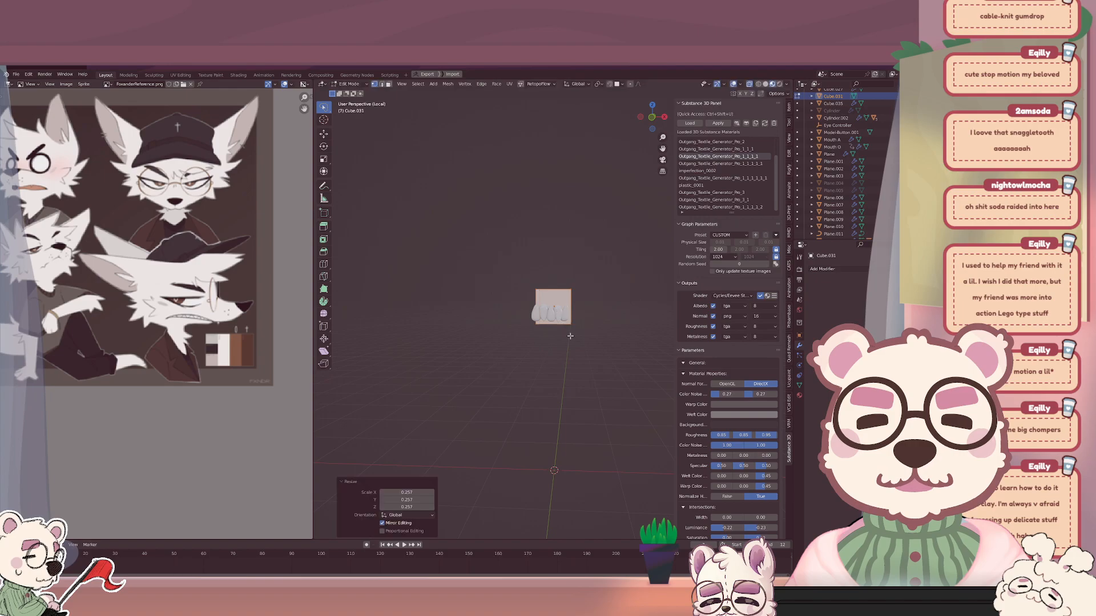
pyautogui.scroll(3, 570, 336)
pyautogui.press('s')
pyautogui.click(610, 333)
# Move the small cube along Y to line it up with the teeth.
pyautogui.moveTo(611, 335); pyautogui.dragTo(572, 358, button='middle')
pyautogui.press('g')
pyautogui.press('y')
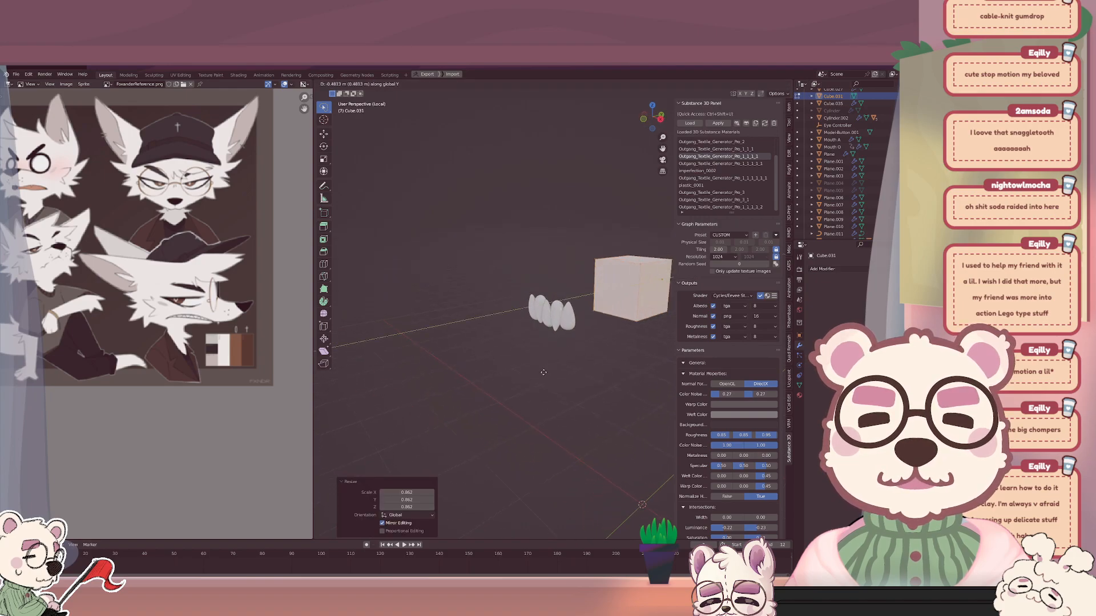
pyautogui.click(470, 389)
pyautogui.moveTo(471, 389); pyautogui.dragTo(511, 382, button='middle')
# Widen the cube along X to form a rectangular block around the teeth.
pyautogui.moveTo(587, 343); pyautogui.dragTo(554, 331, button='middle')
pyautogui.press('s')
pyautogui.press('x')
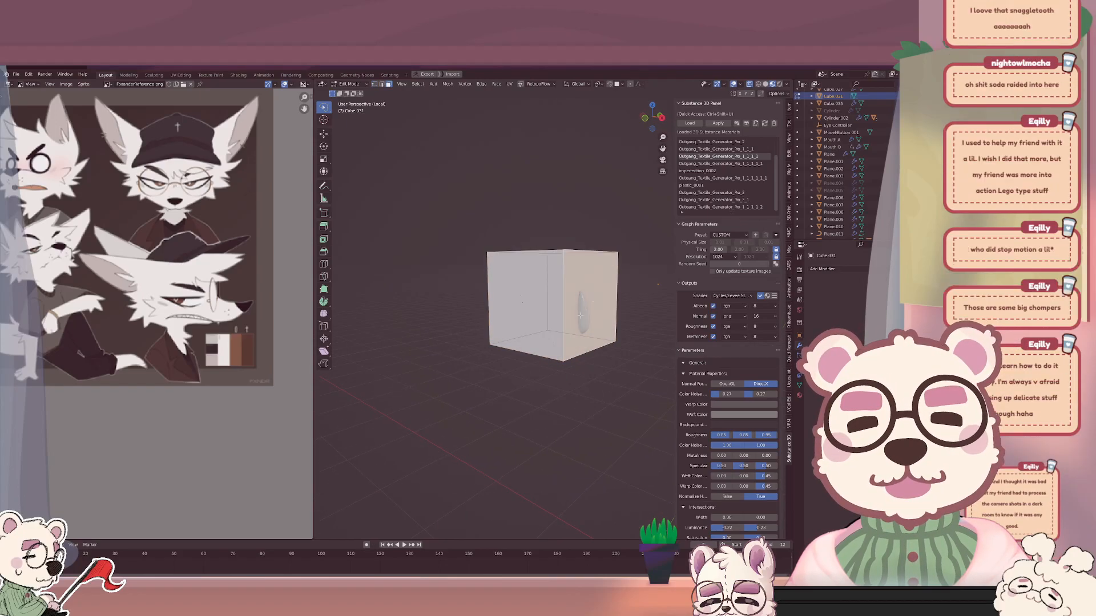
pyautogui.click(590, 329)
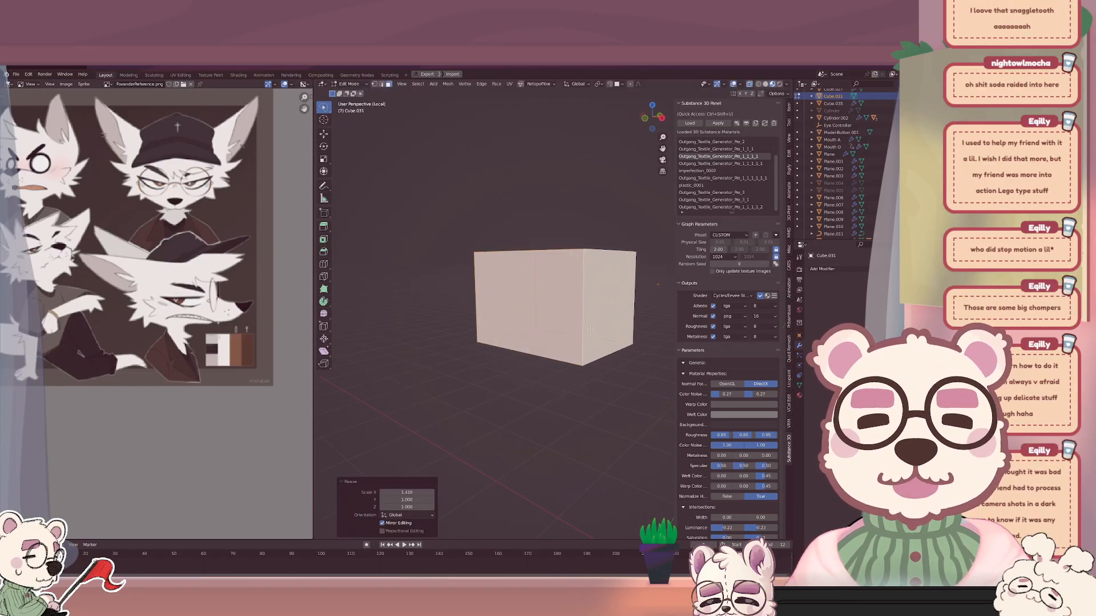
# Add a centred vertical loop cut that divides the block into two halves.
pyautogui.moveTo(583, 338); pyautogui.dragTo(567, 276, button='middle')
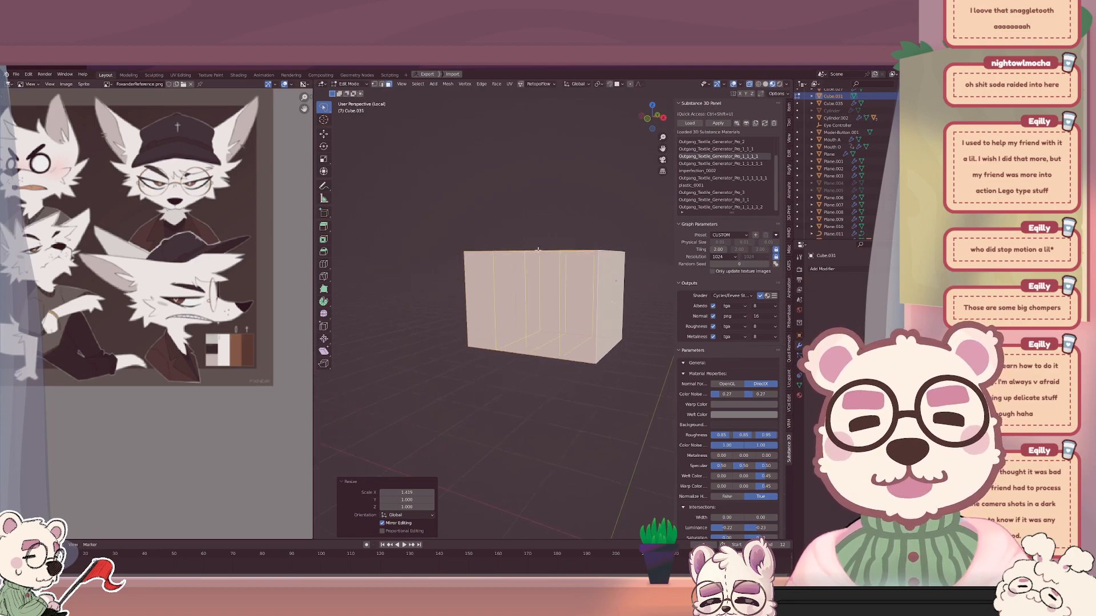
pyautogui.press('3')
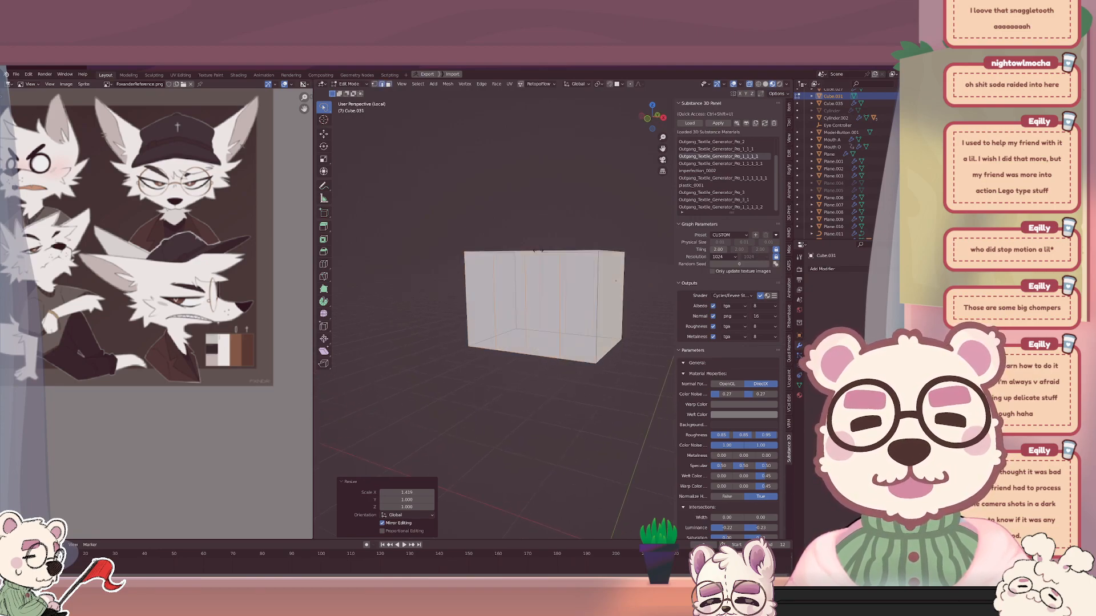
pyautogui.click(551, 269)
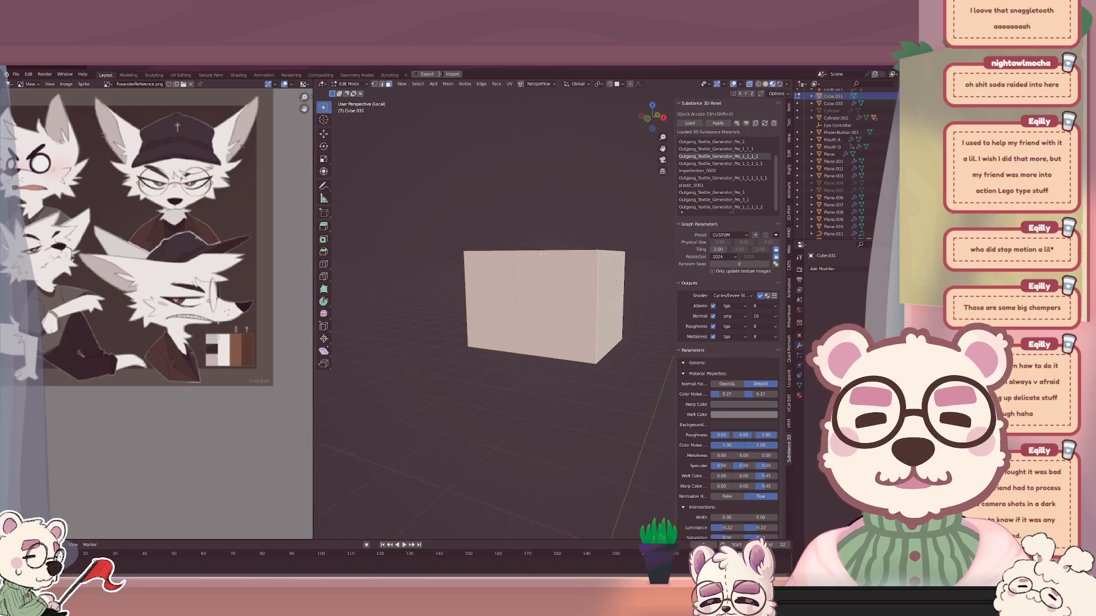
pyautogui.click(542, 253)
pyautogui.rightClick(566, 293)
pyautogui.hotkey('ctrl', 'r')
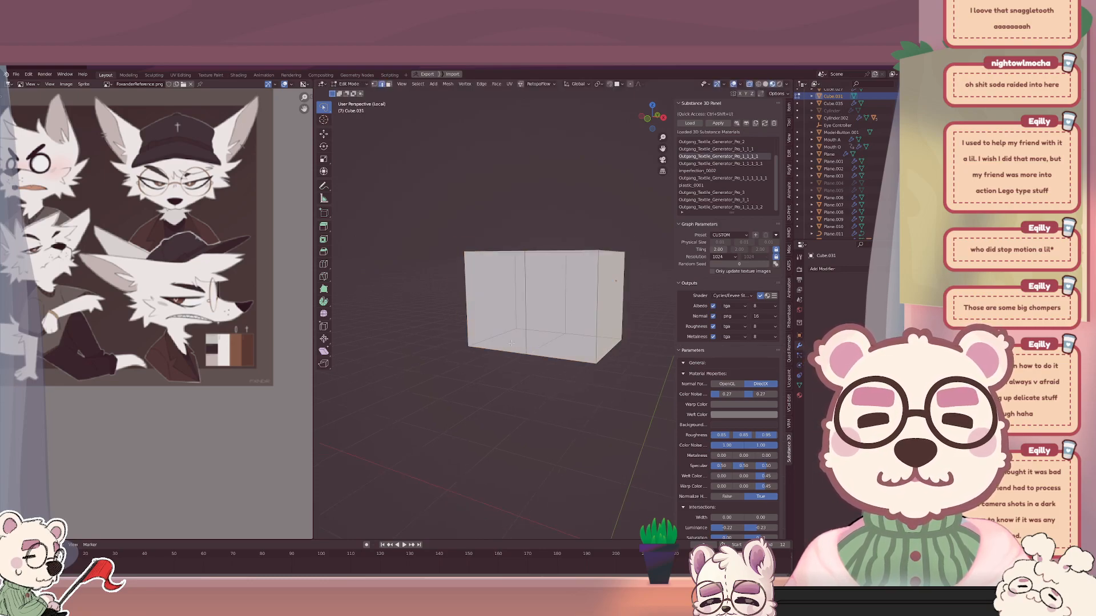
# Raise the block's outer bottom edges about 0.15 m along Z to give it a pointed base.
pyautogui.press('g')
pyautogui.press('z')
pyautogui.click(500, 306)
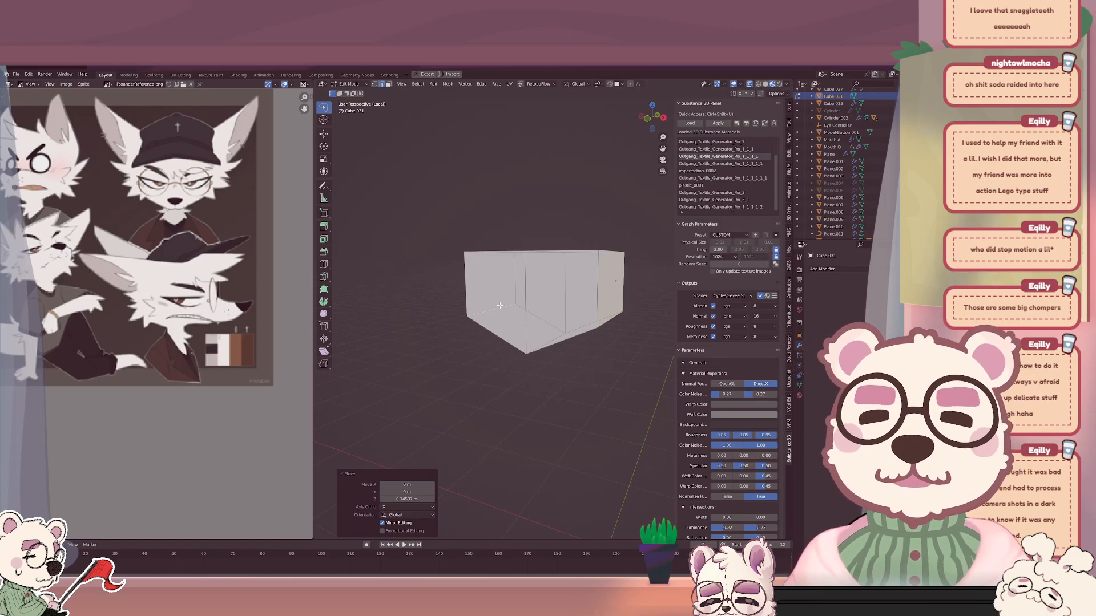
pyautogui.hotkey('ctrl', 'z')
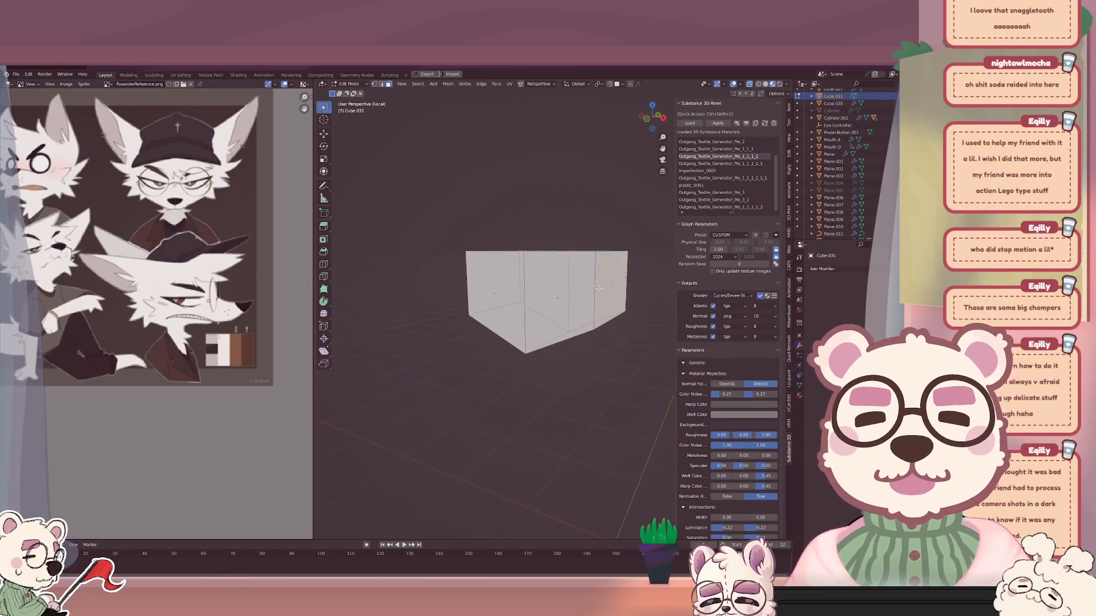
# Shorten the block by moving its end face along Y, and leave mesh editing.
pyautogui.moveTo(598, 289); pyautogui.dragTo(554, 307, button='middle')
pyautogui.press('g')
pyautogui.press('y')
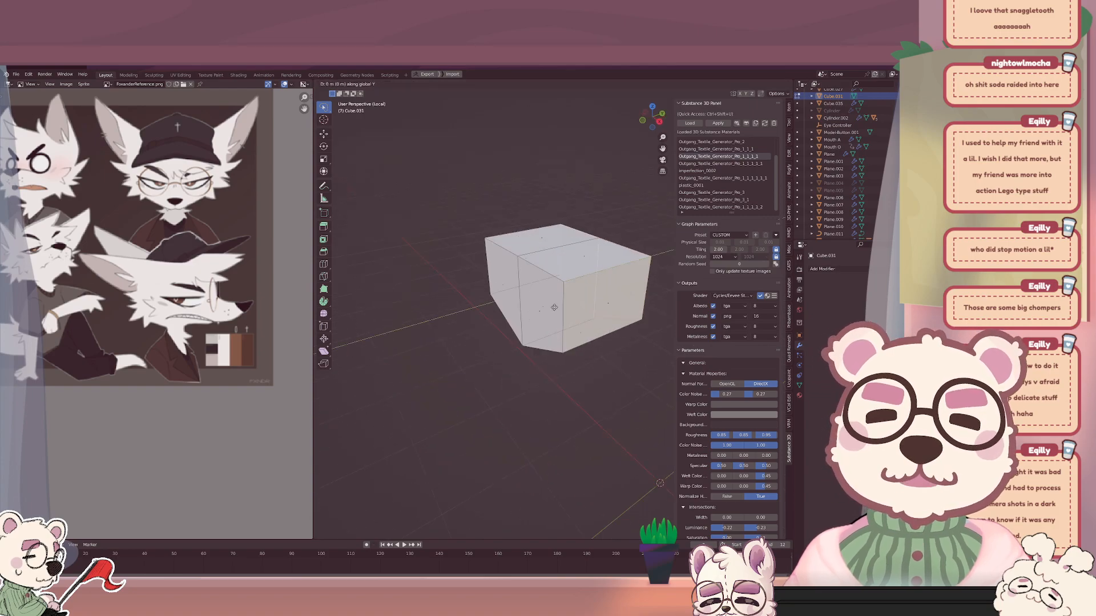
pyautogui.click(554, 307)
pyautogui.press('Tab')
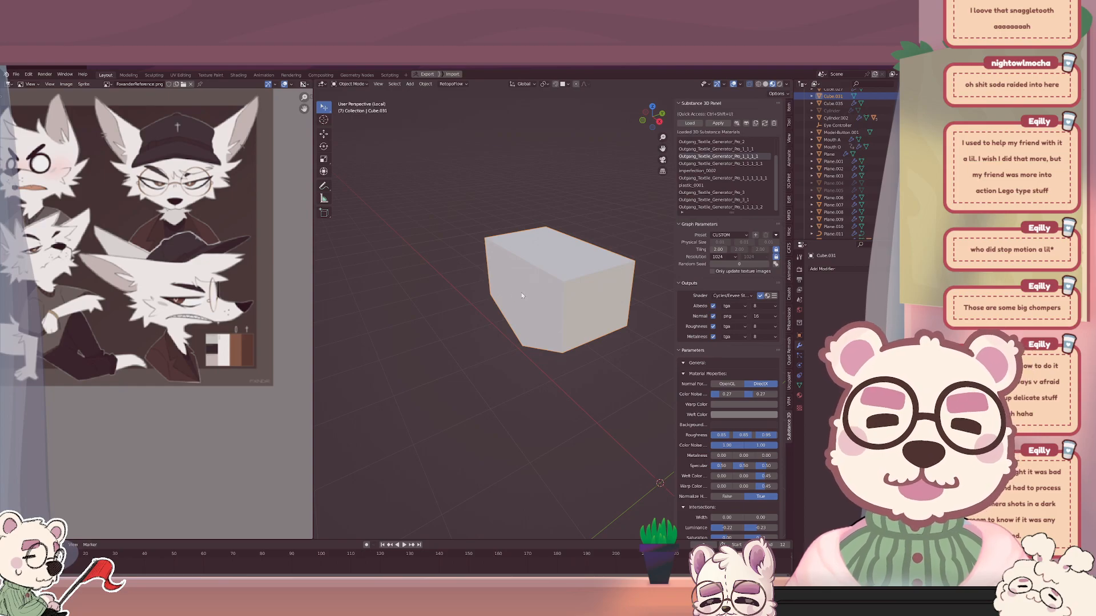
# Bring the rest of the character back into view, scale the mouth block down uniformly, and lower it along Z.
pyautogui.press('KP_Divide')
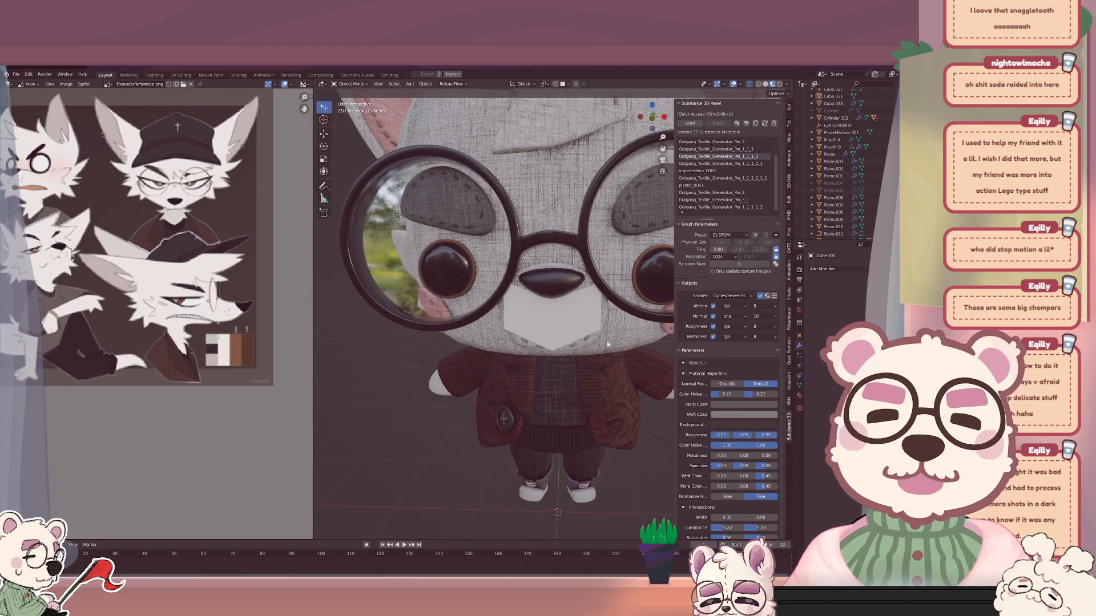
pyautogui.click(561, 326)
pyautogui.press('Tab')
pyautogui.press('s')
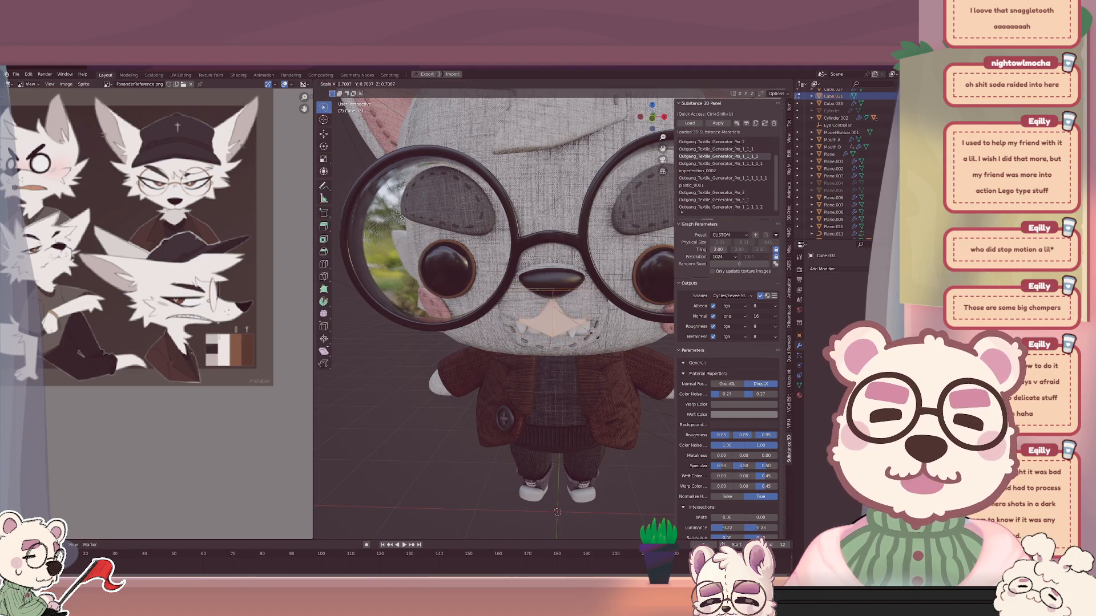
pyautogui.click(597, 336)
pyautogui.press('g')
pyautogui.press('z')
pyautogui.click(575, 341)
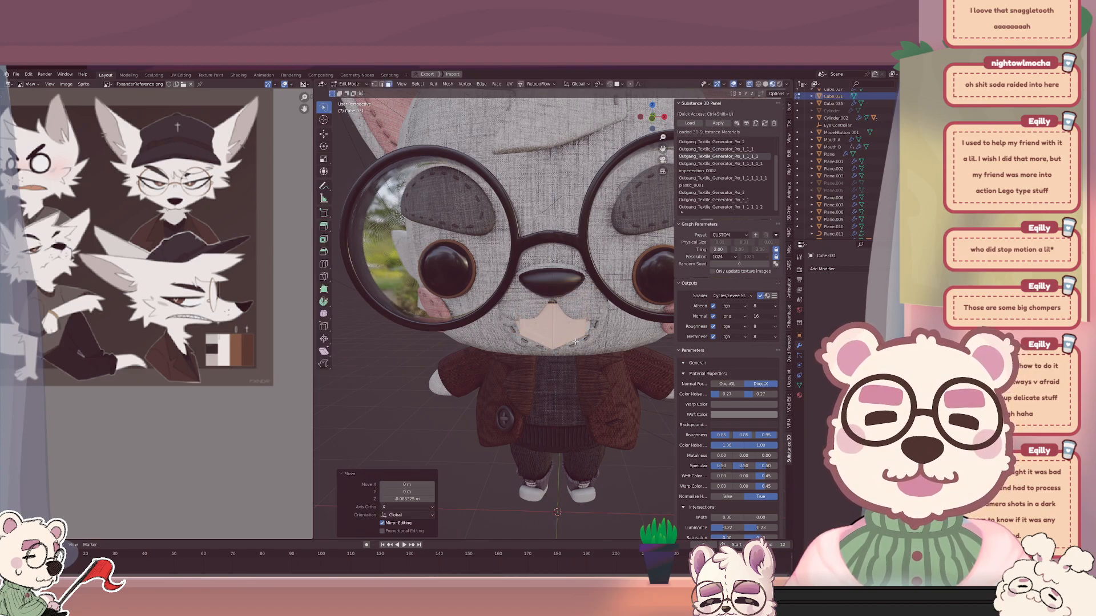
# Add a single loop cut to the block and slide it toward one edge.
pyautogui.press('g')
pyautogui.press('g')
pyautogui.click(553, 308)
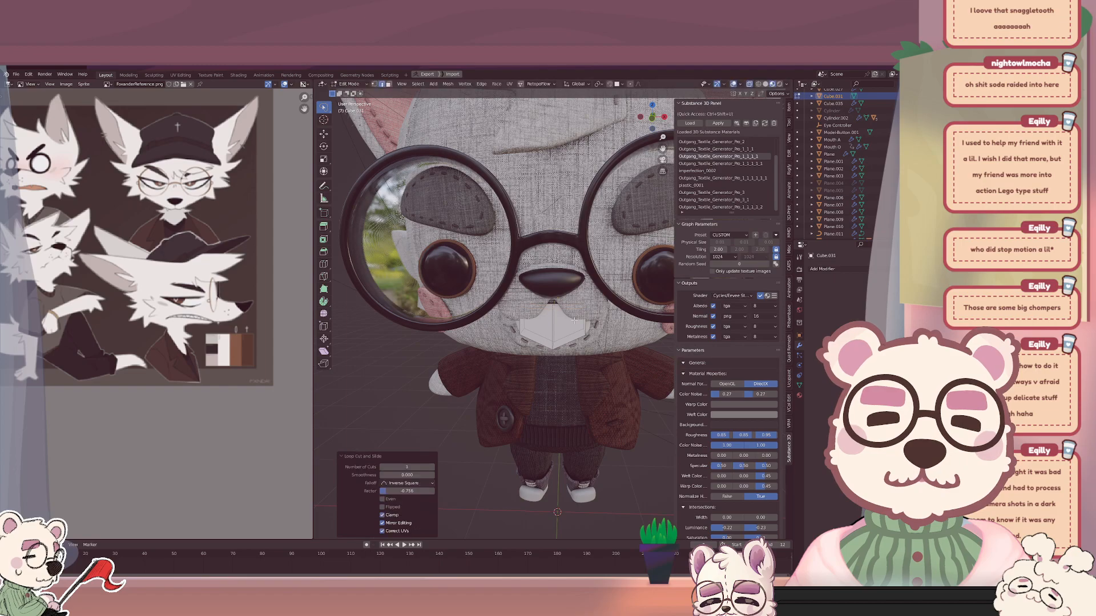
pyautogui.scroll(3, 552, 308)
pyautogui.press('Tab')
pyautogui.click(821, 269)
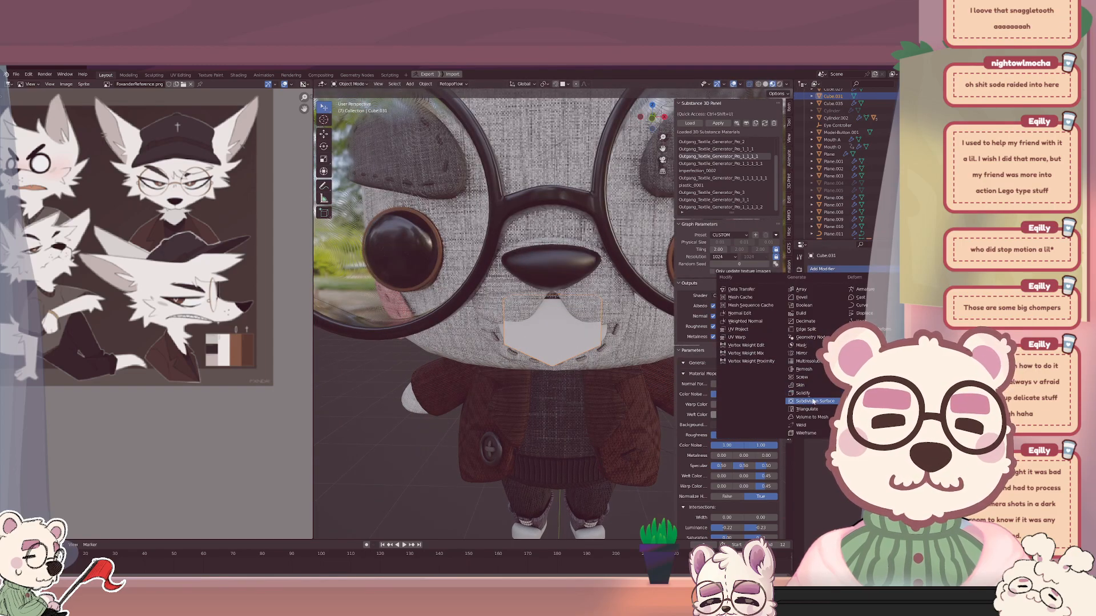
pyautogui.press('Tab')
# Add two more loop cuts to the block, sliding each one close to an outer edge.
pyautogui.moveTo(543, 353); pyautogui.dragTo(534, 339, button='middle')
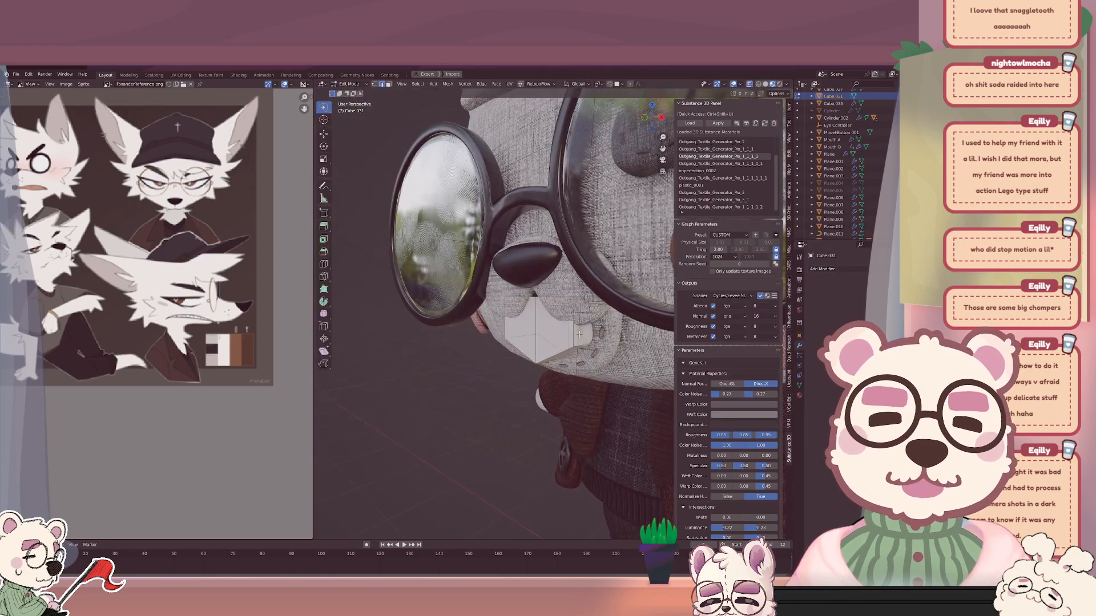
pyautogui.keyDown('alt'); pyautogui.click(580, 334); pyautogui.keyUp('alt')
pyautogui.press('g')
pyautogui.press('g')
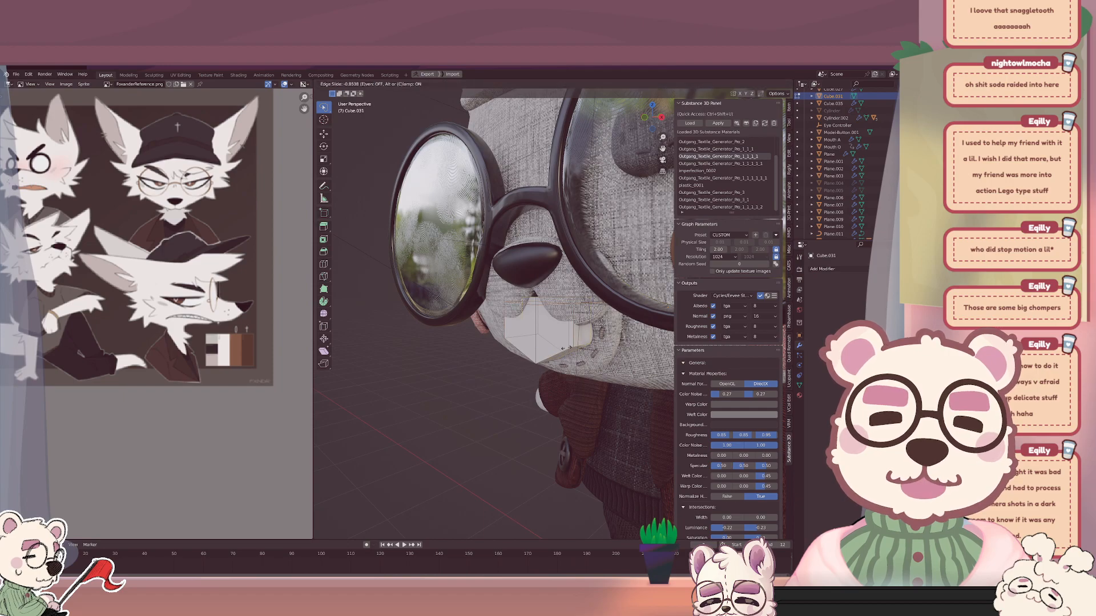
pyautogui.click(565, 348)
pyautogui.press('g')
pyautogui.press('g')
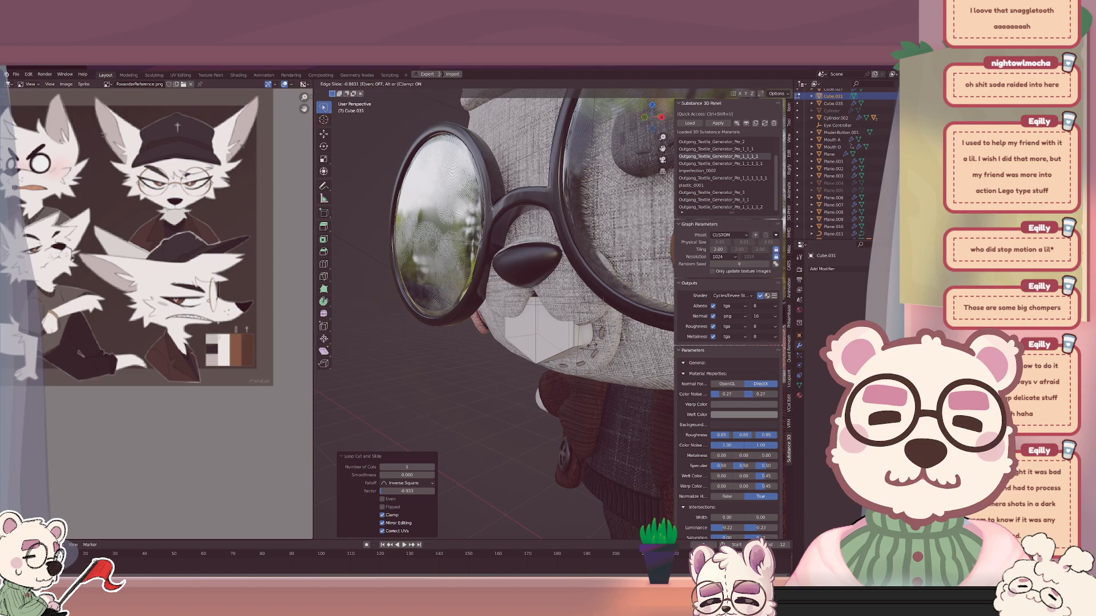
pyautogui.click(570, 344)
# Leave mesh editing and add a Subdivision Surface modifier to the mouth block.
pyautogui.press('Tab')
pyautogui.moveTo(571, 343); pyautogui.dragTo(619, 342, button='middle')
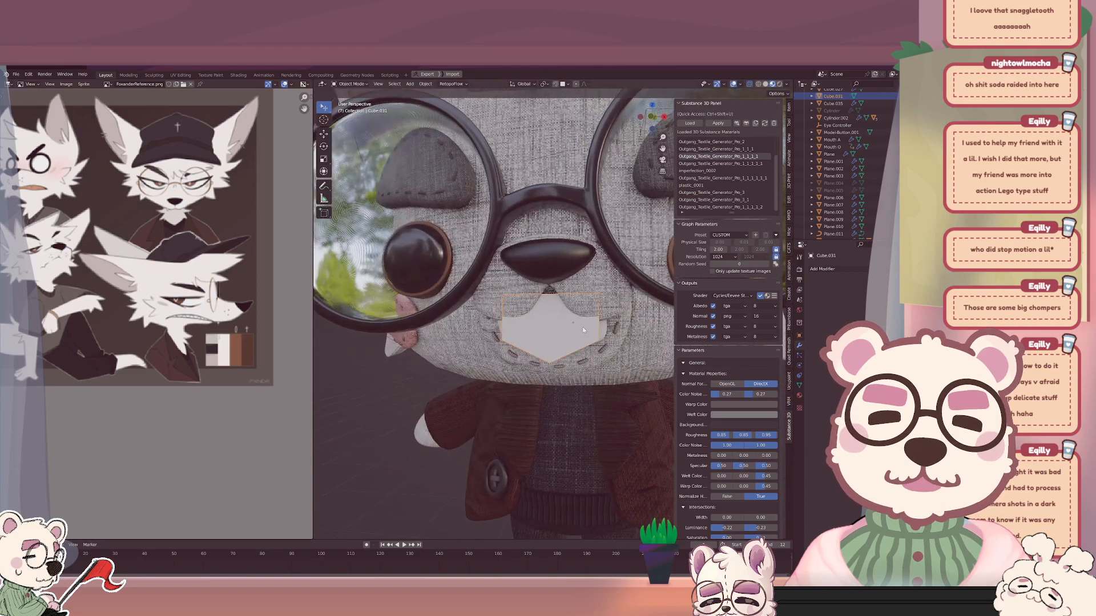
pyautogui.click(821, 268)
pyautogui.click(806, 404)
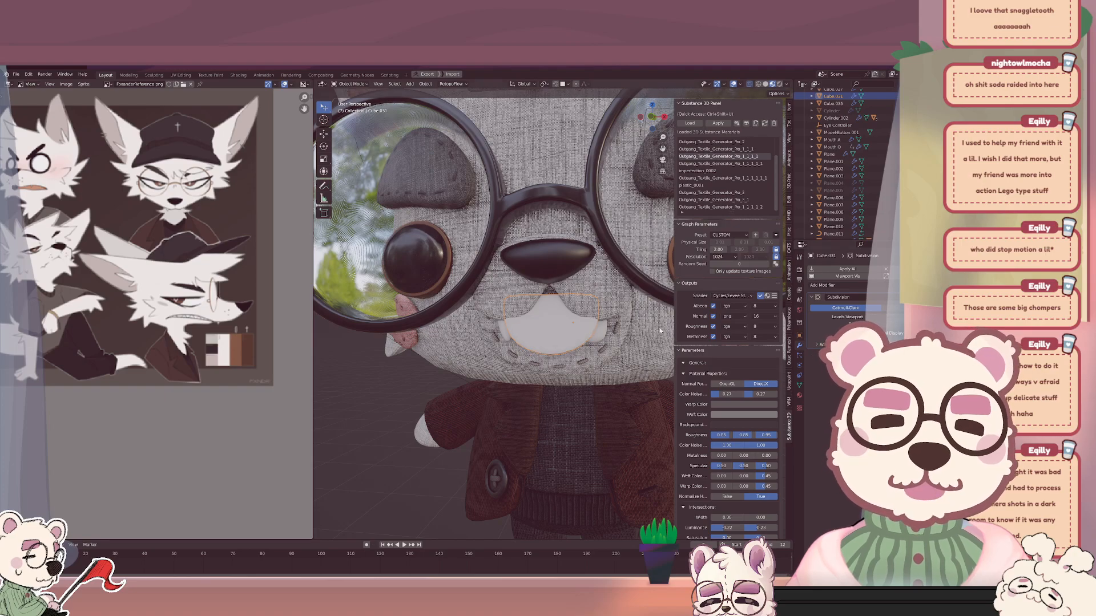
pyautogui.moveTo(588, 324); pyautogui.dragTo(595, 326, button='middle')
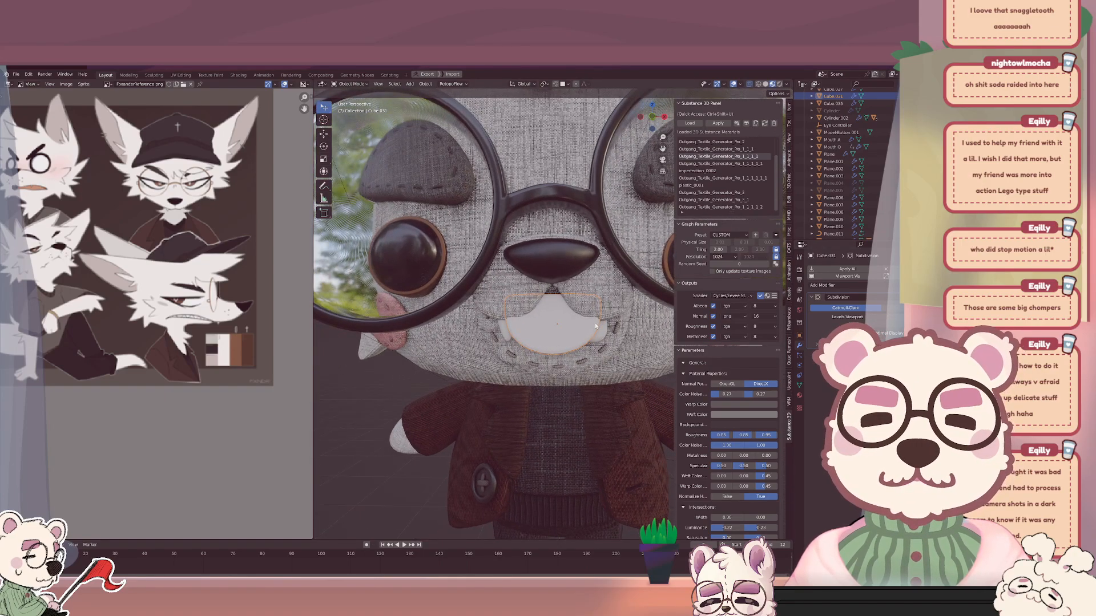
# Lower the block's top-centre vertices along Z so that the teeth show above it.
pyautogui.press('Tab')
pyautogui.scroll(1, 595, 326)
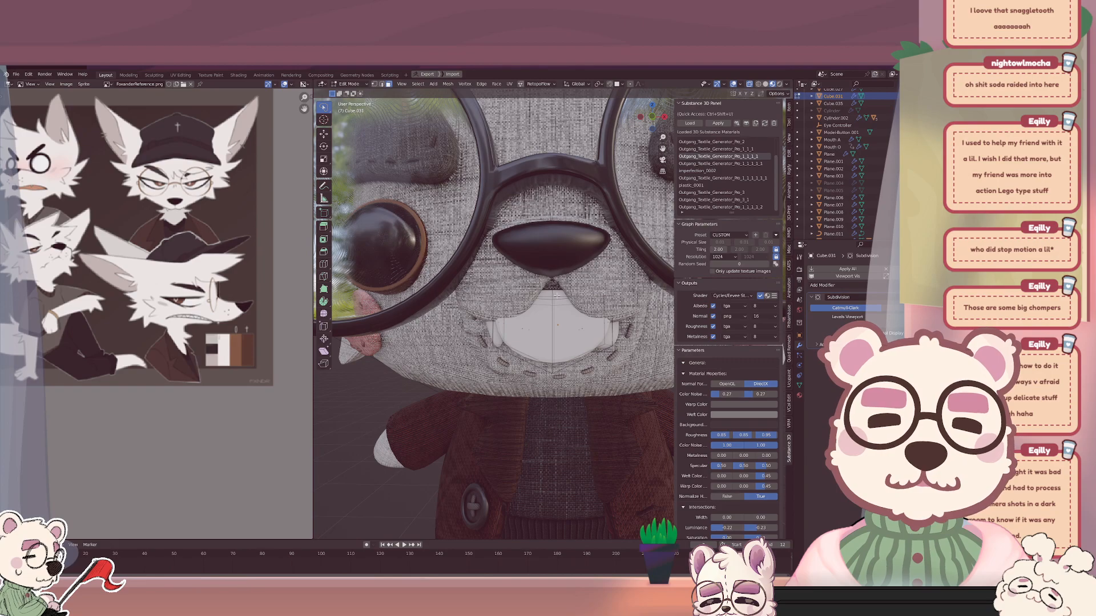
pyautogui.moveTo(556, 295); pyautogui.dragTo(554, 291, button='middle')
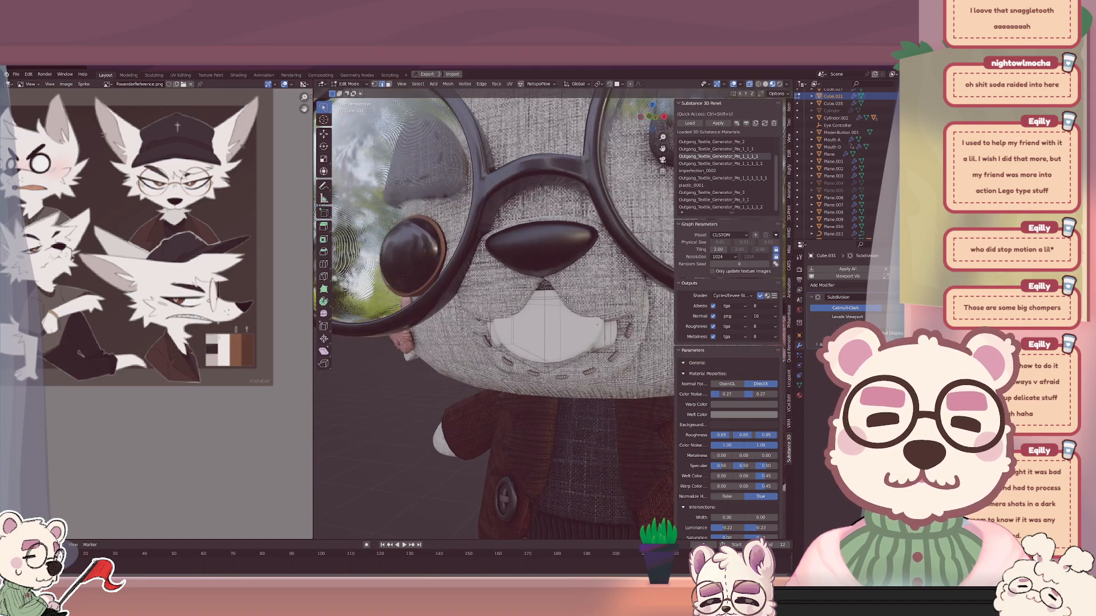
pyautogui.press('g')
pyautogui.press('z')
pyautogui.click(569, 317)
pyautogui.press('1')
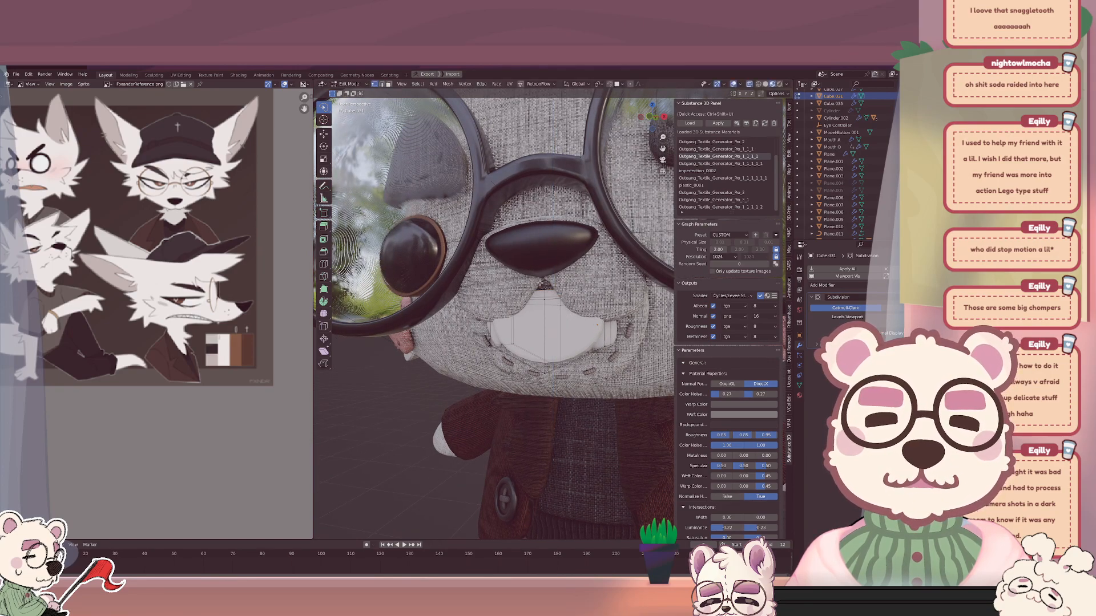
pyautogui.moveTo(571, 322); pyautogui.dragTo(574, 311, button='middle')
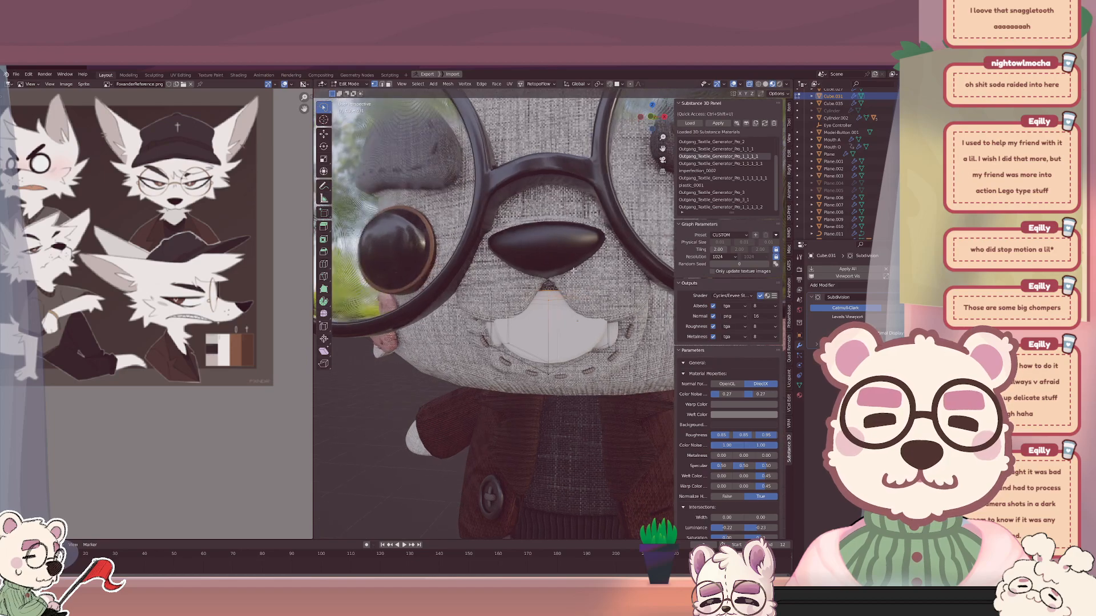
pyautogui.press('g')
pyautogui.press('z')
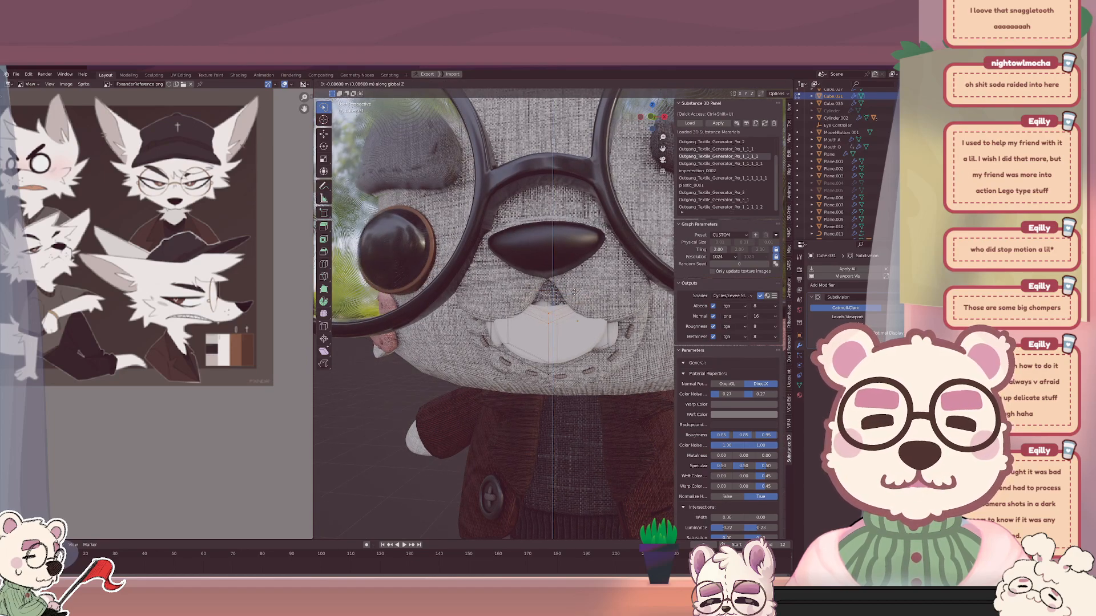
pyautogui.click(574, 292)
# Lower the block's outer vertices along Z to square off its sides.
pyautogui.click(632, 293)
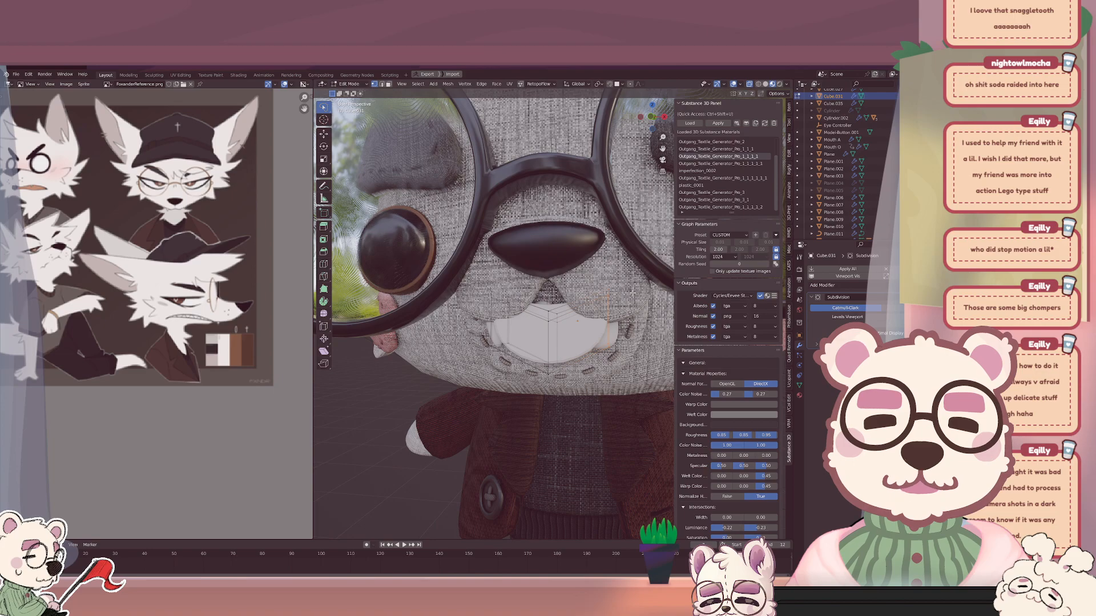
pyautogui.press('g')
pyautogui.press('z')
pyautogui.rightClick(634, 317)
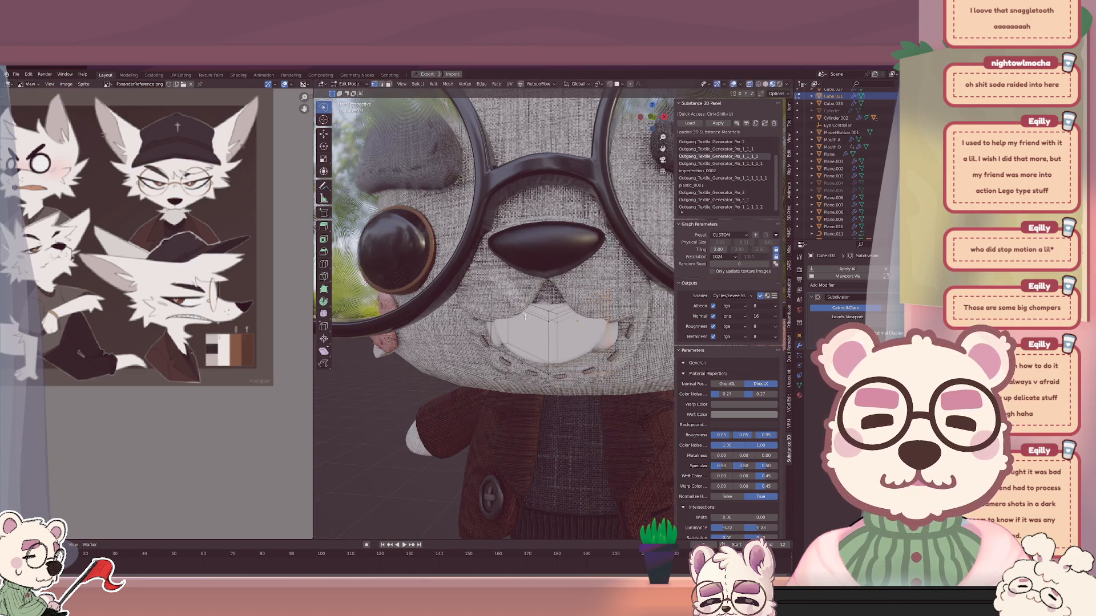
pyautogui.press('g')
pyautogui.press('z')
pyautogui.click(522, 399)
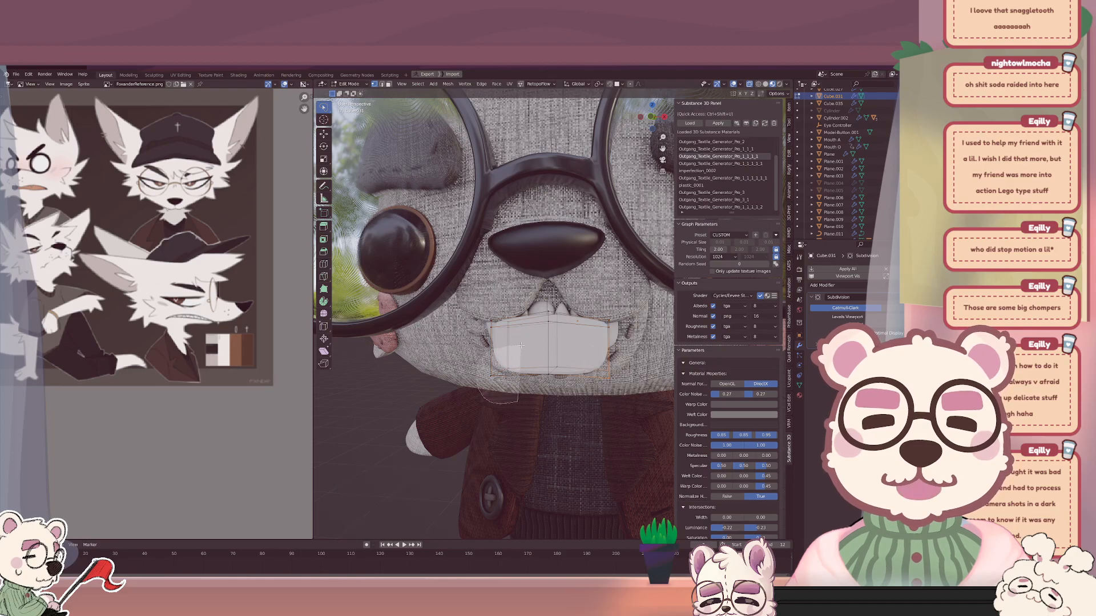
pyautogui.press('g')
pyautogui.press('z')
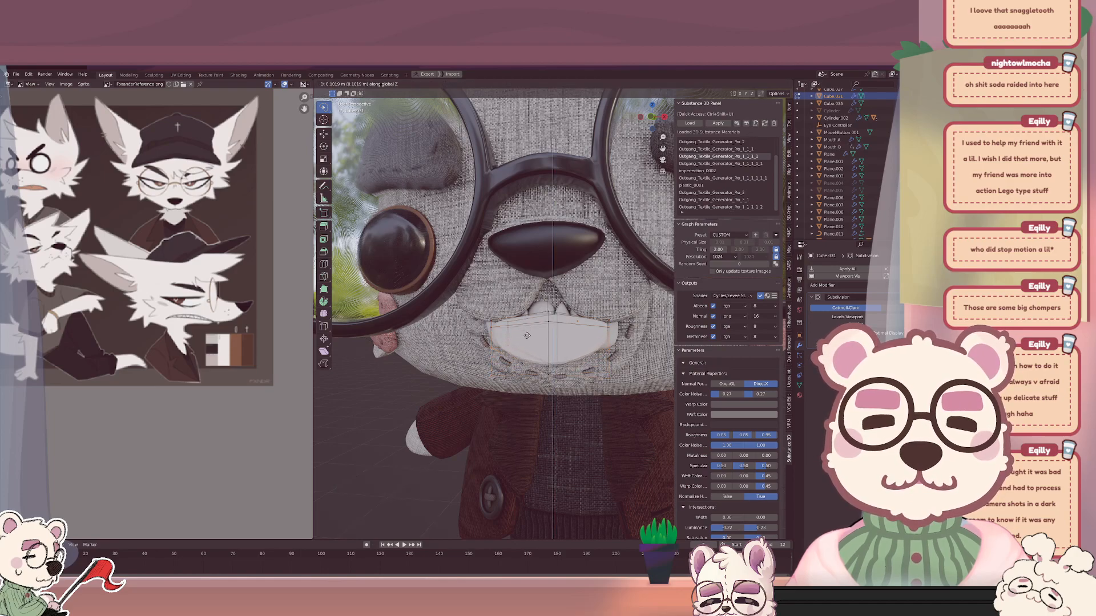
pyautogui.rightClick(579, 391)
# Raise the block's bottom-centre vertices about 0.10 m and its outer bottom vertices about 0.05 m along Z.
pyautogui.press('g')
pyautogui.press('z')
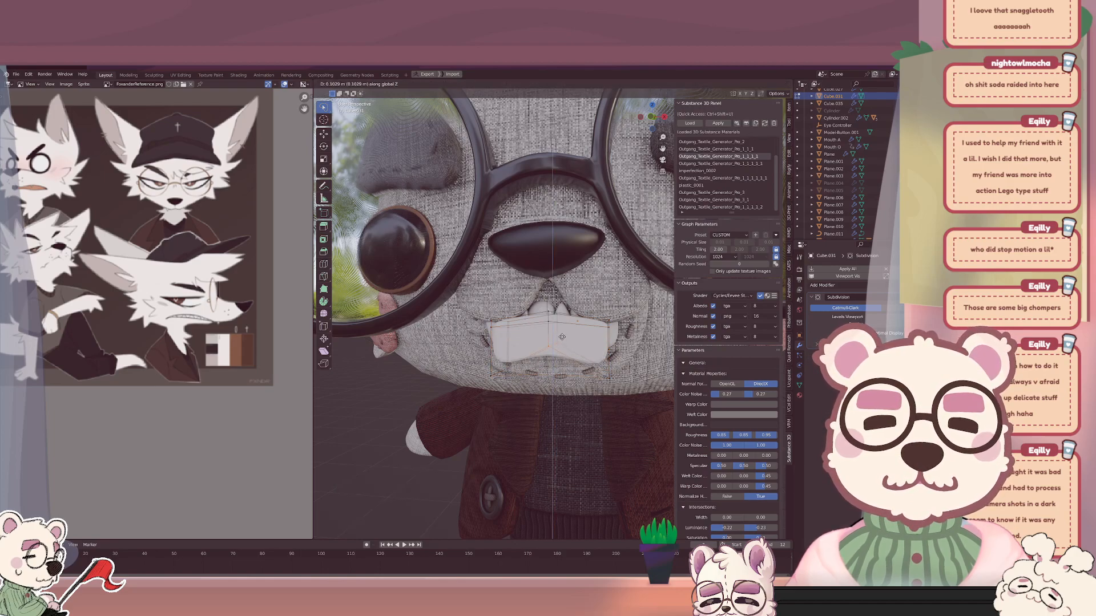
pyautogui.click(628, 390)
pyautogui.press('g')
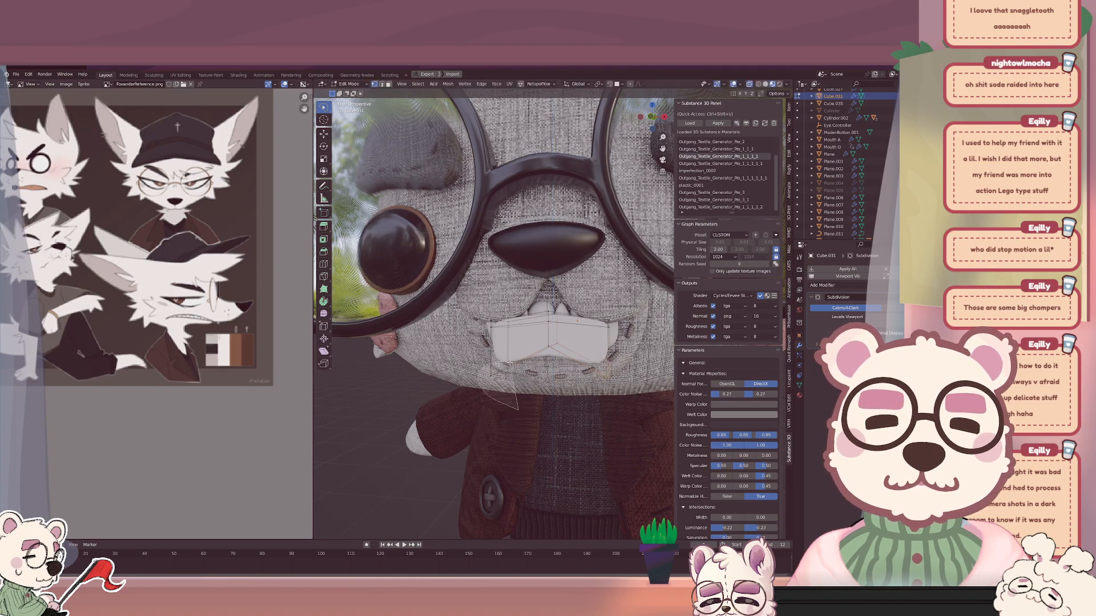
pyautogui.press('z')
pyautogui.click(522, 374)
# Narrow the block's bottom vertices along X and adjust their height along Z.
pyautogui.press('s')
pyautogui.press('x')
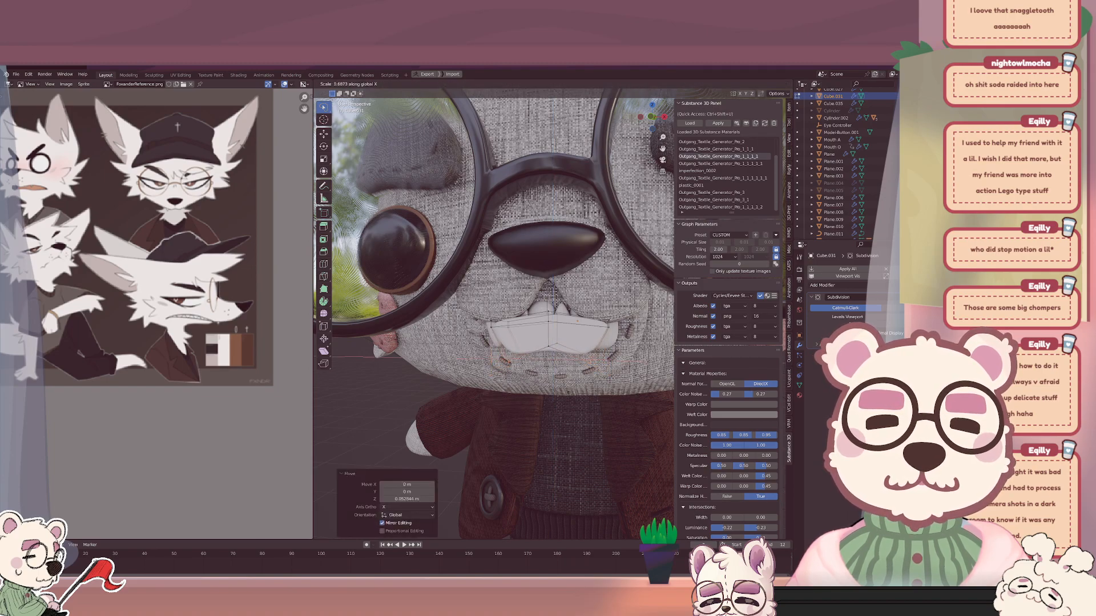
pyautogui.click(582, 405)
pyautogui.press('g')
pyautogui.press('z')
pyautogui.click(581, 400)
# Lower the block's upper outer corners on both sides along Z and spread them along X by about 1.15.
pyautogui.keyDown('shift'); pyautogui.moveTo(635, 348); pyautogui.dragTo(601, 307); pyautogui.keyUp('shift')
pyautogui.keyDown('shift'); pyautogui.moveTo(472, 341); pyautogui.dragTo(511, 303); pyautogui.keyUp('shift')
pyautogui.press('g')
pyautogui.press('z')
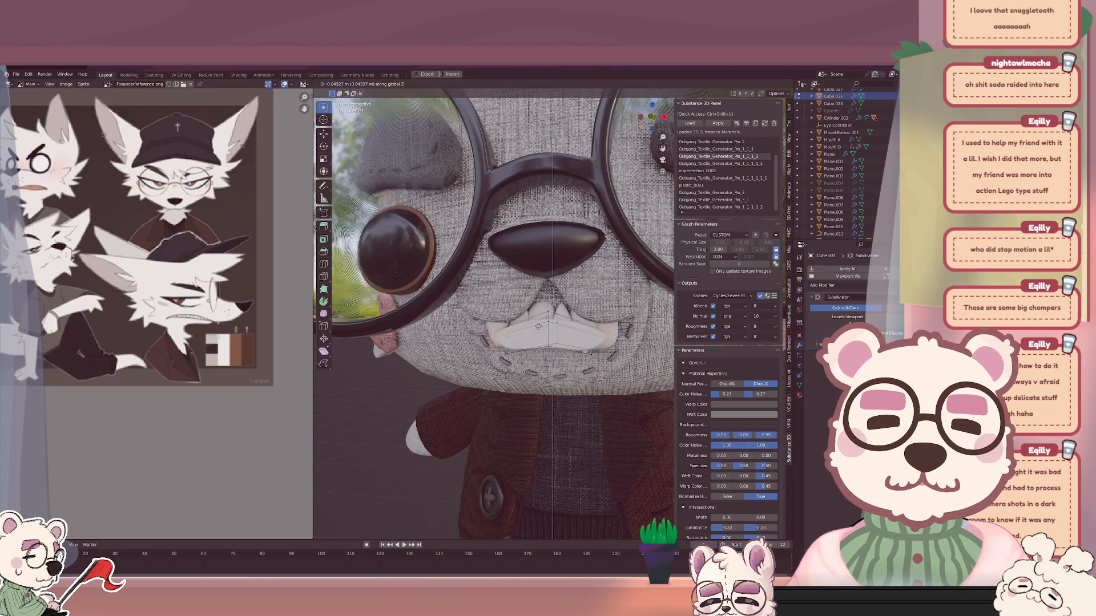
pyautogui.click(538, 324)
pyautogui.press('s')
pyautogui.press('x')
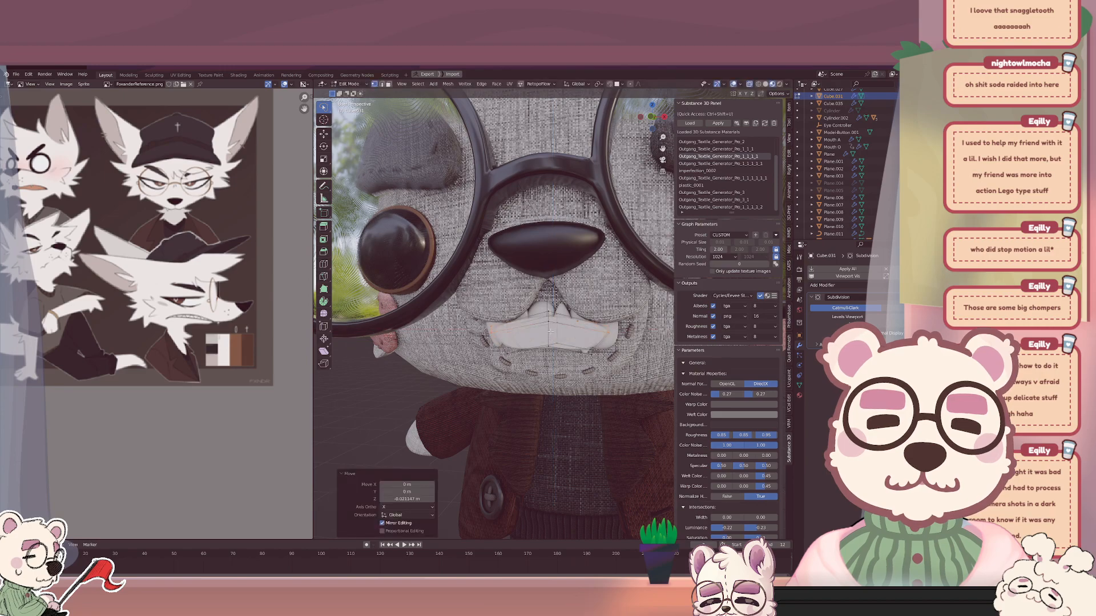
pyautogui.click(550, 332)
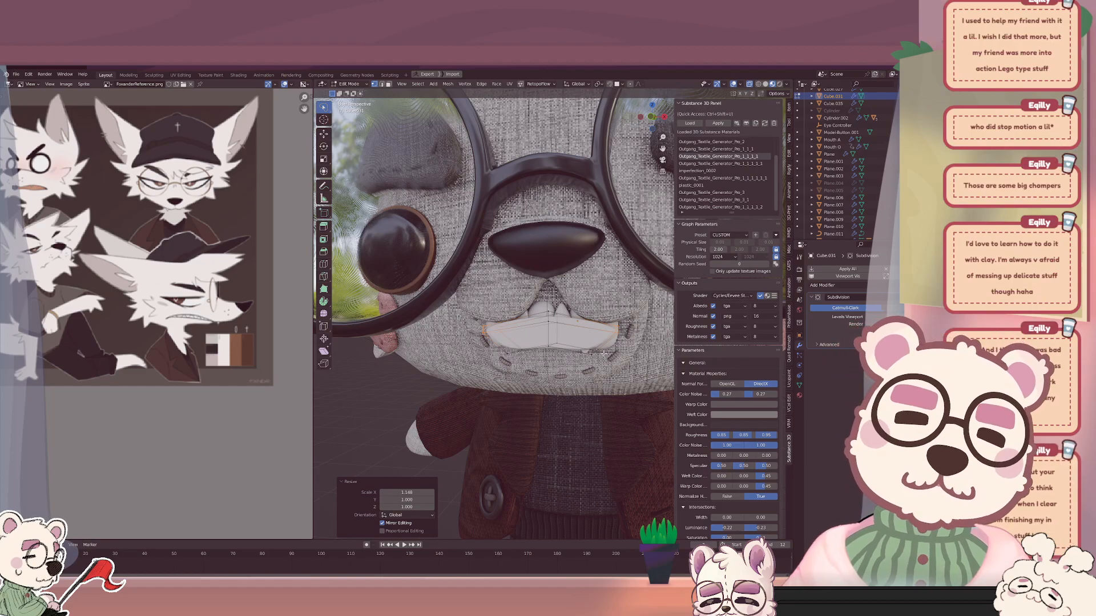
# Widen the block's side vertices and its bottom outer vertices along X to fill the mouth corners.
pyautogui.moveTo(597, 361); pyautogui.dragTo(640, 343, button='middle')
pyautogui.press('s')
pyautogui.press('x')
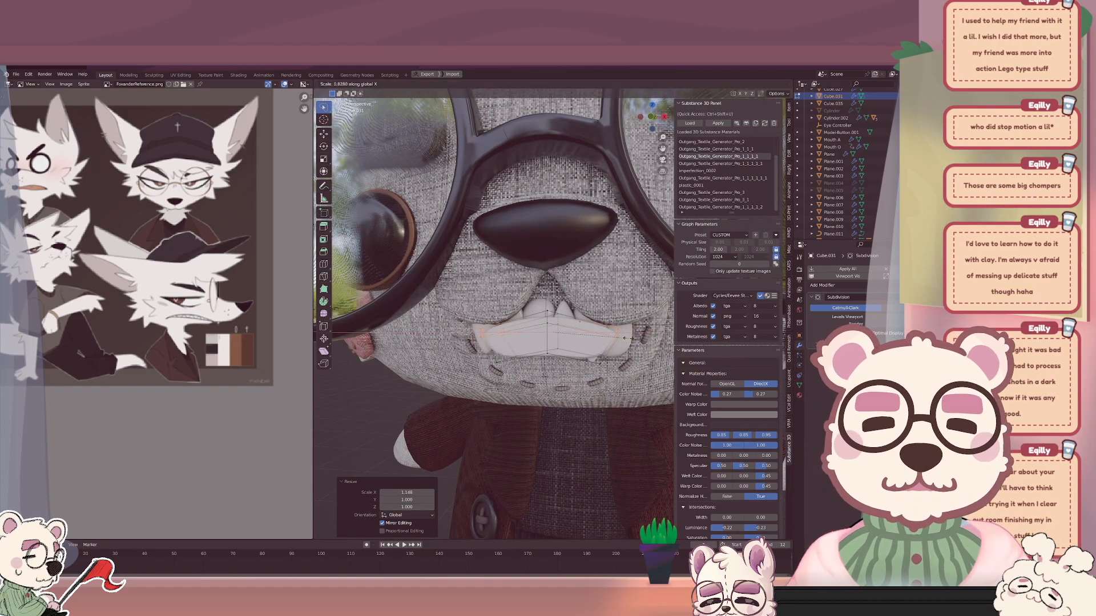
pyautogui.click(626, 377)
pyautogui.press('s')
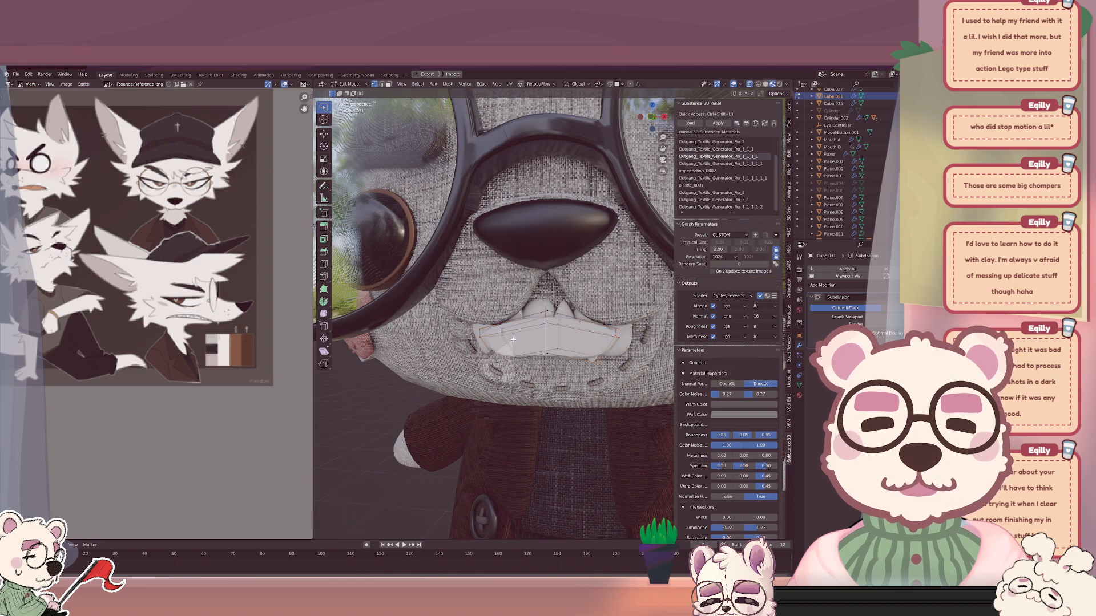
pyautogui.press('x')
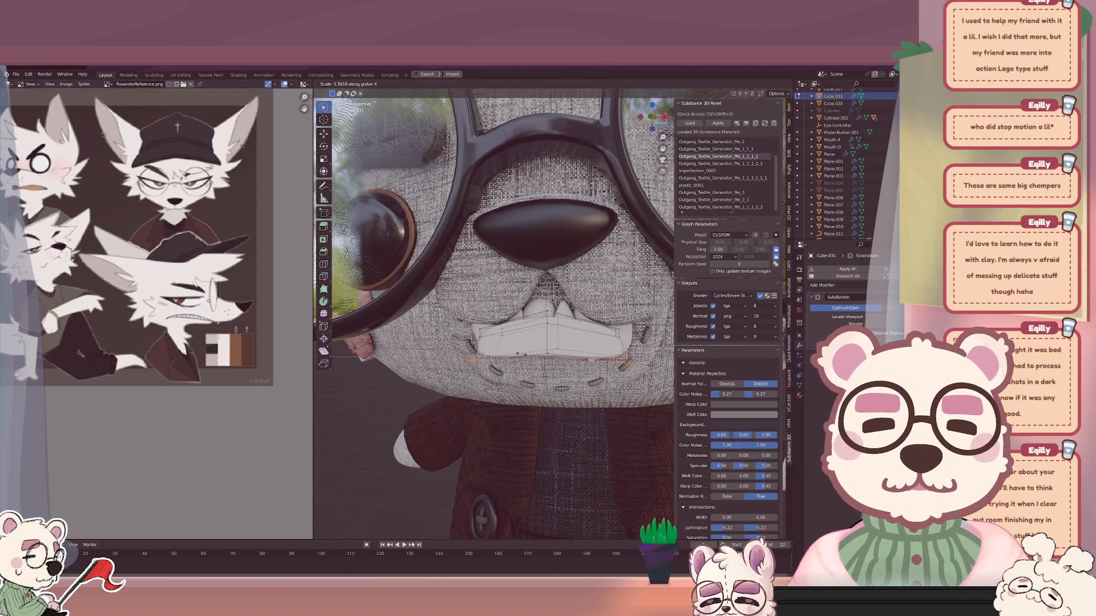
pyautogui.click(544, 332)
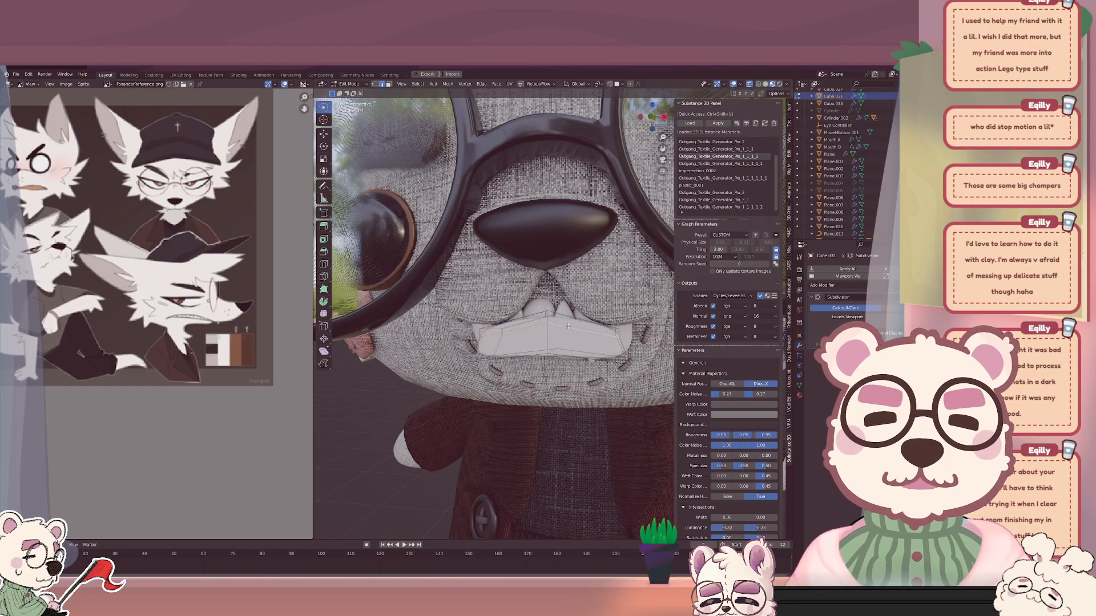
# Dissolve the block's selected edge loop and add a new loop cut slid with a factor of about 0.56.
pyautogui.press('x')
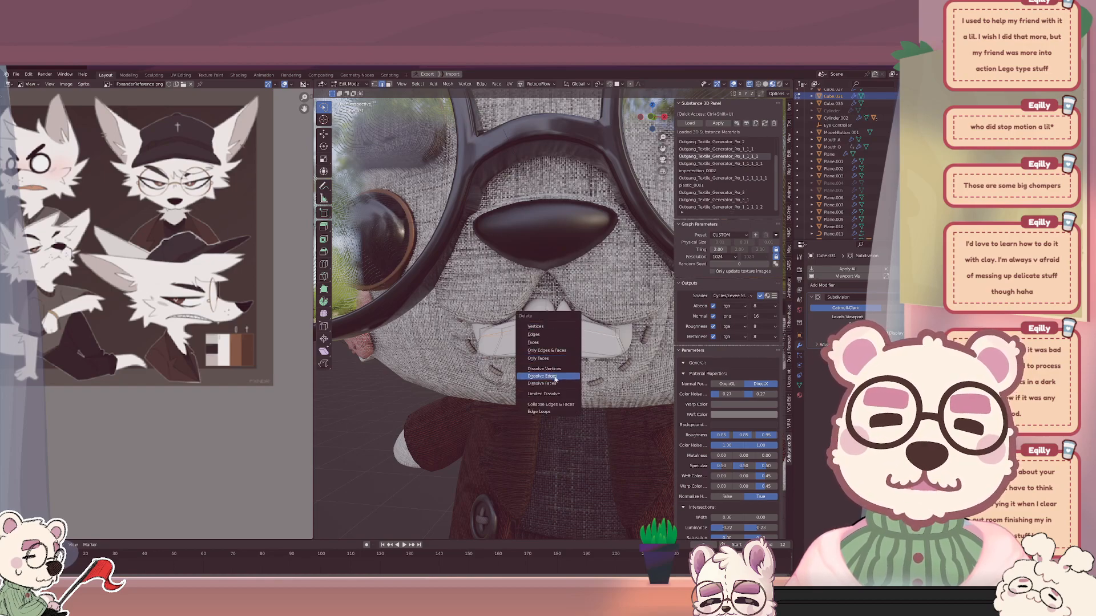
pyautogui.click(554, 377)
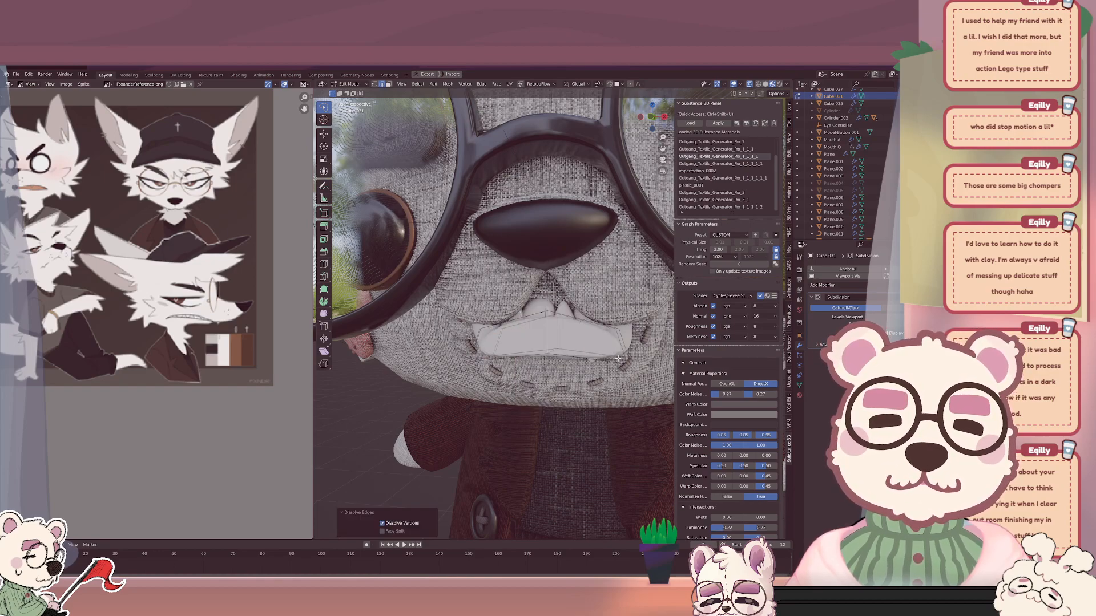
pyautogui.press('g')
pyautogui.press('g')
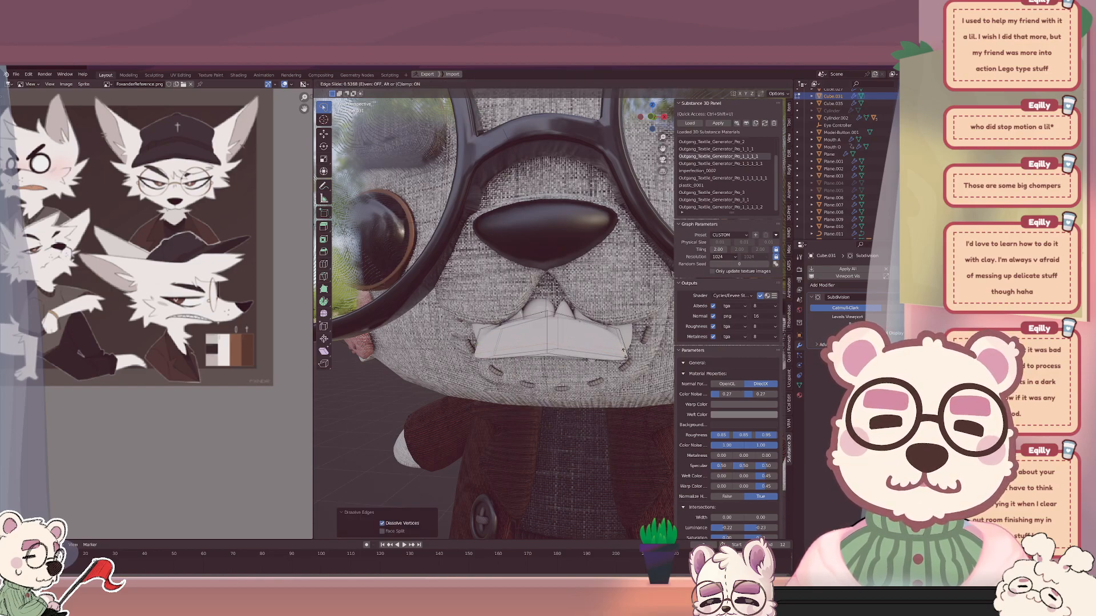
pyautogui.click(624, 349)
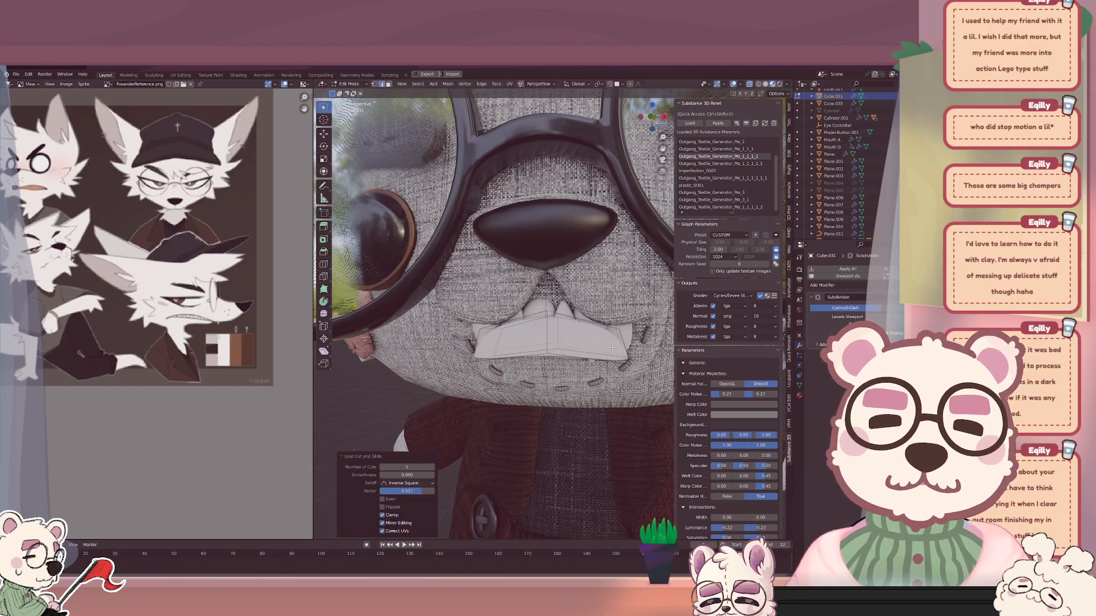
# Lower the block's bottom vertices about 0.04 m along Z, and raise the adjusted vertices slightly.
pyautogui.press('g')
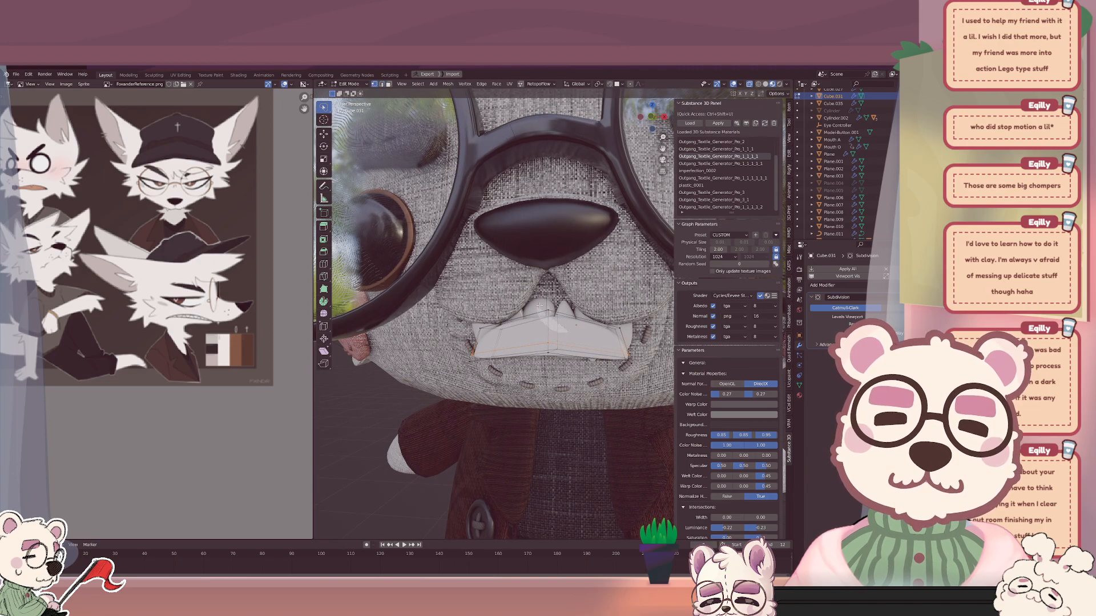
pyautogui.press('z')
pyautogui.click(569, 279)
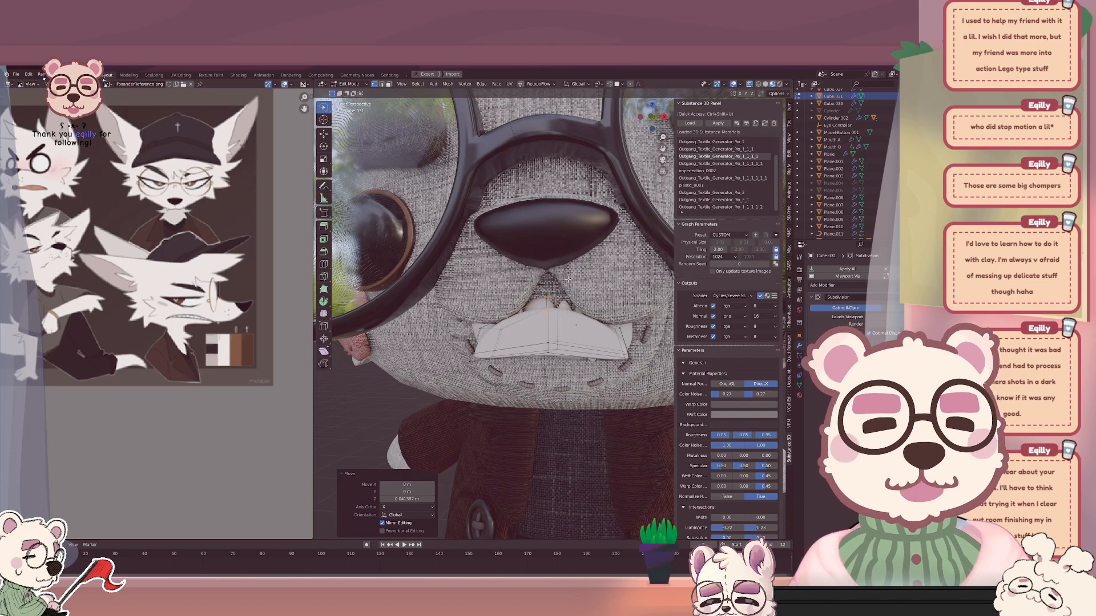
pyautogui.scroll(-1, 528, 352)
pyautogui.moveTo(528, 352); pyautogui.dragTo(593, 320, button='middle')
pyautogui.press('g')
pyautogui.press('z')
pyautogui.click(519, 342)
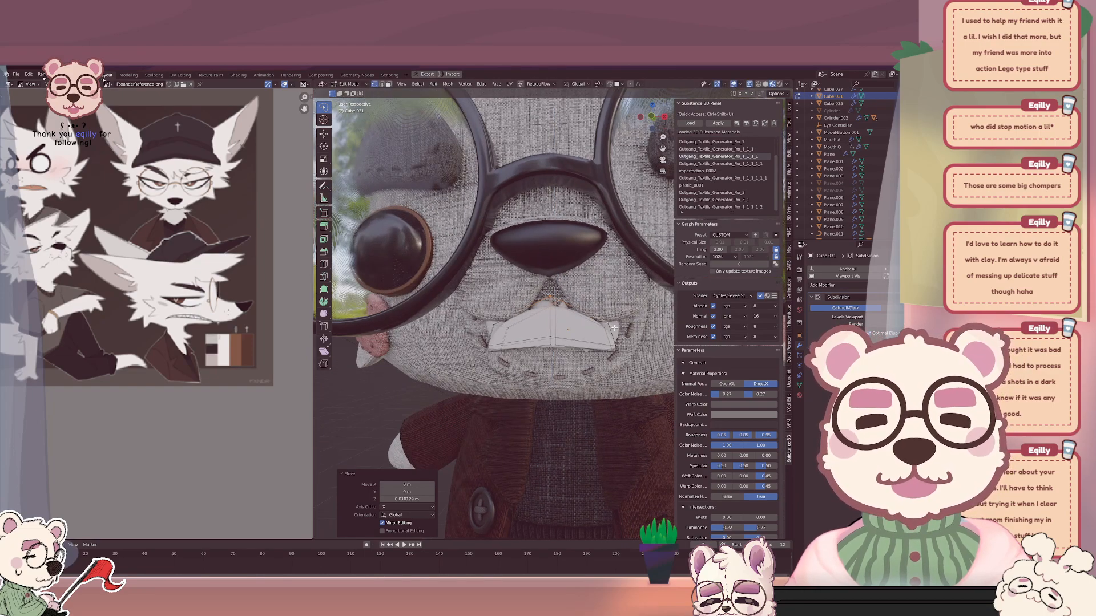
# Narrow the block by scaling its opposite side vertices inward along X.
pyautogui.click(607, 326)
pyautogui.keyDown('shift'); pyautogui.click(491, 324); pyautogui.keyUp('shift')
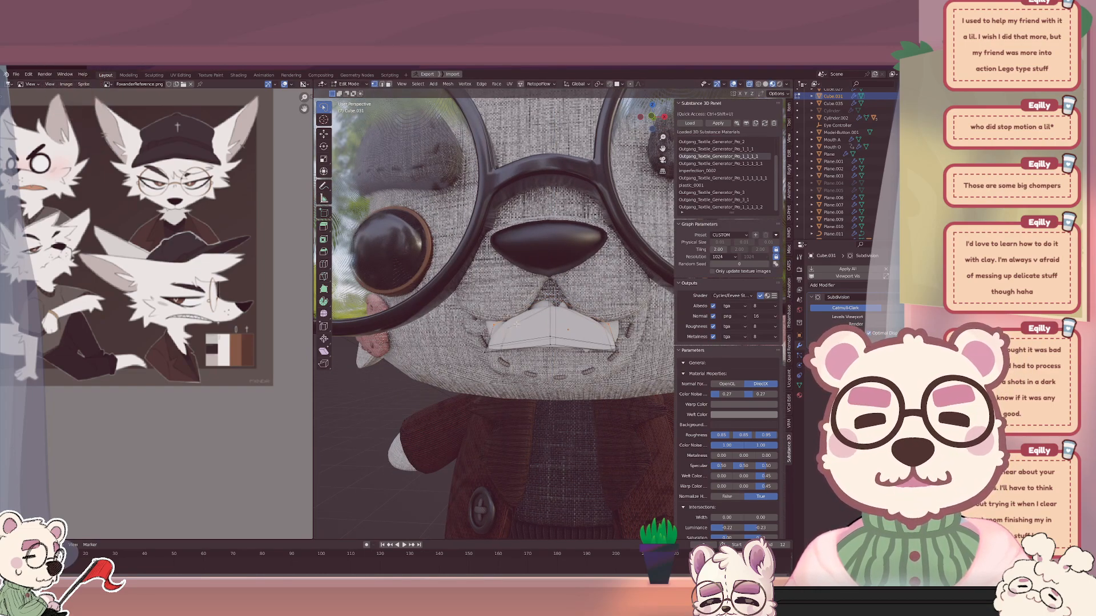
pyautogui.press('s')
pyautogui.press('x')
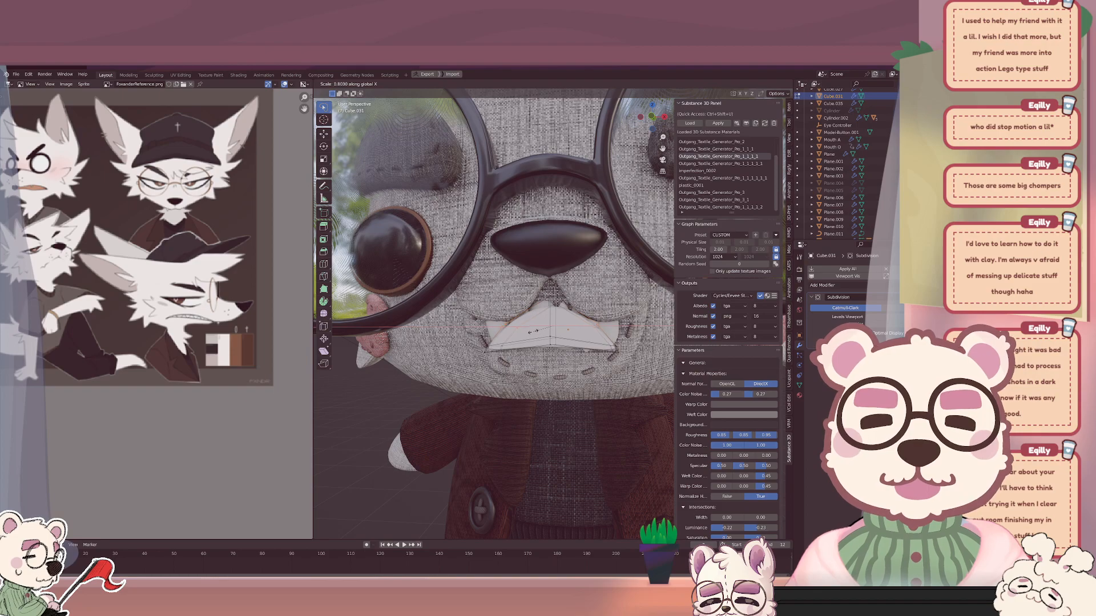
pyautogui.click(532, 331)
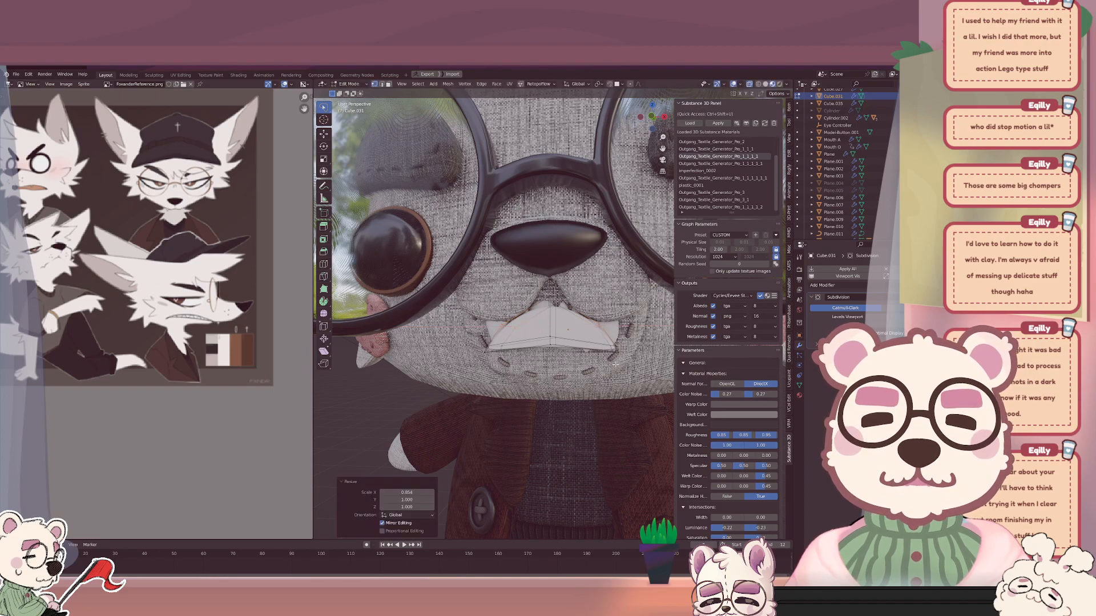
# Lower the block's outer bottom corners slightly along Z and raise its bottom-centre vertices slightly.
pyautogui.click(619, 338)
pyautogui.keyDown('shift'); pyautogui.moveTo(463, 367); pyautogui.dragTo(510, 341); pyautogui.keyUp('shift')
pyautogui.press('s')
pyautogui.rightClick(525, 362)
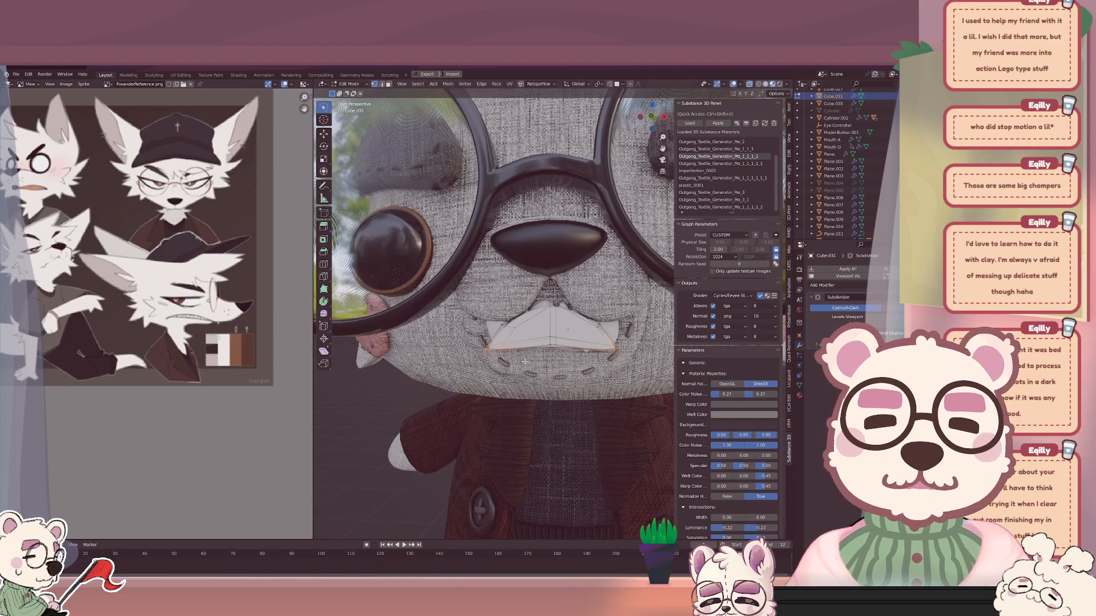
pyautogui.press('g')
pyautogui.press('z')
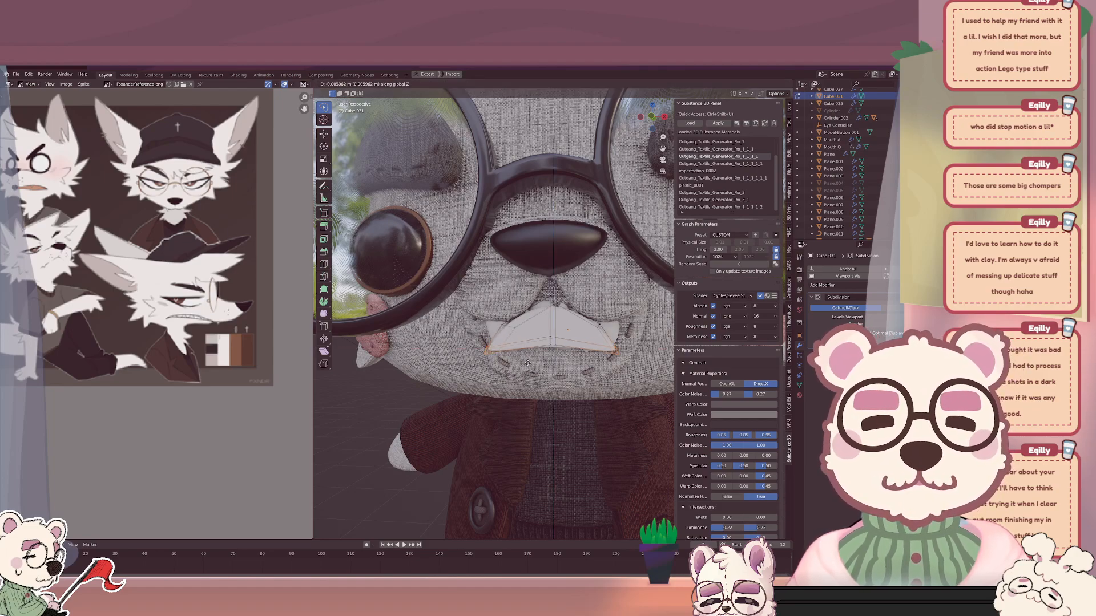
pyautogui.click(527, 363)
pyautogui.press('g')
pyautogui.press('z')
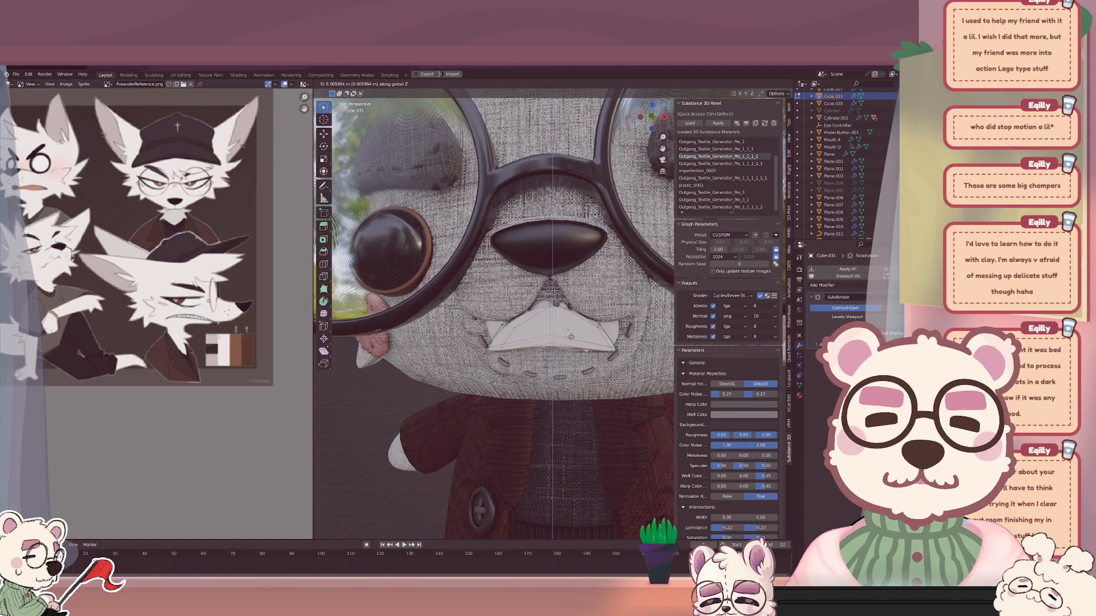
pyautogui.click(570, 336)
# Leave mesh editing and raise the whole block slightly along Z to fit the mouth opening.
pyautogui.press('Tab')
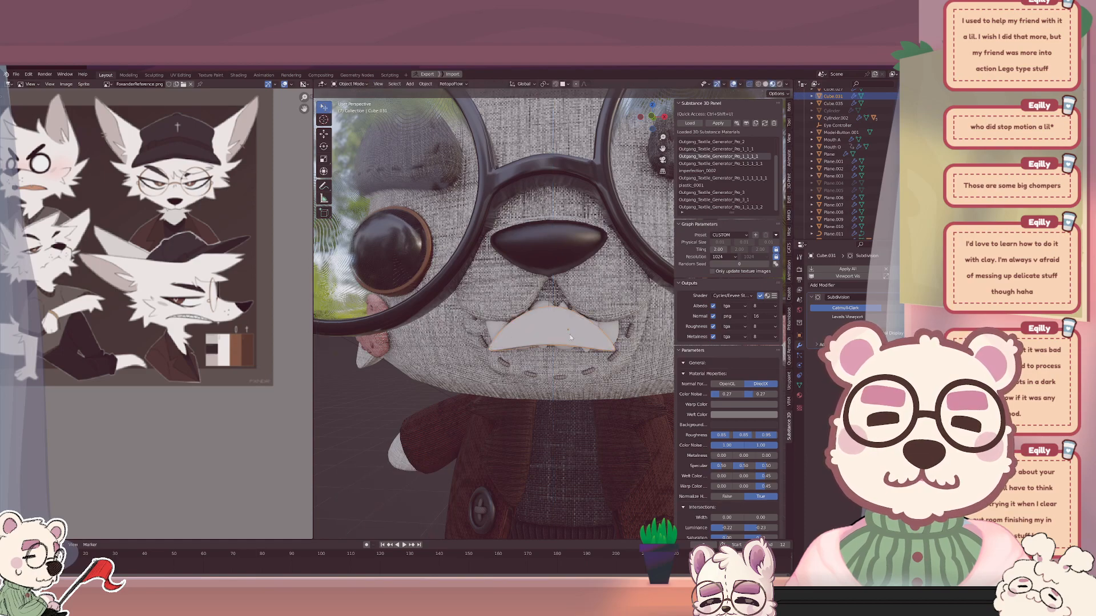
pyautogui.moveTo(569, 334)
pyautogui.mouseDown(button='middle')
pyautogui.moveTo(593, 334)
pyautogui.moveTo(563, 324)
pyautogui.moveTo(564, 336)
pyautogui.mouseUp(button='middle')
pyautogui.press('g')
pyautogui.press('z')
pyautogui.click(568, 336)
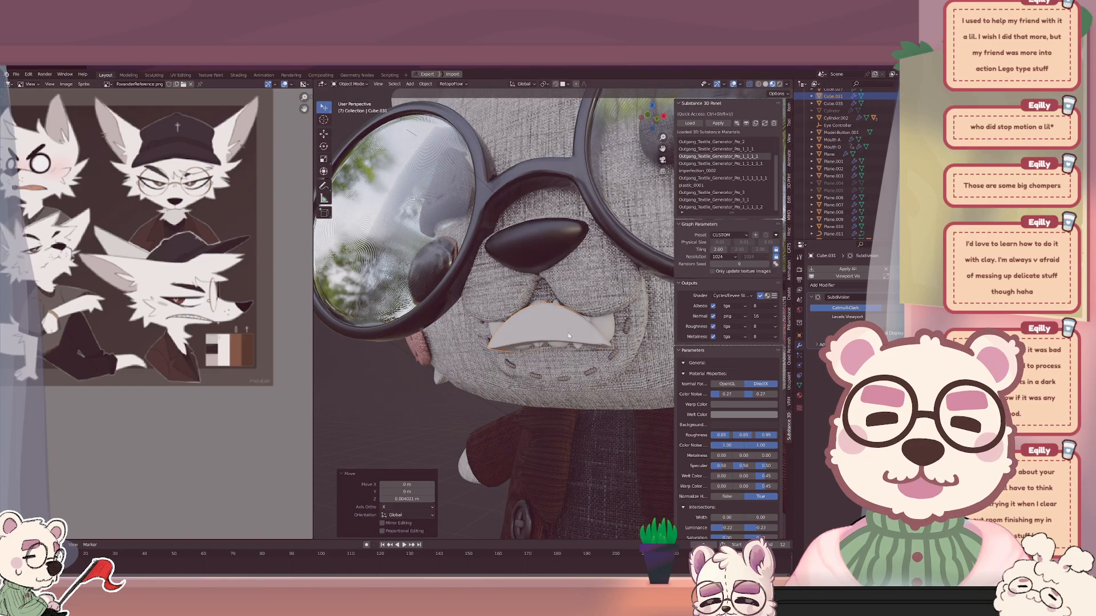
# Isolate the block and teeth in local view and set the block's viewport display to wireframe.
pyautogui.keyDown('shift'); pyautogui.click(556, 345); pyautogui.keyUp('shift')
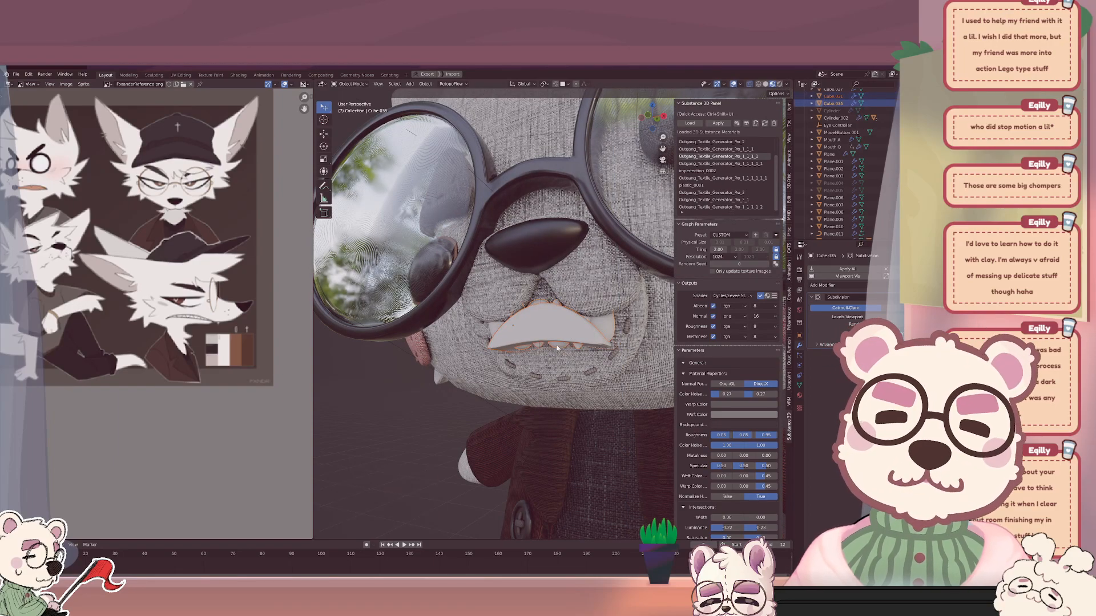
pyautogui.press('KP_Divide')
pyautogui.moveTo(556, 341); pyautogui.dragTo(518, 324, button='middle')
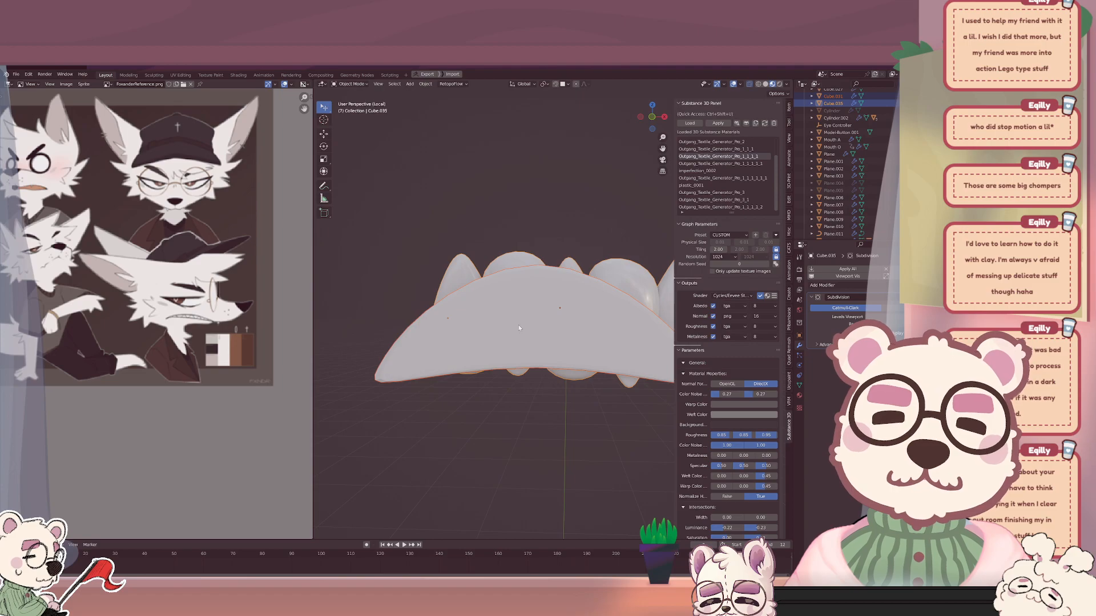
pyautogui.click(571, 321)
pyautogui.click(799, 337)
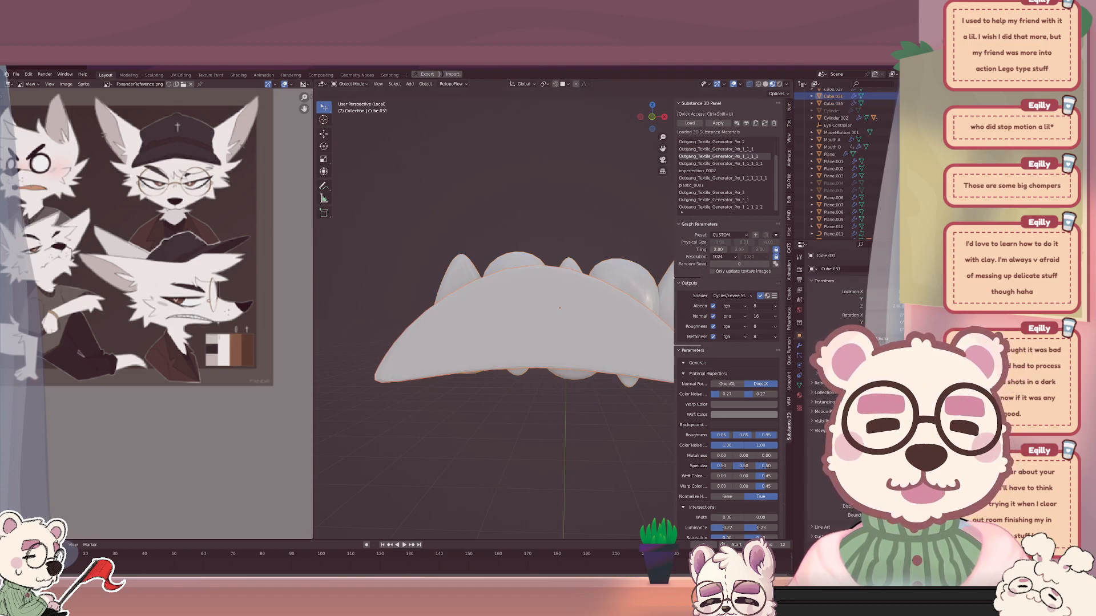
pyautogui.moveTo(525, 319); pyautogui.dragTo(543, 336, button='middle')
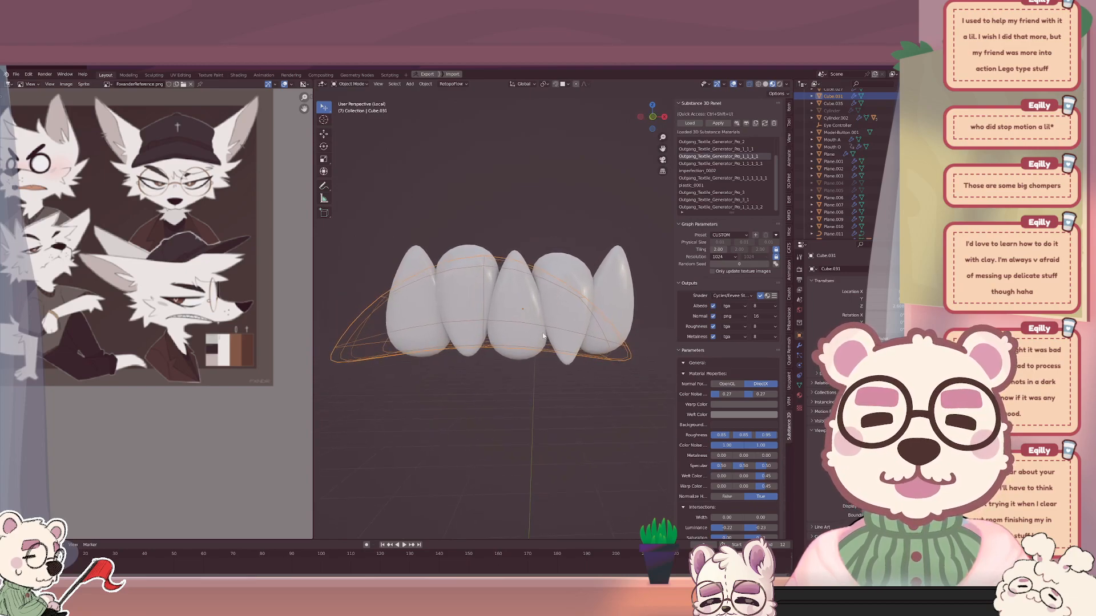
# Add a Boolean modifier to the teeth and pick the wireframe block as its object.
pyautogui.click(517, 291)
pyautogui.click(799, 347)
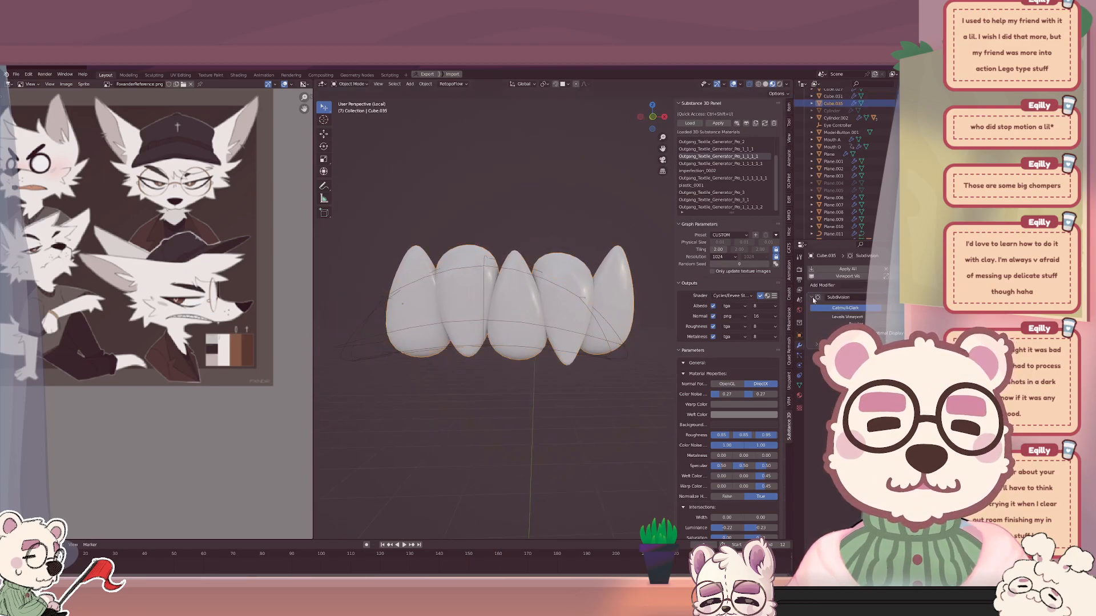
pyautogui.click(822, 285)
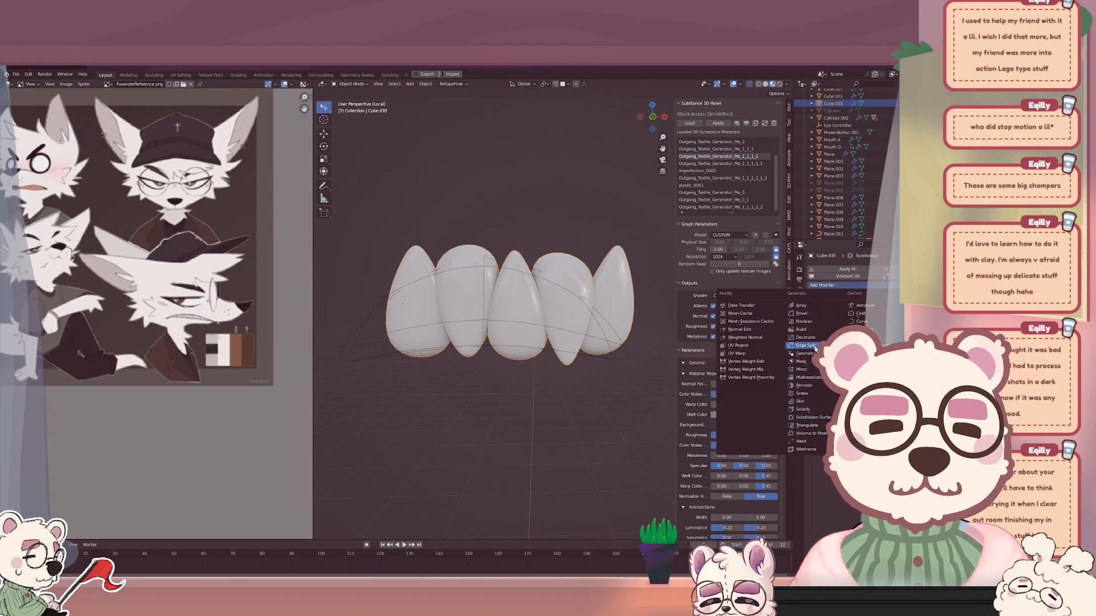
pyautogui.click(802, 322)
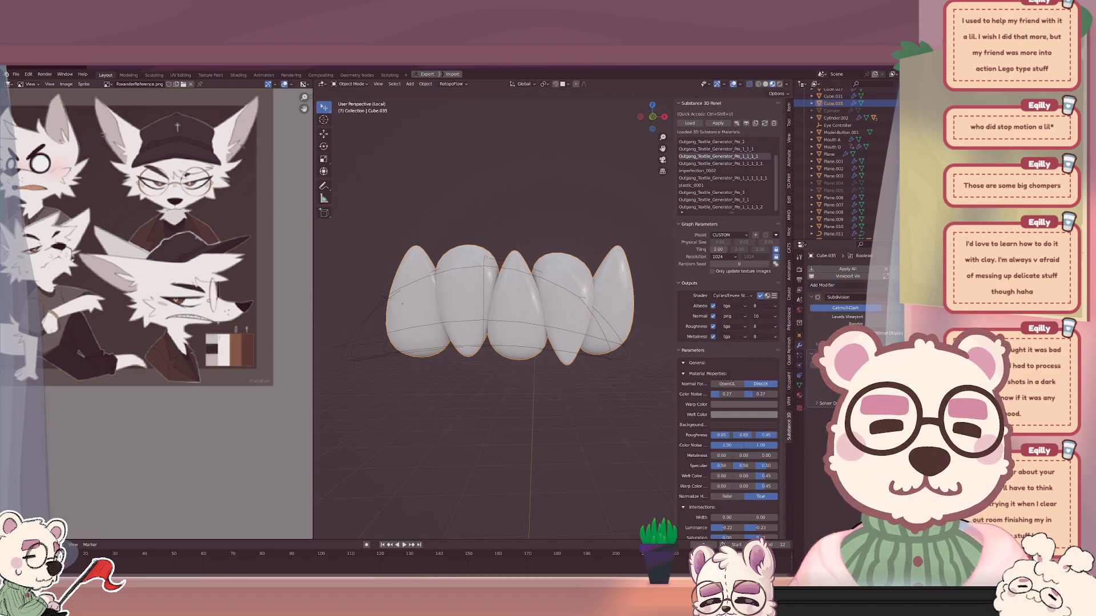
pyautogui.click(579, 388)
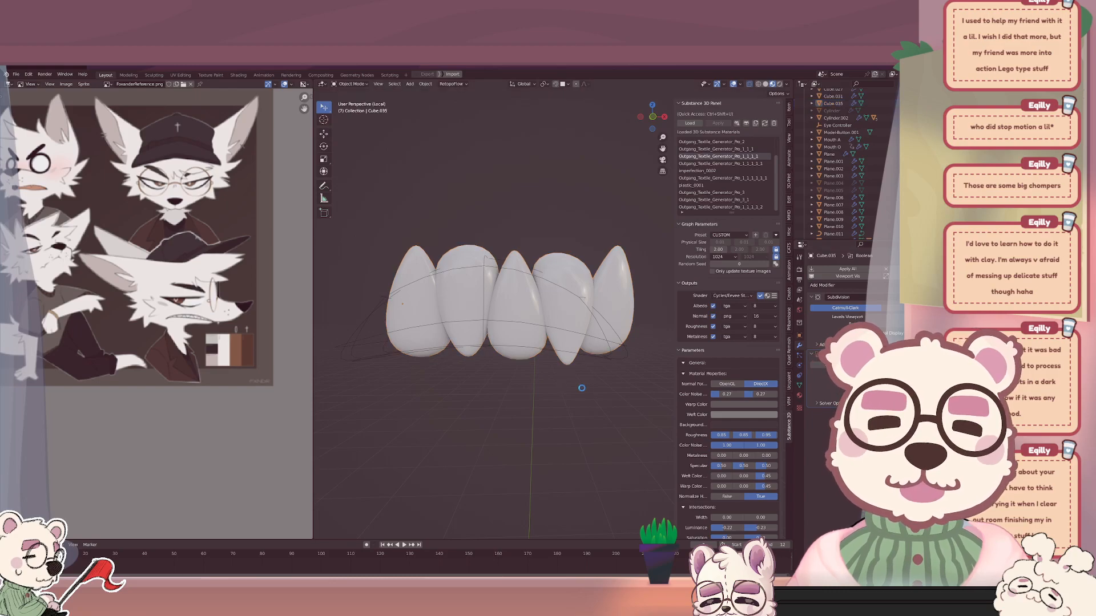
pyautogui.click(618, 290)
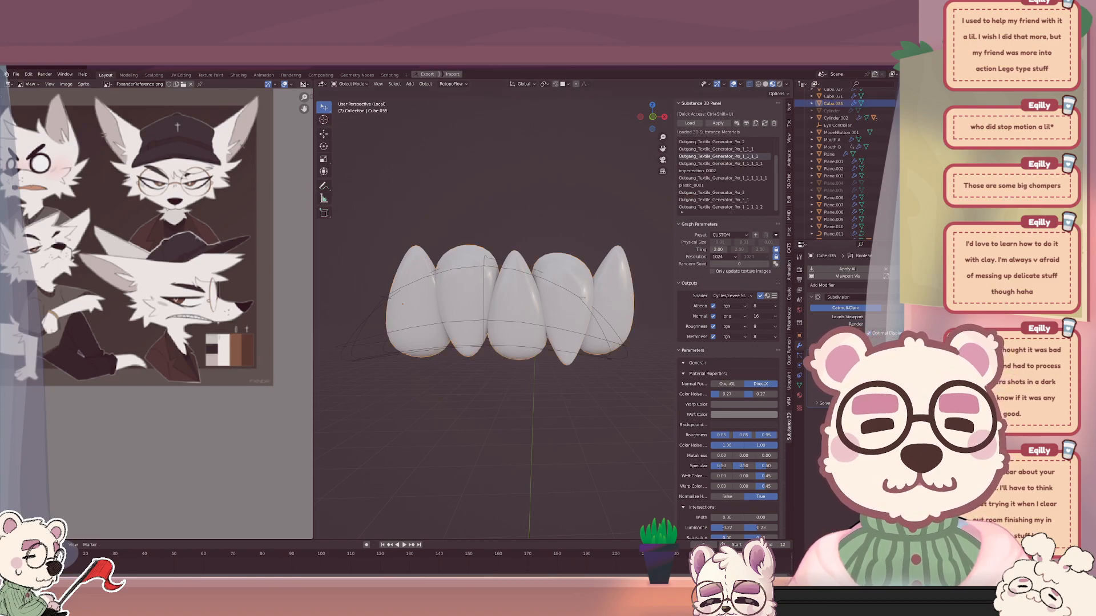
pyautogui.click(355, 344)
# Try the teeth's Boolean with Intersect, set it back to Difference, and adjust its solver setting.
pyautogui.moveTo(494, 372)
pyautogui.mouseDown(button='middle')
pyautogui.moveTo(463, 376)
pyautogui.moveTo(495, 377)
pyautogui.mouseUp(button='middle')
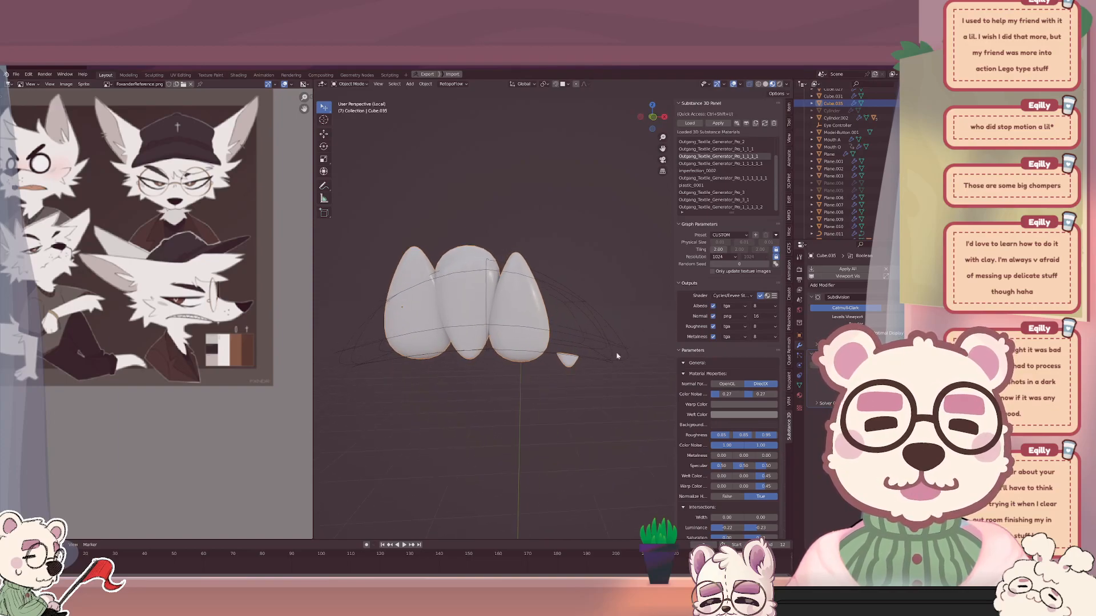
pyautogui.click(822, 366)
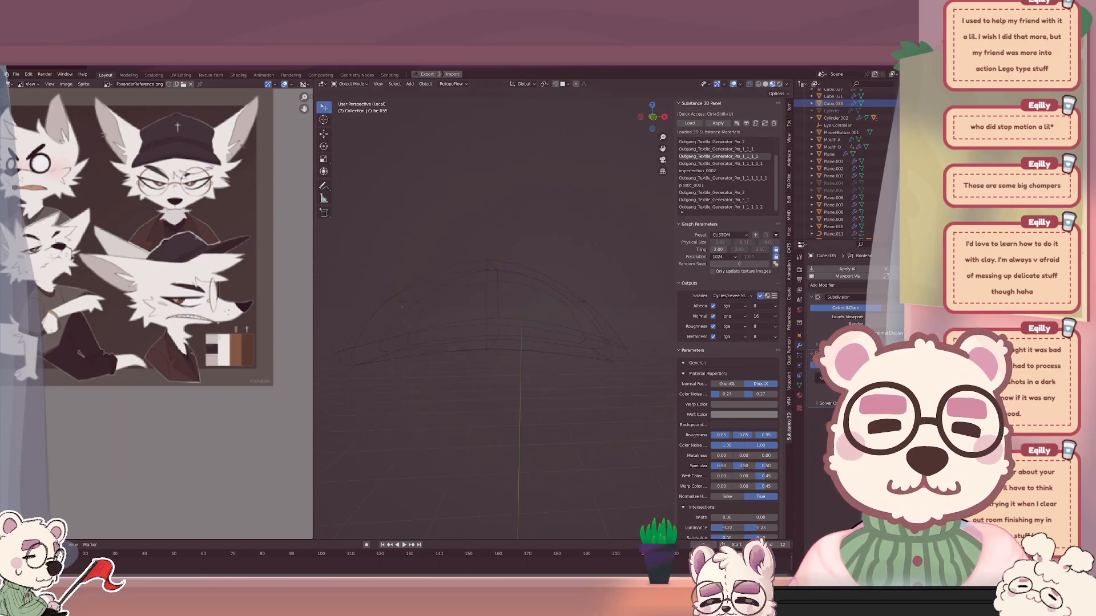
pyautogui.click(928, 365)
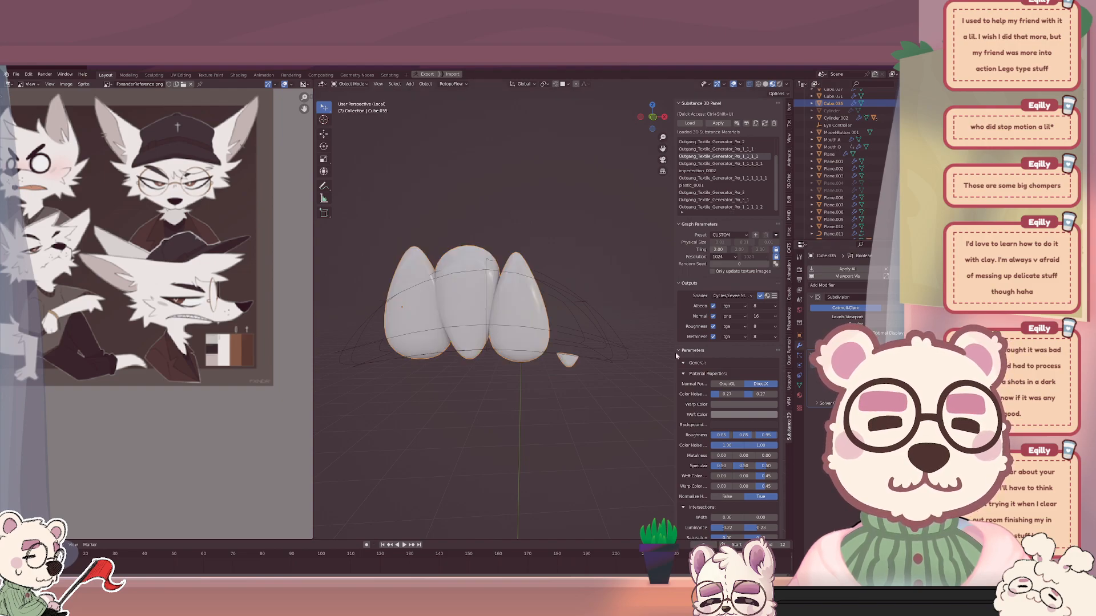
pyautogui.click(884, 393)
pyautogui.moveTo(600, 373); pyautogui.dragTo(622, 369, button='middle')
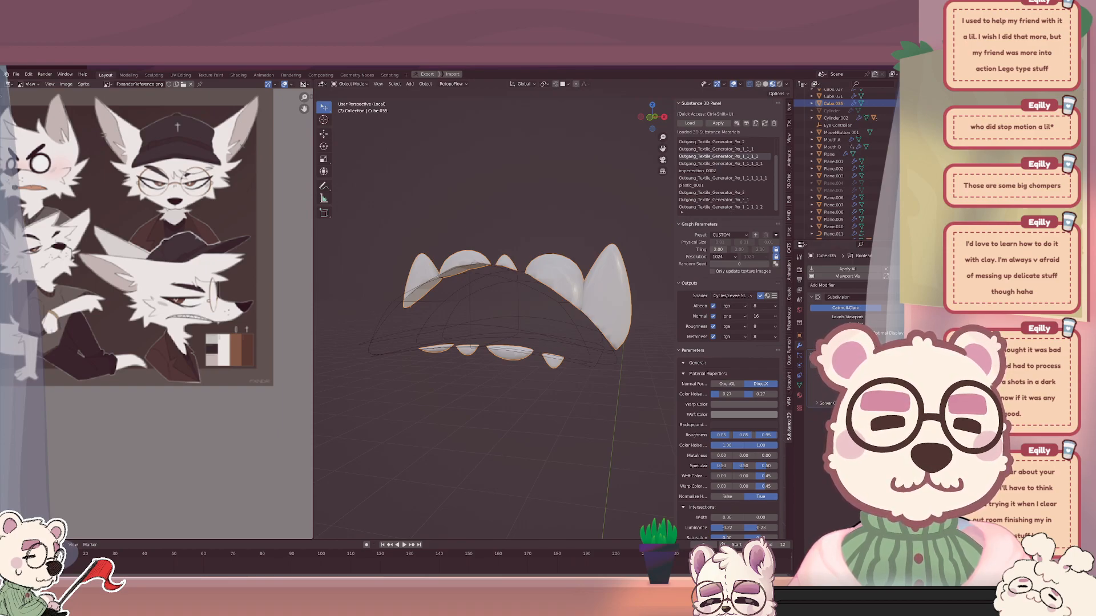
# Try to separate the teeth mesh into individual objects by loose parts.
pyautogui.moveTo(515, 387); pyautogui.dragTo(612, 299, button='middle')
pyautogui.press('Tab')
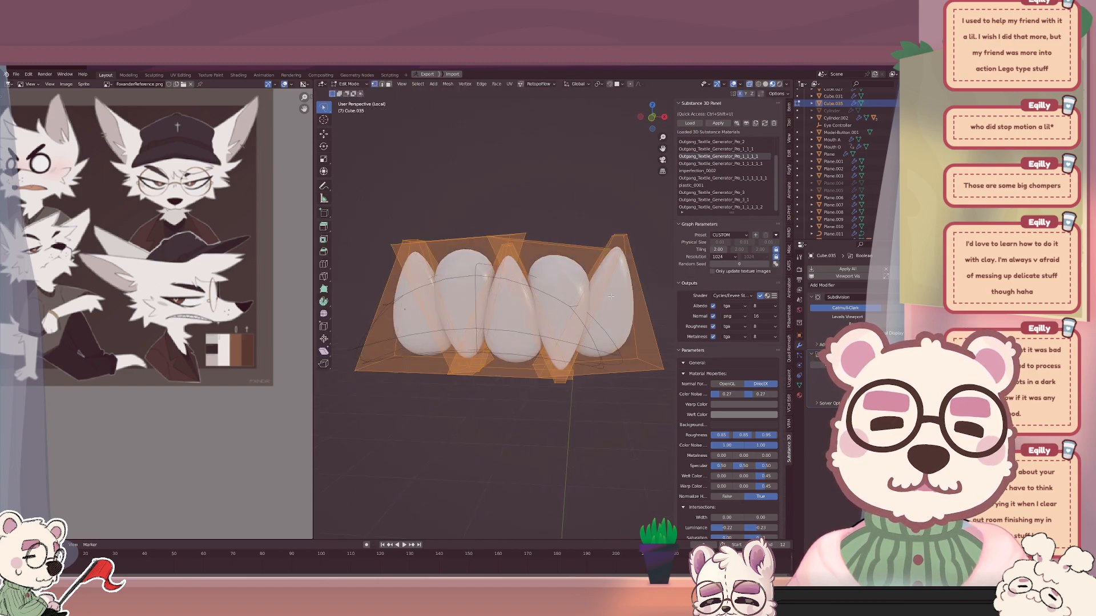
pyautogui.press('p')
pyautogui.click(590, 313)
pyautogui.press('Tab')
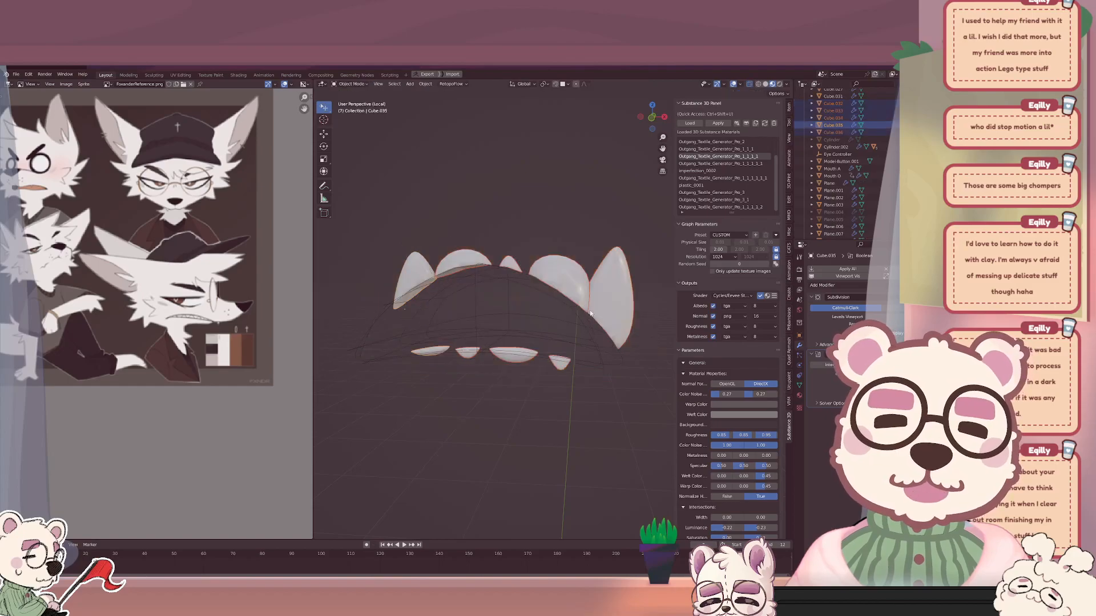
# Move the separated teeth into a new collection named Teeth.
pyautogui.press('m')
pyautogui.click(607, 288)
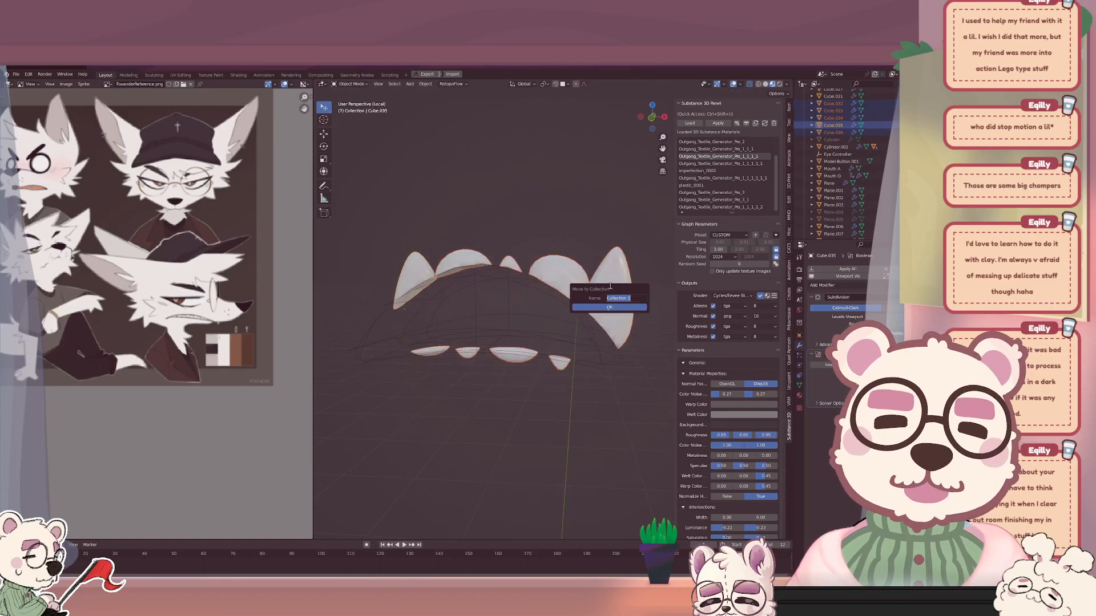
pyautogui.write('Teeth')
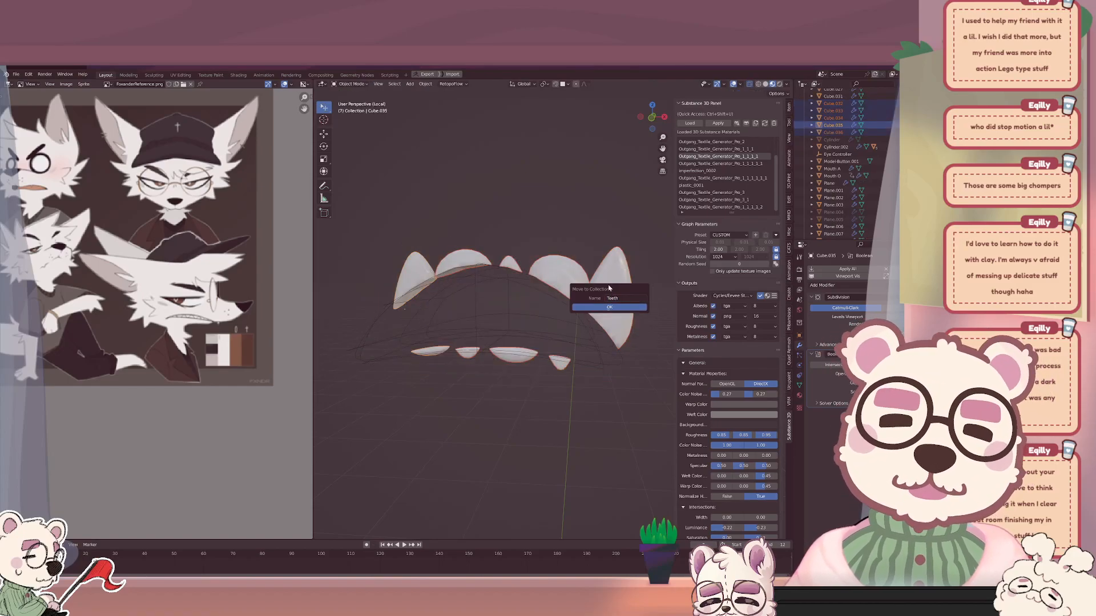
pyautogui.click(626, 308)
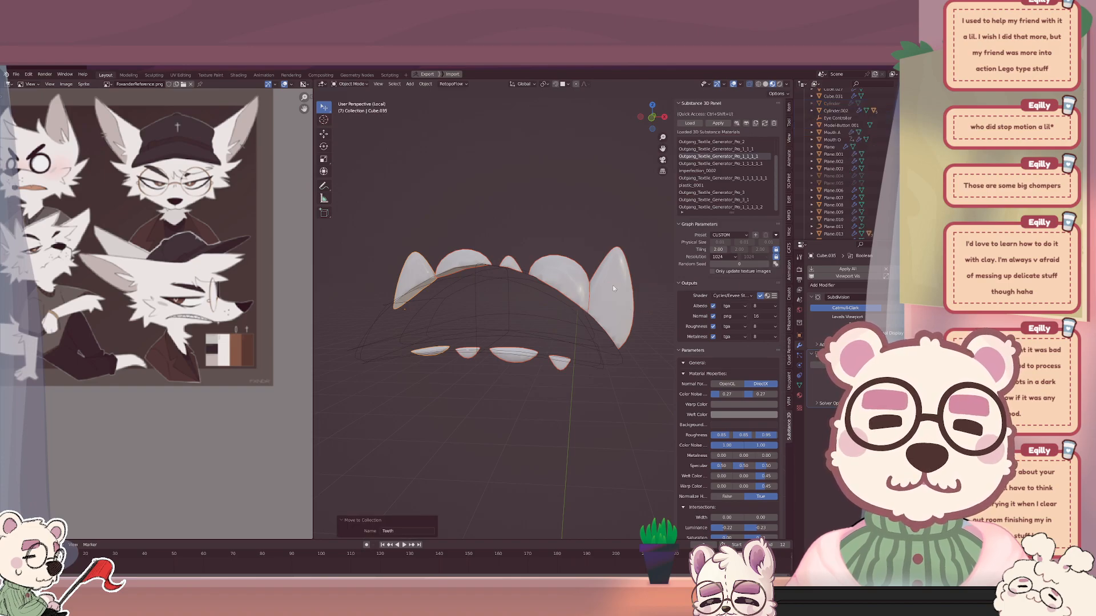
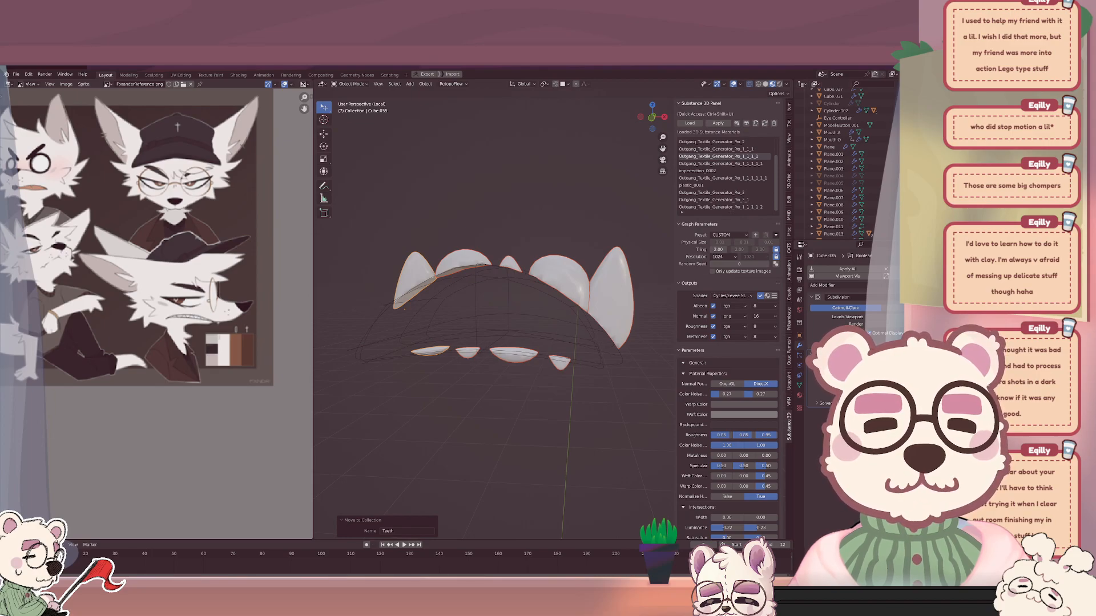
# Undo the collection move and the separation of the teeth, and reopen the combined teeth mesh for editing.
pyautogui.hotkey('ctrl', 'z')
pyautogui.press('Tab')
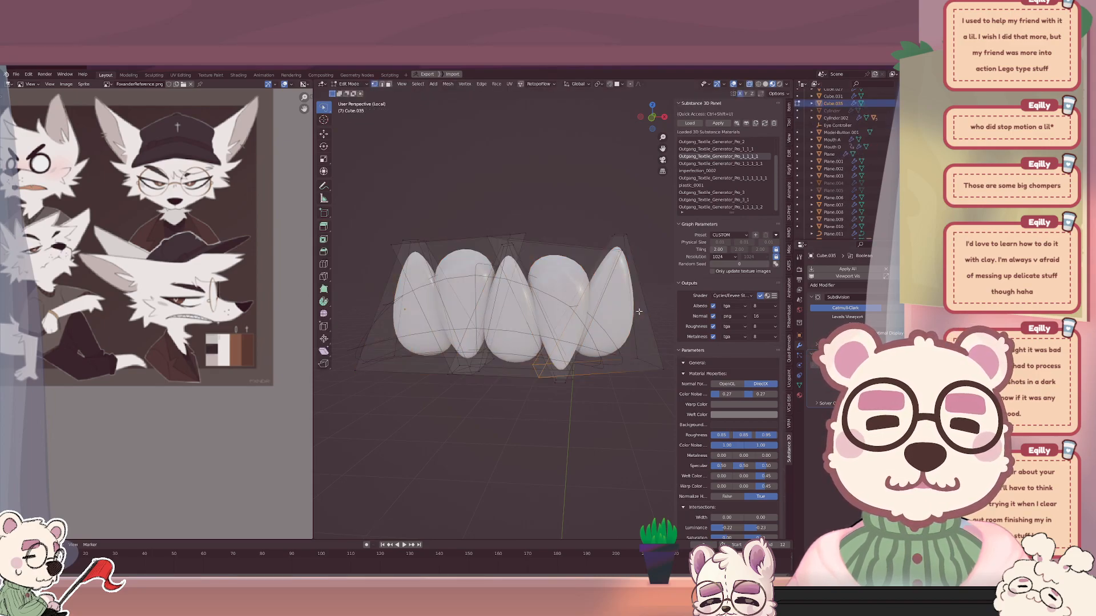
# Try scaling the entire mesh of the mouth-shaped cutter block.
pyautogui.press('Tab')
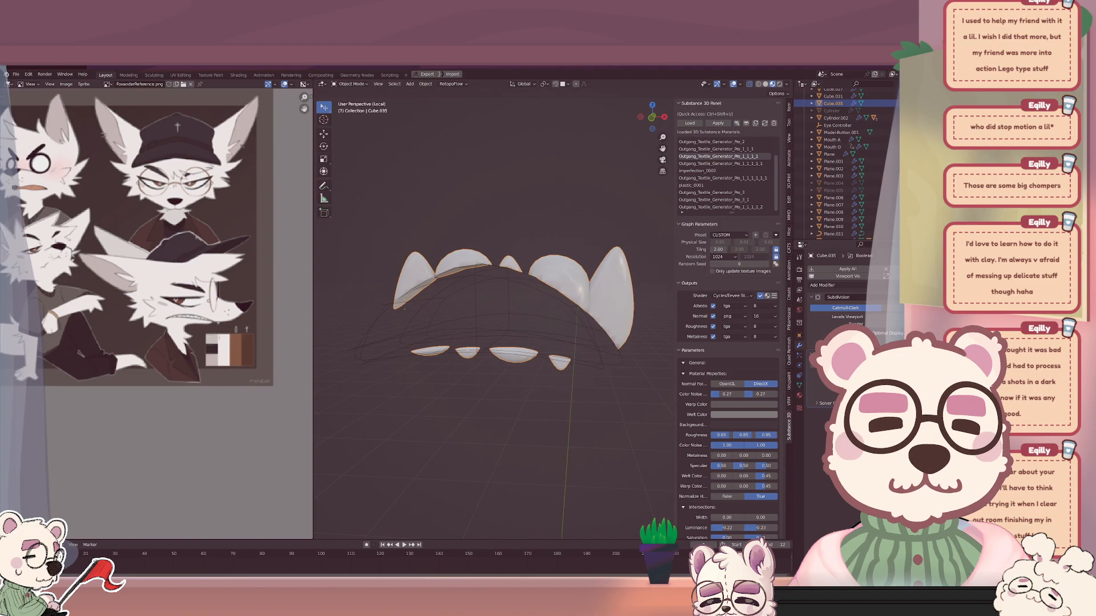
pyautogui.hotkey('ctrl', 'z')
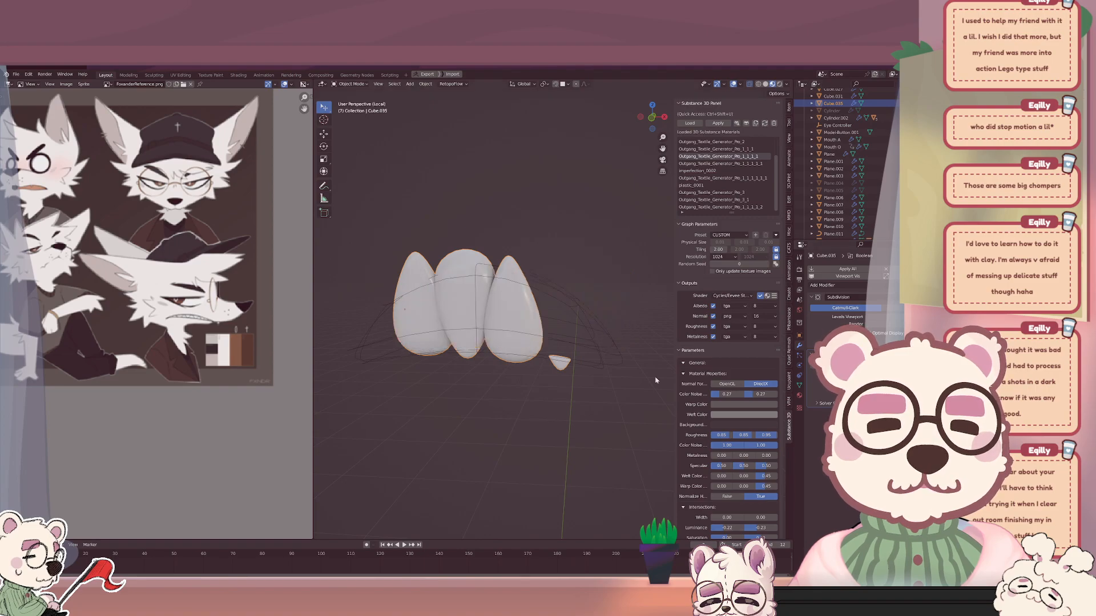
pyautogui.click(604, 360)
pyautogui.press('Tab')
pyautogui.press('a')
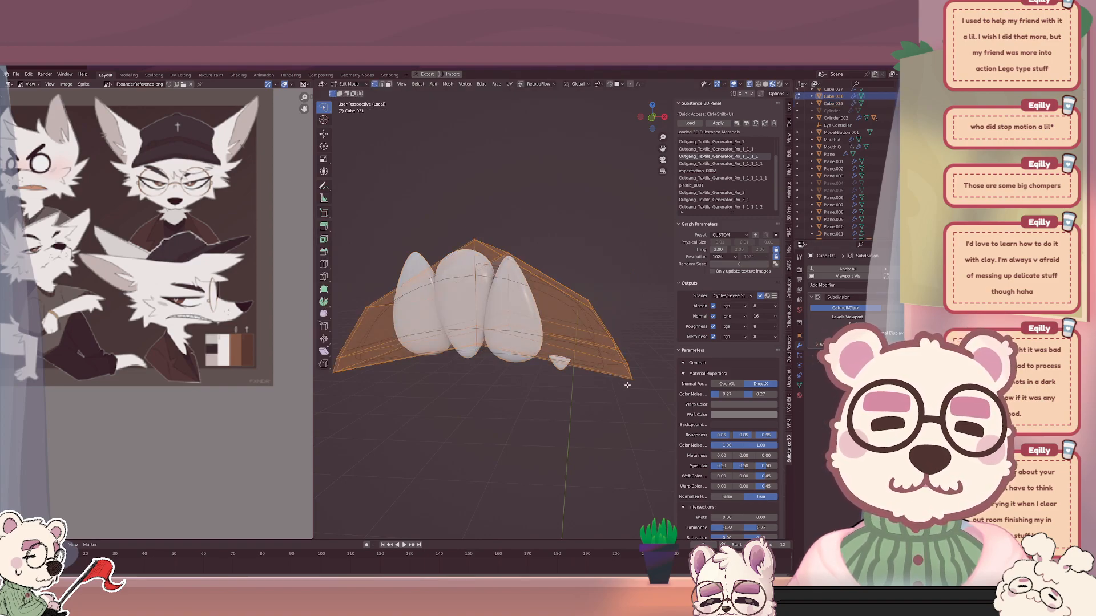
pyautogui.press('s')
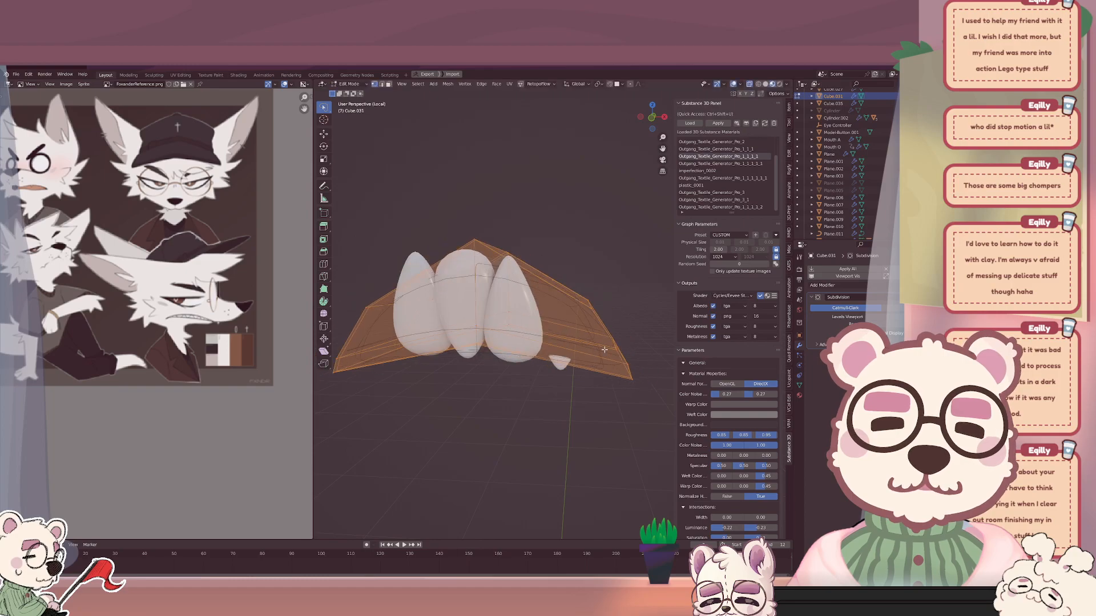
pyautogui.click(566, 372)
pyautogui.press('Tab')
pyautogui.click(562, 369)
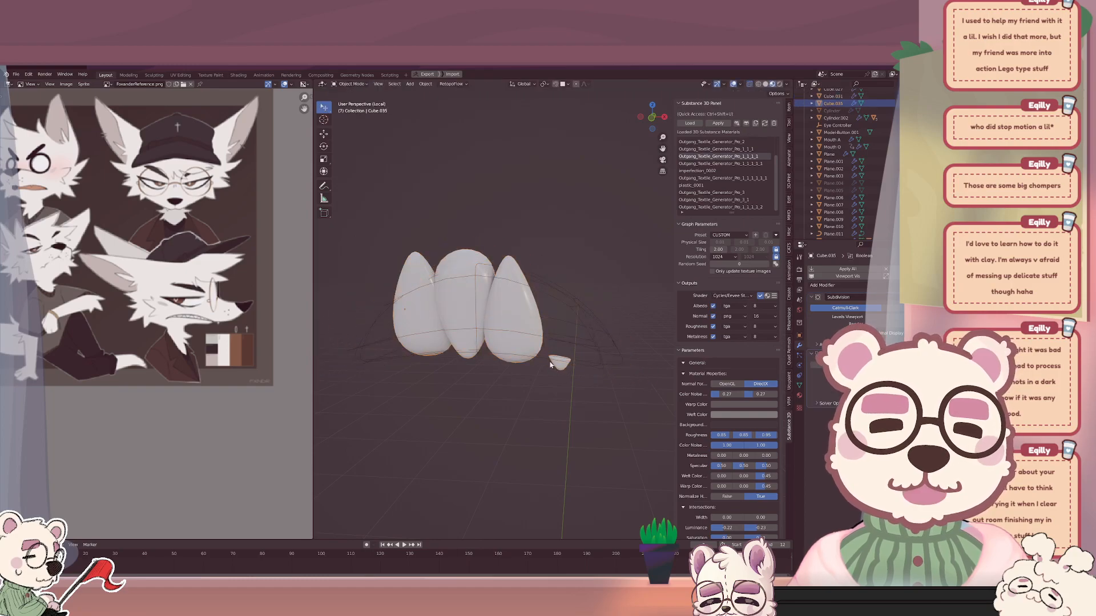
# Separate the combined teeth mesh by loose parts into individual tooth objects.
pyautogui.hotkey('alt', 'h')
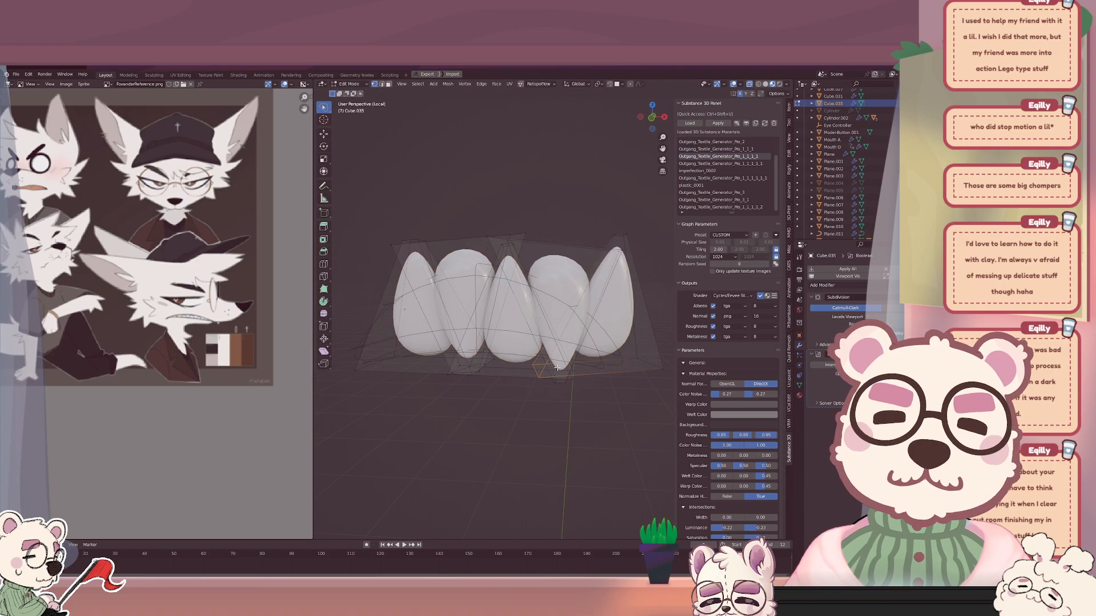
pyautogui.press('Tab')
pyautogui.press('Tab')
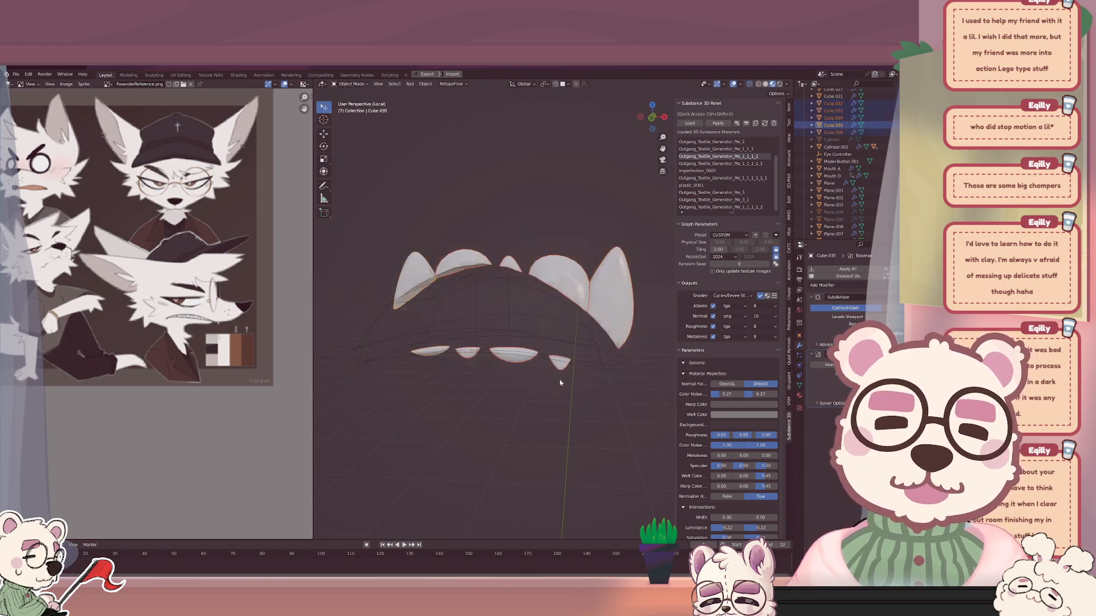
pyautogui.moveTo(533, 399); pyautogui.dragTo(593, 370, button='middle')
pyautogui.click(613, 358)
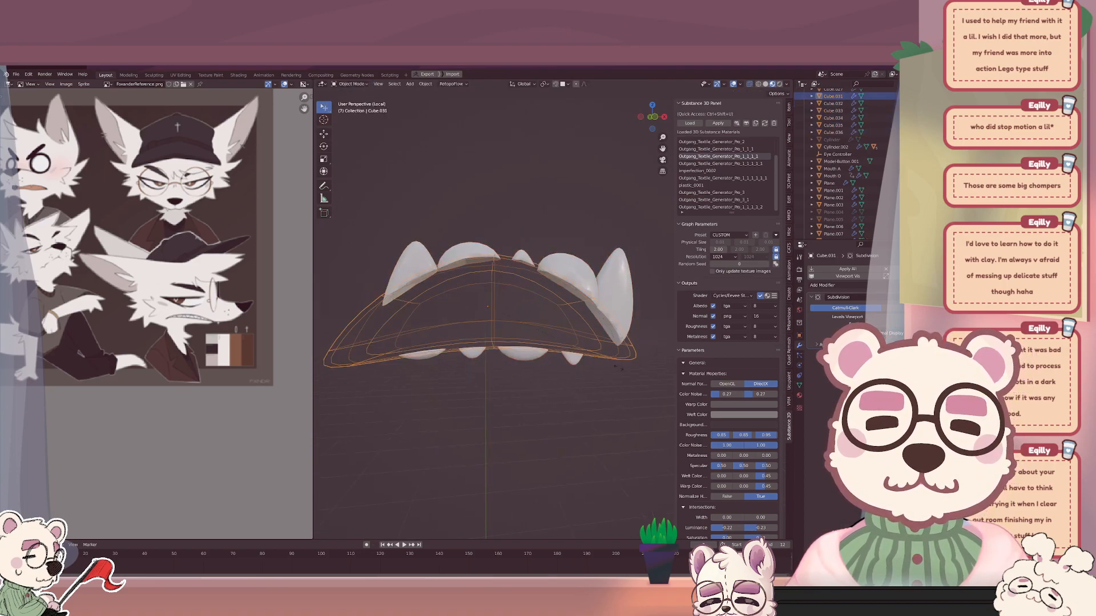
pyautogui.press('s')
pyautogui.press('Escape')
pyautogui.press('s')
pyautogui.press('z')
pyautogui.click(637, 386)
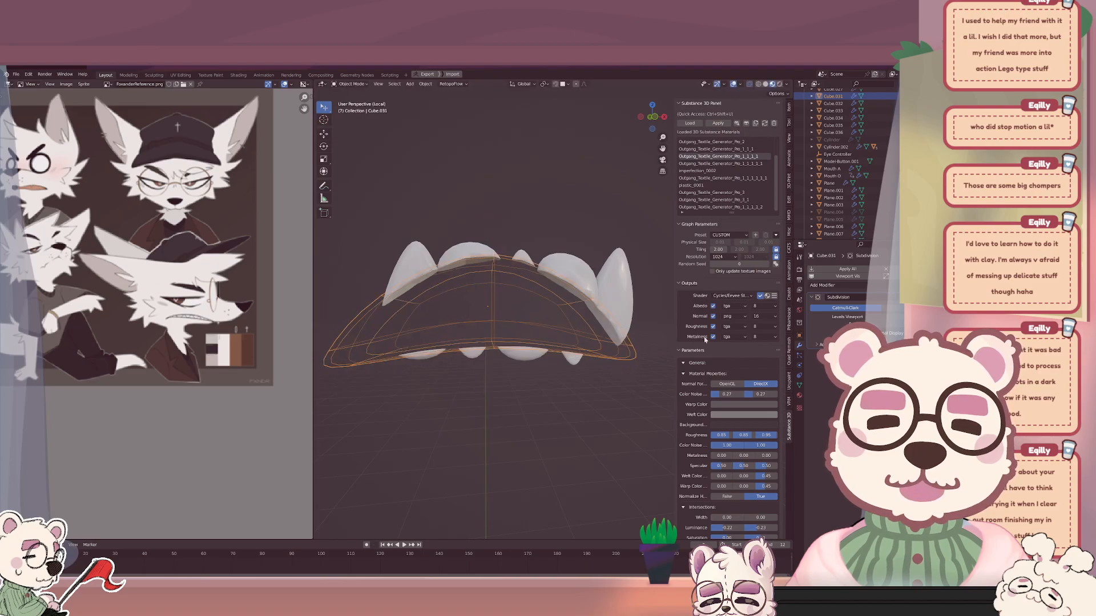
# Set the Boolean operation to Intersect on the two rightmost teeth.
pyautogui.click(625, 301)
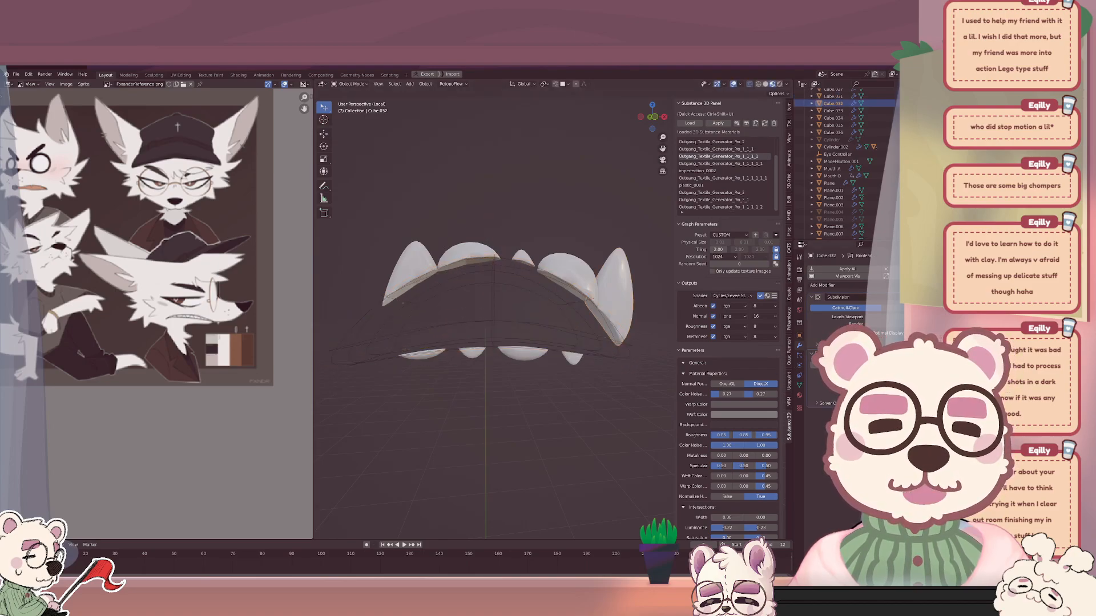
pyautogui.press('s')
pyautogui.press('z')
pyautogui.press('Return')
pyautogui.click(577, 269)
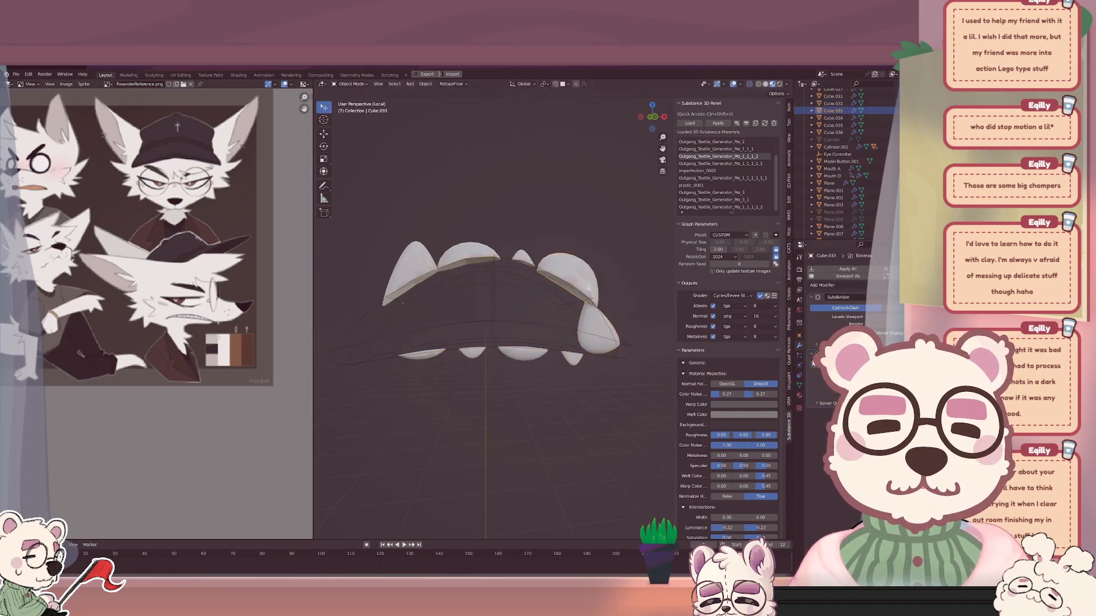
pyautogui.press('s')
pyautogui.press('z')
pyautogui.press('Return')
# Set the Boolean operation to Intersect on the middle tooth and the two leftmost teeth.
pyautogui.click(525, 261)
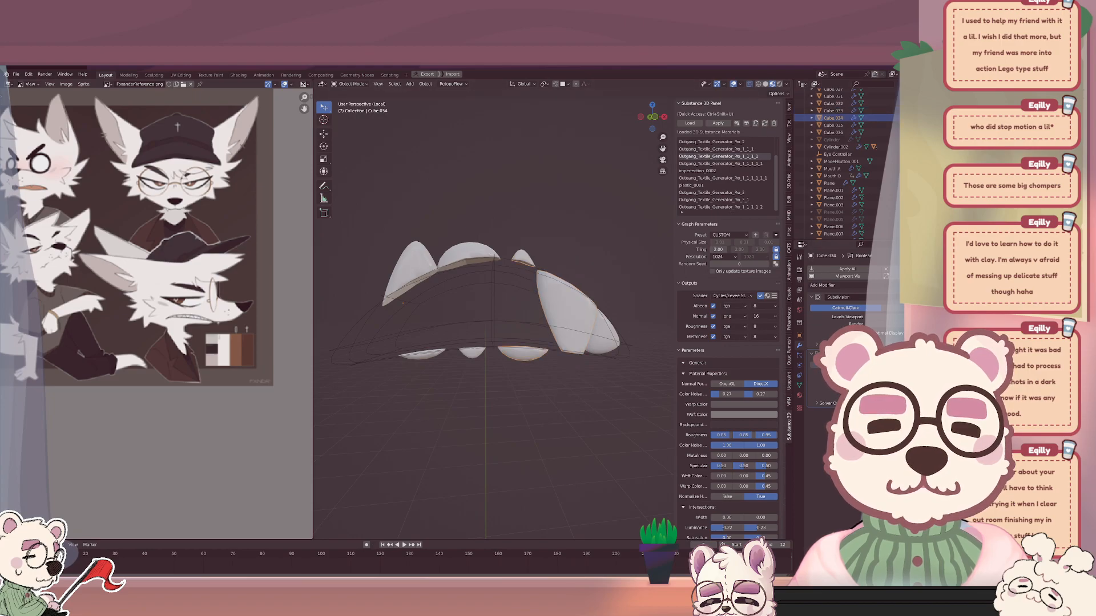
pyautogui.press('s')
pyautogui.press('z')
pyautogui.press('Return')
pyautogui.click(480, 246)
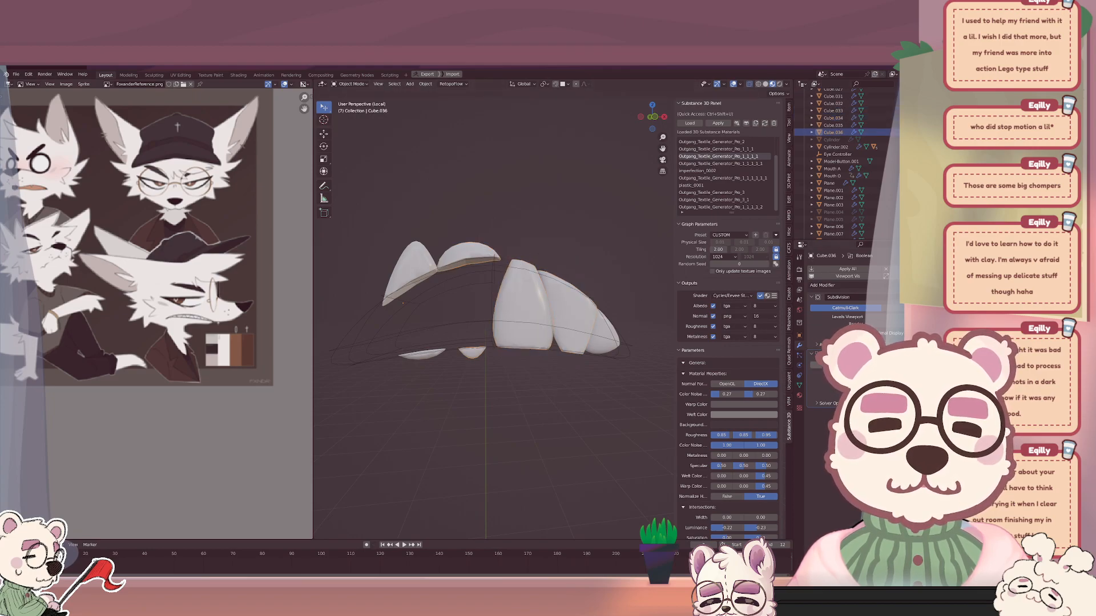
pyautogui.press('s')
pyautogui.press('z')
pyautogui.press('Return')
pyautogui.click(398, 273)
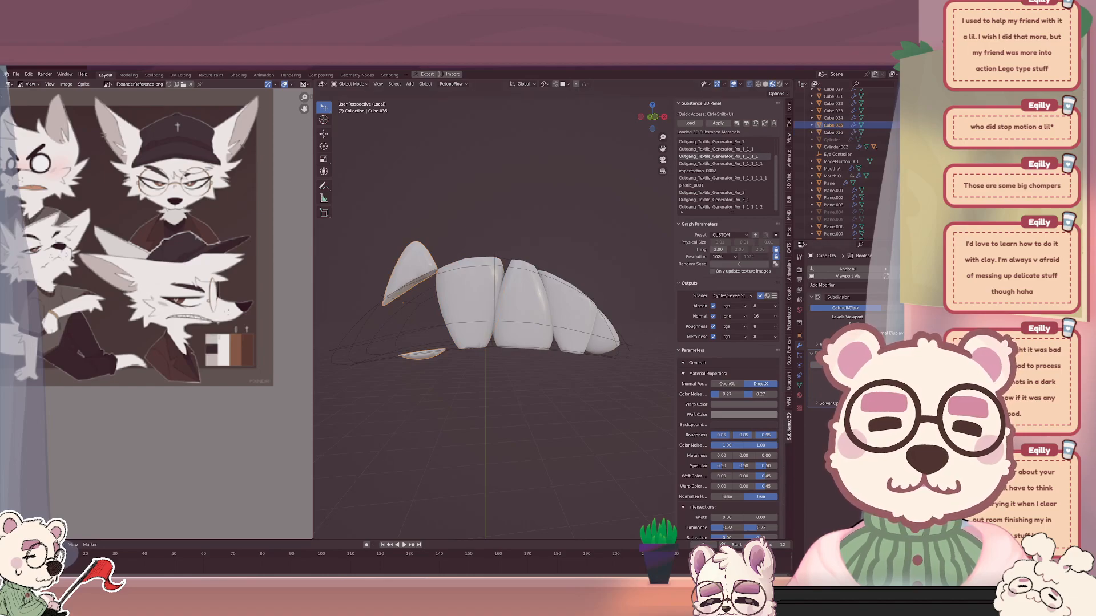
pyautogui.press('s')
pyautogui.press('z')
pyautogui.press('Return')
# Set the rightmost tooth's origin to its geometry.
pyautogui.click(545, 416)
pyautogui.moveTo(545, 417); pyautogui.dragTo(580, 353, button='middle')
pyautogui.click(558, 323)
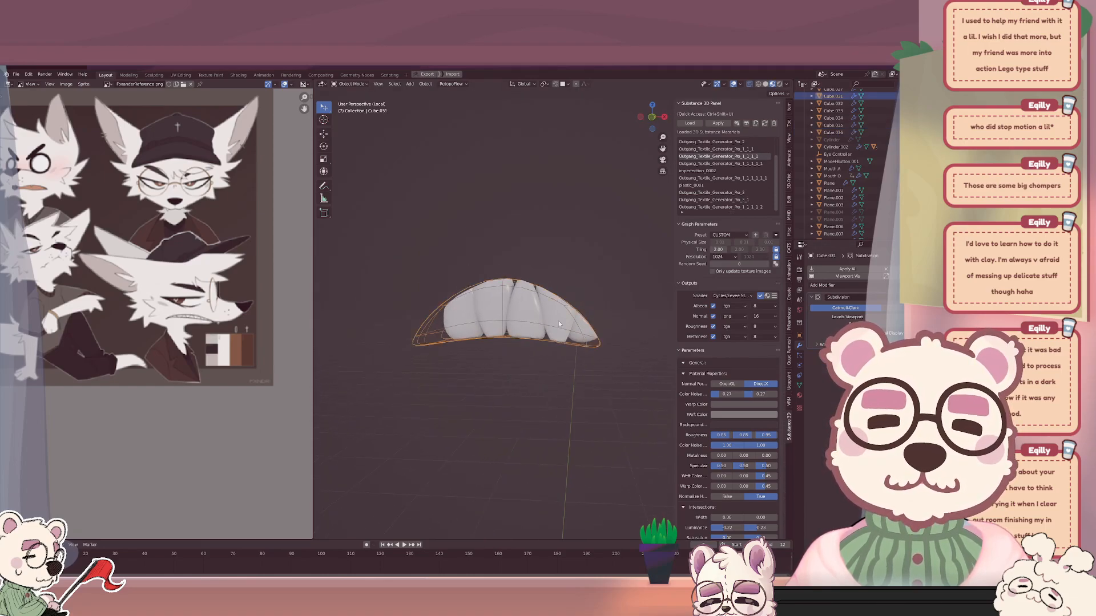
pyautogui.click(582, 337)
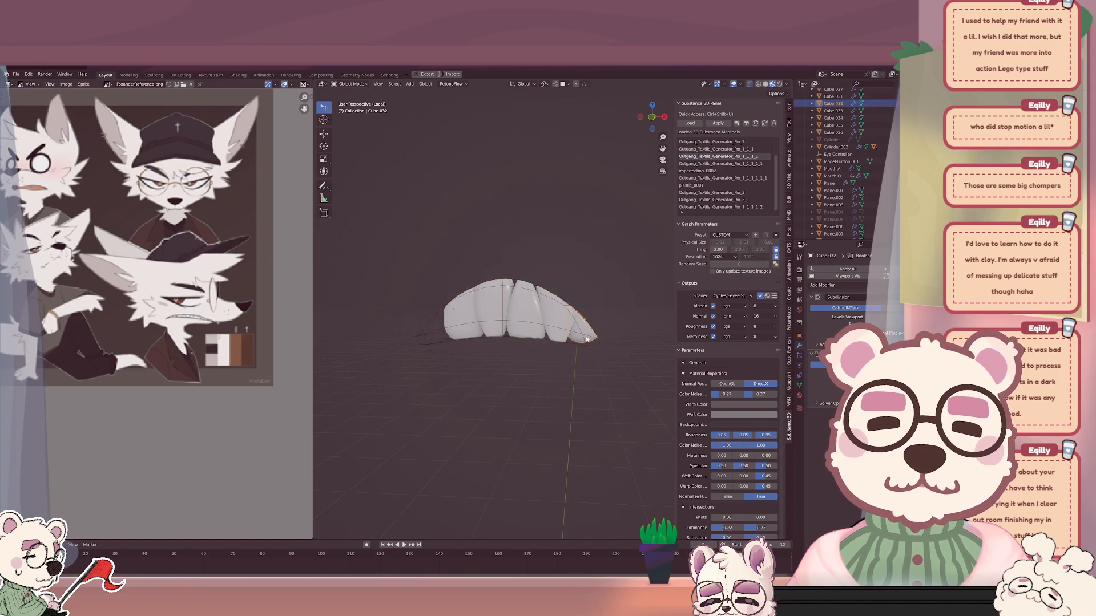
pyautogui.press('Tab')
pyautogui.press('Tab')
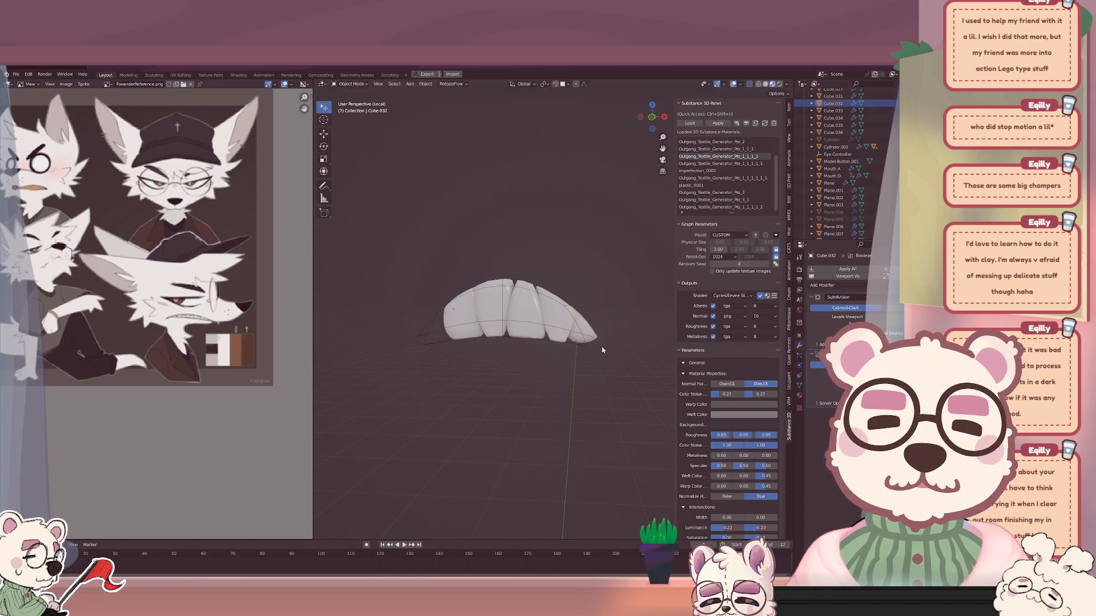
pyautogui.hotkey('ctrl', 'alt', 'shift', 'c')
pyautogui.click(606, 353)
# Enlarge the rightmost tooth slightly and adjust its height along Z.
pyautogui.press('s')
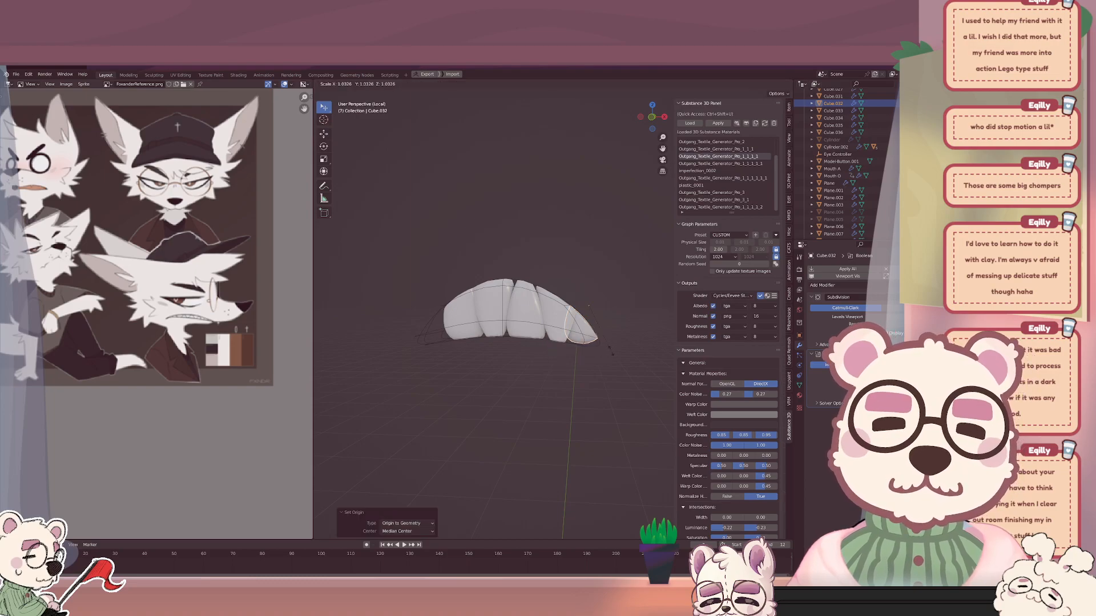
pyautogui.click(616, 356)
pyautogui.press('g')
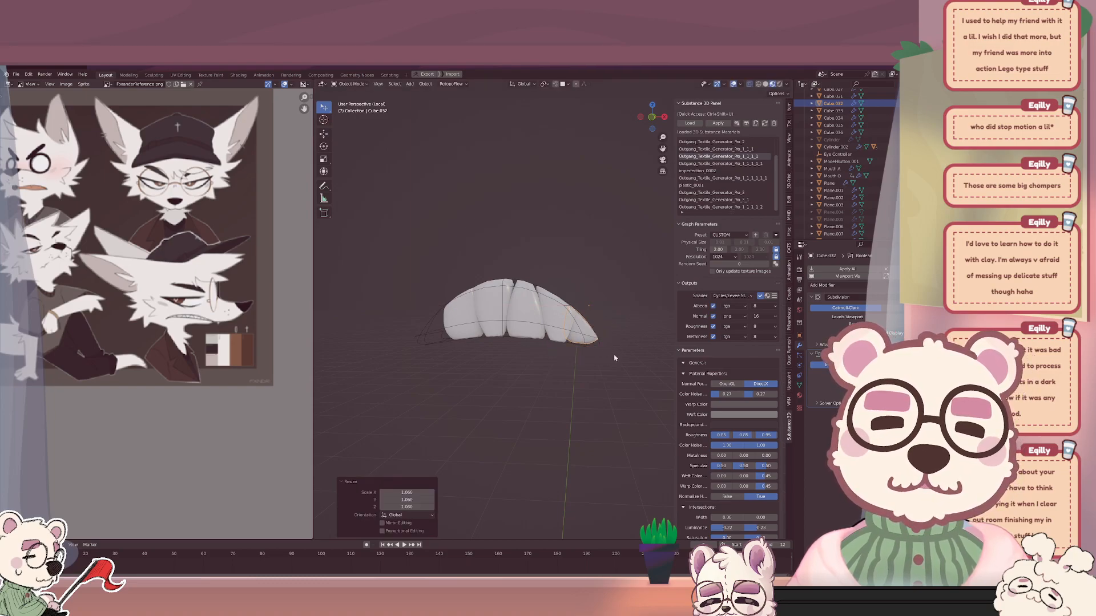
pyautogui.press('z')
pyautogui.click(615, 359)
pyautogui.click(572, 379)
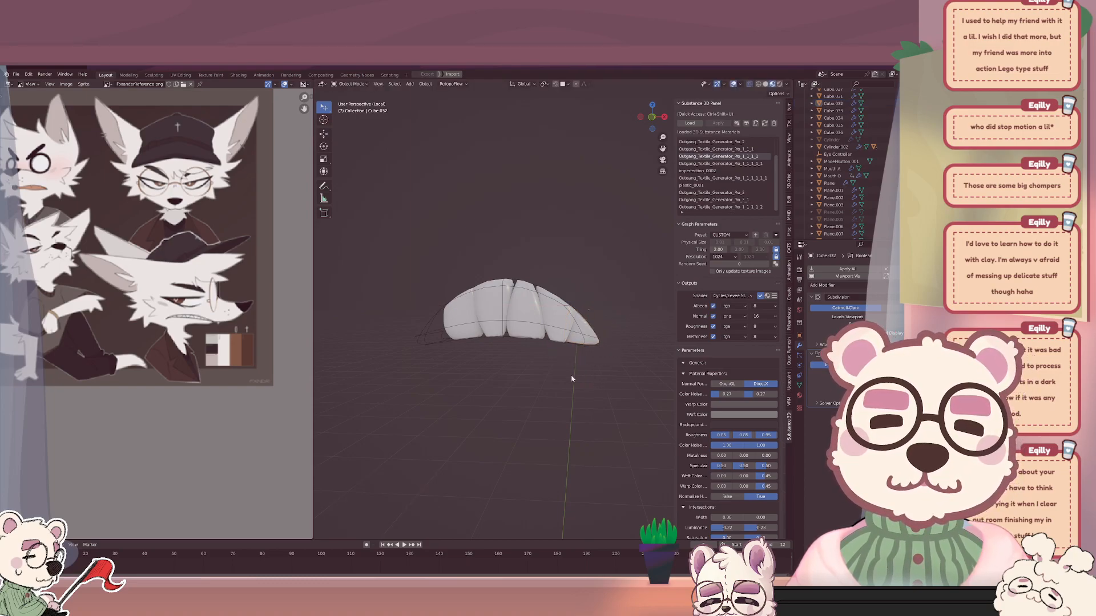
# Slide the second tooth from the right slightly along X toward its neighbour.
pyautogui.click(553, 313)
pyautogui.press('g')
pyautogui.press('x')
pyautogui.click(585, 351)
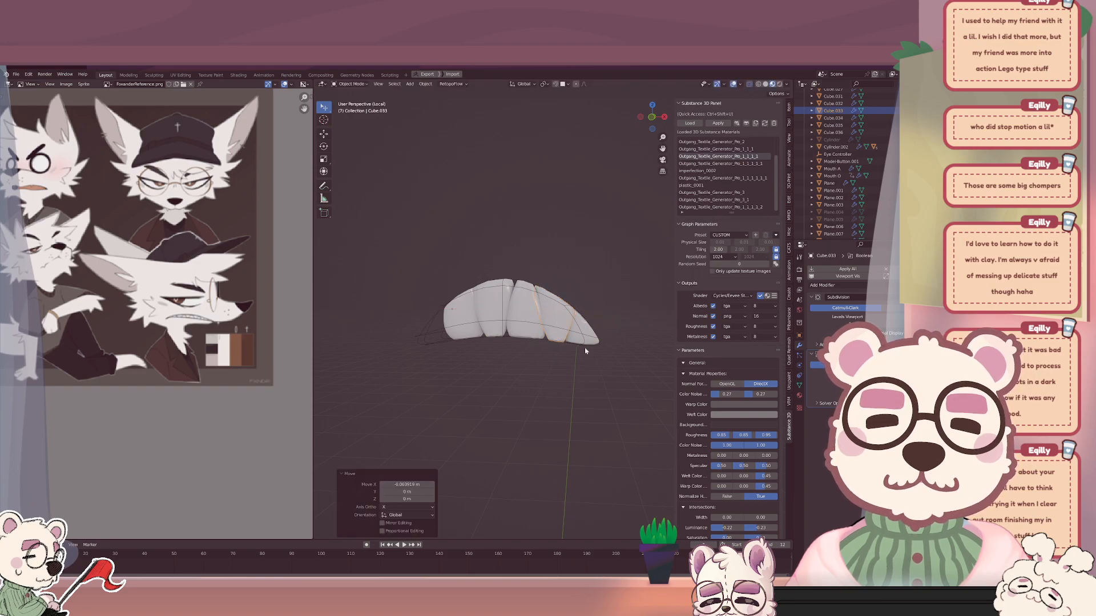
pyautogui.press('r')
pyautogui.press('Escape')
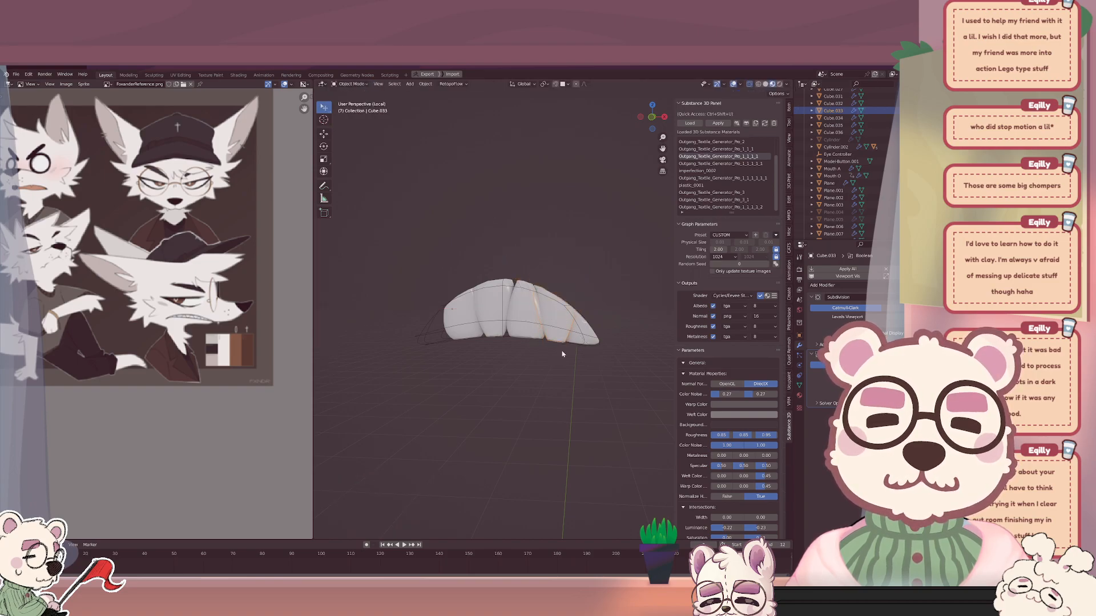
# Nudge the middle tooth along X and set its origin to its geometry.
pyautogui.click(527, 318)
pyautogui.press('Tab')
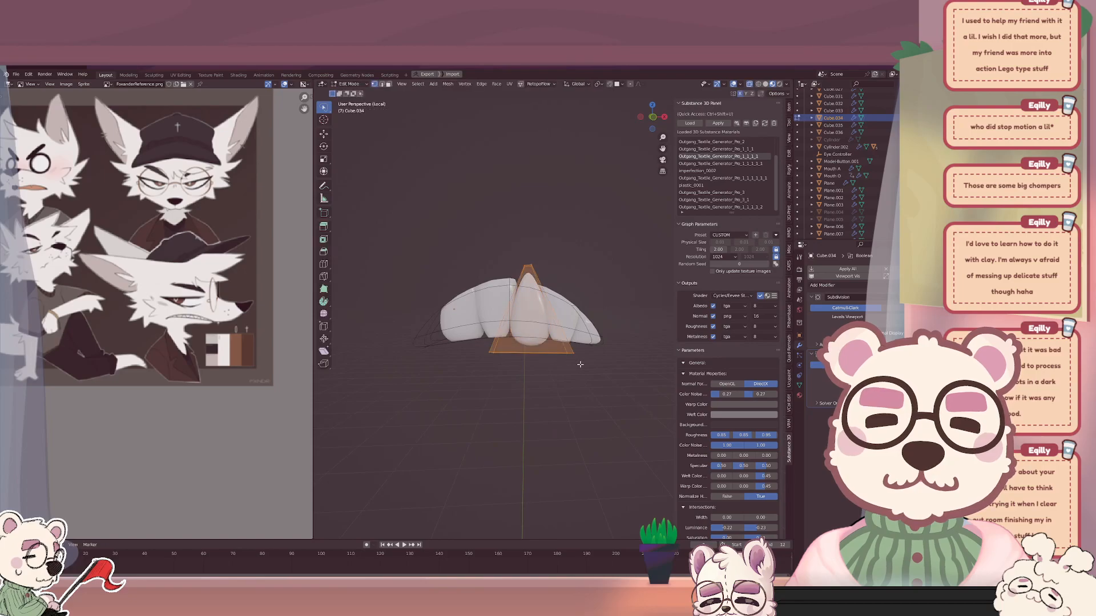
pyautogui.press('s')
pyautogui.press('Escape')
pyautogui.press('Tab')
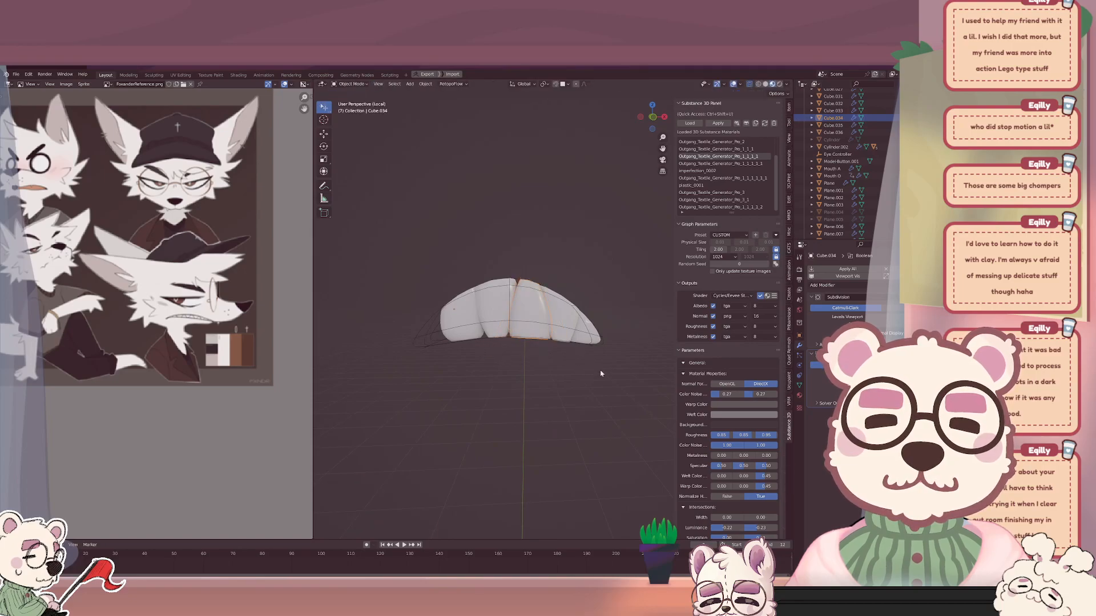
pyautogui.press('g')
pyautogui.press('x')
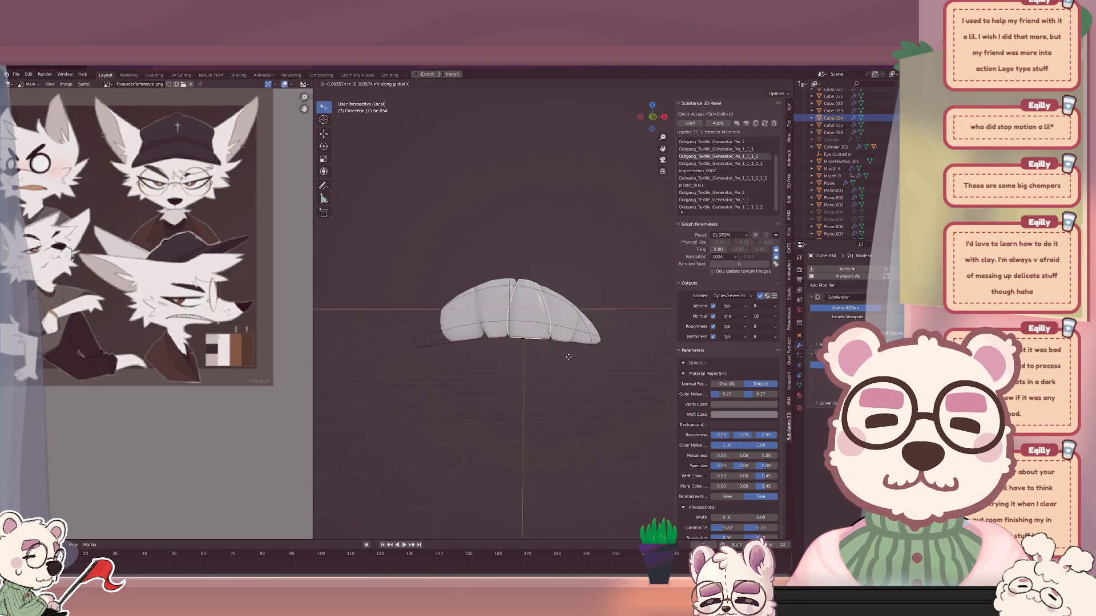
pyautogui.click(570, 358)
pyautogui.press('Tab')
pyautogui.press('Tab')
pyautogui.press('q')
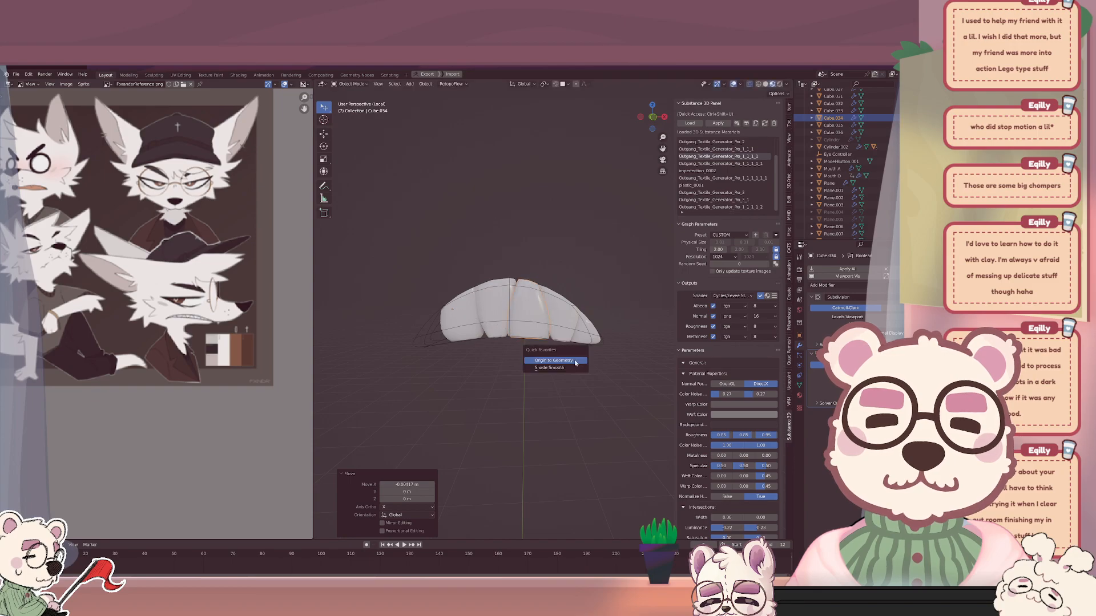
pyautogui.click(576, 361)
# Enlarge the middle tooth's mesh slightly and widen it along X by a factor of about 1.1.
pyautogui.press('Tab')
pyautogui.press('s')
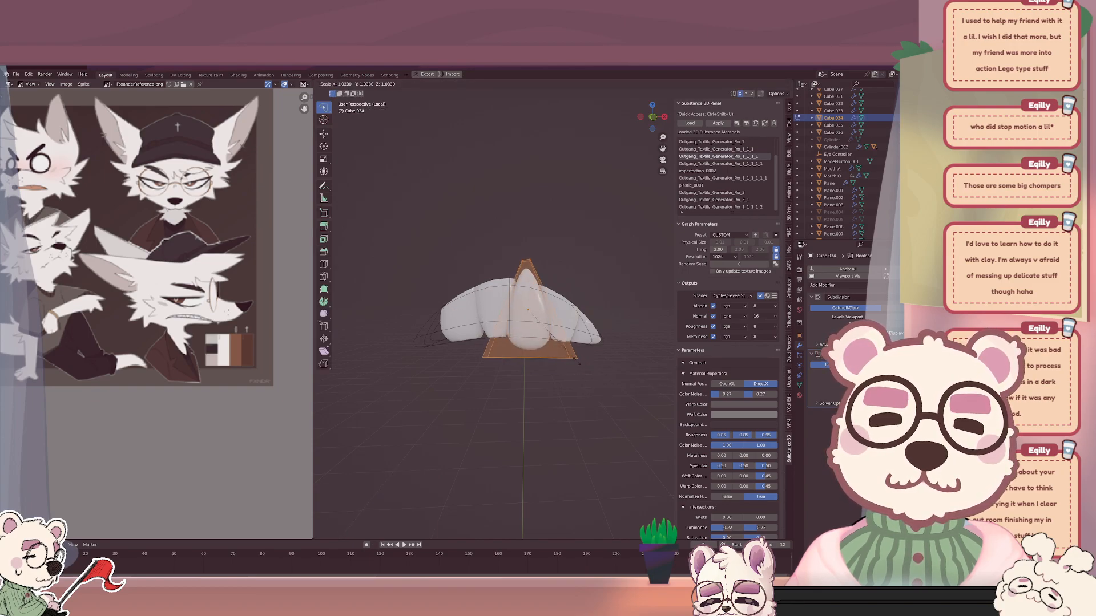
pyautogui.click(578, 364)
pyautogui.press('Tab')
pyautogui.press('g')
pyautogui.press('x')
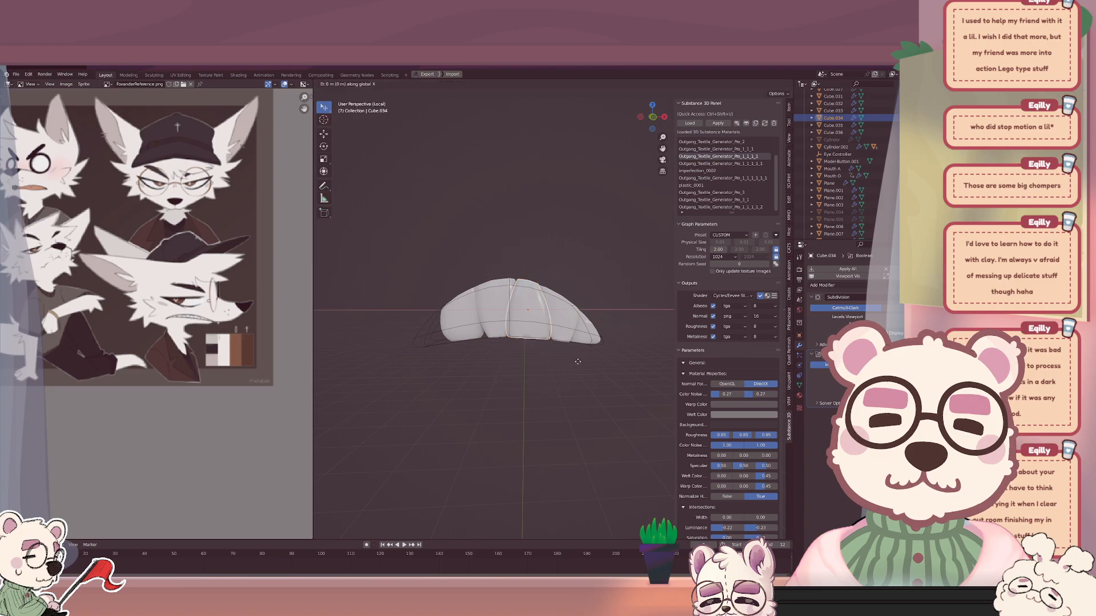
pyautogui.click(577, 362)
pyautogui.press('Tab')
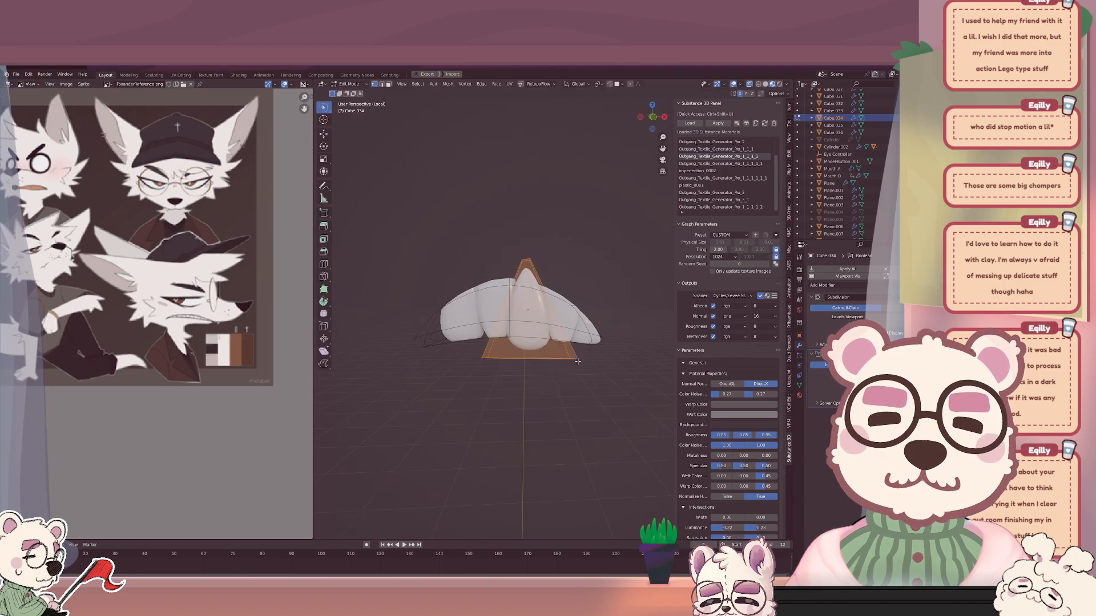
pyautogui.press('s')
pyautogui.press('x')
pyautogui.click(590, 364)
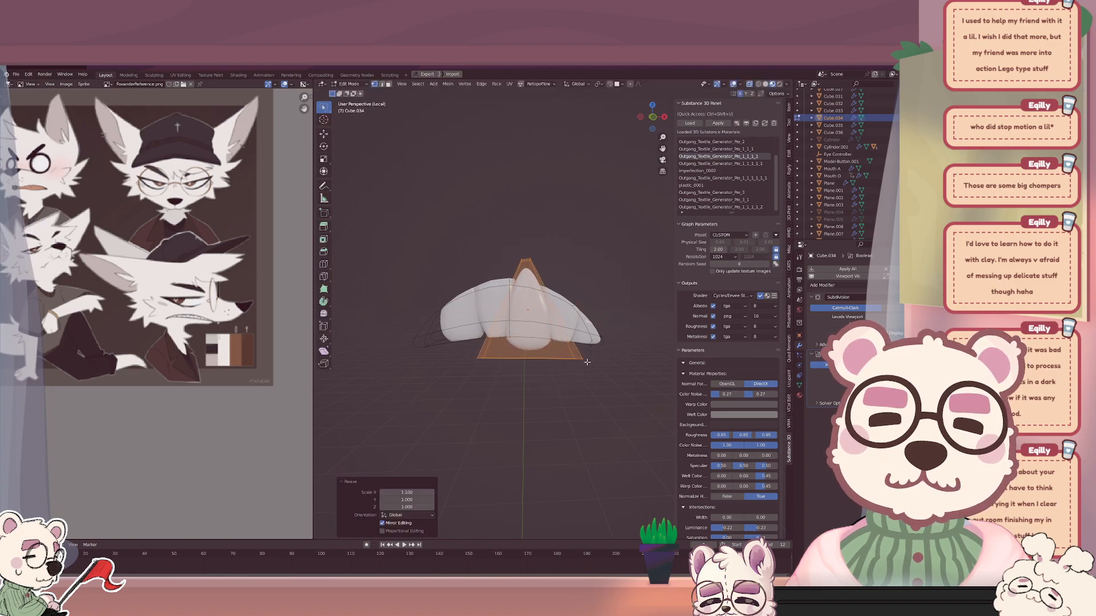
pyautogui.press('Tab')
# Slide the leftmost tooth slightly outward along X.
pyautogui.moveTo(590, 364); pyautogui.dragTo(498, 344, button='middle')
pyautogui.click(497, 344)
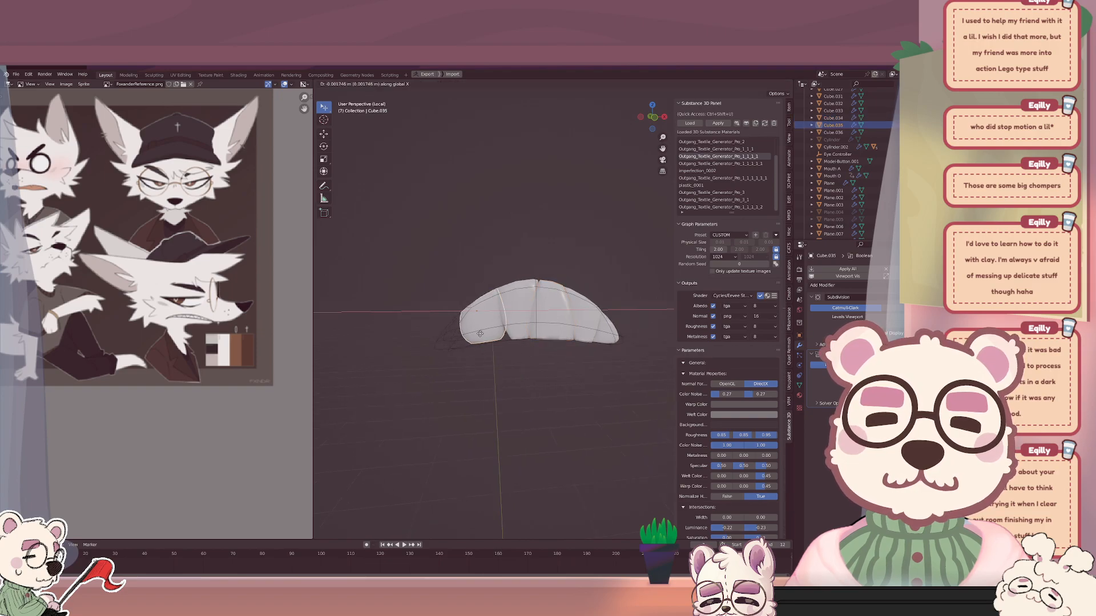
pyautogui.press('g')
pyautogui.press('x')
# Reposition and widen the second tooth from the left along X to close the gaps, and reopen its mesh for editing.
pyautogui.click(517, 318)
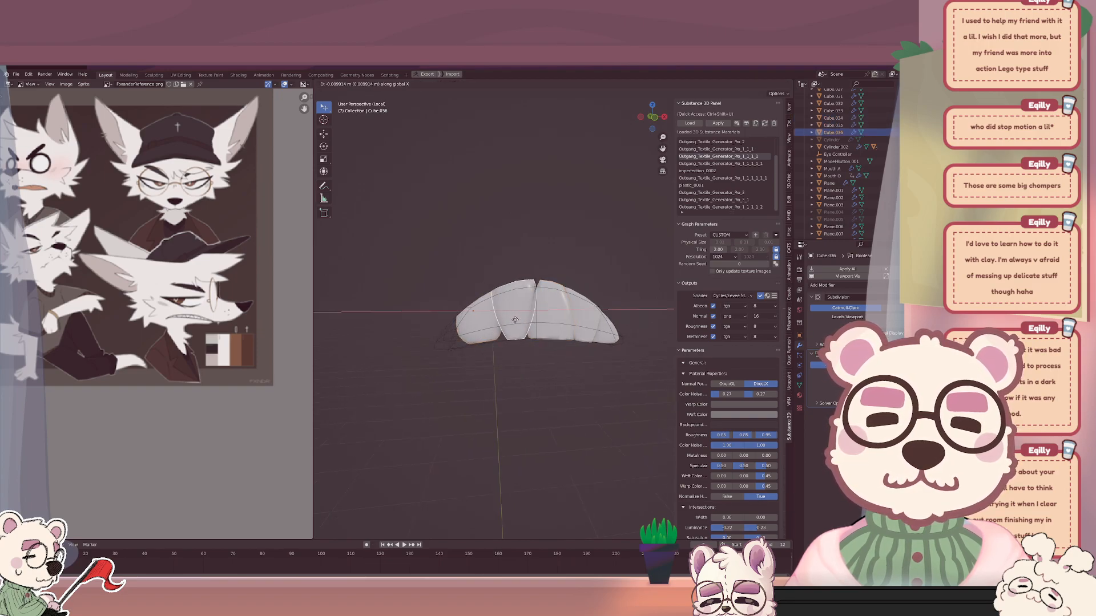
pyautogui.press('Tab')
pyautogui.press('s')
pyautogui.press('x')
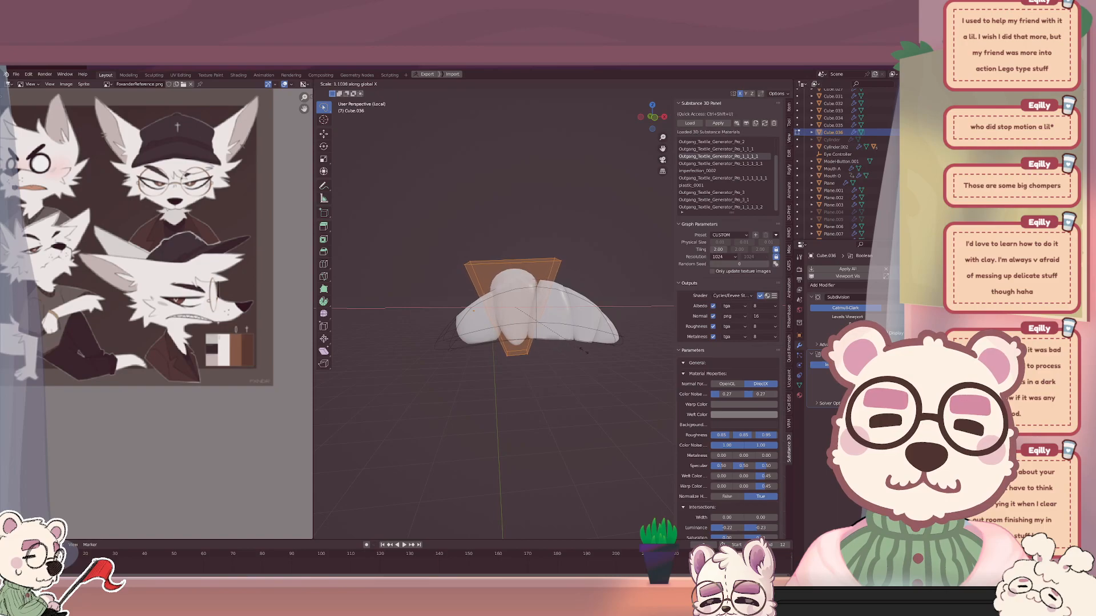
pyautogui.click(588, 351)
pyautogui.press('g')
pyautogui.press('x')
pyautogui.click(588, 351)
pyautogui.press('Tab')
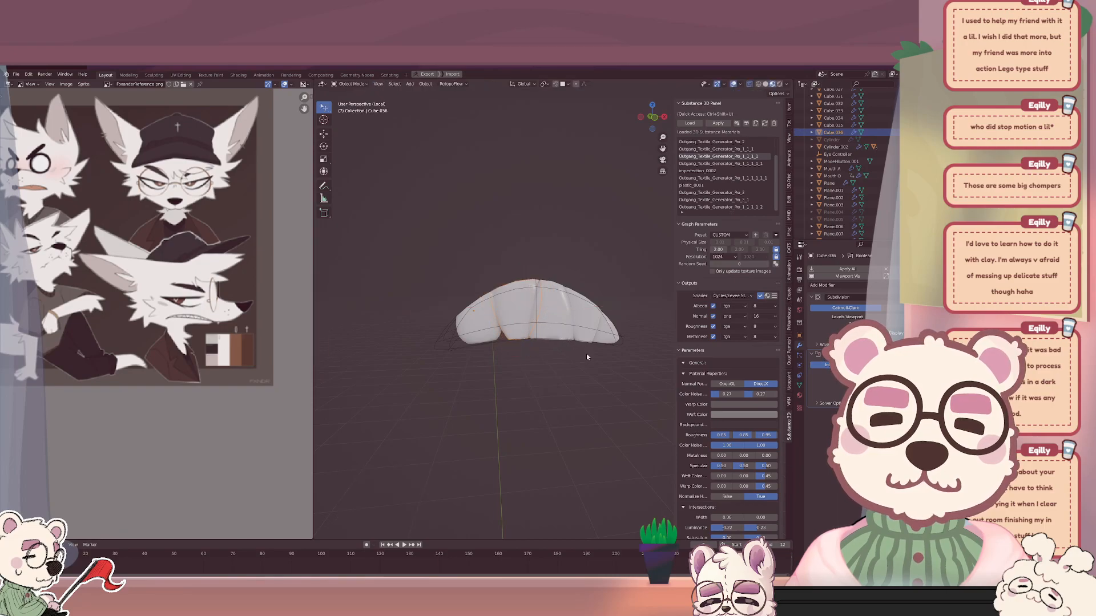
pyautogui.press('Tab')
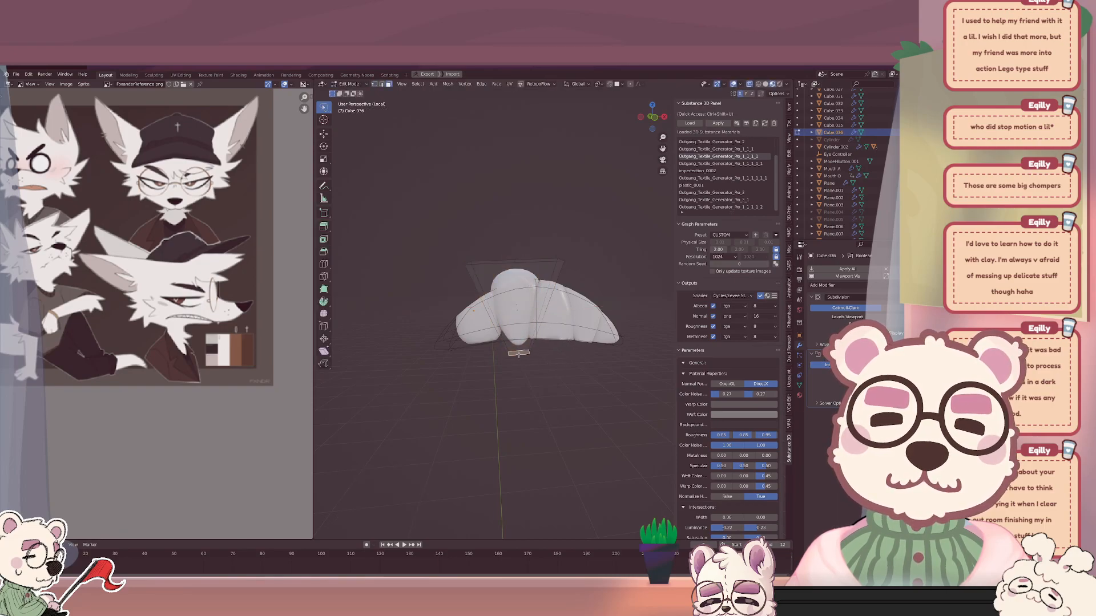
# Scale the whole mesh of the second tooth from the left and leave mesh editing.
pyautogui.press('a')
pyautogui.press('s')
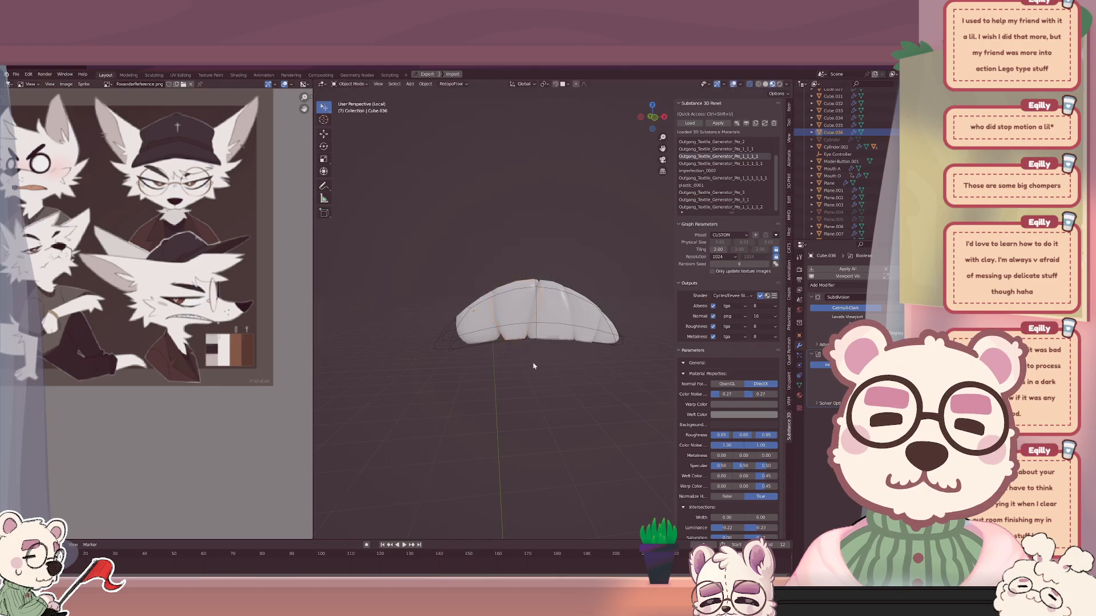
pyautogui.click(539, 363)
pyautogui.press('Tab')
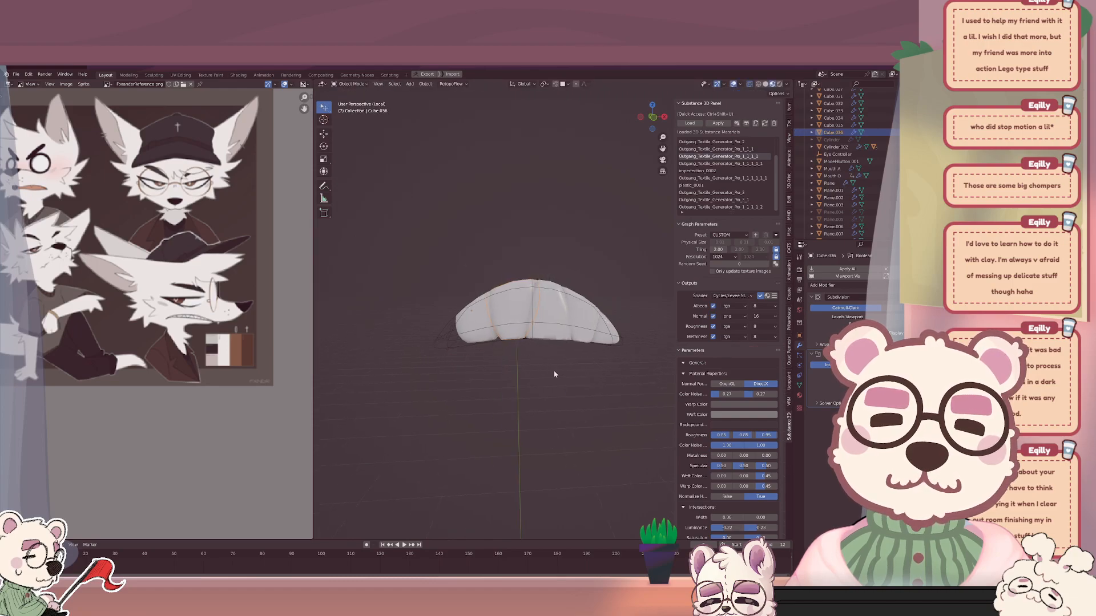
# Hide and reveal the mouth block to inspect the teeth, and move the block about 0.045 m along Y.
pyautogui.moveTo(553, 371); pyautogui.dragTo(551, 311, button='middle')
pyautogui.click(549, 308)
pyautogui.press('h')
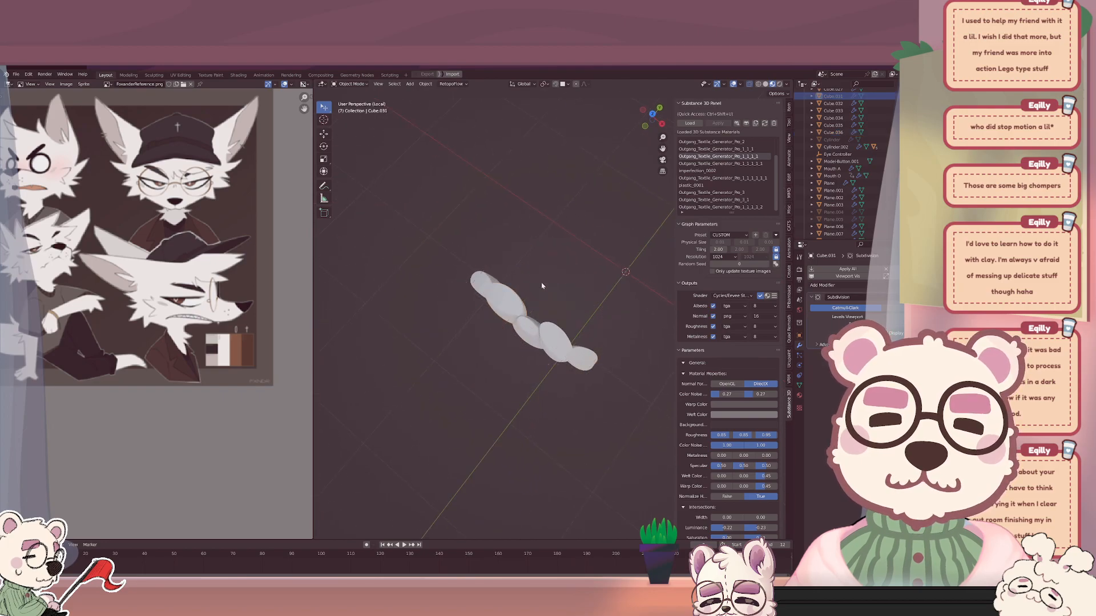
pyautogui.hotkey('alt', 'h')
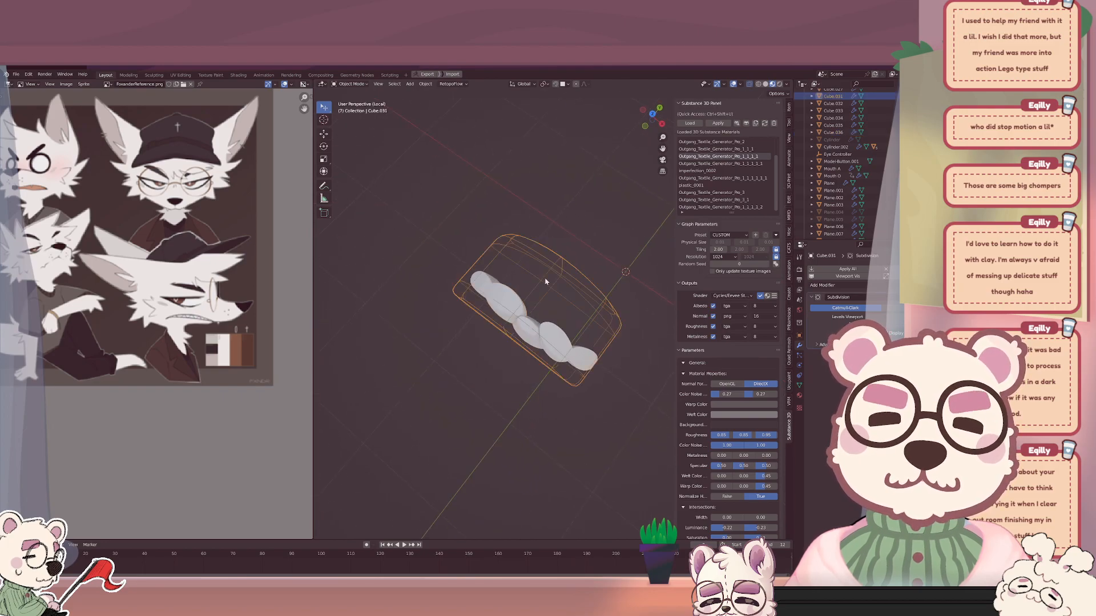
pyautogui.press('g')
pyautogui.press('y')
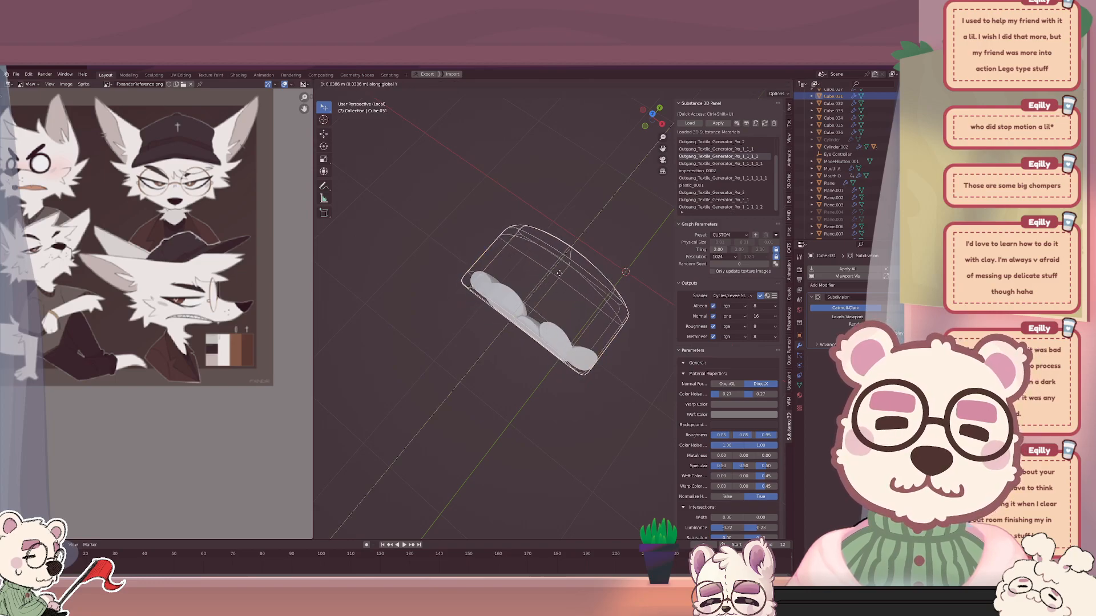
pyautogui.click(556, 278)
# Nudge the mouth block slightly back along Y in the opposite direction and deselect it.
pyautogui.moveTo(494, 410); pyautogui.dragTo(566, 396, button='middle')
pyautogui.moveTo(542, 329); pyautogui.dragTo(530, 343, button='middle')
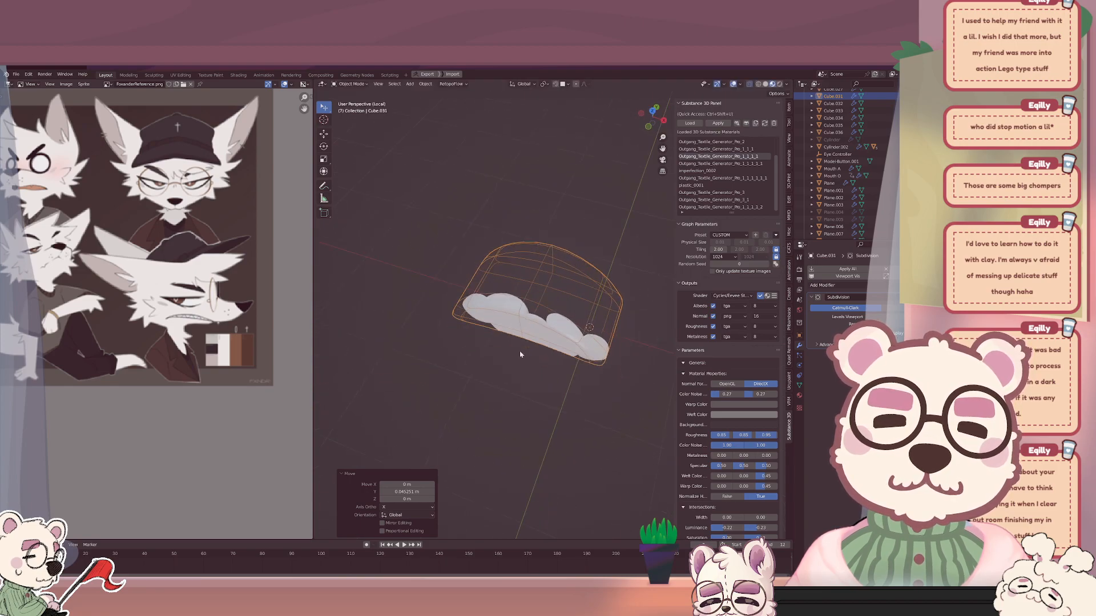
pyautogui.press('g')
pyautogui.press('y')
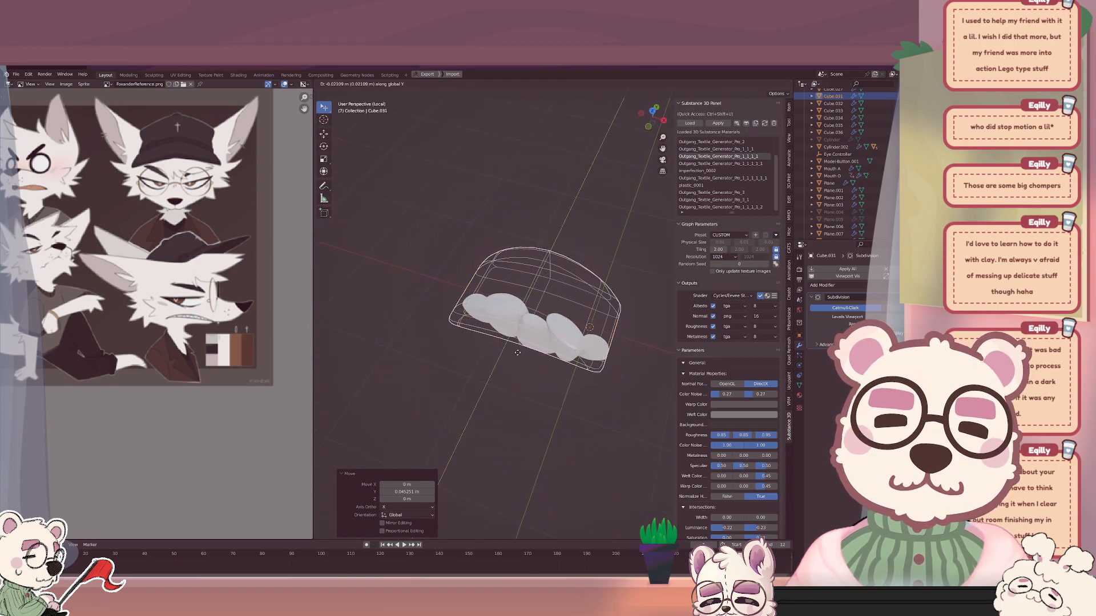
pyautogui.click(518, 355)
pyautogui.click(546, 386)
# Open the mouth block's mesh, select its middle edge loop, and try scaling it along X.
pyautogui.moveTo(526, 388); pyautogui.dragTo(568, 331, button='middle')
pyautogui.click(565, 317)
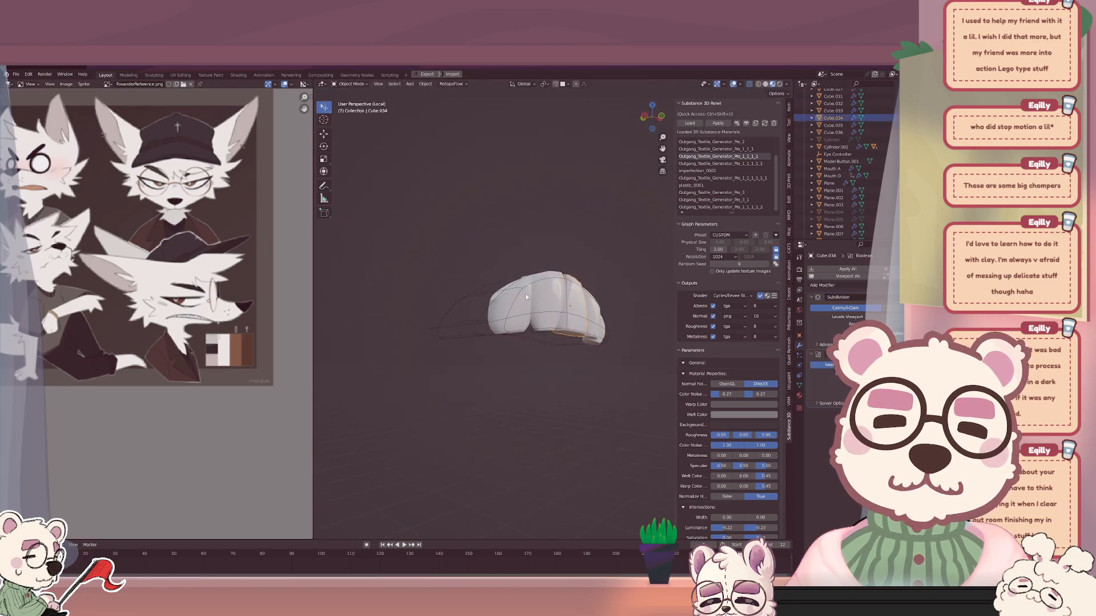
pyautogui.click(497, 292)
pyautogui.press('Tab')
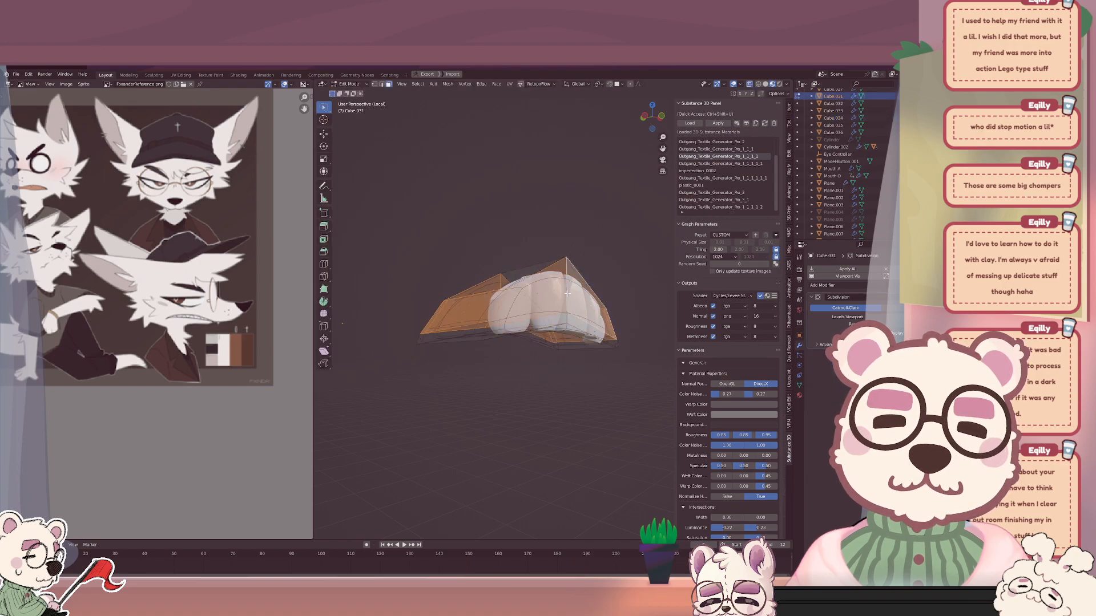
pyautogui.click(567, 294)
pyautogui.press('x')
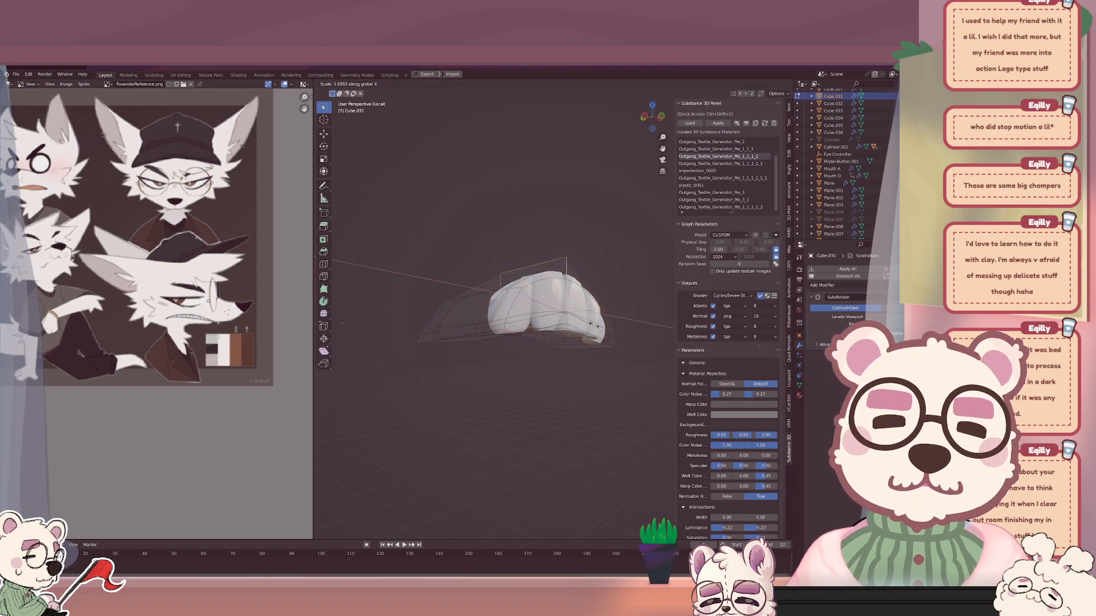
pyautogui.rightClick(586, 324)
pyautogui.rightClick(583, 322)
# Scale the mouth block's middle edge loop along Y by a factor of about 1.22 and leave mesh editing.
pyautogui.click(571, 438)
pyautogui.press('g')
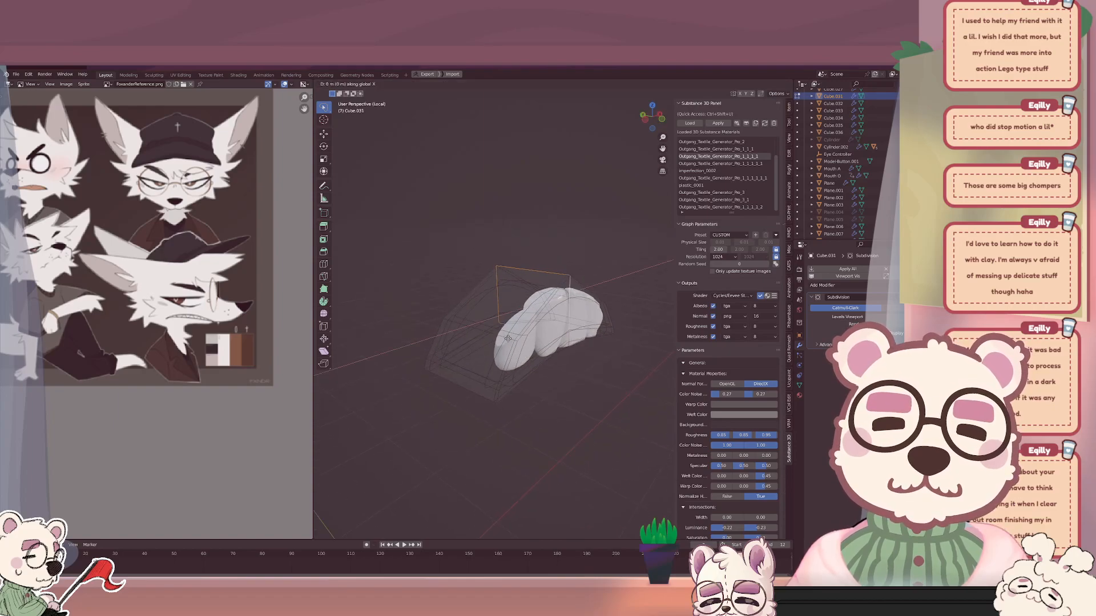
pyautogui.press('y')
pyautogui.click(517, 343)
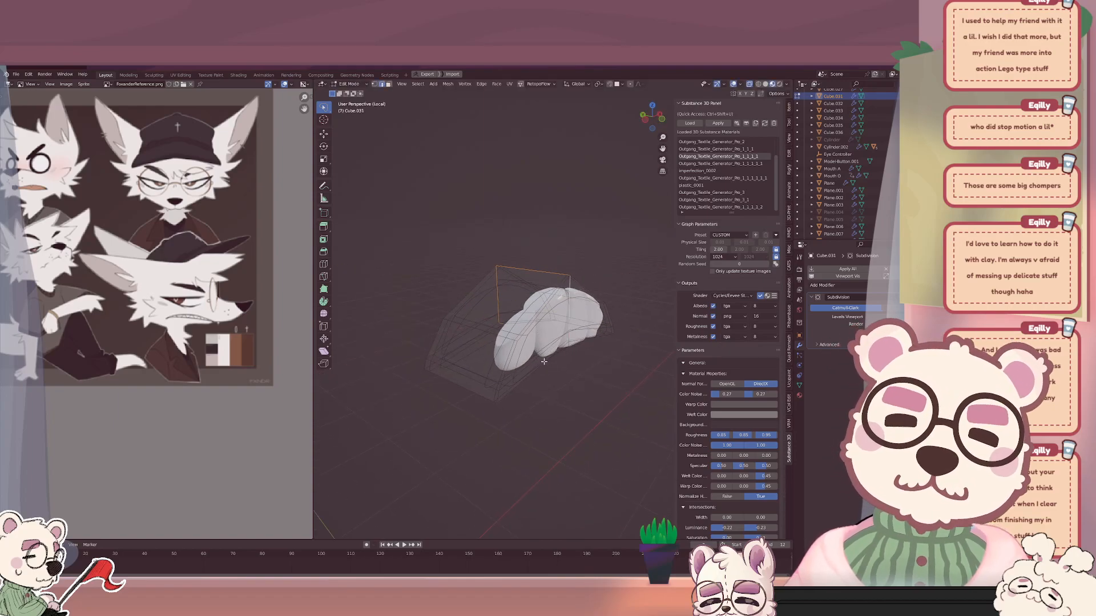
pyautogui.press('s')
pyautogui.press('y')
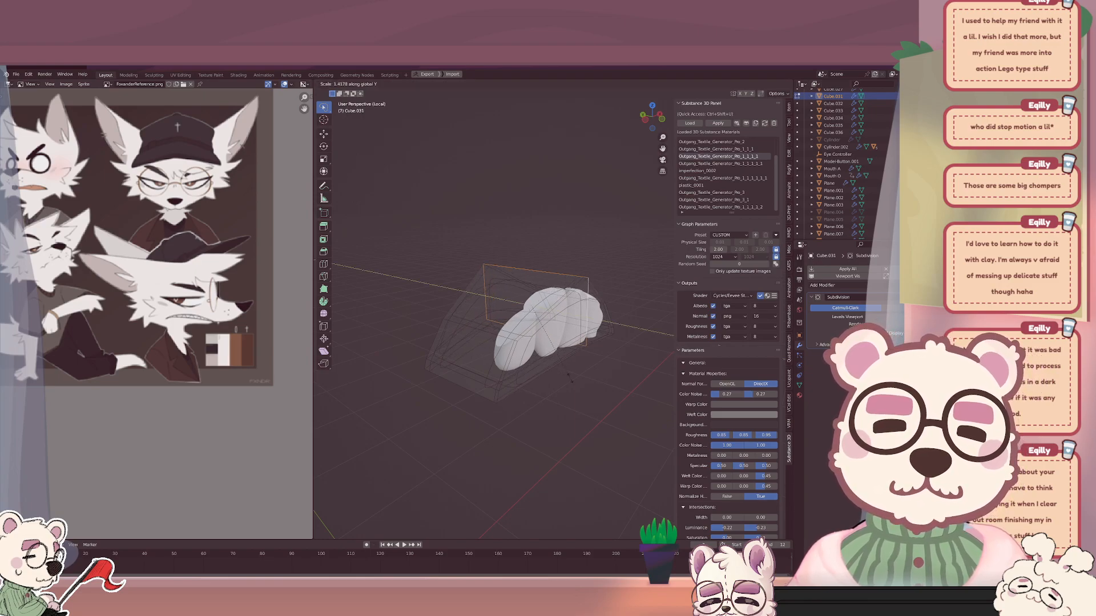
pyautogui.click(559, 369)
pyautogui.moveTo(558, 369); pyautogui.dragTo(435, 378, button='middle')
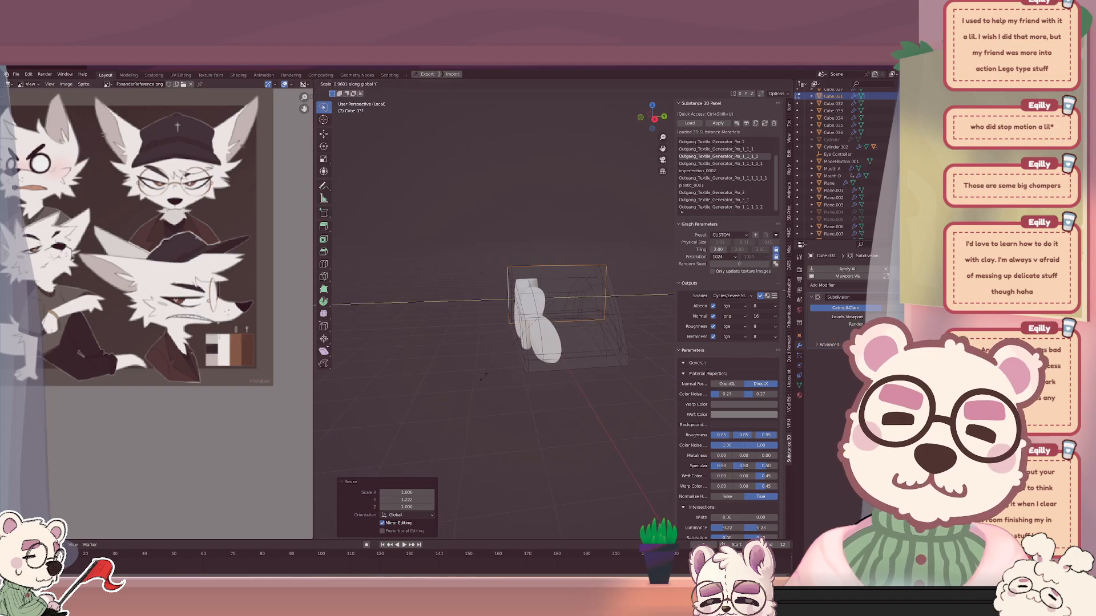
pyautogui.press('Tab')
# Move the whole mouth block about 0.021 m along Y and deselect it.
pyautogui.press('g')
pyautogui.press('y')
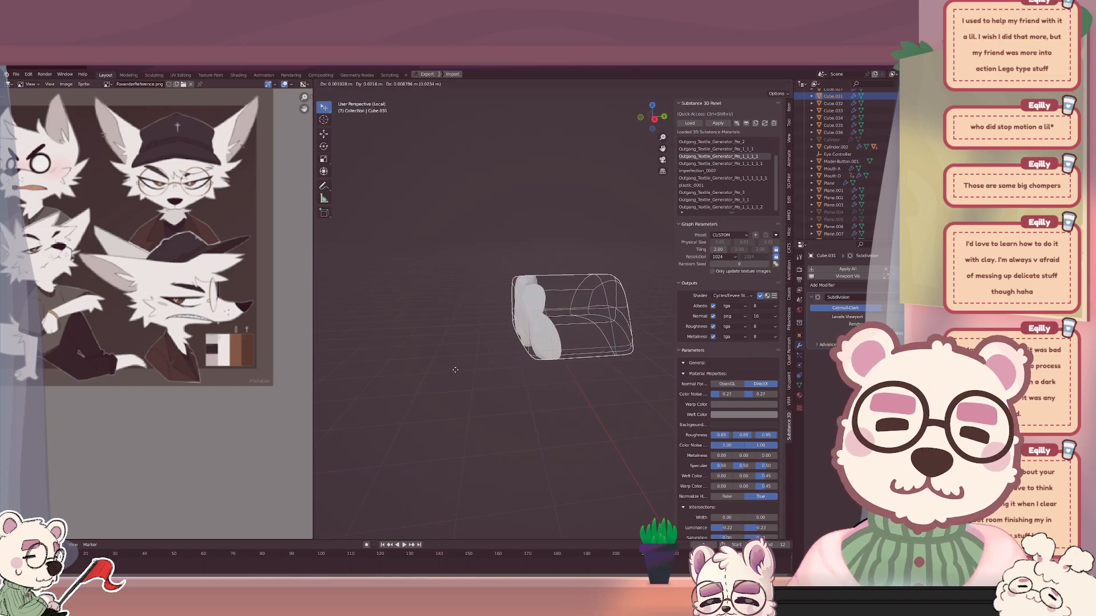
pyautogui.rightClick(464, 378)
pyautogui.press('g')
pyautogui.press('x')
pyautogui.rightClick(470, 380)
pyautogui.press('g')
pyautogui.press('y')
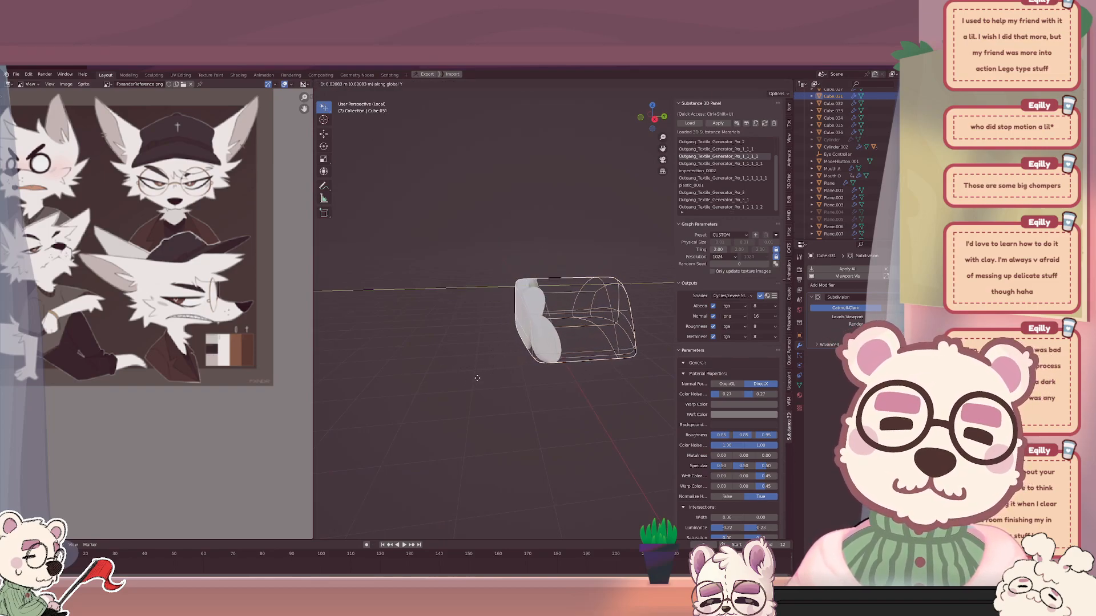
pyautogui.click(477, 379)
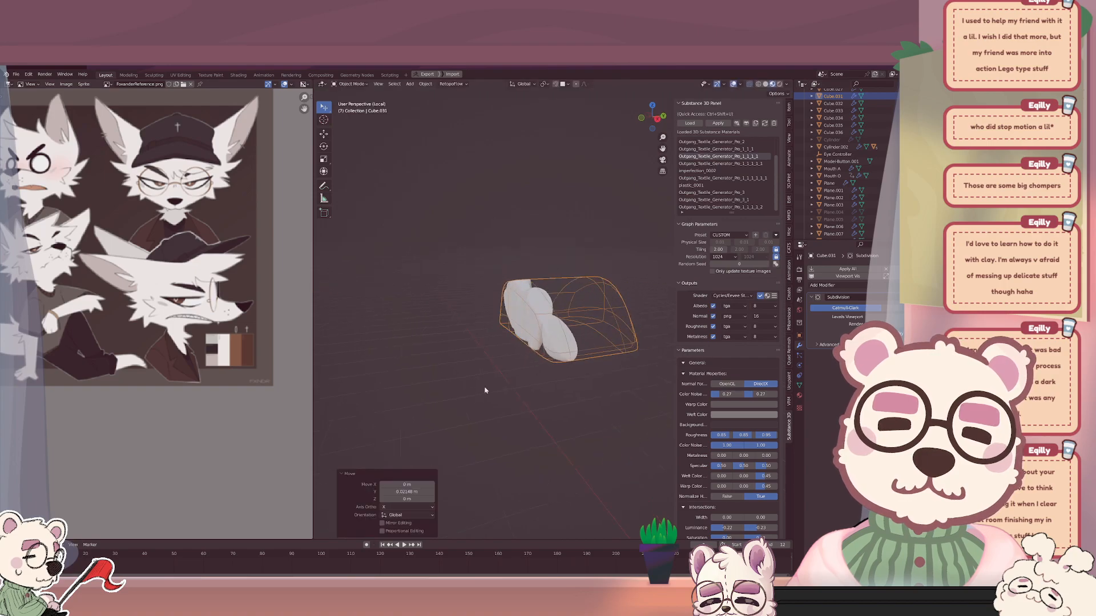
pyautogui.moveTo(485, 386); pyautogui.dragTo(544, 362, button='middle')
pyautogui.click(568, 374)
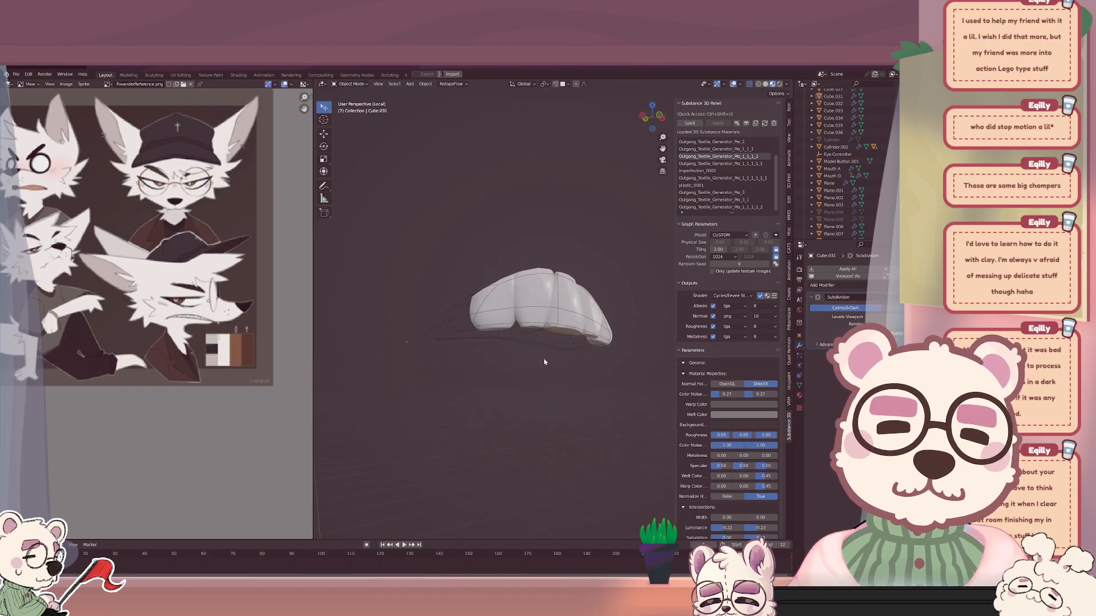
# Fine-tune the mouth block's position by about -0.006 m along Y and check how the teeth are trimmed.
pyautogui.click(460, 338)
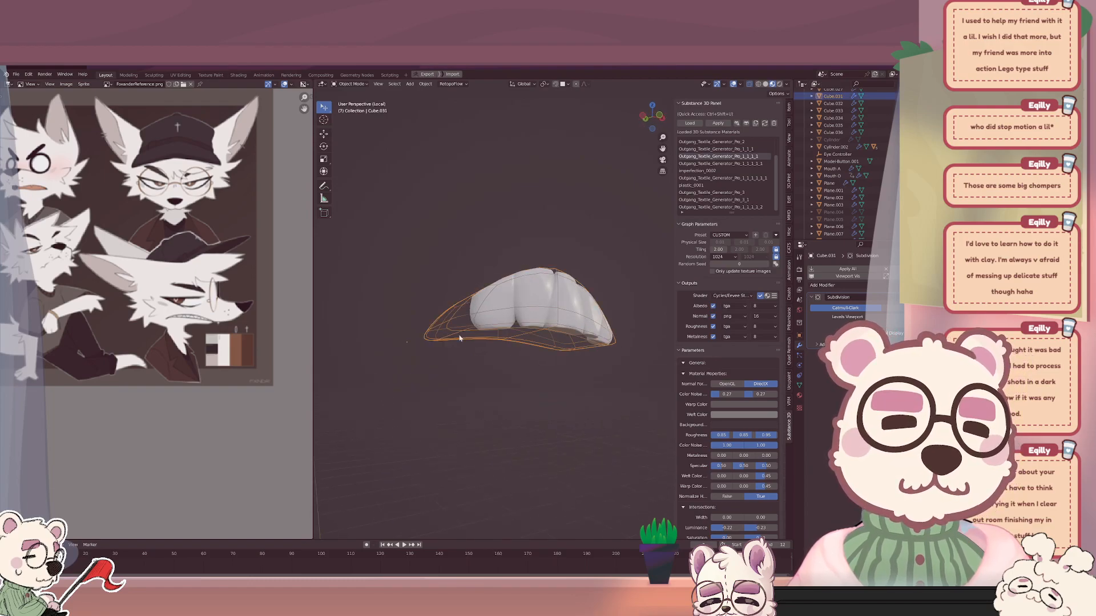
pyautogui.press('g')
pyautogui.press('y')
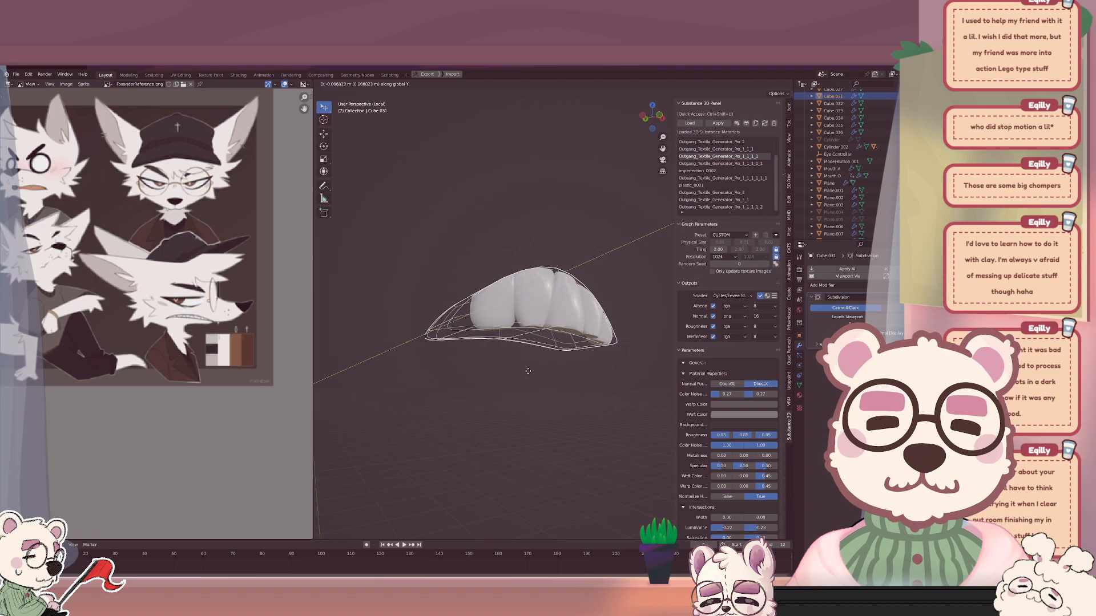
pyautogui.click(528, 370)
pyautogui.moveTo(528, 374); pyautogui.dragTo(541, 345, button='middle')
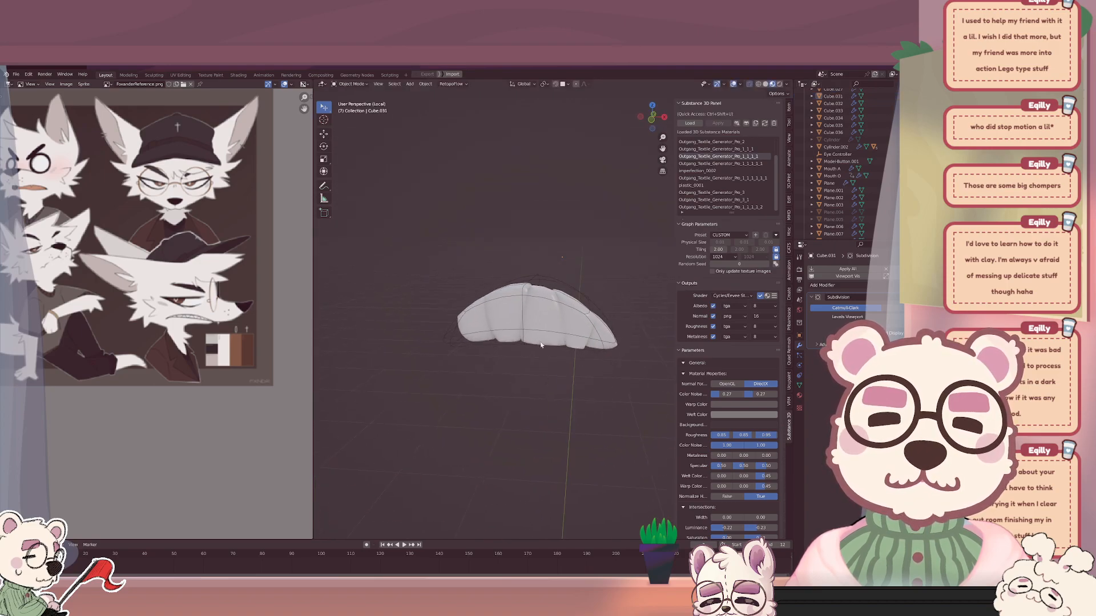
pyautogui.click(544, 281)
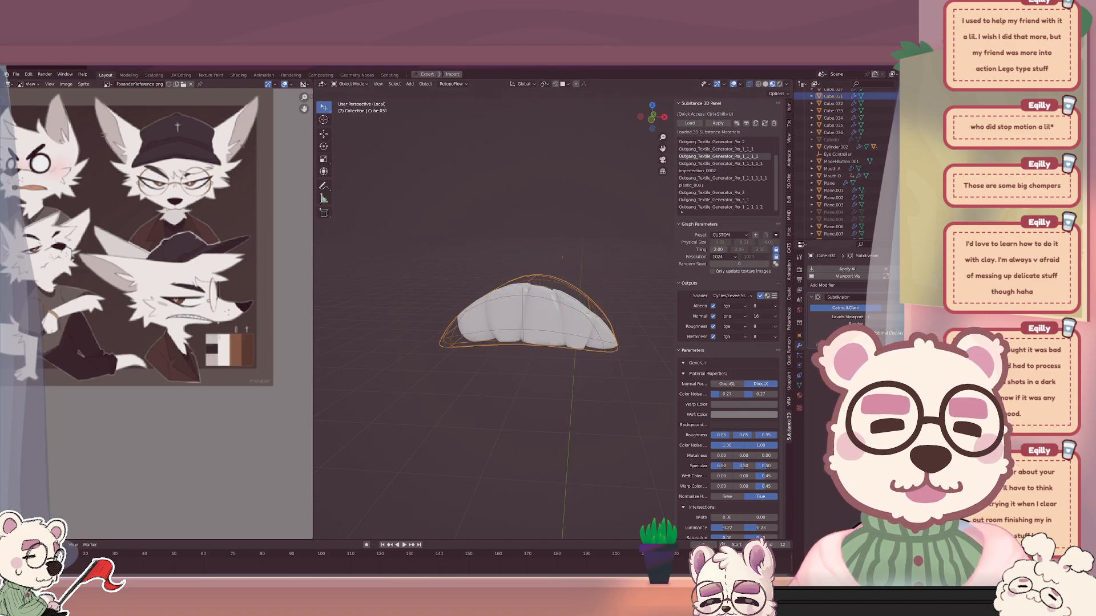
pyautogui.moveTo(544, 282); pyautogui.dragTo(574, 361, button='middle')
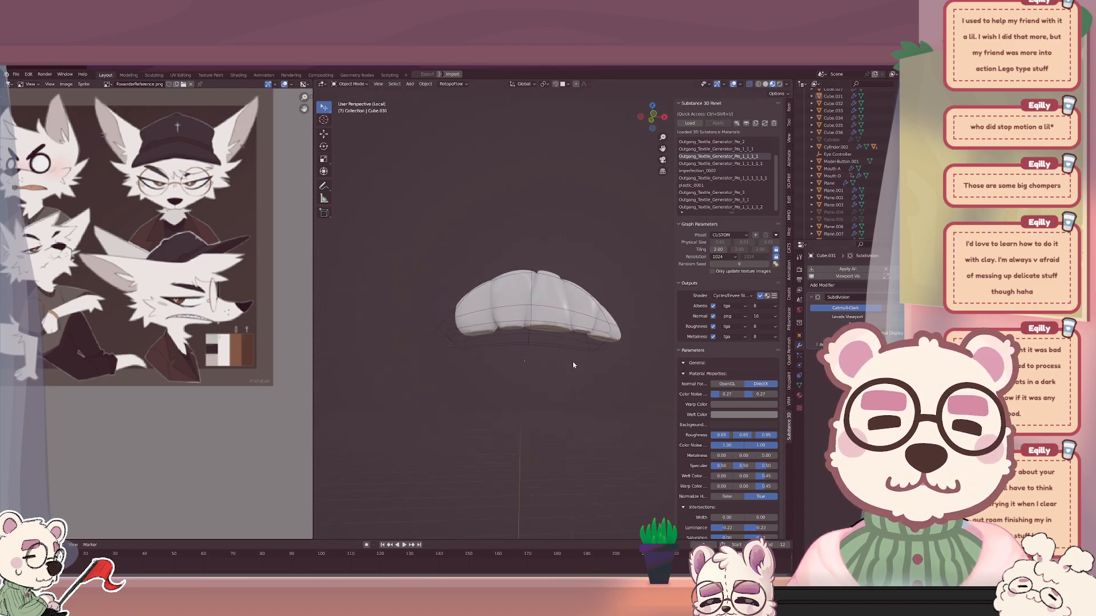
# Try placing the Boolean modifier above the Subdivision on the third tooth from the left, and undo it.
pyautogui.click(555, 302)
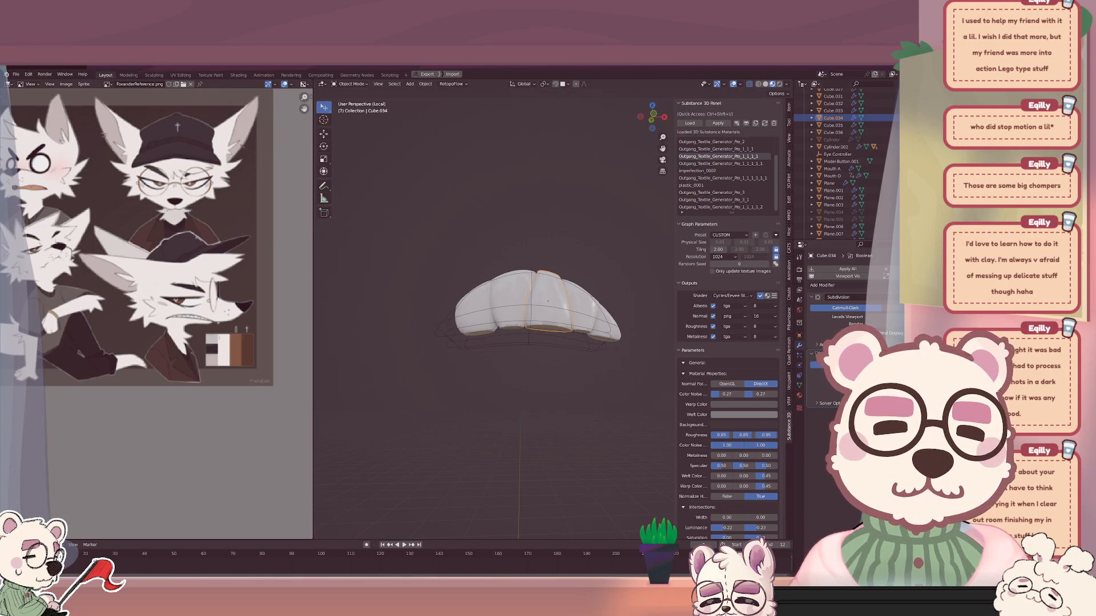
pyautogui.moveTo(885, 355); pyautogui.dragTo(885, 316)
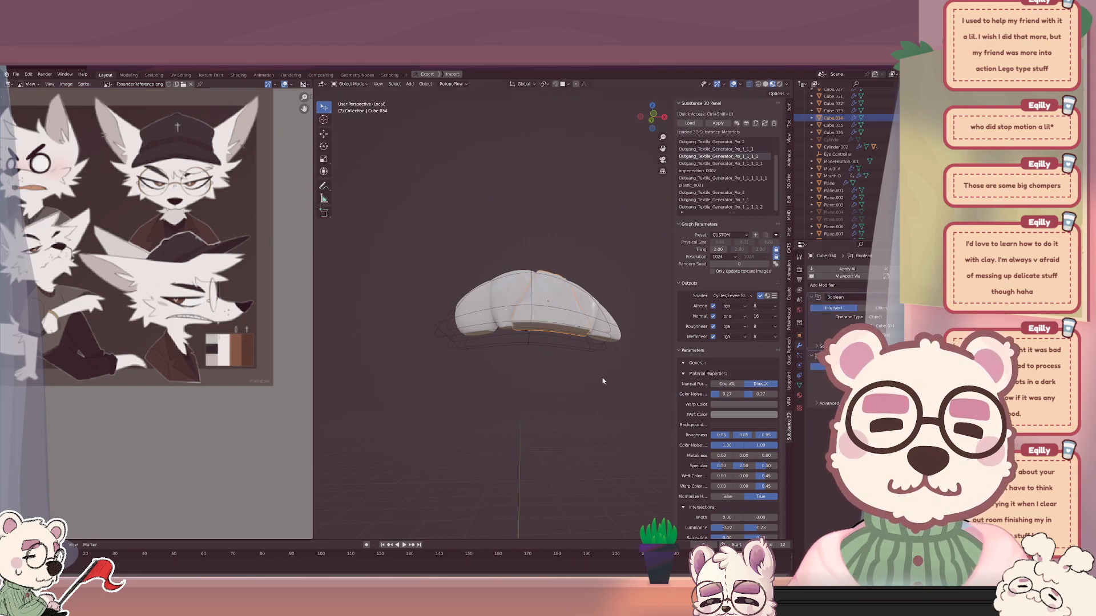
pyautogui.hotkey('ctrl', 'z')
# Try adding a second Subdivision Surface modifier after the Boolean on the third tooth from the left.
pyautogui.click(827, 286)
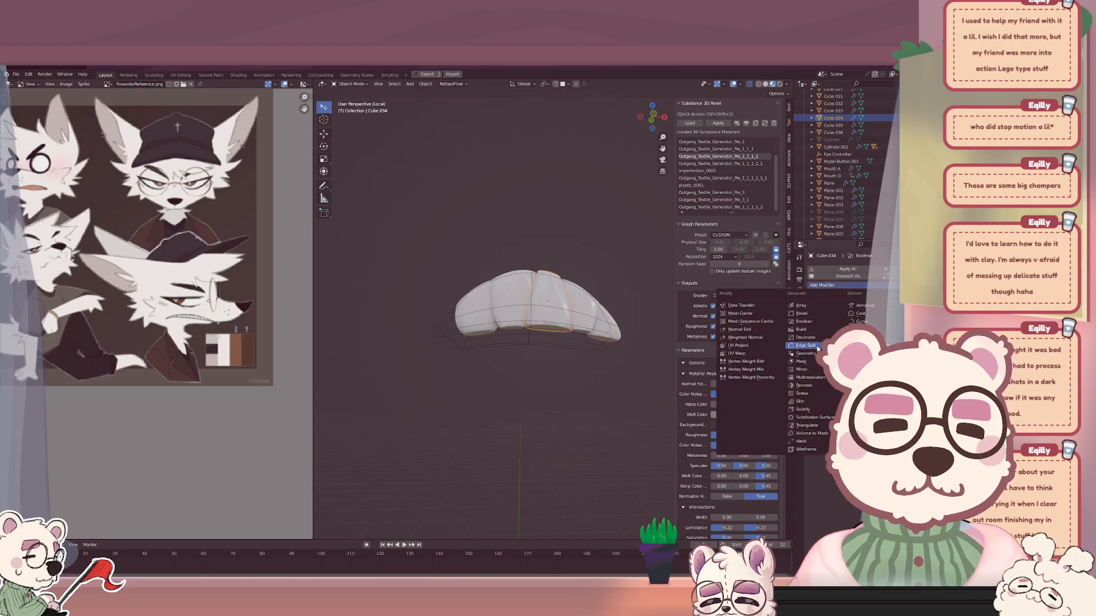
pyautogui.click(812, 417)
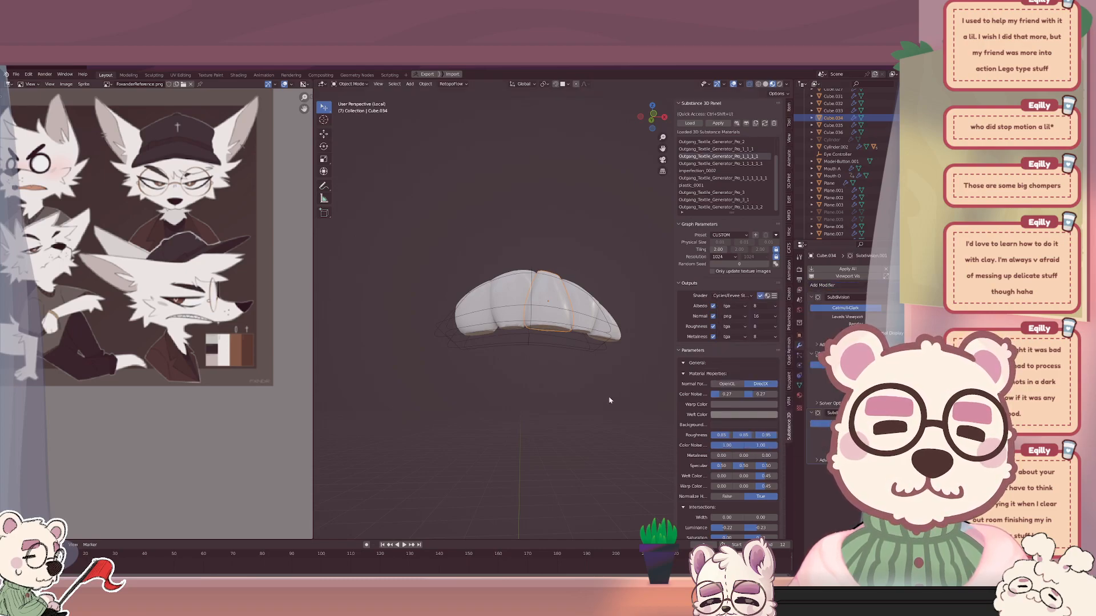
pyautogui.moveTo(576, 358); pyautogui.dragTo(521, 375, button='middle')
pyautogui.click(633, 373)
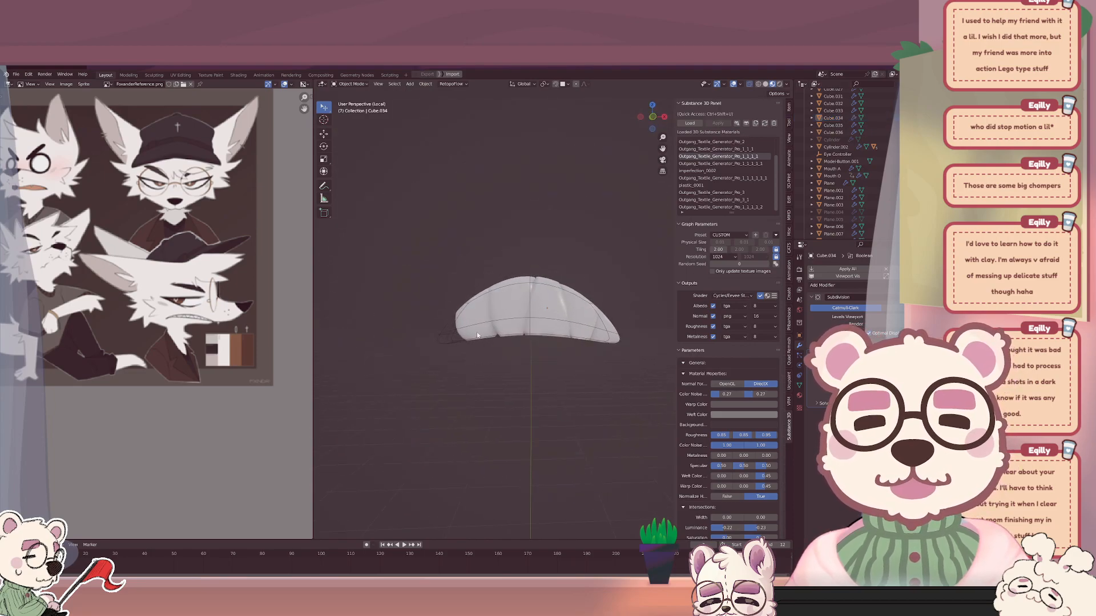
# Apply the Subdivision and Boolean modifiers on the leftmost tooth.
pyautogui.click(478, 315)
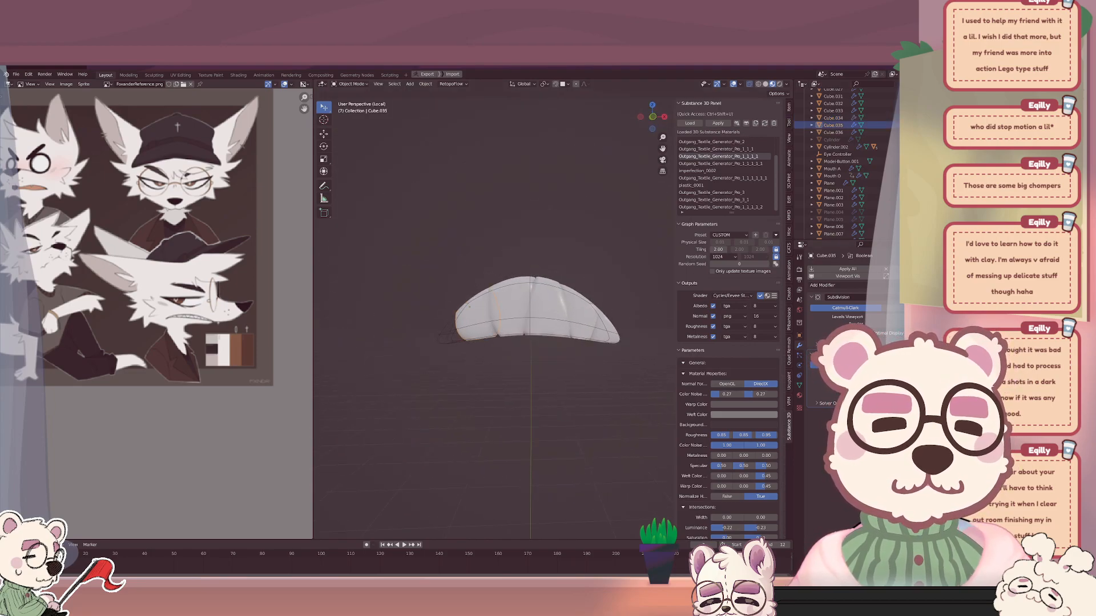
pyautogui.click(933, 298)
pyautogui.click(907, 305)
pyautogui.click(933, 297)
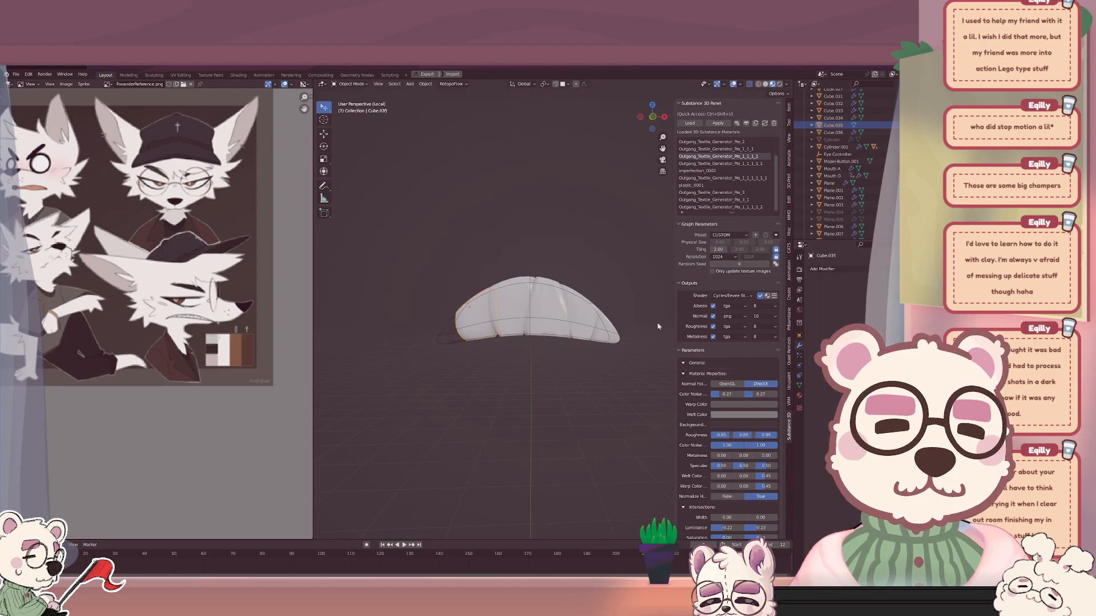
# Apply the Subdivision and Boolean modifiers on the second tooth from the left.
pyautogui.click(491, 296)
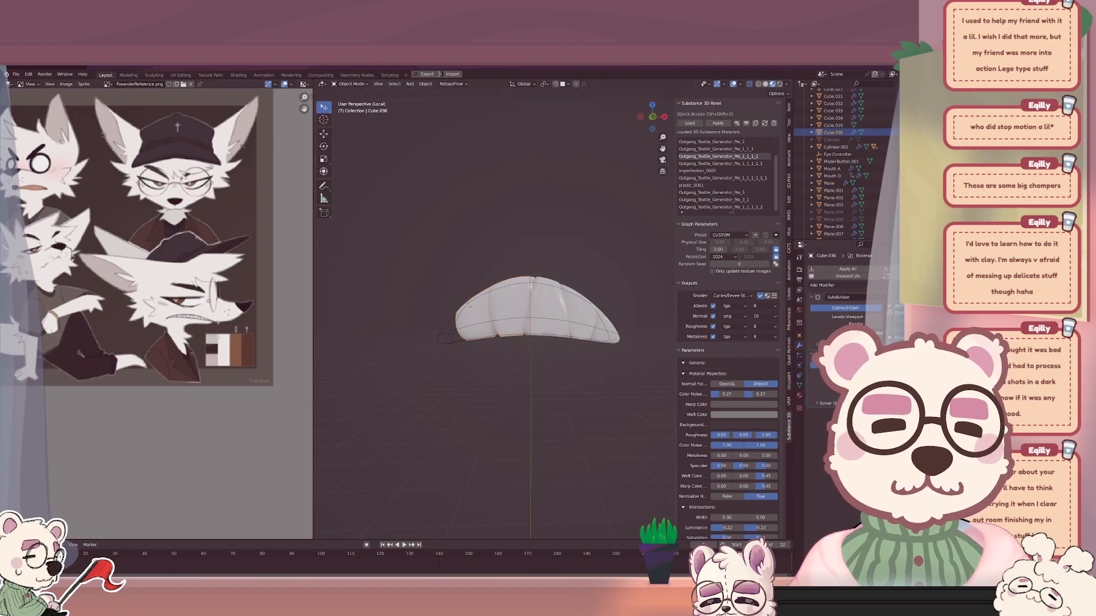
pyautogui.click(932, 298)
pyautogui.click(907, 305)
pyautogui.click(908, 306)
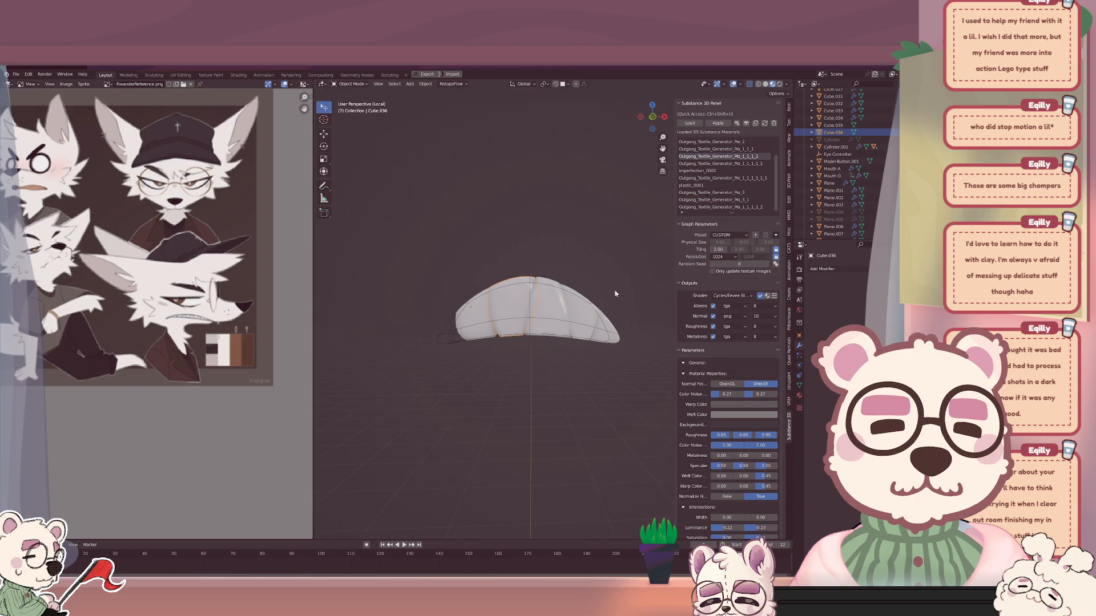
# Apply the Subdivision and Boolean modifiers on the third tooth from the left.
pyautogui.click(557, 301)
pyautogui.click(933, 297)
pyautogui.click(907, 305)
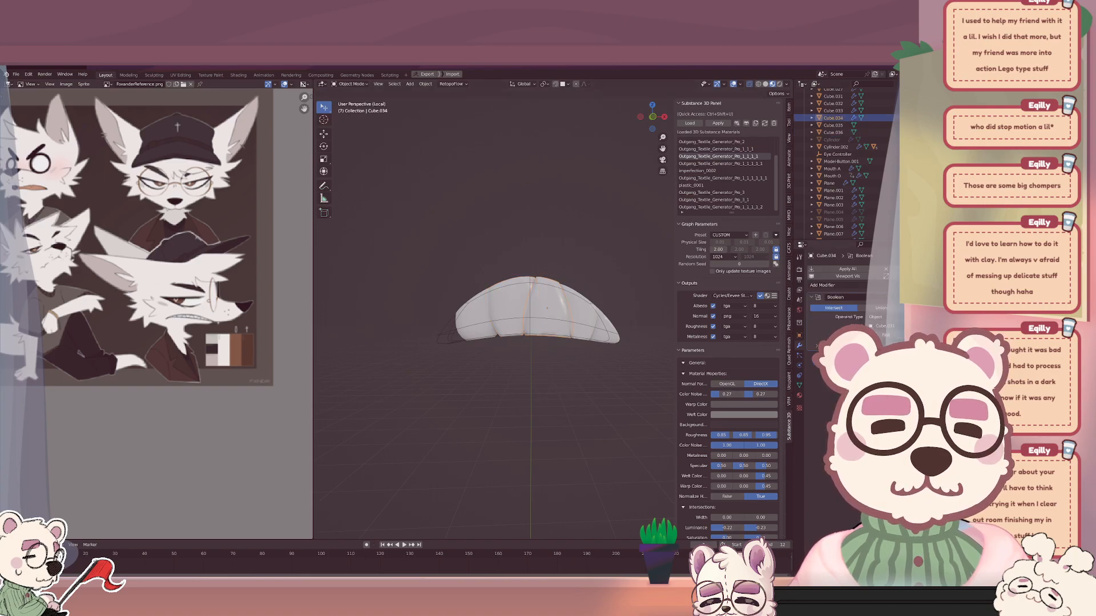
pyautogui.click(908, 306)
# Apply the Subdivision and Boolean modifiers on the fourth tooth from the left.
pyautogui.click(577, 307)
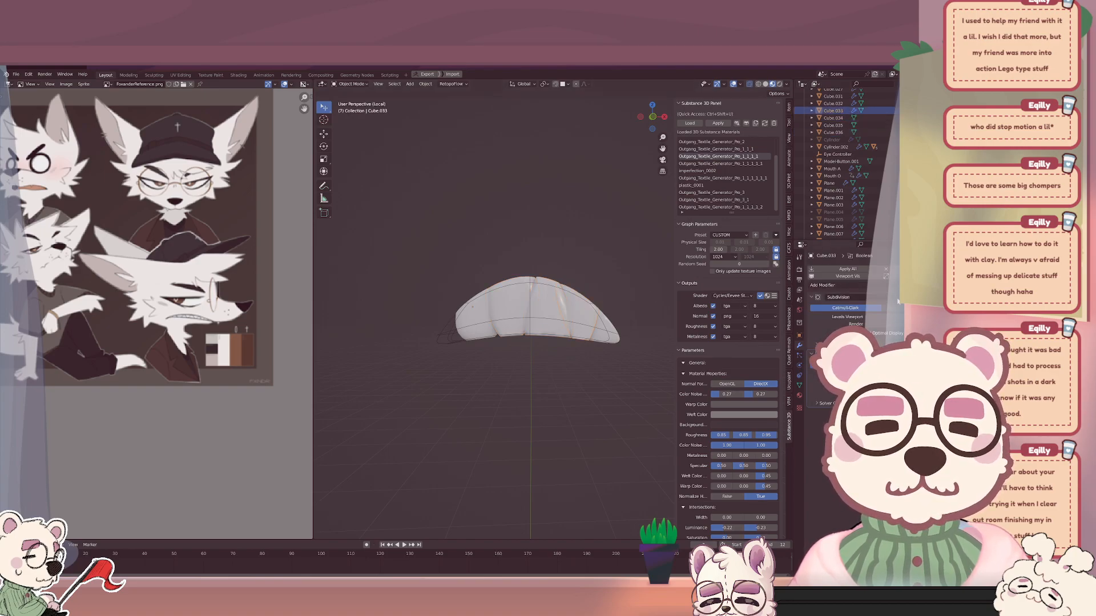
pyautogui.click(932, 297)
pyautogui.click(907, 306)
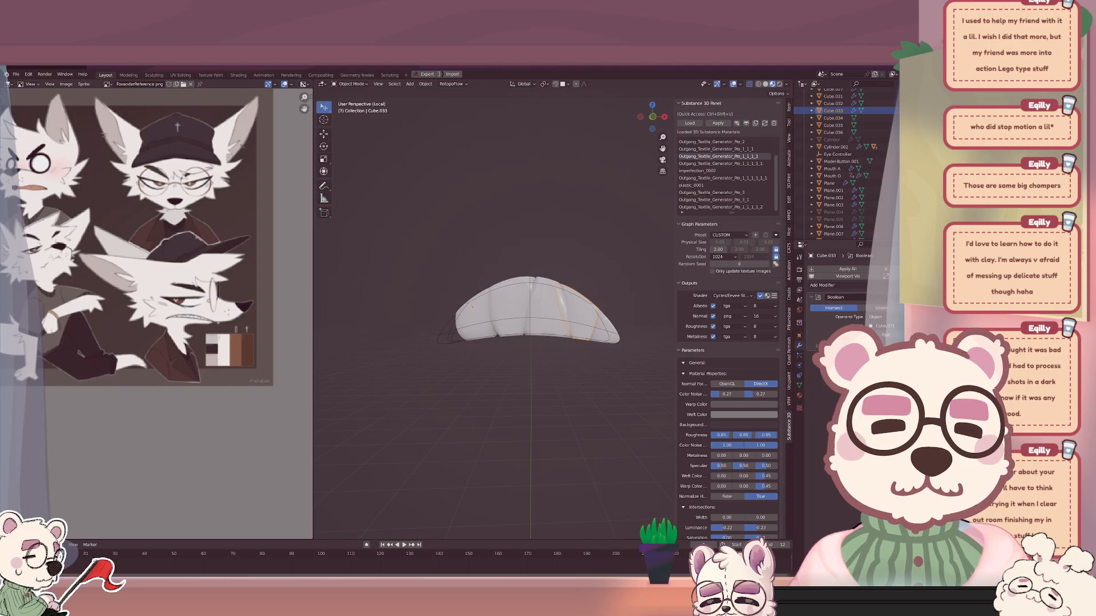
pyautogui.click(901, 305)
# Apply the Subdivision and Boolean modifiers on the rightmost tooth.
pyautogui.click(598, 319)
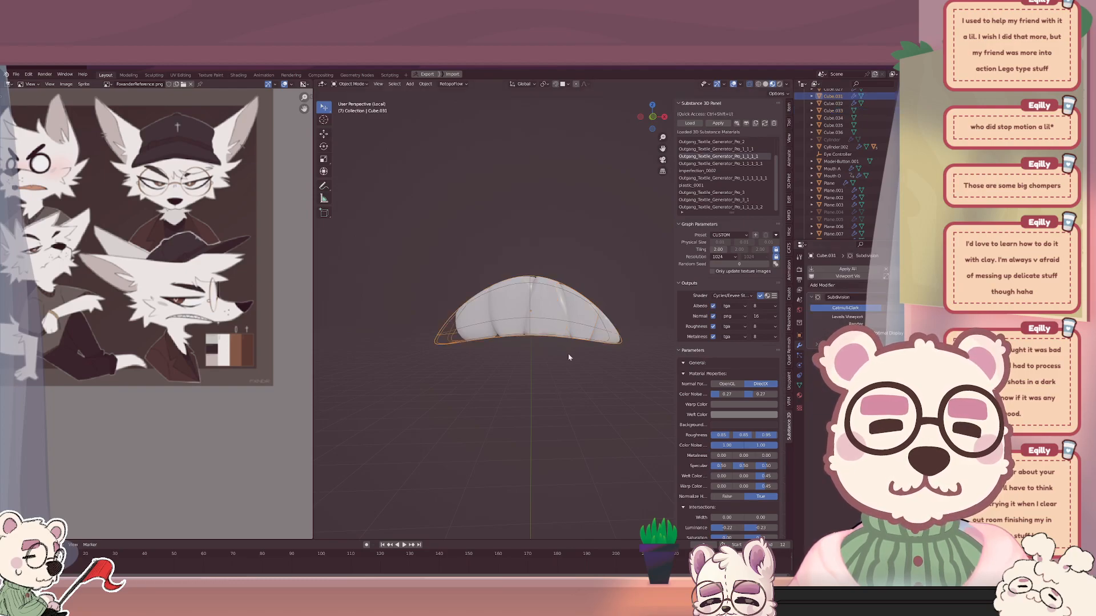
pyautogui.click(602, 332)
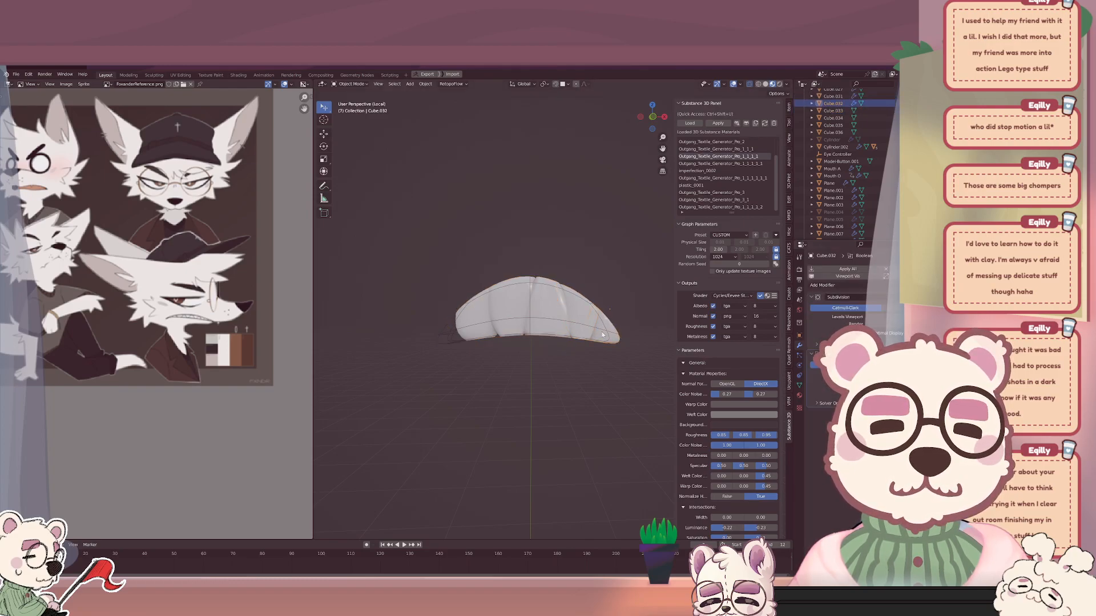
pyautogui.click(899, 305)
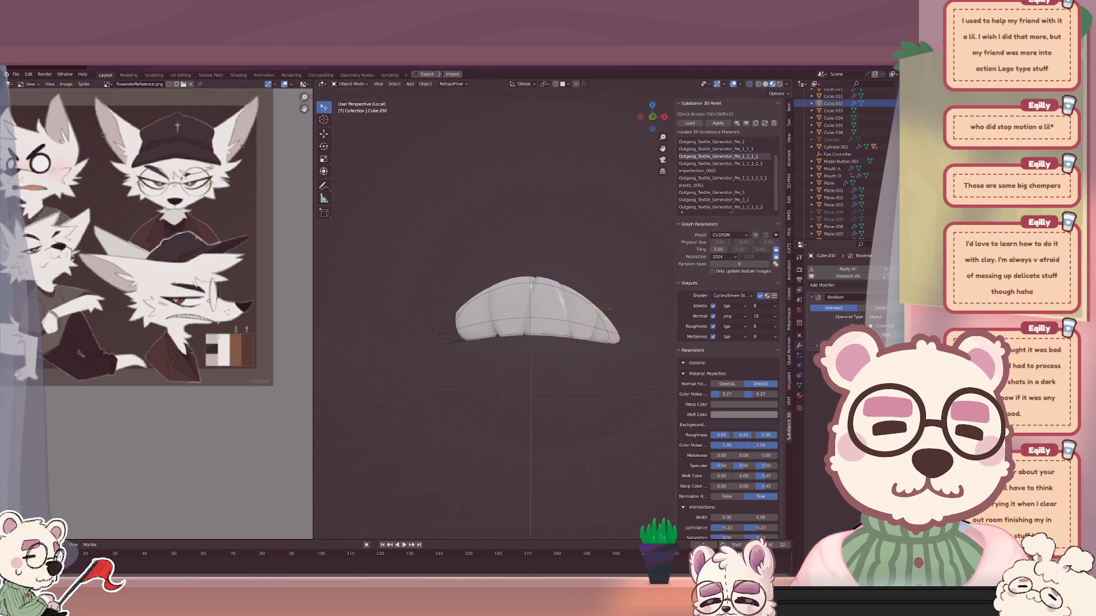
# Delete the mouth-shaped block that trimmed the teeth.
pyautogui.click(446, 341)
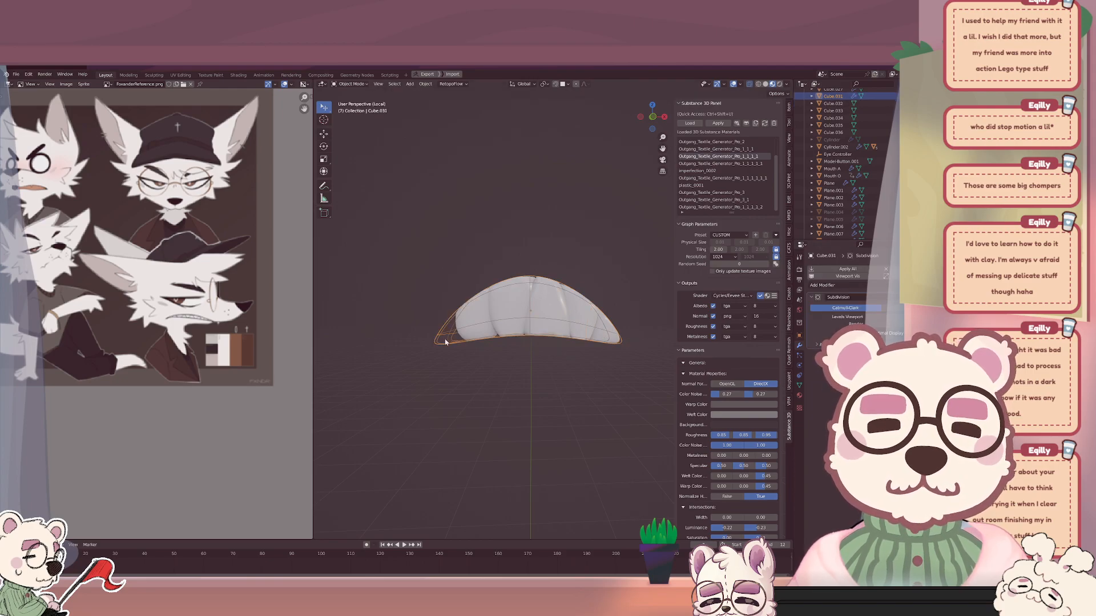
pyautogui.press('x')
pyautogui.click(446, 341)
# Select all the individual teeth and join them into one object.
pyautogui.moveTo(577, 317)
pyautogui.mouseDown(button='middle')
pyautogui.moveTo(560, 338)
pyautogui.moveTo(599, 326)
pyautogui.moveTo(447, 350)
pyautogui.moveTo(581, 312)
pyautogui.mouseUp(button='middle')
pyautogui.click(580, 309)
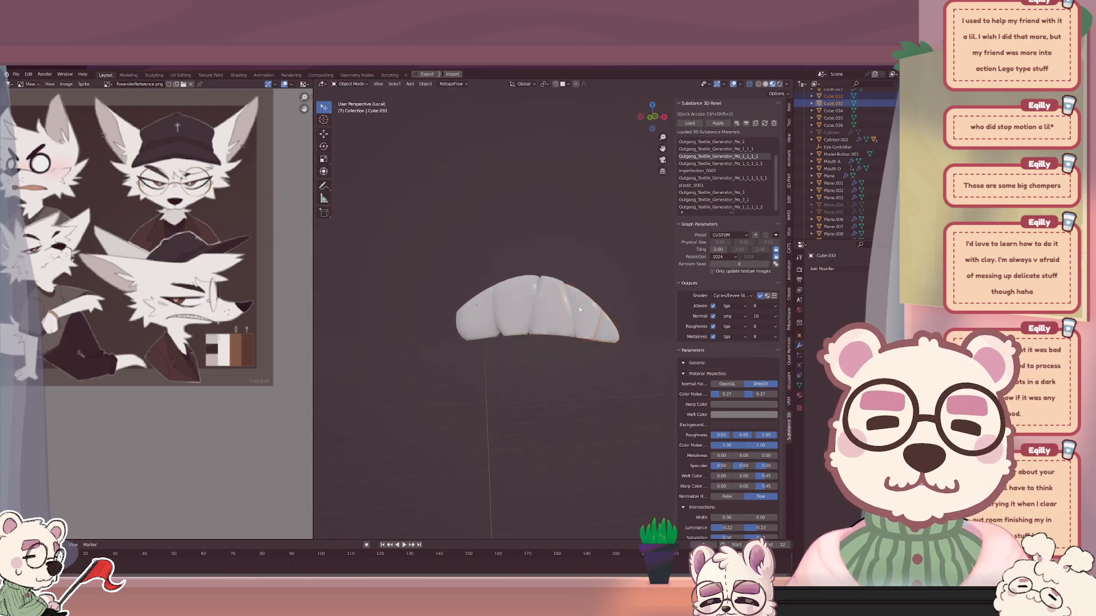
pyautogui.keyDown('shift'); pyautogui.click(524, 314); pyautogui.keyUp('shift')
pyautogui.keyDown('shift'); pyautogui.click(475, 317); pyautogui.keyUp('shift')
pyautogui.rightClick(475, 317)
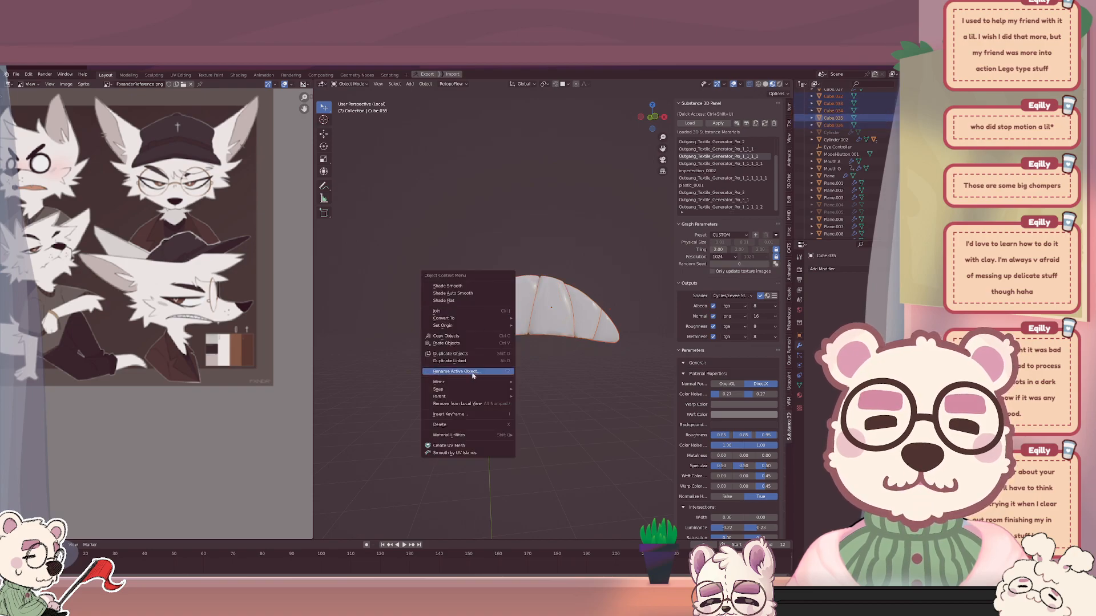
pyautogui.click(437, 311)
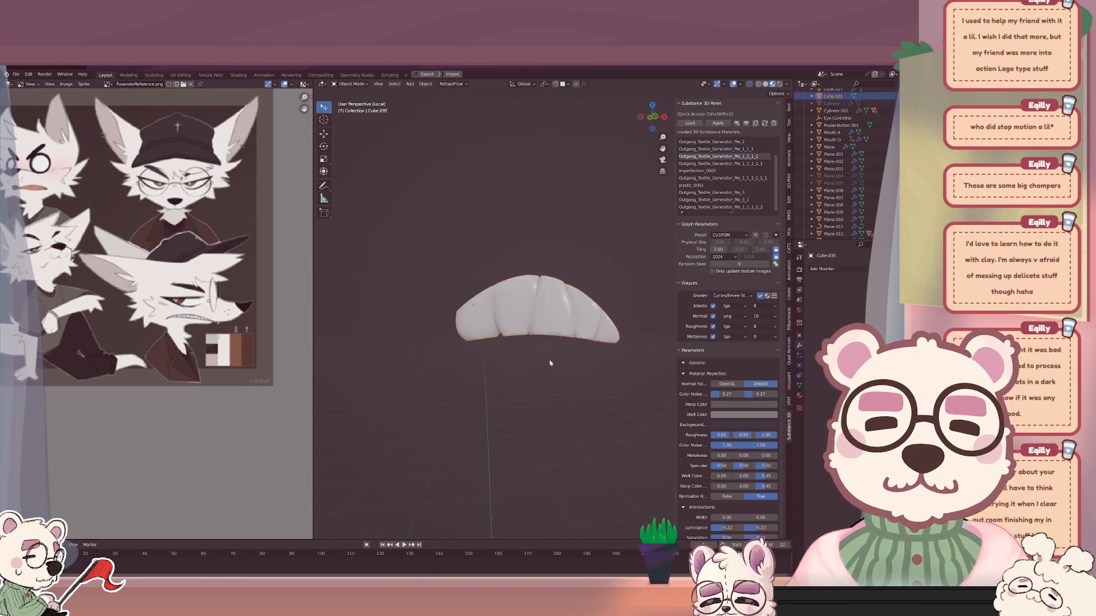
# Merge all vertices of the joined teeth by distance.
pyautogui.press('Tab')
pyautogui.press('Tab')
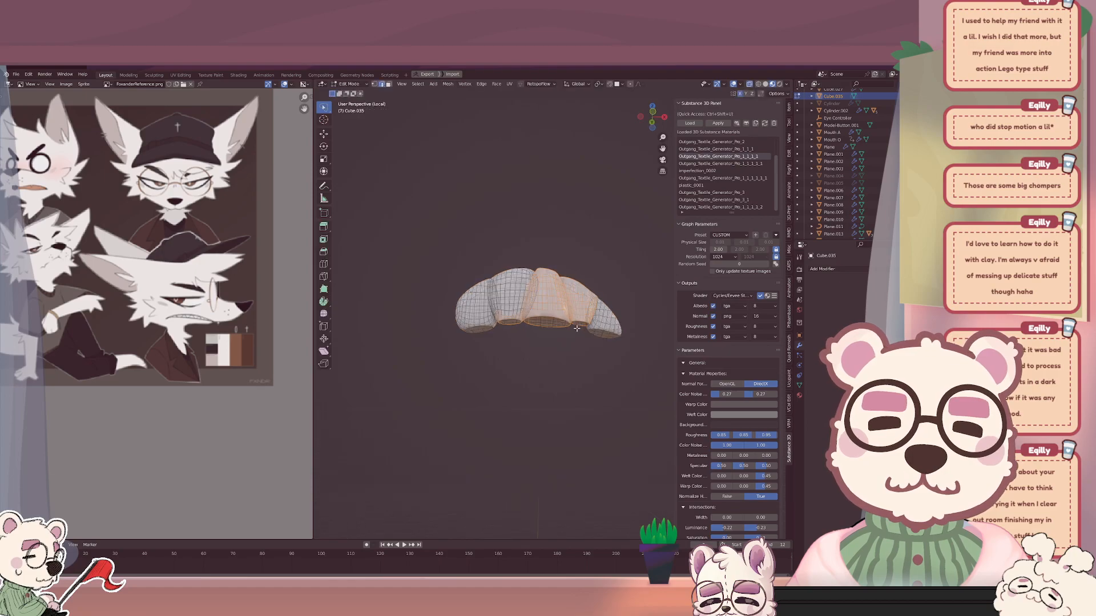
pyautogui.scroll(5, 565, 334)
pyautogui.moveTo(553, 344); pyautogui.dragTo(548, 358, button='middle')
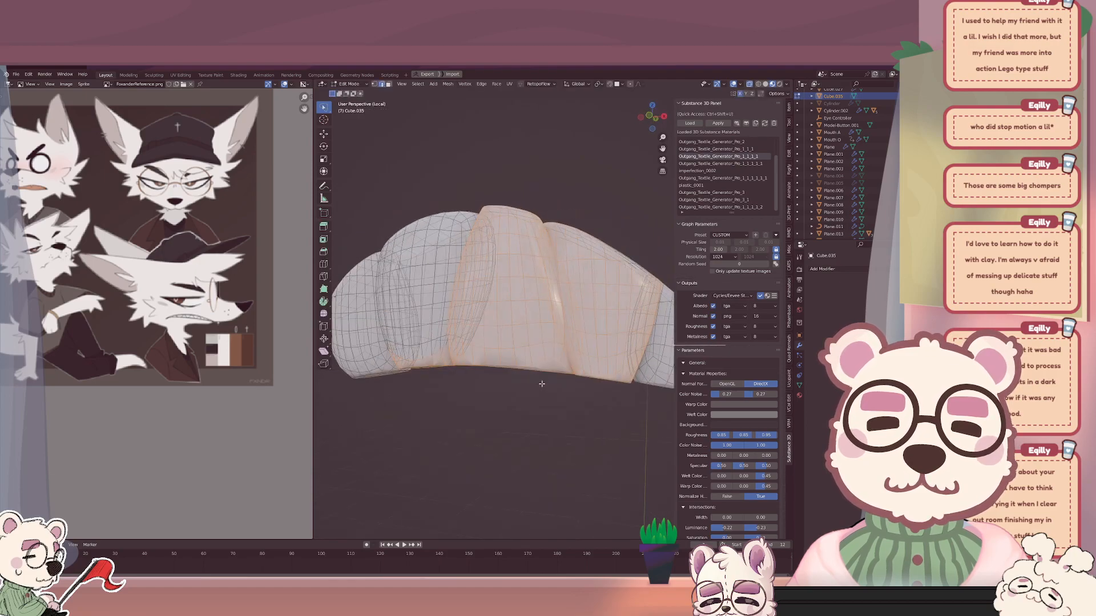
pyautogui.press('a')
pyautogui.press('m')
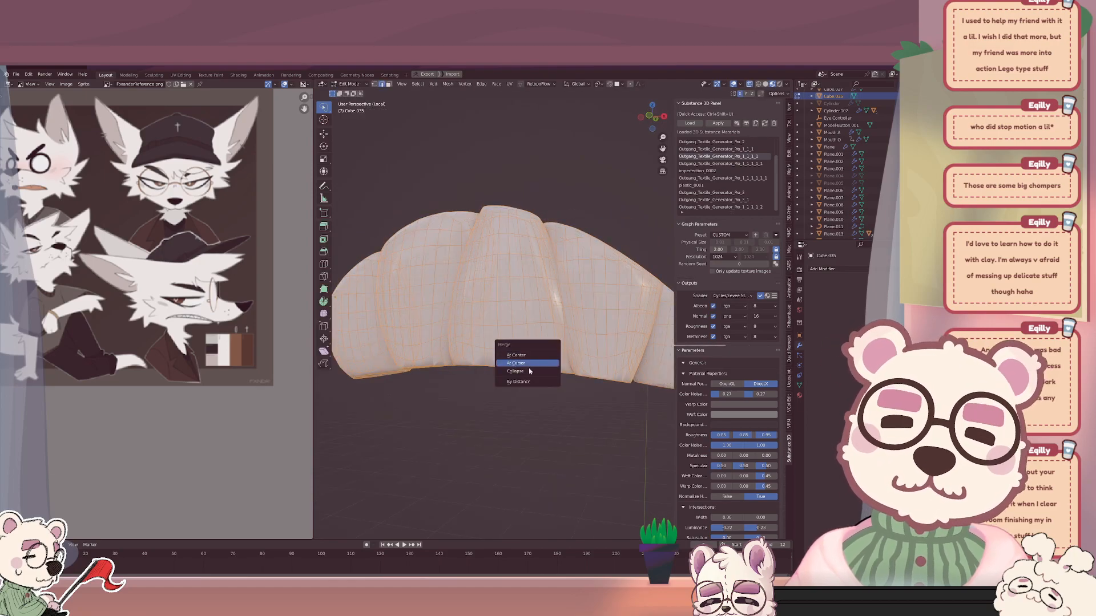
pyautogui.click(523, 381)
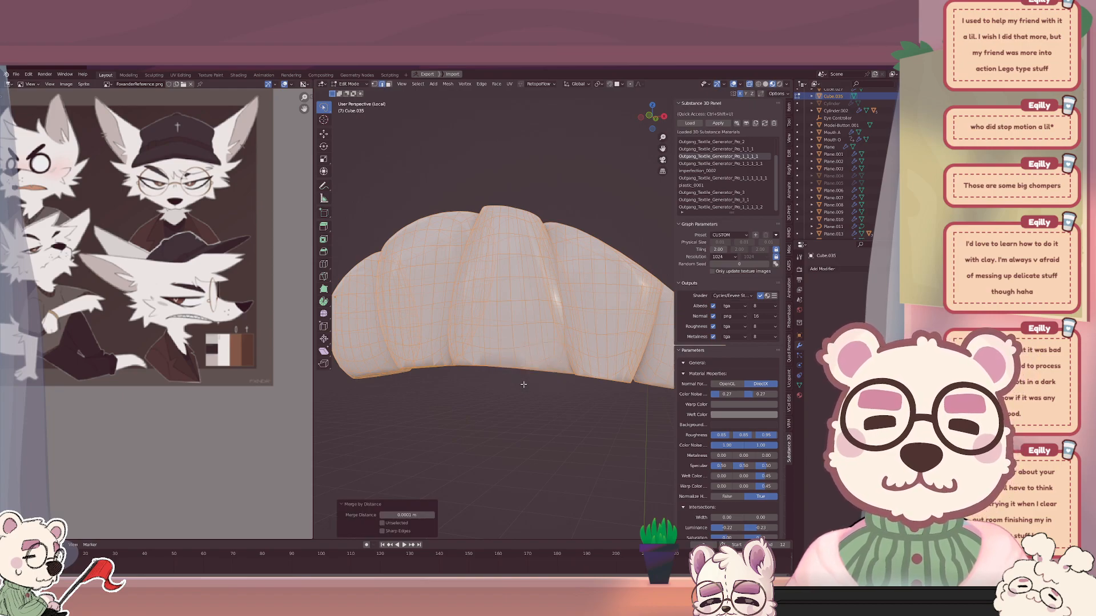
pyautogui.press('Tab')
# Inspect the undersides and shading of the merged teeth and open their mesh data properties.
pyautogui.moveTo(520, 383); pyautogui.dragTo(526, 409, button='middle')
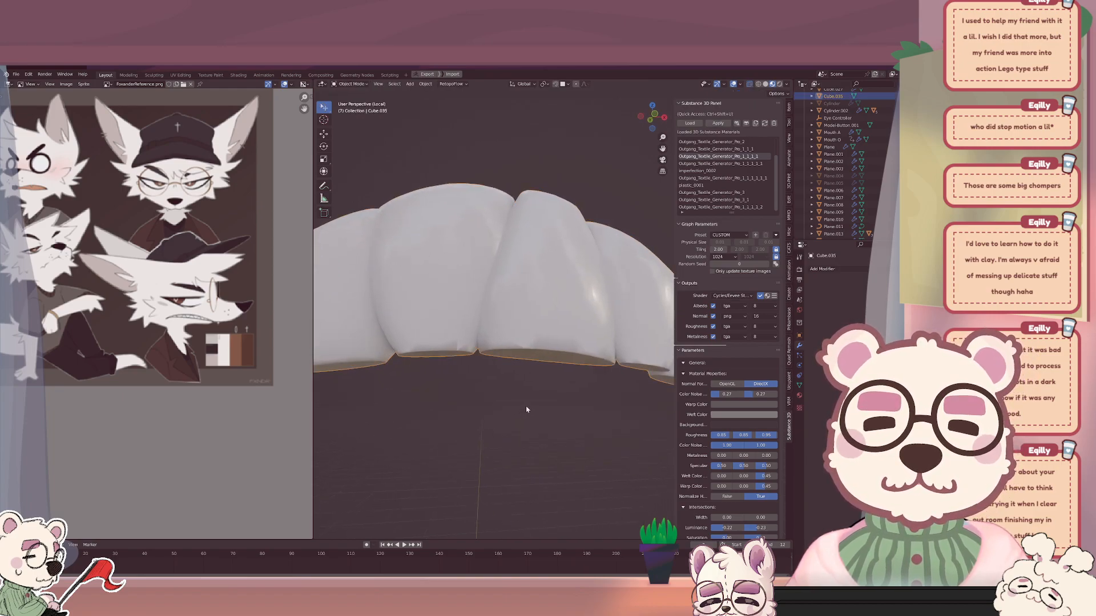
pyautogui.press('Tab')
pyautogui.press('Tab')
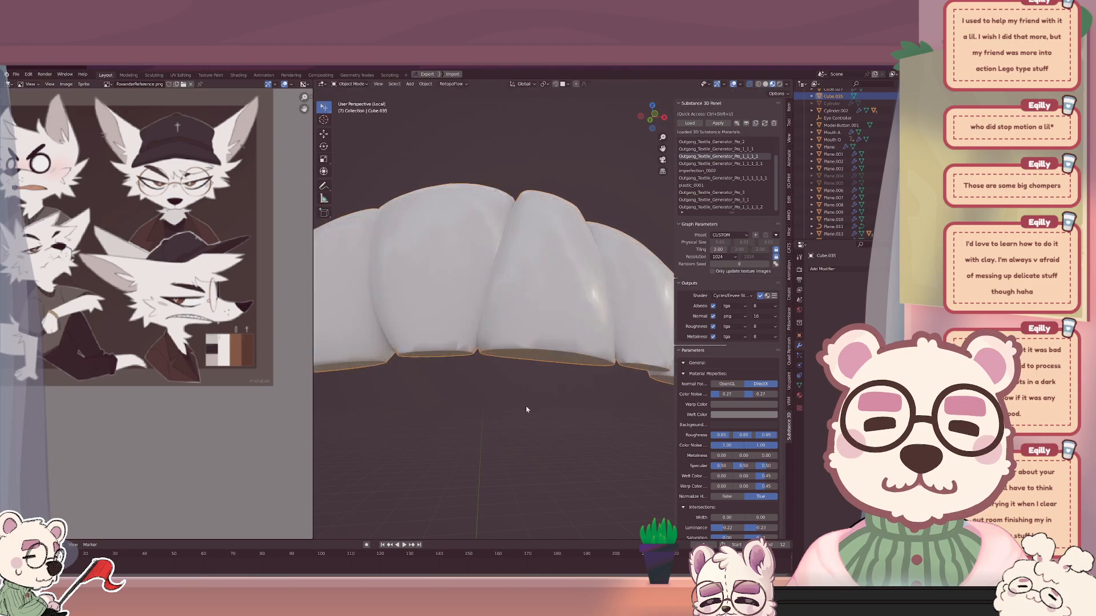
pyautogui.press('Tab')
pyautogui.press('Tab')
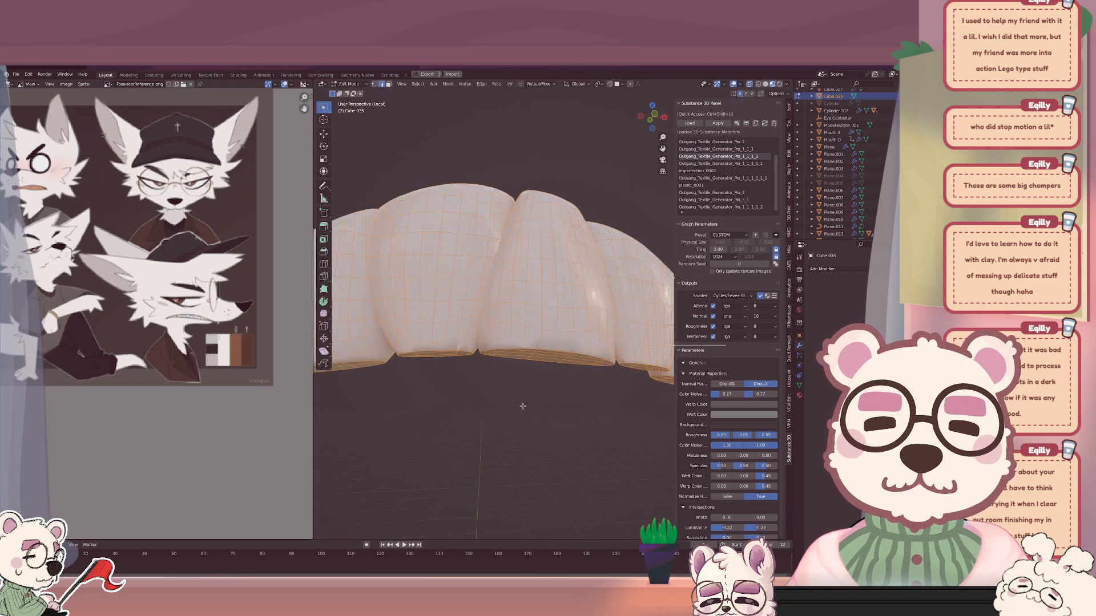
pyautogui.click(800, 384)
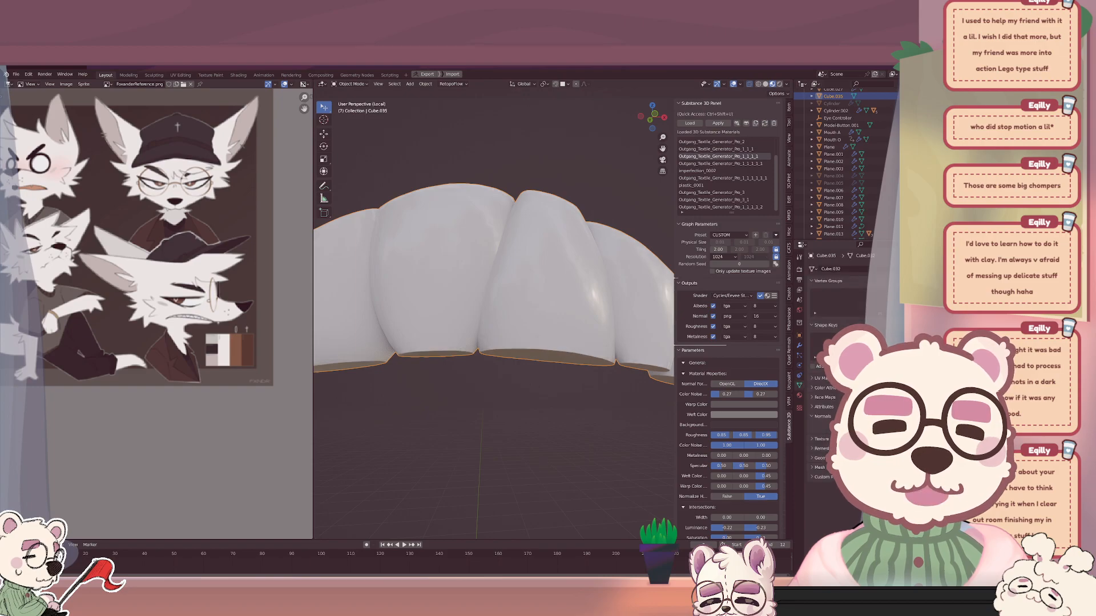
# Leave the teeth's local view so the whole character is shown again.
pyautogui.scroll(-5, 457, 354)
pyautogui.click(528, 359)
pyautogui.moveTo(528, 360); pyautogui.dragTo(523, 309, button='middle')
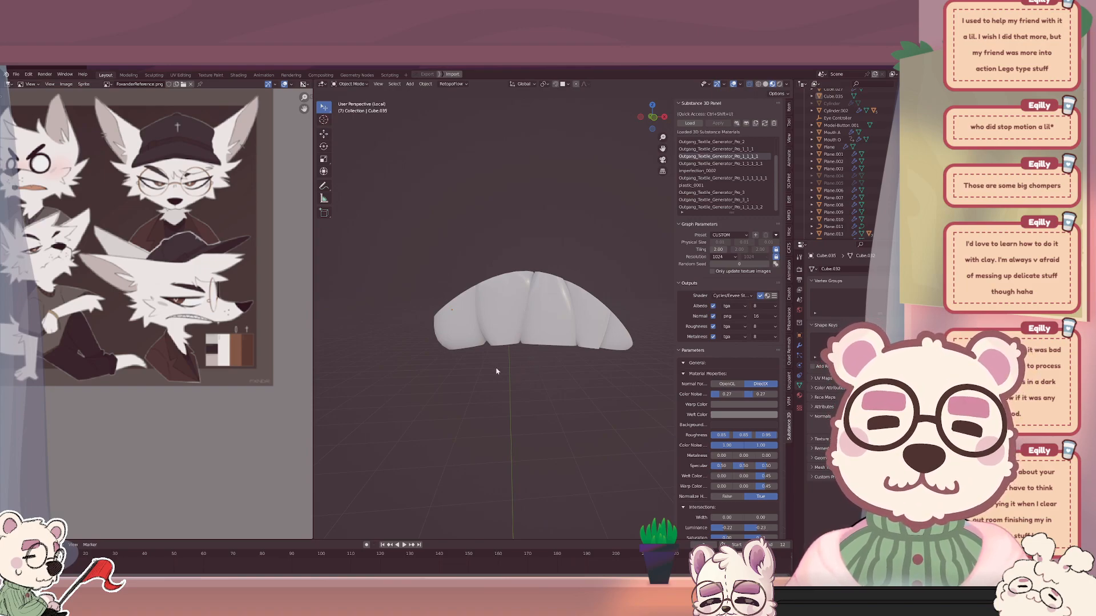
pyautogui.press('KP_Divide')
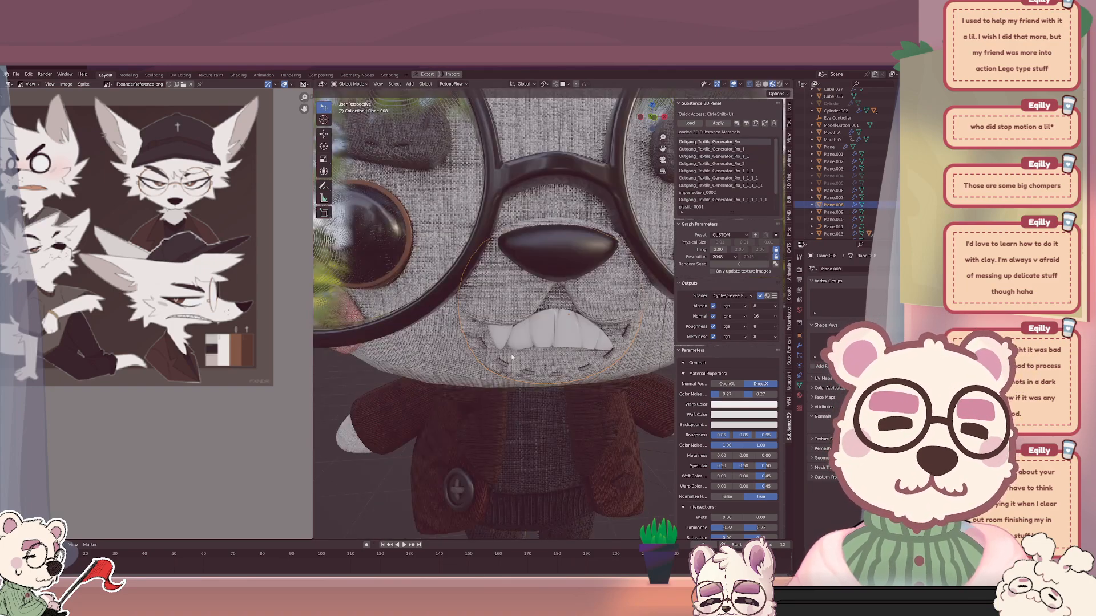
pyautogui.click(519, 333)
pyautogui.scroll(-6, 520, 336)
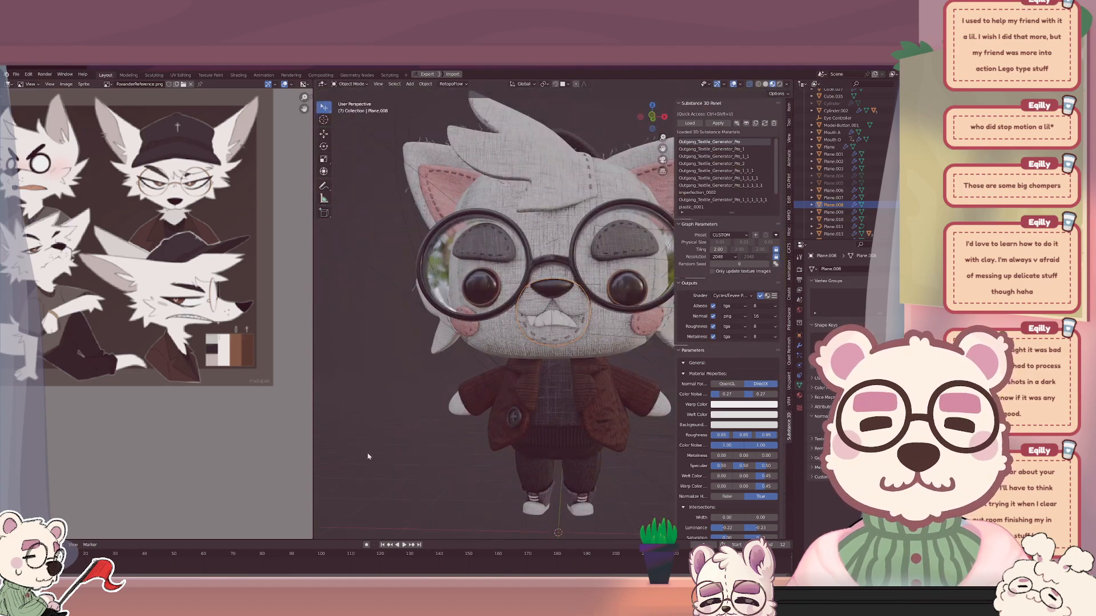
pyautogui.scroll(2, 514, 343)
pyautogui.scroll(-3, 514, 343)
pyautogui.scroll(3, 548, 325)
# Move the joined teeth slightly upward along Z and then along Y to seat them in the mouth.
pyautogui.click(559, 322)
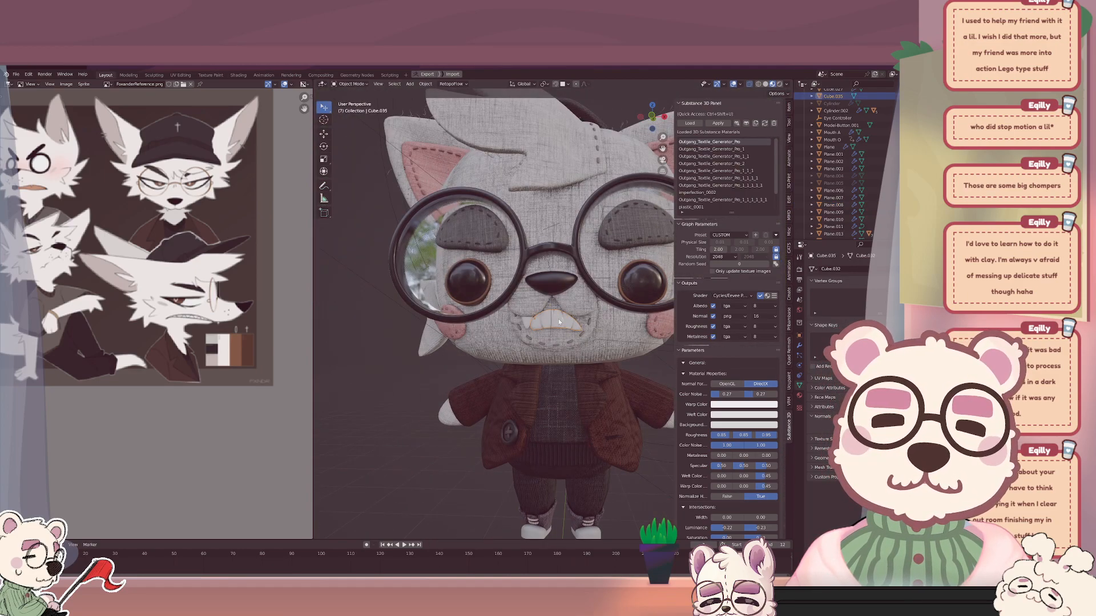
pyautogui.press('g')
pyautogui.press('z')
pyautogui.click(559, 314)
pyautogui.moveTo(558, 314); pyautogui.dragTo(533, 326, button='middle')
pyautogui.click(533, 327)
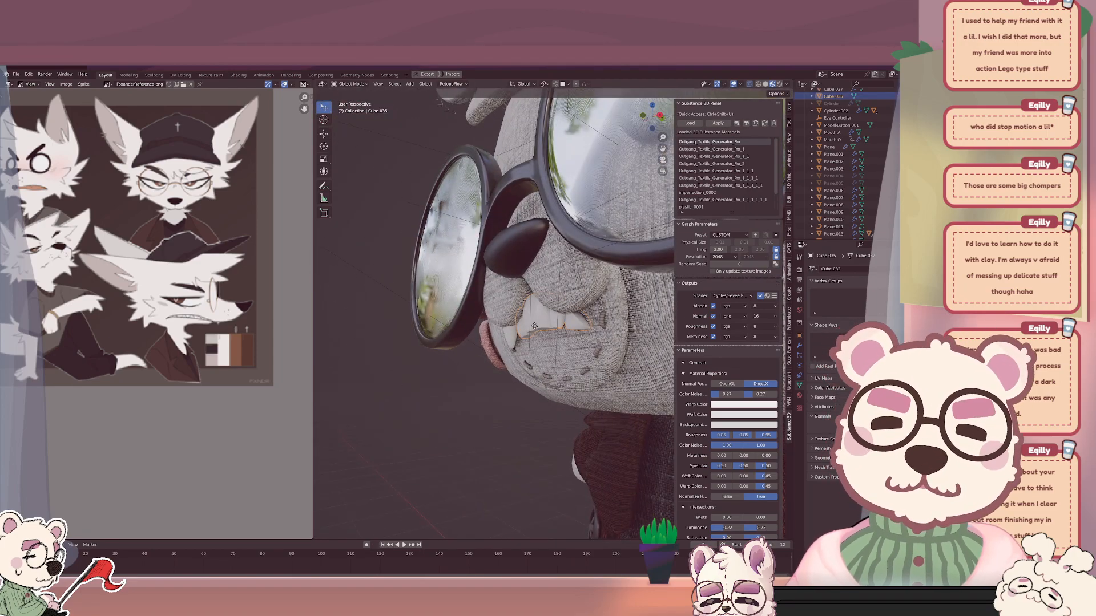
pyautogui.press('g')
pyautogui.press('y')
pyautogui.click(538, 323)
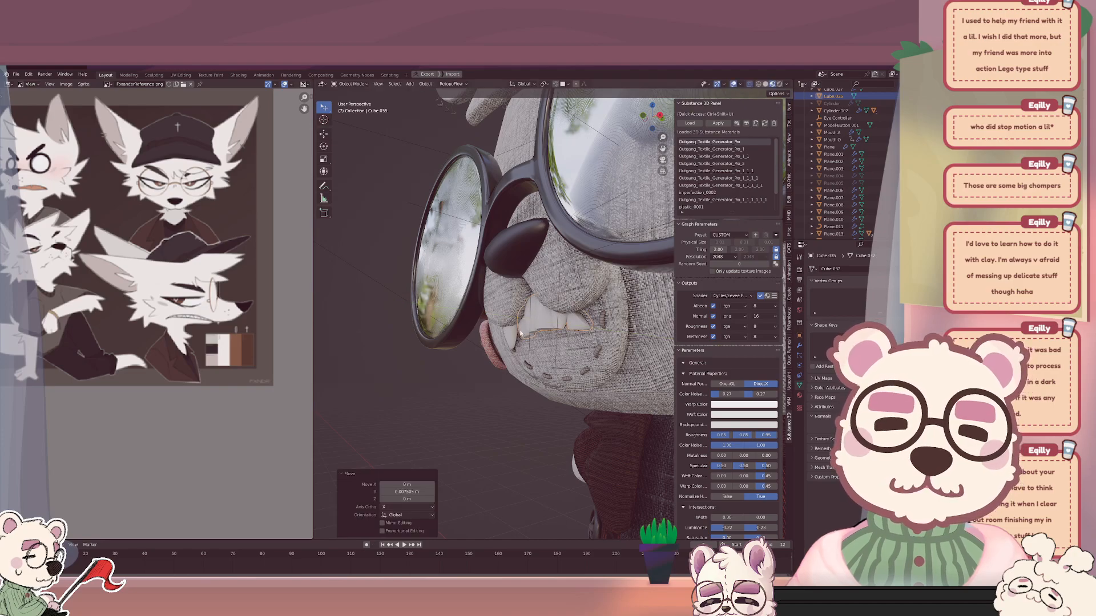
# Rotate the joined teeth around the X axis to tilt them in the mouth.
pyautogui.moveTo(539, 323); pyautogui.dragTo(574, 345, button='middle')
pyautogui.press('r')
pyautogui.press('x')
pyautogui.click(542, 345)
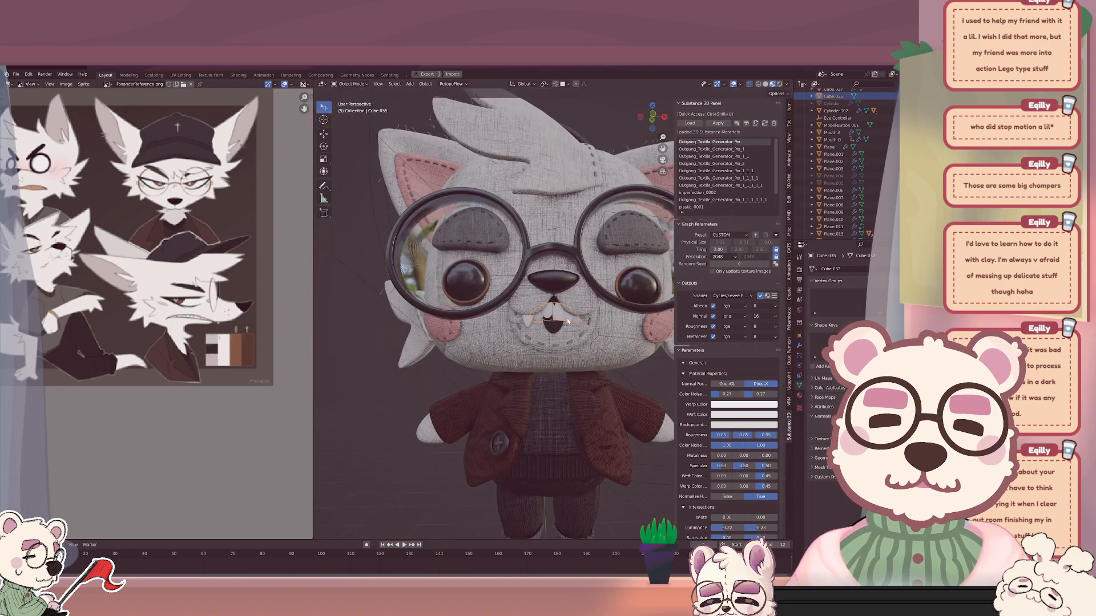
# Reposition the tilted teeth along the Y and Z axes so they fill the mouth opening.
pyautogui.scroll(6, 571, 320)
pyautogui.press('g')
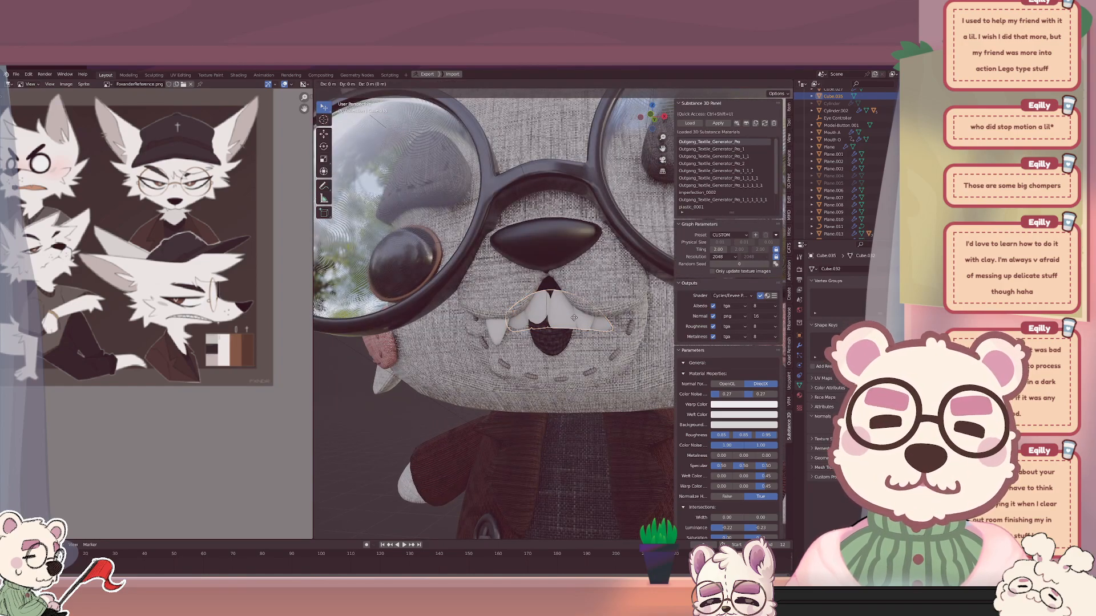
pyautogui.click(574, 317)
pyautogui.press('g')
pyautogui.press('z')
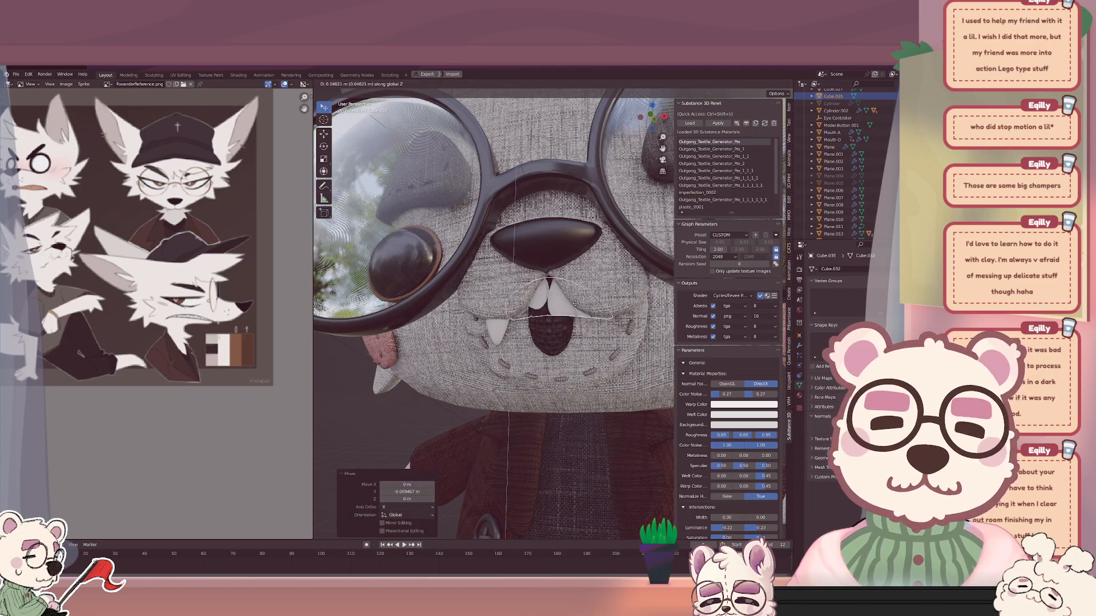
pyautogui.click(574, 315)
pyautogui.press('g')
pyautogui.press('y')
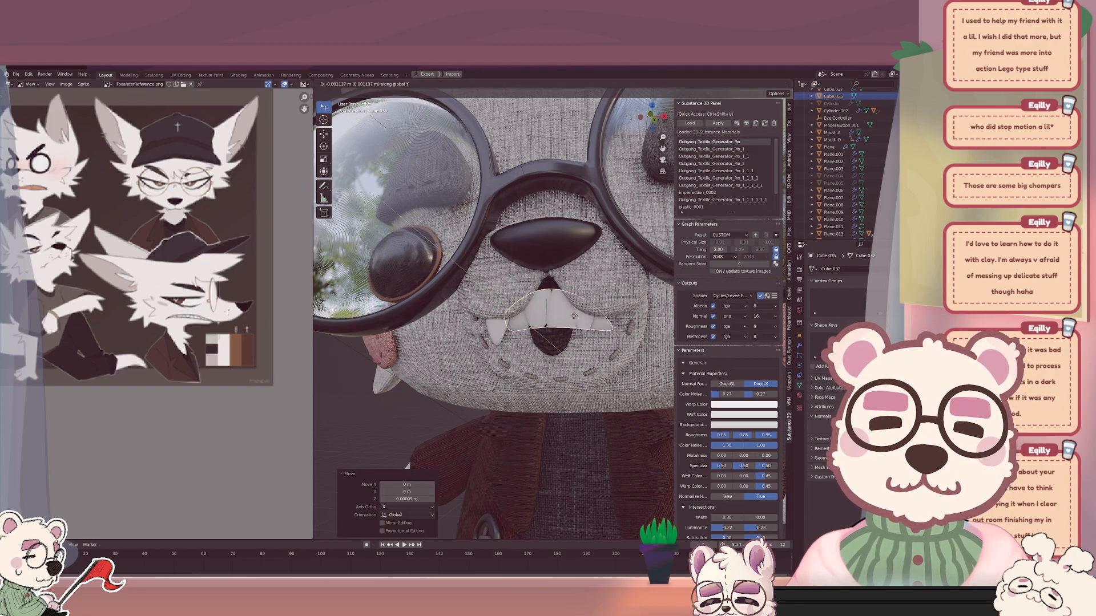
pyautogui.click(491, 365)
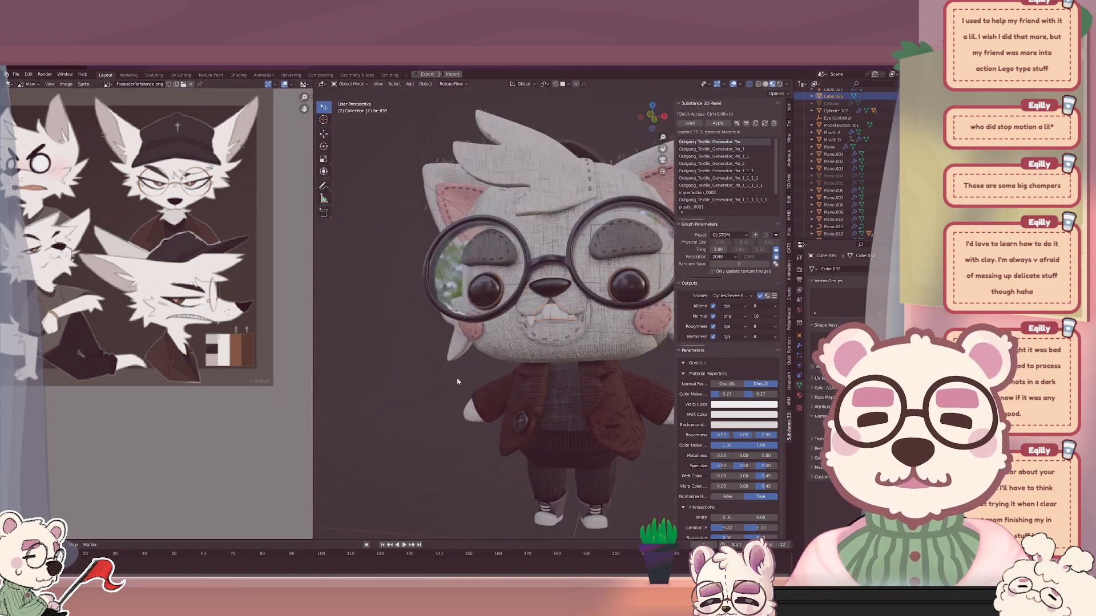
# Rotate the teeth about 2.8° around X and push them about 0.02 m along Y into the mouth.
pyautogui.scroll(-5, 390, 400)
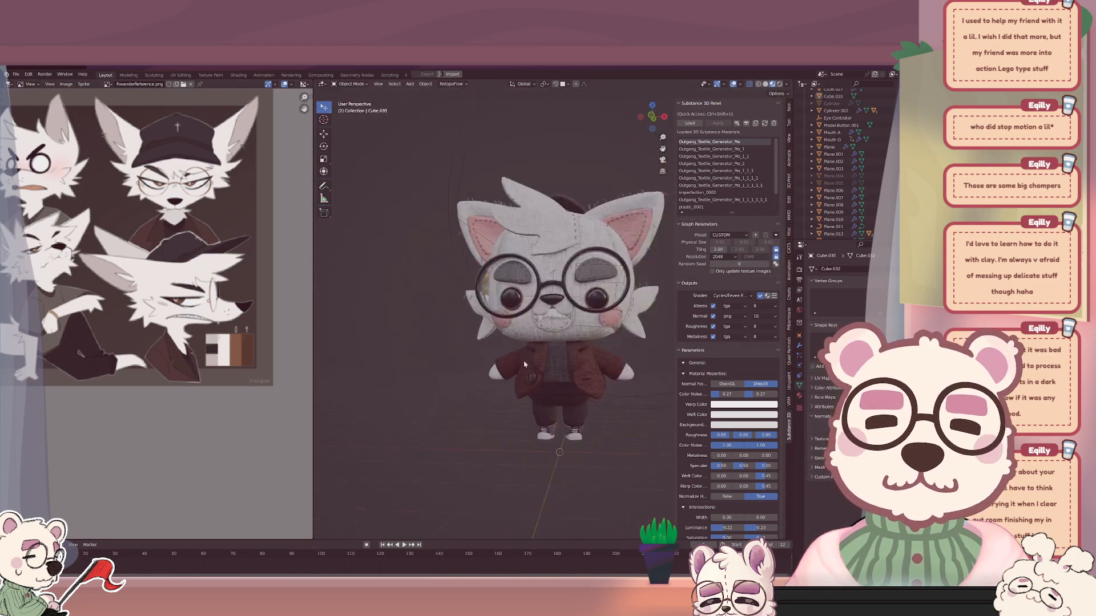
pyautogui.scroll(8, 597, 319)
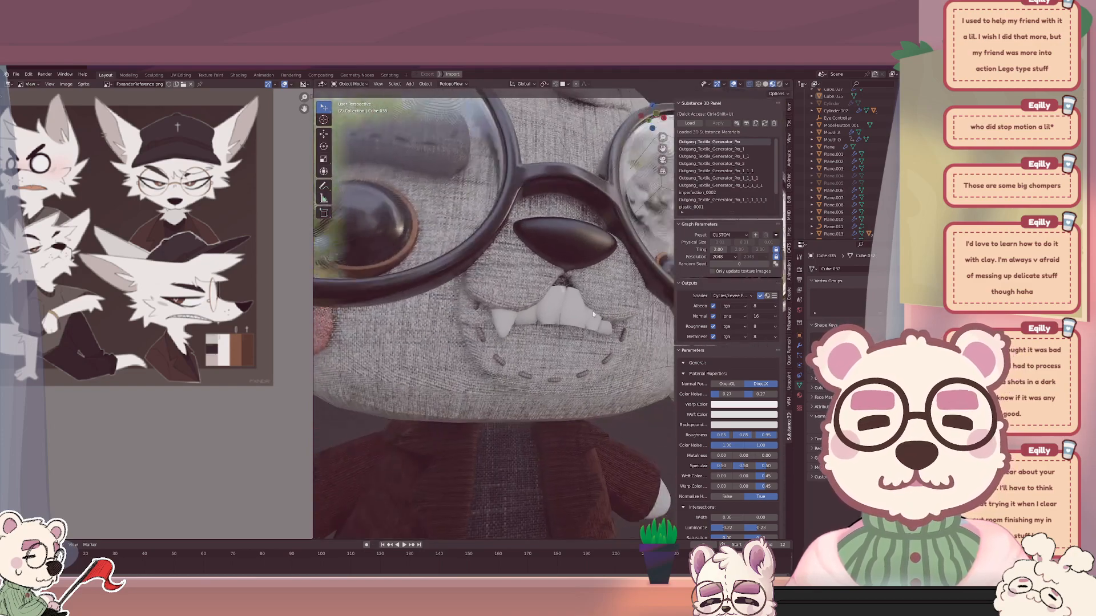
pyautogui.moveTo(563, 307); pyautogui.dragTo(524, 308, button='middle')
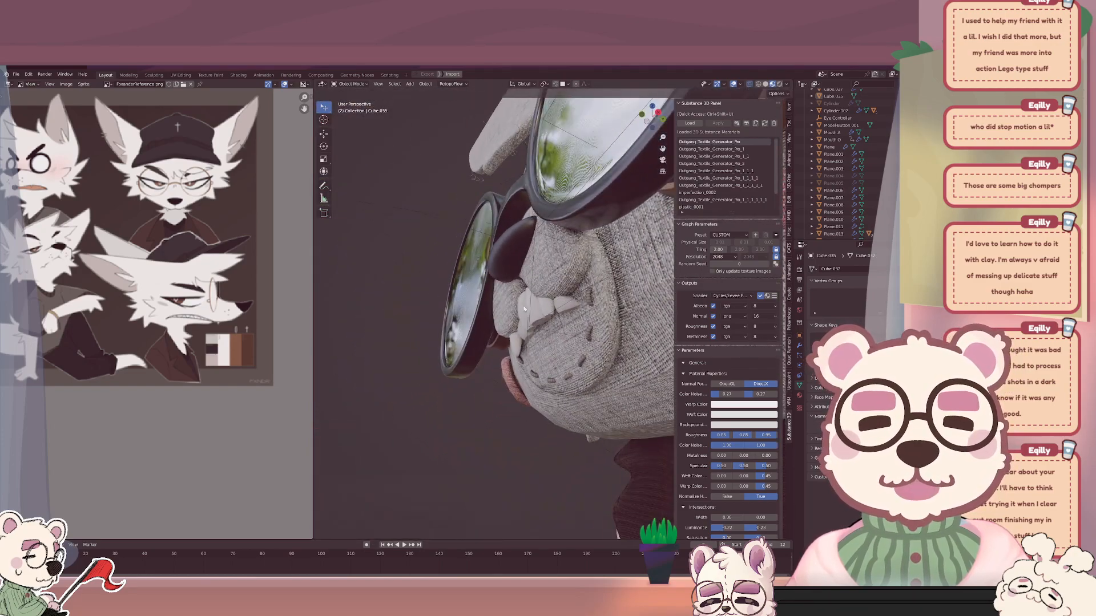
pyautogui.click(525, 313)
pyautogui.press('r')
pyautogui.press('x')
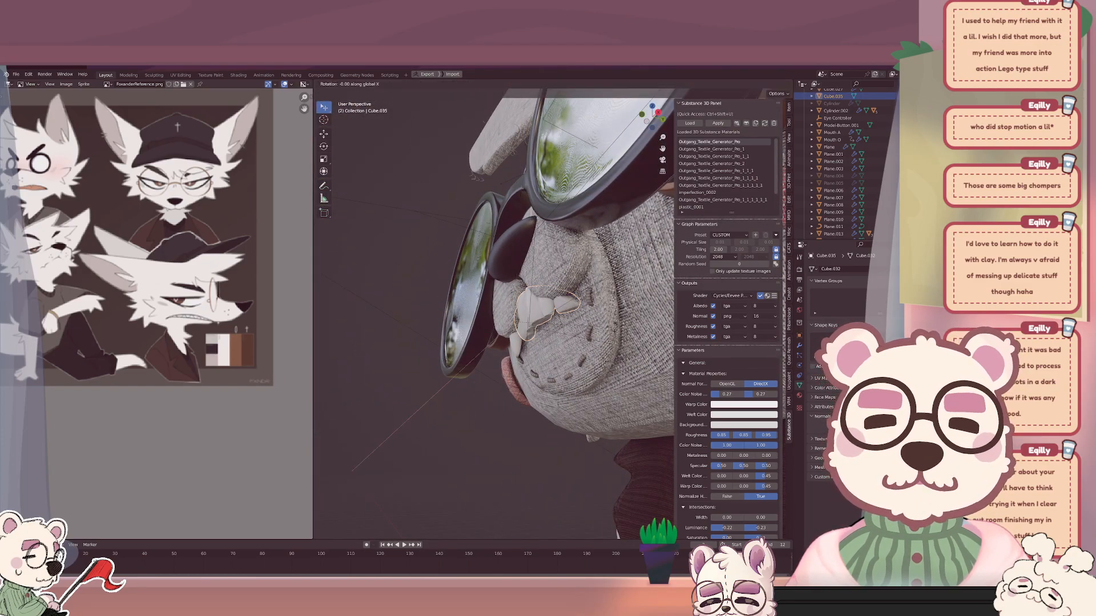
pyautogui.press('Return')
pyautogui.press('g')
pyautogui.press('y')
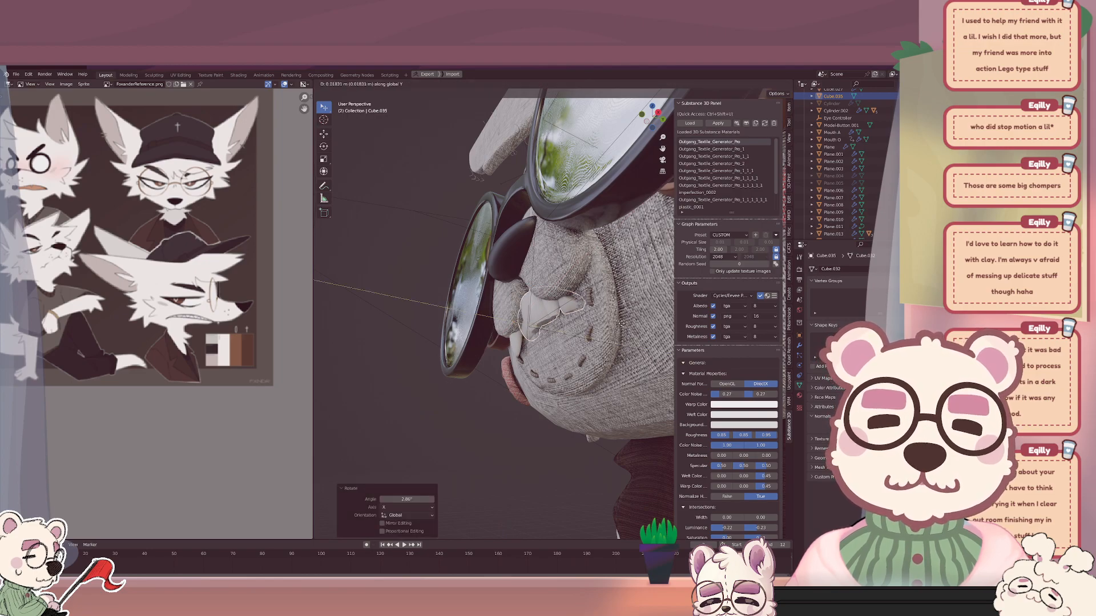
pyautogui.press('Return')
pyautogui.press('s')
pyautogui.press('x')
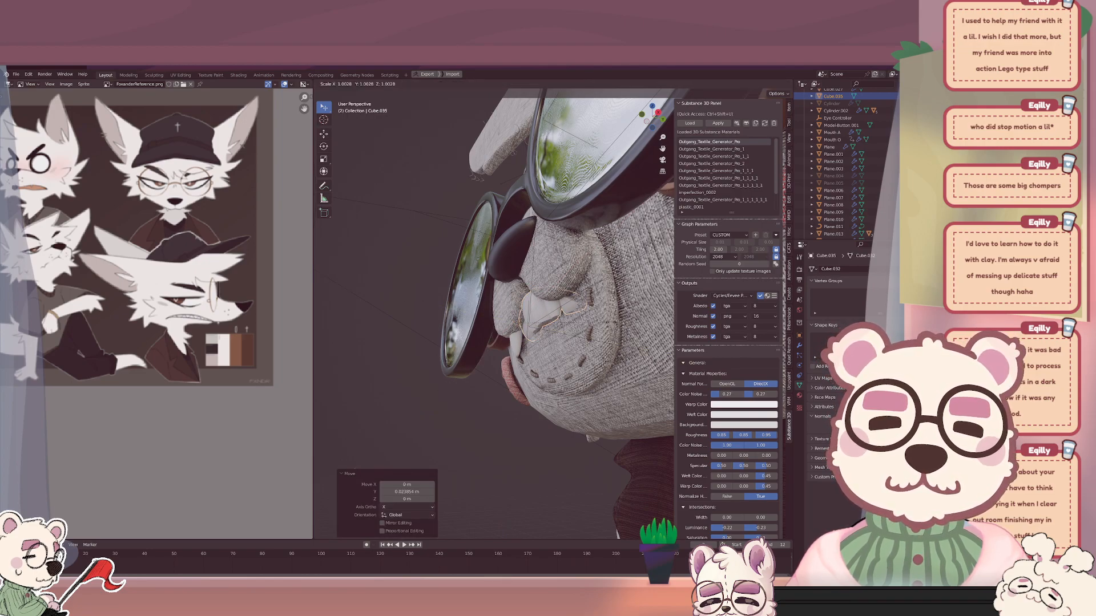
pyautogui.press('z')
pyautogui.rightClick(619, 325)
pyautogui.moveTo(619, 325); pyautogui.dragTo(586, 337, button='middle')
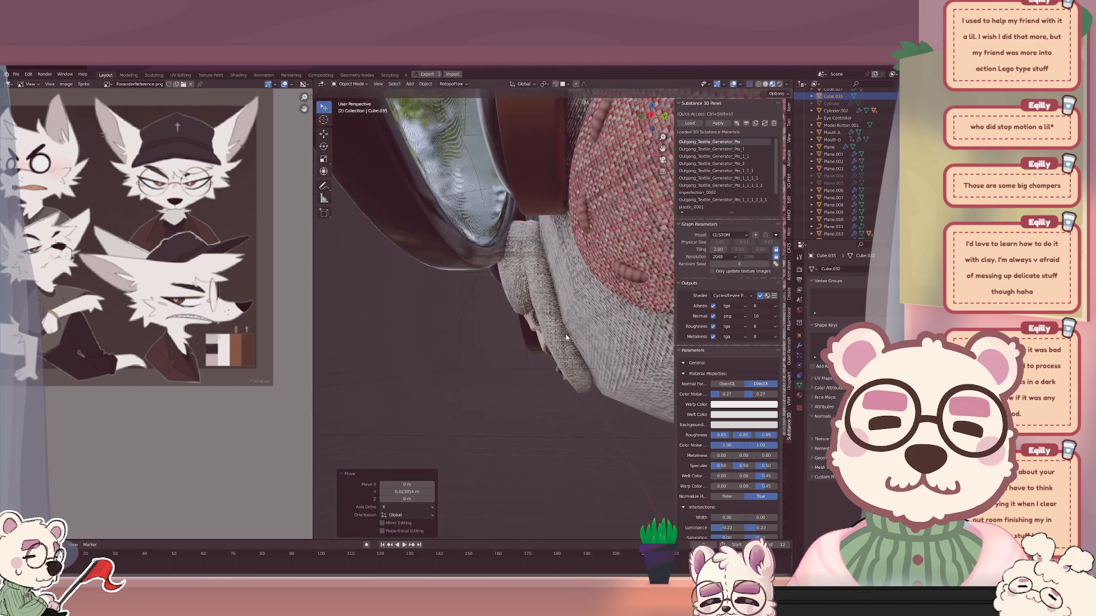
# Try to scale the joined teeth along the Y axis, and undo the change.
pyautogui.press('s')
pyautogui.press('y')
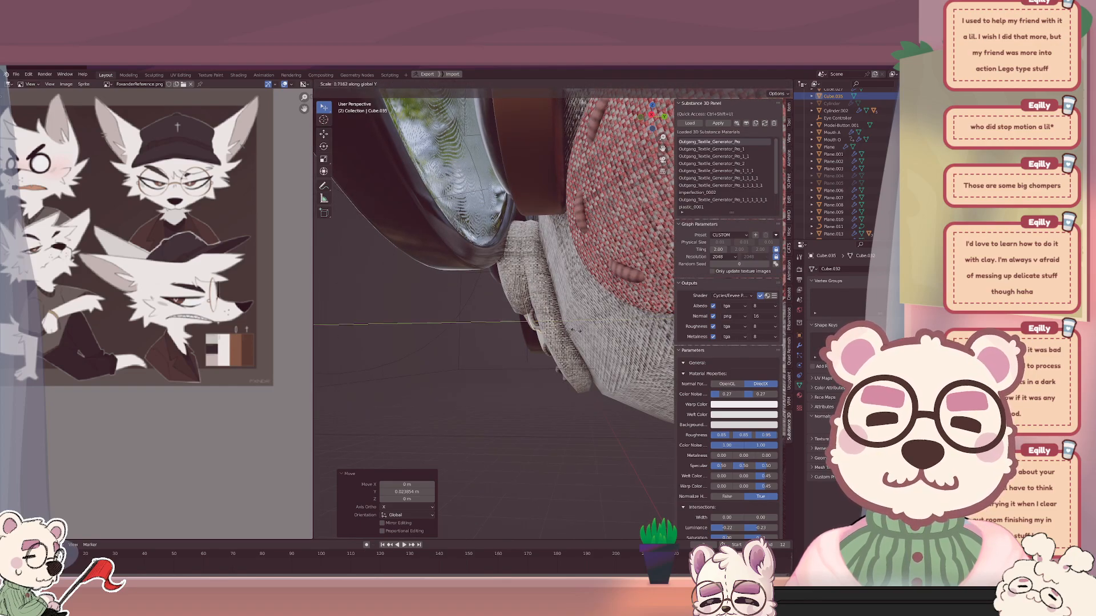
pyautogui.click(557, 329)
pyautogui.moveTo(557, 328)
pyautogui.mouseDown(button='middle')
pyautogui.moveTo(606, 327)
pyautogui.moveTo(573, 329)
pyautogui.mouseUp(button='middle')
pyautogui.hotkey('ctrl', 'z')
# Apply all transforms to the joined teeth and set their origin to the geometry.
pyautogui.hotkey('ctrl', 'a')
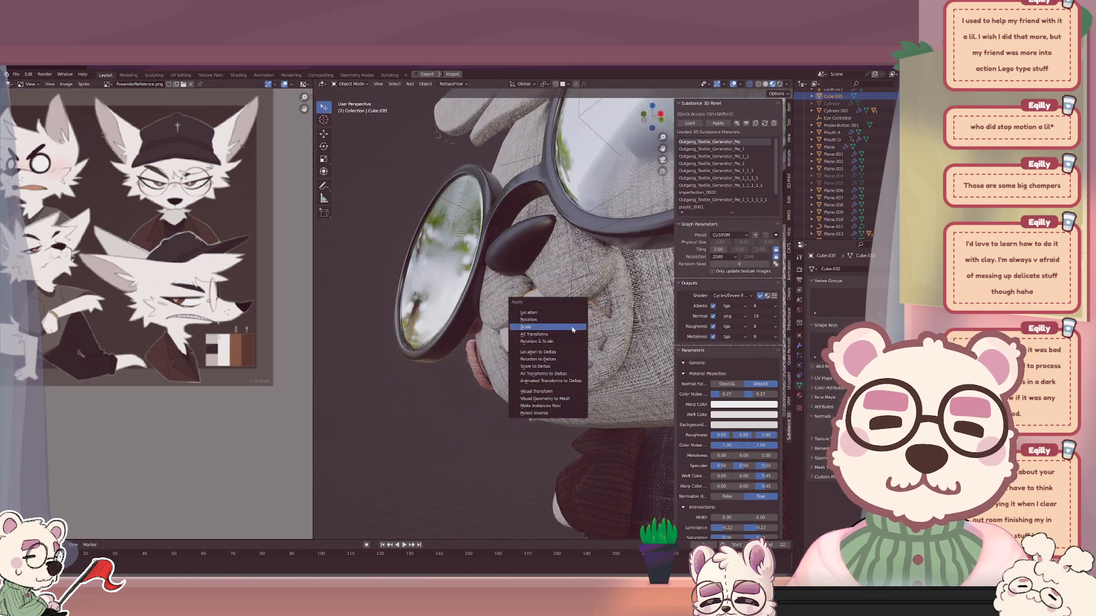
pyautogui.click(572, 329)
pyautogui.moveTo(572, 329); pyautogui.dragTo(593, 330, button='middle')
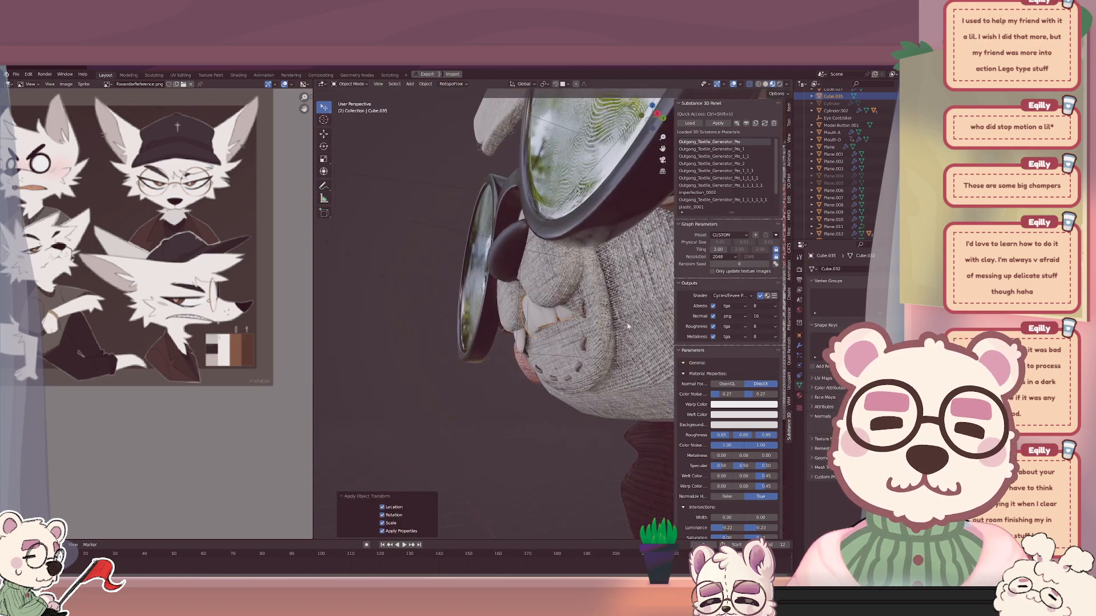
pyautogui.press('s')
pyautogui.press('y')
pyautogui.click(612, 328)
pyautogui.press('q')
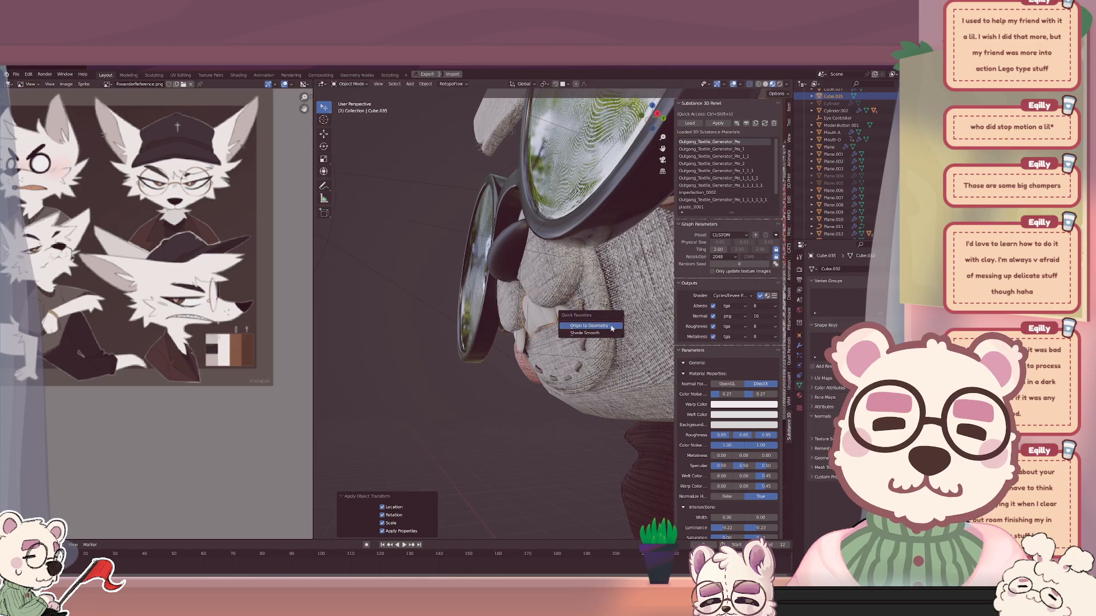
pyautogui.click(613, 328)
# Flatten the teeth along the Y axis to a scale of about 0.38 and check them on the whole character.
pyautogui.press('s')
pyautogui.press('y')
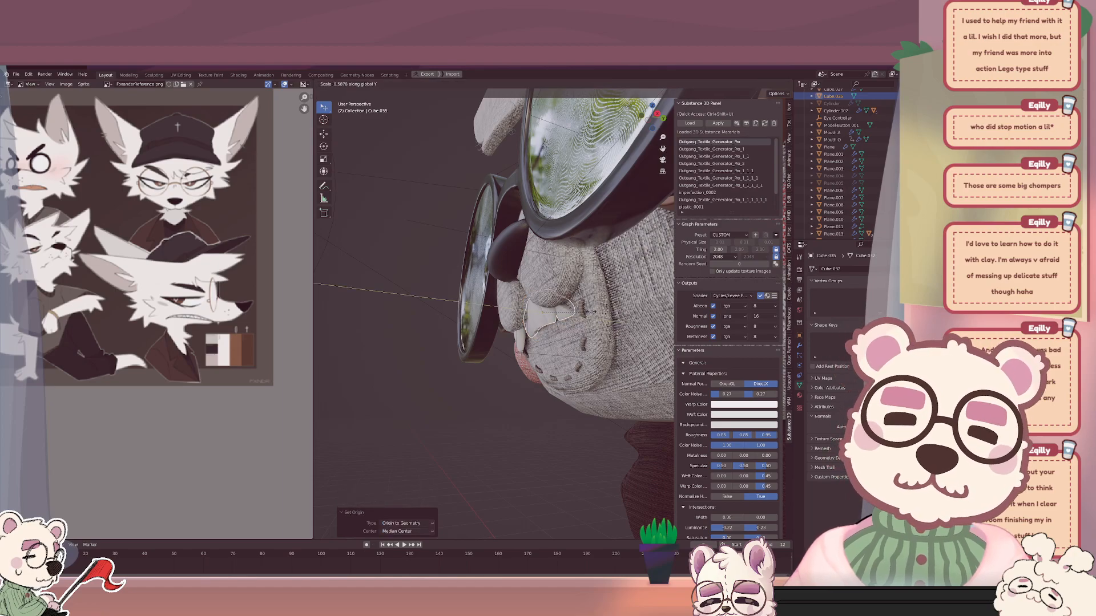
pyautogui.click(631, 320)
pyautogui.press('KP_1')
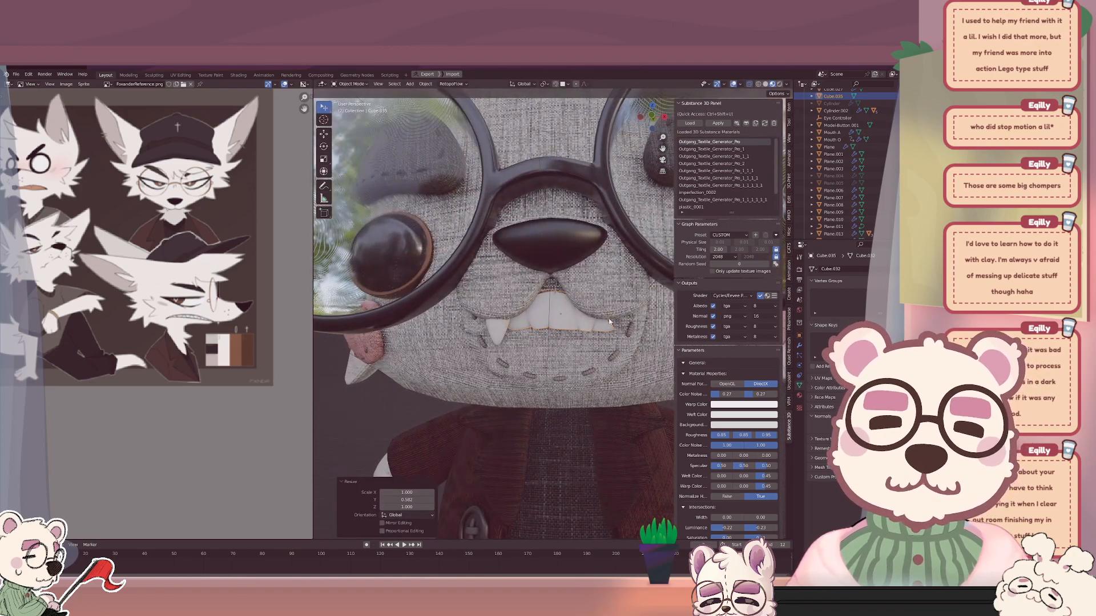
pyautogui.scroll(-6, 647, 322)
pyautogui.click(396, 427)
pyautogui.scroll(-5, 400, 425)
pyautogui.moveTo(514, 388); pyautogui.dragTo(573, 335, button='middle')
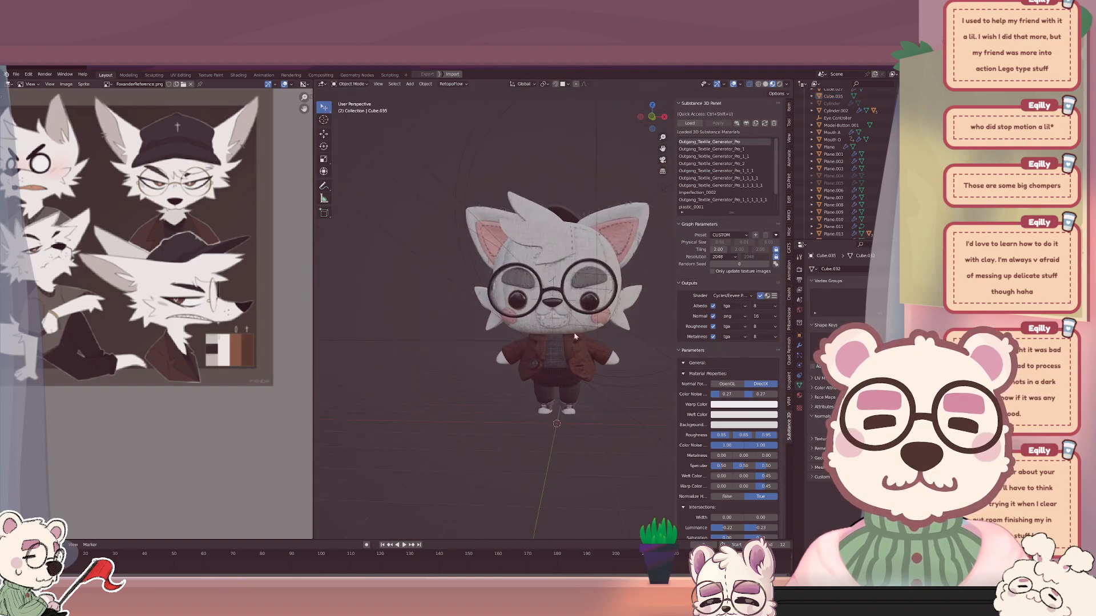
# Scale the teeth down uniformly in the mouth and check their size against the whole face.
pyautogui.scroll(8, 575, 335)
pyautogui.click(587, 326)
pyautogui.press('s')
pyautogui.click(596, 332)
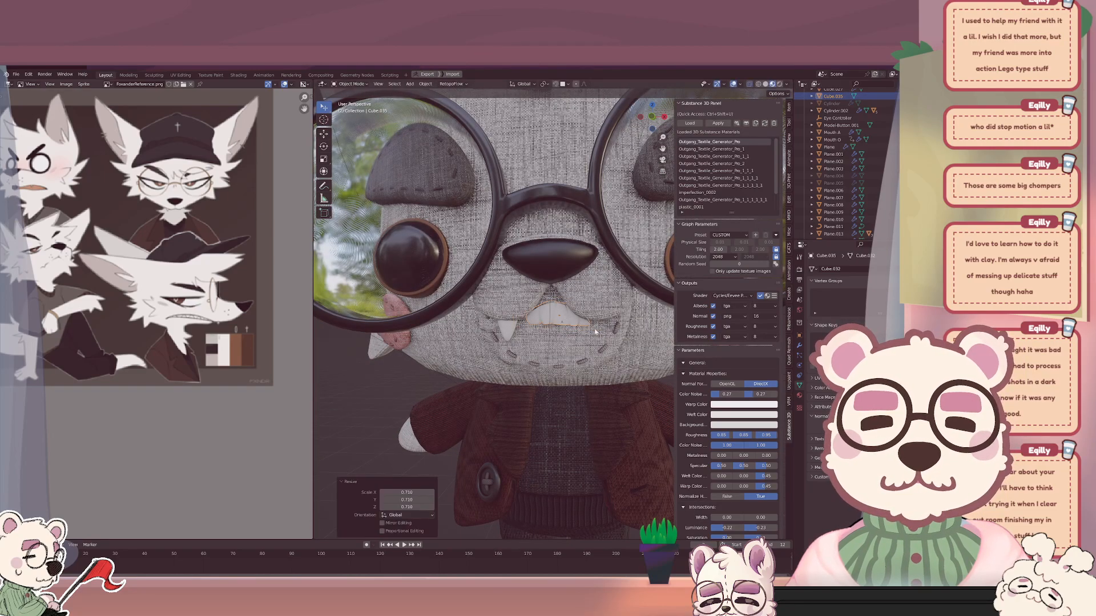
pyautogui.scroll(-4, 590, 327)
pyautogui.click(402, 416)
pyautogui.scroll(-4, 401, 416)
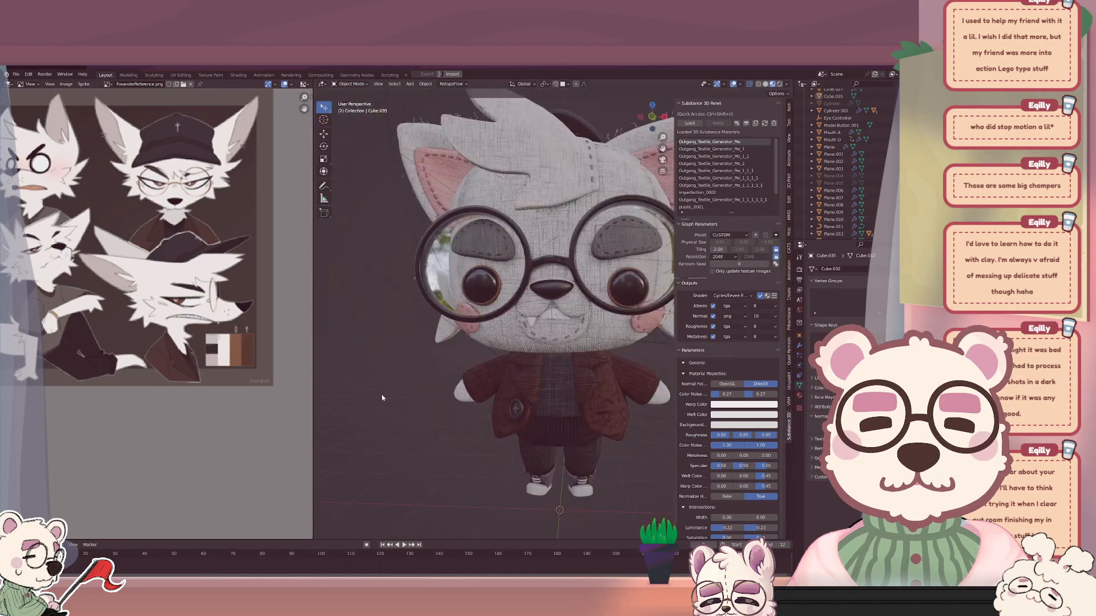
pyautogui.moveTo(503, 368); pyautogui.dragTo(528, 341, button='middle')
# Delete the joined teeth object from the mouth.
pyautogui.click(552, 310)
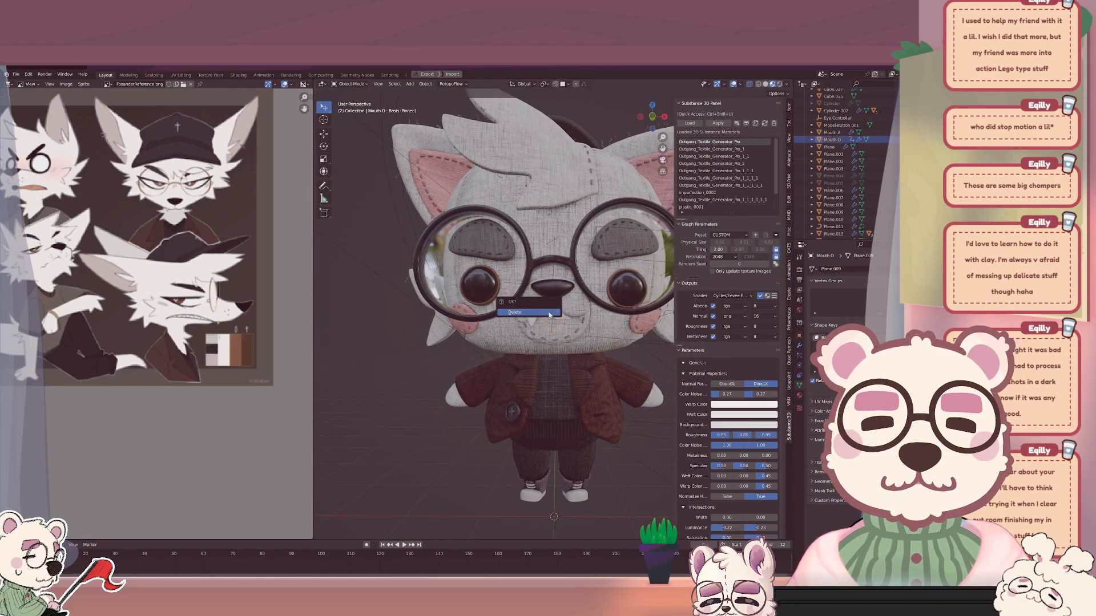
pyautogui.click(545, 322)
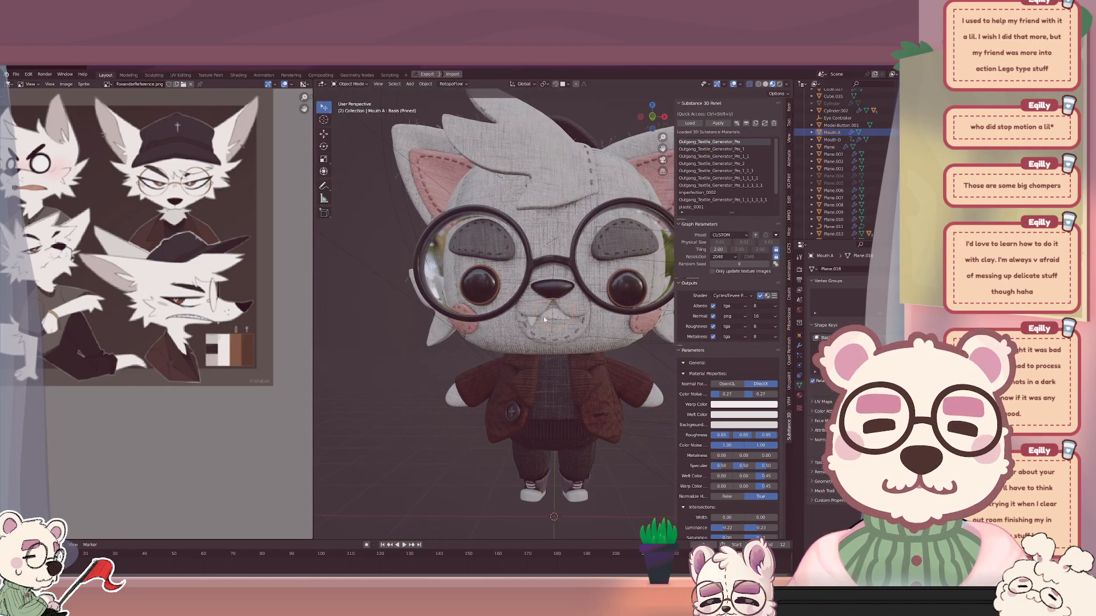
pyautogui.click(543, 316)
pyautogui.press('x')
pyautogui.click(543, 316)
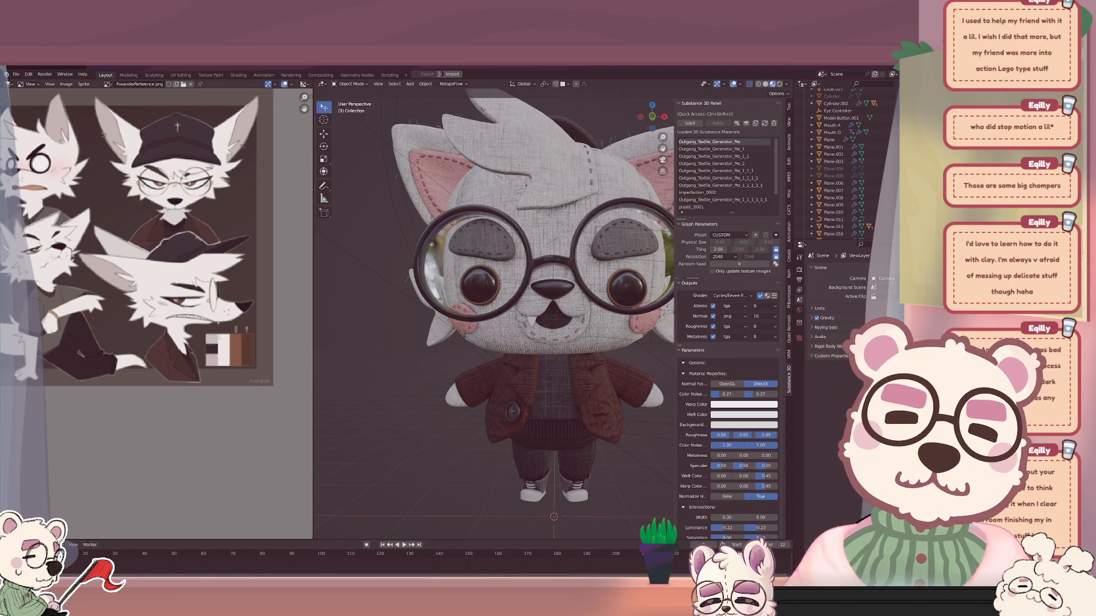
# Duplicate the Mouth A mesh in place and show the copy's material settings.
pyautogui.moveTo(584, 291); pyautogui.dragTo(549, 313, button='middle')
pyautogui.click(549, 329)
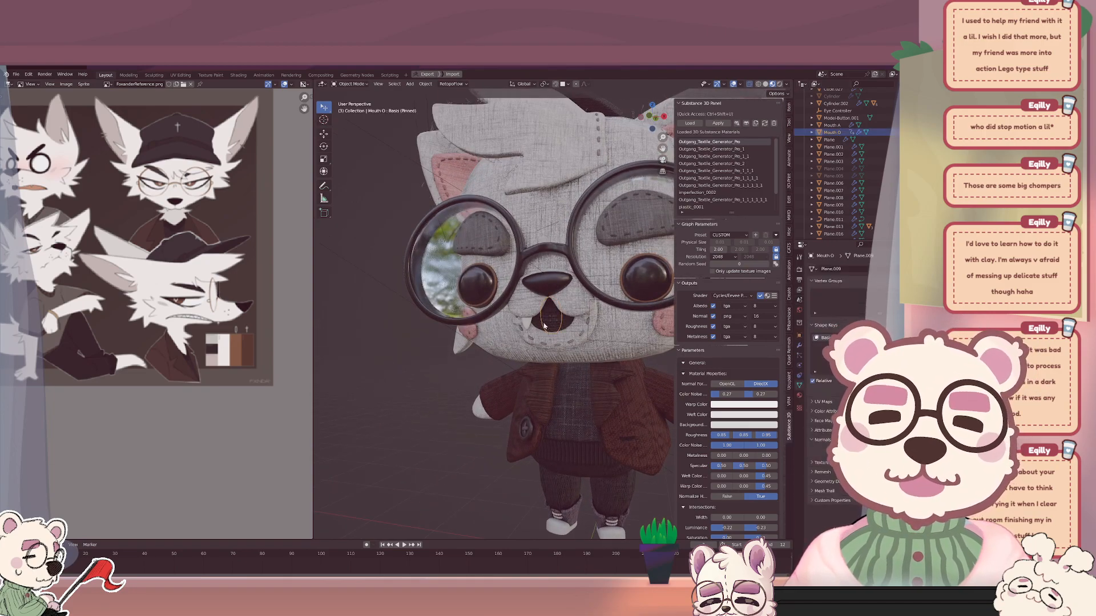
pyautogui.hotkey('shift', 'd')
pyautogui.rightClick(541, 325)
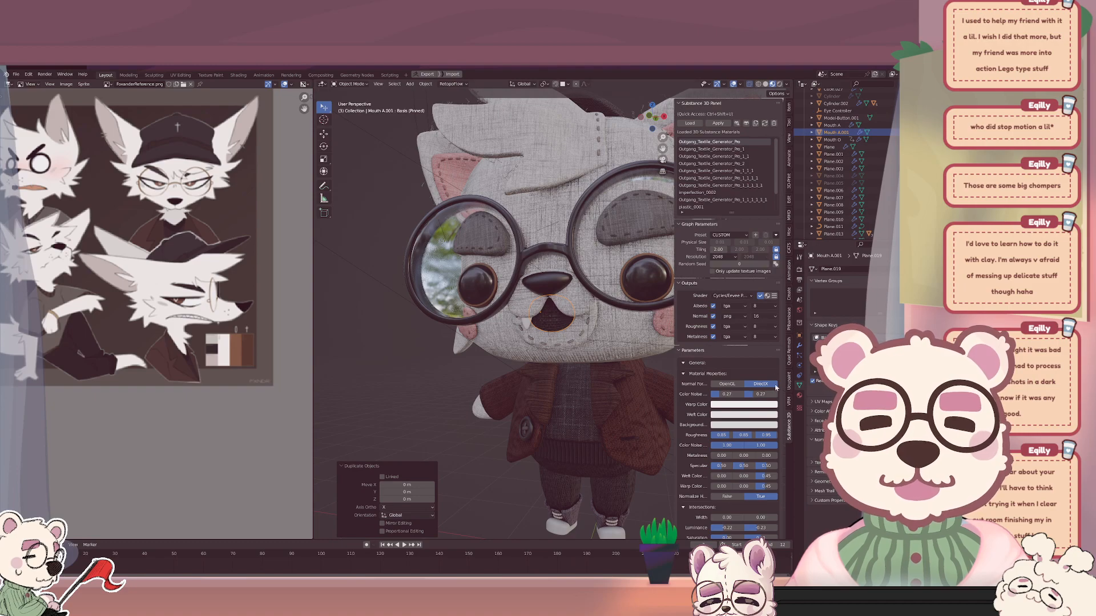
pyautogui.click(800, 396)
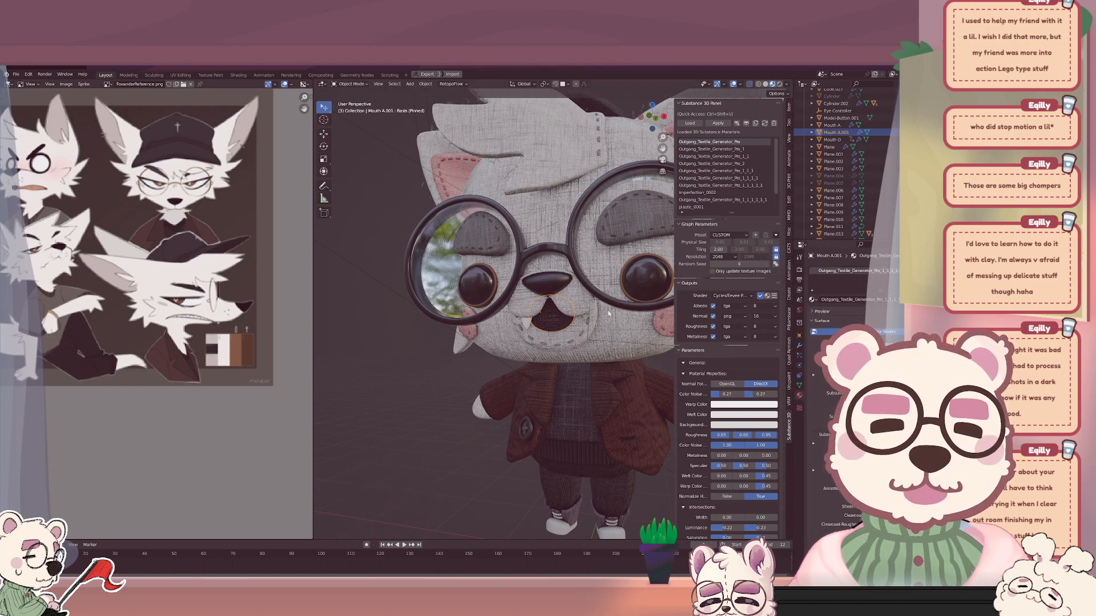
# Try to narrow the duplicated mouth's mesh along the X axis in Edit Mode.
pyautogui.scroll(5, 608, 313)
pyautogui.press('Tab')
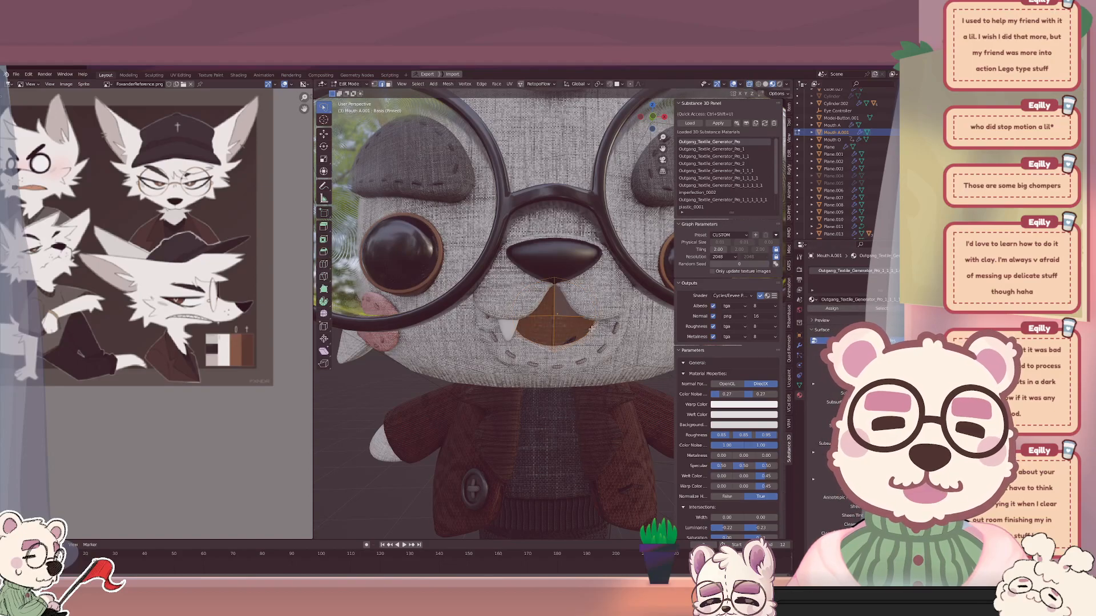
pyautogui.hotkey('alt', 'a')
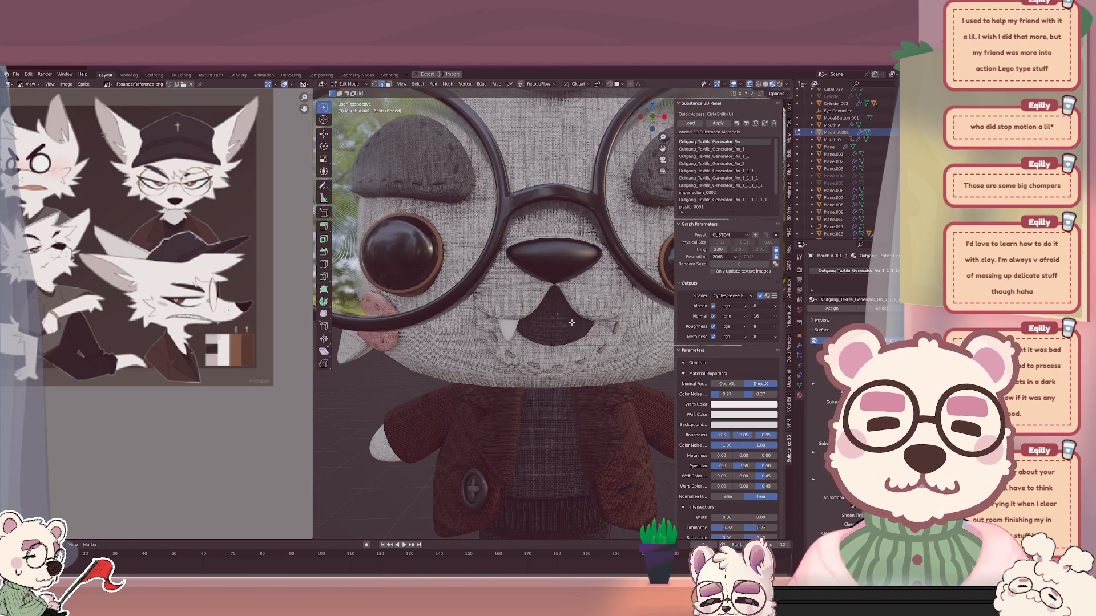
pyautogui.press('s')
pyautogui.press('x')
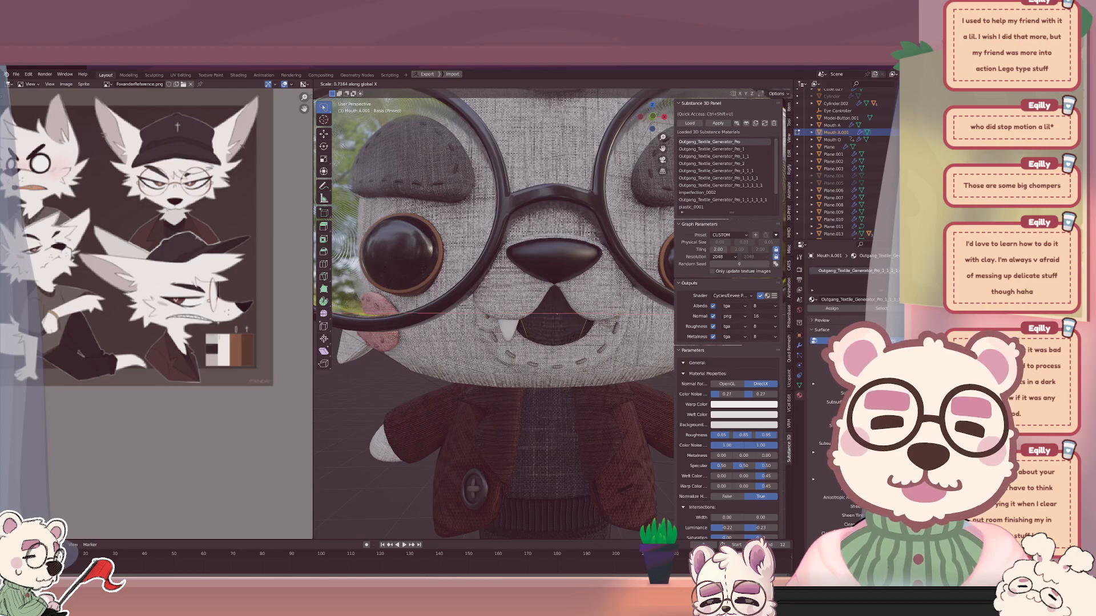
pyautogui.click(567, 330)
pyautogui.press('Tab')
# Hide the original Mouth A while keeping its duplicate, Mouth A.001, visible.
pyautogui.click(568, 330)
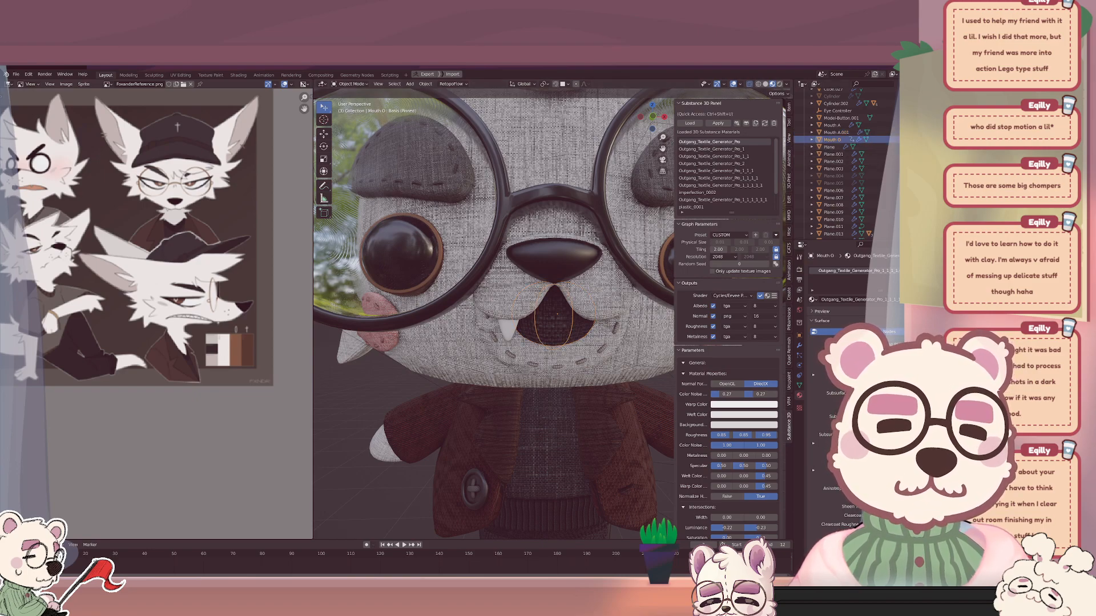
pyautogui.press('h')
pyautogui.click(833, 125)
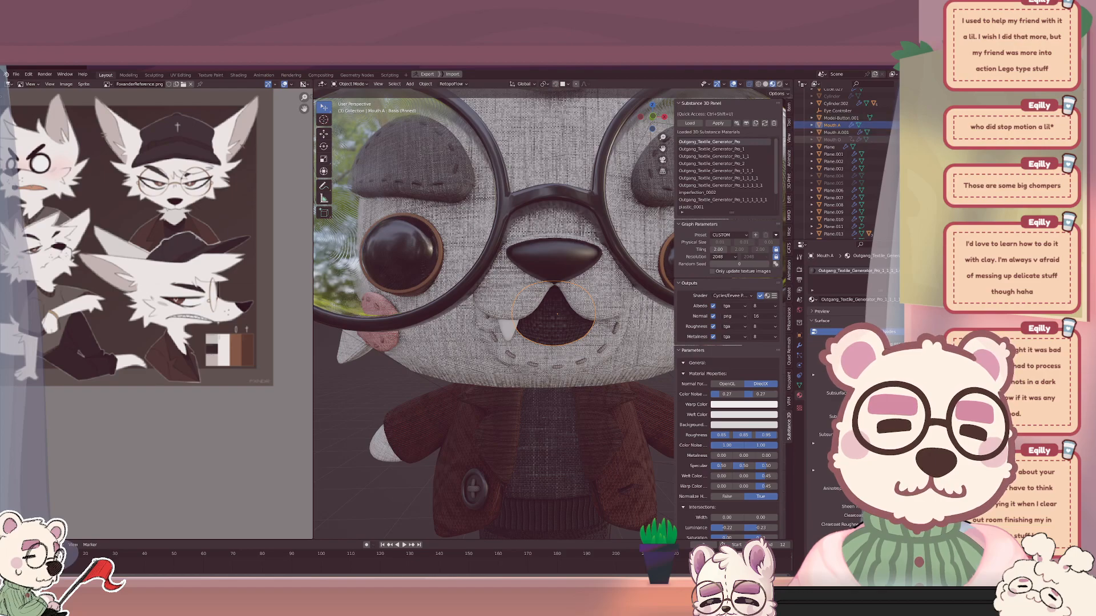
pyautogui.click(957, 140)
pyautogui.click(956, 132)
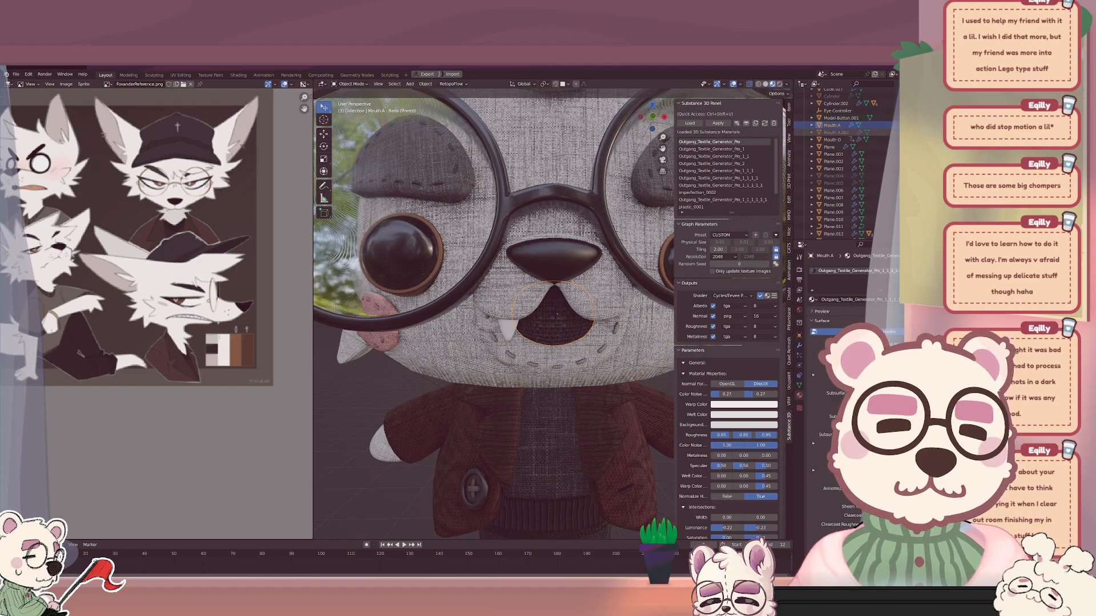
pyautogui.click(956, 132)
pyautogui.click(957, 125)
# Rename the duplicate Mouth A.001 as Mouth E and hide Mouth O.
pyautogui.doubleClick(837, 133)
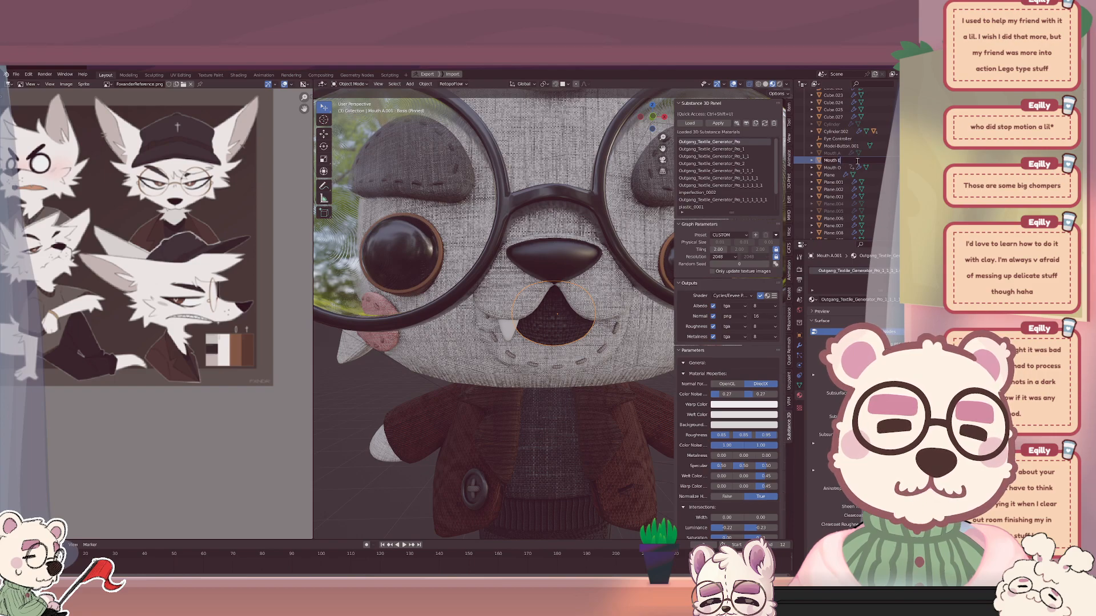
pyautogui.press('Return')
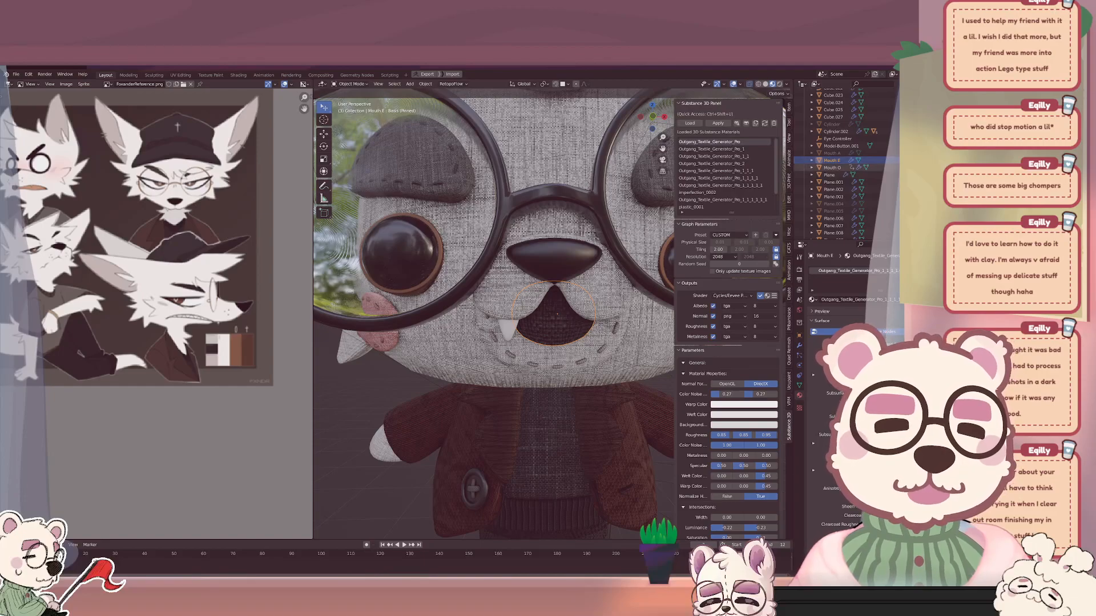
pyautogui.click(956, 167)
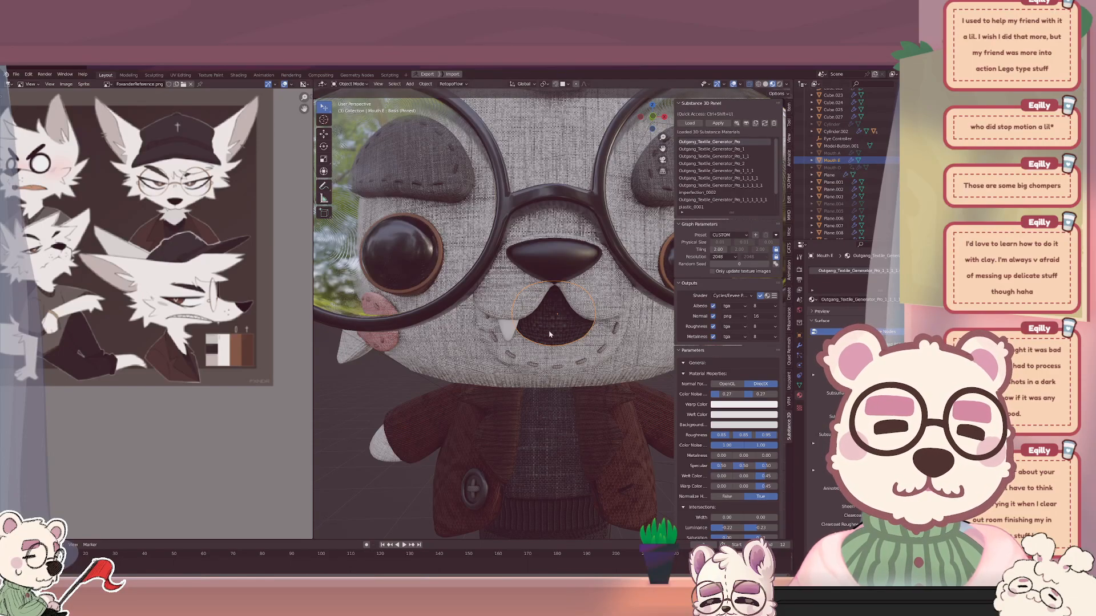
# Widen the Mouth E mesh along the X axis in Edit Mode.
pyautogui.scroll(5, 549, 334)
pyautogui.press('Tab')
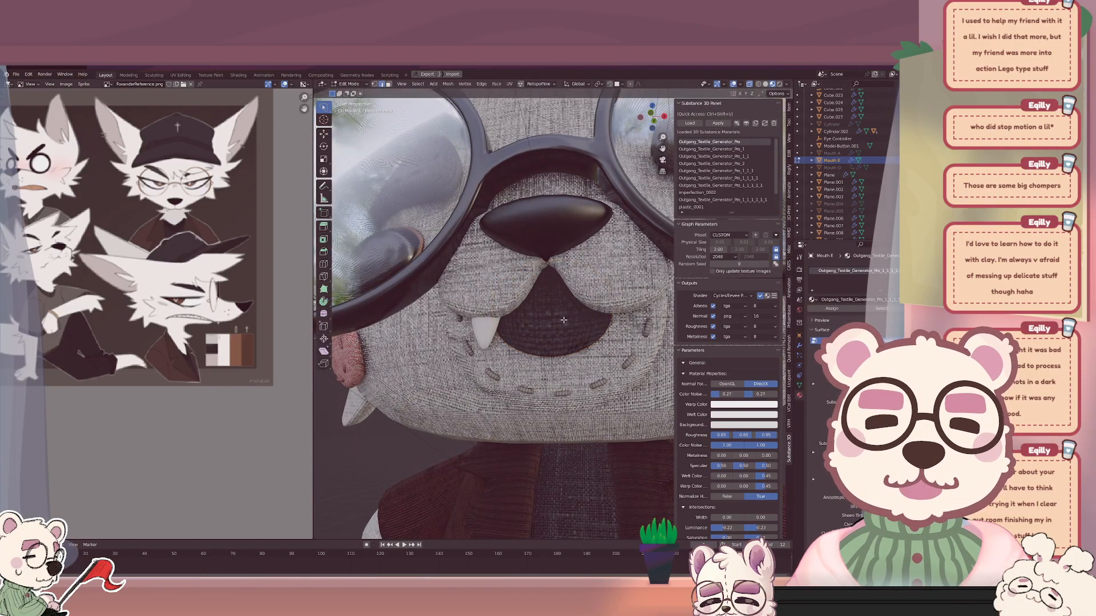
pyautogui.moveTo(564, 320); pyautogui.dragTo(608, 334, button='middle')
pyautogui.press('s')
pyautogui.press('x')
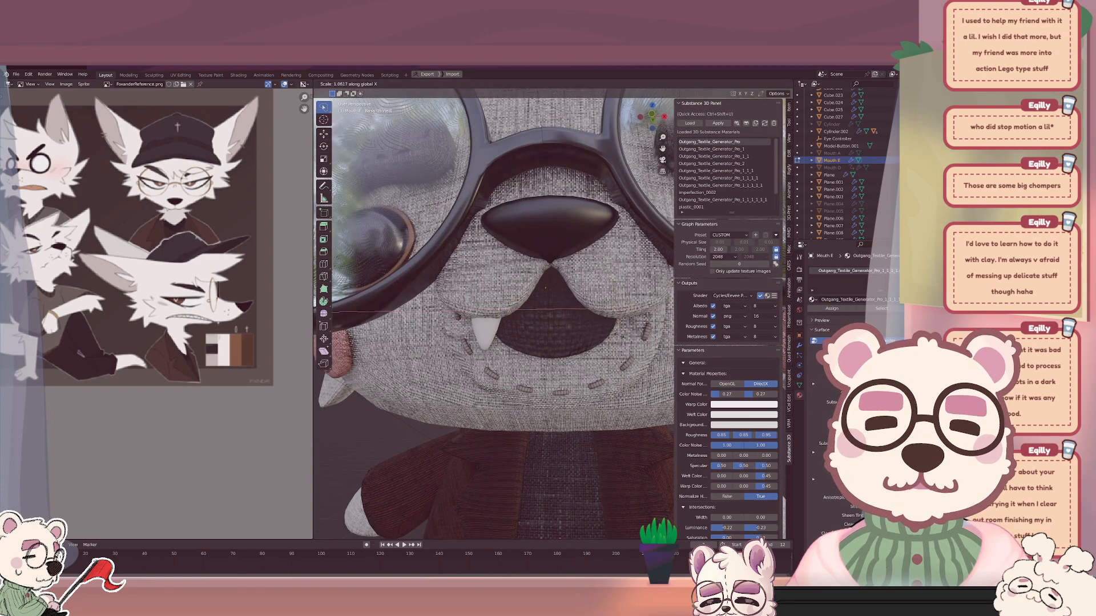
pyautogui.click(545, 372)
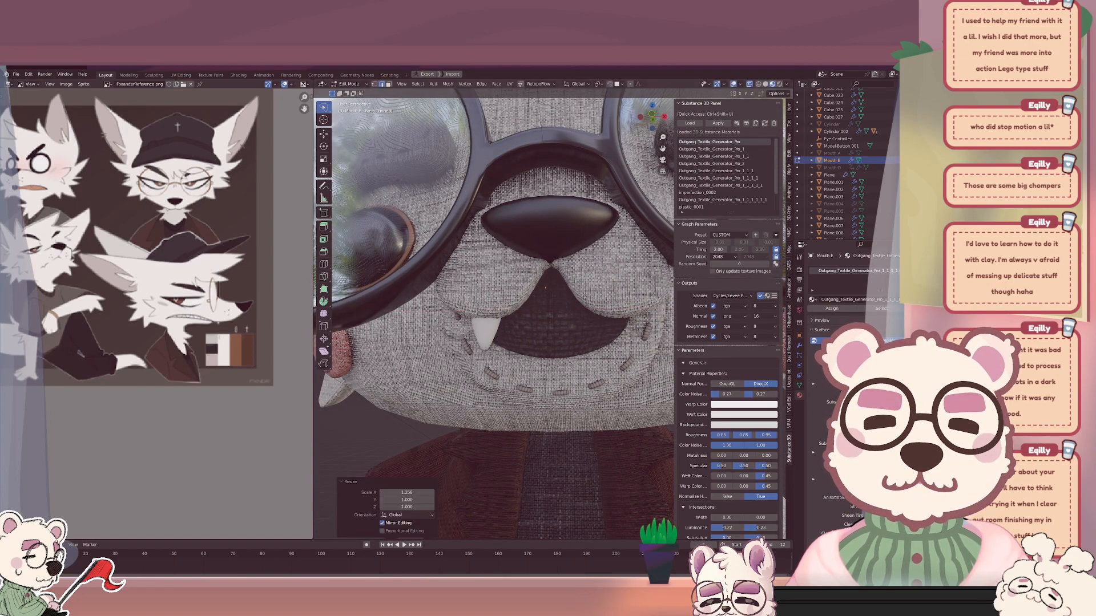
# Raise the middle of Mouth E's lower edge along Z in vertex selection to flatten the opening.
pyautogui.click(549, 360)
pyautogui.press('g')
pyautogui.press('z')
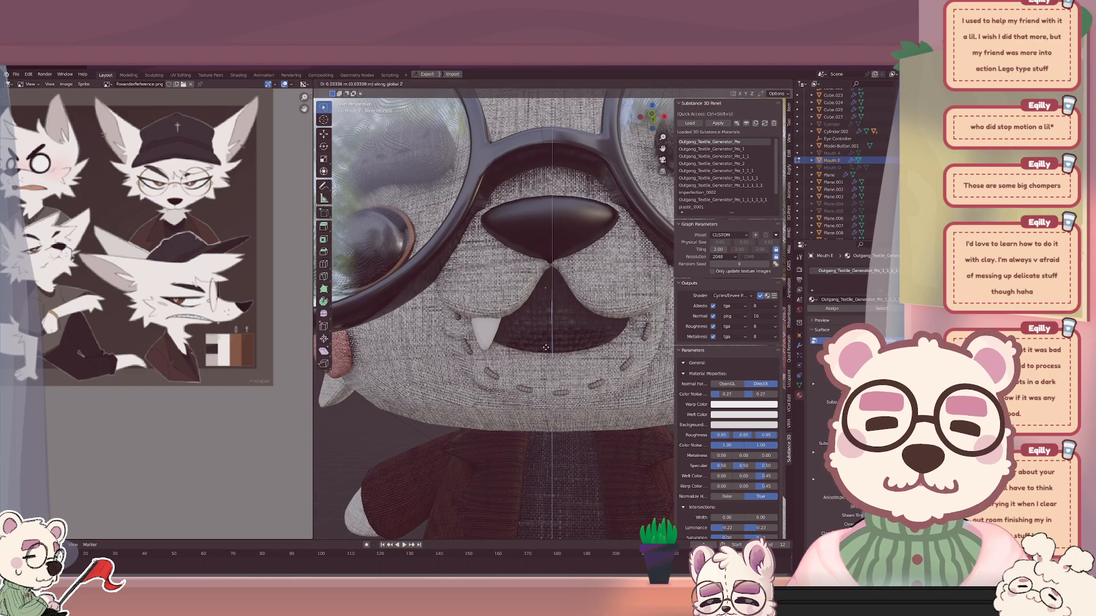
pyautogui.click(550, 358)
pyautogui.press('1')
pyautogui.click(550, 357)
pyautogui.press('g')
pyautogui.press('z')
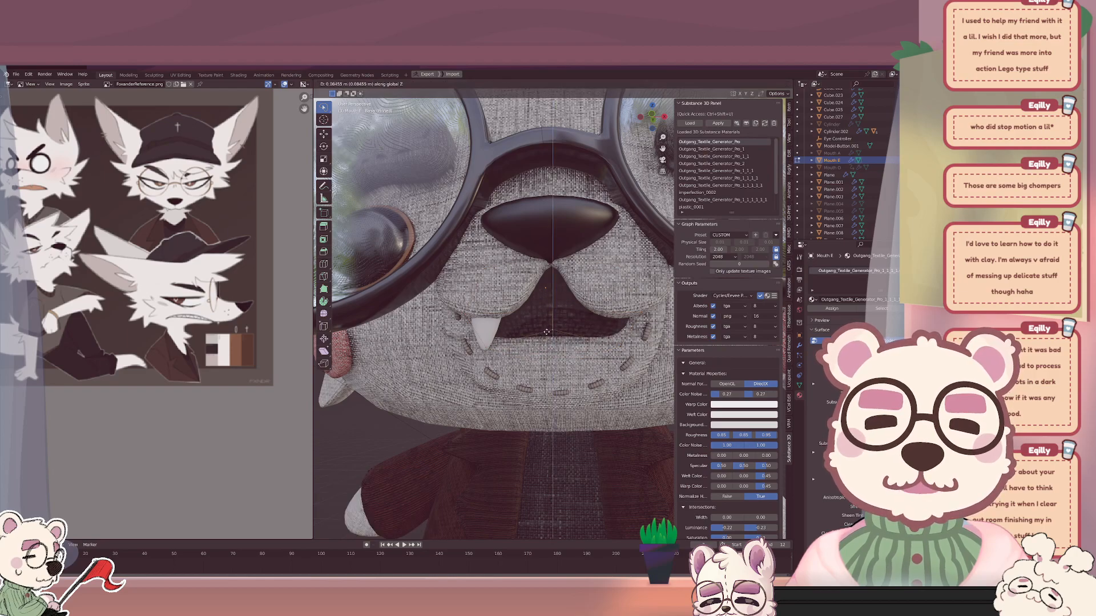
pyautogui.click(546, 330)
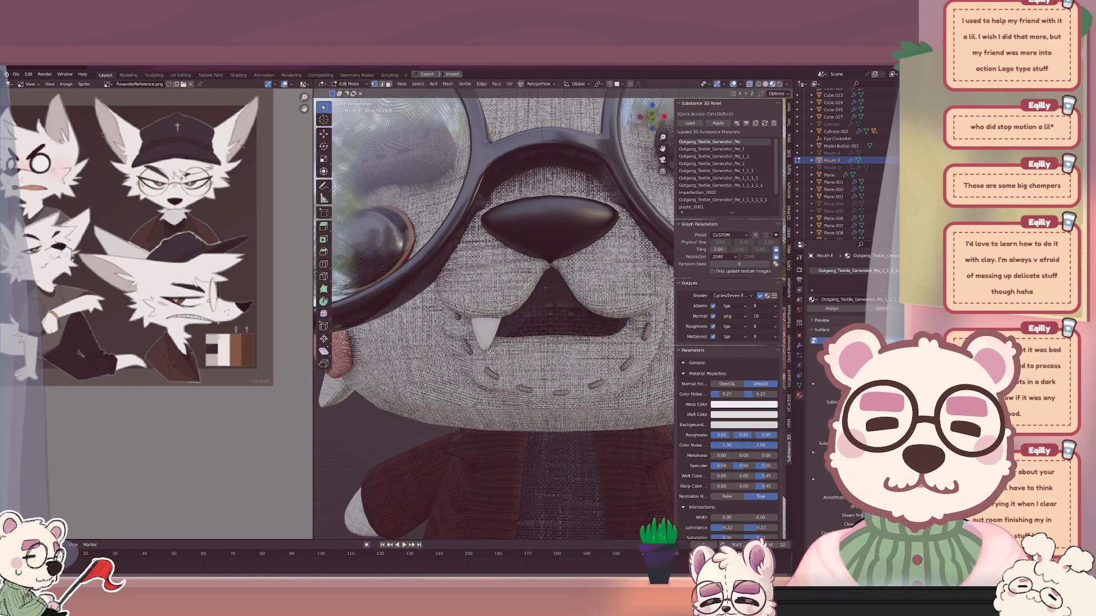
pyautogui.press('Tab')
# Move the whole Mouth E object slightly up along Z and check it on the full character.
pyautogui.scroll(-5, 550, 312)
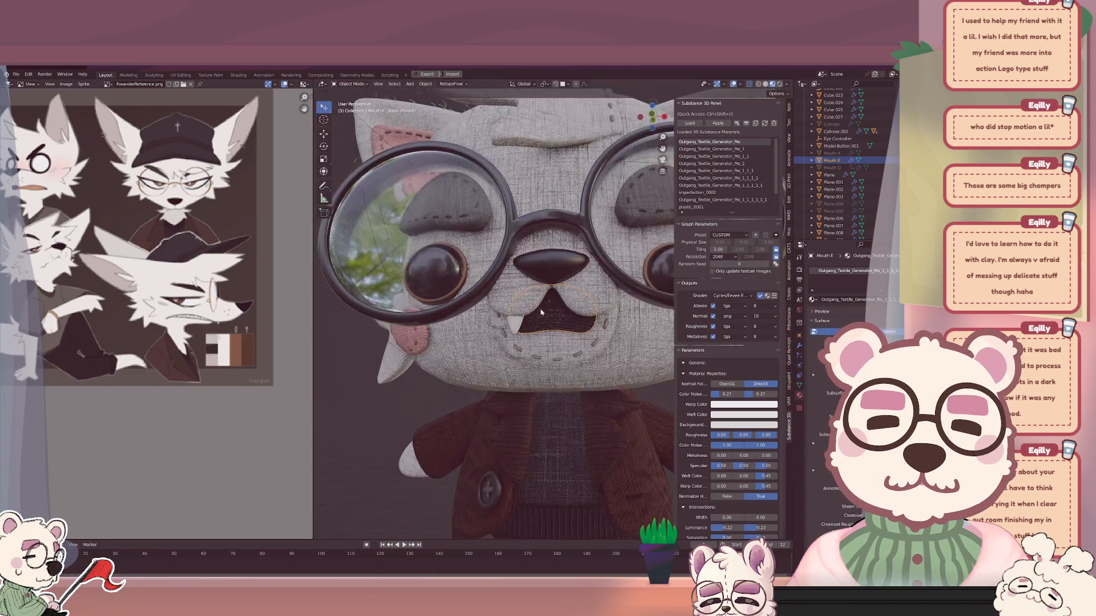
pyautogui.moveTo(549, 312); pyautogui.dragTo(540, 310, button='middle')
pyautogui.press('g')
pyautogui.press('z')
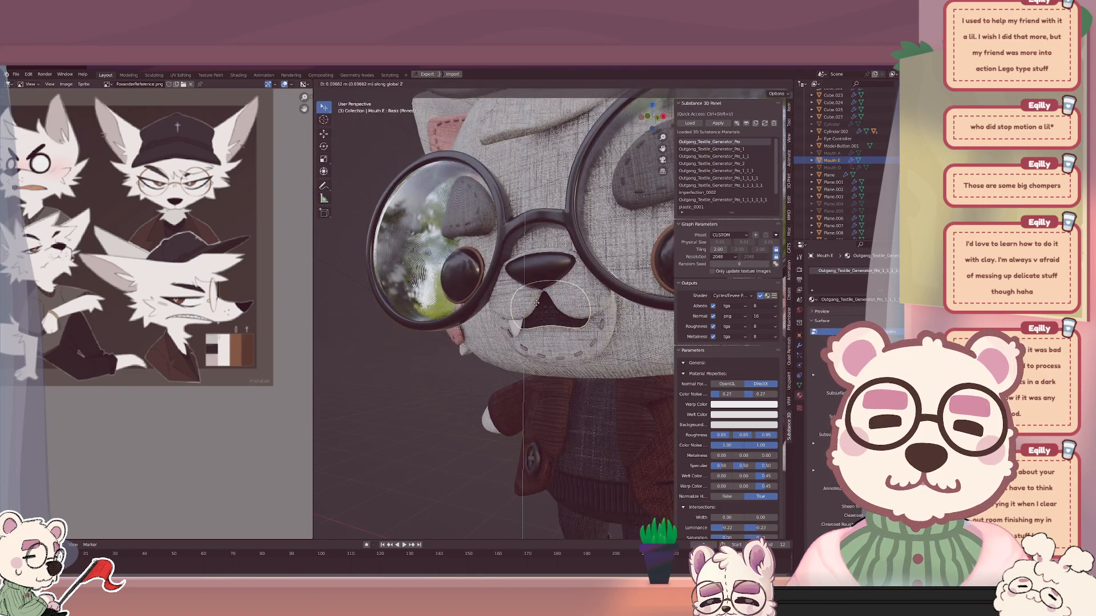
pyautogui.click(536, 307)
pyautogui.hotkey('alt', 'a')
pyautogui.scroll(-5, 494, 378)
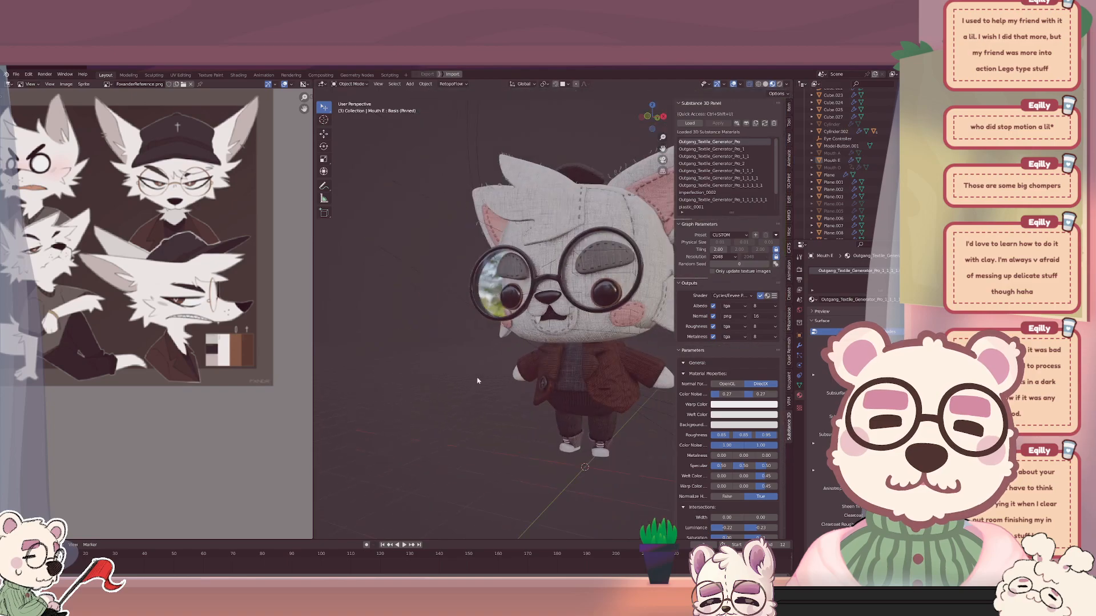
pyautogui.moveTo(494, 378); pyautogui.dragTo(588, 317, button='middle')
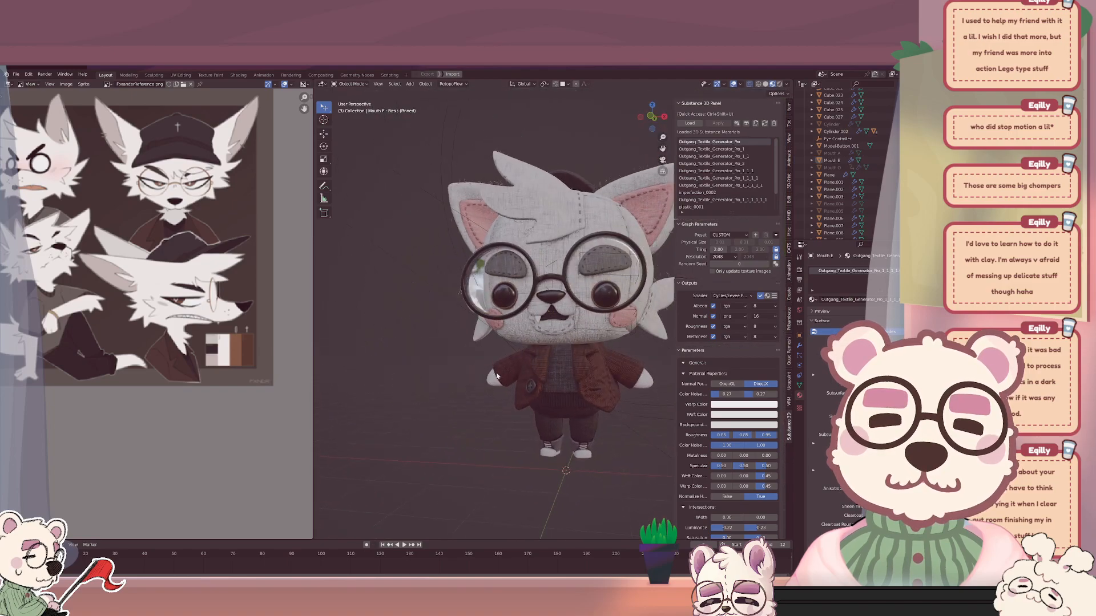
# In the UV Editing workspace, move the lower middle UV vertex of Mouth E up along Y in Edit Mode.
pyautogui.scroll(5, 587, 317)
pyautogui.scroll(2, 588, 317)
pyautogui.click(555, 318)
pyautogui.press('Tab')
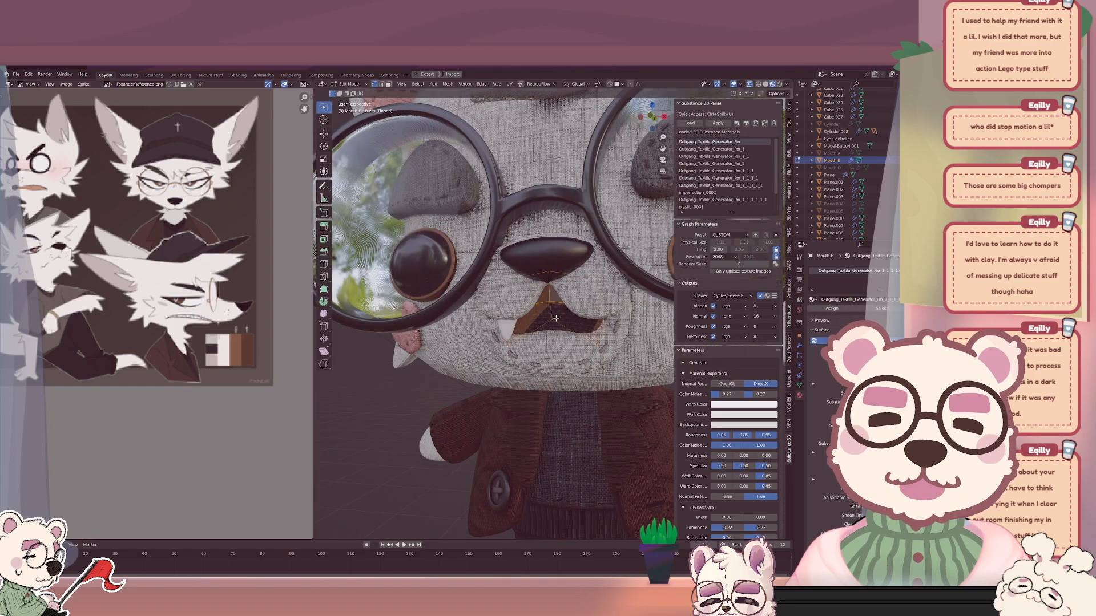
pyautogui.click(179, 75)
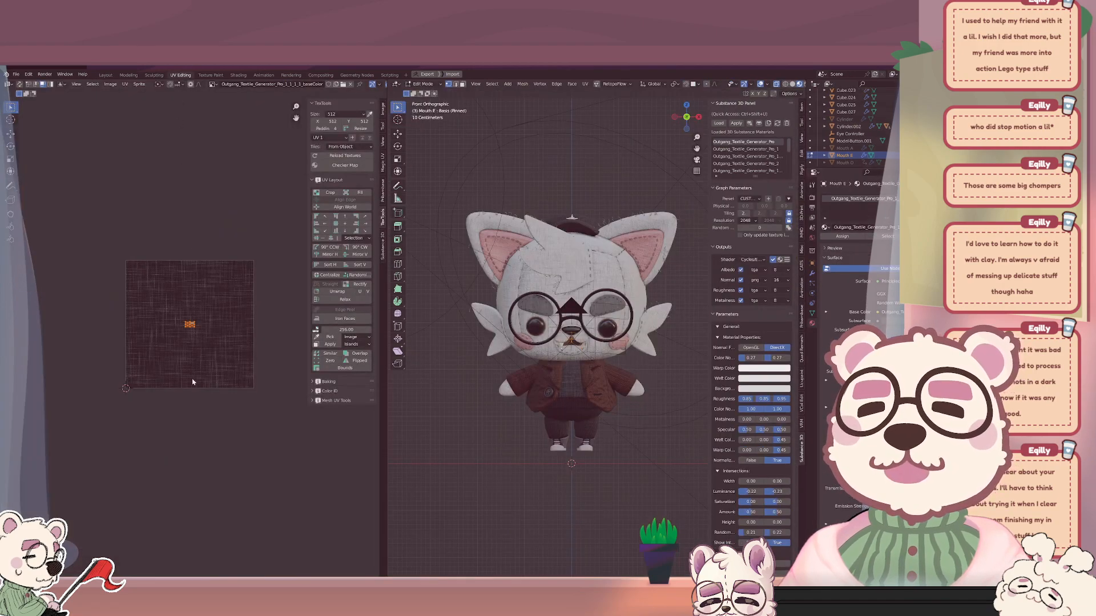
pyautogui.scroll(8, 181, 317)
pyautogui.click(167, 259)
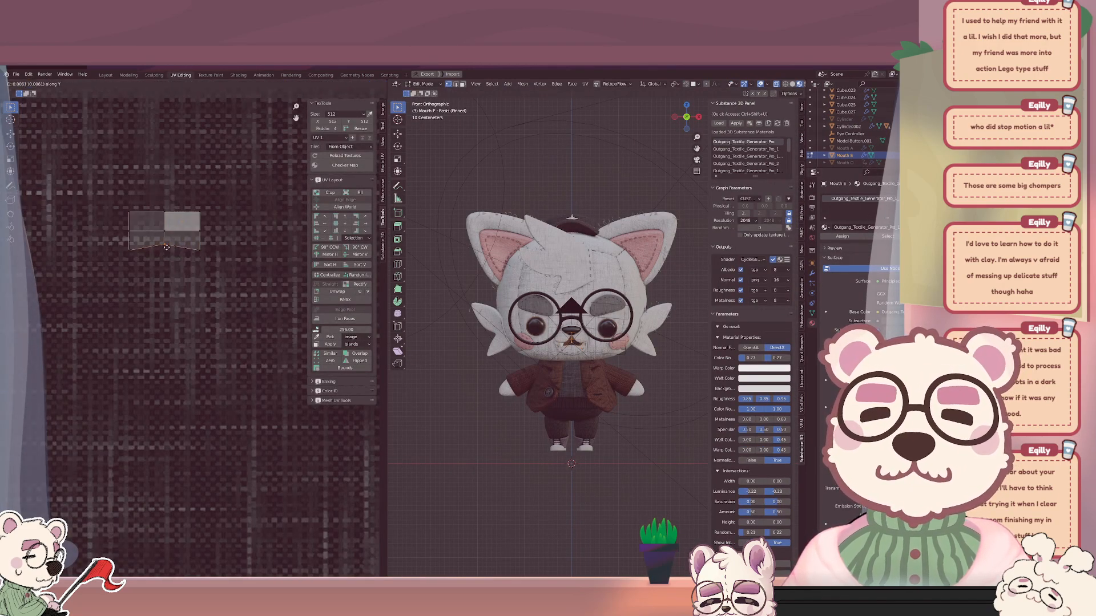
pyautogui.scroll(5, 466, 293)
pyautogui.scroll(4, 466, 294)
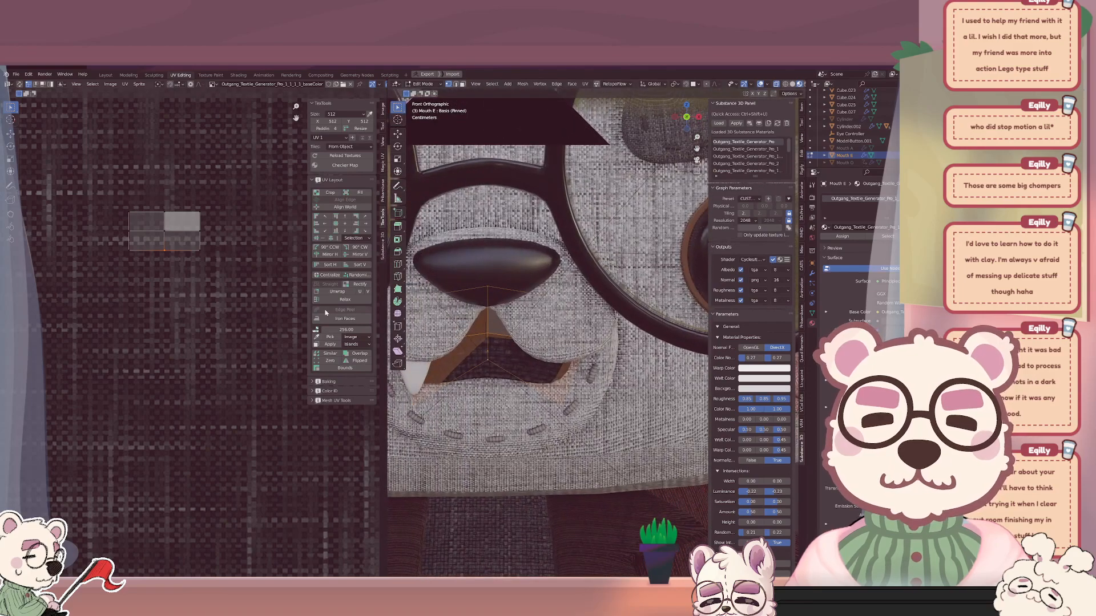
pyautogui.press('g')
pyautogui.press('y')
pyautogui.click(213, 310)
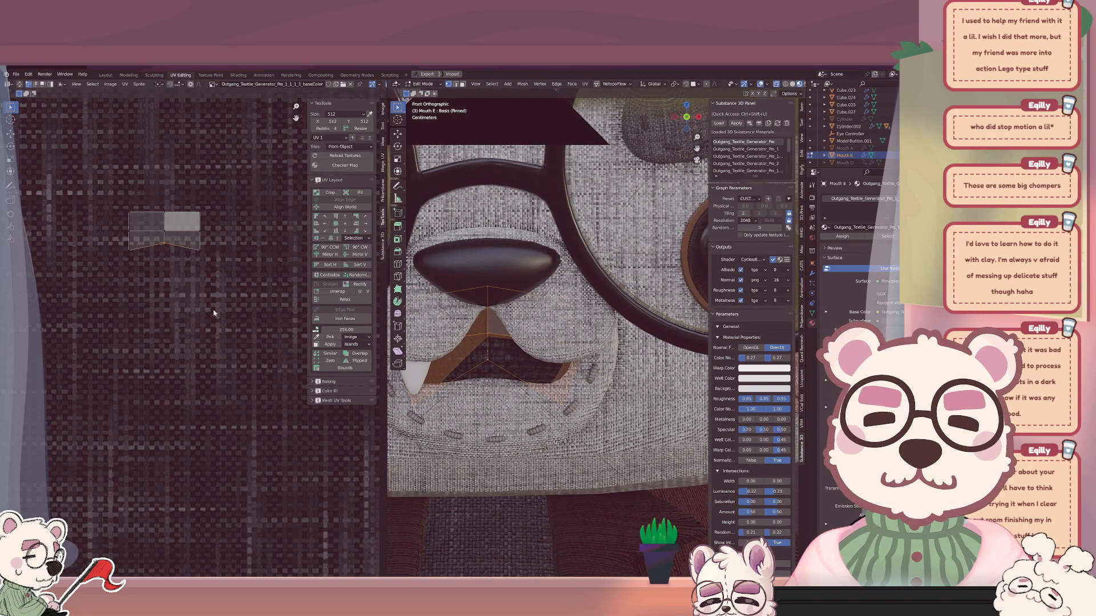
# Select Mouth E's whole UV island and narrow it along X, then return to Object Mode to check the texture.
pyautogui.press('Tab')
pyautogui.scroll(-4, 544, 276)
pyautogui.press('Tab')
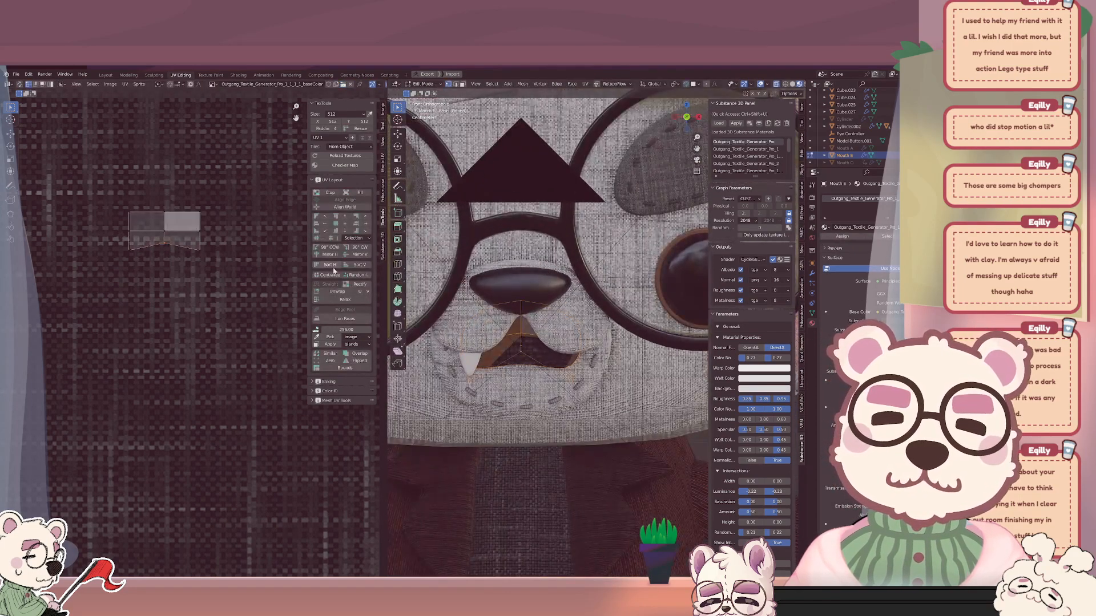
pyautogui.moveTo(85, 181); pyautogui.dragTo(227, 264)
pyautogui.press('s')
pyautogui.press('x')
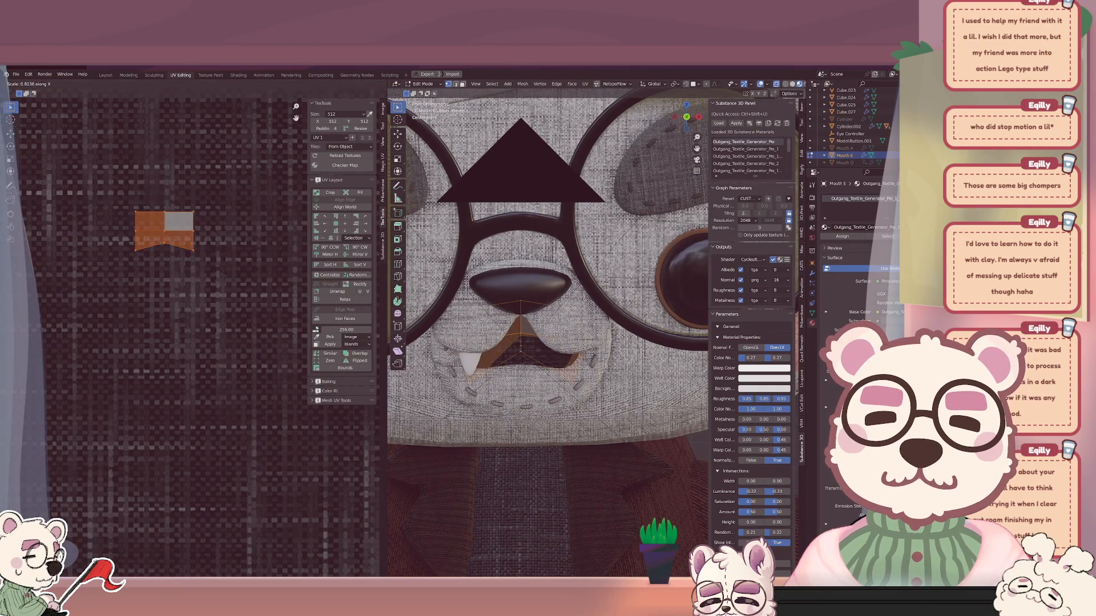
pyautogui.click(226, 267)
pyautogui.press('Tab')
pyautogui.scroll(-4, 410, 269)
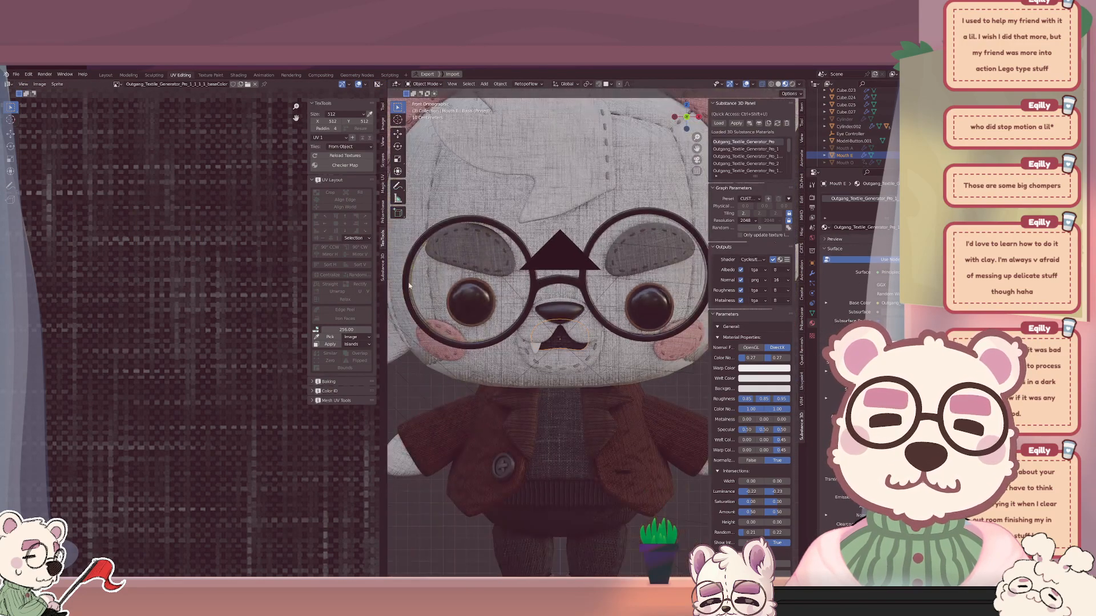
# Switch to the Animation workspace and unhide Mouth A and Mouth O.
pyautogui.click(107, 76)
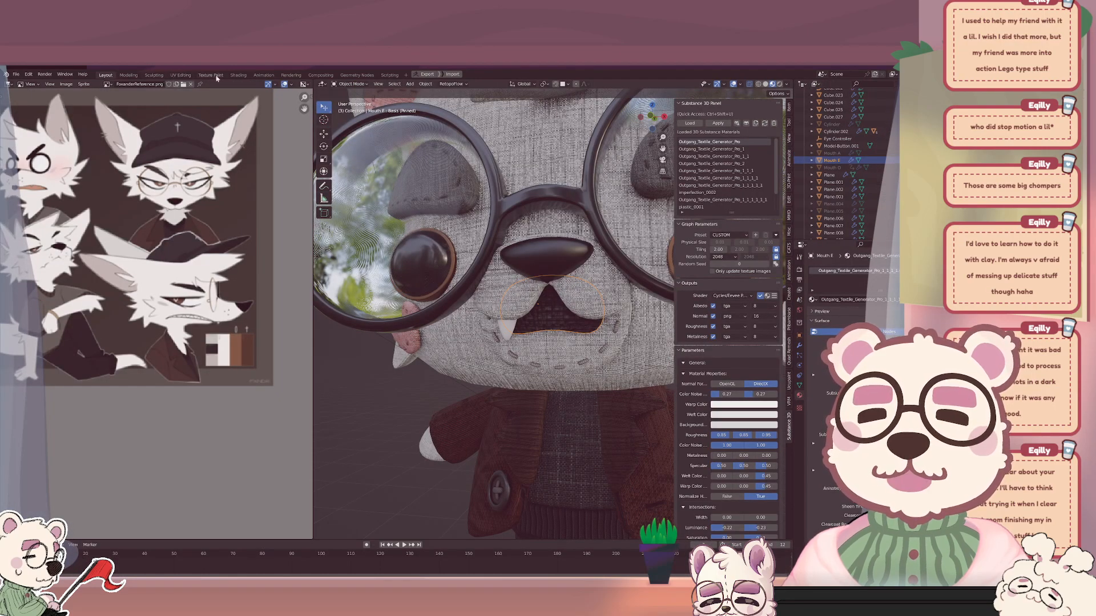
pyautogui.click(265, 75)
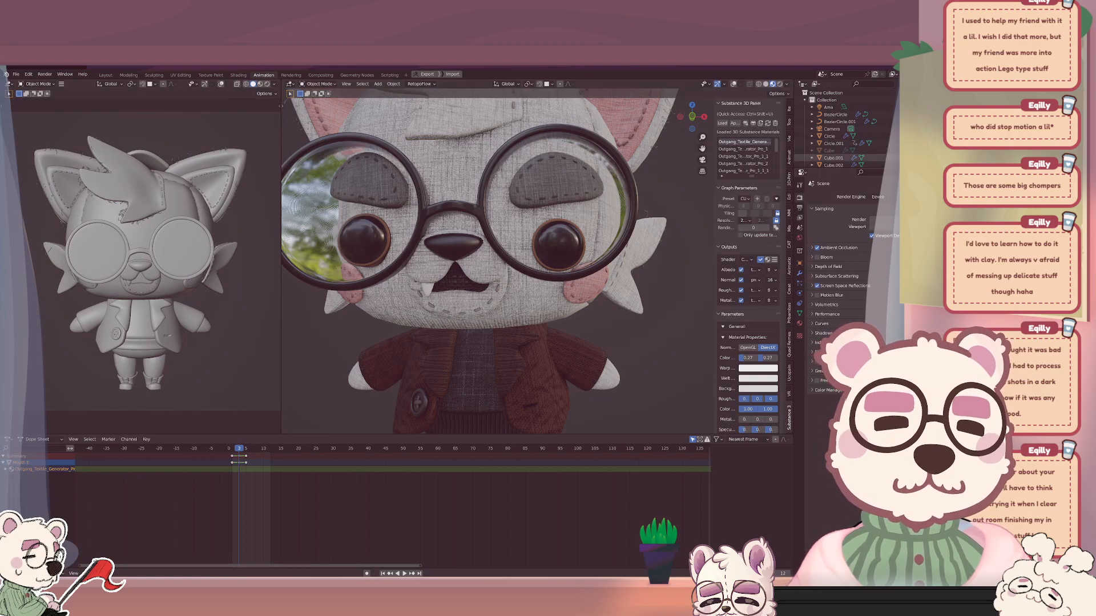
pyautogui.scroll(-5, 844, 136)
pyautogui.scroll(-3, 844, 137)
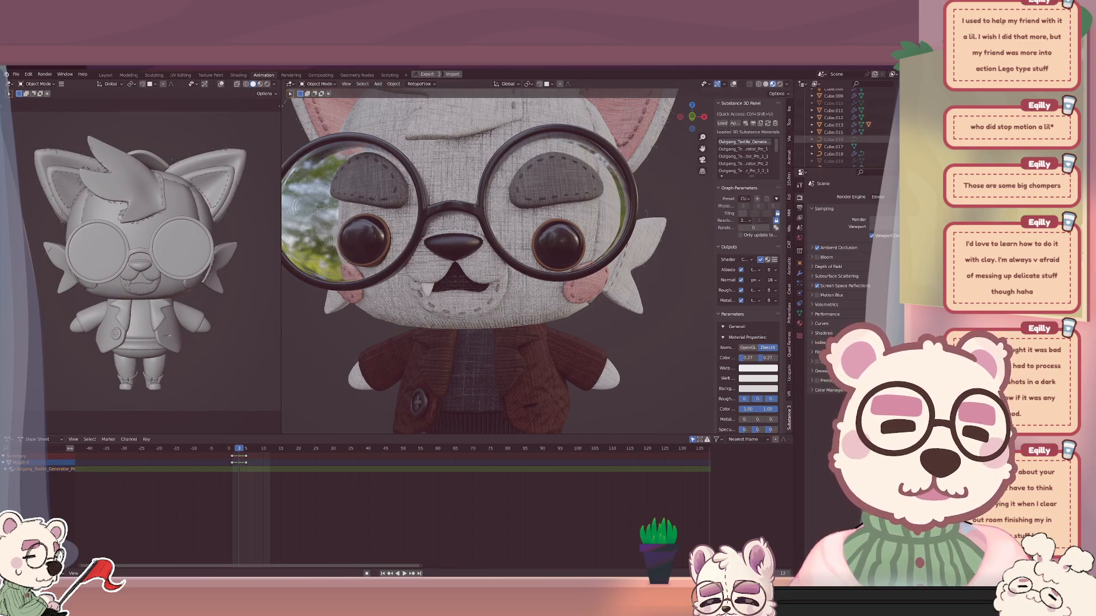
pyautogui.scroll(-10, 844, 140)
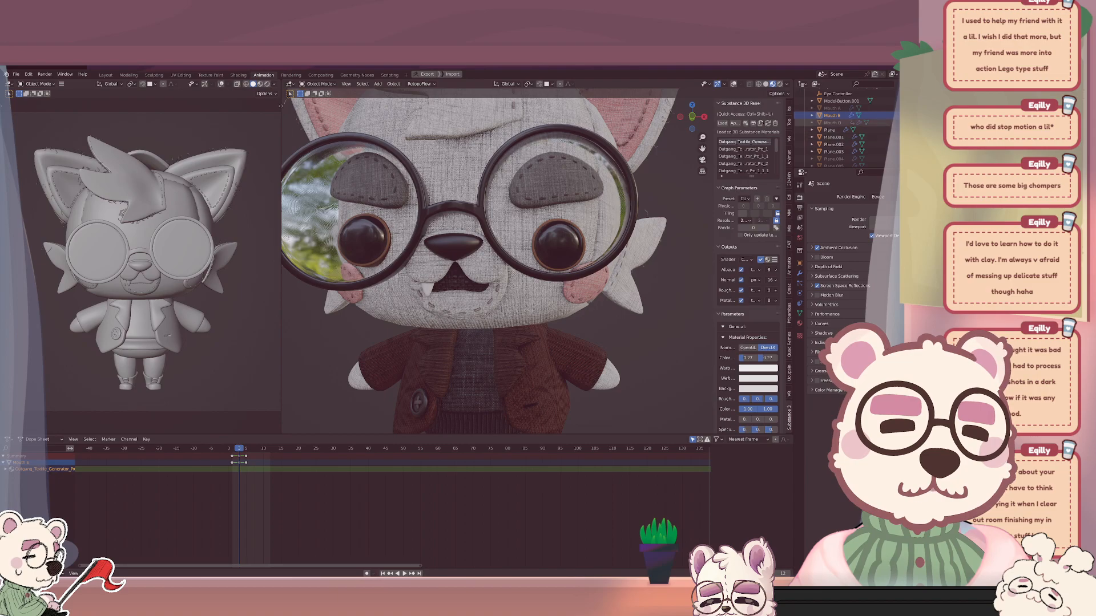
pyautogui.click(939, 108)
pyautogui.click(940, 123)
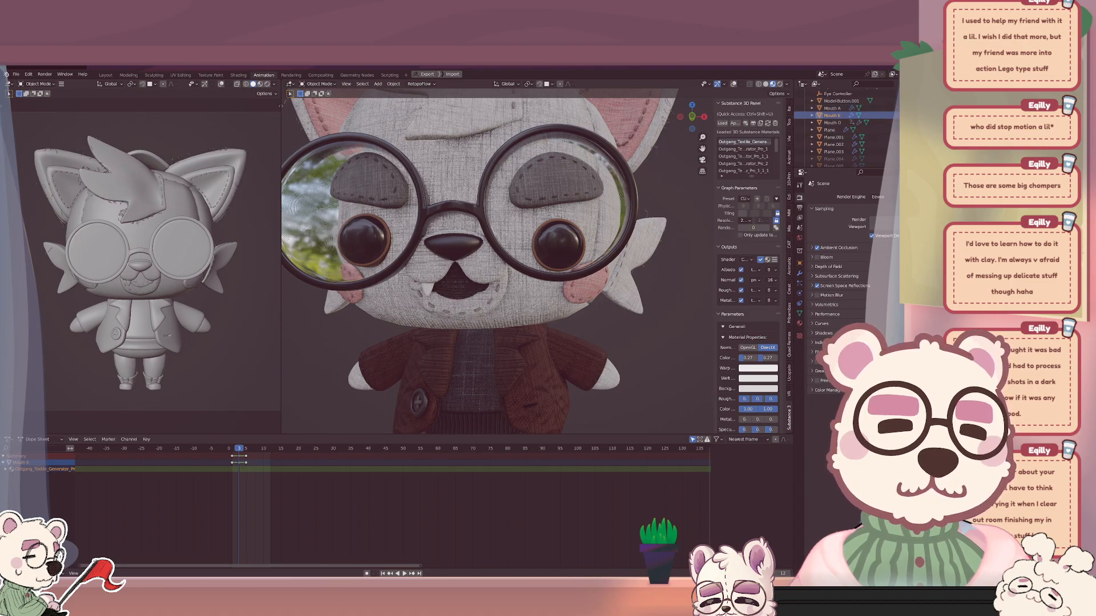
# Shift all Mouth E keyframes to start at frame 5 and play the animation to check the mouth order.
pyautogui.moveTo(282, 494); pyautogui.dragTo(246, 451)
pyautogui.press('g')
pyautogui.click(253, 464)
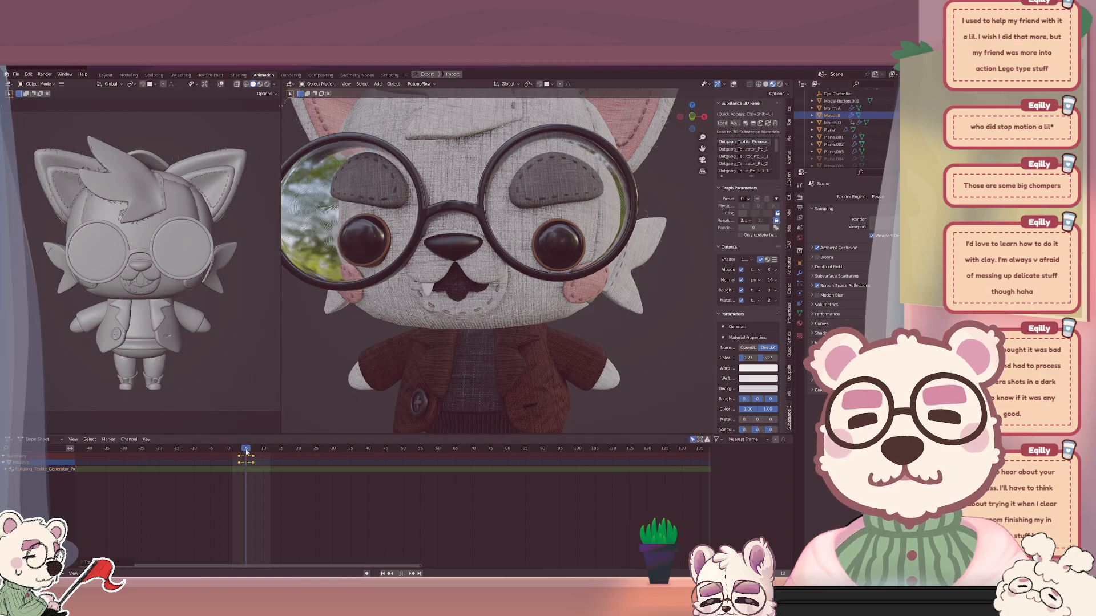
pyautogui.press('g')
pyautogui.click(255, 471)
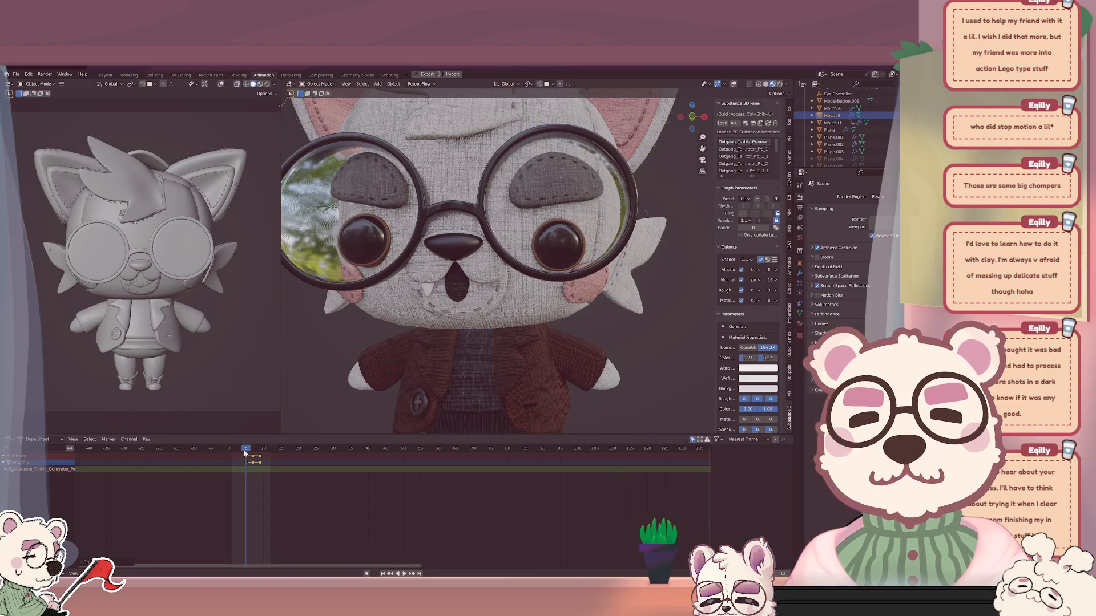
pyautogui.press('space')
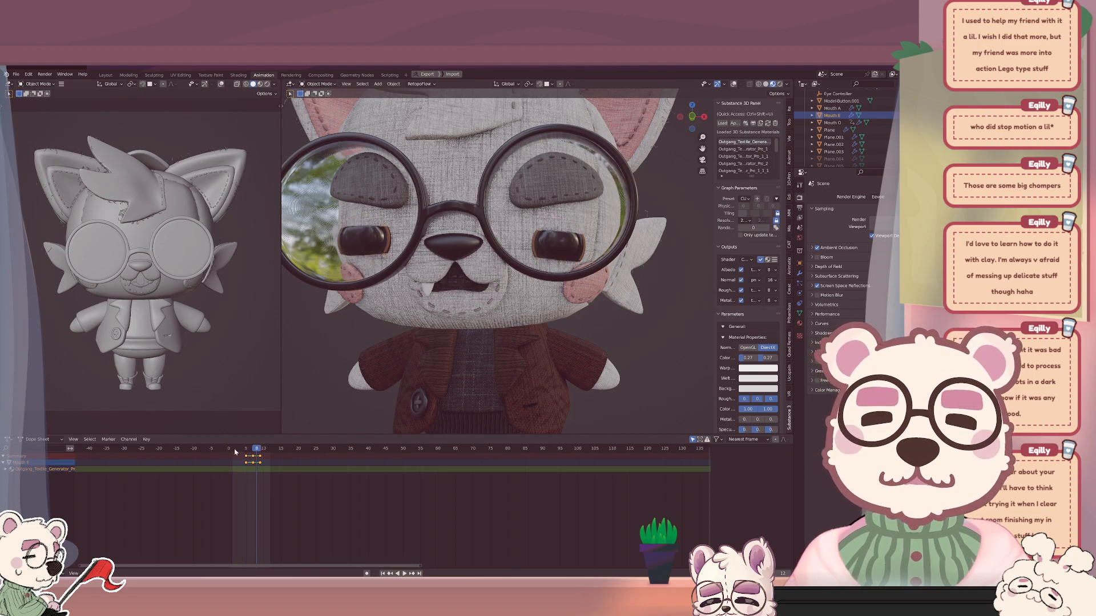
pyautogui.press('space')
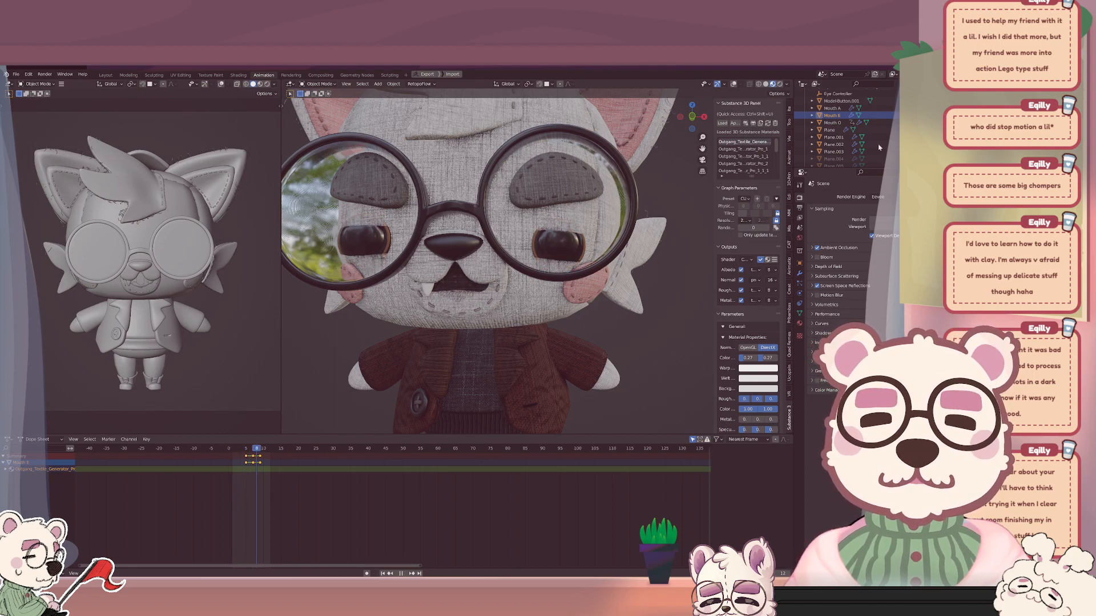
# Select Mouths A, E and O together and scale their keyframes apart from frame 1 to slow the mouth changes.
pyautogui.keyDown('ctrl'); pyautogui.click(832, 107); pyautogui.keyUp('ctrl')
pyautogui.keyDown('ctrl'); pyautogui.click(832, 122); pyautogui.keyUp('ctrl')
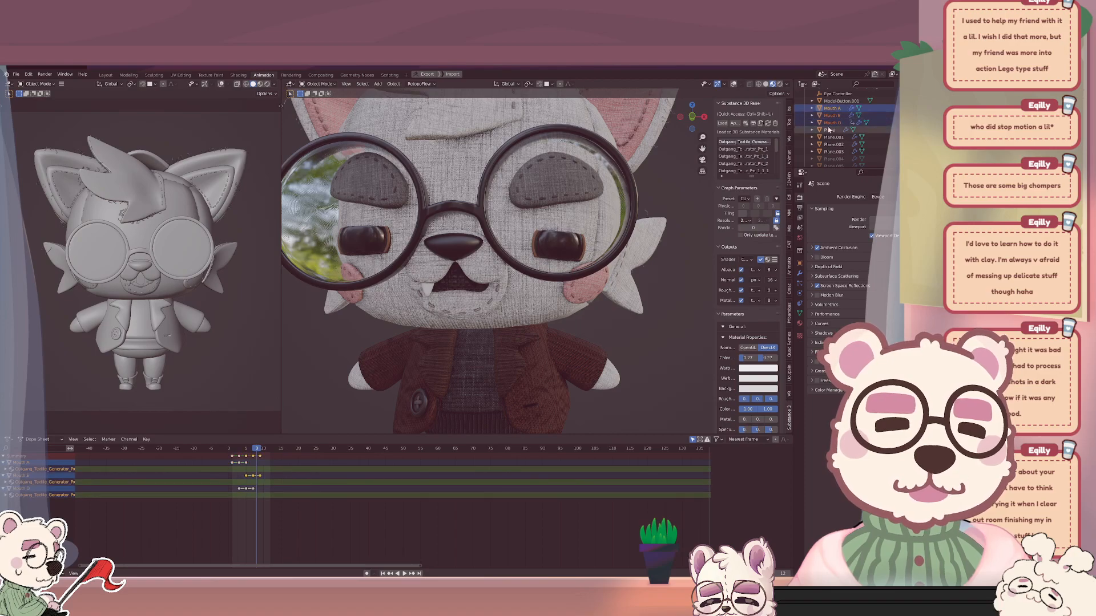
pyautogui.click(231, 448)
pyautogui.press('s')
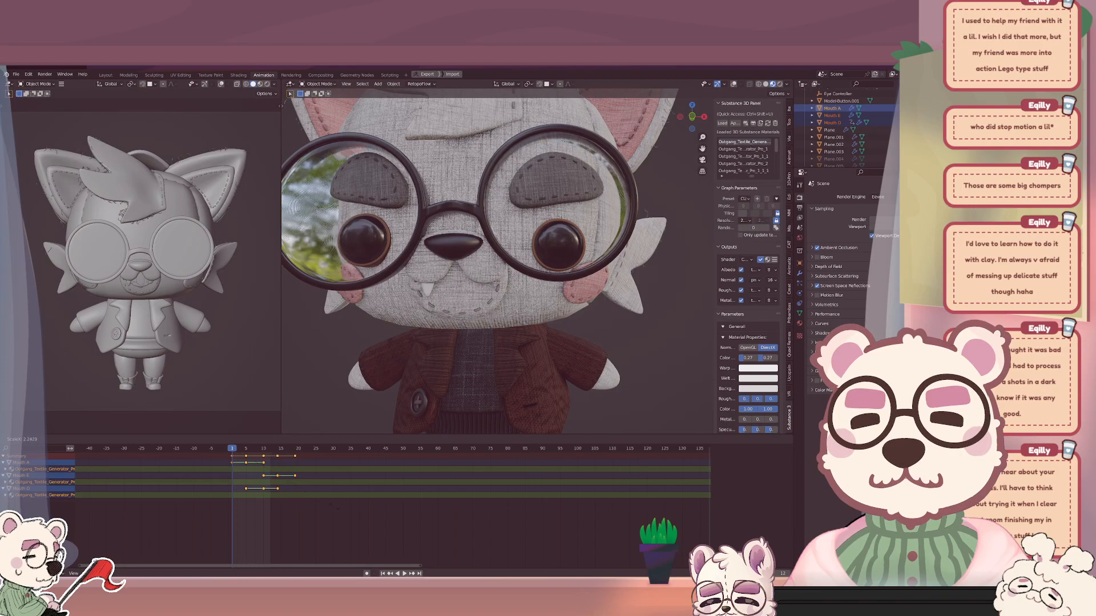
pyautogui.click(232, 461)
pyautogui.press('space')
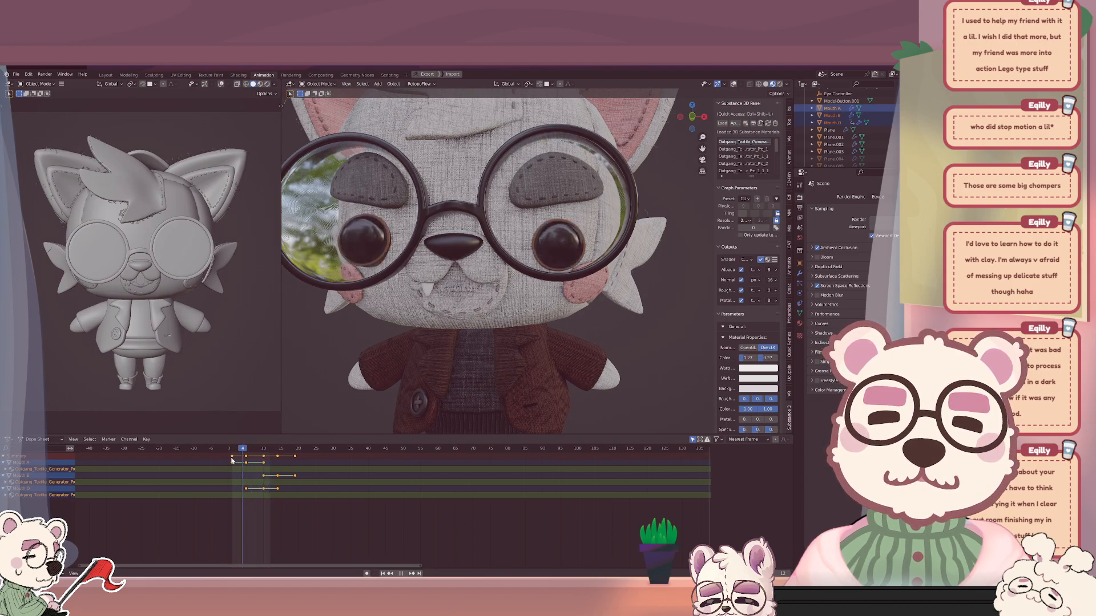
pyautogui.press('space')
# Review Mouth E's keyframe timing on its own and together with Mouth A and Mouth O.
pyautogui.click(40, 476)
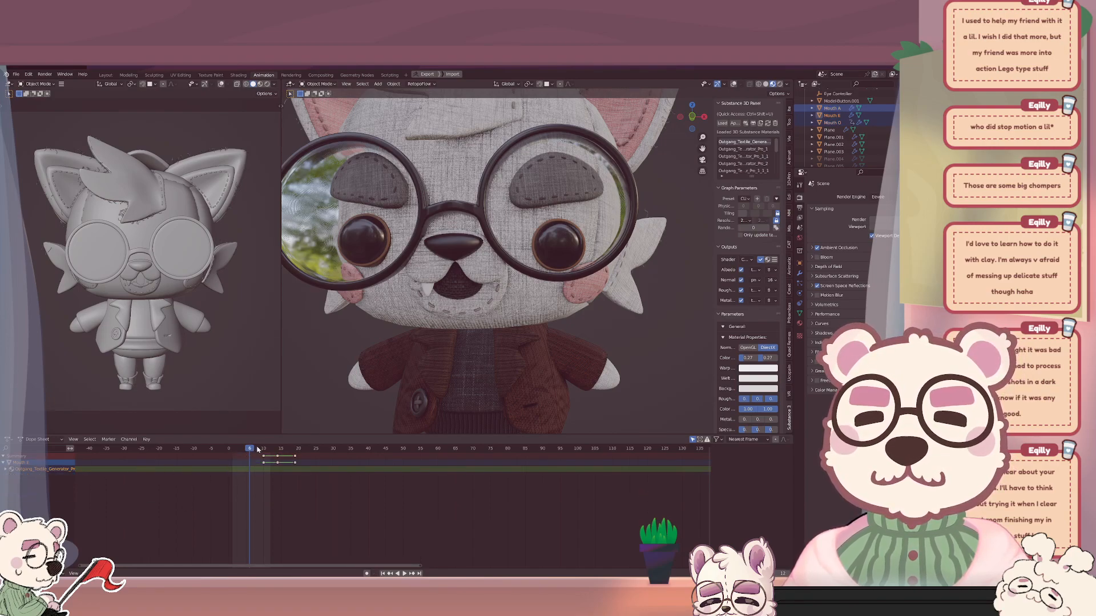
pyautogui.press('space')
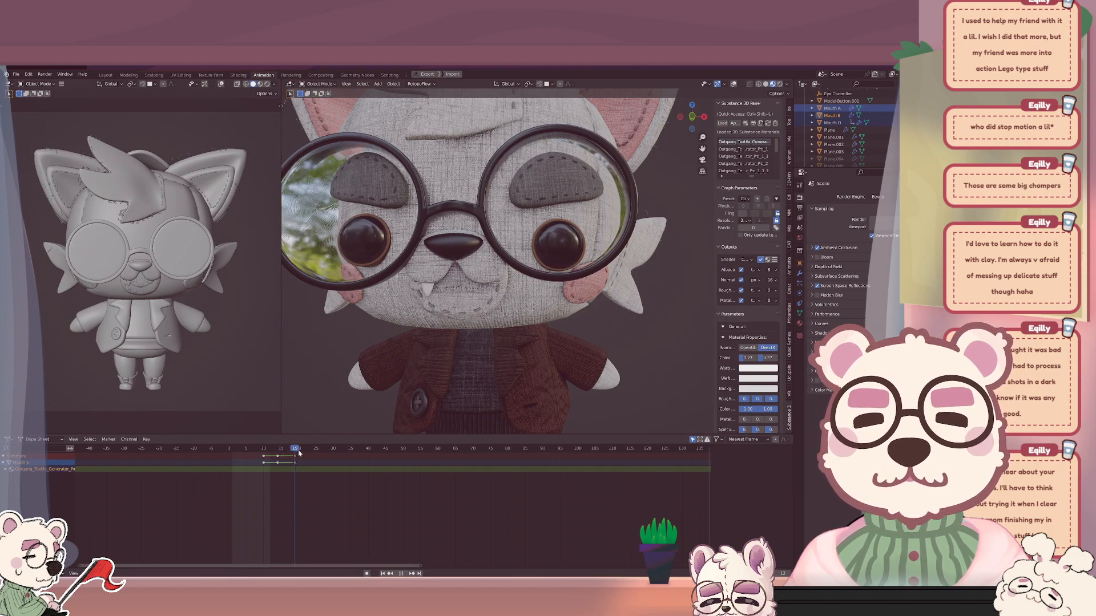
pyautogui.press('space')
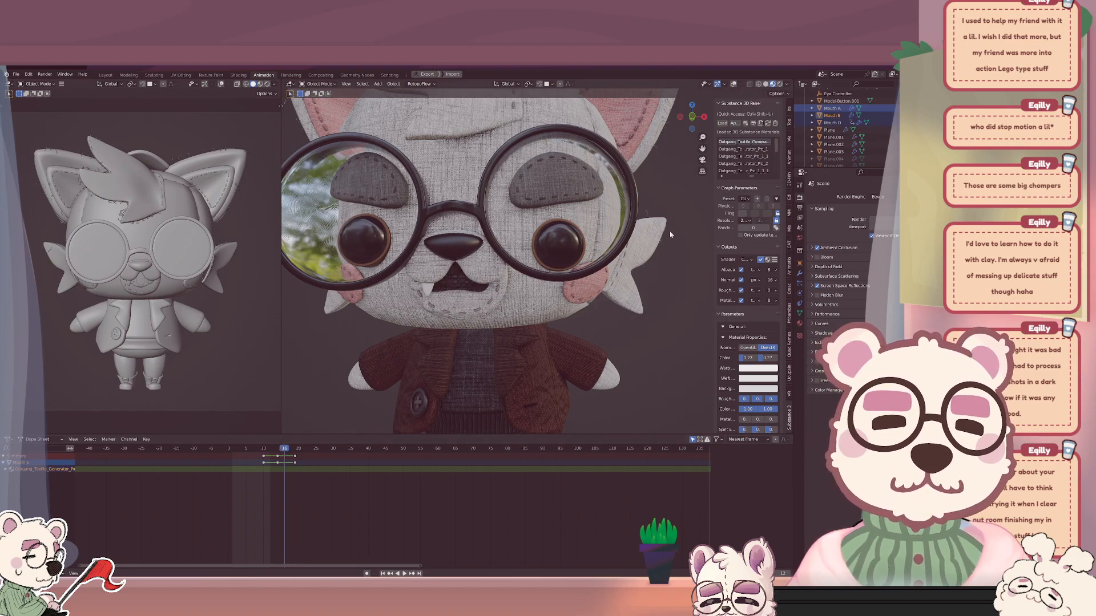
pyautogui.keyDown('ctrl'); pyautogui.click(832, 122); pyautogui.keyUp('ctrl')
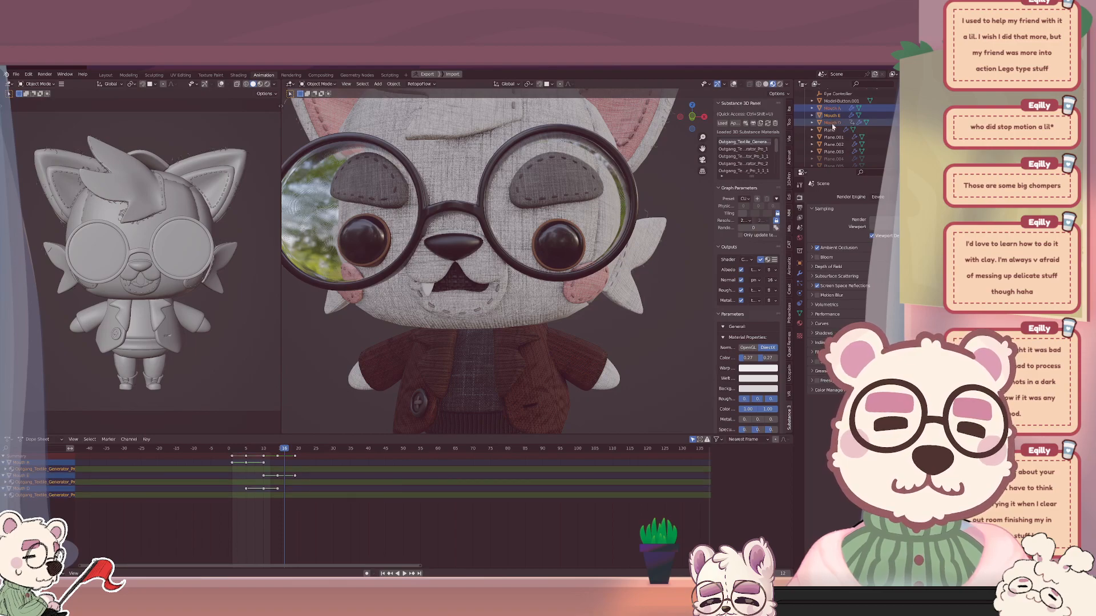
pyautogui.click(229, 449)
pyautogui.press('space')
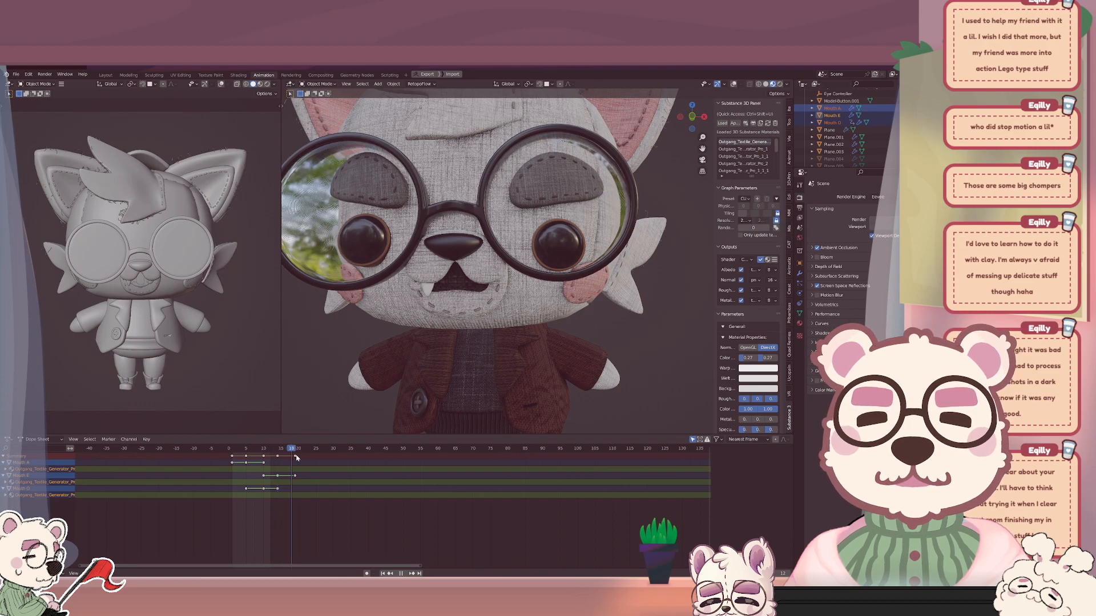
pyautogui.press('space')
# Move Mouth E's last keyframe to frame 20, and its middle keyframe plus Mouth O's last keyframe to frame 15.
pyautogui.moveTo(307, 489); pyautogui.dragTo(285, 451)
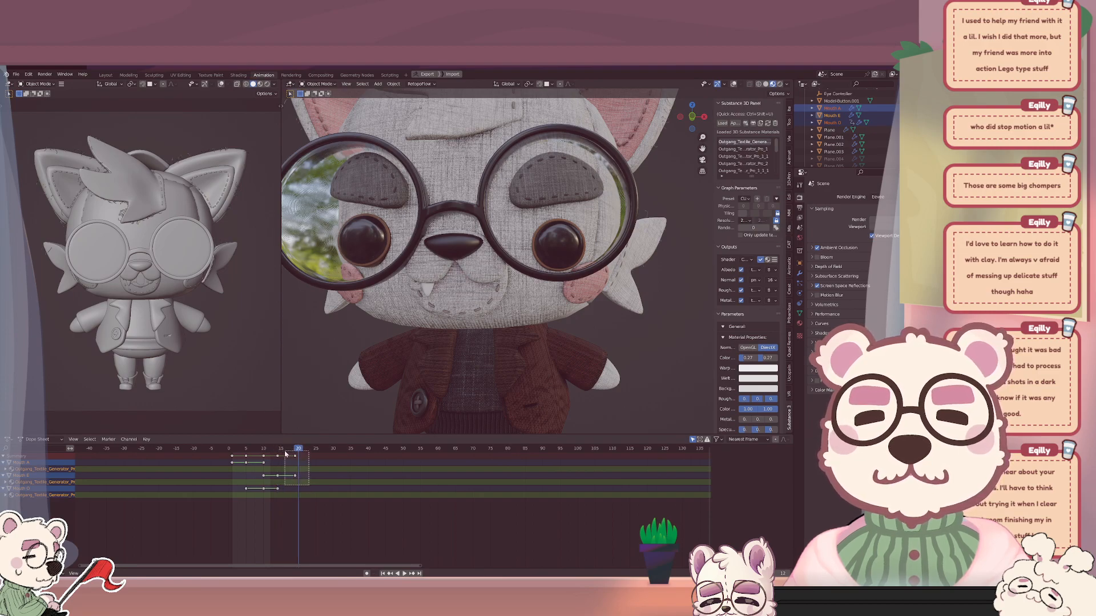
pyautogui.press('g')
pyautogui.rightClick(326, 478)
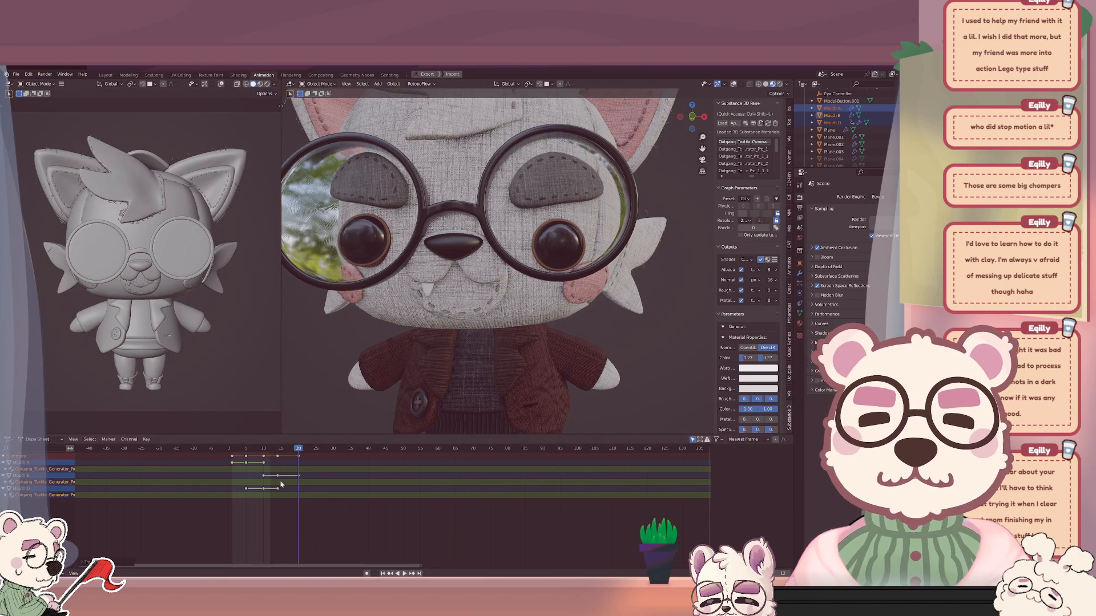
pyautogui.moveTo(284, 495); pyautogui.dragTo(270, 461)
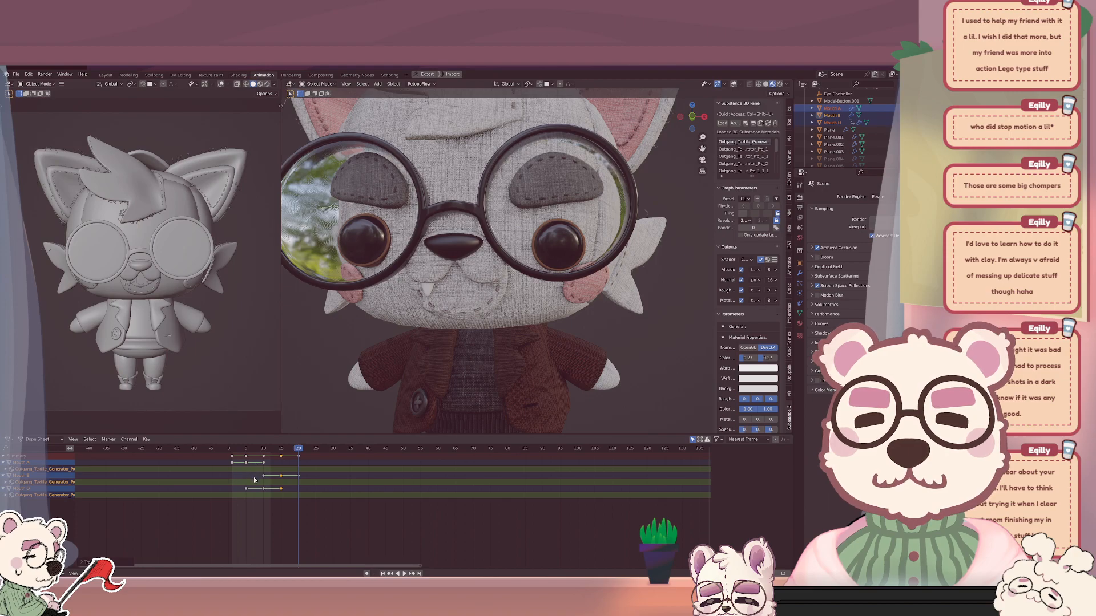
# Set the animation's end frame to 20, play the mouth sequence through, and return to frame 1.
pyautogui.click(229, 450)
pyautogui.press('space')
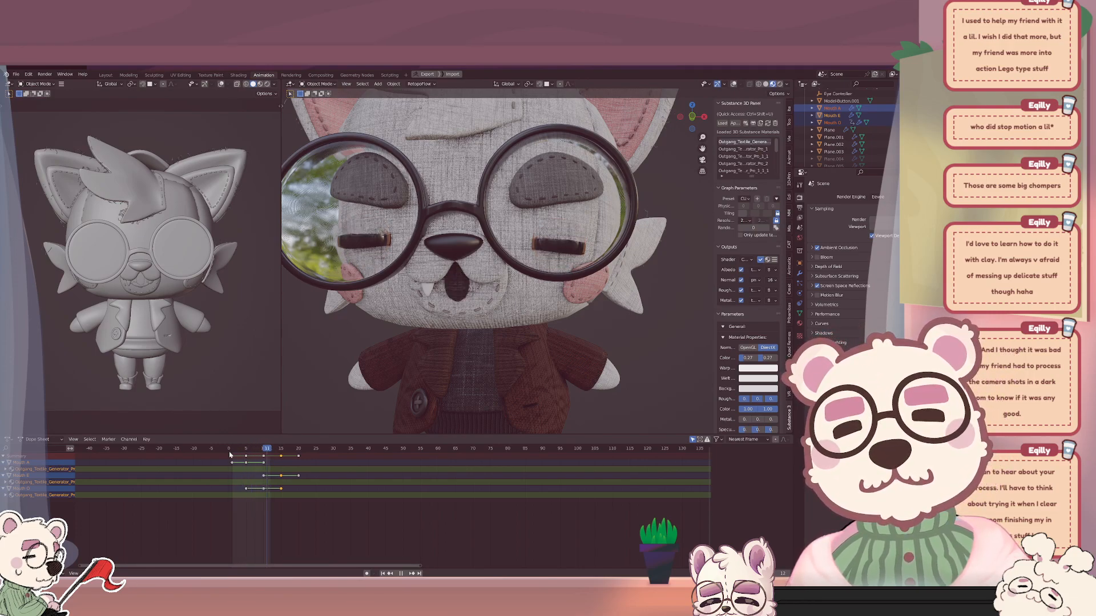
pyautogui.click(283, 452)
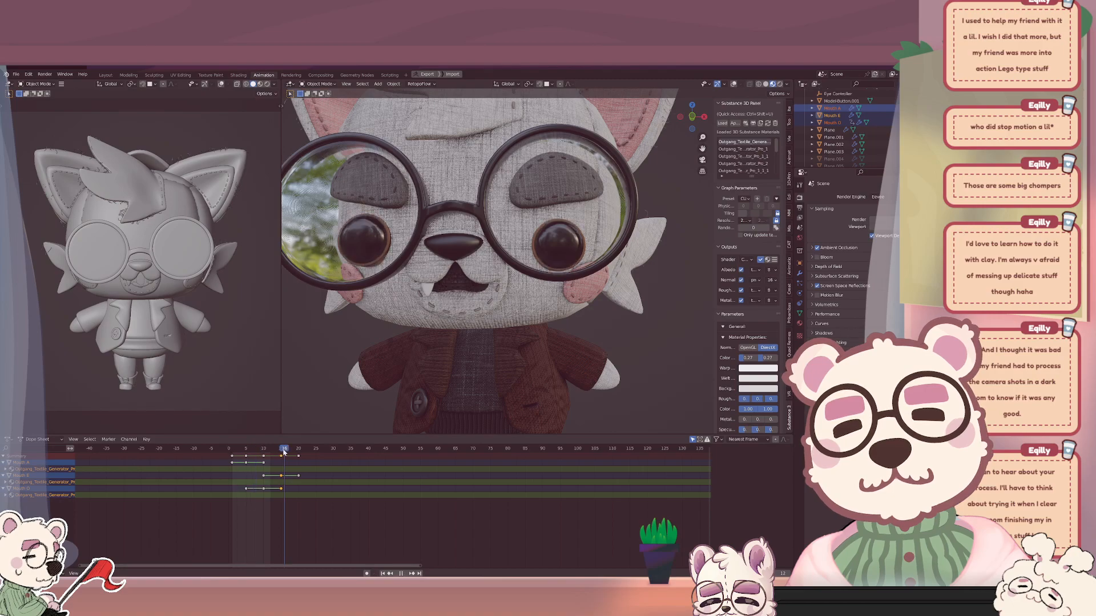
pyautogui.press('space')
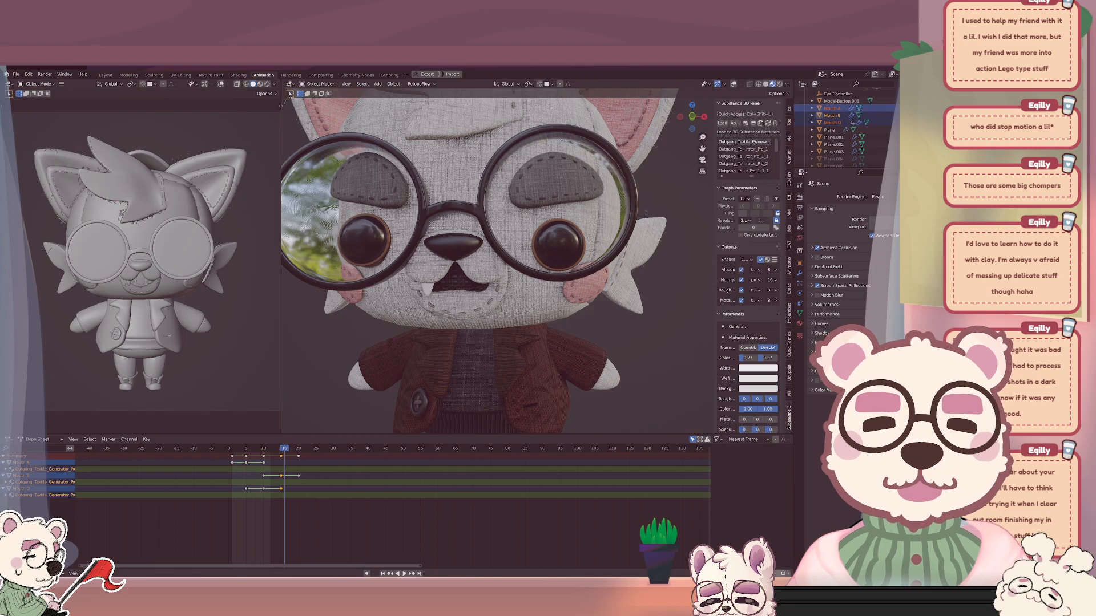
pyautogui.press('space')
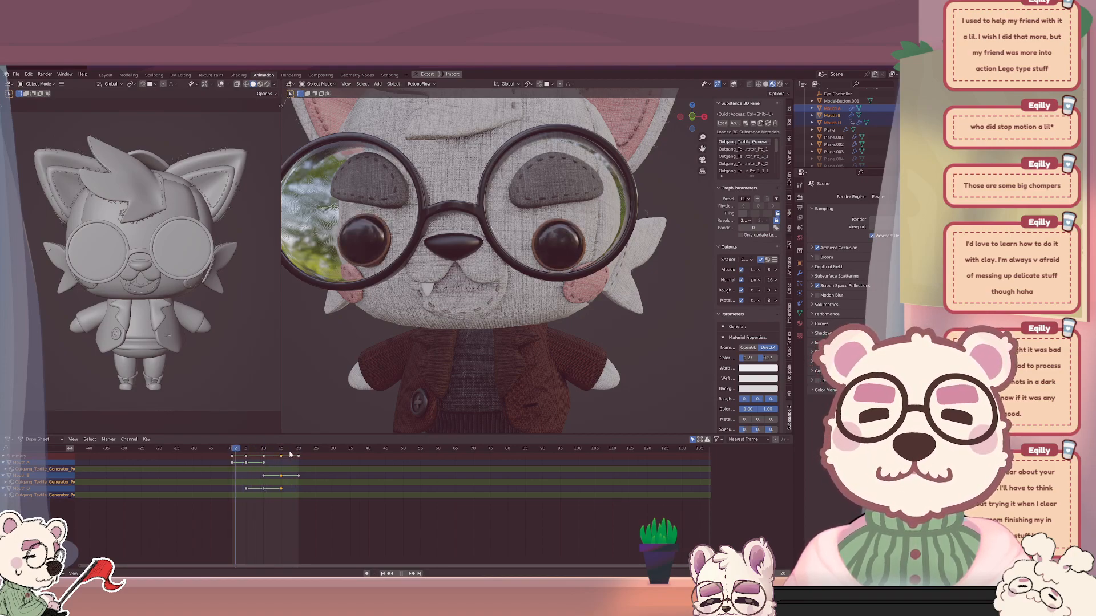
pyautogui.press('space')
pyautogui.press('space')
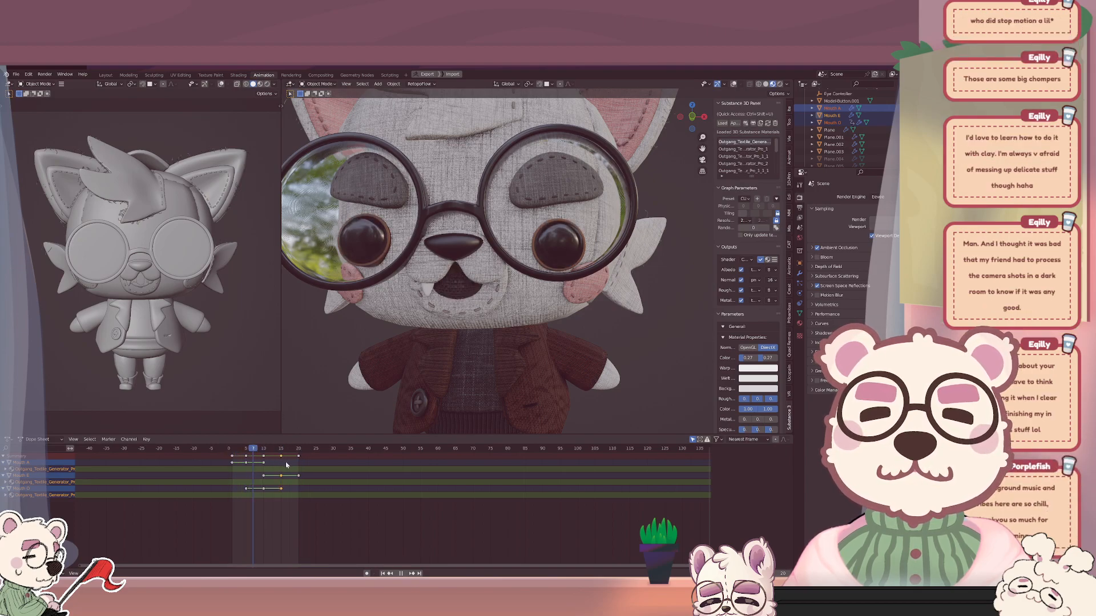
pyautogui.press('space')
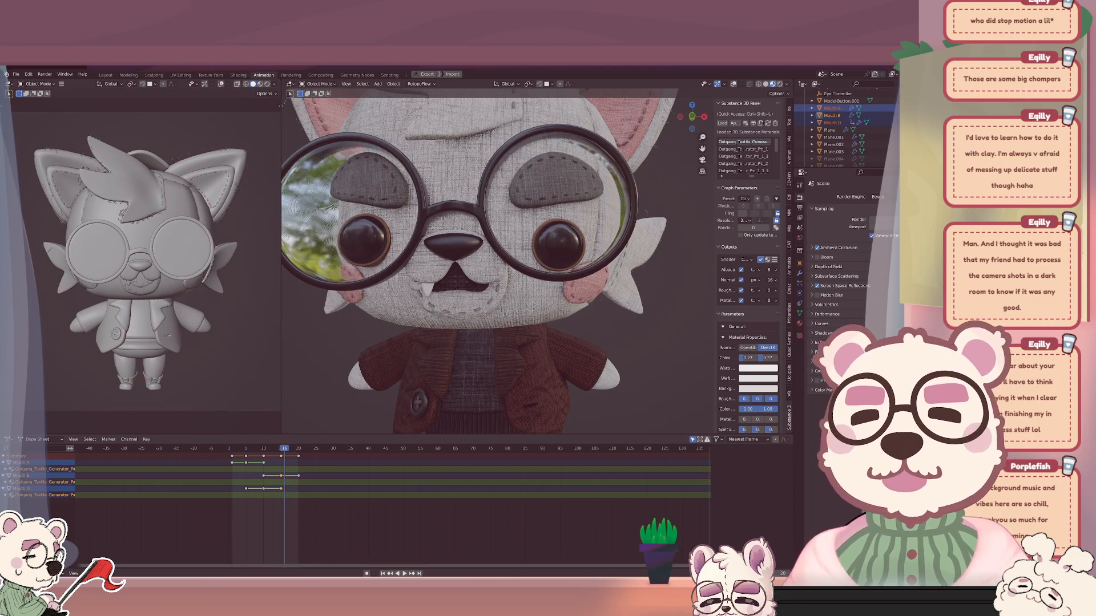
pyautogui.click(233, 451)
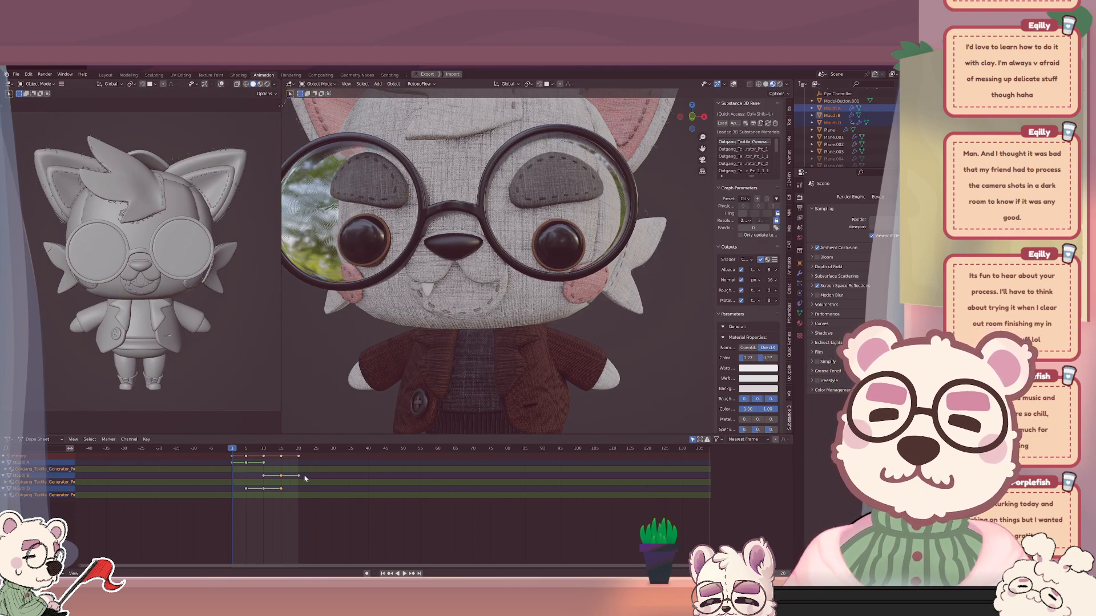
# Play the mouth loop and scrub back from frame 20 to frame 16 to check the mouth shape there.
pyautogui.press('space')
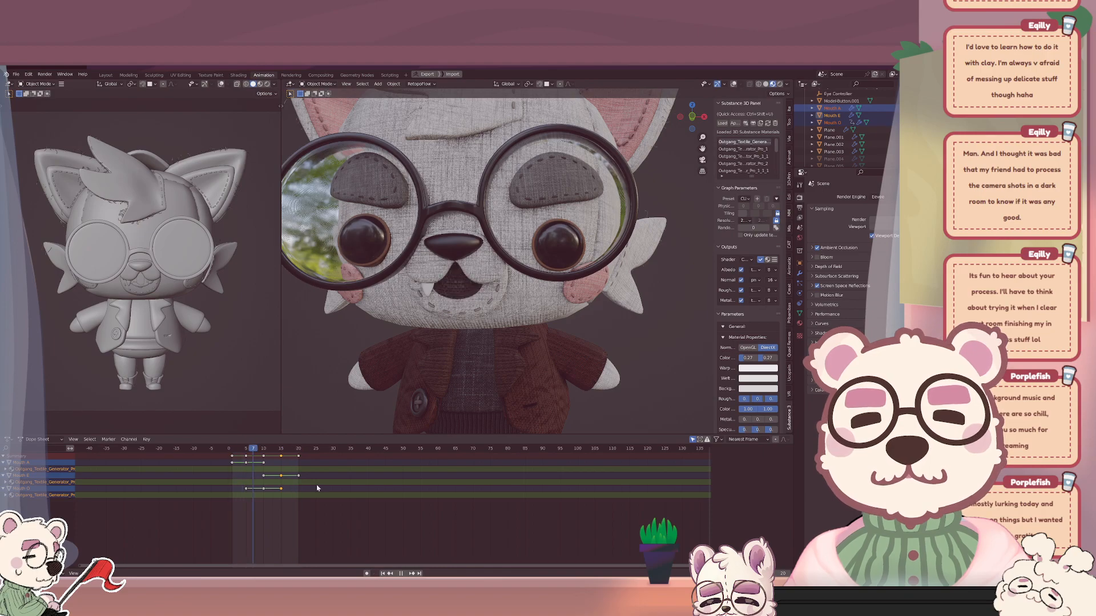
pyautogui.click(297, 452)
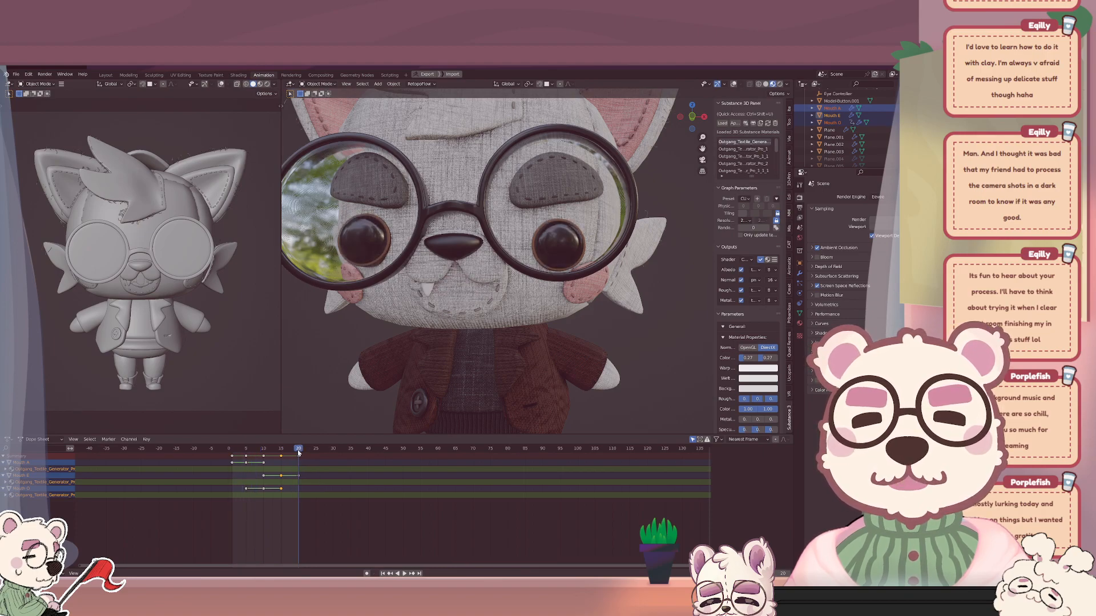
pyautogui.moveTo(298, 451); pyautogui.dragTo(284, 449)
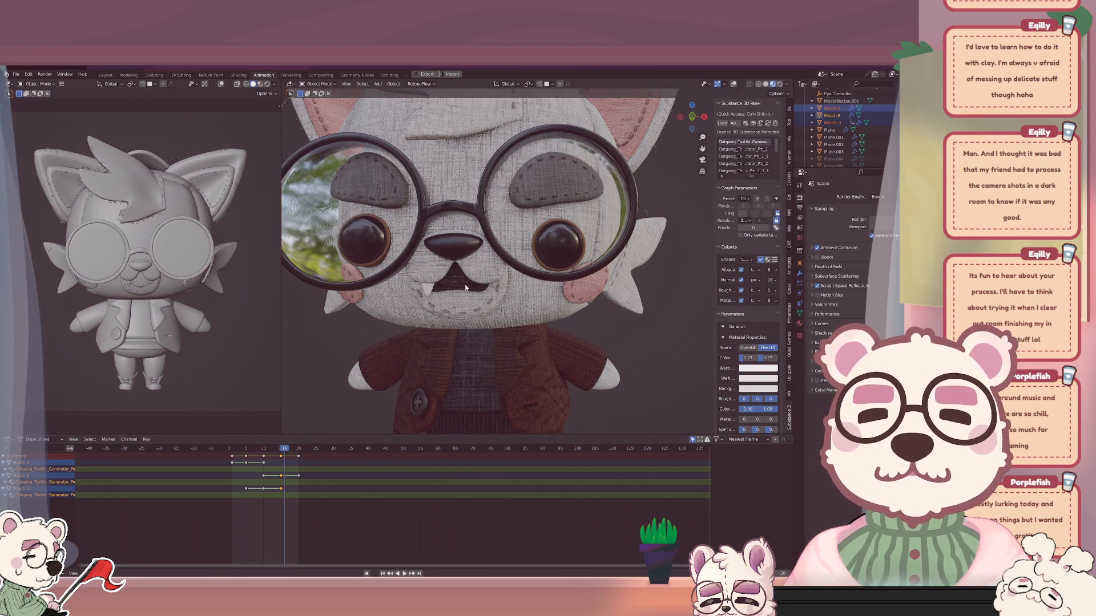
# Inspect Mouth E's UV layout over the textile texture in the UV Editing workspace and return to the Animation workspace.
pyautogui.click(429, 271)
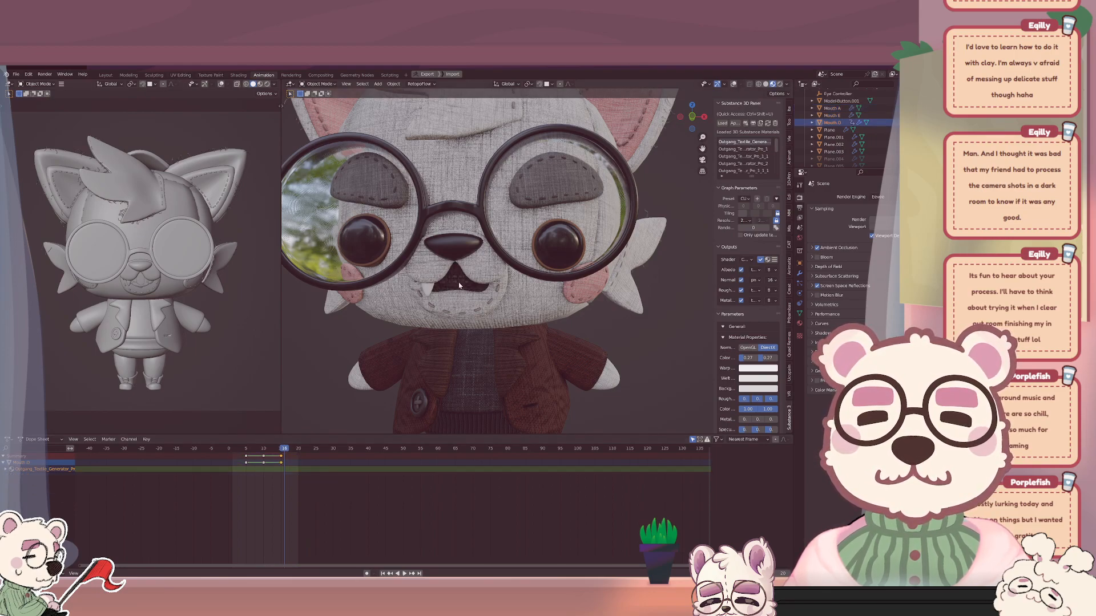
pyautogui.click(182, 75)
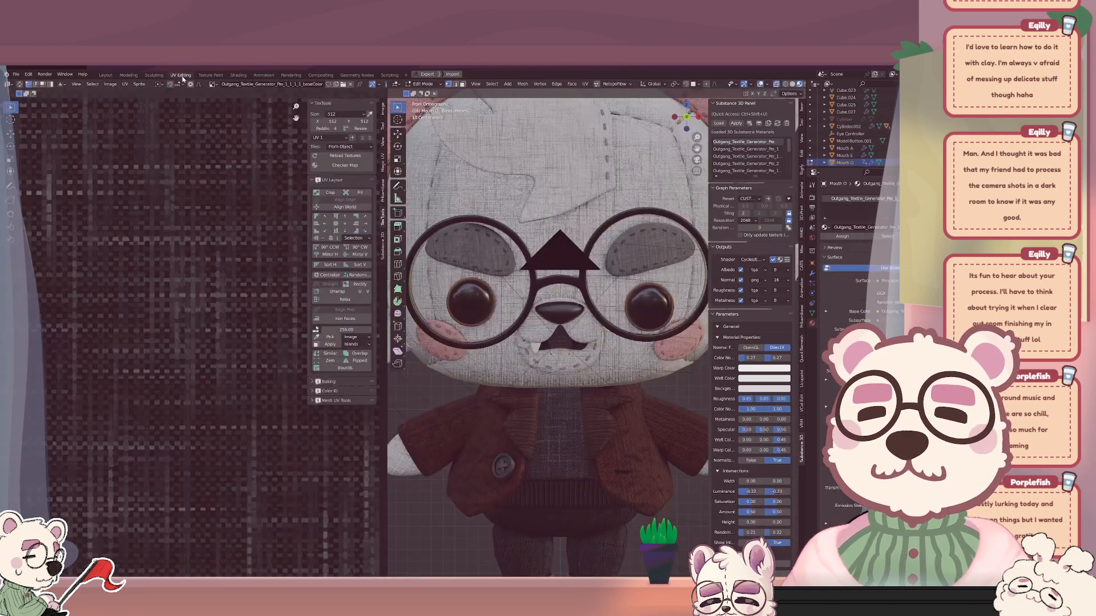
pyautogui.scroll(-5, 188, 318)
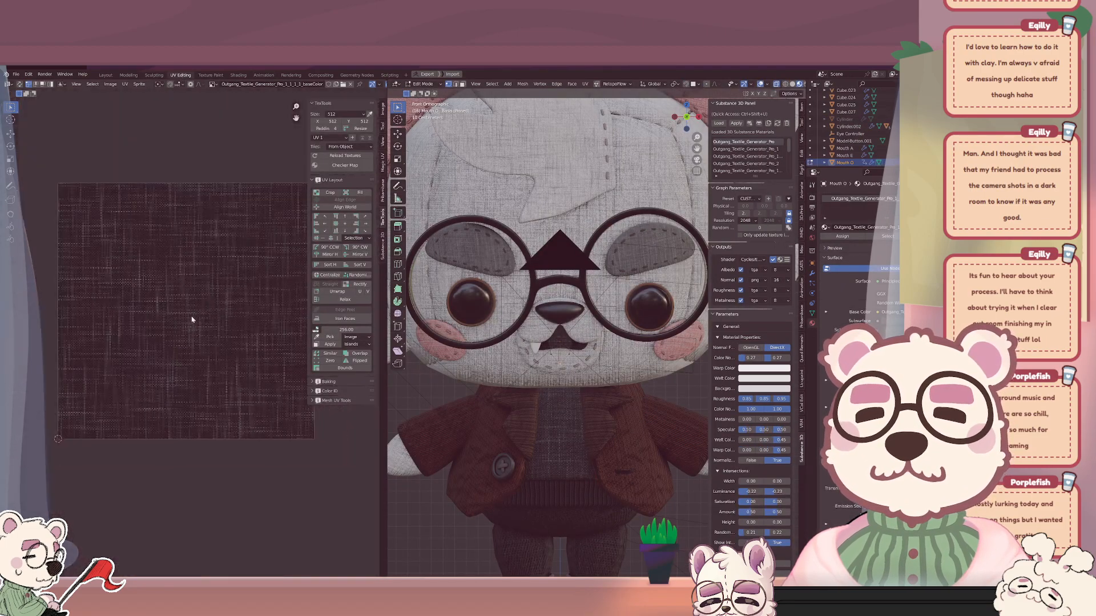
pyautogui.click(846, 155)
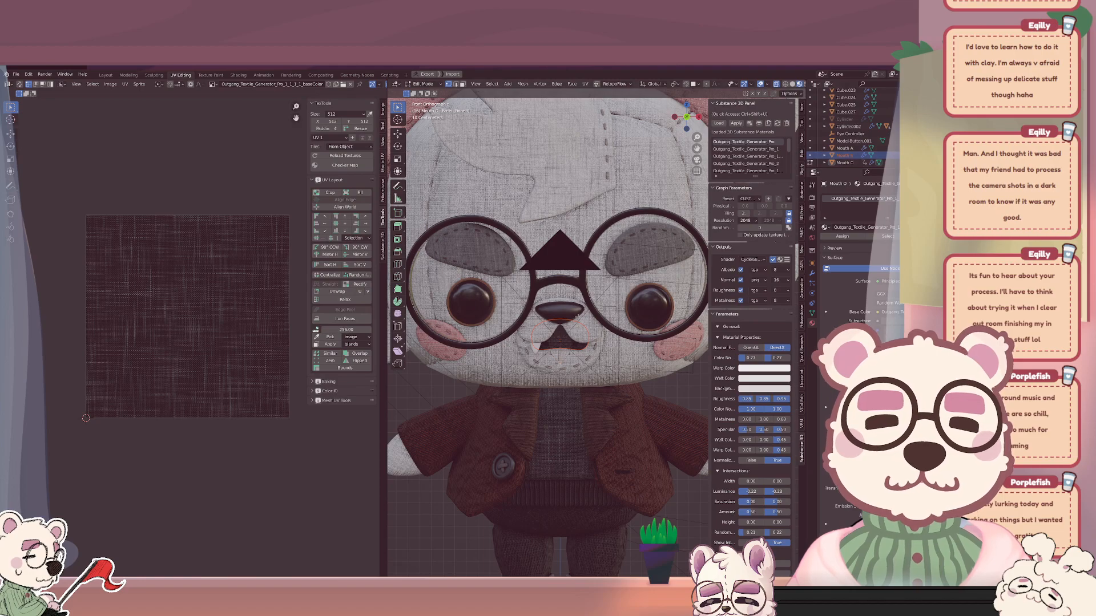
pyautogui.press('Tab')
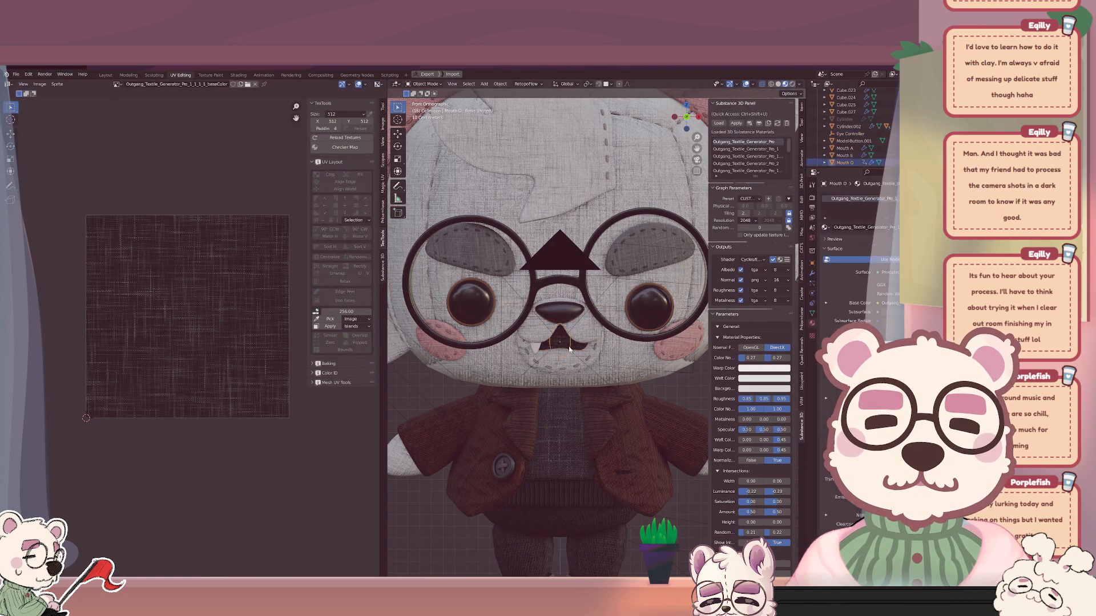
pyautogui.click(568, 349)
pyautogui.click(574, 348)
pyautogui.press('Tab')
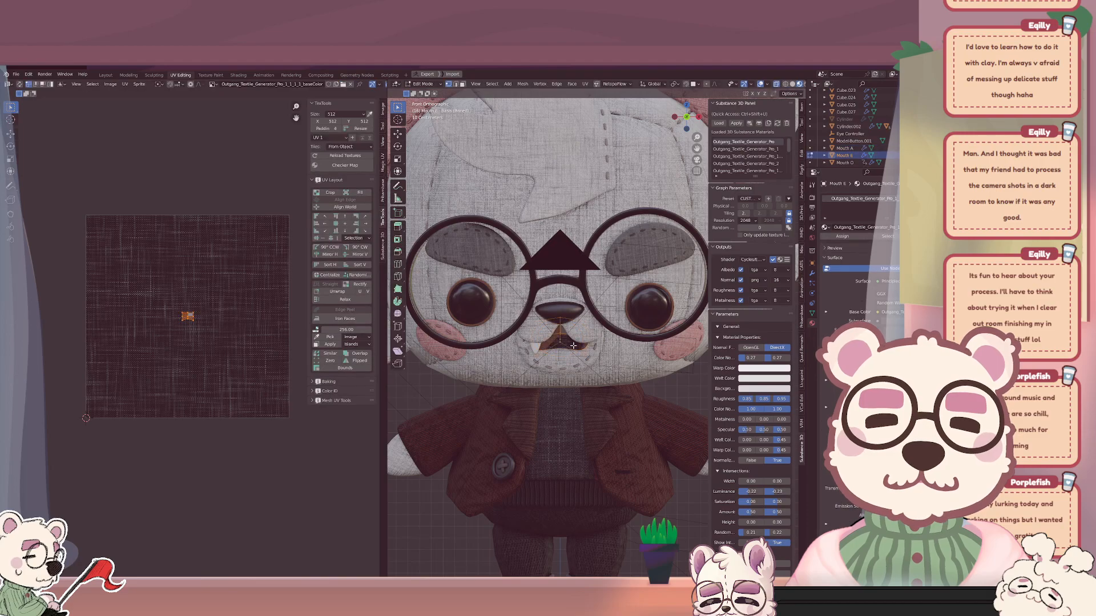
pyautogui.scroll(4, 544, 324)
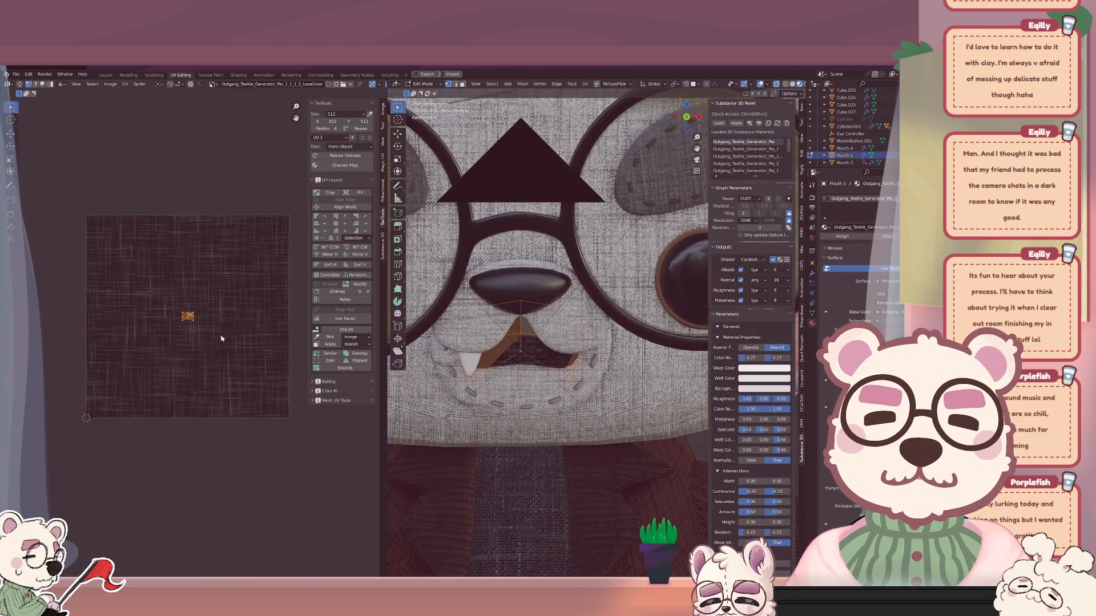
pyautogui.scroll(2, 221, 339)
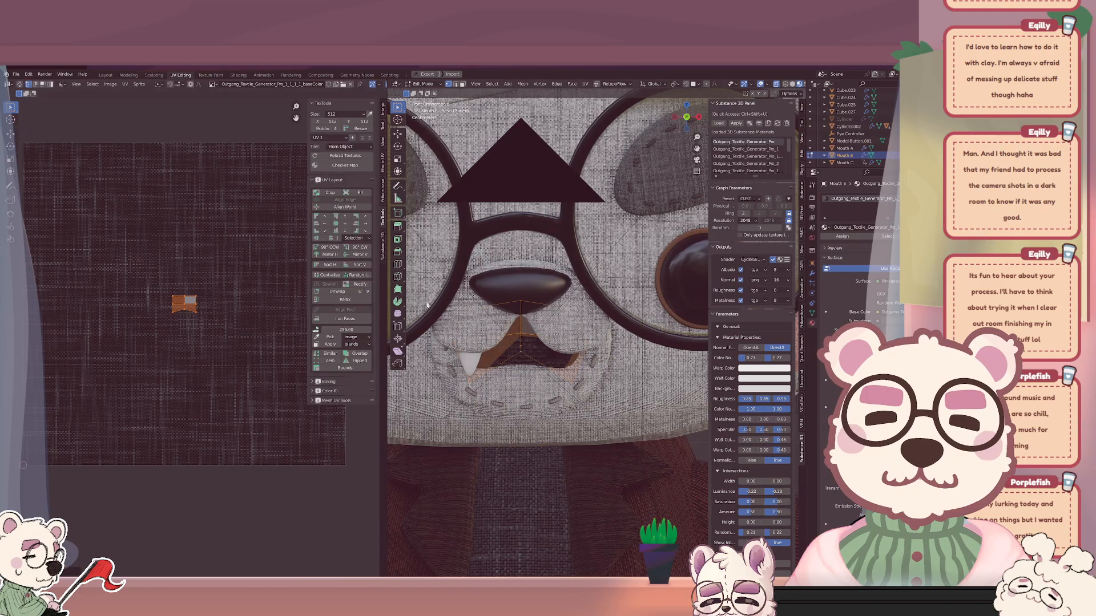
pyautogui.press('Tab')
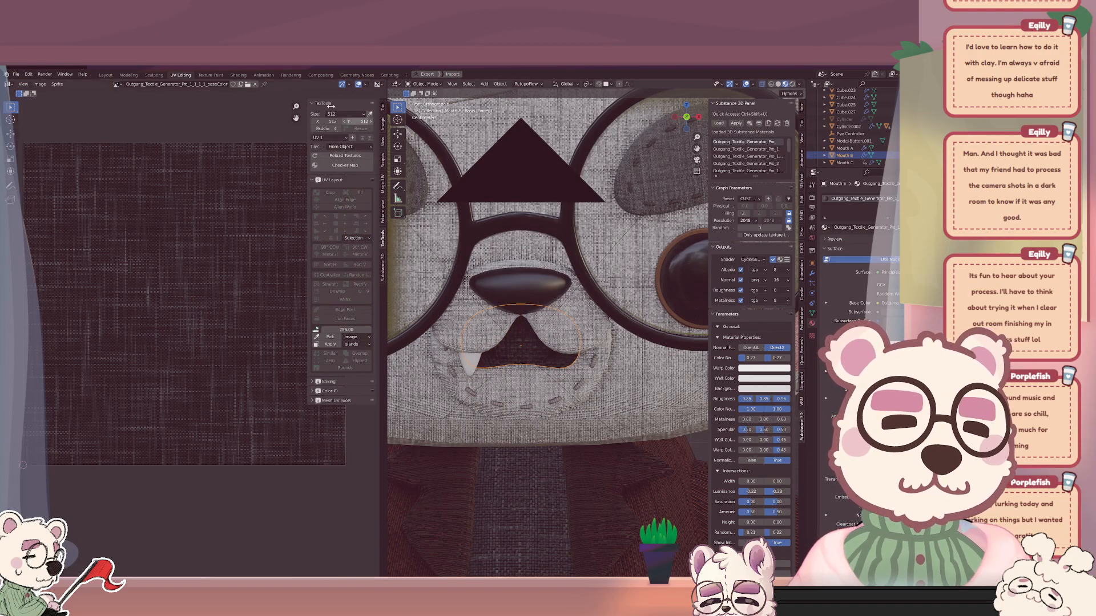
pyautogui.click(263, 74)
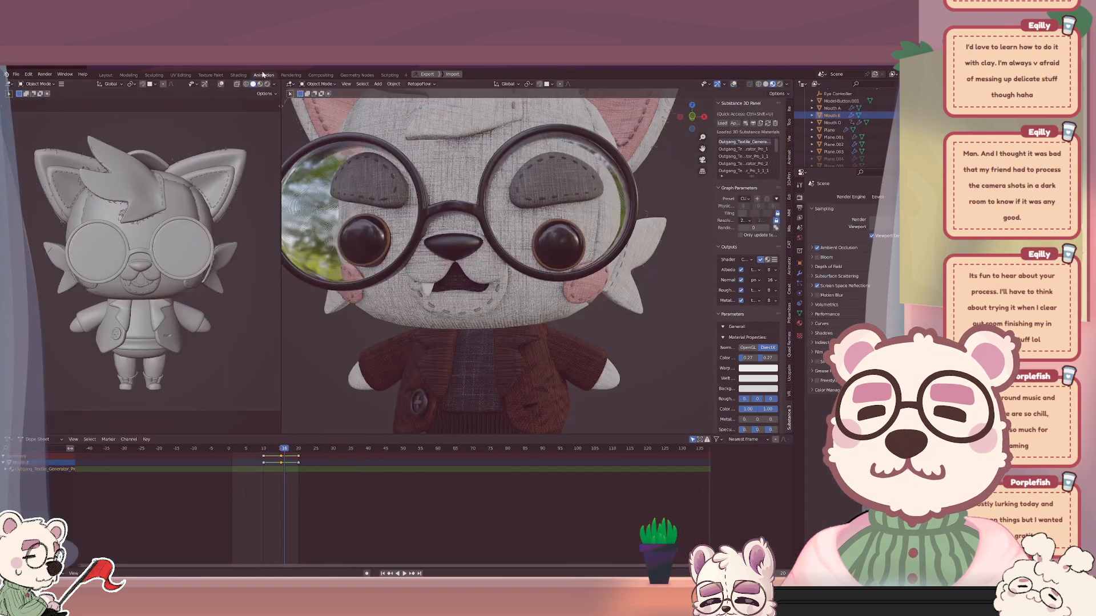
# Replay the mouth animation from the earlier frames and stop it at frame 17 with the smiling mouth shown.
pyautogui.click(270, 451)
pyautogui.press('space')
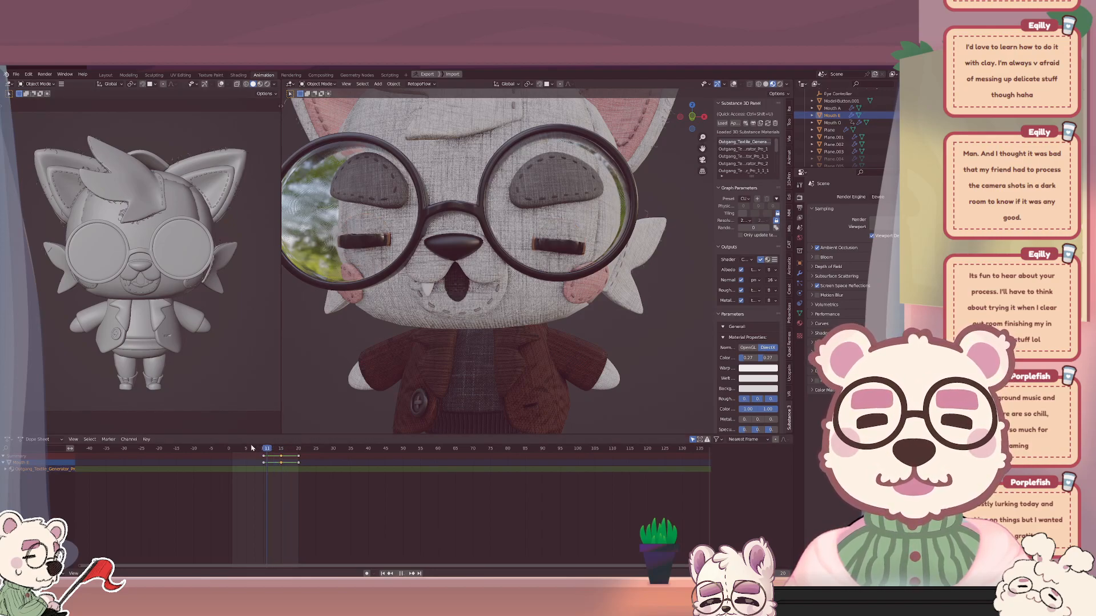
pyautogui.click(246, 449)
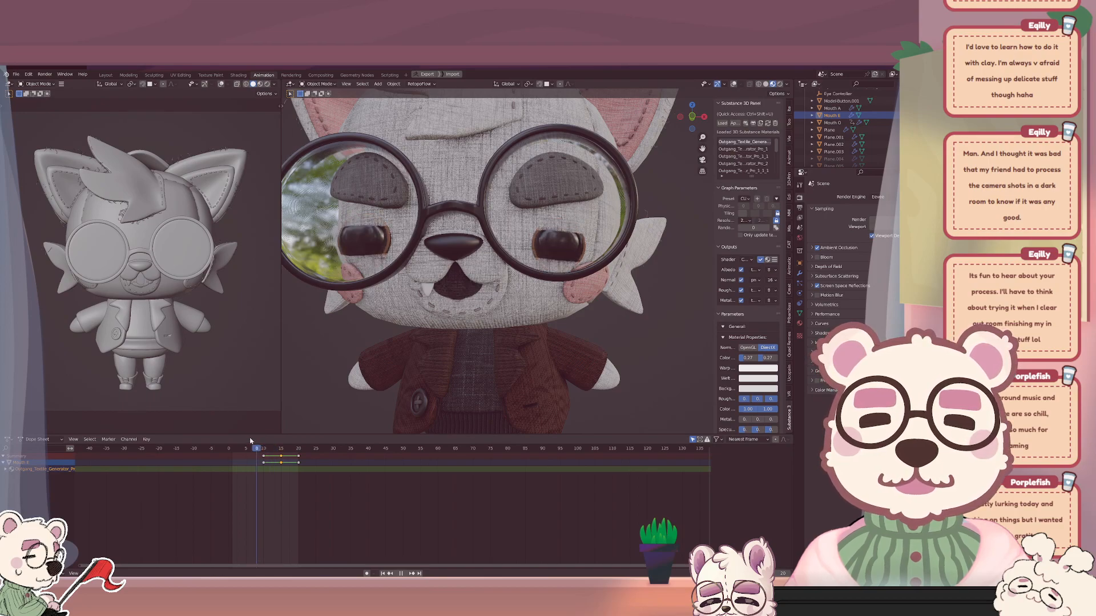
pyautogui.click(288, 449)
pyautogui.press('space')
pyautogui.scroll(-5, 463, 291)
pyautogui.scroll(7, 462, 291)
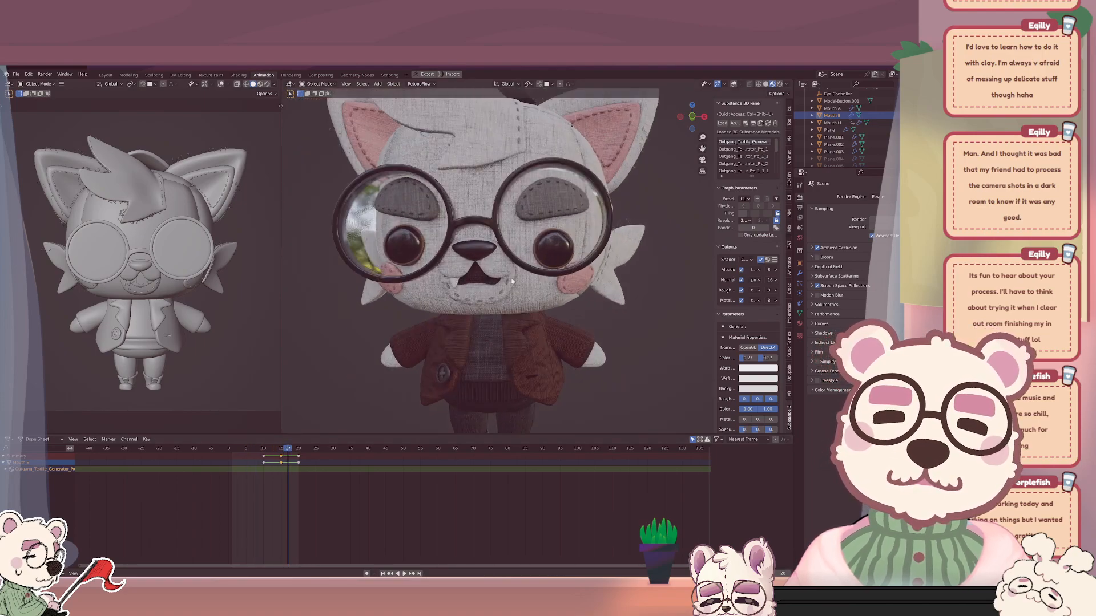
pyautogui.click(462, 291)
pyautogui.press('g')
pyautogui.press('z')
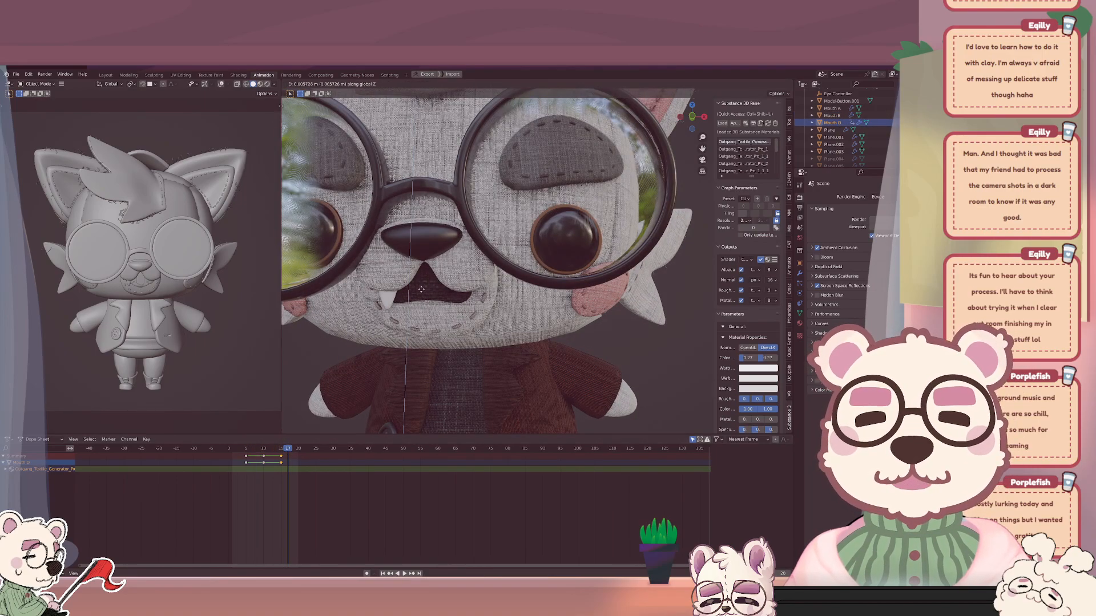
pyautogui.click(421, 288)
pyautogui.click(429, 293)
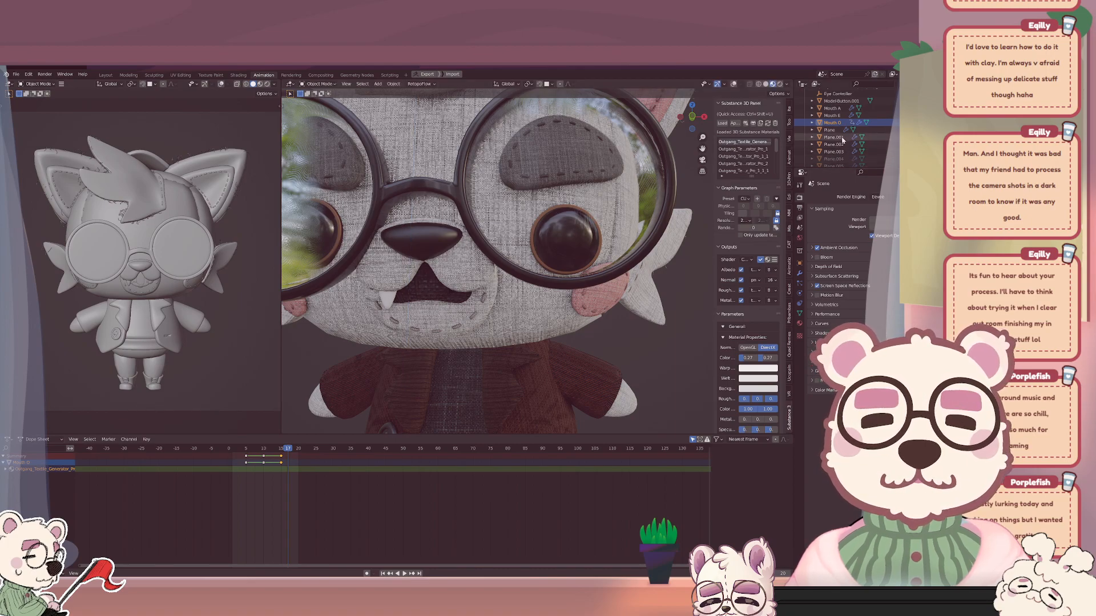
# Select Mouth E and raise it about 0.02 m along the Z axis.
pyautogui.press('g')
pyautogui.press('z')
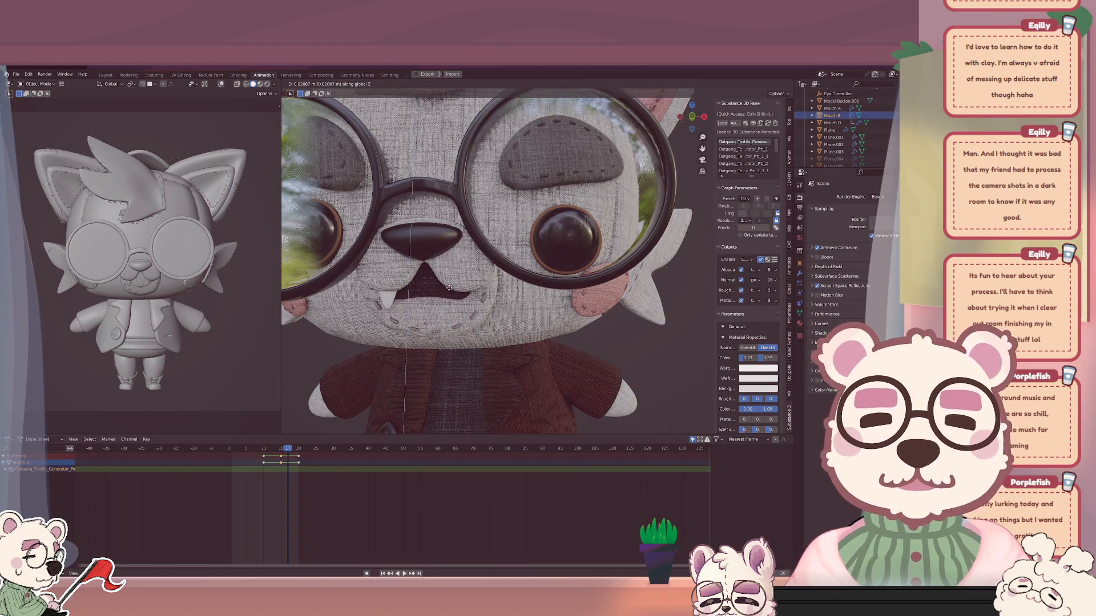
pyautogui.click(447, 286)
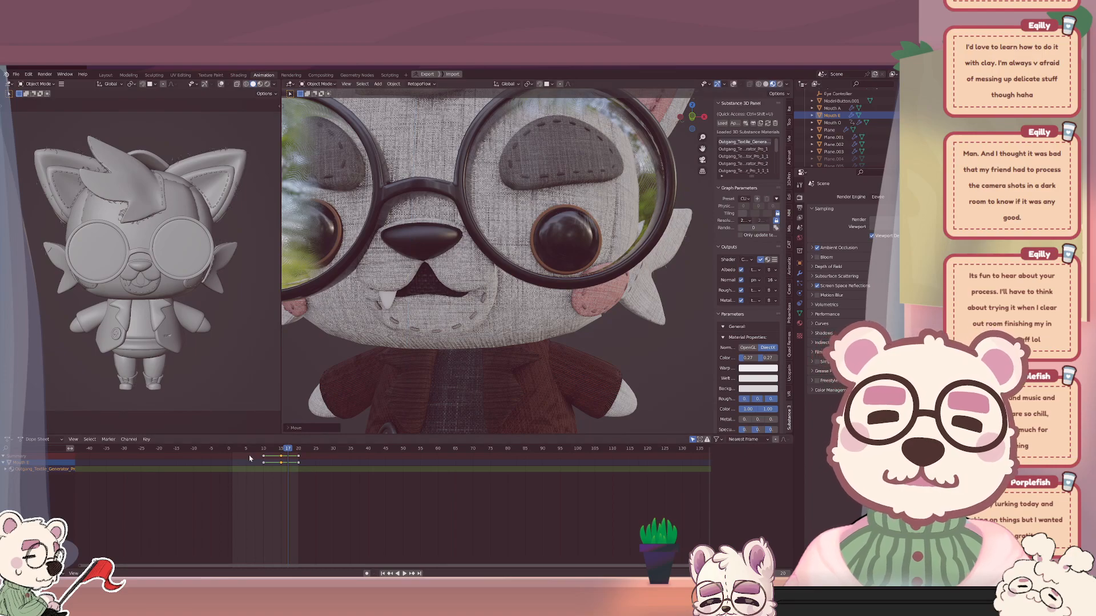
# Play the mouth loop close up and with the whole head in view, and scrub to frame 16 to compare the shapes.
pyautogui.press('space')
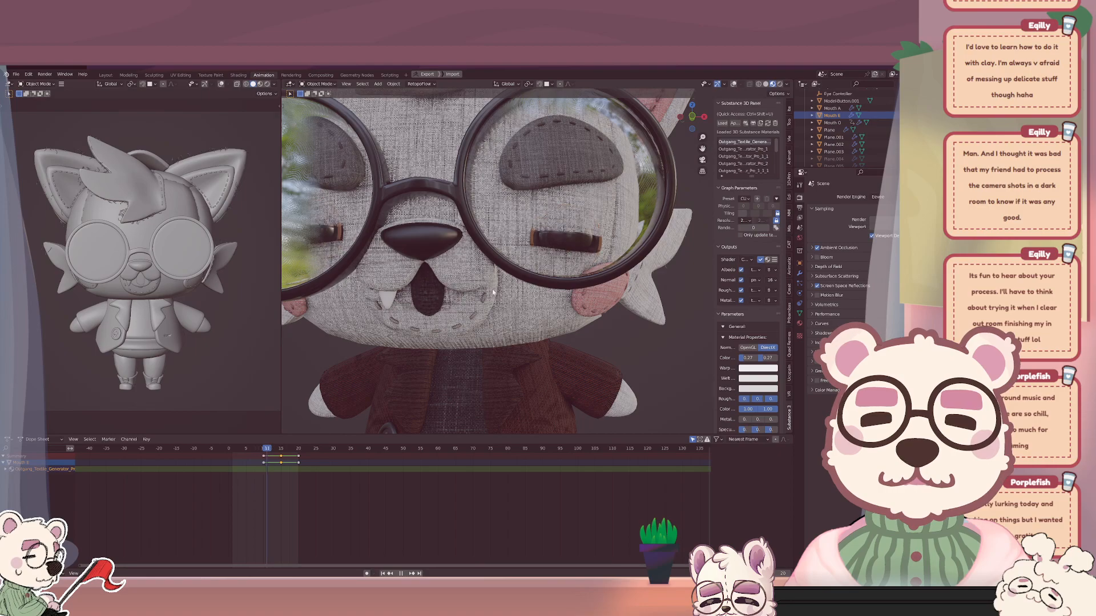
pyautogui.scroll(-3, 492, 289)
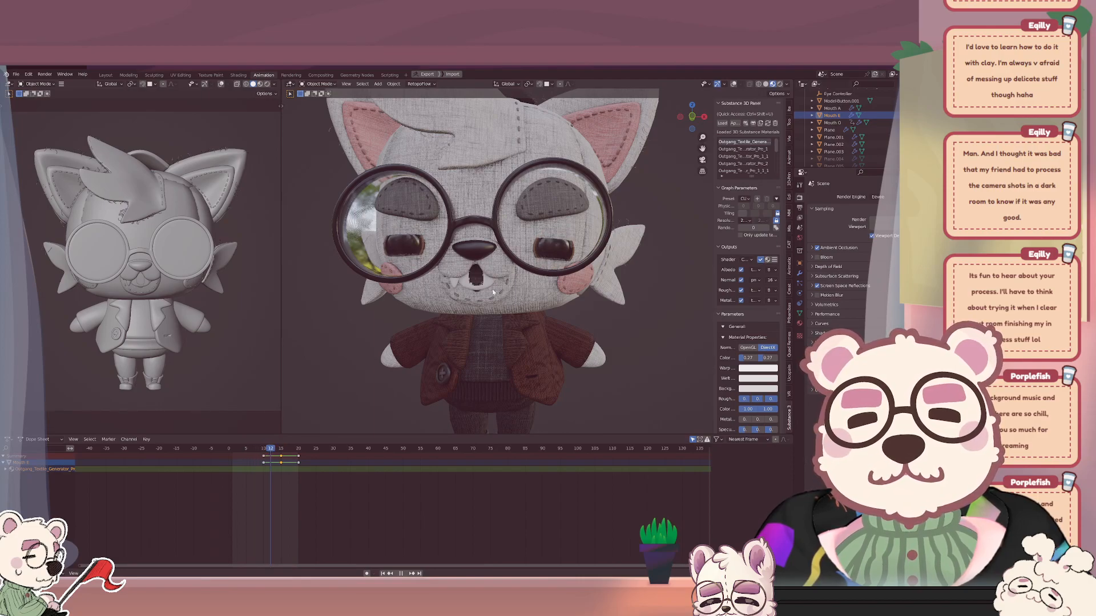
pyautogui.press('space')
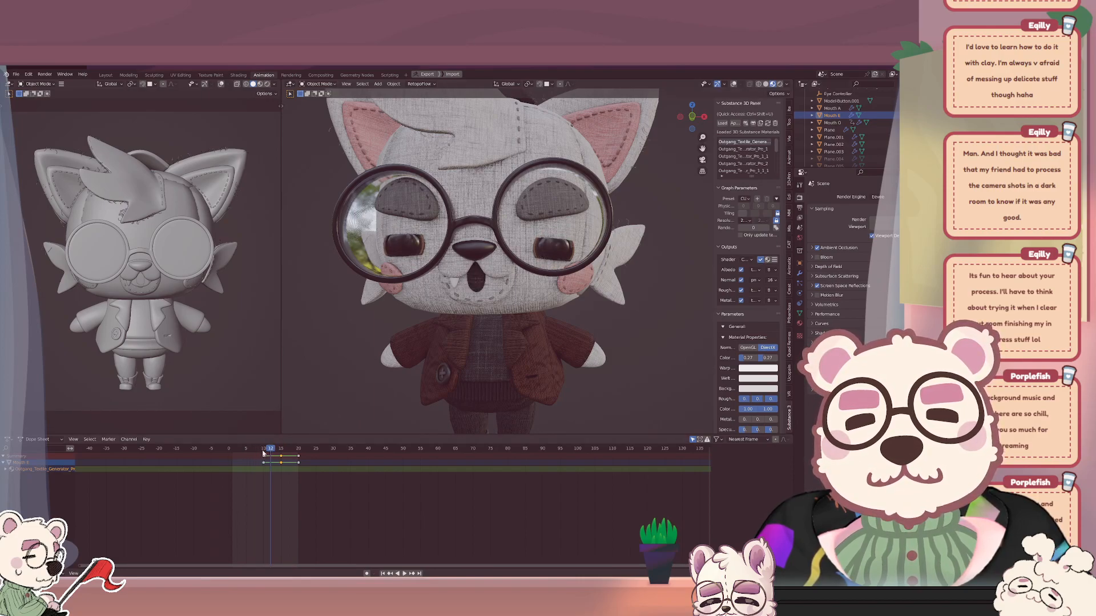
pyautogui.moveTo(263, 451); pyautogui.dragTo(257, 451)
pyautogui.press('space')
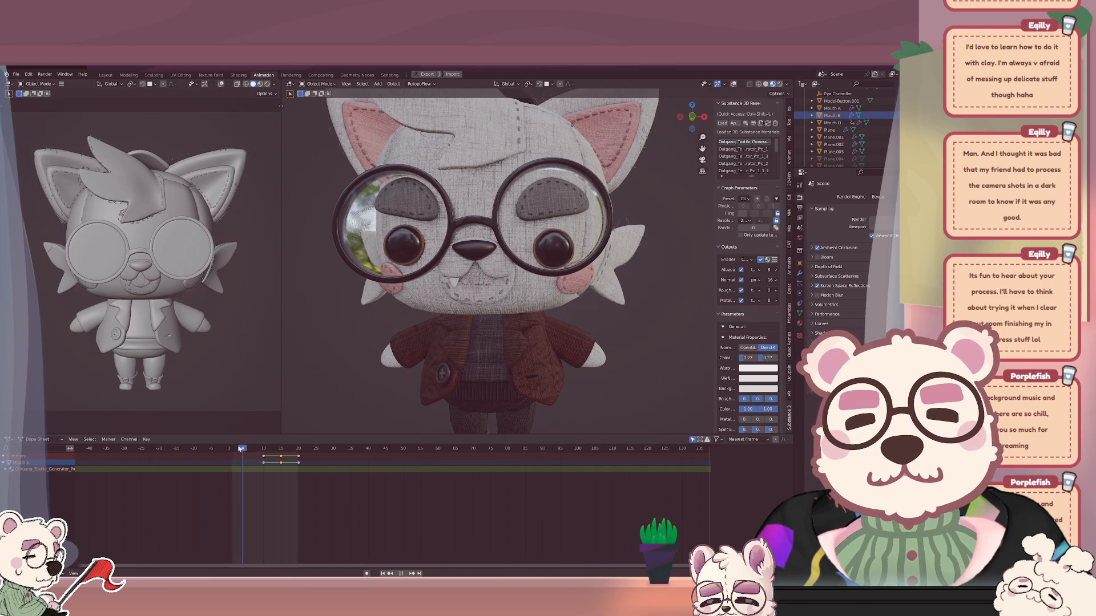
pyautogui.click(242, 449)
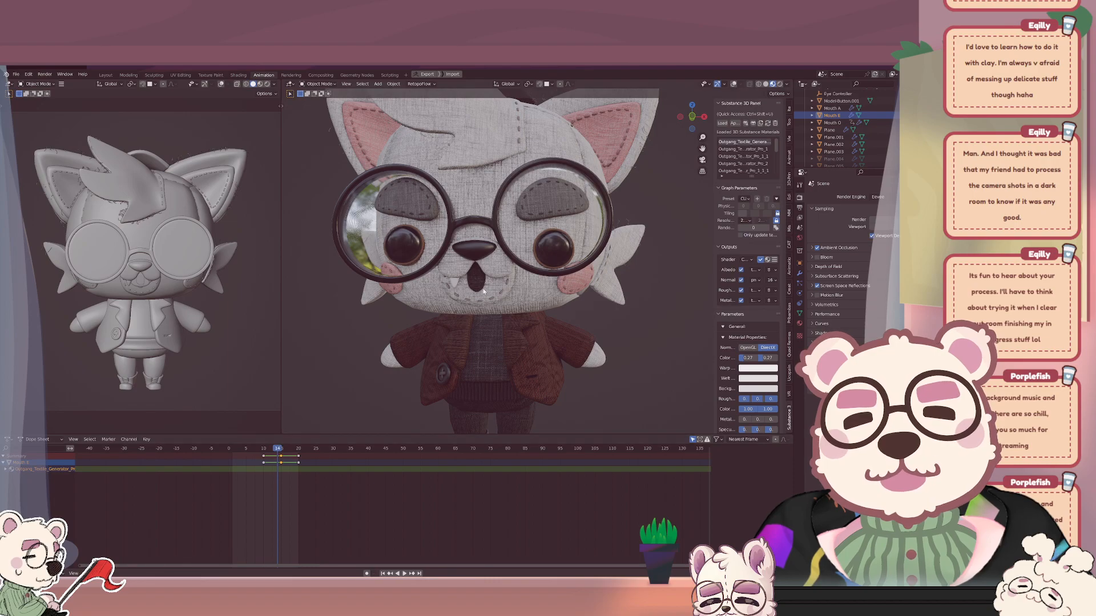
pyautogui.press('space')
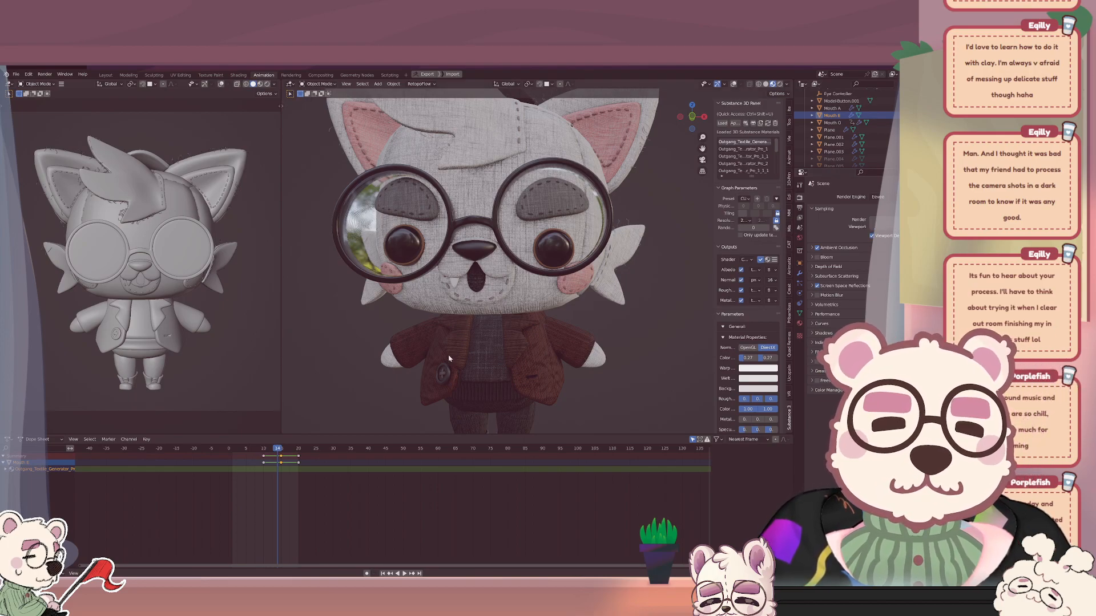
pyautogui.press('space')
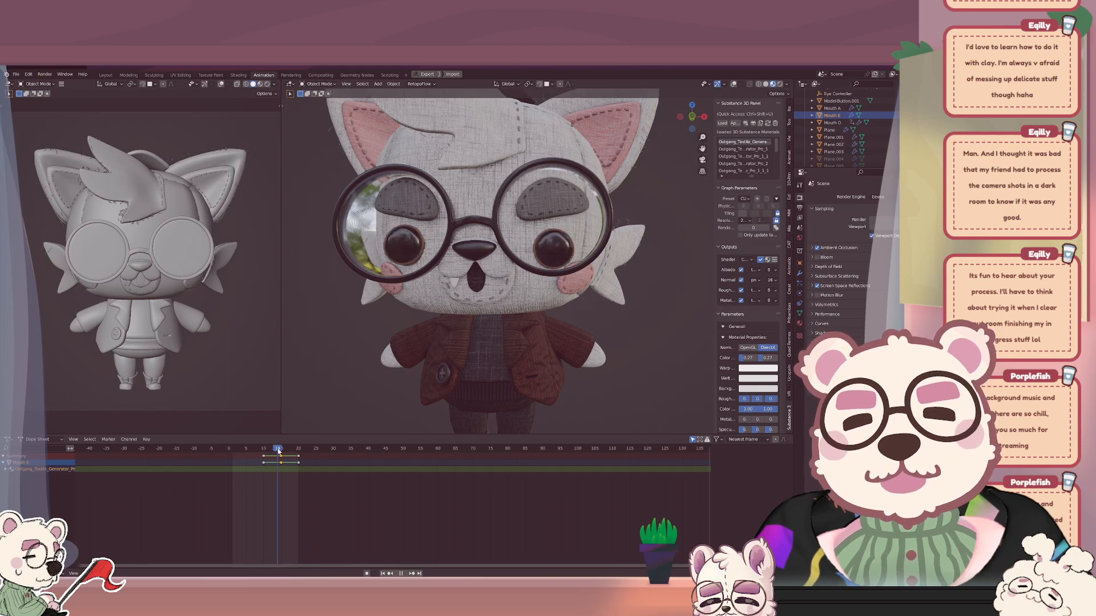
pyautogui.press('space')
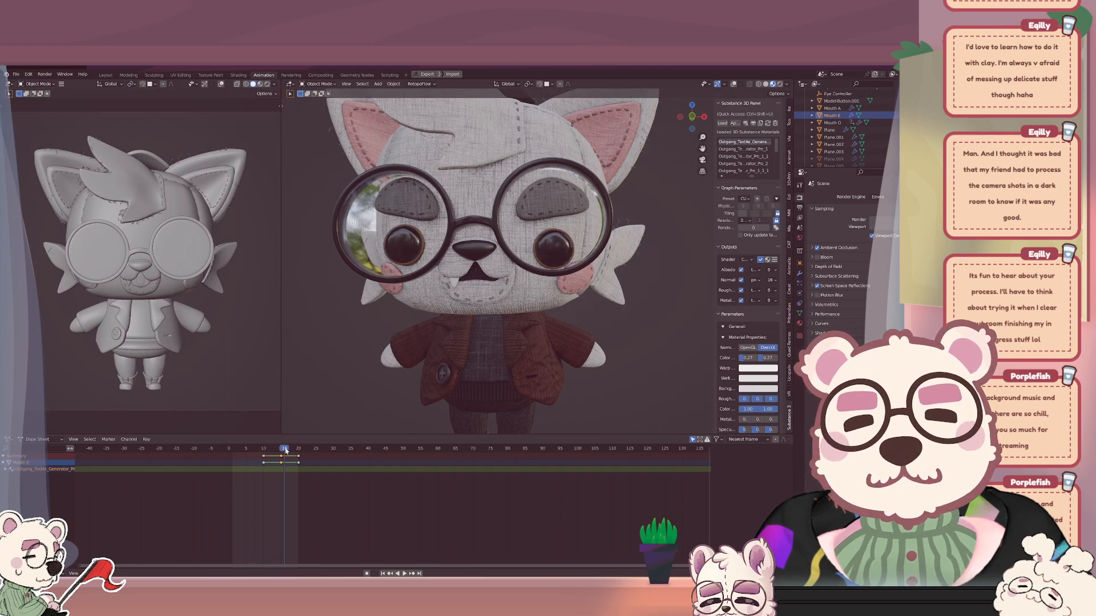
pyautogui.click(479, 277)
pyautogui.press('s')
pyautogui.press('x')
pyautogui.click(486, 291)
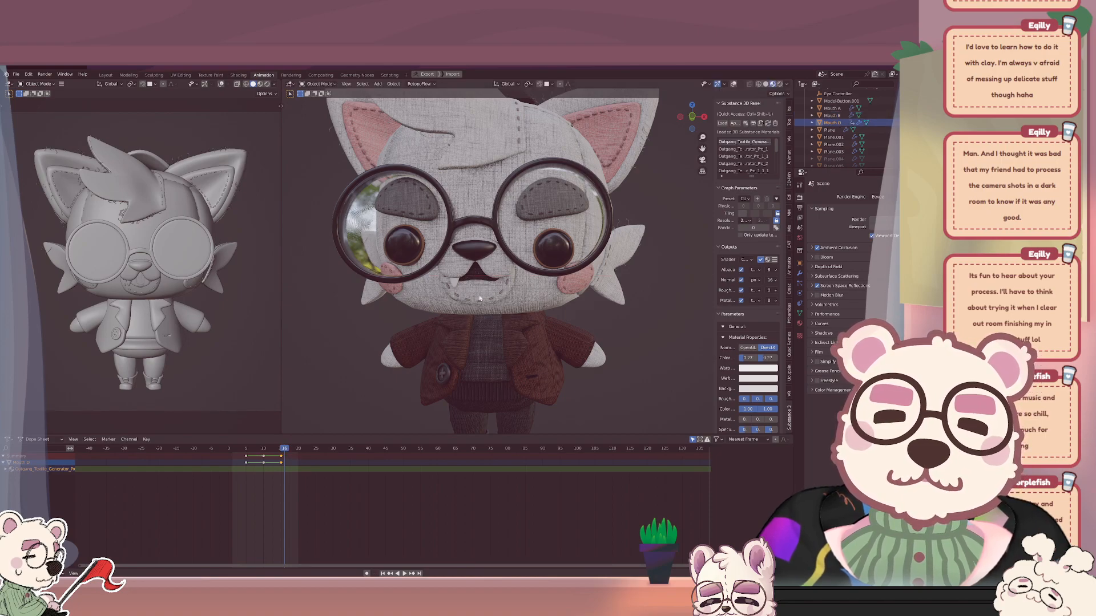
# Select Mouth E and scale it narrower along the X axis.
pyautogui.click(831, 115)
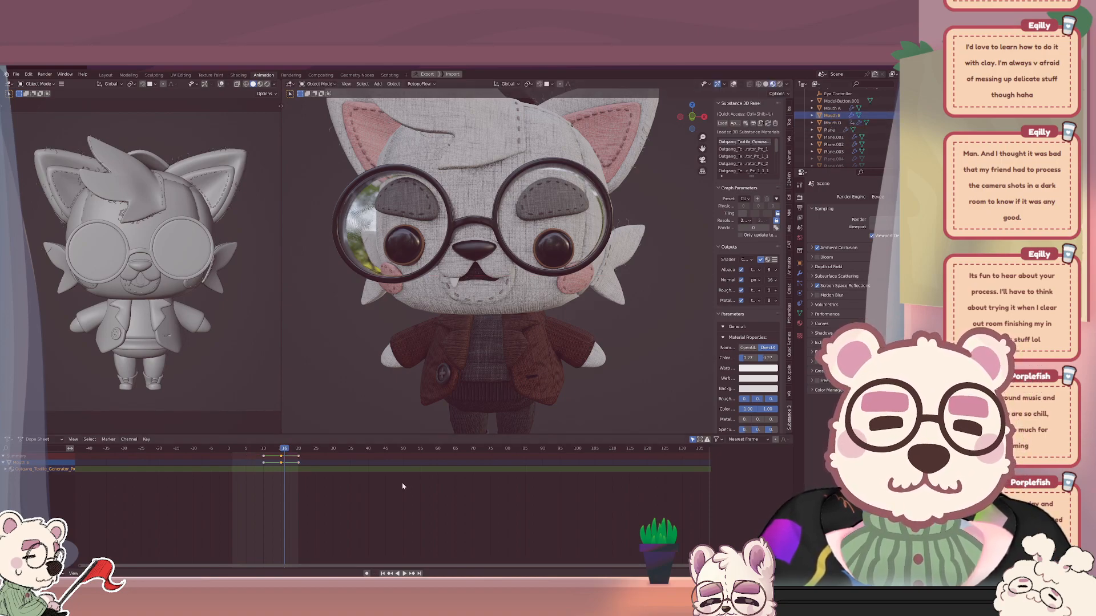
pyautogui.press('s')
pyautogui.click(356, 476)
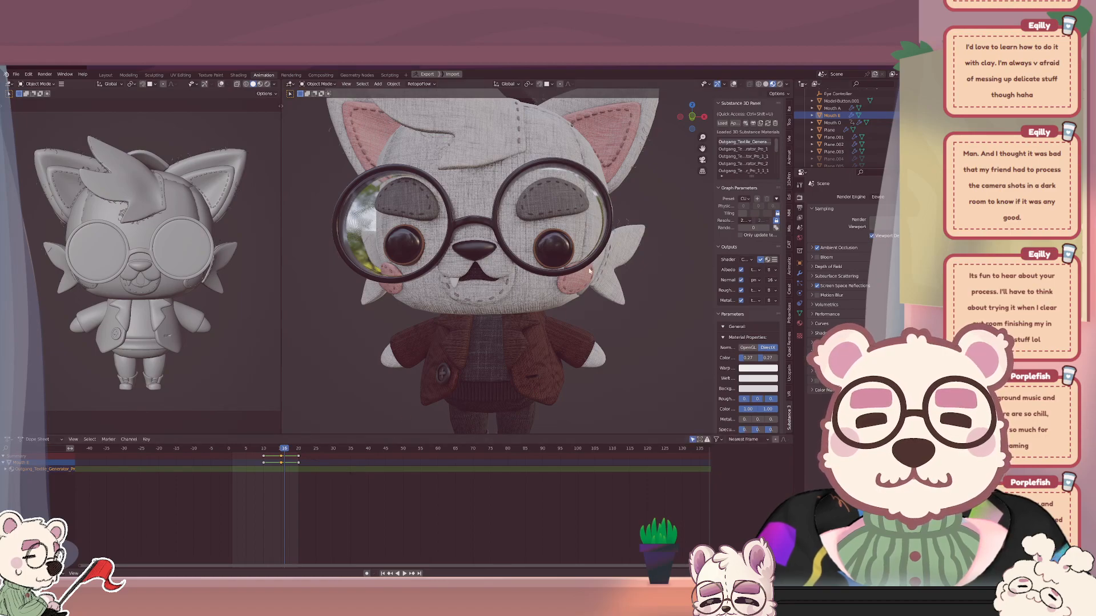
pyautogui.press('s')
pyautogui.press('x')
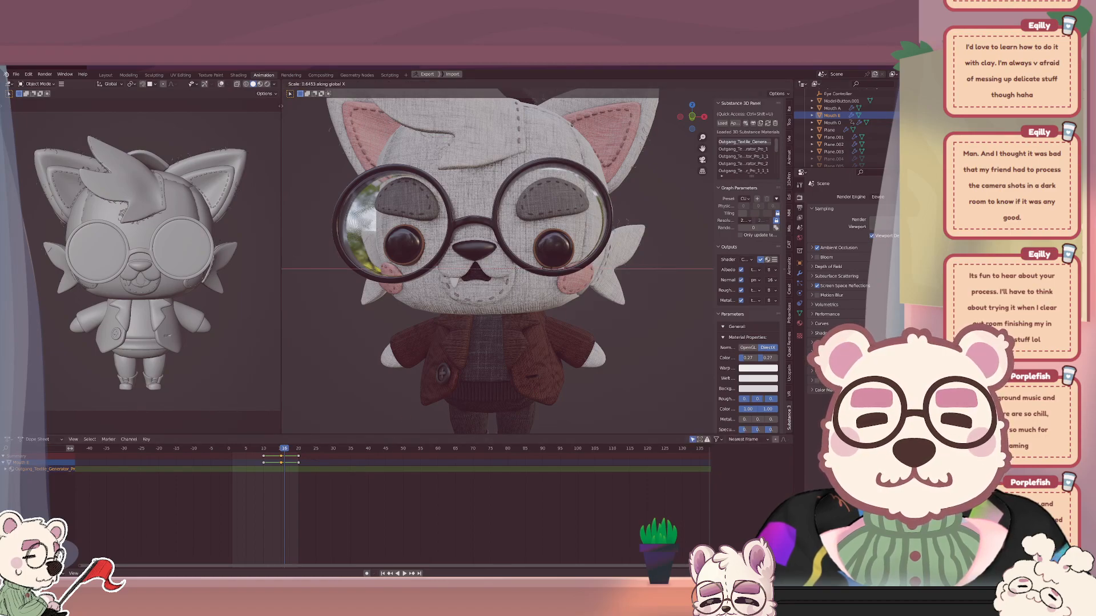
# Finish scaling Mouth E along the global X axis and resize its UV island uniformly over the textile texture.
pyautogui.click(258, 485)
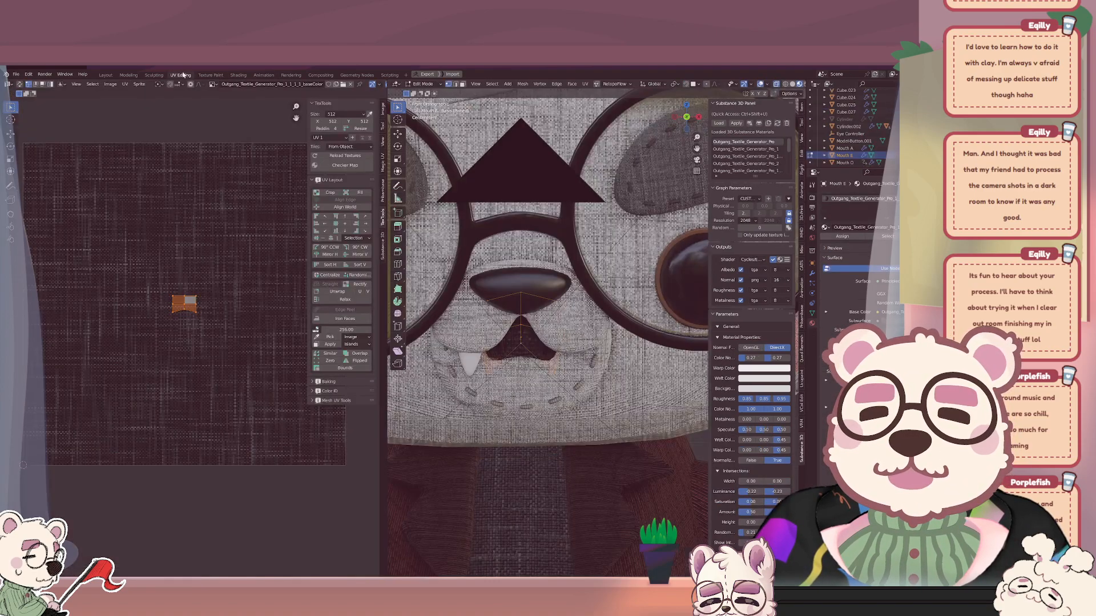
pyautogui.click(180, 75)
pyautogui.press('s')
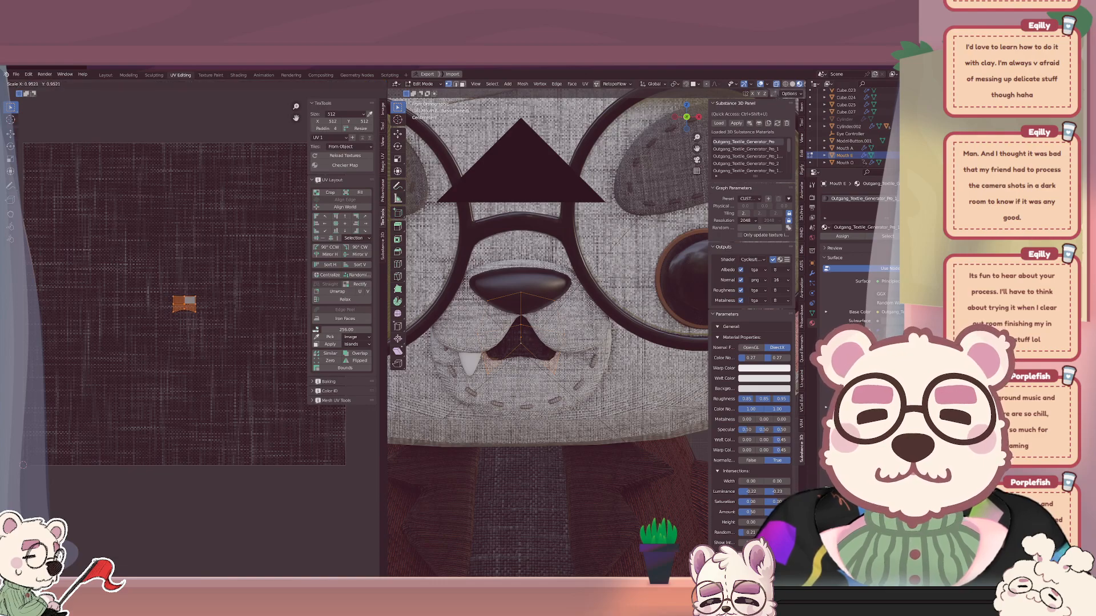
pyautogui.click(228, 310)
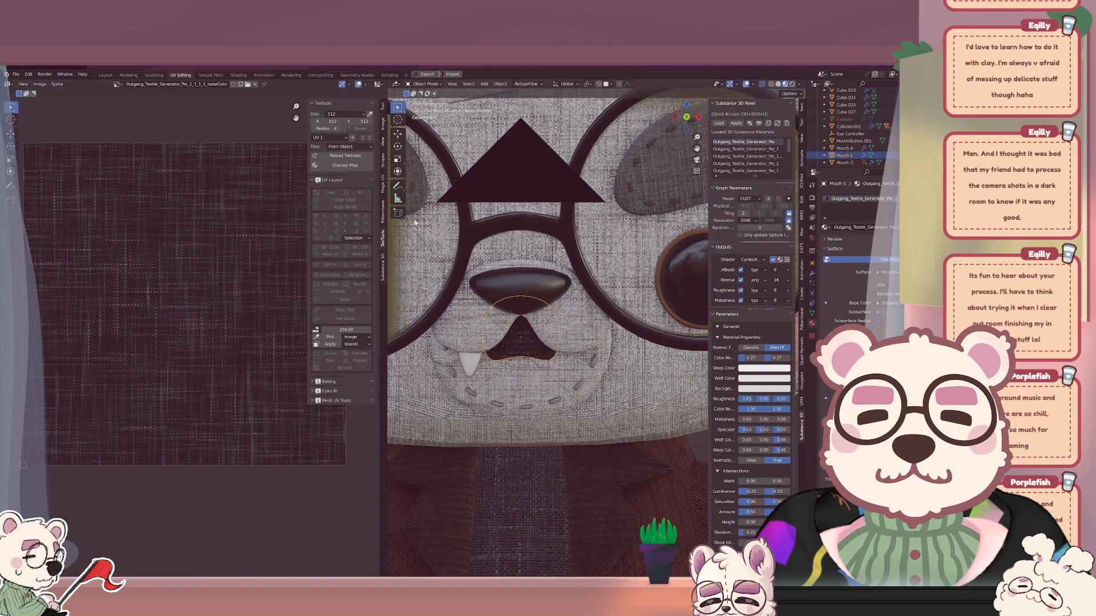
# Return to the Layout workspace, deselect the mouth and show the character in see-through solid shading.
pyautogui.click(111, 76)
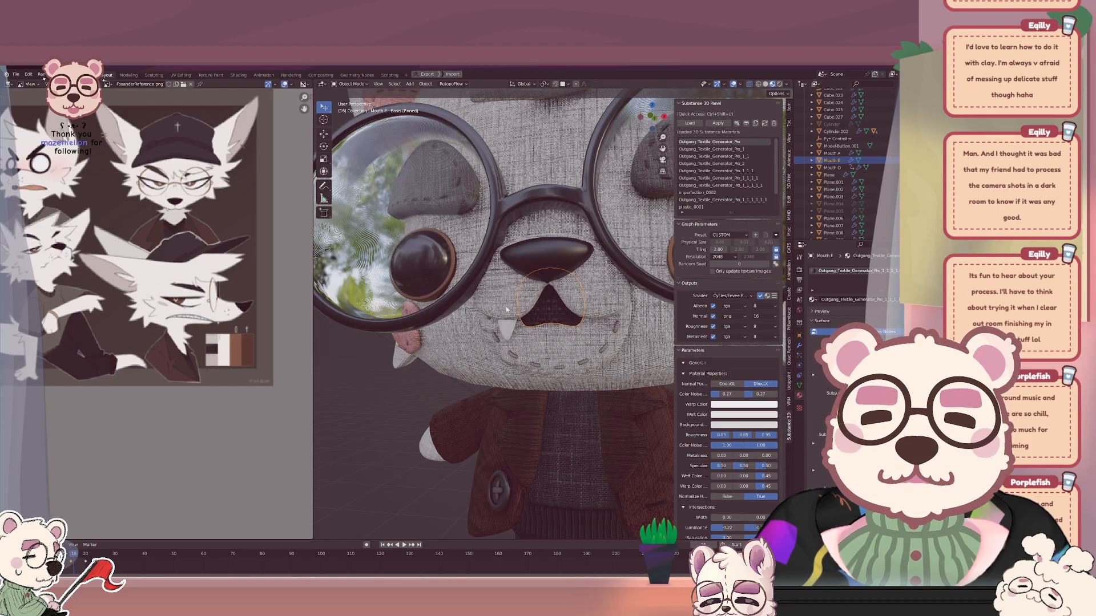
pyautogui.click(387, 395)
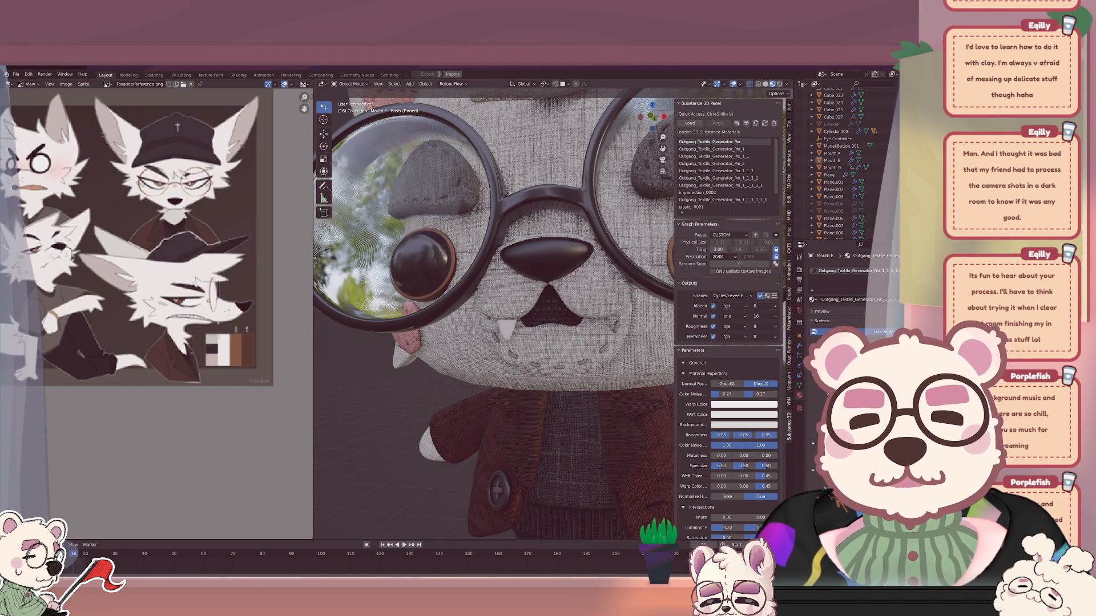
pyautogui.scroll(-3, 604, 314)
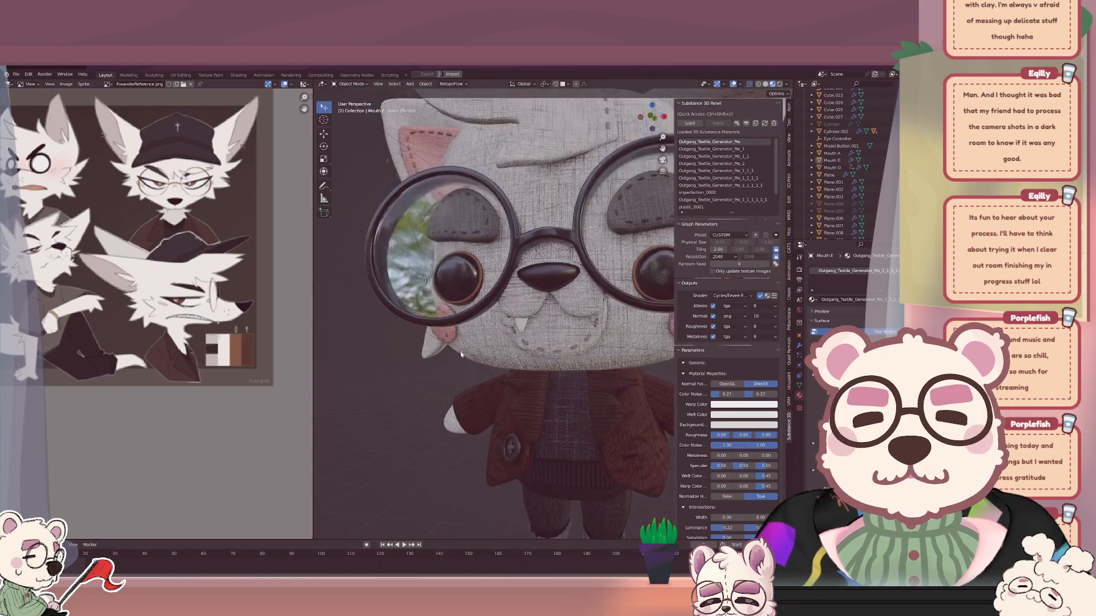
pyautogui.moveTo(627, 315); pyautogui.dragTo(536, 302, button='middle')
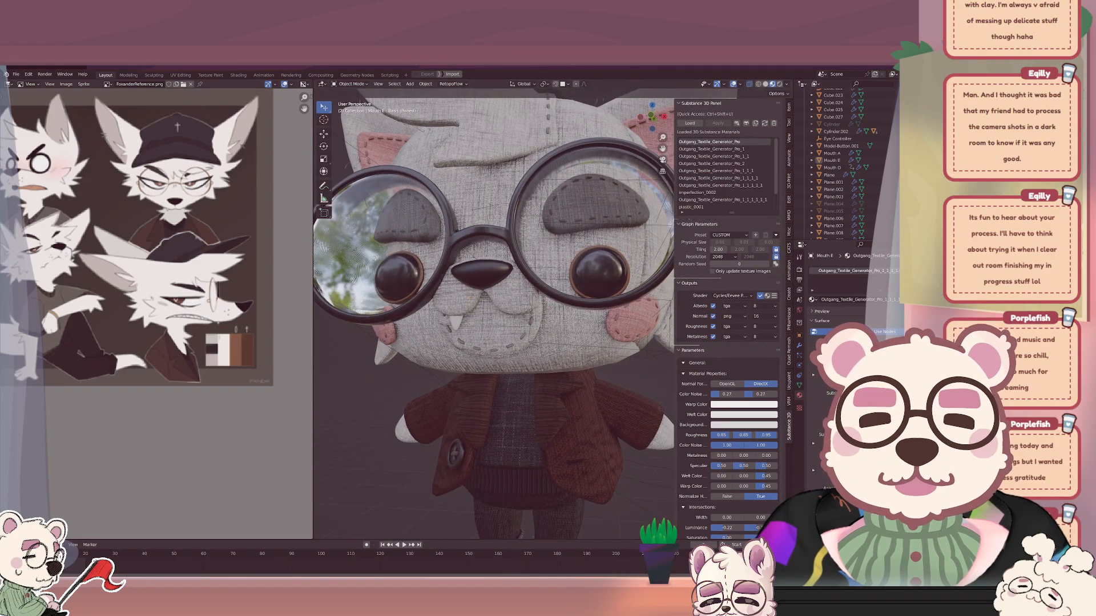
pyautogui.click(758, 84)
pyautogui.click(765, 83)
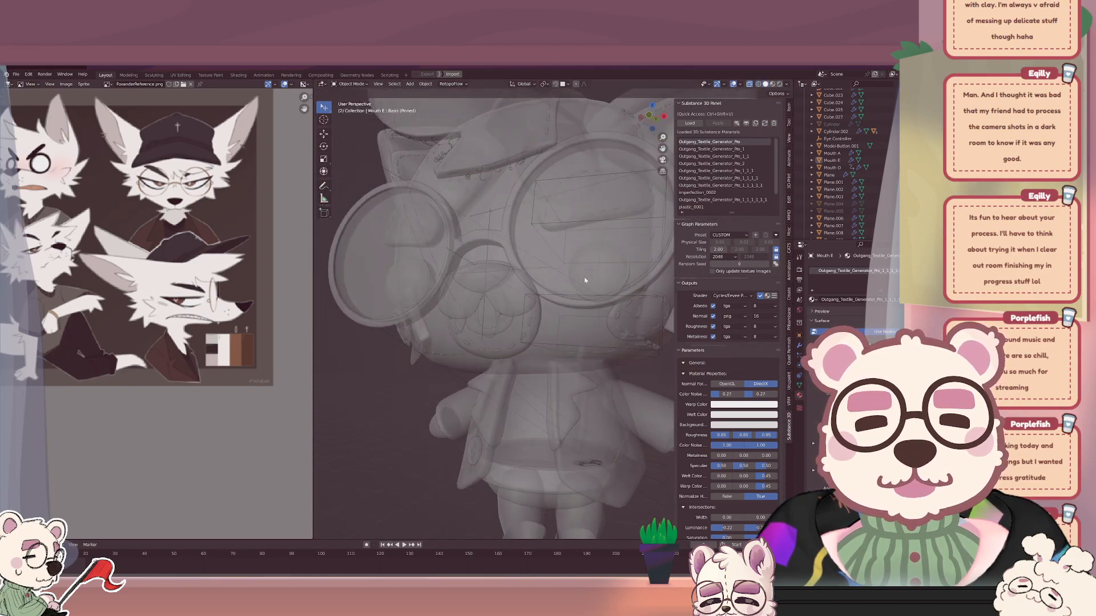
# Hide the eye objects behind the glasses, including Cylinder.001.
pyautogui.moveTo(584, 276); pyautogui.dragTo(560, 273, button='middle')
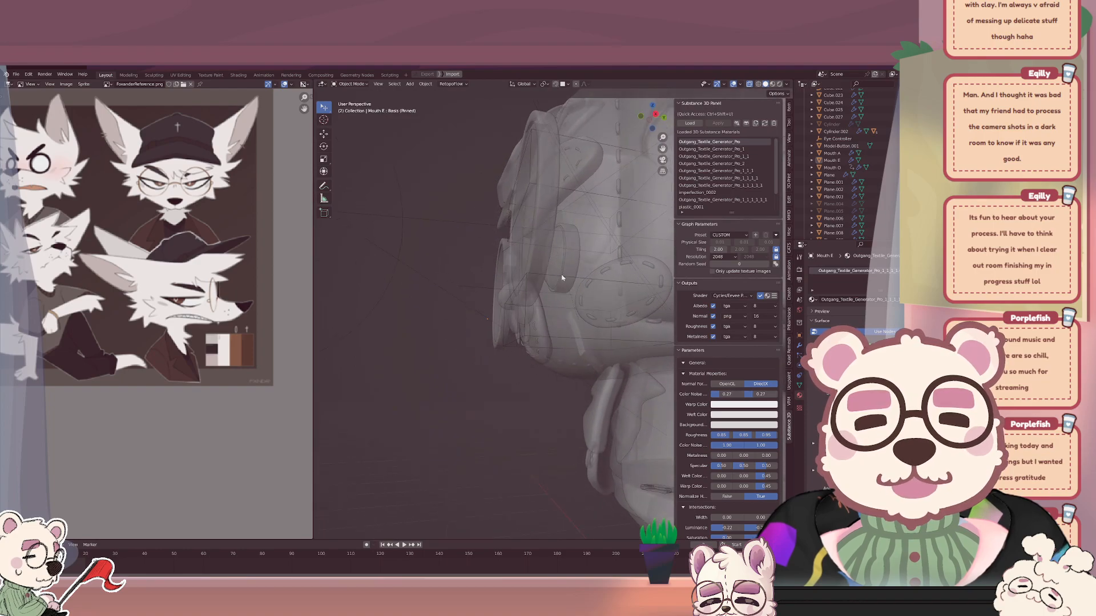
pyautogui.click(563, 265)
pyautogui.click(580, 193)
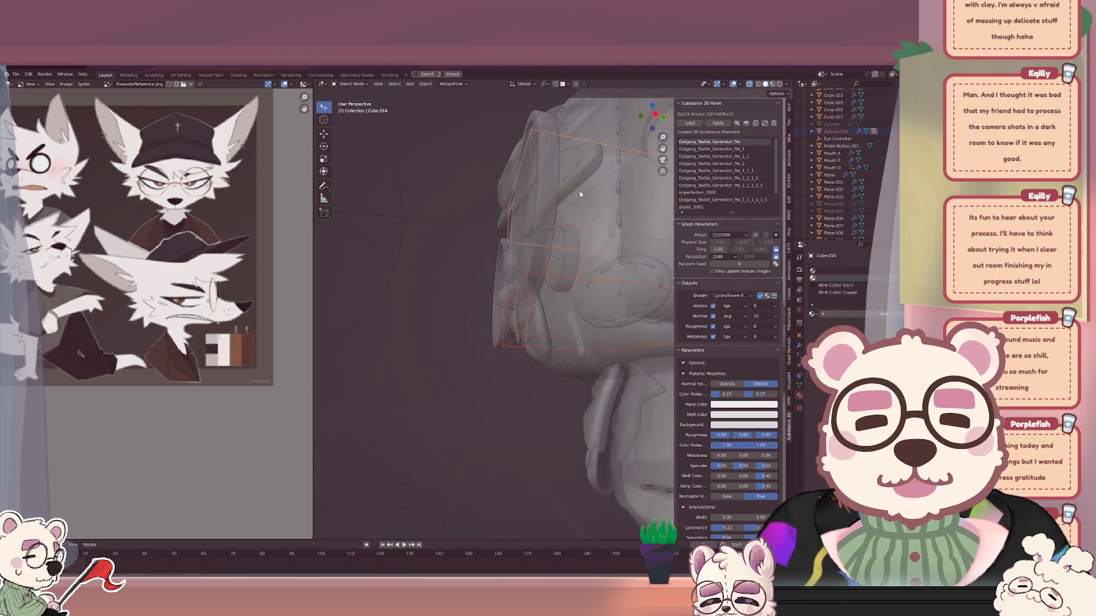
pyautogui.moveTo(580, 192); pyautogui.dragTo(506, 230, button='middle')
pyautogui.click(514, 267)
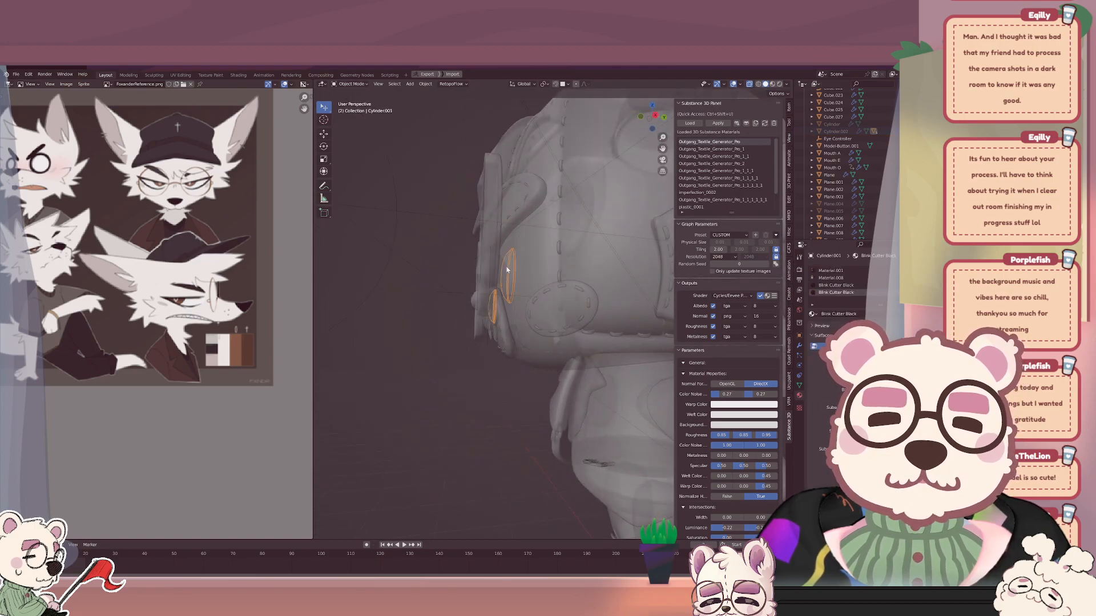
pyautogui.press('h')
pyautogui.moveTo(494, 281); pyautogui.dragTo(525, 279, button='middle')
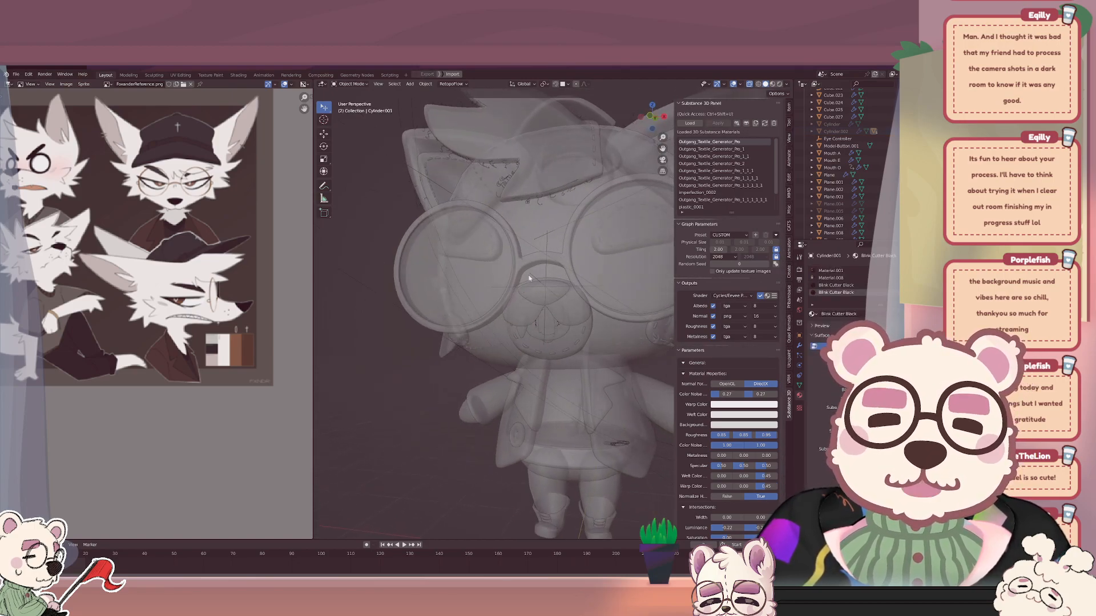
# Restore the opaque textured view of the character and play the mouth animation.
pyautogui.click(750, 84)
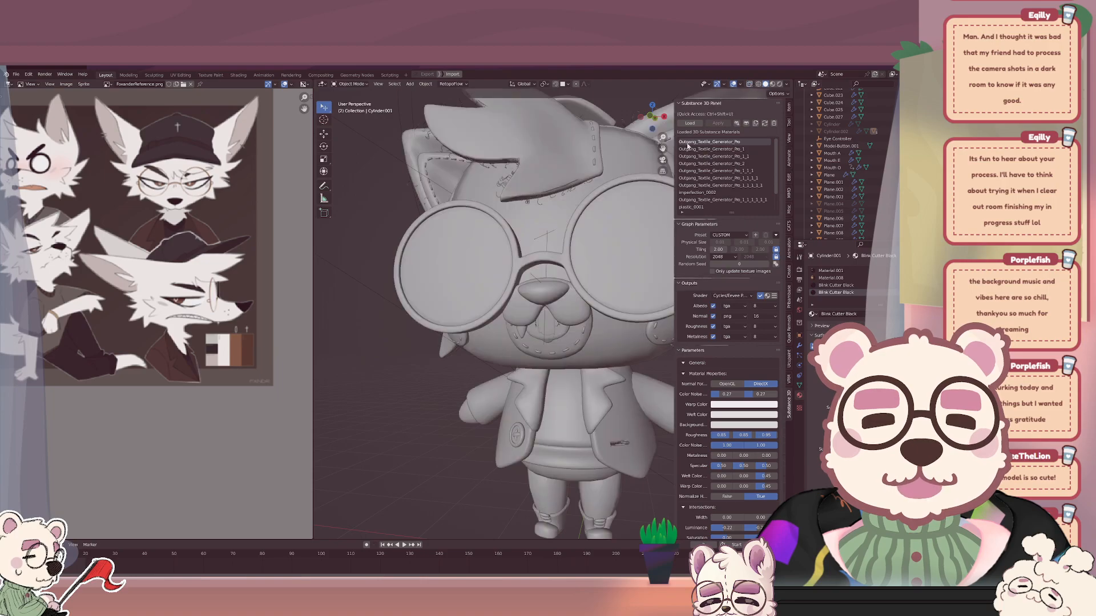
pyautogui.scroll(3, 575, 279)
pyautogui.click(778, 84)
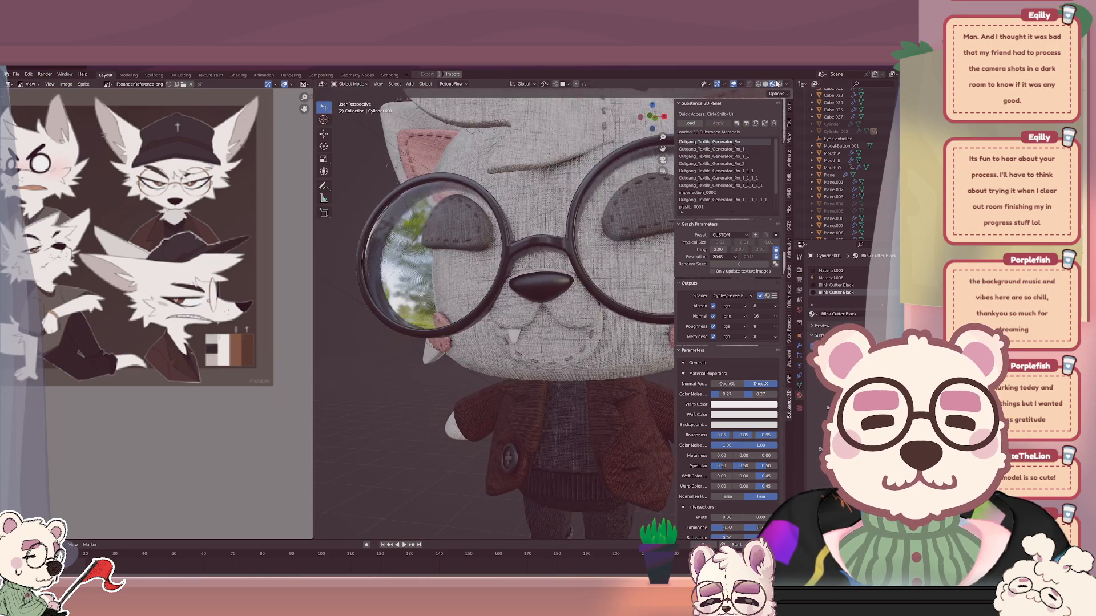
pyautogui.press('space')
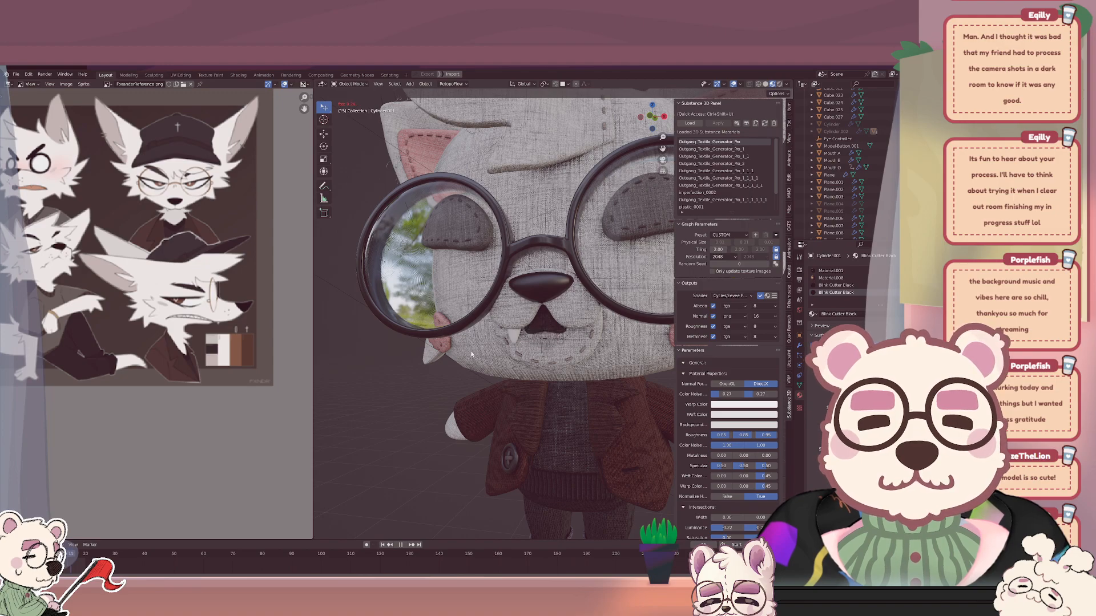
pyautogui.scroll(-1, 474, 352)
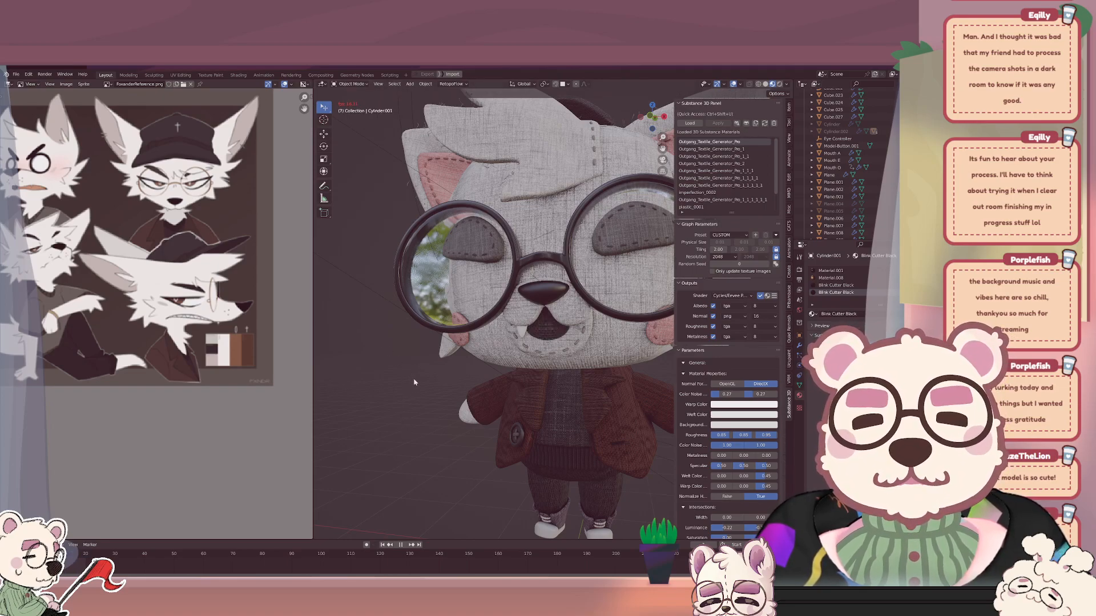
pyautogui.press('space')
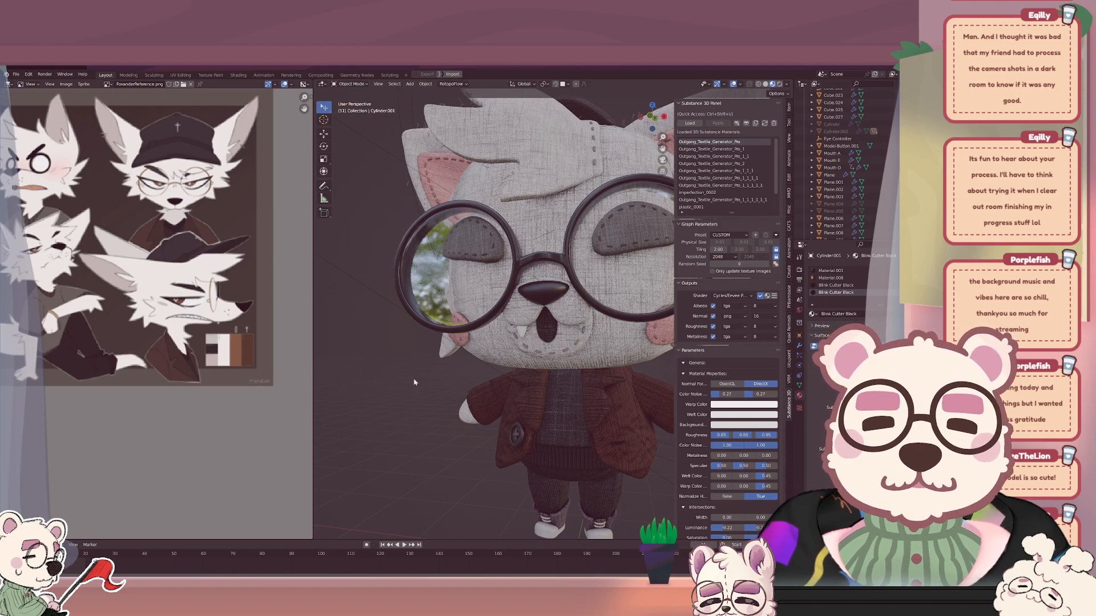
# Replay the mouth animation while viewing the face from the front, and pause on the open Mouth A shape.
pyautogui.moveTo(428, 375); pyautogui.dragTo(417, 375, button='middle')
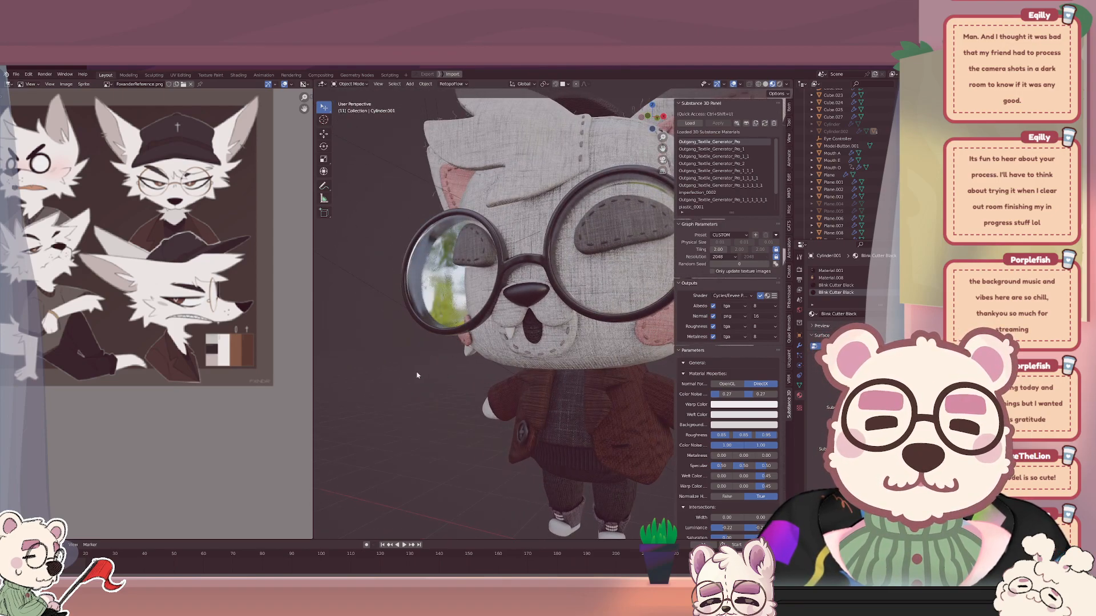
pyautogui.moveTo(449, 284); pyautogui.dragTo(467, 352, button='middle')
pyautogui.scroll(4, 434, 310)
pyautogui.scroll(-3, 434, 309)
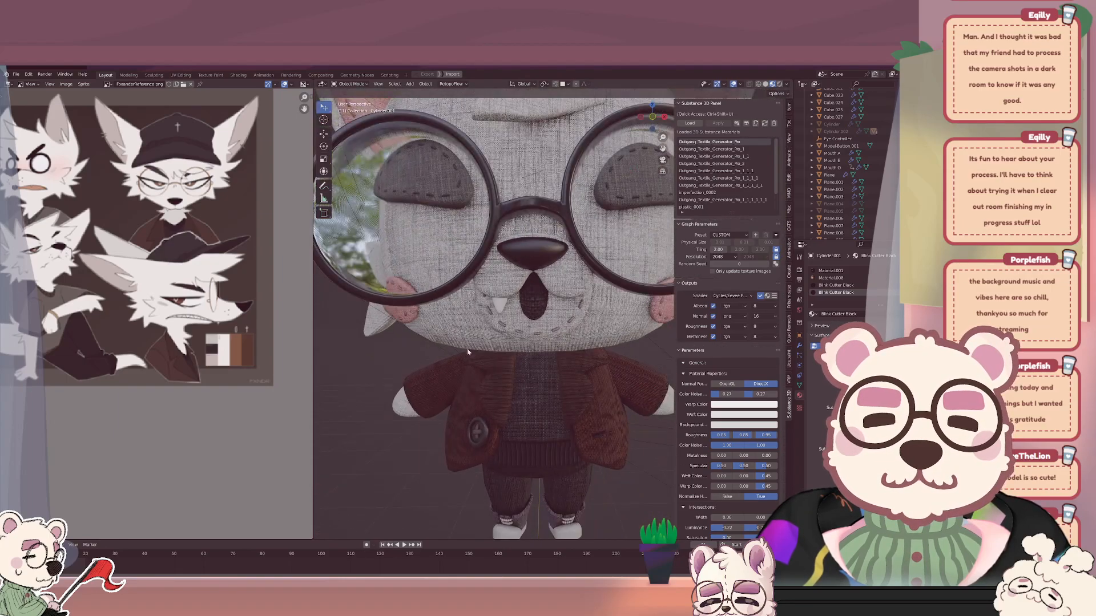
pyautogui.press('space')
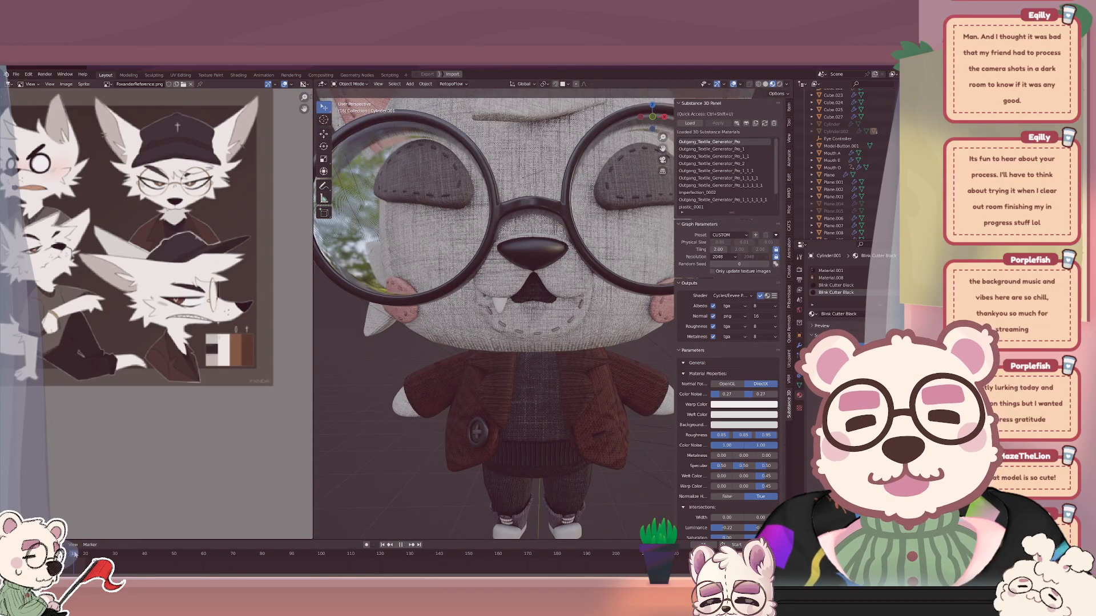
pyautogui.press('Escape')
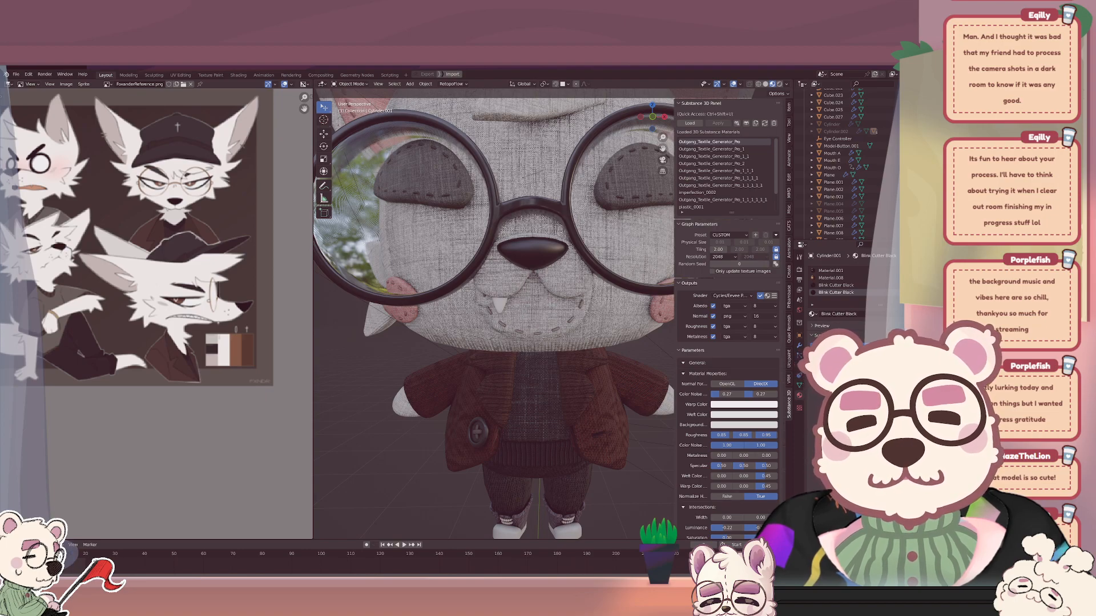
pyautogui.press('space')
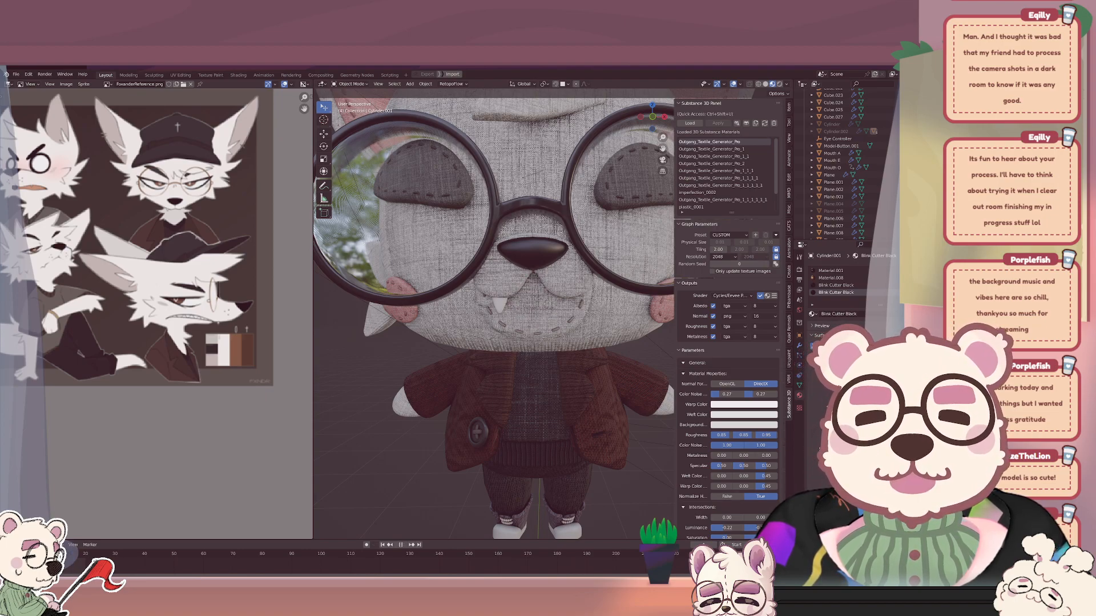
pyautogui.press('space')
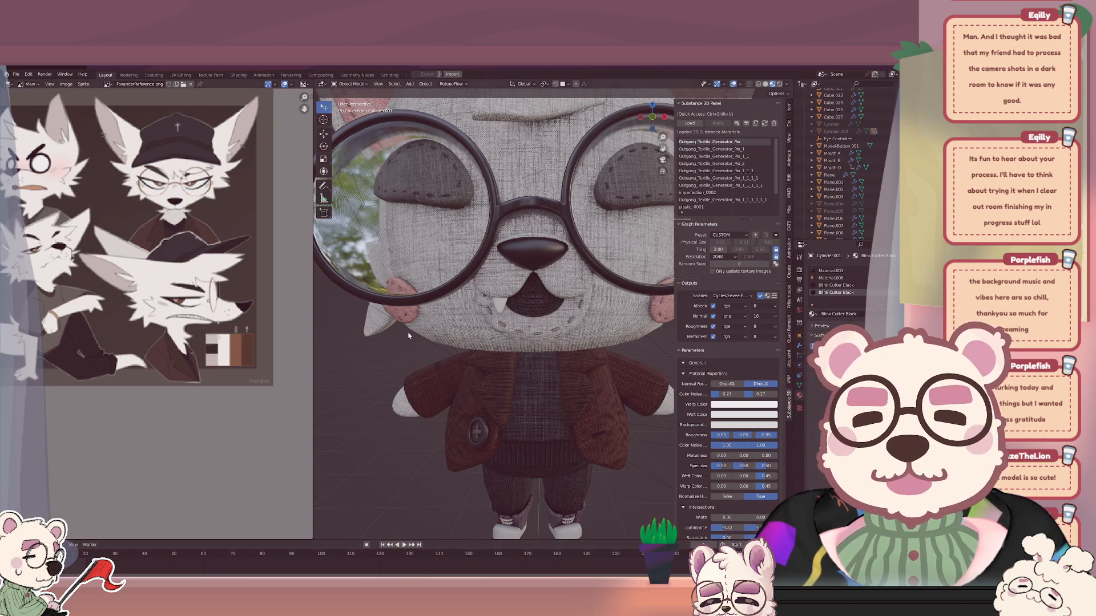
# Duplicate Mouth A in place and rename the copy Mouth A_start.
pyautogui.click(526, 303)
pyautogui.click(552, 308)
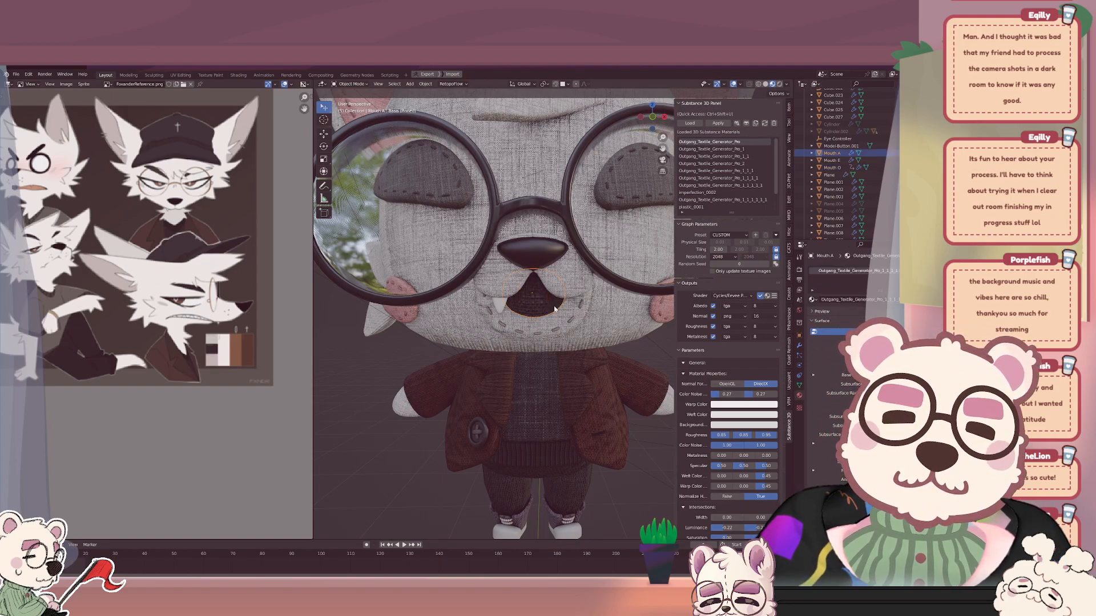
pyautogui.hotkey('shift', 'd')
pyautogui.rightClick(559, 313)
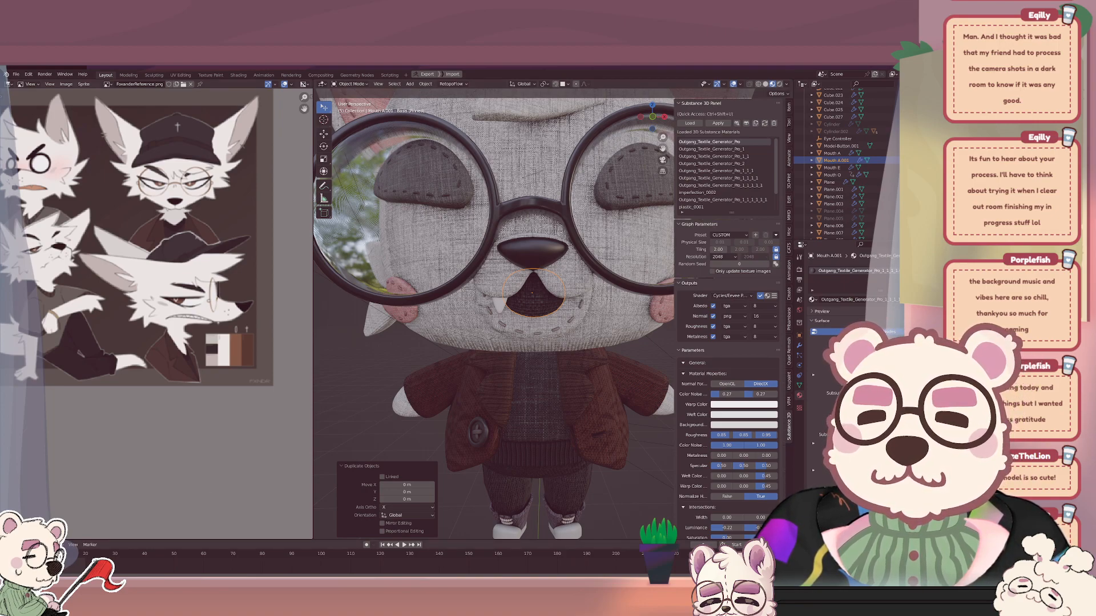
pyautogui.doubleClick(843, 160)
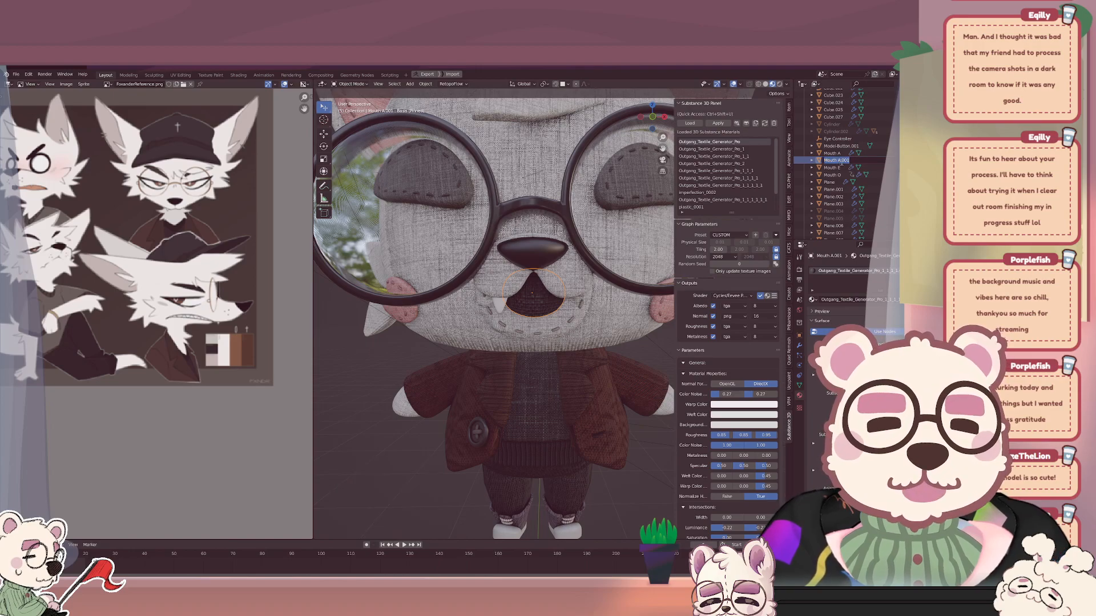
pyautogui.click(843, 160)
pyautogui.moveTo(842, 160); pyautogui.dragTo(852, 161)
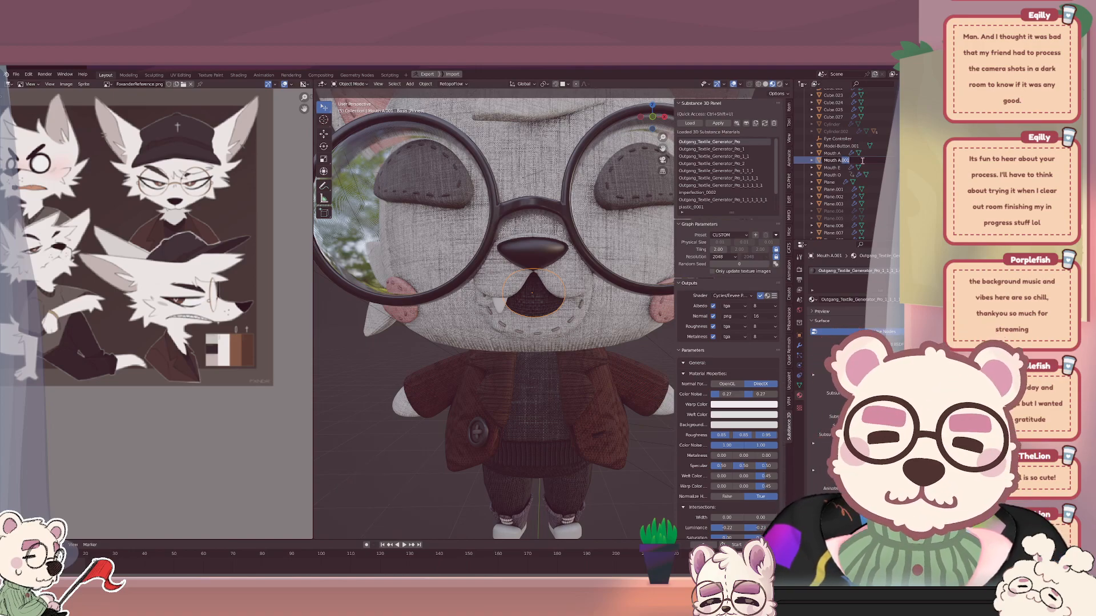
pyautogui.write('_start')
pyautogui.press('Return')
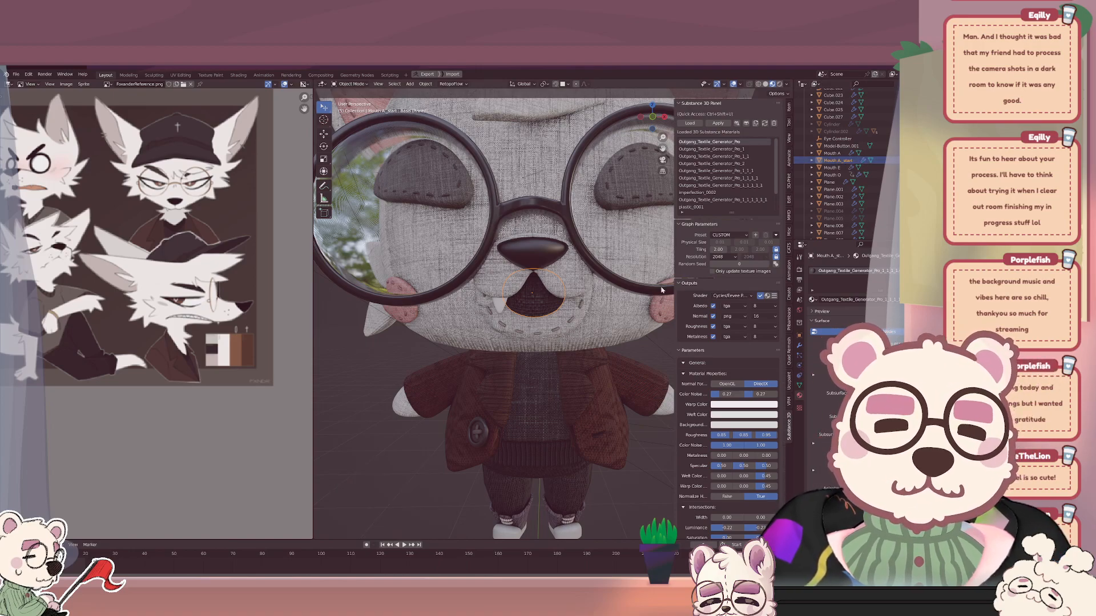
# Move Mouth A_start up about 0.09 m along the global Z axis.
pyautogui.press('g')
pyautogui.press('z')
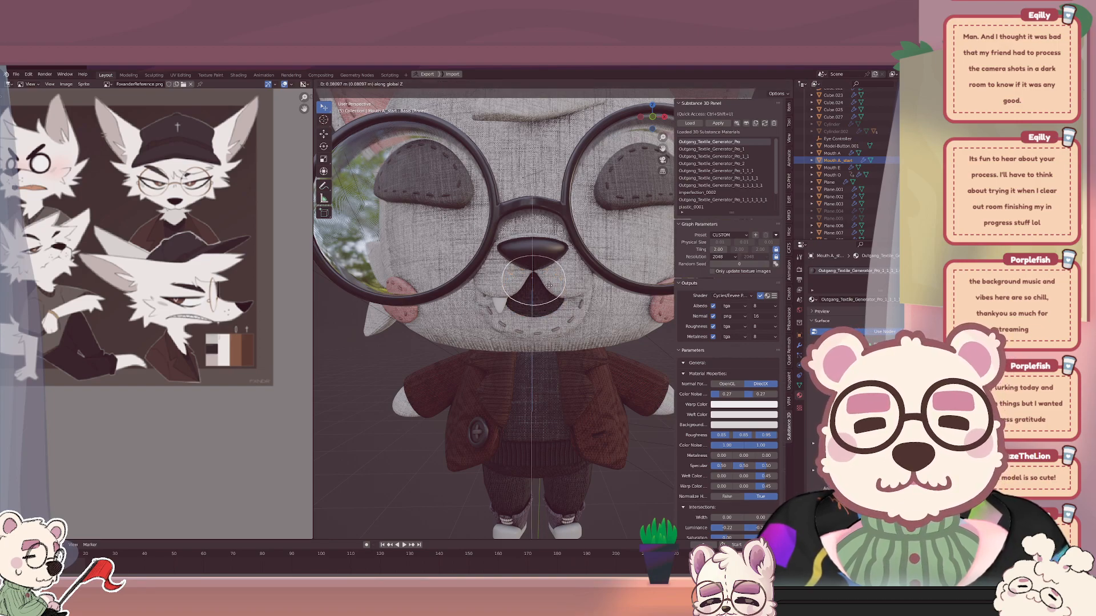
pyautogui.click(549, 284)
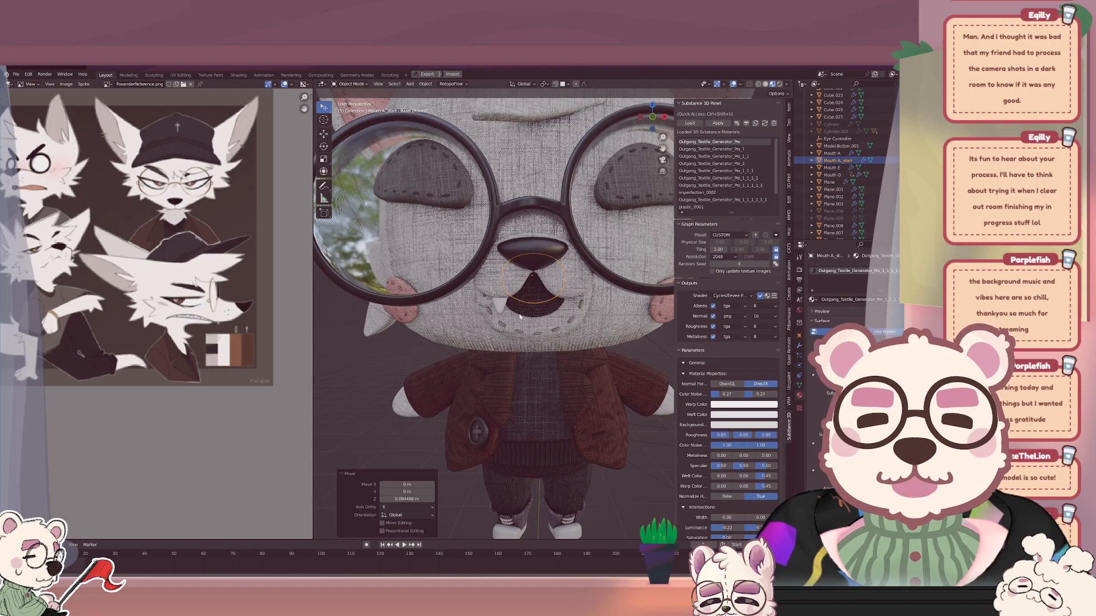
# Select Mouth A, Mouth E and Mouth O together, shift their keyframes slightly in the timeline and briefly play the animation.
pyautogui.click(832, 153)
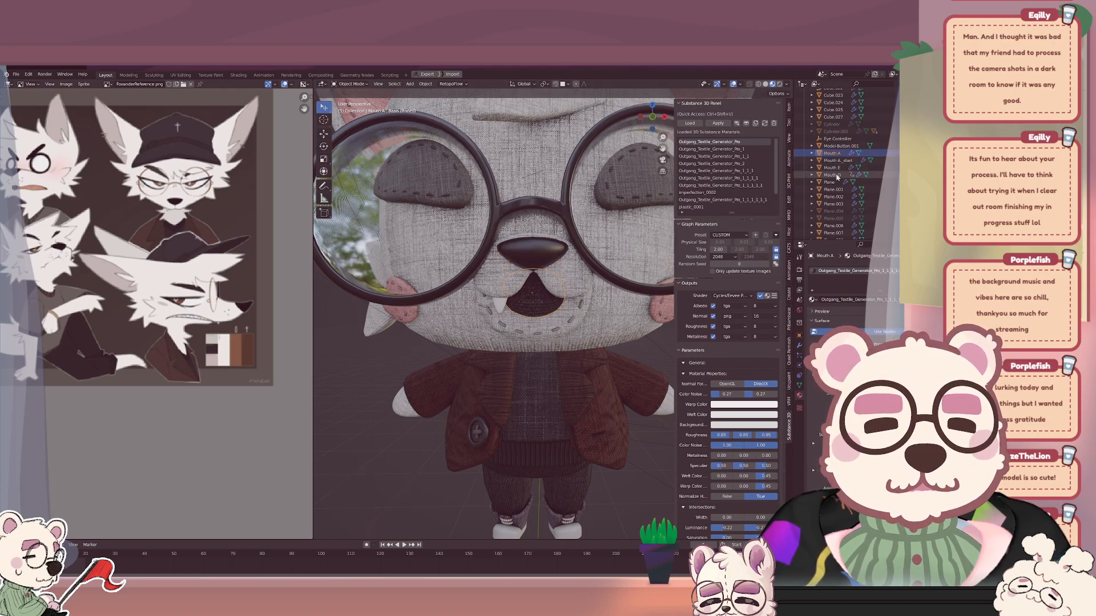
pyautogui.click(832, 161)
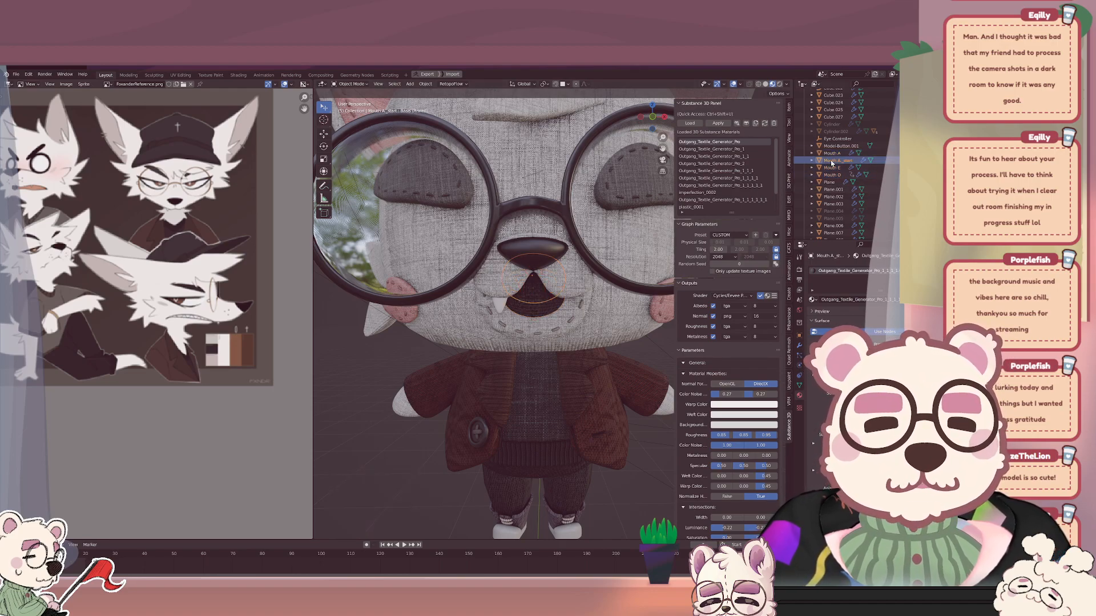
pyautogui.click(832, 153)
pyautogui.keyDown('ctrl'); pyautogui.click(831, 167); pyautogui.keyUp('ctrl')
pyautogui.keyDown('ctrl'); pyautogui.click(832, 175); pyautogui.keyUp('ctrl')
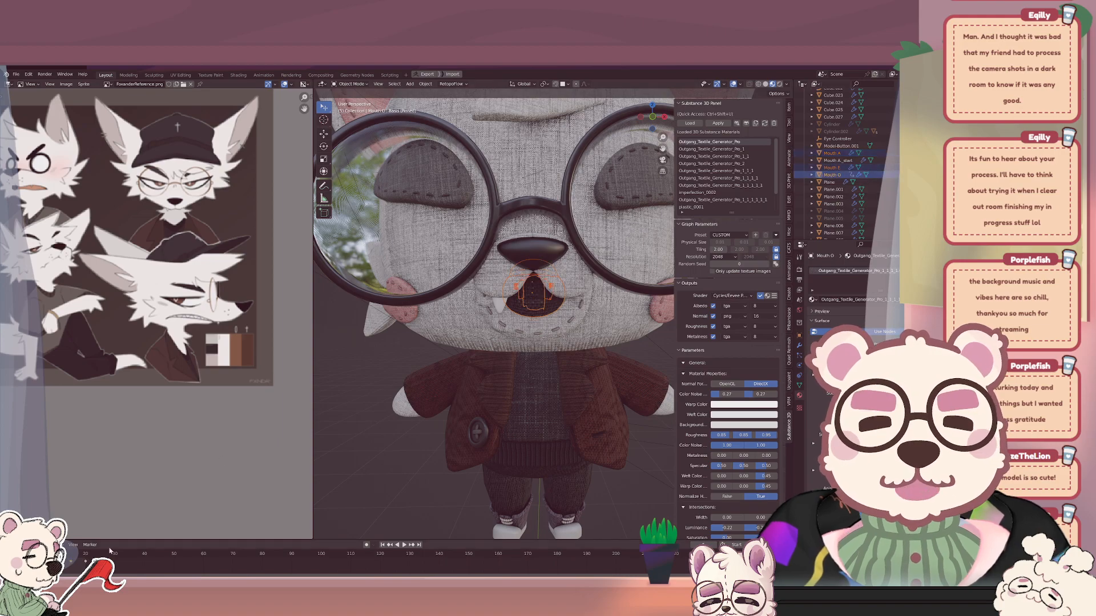
pyautogui.press('g')
pyautogui.click(83, 562)
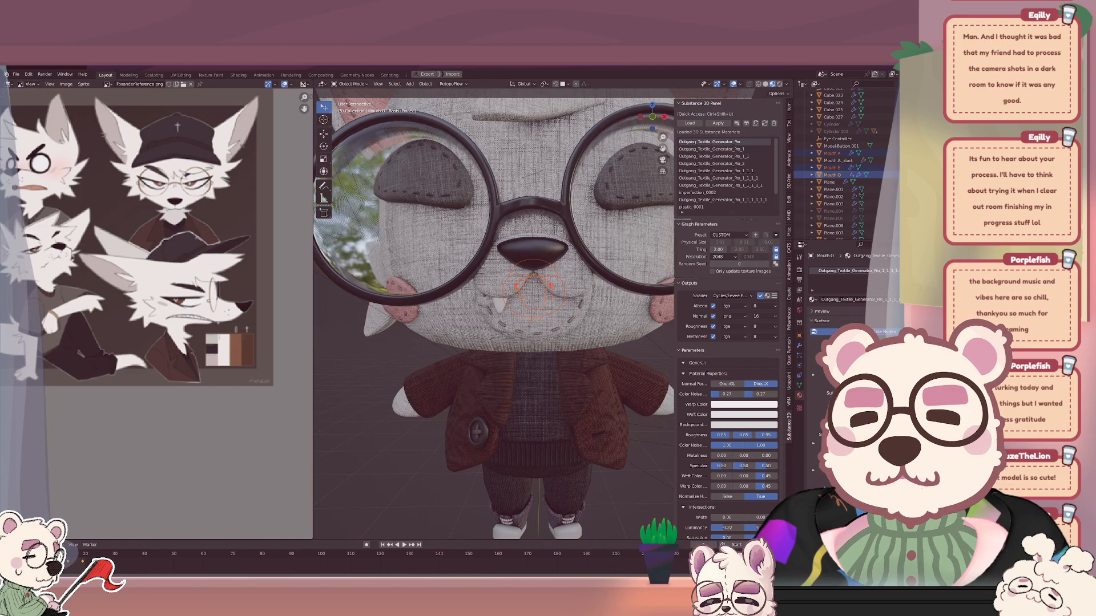
pyautogui.press('space')
pyautogui.press('space')
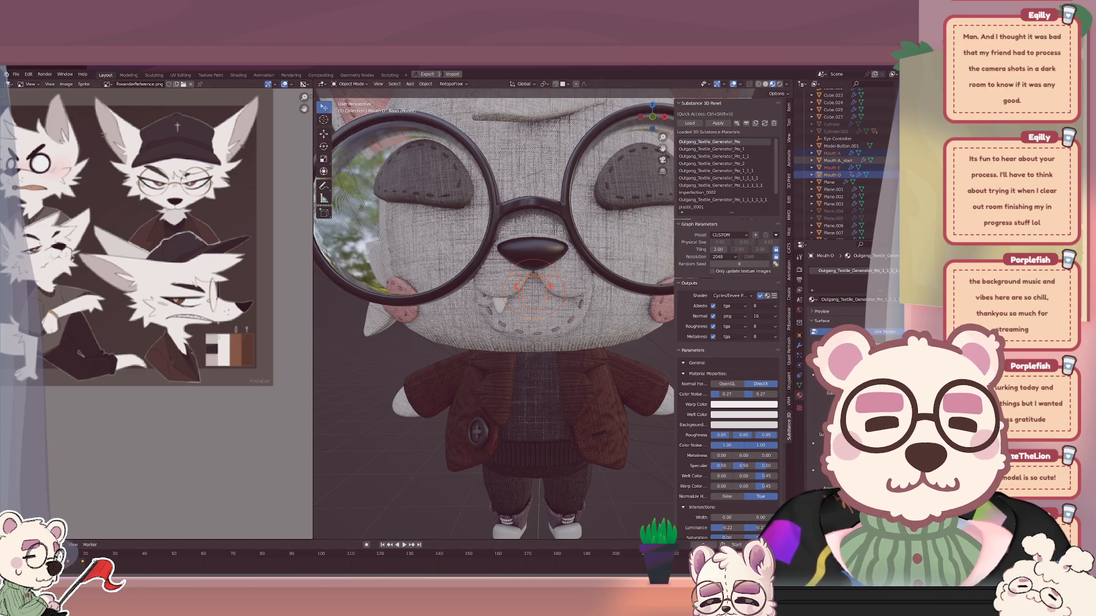
# Check the timeline keyframes of Mouth A_start, Mouth A, Mouth E and Mouth O by selecting the objects one after another.
pyautogui.click(882, 161)
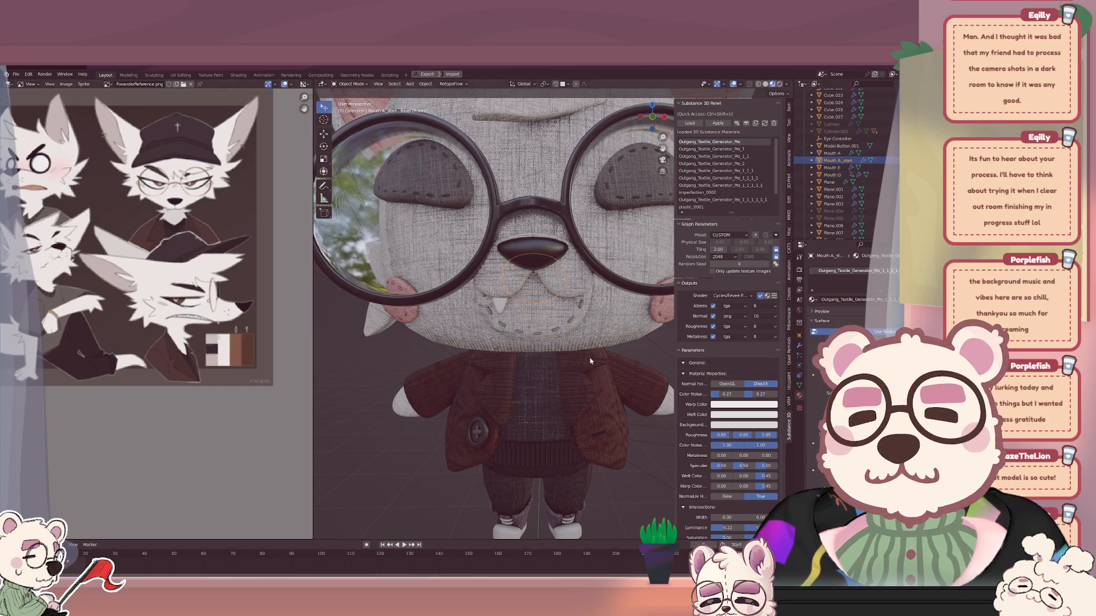
pyautogui.click(834, 153)
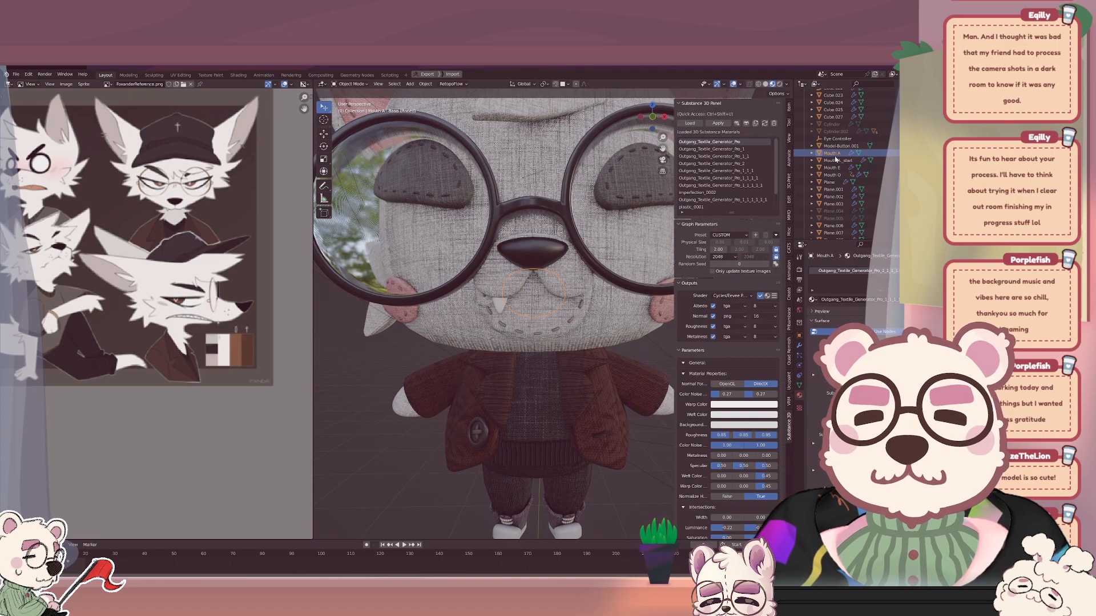
pyautogui.click(832, 162)
pyautogui.click(831, 170)
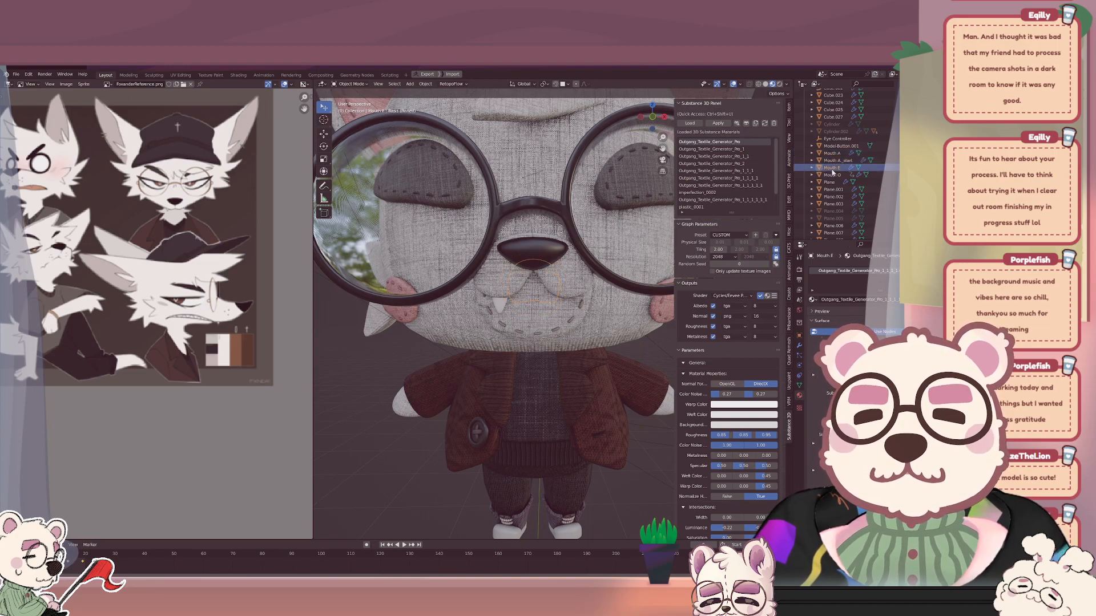
pyautogui.click(832, 175)
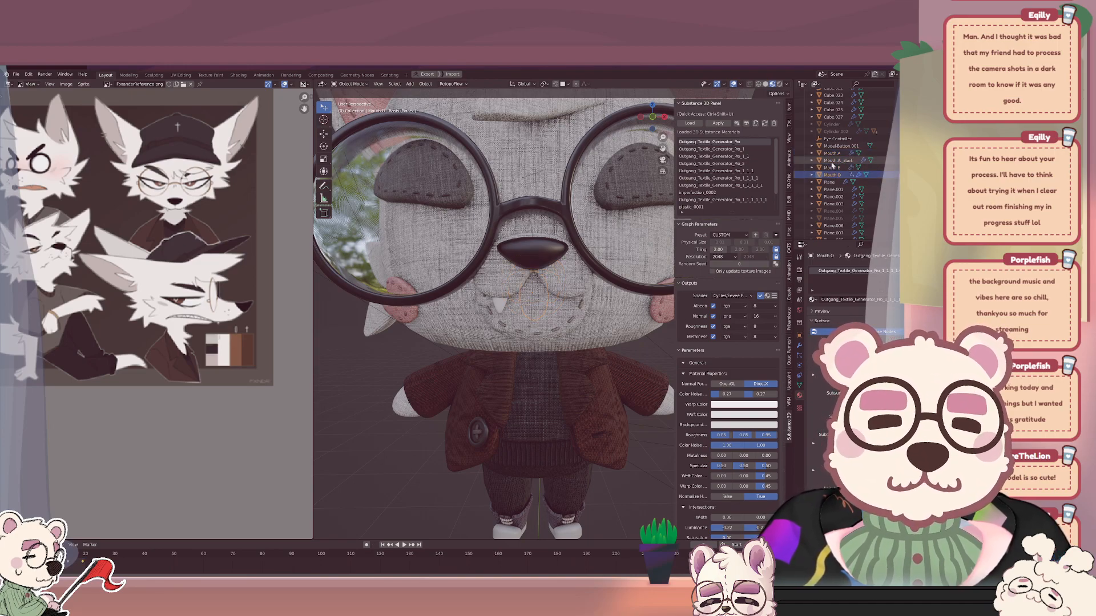
pyautogui.click(833, 160)
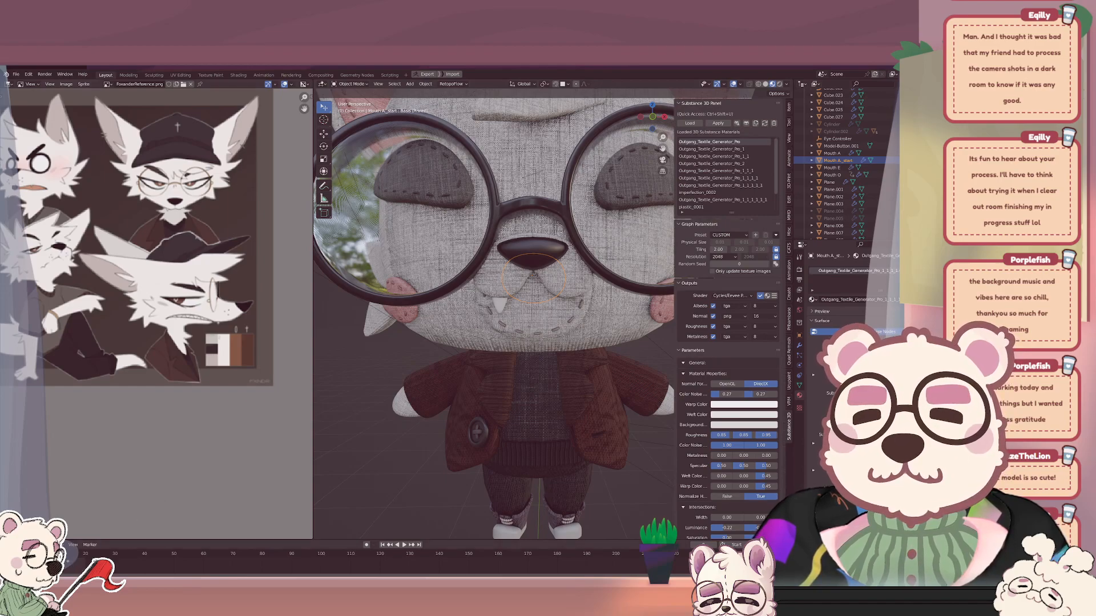
# Shift Mouth A_start's keyframes slightly in the timeline and replay the mouth animation, pausing where the mouth opens.
pyautogui.press('g')
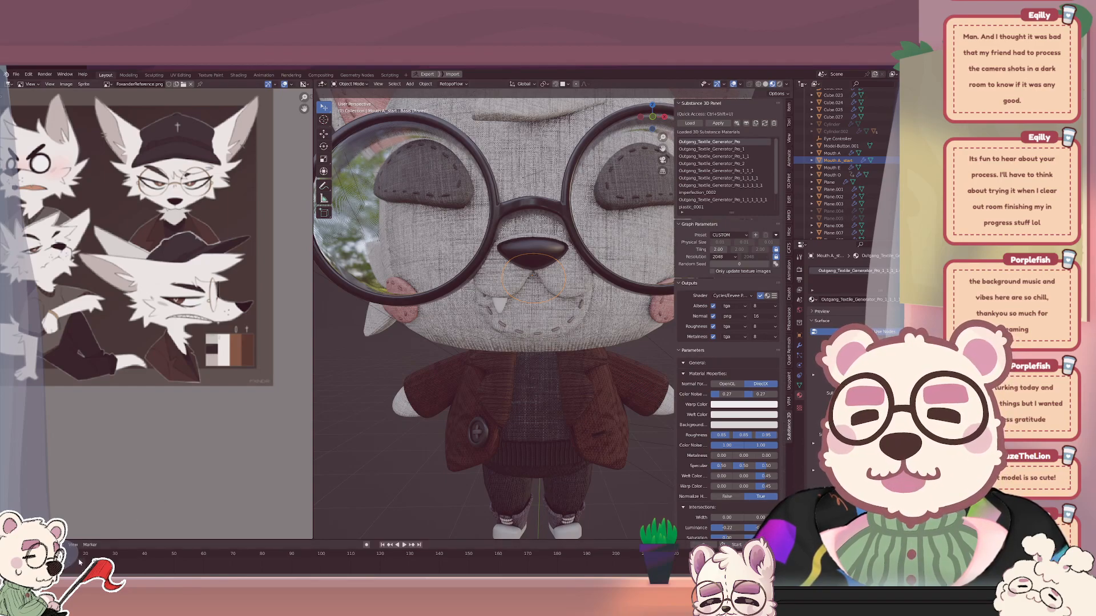
pyautogui.click(100, 553)
pyautogui.press('space')
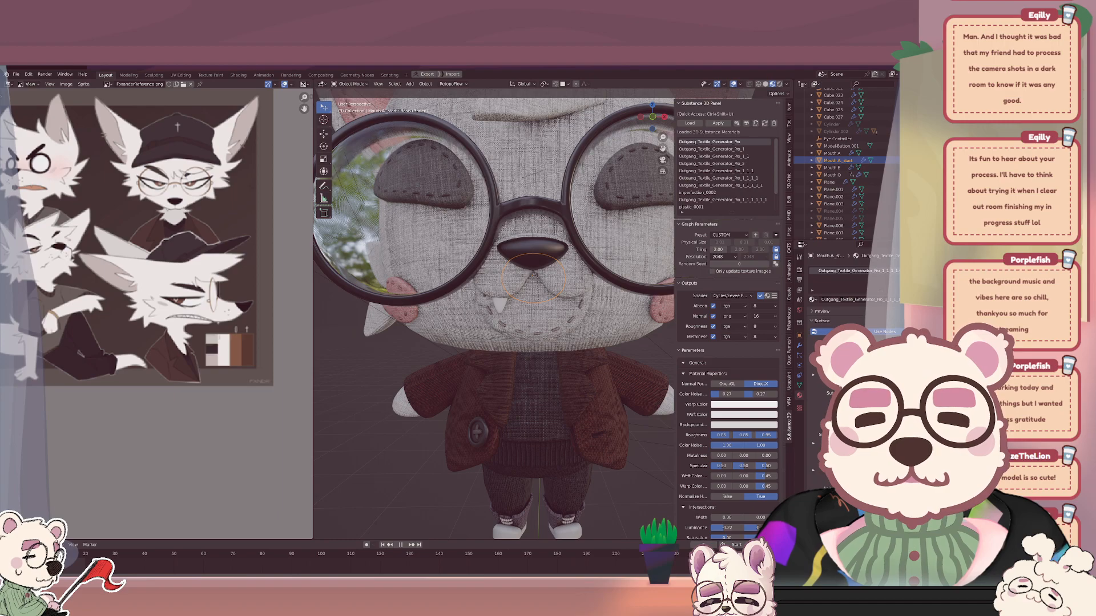
pyautogui.press('space')
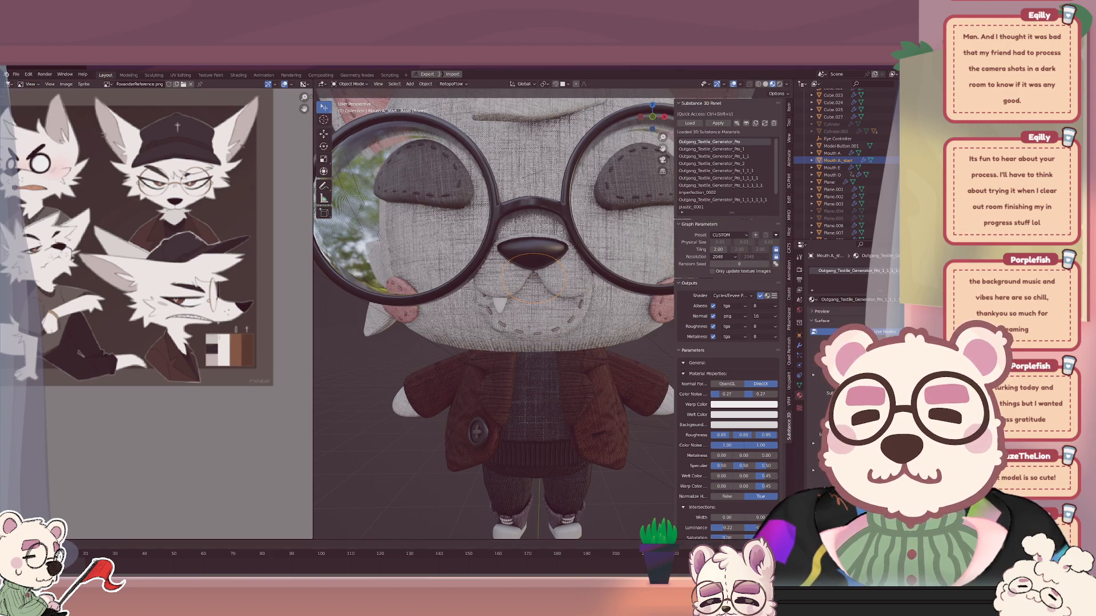
pyautogui.press('space')
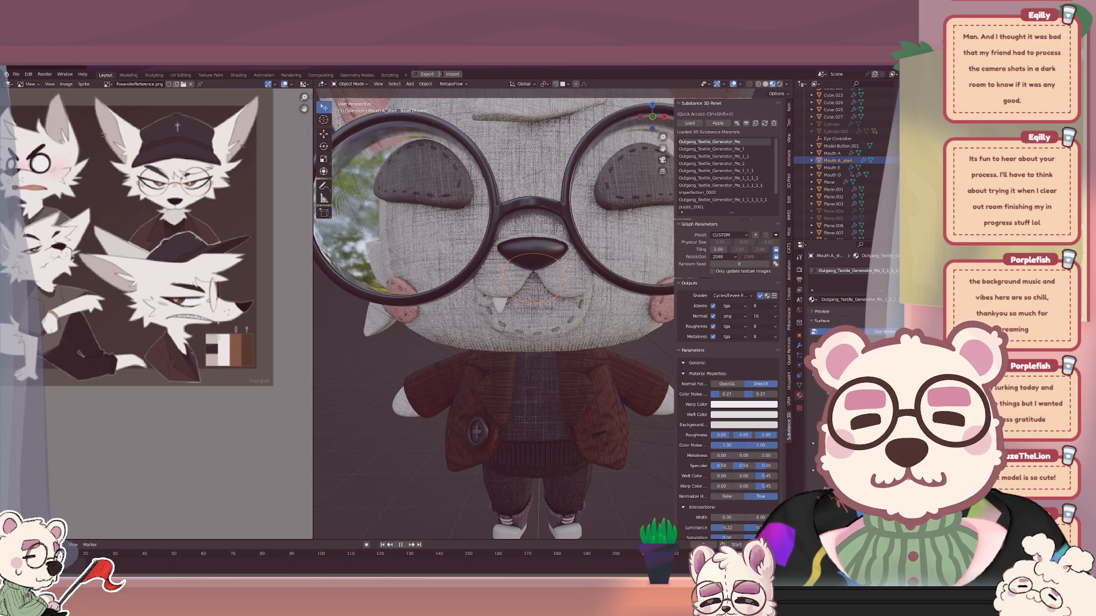
pyautogui.press('space')
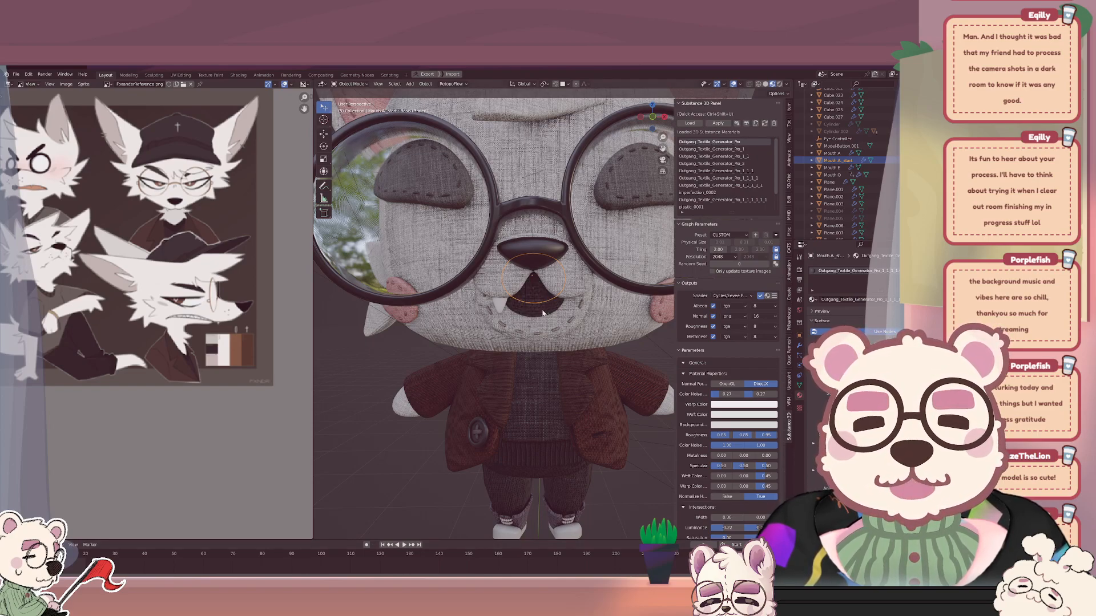
# Compare the open Mouth A shape with Mouth A_start and return the animation to its start frame.
pyautogui.click(543, 313)
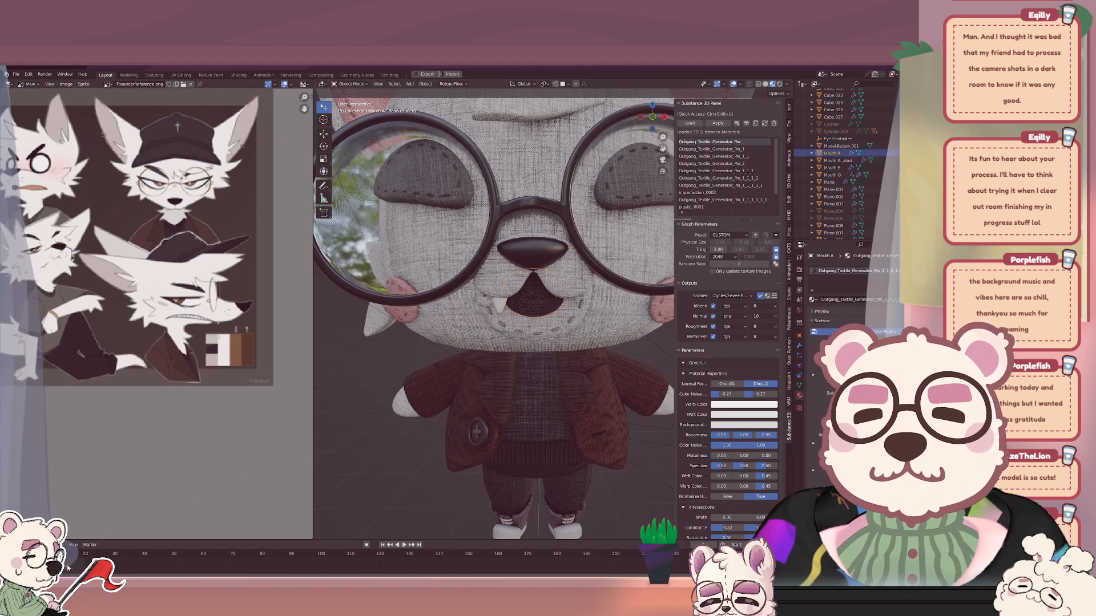
pyautogui.click(837, 160)
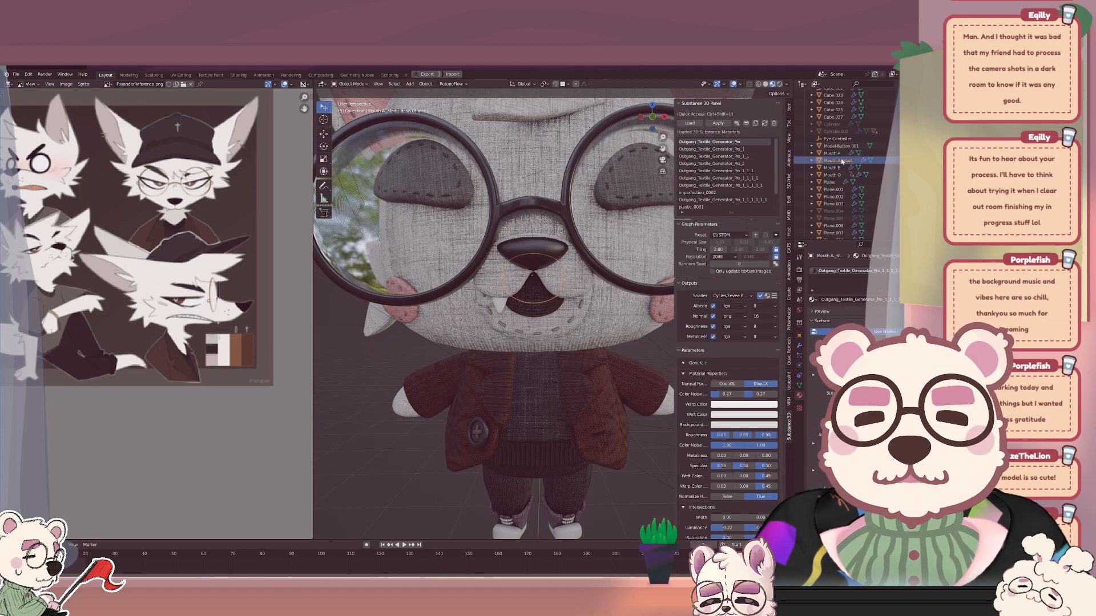
pyautogui.click(834, 154)
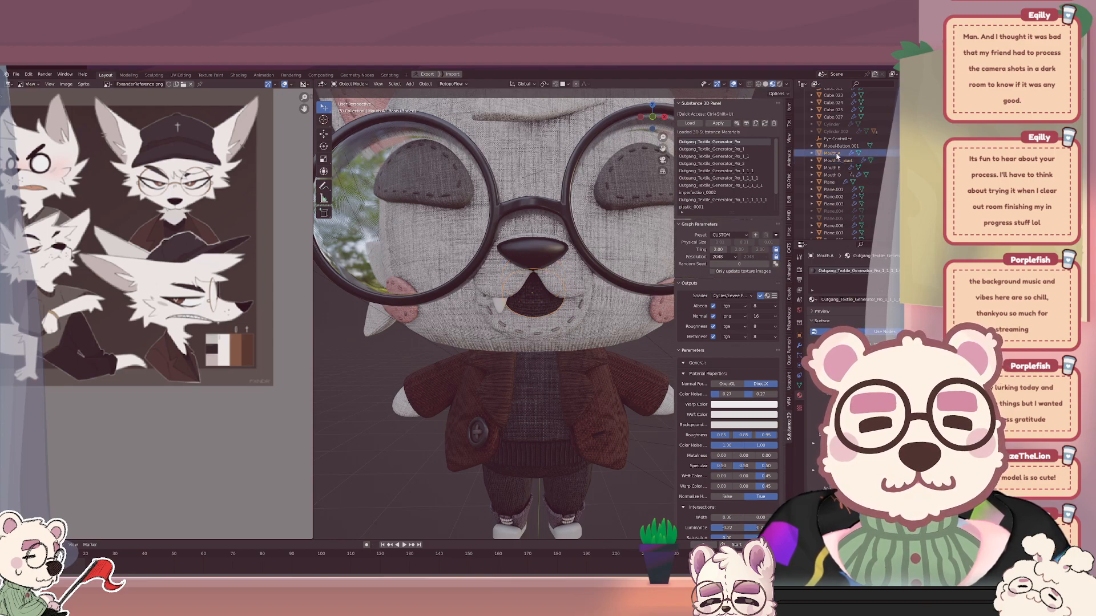
pyautogui.click(383, 545)
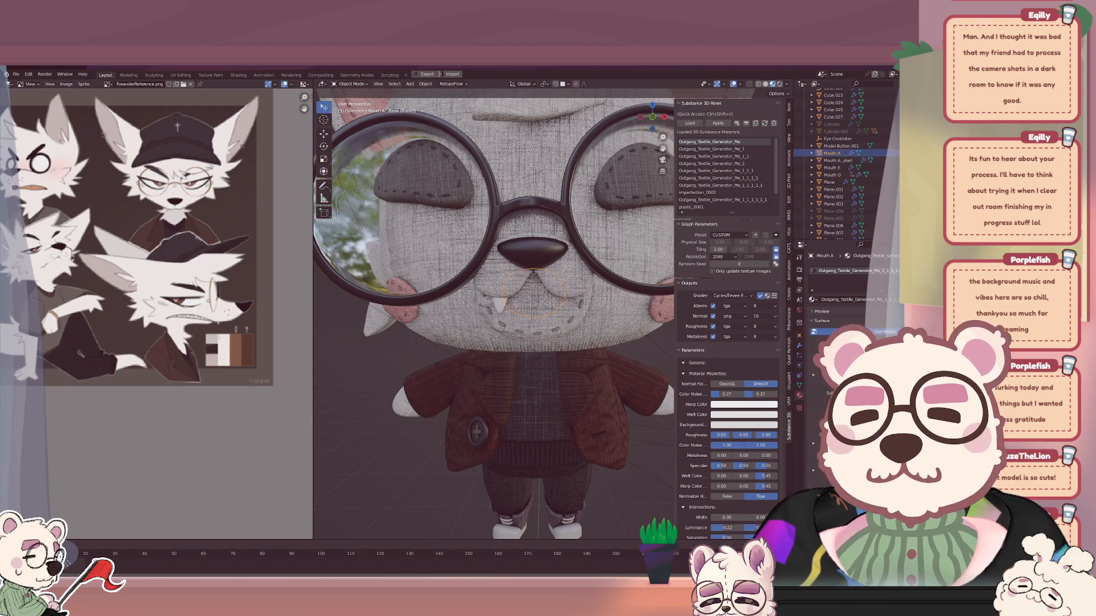
pyautogui.click(847, 161)
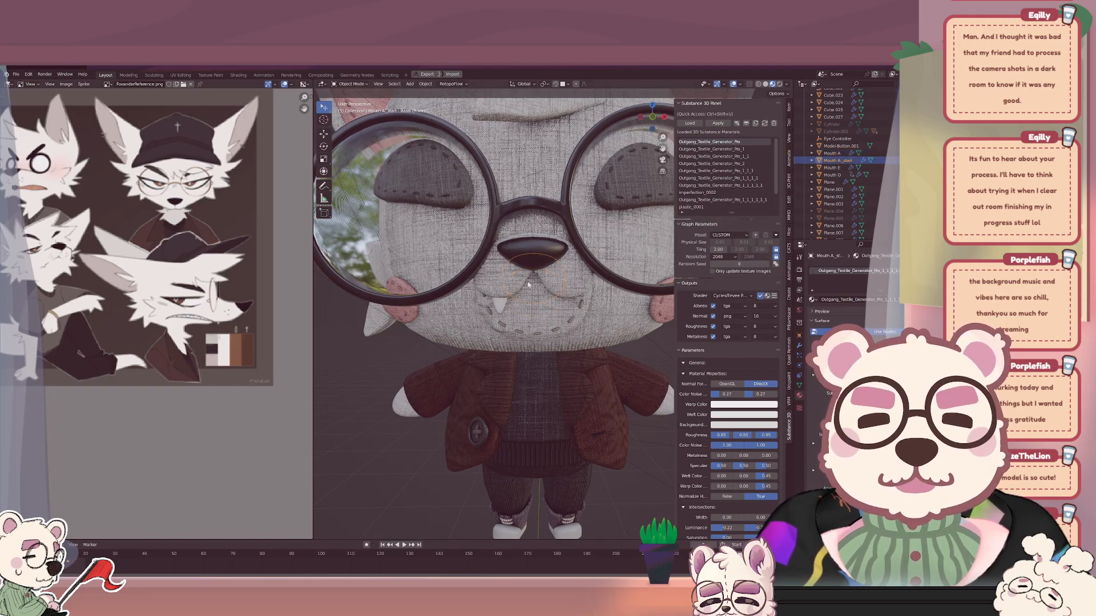
# Switch to the Animation workspace and compare the Dope Sheet keyframes of Mouth A and Mouth A_start.
pyautogui.click(263, 75)
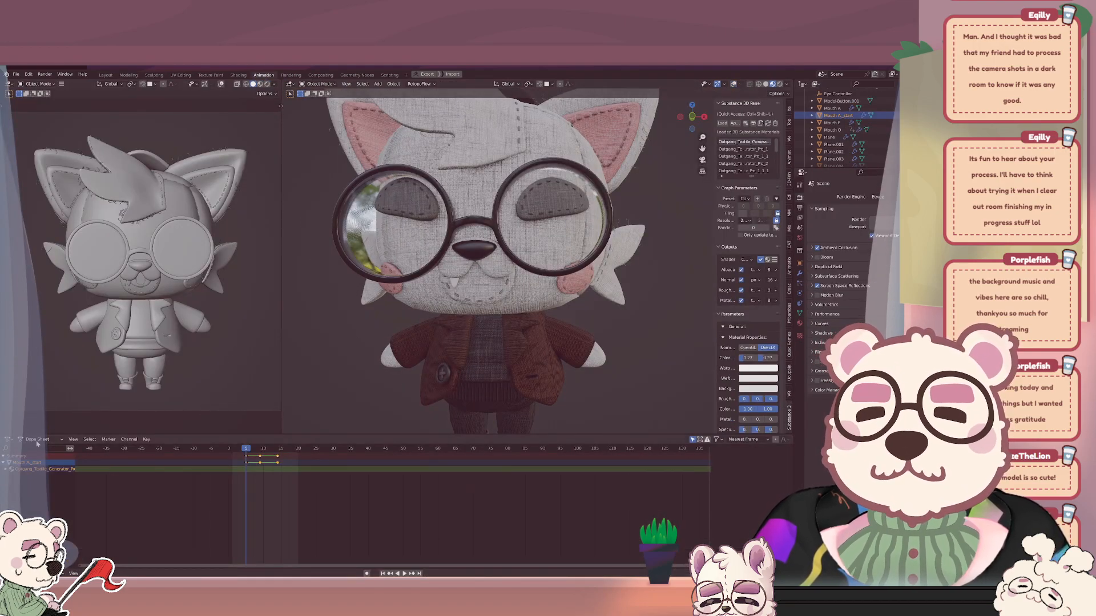
pyautogui.click(833, 108)
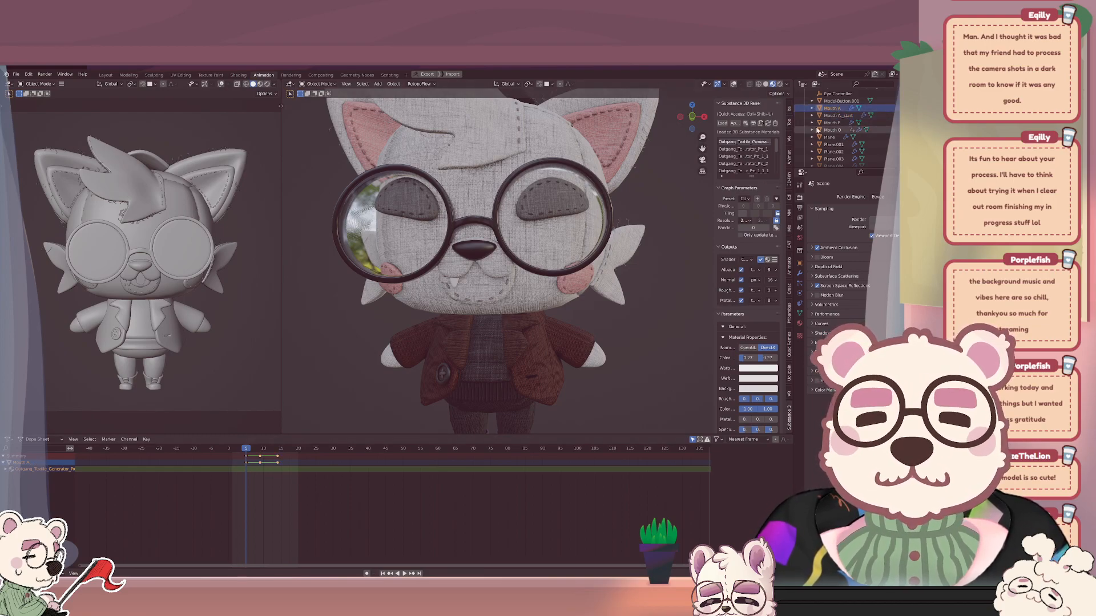
pyautogui.click(838, 115)
# Try to offset the two shapes by moving Mouth A_start's keyframes 4 frames earlier and Mouth A's keyframes 4 frames later.
pyautogui.moveTo(323, 500); pyautogui.dragTo(243, 456)
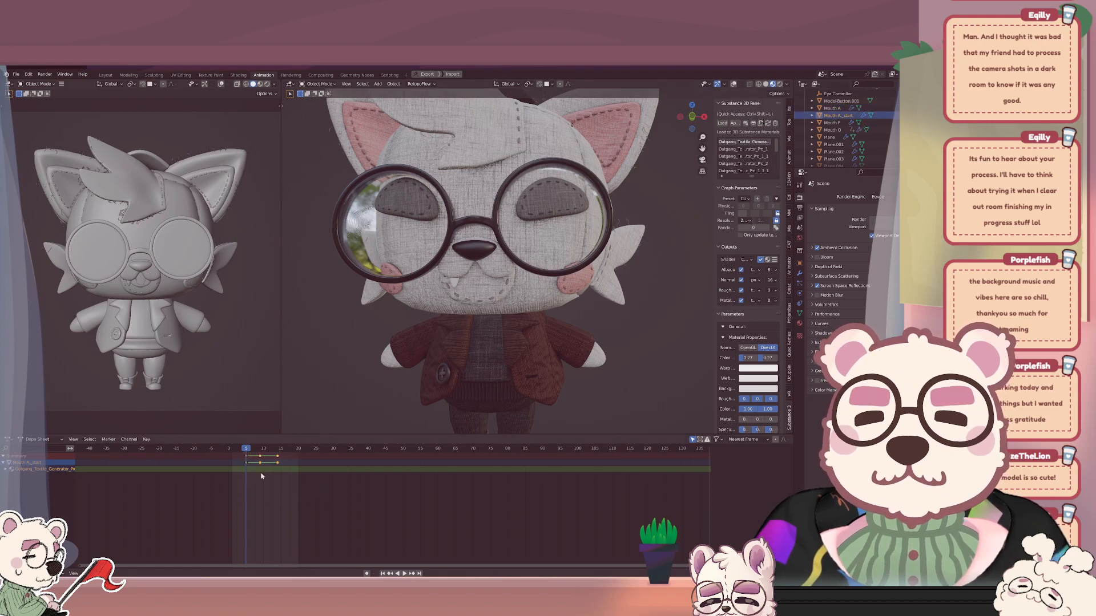
pyautogui.press('g')
pyautogui.click(248, 471)
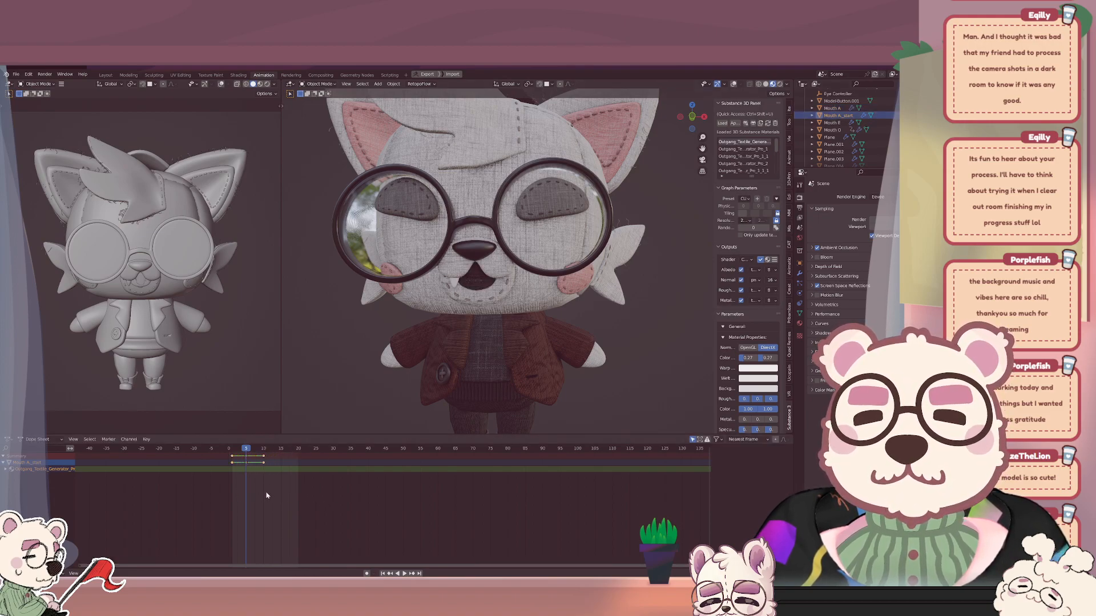
pyautogui.click(833, 109)
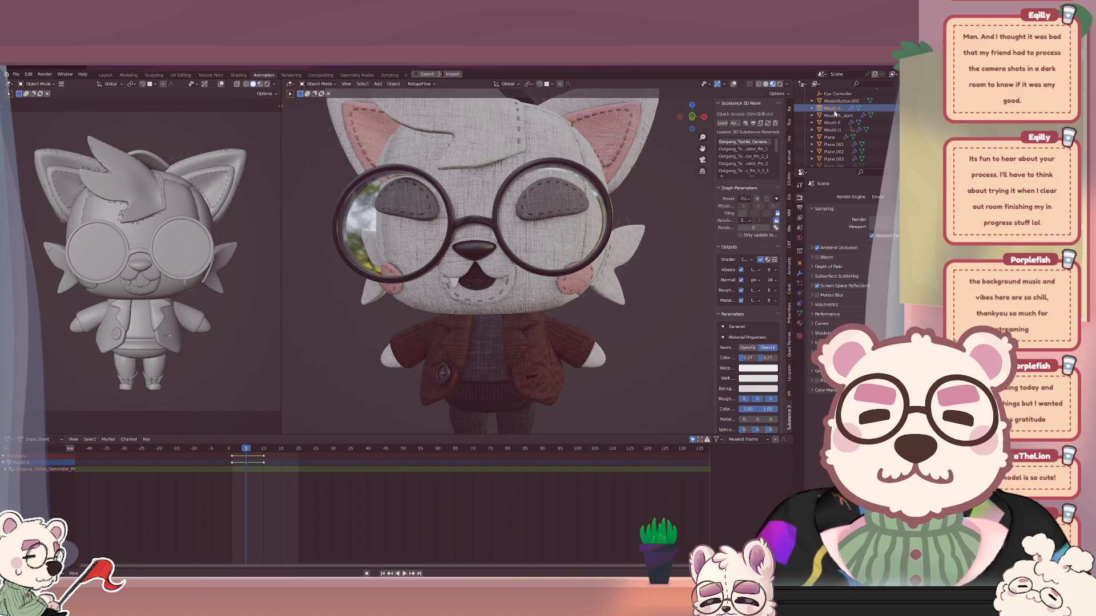
pyautogui.moveTo(227, 468); pyautogui.dragTo(280, 461)
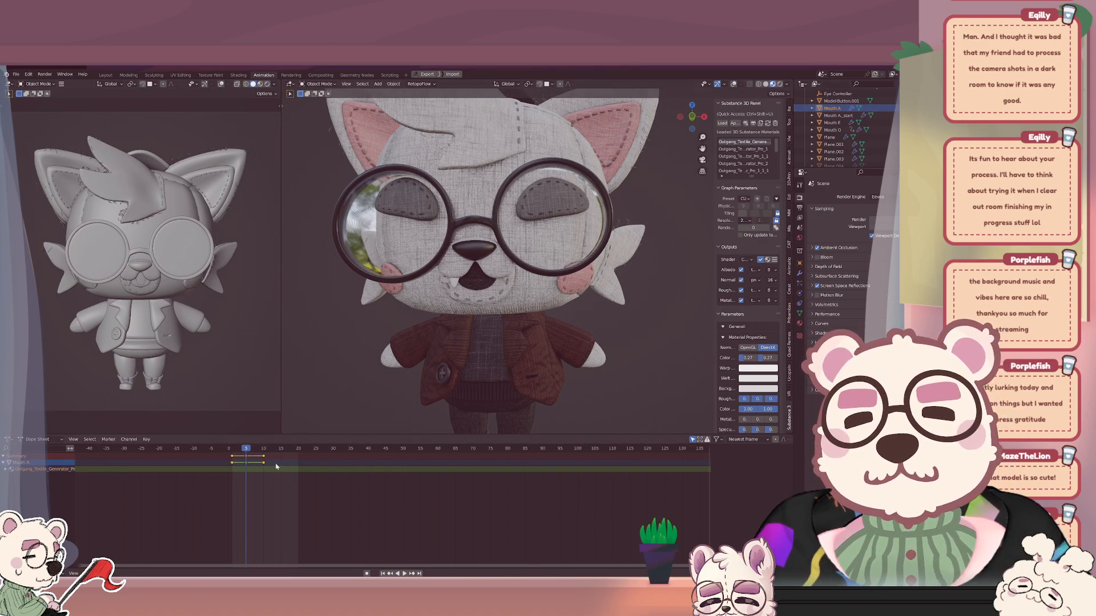
pyautogui.press('g')
pyautogui.click(292, 468)
pyautogui.press('g')
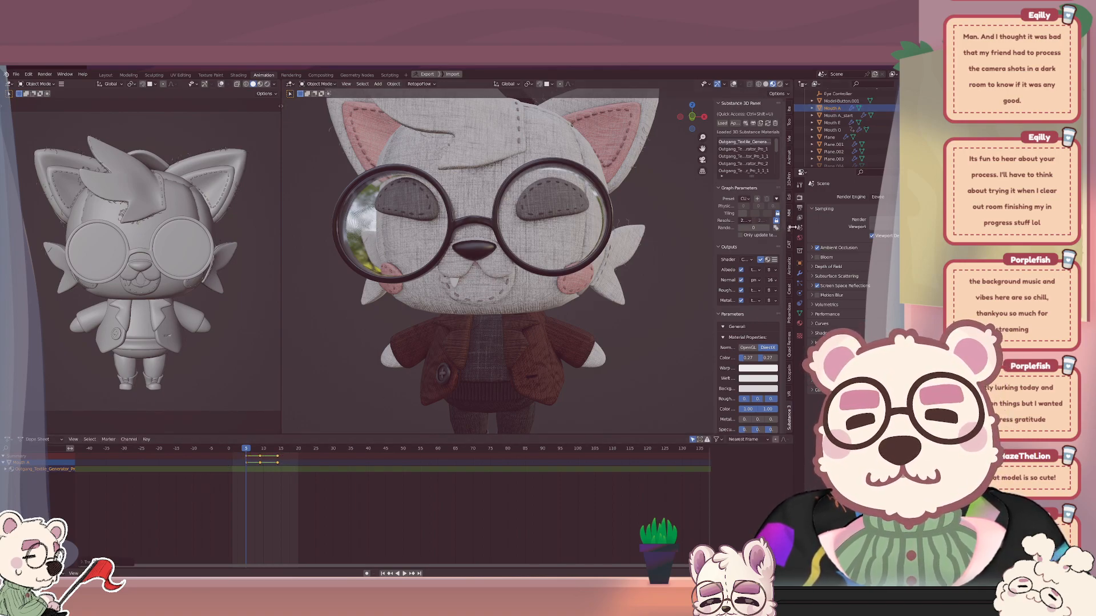
# Create a new action for Mouth A_start in the Action Editor and return to the Dope Sheet with Mouth A selected.
pyautogui.click(838, 115)
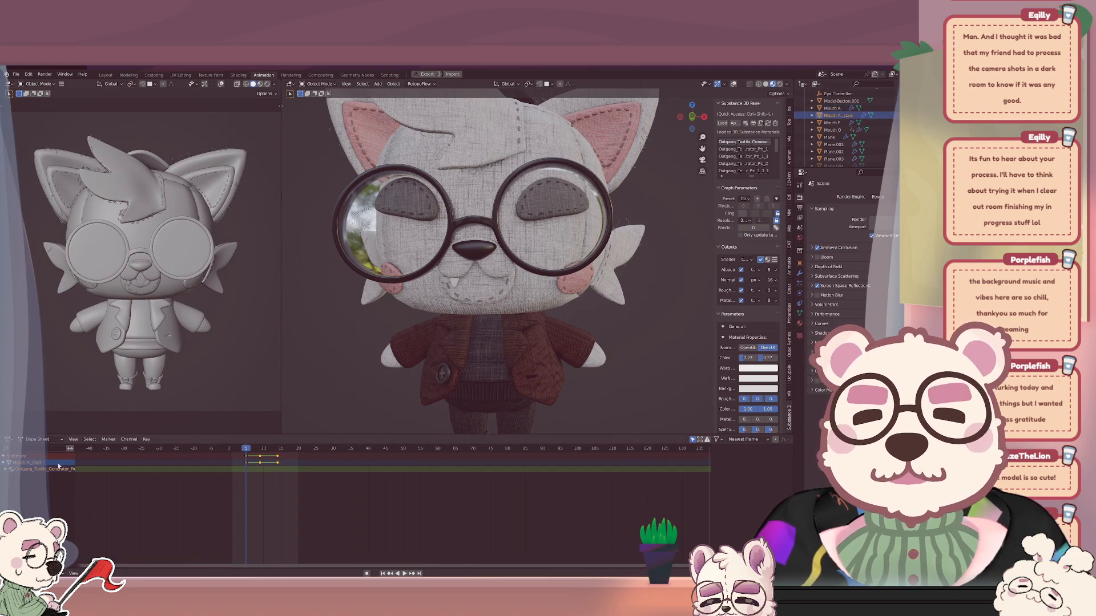
pyautogui.click(48, 440)
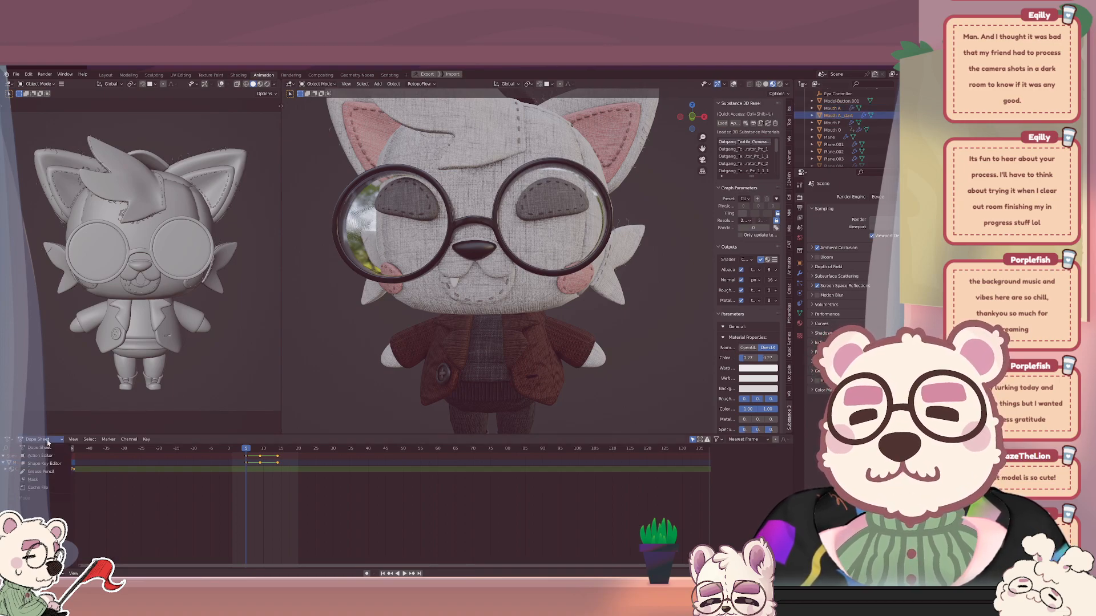
pyautogui.click(44, 455)
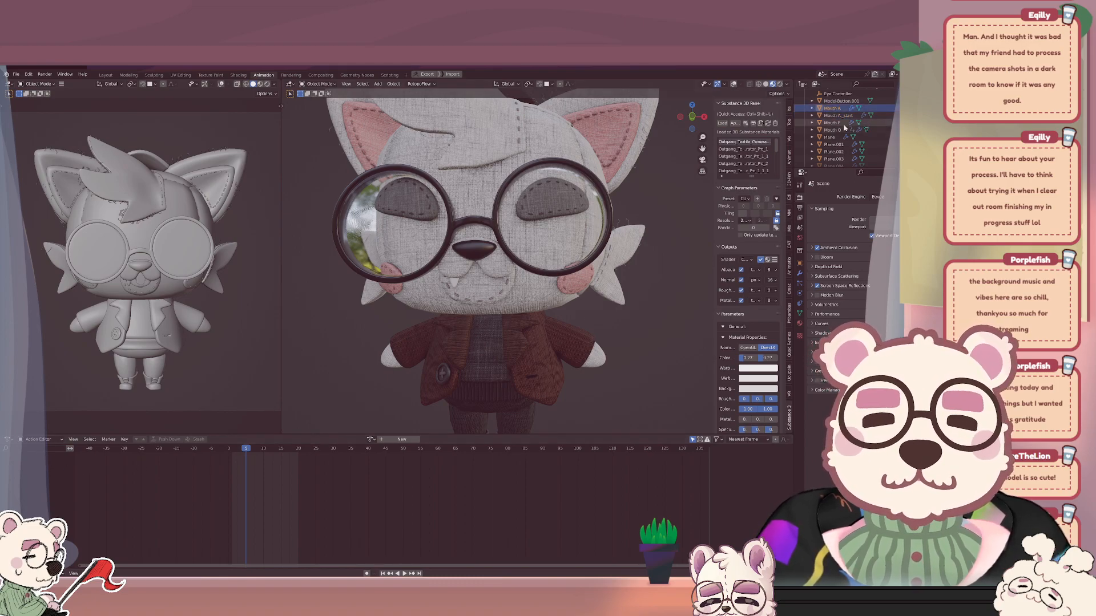
pyautogui.click(402, 439)
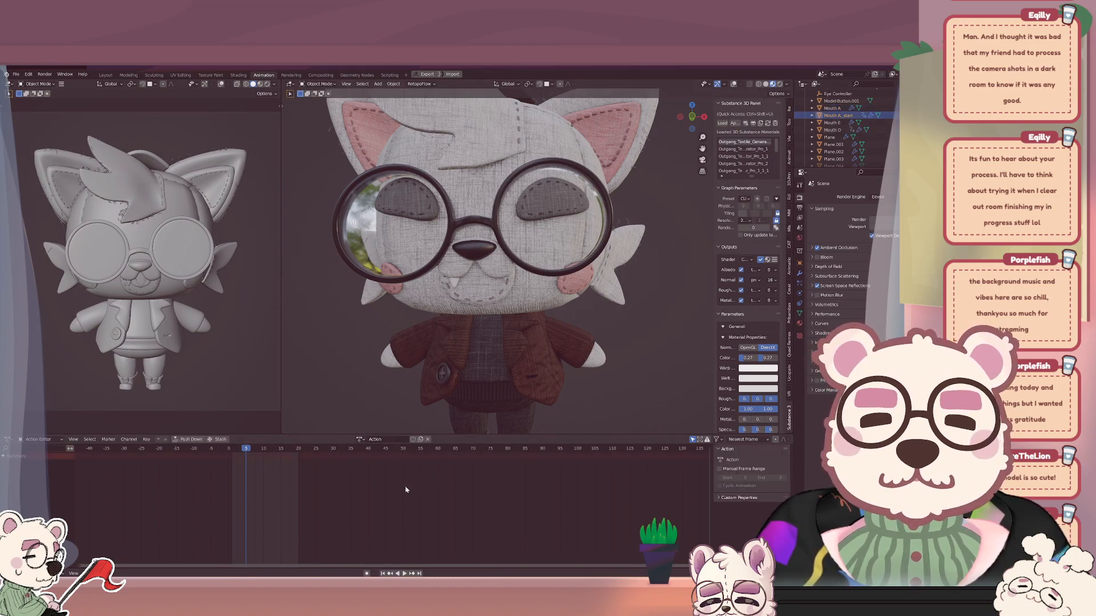
pyautogui.click(830, 109)
pyautogui.click(40, 439)
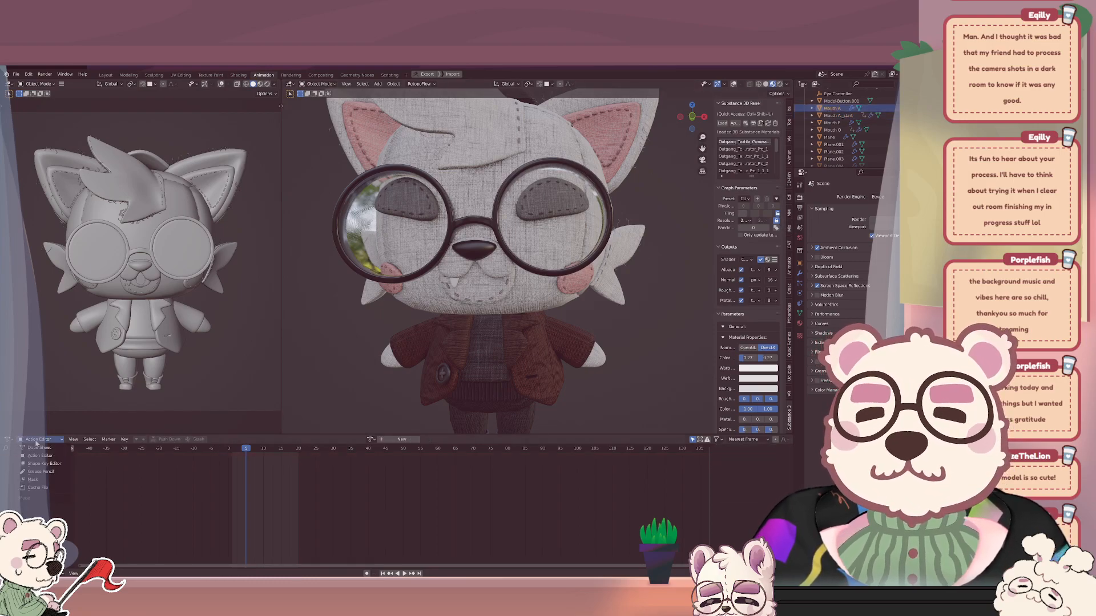
pyautogui.click(37, 448)
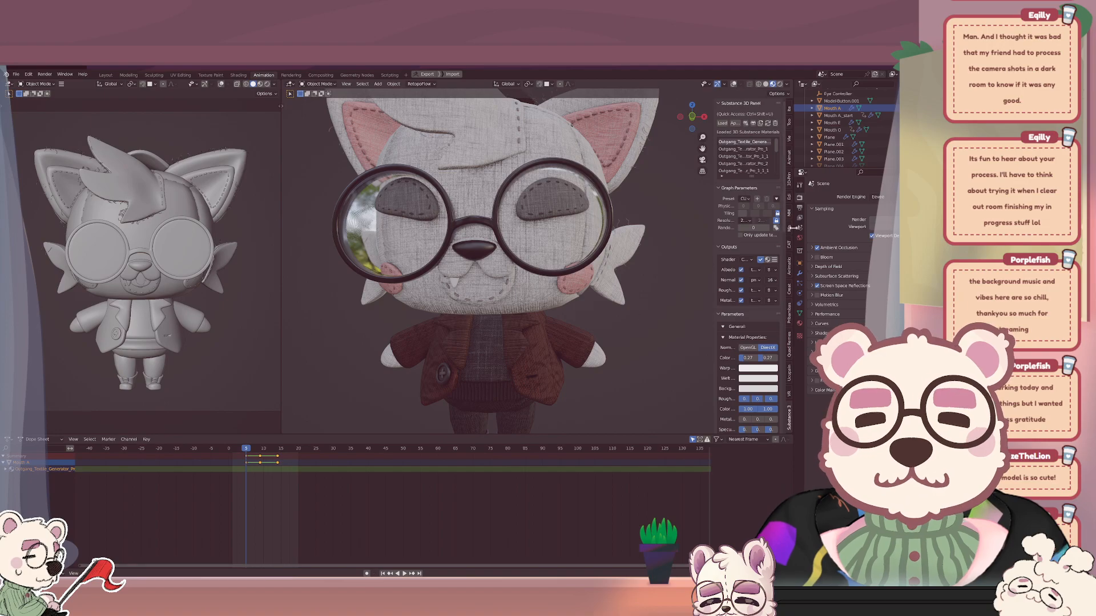
# Move Mouth A_start's keyframes 4 frames earlier so they begin at frame 1, and play the animation to check the mouth opening.
pyautogui.click(830, 116)
pyautogui.click(799, 323)
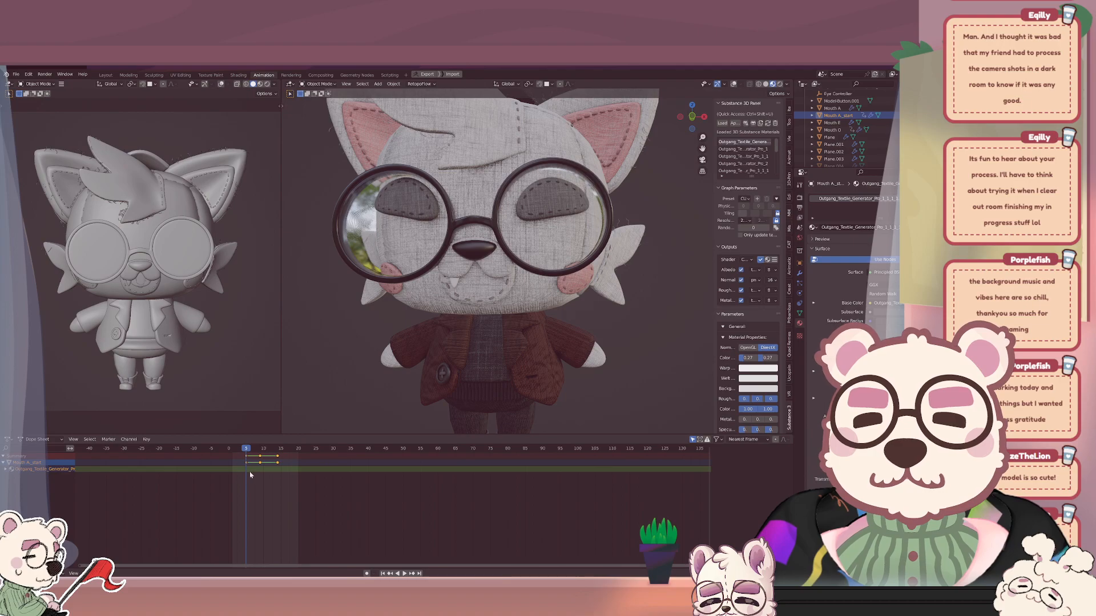
pyautogui.moveTo(239, 465); pyautogui.dragTo(279, 461)
pyautogui.press('g')
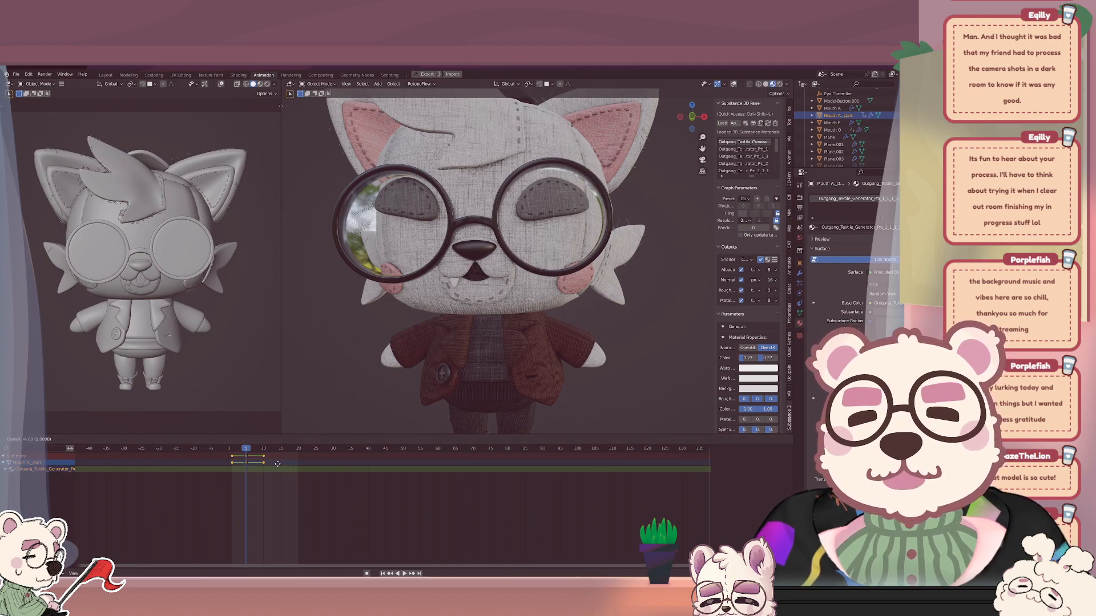
pyautogui.click(264, 460)
pyautogui.press('space')
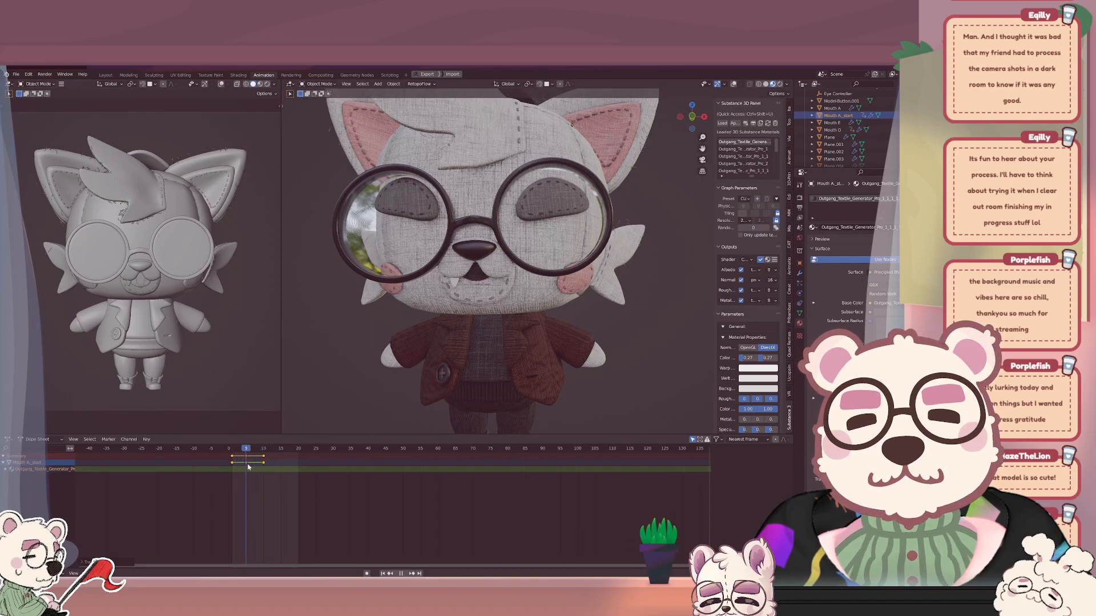
pyautogui.press('space')
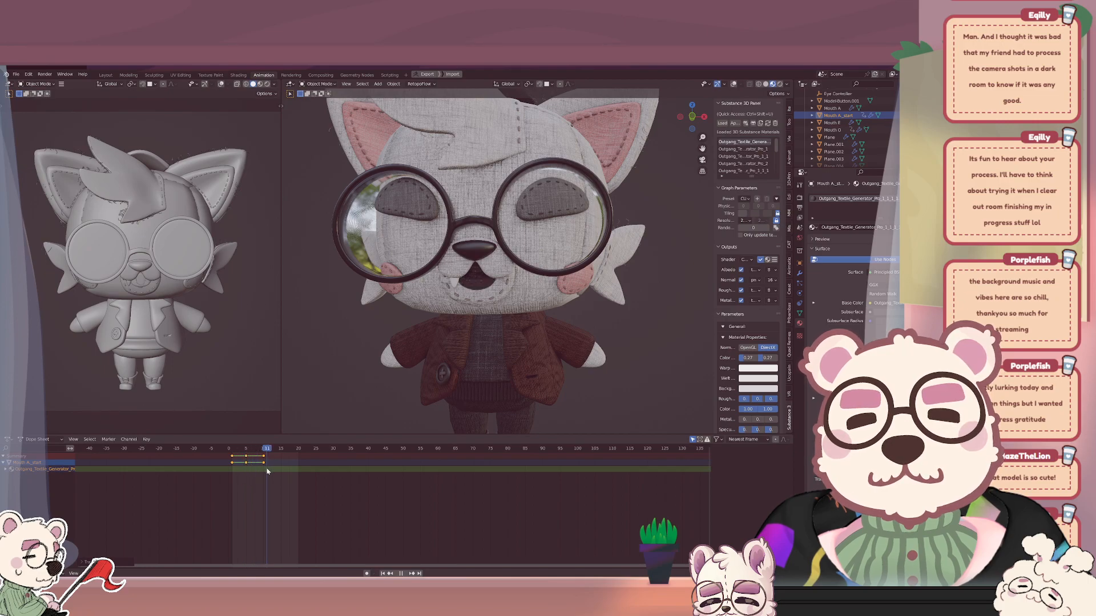
# Select Mouth A, Mouth A_start, Mouth E and Mouth O together to show all their keyframes in the Dope Sheet.
pyautogui.click(474, 279)
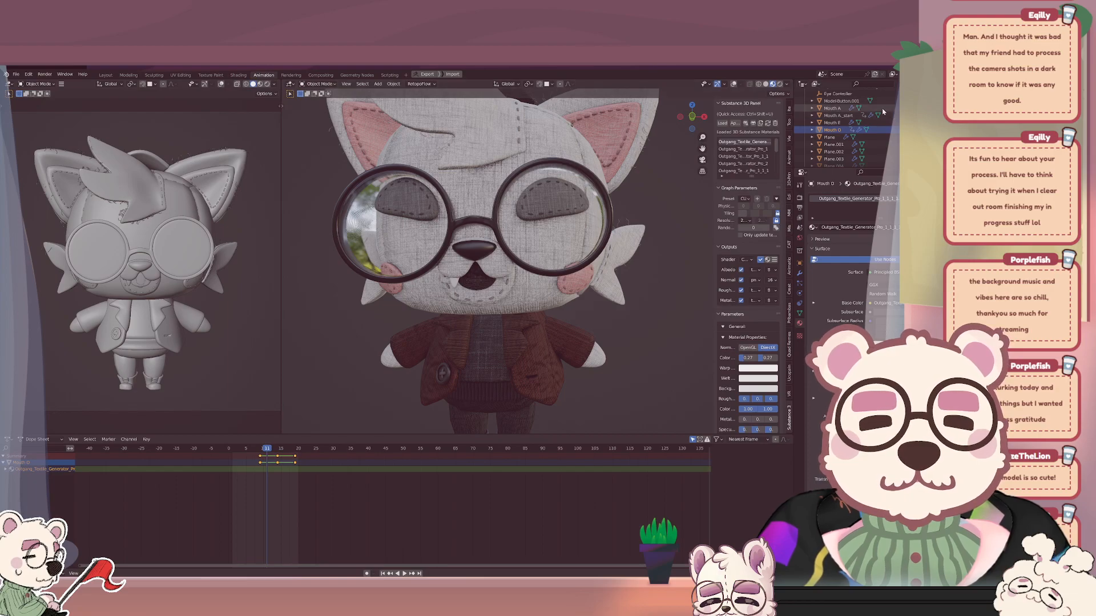
pyautogui.click(858, 116)
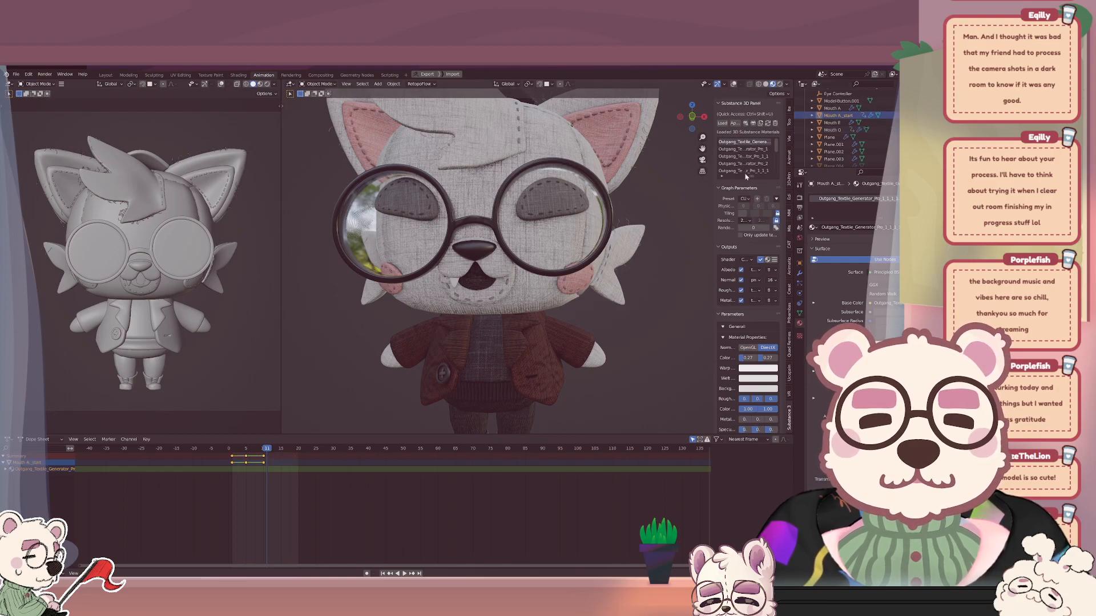
pyautogui.click(833, 109)
pyautogui.keyDown('shift'); pyautogui.click(832, 131); pyautogui.keyUp('shift')
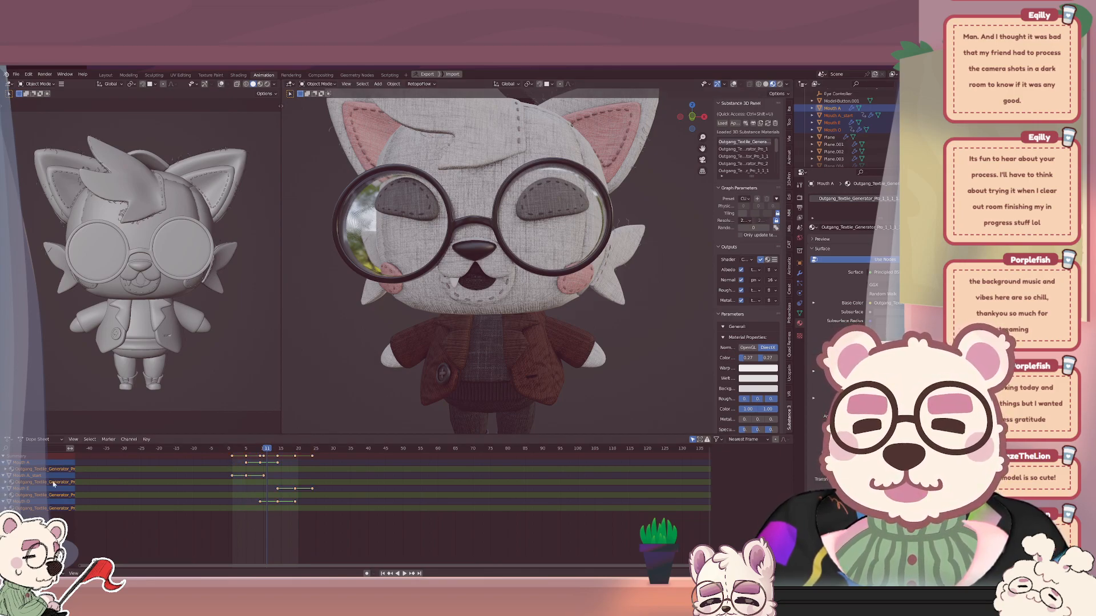
# Move Mouth A's last keyframe to frame 15 in the Dope Sheet.
pyautogui.click(29, 463)
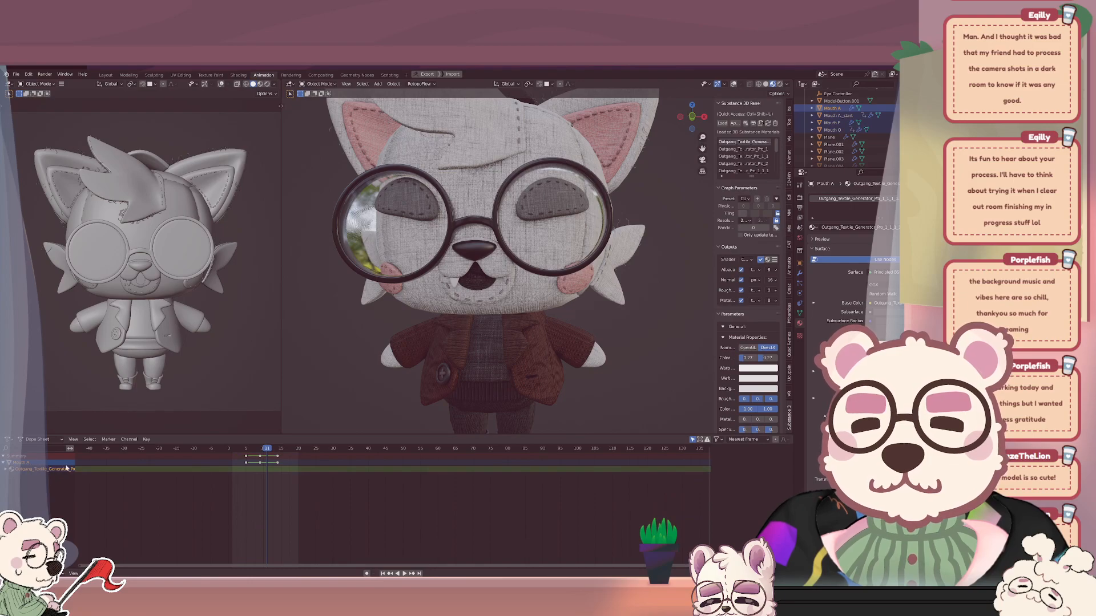
pyautogui.press('g')
pyautogui.click(272, 466)
pyautogui.click(278, 467)
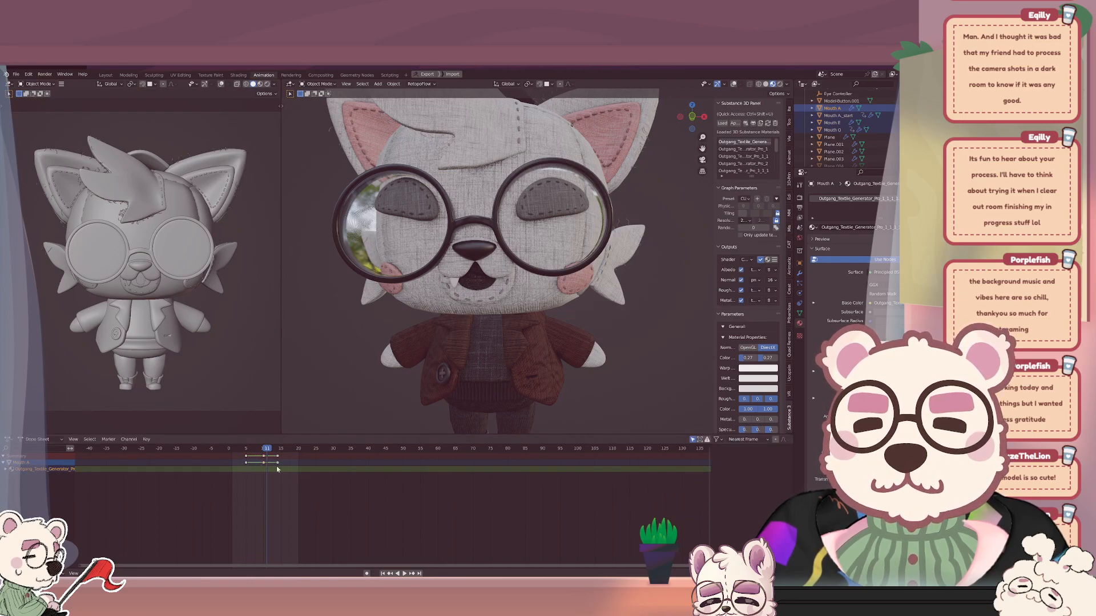
pyautogui.moveTo(274, 449)
pyautogui.mouseDown()
pyautogui.moveTo(305, 450)
pyautogui.moveTo(282, 470)
pyautogui.mouseUp()
pyautogui.press('g')
pyautogui.click(284, 468)
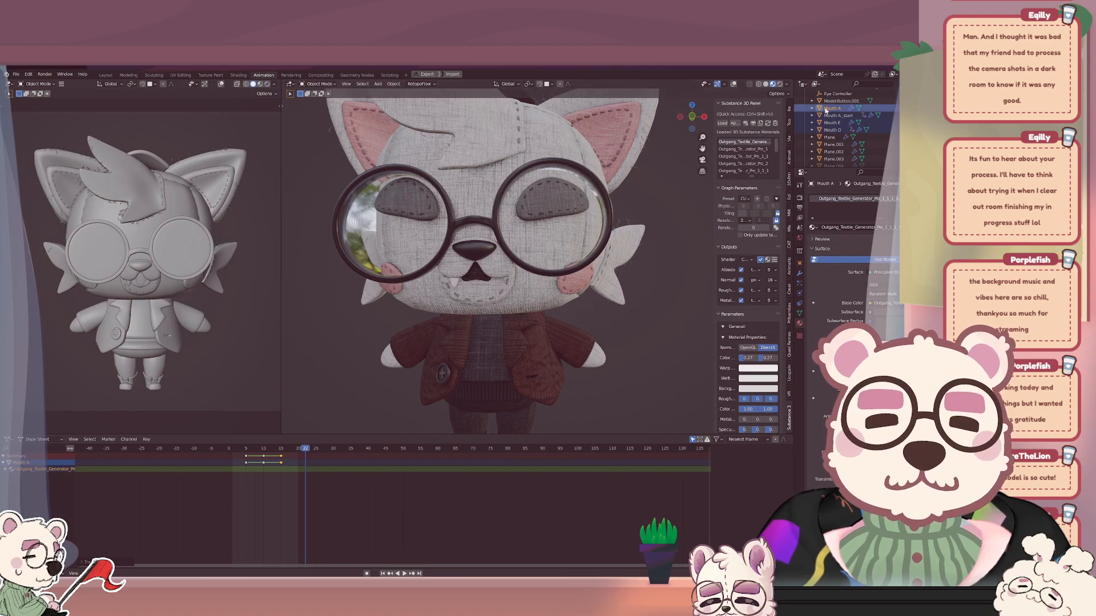
# Show all four mouth objects' keyframes, move Mouth O's first keyframe to frame 10, and play the animation.
pyautogui.keyDown('shift'); pyautogui.click(833, 130); pyautogui.keyUp('shift')
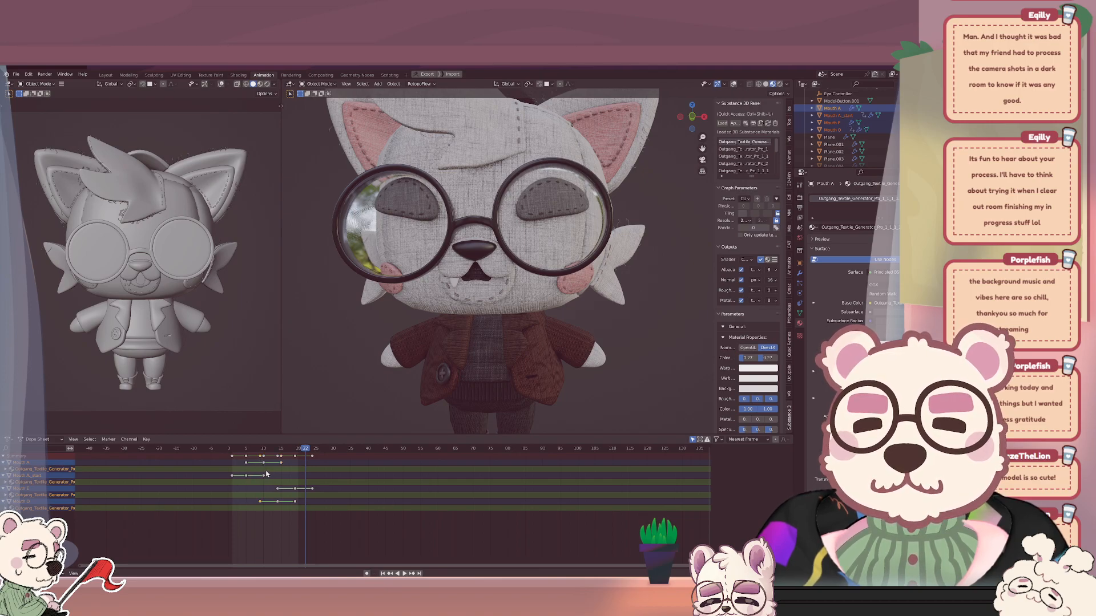
pyautogui.press('g')
pyautogui.click(269, 475)
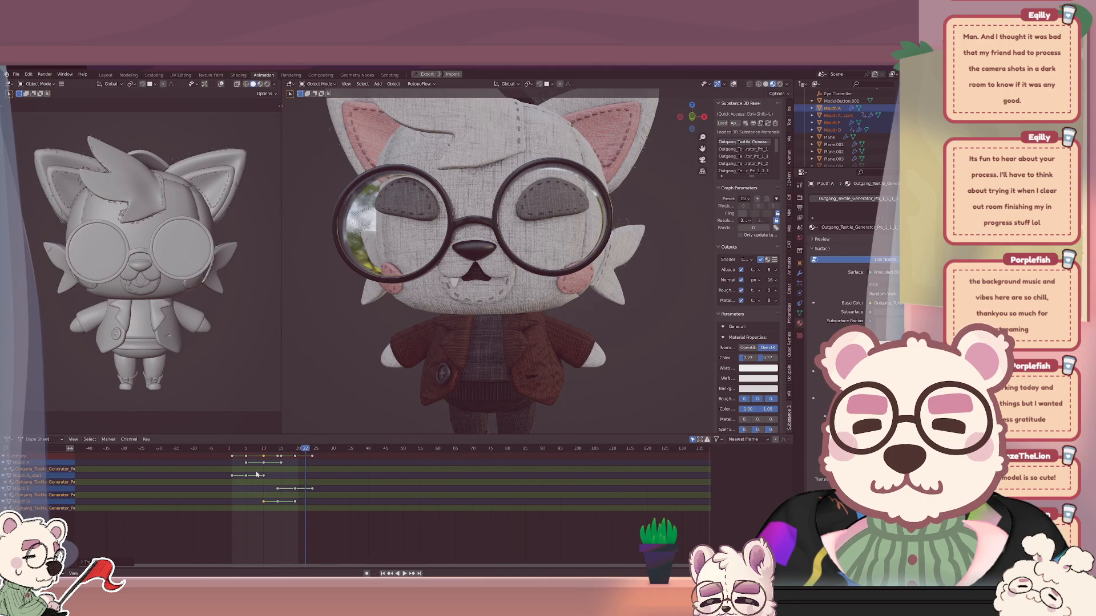
pyautogui.press('space')
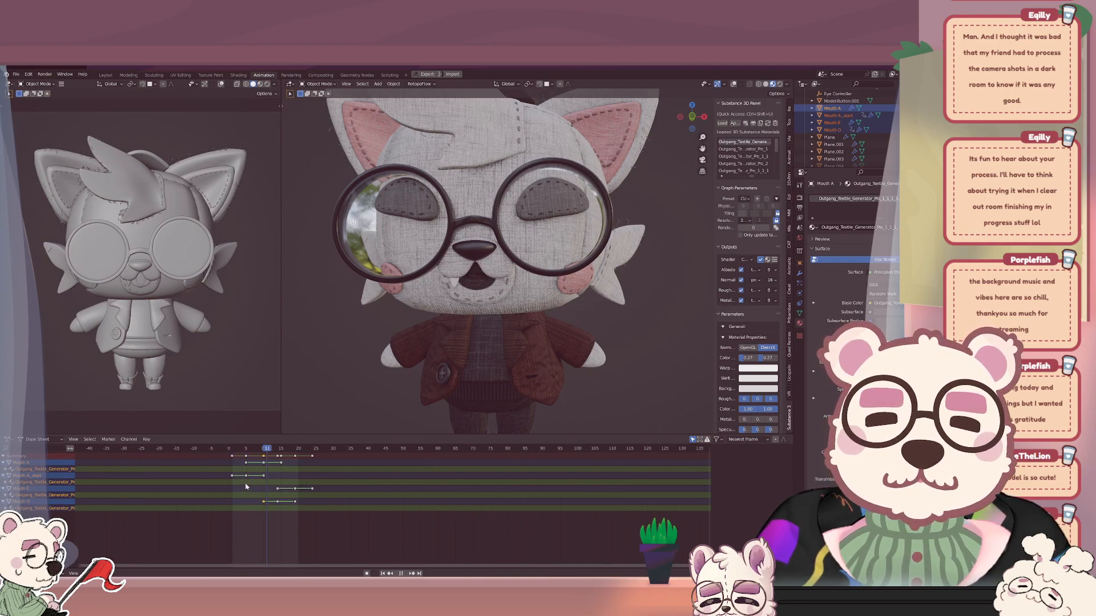
pyautogui.press('space')
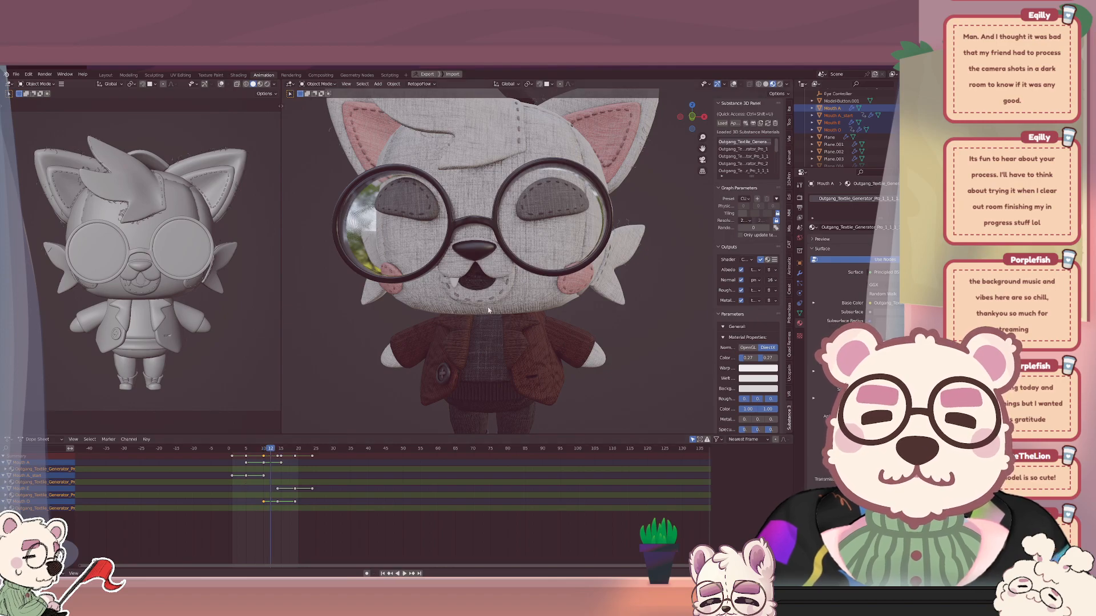
# Select the Mouth O shape on the face and toggle its visibility to inspect the overlap.
pyautogui.click(475, 278)
pyautogui.hotkey('alt', 'a')
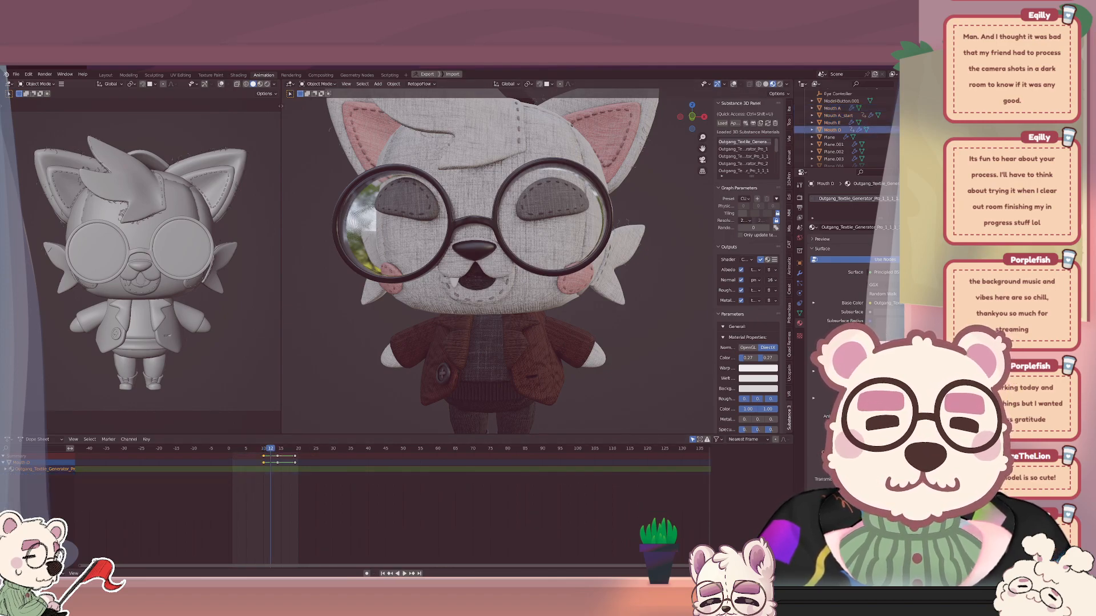
pyautogui.click(950, 130)
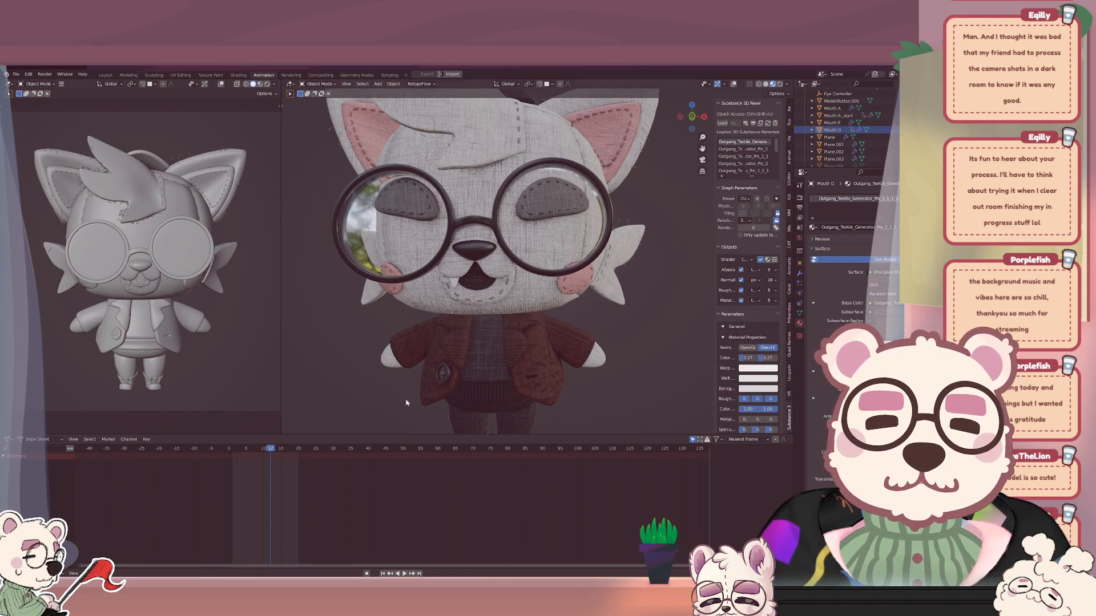
# With all four mouth objects selected, retime Mouth E's keyframes to frames 15, 20 and 25, and Mouth O's last two to frames 15 and 20.
pyautogui.click(833, 108)
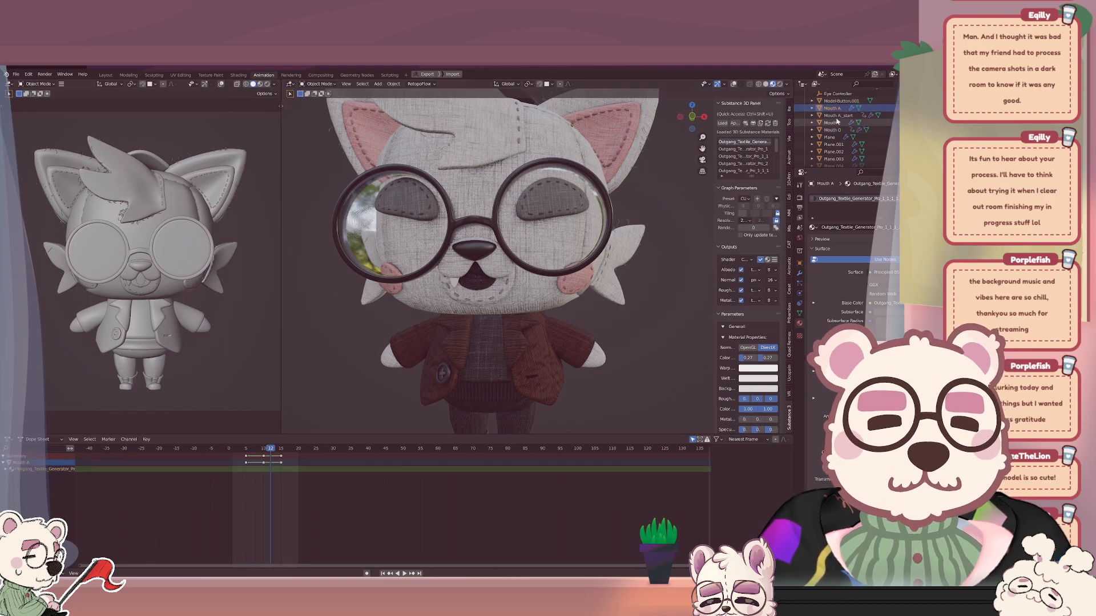
pyautogui.keyDown('shift'); pyautogui.click(835, 129); pyautogui.keyUp('shift')
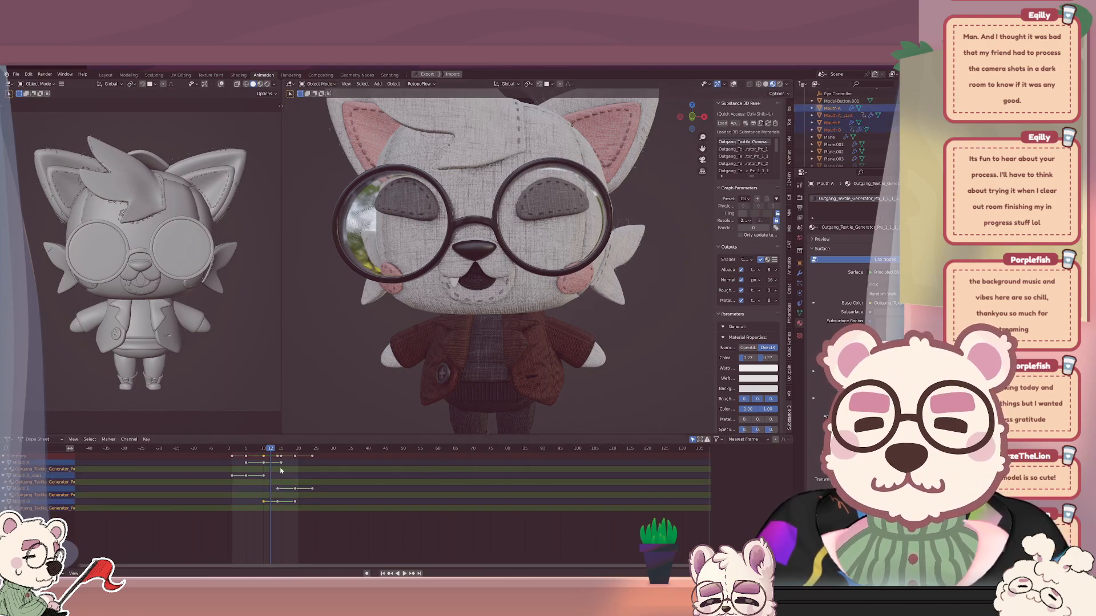
pyautogui.click(278, 449)
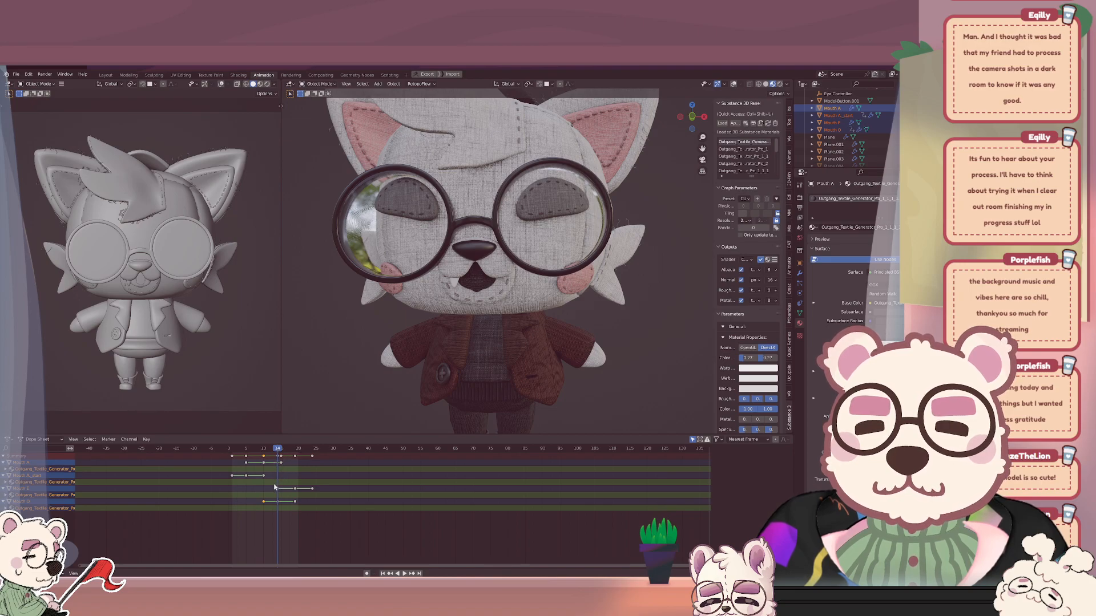
pyautogui.moveTo(275, 487); pyautogui.dragTo(283, 511)
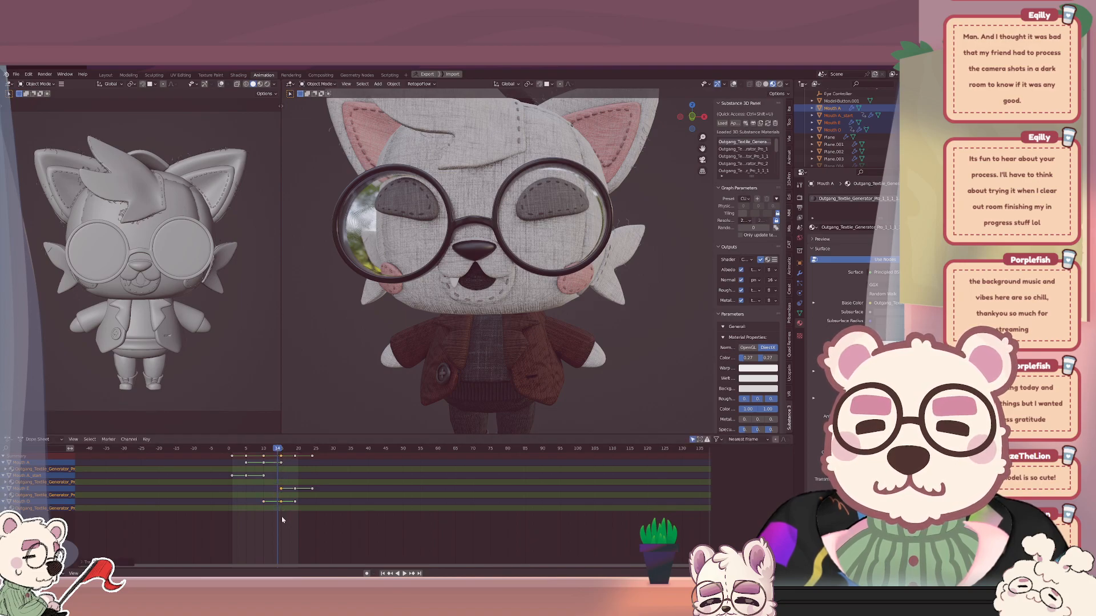
pyautogui.moveTo(292, 490); pyautogui.dragTo(328, 474)
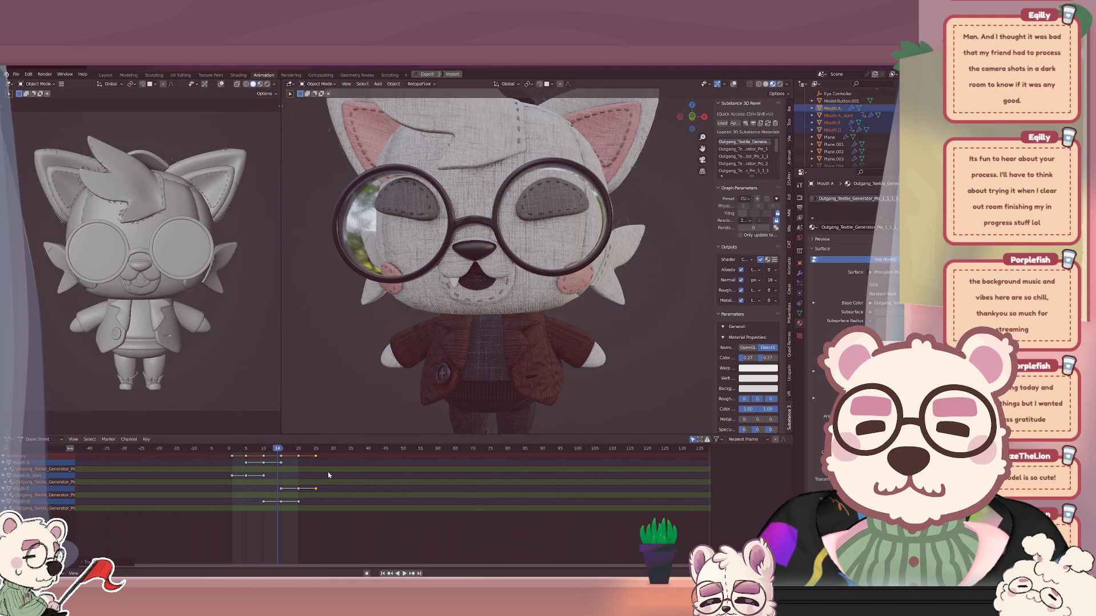
# Play the retimed animation from frame 1, show only Mouth A's keyframes, and play again to check the mouth transitions.
pyautogui.click(263, 452)
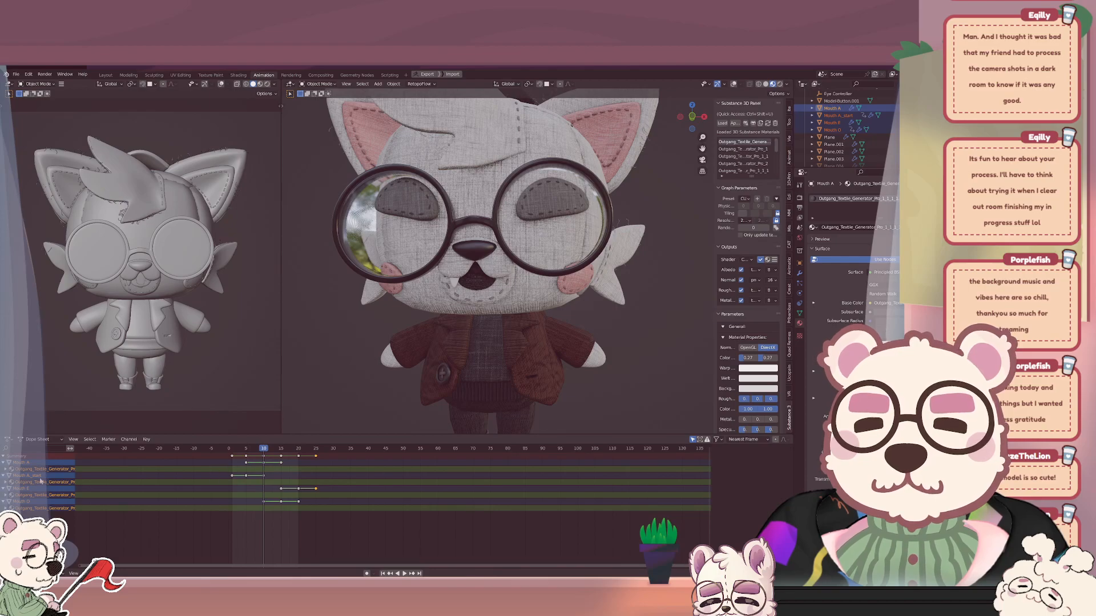
pyautogui.click(232, 452)
pyautogui.press('space')
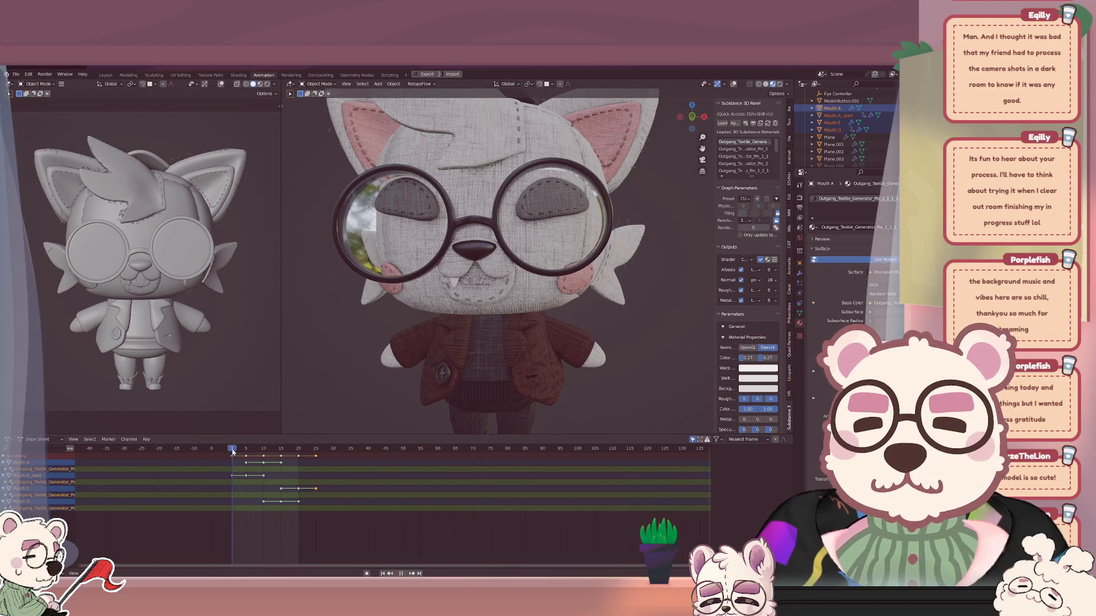
pyautogui.press('space')
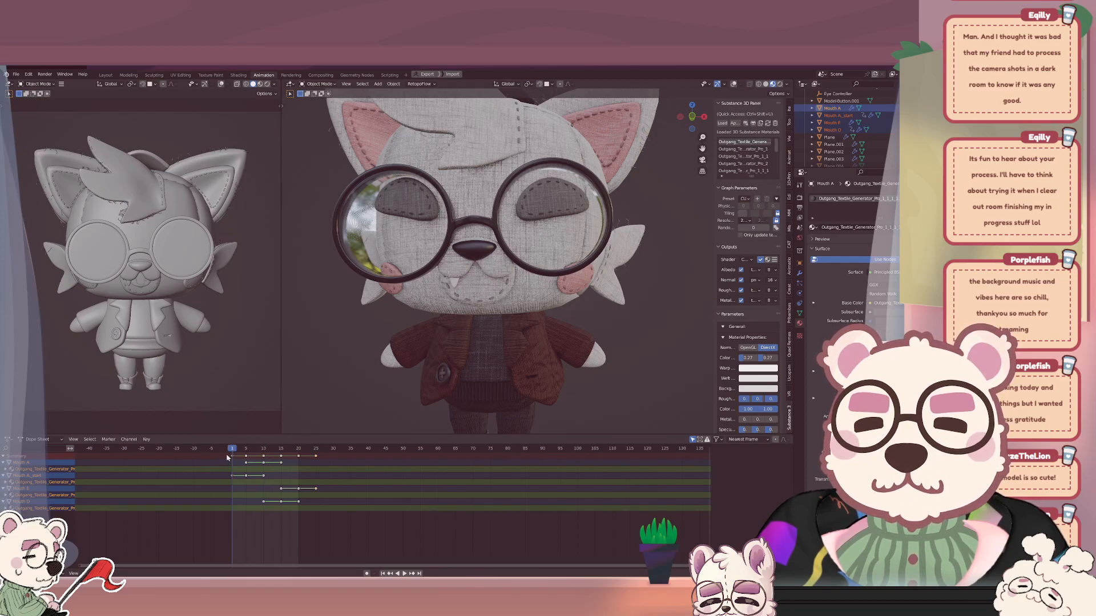
pyautogui.click(30, 463)
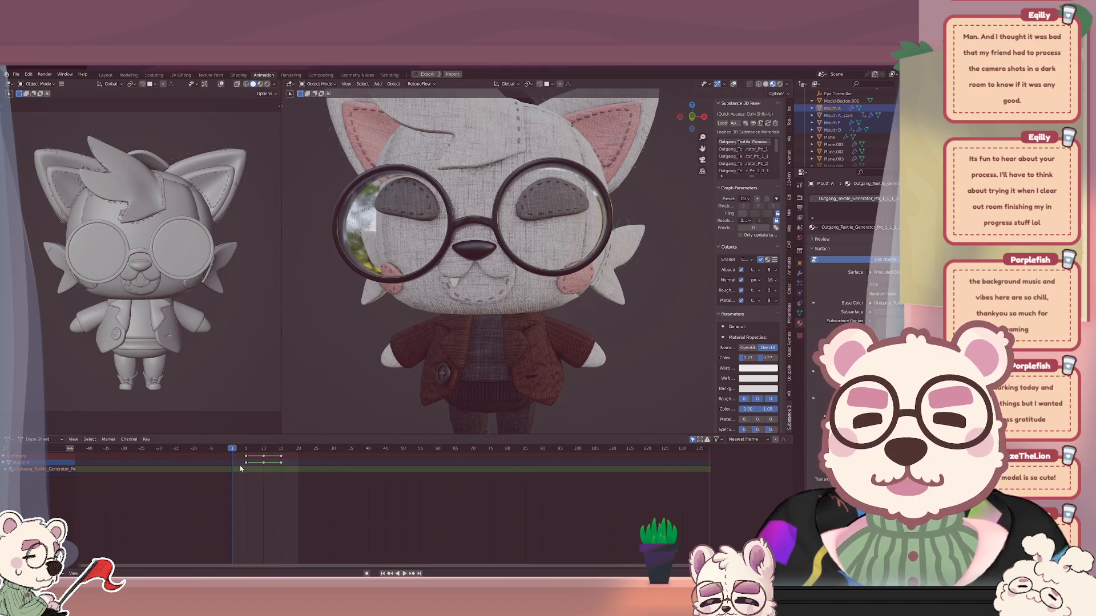
pyautogui.press('space')
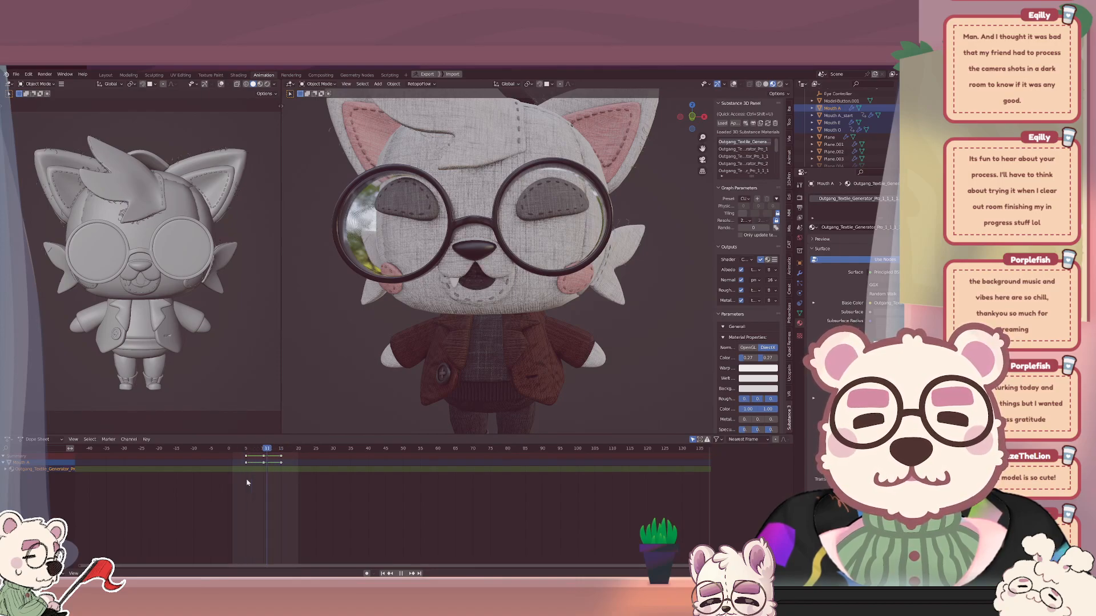
pyautogui.press('space')
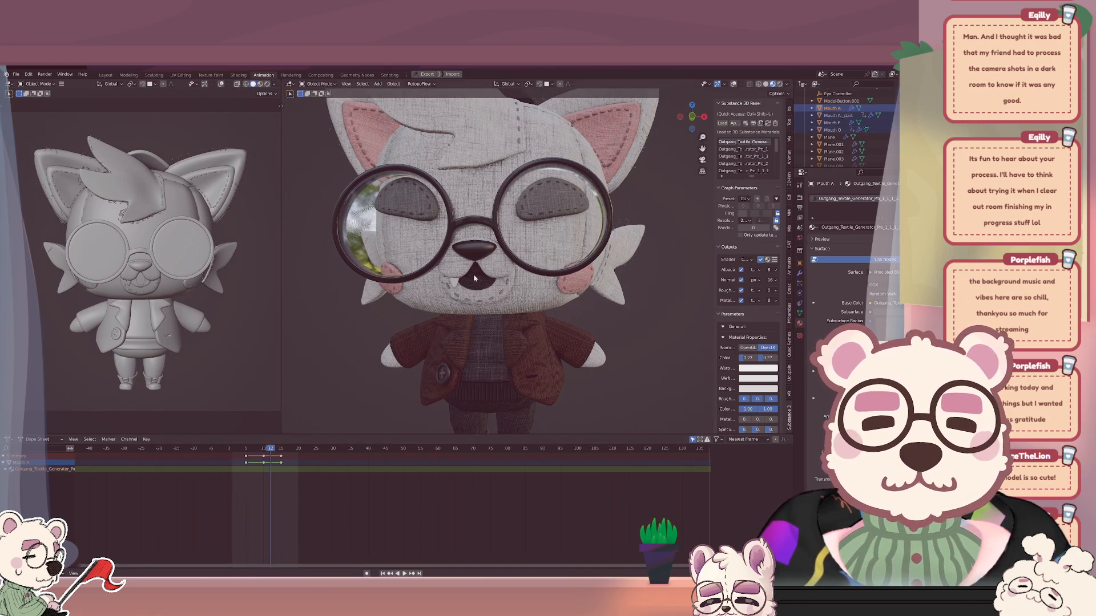
# Toggle the visibility of Mouth O, Mouth A_start and Mouth E to examine which shapes overlap at the current frame.
pyautogui.click(886, 129)
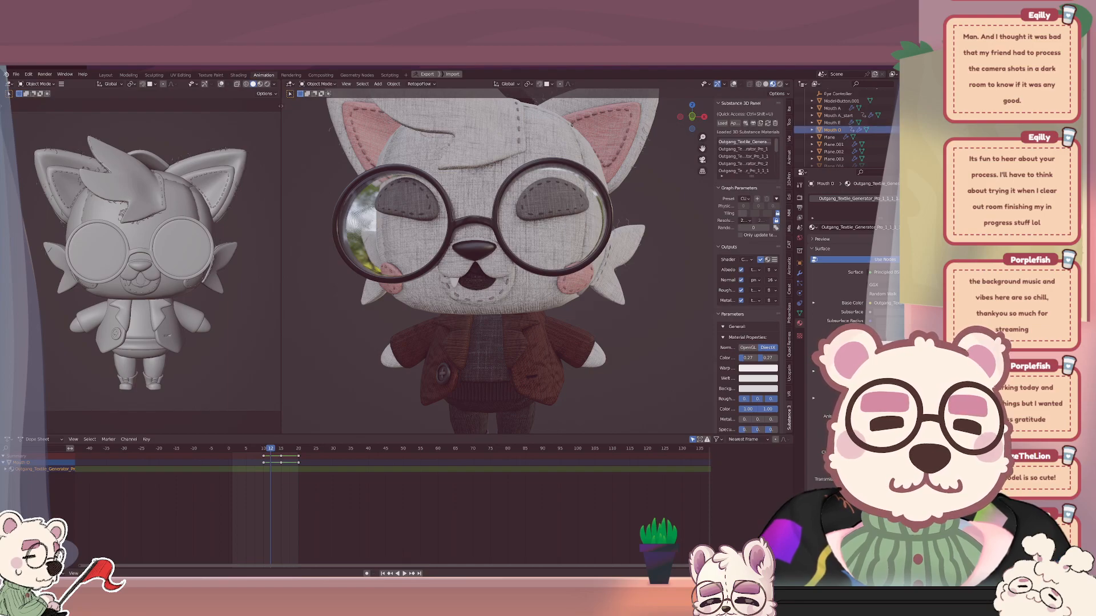
pyautogui.click(948, 130)
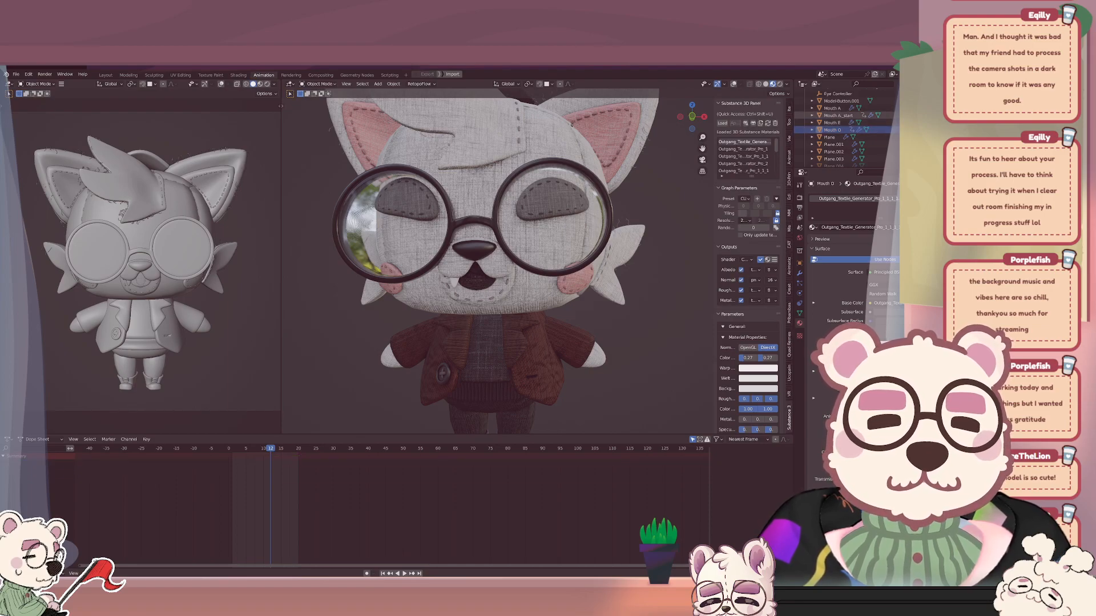
pyautogui.click(947, 116)
pyautogui.click(948, 115)
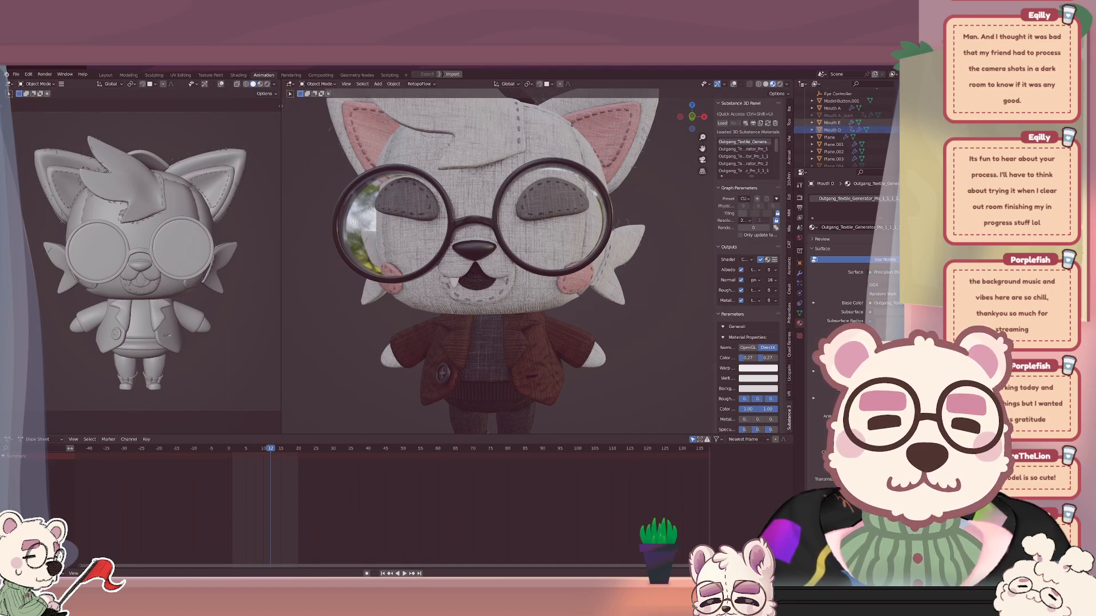
pyautogui.click(947, 122)
pyautogui.click(947, 122)
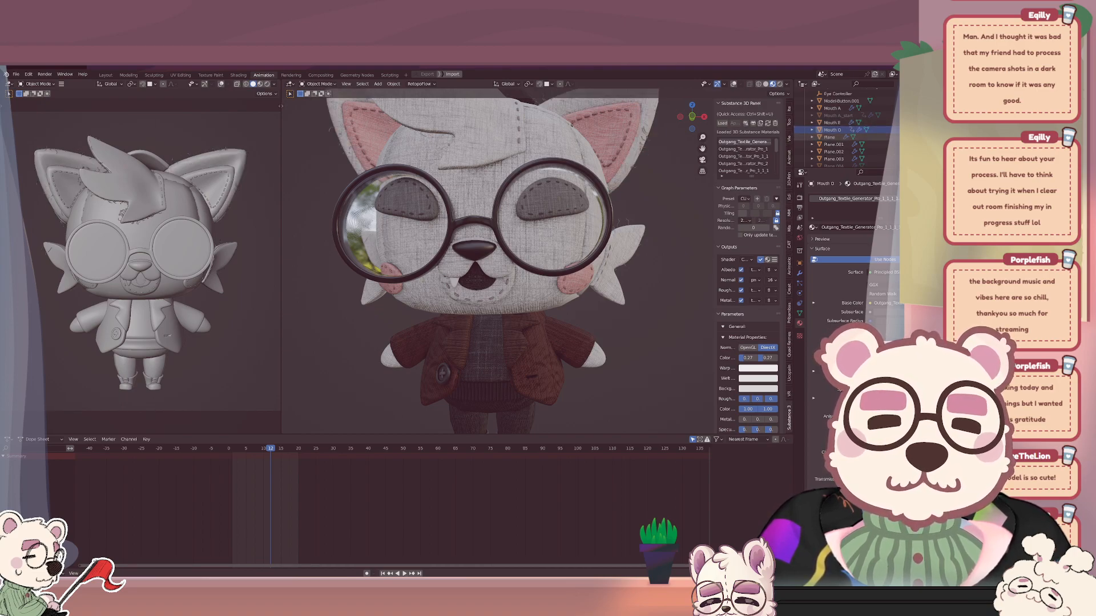
pyautogui.click(832, 122)
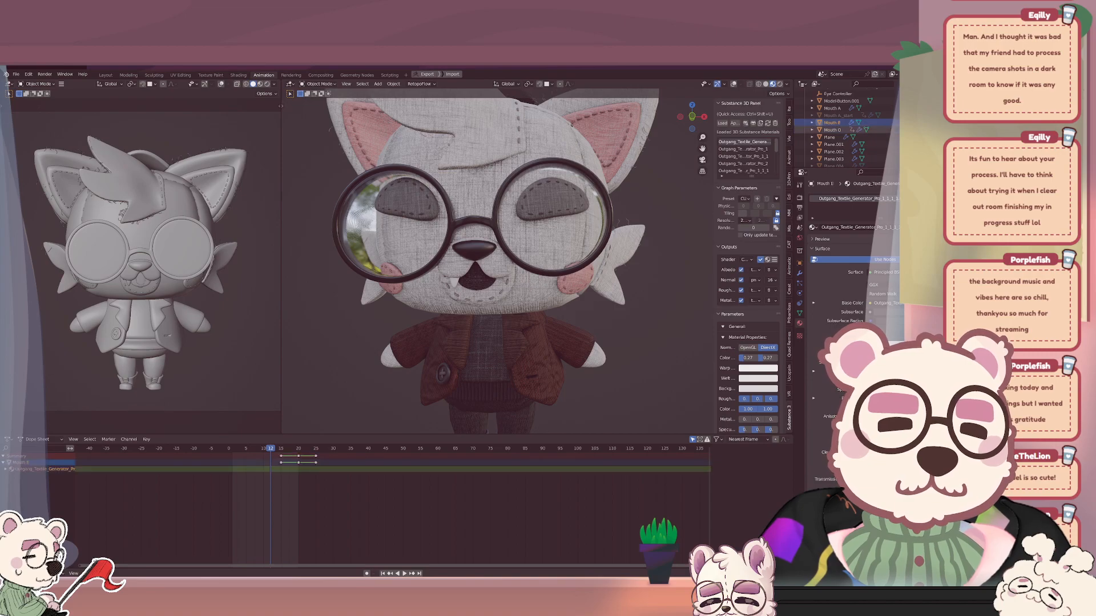
pyautogui.click(947, 130)
pyautogui.click(947, 130)
pyautogui.click(947, 122)
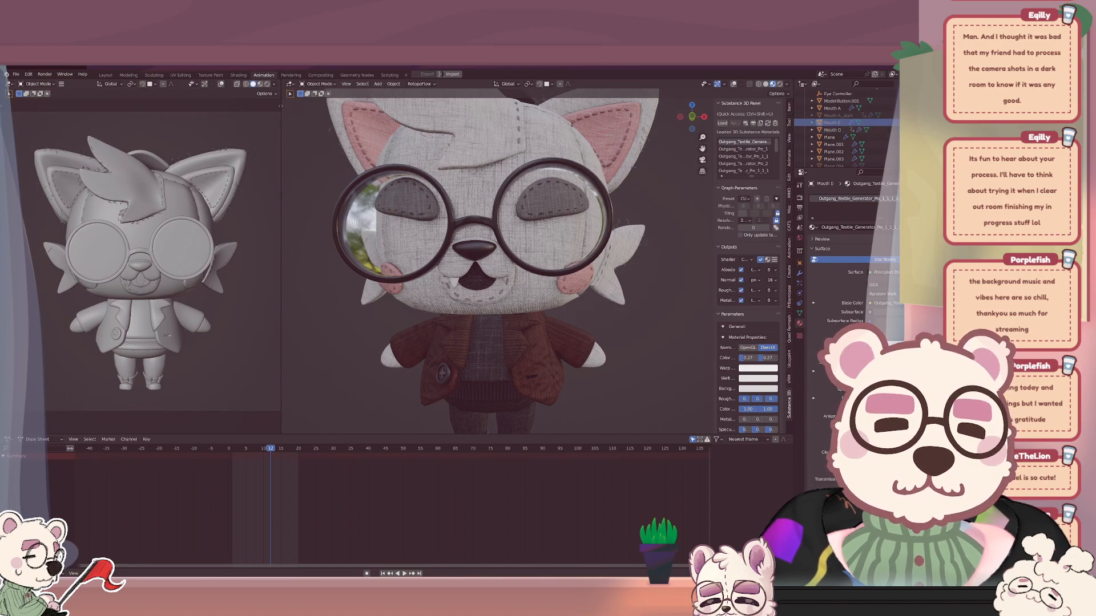
pyautogui.click(947, 130)
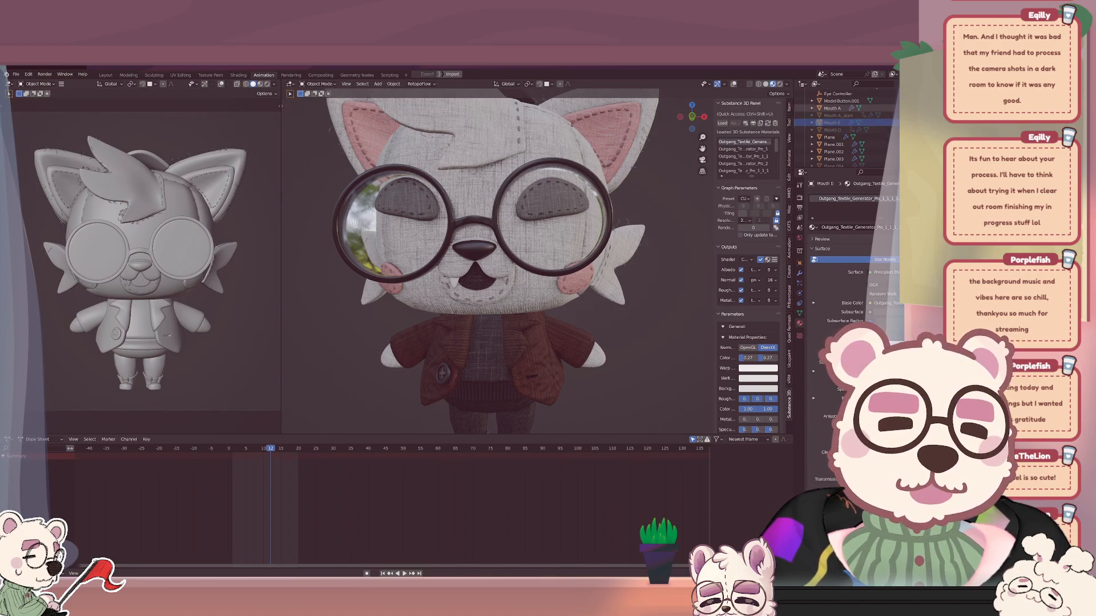
# Toggle Mouth A and Mouth A_start on and off to compare them, and show Mouth A_start, Mouth E and Mouth O again.
pyautogui.click(947, 109)
pyautogui.click(947, 109)
pyautogui.click(947, 108)
pyautogui.click(947, 108)
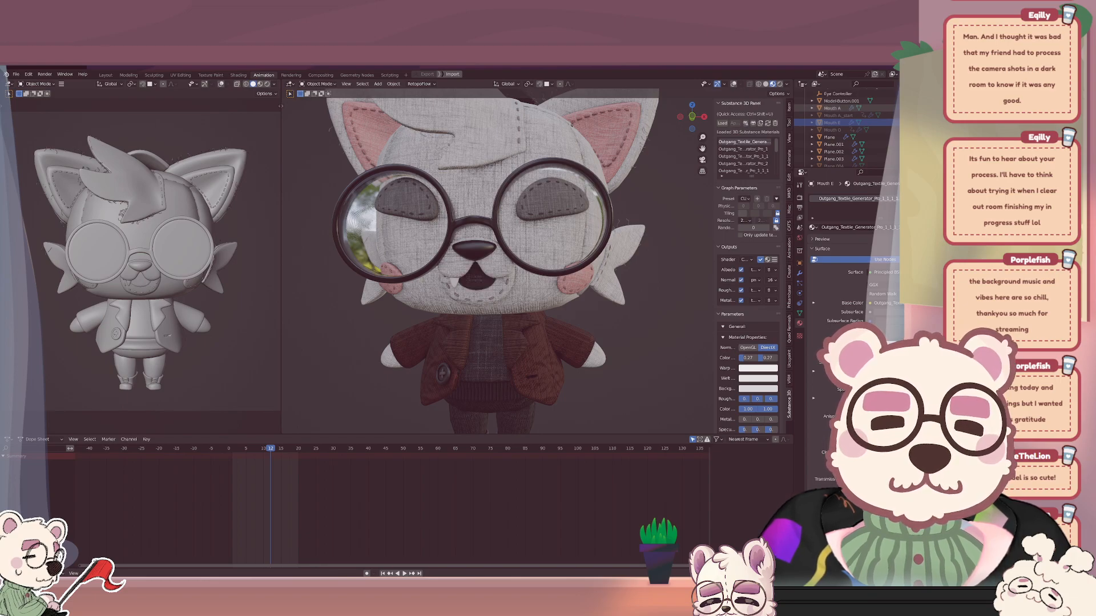
pyautogui.click(948, 116)
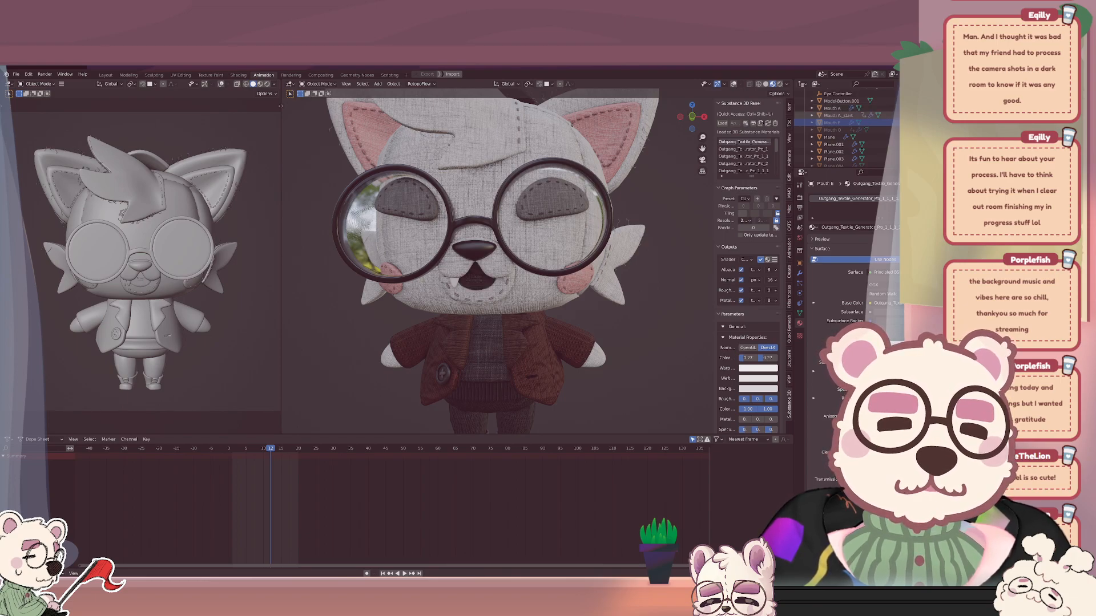
pyautogui.click(947, 116)
pyautogui.click(947, 116)
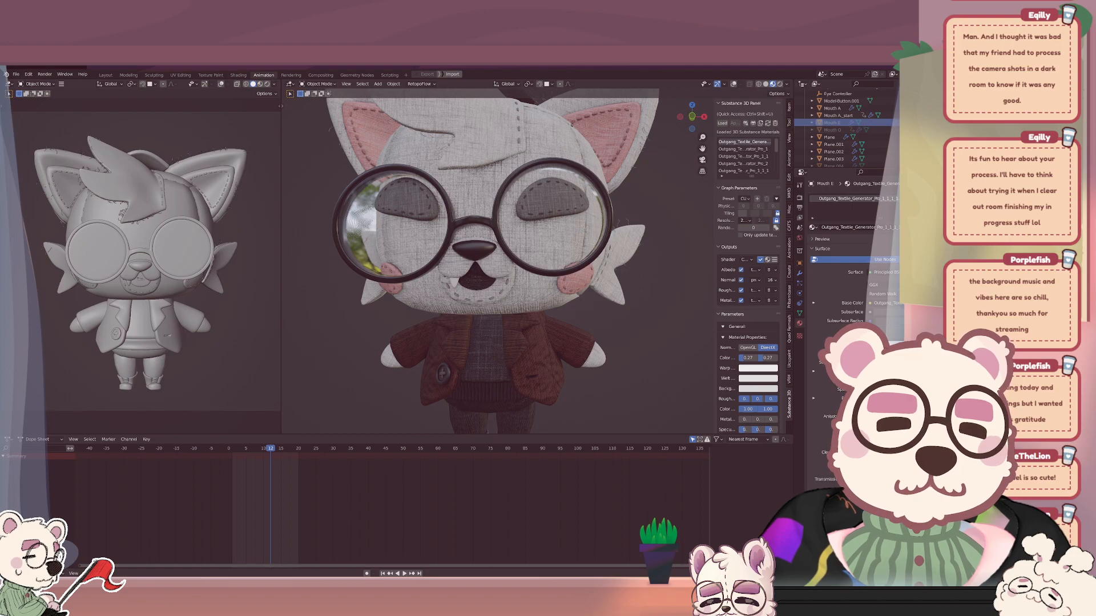
pyautogui.click(948, 122)
pyautogui.click(947, 130)
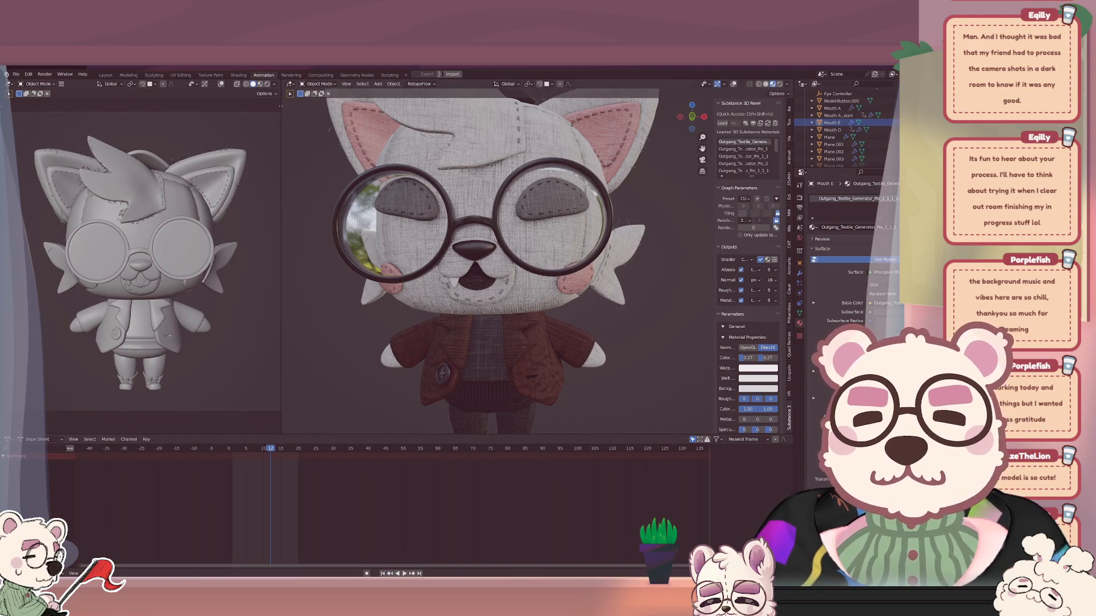
# With all four mouth objects selected, set the interpolation mode of all their keyframes to Constant.
pyautogui.click(832, 108)
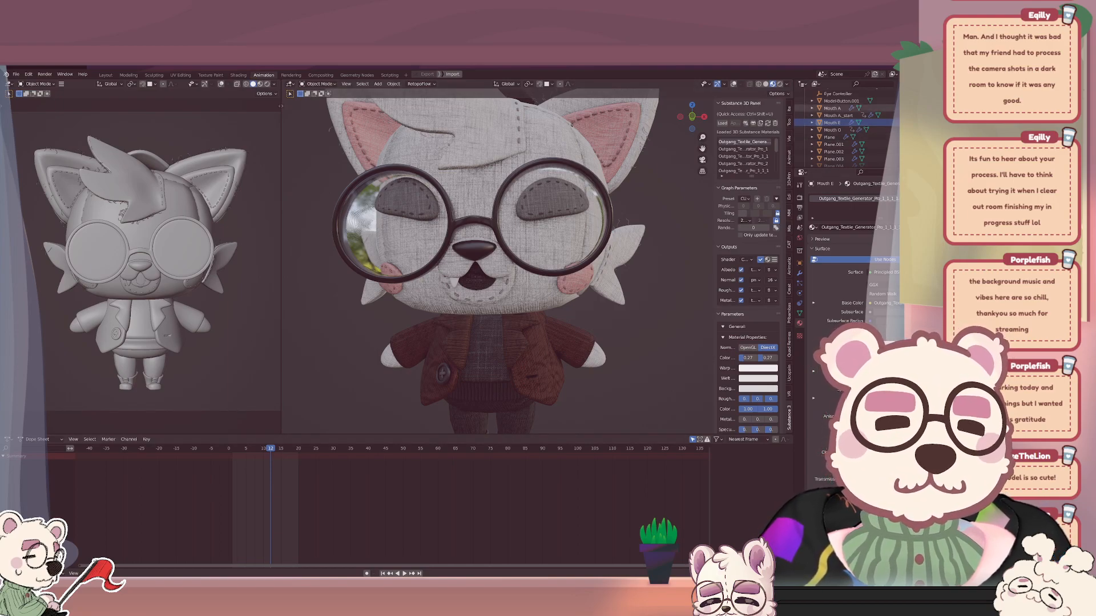
pyautogui.keyDown('shift'); pyautogui.click(832, 130); pyautogui.keyUp('shift')
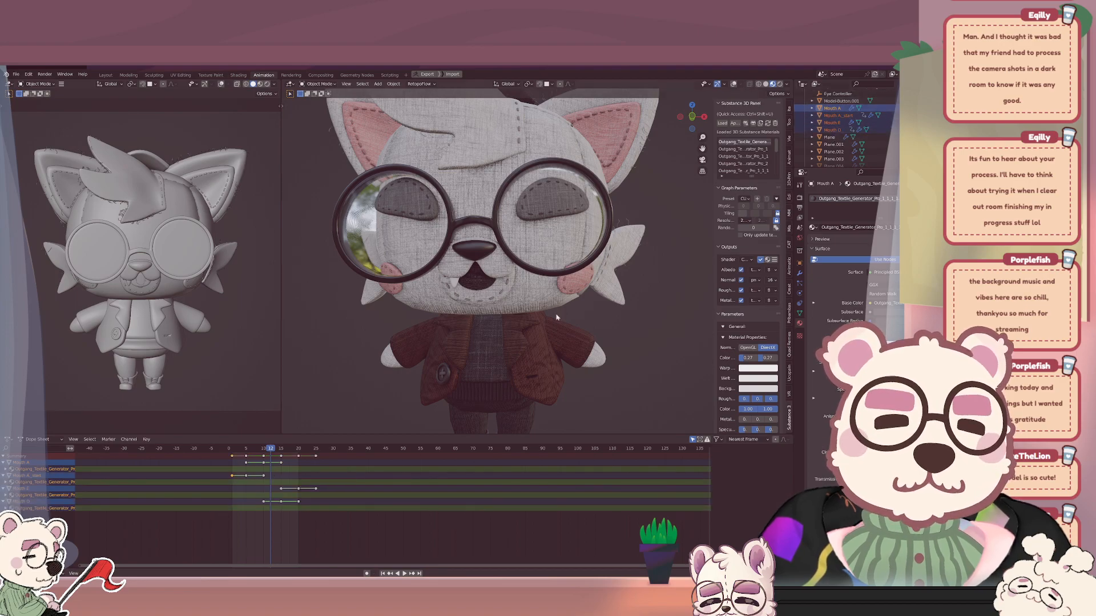
pyautogui.click(246, 449)
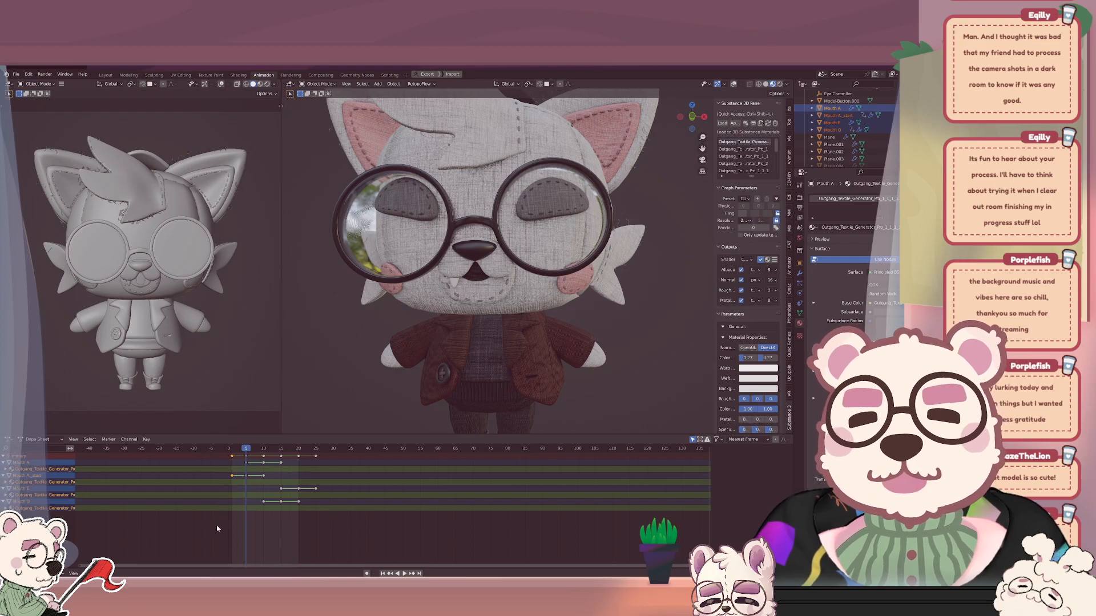
pyautogui.moveTo(218, 529); pyautogui.dragTo(444, 437)
pyautogui.rightClick(258, 480)
pyautogui.moveTo(263, 476)
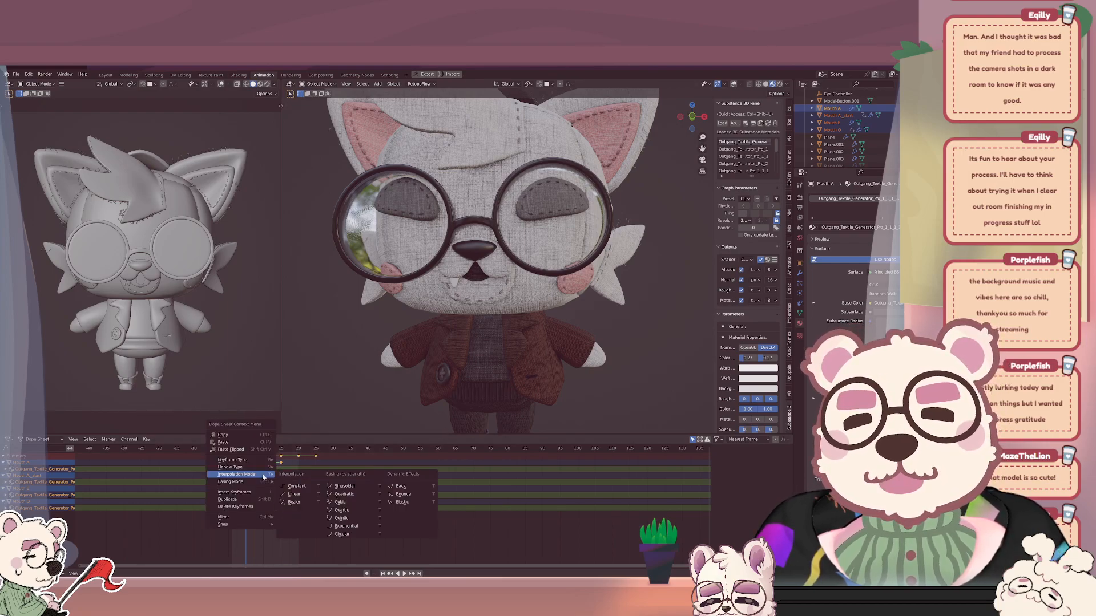
pyautogui.click(312, 488)
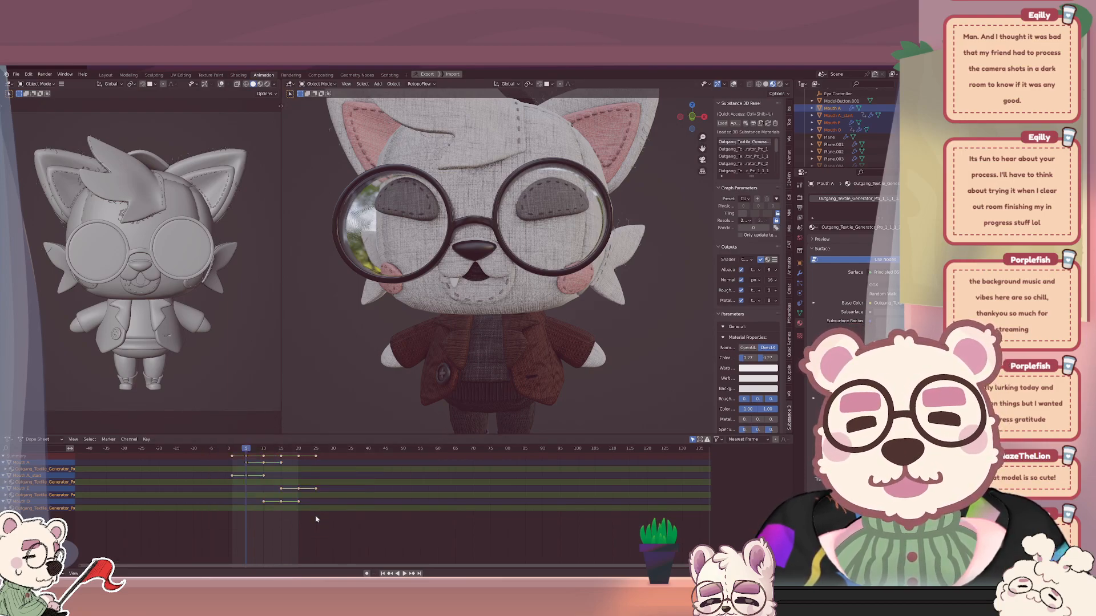
# Try moving Mouth A_start's last keyframe to frame 9 and Mouth A's last keyframe to frame 14.
pyautogui.click(264, 449)
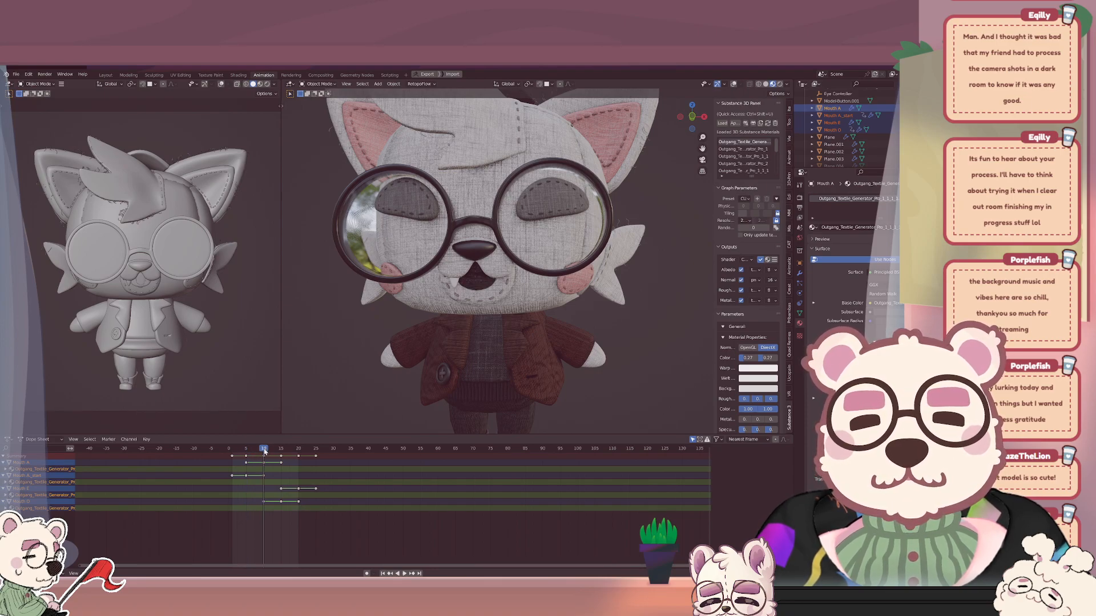
pyautogui.press('g')
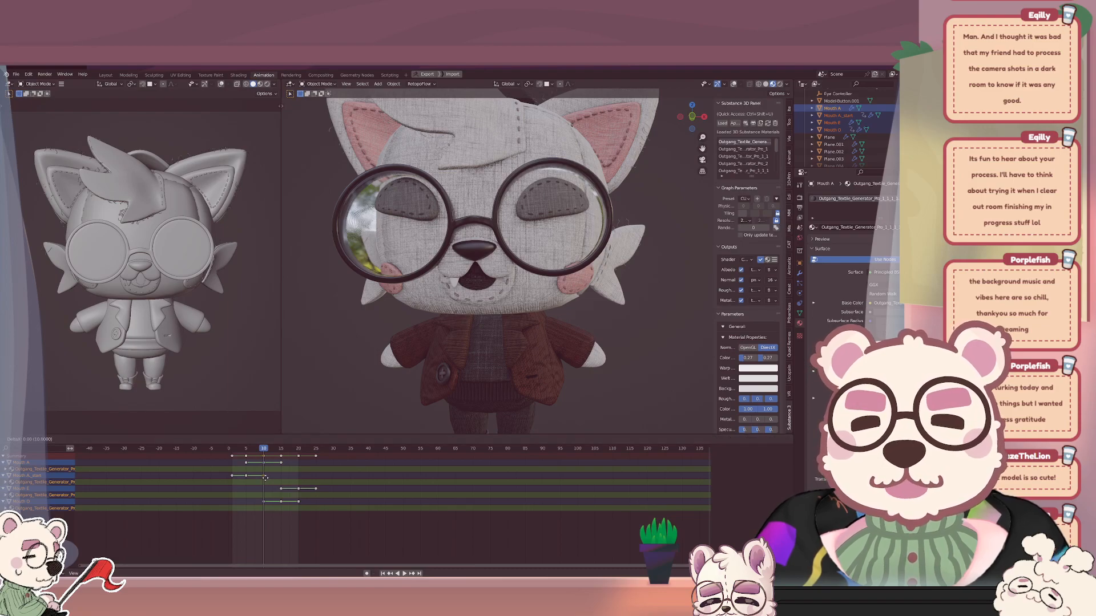
pyautogui.click(264, 481)
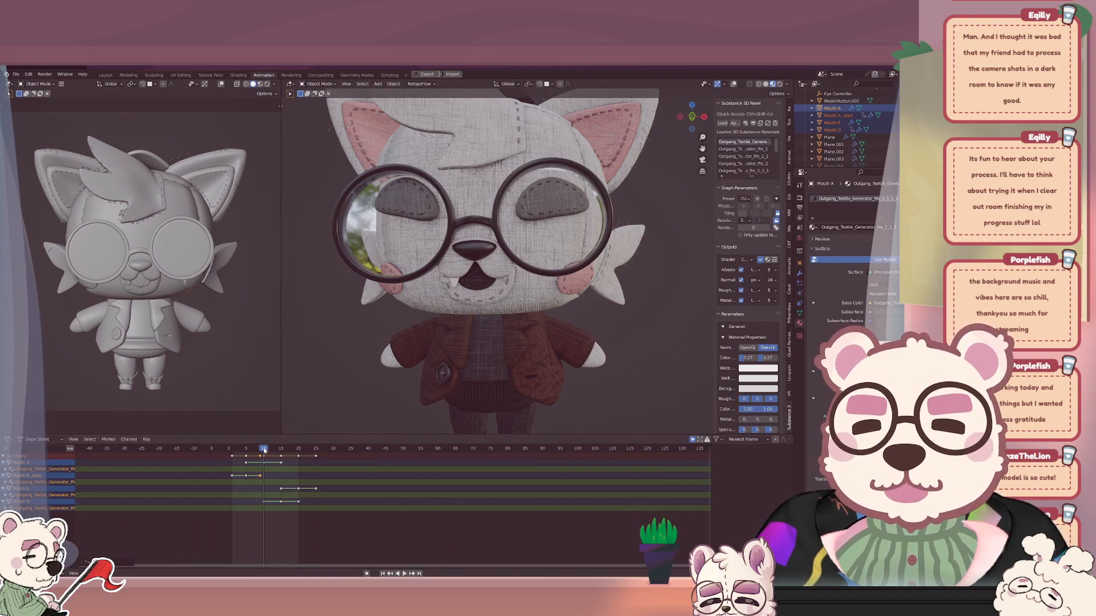
pyautogui.moveTo(264, 450); pyautogui.dragTo(281, 465)
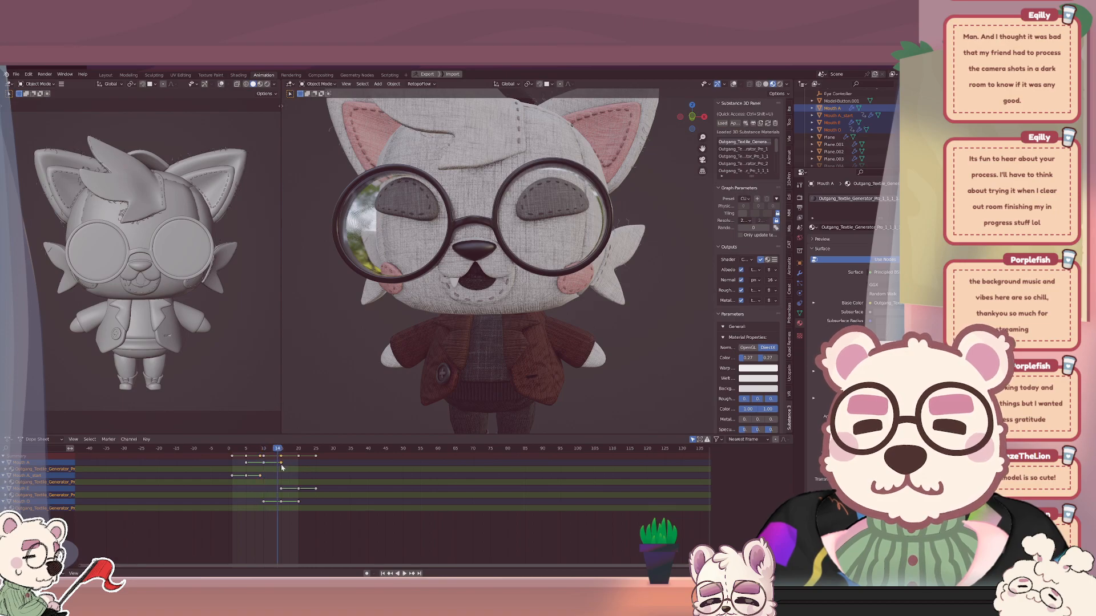
pyautogui.press('g')
pyautogui.click(279, 467)
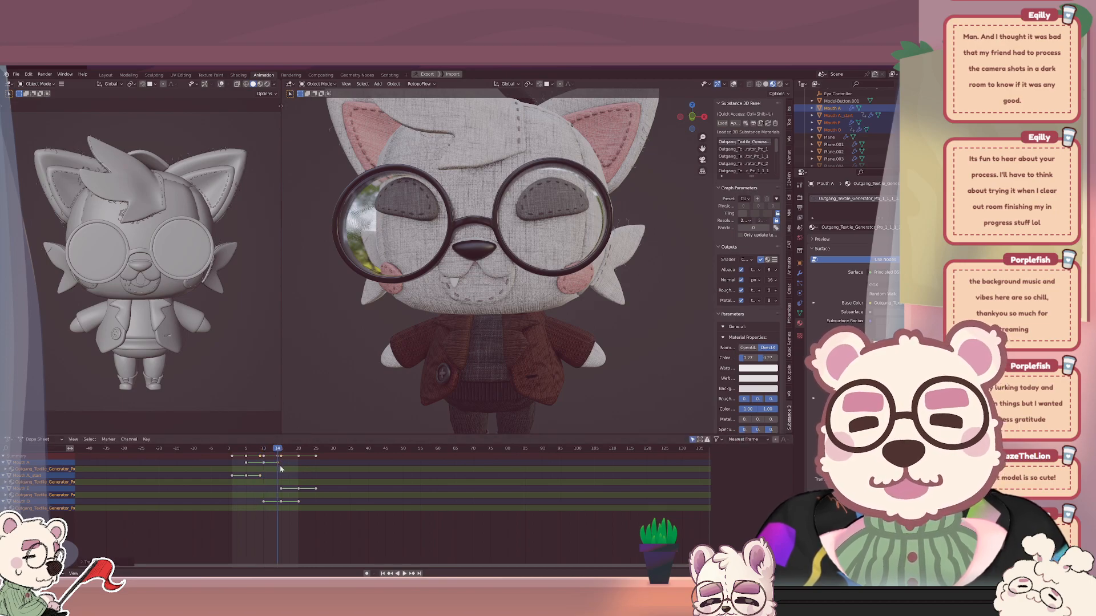
# Compare frames 14 and 15, play the animation briefly, and move Mouth A_start's last keyframe back to frame 10.
pyautogui.click(280, 451)
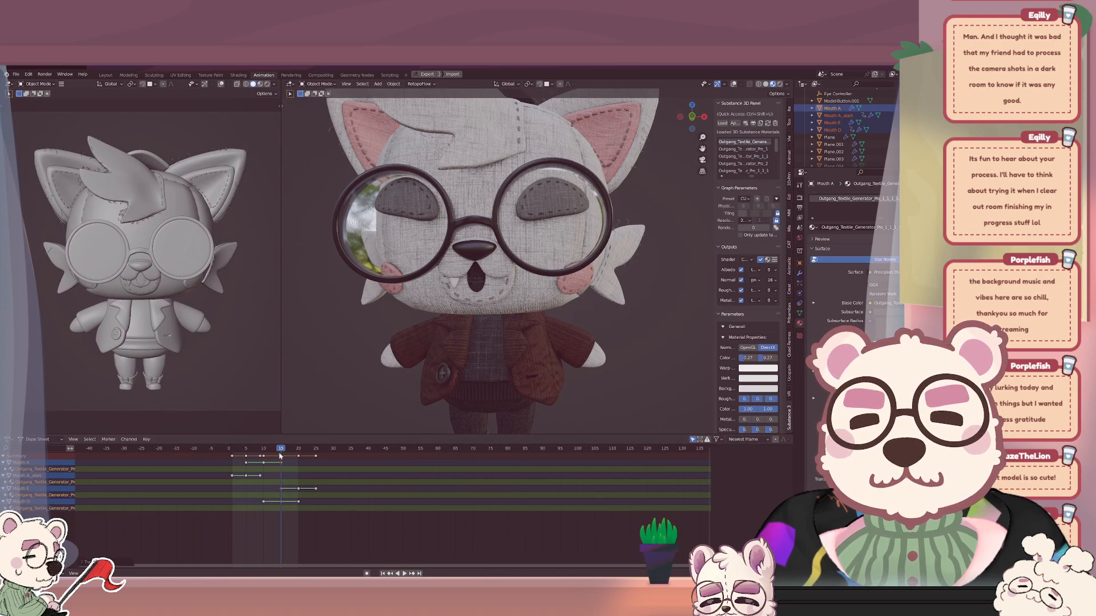
pyautogui.click(277, 450)
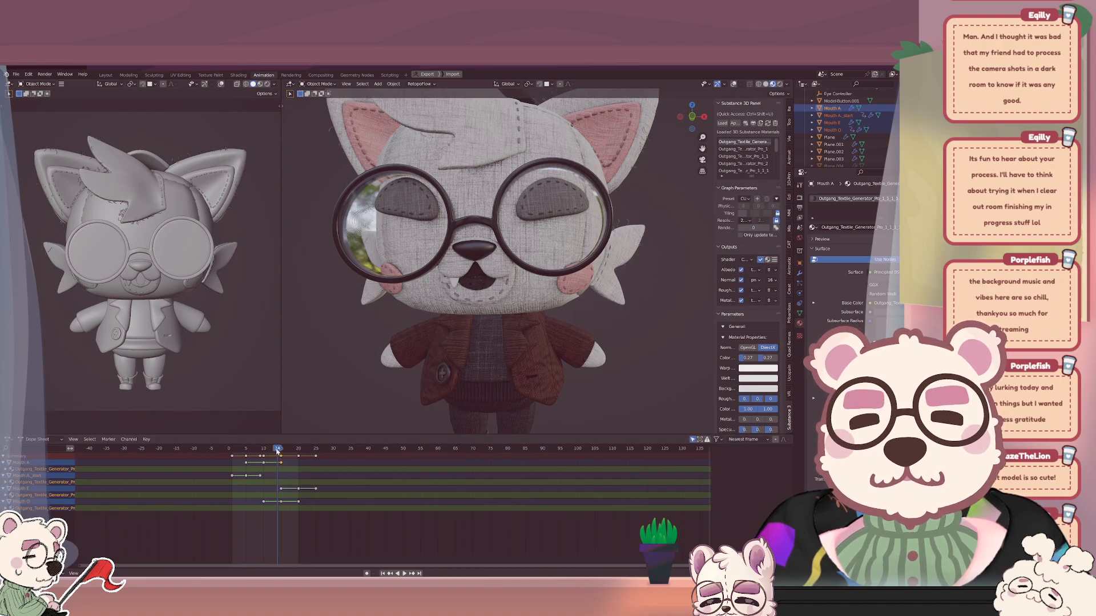
pyautogui.press('space')
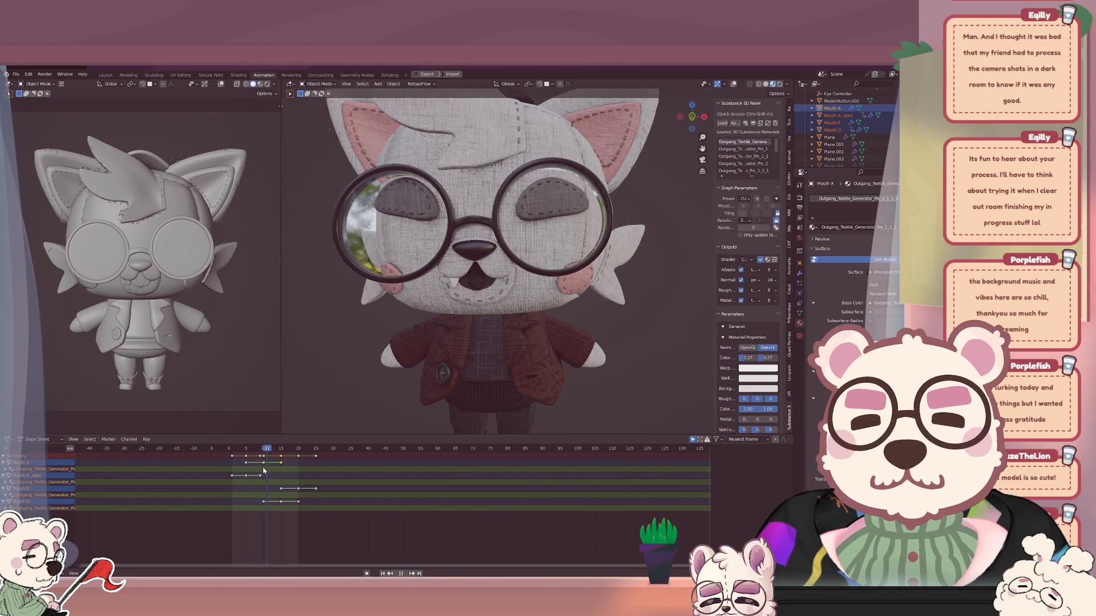
pyautogui.press('space')
pyautogui.moveTo(260, 477); pyautogui.dragTo(264, 477)
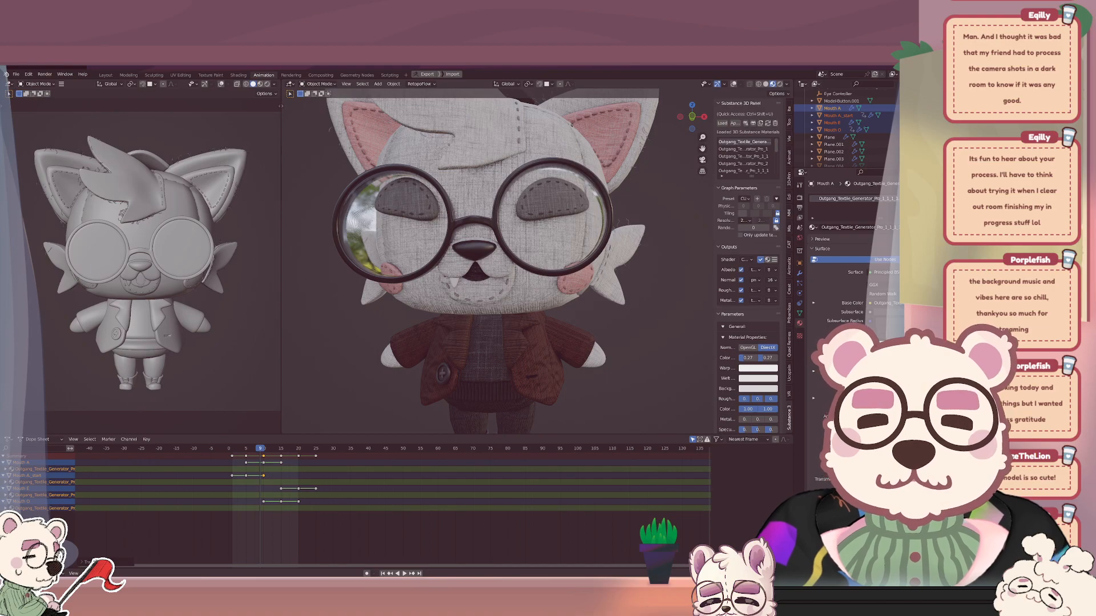
# Return to frame 1, select the muzzle object Plane.007, display its shape keys section, and turn on the viewport overlays.
pyautogui.hotkey('shift', 'Left')
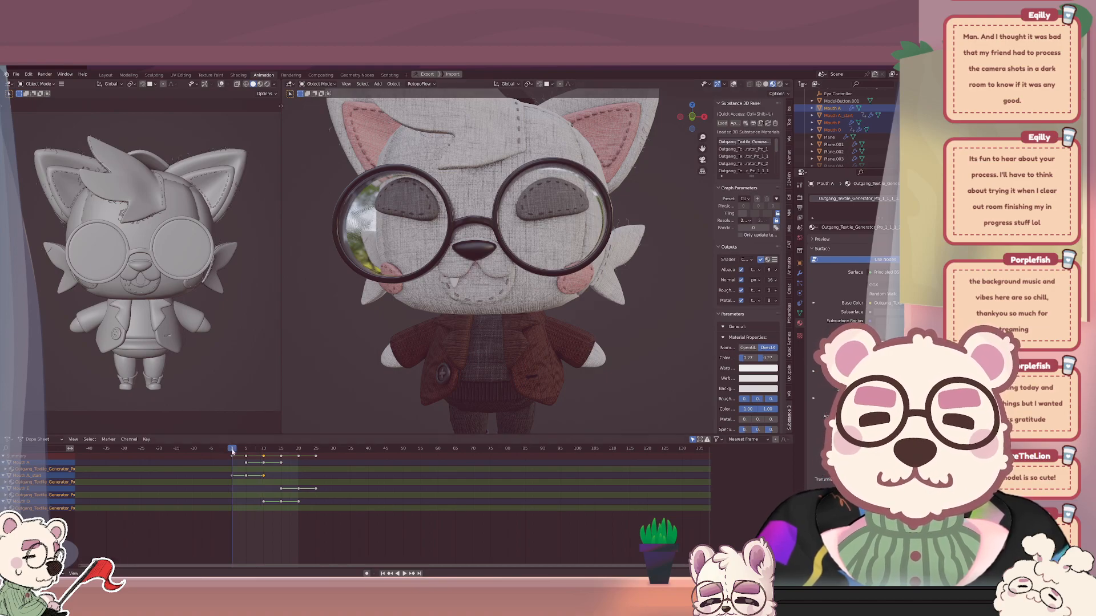
pyautogui.click(498, 271)
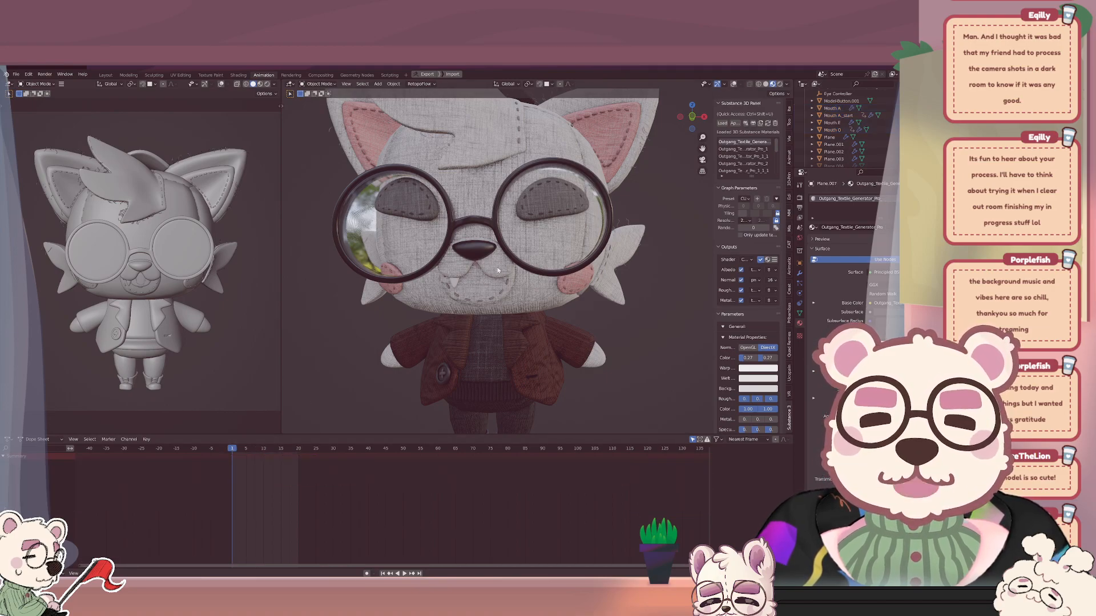
pyautogui.click(798, 314)
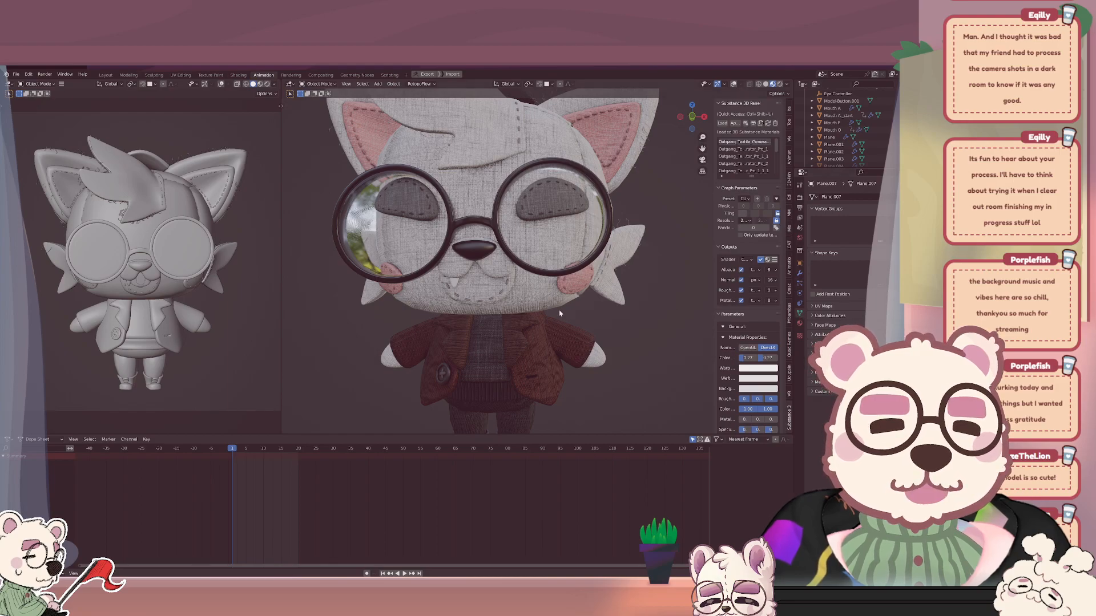
pyautogui.click(733, 84)
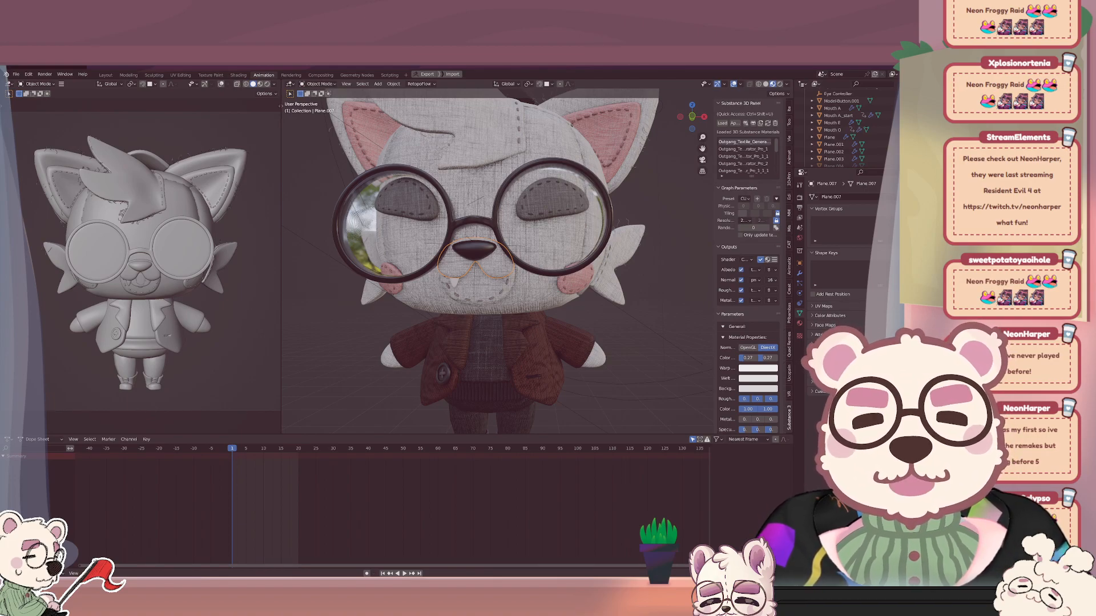
# Play and scrub the animation repeatedly in an angled close-up of the mouth to examine the transitions between mouth shapes.
pyautogui.moveTo(651, 273); pyautogui.dragTo(609, 274, button='middle')
pyautogui.keyDown('shift'); pyautogui.moveTo(533, 293); pyautogui.dragTo(497, 269, button='middle'); pyautogui.keyUp('shift')
pyautogui.click(635, 249)
pyautogui.keyDown('shift'); pyautogui.moveTo(410, 243); pyautogui.dragTo(468, 252, button='middle'); pyautogui.keyUp('shift')
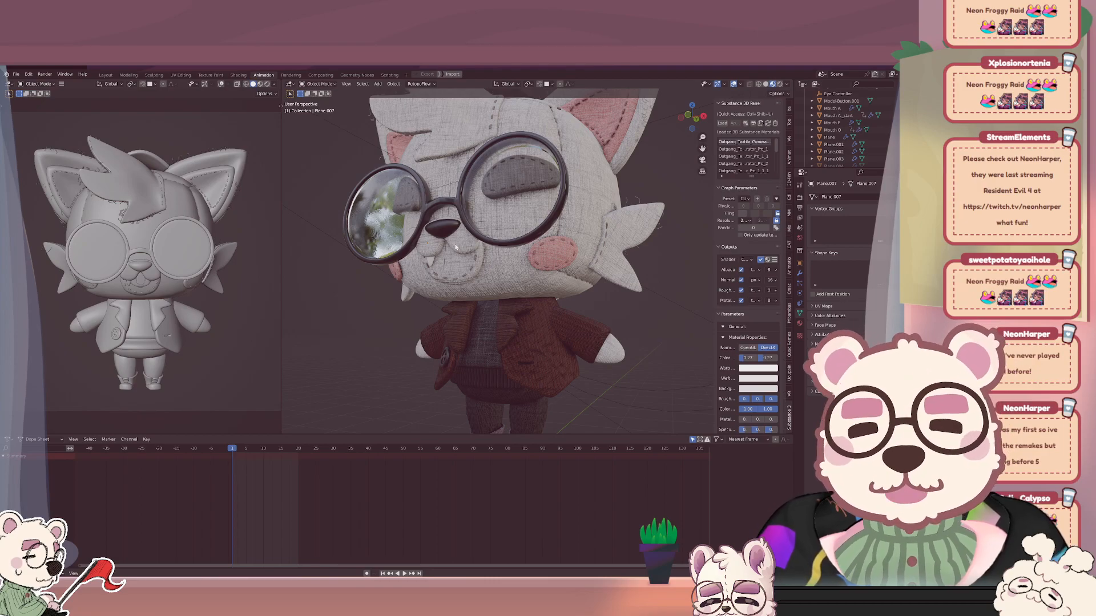
pyautogui.scroll(4, 460, 247)
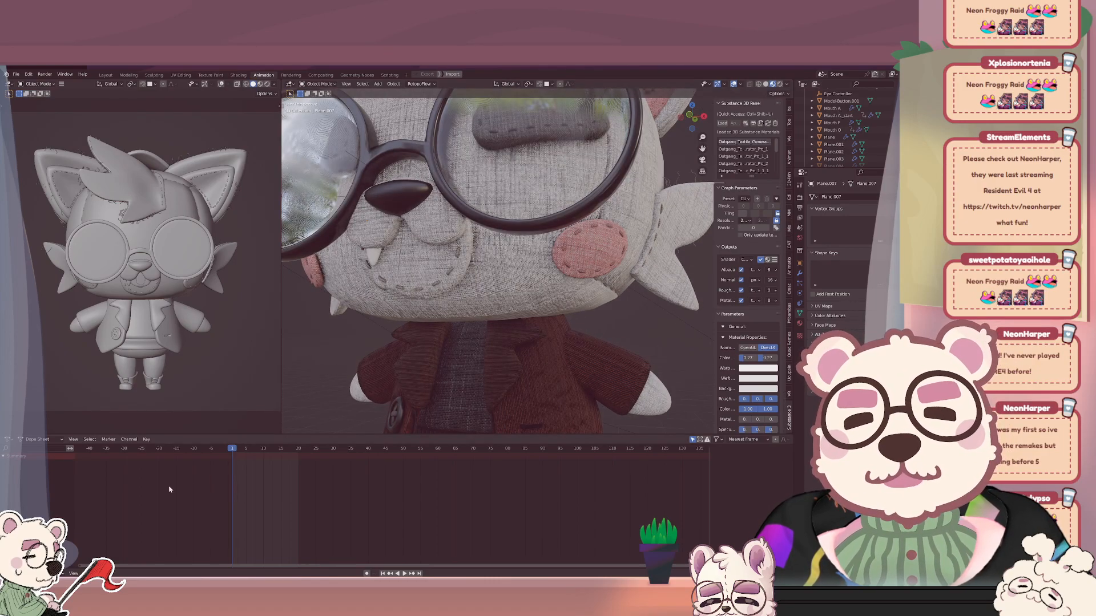
pyautogui.press('space')
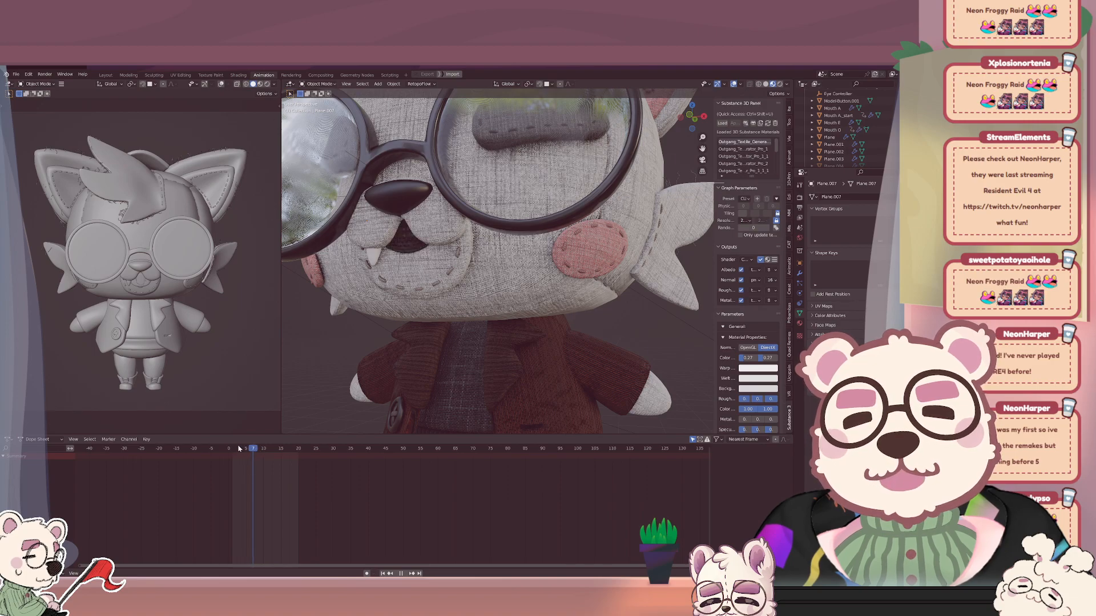
pyautogui.click(232, 448)
pyautogui.moveTo(233, 448); pyautogui.dragTo(257, 448)
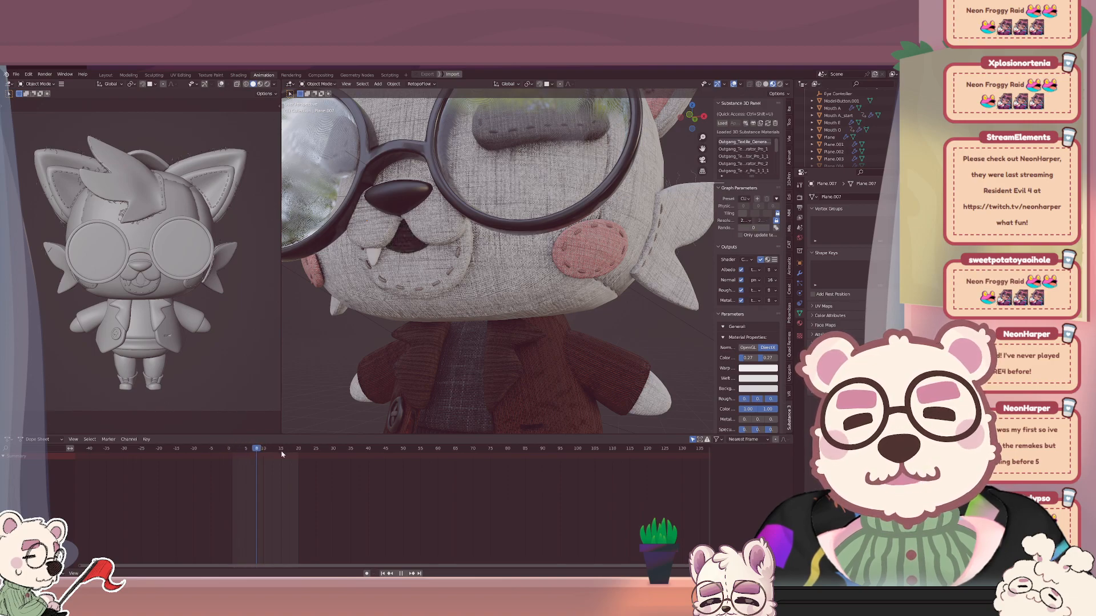
pyautogui.press('space')
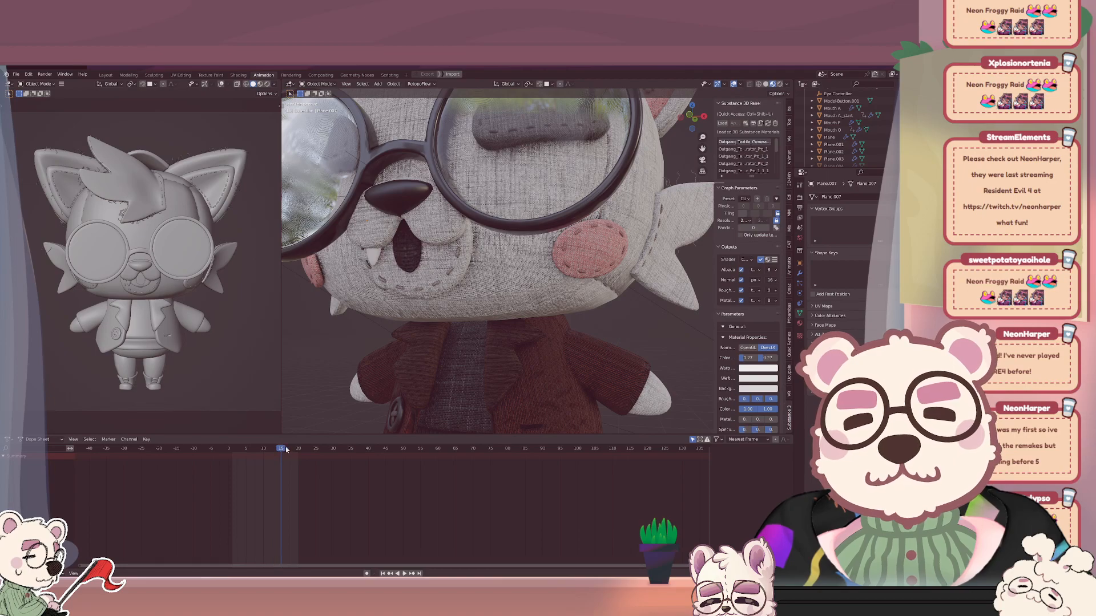
pyautogui.press('space')
pyautogui.moveTo(286, 452); pyautogui.dragTo(239, 450)
pyautogui.press('space')
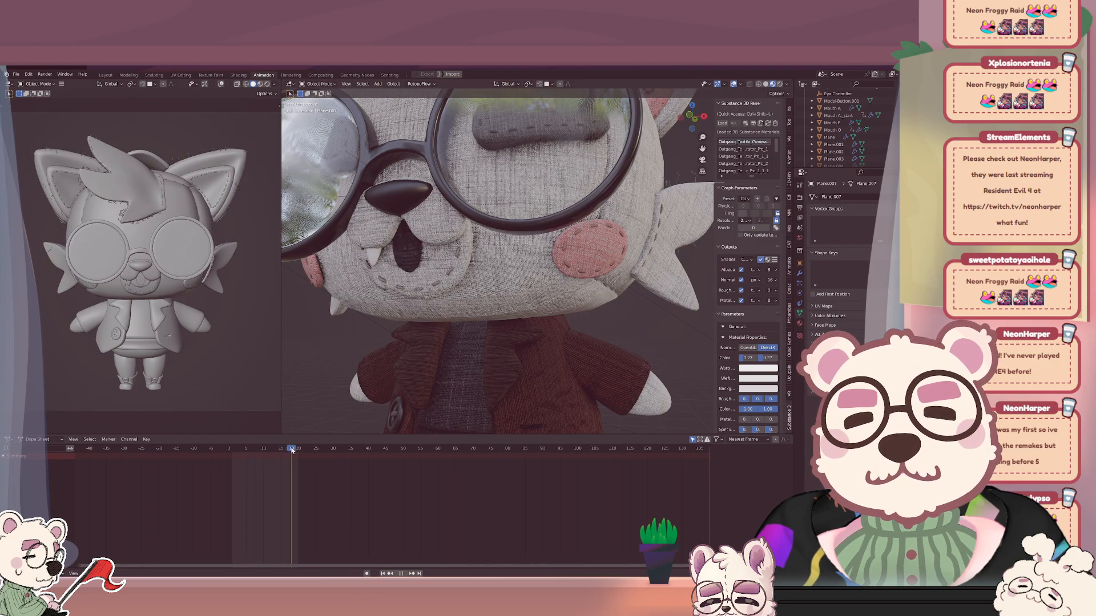
pyautogui.moveTo(253, 448); pyautogui.dragTo(260, 449)
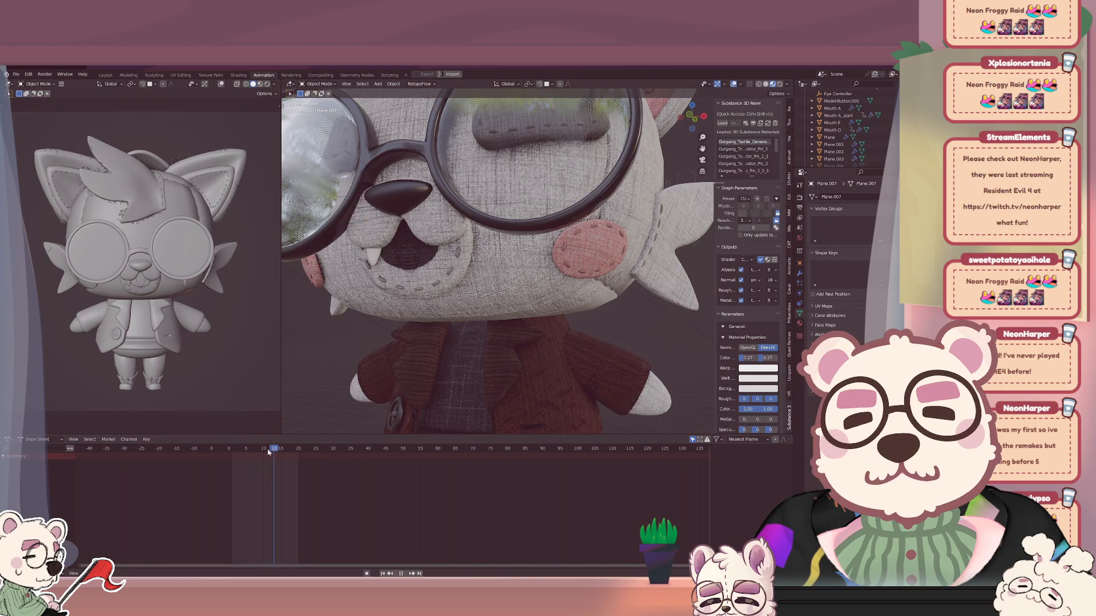
pyautogui.click(254, 449)
pyautogui.press('space')
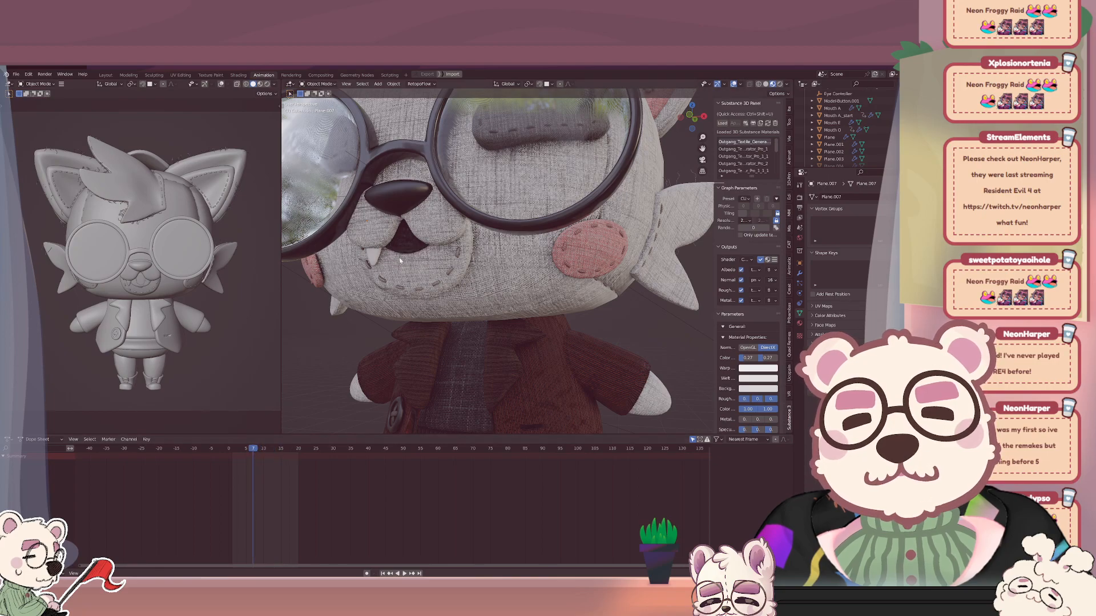
# Select Mouth A_start at the overlapping mouth shapes and shift it slightly on the face.
pyautogui.click(411, 251)
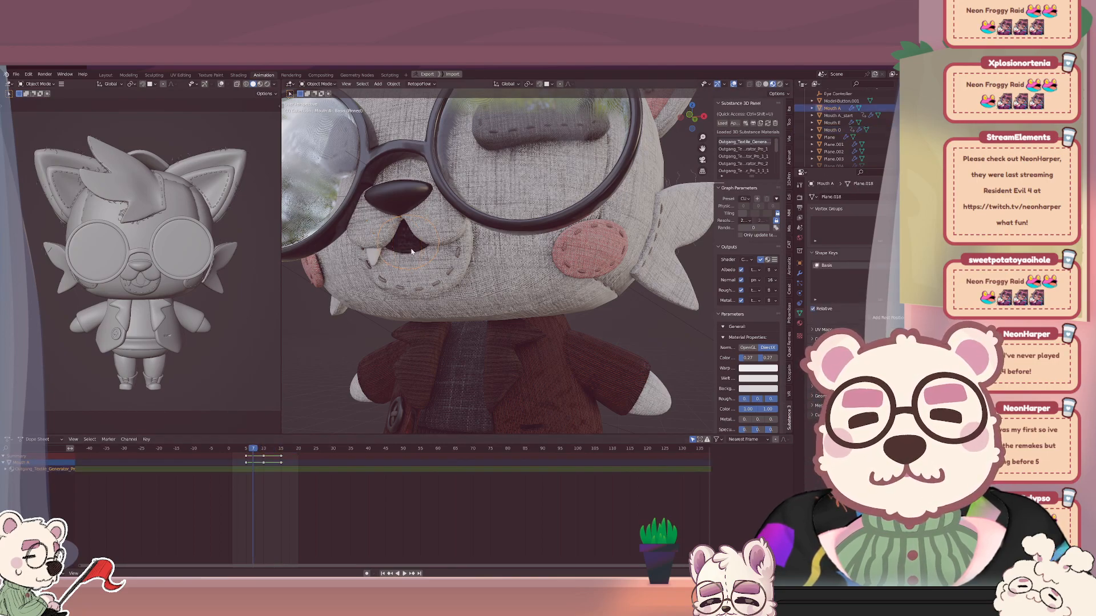
pyautogui.click(411, 252)
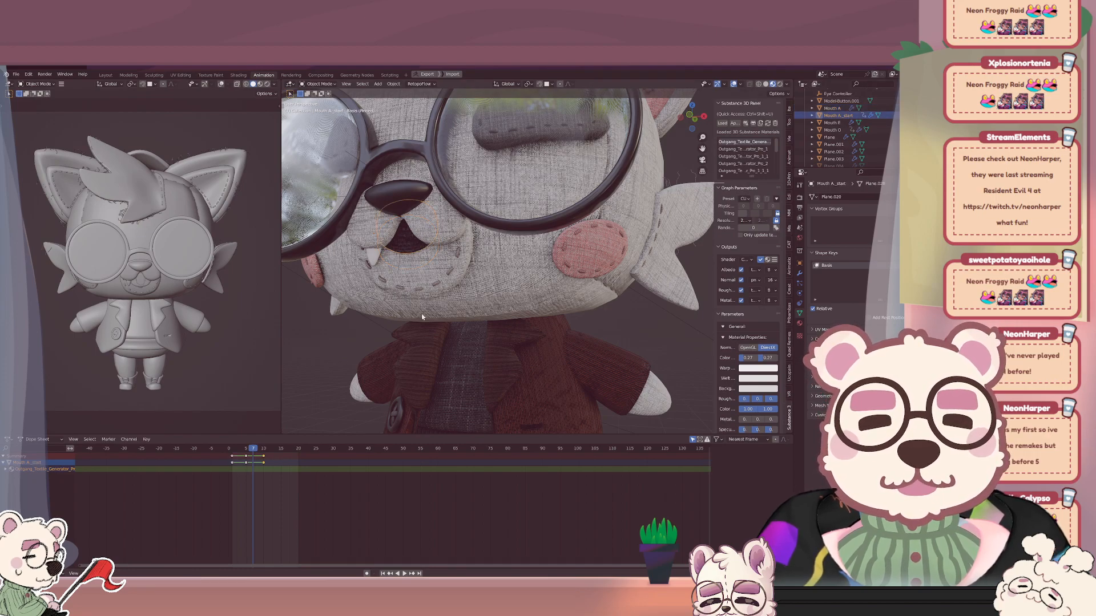
pyautogui.press('g')
pyautogui.click(288, 473)
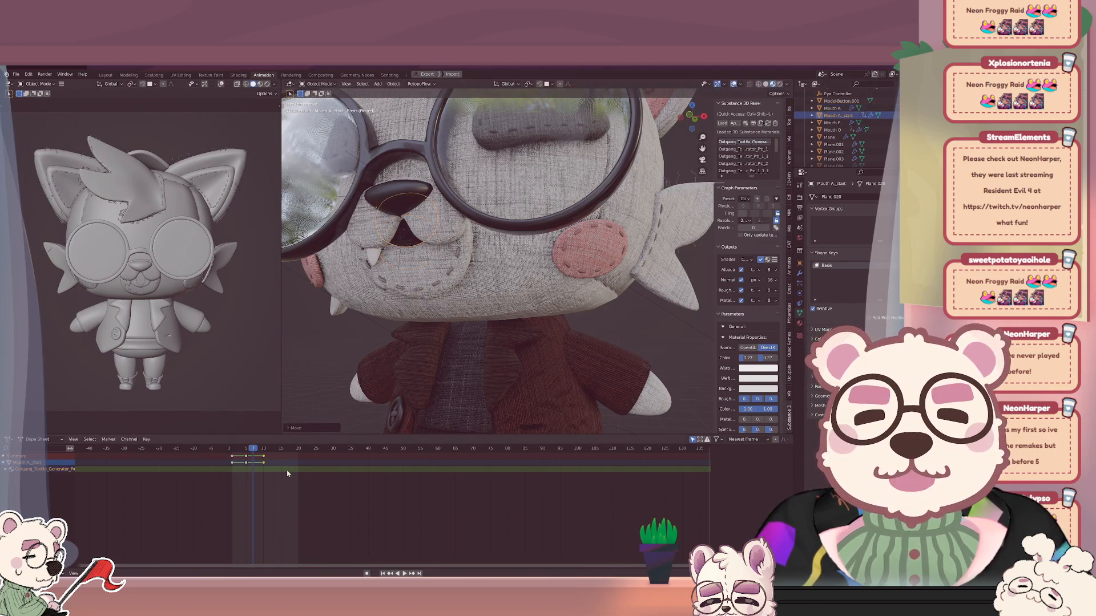
# Replay and scrub the mouth animation, deselect Mouth A_start, and play it again to check the shifted mouth on the whole face.
pyautogui.click(287, 474)
pyautogui.press('space')
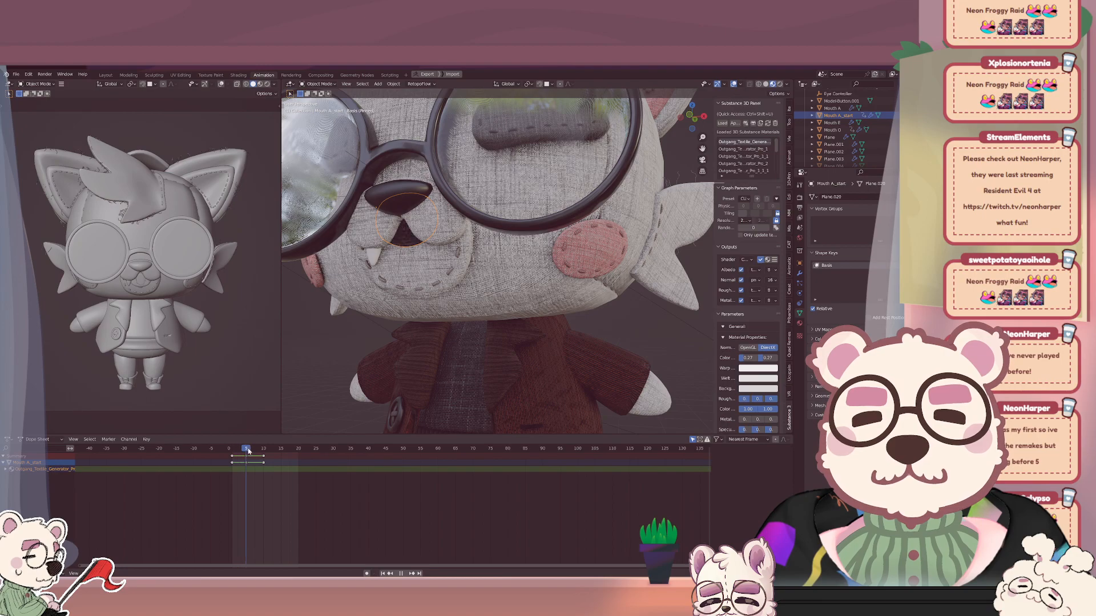
pyautogui.press('space')
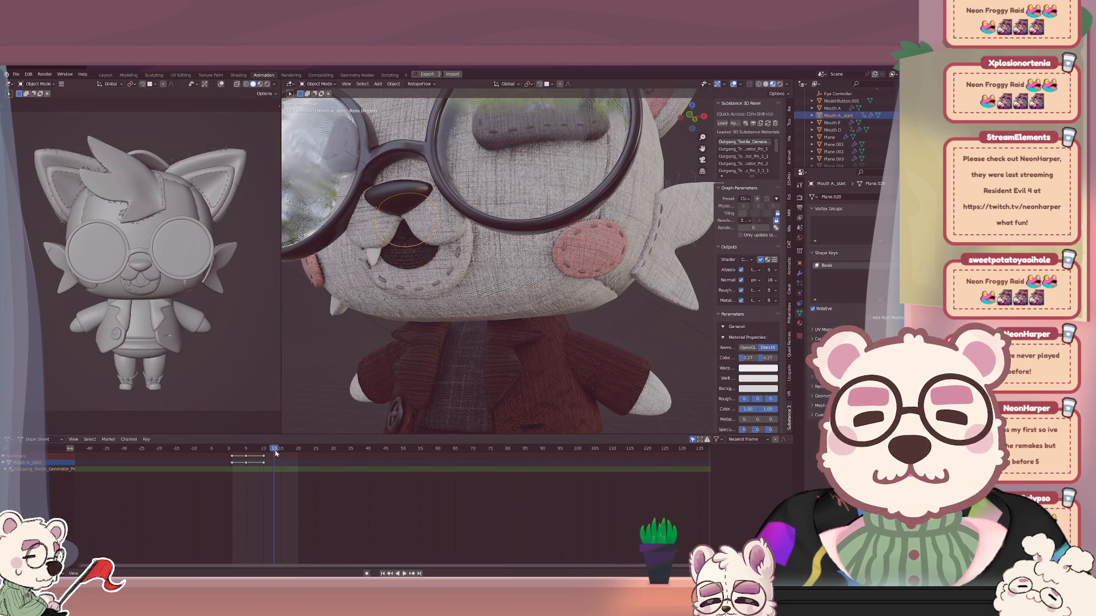
pyautogui.moveTo(255, 450); pyautogui.dragTo(242, 452)
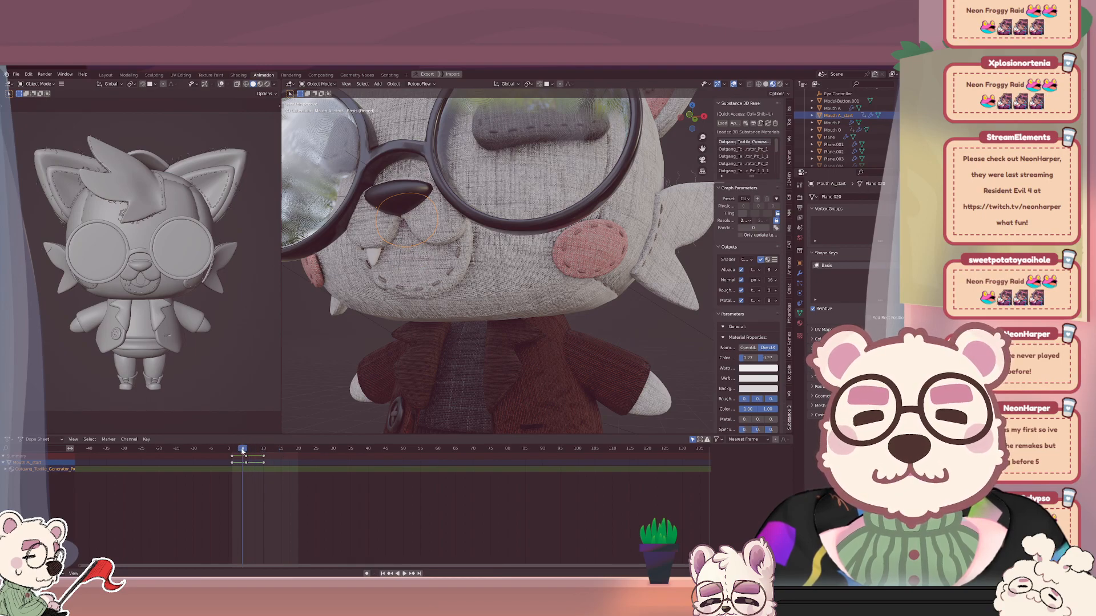
pyautogui.click(327, 339)
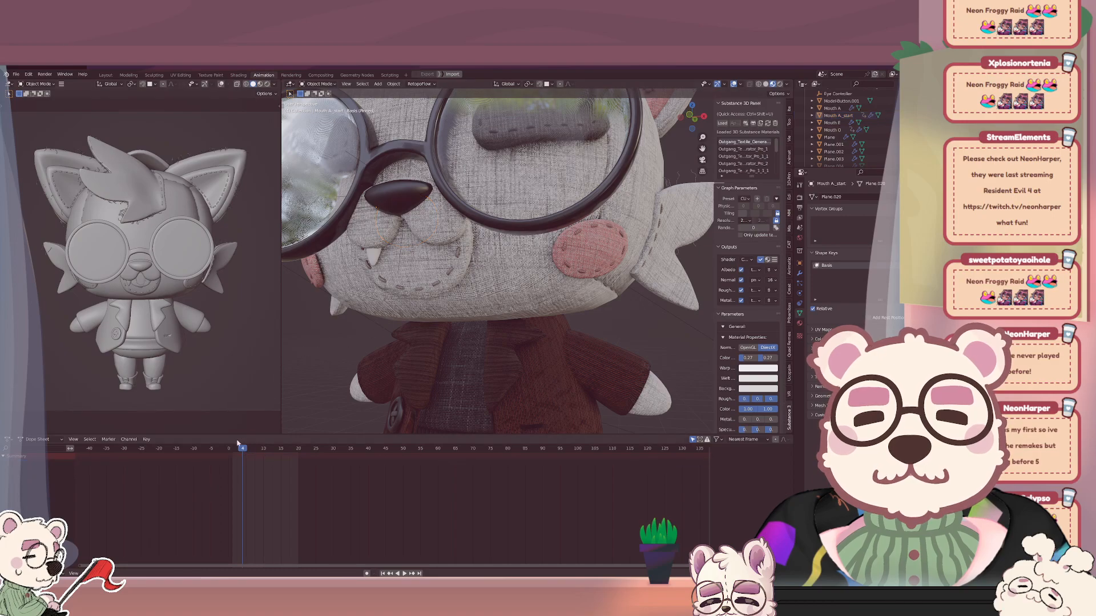
pyautogui.press('space')
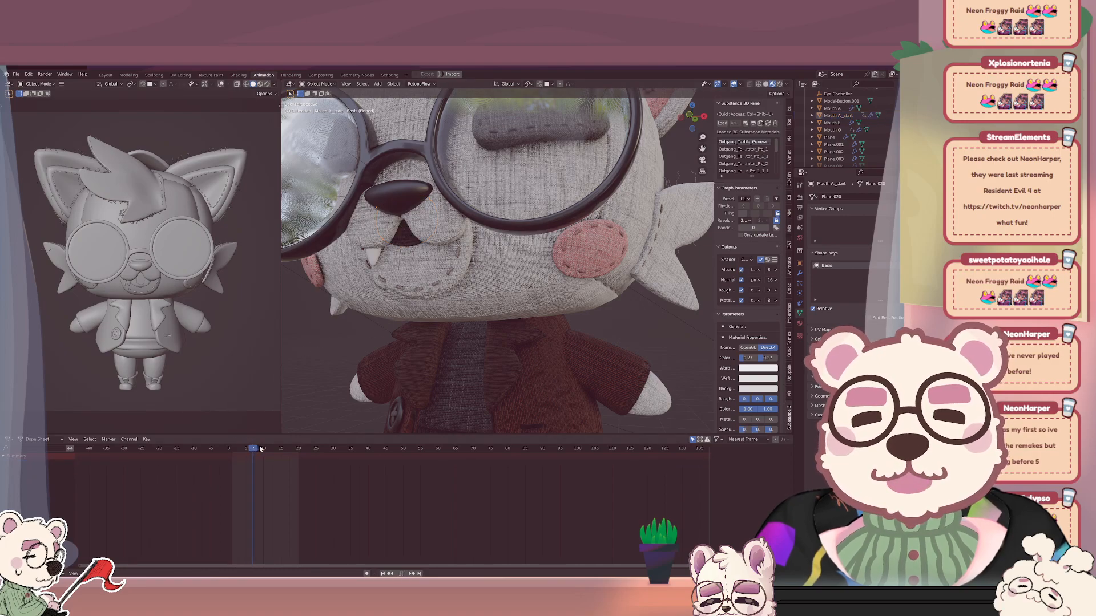
pyautogui.scroll(-4, 476, 208)
pyautogui.press('space')
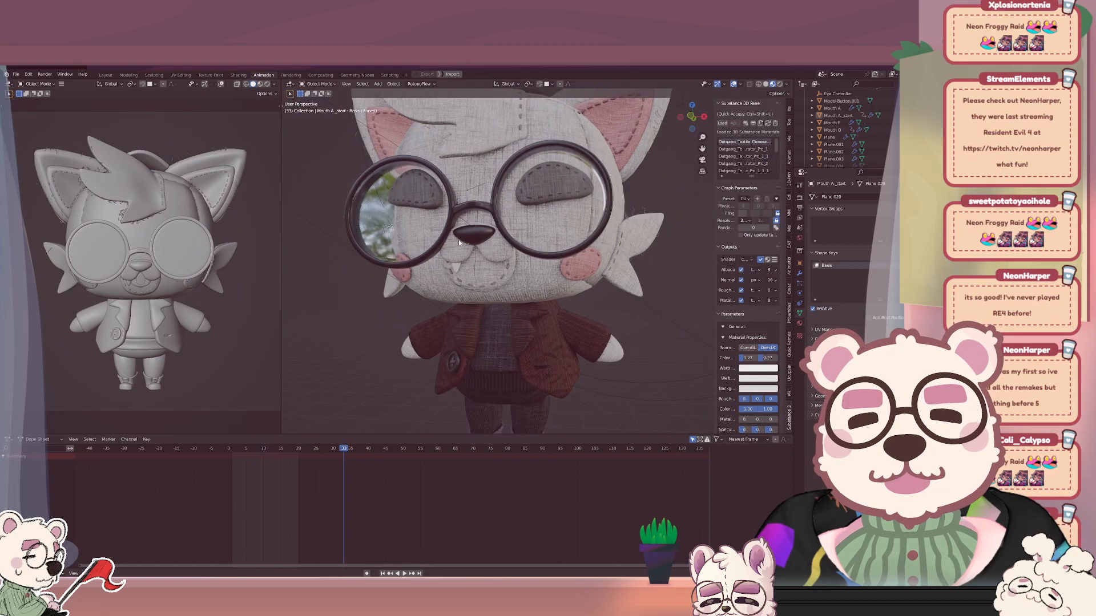
# Scrub the mouth animation from frame 1 to frame 20 in a slightly turned view of the face.
pyautogui.click(235, 448)
pyautogui.moveTo(248, 450); pyautogui.dragTo(231, 450)
pyautogui.moveTo(502, 263); pyautogui.dragTo(492, 271, button='middle')
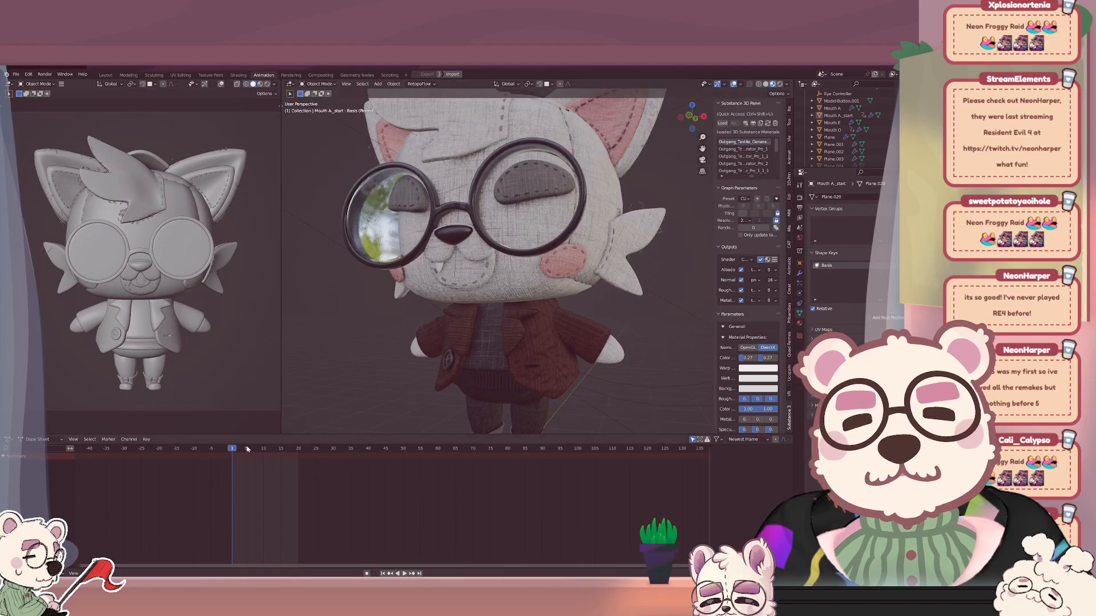
pyautogui.moveTo(241, 451); pyautogui.dragTo(300, 450)
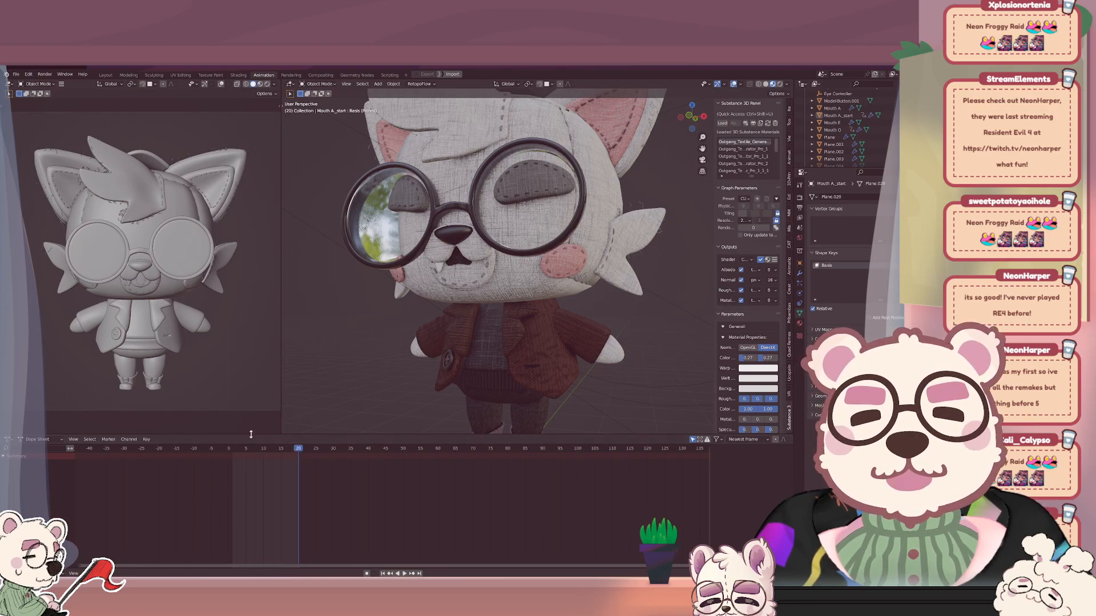
# Duplicate Mouth E in place at frame 20 and shift the copy slightly along the Z axis.
pyautogui.click(463, 261)
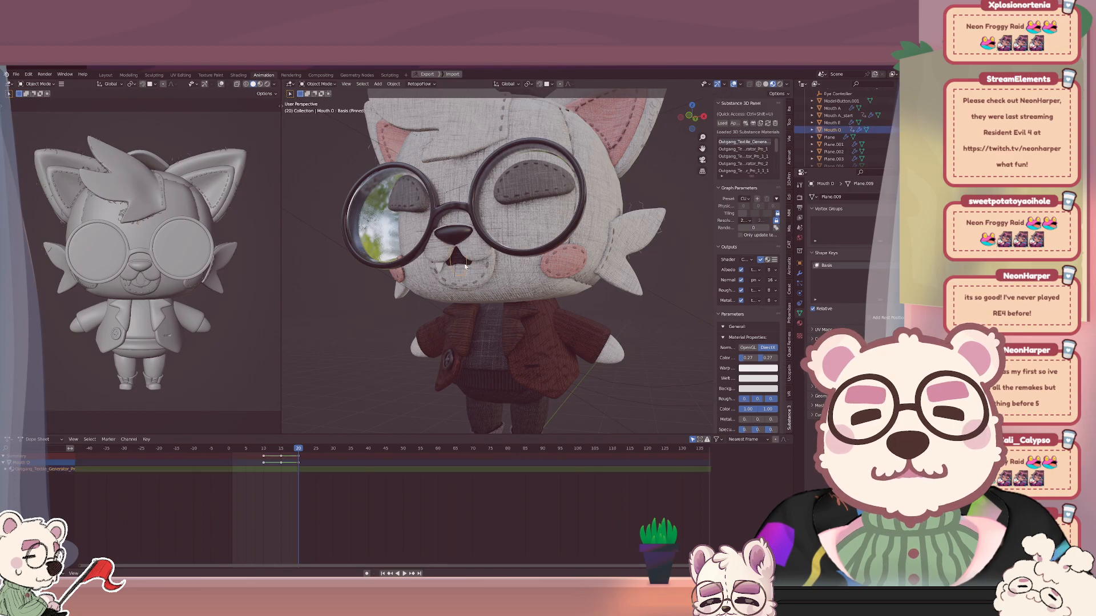
pyautogui.click(465, 265)
pyautogui.click(464, 264)
pyautogui.hotkey('shift', 'd')
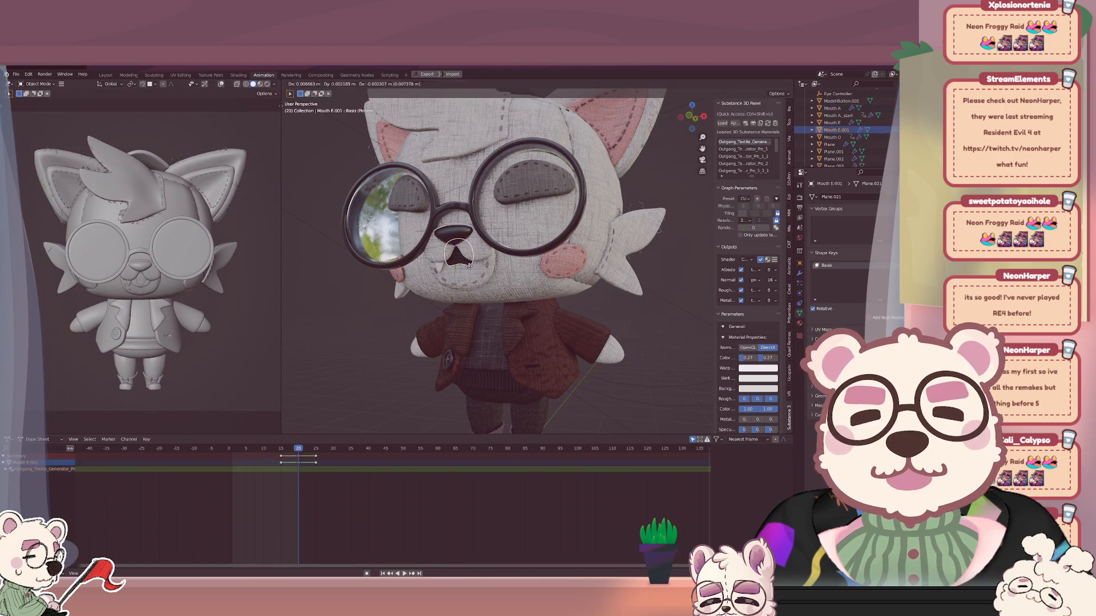
pyautogui.press('Escape')
pyautogui.click(799, 325)
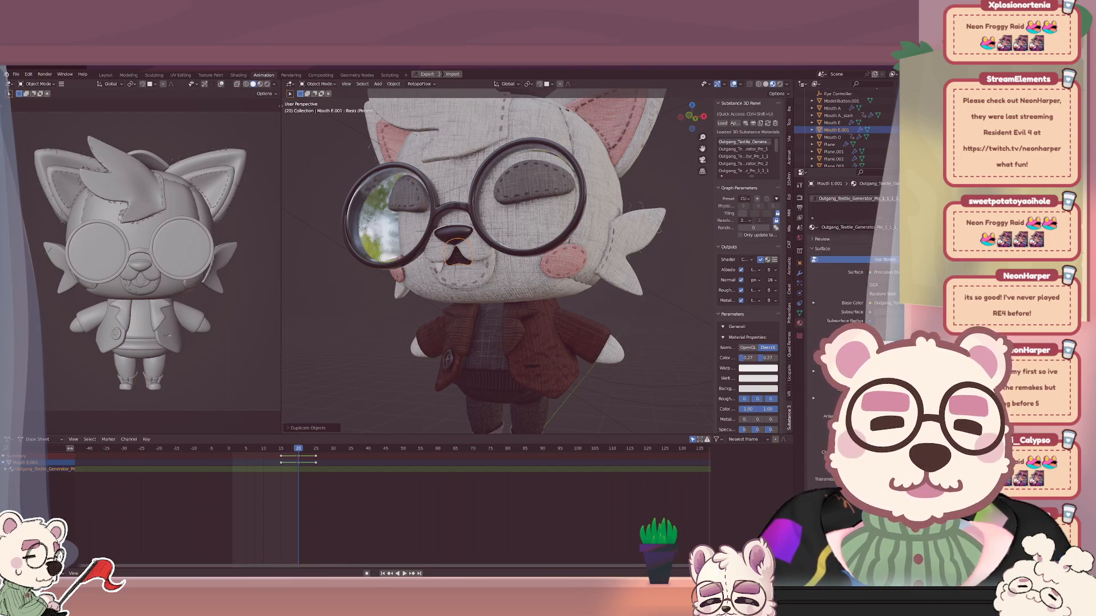
pyautogui.click(931, 227)
pyautogui.press('g')
pyautogui.press('z')
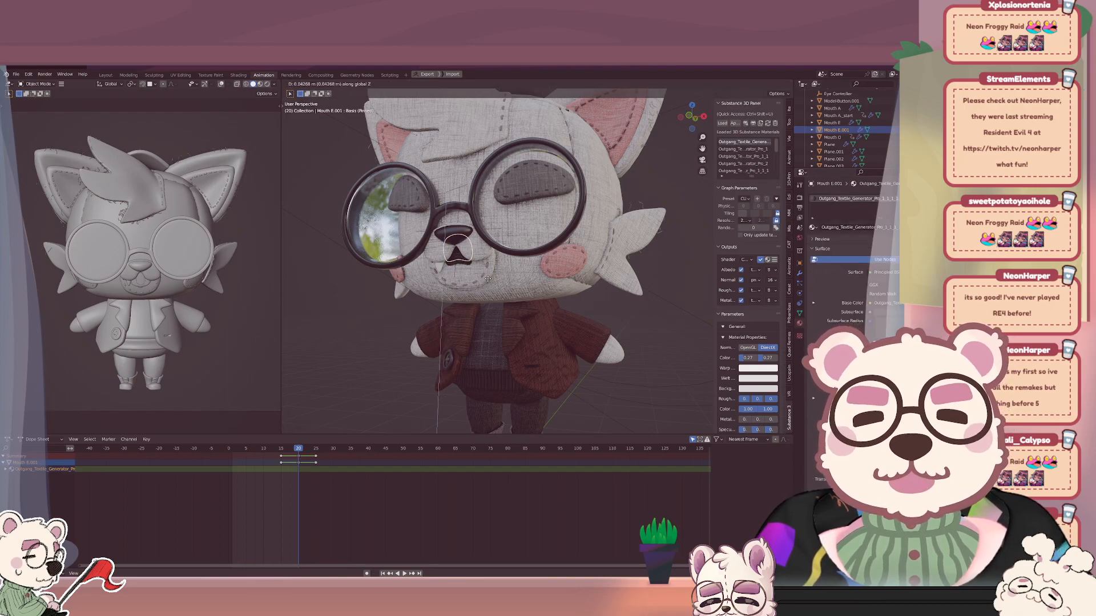
pyautogui.click(486, 277)
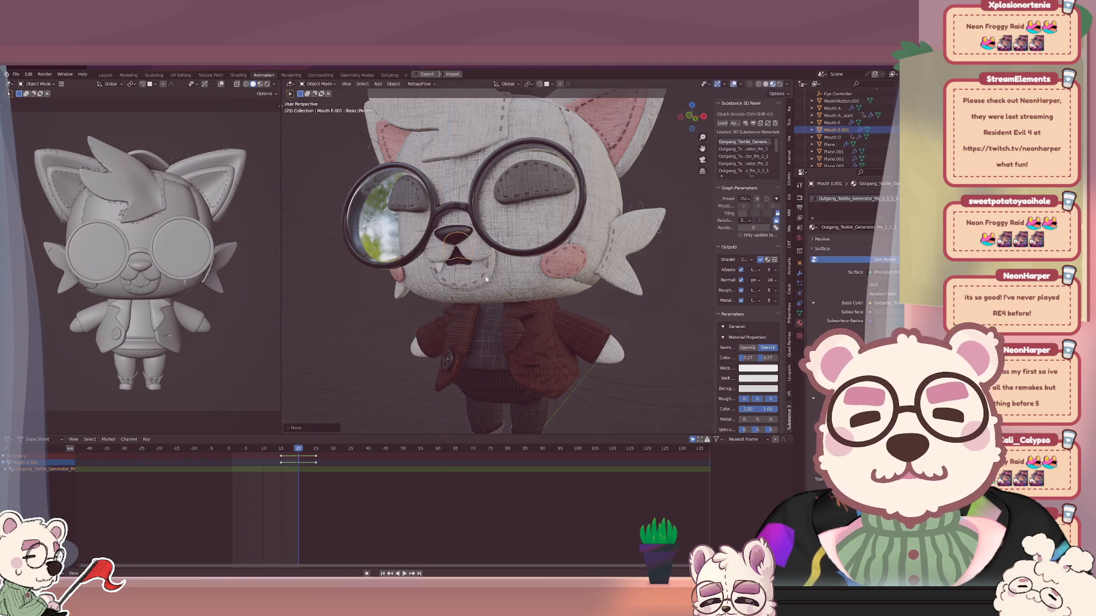
# Shift all keyframes of the duplicated Mouth E 5 frames later, so they start at frame 20.
pyautogui.press('a')
pyautogui.press('g')
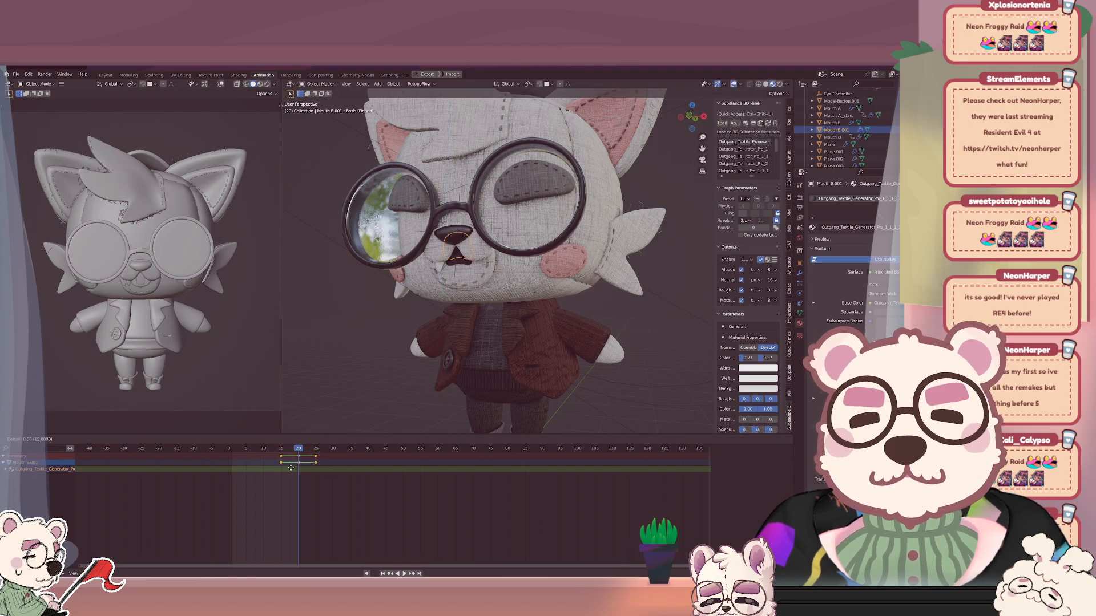
pyautogui.click(306, 470)
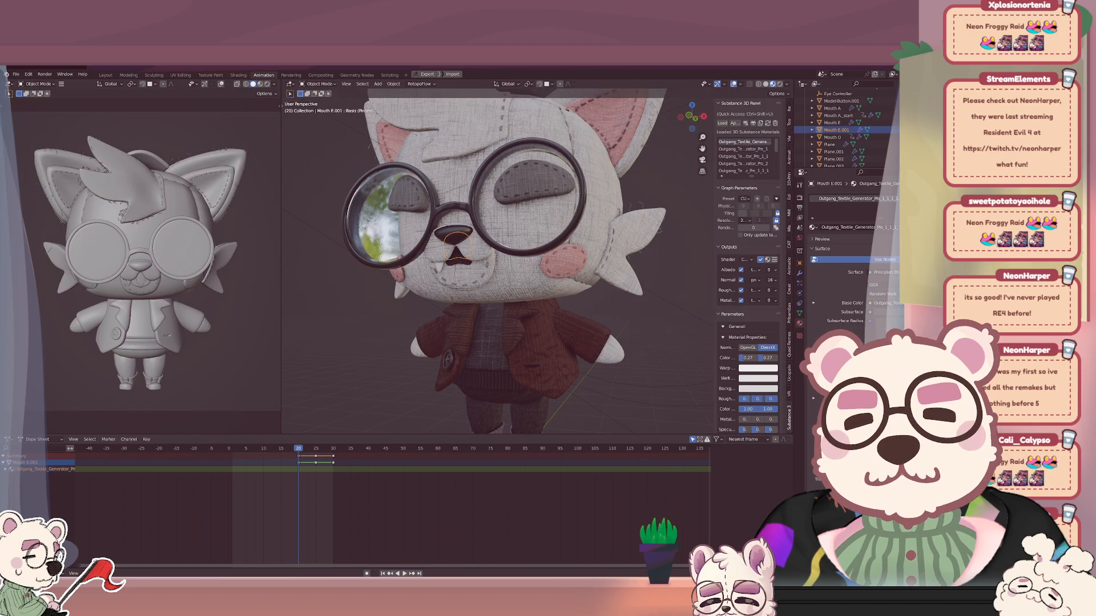
# Play the mouth animation repeatedly from frame 1, deselecting the duplicated mouth, to check the sequence on the face.
pyautogui.moveTo(232, 450); pyautogui.dragTo(227, 451)
pyautogui.press('space')
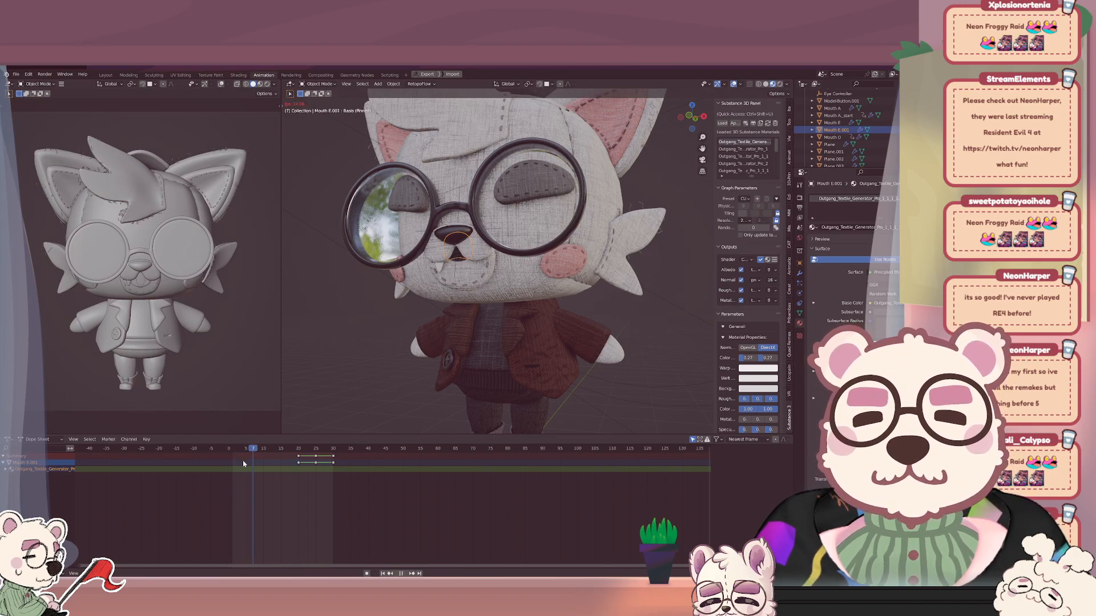
pyautogui.press('space')
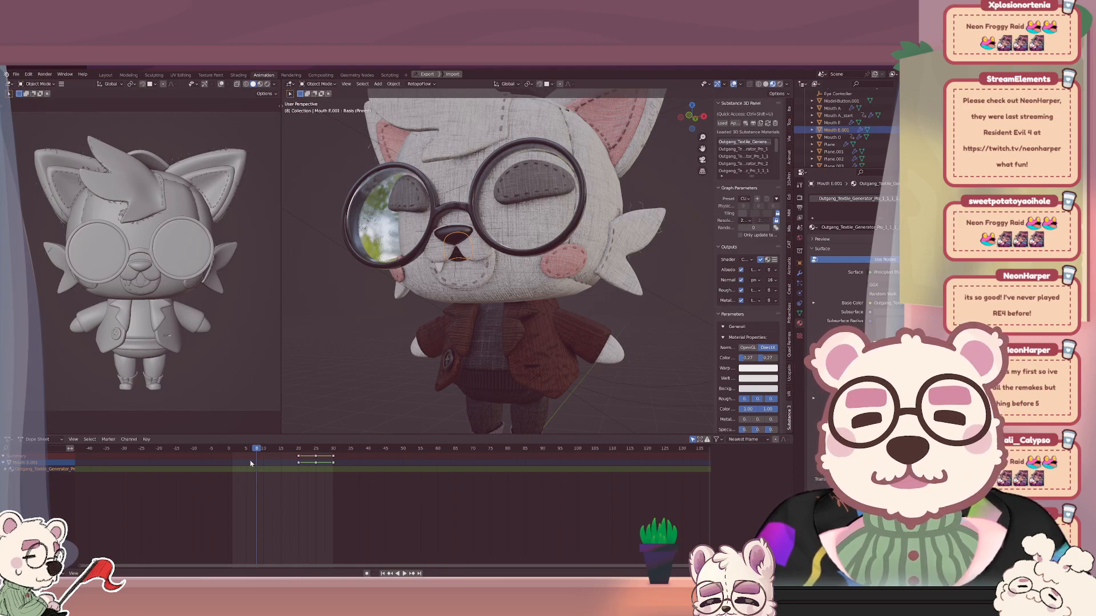
pyautogui.click(232, 450)
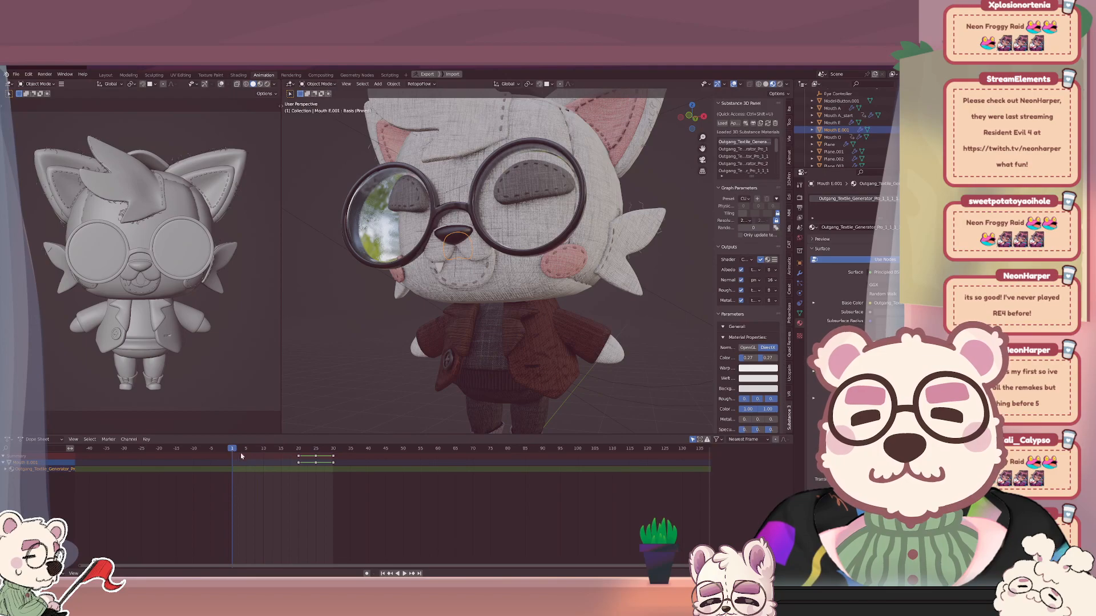
pyautogui.press('space')
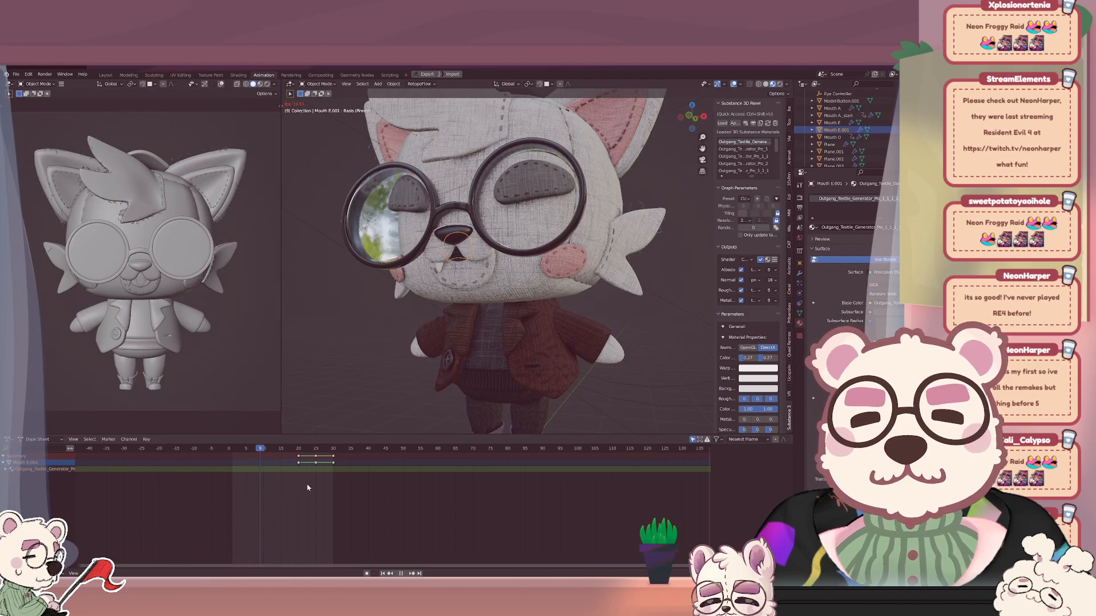
pyautogui.press('space')
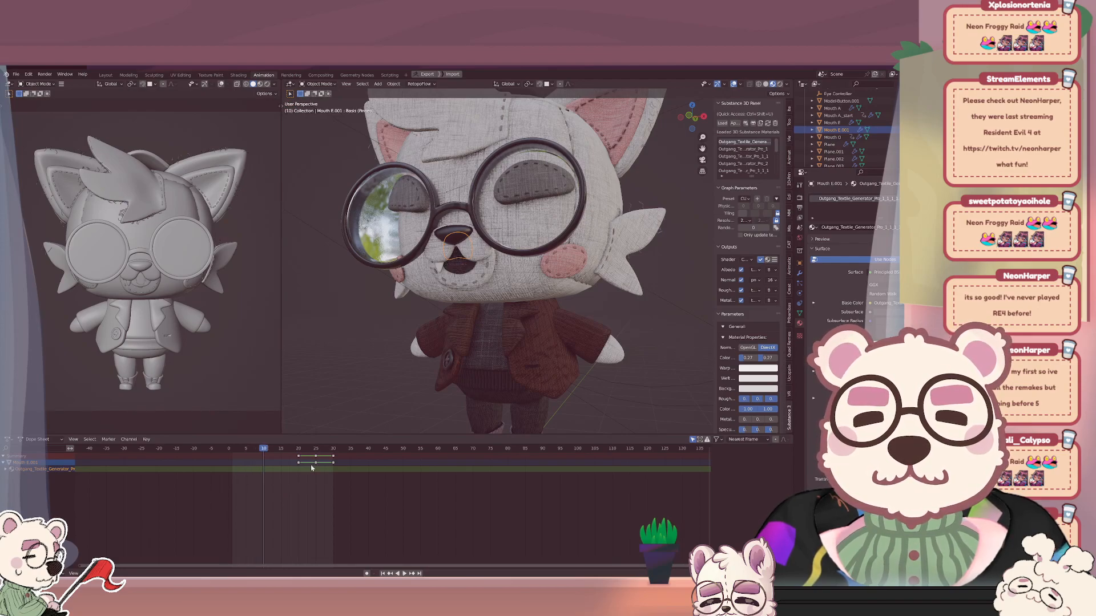
pyautogui.click(358, 383)
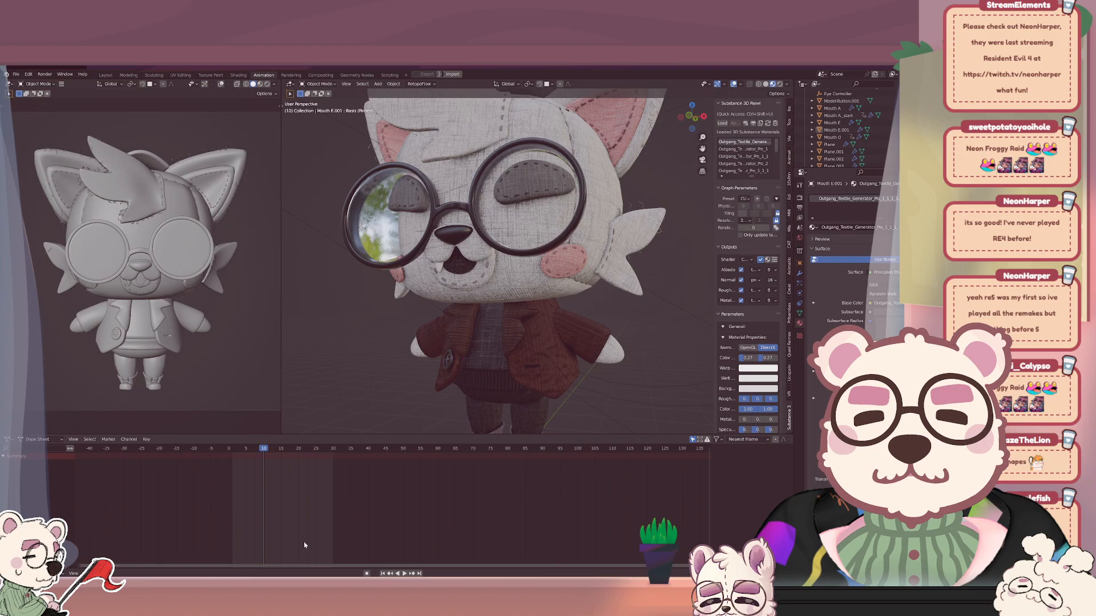
pyautogui.press('space')
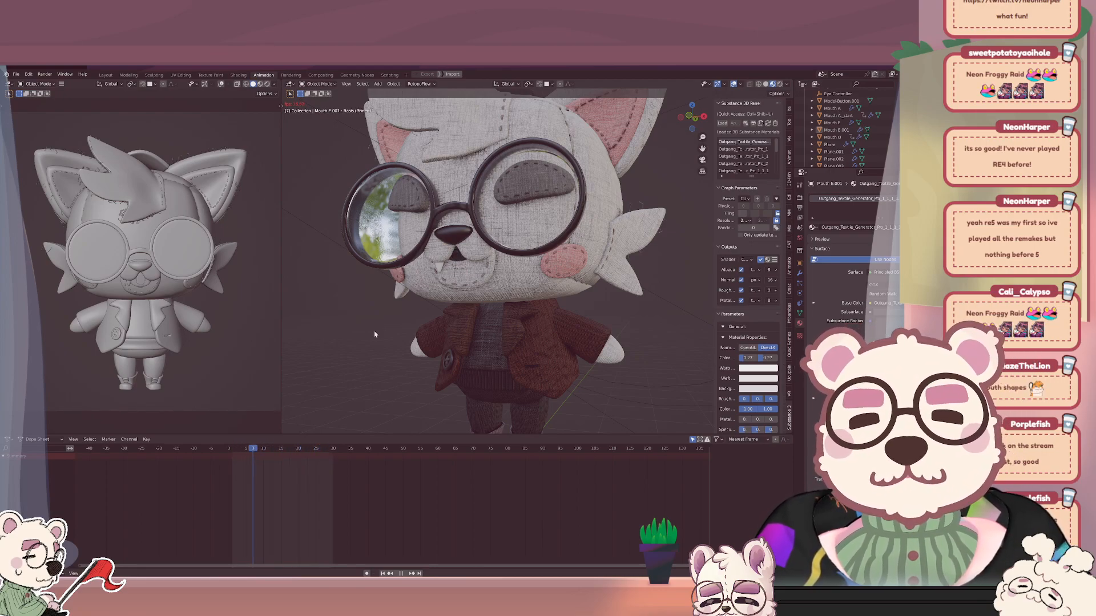
pyautogui.press('space')
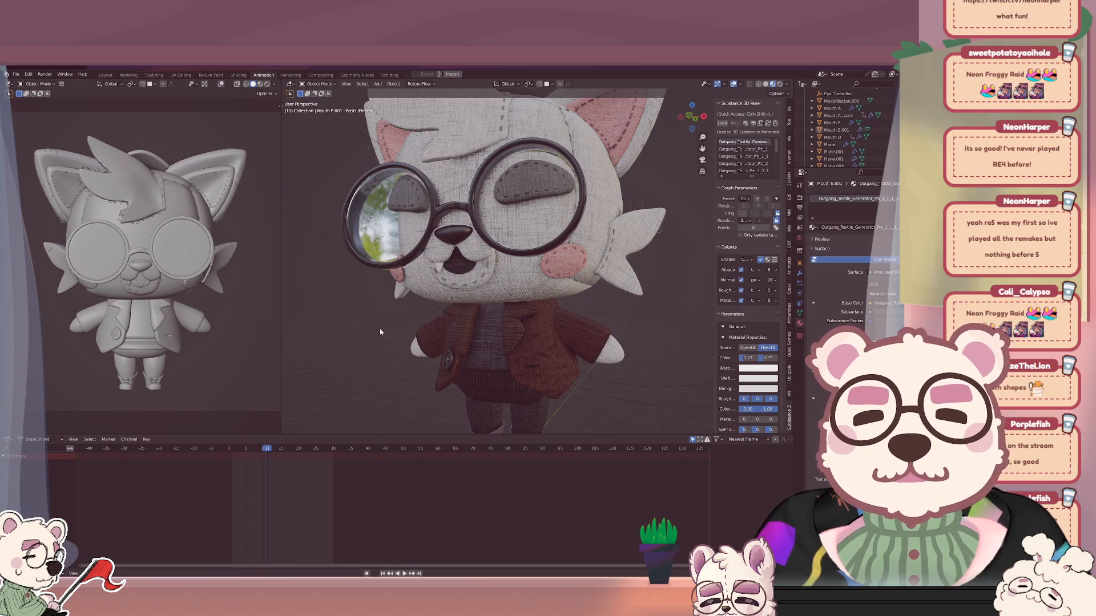
# Select the duplicated Mouth E.001 and delete it.
pyautogui.click(466, 266)
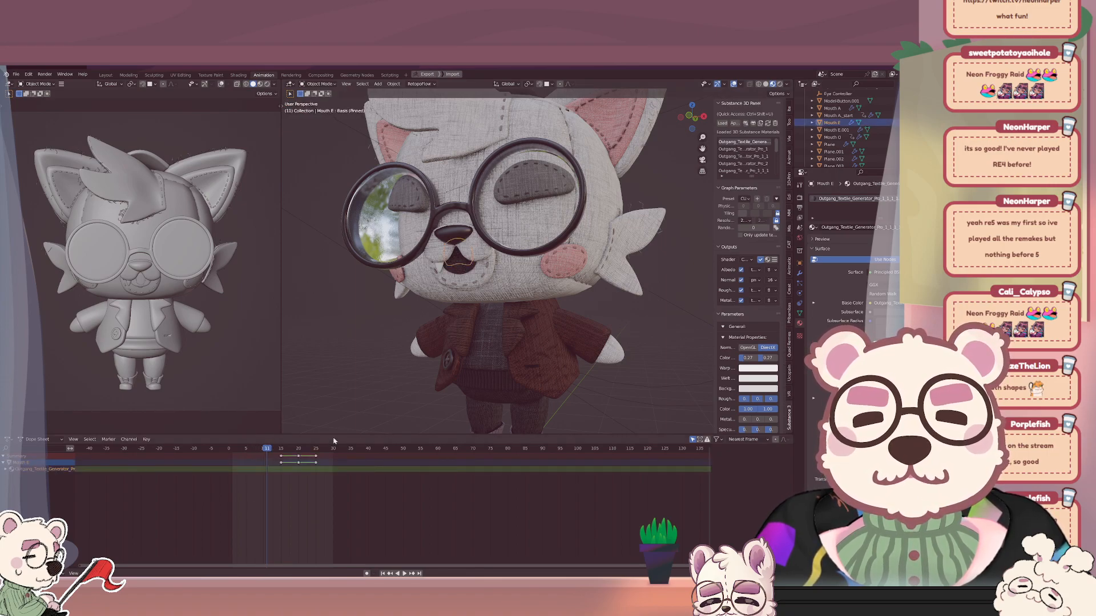
pyautogui.click(836, 130)
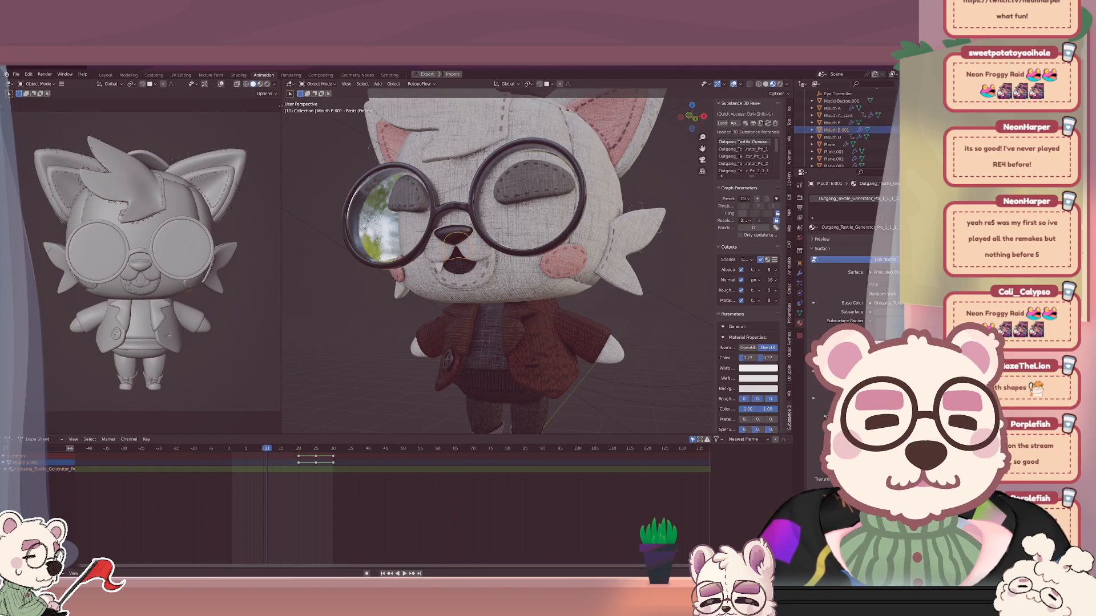
pyautogui.press('x')
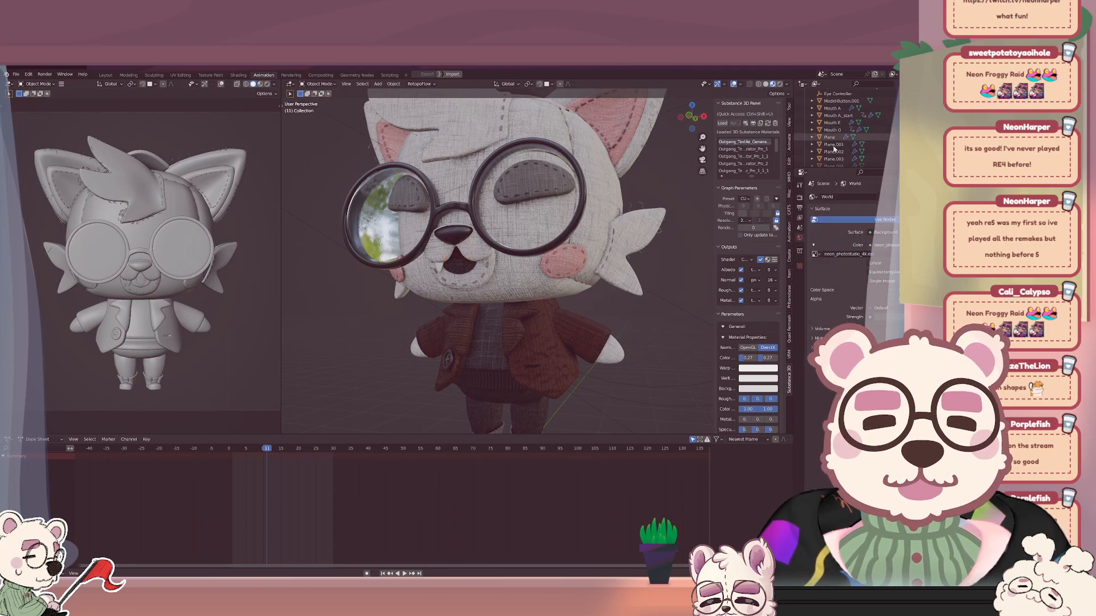
# Select Mouth A_start near frame 5 and duplicate all its keyframes 20 frames later, to frames 21–30.
pyautogui.press('Left')
pyautogui.press('Left')
pyautogui.press('Left')
pyautogui.press('Left')
pyautogui.press('Left')
pyautogui.press('Left')
pyautogui.press('Left')
pyautogui.press('Left')
pyautogui.press('Left')
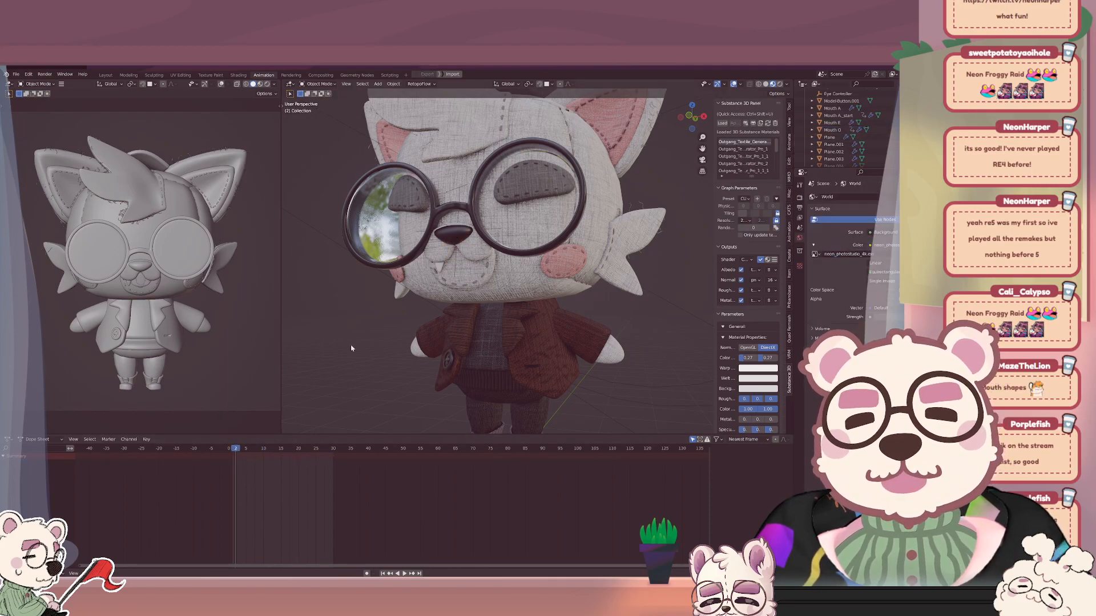
pyautogui.click(246, 449)
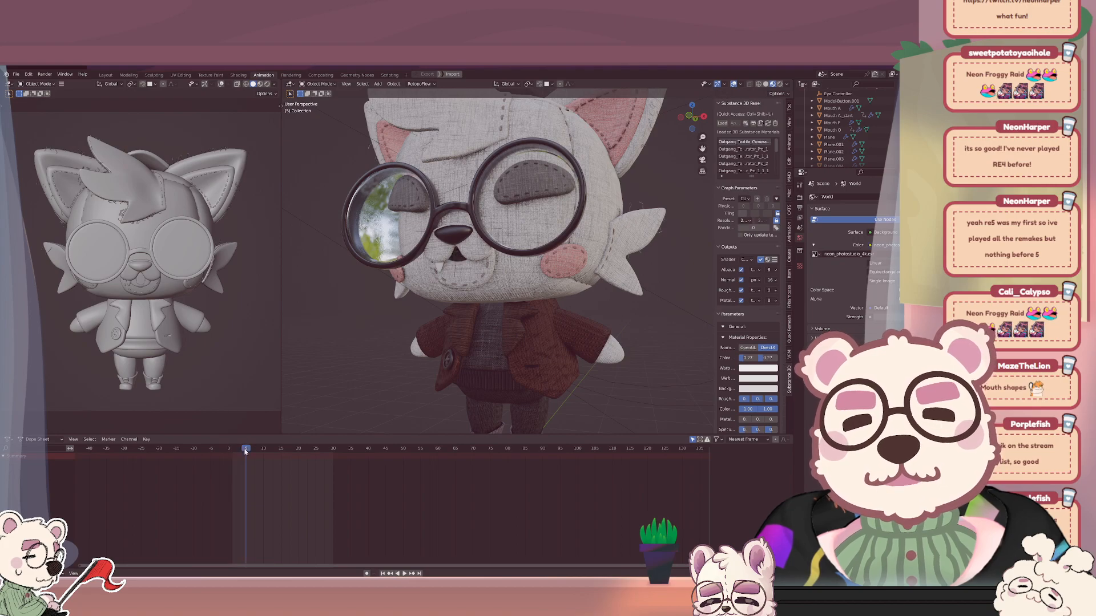
pyautogui.click(463, 261)
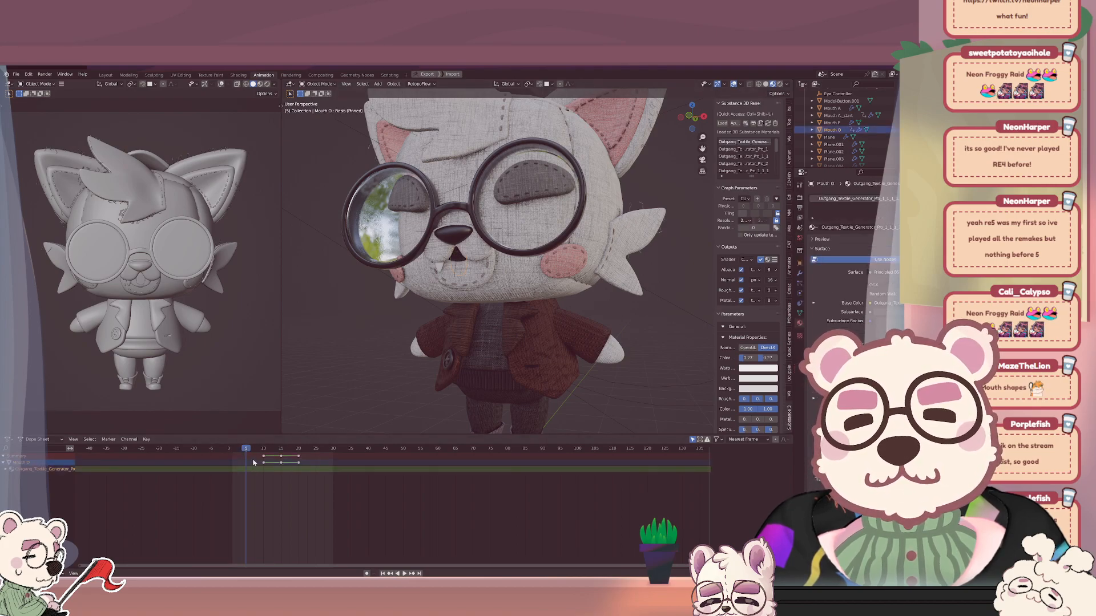
pyautogui.click(838, 115)
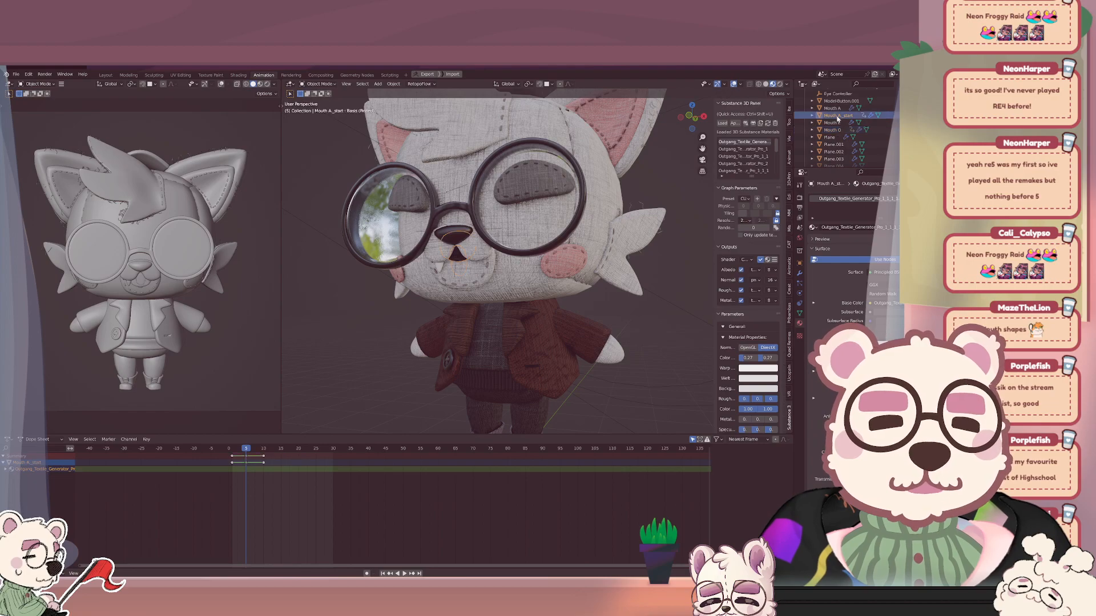
pyautogui.moveTo(273, 447); pyautogui.dragTo(229, 475)
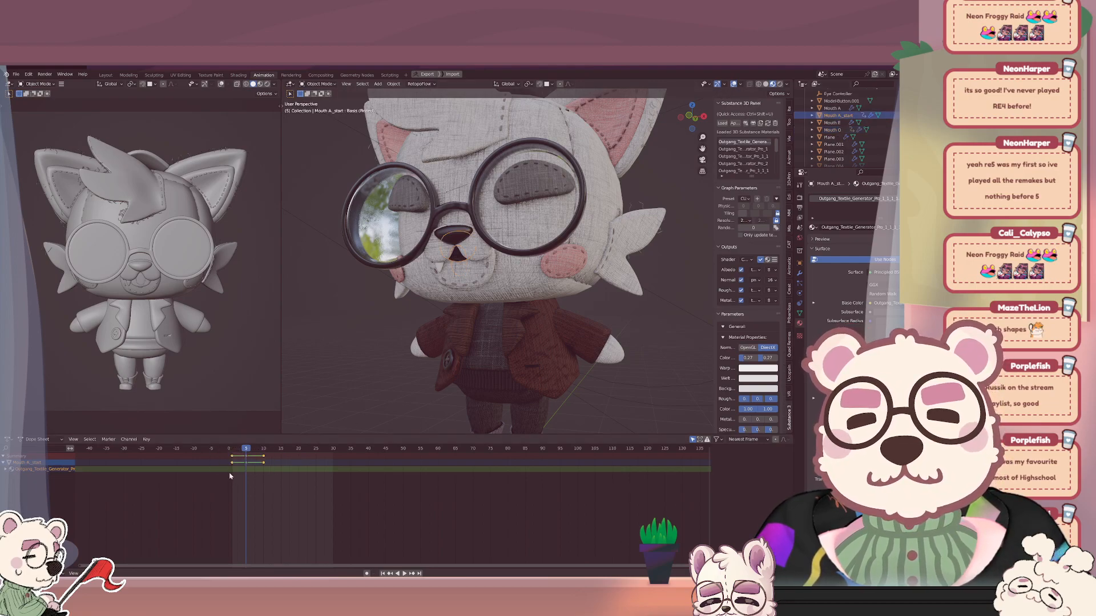
pyautogui.hotkey('shift', 'd')
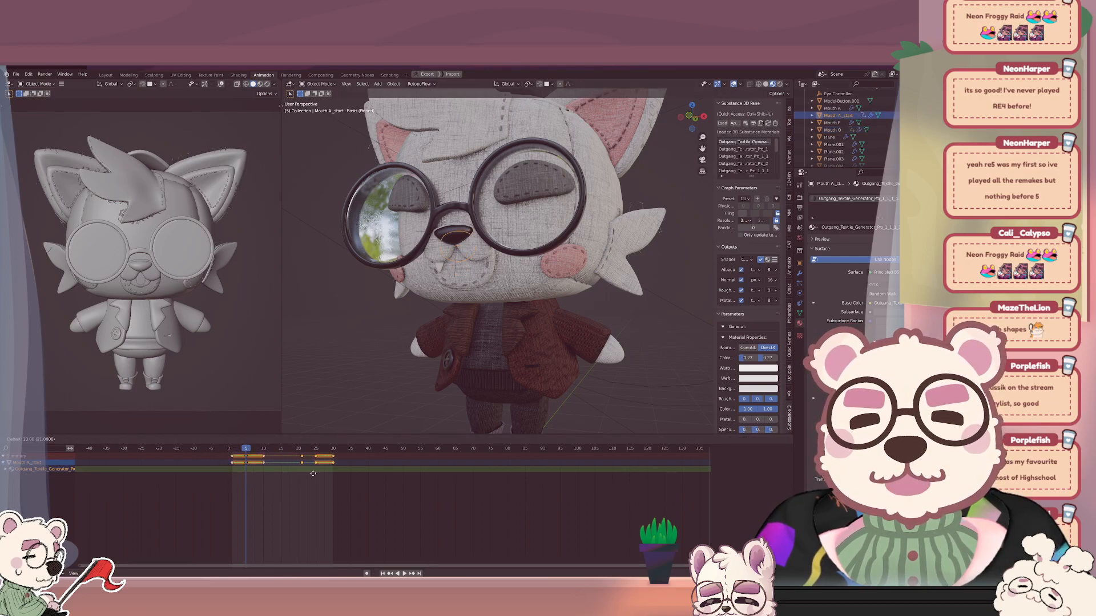
pyautogui.click(325, 482)
pyautogui.click(336, 488)
# Check the mouth at frame 16, deselect Mouth A_start, and play the animation from its beginning.
pyautogui.click(283, 449)
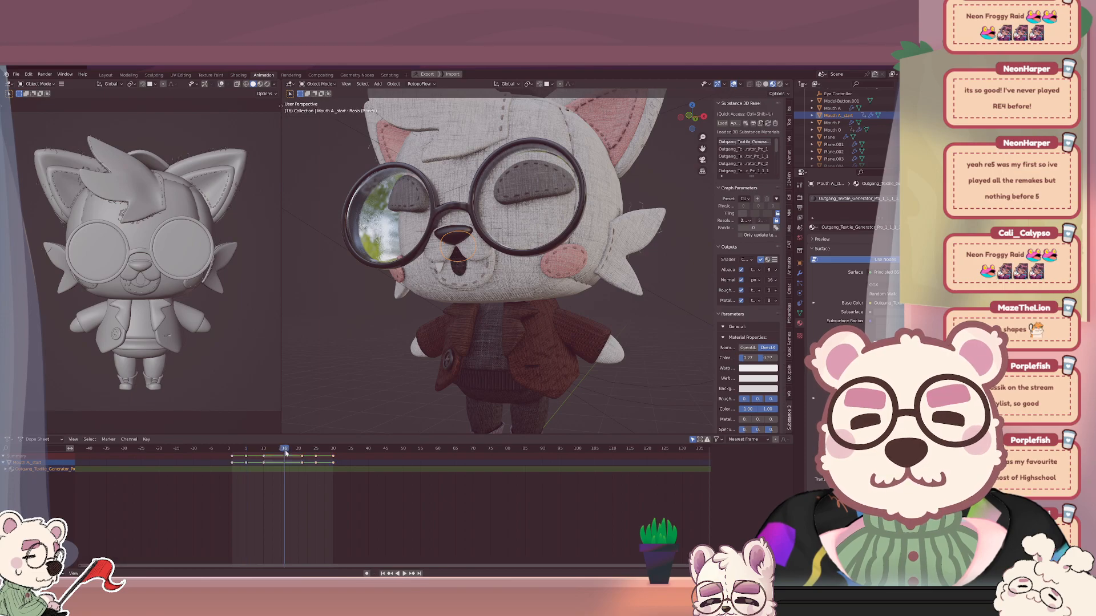
pyautogui.click(375, 371)
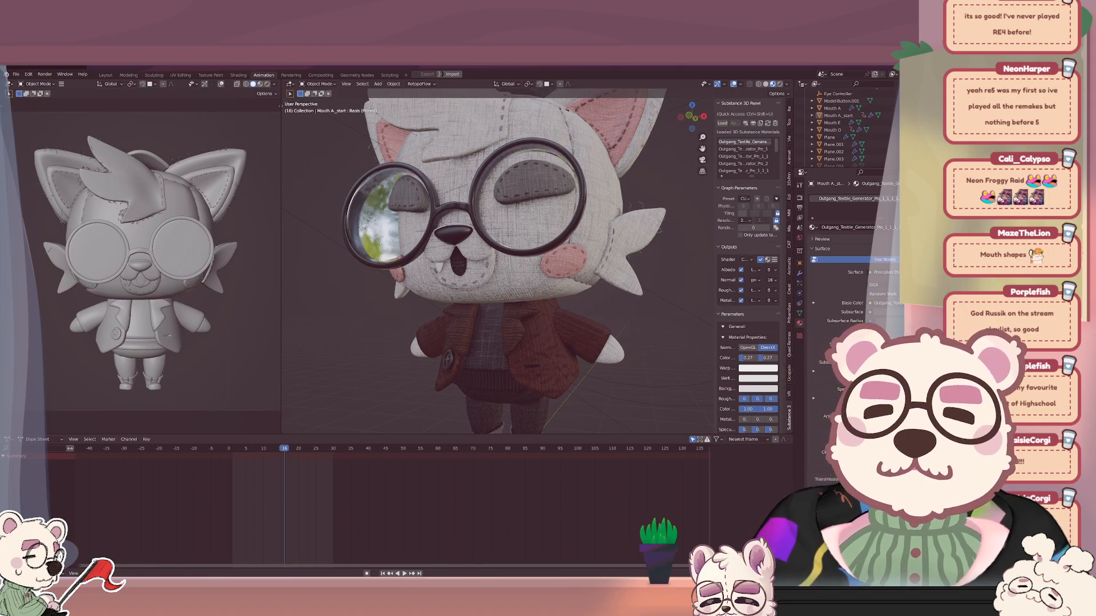
pyautogui.click(228, 455)
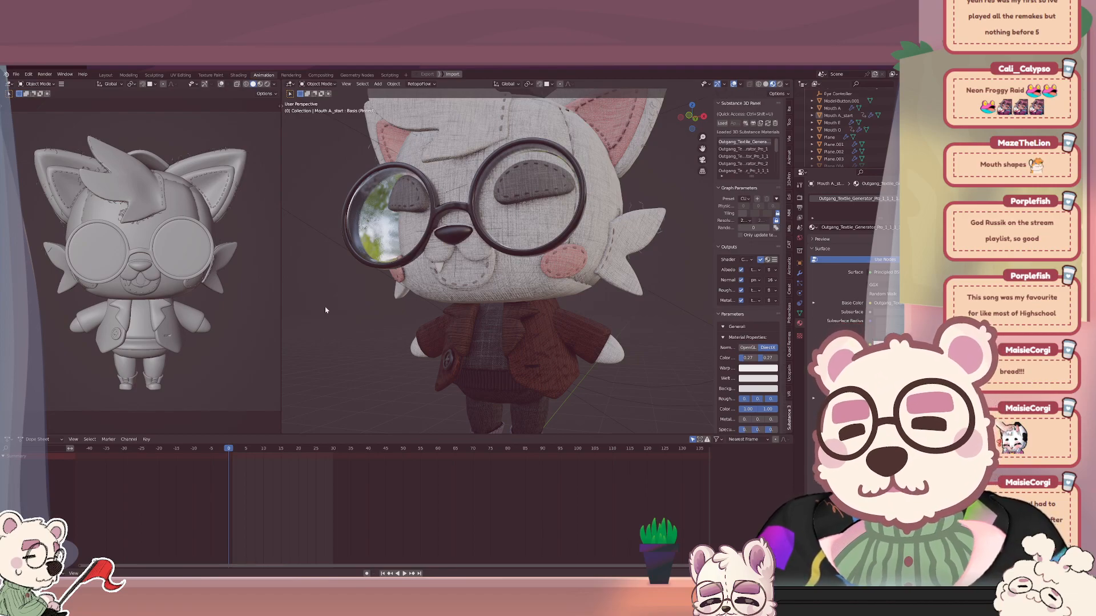
pyautogui.press('space')
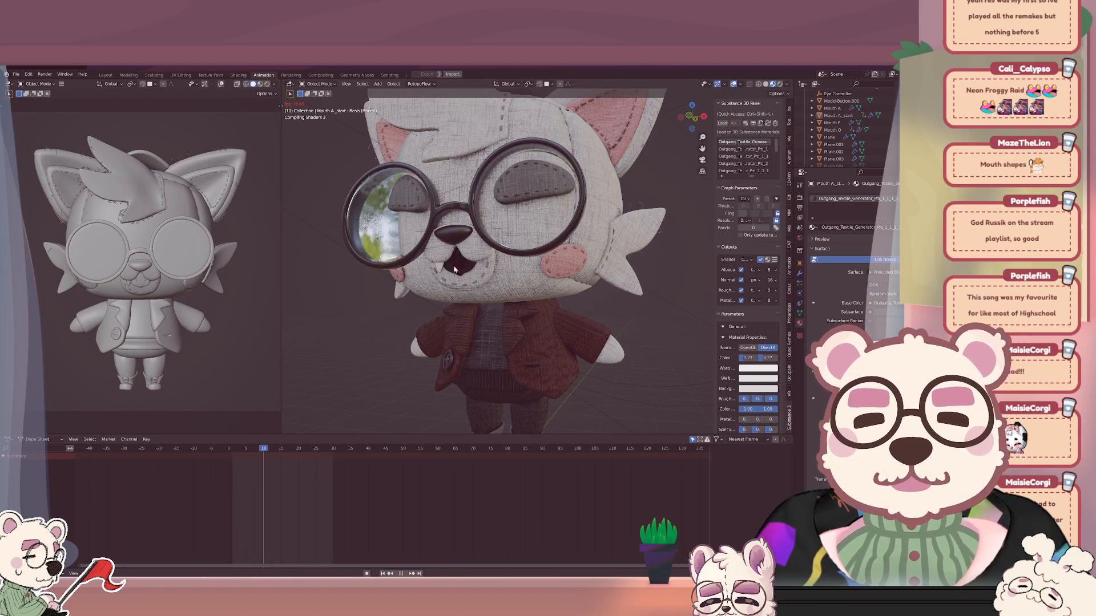
pyautogui.press('space')
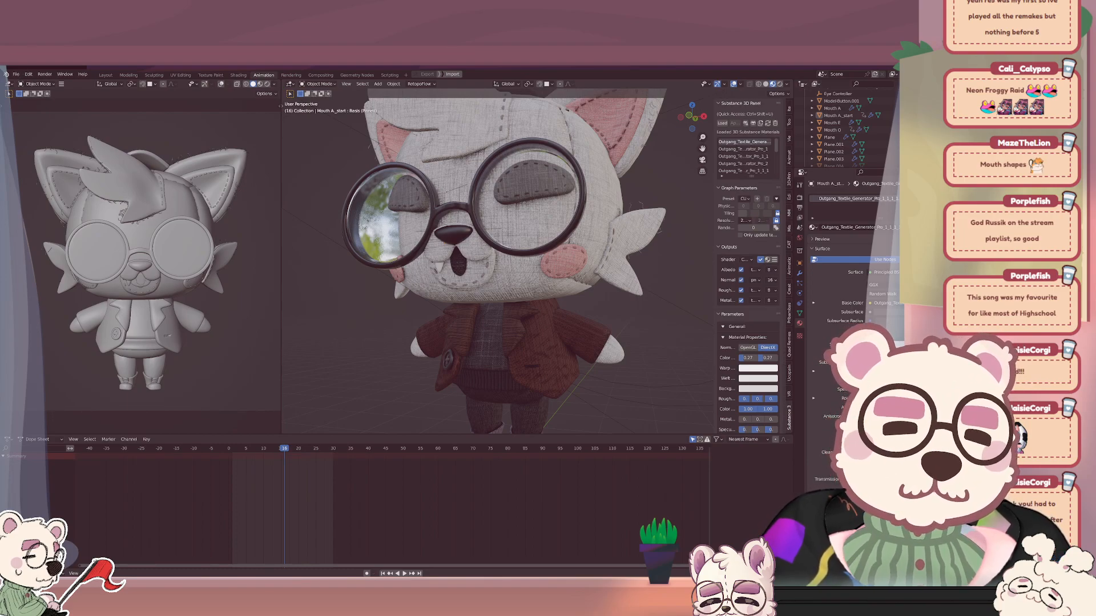
# Open the program preferences, and replay the mouth animation from frame 1.
pyautogui.click(16, 75)
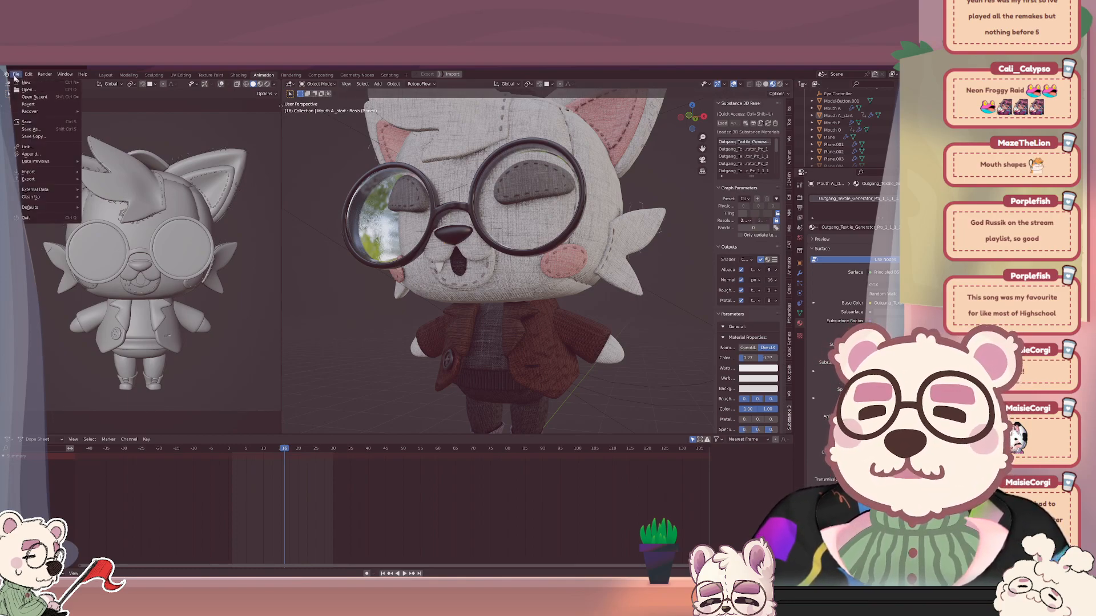
pyautogui.moveTo(28, 75)
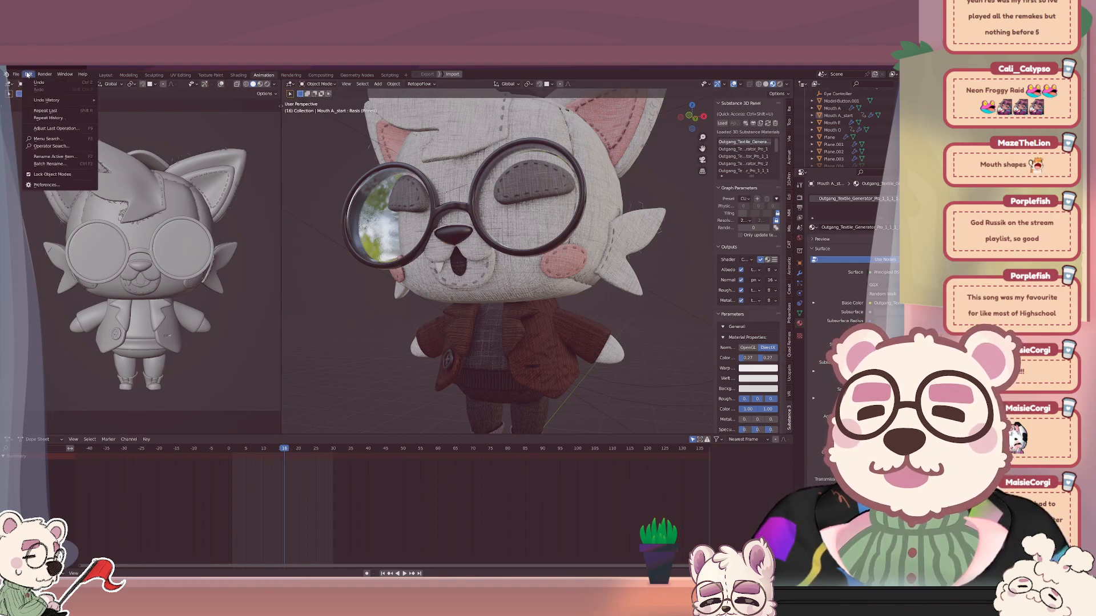
pyautogui.click(52, 186)
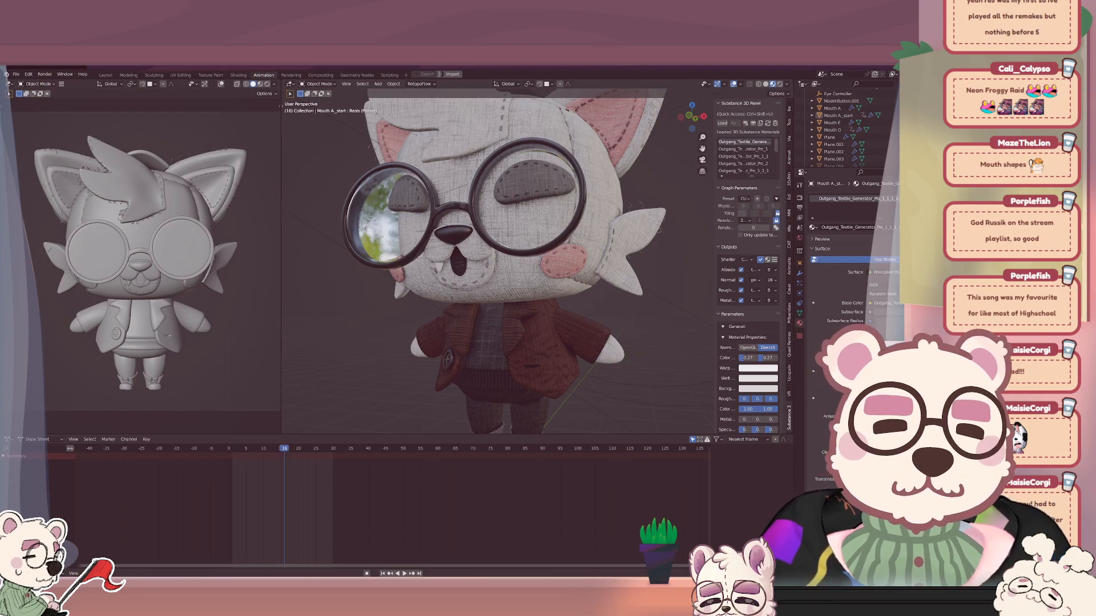
pyautogui.click(232, 448)
pyautogui.press('space')
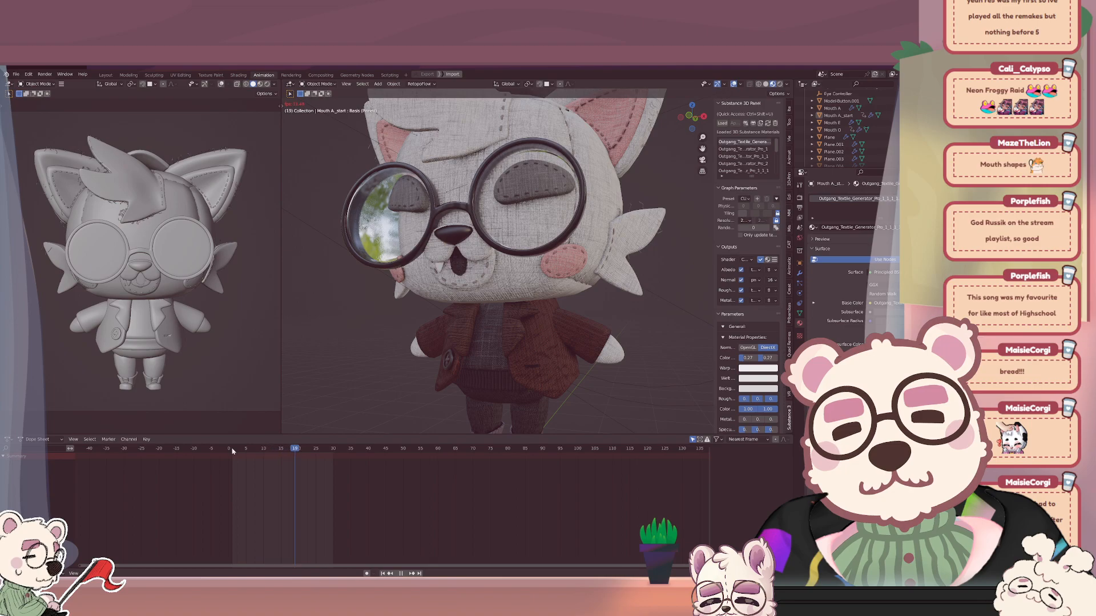
# Stop playback, select Mouth A_start, and insert a location keyframe for it at frame 10.
pyautogui.press('Escape')
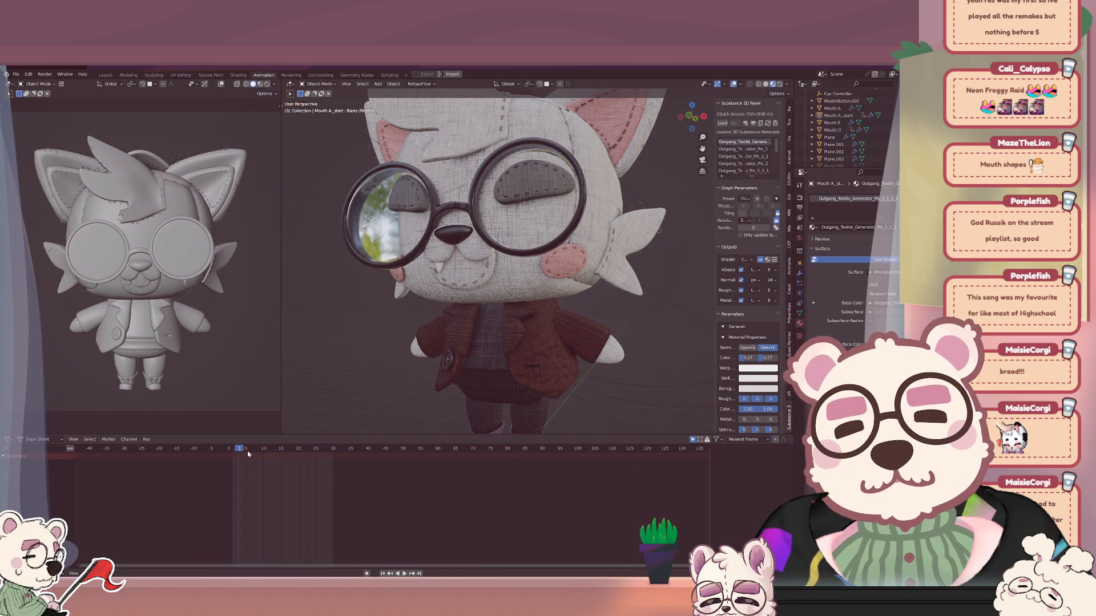
pyautogui.moveTo(233, 450); pyautogui.dragTo(319, 450)
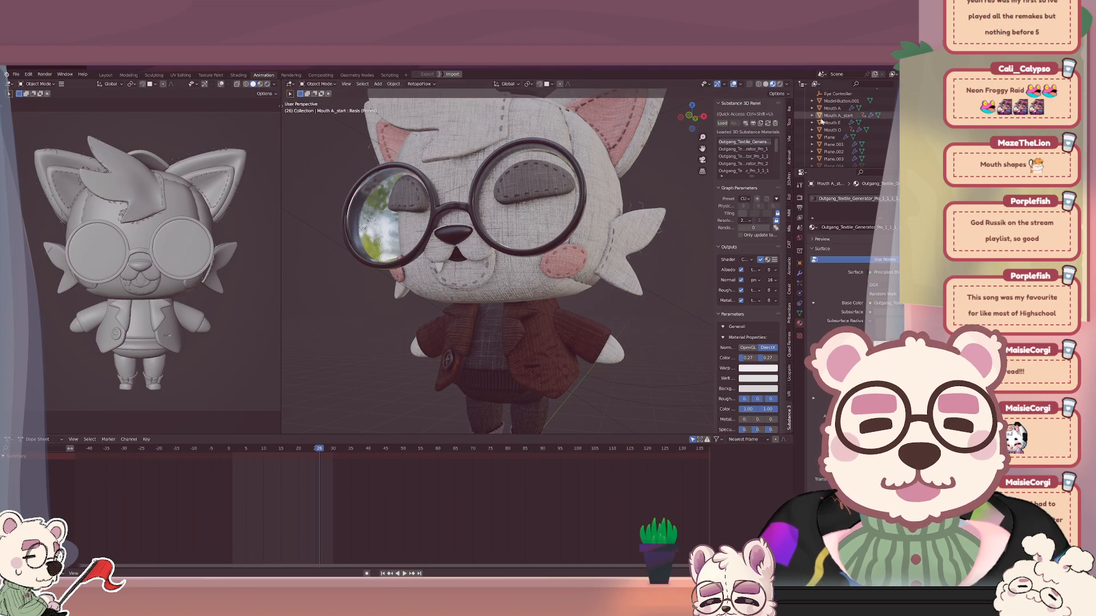
pyautogui.click(837, 115)
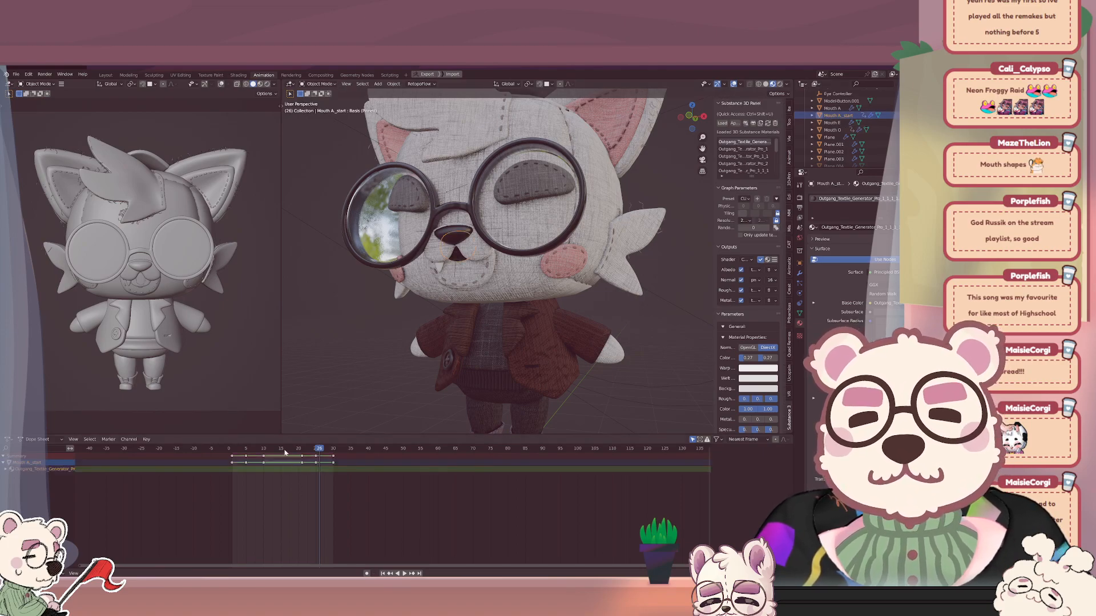
pyautogui.moveTo(286, 450); pyautogui.dragTo(266, 451)
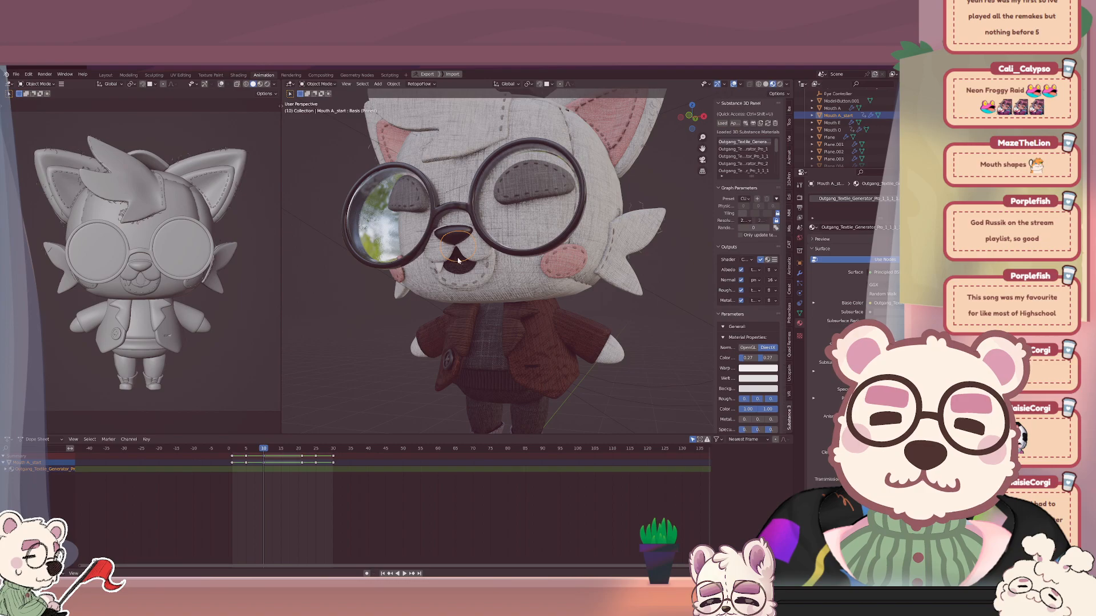
pyautogui.click(788, 111)
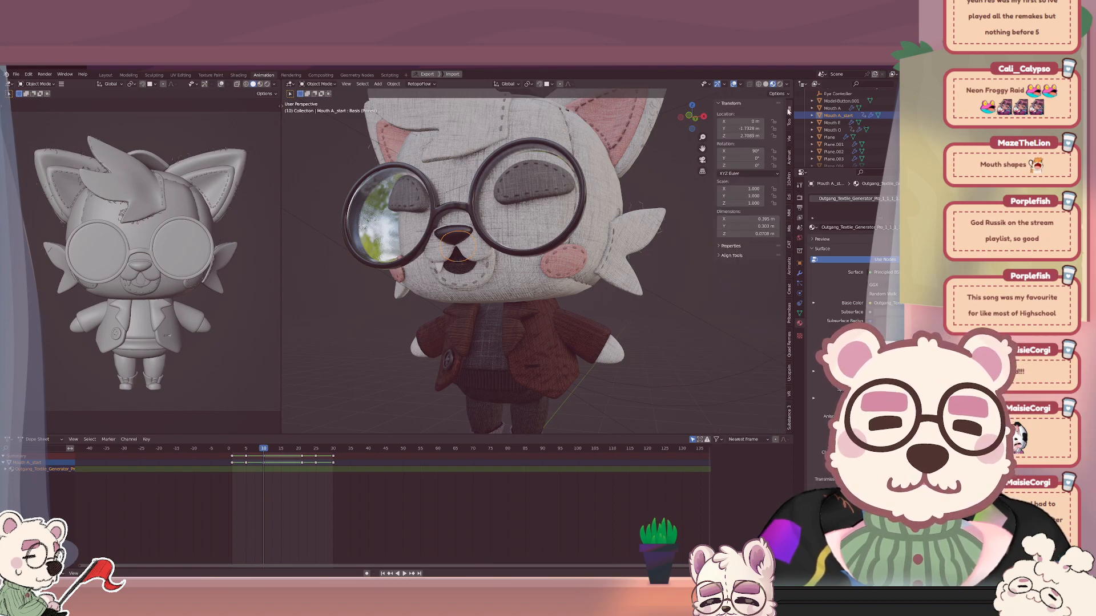
pyautogui.rightClick(738, 137)
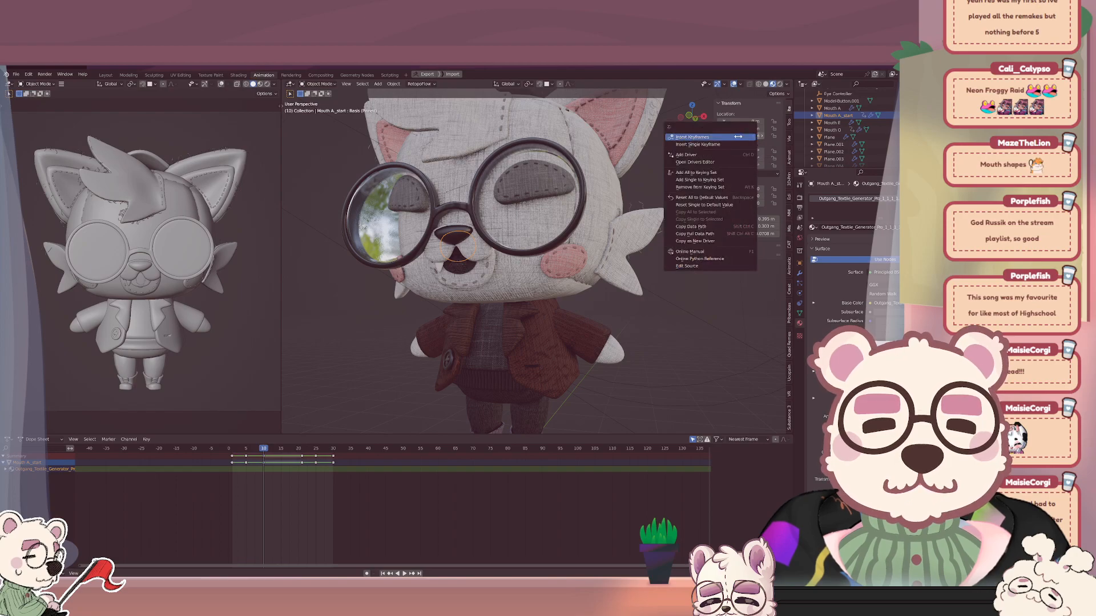
pyautogui.click(736, 137)
# At frame 21, move Mouth A_start slightly along the Z axis and insert a location keyframe.
pyautogui.click(300, 452)
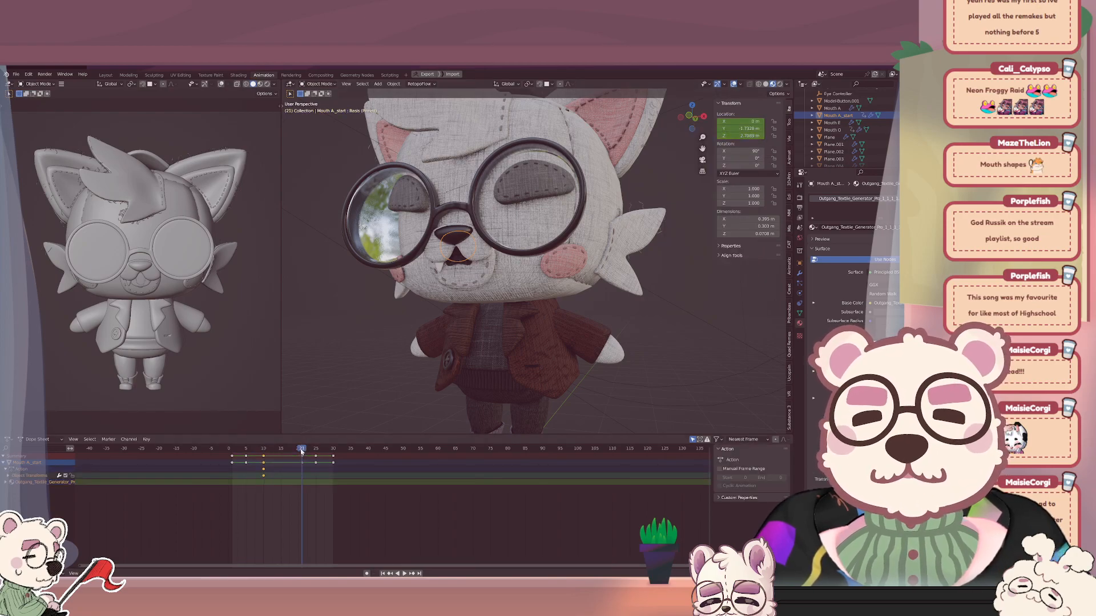
pyautogui.press('g')
pyautogui.press('z')
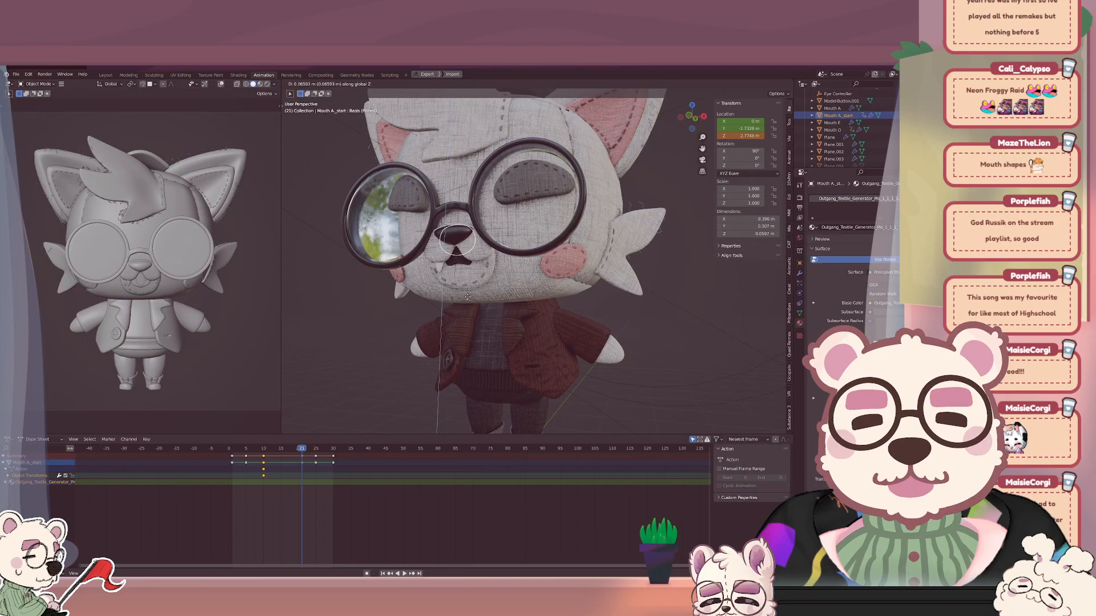
pyautogui.click(467, 296)
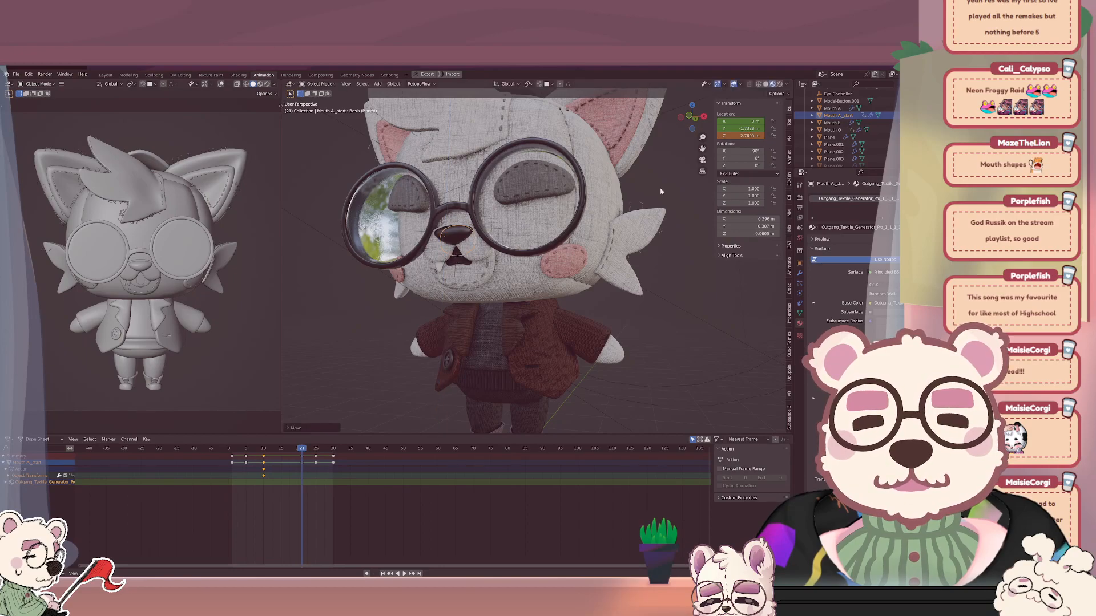
pyautogui.rightClick(738, 136)
pyautogui.click(738, 136)
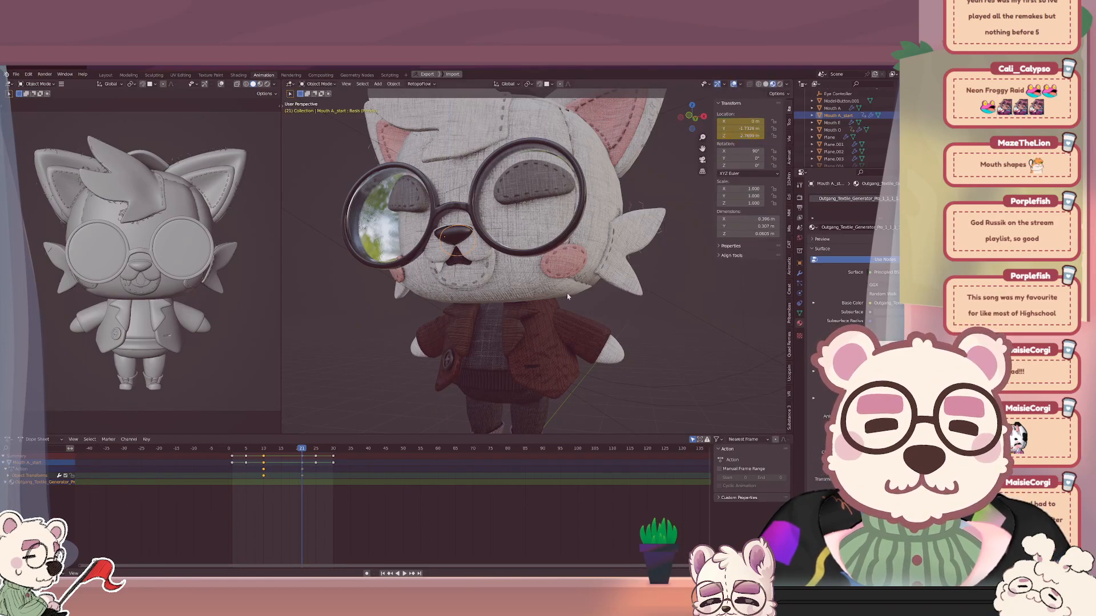
# Set Mouth A_start's location keyframes to Constant interpolation and move them to frames 12 and 19.
pyautogui.moveTo(318, 486); pyautogui.dragTo(262, 467)
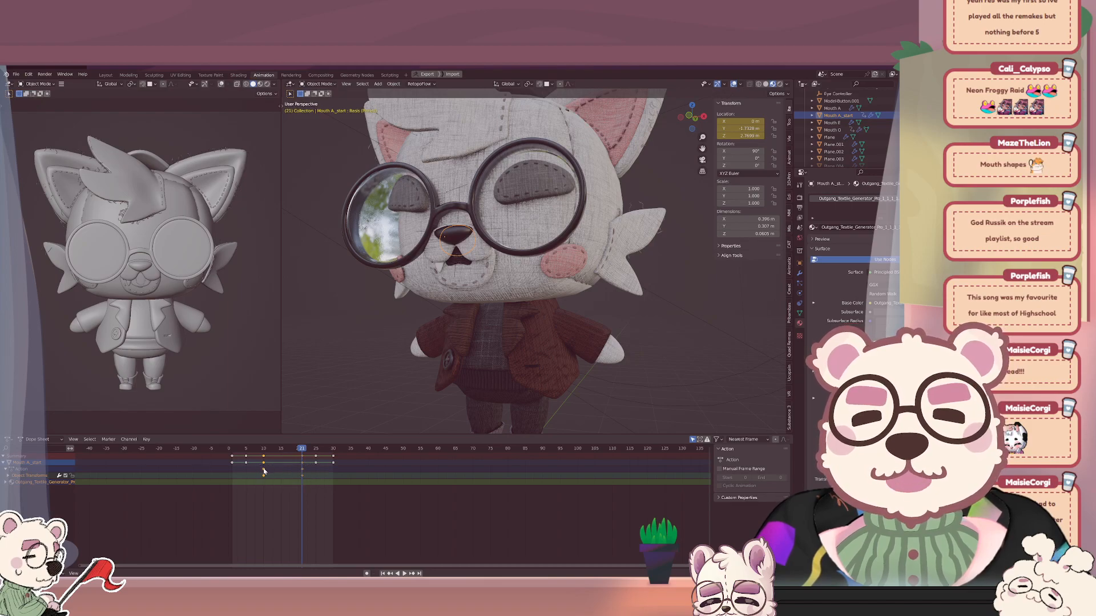
pyautogui.rightClick(265, 468)
pyautogui.moveTo(264, 468)
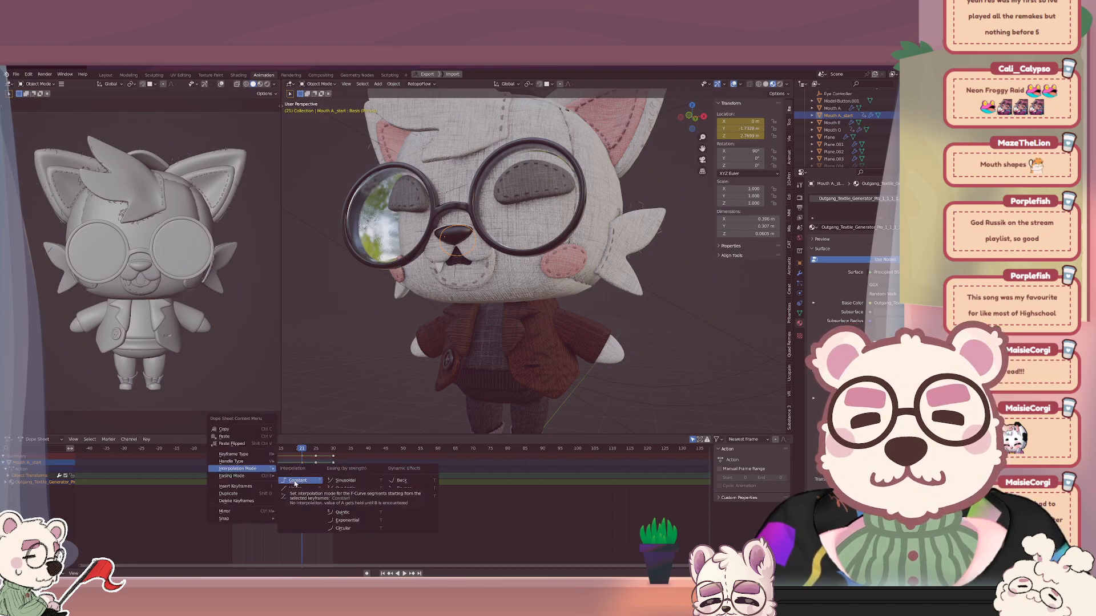
pyautogui.click(295, 482)
pyautogui.click(288, 500)
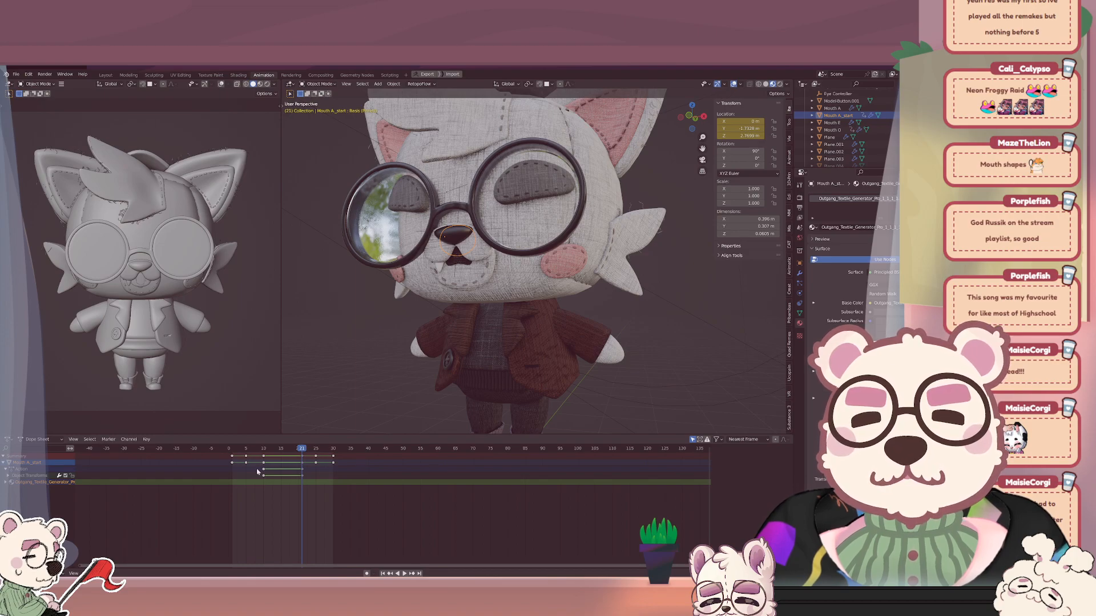
pyautogui.moveTo(265, 476); pyautogui.dragTo(296, 477)
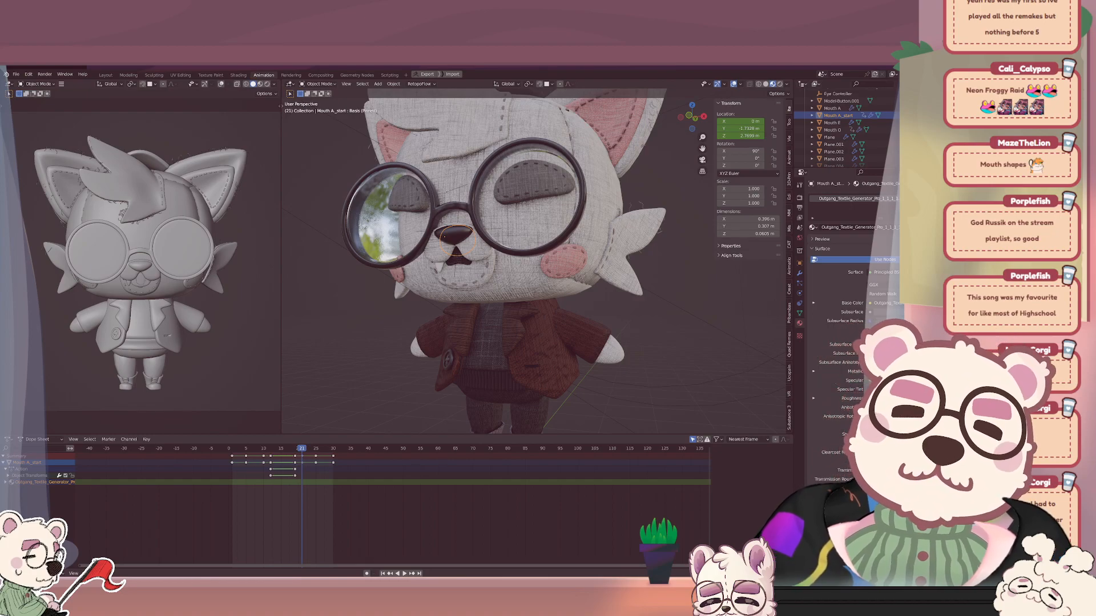
# Play the mouth animation from its beginning to check the repositioned Mouth A_start.
pyautogui.click(231, 452)
pyautogui.press('space')
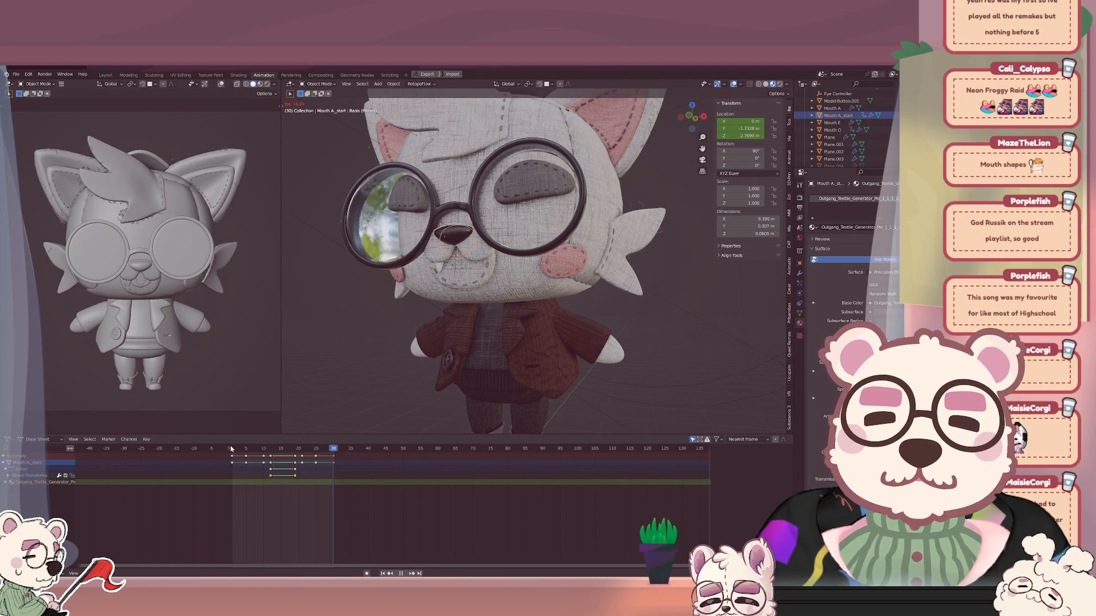
pyautogui.press('space')
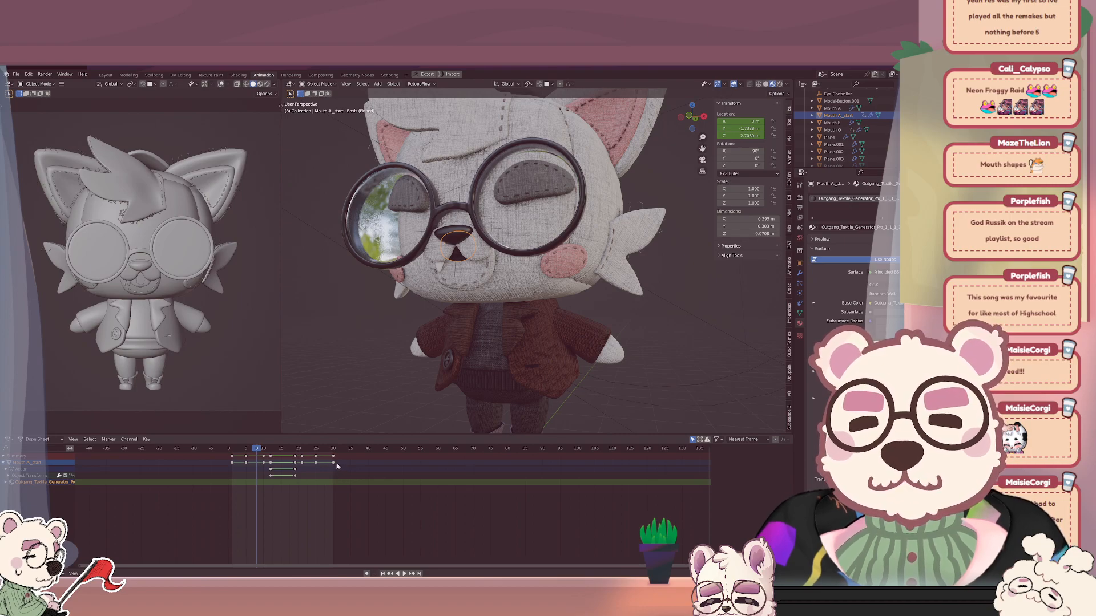
# Retime Mouth A_start's last two keyframes to frames 25 and 27, checking the closing motion in playback.
pyautogui.moveTo(334, 463); pyautogui.dragTo(327, 467)
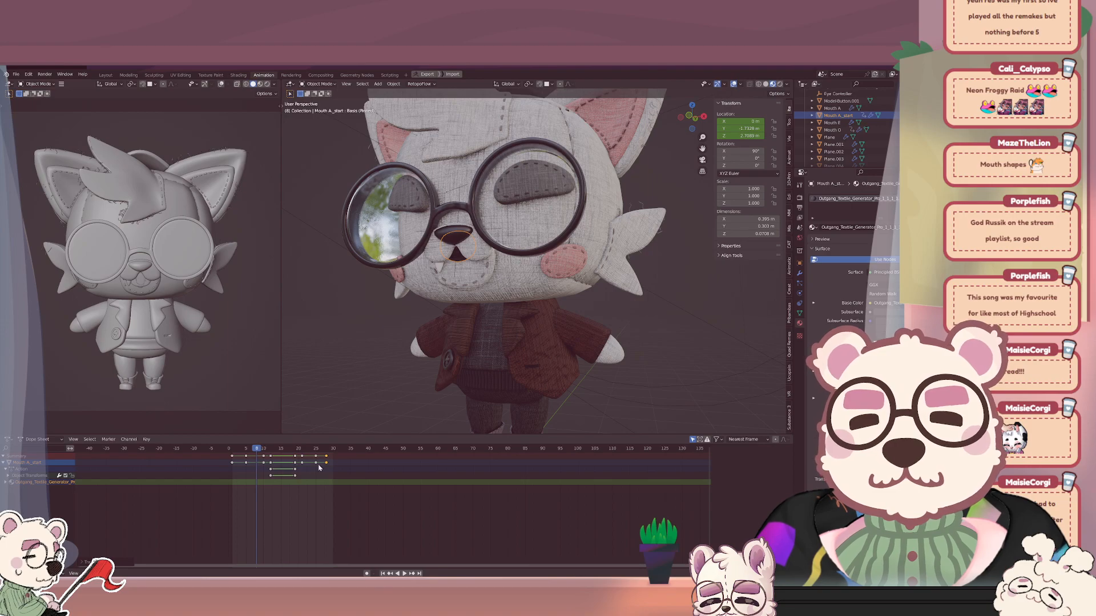
pyautogui.moveTo(312, 455); pyautogui.dragTo(312, 455)
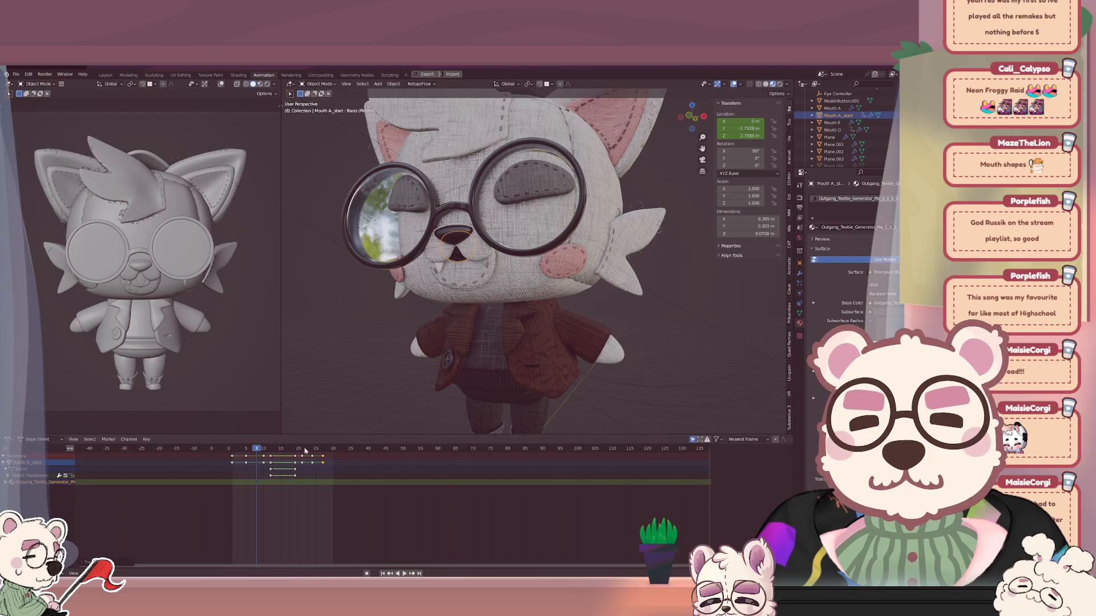
pyautogui.press('space')
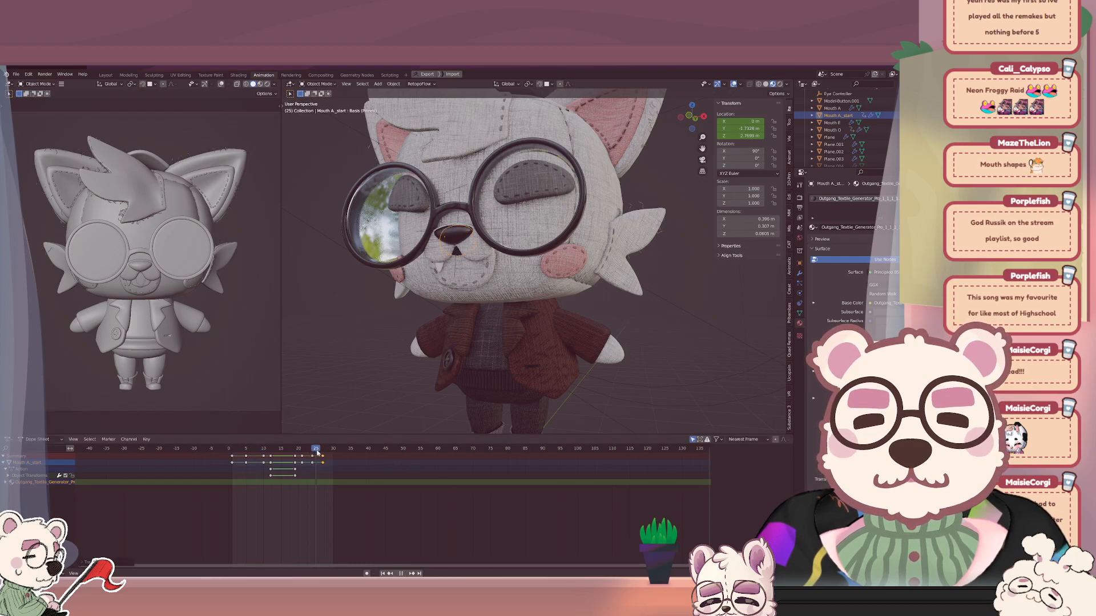
pyautogui.press('space')
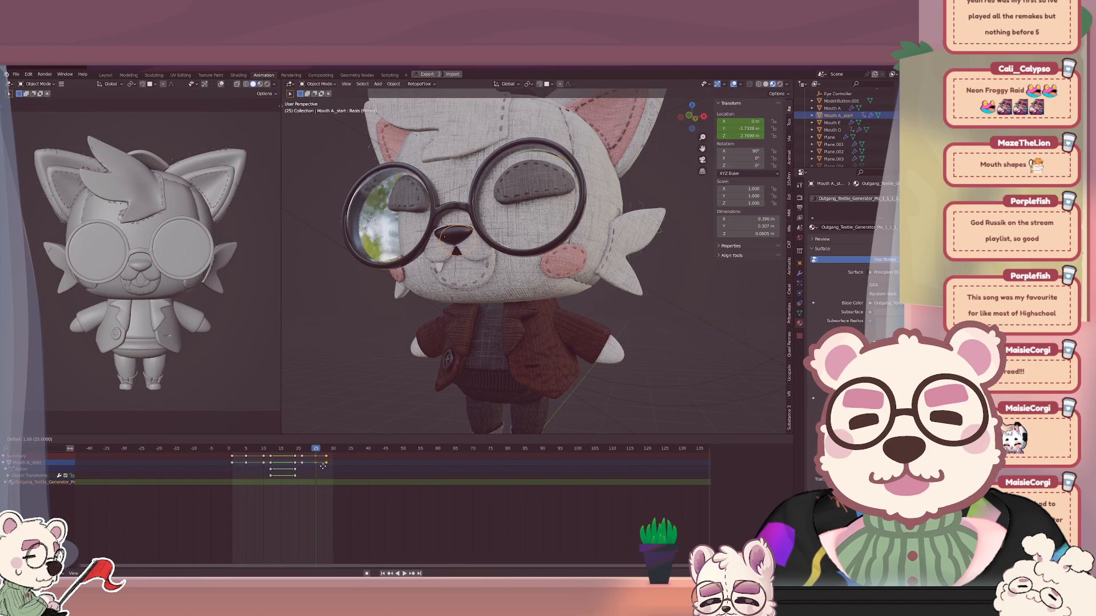
pyautogui.press('g')
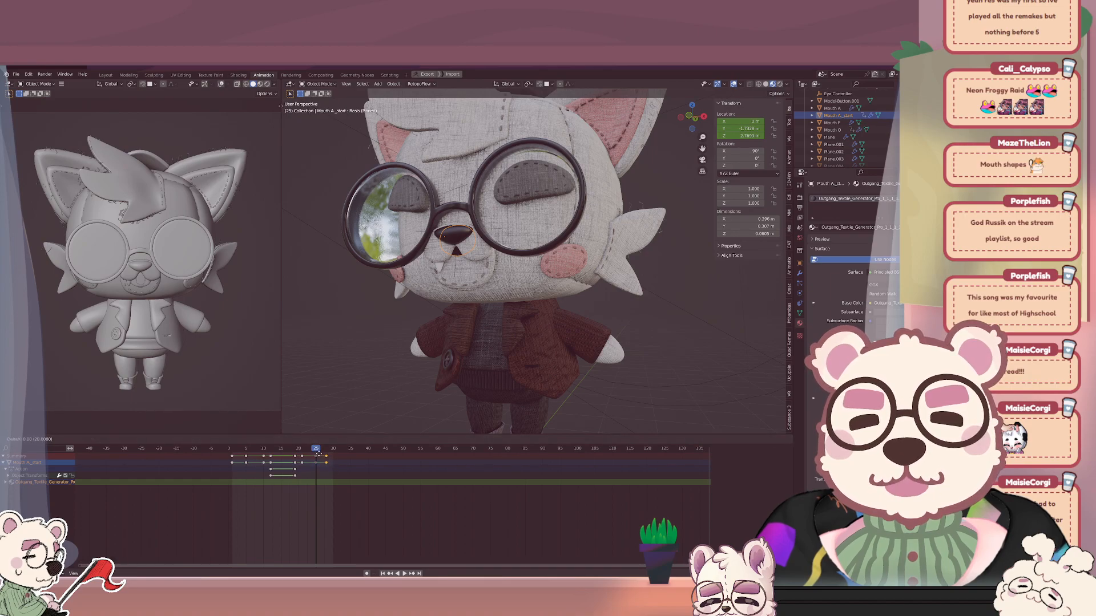
pyautogui.click(320, 455)
# Replay the mouth animation, deselect Mouth A_start, and examine the closing shape between frames 25 and 28.
pyautogui.press('space')
pyautogui.press('space')
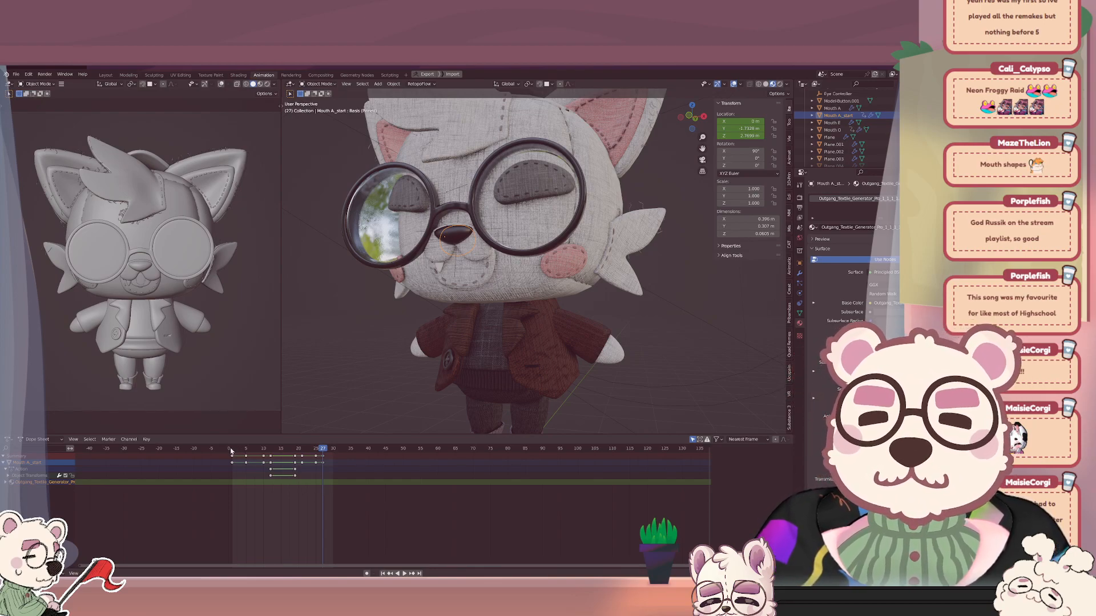
pyautogui.press('space')
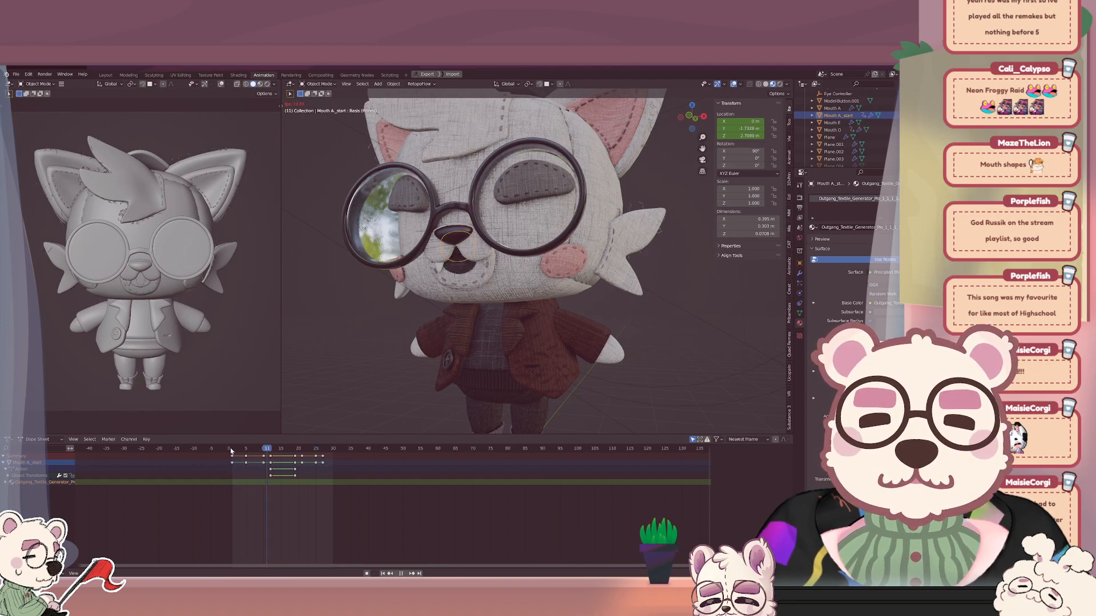
pyautogui.press('space')
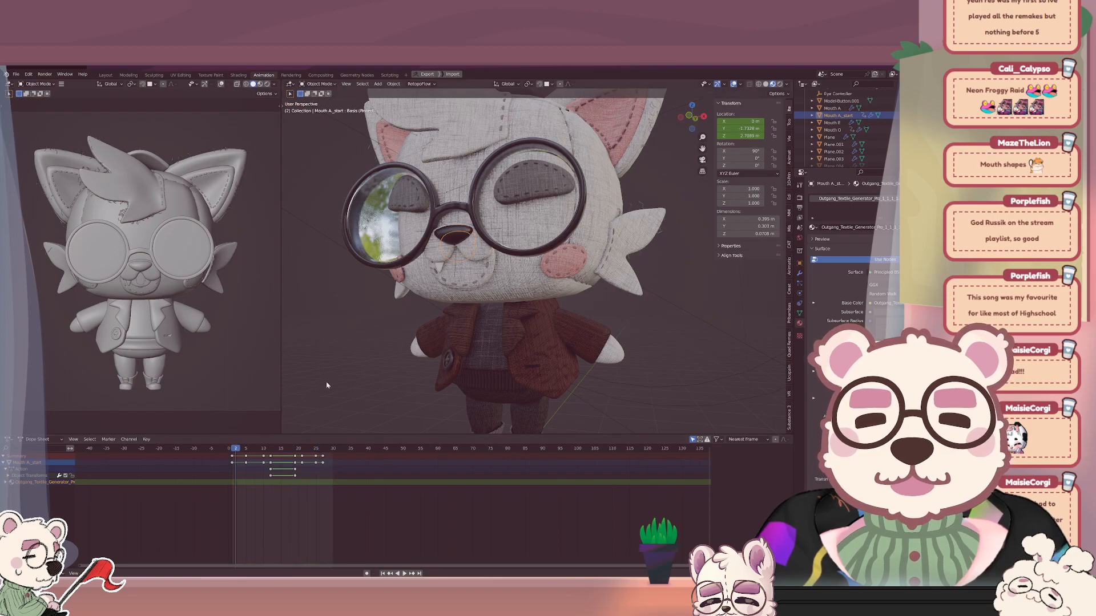
pyautogui.click(327, 385)
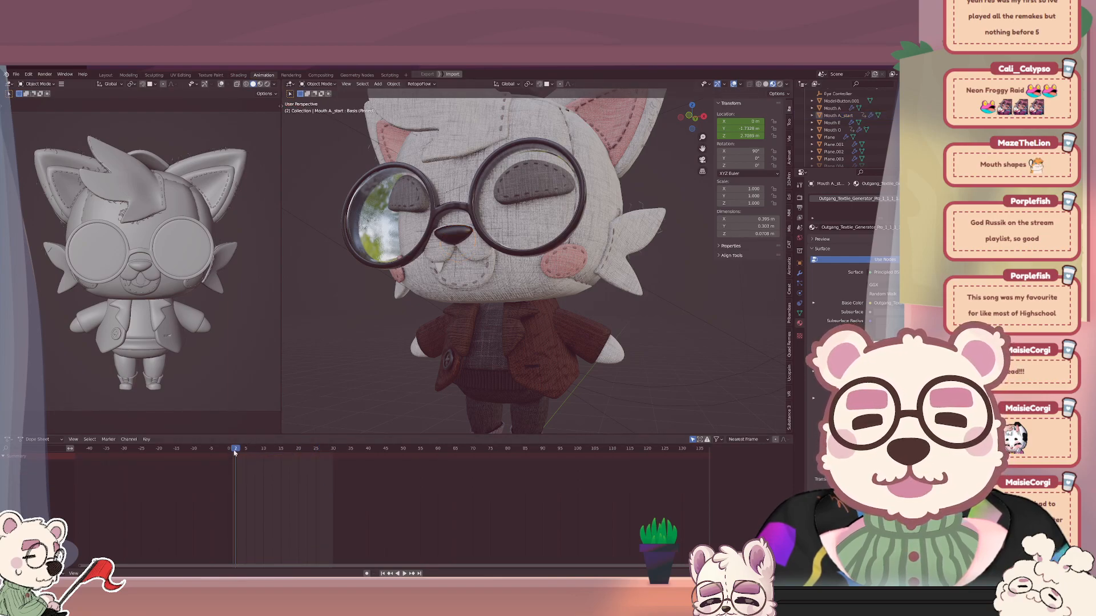
pyautogui.press('space')
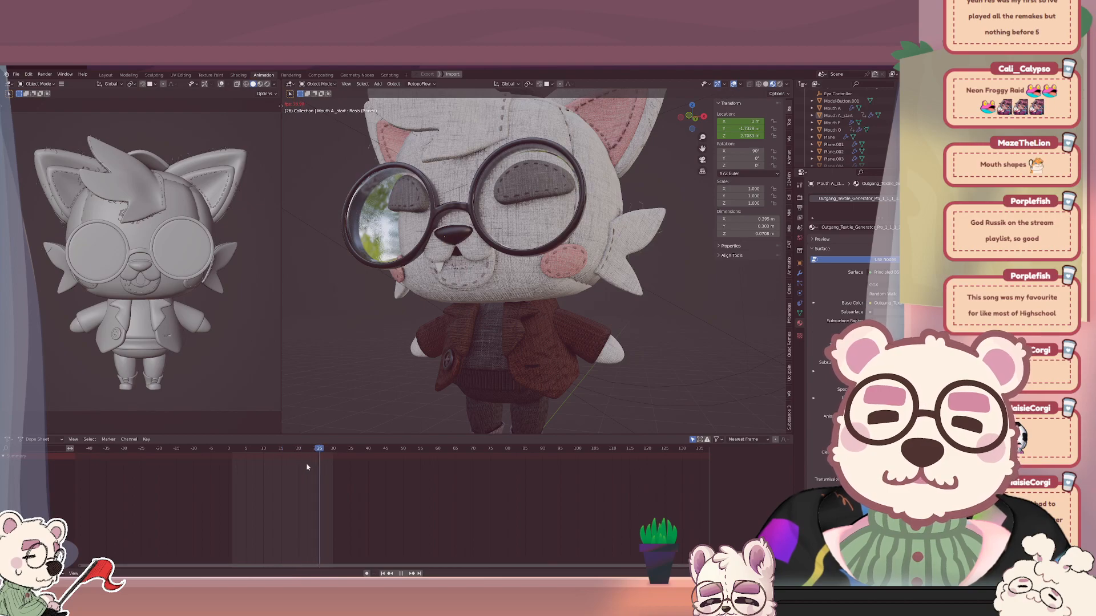
pyautogui.press('space')
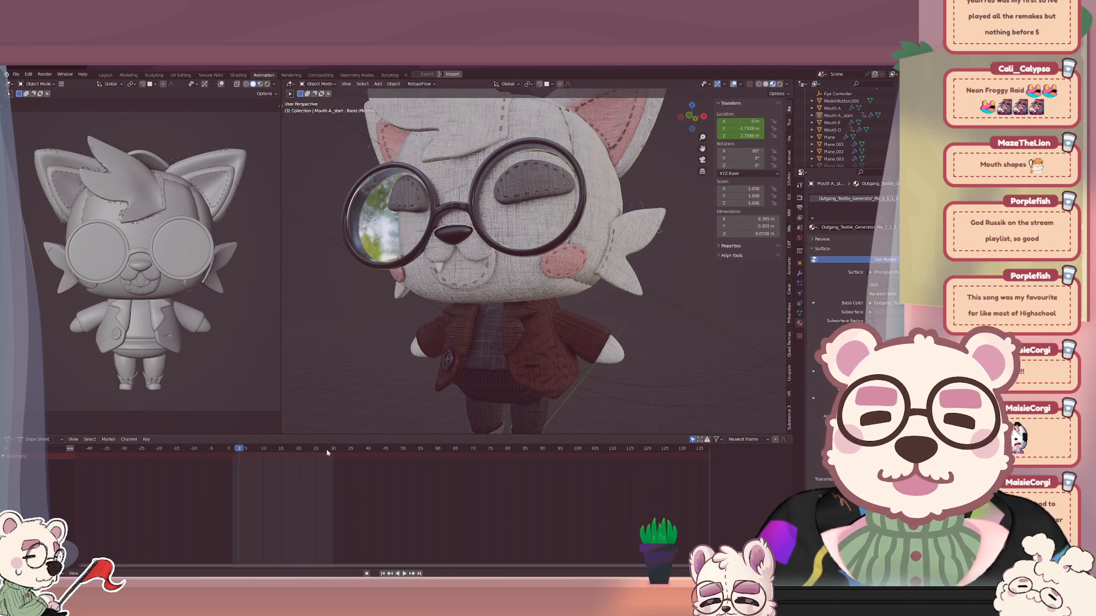
pyautogui.click(327, 451)
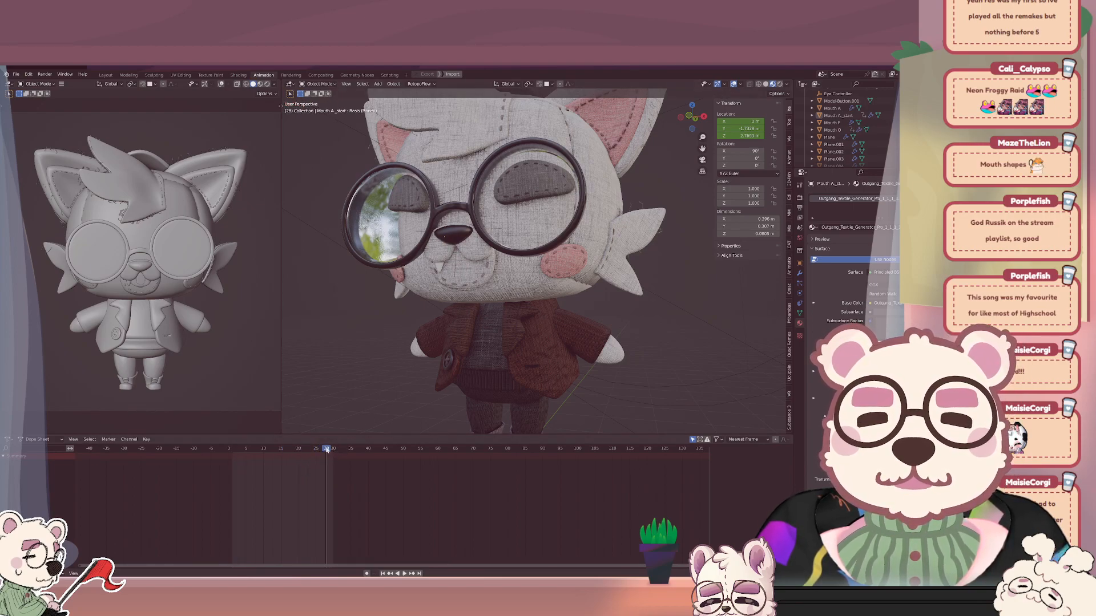
pyautogui.press('space')
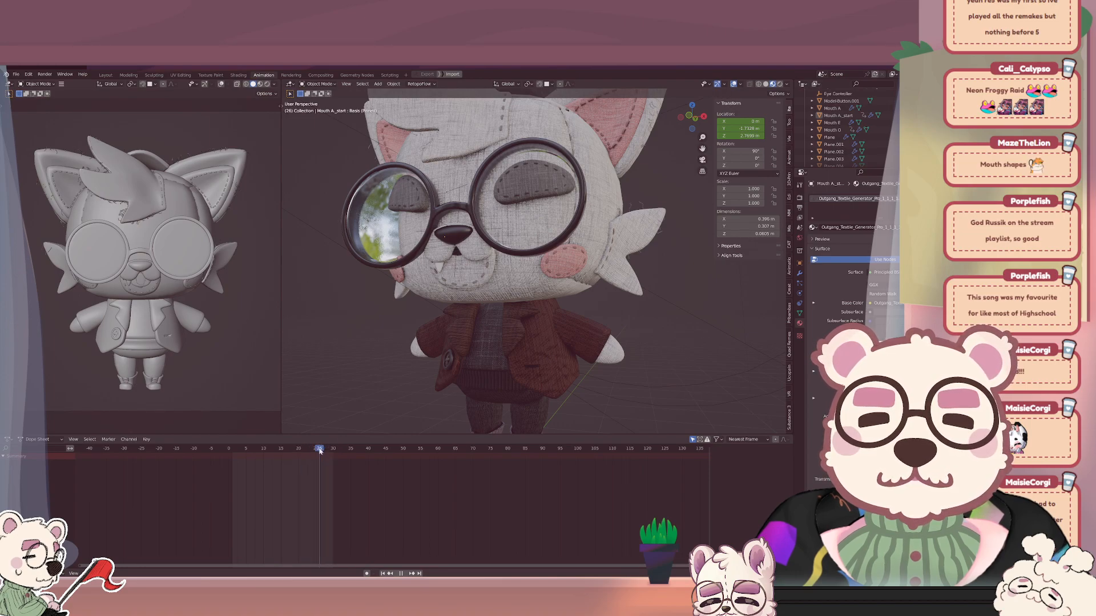
pyautogui.press('space')
pyautogui.click(318, 450)
# Select Mouth A_start and move its last keyframe to frame 28.
pyautogui.click(457, 255)
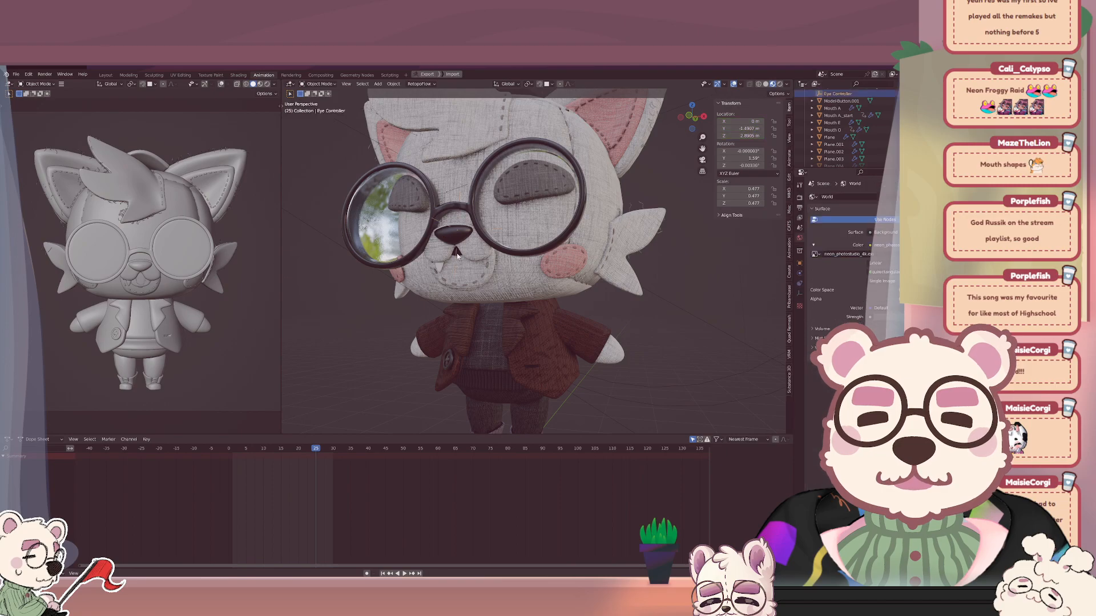
pyautogui.click(457, 270)
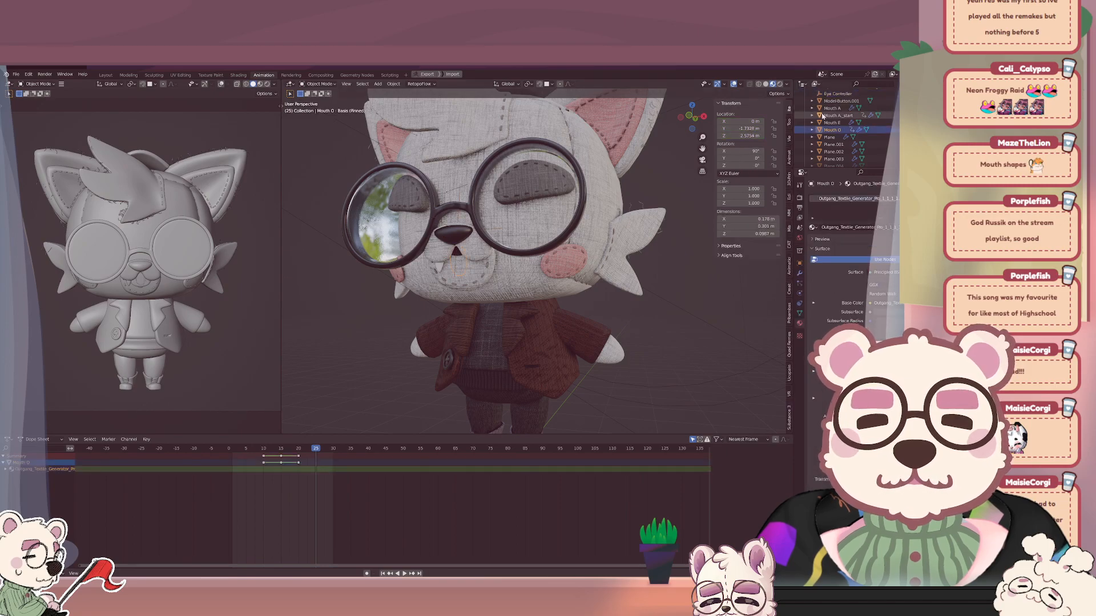
pyautogui.moveTo(321, 455); pyautogui.dragTo(321, 455)
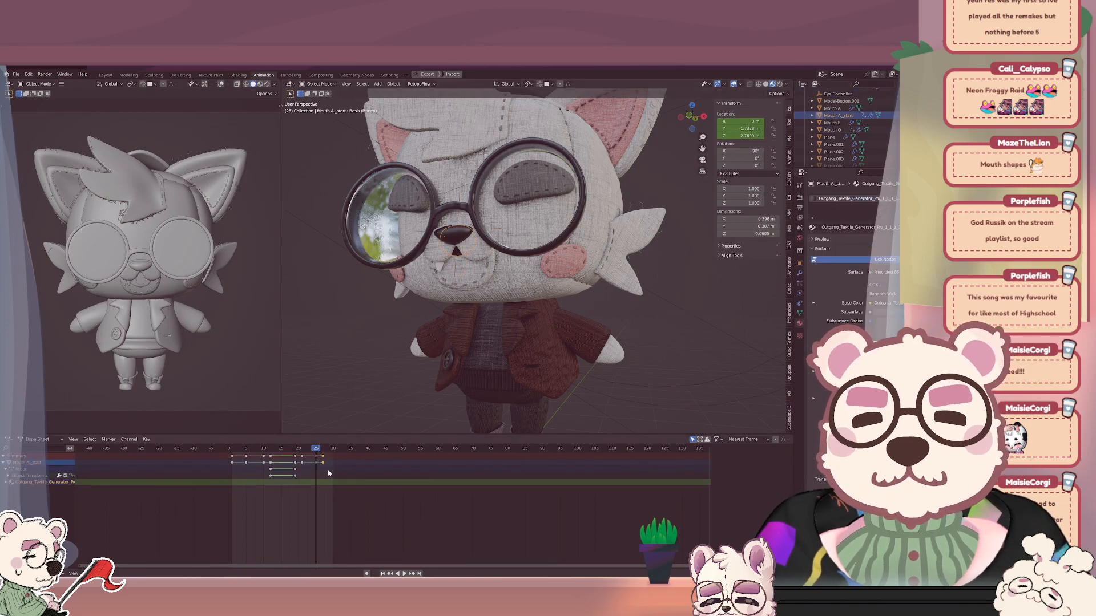
pyautogui.press('g')
pyautogui.click(333, 473)
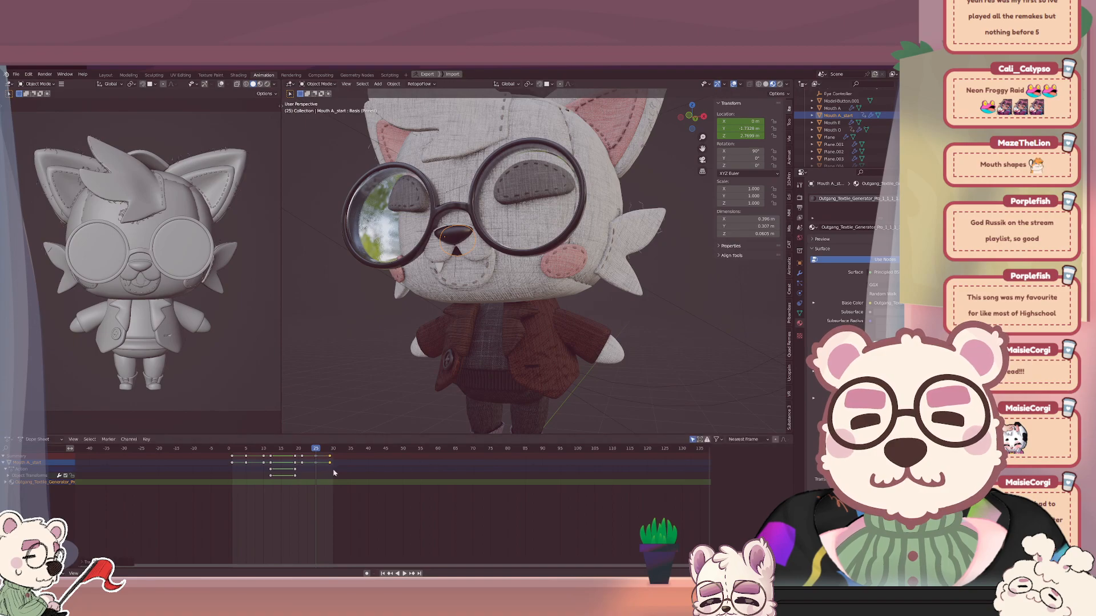
pyautogui.moveTo(315, 453); pyautogui.dragTo(326, 453)
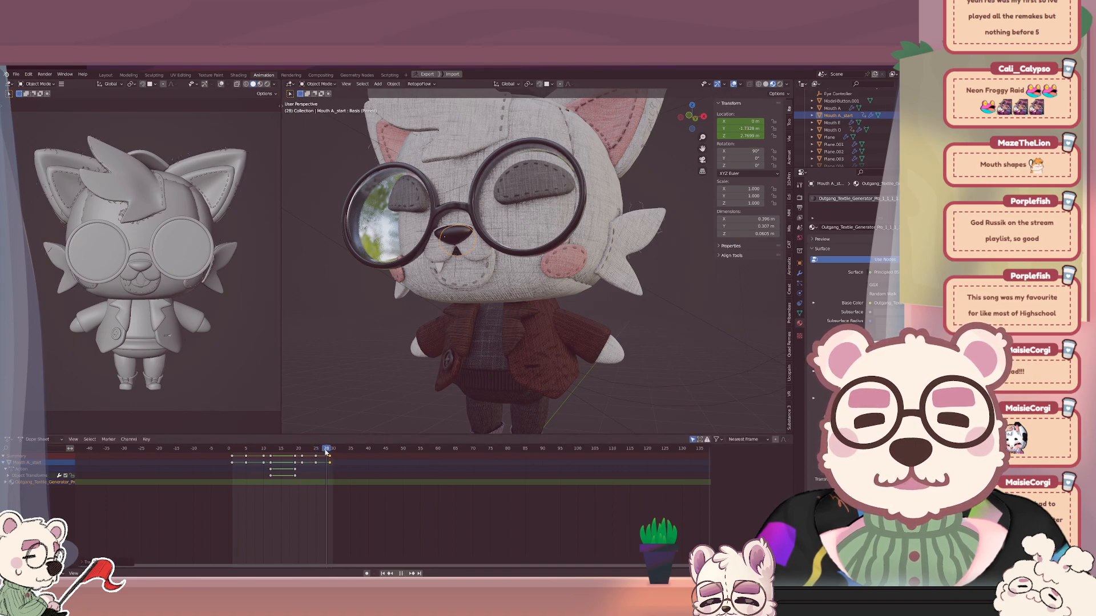
pyautogui.press('g')
pyautogui.click(339, 467)
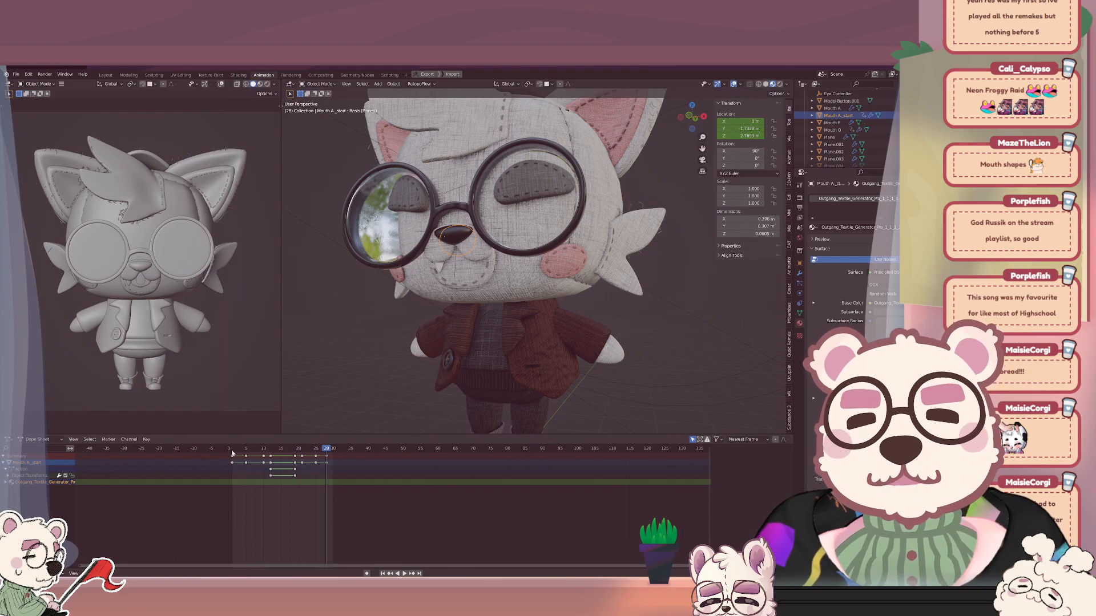
# Replay the mouth animation from its beginning with Mouth A_start deselected to check the retimed closing keyframe.
pyautogui.click(231, 454)
pyautogui.press('space')
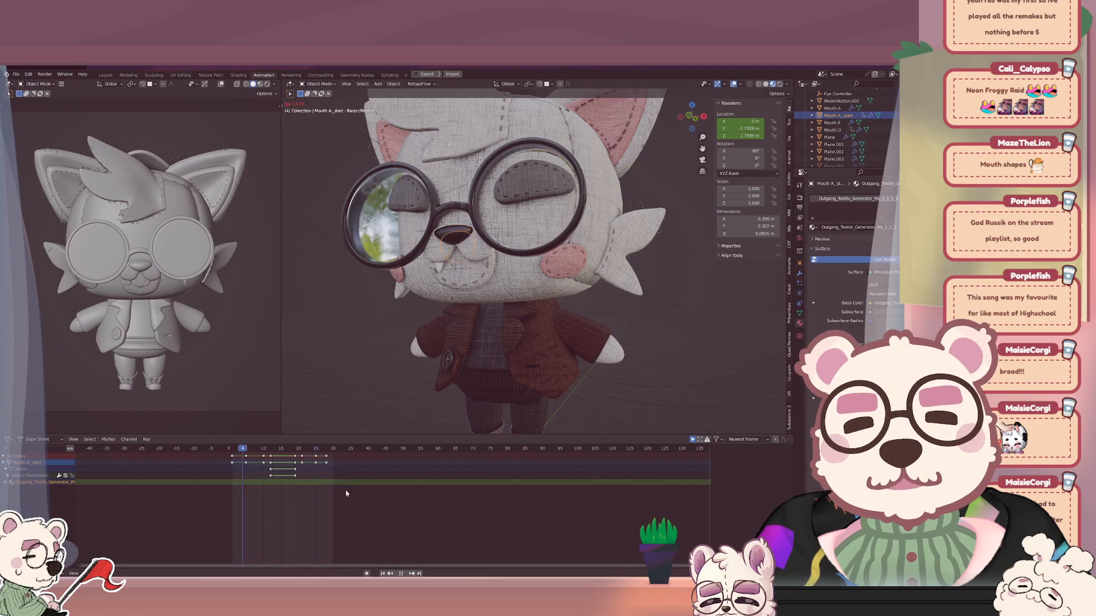
pyautogui.click(344, 365)
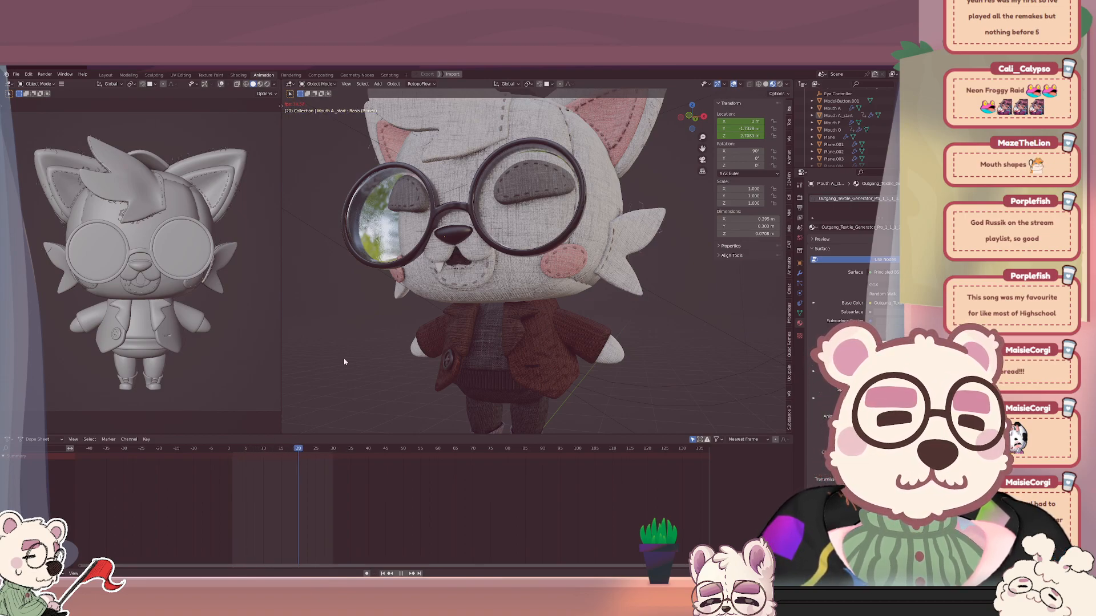
pyautogui.press('space')
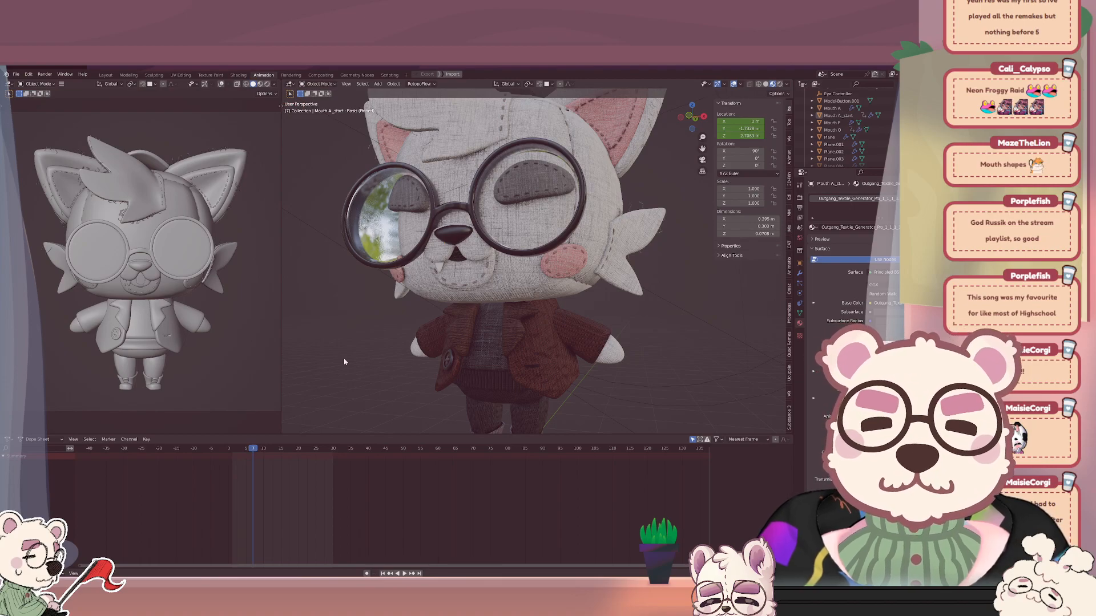
# Show and select Plane.004, and examine how it sits around the mouth and chin from several angles.
pyautogui.moveTo(344, 361); pyautogui.dragTo(428, 282, button='middle')
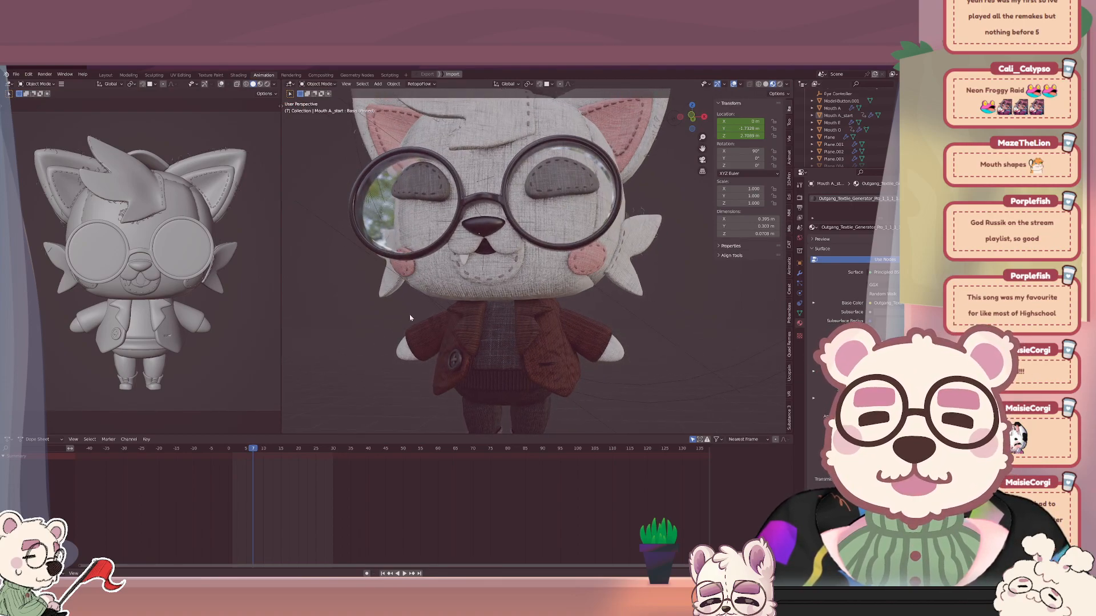
pyautogui.scroll(-2, 844, 122)
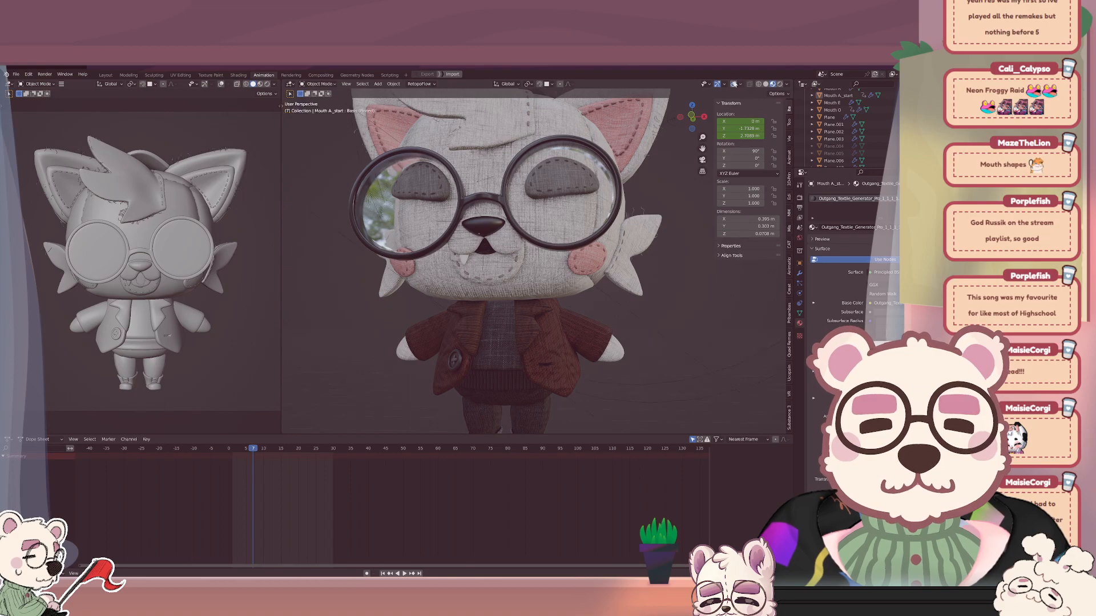
pyautogui.moveTo(665, 151); pyautogui.dragTo(588, 165, button='middle')
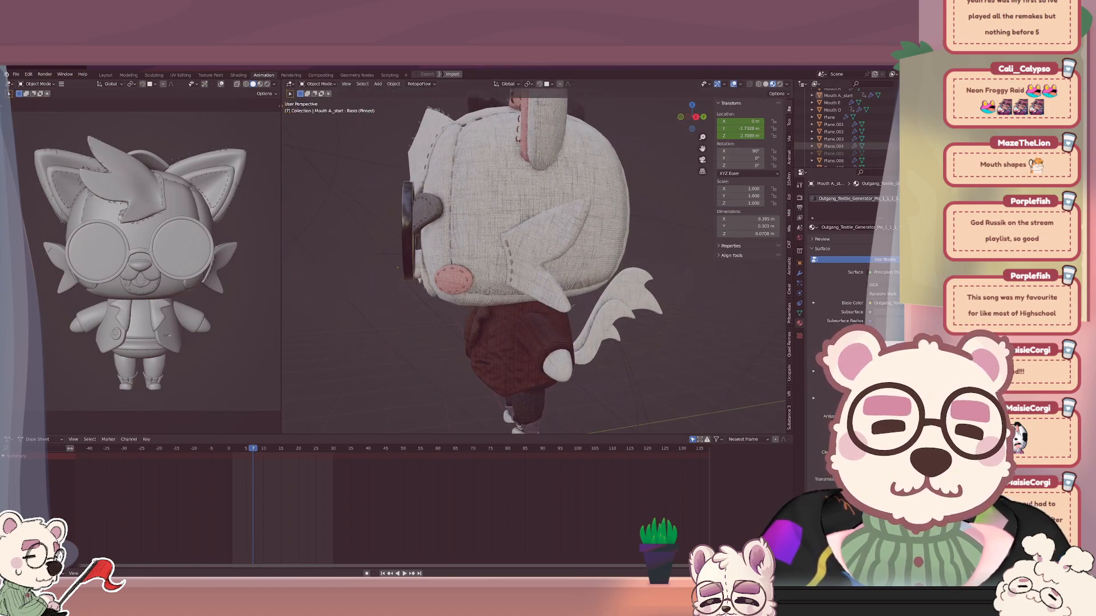
pyautogui.click(950, 146)
pyautogui.moveTo(501, 233); pyautogui.dragTo(551, 214, button='middle')
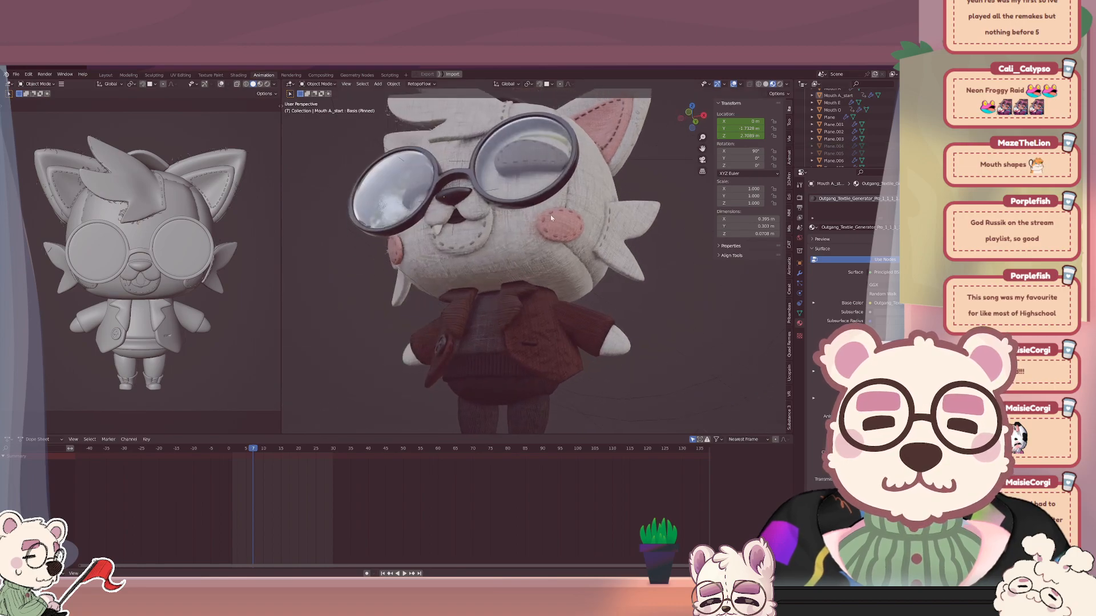
pyautogui.click(835, 147)
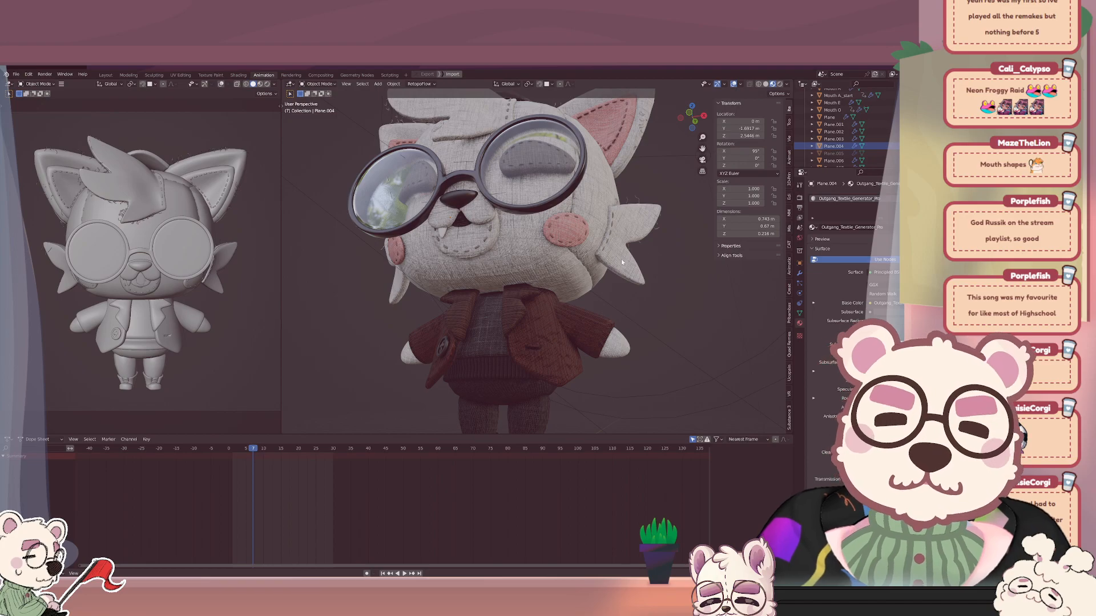
pyautogui.click(829, 150)
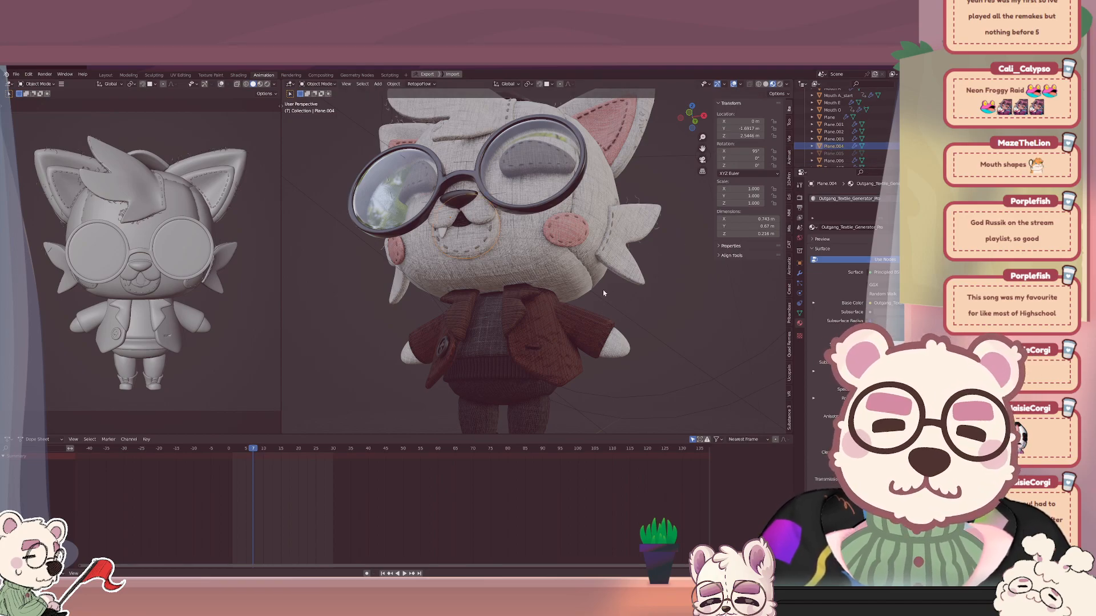
pyautogui.press('KP_Divide')
pyautogui.moveTo(613, 289); pyautogui.dragTo(562, 287, button='middle')
pyautogui.press('KP_Divide')
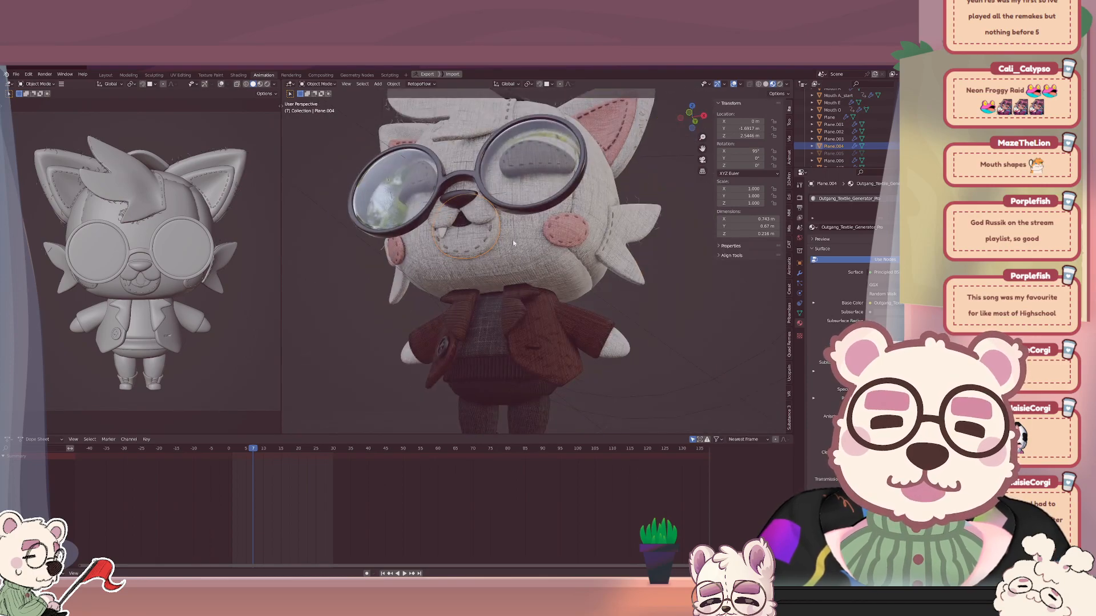
pyautogui.moveTo(512, 240)
pyautogui.mouseDown(button='middle')
pyautogui.moveTo(477, 259)
pyautogui.moveTo(495, 235)
pyautogui.mouseUp(button='middle')
pyautogui.scroll(5, 495, 235)
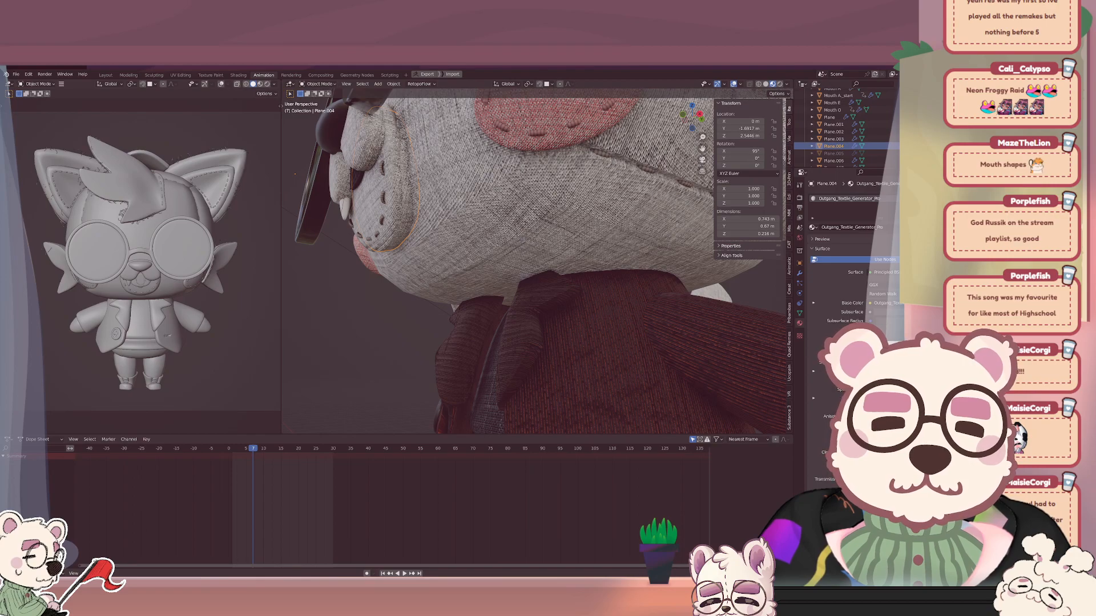
# Compare Plane.004 and Plane.005 by toggling their visibility, and delete both planes.
pyautogui.click(954, 146)
pyautogui.click(954, 146)
pyautogui.click(954, 146)
pyautogui.click(954, 153)
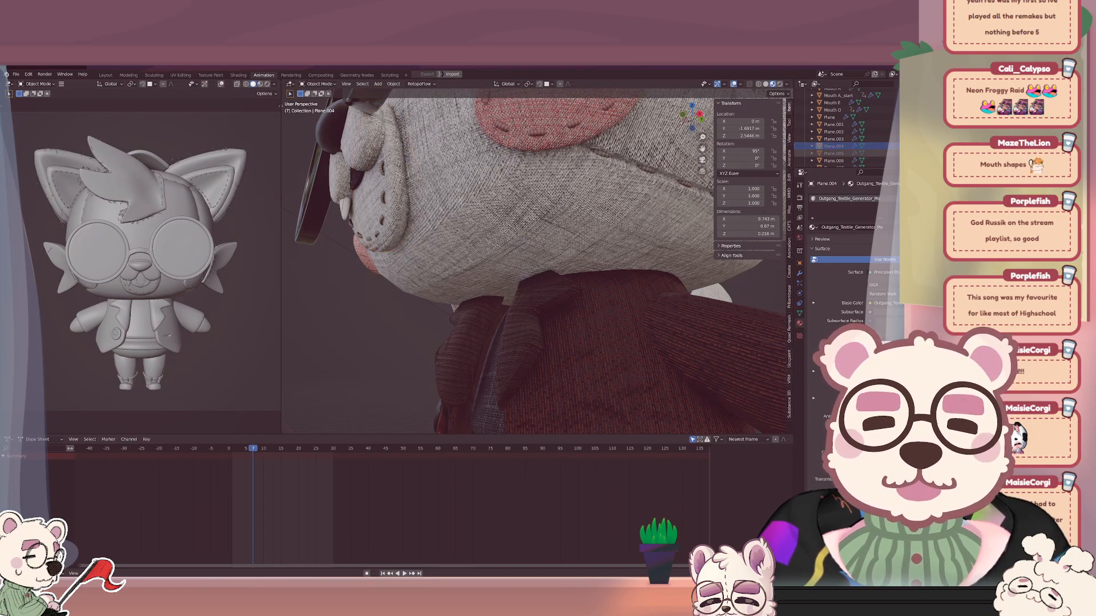
pyautogui.click(954, 153)
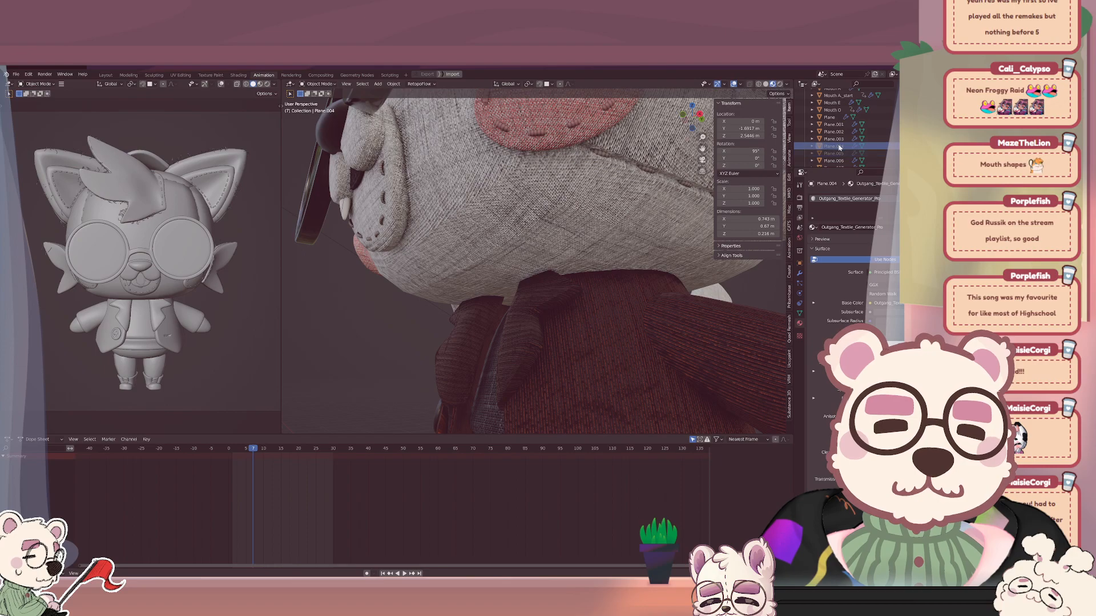
pyautogui.press('Delete')
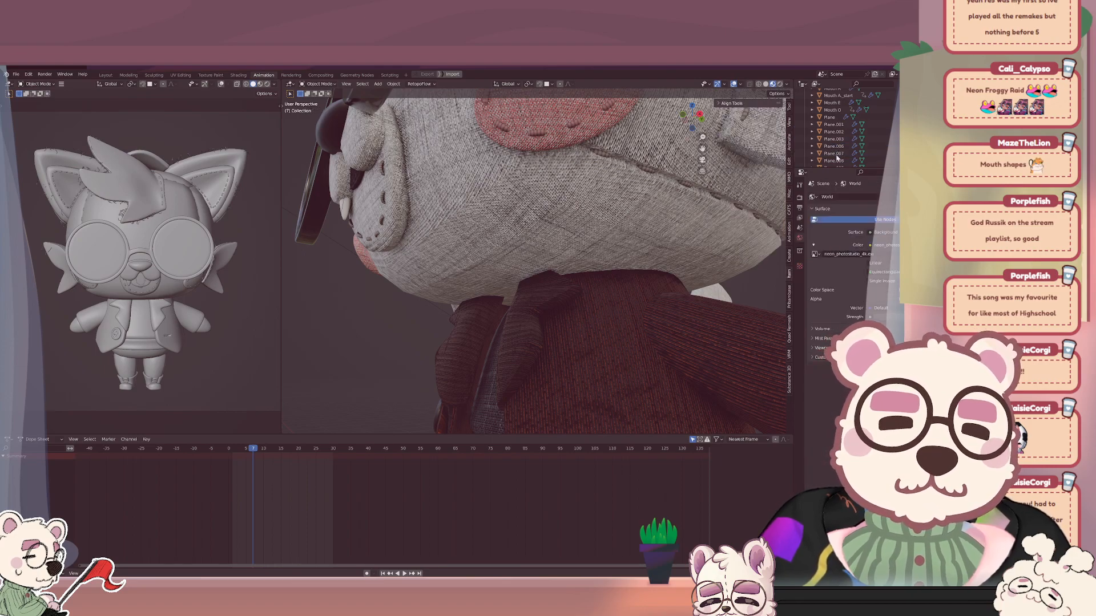
# Unhide the button eye objects Cylinder and Cylinder.002, framing one eye from the side.
pyautogui.scroll(-6, 549, 207)
pyautogui.moveTo(549, 207); pyautogui.dragTo(599, 211, button='middle')
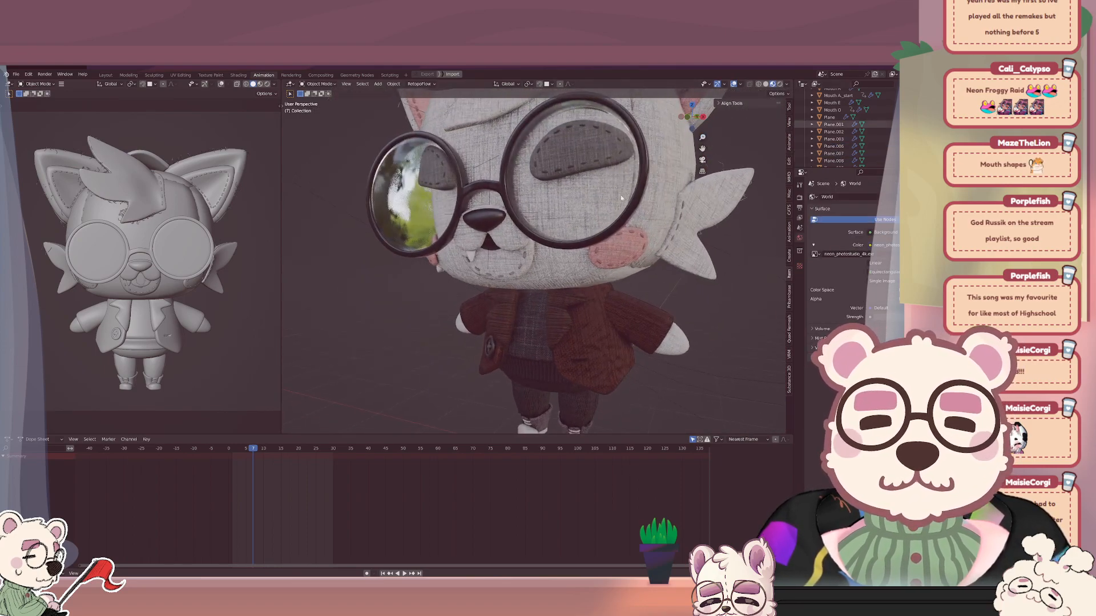
pyautogui.scroll(5, 845, 129)
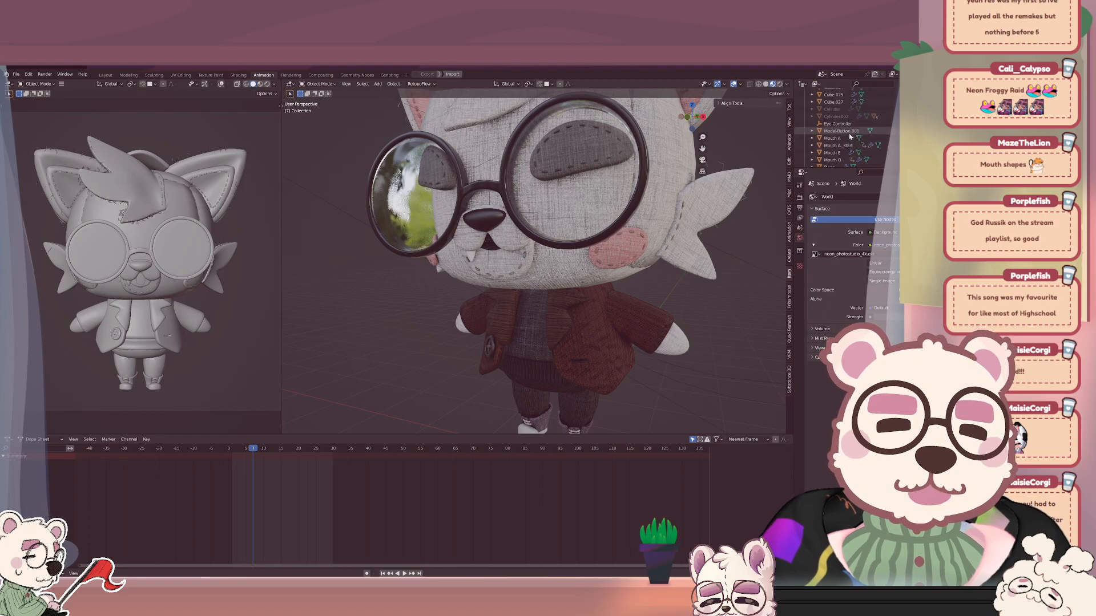
pyautogui.click(950, 109)
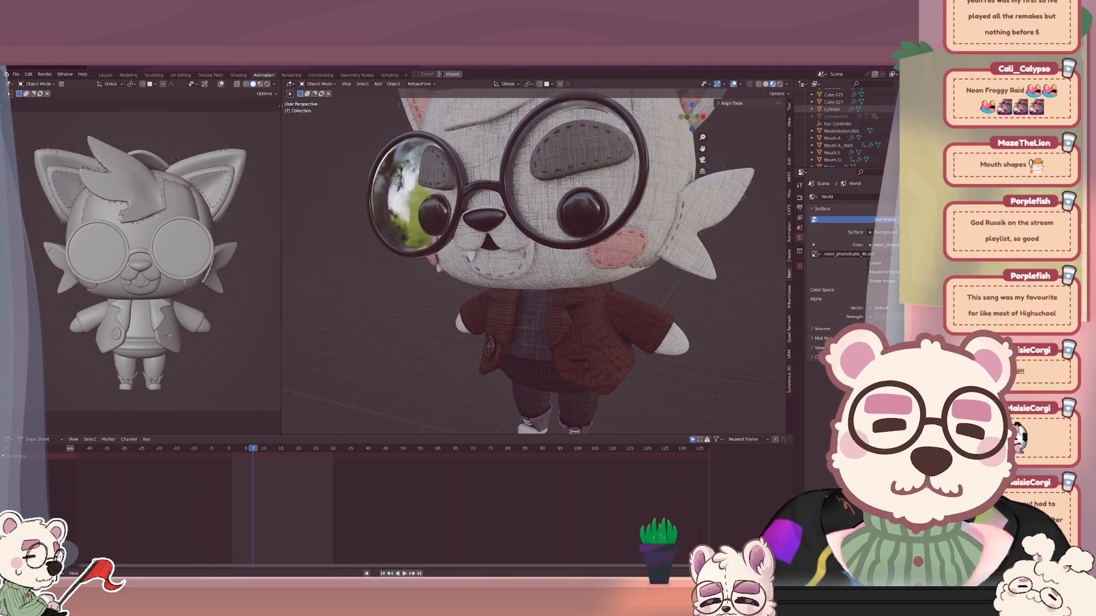
pyautogui.click(836, 117)
pyautogui.moveTo(759, 183); pyautogui.dragTo(691, 169, button='middle')
pyautogui.keyDown('shift'); pyautogui.moveTo(570, 189); pyautogui.dragTo(610, 185, button='middle'); pyautogui.keyUp('shift')
pyautogui.scroll(5, 543, 201)
pyautogui.moveTo(543, 201); pyautogui.dragTo(531, 205, button='middle')
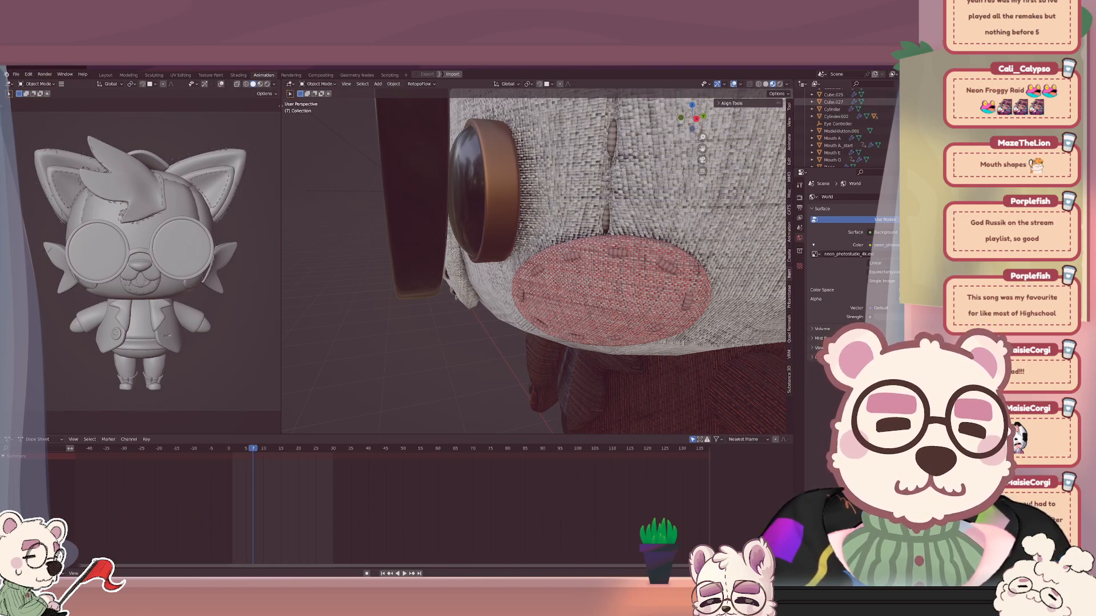
# Compare Cylinder and Cylinder.002 by toggling their visibility, leaving only Cylinder shown.
pyautogui.click(948, 109)
pyautogui.click(949, 109)
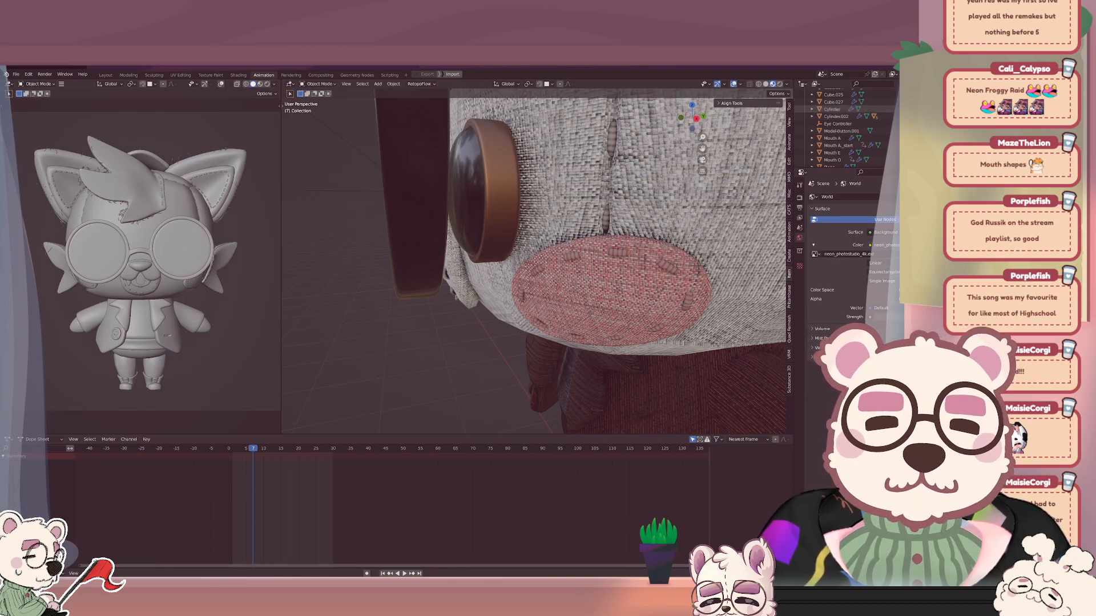
pyautogui.click(949, 109)
pyautogui.click(948, 116)
pyautogui.click(948, 117)
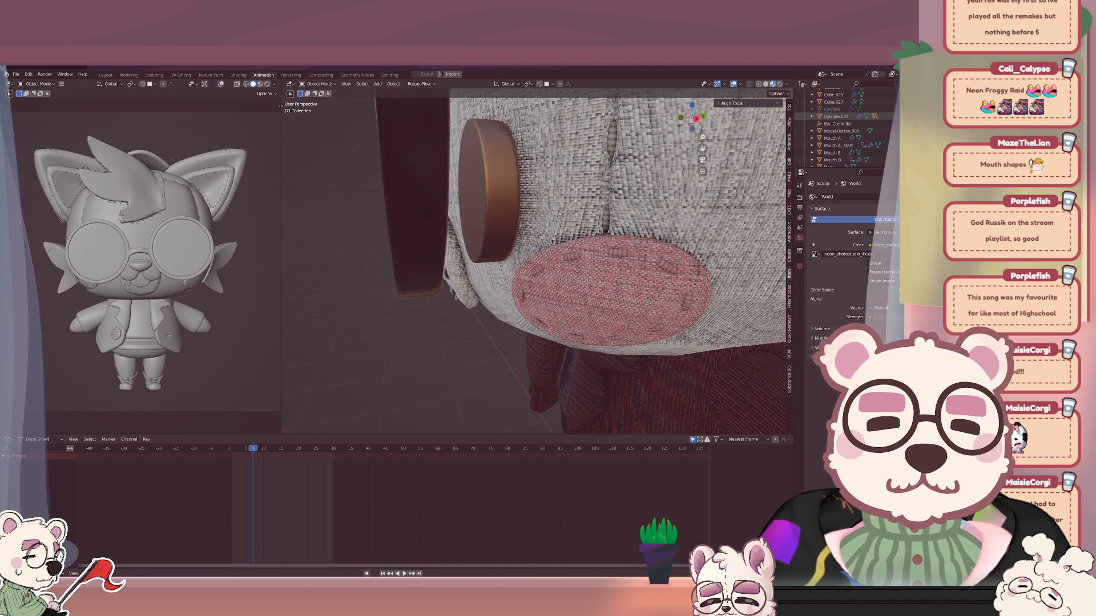
pyautogui.click(948, 109)
pyautogui.click(949, 116)
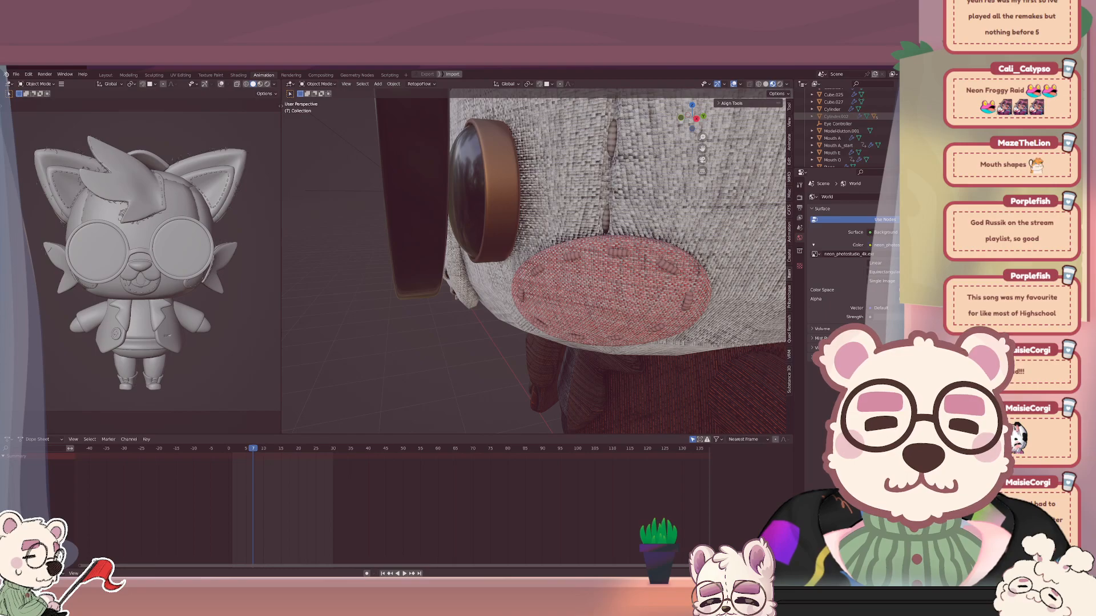
pyautogui.moveTo(649, 179); pyautogui.dragTo(651, 127, button='middle')
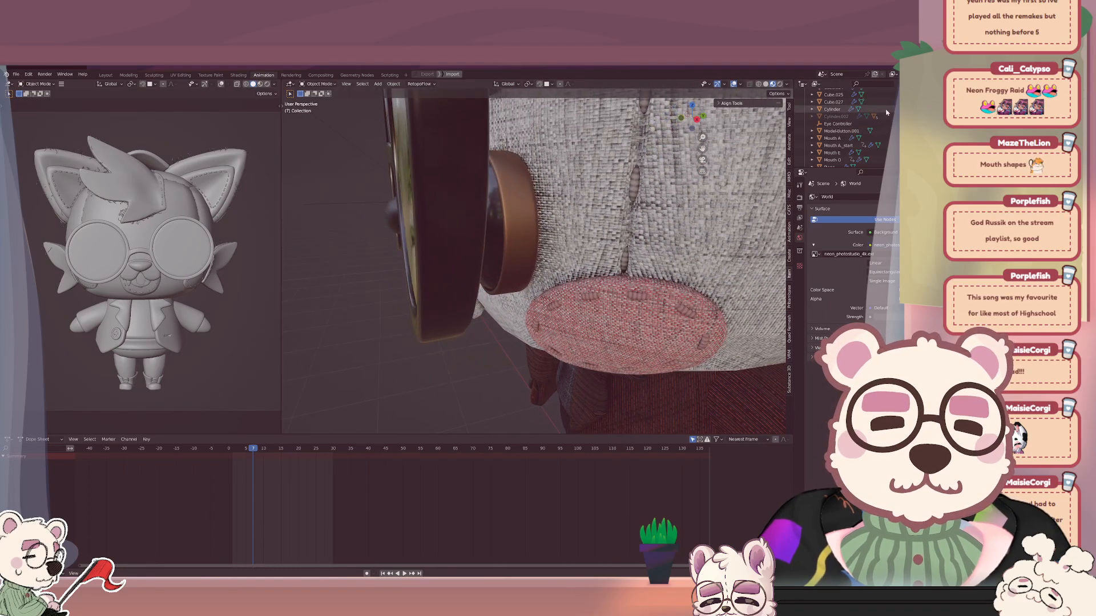
pyautogui.click(948, 116)
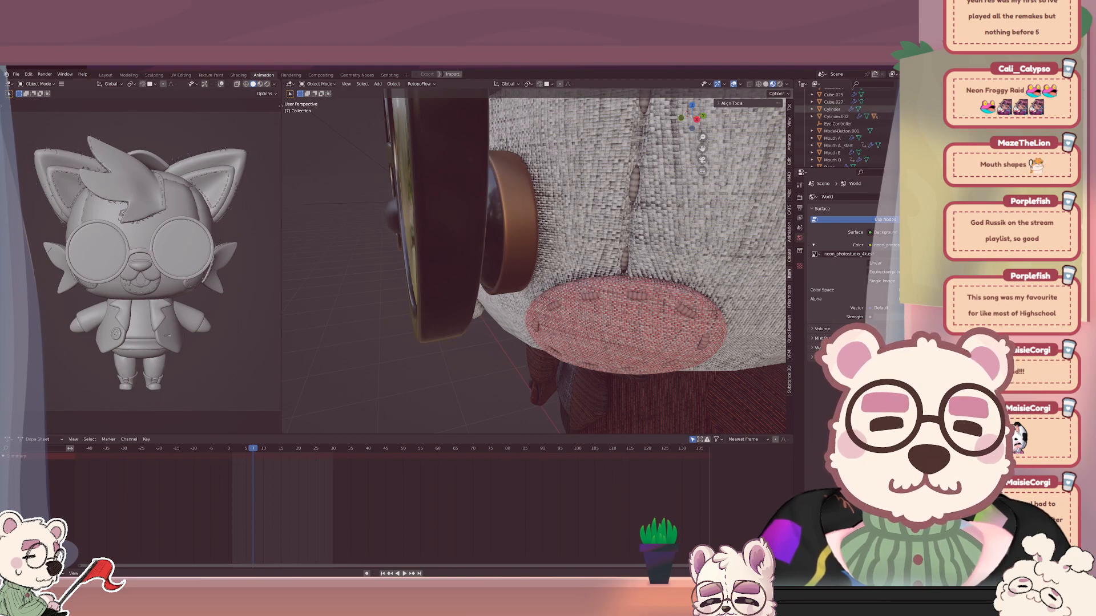
pyautogui.click(949, 109)
pyautogui.click(949, 117)
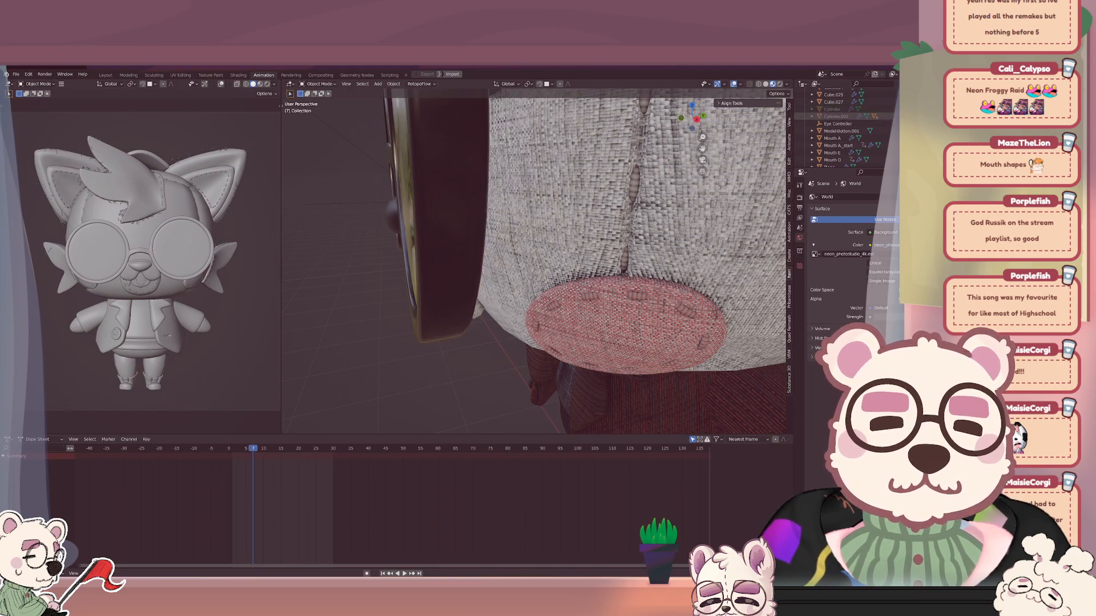
pyautogui.click(948, 109)
# In Edit Mode on Cylinder, move the eye dome's selected front geometry along Z and scale it down slightly.
pyautogui.moveTo(531, 220)
pyautogui.mouseDown(button='middle')
pyautogui.moveTo(553, 167)
pyautogui.moveTo(600, 197)
pyautogui.moveTo(564, 222)
pyautogui.moveTo(516, 213)
pyautogui.mouseUp(button='middle')
pyautogui.scroll(3, 564, 223)
pyautogui.click(521, 225)
pyautogui.press('Tab')
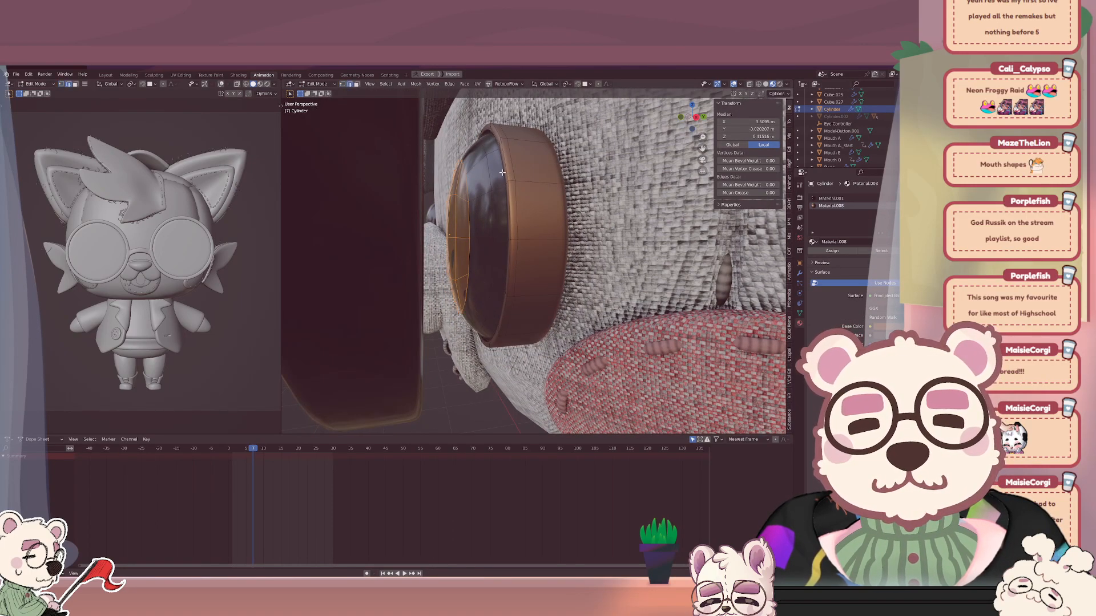
pyautogui.press('g')
pyautogui.press('z')
pyautogui.click(516, 175)
pyautogui.press('s')
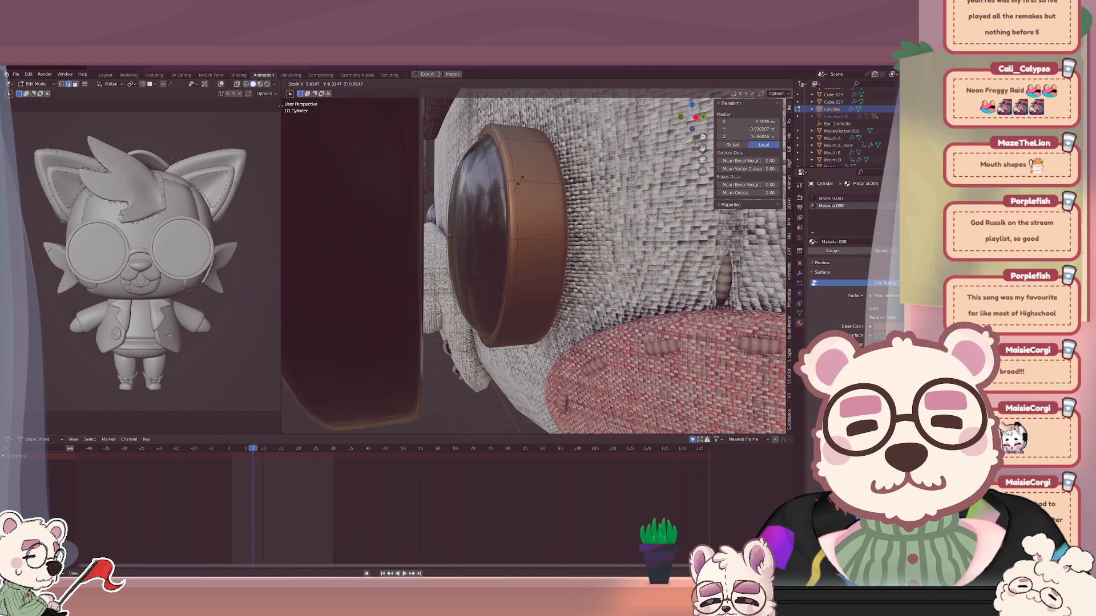
pyautogui.click(520, 179)
# Isolate the button eyes, scale the selected dome geometry up slightly, and return to Object Mode.
pyautogui.moveTo(520, 179); pyautogui.dragTo(504, 179, button='middle')
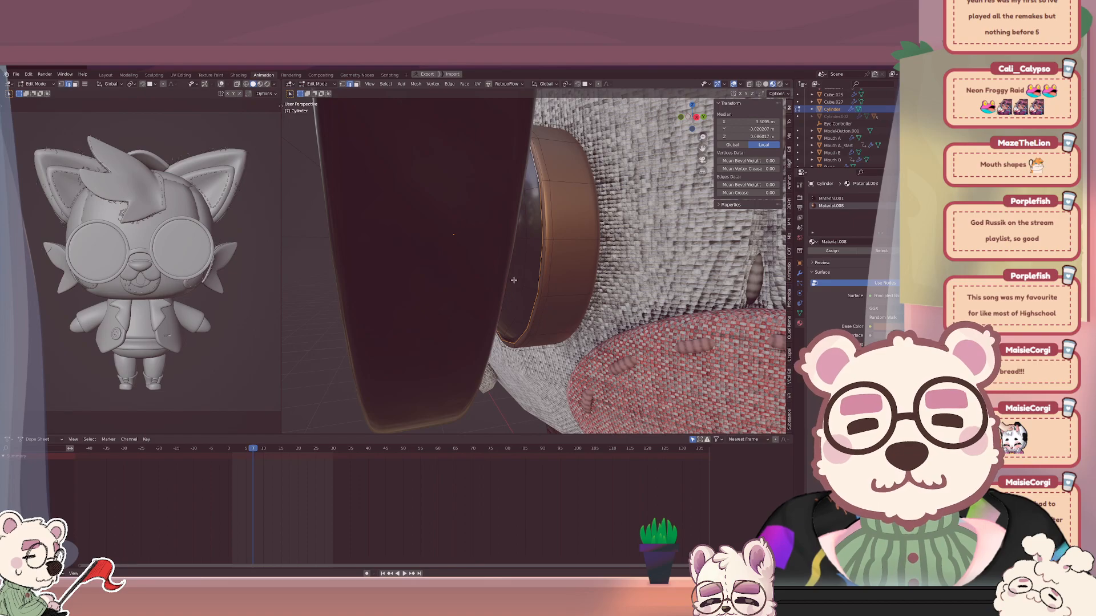
pyautogui.moveTo(513, 280); pyautogui.dragTo(514, 277, button='middle')
pyautogui.press('KP_Divide')
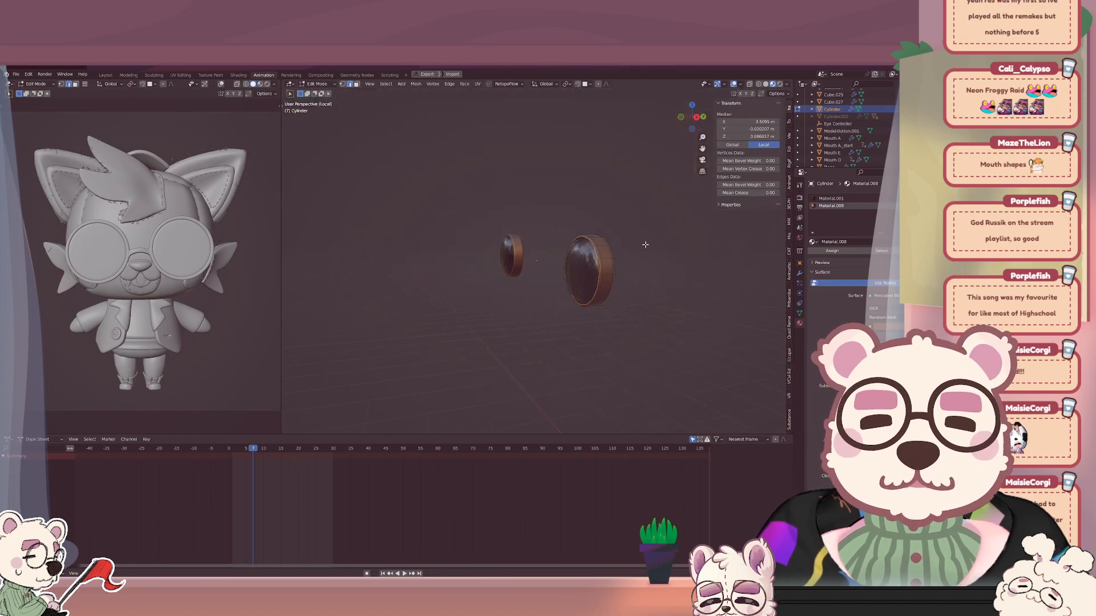
pyautogui.scroll(5, 611, 251)
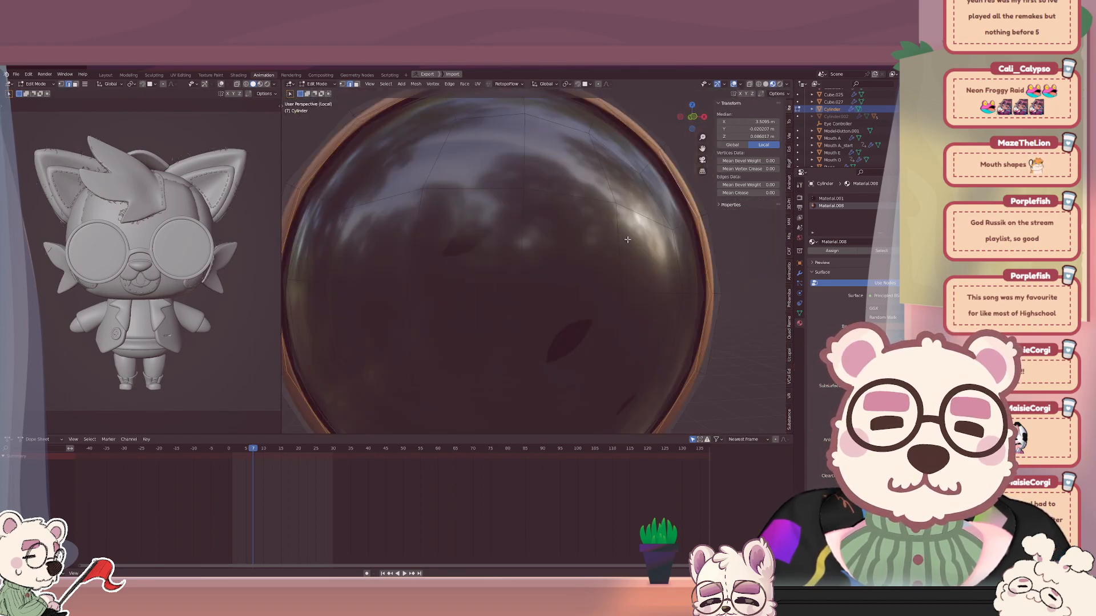
pyautogui.moveTo(682, 234); pyautogui.dragTo(691, 234, button='middle')
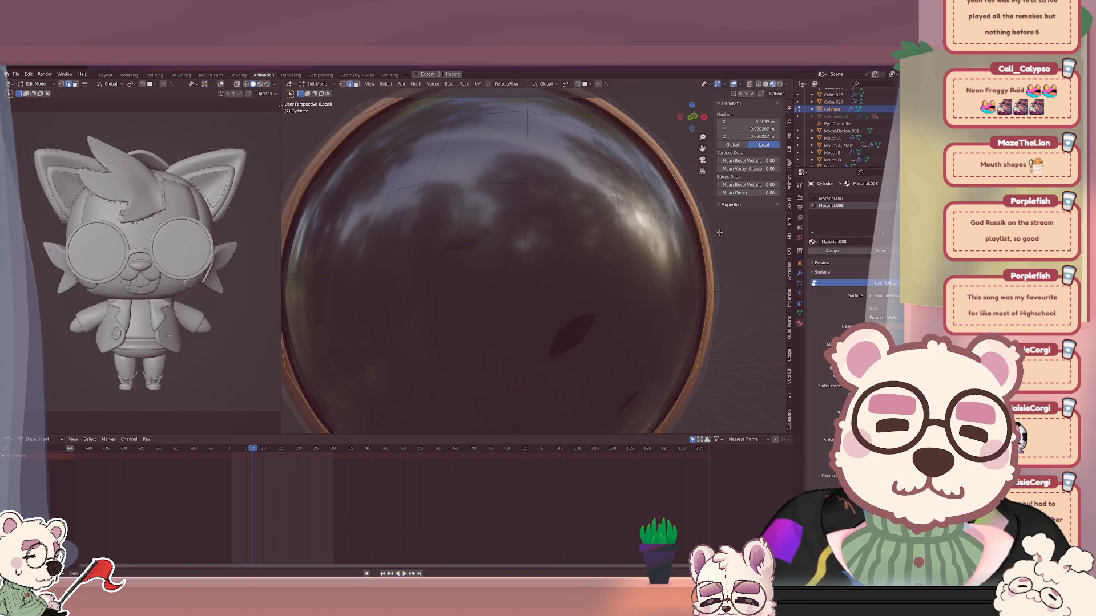
pyautogui.moveTo(720, 233); pyautogui.dragTo(682, 238, button='middle')
pyautogui.press('s')
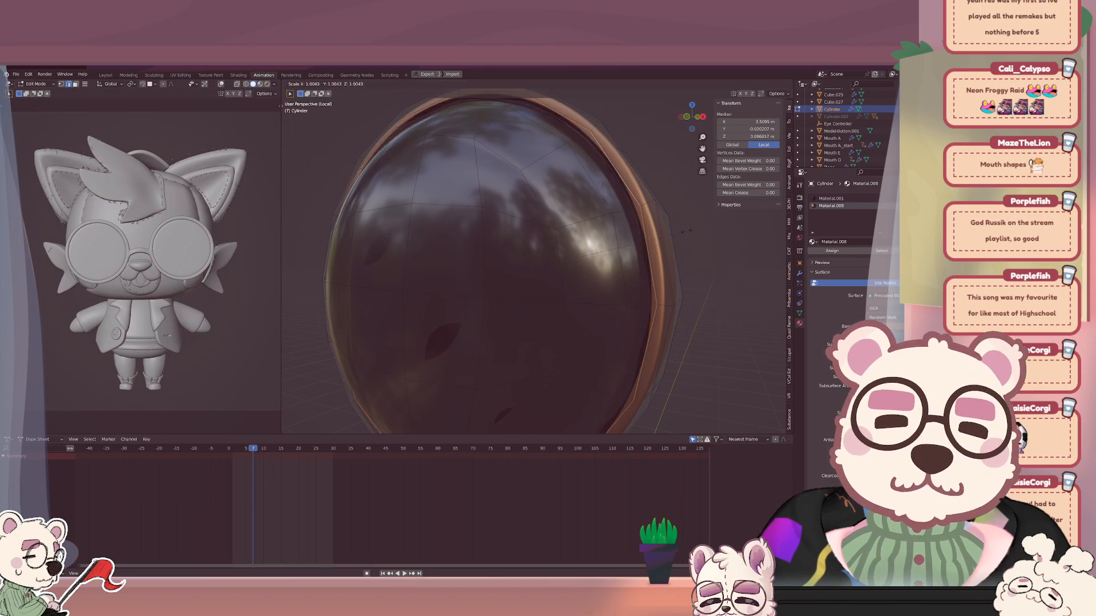
pyautogui.click(678, 231)
pyautogui.moveTo(678, 230)
pyautogui.mouseDown(button='middle')
pyautogui.moveTo(713, 228)
pyautogui.moveTo(677, 234)
pyautogui.mouseUp(button='middle')
pyautogui.press('Tab')
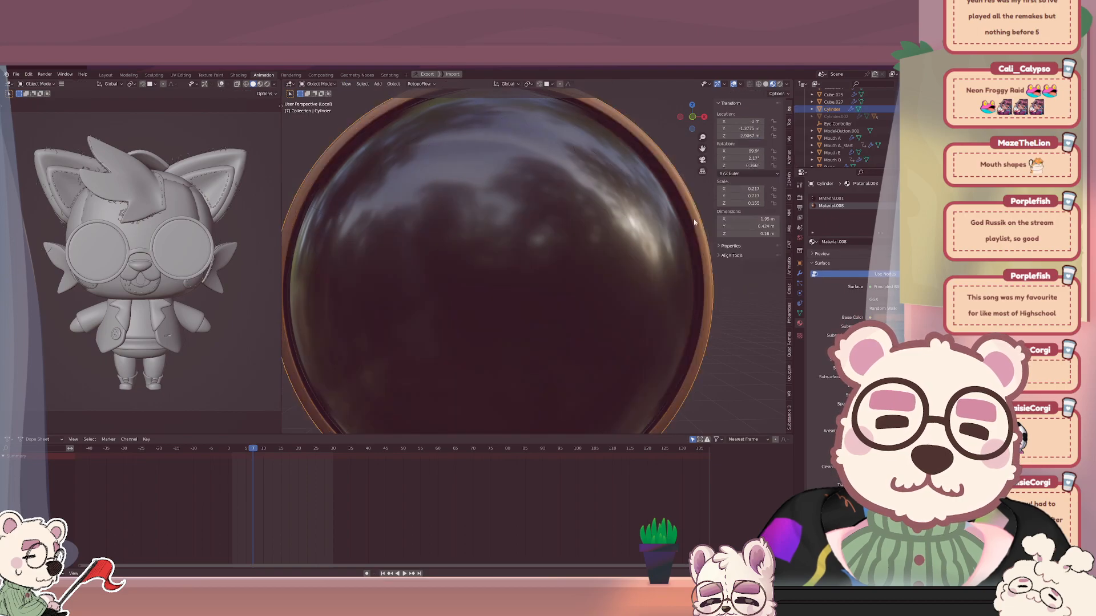
# Examine the reshaped button eyes up close from several angles.
pyautogui.moveTo(693, 218); pyautogui.dragTo(628, 263, button='middle')
pyautogui.scroll(-3, 657, 266)
pyautogui.press('KP_Divide')
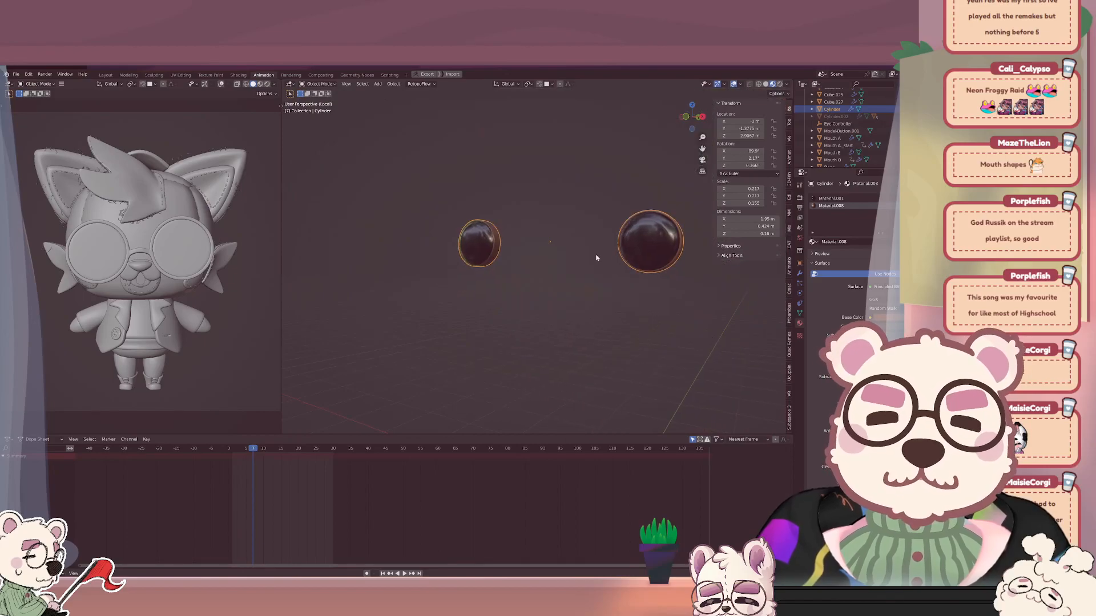
pyautogui.press('KP_Decimal')
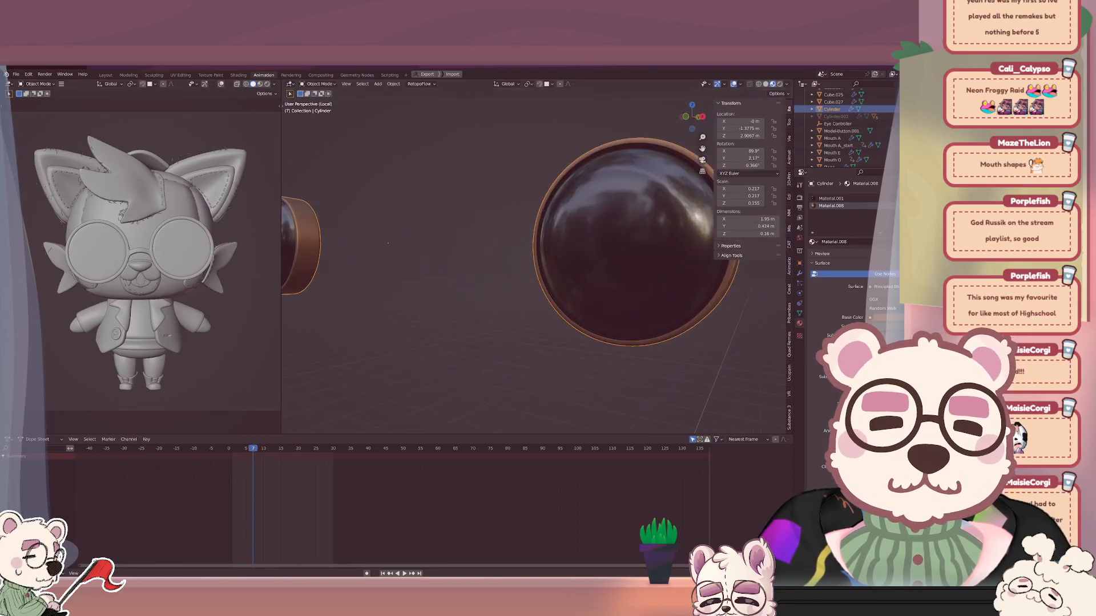
pyautogui.moveTo(594, 217); pyautogui.dragTo(539, 254, button='middle')
pyautogui.scroll(-5, 599, 196)
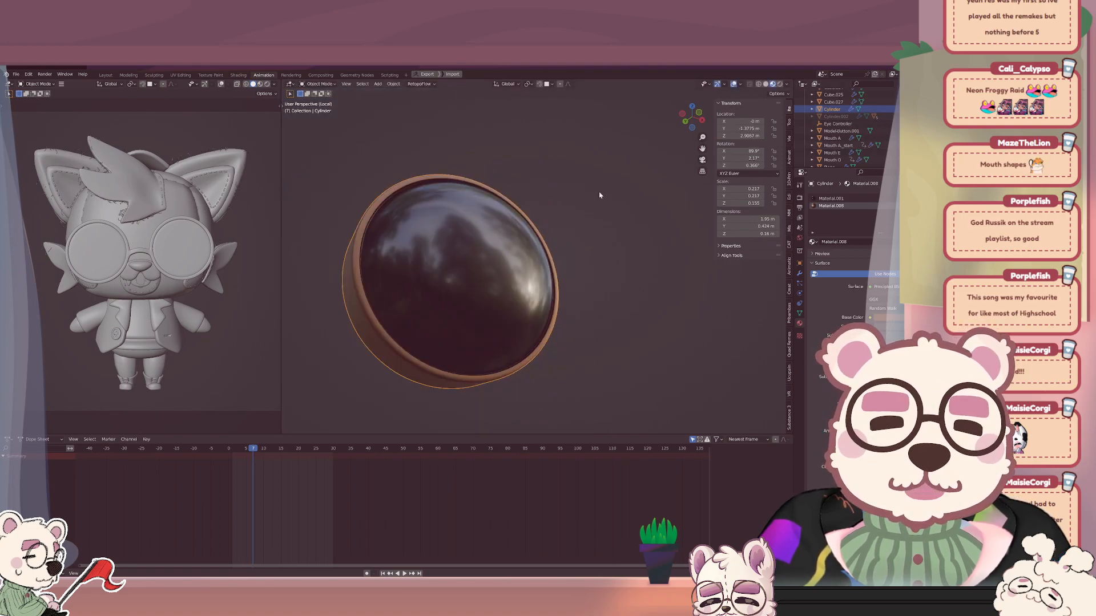
# Check the isolated button eyes from different angles, hide Cylinder, and leave local view to show the whole character.
pyautogui.moveTo(599, 196); pyautogui.dragTo(657, 140, button='middle')
pyautogui.scroll(2, 592, 198)
pyautogui.press('Tab')
pyautogui.press('Tab')
pyautogui.moveTo(605, 238); pyautogui.dragTo(555, 296, button='middle')
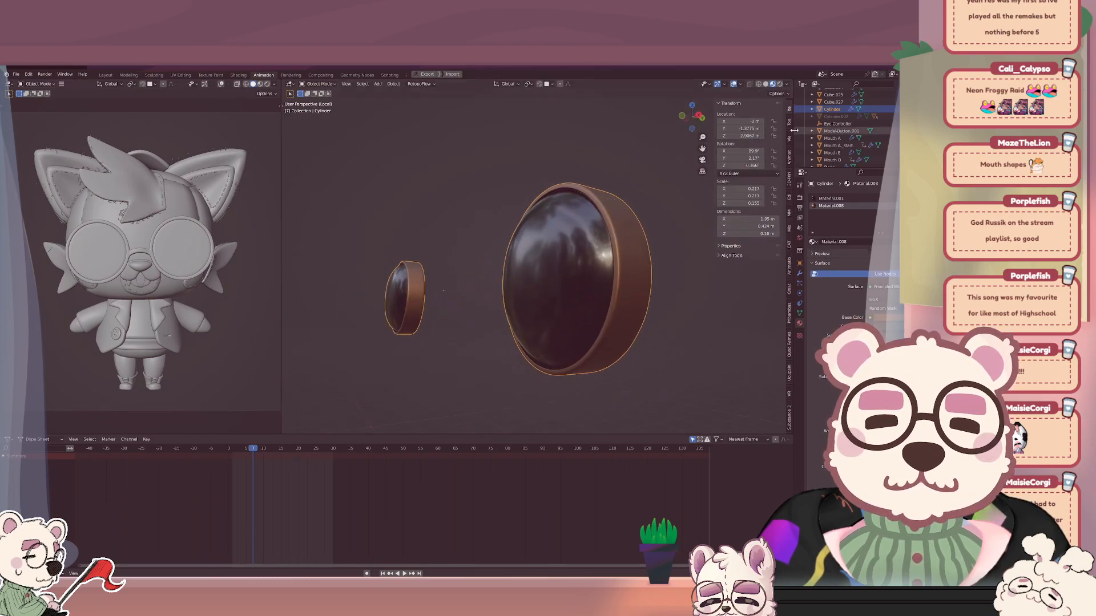
pyautogui.press('h')
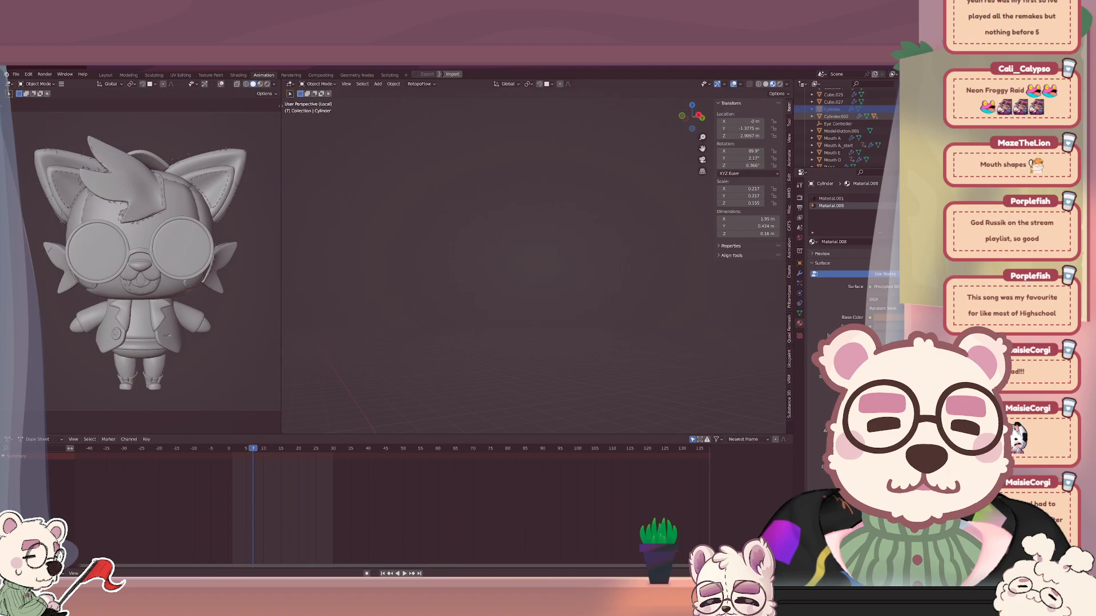
pyautogui.press('KP_Divide')
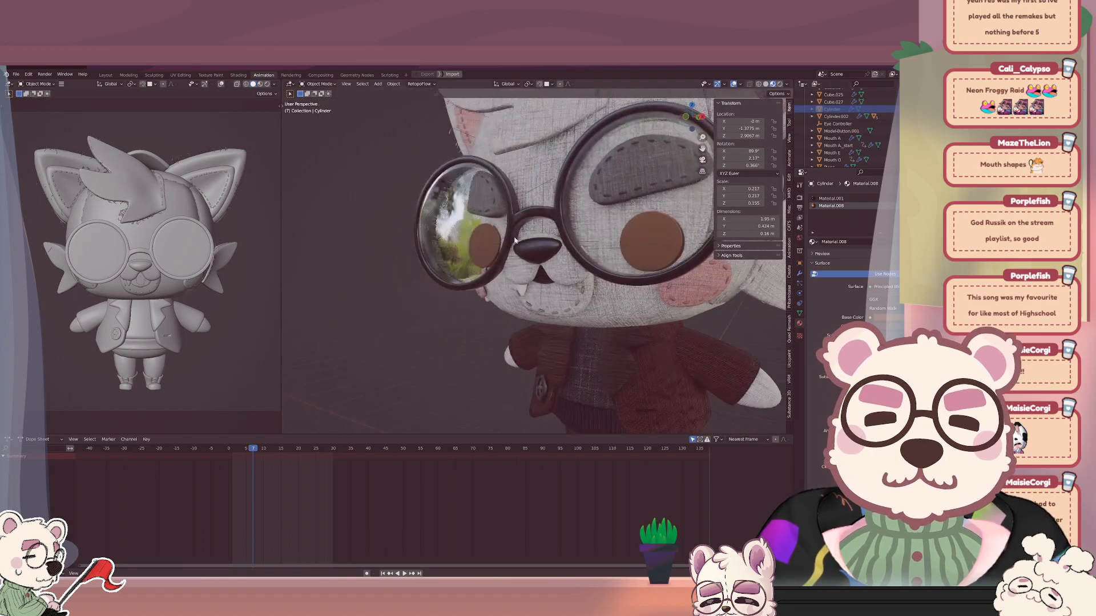
# Examine the eye button behind the glasses from the side and look through the scene's object list.
pyautogui.scroll(2, 590, 226)
pyautogui.scroll(1, 593, 223)
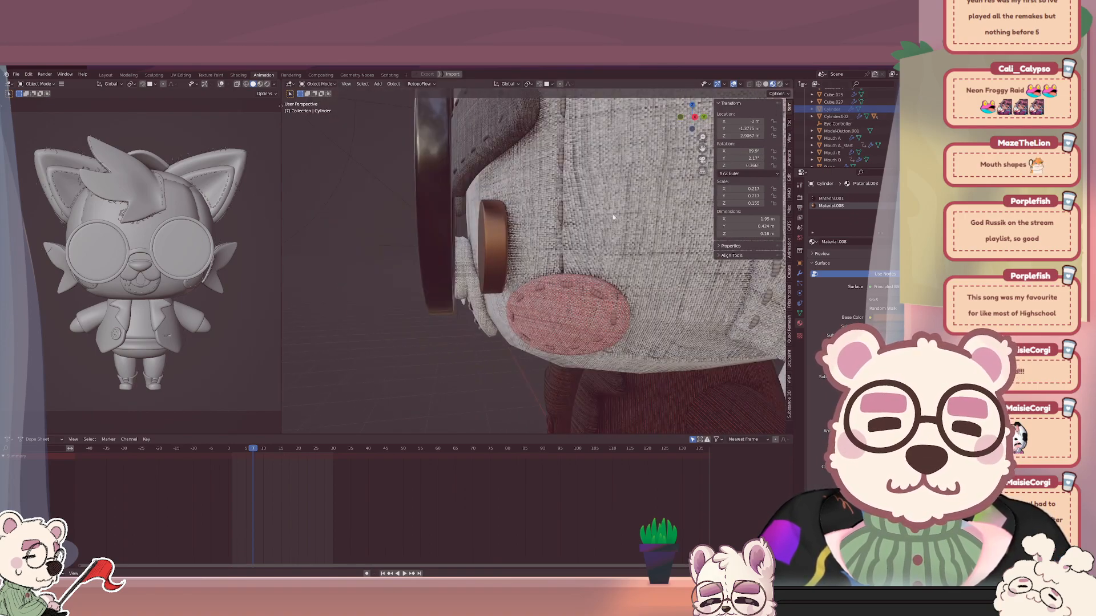
pyautogui.scroll(4, 844, 128)
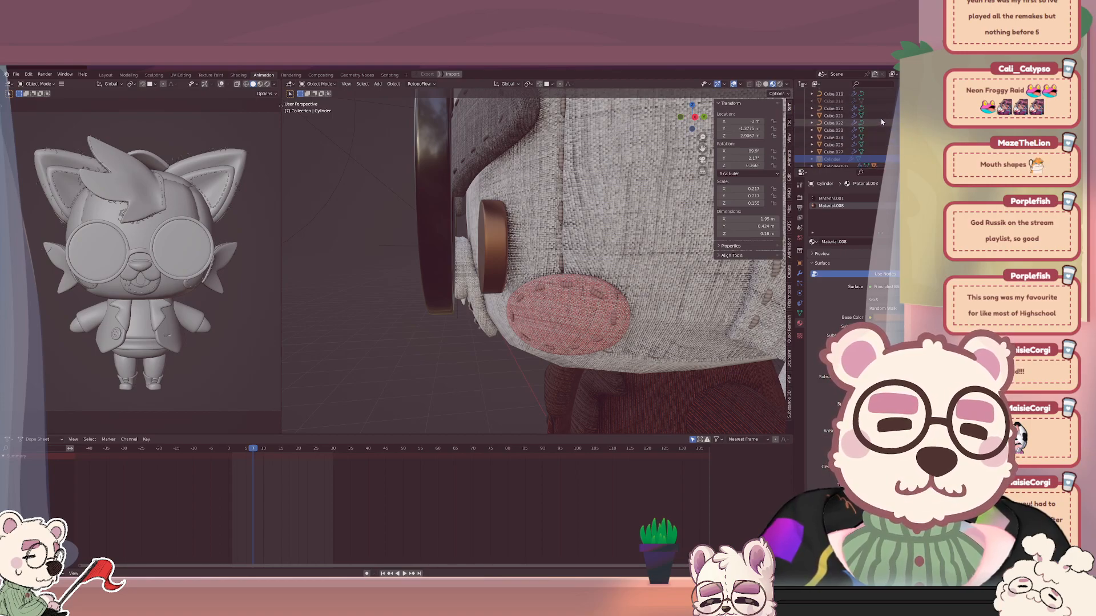
pyautogui.scroll(-5, 839, 129)
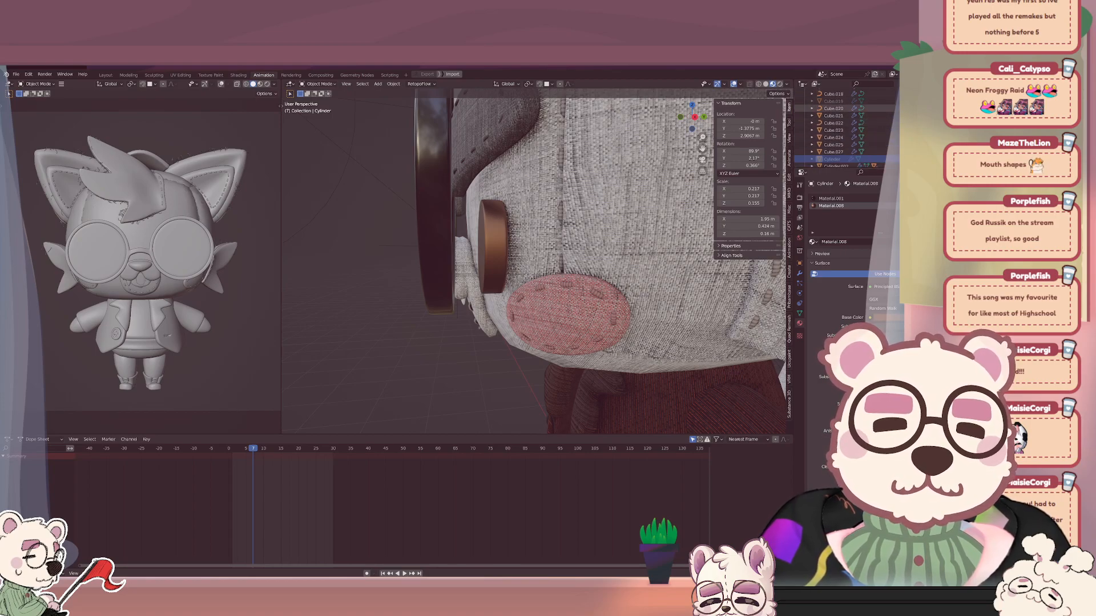
pyautogui.scroll(-5, 839, 129)
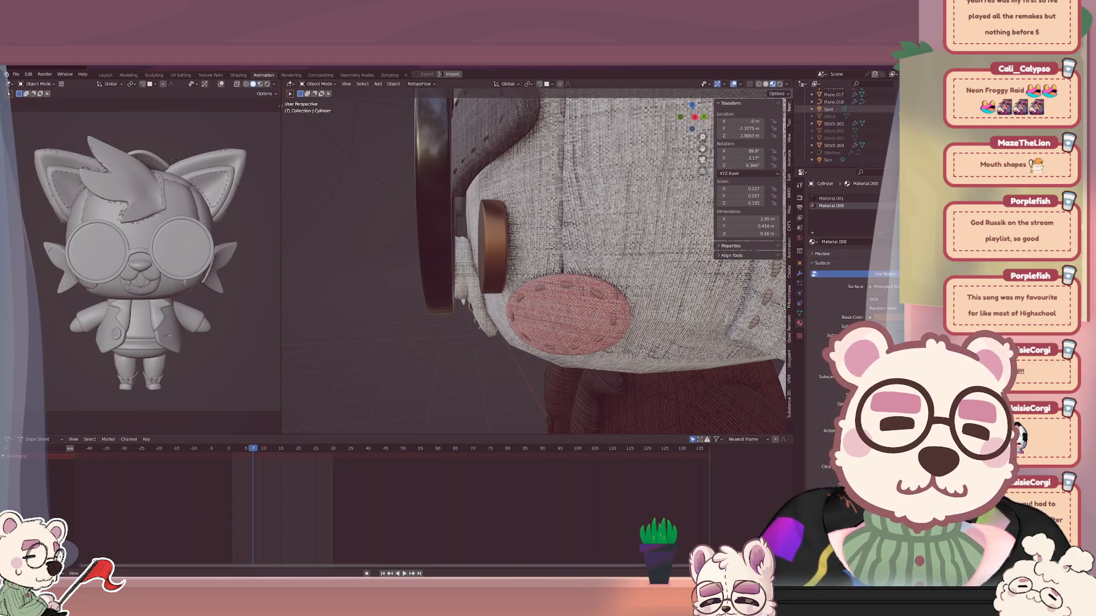
pyautogui.scroll(-5, 573, 176)
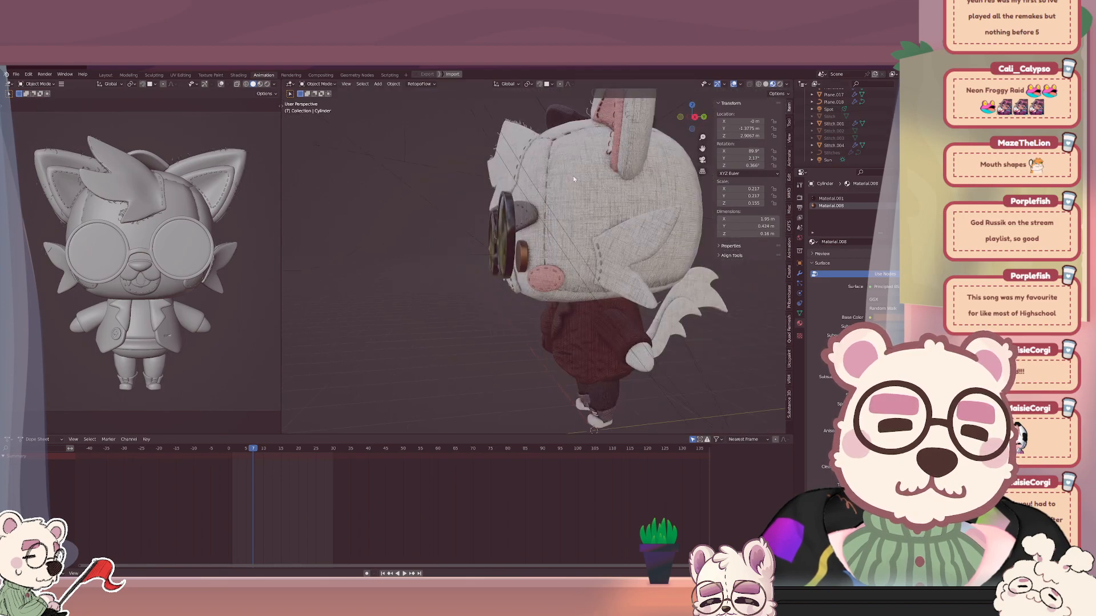
# Unhide Cylinder so the domed button eyes show again, and play the animation briefly.
pyautogui.moveTo(573, 175); pyautogui.dragTo(594, 164, button='middle')
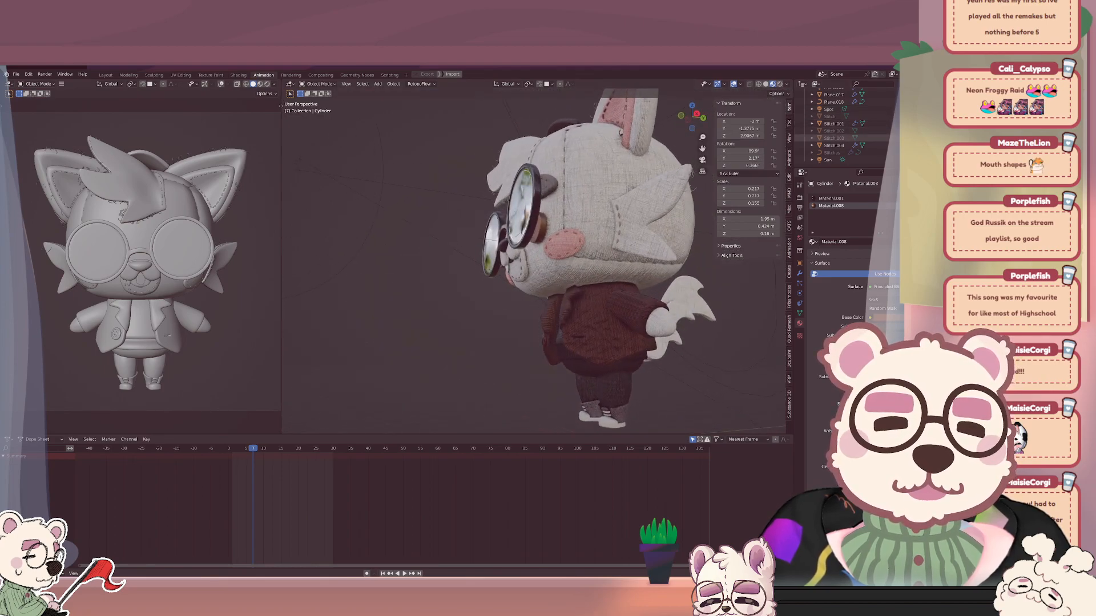
pyautogui.scroll(6, 845, 136)
pyautogui.scroll(4, 844, 135)
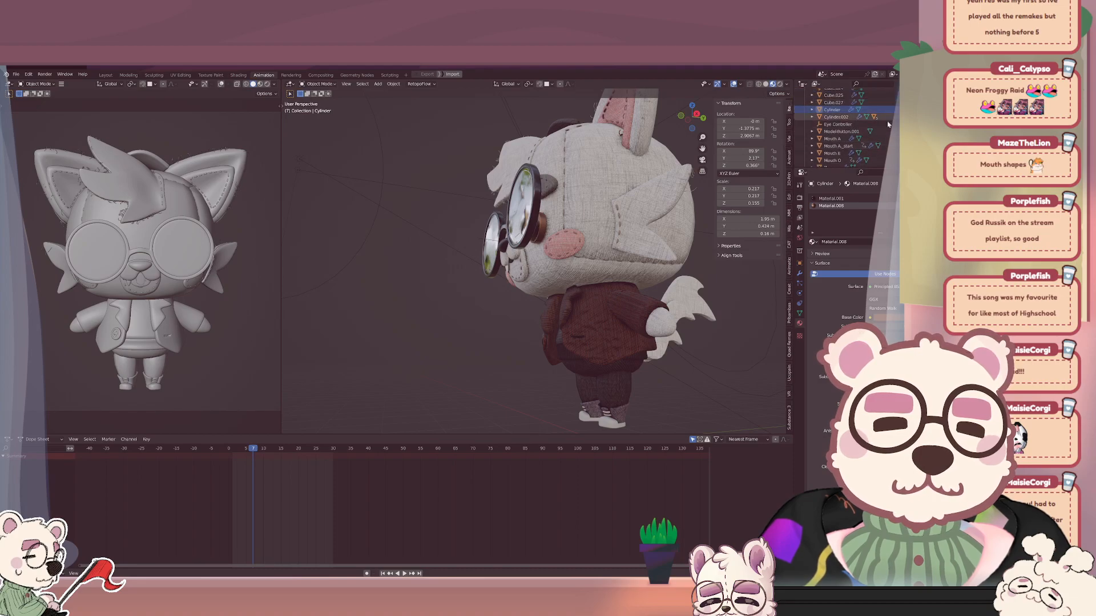
pyautogui.scroll(5, 502, 230)
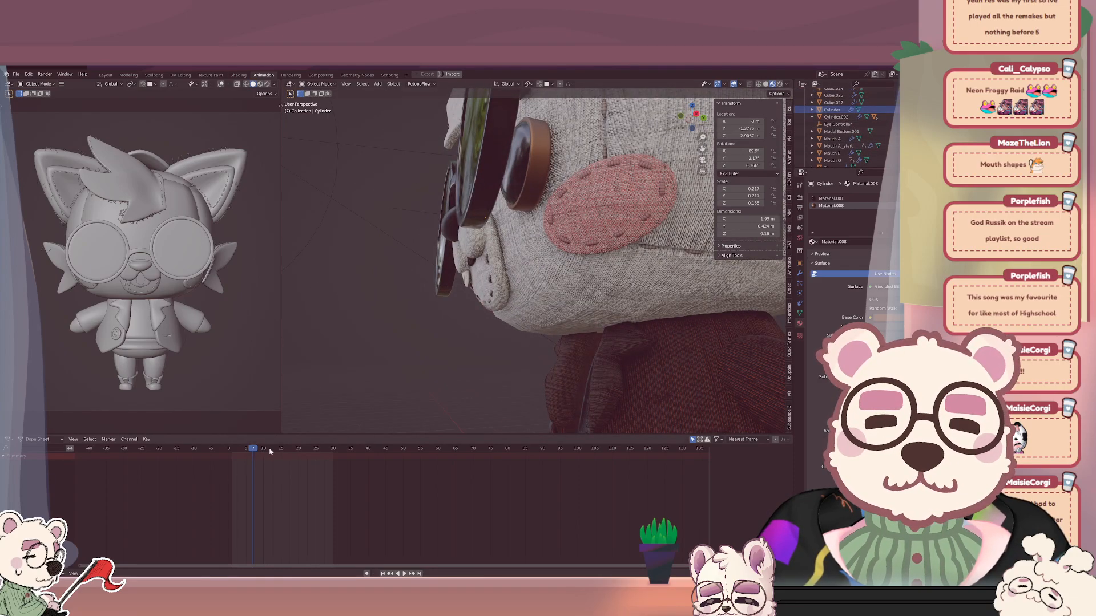
pyautogui.press('space')
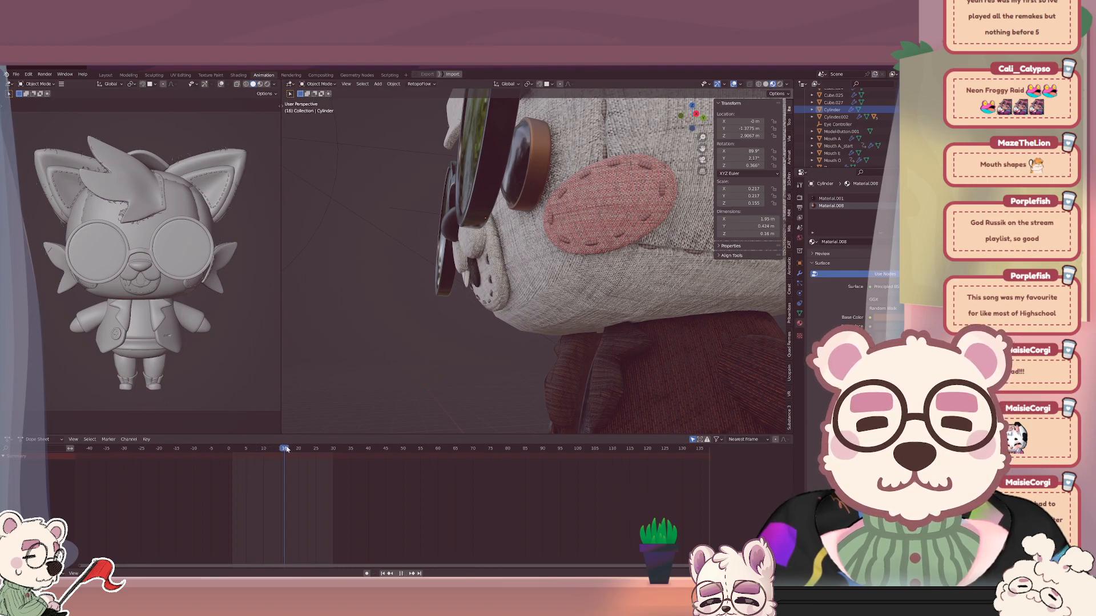
# Look through the hidden Cube objects in the scene while checking the head from the side.
pyautogui.scroll(5, 845, 128)
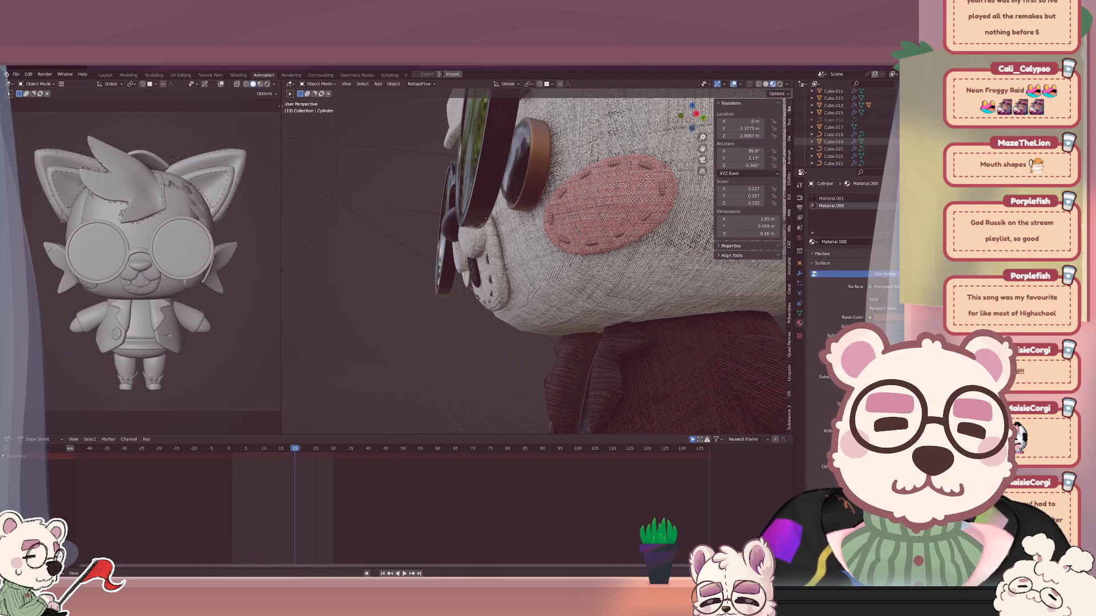
pyautogui.scroll(-4, 602, 211)
pyautogui.scroll(4, 602, 211)
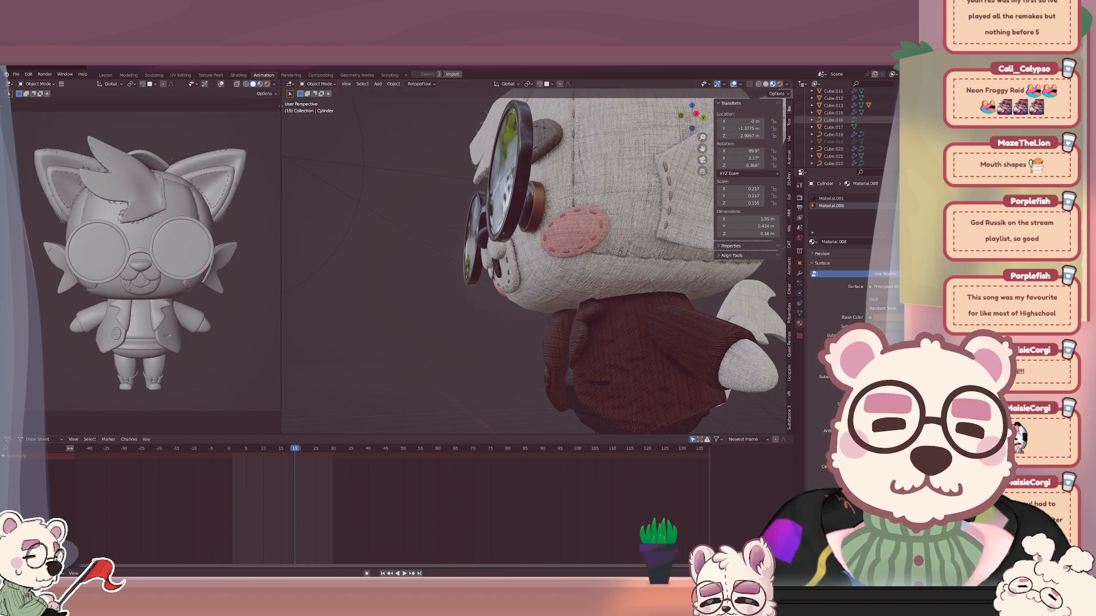
pyautogui.moveTo(340, 179); pyautogui.dragTo(340, 195, button='middle')
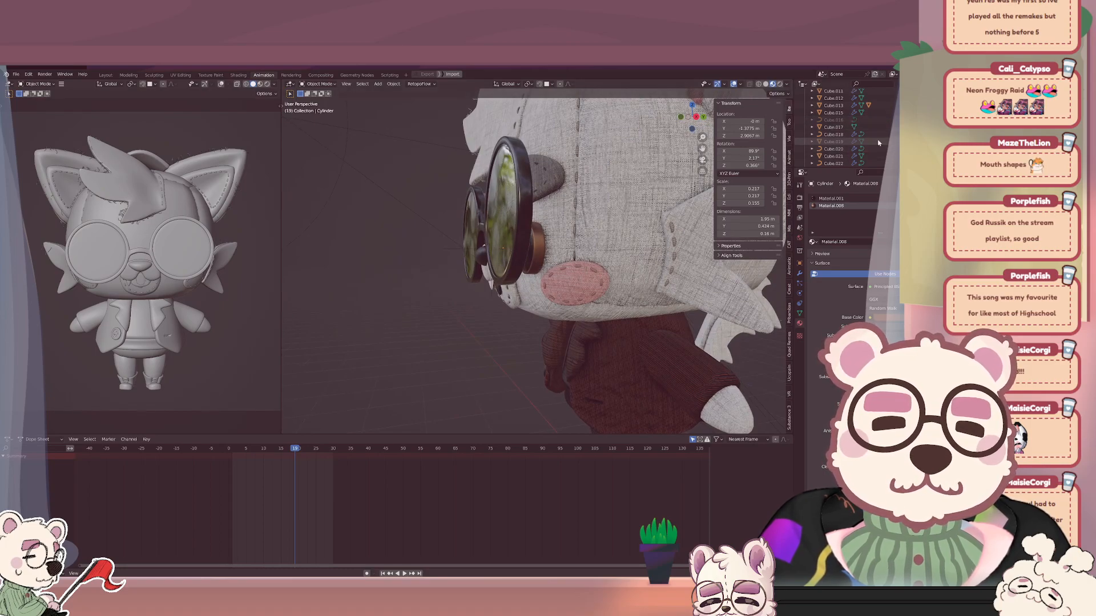
pyautogui.scroll(3, 879, 137)
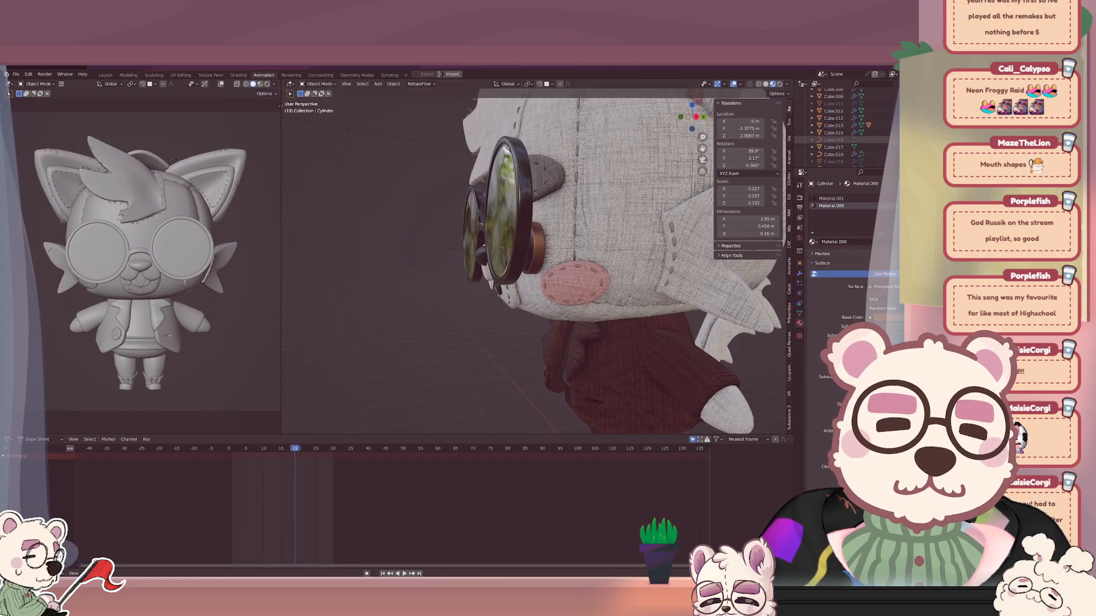
# Unhide Cube.010, the leftover piece covering the muzzle, and delete it.
pyautogui.click(948, 113)
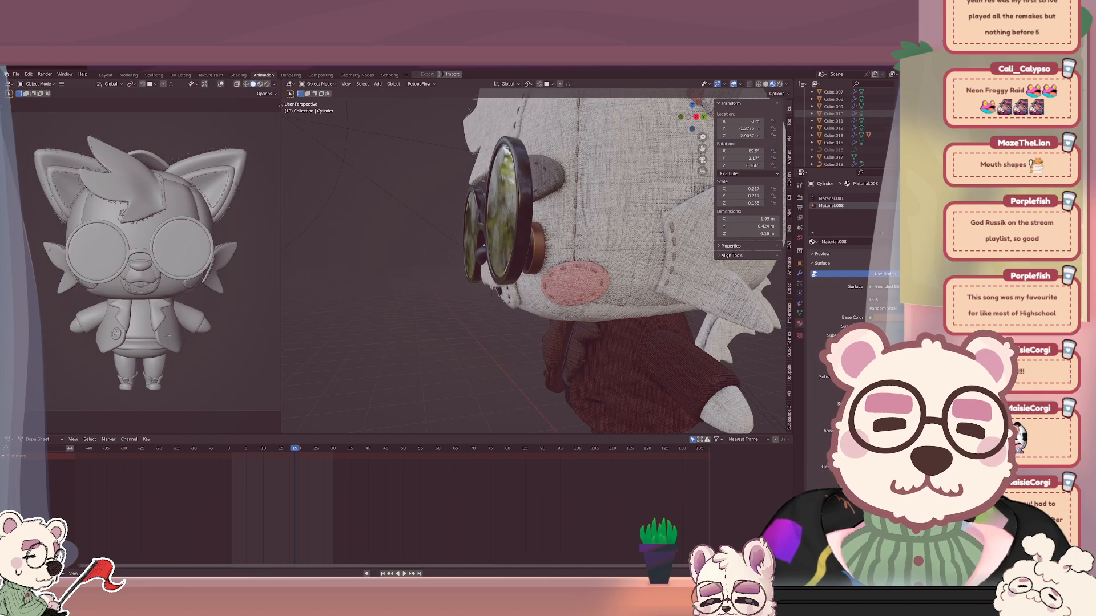
pyautogui.moveTo(502, 229); pyautogui.dragTo(580, 229, button='middle')
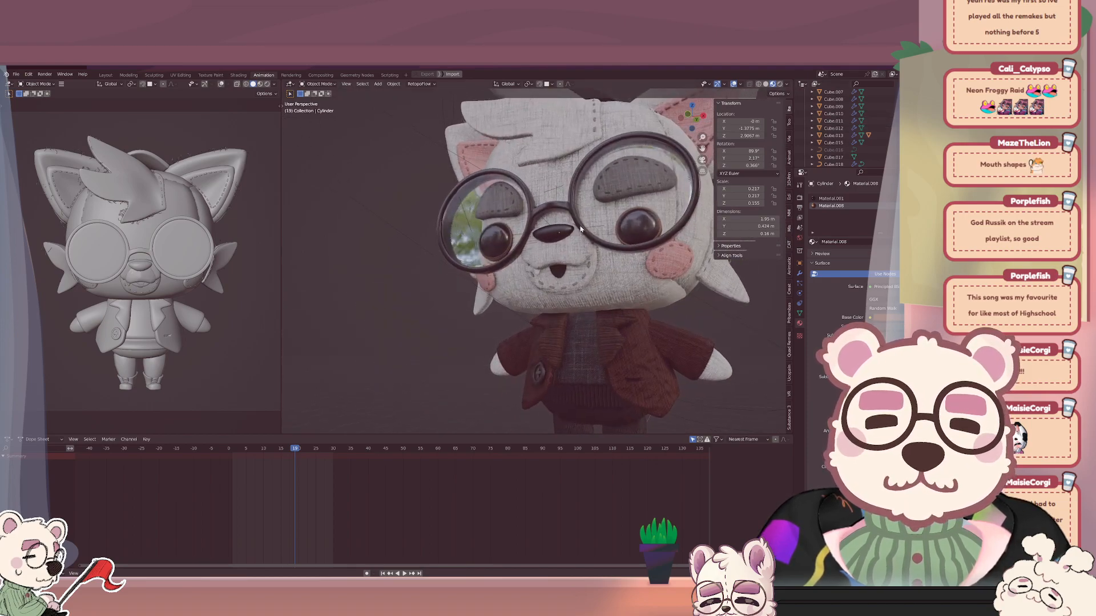
pyautogui.scroll(3, 576, 234)
pyautogui.click(569, 246)
pyautogui.press('x')
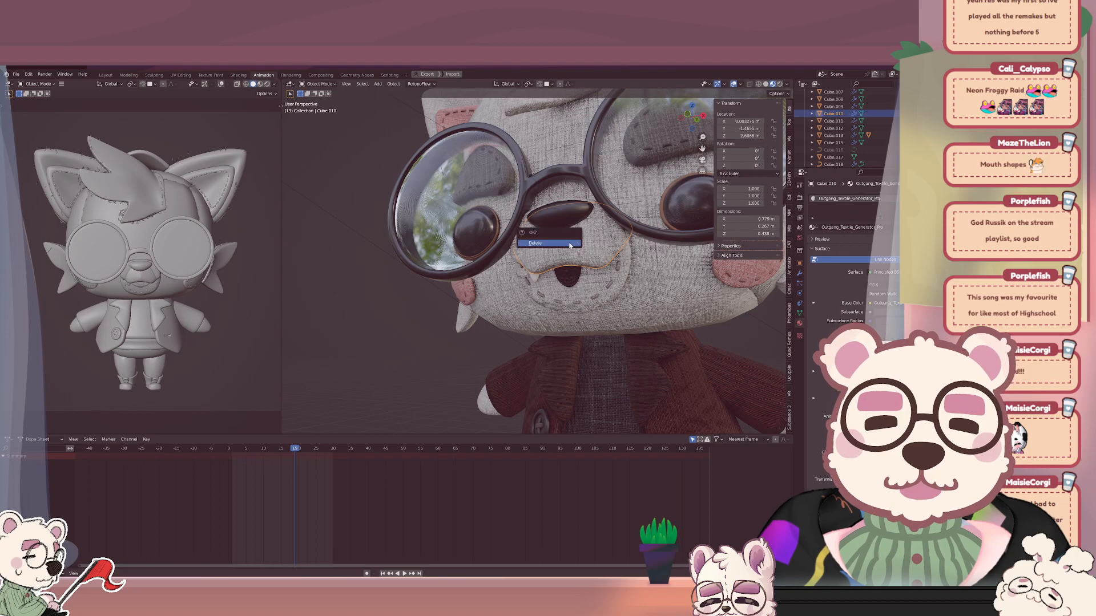
pyautogui.click(570, 245)
pyautogui.moveTo(606, 217); pyautogui.dragTo(581, 233, button='middle')
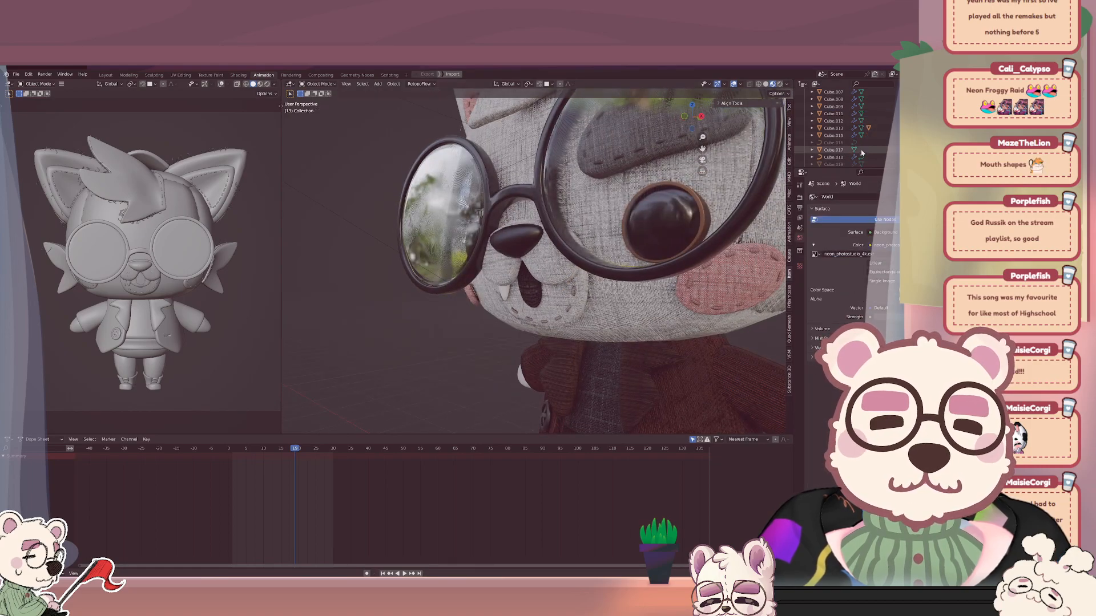
# Toggle the visibility of the hidden Cube head object and isolate it in local view.
pyautogui.scroll(3, 860, 140)
pyautogui.scroll(5, 860, 140)
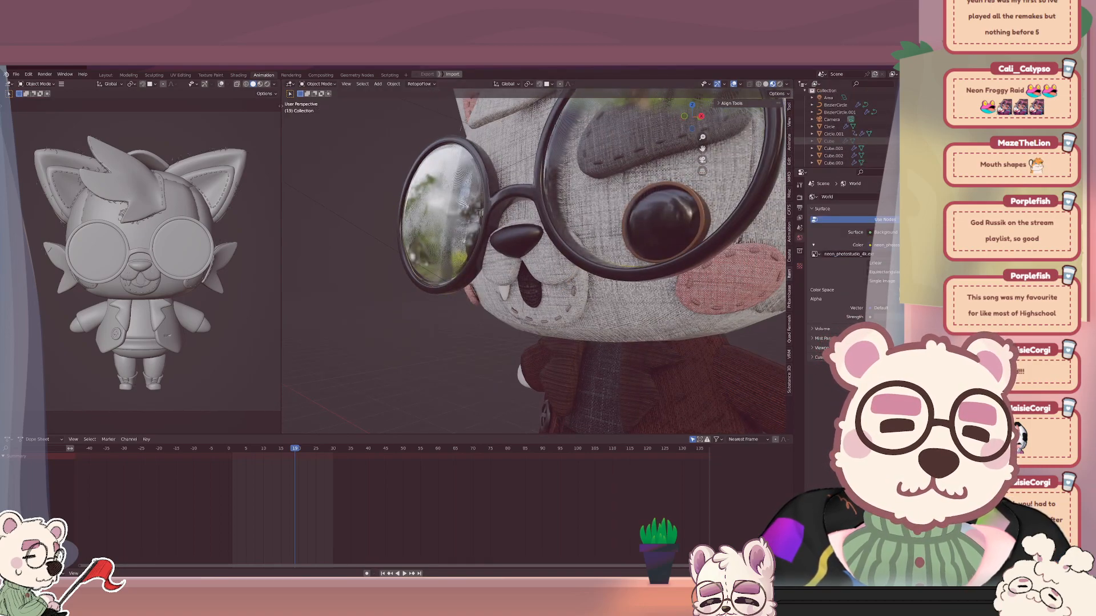
pyautogui.click(940, 141)
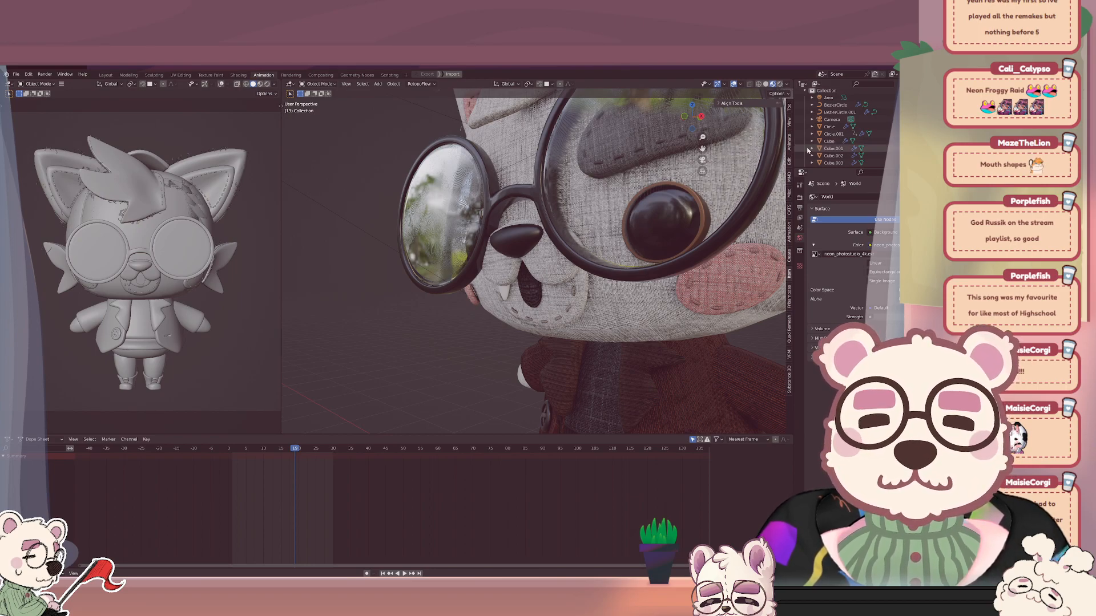
pyautogui.scroll(-7, 753, 166)
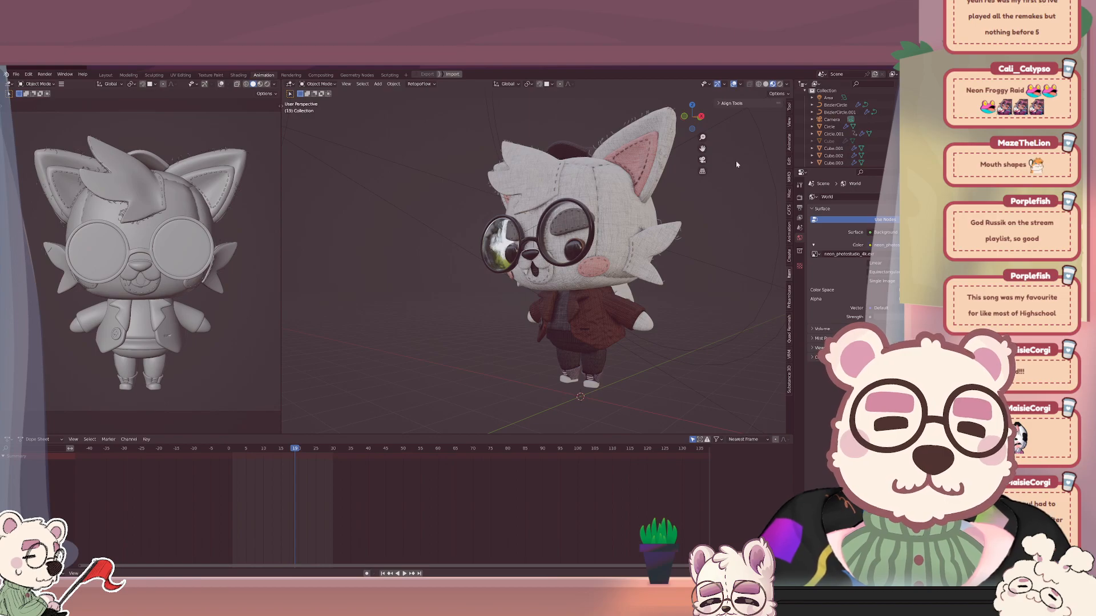
pyautogui.click(830, 141)
pyautogui.press('KP_Divide')
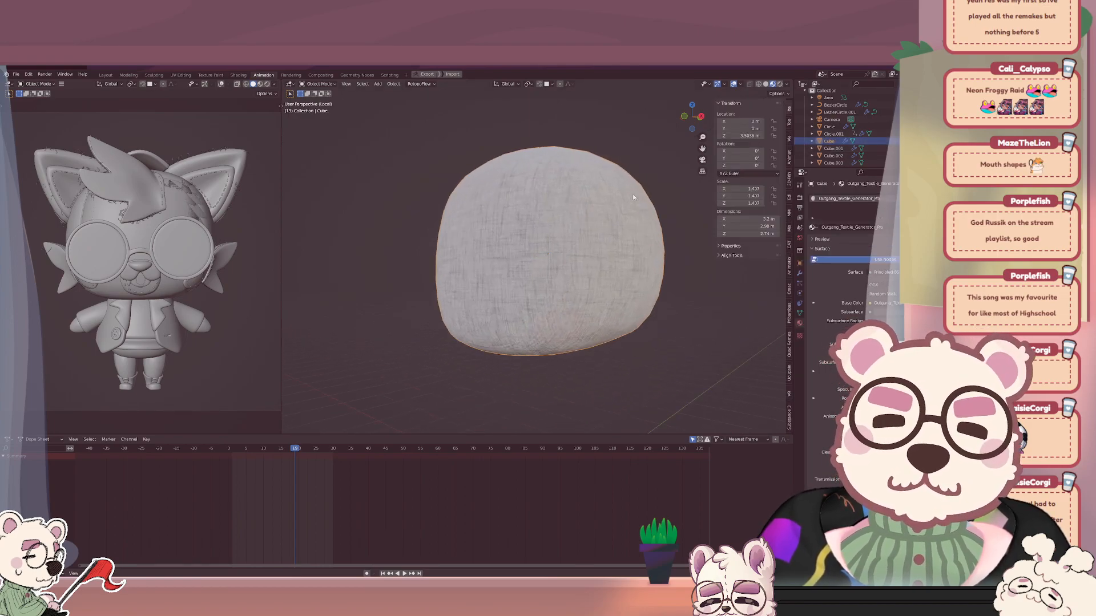
# Try deleting the isolated Cube, check the whole character, and undo the deletion.
pyautogui.press('x')
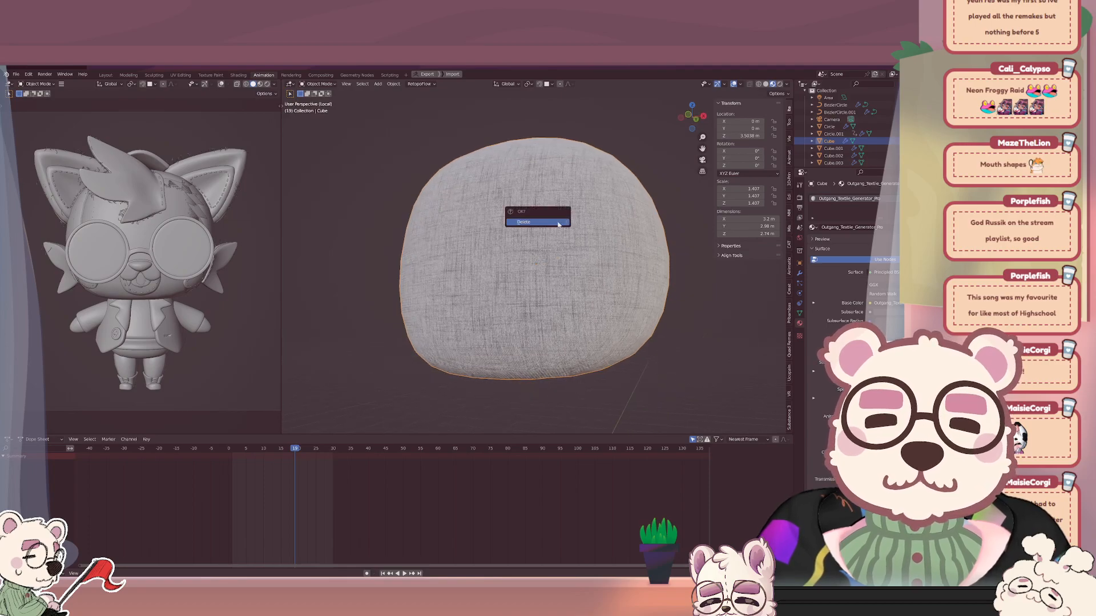
pyautogui.click(557, 223)
pyautogui.press('KP_Divide')
pyautogui.moveTo(554, 228); pyautogui.dragTo(607, 232, button='middle')
pyautogui.hotkey('ctrl', 'z')
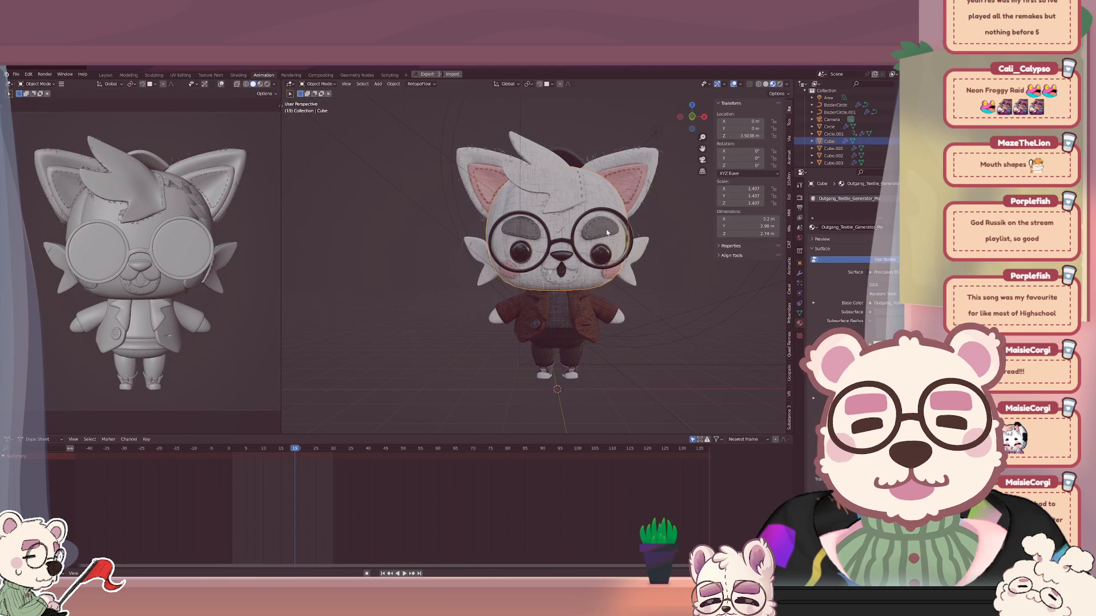
# Delete Cube again and try assigning another Mirror Object in the ear planes' Mirror modifiers.
pyautogui.press('Delete')
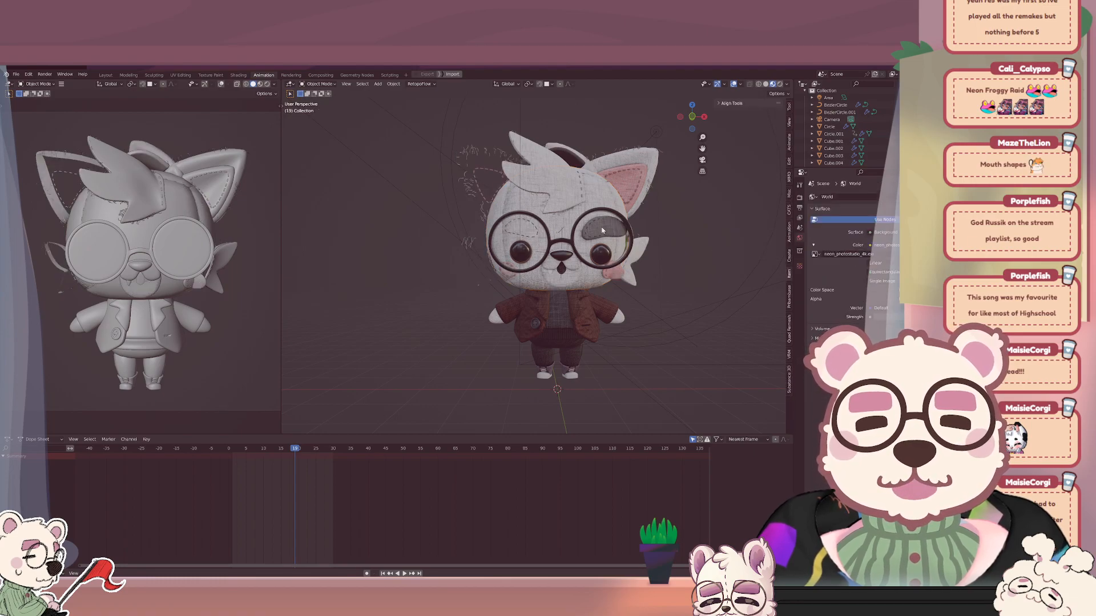
pyautogui.moveTo(602, 230); pyautogui.dragTo(611, 197, button='middle')
pyautogui.click(583, 146)
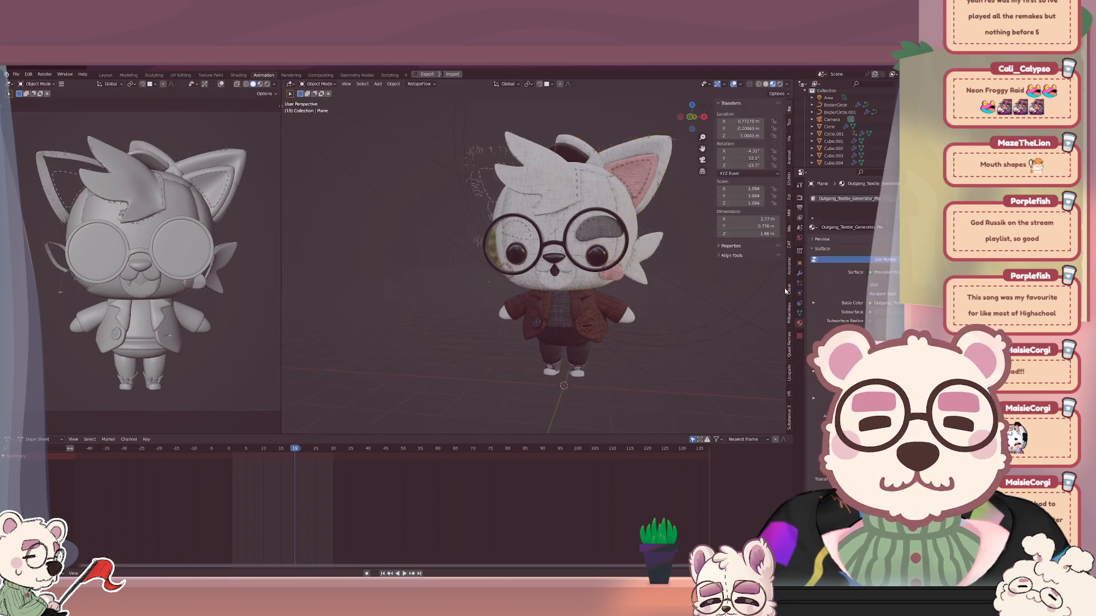
pyautogui.click(800, 274)
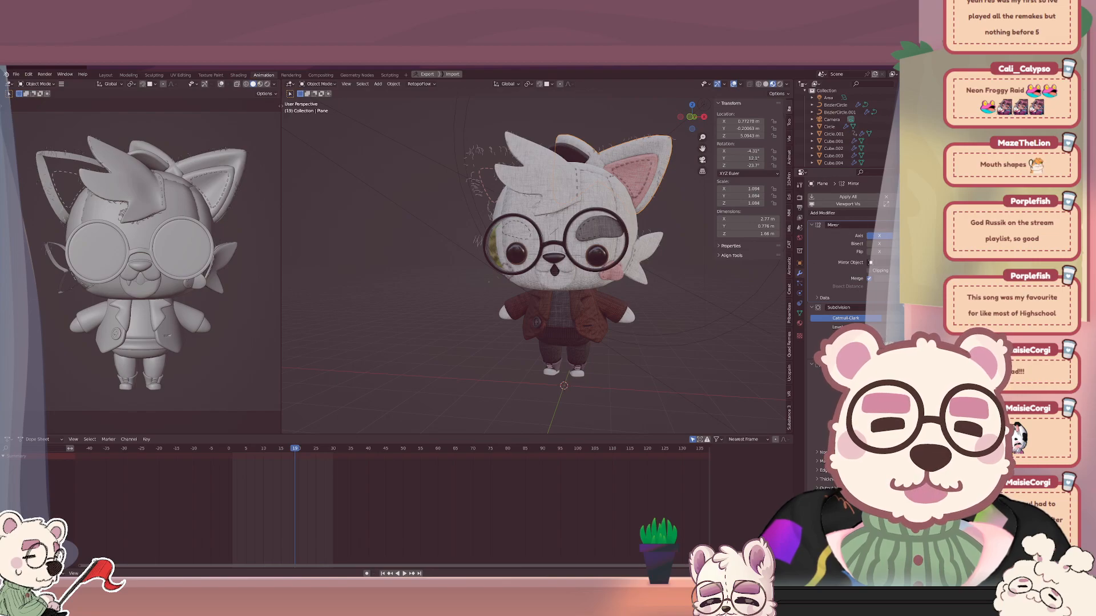
pyautogui.click(631, 180)
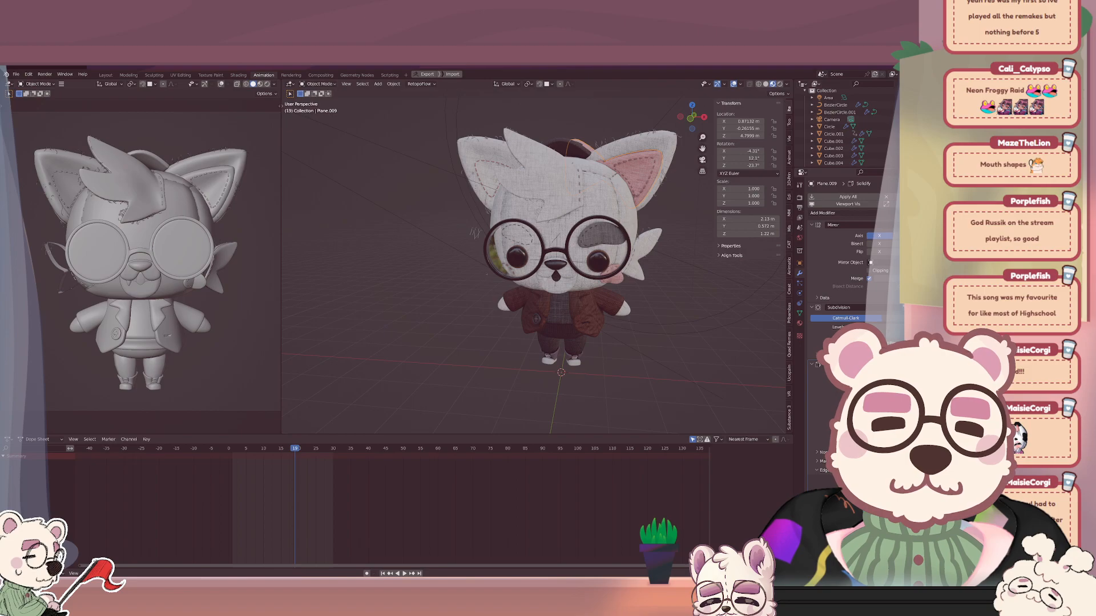
pyautogui.click(613, 179)
pyautogui.moveTo(601, 187); pyautogui.dragTo(603, 252, button='middle')
pyautogui.click(613, 224)
pyautogui.click(570, 234)
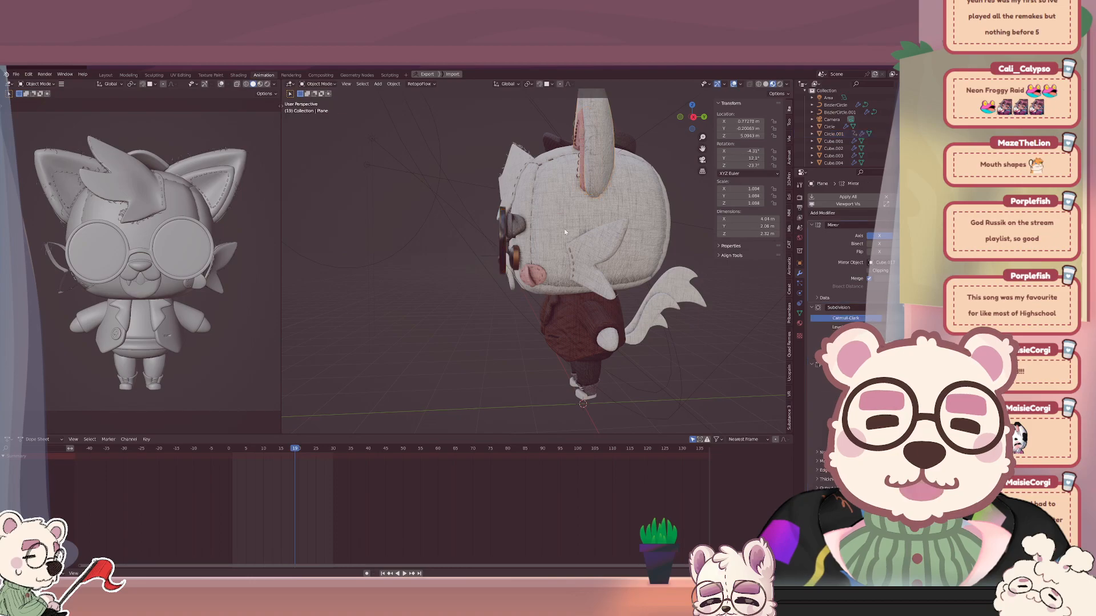
# Undo the mirror changes on the ears and the deletion of Cube.
pyautogui.press('Delete')
pyautogui.moveTo(557, 226); pyautogui.dragTo(582, 218, button='middle')
pyautogui.hotkey('ctrl', 'z')
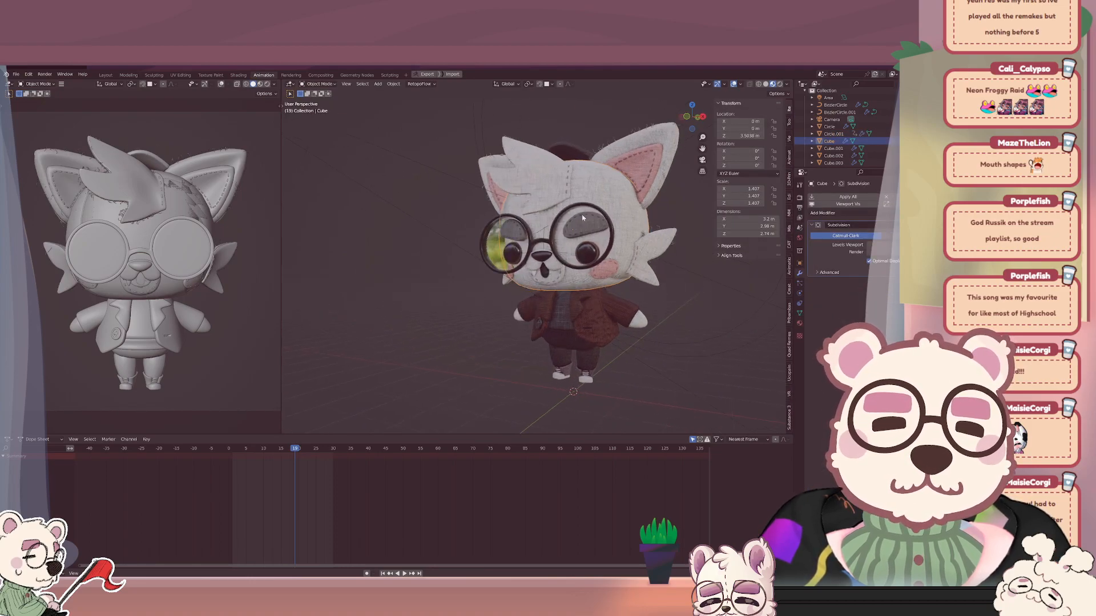
# Select the visible head Cube.017, inspect its mesh in Edit Mode, and look for the original Cube in the object list.
pyautogui.click(600, 189)
pyautogui.scroll(-8, 856, 137)
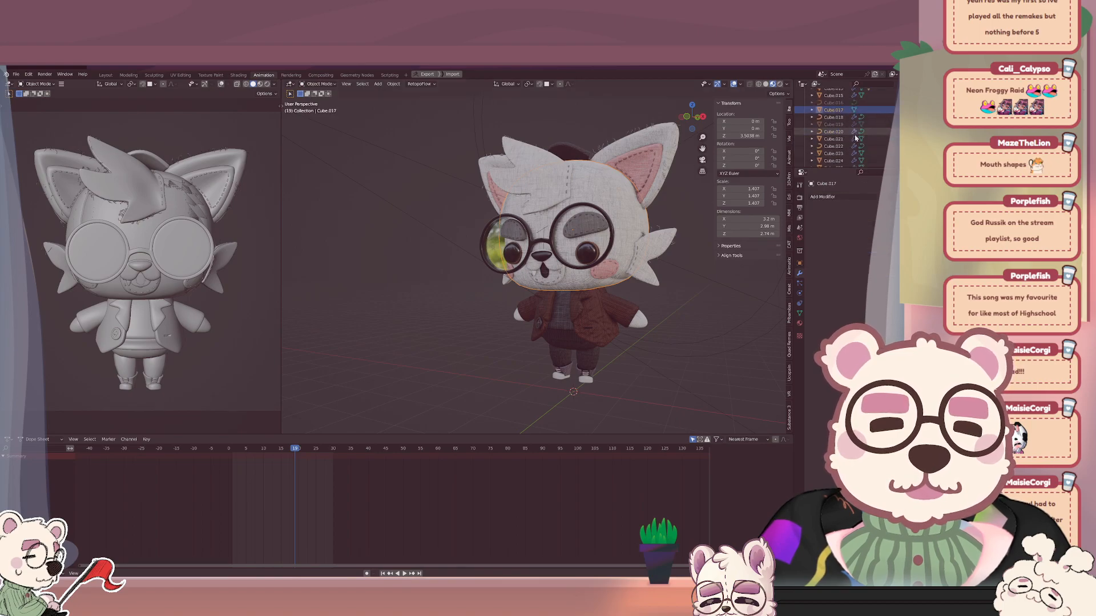
pyautogui.scroll(1, 856, 137)
pyautogui.press('Tab')
pyautogui.press('KP_Decimal')
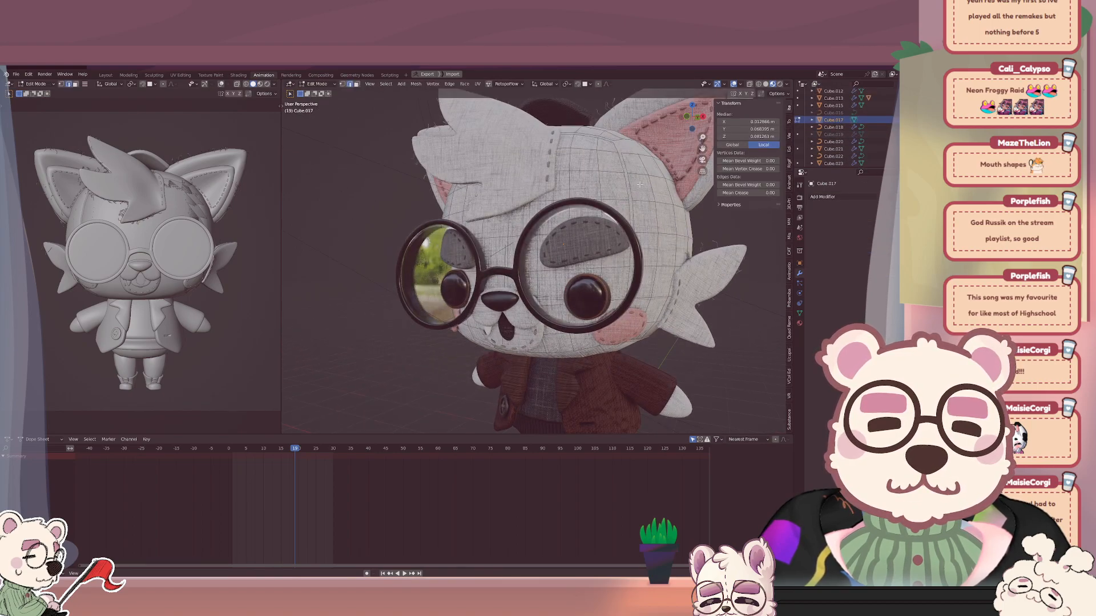
pyautogui.press('Tab')
pyautogui.scroll(5, 854, 132)
pyautogui.scroll(3, 854, 132)
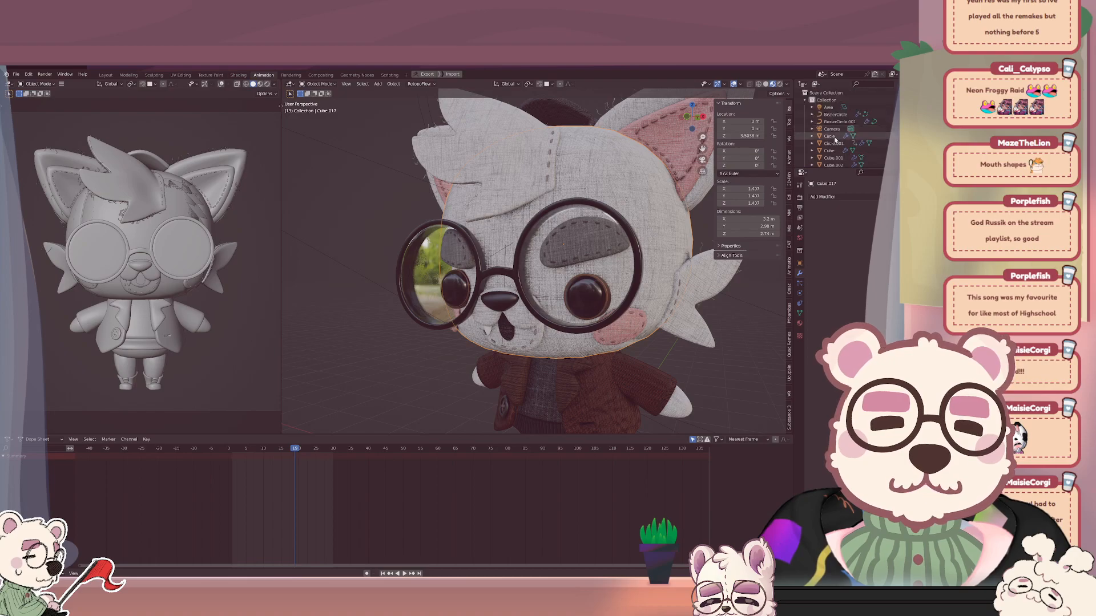
# Try deleting the original Cube, check the character's mirrored parts, and undo the deletion.
pyautogui.click(836, 150)
pyautogui.moveTo(582, 201); pyautogui.dragTo(597, 228, button='middle')
pyautogui.scroll(-3, 592, 183)
pyautogui.press('x')
pyautogui.click(577, 214)
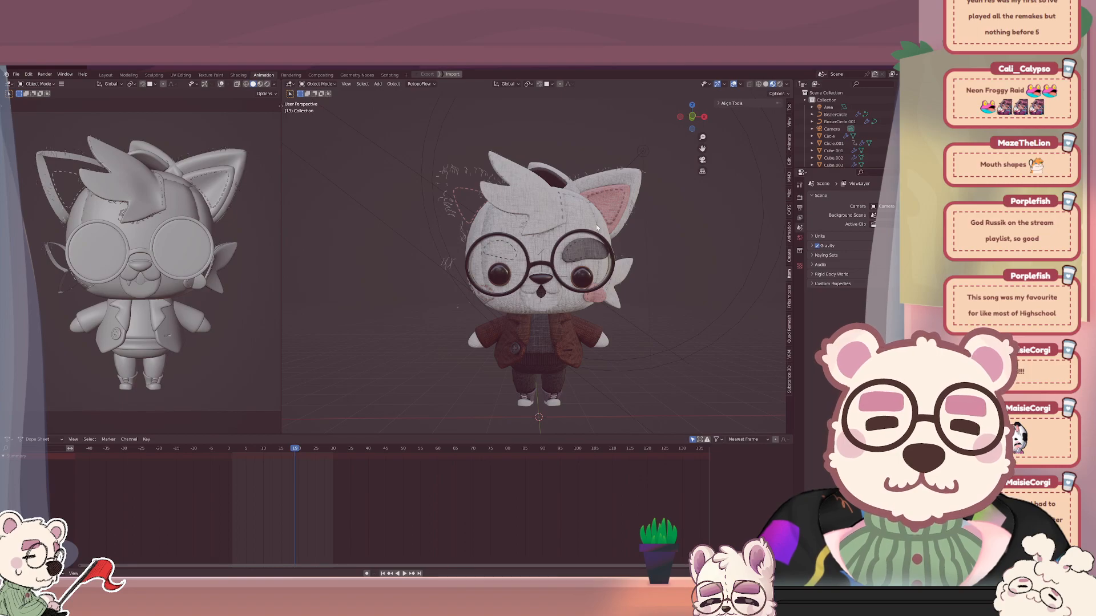
pyautogui.hotkey('ctrl', 'z')
pyautogui.moveTo(680, 213); pyautogui.dragTo(668, 209, button='middle')
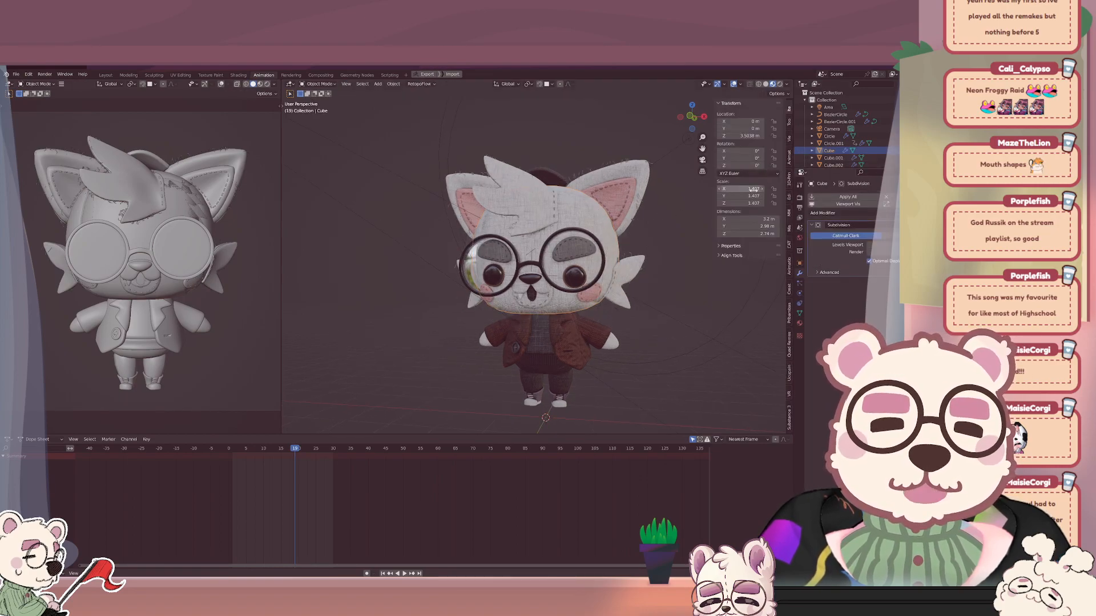
# Pick the original Cube among the overlapping head objects and apply its Subdivision modifier.
pyautogui.click(593, 218)
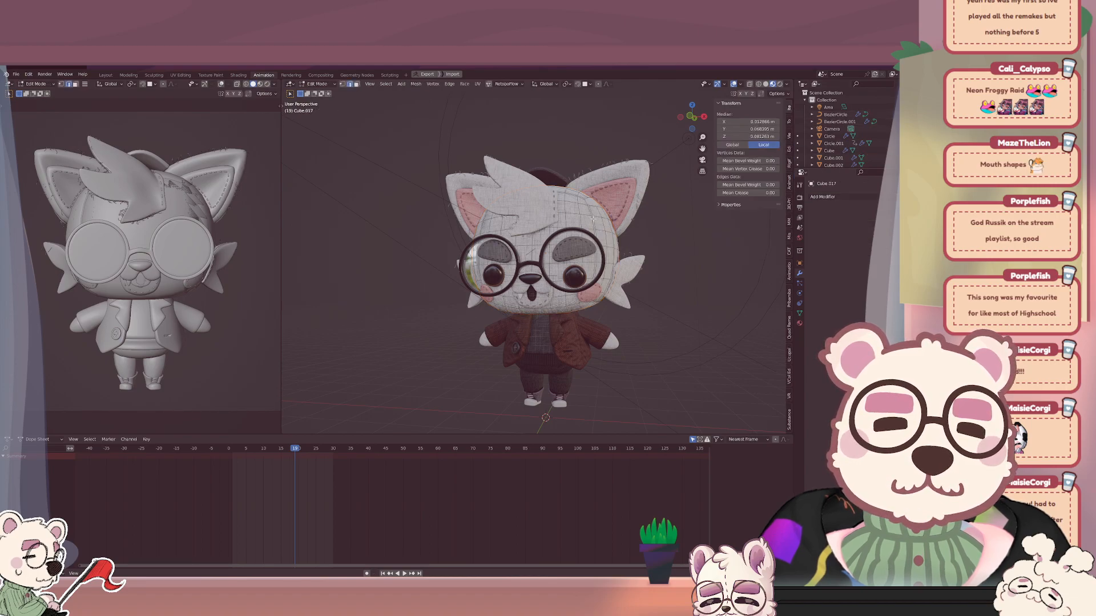
pyautogui.click(594, 218)
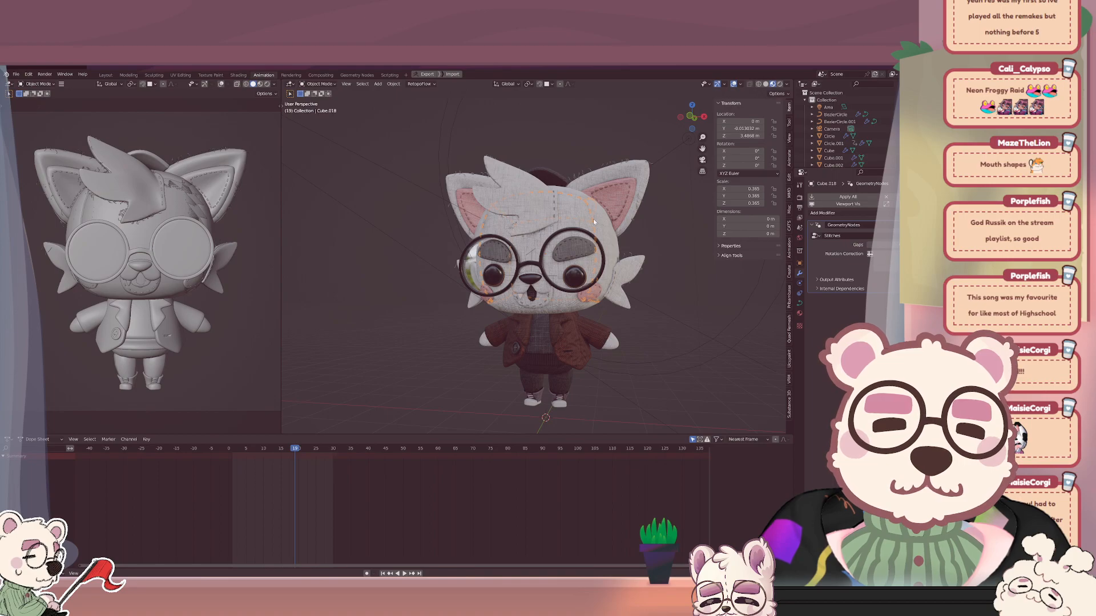
pyautogui.click(594, 218)
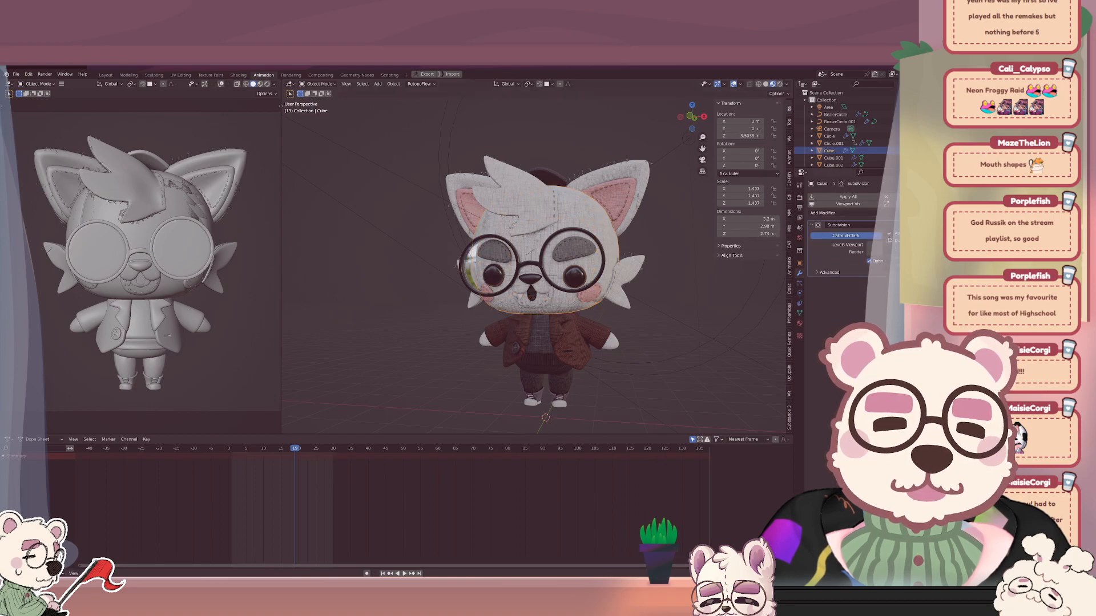
pyautogui.click(896, 233)
# Try joining Cube into Cube.017 with Cube.017 as the active object, and undo the join.
pyautogui.click(588, 217)
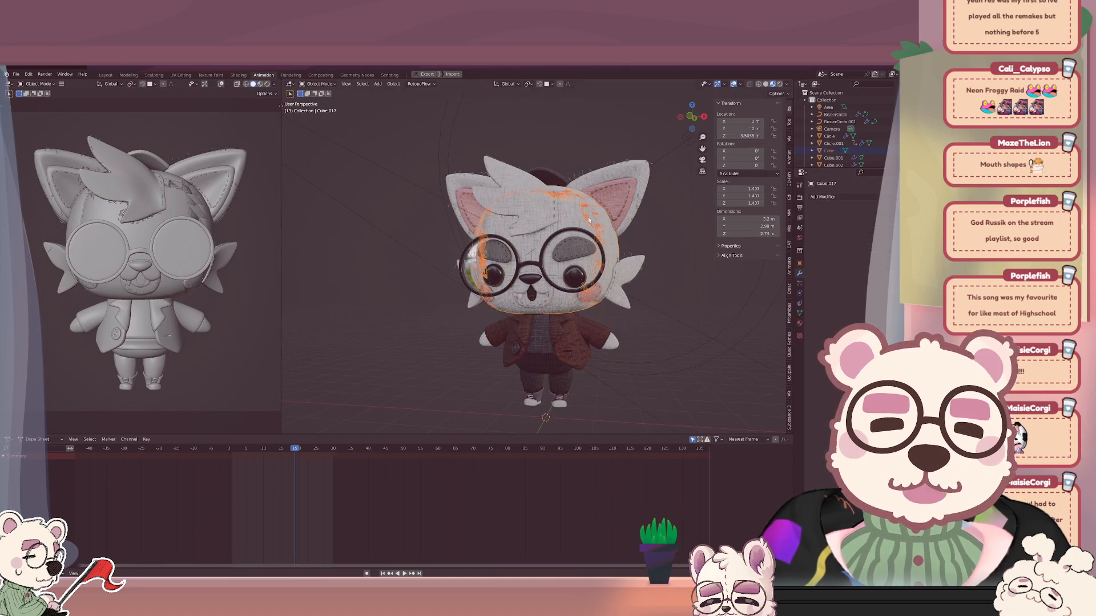
pyautogui.scroll(-5, 893, 132)
pyautogui.scroll(-1, 893, 132)
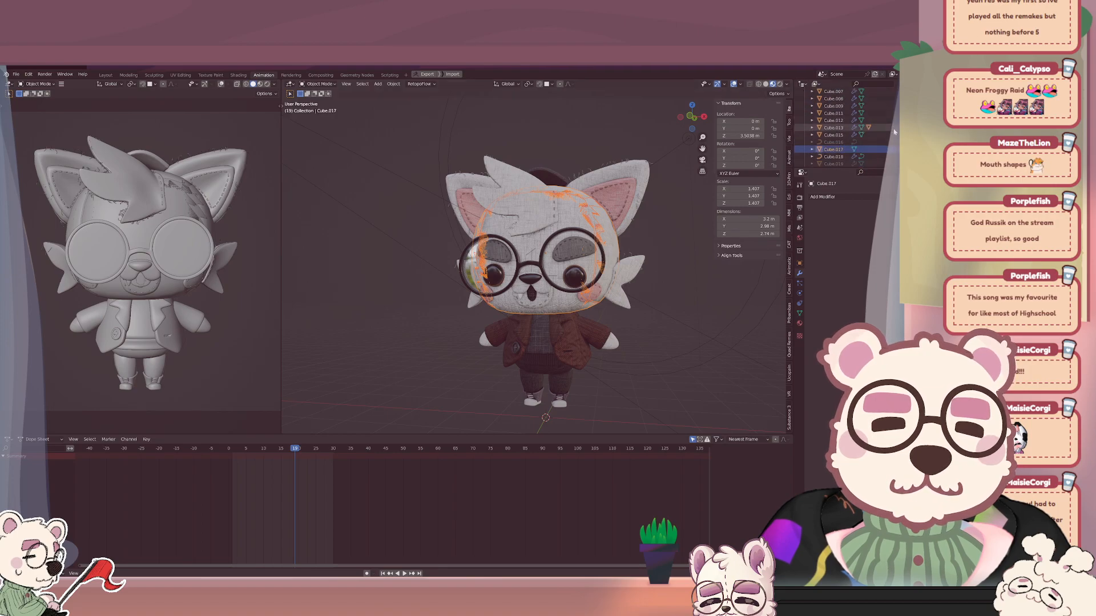
pyautogui.rightClick(565, 228)
pyautogui.click(553, 227)
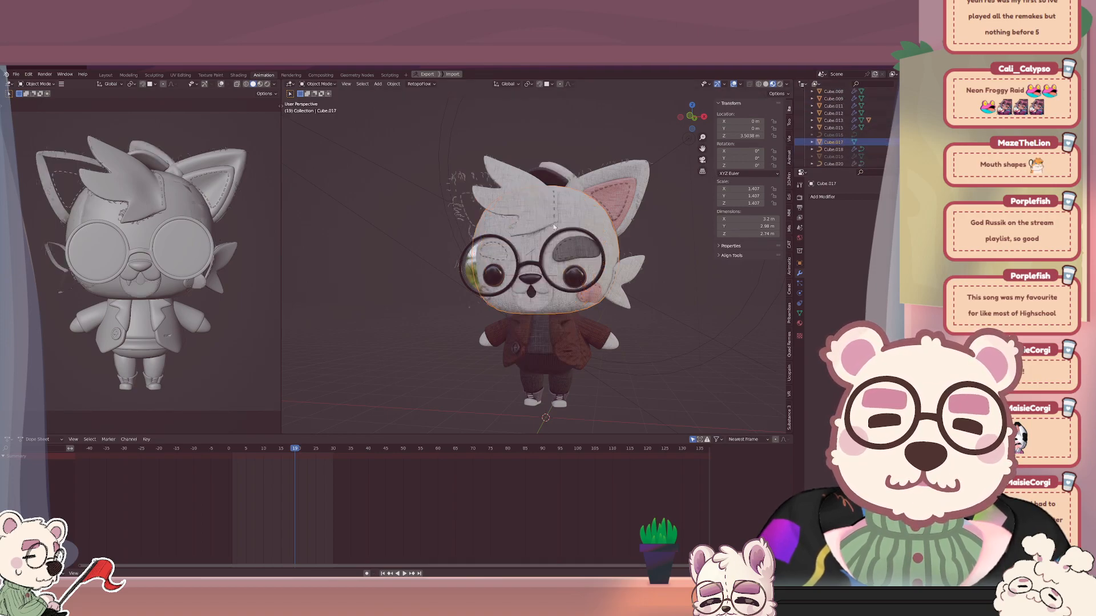
pyautogui.hotkey('ctrl', 'z')
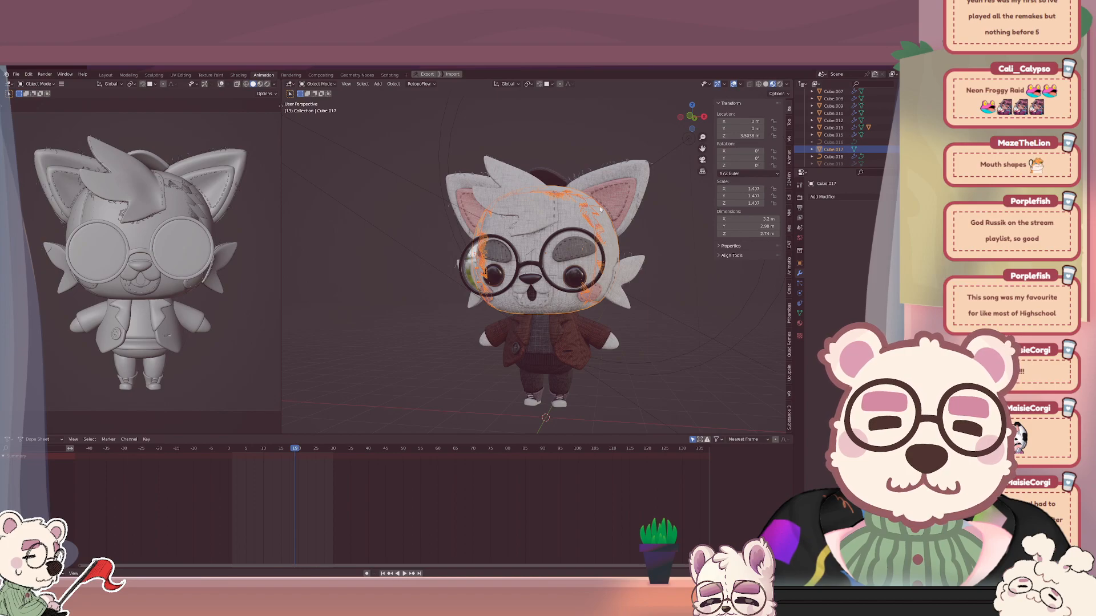
# Select Cube.017 together with Cube as the active object and join them into Cube.
pyautogui.scroll(5, 829, 149)
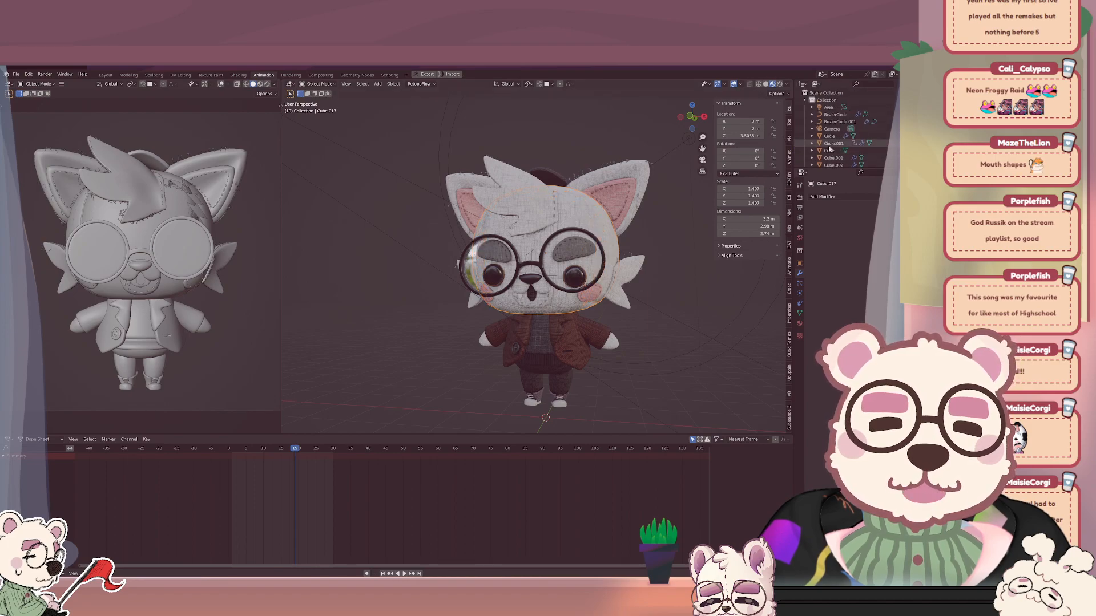
pyautogui.keyDown('shift'); pyautogui.click(830, 151); pyautogui.keyUp('shift')
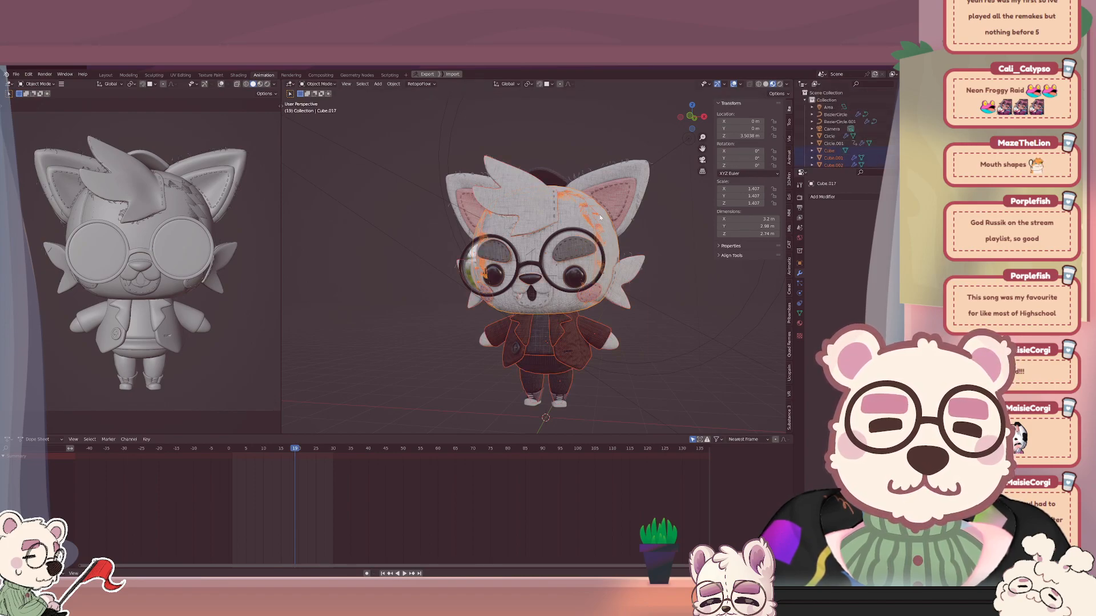
pyautogui.click(632, 275)
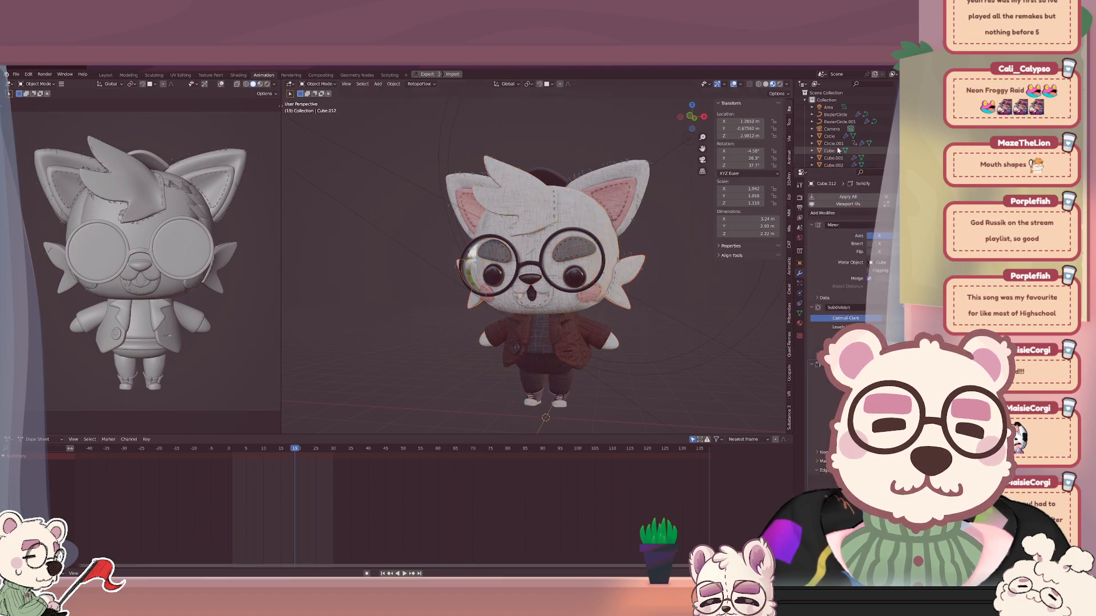
pyautogui.scroll(-4, 830, 151)
pyautogui.click(581, 214)
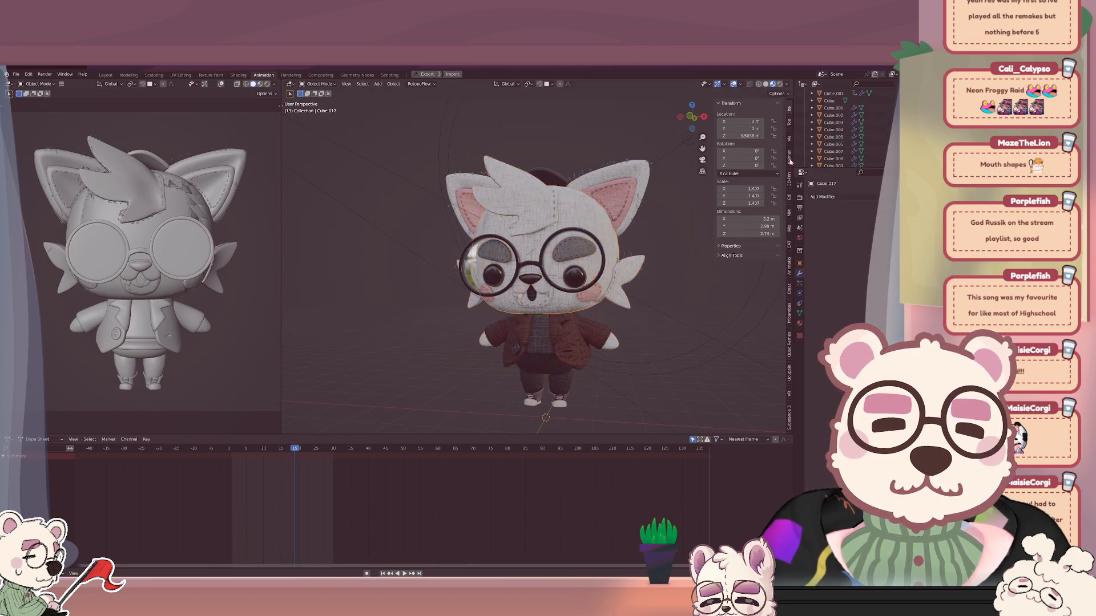
pyautogui.scroll(5, 837, 129)
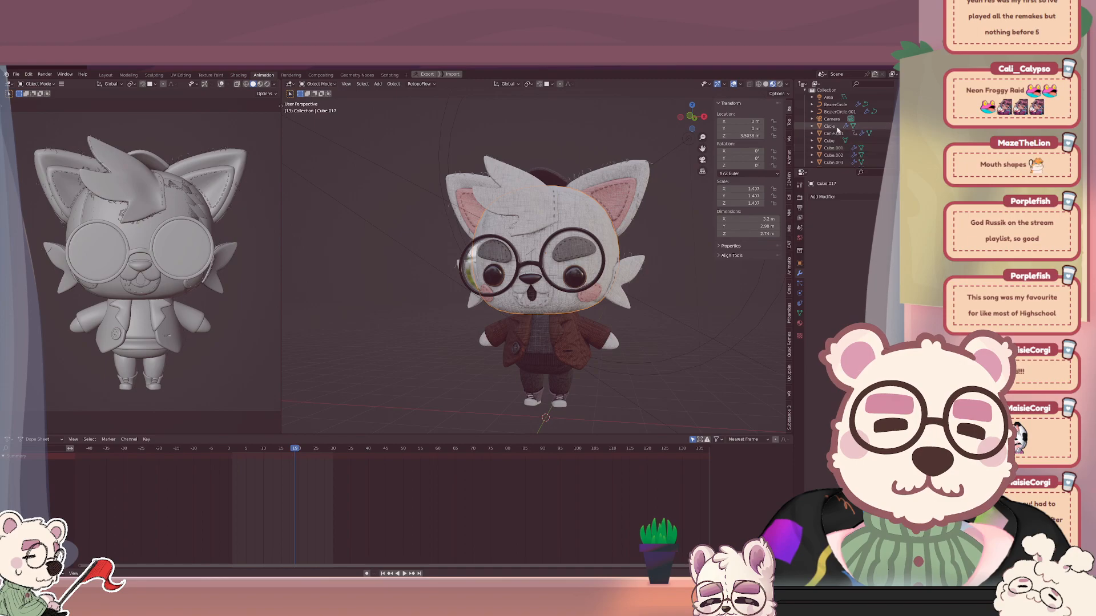
pyautogui.click(832, 141)
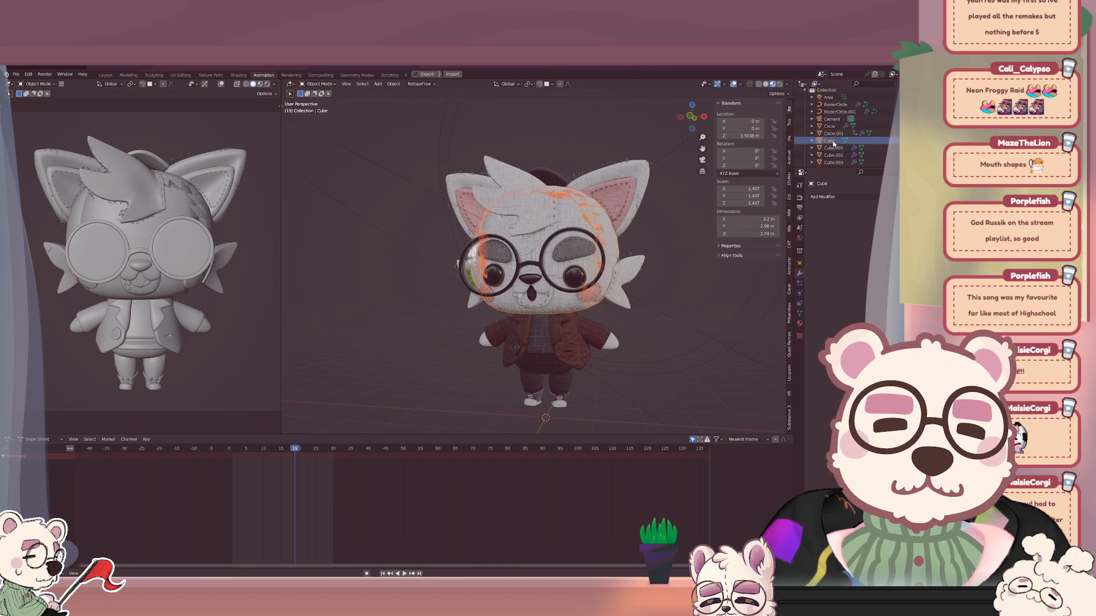
pyautogui.rightClick(833, 144)
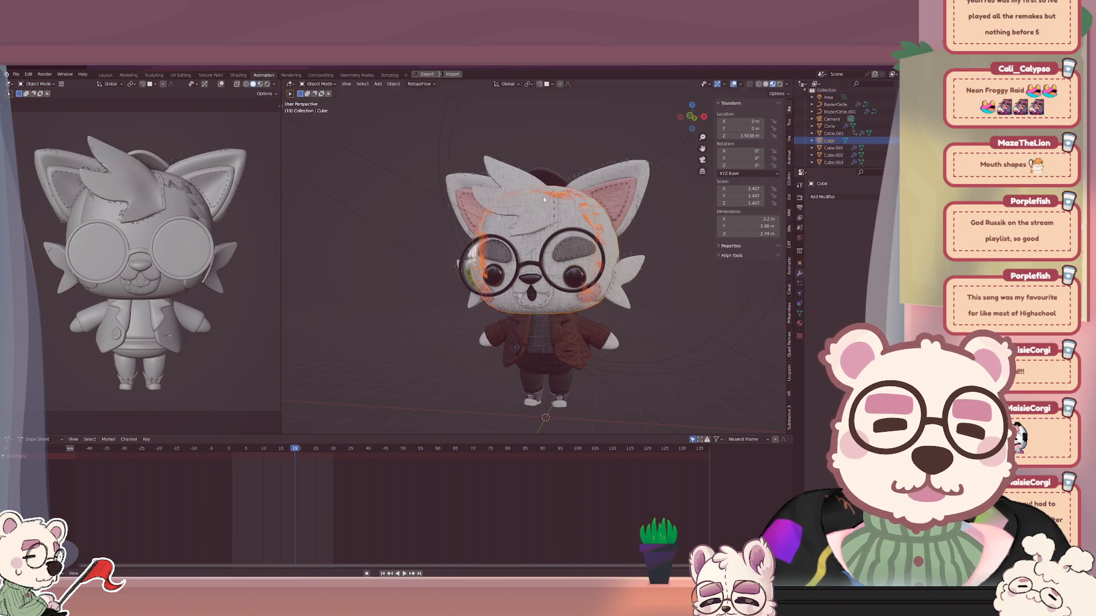
pyautogui.rightClick(575, 212)
pyautogui.click(556, 209)
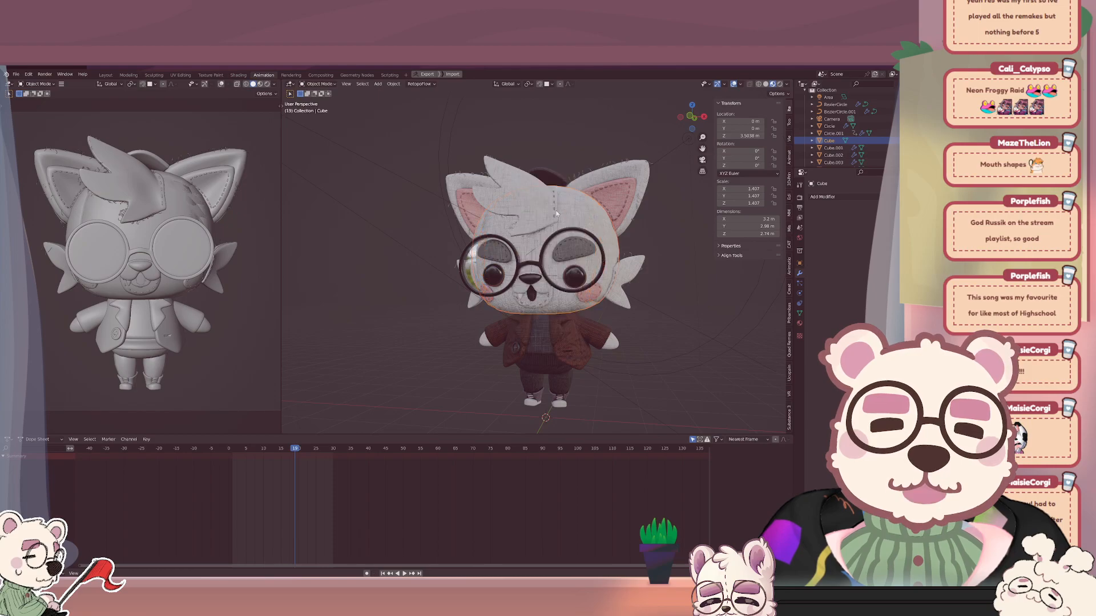
# Select one linked head shell of the joined Cube in Edit Mode and test moving it, cancelling the move.
pyautogui.press('Tab')
pyautogui.moveTo(577, 212); pyautogui.dragTo(600, 213, button='middle')
pyautogui.scroll(6, 601, 213)
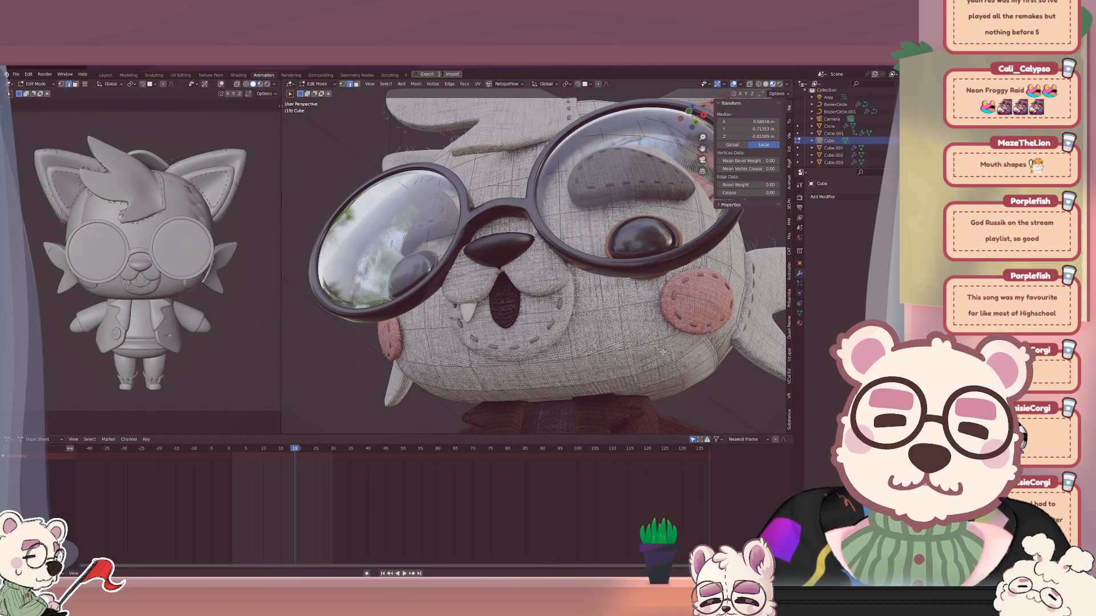
pyautogui.press('KP_Divide')
pyautogui.press('KP_Divide')
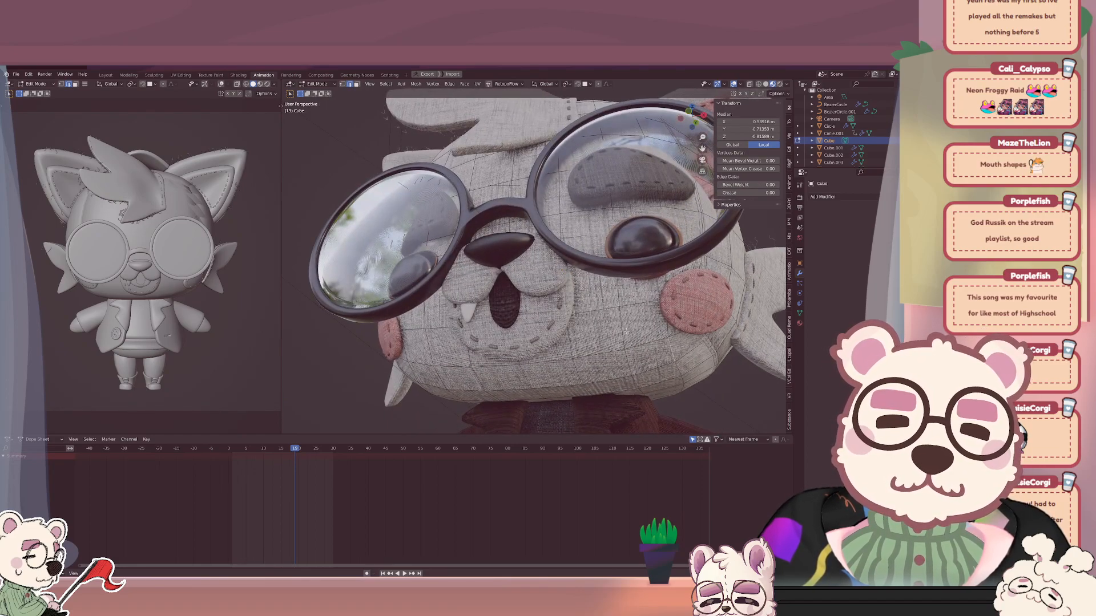
pyautogui.hotkey('ctrl', 'l')
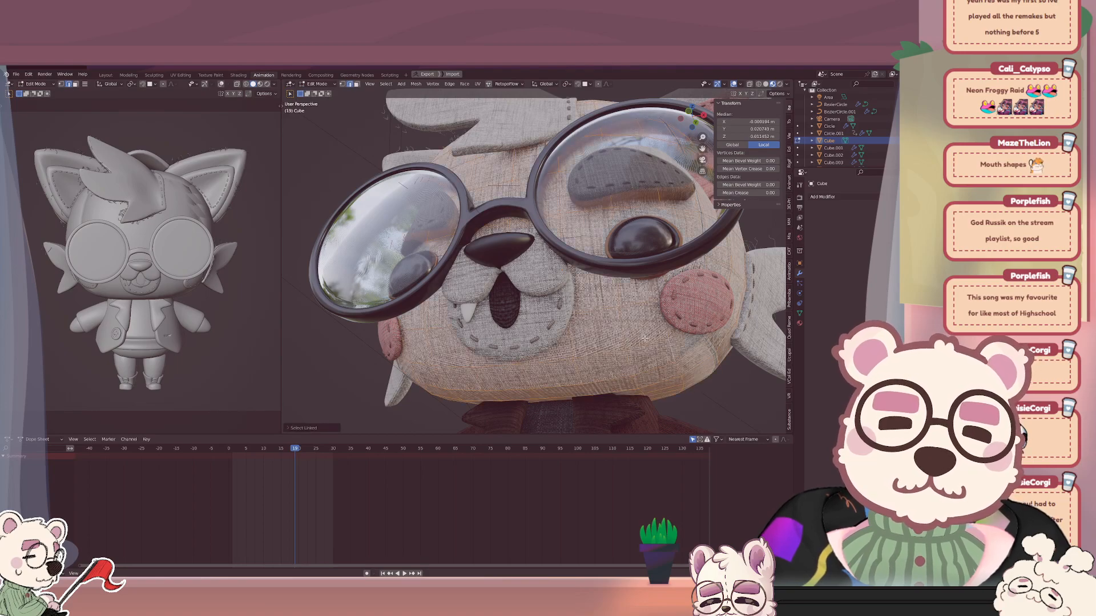
pyautogui.press('g')
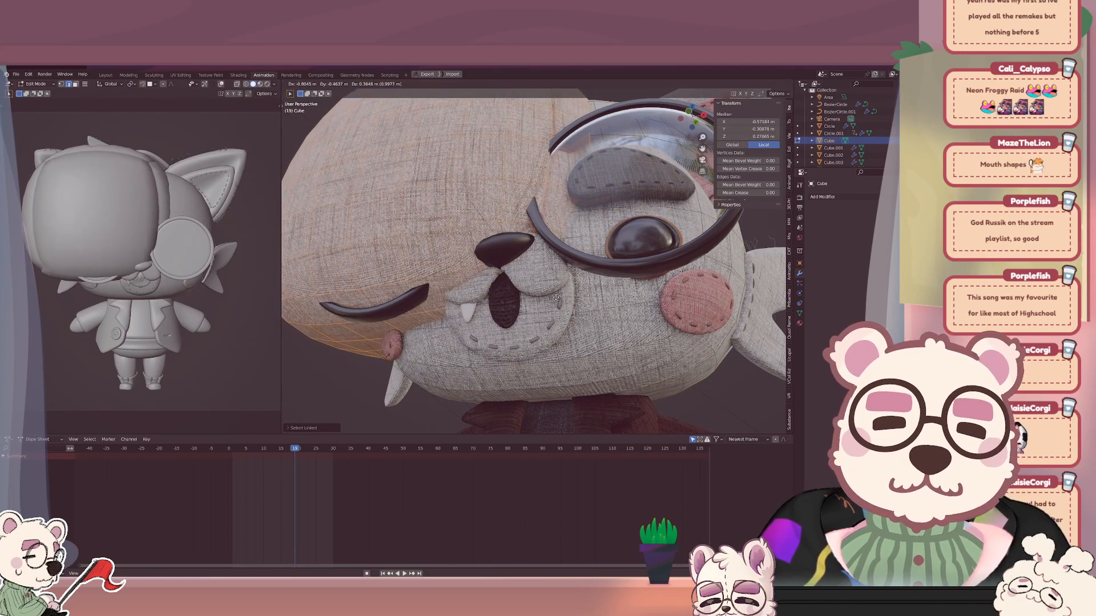
pyautogui.press('Escape')
# Delete the overlapping duplicate head faces from Cube's mesh and return to Object Mode.
pyautogui.press('x')
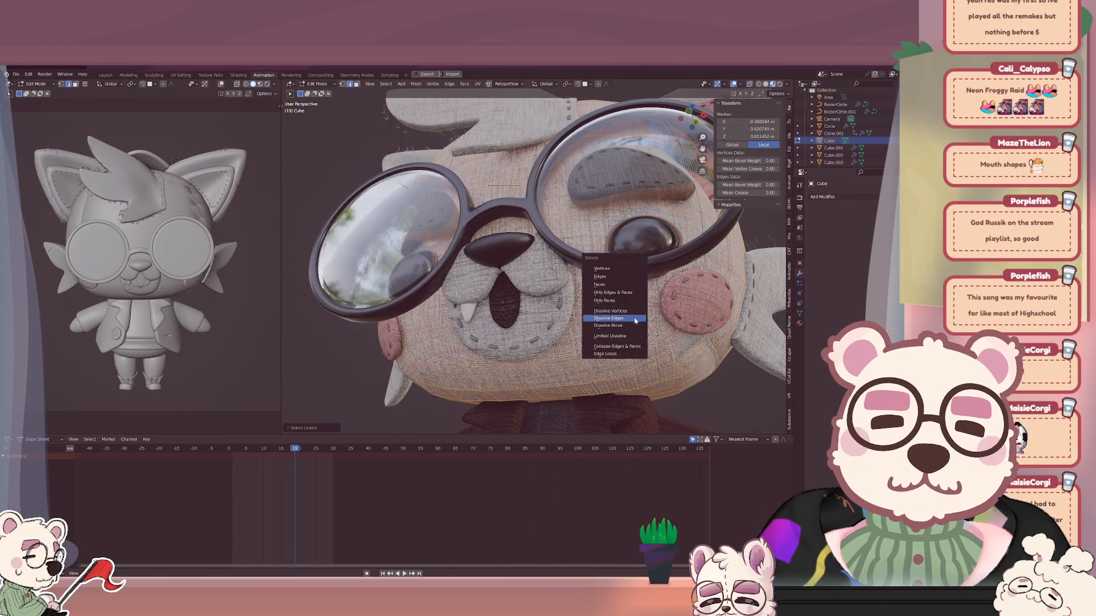
pyautogui.click(606, 286)
pyautogui.press('a')
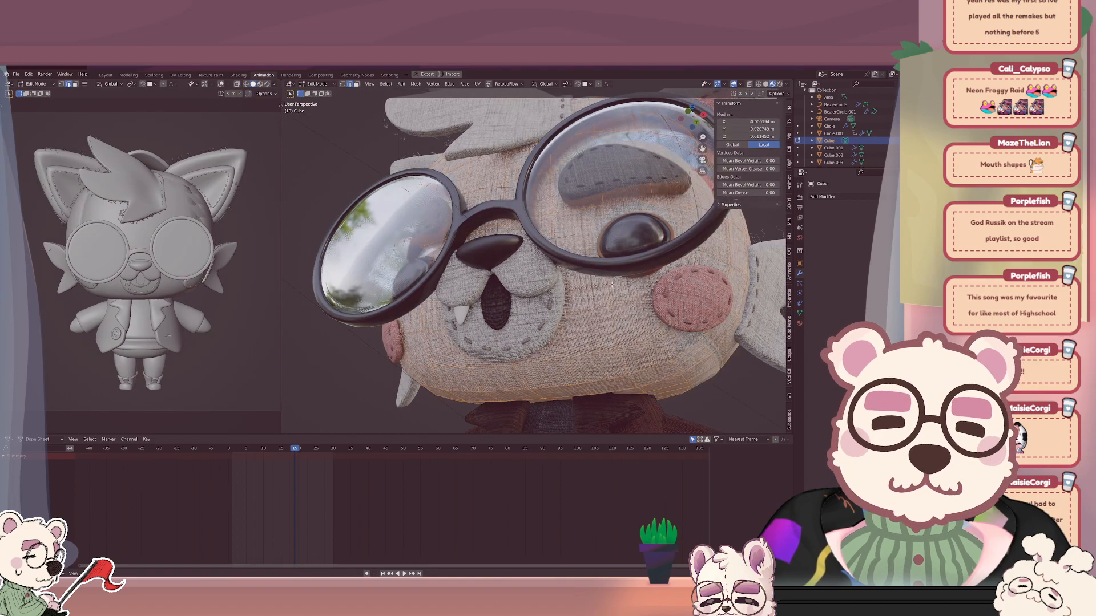
pyautogui.hotkey('ctrl', '-')
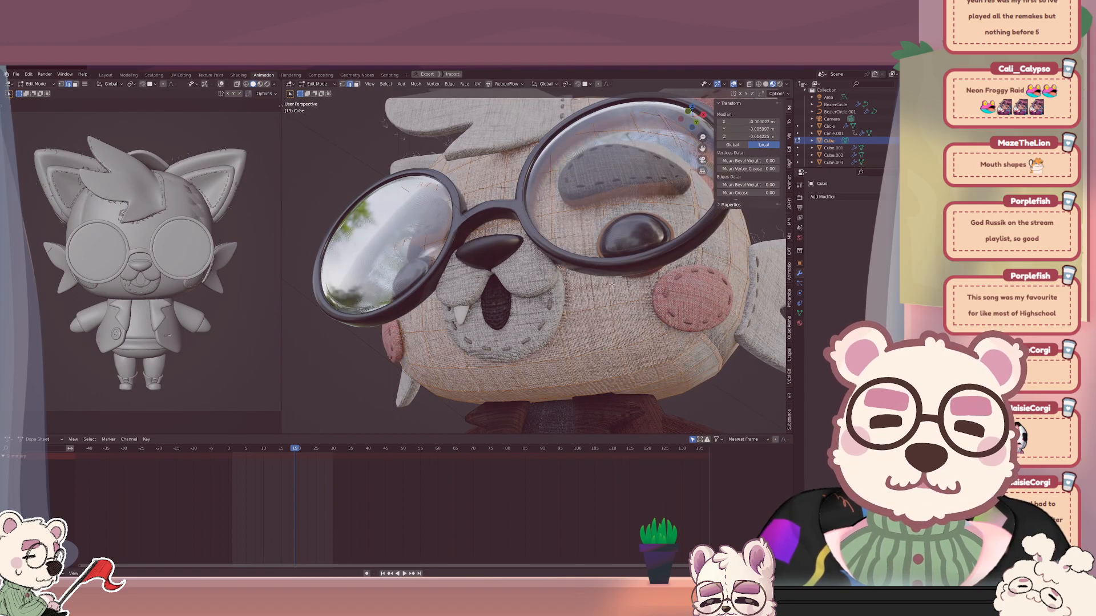
pyautogui.press('x')
pyautogui.click(611, 284)
pyautogui.scroll(-8, 606, 285)
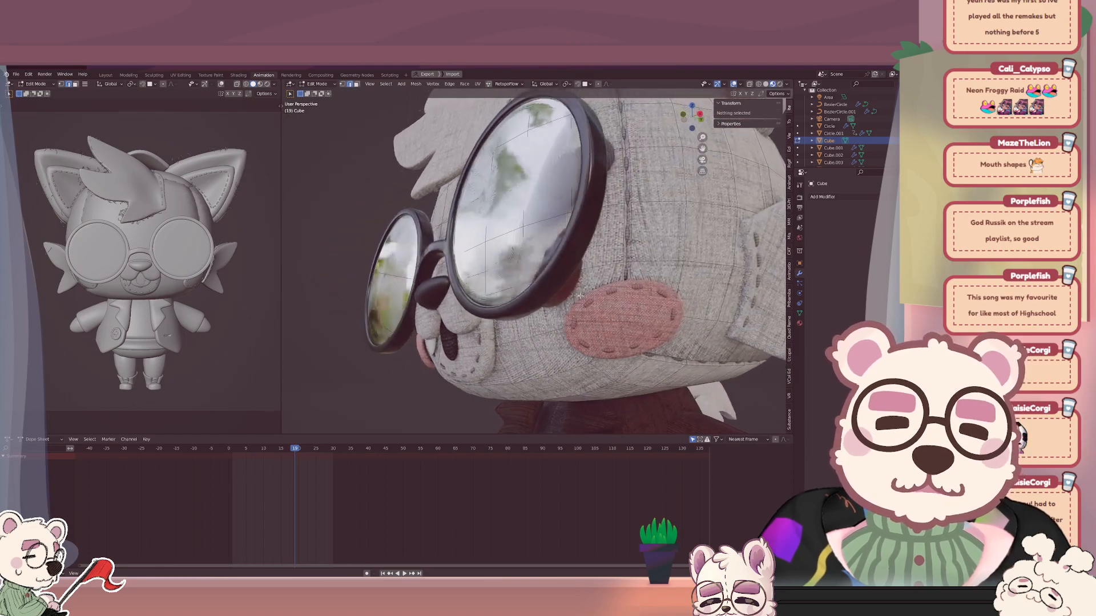
pyautogui.press('Tab')
# Examine the cleaned-up head and the mirrored ears, brows and cheeks from several angles.
pyautogui.moveTo(585, 308); pyautogui.dragTo(601, 308, button='middle')
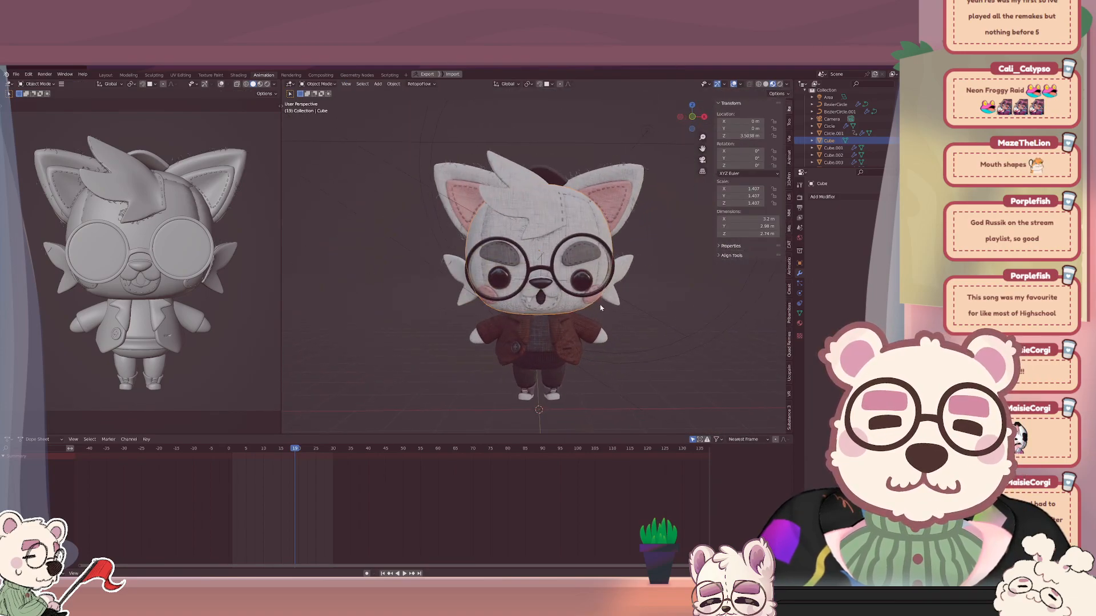
pyautogui.click(695, 243)
pyautogui.moveTo(658, 258); pyautogui.dragTo(618, 217, button='middle')
pyautogui.moveTo(557, 243); pyautogui.dragTo(622, 238, button='middle')
pyautogui.scroll(3, 622, 237)
pyautogui.moveTo(511, 219); pyautogui.dragTo(577, 211, button='middle')
pyautogui.scroll(-1, 614, 201)
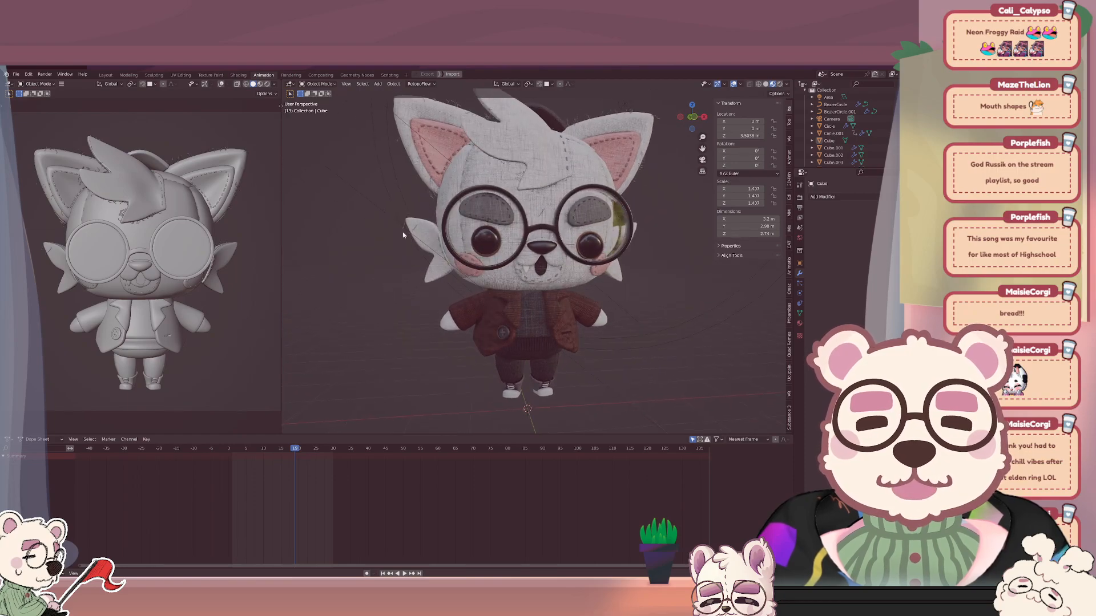
# Select the cheek tuft objects Cube.012 and Cube.027 and inspect both sides of the character around them.
pyautogui.click(405, 227)
pyautogui.click(403, 227)
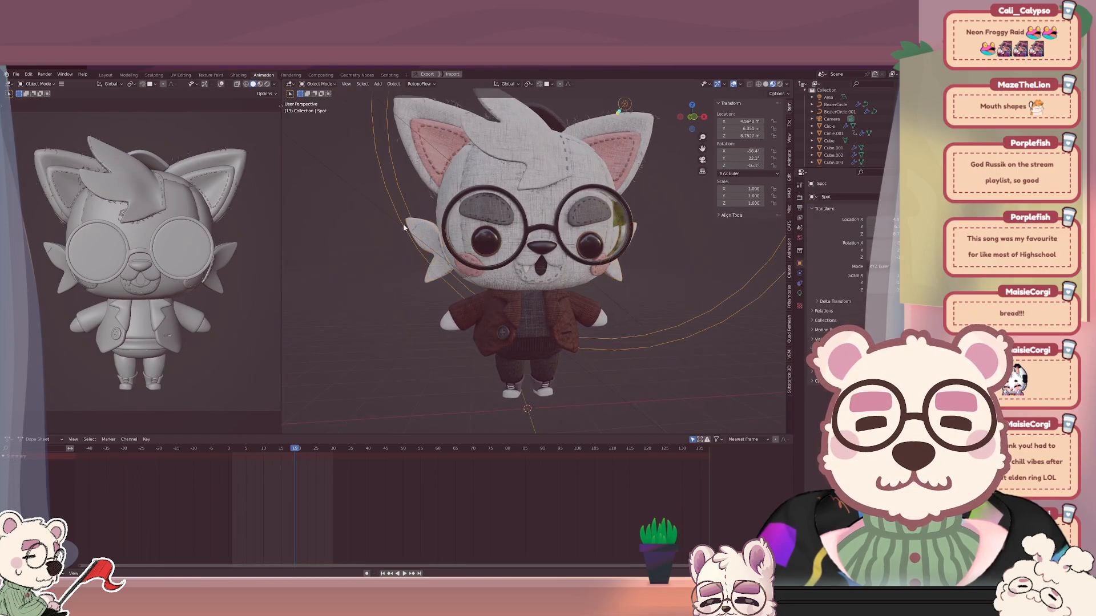
pyautogui.click(409, 230)
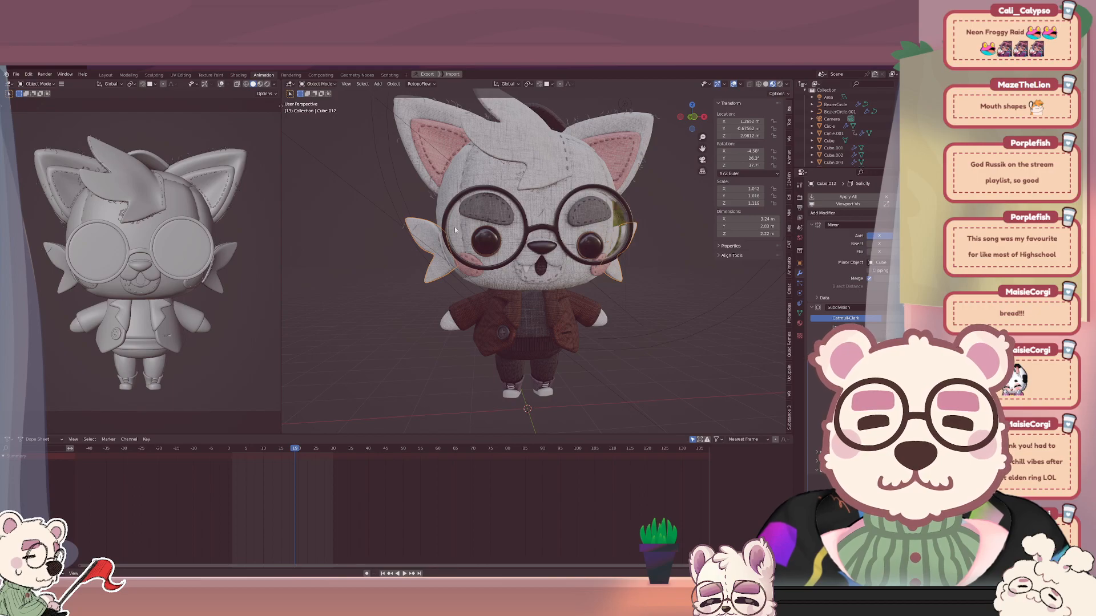
pyautogui.moveTo(454, 230); pyautogui.dragTo(590, 242, button='middle')
pyautogui.click(644, 215)
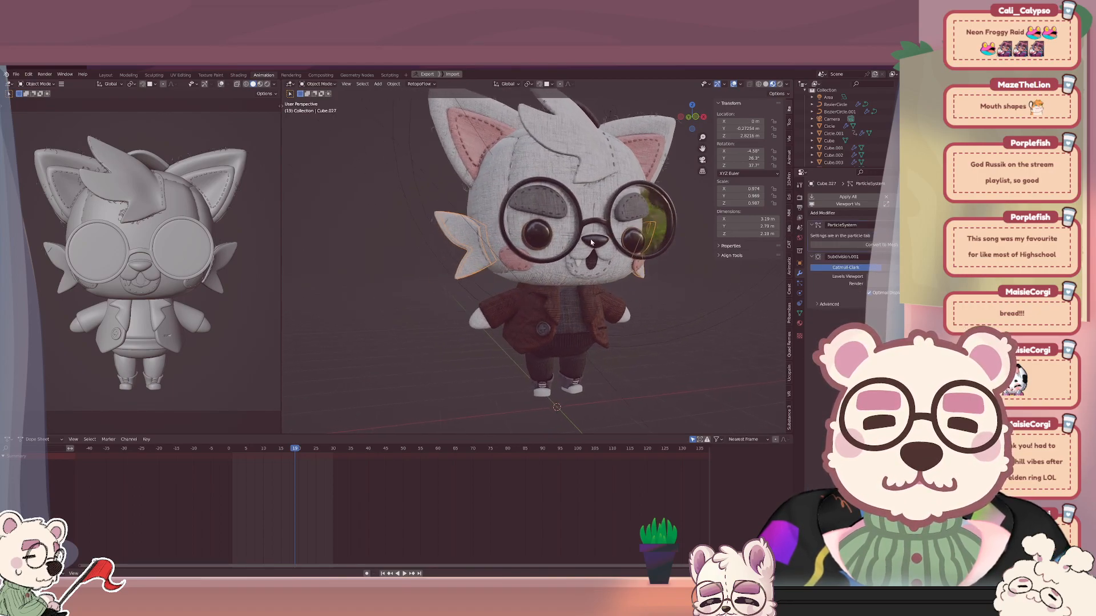
pyautogui.moveTo(518, 260); pyautogui.dragTo(454, 265, button='middle')
pyautogui.scroll(4, 560, 234)
pyautogui.scroll(-6, 466, 235)
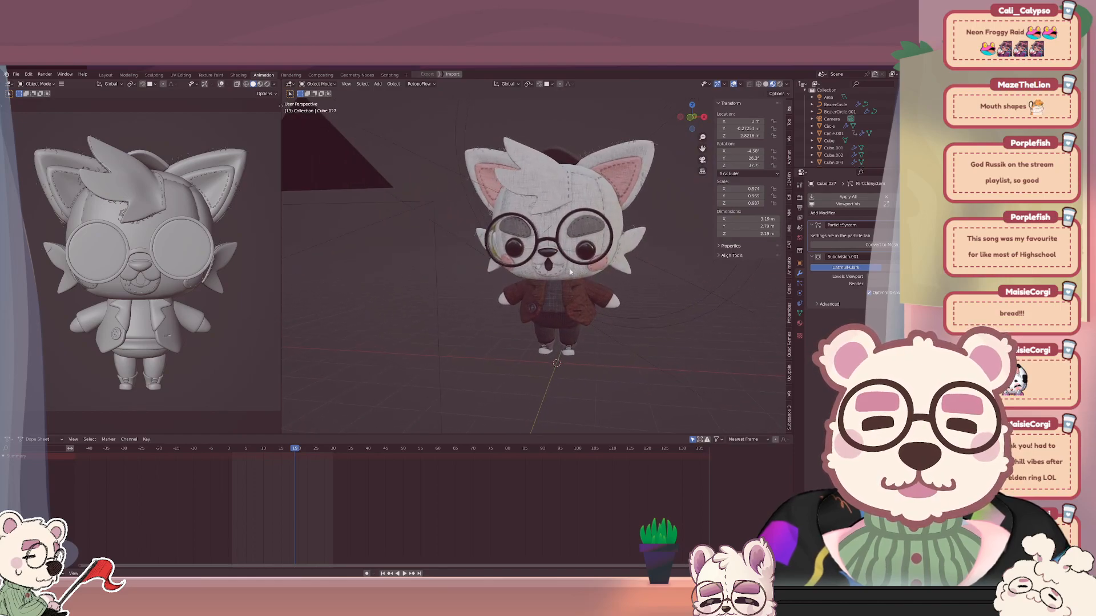
pyautogui.scroll(3, 467, 295)
pyautogui.keyDown('shift'); pyautogui.moveTo(639, 249); pyautogui.dragTo(588, 221, button='middle'); pyautogui.keyUp('shift')
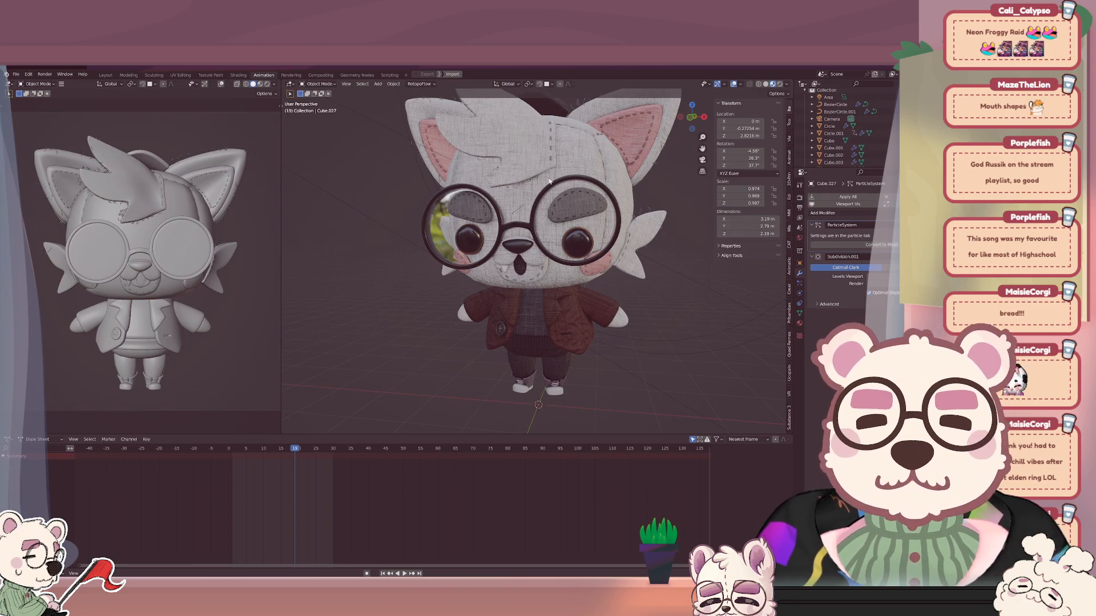
pyautogui.moveTo(594, 221); pyautogui.dragTo(531, 200, button='middle')
pyautogui.scroll(-2, 532, 217)
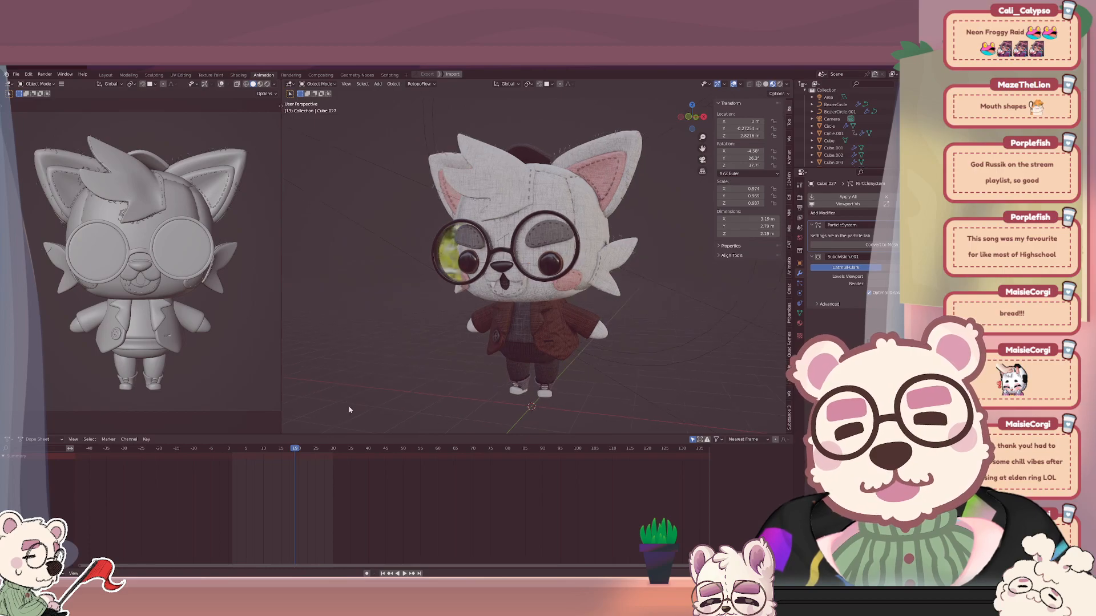
# Play the mouth animation from near the start of the timeline while viewing the character.
pyautogui.click(242, 451)
pyautogui.press('space')
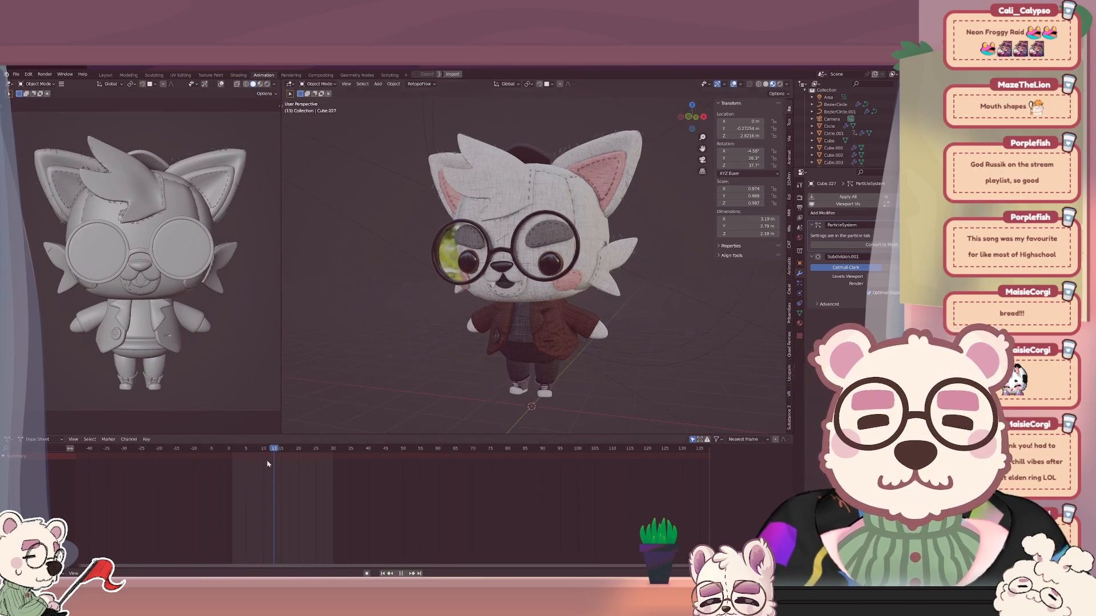
pyautogui.scroll(6, 407, 326)
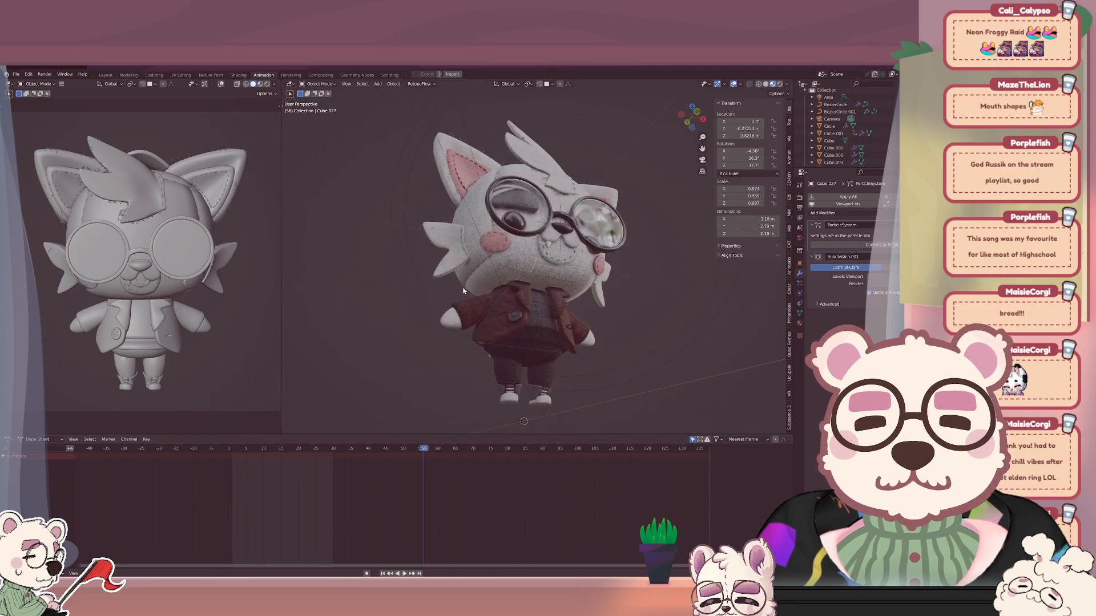
# Replay the mouth animation in a close-up of the face, and bring the timeline back to frame 10.
pyautogui.moveTo(407, 326); pyautogui.dragTo(548, 190, button='middle')
pyautogui.press('space')
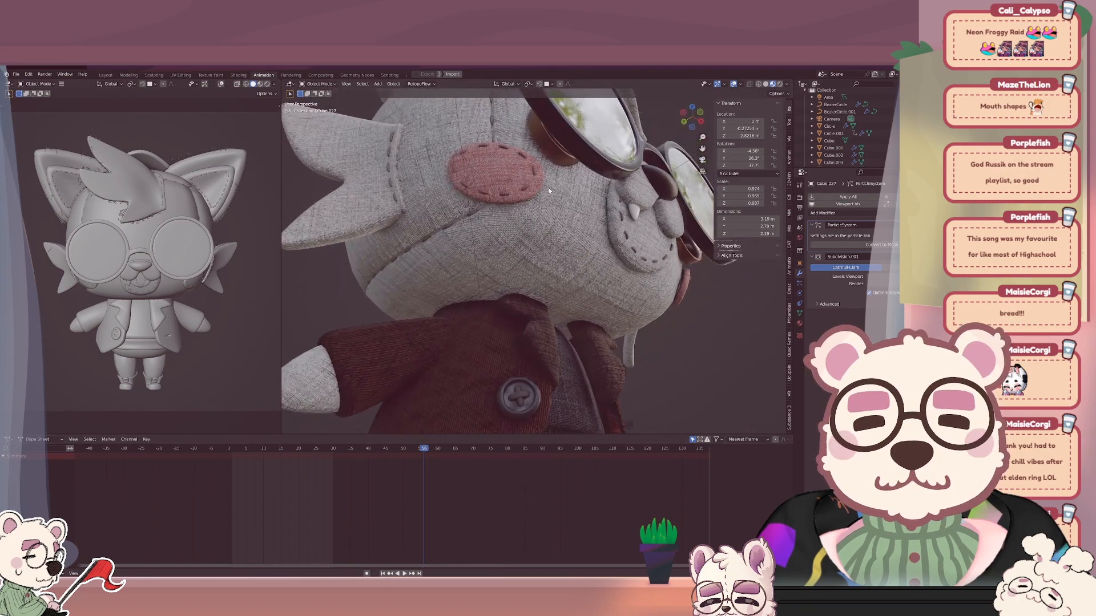
pyautogui.click(285, 448)
pyautogui.press('space')
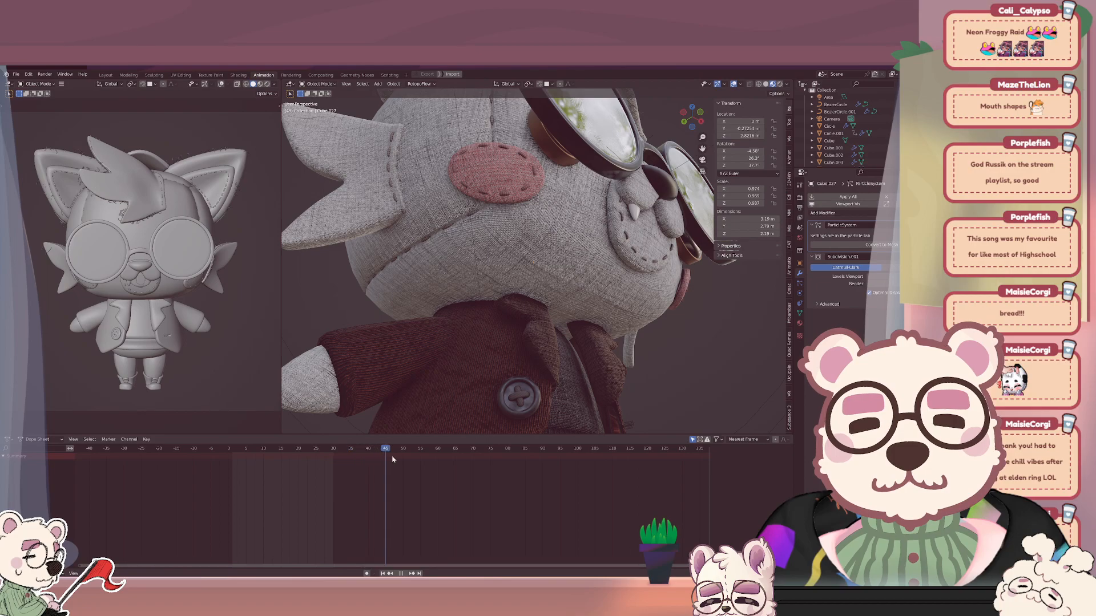
pyautogui.moveTo(392, 459); pyautogui.dragTo(264, 461)
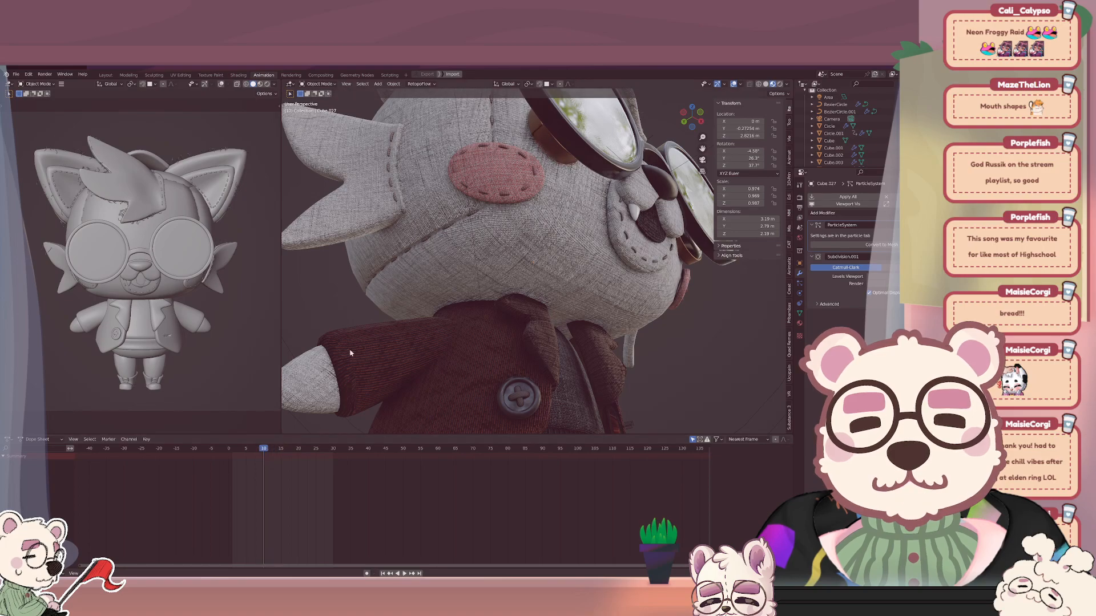
# Select the round button eye object Cylinder behind the glasses and hide it.
pyautogui.moveTo(513, 160); pyautogui.dragTo(630, 164, button='middle')
pyautogui.click(630, 164)
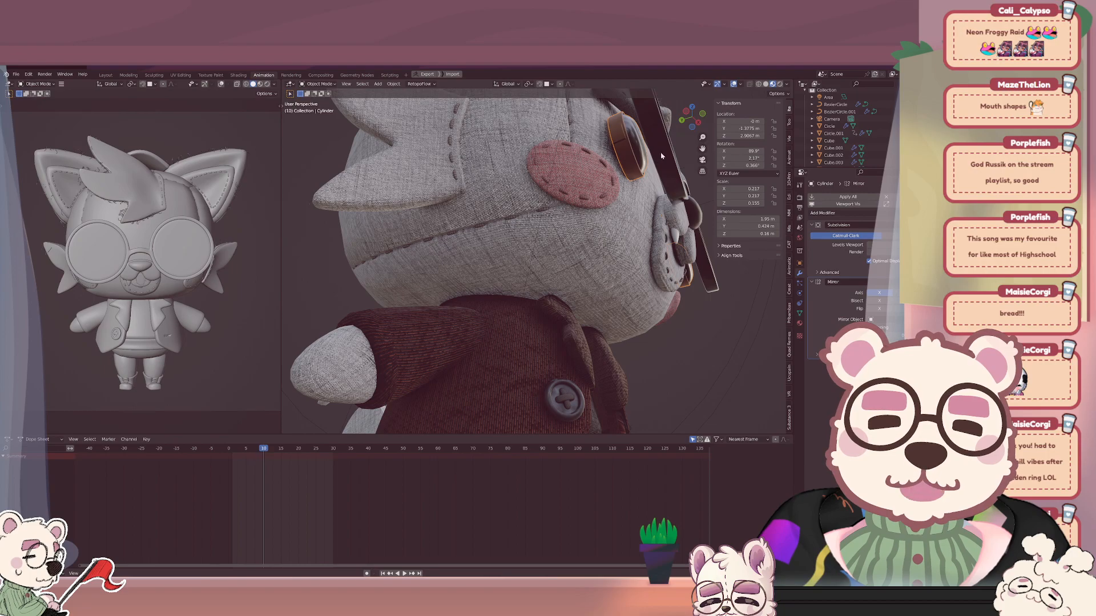
pyautogui.moveTo(660, 155); pyautogui.dragTo(770, 143, button='middle')
pyautogui.scroll(-5, 879, 125)
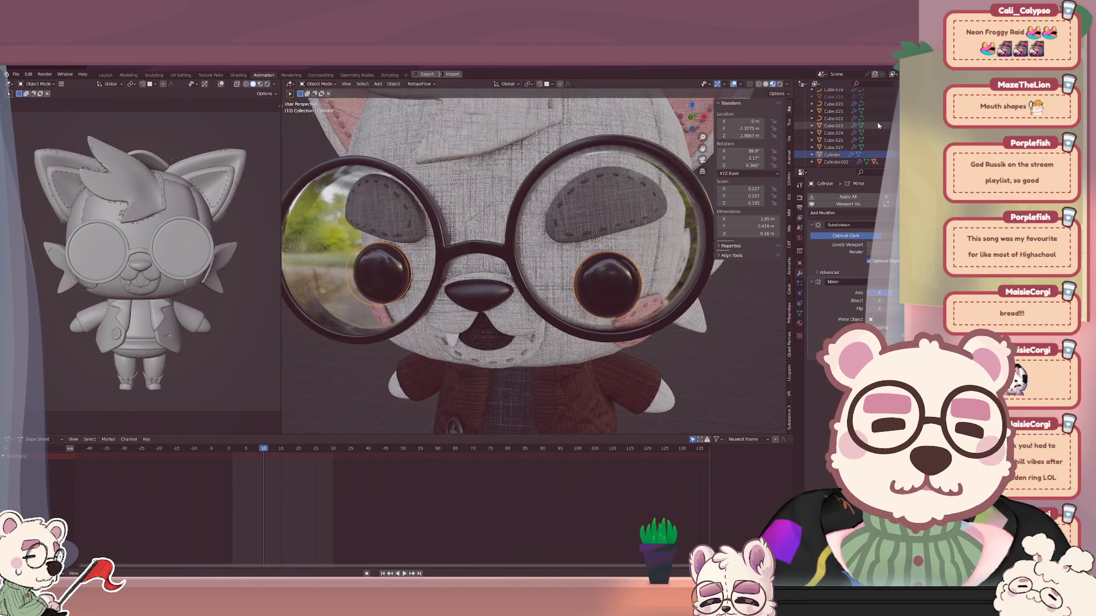
pyautogui.scroll(-3, 877, 125)
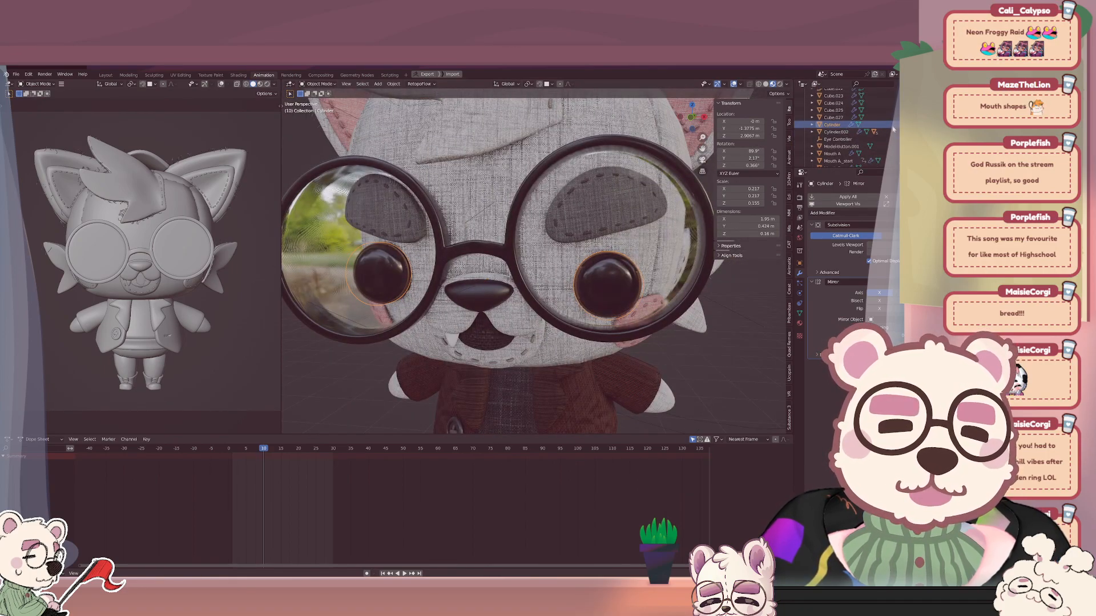
pyautogui.press('h')
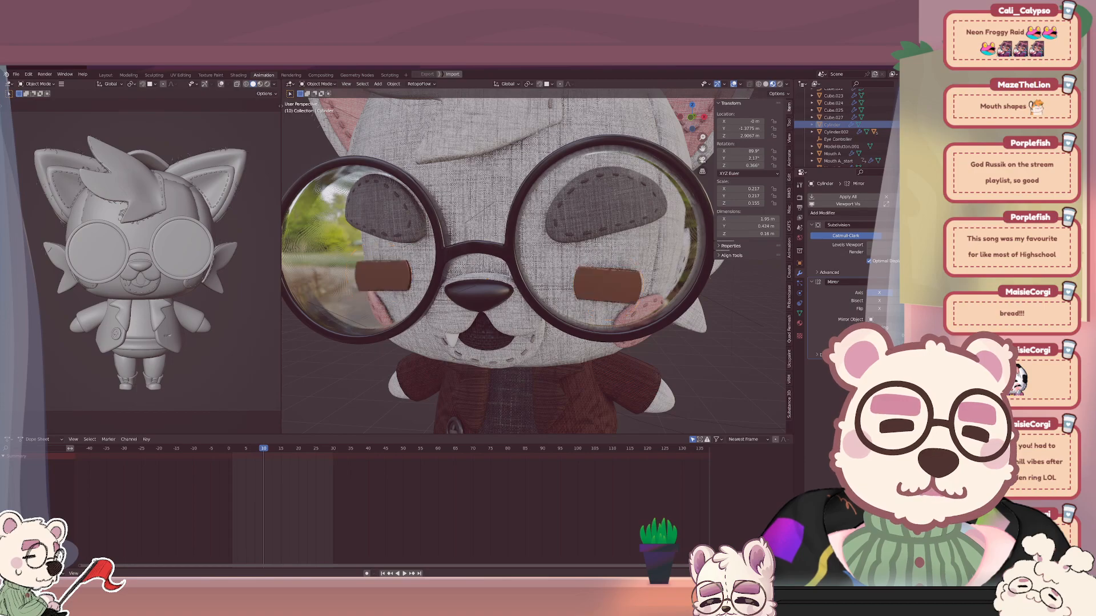
# Look through the scene's object list for the remaining eye parts and hidden objects.
pyautogui.scroll(-5, 834, 129)
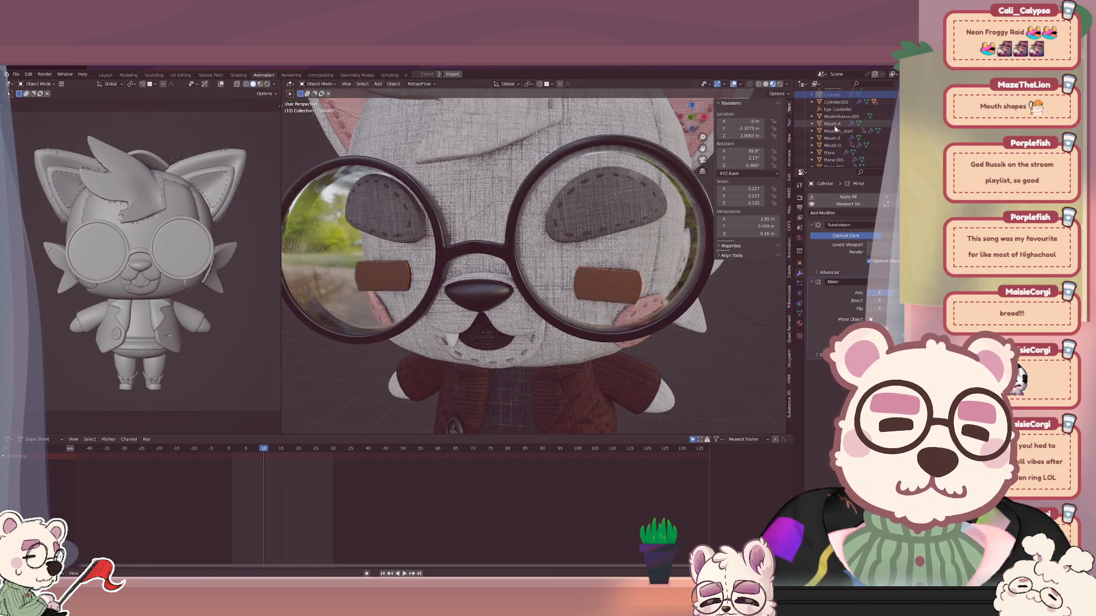
pyautogui.scroll(-12, 839, 127)
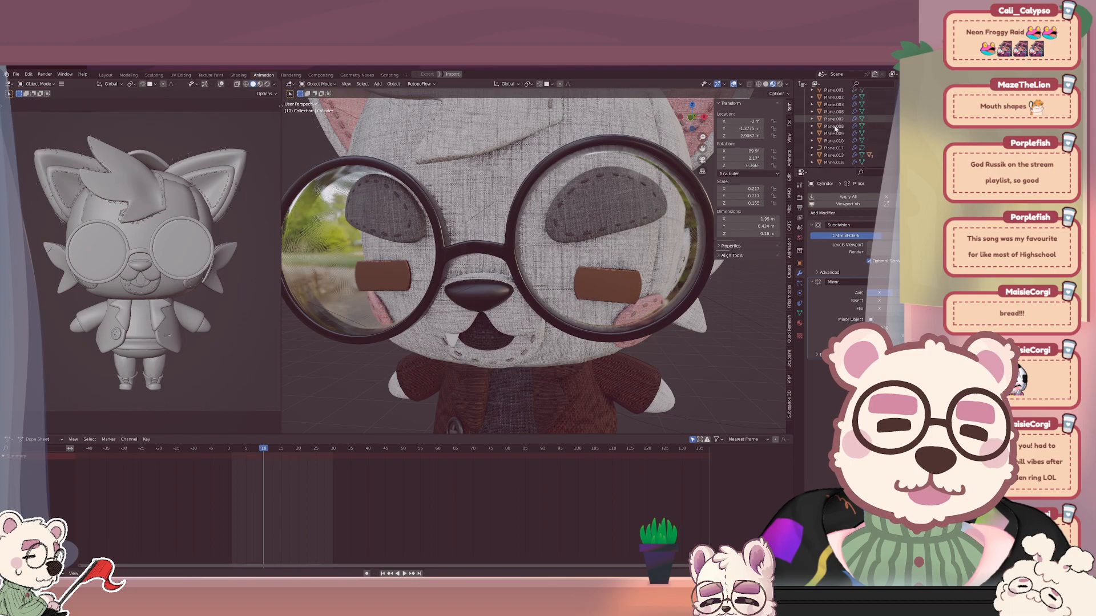
pyautogui.scroll(15, 855, 124)
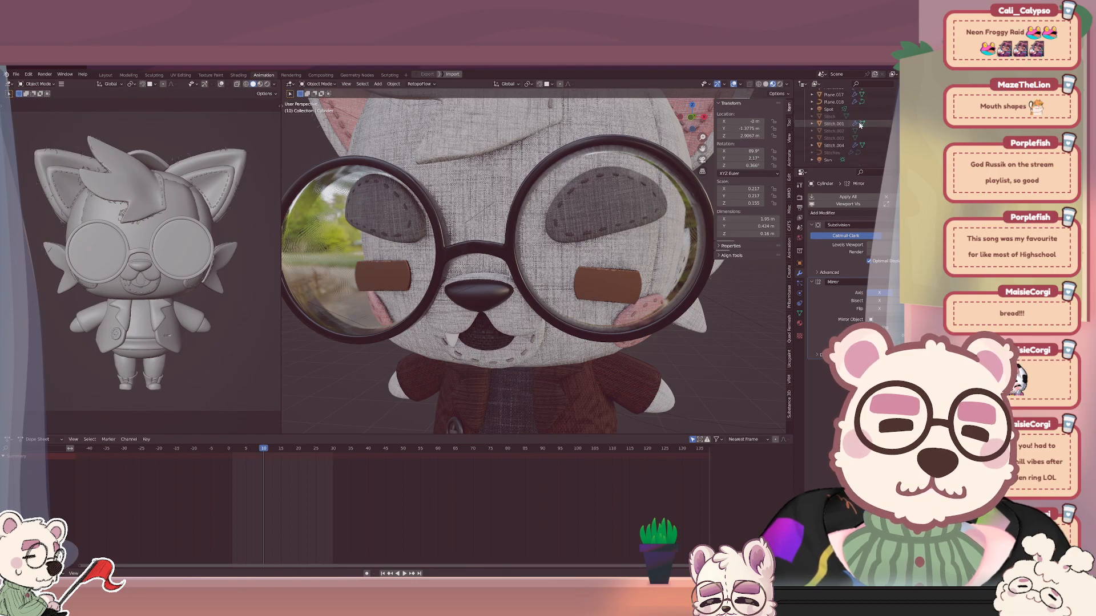
pyautogui.scroll(8, 869, 139)
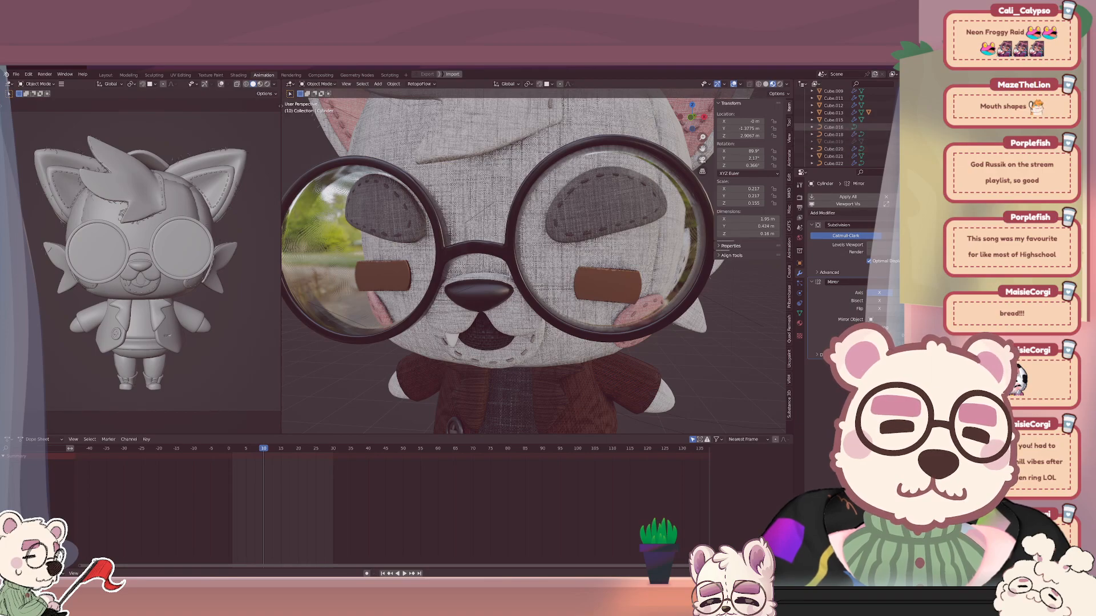
pyautogui.scroll(3, 844, 129)
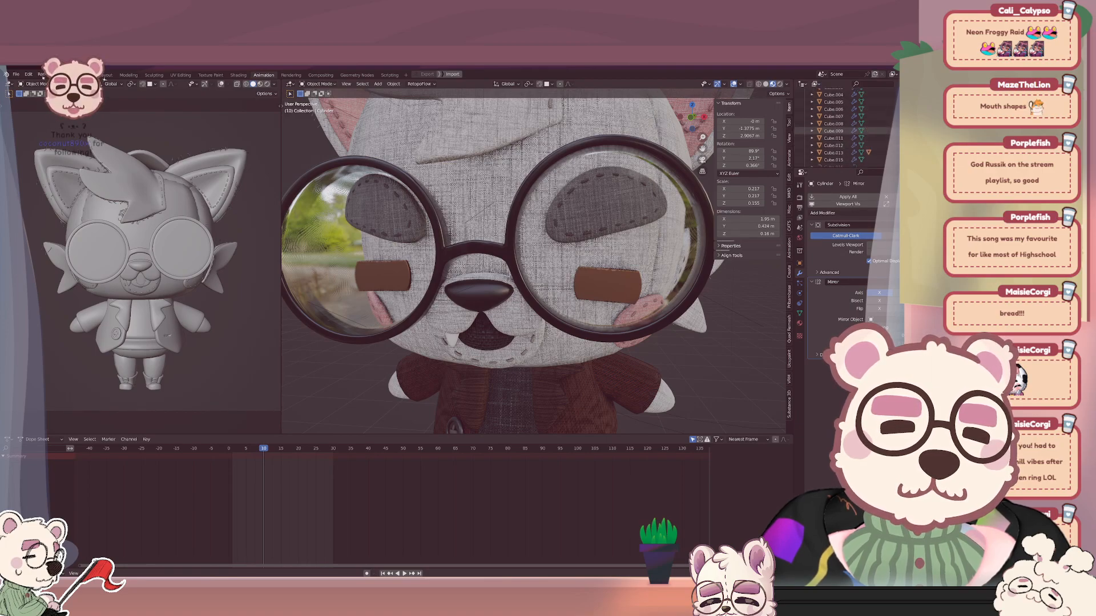
pyautogui.scroll(1, 844, 129)
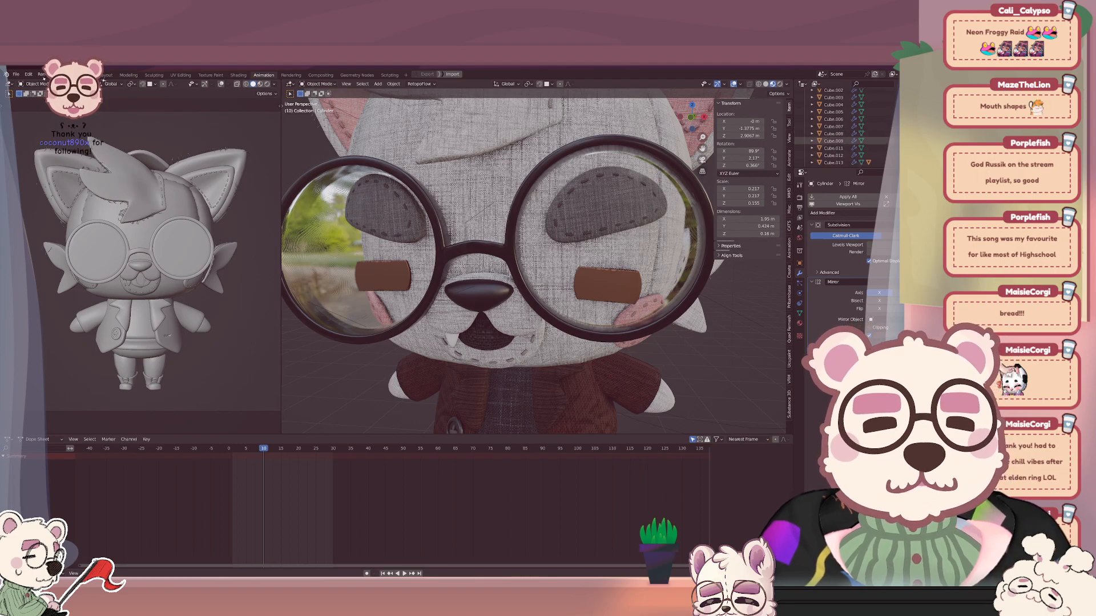
pyautogui.scroll(2, 844, 129)
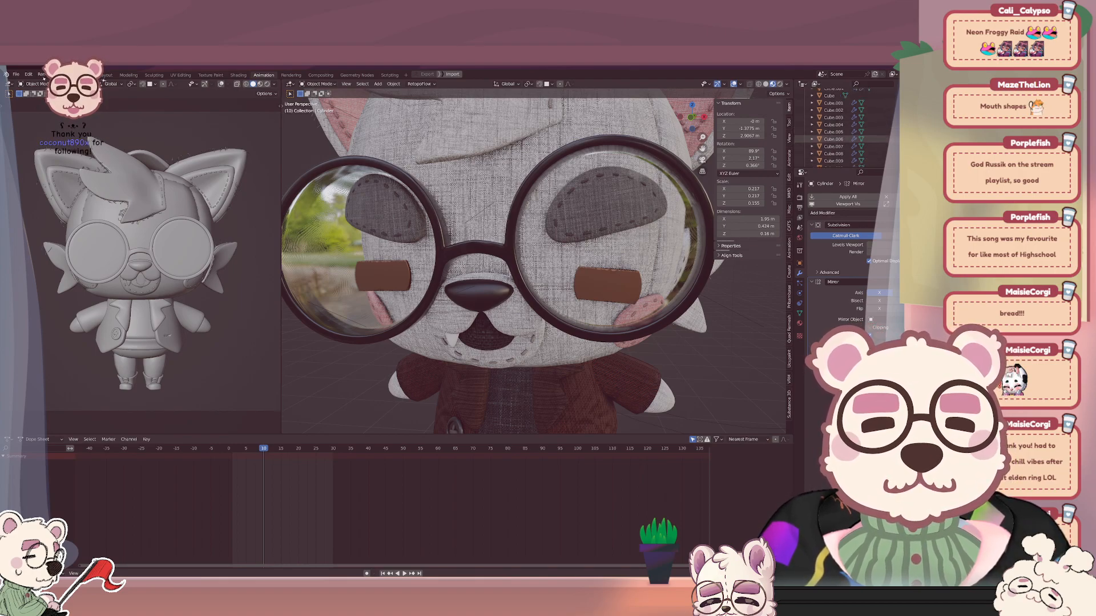
pyautogui.scroll(5, 845, 128)
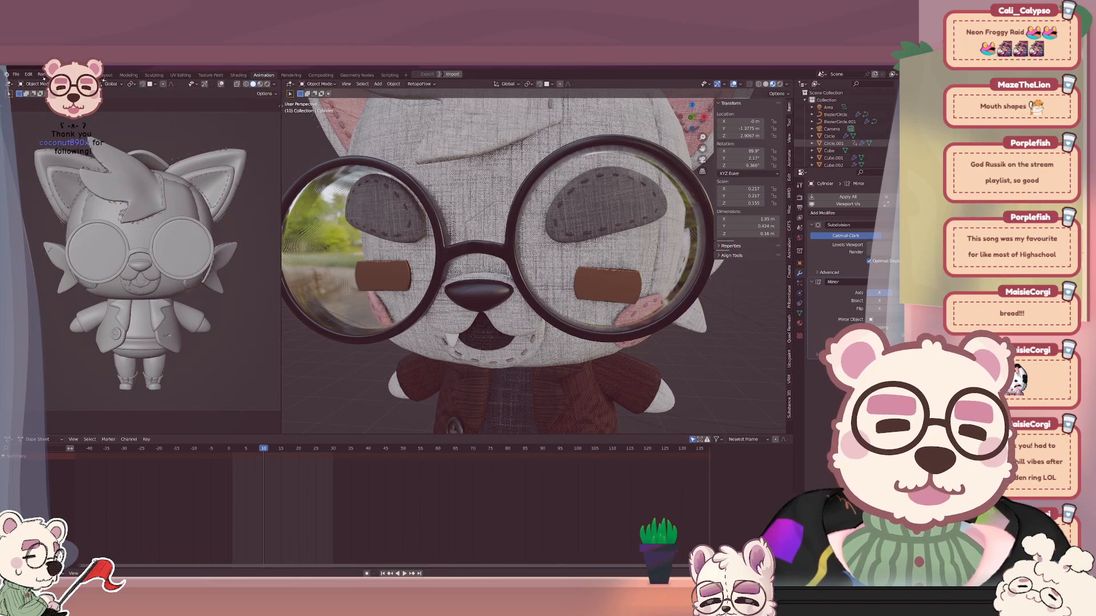
pyautogui.scroll(-12, 844, 129)
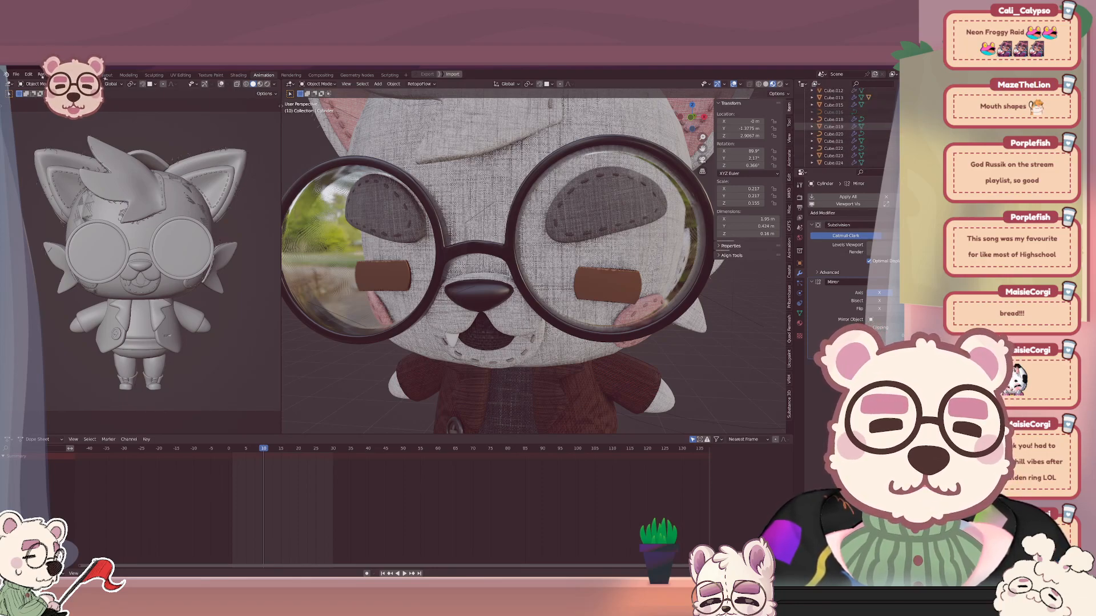
pyautogui.scroll(-3, 845, 120)
pyautogui.scroll(-1, 813, 129)
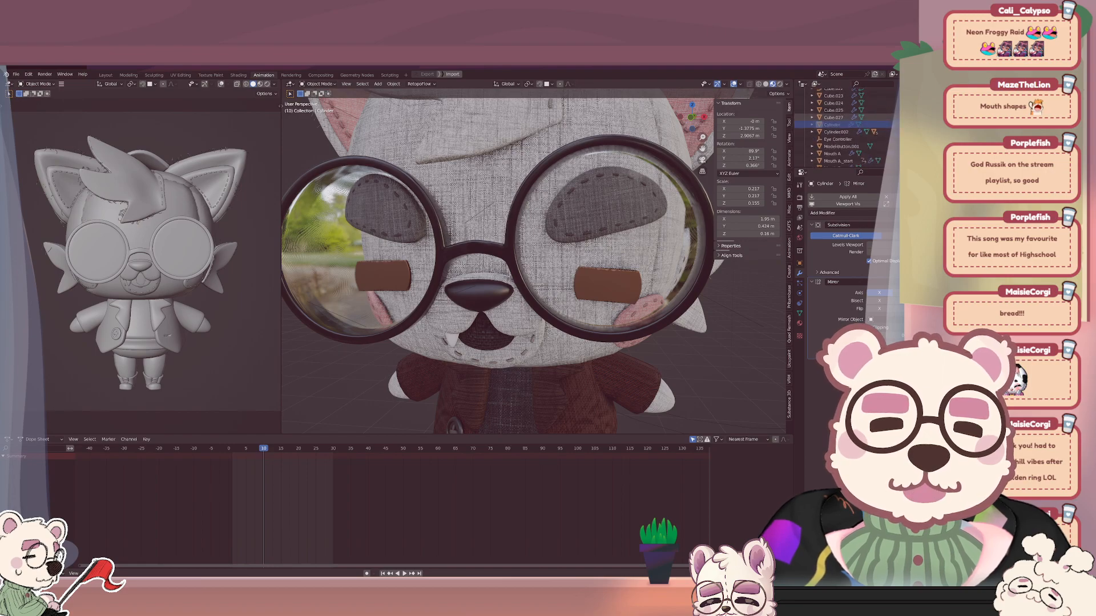
# Keep Cylinder hidden, expand Cylinder.002 and unhide its child eye objects Cube.014, Cube.029 and Cylinder.001.
pyautogui.click(812, 125)
pyautogui.click(812, 125)
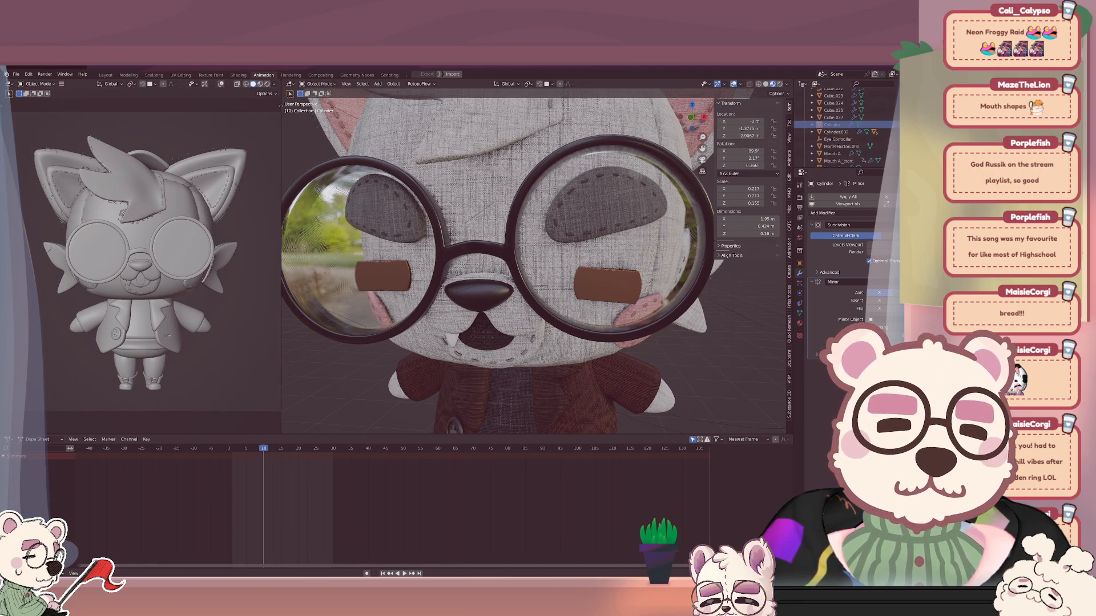
pyautogui.hotkey('alt', 'h')
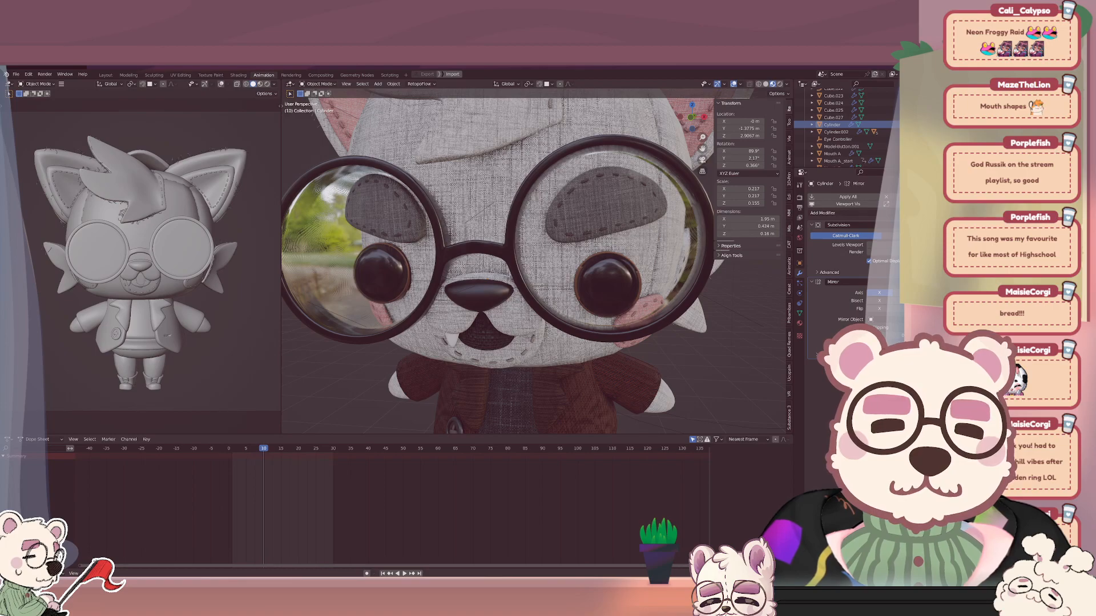
pyautogui.press('h')
pyautogui.click(812, 131)
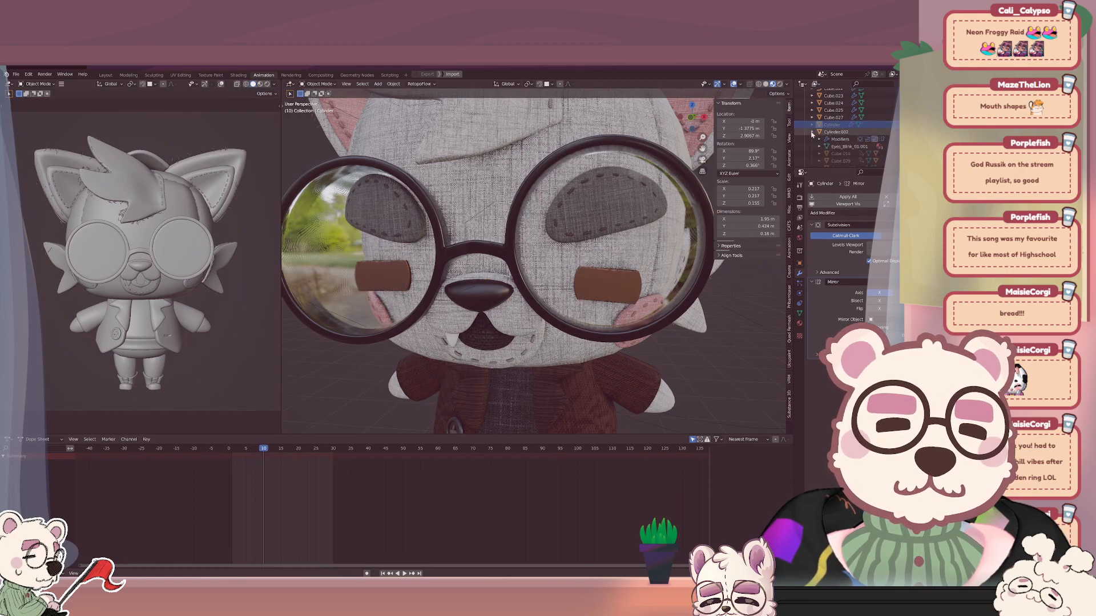
pyautogui.scroll(-1, 846, 135)
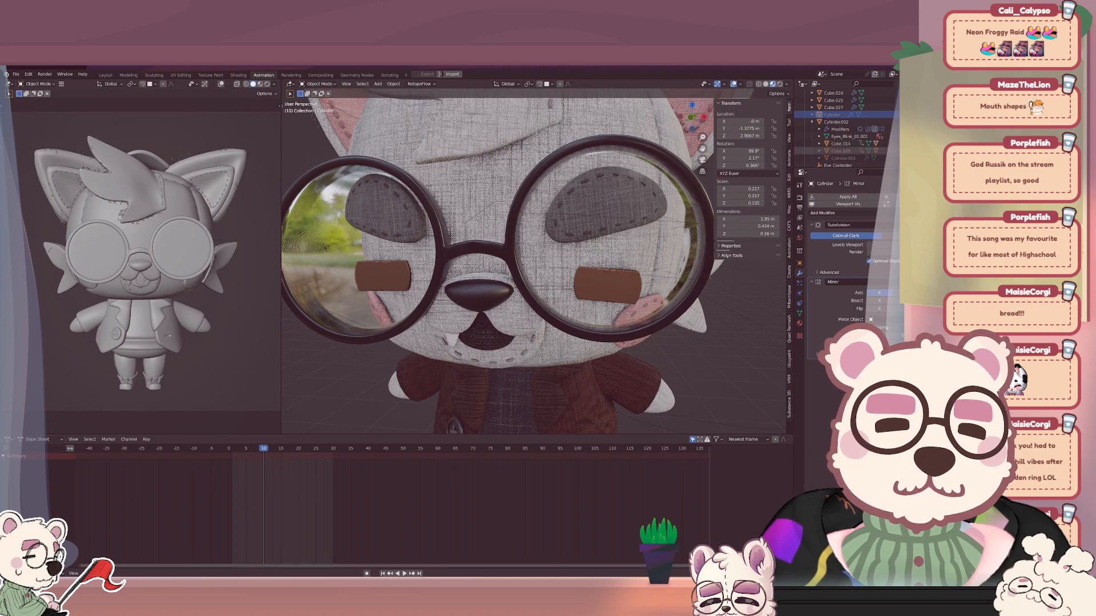
pyautogui.moveTo(635, 248); pyautogui.dragTo(607, 242, button='middle')
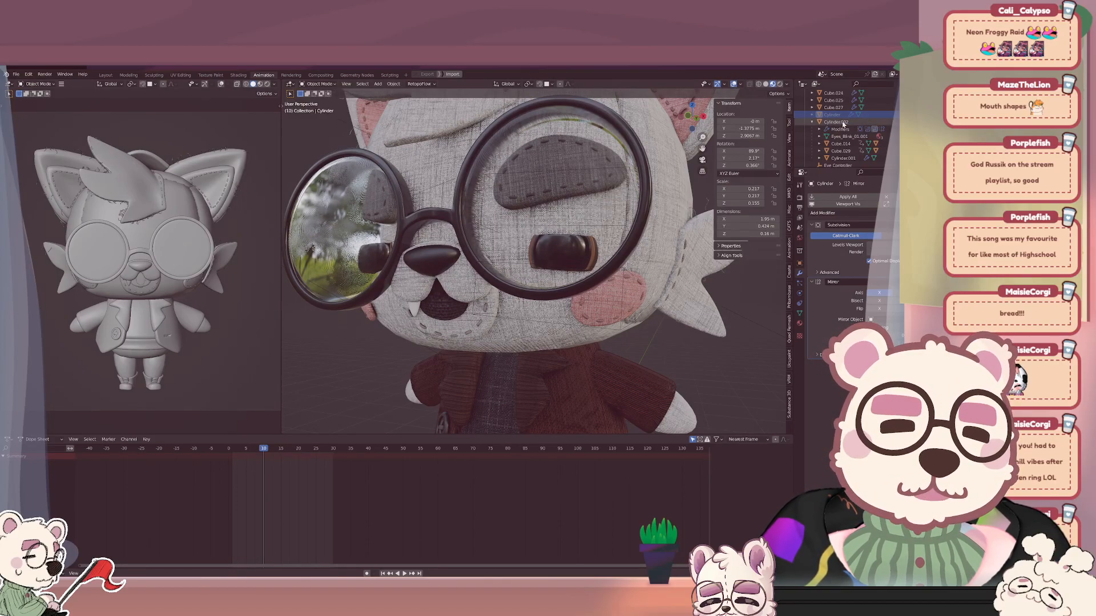
# Delete the hidden round eye object Cylinder and check both half-closed eyes from the front.
pyautogui.click(833, 121)
pyautogui.press('x')
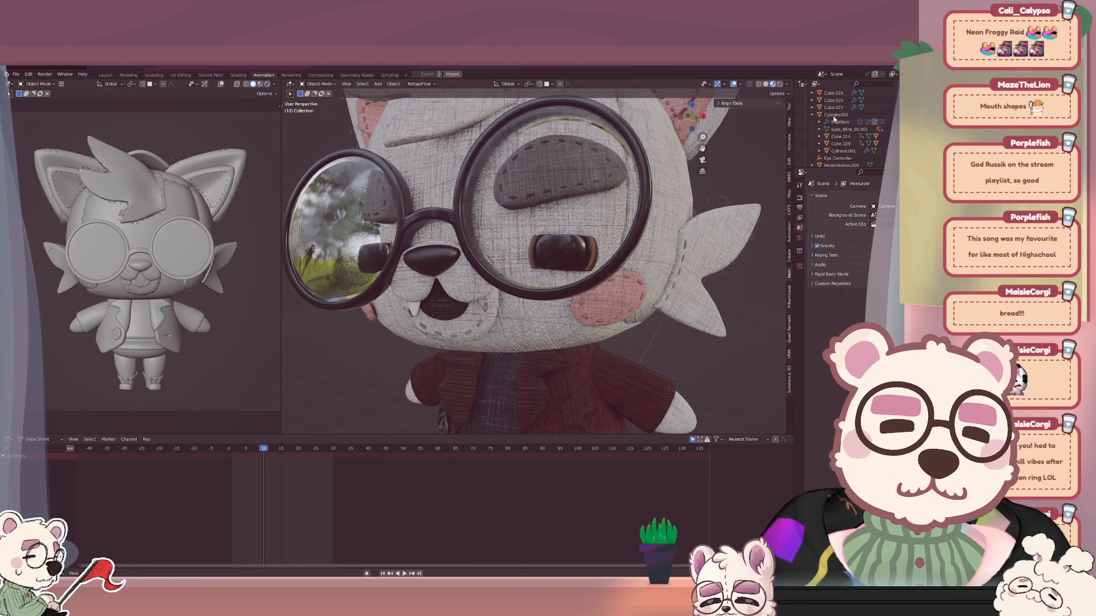
pyautogui.moveTo(634, 206); pyautogui.dragTo(679, 208, button='middle')
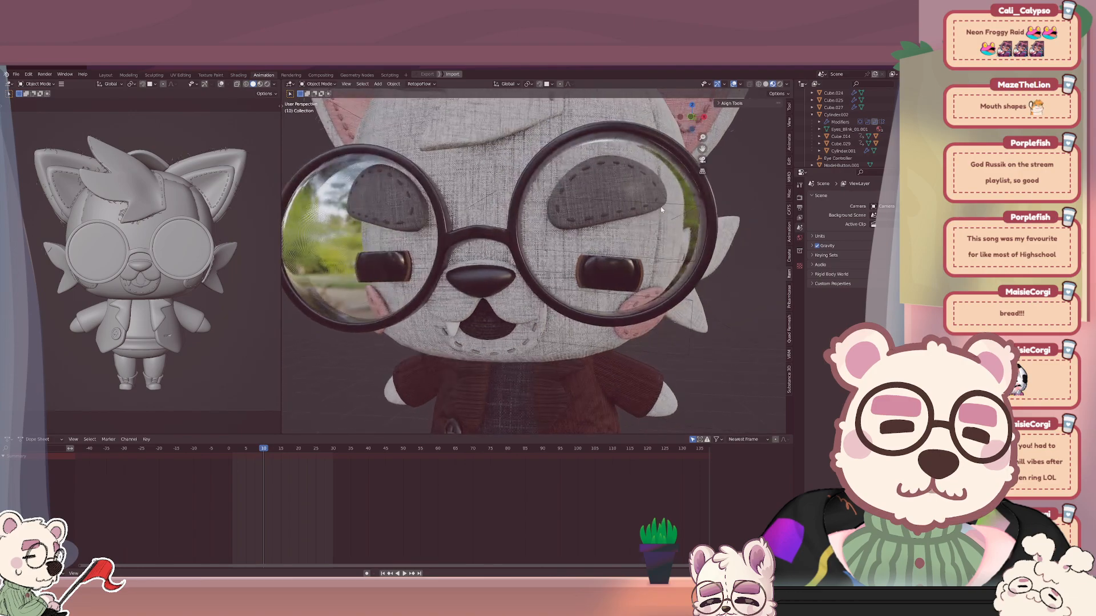
# Rename the eye's parent cylinder object in the outliner as Eye System and clear the selection.
pyautogui.click(811, 115)
pyautogui.click(831, 115)
pyautogui.write('Eye System')
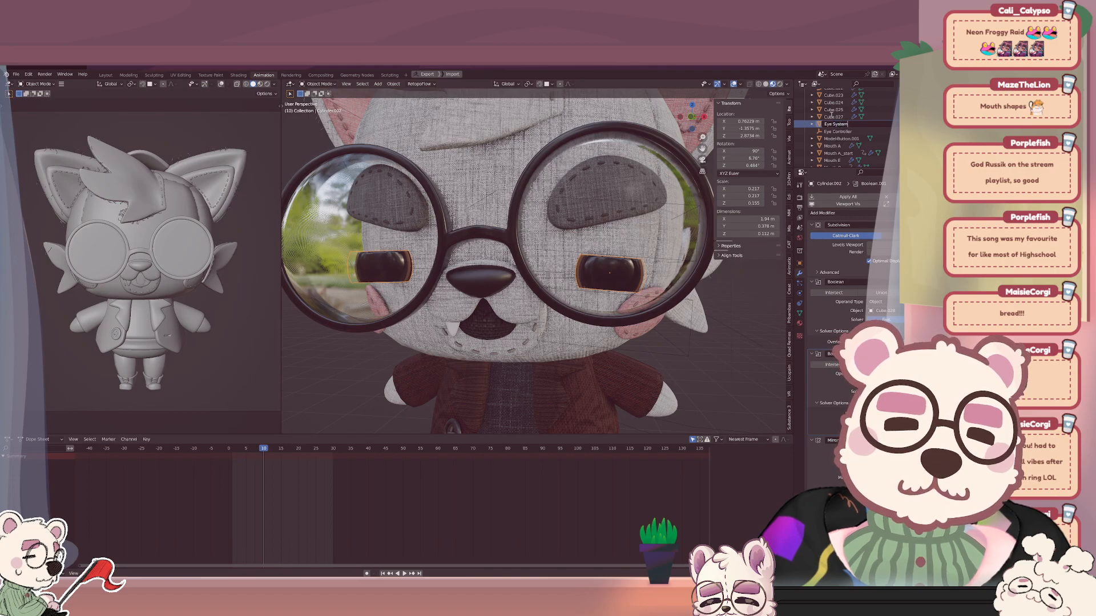
pyautogui.press('Return')
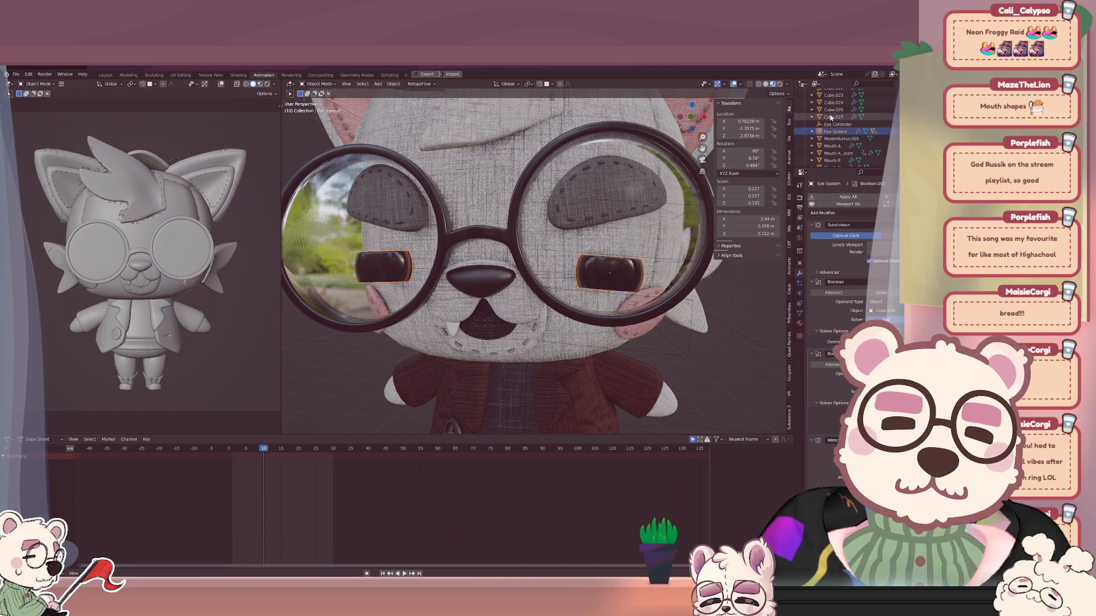
pyautogui.hotkey('alt', 'a')
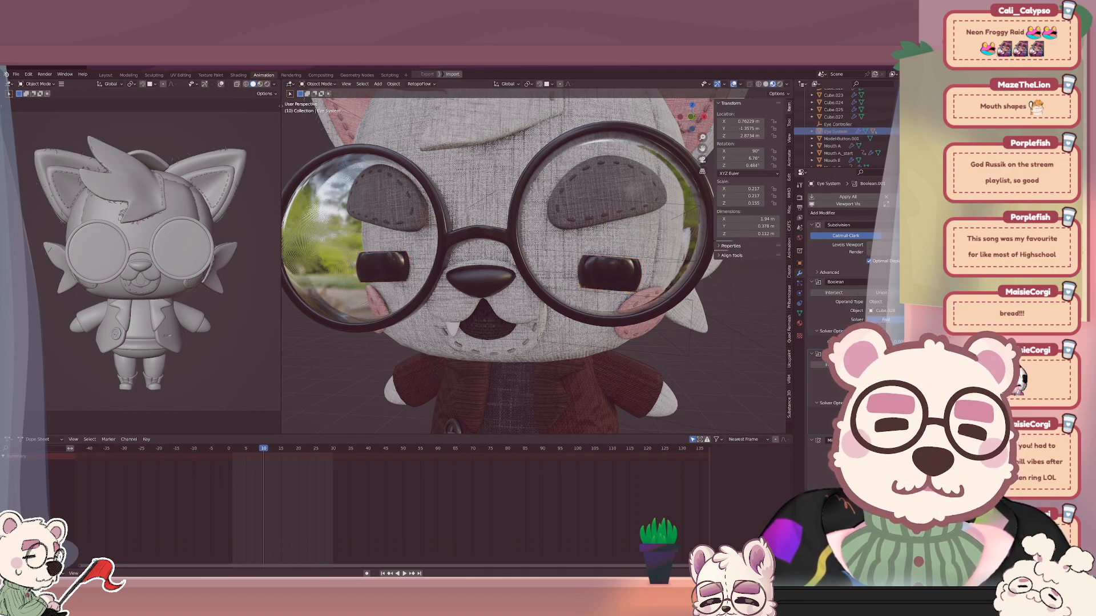
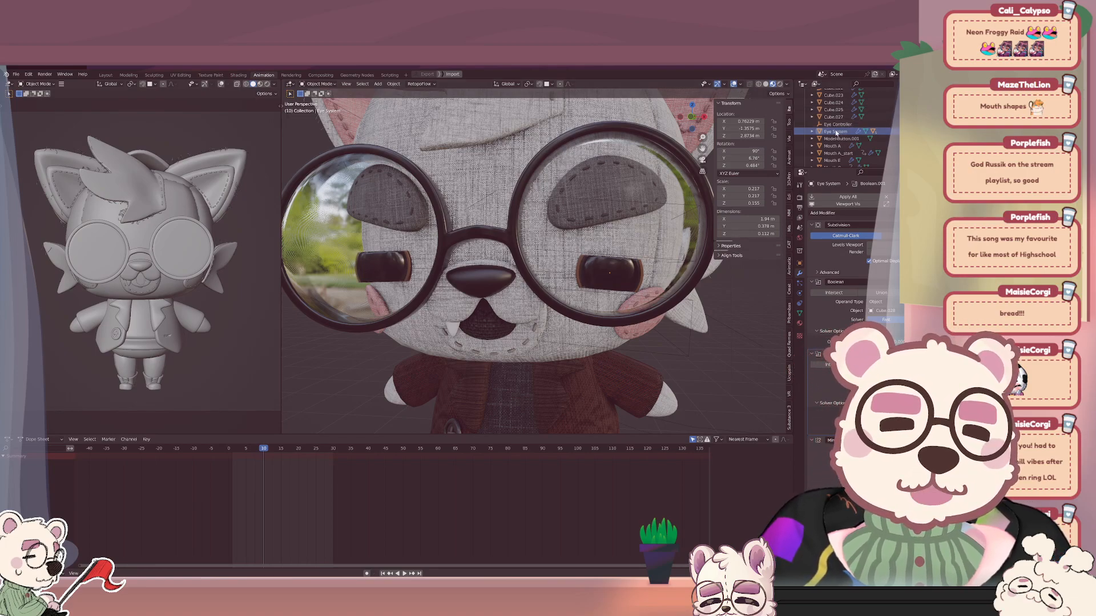
# Examine the eye parts from the side of the head and expand the Eye System hierarchy in the outliner.
pyautogui.click(629, 271)
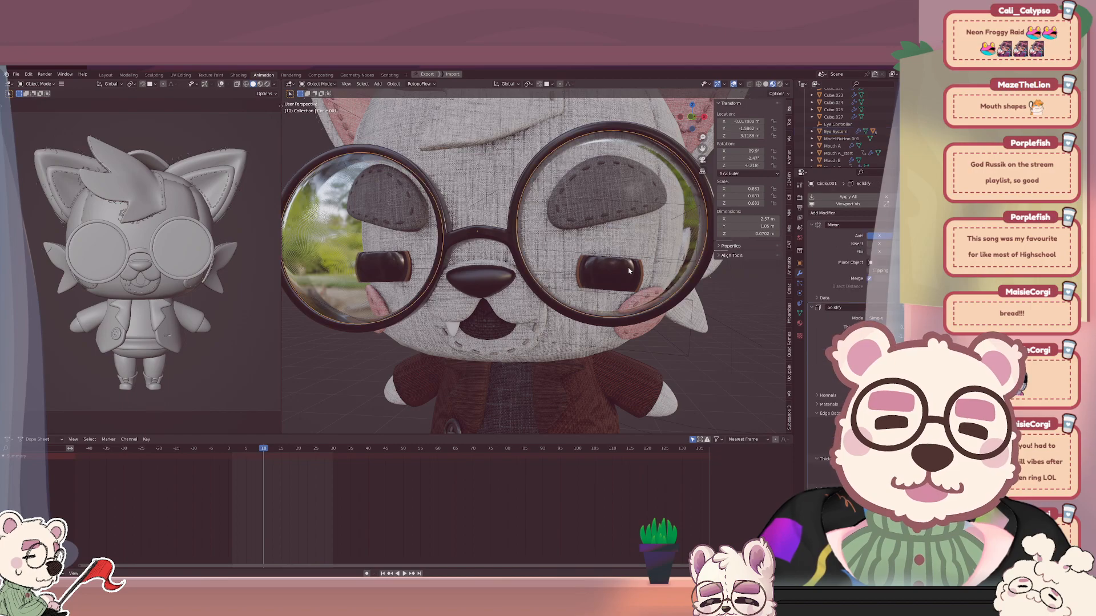
pyautogui.moveTo(628, 275); pyautogui.dragTo(492, 242, button='middle')
pyautogui.click(513, 260)
pyautogui.scroll(2, 513, 254)
pyautogui.click(520, 248)
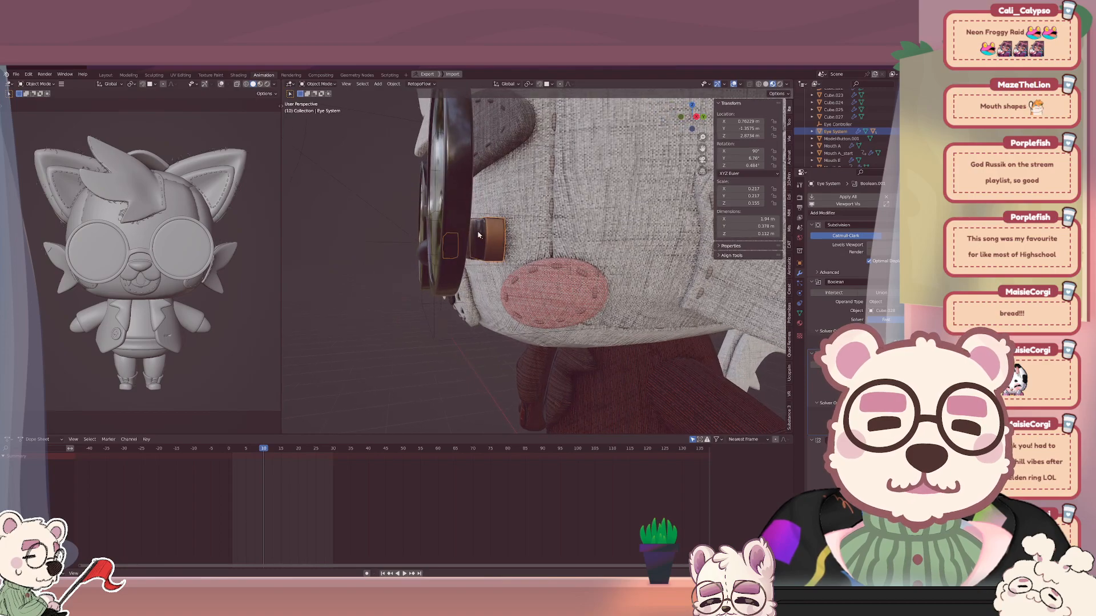
pyautogui.click(478, 234)
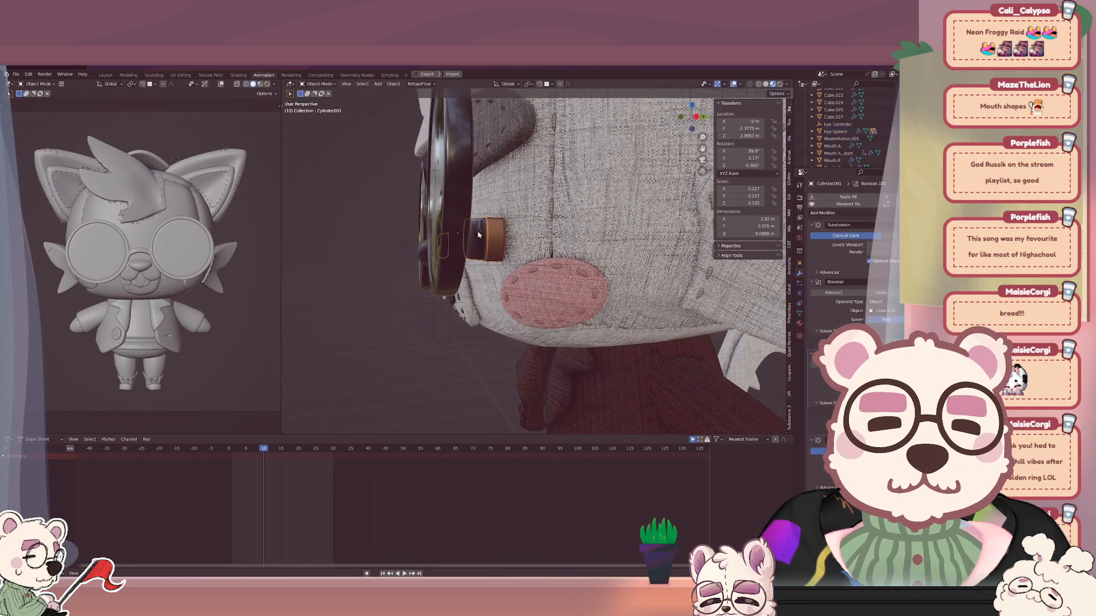
pyautogui.click(812, 132)
pyautogui.scroll(-1, 865, 127)
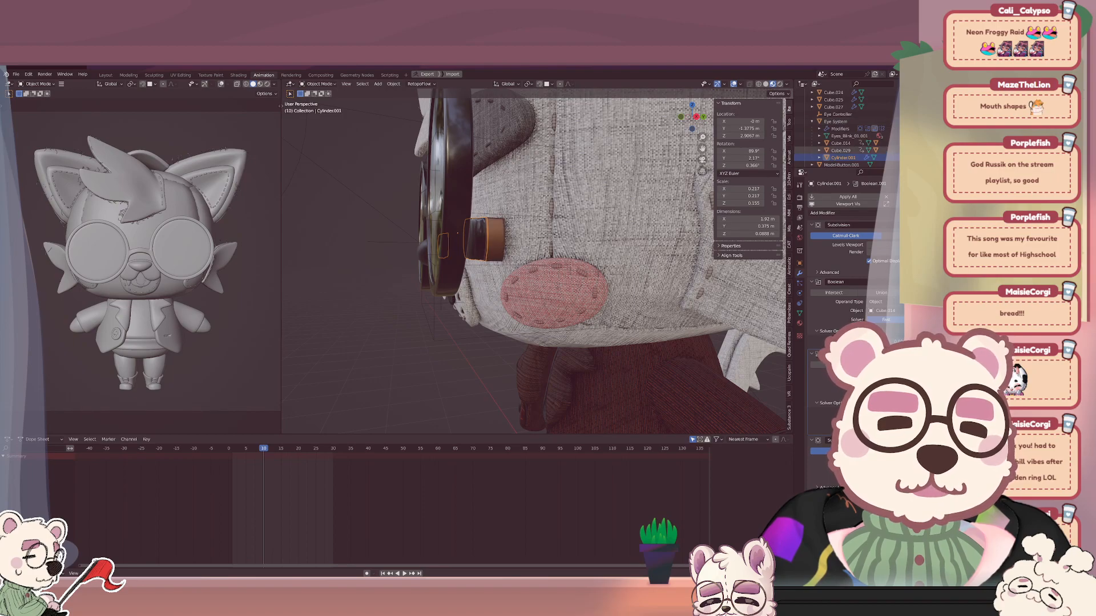
pyautogui.rightClick(835, 122)
pyautogui.click(836, 122)
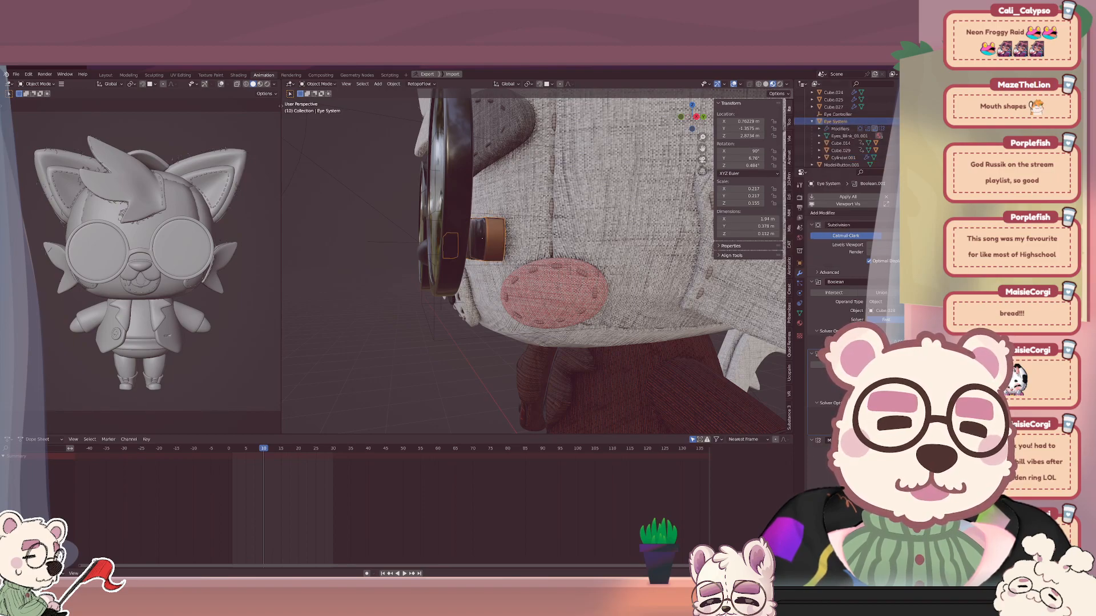
pyautogui.click(837, 114)
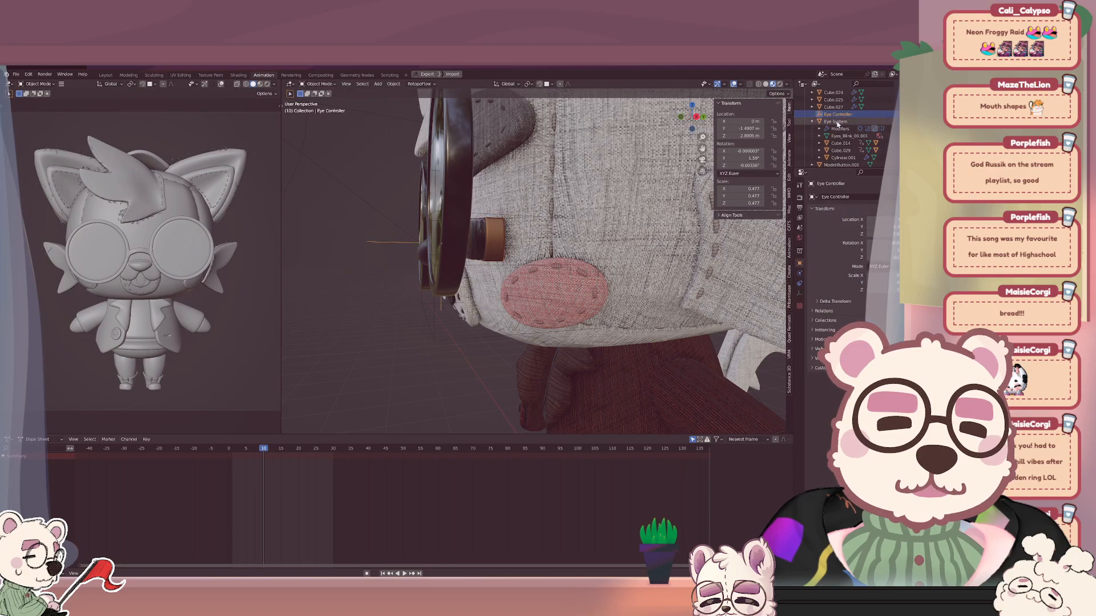
pyautogui.rightClick(838, 116)
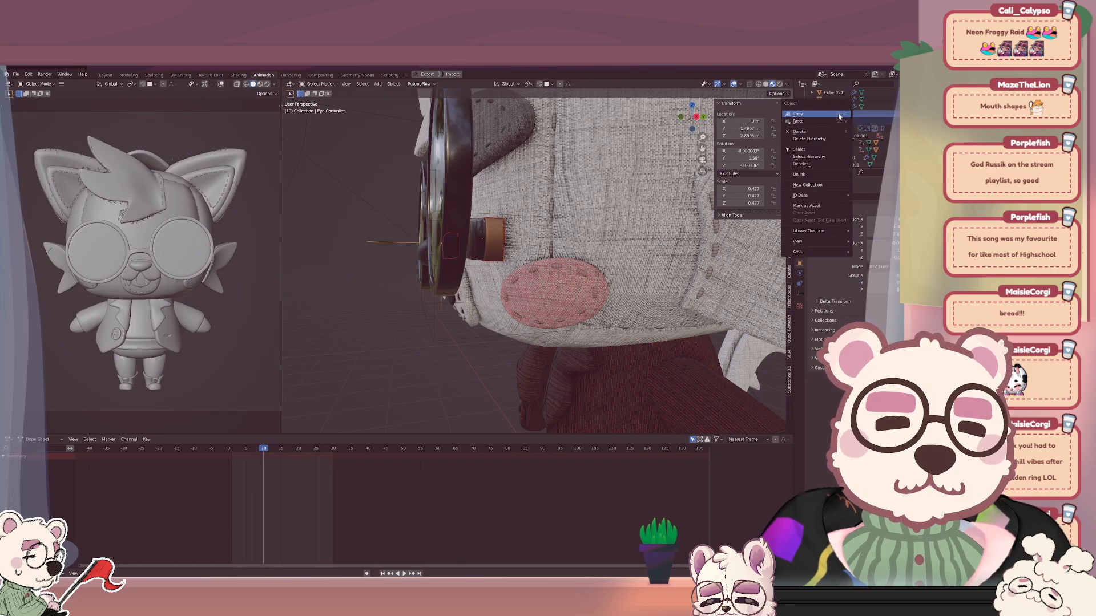
pyautogui.press('Escape')
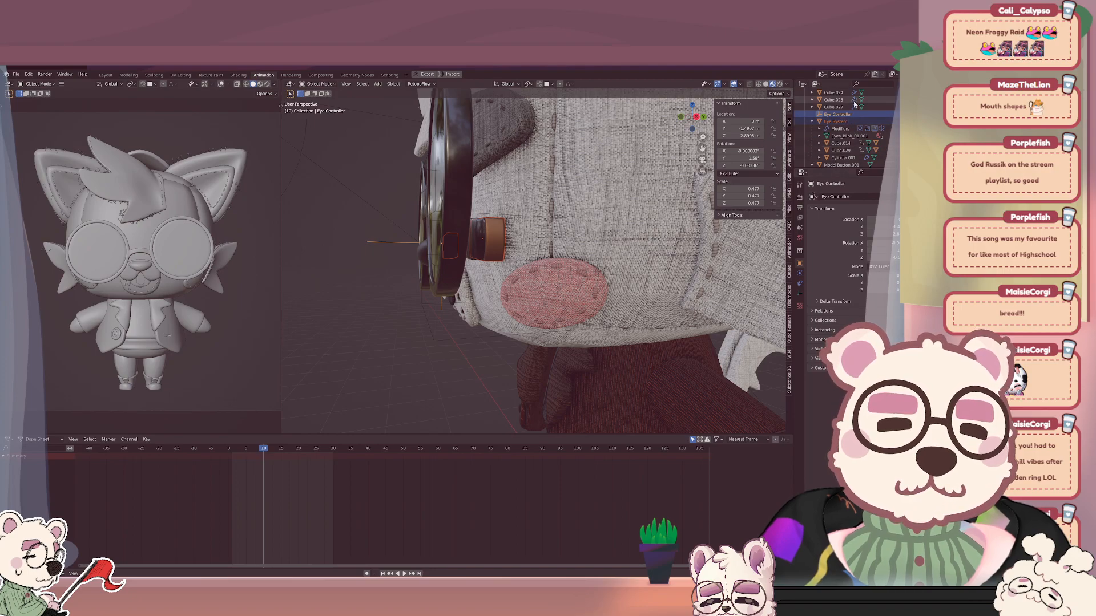
pyautogui.click(408, 277)
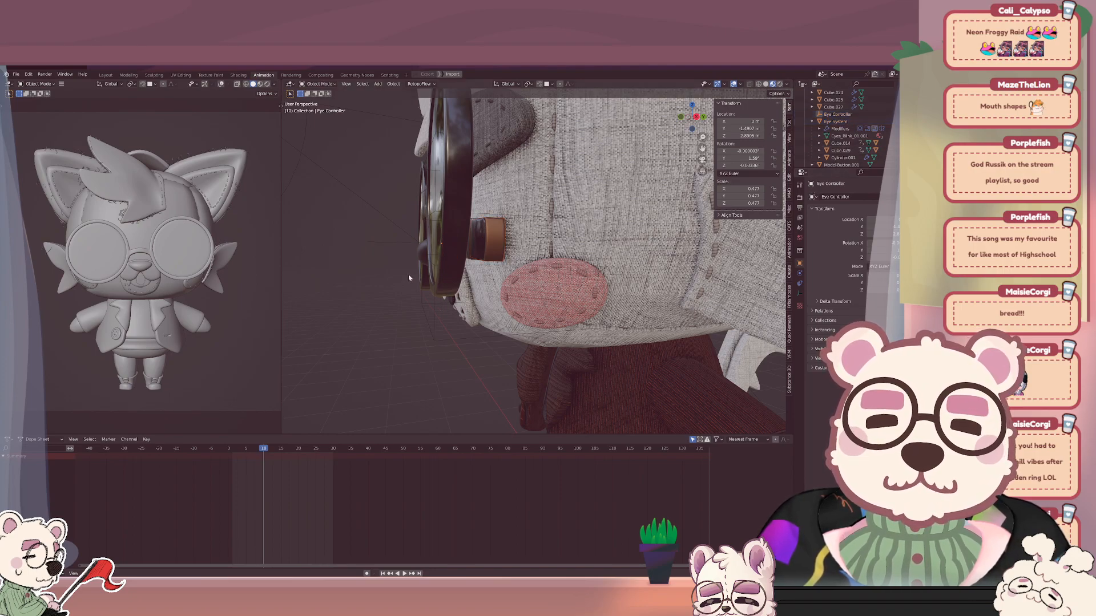
# Move the Eye Controller and its selected eye objects into a new collection named Eyes.
pyautogui.click(838, 115)
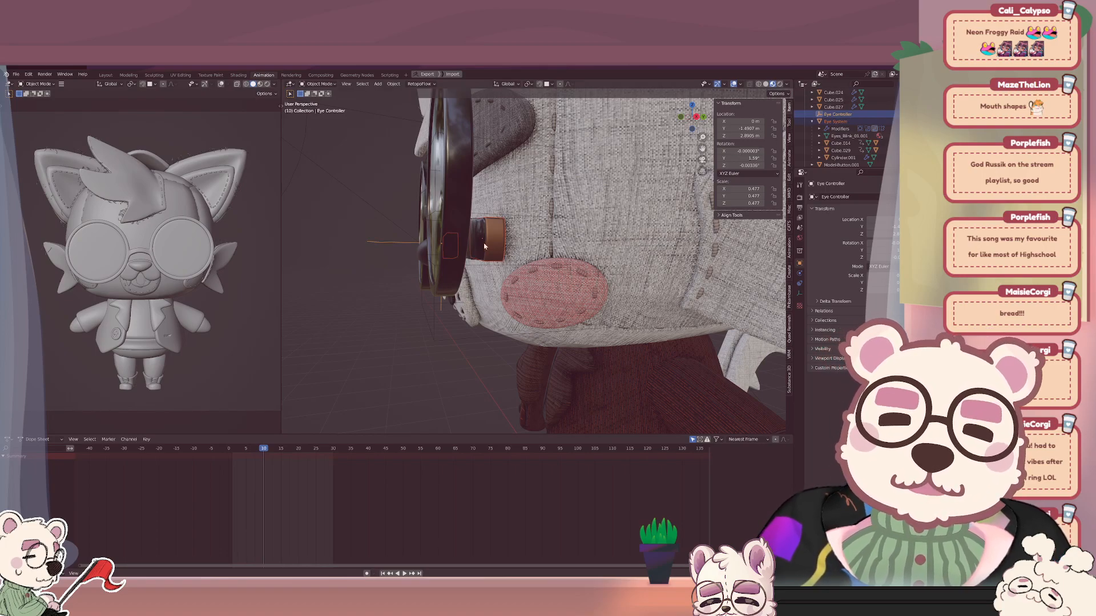
pyautogui.press('m')
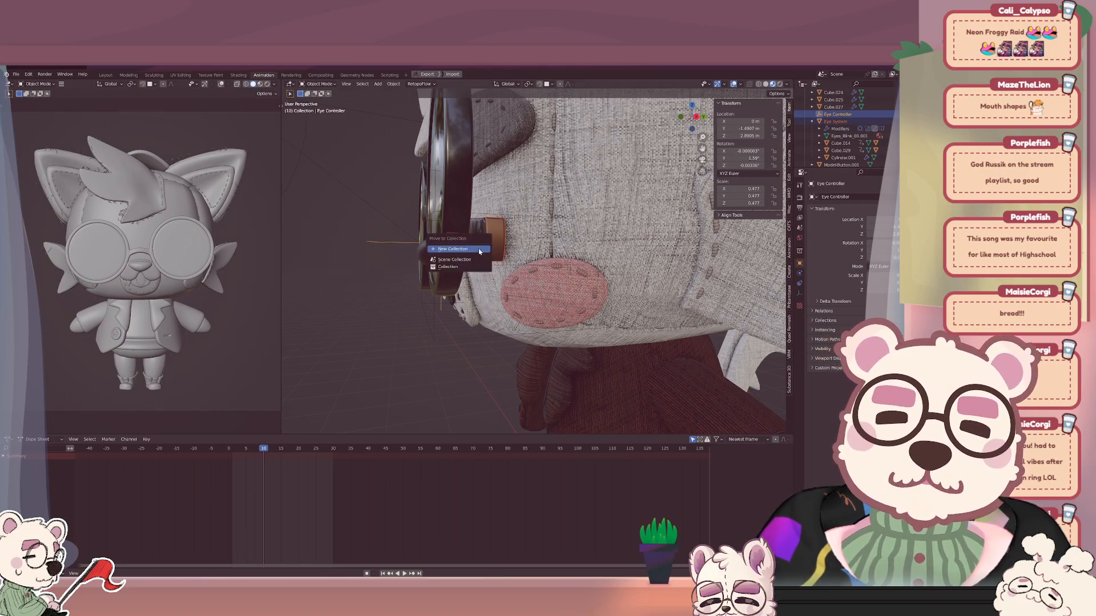
pyautogui.click(479, 250)
pyautogui.write('Eyes')
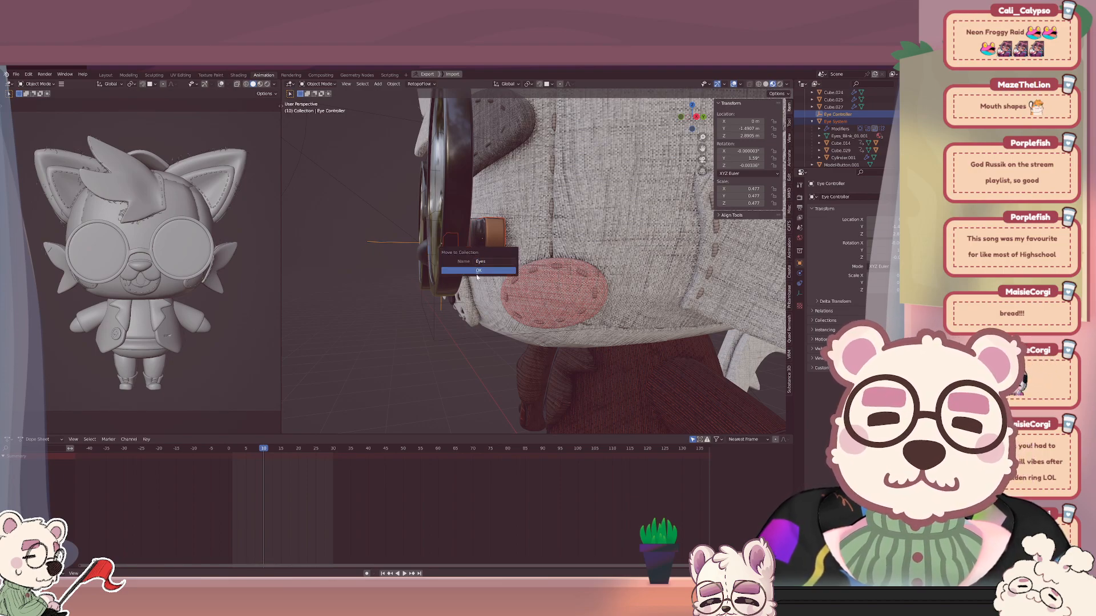
pyautogui.click(473, 271)
# Try moving the Eye Controller freely to test how the eyes follow it.
pyautogui.moveTo(391, 251); pyautogui.dragTo(493, 281, button='middle')
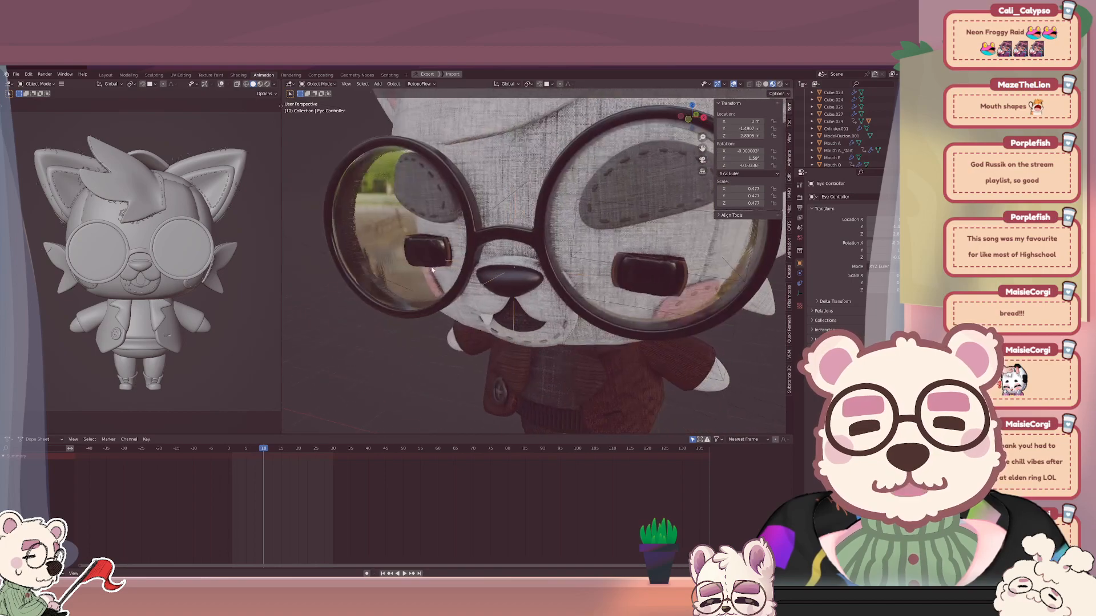
pyautogui.press('g')
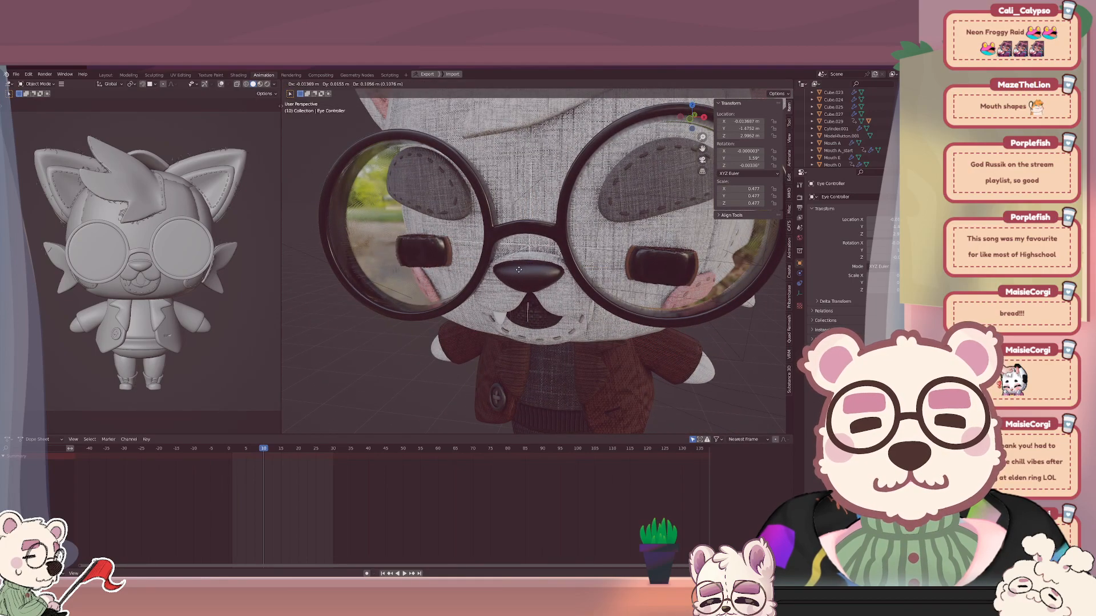
pyautogui.rightClick(544, 279)
pyautogui.moveTo(545, 279); pyautogui.dragTo(579, 258, button='middle')
pyautogui.press('g')
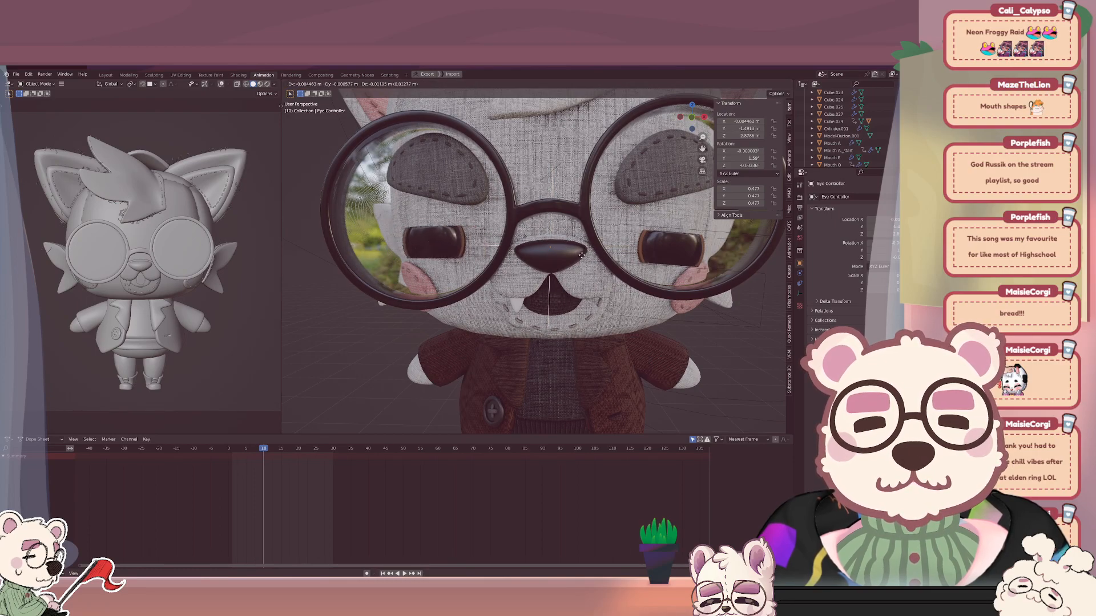
pyautogui.rightClick(593, 245)
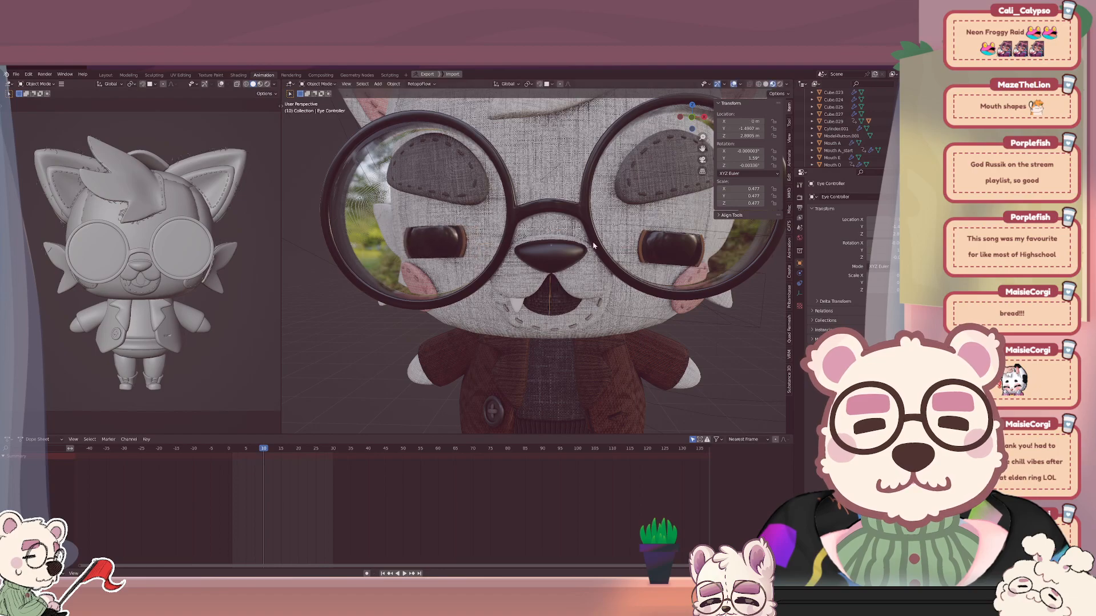
# Try rotating the Eye Controller about the global Y axis.
pyautogui.moveTo(587, 249); pyautogui.dragTo(633, 247, button='middle')
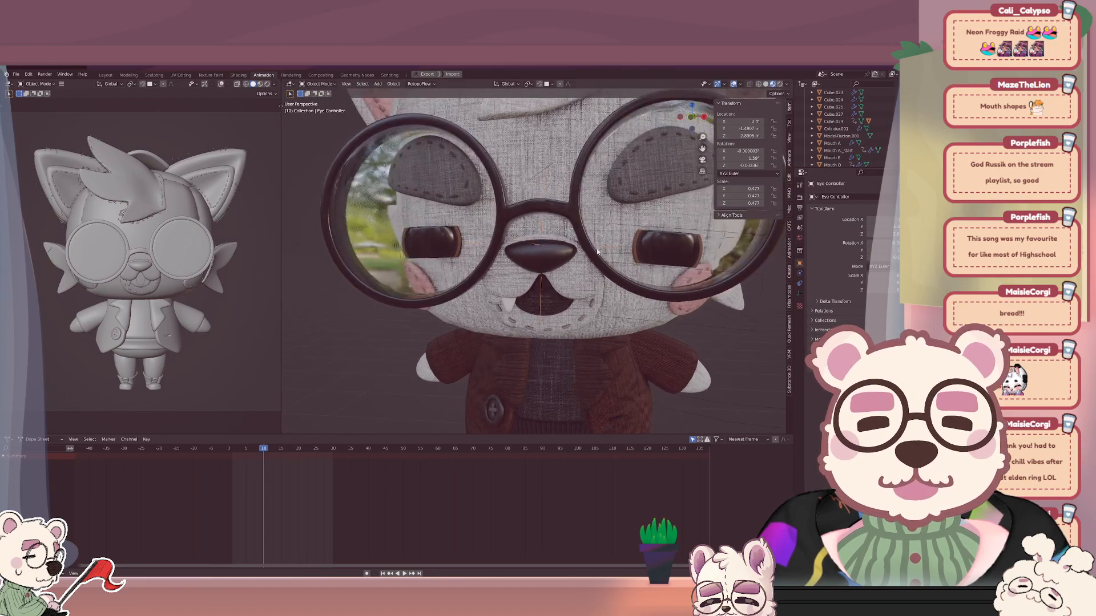
pyautogui.press('r')
pyautogui.press('y')
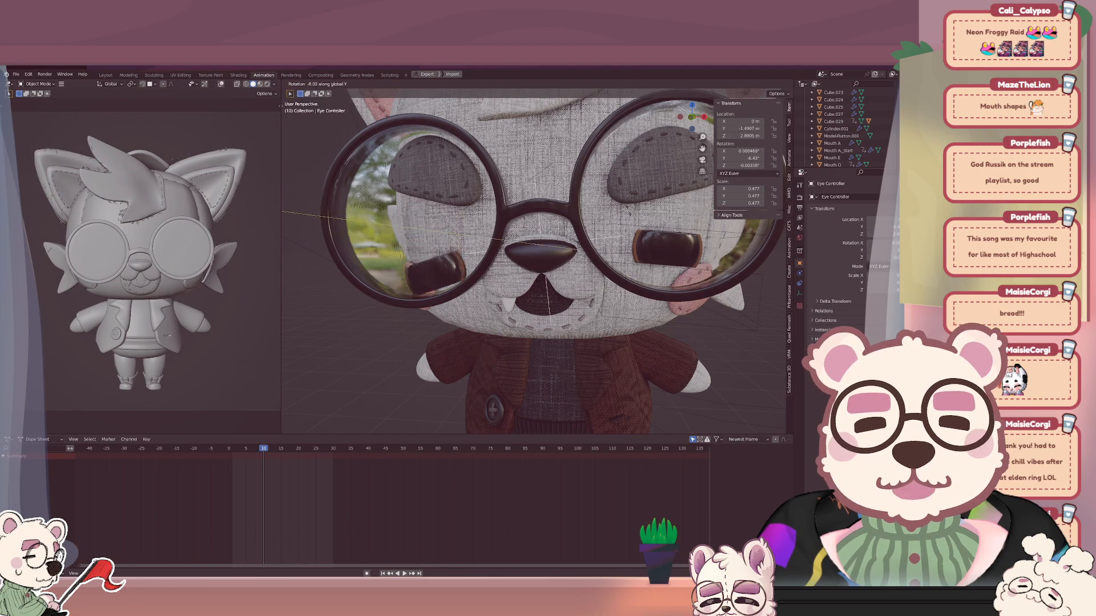
pyautogui.click(628, 260)
pyautogui.scroll(-3, 626, 266)
pyautogui.moveTo(627, 265); pyautogui.dragTo(645, 260, button='middle')
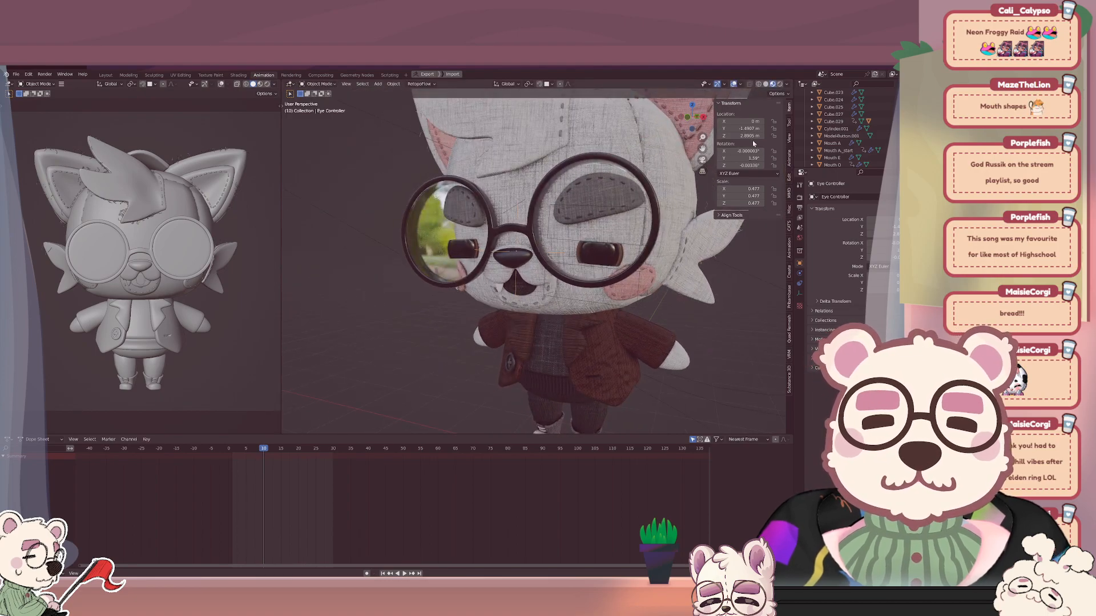
# Exclude the Eyes collection from the view layer to isolate eye parts left outside it.
pyautogui.scroll(3, 847, 134)
pyautogui.scroll(-10, 847, 134)
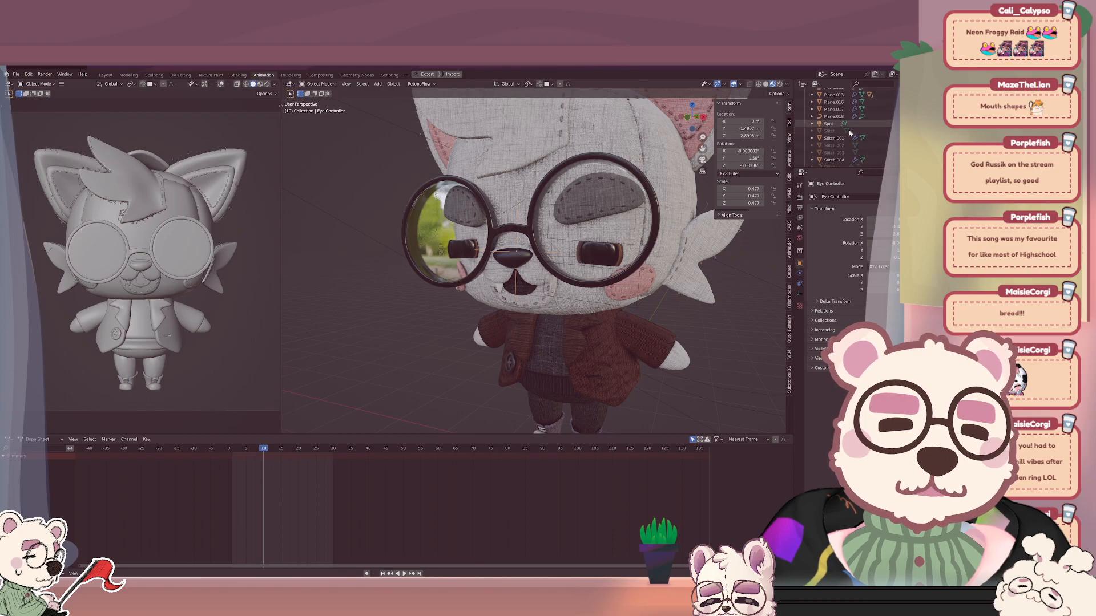
pyautogui.click(849, 140)
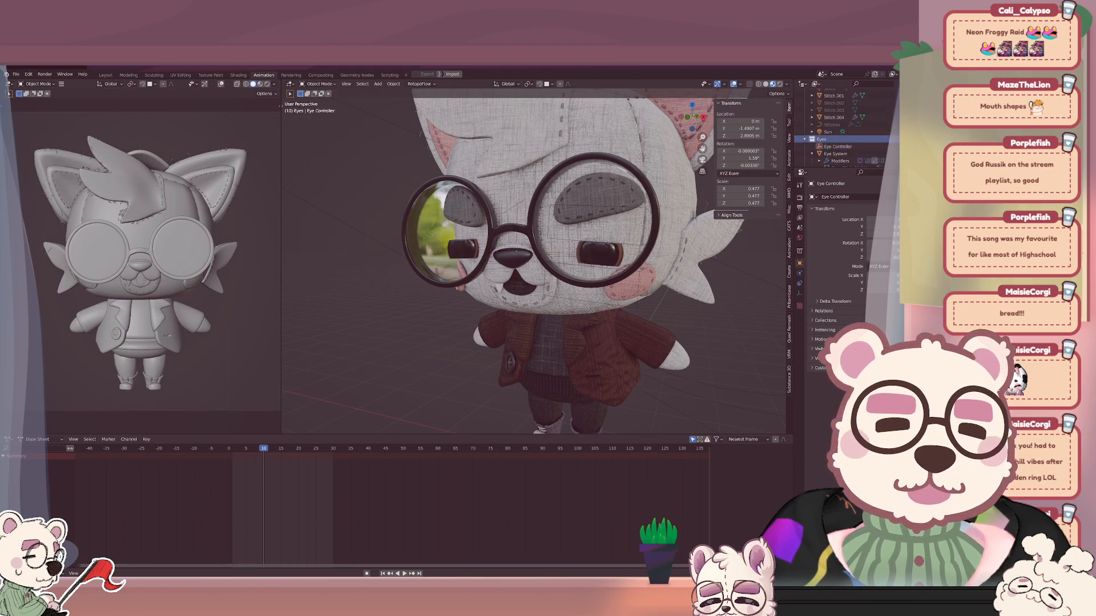
pyautogui.press('e')
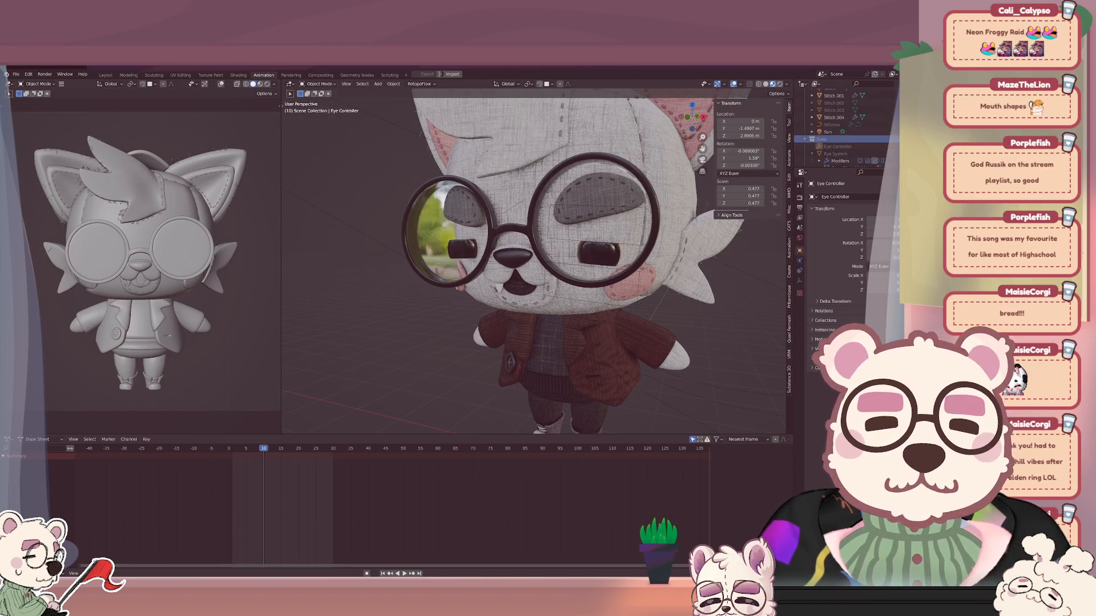
# Select the leftover eye cylinder and the upper and lower eyelid cubes, and move them into the Eyes collection.
pyautogui.click(609, 257)
pyautogui.click(608, 258)
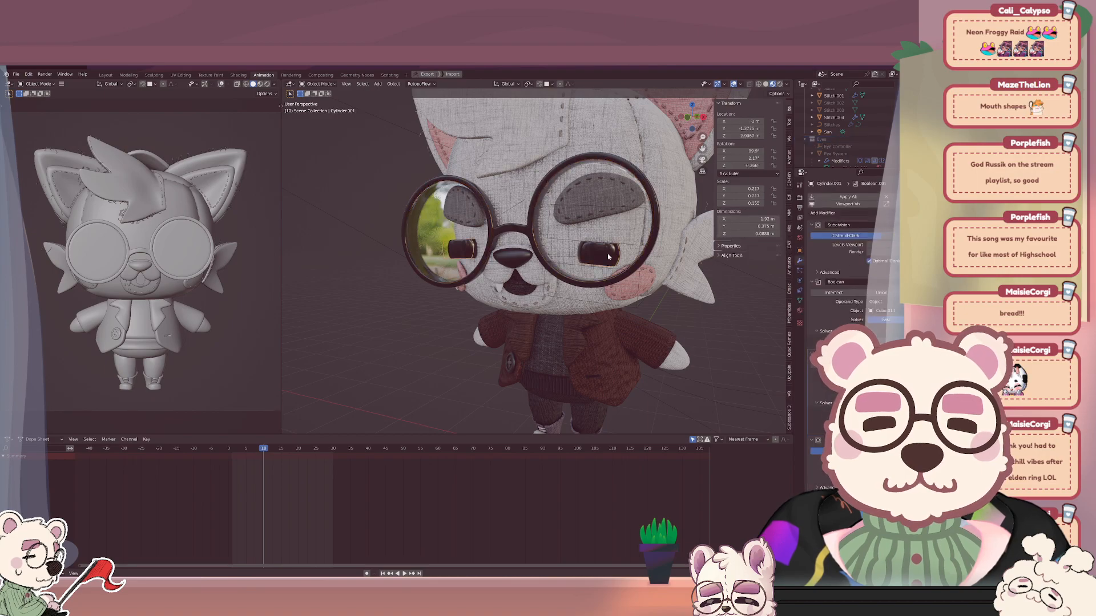
pyautogui.press('KP_Decimal')
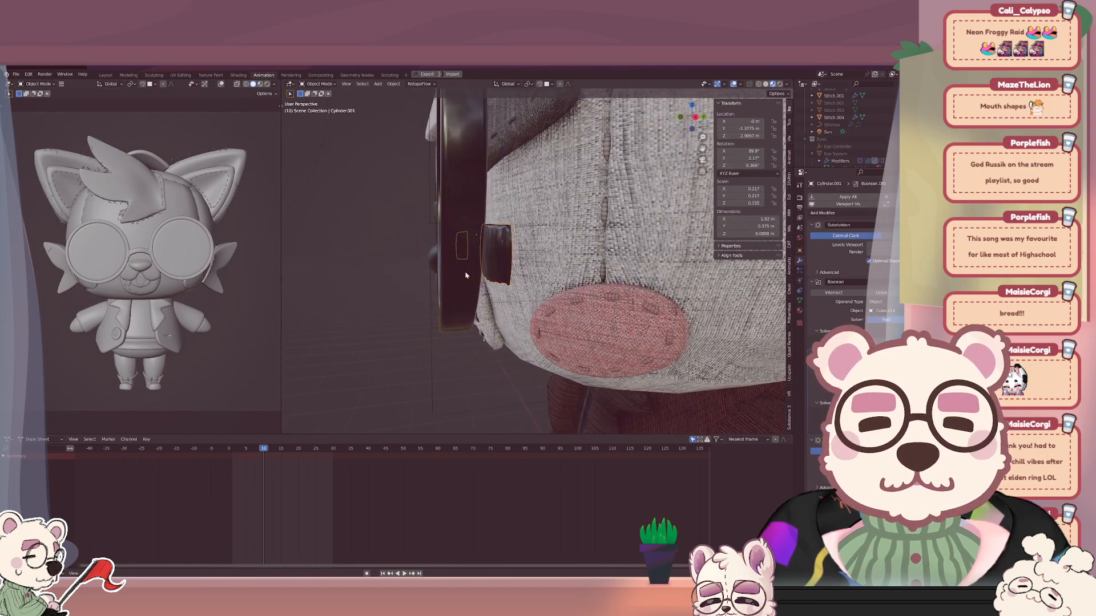
pyautogui.click(490, 304)
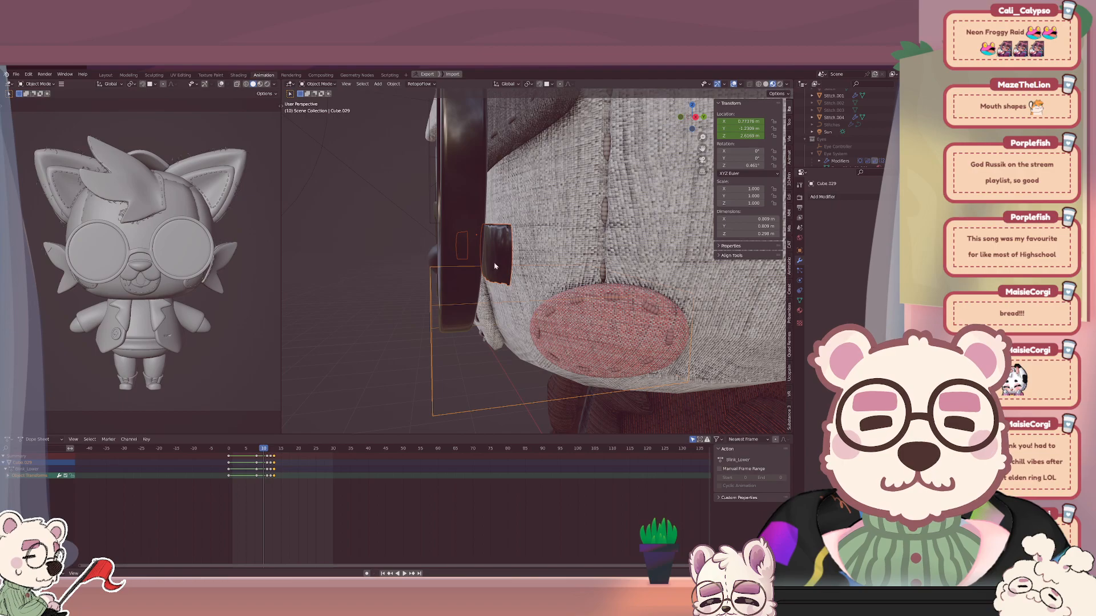
pyautogui.keyDown('shift'); pyautogui.click(520, 227); pyautogui.keyUp('shift')
pyautogui.press('m')
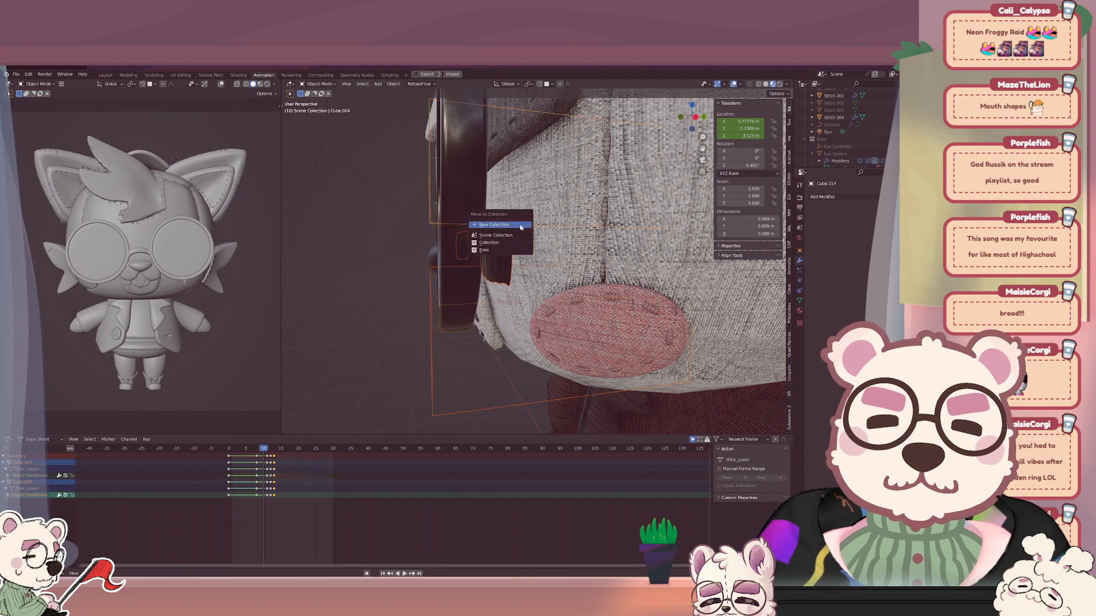
pyautogui.click(496, 252)
pyautogui.scroll(-4, 496, 251)
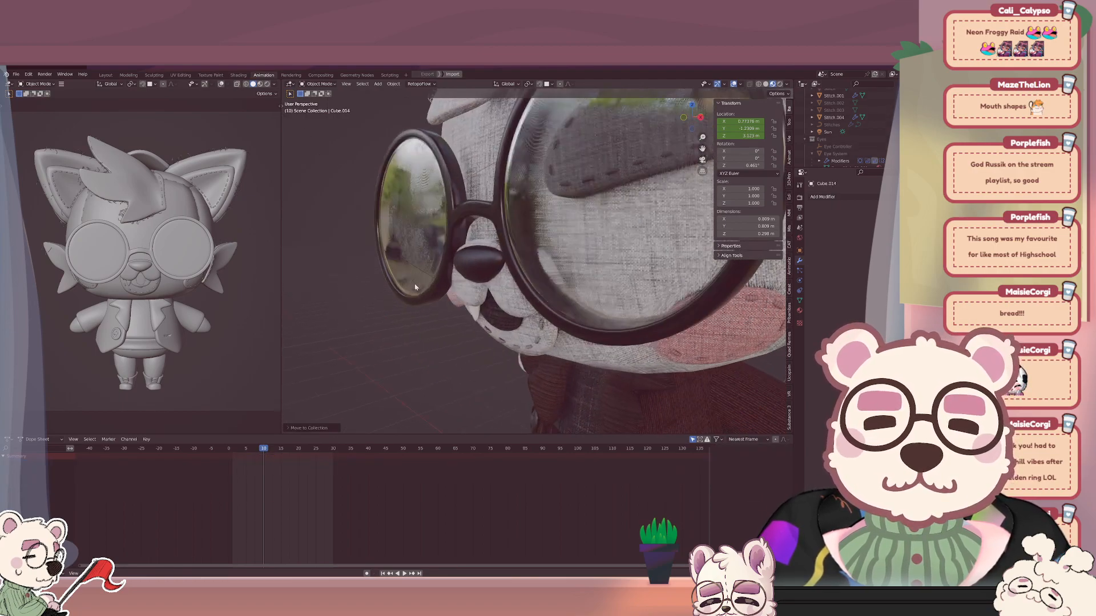
# Include the Eyes collection in the view layer again and clear the selection.
pyautogui.scroll(-2, 890, 126)
pyautogui.click(889, 109)
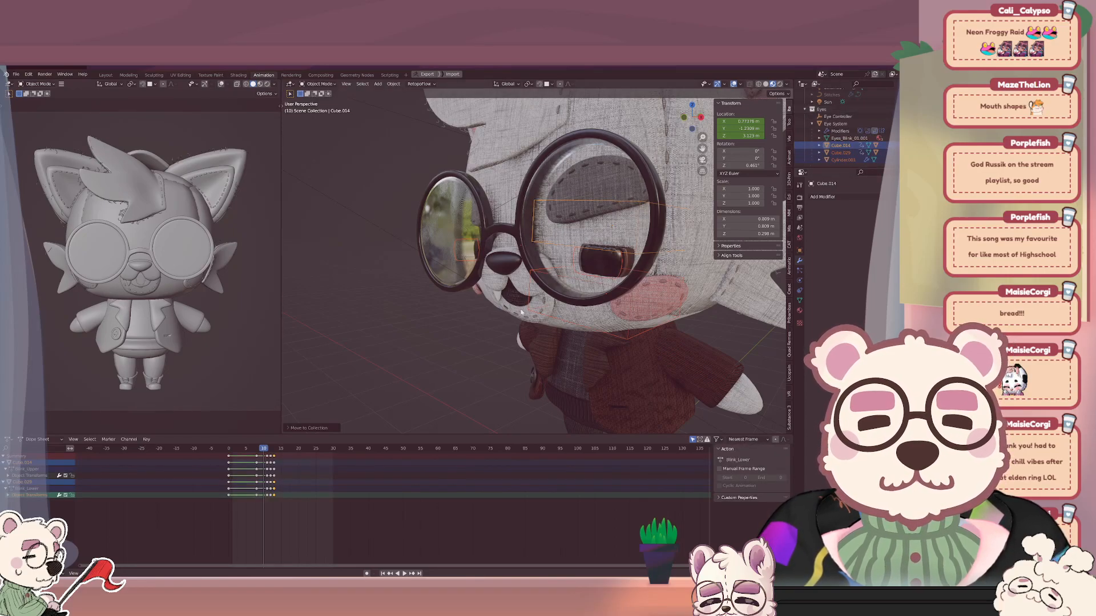
pyautogui.click(440, 320)
pyautogui.moveTo(440, 320); pyautogui.dragTo(485, 318, button='middle')
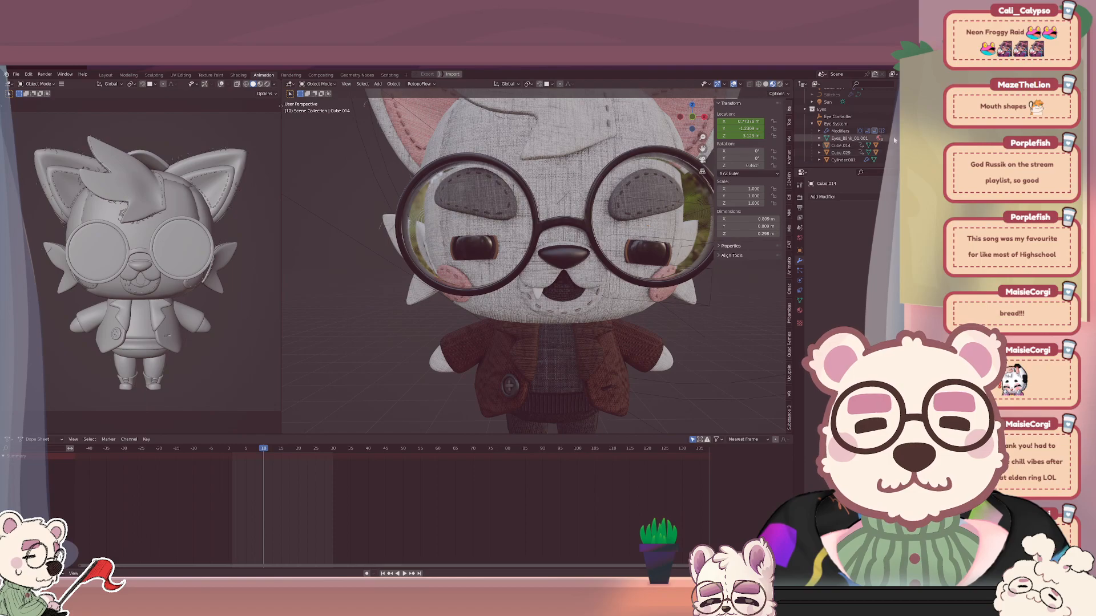
# Play the blink animation with the whole face in view, and return the timeline to frame 10.
pyautogui.scroll(-2, 588, 229)
pyautogui.moveTo(588, 228); pyautogui.dragTo(586, 215, button='middle')
pyautogui.press('space')
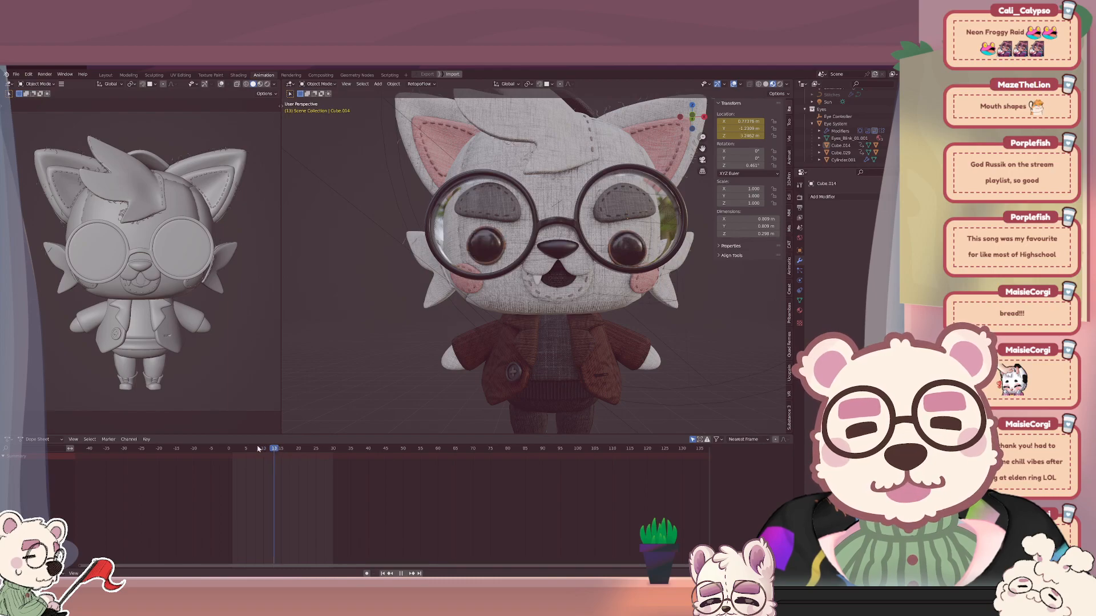
pyautogui.press('space')
pyautogui.click(249, 448)
pyautogui.click(264, 450)
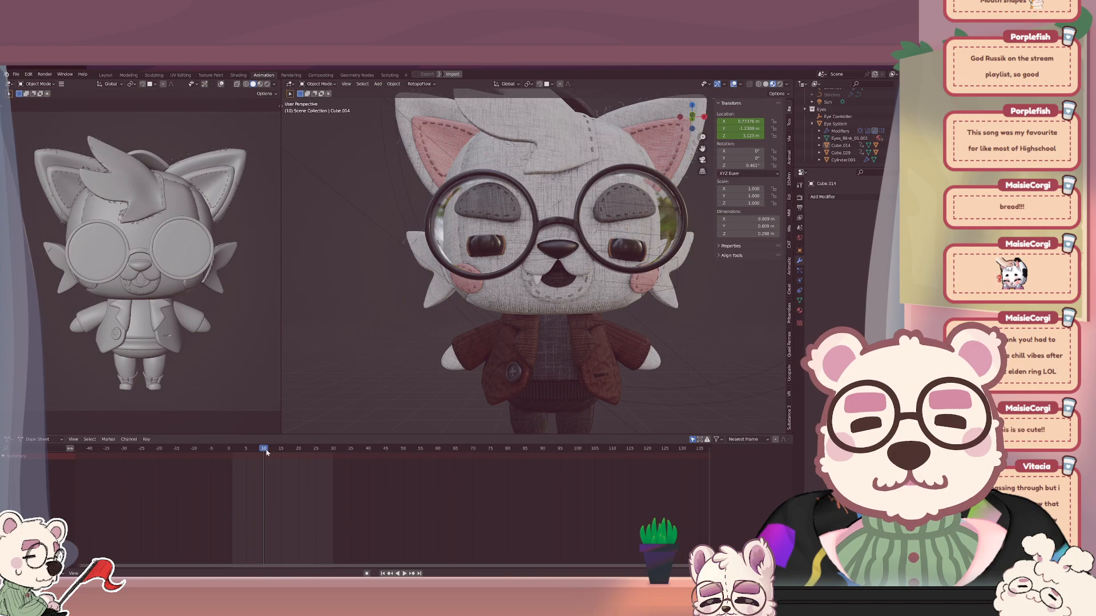
# Set the timeline to frame 11 and hide the Eyes collection.
pyautogui.click(266, 450)
pyautogui.scroll(-3, 603, 247)
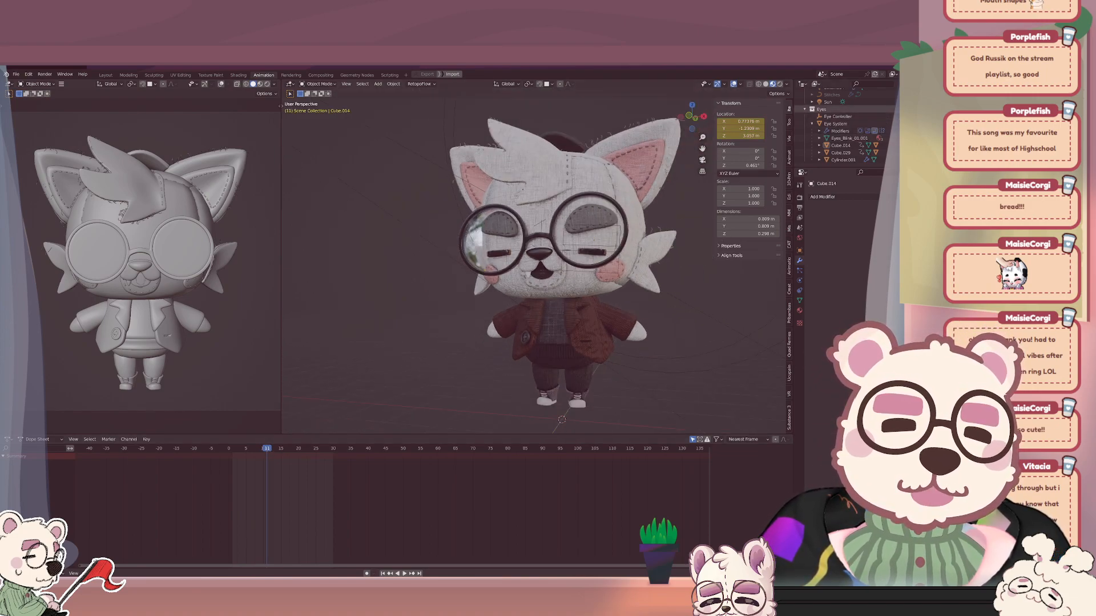
pyautogui.click(698, 341)
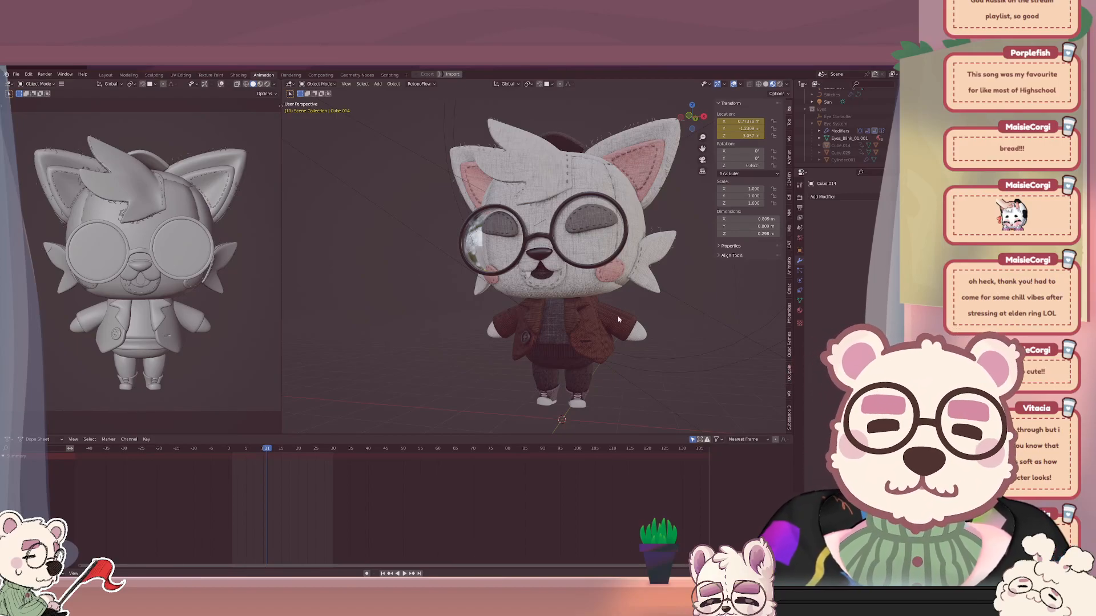
# Compare the character's face with the Eyes collection shown and hidden, from angled and front views.
pyautogui.scroll(2, 618, 300)
pyautogui.scroll(3, 558, 294)
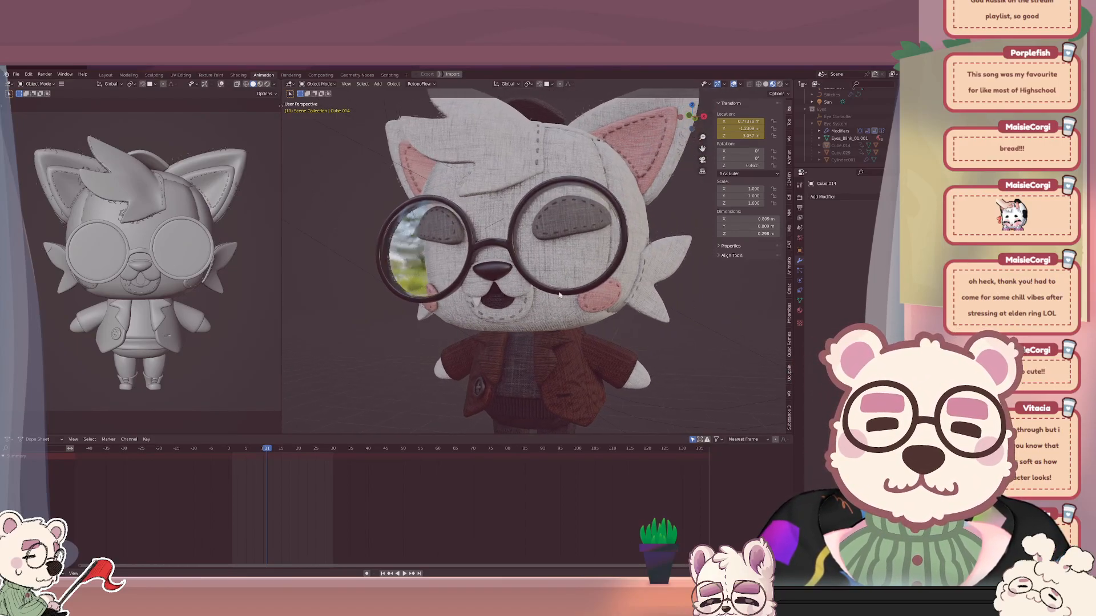
pyautogui.moveTo(558, 295); pyautogui.dragTo(552, 301, button='middle')
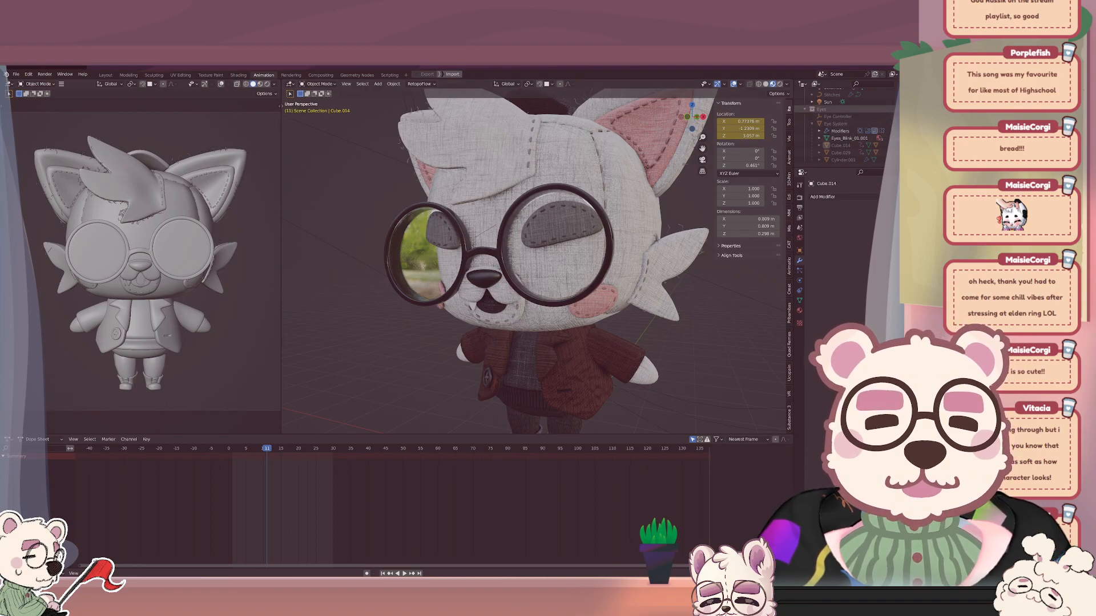
pyautogui.click(942, 109)
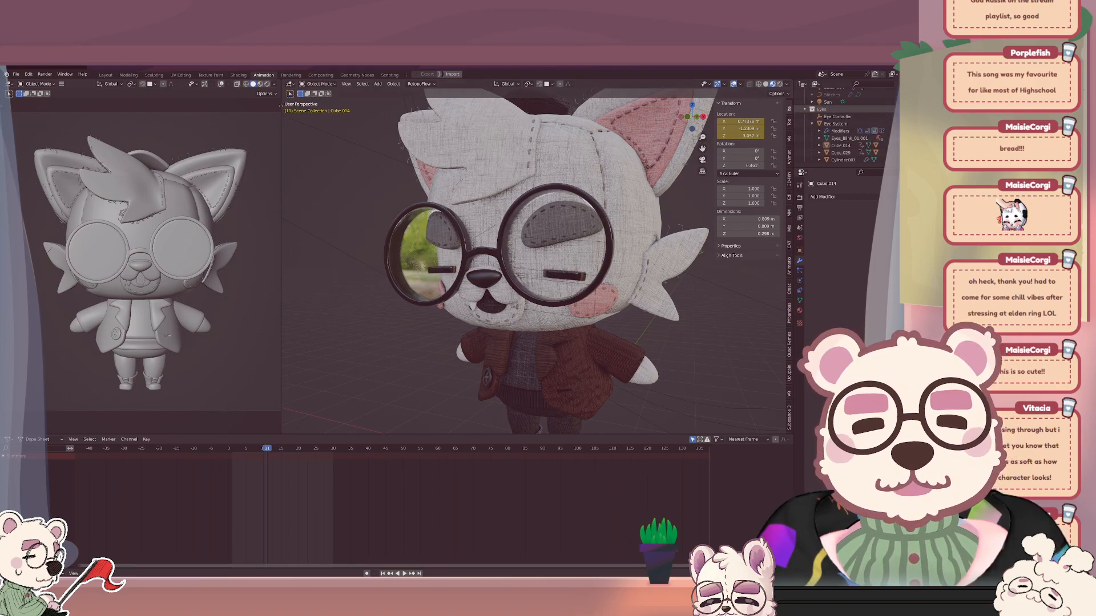
pyautogui.click(942, 109)
pyautogui.moveTo(609, 320); pyautogui.dragTo(658, 321, button='middle')
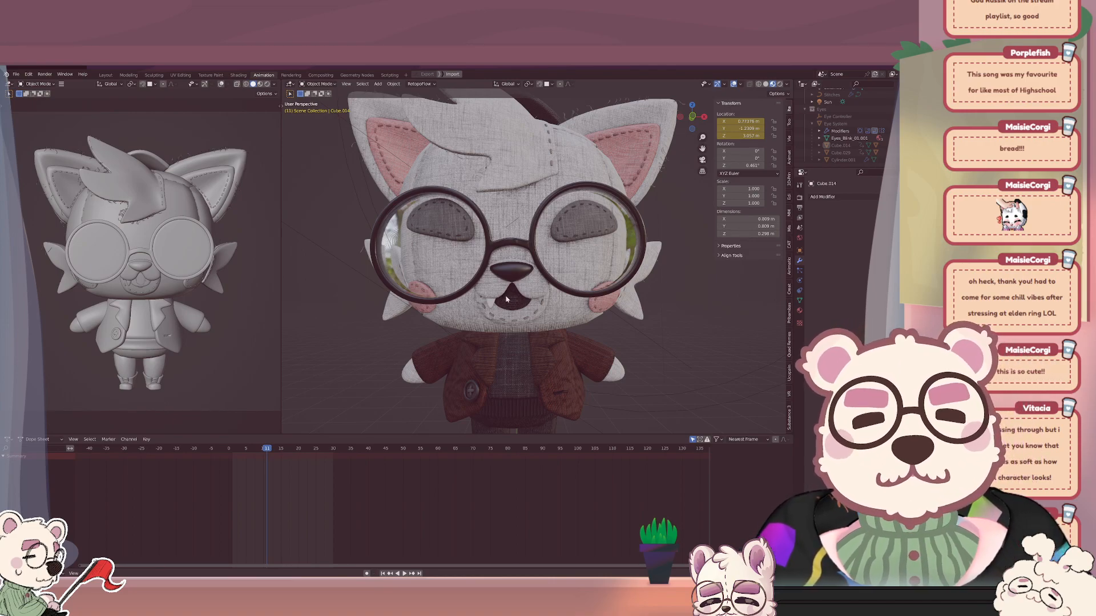
pyautogui.scroll(-4, 516, 303)
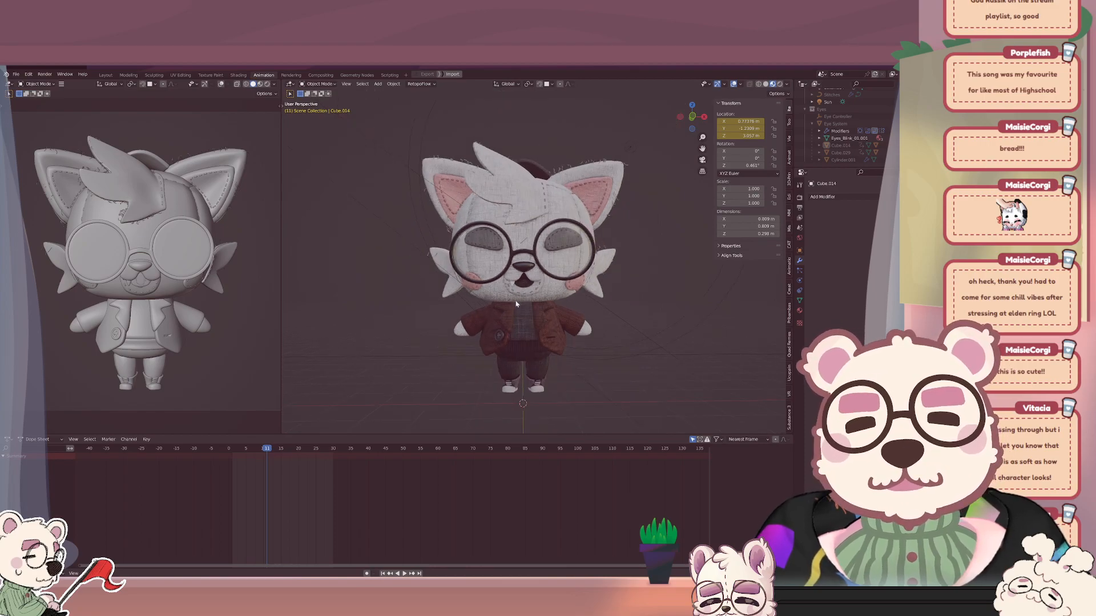
pyautogui.moveTo(528, 306); pyautogui.dragTo(525, 306, button='middle')
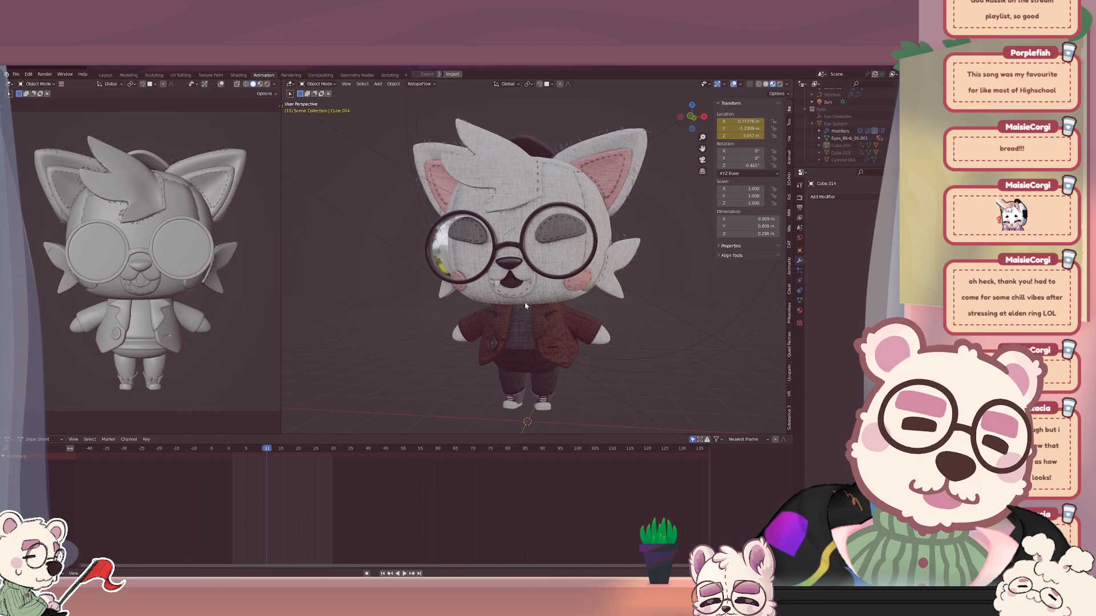
# Apply the Mirror modifiers on the jacket sleeves and the hands.
pyautogui.click(569, 321)
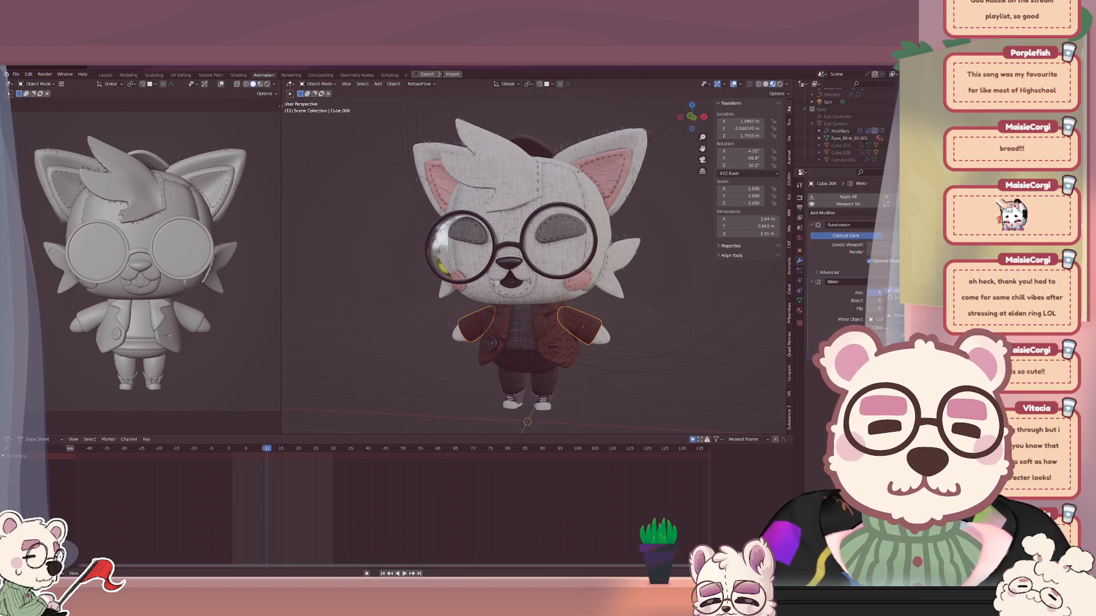
pyautogui.click(602, 340)
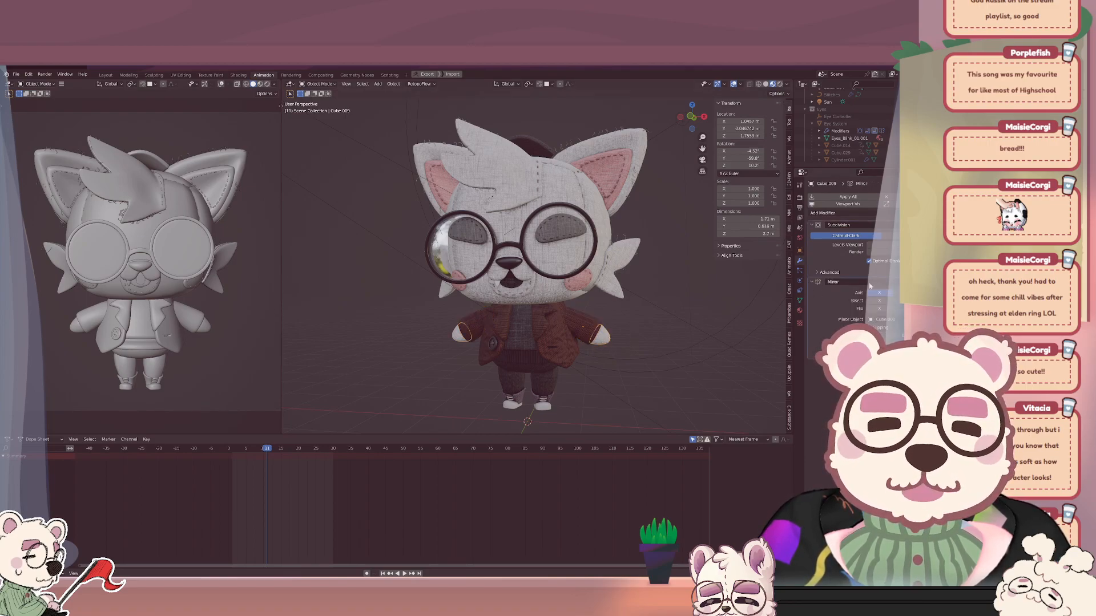
pyautogui.hotkey('ctrl', 'x')
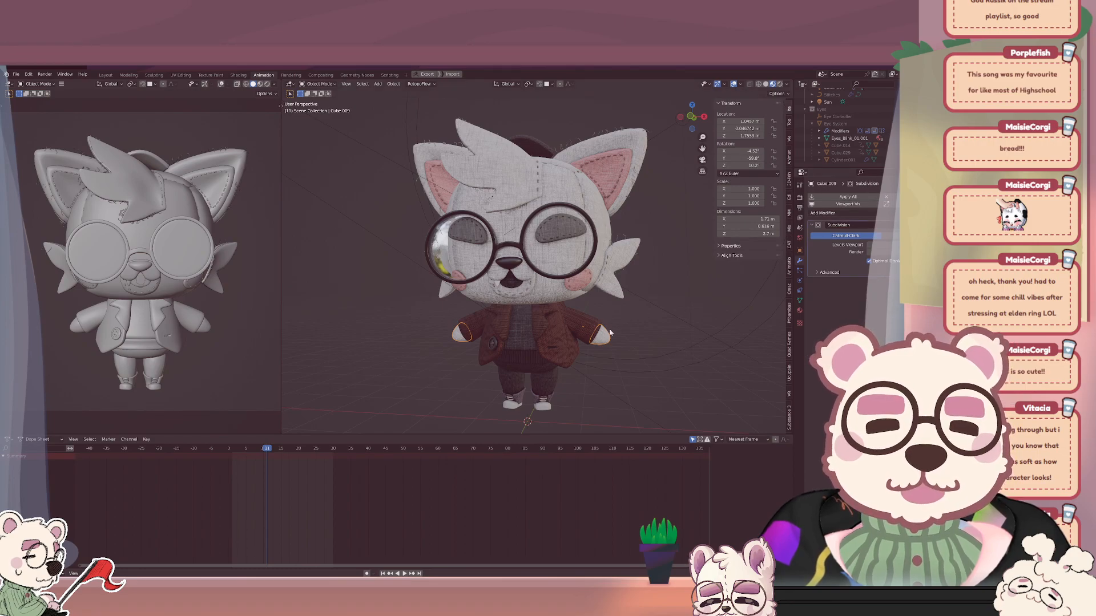
# Isolate the jacket sleeves in local view and separate their mesh into one object per sleeve.
pyautogui.scroll(5, 553, 281)
pyautogui.keyDown('shift'); pyautogui.moveTo(610, 333); pyautogui.dragTo(551, 236, button='middle'); pyautogui.keyUp('shift')
pyautogui.click(519, 288)
pyautogui.press('Tab')
pyautogui.press('/')
pyautogui.press('3')
pyautogui.click(584, 229)
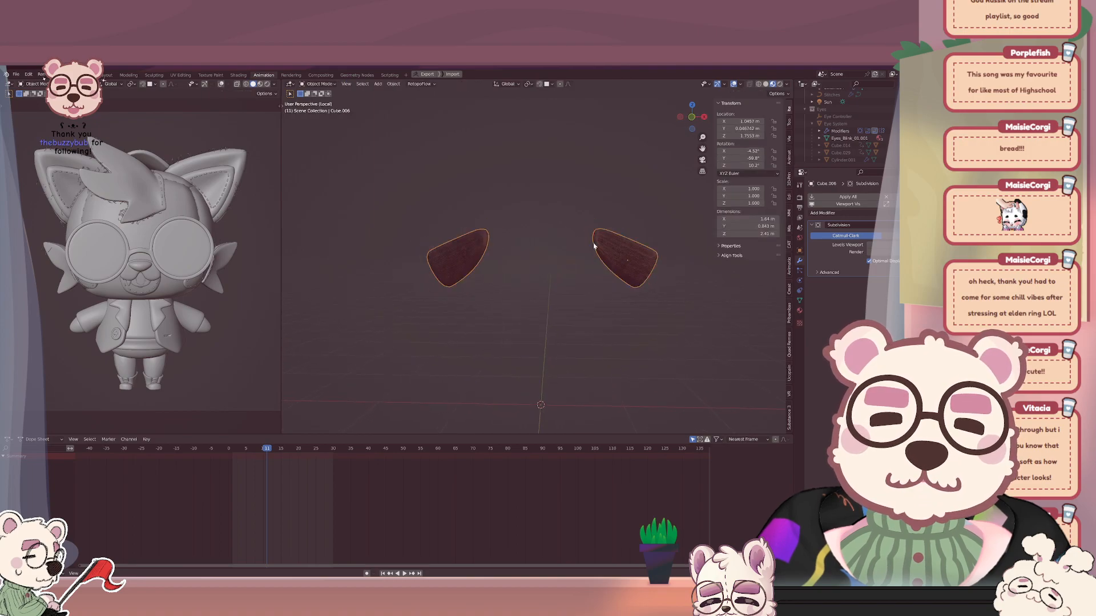
pyautogui.press('a')
pyautogui.press('p')
pyautogui.click(585, 245)
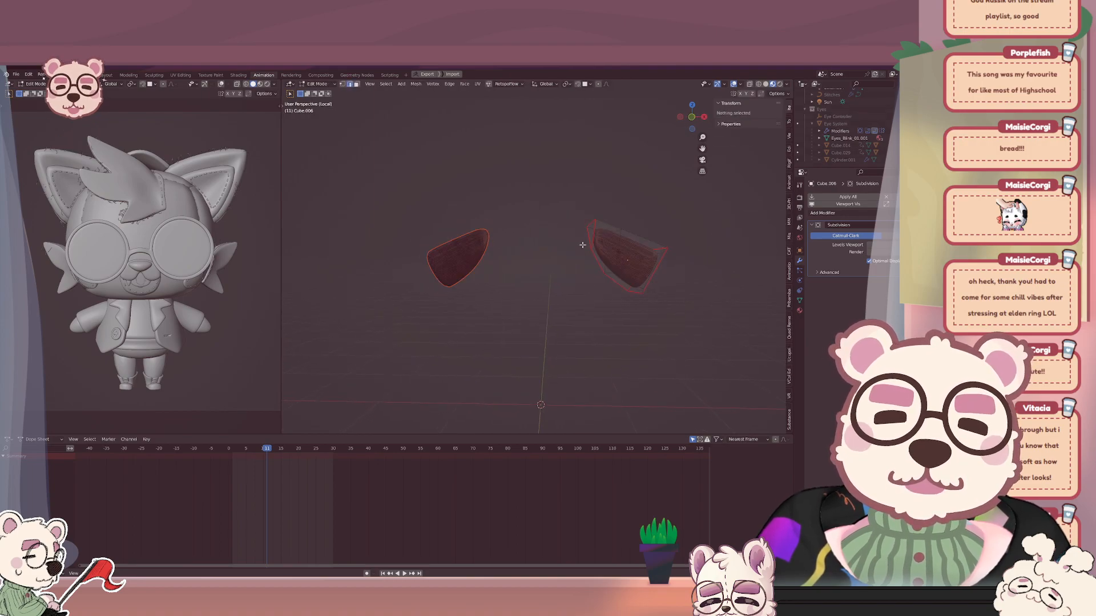
# Select the edges at the shoulder end of the character's left sleeve in Edit Mode.
pyautogui.press('Tab')
pyautogui.moveTo(587, 239); pyautogui.dragTo(599, 240, button='middle')
pyautogui.press('Tab')
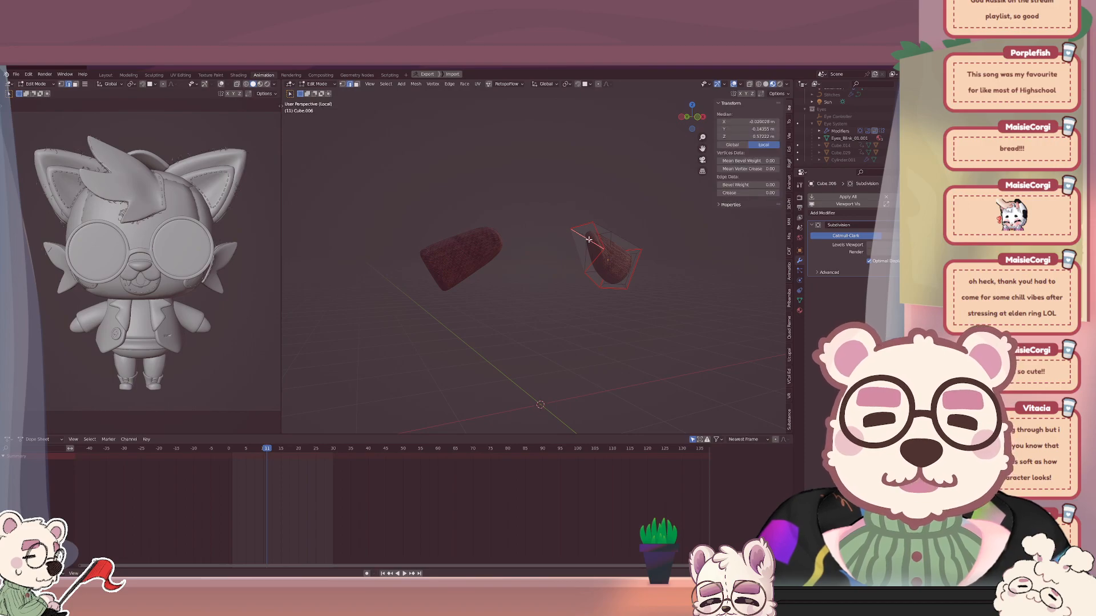
pyautogui.press('F3')
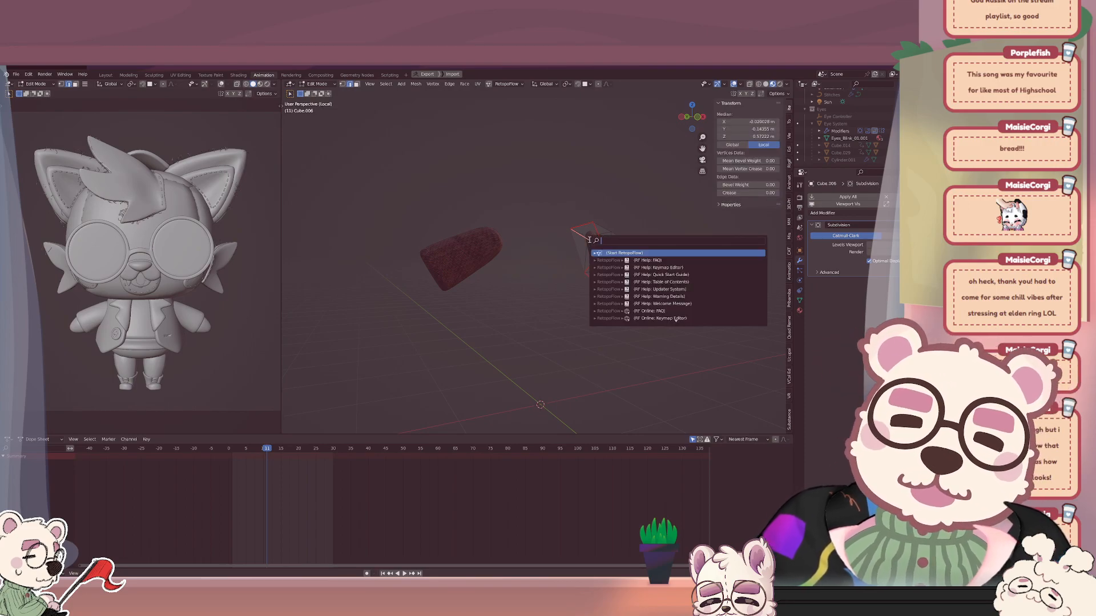
pyautogui.write('origin')
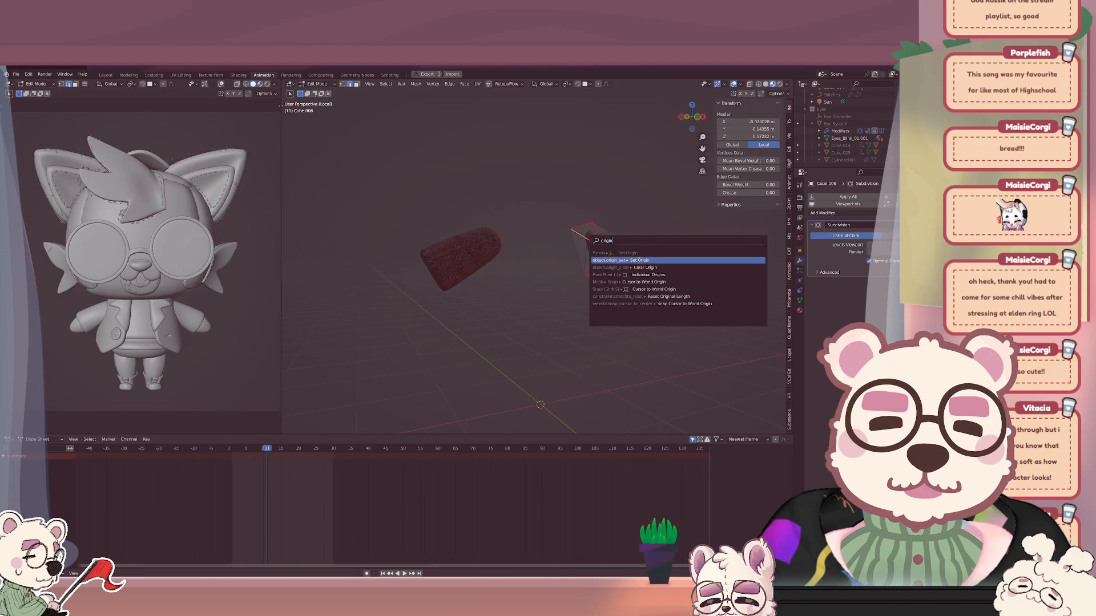
pyautogui.click(642, 260)
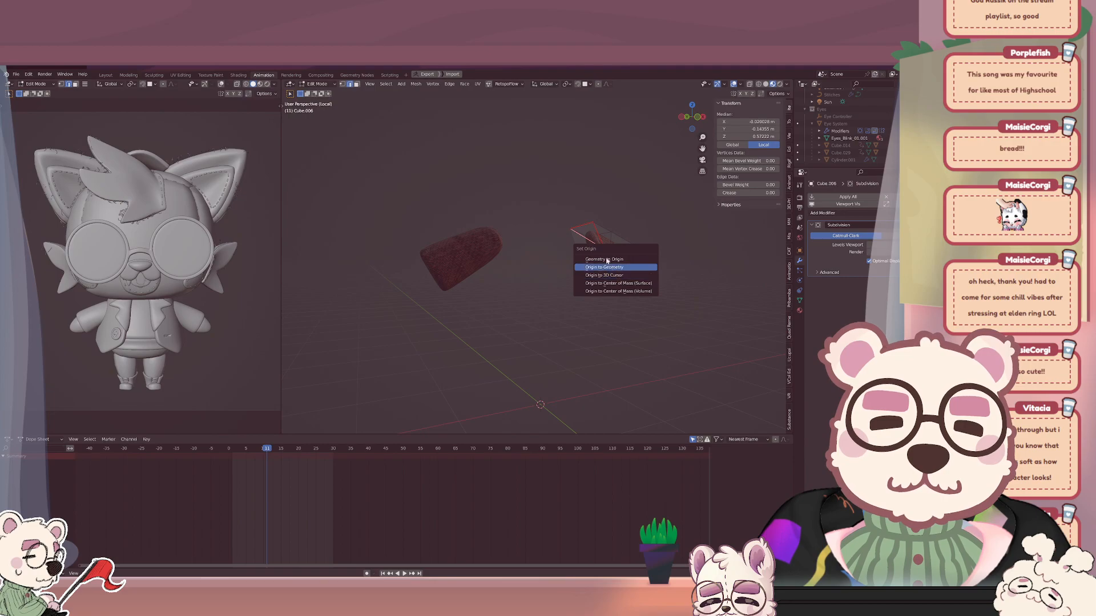
pyautogui.click(616, 260)
# Snap the 3D cursor to the selected edges at the sleeve's shoulder end.
pyautogui.press('F3')
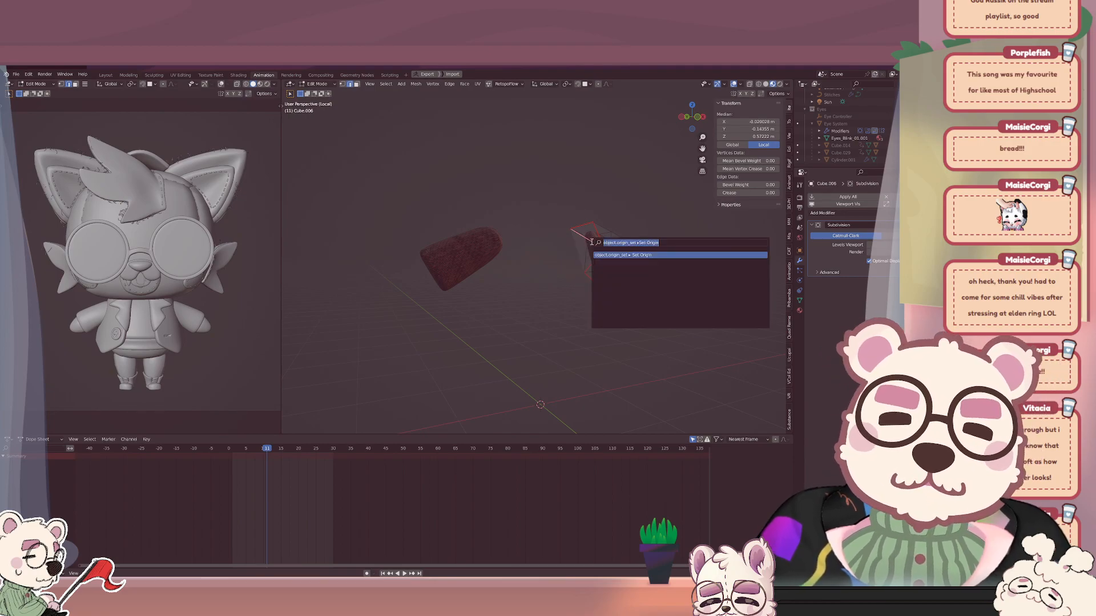
pyautogui.write('curso')
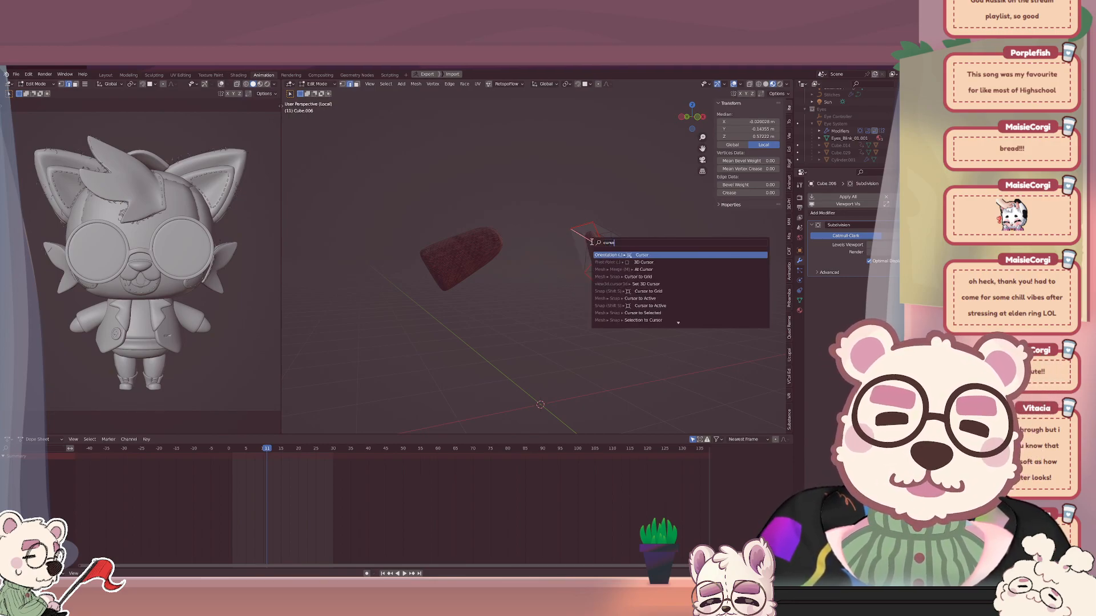
pyautogui.write('r to')
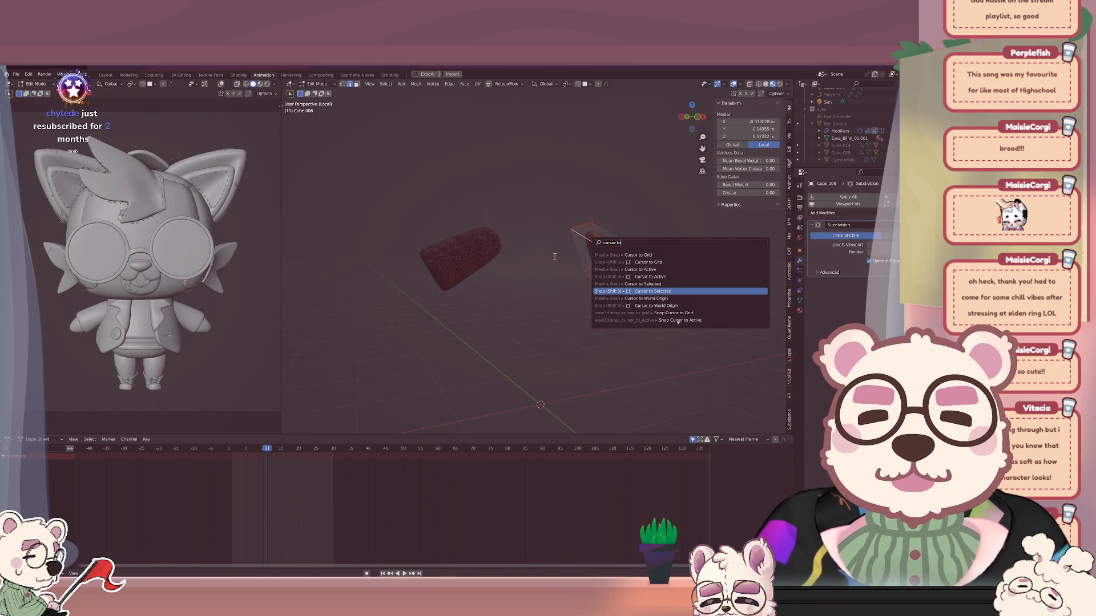
pyautogui.press('Escape')
pyautogui.press('q')
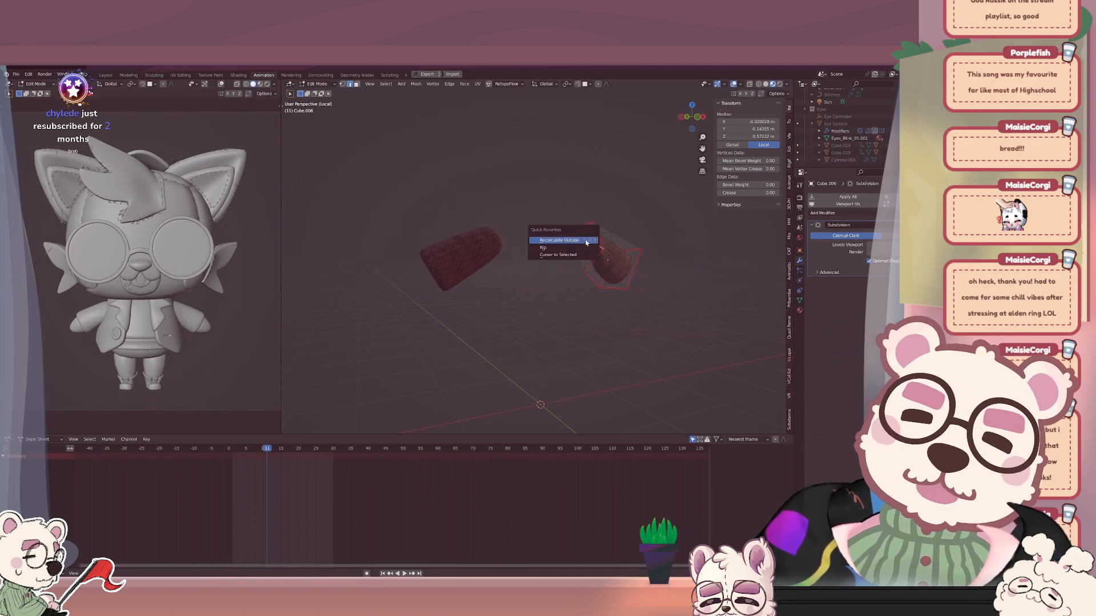
pyautogui.click(580, 248)
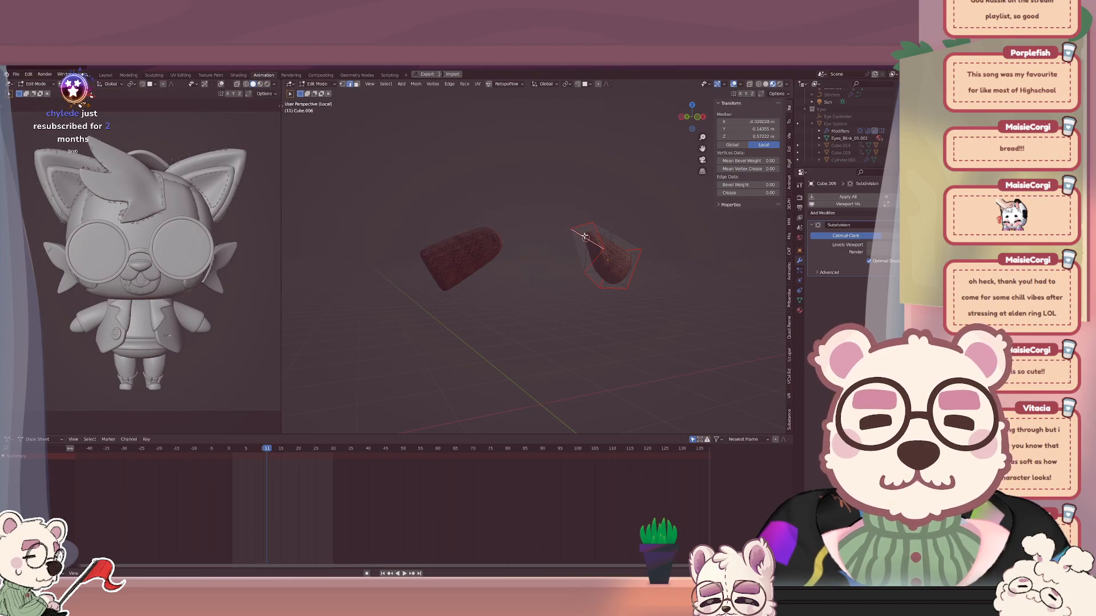
# Try to set the sleeve's origin to the 3D cursor while still in Edit Mode.
pyautogui.press('F3')
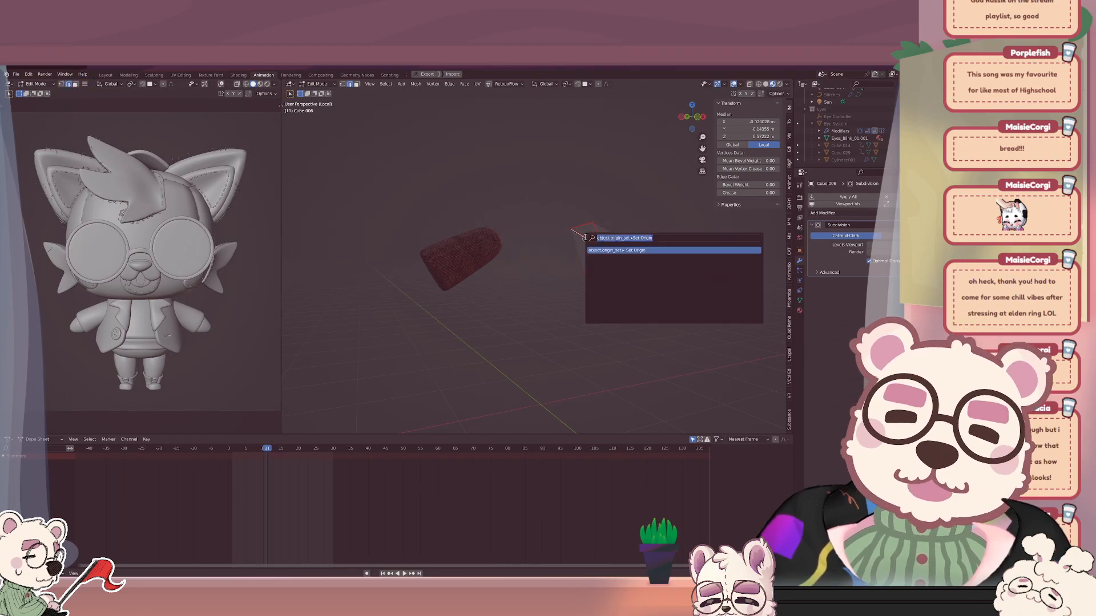
pyautogui.write('origin')
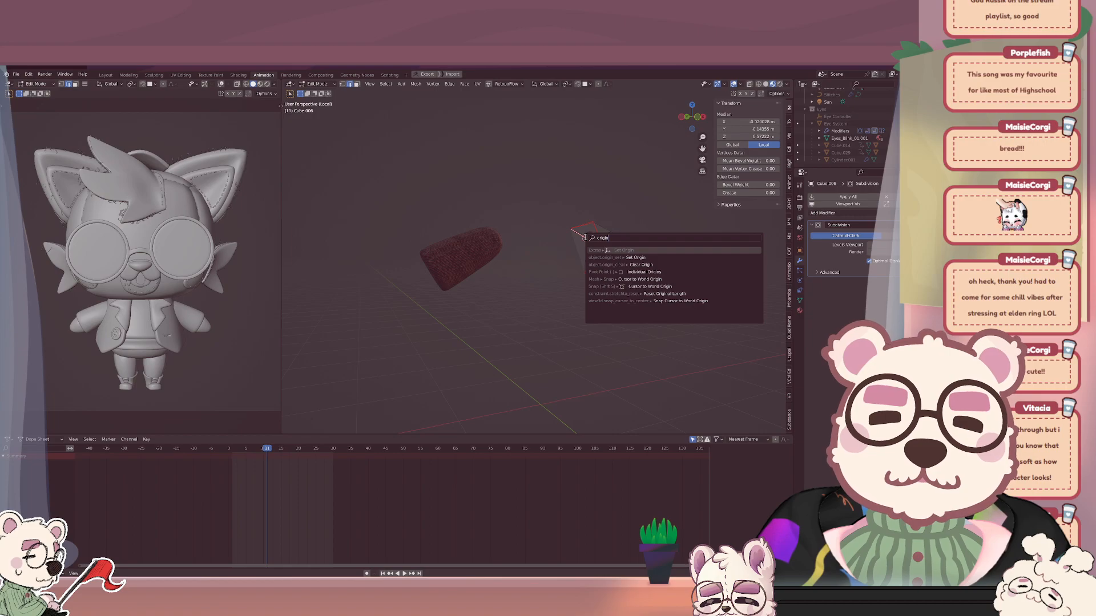
pyautogui.write(' to')
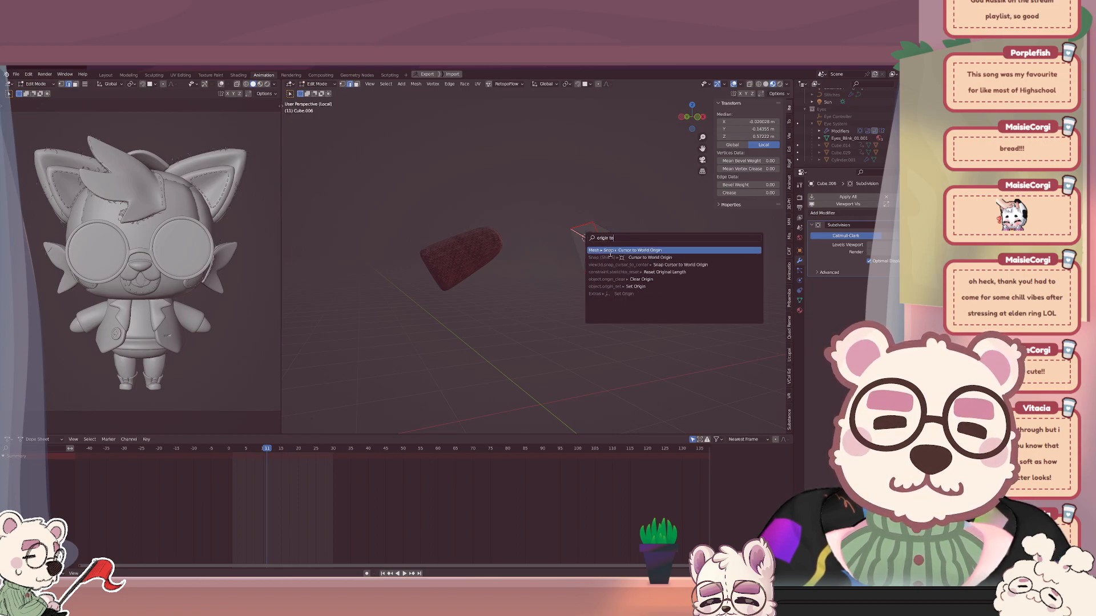
pyautogui.press('BackSpace')
pyautogui.press('BackSpace')
pyautogui.press('BackSpace')
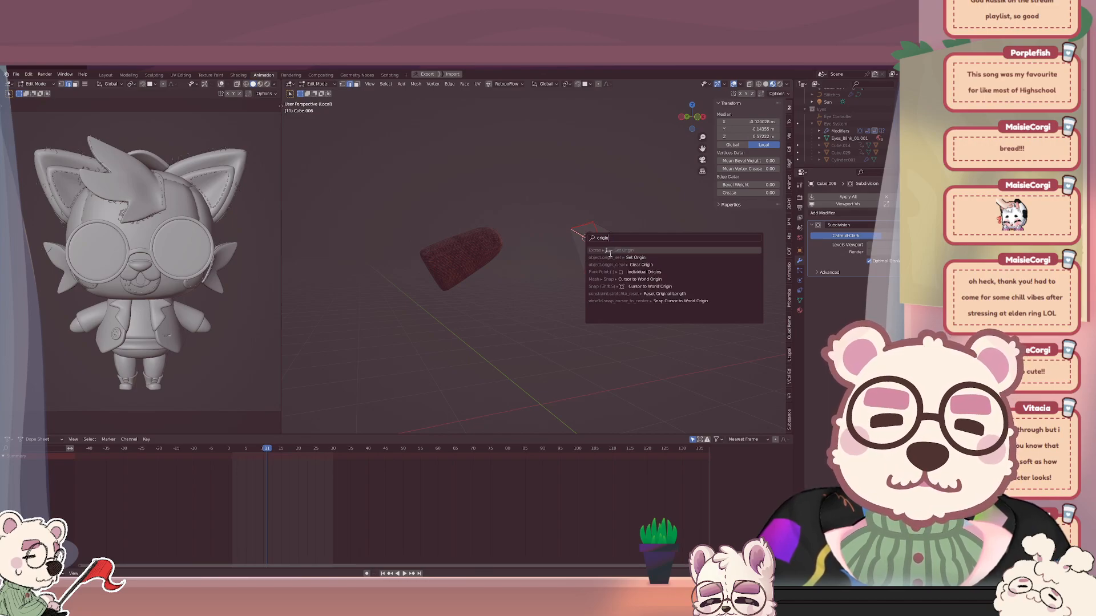
pyautogui.click(625, 257)
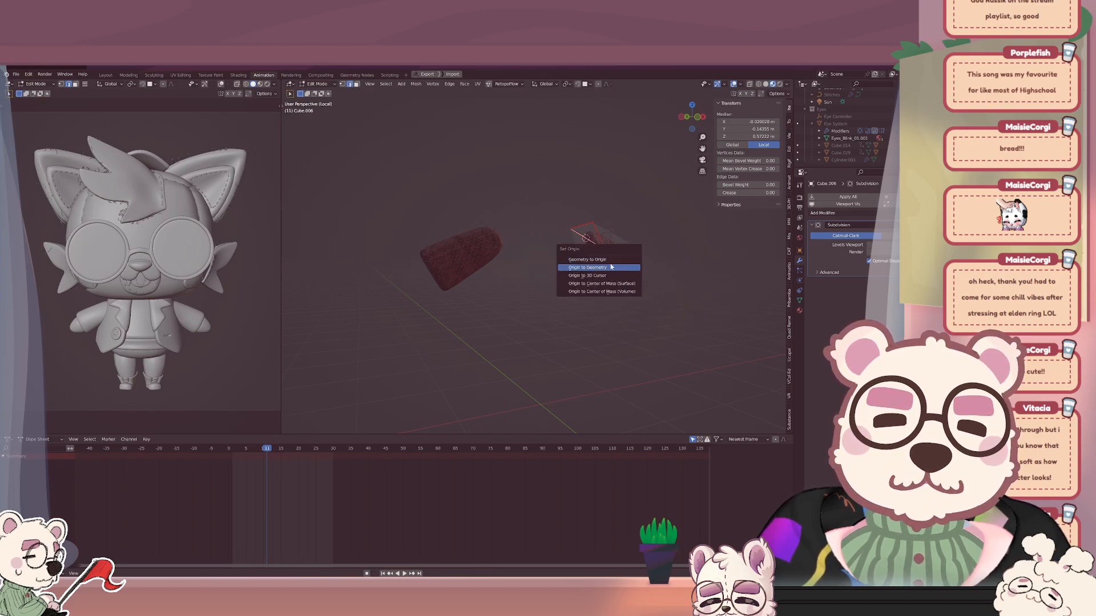
pyautogui.rightClick(604, 276)
pyautogui.click(599, 278)
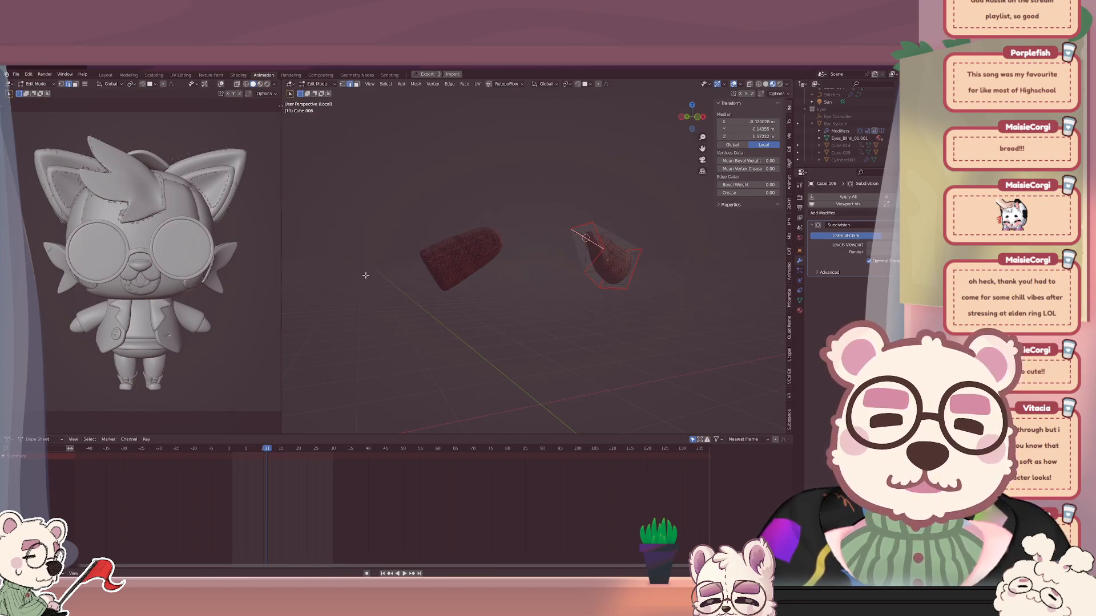
pyautogui.press('q')
pyautogui.click(565, 270)
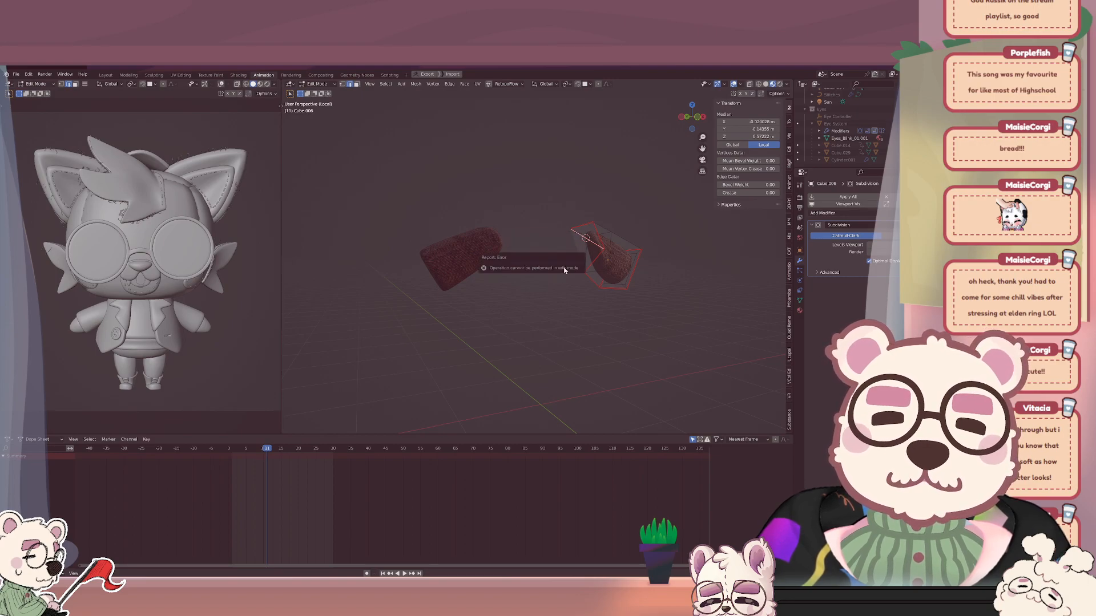
# Return to Object Mode and set the sleeve's origin to the 3D cursor at the shoulder.
pyautogui.press('Tab')
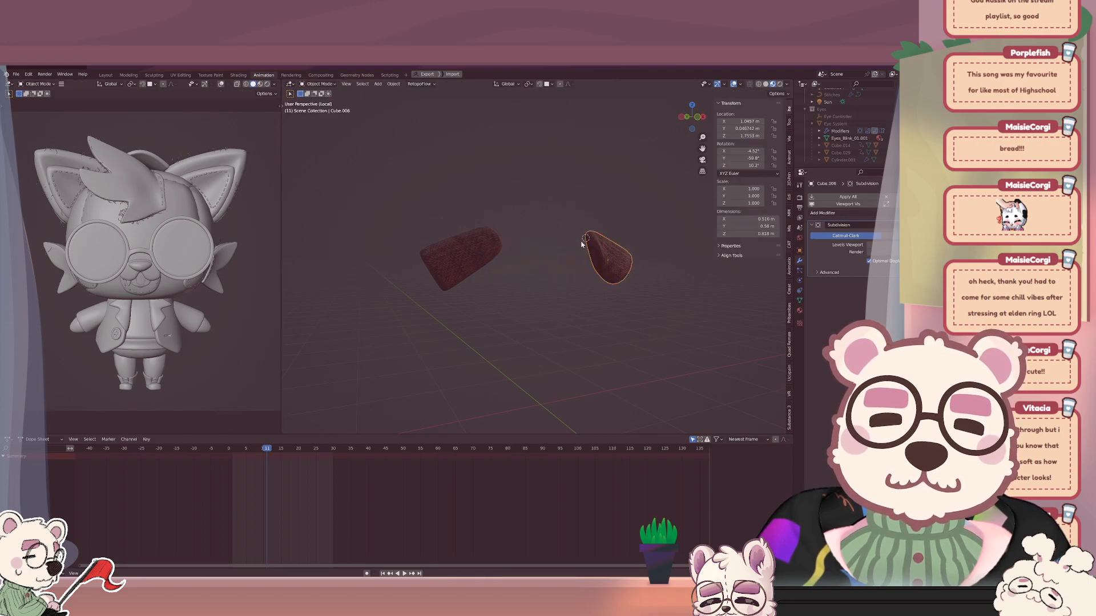
pyautogui.press('q')
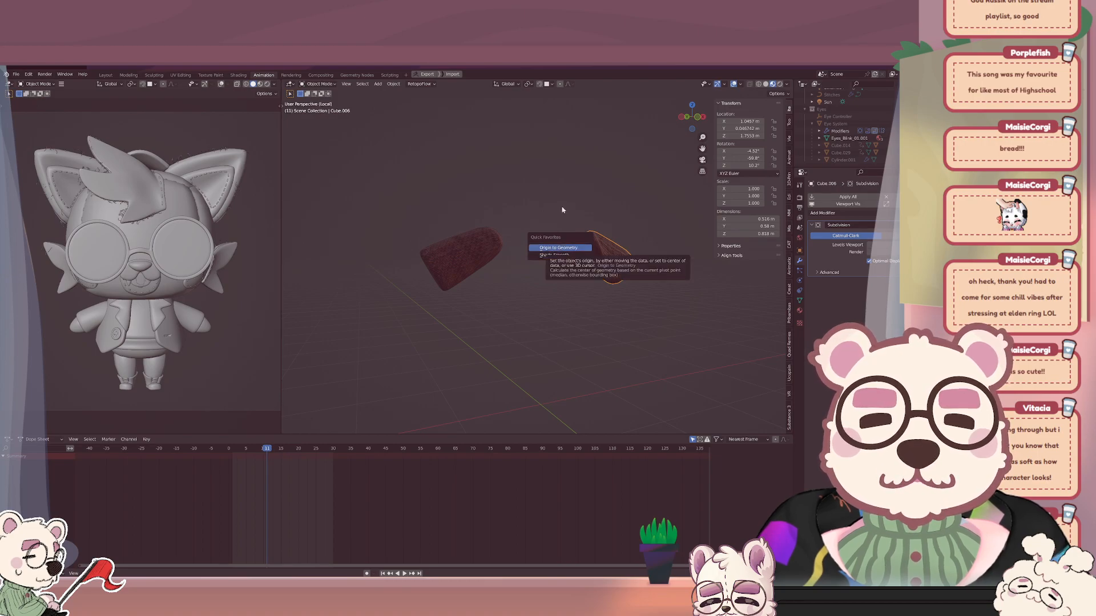
pyautogui.click(559, 248)
pyautogui.press('F3')
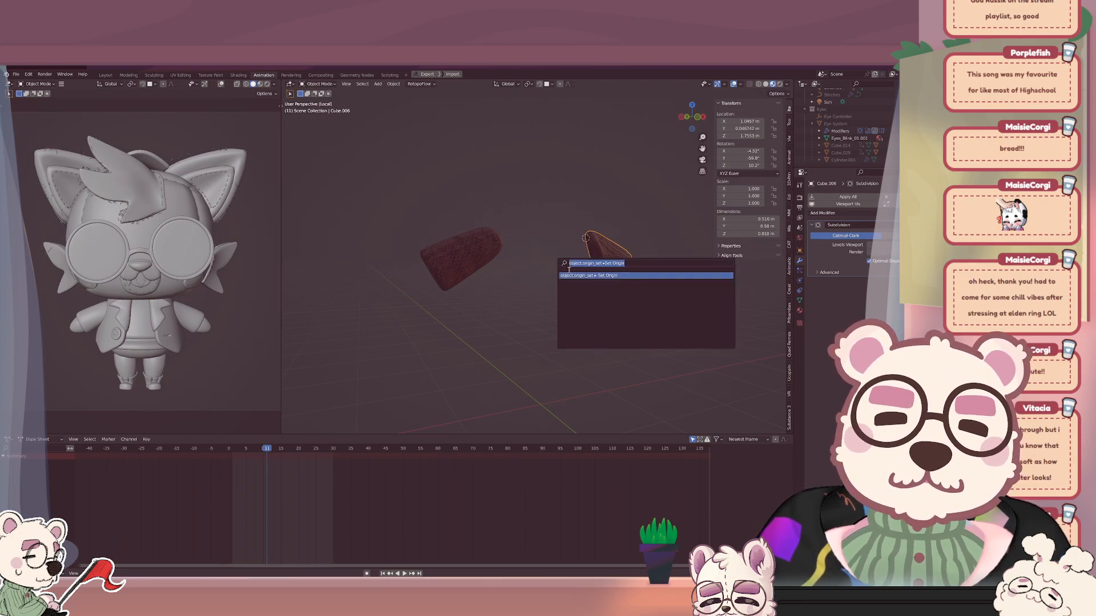
pyautogui.press('Return')
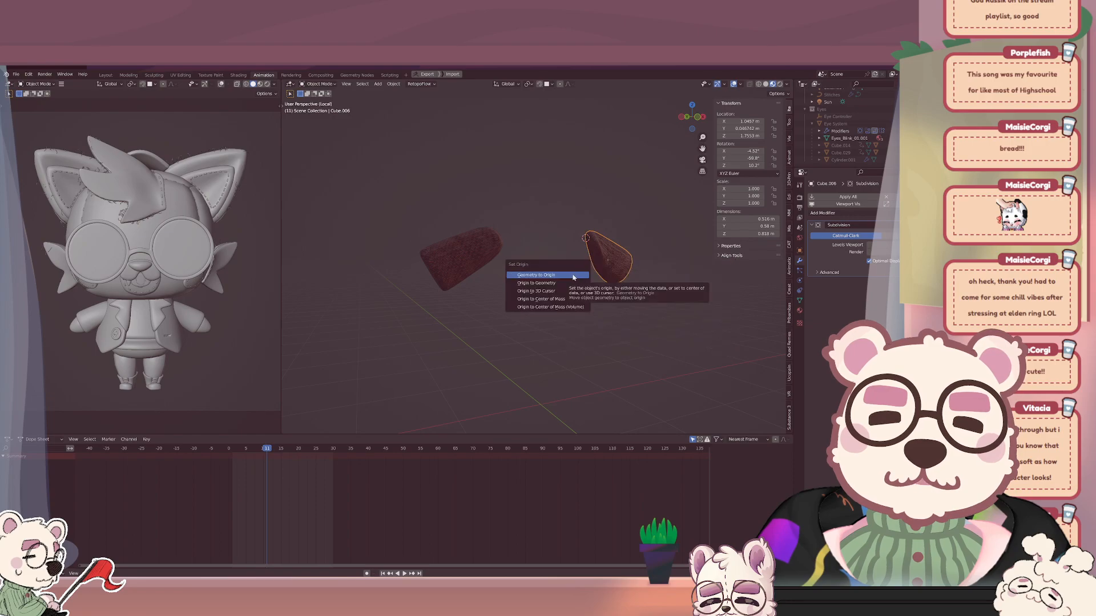
pyautogui.click(555, 291)
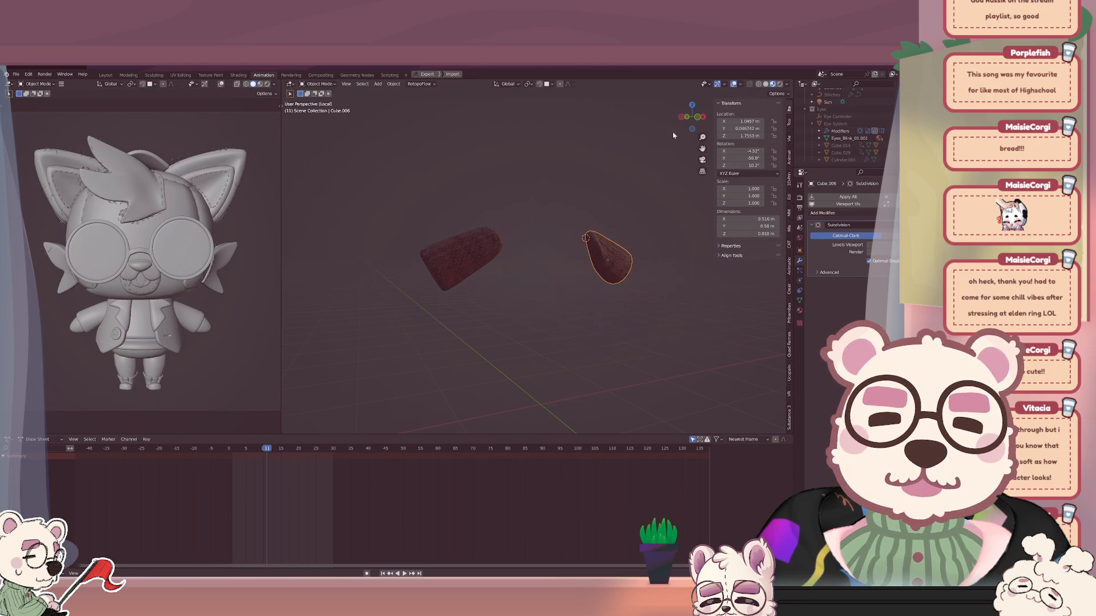
pyautogui.moveTo(566, 254); pyautogui.dragTo(578, 245, button='middle')
pyautogui.press('q')
pyautogui.click(578, 245)
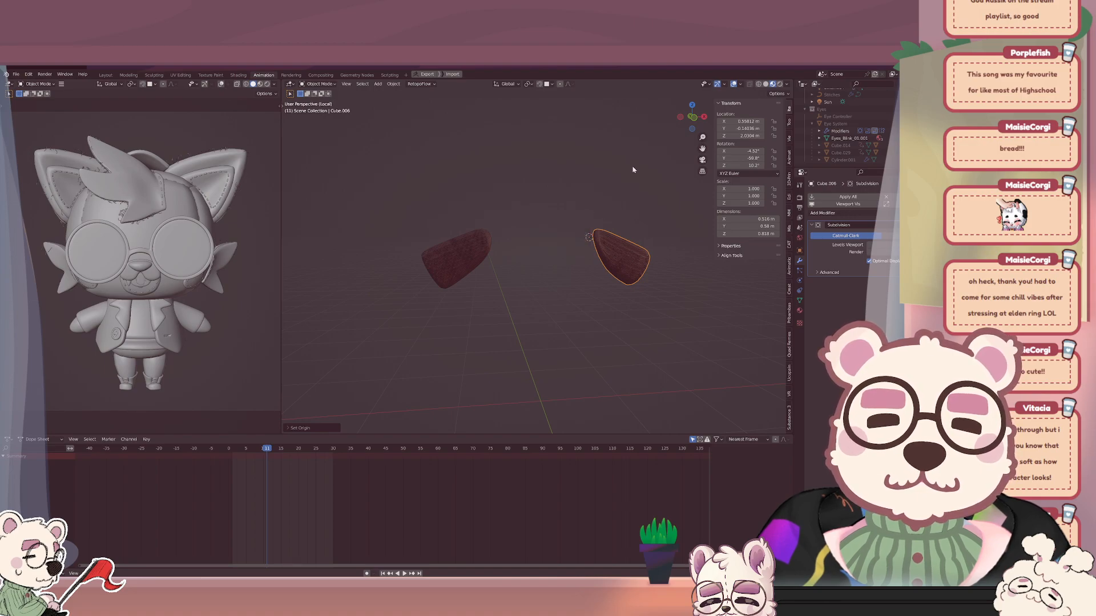
# Snap the 3D cursor to the edges at the shoulder end of the character's right sleeve.
pyautogui.moveTo(458, 276); pyautogui.dragTo(483, 244, button='middle')
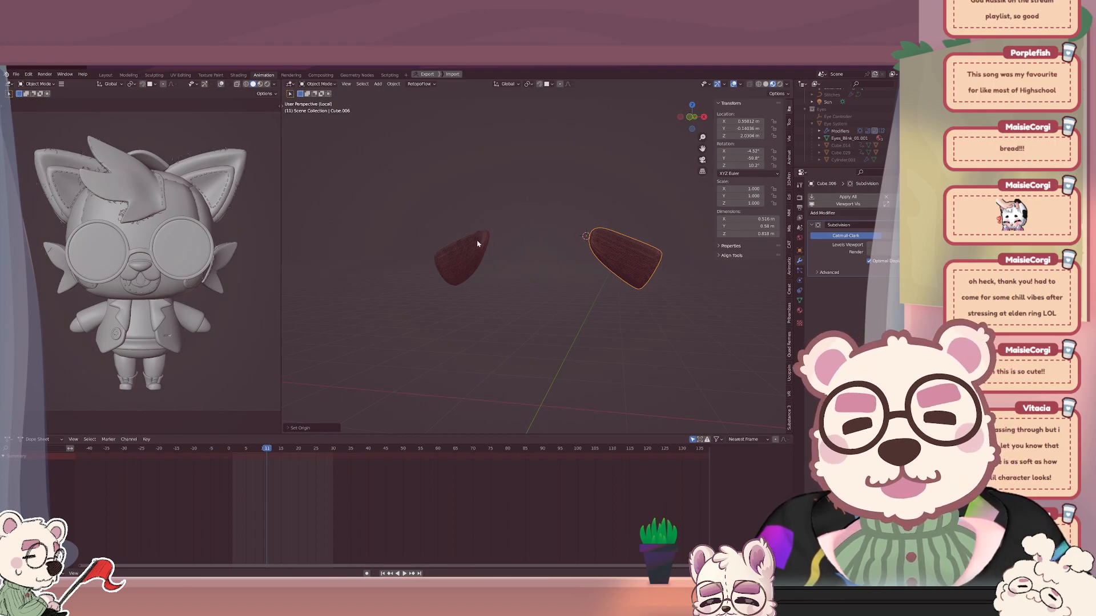
pyautogui.click(479, 244)
pyautogui.press('Tab')
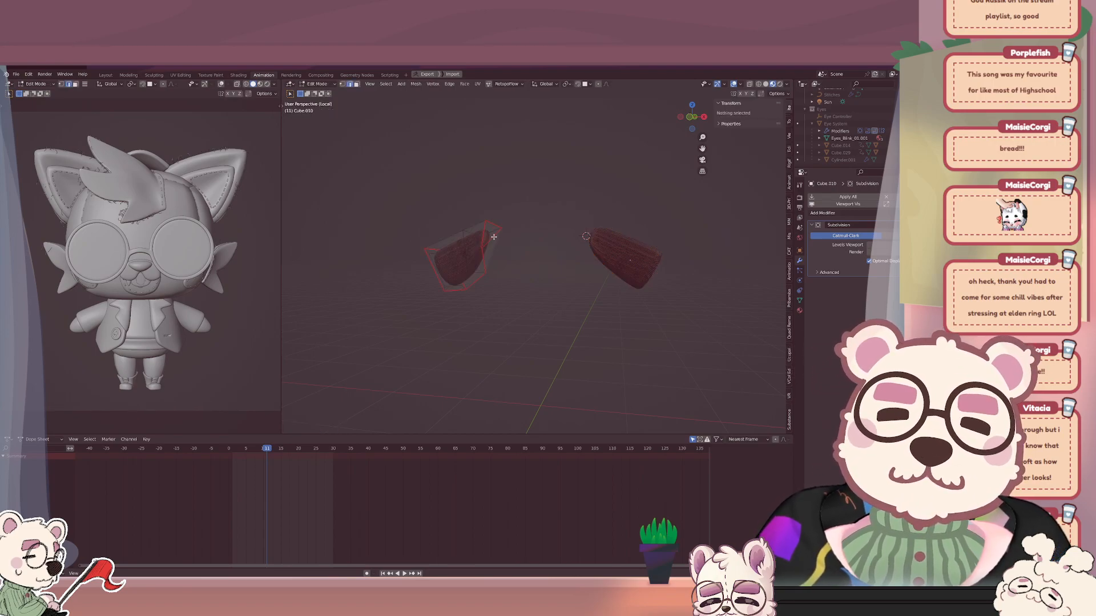
pyautogui.click(494, 235)
pyautogui.press('m')
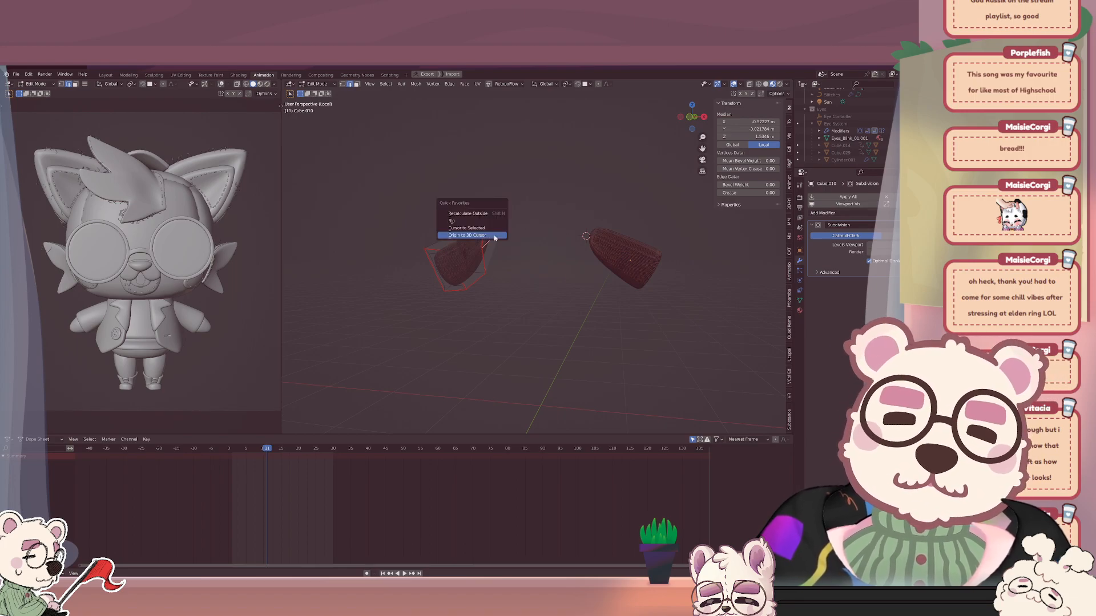
pyautogui.hotkey('shift', 's')
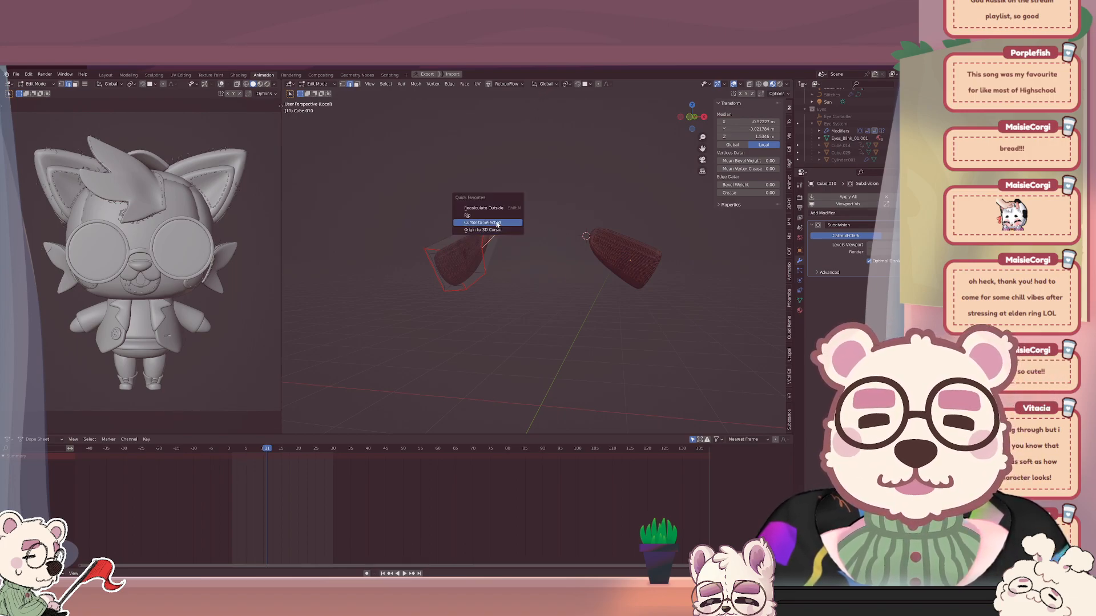
pyautogui.click(495, 222)
# Return to Object Mode, set the right sleeve's origin to the 3D cursor, and leave local view.
pyautogui.press('Tab')
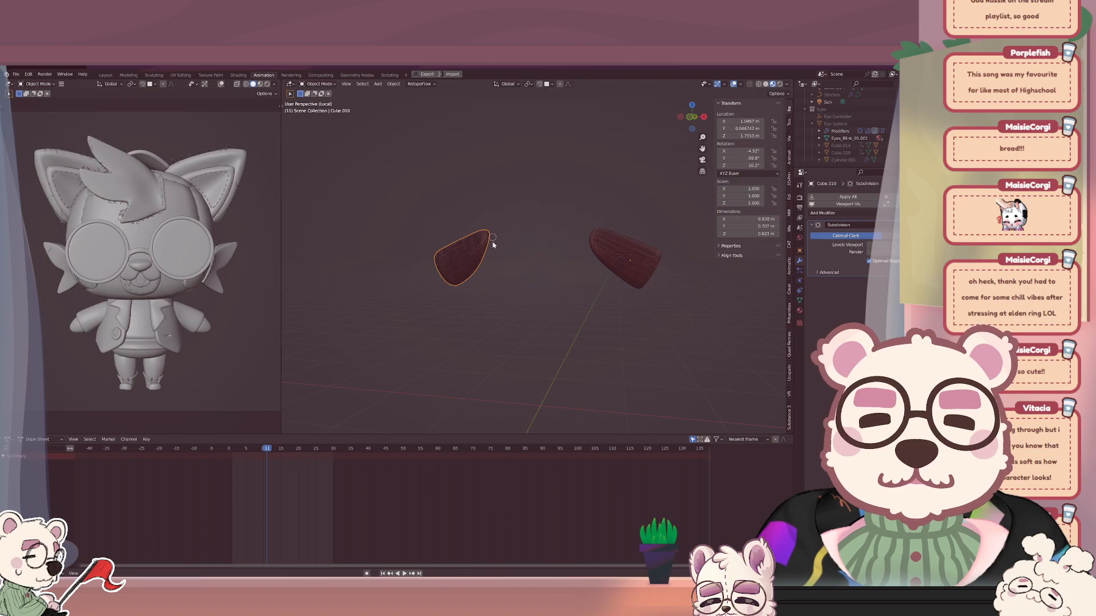
pyautogui.hotkey('ctrl', 'alt', 'shift', 'c')
pyautogui.click(492, 252)
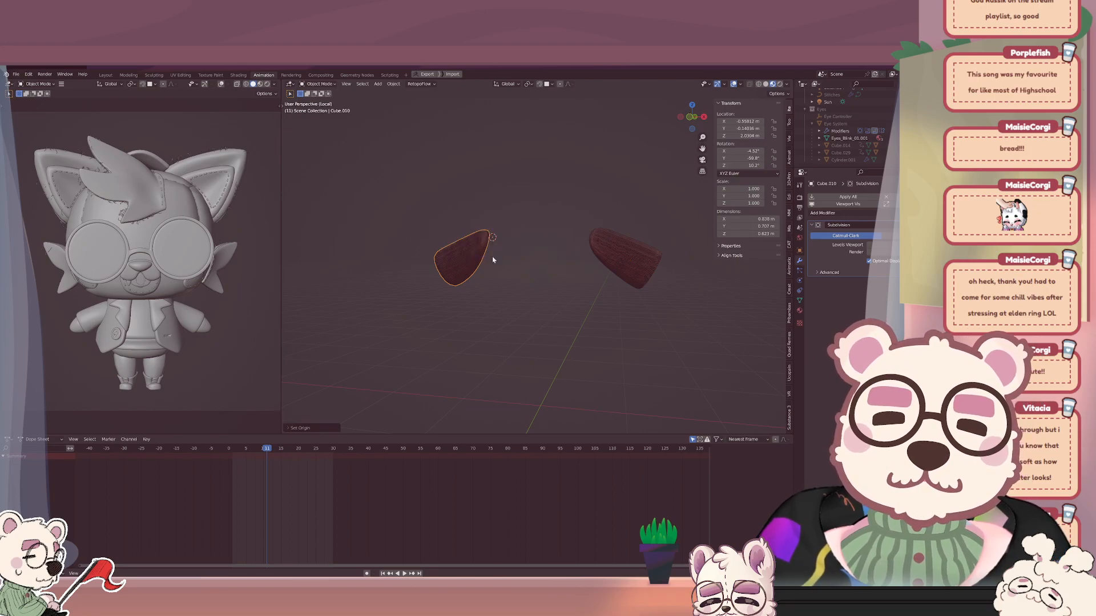
pyautogui.moveTo(522, 260); pyautogui.dragTo(543, 243, button='middle')
pyautogui.press('KP_Divide')
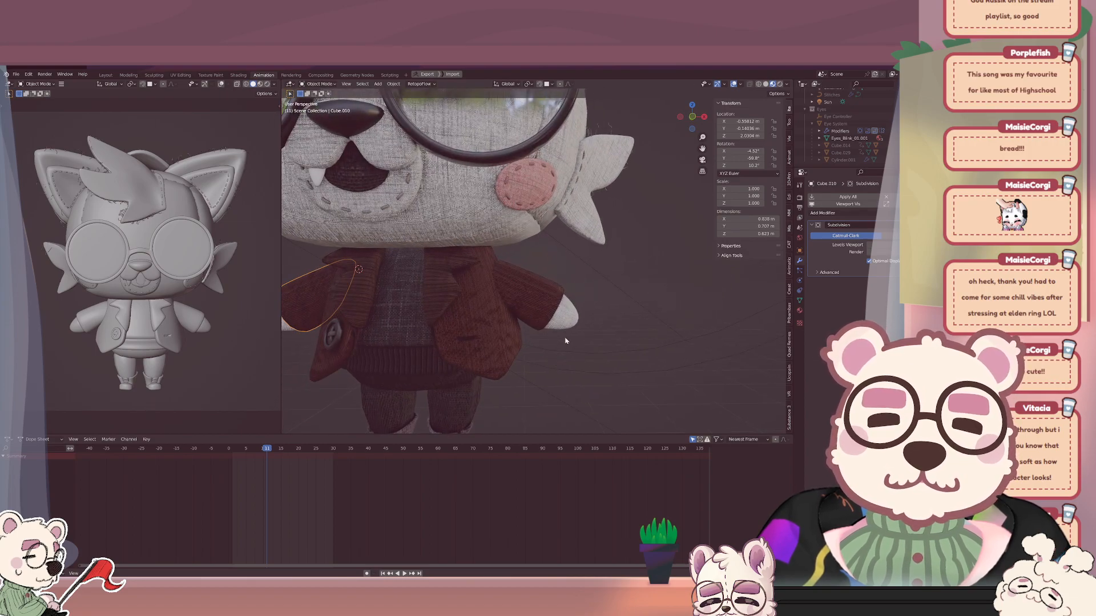
# Separate the character's mirrored hands into individual objects by loose parts.
pyautogui.moveTo(565, 341); pyautogui.dragTo(575, 273, button='middle')
pyautogui.keyDown('shift'); pyautogui.click(576, 270); pyautogui.keyUp('shift')
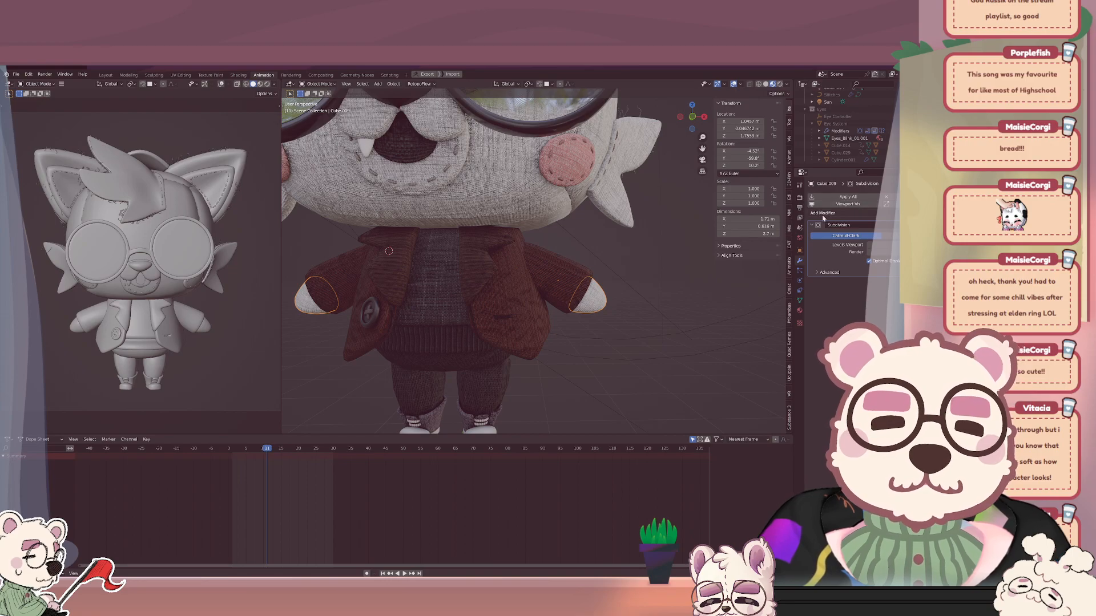
pyautogui.press('Tab')
pyautogui.press('a')
pyautogui.press('p')
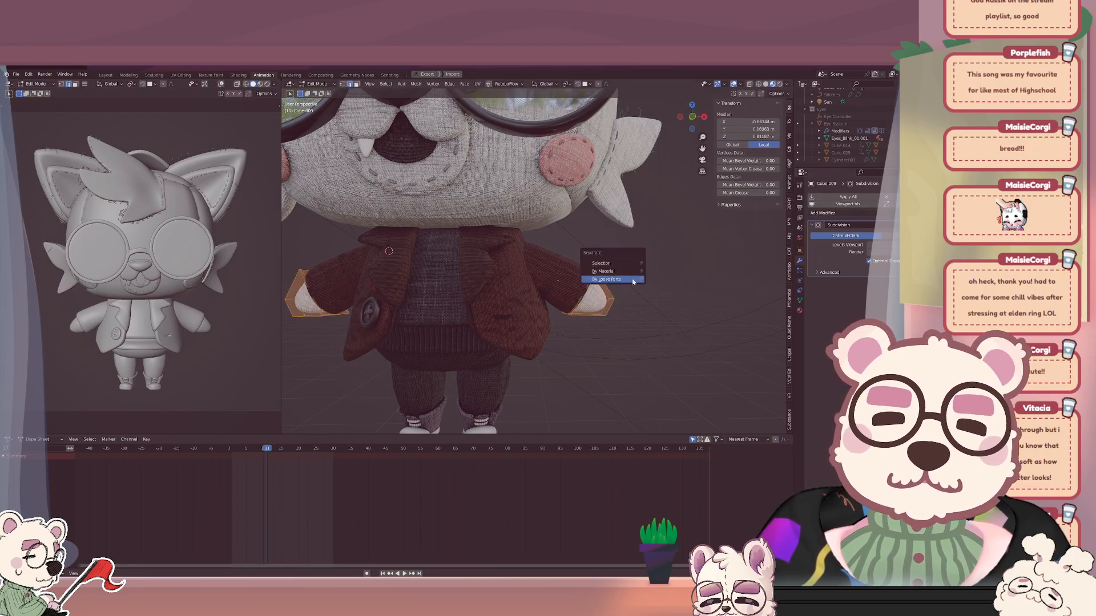
pyautogui.click(632, 279)
pyautogui.press('Tab')
# Parent each hand to its own sleeve, using Object for the left hand and Object (Keep Transform) for the right hand.
pyautogui.keyDown('shift'); pyautogui.click(574, 281); pyautogui.keyUp('shift')
pyautogui.hotkey('ctrl', 'p')
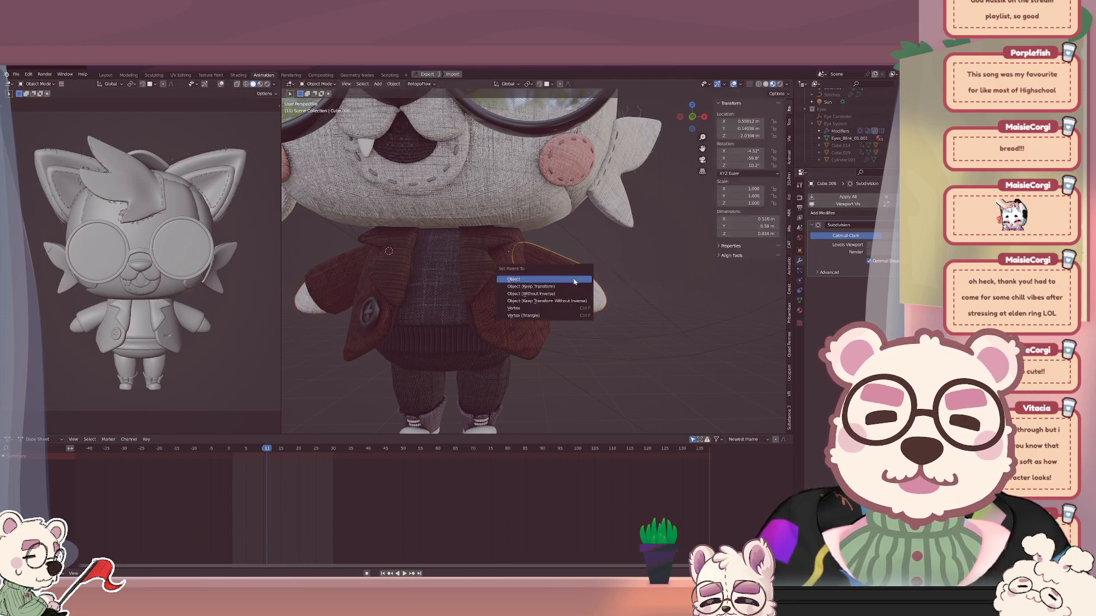
pyautogui.click(574, 280)
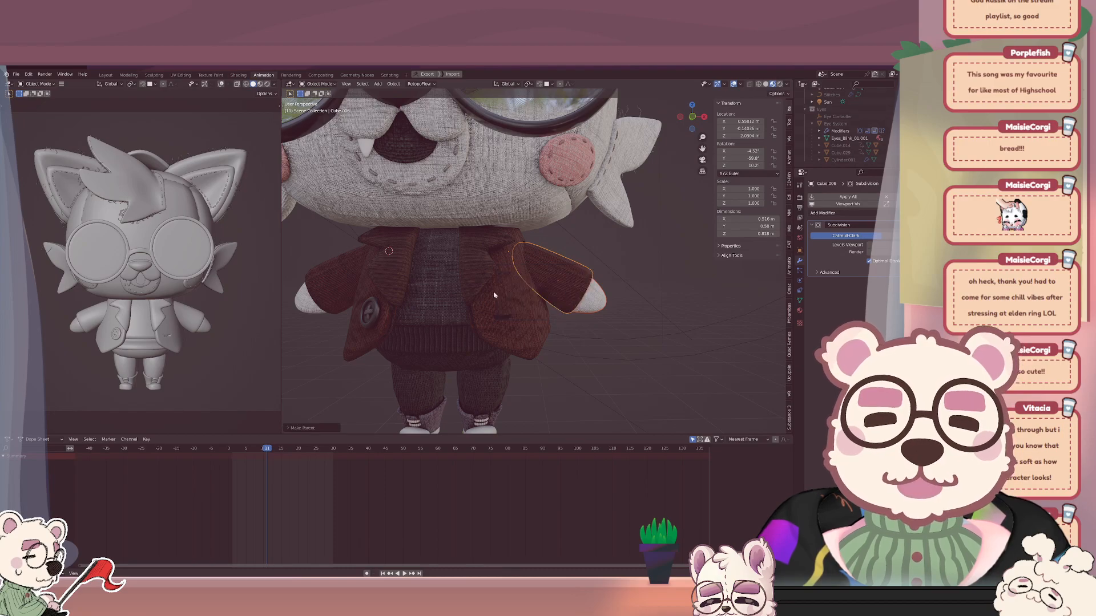
pyautogui.click(307, 299)
pyautogui.hotkey('ctrl', 'p')
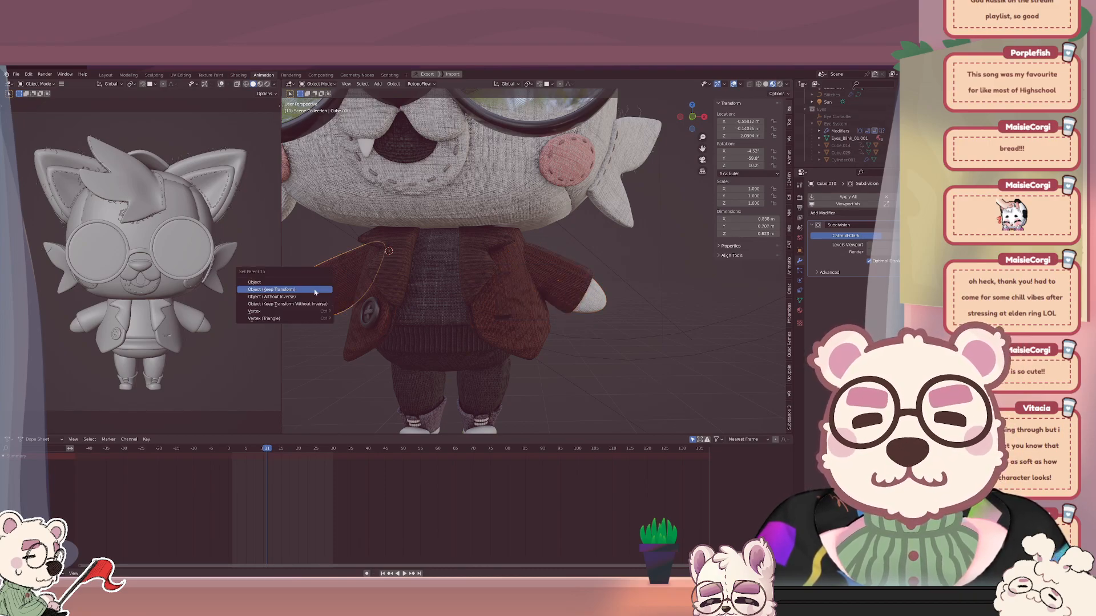
pyautogui.click(314, 289)
# Set the origin of the character's right hand to its geometry.
pyautogui.click(319, 302)
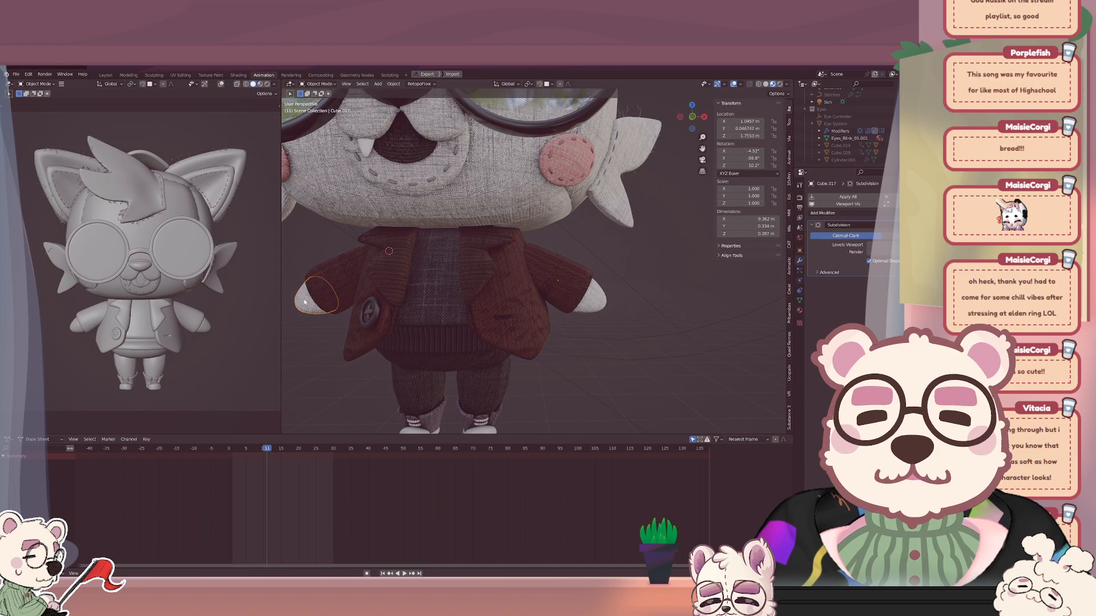
pyautogui.moveTo(320, 303); pyautogui.dragTo(374, 301, button='middle')
pyautogui.hotkey('ctrl', 'shift', 'alt', 'c')
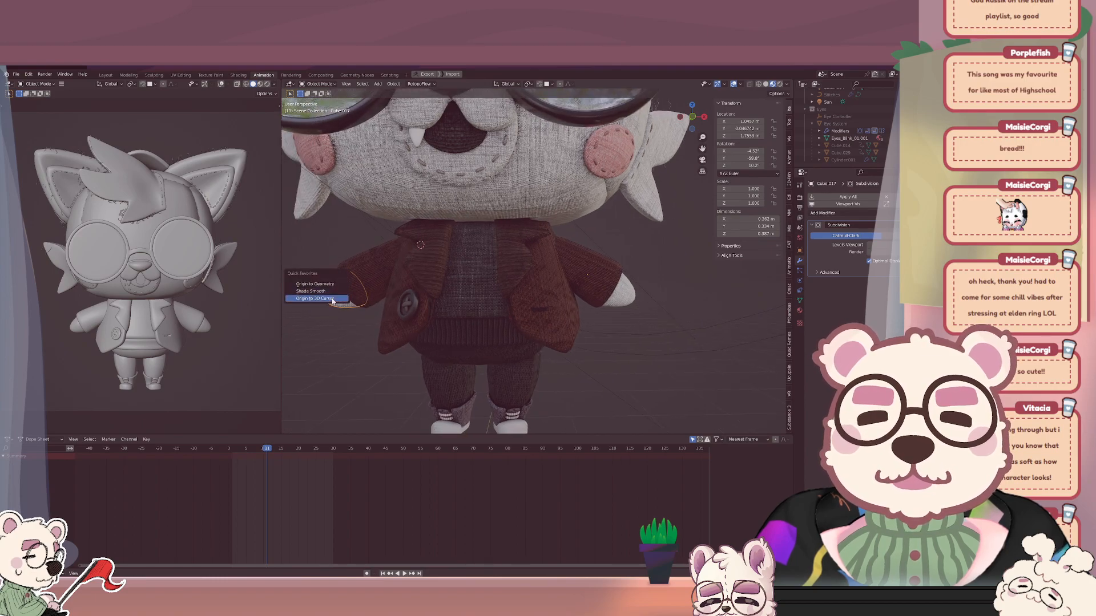
pyautogui.click(317, 291)
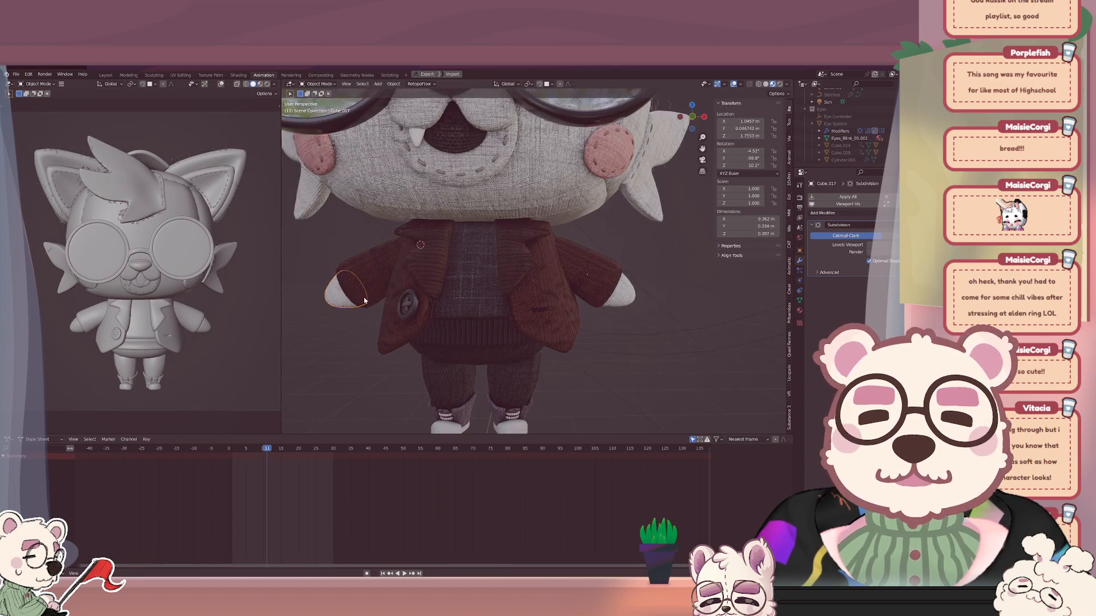
pyautogui.hotkey('ctrl', 'shift', 'alt', 'c')
pyautogui.click(337, 283)
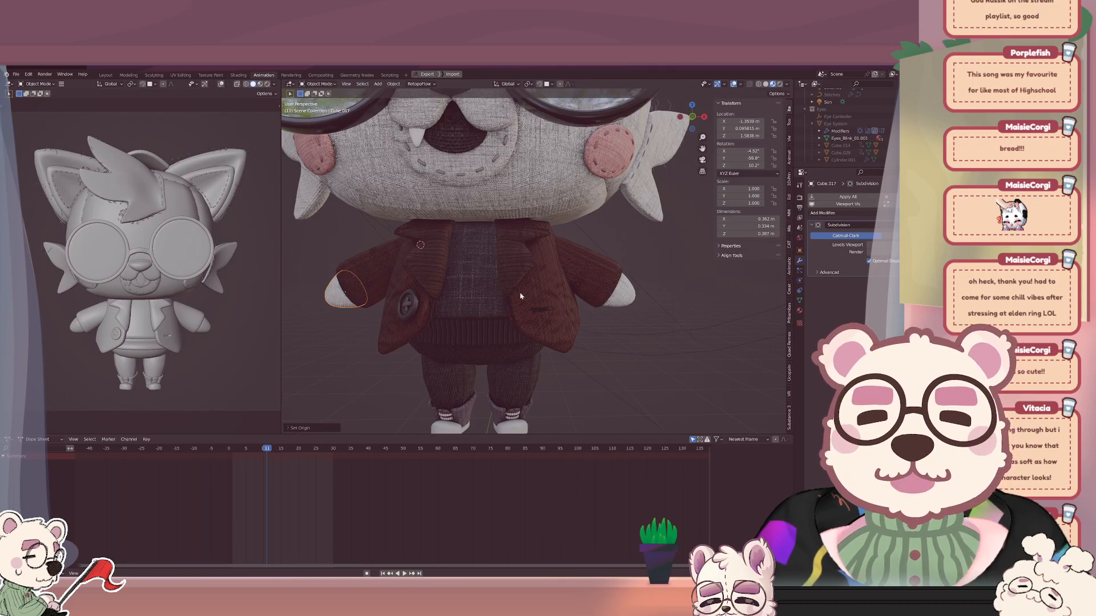
# Test the character's left arm by rotating the sleeve about its shoulder origin.
pyautogui.click(610, 297)
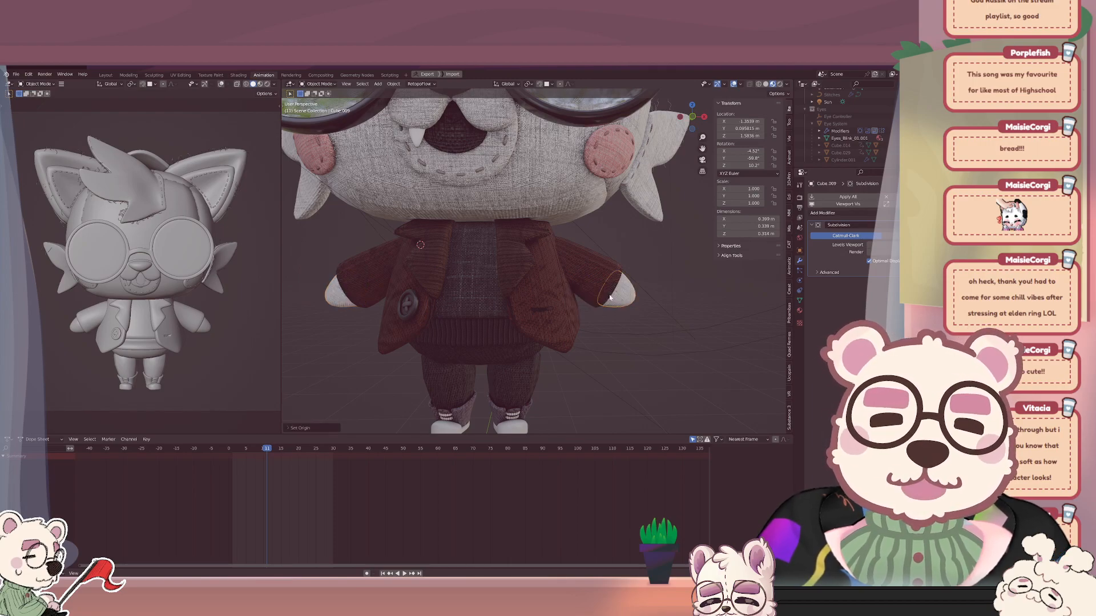
pyautogui.click(628, 317)
pyautogui.scroll(-1, 626, 313)
pyautogui.click(591, 274)
pyautogui.press('r')
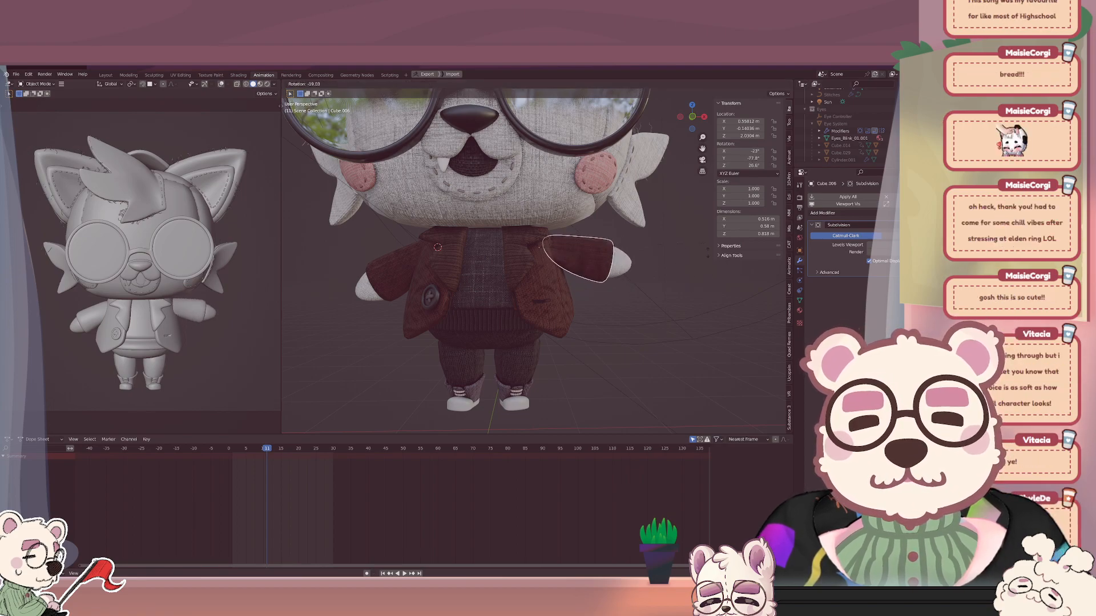
pyautogui.click(610, 288)
pyautogui.moveTo(610, 288); pyautogui.dragTo(563, 268, button='middle')
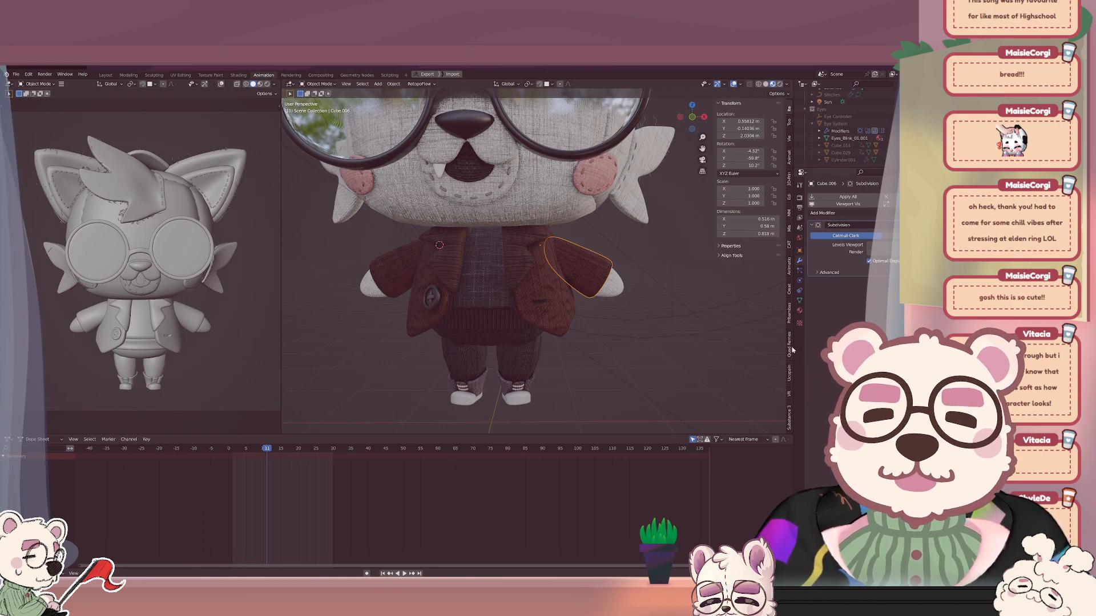
pyautogui.moveTo(603, 256); pyautogui.dragTo(622, 268, button='middle')
pyautogui.press('r')
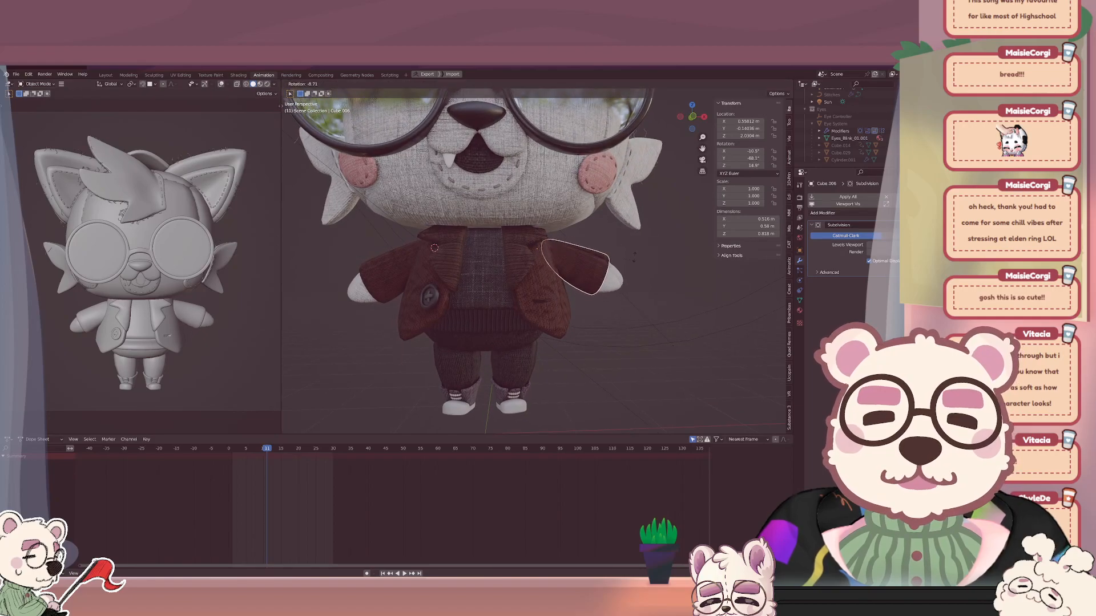
pyautogui.click(585, 248)
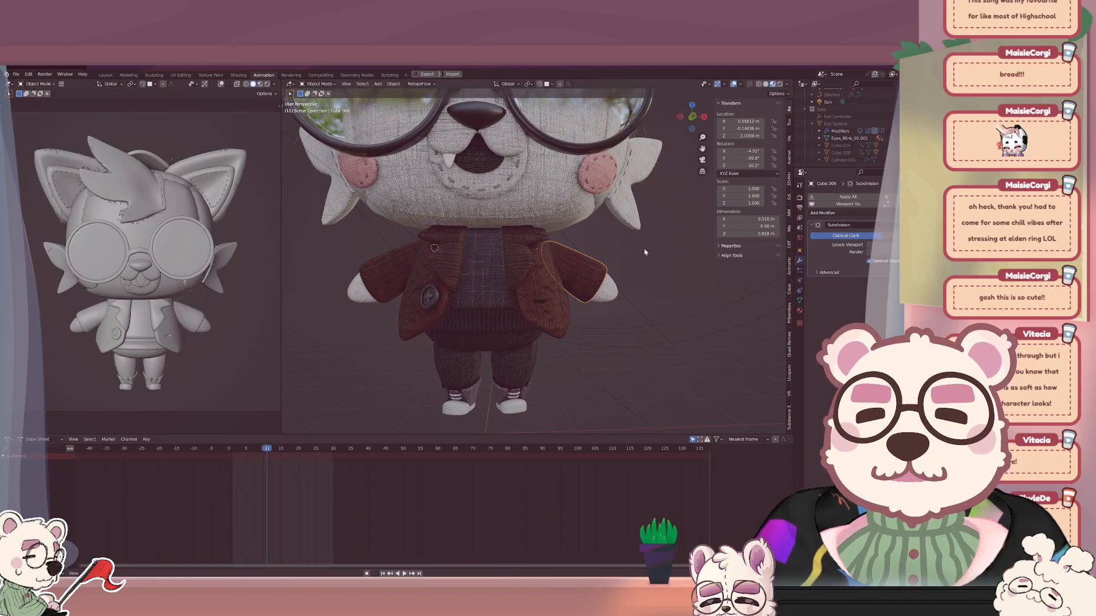
pyautogui.press('Tab')
pyautogui.press('Tab')
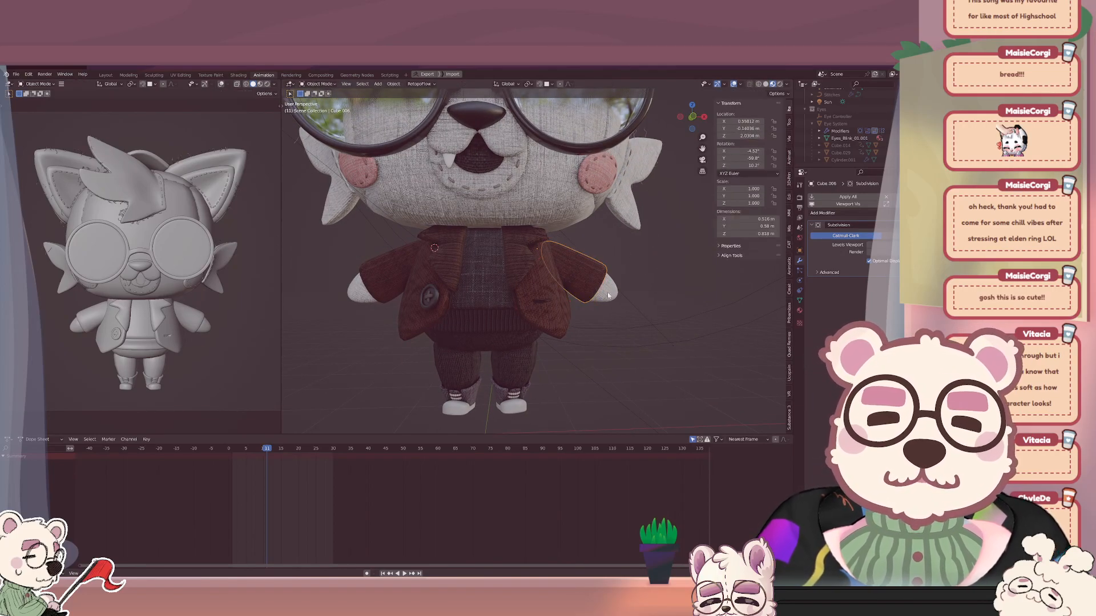
pyautogui.press('Tab')
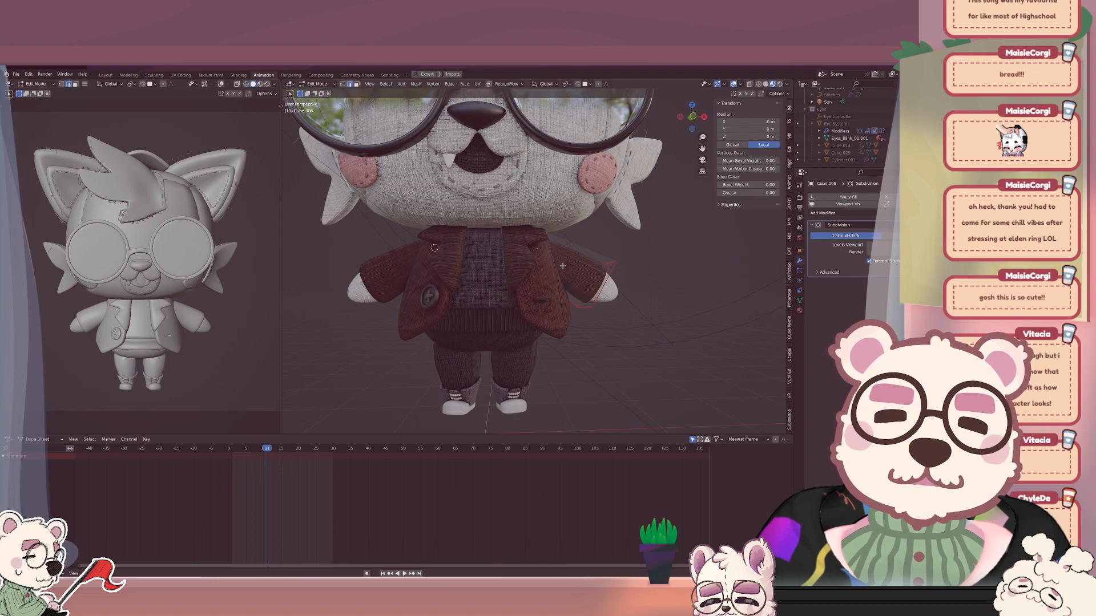
pyautogui.press('Tab')
# Parent the stitched pocket detail on the jacket front to the jacket with Object (Keep Transform).
pyautogui.keyDown('shift'); pyautogui.moveTo(534, 270); pyautogui.dragTo(553, 298, button='middle'); pyautogui.keyUp('shift')
pyautogui.click(528, 259)
pyautogui.click(547, 281)
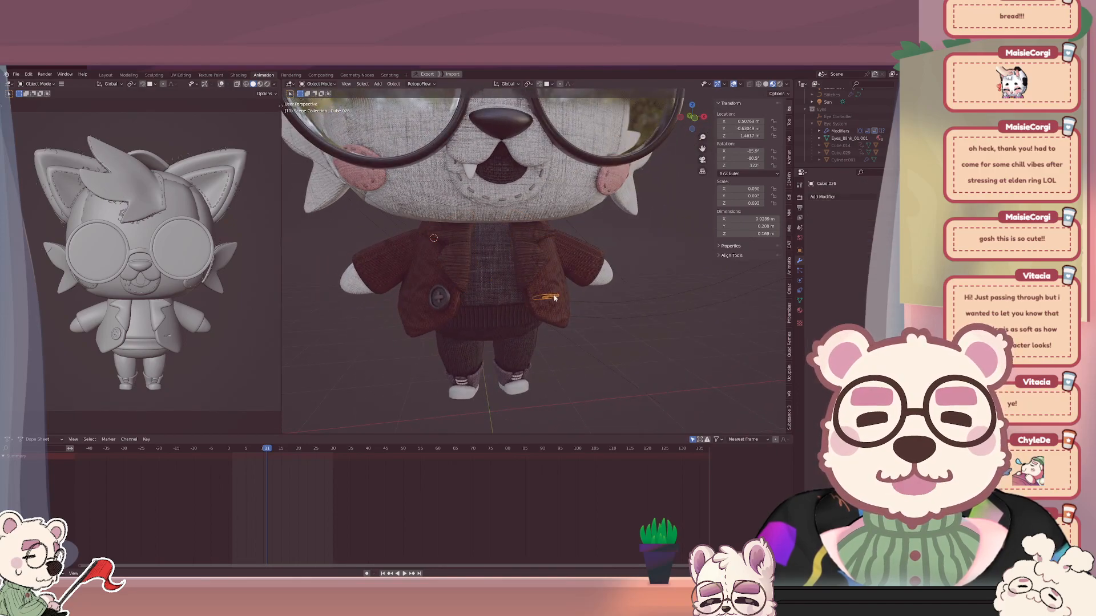
pyautogui.hotkey('ctrl', 'p')
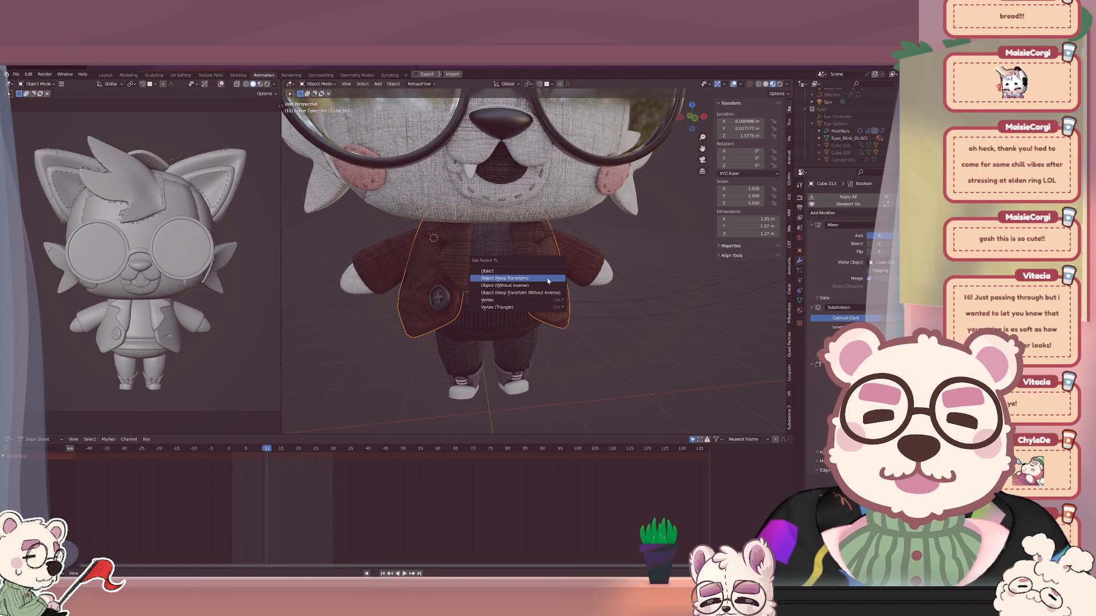
pyautogui.click(547, 280)
# Parent the jacket's collar lapels to the jacket body.
pyautogui.hotkey('alt', 'a')
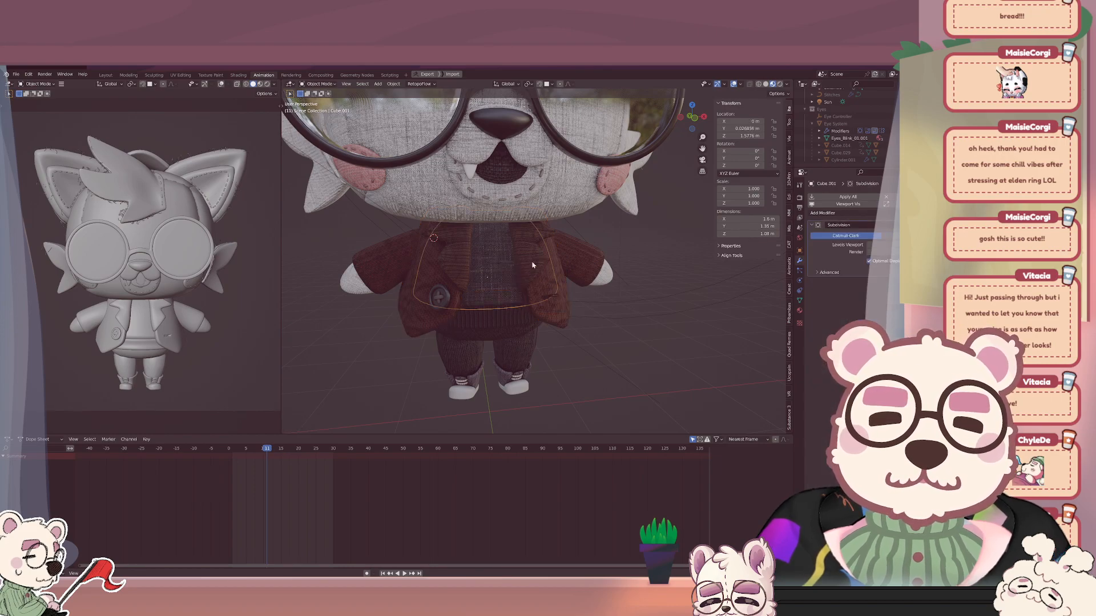
pyautogui.click(532, 261)
pyautogui.moveTo(552, 274); pyautogui.dragTo(546, 275, button='middle')
pyautogui.keyDown('shift'); pyautogui.click(546, 275); pyautogui.keyUp('shift')
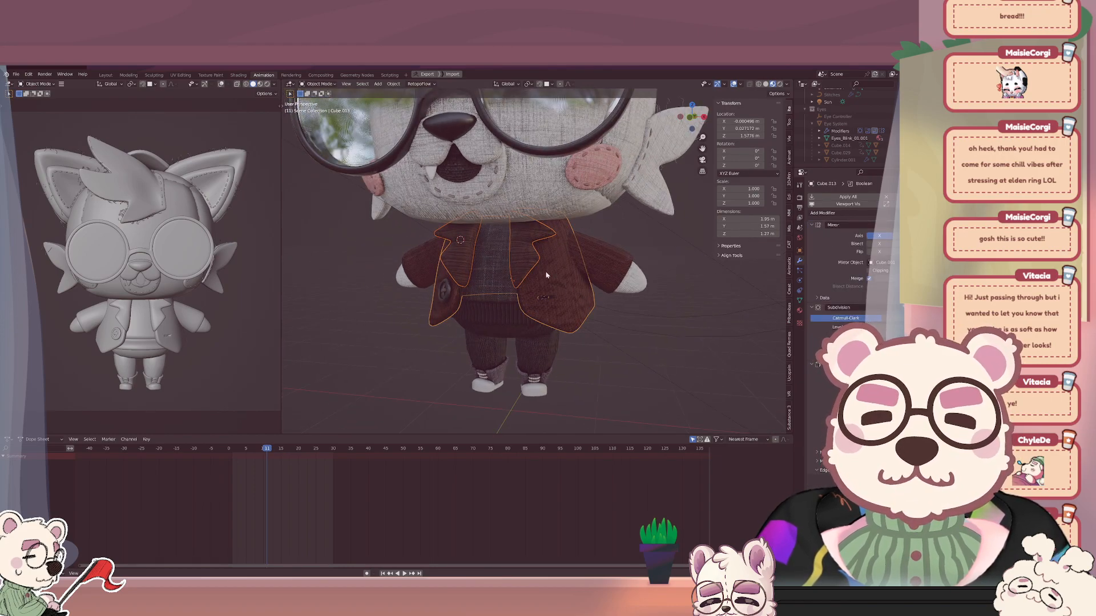
pyautogui.hotkey('ctrl', 'p')
pyautogui.click(546, 274)
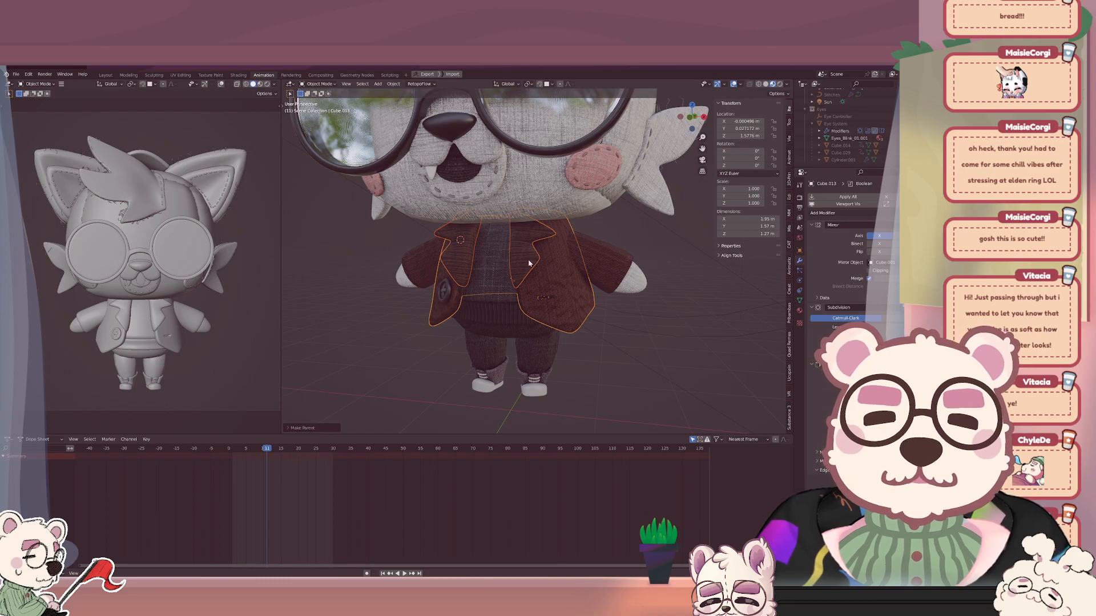
# Parent the jacket to the character's shirt torso.
pyautogui.click(561, 275)
pyautogui.moveTo(544, 273); pyautogui.dragTo(555, 269, button='middle')
pyautogui.keyDown('shift'); pyautogui.click(494, 263); pyautogui.keyUp('shift')
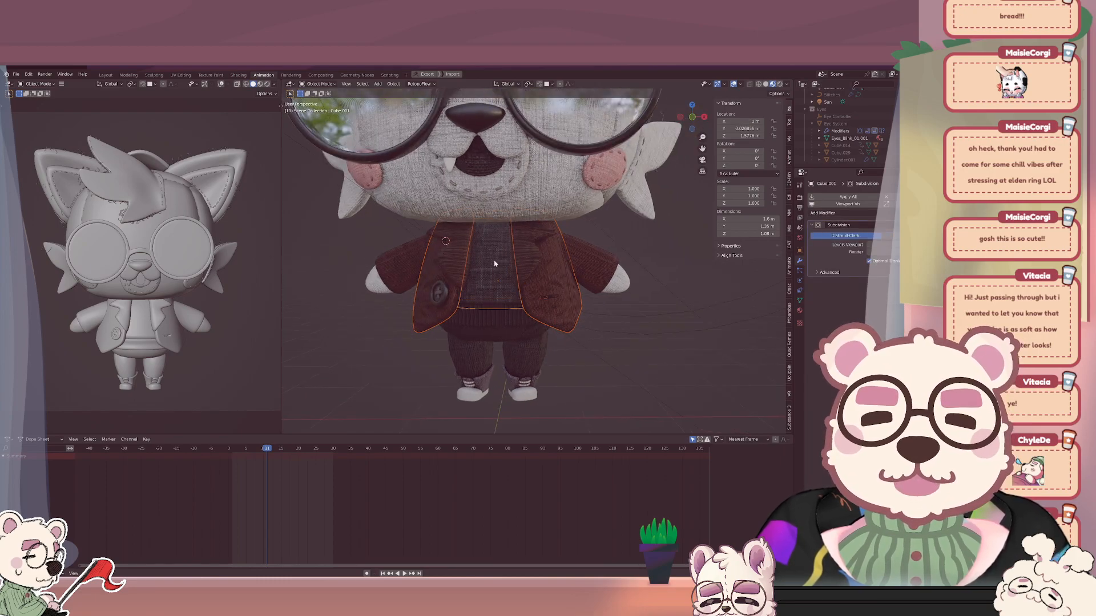
pyautogui.hotkey('ctrl', 'p')
pyautogui.click(495, 263)
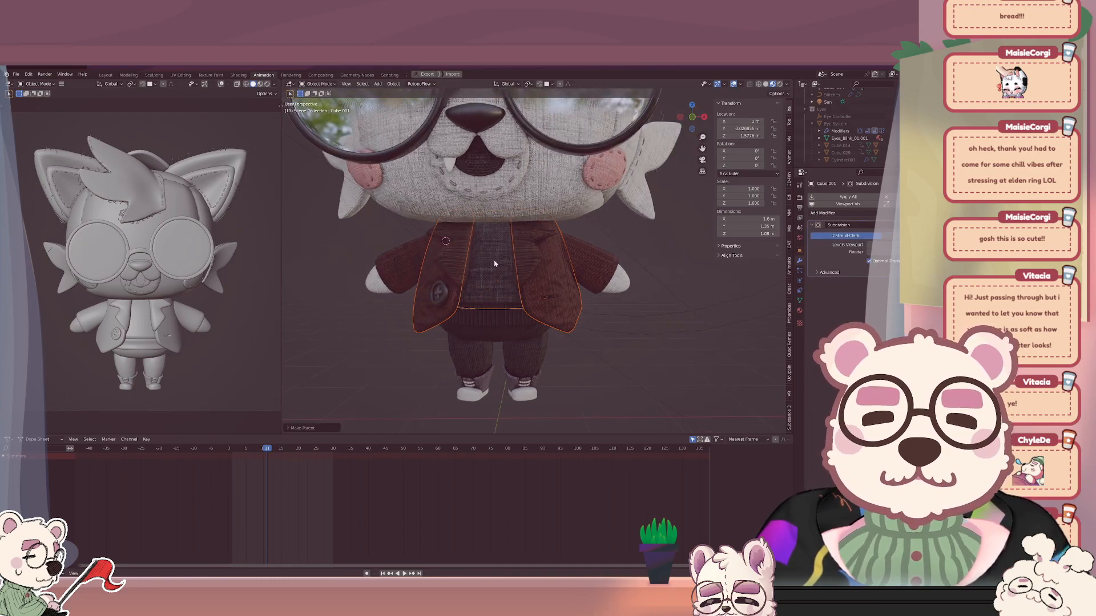
# Parent the ribbed waistband below the shirt to the shirt torso and clear the selection.
pyautogui.click(496, 318)
pyautogui.keyDown('shift'); pyautogui.click(490, 278); pyautogui.keyUp('shift')
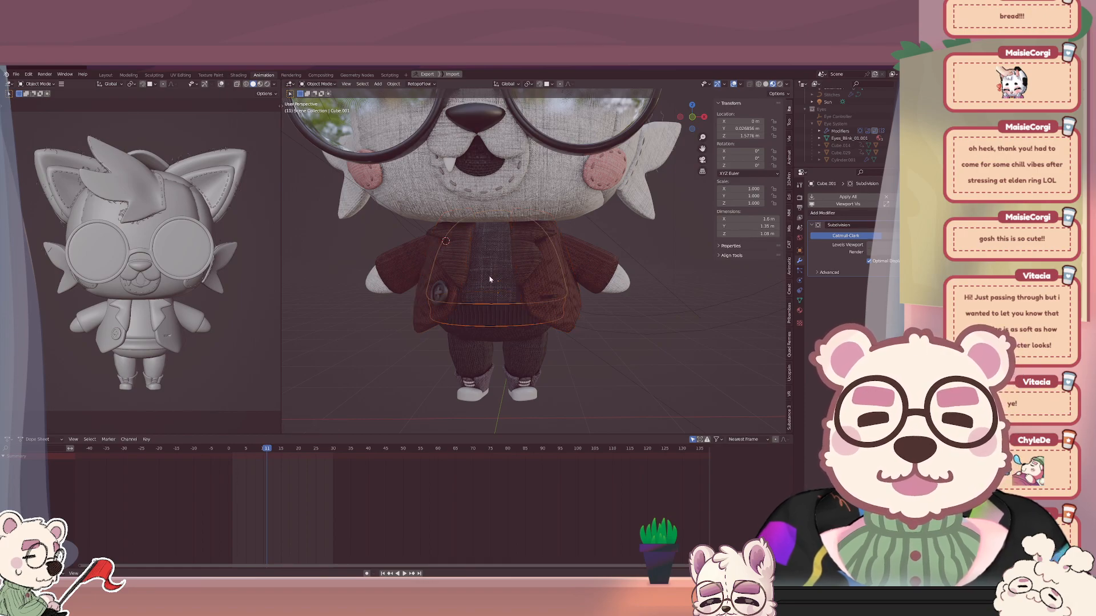
pyautogui.hotkey('ctrl', 'p')
pyautogui.click(490, 278)
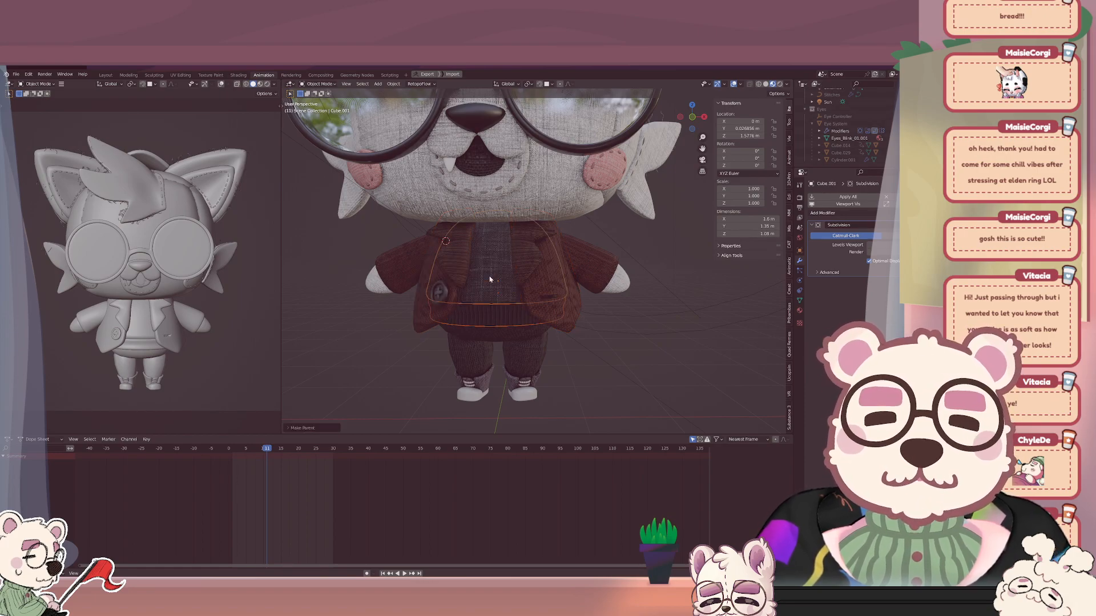
pyautogui.click(574, 381)
pyautogui.moveTo(574, 381); pyautogui.dragTo(564, 365, button='middle')
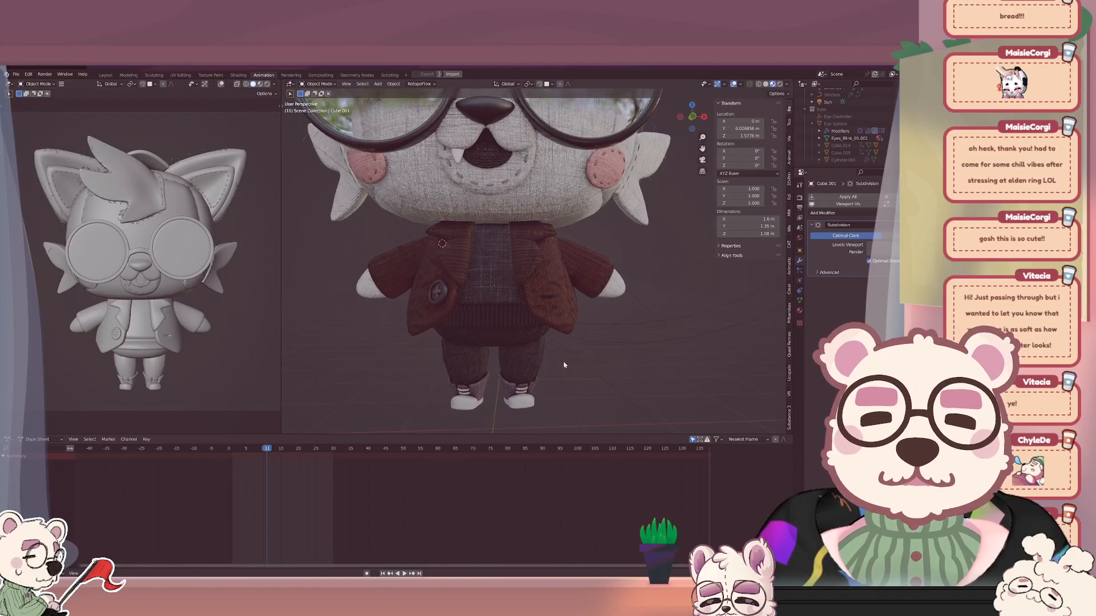
# Set the ribbed waistband's origin to its geometry and deselect it.
pyautogui.click(507, 316)
pyautogui.press('q')
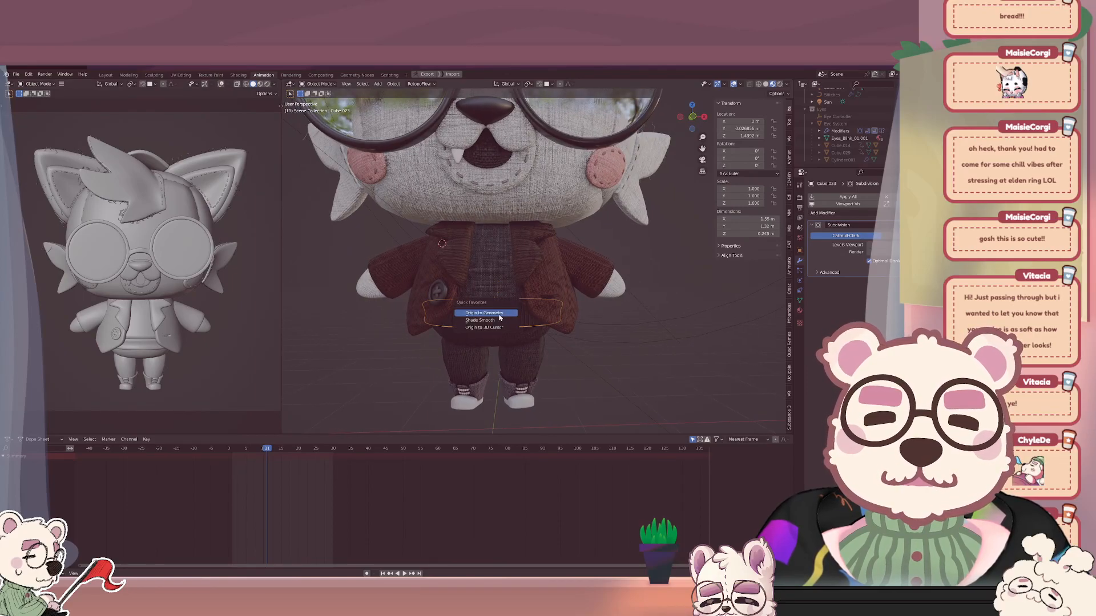
pyautogui.click(499, 316)
pyautogui.click(553, 364)
pyautogui.moveTo(554, 364); pyautogui.dragTo(496, 340, button='middle')
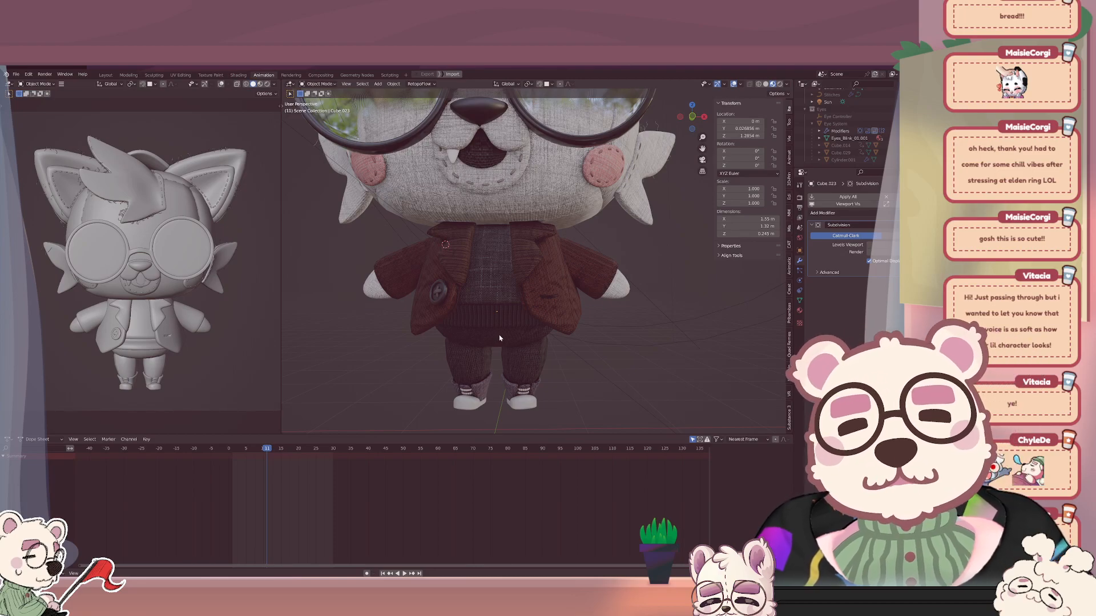
# Try to parent the character's shirt torso to the rounded hip section of the trousers.
pyautogui.scroll(-2, 501, 330)
pyautogui.click(498, 294)
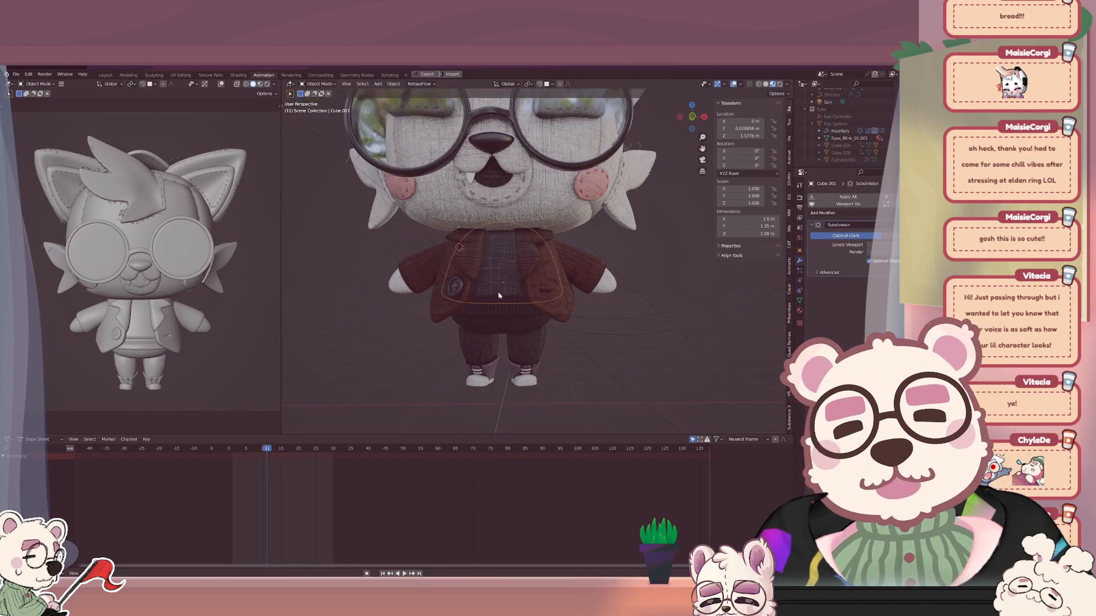
pyautogui.keyDown('shift'); pyautogui.click(501, 326); pyautogui.keyUp('shift')
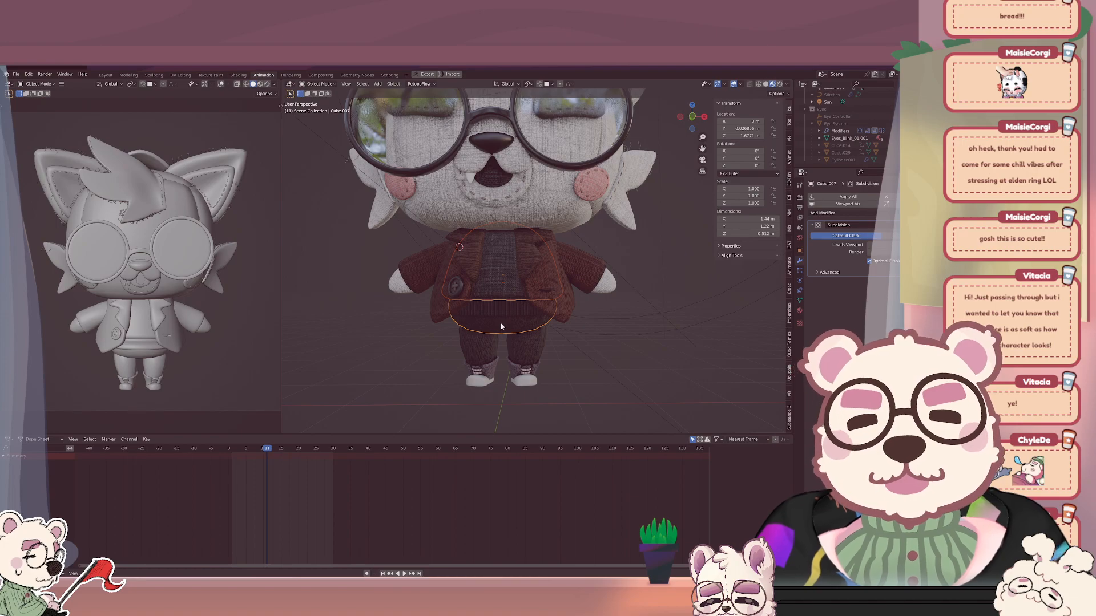
pyautogui.hotkey('ctrl', 'p')
pyautogui.click(501, 326)
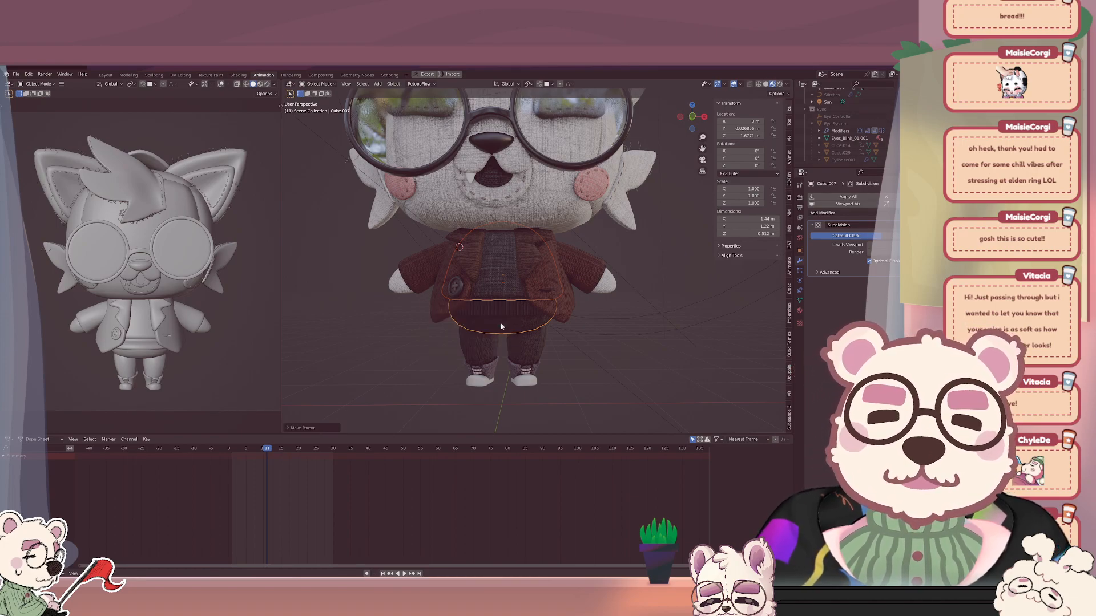
pyautogui.hotkey('ctrl', 'z')
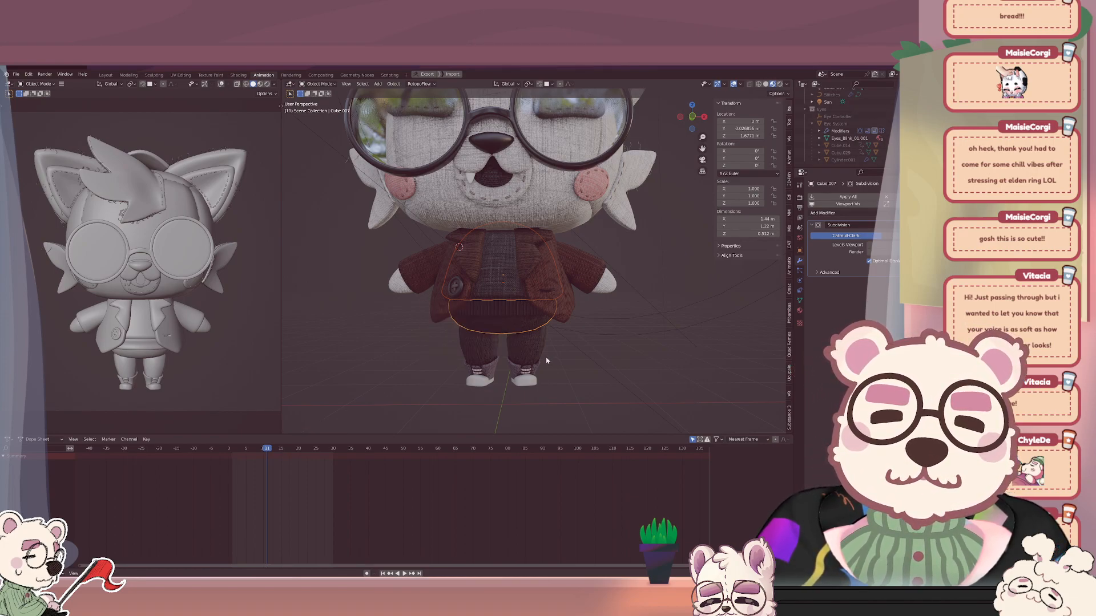
# Apply the Mirror modifier on the trouser legs.
pyautogui.click(534, 353)
pyautogui.keyDown('shift'); pyautogui.moveTo(532, 349); pyautogui.dragTo(539, 306, button='middle'); pyautogui.keyUp('shift')
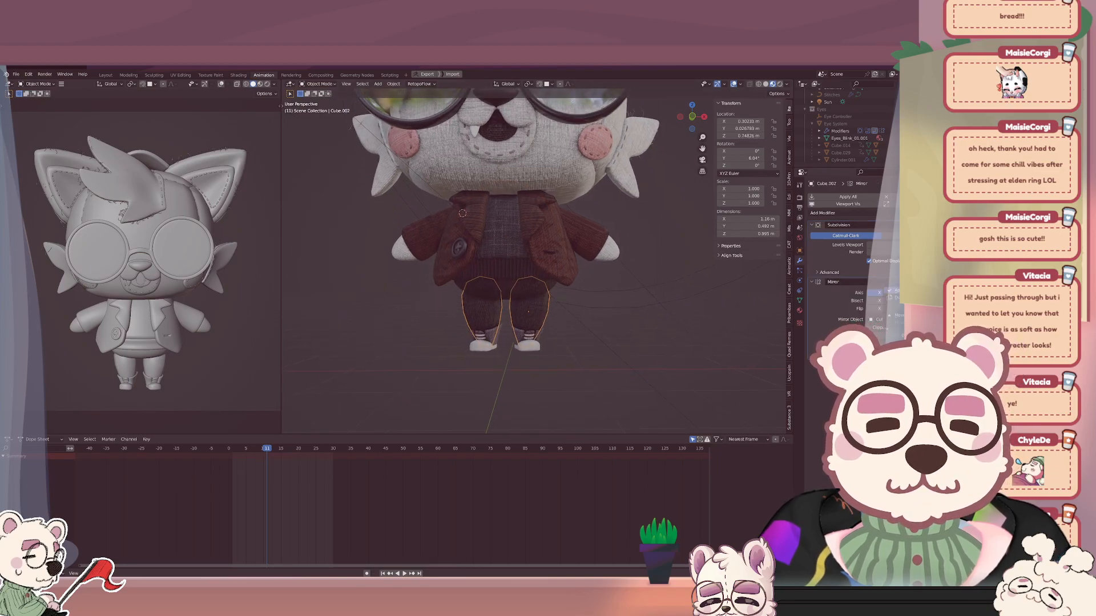
pyautogui.hotkey('ctrl', 'a')
pyautogui.scroll(1, 532, 315)
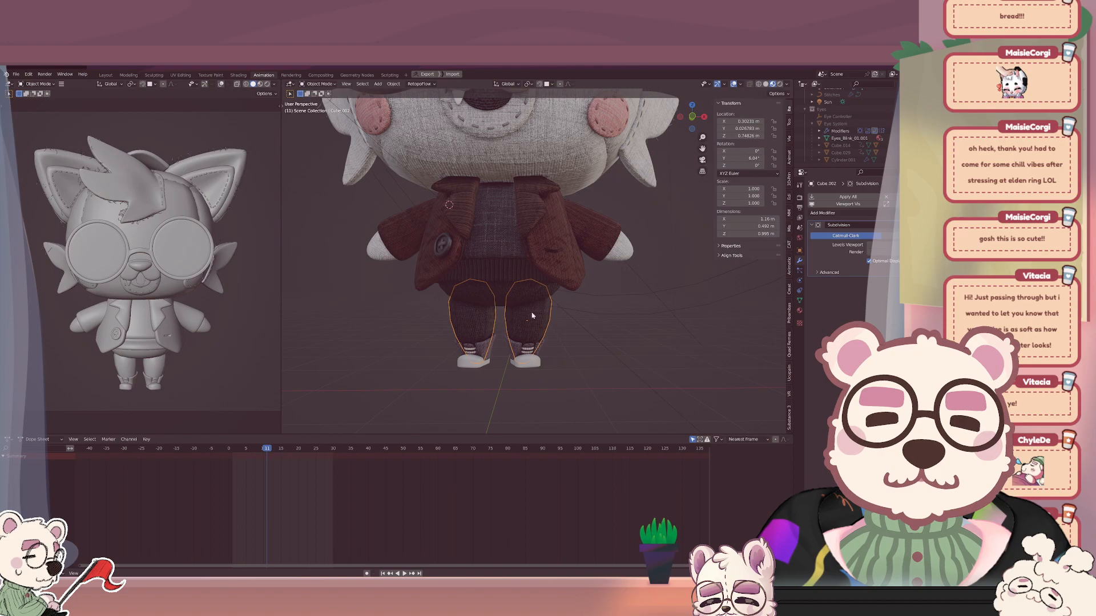
# Isolate the trouser legs, apply their Subdivision modifier and add a new Subdivision Surface modifier.
pyautogui.press('KP_Divide')
pyautogui.press('Tab')
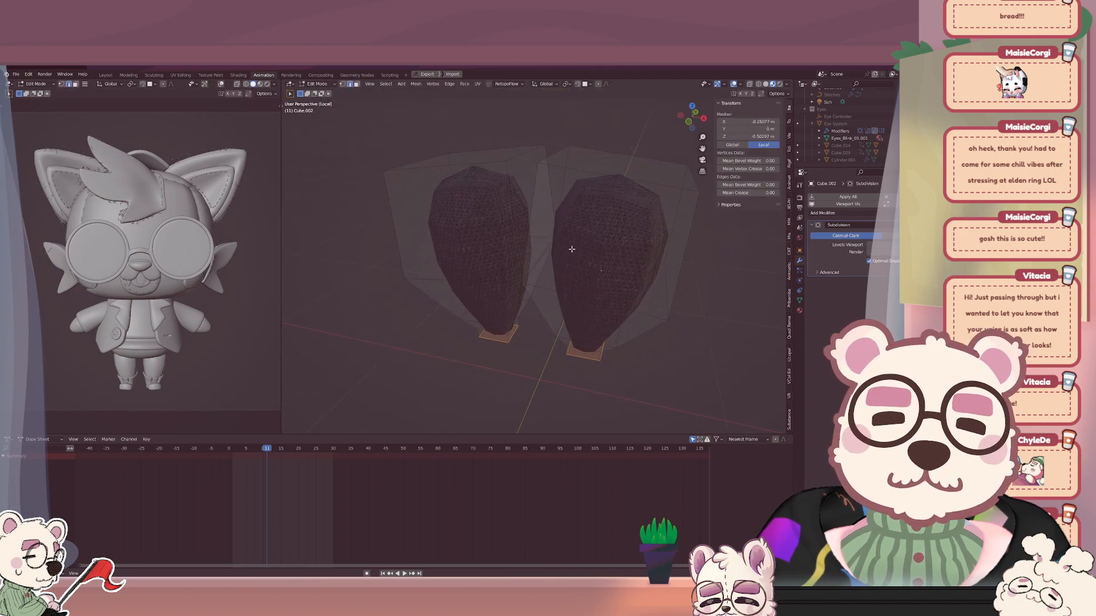
pyautogui.press('Tab')
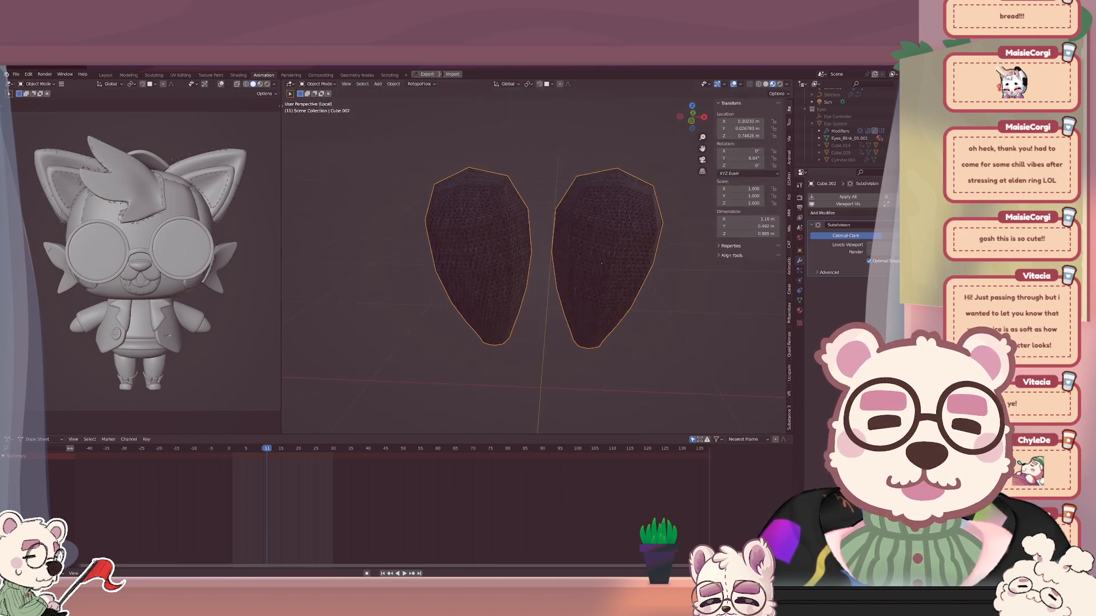
pyautogui.hotkey('ctrl', 'a')
pyautogui.click(822, 196)
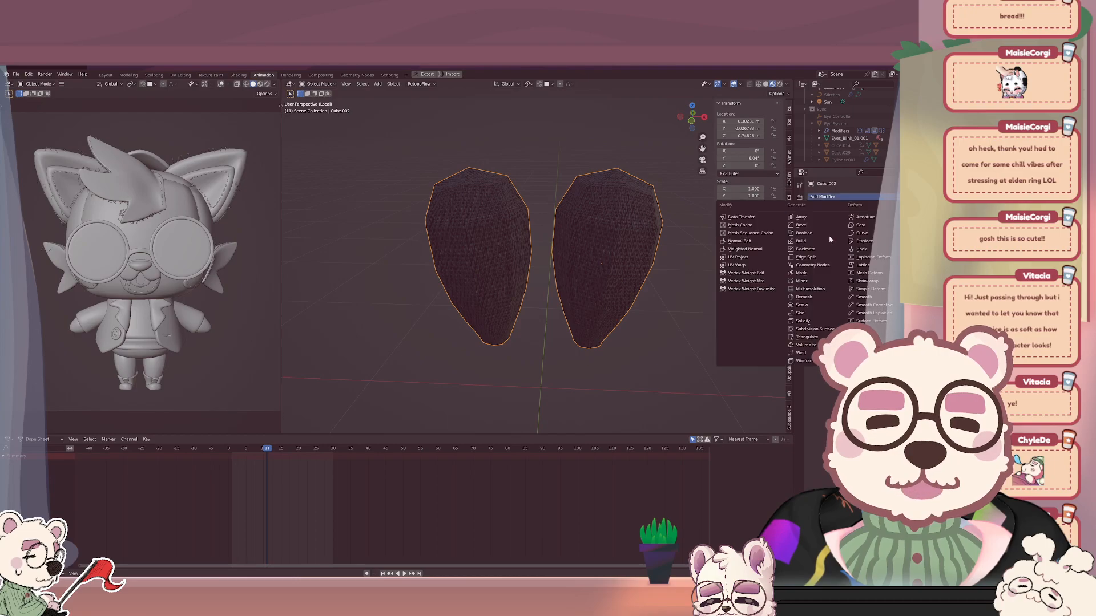
pyautogui.click(809, 329)
# Fatten the whole trouser-leg mesh slightly along its normals with Shrink/Fatten.
pyautogui.press('Tab')
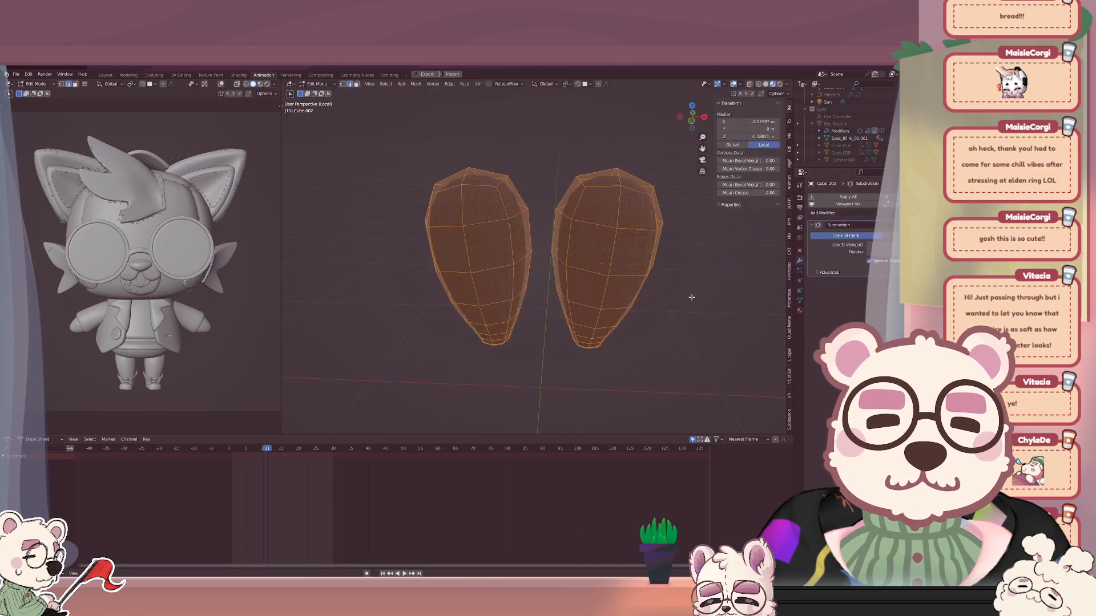
pyautogui.hotkey('alt', 's')
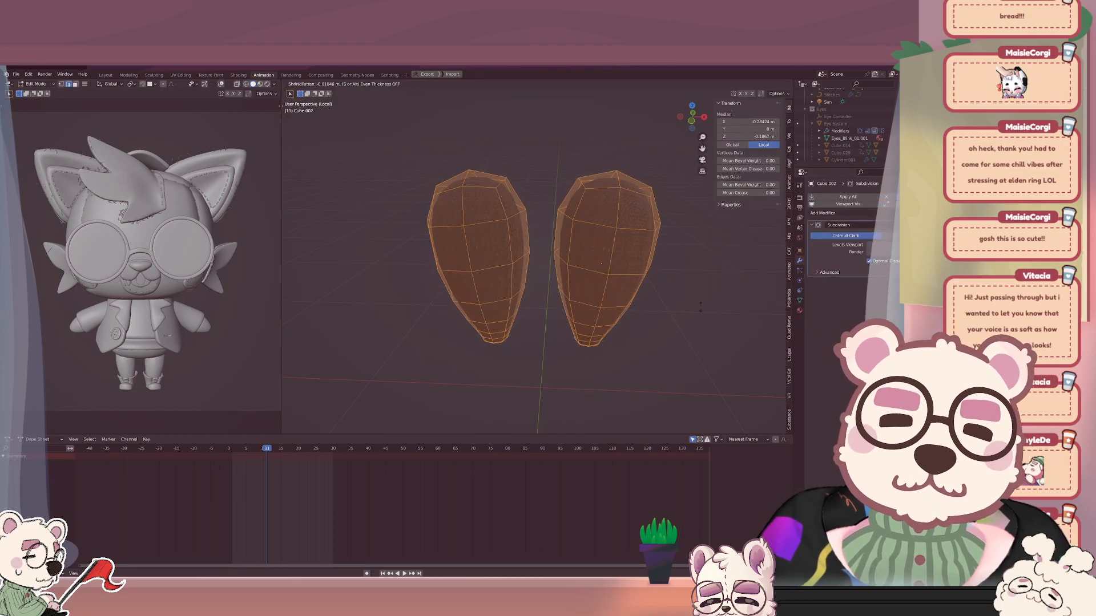
pyautogui.click(649, 238)
pyautogui.press('Tab')
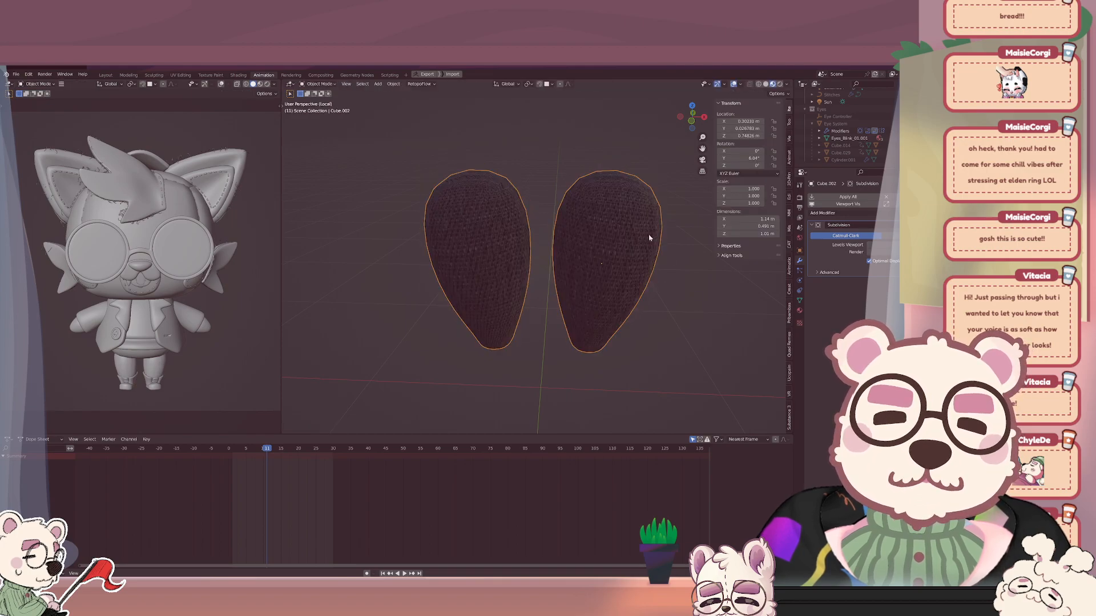
# Separate the trouser-leg mesh by loose parts into two leg objects.
pyautogui.press('Tab')
pyautogui.press('Tab')
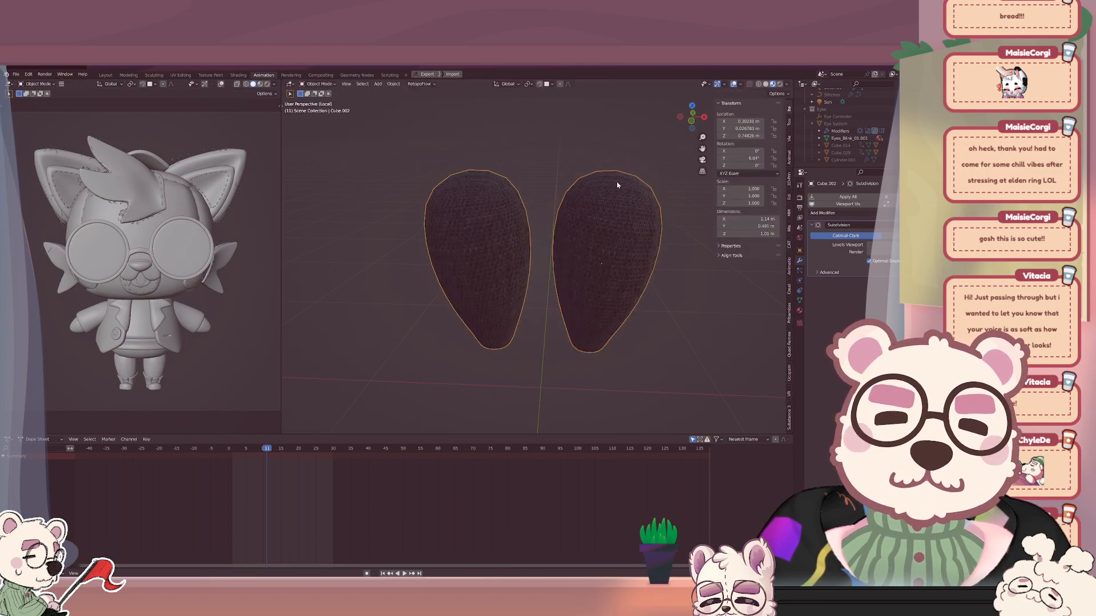
pyautogui.press('Tab')
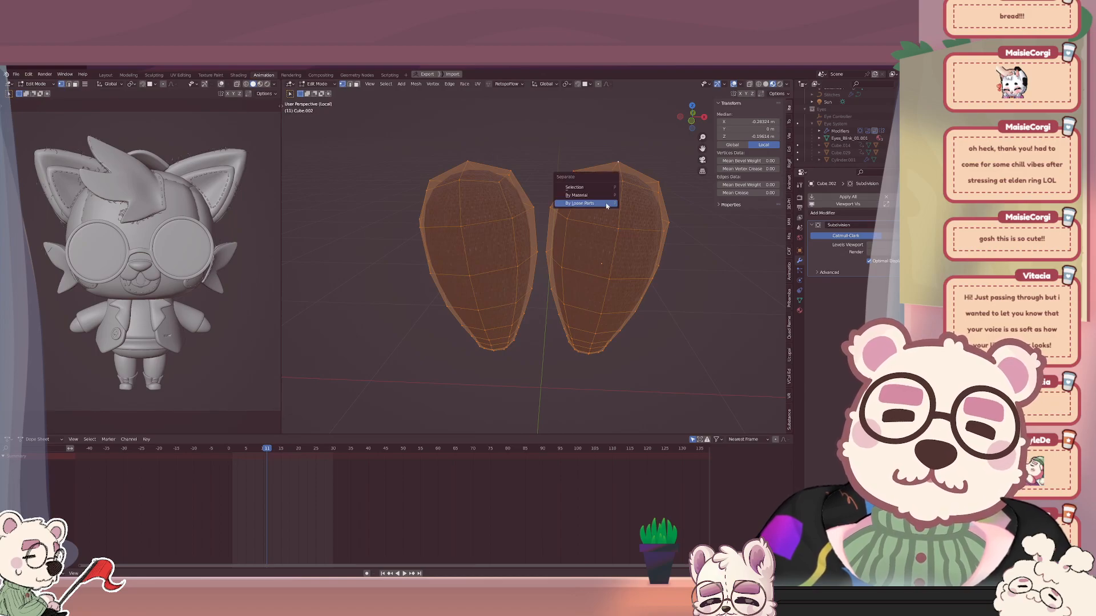
pyautogui.press('Tab')
# Snap the 3D cursor to the top vertex of the character's left trouser leg and set the leg's origin there.
pyautogui.press('Tab')
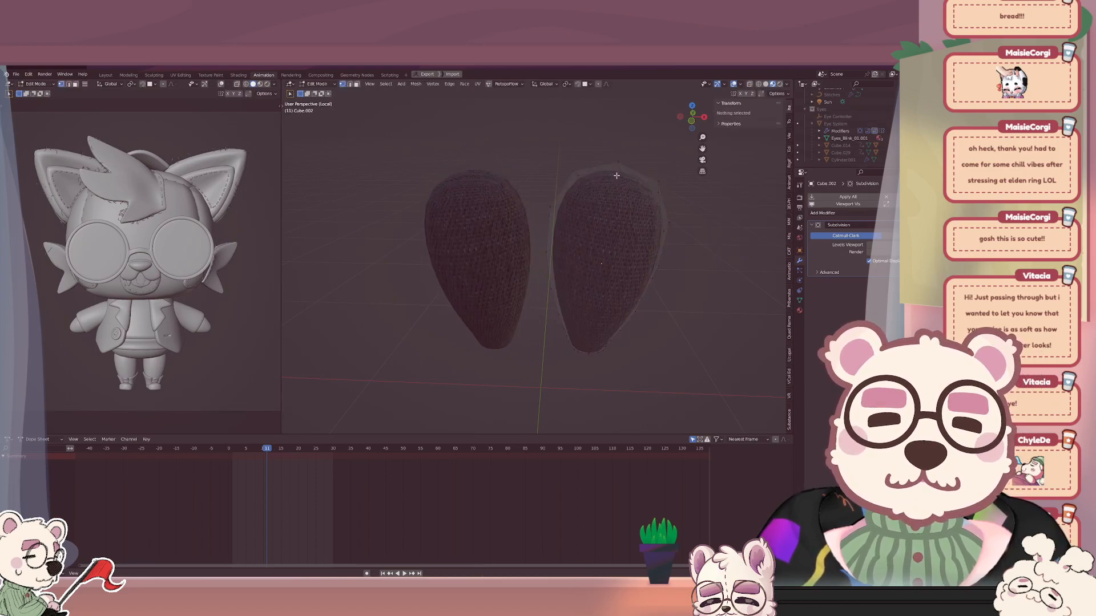
pyautogui.click(620, 164)
pyautogui.press('q')
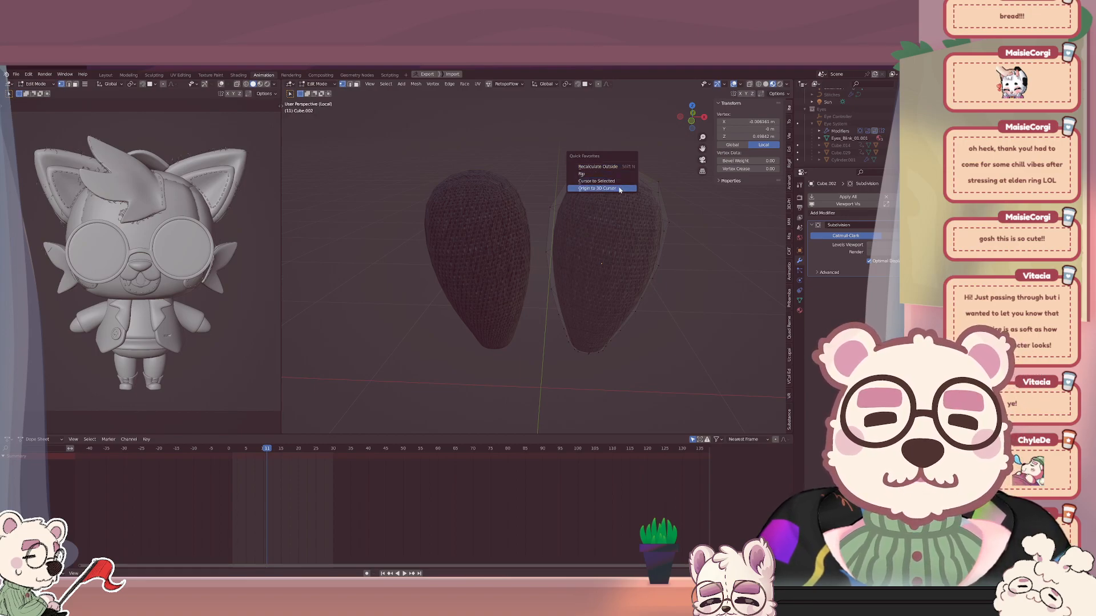
pyautogui.click(620, 189)
pyautogui.press('q')
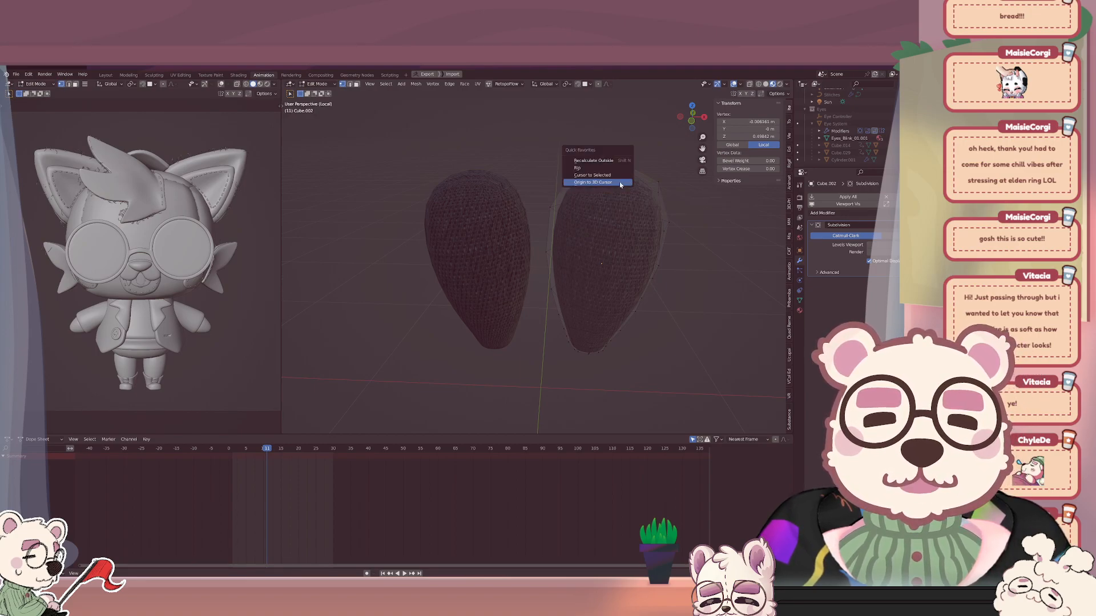
pyautogui.click(619, 183)
pyautogui.press('Tab')
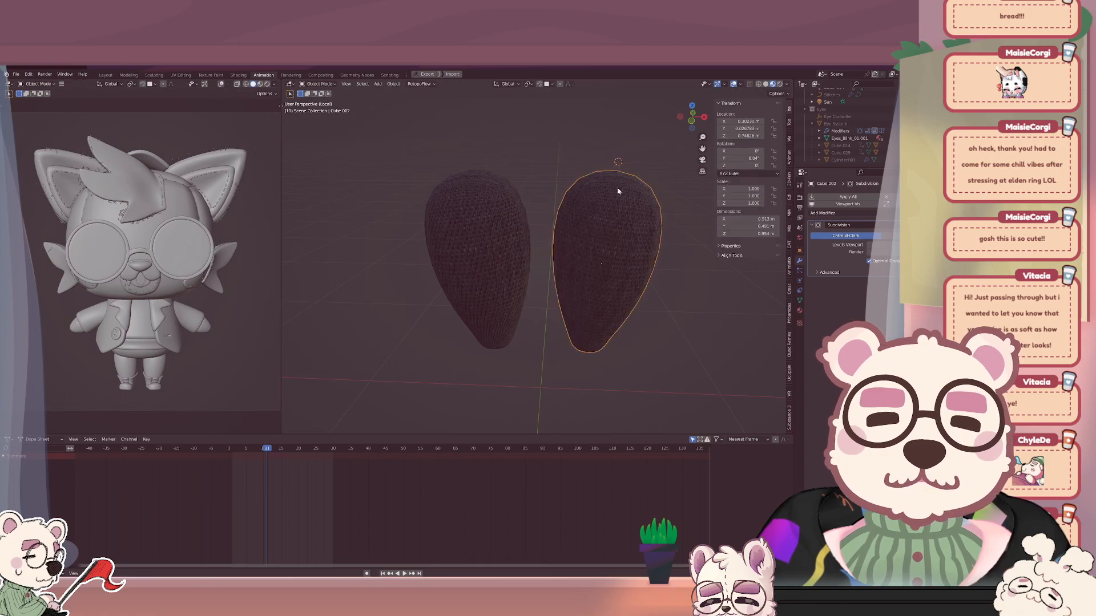
pyautogui.press('q')
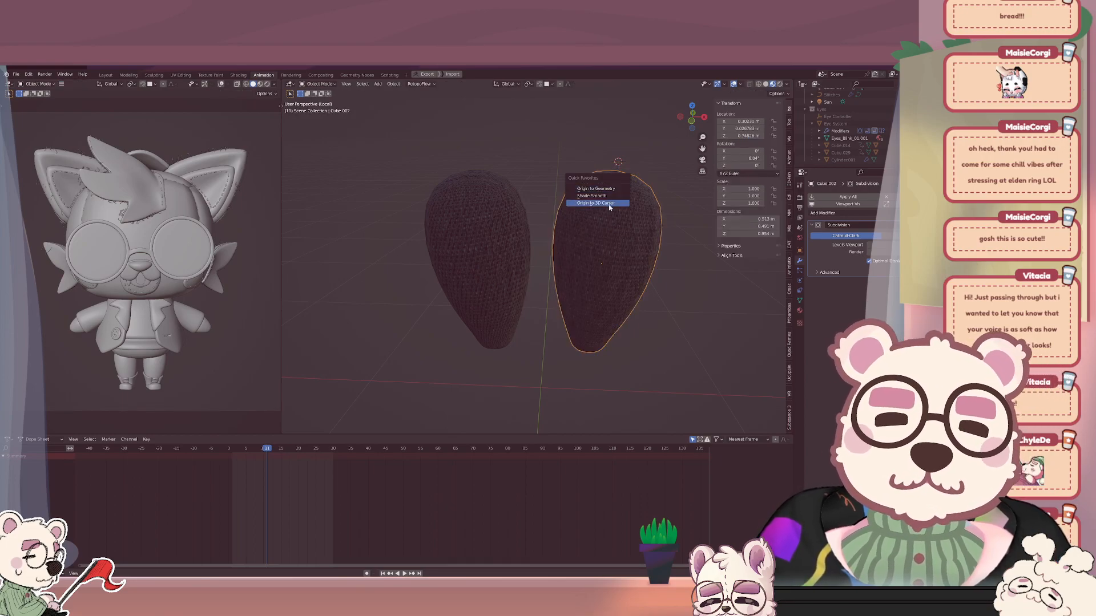
pyautogui.click(608, 208)
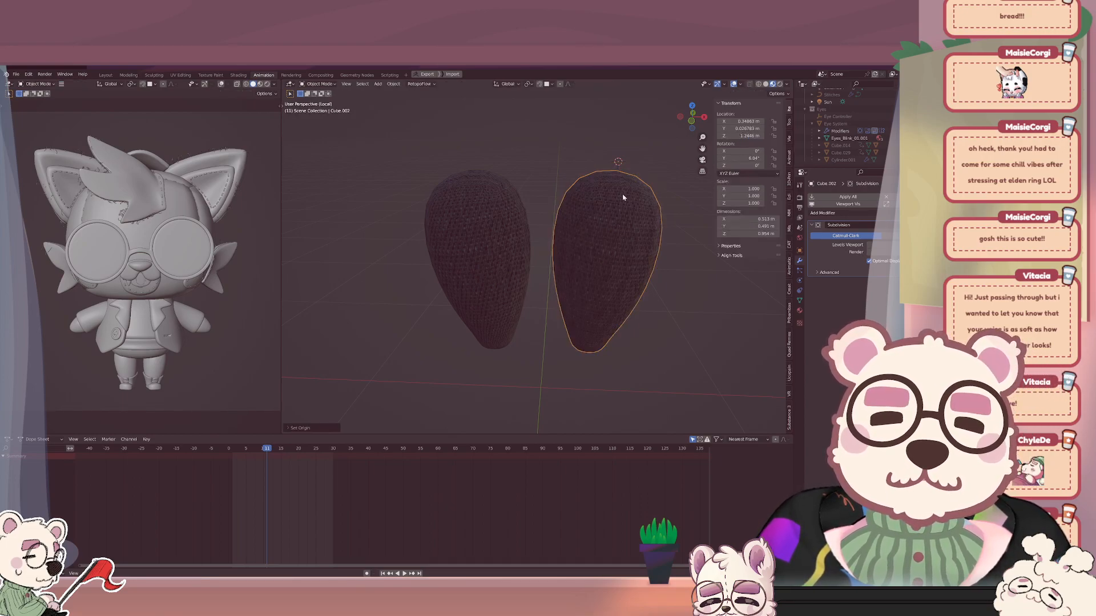
# Select the top cap faces of the character's left trouser leg and snap the 3D cursor to them.
pyautogui.moveTo(624, 201); pyautogui.dragTo(617, 197, button='middle')
pyautogui.press('Tab')
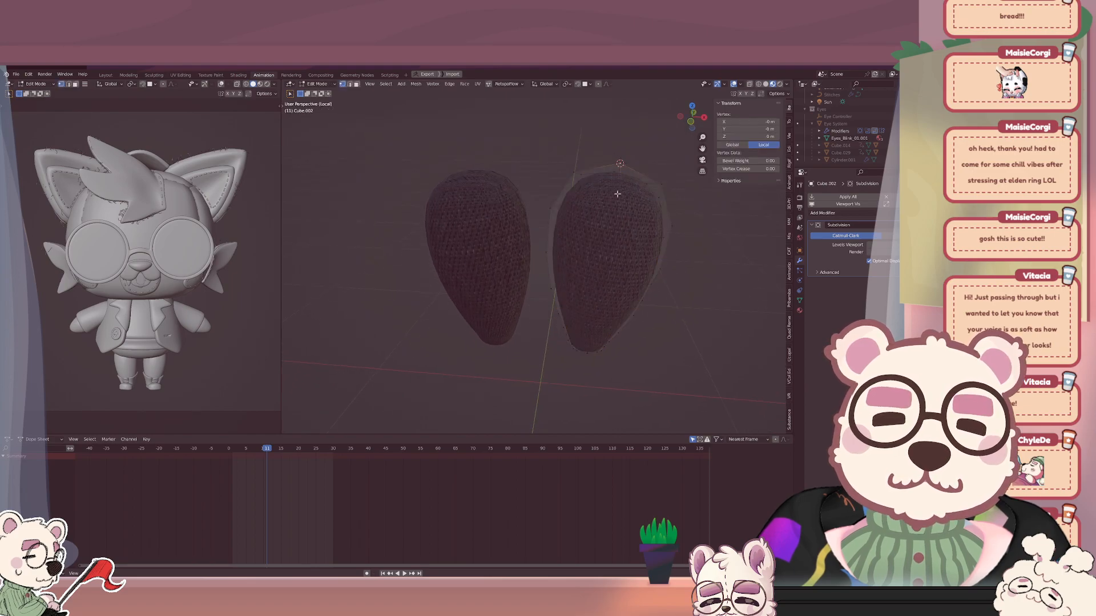
pyautogui.hotkey('alt', 'a')
pyautogui.moveTo(634, 232); pyautogui.dragTo(629, 185, button='middle')
pyautogui.click(626, 191)
pyautogui.press('3')
pyautogui.click(626, 182)
pyautogui.keyDown('shift'); pyautogui.click(597, 209); pyautogui.keyUp('shift')
pyautogui.keyDown('shift'); pyautogui.click(610, 197); pyautogui.keyUp('shift')
pyautogui.keyDown('shift'); pyautogui.click(629, 209); pyautogui.keyUp('shift')
pyautogui.press('q')
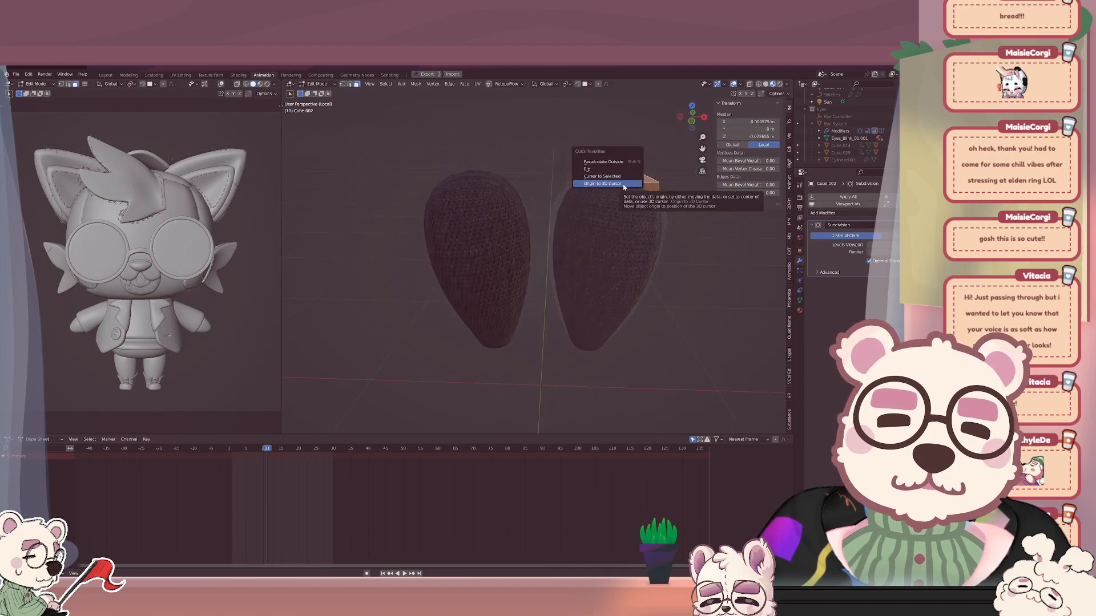
pyautogui.click(617, 177)
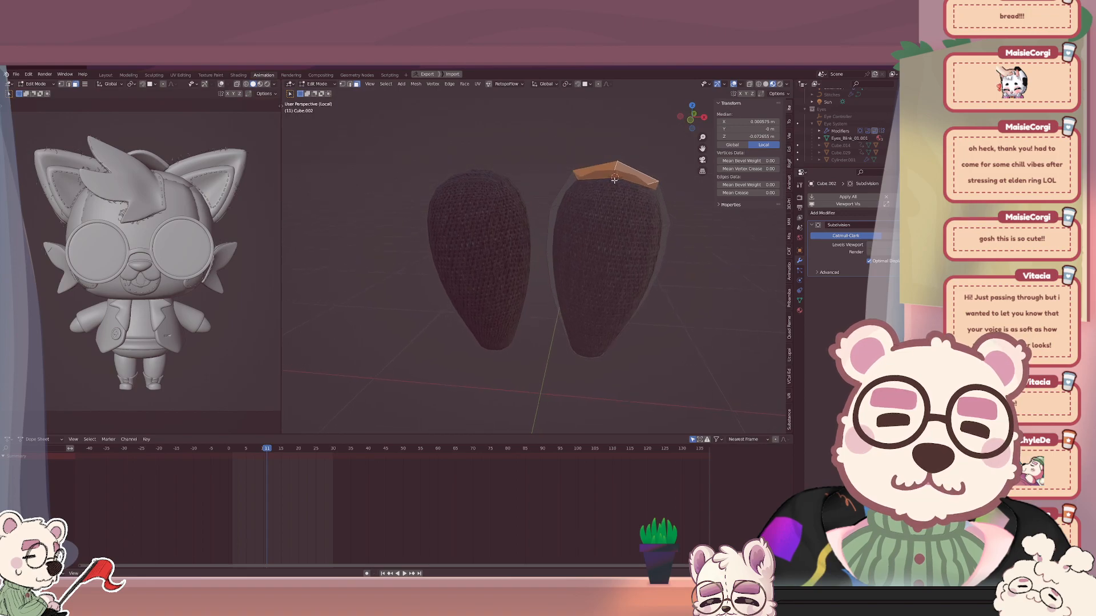
# Set the left trouser leg's origin to the 3D cursor.
pyautogui.press('Tab')
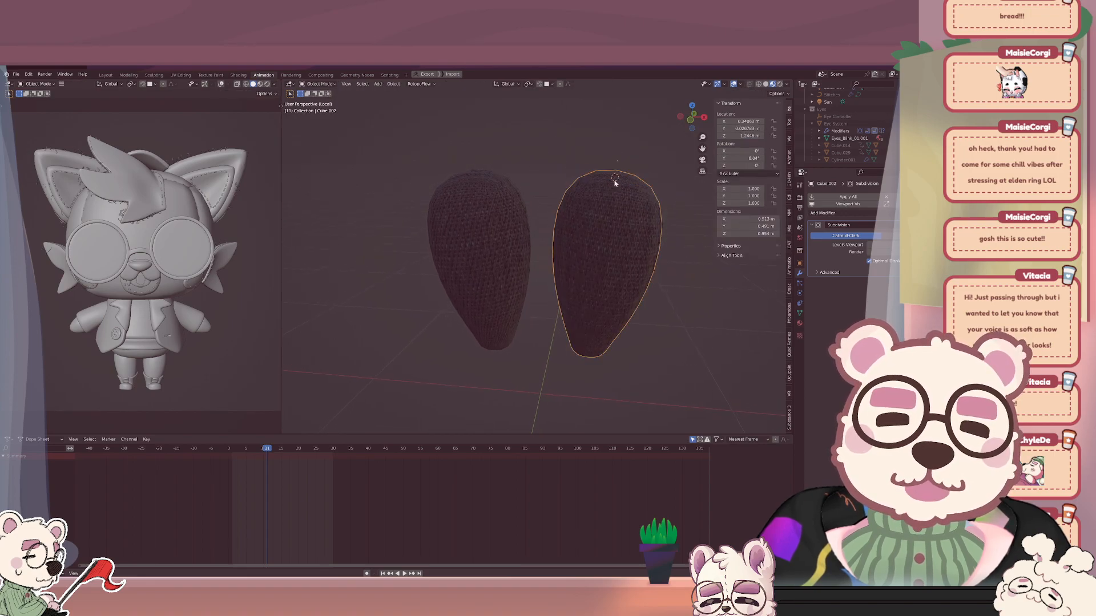
pyautogui.press('q')
pyautogui.click(606, 200)
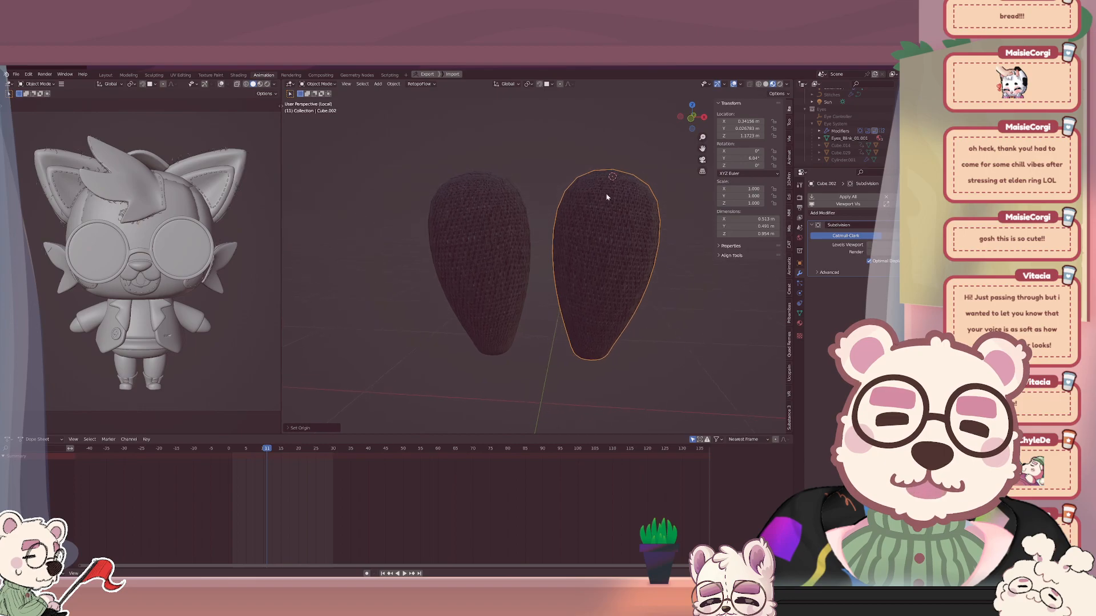
# Select the top cap faces of the character's right trouser leg in its mesh.
pyautogui.click(459, 214)
pyautogui.press('Tab')
pyautogui.moveTo(481, 196); pyautogui.dragTo(474, 213, button='middle')
pyautogui.click(475, 208)
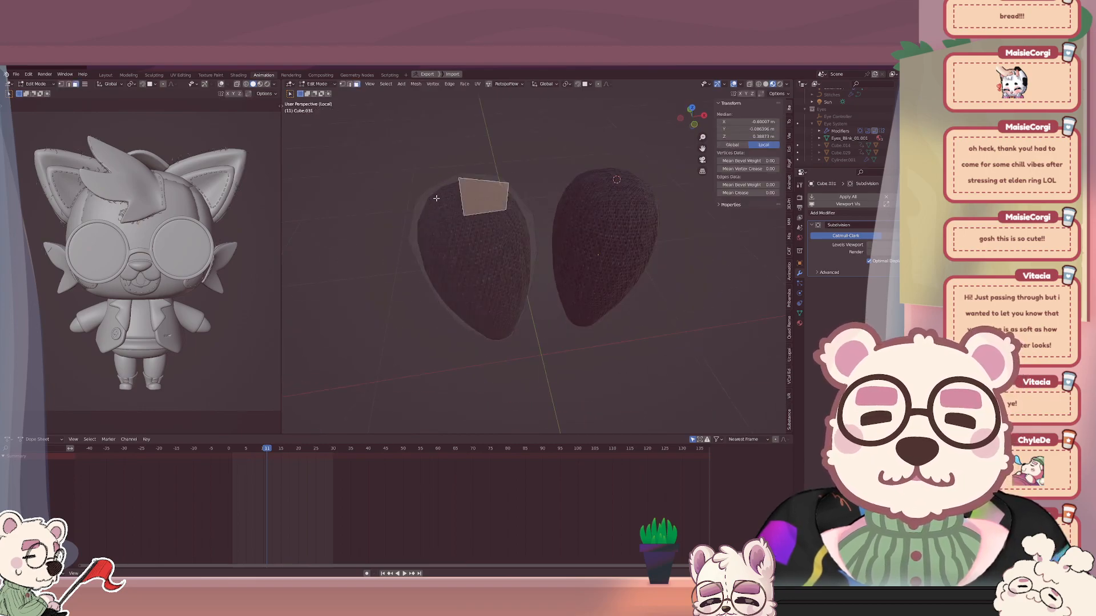
pyautogui.keyDown('shift'); pyautogui.click(435, 197); pyautogui.keyUp('shift')
pyautogui.keyDown('shift'); pyautogui.click(435, 189); pyautogui.keyUp('shift')
pyautogui.keyDown('shift'); pyautogui.click(473, 180); pyautogui.keyUp('shift')
# Remove Origin to 3D Cursor from the mesh-editing Quick Favorites.
pyautogui.press('q')
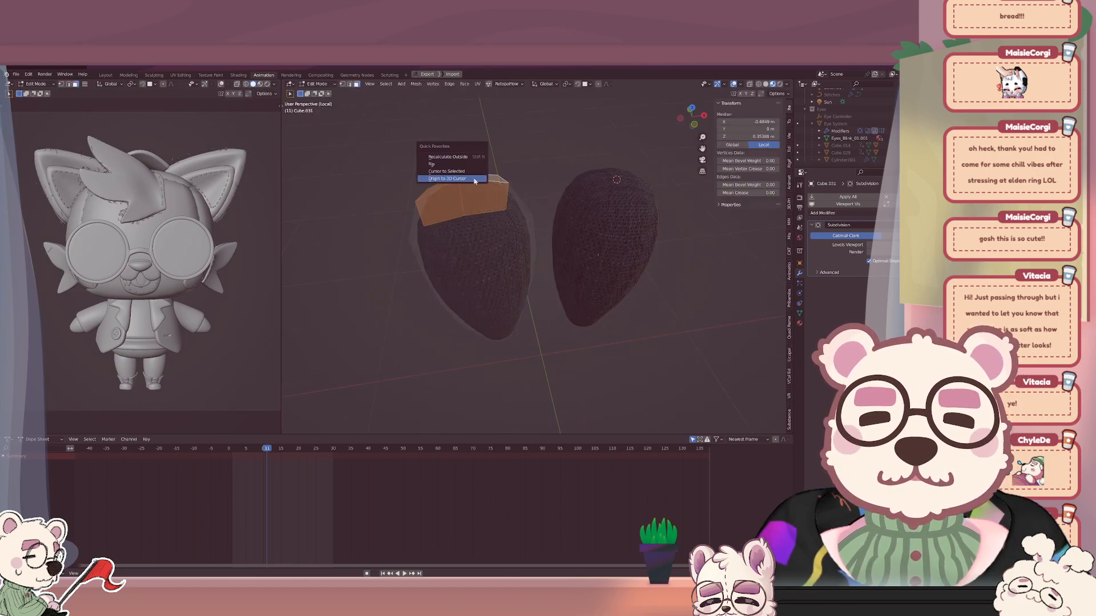
pyautogui.rightClick(474, 180)
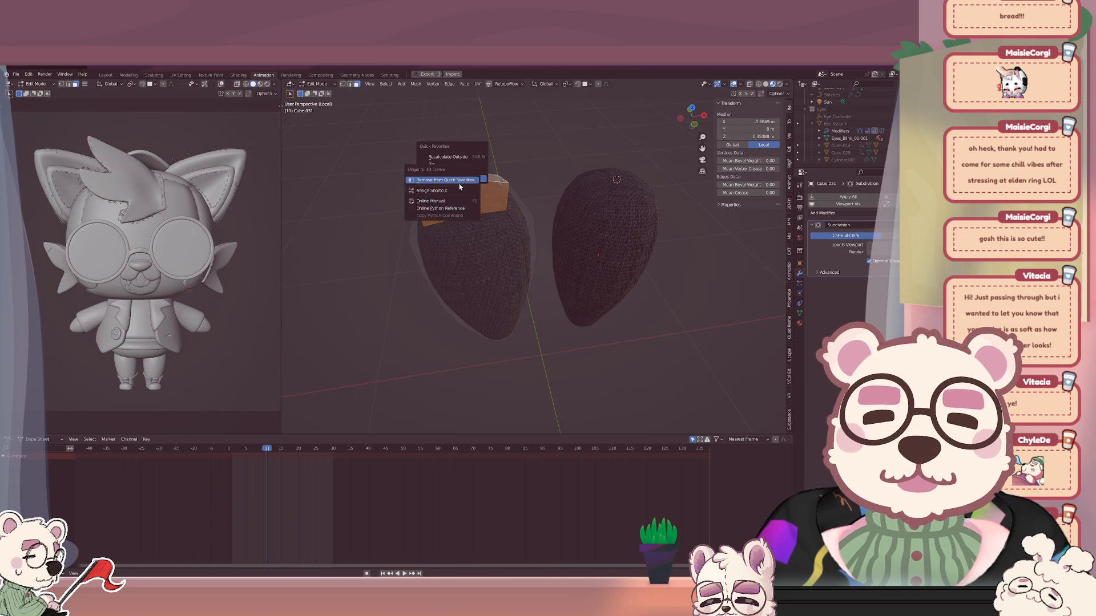
pyautogui.click(457, 182)
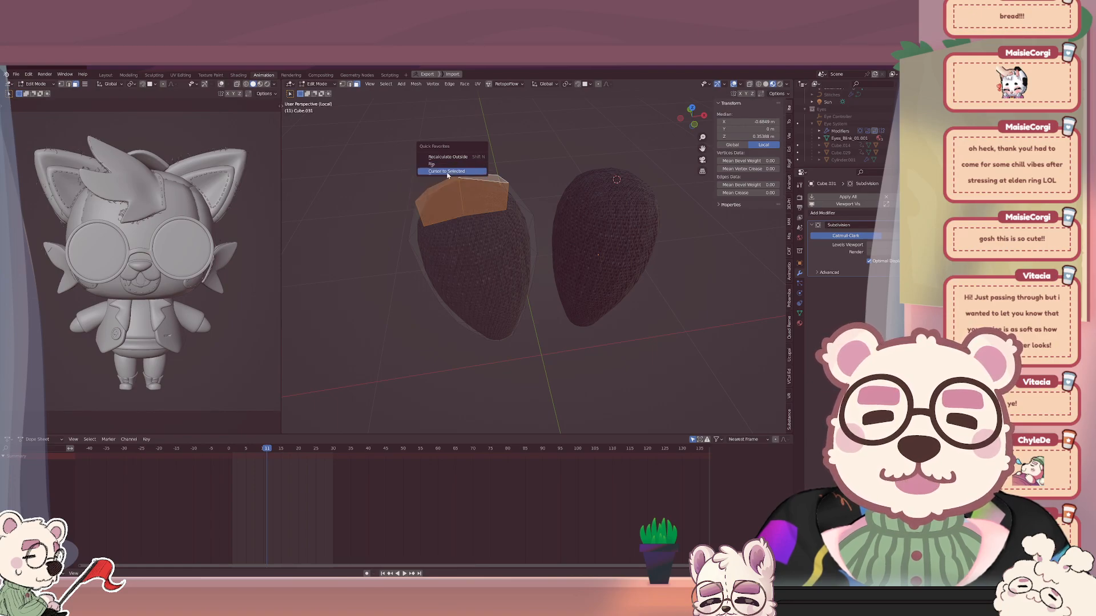
# Snap the 3D cursor to the selected top faces, set the right trouser leg's origin there and leave the isolated view.
pyautogui.click(447, 174)
pyautogui.press('Tab')
pyautogui.press('q')
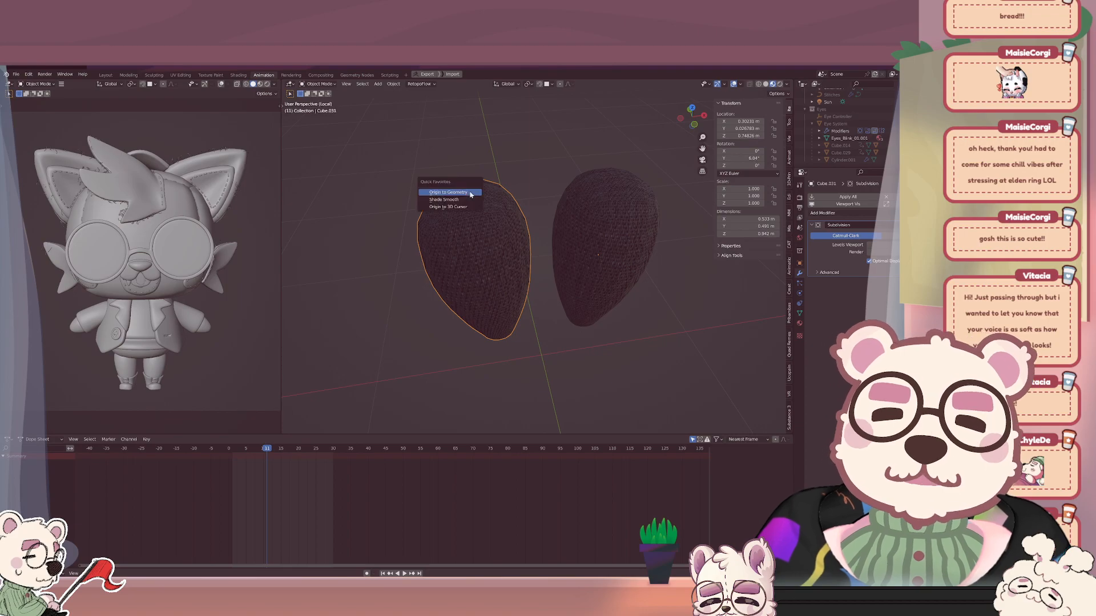
pyautogui.click(465, 204)
pyautogui.moveTo(489, 232); pyautogui.dragTo(495, 211, button='middle')
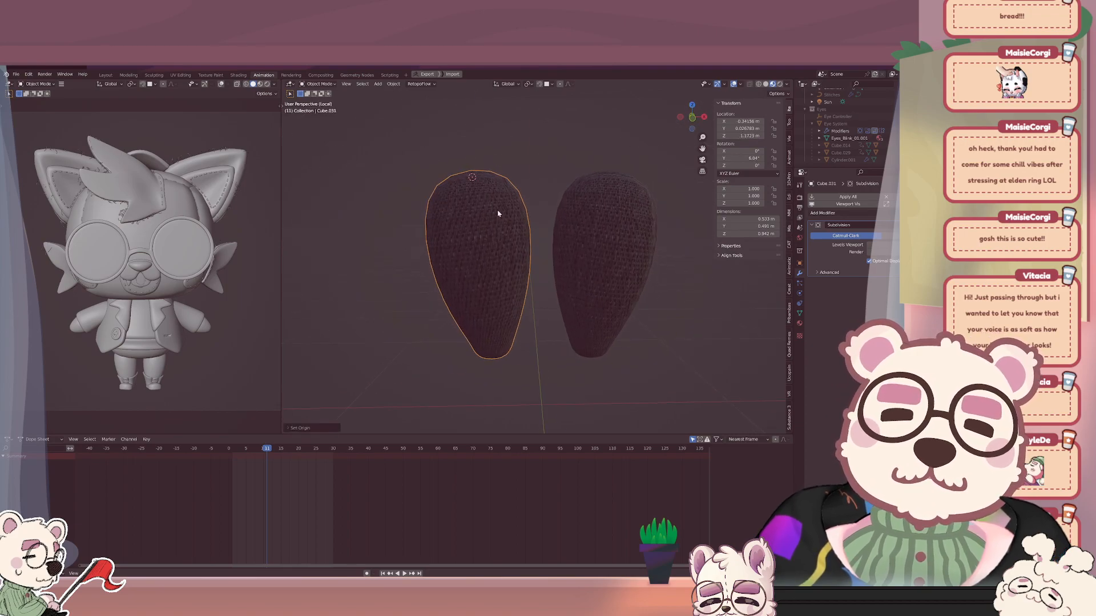
pyautogui.press('KP_Divide')
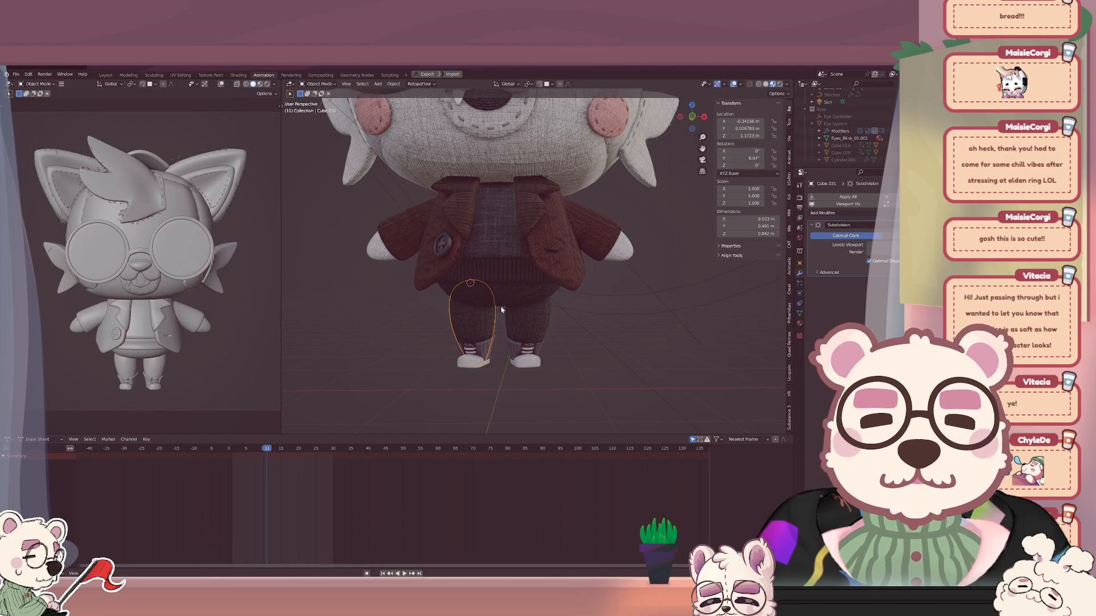
# Separate the mirrored ankle cuffs above the shoes into two independent objects.
pyautogui.moveTo(501, 310); pyautogui.dragTo(504, 317, button='middle')
pyautogui.scroll(5, 527, 346)
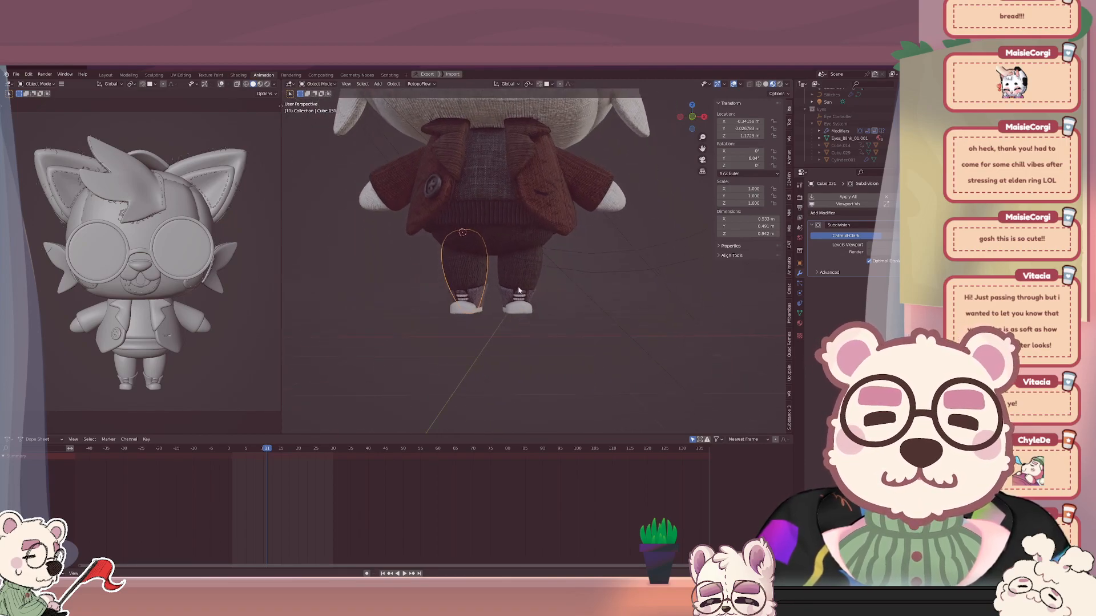
pyautogui.click(507, 319)
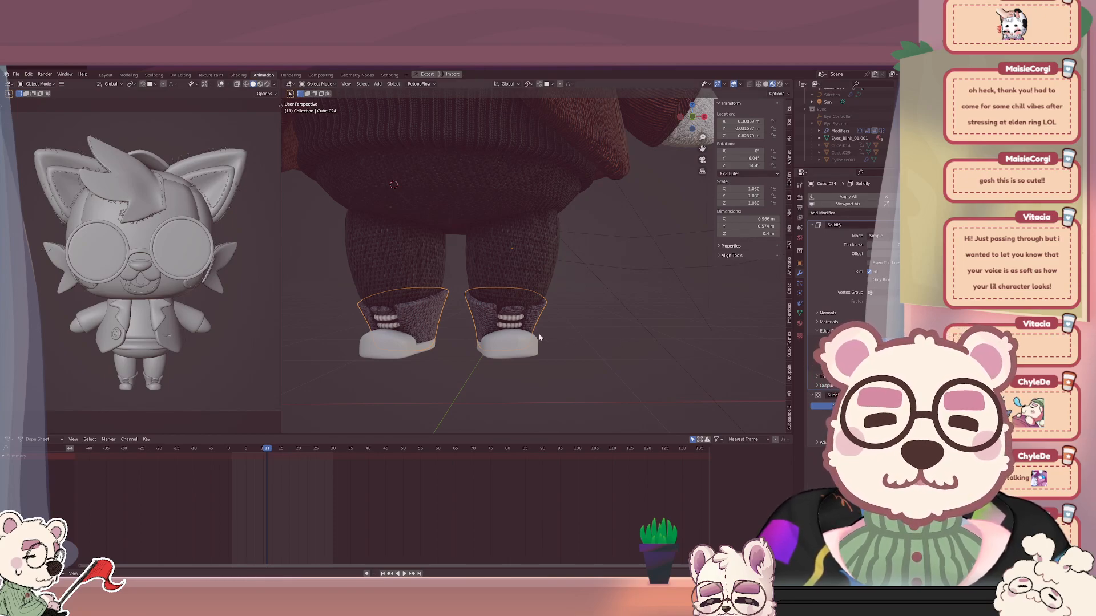
pyautogui.moveTo(541, 337); pyautogui.dragTo(555, 320, button='middle')
pyautogui.press('Tab')
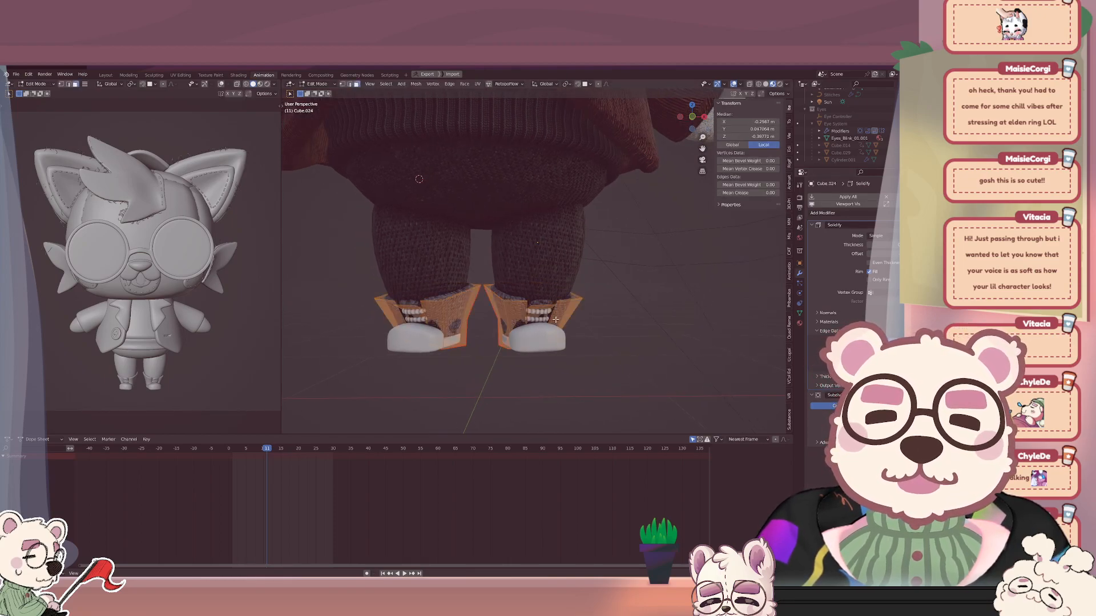
pyautogui.press('Tab')
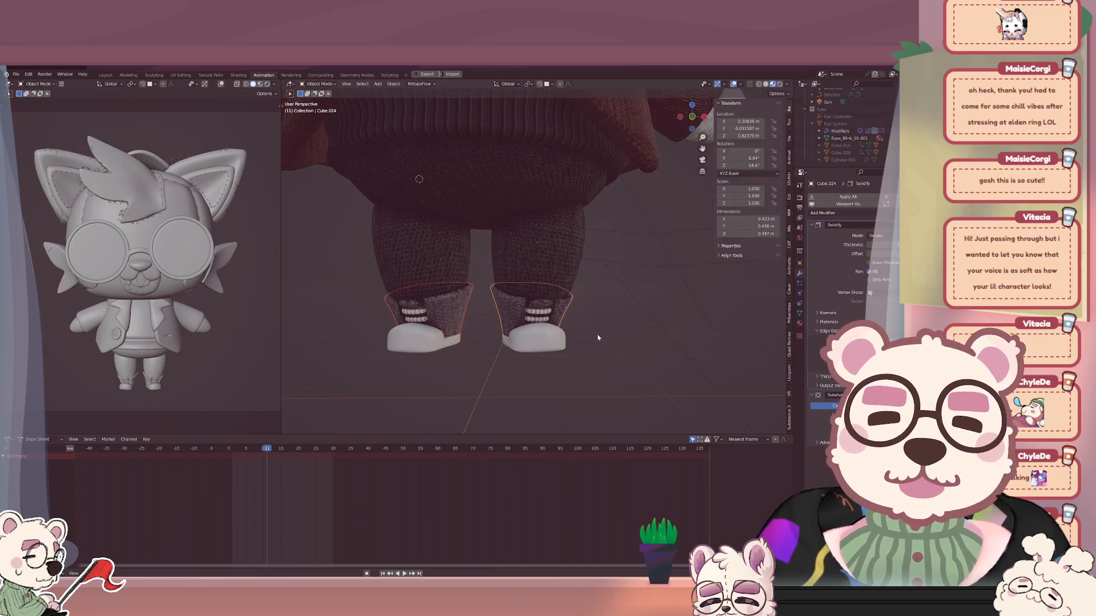
# Parent each ankle cuff to the trouser leg above it using Object (Keep Transform).
pyautogui.click(562, 313)
pyautogui.click(560, 264)
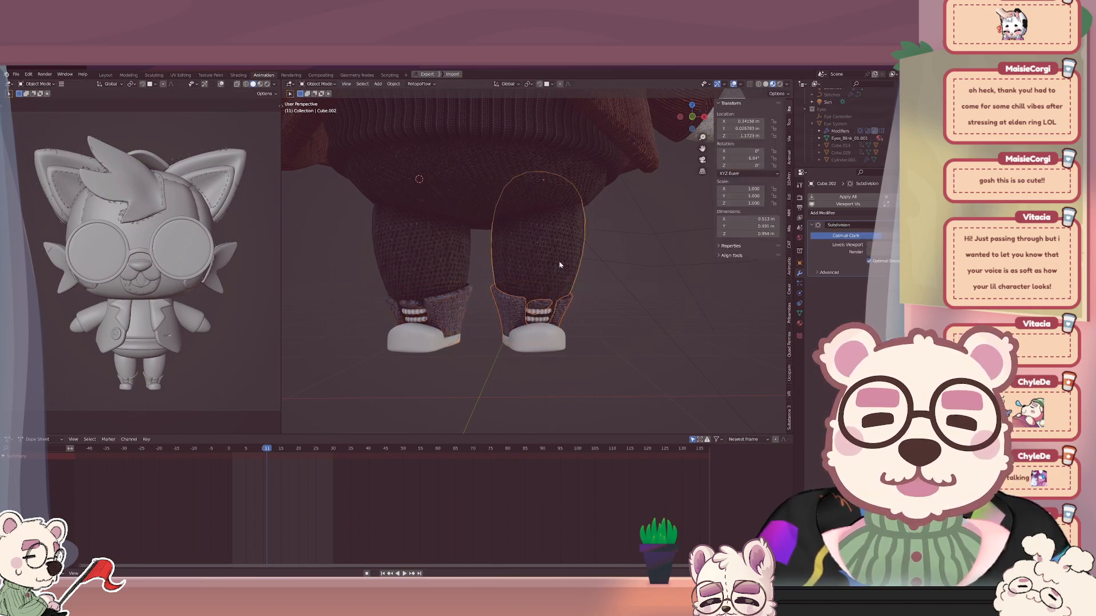
pyautogui.hotkey('ctrl', 'p')
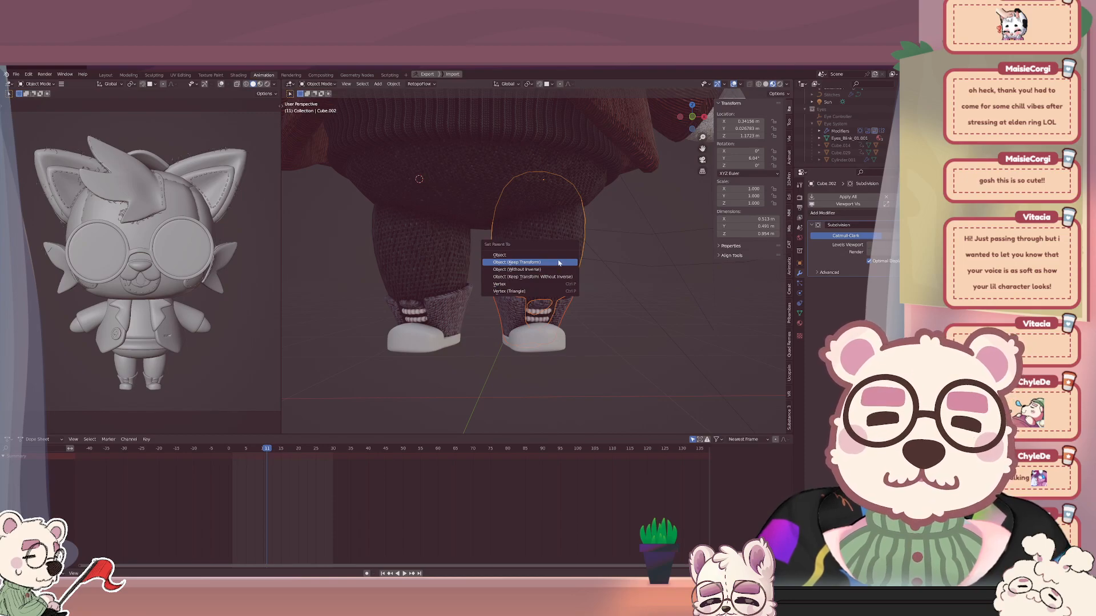
pyautogui.click(558, 263)
pyautogui.click(433, 279)
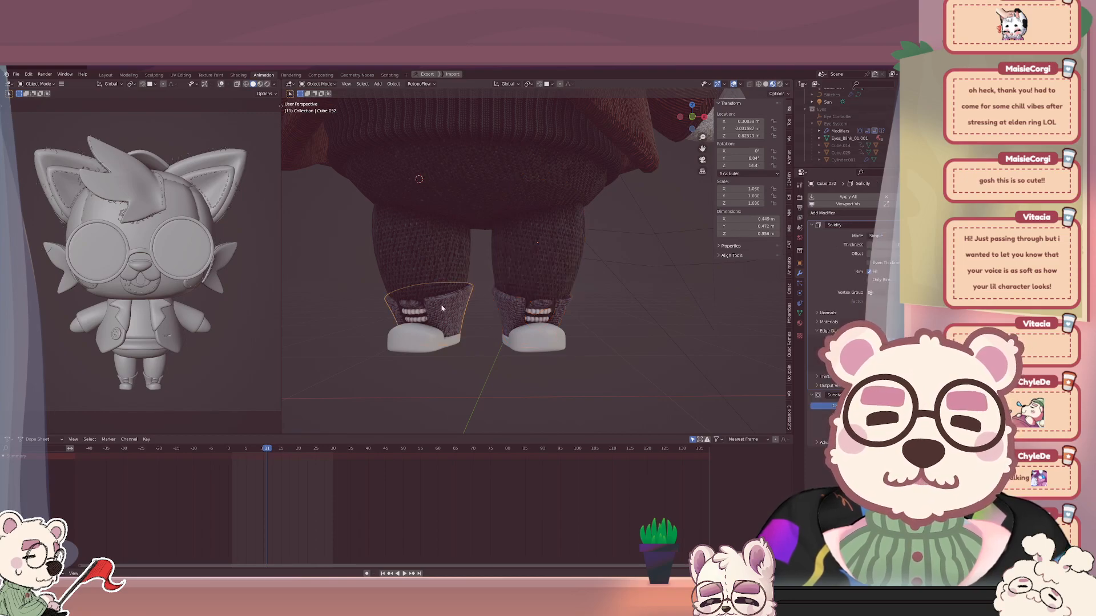
pyautogui.hotkey('ctrl', 'p')
pyautogui.click(435, 273)
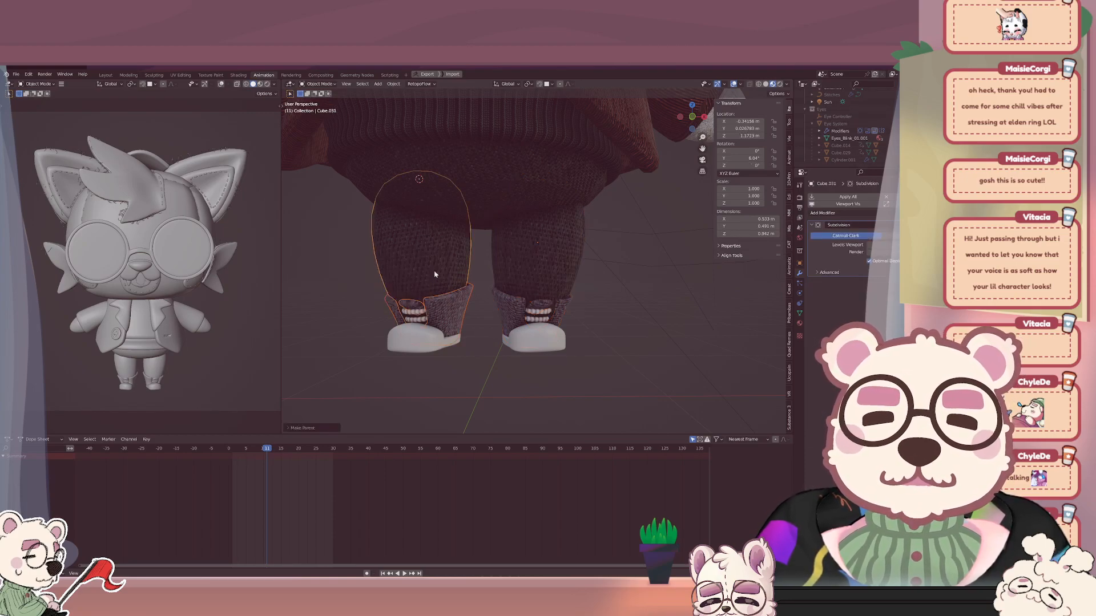
# Select the mirrored white shoes beneath the ankle cuffs.
pyautogui.click(534, 338)
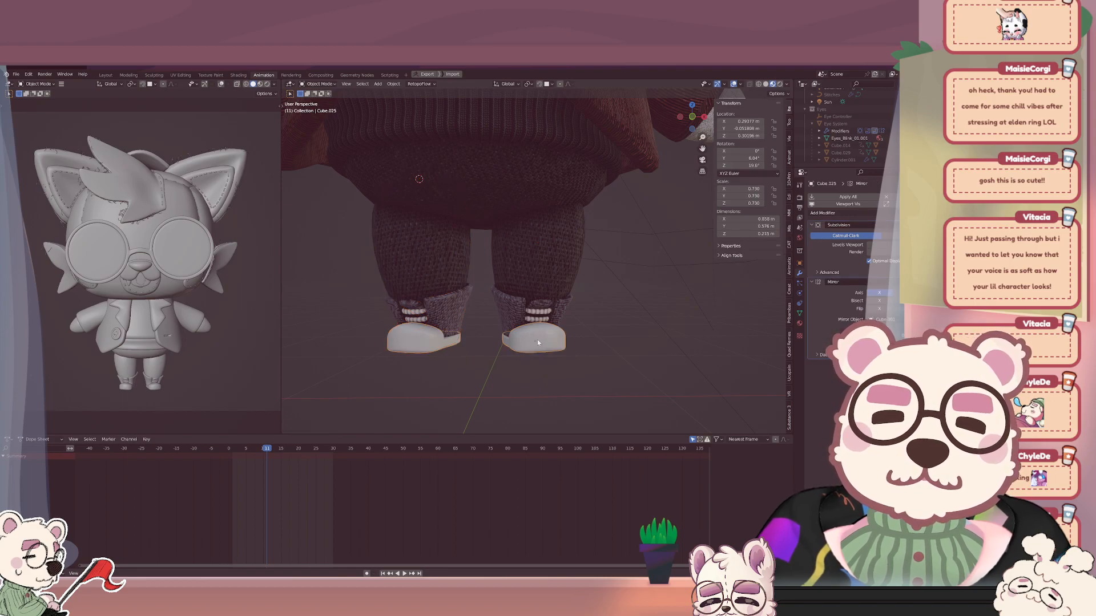
pyautogui.moveTo(536, 340); pyautogui.dragTo(491, 338, button='middle')
pyautogui.scroll(5, 477, 338)
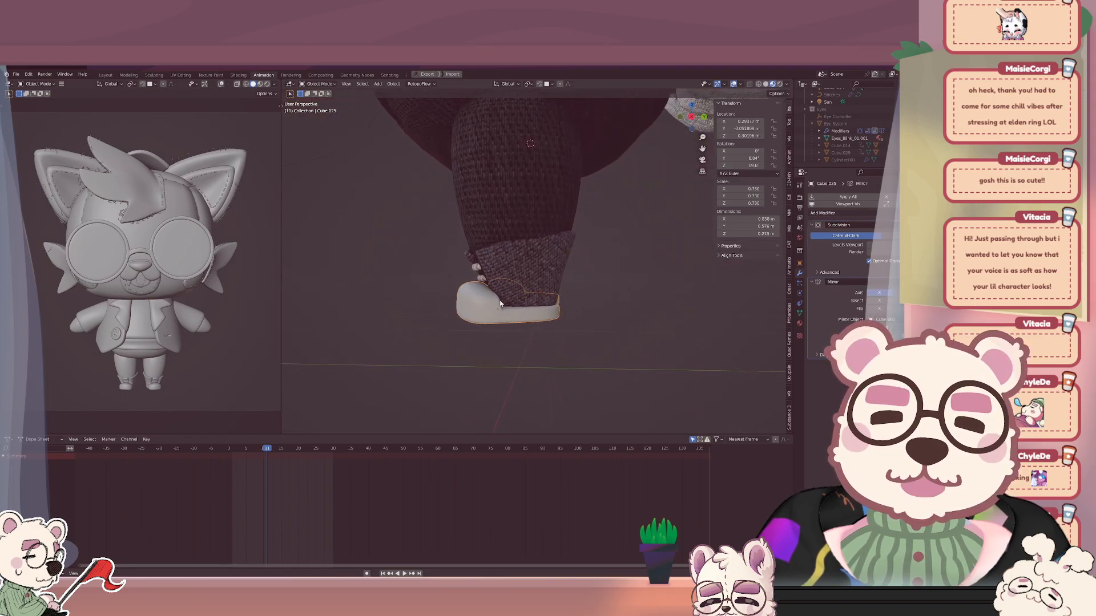
pyautogui.press('q')
pyautogui.press('Escape')
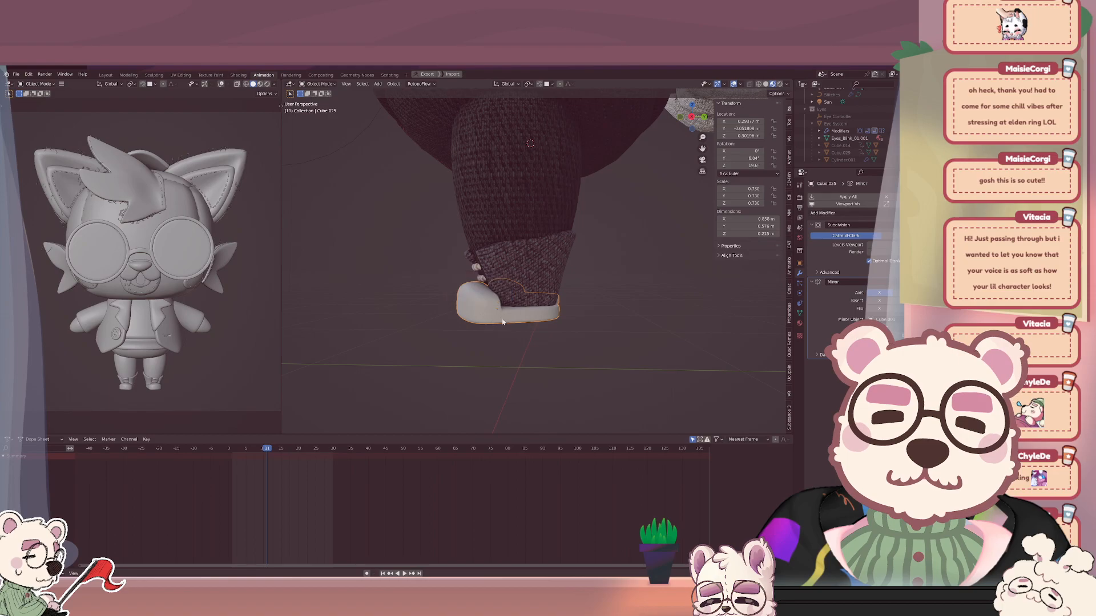
pyautogui.press('q')
pyautogui.press('Escape')
pyautogui.press('Tab')
pyautogui.moveTo(521, 321); pyautogui.dragTo(502, 319, button='middle')
pyautogui.press('Tab')
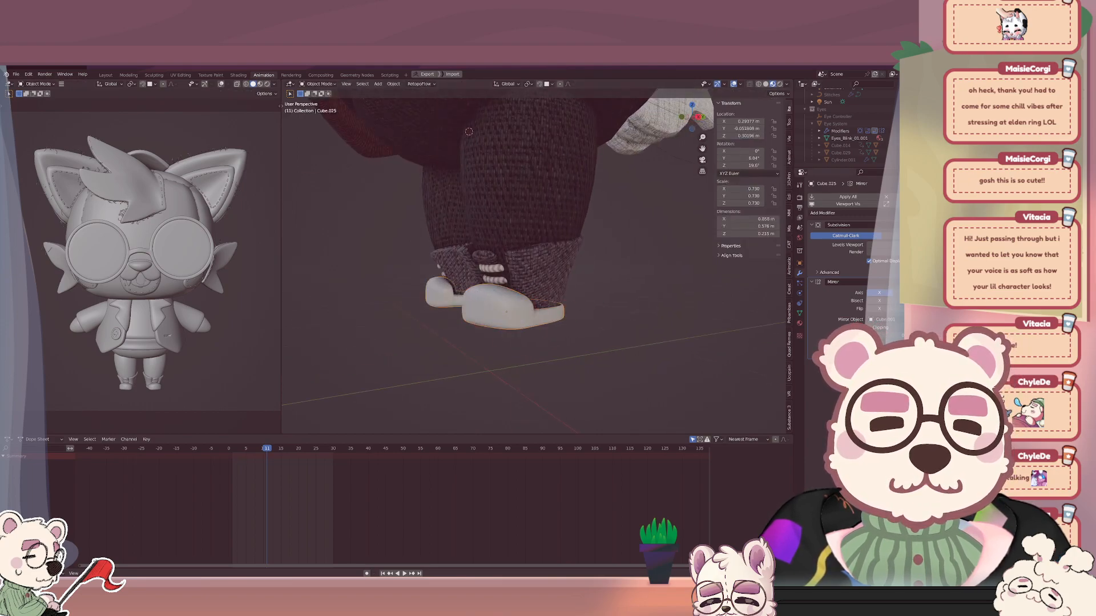
# Apply the shoes' Mirror modifier and snap the 3D cursor to the rear sole faces of the character's left shoe.
pyautogui.hotkey('ctrl', 'x')
pyautogui.press('Tab')
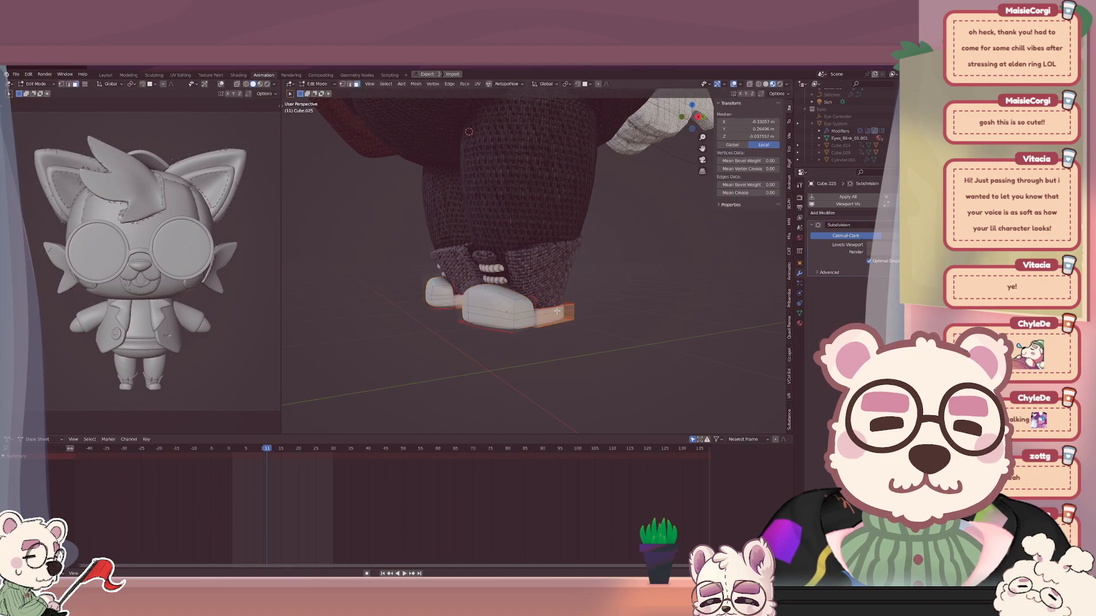
pyautogui.moveTo(513, 314); pyautogui.dragTo(532, 313, button='middle')
pyautogui.hotkey('alt', 'a')
pyautogui.press('l')
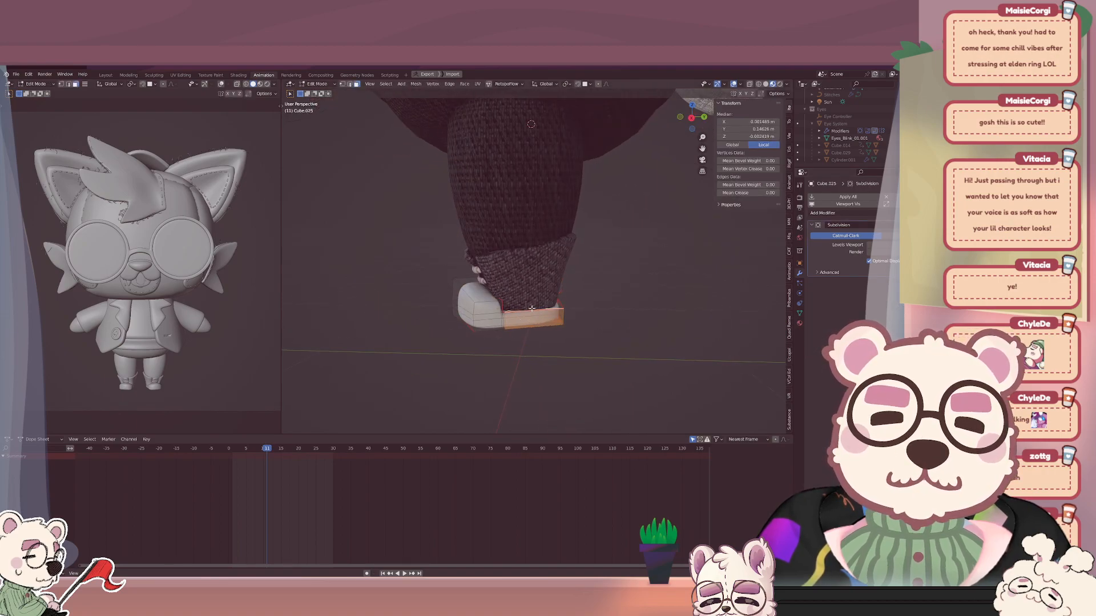
pyautogui.press('q')
pyautogui.click(505, 327)
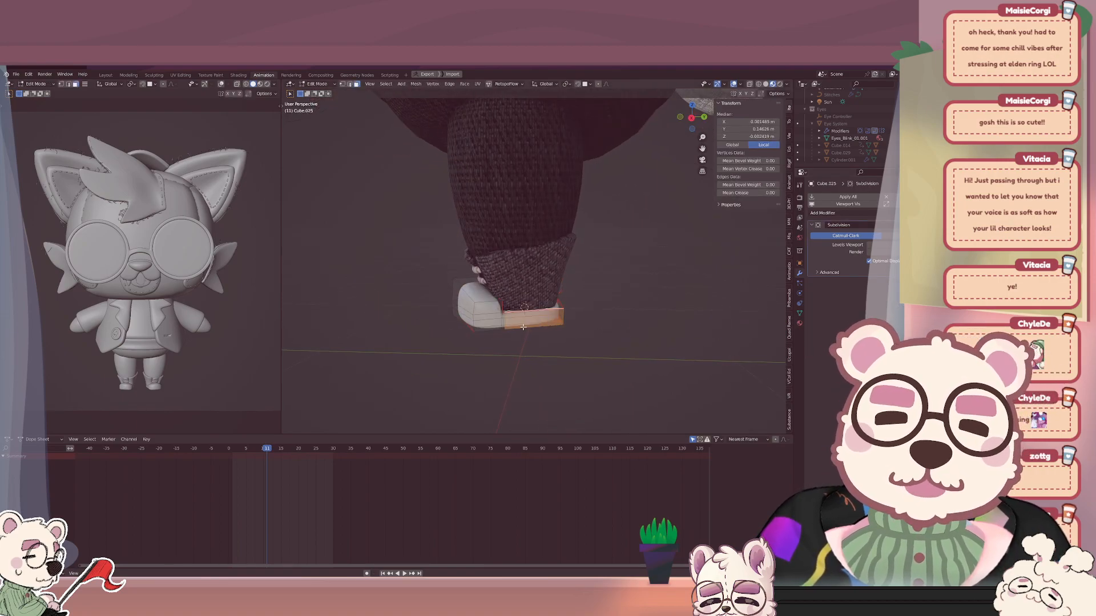
# Try to set the still-combined shoes' origin to the 3D cursor.
pyautogui.moveTo(505, 327); pyautogui.dragTo(535, 323, button='middle')
pyautogui.press('Tab')
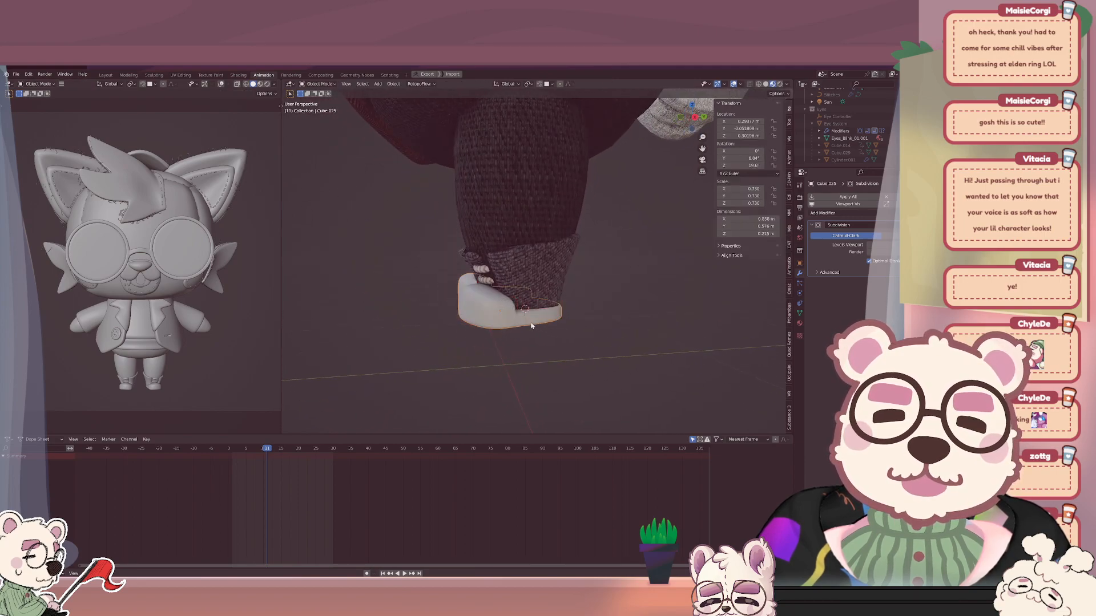
pyautogui.press('q')
pyautogui.click(525, 323)
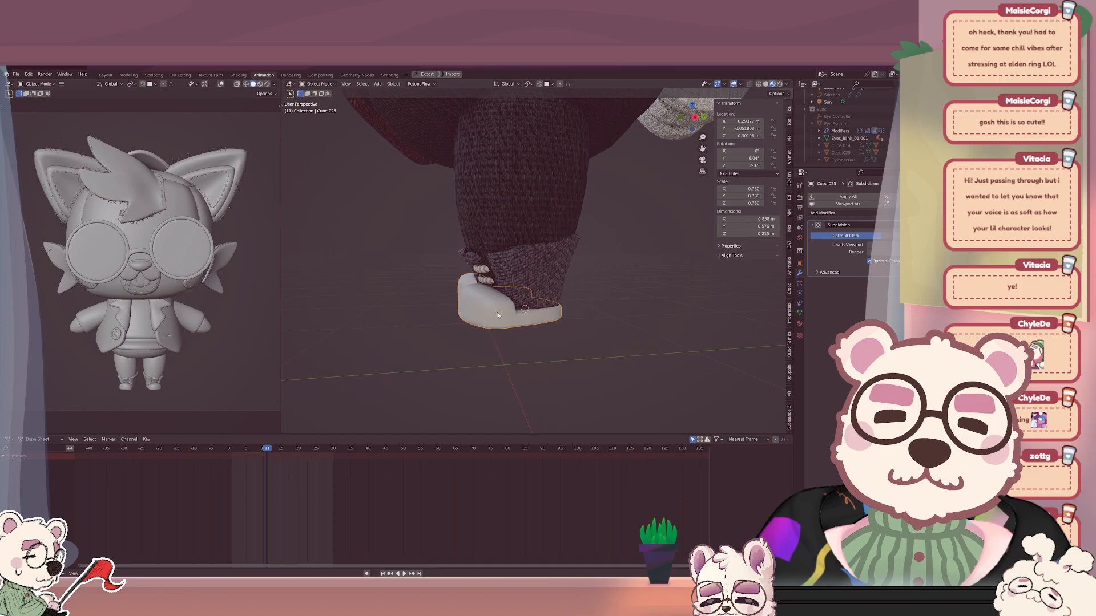
# Separate the two shoes into individual objects and set the left shoe's origin to the 3D cursor.
pyautogui.moveTo(524, 323); pyautogui.dragTo(550, 332, button='middle')
pyautogui.press('Tab')
pyautogui.press('p')
pyautogui.click(500, 306)
pyautogui.press('Tab')
pyautogui.press('q')
pyautogui.click(490, 322)
# Snap the 3D cursor to the rear sole faces of the character's right shoe.
pyautogui.click(399, 348)
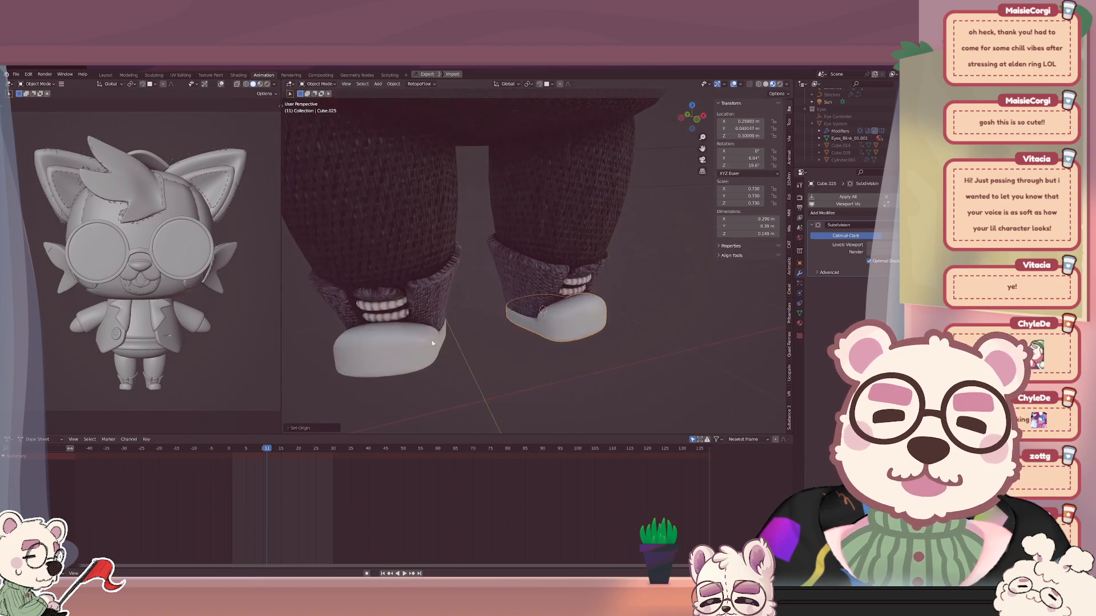
pyautogui.press('Tab')
pyautogui.moveTo(426, 376); pyautogui.dragTo(549, 393, button='middle')
pyautogui.keyDown('alt'); pyautogui.click(549, 393); pyautogui.keyUp('alt')
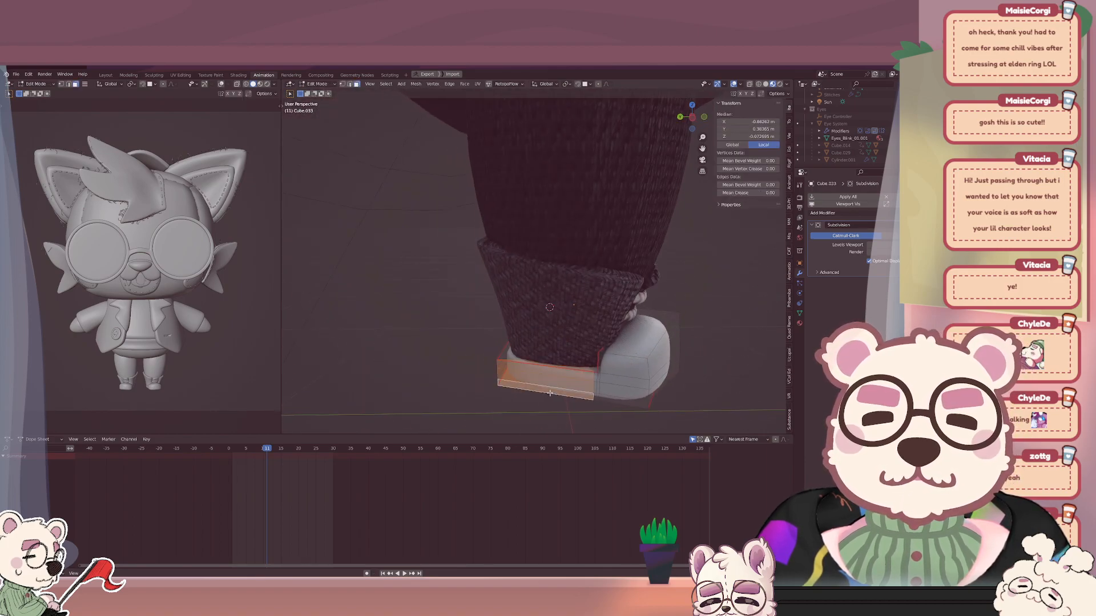
pyautogui.press('q')
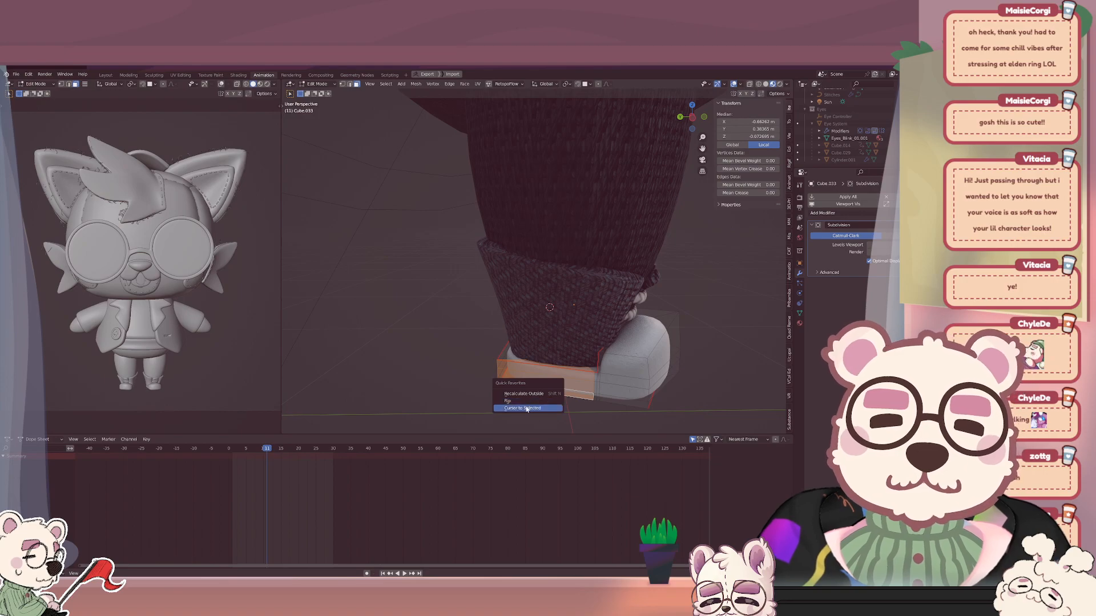
pyautogui.press('Escape')
# Set the right shoe's origin to the 3D cursor.
pyautogui.press('Tab')
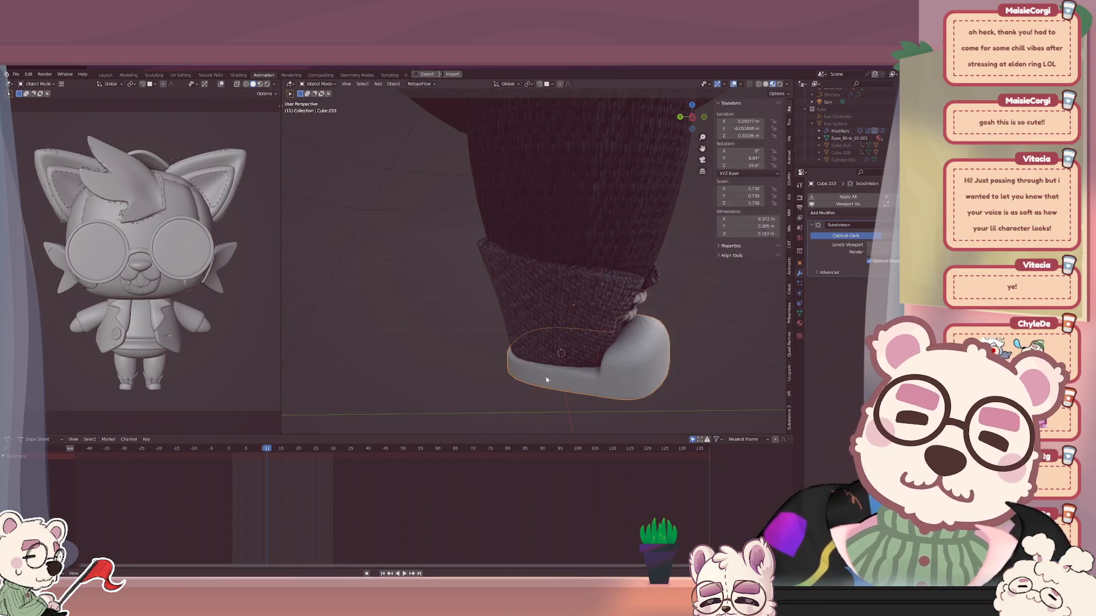
pyautogui.press('q')
pyautogui.click(547, 395)
# Parent each shoe to the ankle cuff above it using Object (Keep Transform).
pyautogui.moveTo(633, 354); pyautogui.dragTo(524, 347, button='middle')
pyautogui.keyDown('shift'); pyautogui.click(526, 315); pyautogui.keyUp('shift')
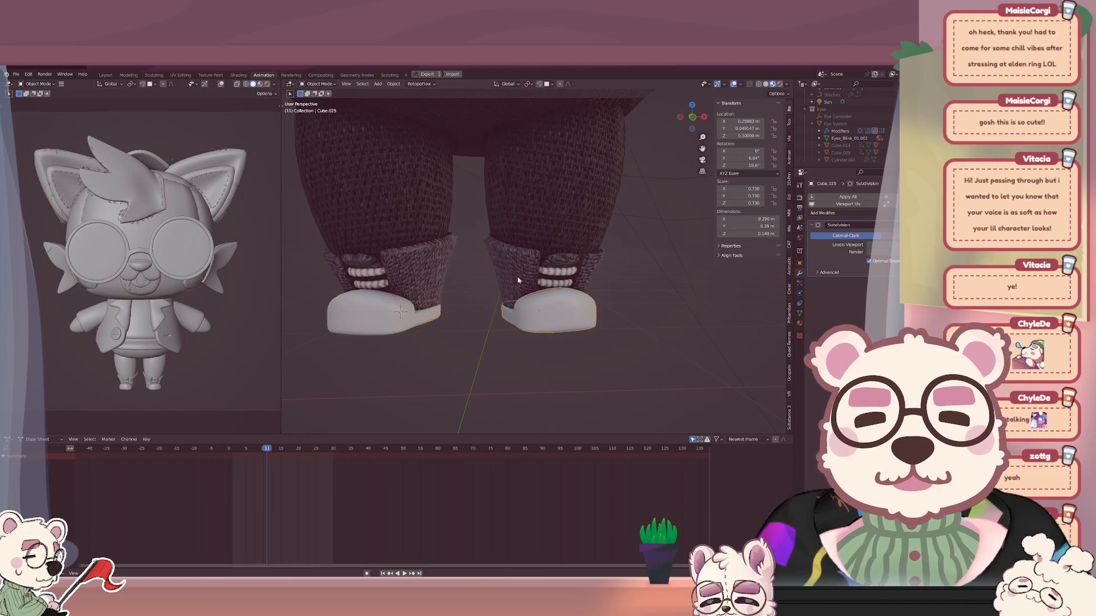
pyautogui.keyDown('shift'); pyautogui.click(518, 280); pyautogui.keyUp('shift')
pyautogui.hotkey('ctrl', 'p')
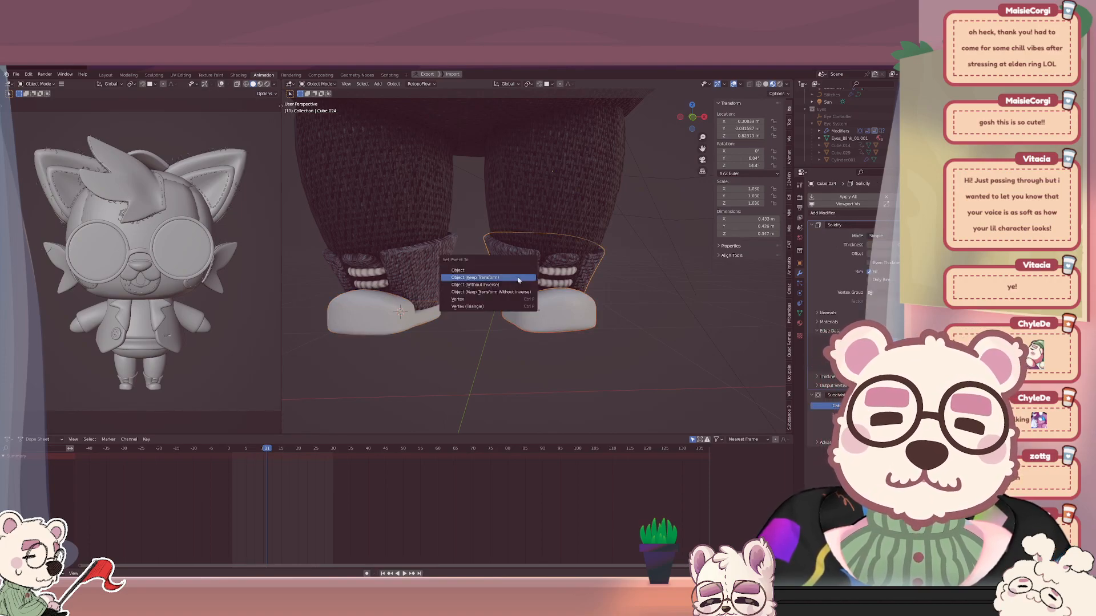
pyautogui.click(518, 278)
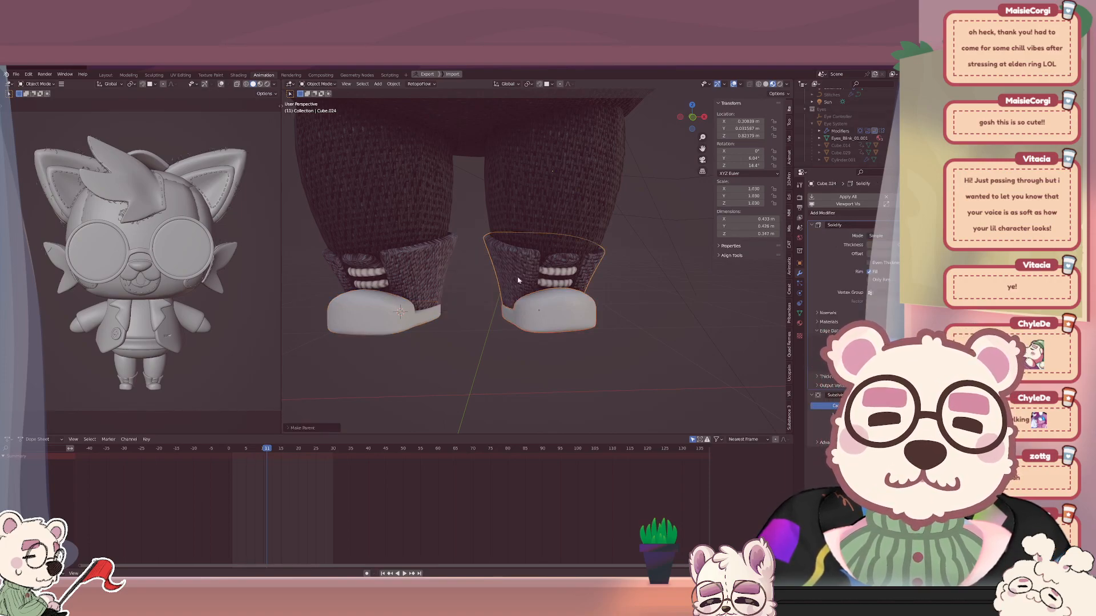
pyautogui.click(378, 313)
pyautogui.keyDown('shift'); pyautogui.click(413, 278); pyautogui.keyUp('shift')
pyautogui.hotkey('ctrl', 'p')
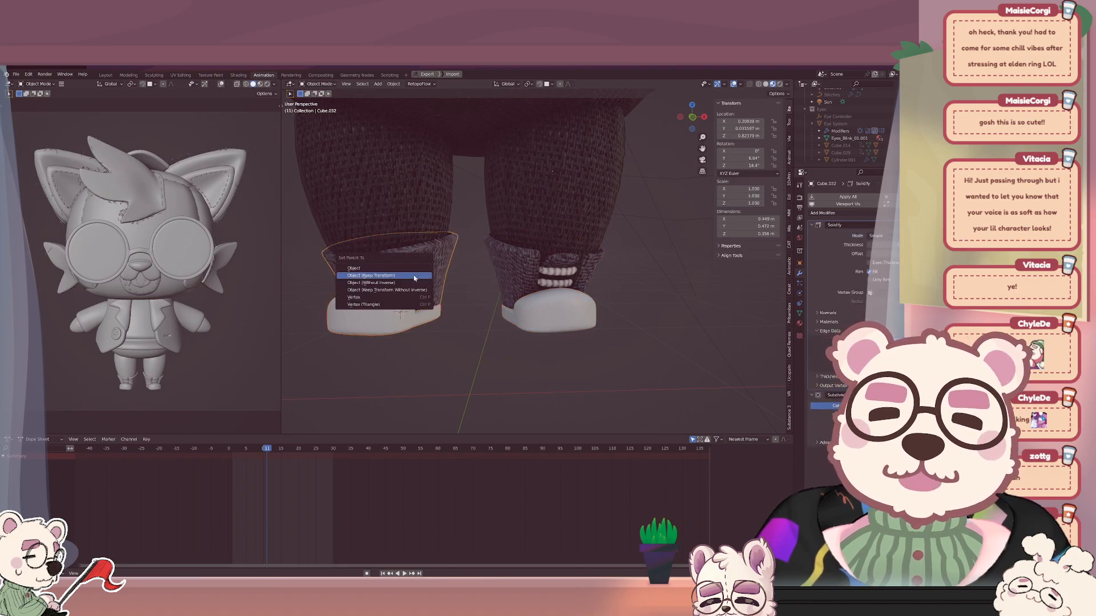
pyautogui.click(414, 278)
pyautogui.scroll(-4, 516, 277)
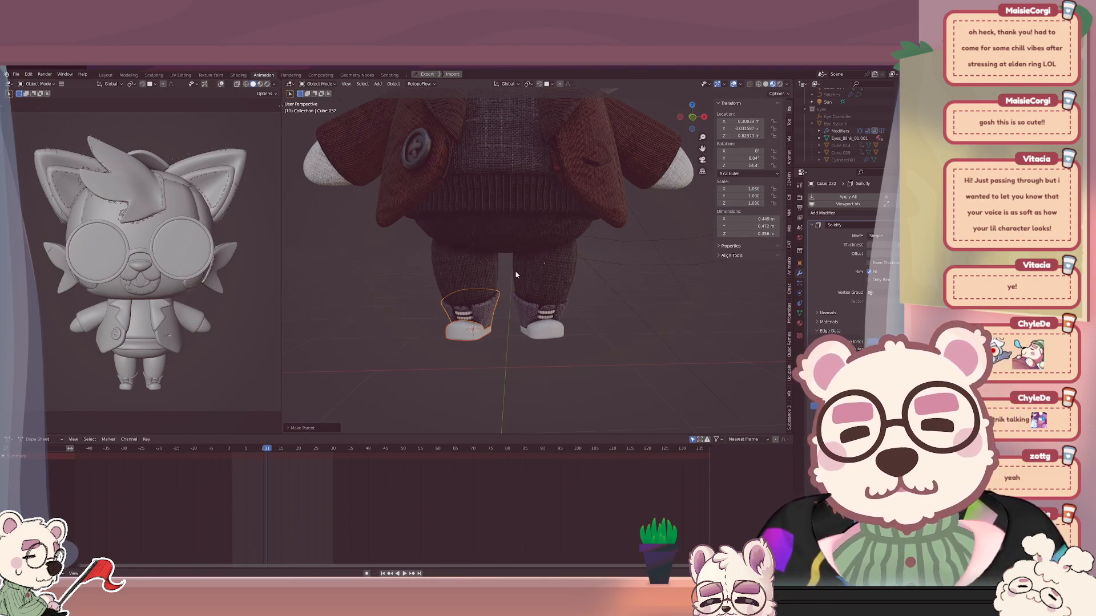
pyautogui.moveTo(550, 296); pyautogui.dragTo(486, 300, button='middle')
pyautogui.click(547, 286)
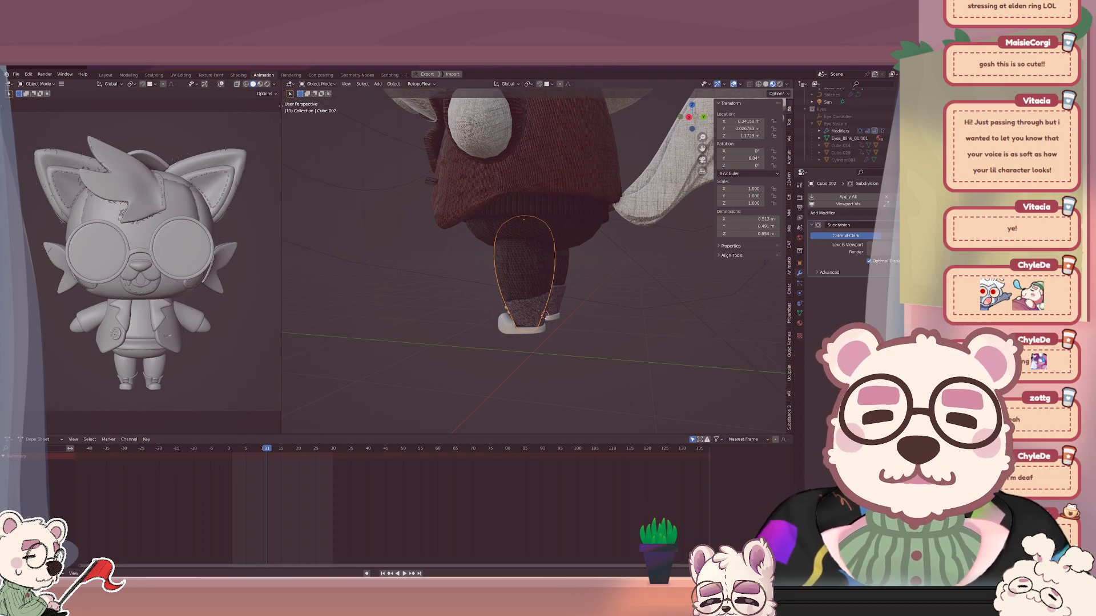
pyautogui.moveTo(442, 374); pyautogui.dragTo(538, 337, button='middle')
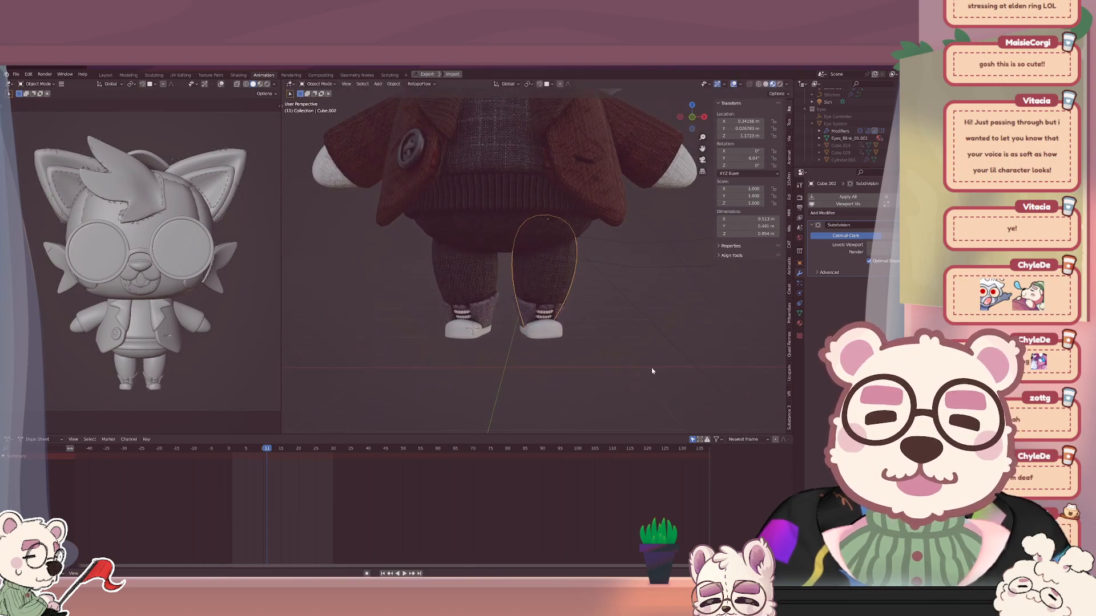
# Apply the Mirror modifier on the ankle stitches and separate the left ankle's stitches from the mesh.
pyautogui.scroll(3, 557, 366)
pyautogui.click(551, 361)
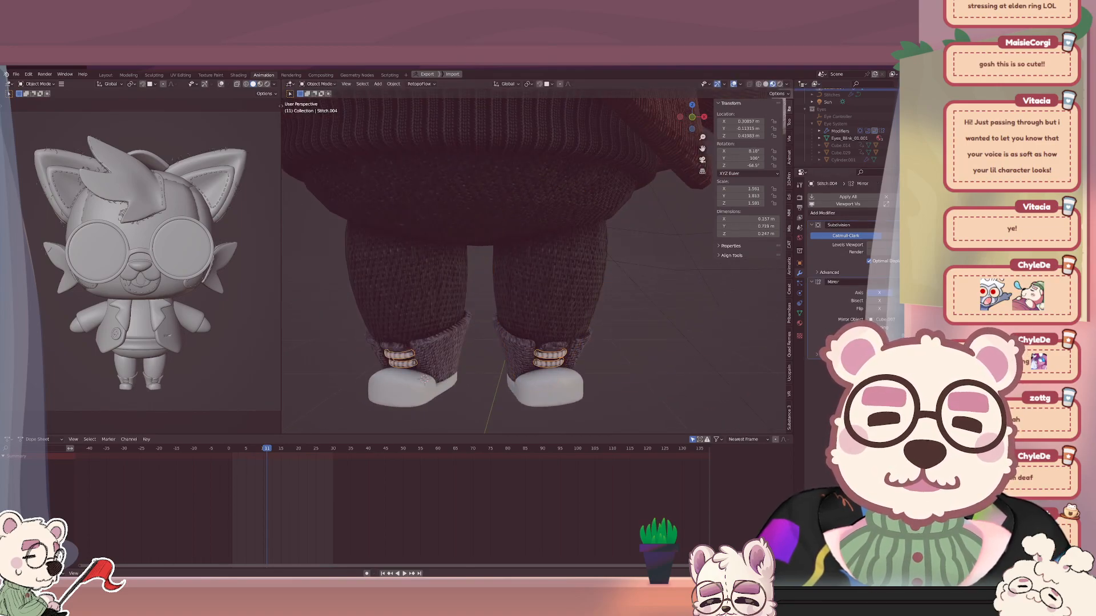
pyautogui.press('Tab')
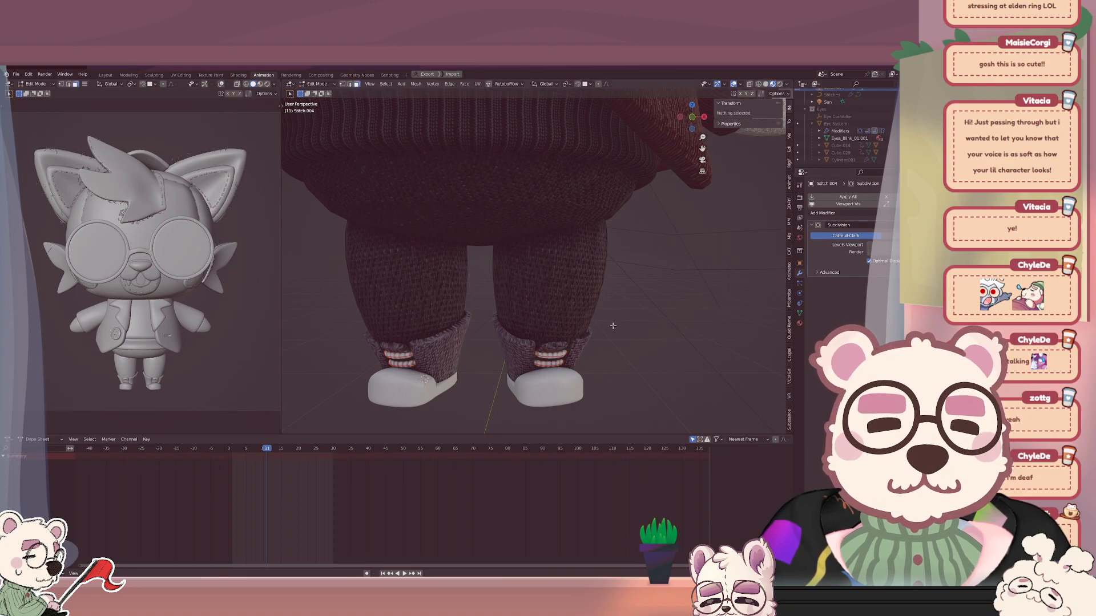
pyautogui.click(549, 358)
pyautogui.hotkey('ctrl', 'l')
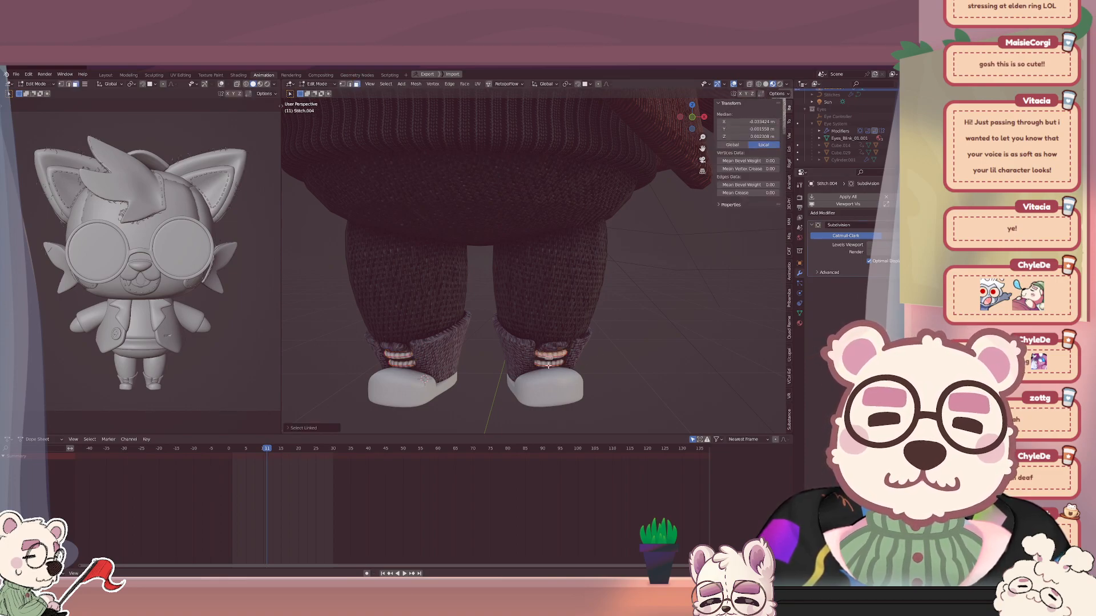
pyautogui.press('p')
pyautogui.click(550, 367)
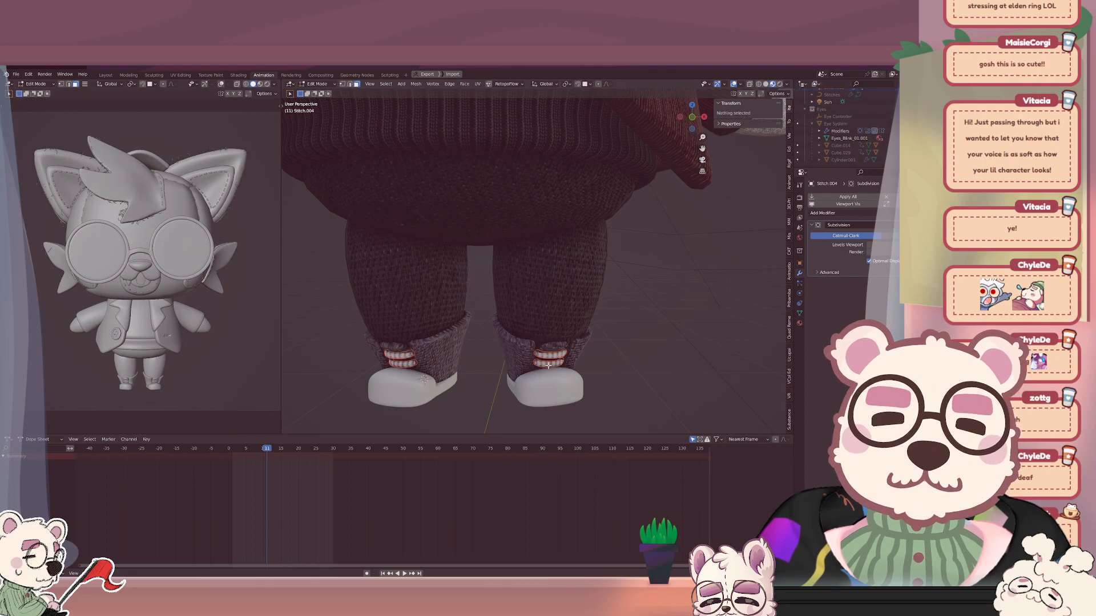
pyautogui.press('Tab')
# Join the left ankle's stitches into one object and parent it to the left ankle cuff using Object (Keep Transform).
pyautogui.click(545, 365)
pyautogui.click(544, 359)
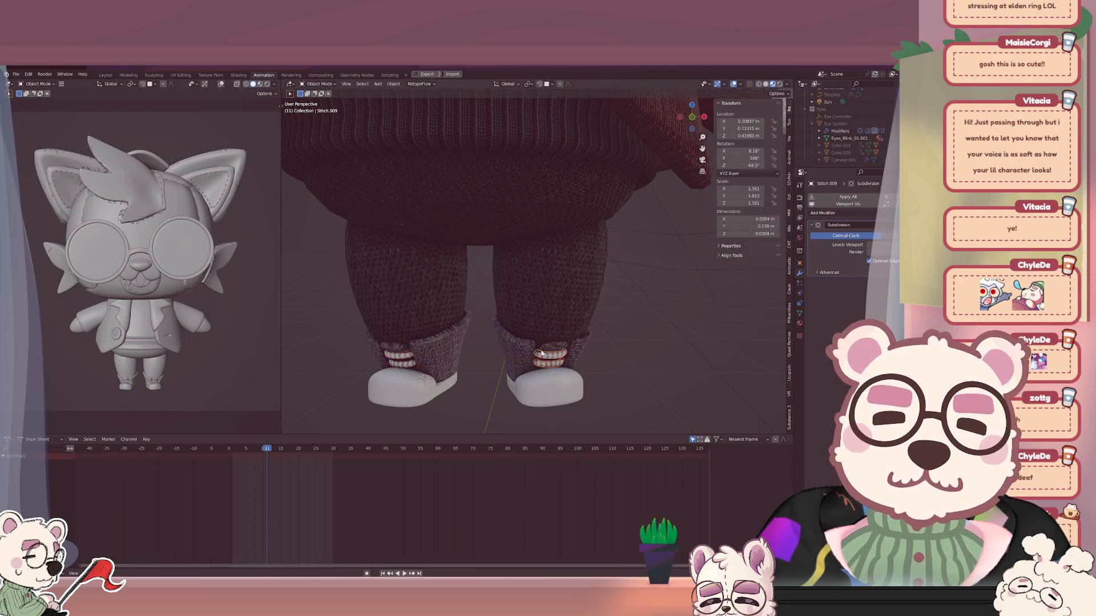
pyautogui.rightClick(544, 355)
pyautogui.click(542, 356)
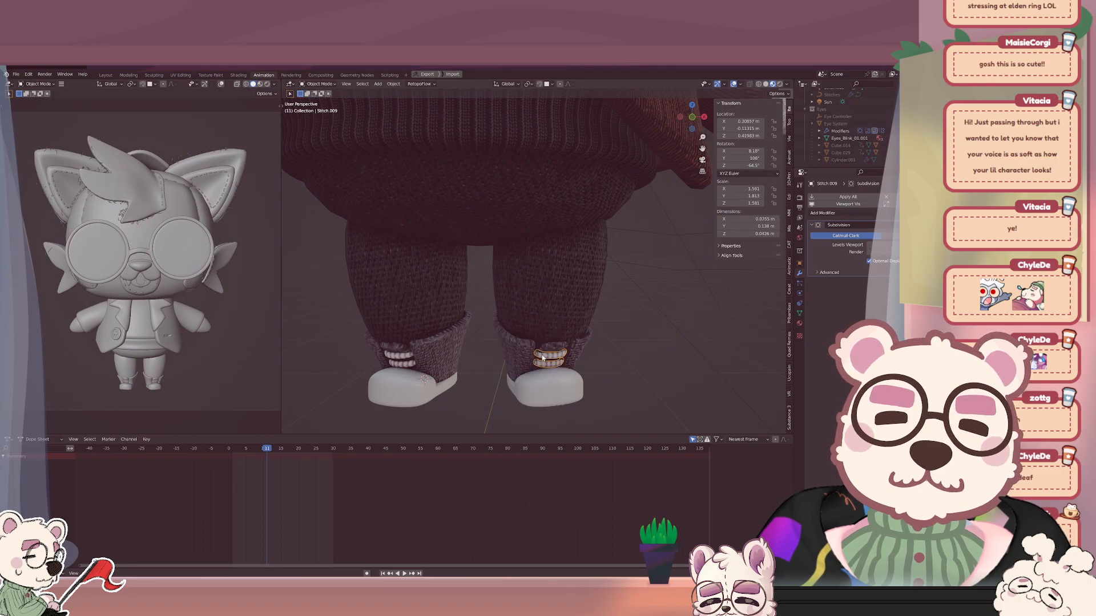
pyautogui.hotkey('ctrl', 'p')
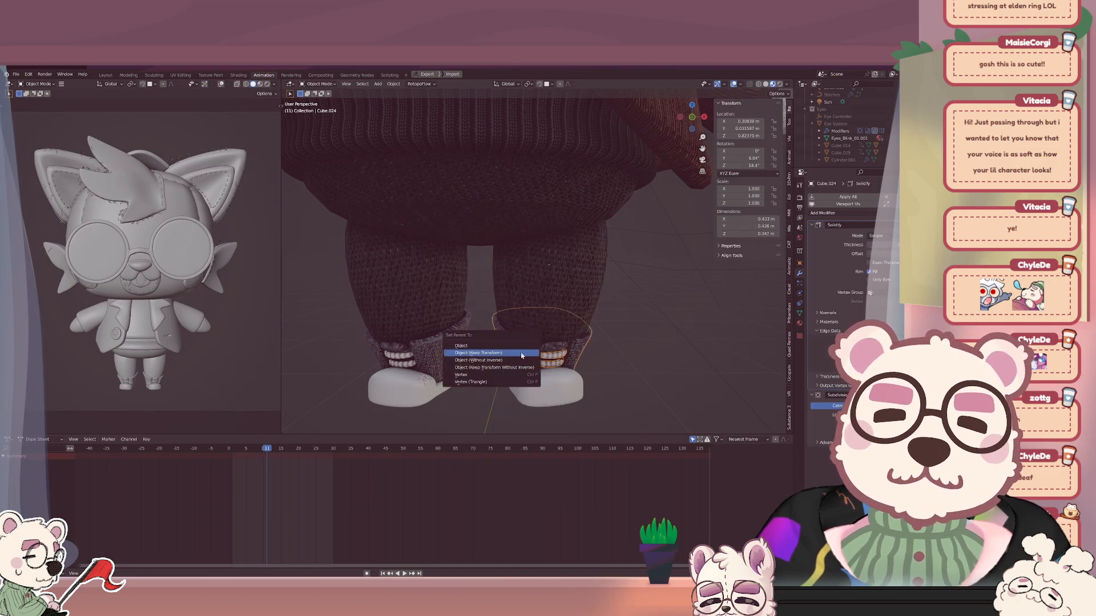
pyautogui.click(521, 354)
# Set the origin of the joined left ankle stitches to their geometry.
pyautogui.click(540, 358)
pyautogui.press('q')
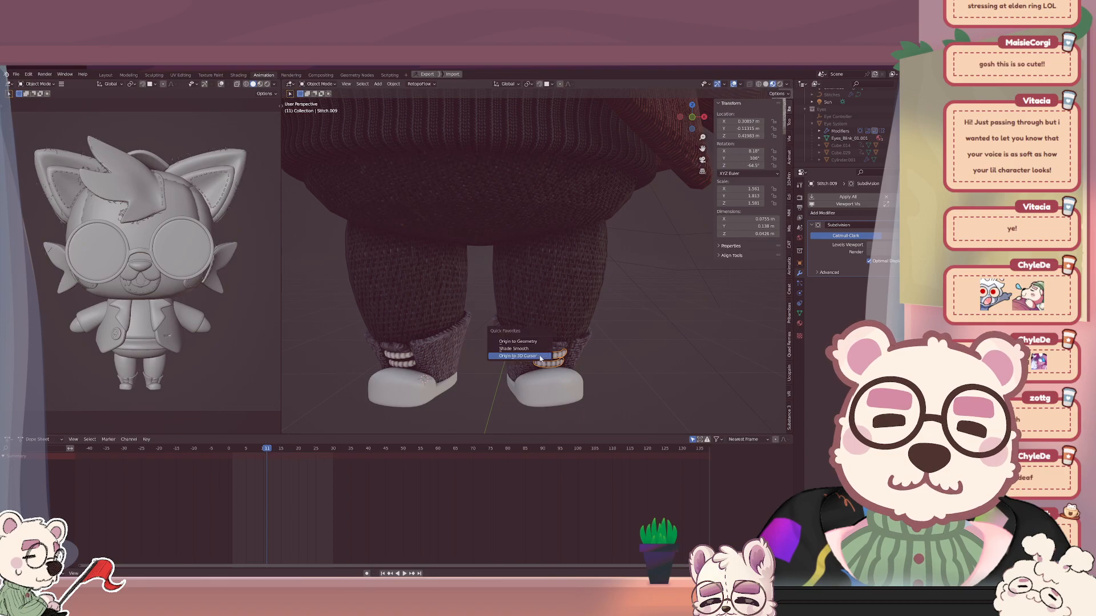
pyautogui.click(539, 356)
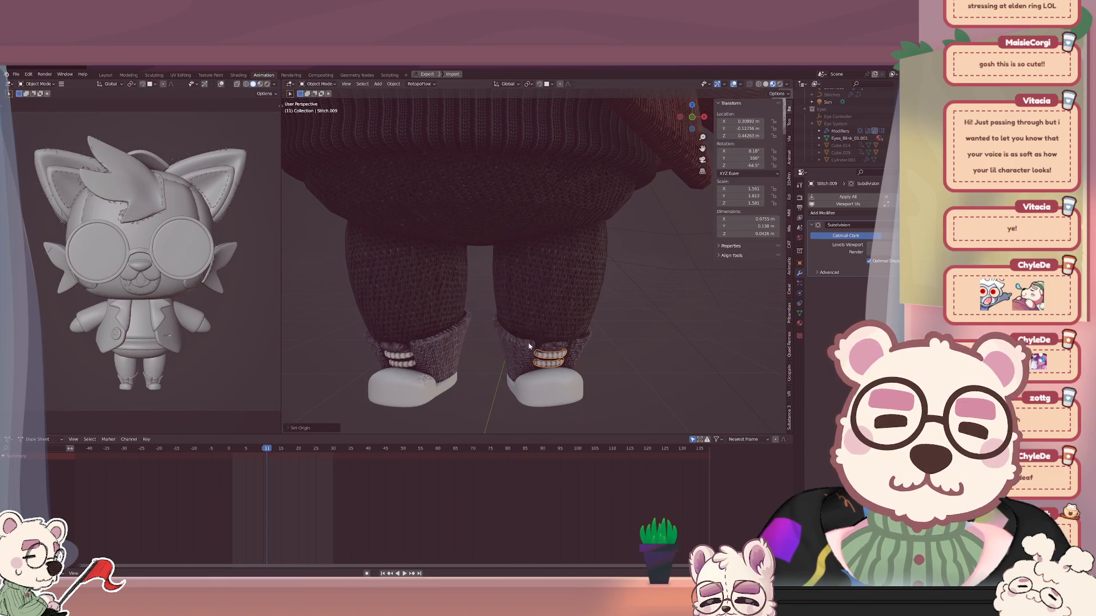
# Join the right ankle's stitches into one object and set its origin to geometry.
pyautogui.click(403, 359)
pyautogui.rightClick(408, 367)
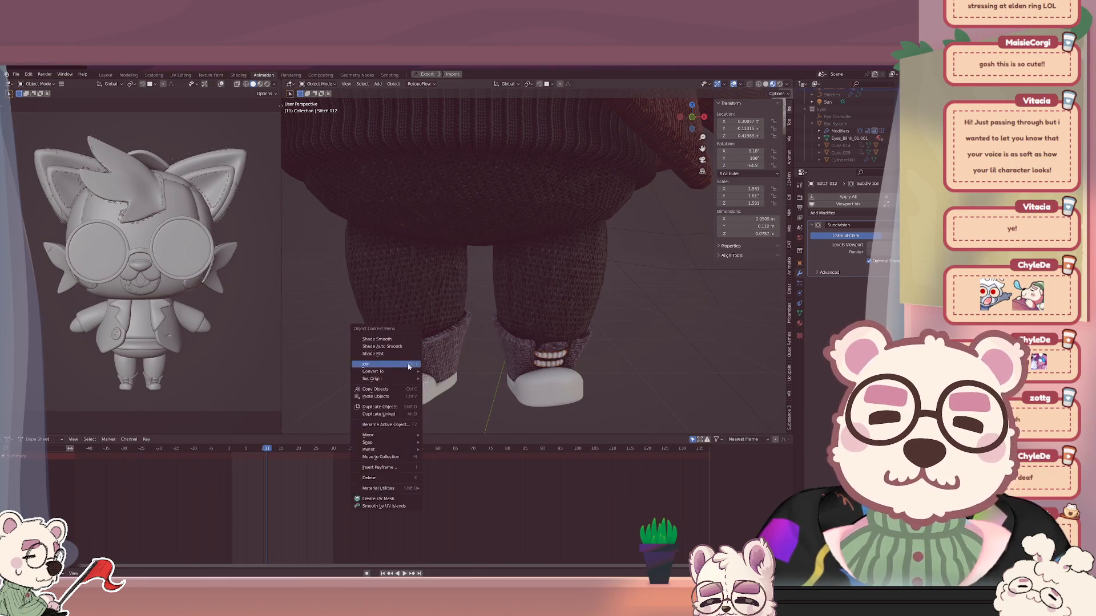
pyautogui.click(408, 367)
pyautogui.press('q')
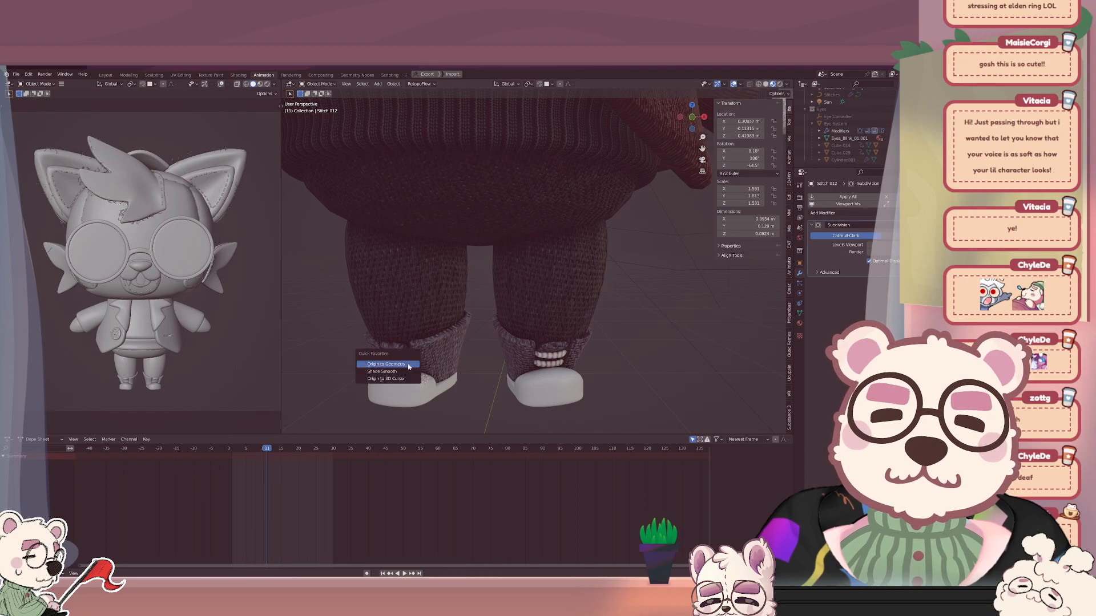
pyautogui.click(408, 367)
# Parent the joined right ankle stitches to the right ankle cuff.
pyautogui.keyDown('shift'); pyautogui.click(427, 358); pyautogui.keyUp('shift')
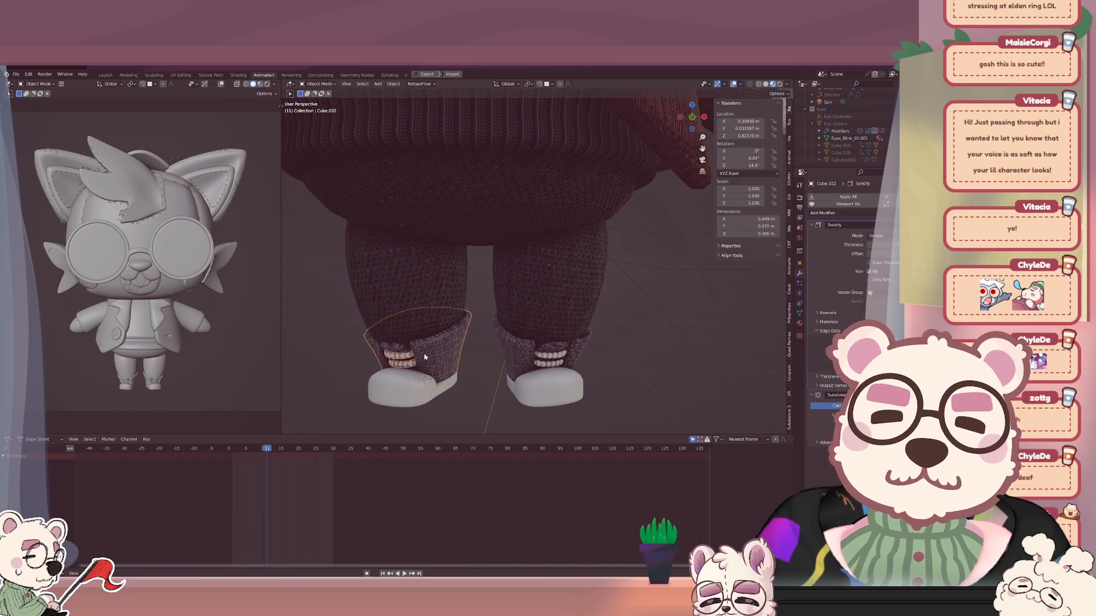
pyautogui.hotkey('ctrl', 'p')
pyautogui.click(425, 357)
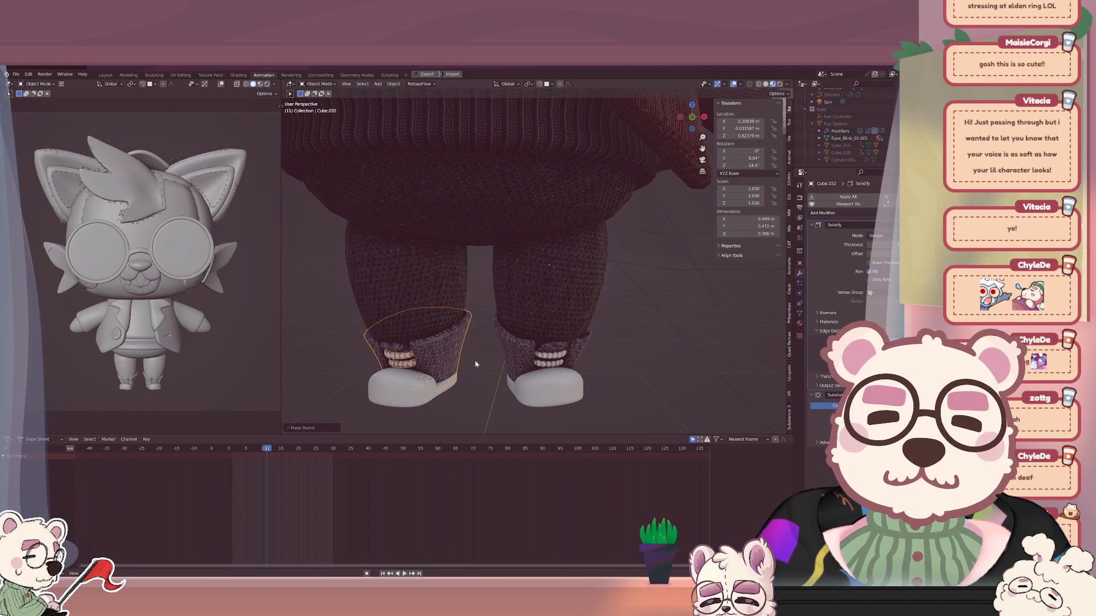
# Test-rotate the left leg to check that its cuff, shoe and stitches follow, and undo the rotation.
pyautogui.moveTo(479, 365); pyautogui.dragTo(469, 352, button='middle')
pyautogui.click(550, 320)
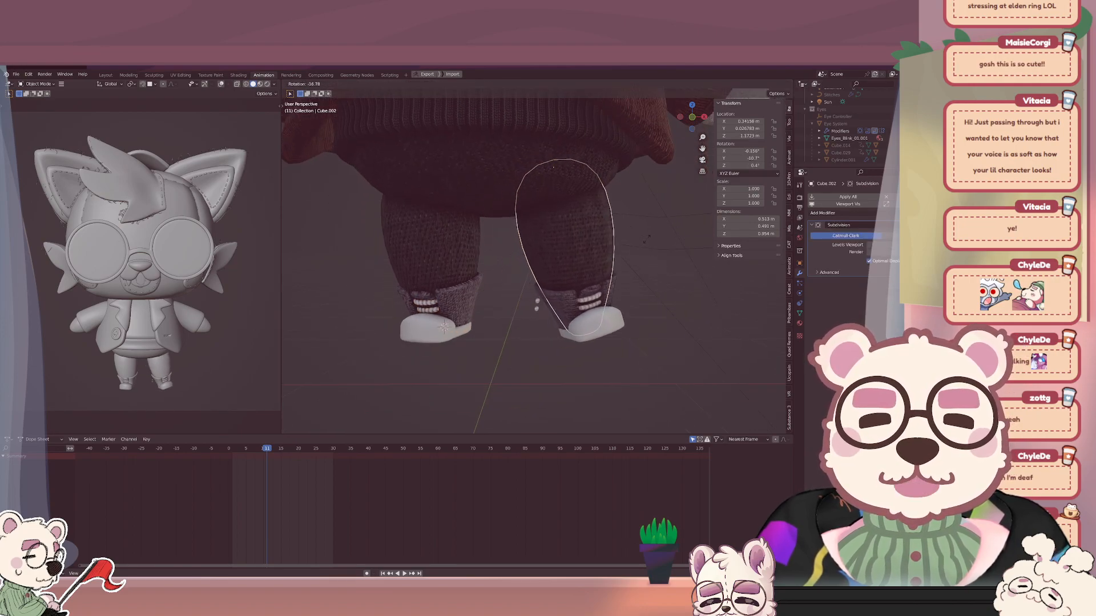
pyautogui.scroll(3, 598, 311)
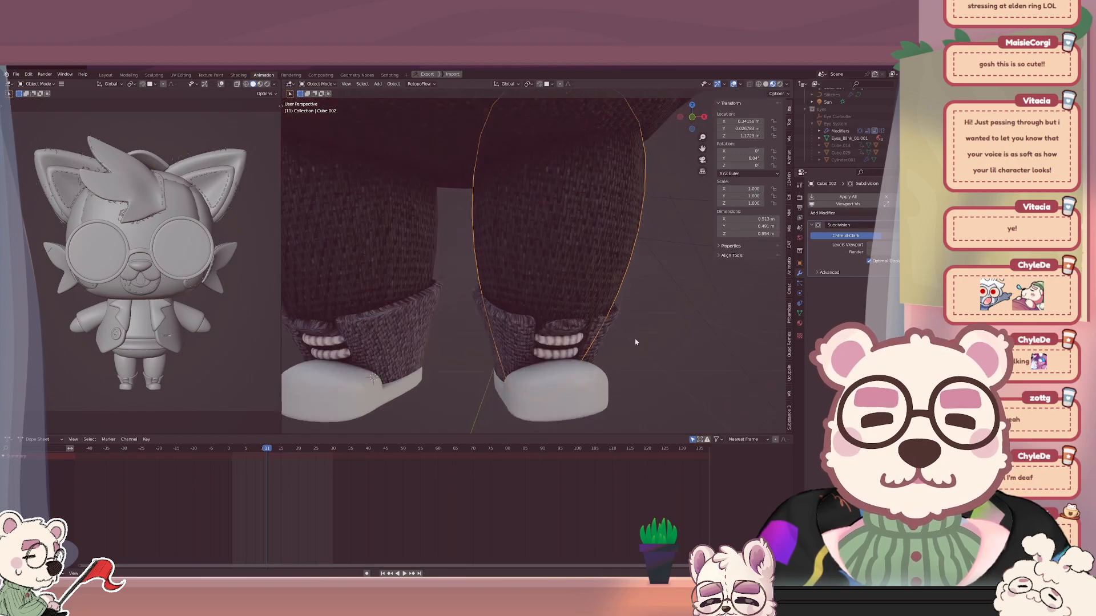
pyautogui.press('r')
pyautogui.click(675, 230)
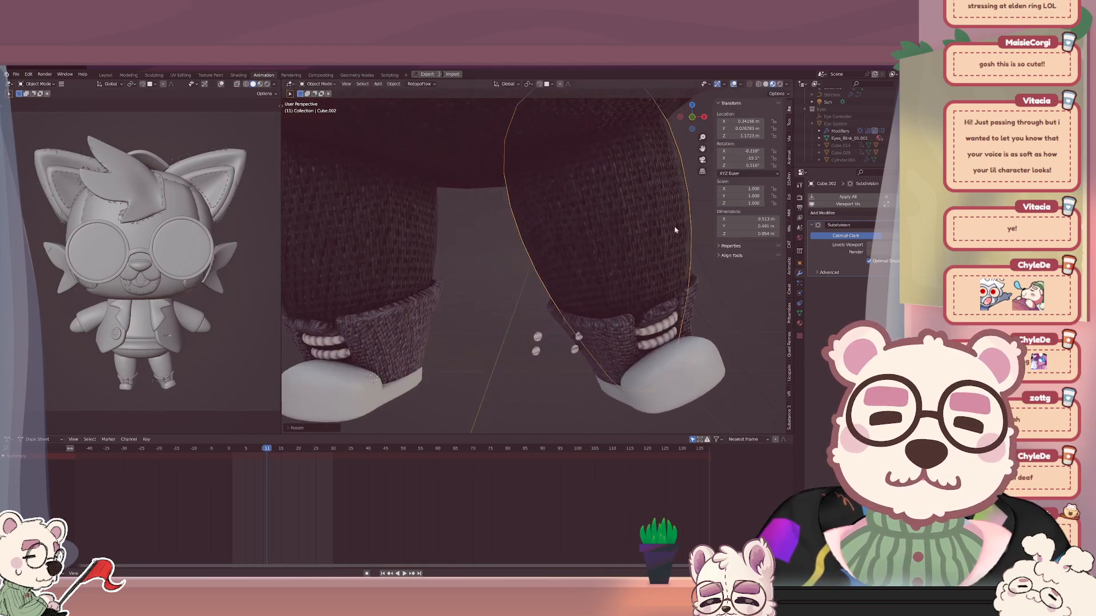
pyautogui.moveTo(577, 305); pyautogui.dragTo(599, 311, button='middle')
pyautogui.hotkey('ctrl', 'z')
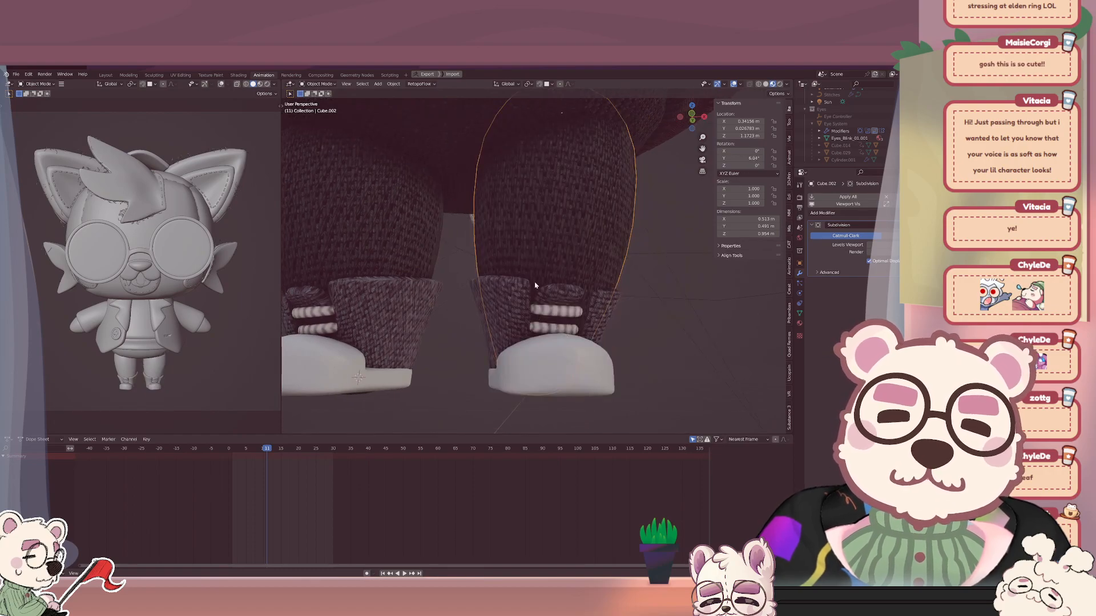
# Look through the scene's object list for the left ankle stitches and check the children of Cube.002.
pyautogui.scroll(-2, 534, 286)
pyautogui.click(544, 311)
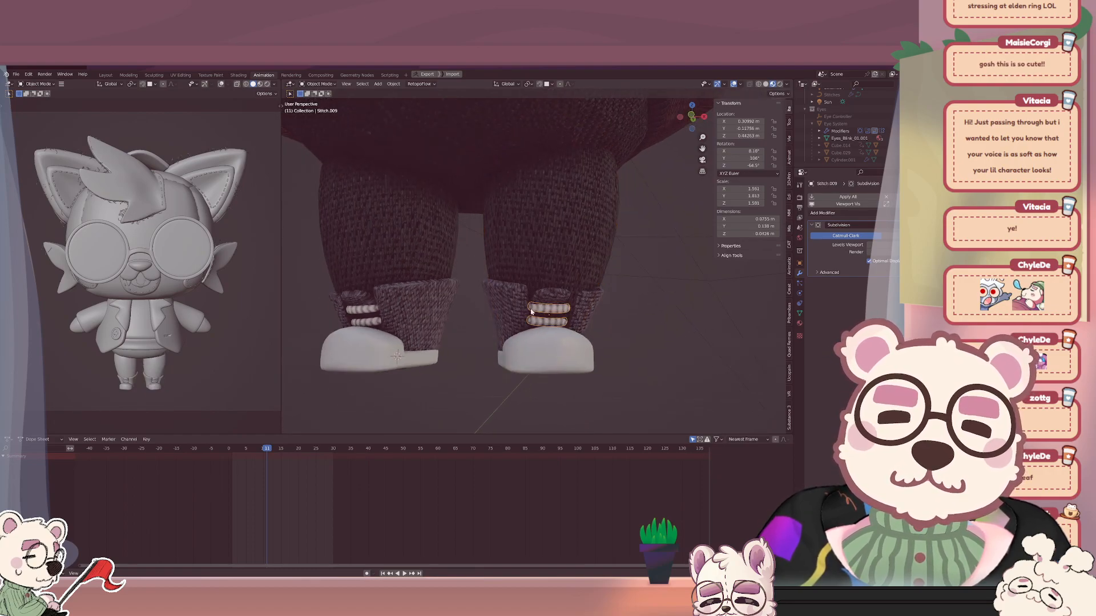
pyautogui.scroll(-8, 886, 120)
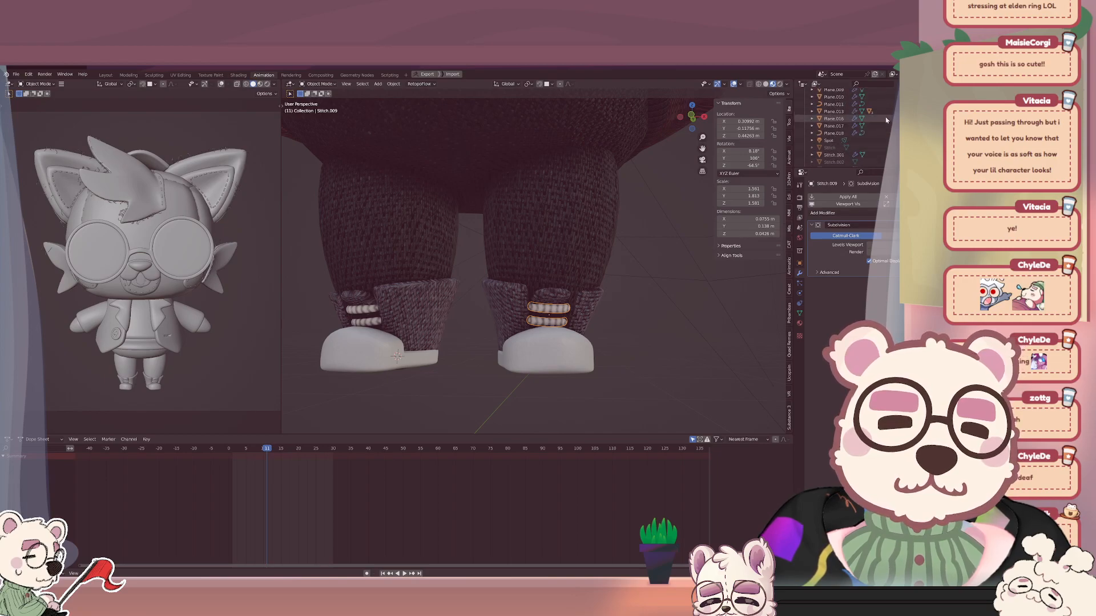
pyautogui.scroll(15, 886, 120)
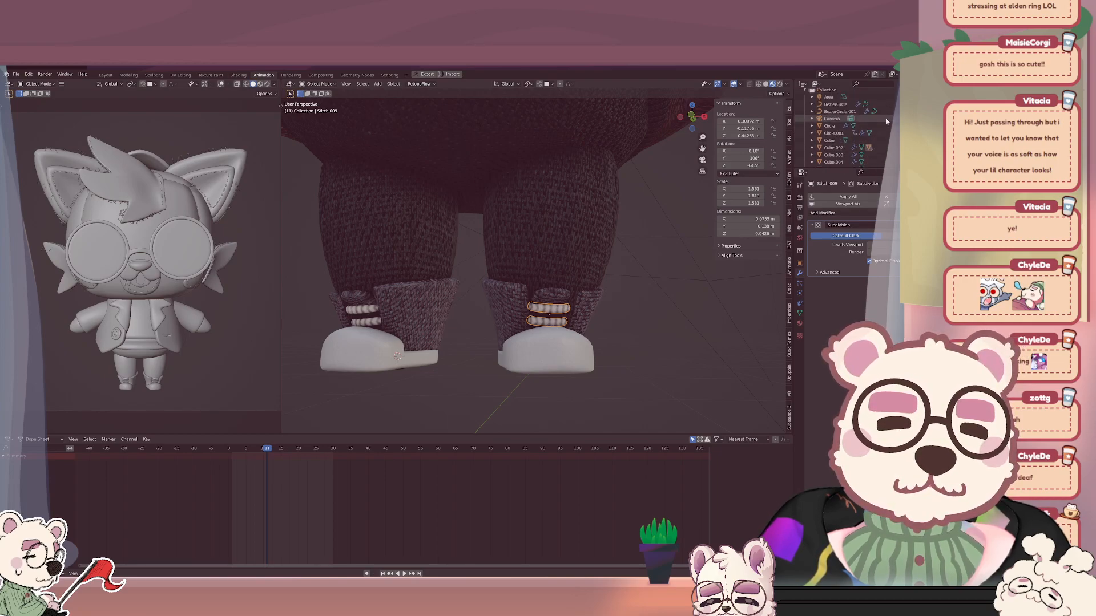
pyautogui.scroll(-2, 886, 121)
pyautogui.click(813, 118)
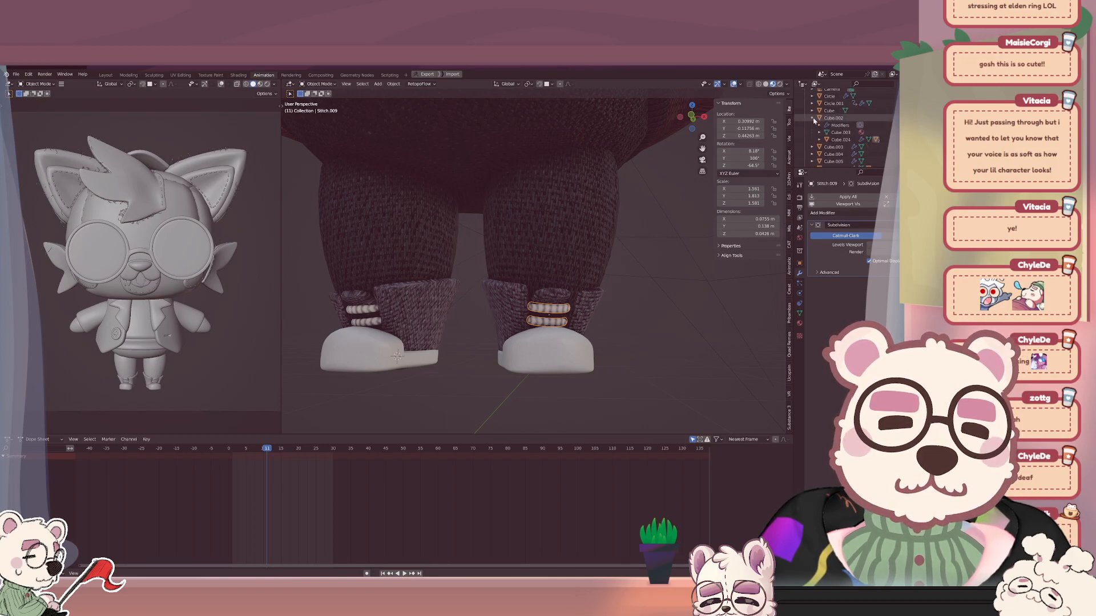
pyautogui.click(812, 118)
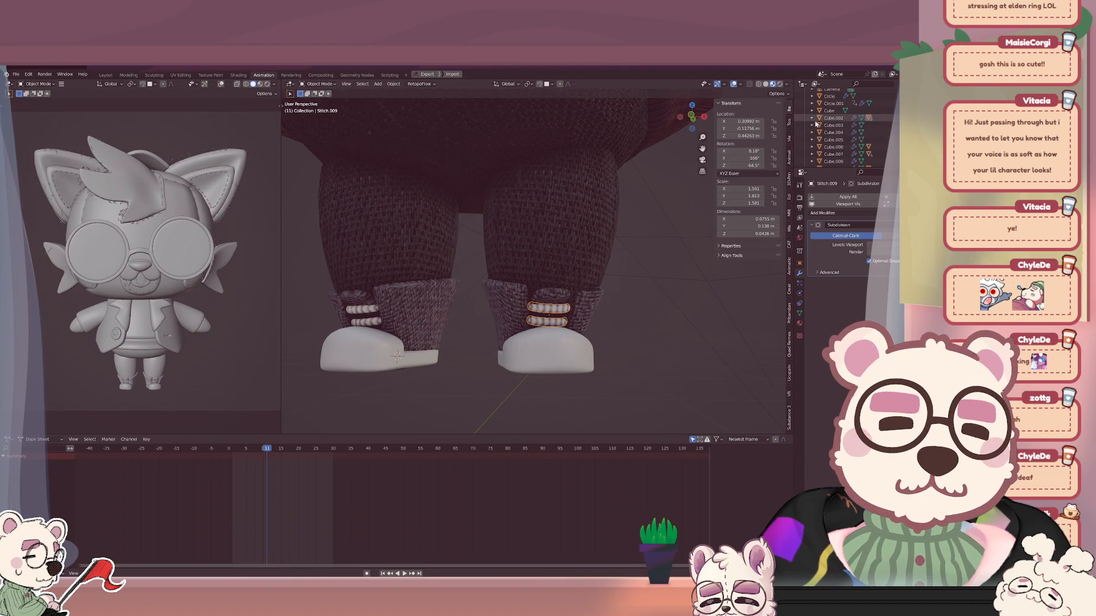
# Identify the scene's mesh objects from Cube.003 to Cube.012 by selecting them one at a time in the object list.
pyautogui.click(834, 125)
pyautogui.scroll(-8, 536, 278)
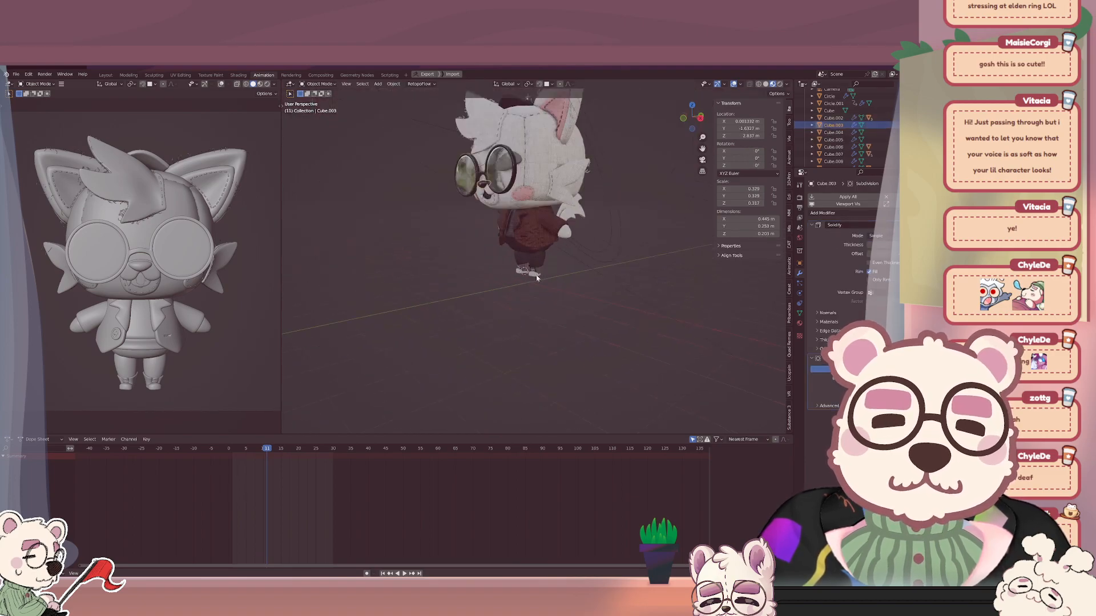
pyautogui.moveTo(536, 277); pyautogui.dragTo(568, 274, button='middle')
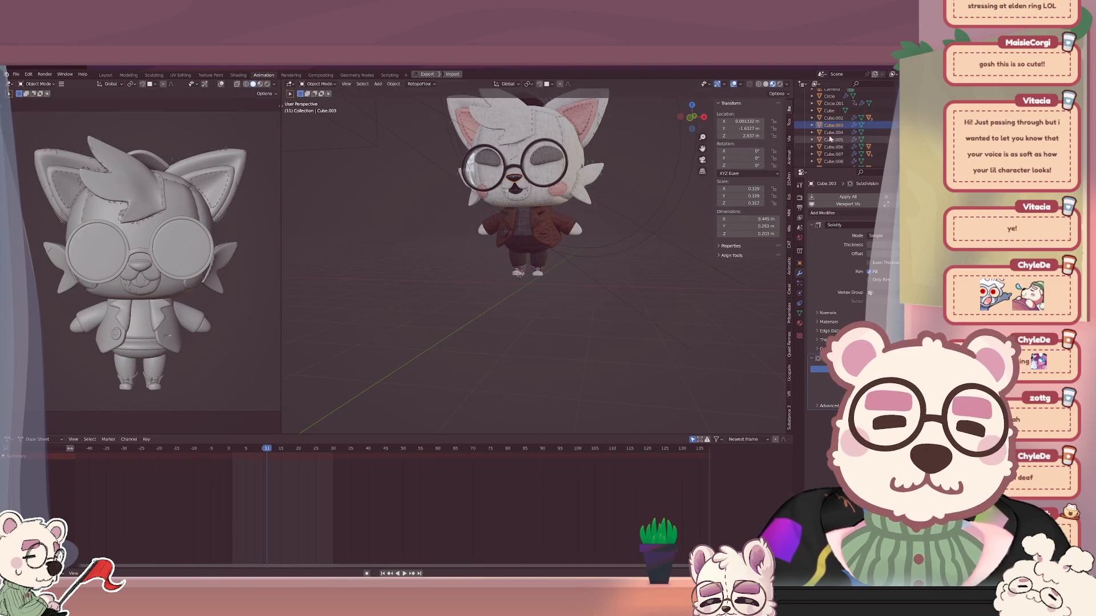
pyautogui.click(833, 132)
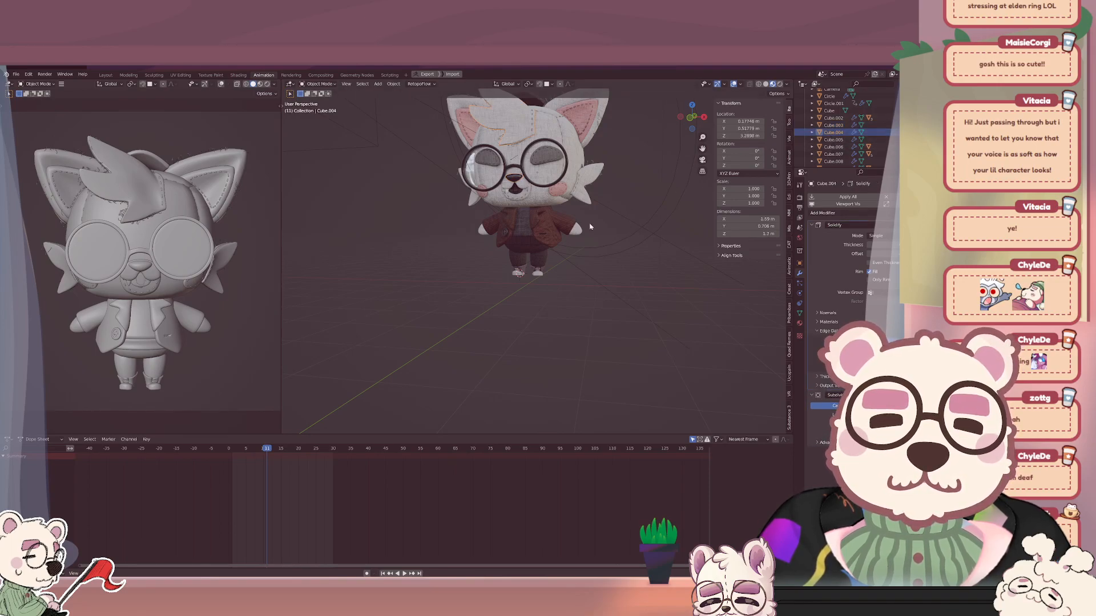
pyautogui.scroll(-3, 838, 137)
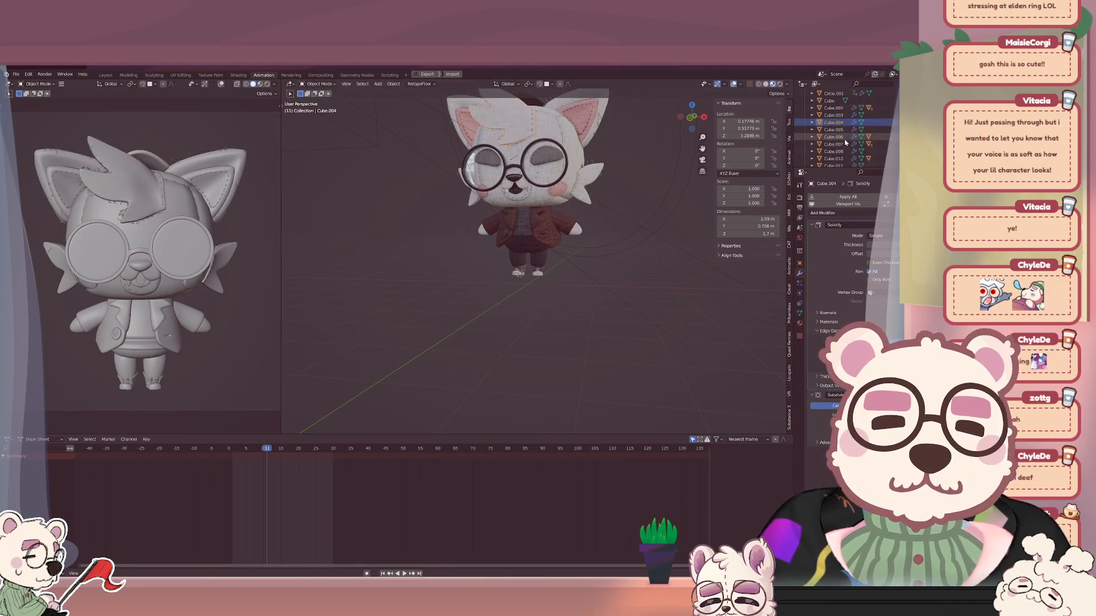
pyautogui.click(838, 141)
pyautogui.click(839, 148)
pyautogui.scroll(-3, 840, 146)
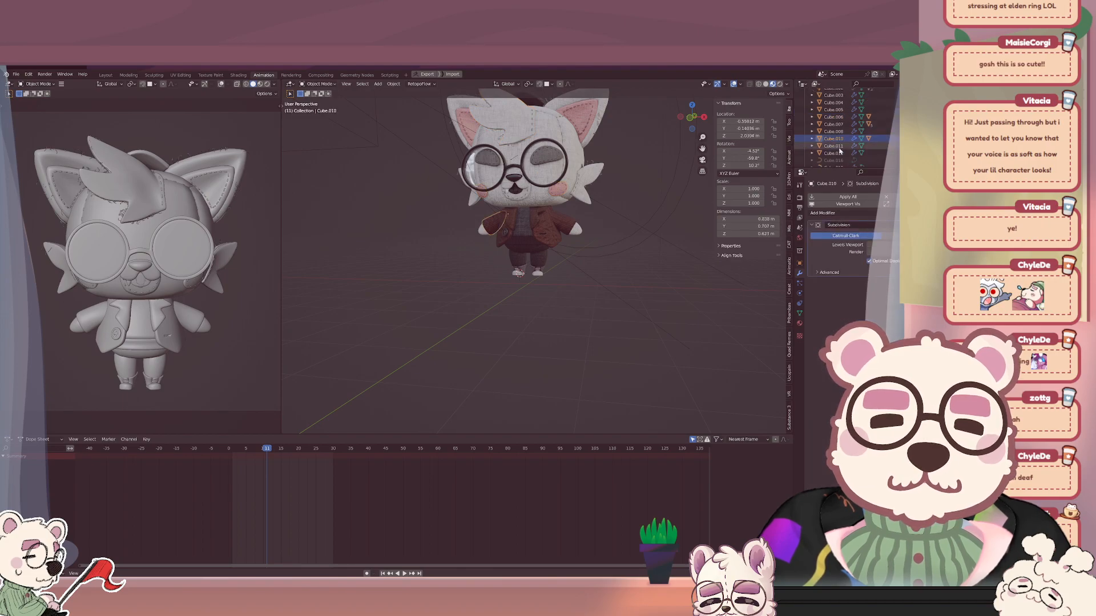
pyautogui.click(839, 137)
pyautogui.click(839, 143)
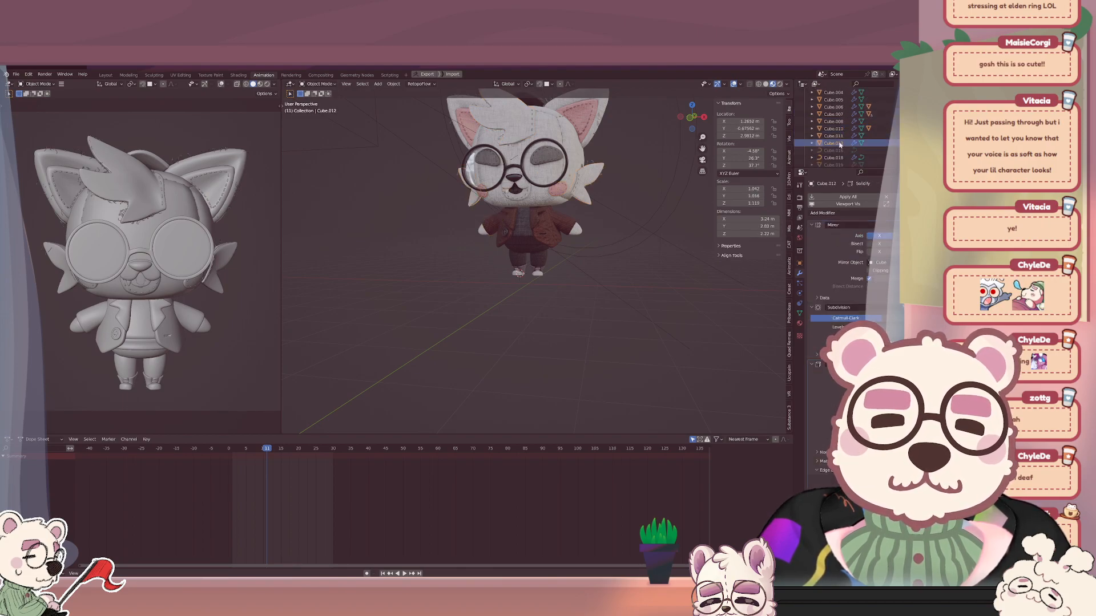
pyautogui.scroll(-1, 839, 145)
pyautogui.scroll(8, 548, 291)
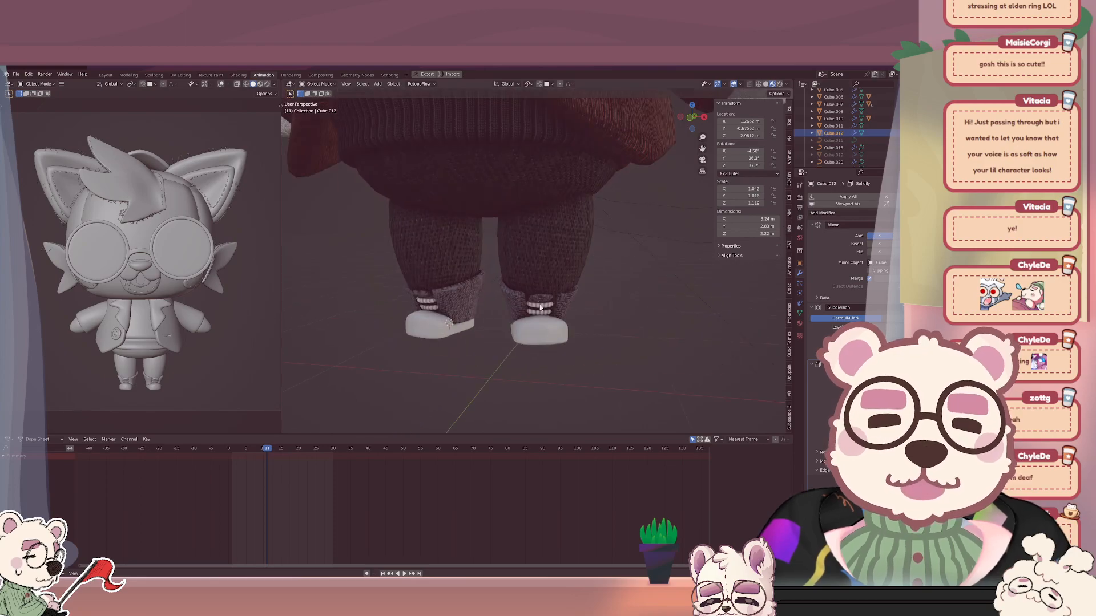
# Examine the hierarchy under Cube.002 and its child Cube.024 to locate the left ankle stitches.
pyautogui.click(540, 308)
pyautogui.scroll(-6, 850, 131)
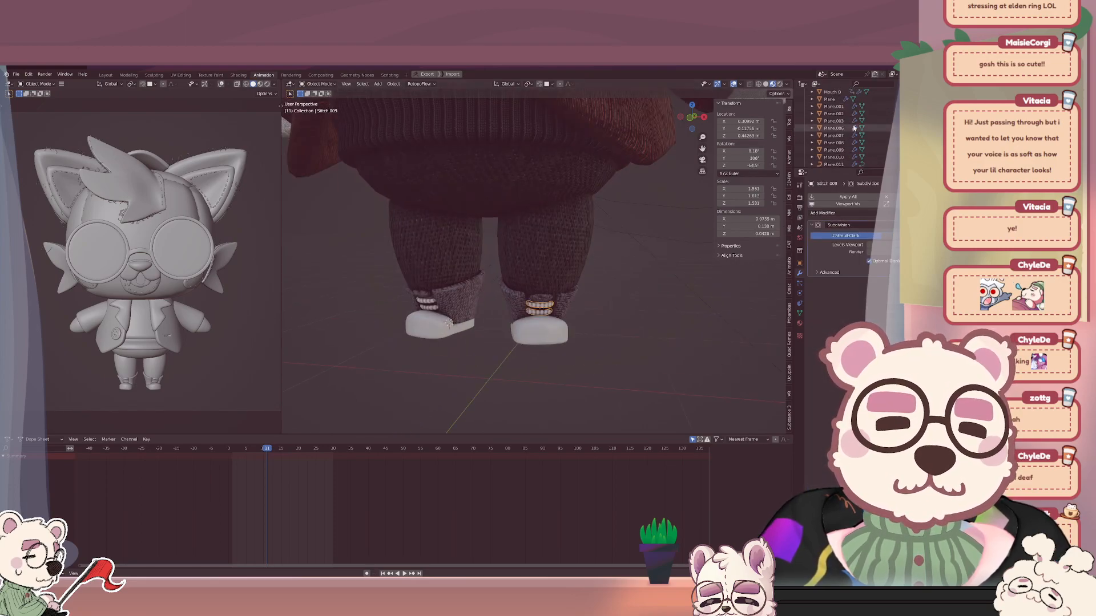
pyautogui.scroll(8, 853, 128)
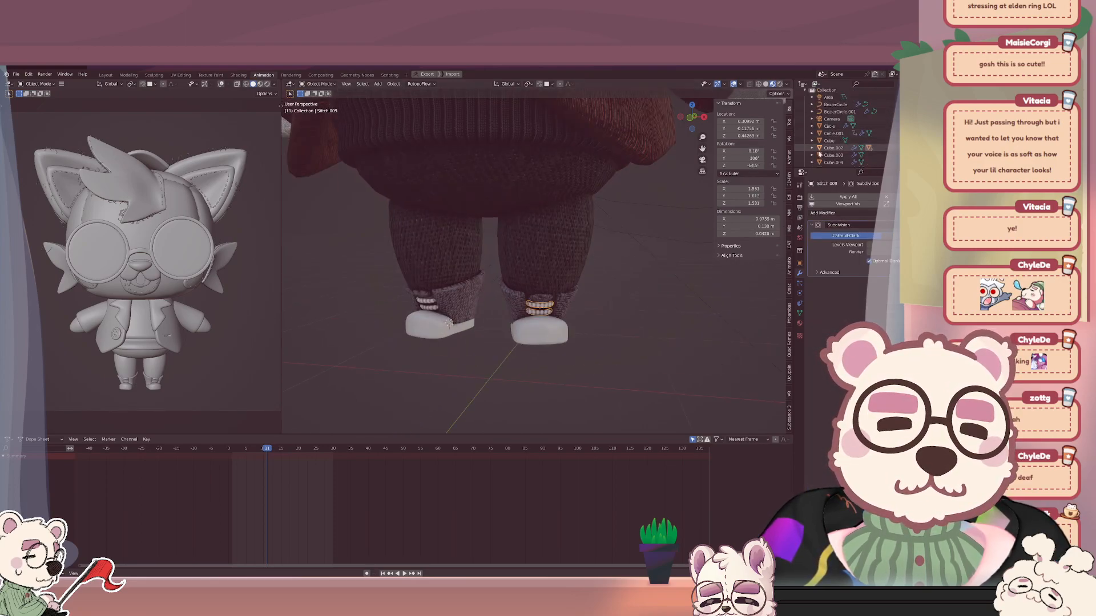
pyautogui.scroll(-3, 822, 146)
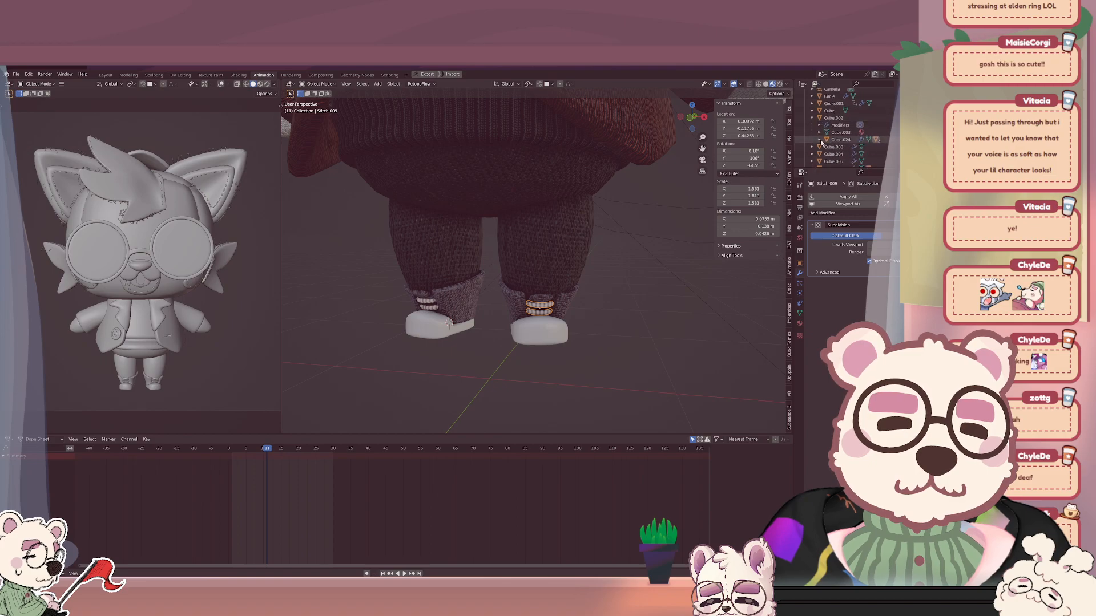
pyautogui.click(820, 140)
pyautogui.scroll(-2, 813, 142)
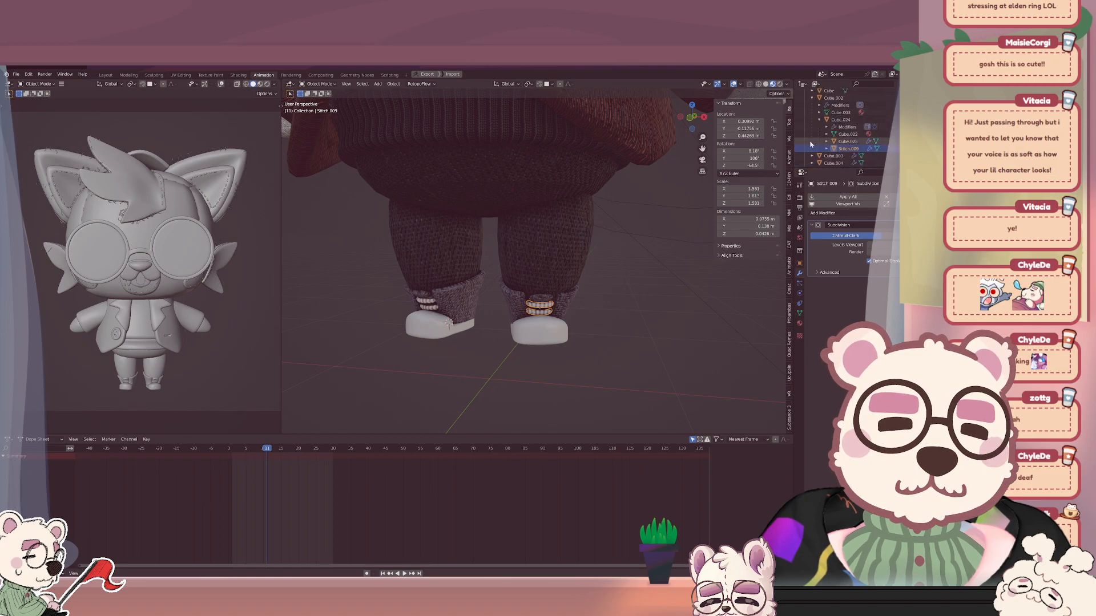
pyautogui.scroll(3, 825, 145)
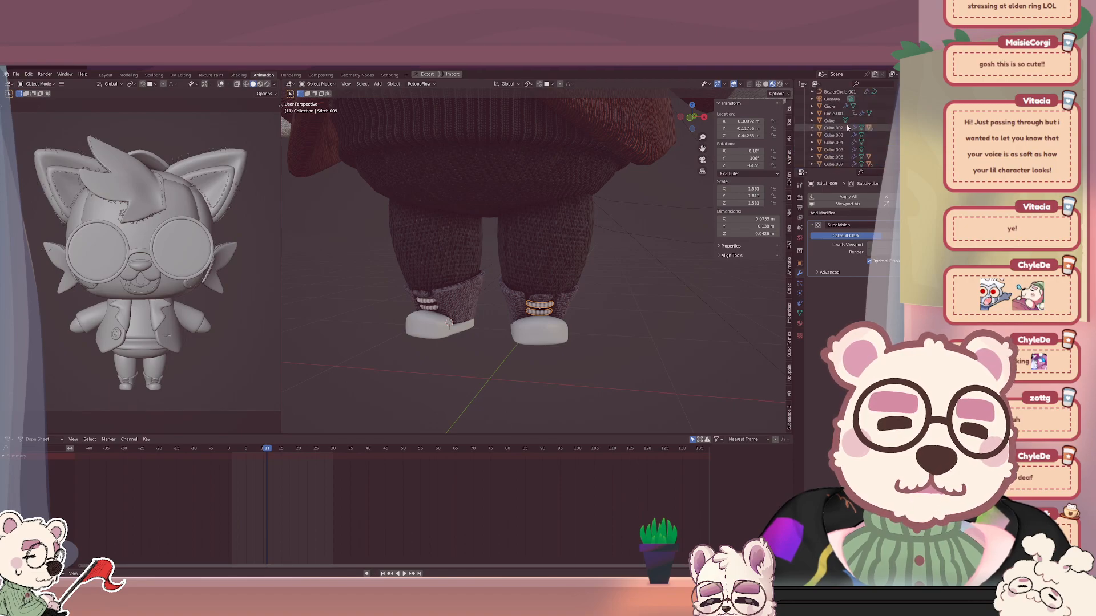
# Delete the leftover unparented stitch objects from Stitch.004 onward.
pyautogui.scroll(-10, 855, 130)
pyautogui.scroll(-5, 856, 130)
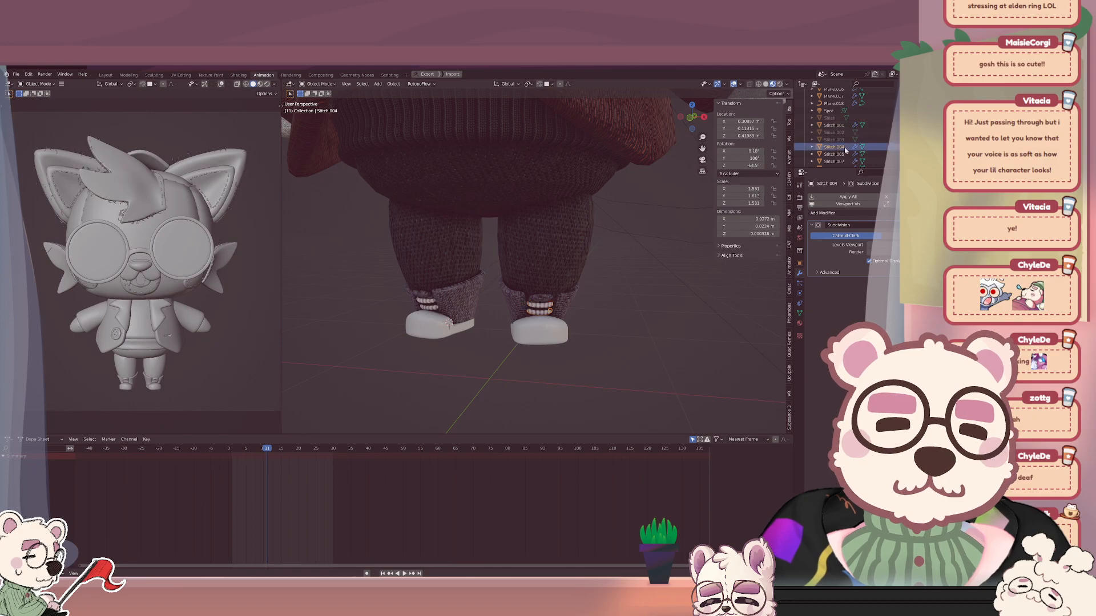
pyautogui.click(847, 148)
pyautogui.scroll(-1, 850, 153)
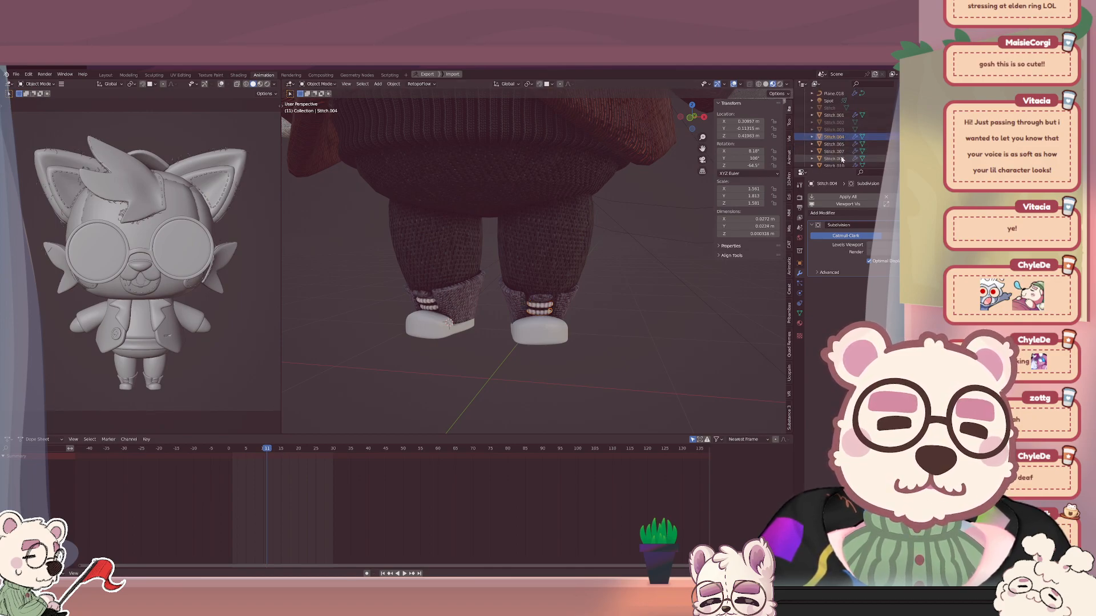
pyautogui.scroll(-3, 842, 159)
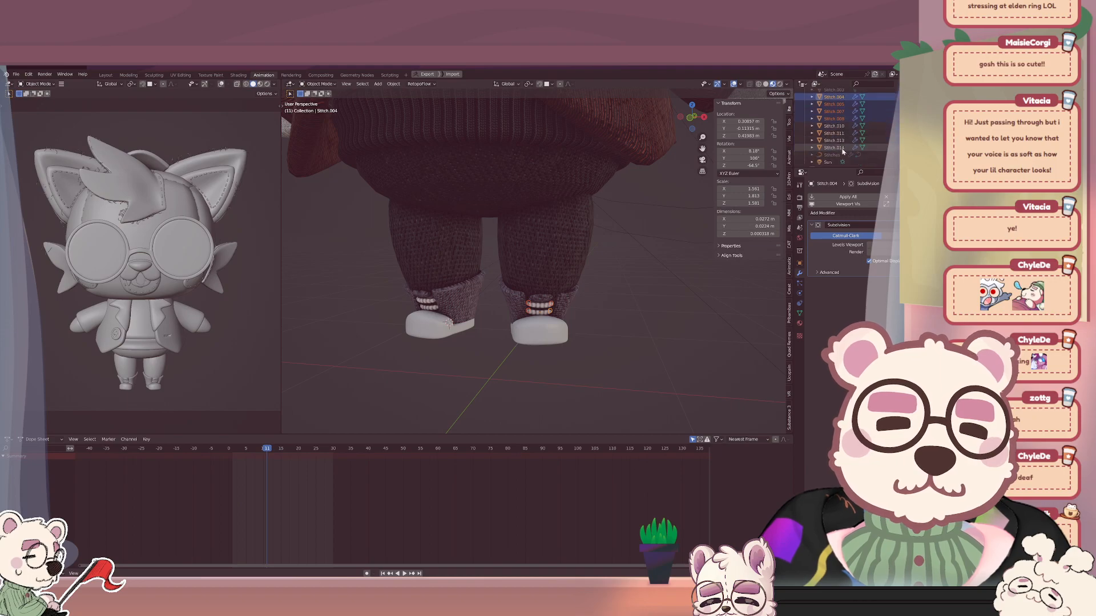
pyautogui.press('x')
pyautogui.click(628, 285)
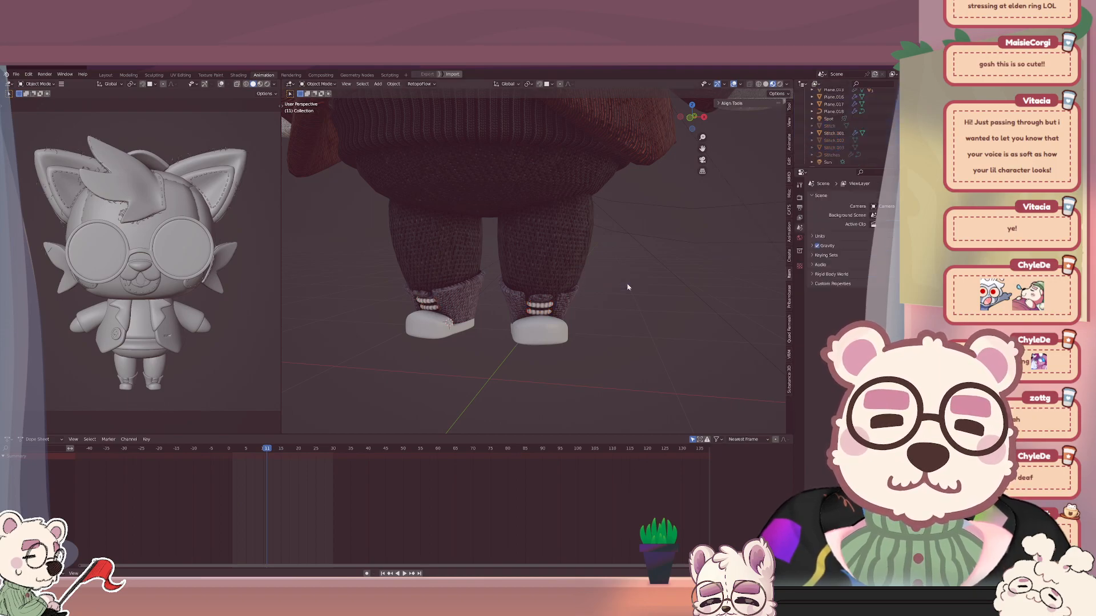
pyautogui.moveTo(629, 286); pyautogui.dragTo(597, 298, button='middle')
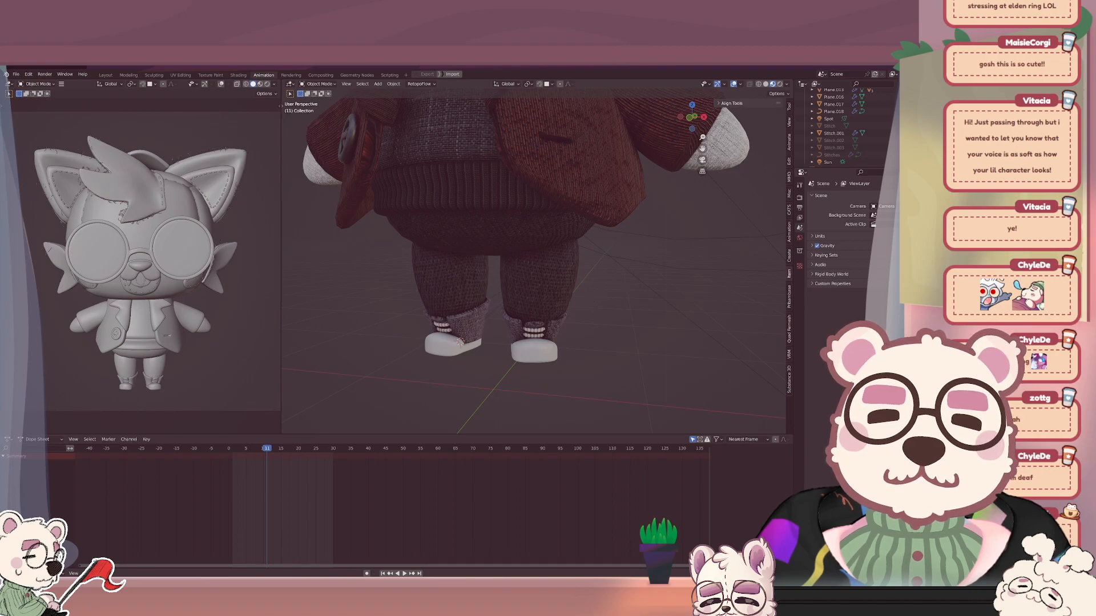
# Parent the character's left jacket sleeve to the torso and test the link by rotating the torso about the Z axis.
pyautogui.scroll(-5, 460, 342)
pyautogui.scroll(-2, 590, 296)
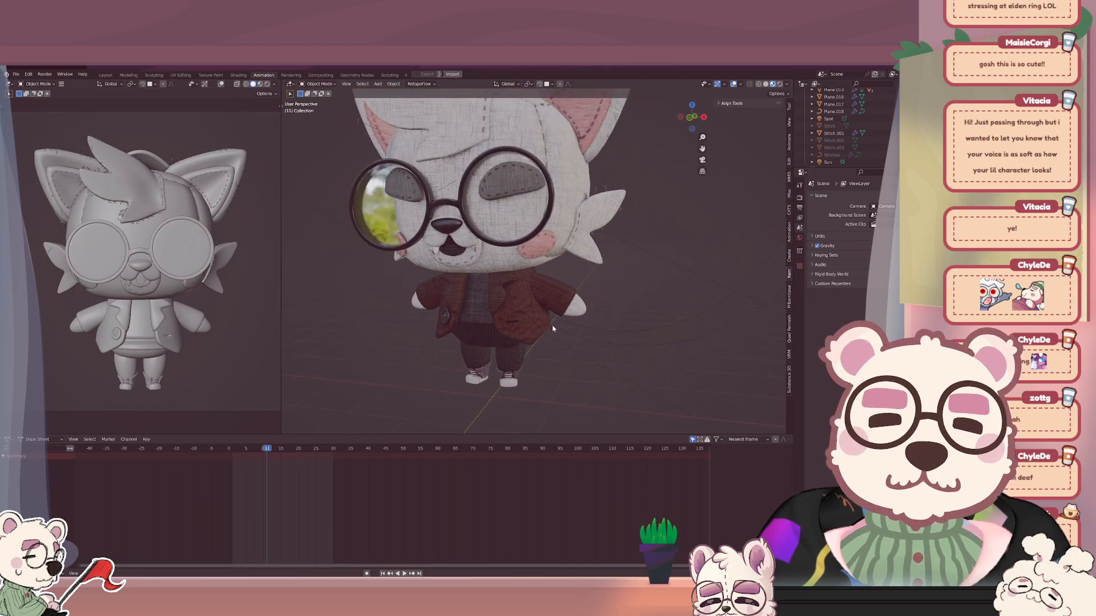
pyautogui.moveTo(536, 321); pyautogui.dragTo(551, 317, button='middle')
pyautogui.click(502, 294)
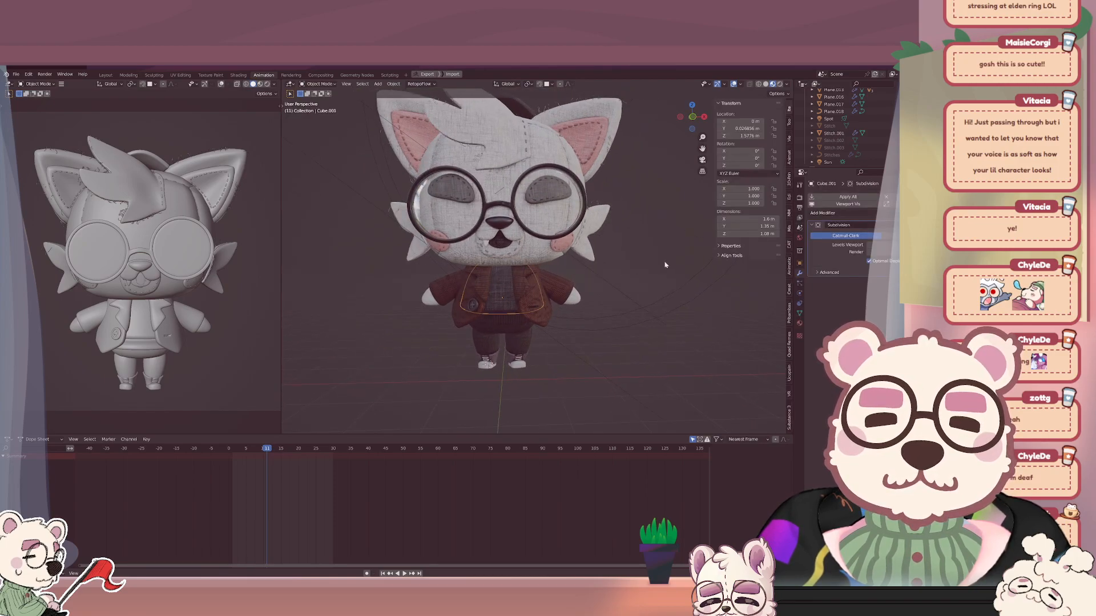
pyautogui.keyDown('shift'); pyautogui.click(558, 282); pyautogui.keyUp('shift')
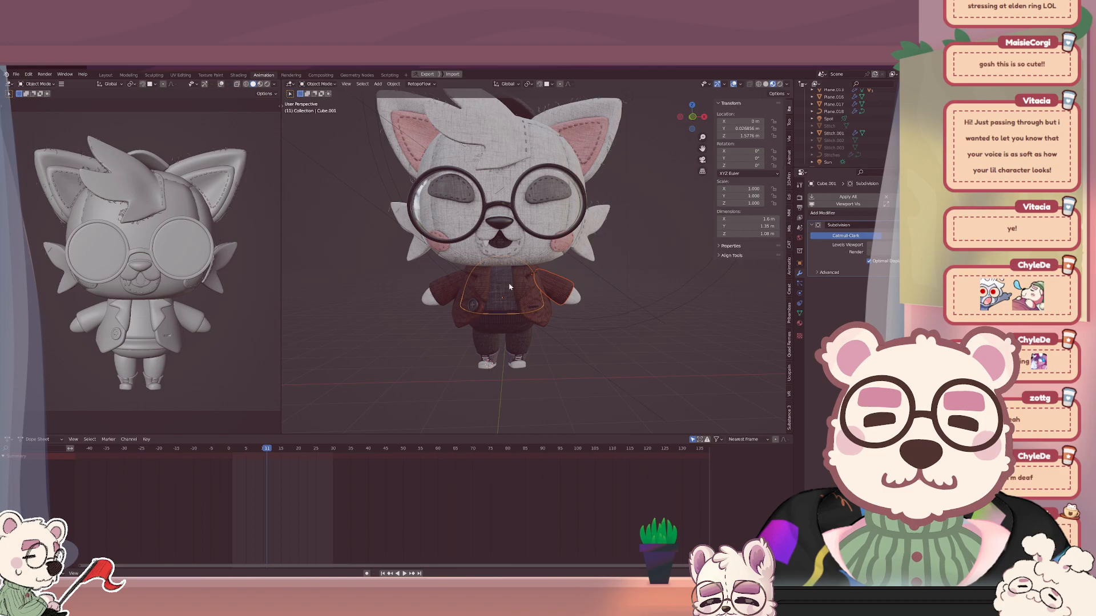
pyautogui.hotkey('ctrl', 'p')
pyautogui.click(510, 285)
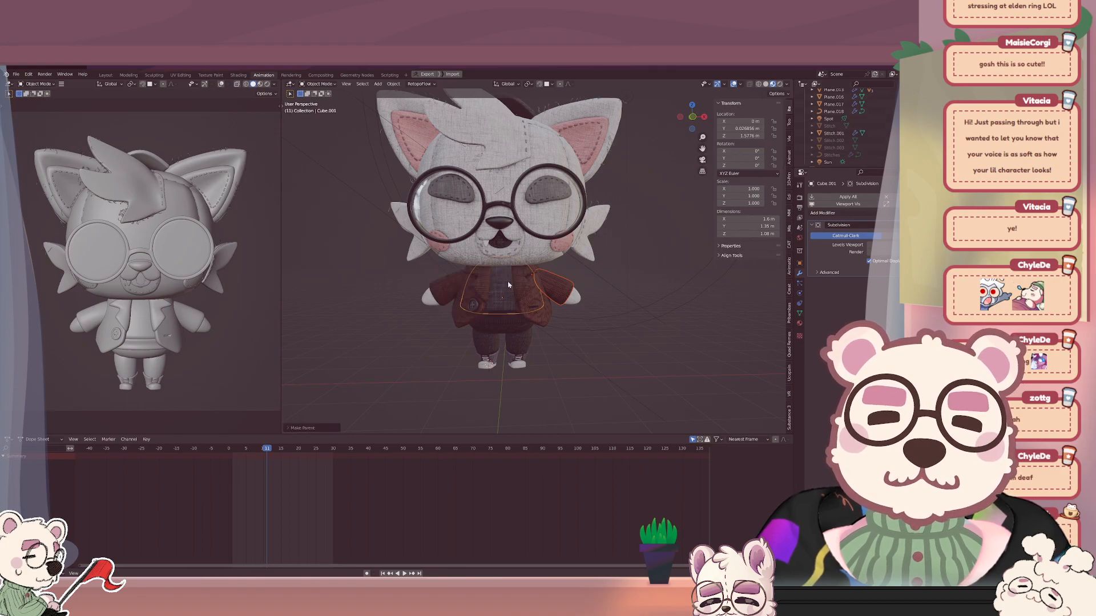
pyautogui.press('r')
pyautogui.press('z')
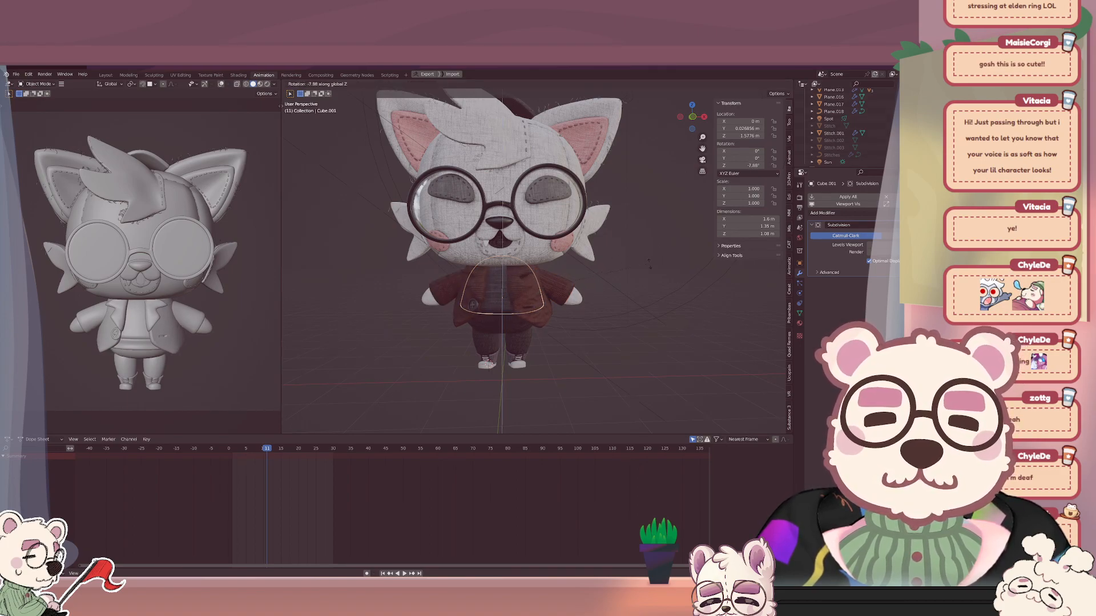
pyautogui.press('Escape')
# Parent the character's right jacket sleeve to the torso, keeping its transform, and test it with a torso rotation about Z.
pyautogui.keyDown('shift'); pyautogui.click(449, 295); pyautogui.keyUp('shift')
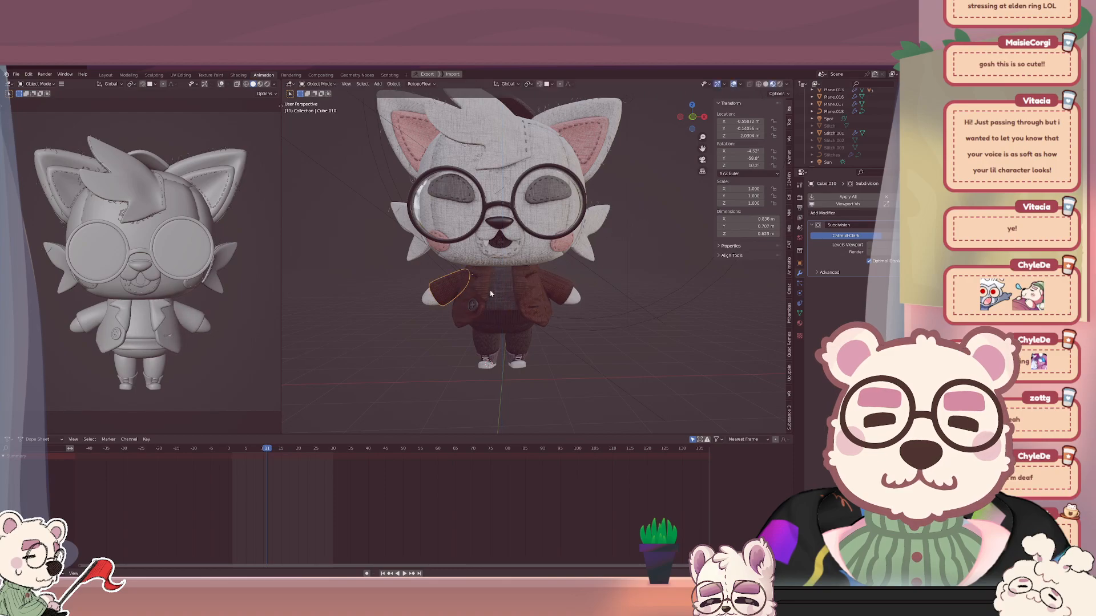
pyautogui.hotkey('ctrl', 'p')
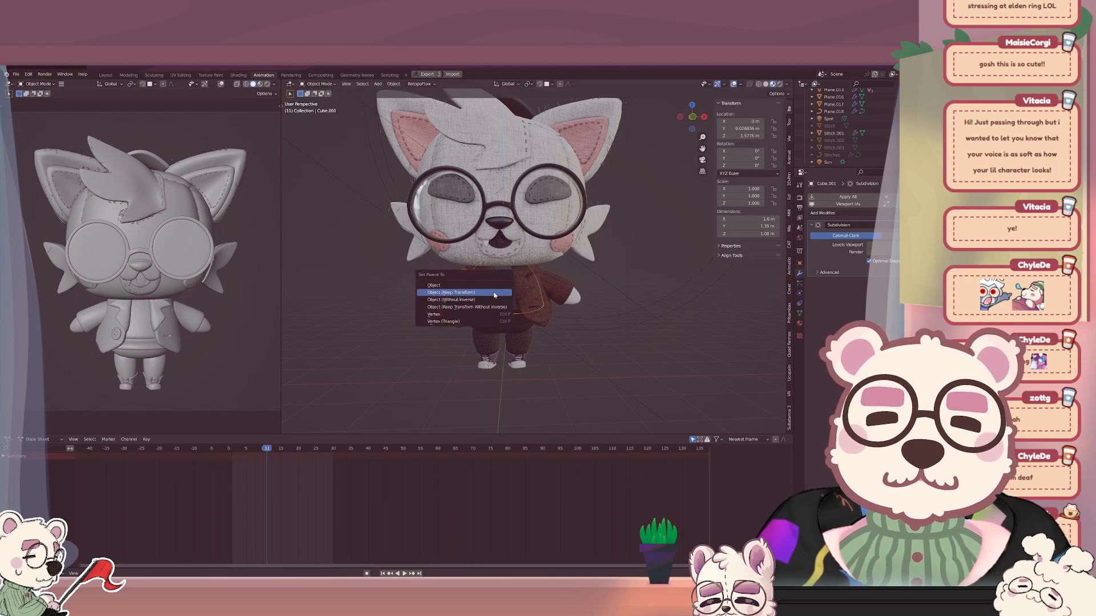
pyautogui.click(494, 295)
pyautogui.press('r')
pyautogui.press('z')
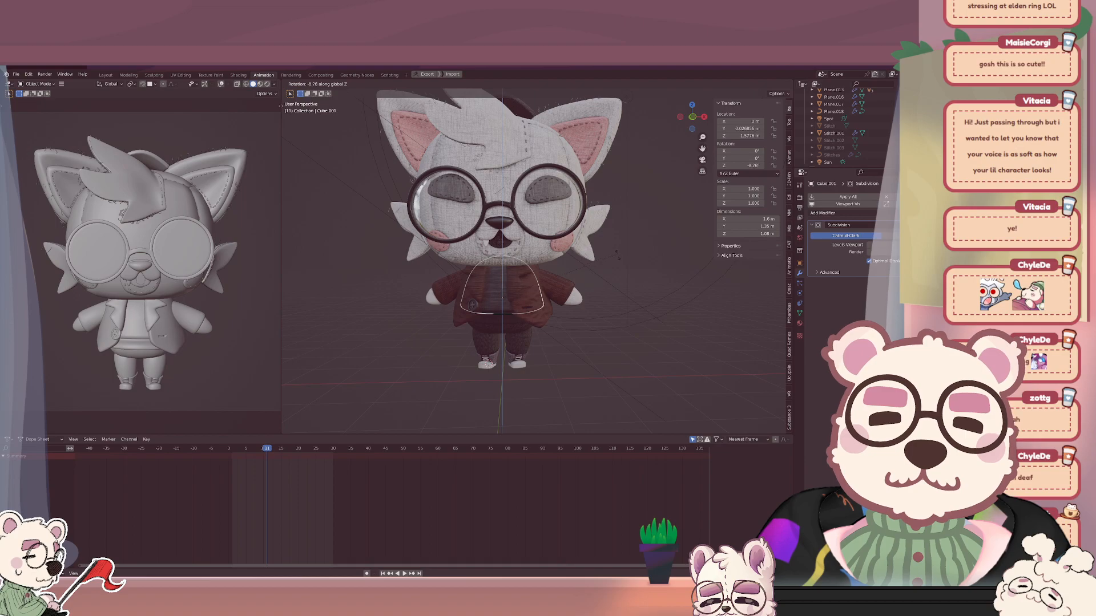
pyautogui.moveTo(597, 181)
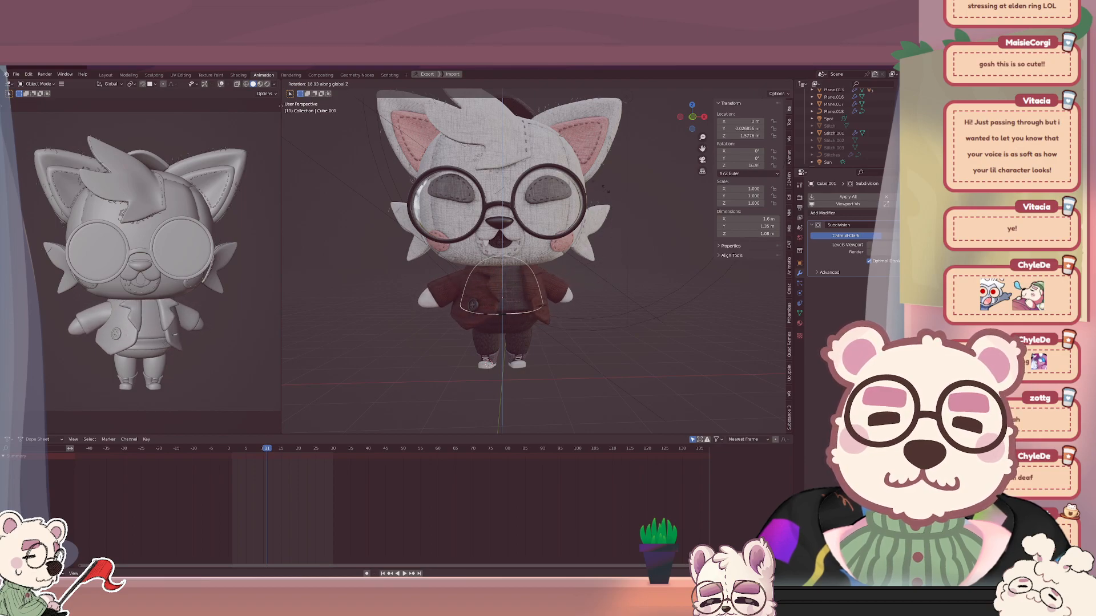
pyautogui.moveTo(612, 233)
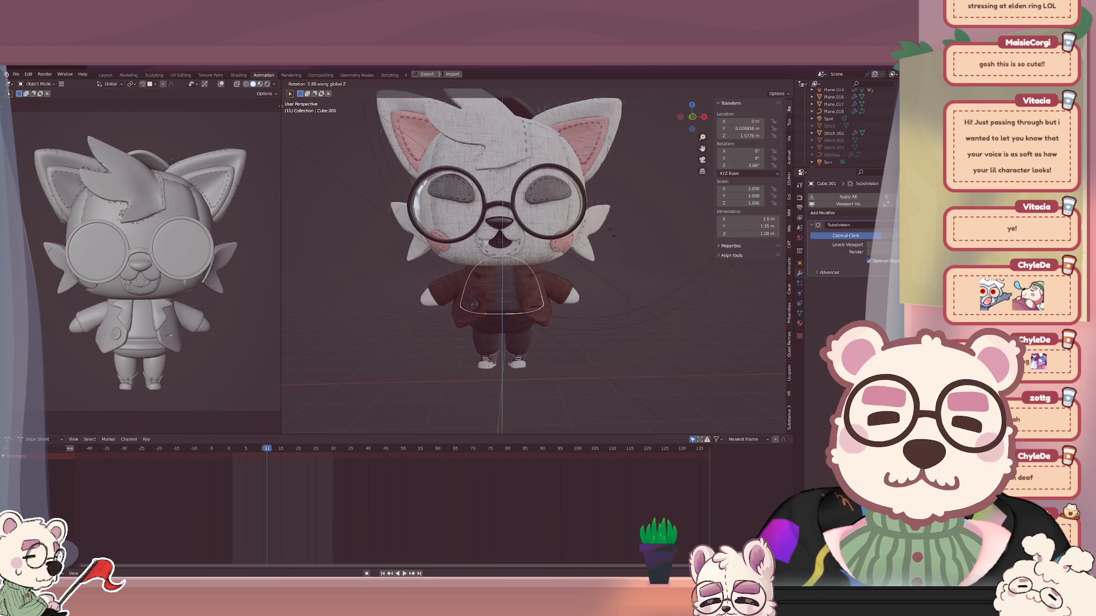
pyautogui.press('Escape')
# Test-rotate the hip piece about global Z to check which body parts follow it.
pyautogui.press('r')
pyautogui.press('z')
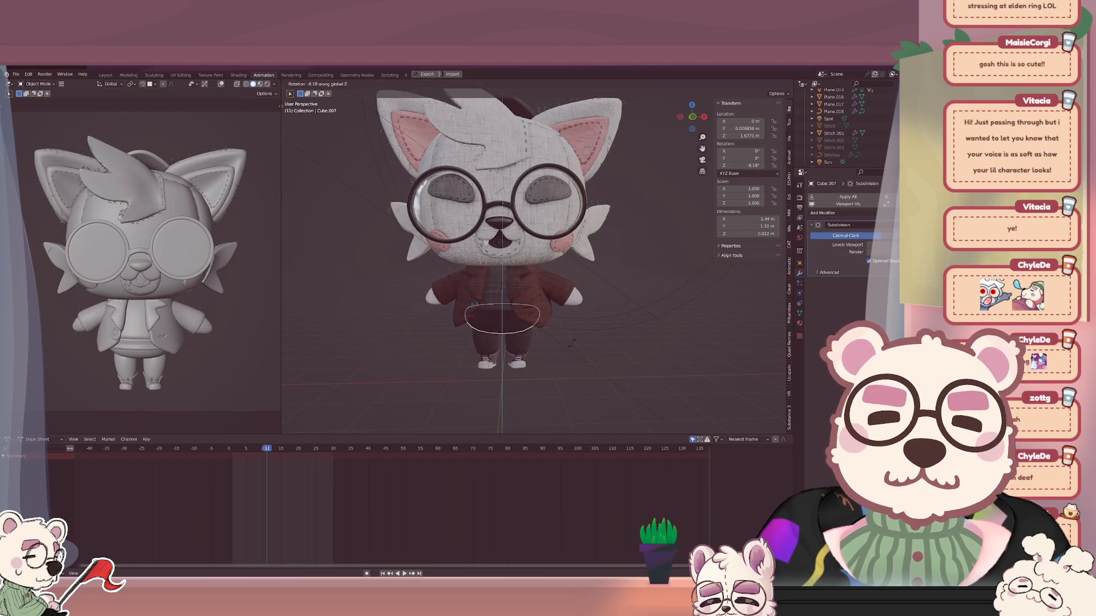
pyautogui.moveTo(430, 289)
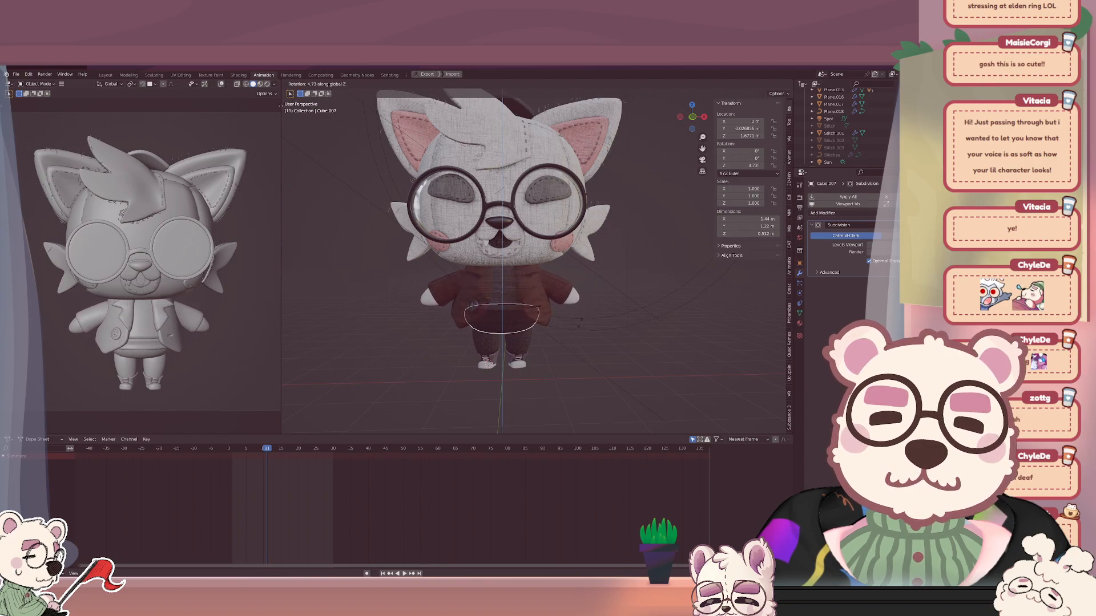
pyautogui.click(572, 338)
pyautogui.click(515, 347)
pyautogui.scroll(5, 517, 343)
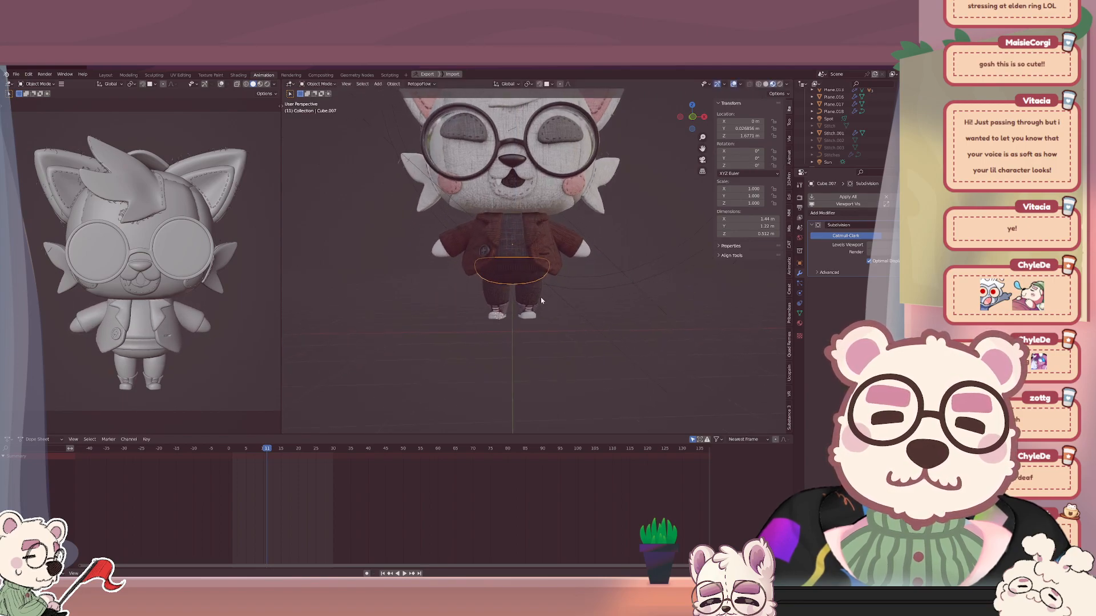
pyautogui.click(522, 303)
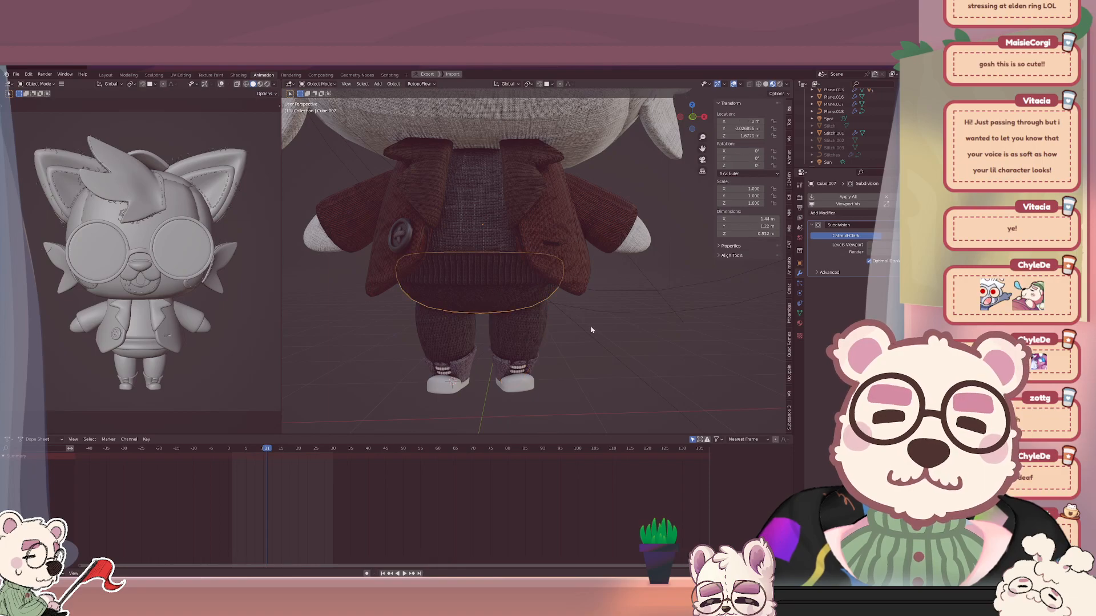
pyautogui.press('t')
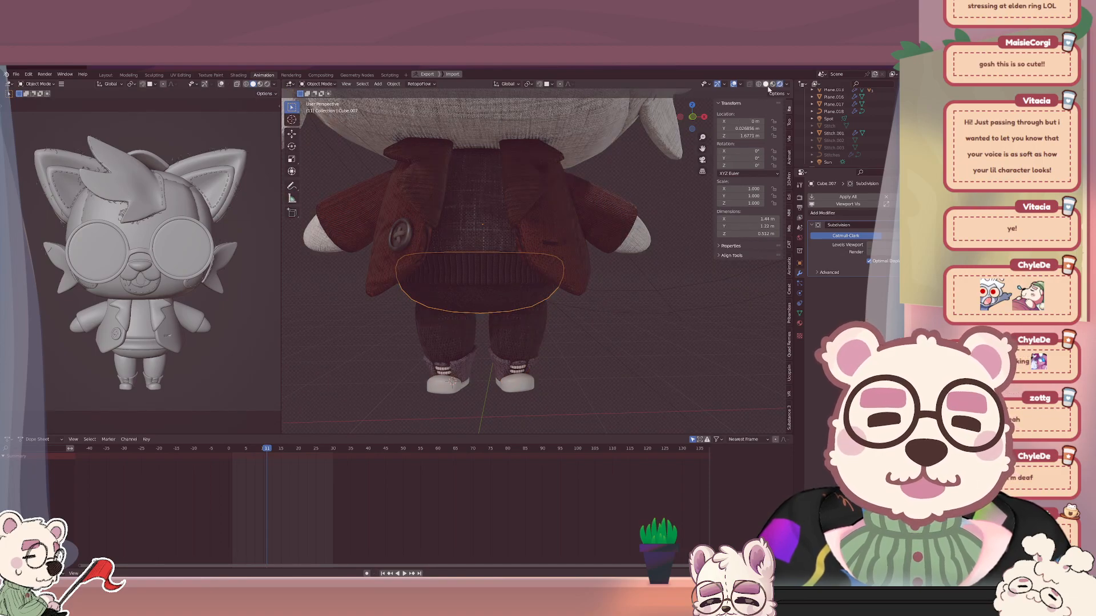
pyautogui.press('r')
pyautogui.press('z')
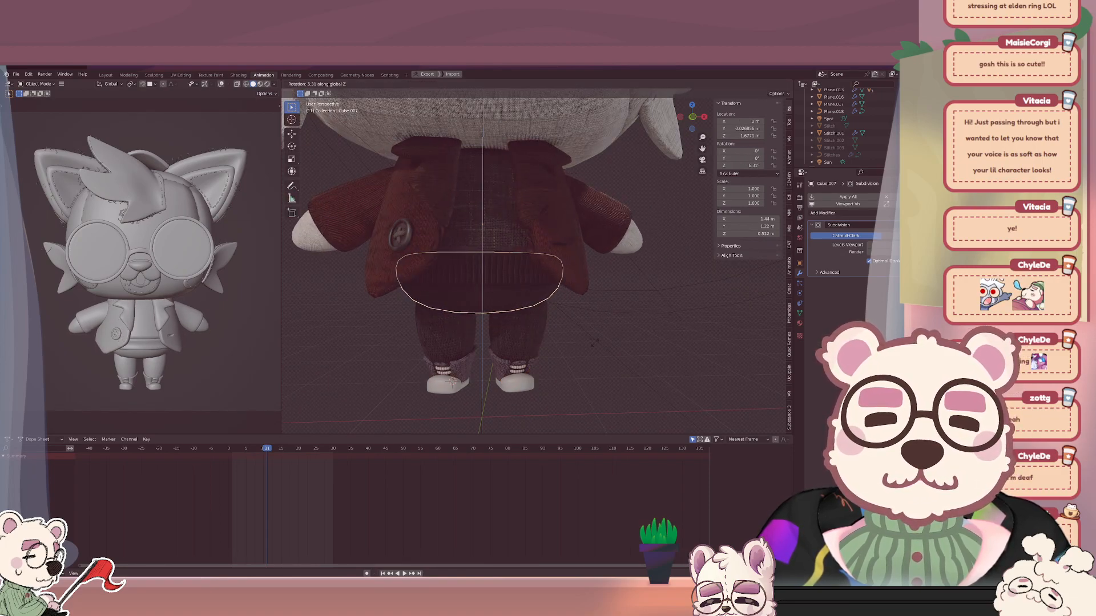
pyautogui.press('Escape')
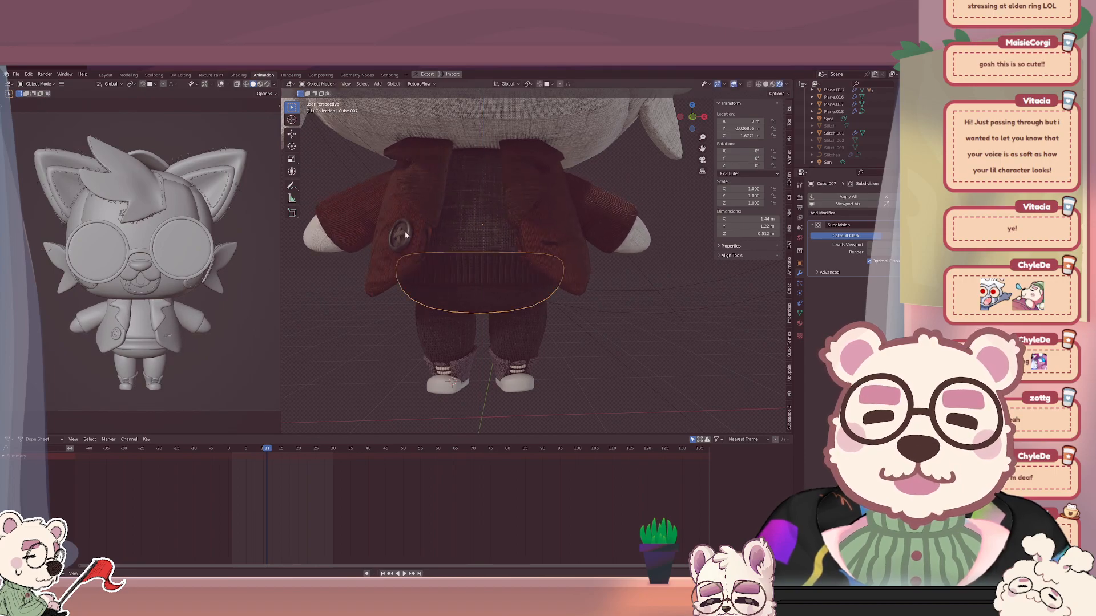
# Parent the round button to the jacket.
pyautogui.click(399, 243)
pyautogui.click(387, 263)
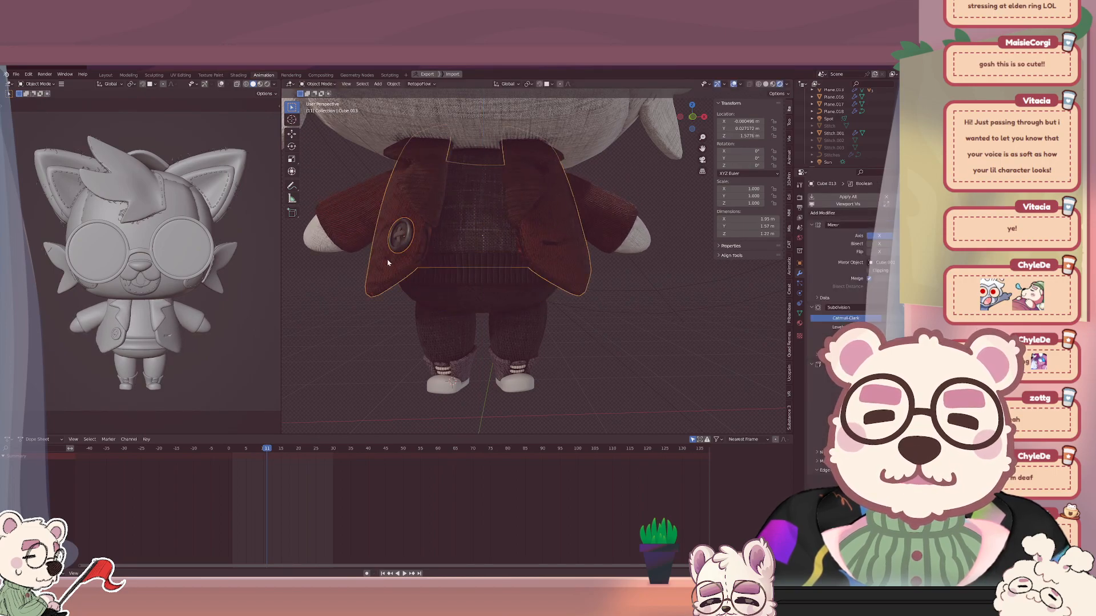
pyautogui.hotkey('ctrl', 'p')
pyautogui.click(387, 261)
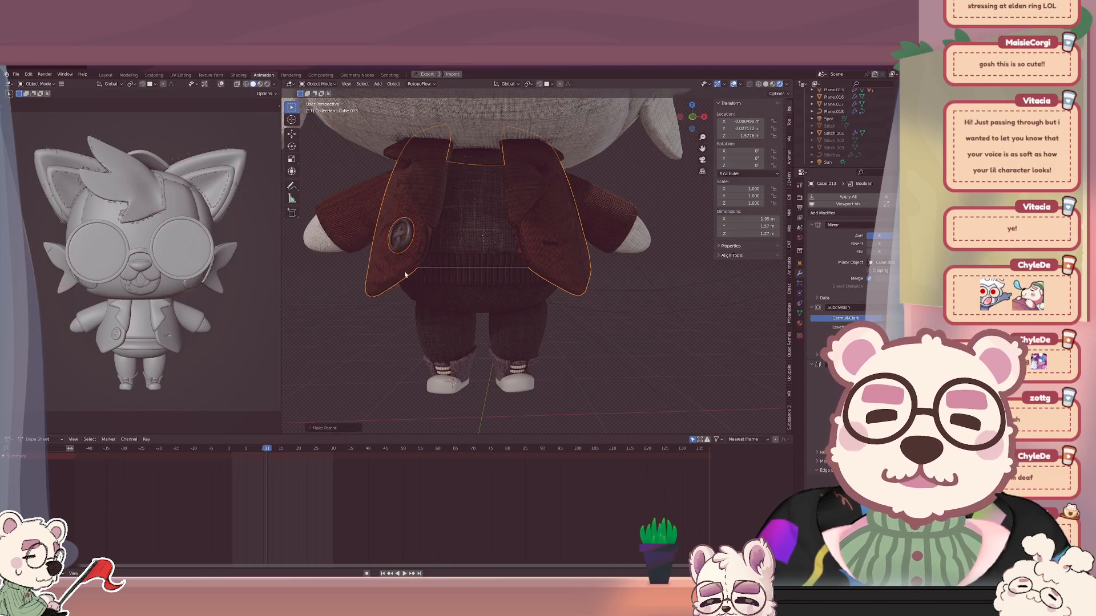
# Check the body hierarchy from the front with repeated trial rotations of the hip piece about global Z.
pyautogui.click(446, 299)
pyautogui.press('r')
pyautogui.press('z')
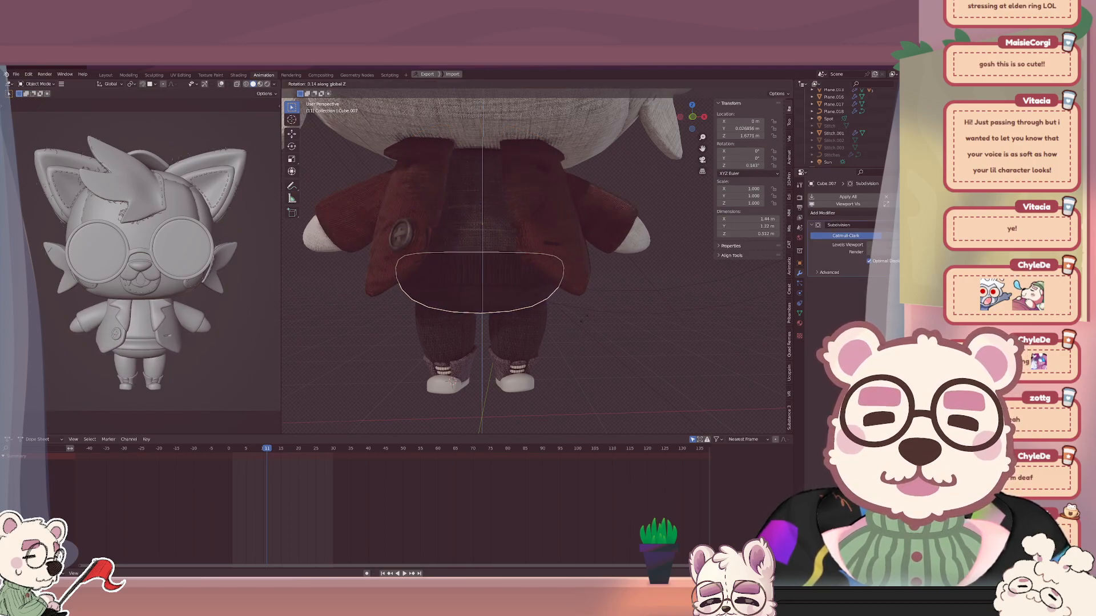
pyautogui.press('Escape')
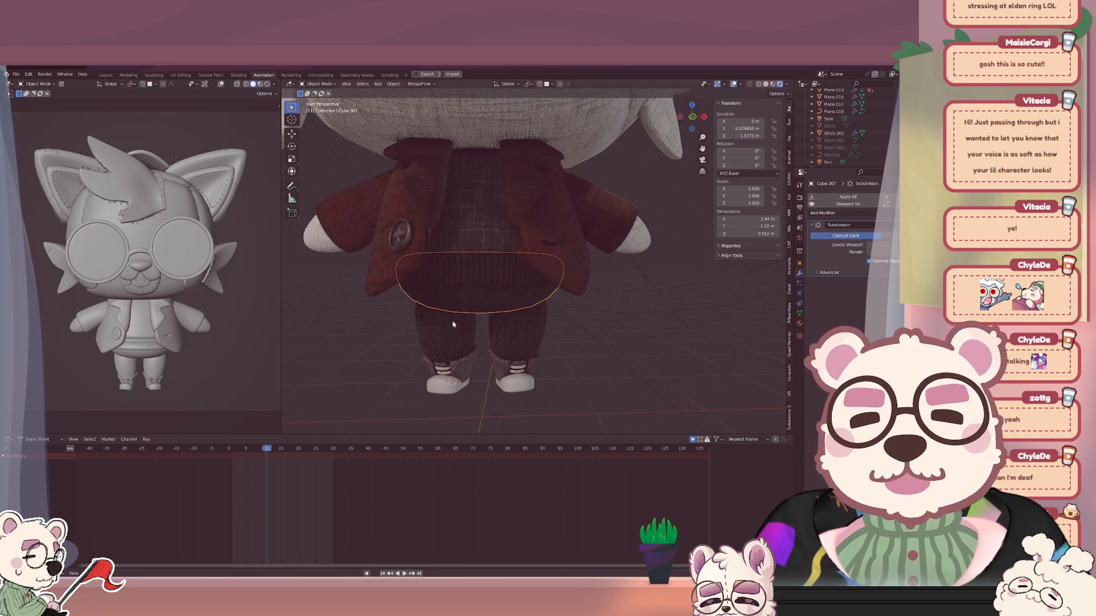
pyautogui.press('r')
pyautogui.press('z')
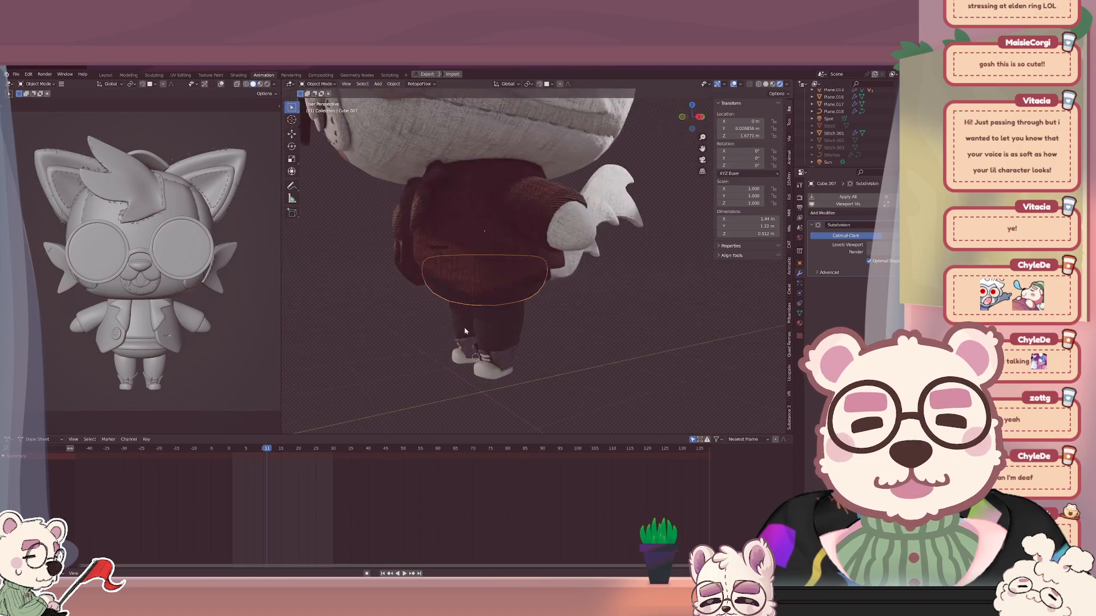
pyautogui.press('Escape')
pyautogui.moveTo(519, 332); pyautogui.dragTo(513, 330, button='middle')
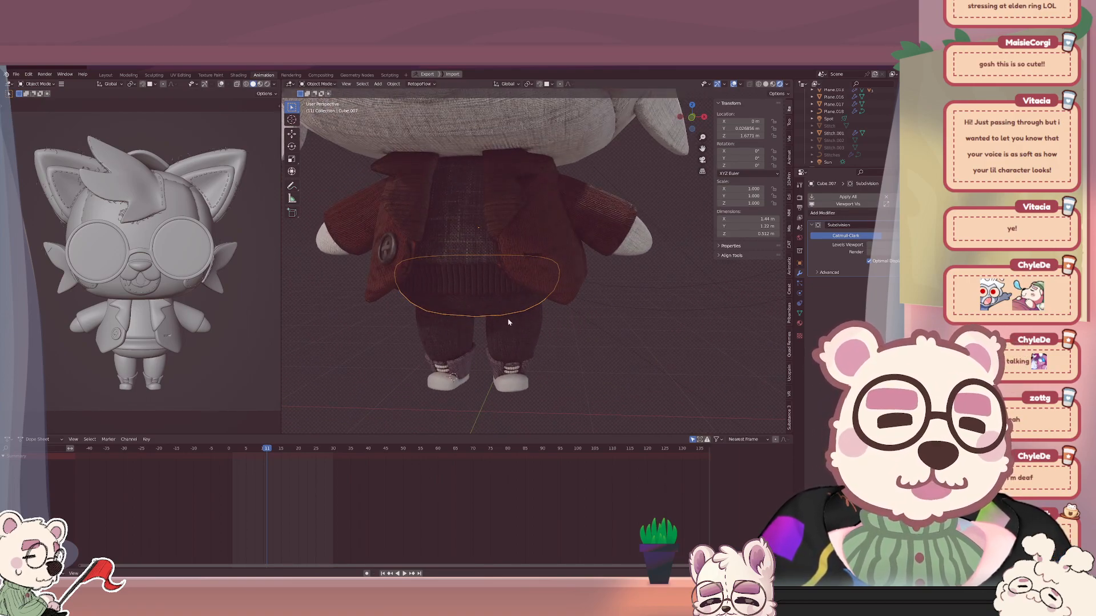
pyautogui.scroll(-2, 508, 322)
pyautogui.press('r')
pyautogui.press('z')
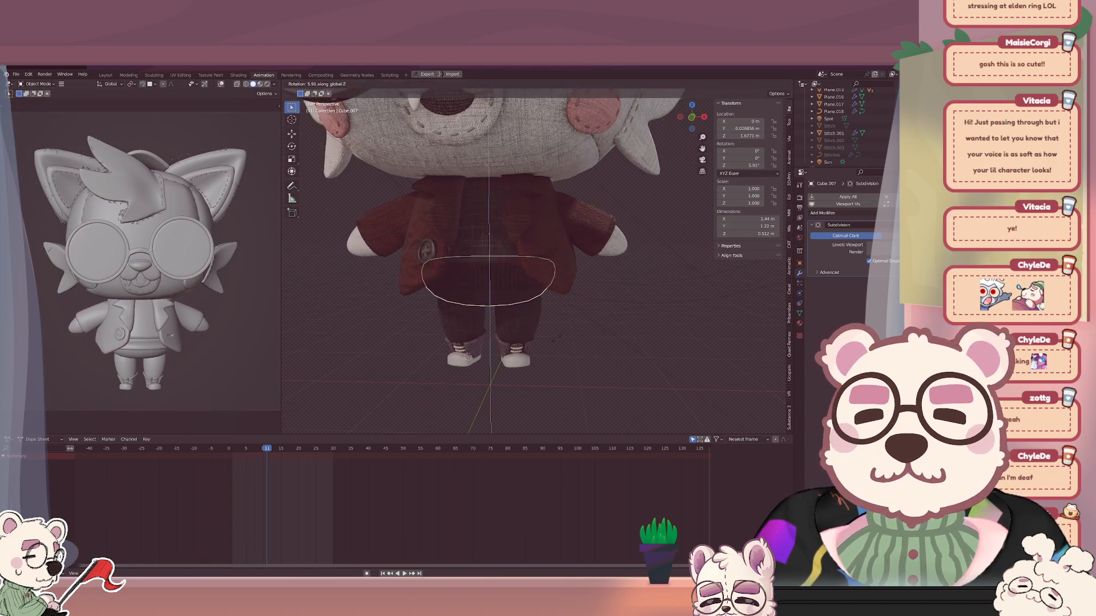
pyautogui.rightClick(562, 310)
pyautogui.moveTo(588, 310); pyautogui.dragTo(565, 305, button='middle')
pyautogui.scroll(-1, 566, 305)
pyautogui.press('r')
pyautogui.press('z')
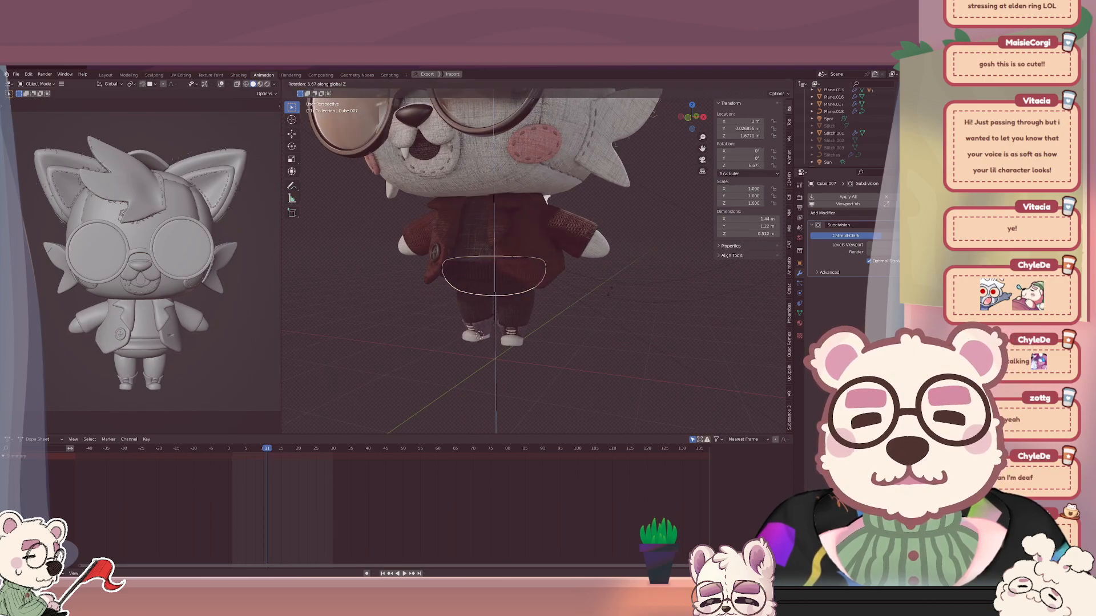
pyautogui.rightClick(609, 291)
# Examine from the side how the jacket and arm follow trial rotations of the hip piece about global Z.
pyautogui.moveTo(608, 293); pyautogui.dragTo(498, 340, button='middle')
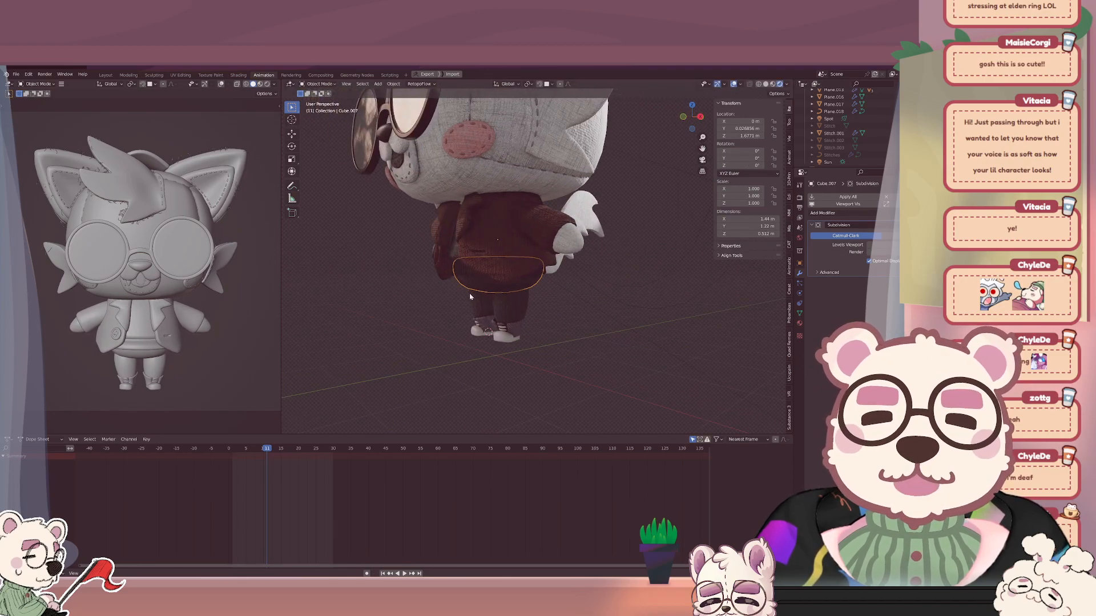
pyautogui.moveTo(494, 300); pyautogui.dragTo(490, 345, button='middle')
pyautogui.press('r')
pyautogui.press('z')
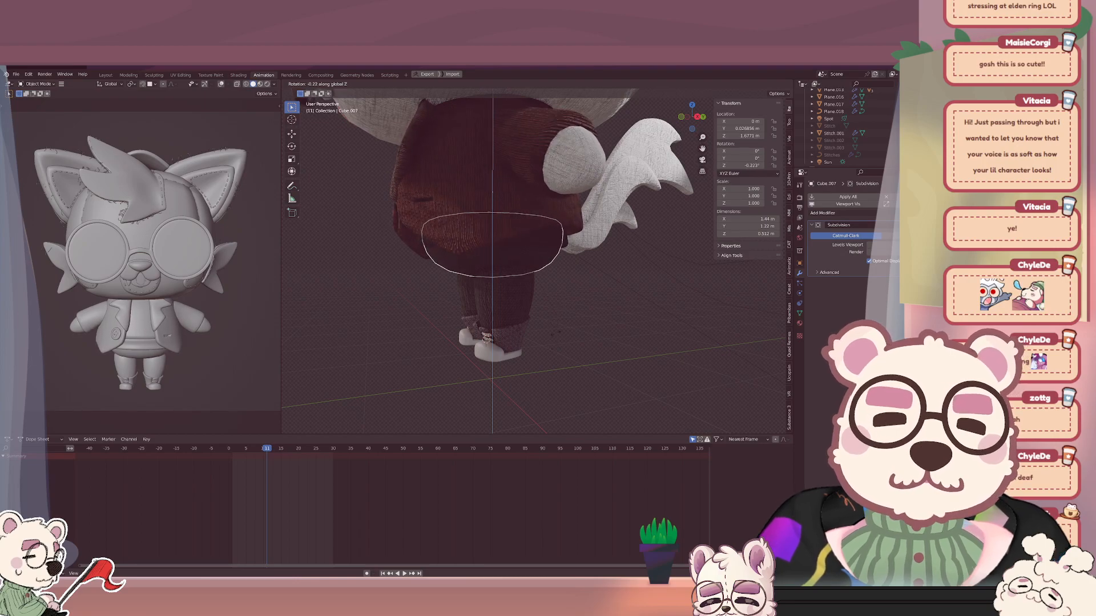
pyautogui.rightClick(535, 323)
pyautogui.moveTo(535, 323); pyautogui.dragTo(556, 338, button='middle')
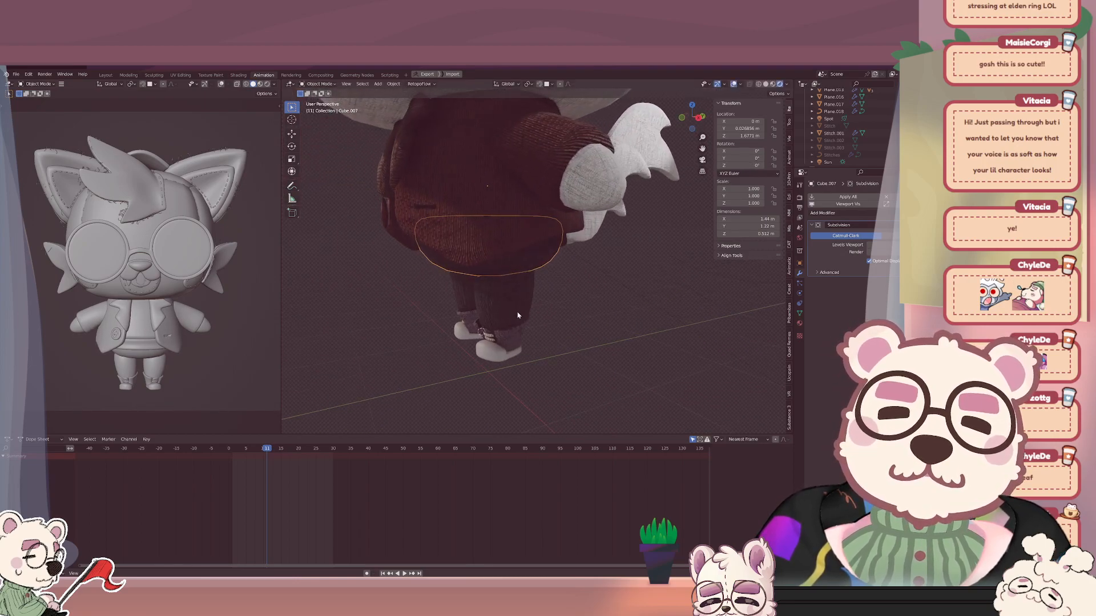
pyautogui.press('r')
pyautogui.press('z')
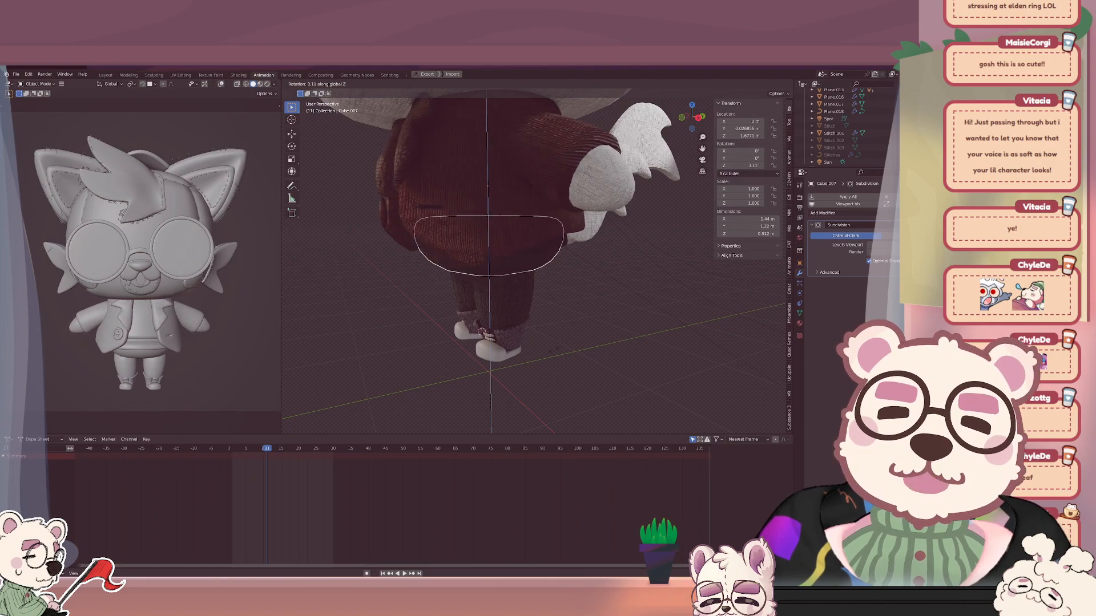
pyautogui.rightClick(489, 305)
pyautogui.moveTo(489, 304); pyautogui.dragTo(509, 285, button='middle')
pyautogui.scroll(3, 509, 285)
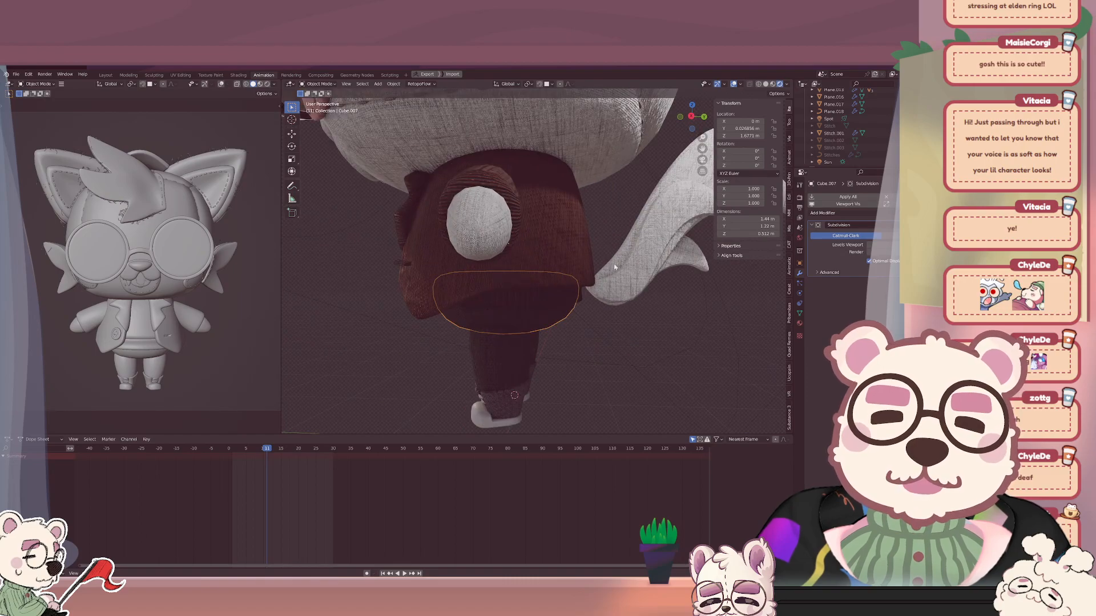
# Try to join the separate tail pieces into one object.
pyautogui.click(630, 273)
pyautogui.click(679, 258)
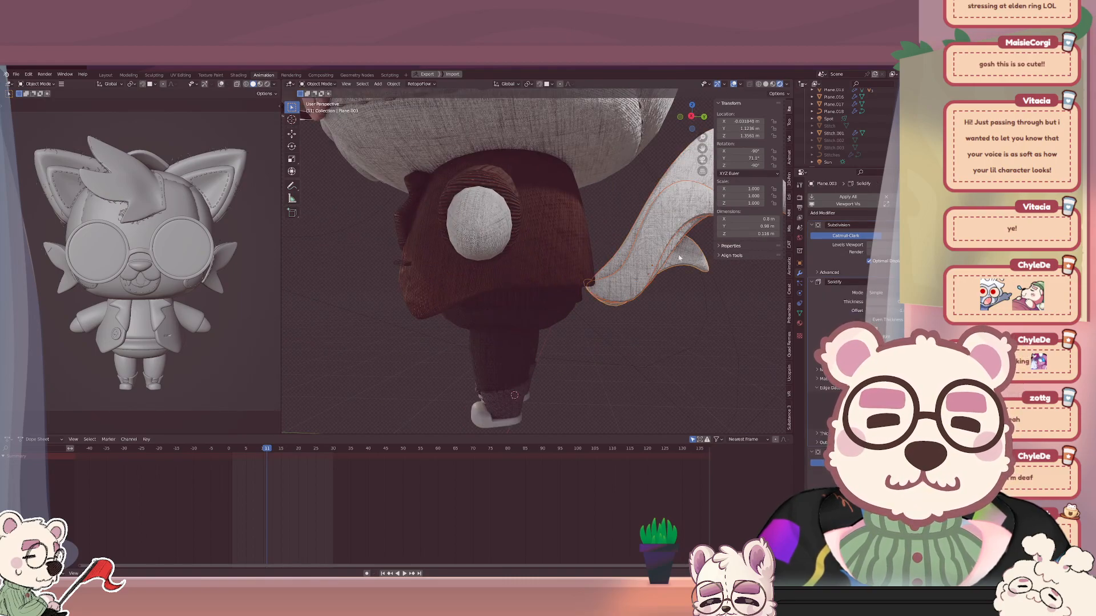
pyautogui.rightClick(662, 255)
pyautogui.click(651, 252)
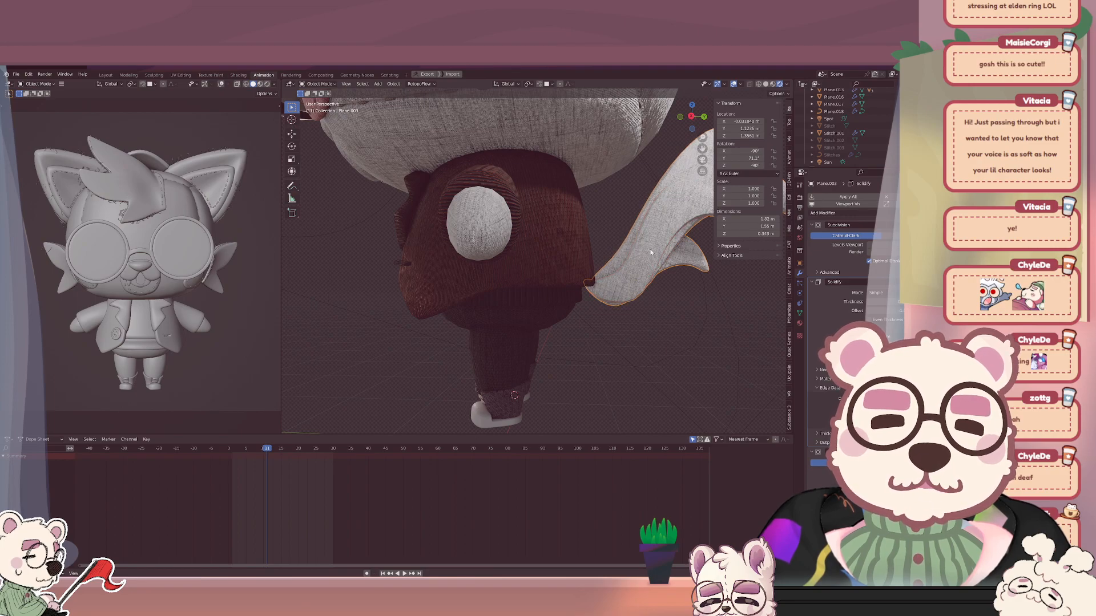
pyautogui.moveTo(651, 252); pyautogui.dragTo(565, 292, button='middle')
pyautogui.hotkey('ctrl', 'z')
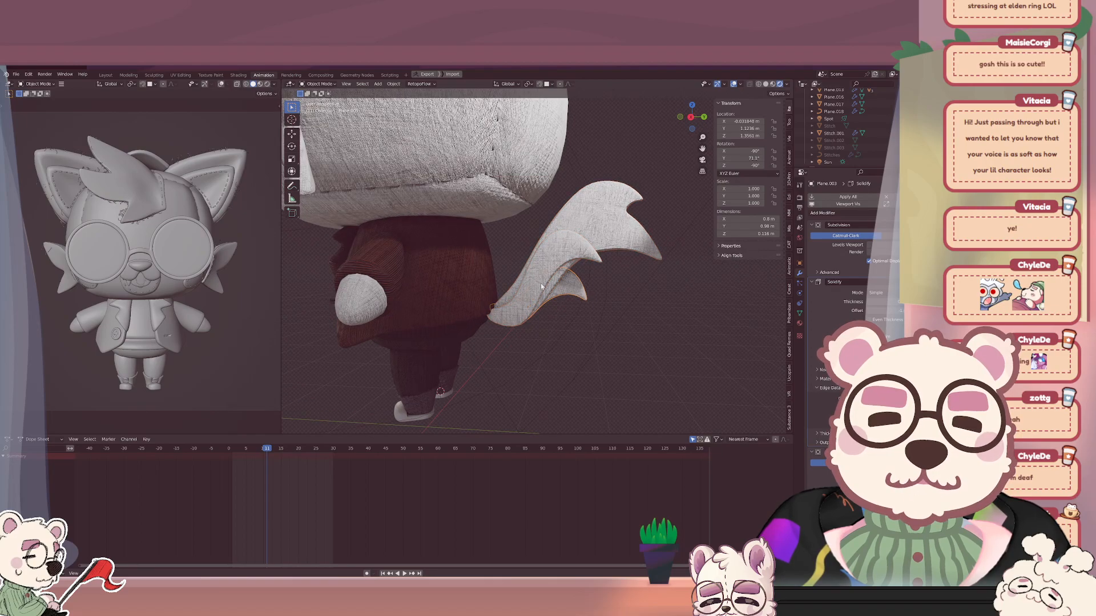
# Parent the smaller tail pieces to the large tail piece, keeping their transforms.
pyautogui.keyDown('shift'); pyautogui.click(541, 286); pyautogui.keyUp('shift')
pyautogui.keyDown('shift'); pyautogui.click(588, 217); pyautogui.keyUp('shift')
pyautogui.hotkey('ctrl', 'p')
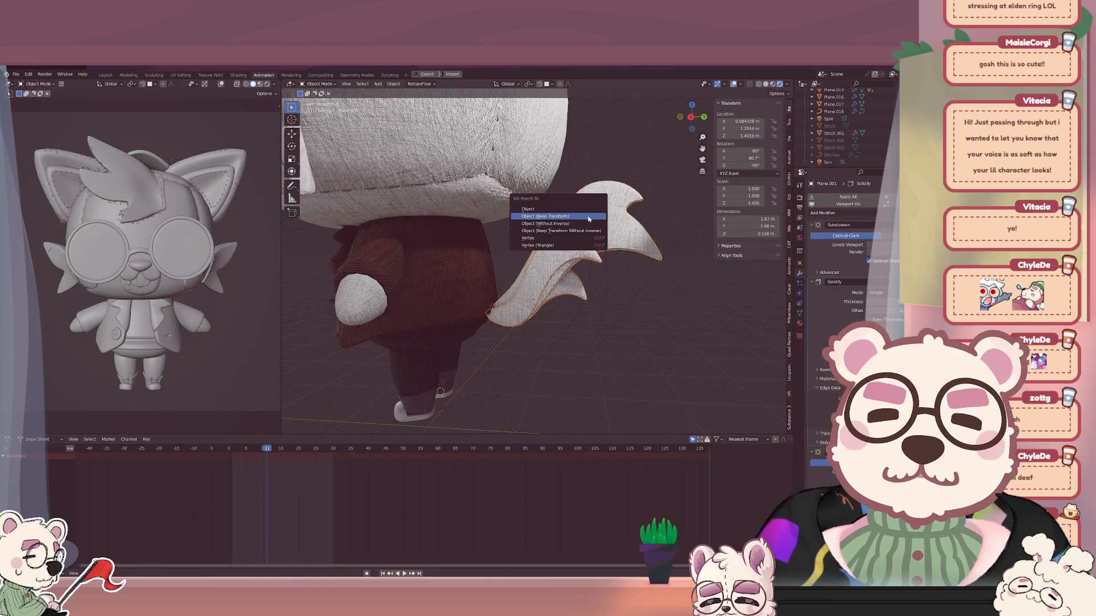
pyautogui.click(588, 217)
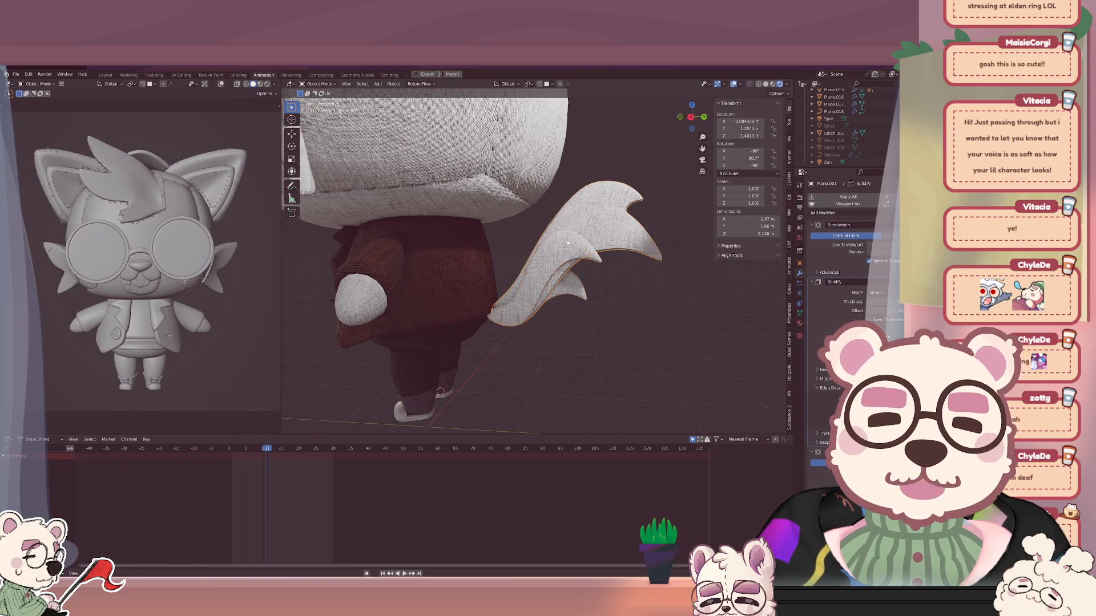
# Snap the 3D cursor to the selected geometry at the base of the large tail piece.
pyautogui.keyDown('shift'); pyautogui.moveTo(567, 239); pyautogui.dragTo(603, 194, button='middle'); pyautogui.keyUp('shift')
pyautogui.press('Tab')
pyautogui.scroll(4, 498, 287)
pyautogui.press('1')
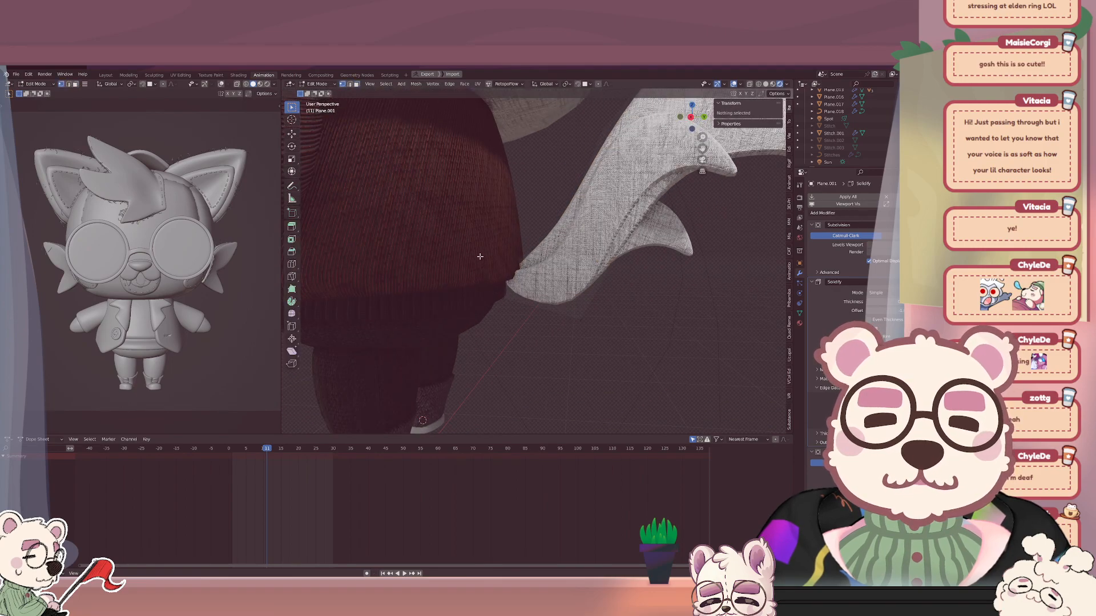
pyautogui.press('2')
pyautogui.press('a')
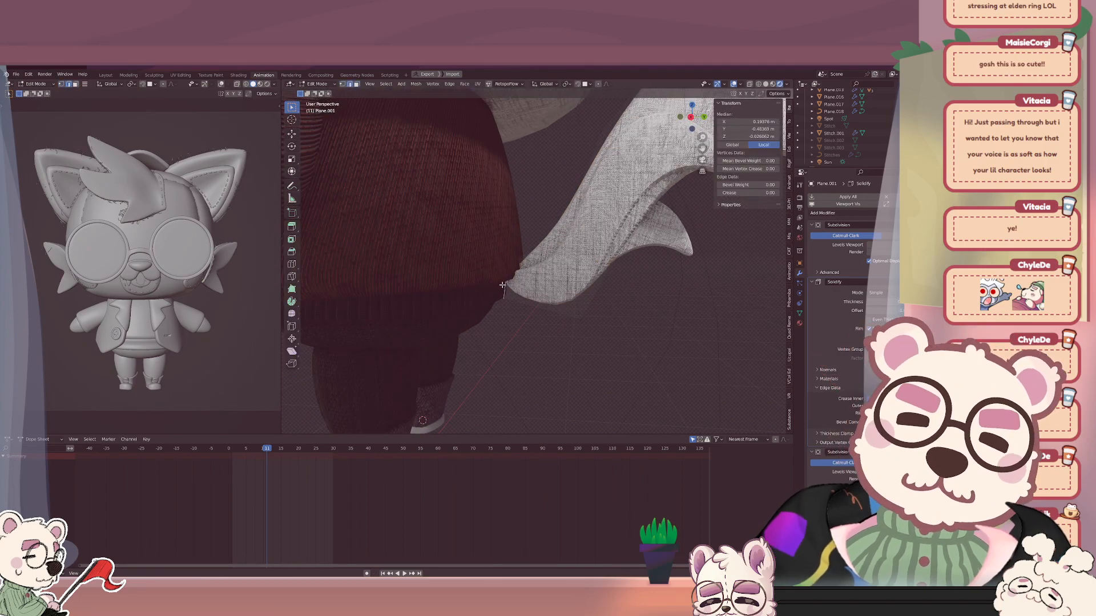
pyautogui.press('q')
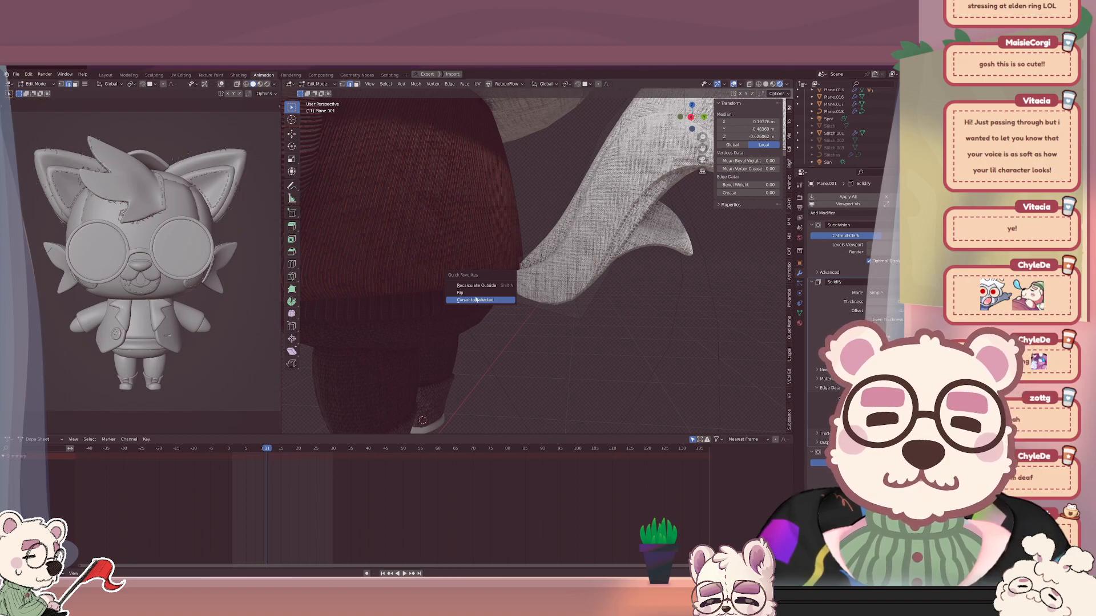
pyautogui.click(476, 300)
pyautogui.press('Tab')
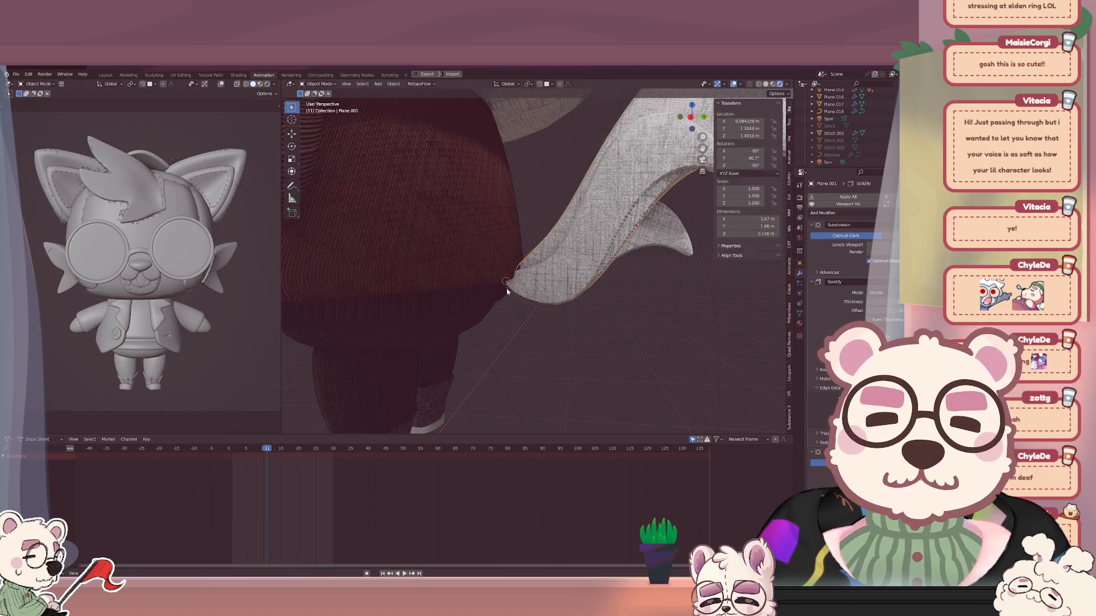
# Snap the 3D cursor to the faces at the tail's base and set the large tail piece's origin to it.
pyautogui.press('Tab')
pyautogui.hotkey('alt', 'a')
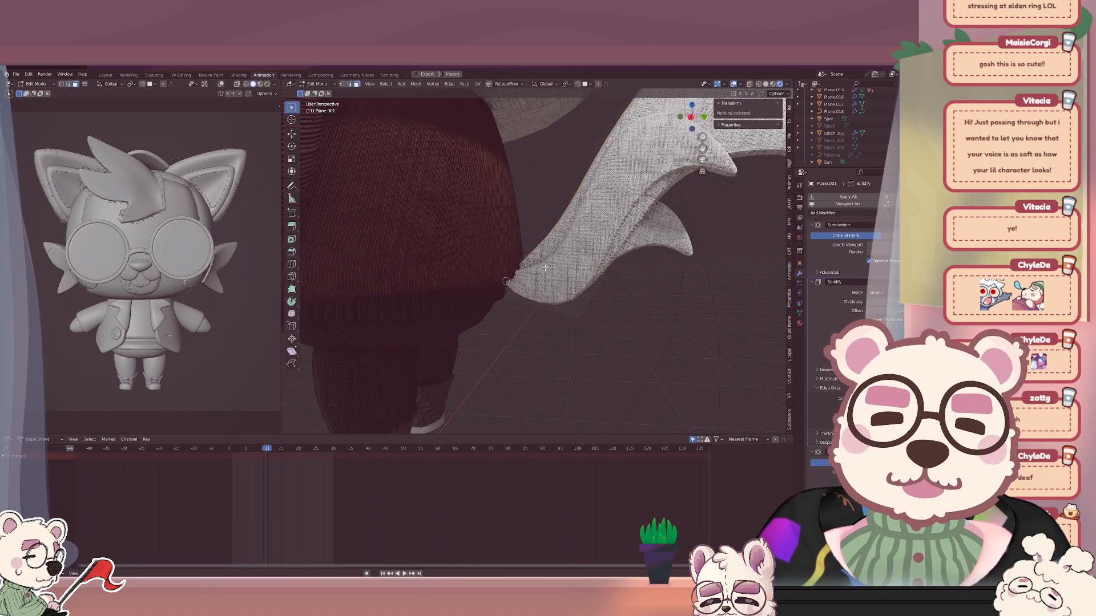
pyautogui.click(540, 273)
pyautogui.press('q')
pyautogui.click(540, 273)
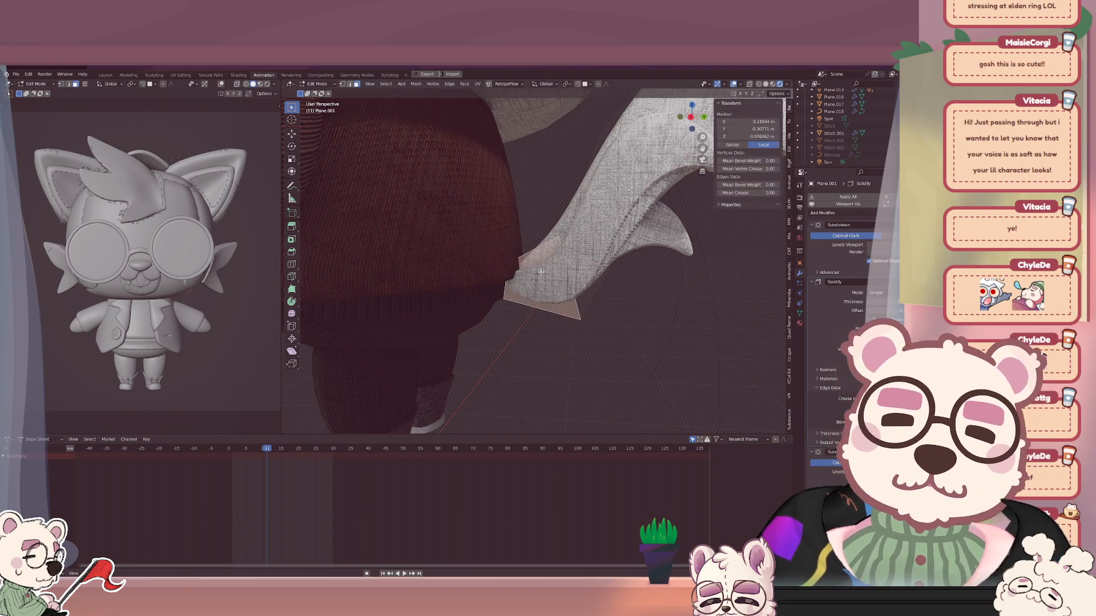
pyautogui.press('Tab')
pyautogui.press('q')
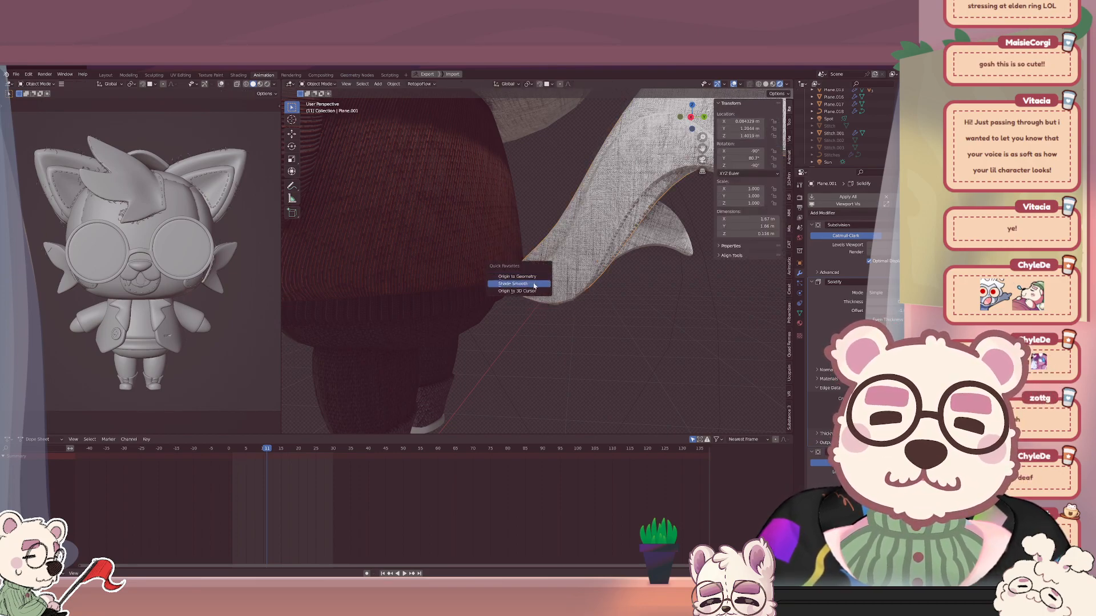
pyautogui.click(532, 292)
pyautogui.scroll(-4, 536, 271)
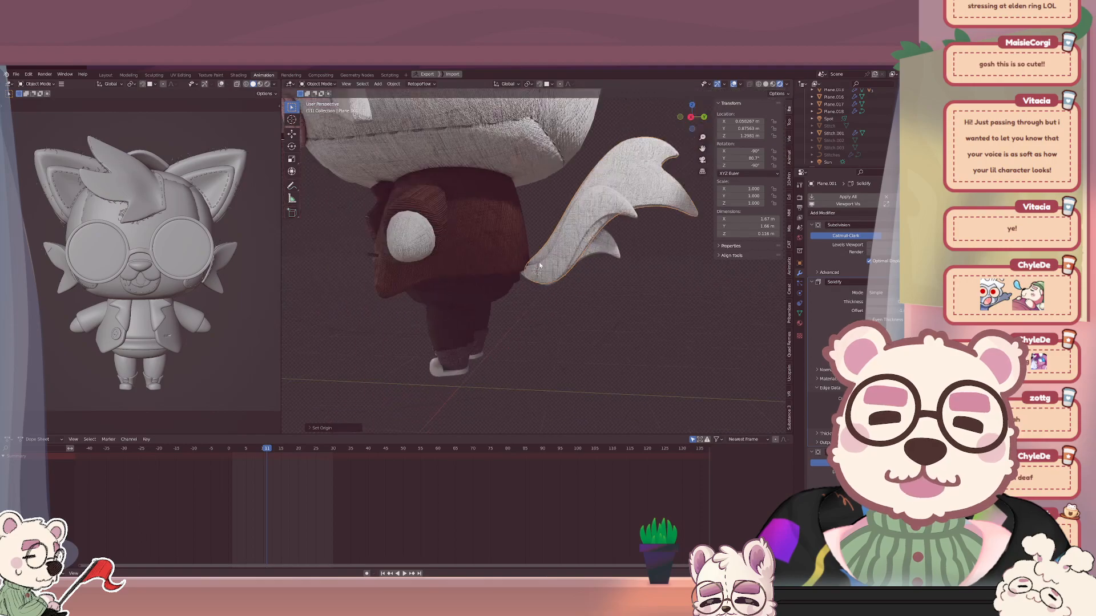
# Parent the large tail piece to the hip piece.
pyautogui.click(485, 298)
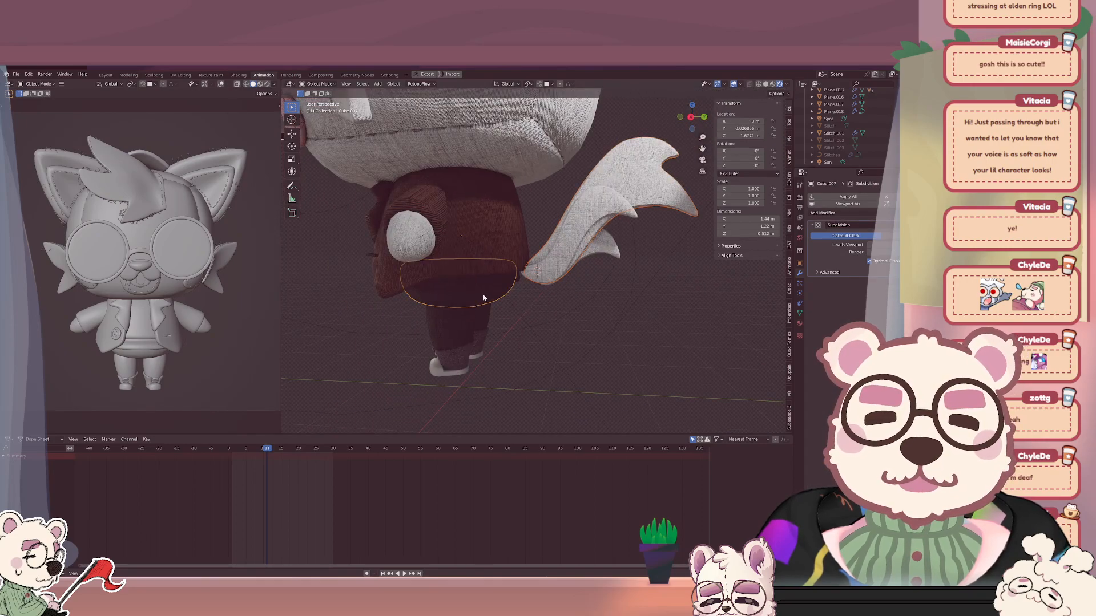
pyautogui.hotkey('ctrl', 'p')
pyautogui.click(483, 297)
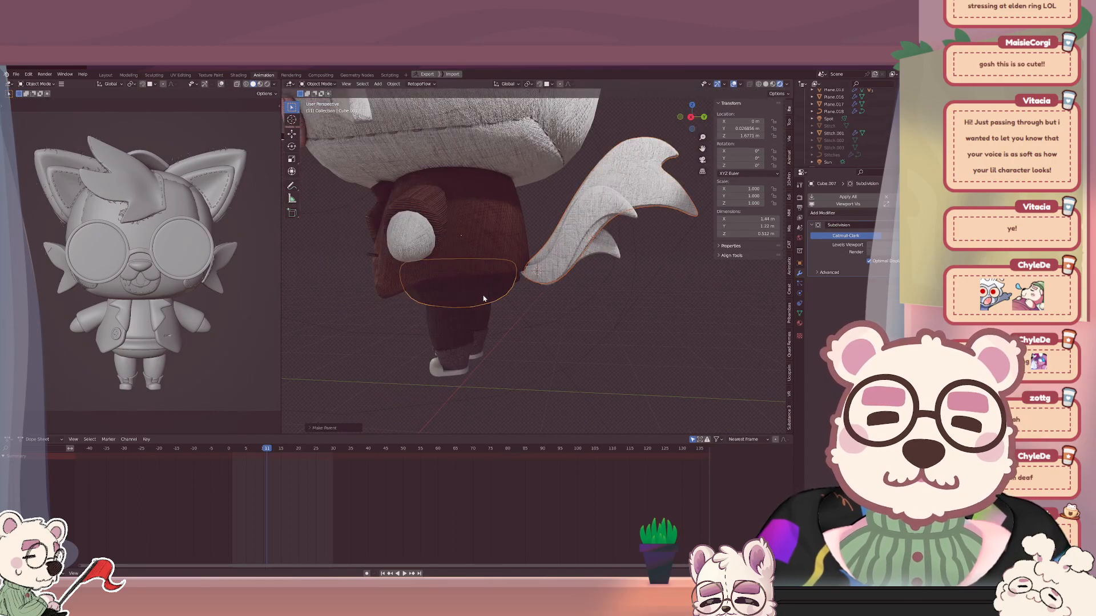
# Check that the tail follows the hip piece with trial rotations about global Z and X, cancelling each one.
pyautogui.press('r')
pyautogui.press('z')
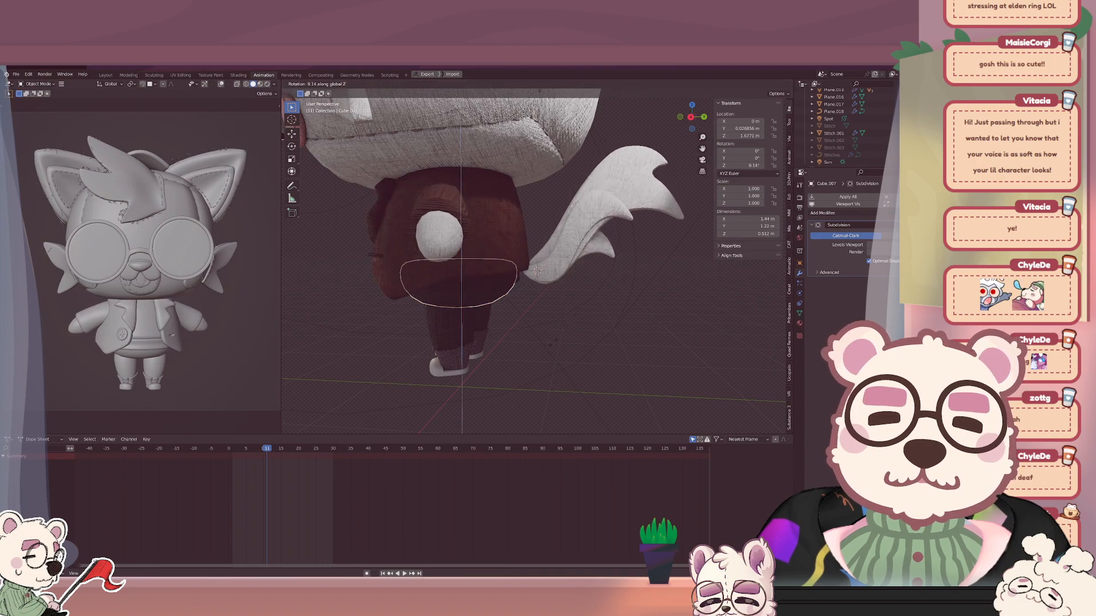
pyautogui.press('Escape')
pyautogui.scroll(-6, 561, 303)
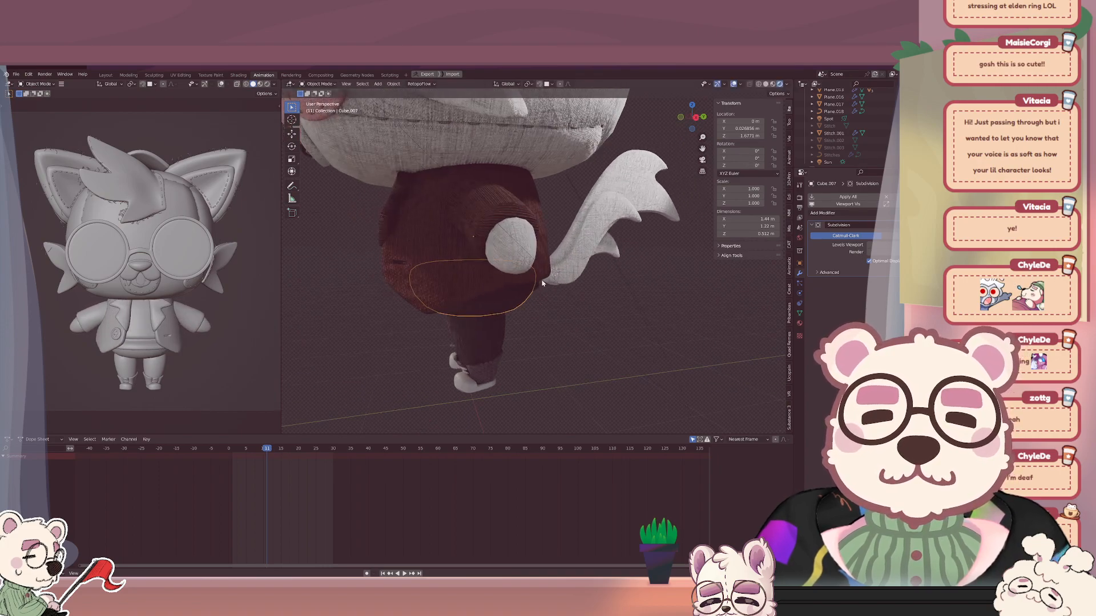
pyautogui.press('r')
pyautogui.press('z')
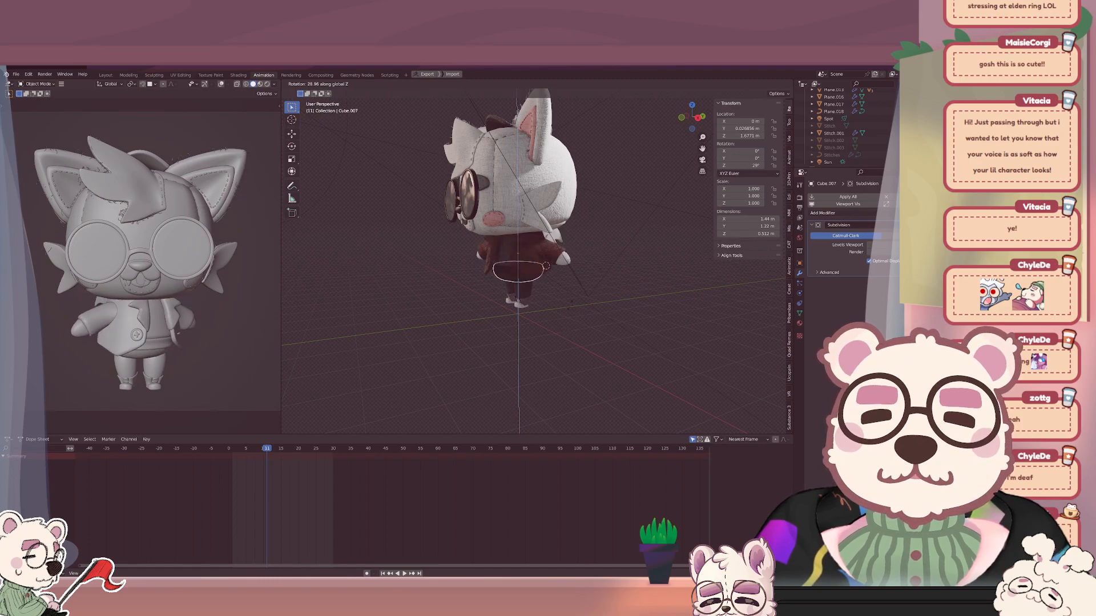
pyautogui.press('Escape')
pyautogui.press('r')
pyautogui.press('x')
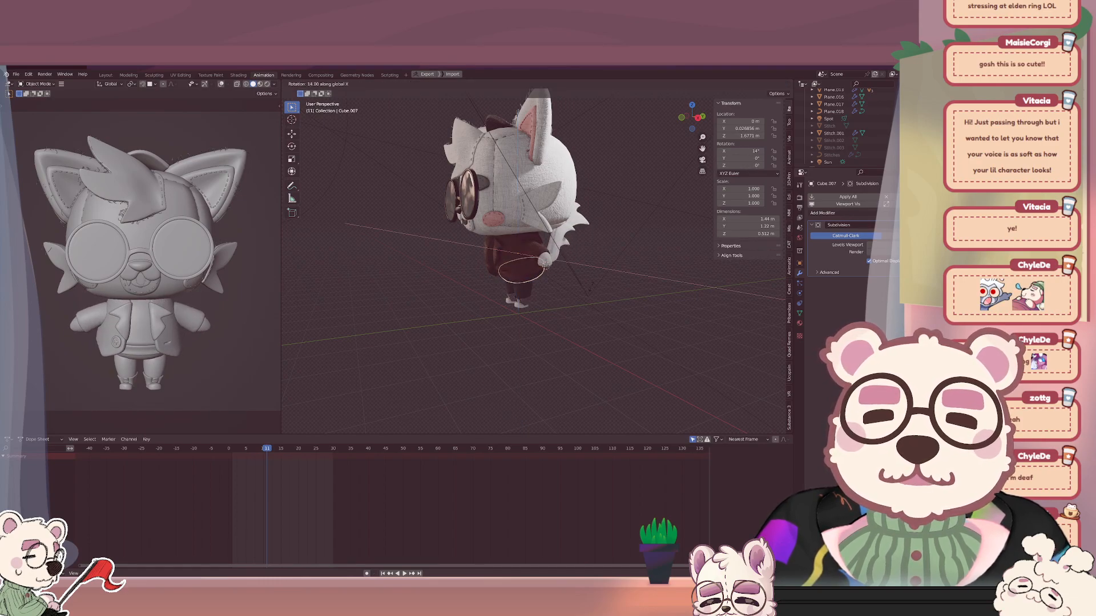
pyautogui.press('Escape')
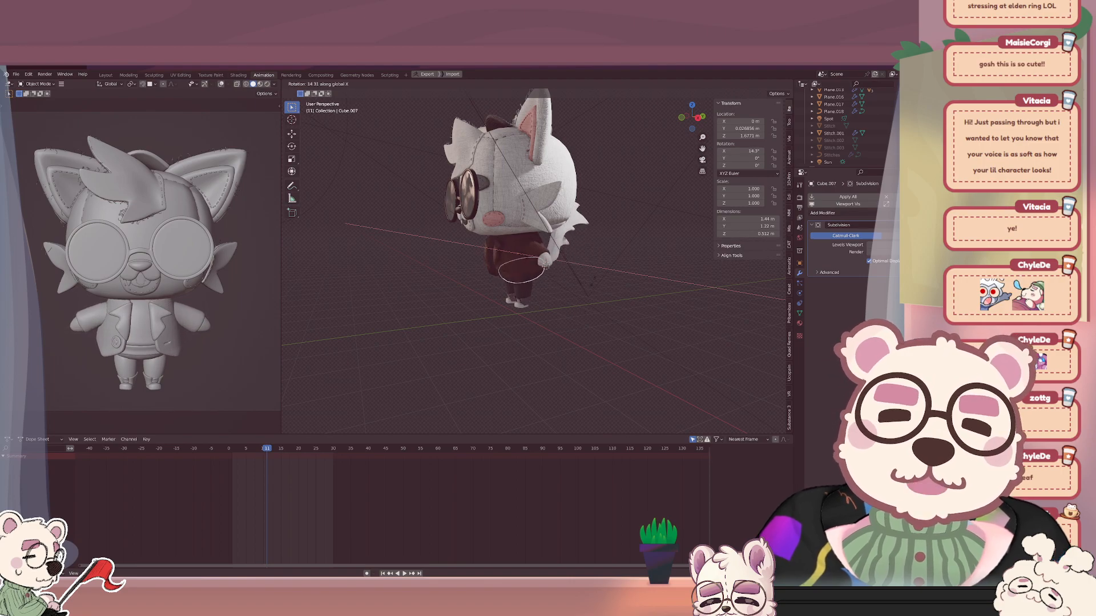
# Try to parent the ear fringe object with the particle system to the outer ears, keeping its transform.
pyautogui.moveTo(524, 287); pyautogui.dragTo(477, 344, button='middle')
pyautogui.scroll(2, 504, 311)
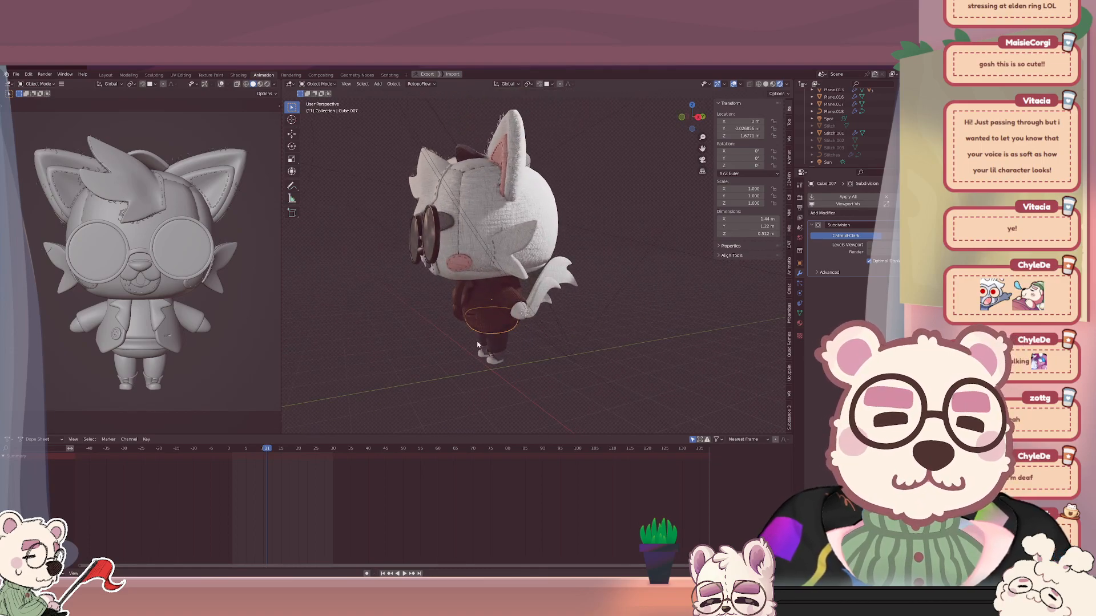
pyautogui.moveTo(471, 261); pyautogui.dragTo(505, 240, button='middle')
pyautogui.scroll(4, 490, 191)
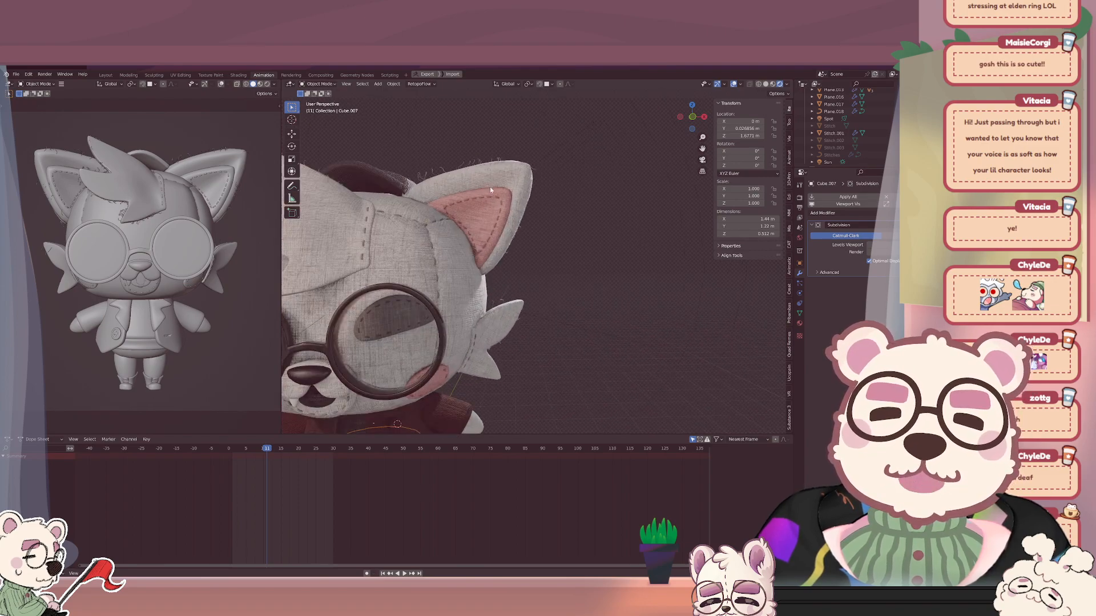
pyautogui.click(462, 168)
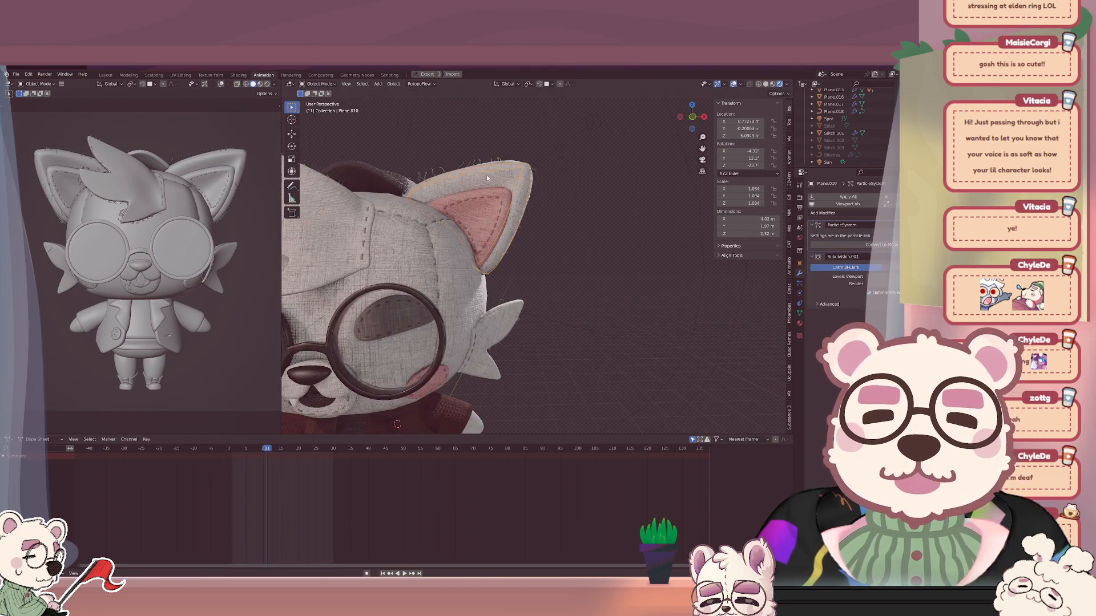
pyautogui.click(487, 181)
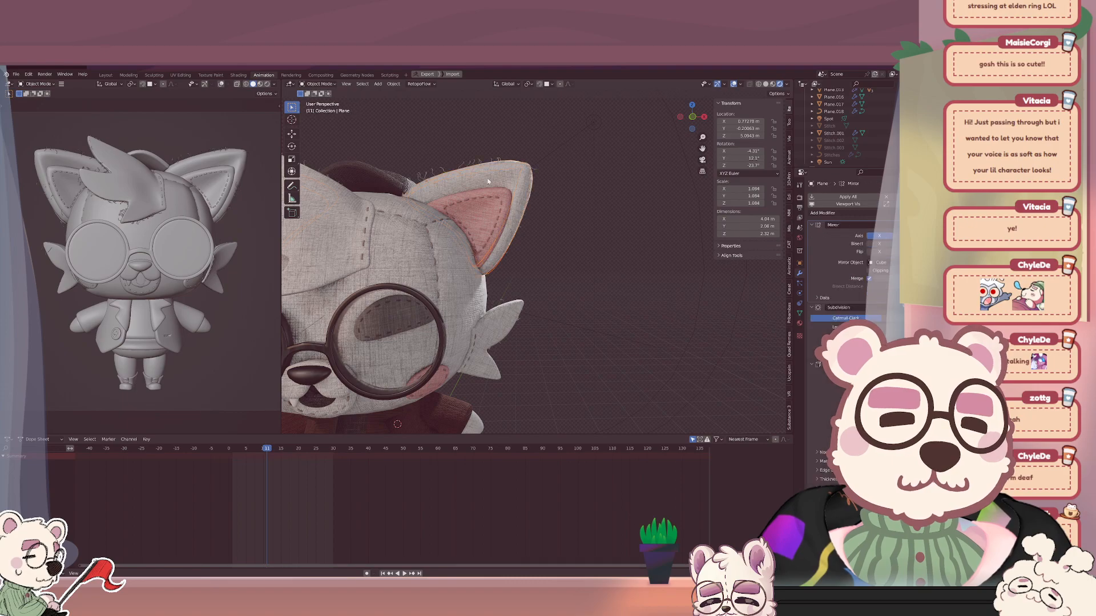
pyautogui.hotkey('ctrl', 'p')
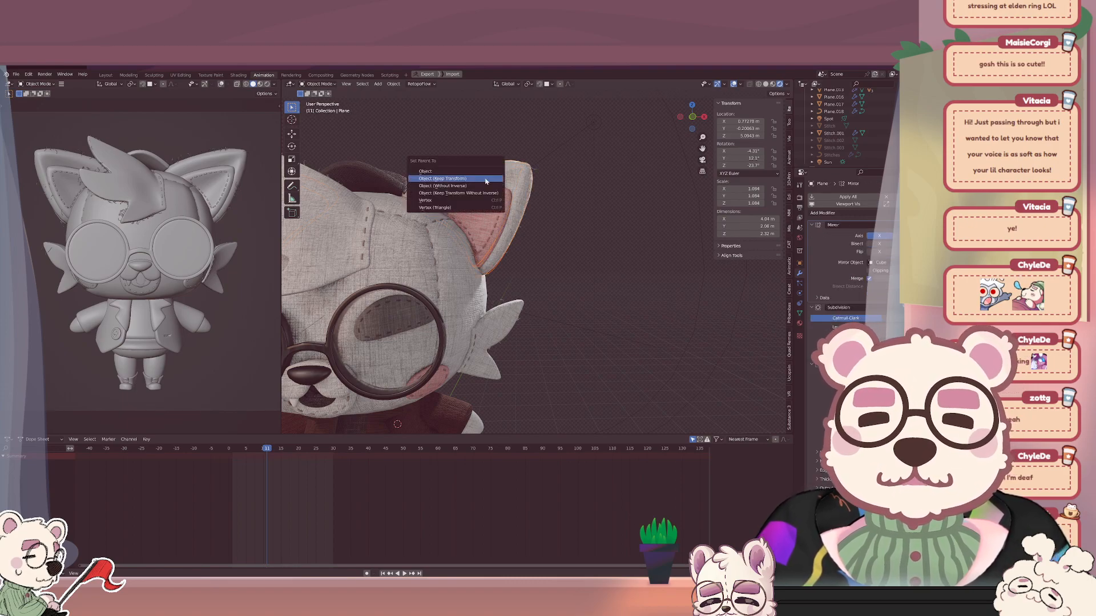
pyautogui.click(457, 179)
pyautogui.click(449, 166)
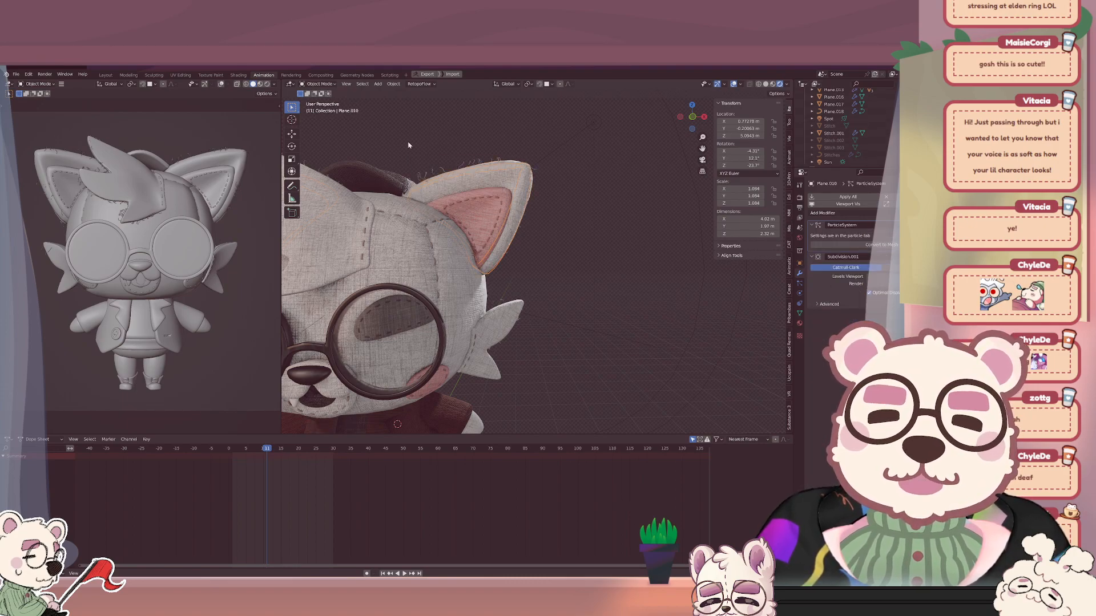
pyautogui.keyDown('shift'); pyautogui.moveTo(393, 188); pyautogui.dragTo(509, 183, button='middle'); pyautogui.keyUp('shift')
pyautogui.hotkey('ctrl', 'z')
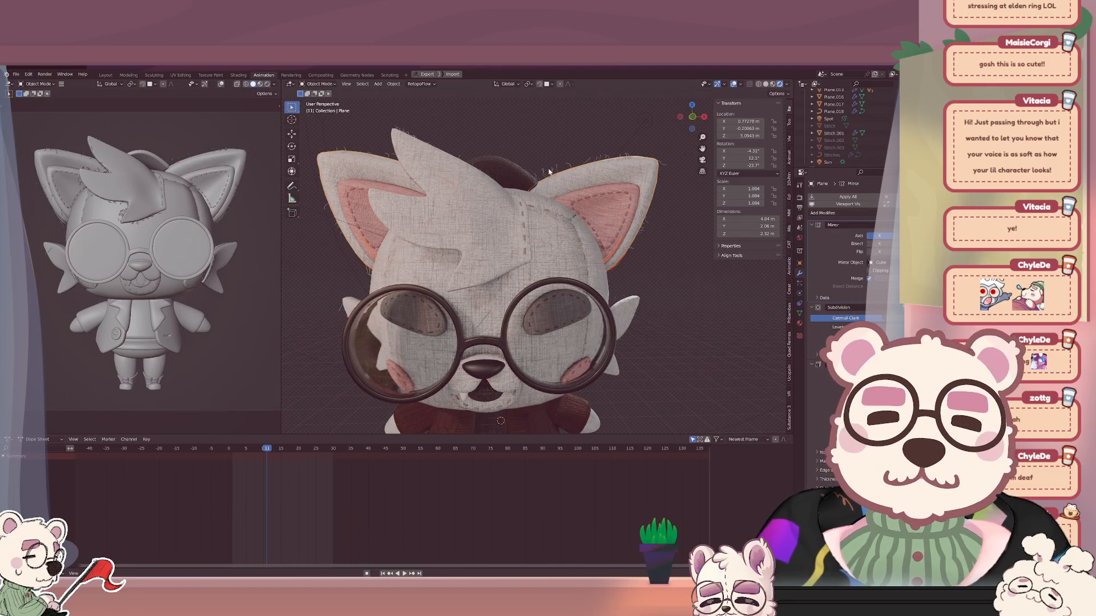
# Separate the ear fringe object with the particle system into one object per ear.
pyautogui.click(548, 171)
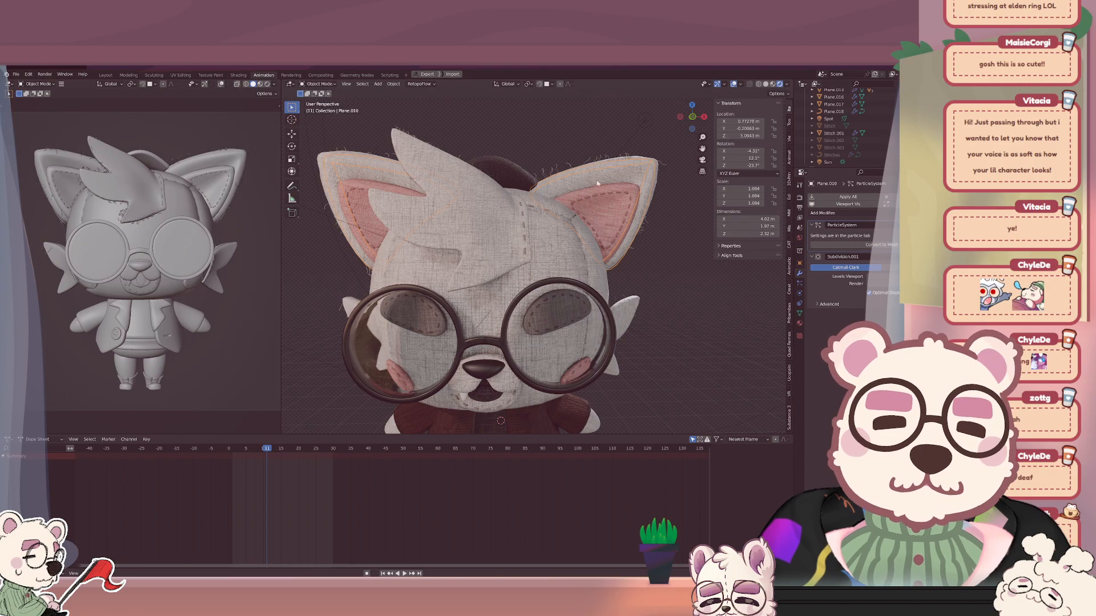
pyautogui.press('Tab')
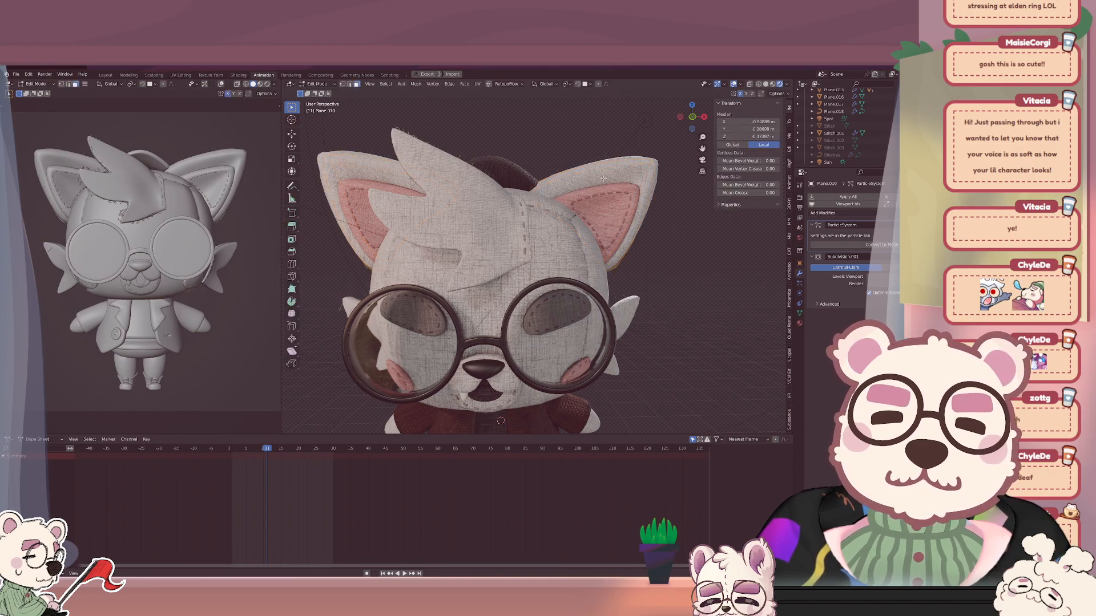
pyautogui.press('Tab')
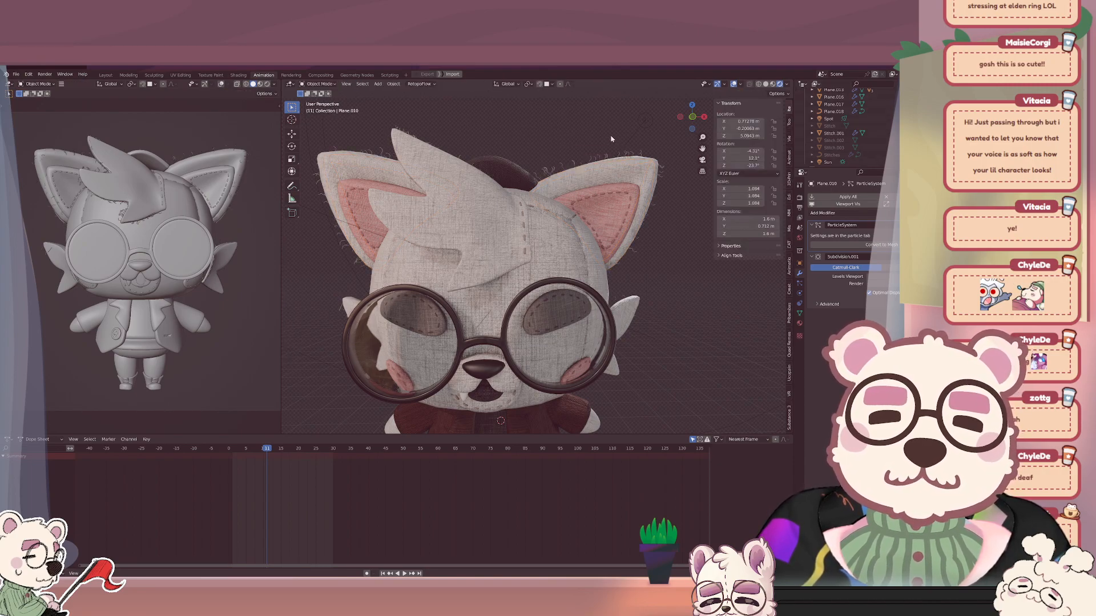
# Apply the outer ears' Mirror modifier and separate the mesh by loose parts.
pyautogui.click(618, 172)
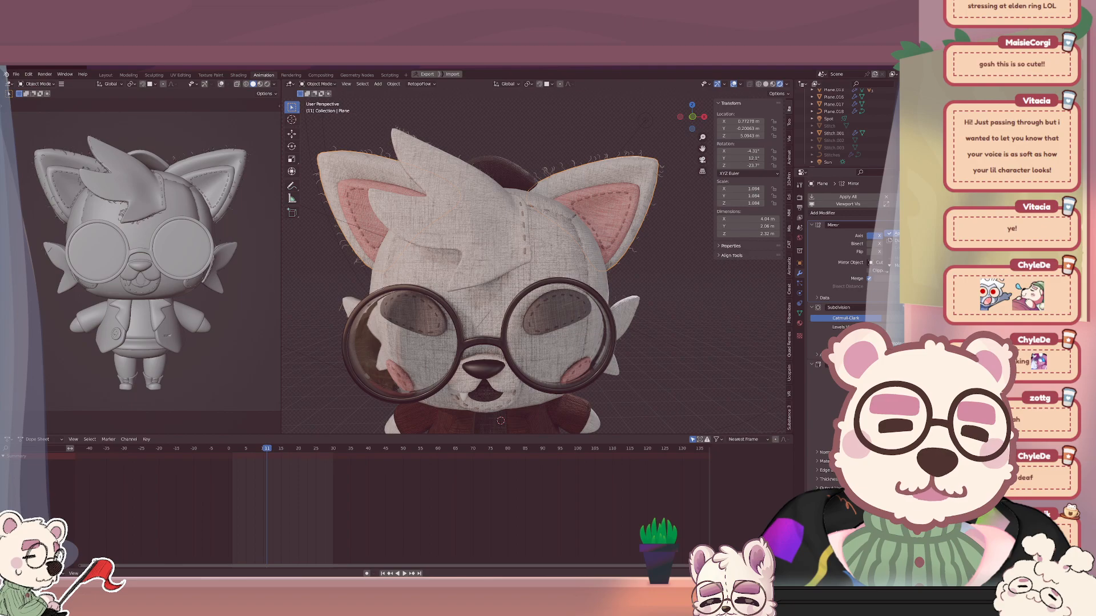
pyautogui.press('Tab')
pyautogui.press('p')
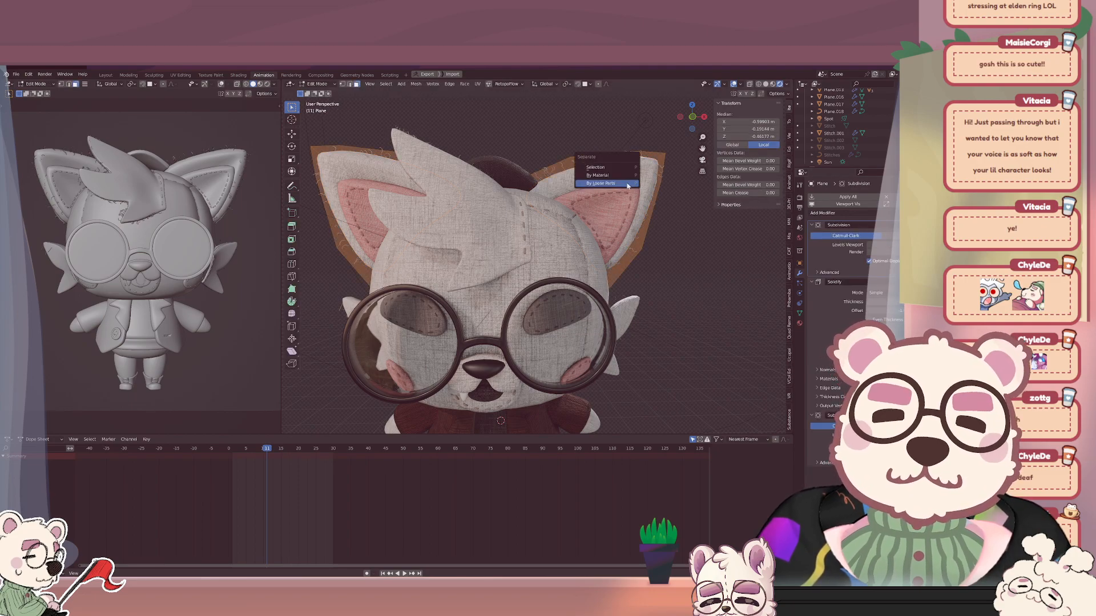
pyautogui.click(627, 184)
pyautogui.press('Tab')
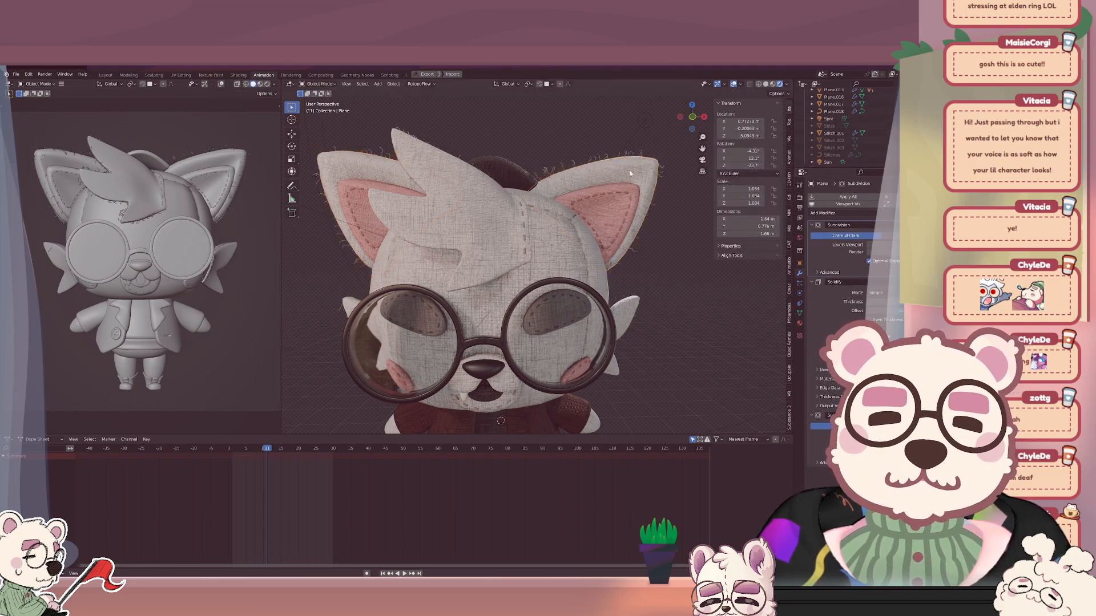
# Apply the pink inner ears' Mirror modifier and separate the mesh by loose parts.
pyautogui.click(610, 212)
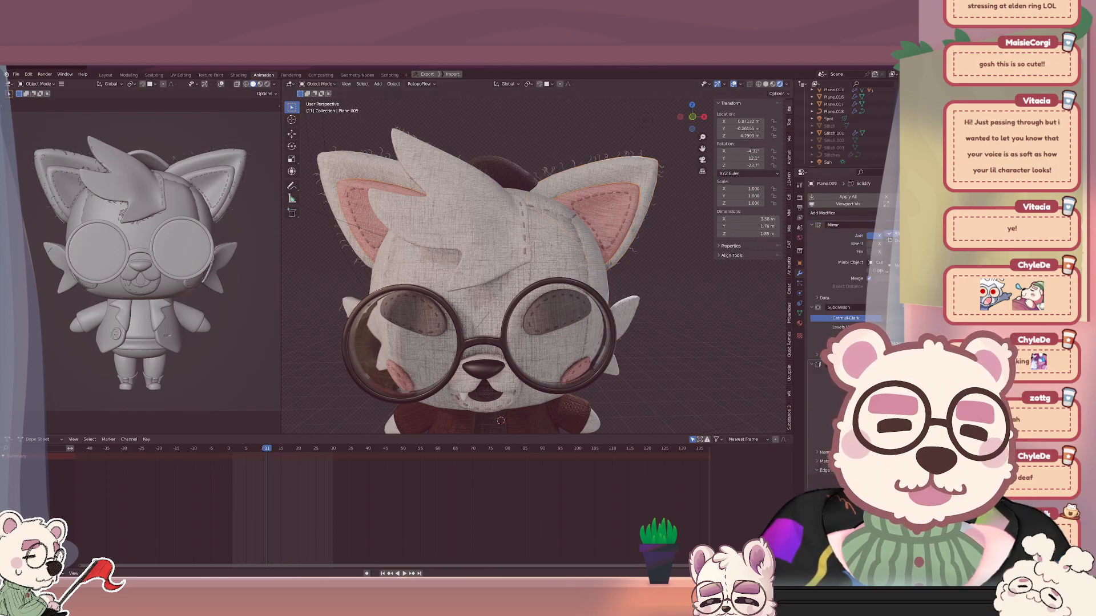
pyautogui.hotkey('ctrl', 'a')
pyautogui.press('Tab')
pyautogui.press('p')
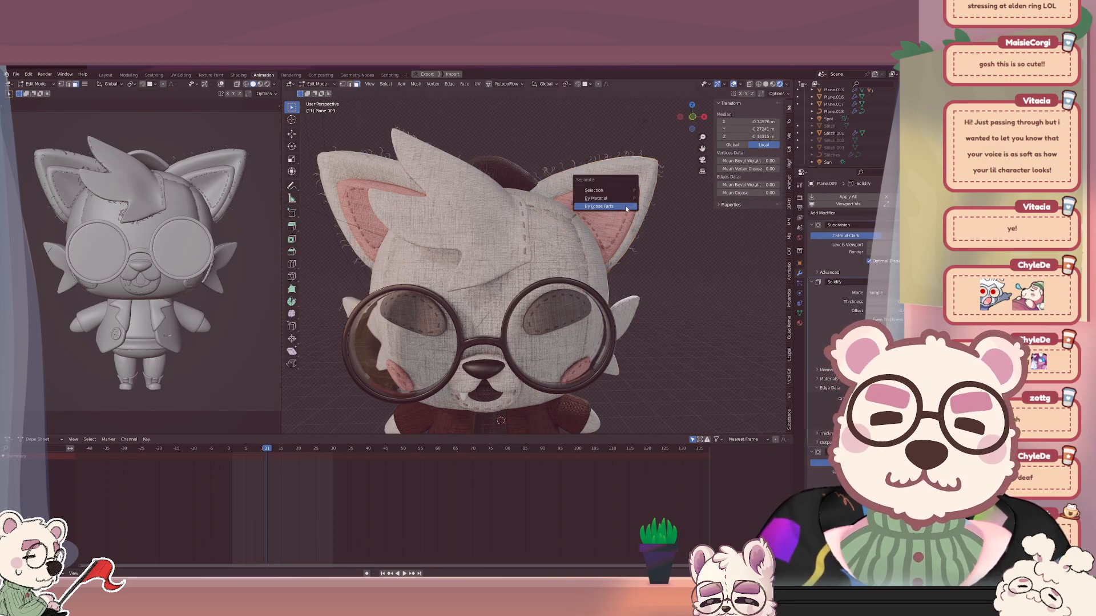
pyautogui.click(626, 207)
pyautogui.press('Tab')
# Separate the selected inner-ear stitch curve into its own object.
pyautogui.click(627, 218)
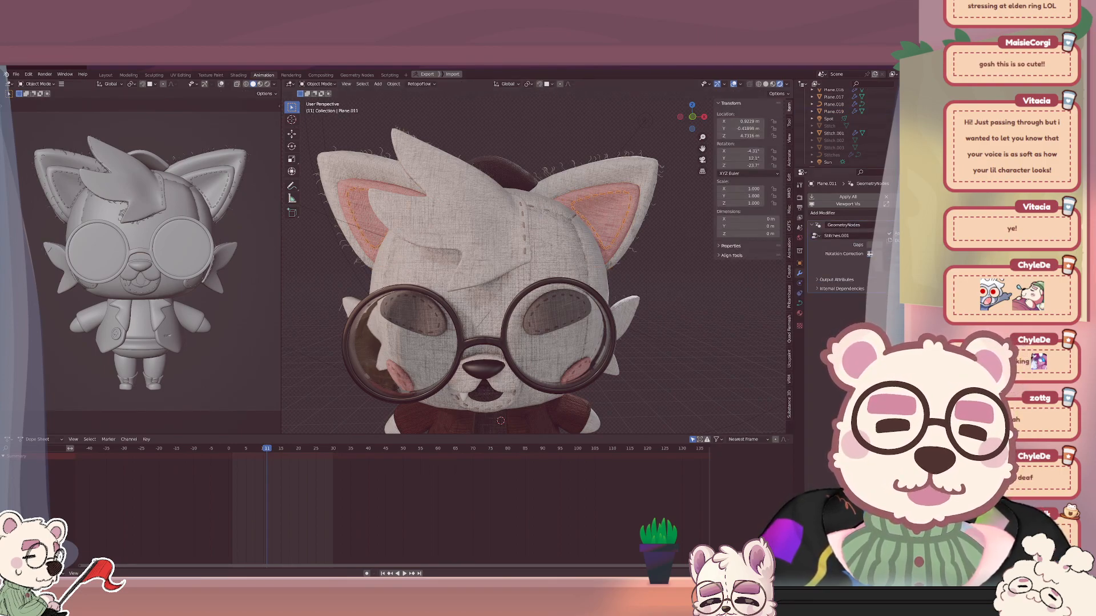
pyautogui.hotkey('ctrl', 'a')
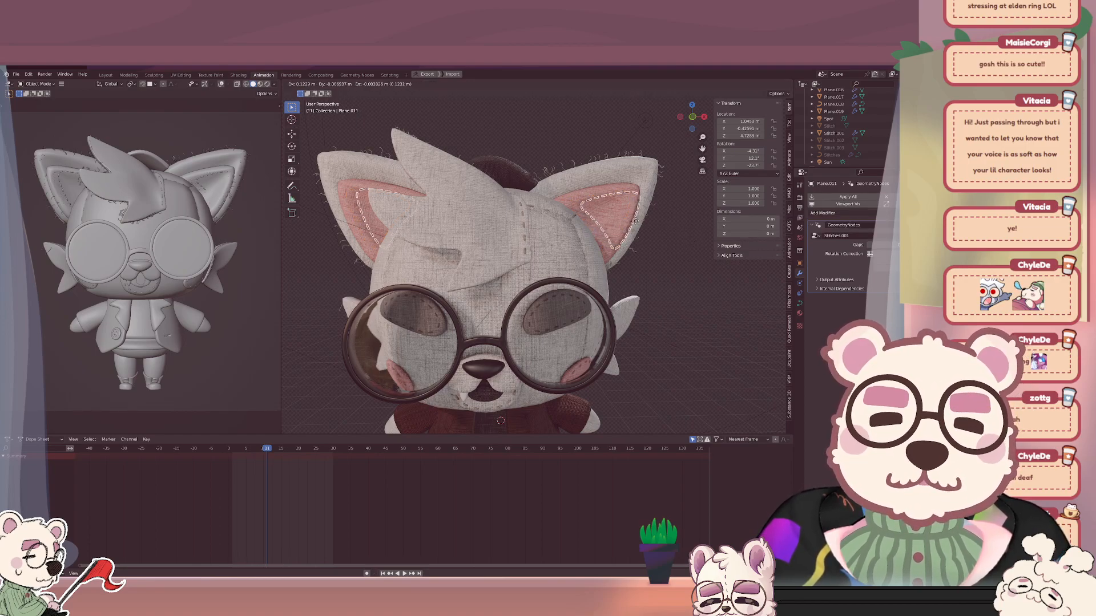
pyautogui.press('Tab')
pyautogui.press('a')
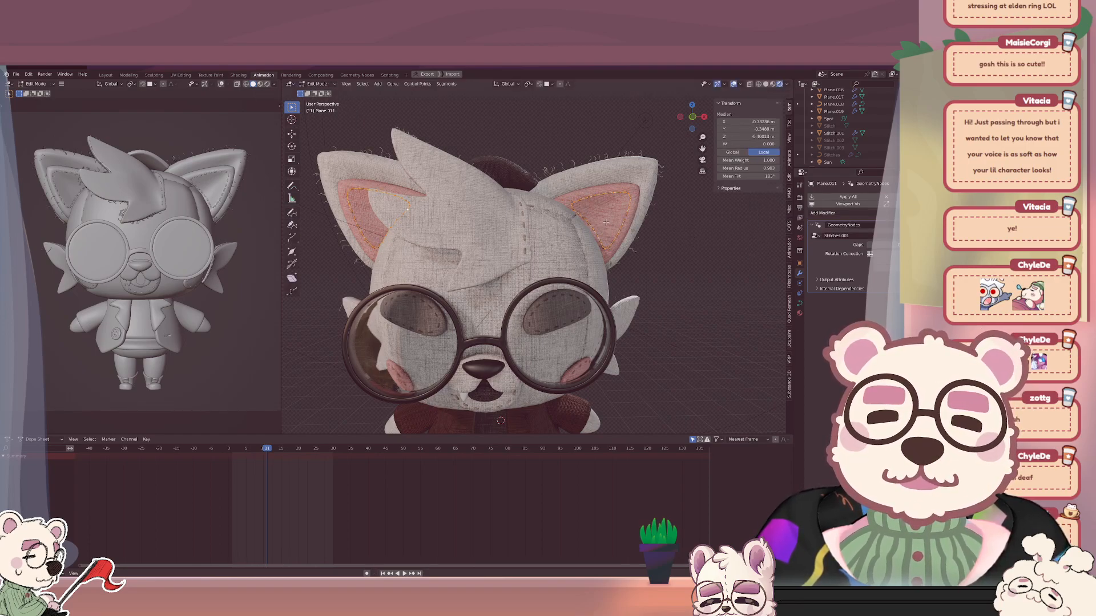
pyautogui.press('p')
pyautogui.click(604, 222)
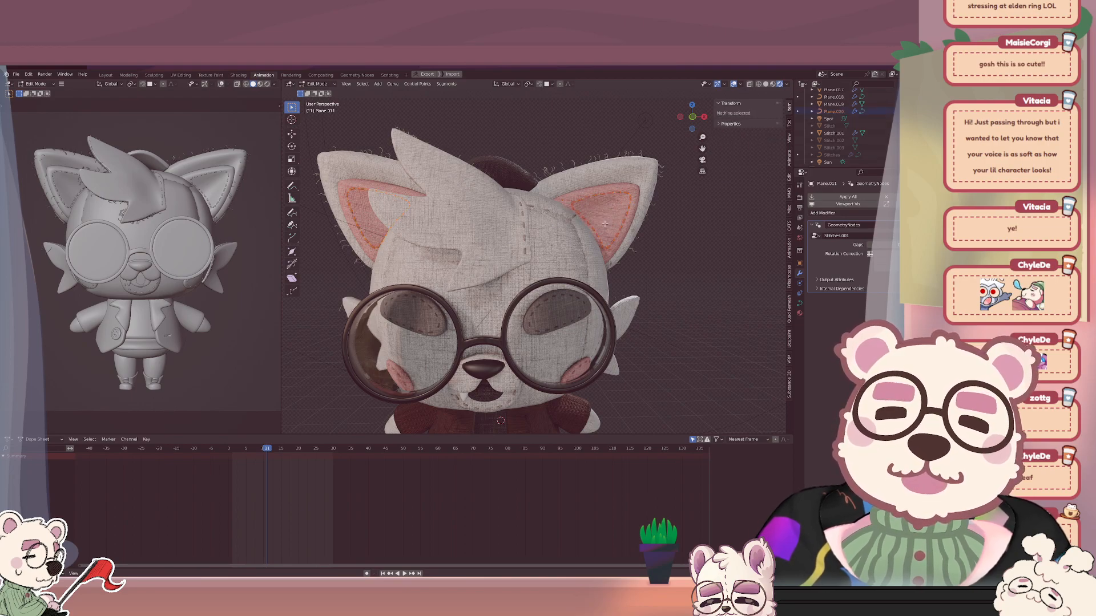
pyautogui.press('Tab')
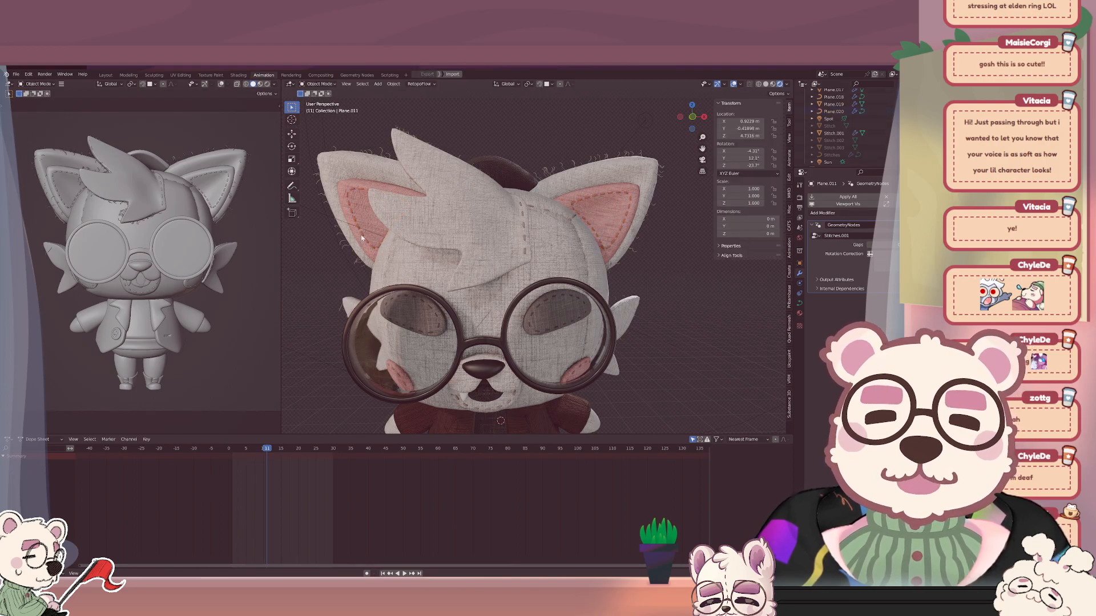
# Separate the stitches on the character's left inner ear from the shared stitch curve into their own object.
pyautogui.click(360, 236)
pyautogui.press('Tab')
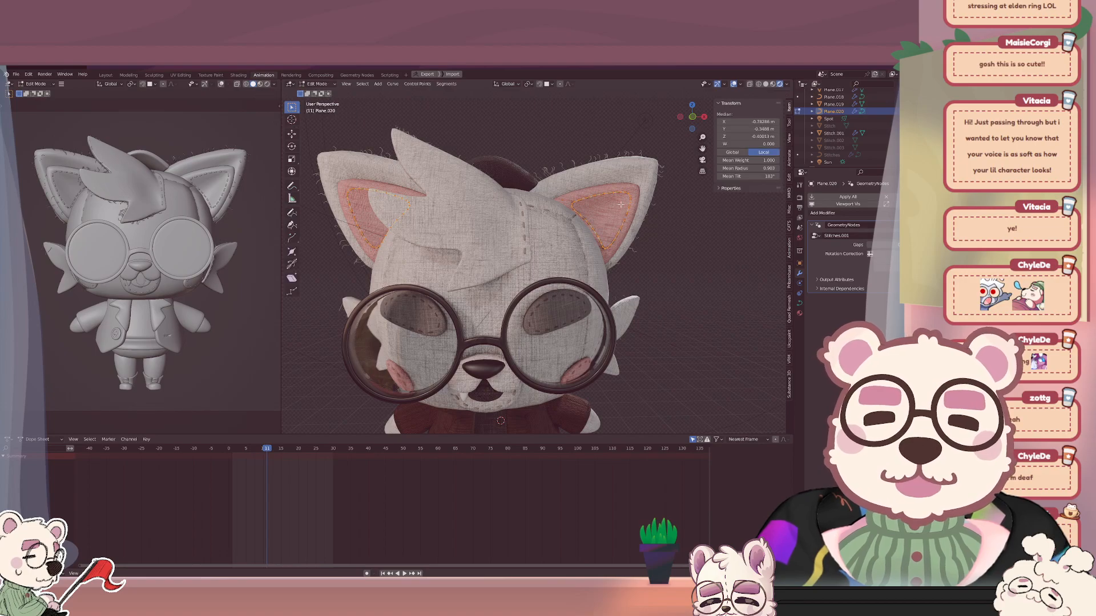
pyautogui.hotkey('alt', 'a')
pyautogui.moveTo(672, 282); pyautogui.dragTo(557, 165)
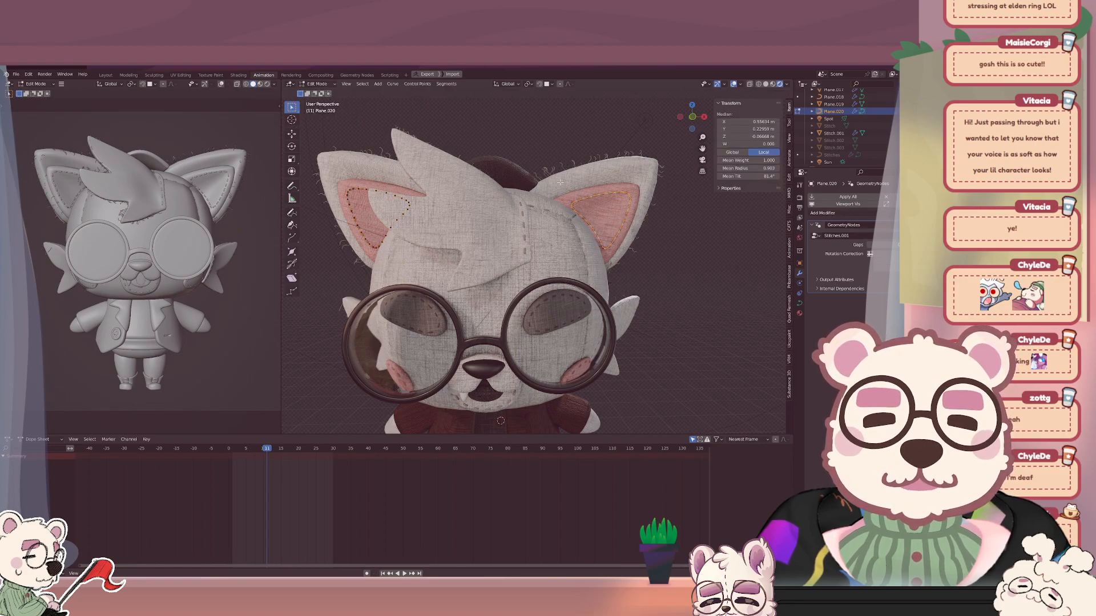
pyautogui.press('p')
pyautogui.click(562, 186)
pyautogui.press('Tab')
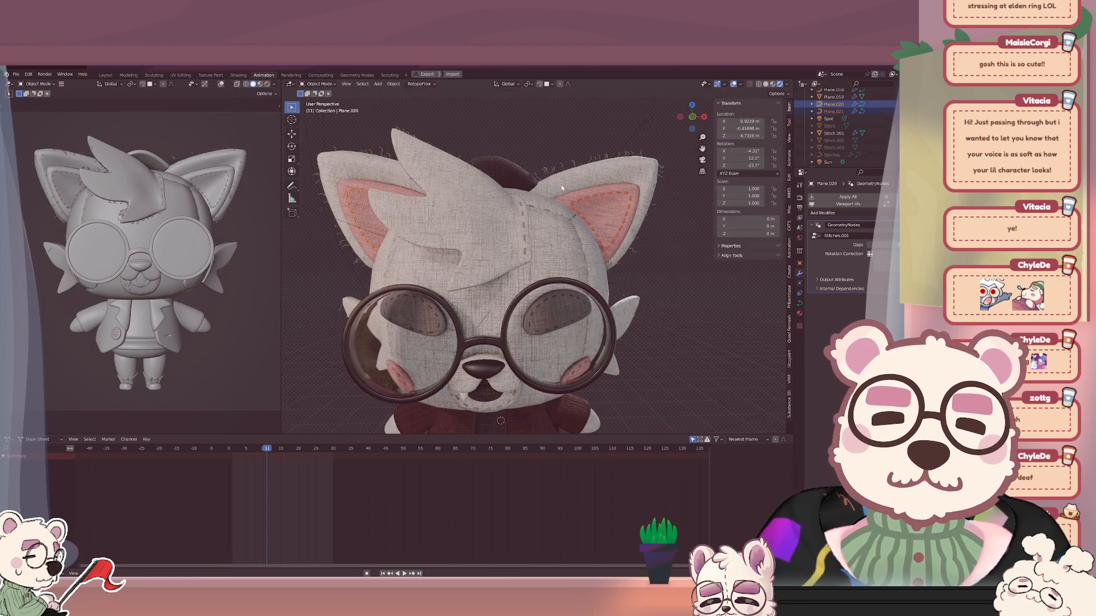
# Parent the left ear's stitches, pink inner ear and fringe to the outer ear with Object (Keep Transform).
pyautogui.click(574, 203)
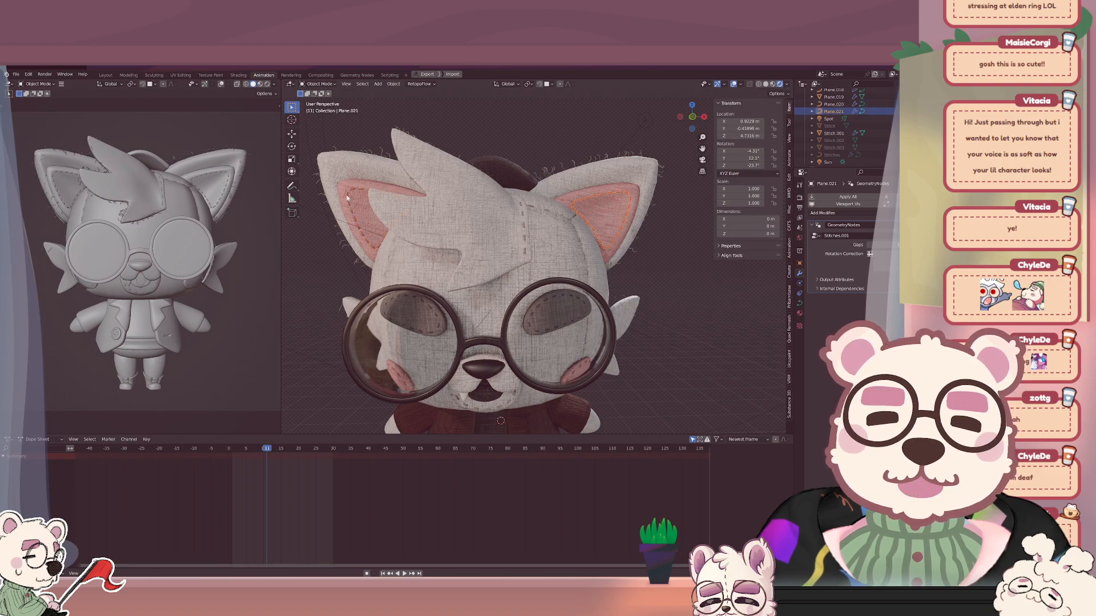
pyautogui.click(346, 197)
pyautogui.moveTo(589, 224); pyautogui.dragTo(671, 198, button='middle')
pyautogui.click(570, 201)
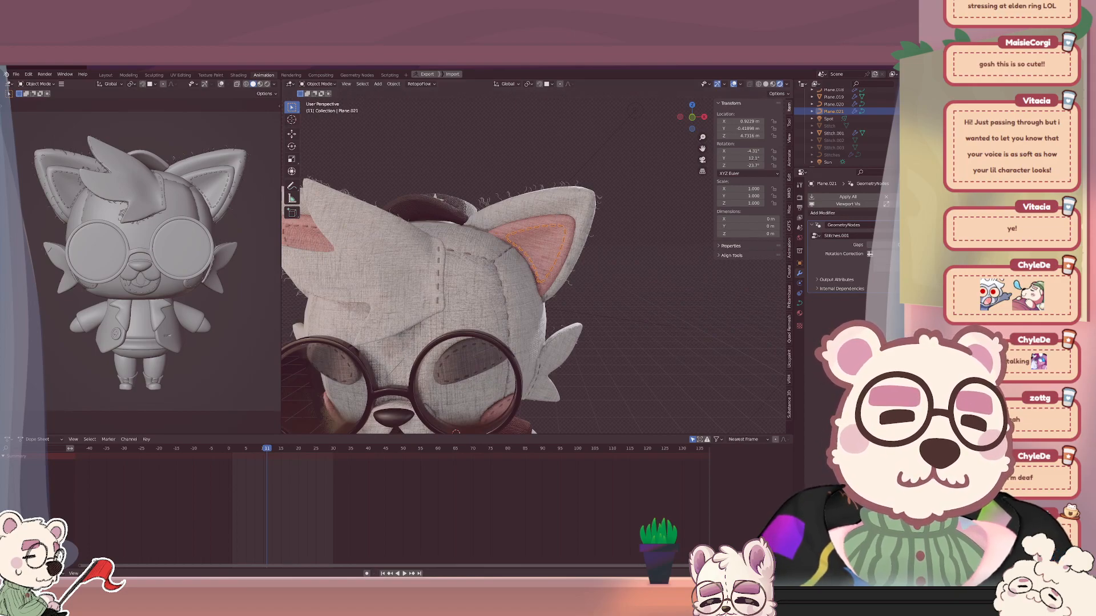
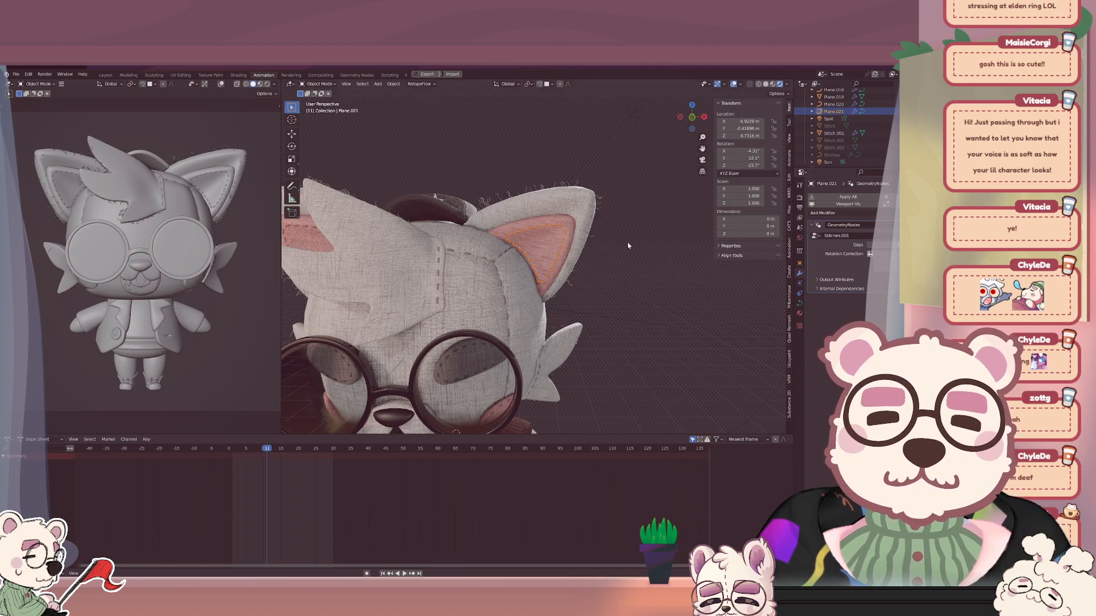
pyautogui.moveTo(561, 237); pyautogui.dragTo(542, 218, button='middle')
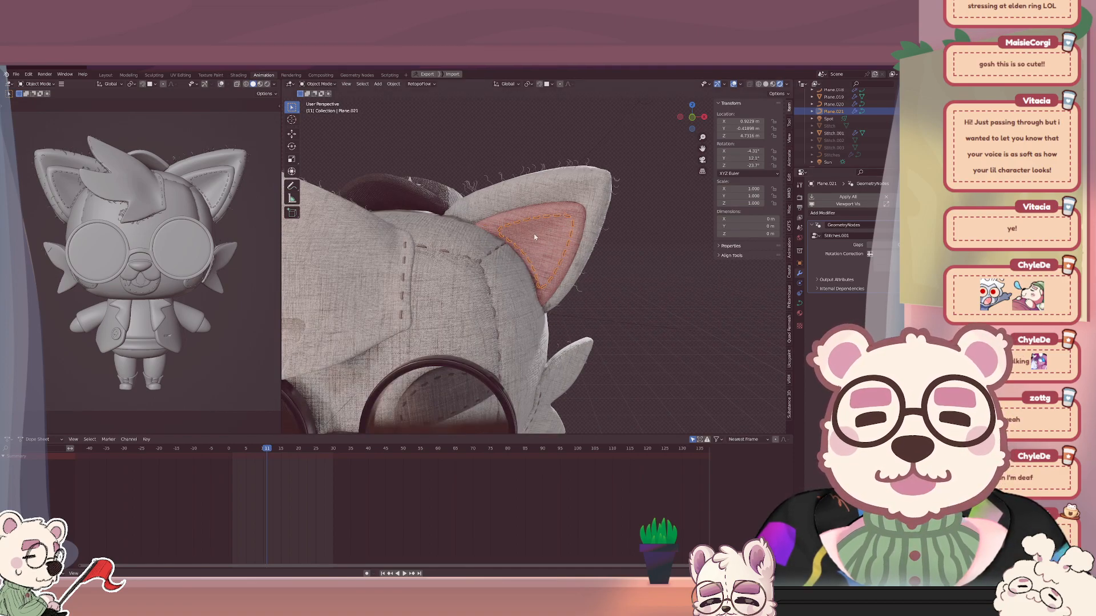
pyautogui.click(534, 235)
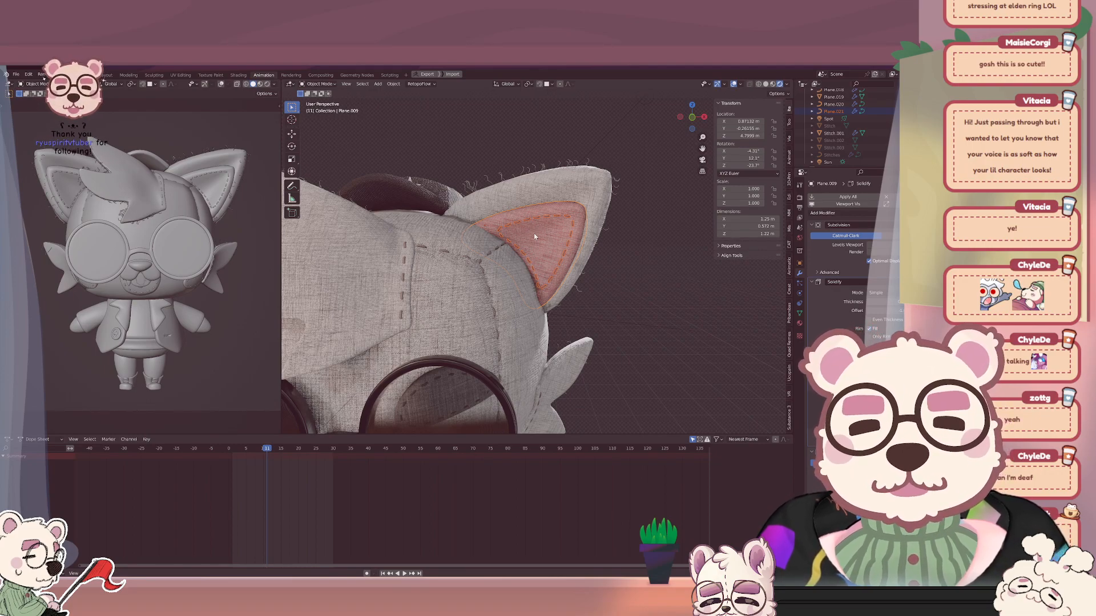
pyautogui.click(502, 180)
pyautogui.click(530, 194)
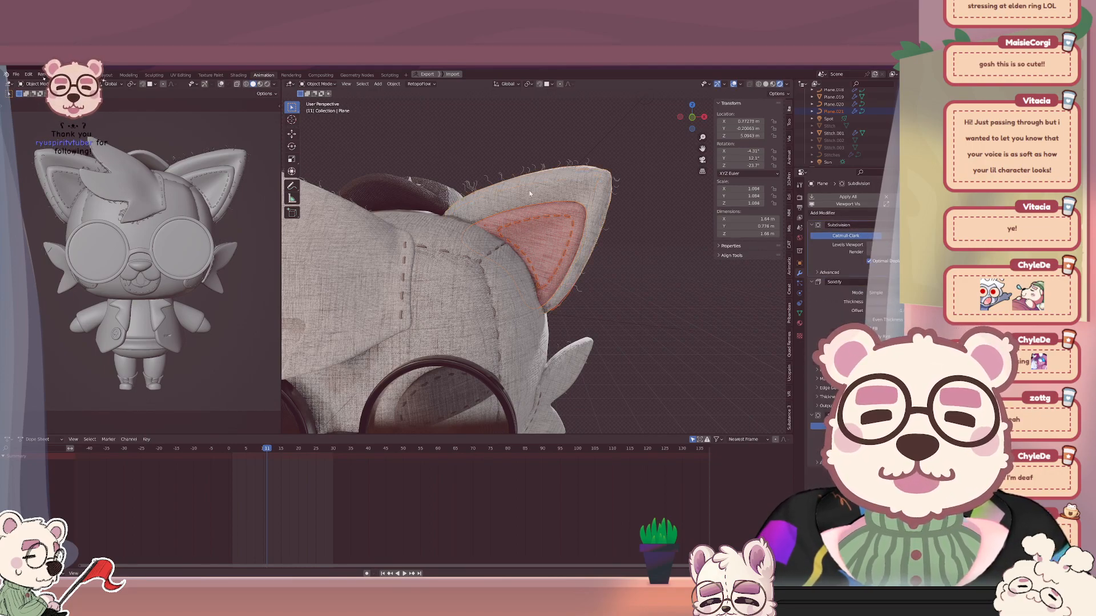
pyautogui.hotkey('ctrl', 'p')
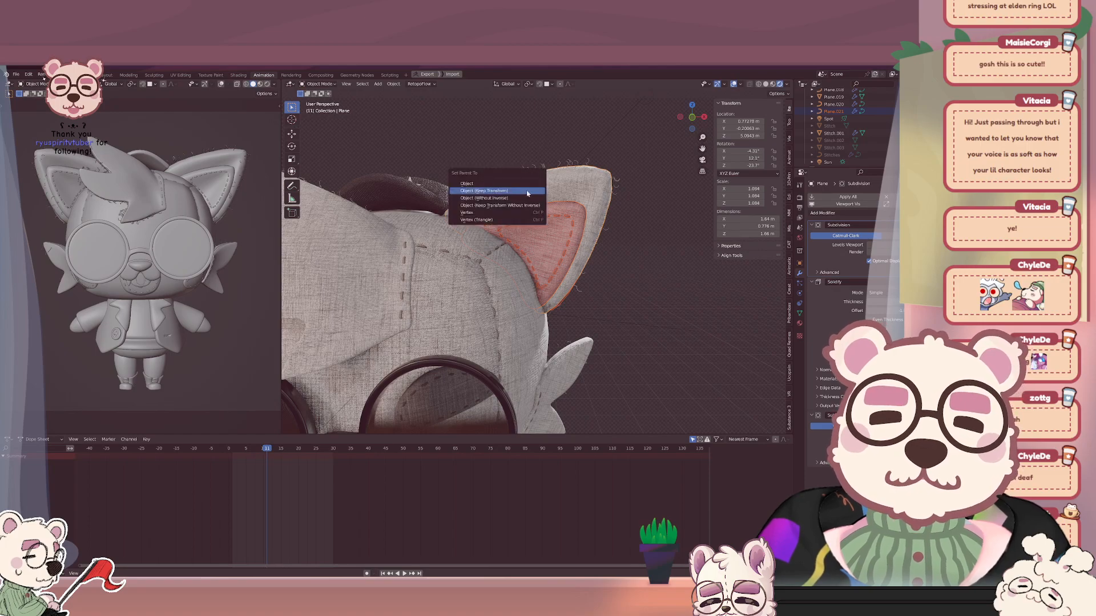
pyautogui.click(526, 192)
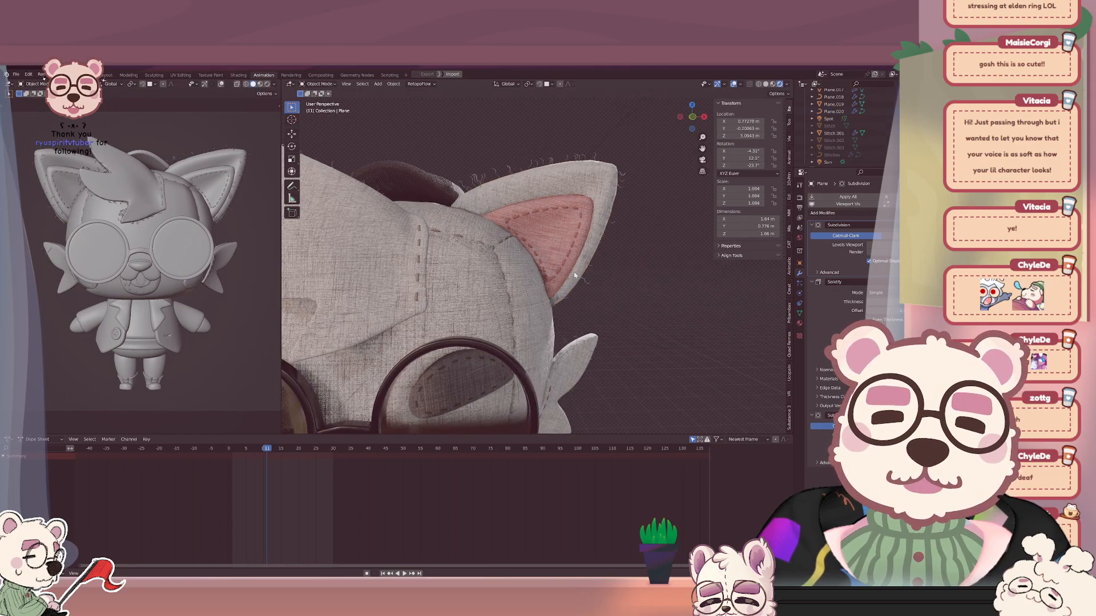
# Parent the right ear's fringe, pink inner ear and stitches to its outer ear with Object (Keep Transform).
pyautogui.moveTo(575, 275); pyautogui.dragTo(560, 317, button='middle')
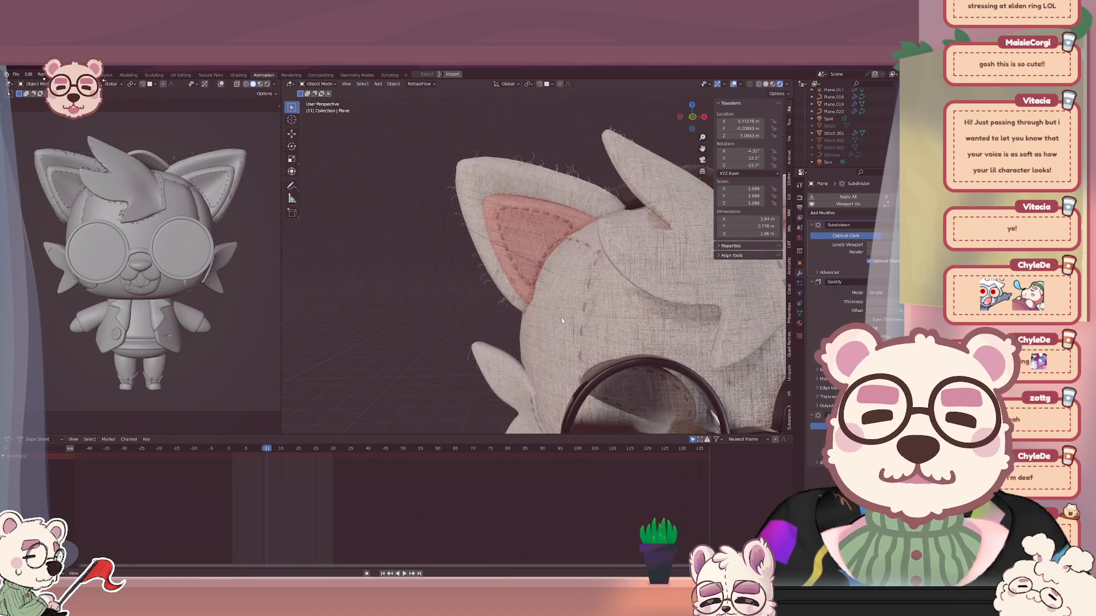
pyautogui.click(531, 162)
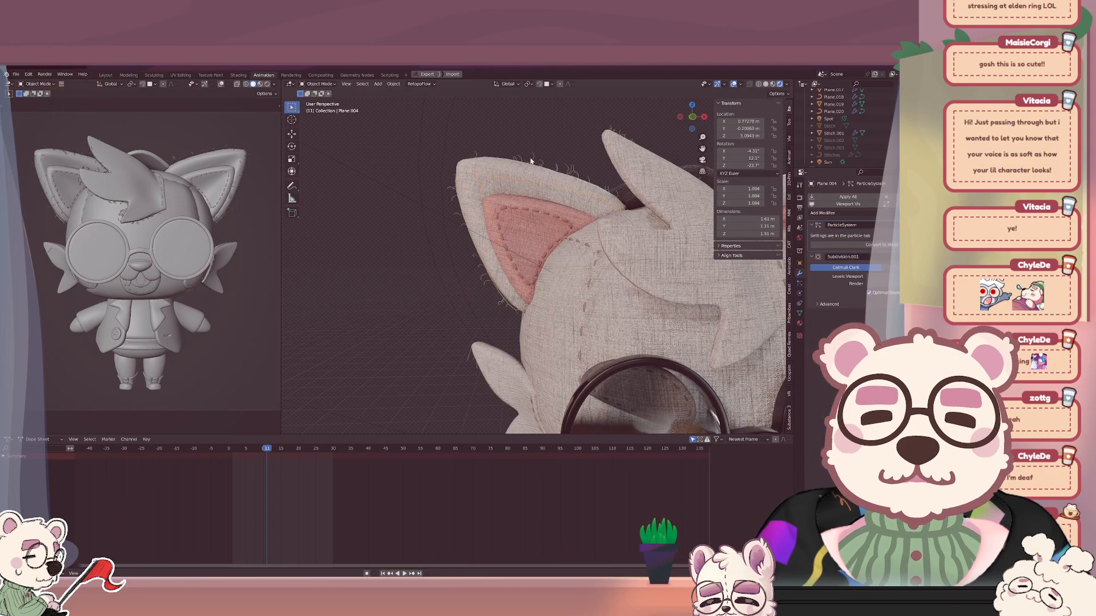
pyautogui.click(514, 210)
pyautogui.click(510, 187)
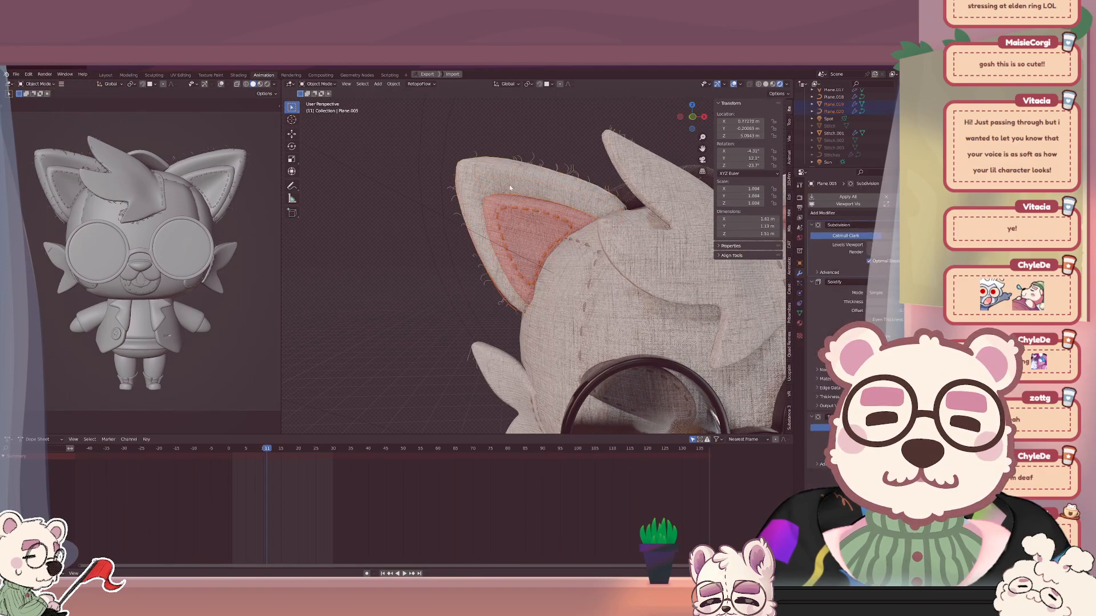
pyautogui.hotkey('ctrl', 'p')
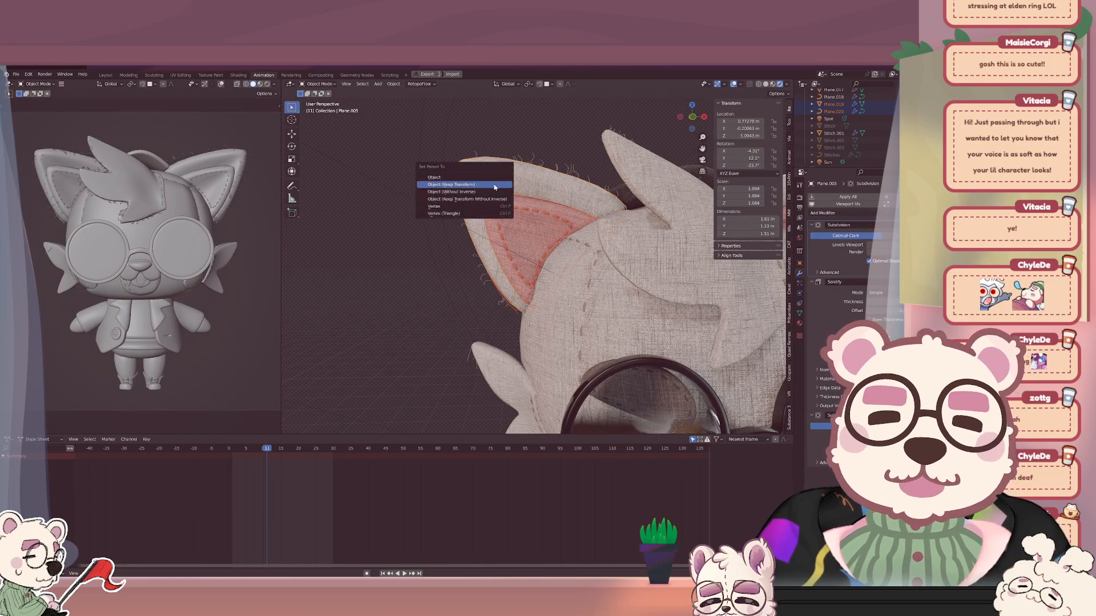
pyautogui.click(494, 185)
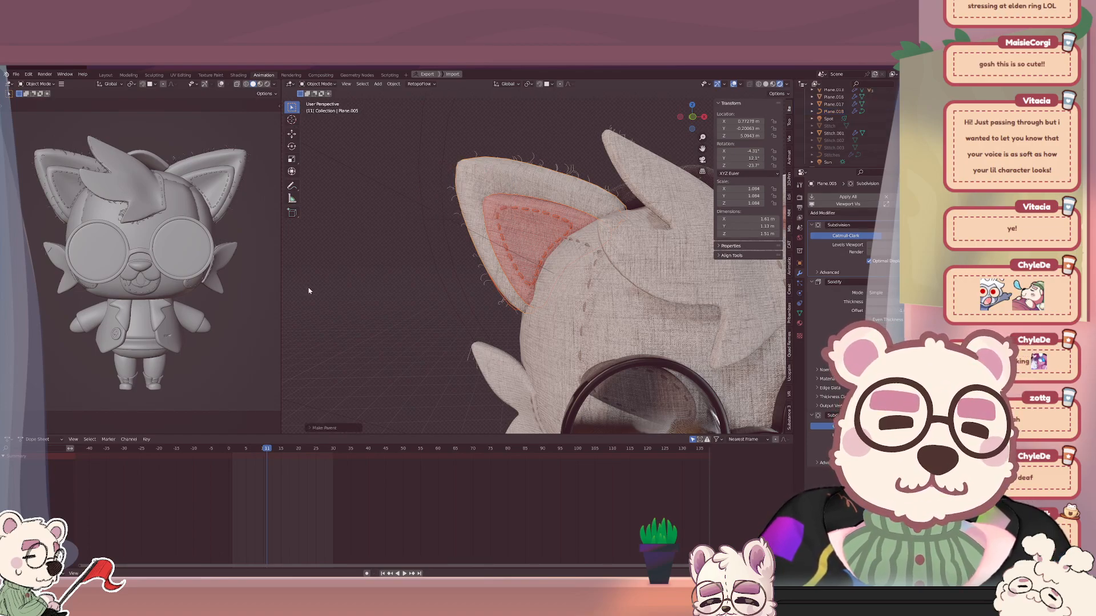
# Isolate the character's left outer ear in local view and enter Edit Mode on its mesh.
pyautogui.scroll(-3, 319, 291)
pyautogui.moveTo(562, 256); pyautogui.dragTo(444, 239, button='middle')
pyautogui.click(546, 228)
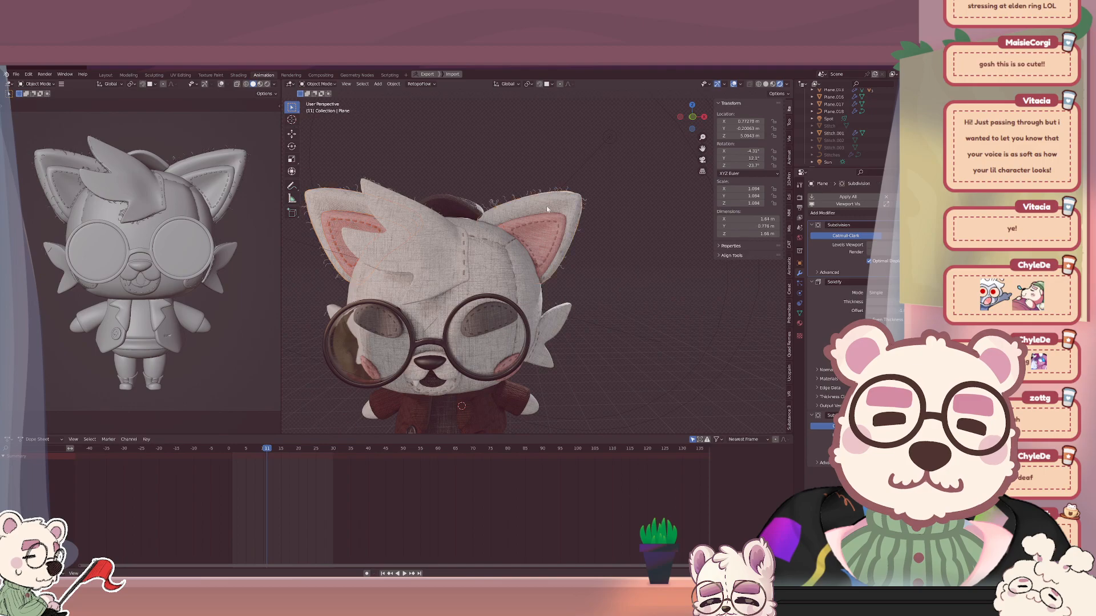
pyautogui.press('Tab')
pyautogui.press('KP_Divide')
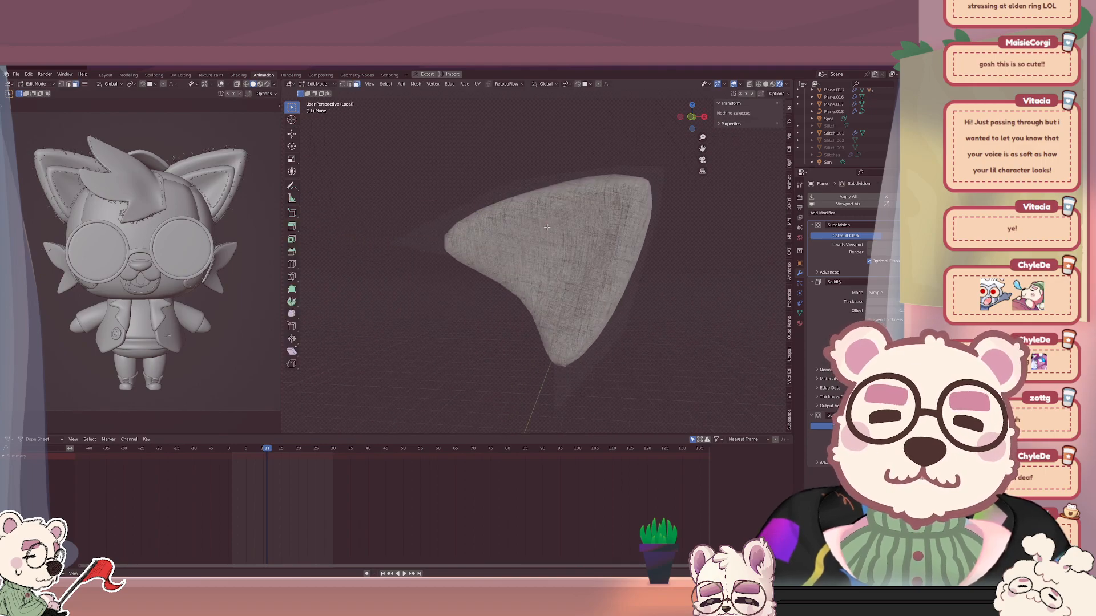
pyautogui.press('Tab')
pyautogui.press('Tab')
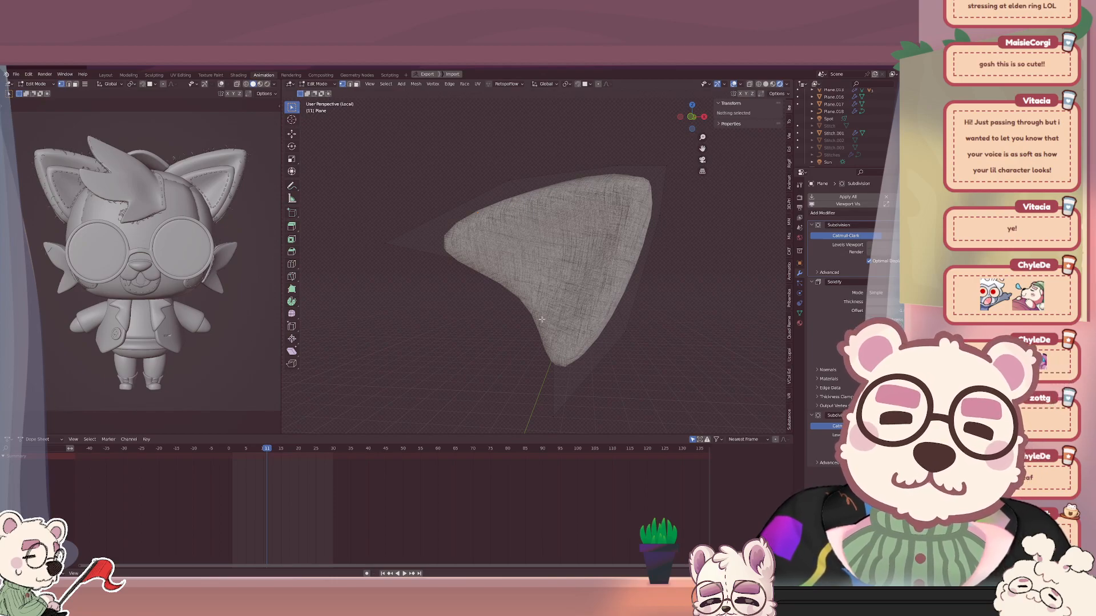
# Select the vertices along the isolated ear's base and snap the 3D cursor to them.
pyautogui.moveTo(492, 280)
pyautogui.mouseDown(button='middle')
pyautogui.moveTo(562, 285)
pyautogui.moveTo(501, 275)
pyautogui.mouseUp(button='middle')
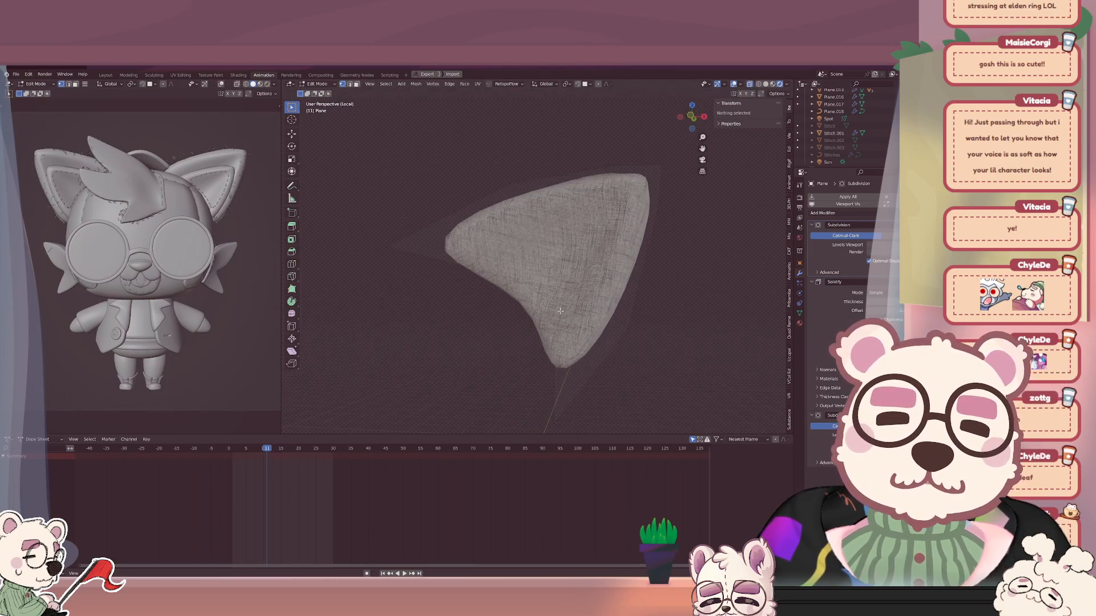
pyautogui.moveTo(560, 311); pyautogui.dragTo(541, 326, button='middle')
pyautogui.press('2')
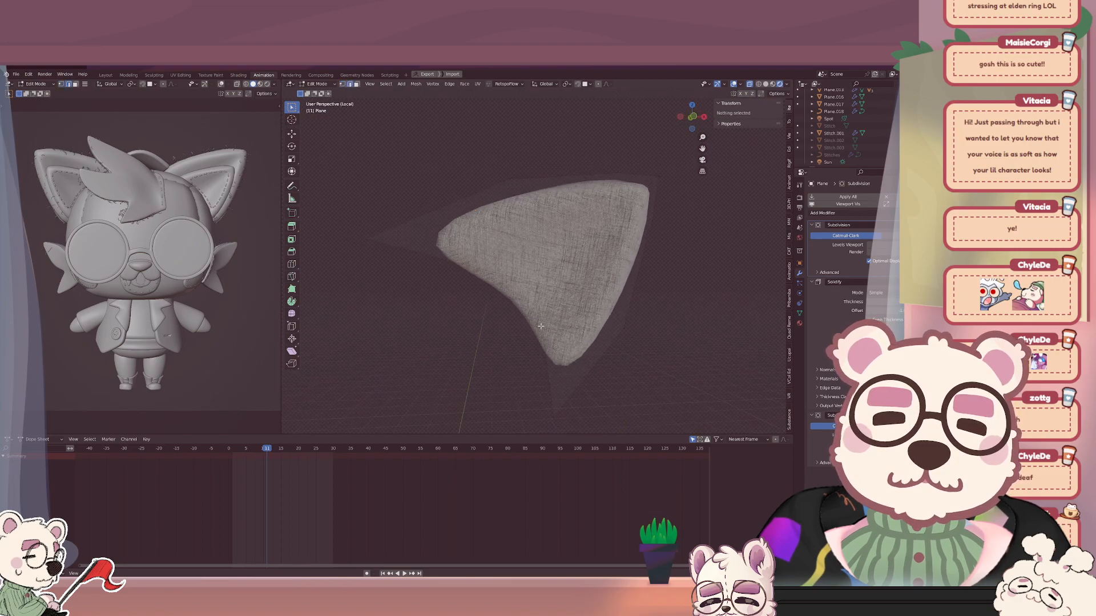
pyautogui.click(541, 326)
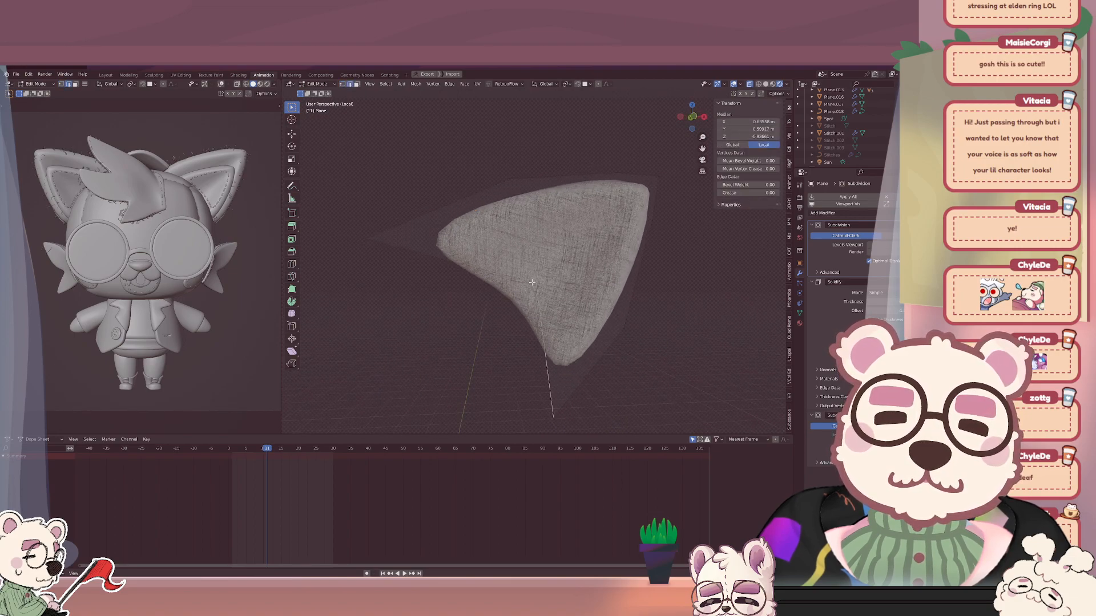
pyautogui.press('1')
pyautogui.click(557, 280)
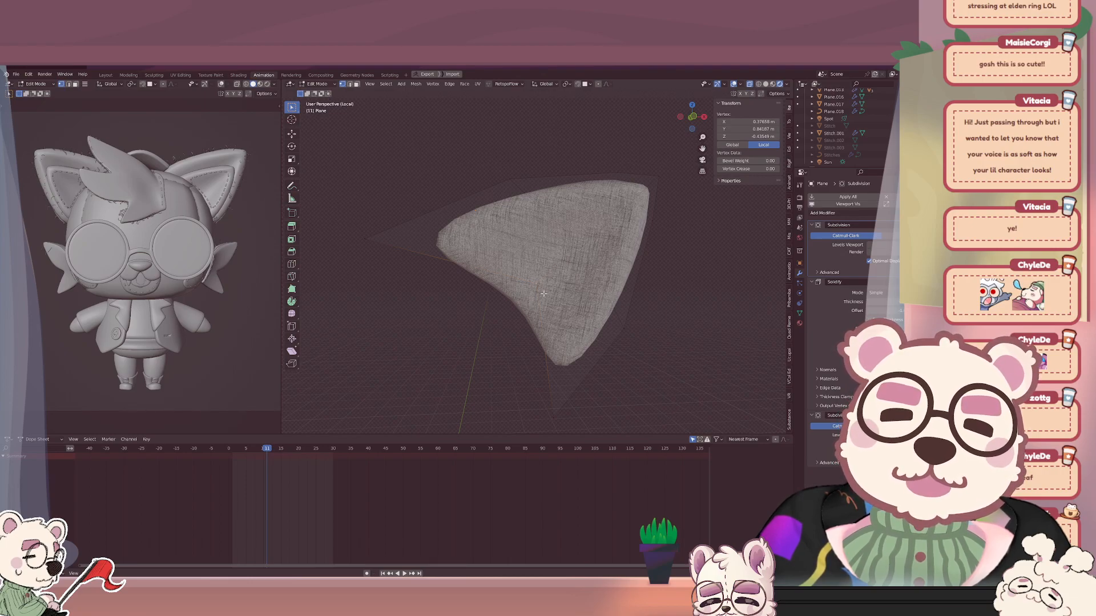
pyautogui.moveTo(543, 293); pyautogui.dragTo(481, 317, button='middle')
pyautogui.keyDown('shift'); pyautogui.click(535, 396); pyautogui.keyUp('shift')
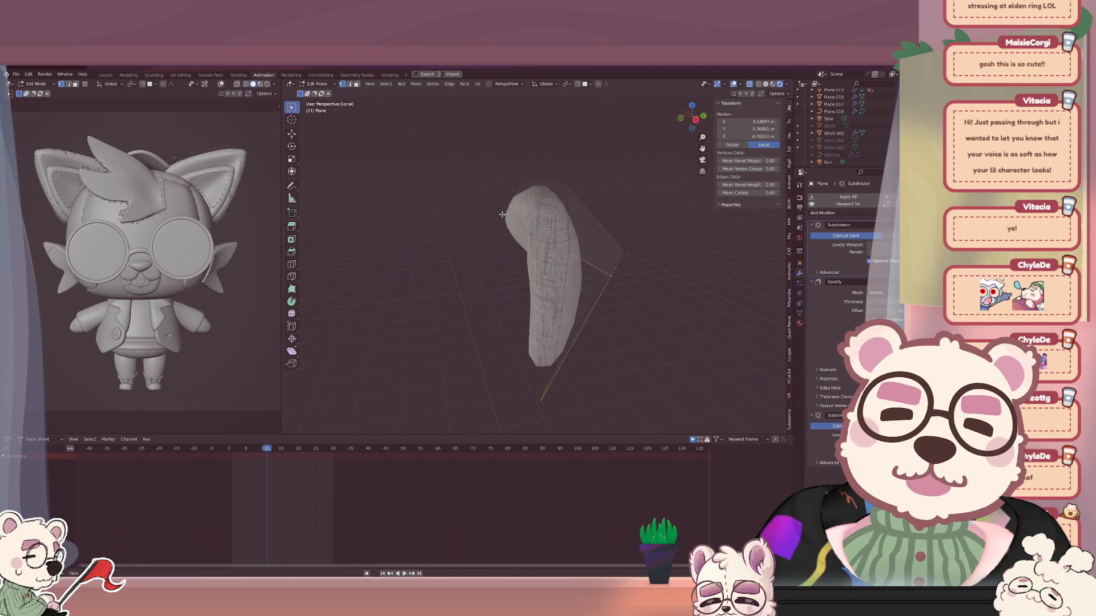
pyautogui.moveTo(499, 301); pyautogui.dragTo(530, 304, button='middle')
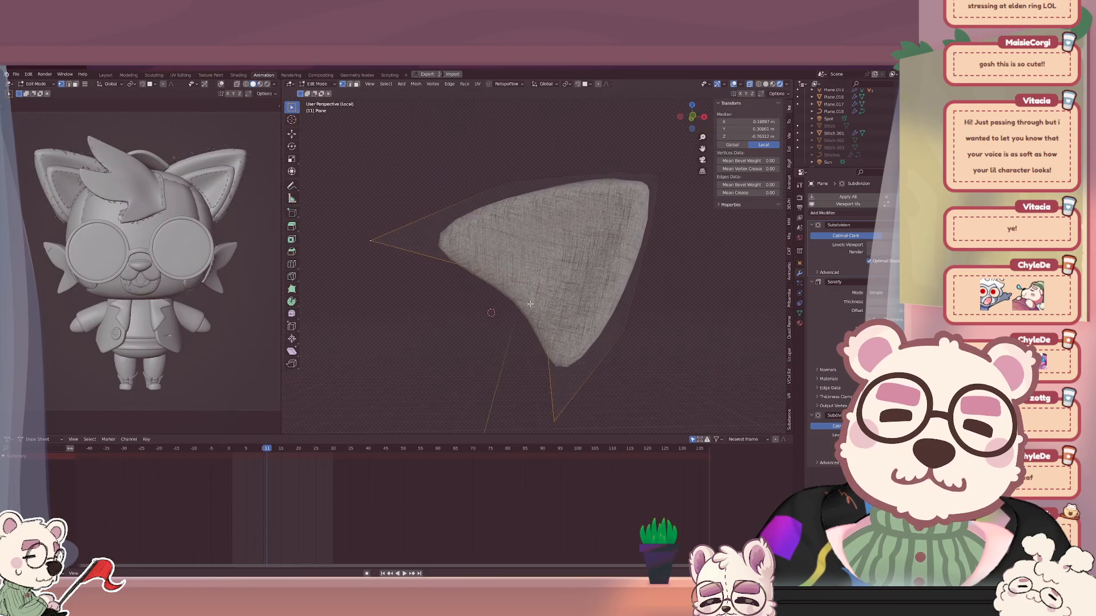
# Apply the outer ear's first Subdivision modifier and return to editing its mesh.
pyautogui.click(791, 122)
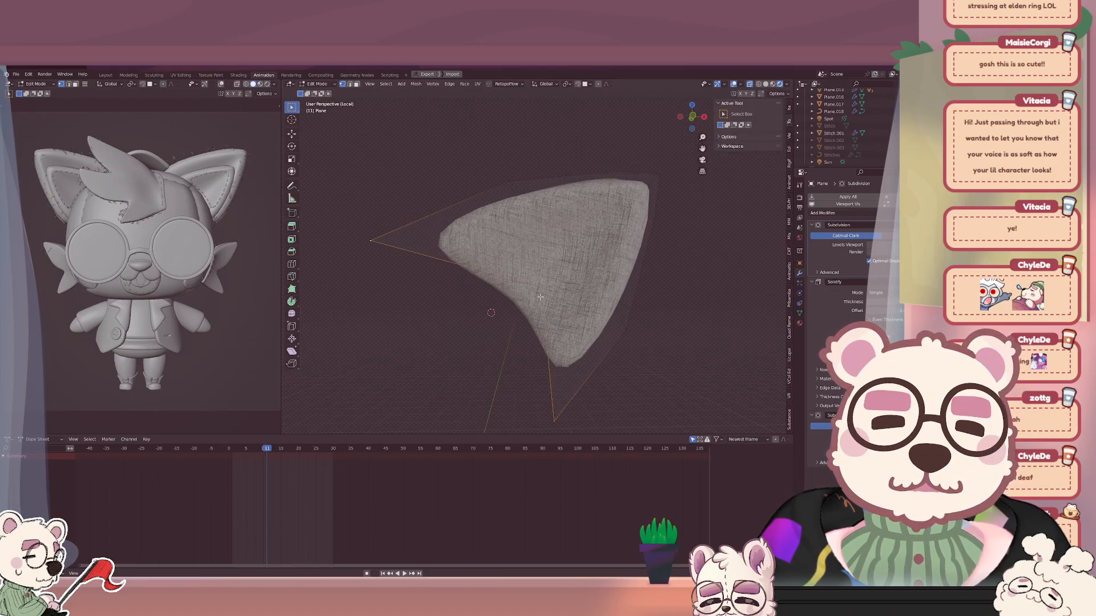
pyautogui.press('Tab')
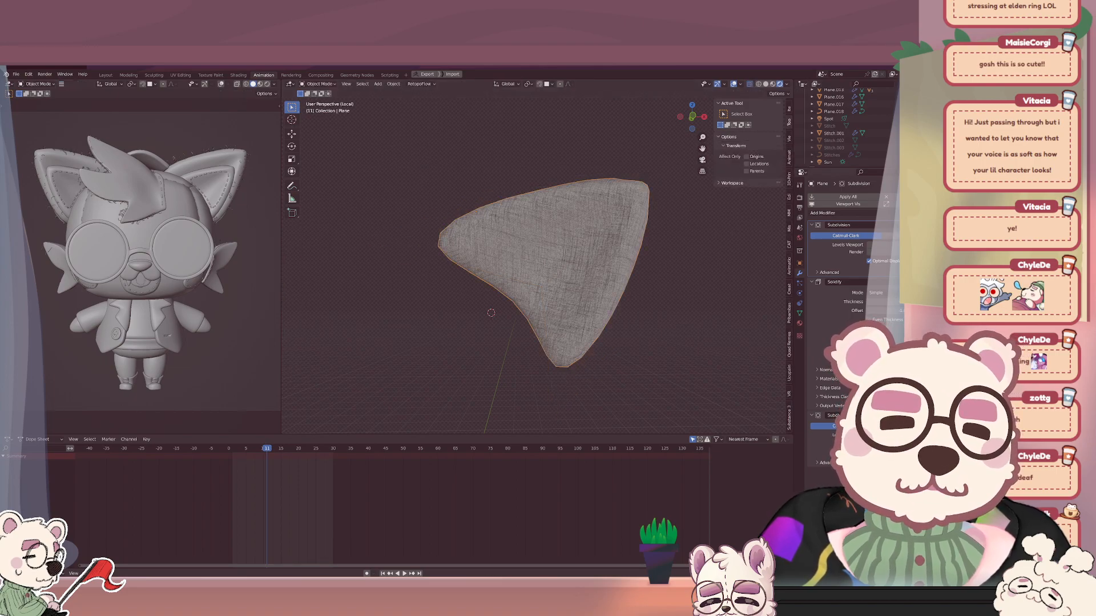
pyautogui.click(934, 225)
pyautogui.click(924, 233)
pyautogui.press('Tab')
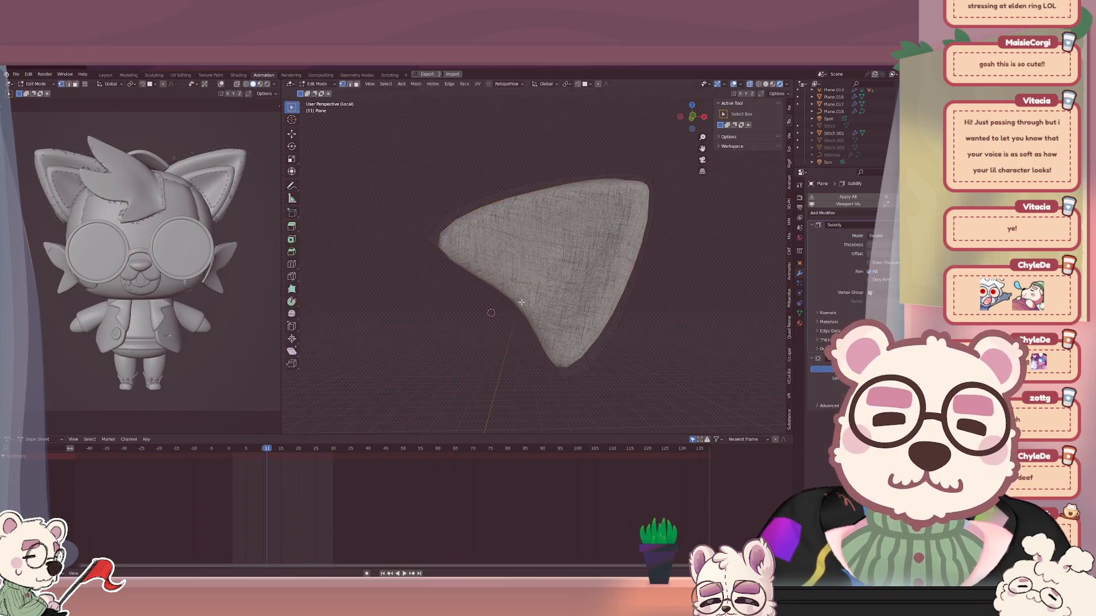
# Select the vertices along the subdivided ear's base edge, including both corners, and snap the 3D cursor to their centre.
pyautogui.moveTo(521, 302); pyautogui.dragTo(521, 332, button='middle')
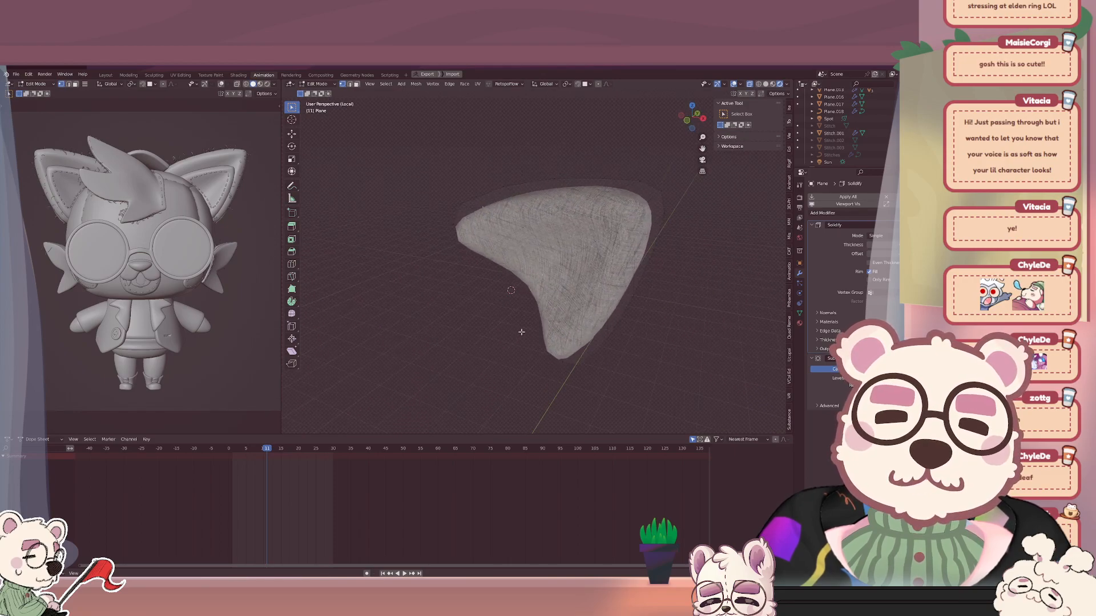
pyautogui.moveTo(522, 277); pyautogui.dragTo(476, 281, button='middle')
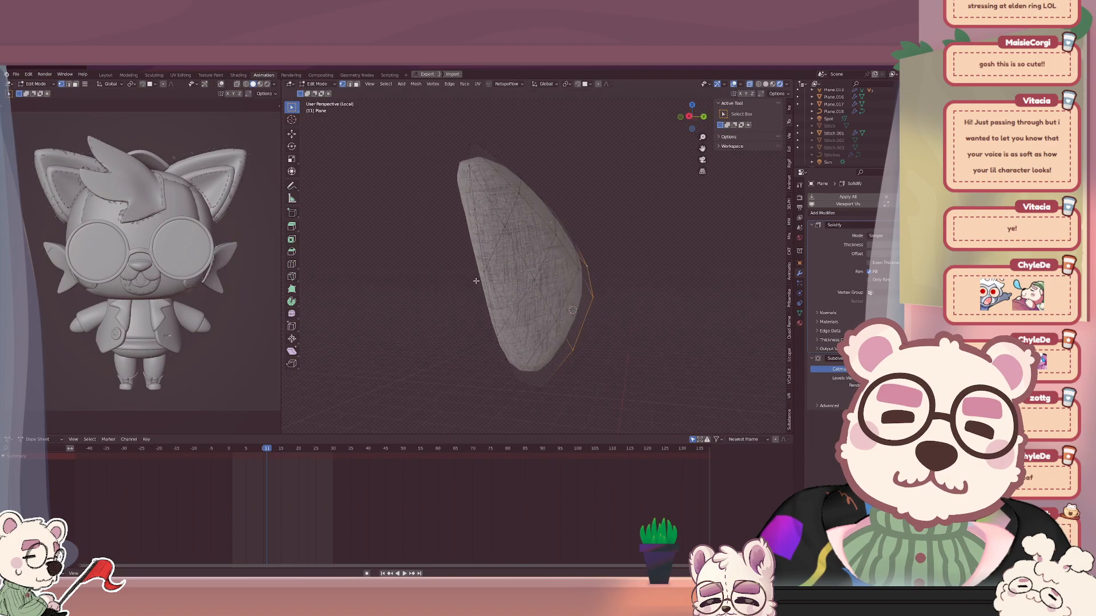
pyautogui.press('q')
pyautogui.click(531, 309)
pyautogui.moveTo(499, 321); pyautogui.dragTo(581, 328, button='middle')
pyautogui.press('q')
pyautogui.click(533, 276)
pyautogui.keyDown('shift'); pyautogui.click(520, 380); pyautogui.keyUp('shift')
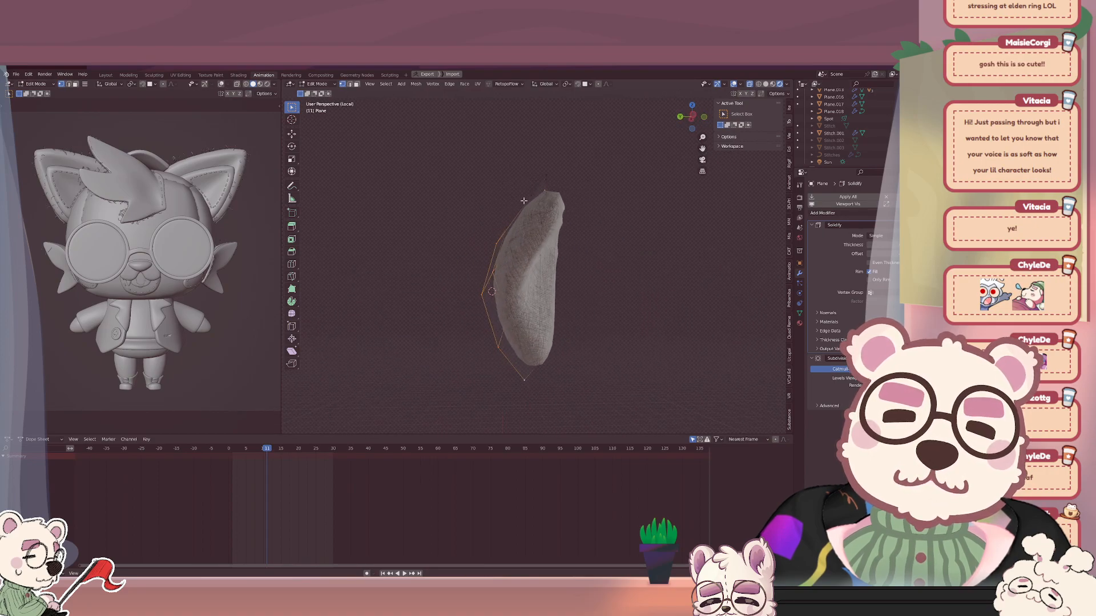
pyautogui.moveTo(548, 206); pyautogui.dragTo(586, 225, button='middle')
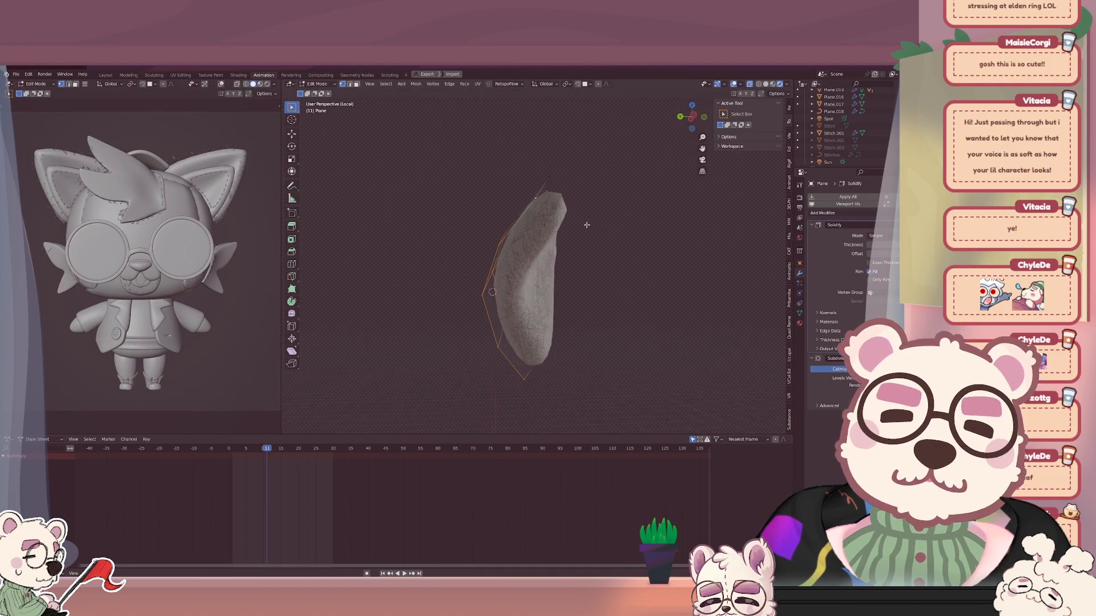
pyautogui.press('q')
pyautogui.click(563, 271)
pyautogui.moveTo(571, 282); pyautogui.dragTo(492, 299, button='middle')
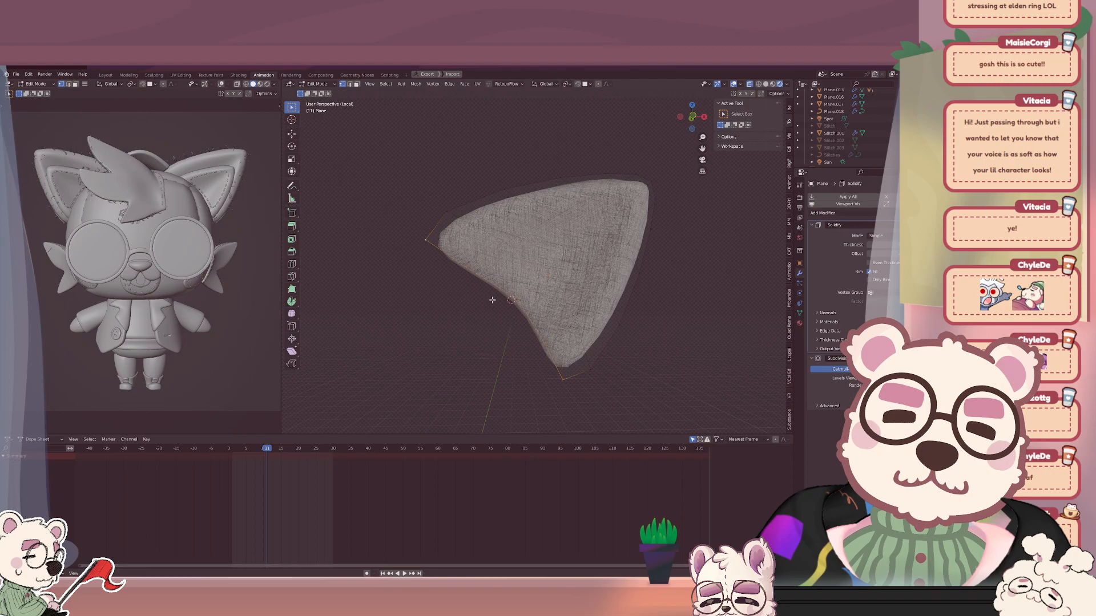
# Set the isolated outer ear's origin to the 3D cursor and exit local view to show the whole character.
pyautogui.press('Tab')
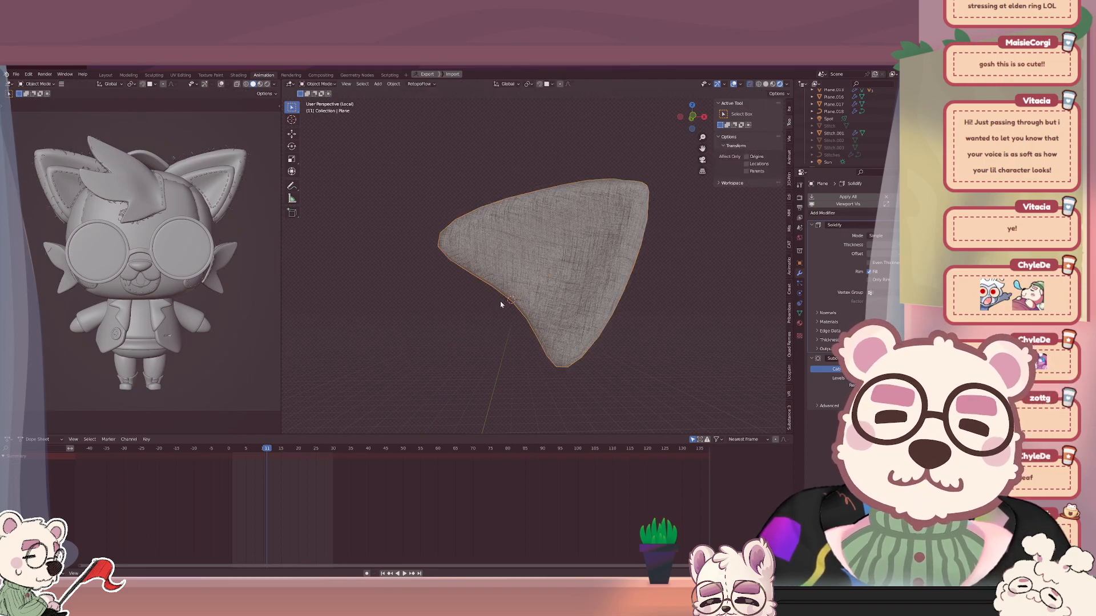
pyautogui.press('q')
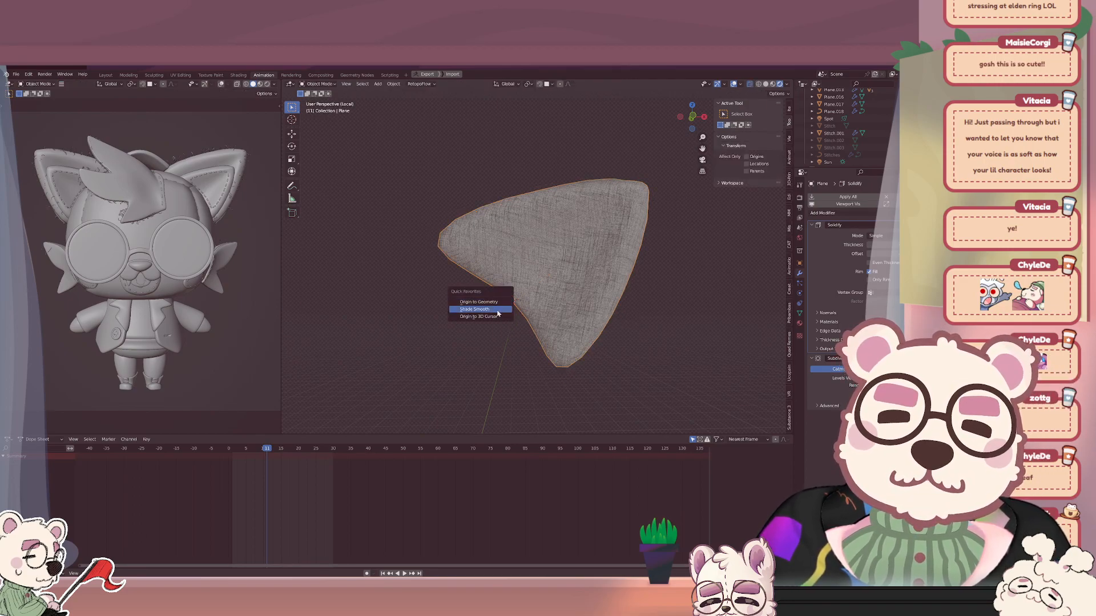
pyautogui.click(498, 304)
pyautogui.moveTo(497, 319); pyautogui.dragTo(541, 309, button='middle')
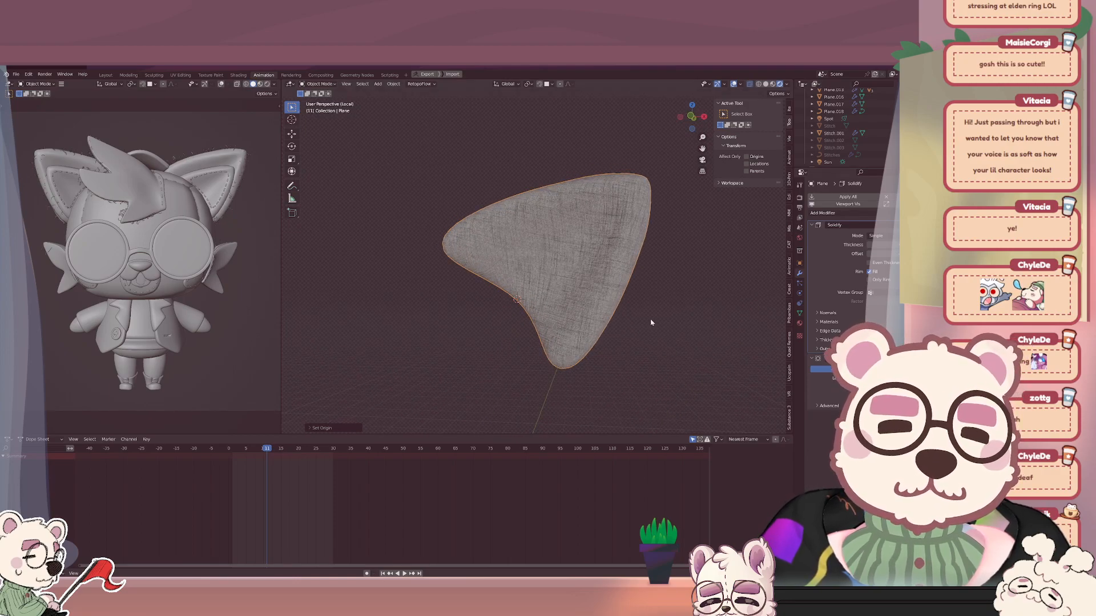
pyautogui.press('KP_Divide')
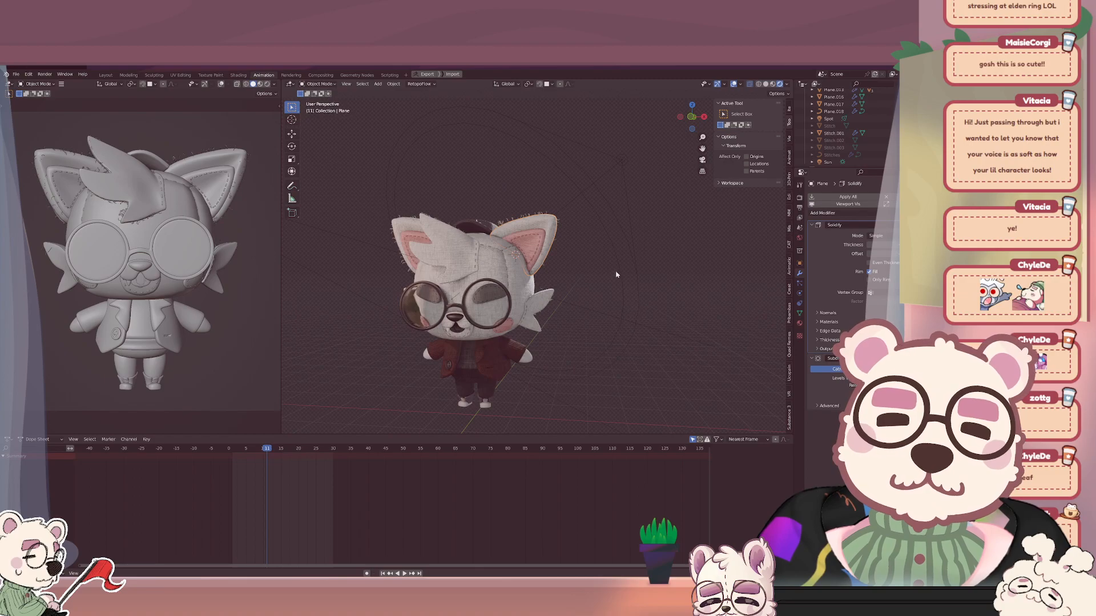
# Select the opposite outer ear, apply its first Subdivision modifier, and enter Edit Mode on its mesh.
pyautogui.moveTo(616, 274); pyautogui.dragTo(572, 262, button='middle')
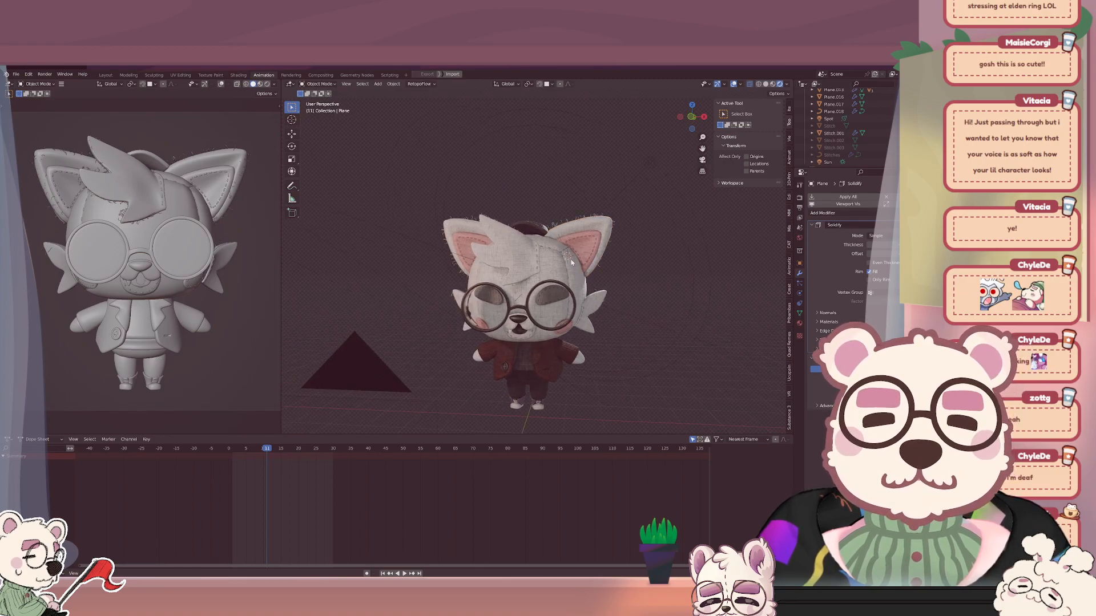
pyautogui.scroll(3, 571, 262)
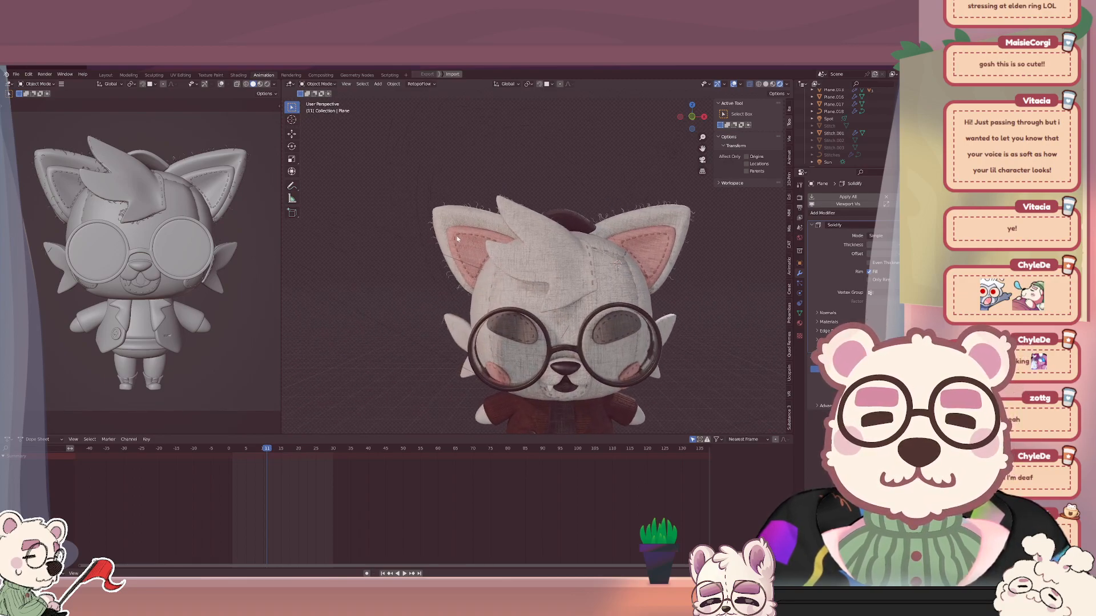
pyautogui.click(457, 238)
pyautogui.scroll(2, 447, 222)
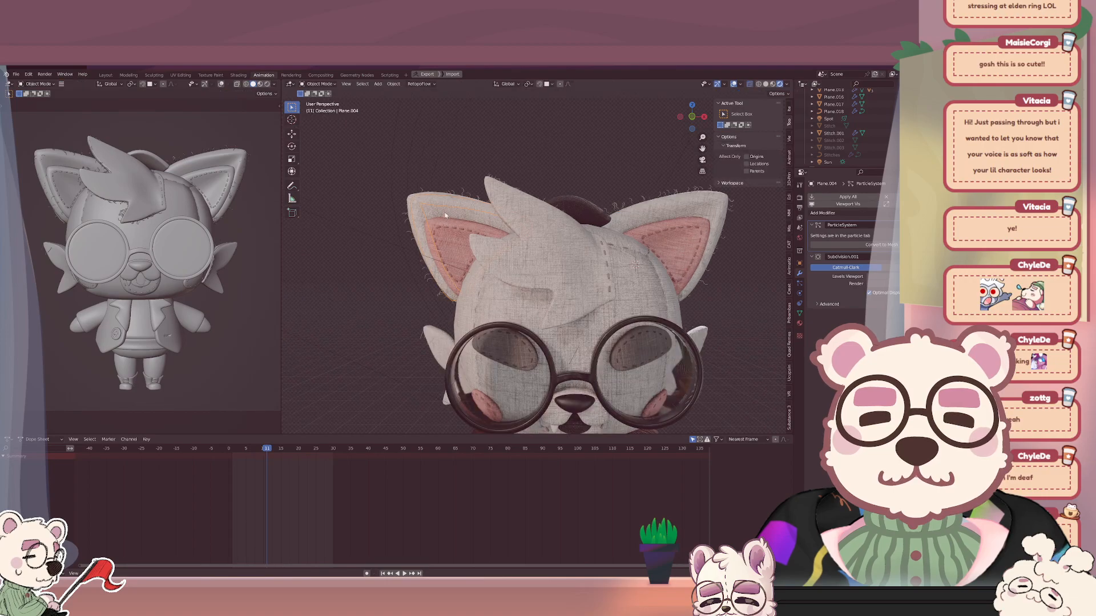
pyautogui.click(445, 215)
pyautogui.press('Tab')
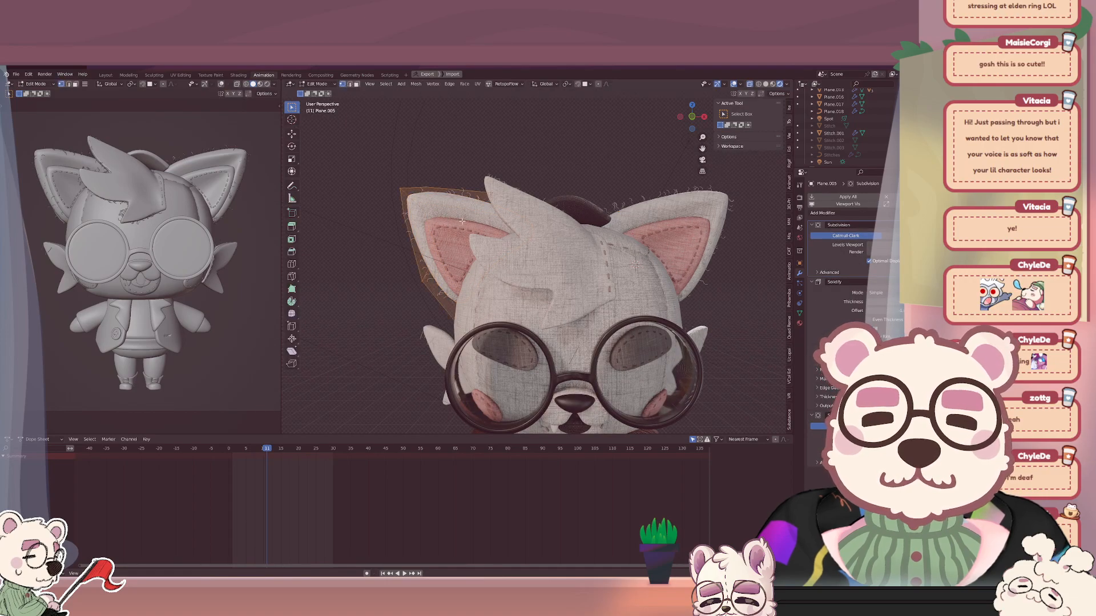
pyautogui.press('Tab')
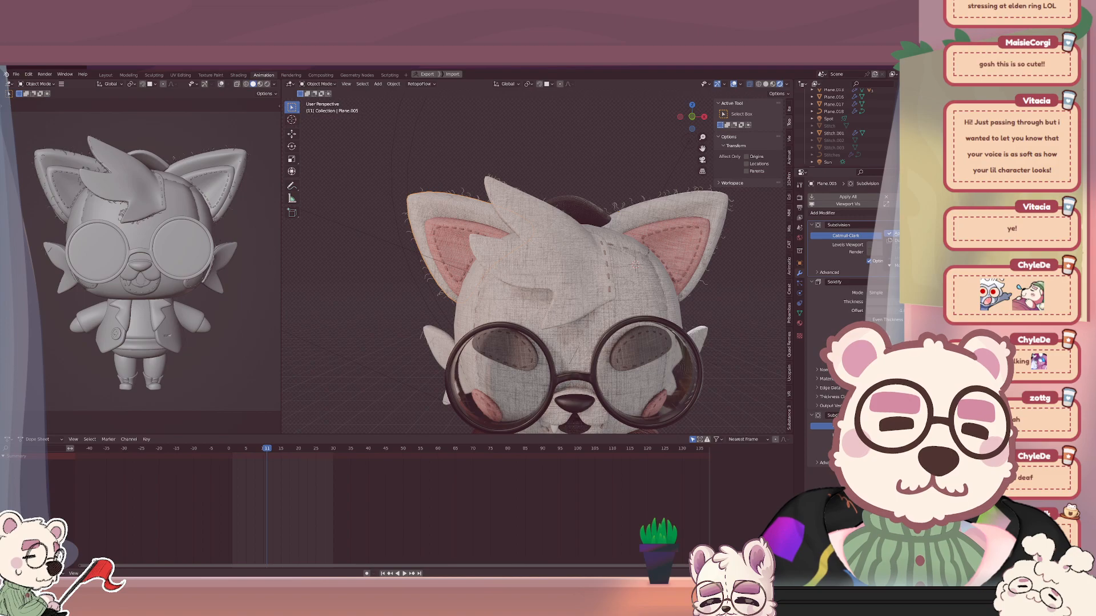
pyautogui.click(897, 233)
pyautogui.press('Tab')
# Select the edge loop at this ear's base, snap the 3D cursor to it, and return to Object Mode.
pyautogui.moveTo(457, 301)
pyautogui.mouseDown(button='middle')
pyautogui.moveTo(491, 301)
pyautogui.moveTo(503, 268)
pyautogui.mouseUp(button='middle')
pyautogui.press('2')
pyautogui.keyDown('alt'); pyautogui.click(489, 300); pyautogui.keyUp('alt')
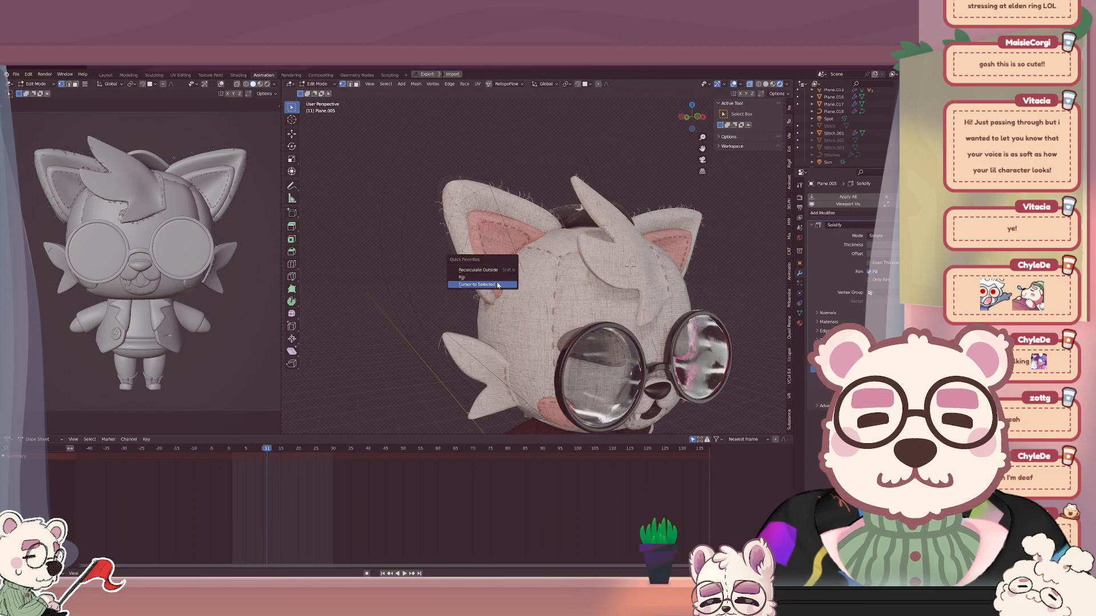
pyautogui.press('Tab')
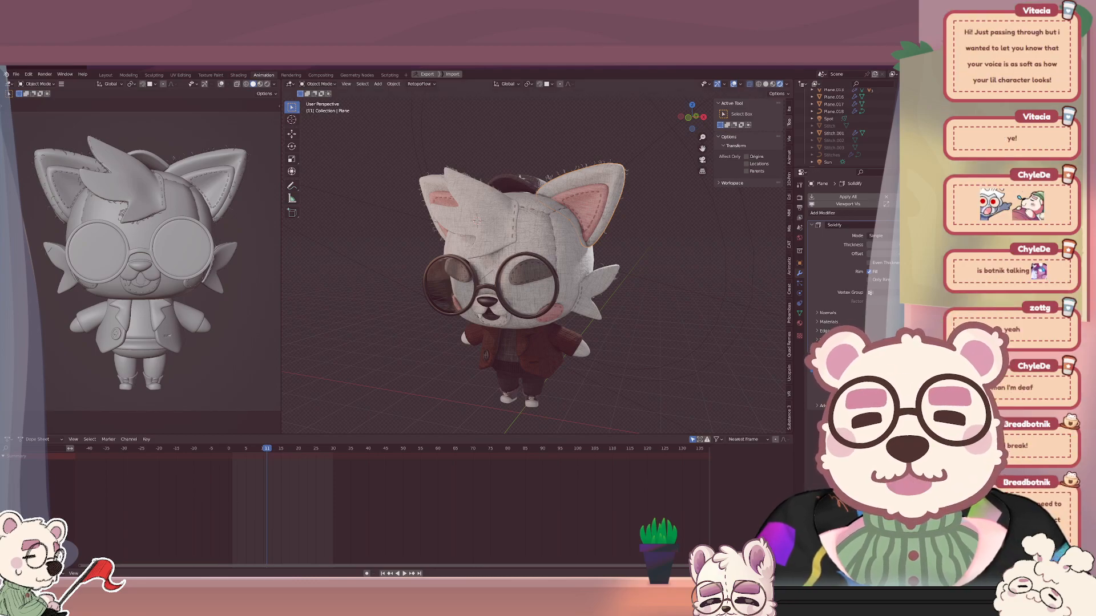
# Parent both outer ears and the head-seam stitches to the head using Object (Keep Transform).
pyautogui.click(403, 353)
pyautogui.keyDown('shift'); pyautogui.moveTo(430, 343); pyautogui.dragTo(645, 196, button='middle'); pyautogui.keyUp('shift')
pyautogui.scroll(5, 504, 244)
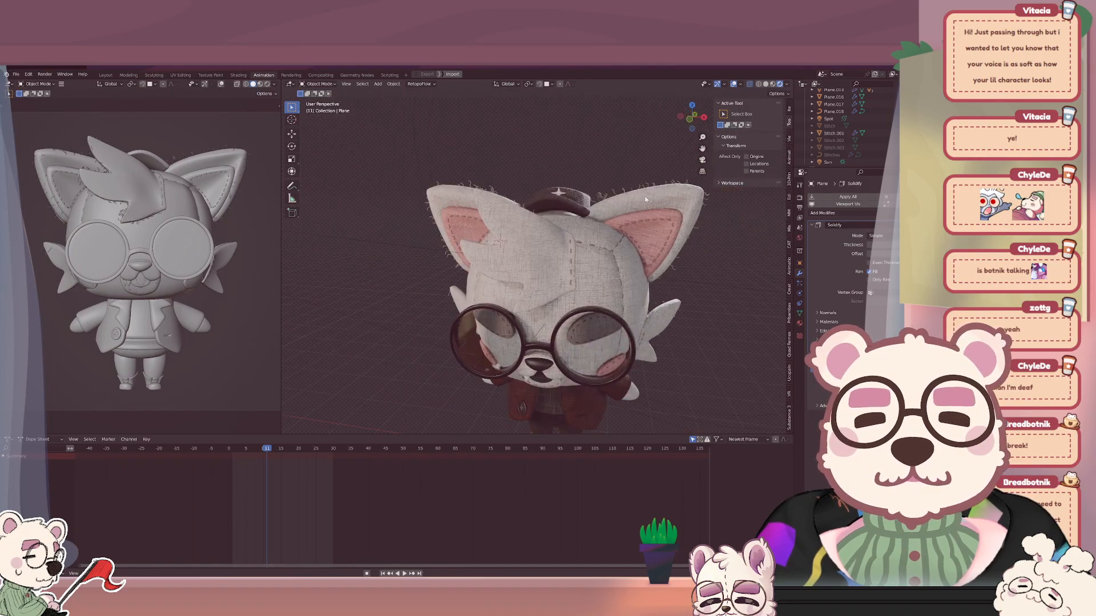
pyautogui.click(645, 196)
pyautogui.keyDown('shift'); pyautogui.click(436, 204); pyautogui.keyUp('shift')
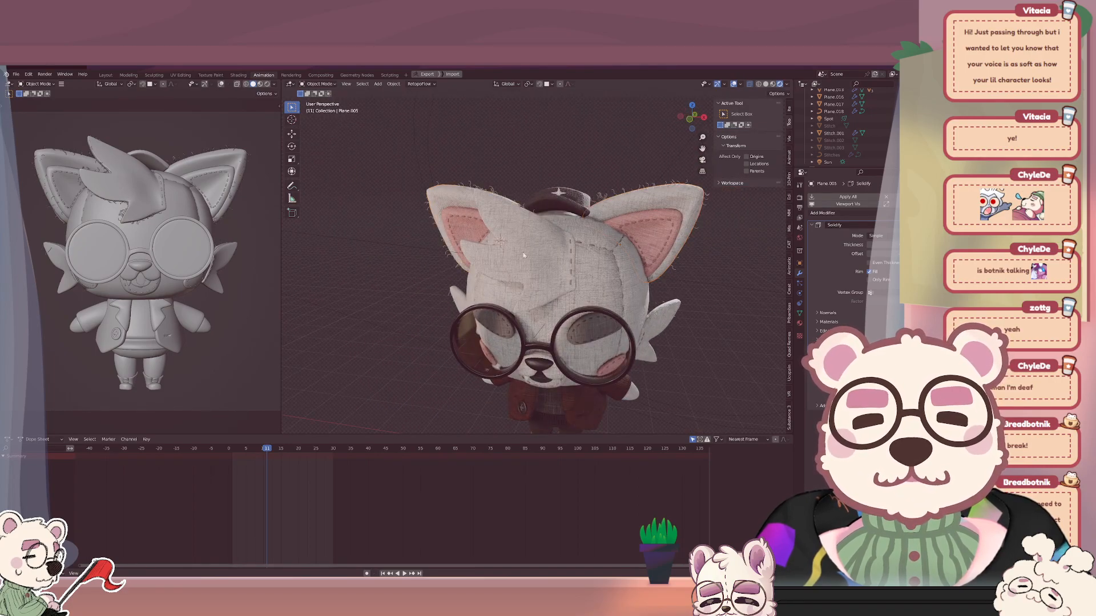
pyautogui.keyDown('shift'); pyautogui.click(606, 250); pyautogui.keyUp('shift')
pyautogui.keyDown('shift'); pyautogui.click(606, 250); pyautogui.keyUp('shift')
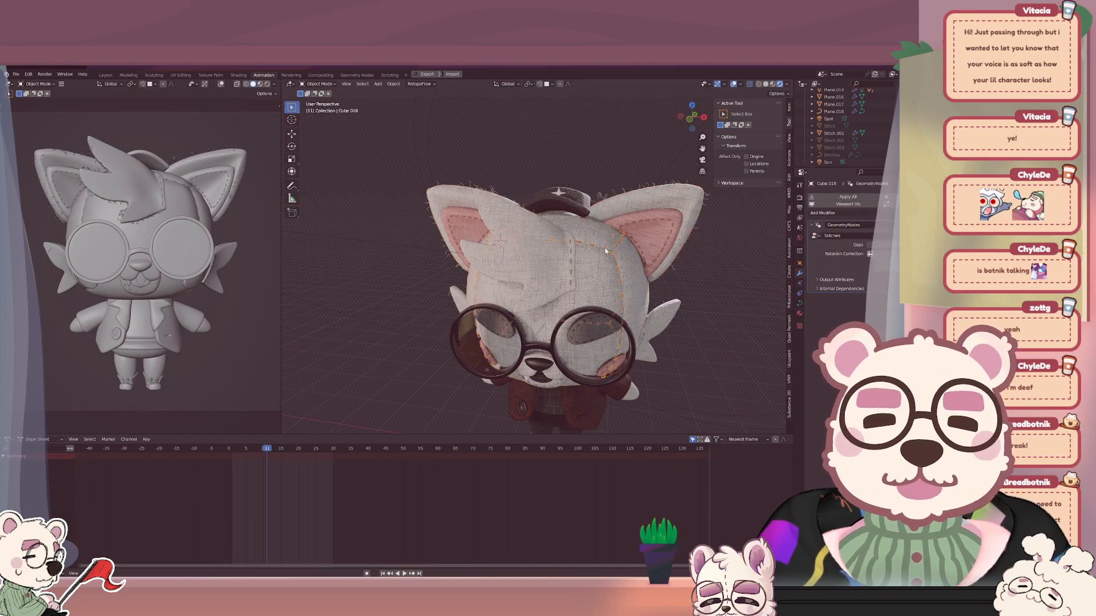
pyautogui.keyDown('shift'); pyautogui.click(591, 237); pyautogui.keyUp('shift')
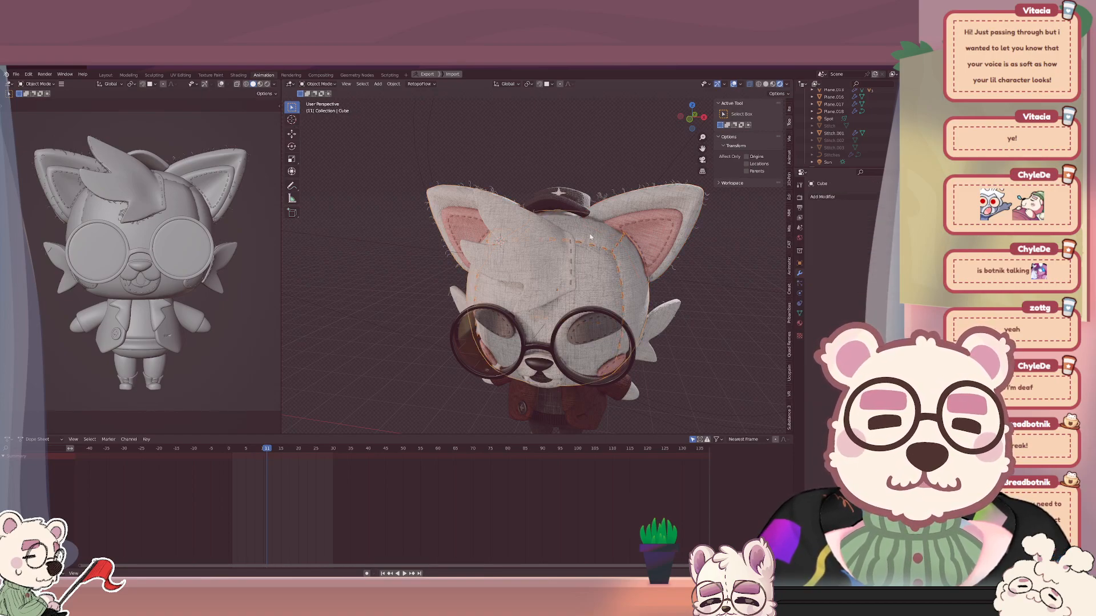
pyautogui.hotkey('ctrl', 'p')
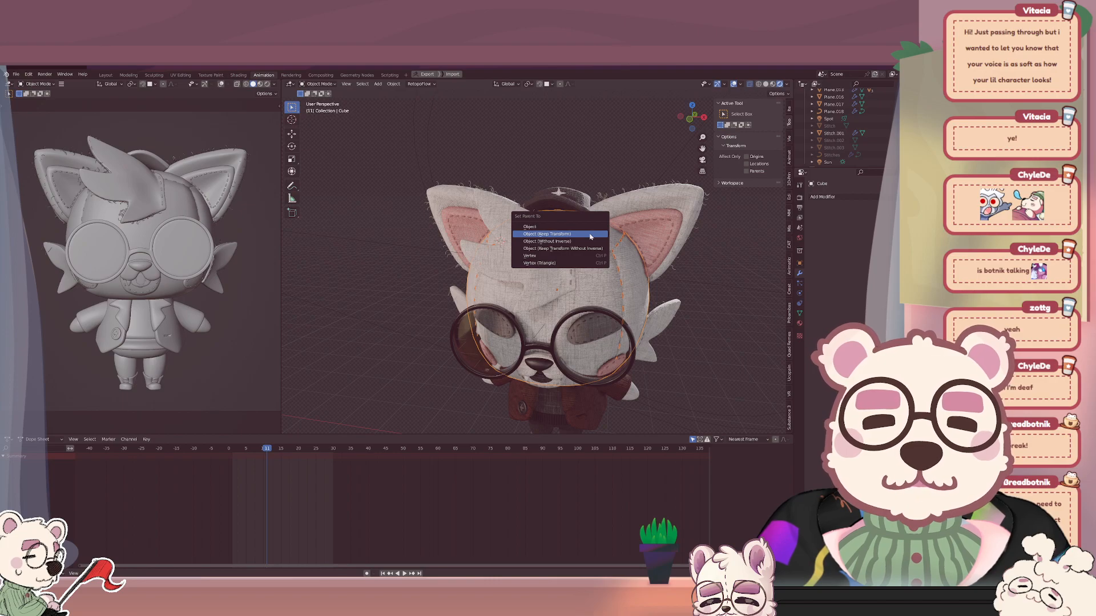
pyautogui.click(590, 234)
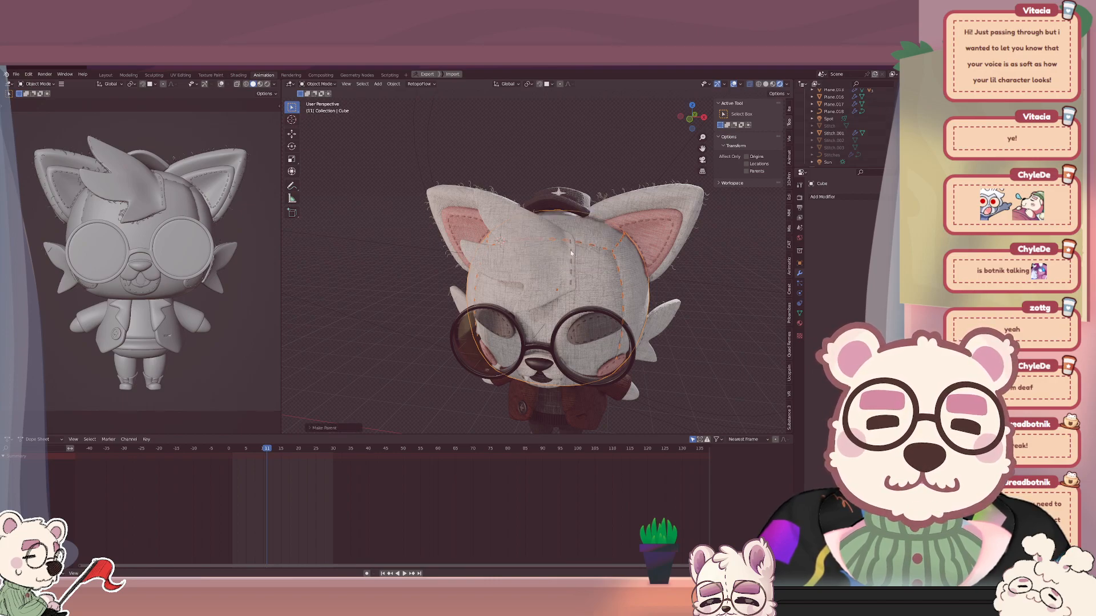
# Parent the hair tuft and its stitches to the head using Object (Keep Transform).
pyautogui.click(570, 250)
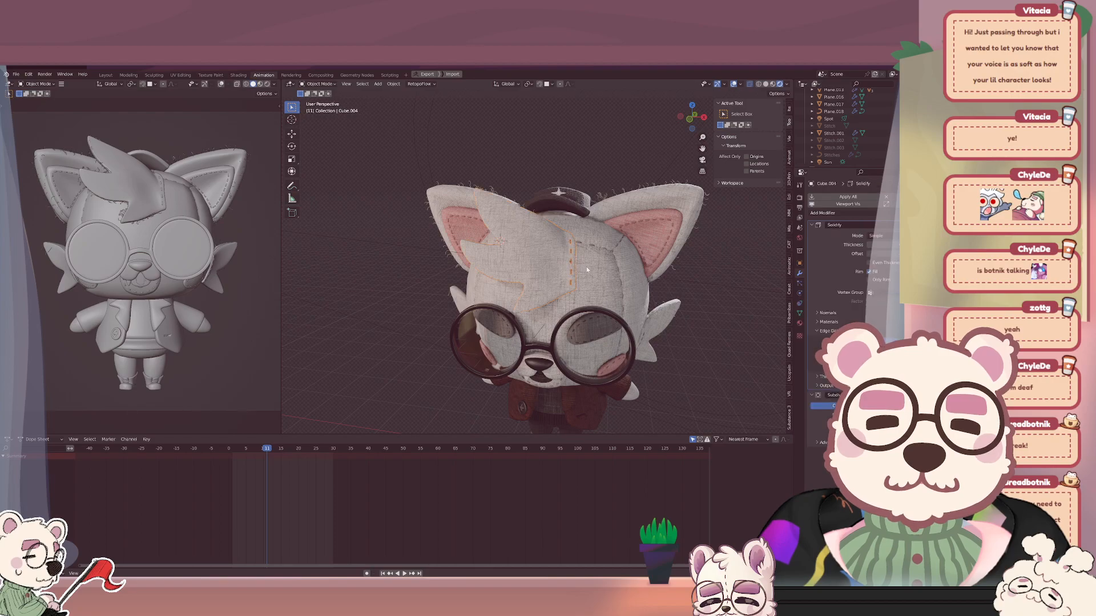
pyautogui.keyDown('shift'); pyautogui.click(587, 266); pyautogui.keyUp('shift')
pyautogui.hotkey('ctrl', 'p')
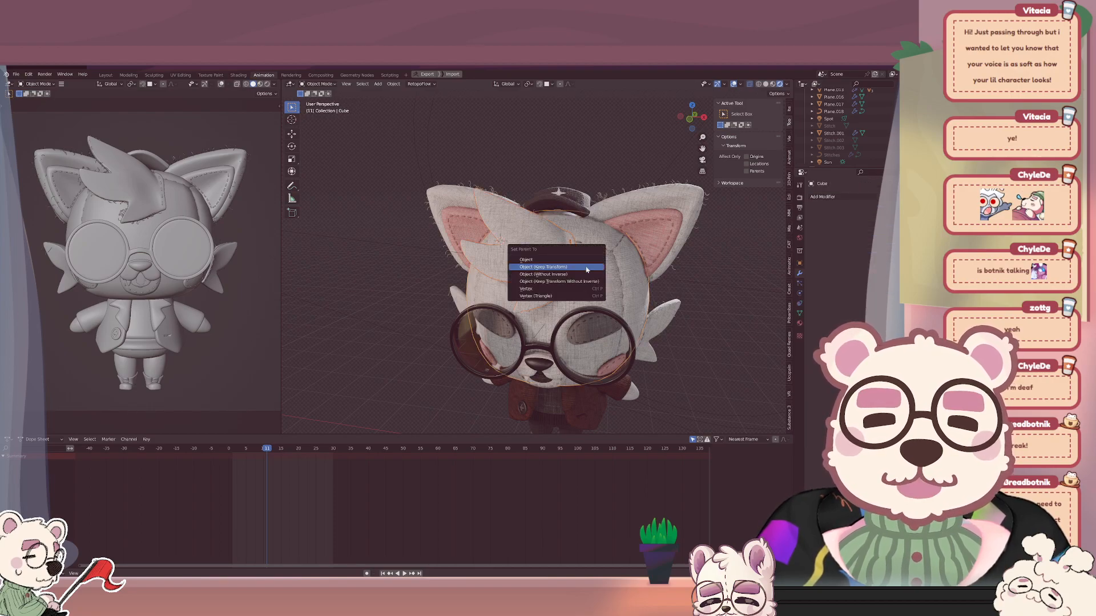
pyautogui.click(587, 267)
# Parent the side cheek-fur tuft and its stitches to the head using Object (Keep Transform).
pyautogui.moveTo(587, 270); pyautogui.dragTo(622, 311, button='middle')
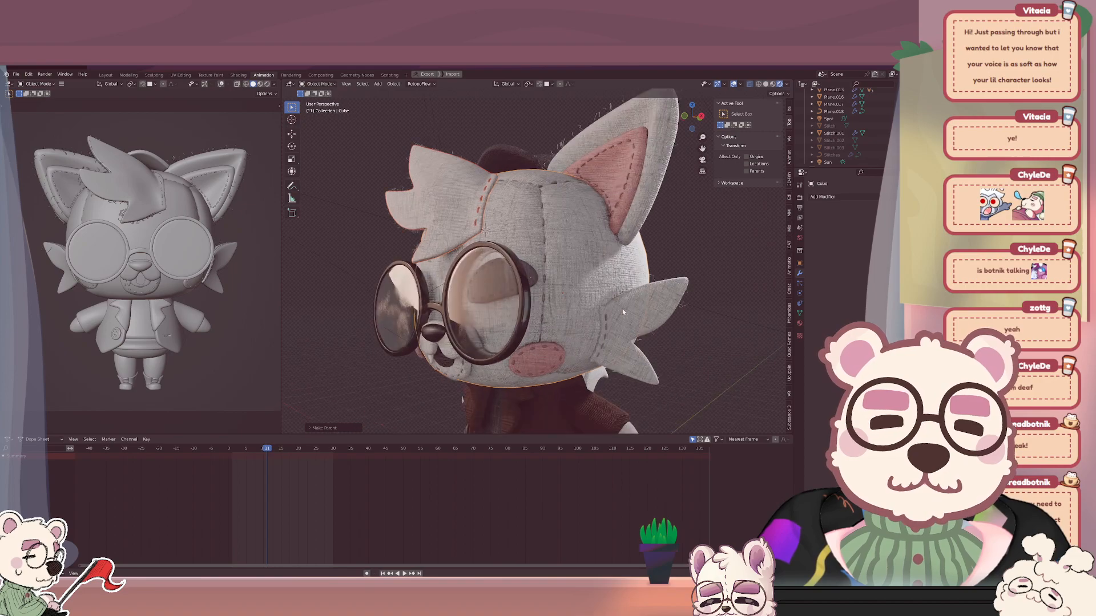
pyautogui.click(604, 321)
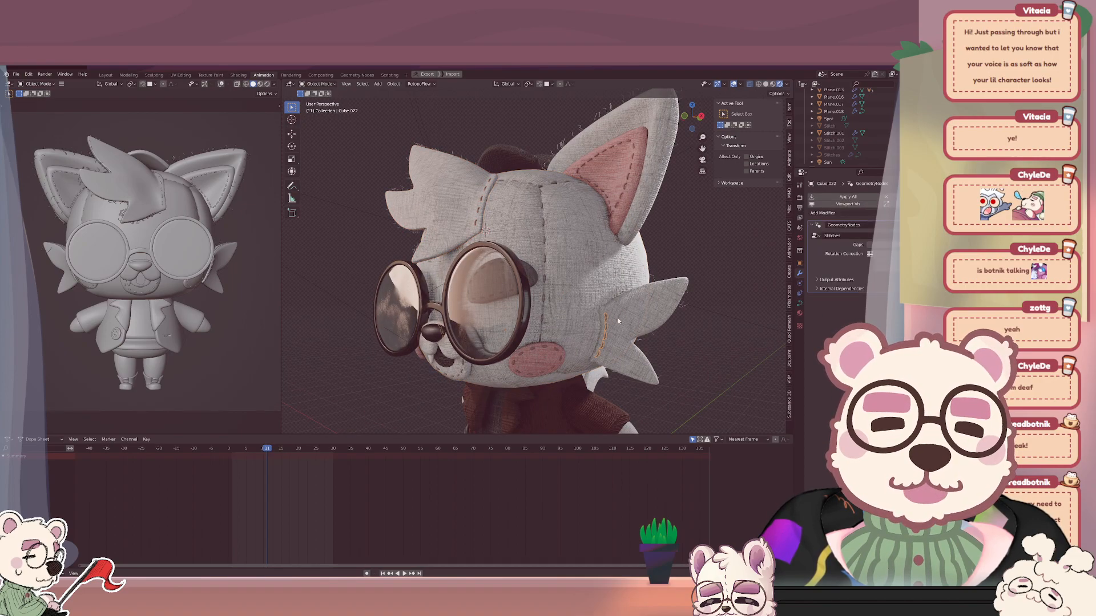
pyautogui.keyDown('shift'); pyautogui.click(591, 284); pyautogui.keyUp('shift')
pyautogui.hotkey('ctrl', 'p')
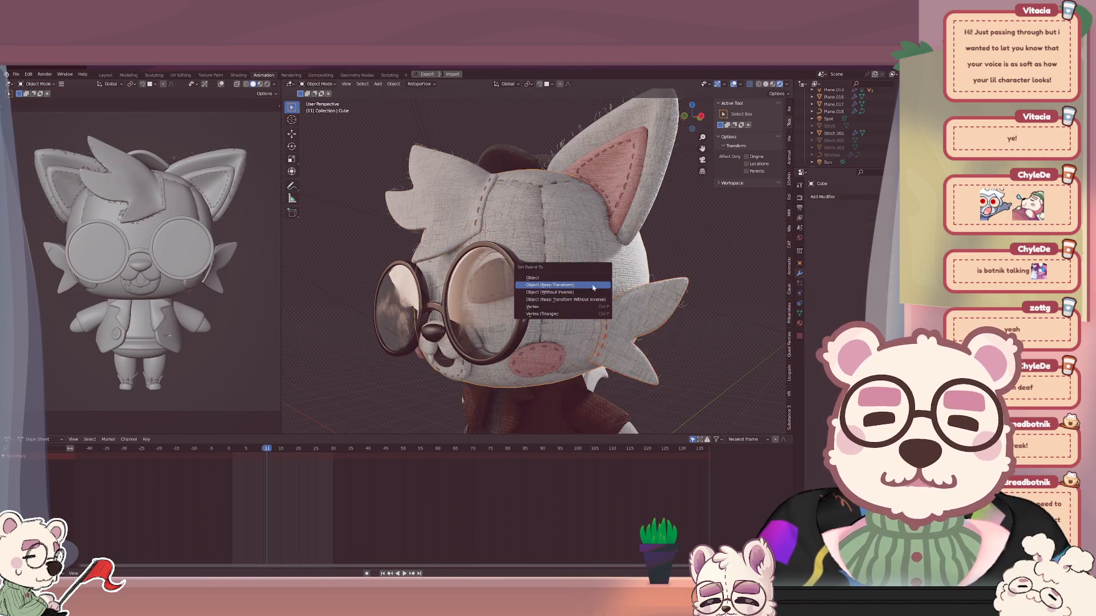
pyautogui.click(593, 286)
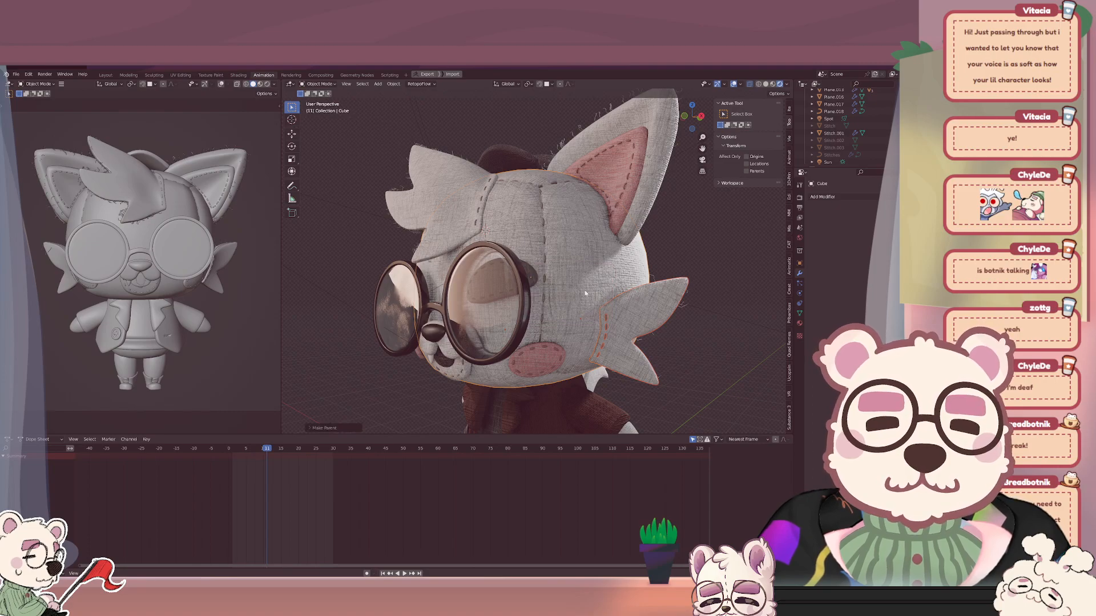
# Parent the pink cheek patch and its stitches to the head.
pyautogui.click(543, 349)
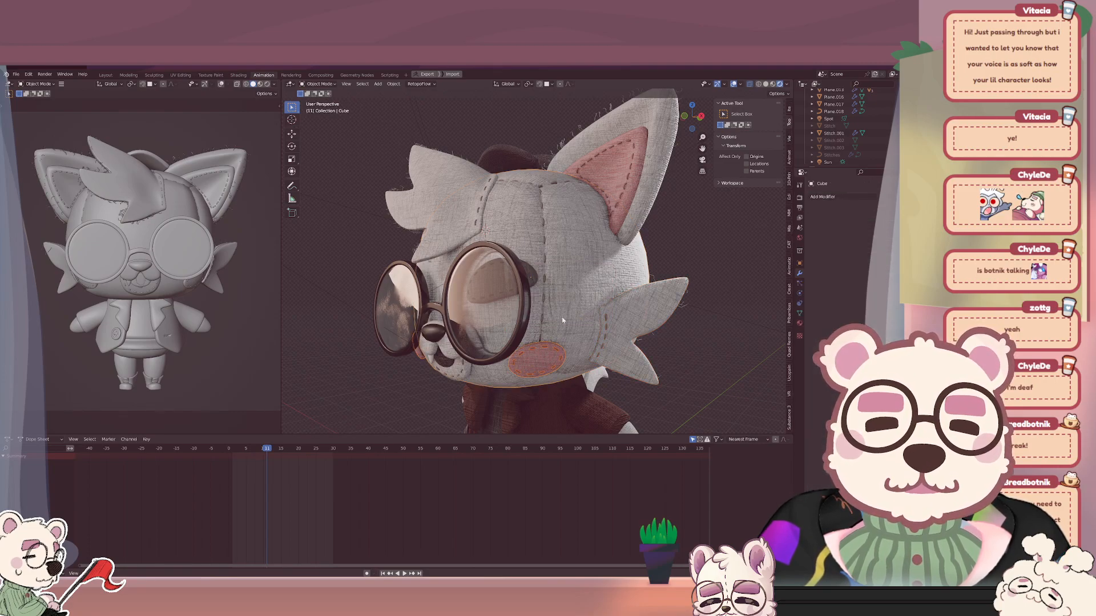
pyautogui.hotkey('ctrl', 'p')
pyautogui.click(562, 319)
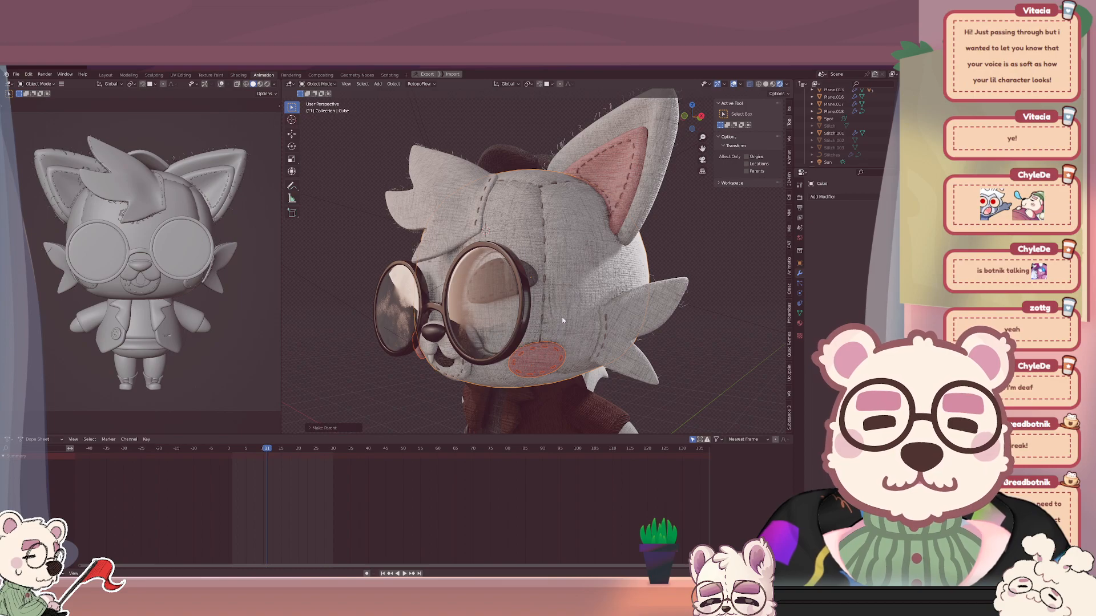
# Parent the dark eye patch behind the glasses and its stitches to the head.
pyautogui.press('KP_1')
pyautogui.moveTo(562, 331); pyautogui.dragTo(422, 333, button='middle')
pyautogui.scroll(5, 411, 333)
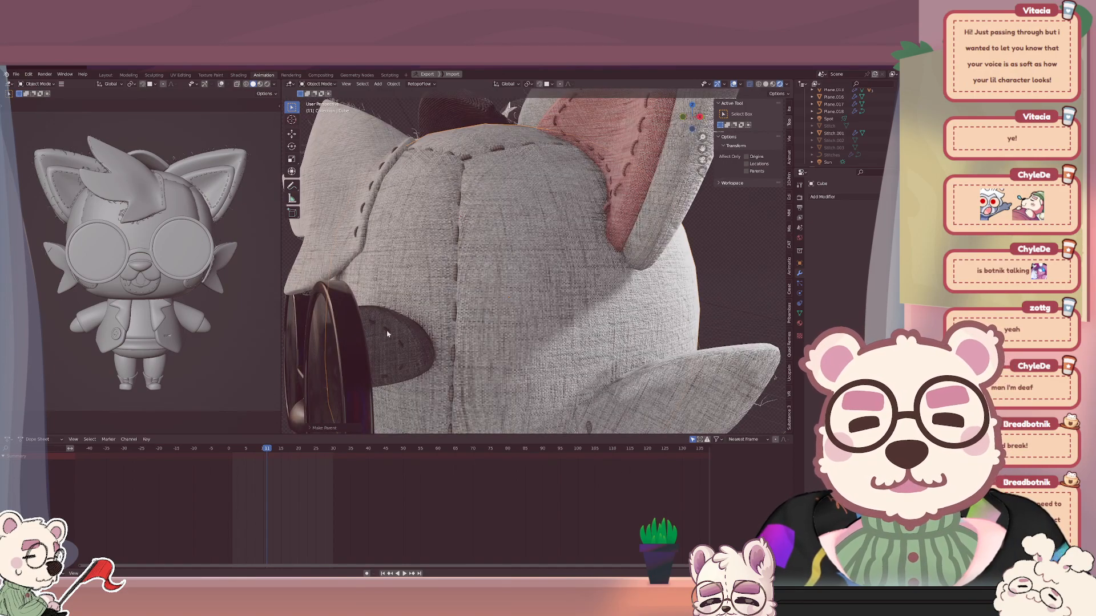
pyautogui.click(403, 334)
pyautogui.keyDown('shift'); pyautogui.click(432, 278); pyautogui.keyUp('shift')
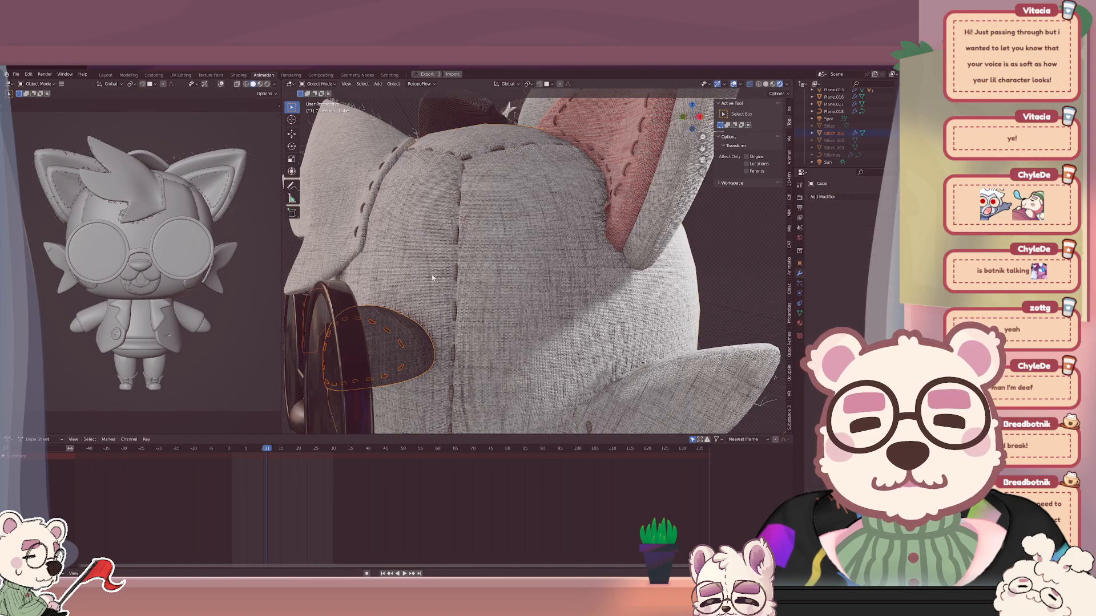
pyautogui.hotkey('ctrl', 'p')
pyautogui.click(432, 278)
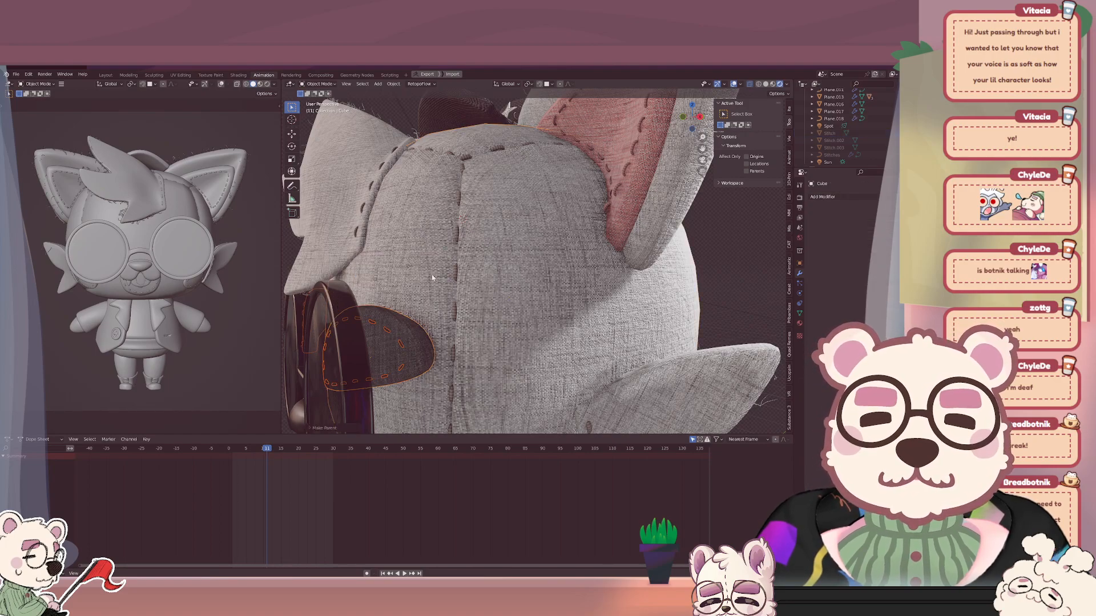
# Parent the star badge, its stitching and the cap's other small pieces to the cap using Object (Keep Transform).
pyautogui.scroll(-5, 432, 278)
pyautogui.moveTo(513, 291); pyautogui.dragTo(539, 189, button='middle')
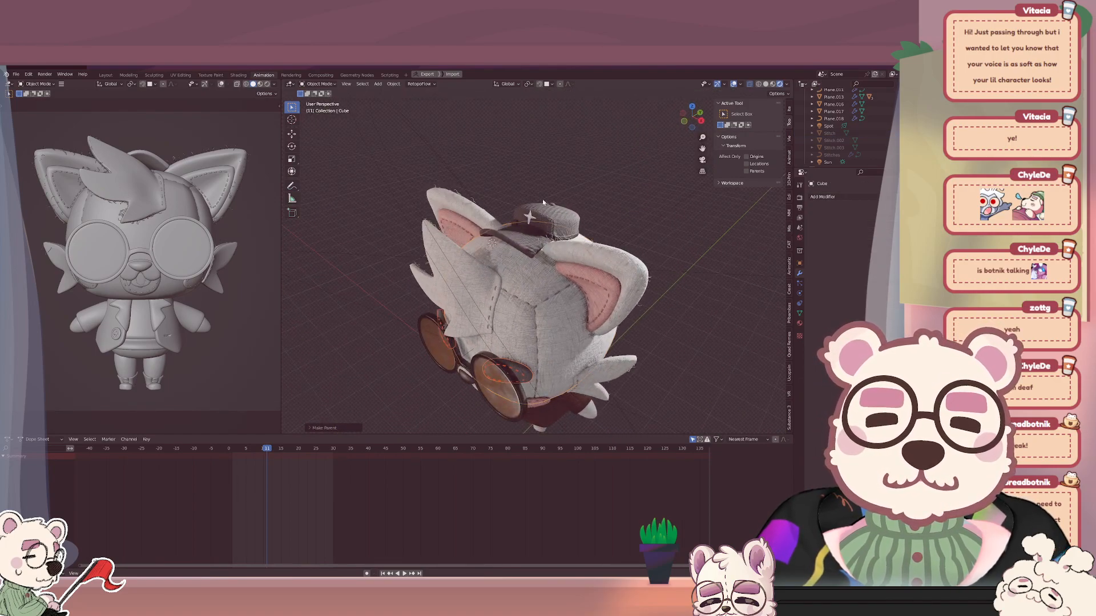
pyautogui.scroll(8, 543, 175)
pyautogui.scroll(6, 517, 146)
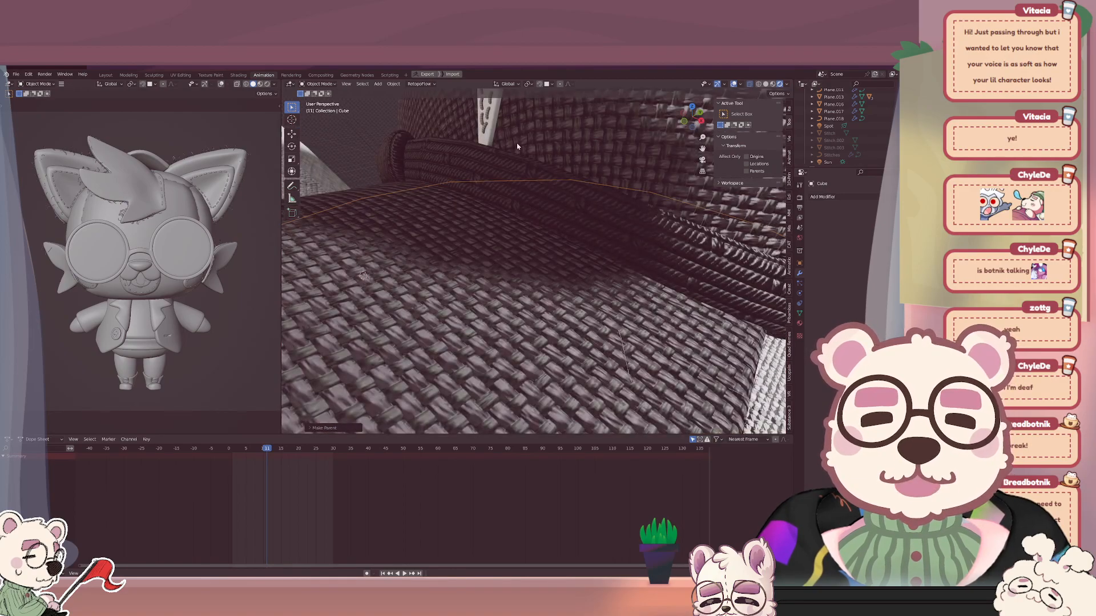
pyautogui.scroll(-3, 518, 146)
pyautogui.click(514, 151)
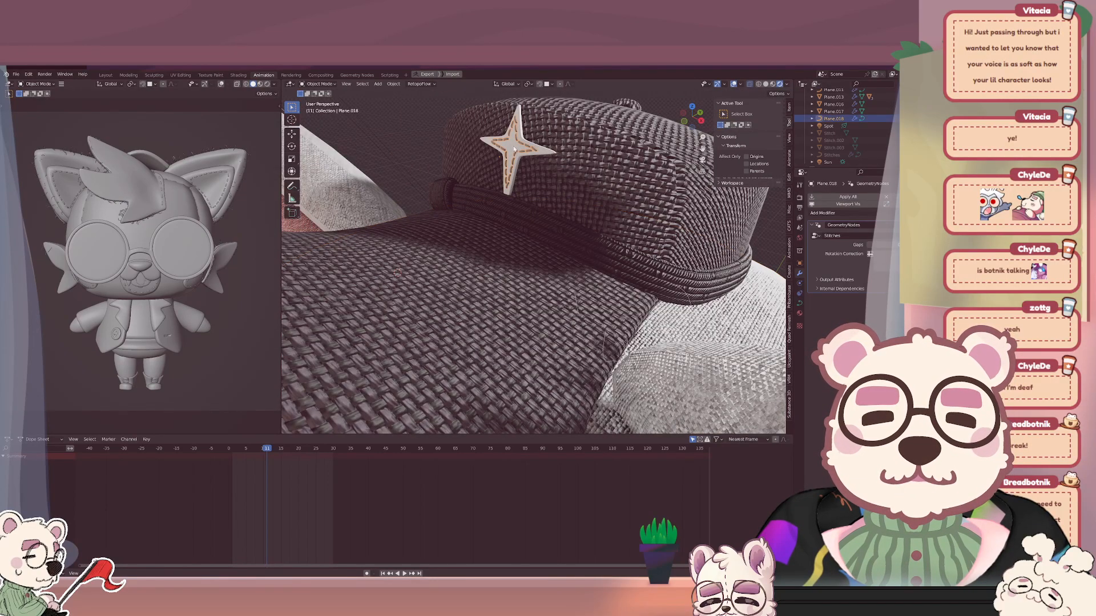
pyautogui.keyDown('shift'); pyautogui.click(626, 104); pyautogui.keyUp('shift')
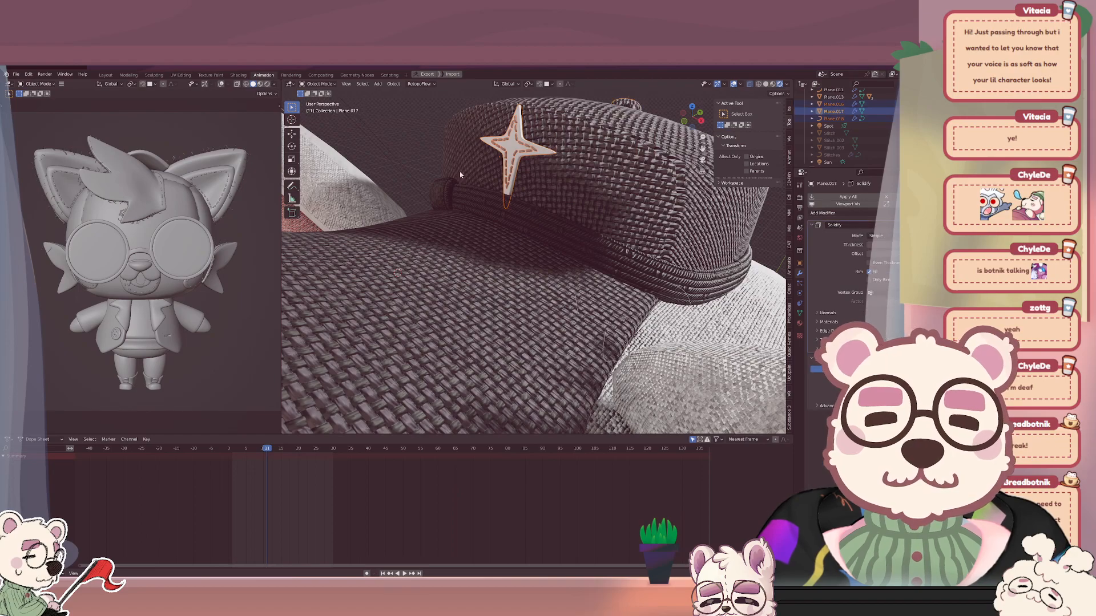
pyautogui.keyDown('shift'); pyautogui.click(439, 188); pyautogui.keyUp('shift')
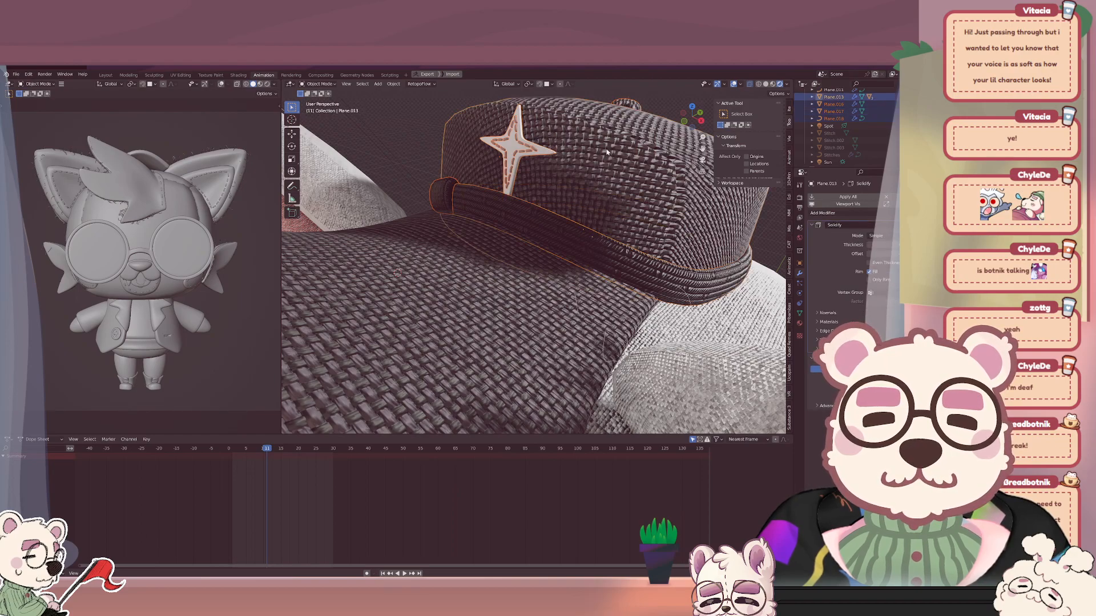
pyautogui.hotkey('ctrl', 'p')
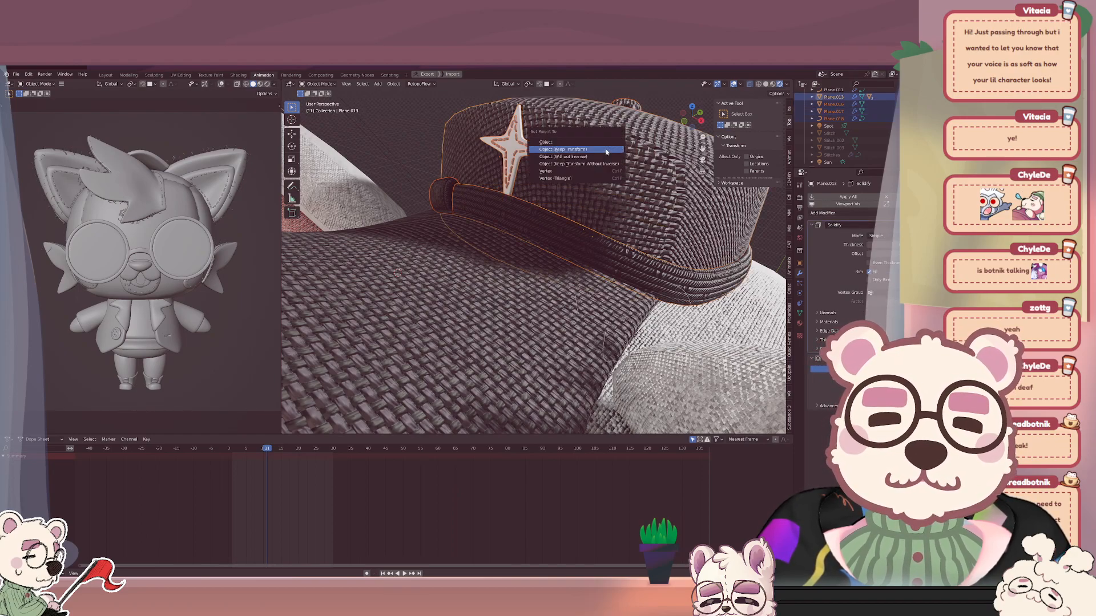
pyautogui.click(606, 152)
pyautogui.scroll(-8, 598, 200)
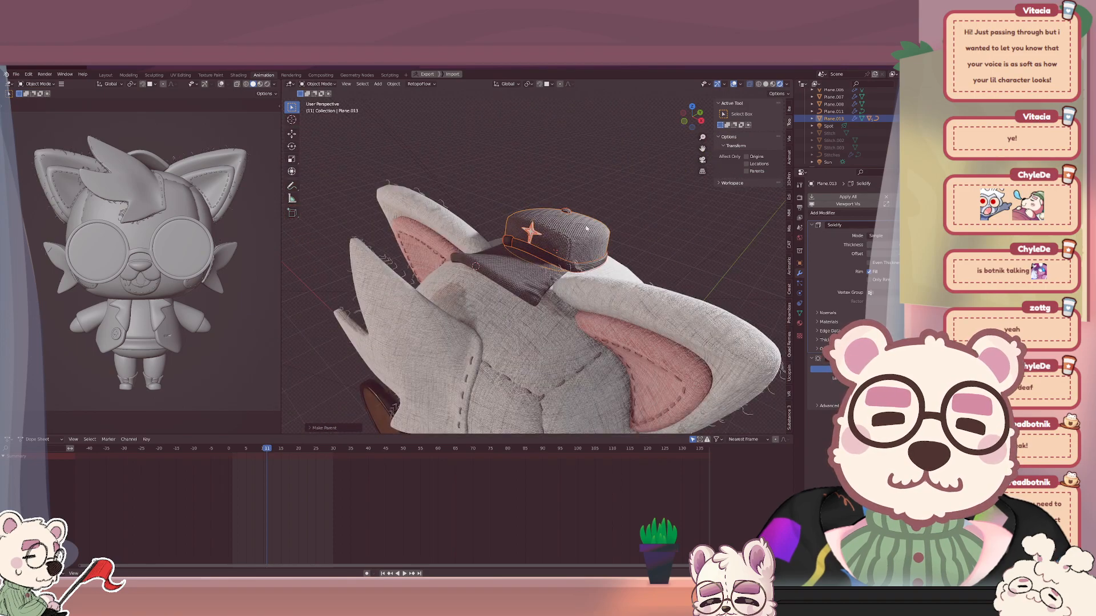
# Parent the cap to the character's head mesh.
pyautogui.click(586, 228)
pyautogui.keyDown('shift'); pyautogui.click(523, 343); pyautogui.keyUp('shift')
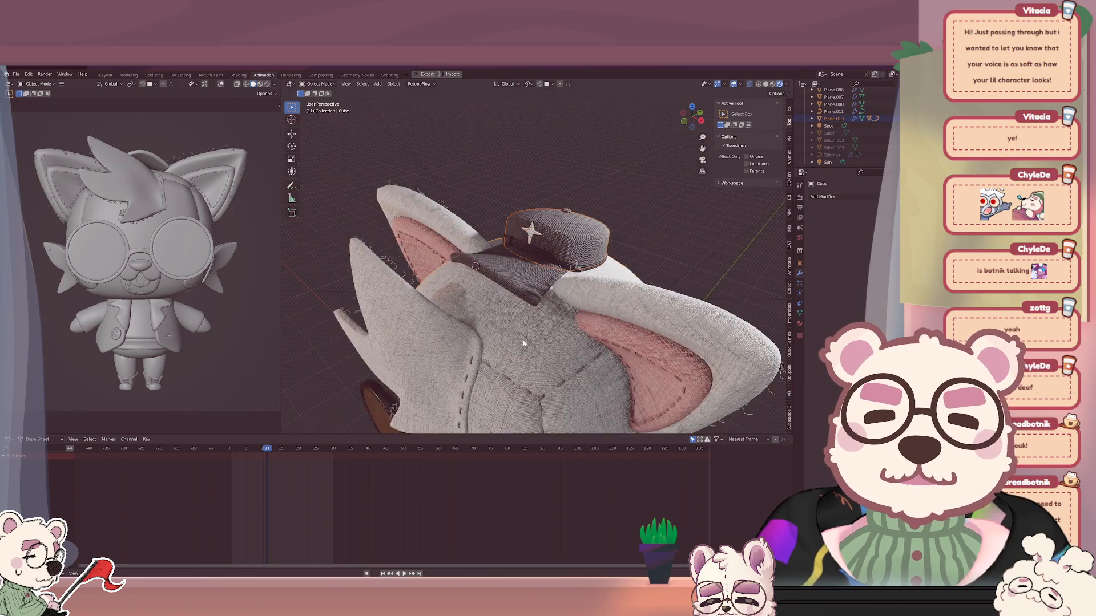
pyautogui.hotkey('ctrl', 'p')
pyautogui.click(523, 341)
# Parent the upper muzzle piece and the stitched patch around the mouth to the head using Object (Keep Transform).
pyautogui.moveTo(524, 342); pyautogui.dragTo(494, 243, button='middle')
pyautogui.scroll(5, 610, 262)
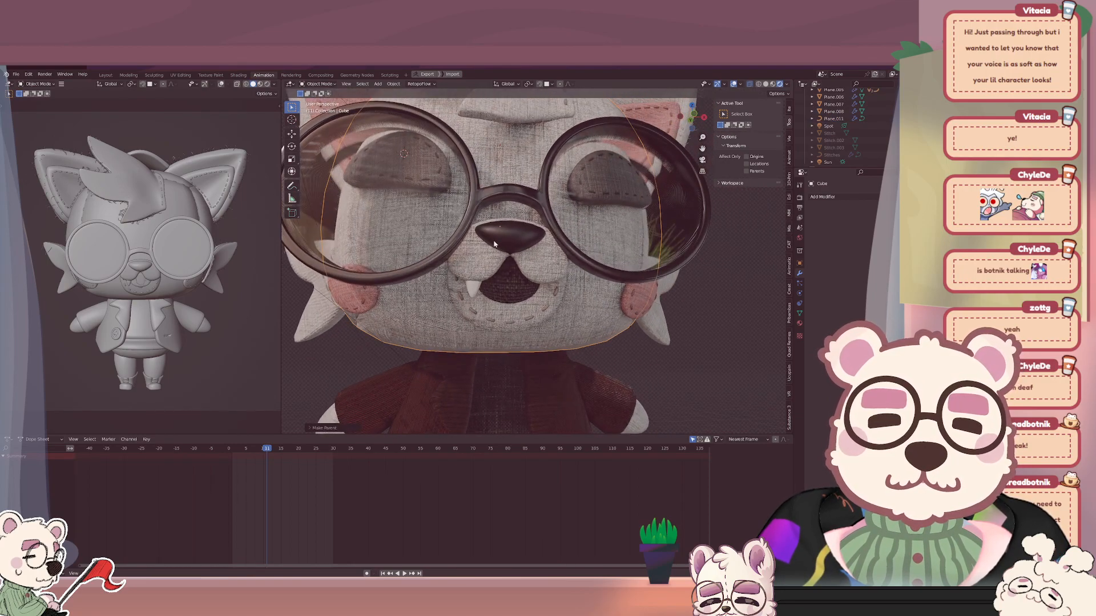
pyautogui.click(488, 262)
pyautogui.click(477, 261)
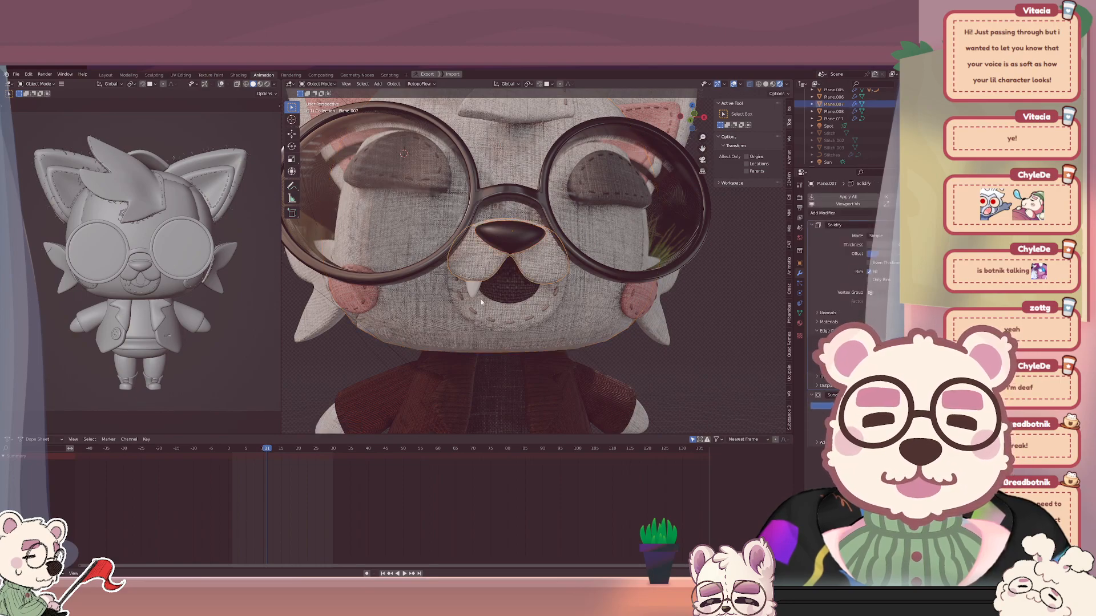
pyautogui.click(472, 310)
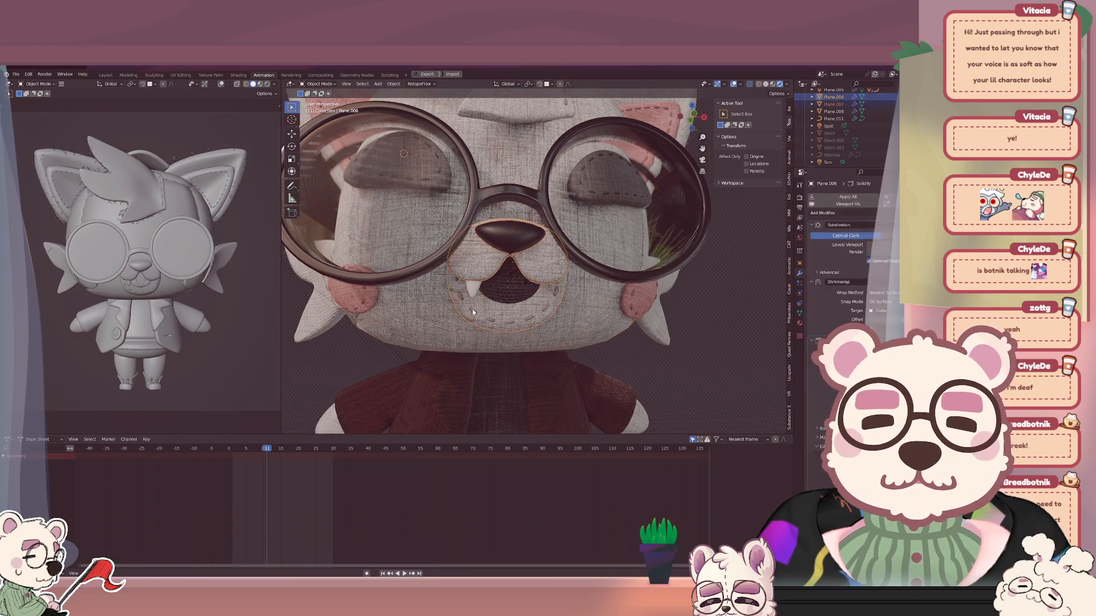
pyautogui.keyDown('shift'); pyautogui.click(417, 302); pyautogui.keyUp('shift')
pyautogui.hotkey('ctrl', 'p')
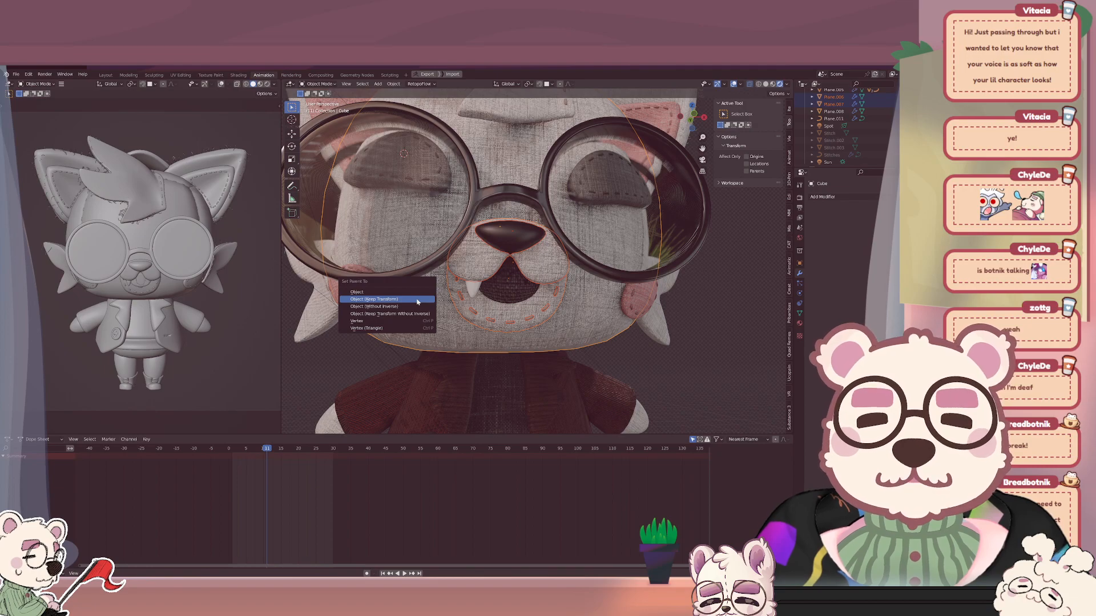
pyautogui.click(417, 300)
# Select all the Mouth objects, starting with Mouth A, parent them to the head mesh and clear the selection.
pyautogui.scroll(-4, 416, 298)
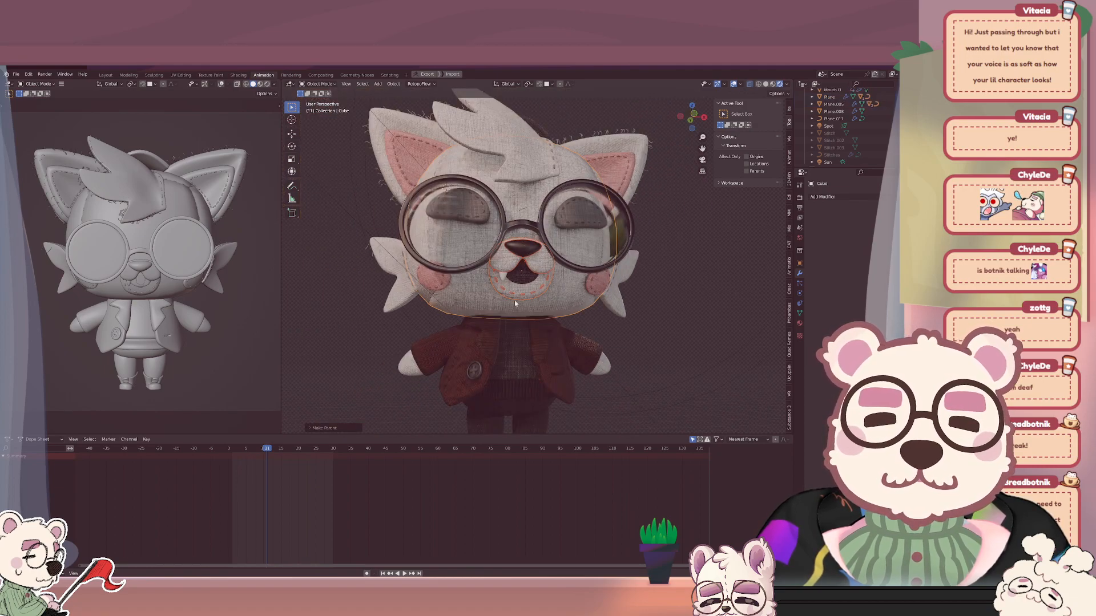
pyautogui.click(618, 310)
pyautogui.moveTo(591, 321); pyautogui.dragTo(620, 265, button='middle')
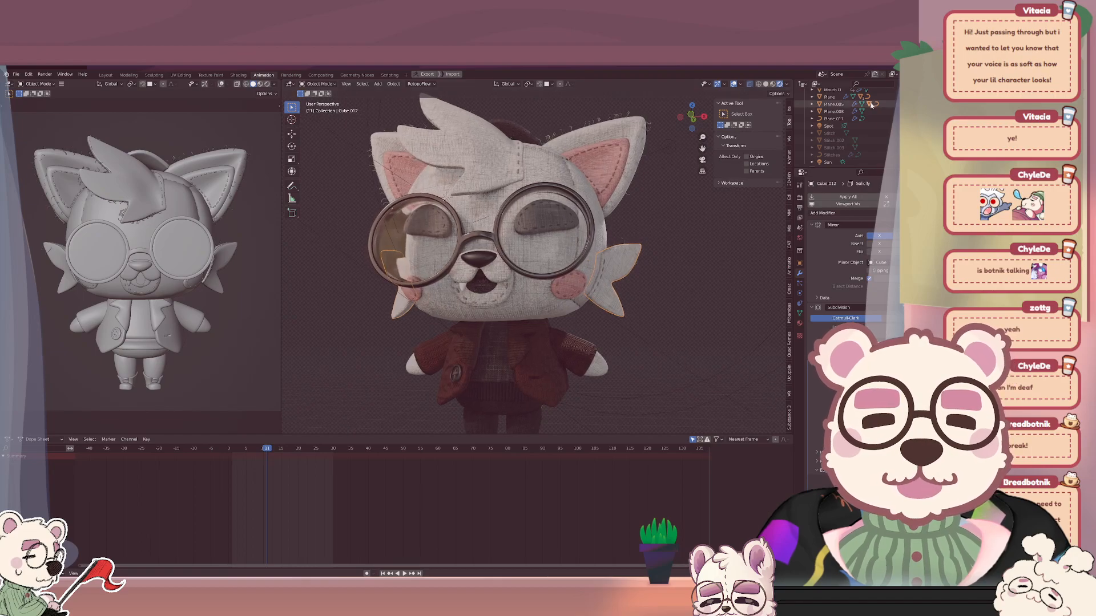
pyautogui.scroll(-3, 870, 109)
pyautogui.scroll(-5, 870, 109)
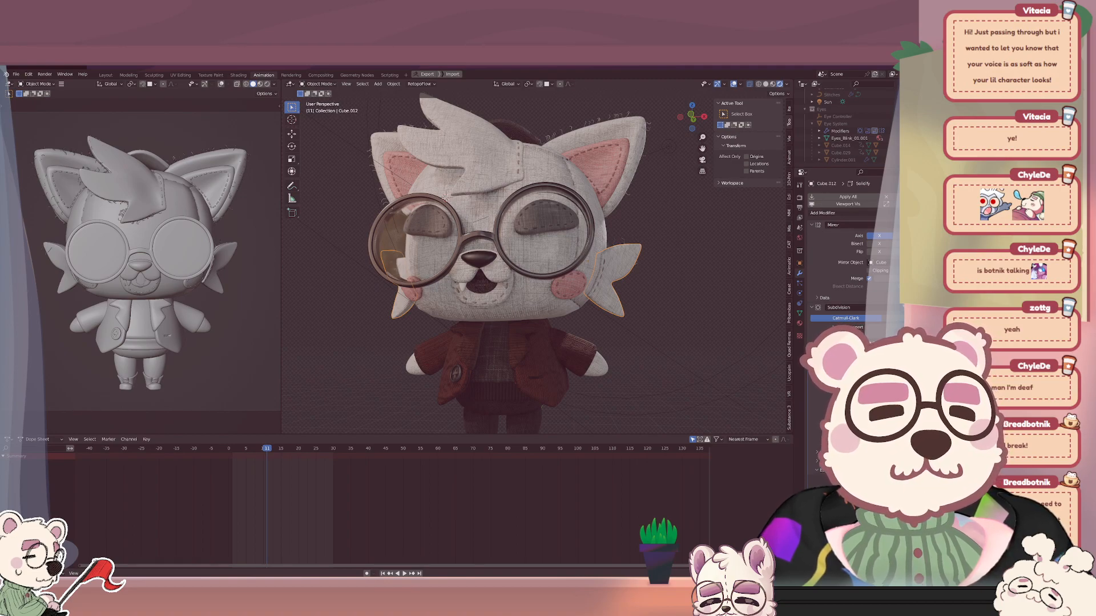
pyautogui.scroll(4, 870, 108)
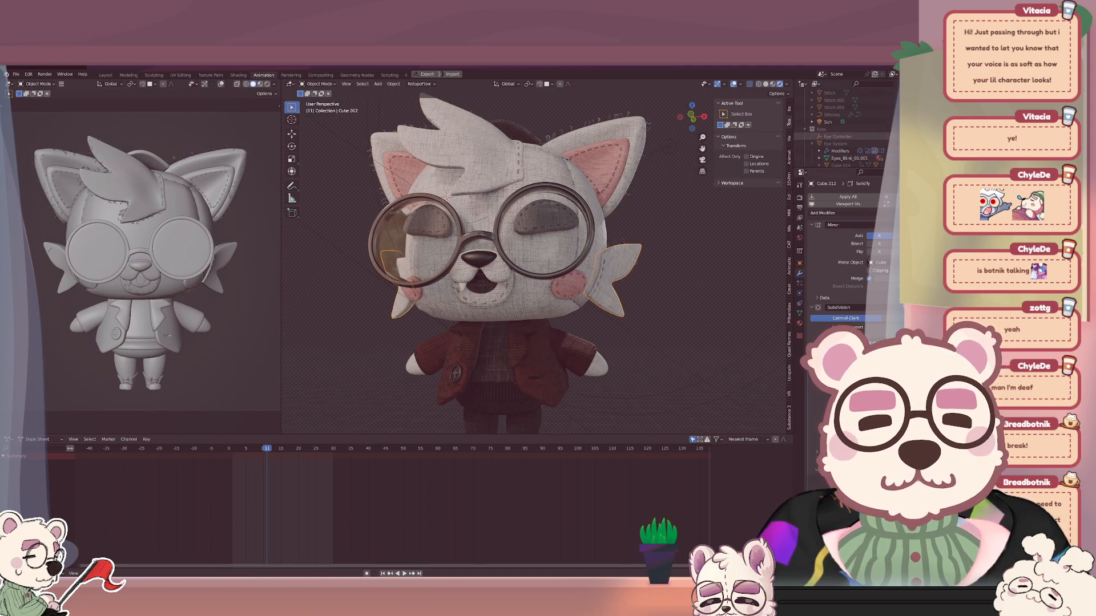
pyautogui.scroll(1, 842, 122)
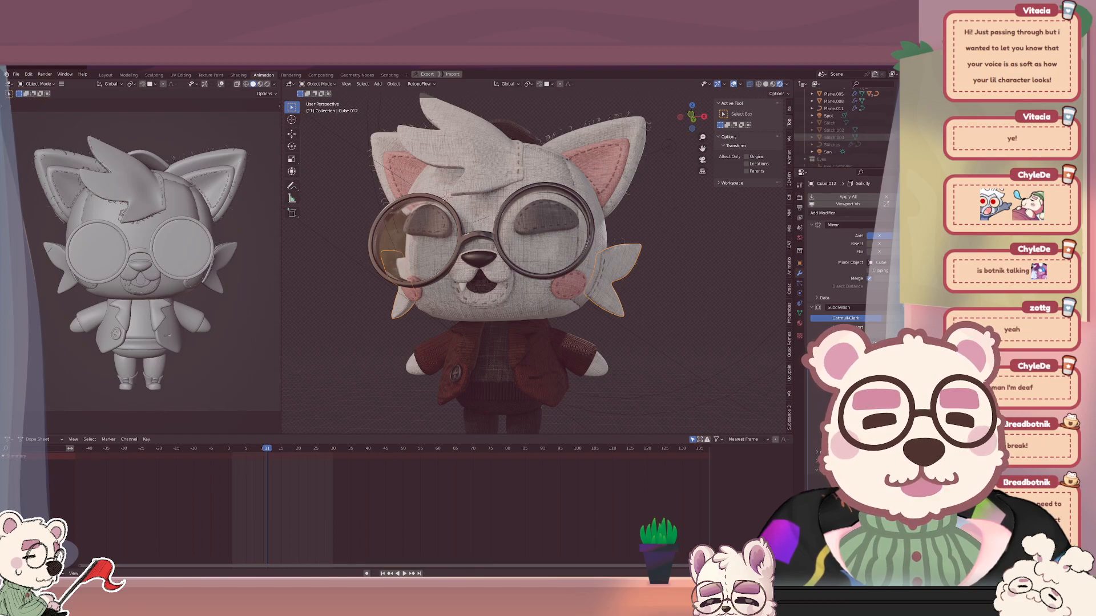
pyautogui.scroll(2, 842, 123)
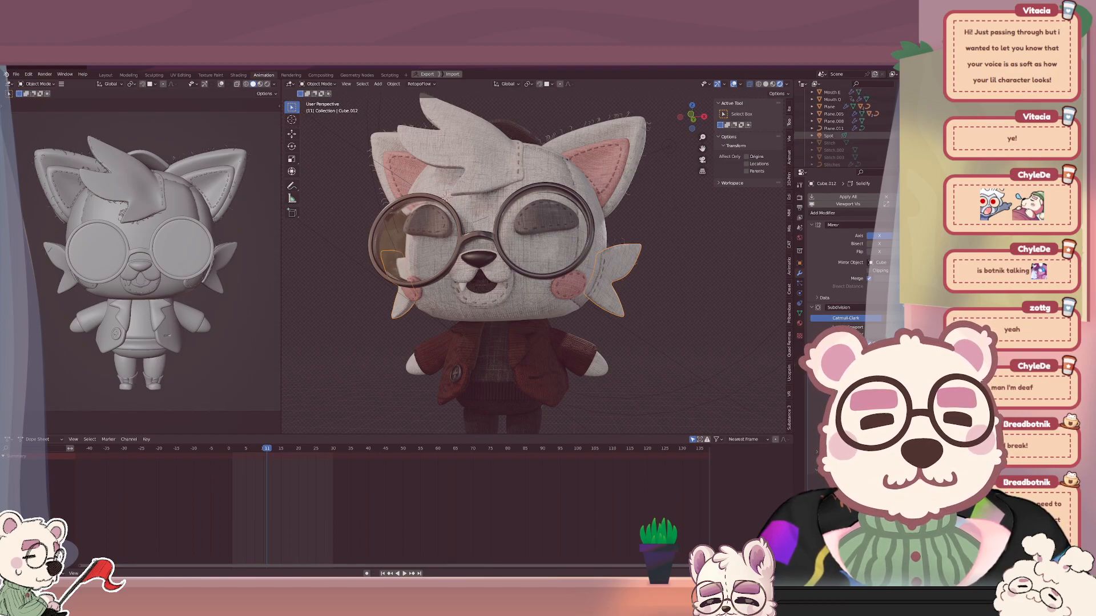
pyautogui.scroll(6, 841, 123)
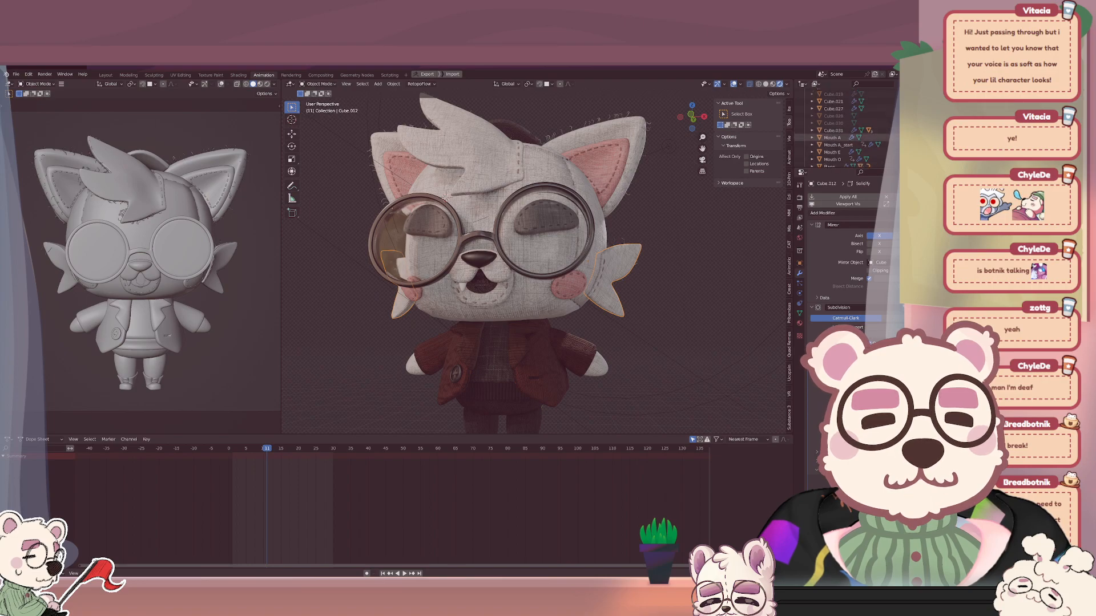
pyautogui.click(831, 137)
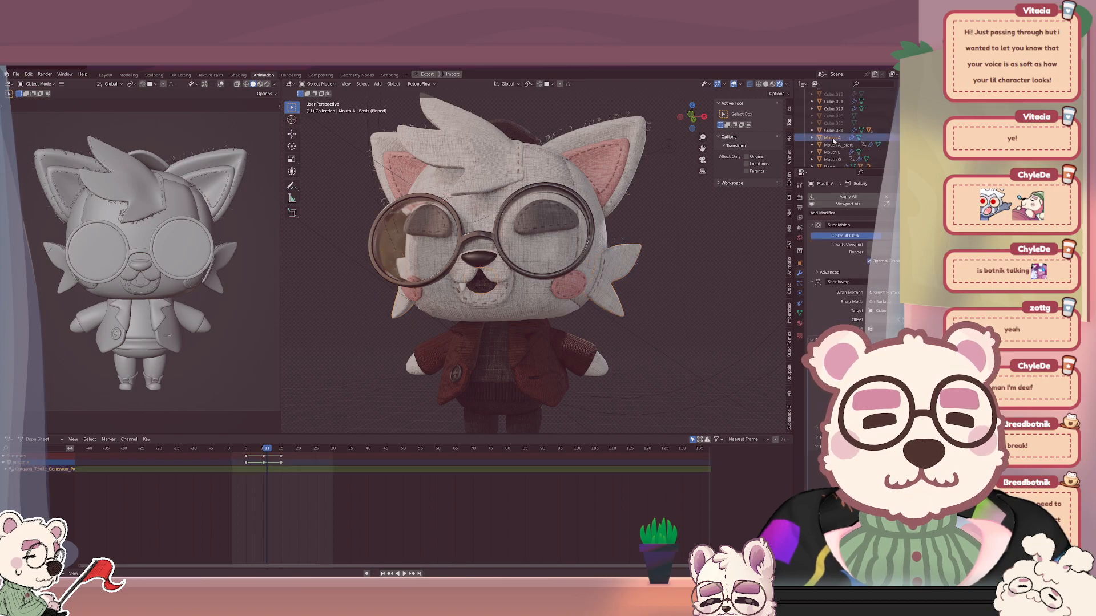
pyautogui.scroll(-1, 836, 142)
pyautogui.keyDown('shift'); pyautogui.click(836, 150); pyautogui.keyUp('shift')
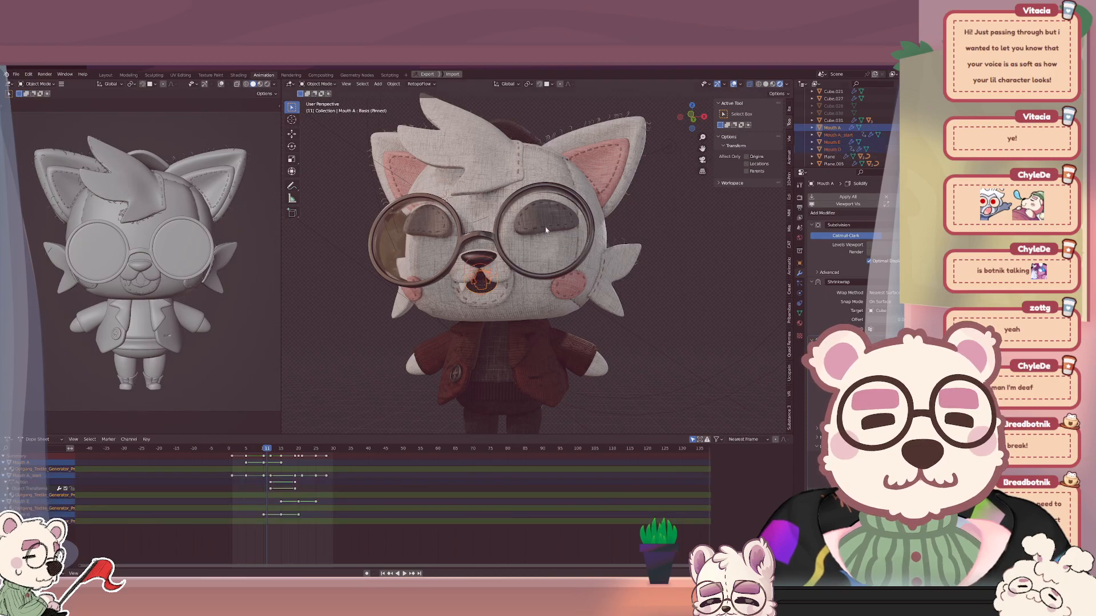
pyautogui.keyDown('shift'); pyautogui.click(525, 297); pyautogui.keyUp('shift')
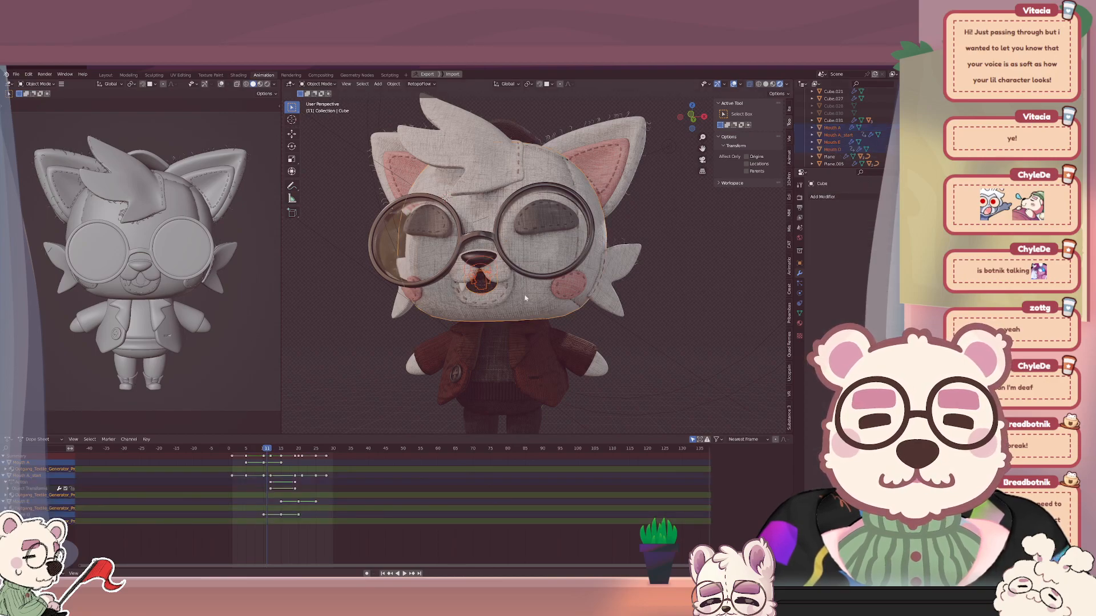
pyautogui.hotkey('ctrl', 'p')
pyautogui.click(525, 296)
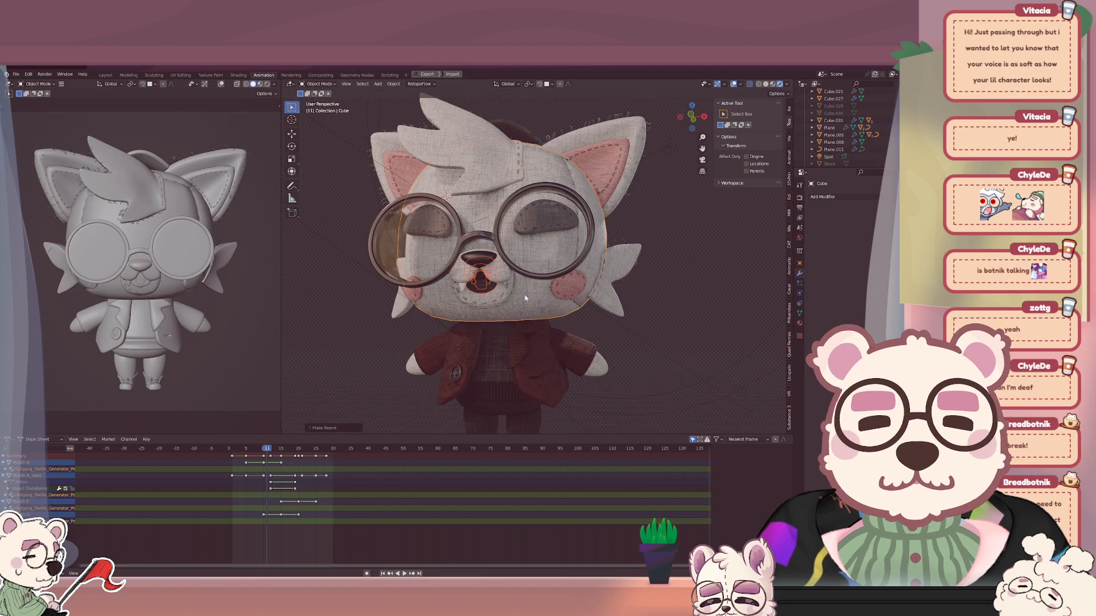
pyautogui.click(664, 274)
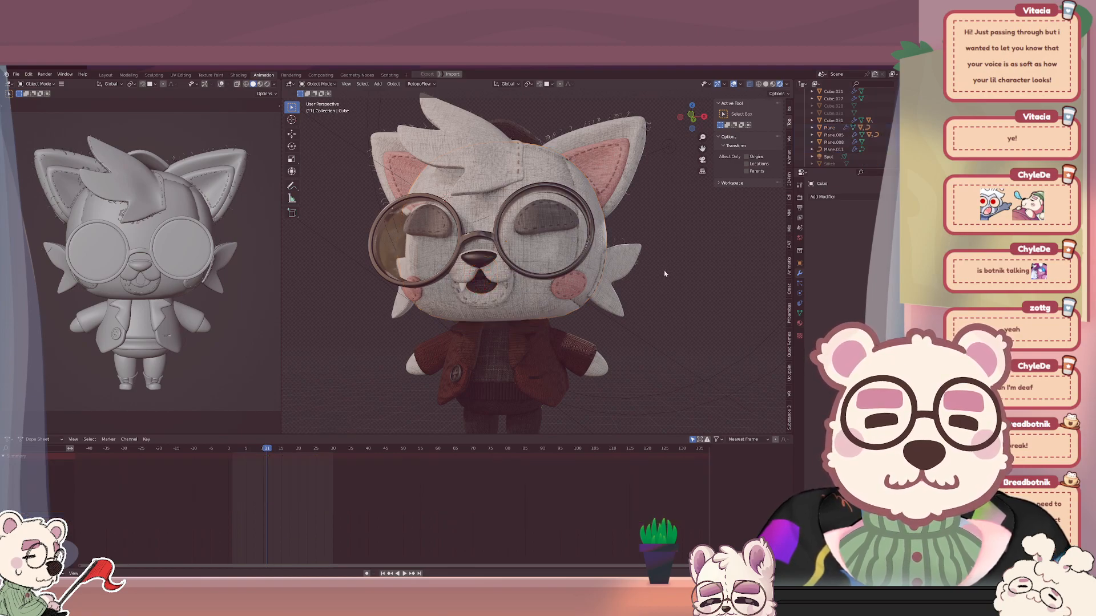
# Try rotating the head about the global Z axis to check which face parts follow, then cancel the rotation.
pyautogui.click(538, 301)
pyautogui.press('r')
pyautogui.press('z')
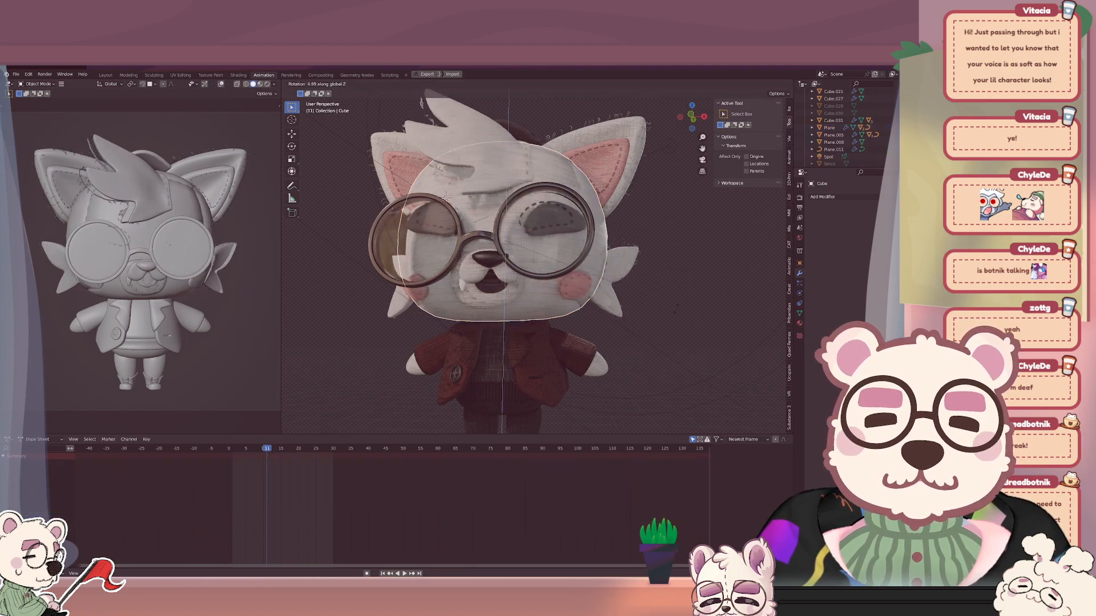
pyautogui.rightClick(420, 322)
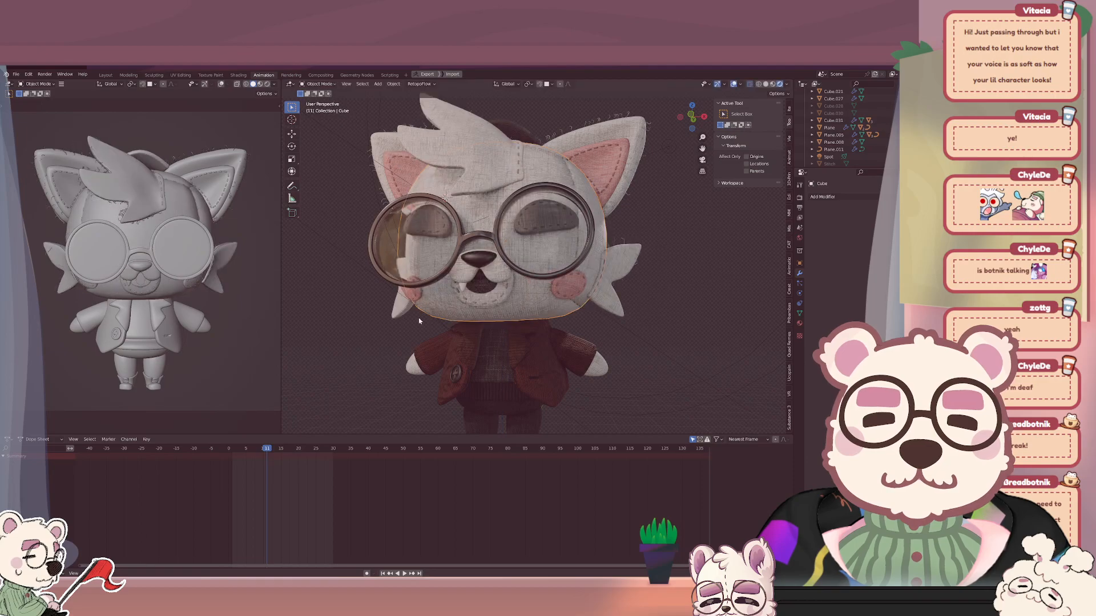
# Try rotating the lower muzzle patch about the global Z axis, then cancel the rotation.
pyautogui.click(479, 300)
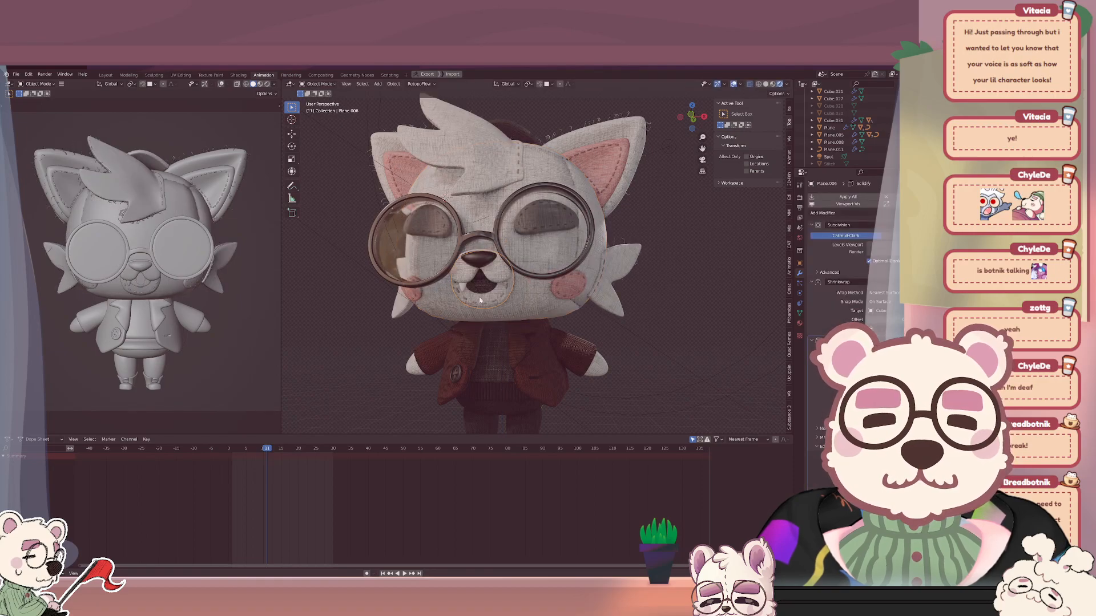
pyautogui.press('r')
pyautogui.press('z')
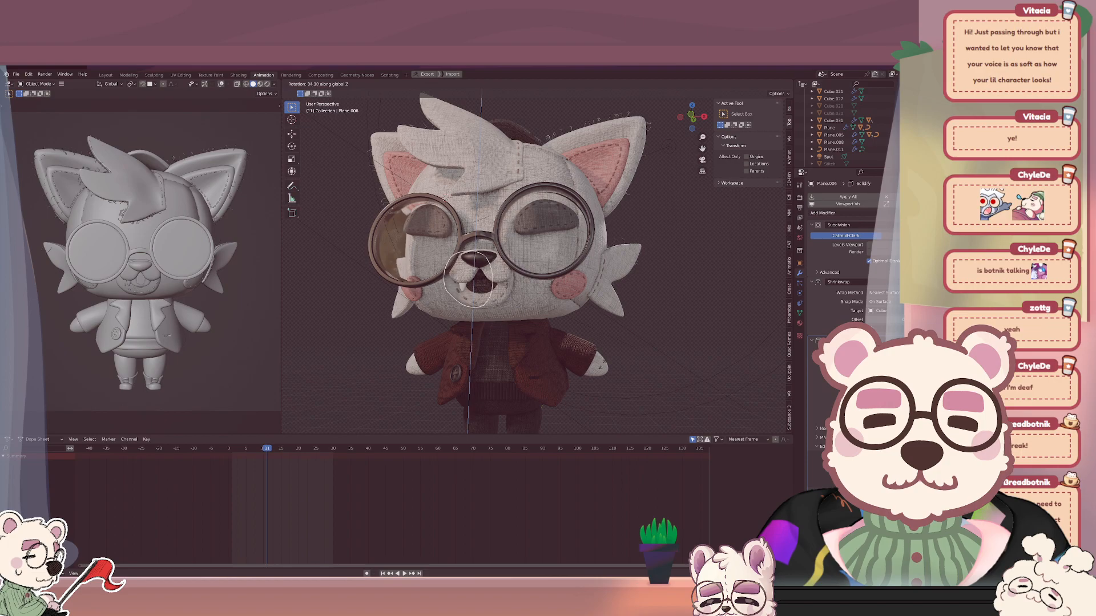
pyautogui.rightClick(572, 373)
# Test the head's rotation about the global Z axis again, turning it the opposite way, and cancel it.
pyautogui.click(535, 312)
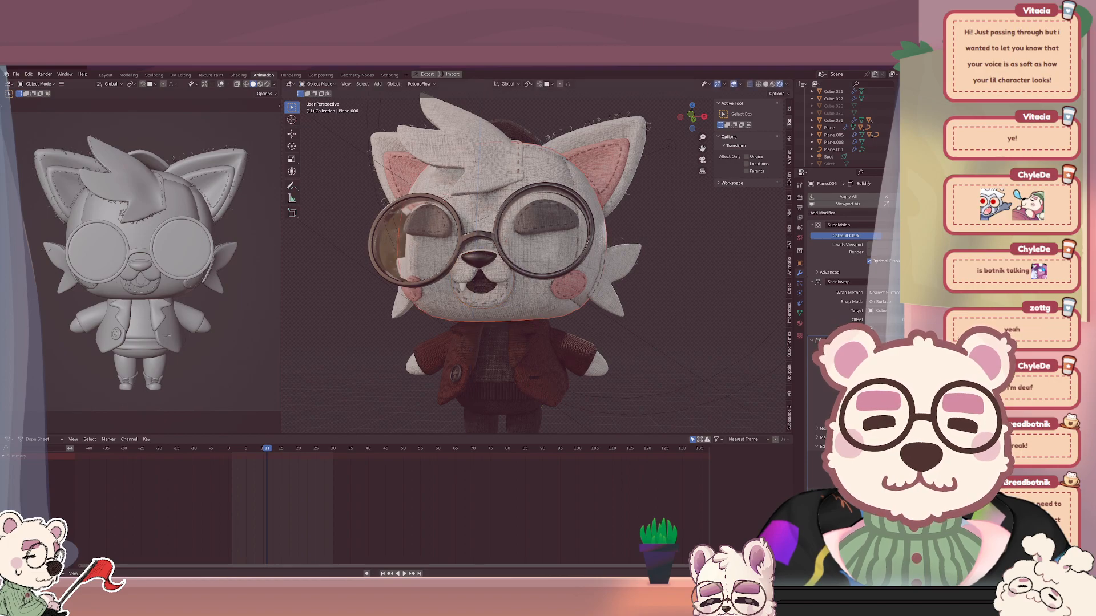
pyautogui.press('r')
pyautogui.press('z')
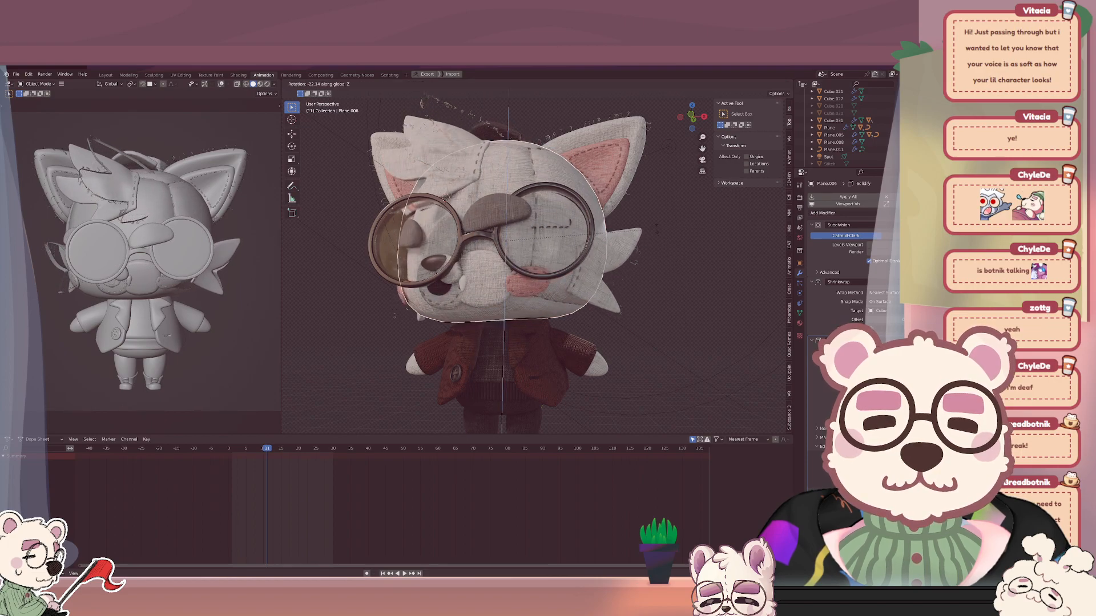
pyautogui.rightClick(657, 232)
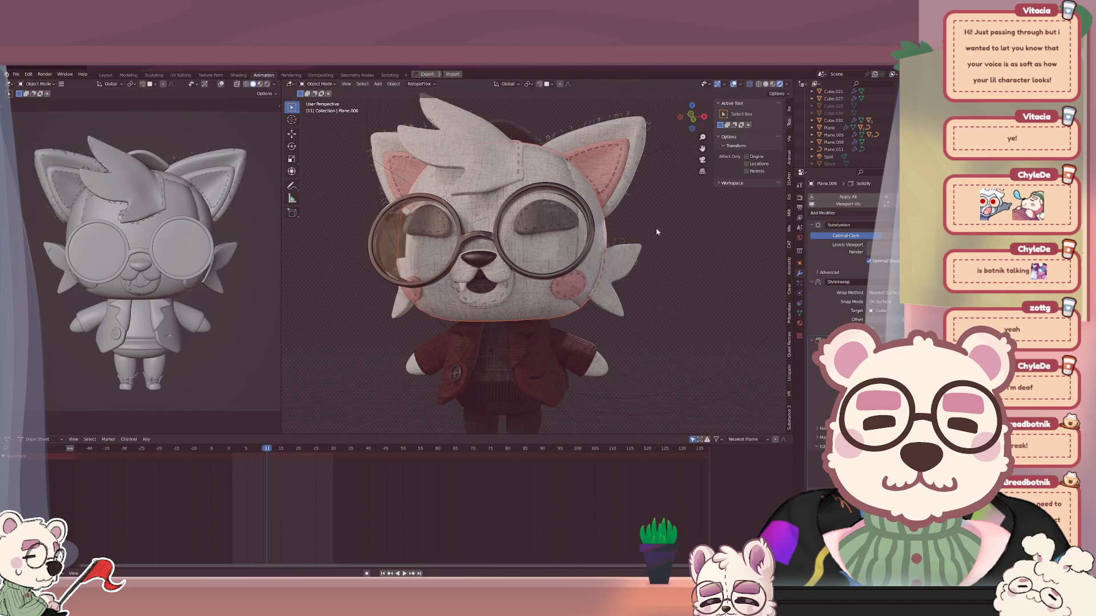
pyautogui.click(498, 290)
pyautogui.scroll(-5, 872, 117)
pyautogui.scroll(10, 872, 117)
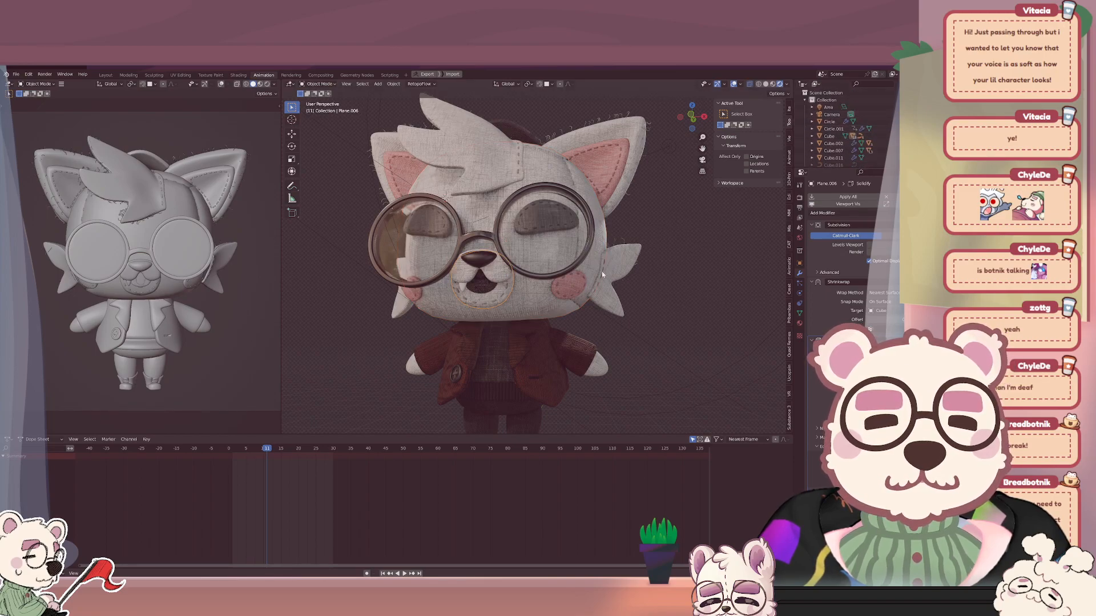
pyautogui.click(562, 297)
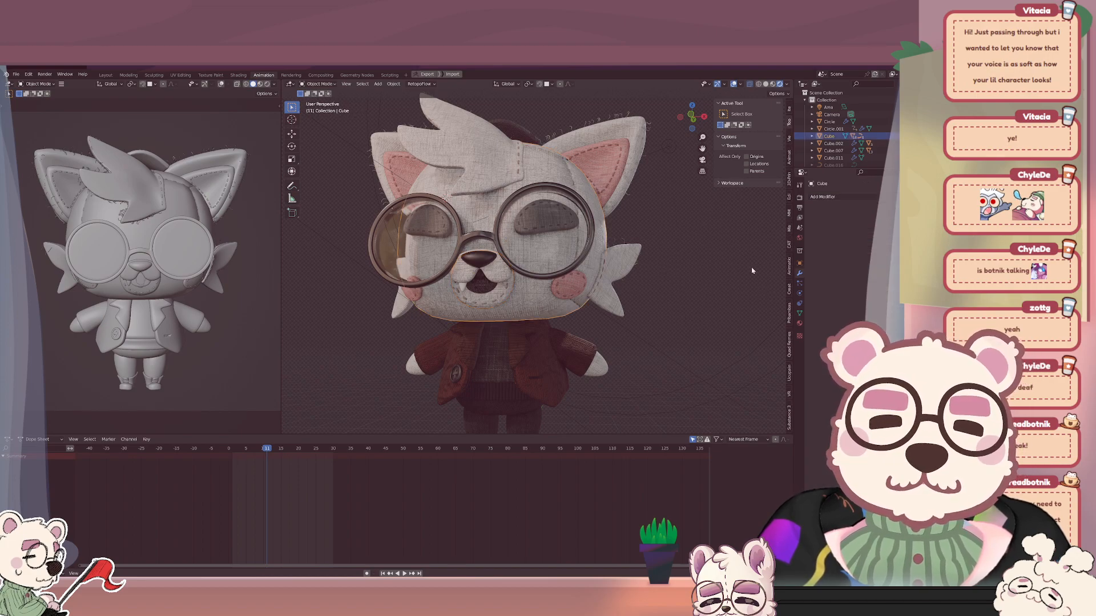
pyautogui.hotkey('ctrl', 'z')
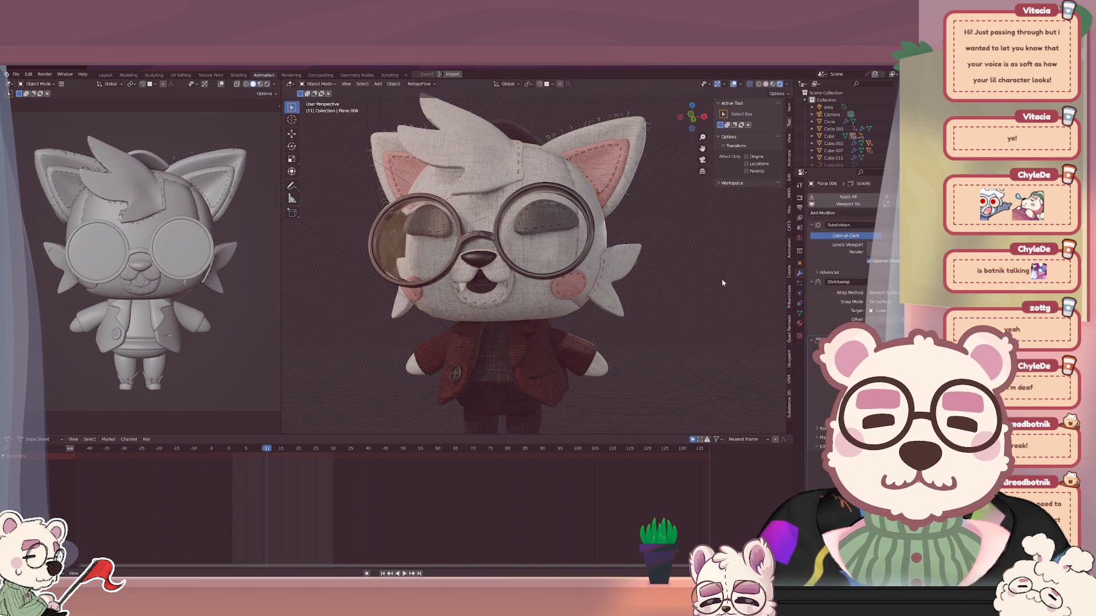
# Try hiding the lower muzzle patch to identify it, reveal it again and undo the visibility changes.
pyautogui.click(495, 295)
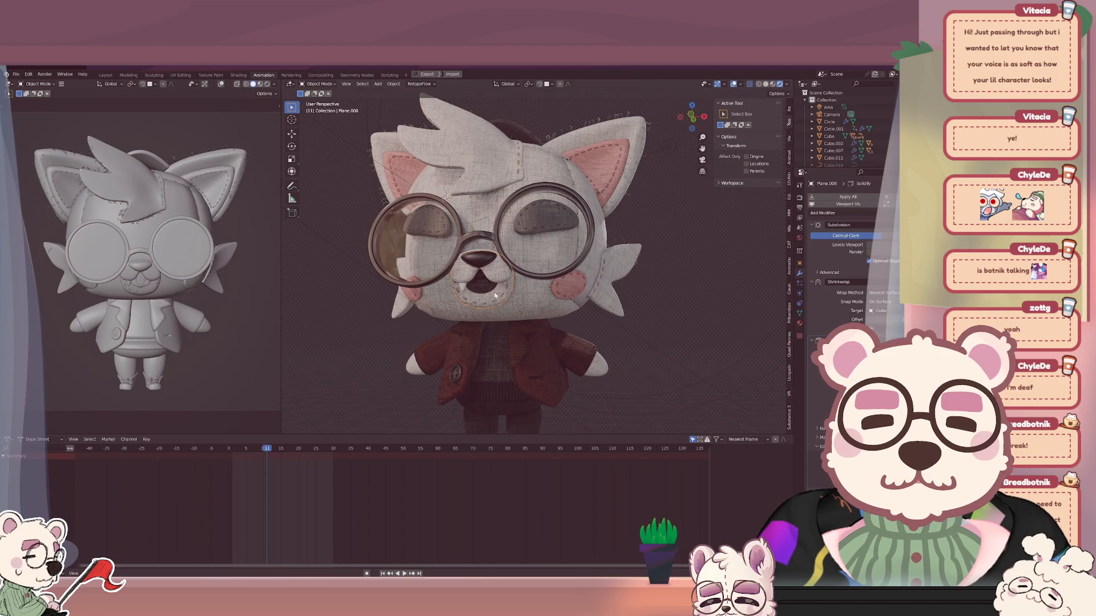
pyautogui.scroll(-10, 872, 137)
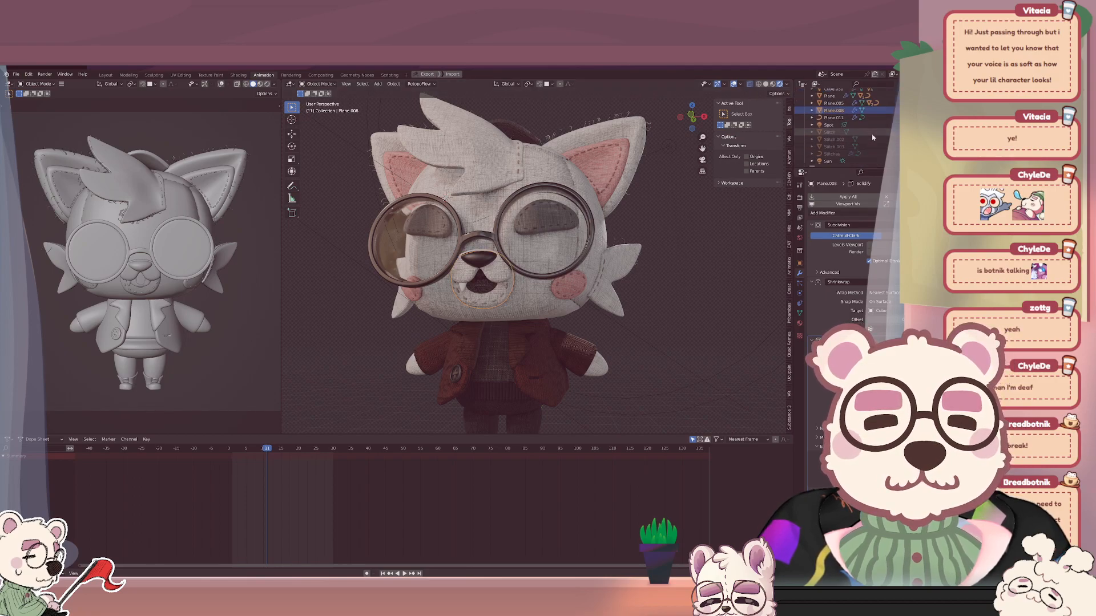
pyautogui.press('h')
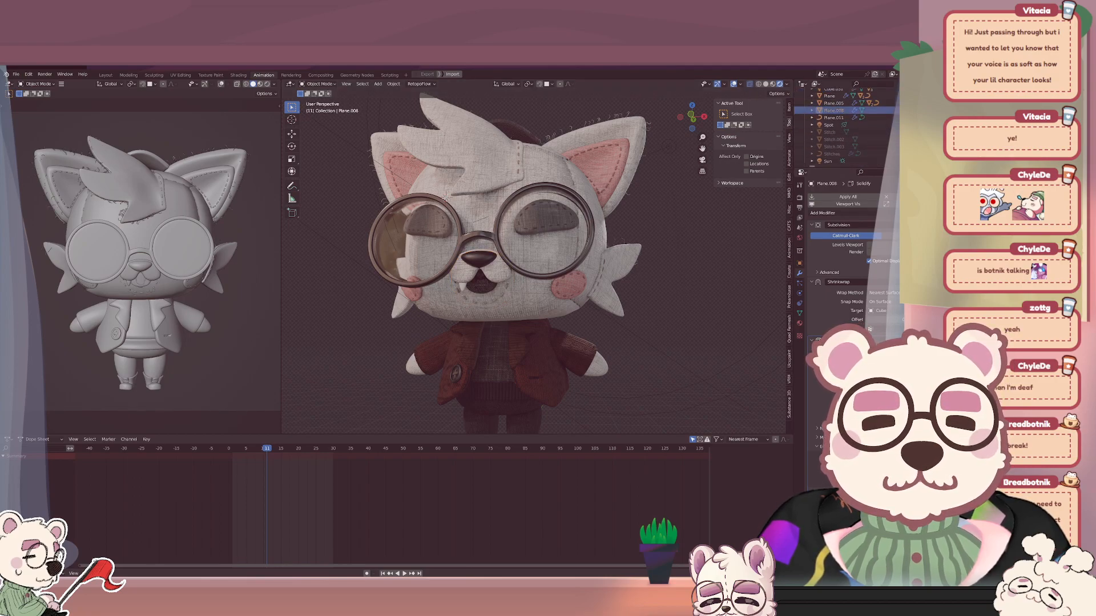
pyautogui.hotkey('alt', 'h')
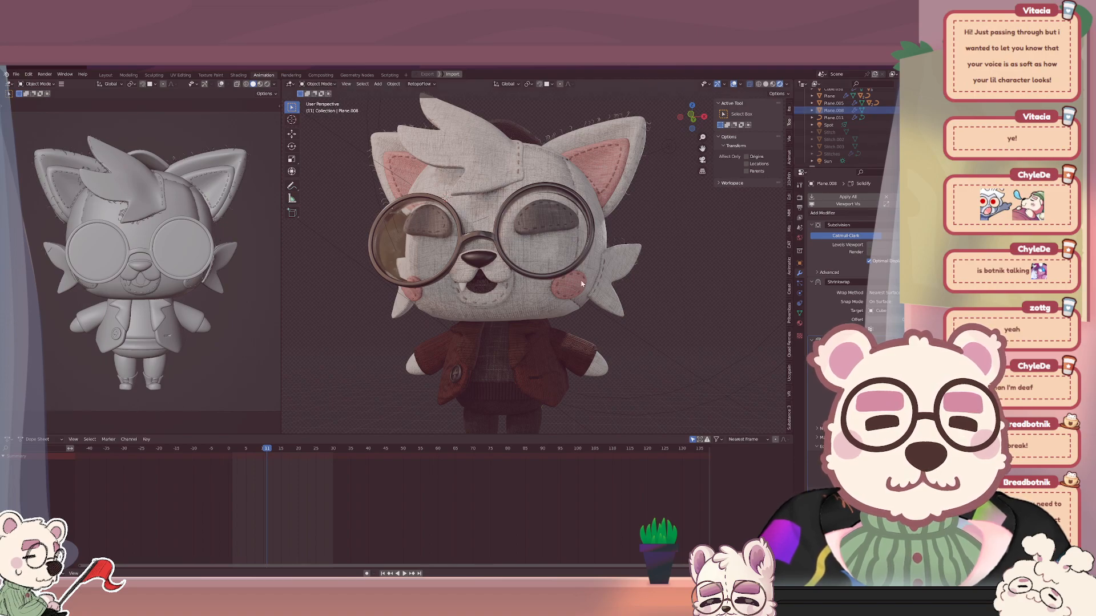
pyautogui.hotkey('ctrl', 'z')
pyautogui.hotkey('ctrl', 'z')
pyautogui.hotkey('ctrl', 'z')
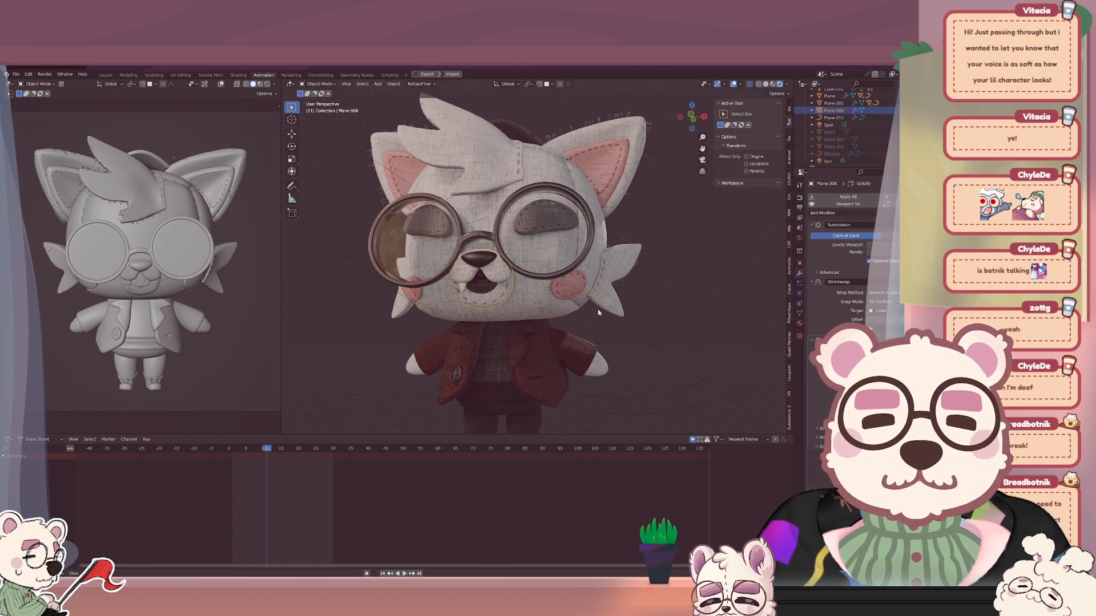
# Try rotating the head mesh about the global Z axis to check which muzzle parts follow, and cancel the rotation.
pyautogui.click(568, 315)
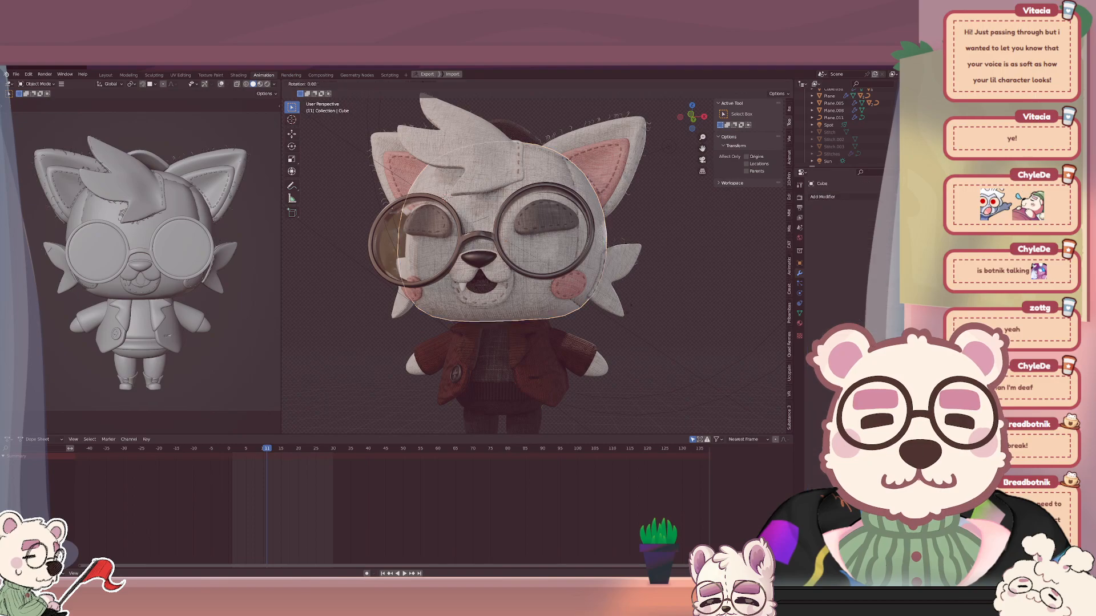
pyautogui.press('r')
pyautogui.press('z')
pyautogui.press('Escape')
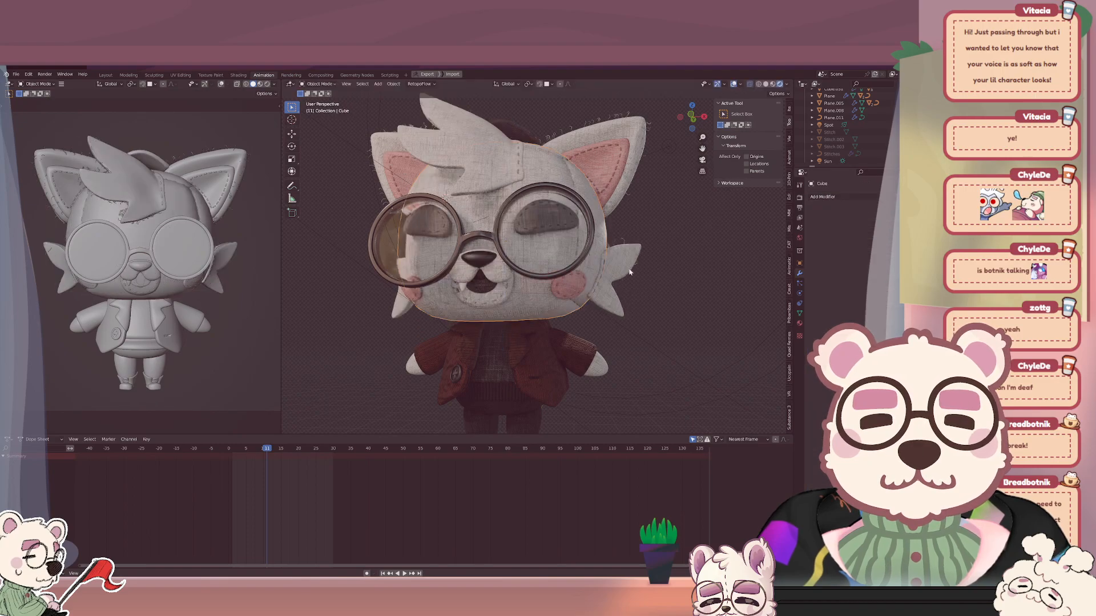
# Parent the lower muzzle patch to the head mesh, test it with a Z-axis head rotation and cancel that rotation.
pyautogui.click(501, 289)
pyautogui.keyDown('shift'); pyautogui.click(529, 309); pyautogui.keyUp('shift')
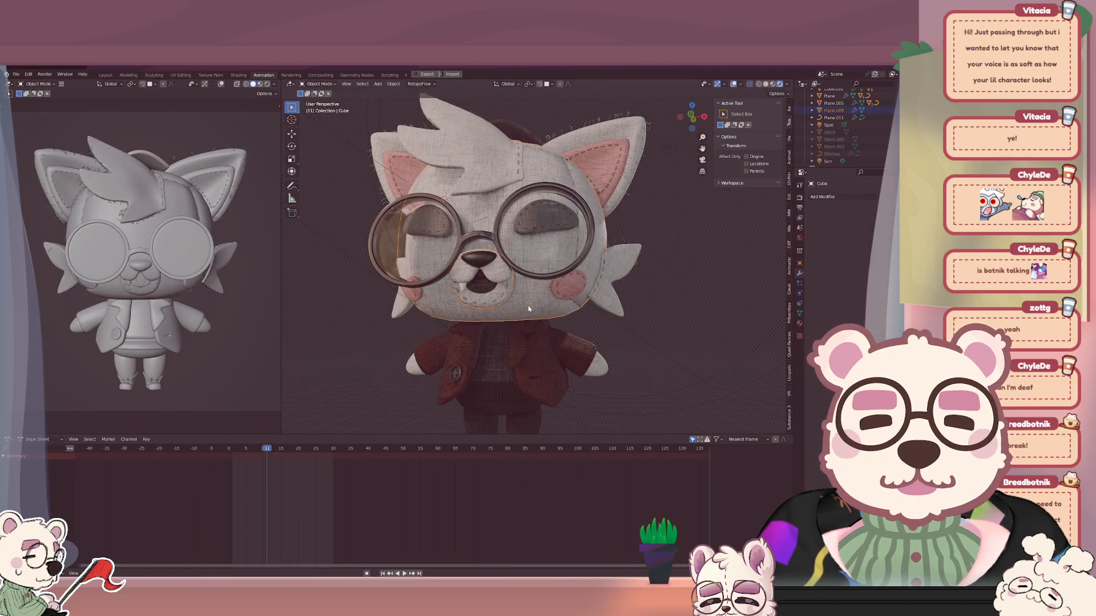
pyautogui.hotkey('ctrl', 'p')
pyautogui.click(528, 308)
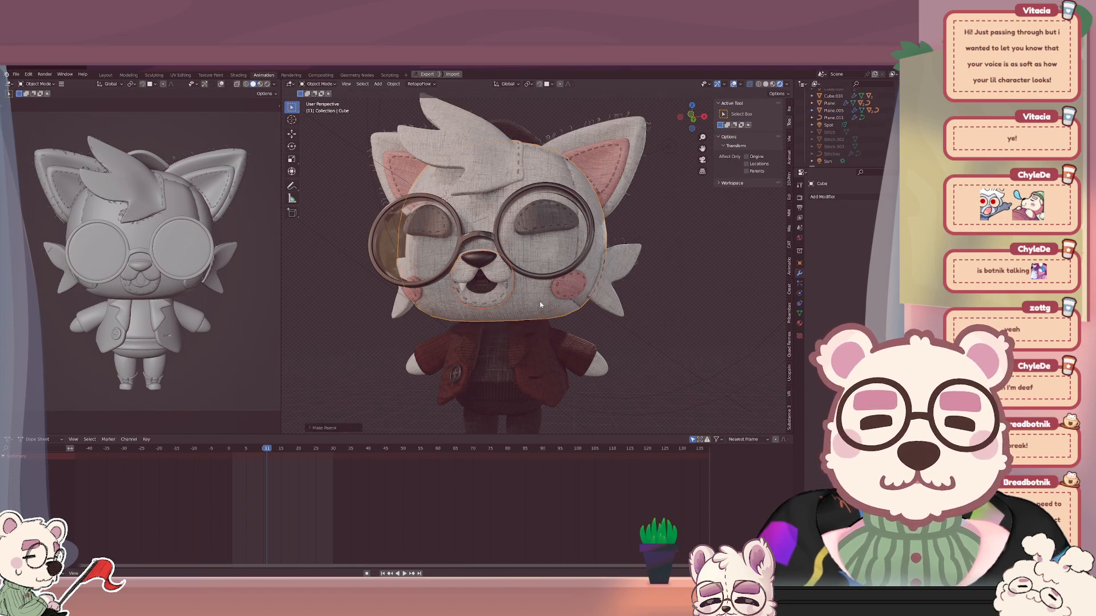
pyautogui.press('r')
pyautogui.press('z')
pyautogui.rightClick(416, 316)
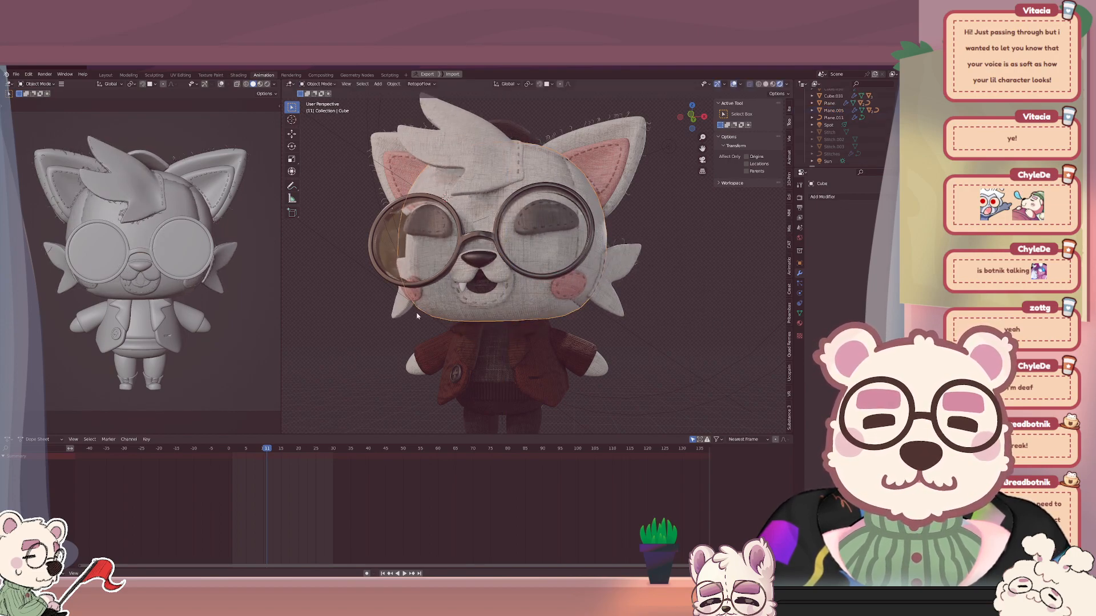
# Parent the remaining mouth detail to the head mesh and check it with a cancelled rotation about global Z.
pyautogui.hotkey('ctrl', 'p')
pyautogui.click(521, 299)
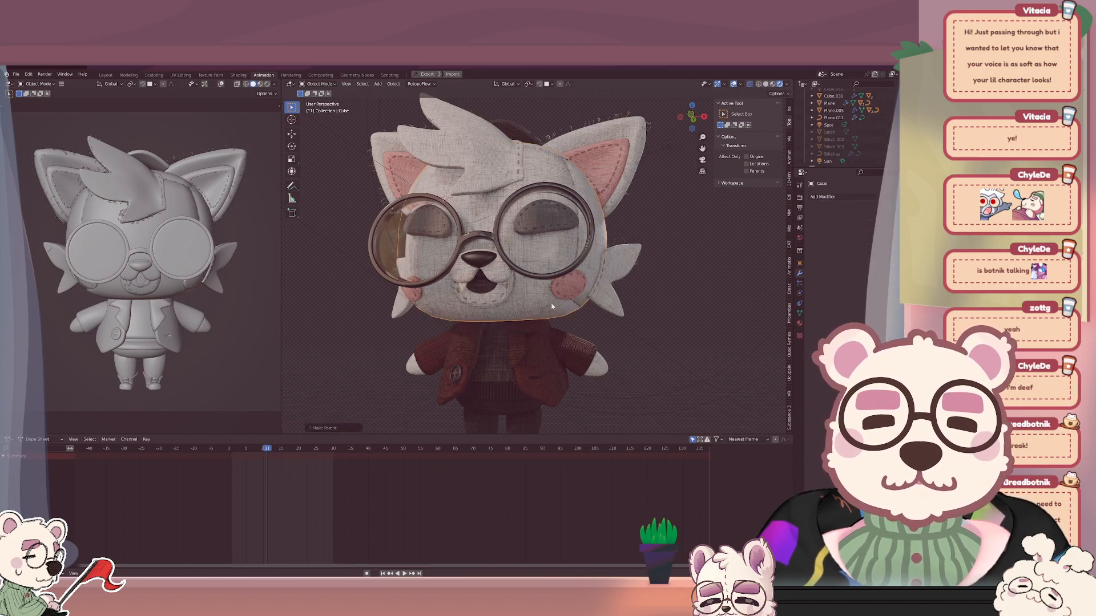
pyautogui.press('r')
pyautogui.press('z')
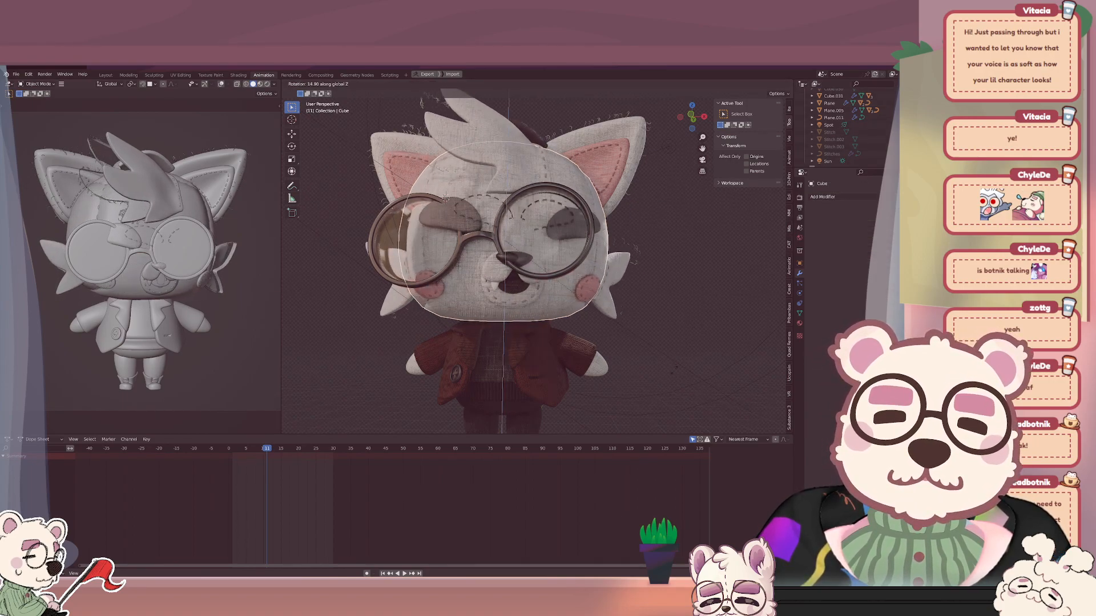
pyautogui.rightClick(637, 273)
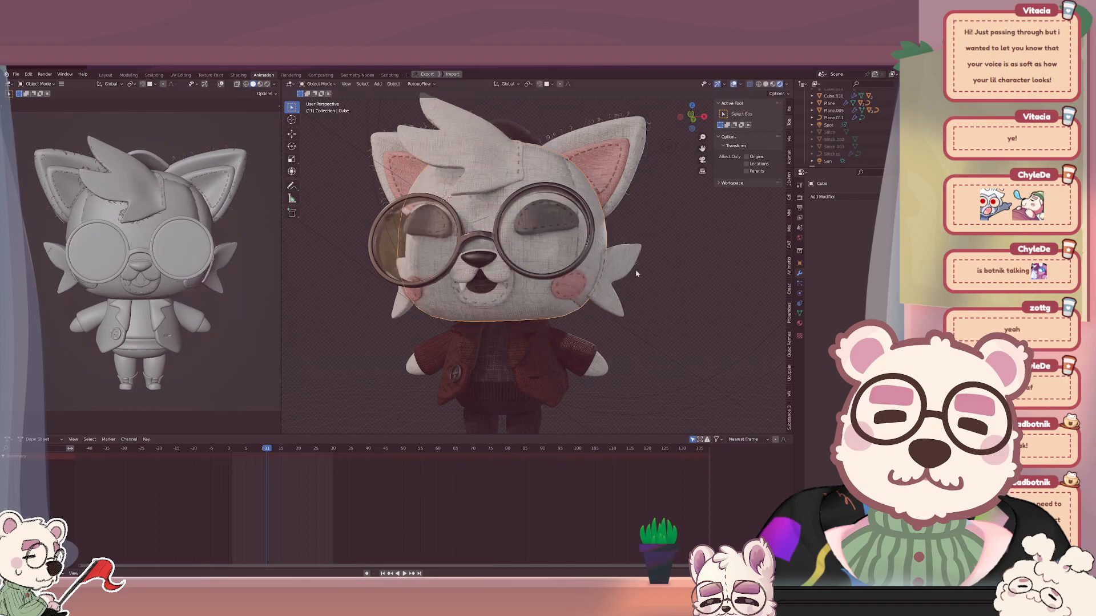
# Select the stitches on the dark eye patches and apply their Array, Curve, Subdivision and Mirror modifiers.
pyautogui.click(565, 228)
pyautogui.moveTo(565, 228); pyautogui.dragTo(531, 262, button='middle')
pyautogui.scroll(5, 503, 291)
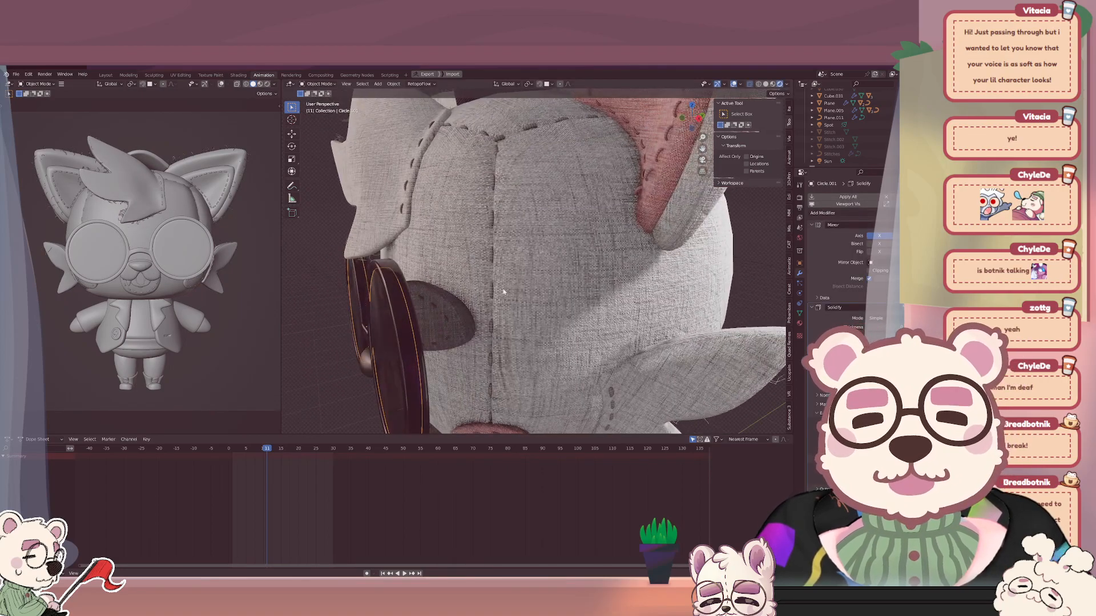
pyautogui.click(448, 319)
pyautogui.click(446, 322)
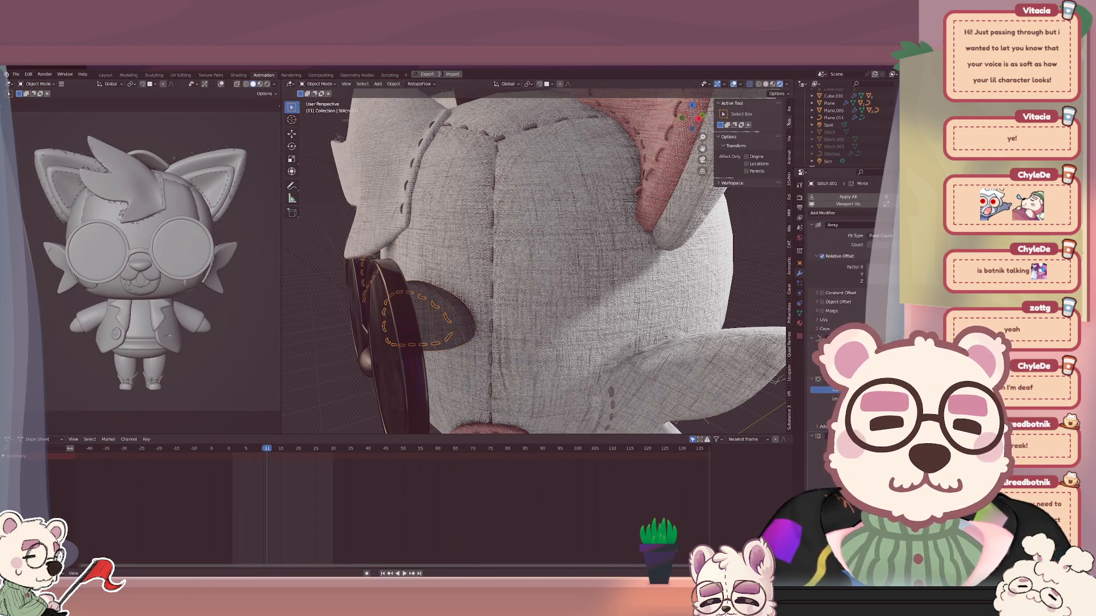
pyautogui.moveTo(446, 321); pyautogui.dragTo(590, 284, button='middle')
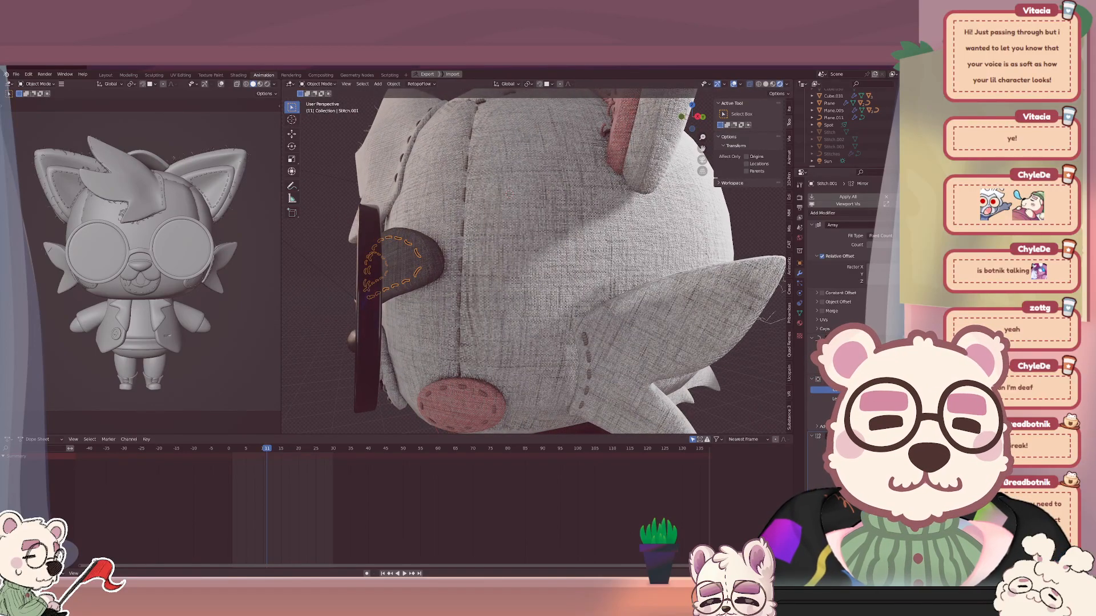
pyautogui.moveTo(432, 298); pyautogui.dragTo(468, 283, button='middle')
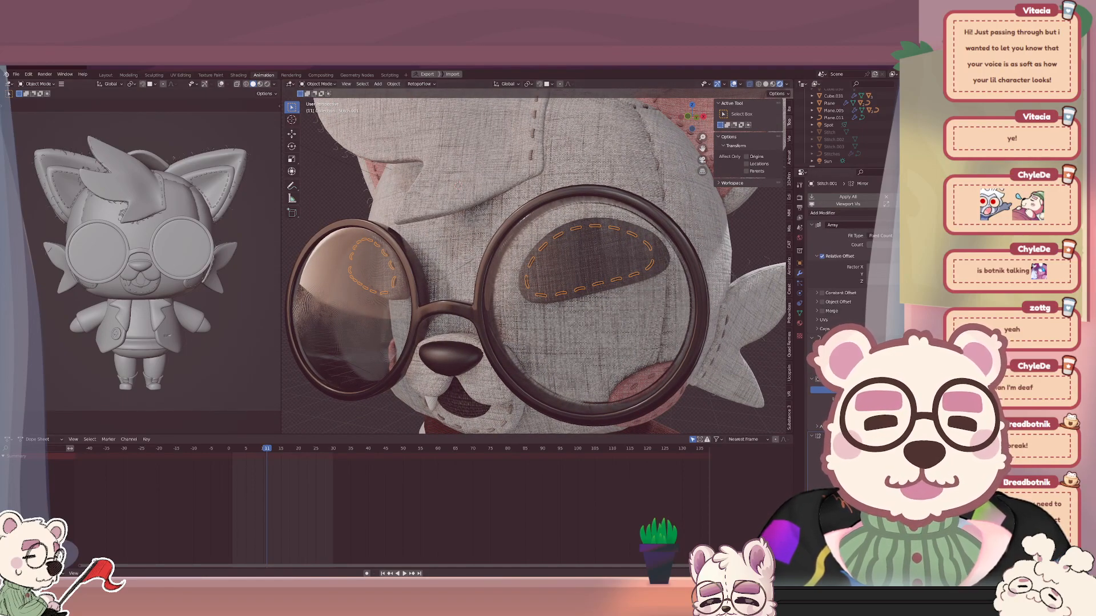
pyautogui.click(879, 236)
pyautogui.click(895, 234)
pyautogui.click(888, 225)
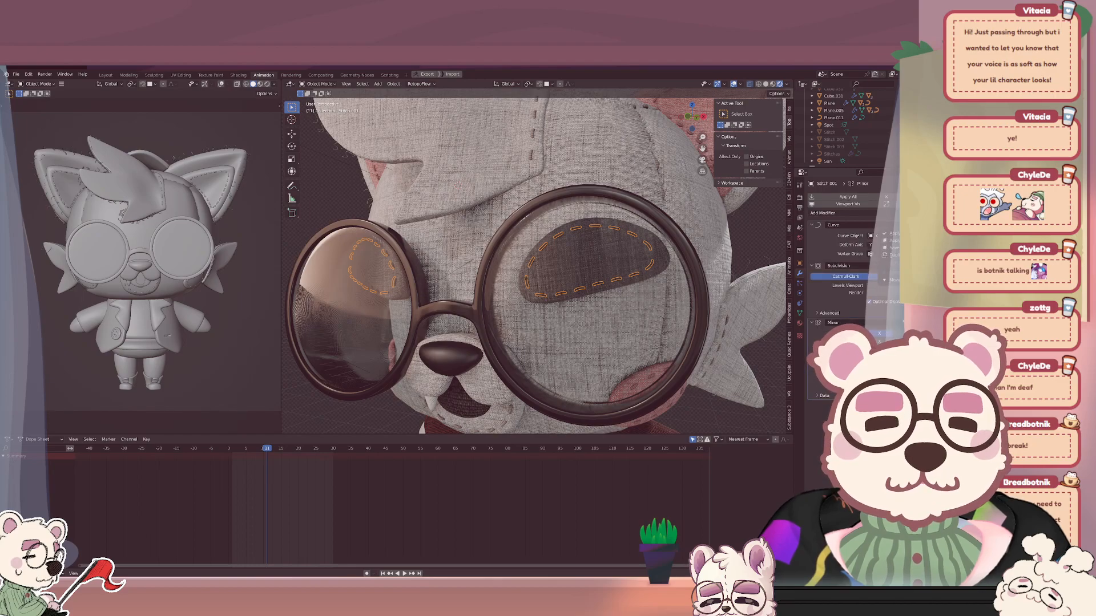
pyautogui.click(890, 234)
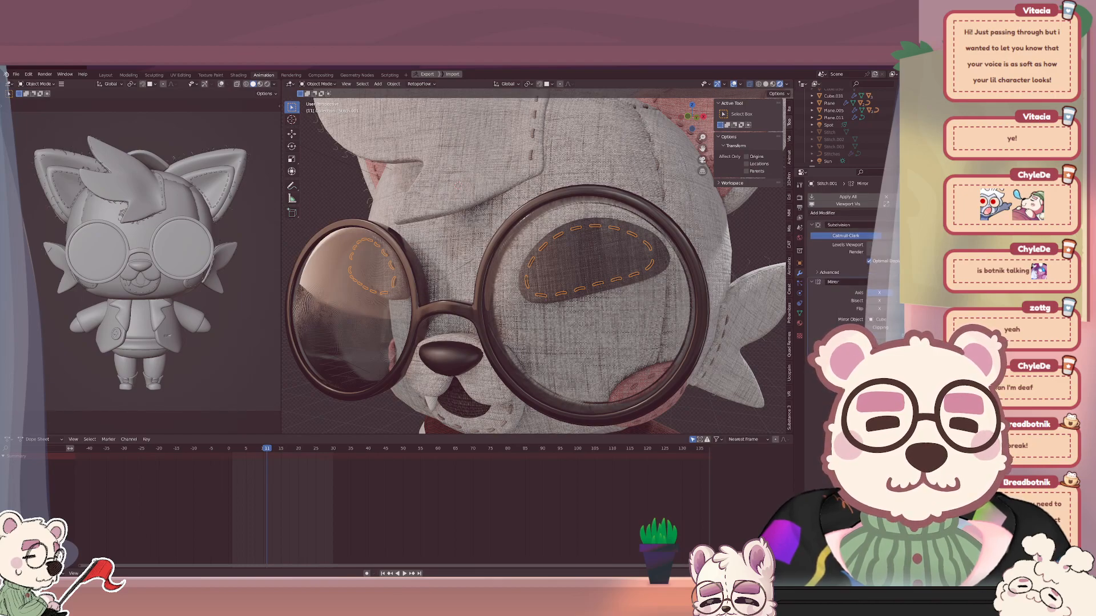
pyautogui.click(888, 225)
pyautogui.click(892, 233)
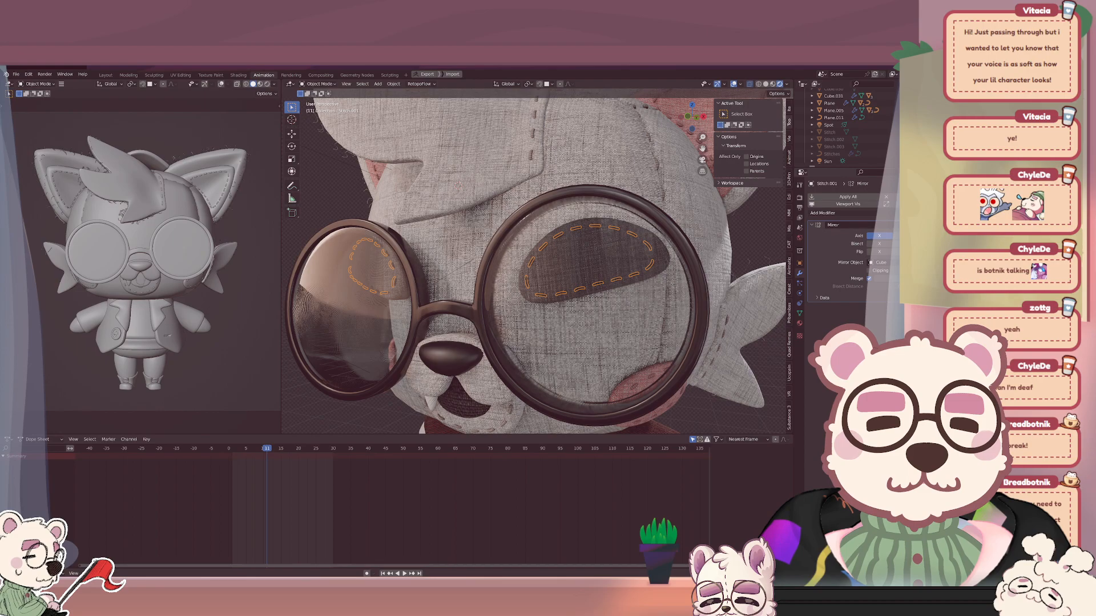
pyautogui.click(892, 233)
# Test the head's rotation about the global Z axis to check whether the eye stitches and glasses follow, and cancel it.
pyautogui.scroll(-5, 585, 256)
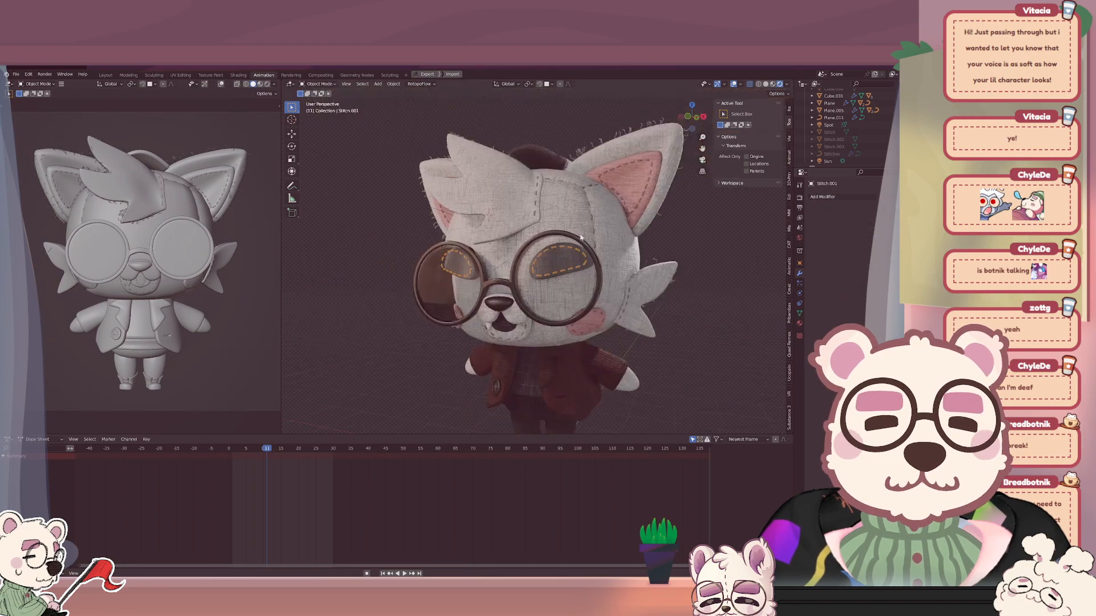
pyautogui.click(628, 254)
pyautogui.press('r')
pyautogui.press('z')
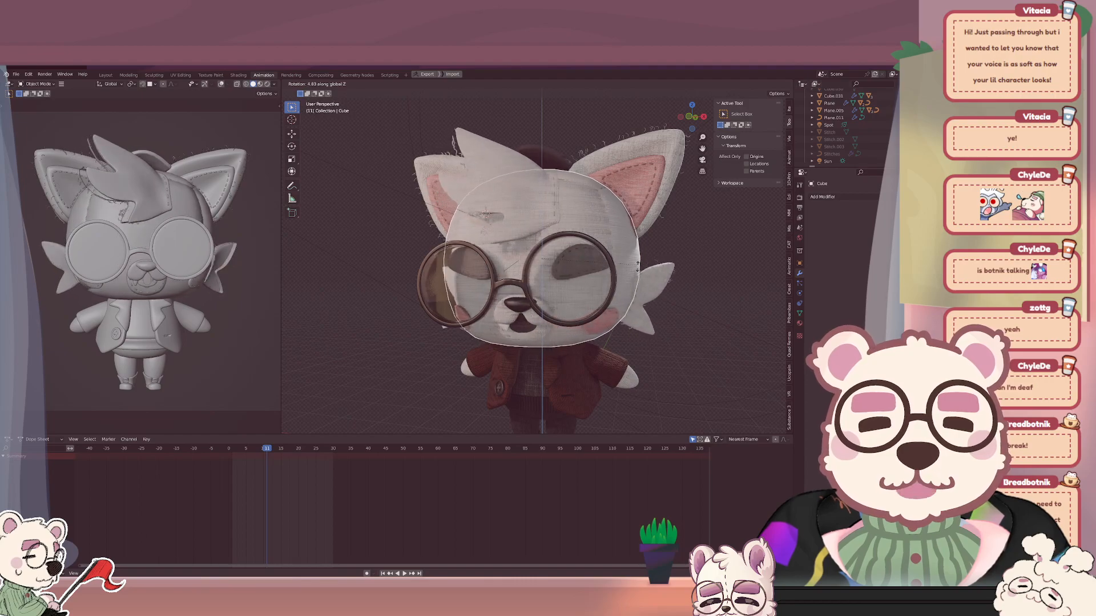
pyautogui.press('Escape')
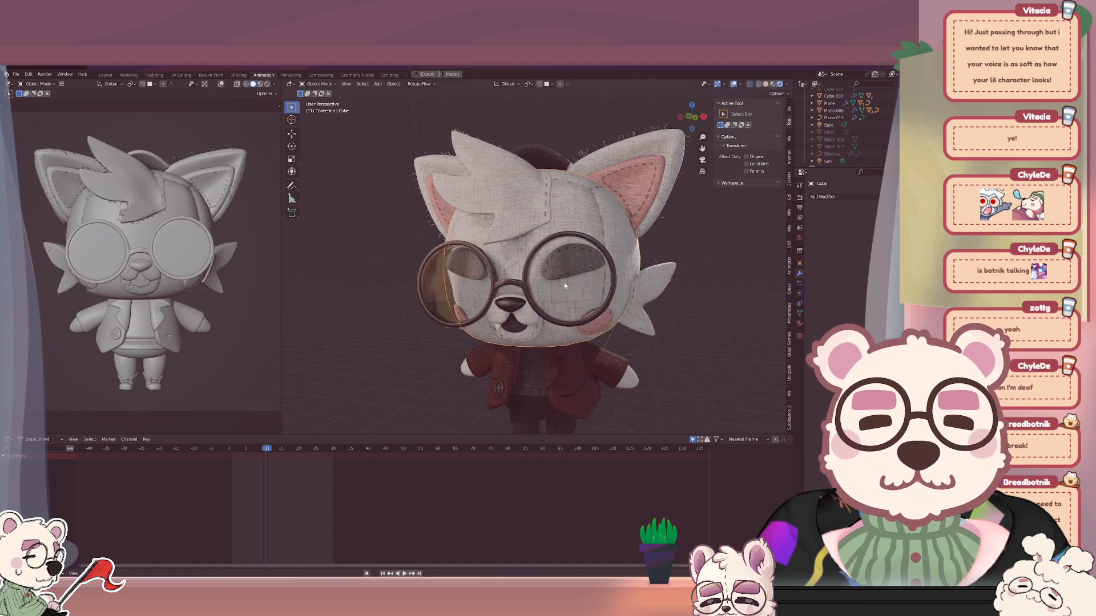
# Parent the glasses lenses to the glasses frame.
pyautogui.click(563, 282)
pyautogui.scroll(2, 494, 300)
pyautogui.keyDown('shift'); pyautogui.click(501, 301); pyautogui.keyUp('shift')
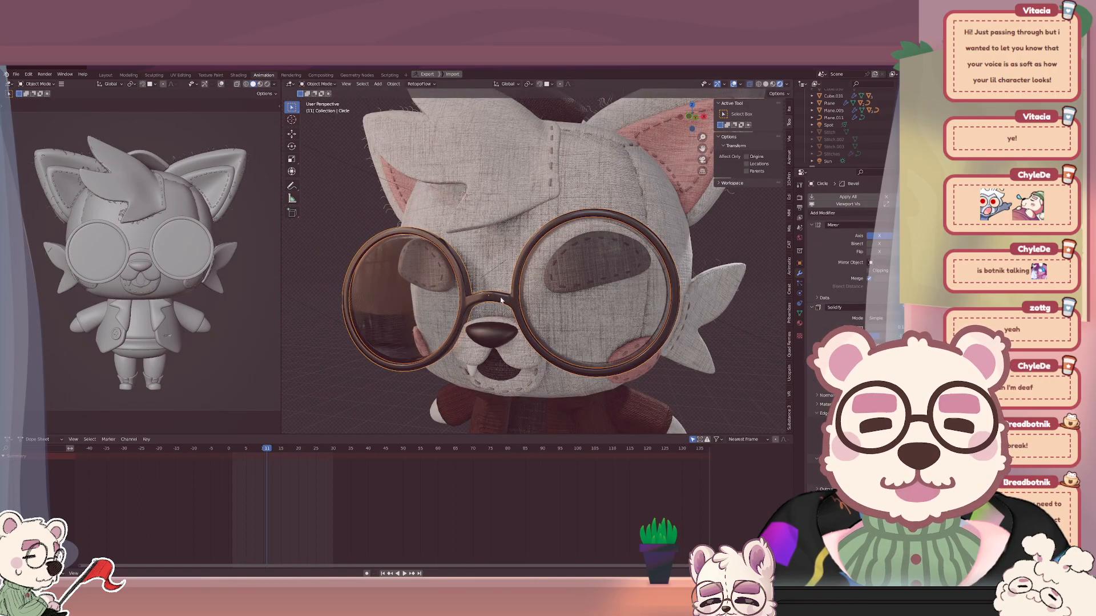
pyautogui.hotkey('ctrl', 'p')
pyautogui.click(501, 297)
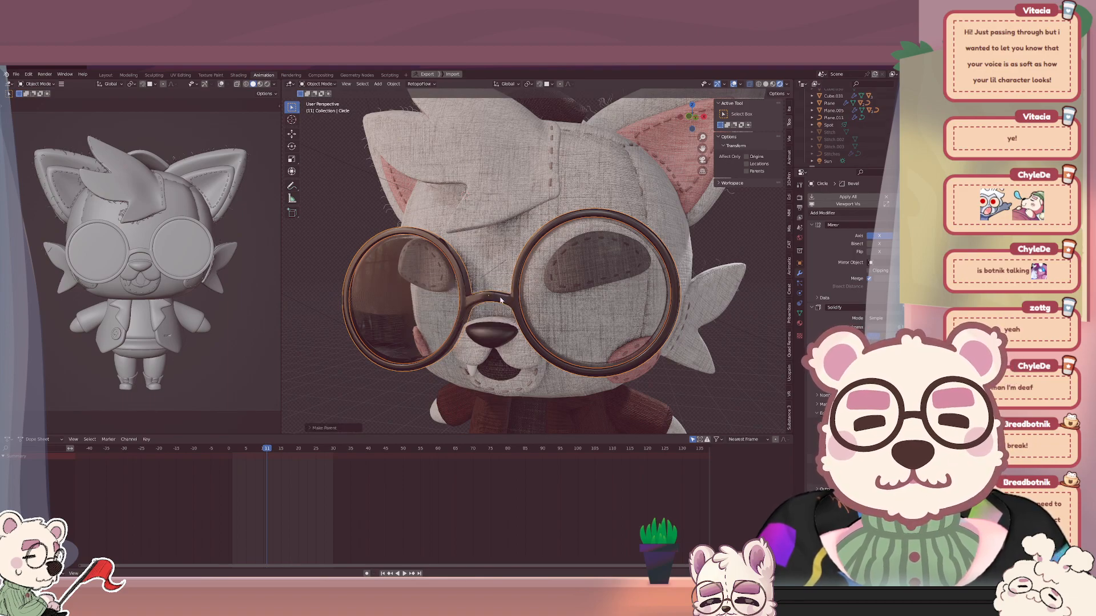
# Add a Plain Axes empty to the scene.
pyautogui.moveTo(501, 298)
pyautogui.mouseDown(button='middle')
pyautogui.moveTo(451, 297)
pyautogui.moveTo(508, 295)
pyautogui.mouseUp(button='middle')
pyautogui.hotkey('shift', 'a')
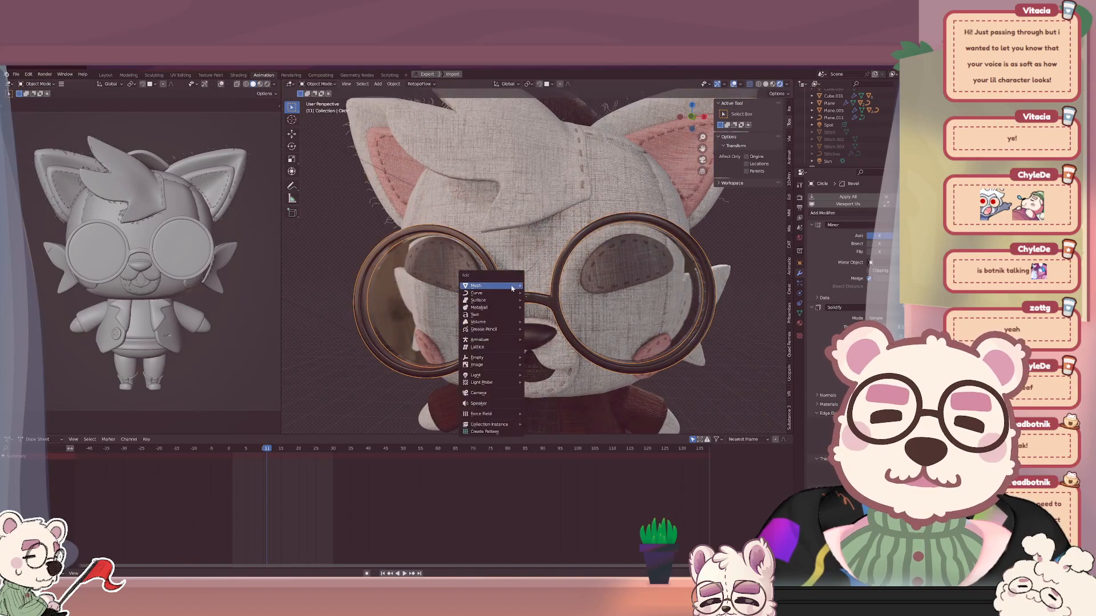
pyautogui.moveTo(500, 359)
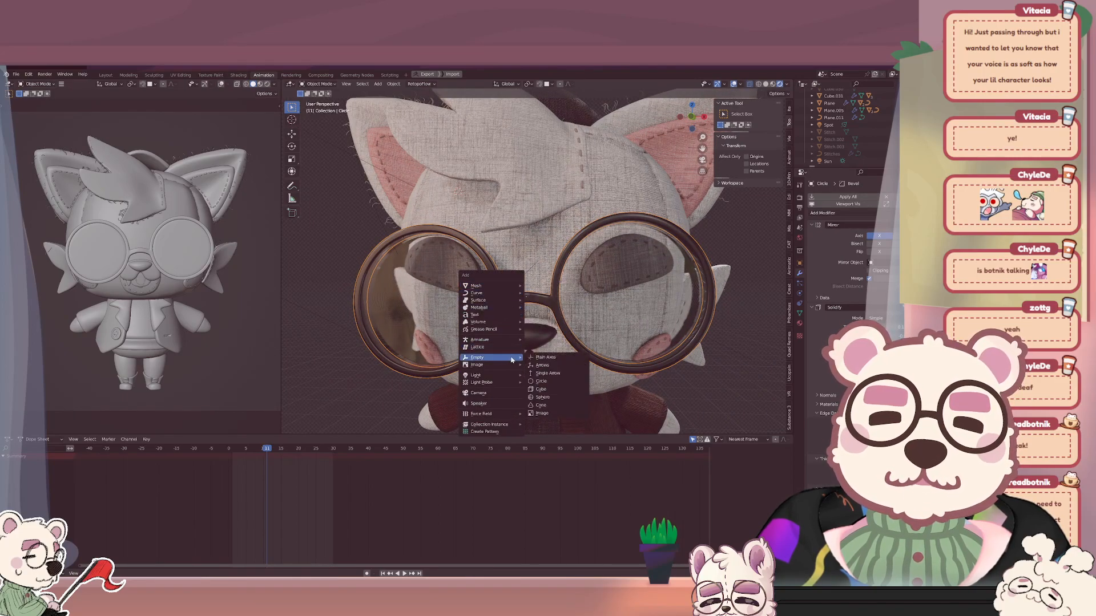
pyautogui.click(529, 360)
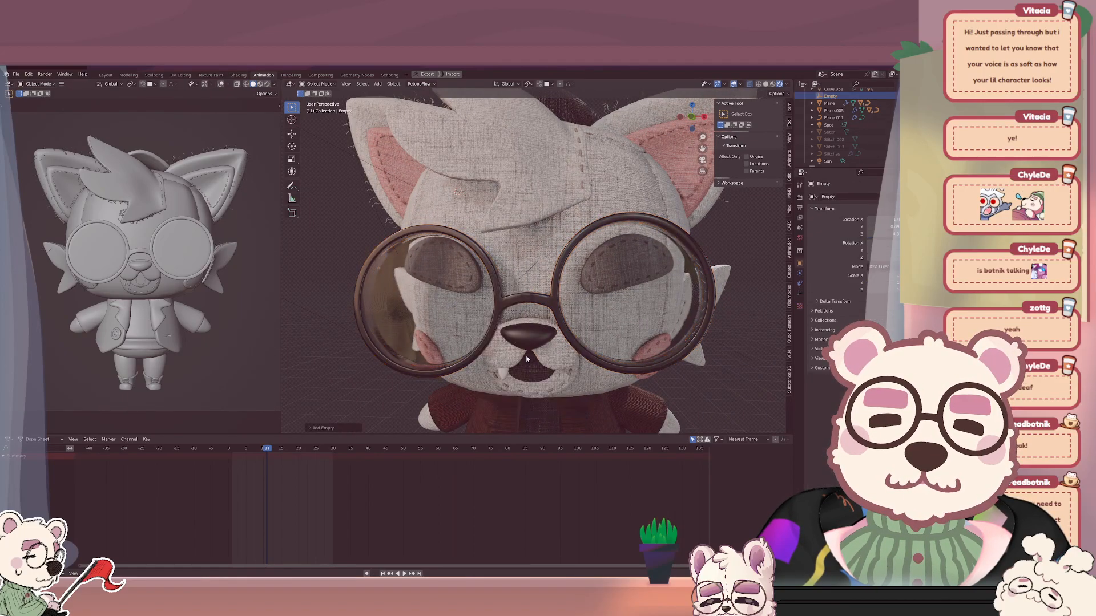
# Move the empty along the global Z axis to about 2.06 m and shift it along the global Y axis.
pyautogui.scroll(-5, 529, 360)
pyautogui.moveTo(530, 359); pyautogui.dragTo(551, 349, button='middle')
pyautogui.press('g')
pyautogui.press('z')
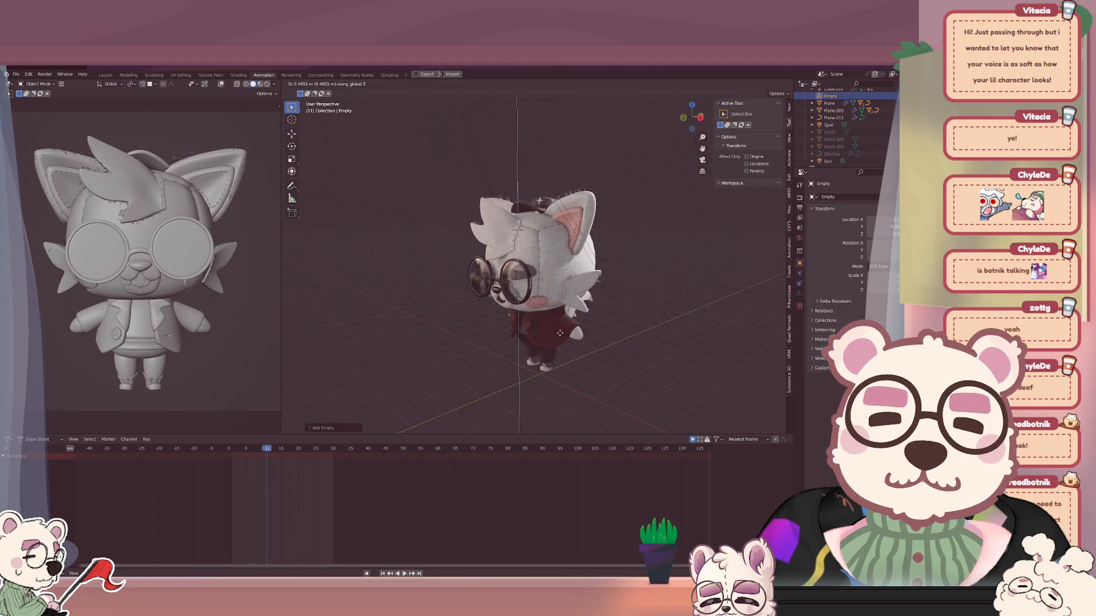
pyautogui.click(569, 383)
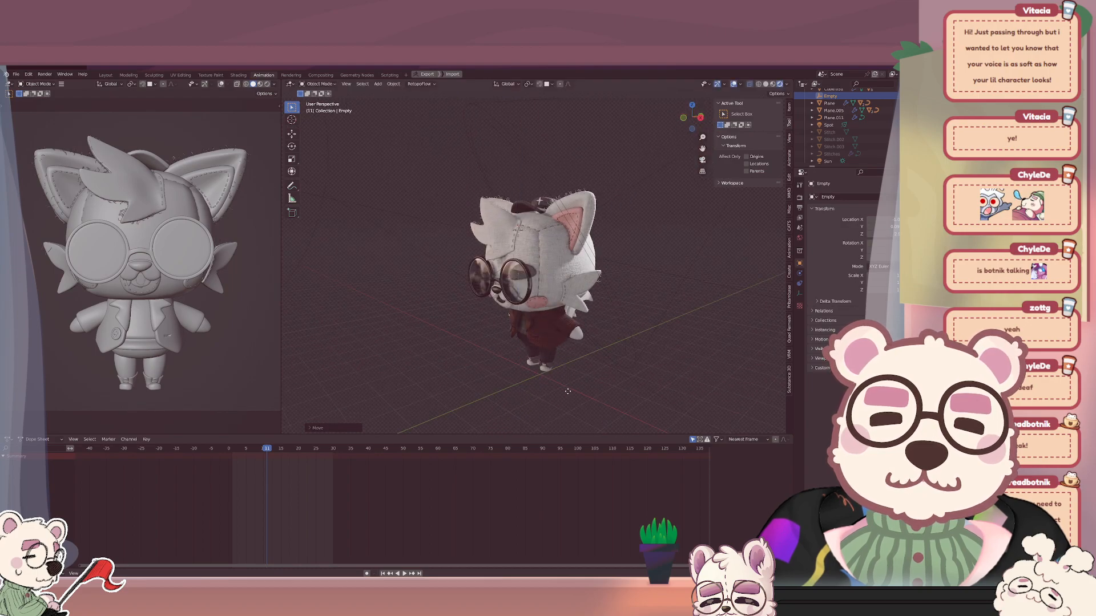
pyautogui.press('g')
pyautogui.press('y')
pyautogui.click(569, 352)
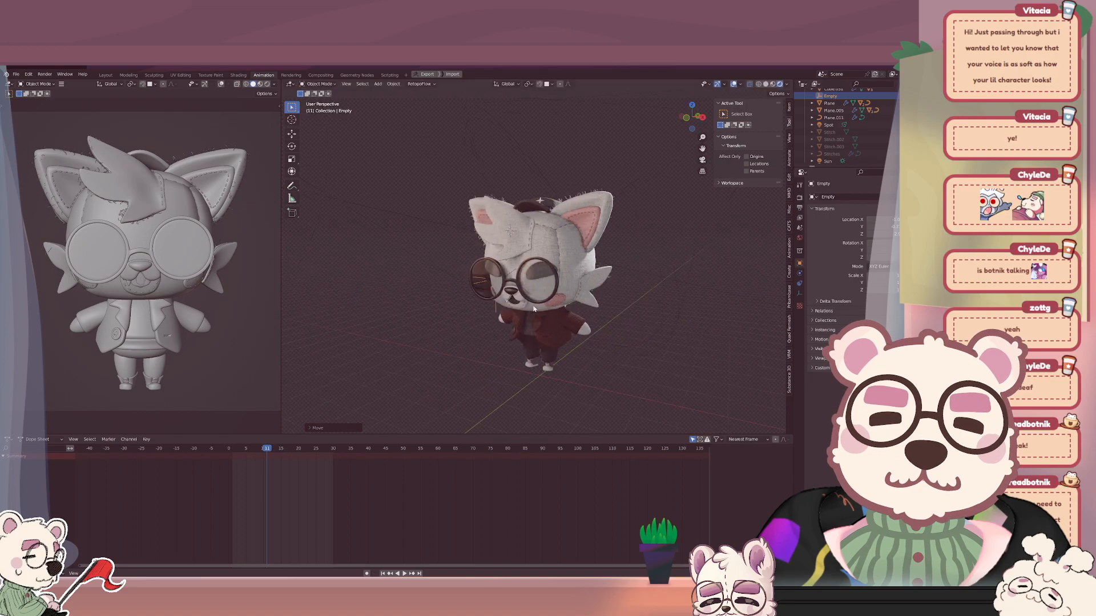
# Move the empty further along the global Y axis to about -1.19 m and display its transform values in the viewport.
pyautogui.scroll(5, 569, 352)
pyautogui.press('g')
pyautogui.press('y')
pyautogui.click(516, 320)
pyautogui.moveTo(516, 321); pyautogui.dragTo(535, 318, button='middle')
pyautogui.click(789, 107)
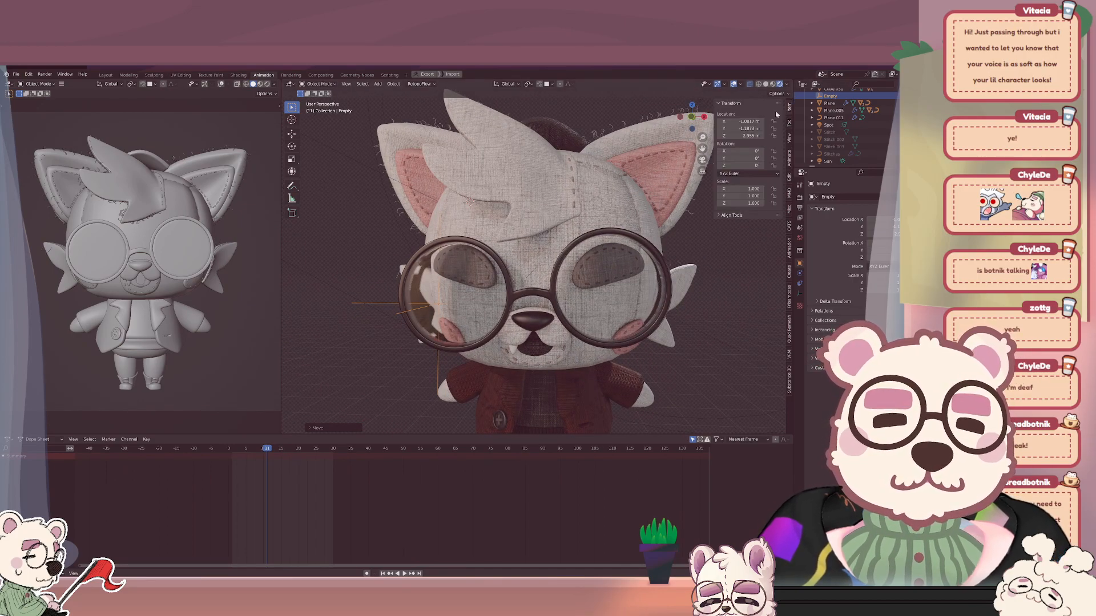
# Set the empty's X location to 0 m.
pyautogui.moveTo(732, 137); pyautogui.dragTo(761, 131)
pyautogui.moveTo(727, 123); pyautogui.dragTo(744, 124)
pyautogui.write('0')
pyautogui.press('Return')
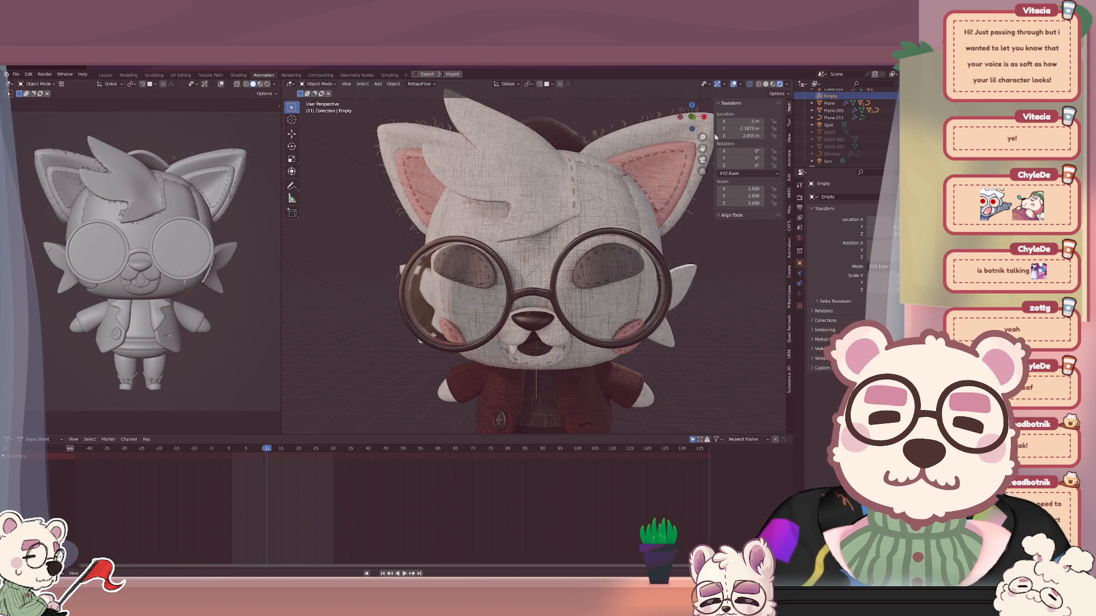
# Move the empty along the global Y axis to about -1.82 m and raise it along Z to the bridge of the glasses.
pyautogui.moveTo(571, 256)
pyautogui.mouseDown(button='middle')
pyautogui.moveTo(556, 288)
pyautogui.moveTo(571, 295)
pyautogui.moveTo(545, 294)
pyautogui.moveTo(563, 258)
pyautogui.mouseUp(button='middle')
pyautogui.press('g')
pyautogui.press('y')
pyautogui.click(565, 292)
pyautogui.press('g')
pyautogui.press('z')
pyautogui.click(582, 302)
pyautogui.press('g')
pyautogui.press('y')
pyautogui.click(536, 295)
pyautogui.press('g')
pyautogui.press('z')
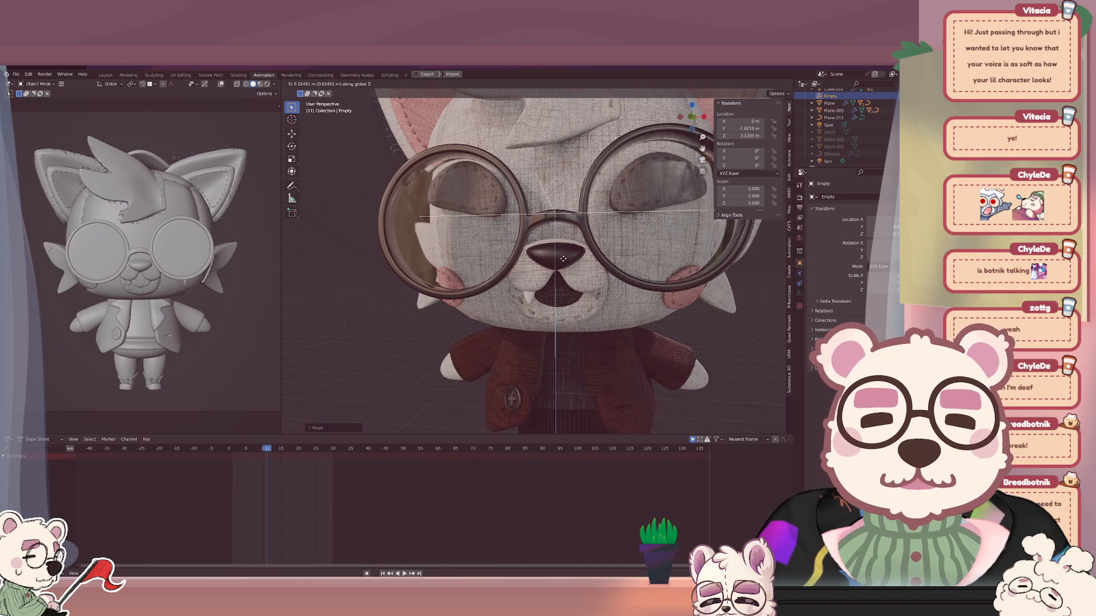
pyautogui.click(565, 261)
# Scale the empty down uniformly to about 0.141.
pyautogui.press('s')
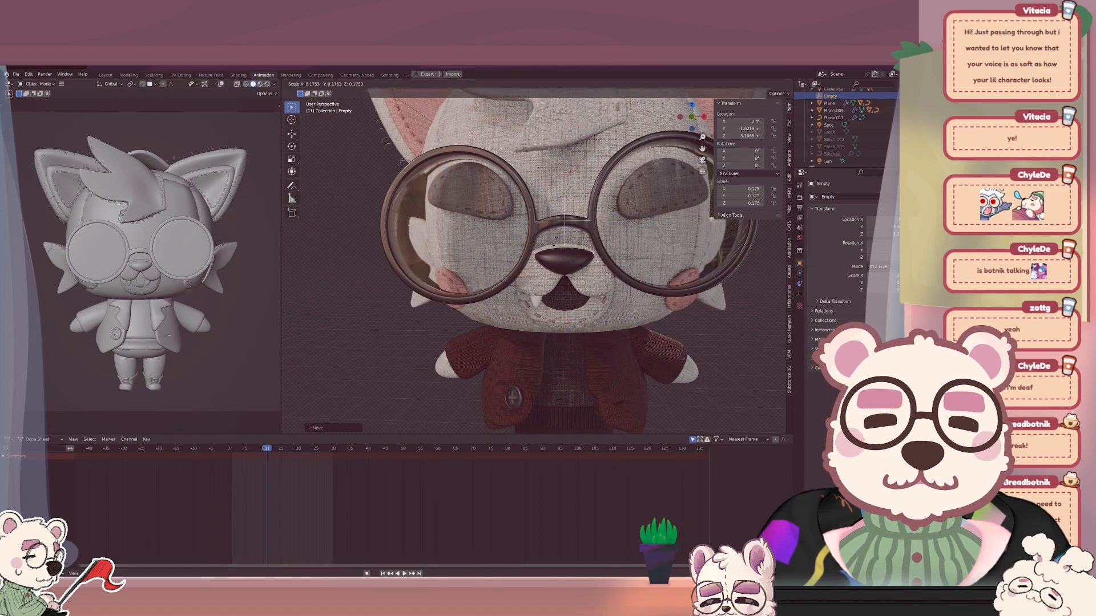
pyautogui.click(599, 240)
pyautogui.press('s')
pyautogui.click(606, 240)
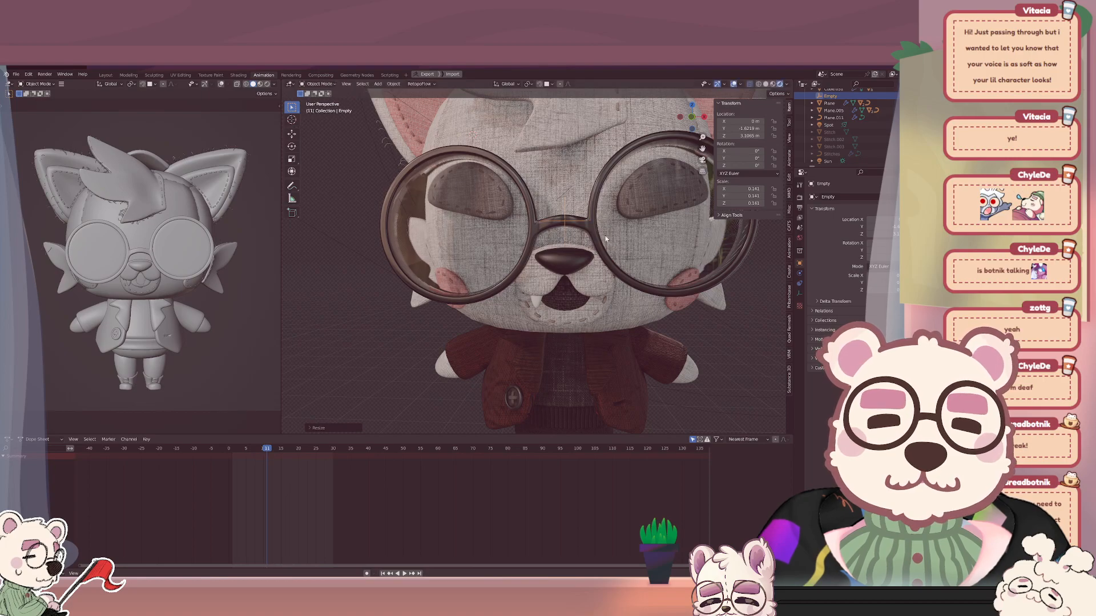
# Rename the empty at the bridge of the glasses as Glasses Controller.
pyautogui.click(592, 224)
pyautogui.scroll(2, 570, 219)
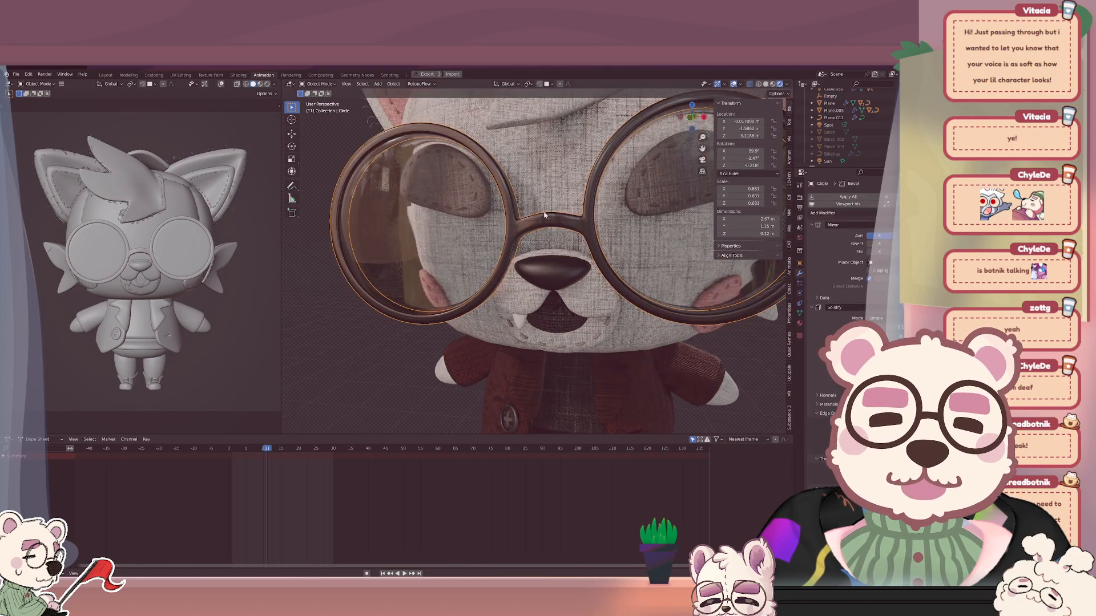
pyautogui.click(550, 209)
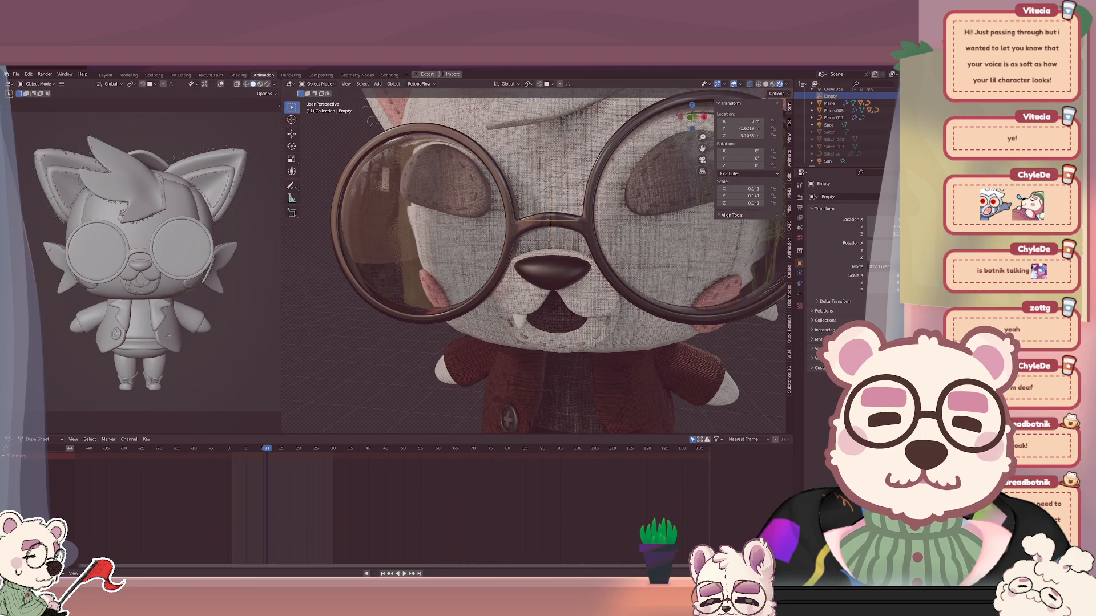
pyautogui.doubleClick(828, 96)
pyautogui.write('G')
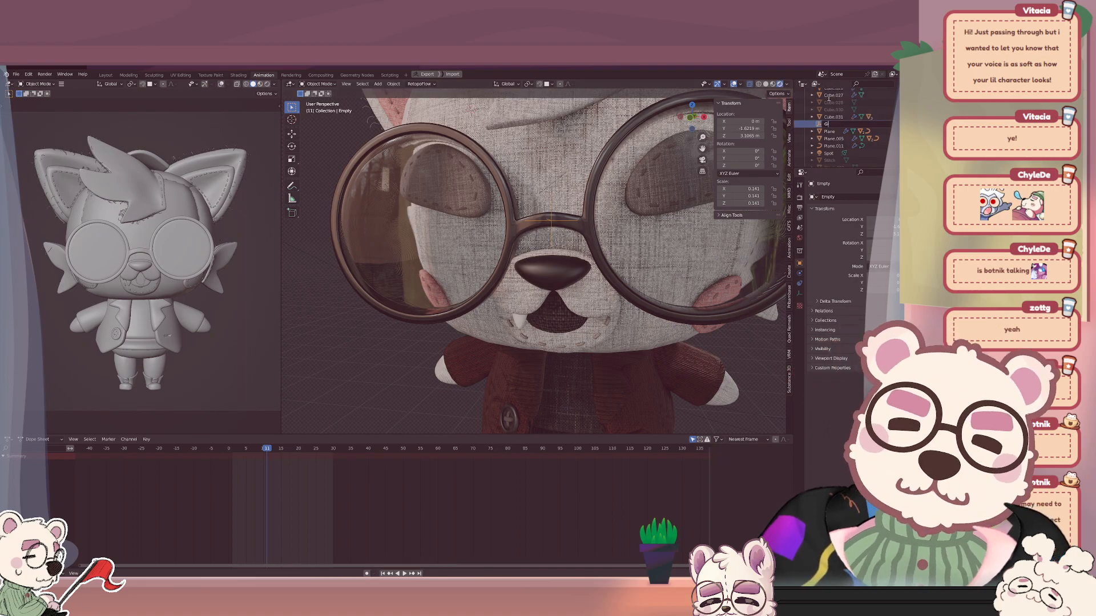
pyautogui.write('lasses Controller')
pyautogui.press('Return')
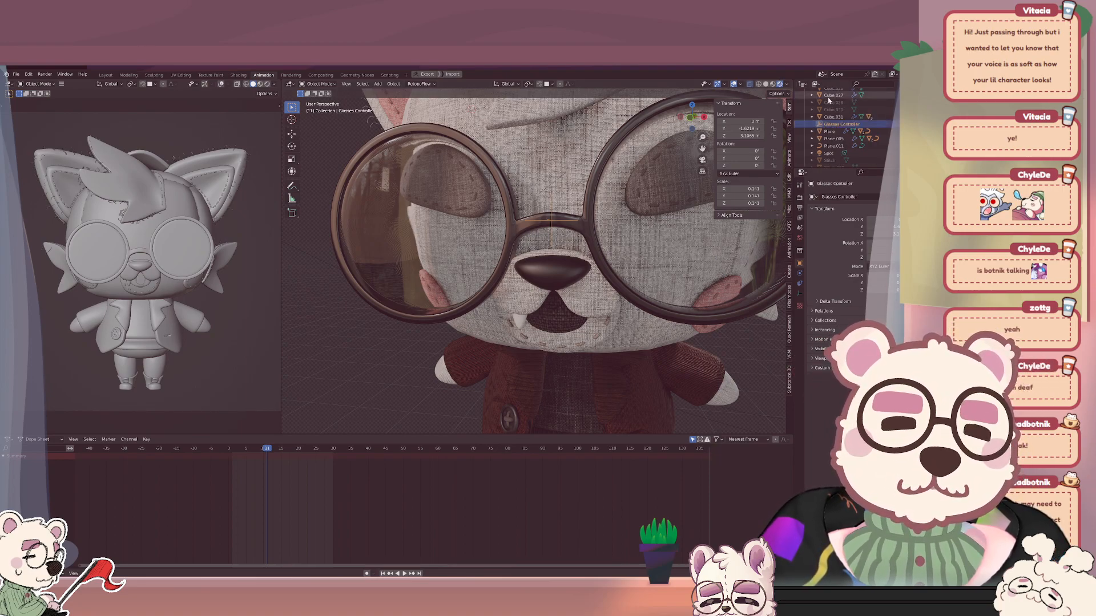
# Parent the glasses frame to the Glasses Controller empty with Object (Keep Transform).
pyautogui.click(579, 232)
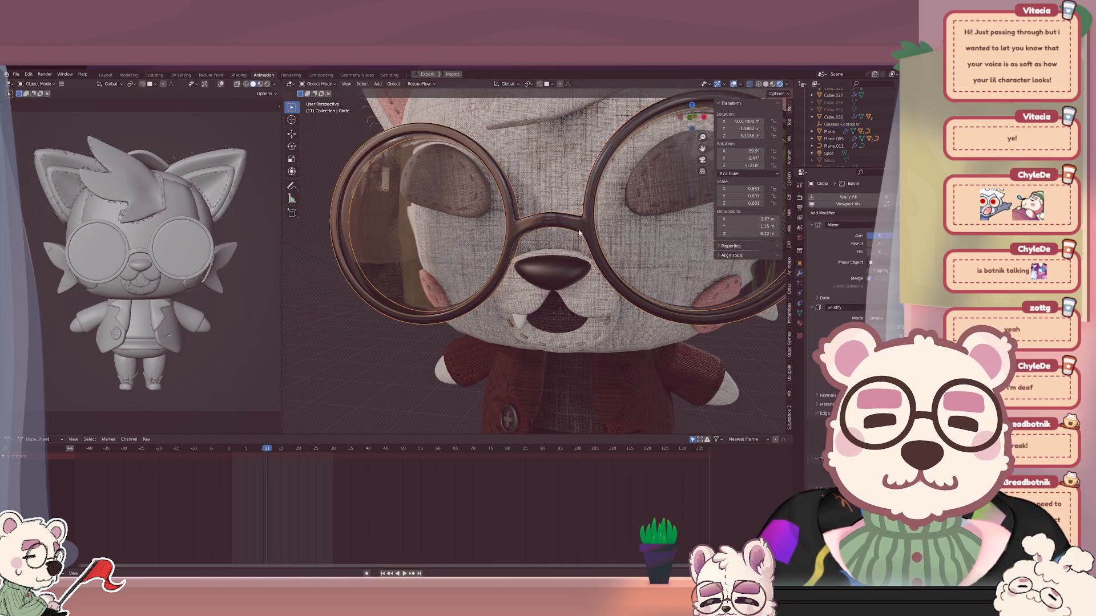
pyautogui.keyDown('shift'); pyautogui.click(551, 204); pyautogui.keyUp('shift')
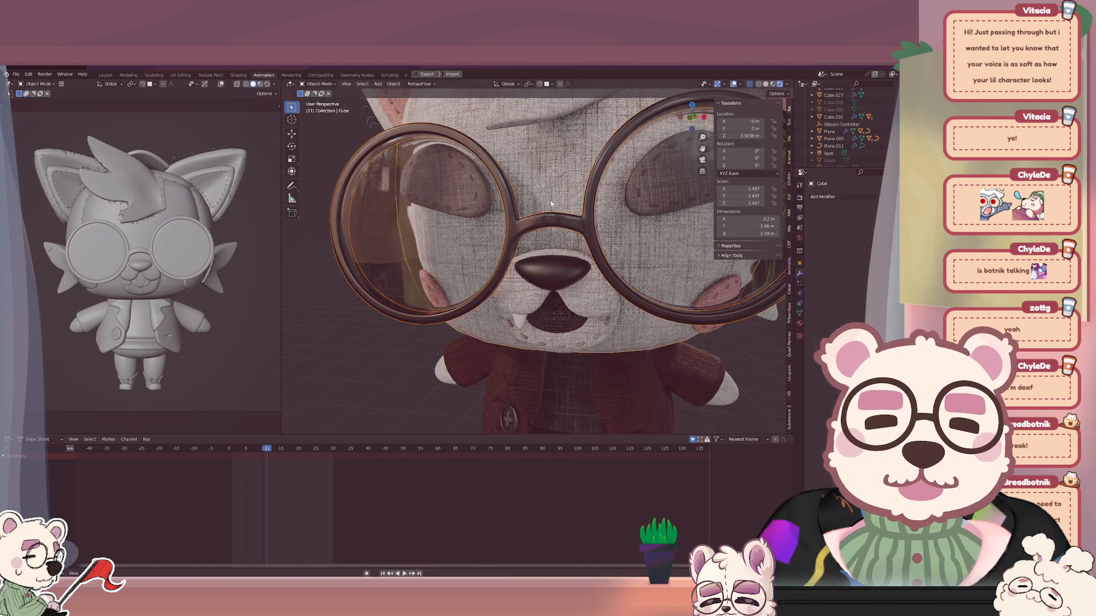
pyautogui.keyDown('shift'); pyautogui.click(579, 226); pyautogui.keyUp('shift')
pyautogui.click(841, 124)
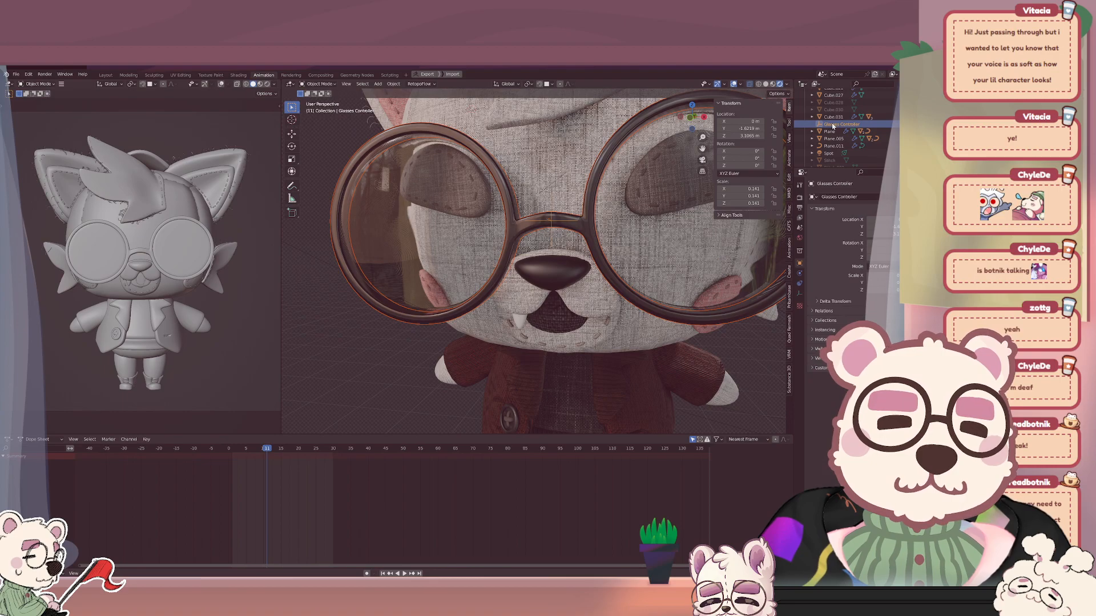
pyautogui.hotkey('ctrl', 'p')
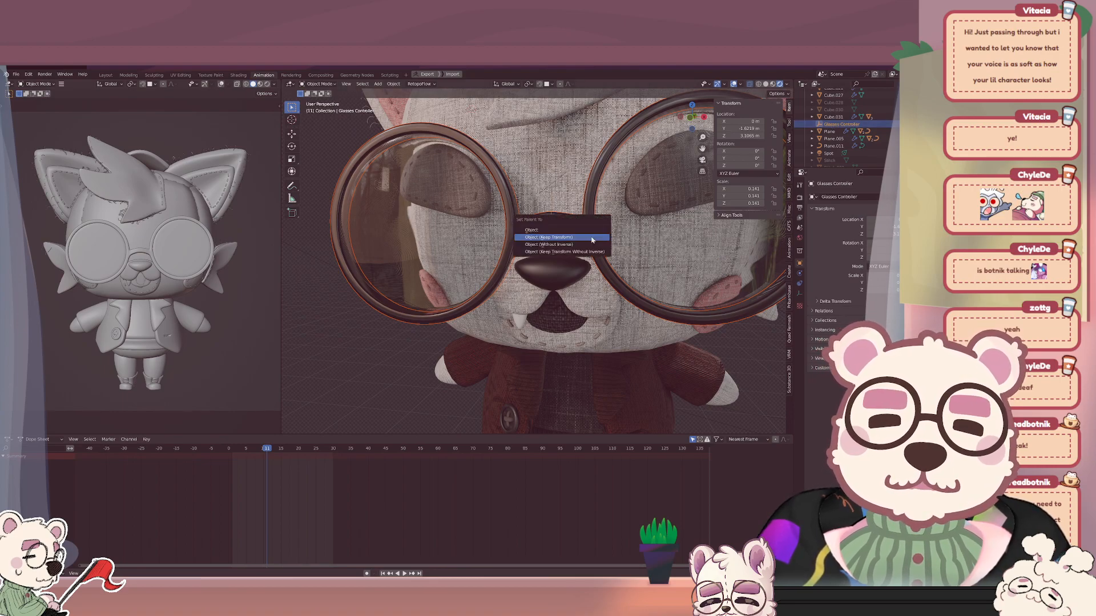
pyautogui.click(592, 240)
# Parent the Glasses Controller empty to the head with Object (Keep Transform).
pyautogui.click(551, 207)
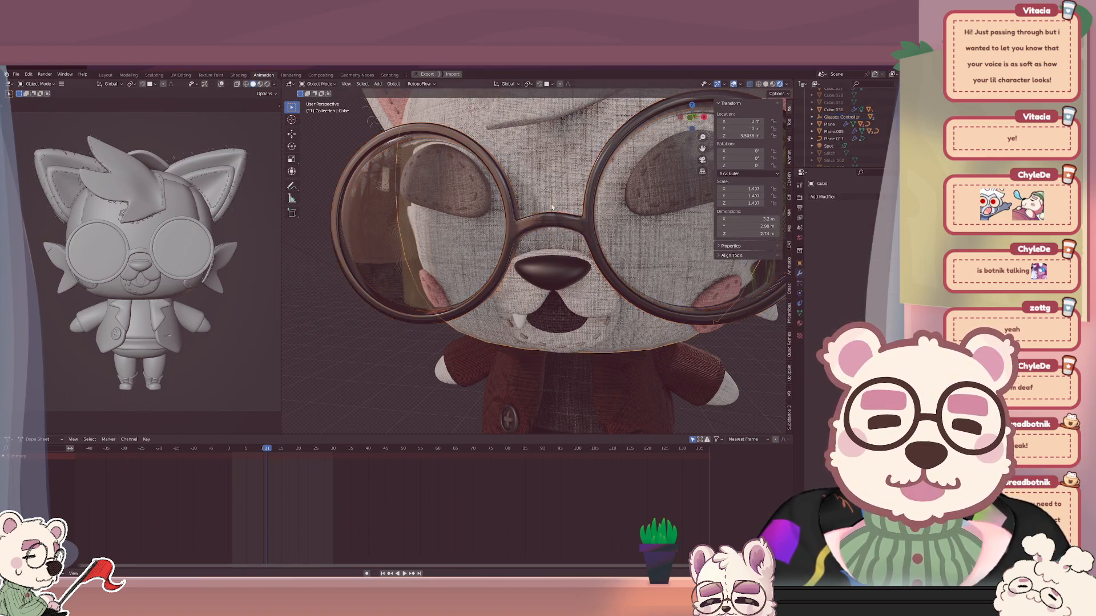
pyautogui.click(551, 207)
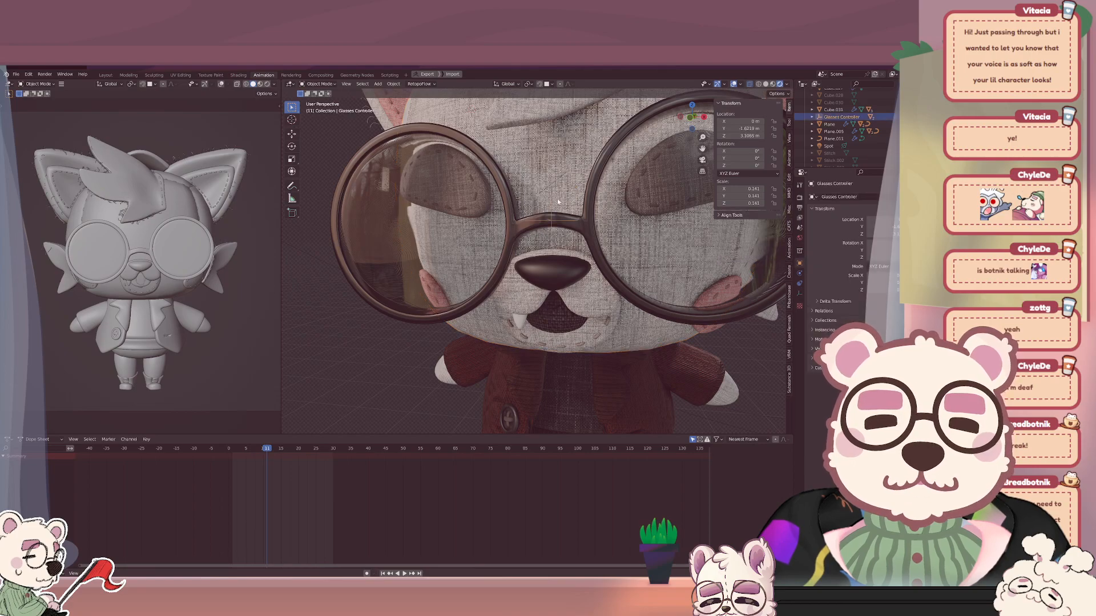
pyautogui.keyDown('shift'); pyautogui.click(562, 198); pyautogui.keyUp('shift')
pyautogui.hotkey('ctrl', 'p')
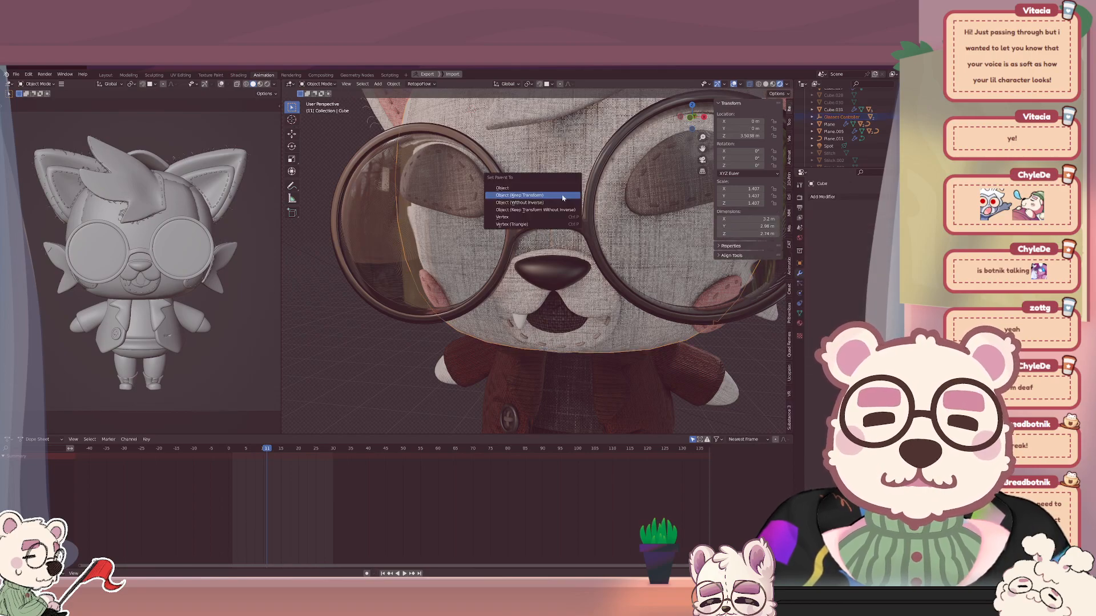
pyautogui.click(562, 195)
# Rotate the head freely to check how the glasses follow it, and cancel the rotation.
pyautogui.scroll(-6, 571, 198)
pyautogui.press('r')
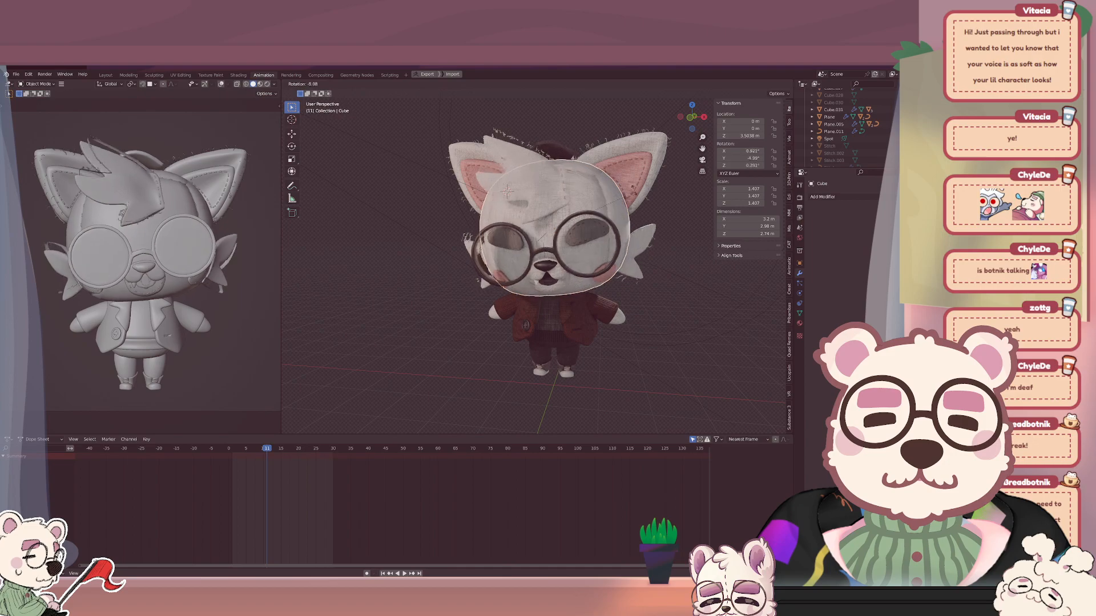
pyautogui.press('Escape')
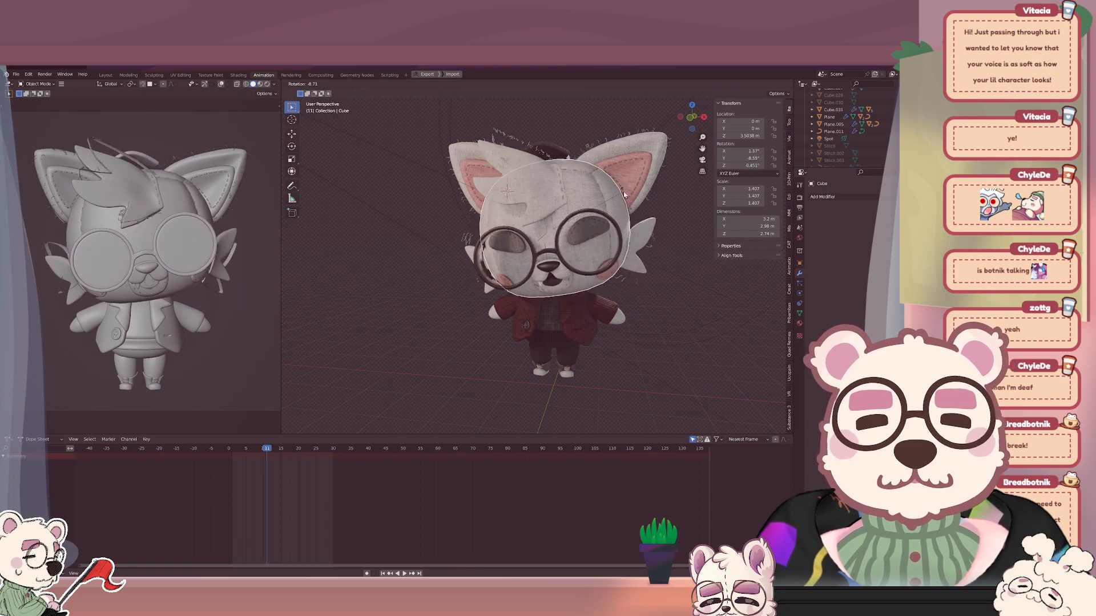
# Separate the cheek tufts' overlay mesh with the particle system, Cube.027, into its loose parts.
pyautogui.moveTo(707, 223); pyautogui.dragTo(604, 227, button='middle')
pyautogui.scroll(3, 683, 225)
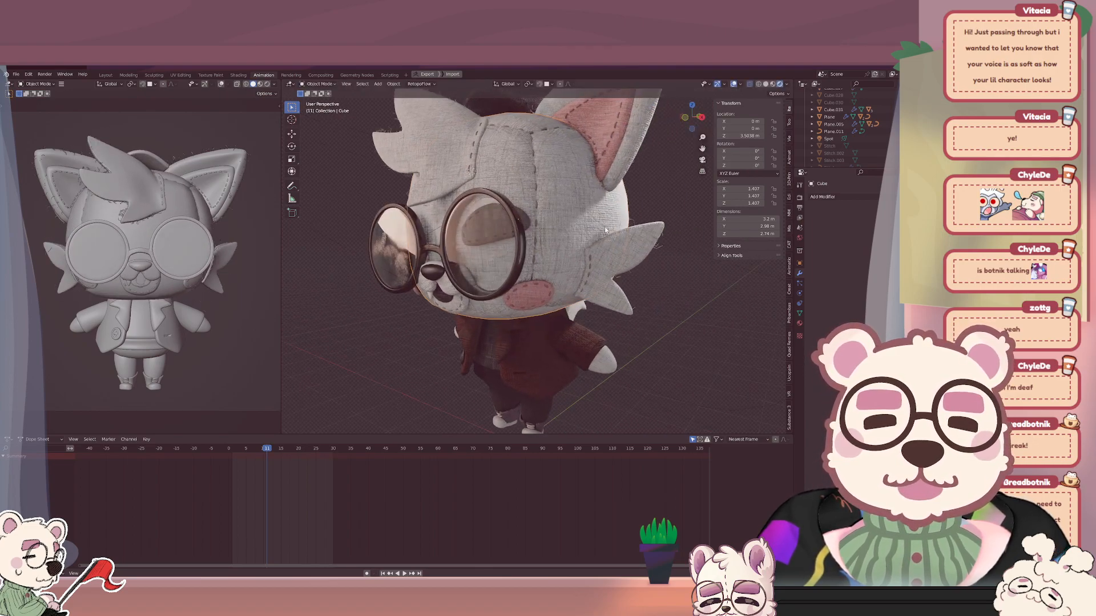
pyautogui.click(636, 226)
pyautogui.click(637, 241)
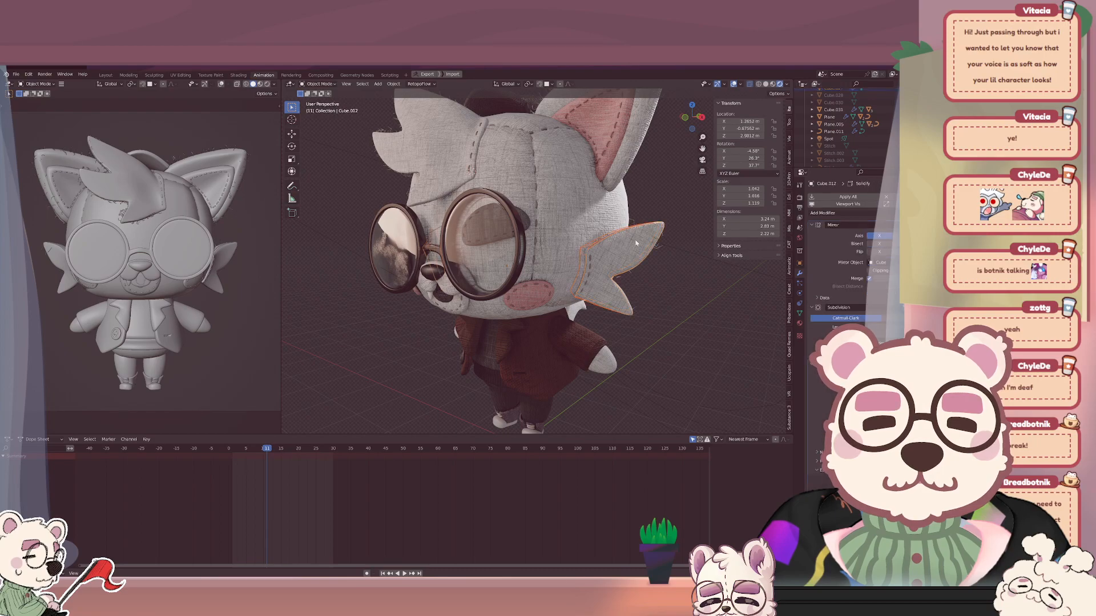
pyautogui.moveTo(637, 241); pyautogui.dragTo(656, 282, button='middle')
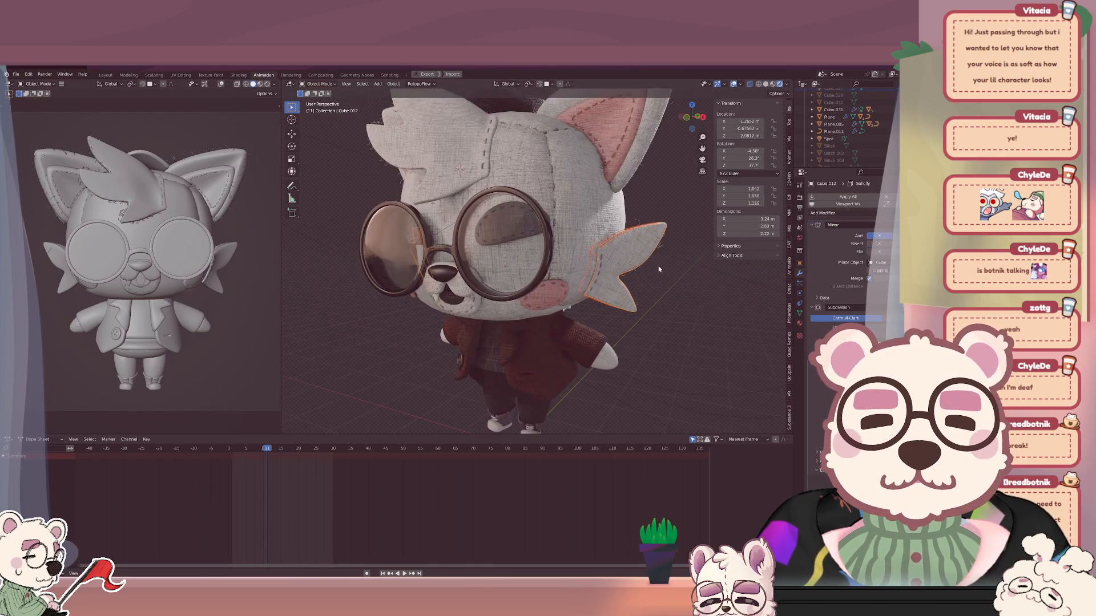
pyautogui.click(640, 223)
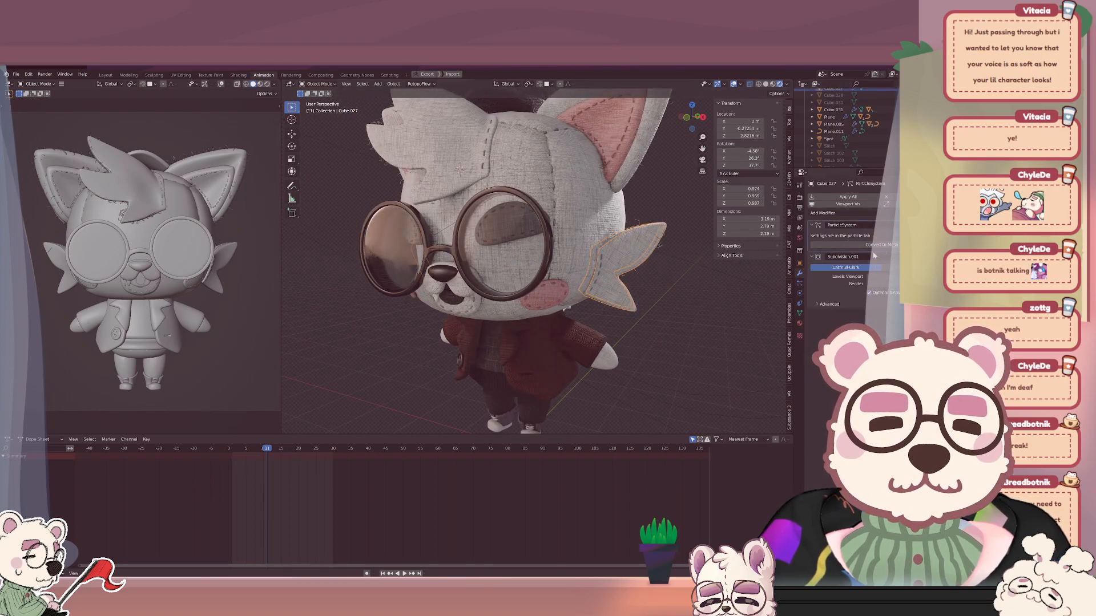
pyautogui.moveTo(600, 263); pyautogui.dragTo(614, 254, button='middle')
pyautogui.press('Tab')
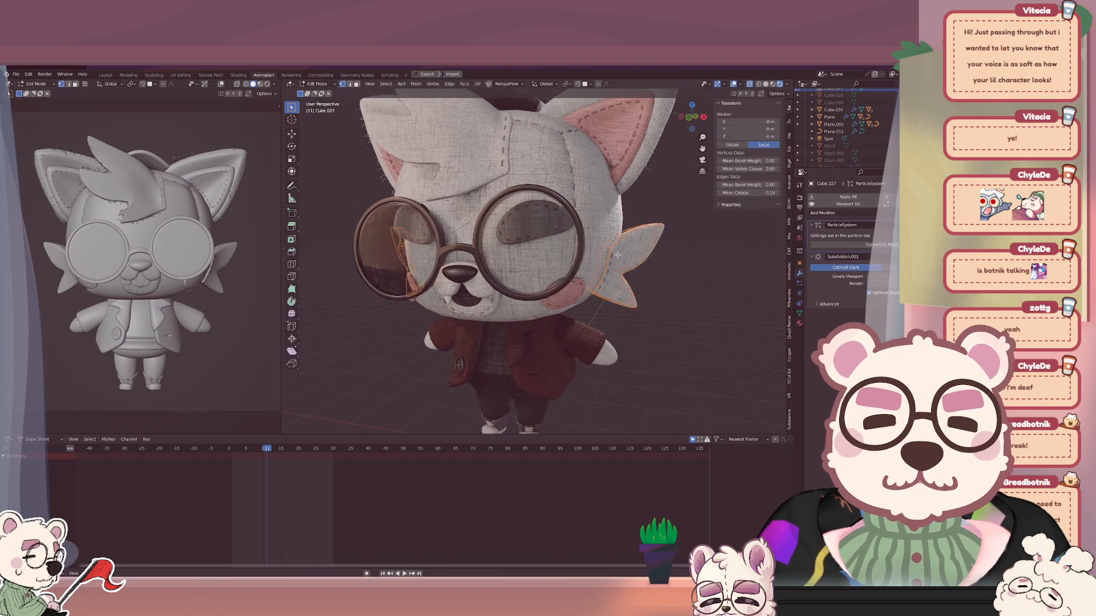
pyautogui.press('p')
pyautogui.click(629, 234)
pyautogui.press('Tab')
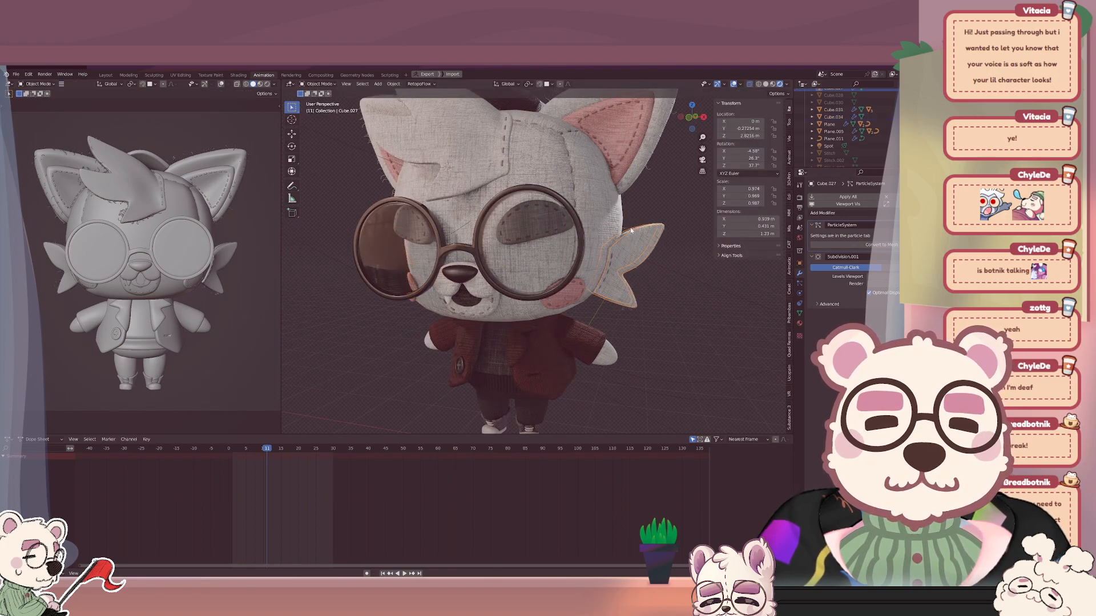
# Apply the Mirror modifier on the cheek tuft mesh Cube.012 and separate it into loose parts.
pyautogui.click(635, 249)
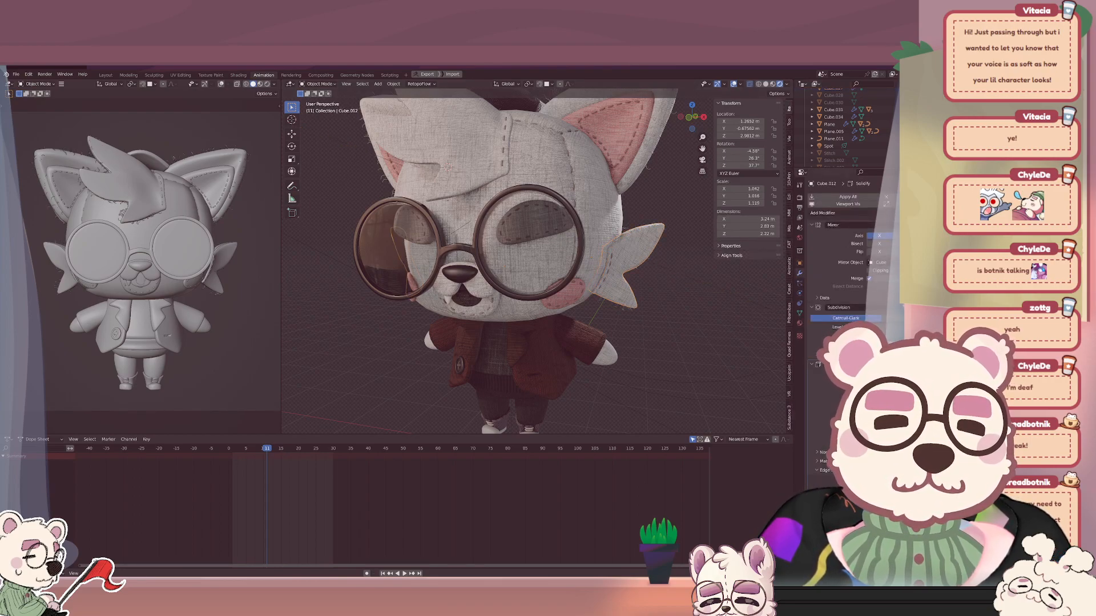
pyautogui.hotkey('ctrl', 'a')
pyautogui.press('Tab')
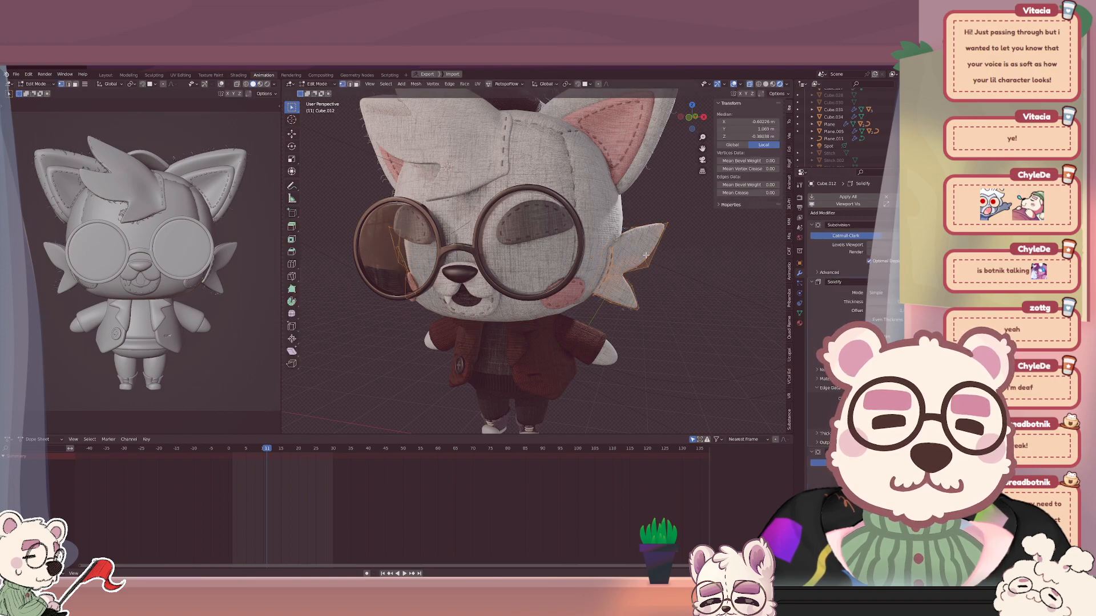
pyautogui.press('p')
pyautogui.click(646, 255)
pyautogui.press('Tab')
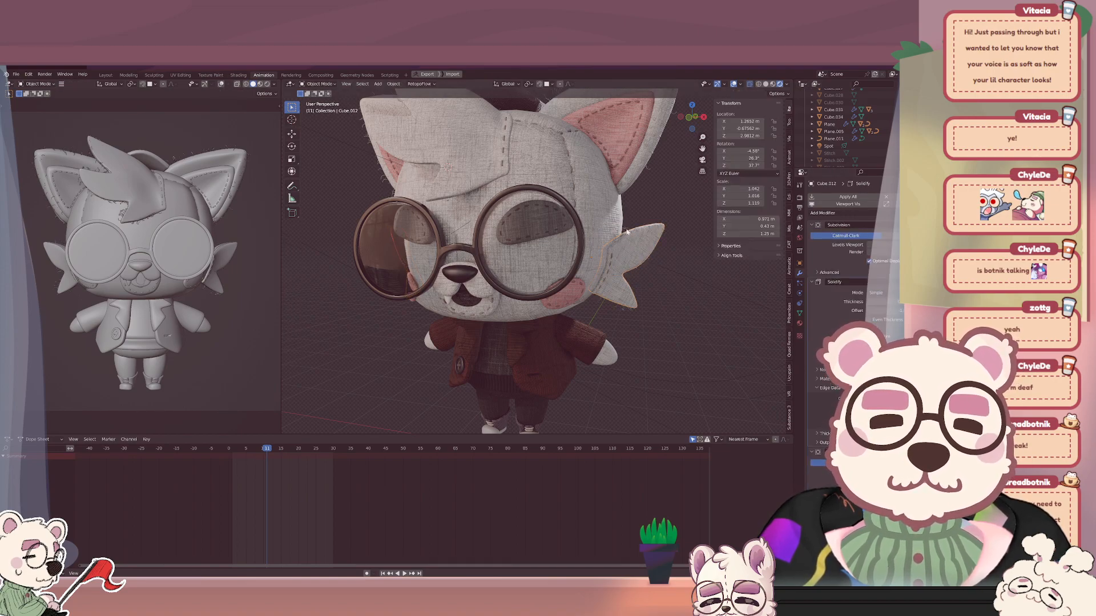
# Parent the particle overlay Cube.027 to the cheek tuft Cube.012 on the same side of the head.
pyautogui.click(628, 231)
pyautogui.keyDown('shift'); pyautogui.click(633, 237); pyautogui.keyUp('shift')
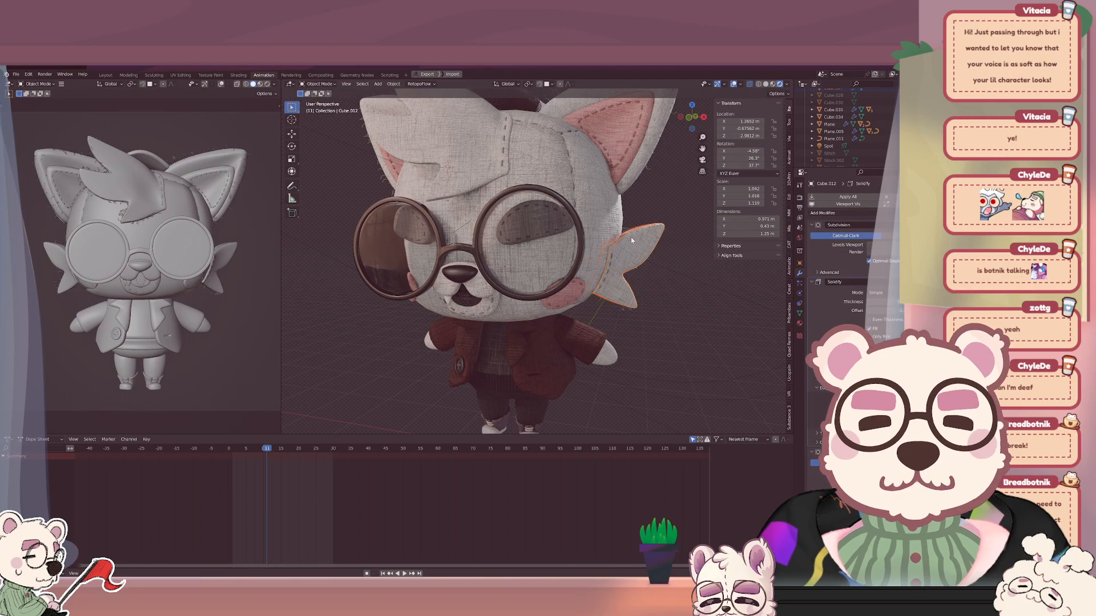
pyautogui.hotkey('ctrl', 'p')
pyautogui.click(632, 237)
# Parent the particle overlay on the opposite side of the head to its cheek tuft, Cube.035.
pyautogui.moveTo(542, 251); pyautogui.dragTo(337, 221, button='middle')
pyautogui.click(356, 218)
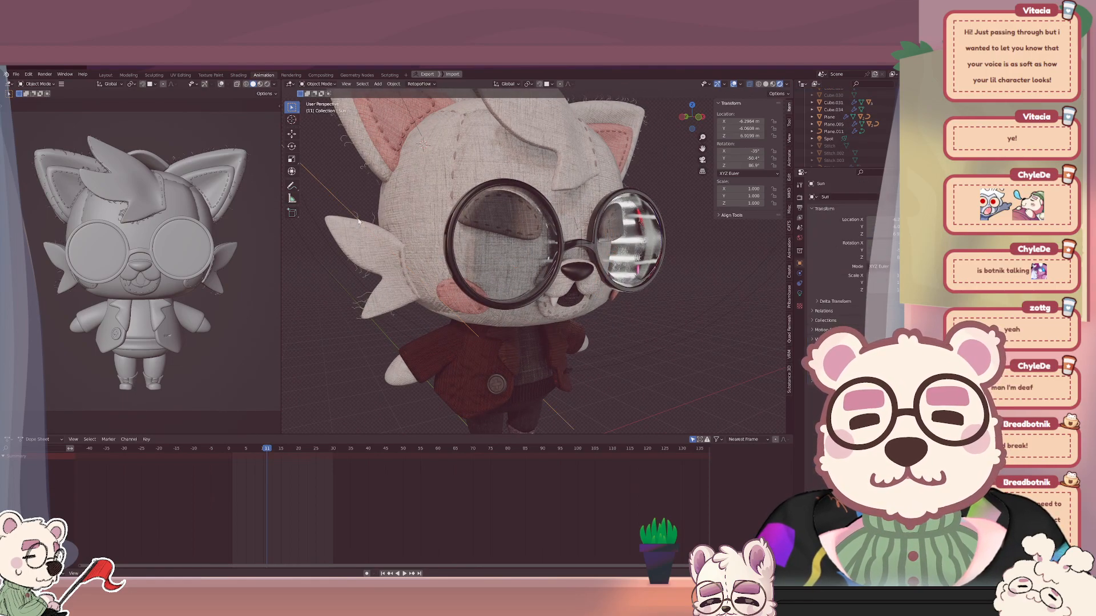
pyautogui.click(357, 218)
pyautogui.keyDown('shift'); pyautogui.click(348, 239); pyautogui.keyUp('shift')
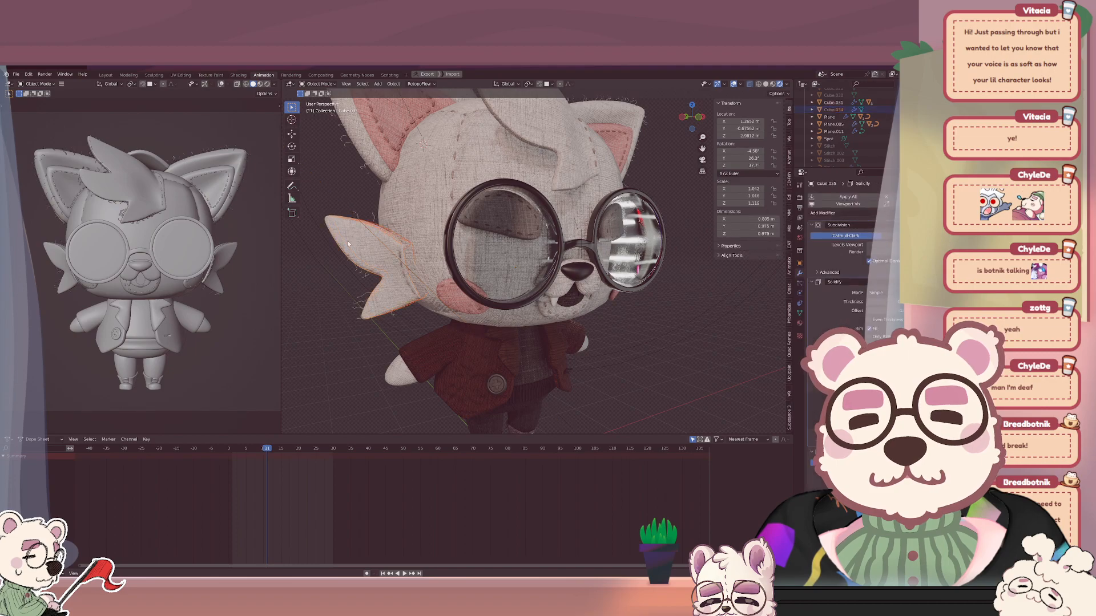
pyautogui.hotkey('ctrl', 'p')
pyautogui.click(343, 243)
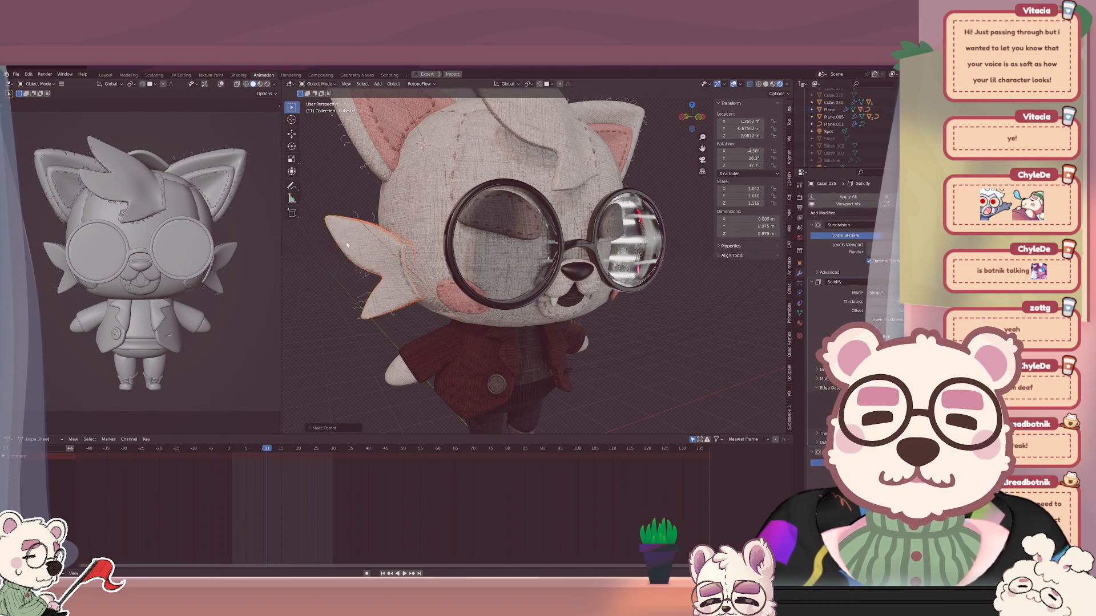
pyautogui.moveTo(346, 242); pyautogui.dragTo(590, 333, button='middle')
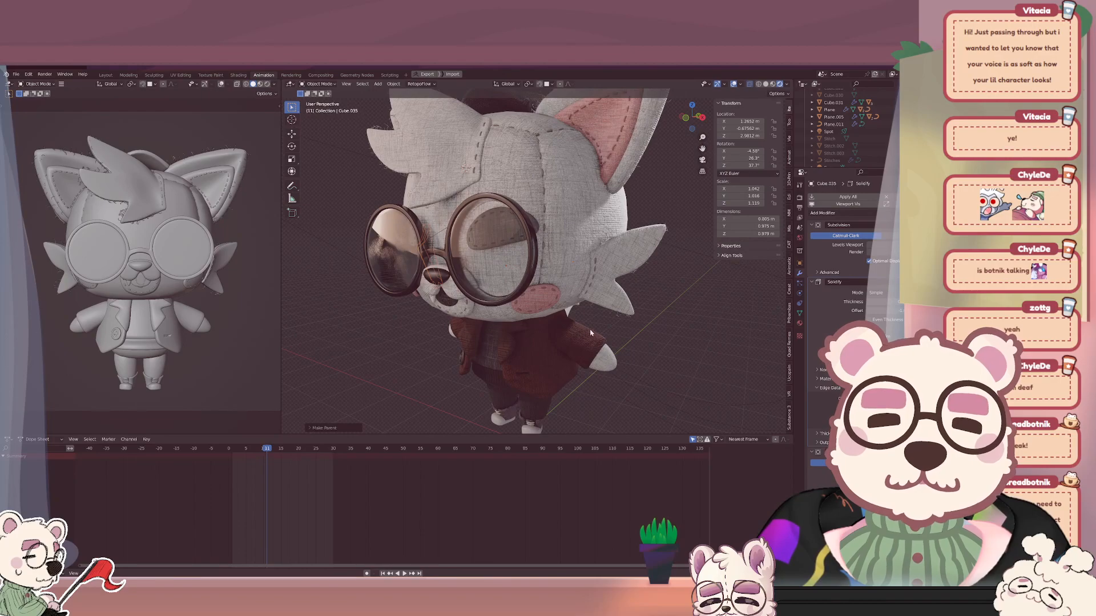
# Set the origins of the cheek tuft overlays Cube.027 and Cube.034 to their own geometry.
pyautogui.click(618, 319)
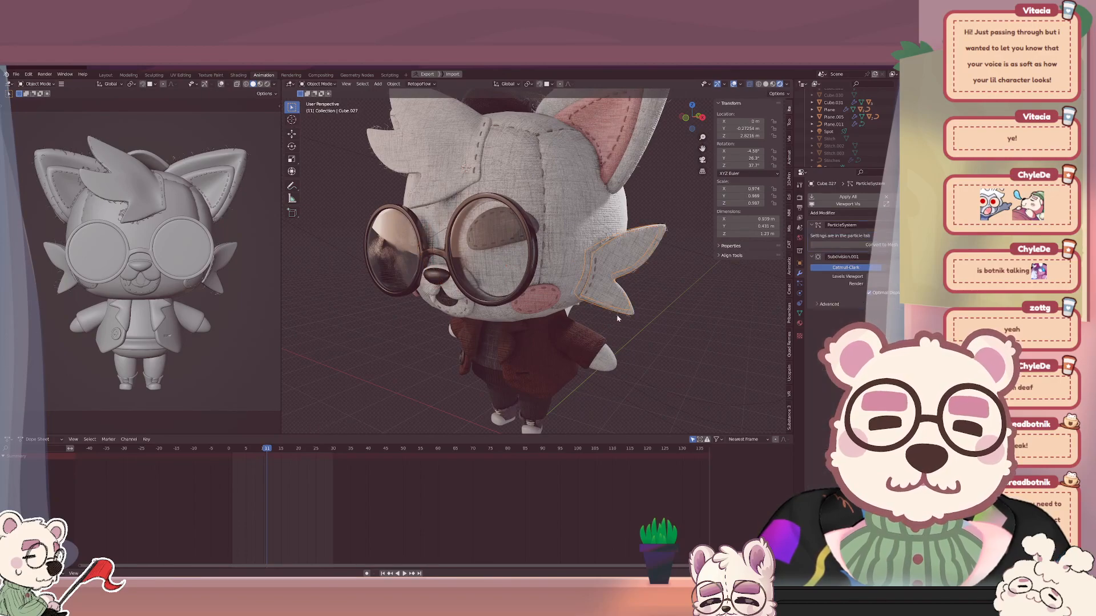
pyautogui.press('q')
pyautogui.click(607, 283)
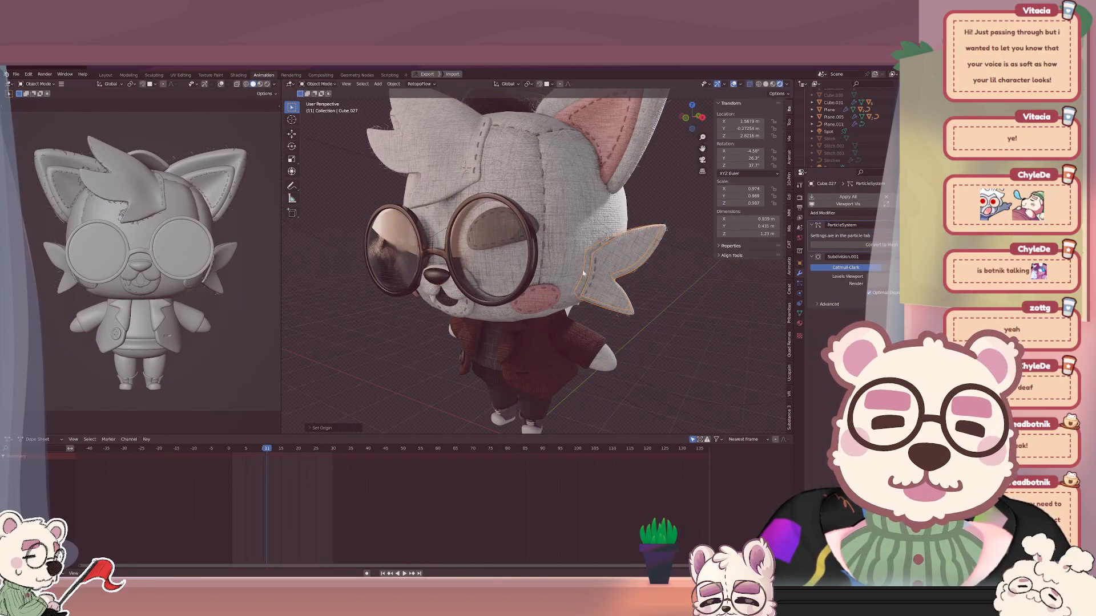
pyautogui.moveTo(607, 283); pyautogui.dragTo(424, 250, button='middle')
pyautogui.click(383, 299)
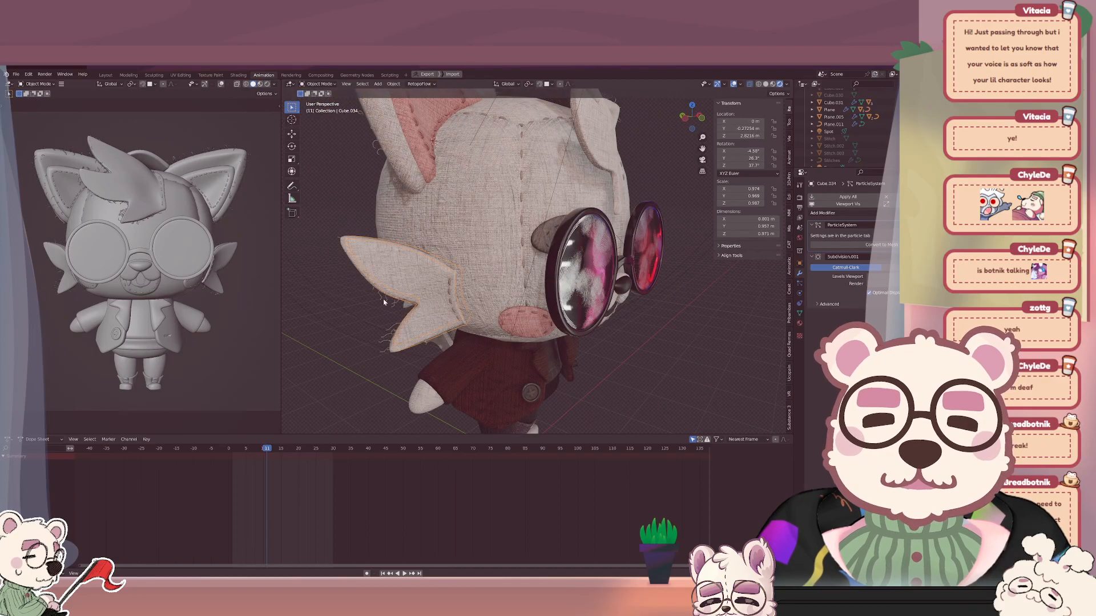
pyautogui.press('q')
pyautogui.click(384, 300)
pyautogui.moveTo(383, 299)
pyautogui.mouseDown(button='middle')
pyautogui.moveTo(440, 302)
pyautogui.moveTo(396, 298)
pyautogui.mouseUp(button='middle')
pyautogui.moveTo(643, 278); pyautogui.dragTo(622, 245, button='middle')
pyautogui.click(655, 263)
pyautogui.scroll(1, 622, 244)
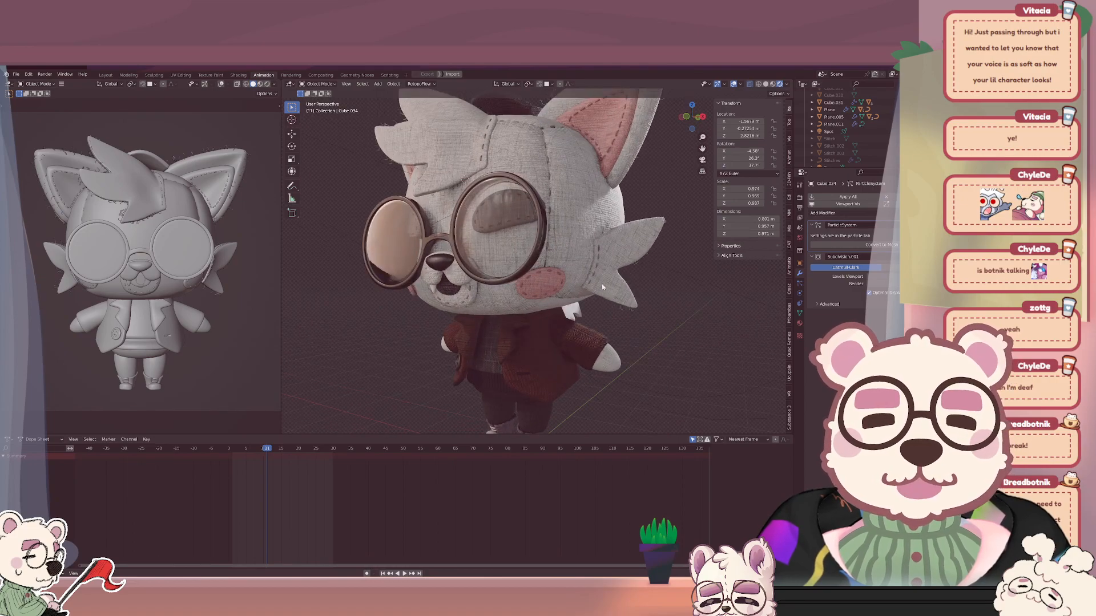
# Test-rotate the head sphere Cube to check which head parts follow it.
pyautogui.moveTo(601, 283); pyautogui.dragTo(586, 261, button='middle')
pyautogui.scroll(-3, 570, 261)
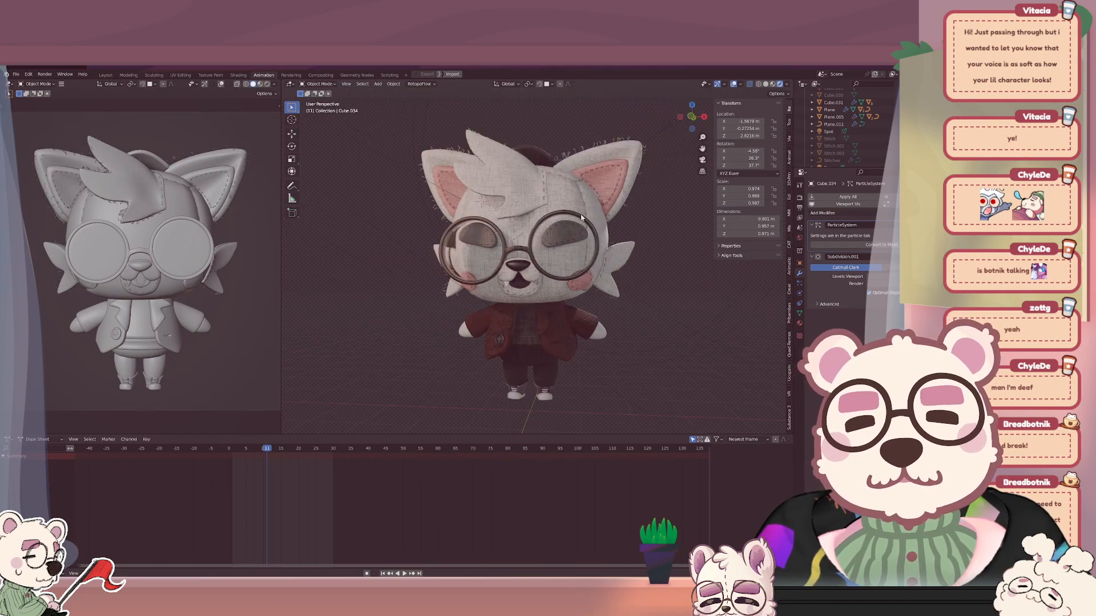
pyautogui.click(570, 261)
pyautogui.press('r')
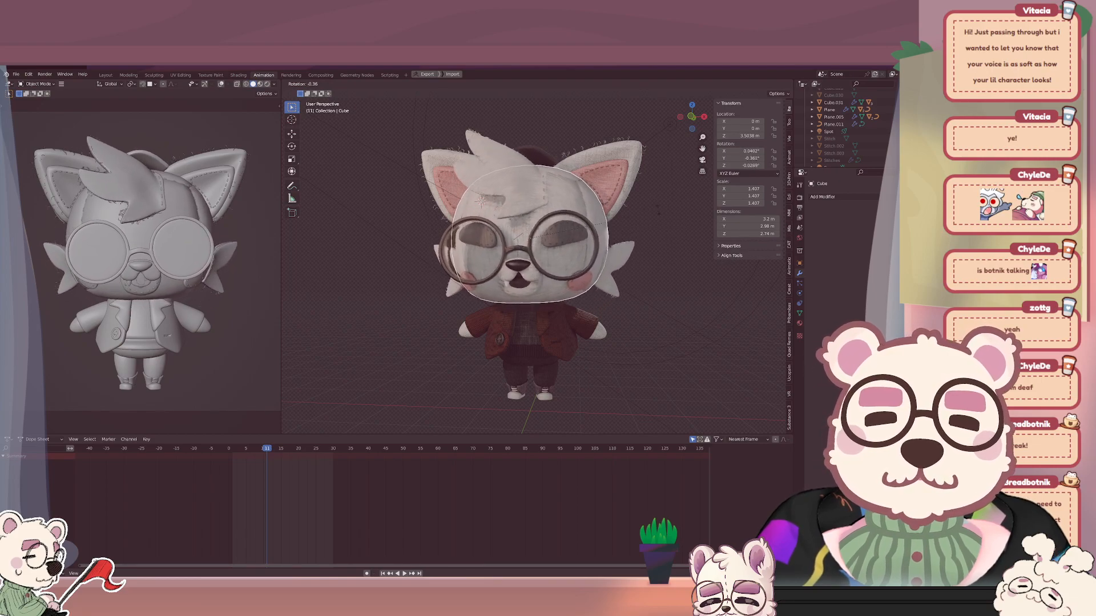
pyautogui.press('Escape')
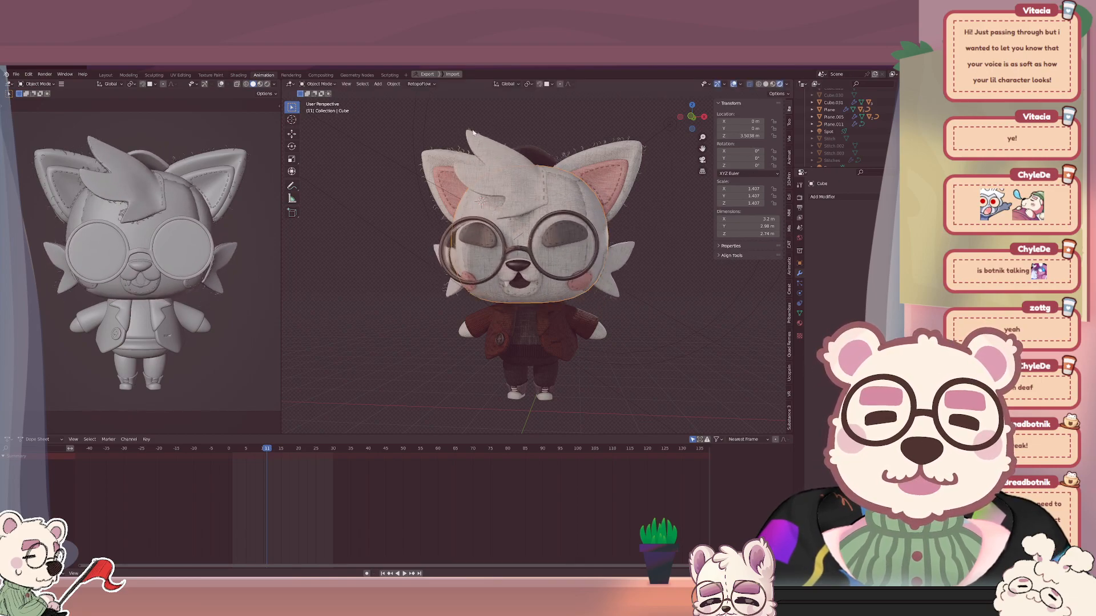
# Parent the hair tuft's particle overlay to the hair tuft Cube.004 with Object (Keep Transform).
pyautogui.click(473, 132)
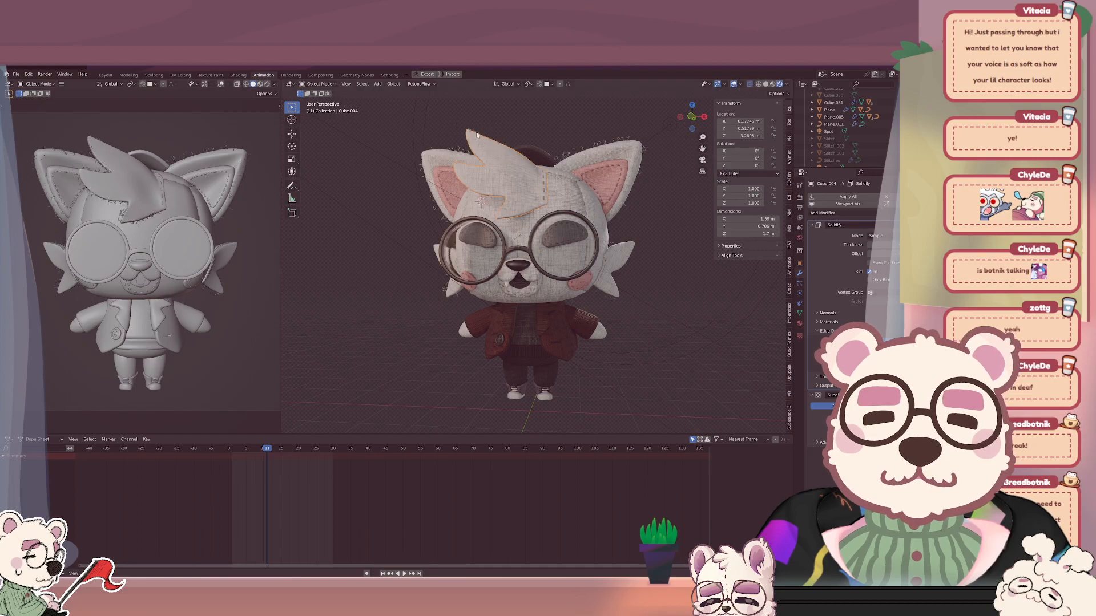
pyautogui.scroll(4, 476, 134)
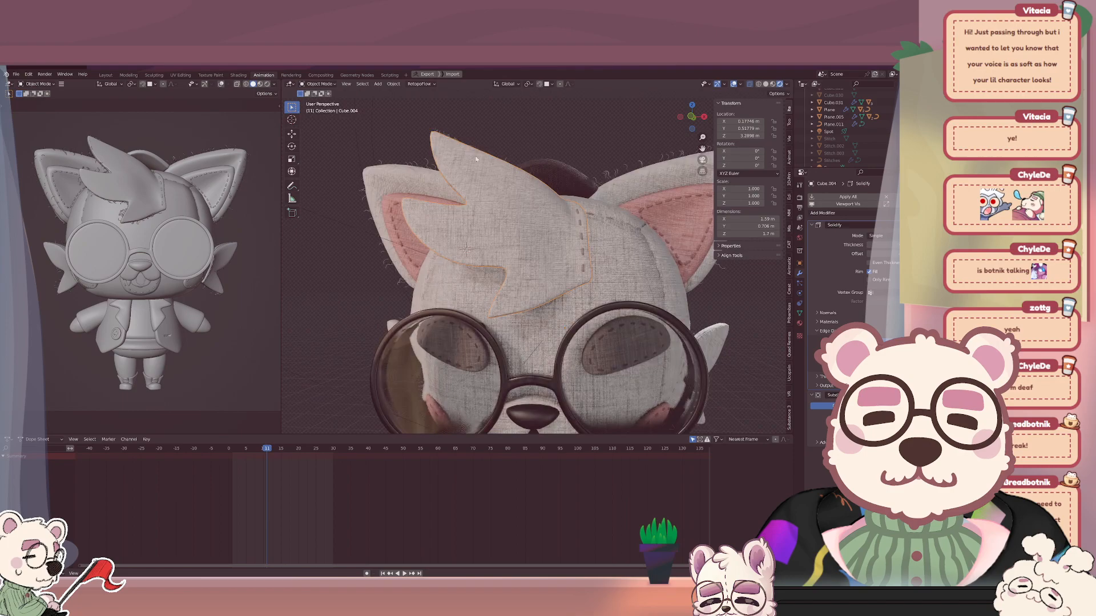
pyautogui.click(446, 136)
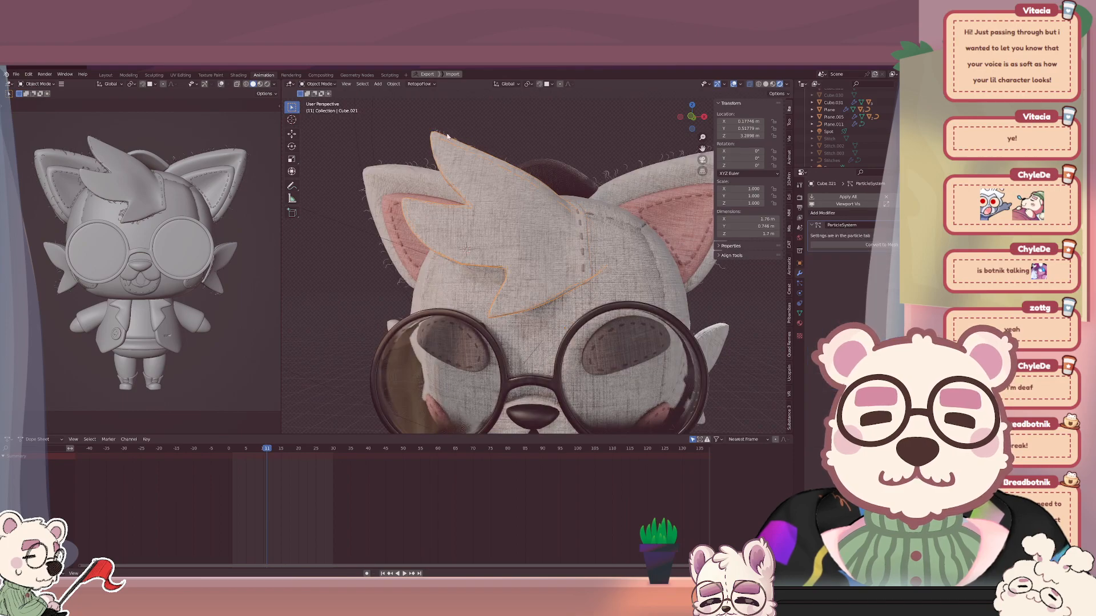
pyautogui.keyDown('shift'); pyautogui.click(468, 164); pyautogui.keyUp('shift')
pyautogui.hotkey('ctrl', 'p')
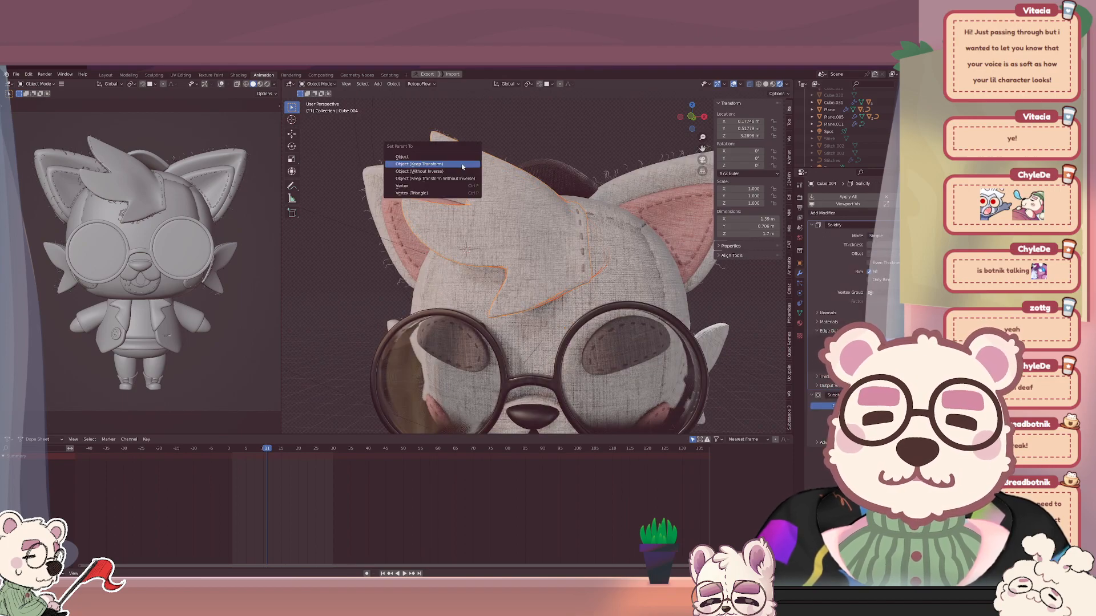
pyautogui.click(462, 164)
pyautogui.scroll(-4, 463, 166)
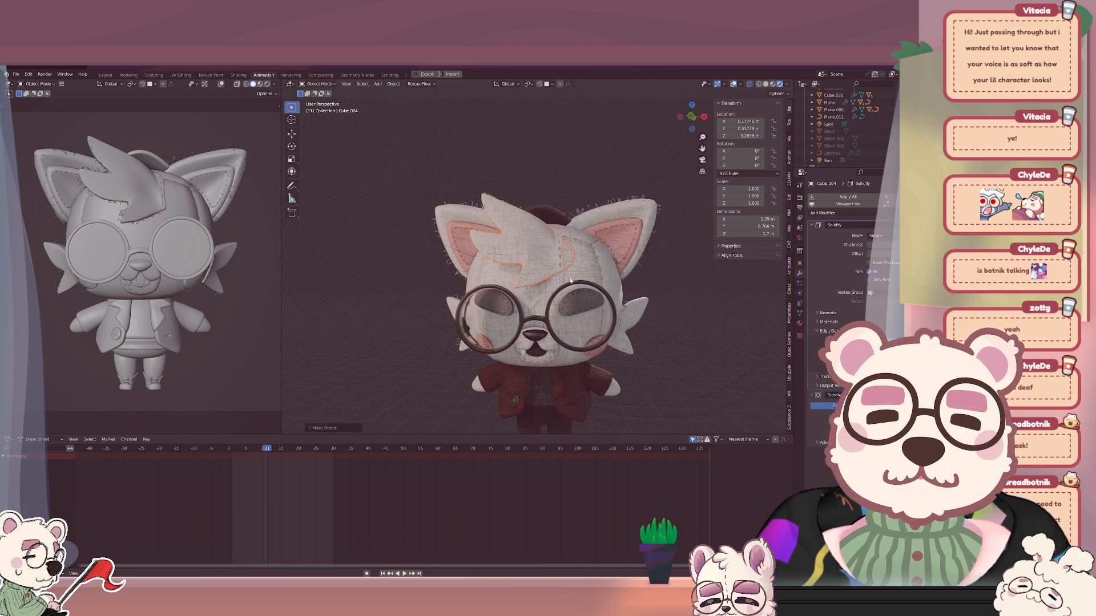
# Parent both ears to the head Cube with Object (Keep Transform) and test-rotate the head.
pyautogui.click(571, 281)
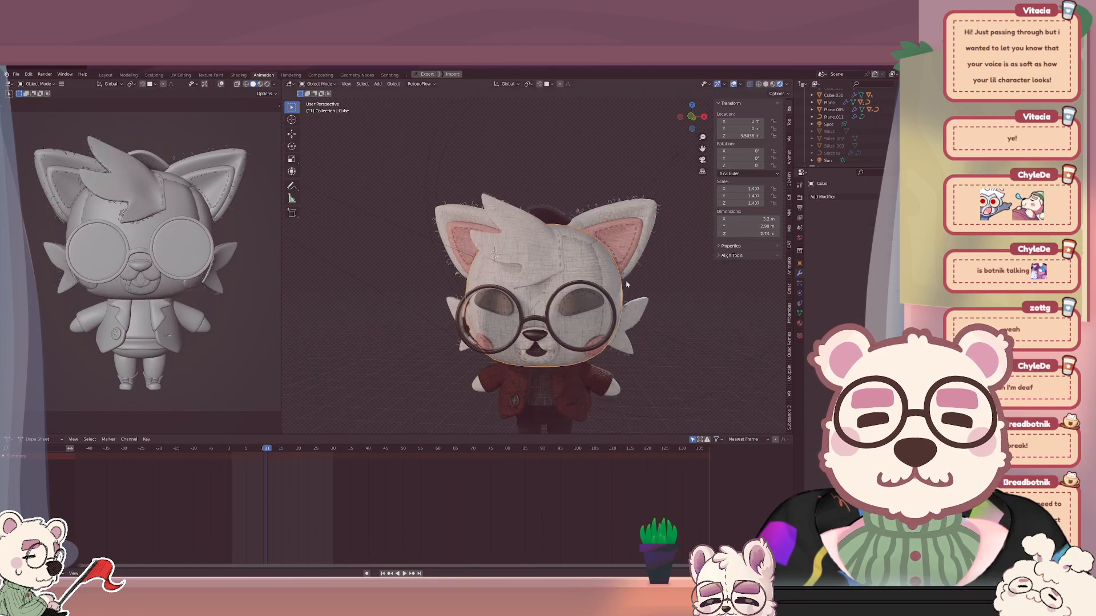
pyautogui.click(641, 211)
pyautogui.click(466, 221)
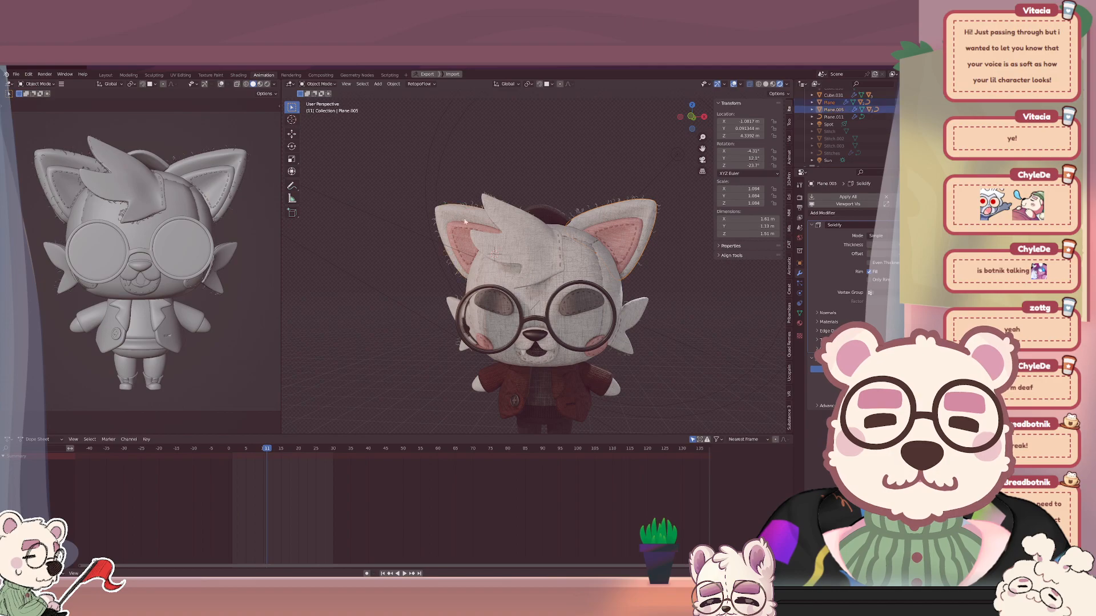
pyautogui.keyDown('shift'); pyautogui.click(574, 270); pyautogui.keyUp('shift')
pyautogui.hotkey('ctrl', 'p')
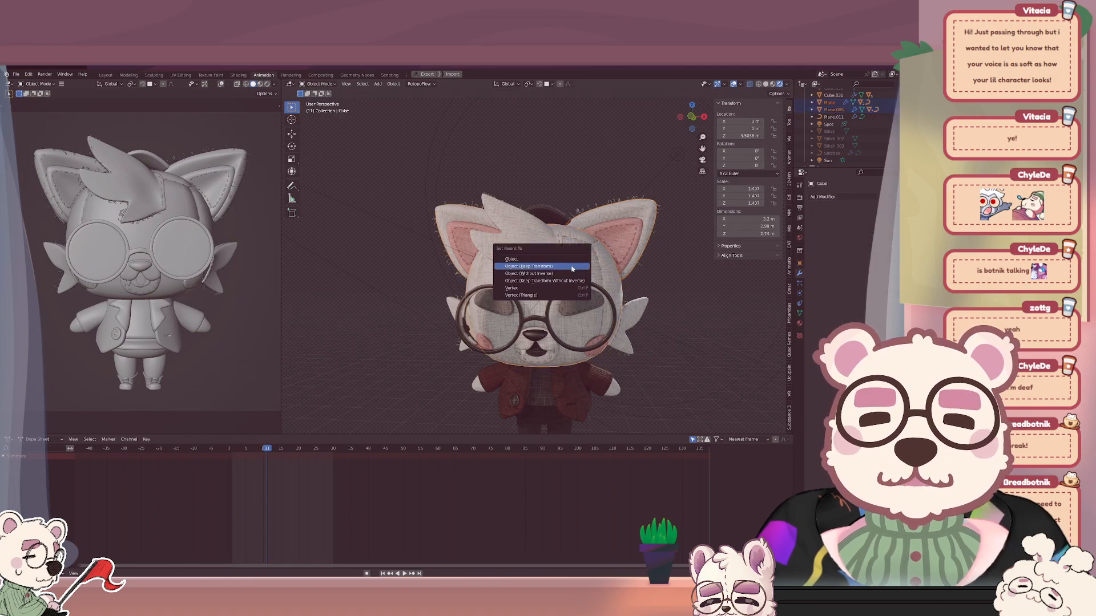
pyautogui.click(573, 266)
pyautogui.press('r')
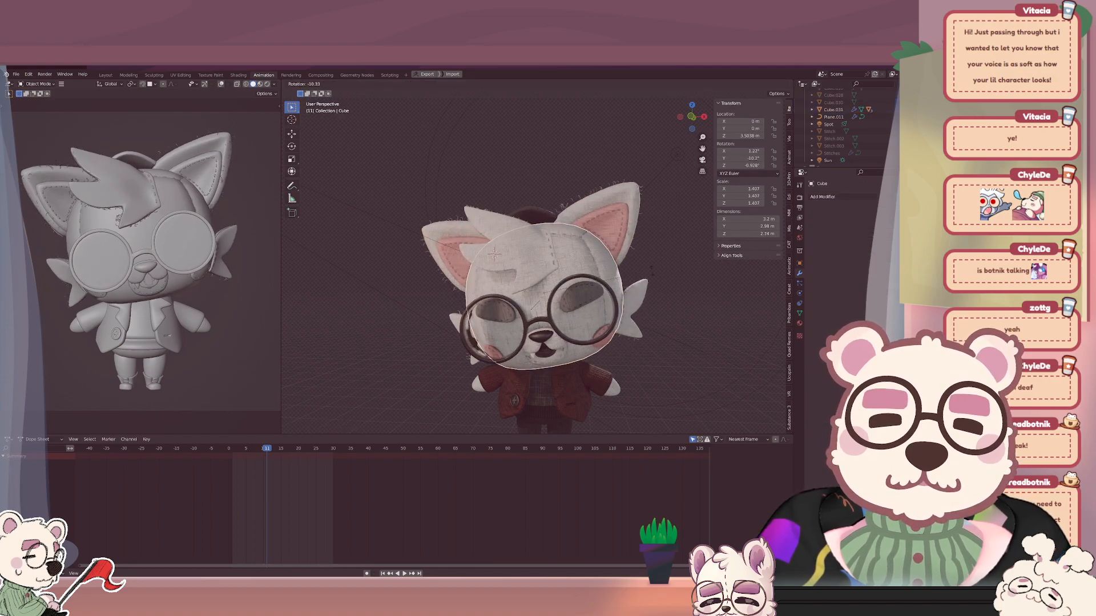
pyautogui.press('Escape')
# Open the head mesh in Edit Mode and isolate it in local view.
pyautogui.keyDown('shift'); pyautogui.moveTo(573, 325); pyautogui.dragTo(573, 265, button='middle'); pyautogui.keyUp('shift')
pyautogui.press('Tab')
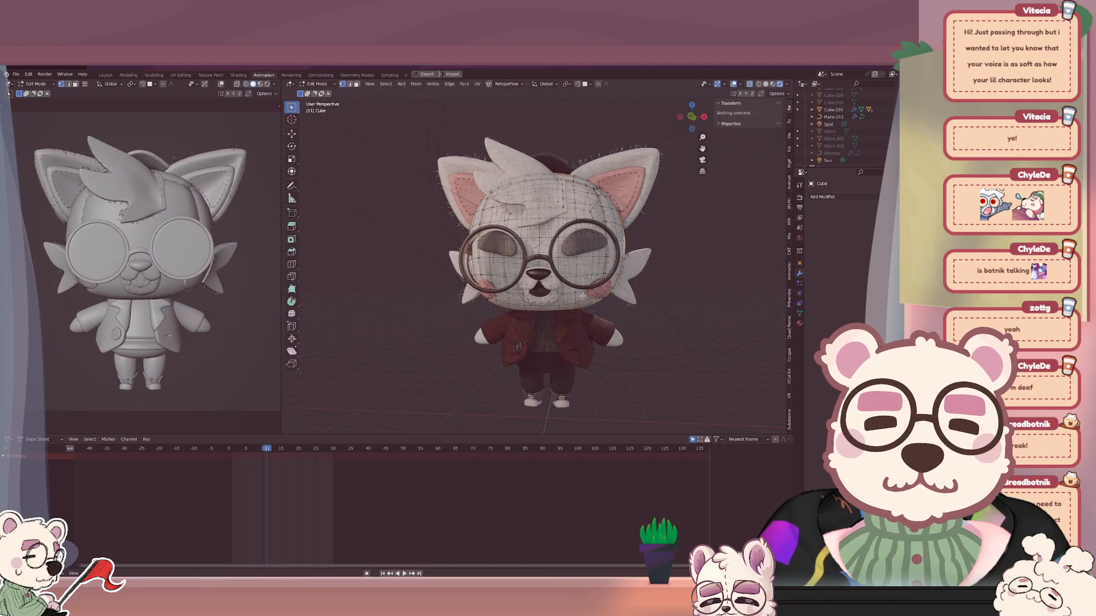
pyautogui.scroll(4, 574, 285)
pyautogui.moveTo(574, 343); pyautogui.dragTo(573, 294, button='middle')
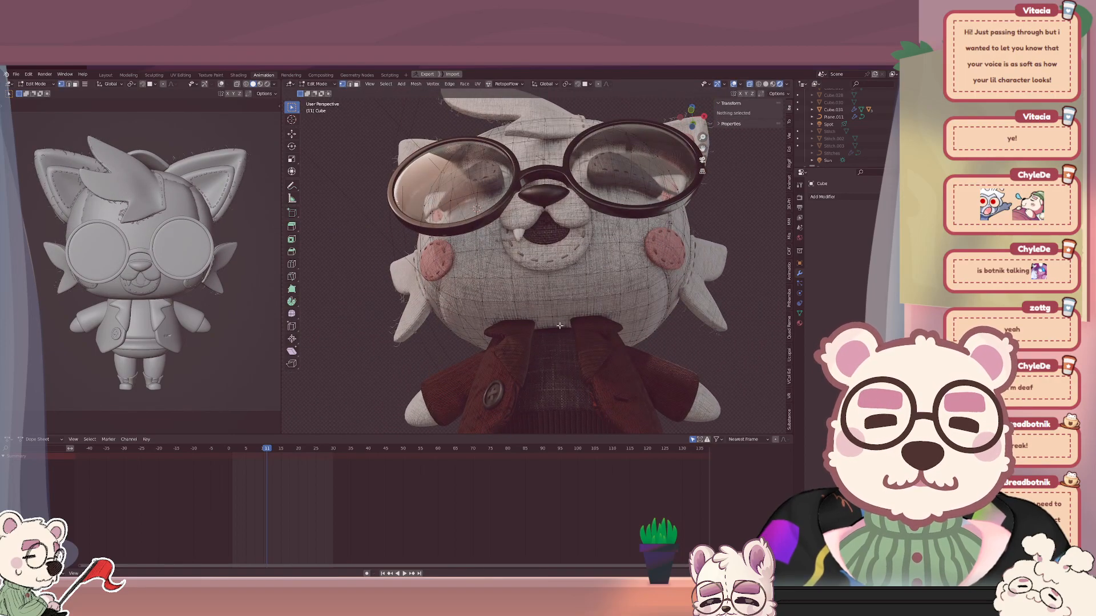
pyautogui.press('KP_Divide')
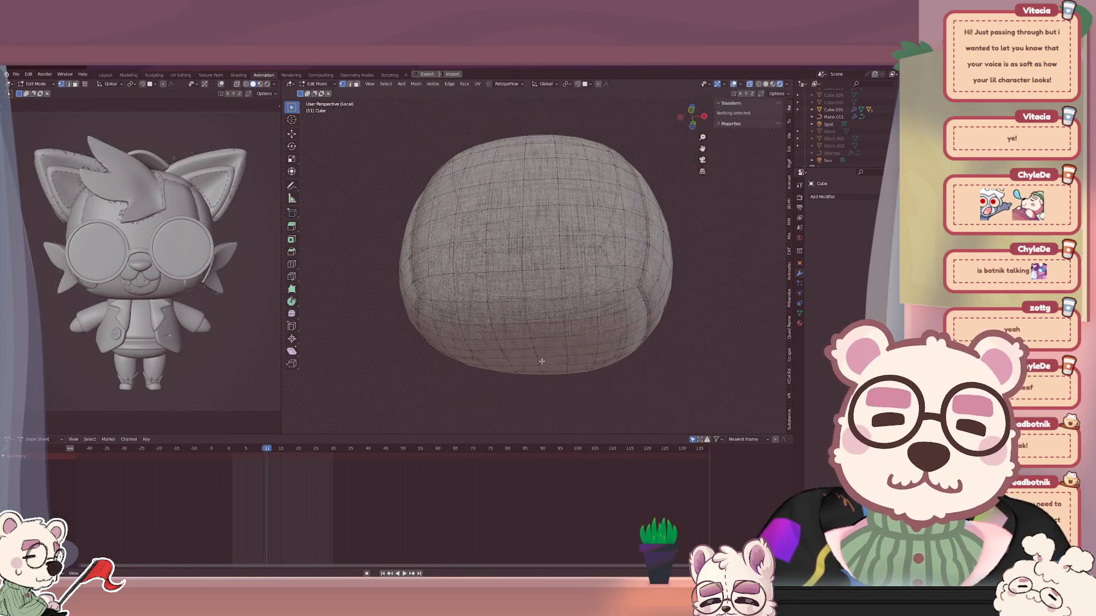
pyautogui.moveTo(541, 361); pyautogui.dragTo(497, 335, button='middle')
# Select the faces around the underside of the head by growing and shrinking the selection from a bottom vertex.
pyautogui.click(539, 275)
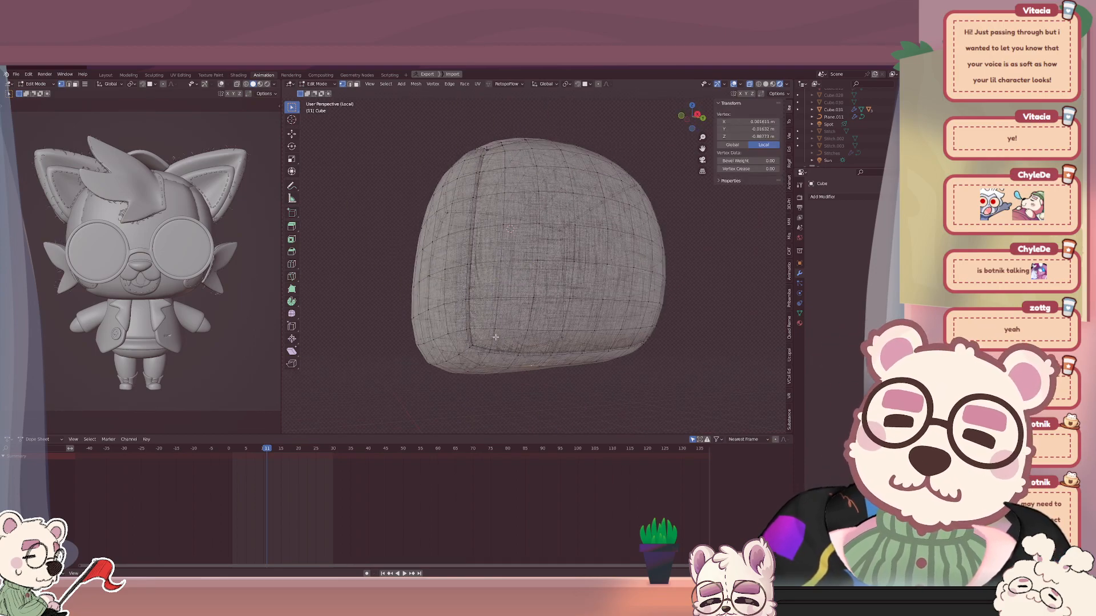
pyautogui.press('ctrl+KP_Add')
pyautogui.press('ctrl+KP_Add')
pyautogui.press('ctrl+KP_Add')
pyautogui.press('ctrl+KP_Add')
pyautogui.press('ctrl+KP_Add')
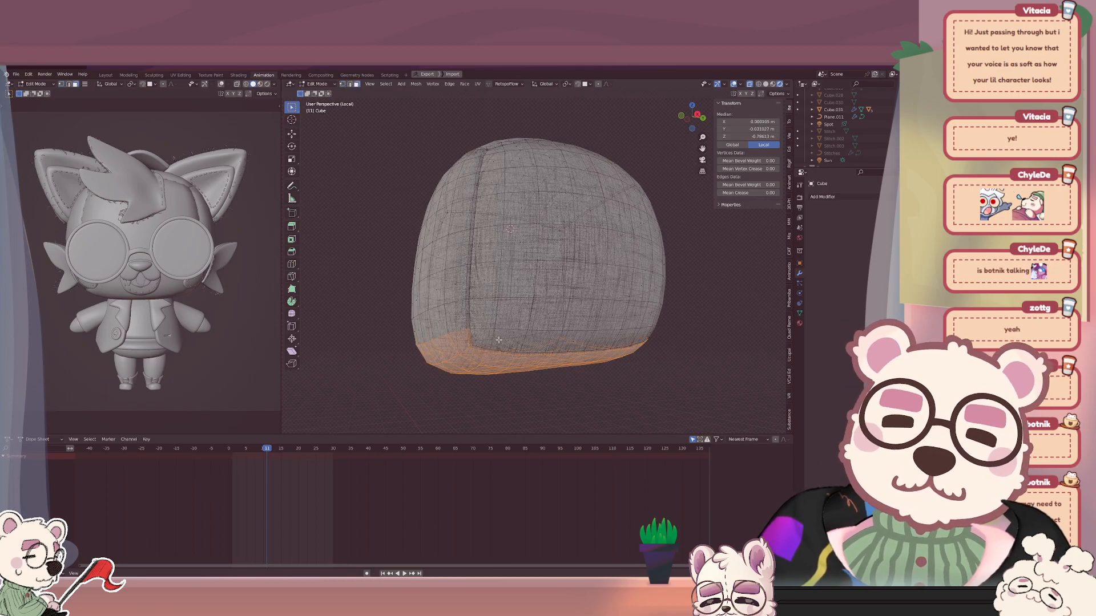
pyautogui.press('ctrl+KP_Add')
pyautogui.press('ctrl+KP_Add')
pyautogui.press('ctrl+KP_Subtract')
pyautogui.press('ctrl+KP_Subtract')
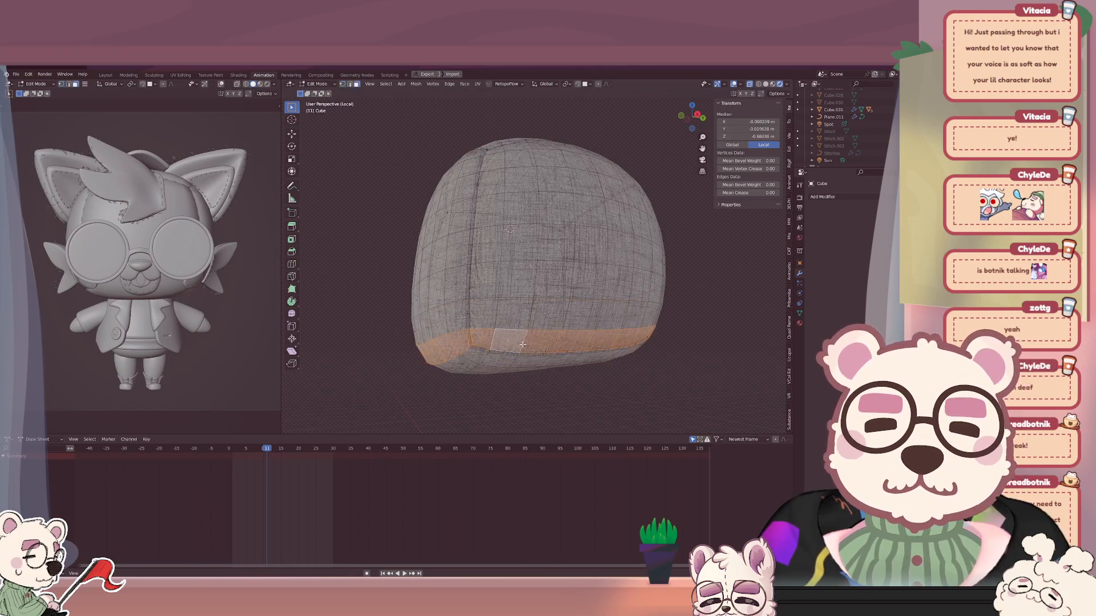
pyautogui.moveTo(511, 359); pyautogui.dragTo(538, 356, button='middle')
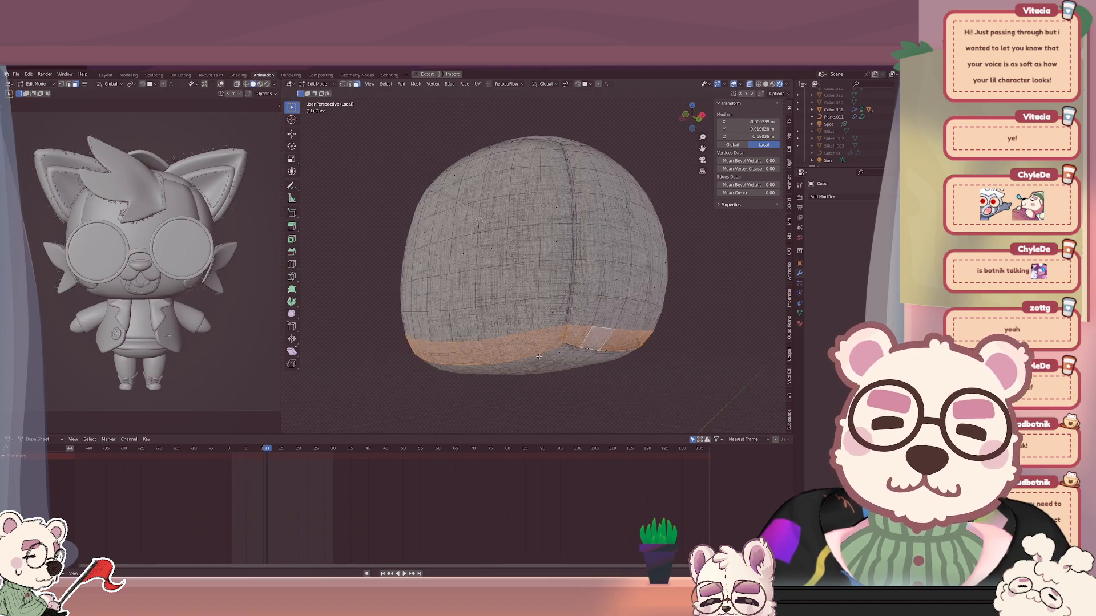
# Move the head's origin to the centre of the selected base faces and exit local view.
pyautogui.press('Tab')
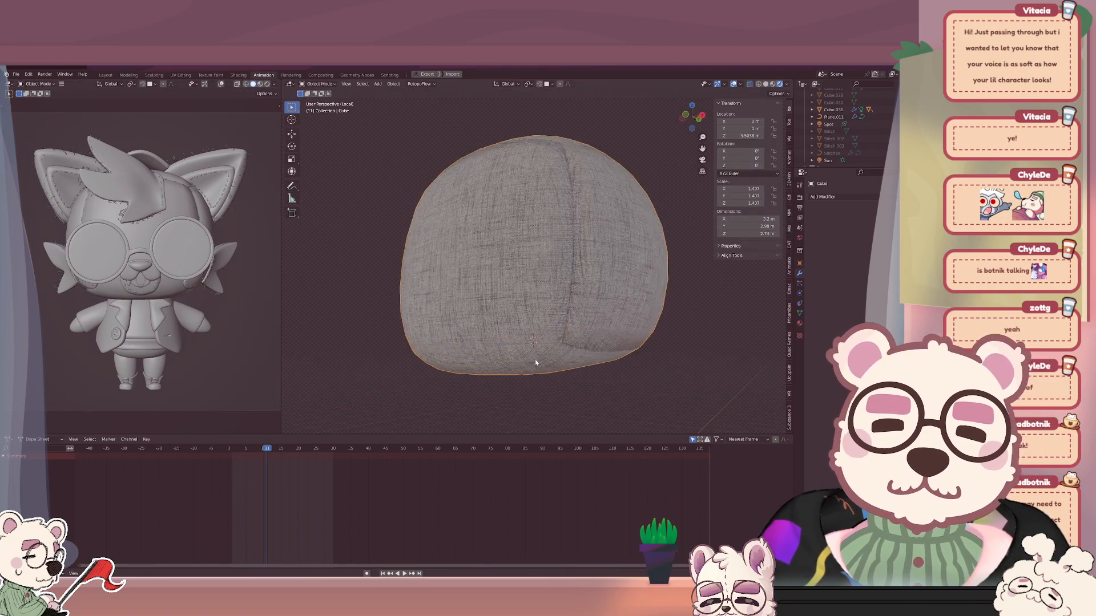
pyautogui.hotkey('ctrl', 'alt', 'shift', 'c')
pyautogui.click(528, 377)
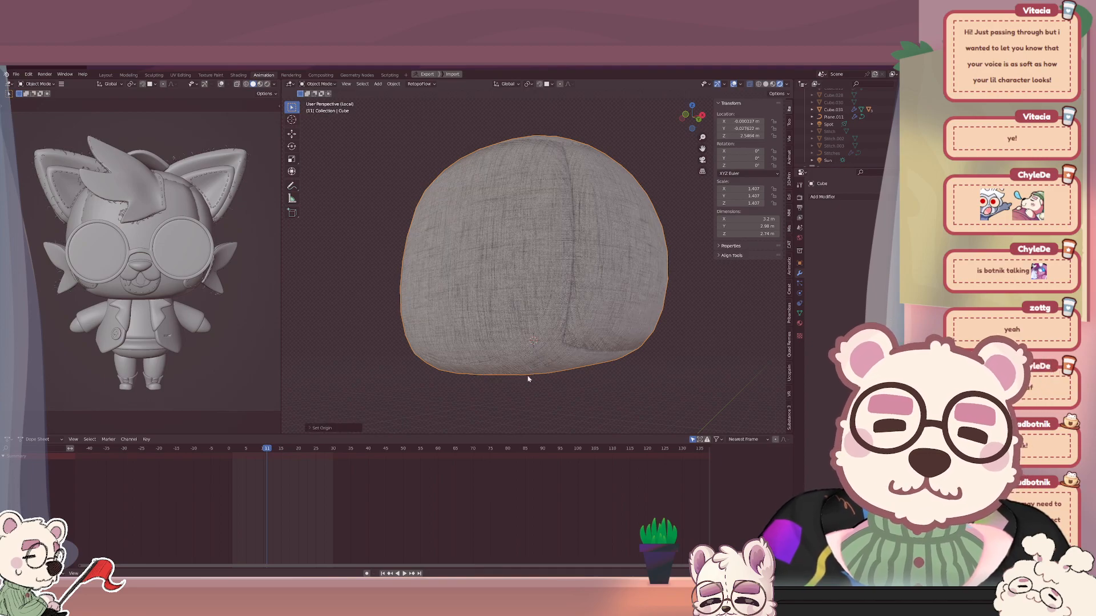
pyautogui.moveTo(527, 379); pyautogui.dragTo(558, 344, button='middle')
pyautogui.press('KP_Divide')
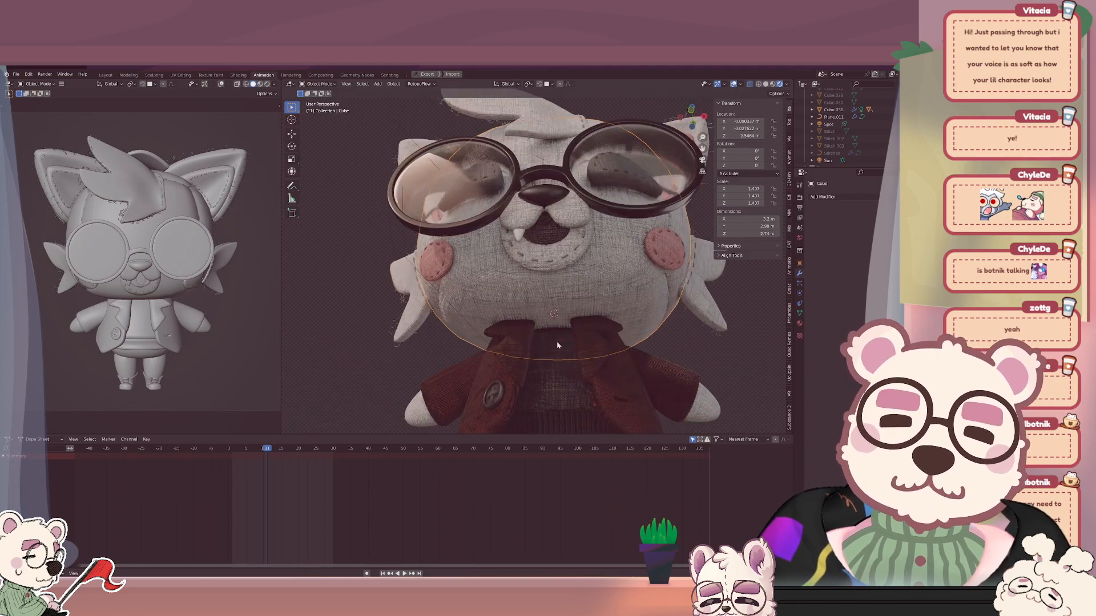
# Test-rotate the head freely and about the global Z axis to check its new pivot from front and side.
pyautogui.scroll(-6, 562, 302)
pyautogui.press('r')
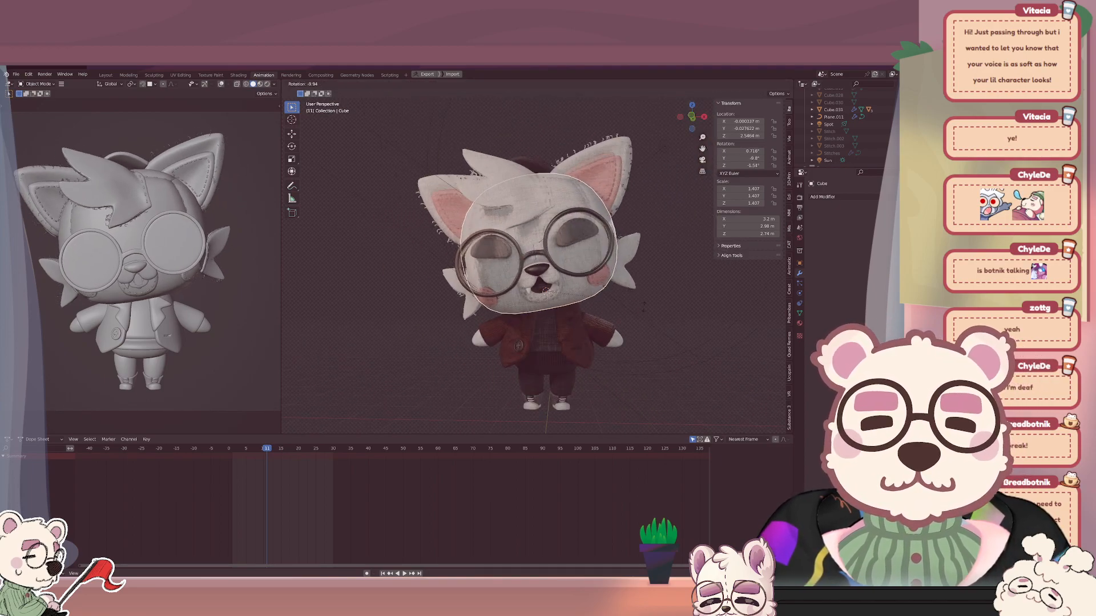
pyautogui.press('z')
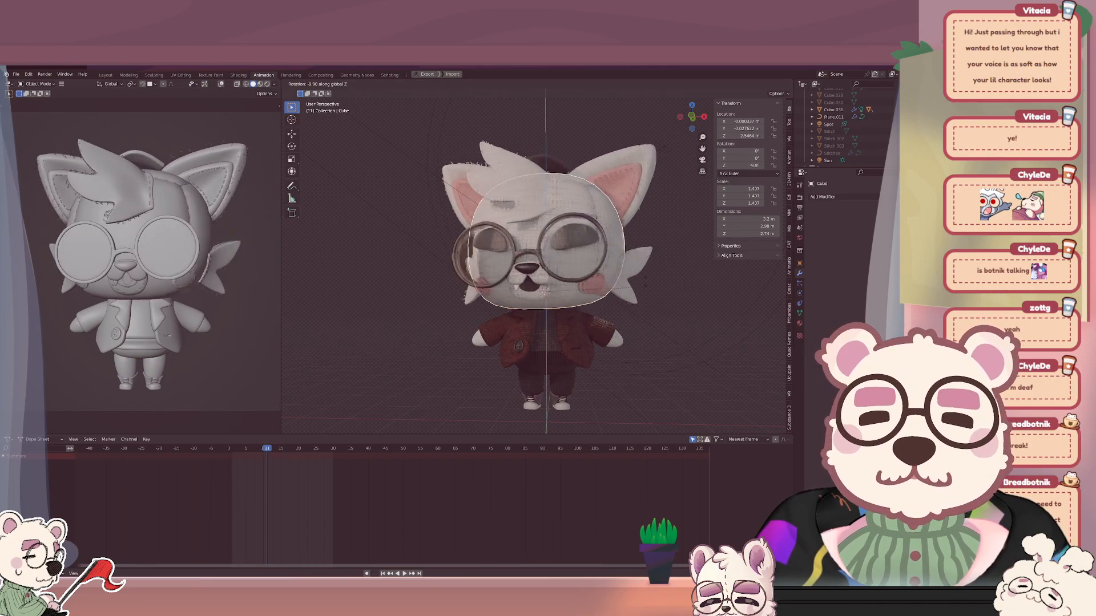
pyautogui.press('Escape')
pyautogui.moveTo(503, 319); pyautogui.dragTo(583, 322, button='middle')
pyautogui.press('r')
pyautogui.press('z')
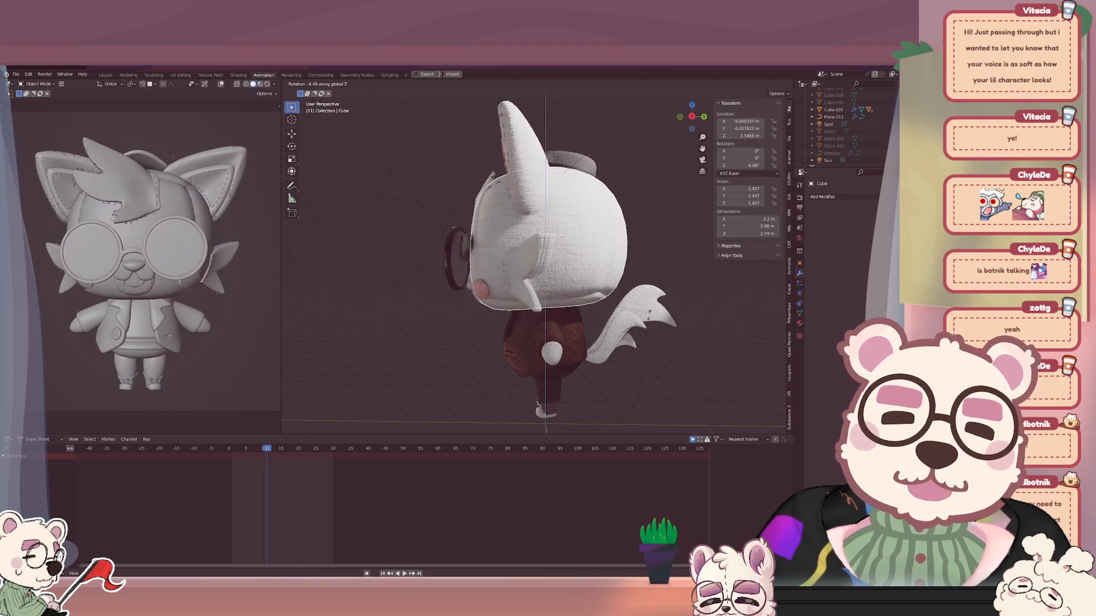
pyautogui.press('Escape')
pyautogui.moveTo(646, 301); pyautogui.dragTo(666, 305, button='middle')
pyautogui.press('r')
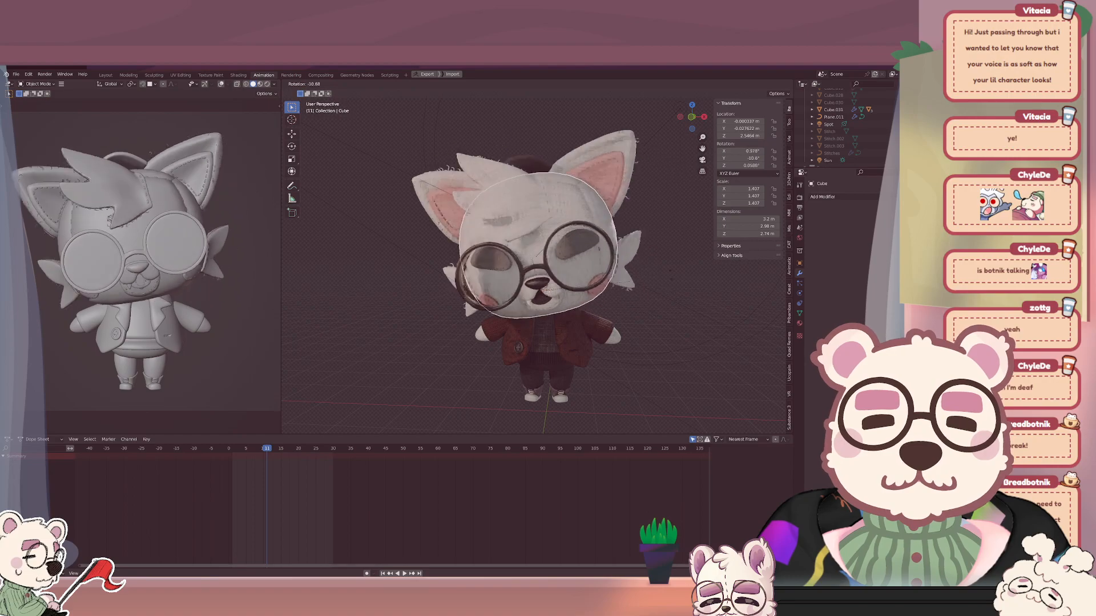
pyautogui.rightClick(670, 274)
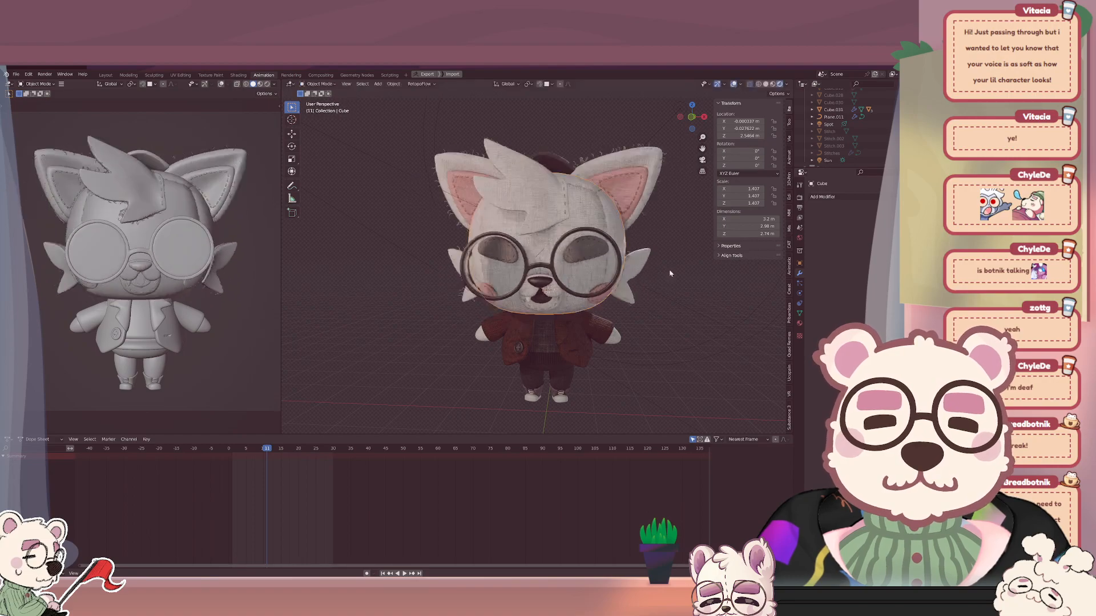
# Test-rotate the hips mesh Cube.007 about the global Z axis.
pyautogui.click(543, 369)
pyautogui.press('r')
pyautogui.press('z')
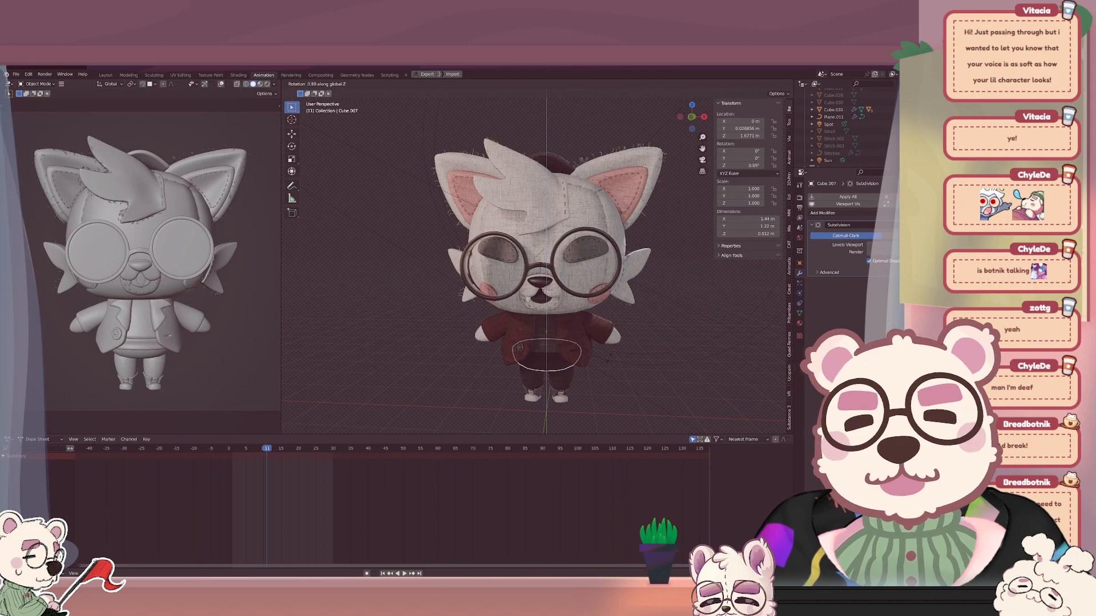
pyautogui.press('Escape')
# Parent the head to the torso mesh Cube.001.
pyautogui.click(559, 307)
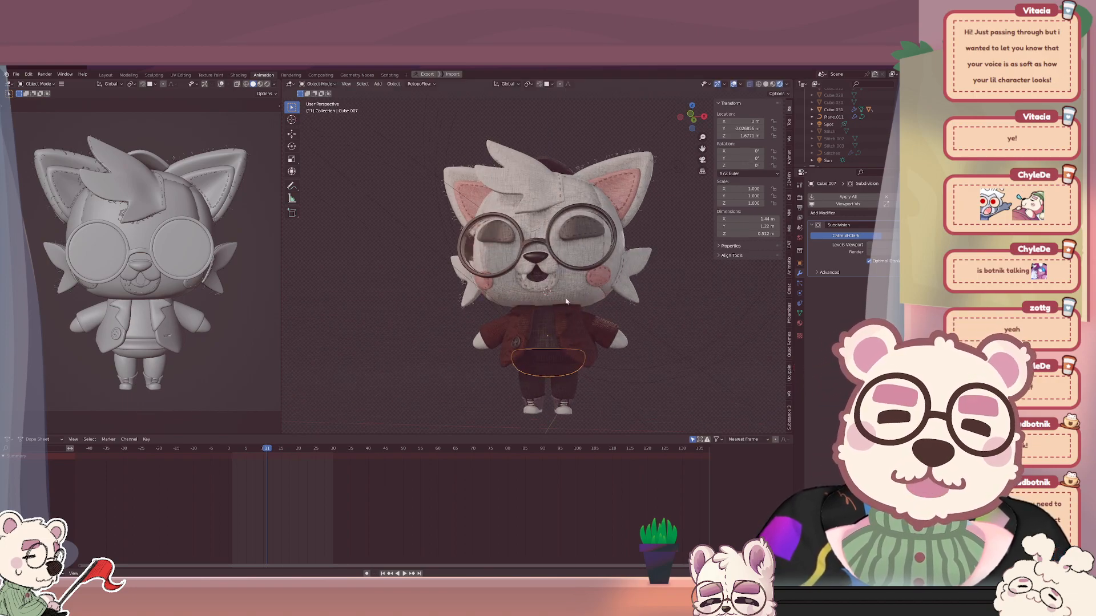
pyautogui.click(544, 334)
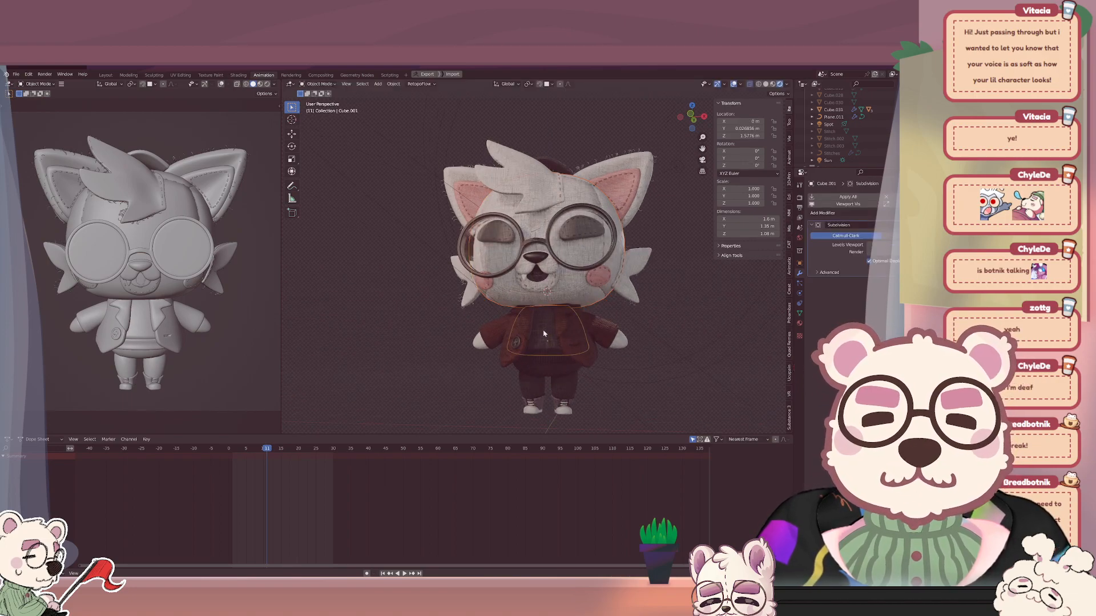
pyautogui.click(543, 331)
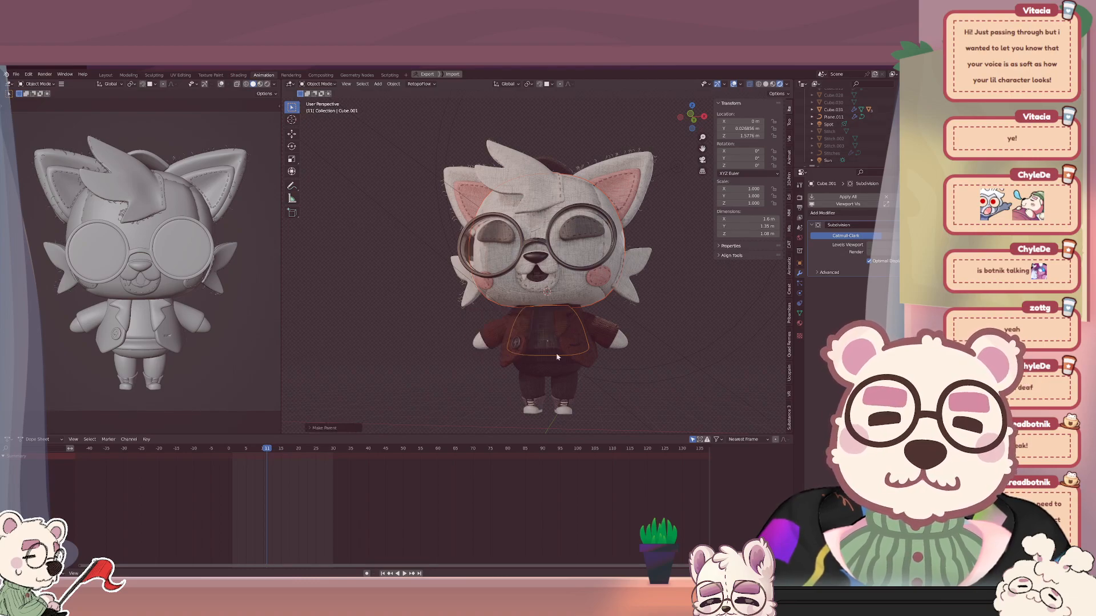
# Rotate the hips about the global Z axis again from several angles to check that torso and head follow.
pyautogui.click(549, 372)
pyautogui.press('r')
pyautogui.press('z')
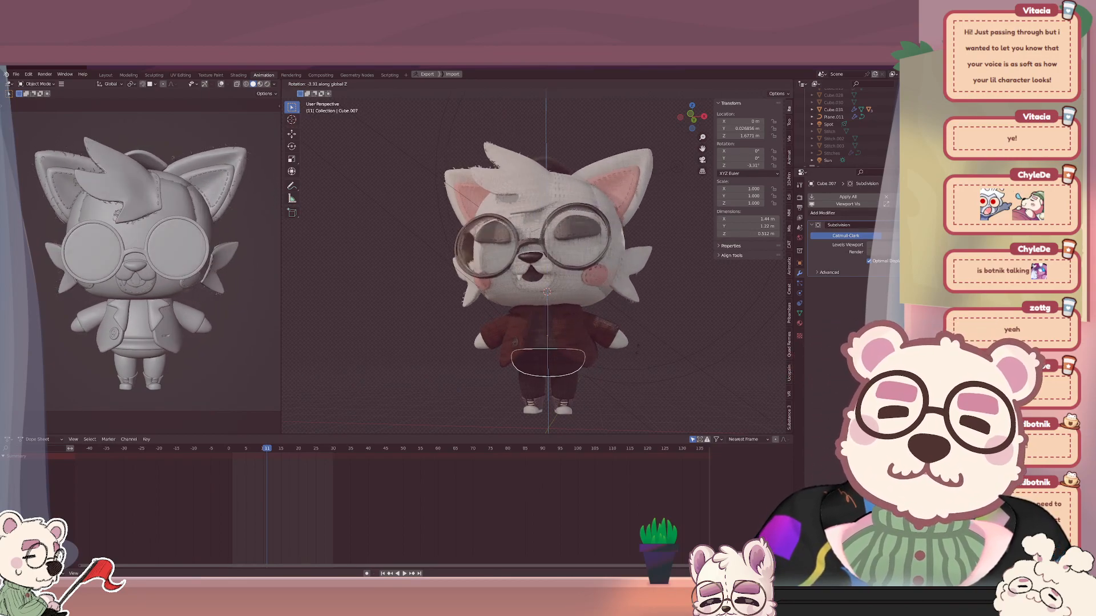
pyautogui.moveTo(640, 360); pyautogui.dragTo(553, 360, button='middle')
pyautogui.press('r')
pyautogui.press('z')
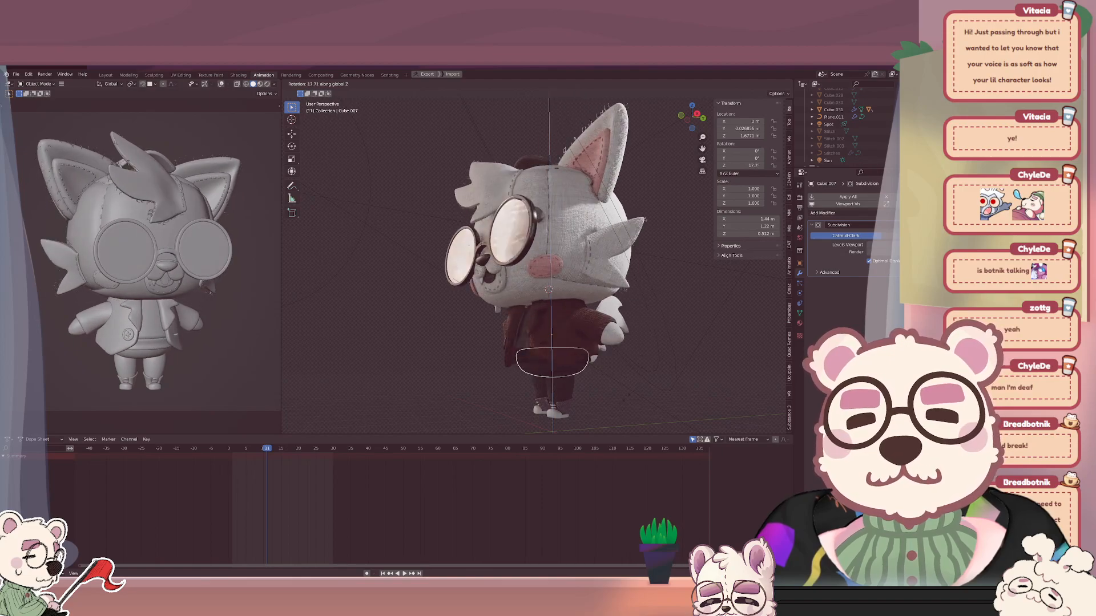
pyautogui.press('Escape')
# Expand Cube.007, Cube.001 and the head Cube in the outliner to locate the mouth objects.
pyautogui.moveTo(613, 346); pyautogui.dragTo(654, 354, button='middle')
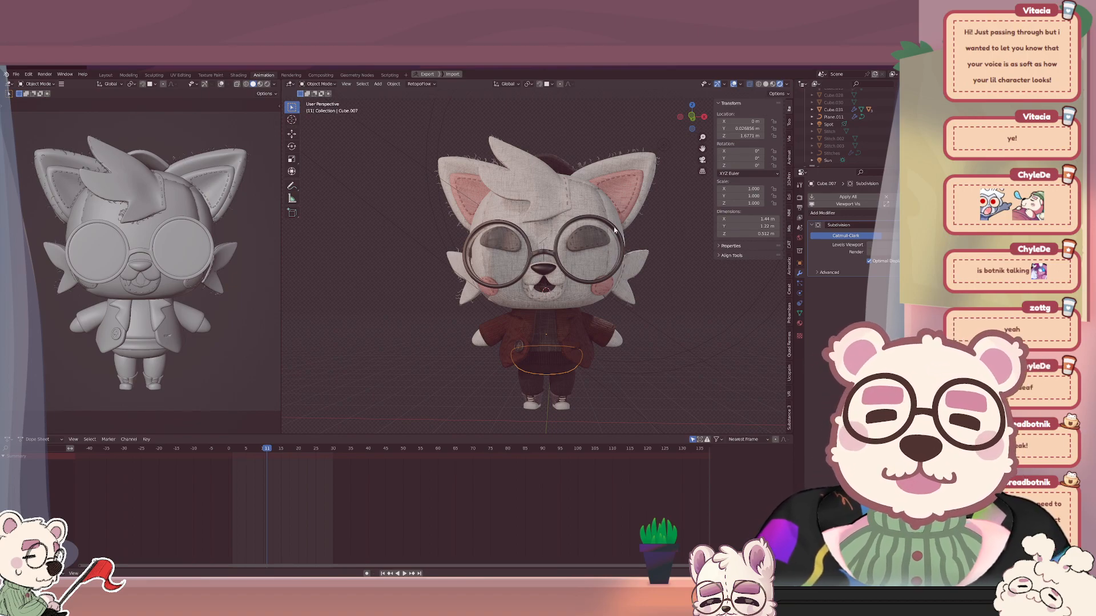
pyautogui.click(546, 287)
pyautogui.scroll(-3, 850, 131)
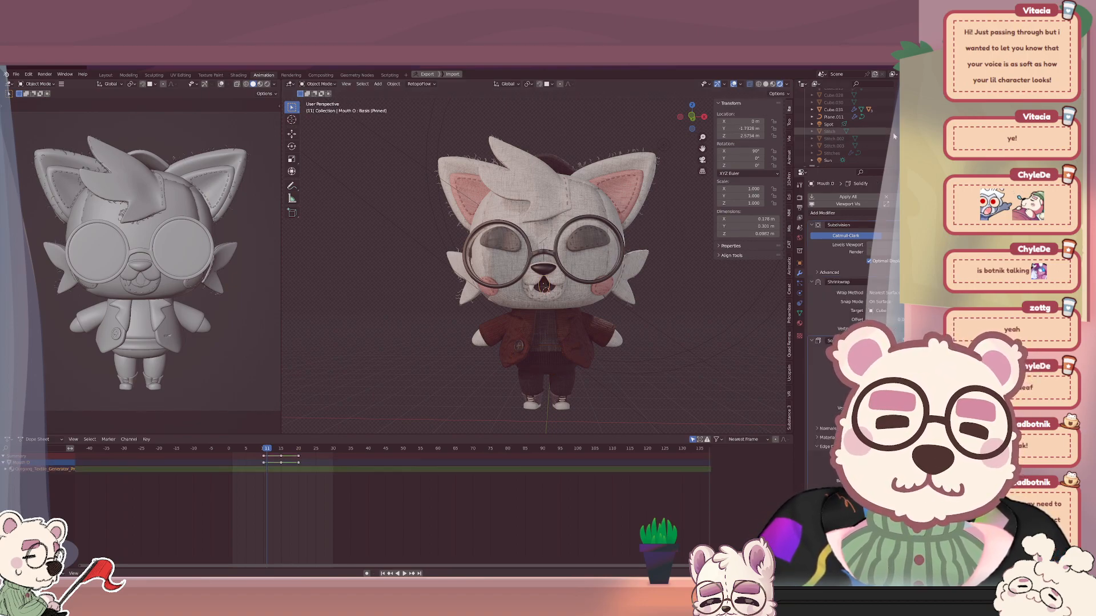
pyautogui.scroll(5, 881, 137)
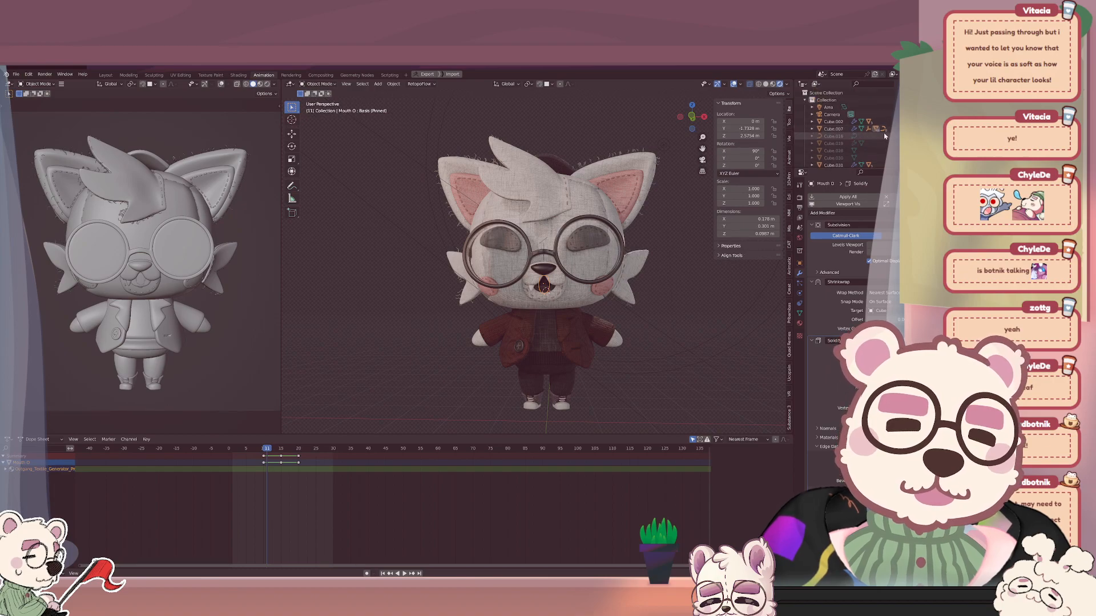
pyautogui.scroll(5, 879, 140)
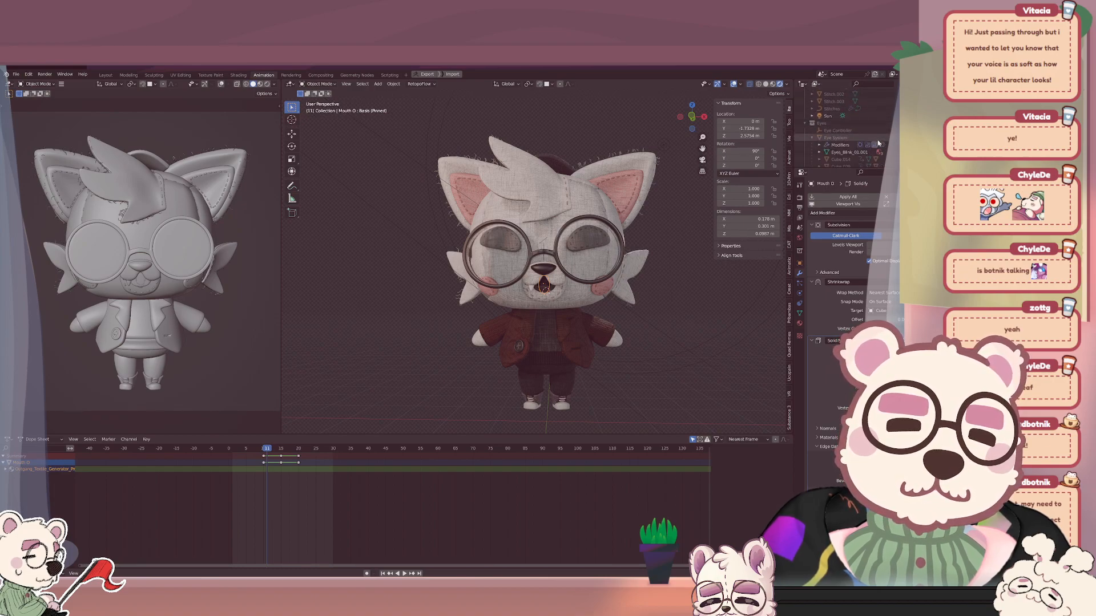
pyautogui.scroll(1, 874, 142)
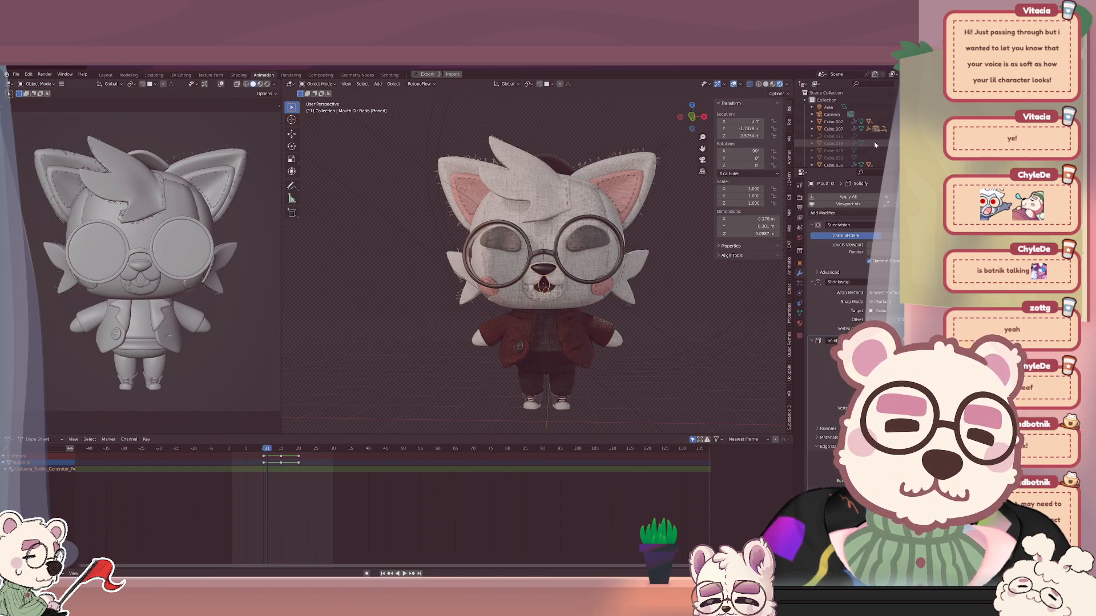
pyautogui.click(812, 129)
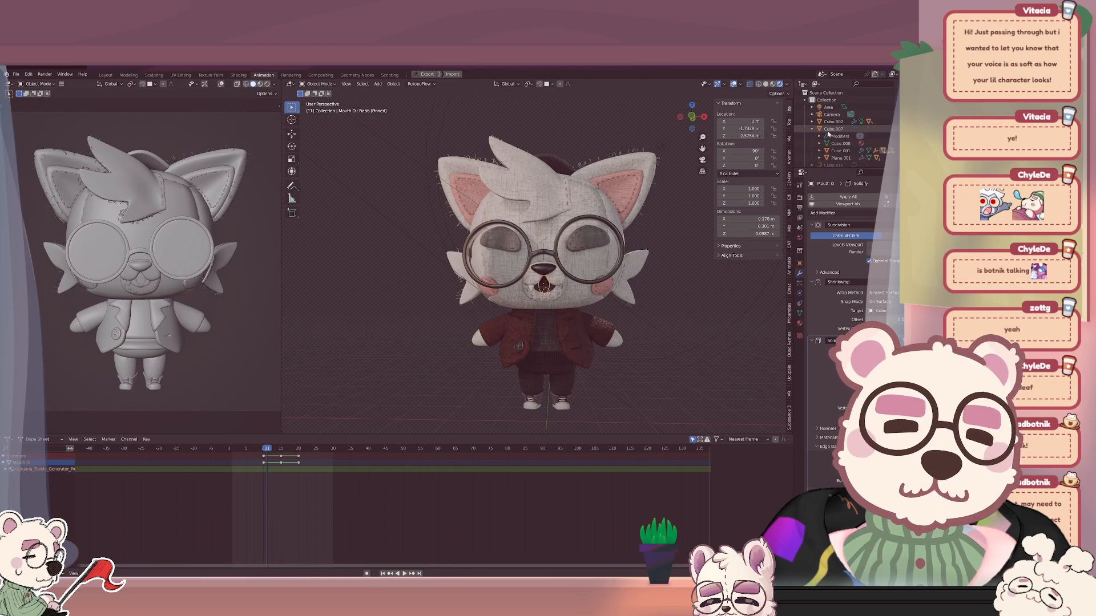
pyautogui.scroll(-1, 846, 130)
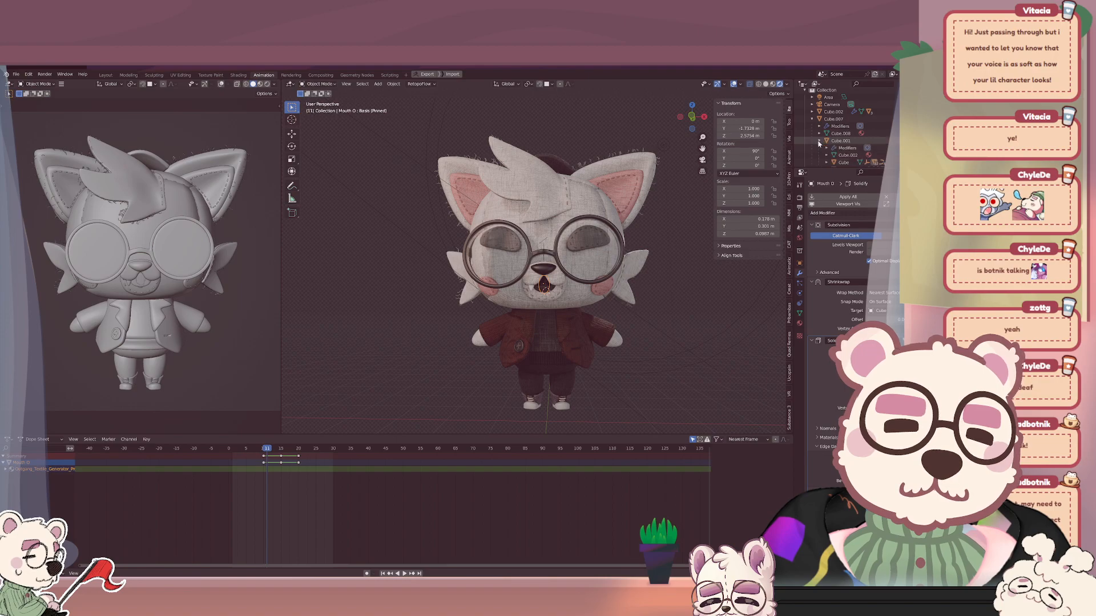
pyautogui.click(819, 141)
pyautogui.scroll(-7, 831, 144)
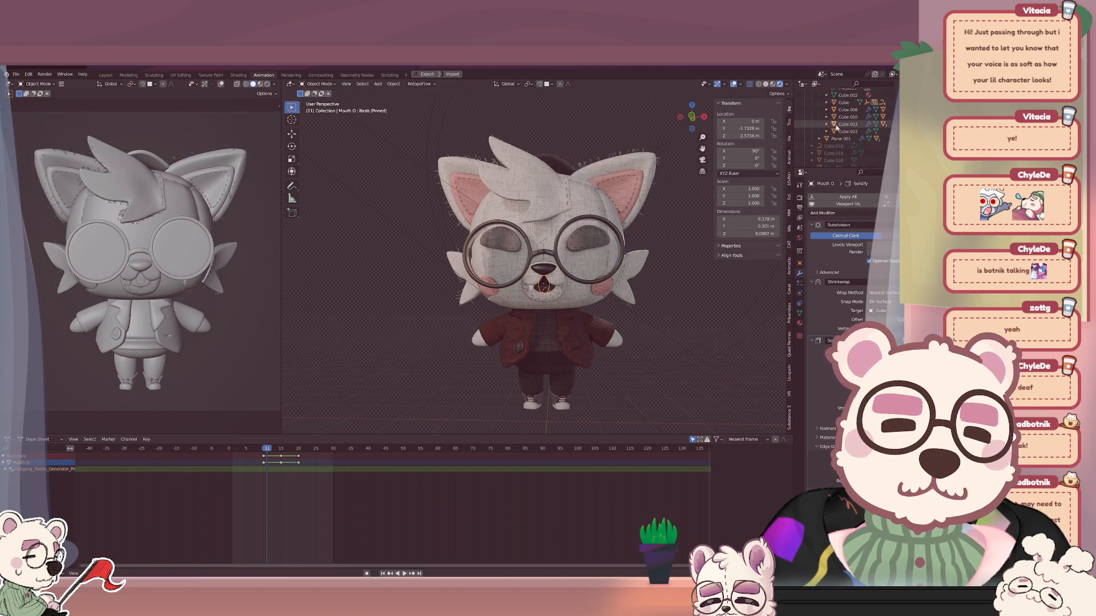
pyautogui.click(826, 102)
pyautogui.scroll(-8, 836, 114)
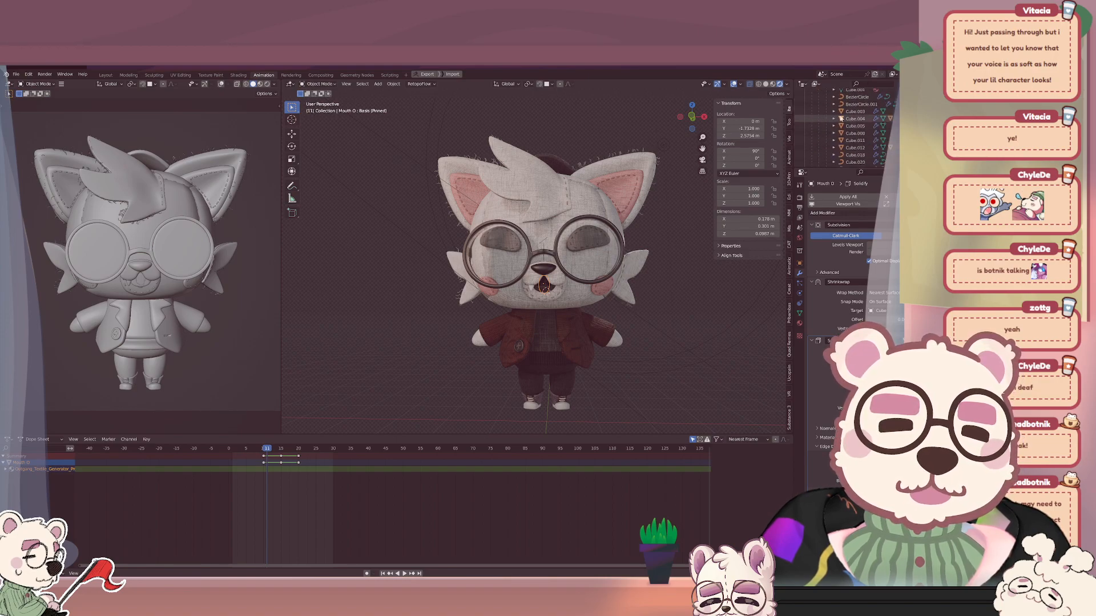
pyautogui.scroll(-5, 844, 116)
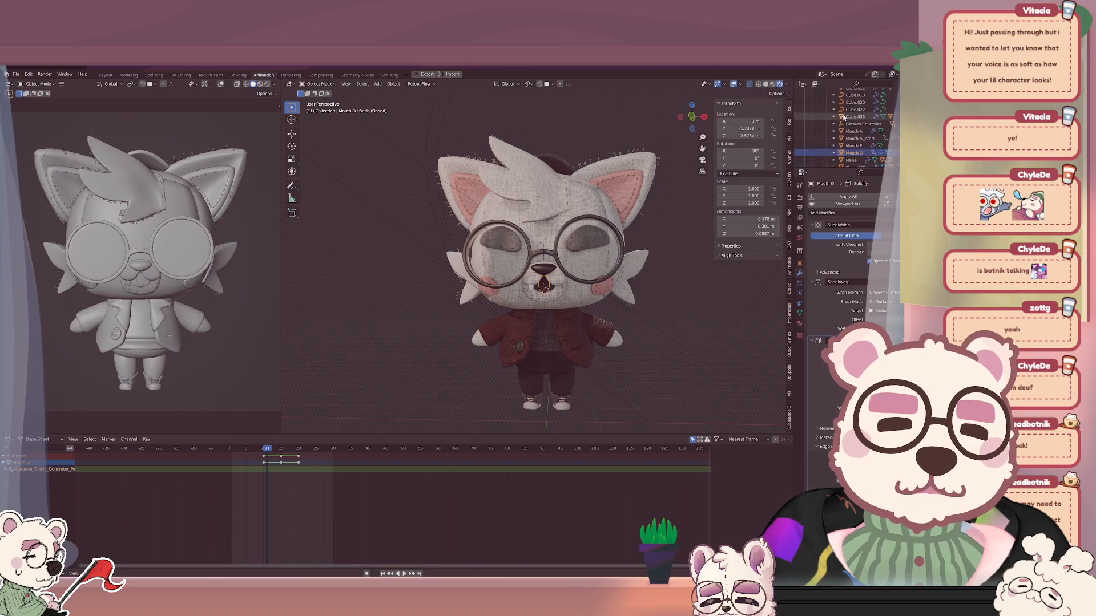
# Move all four mouth meshes, from Mouth A through Mouth O, into a new collection named Mouths.
pyautogui.click(852, 111)
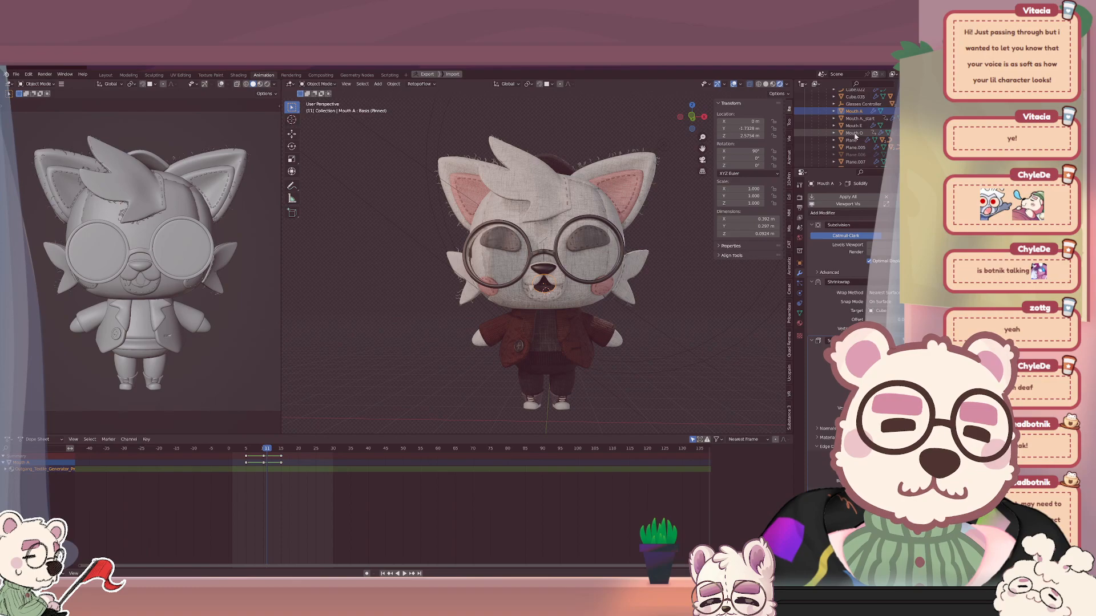
pyautogui.keyDown('shift'); pyautogui.click(854, 133); pyautogui.keyUp('shift')
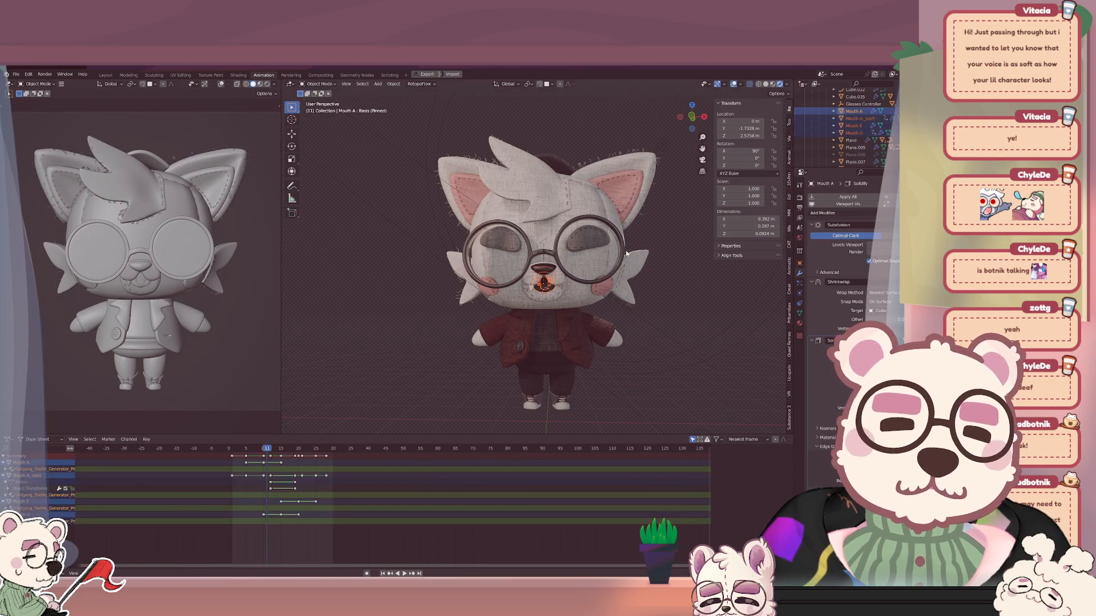
pyautogui.press('m')
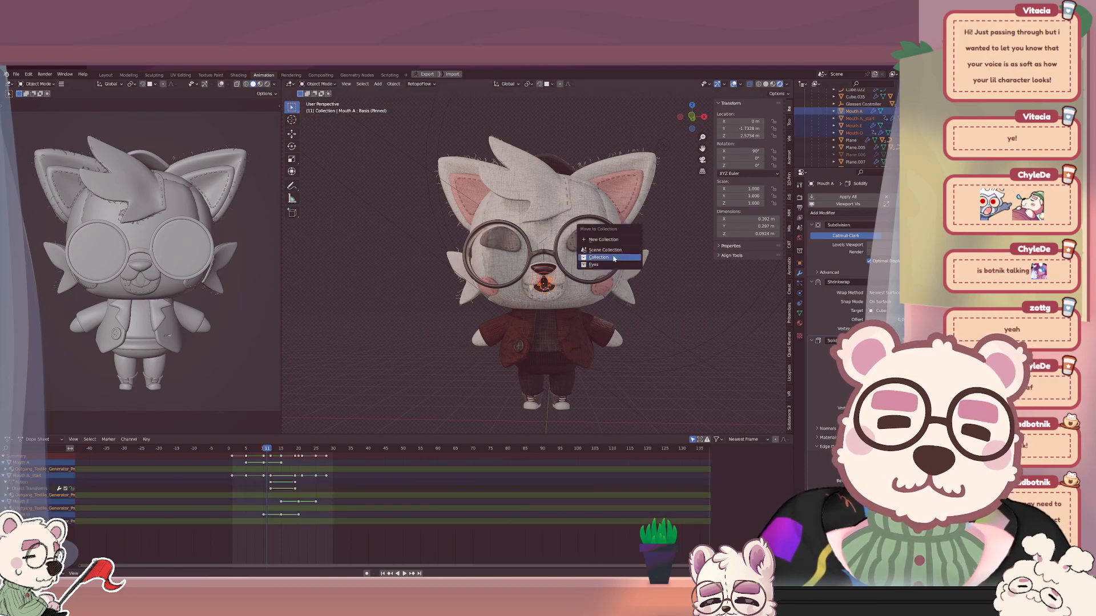
pyautogui.click(604, 241)
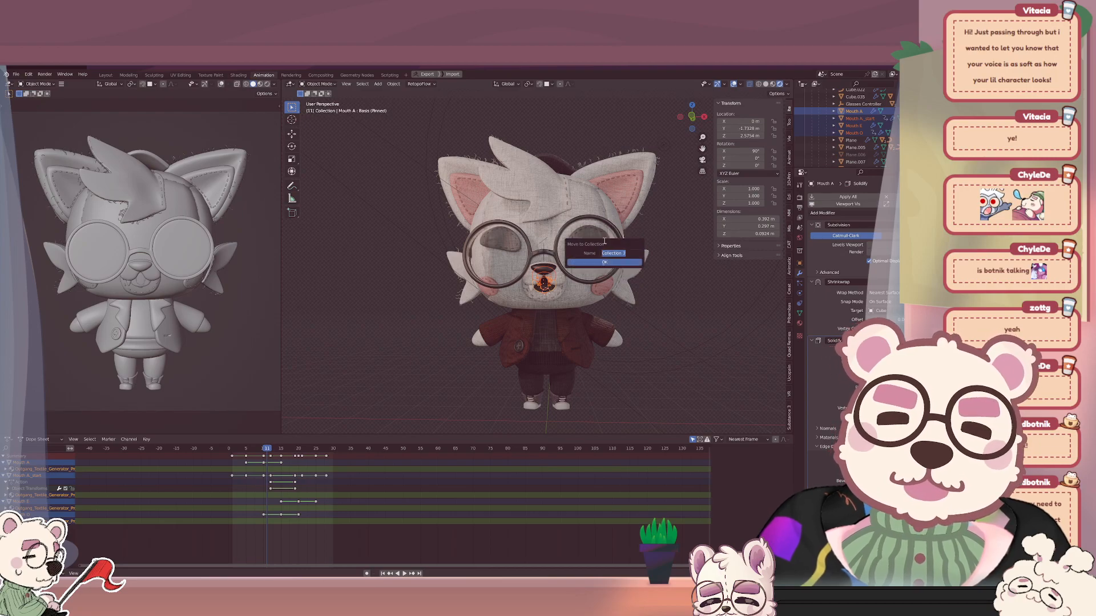
pyautogui.write('Mouths')
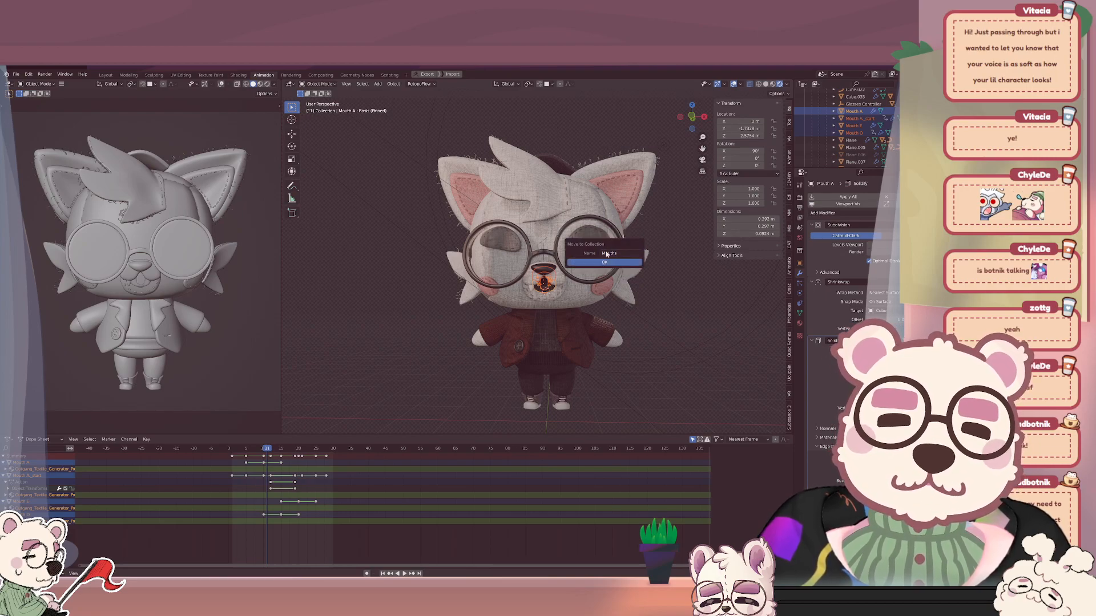
pyautogui.click(616, 263)
pyautogui.scroll(3, 831, 134)
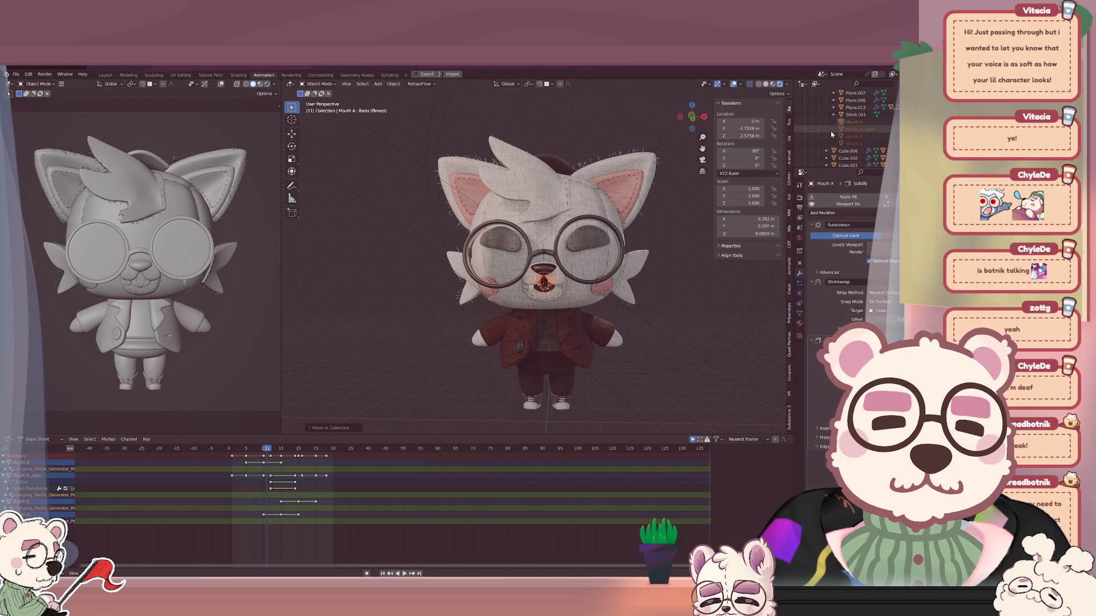
pyautogui.scroll(5, 831, 134)
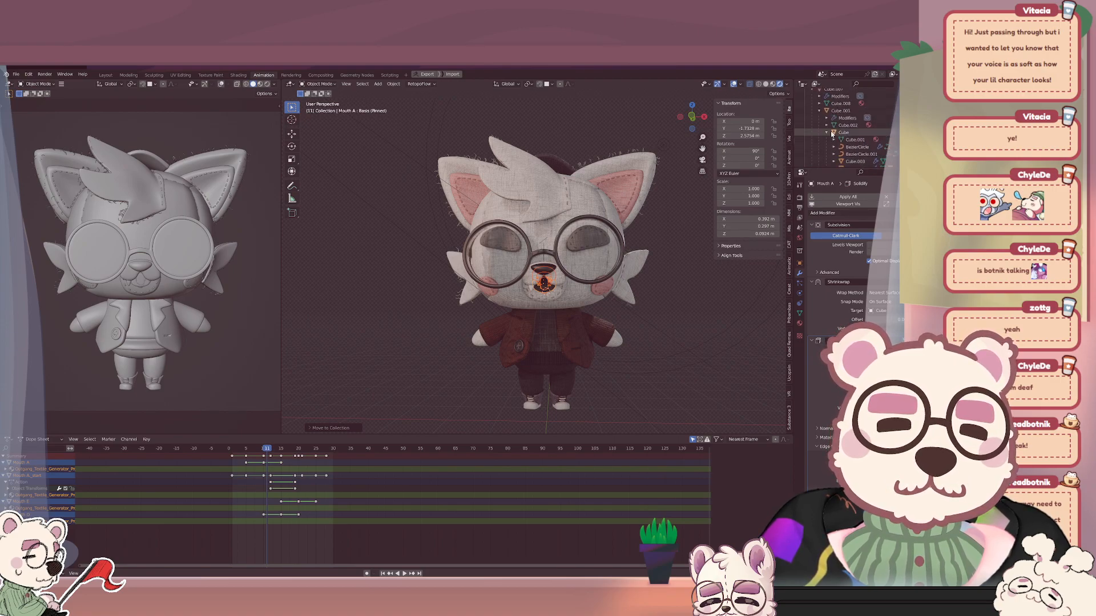
pyautogui.scroll(-8, 831, 134)
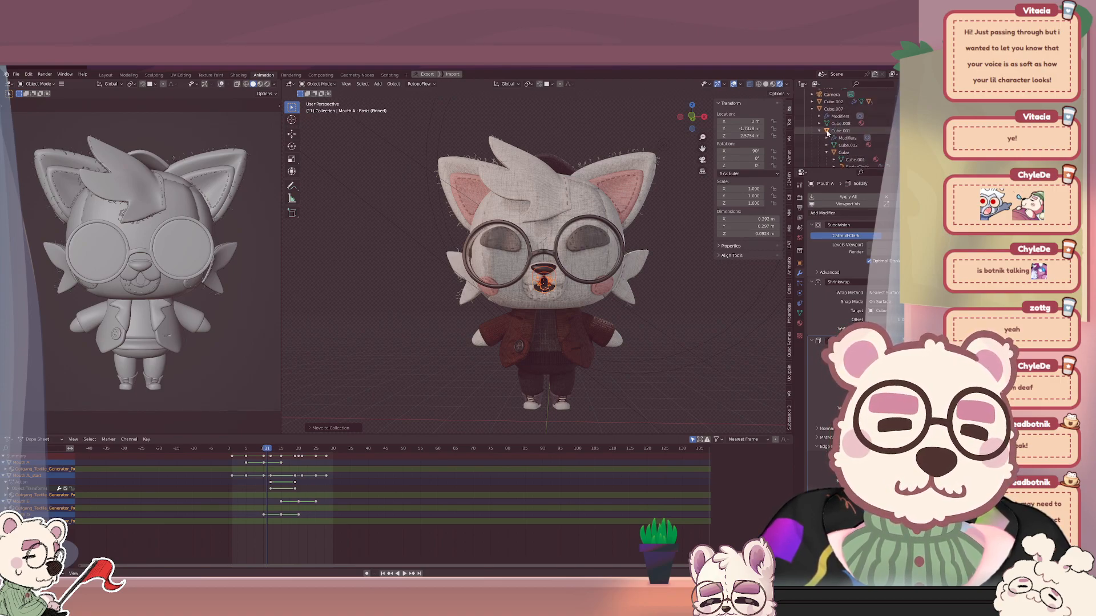
pyautogui.scroll(-5, 860, 139)
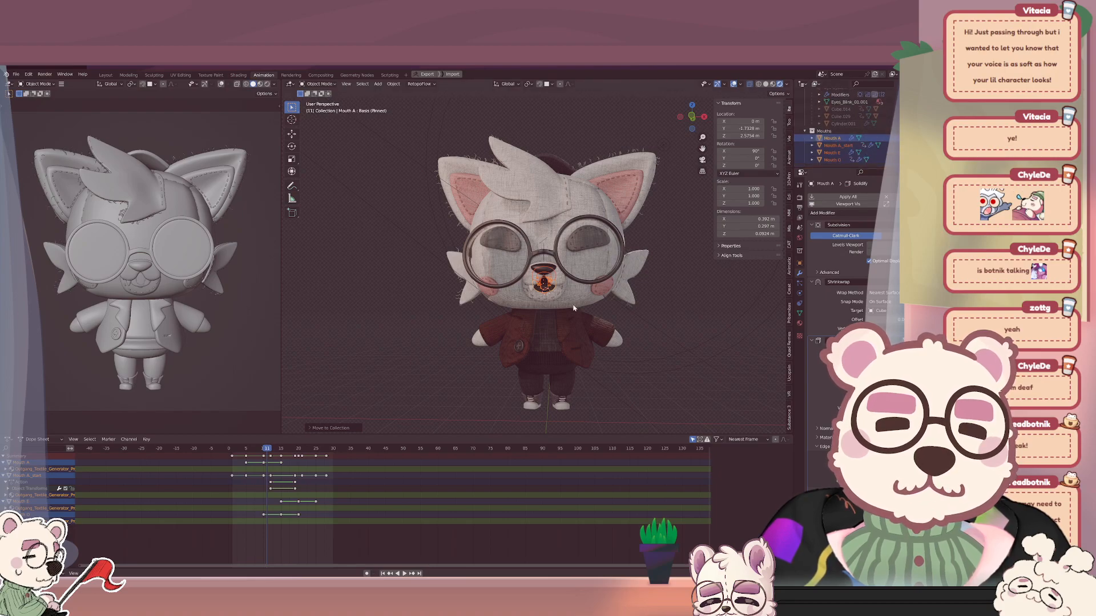
# Test-rotate the hips mesh Cube.007 about the global Z axis with the Mouths collection shown and hidden.
pyautogui.click(569, 363)
pyautogui.click(552, 370)
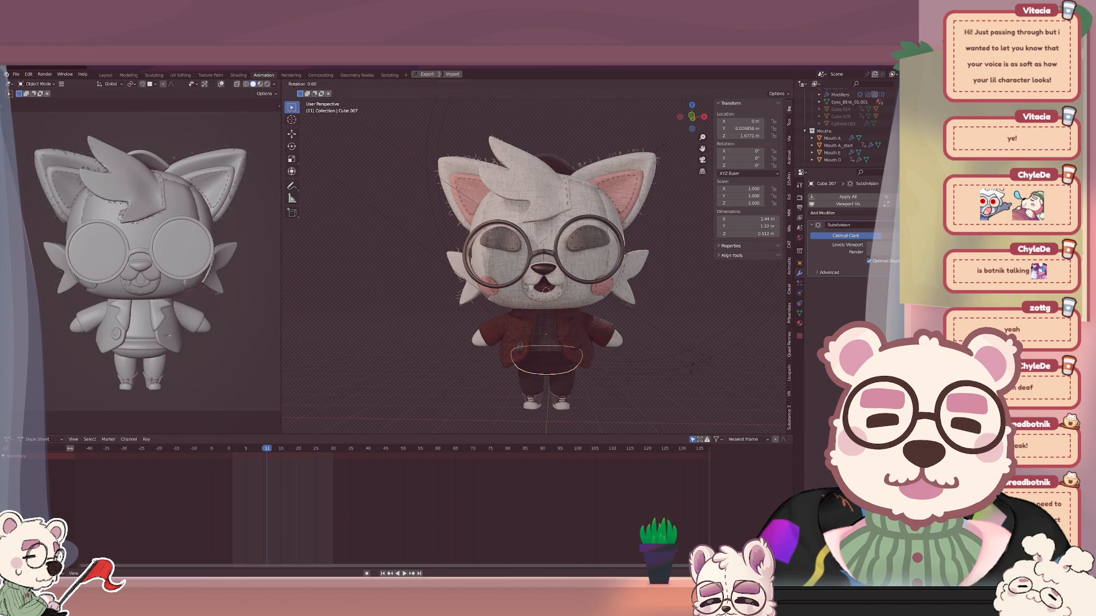
pyautogui.press('r')
pyautogui.press('z')
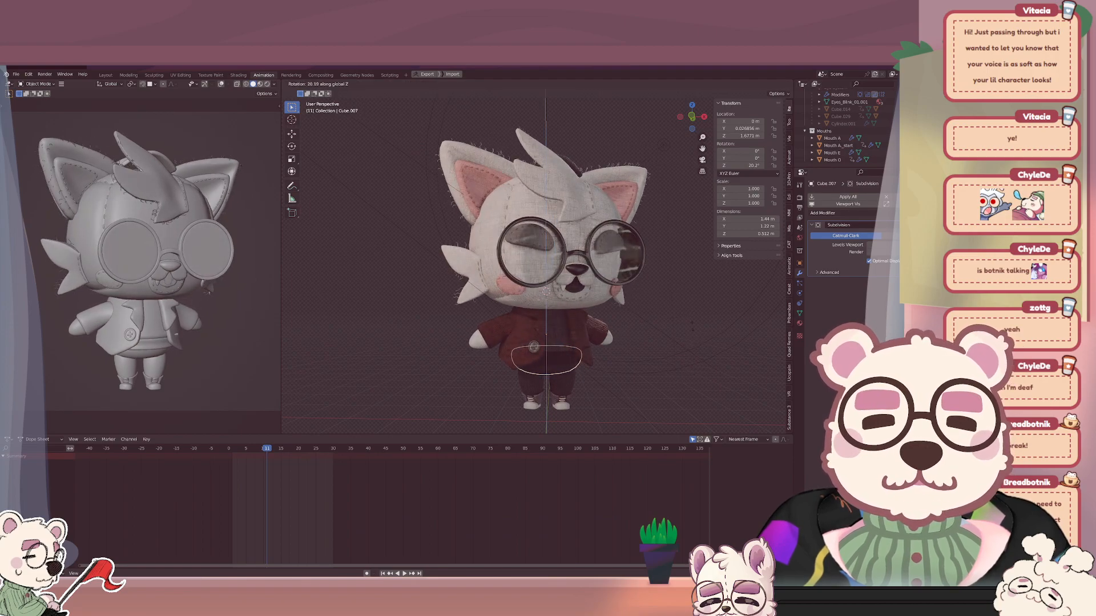
pyautogui.press('Escape')
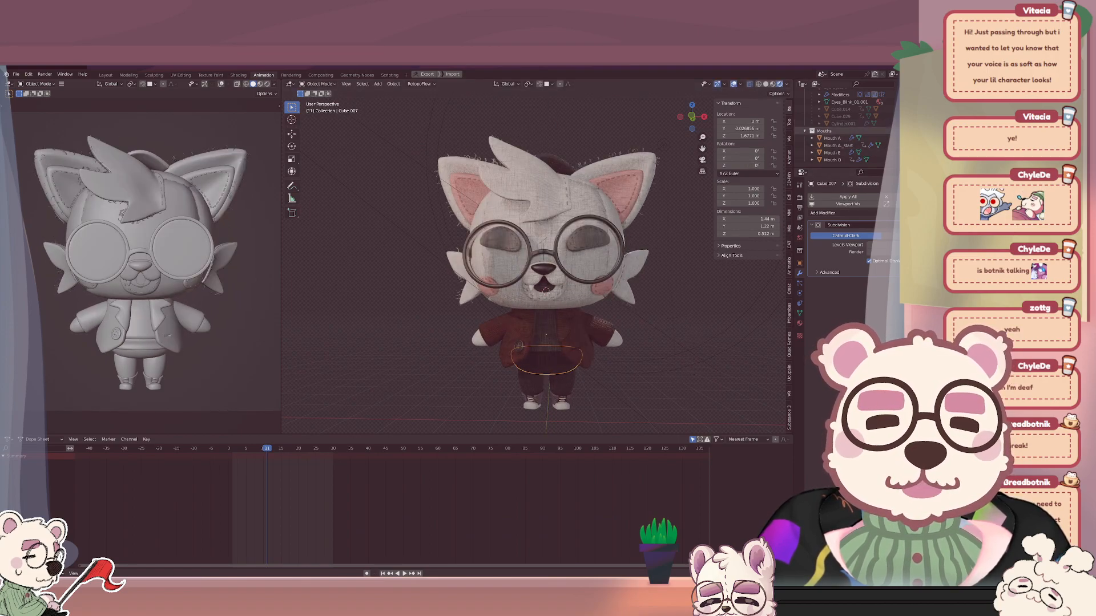
pyautogui.scroll(3, 845, 131)
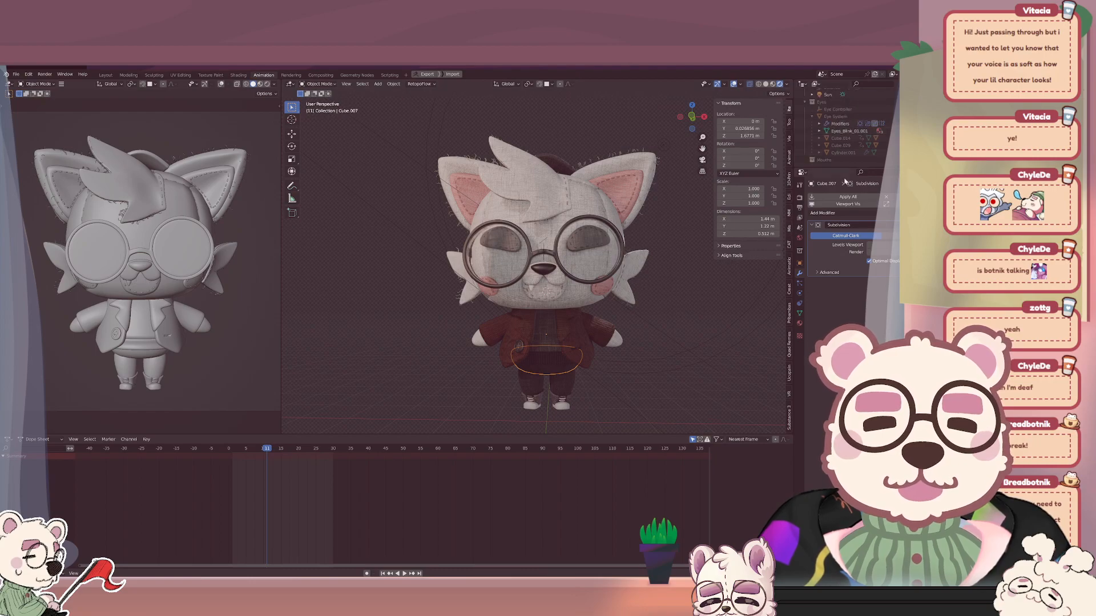
pyautogui.press('r')
pyautogui.press('z')
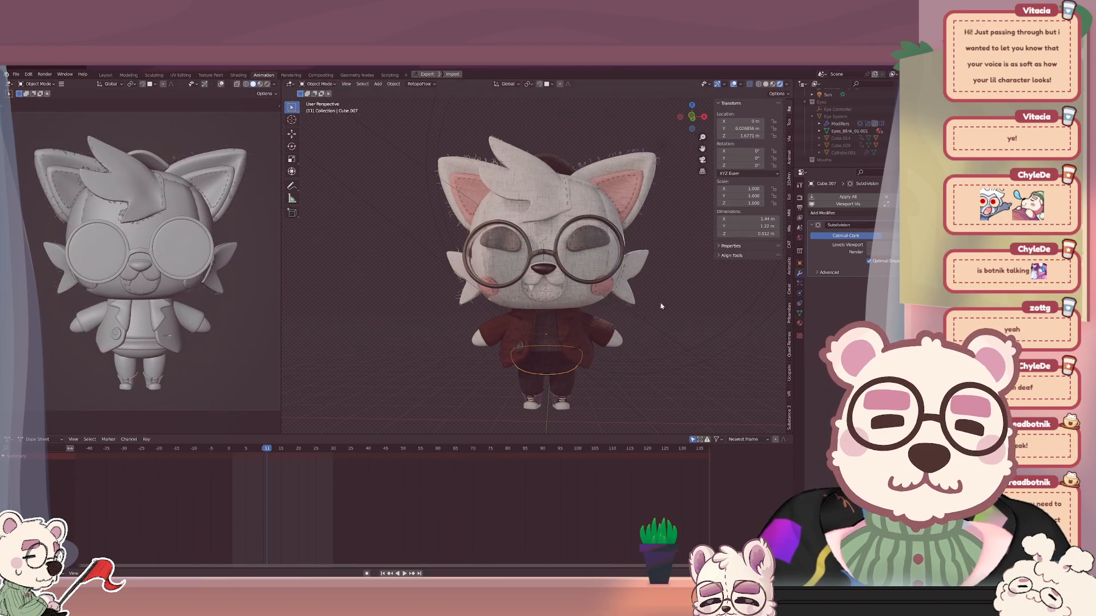
pyautogui.press('Escape')
# Collapse the Eyes and Mouths collections in the outliner, make the Eyes collection visible, and deselect the hips.
pyautogui.click(804, 102)
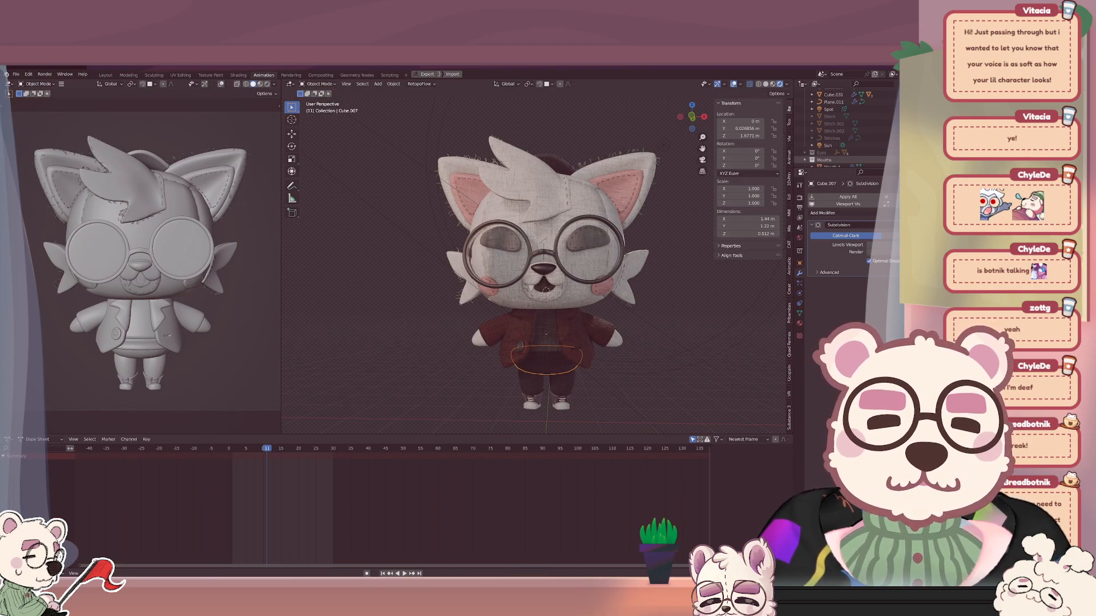
pyautogui.click(804, 160)
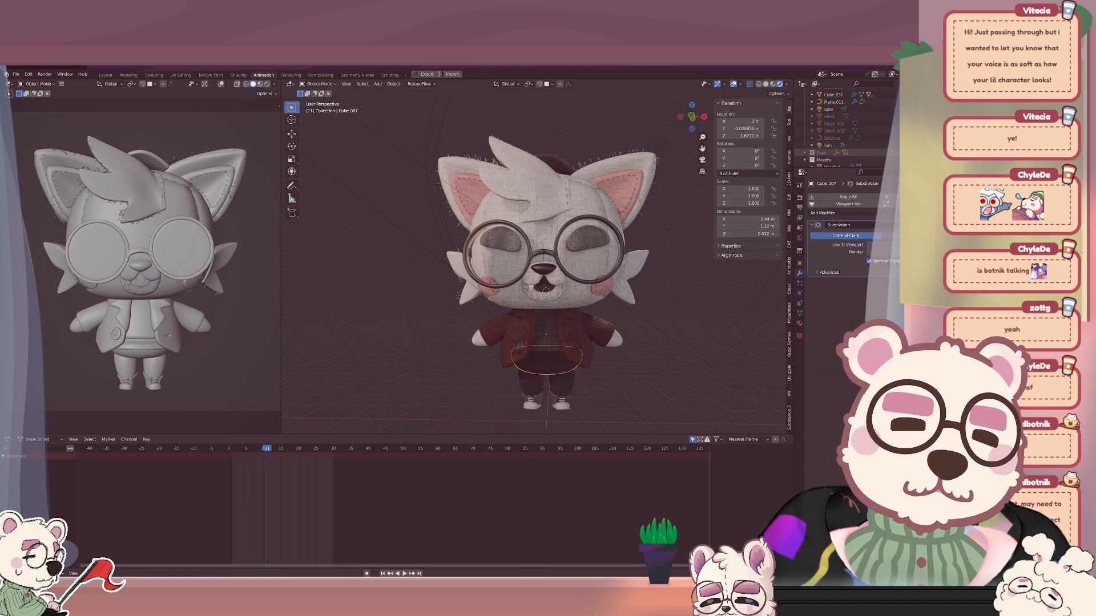
pyautogui.click(945, 153)
pyautogui.scroll(-3, 844, 131)
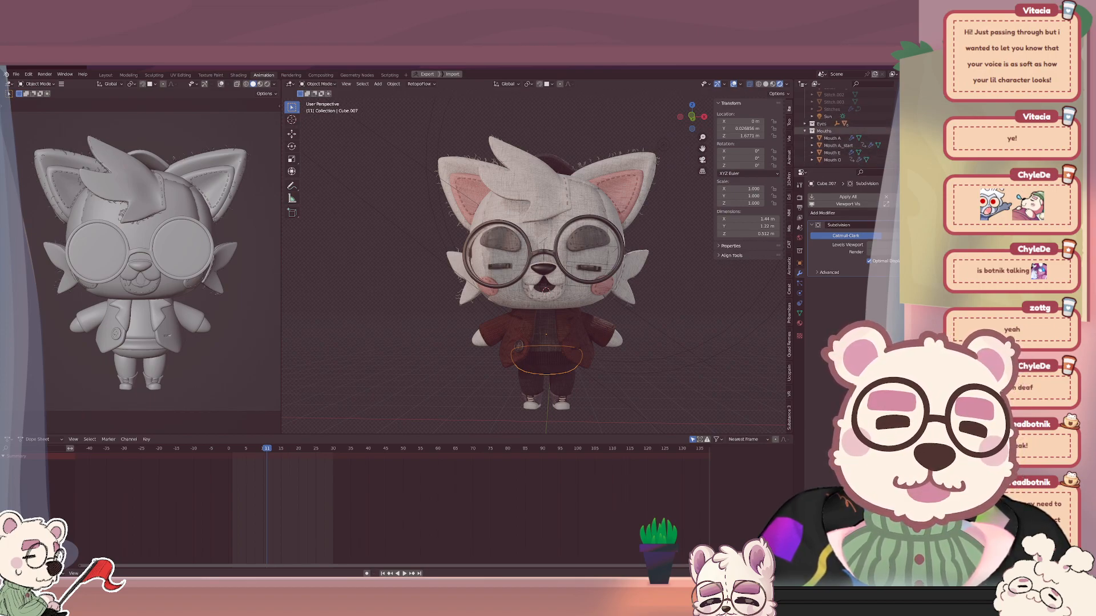
pyautogui.click(805, 131)
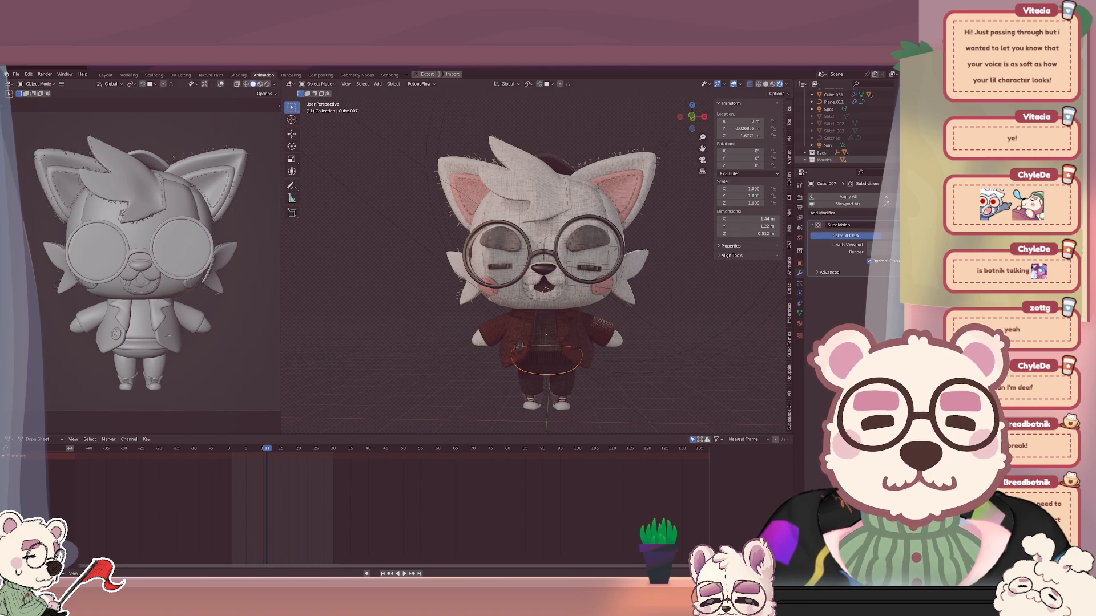
pyautogui.click(940, 160)
pyautogui.click(939, 160)
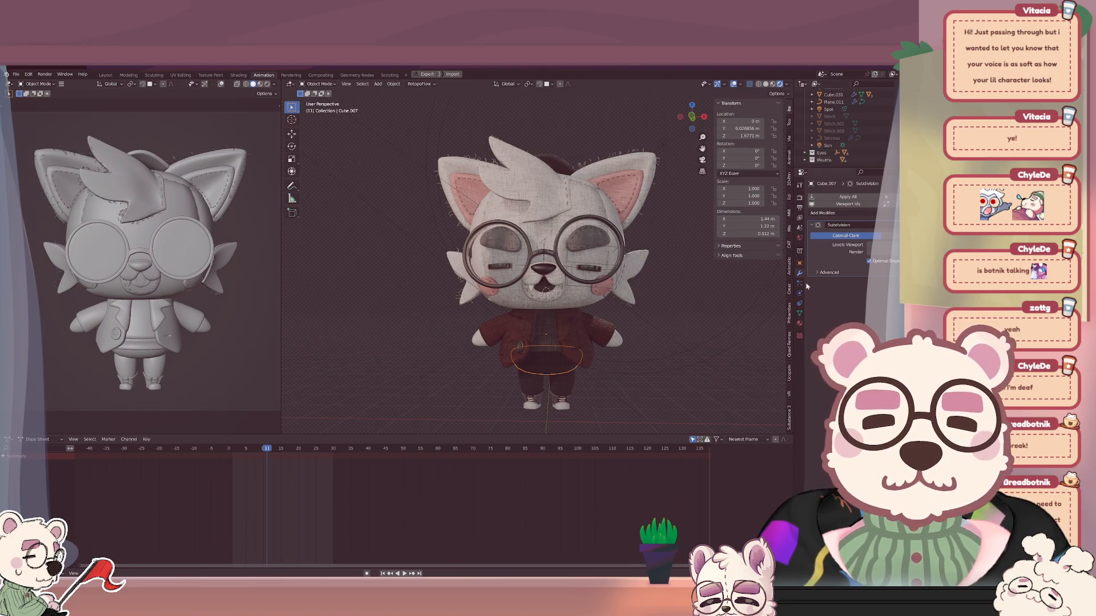
pyautogui.click(684, 387)
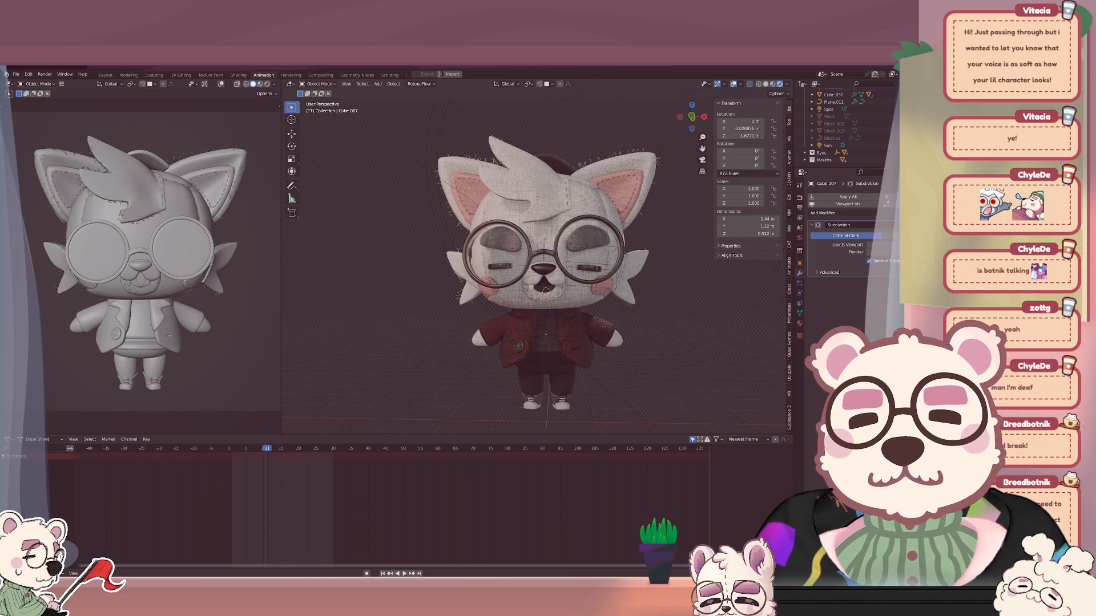
# Play back the animation to review the eyes and mouth shapes, and turn off the viewport overlays.
pyautogui.click(229, 453)
pyautogui.press('space')
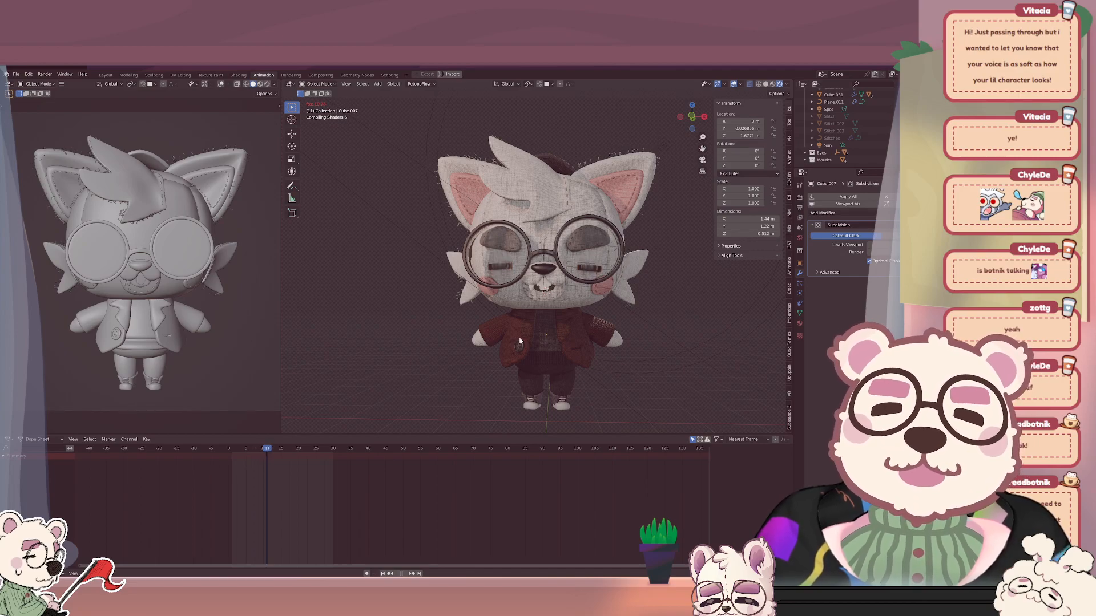
pyautogui.press('space')
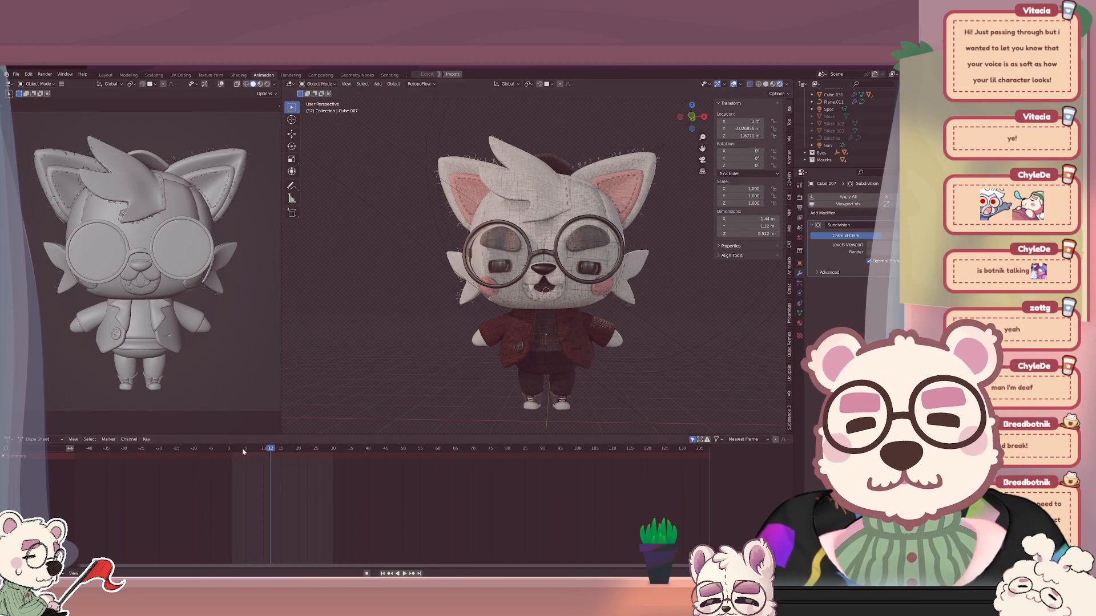
pyautogui.press('space')
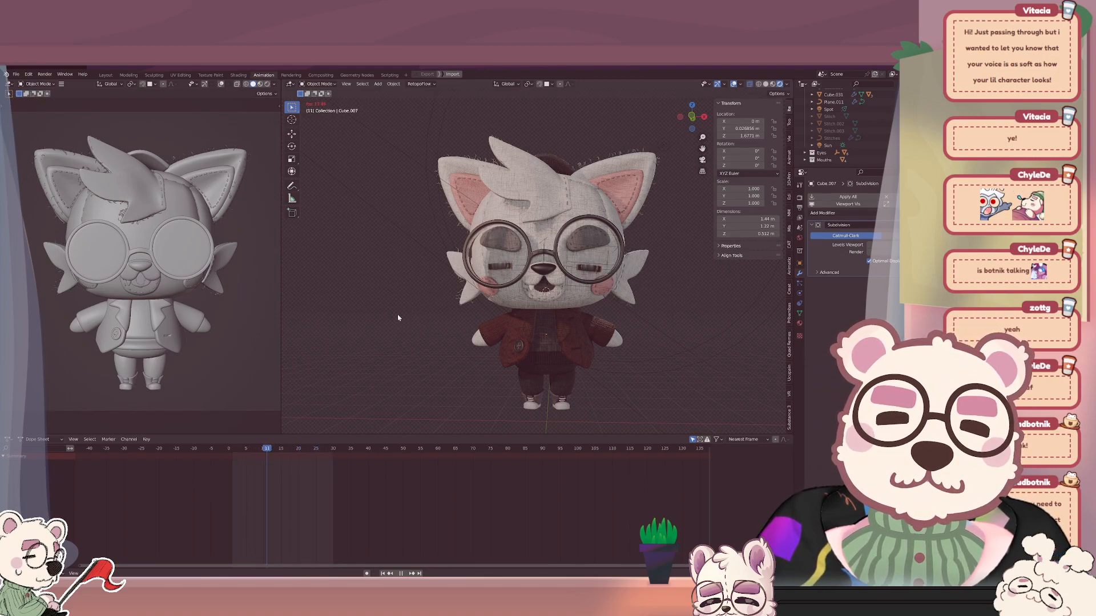
pyautogui.press('space')
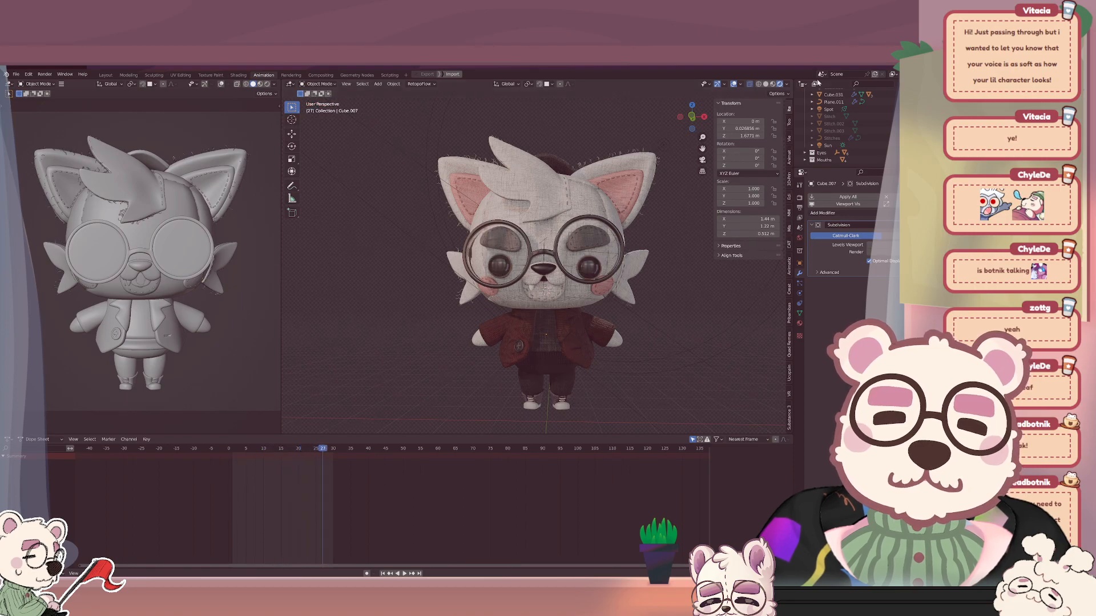
pyautogui.click(734, 84)
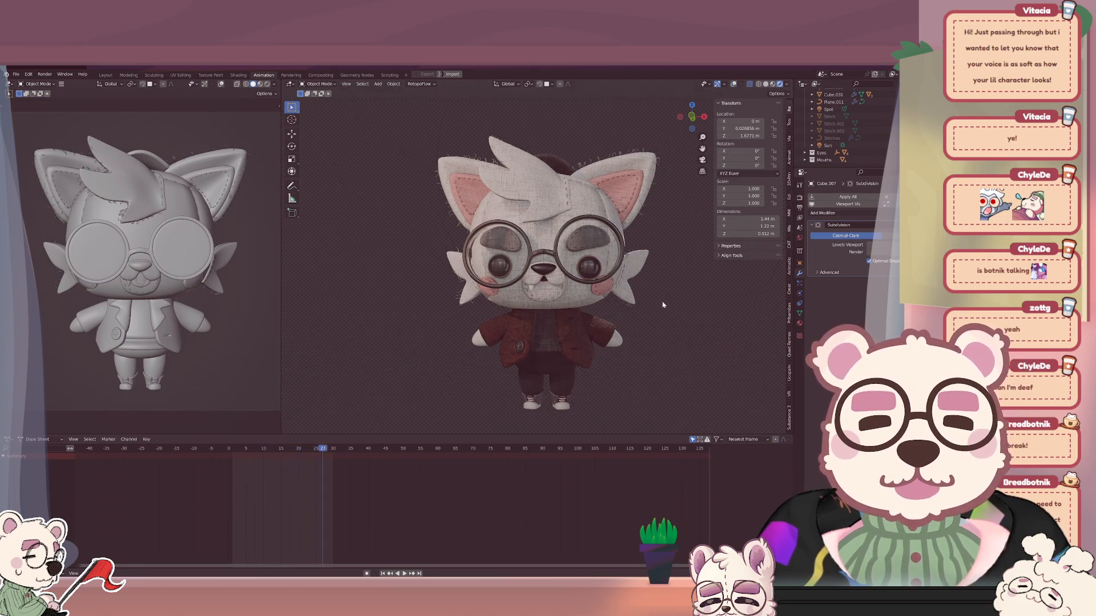
# Play back the animation briefly and examine the eye and mouth shapes up close on the paused frame.
pyautogui.press('space')
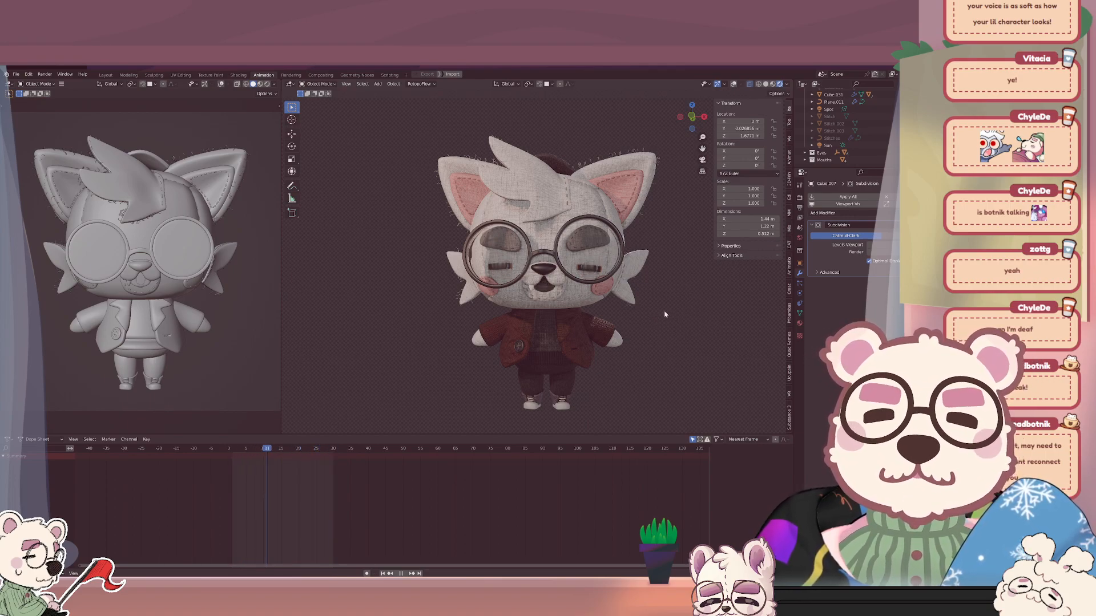
pyautogui.press('space')
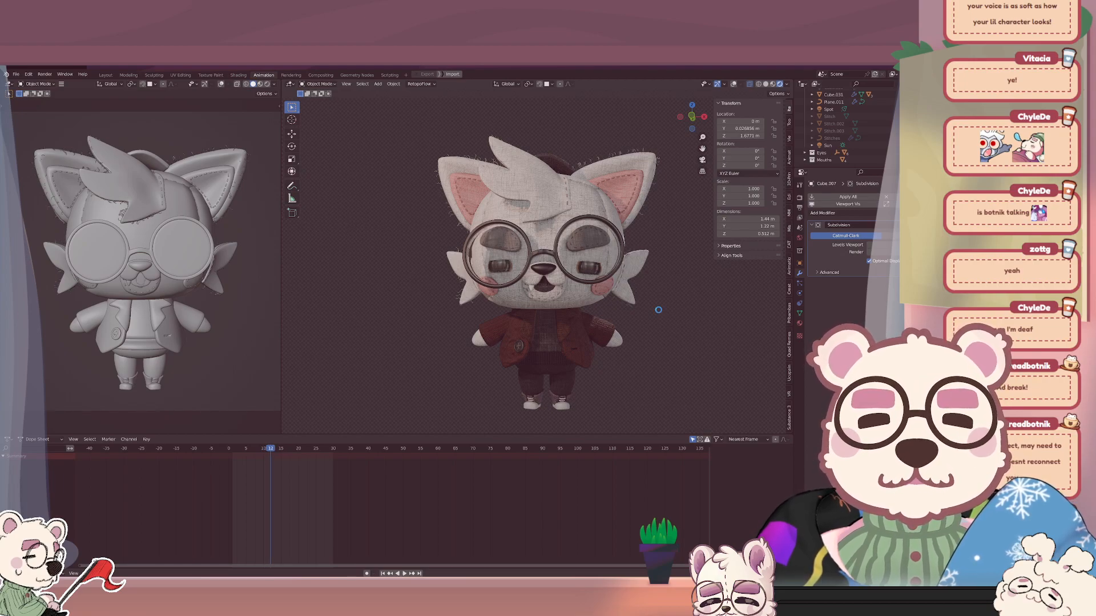
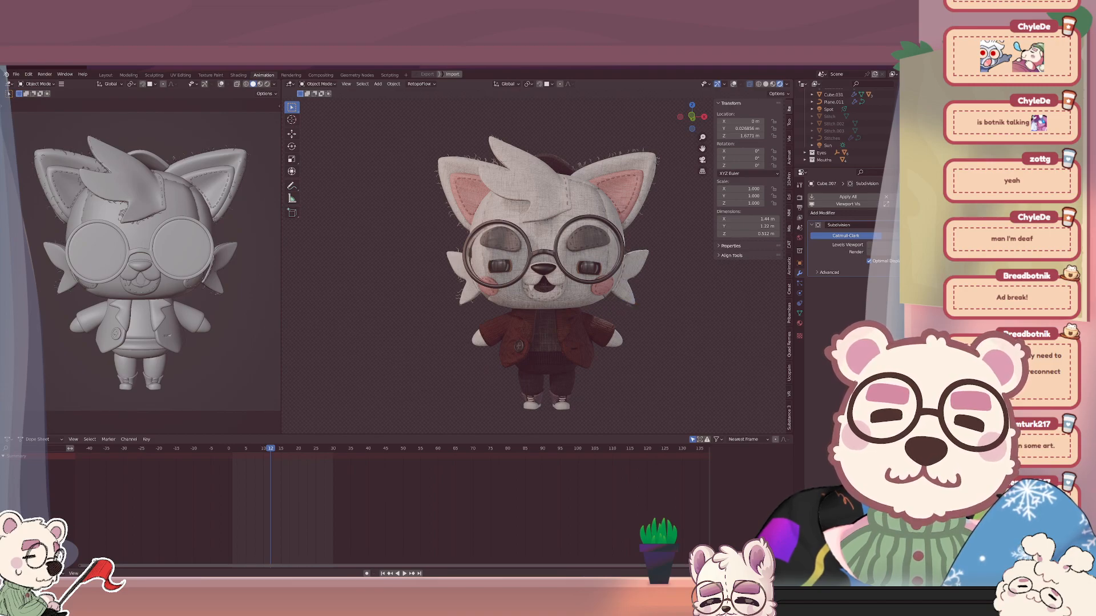
pyautogui.scroll(2, 630, 317)
pyautogui.scroll(5, 630, 317)
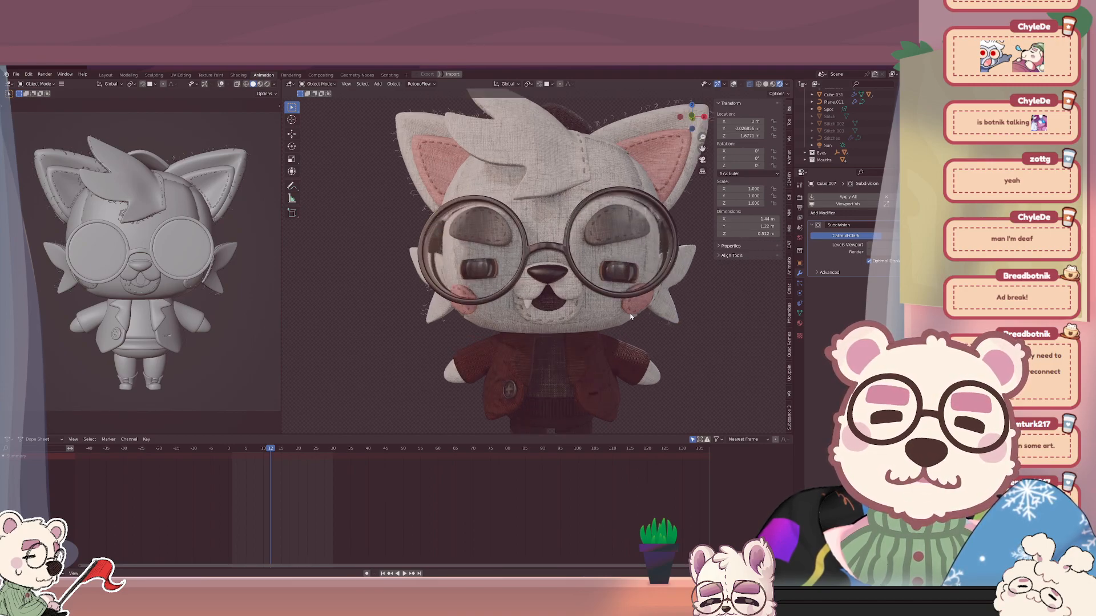
pyautogui.moveTo(592, 337); pyautogui.dragTo(607, 332, button='middle')
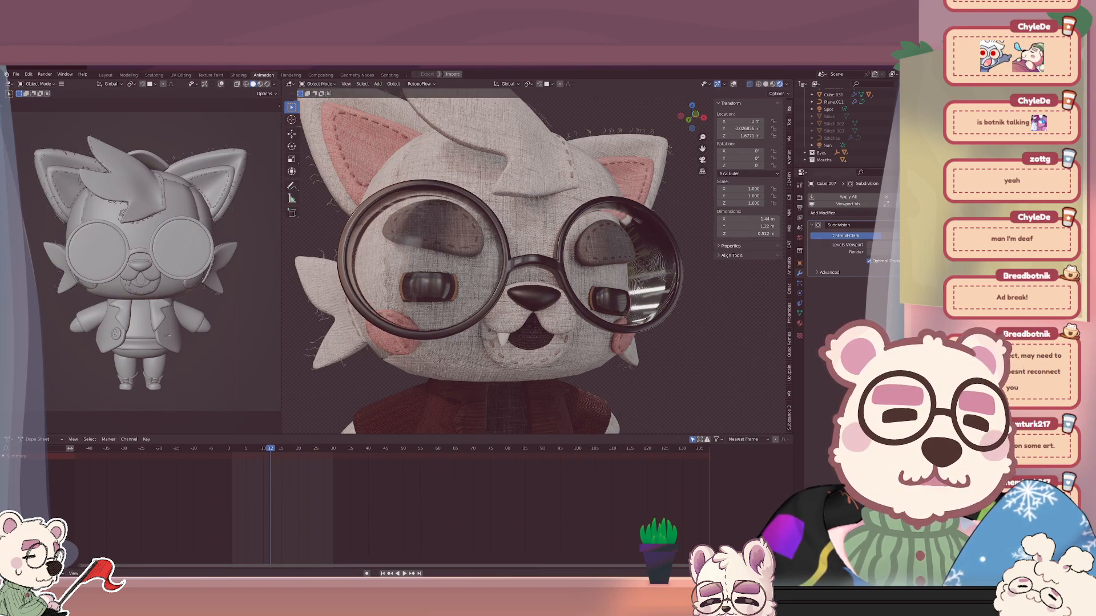
pyautogui.moveTo(628, 342); pyautogui.dragTo(643, 296, button='middle')
pyautogui.scroll(-5, 687, 348)
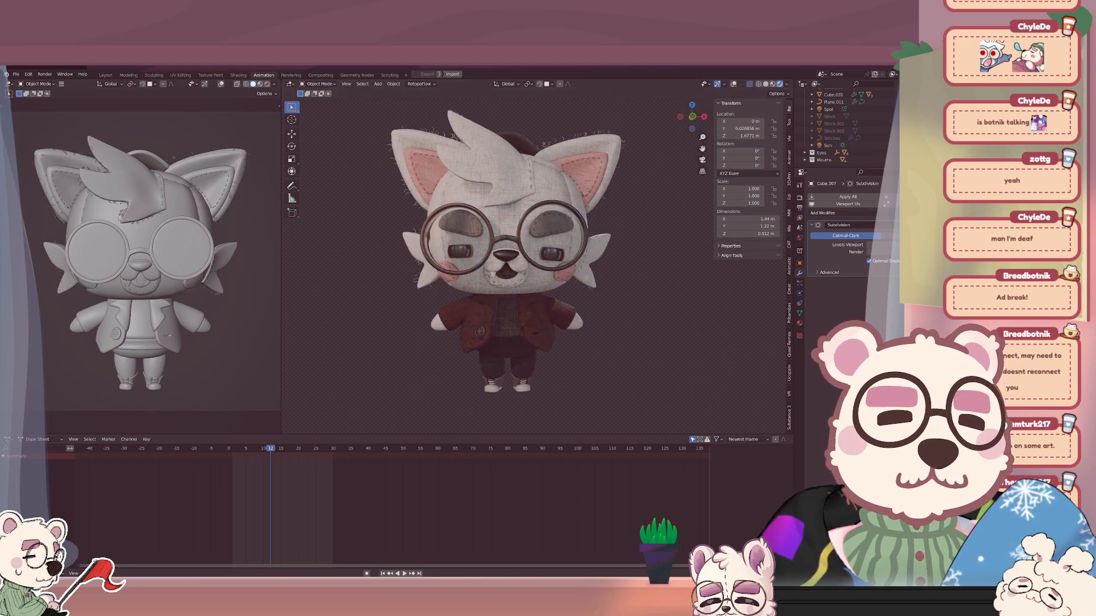
pyautogui.scroll(2, 643, 325)
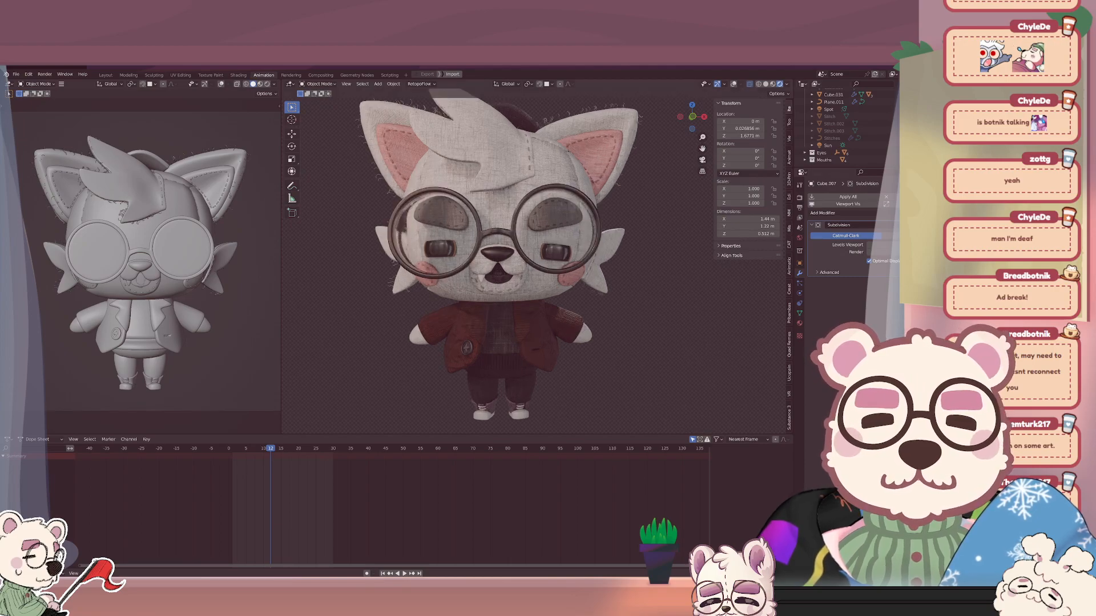
# Examine the character's head, glasses and ear tufts from three-quarter and close-up angles.
pyautogui.moveTo(639, 325); pyautogui.dragTo(579, 303, button='middle')
pyautogui.scroll(3, 502, 357)
pyautogui.scroll(3, 590, 209)
pyautogui.moveTo(590, 231); pyautogui.dragTo(546, 305, button='middle')
pyautogui.scroll(-5, 560, 238)
pyautogui.scroll(-2, 557, 224)
pyautogui.scroll(-3, 538, 296)
pyautogui.scroll(2, 546, 287)
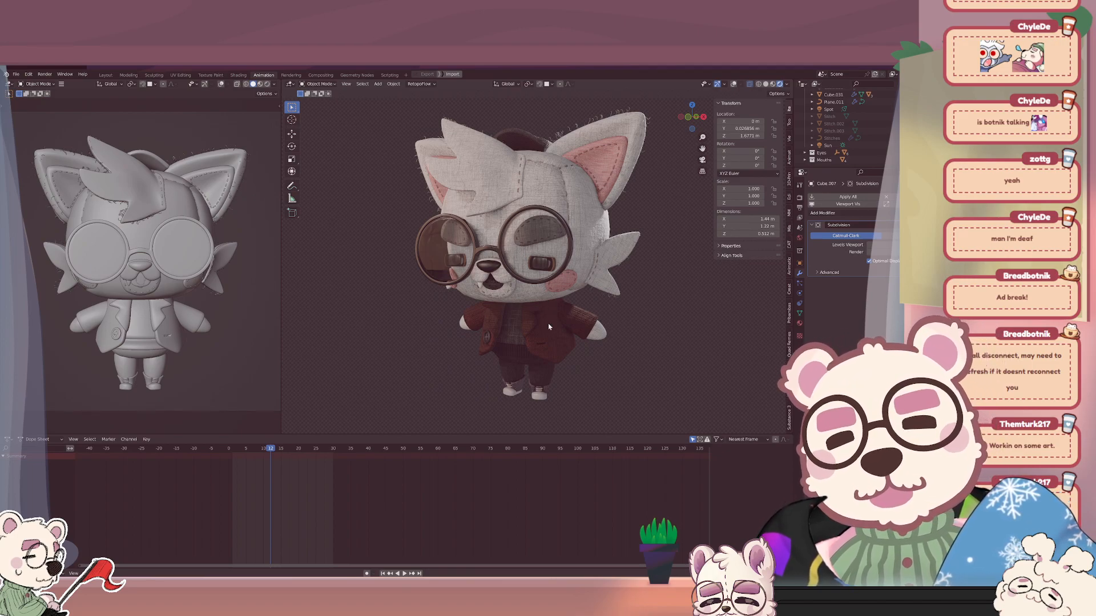
pyautogui.moveTo(605, 254)
pyautogui.mouseDown(button='middle')
pyautogui.moveTo(605, 242)
pyautogui.moveTo(607, 252)
pyautogui.mouseUp(button='middle')
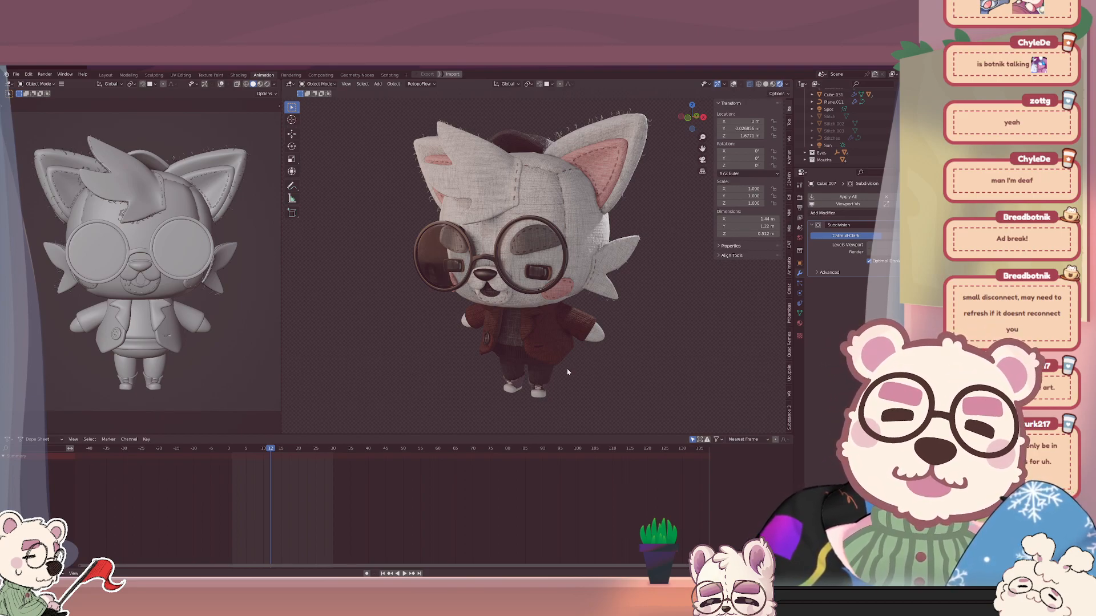
# Play back the eye animation from a three-quarter view and examine the whole figure from several distances.
pyautogui.press('space')
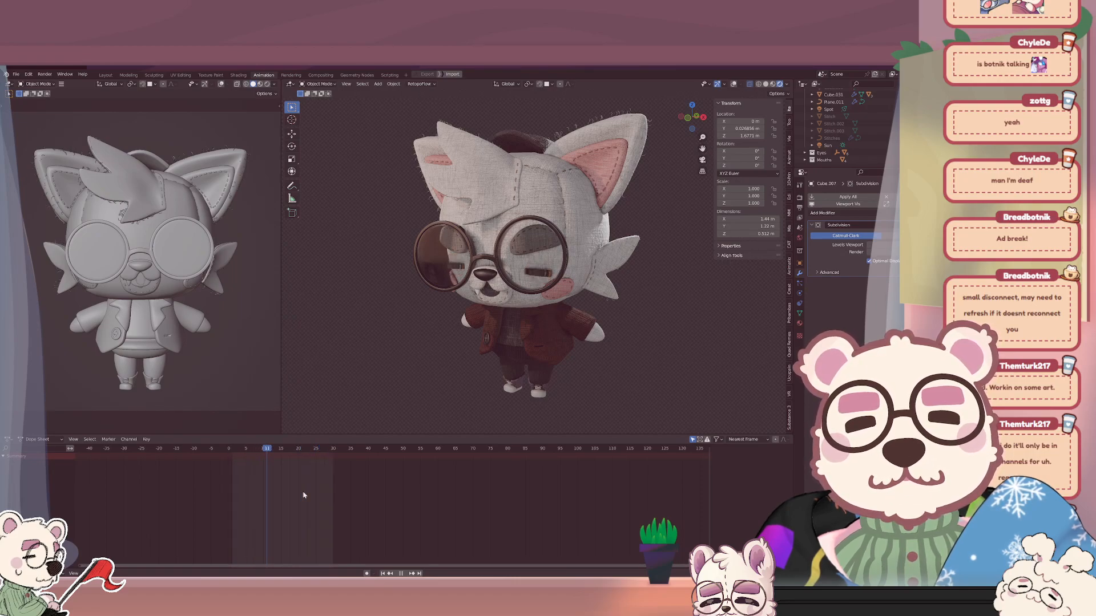
pyautogui.press('space')
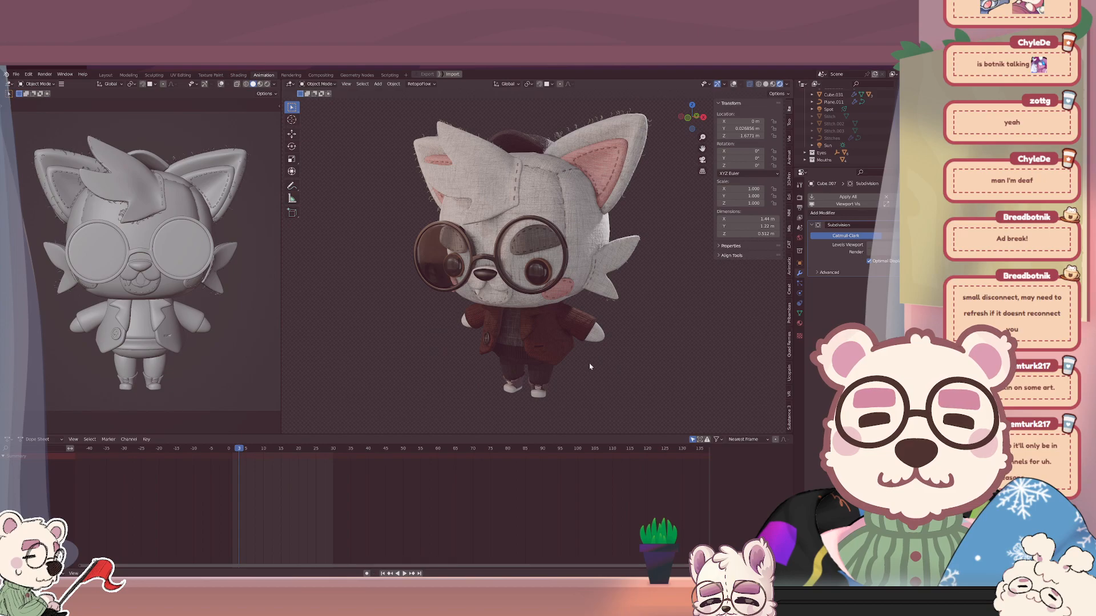
pyautogui.moveTo(582, 346); pyautogui.dragTo(568, 347, button='middle')
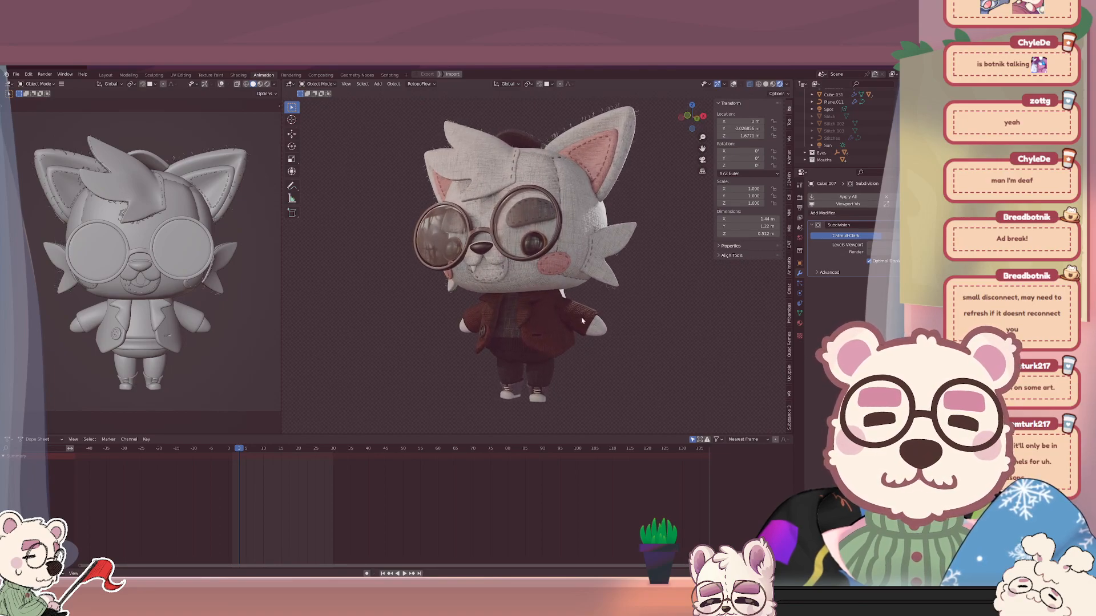
pyautogui.scroll(-2, 573, 300)
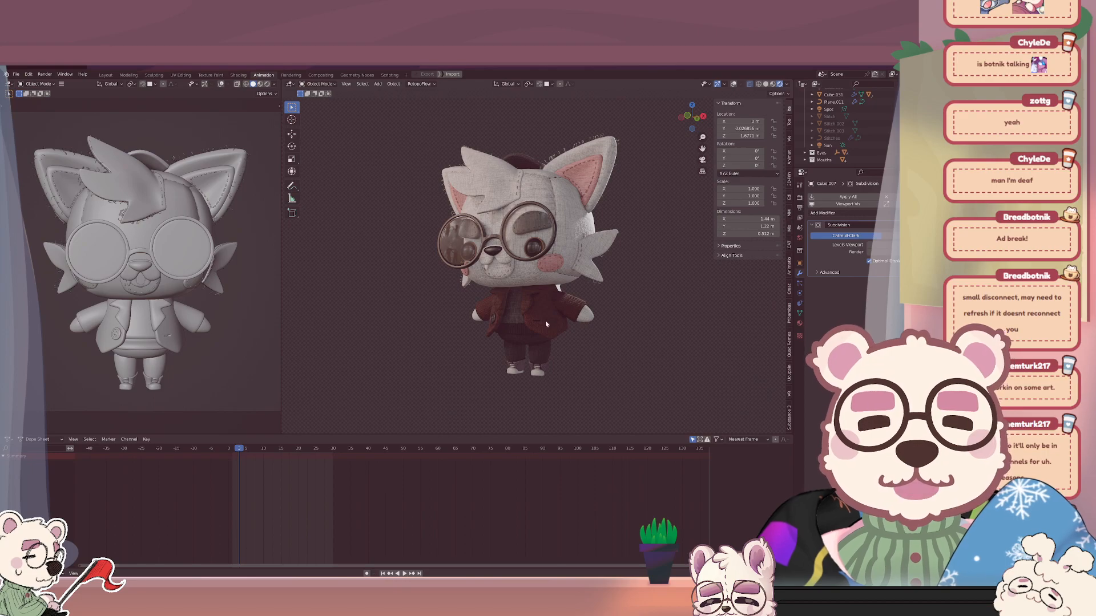
pyautogui.moveTo(546, 318); pyautogui.dragTo(681, 377, button='middle')
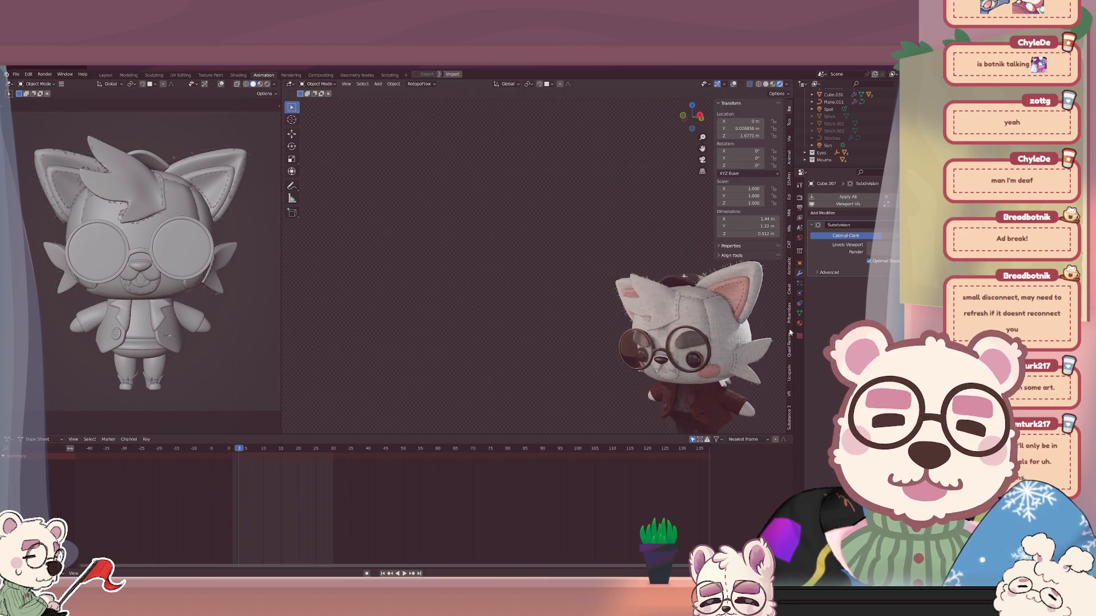
pyautogui.keyDown('shift'); pyautogui.moveTo(718, 390); pyautogui.dragTo(559, 335, button='middle'); pyautogui.keyUp('shift')
pyautogui.moveTo(559, 335); pyautogui.dragTo(585, 337, button='middle')
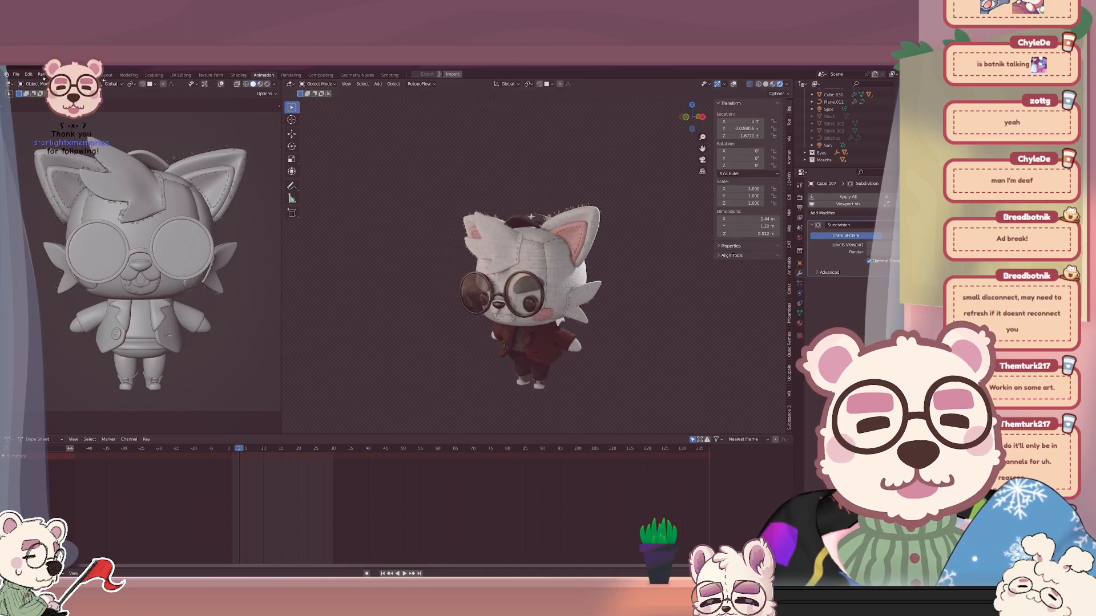
pyautogui.moveTo(611, 327); pyautogui.dragTo(616, 302, button='middle')
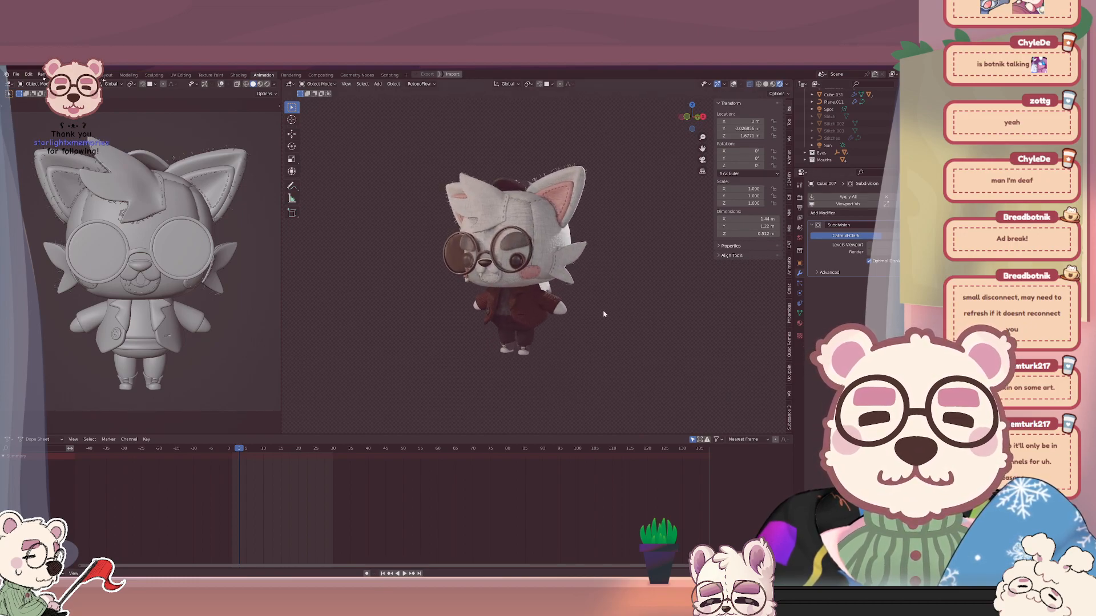
pyautogui.moveTo(559, 338); pyautogui.dragTo(558, 335, button='middle')
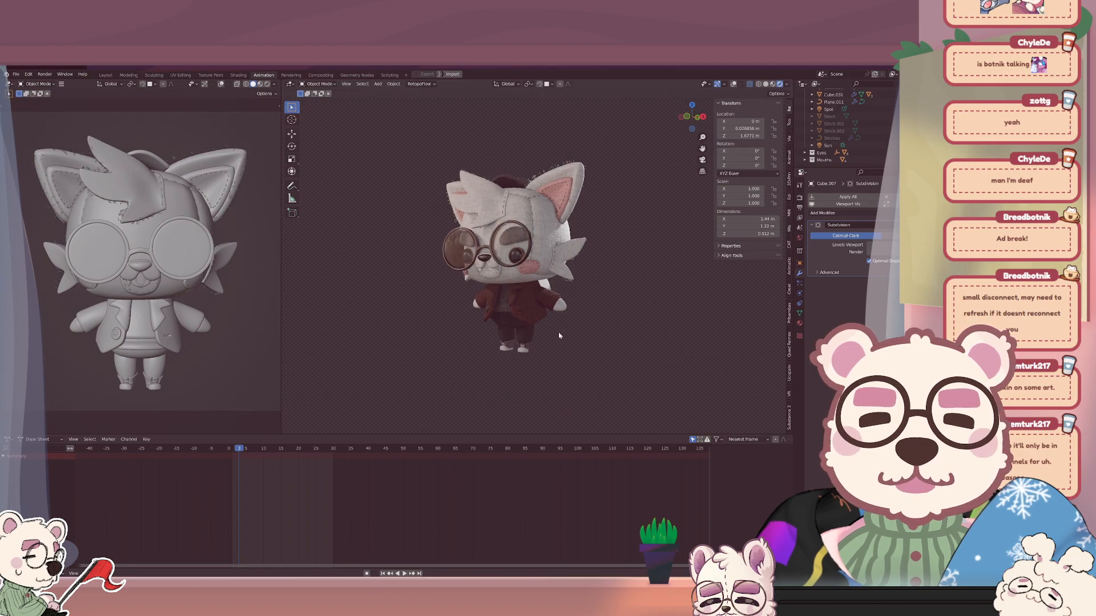
pyautogui.scroll(2, 580, 327)
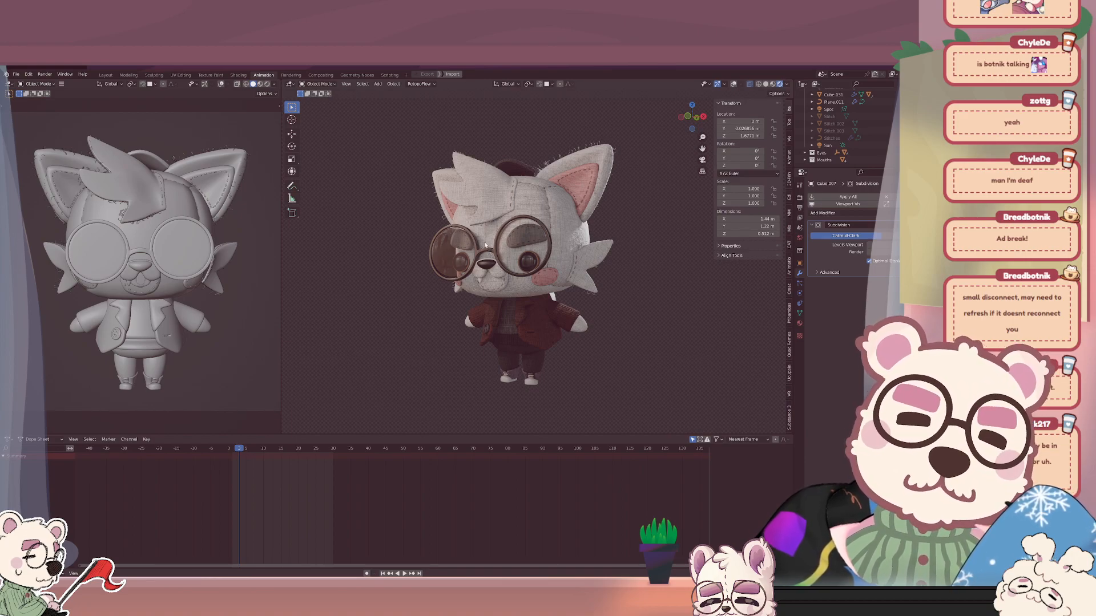
# Test-rotate the head mesh Cube about the global Z axis.
pyautogui.click(518, 292)
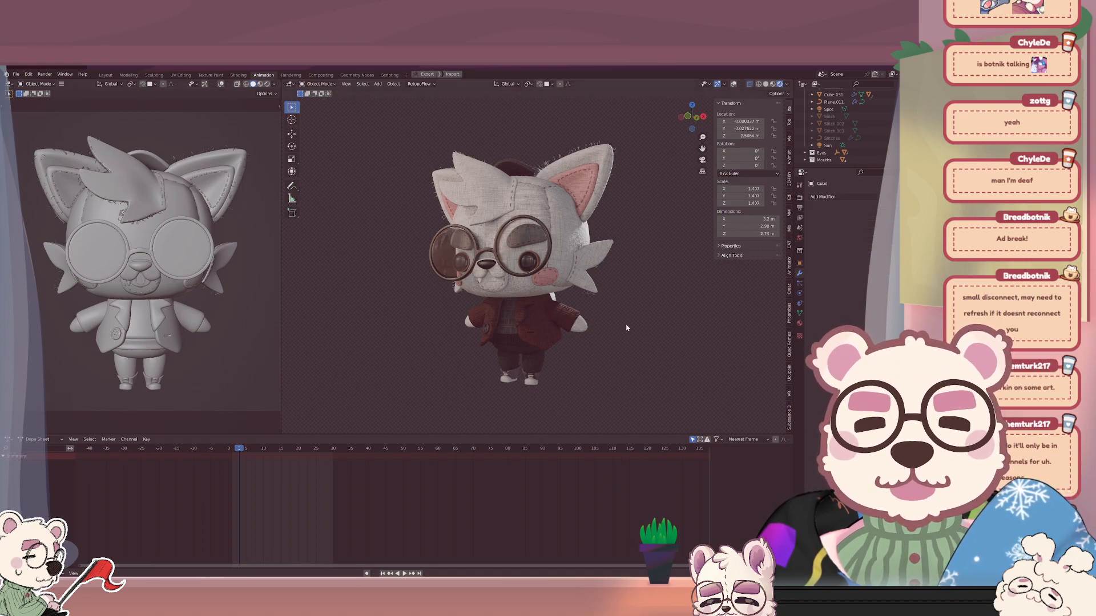
pyautogui.press('r')
pyautogui.press('z')
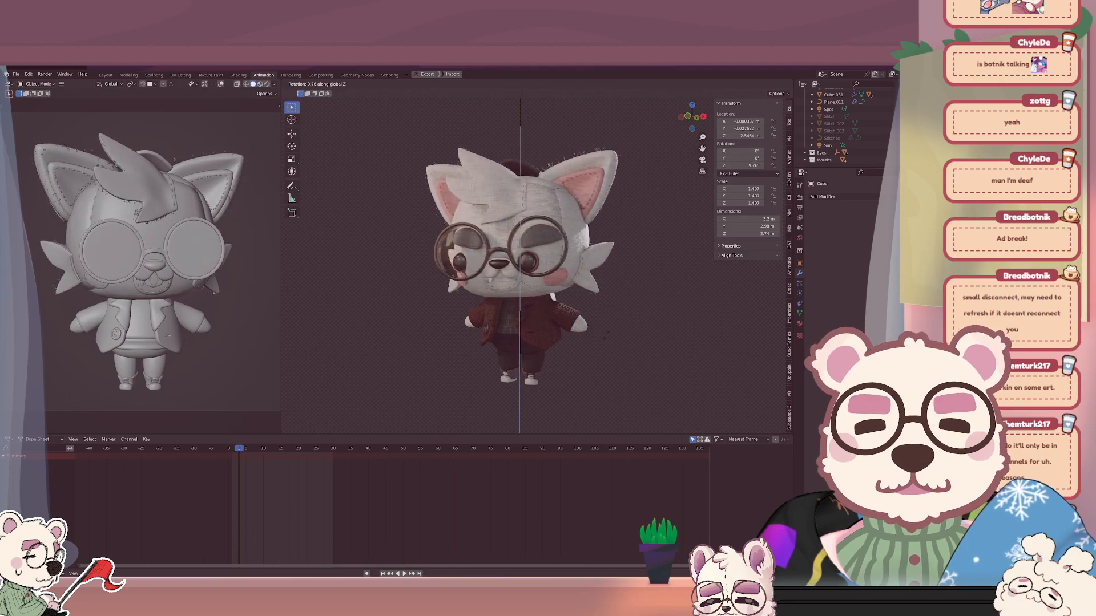
pyautogui.press('Escape')
# Select the Eye System object behind the glasses and turn the viewport overlays back on.
pyautogui.moveTo(484, 272); pyautogui.dragTo(415, 270, button='middle')
pyautogui.scroll(5, 468, 272)
pyautogui.click(400, 251)
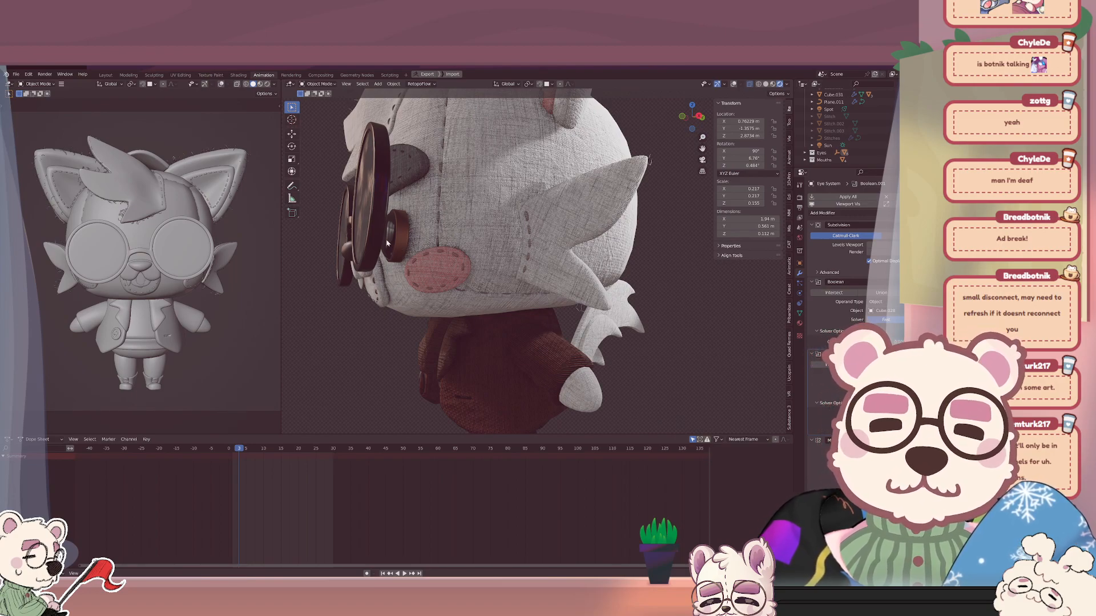
pyautogui.moveTo(393, 245); pyautogui.dragTo(574, 255, button='middle')
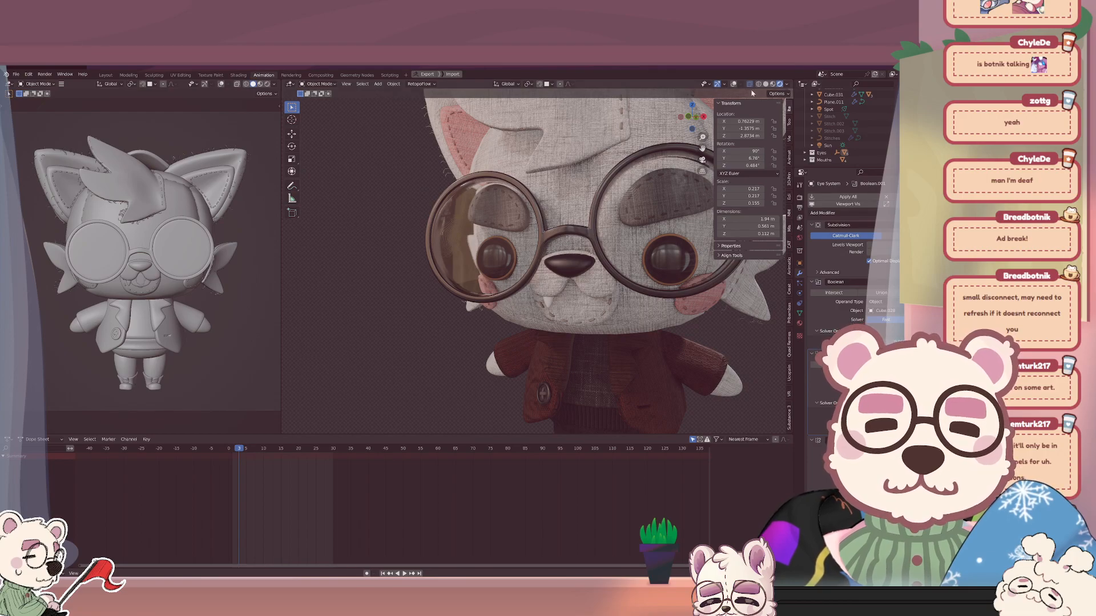
pyautogui.click(734, 84)
pyautogui.scroll(2, 586, 249)
pyautogui.moveTo(625, 283); pyautogui.dragTo(523, 318, button='middle')
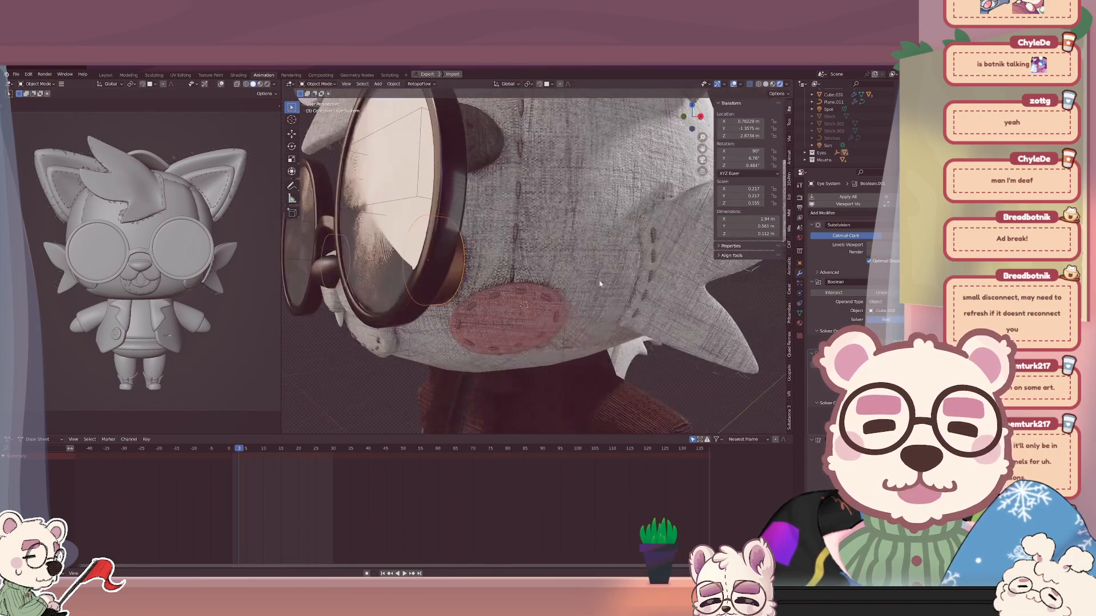
# Parent the Eye System object to the head mesh Cube using Object (Keep Transform).
pyautogui.click(420, 336)
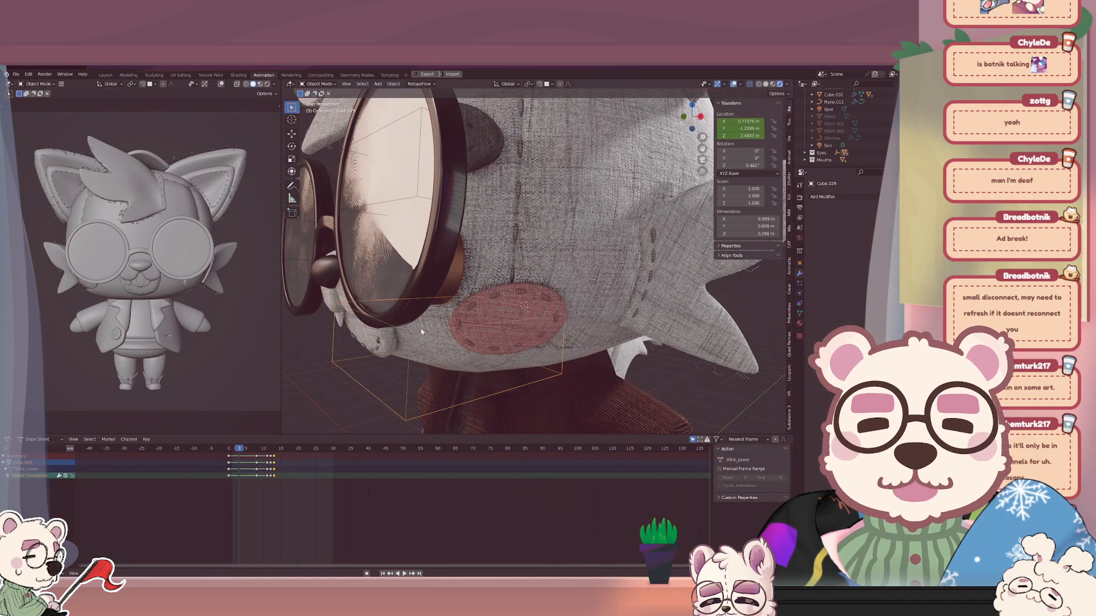
pyautogui.moveTo(419, 327); pyautogui.dragTo(441, 280, button='middle')
pyautogui.click(427, 280)
pyautogui.press('g')
pyautogui.click(422, 282)
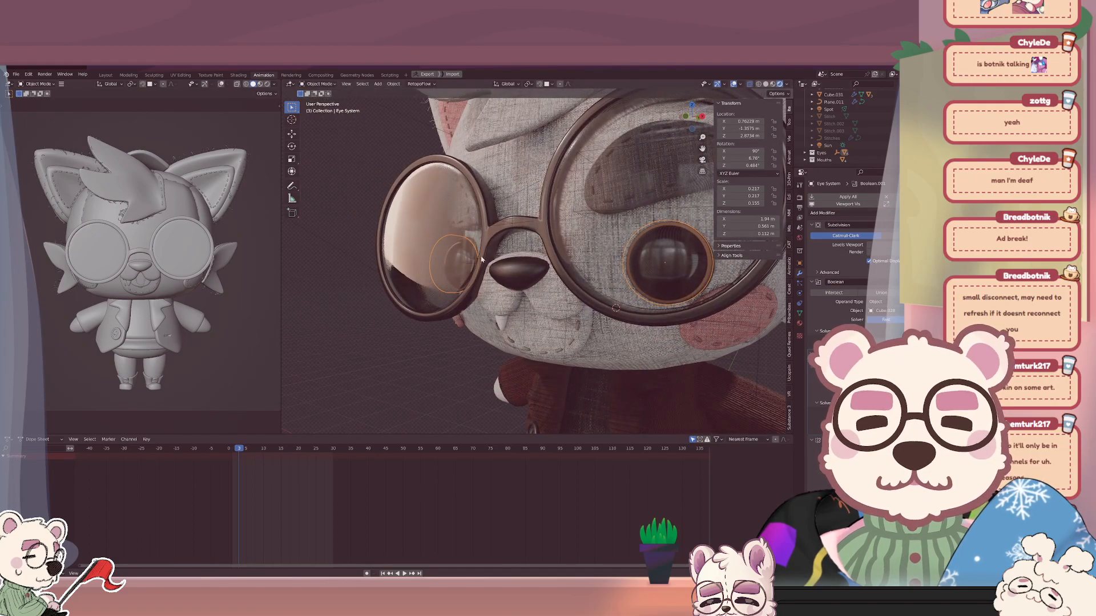
pyautogui.click(512, 240)
pyautogui.click(521, 203)
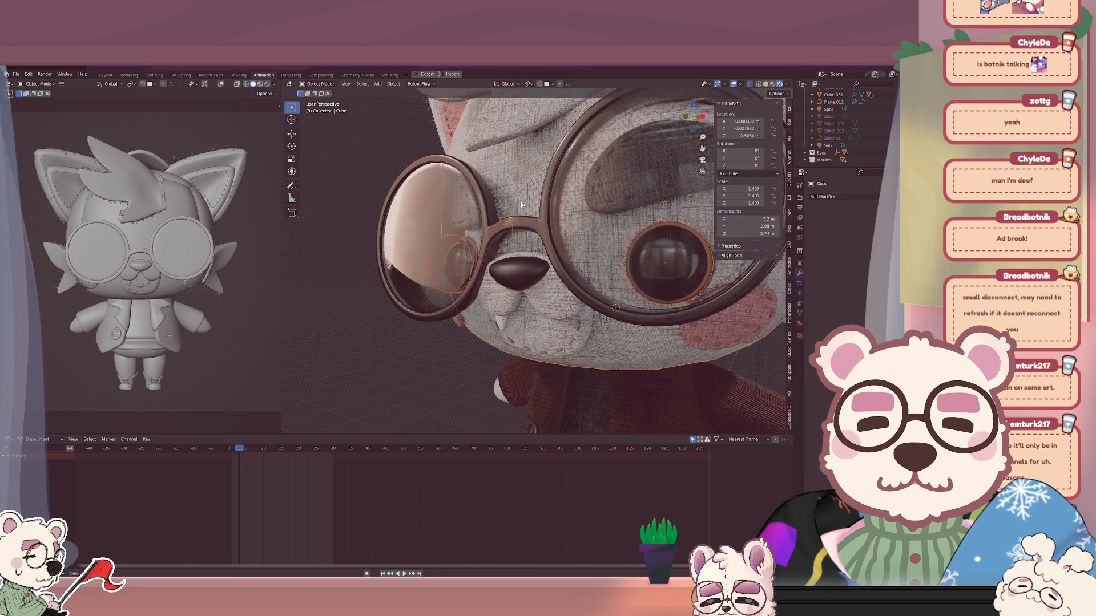
pyautogui.hotkey('ctrl', 'p')
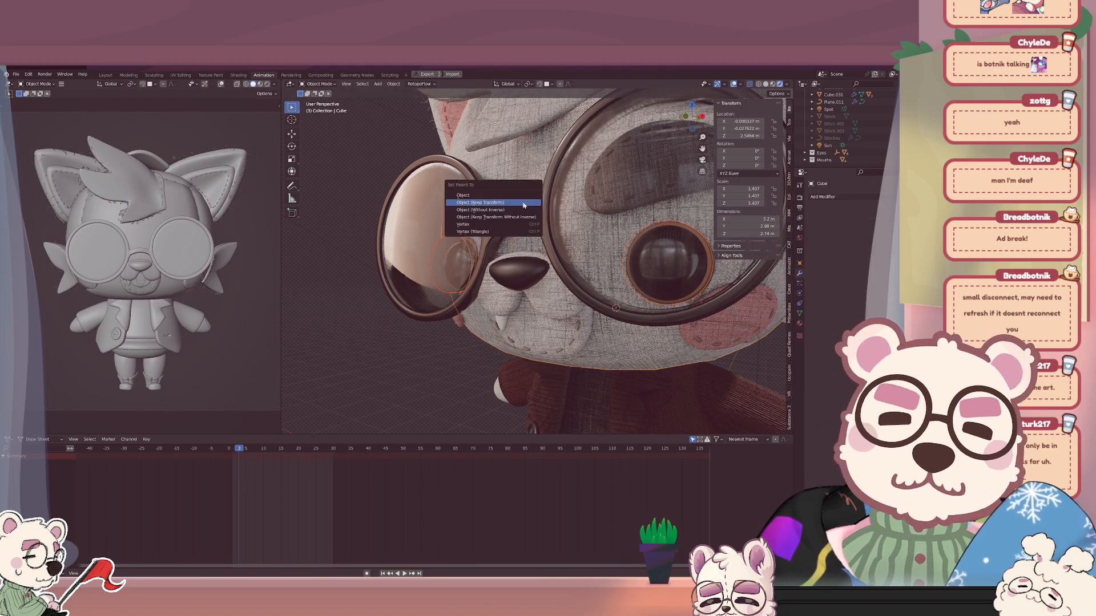
pyautogui.click(524, 203)
pyautogui.scroll(-5, 595, 305)
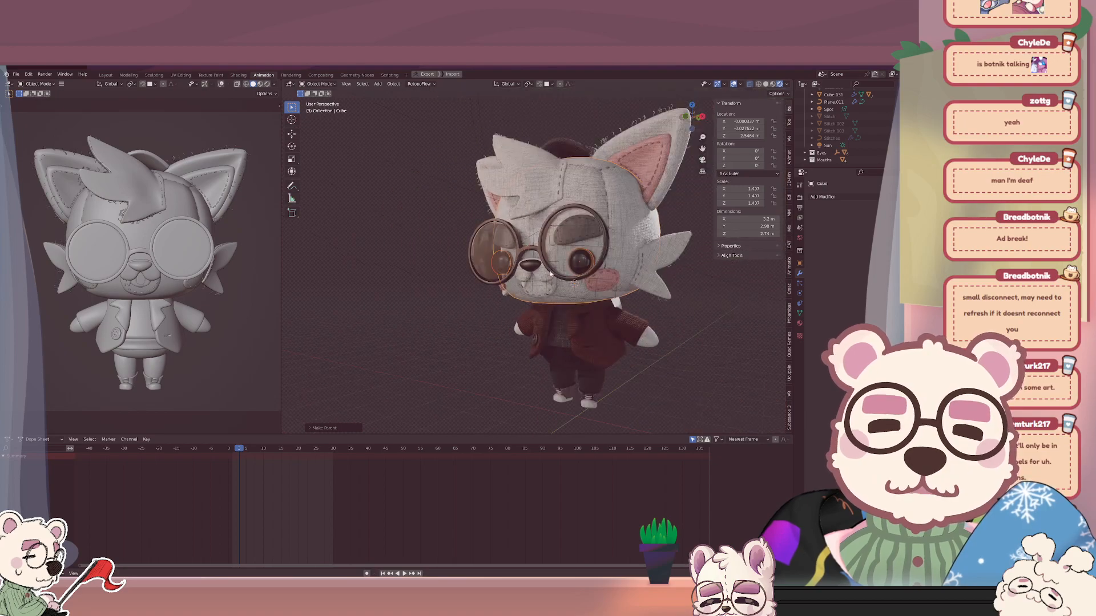
pyautogui.scroll(-4, 594, 302)
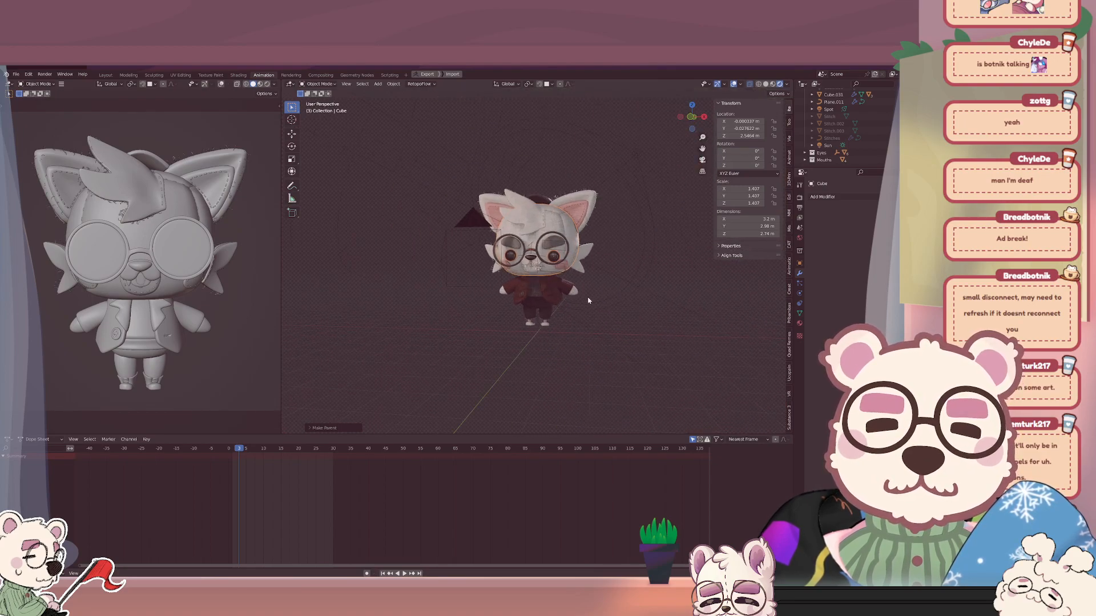
# Turn off the viewport overlays and select the Eye System object behind the glasses again.
pyautogui.click(733, 85)
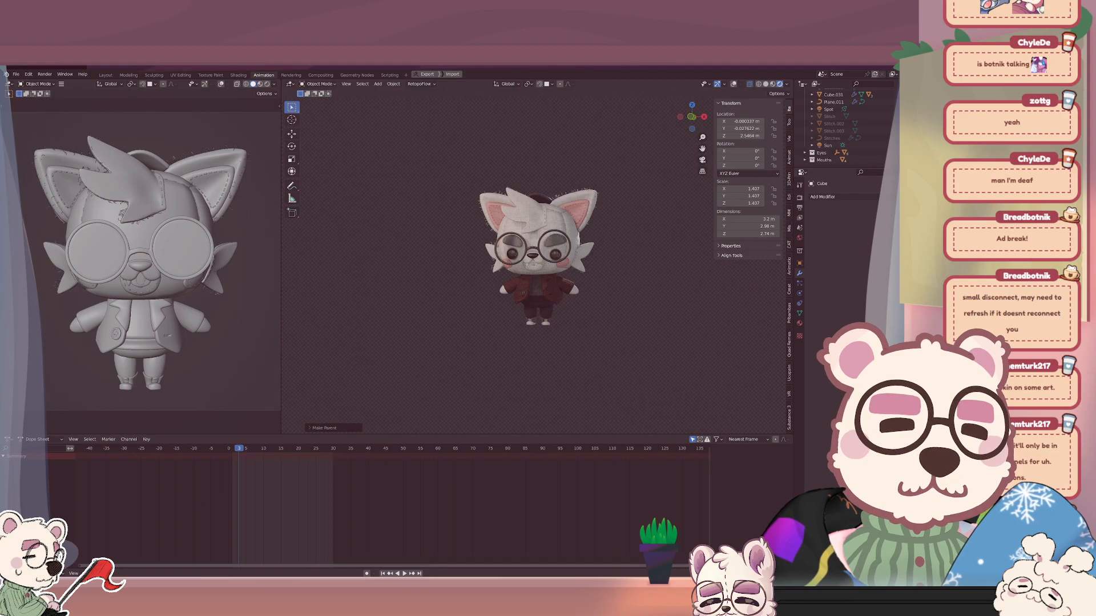
pyautogui.scroll(2, 643, 321)
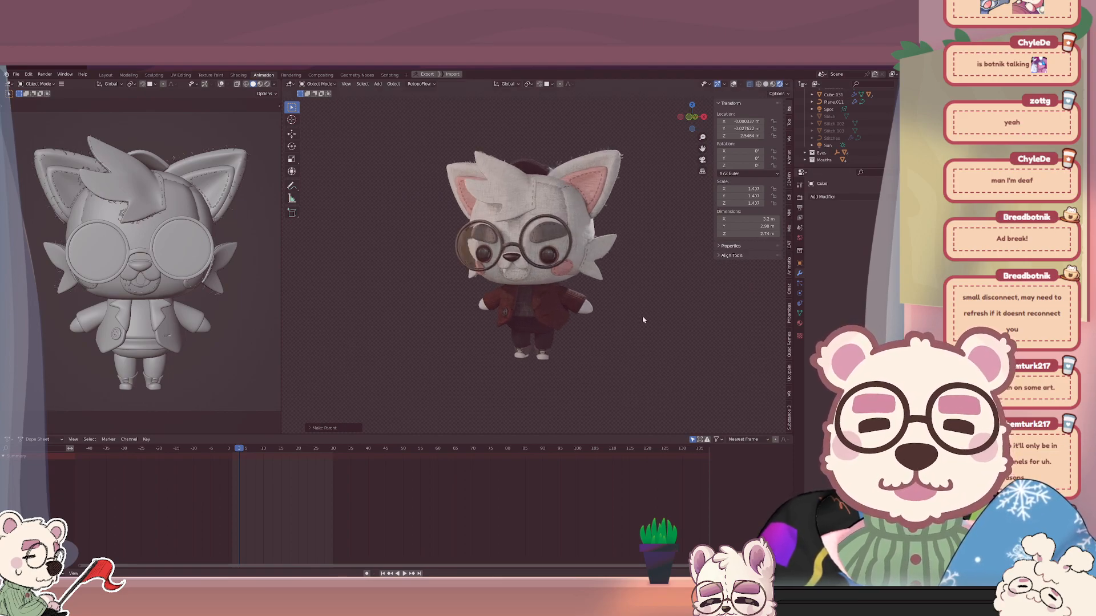
pyautogui.moveTo(643, 321); pyautogui.dragTo(634, 320, button='middle')
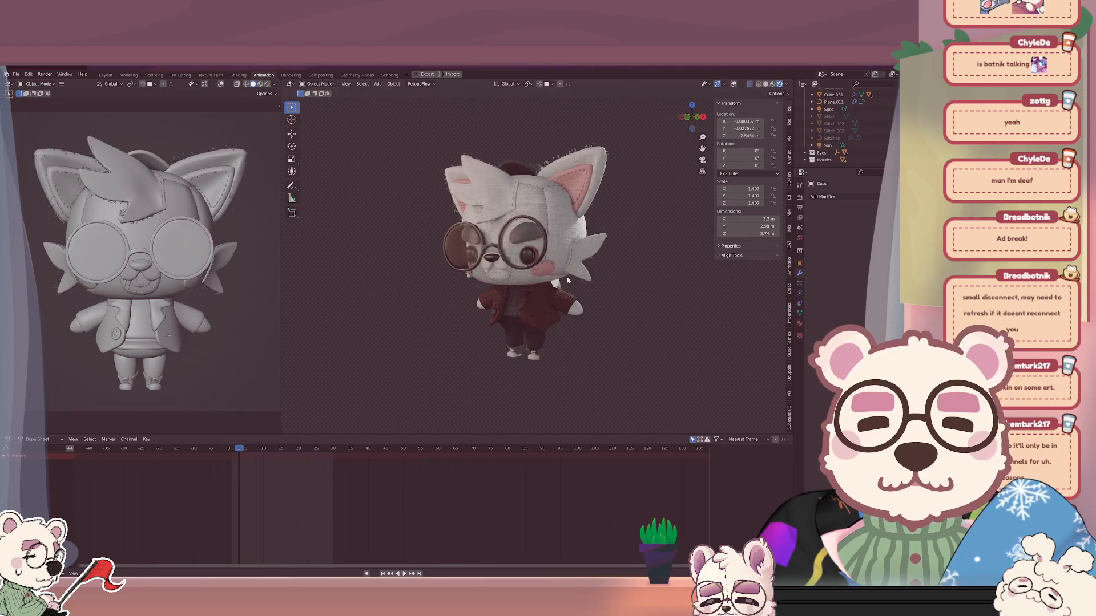
pyautogui.scroll(3, 540, 247)
pyautogui.moveTo(540, 247); pyautogui.dragTo(489, 261, button='middle')
pyautogui.scroll(3, 465, 271)
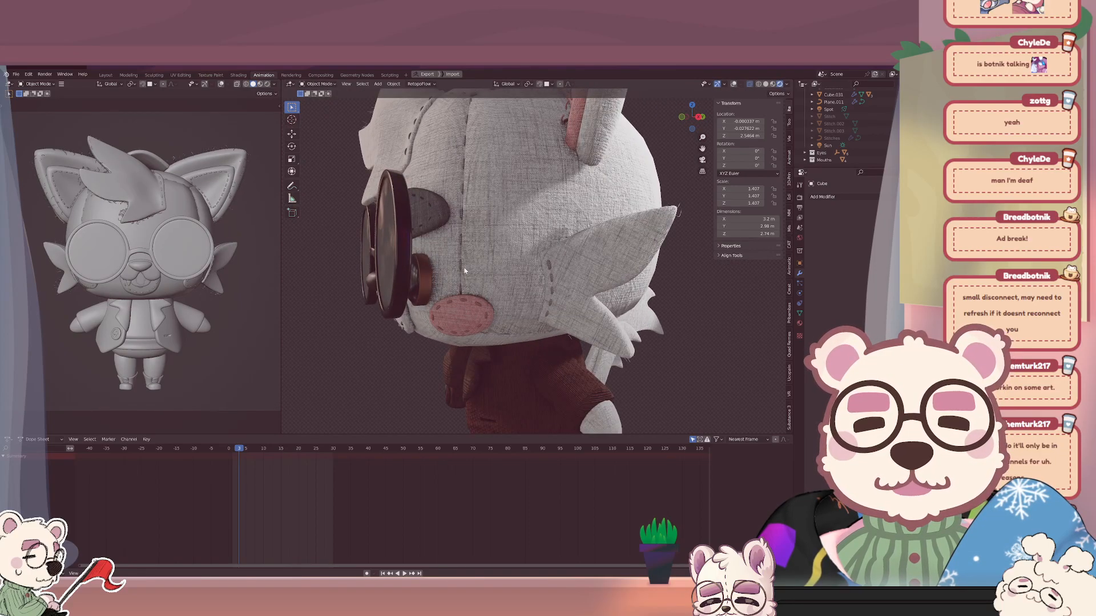
pyautogui.click(420, 283)
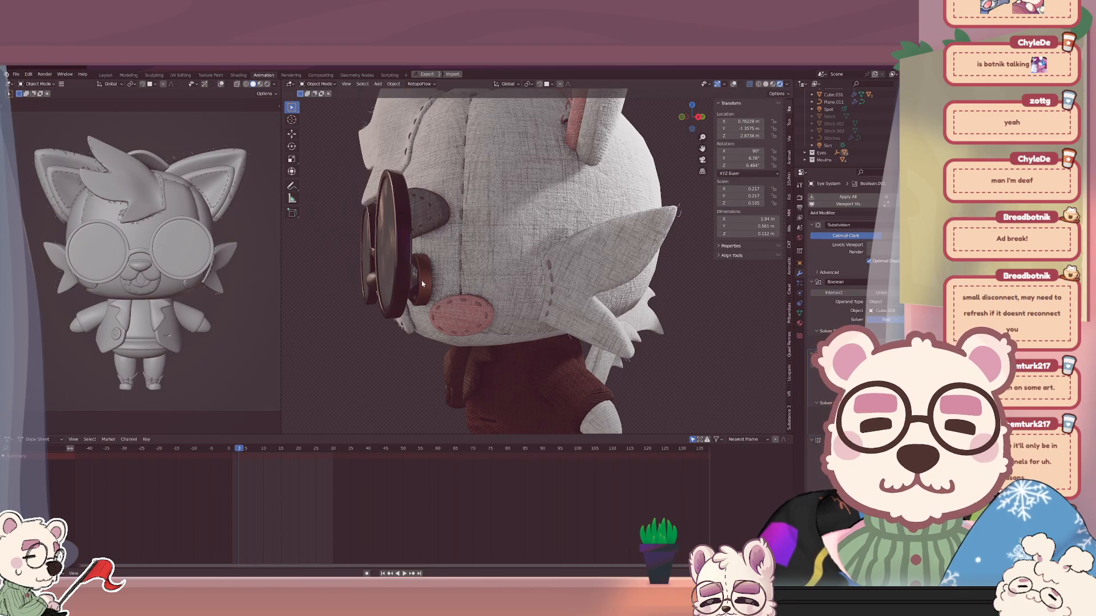
pyautogui.moveTo(424, 282); pyautogui.dragTo(576, 242, button='middle')
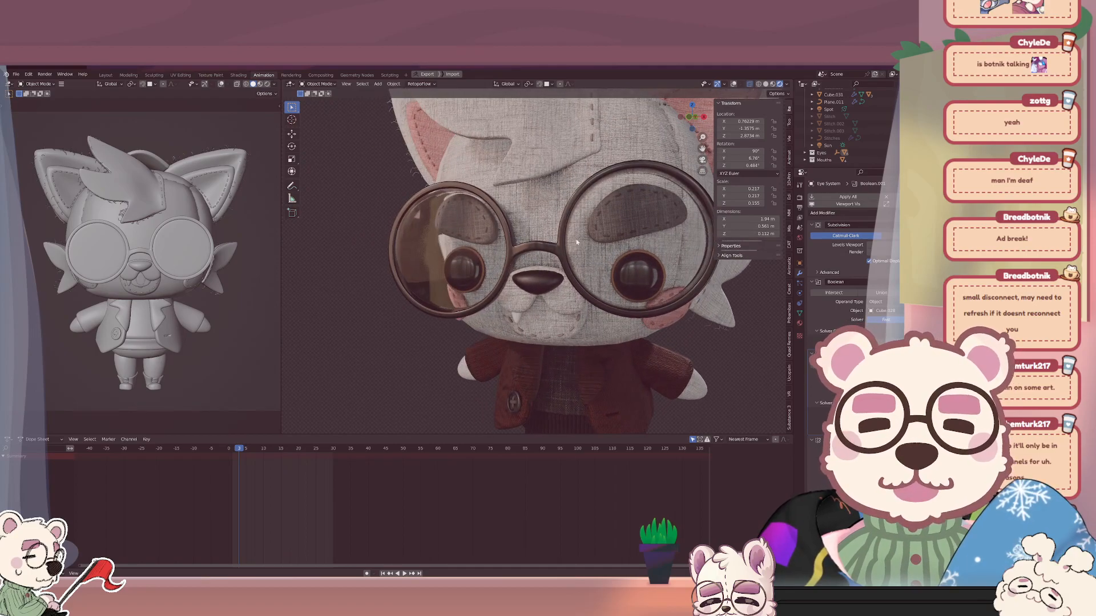
# Turn the viewport overlays back on and test-rotate the head mesh Cube about the global Z axis.
pyautogui.click(733, 84)
pyautogui.click(621, 260)
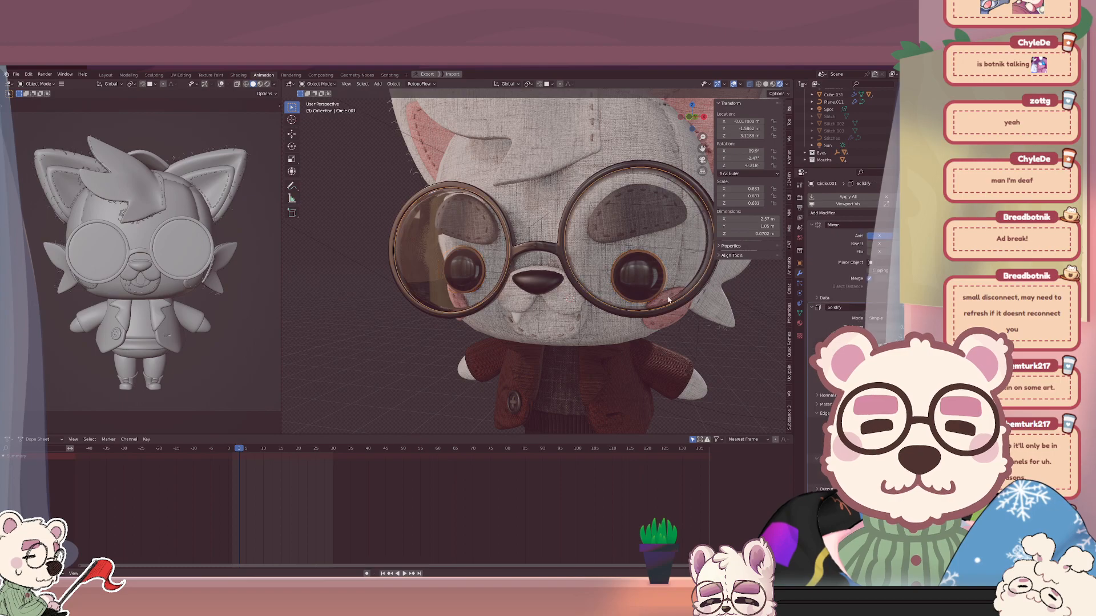
pyautogui.click(556, 201)
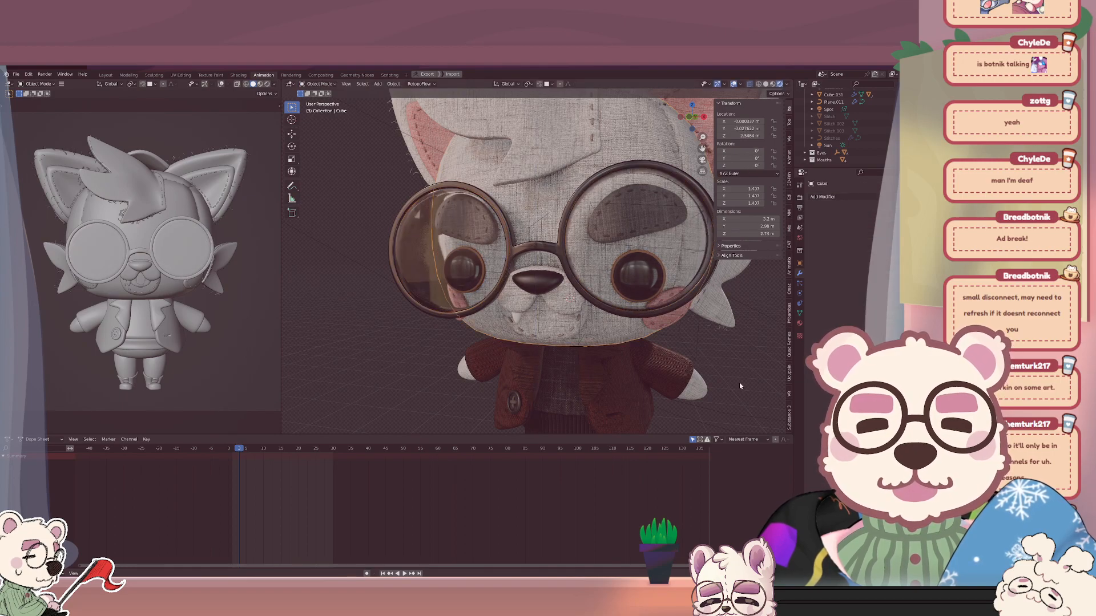
pyautogui.press('r')
pyautogui.press('z')
pyautogui.press('Escape')
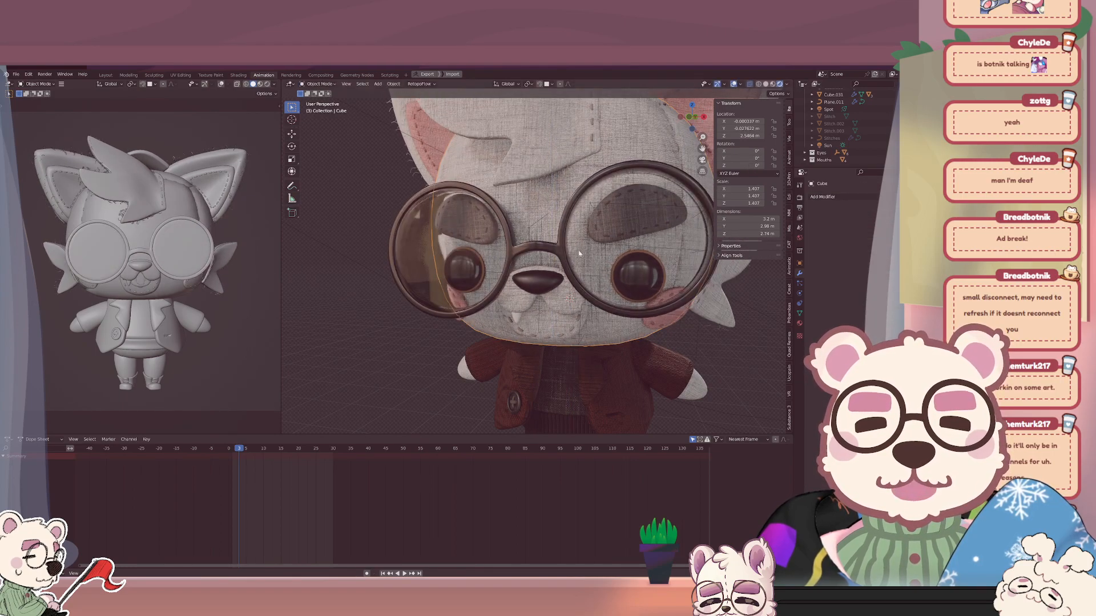
# Select the Eye System object behind the glasses and examine how it sits against the face from the side.
pyautogui.click(535, 249)
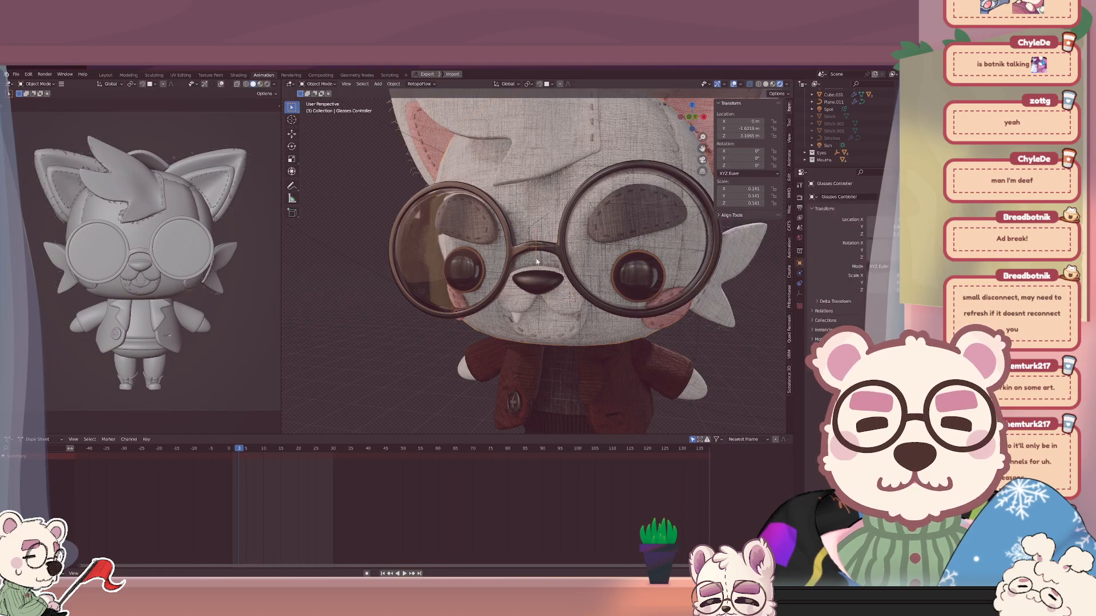
pyautogui.moveTo(680, 285); pyautogui.dragTo(535, 288, button='middle')
pyautogui.click(522, 292)
pyautogui.scroll(3, 525, 297)
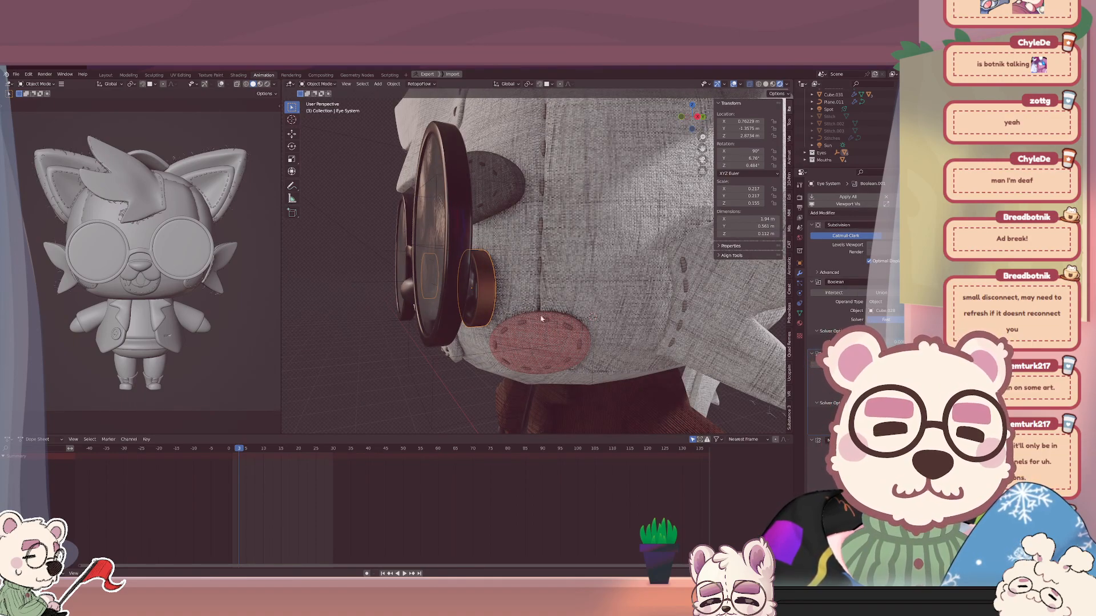
pyautogui.moveTo(542, 319); pyautogui.dragTo(631, 310, button='middle')
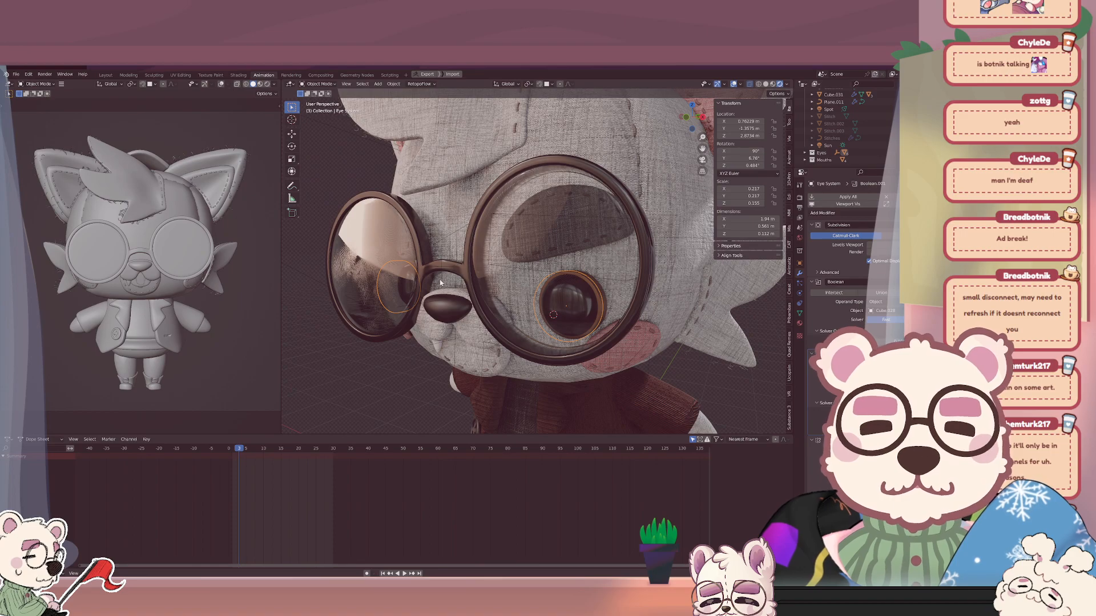
# Test-rotate the head mesh Cube about the global Z axis to check that the eye parts follow.
pyautogui.click(654, 316)
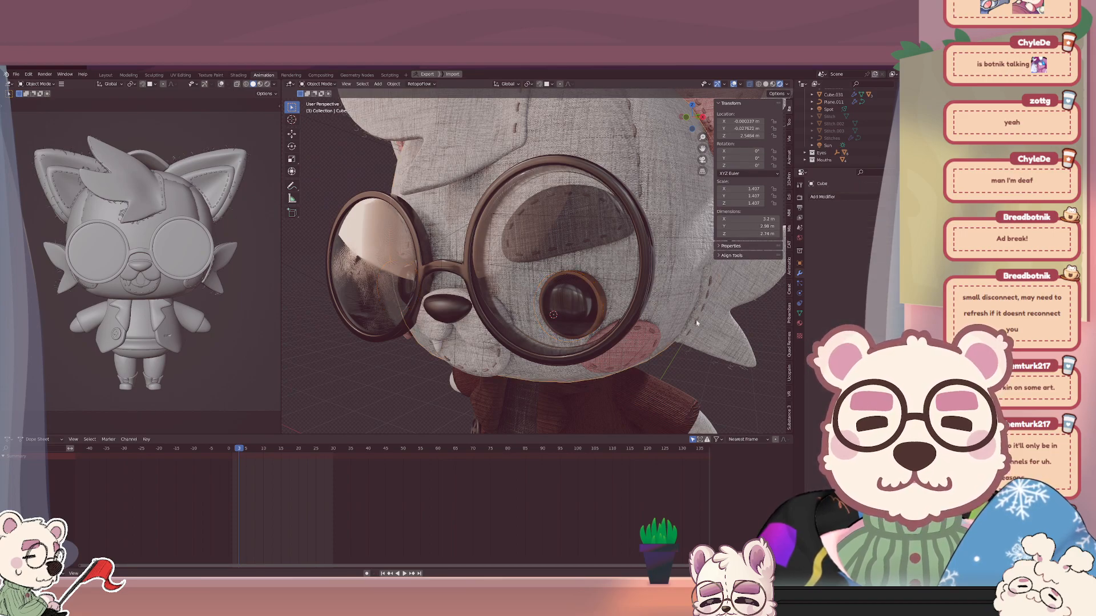
pyautogui.press('r')
pyautogui.press('z')
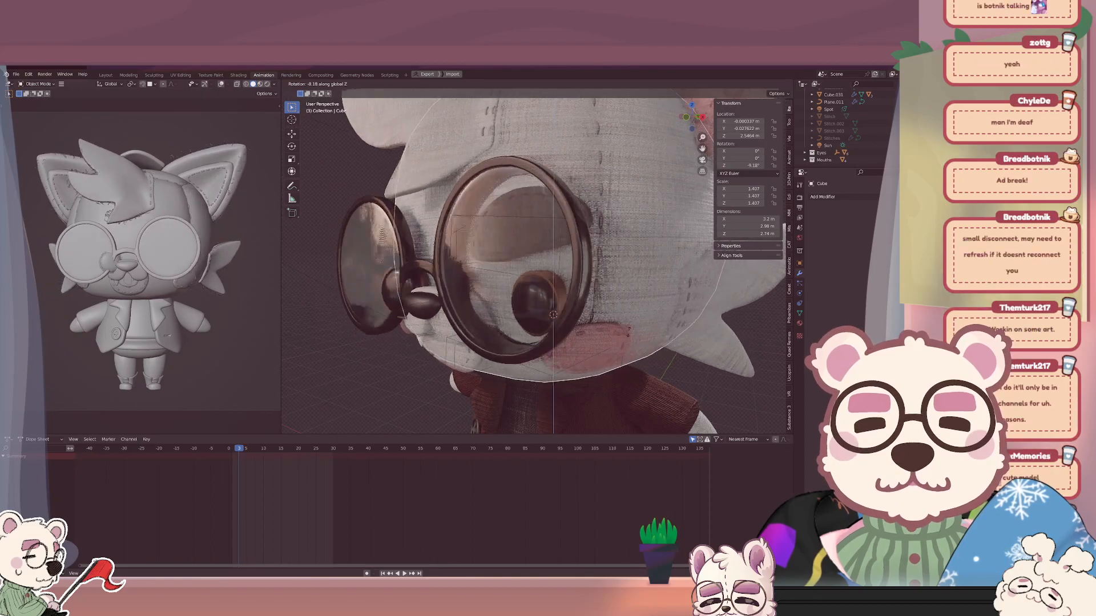
pyautogui.press('Escape')
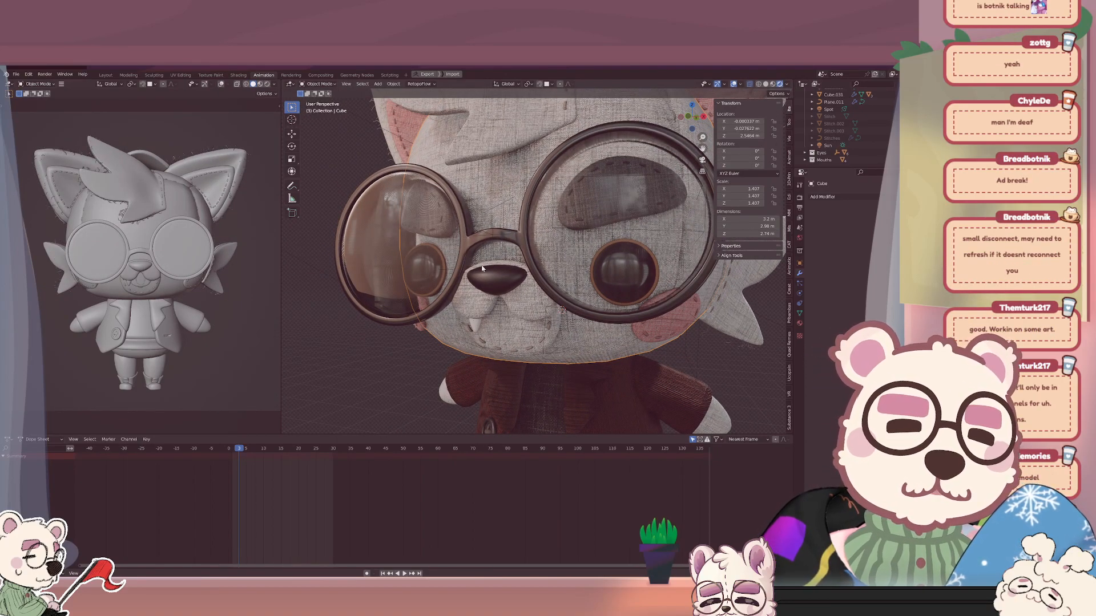
# Select the Eye System object again and examine its placement from the side and the front.
pyautogui.scroll(-8, 482, 268)
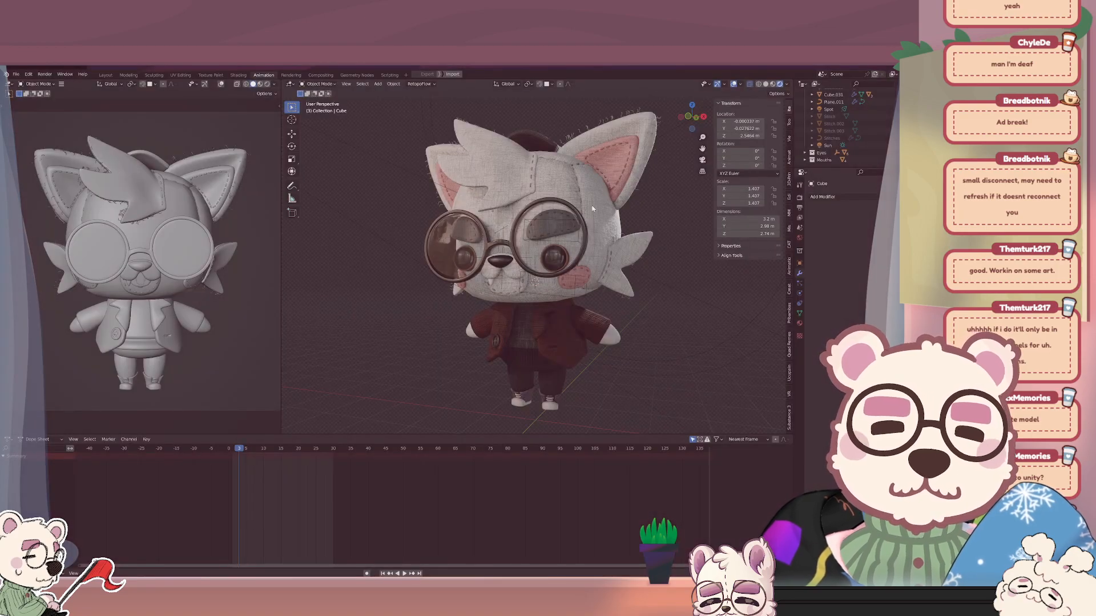
pyautogui.moveTo(607, 221); pyautogui.dragTo(558, 253, button='middle')
pyautogui.scroll(4, 608, 240)
pyautogui.scroll(2, 559, 254)
pyautogui.click(429, 280)
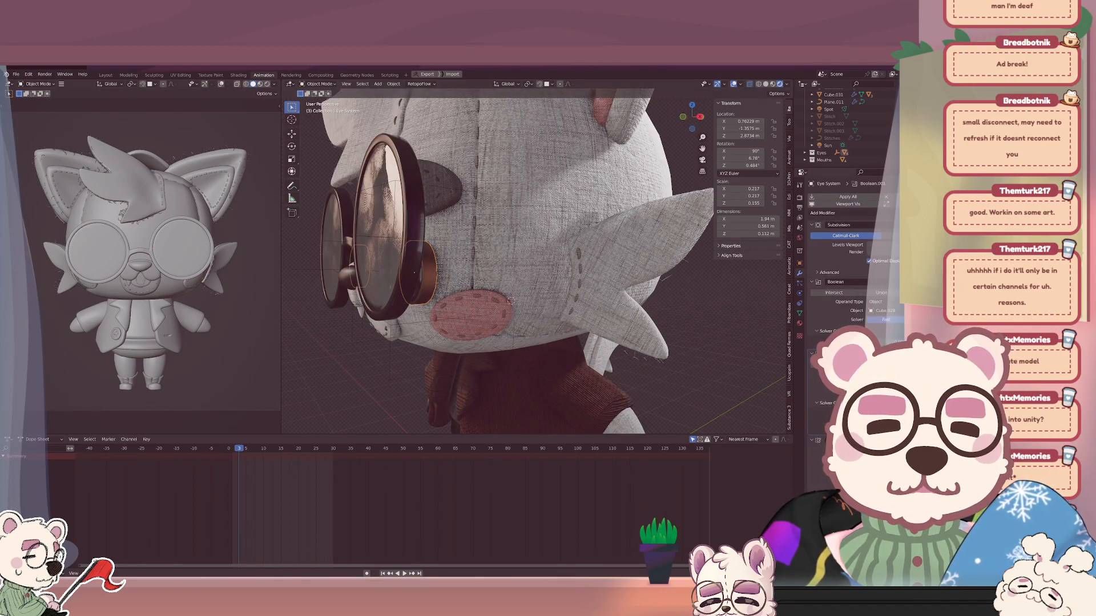
pyautogui.moveTo(662, 335); pyautogui.dragTo(719, 338, button='middle')
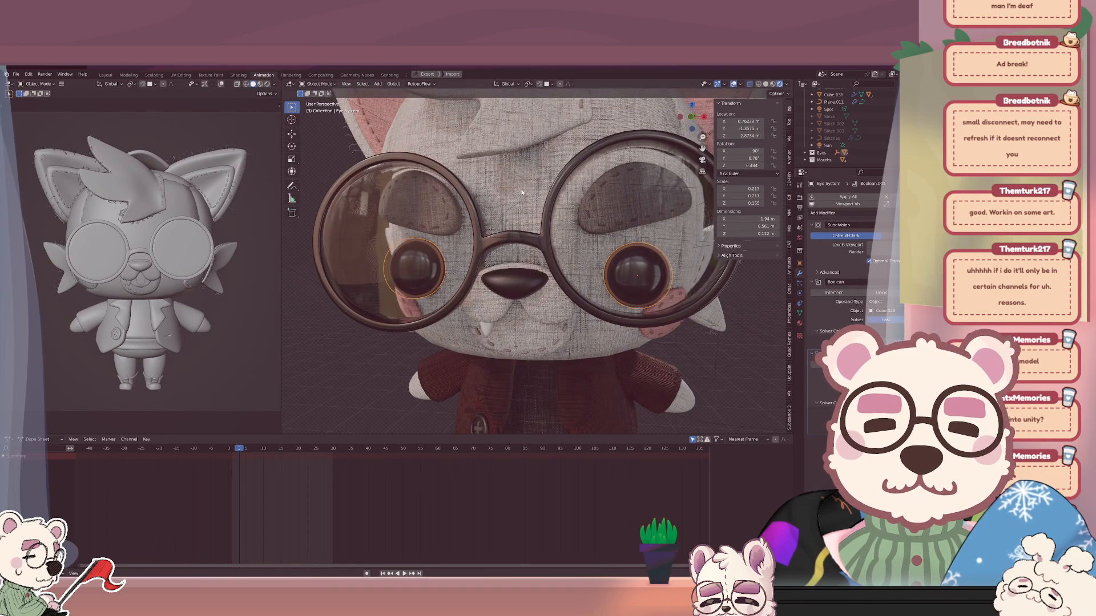
# Play the animation, scrub to frame 10 to check the eyes and mouth, and step back to frame 3.
pyautogui.press('space')
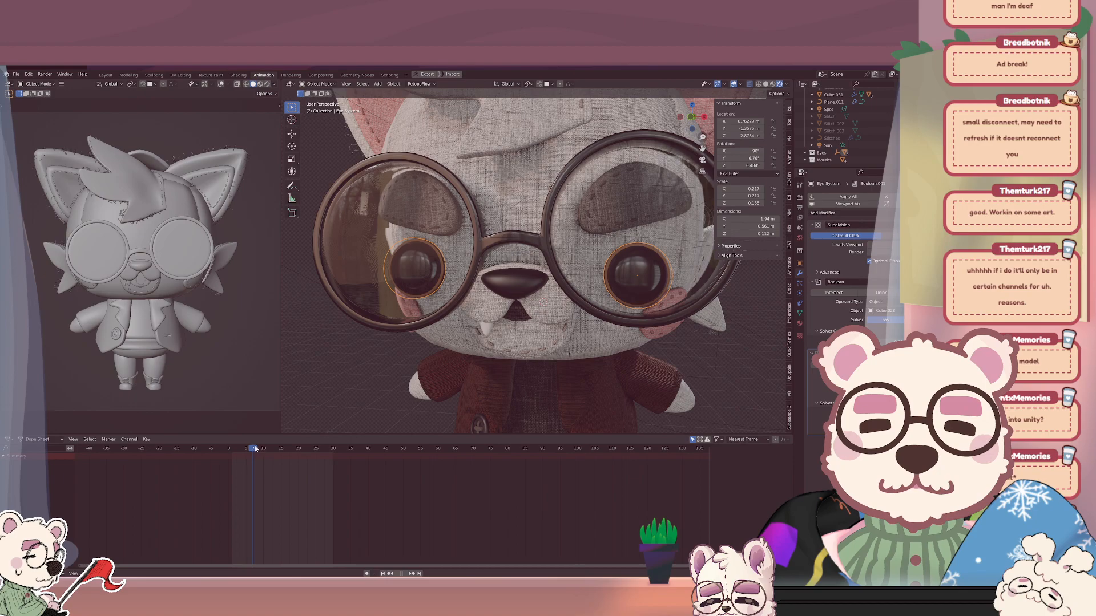
pyautogui.click(274, 452)
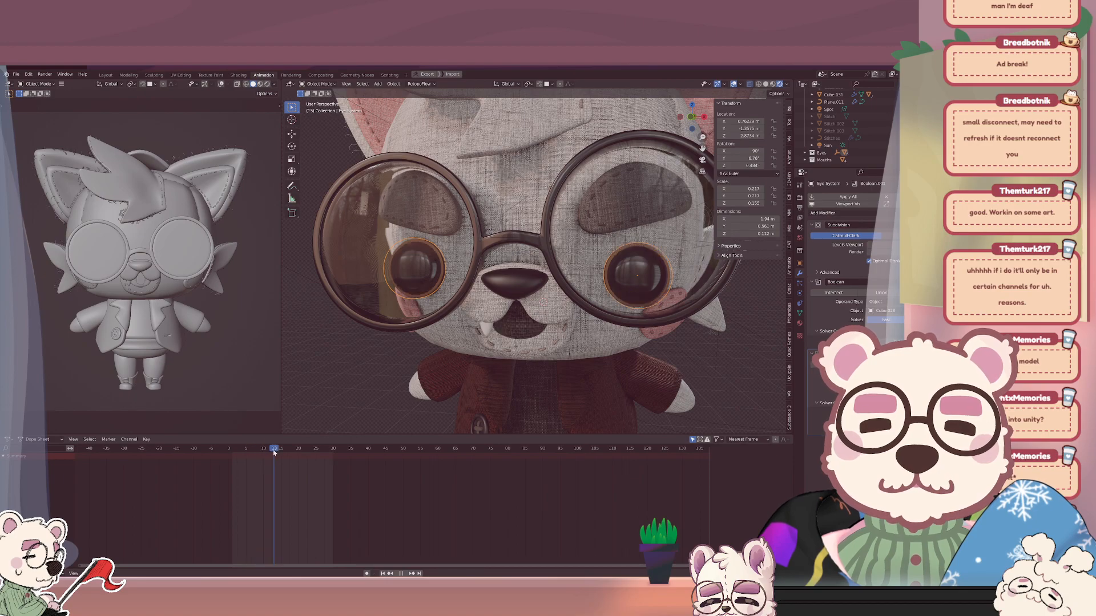
pyautogui.moveTo(265, 453); pyautogui.dragTo(253, 452)
pyautogui.click(264, 449)
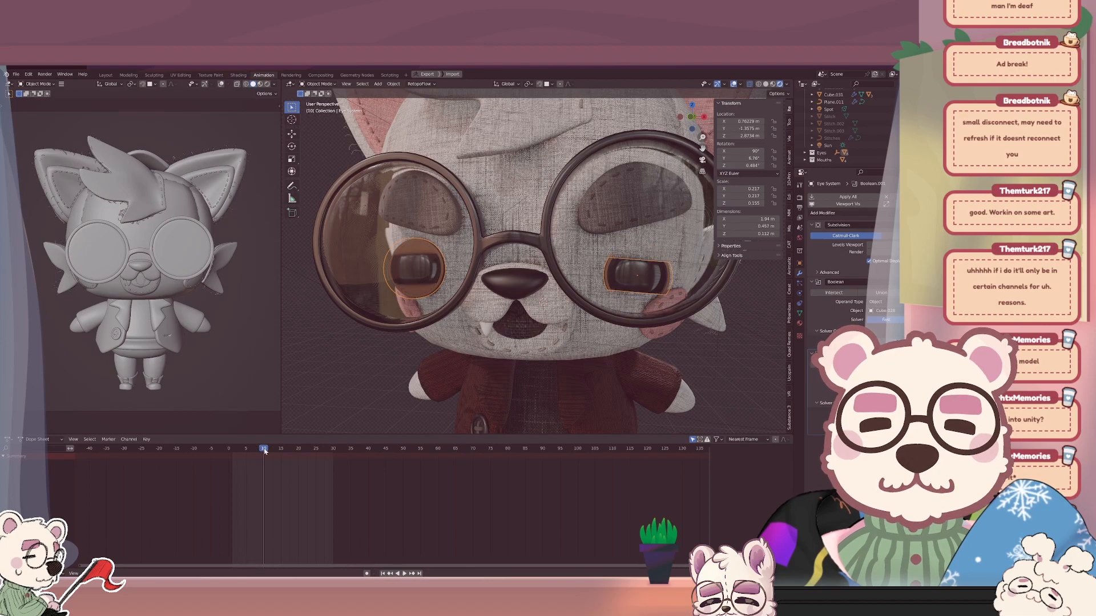
pyautogui.moveTo(534, 330); pyautogui.dragTo(585, 307, button='middle')
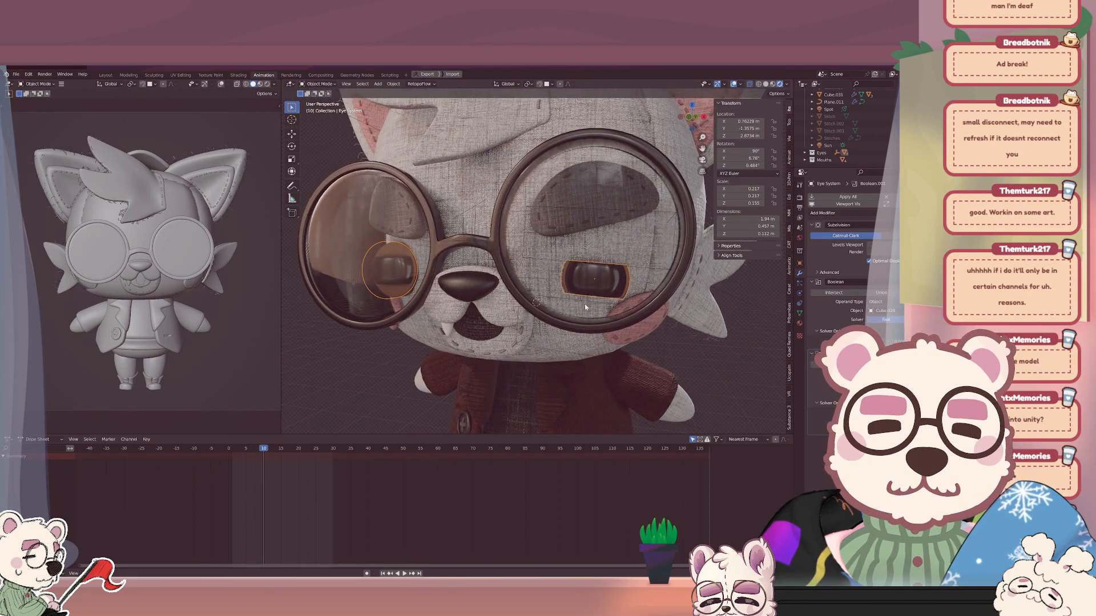
pyautogui.press('Left')
pyautogui.press('Left')
pyautogui.press('Left')
pyautogui.press('Left')
pyautogui.press('Left')
pyautogui.press('Left')
pyautogui.press('Left')
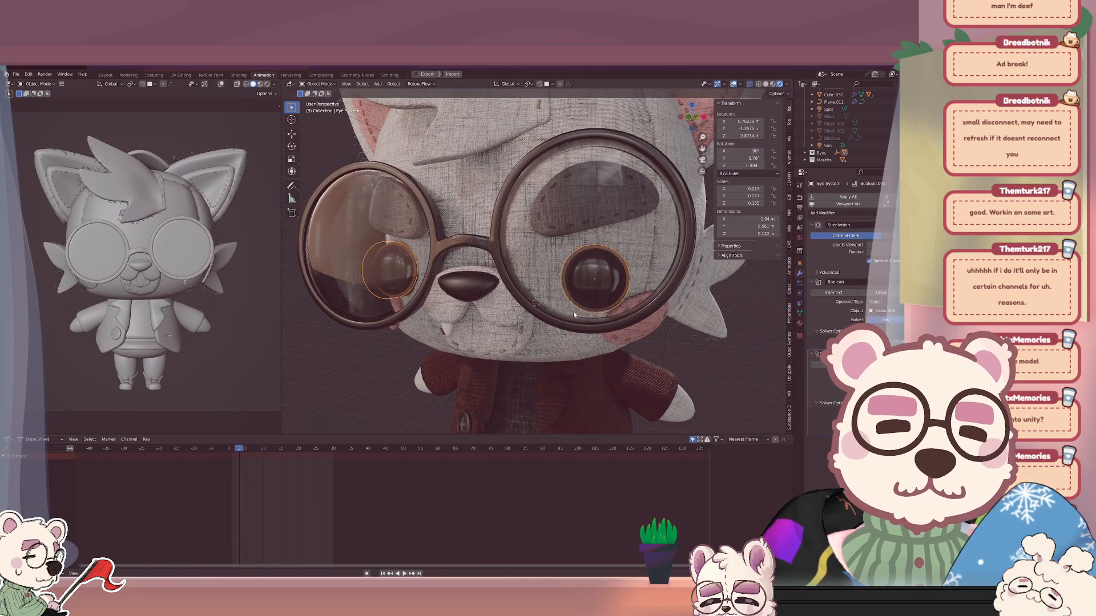
# Examine the Eye System object's depth from the side and its mesh in Edit Mode, then return to Object Mode.
pyautogui.moveTo(579, 310); pyautogui.dragTo(526, 286, button='middle')
pyautogui.scroll(3, 466, 277)
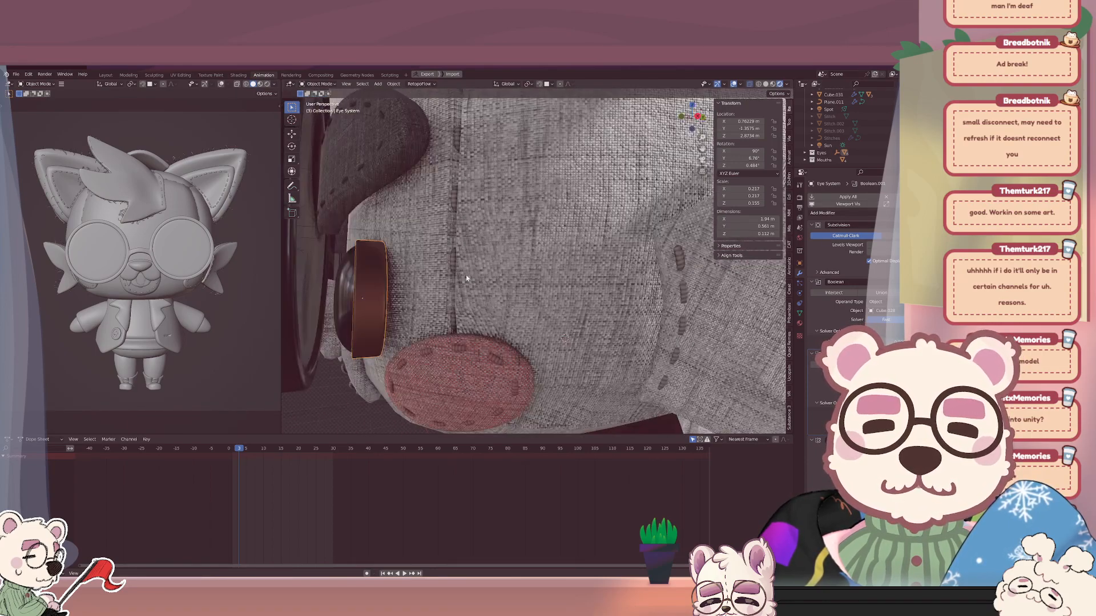
pyautogui.scroll(-5, 386, 298)
pyautogui.moveTo(385, 297); pyautogui.dragTo(538, 262, button='middle')
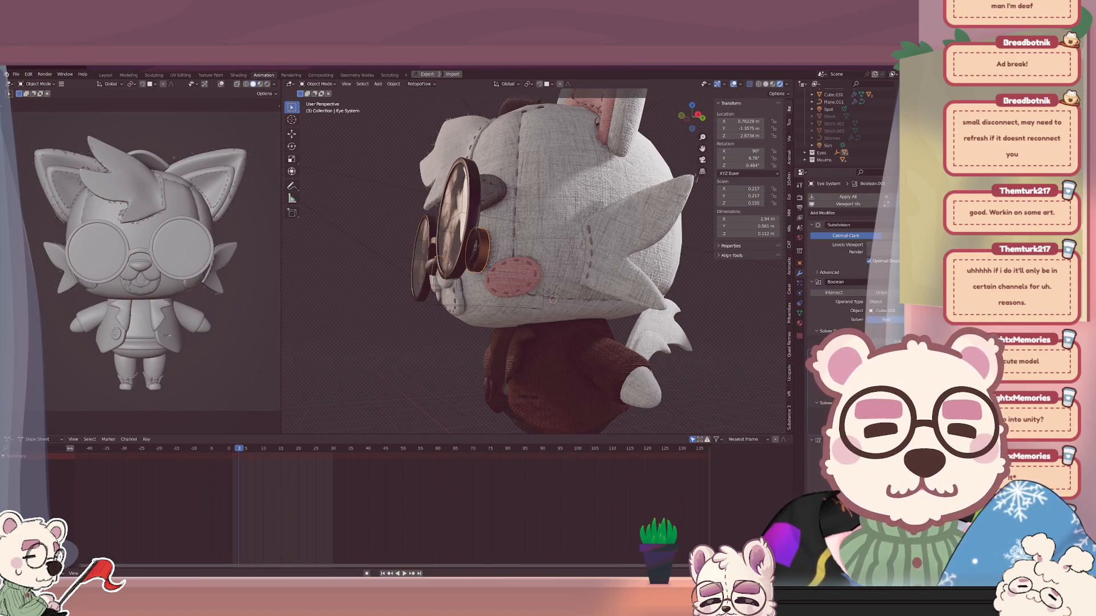
pyautogui.press('Tab')
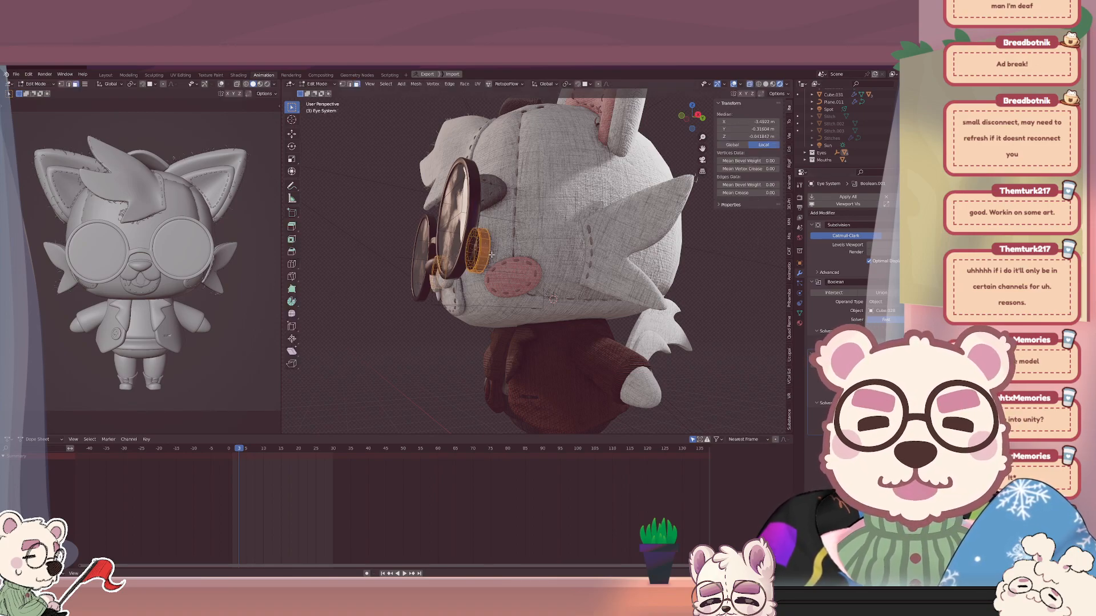
pyautogui.press('Tab')
pyautogui.press('KP_1')
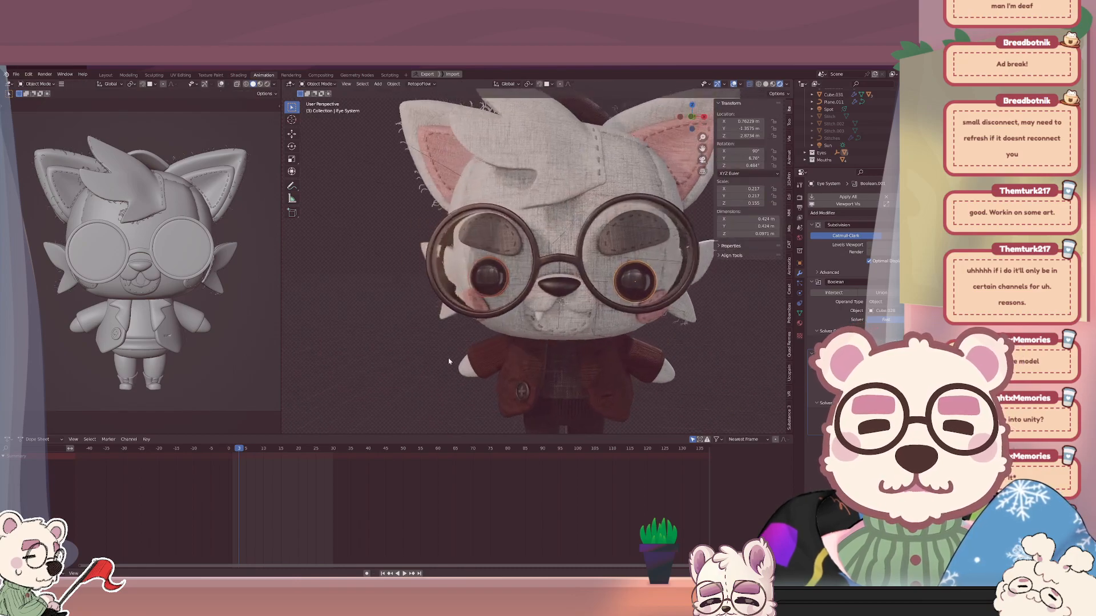
# Play the blink and mouth animation again from the front and scrub to frame 8.
pyautogui.scroll(2, 448, 361)
pyautogui.press('space')
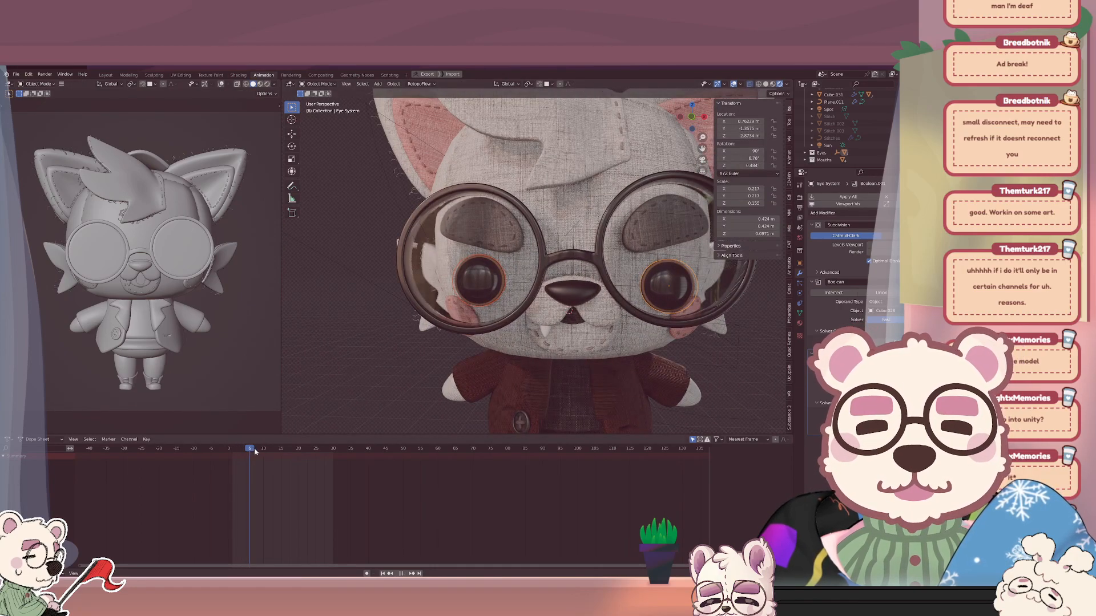
pyautogui.press('space')
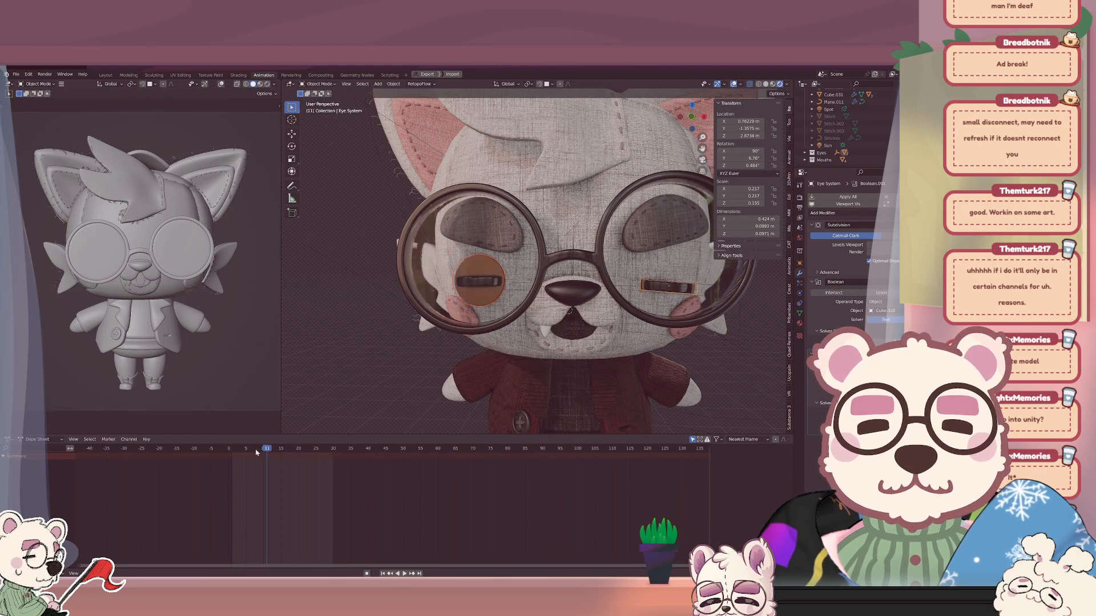
pyautogui.click(256, 450)
# Try to add a Mirror modifier to the animated box Cube.014 around the eye.
pyautogui.moveTo(468, 342); pyautogui.dragTo(641, 305, button='middle')
pyautogui.click(598, 271)
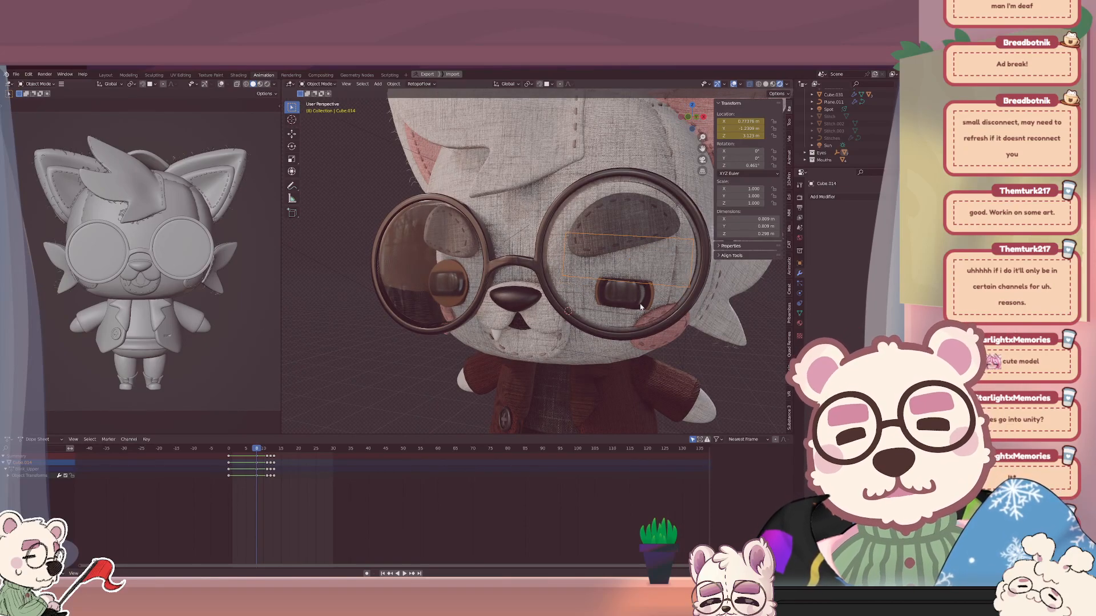
pyautogui.click(844, 197)
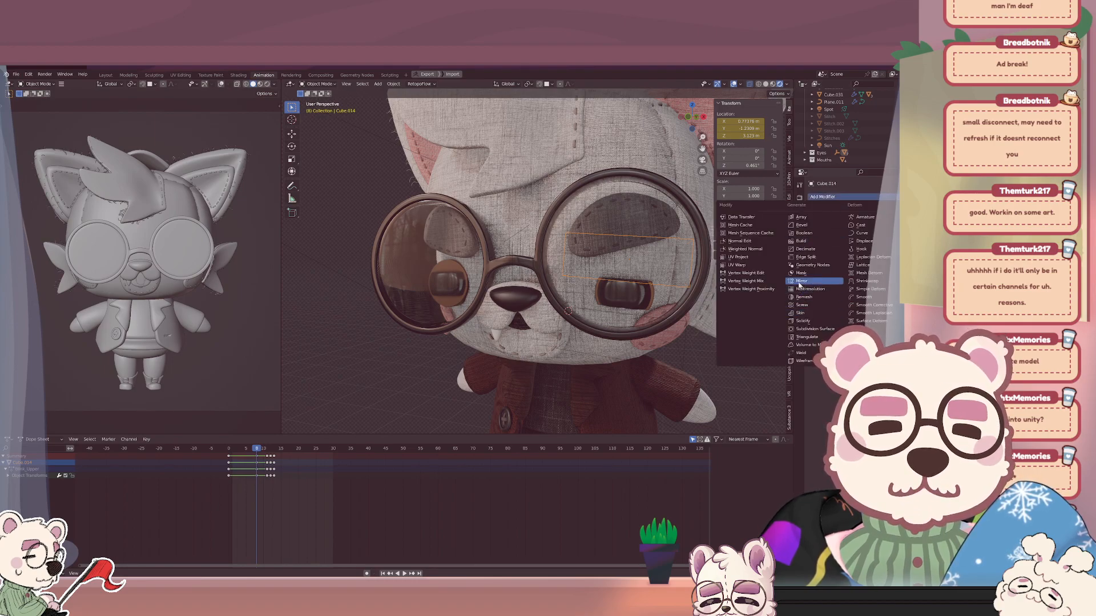
pyautogui.hotkey('ctrl', 'z')
pyautogui.hotkey('ctrl', 'z')
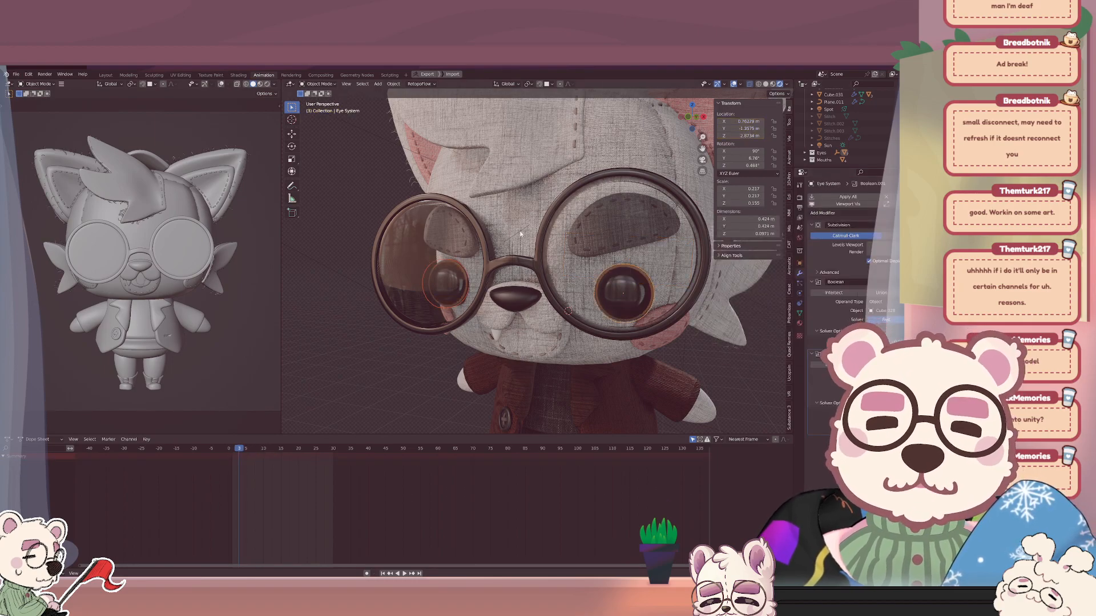
# Test-move the Eye System object to check which eye parts follow it.
pyautogui.moveTo(535, 263); pyautogui.dragTo(557, 280, button='middle')
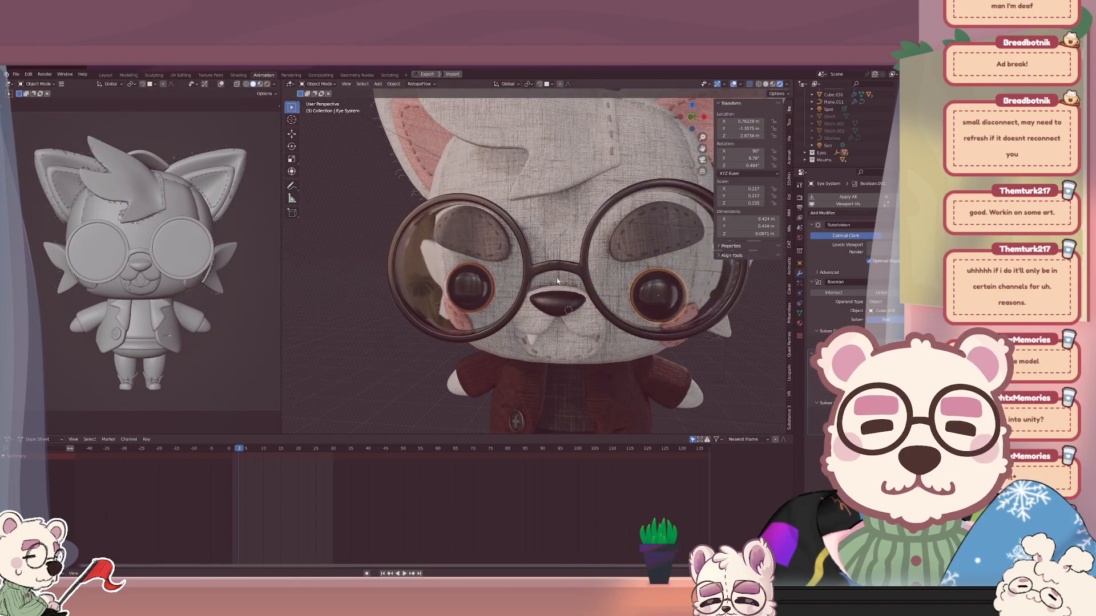
pyautogui.click(634, 286)
pyautogui.click(635, 285)
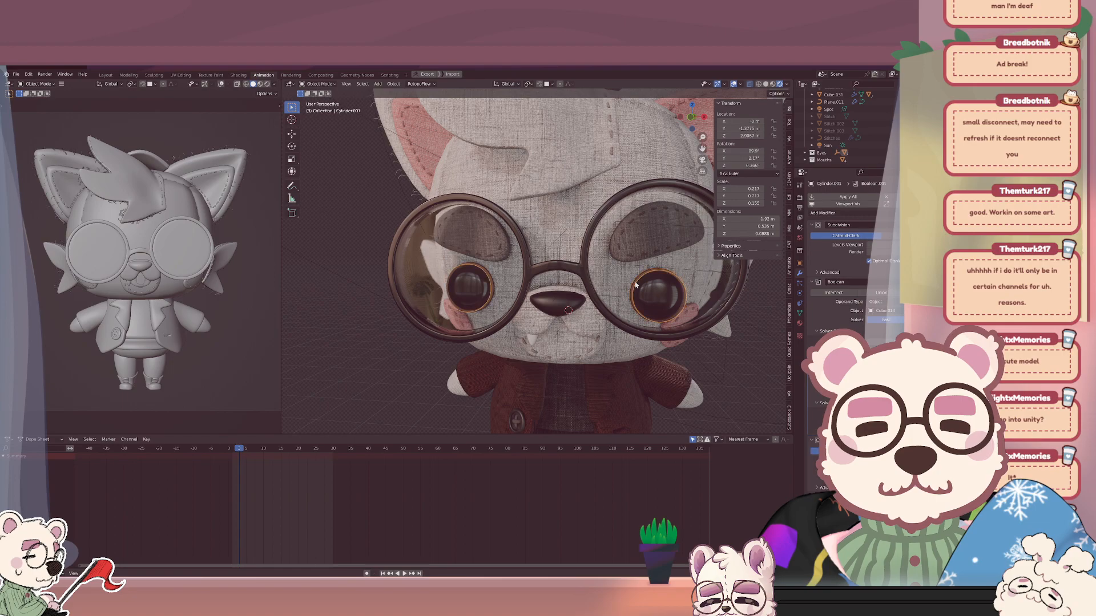
pyautogui.click(635, 286)
pyautogui.click(635, 286)
pyautogui.click(635, 286)
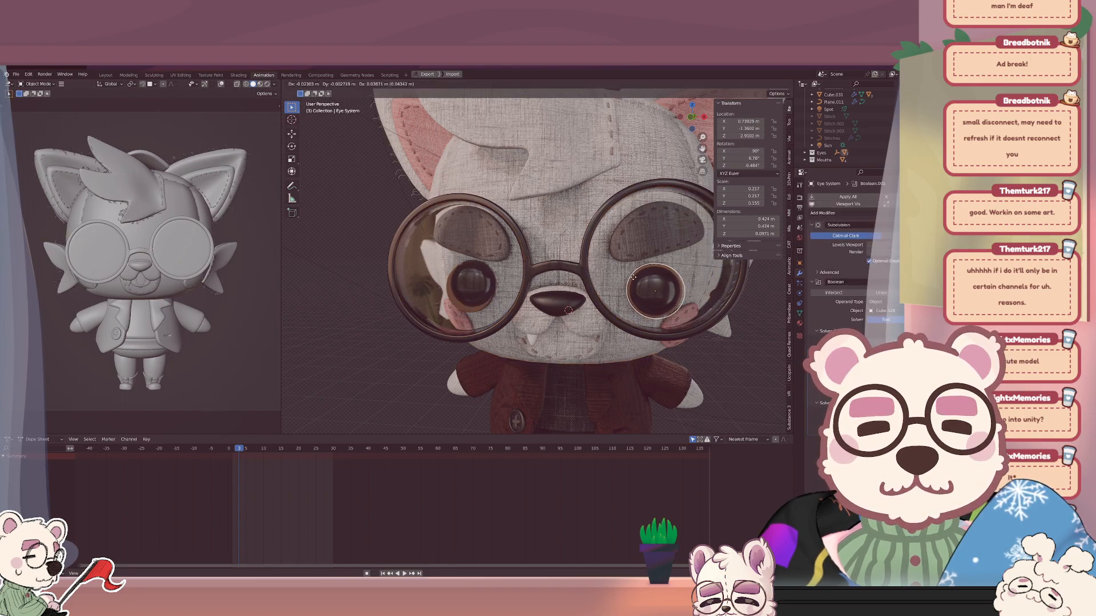
# Parent the Eye System object to the Eye Controller empty using Object (Keep Transform).
pyautogui.moveTo(598, 266); pyautogui.dragTo(484, 287, button='middle')
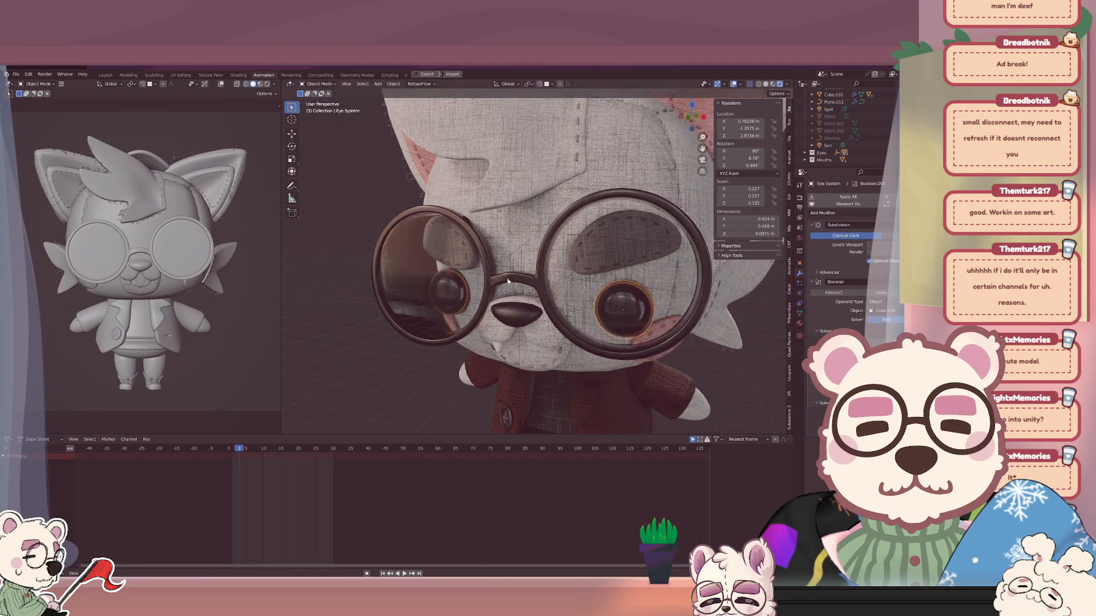
pyautogui.scroll(2, 483, 287)
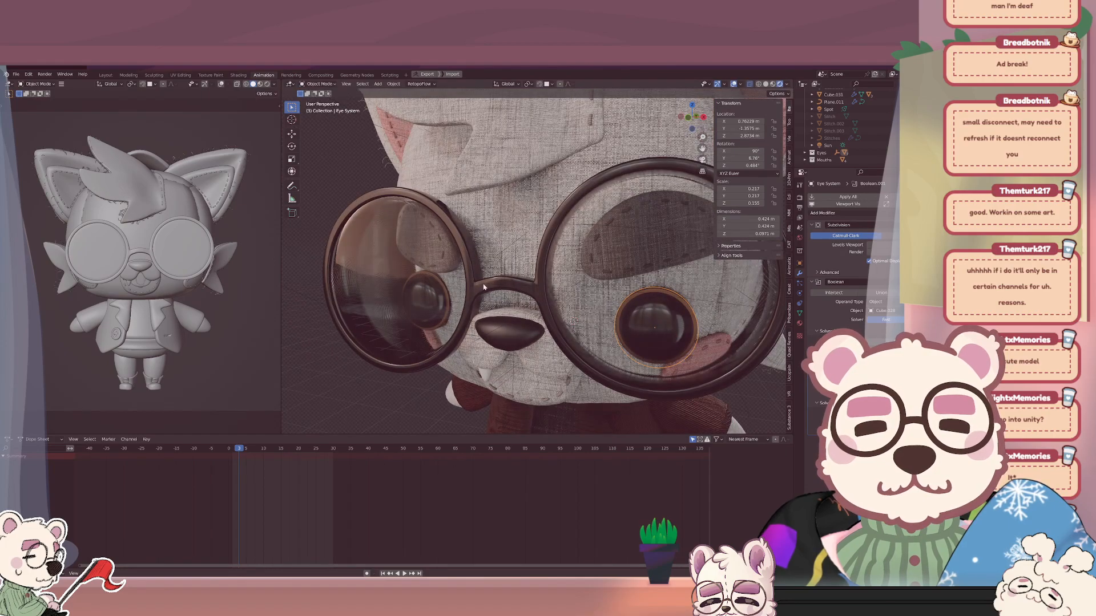
pyautogui.click(485, 339)
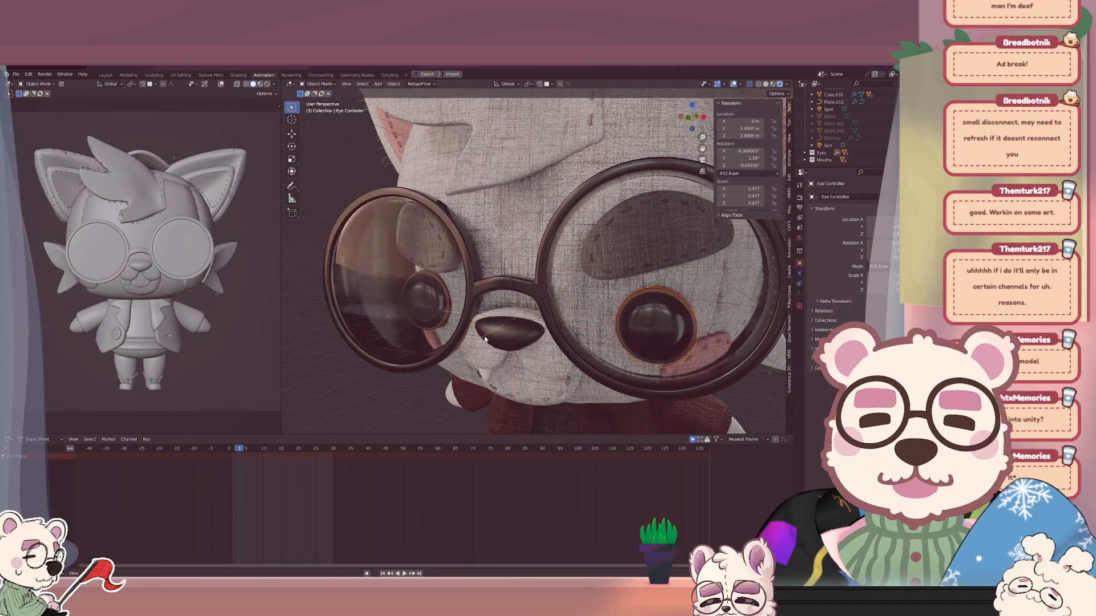
pyautogui.hotkey('ctrl', 'p')
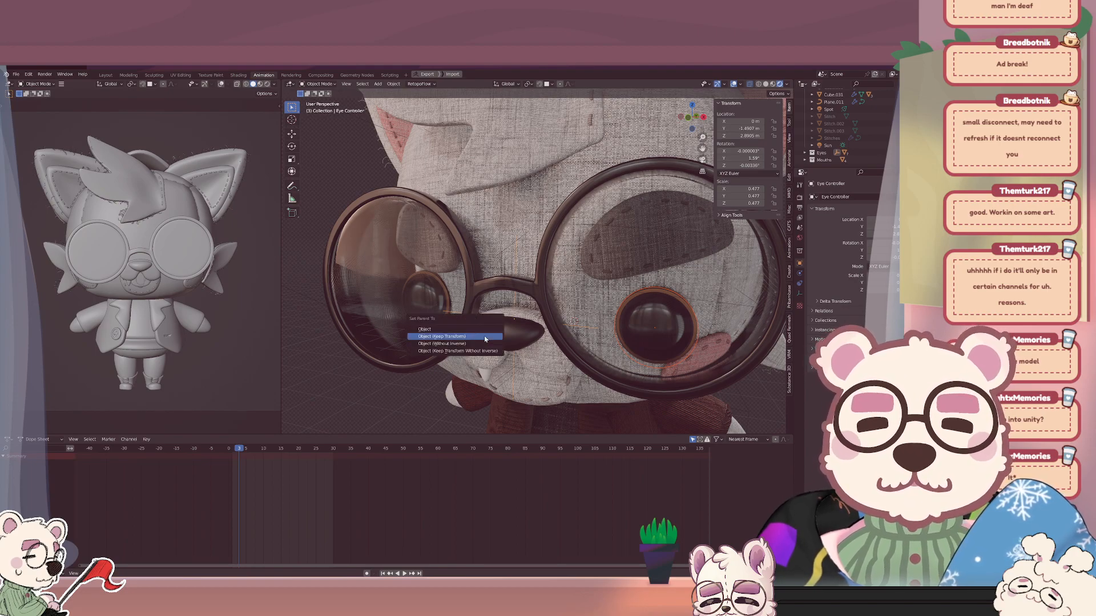
pyautogui.click(485, 335)
# Test-rotate the head around the Z axis to check how the glasses and eyes follow it.
pyautogui.click(676, 270)
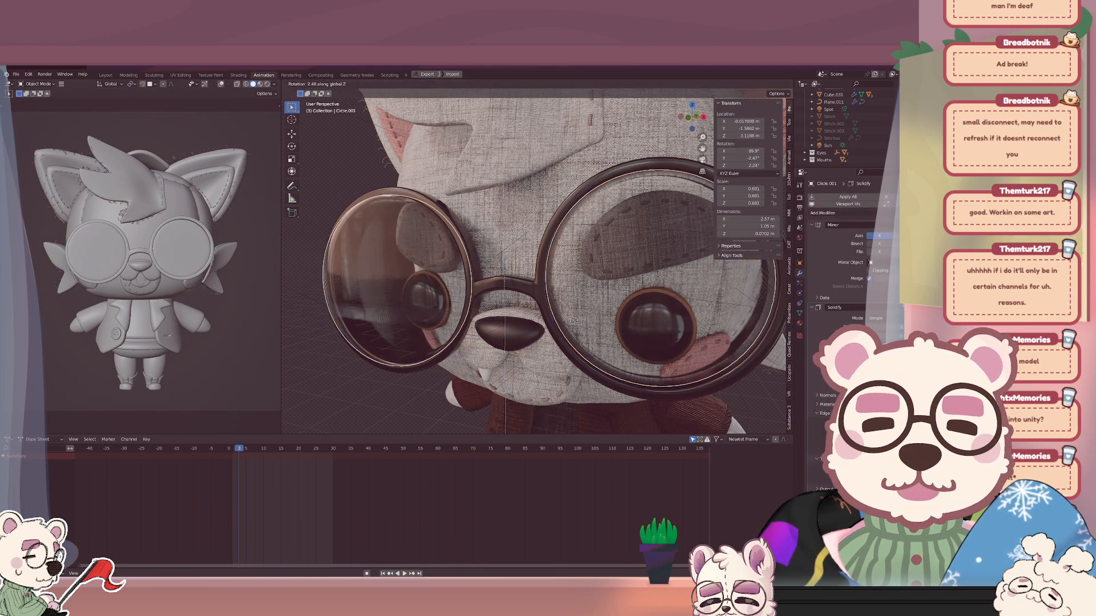
pyautogui.press('r')
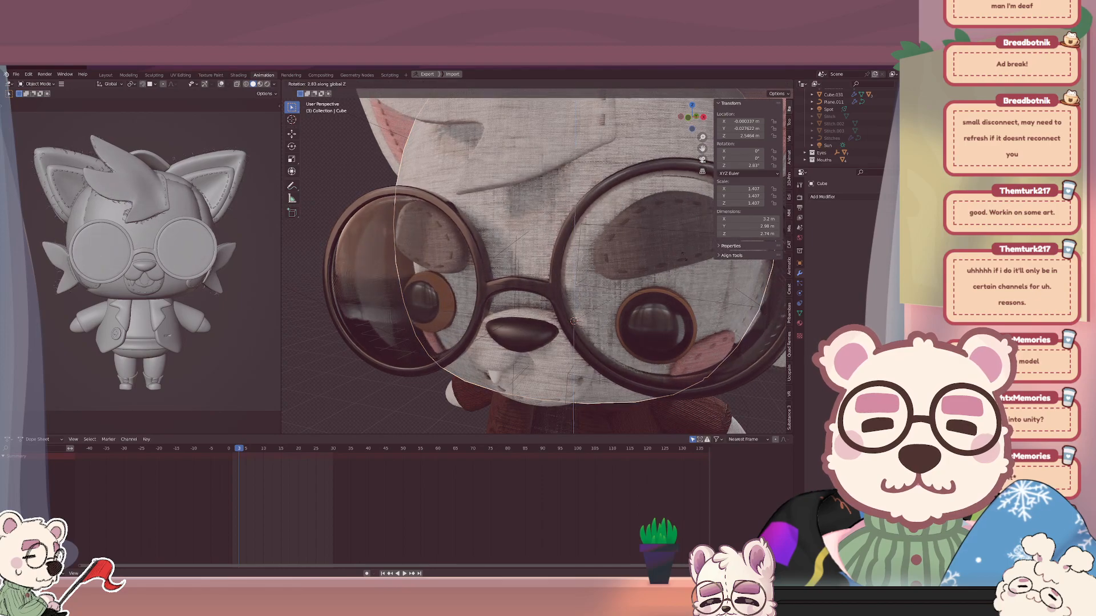
pyautogui.press('z')
pyautogui.press('Escape')
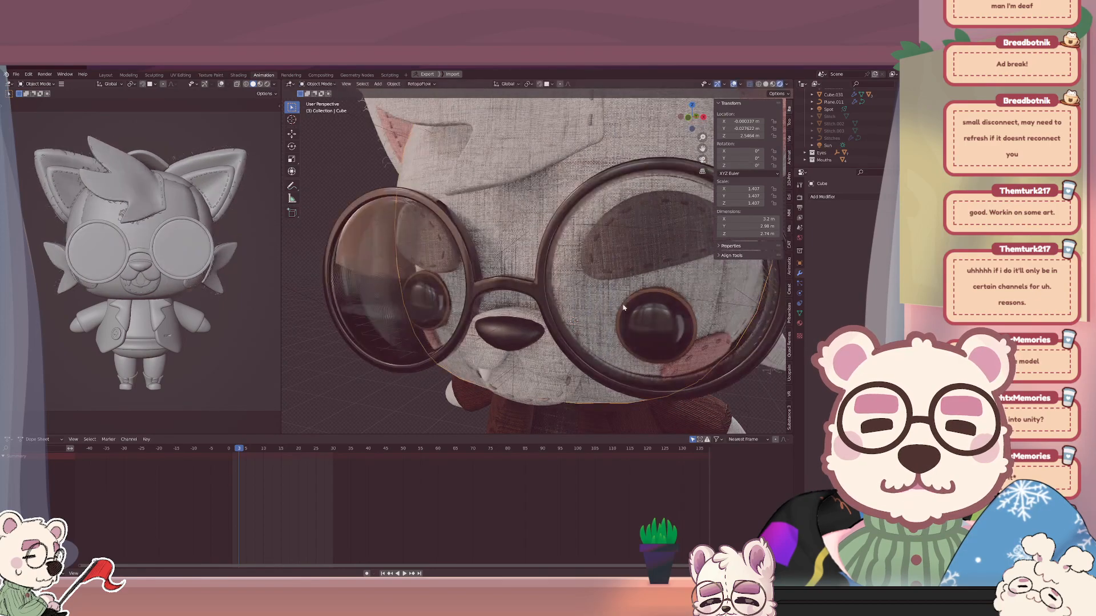
# Select the Eye System object and test-move it to check how both eyes react.
pyautogui.moveTo(640, 326); pyautogui.dragTo(429, 297, button='middle')
pyautogui.click(402, 297)
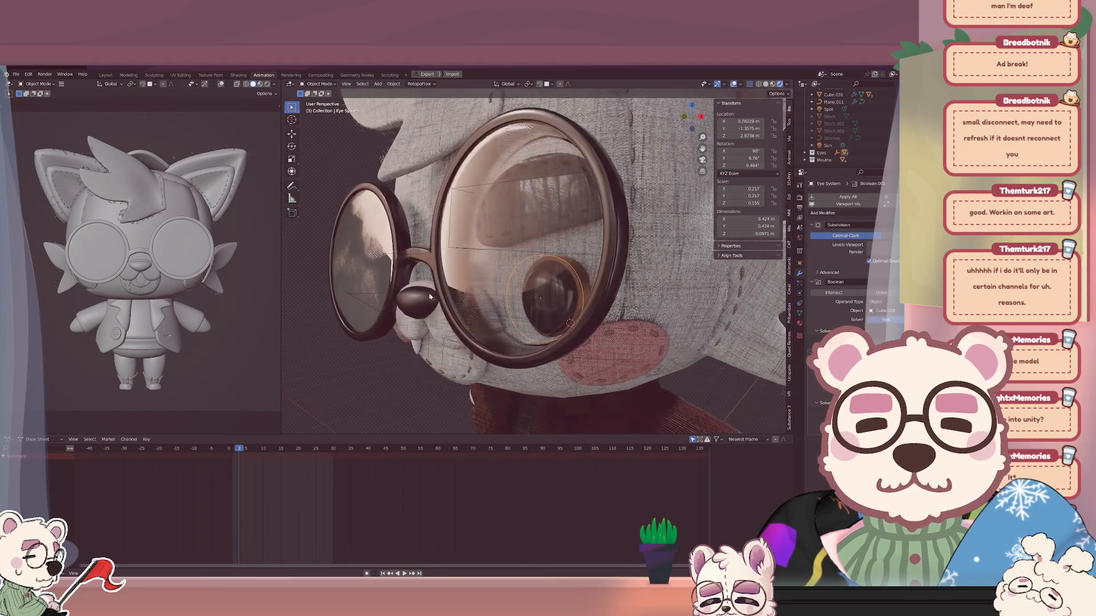
pyautogui.click(523, 339)
pyautogui.click(541, 313)
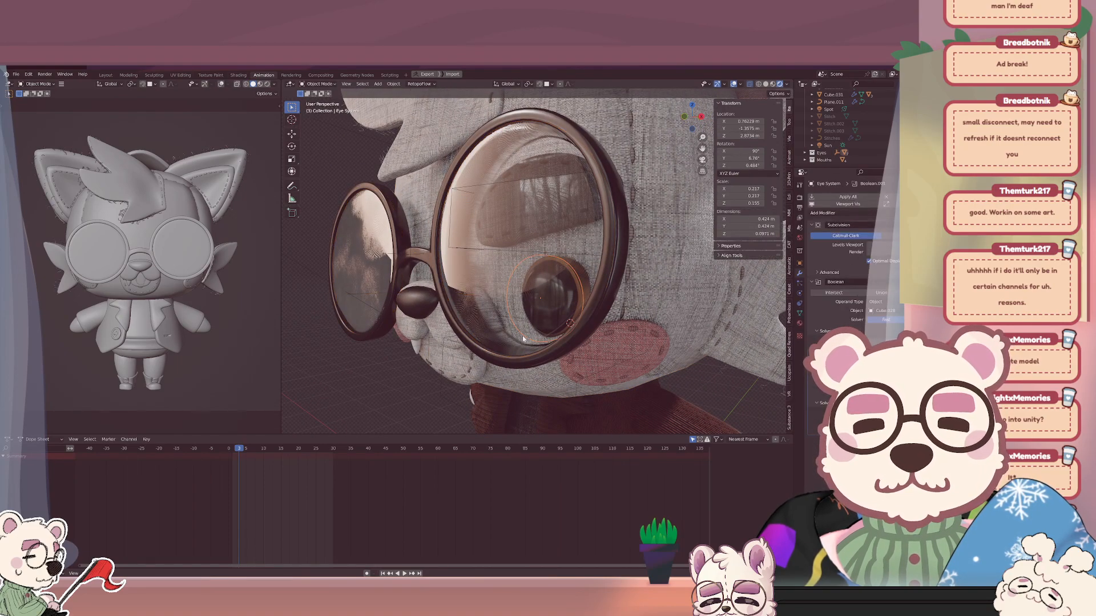
pyautogui.moveTo(541, 312); pyautogui.dragTo(485, 317, button='middle')
pyautogui.press('g')
pyautogui.rightClick(420, 314)
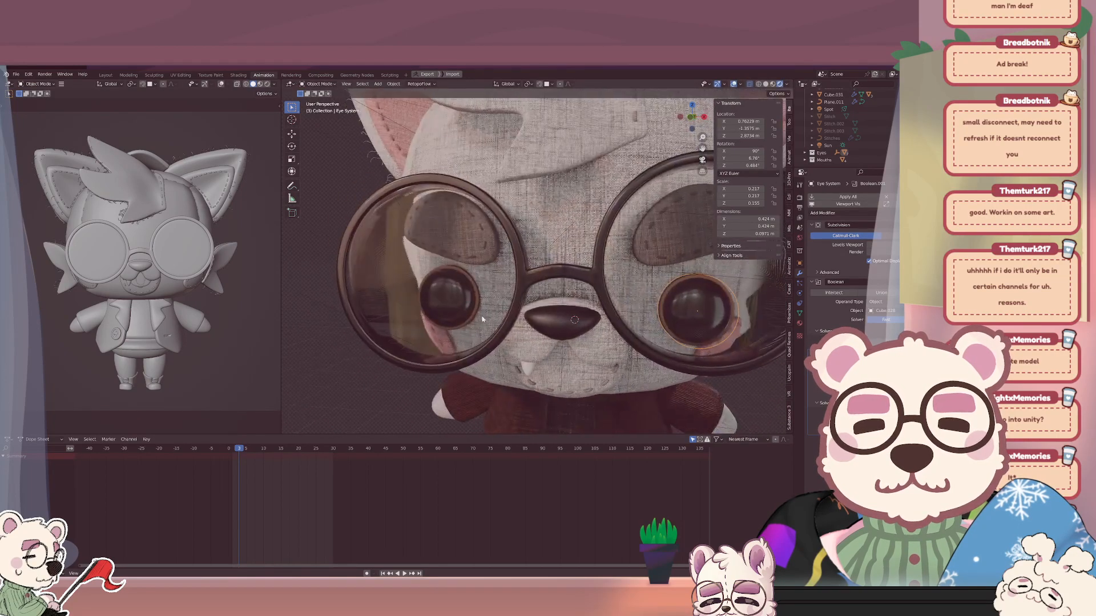
pyautogui.press('g')
pyautogui.rightClick(492, 320)
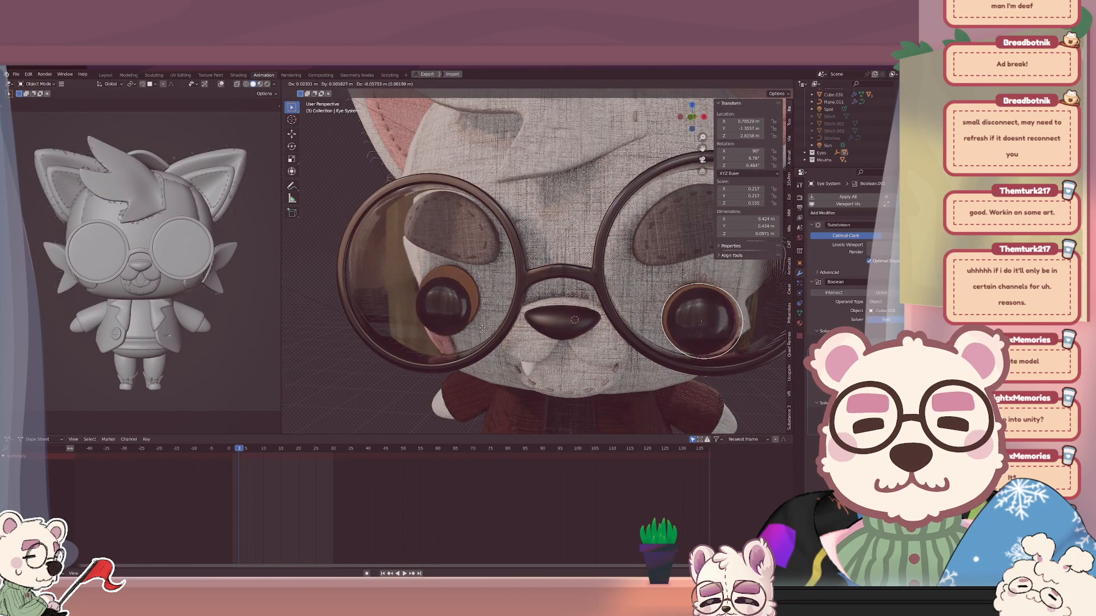
pyautogui.click(478, 322)
pyautogui.click(478, 322)
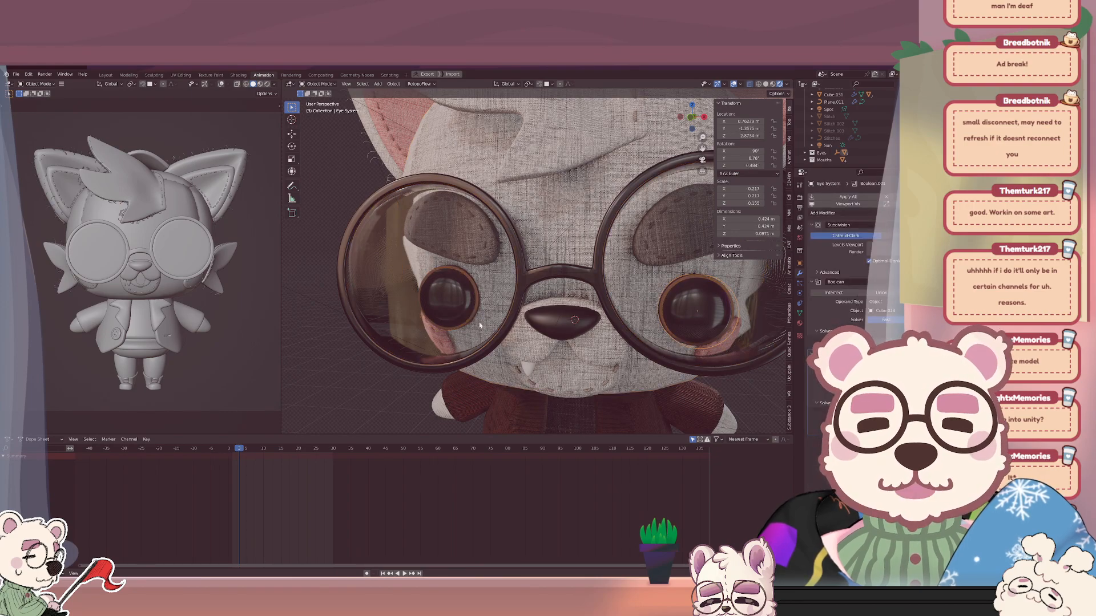
# Switch the Eye System in and out of Edit Mode and test-rotate it around the Z axis.
pyautogui.press('Tab')
pyautogui.press('Tab')
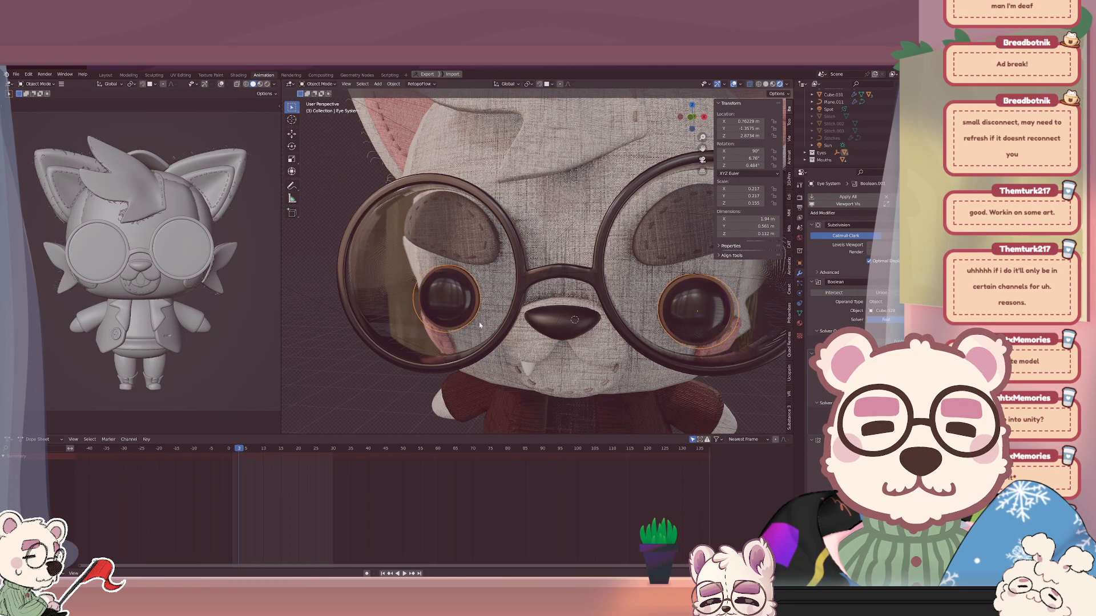
pyautogui.moveTo(478, 322)
pyautogui.mouseDown(button='middle')
pyautogui.moveTo(496, 324)
pyautogui.moveTo(467, 339)
pyautogui.mouseUp(button='middle')
pyautogui.press('KP_1')
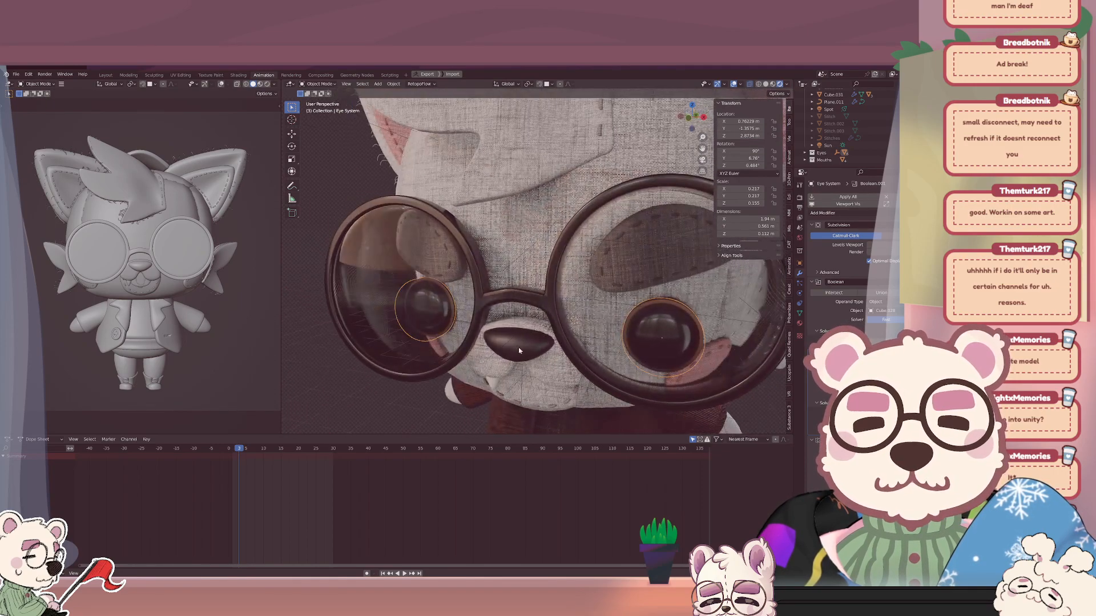
pyautogui.press('g')
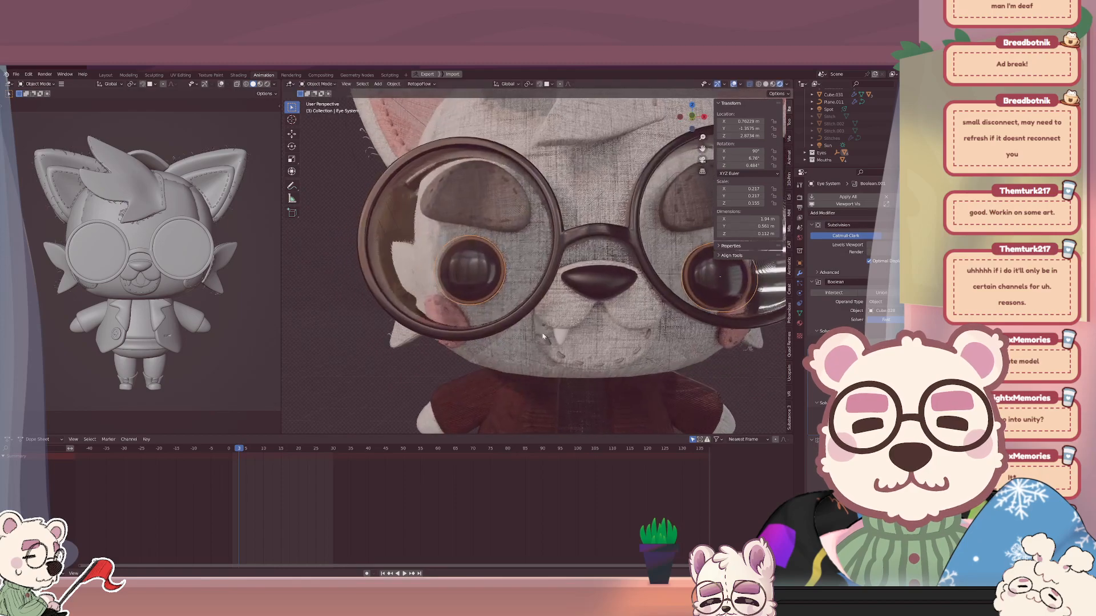
pyautogui.click(574, 341)
pyautogui.press('r')
pyautogui.press('z')
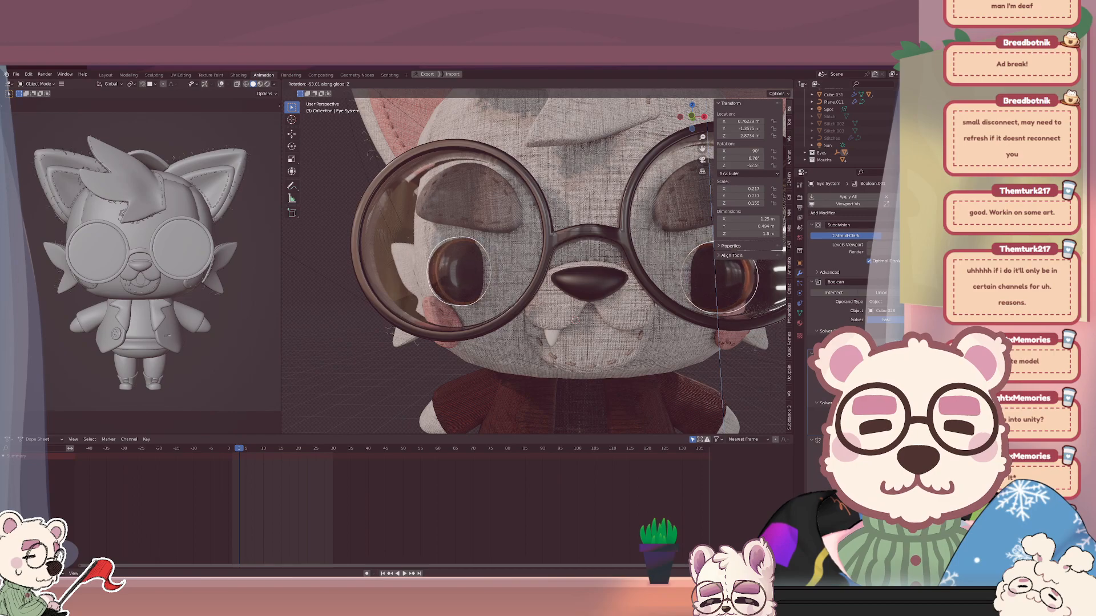
pyautogui.rightClick(731, 351)
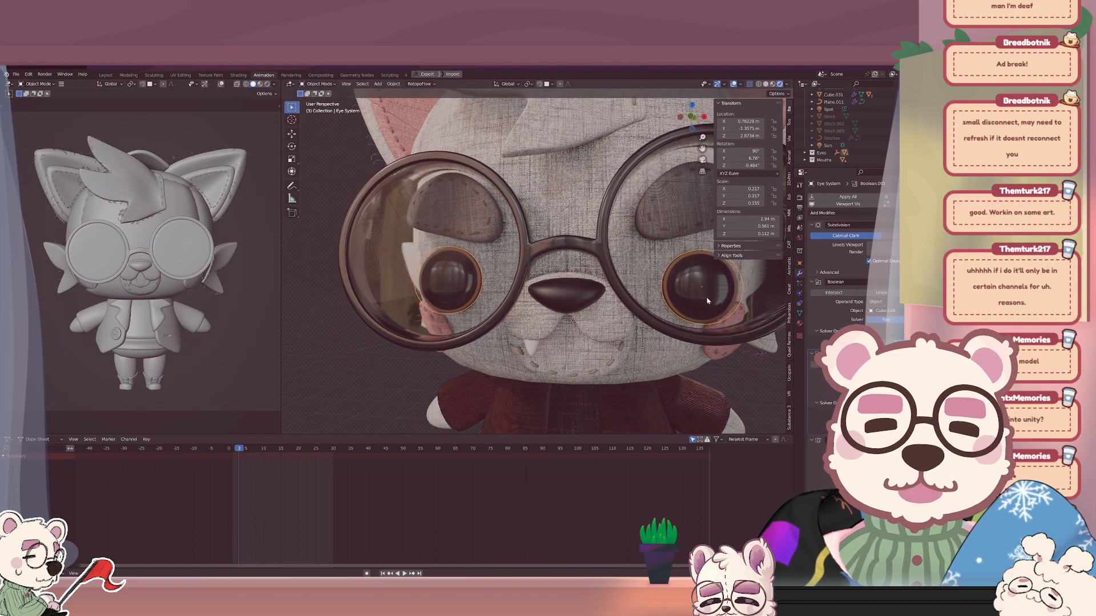
# Set a new origin for the Eye System object and apply its location transform.
pyautogui.hotkey('ctrl', 'shift', 'alt', 'c')
pyautogui.click(684, 287)
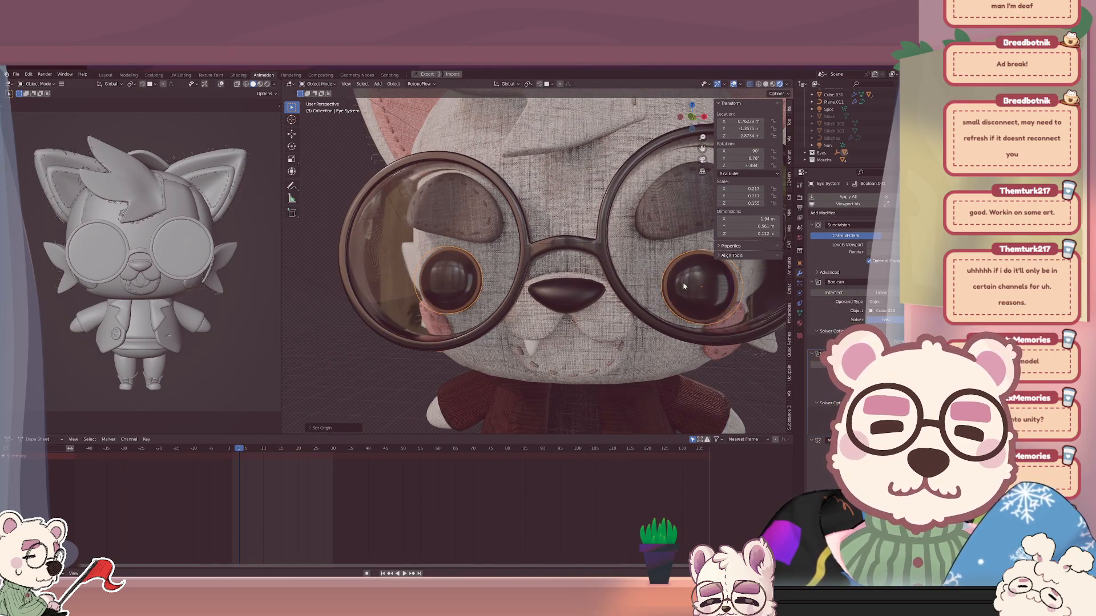
pyautogui.hotkey('ctrl', 'a')
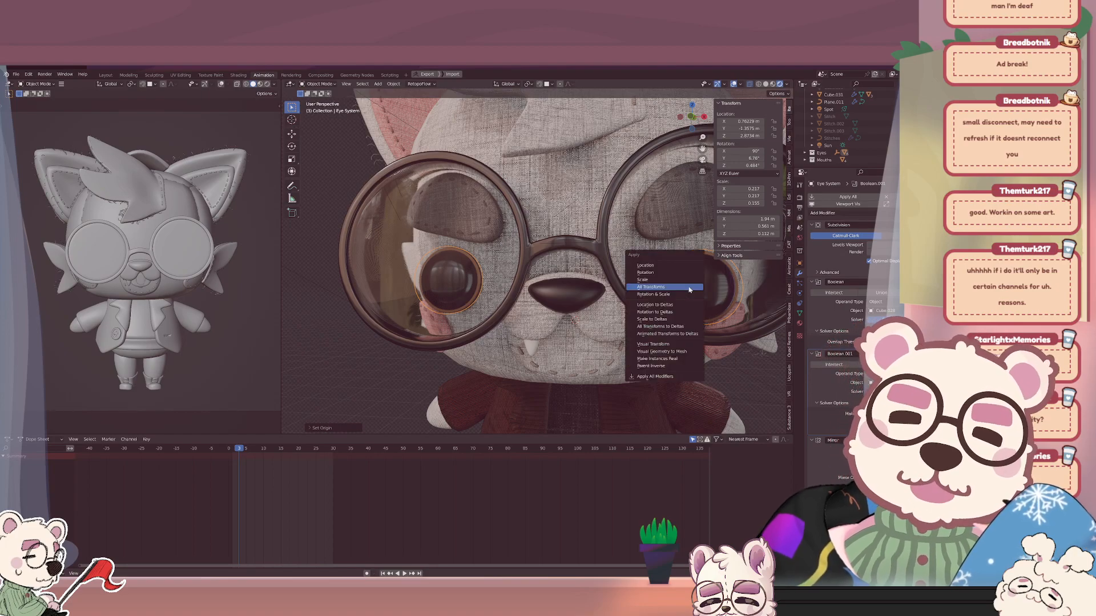
pyautogui.click(644, 265)
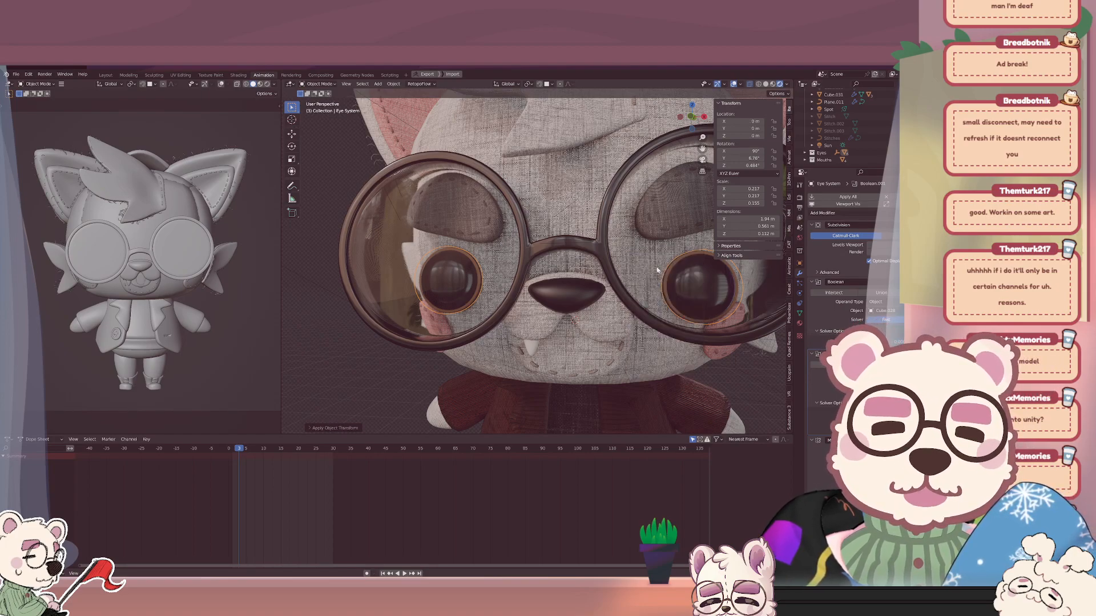
# Test-rotate the Eye System around the global Z axis with the whole character in view.
pyautogui.scroll(-4, 644, 265)
pyautogui.press('r')
pyautogui.press('z')
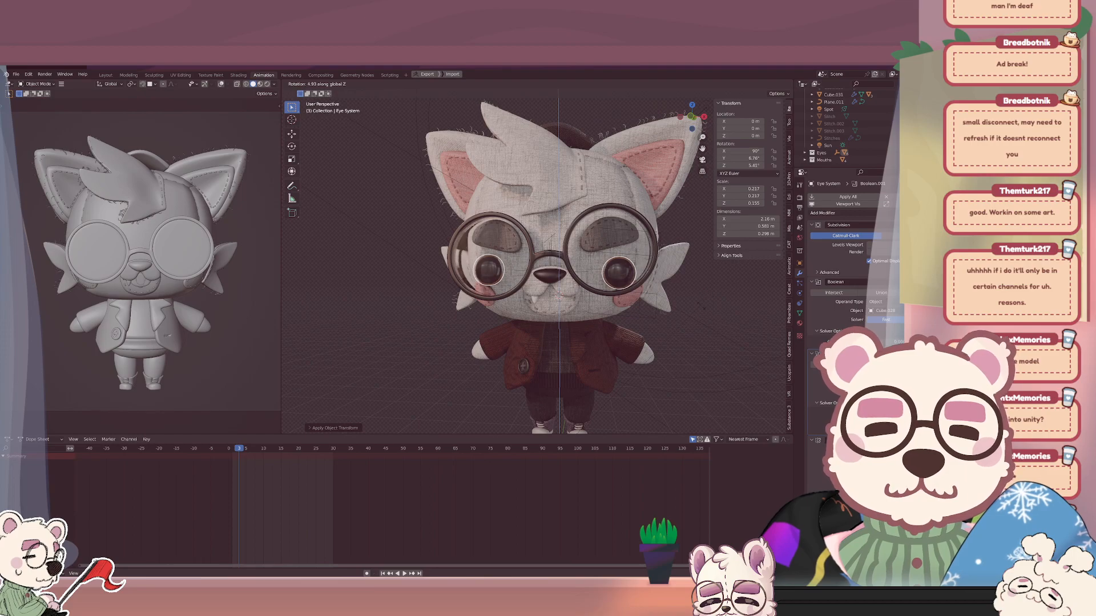
pyautogui.click(626, 310)
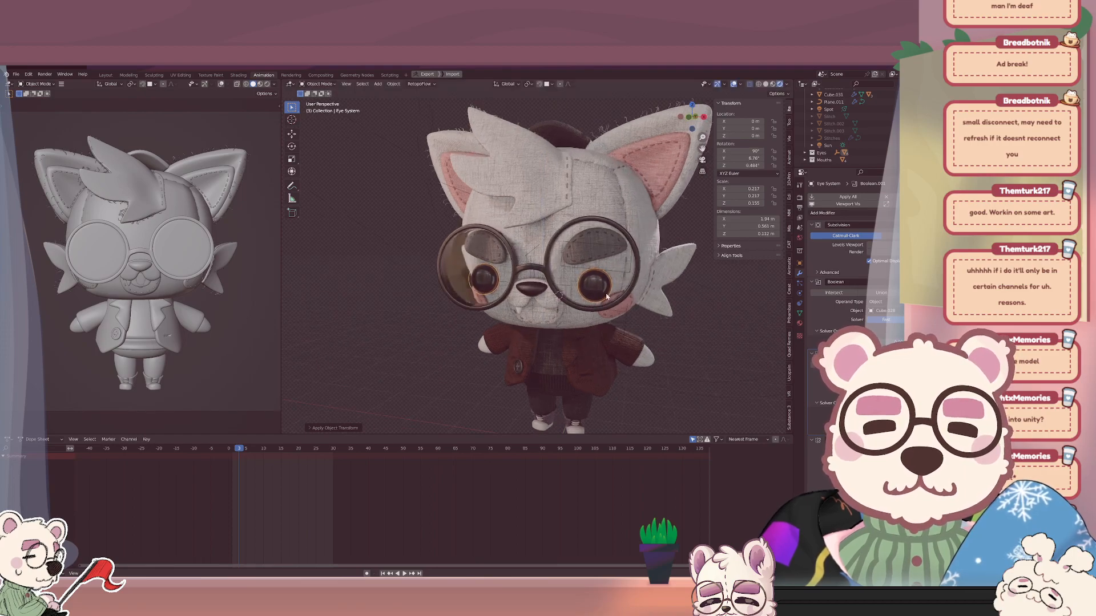
pyautogui.press('r')
pyautogui.press('z')
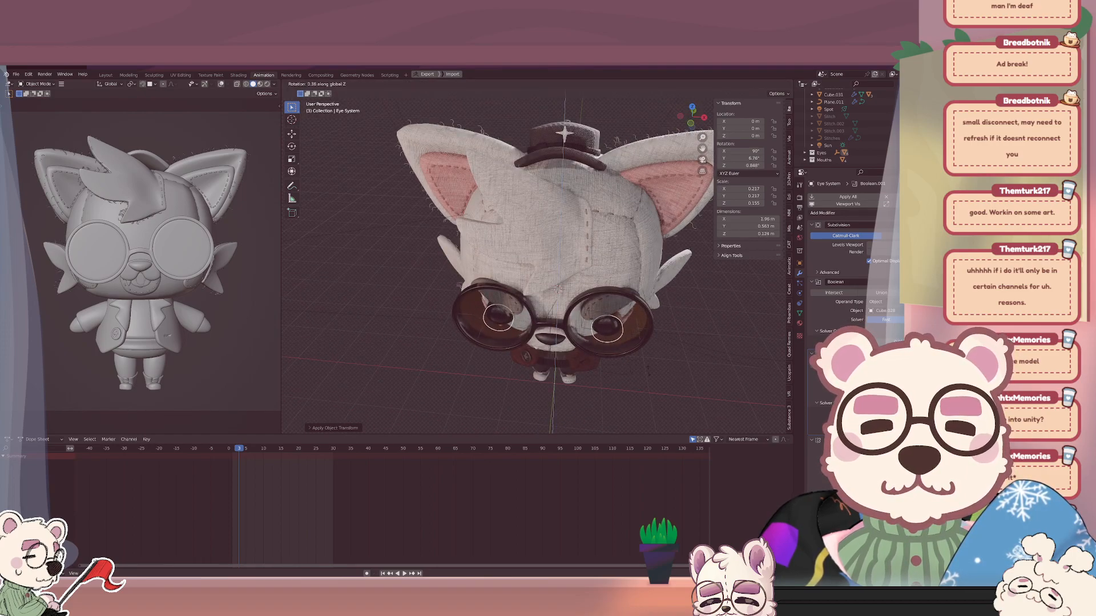
pyautogui.press('Escape')
# Undo the last change to the Eye System and redo it.
pyautogui.scroll(3, 654, 339)
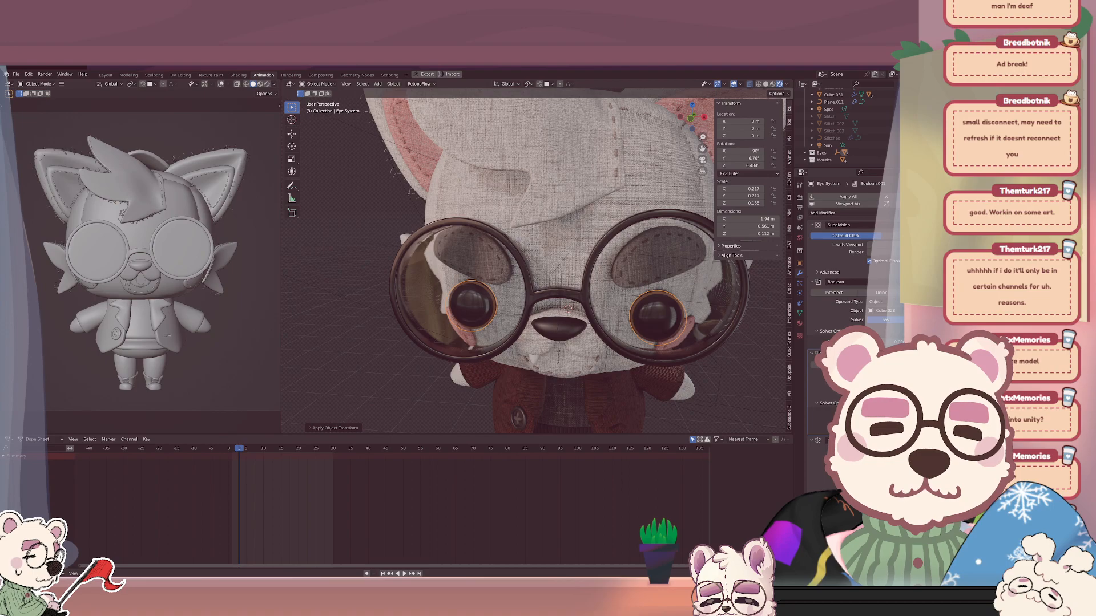
pyautogui.hotkey('ctrl', 'z')
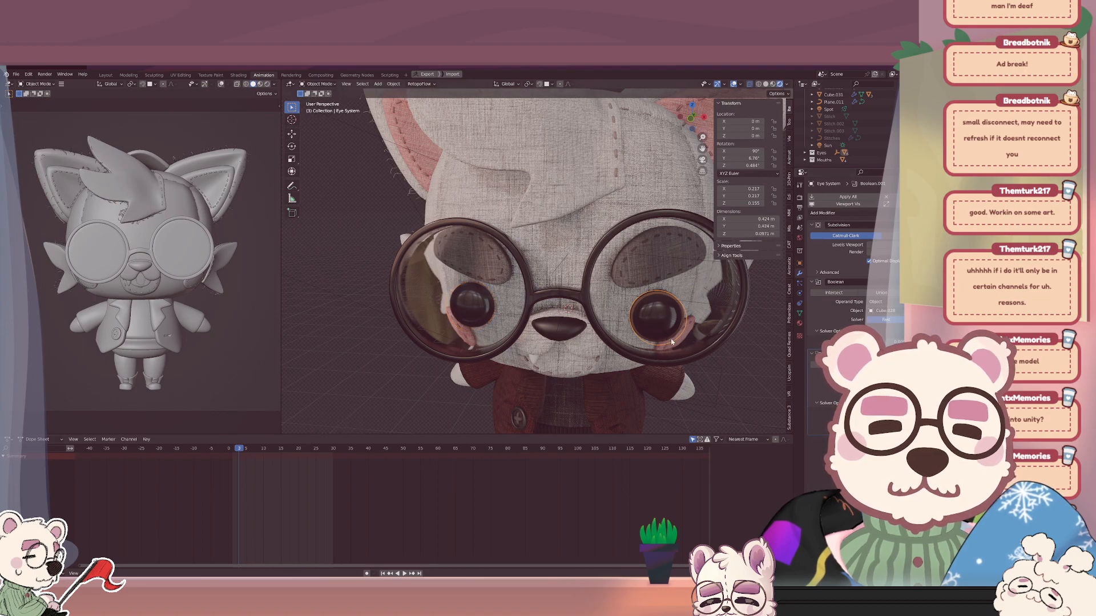
pyautogui.hotkey('ctrl', 'shift', 'z')
# Test-rotate the Eye System again, both freely and around the Z axis, to check the eyes' pivot and mirroring.
pyautogui.keyDown('shift'); pyautogui.moveTo(702, 366); pyautogui.dragTo(662, 287, button='middle'); pyautogui.keyUp('shift')
pyautogui.press('r')
pyautogui.press('z')
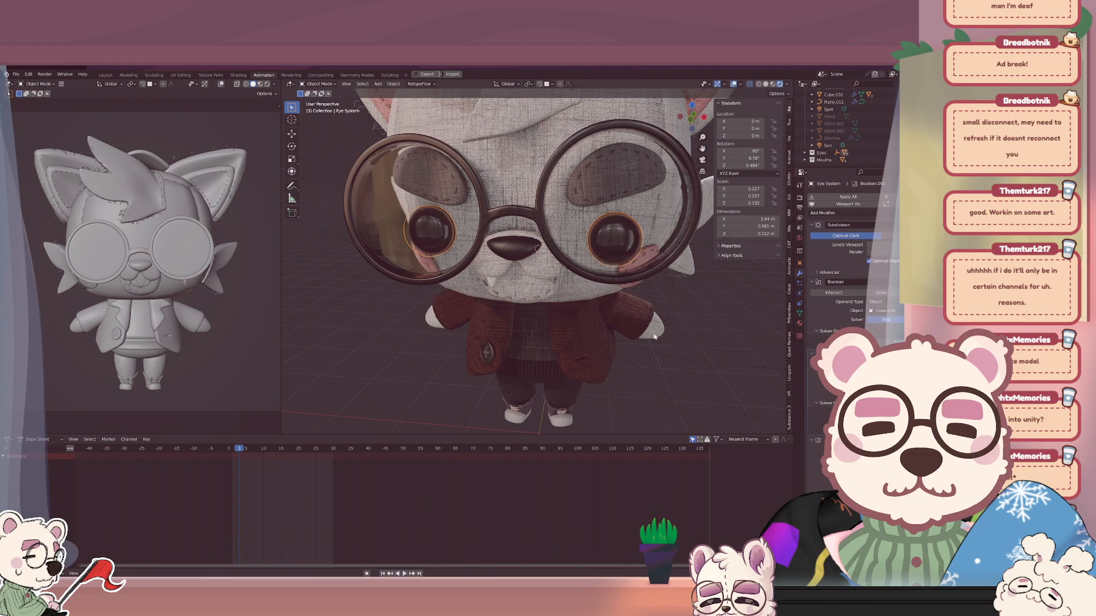
pyautogui.click(632, 344)
pyautogui.scroll(-3, 633, 345)
pyautogui.moveTo(633, 347); pyautogui.dragTo(658, 381, button='middle')
pyautogui.press('r')
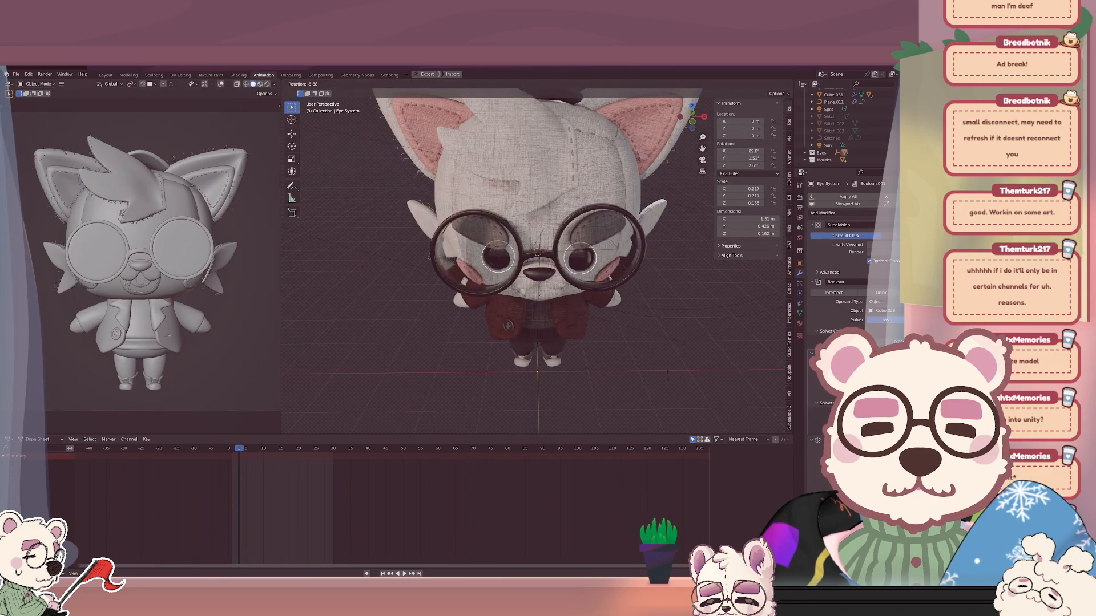
pyautogui.rightClick(637, 392)
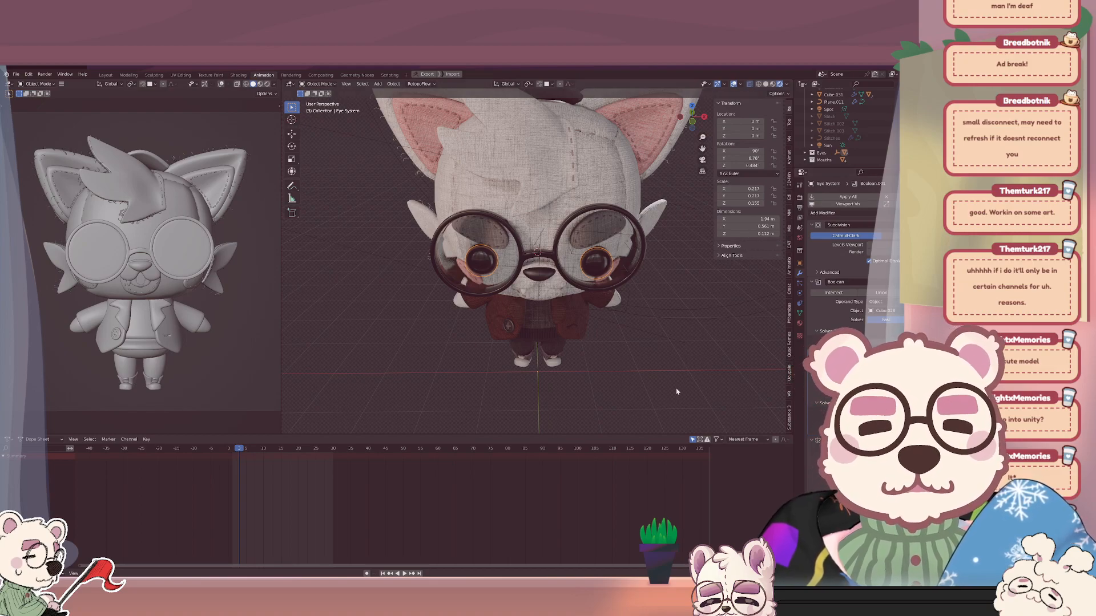
pyautogui.press('r')
pyautogui.press('z')
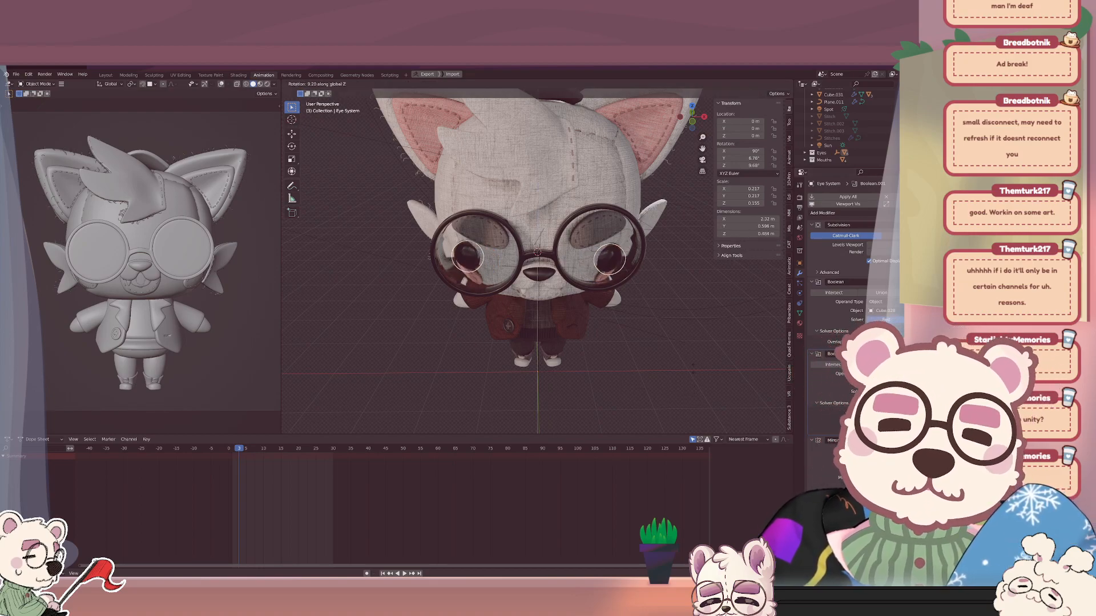
pyautogui.press('Escape')
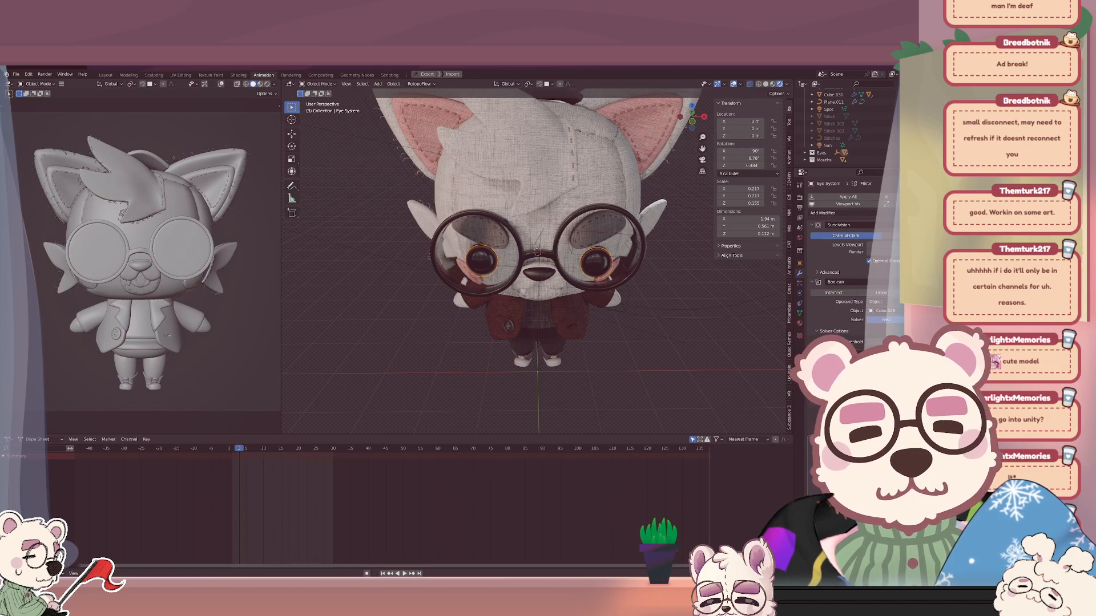
# Undo the latest Eye System changes one at a time, test-moving the object in between to check its mirrored eye.
pyautogui.hotkey('ctrl', 'z')
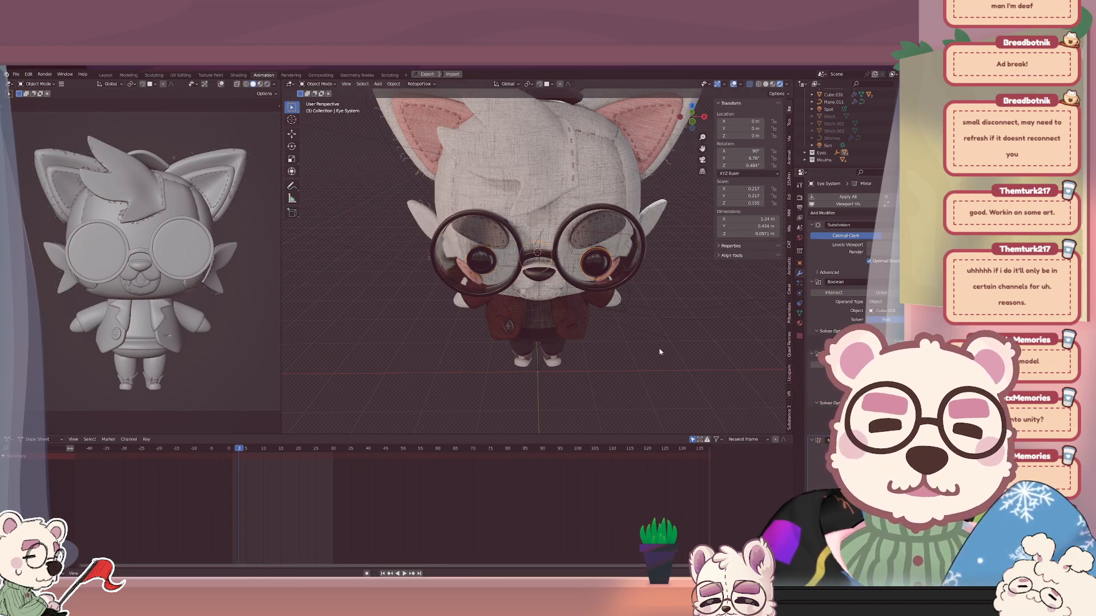
pyautogui.moveTo(659, 352); pyautogui.dragTo(656, 337, button='middle')
pyautogui.press('g')
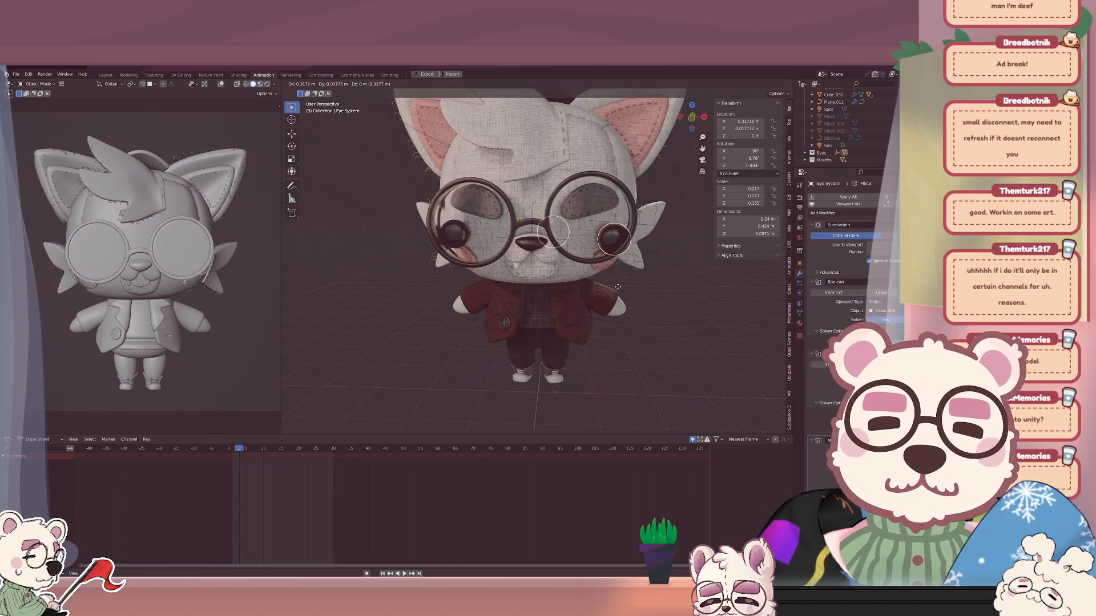
pyautogui.rightClick(671, 293)
pyautogui.scroll(2, 597, 241)
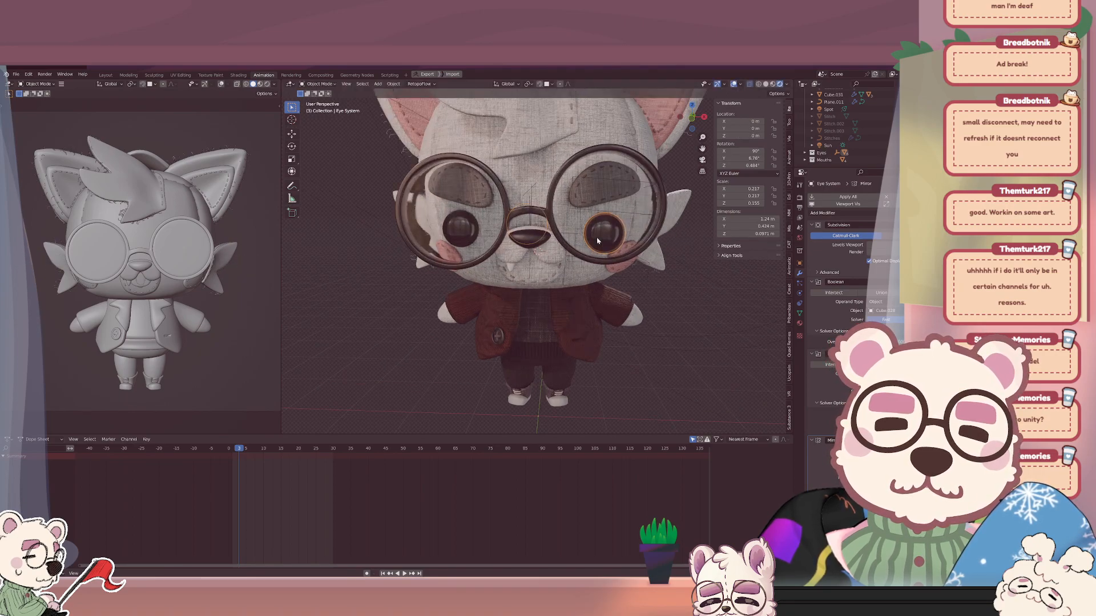
pyautogui.hotkey('ctrl', 'z')
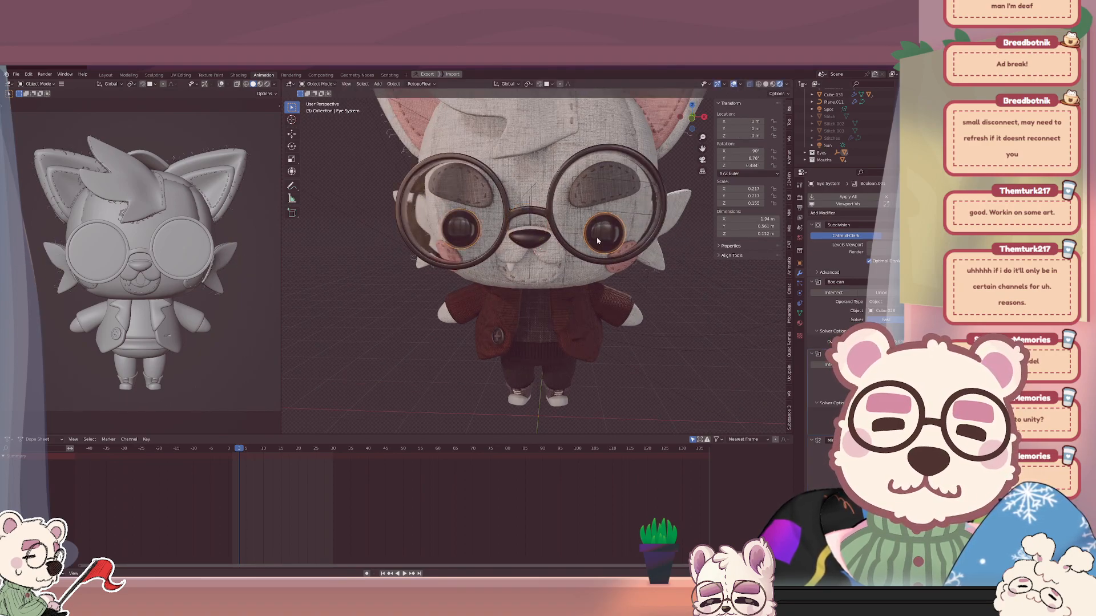
# In the Eye System mesh, duplicate one vertex on the eye's inner side in place and switch to the front view.
pyautogui.moveTo(597, 241)
pyautogui.mouseDown(button='middle')
pyautogui.moveTo(622, 245)
pyautogui.moveTo(592, 250)
pyautogui.mouseUp(button='middle')
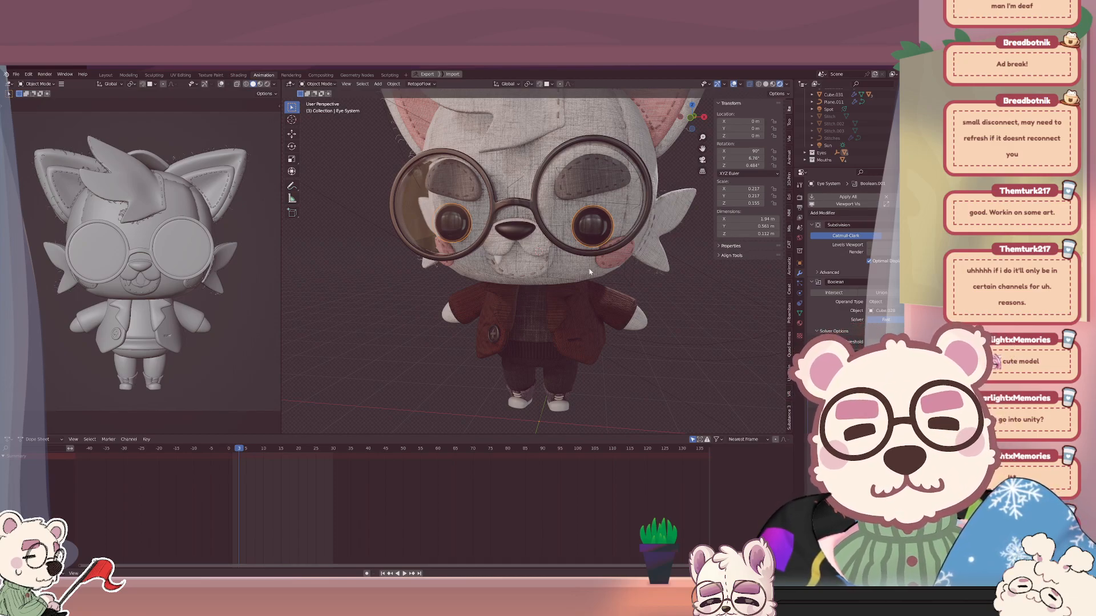
pyautogui.scroll(3, 566, 200)
pyautogui.scroll(4, 577, 199)
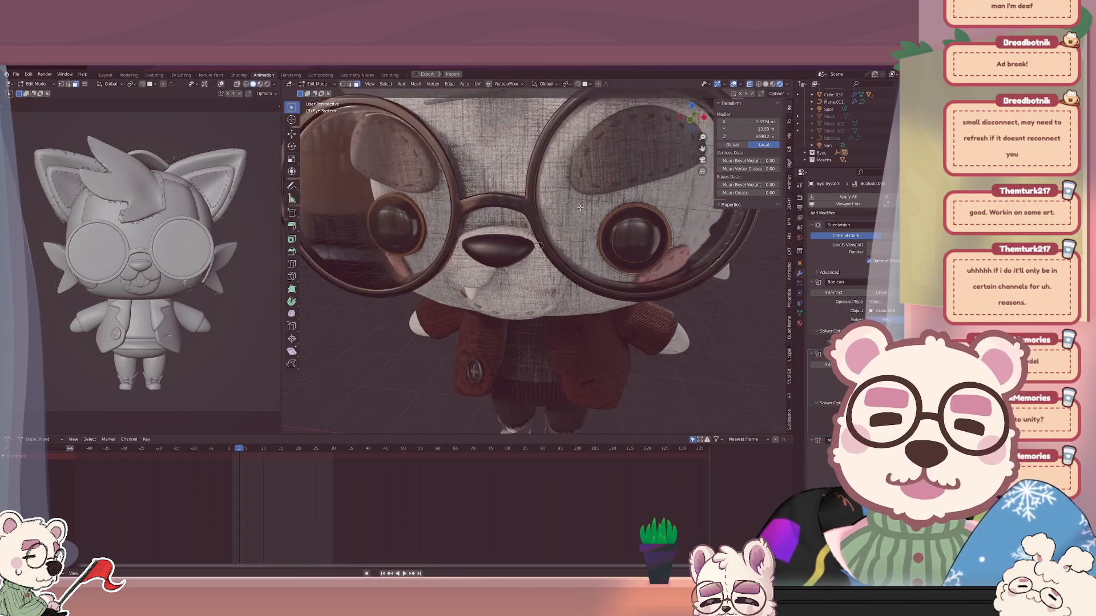
pyautogui.press('1')
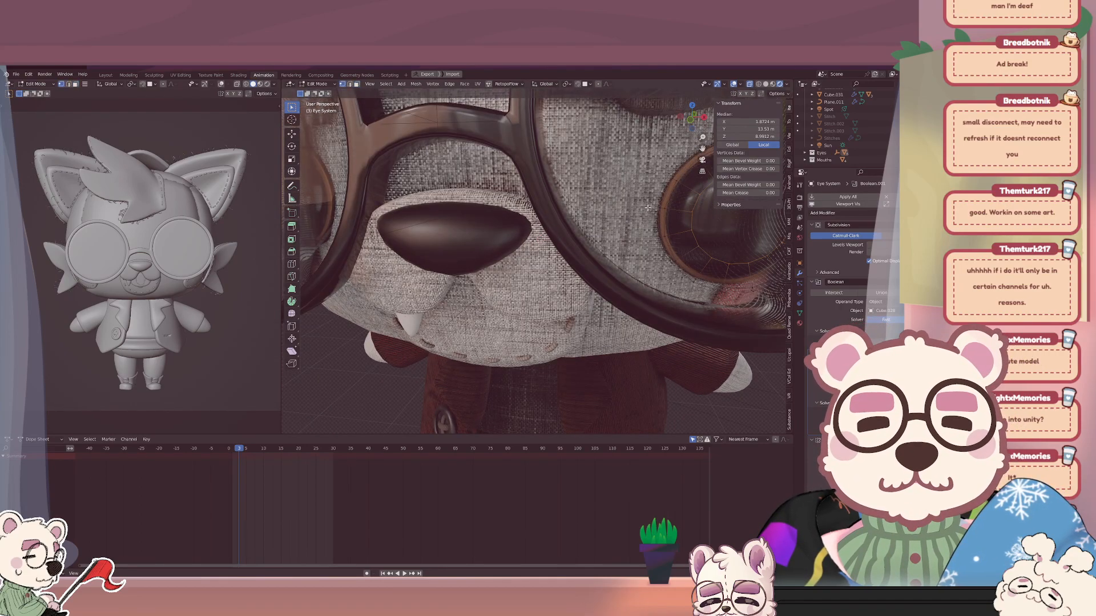
pyautogui.click(648, 207)
pyautogui.hotkey('shift', 'd')
pyautogui.rightClick(633, 210)
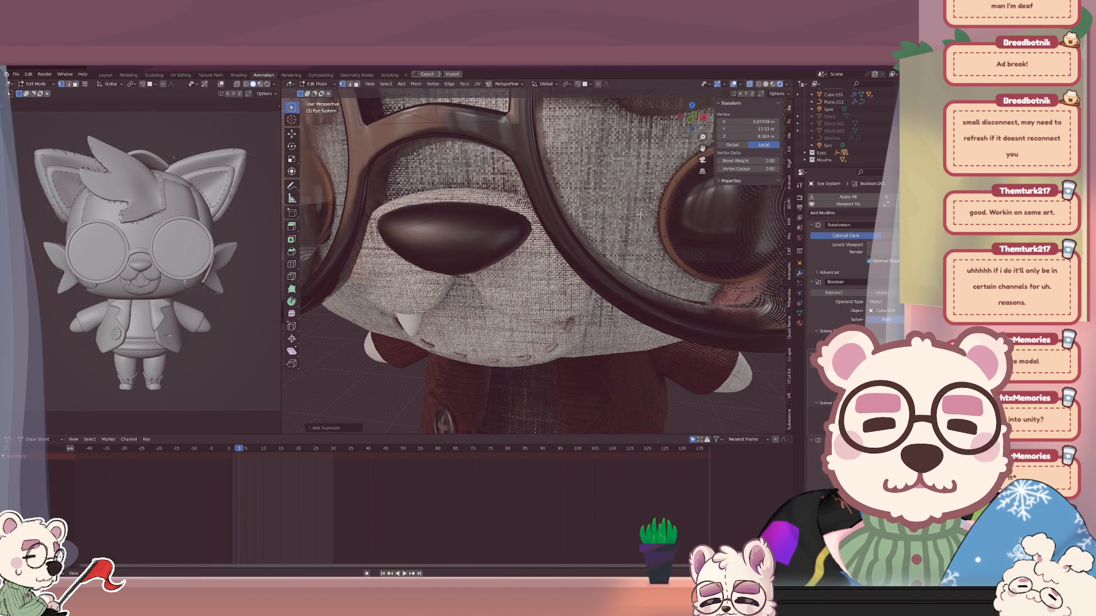
pyautogui.scroll(-5, 640, 214)
pyautogui.press('KP_1')
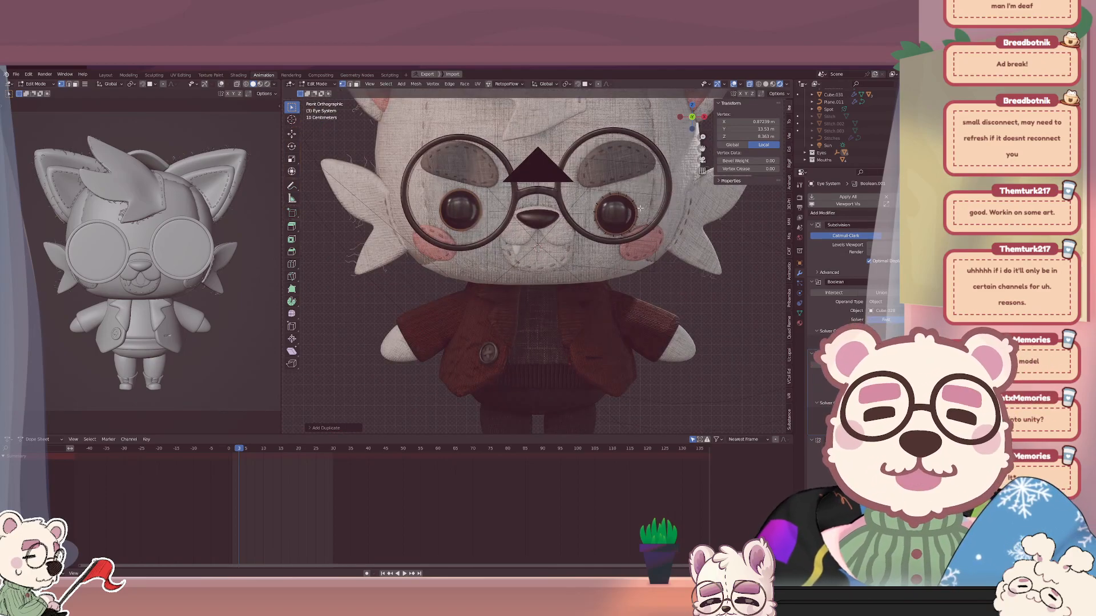
# Move the duplicated Eye System vertex along the X axis to the face's midline between the two eyes.
pyautogui.press('g')
pyautogui.press('x')
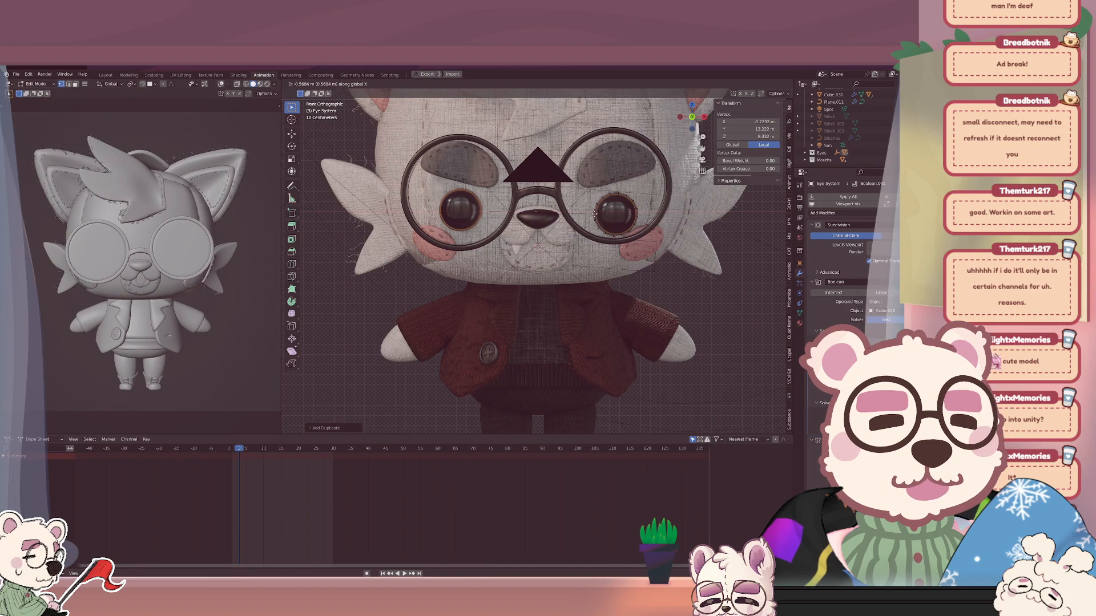
pyautogui.click(597, 215)
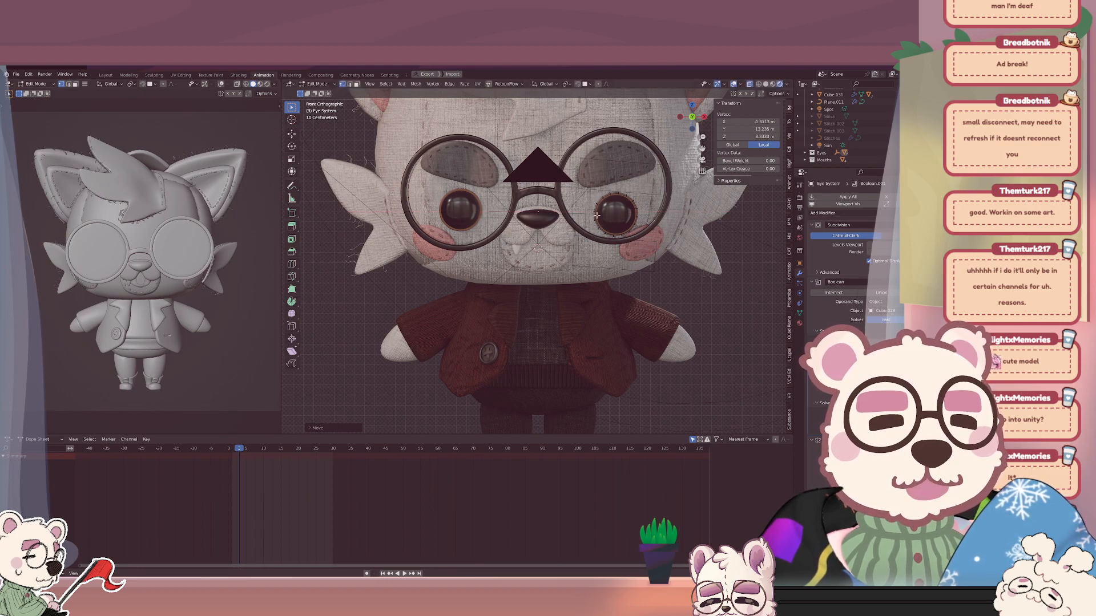
pyautogui.press('Tab')
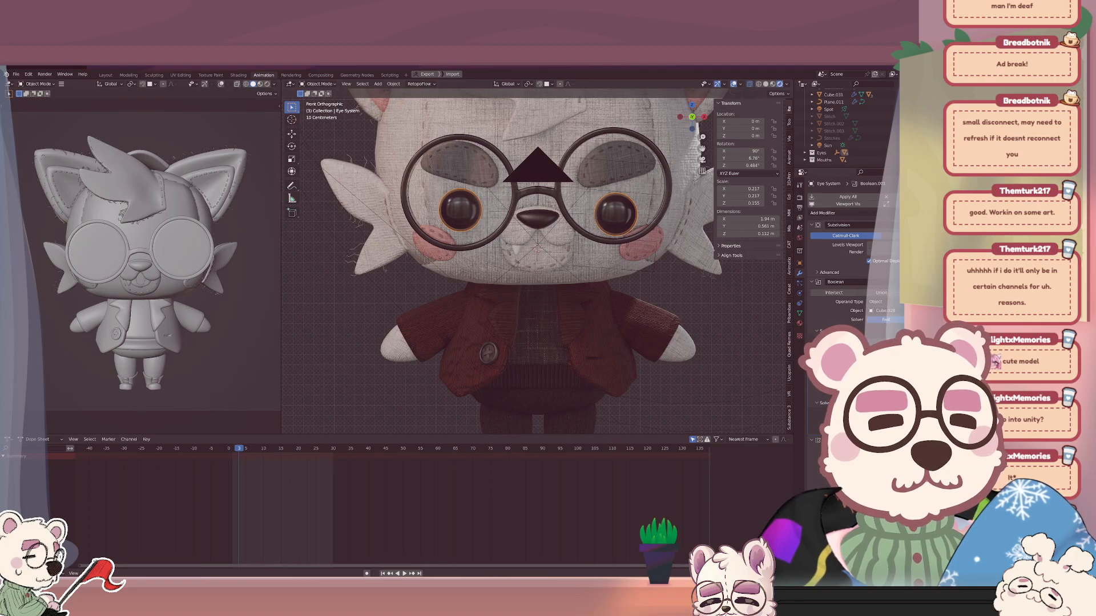
pyautogui.hotkey('ctrl', 'z')
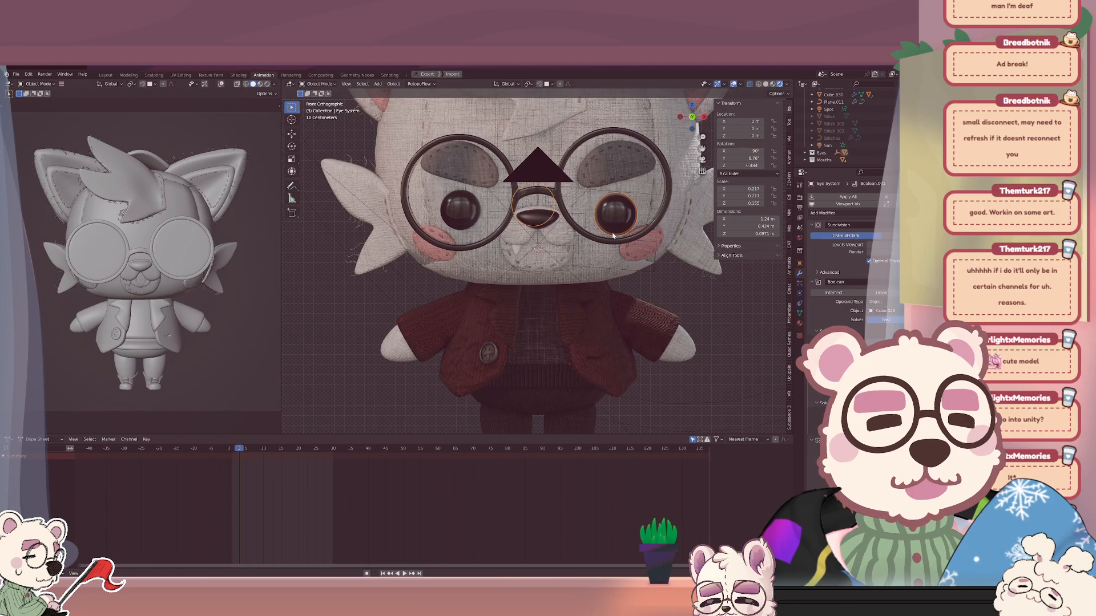
pyautogui.press('Tab')
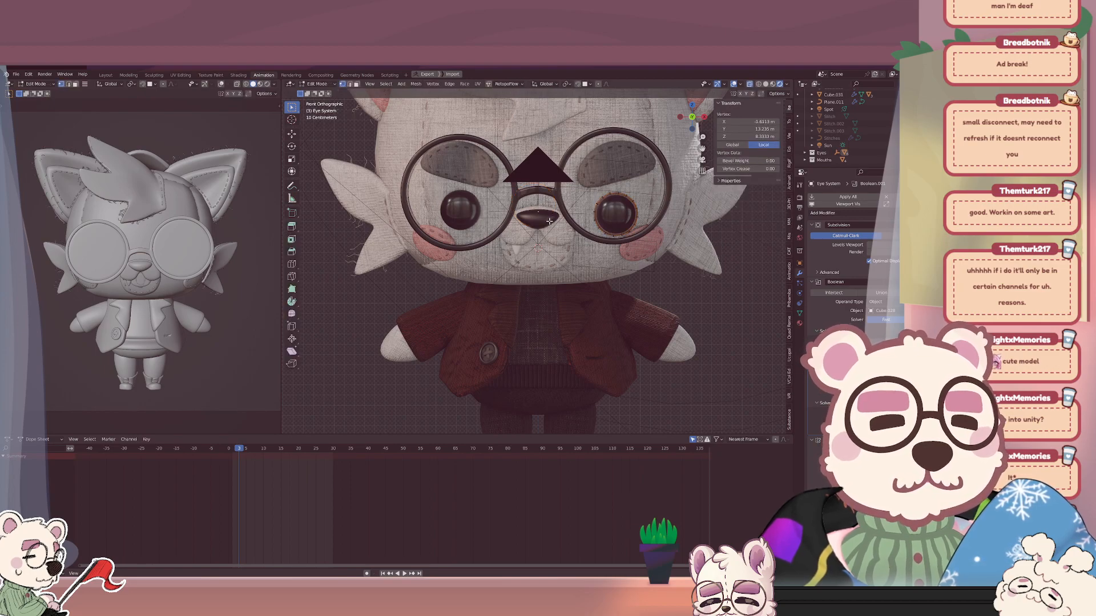
# Snap the 3D cursor to the selected vertex and set the Eye System's origin to the 3D cursor.
pyautogui.press('q')
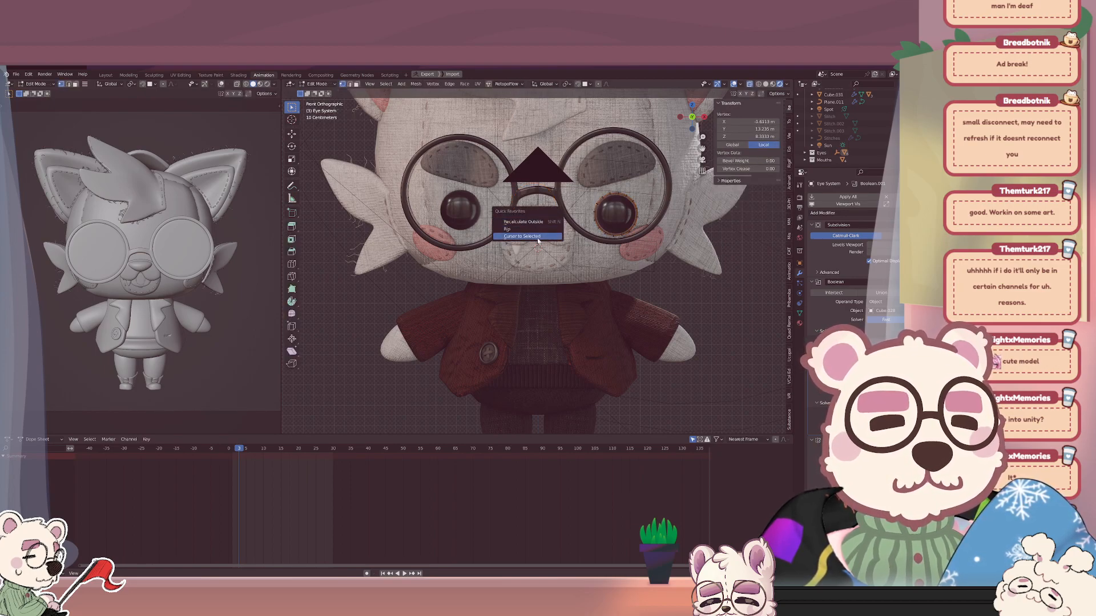
pyautogui.press('Escape')
pyautogui.press('Tab')
pyautogui.press('q')
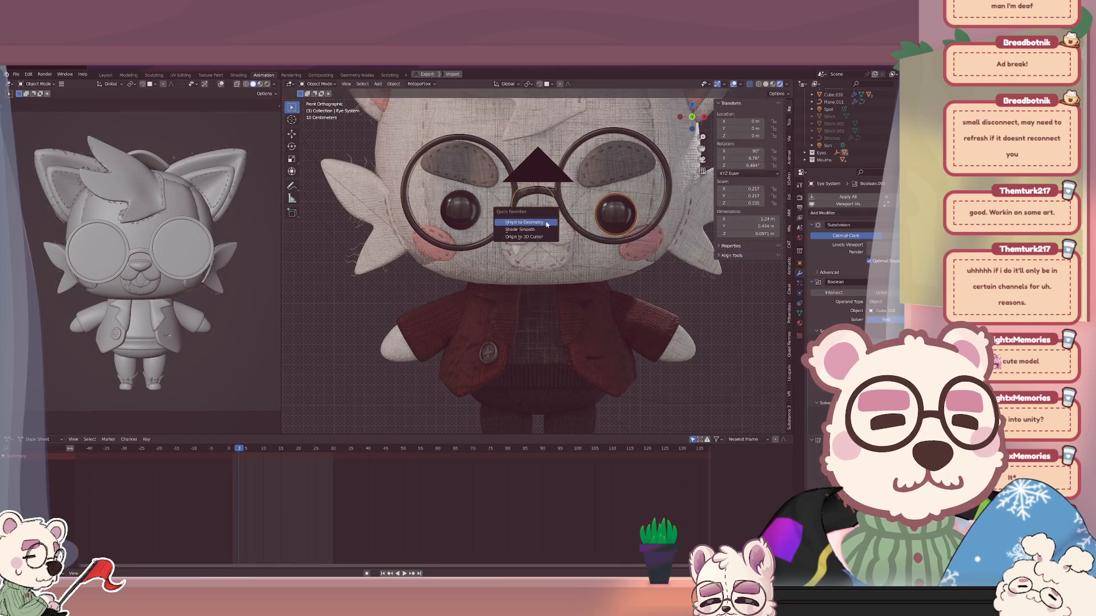
pyautogui.click(546, 223)
pyautogui.press('q')
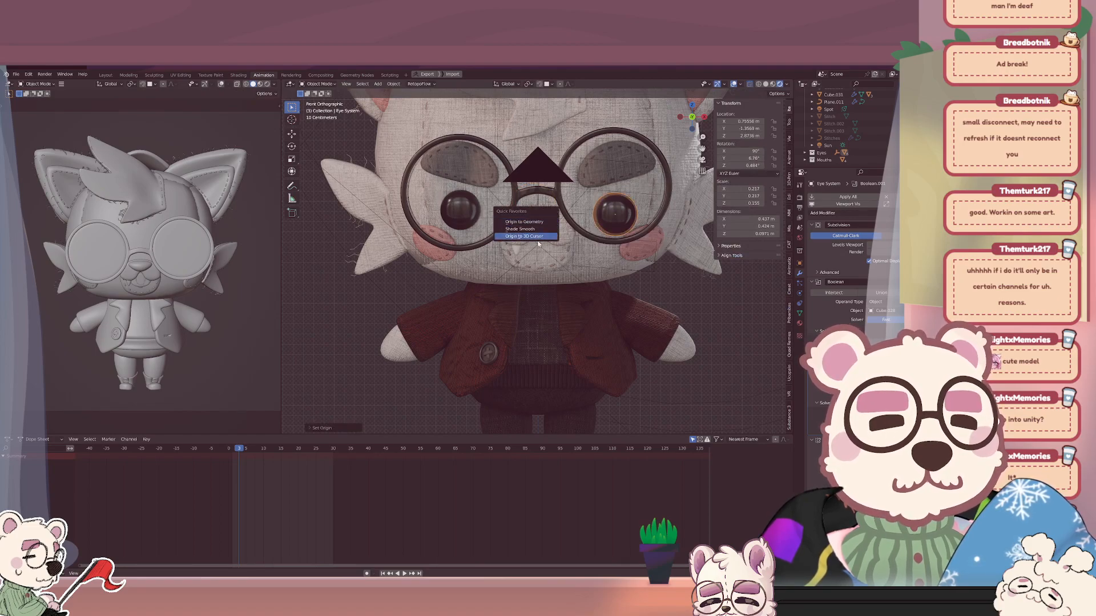
pyautogui.click(535, 238)
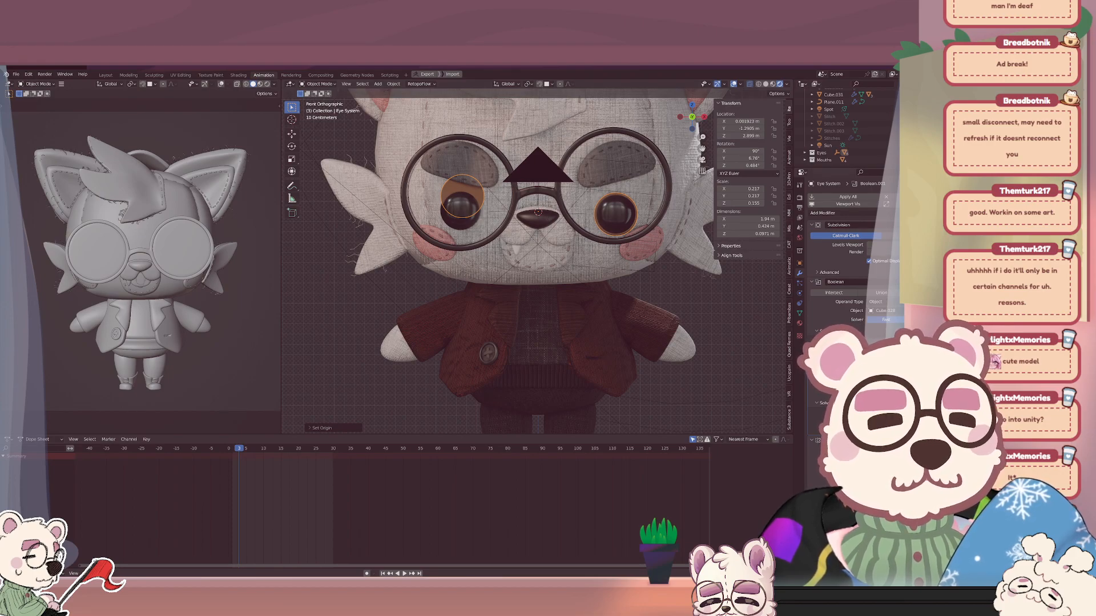
# Test-rotate the Eye System around the X axis and freely to check its new pivot and mirrored eye.
pyautogui.scroll(3, 588, 239)
pyautogui.moveTo(537, 228); pyautogui.dragTo(527, 200, button='middle')
pyautogui.press('r')
pyautogui.press('z')
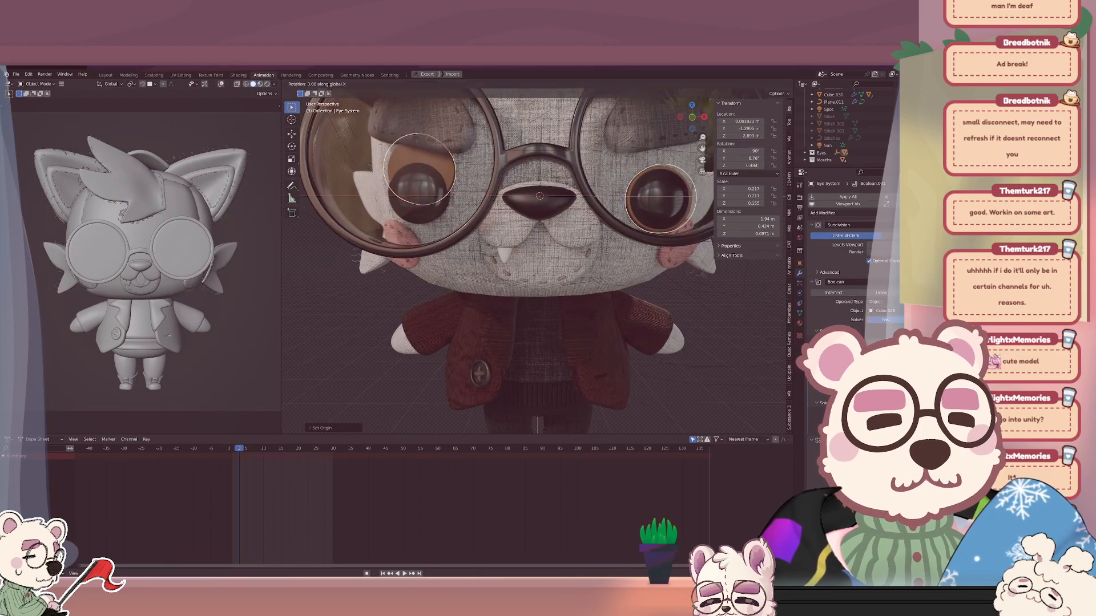
pyautogui.press('y')
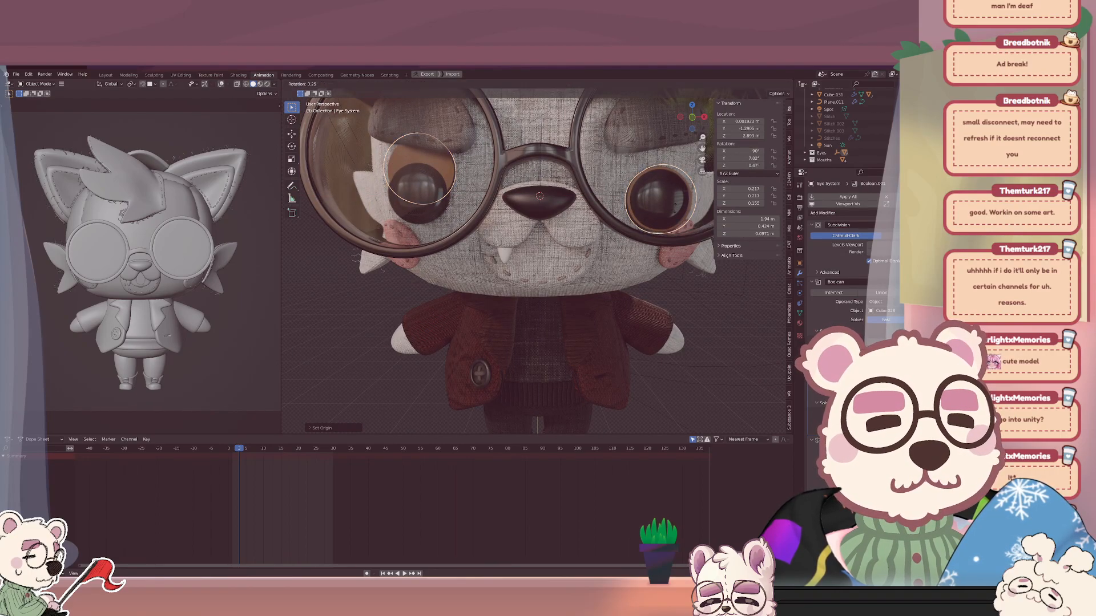
pyautogui.click(488, 159)
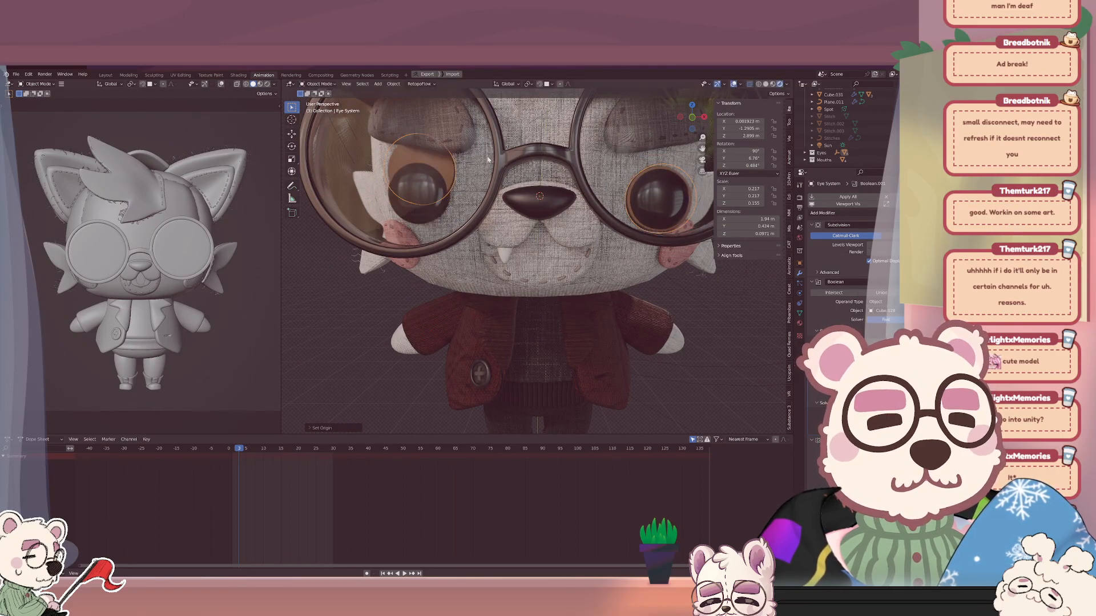
# Set the origin of the eye object Cylinder.001 to the 3D cursor and adjust its mirroring to match the Eye System.
pyautogui.moveTo(481, 205); pyautogui.dragTo(565, 201, button='middle')
pyautogui.click(658, 186)
pyautogui.press('q')
pyautogui.click(563, 202)
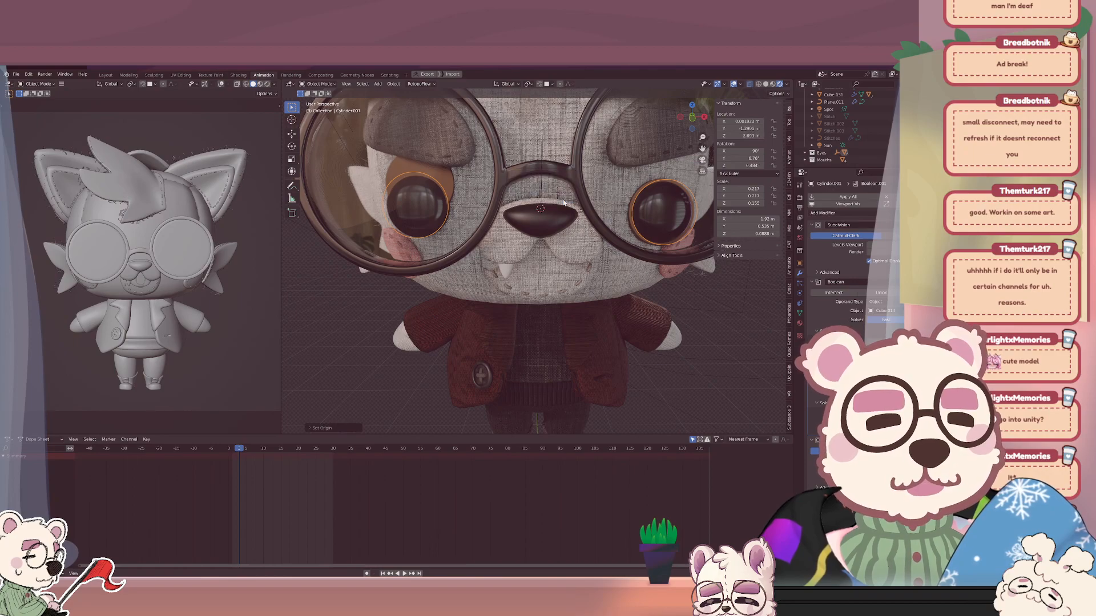
pyautogui.click(945, 531)
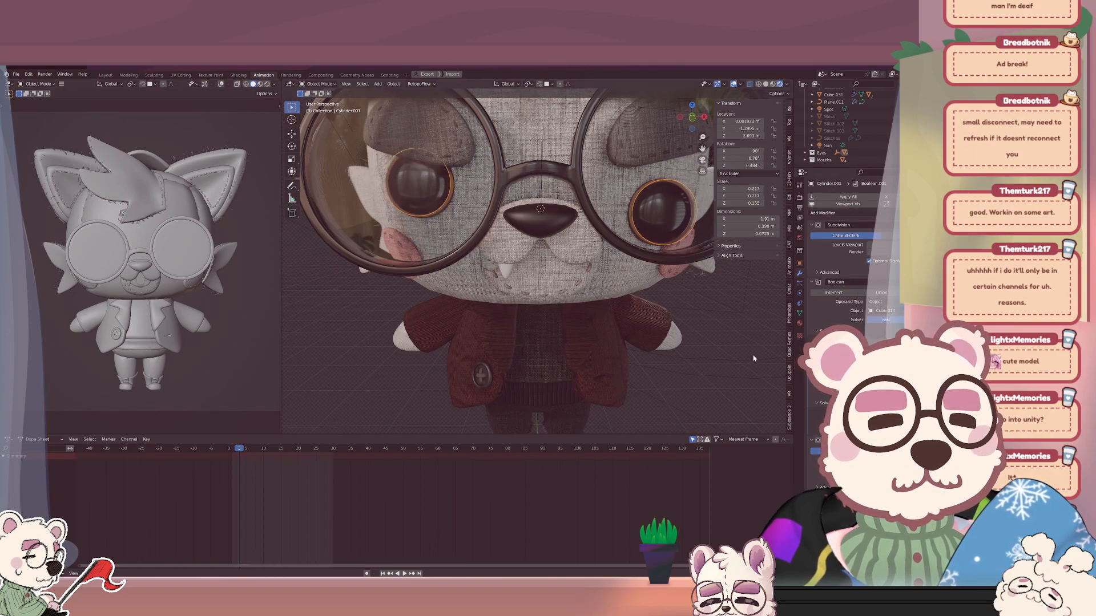
# Test-rotate Cylinder.001 around the Z axis and try setting its Y rotation to 0.
pyautogui.press('r')
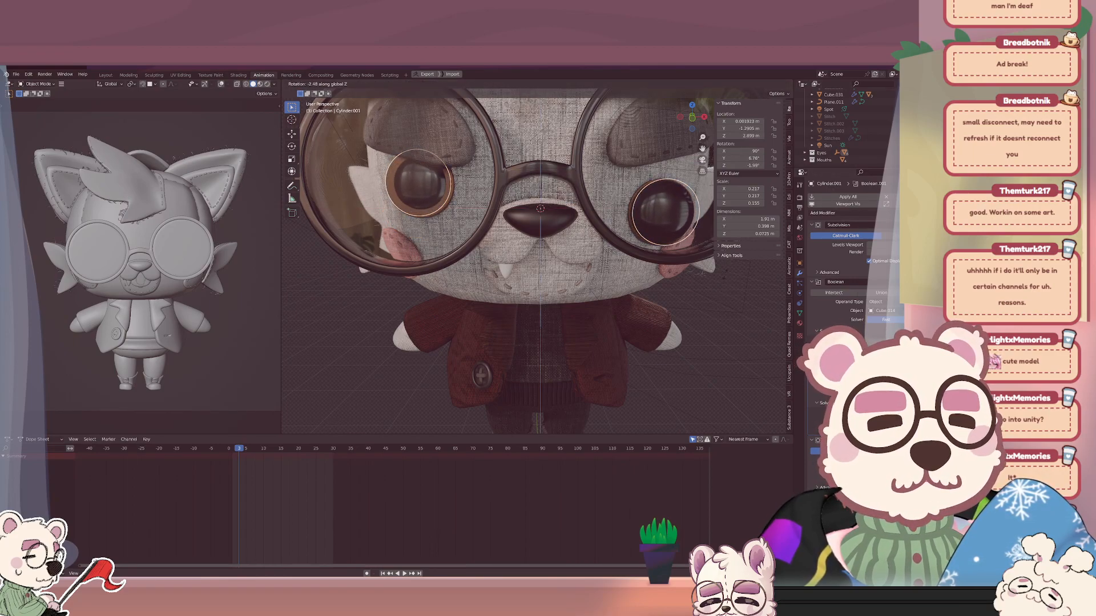
pyautogui.press('Escape')
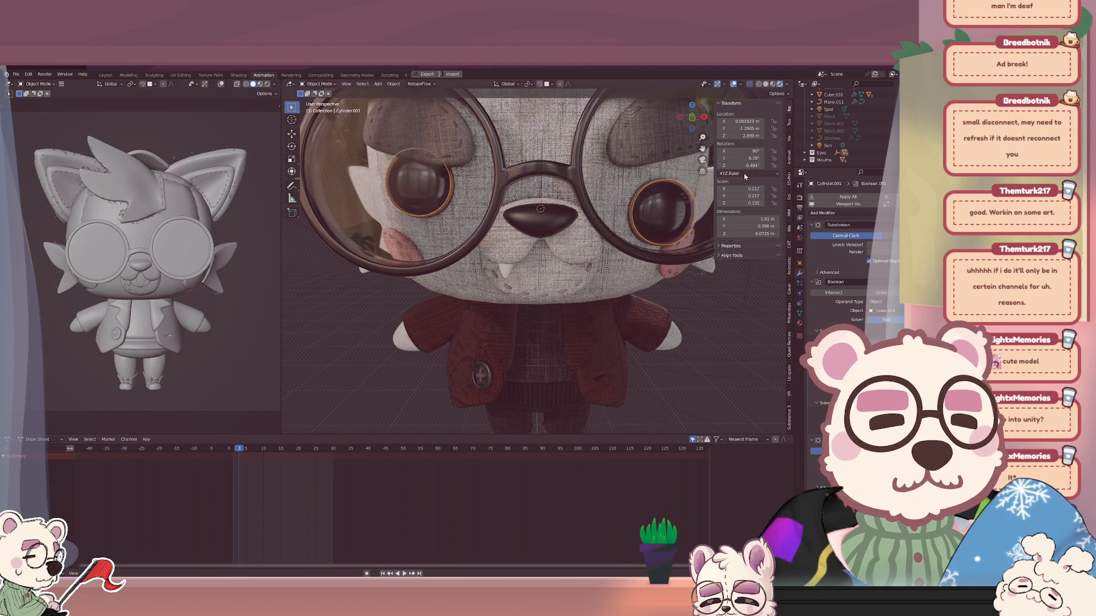
pyautogui.click(742, 158)
pyautogui.write('0')
pyautogui.press('Return')
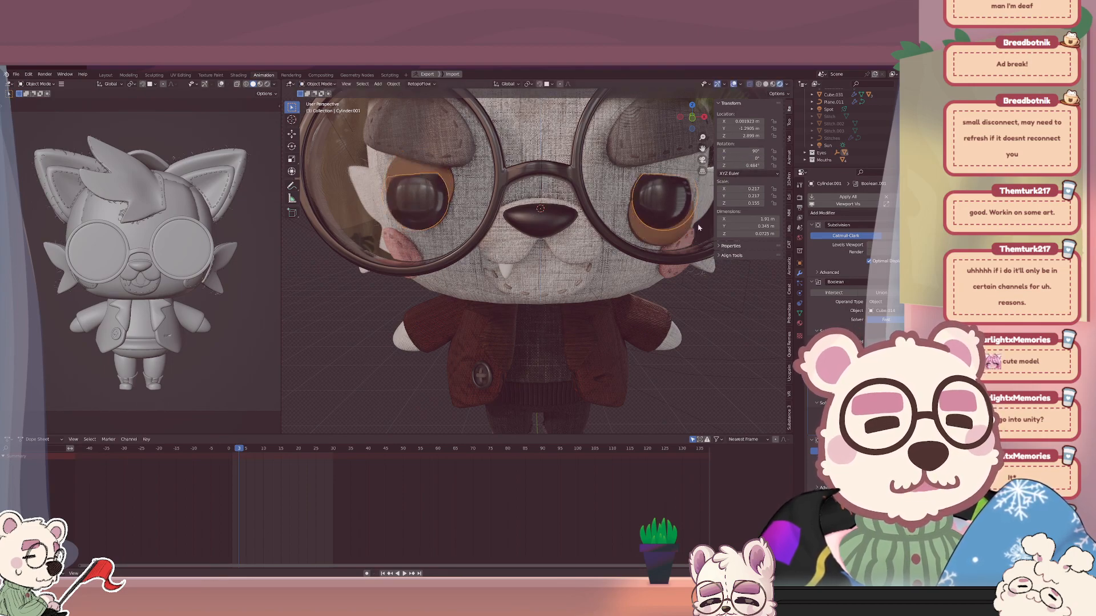
# Try setting the Eye System's Y rotation to 0 and undo the rotation changes on both eye objects.
pyautogui.click(671, 236)
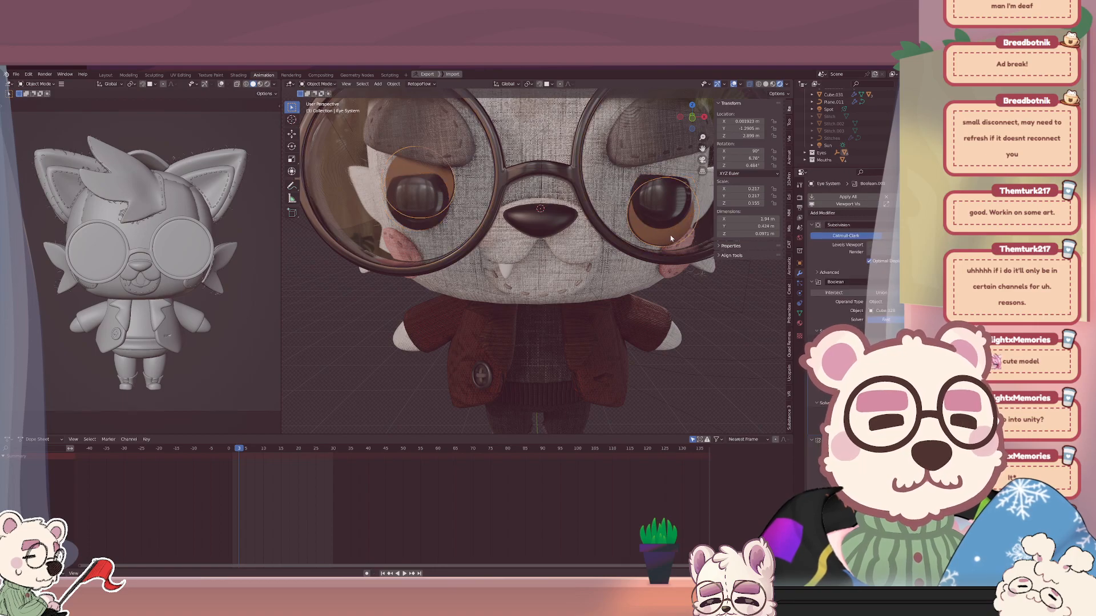
pyautogui.click(748, 157)
pyautogui.write('0')
pyautogui.press('Return')
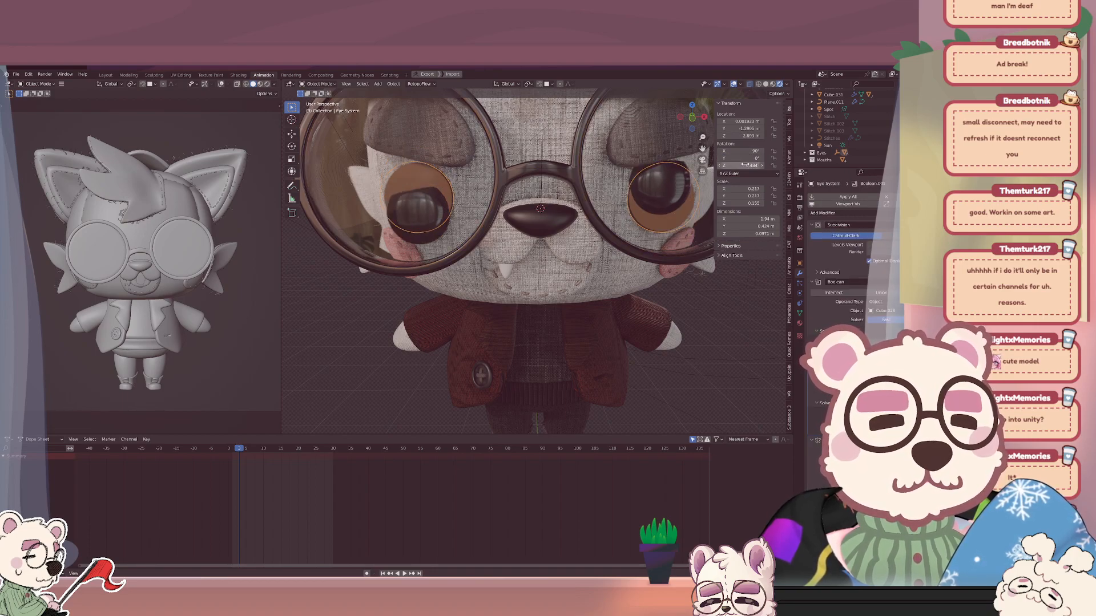
pyautogui.click(666, 195)
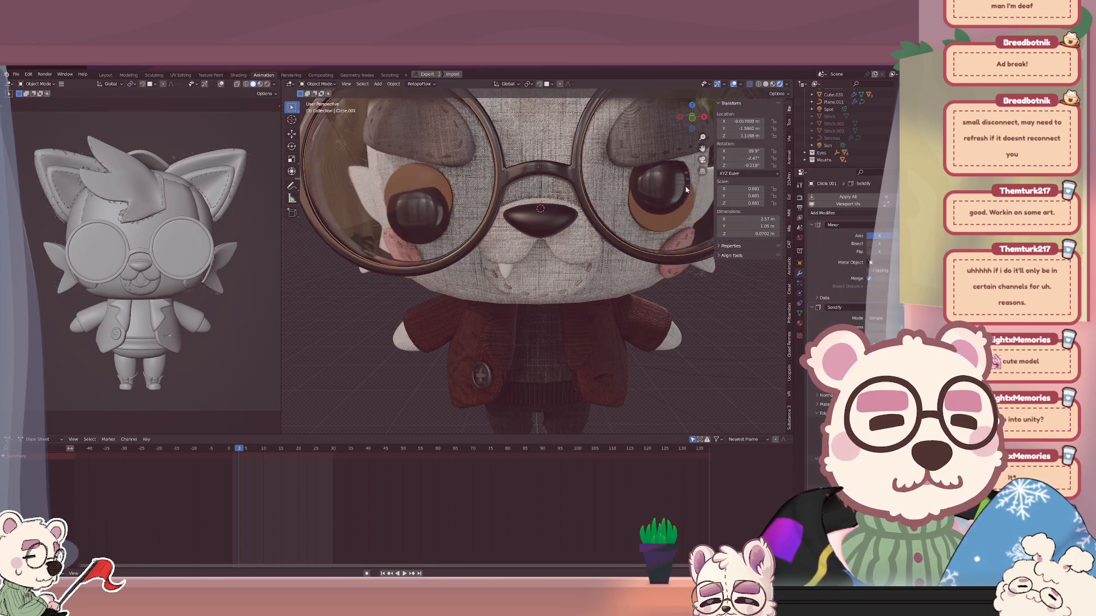
pyautogui.click(672, 196)
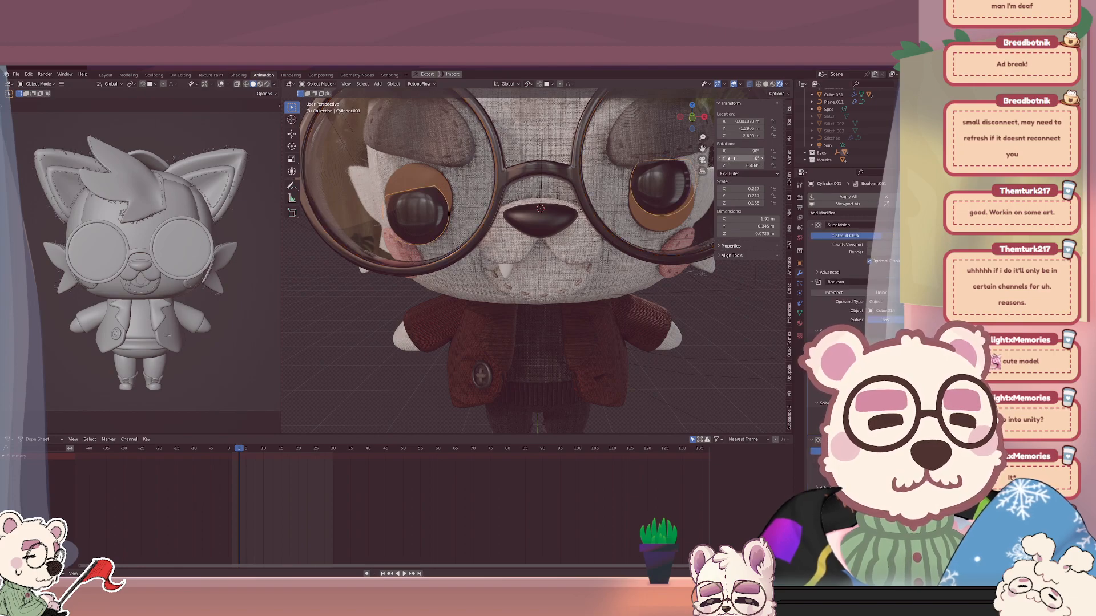
pyautogui.click(679, 194)
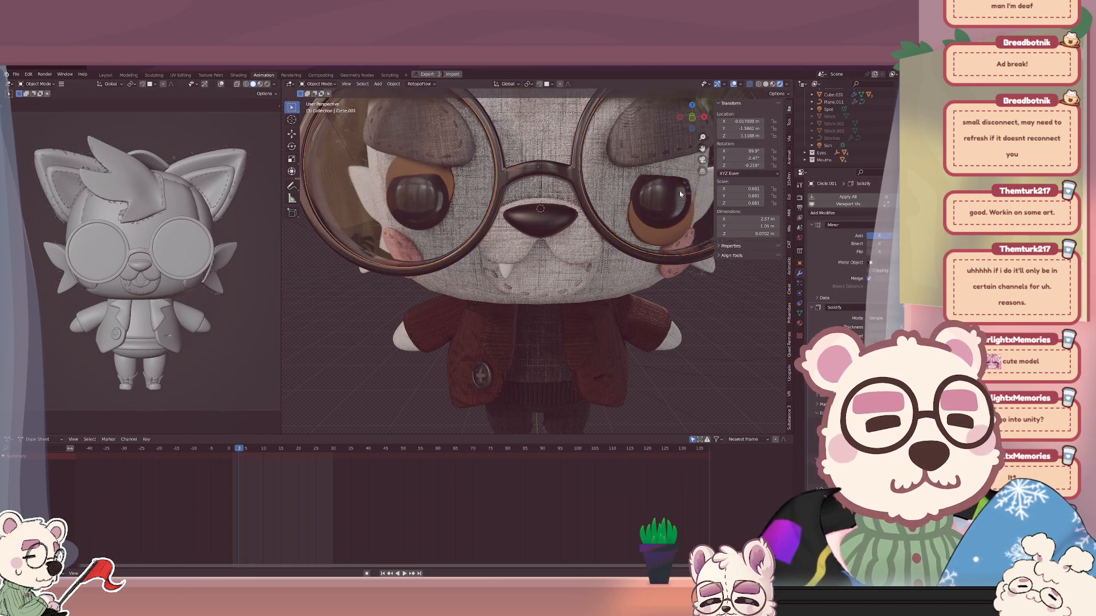
pyautogui.click(679, 194)
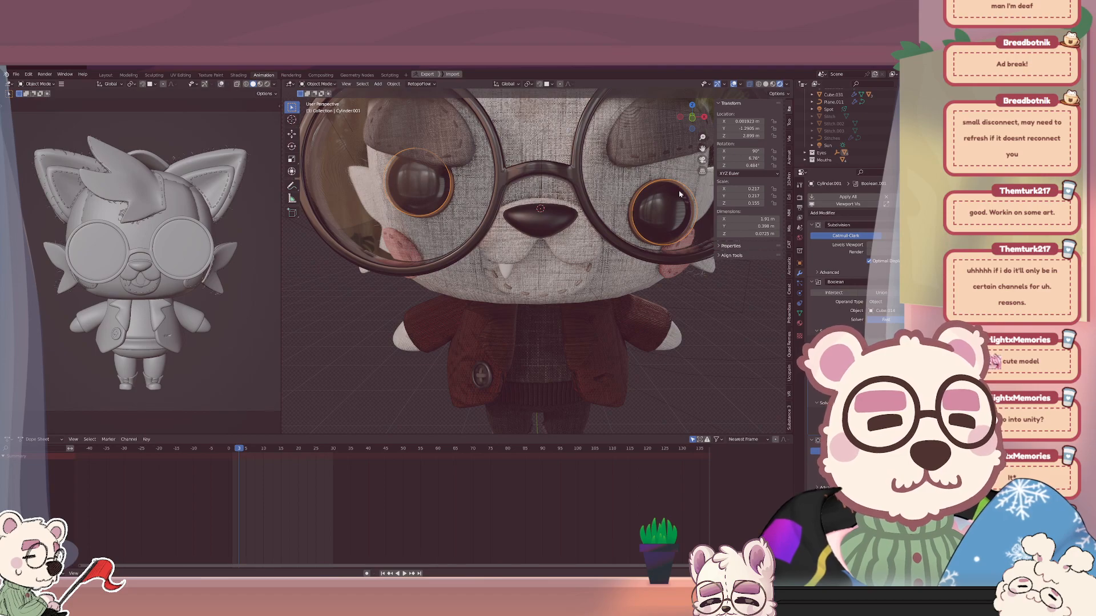
# Select the Eye System and set its Y rotation to 0°.
pyautogui.click(633, 210)
pyautogui.doubleClick(747, 158)
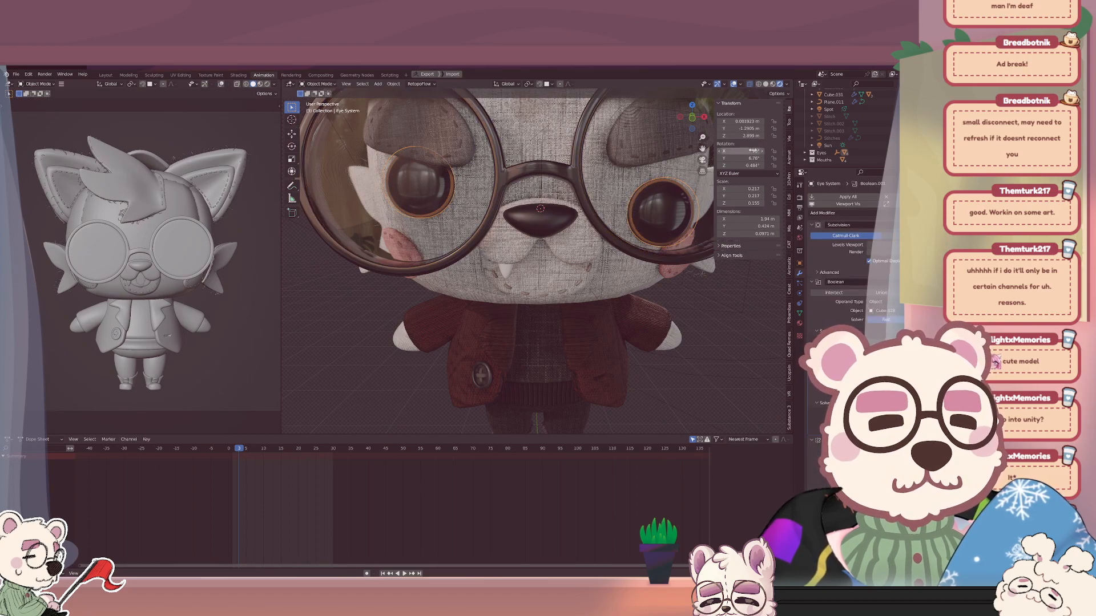
pyautogui.write('0')
pyautogui.press('Return')
# Test-rotate the straightened Eye System around the Y axis and freely to check that both eyes follow.
pyautogui.scroll(-3, 672, 306)
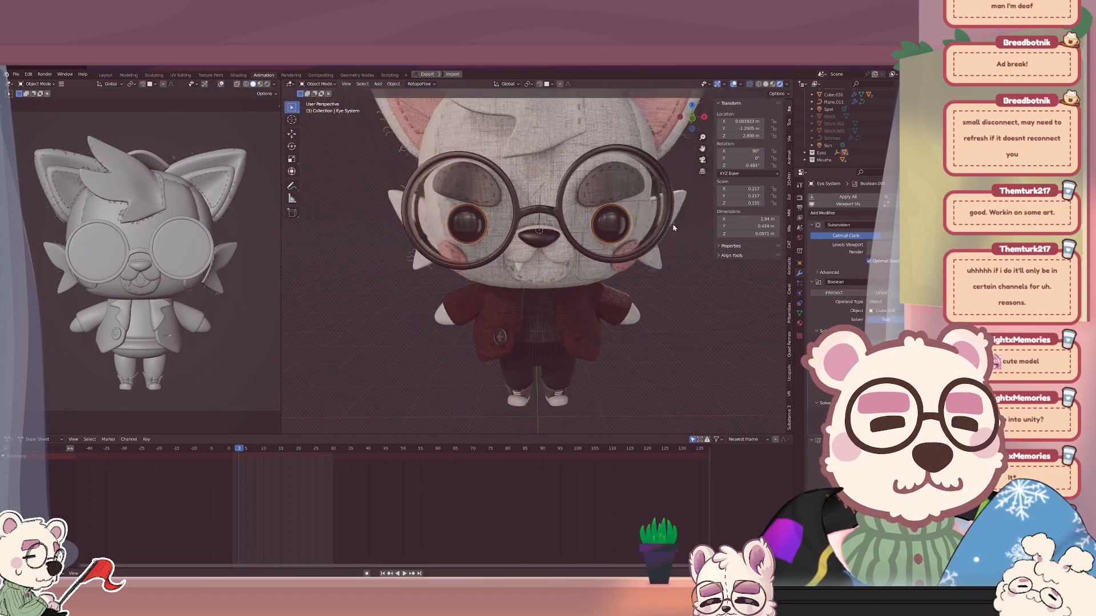
pyautogui.press('r')
pyautogui.press('z')
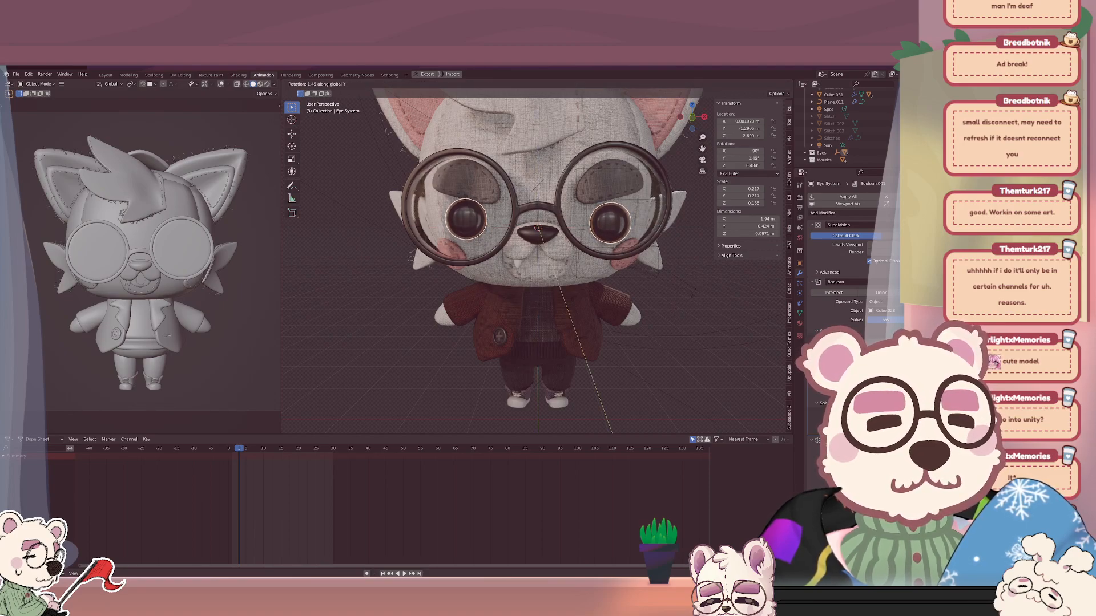
pyautogui.press('Escape')
pyautogui.moveTo(665, 281); pyautogui.dragTo(651, 252, button='middle')
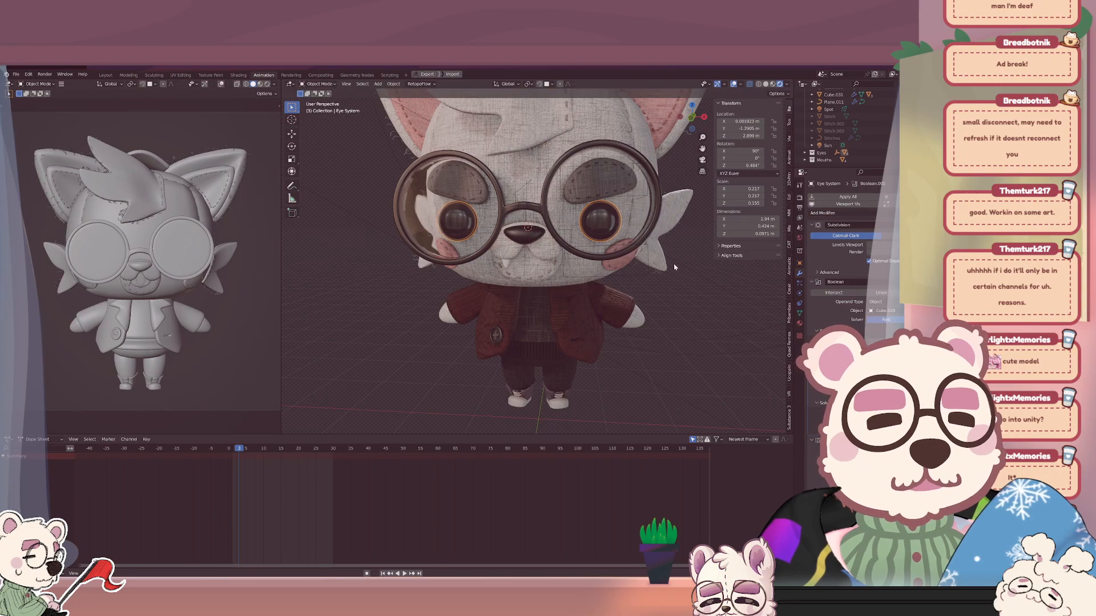
pyautogui.press('r')
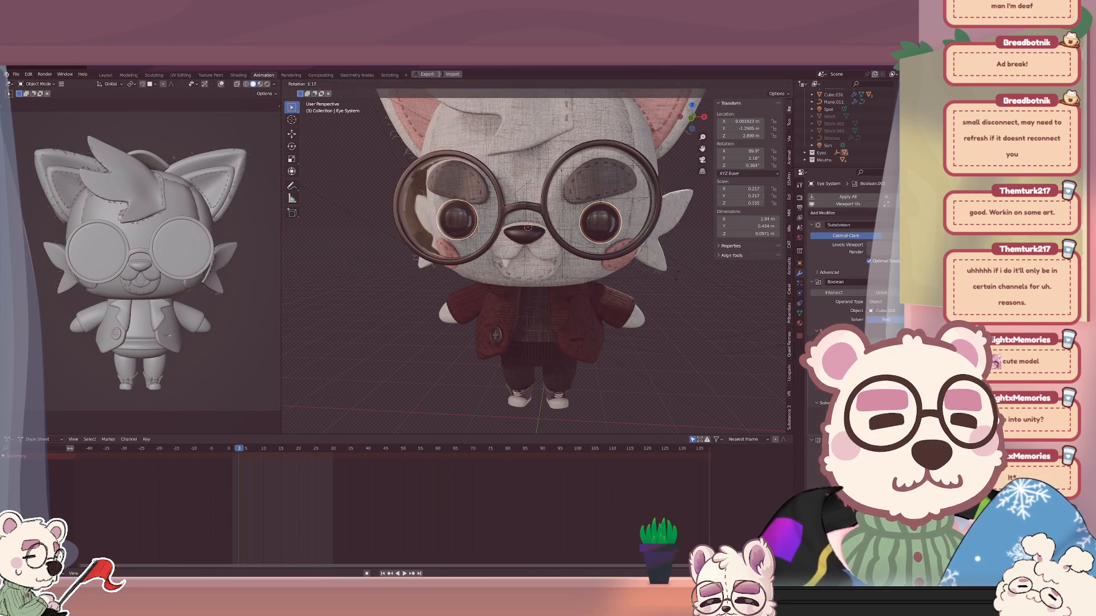
pyautogui.press('Escape')
# Test-rotate the head around the Z axis to check that the eyes and glasses follow it.
pyautogui.moveTo(677, 274); pyautogui.dragTo(633, 255, button='middle')
pyautogui.click(633, 255)
pyautogui.press('r')
pyautogui.press('z')
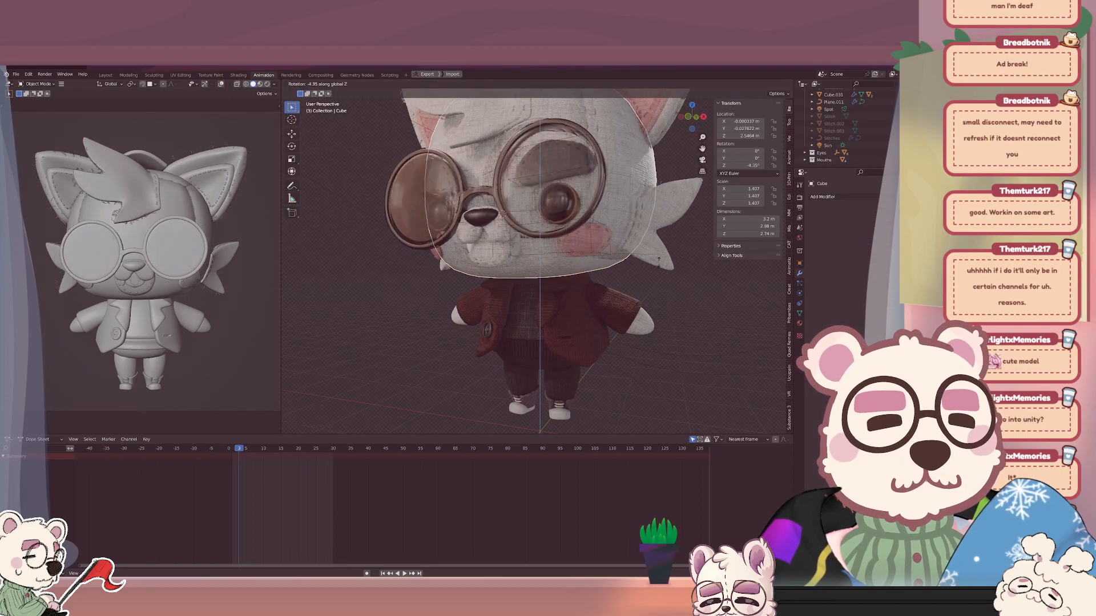
pyautogui.rightClick(631, 297)
pyautogui.scroll(-4, 628, 298)
pyautogui.moveTo(628, 298); pyautogui.dragTo(641, 301, button='middle')
pyautogui.scroll(3, 626, 270)
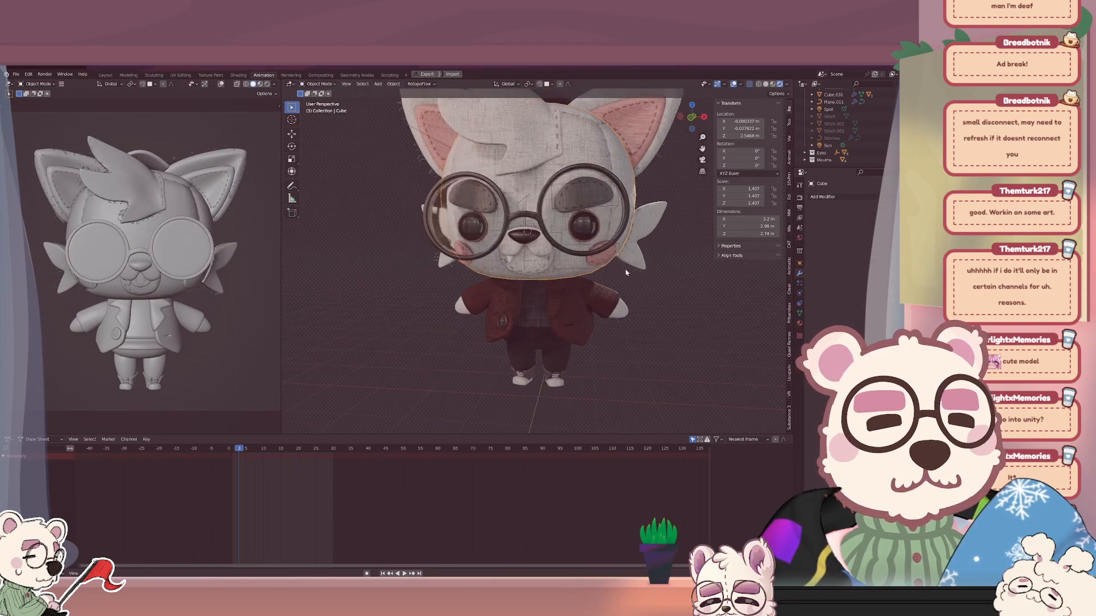
pyautogui.scroll(1, 606, 293)
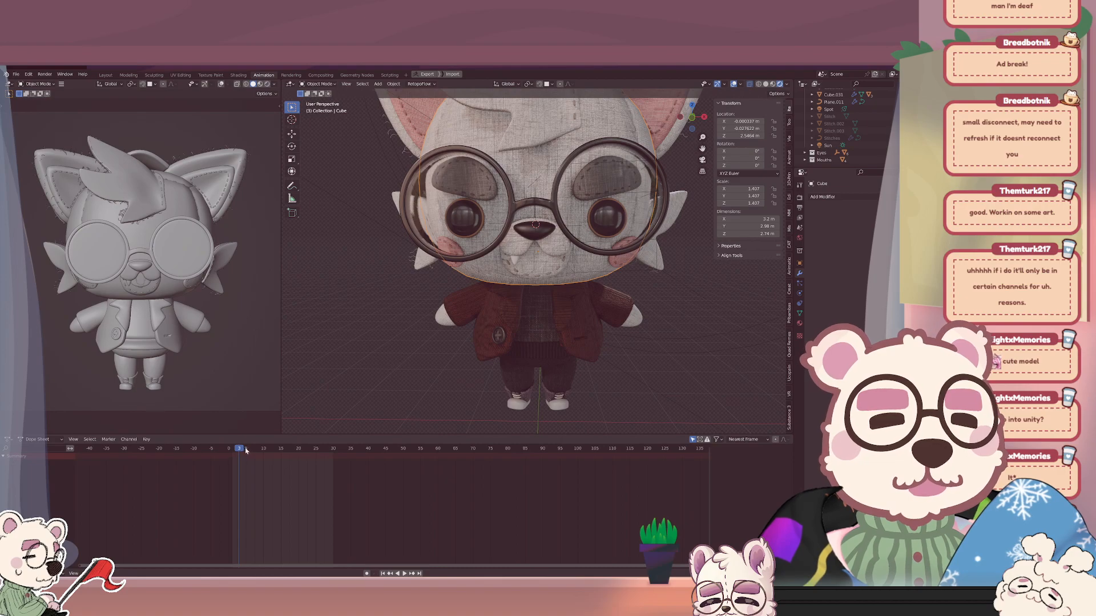
# Scrub the timeline and stop at frame 9 to check the eye and mouth shapes across the frames.
pyautogui.moveTo(245, 448); pyautogui.dragTo(258, 447)
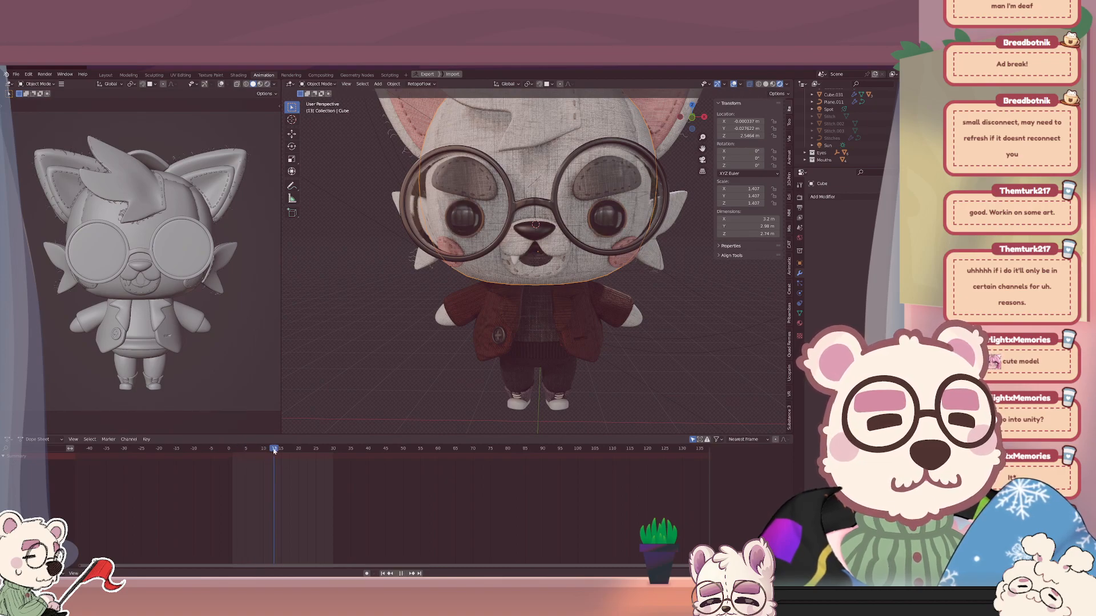
pyautogui.click(259, 450)
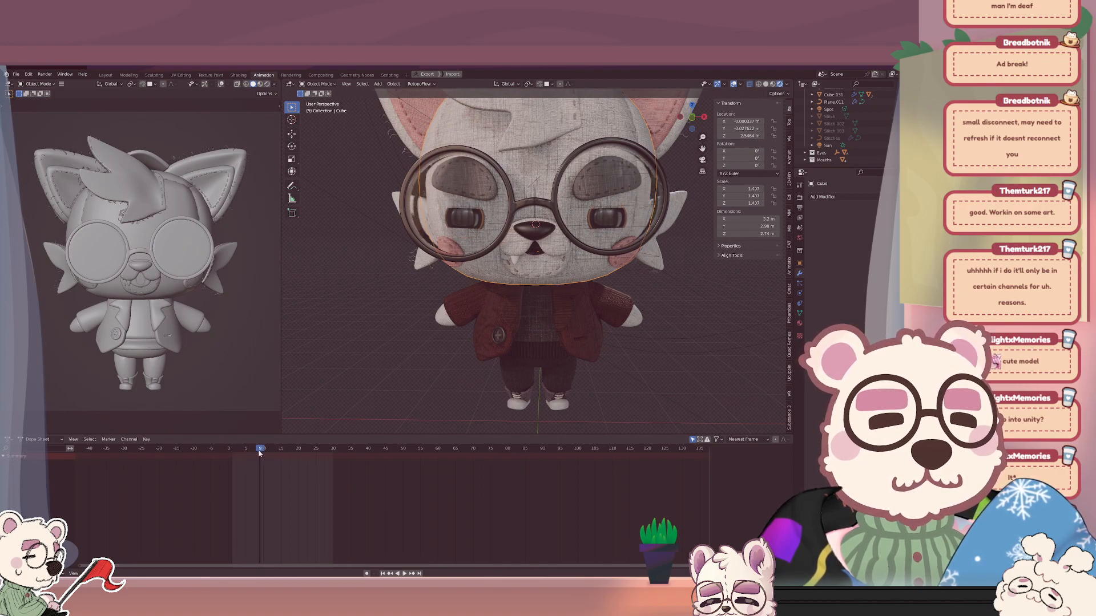
pyautogui.click(409, 348)
pyautogui.scroll(-3, 409, 346)
pyautogui.moveTo(622, 309)
pyautogui.mouseDown(button='middle')
pyautogui.moveTo(656, 308)
pyautogui.moveTo(630, 306)
pyautogui.mouseUp(button='middle')
# Save the character file with Save As.
pyautogui.click(15, 72)
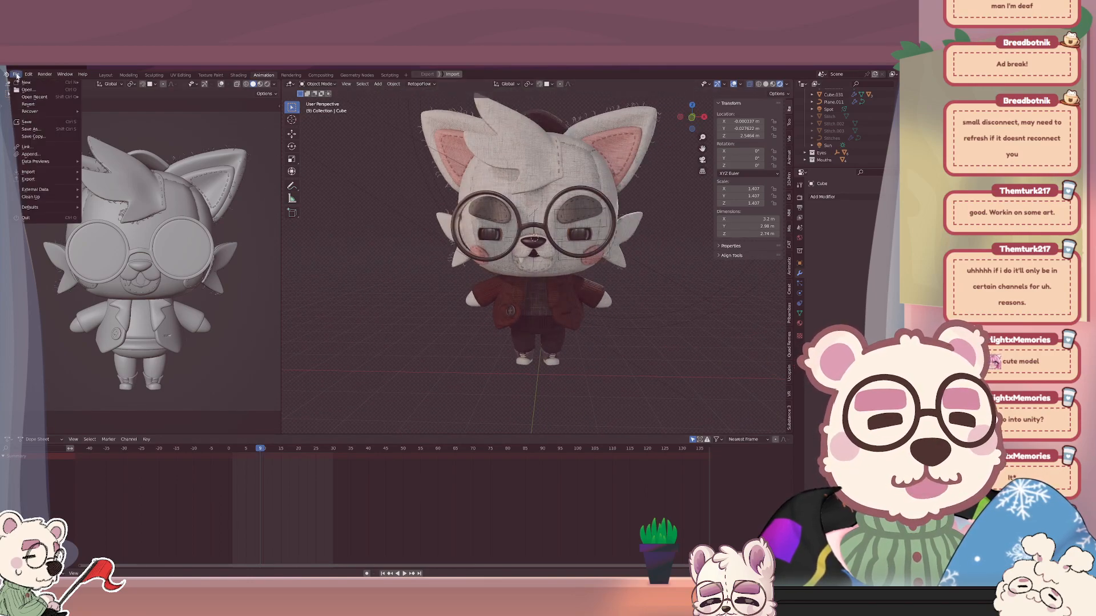
pyautogui.click(34, 130)
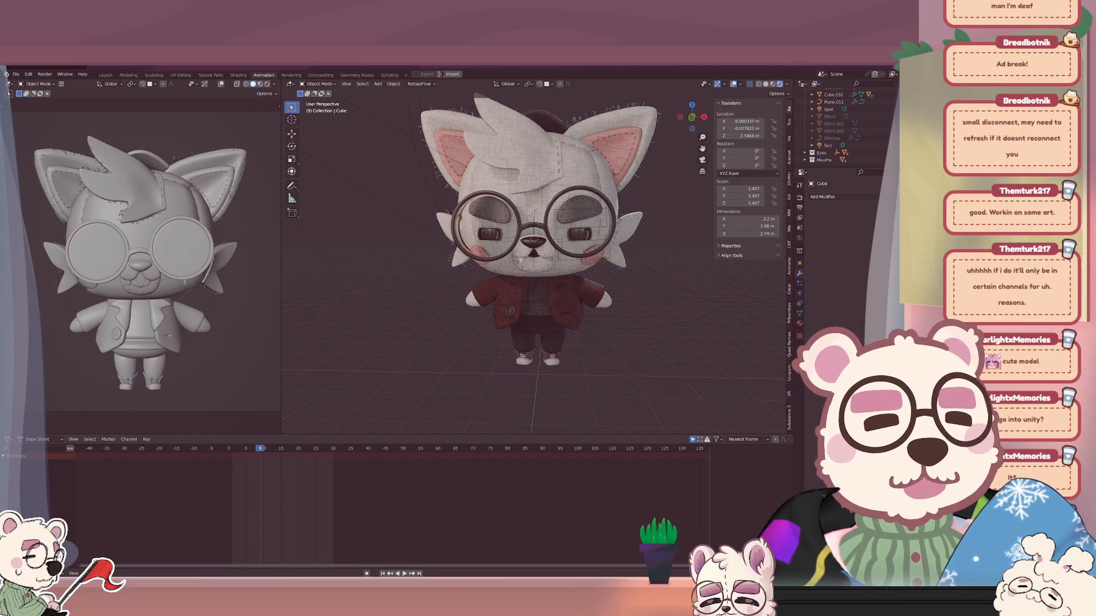
# Hide the overlays in the rendered viewport and set the timeline to frame 1 to view the open-eyed character.
pyautogui.moveTo(477, 311); pyautogui.dragTo(570, 284, button='middle')
pyautogui.scroll(2, 571, 284)
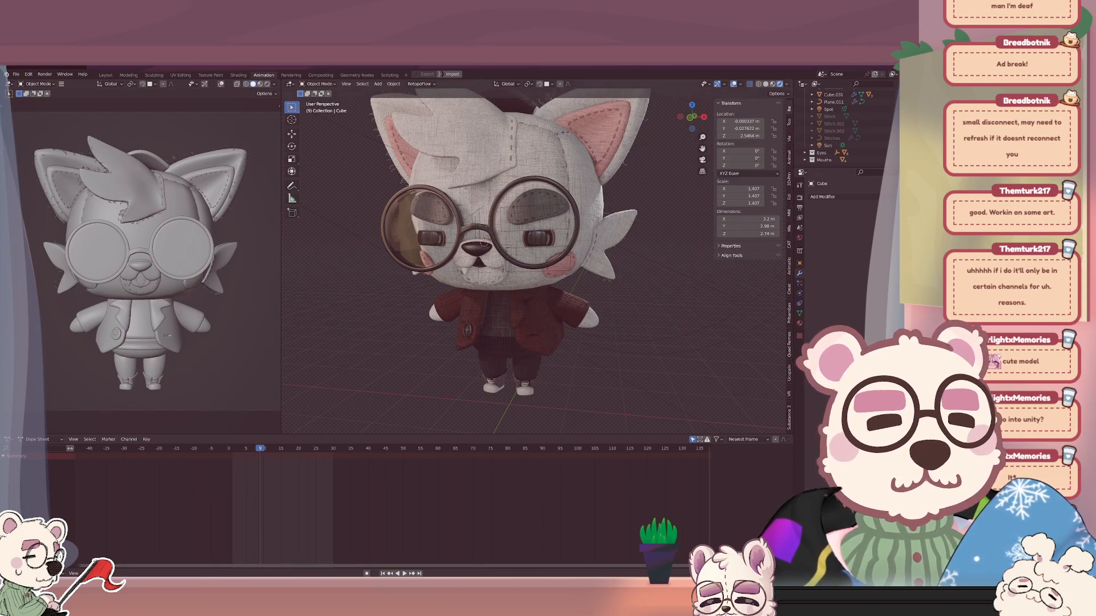
pyautogui.moveTo(618, 318); pyautogui.dragTo(611, 296, button='middle')
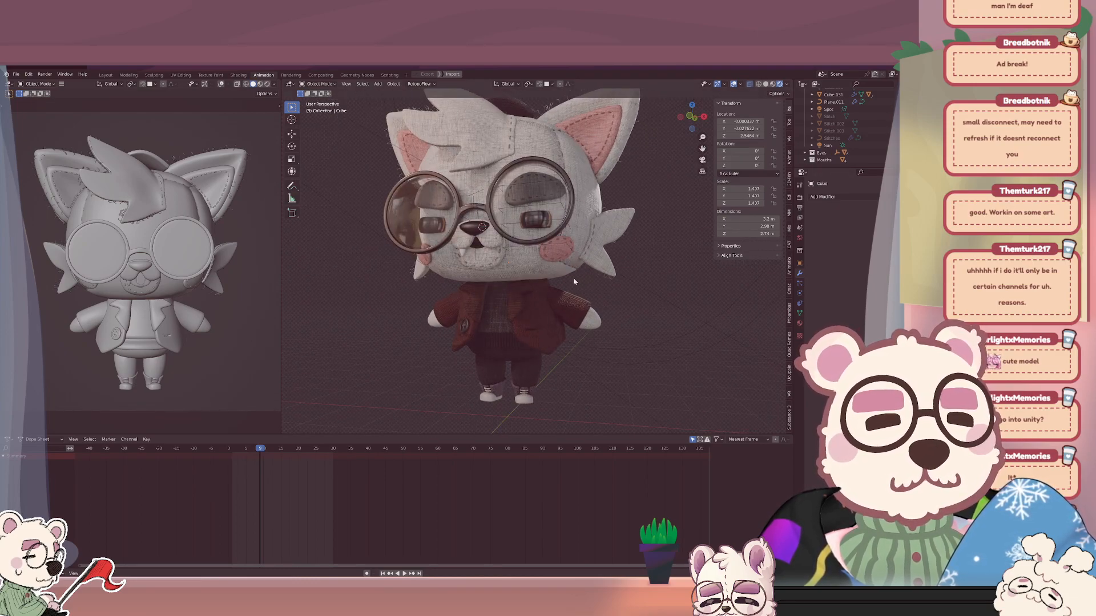
pyautogui.scroll(-2, 571, 282)
pyautogui.scroll(-2, 539, 287)
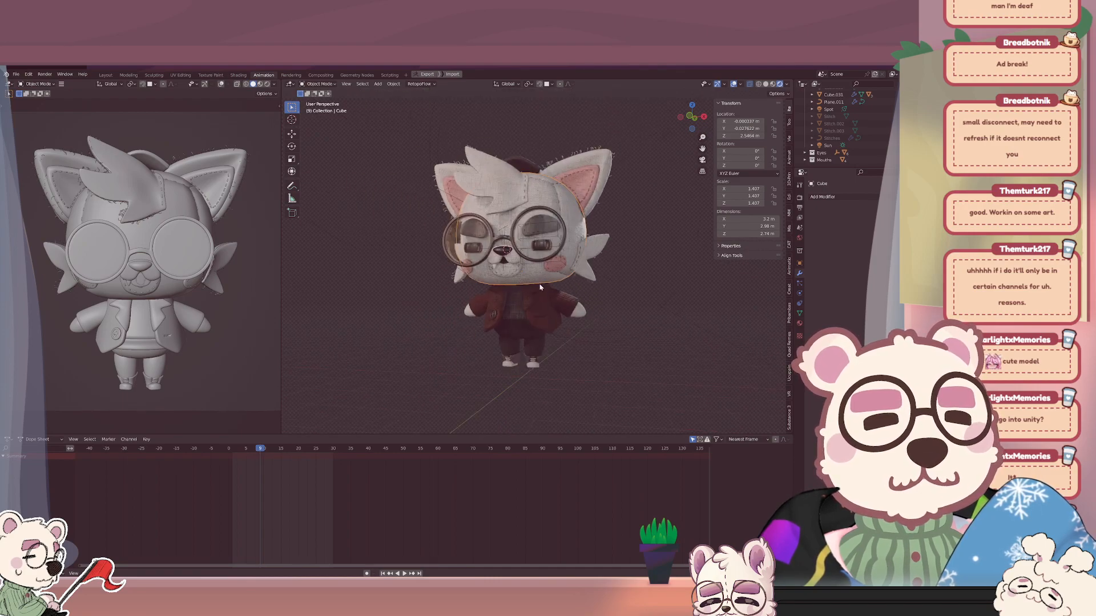
pyautogui.moveTo(540, 287); pyautogui.dragTo(639, 280, button='middle')
pyautogui.click(734, 84)
pyautogui.moveTo(574, 257); pyautogui.dragTo(585, 266, button='middle')
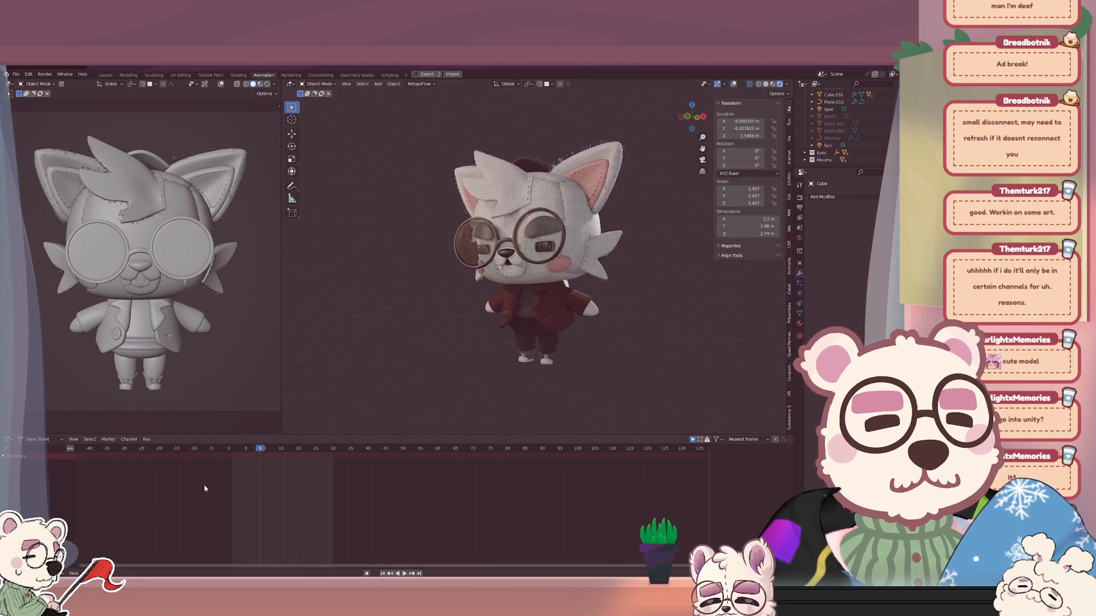
pyautogui.click(233, 451)
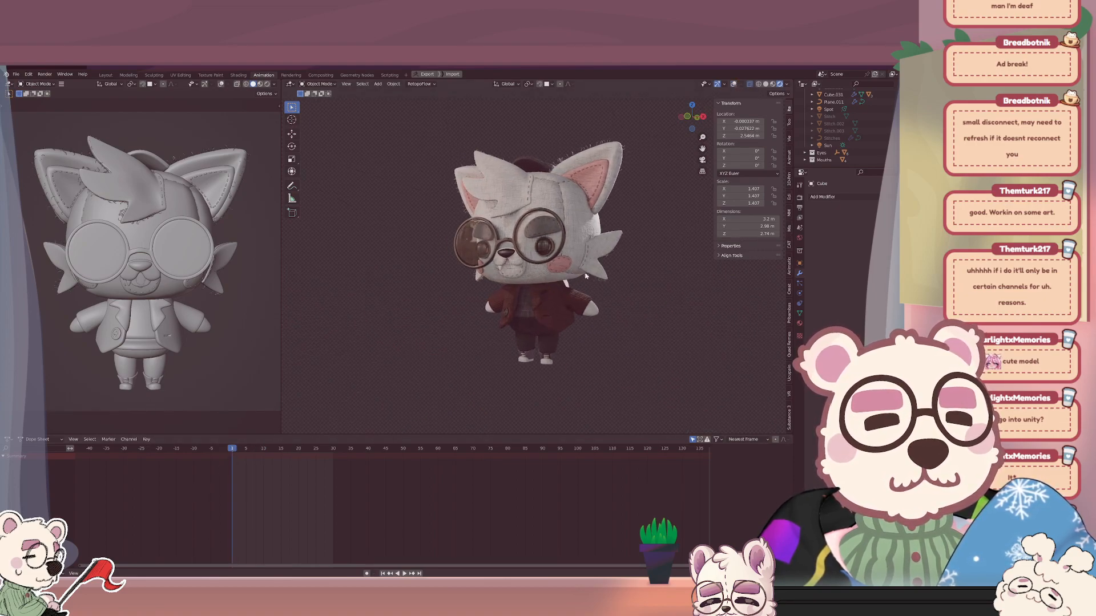
pyautogui.click(564, 280)
pyautogui.press('r')
pyautogui.press('z')
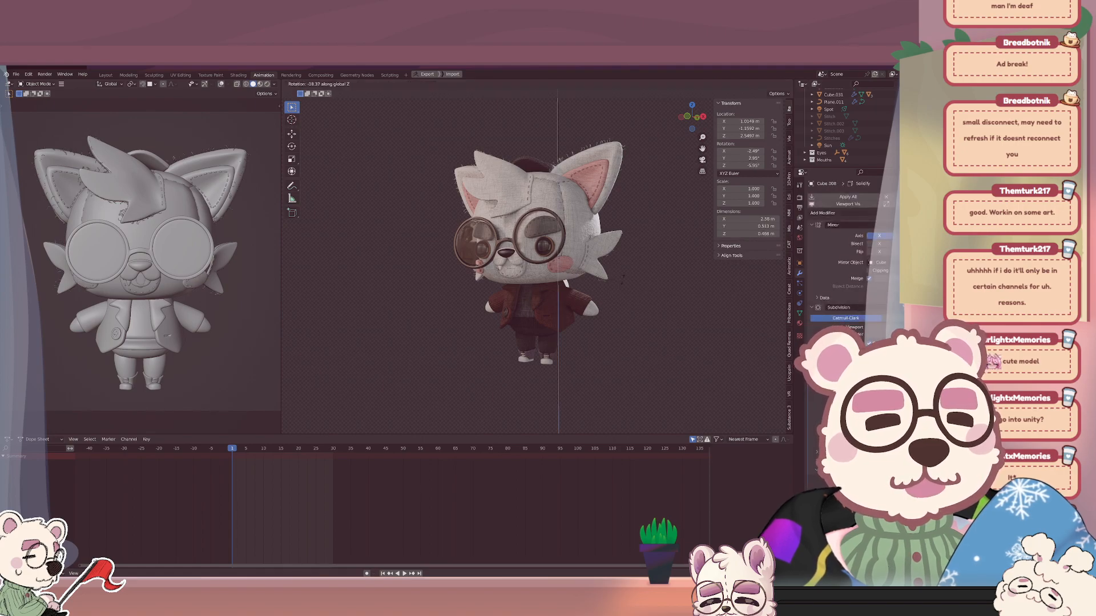
pyautogui.rightClick(606, 300)
# Try a head pose by rotating the head around the Z axis and tilting it freely.
pyautogui.click(584, 255)
pyautogui.press('r')
pyautogui.press('z')
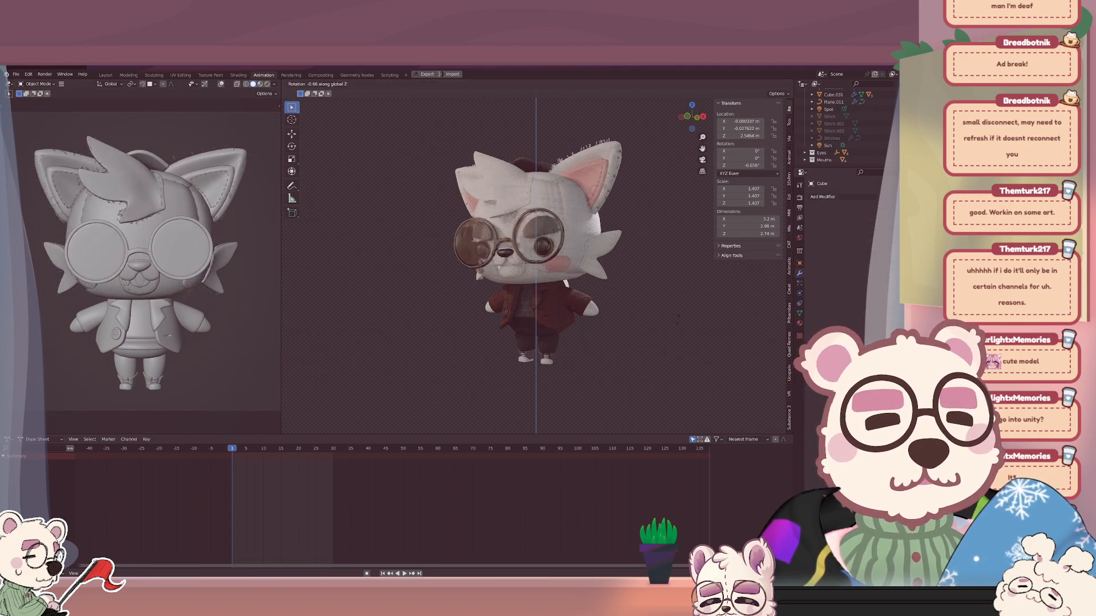
pyautogui.click(664, 356)
pyautogui.press('r')
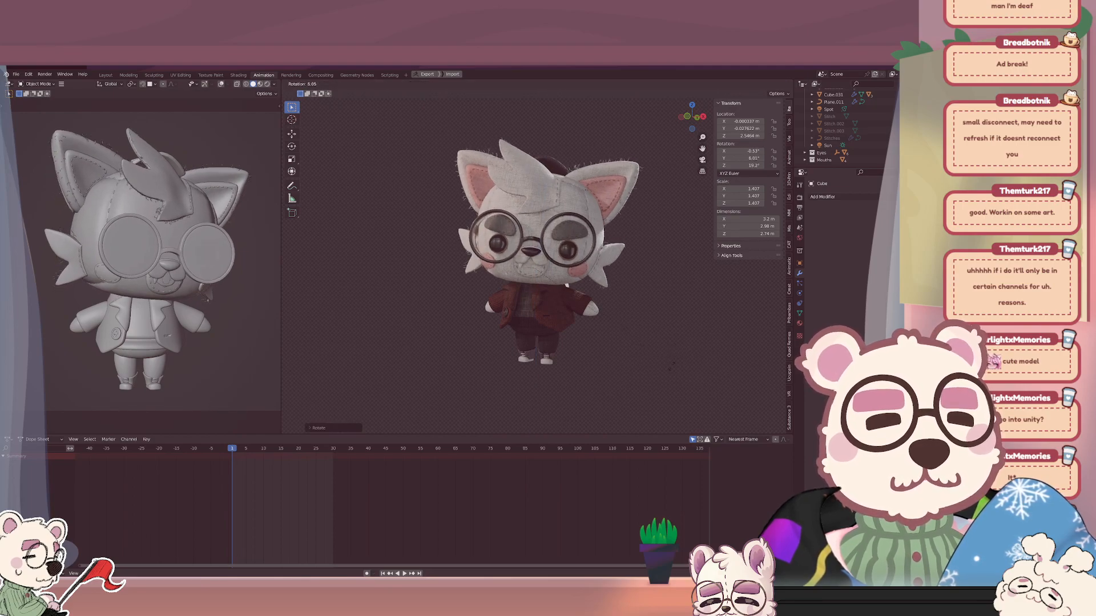
pyautogui.click(660, 367)
# Try an arm pose by freely rotating the character's right arm up and the left arm to a new angle.
pyautogui.click(491, 307)
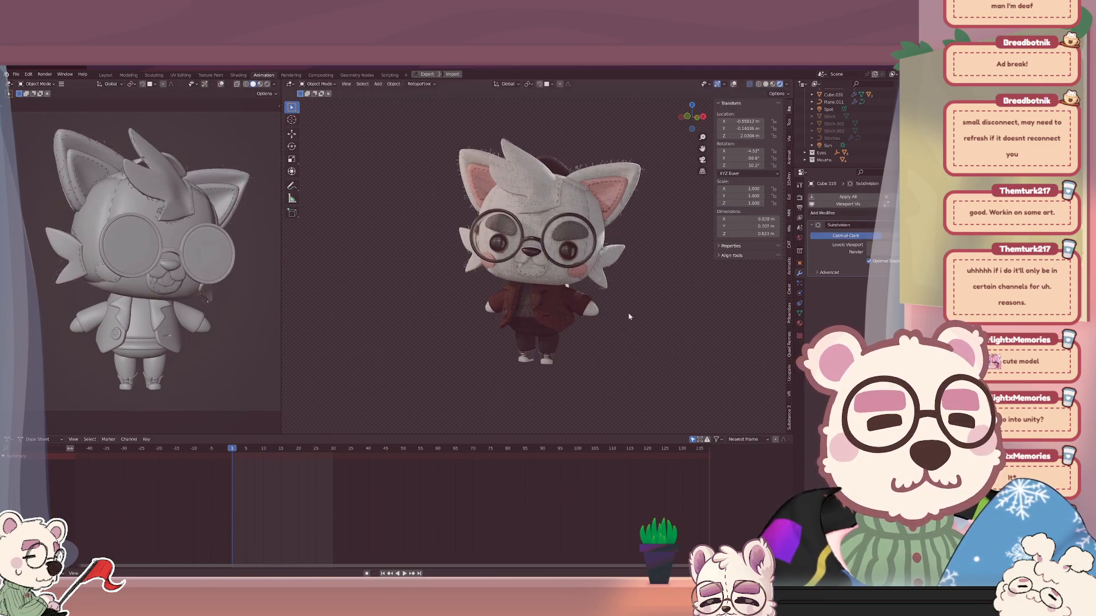
pyautogui.press('r')
pyautogui.click(610, 372)
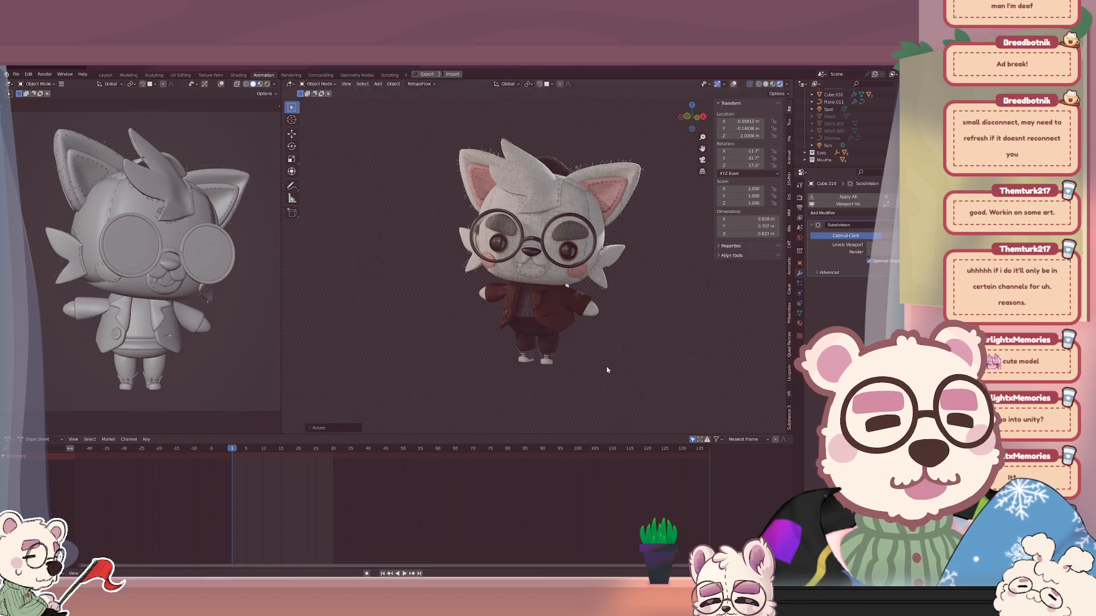
pyautogui.click(588, 305)
pyautogui.press('r')
pyautogui.click(517, 340)
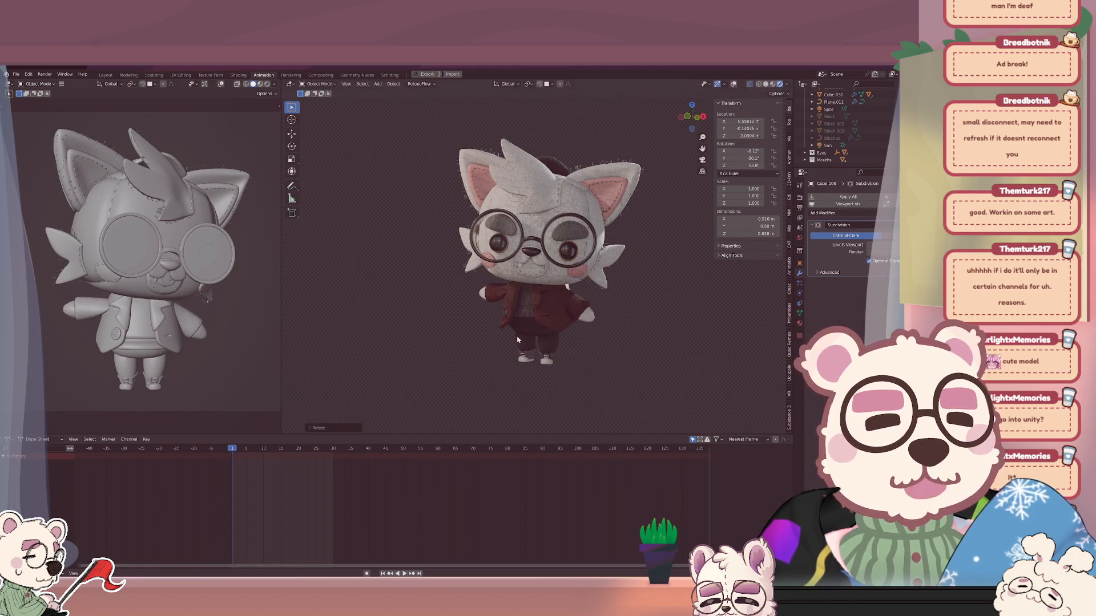
# Try a torso pose by tilting the torso freely and turning it slightly around the Z axis.
pyautogui.click(531, 337)
pyautogui.press('r')
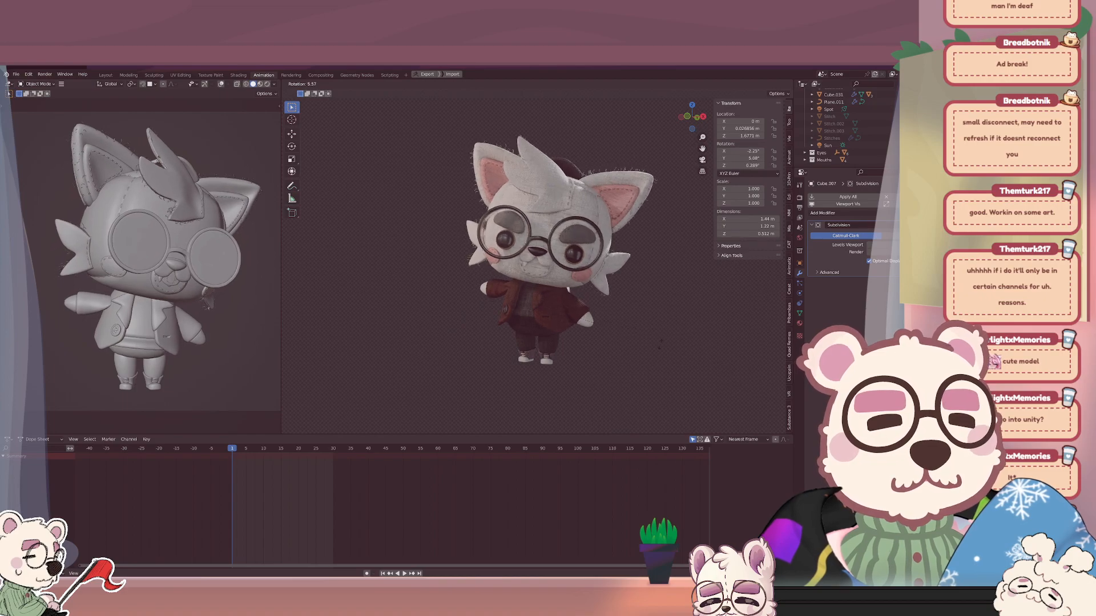
pyautogui.click(656, 341)
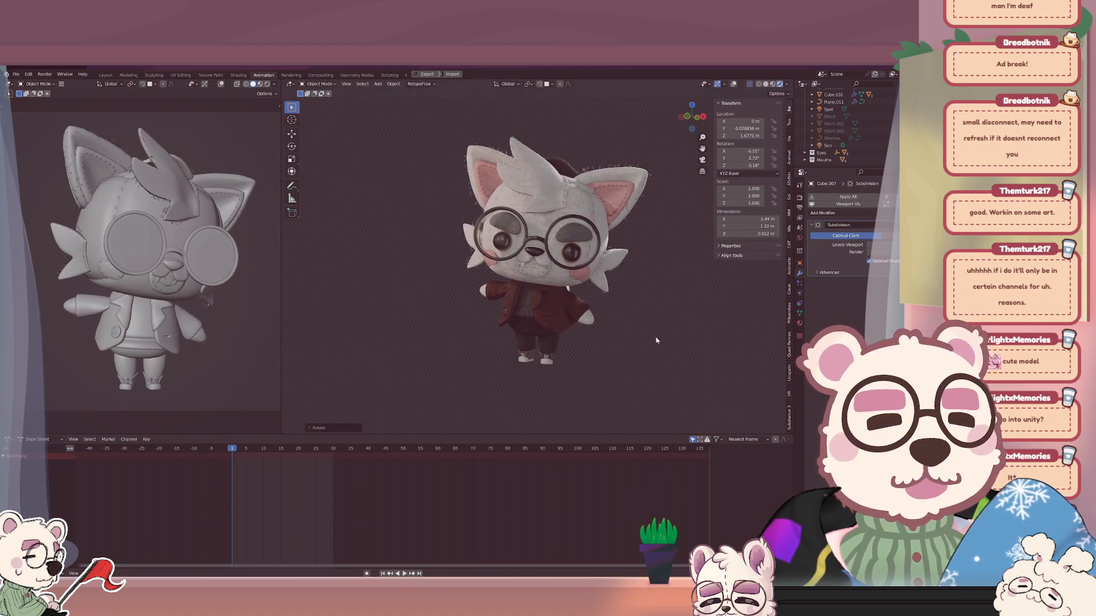
pyautogui.click(628, 344)
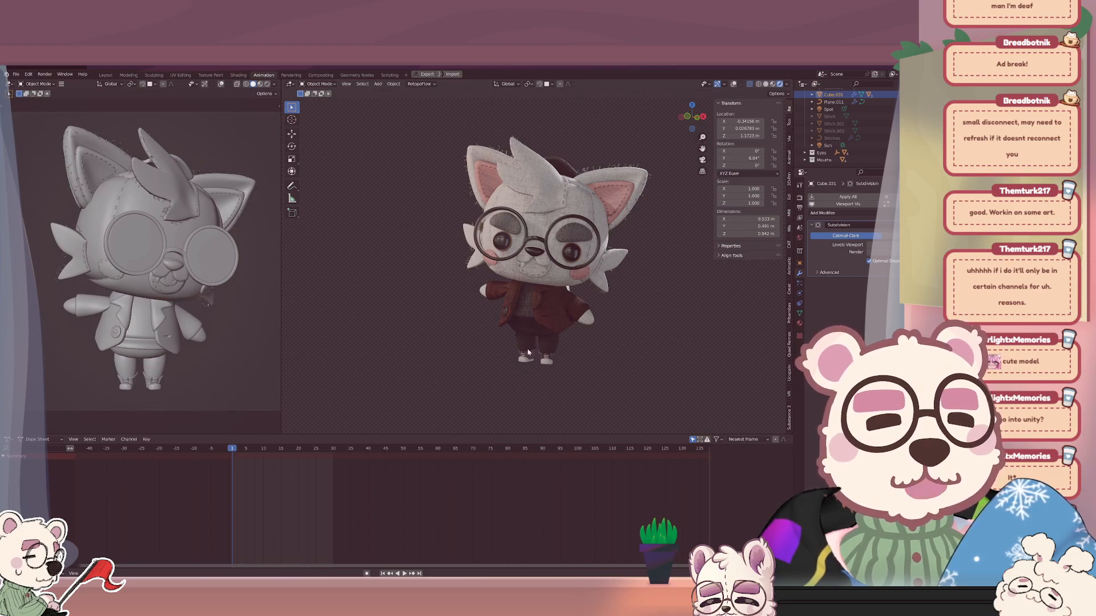
pyautogui.click(502, 216)
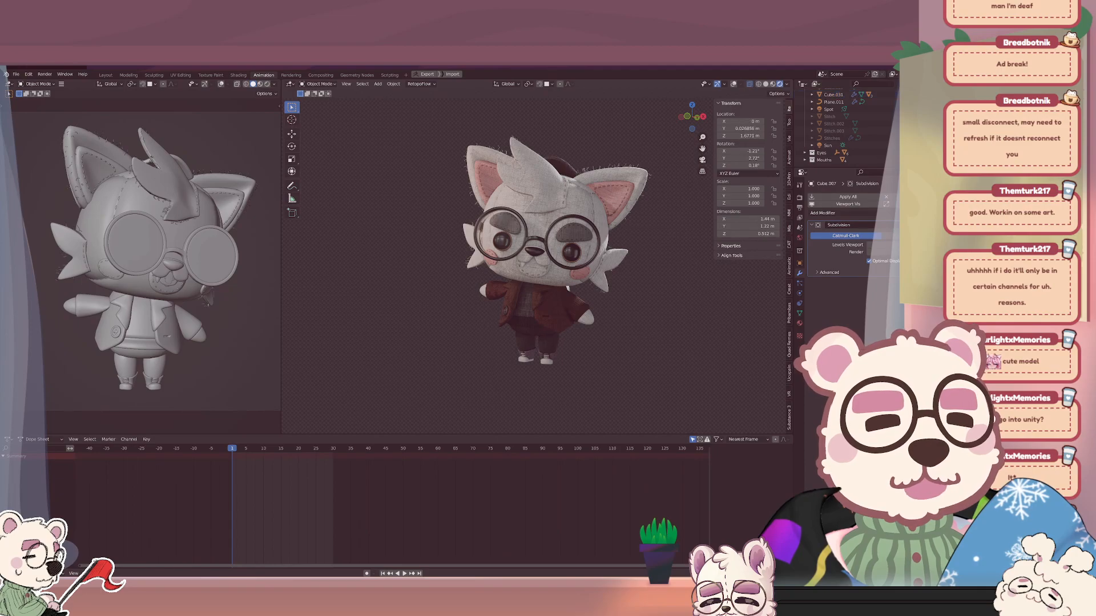
pyautogui.press('r')
pyautogui.press('z')
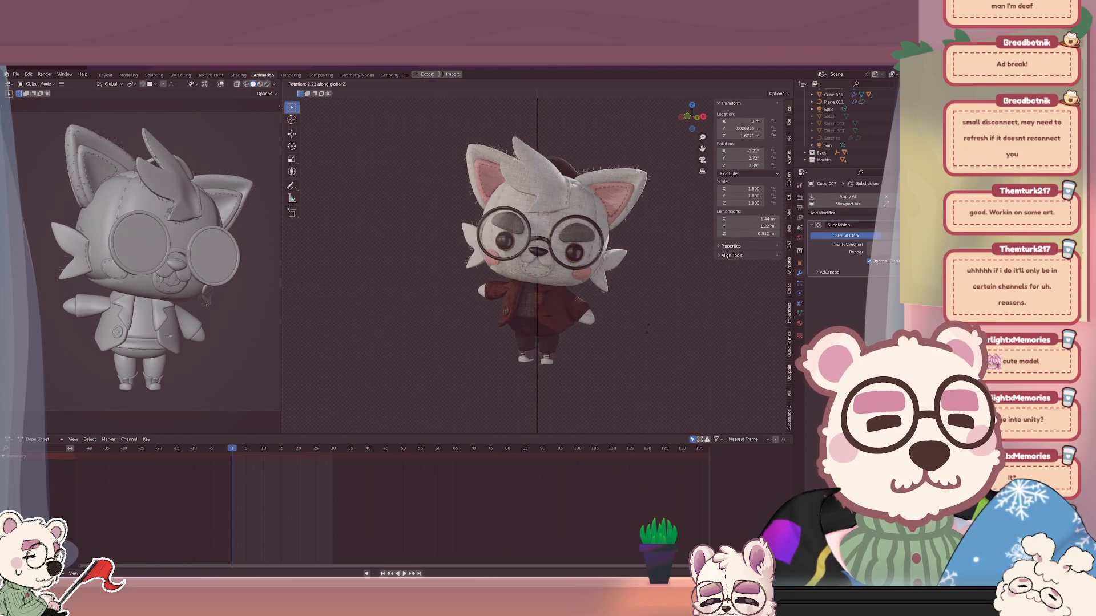
pyautogui.click(508, 214)
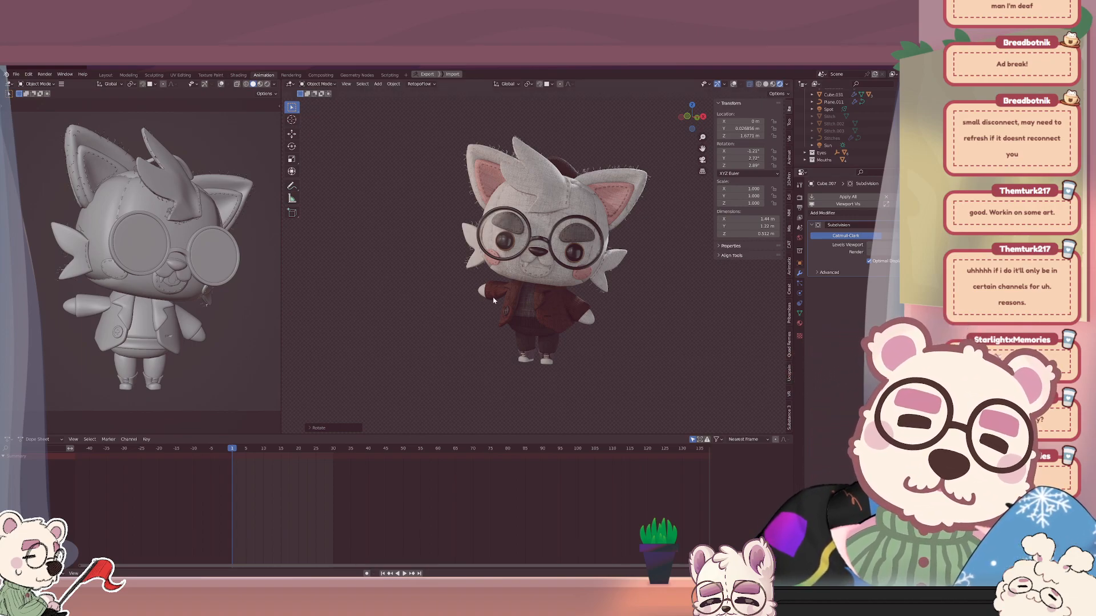
# Try rotating the character's raised right arm further.
pyautogui.click(712, 300)
pyautogui.press('r')
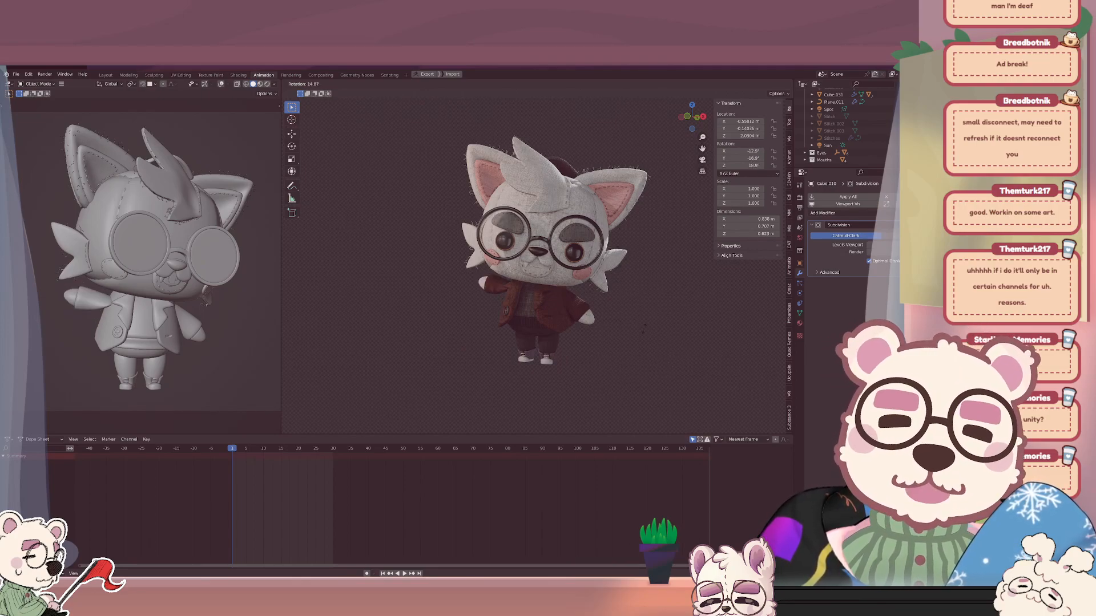
pyautogui.click(629, 277)
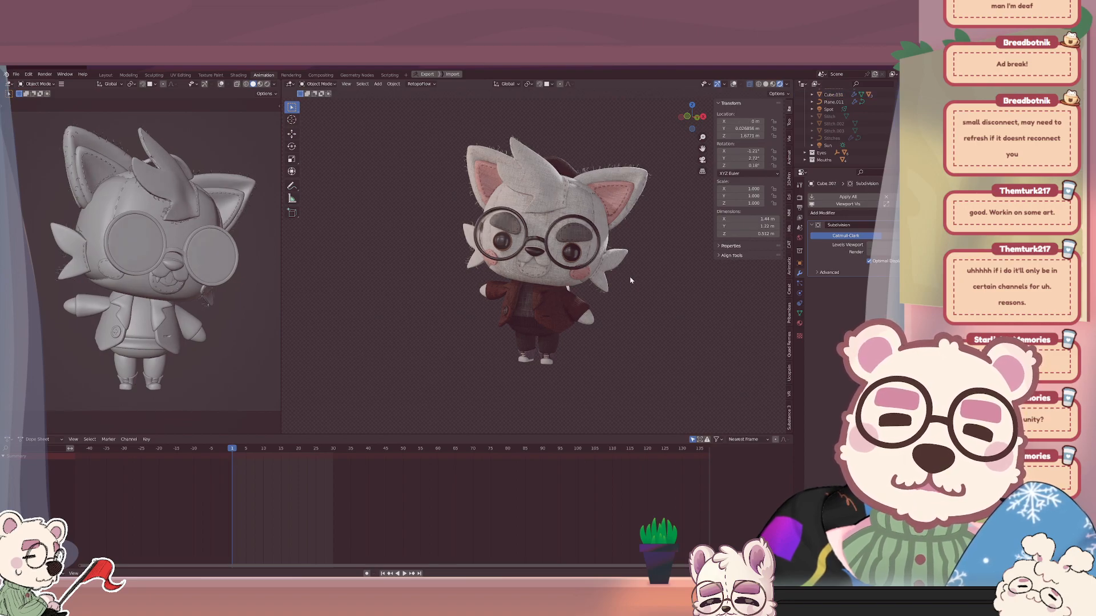
# Undo the trial arm, torso and head rotations to restore the character's neutral pose.
pyautogui.hotkey('alt', 'r')
pyautogui.hotkey('ctrl', 'z')
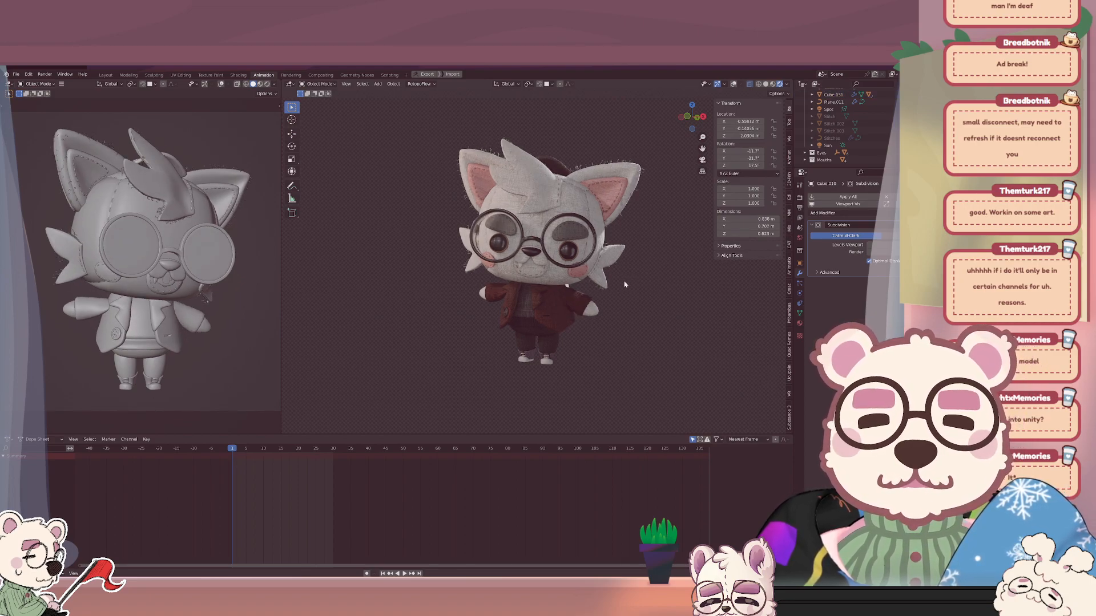
pyautogui.hotkey('ctrl', 'z')
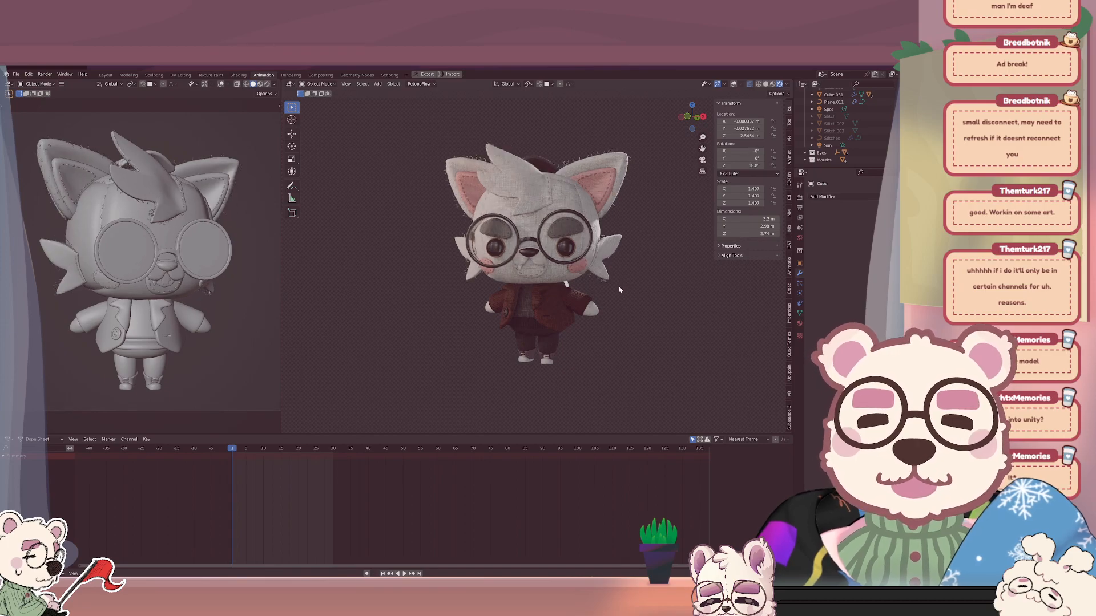
pyautogui.hotkey('ctrl', 'z')
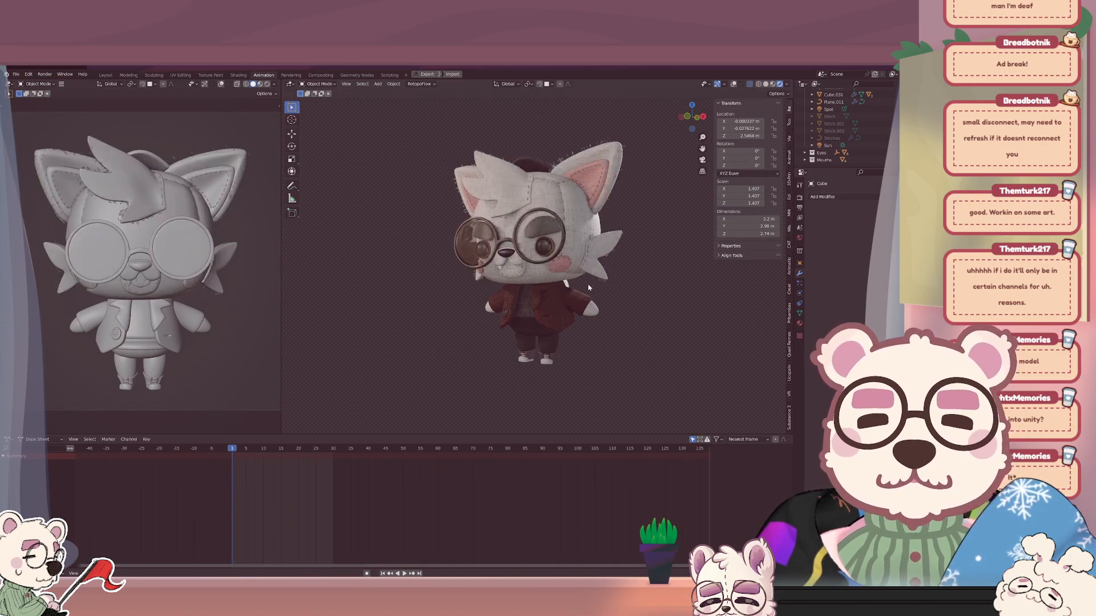
pyautogui.moveTo(589, 288); pyautogui.dragTo(619, 295, button='middle')
pyautogui.hotkey('ctrl', 'z')
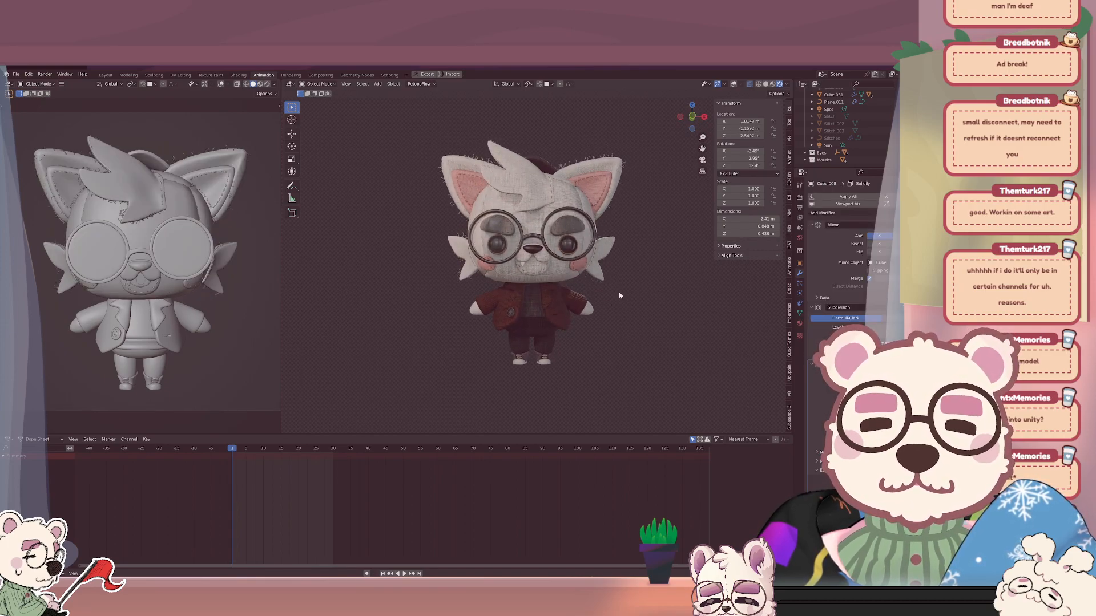
pyautogui.hotkey('ctrl', 'z')
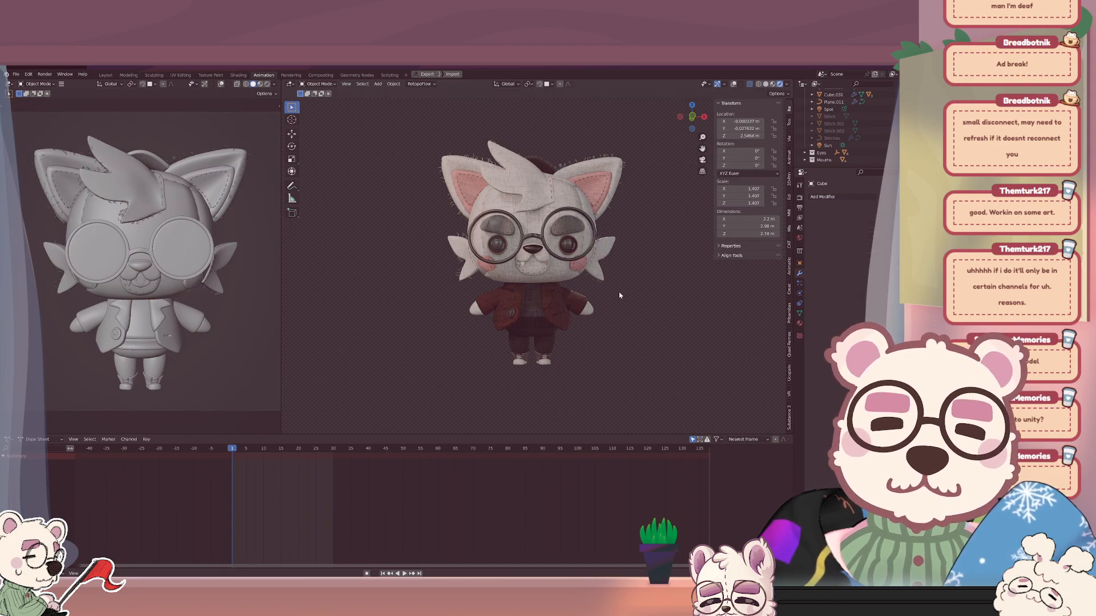
# Test-rotate the head around the Z axis in close view to check how the eyes and glasses follow, then cancel the rotation.
pyautogui.press('Up')
pyautogui.press('Down')
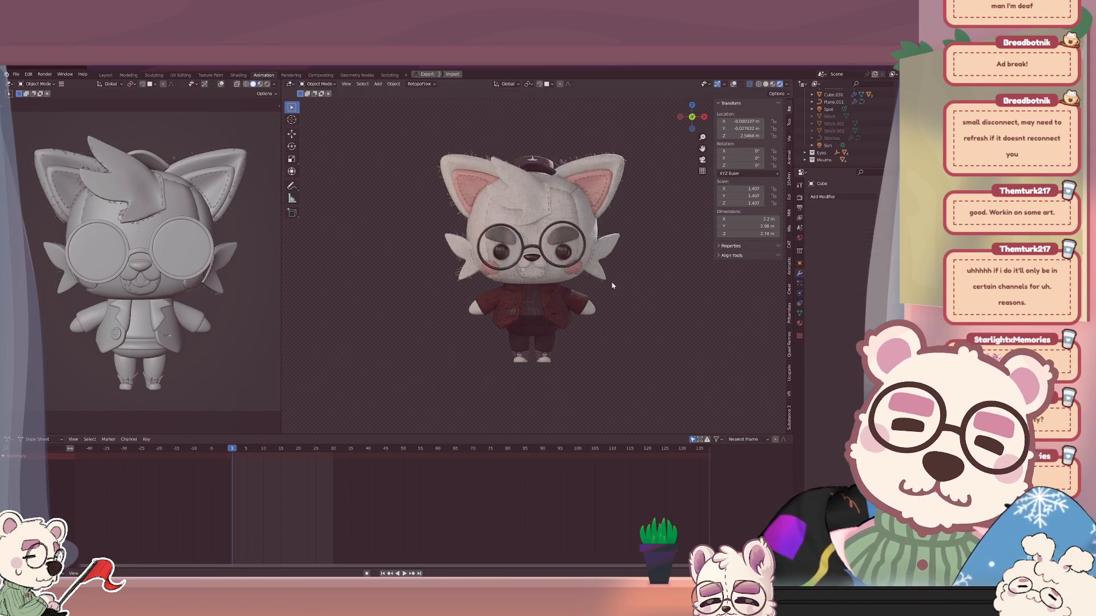
pyautogui.scroll(2, 615, 287)
pyautogui.scroll(2, 623, 288)
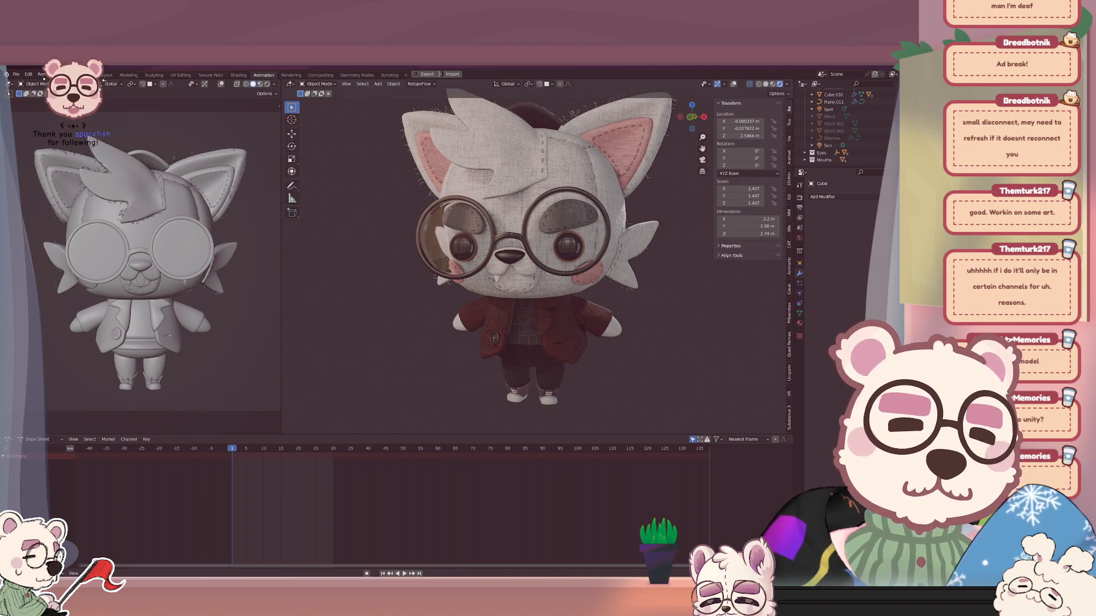
pyautogui.moveTo(565, 253); pyautogui.dragTo(597, 253, button='middle')
pyautogui.press('r')
pyautogui.press('z')
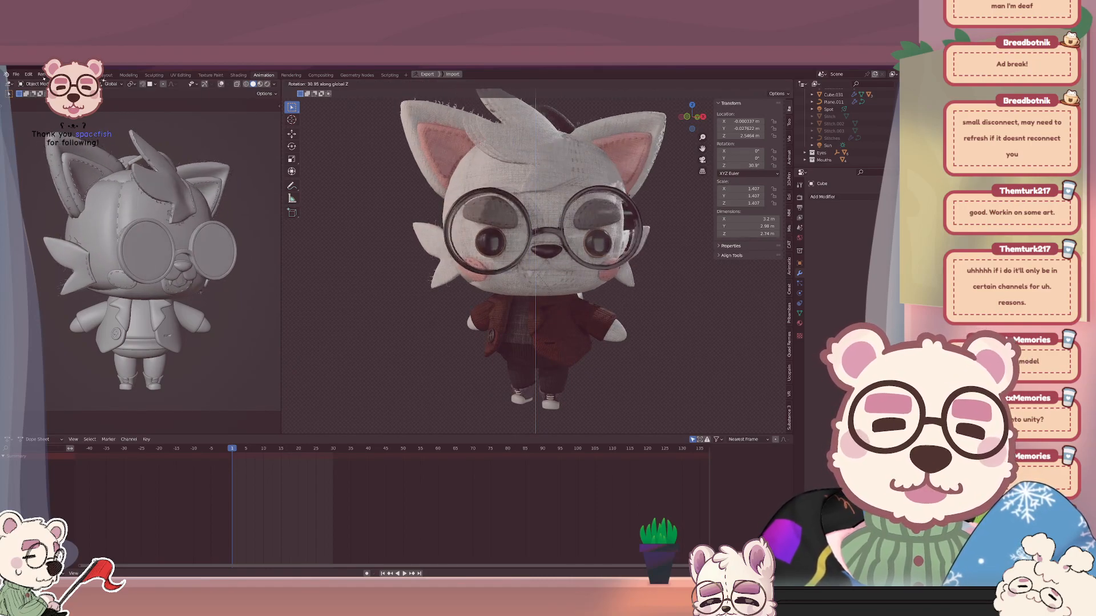
pyautogui.press('Escape')
pyautogui.scroll(-3, 662, 336)
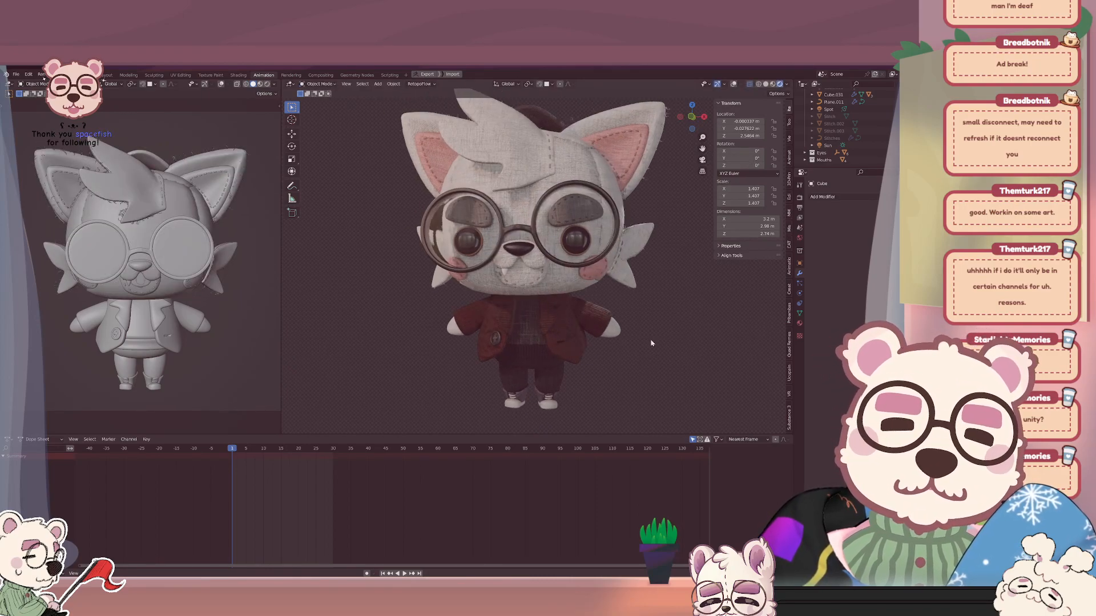